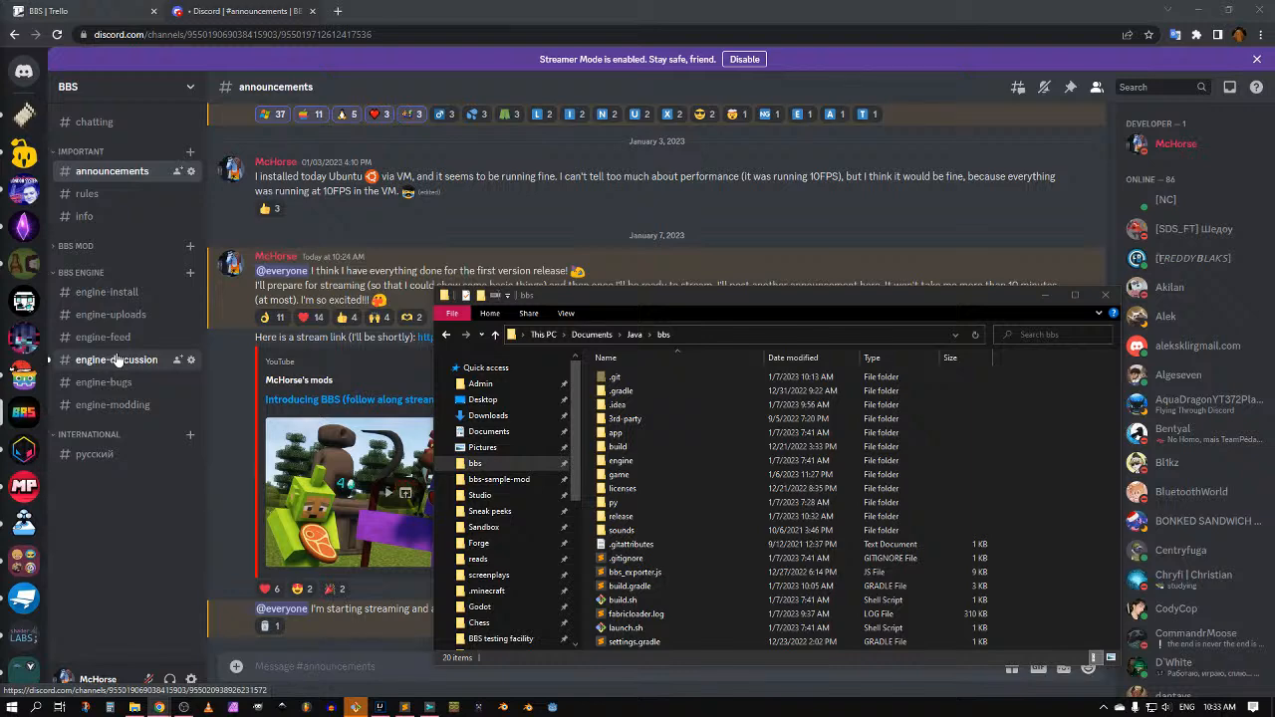
# Step: In Discord, open the #engine-uploads channel with the BBS 0.1 Windows, Linux and macOS downloads
pyautogui.click(378, 224)
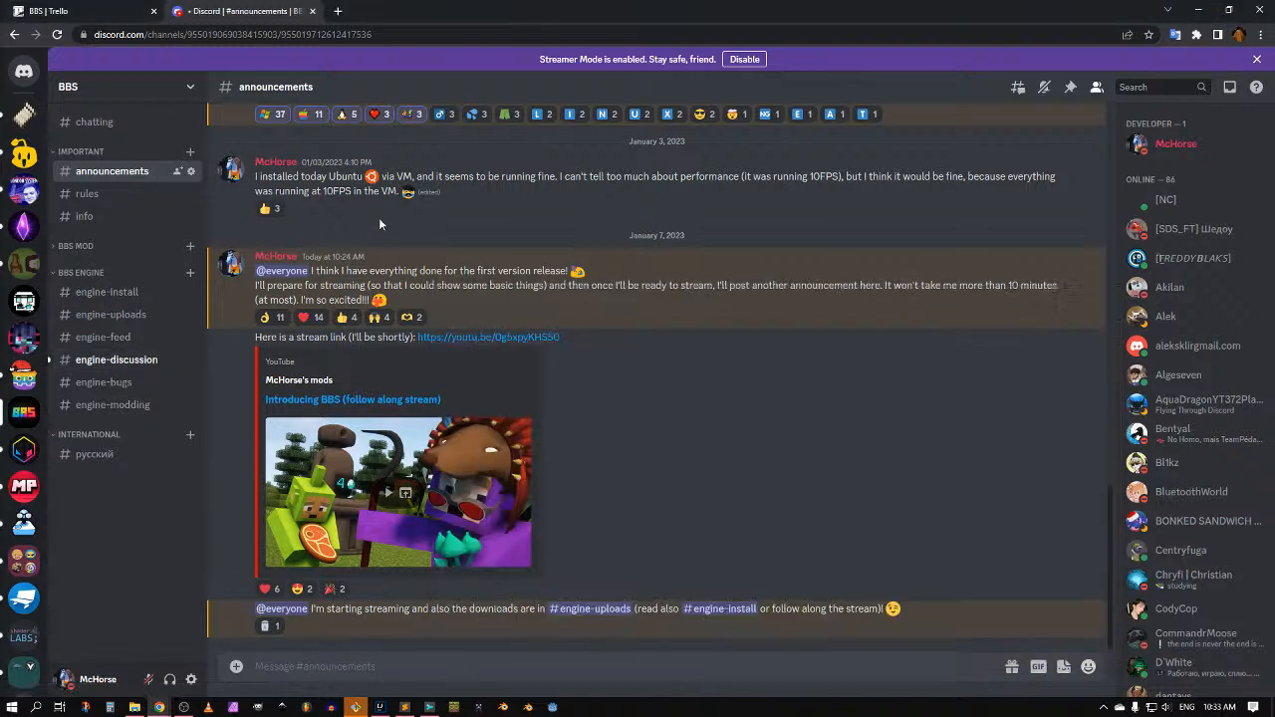
pyautogui.click(109, 314)
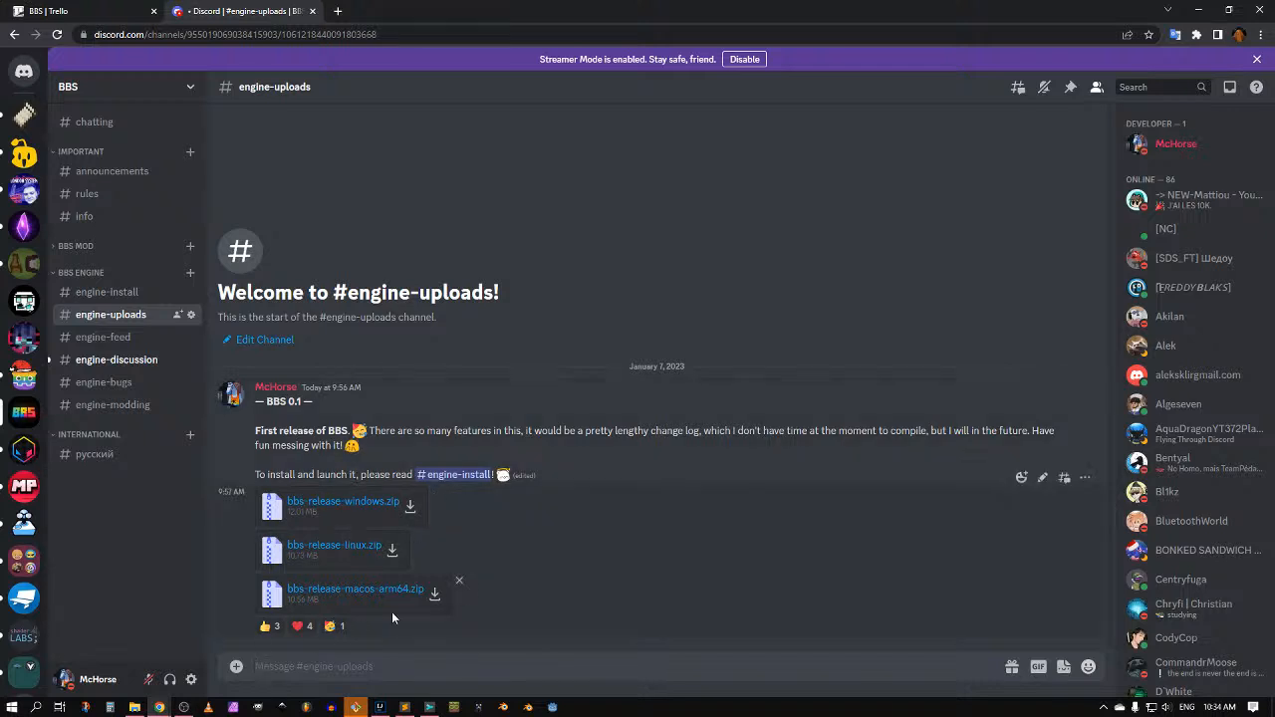
# Step: Open the release folder in Explorer and delete bbs-release.zip
pyautogui.hotkey('alt', 'Tab')
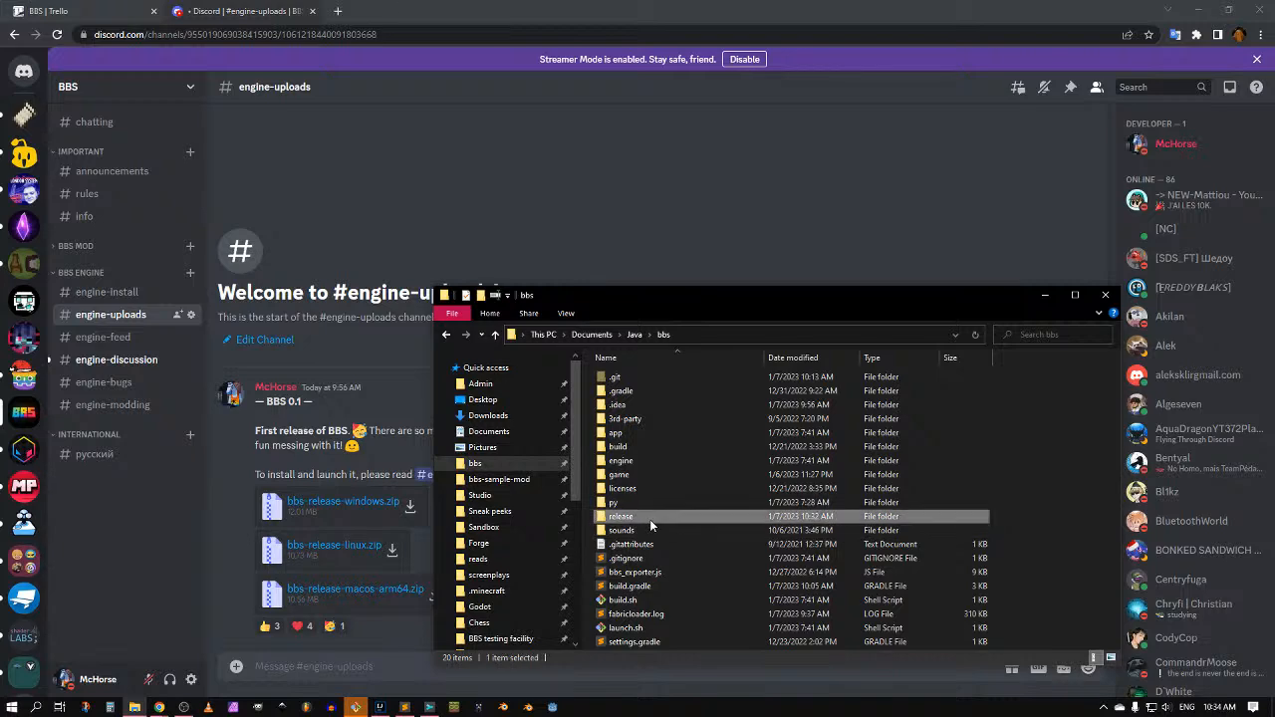
pyautogui.doubleClick(649, 517)
pyautogui.moveTo(653, 295); pyautogui.dragTo(624, 150)
pyautogui.click(609, 273)
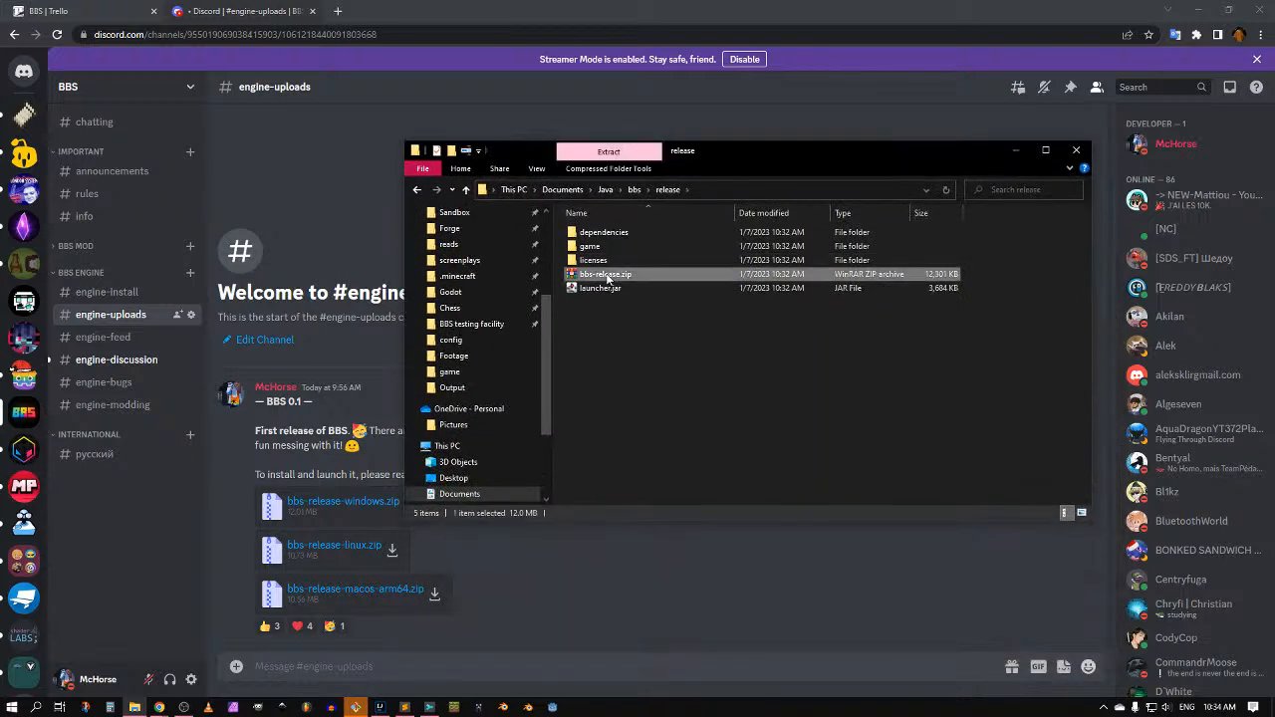
pyautogui.press('Delete')
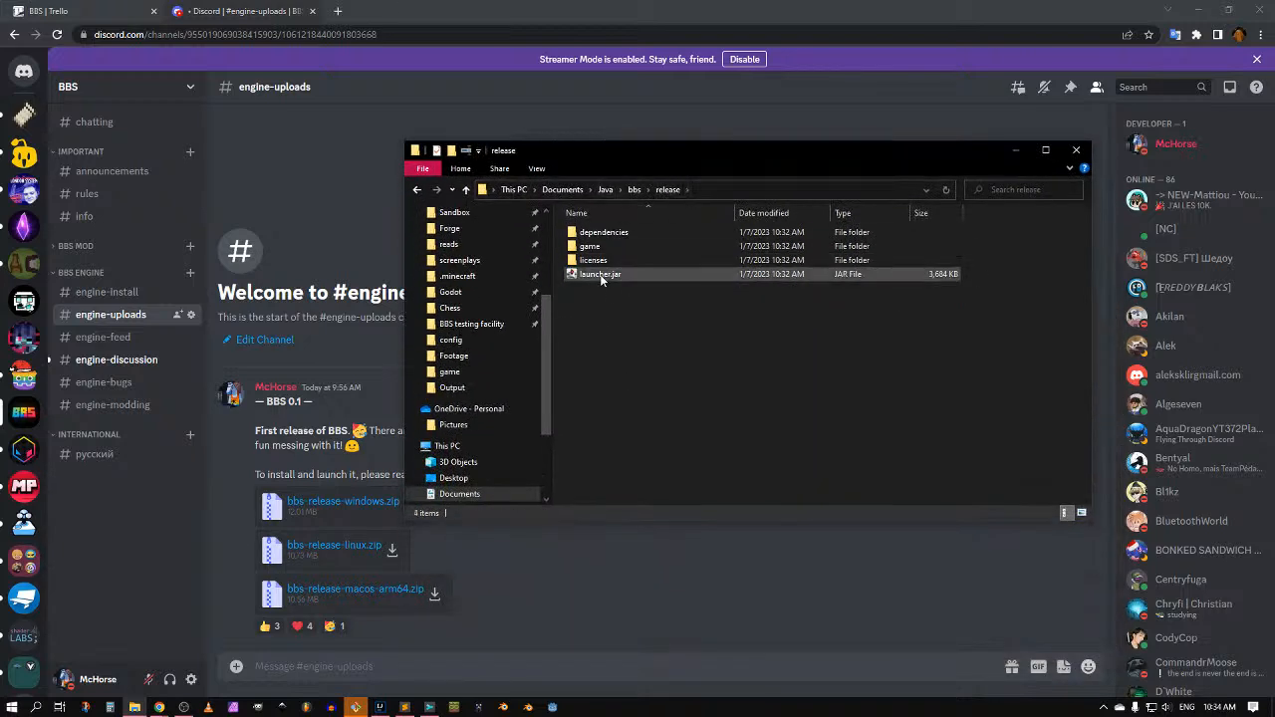
# Step: Launch launcher.jar from the game folder to start BBS 0.1
pyautogui.click(590, 247)
pyautogui.click(595, 275)
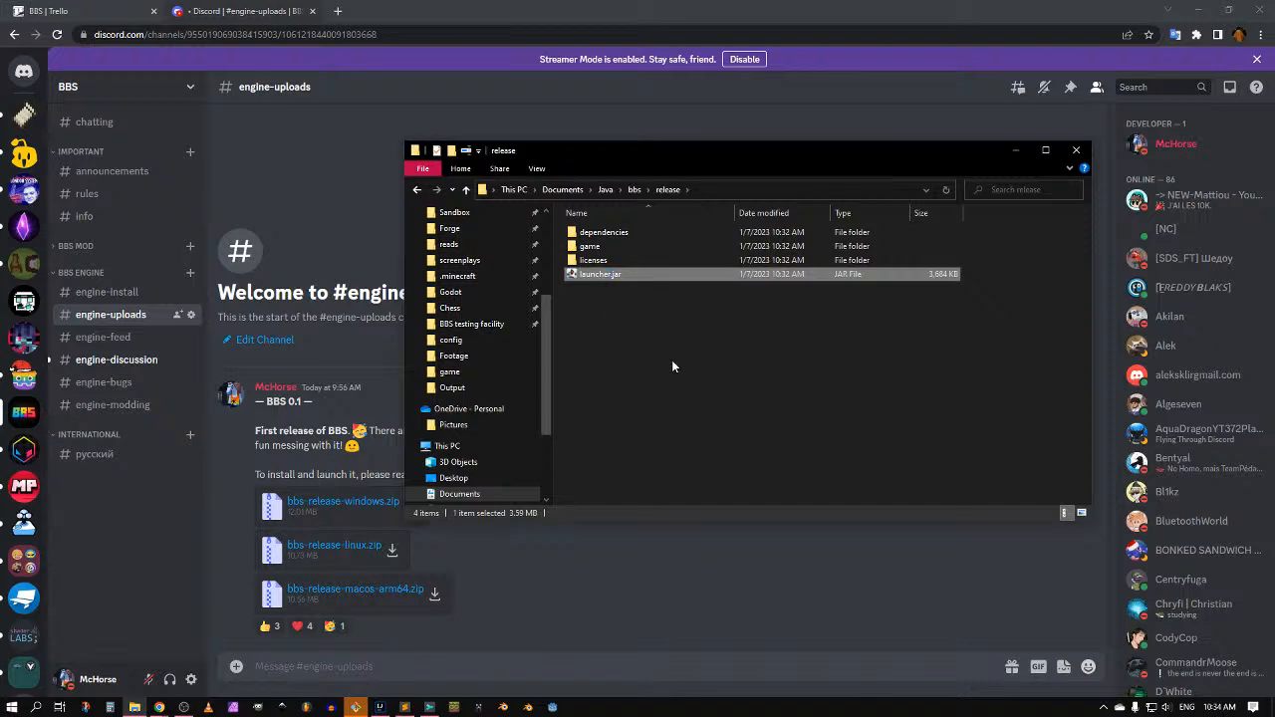
pyautogui.press('Return')
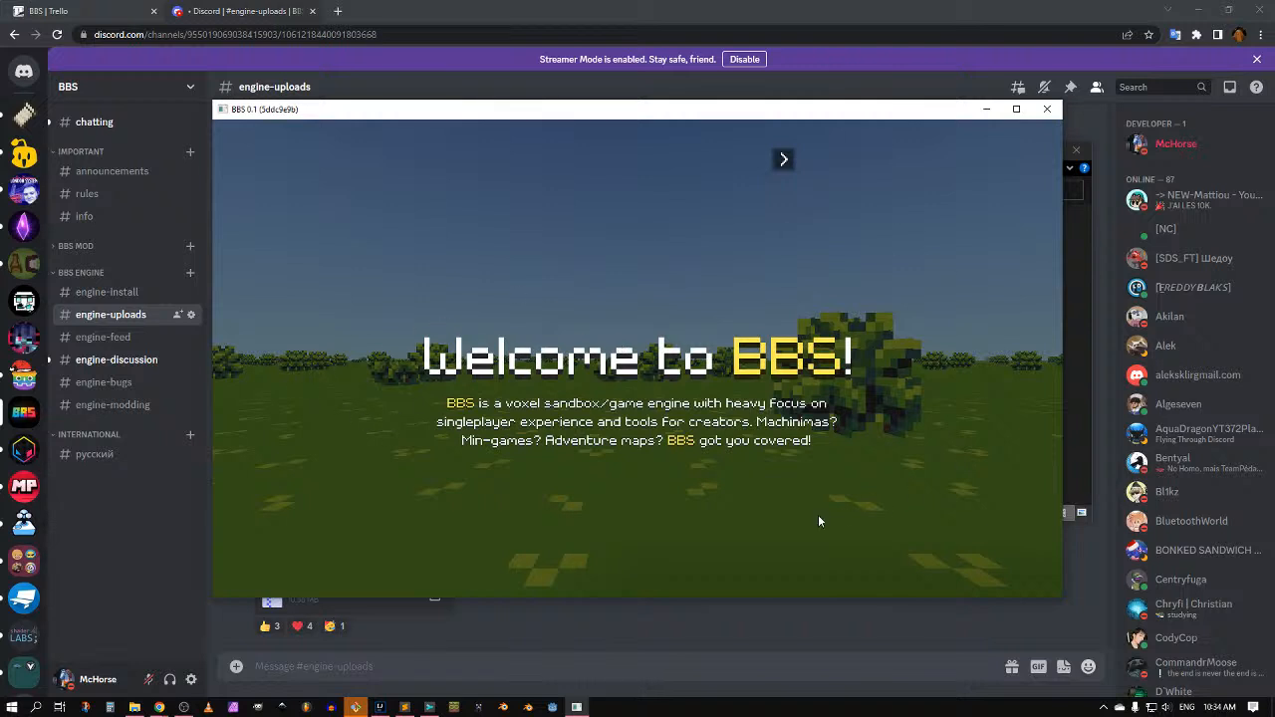
# Step: Page through the intro guide and the F9 keybind list: Welcome, Main keybinds and External resources
pyautogui.click(784, 159)
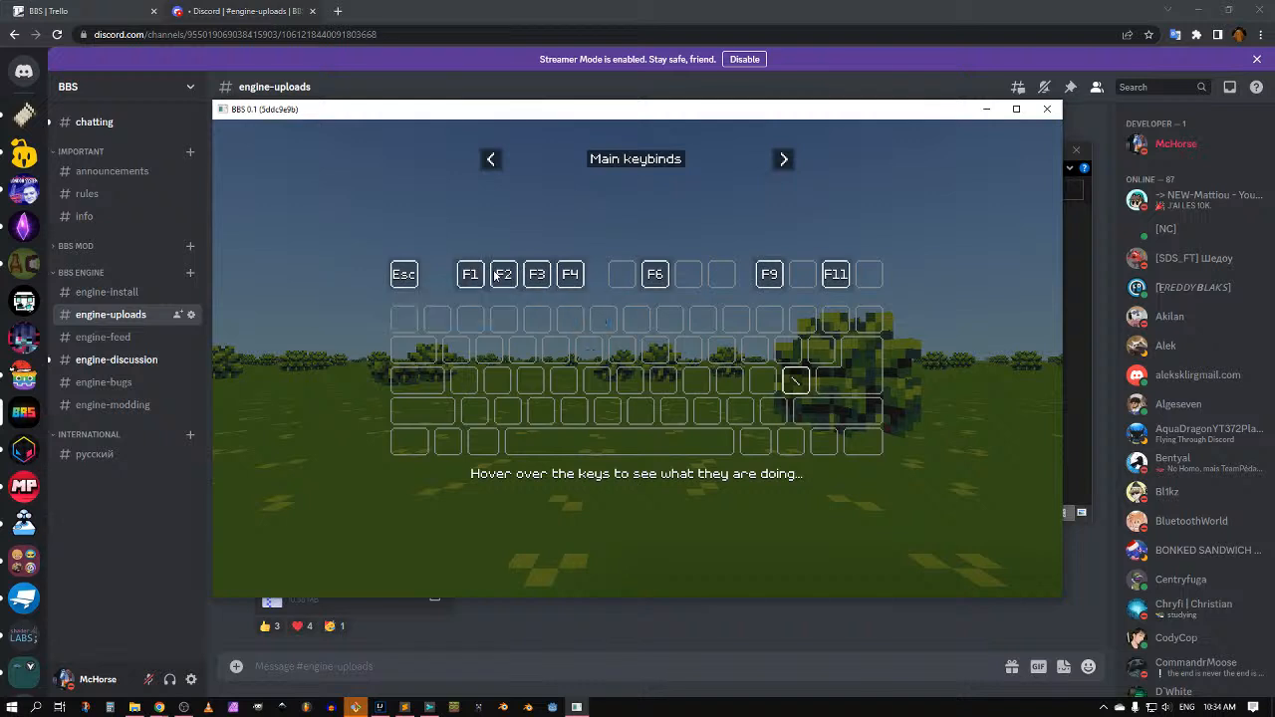
pyautogui.moveTo(572, 278)
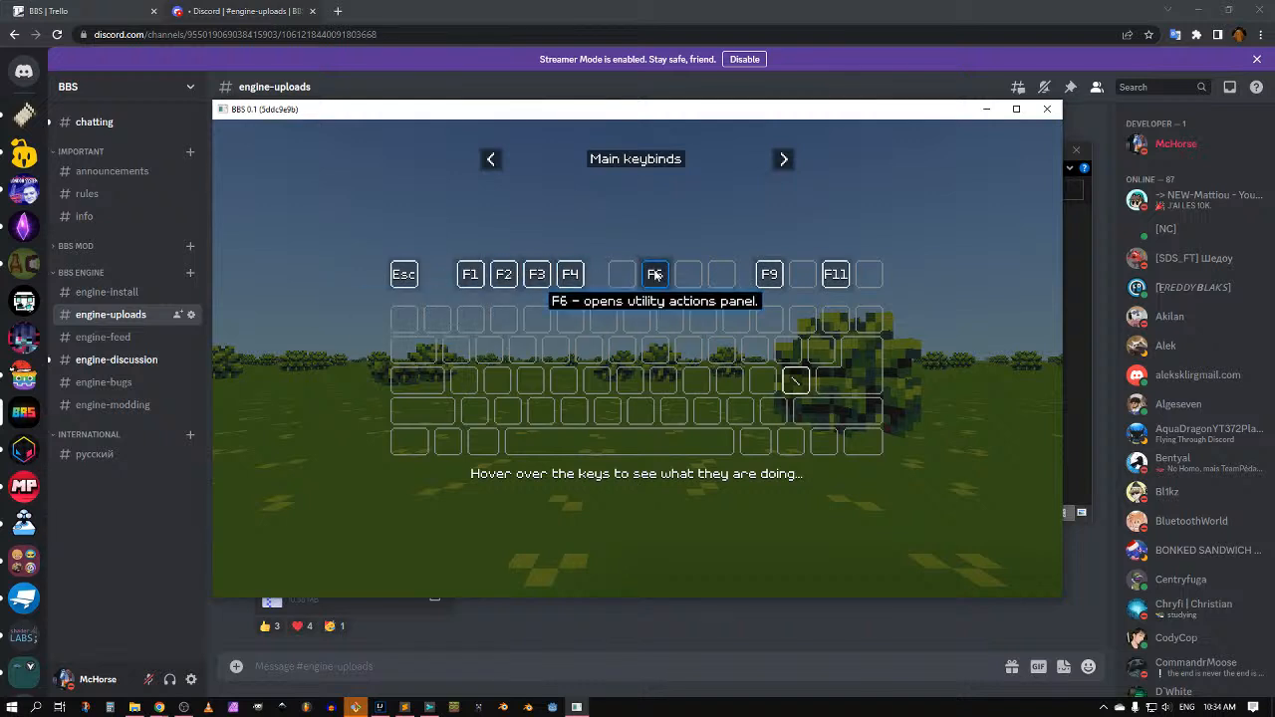
pyautogui.moveTo(769, 284)
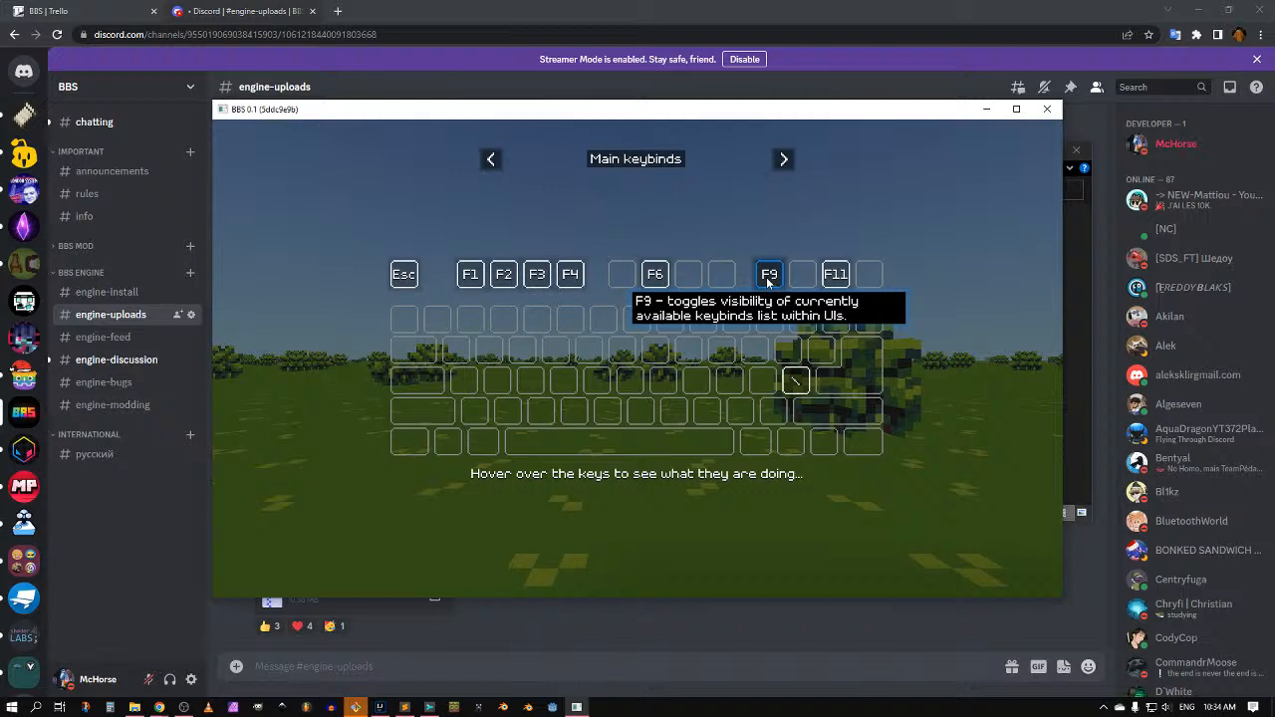
pyautogui.press('F9')
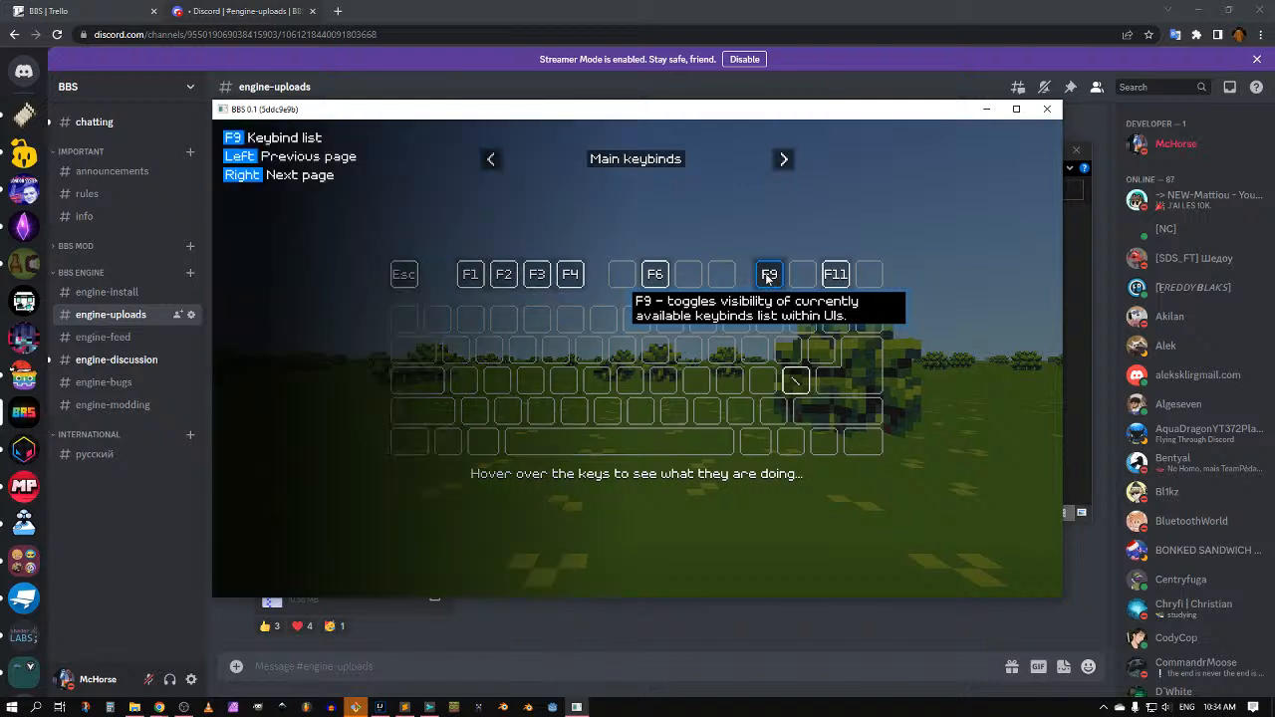
pyautogui.press('Right')
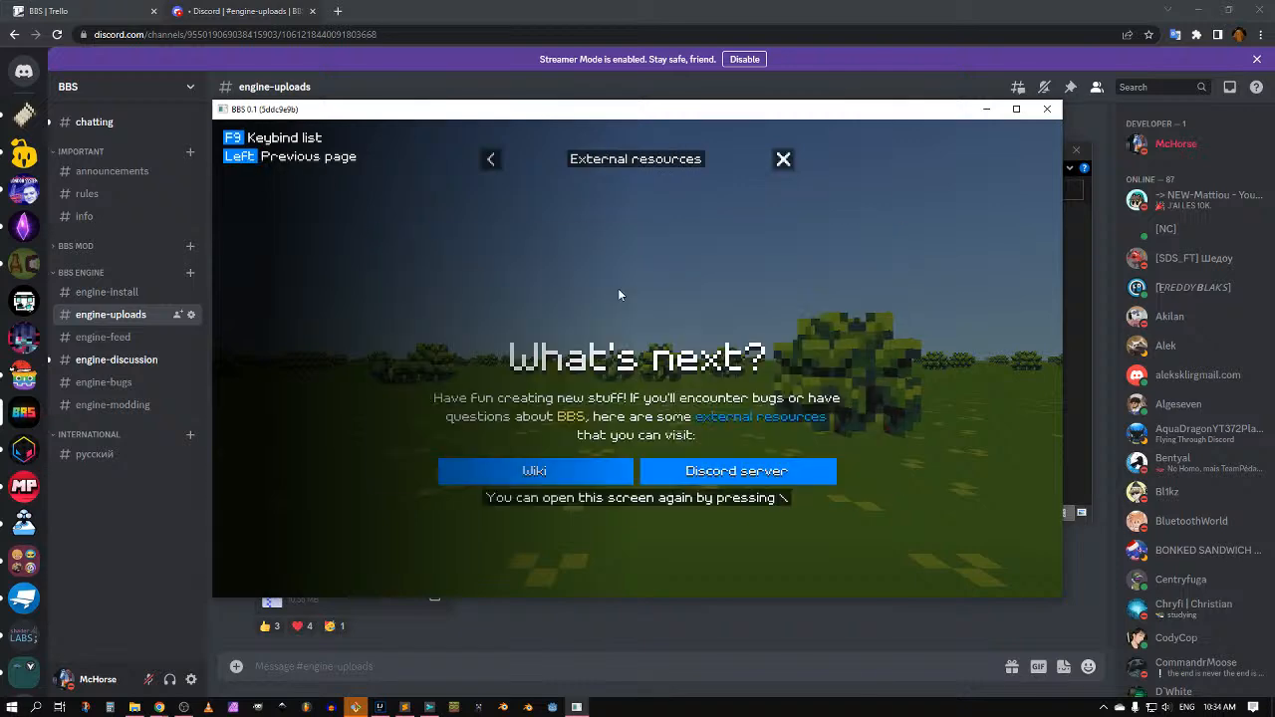
pyautogui.press('Left')
pyautogui.press('Left')
pyautogui.press('Right')
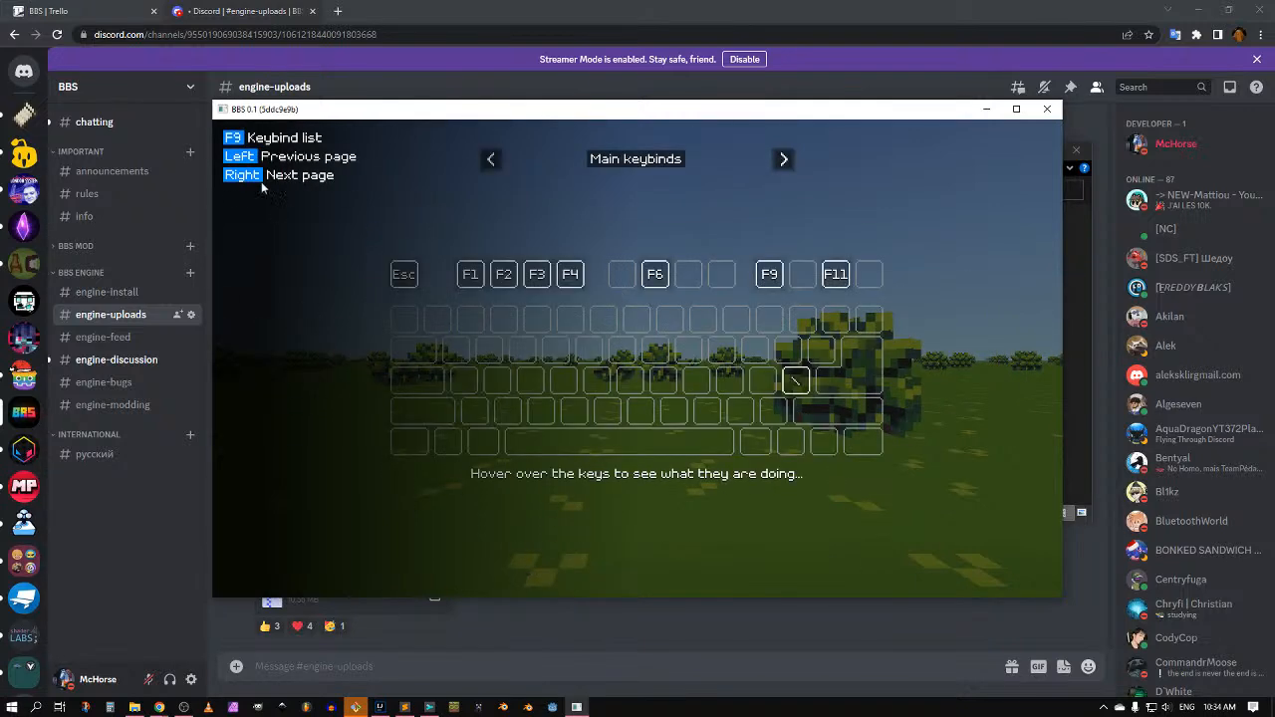
pyautogui.press('Right')
pyautogui.press('Left')
pyautogui.press('Left')
pyautogui.click(786, 158)
# Step: Open the Utility panel with F6 and scroll through its options
pyautogui.moveTo(654, 277)
pyautogui.press('F6')
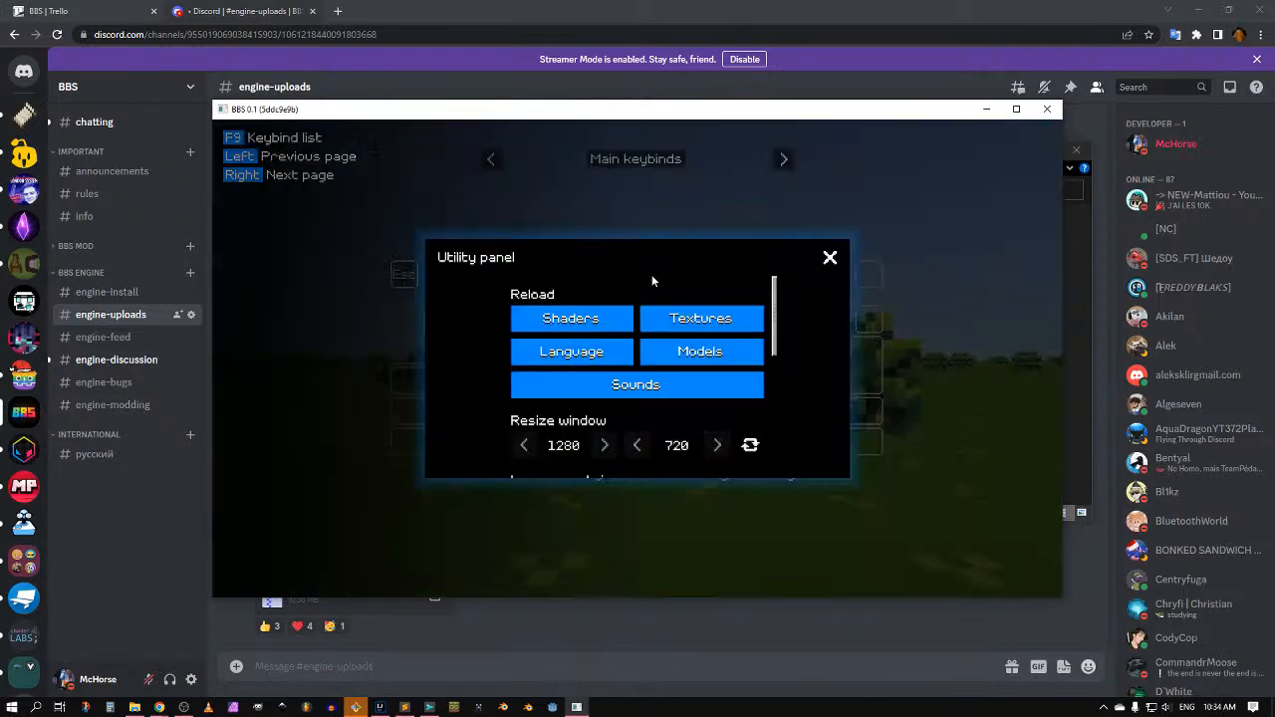
pyautogui.scroll(-2, 589, 399)
pyautogui.scroll(2, 607, 408)
pyautogui.scroll(-2, 691, 429)
pyautogui.scroll(2, 690, 429)
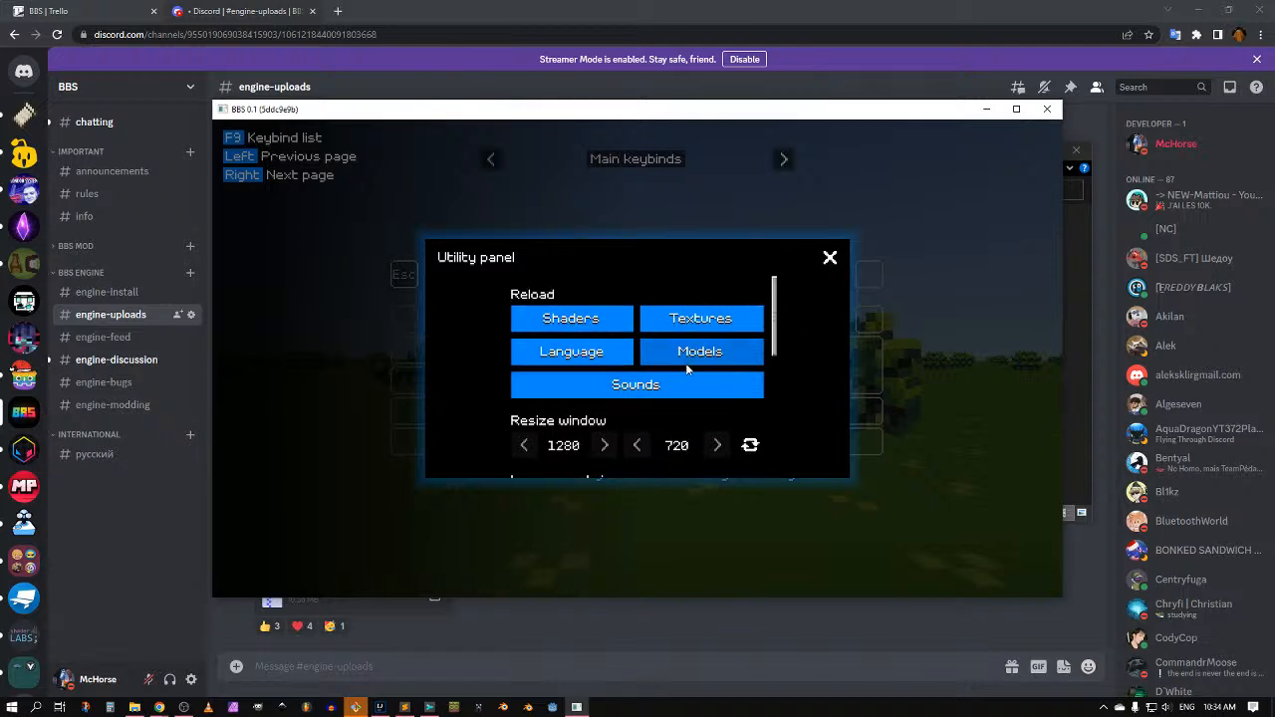
pyautogui.scroll(-2, 694, 384)
pyautogui.scroll(1, 700, 406)
pyautogui.scroll(1, 700, 404)
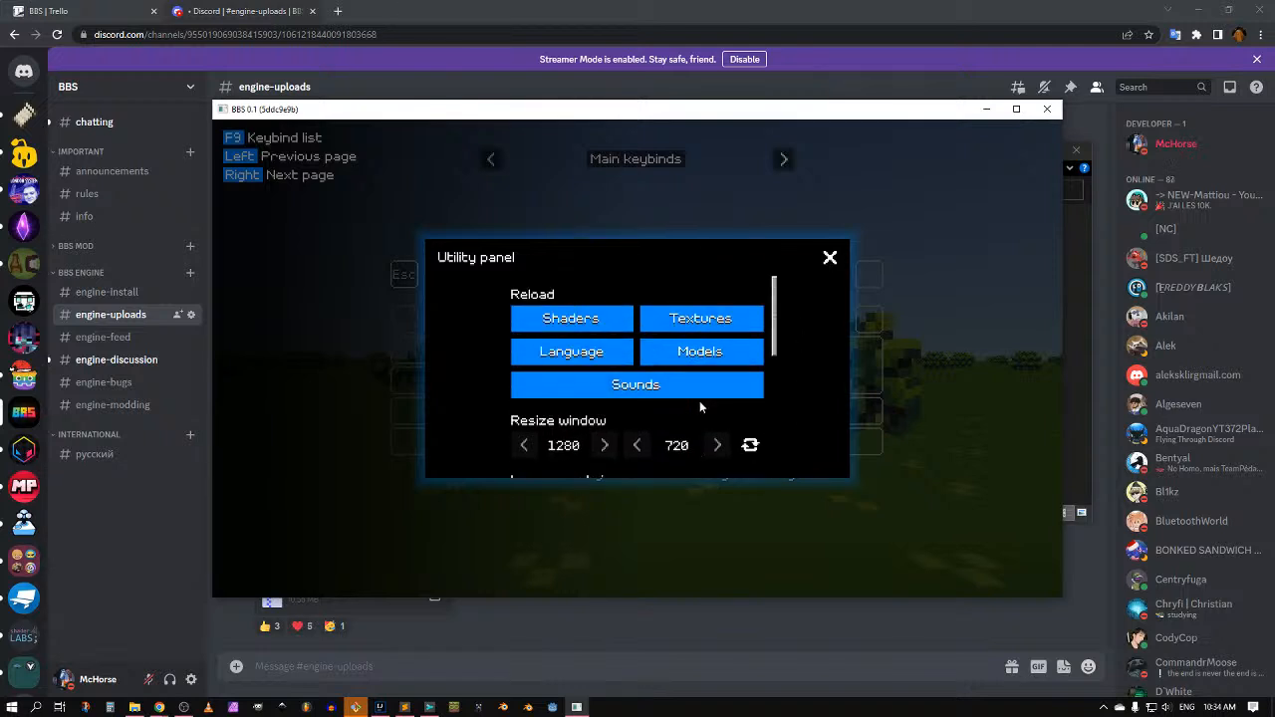
pyautogui.scroll(-2, 699, 404)
# Step: Resize the game window to 1353×800 using the Resize window values
pyautogui.moveTo(690, 394); pyautogui.dragTo(741, 398)
pyautogui.click(755, 394)
pyautogui.moveTo(706, 115); pyautogui.dragTo(694, 83)
pyautogui.moveTo(541, 406); pyautogui.dragTo(590, 404)
pyautogui.click(739, 411)
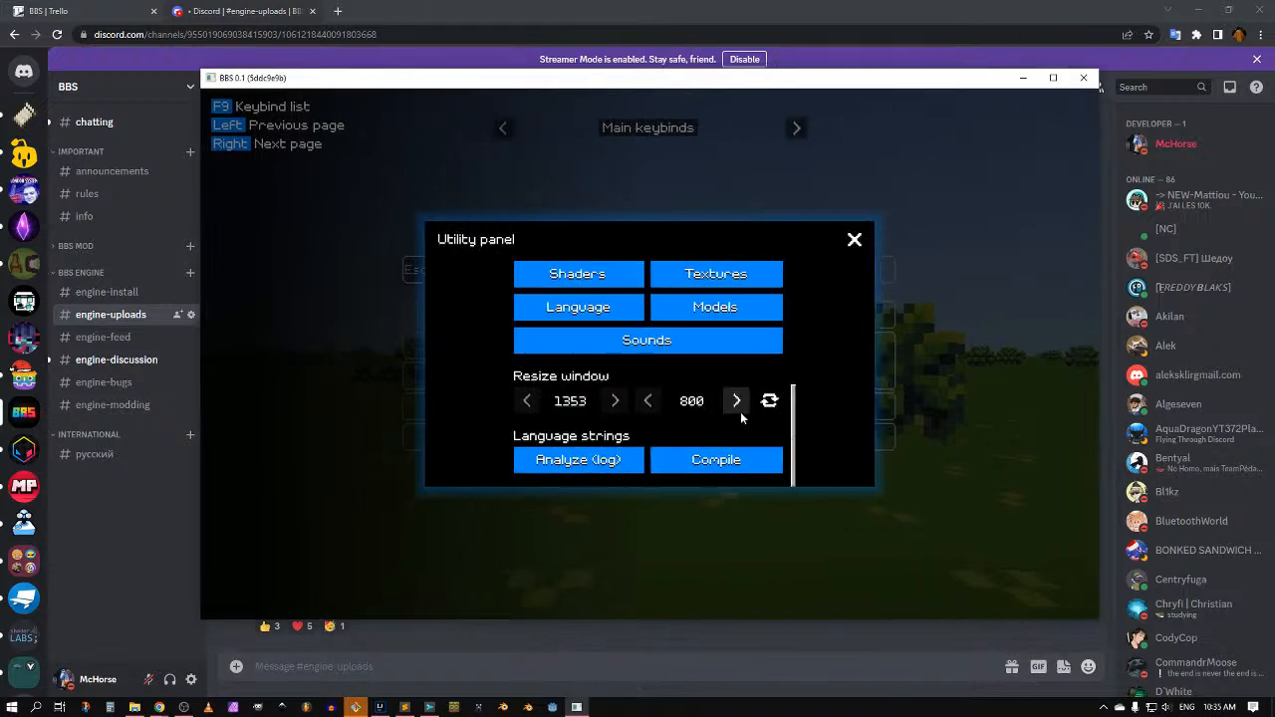
# Step: Set the window size back to 1280×720 and apply it
pyautogui.click(573, 403)
pyautogui.write('1280')
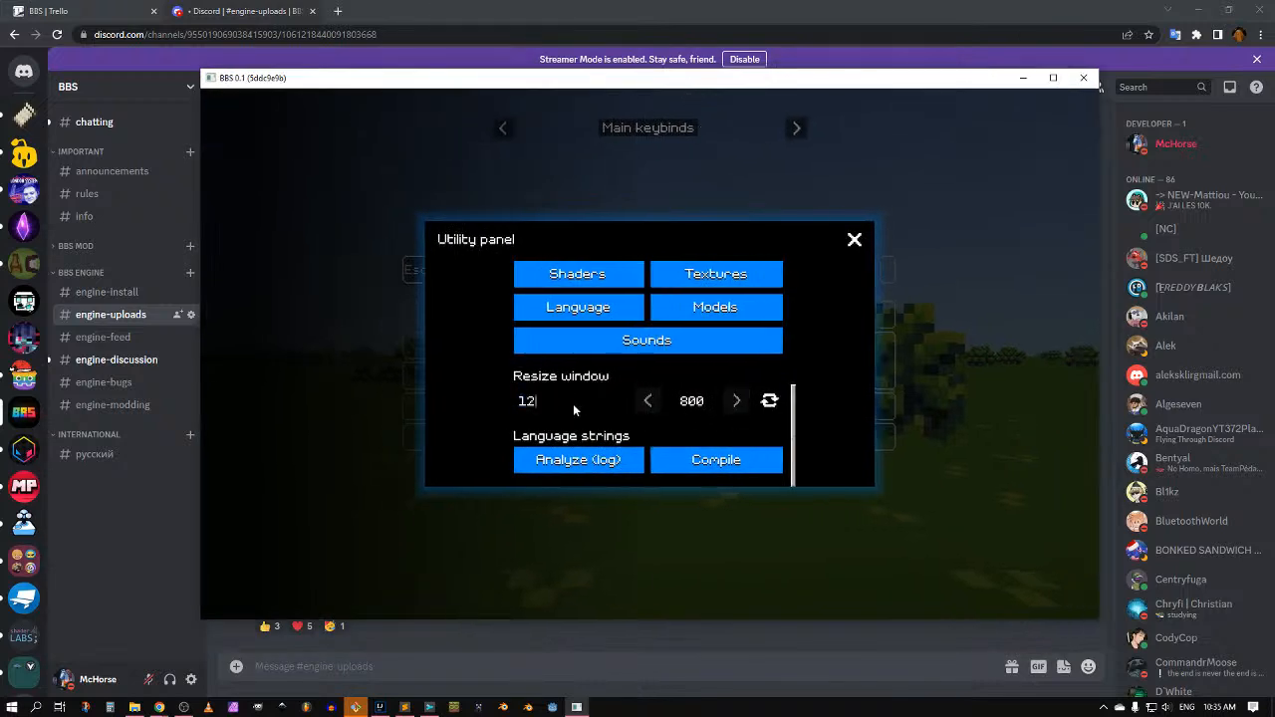
pyautogui.press('Tab')
pyautogui.write('720')
pyautogui.click(768, 404)
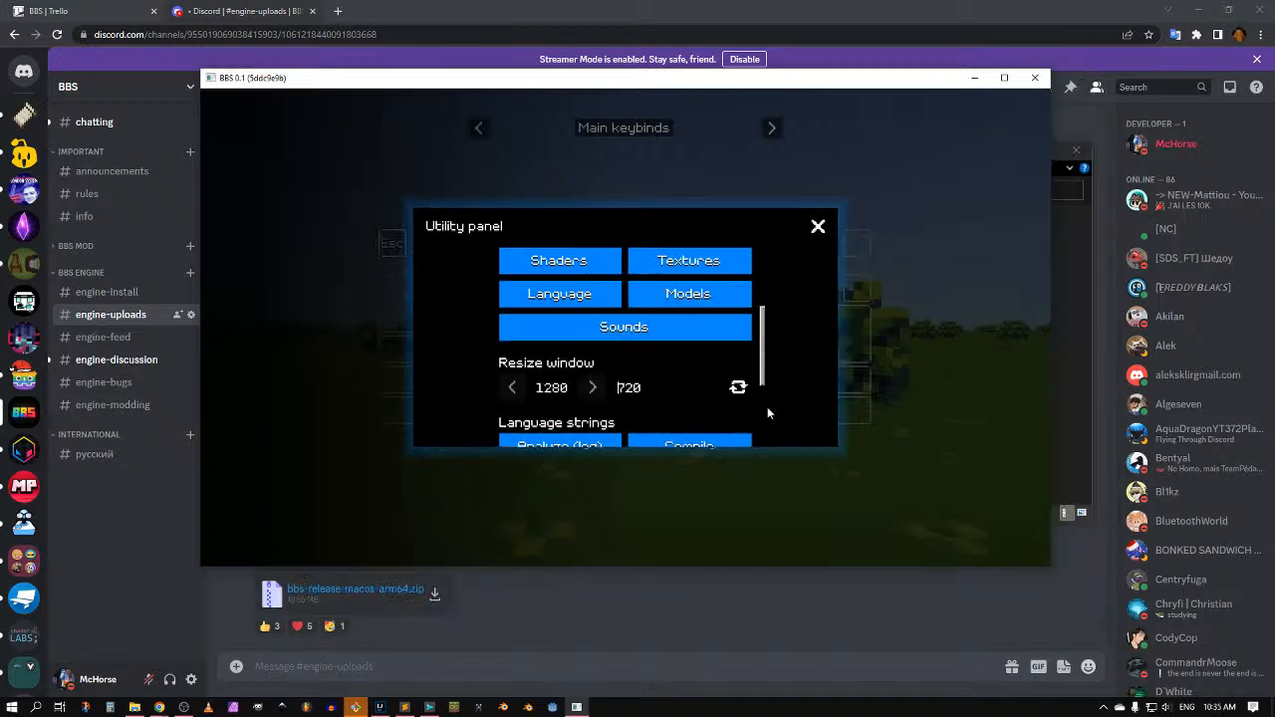
pyautogui.scroll(-2, 763, 383)
pyautogui.click(793, 408)
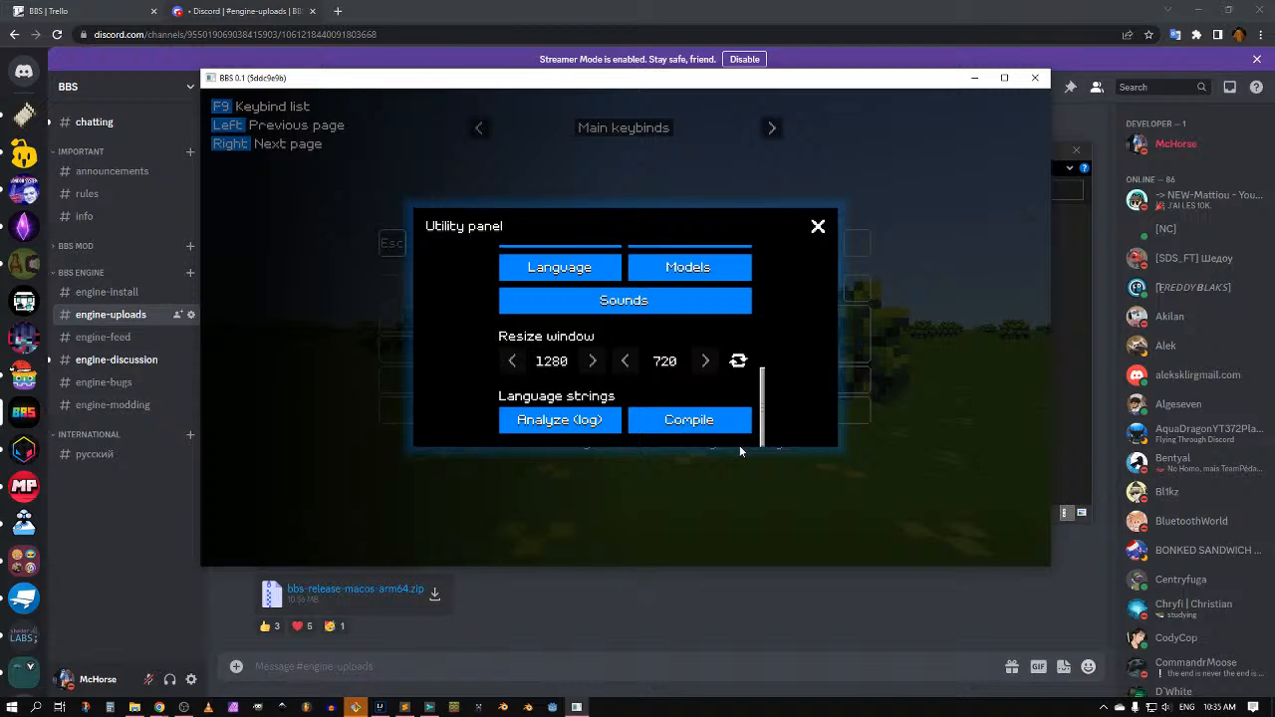
# Step: Close the Utility panel, go back to Welcome, then advance to the Features page
pyautogui.click(818, 226)
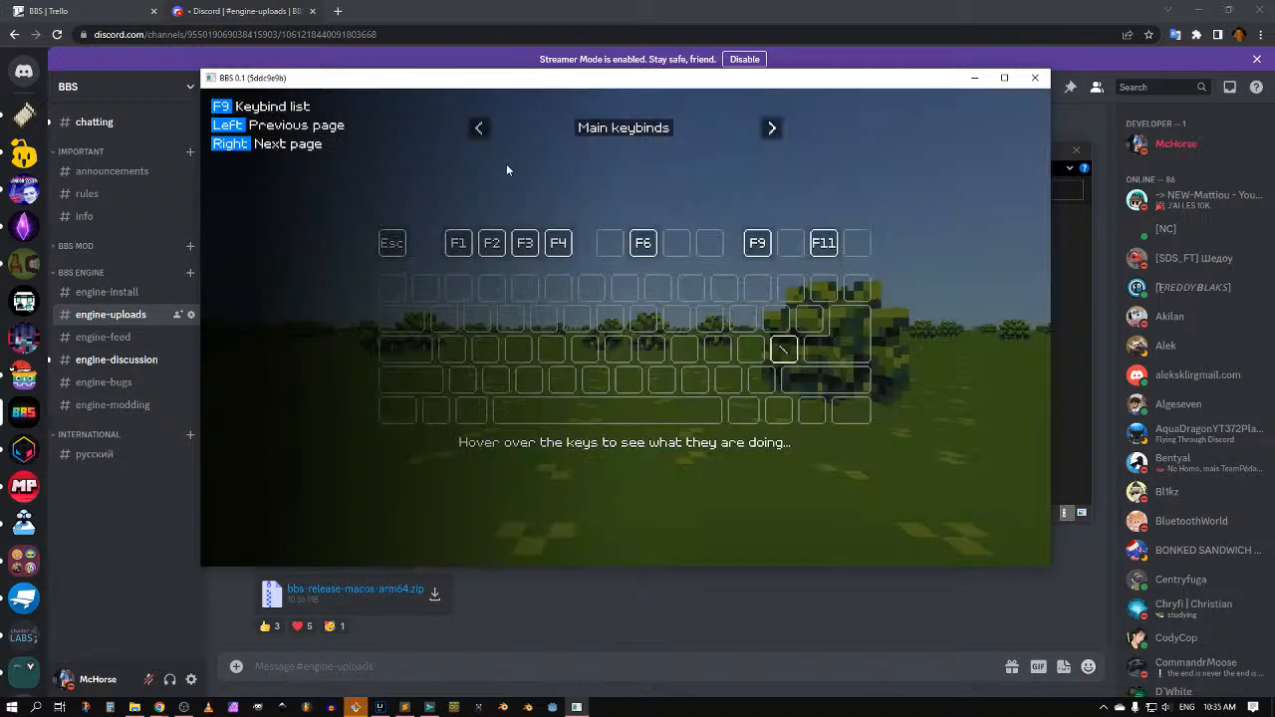
pyautogui.click(470, 128)
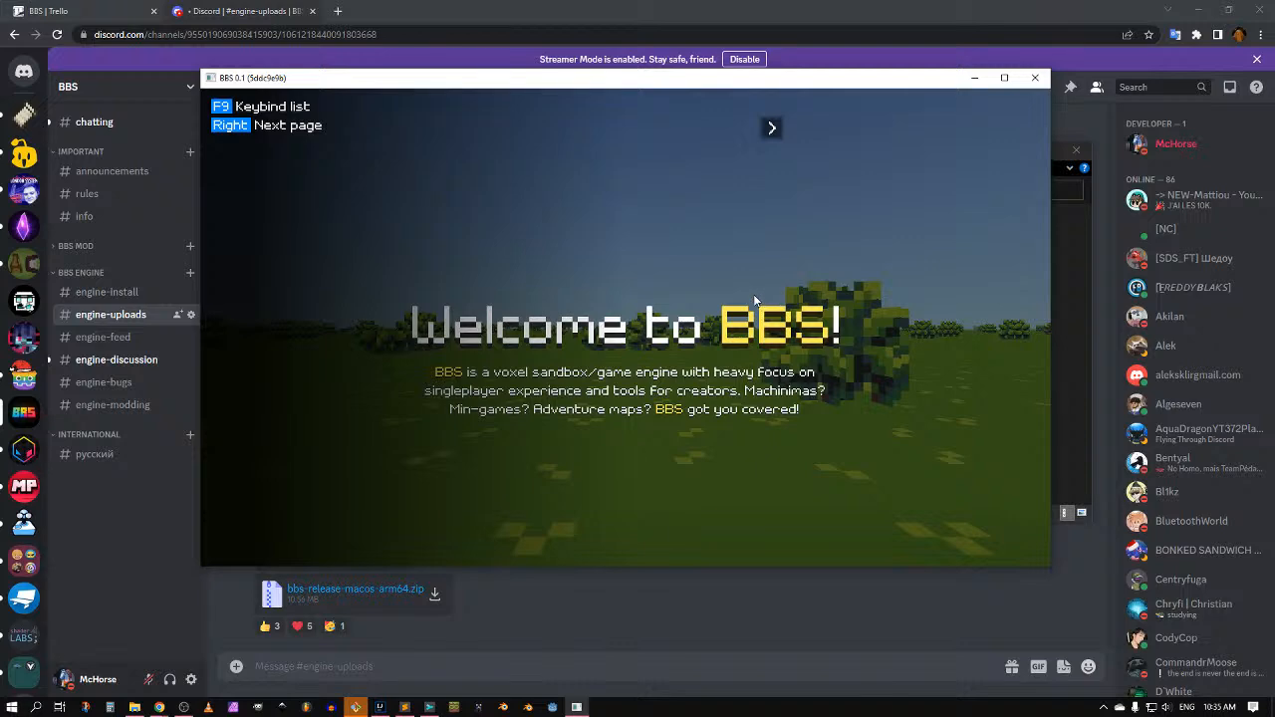
pyautogui.click(771, 128)
pyautogui.click(771, 128)
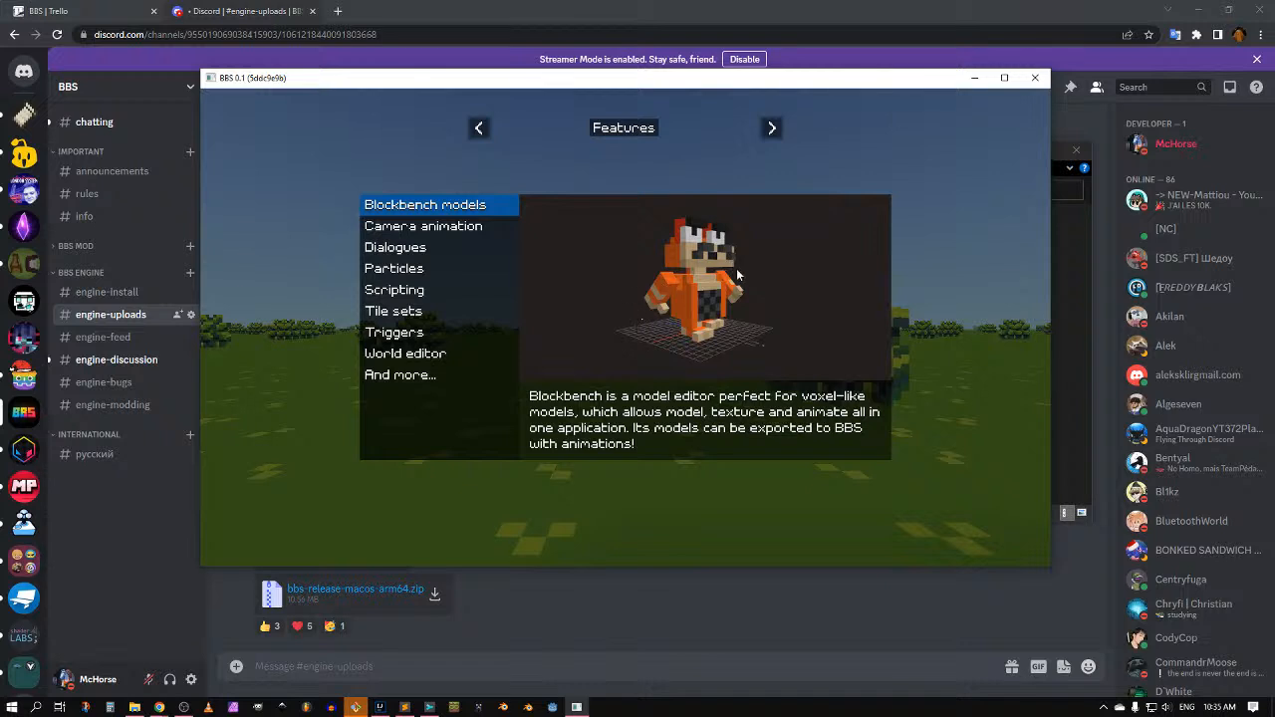
# Step: Browse the features: Camera animation, Dialogues, Particles, Scripting, Tile sets, Triggers, World editor, And more
pyautogui.click(443, 227)
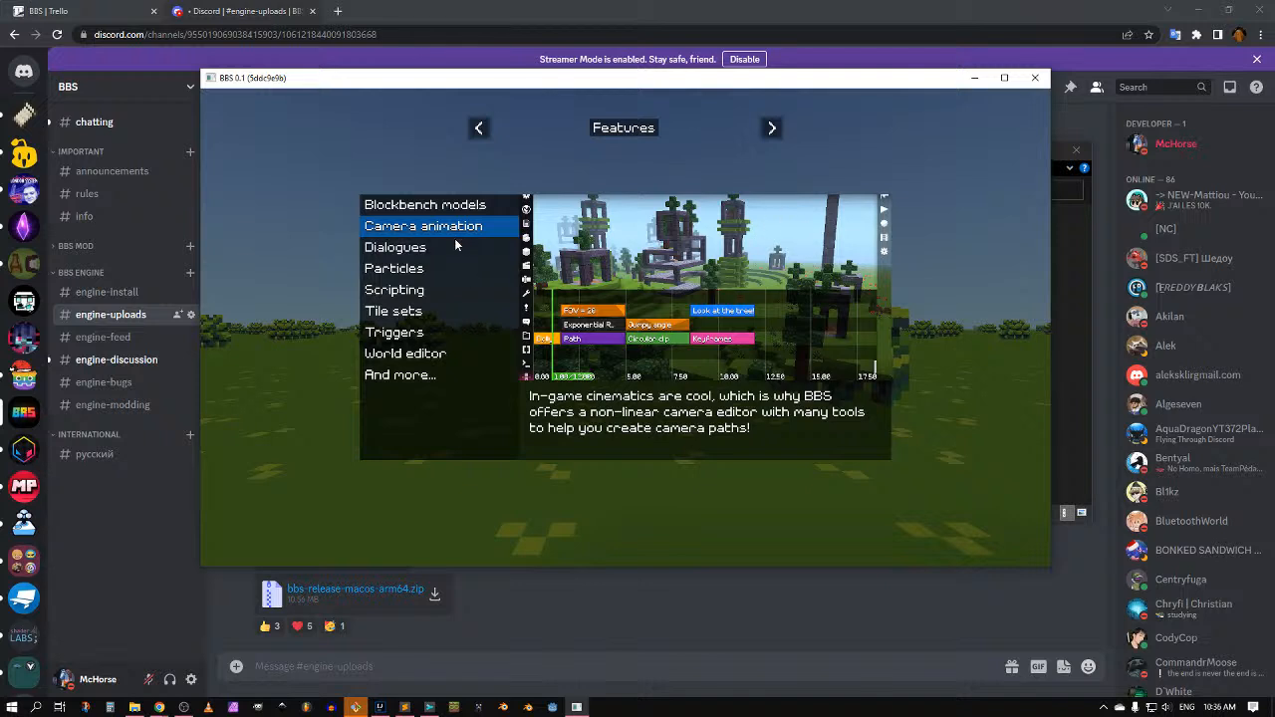
pyautogui.click(402, 253)
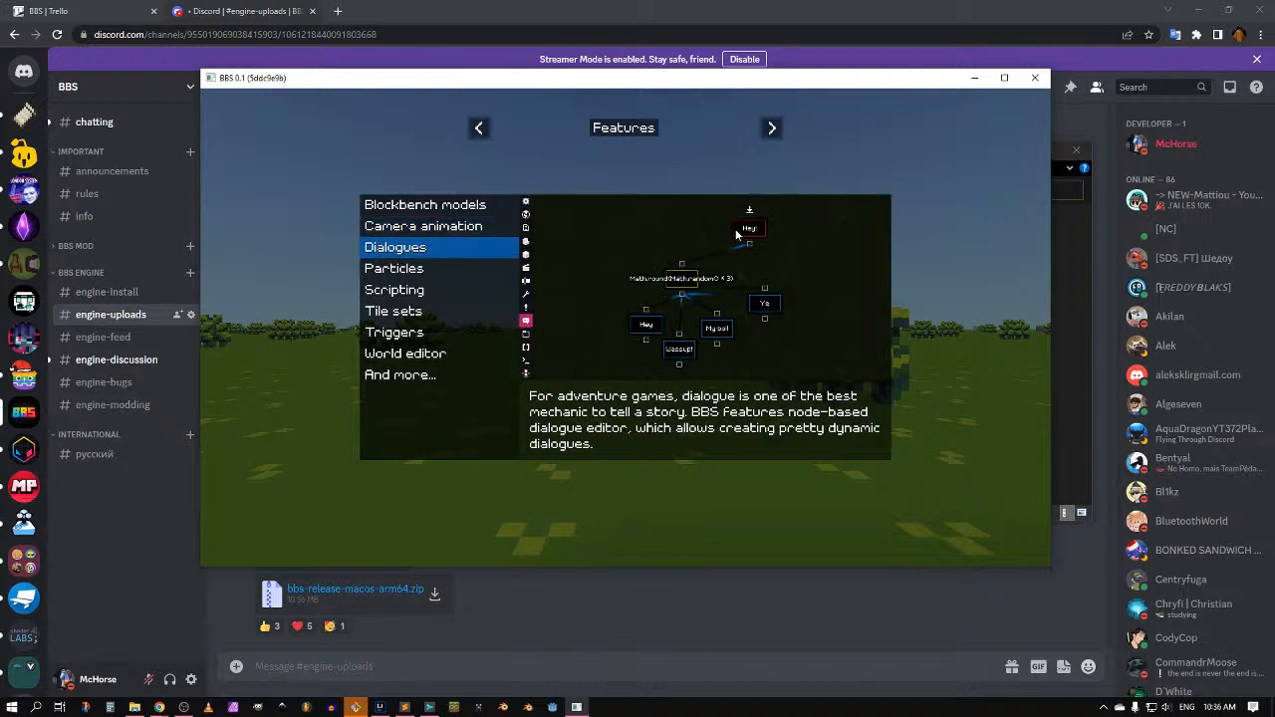
pyautogui.click(450, 271)
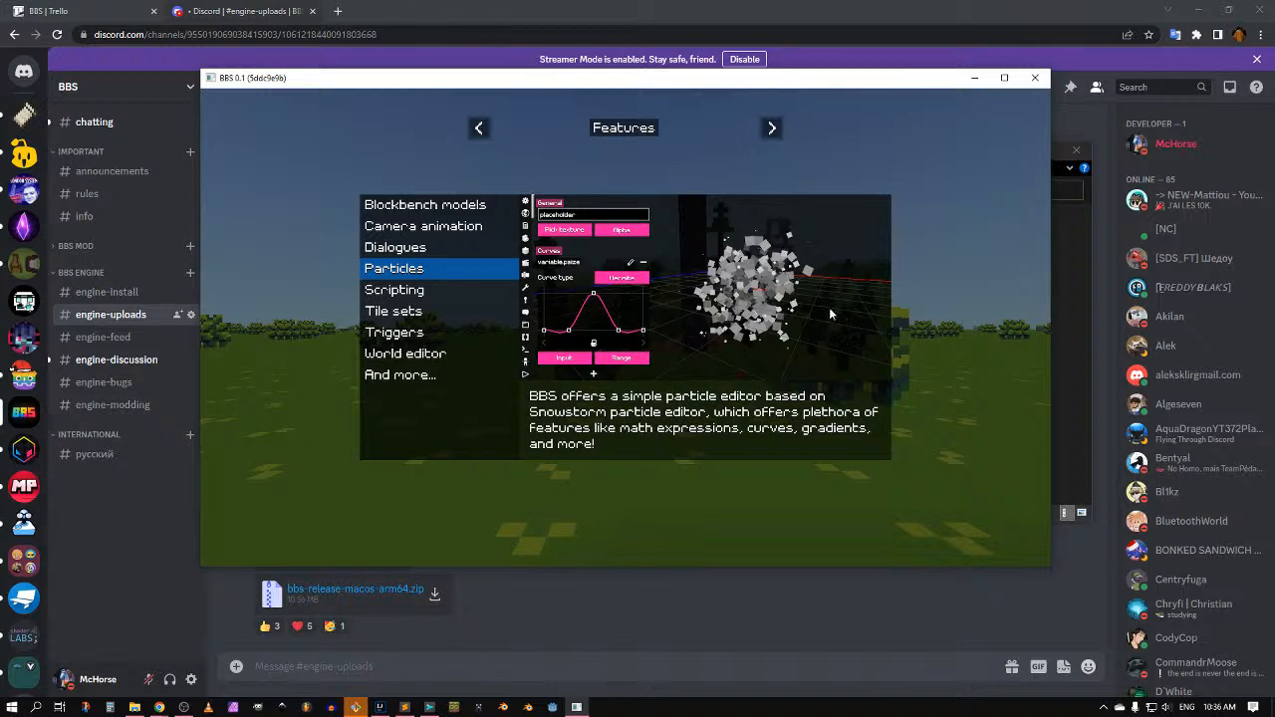
pyautogui.click(446, 289)
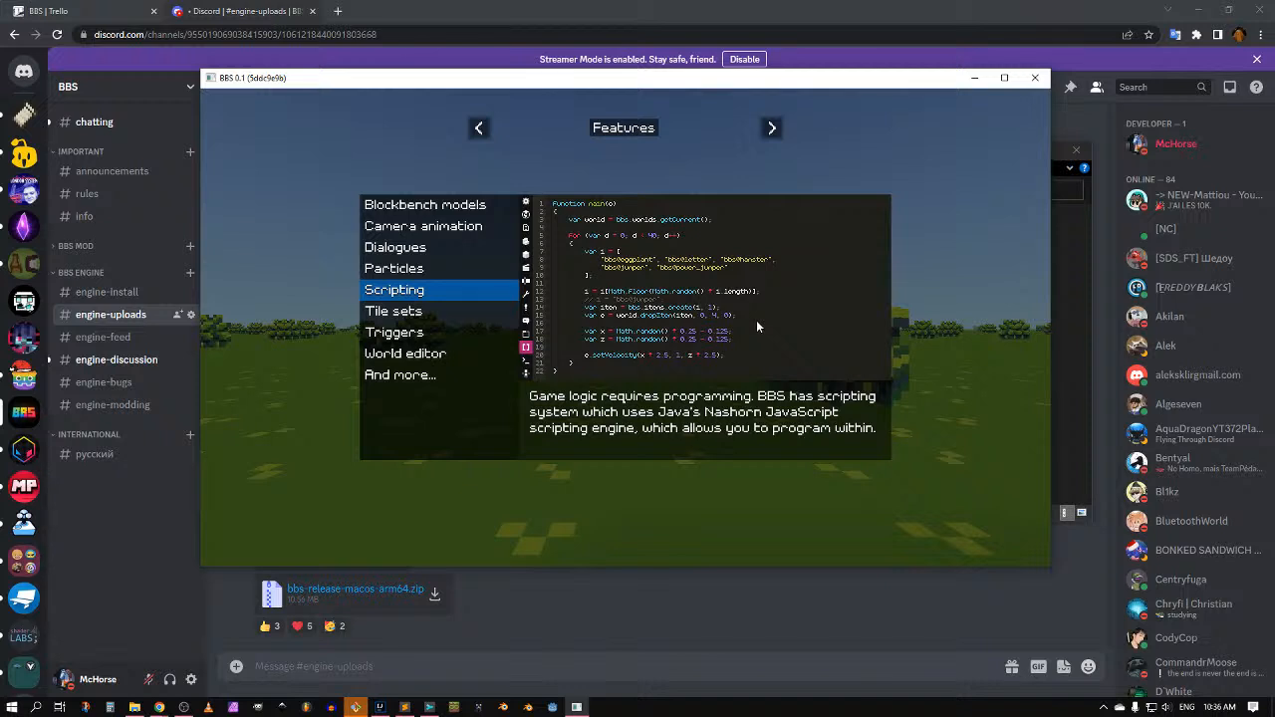
pyautogui.click(466, 317)
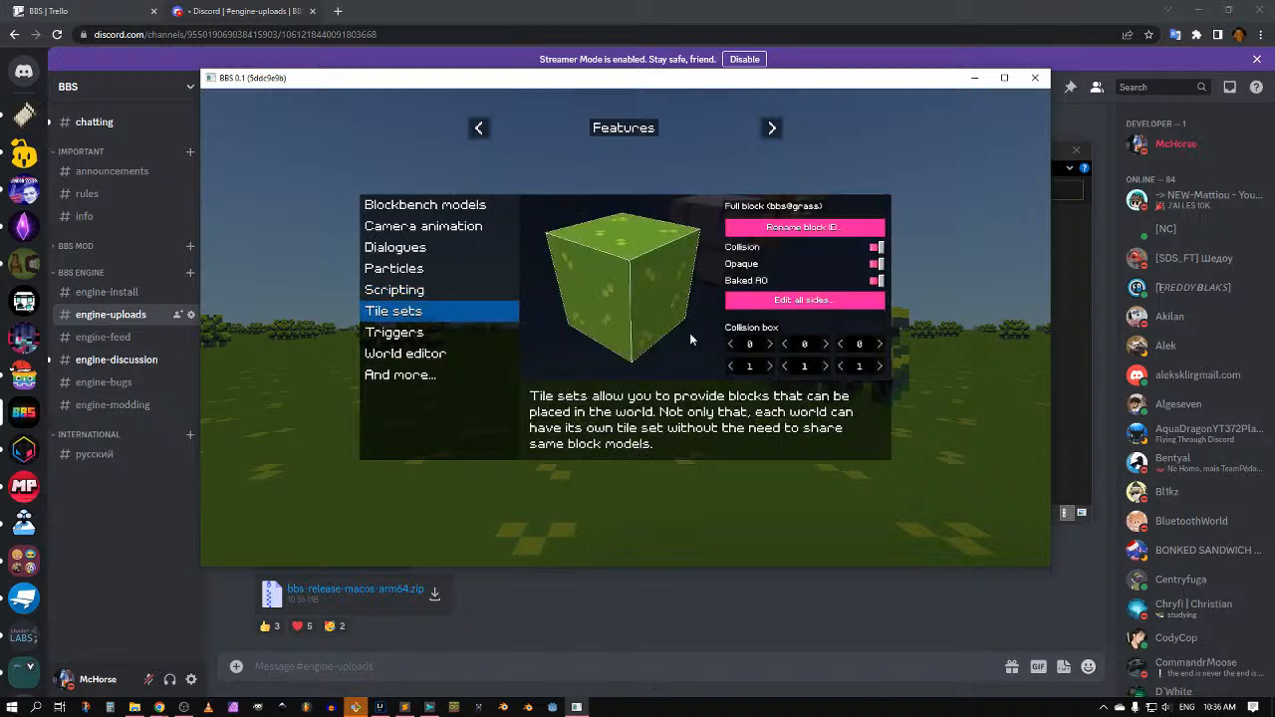
pyautogui.click(489, 329)
pyautogui.click(440, 359)
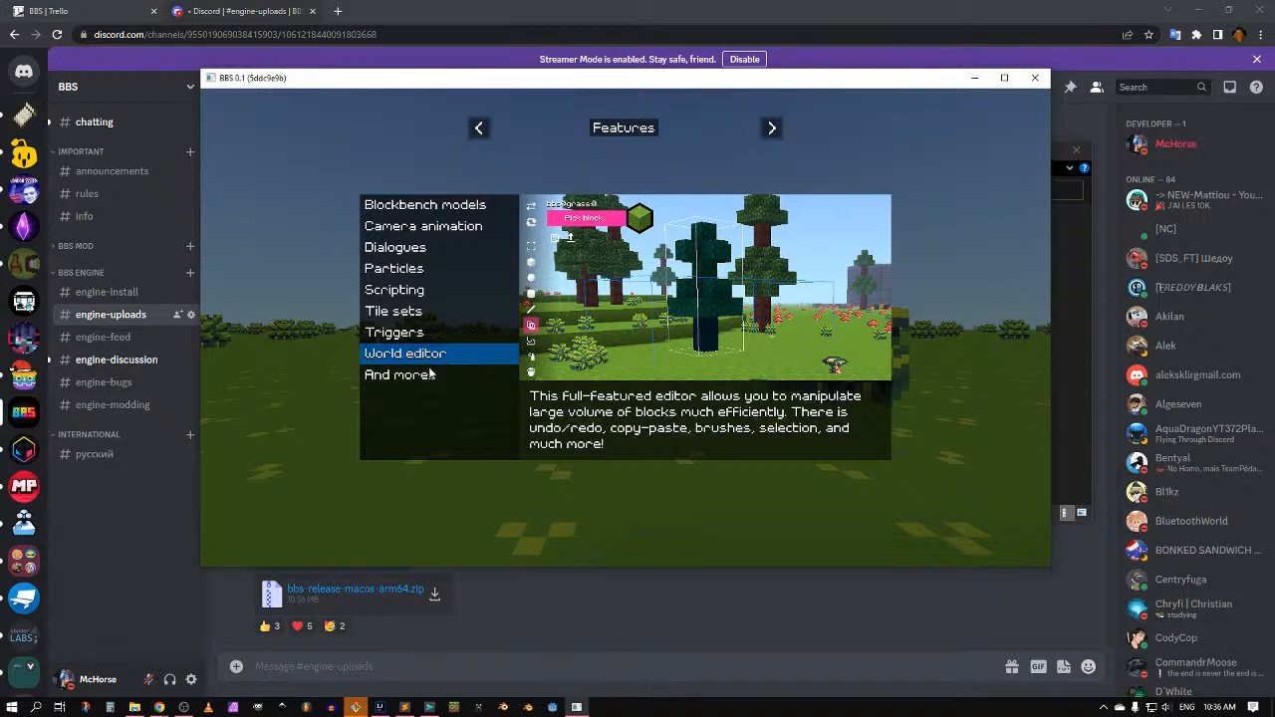
pyautogui.click(429, 374)
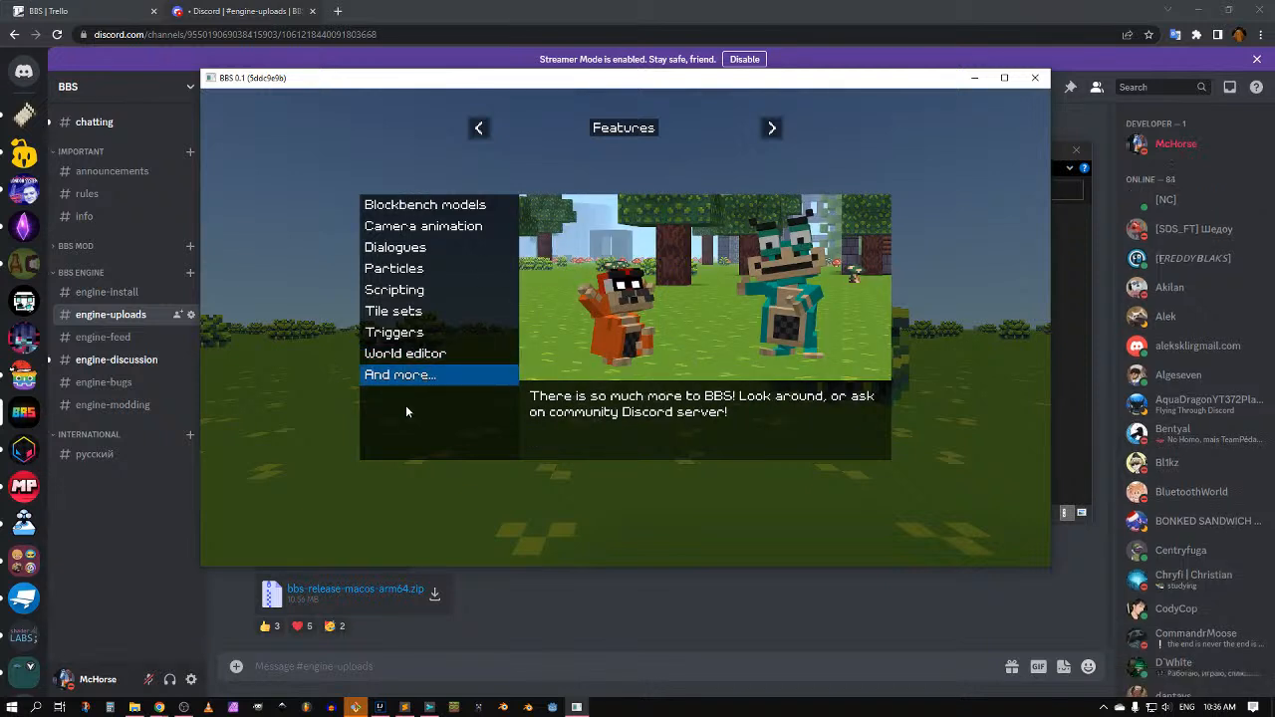
# Step: Advance to the What's next? page and bring the game window back in front of Discord
pyautogui.click(772, 128)
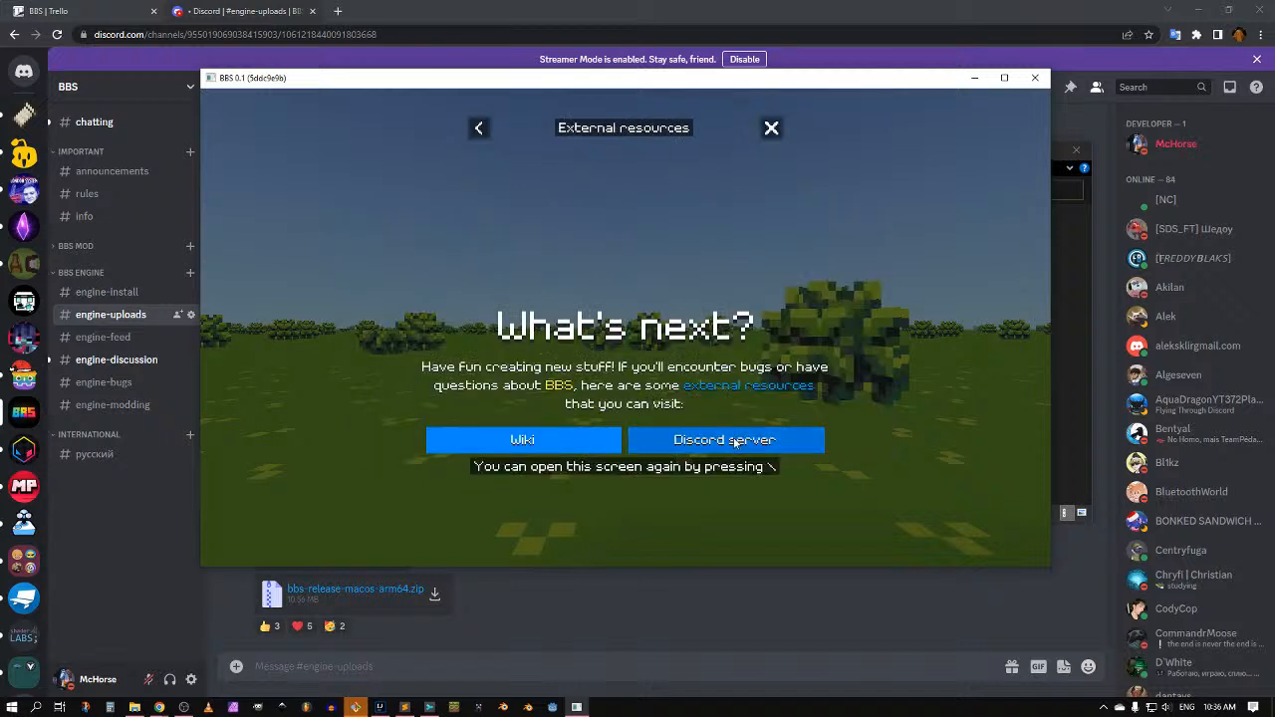
pyautogui.click(262, 8)
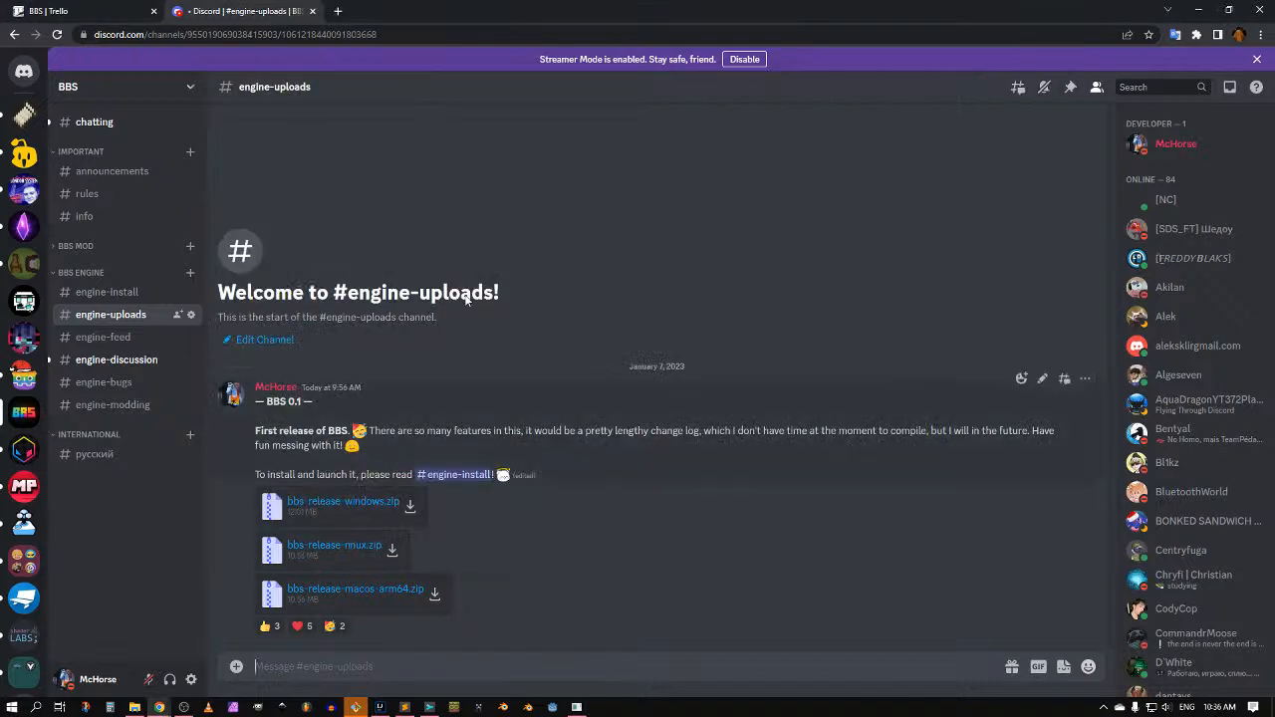
pyautogui.click(576, 706)
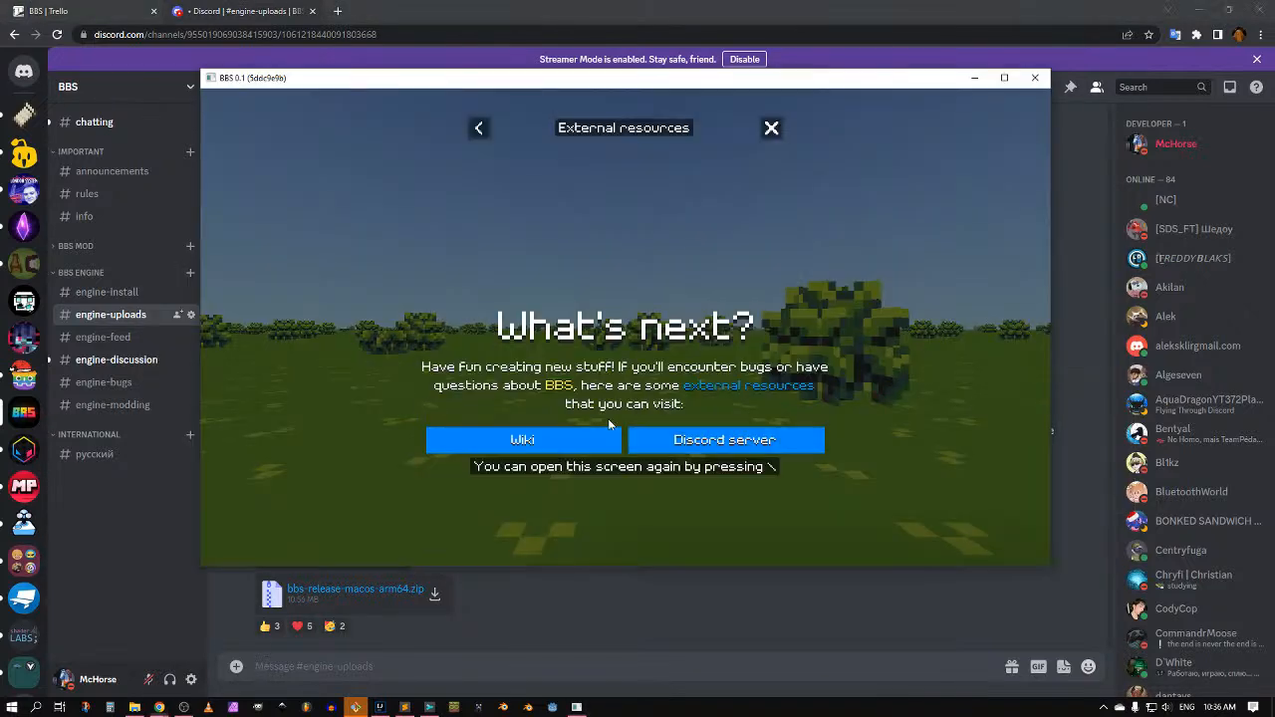
# Step: Open the BBS wiki from the game's Wiki link and scroll its Home page
pyautogui.click(574, 449)
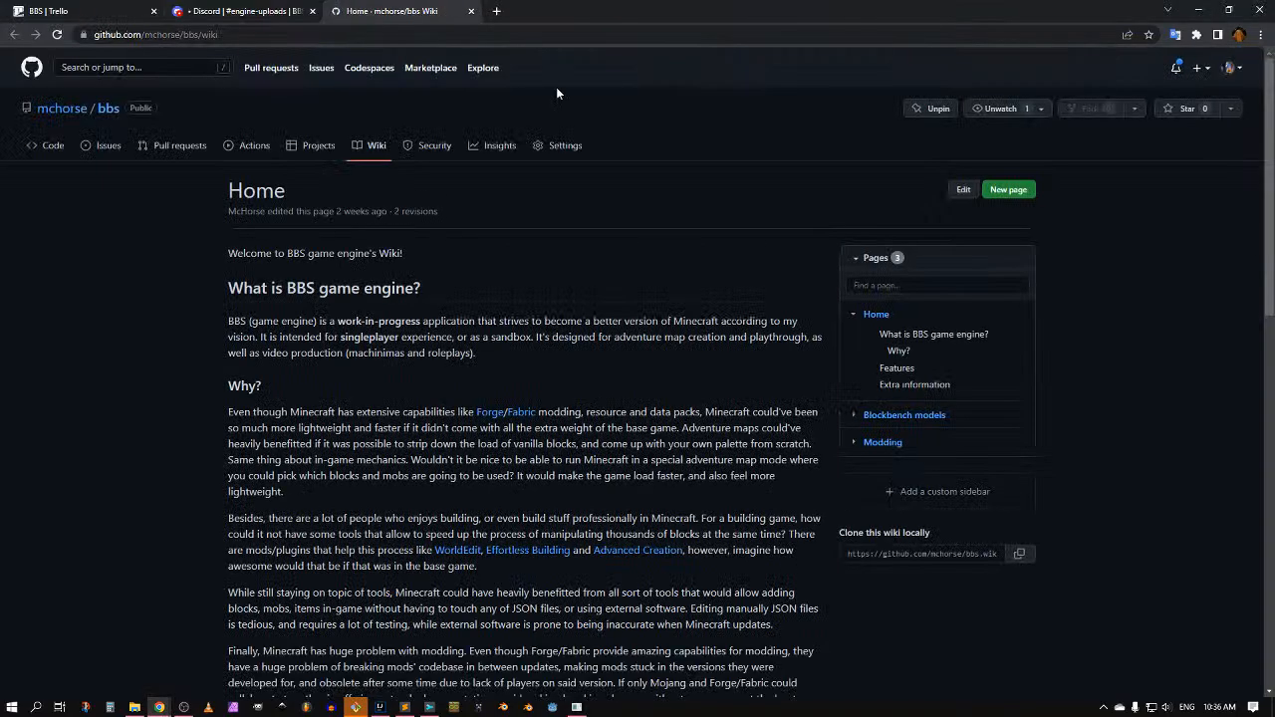
pyautogui.scroll(-10, 323, 218)
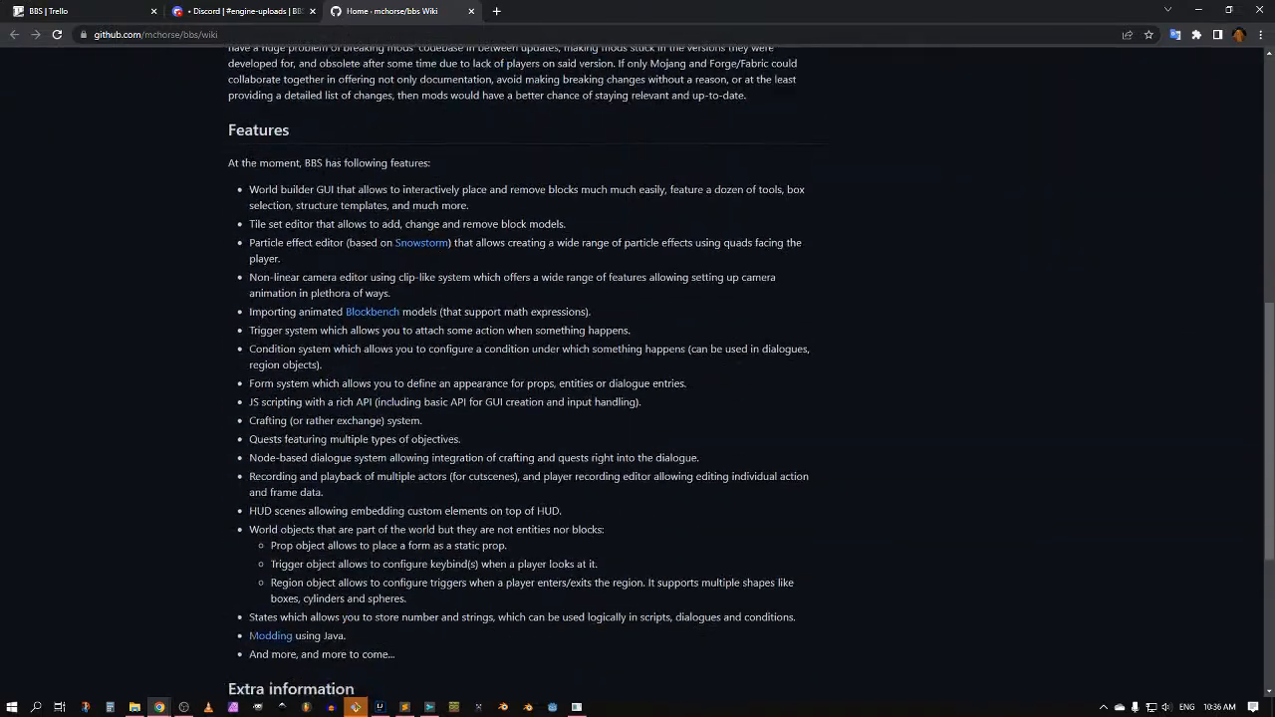
pyautogui.scroll(15, 398, 348)
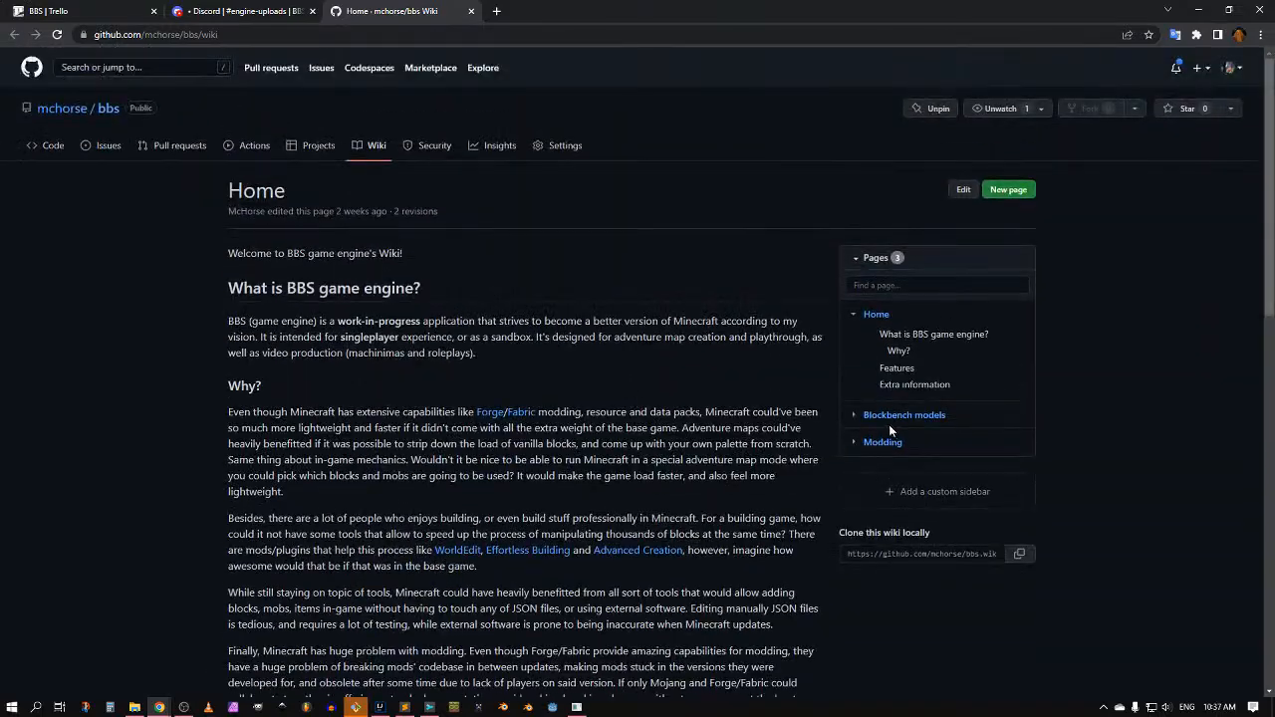
# Step: Open the Blockbench models wiki page and scroll through it
pyautogui.click(862, 417)
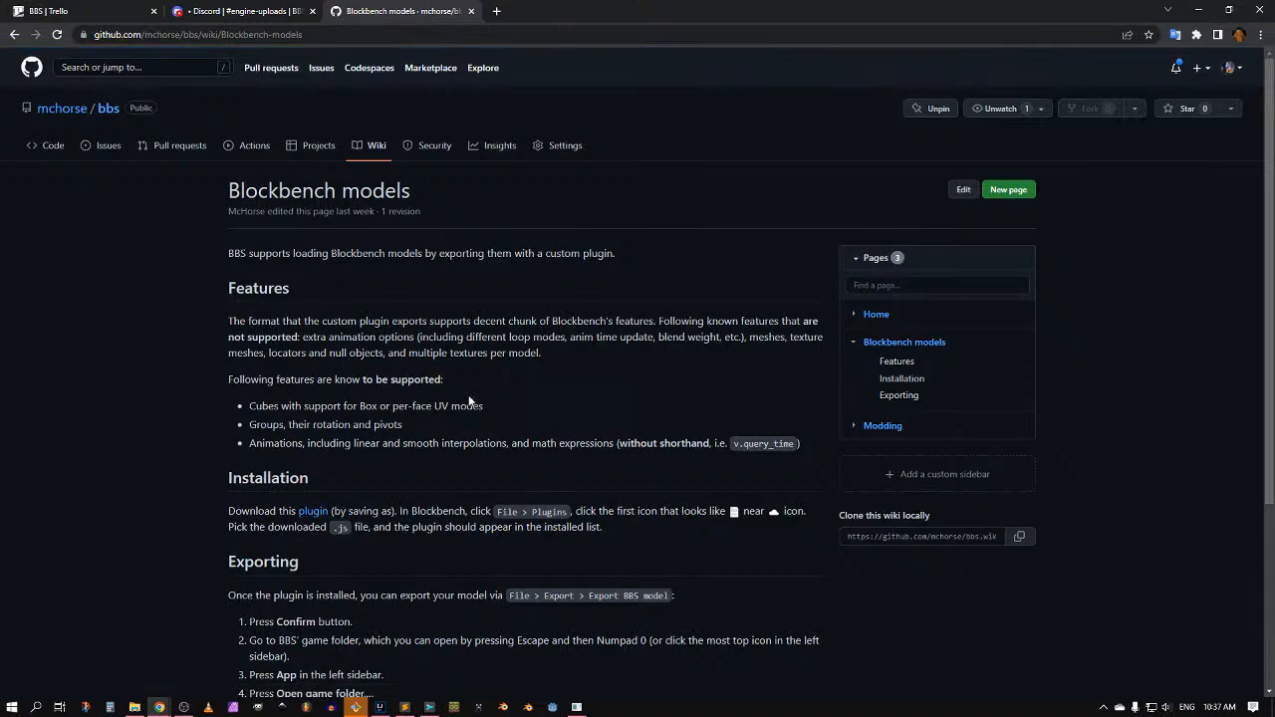
pyautogui.scroll(-3, 638, 379)
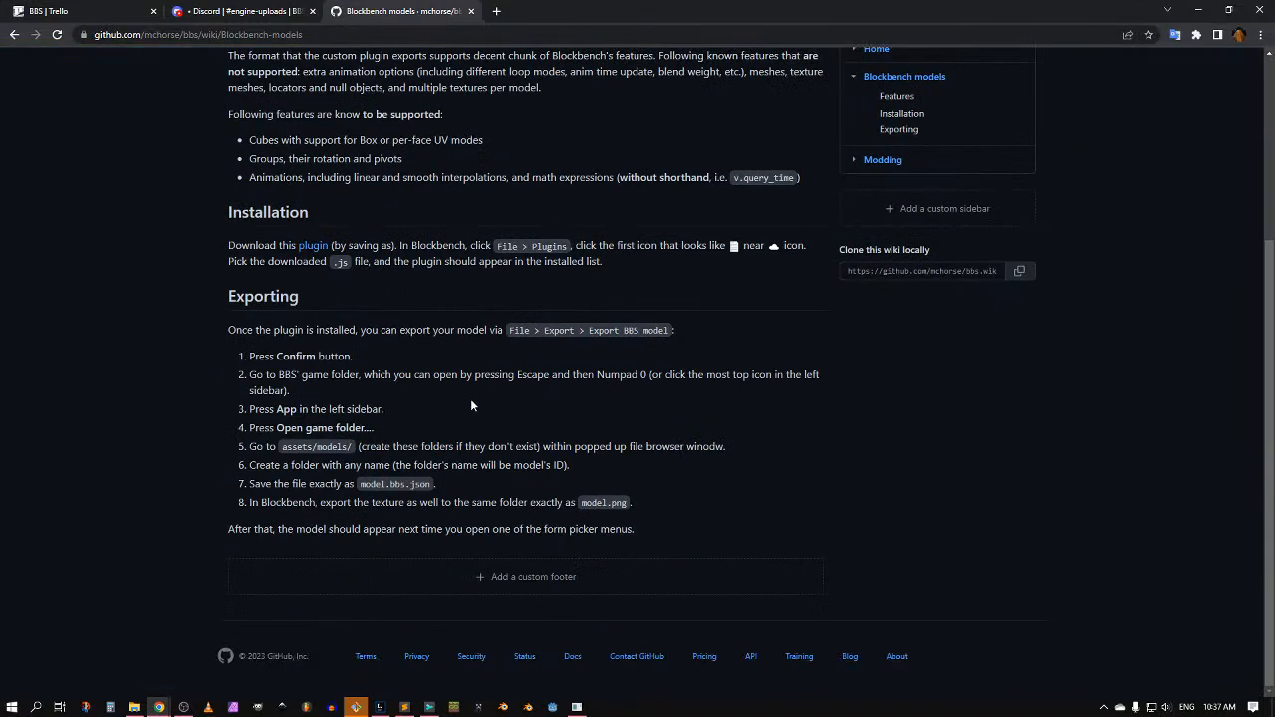
pyautogui.scroll(3, 472, 406)
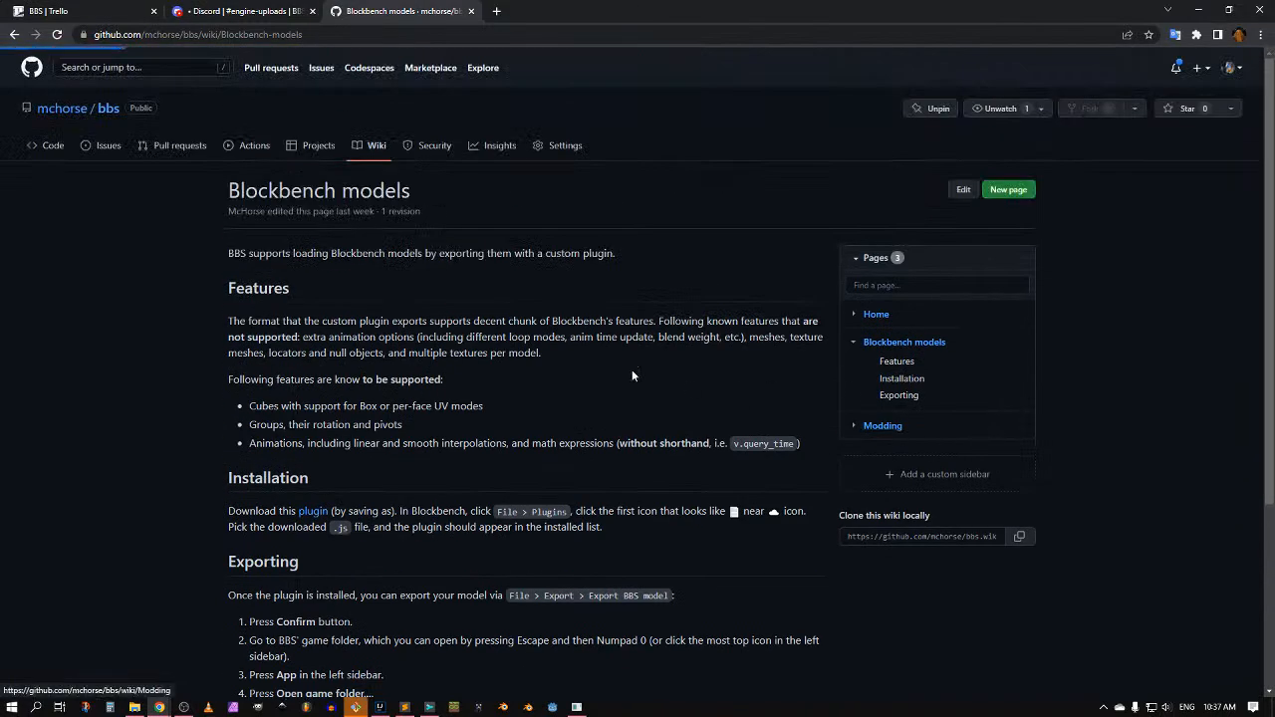
pyautogui.scroll(-6, 603, 379)
pyautogui.scroll(5, 598, 389)
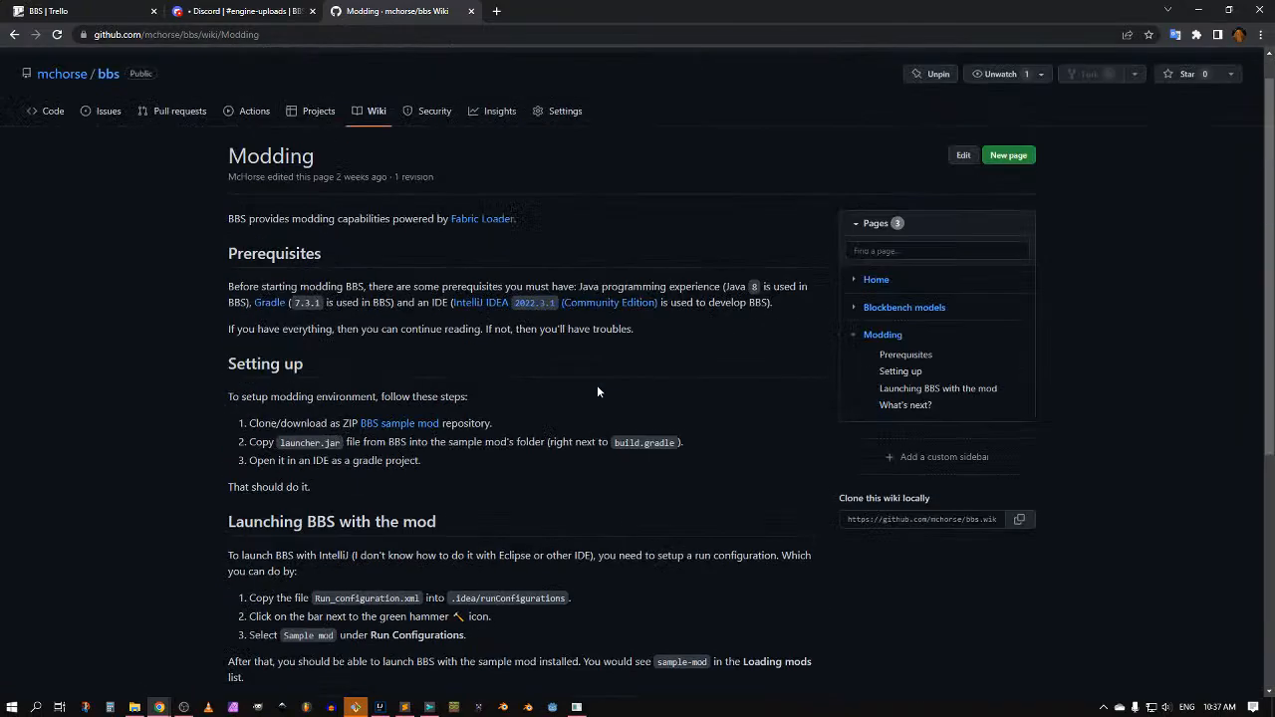
pyautogui.scroll(1, 598, 391)
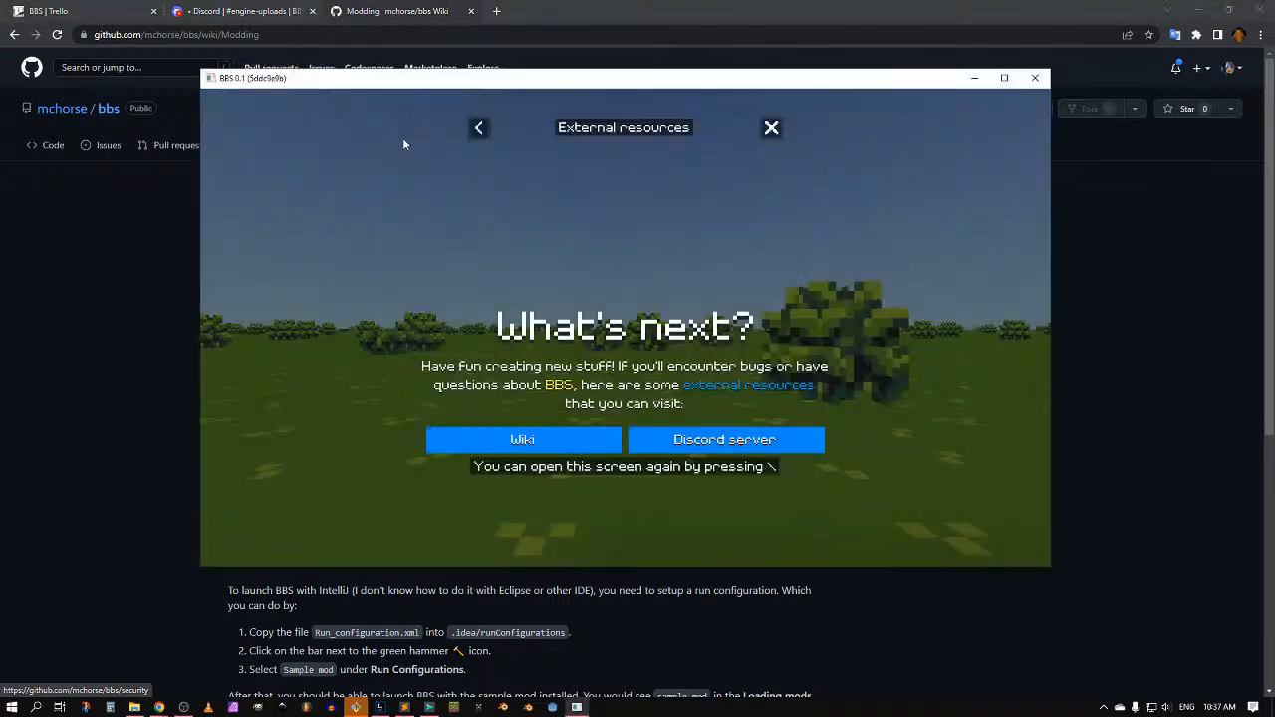
# Step: Close What's next?, reopen the welcome screens with F1, page through them and close them
pyautogui.click(770, 128)
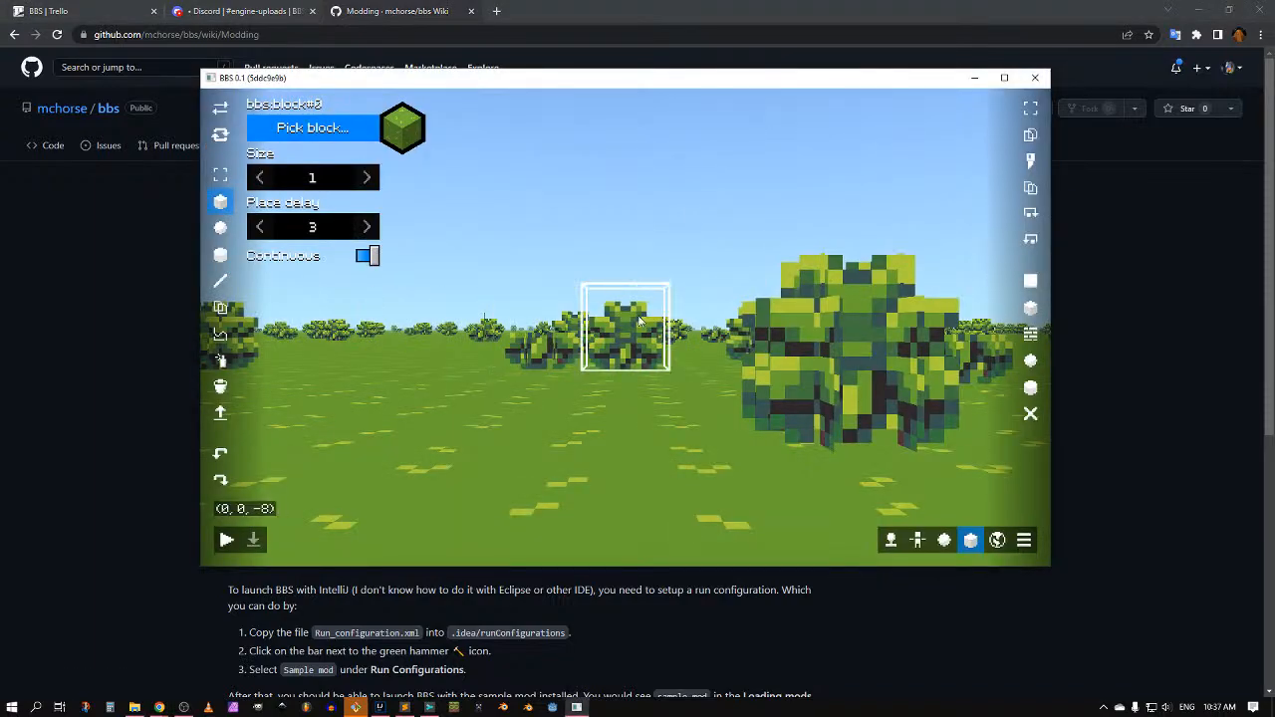
pyautogui.moveTo(628, 327); pyautogui.dragTo(797, 371, button='middle')
pyautogui.scroll(-10, 796, 372)
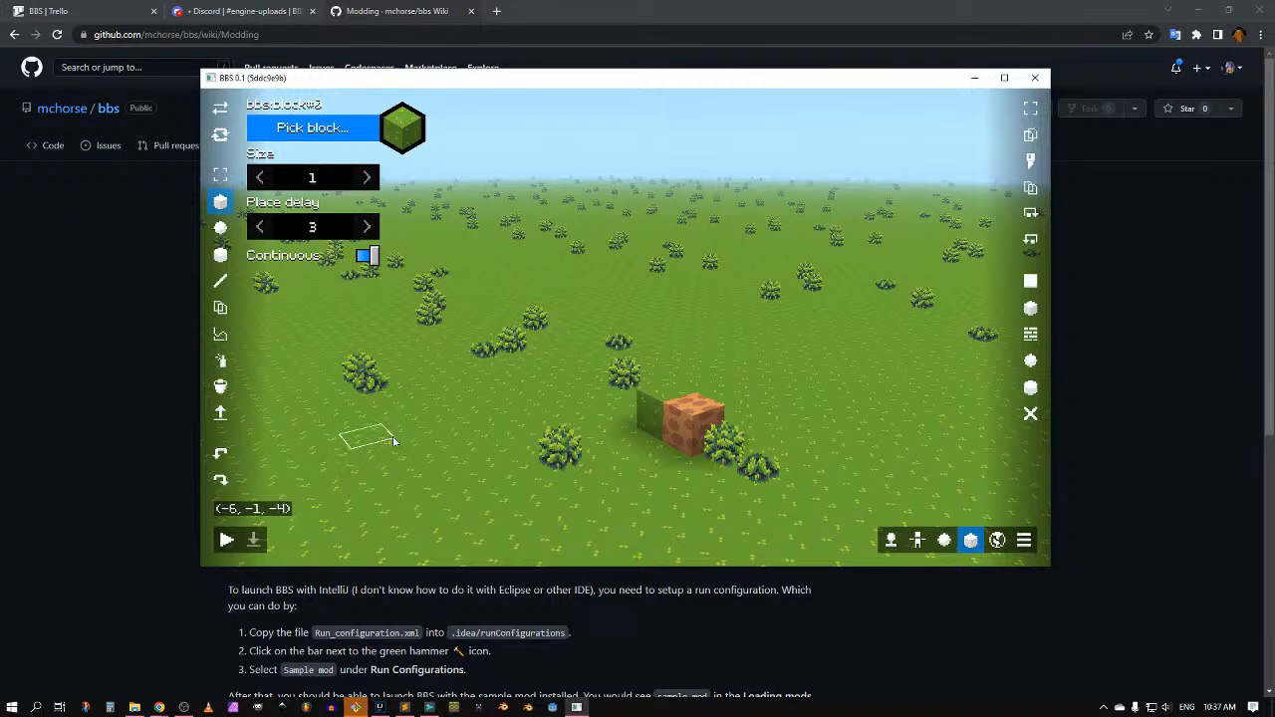
pyautogui.press('F1')
pyautogui.click(781, 129)
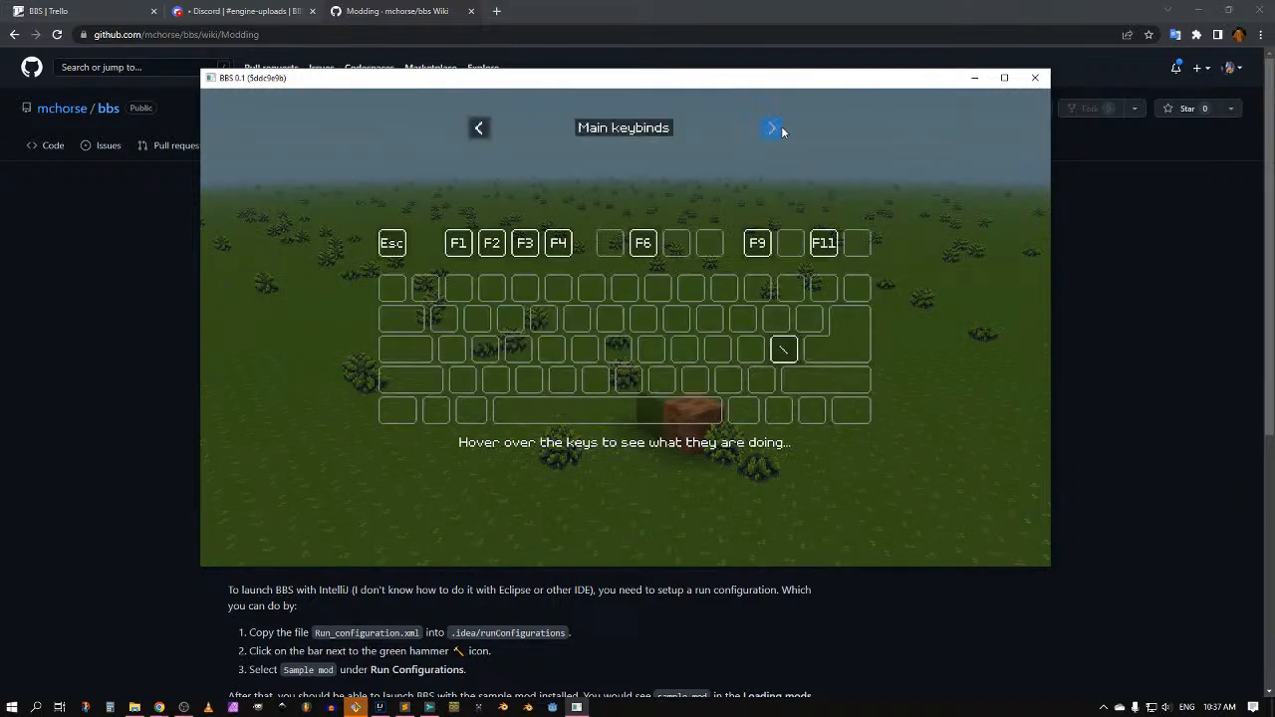
pyautogui.click(781, 129)
pyautogui.click(781, 128)
pyautogui.press('F1')
pyautogui.click(781, 129)
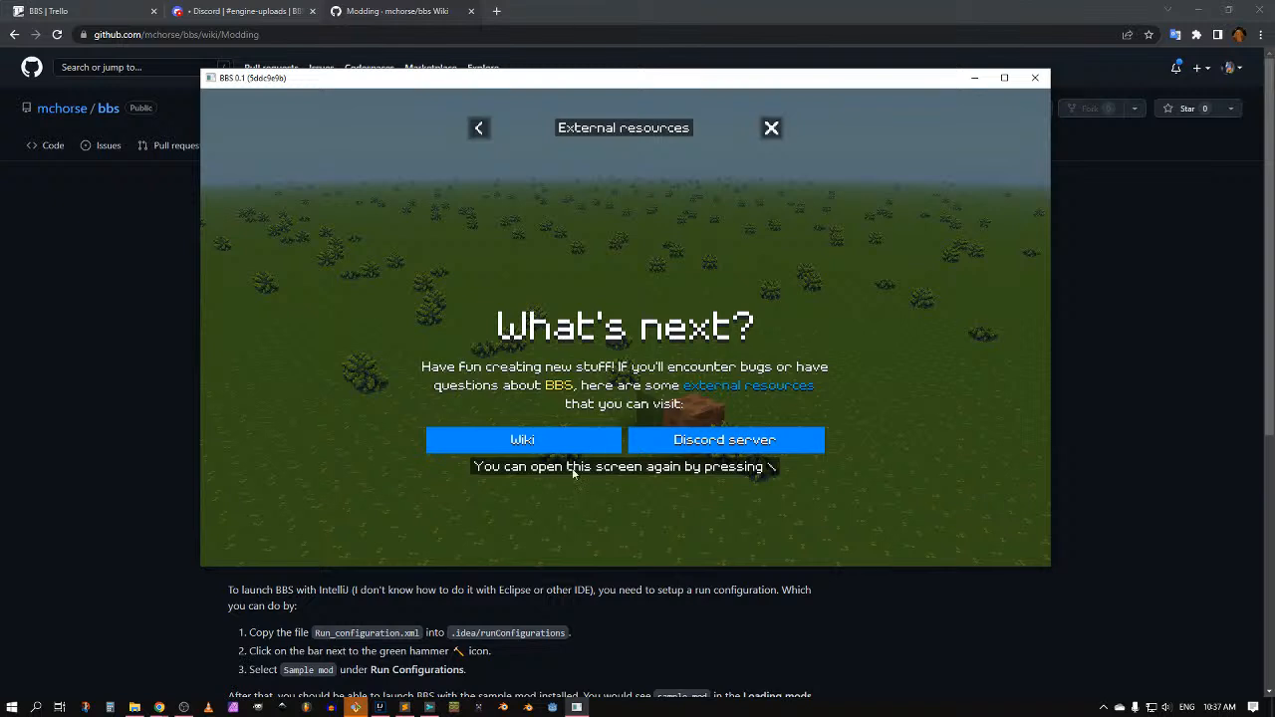
pyautogui.click(773, 131)
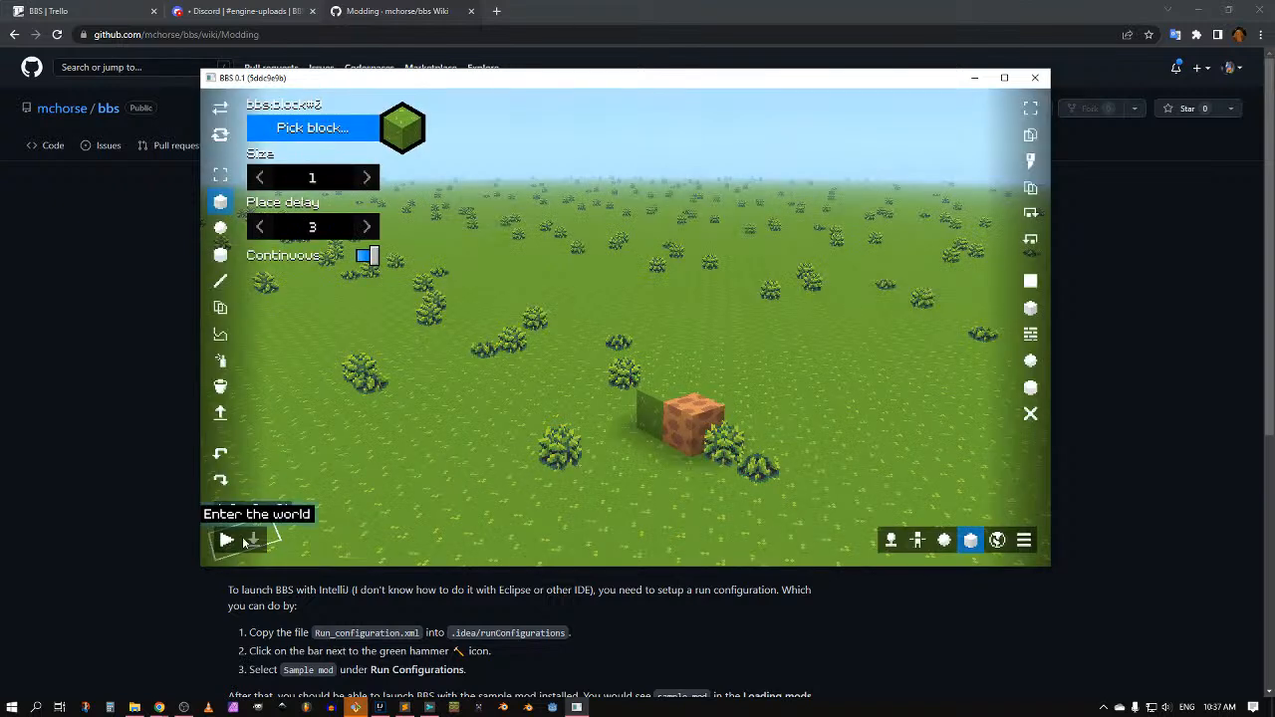
# Step: Open the configuration and enable the Mouse buttons, Keystrokes and Chalkboard tutorial options
pyautogui.press('0')
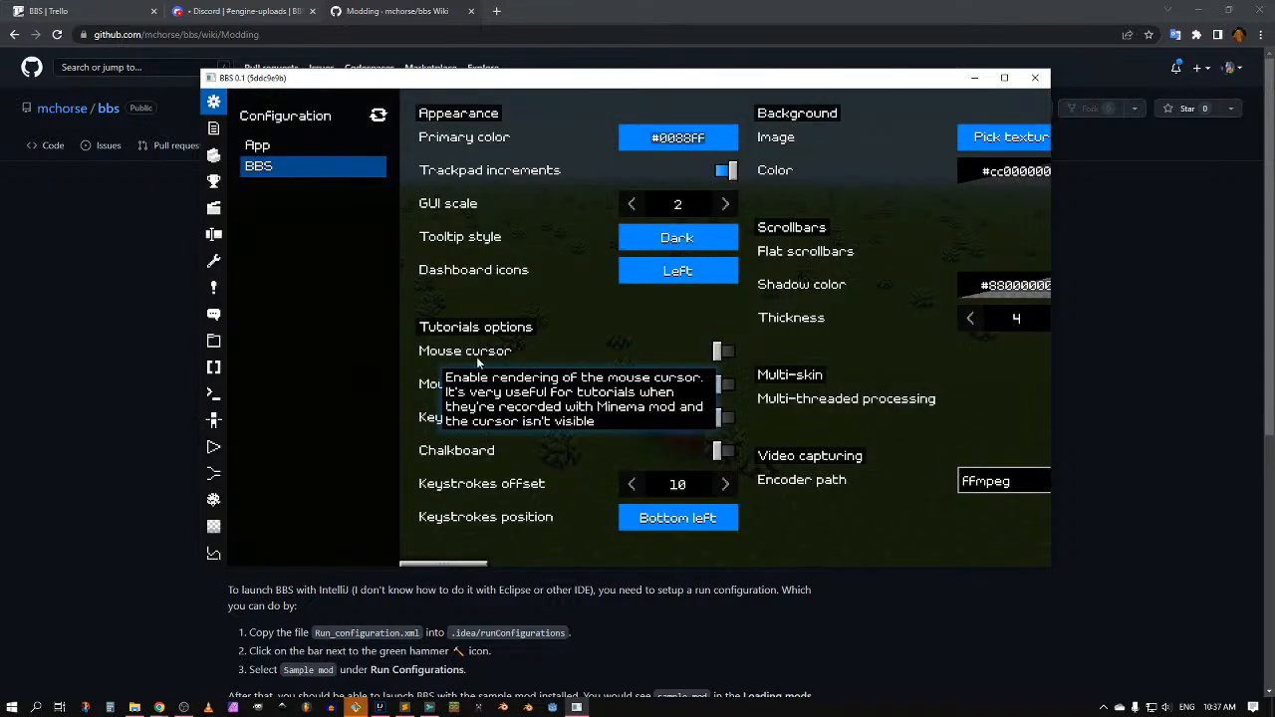
pyautogui.click(476, 356)
pyautogui.click(486, 347)
pyautogui.click(473, 384)
pyautogui.click(466, 418)
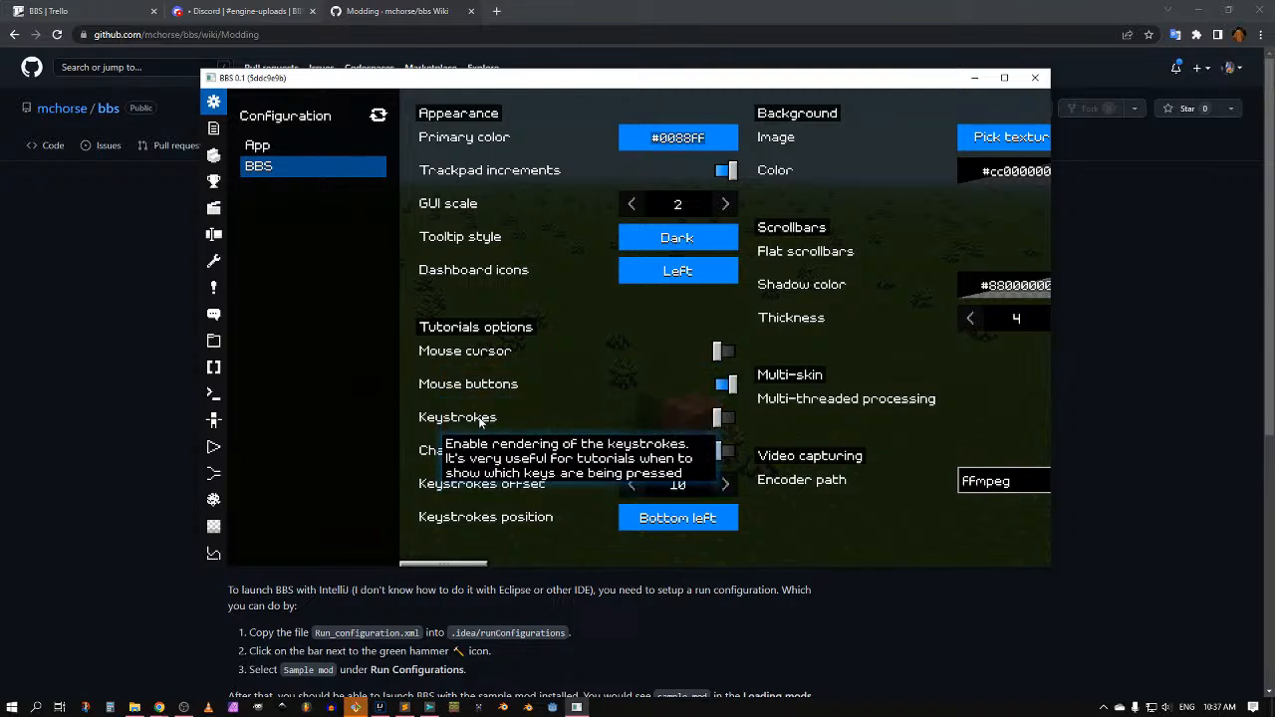
pyautogui.click(463, 450)
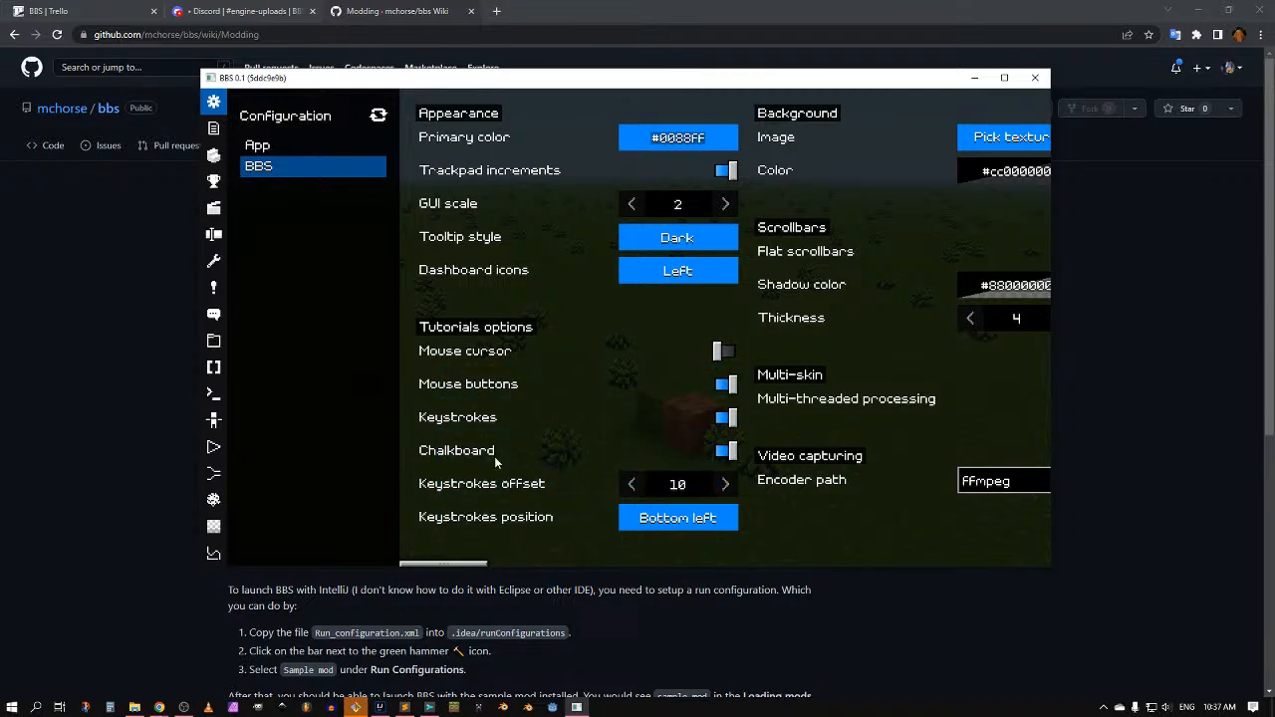
# Step: Edit the primary colour toward pink: full red, low green, reduced blue
pyautogui.click(659, 139)
pyautogui.moveTo(632, 205); pyautogui.dragTo(827, 205)
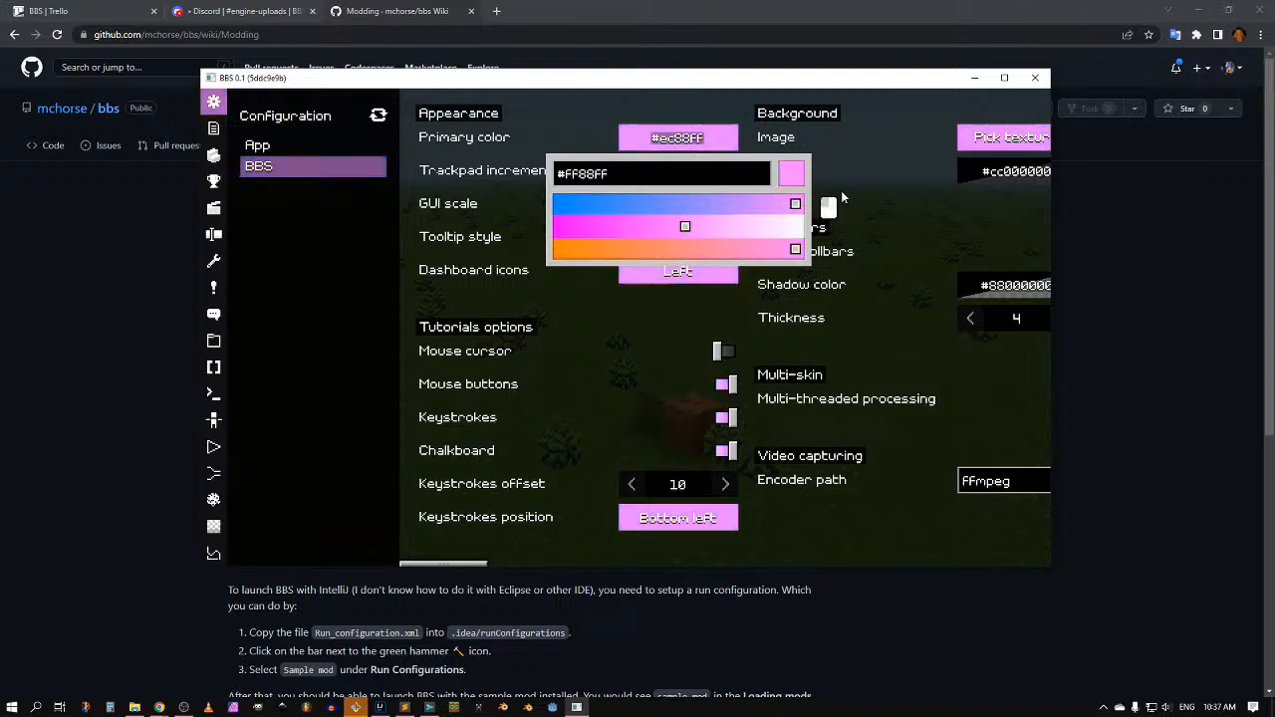
pyautogui.moveTo(684, 226); pyautogui.dragTo(484, 239)
pyautogui.moveTo(574, 227); pyautogui.dragTo(598, 226)
pyautogui.moveTo(737, 249); pyautogui.dragTo(681, 251)
pyautogui.click(827, 156)
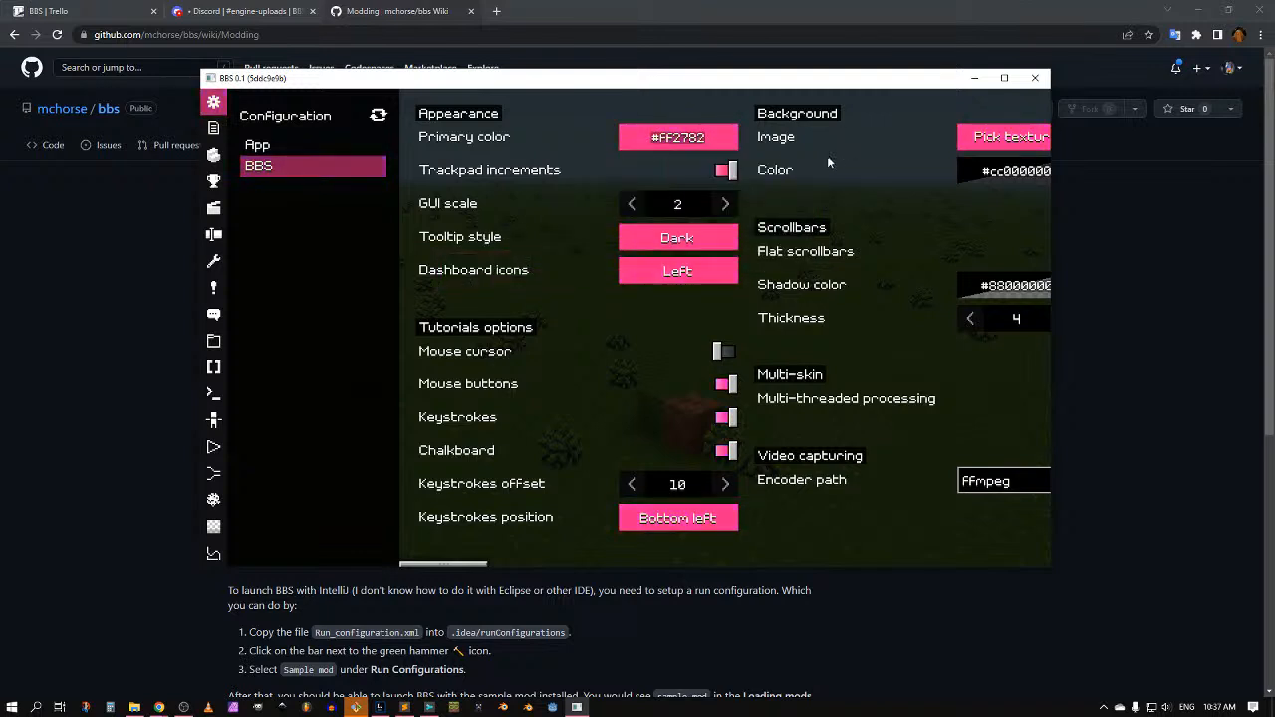
# Step: Fine-tune the primary colour to #FF1493 and return to the world
pyautogui.click(698, 137)
pyautogui.moveTo(597, 228); pyautogui.dragTo(581, 229)
pyautogui.moveTo(680, 250); pyautogui.dragTo(698, 253)
pyautogui.click(866, 114)
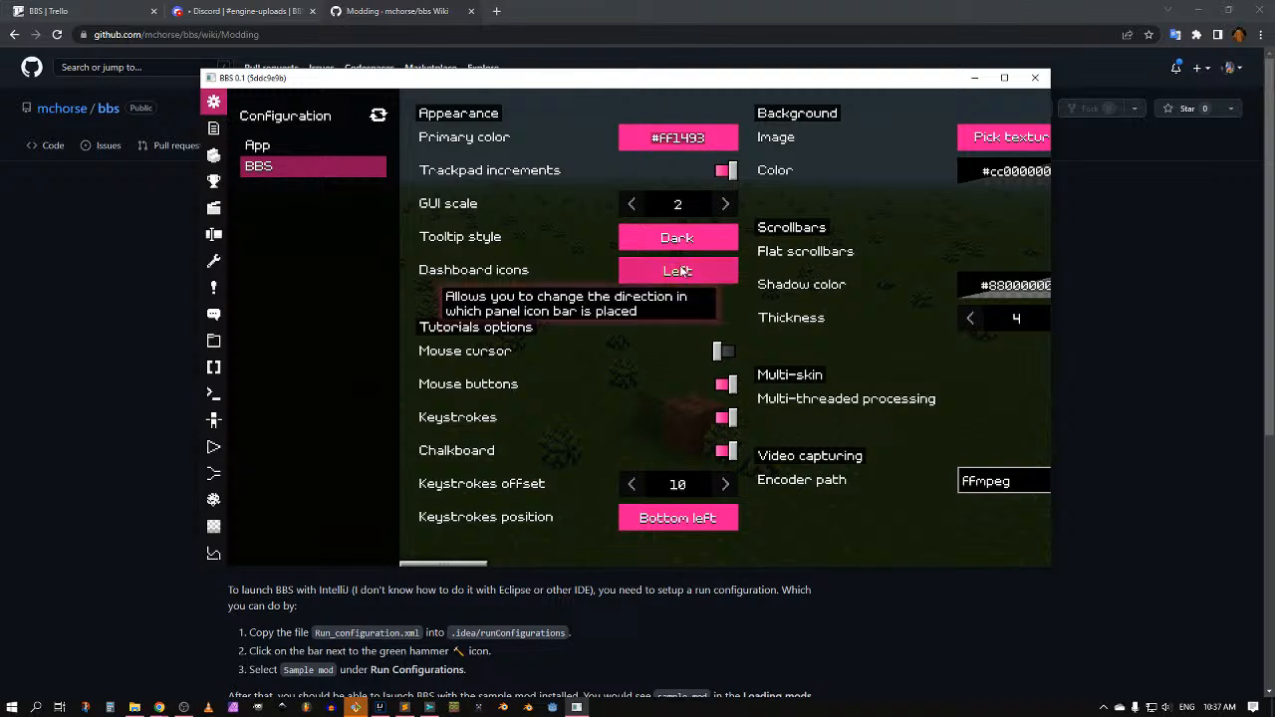
pyautogui.scroll(-2, 439, 290)
pyautogui.scroll(2, 438, 290)
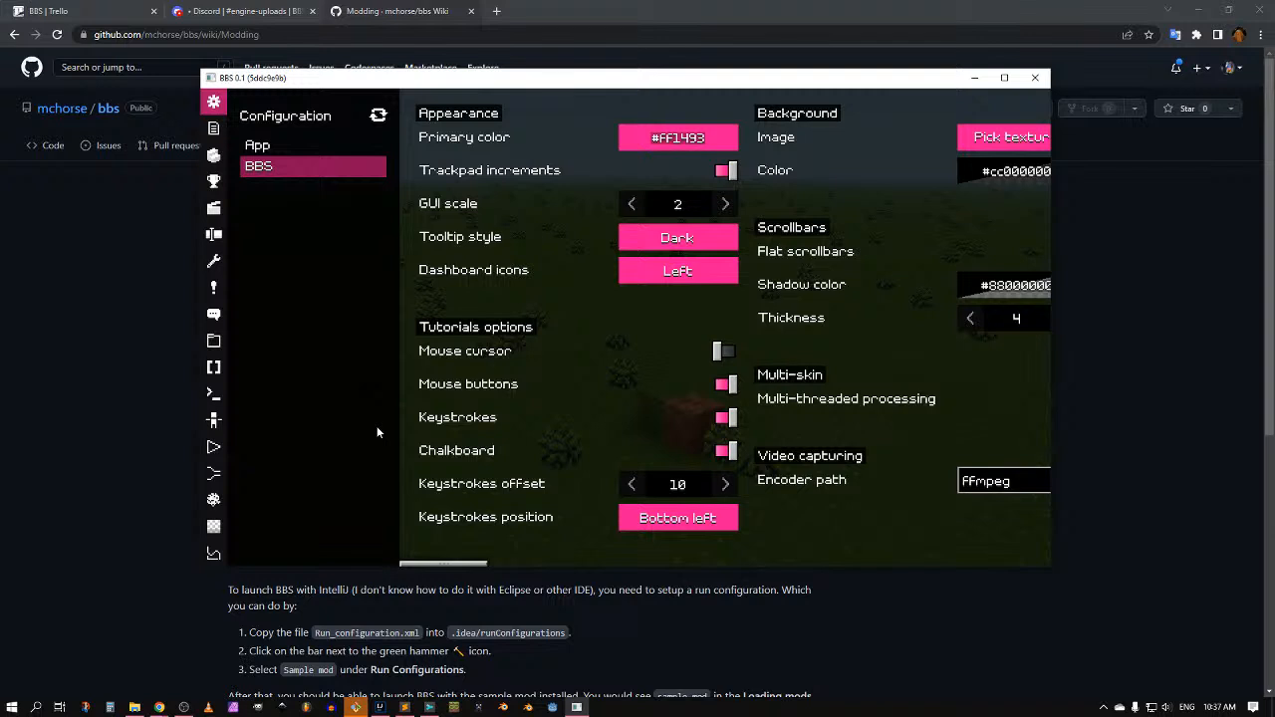
pyautogui.press('Escape')
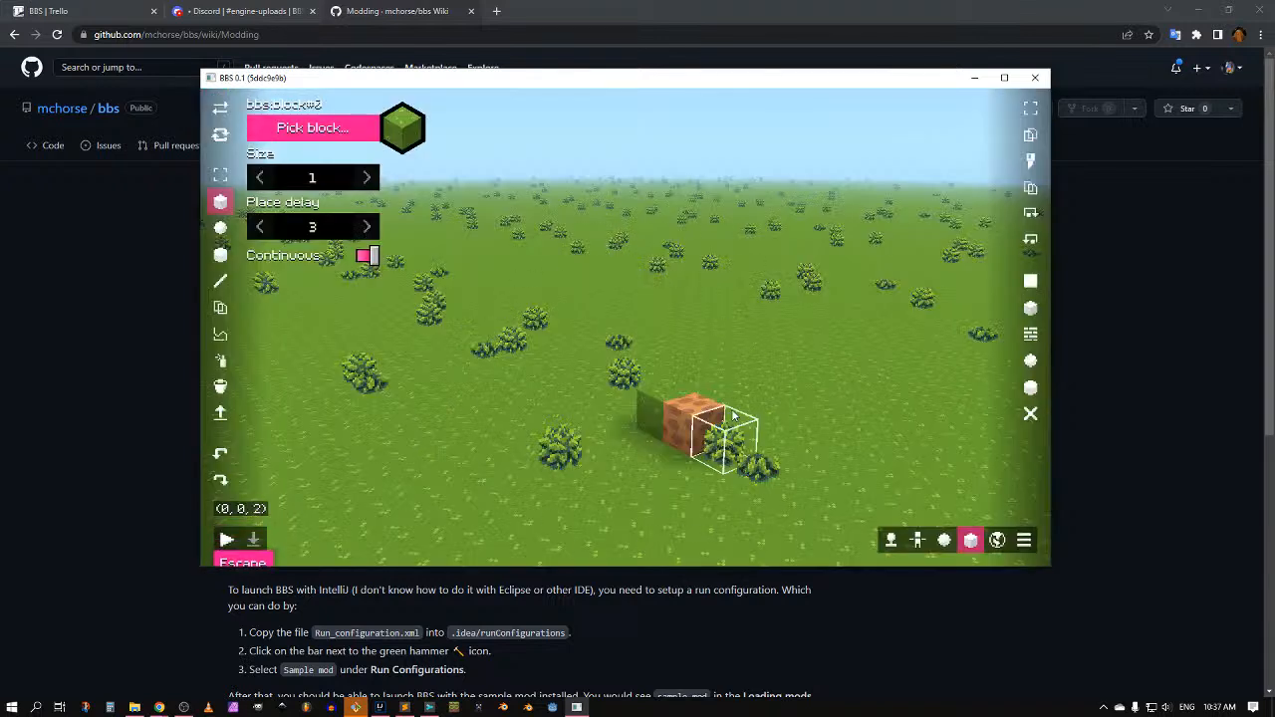
# Step: With red chalkboard drawing, annotate the toolbars with an arrow, a 'Toolbar' label and an outline
pyautogui.press('F6')
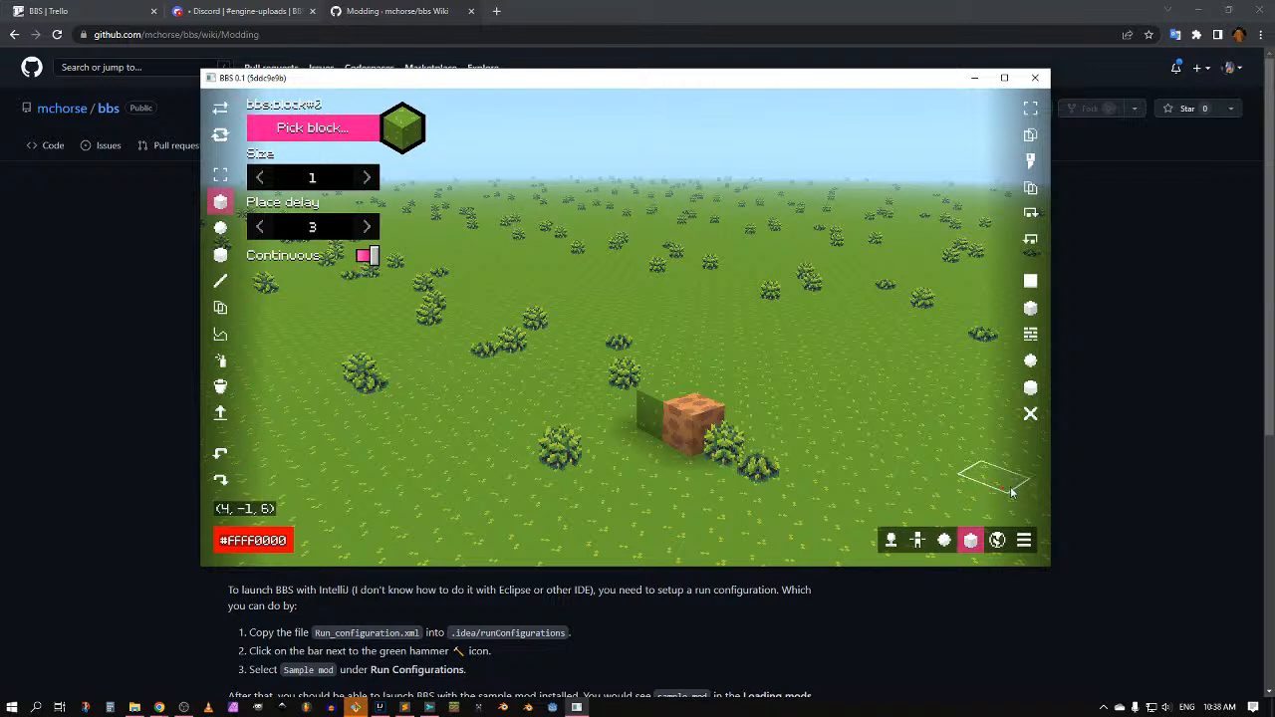
pyautogui.moveTo(929, 462); pyautogui.dragTo(940, 510)
pyautogui.moveTo(948, 488); pyautogui.dragTo(912, 506)
pyautogui.moveTo(878, 420)
pyautogui.mouseDown()
pyautogui.moveTo(884, 460)
pyautogui.moveTo(896, 416)
pyautogui.mouseUp()
pyautogui.moveTo(897, 441)
pyautogui.mouseDown()
pyautogui.moveTo(906, 453)
pyautogui.moveTo(994, 453)
pyautogui.moveTo(1016, 435)
pyautogui.mouseUp()
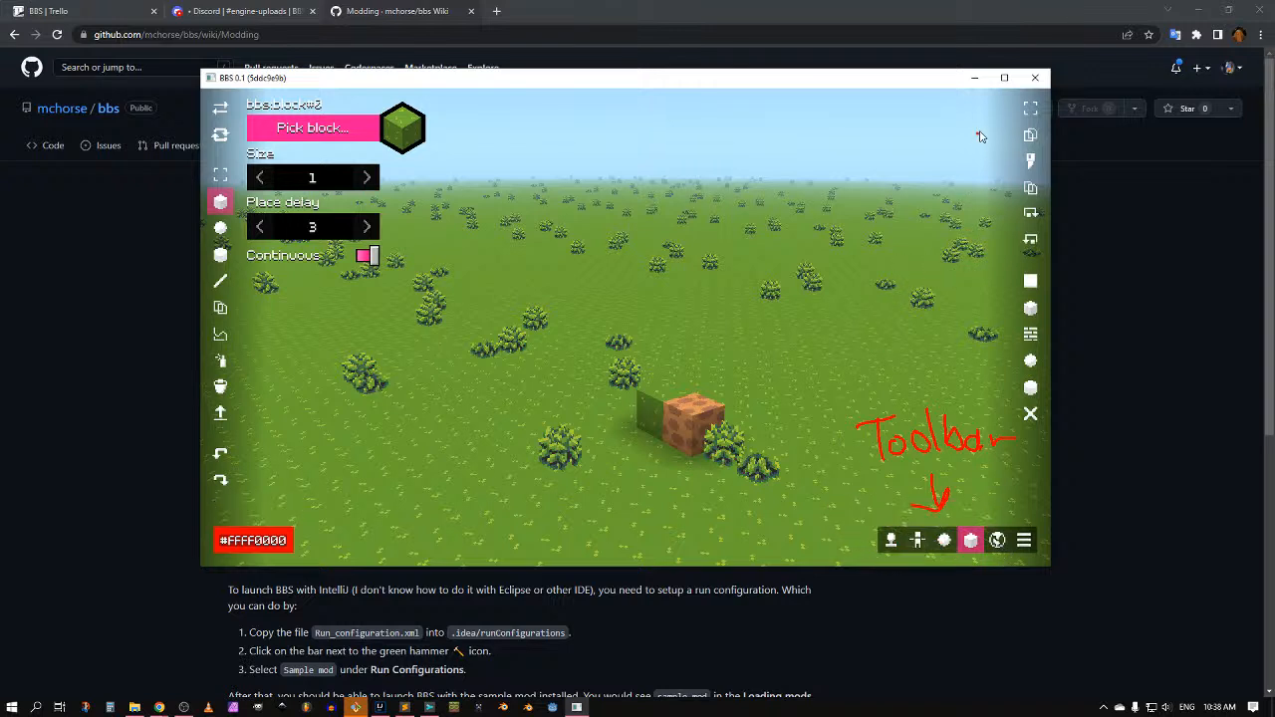
pyautogui.moveTo(1009, 105)
pyautogui.mouseDown()
pyautogui.moveTo(1002, 197)
pyautogui.moveTo(1035, 430)
pyautogui.moveTo(1042, 139)
pyautogui.moveTo(1011, 109)
pyautogui.mouseUp()
pyautogui.moveTo(952, 227); pyautogui.dragTo(1003, 234)
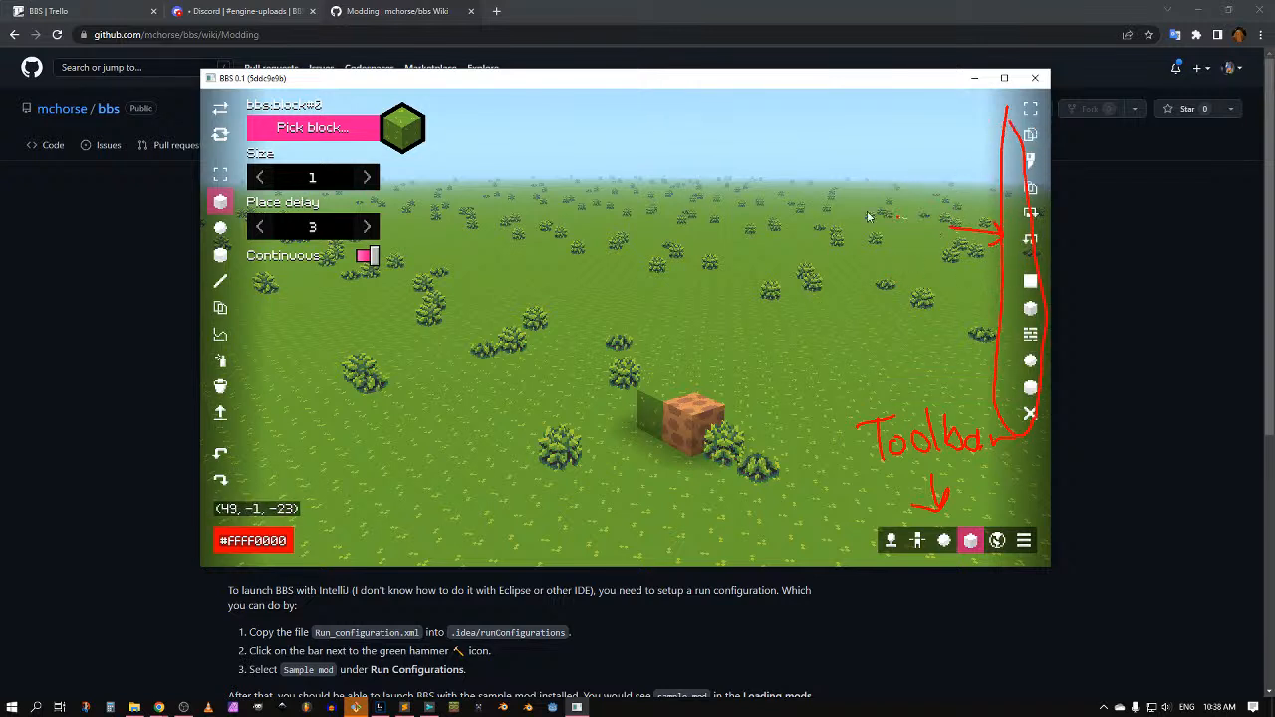
pyautogui.moveTo(295, 382)
pyautogui.mouseDown()
pyautogui.moveTo(246, 377)
pyautogui.moveTo(277, 352)
pyautogui.mouseUp()
# Step: Erase all red annotations, turn chalkboard drawing off and turn the view across the field
pyautogui.press('Delete')
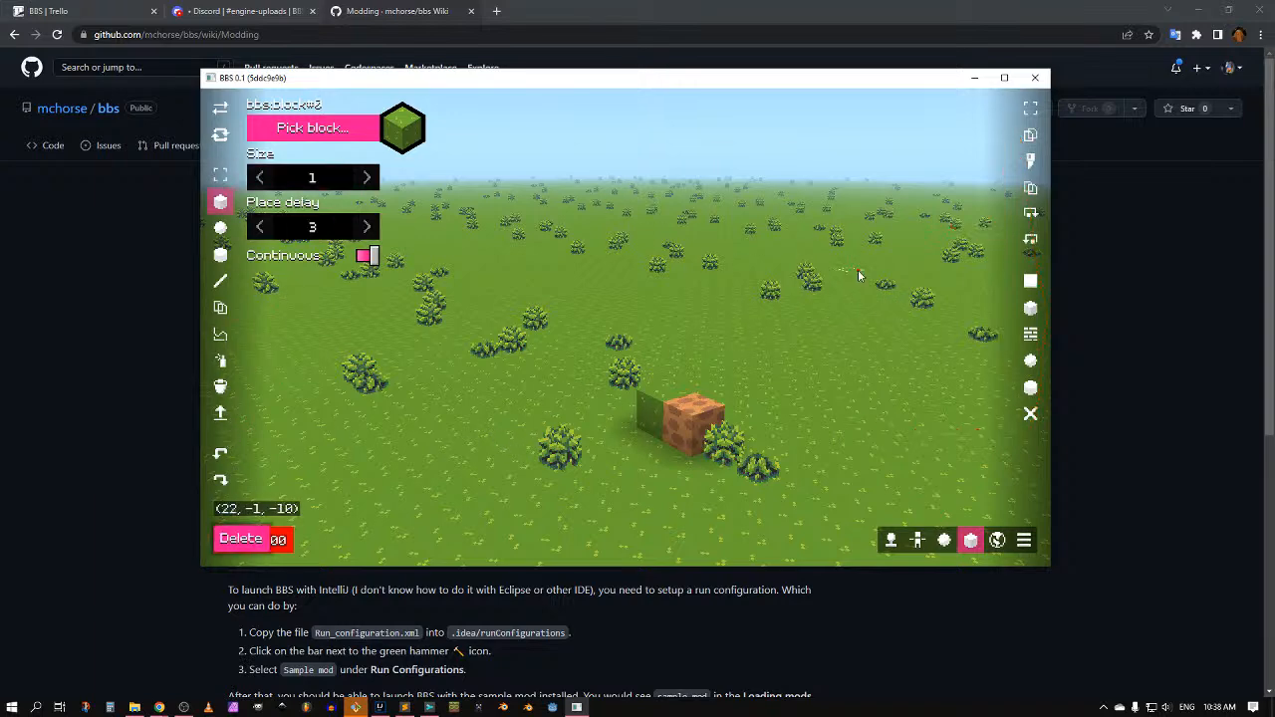
pyautogui.press('Escape')
pyautogui.press('s')
pyautogui.press('s')
pyautogui.moveTo(805, 293); pyautogui.dragTo(718, 311, button='middle')
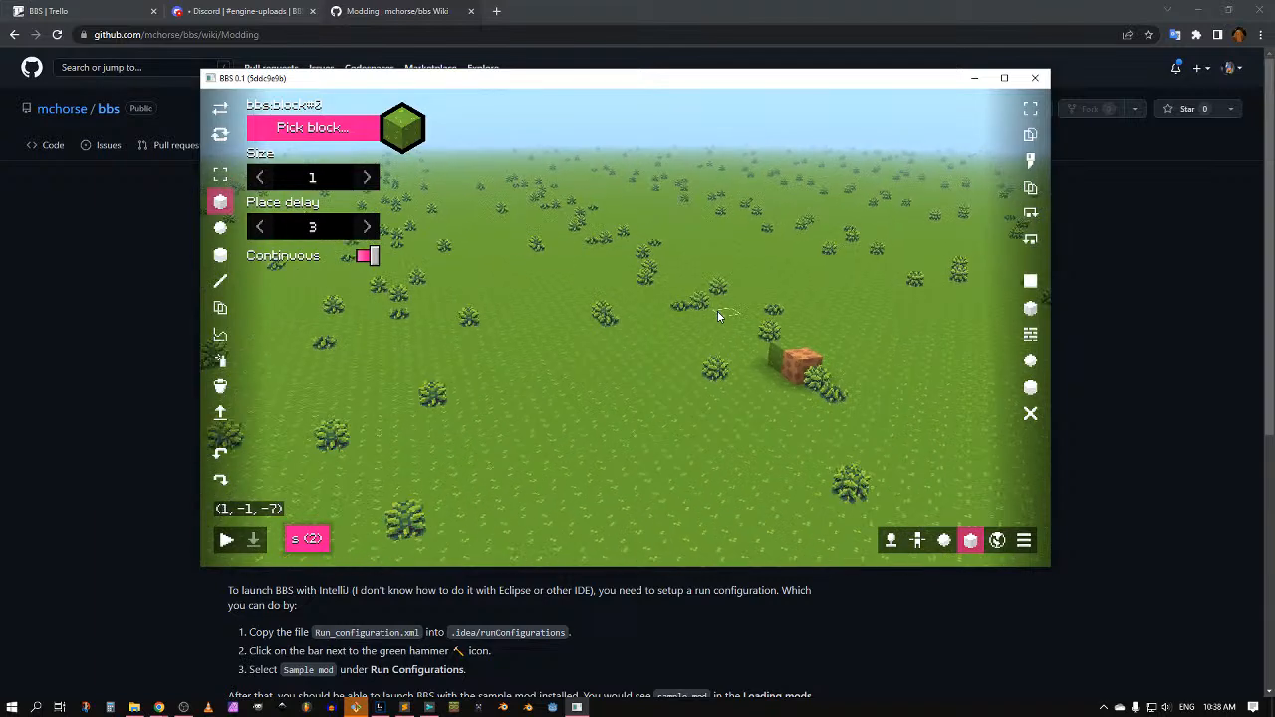
# Step: Draw and undo a red arrow near the bottom-left tools, then open the Configuration dashboard
pyautogui.hotkey('ctrl', 'd')
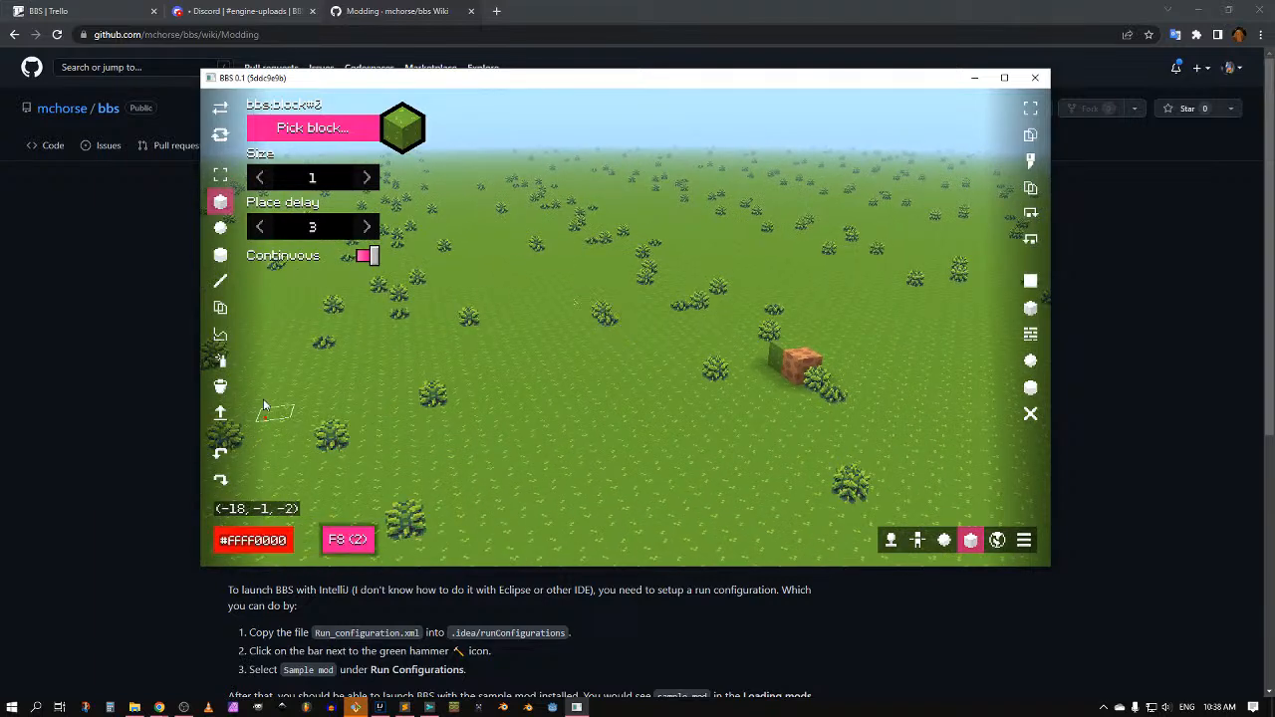
pyautogui.moveTo(287, 485)
pyautogui.mouseDown()
pyautogui.moveTo(239, 469)
pyautogui.moveTo(258, 450)
pyautogui.mouseUp()
pyautogui.press('F8')
pyautogui.press('F8')
pyautogui.press('F8')
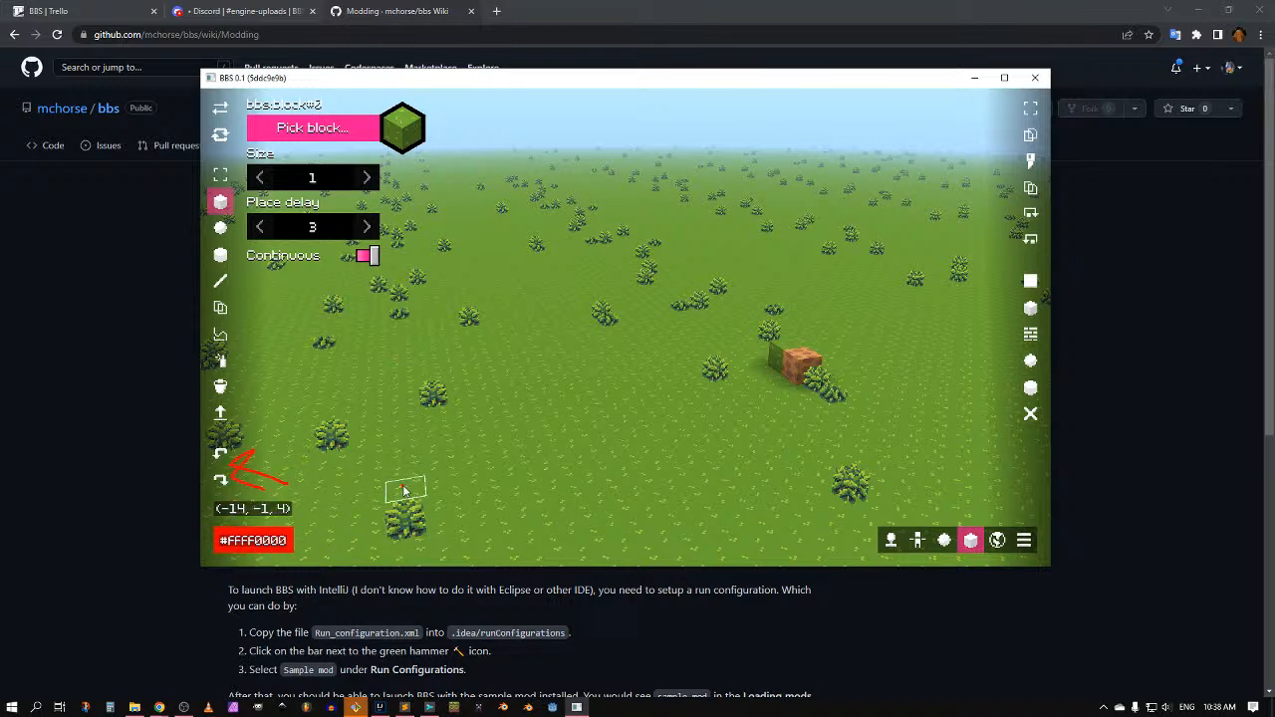
pyautogui.hotkey('ctrl', 'z')
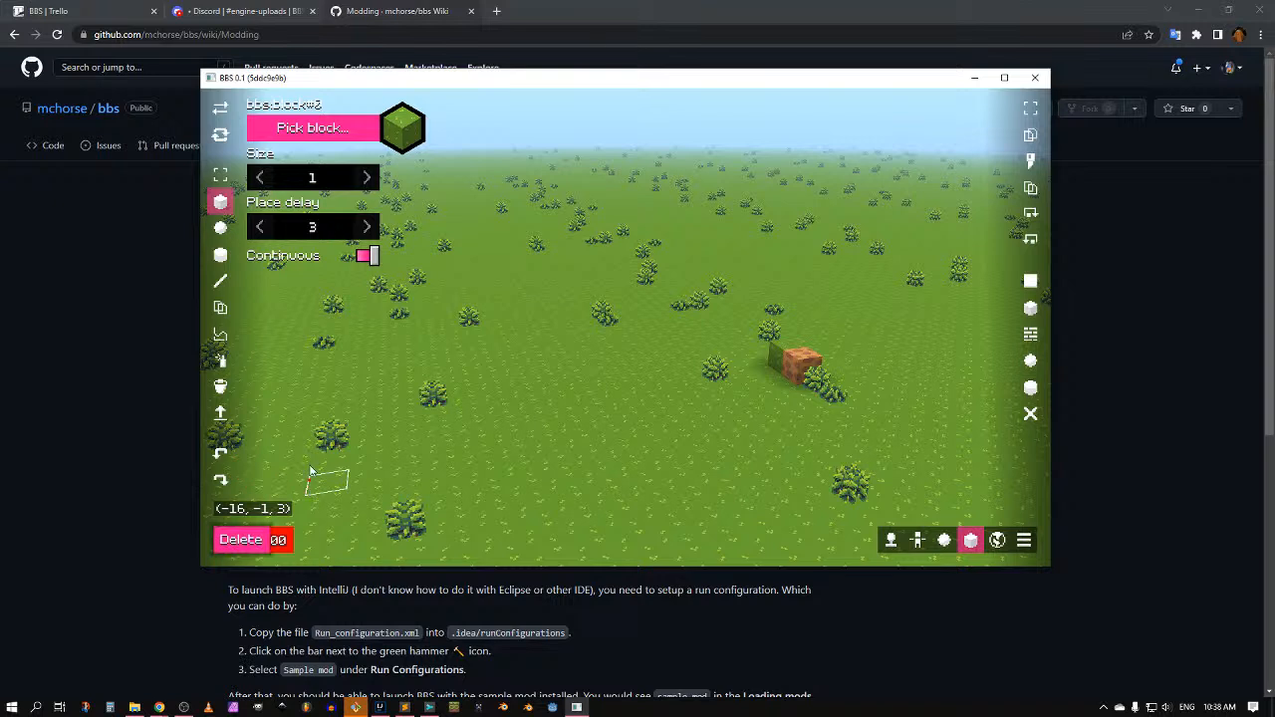
pyautogui.press('F9')
pyautogui.press('F9')
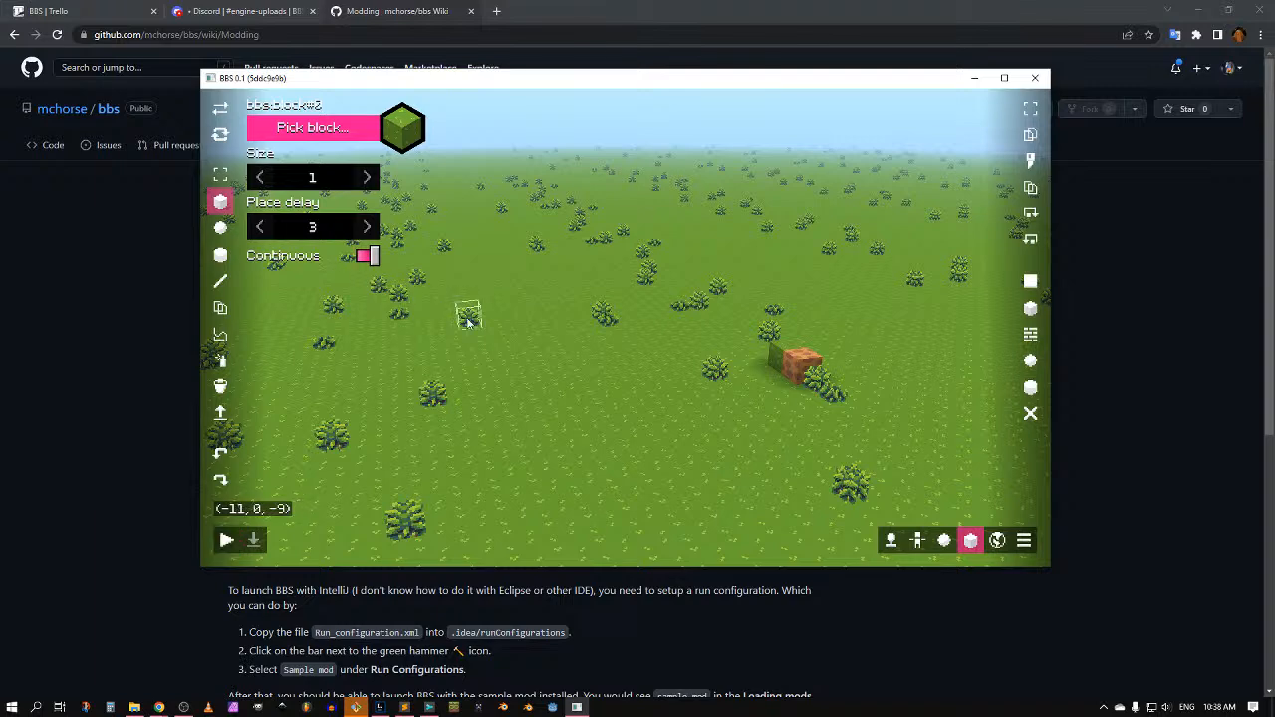
pyautogui.press('Escape')
pyautogui.press('Escape')
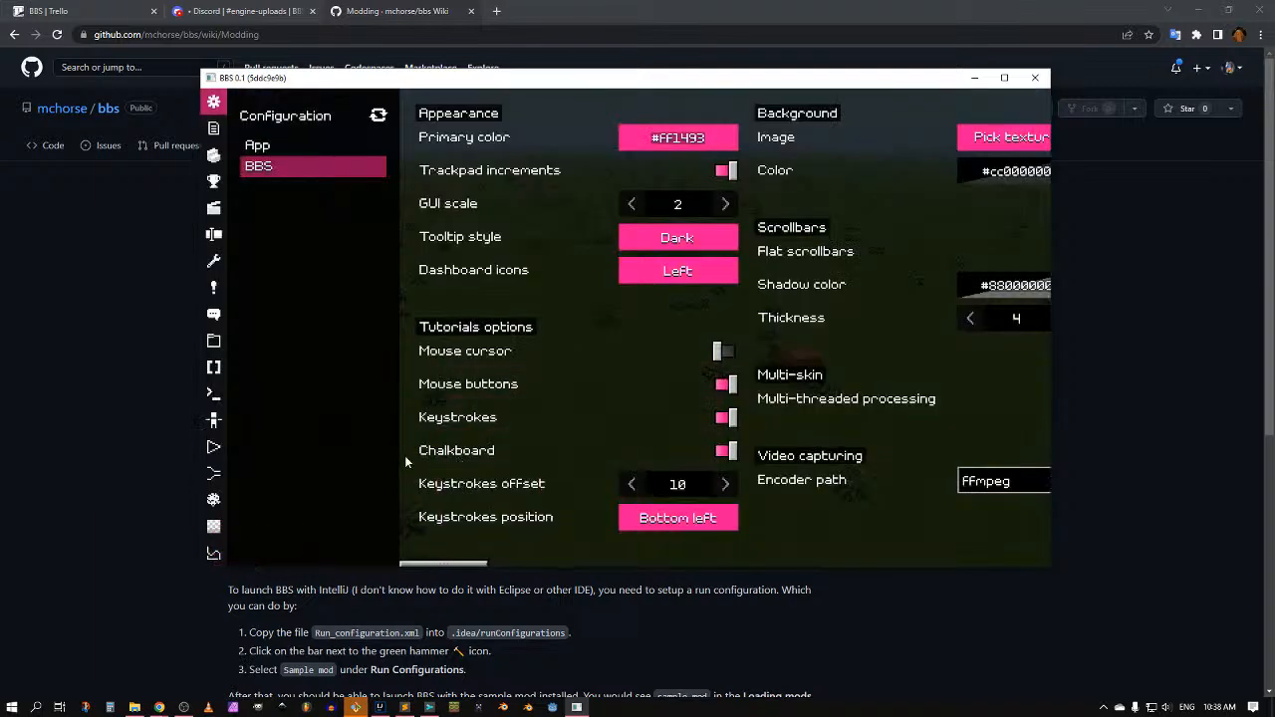
pyautogui.click(261, 146)
pyautogui.click(261, 165)
pyautogui.press('Escape')
pyautogui.press('Escape')
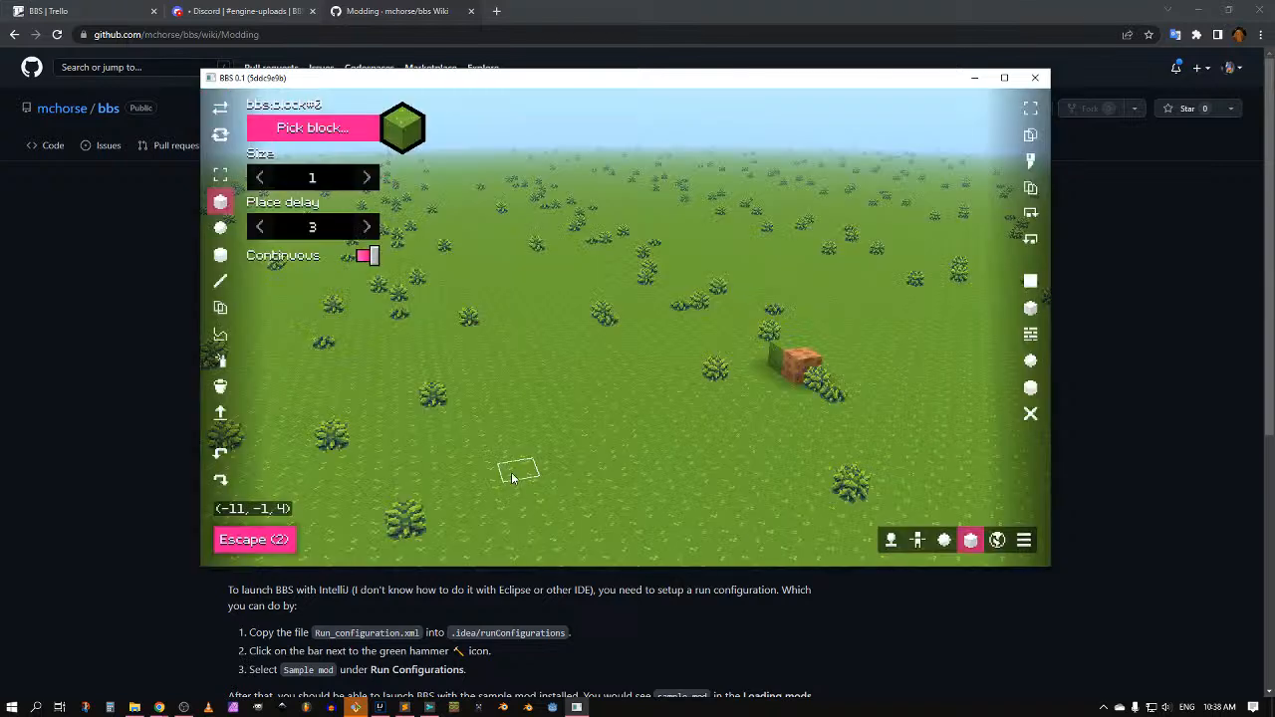
pyautogui.moveTo(557, 450)
pyautogui.mouseDown(button='middle')
pyautogui.moveTo(547, 443)
pyautogui.moveTo(569, 447)
pyautogui.mouseUp(button='middle')
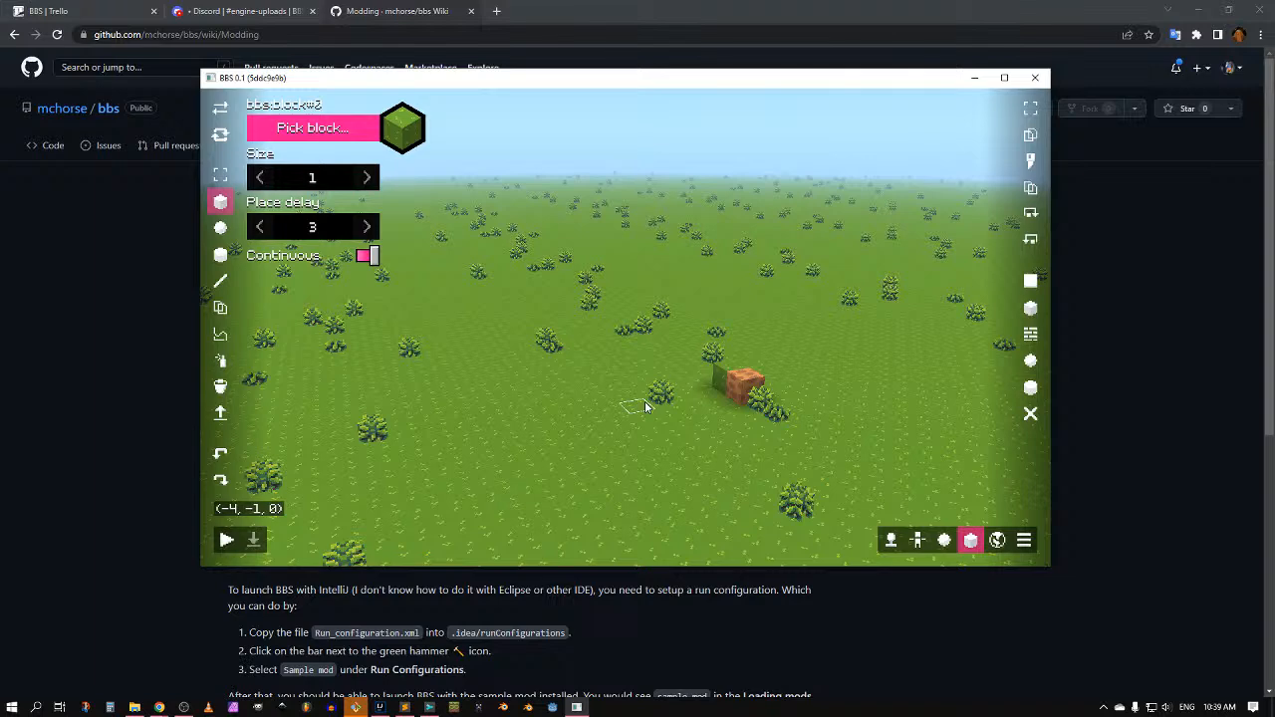
pyautogui.moveTo(561, 293); pyautogui.dragTo(638, 281, button='right')
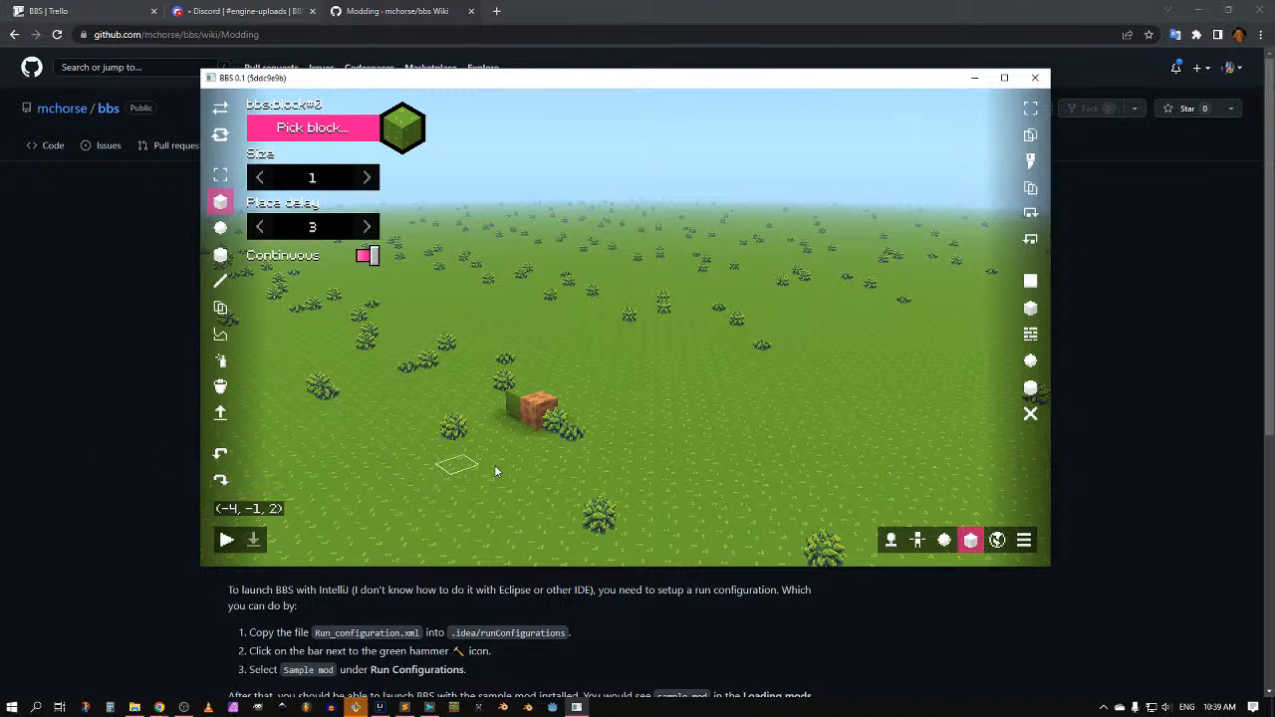
pyautogui.moveTo(494, 464); pyautogui.dragTo(495, 487, button='right')
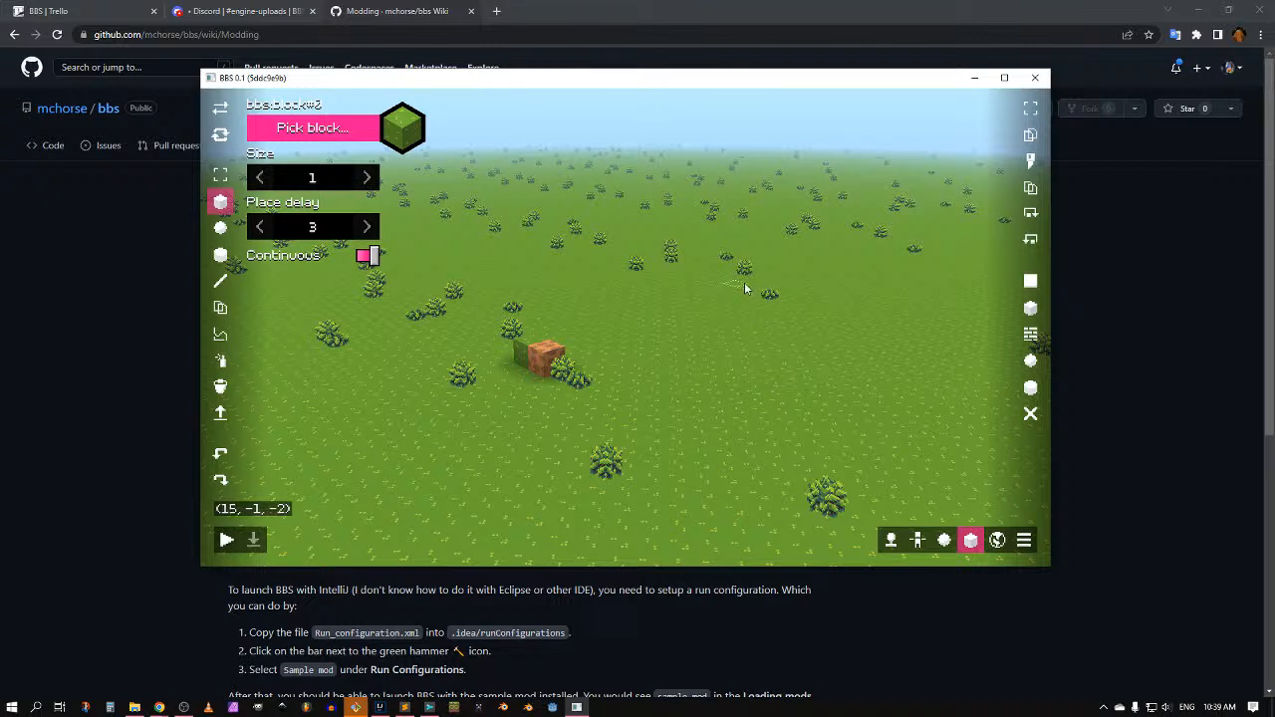
pyautogui.press('Escape')
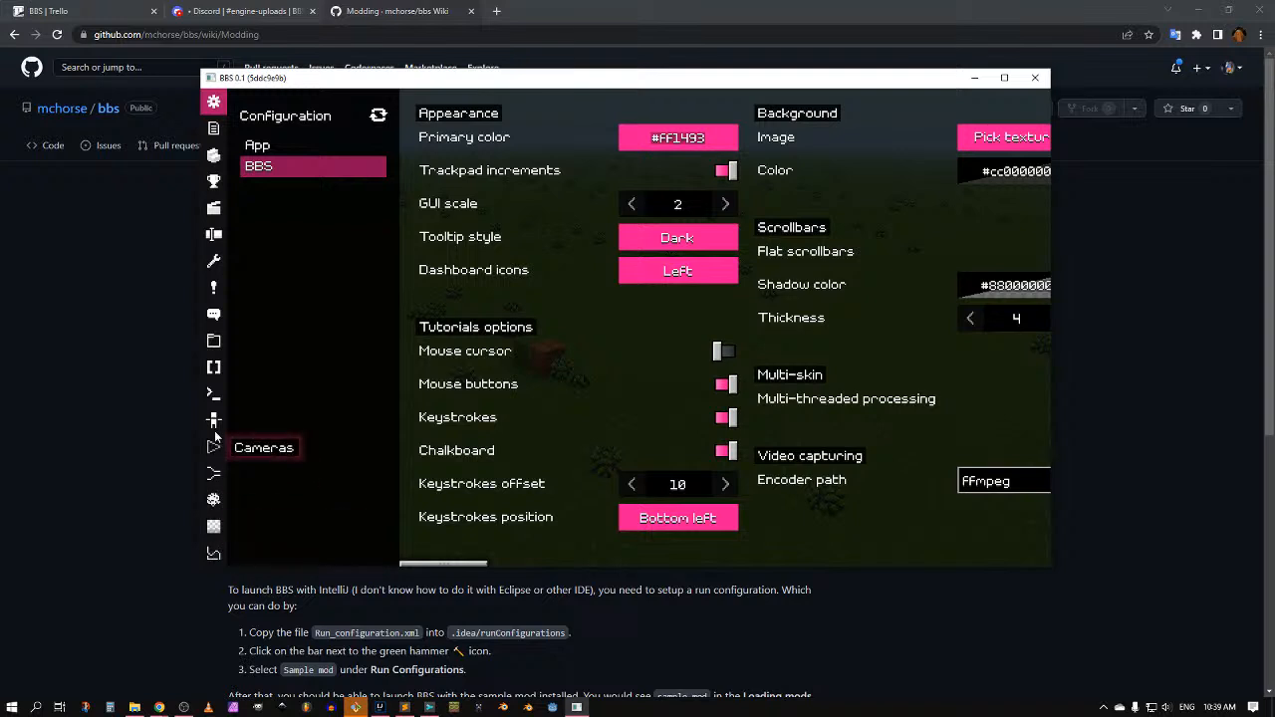
# Step: Browse the Scripts, Quest chains, Dialogues, Quests and Crafting panels, then open Player recordings
pyautogui.click(213, 367)
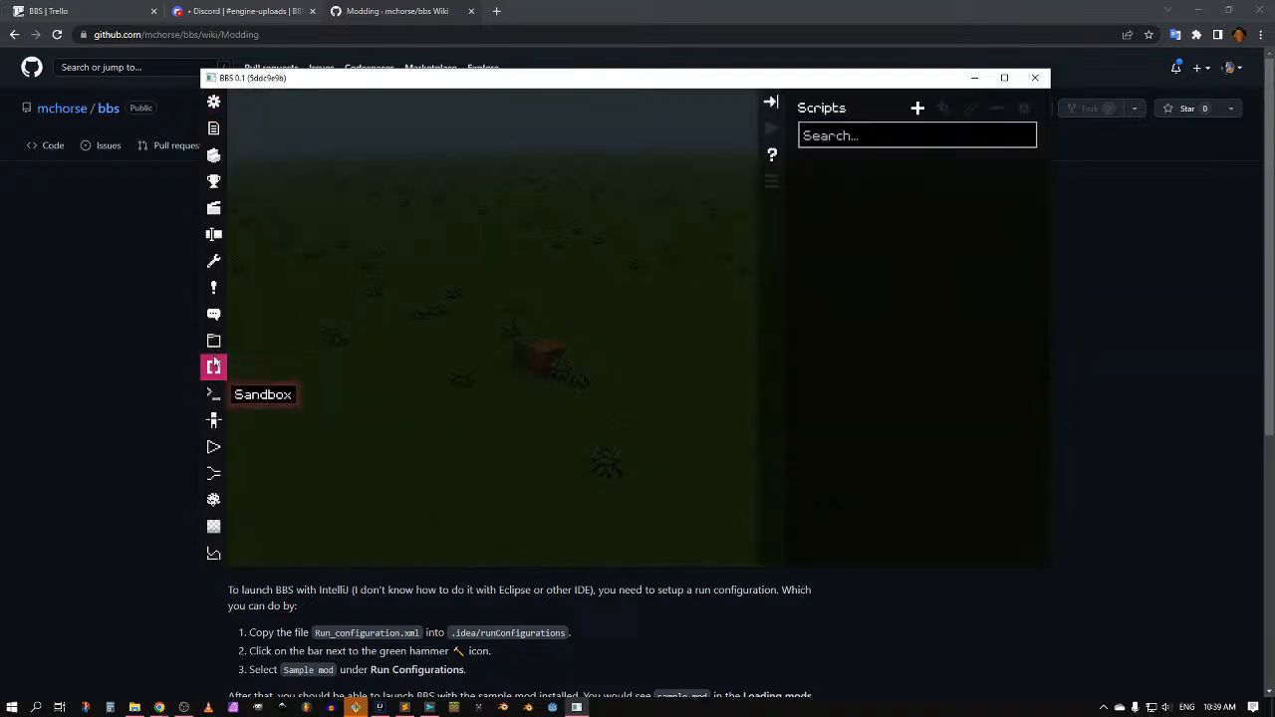
pyautogui.click(212, 342)
pyautogui.click(213, 314)
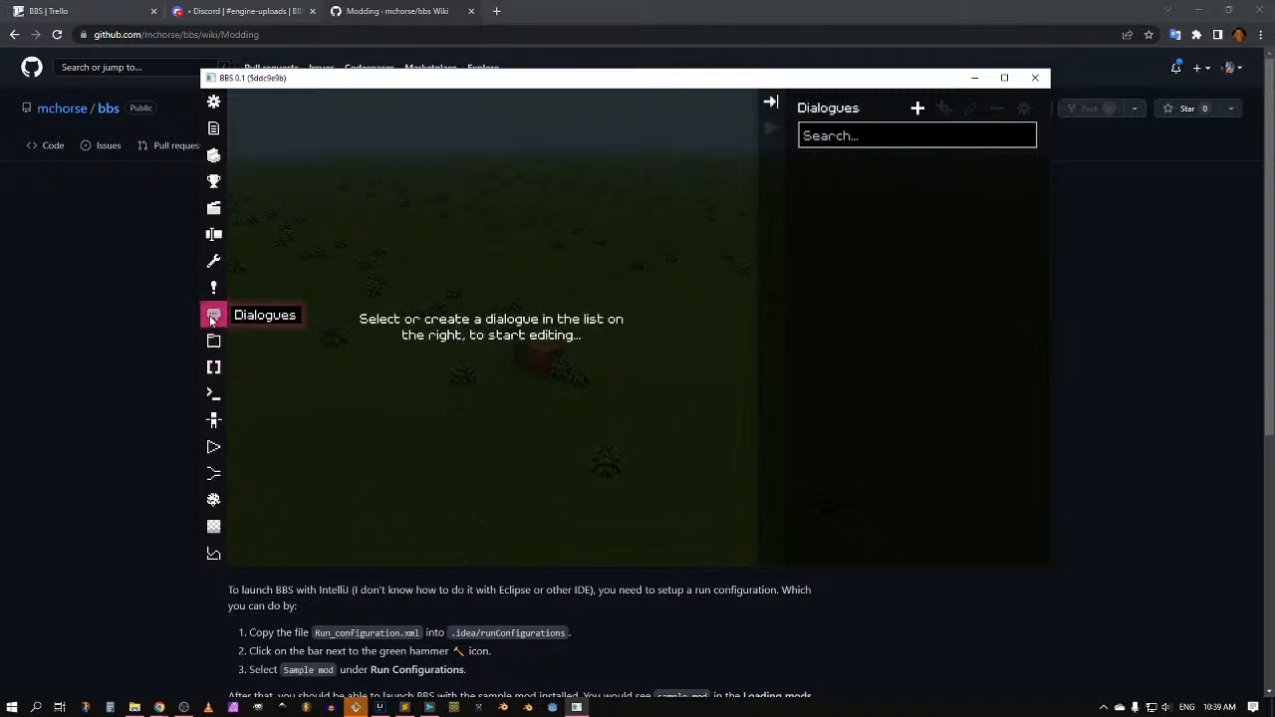
pyautogui.click(213, 288)
pyautogui.click(213, 261)
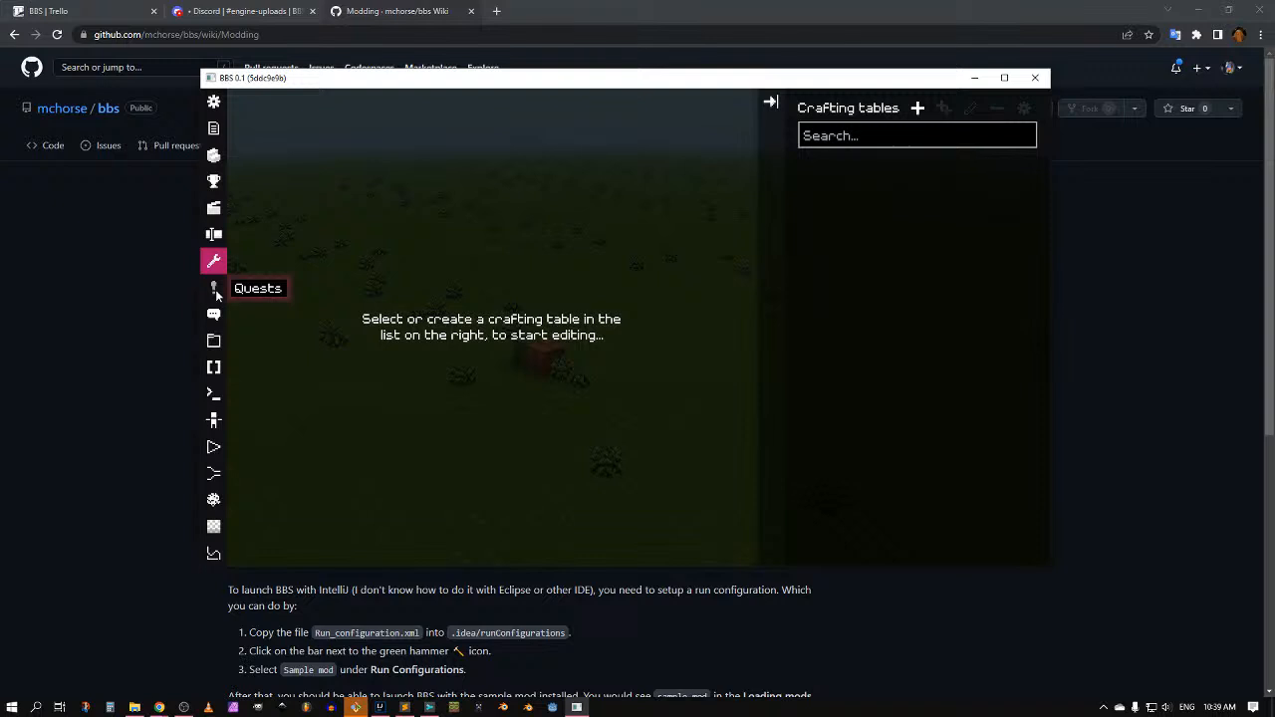
pyautogui.click(212, 239)
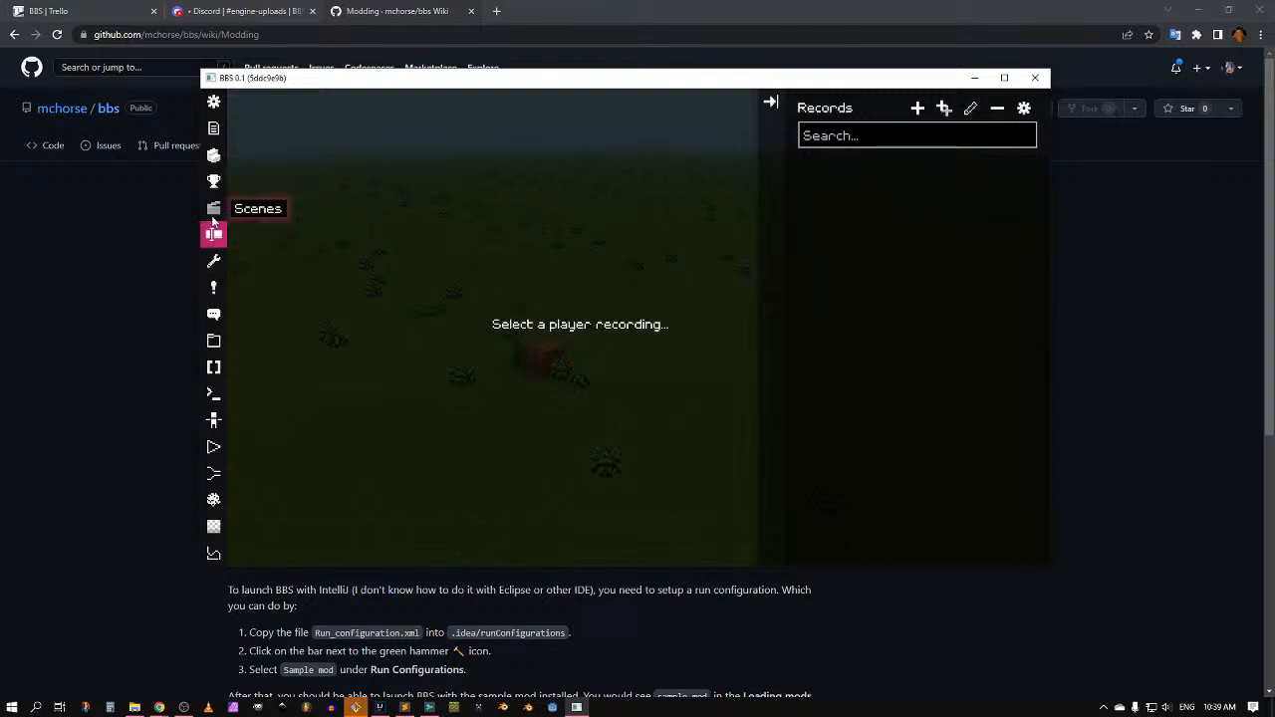
# Step: Add a player recording named 'ateas'
pyautogui.click(917, 108)
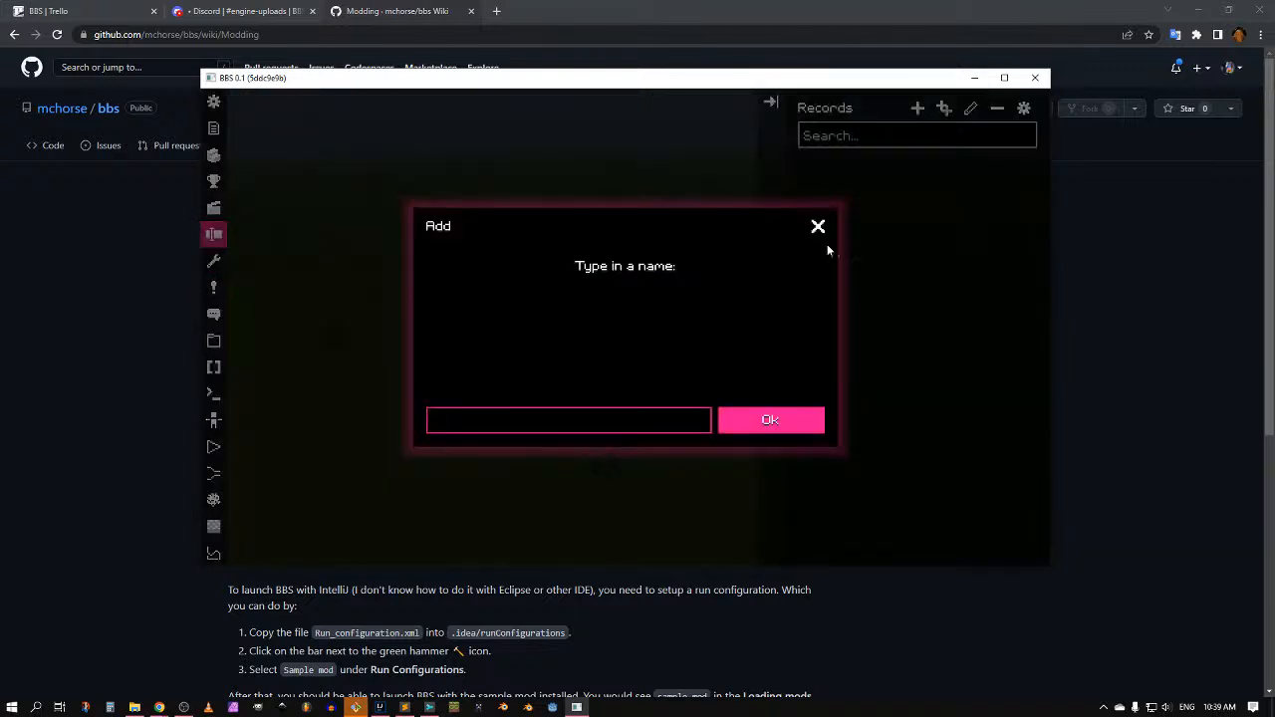
pyautogui.write('ateas')
pyautogui.click(750, 422)
pyautogui.rightClick(484, 348)
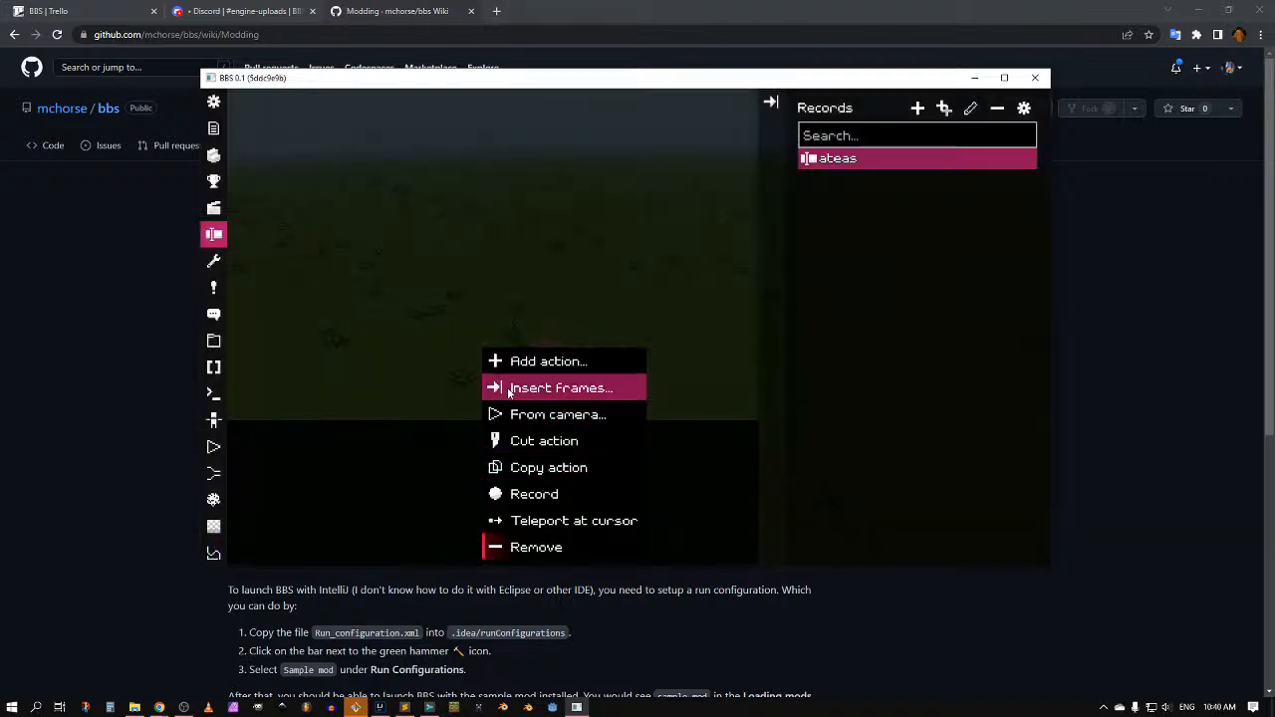
pyautogui.click(385, 452)
# Step: Delete the 'ateas' recording, leaving the recordings list empty
pyautogui.rightClick(840, 161)
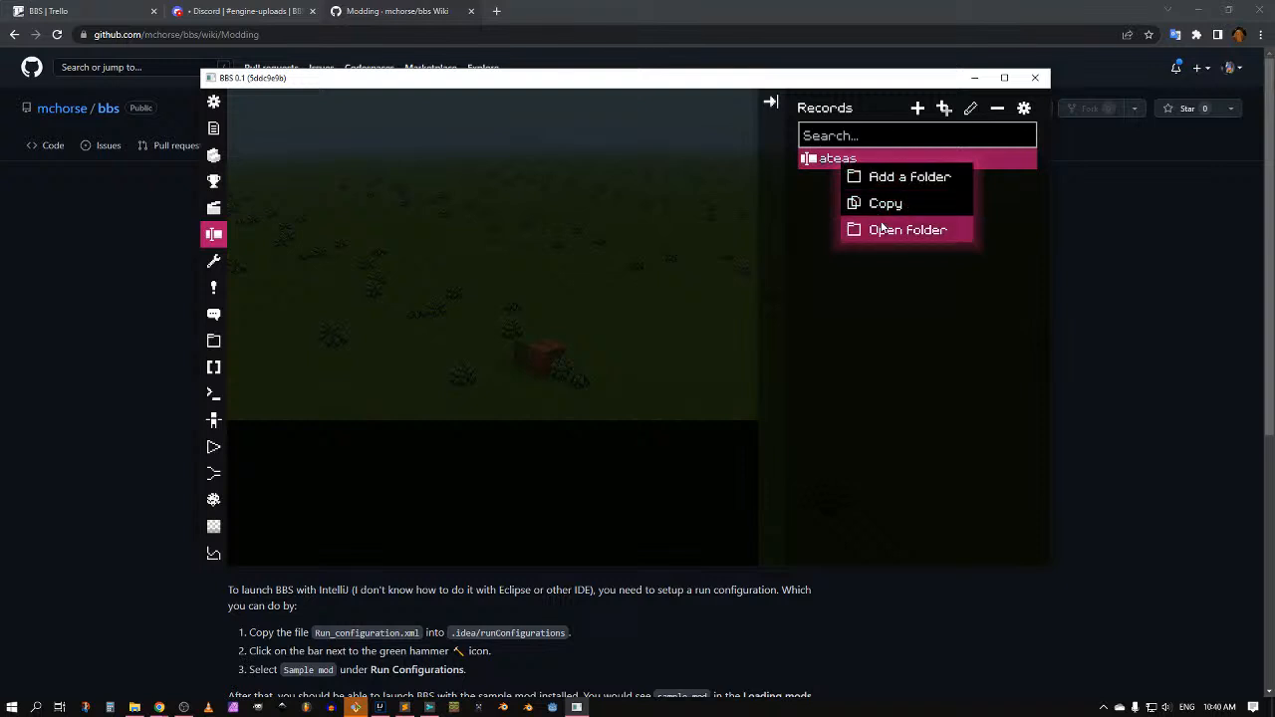
pyautogui.click(997, 107)
pyautogui.click(660, 422)
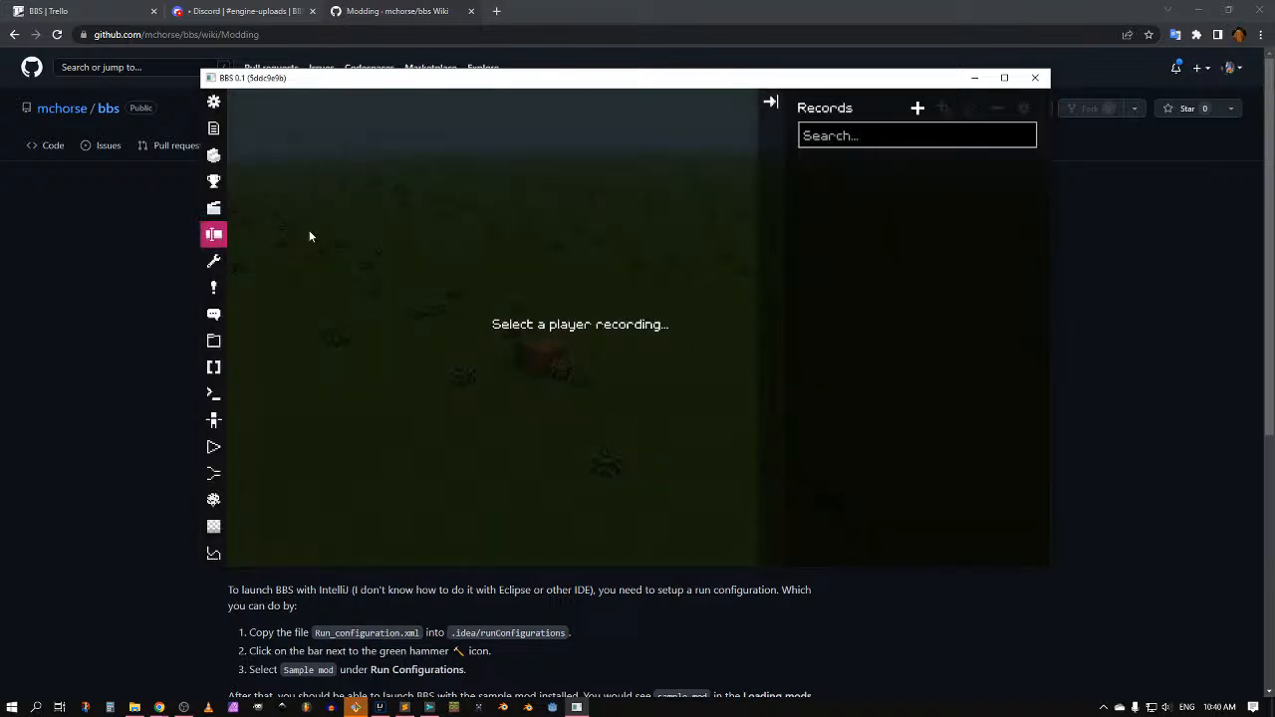
pyautogui.click(212, 209)
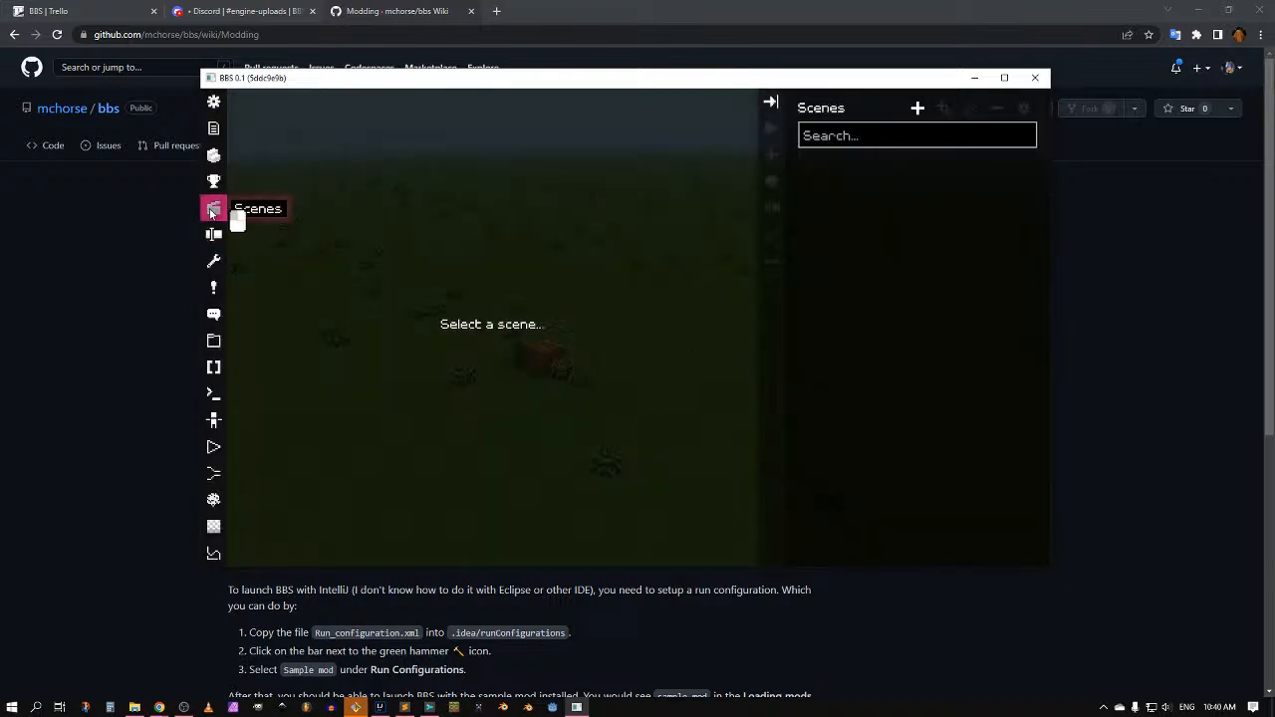
# Step: Create a scene named 'test' with a replay using the Hello World form
pyautogui.click(917, 107)
pyautogui.write('test')
pyautogui.click(763, 422)
pyautogui.rightClick(394, 177)
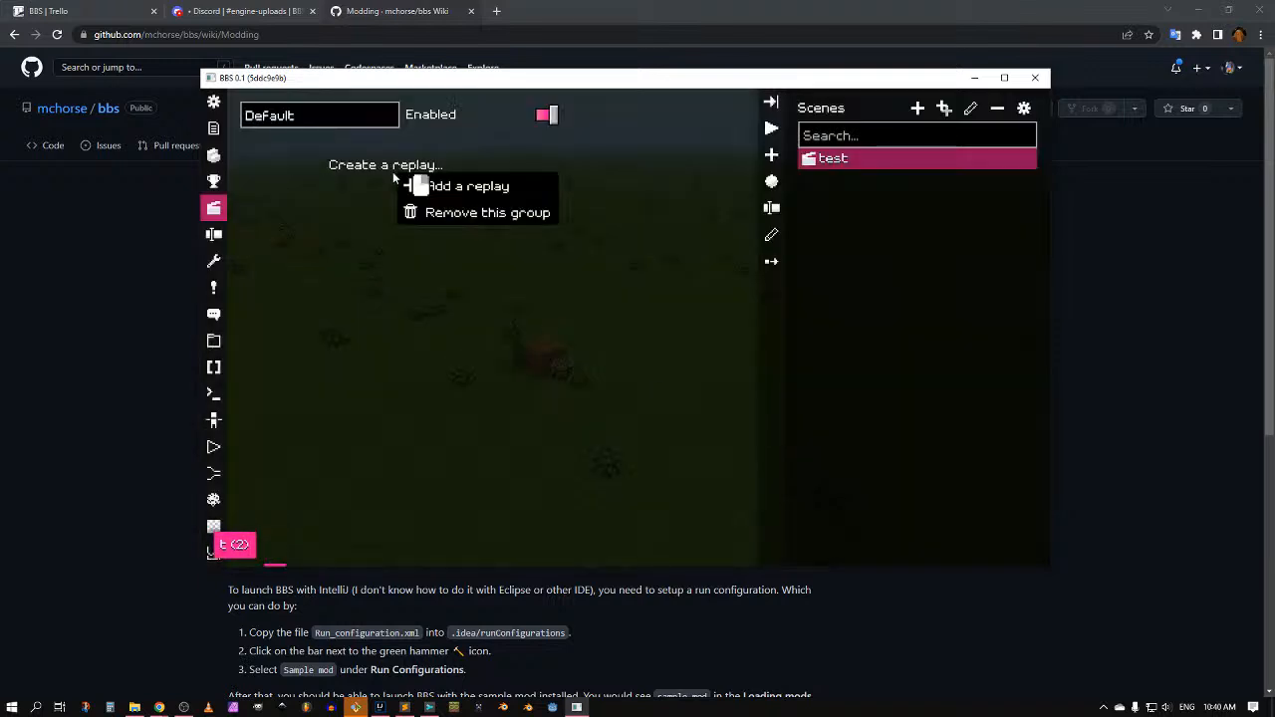
pyautogui.click(443, 188)
pyautogui.click(652, 117)
pyautogui.click(297, 211)
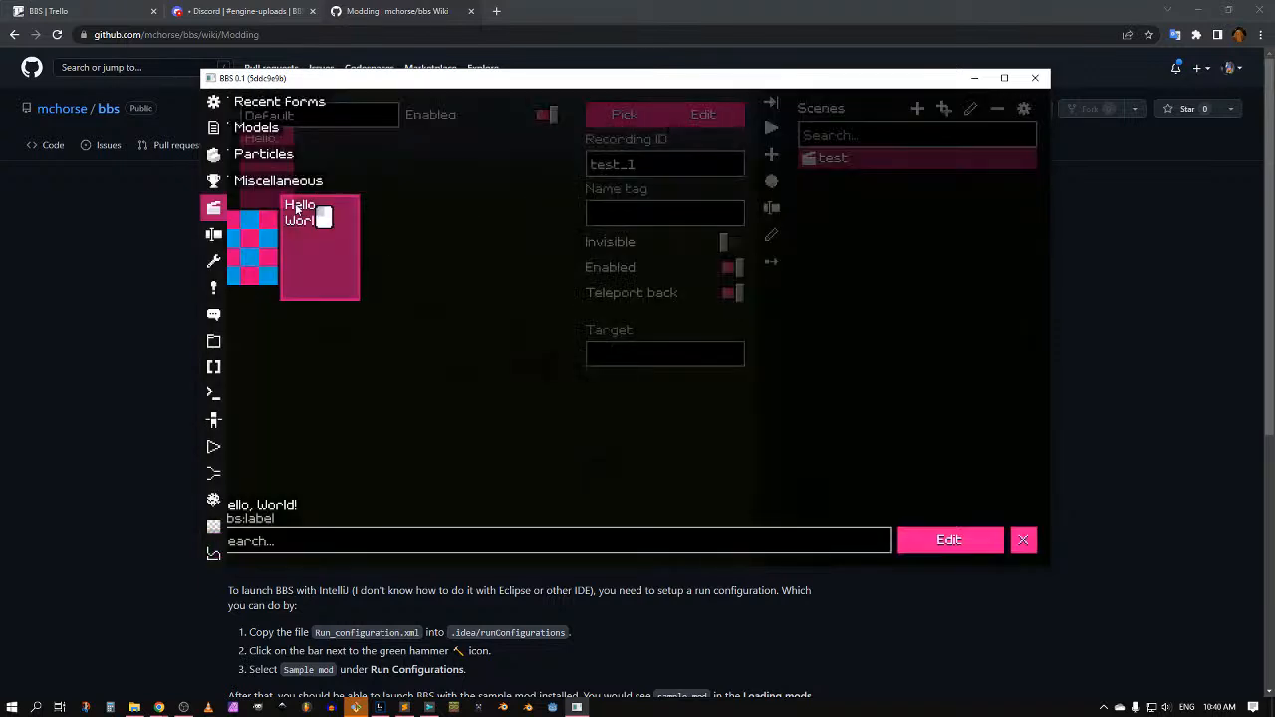
pyautogui.press('Escape')
pyautogui.press('Escape')
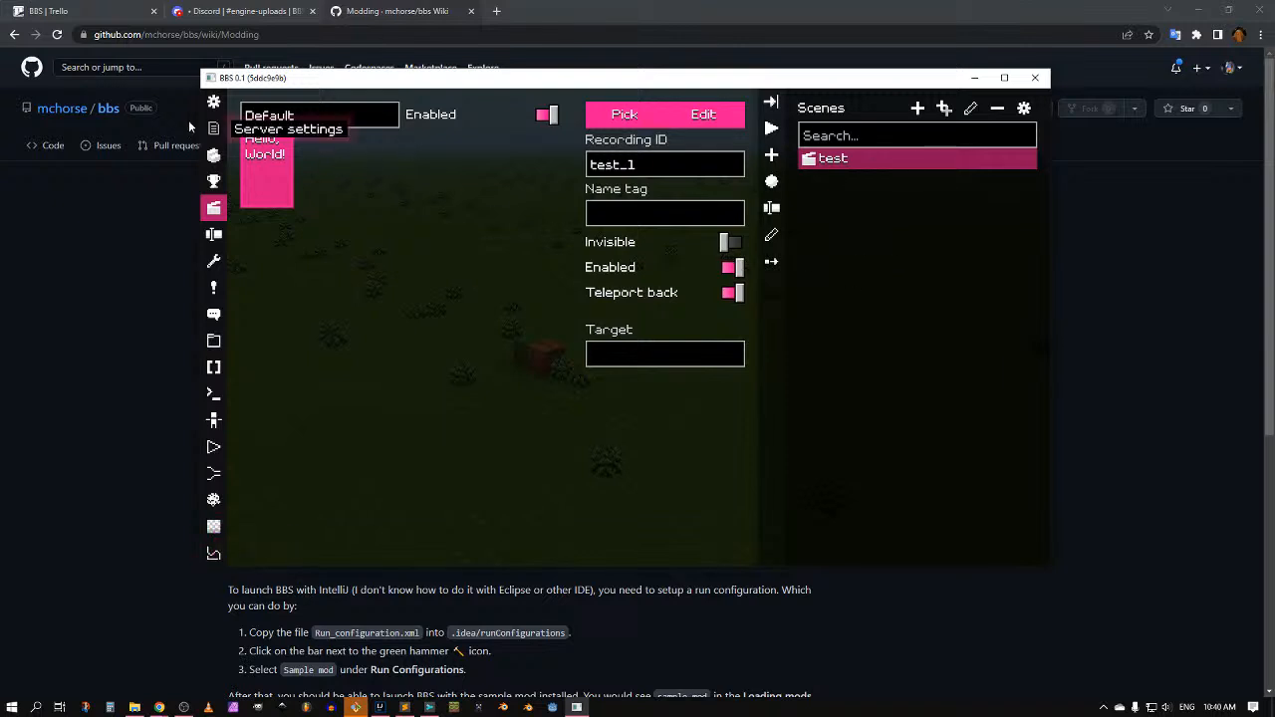
# Step: Delete the 'test' scene so no scenes remain
pyautogui.rightClick(475, 150)
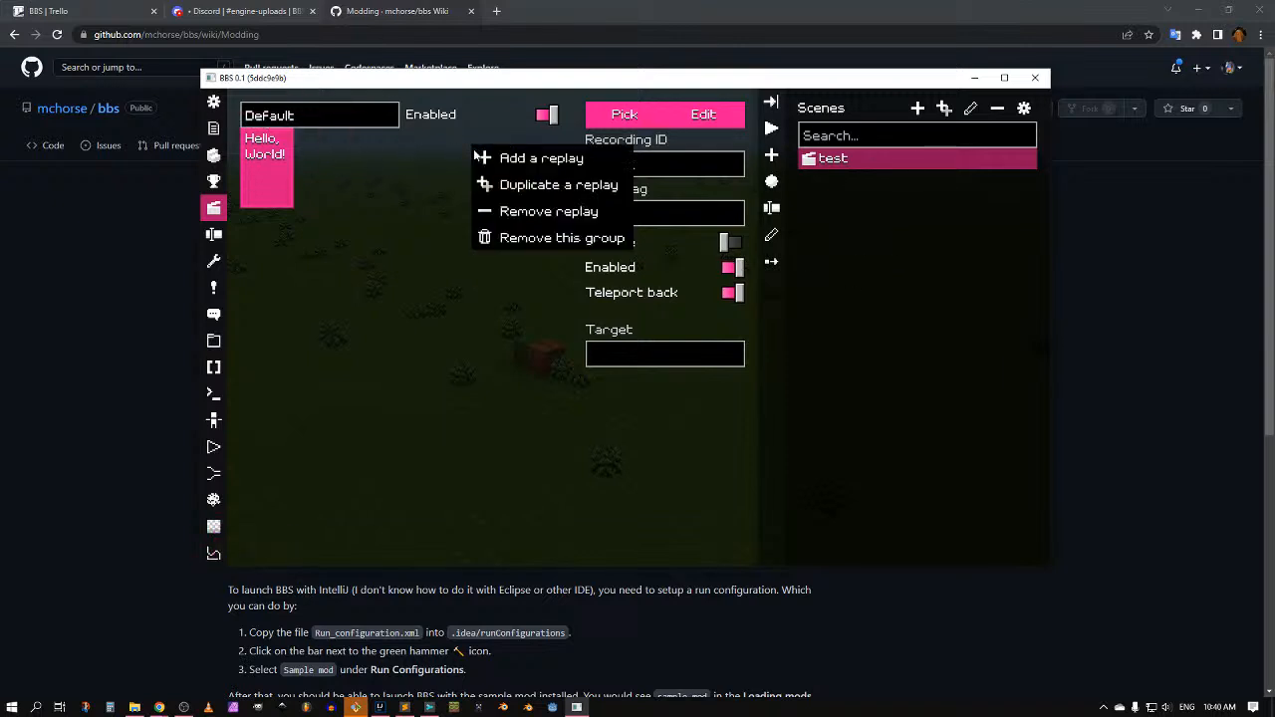
pyautogui.click(375, 184)
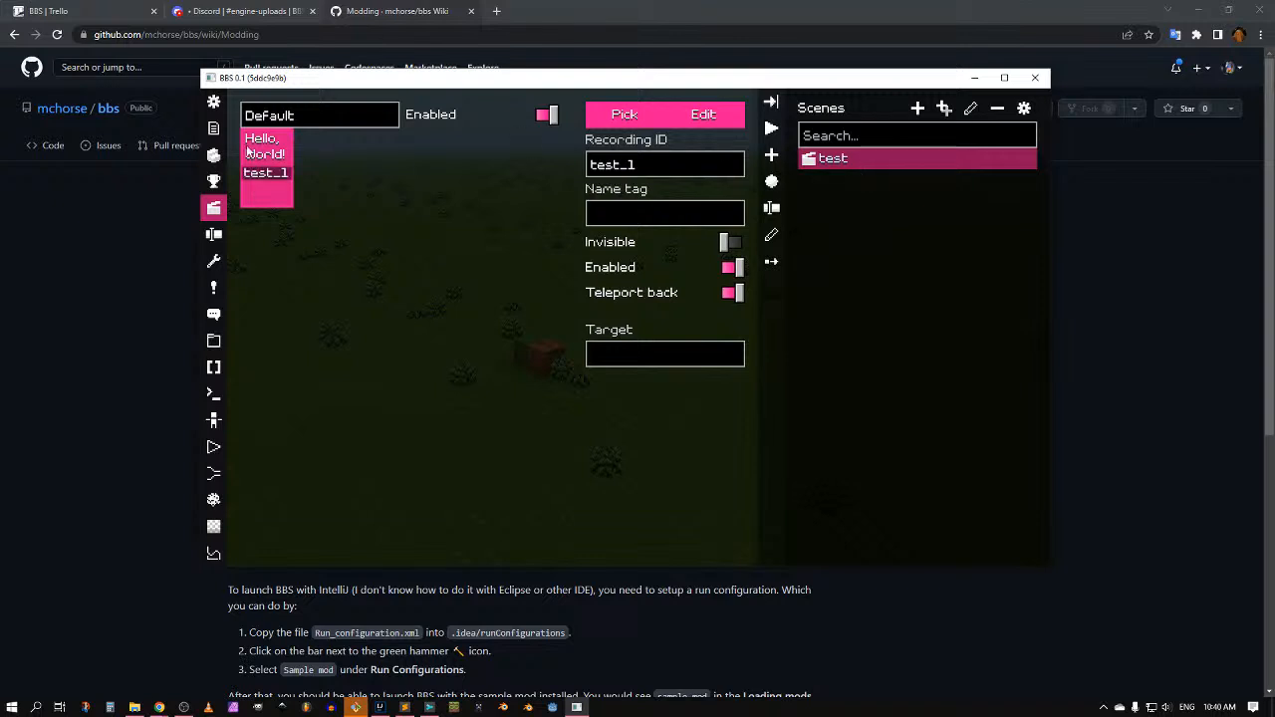
pyautogui.click(998, 107)
pyautogui.click(649, 422)
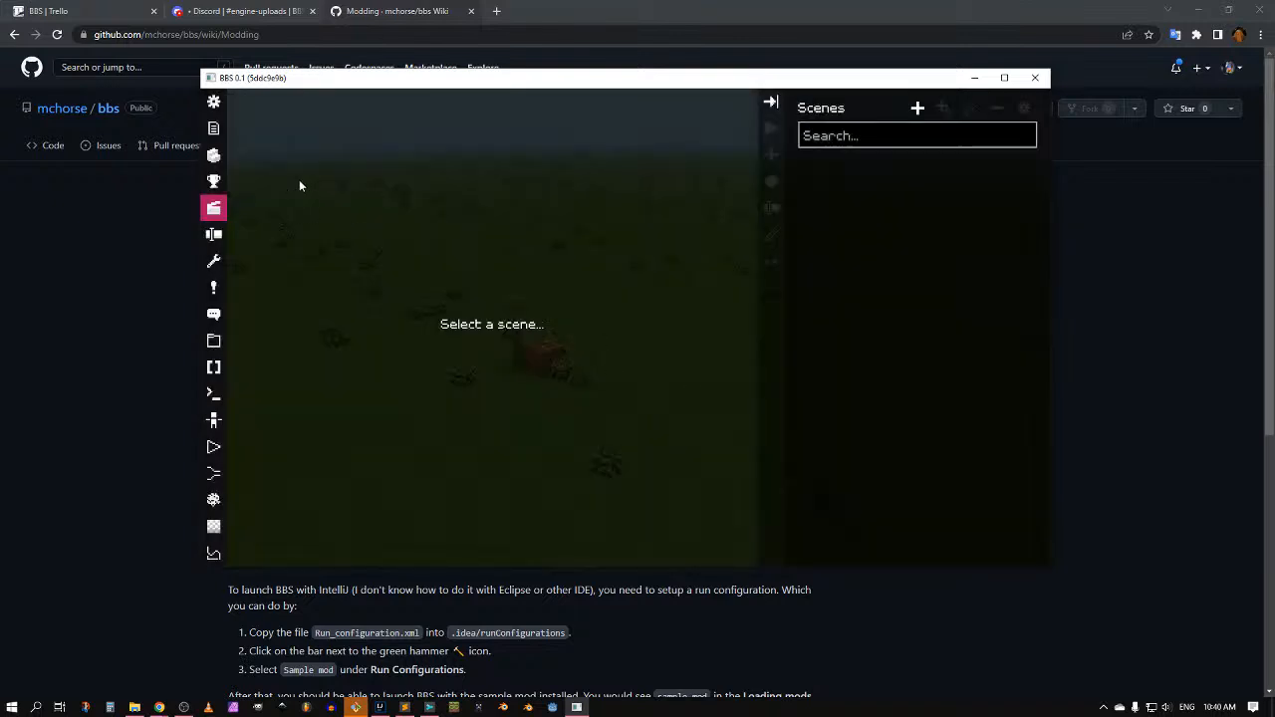
# Step: Inspect the grass block preview in the block editor, then open the bbs:hamster item
pyautogui.click(214, 156)
pyautogui.moveTo(600, 305); pyautogui.dragTo(638, 293)
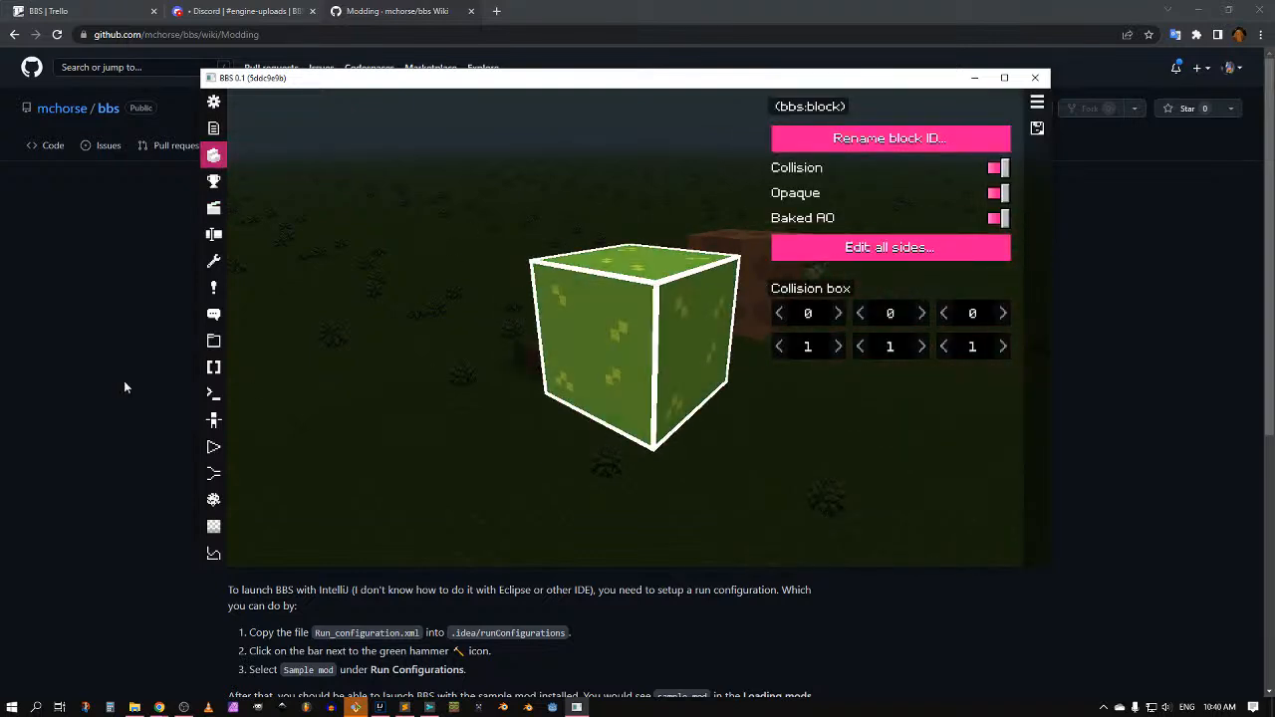
pyautogui.scroll(-2, 635, 347)
pyautogui.moveTo(636, 347); pyautogui.dragTo(640, 273, button='middle')
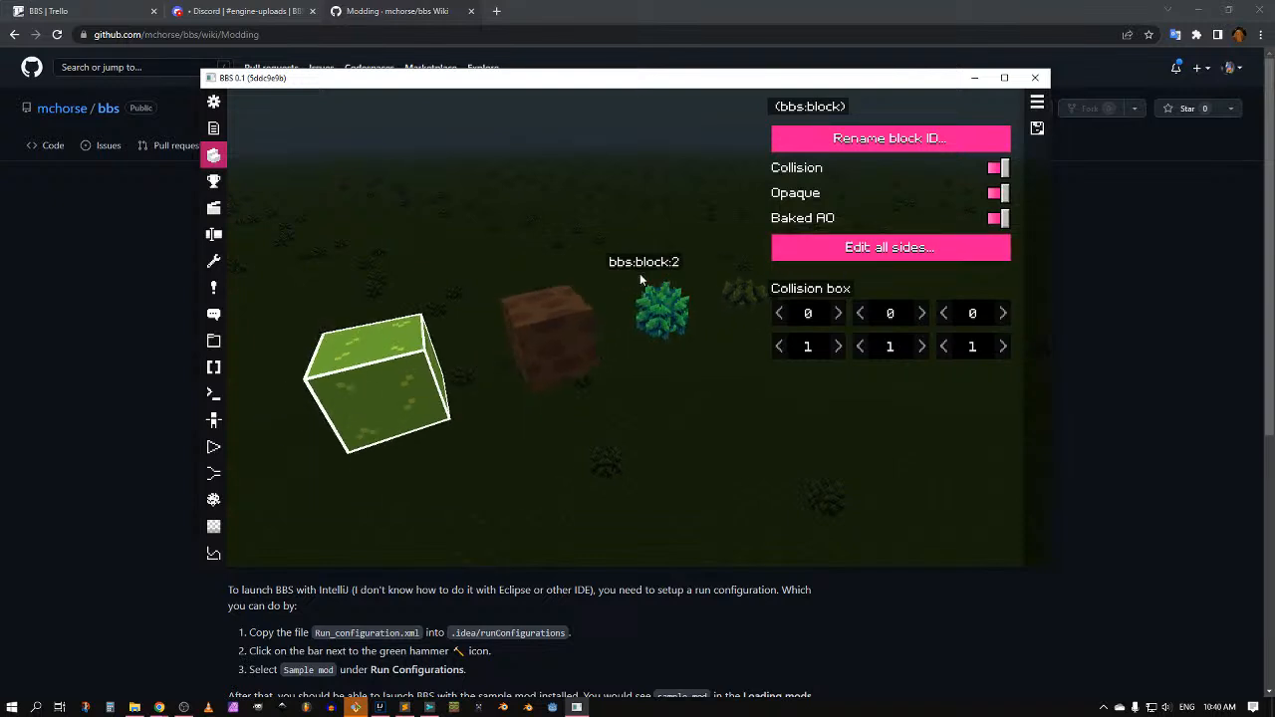
pyautogui.click(215, 181)
pyautogui.click(976, 189)
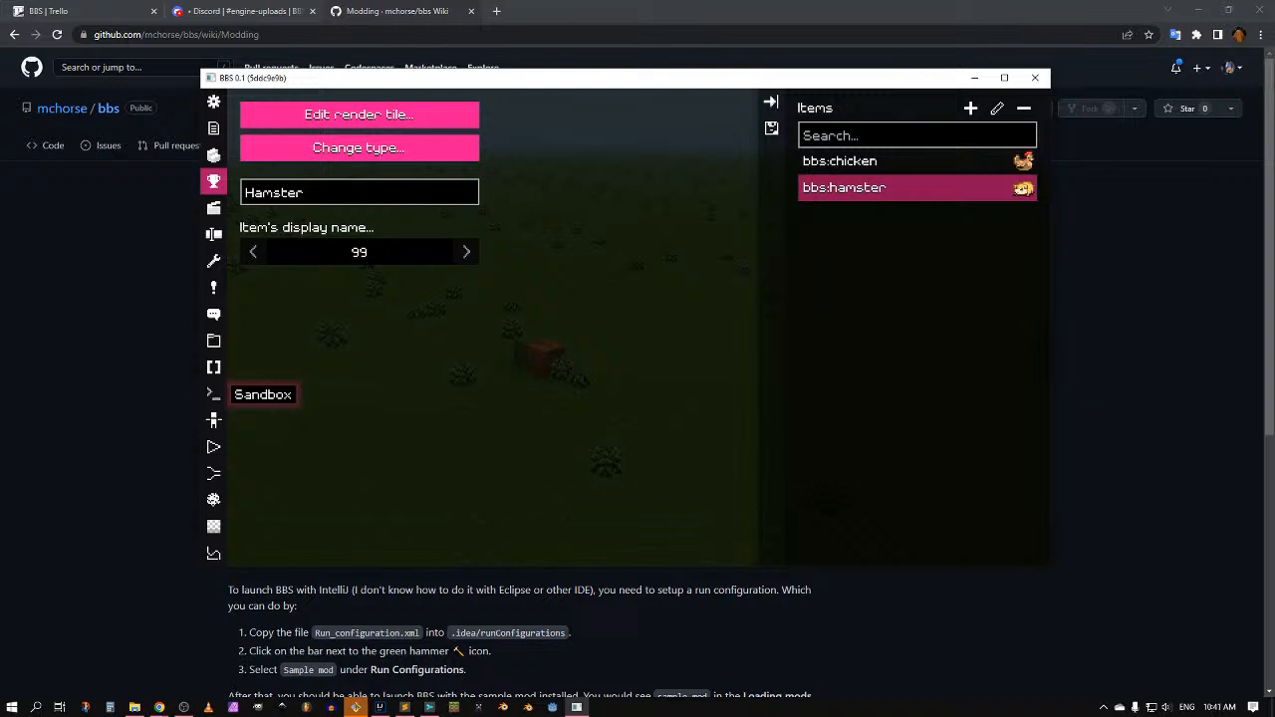
pyautogui.press('shift')
pyautogui.press('shift')
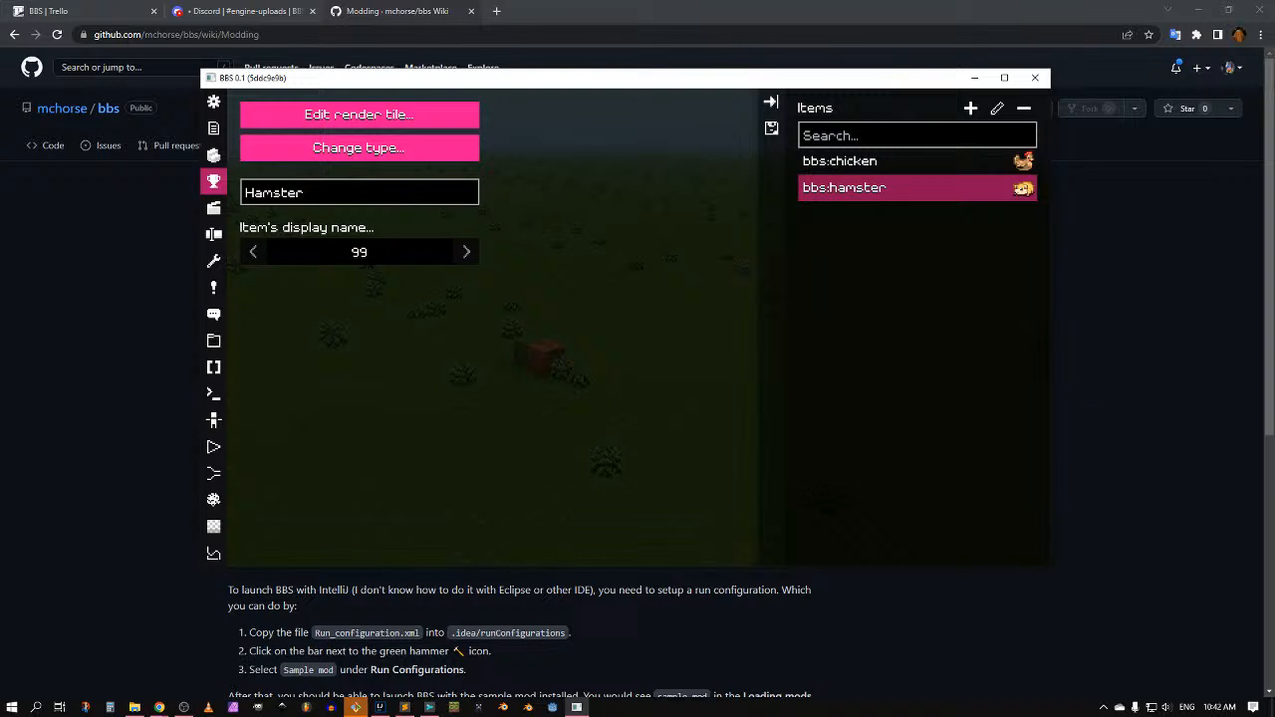
# Step: Leave the item editor and look around the grassy world
pyautogui.press('Escape')
pyautogui.press('s')
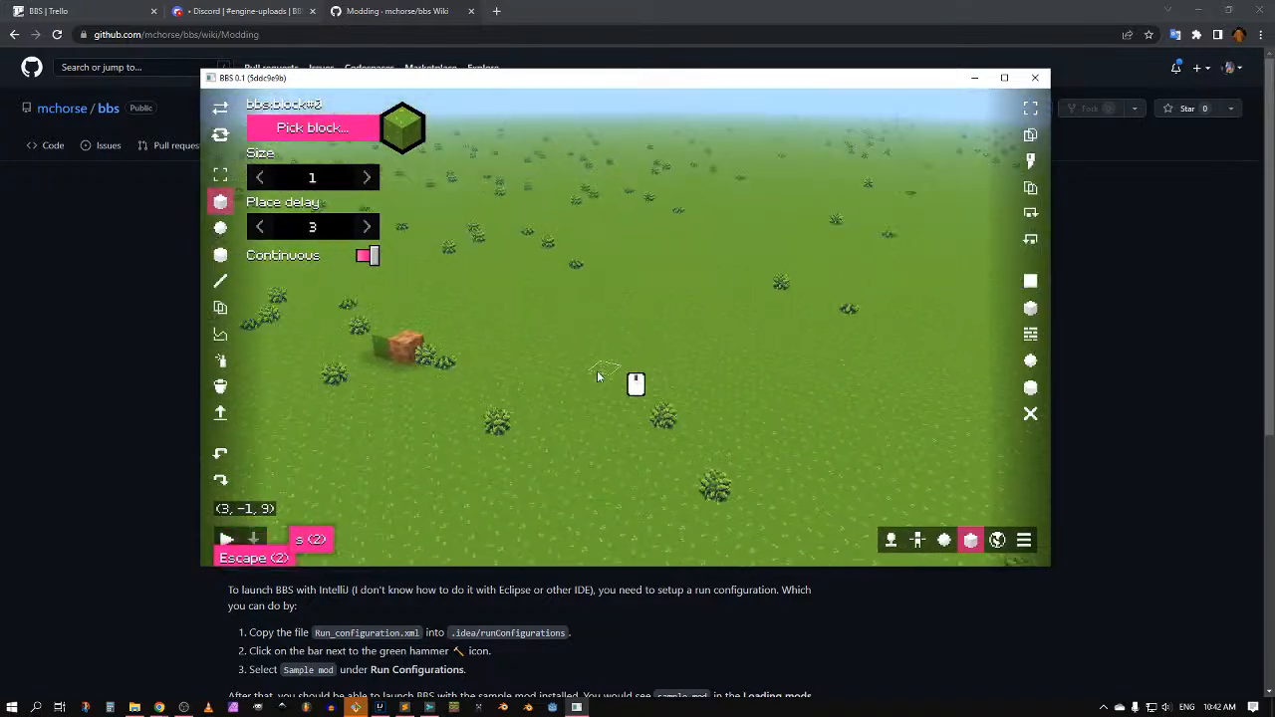
pyautogui.moveTo(598, 376)
pyautogui.mouseDown(button='middle')
pyautogui.moveTo(512, 377)
pyautogui.moveTo(715, 374)
pyautogui.moveTo(499, 405)
pyautogui.moveTo(607, 270)
pyautogui.moveTo(604, 362)
pyautogui.moveTo(779, 382)
pyautogui.moveTo(612, 375)
pyautogui.mouseUp(button='middle')
pyautogui.scroll(-8, 604, 362)
pyautogui.scroll(5, 612, 375)
pyautogui.scroll(-5, 612, 377)
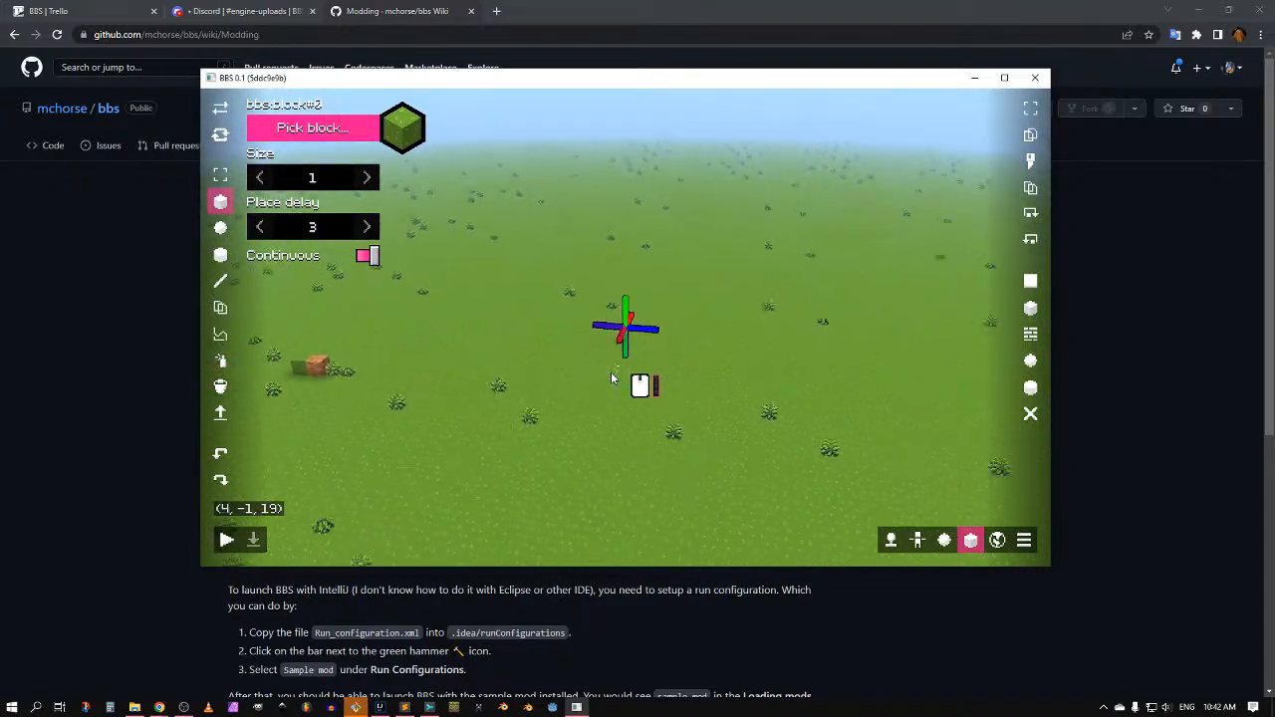
pyautogui.scroll(6, 611, 377)
pyautogui.scroll(-6, 611, 378)
pyautogui.scroll(3, 610, 379)
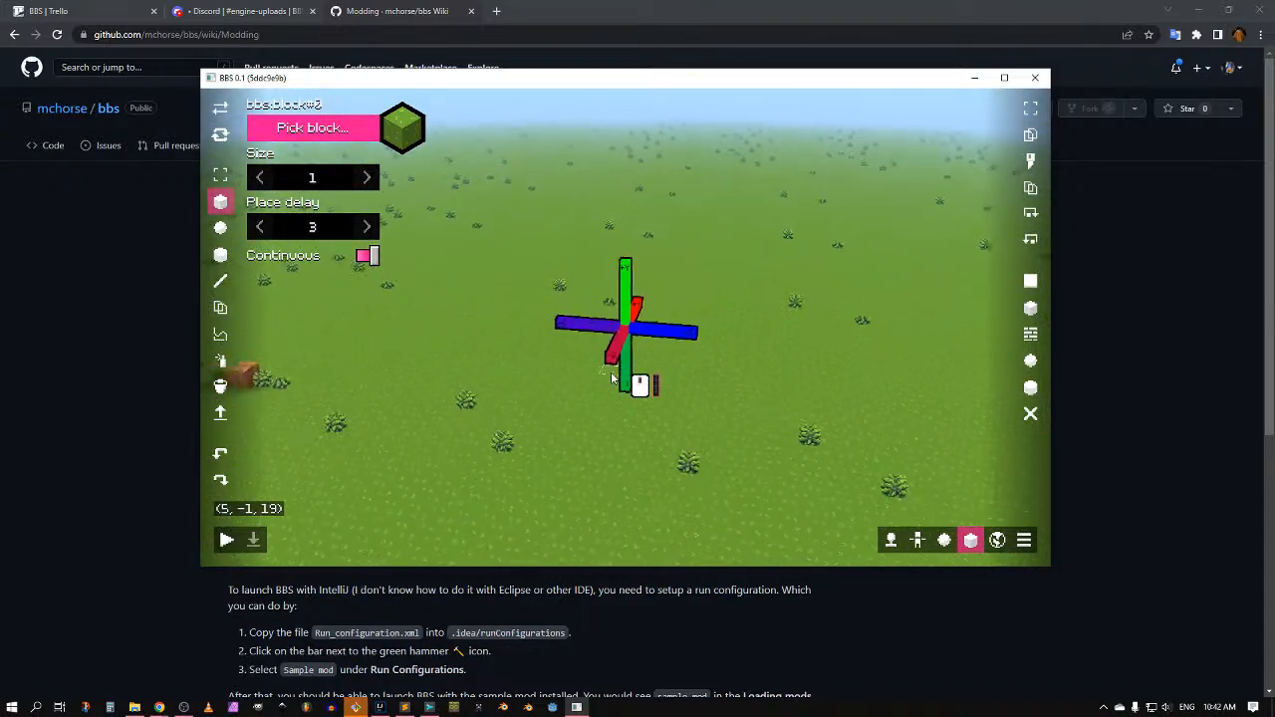
pyautogui.scroll(-3, 612, 378)
pyautogui.scroll(7, 612, 379)
pyautogui.scroll(-7, 612, 379)
pyautogui.scroll(2, 611, 378)
pyautogui.moveTo(821, 406); pyautogui.dragTo(715, 395, button='middle')
pyautogui.scroll(-3, 717, 395)
pyautogui.scroll(6, 717, 396)
pyautogui.scroll(-3, 710, 394)
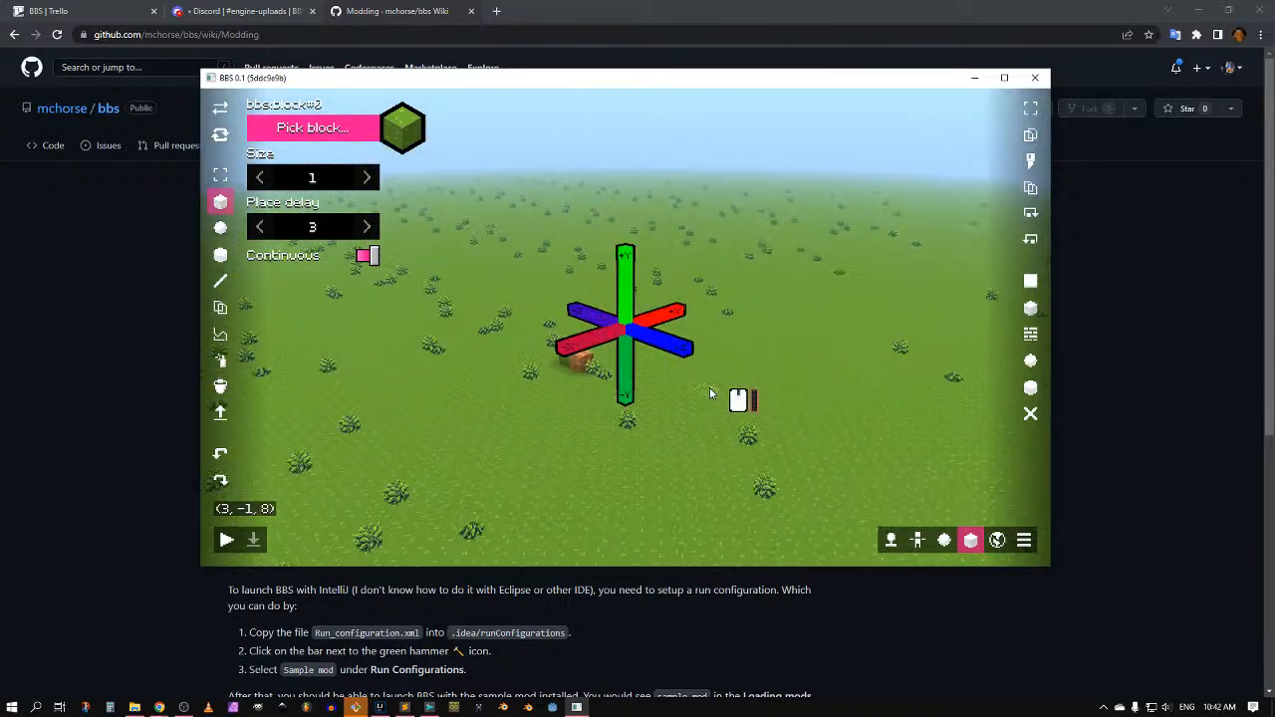
# Step: Fly the camera sideways and forward across the grass with WASD
pyautogui.press('a')
pyautogui.press('d')
pyautogui.press('a')
pyautogui.press('s')
pyautogui.press('w')
pyautogui.press('d')
pyautogui.press('s')
pyautogui.press('w')
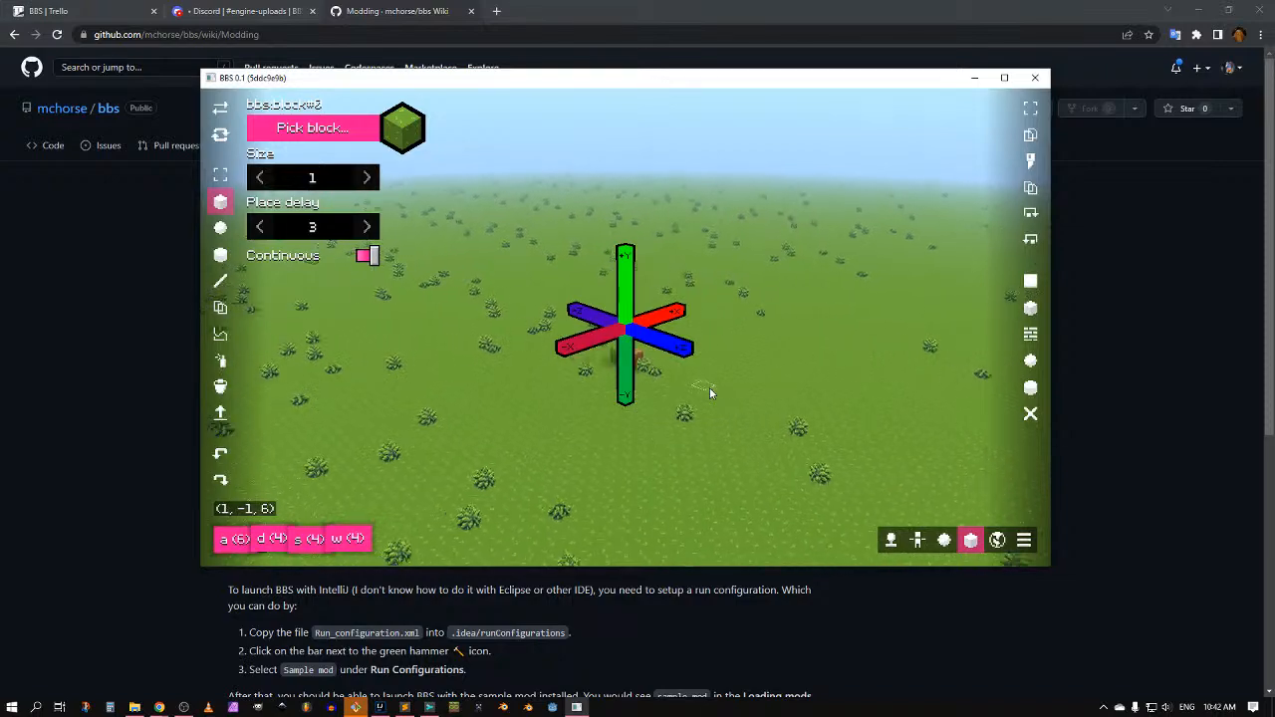
pyautogui.press('d')
pyautogui.press('w')
pyautogui.moveTo(710, 390); pyautogui.dragTo(674, 347, button='middle')
pyautogui.press('w')
# Step: Raise the camera above the axis gizmo using Q and E
pyautogui.press('s')
pyautogui.press('e')
pyautogui.press('q')
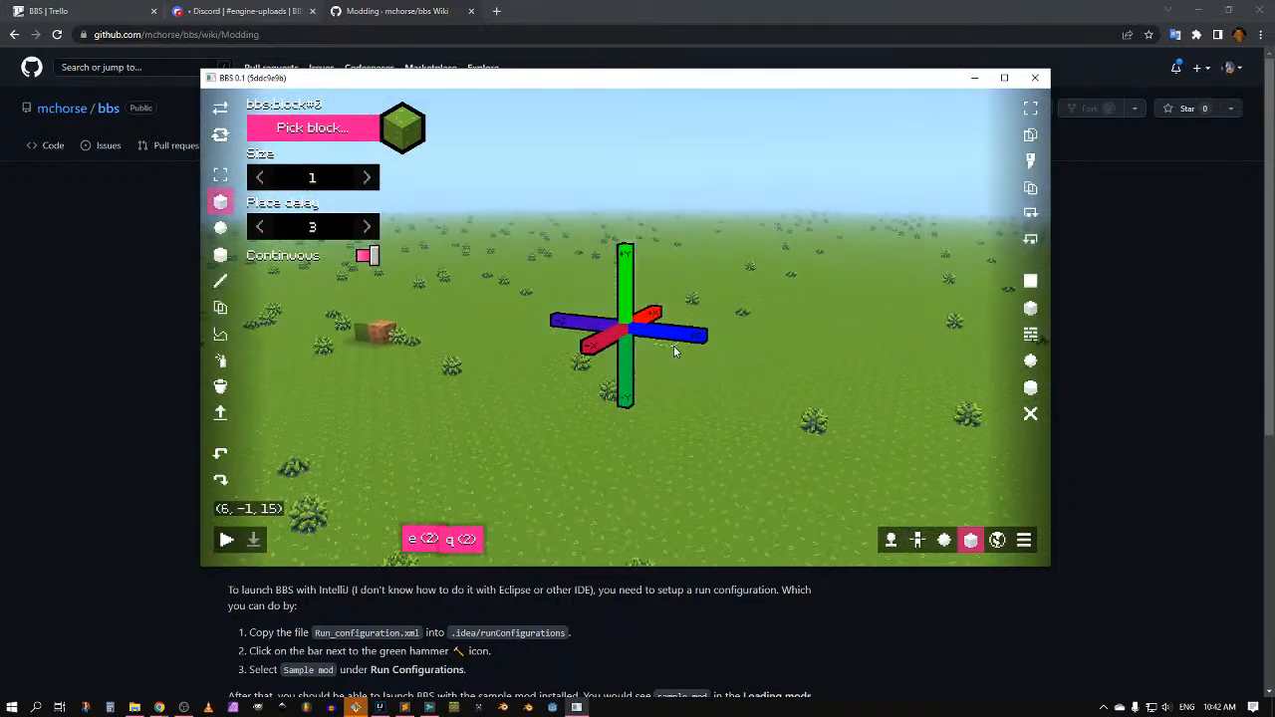
pyautogui.press('e')
pyautogui.press('q')
pyautogui.press('e')
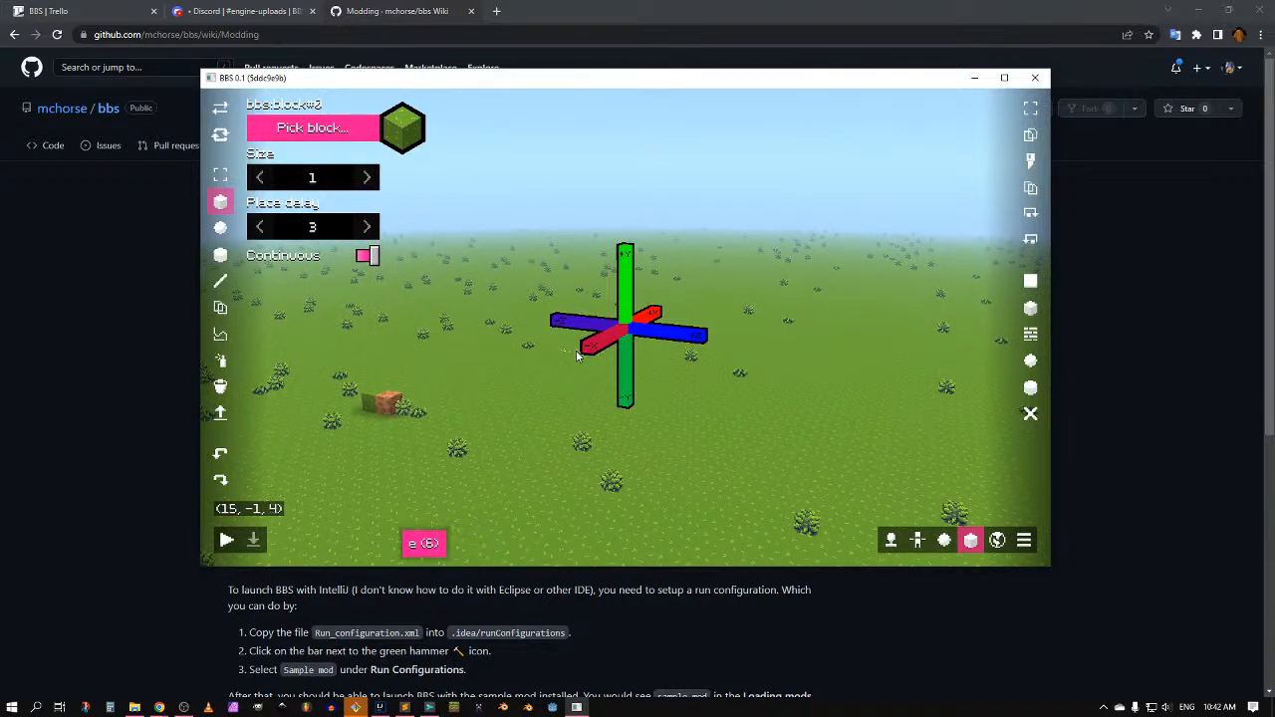
# Step: Orbit around the axis gizmo until the orange block on the grass is visible
pyautogui.moveTo(522, 365); pyautogui.dragTo(645, 390, button='middle')
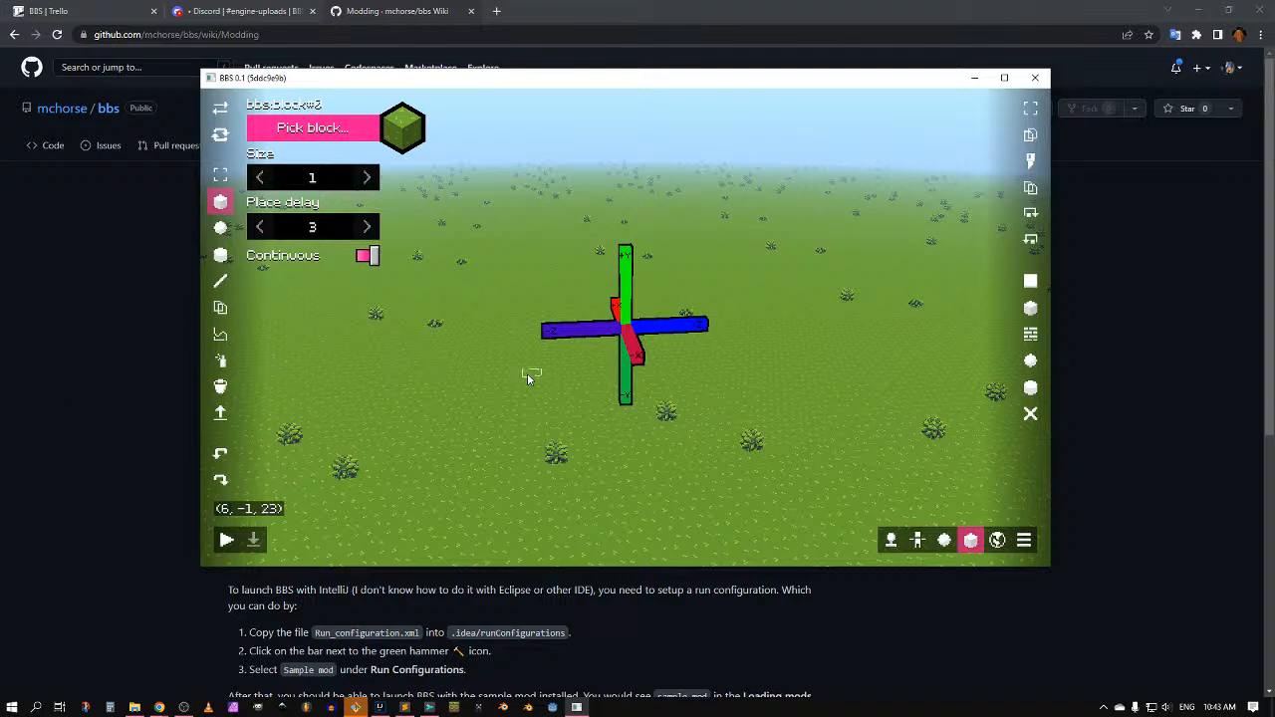
pyautogui.moveTo(604, 409); pyautogui.dragTo(511, 436, button='middle')
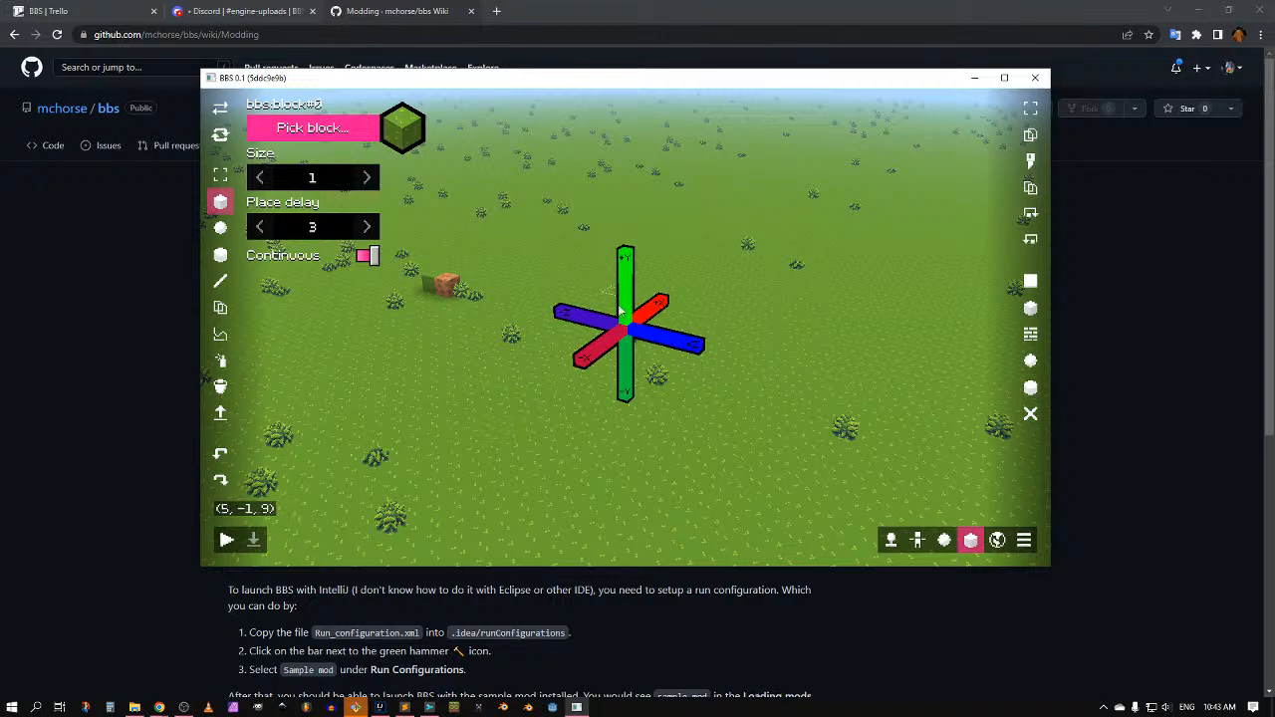
# Step: Rotate the world view, then switch to build.gradle in IntelliJ and the browser
pyautogui.moveTo(601, 331); pyautogui.dragTo(609, 328, button='middle')
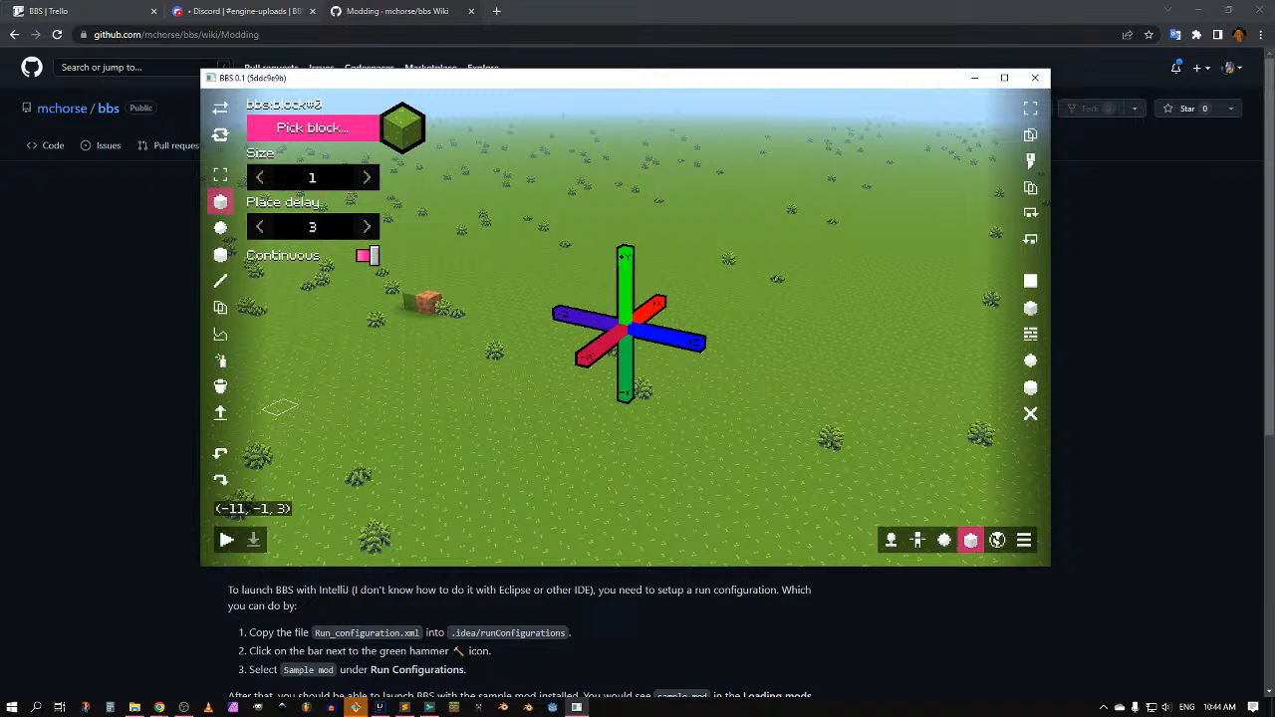
pyautogui.moveTo(657, 391)
pyautogui.mouseDown(button='middle')
pyautogui.moveTo(550, 395)
pyautogui.moveTo(727, 392)
pyautogui.moveTo(714, 412)
pyautogui.moveTo(648, 406)
pyautogui.mouseUp(button='middle')
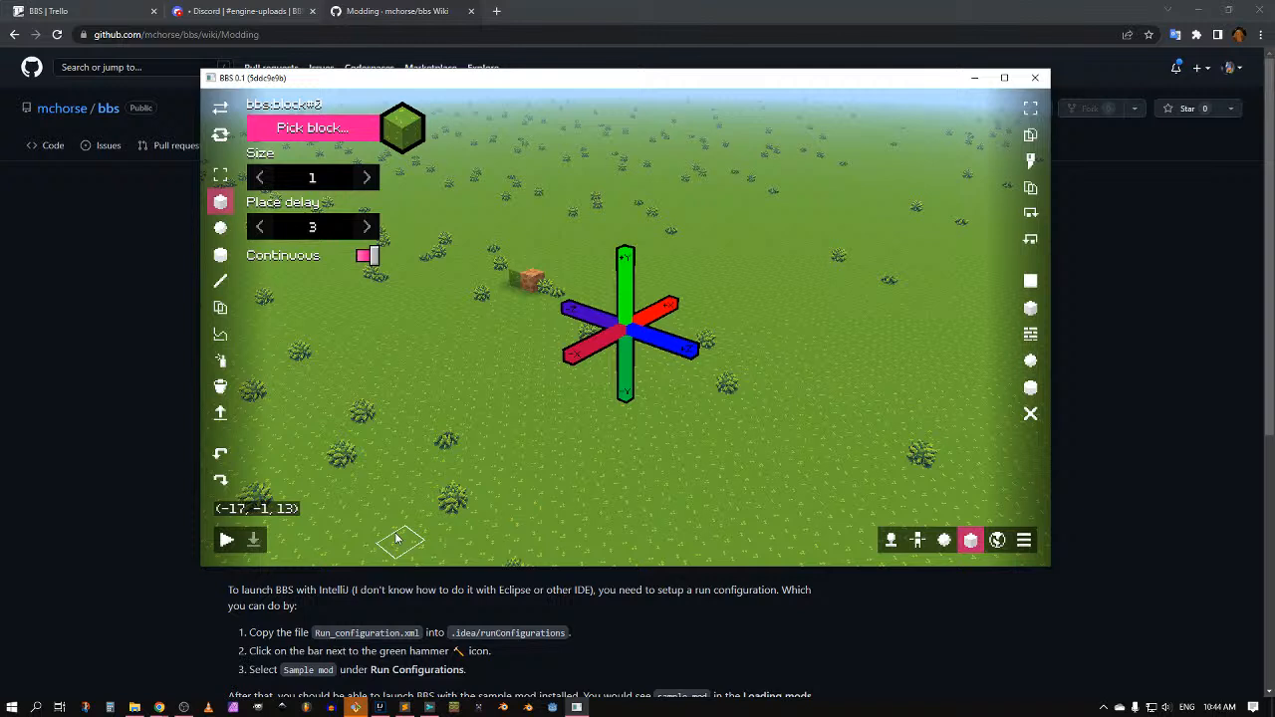
pyautogui.click(357, 707)
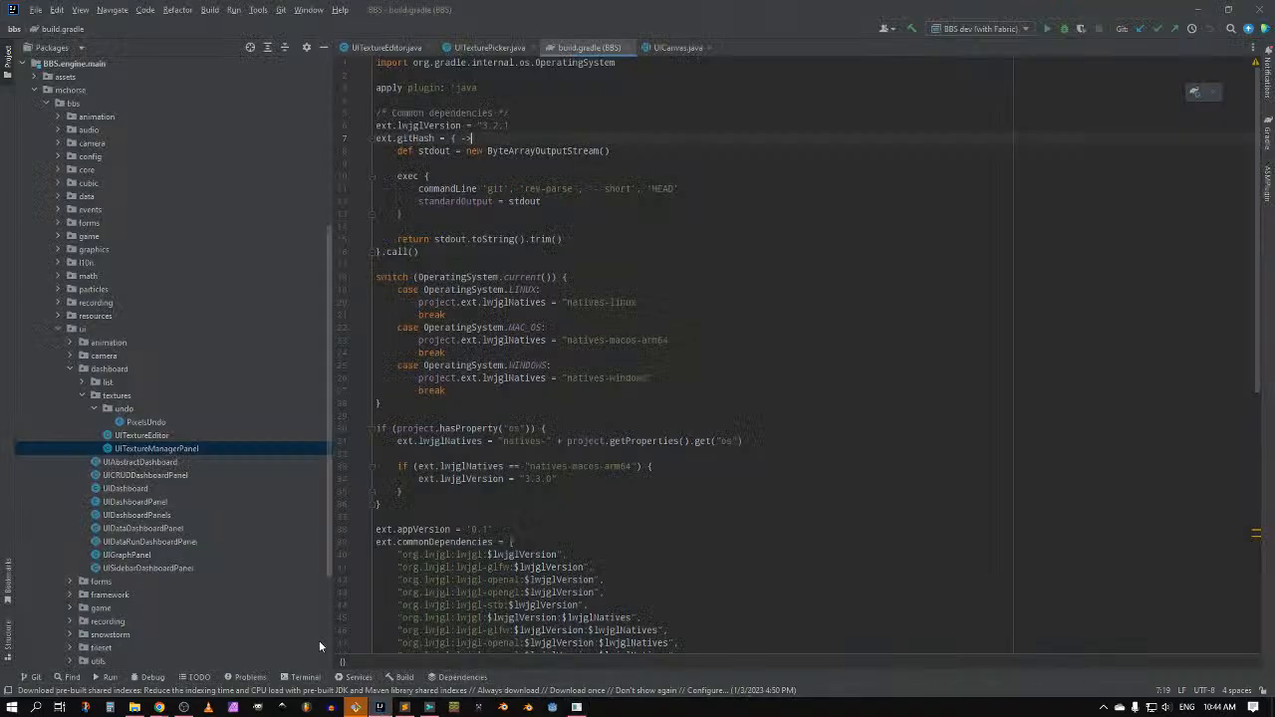
pyautogui.moveTo(160, 706)
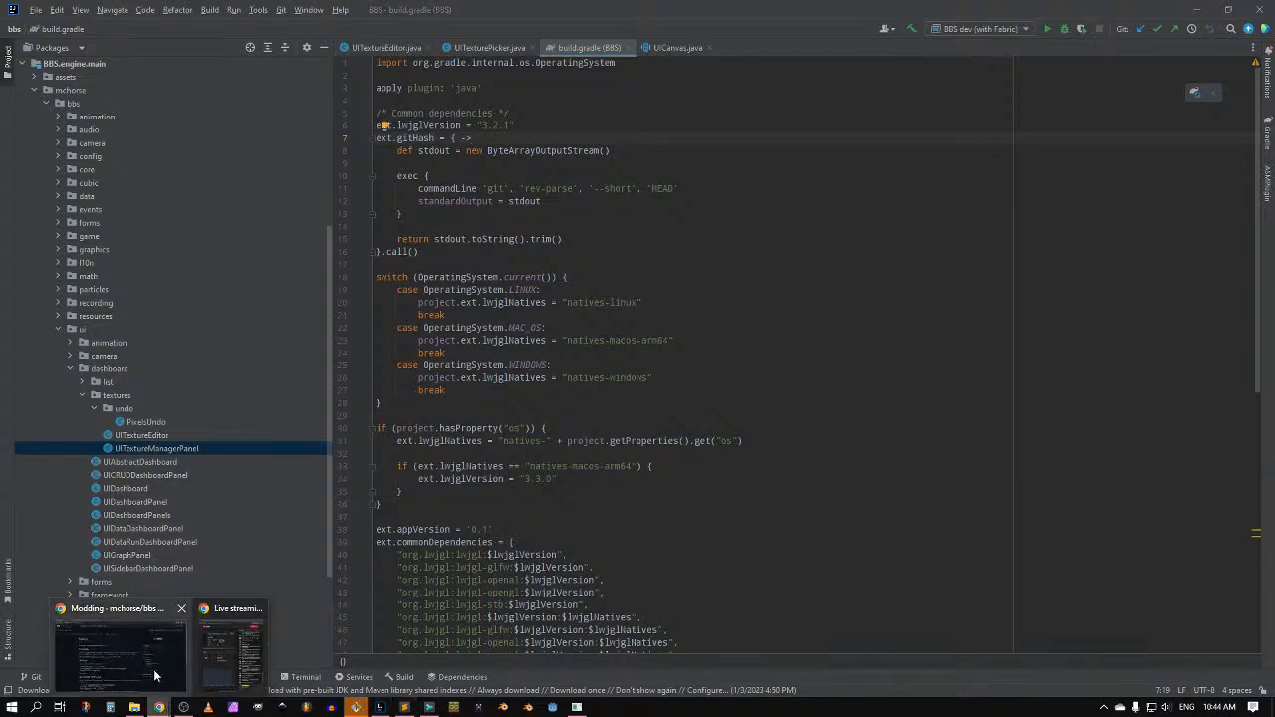
pyautogui.click(159, 671)
# Step: In Discord, open #ch-models and scroll to the player models zip post
pyautogui.click(239, 11)
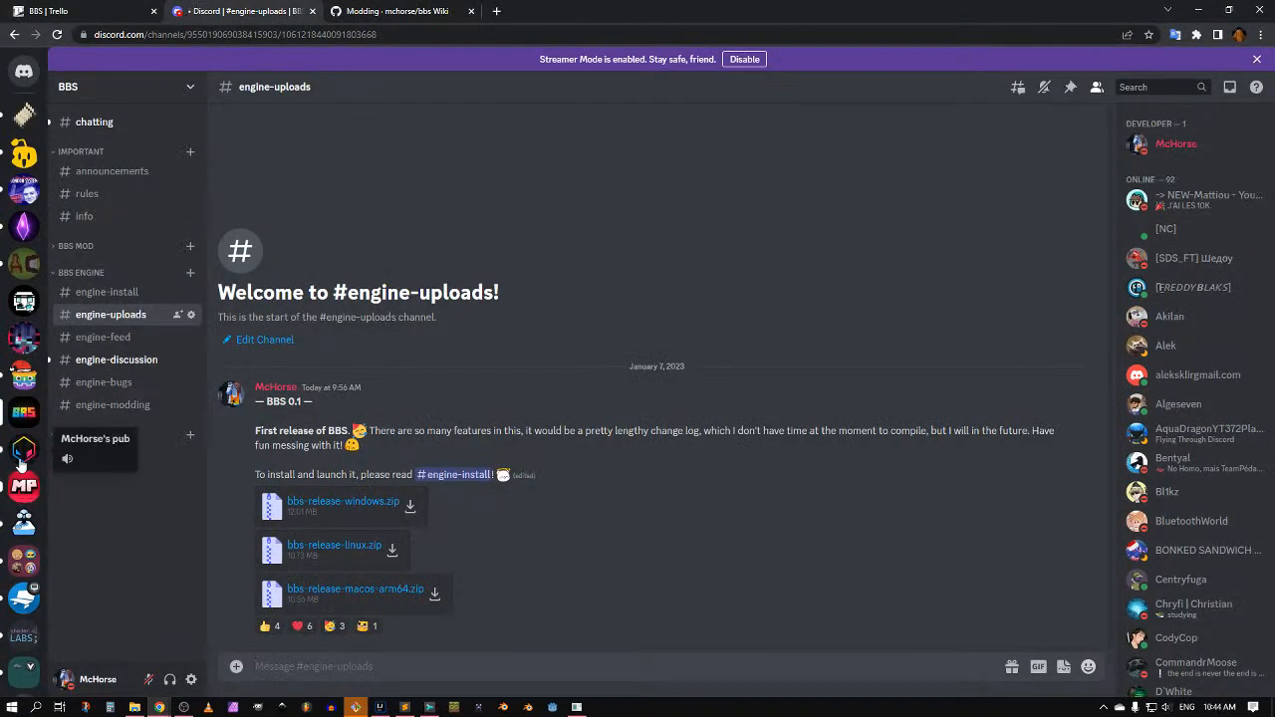
pyautogui.scroll(-10, 119, 484)
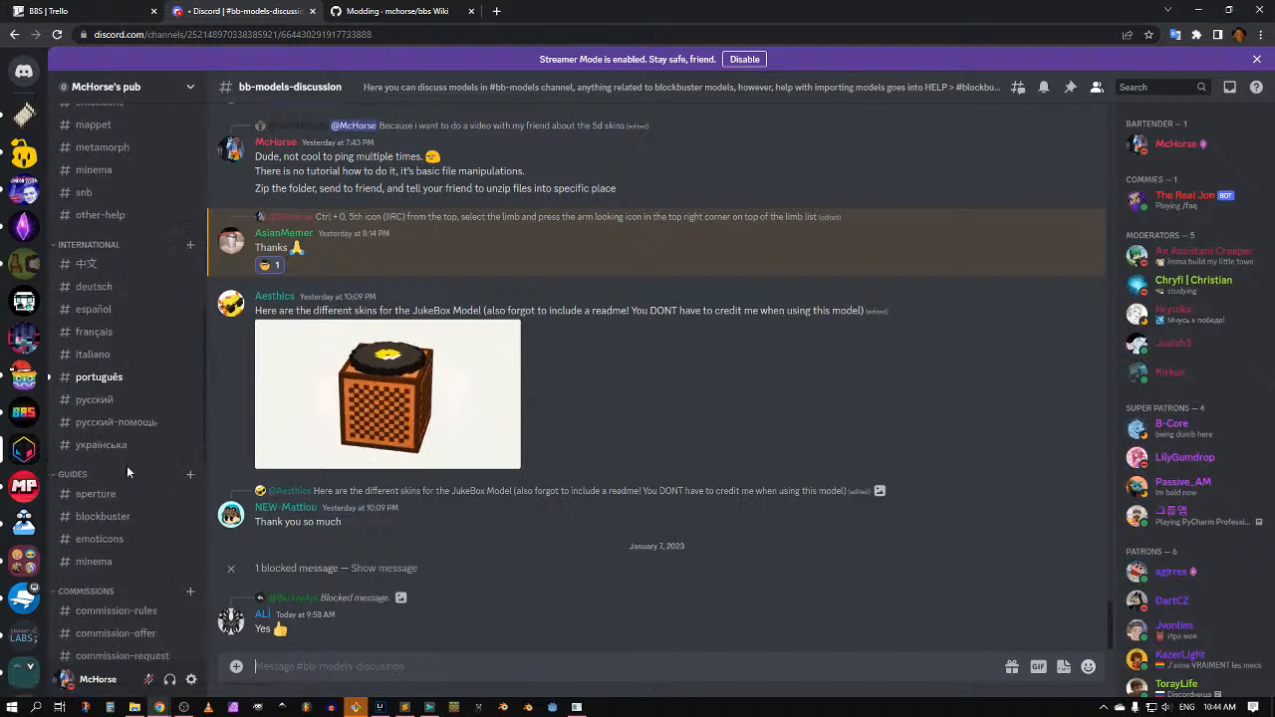
pyautogui.click(105, 443)
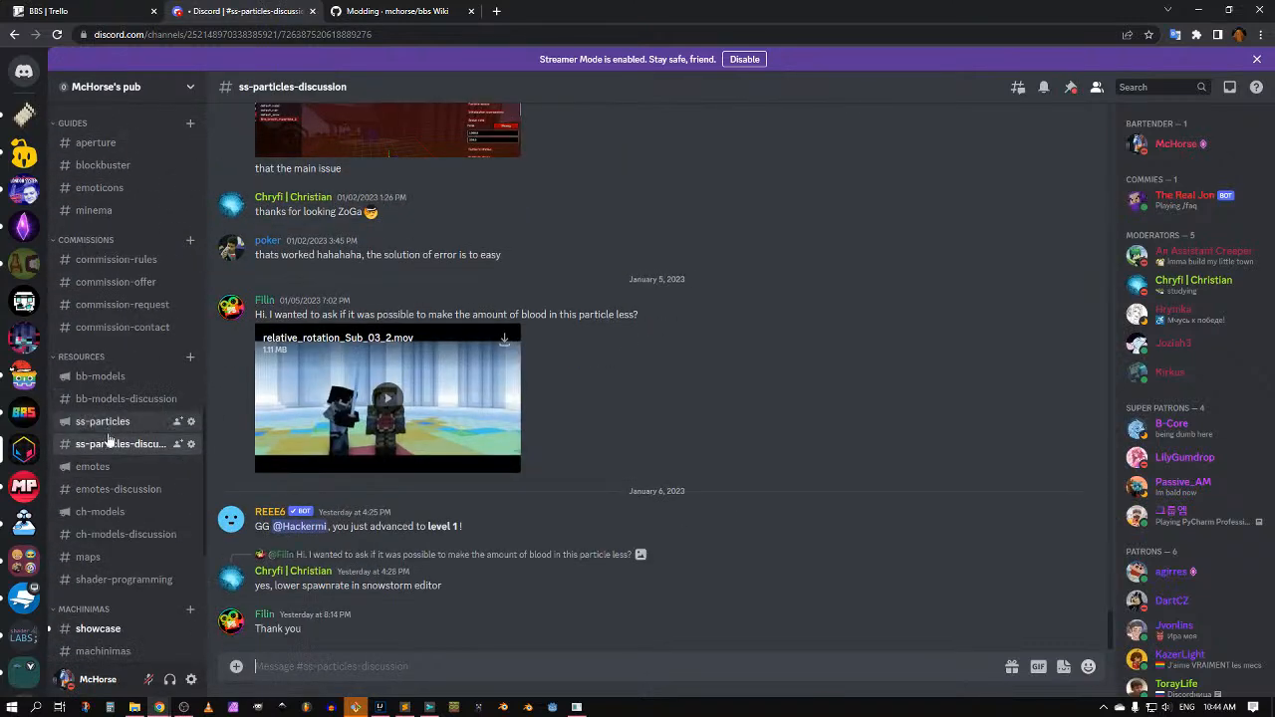
pyautogui.click(109, 512)
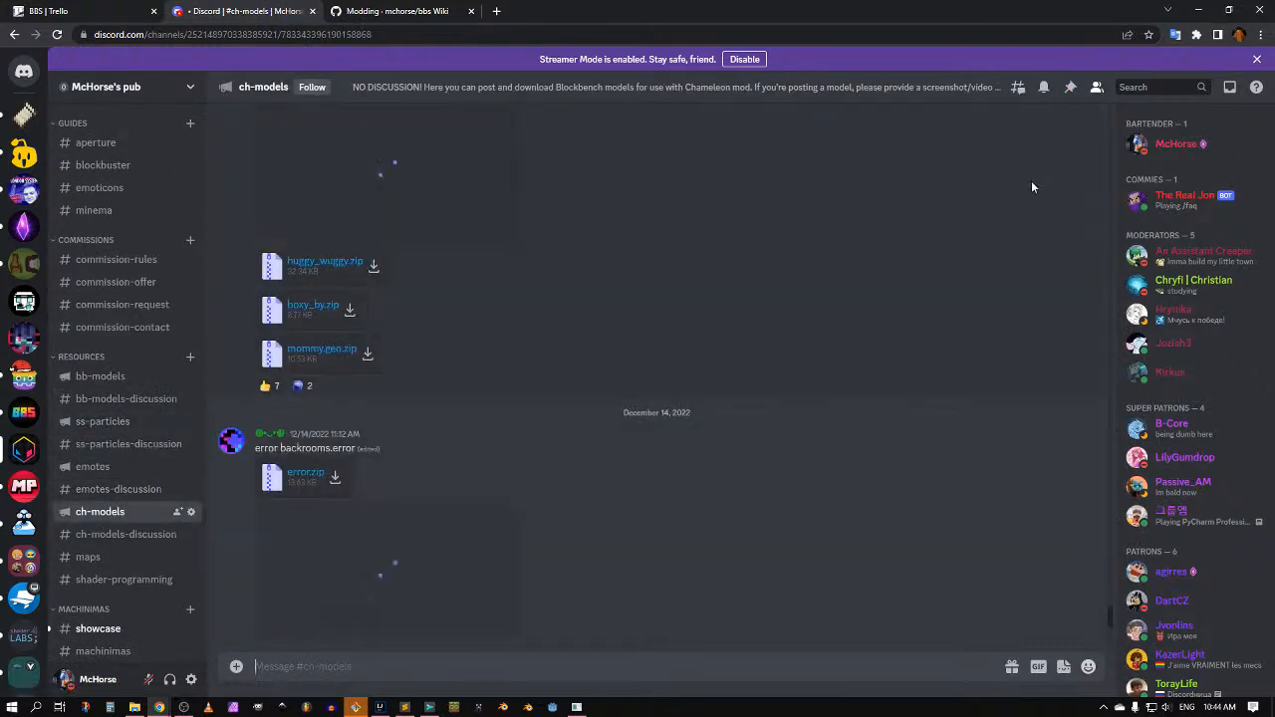
pyautogui.middleClick(1006, 304)
pyautogui.scroll(20, 1005, 304)
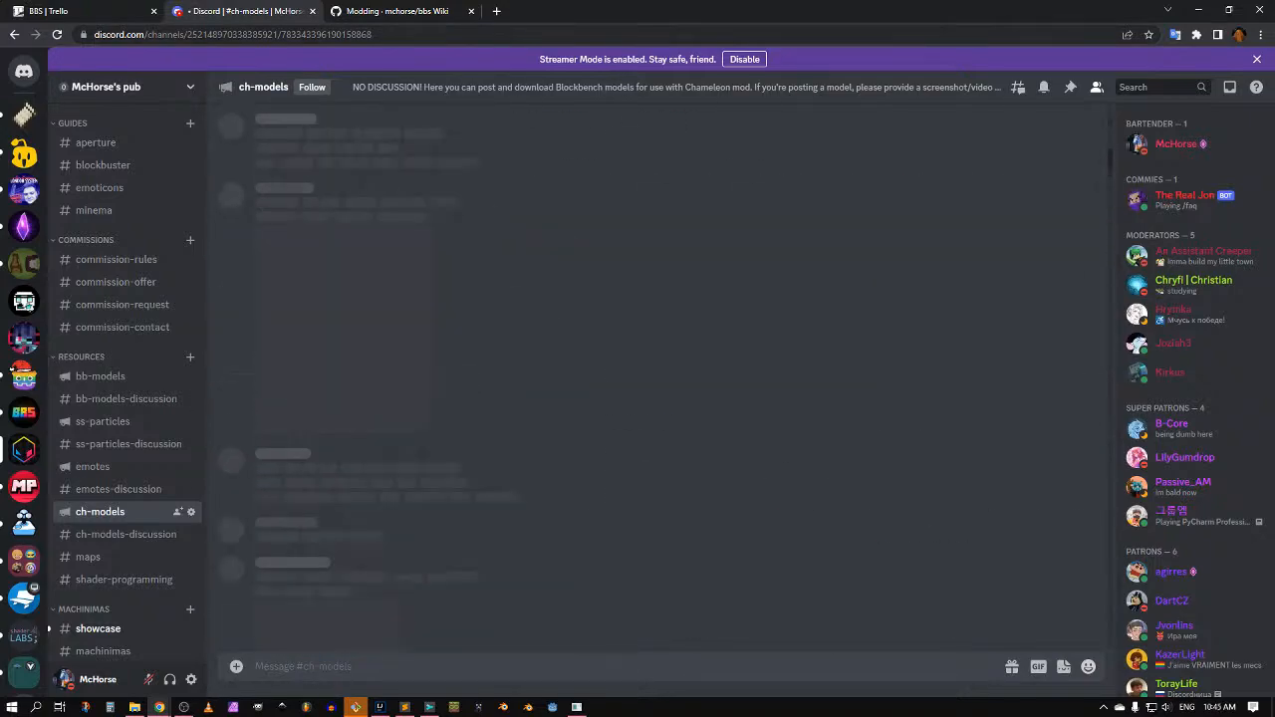
pyautogui.scroll(5, 379, 570)
pyautogui.scroll(-2, 351, 378)
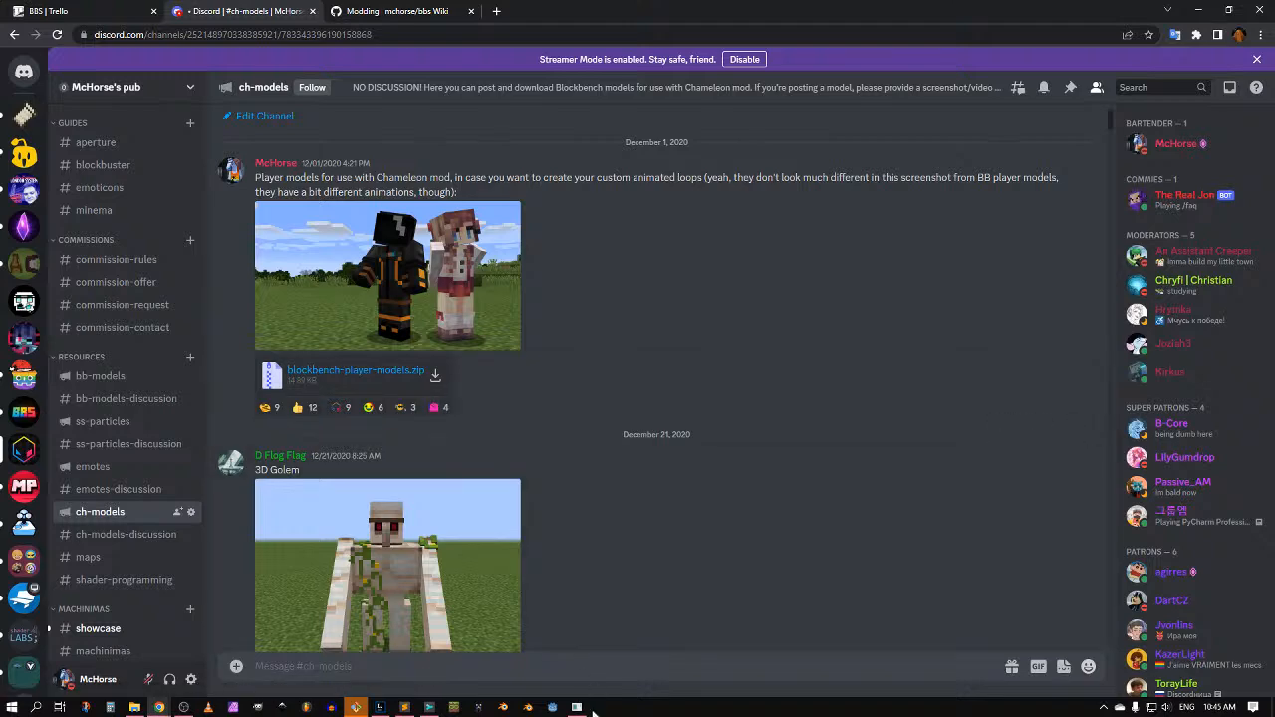
pyautogui.click(577, 709)
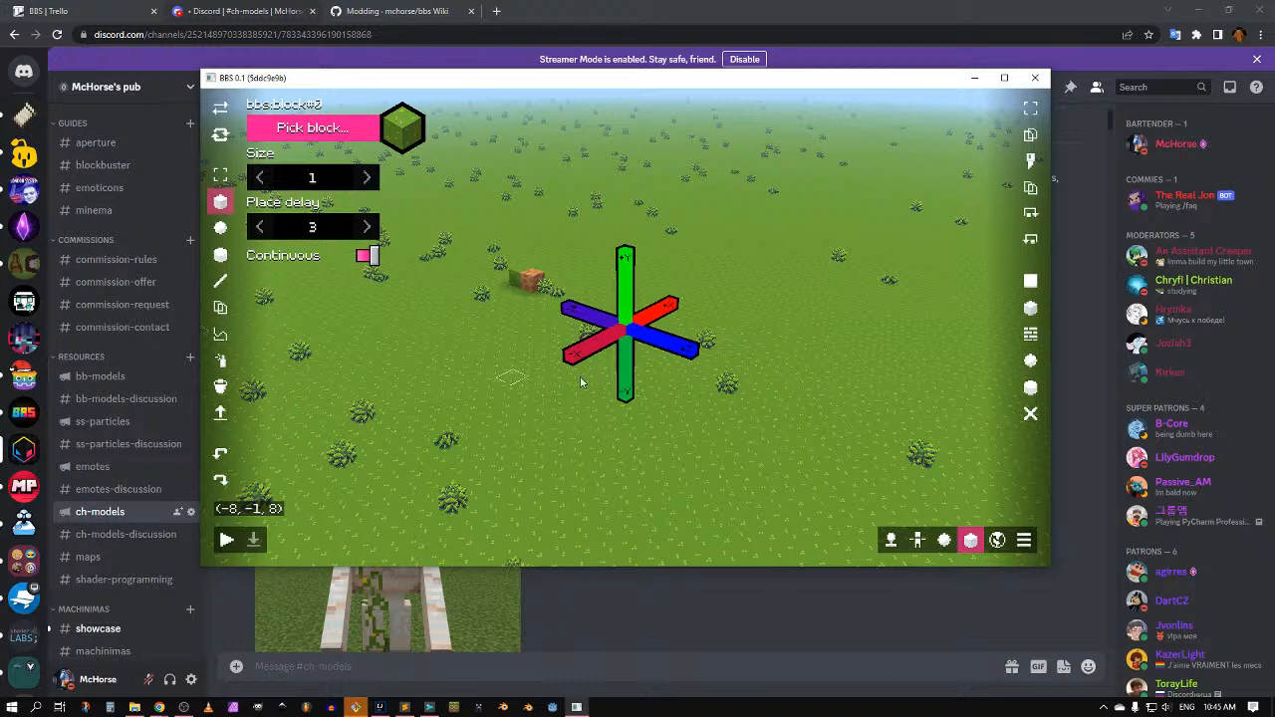
# Step: Rotate and tilt the world view toward the horizon
pyautogui.moveTo(600, 378); pyautogui.dragTo(584, 381, button='middle')
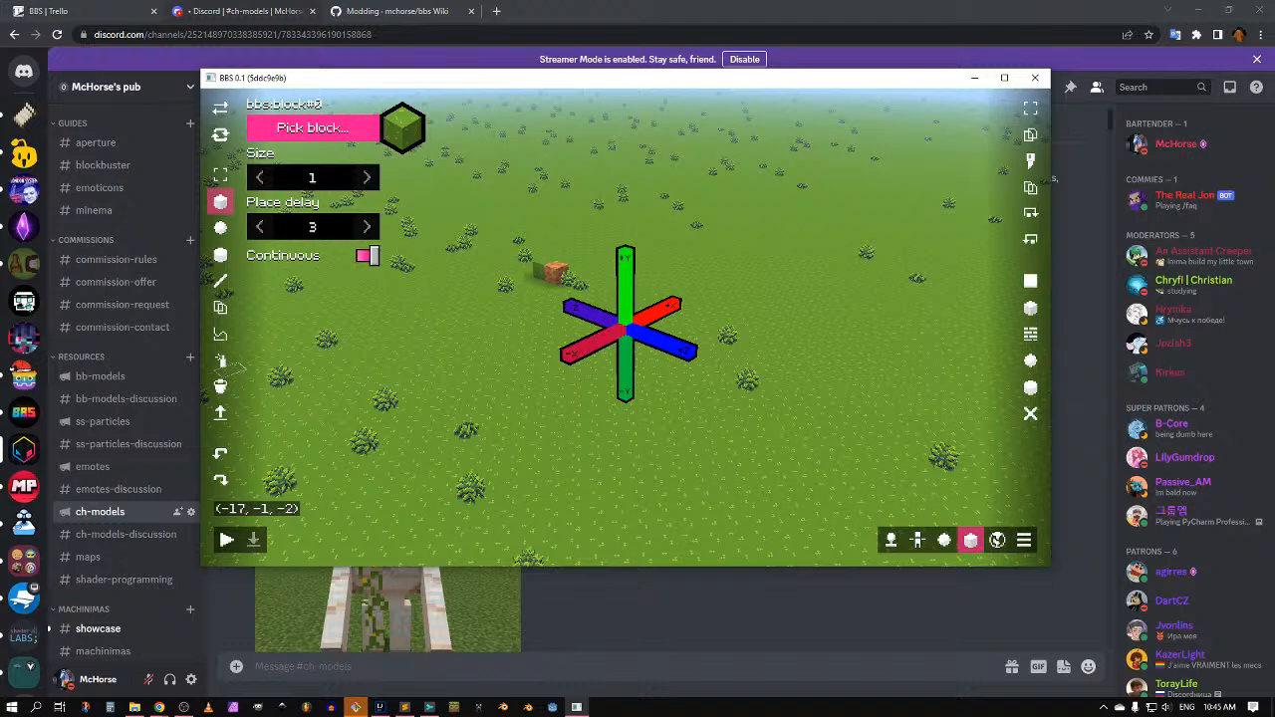
pyautogui.moveTo(551, 444); pyautogui.dragTo(560, 430, button='middle')
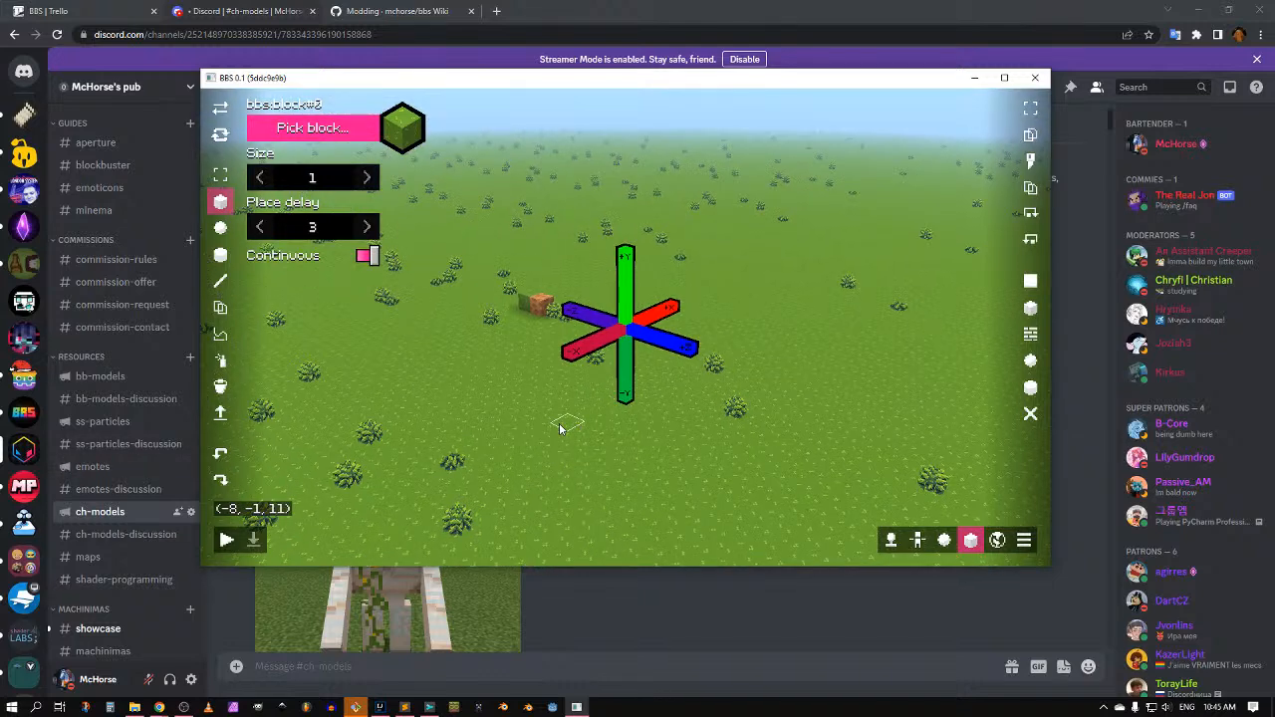
pyautogui.scroll(3, 560, 429)
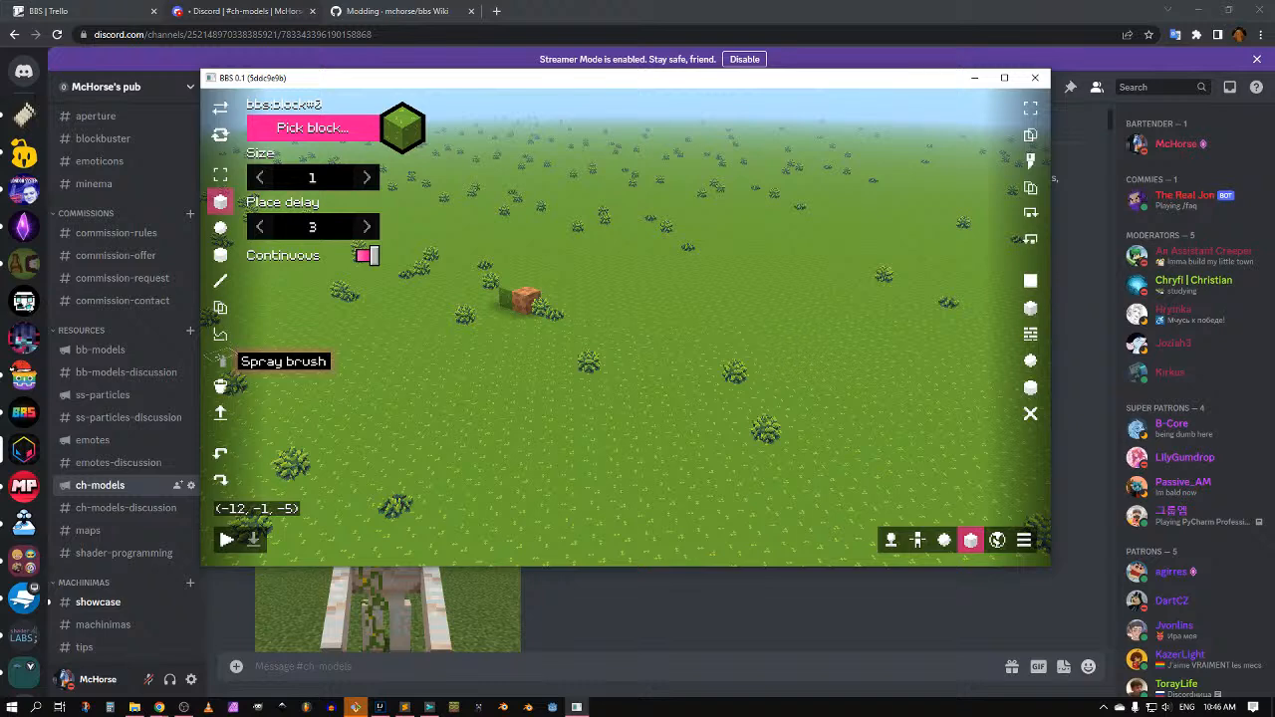
pyautogui.hotkey('alt', 'Tab')
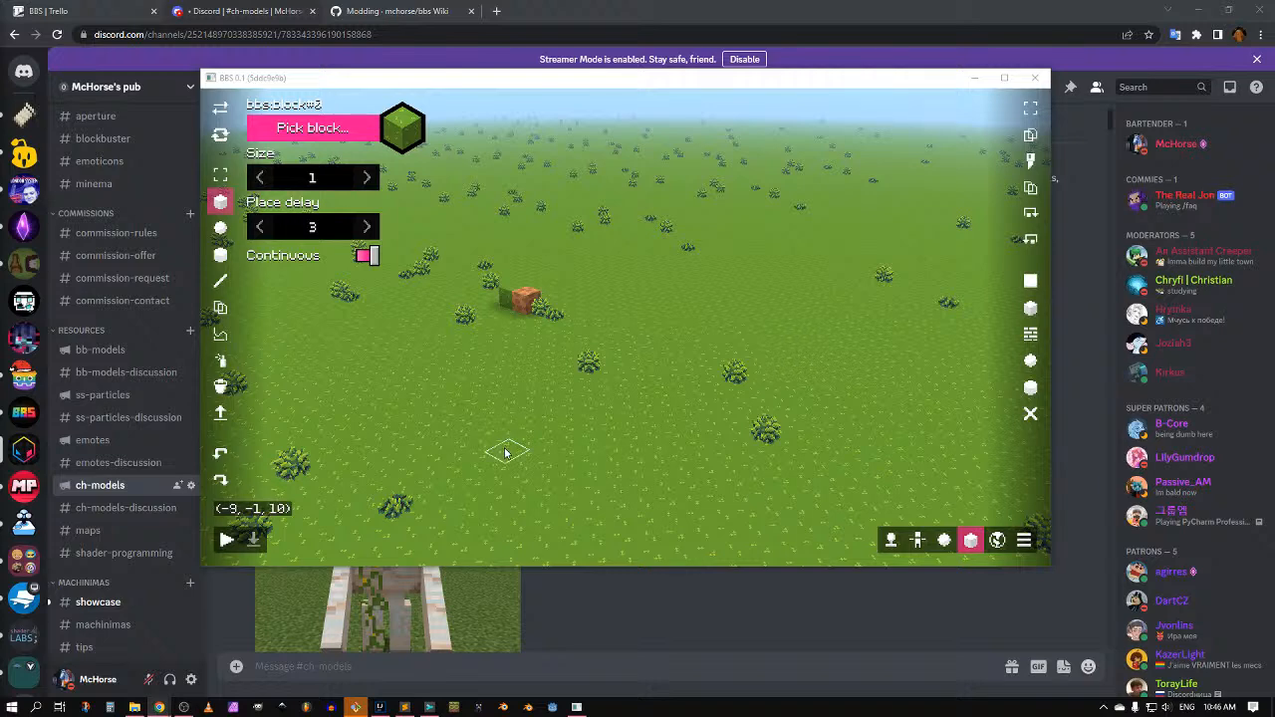
pyautogui.moveTo(503, 458); pyautogui.dragTo(493, 455, button='middle')
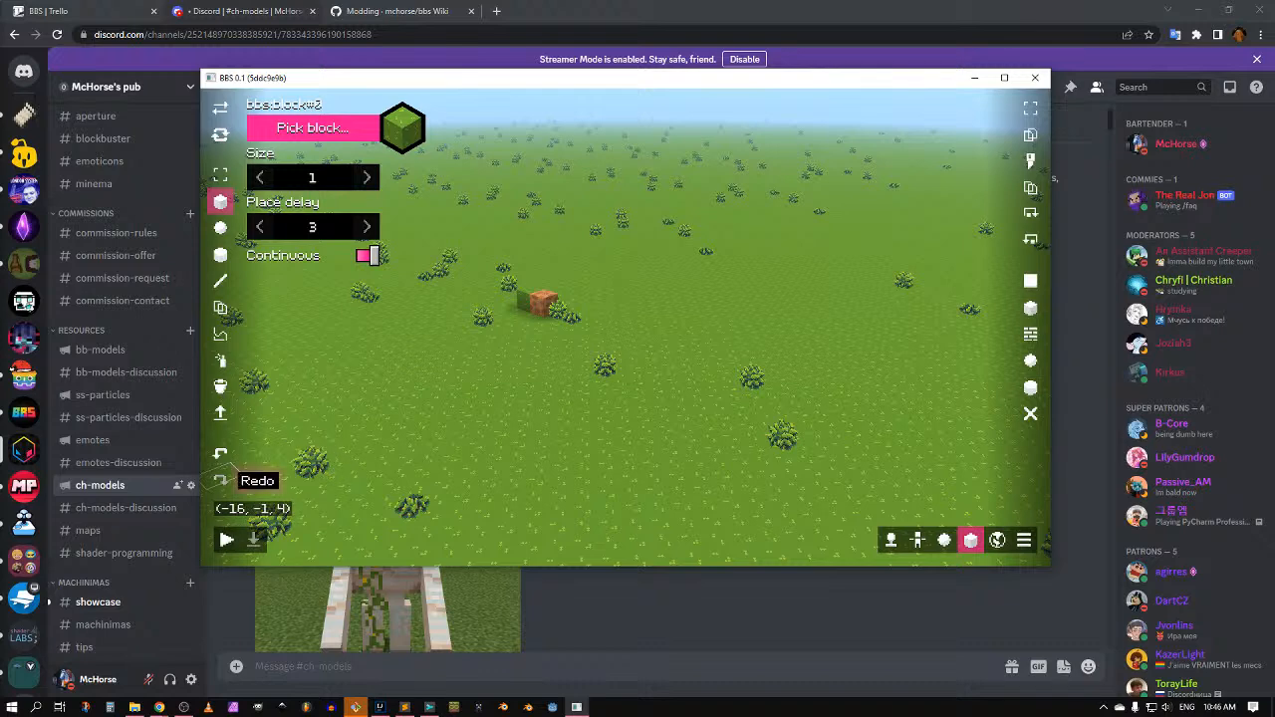
pyautogui.moveTo(374, 407)
pyautogui.mouseDown(button='middle')
pyautogui.moveTo(393, 409)
pyautogui.moveTo(373, 407)
pyautogui.mouseUp(button='middle')
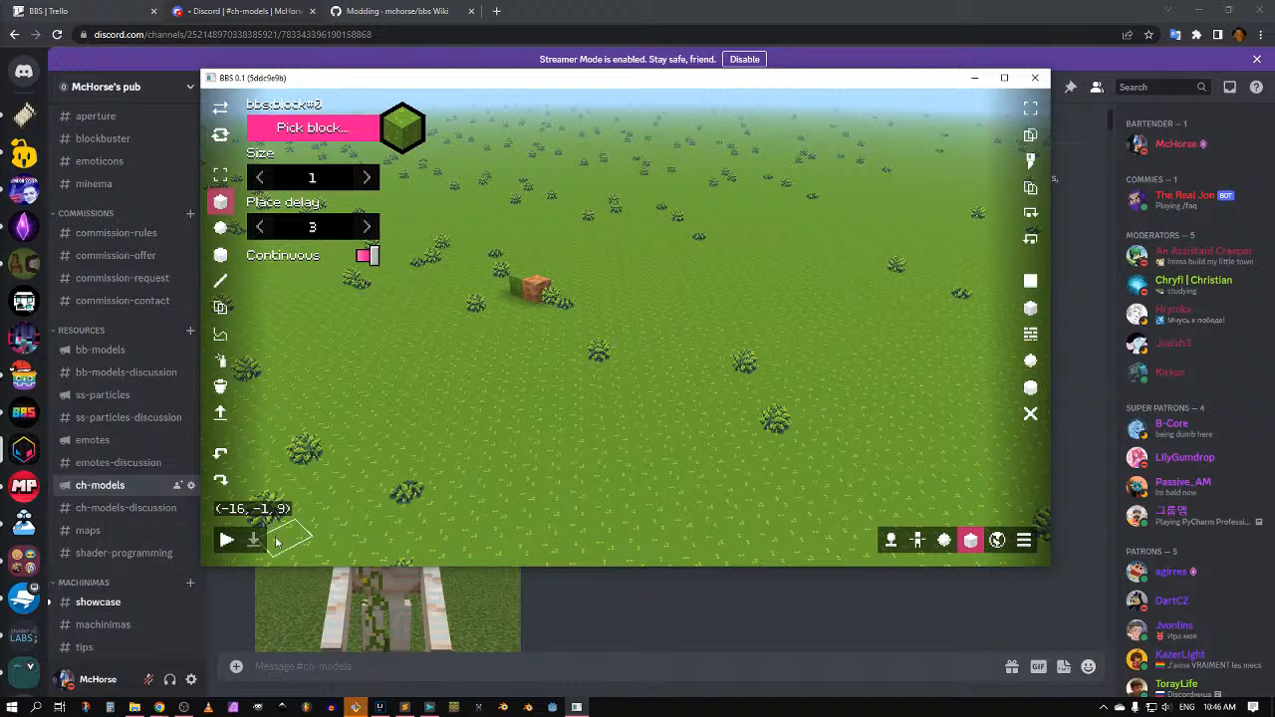
# Step: Set the player's form to the Hello, World! billboard and enter the world
pyautogui.click(892, 542)
pyautogui.click(279, 357)
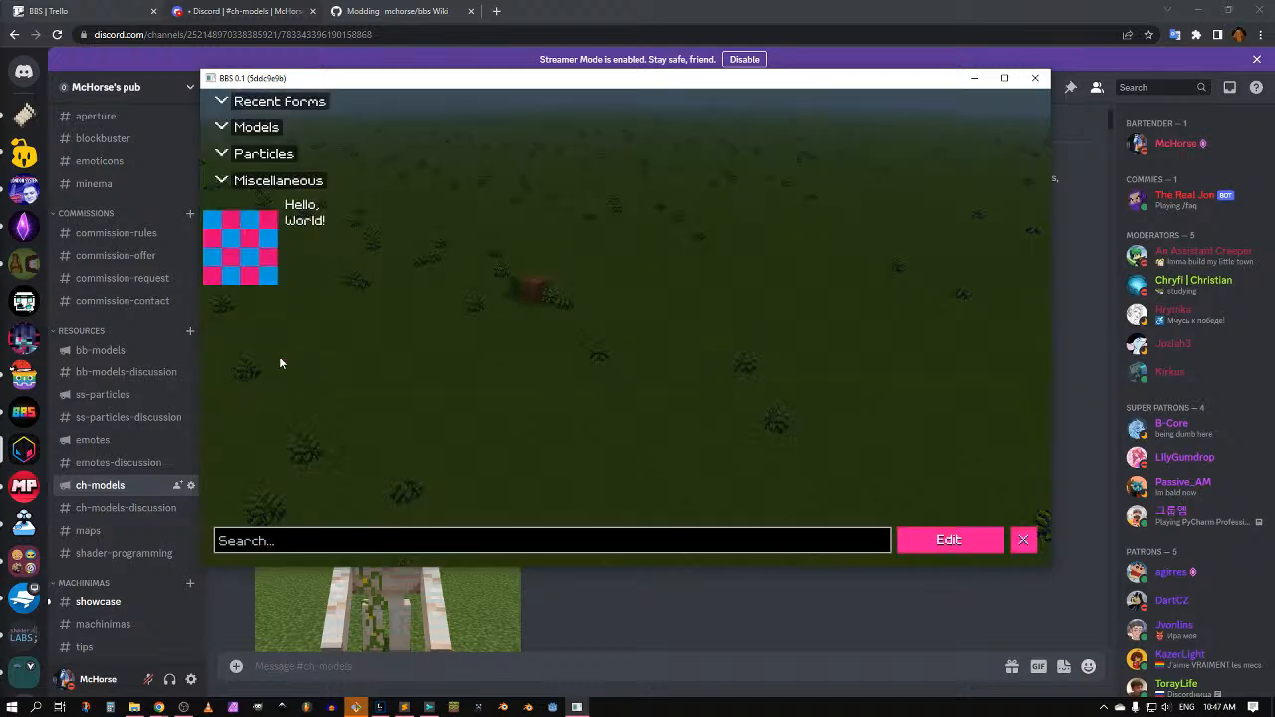
pyautogui.click(315, 221)
pyautogui.click(1024, 540)
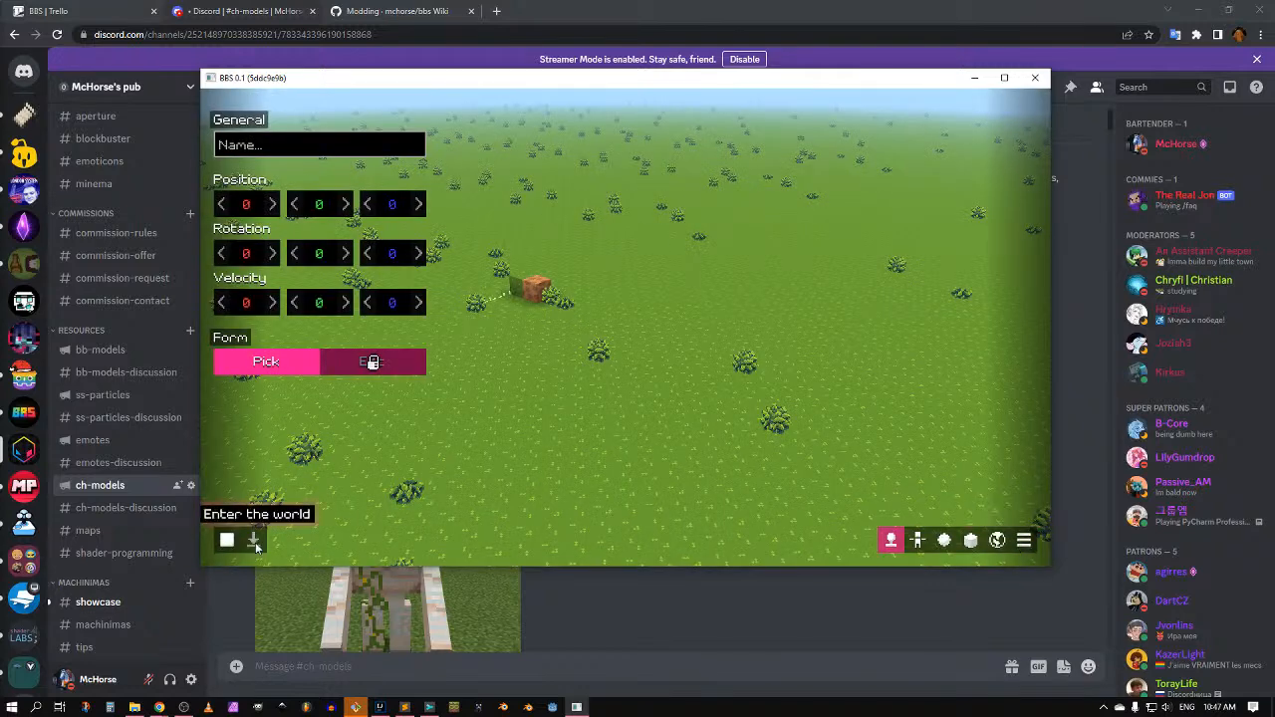
pyautogui.click(254, 540)
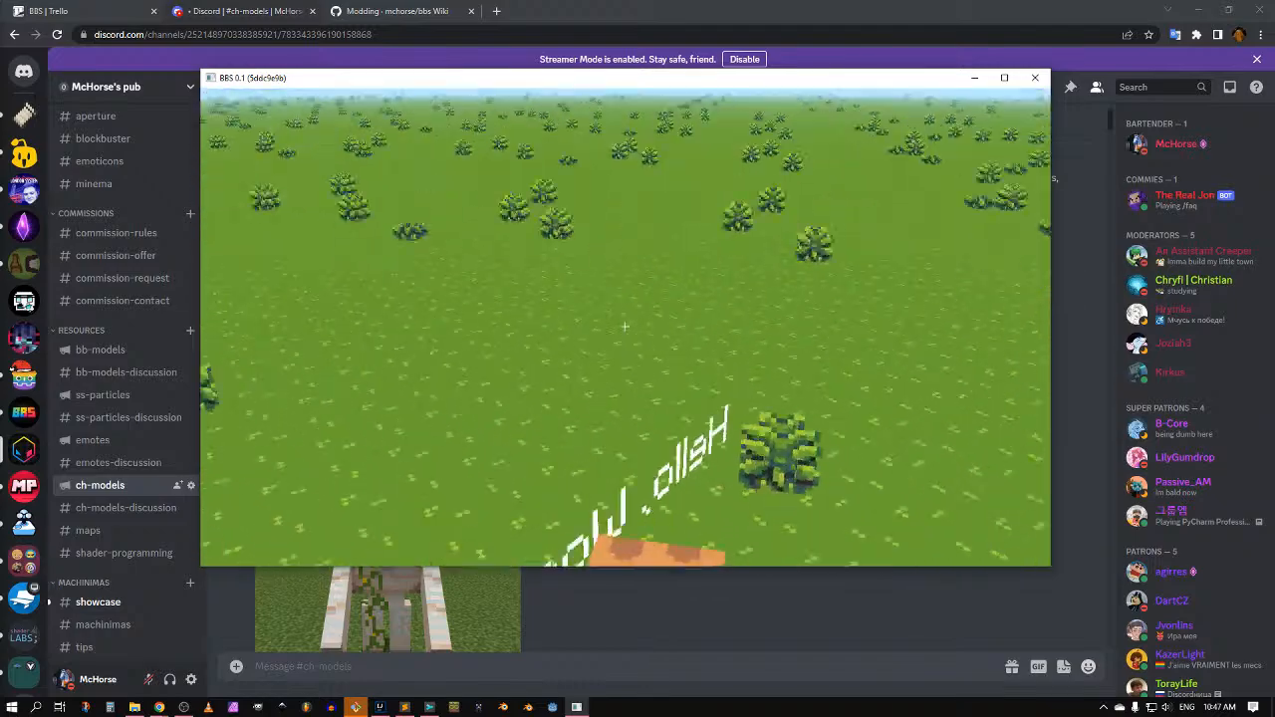
# Step: Walk and jump past the orange block as the Hello, World! player, then exit to the dashboard
pyautogui.press('w')
pyautogui.press('space')
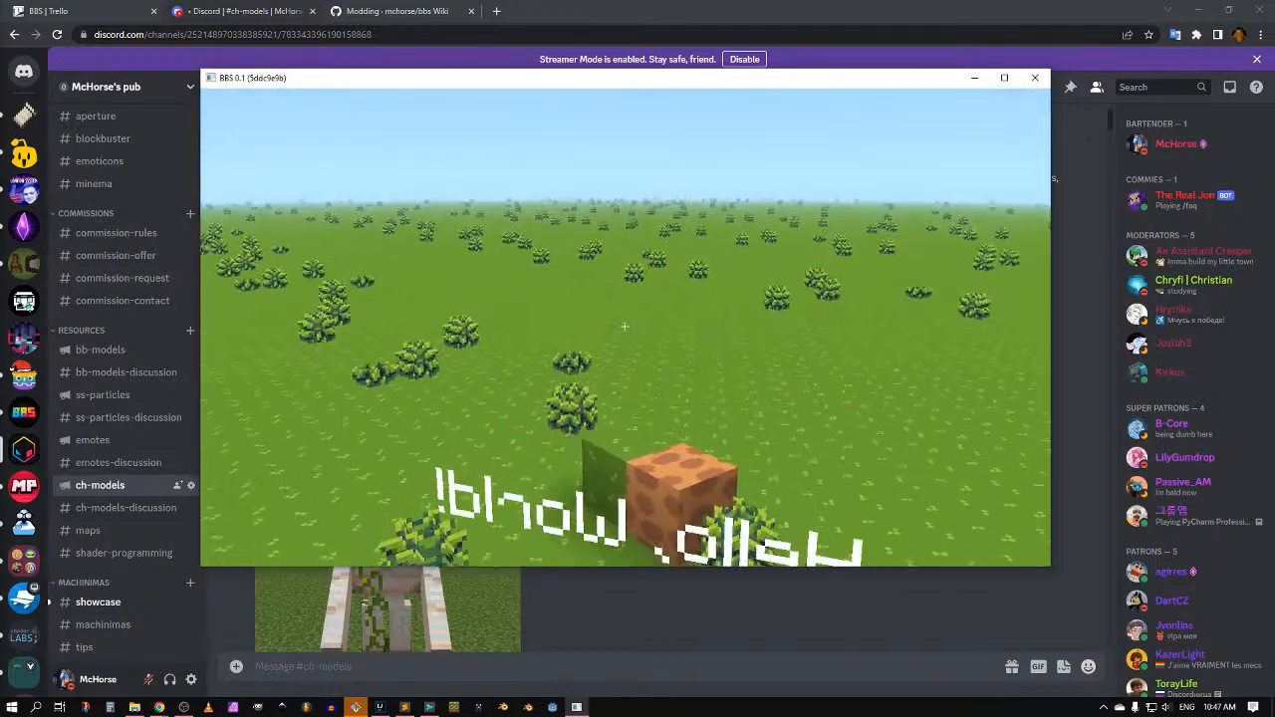
pyautogui.press('w')
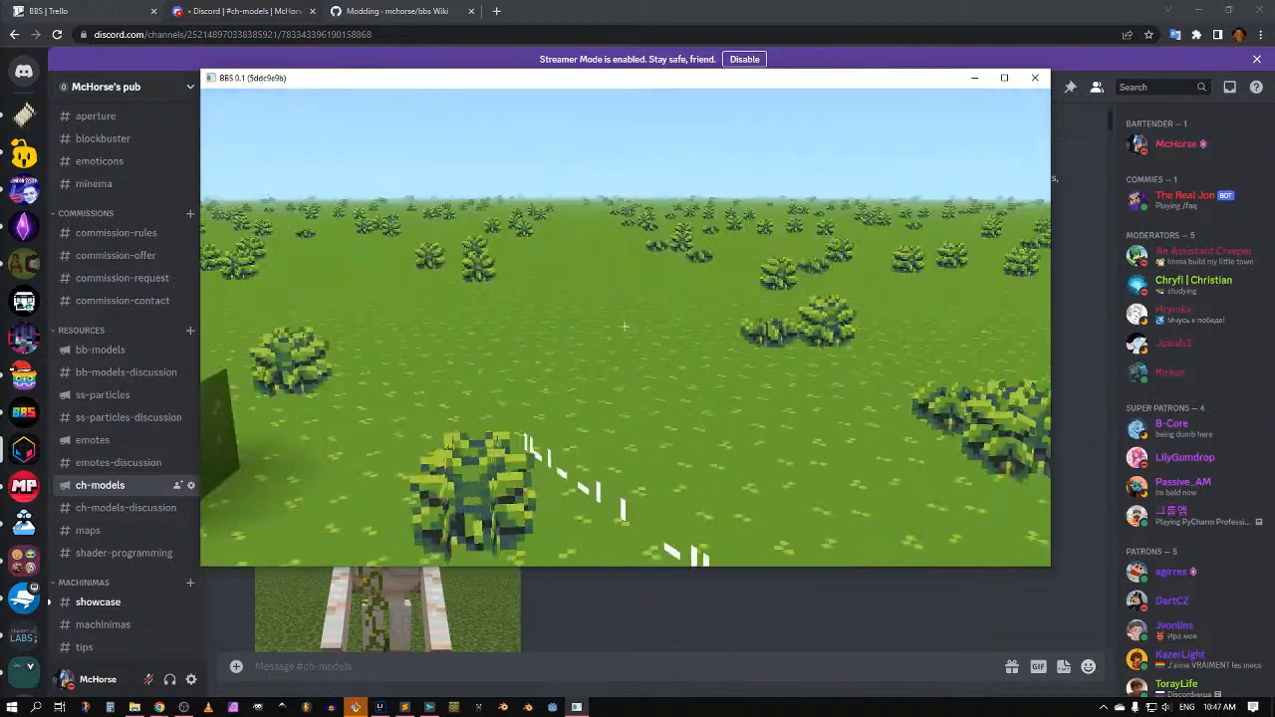
pyautogui.press('Escape')
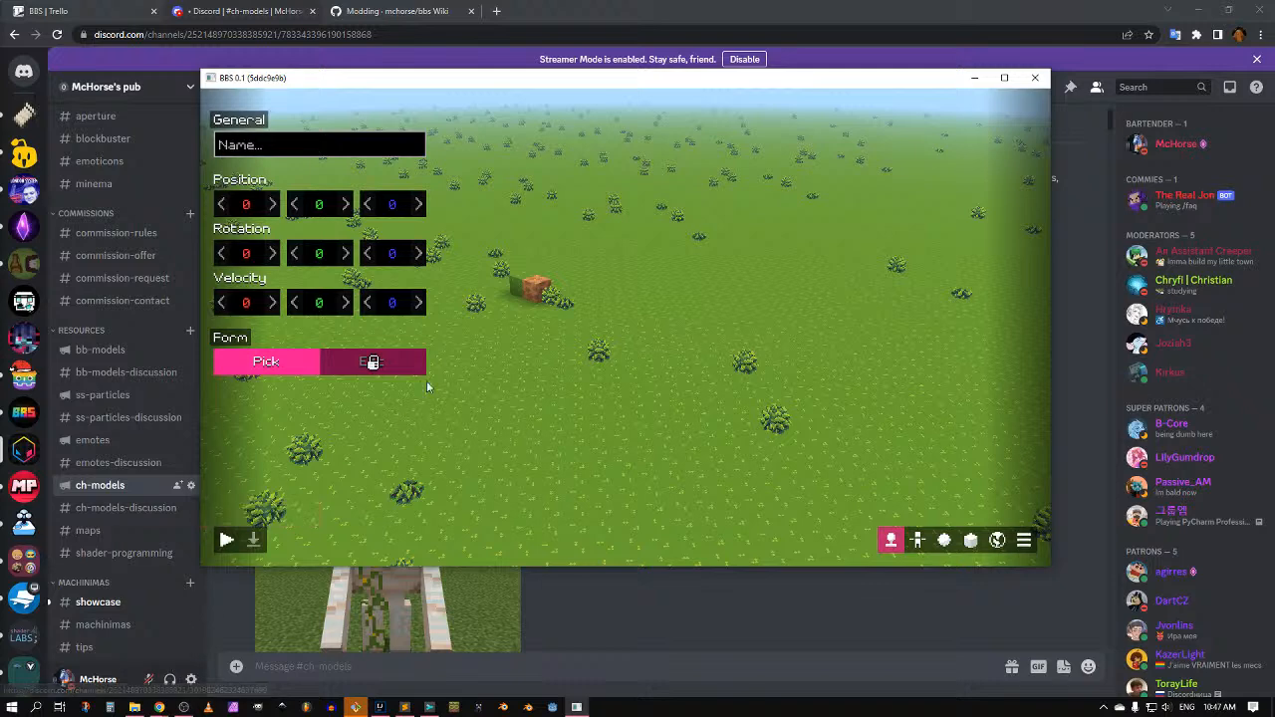
pyautogui.press('Escape')
pyautogui.press('Escape')
# Step: From App configuration, open the release game assets folder in File Explorer, plus a second window
pyautogui.click(213, 101)
pyautogui.click(286, 147)
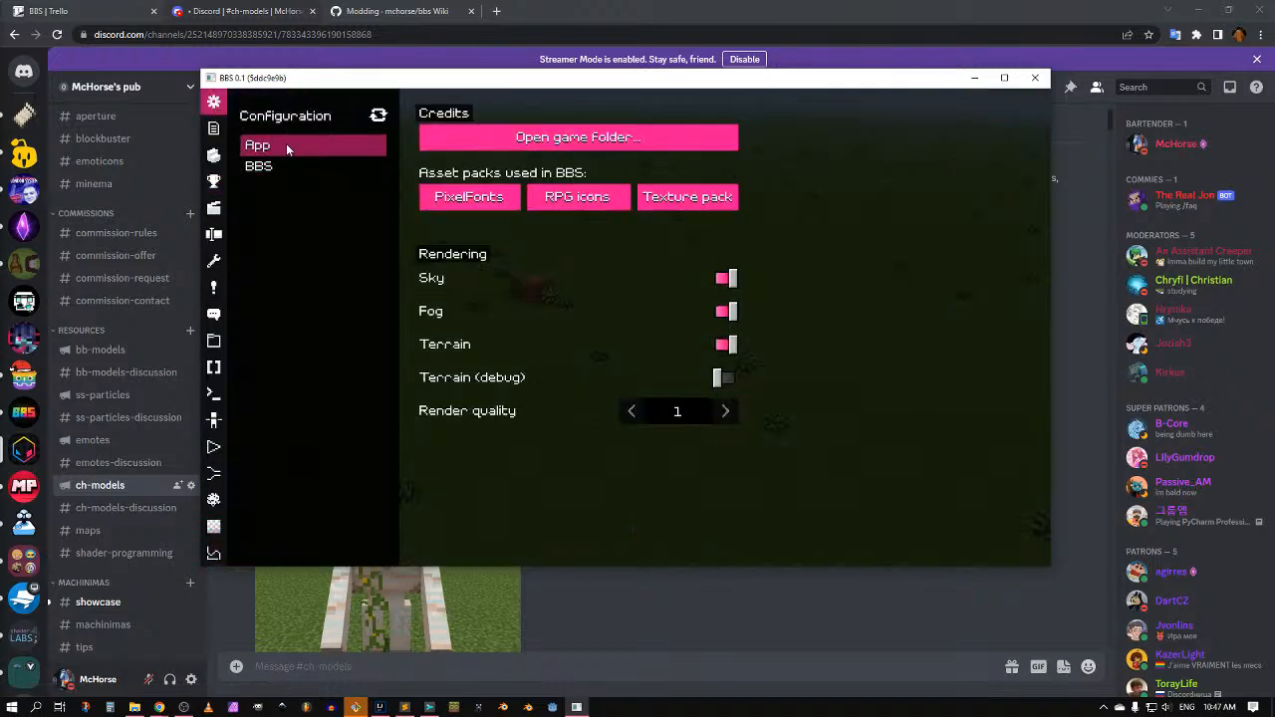
pyautogui.click(572, 137)
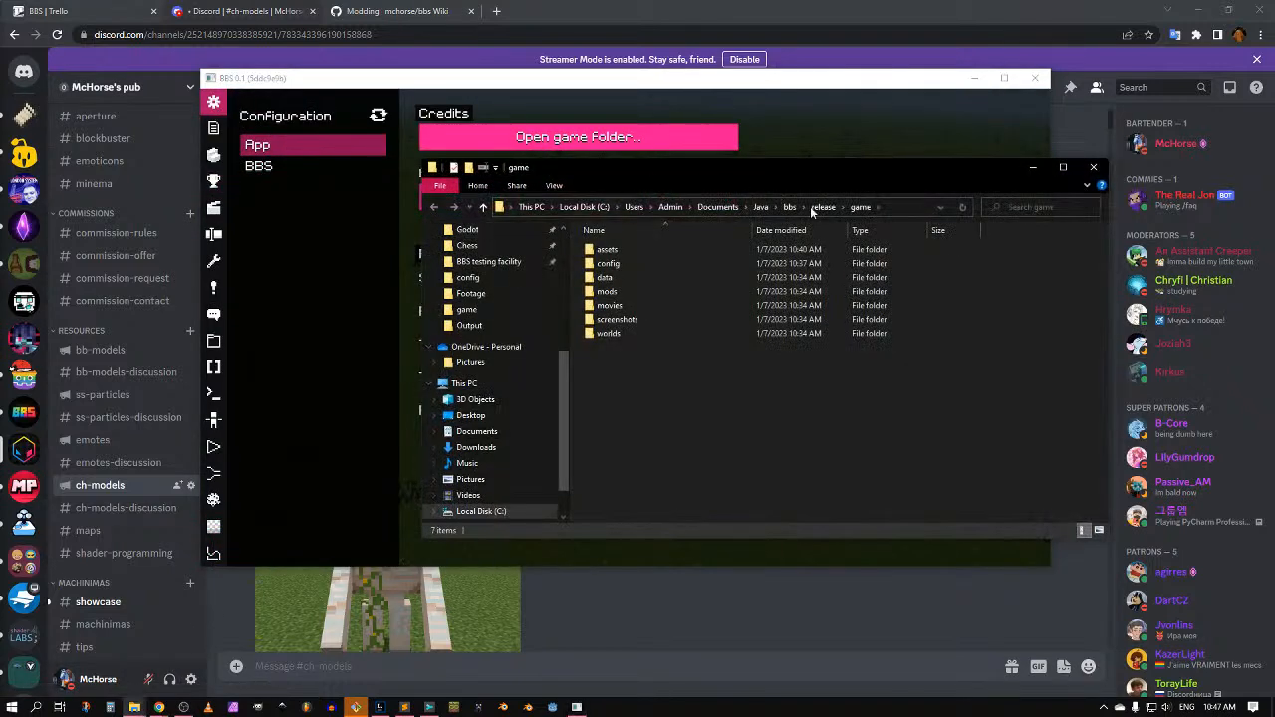
pyautogui.doubleClick(607, 249)
pyautogui.hotkey('ctrl', 'n')
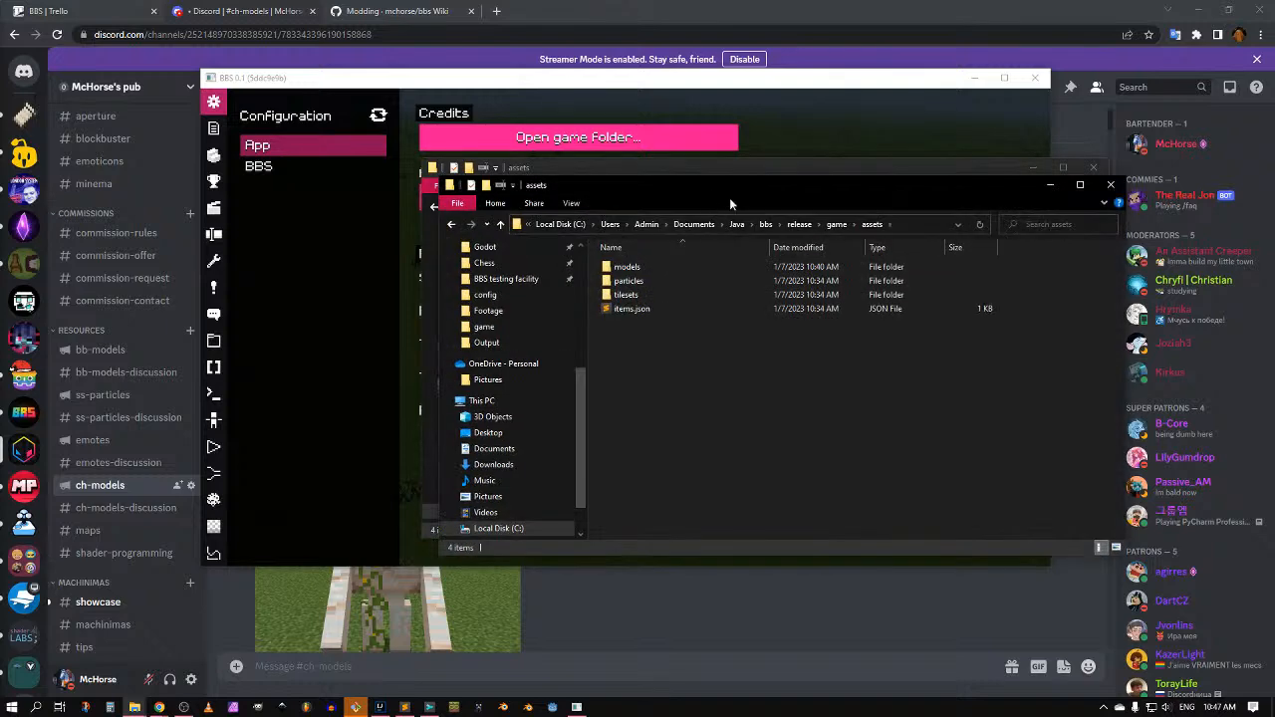
pyautogui.moveTo(729, 197); pyautogui.dragTo(571, 250)
# Step: In the project's bbs > game > assets > models folder, select dinner and normie
pyautogui.click(607, 276)
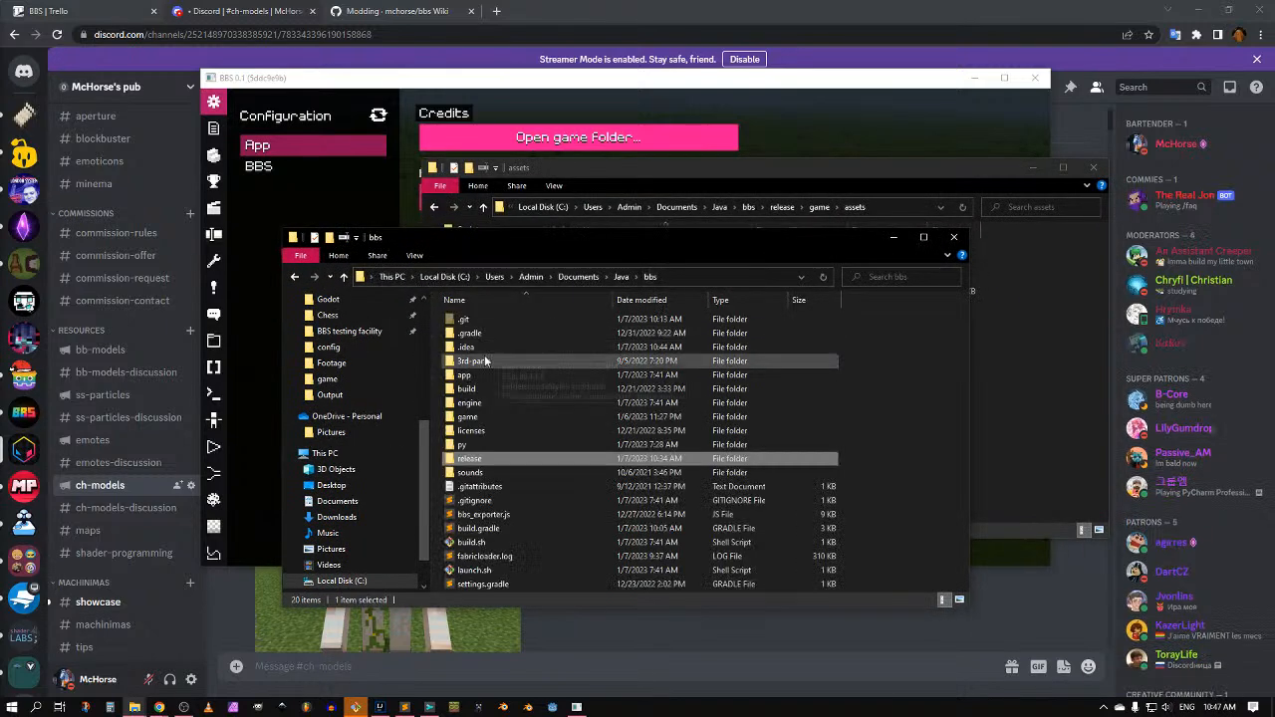
pyautogui.doubleClick(467, 417)
pyautogui.doubleClick(468, 321)
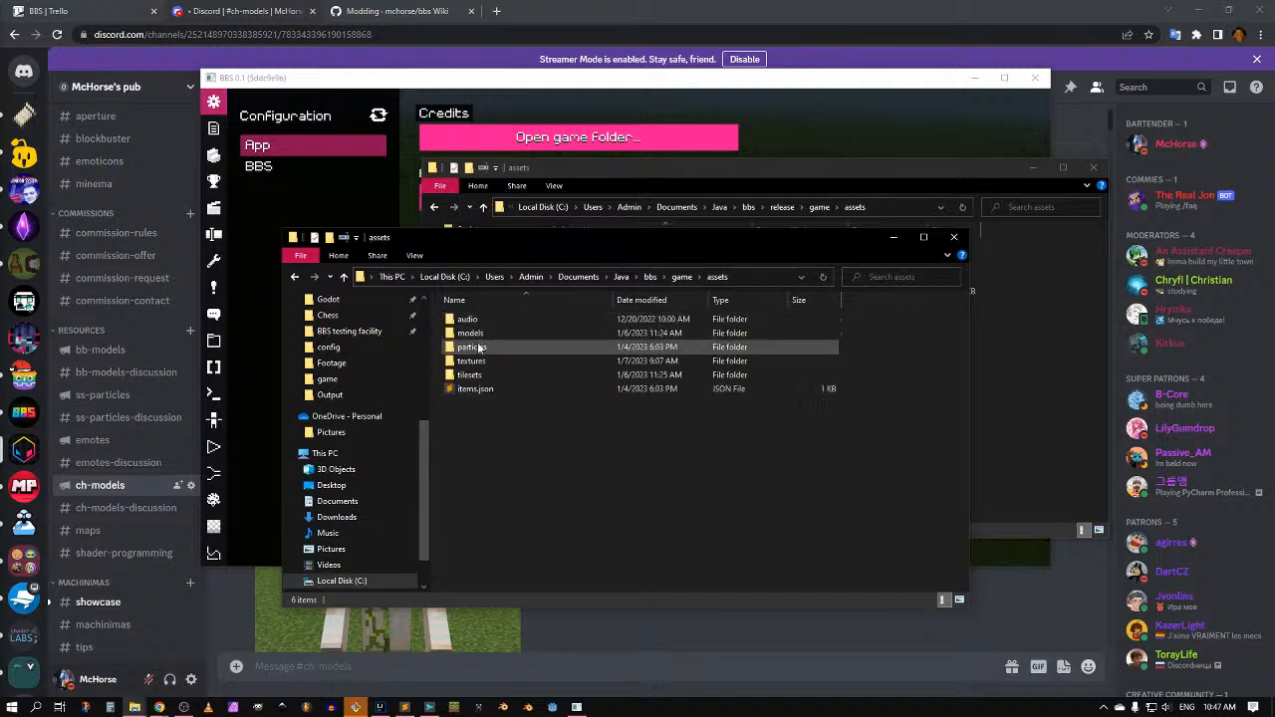
pyautogui.doubleClick(470, 333)
pyautogui.click(471, 375)
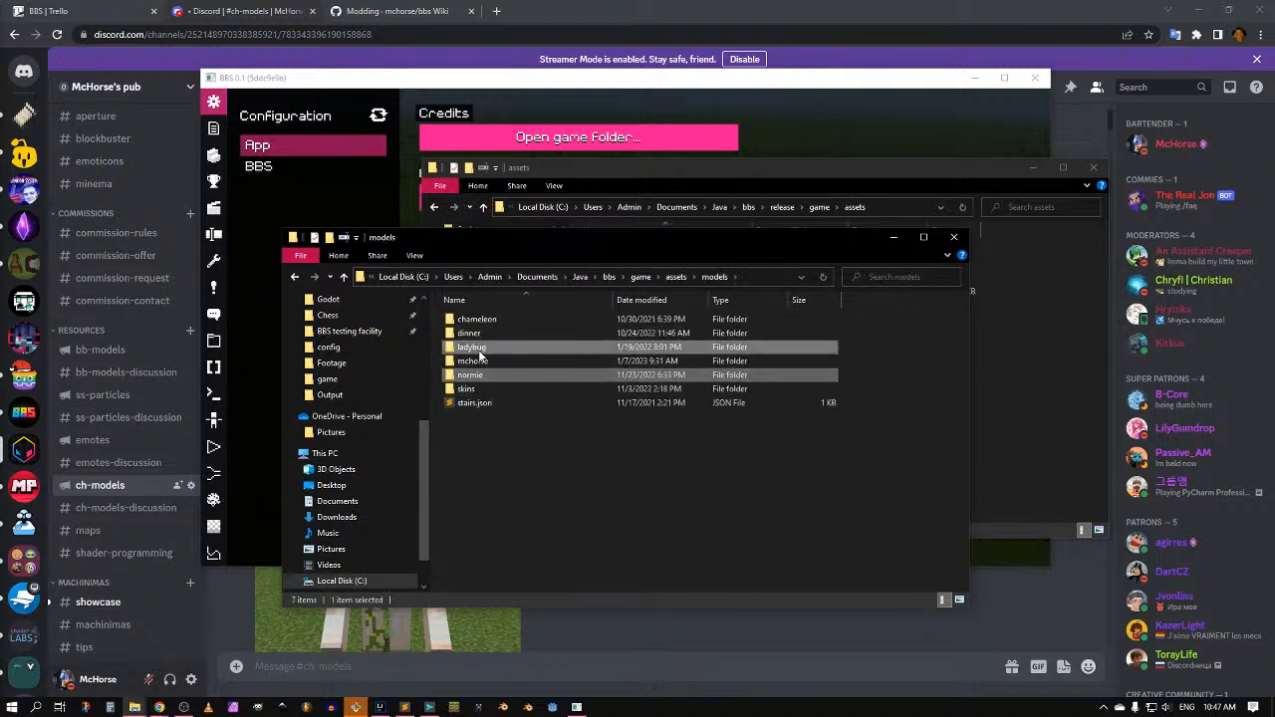
pyautogui.click(482, 320)
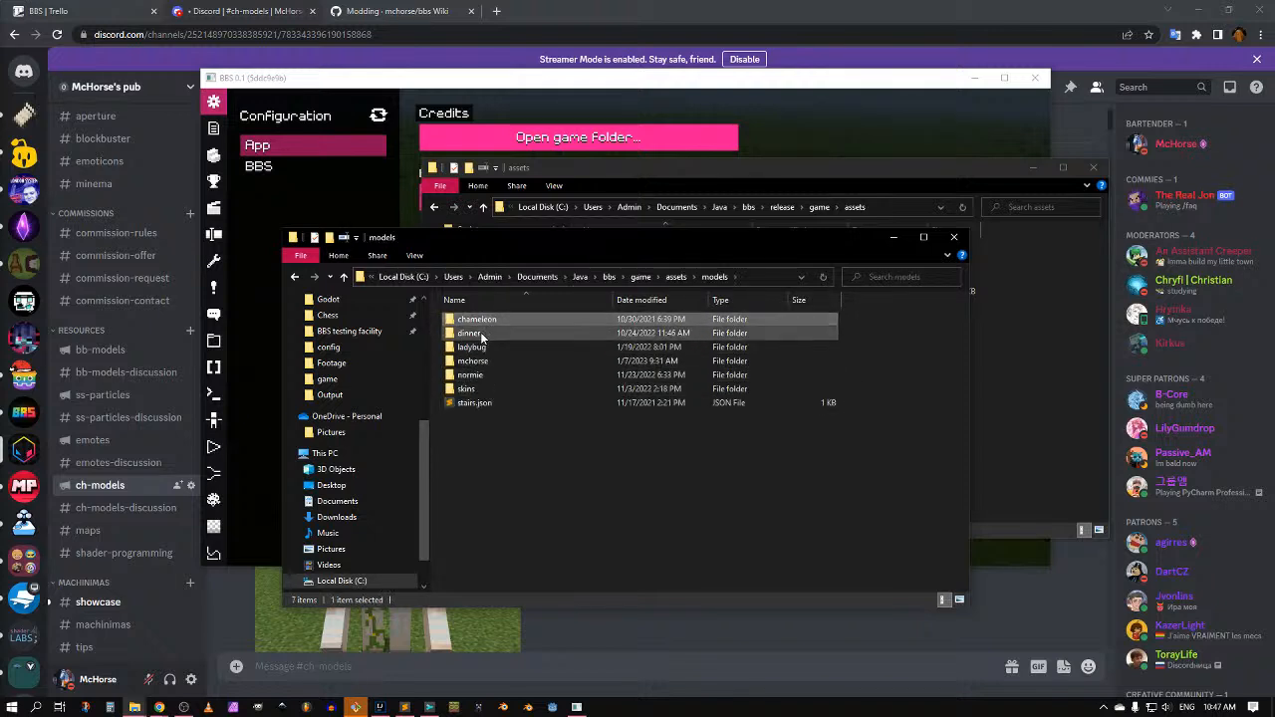
pyautogui.click(482, 335)
pyautogui.keyDown('ctrl'); pyautogui.click(478, 373); pyautogui.keyUp('ctrl')
# Step: Paste dinner and normie into the release build's assets models folder
pyautogui.click(770, 169)
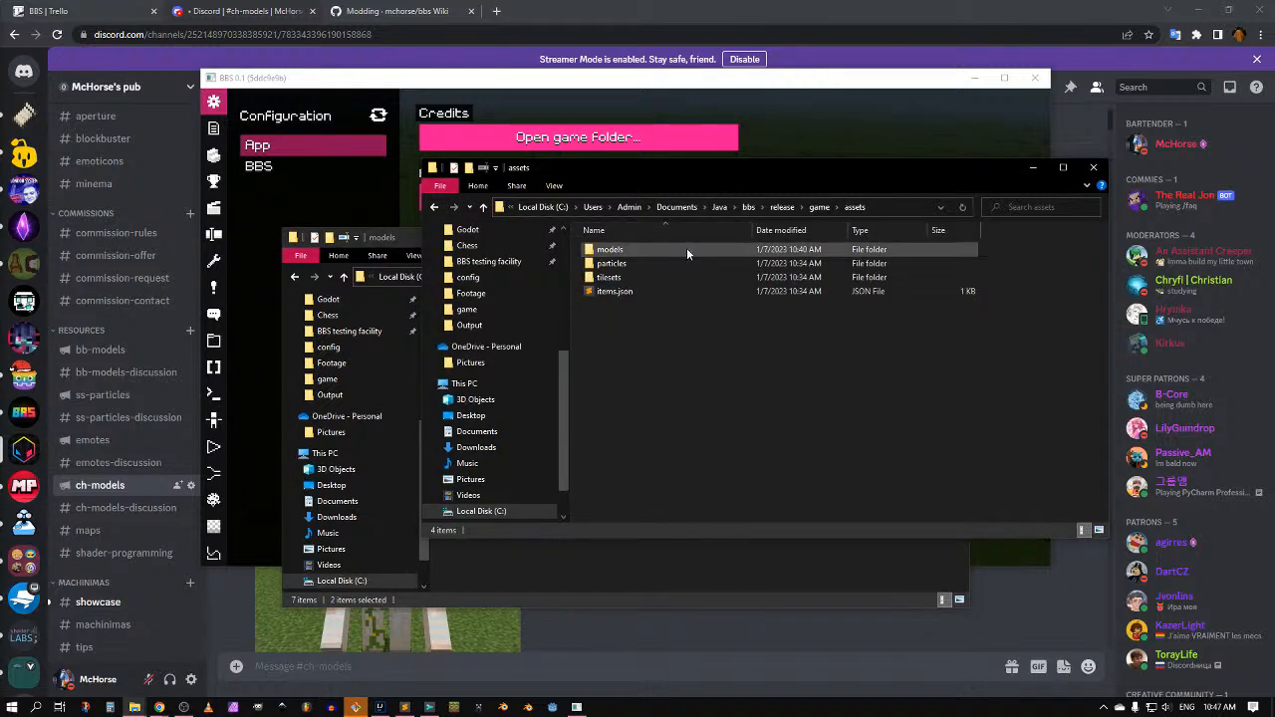
pyautogui.doubleClick(609, 249)
pyautogui.hotkey('ctrl', 'v')
pyautogui.click(731, 90)
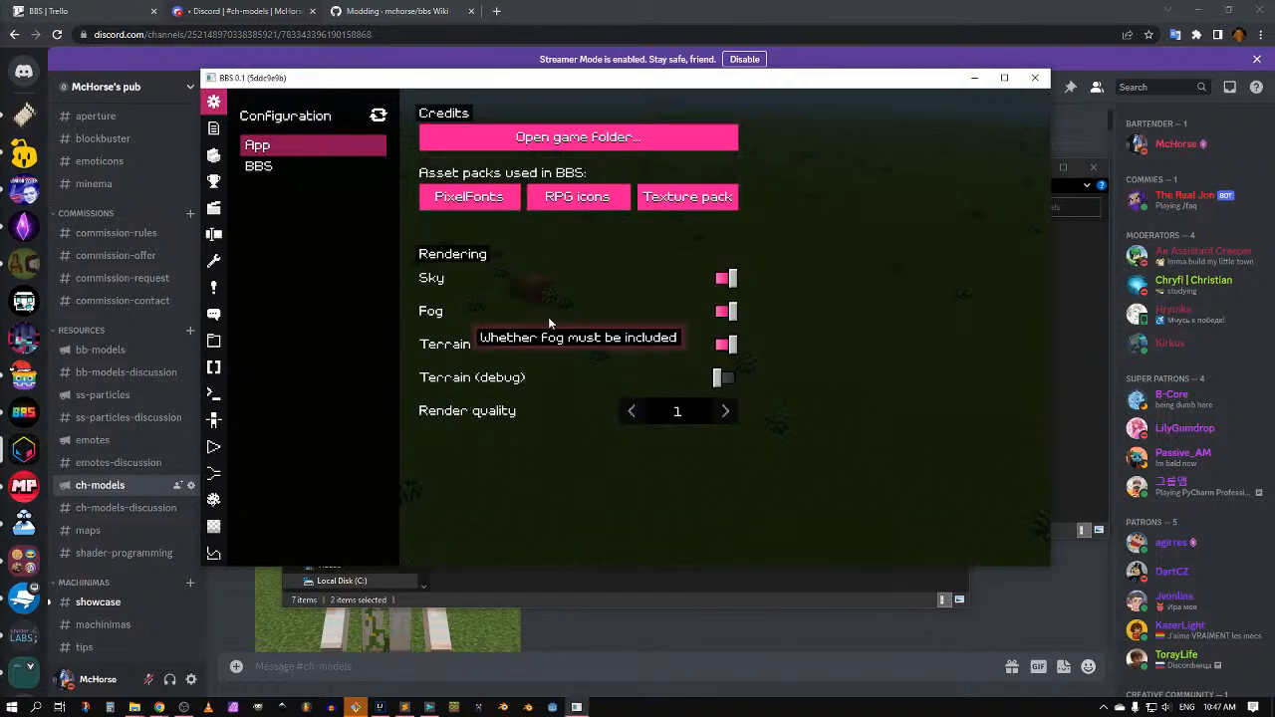
# Step: Close Configuration and browse the player's form list, trying the normie and dinner models
pyautogui.press('Escape')
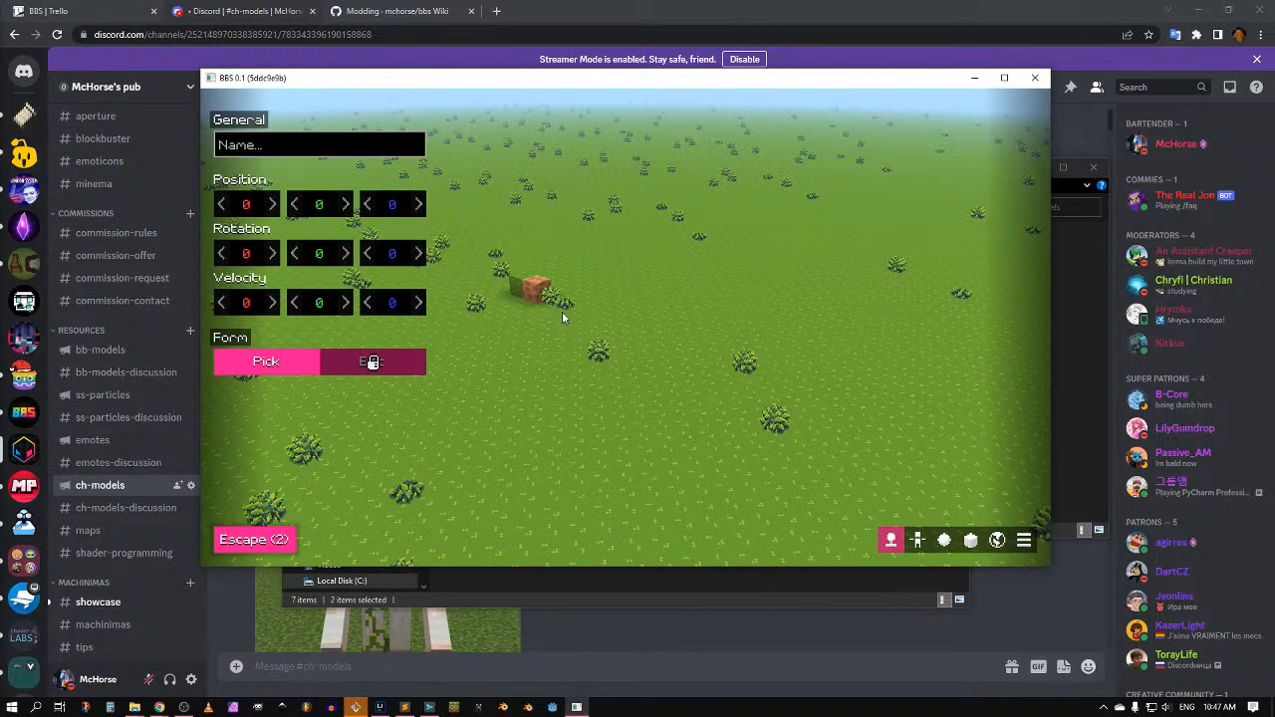
pyautogui.click(280, 365)
pyautogui.click(311, 215)
pyautogui.click(259, 216)
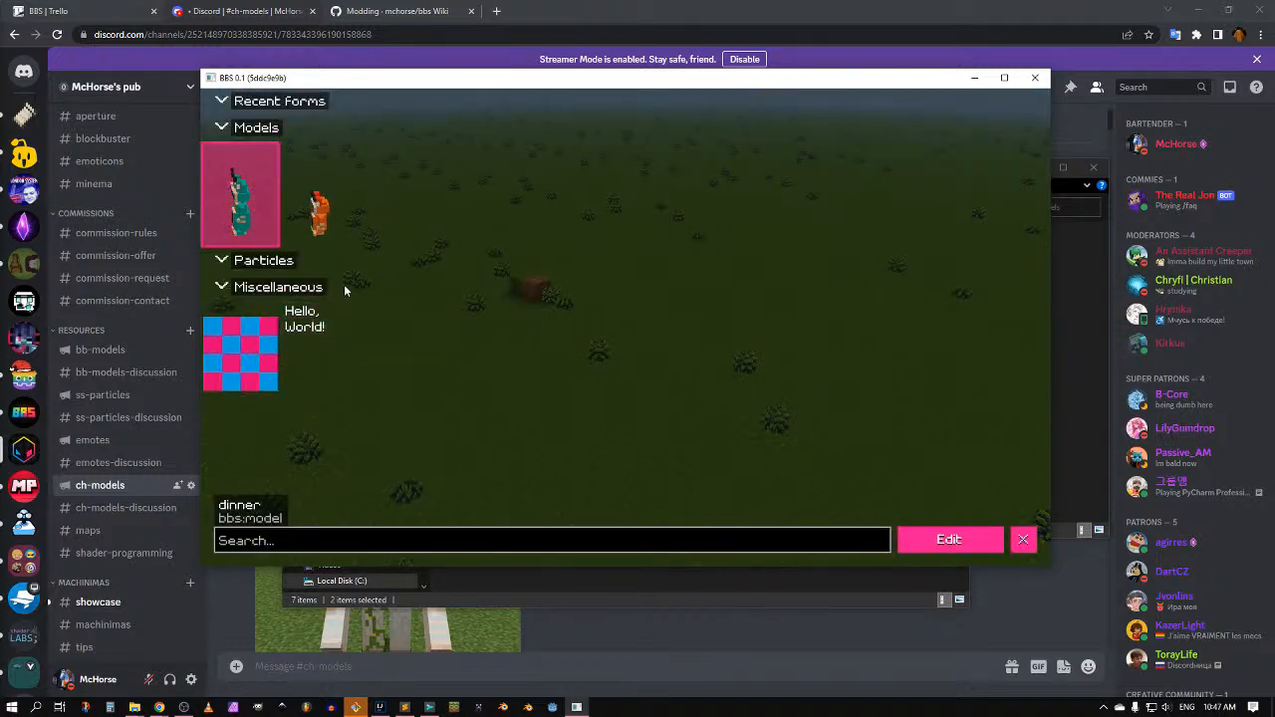
pyautogui.press('Escape')
pyautogui.click(240, 367)
pyautogui.press('Escape')
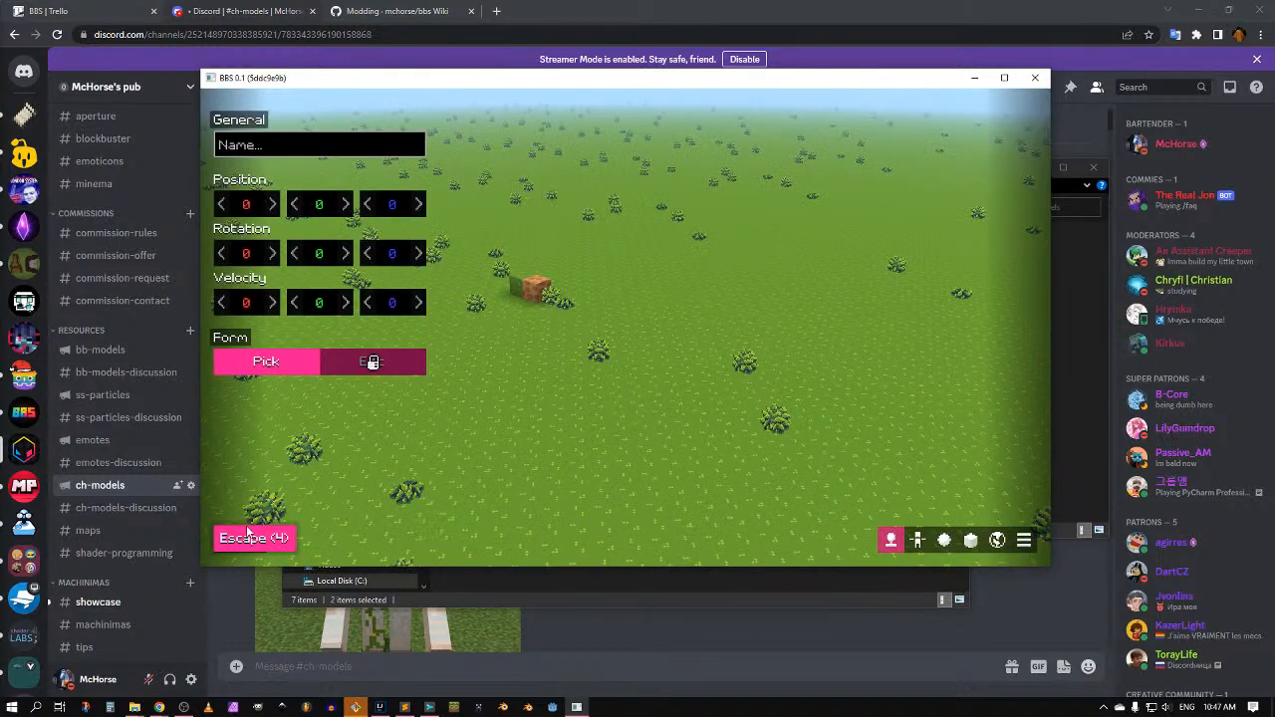
# Step: Briefly enter the world, then come back and set the player's form to the normie model
pyautogui.click(249, 535)
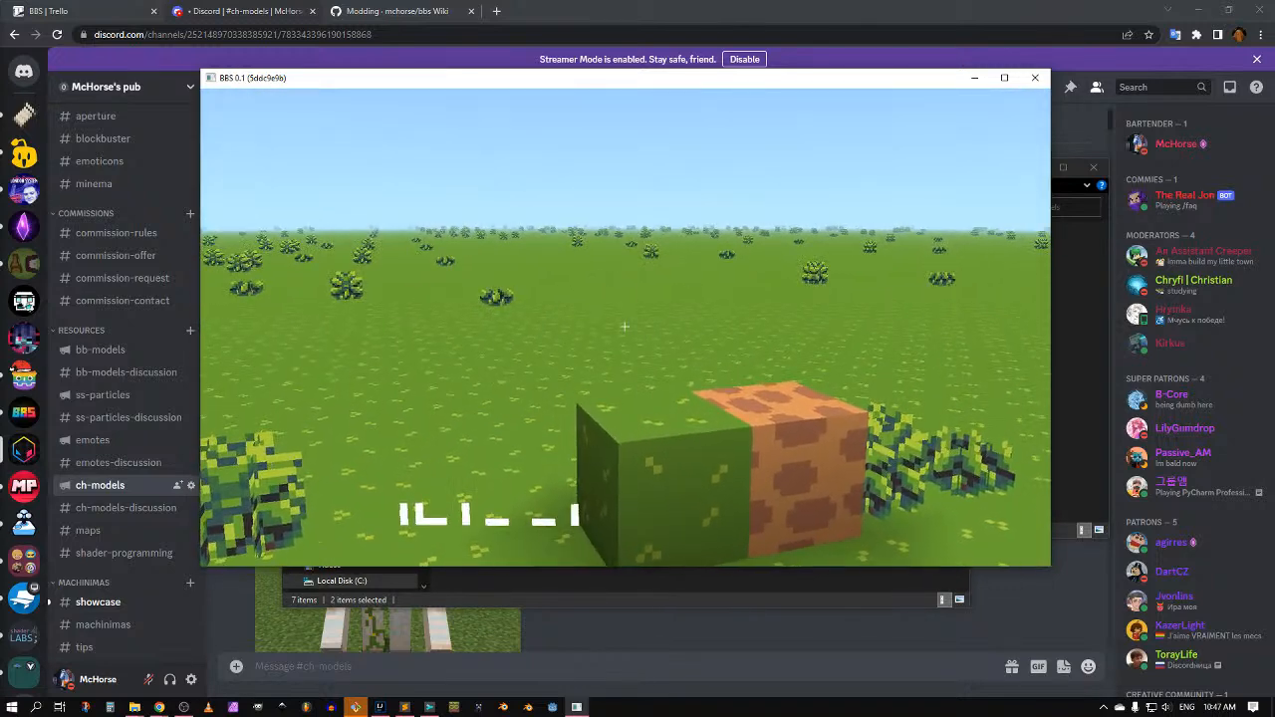
pyautogui.press('Escape')
pyautogui.click(266, 361)
pyautogui.click(317, 200)
pyautogui.press('Escape')
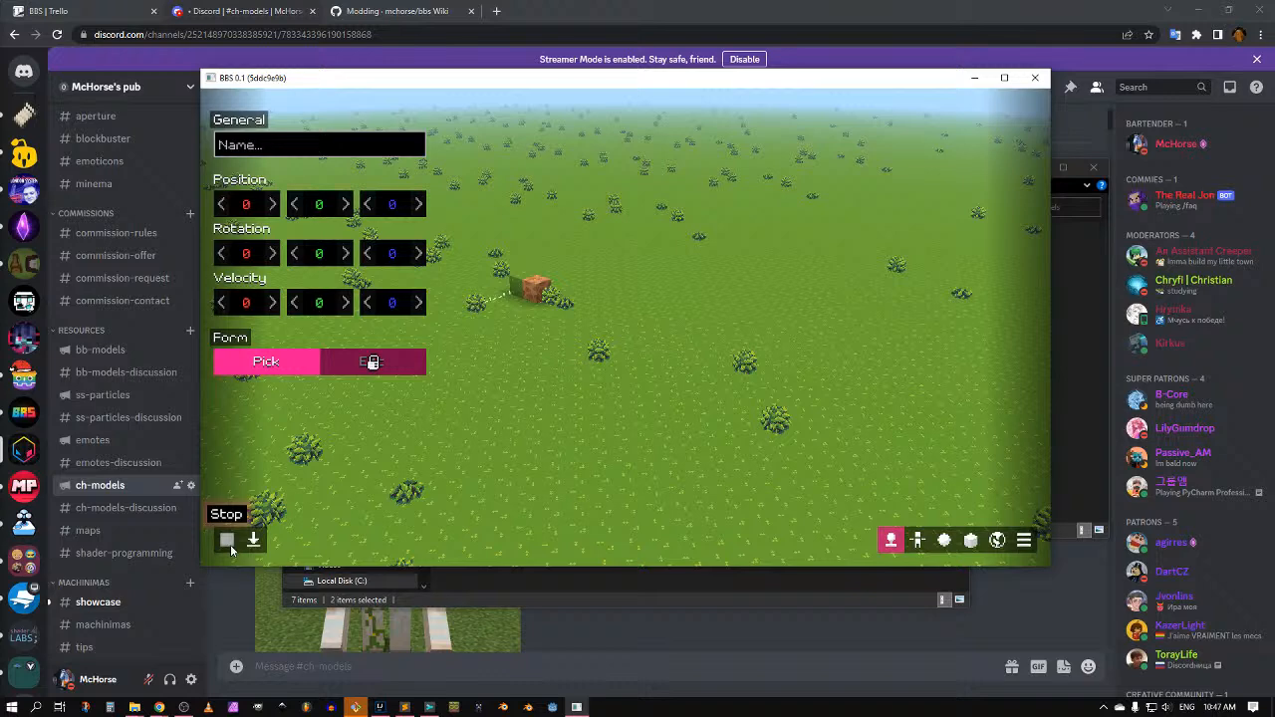
# Step: Switch to the player data editor and start, then stop, playback
pyautogui.click(271, 359)
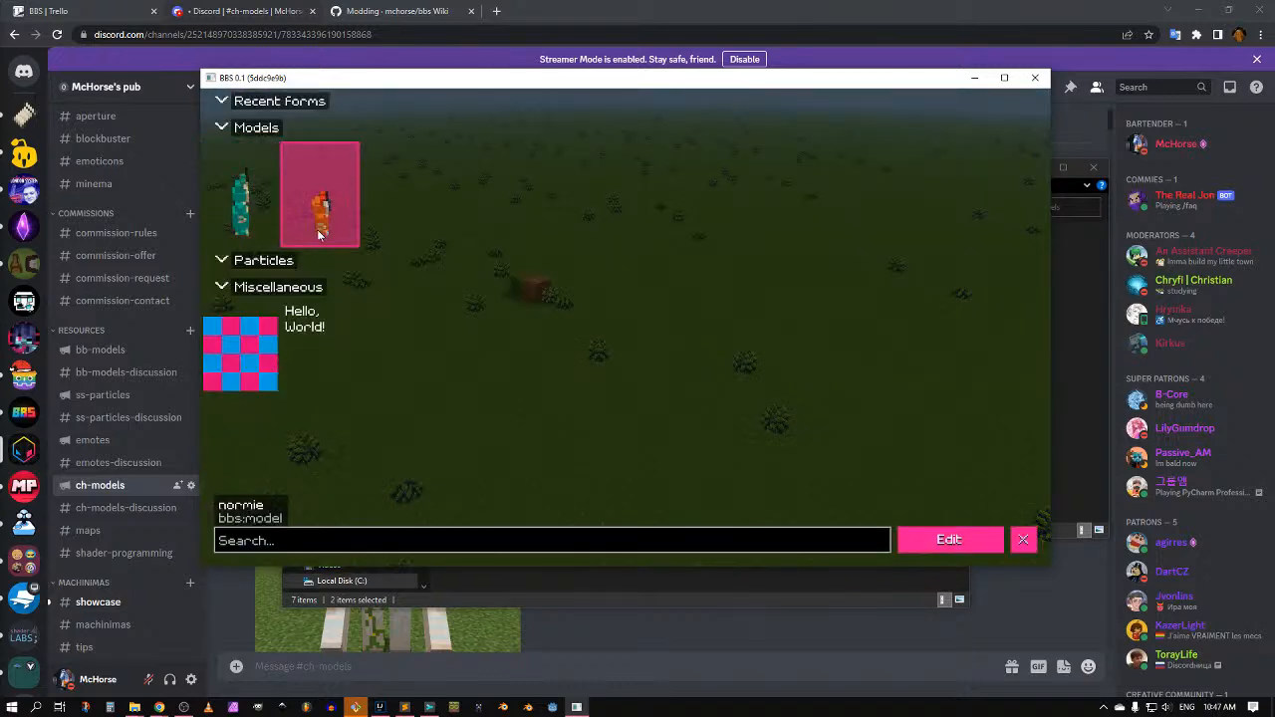
pyautogui.click(1024, 539)
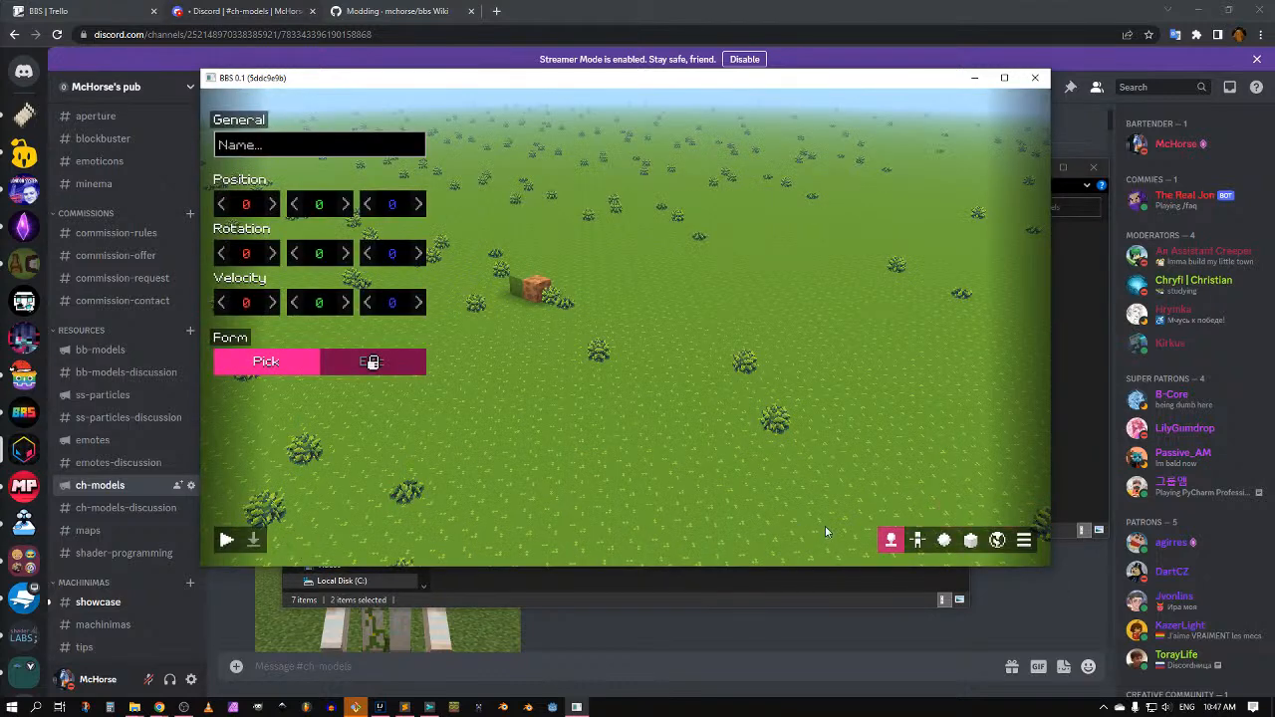
pyautogui.click(918, 539)
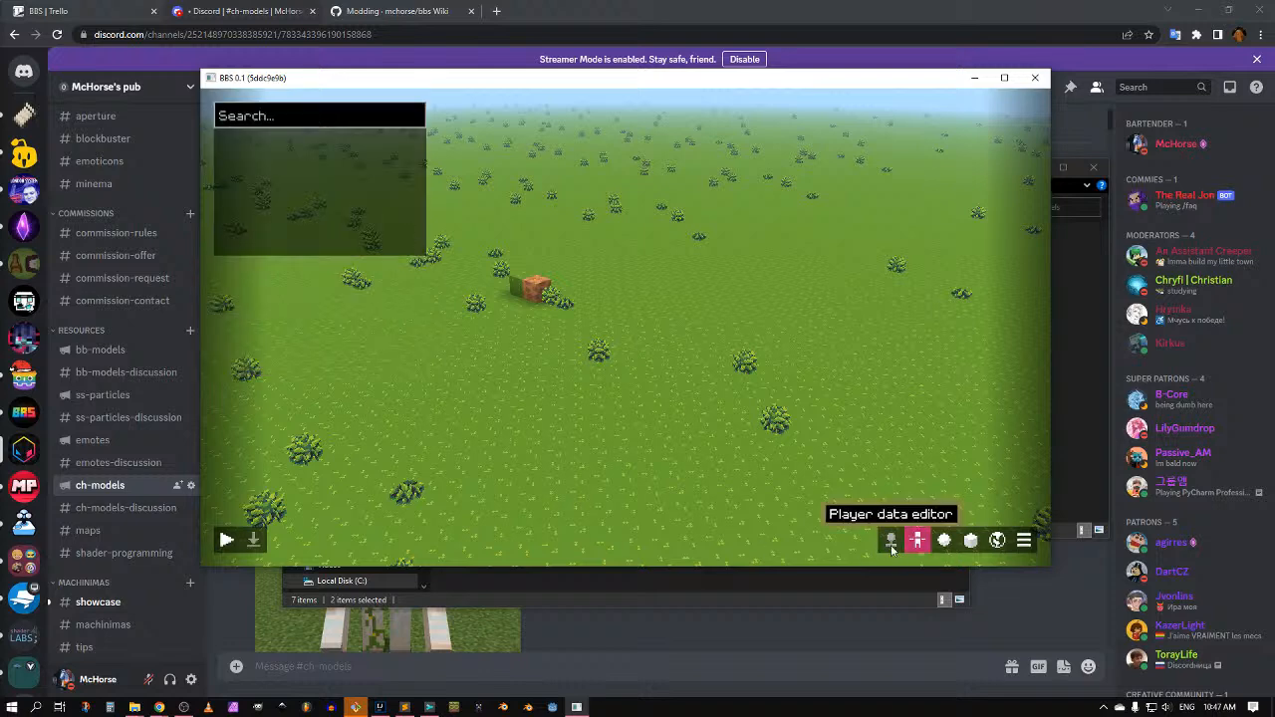
pyautogui.click(890, 539)
pyautogui.click(227, 539)
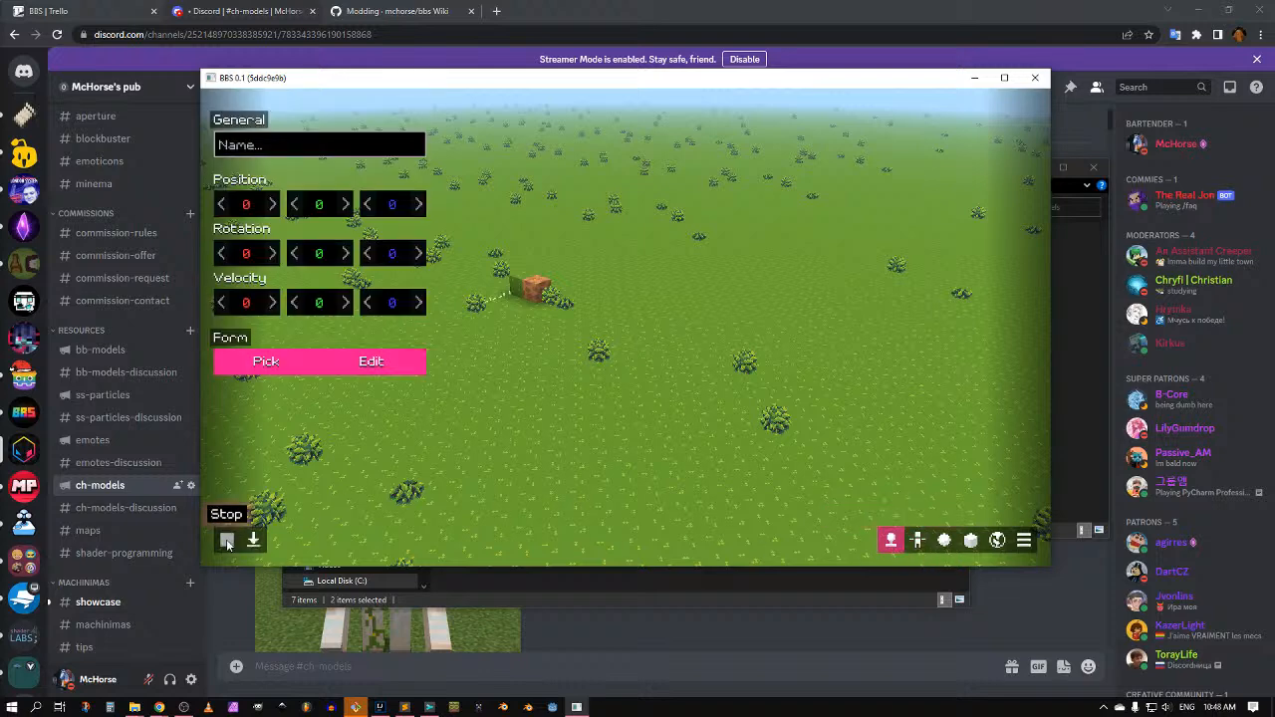
pyautogui.click(227, 541)
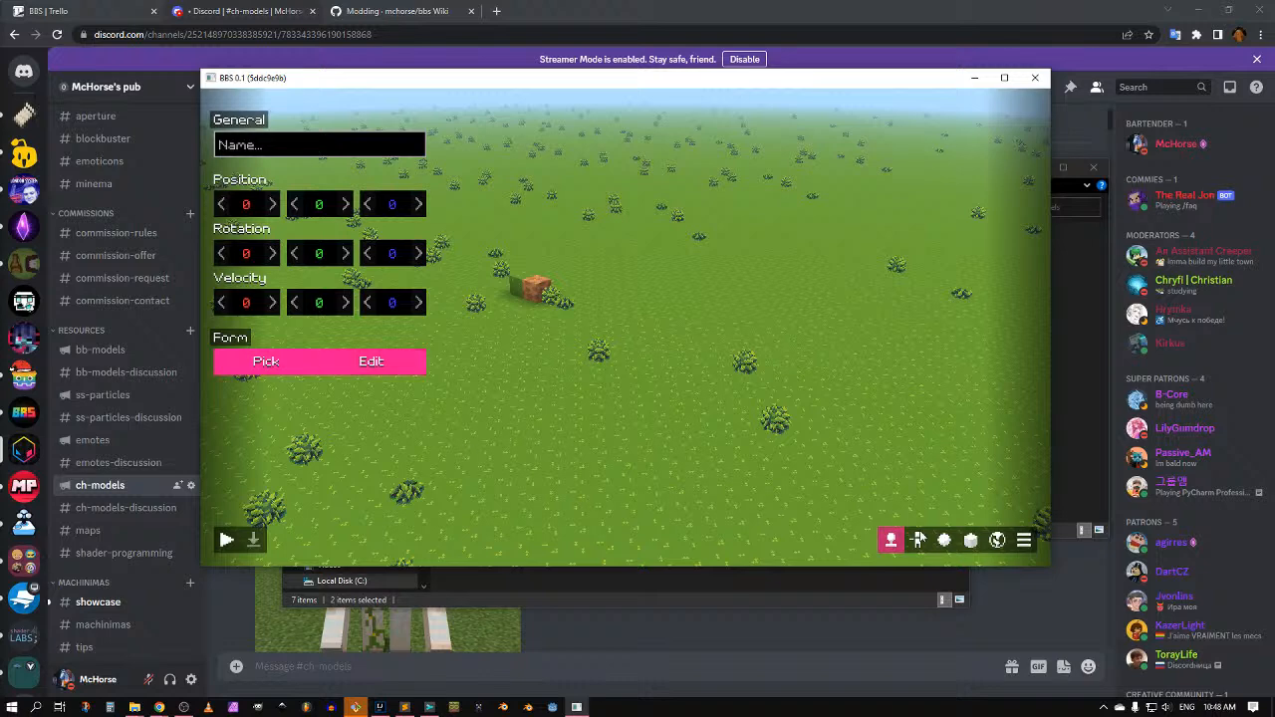
# Step: Return to the player data editor and recheck the form list
pyautogui.click(918, 539)
pyautogui.click(891, 539)
pyautogui.click(265, 361)
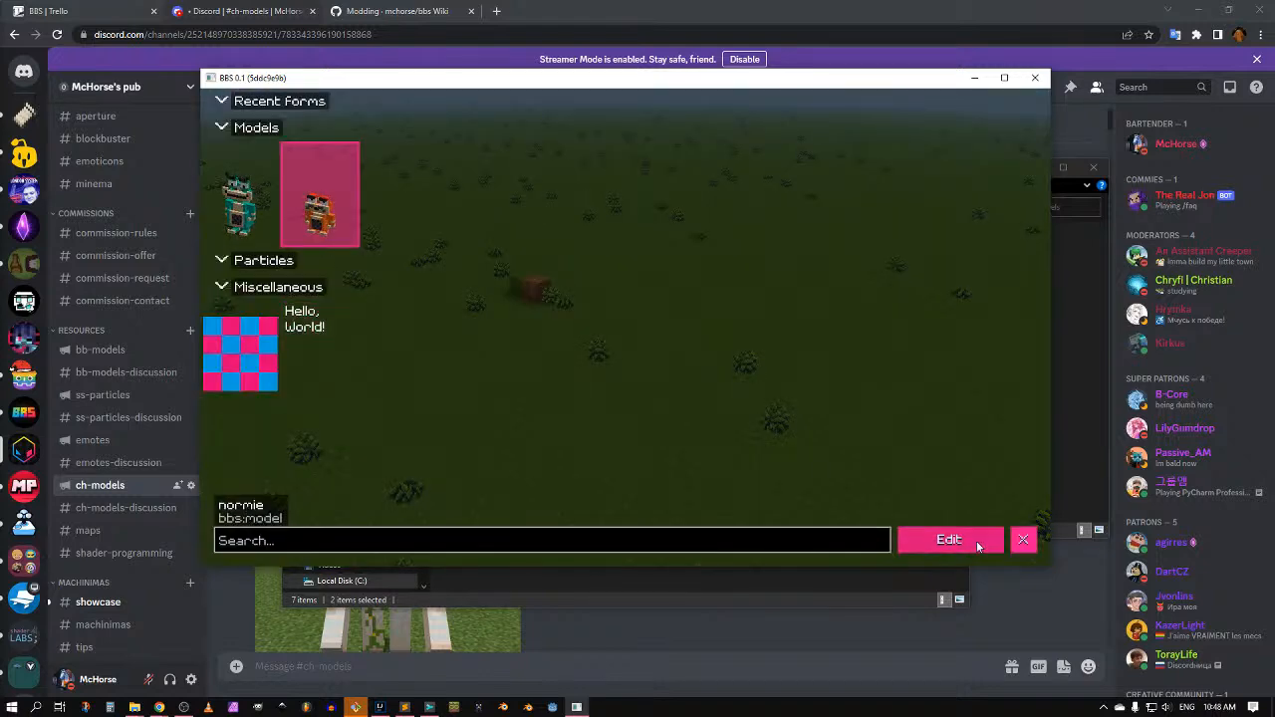
pyautogui.click(972, 540)
pyautogui.click(265, 361)
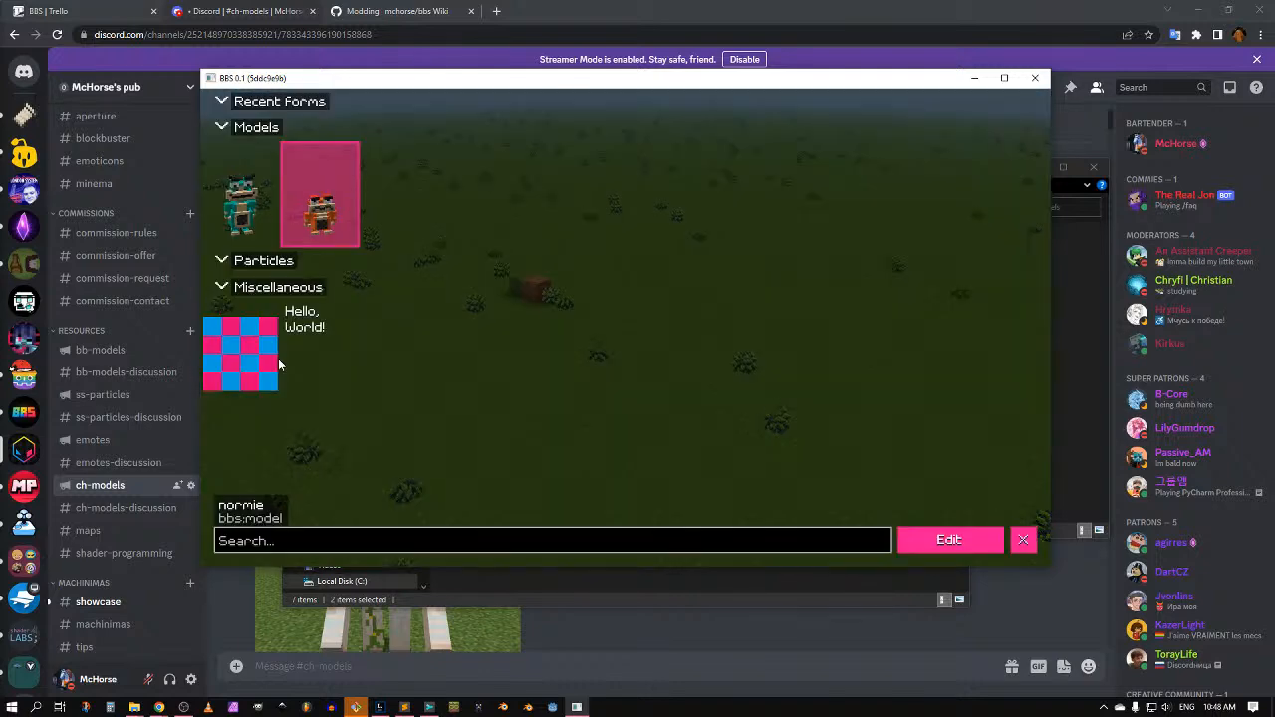
pyautogui.click(1024, 539)
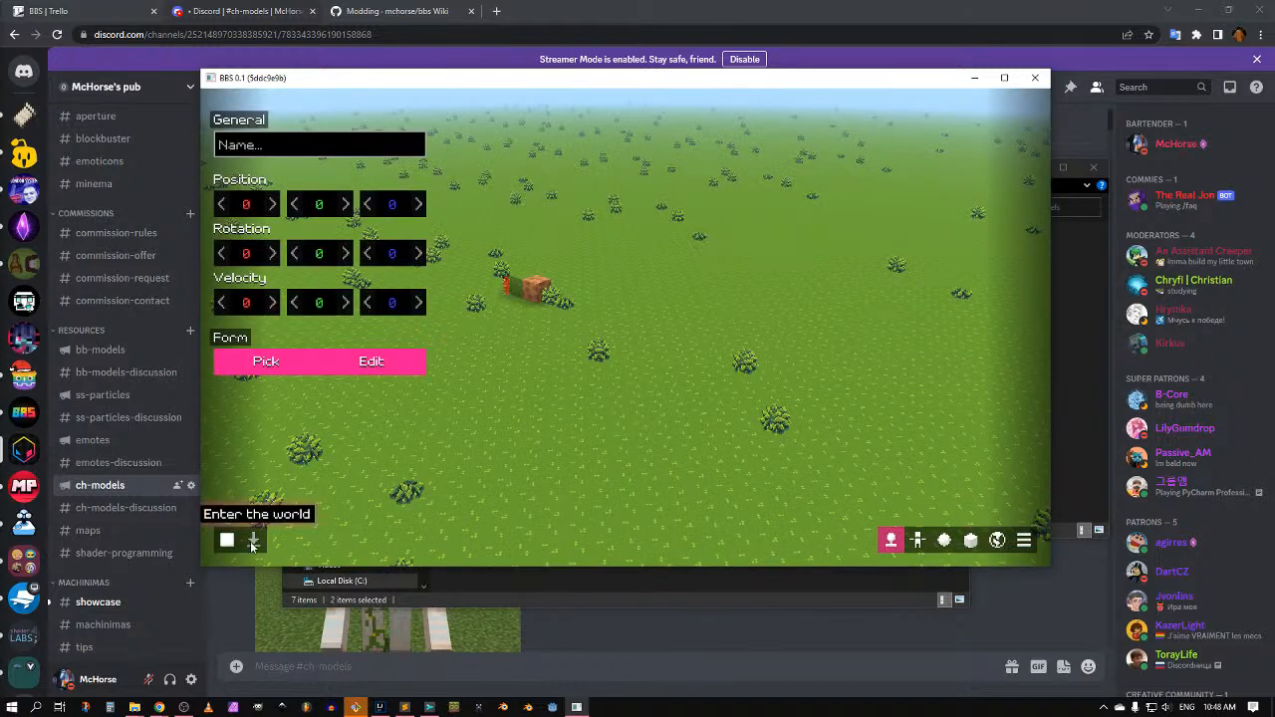
# Step: Enter the world and walk the normie character forward, toggling front and rear views with F5
pyautogui.click(241, 538)
pyautogui.press('w')
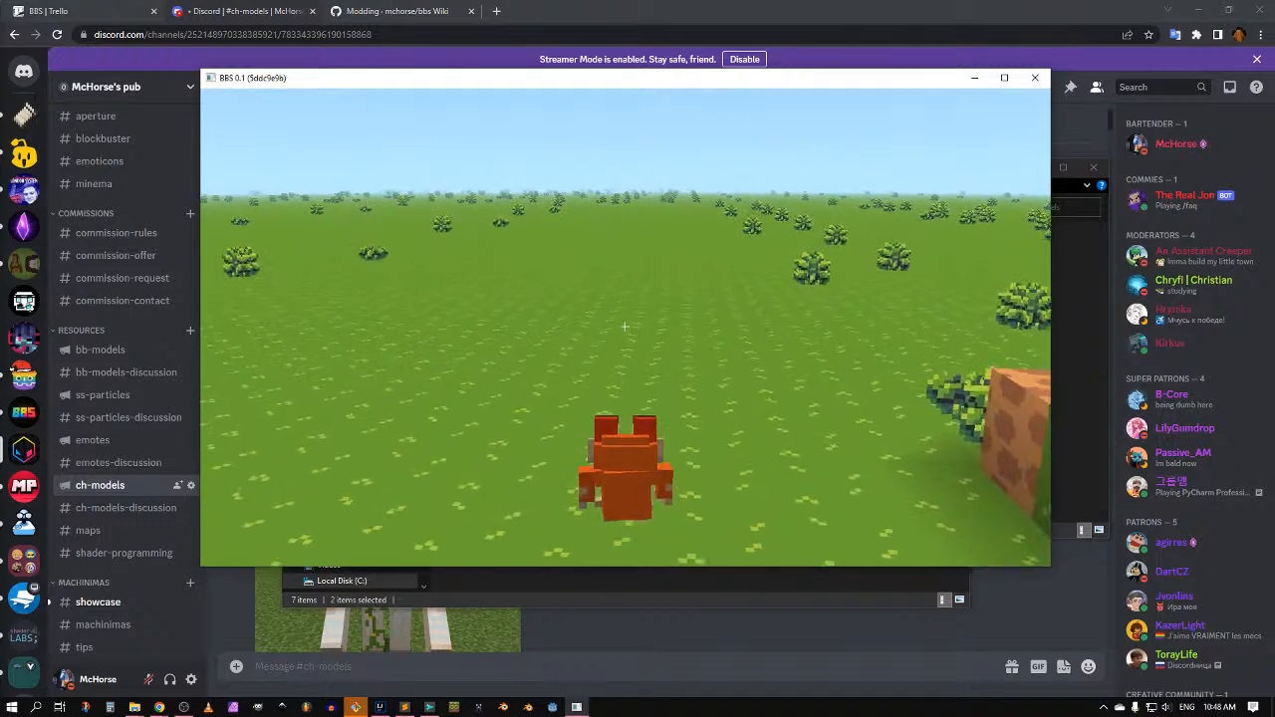
pyautogui.press('w')
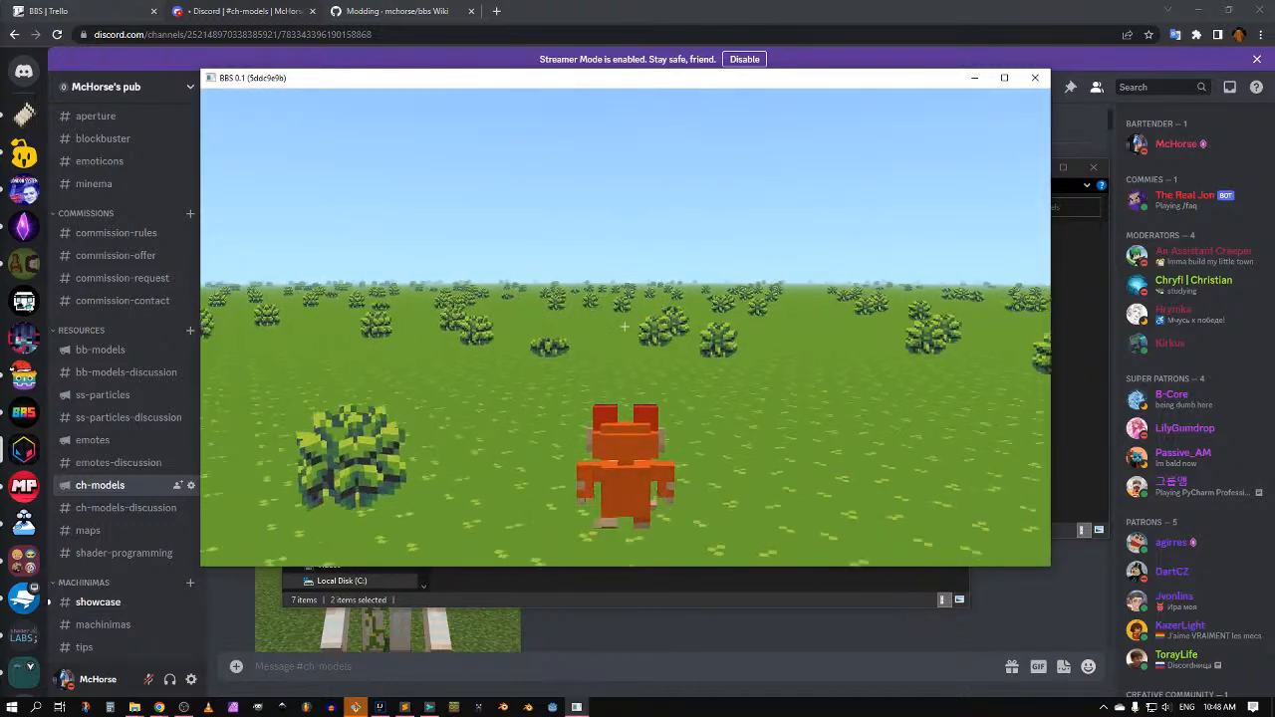
pyautogui.press('F5')
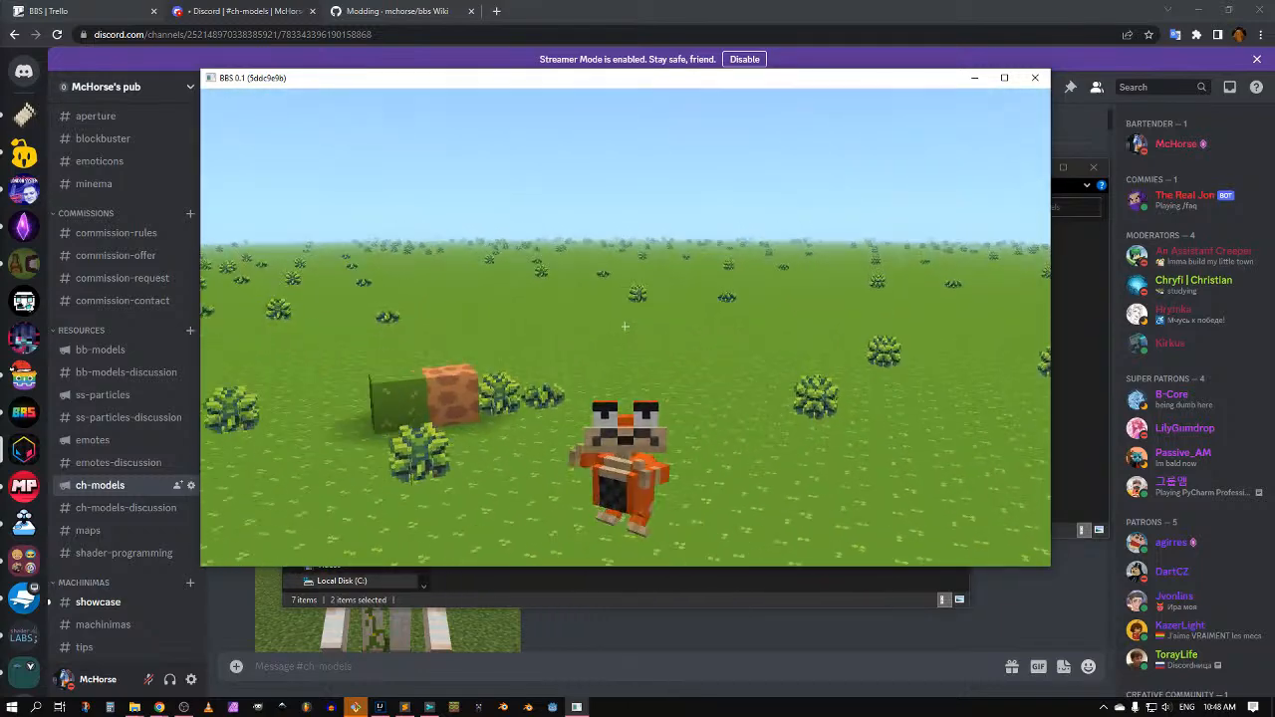
pyautogui.press('F5')
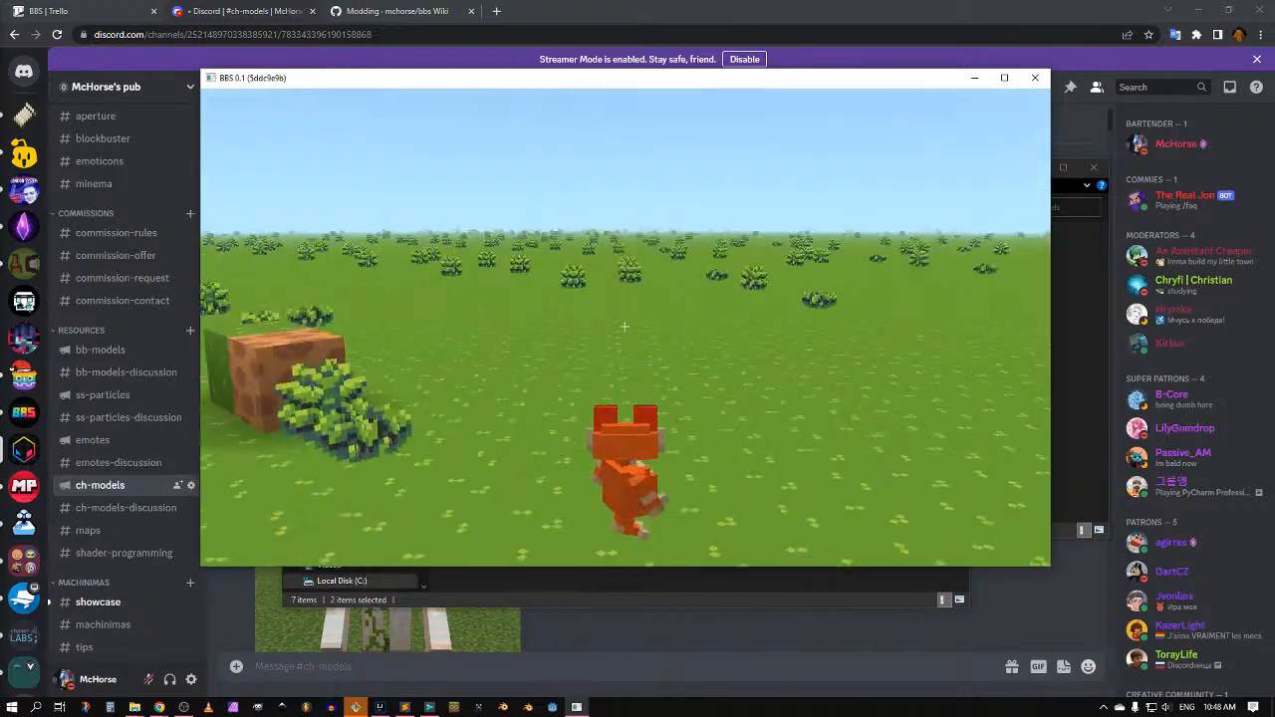
pyautogui.press('F5')
pyautogui.press('F5')
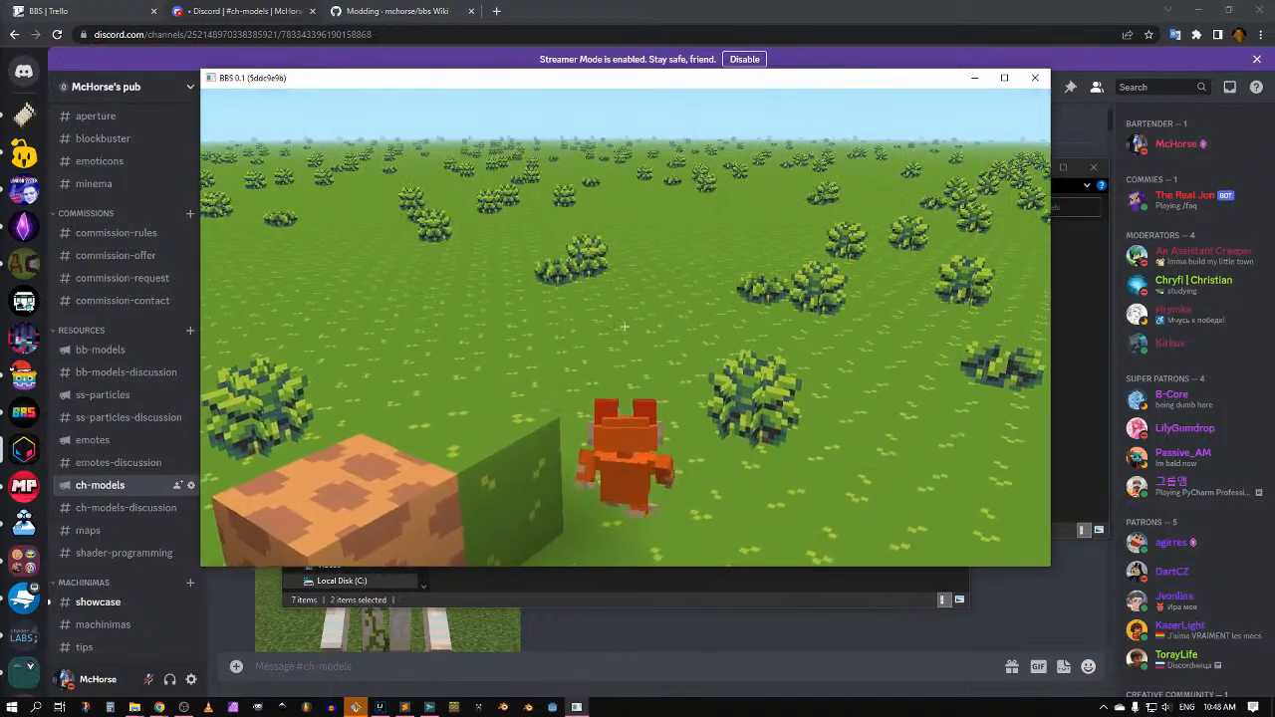
pyautogui.press('w')
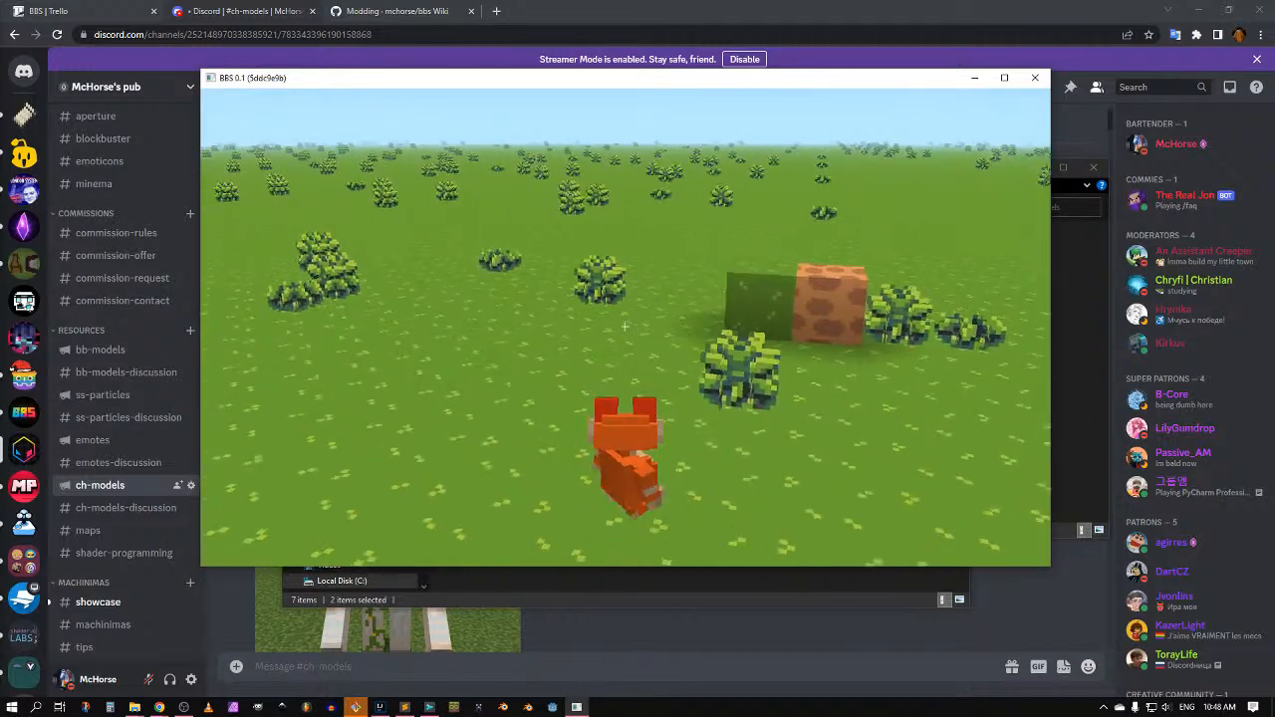
# Step: Go back to the world editor and stop playback, removing the recorded actor
pyautogui.press('Escape')
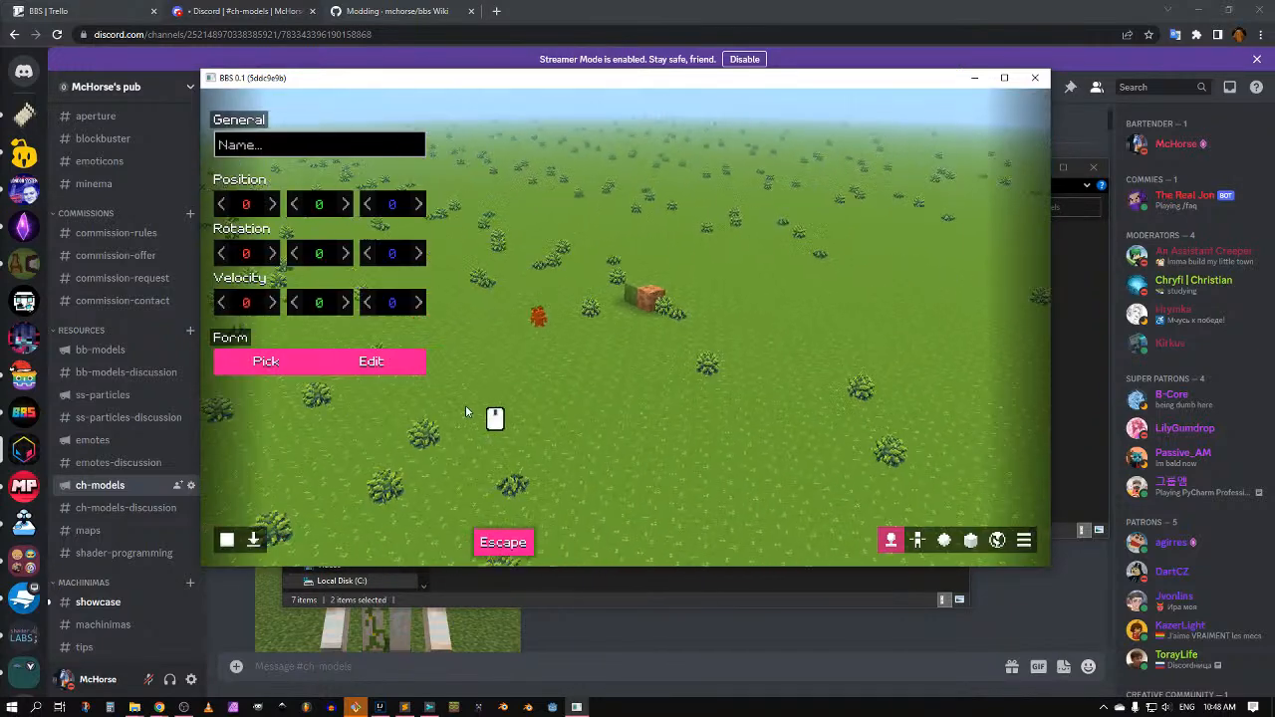
pyautogui.click(255, 540)
pyautogui.press('Escape')
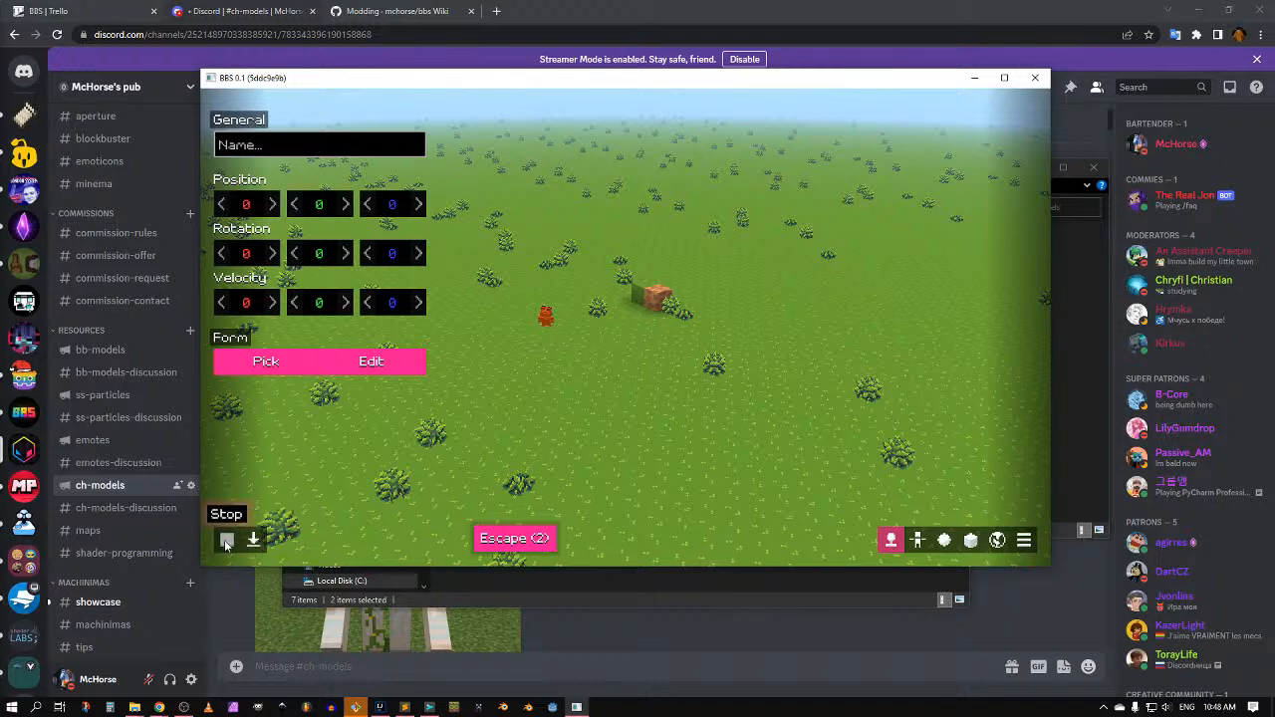
pyautogui.click(226, 540)
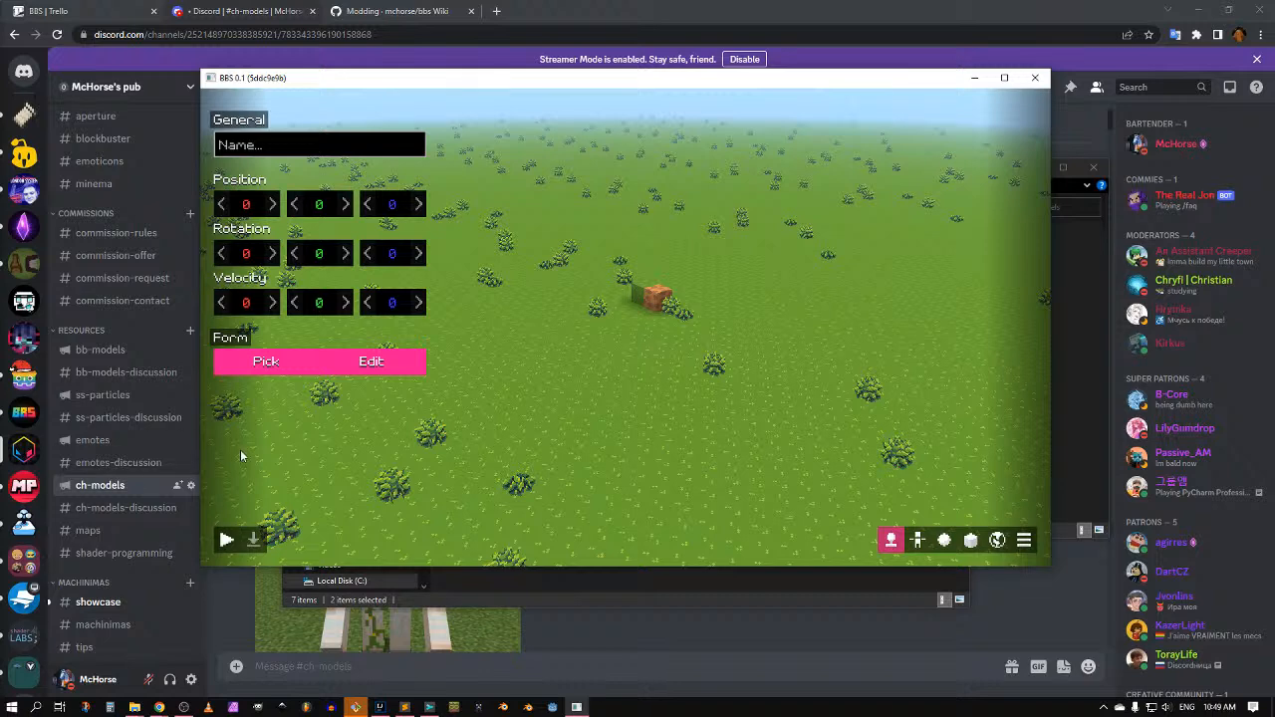
# Step: Create a new animation named 'test' in the animations editor
pyautogui.press('Escape')
pyautogui.press('Escape')
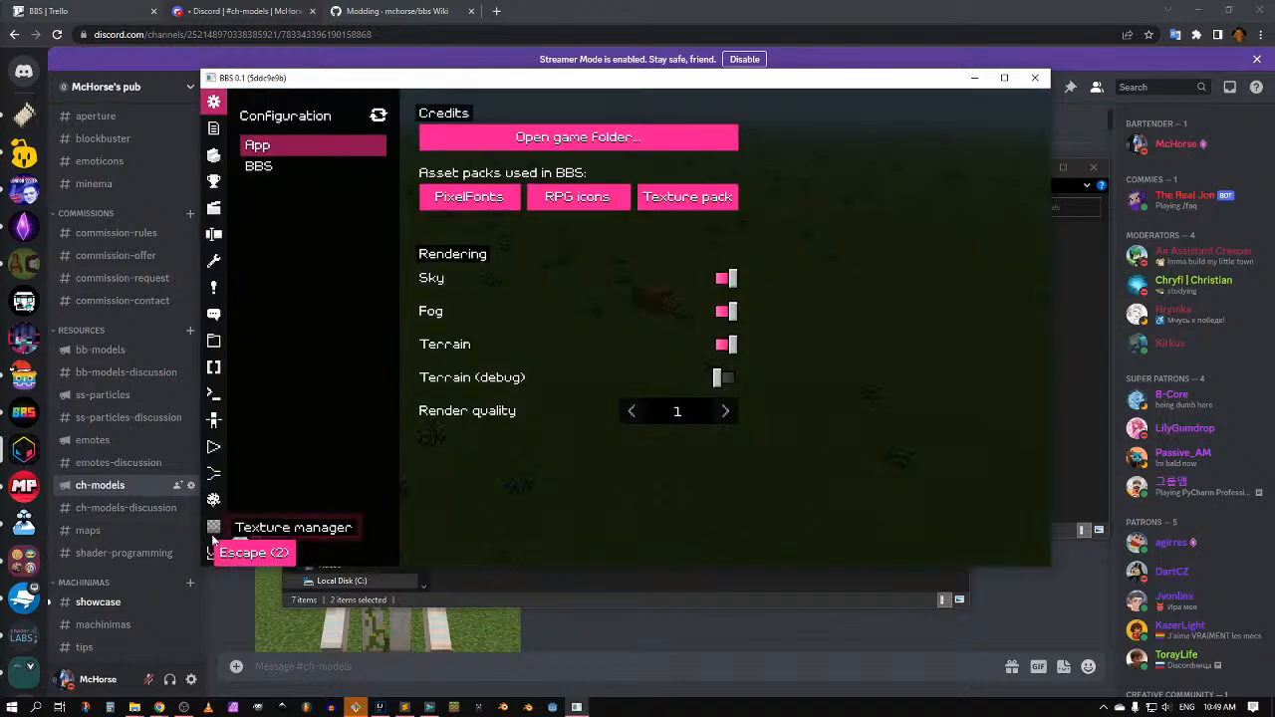
pyautogui.click(214, 473)
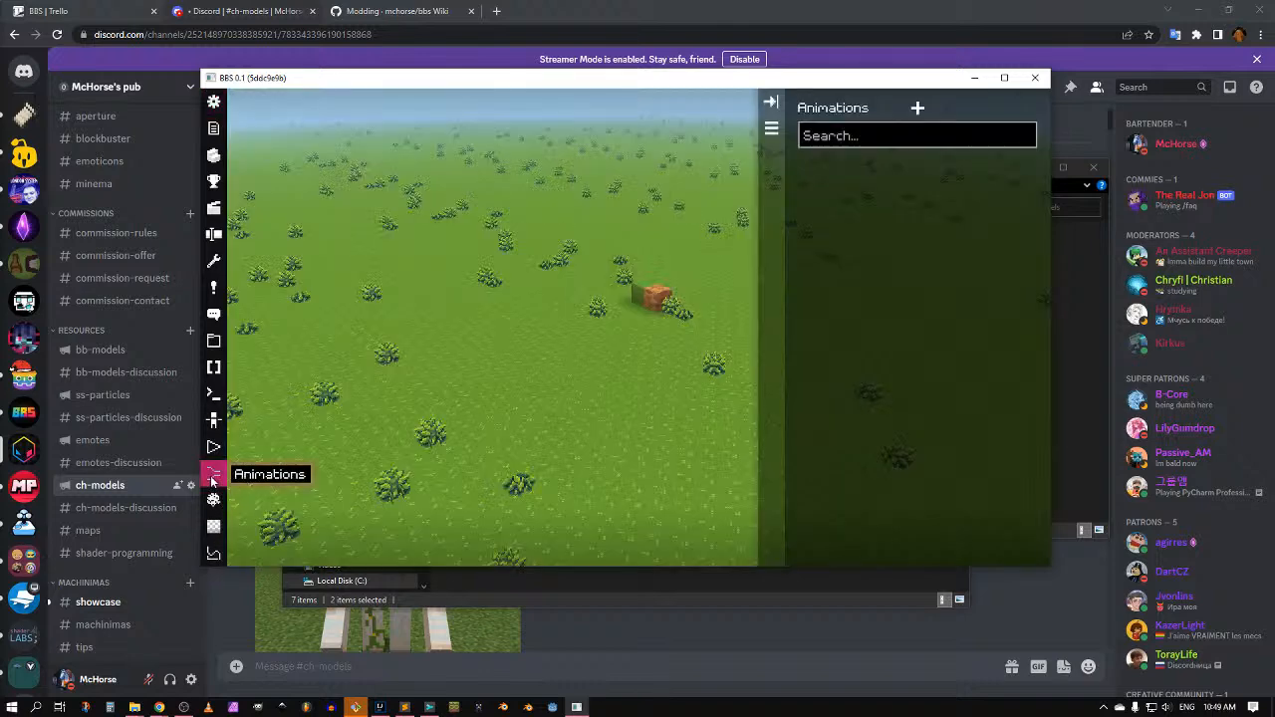
pyautogui.click(917, 107)
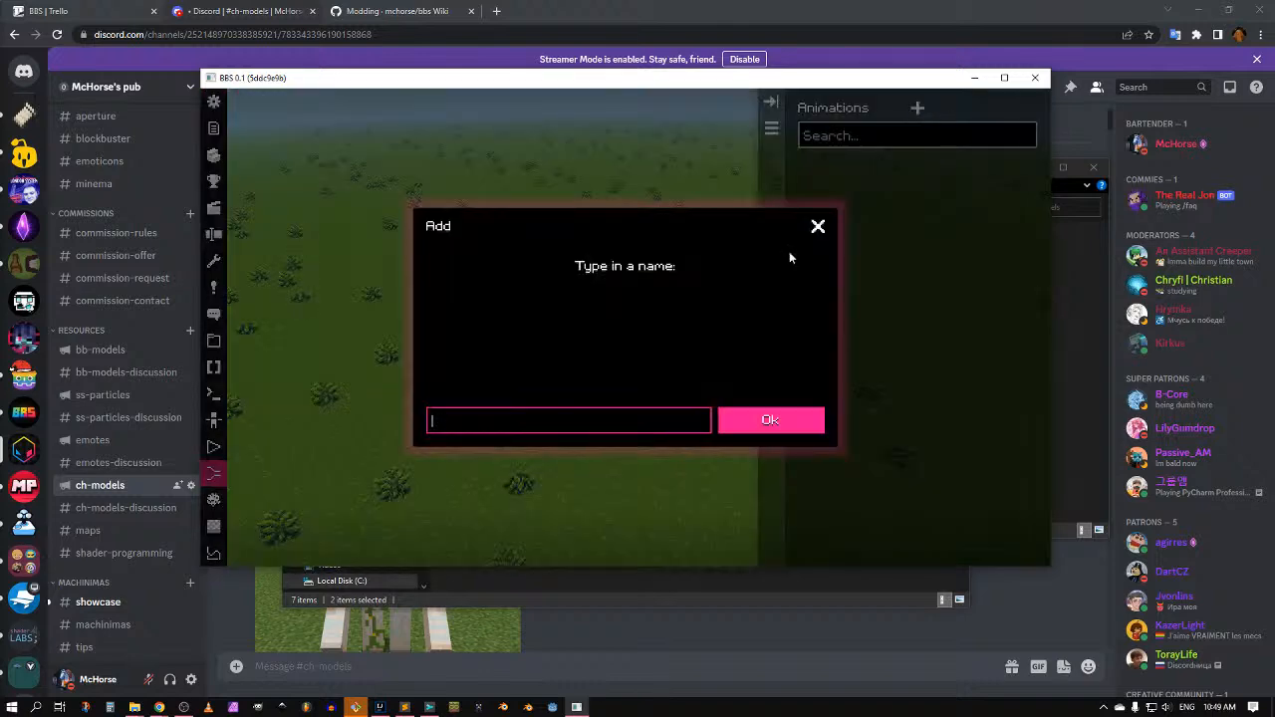
pyautogui.write('test')
pyautogui.click(763, 423)
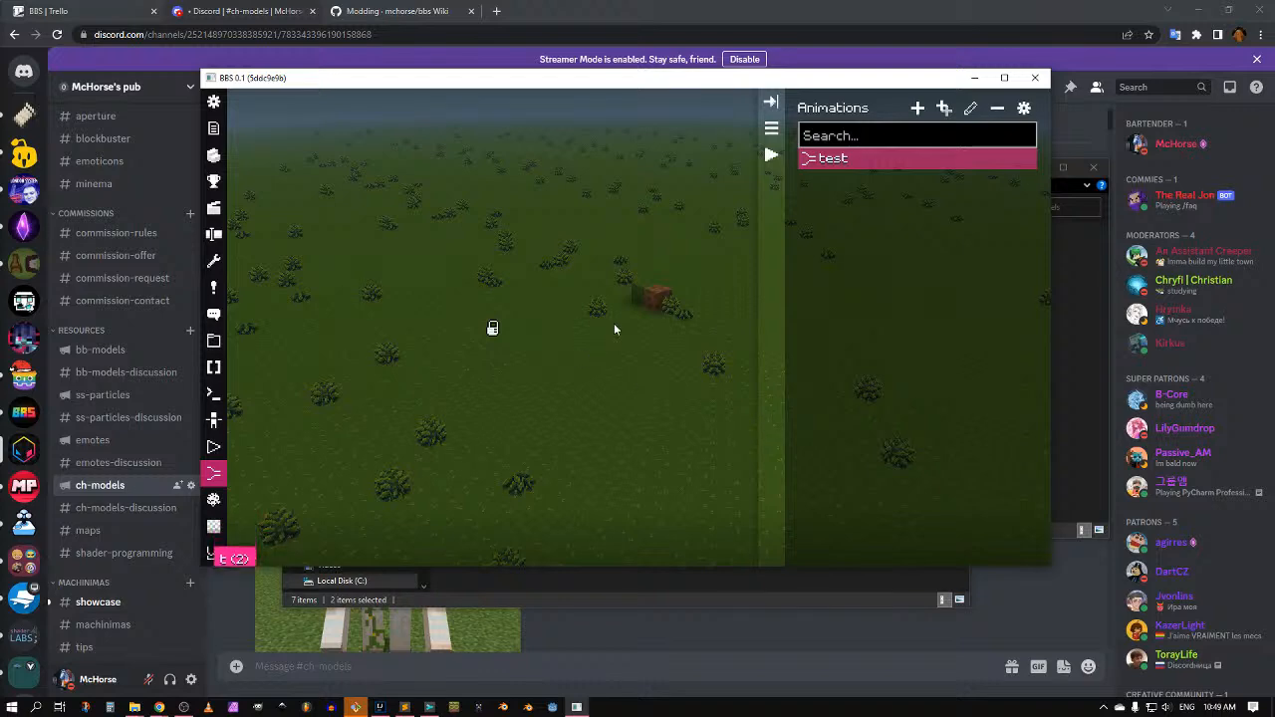
# Step: Add a model entry named 'test' to the animation's model list
pyautogui.click(773, 130)
pyautogui.rightClick(518, 279)
pyautogui.click(560, 290)
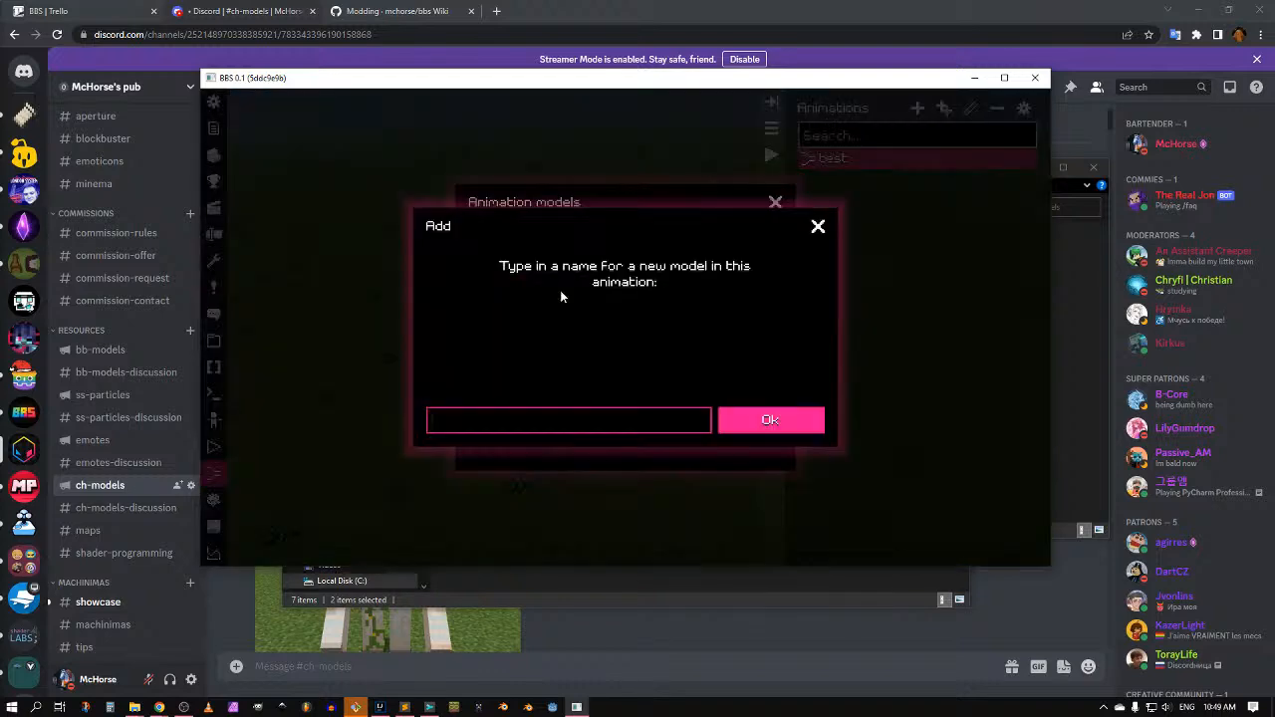
pyautogui.write('test')
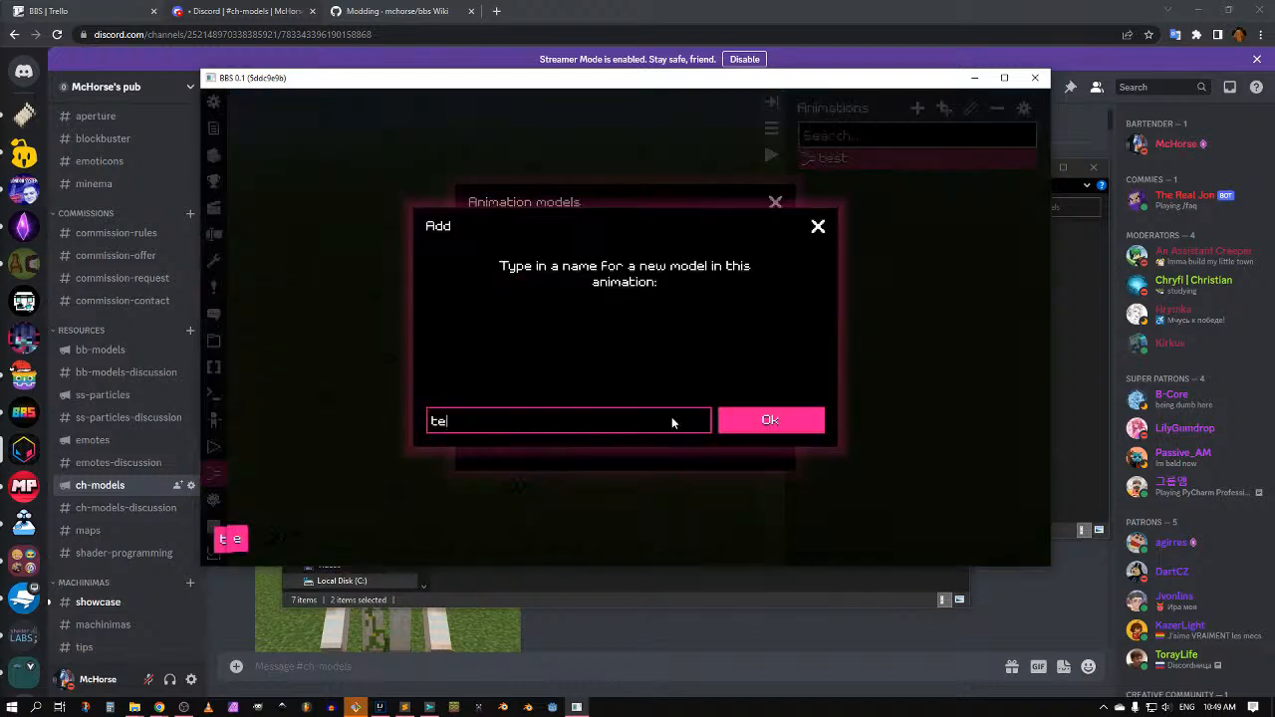
pyautogui.click(782, 429)
pyautogui.click(775, 203)
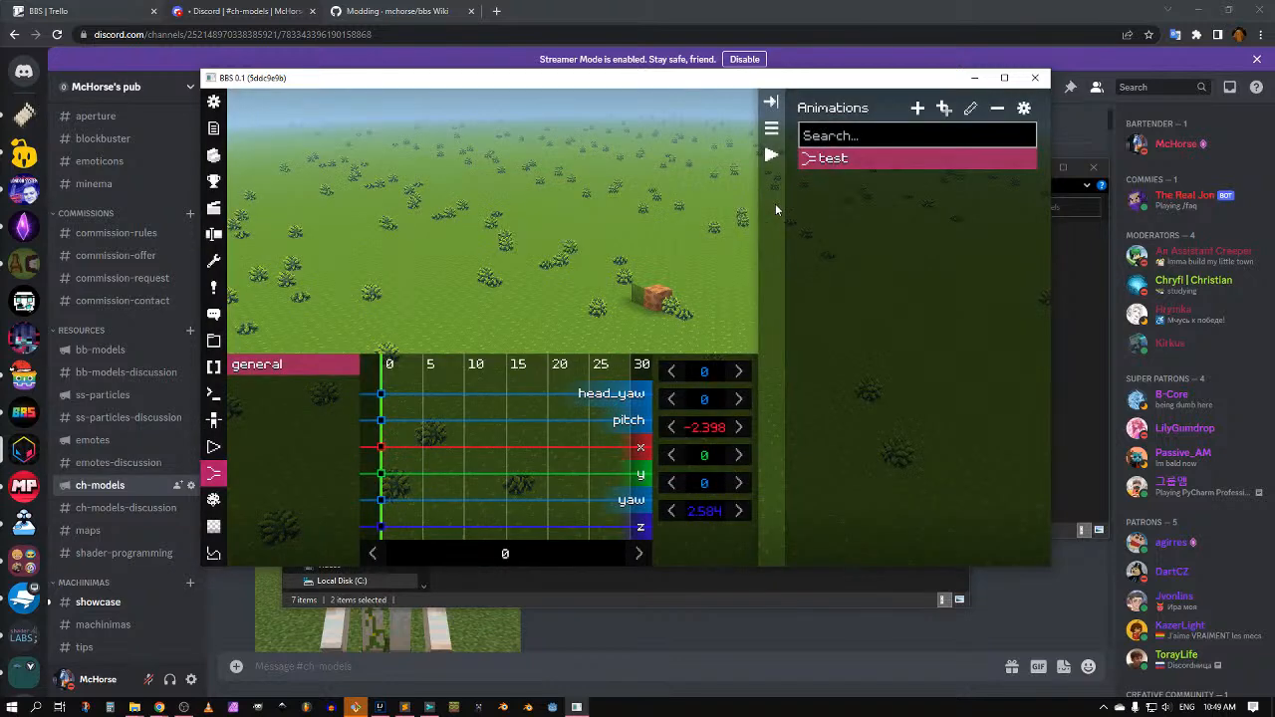
# Step: Set the test animation's form to the orange character model
pyautogui.click(1024, 108)
pyautogui.click(877, 225)
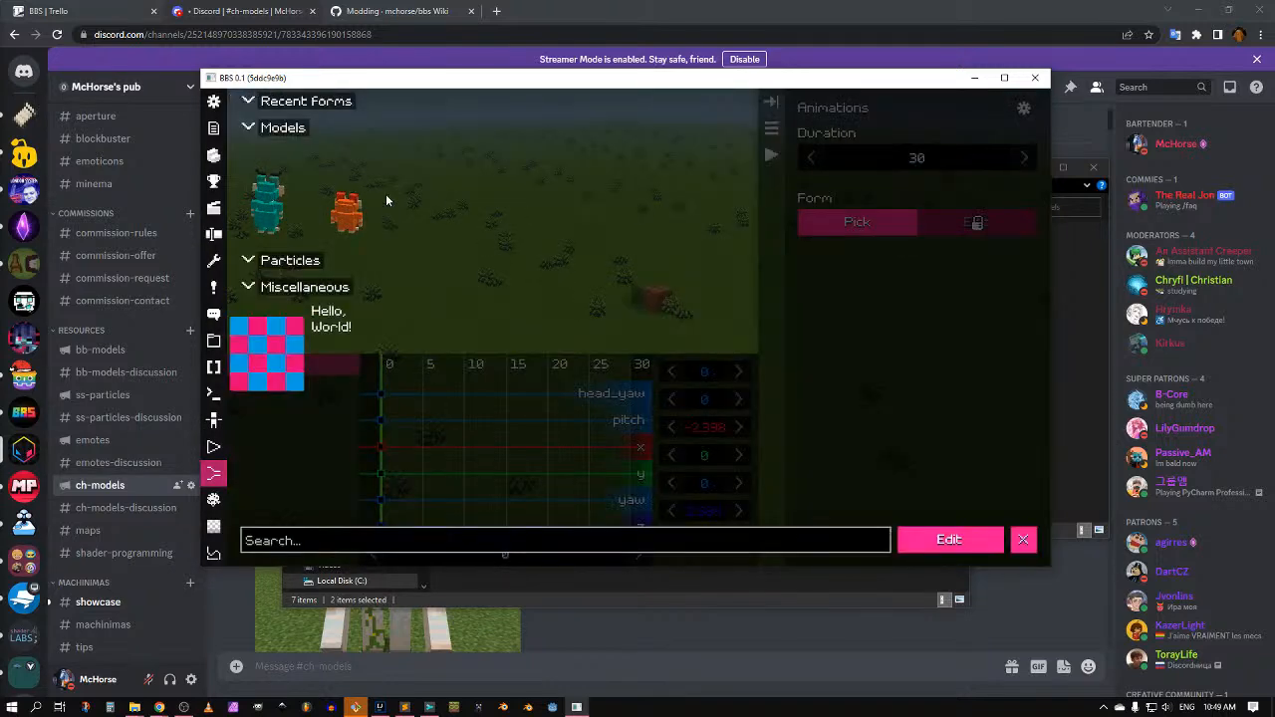
pyautogui.click(356, 205)
pyautogui.press('Escape')
pyautogui.press('Escape')
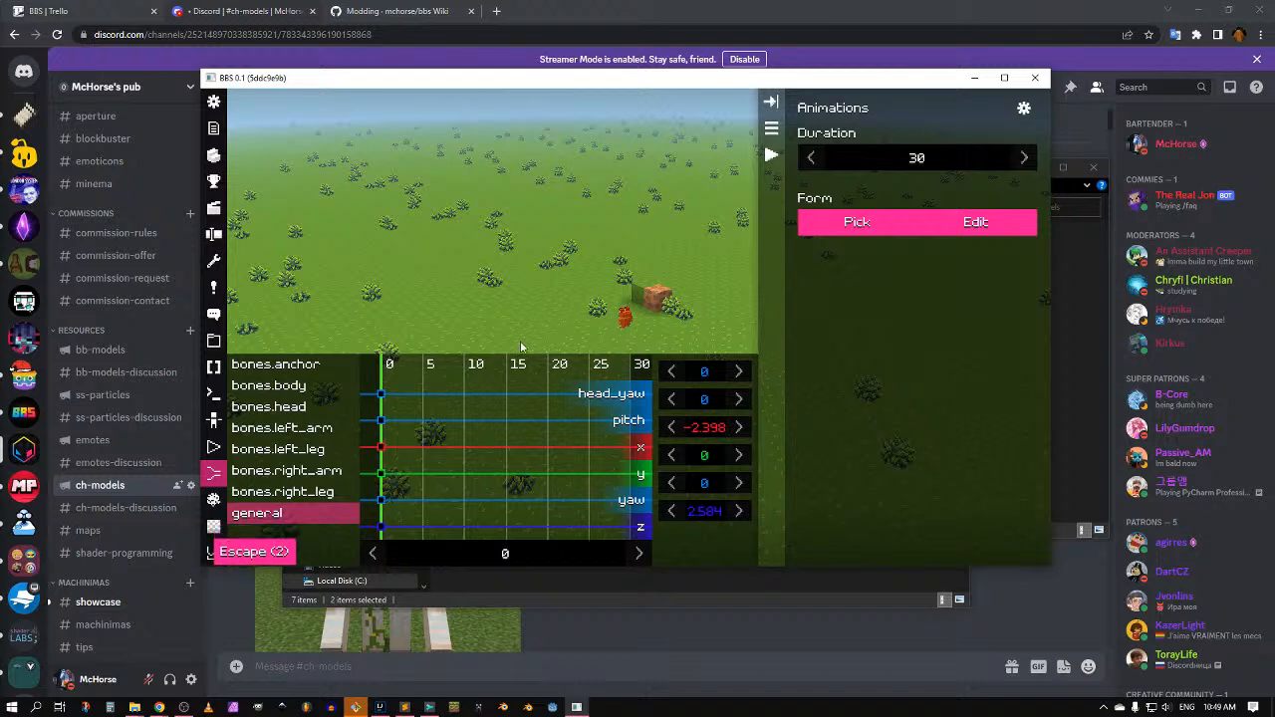
# Step: Hide the animations panel, go fullscreen with F11, and fly the camera up to the character
pyautogui.press('w')
pyautogui.moveTo(521, 342); pyautogui.dragTo(611, 273)
pyautogui.press('a')
pyautogui.press('n')
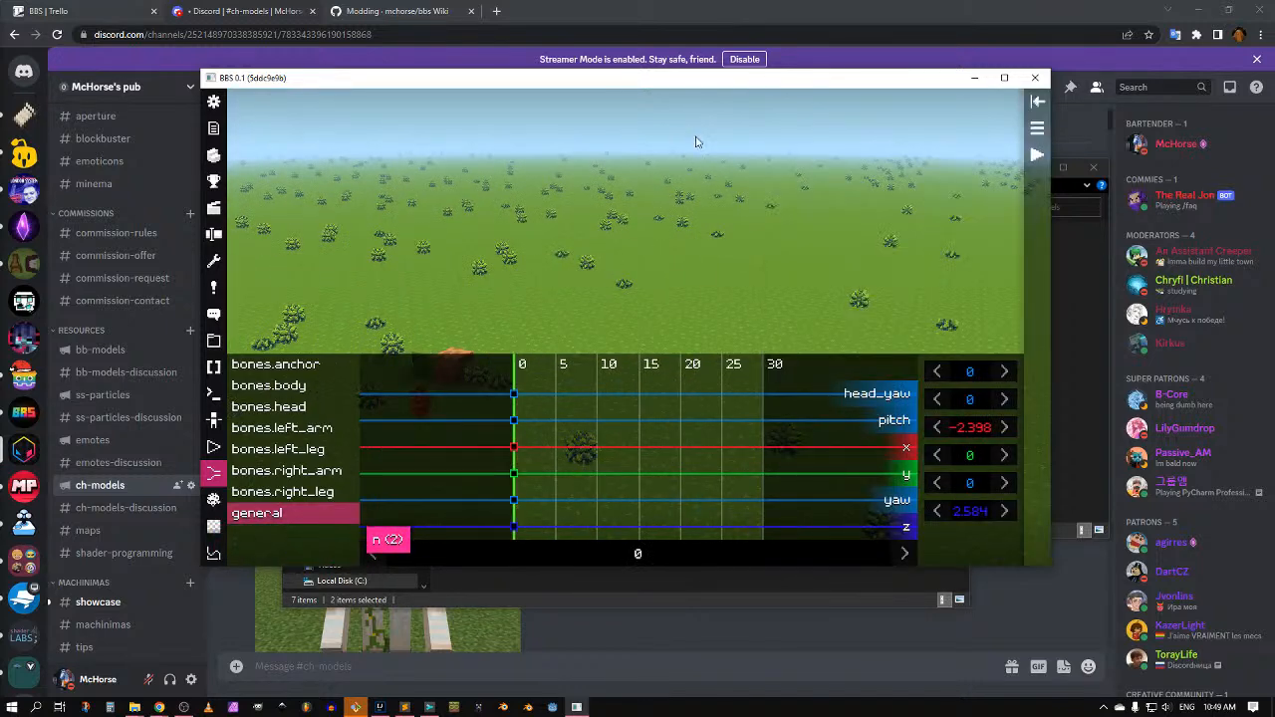
pyautogui.press('F11')
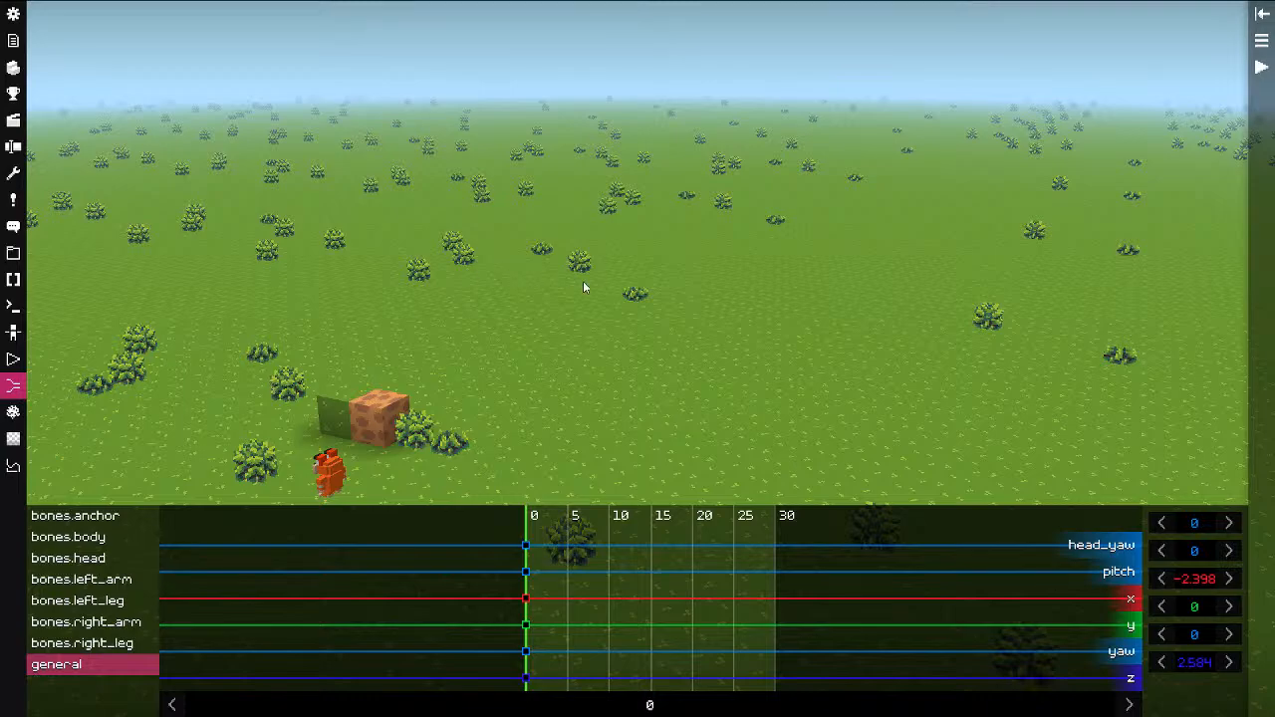
pyautogui.press('w')
pyautogui.moveTo(613, 283); pyautogui.dragTo(733, 327)
pyautogui.hotkey('alt', 'q')
pyautogui.press('w')
pyautogui.press('q')
pyautogui.press('a')
pyautogui.press('a')
pyautogui.press('a')
pyautogui.press('a')
pyautogui.press('q')
pyautogui.press('q')
pyautogui.press('a')
pyautogui.press('a')
pyautogui.press('a')
pyautogui.press('a')
pyautogui.press('a')
pyautogui.press('a')
pyautogui.moveTo(502, 312); pyautogui.dragTo(805, 273)
pyautogui.press('q')
pyautogui.press('q')
# Step: Select the character's head and body bones, then back the camera away
pyautogui.keyDown('alt'); pyautogui.click(508, 288); pyautogui.keyUp('alt')
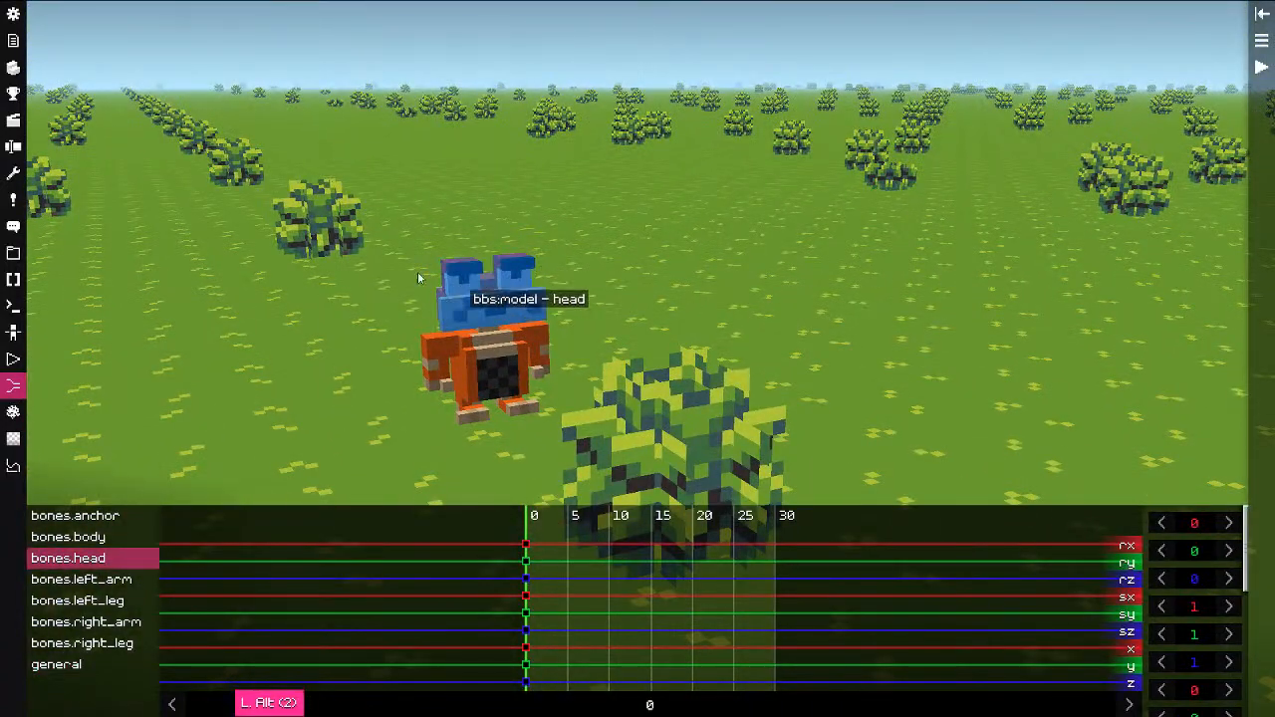
pyautogui.keyDown('alt'); pyautogui.click(501, 367); pyautogui.keyUp('alt')
pyautogui.keyDown('alt'); pyautogui.click(499, 317); pyautogui.keyUp('alt')
pyautogui.moveTo(571, 398); pyautogui.dragTo(578, 358)
pyautogui.press('s')
pyautogui.press('s')
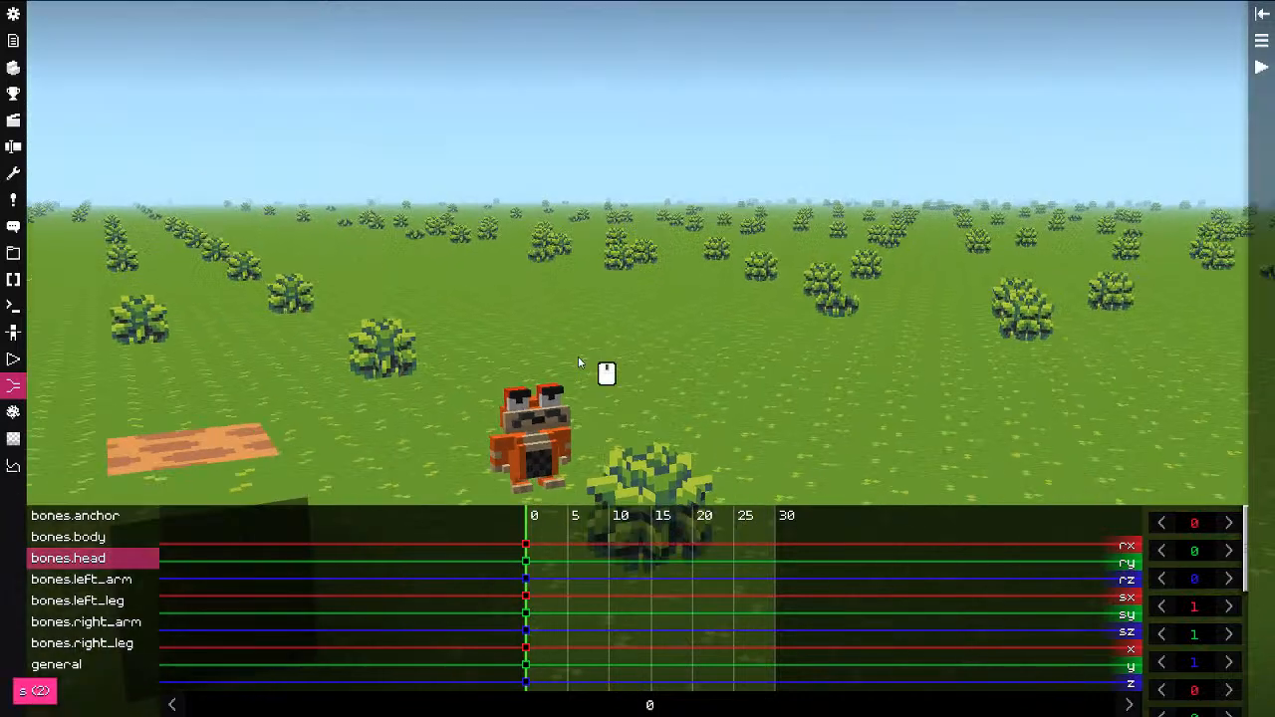
# Step: Lengthen the test animation to 50 ticks and show the general position channels at tick 50
pyautogui.click(1260, 41)
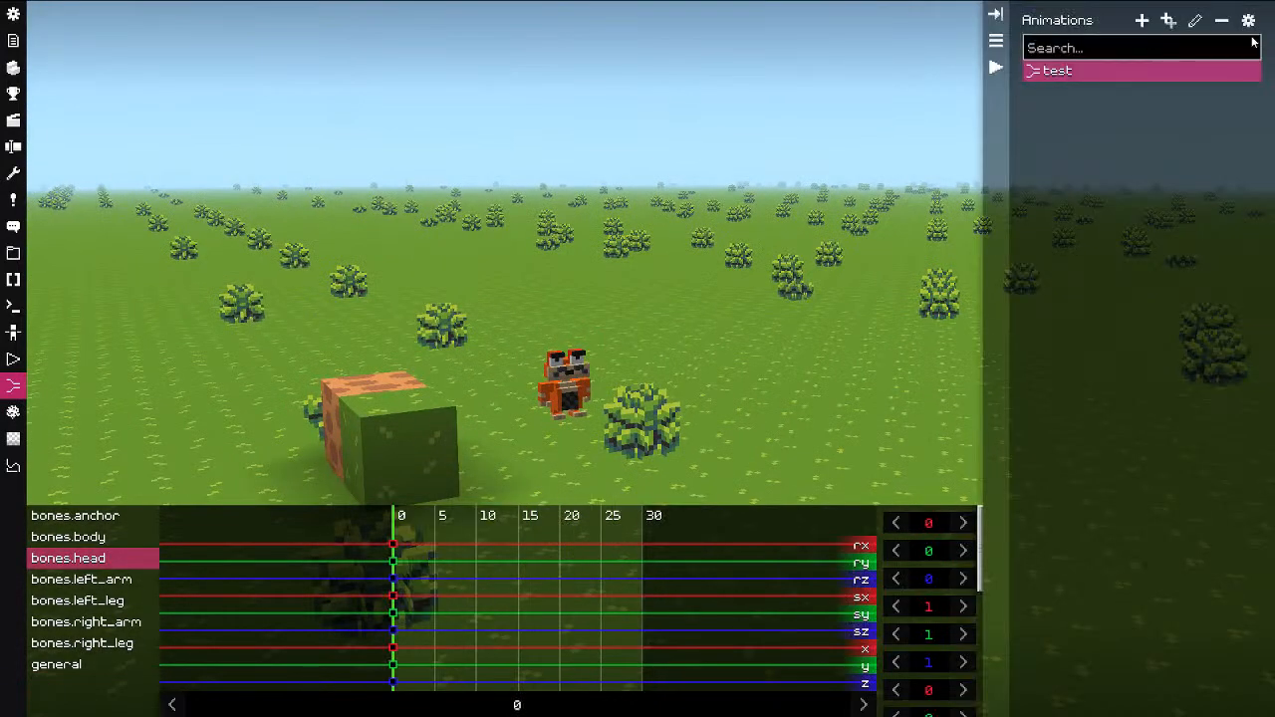
pyautogui.click(1236, 70)
pyautogui.moveTo(1096, 80); pyautogui.dragTo(1201, 87)
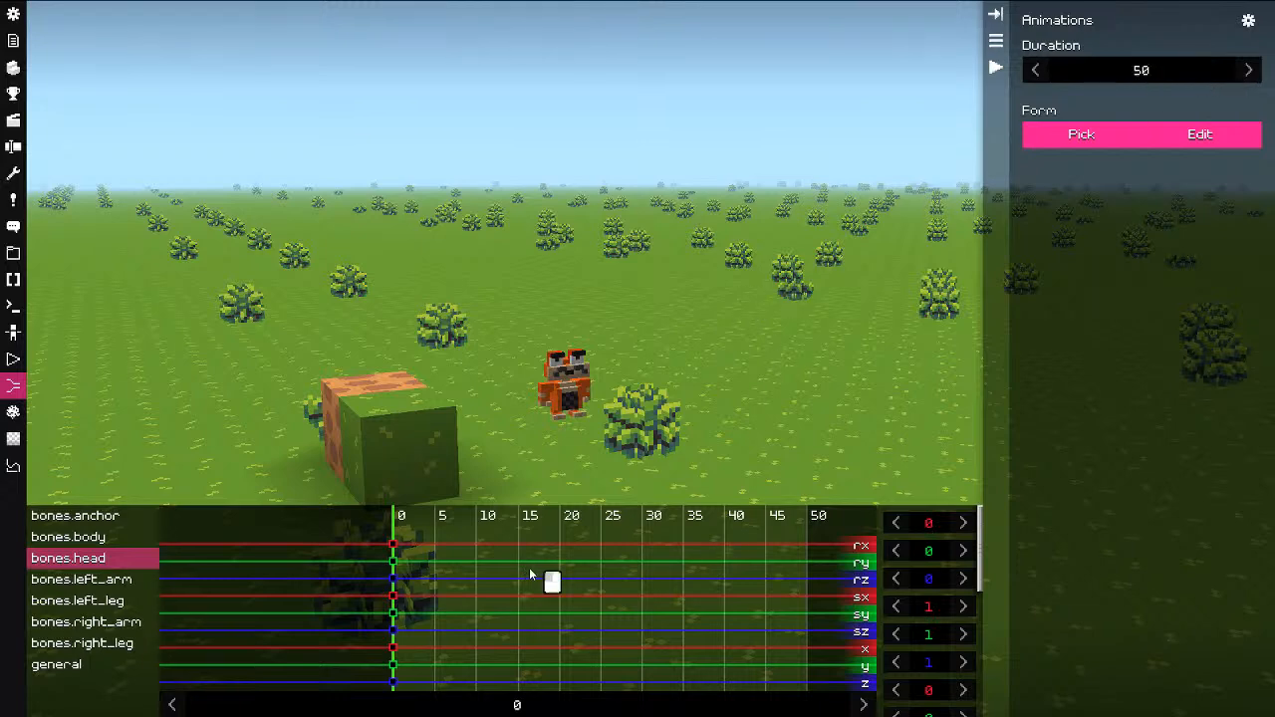
pyautogui.moveTo(549, 580); pyautogui.dragTo(832, 586)
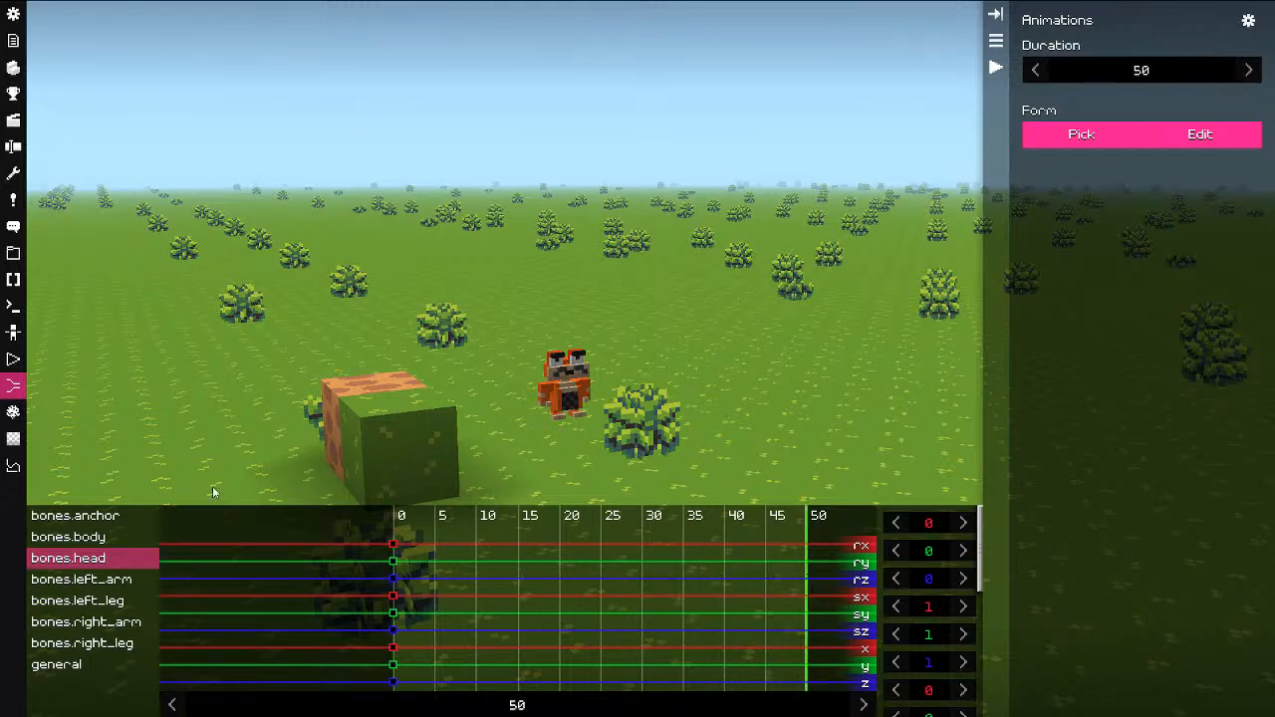
pyautogui.click(59, 664)
# Step: Key a new z position at tick 50 and scrub the timeline to preview the move
pyautogui.press('shift')
pyautogui.moveTo(596, 349); pyautogui.dragTo(653, 366)
pyautogui.moveTo(947, 669); pyautogui.dragTo(888, 677)
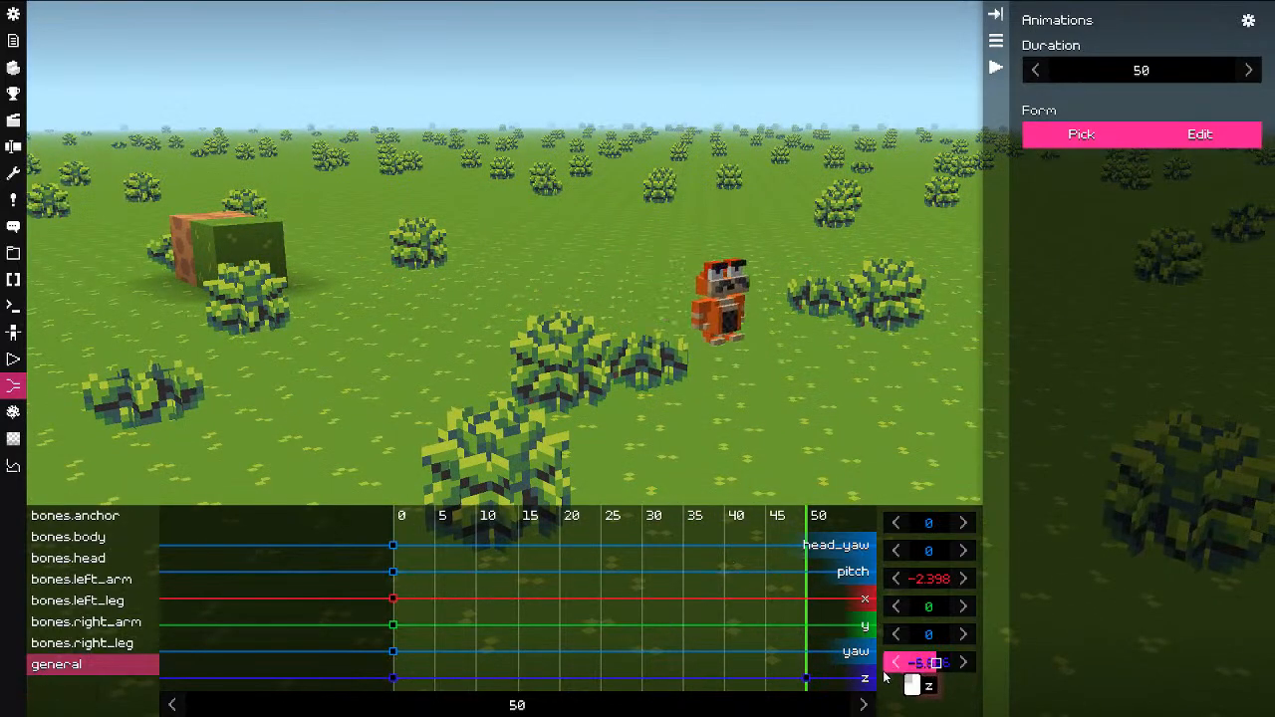
pyautogui.moveTo(774, 641); pyautogui.dragTo(610, 615)
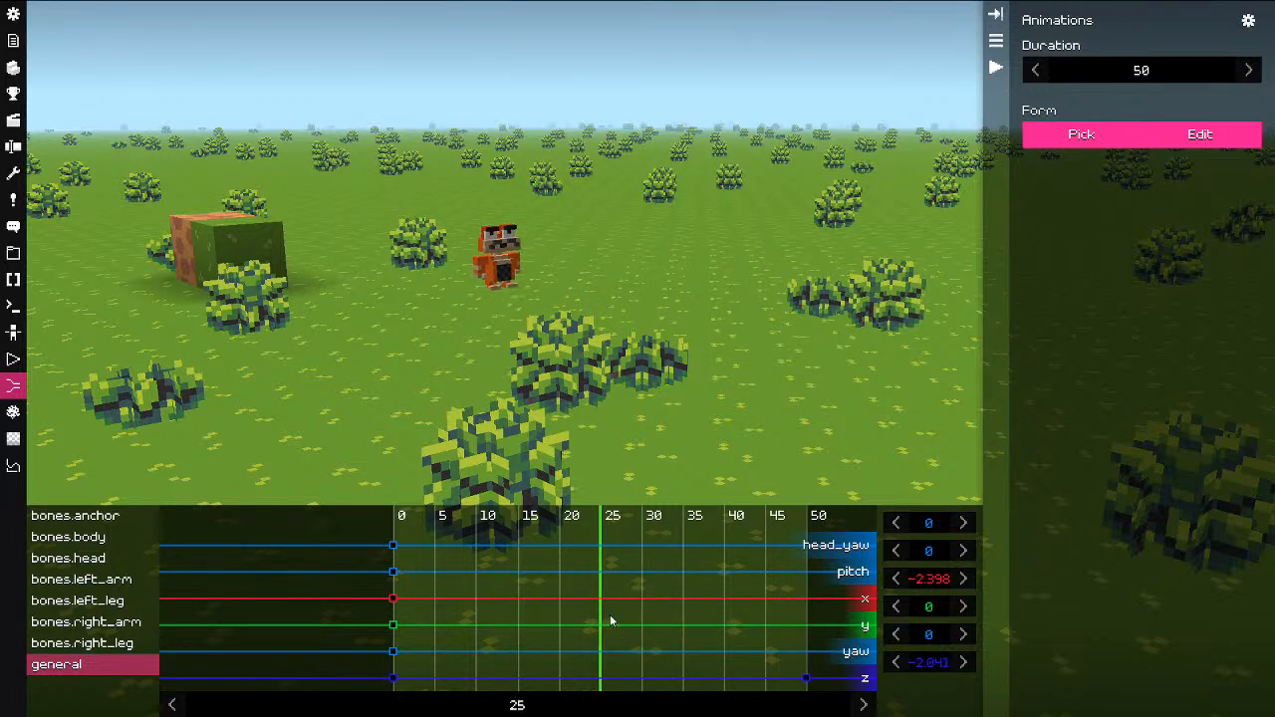
# Step: Select the head bone and fly the camera in close to the character
pyautogui.click(501, 240)
pyautogui.moveTo(502, 240); pyautogui.dragTo(581, 230)
pyautogui.press('w')
pyautogui.press('e')
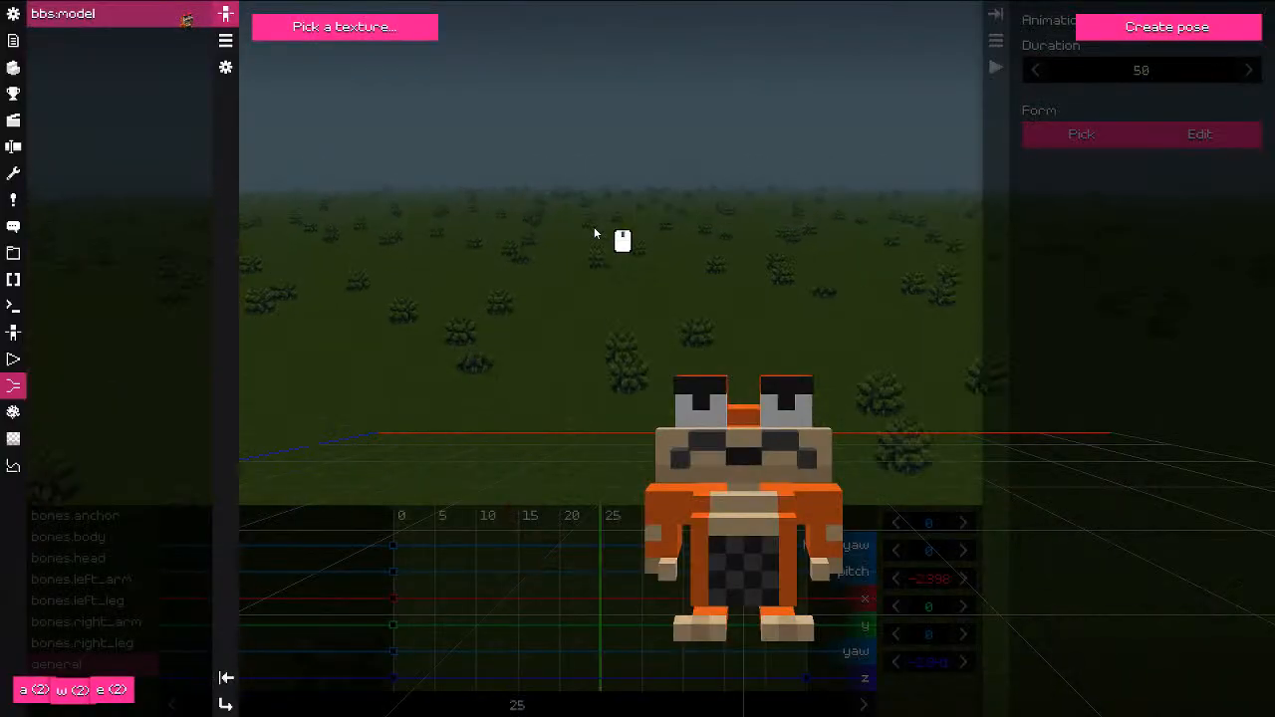
pyautogui.press('Escape')
pyautogui.press('Escape')
pyautogui.press('w')
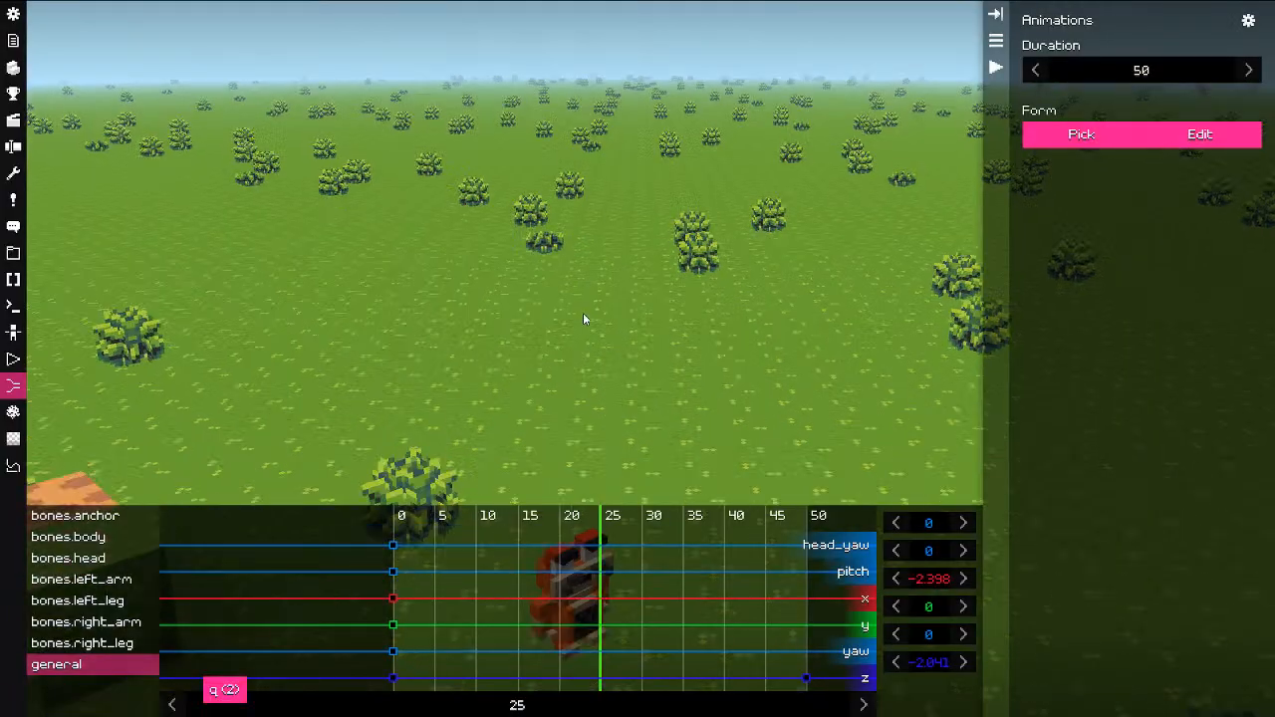
pyautogui.moveTo(583, 315); pyautogui.dragTo(589, 269, button='middle')
pyautogui.hotkey('alt', 'w')
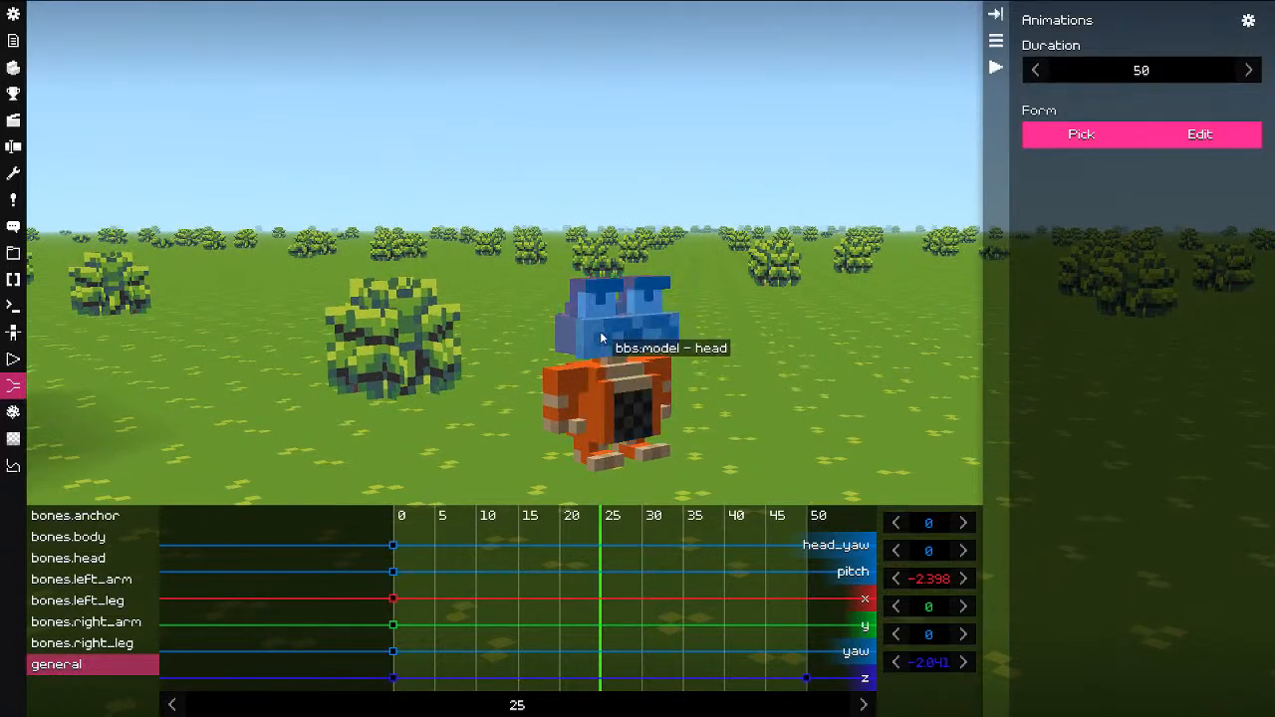
# Step: Select the right arm bone and tidy its keyframes at the start of the clip
pyautogui.click(569, 401)
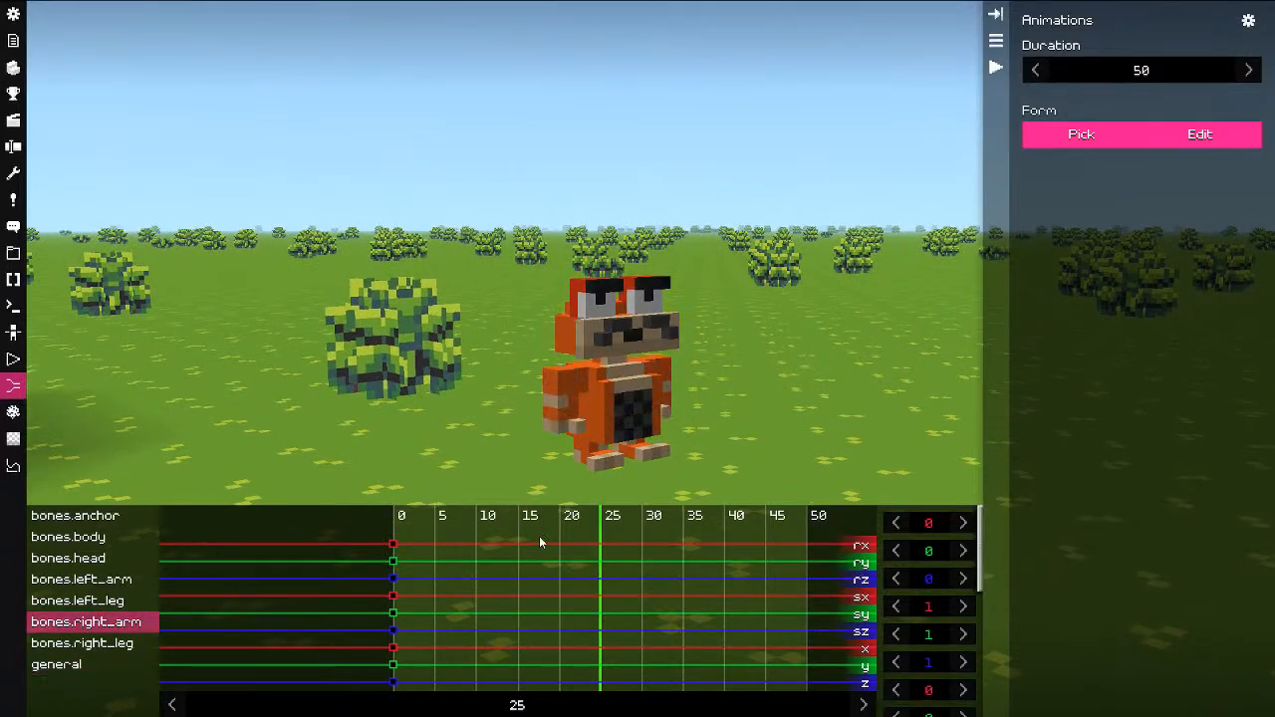
pyautogui.moveTo(604, 545); pyautogui.dragTo(391, 547)
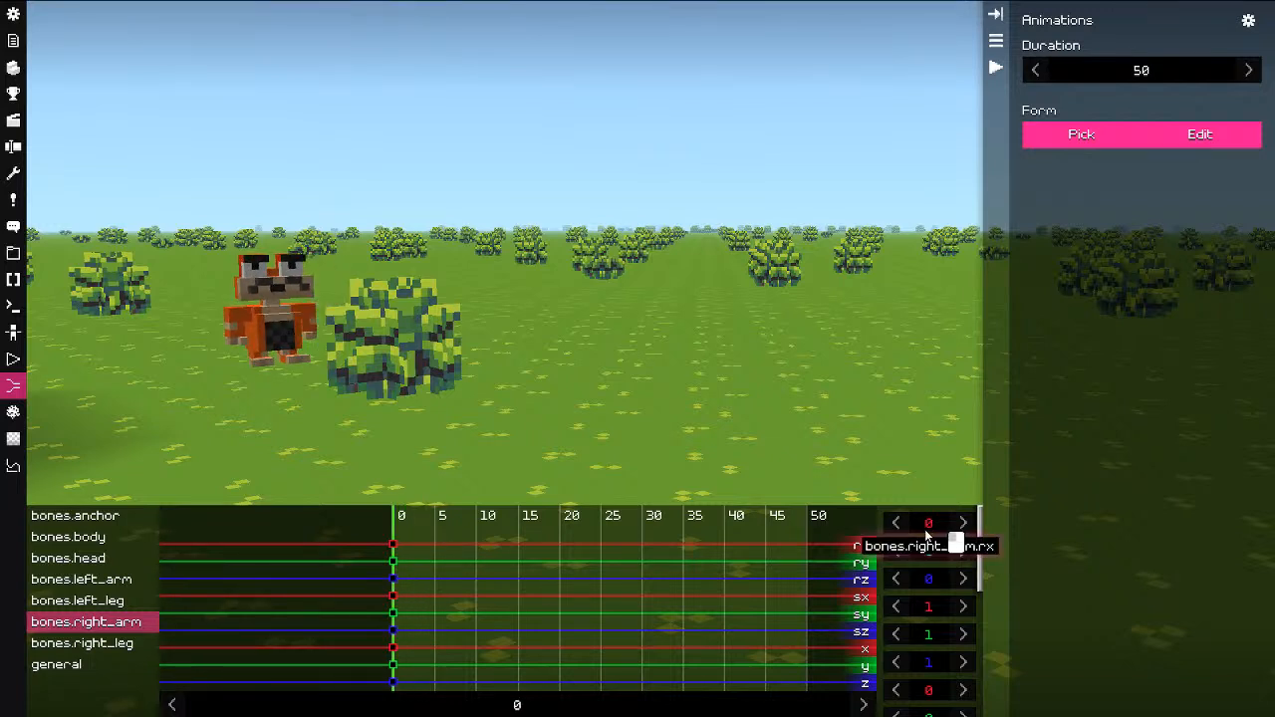
pyautogui.moveTo(898, 535); pyautogui.dragTo(953, 531)
pyautogui.press('Pause')
pyautogui.moveTo(909, 457)
pyautogui.mouseDown()
pyautogui.moveTo(857, 638)
pyautogui.moveTo(877, 494)
pyautogui.mouseUp()
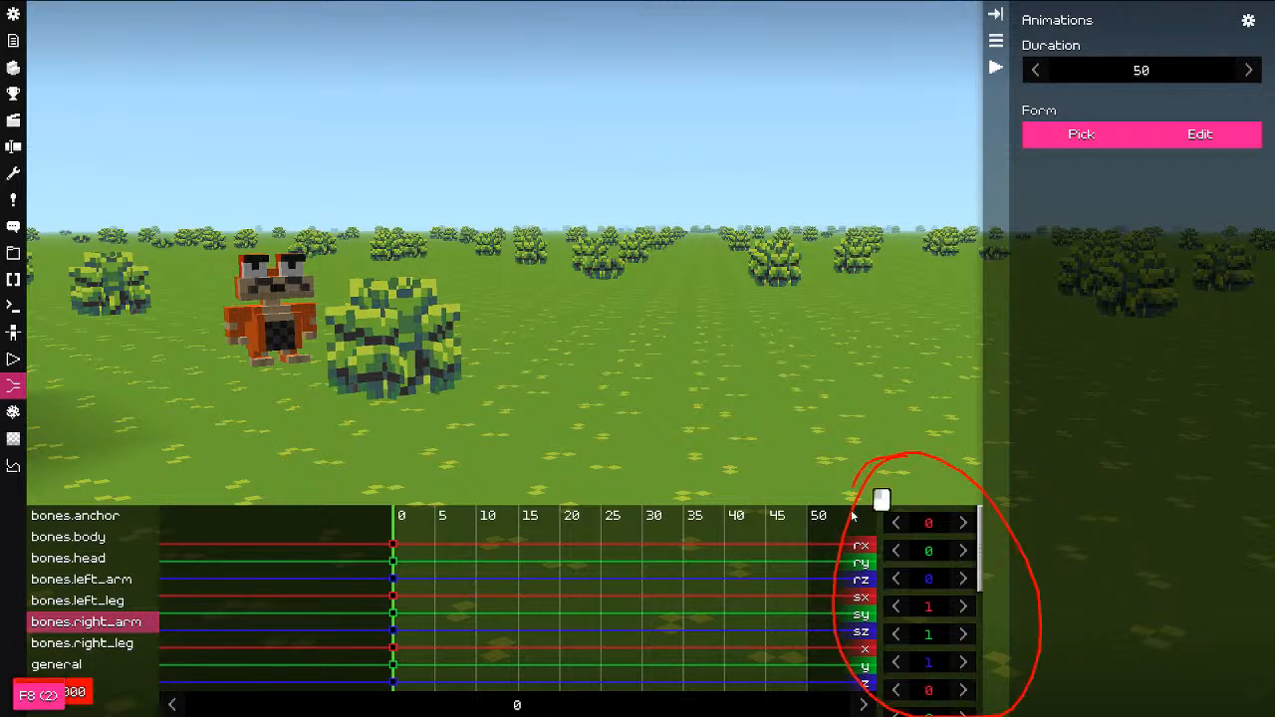
pyautogui.press('Delete')
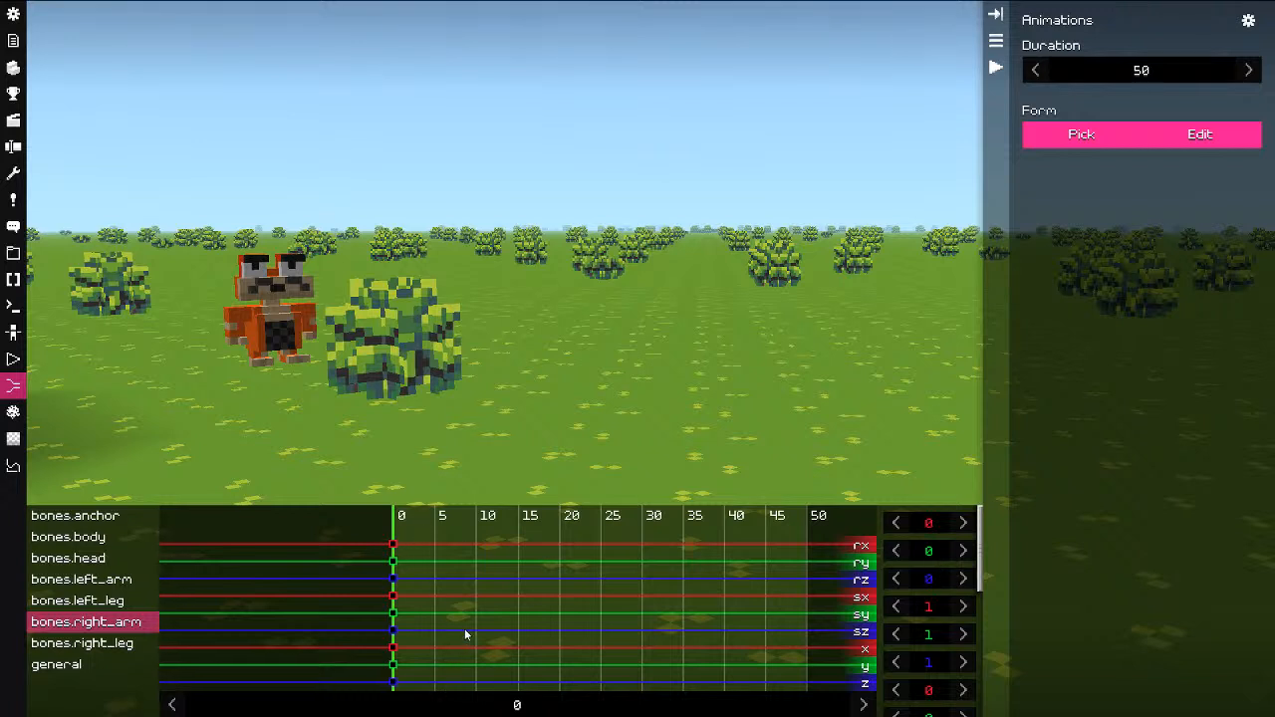
pyautogui.moveTo(530, 563); pyautogui.dragTo(385, 573)
# Step: Set the right arm's rx to -45 at tick 0 and 45 at tick 25
pyautogui.press('ctrl')
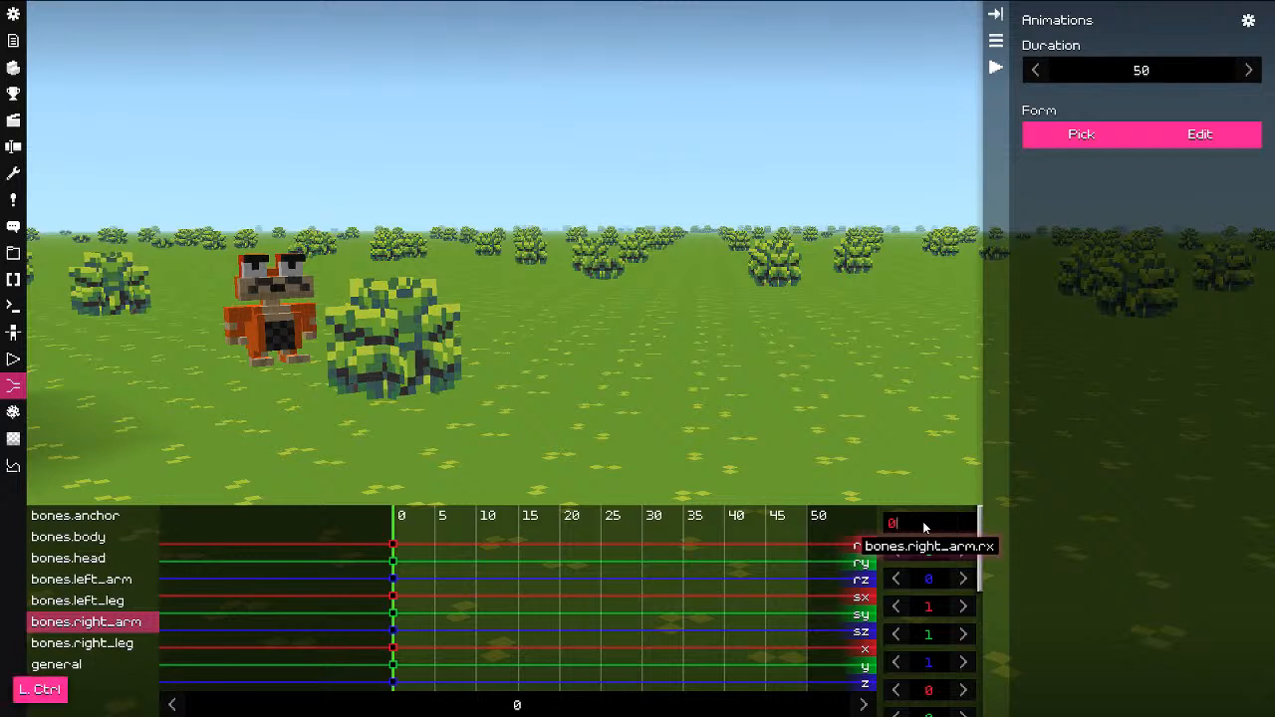
pyautogui.write('-45')
pyautogui.press('Return')
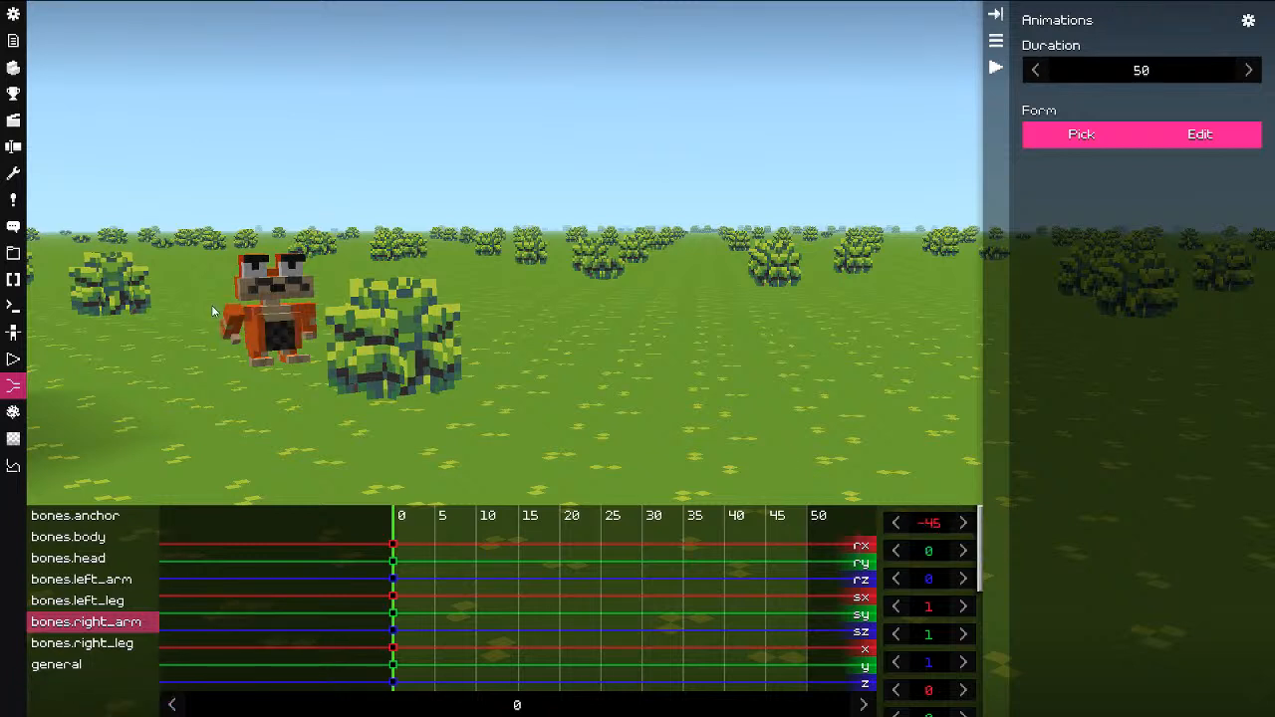
pyautogui.moveTo(543, 586); pyautogui.dragTo(791, 598)
pyautogui.click(938, 529)
pyautogui.hotkey('ctrl', 'a')
pyautogui.press('Home')
pyautogui.press('Delete')
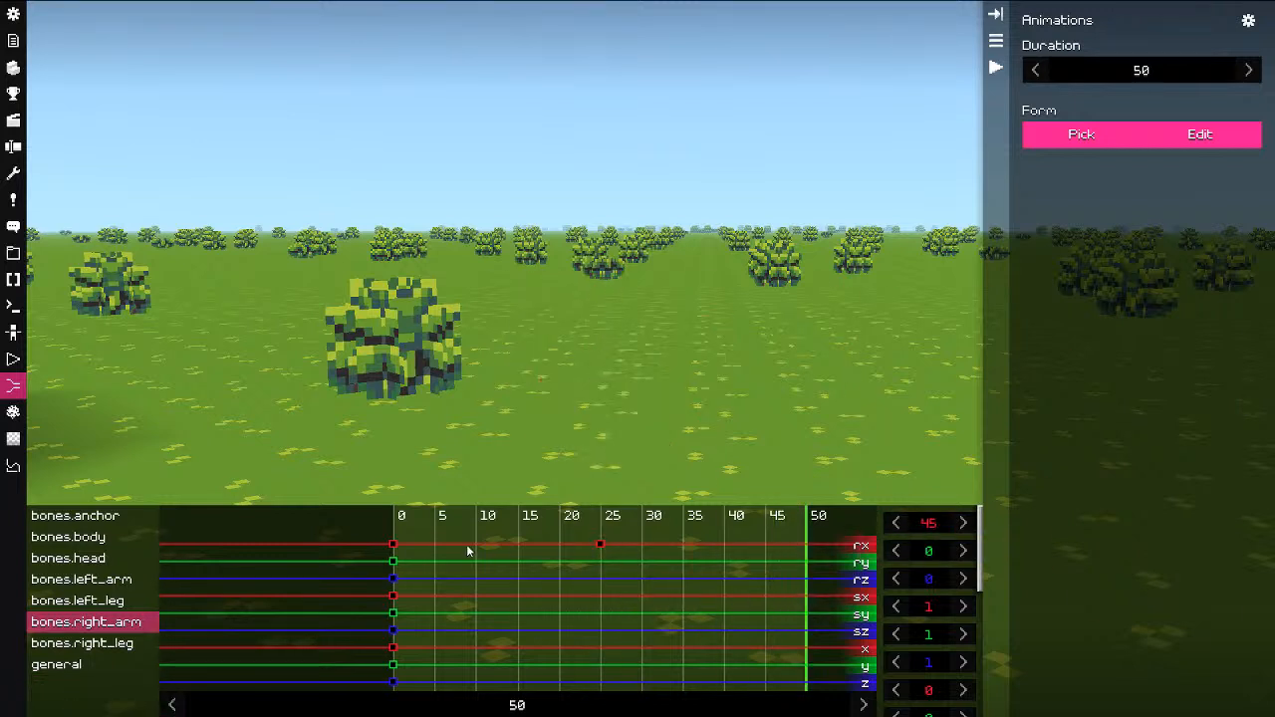
# Step: Alt-drag the -45 start keyframe to the clip's end and play the animation
pyautogui.click(393, 545)
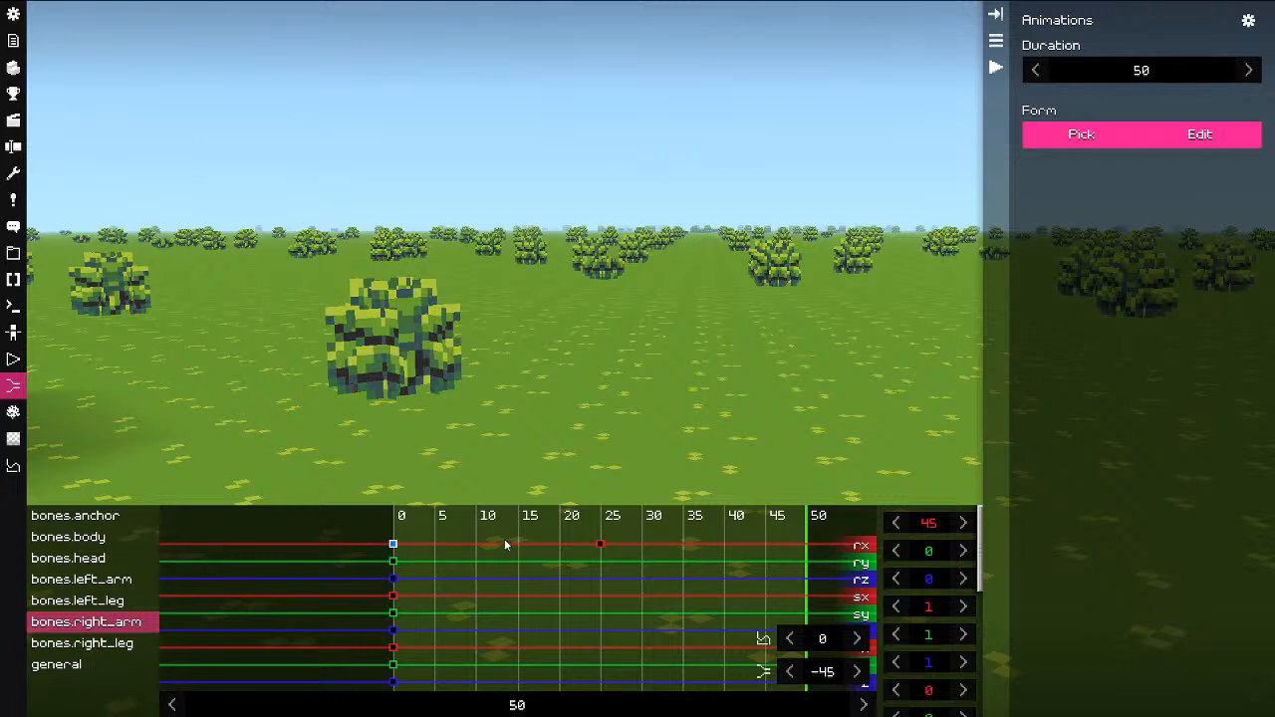
pyautogui.press('alt')
pyautogui.press('alt')
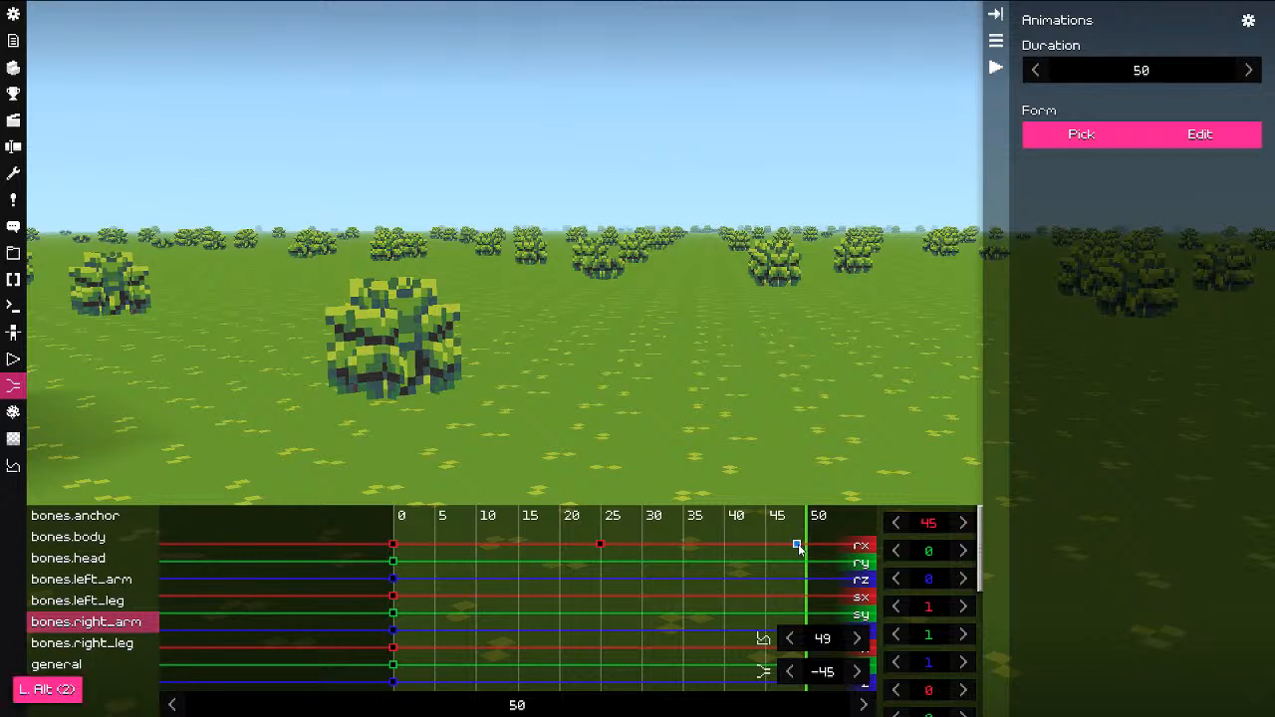
pyautogui.moveTo(810, 568); pyautogui.dragTo(395, 573)
pyautogui.press('space')
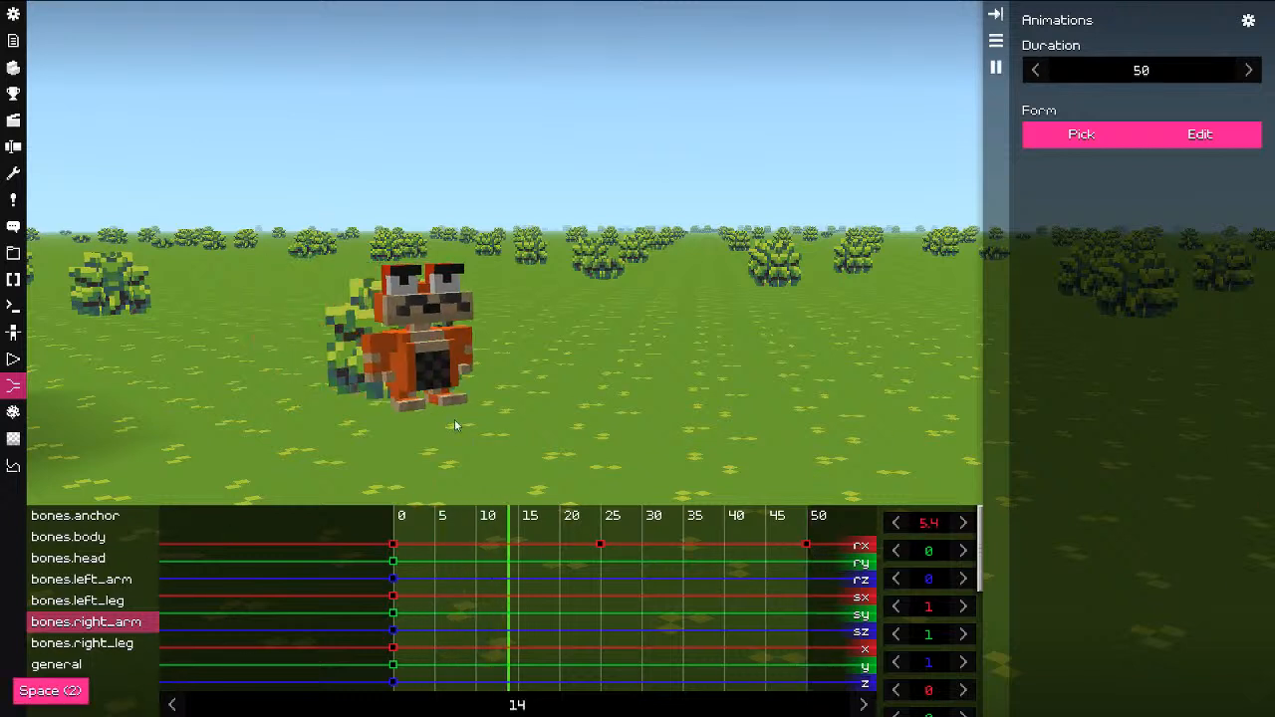
# Step: Retime the arm's rx keyframes, moving the middle one to tick 12 and the end one to 25
pyautogui.press('space')
pyautogui.moveTo(749, 593); pyautogui.dragTo(613, 593)
pyautogui.moveTo(600, 545); pyautogui.dragTo(503, 554)
pyautogui.moveTo(812, 548); pyautogui.dragTo(611, 557)
pyautogui.moveTo(809, 546); pyautogui.dragTo(601, 555)
pyautogui.click(600, 556)
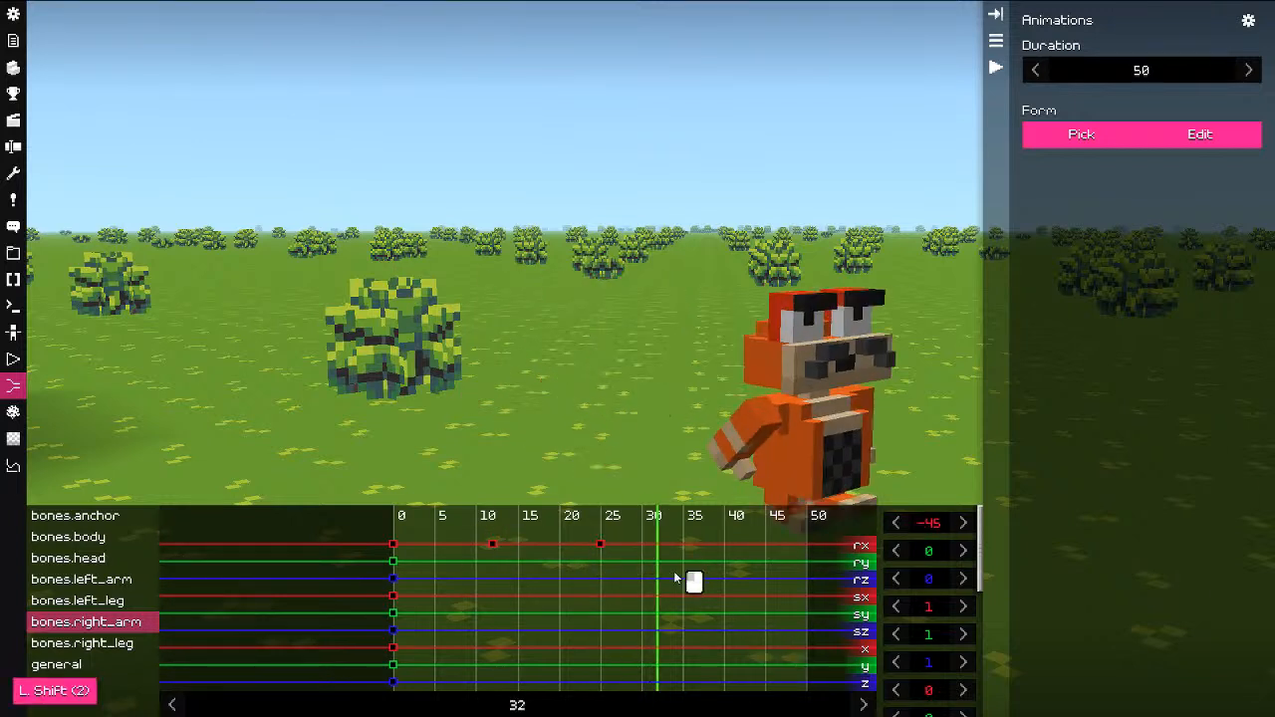
# Step: Copy the two middle rx keyframes, paste them at ticks 37 and 50, and play
pyautogui.moveTo(674, 578); pyautogui.dragTo(619, 573)
pyautogui.keyDown('shift'); pyautogui.moveTo(483, 527); pyautogui.dragTo(647, 575); pyautogui.keyUp('shift')
pyautogui.rightClick(495, 541)
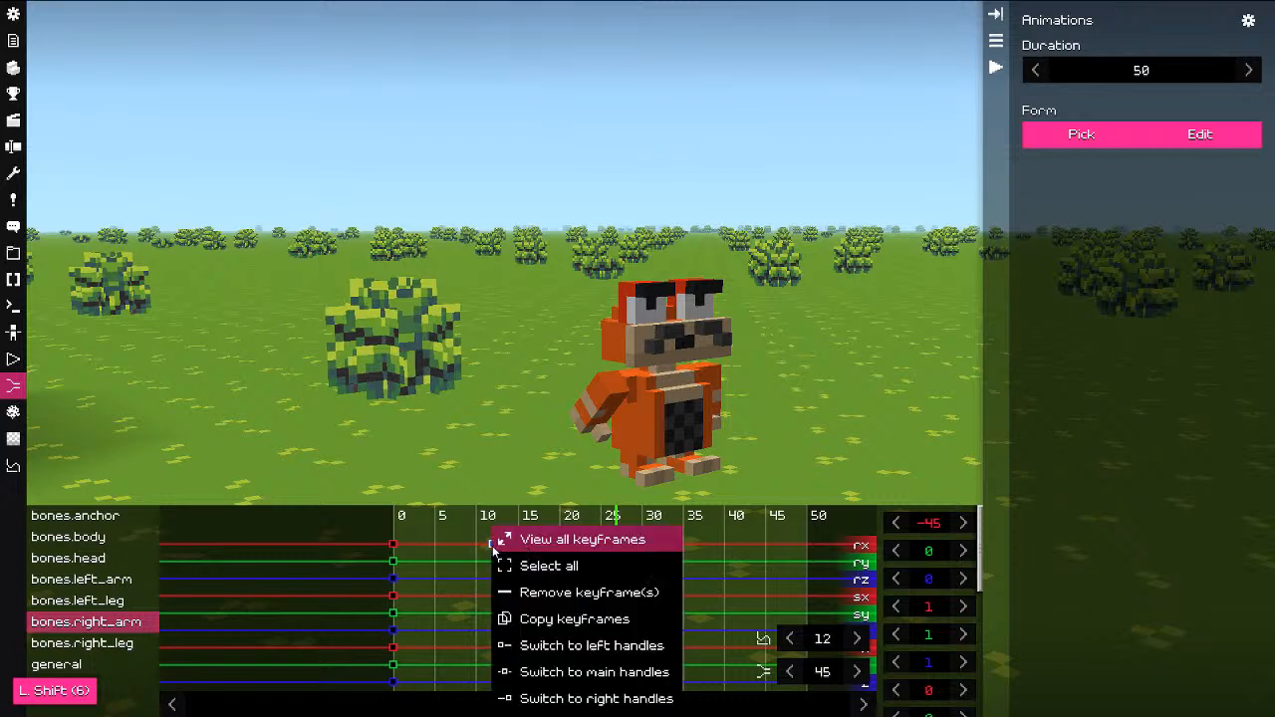
pyautogui.click(584, 594)
pyautogui.rightClick(627, 539)
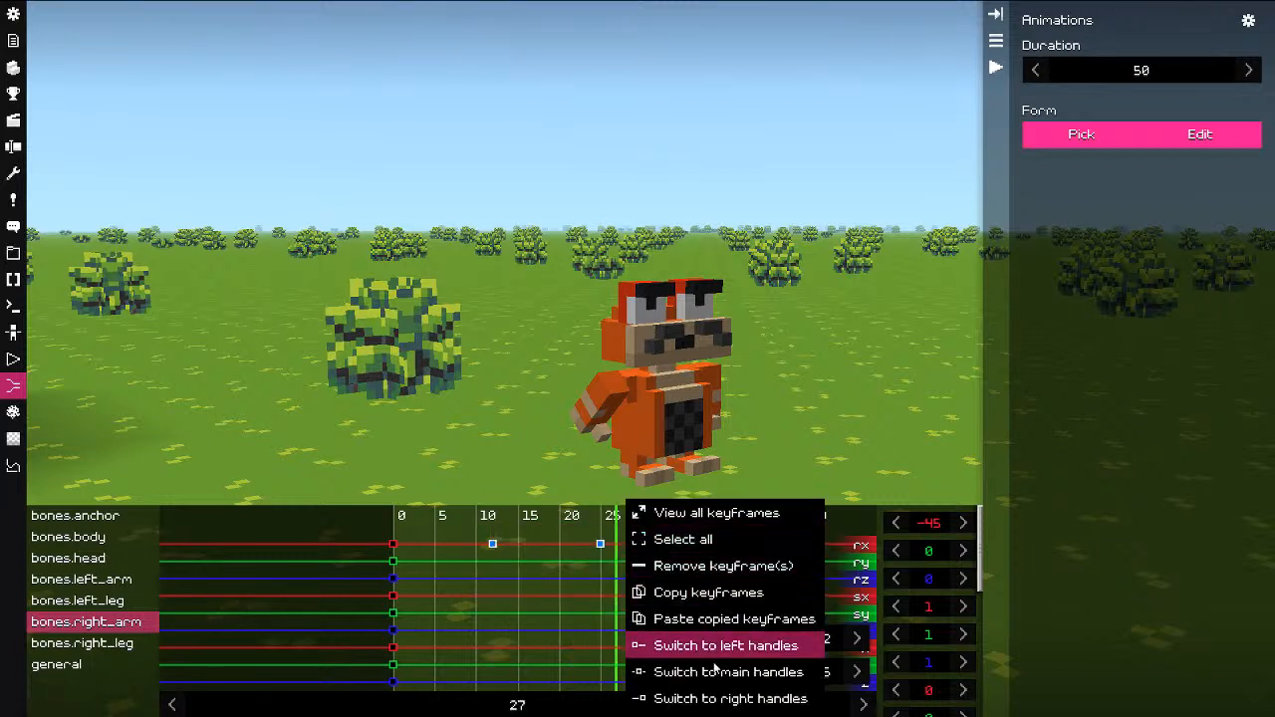
pyautogui.click(737, 618)
pyautogui.moveTo(662, 545); pyautogui.dragTo(700, 547)
pyautogui.moveTo(687, 575); pyautogui.dragTo(854, 559)
pyautogui.press('space')
pyautogui.press('space')
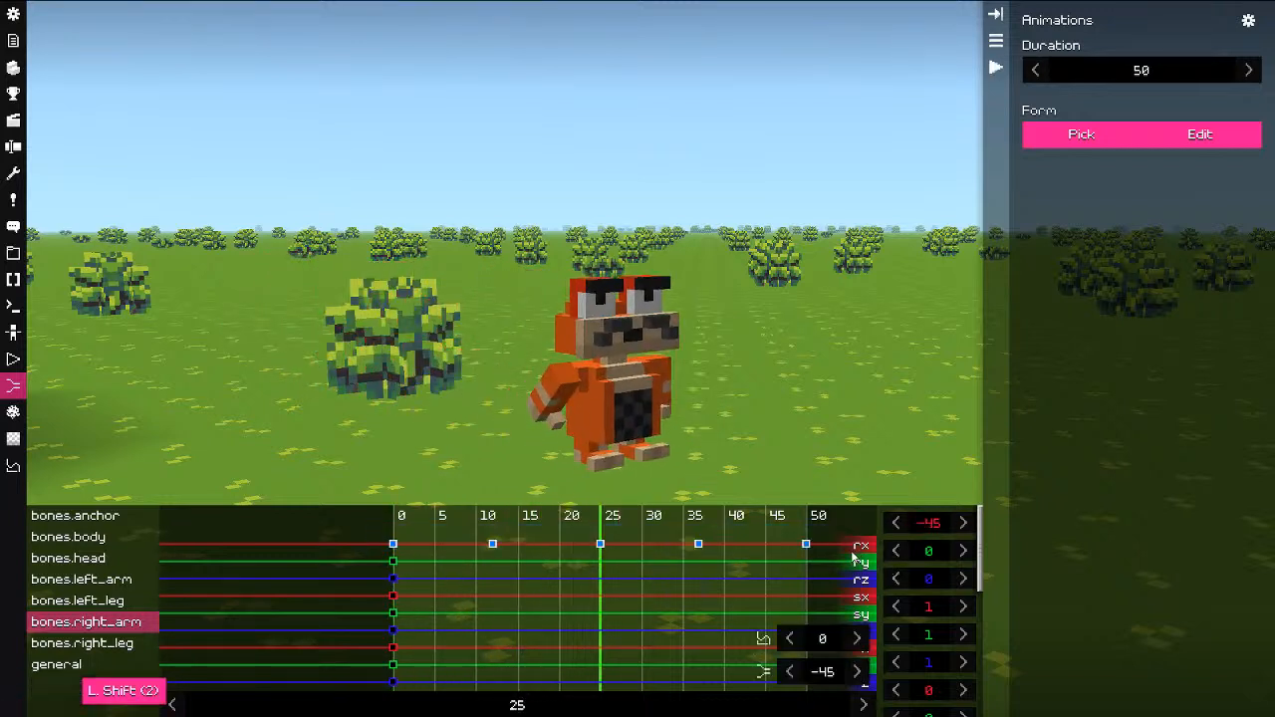
# Step: Copy all of the right arm's rx keyframes and return to tick 0
pyautogui.rightClick(599, 545)
pyautogui.click(660, 592)
pyautogui.moveTo(658, 593); pyautogui.dragTo(390, 593)
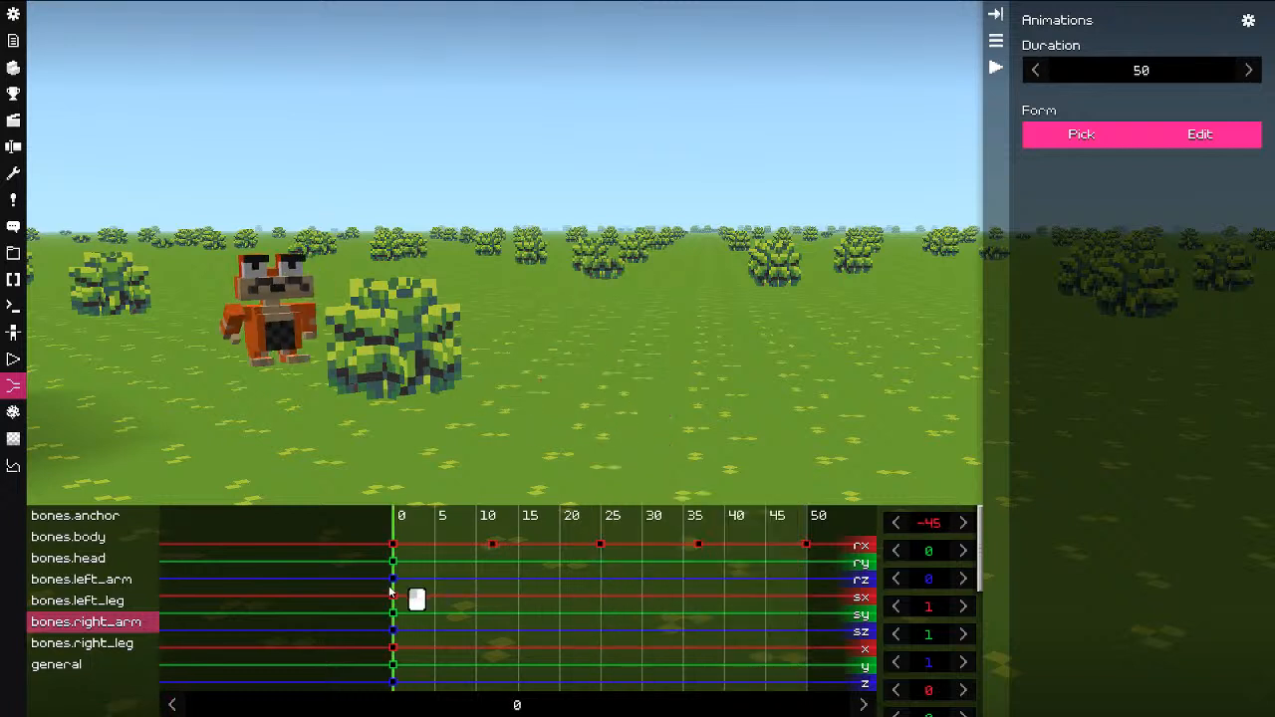
# Step: Paste the copied swing keyframes onto the left leg's rx track and preview it
pyautogui.click(294, 364)
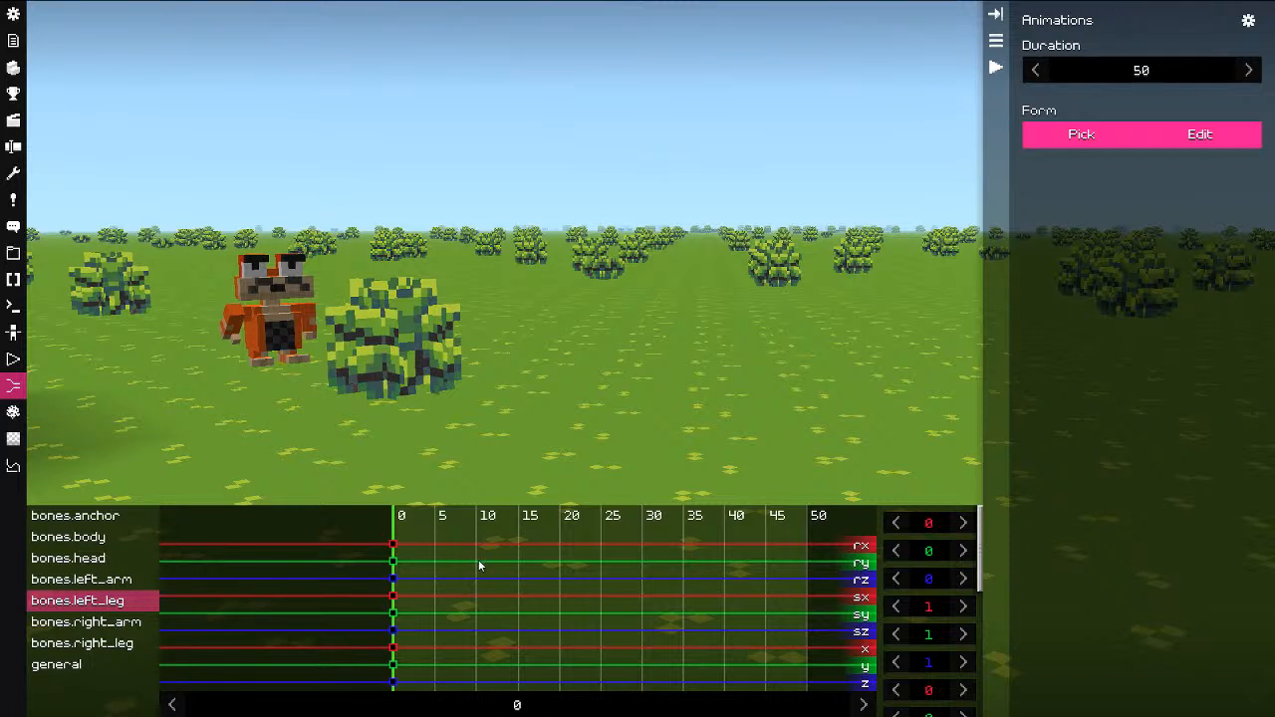
pyautogui.rightClick(395, 543)
pyautogui.click(439, 604)
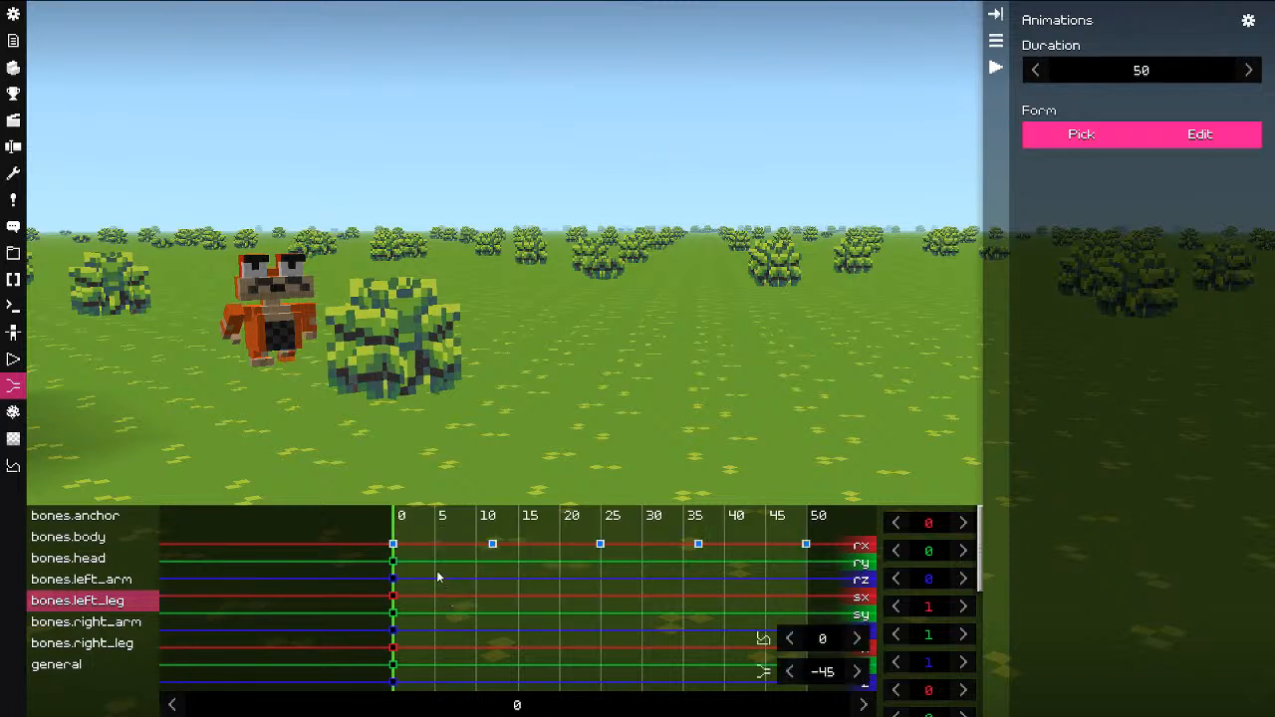
pyautogui.click(420, 591)
pyautogui.moveTo(430, 585)
pyautogui.mouseDown()
pyautogui.moveTo(616, 588)
pyautogui.moveTo(417, 592)
pyautogui.mouseUp()
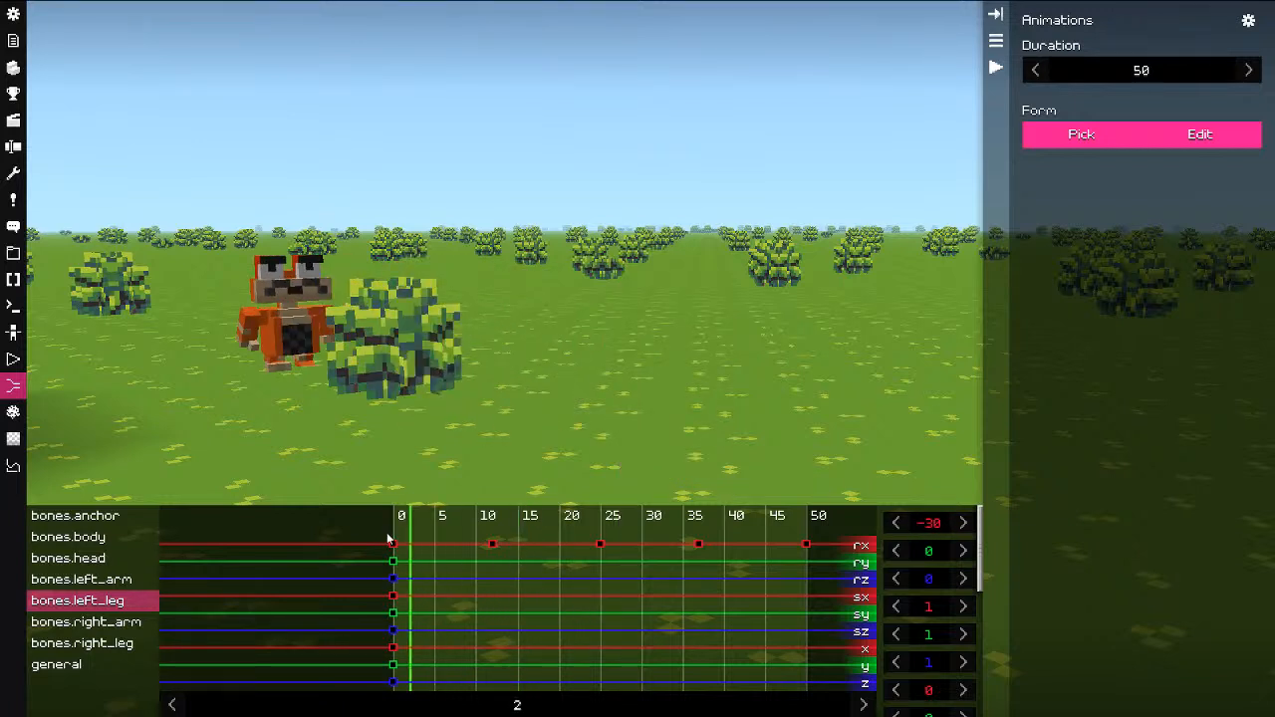
# Step: Shift all the left leg keyframes 4 ticks later and preview the timing
pyautogui.keyDown('shift'); pyautogui.moveTo(379, 535); pyautogui.dragTo(811, 551); pyautogui.keyUp('shift')
pyautogui.moveTo(393, 545); pyautogui.dragTo(427, 548)
pyautogui.click(358, 575)
pyautogui.press('space')
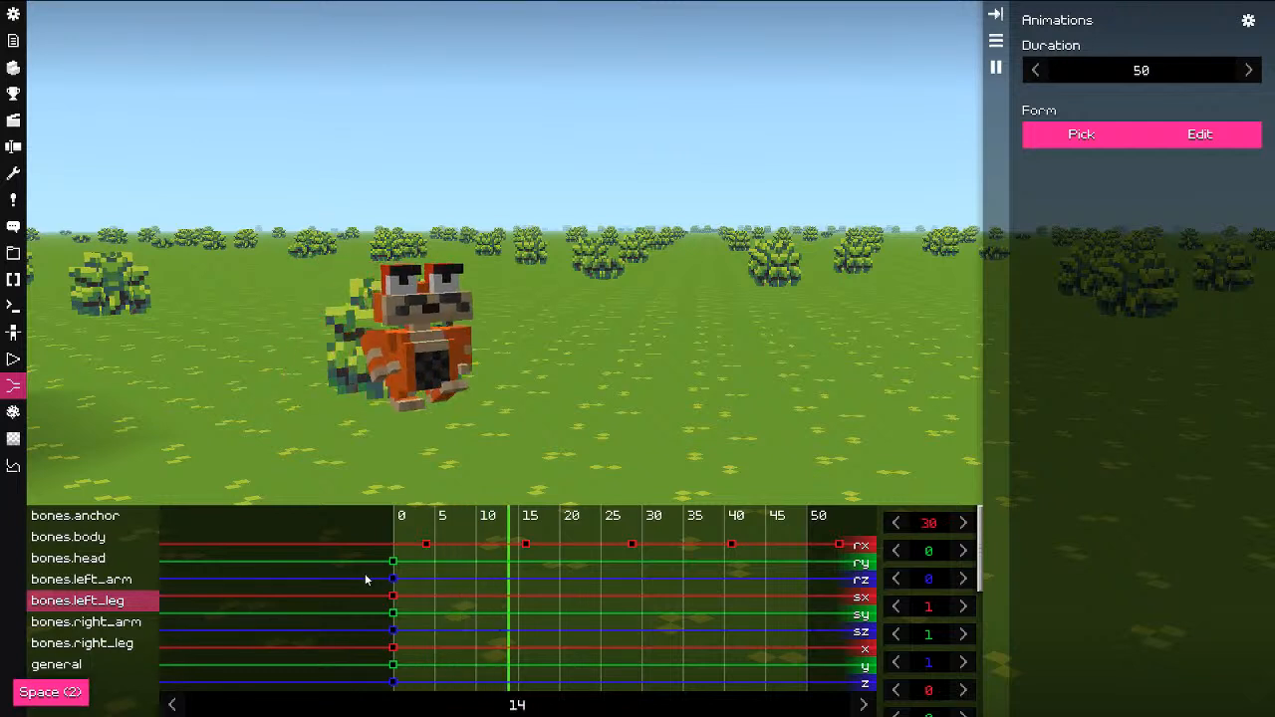
pyautogui.press('space')
# Step: Nudge the left leg keyframes one tick earlier, preview again, and reselect them
pyautogui.keyDown('shift'); pyautogui.moveTo(404, 520); pyautogui.dragTo(791, 550); pyautogui.keyUp('shift')
pyautogui.click(336, 572)
pyautogui.press('space')
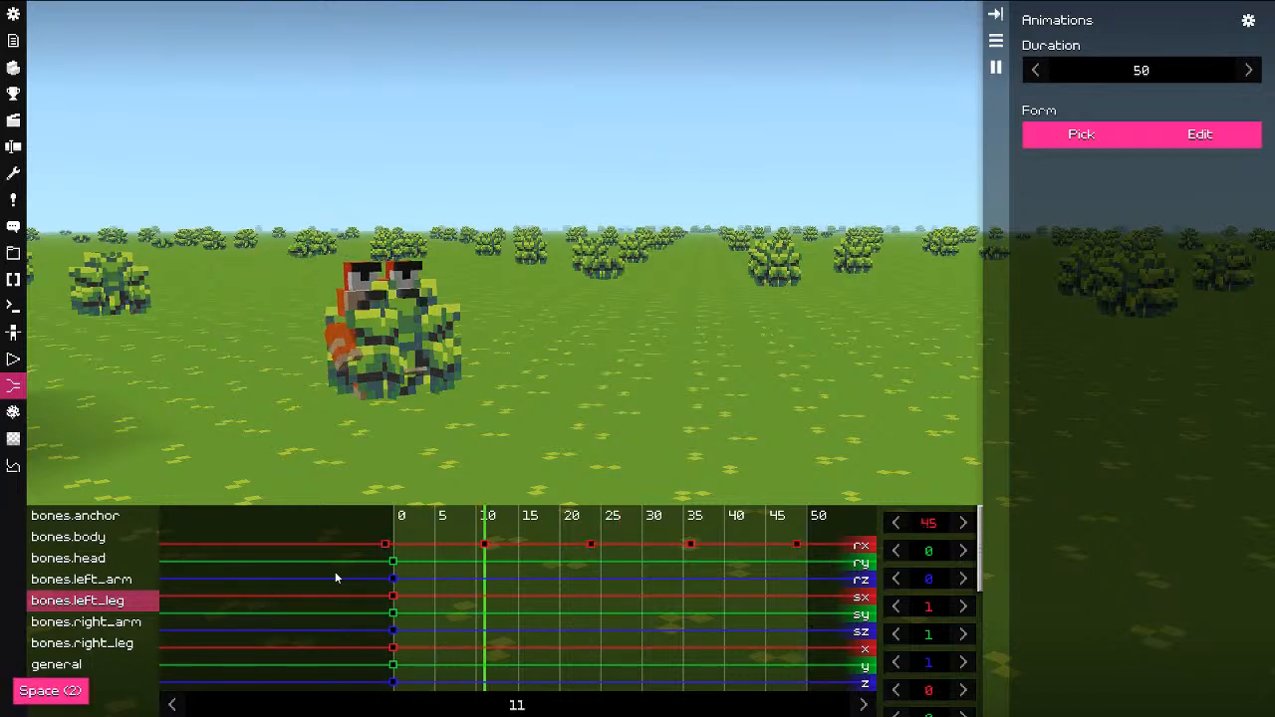
pyautogui.press('space')
pyautogui.keyDown('shift'); pyautogui.moveTo(415, 538); pyautogui.dragTo(810, 561); pyautogui.keyUp('shift')
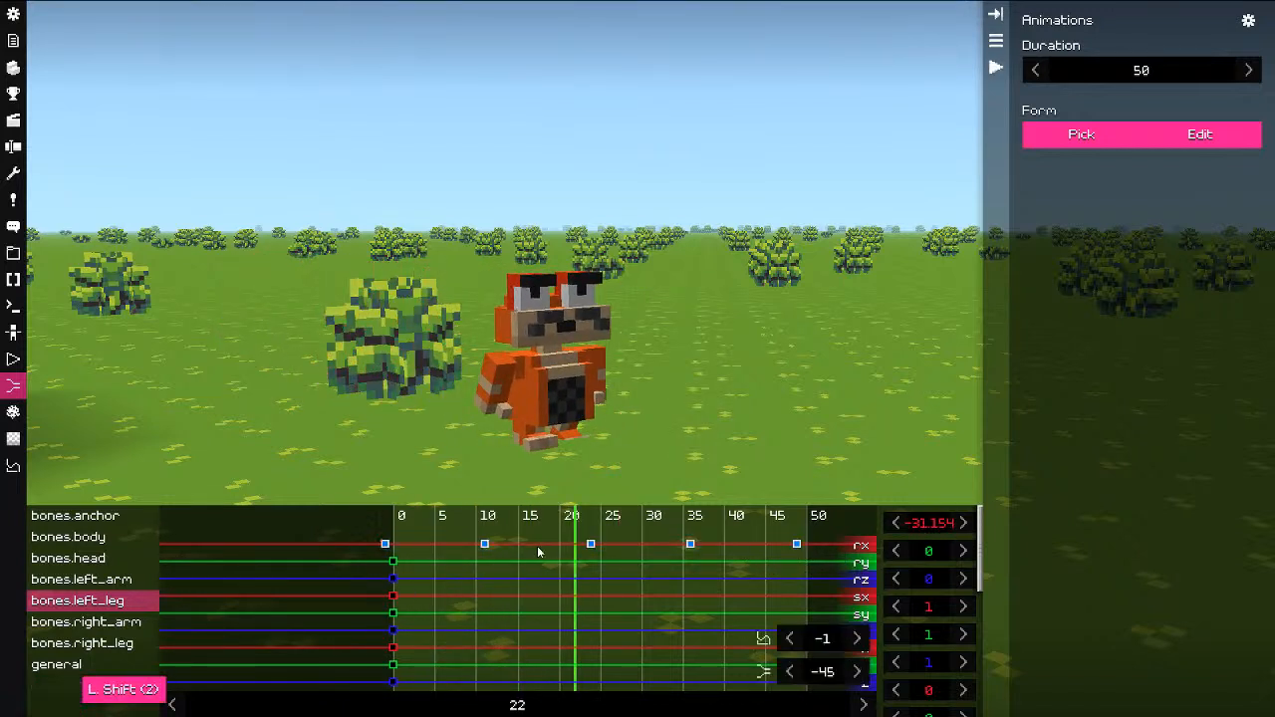
# Step: Copy the left leg's rx keyframes onto the right leg, shifted one tick later
pyautogui.rightClick(484, 547)
pyautogui.click(539, 595)
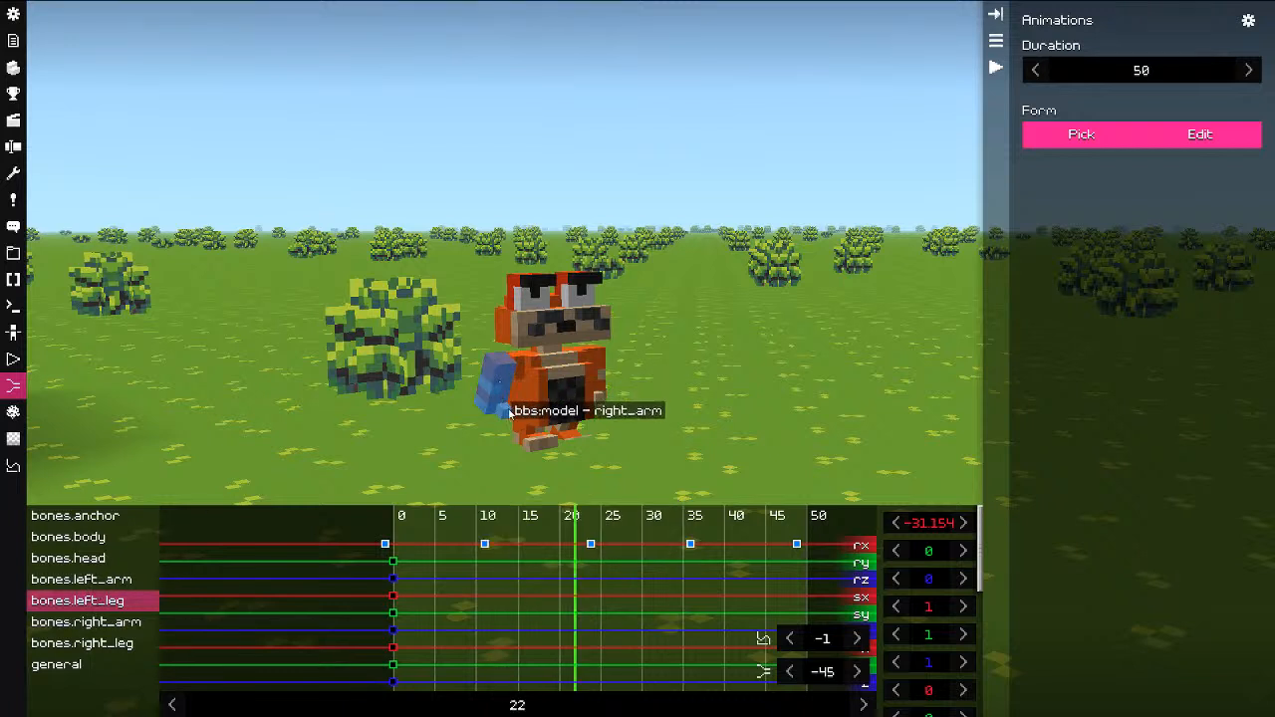
pyautogui.click(543, 438)
pyautogui.rightClick(415, 544)
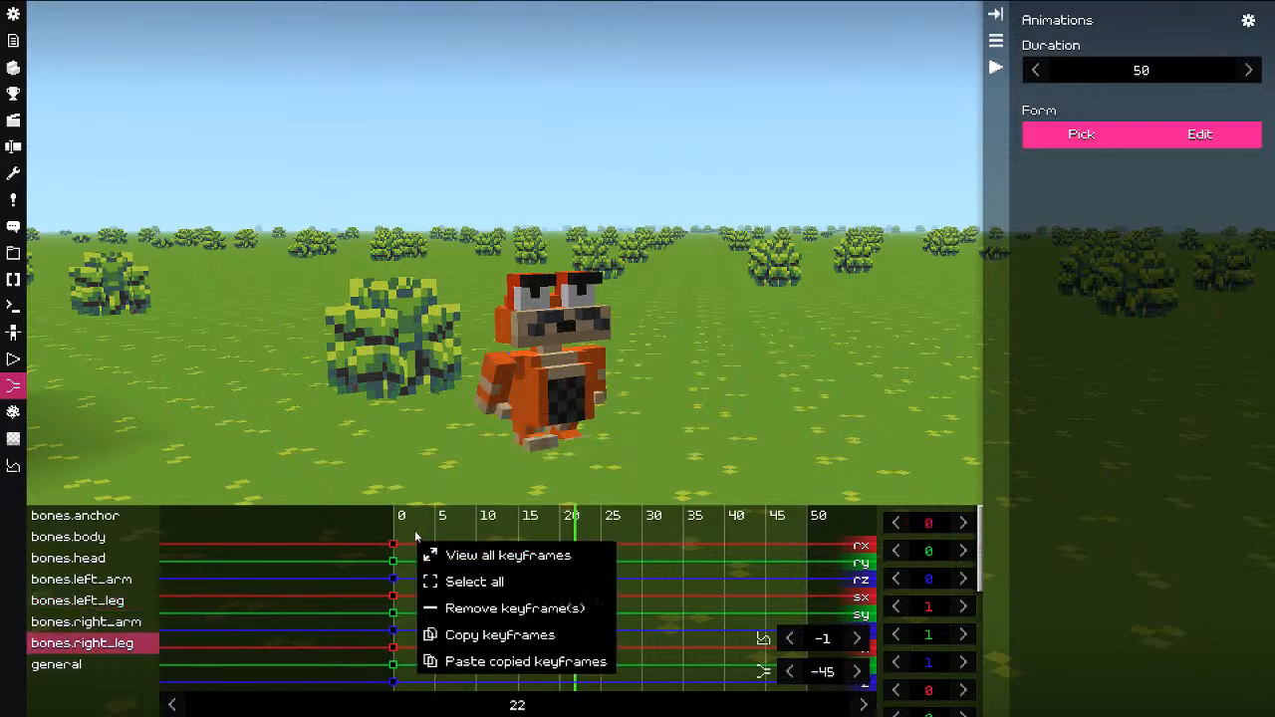
pyautogui.click(416, 544)
pyautogui.rightClick(400, 539)
pyautogui.click(425, 576)
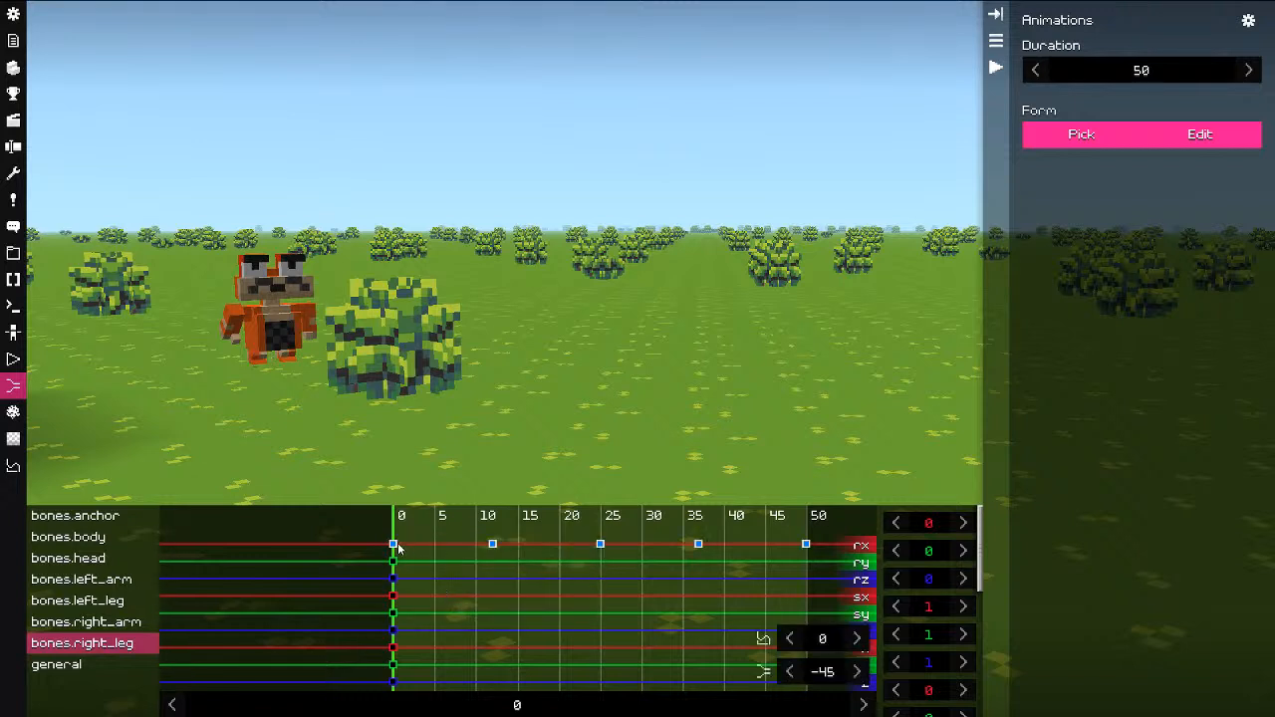
pyautogui.moveTo(394, 548); pyautogui.dragTo(402, 549)
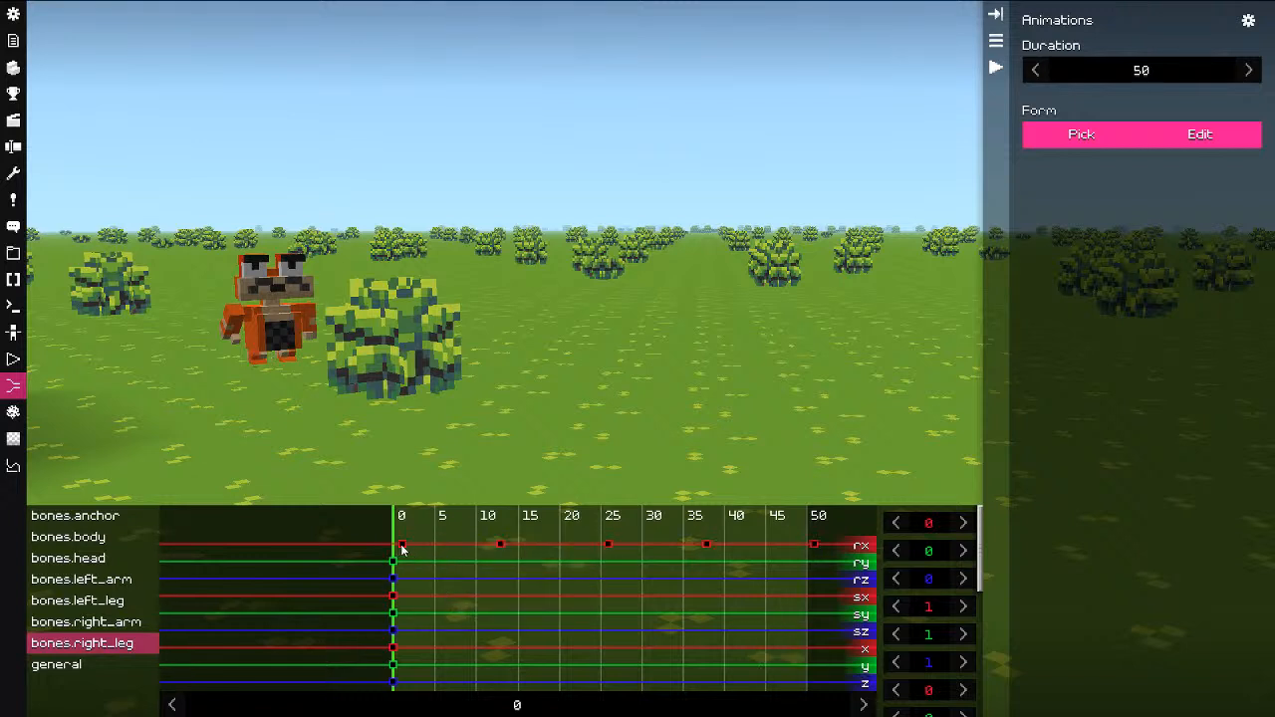
# Step: Flip the sign of the right leg's rx keyframes at ticks 0, 13 and 26 (45/-45)
pyautogui.click(401, 544)
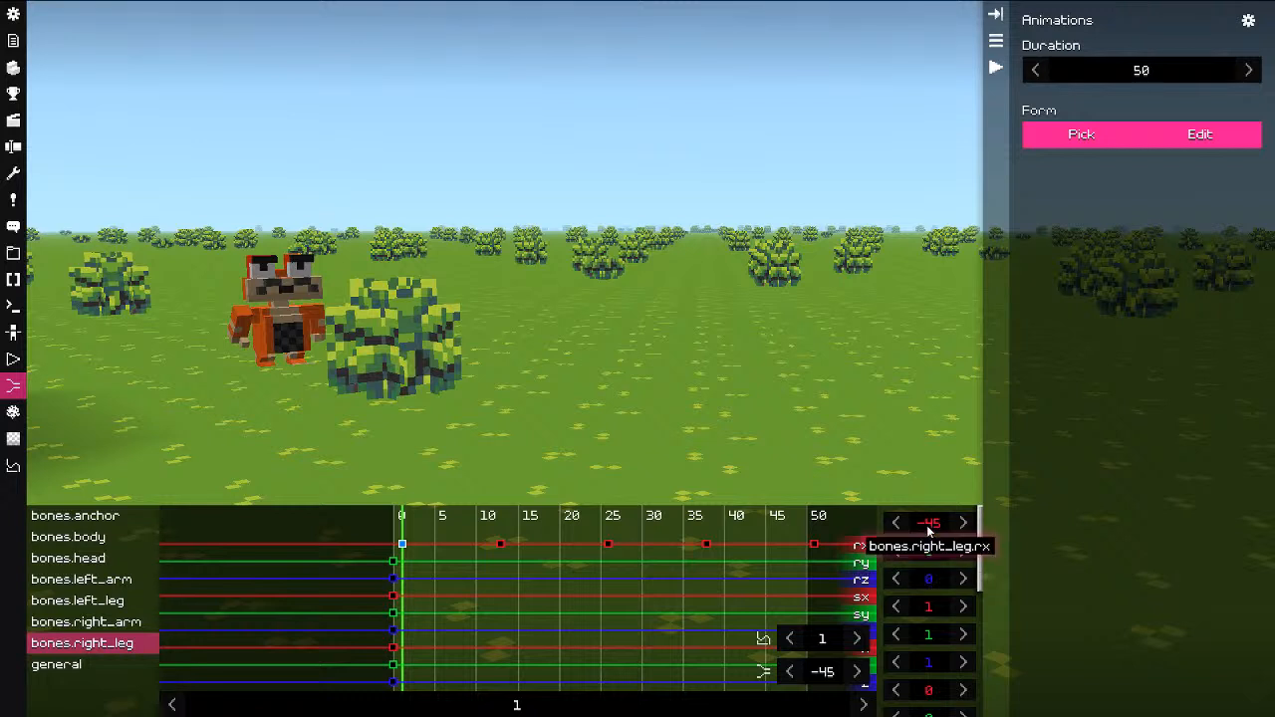
pyautogui.press('Left')
pyautogui.press('Left')
pyautogui.press('Left')
pyautogui.press('Delete')
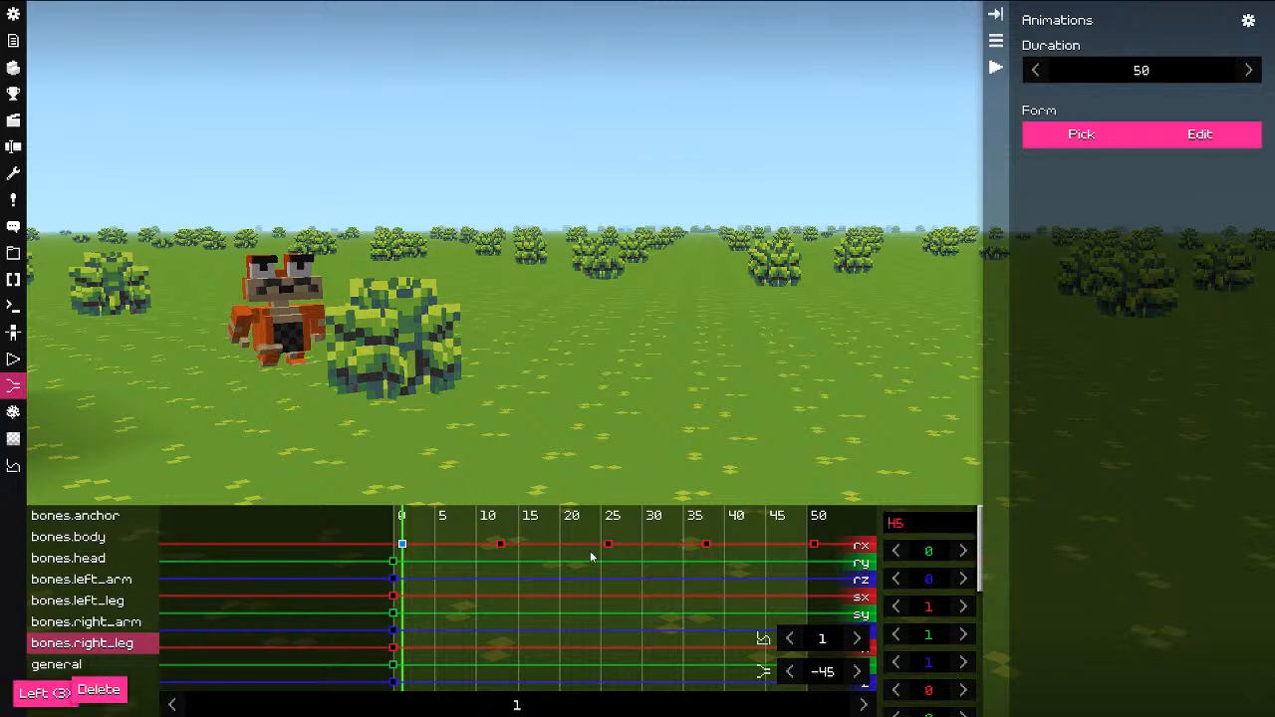
pyautogui.click(509, 571)
pyautogui.click(501, 545)
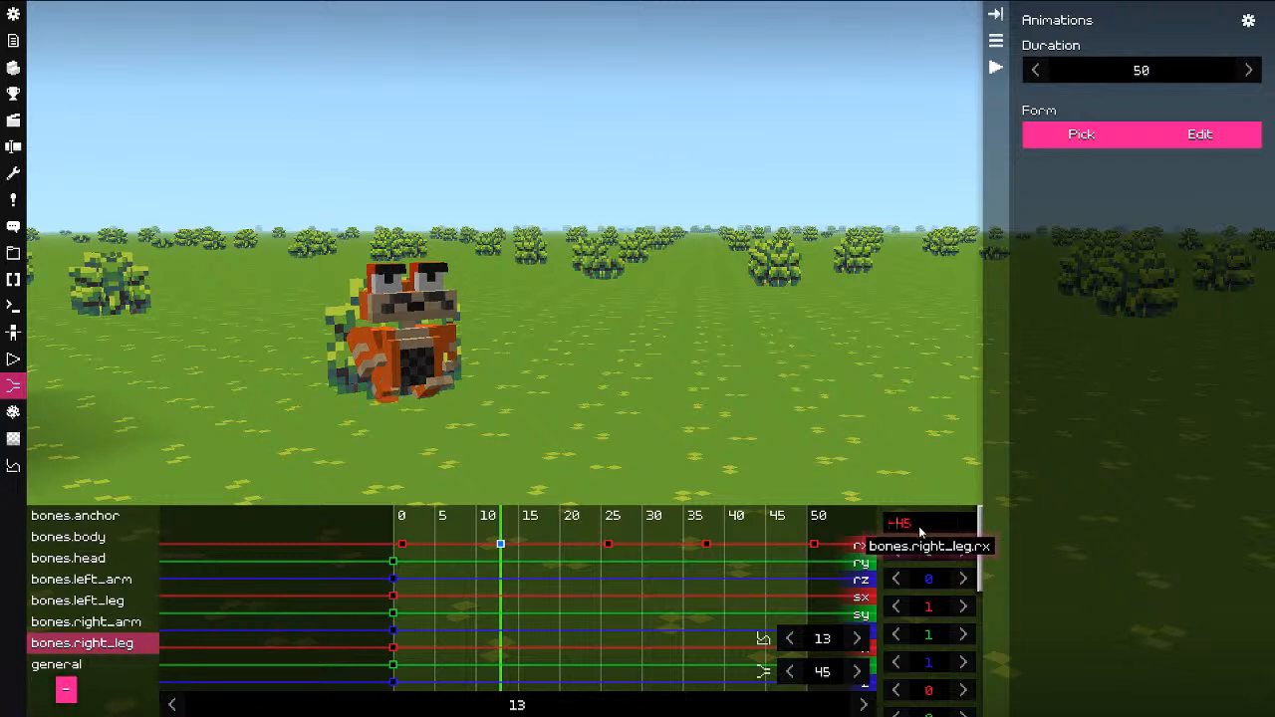
pyautogui.click(599, 572)
pyautogui.click(618, 571)
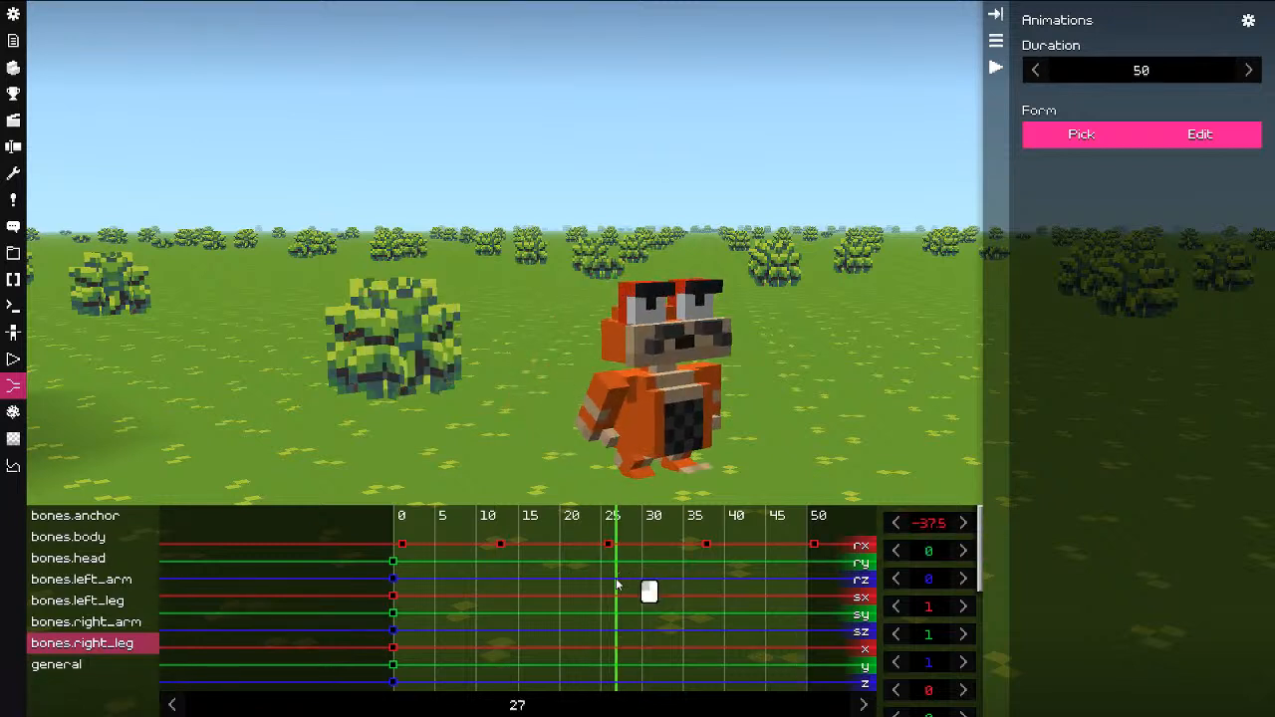
pyautogui.click(608, 576)
pyautogui.press('Left')
pyautogui.press('Left')
pyautogui.press('Left')
pyautogui.press('Delete')
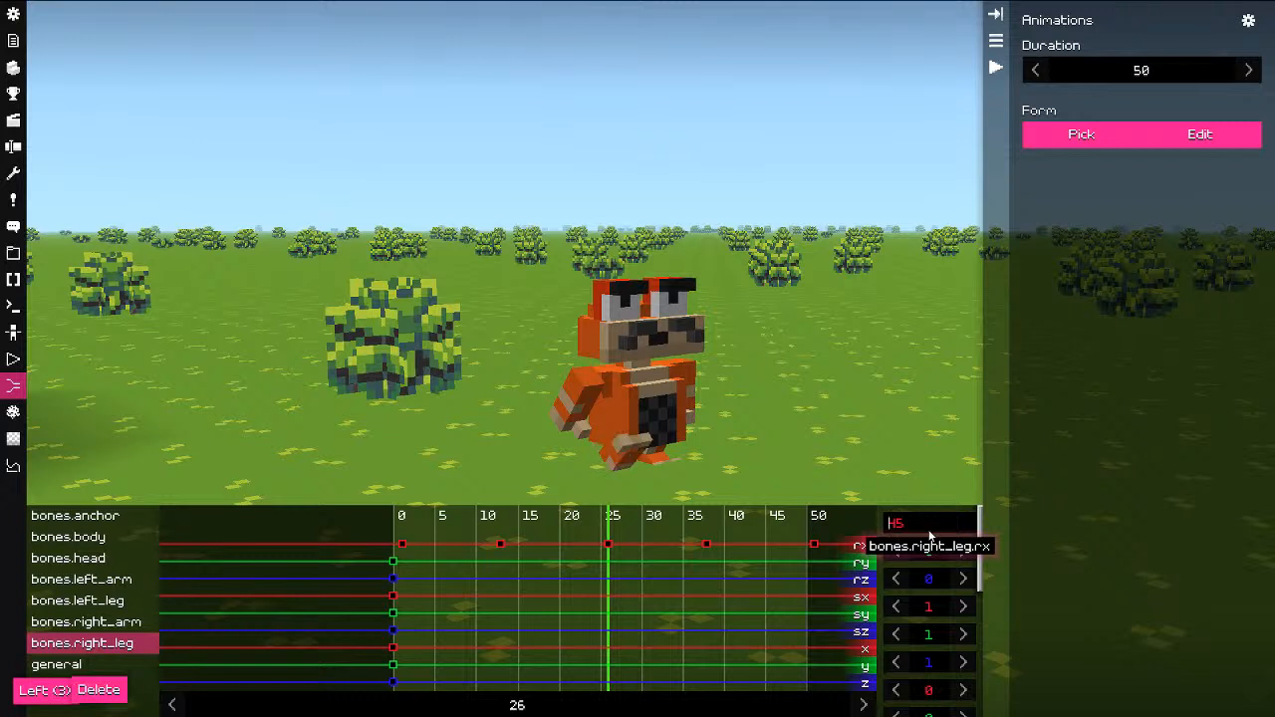
pyautogui.press('Return')
# Step: Invert the tick 38 keyframe to -45 and the final keyframe to 45
pyautogui.click(715, 559)
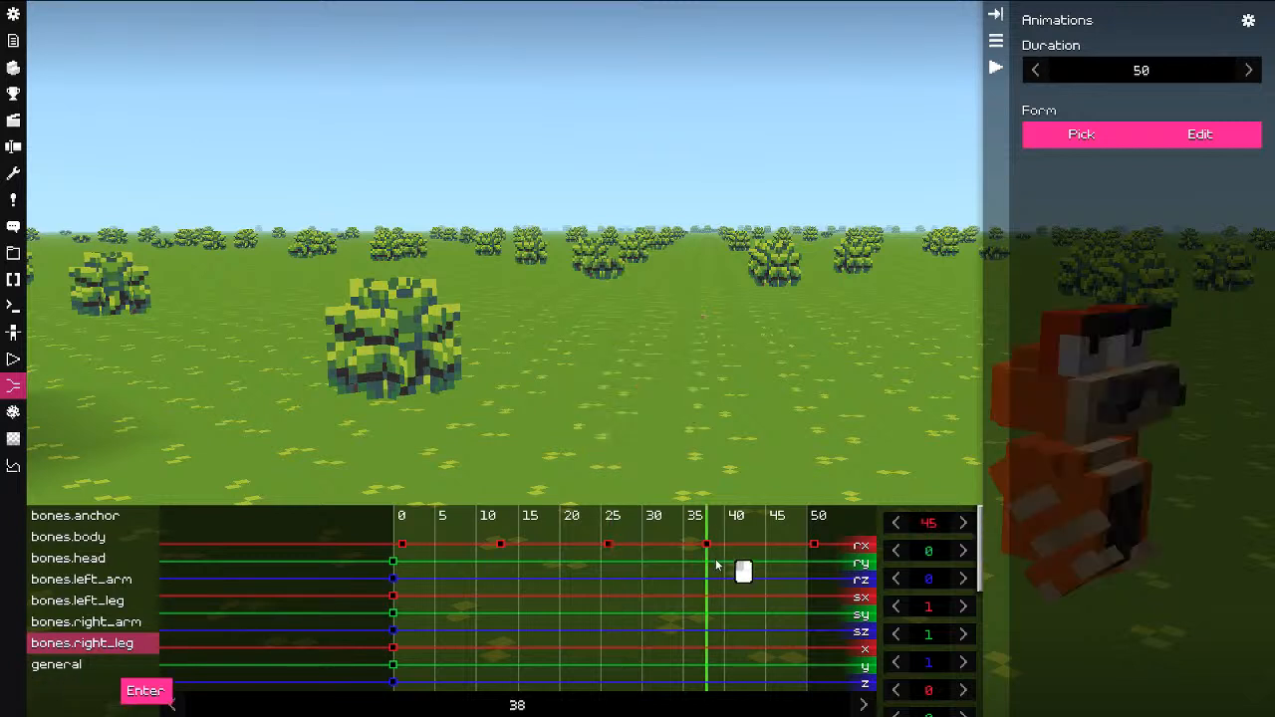
pyautogui.click(931, 523)
pyautogui.press('Home')
pyautogui.write('=')
pyautogui.press('BackSpace')
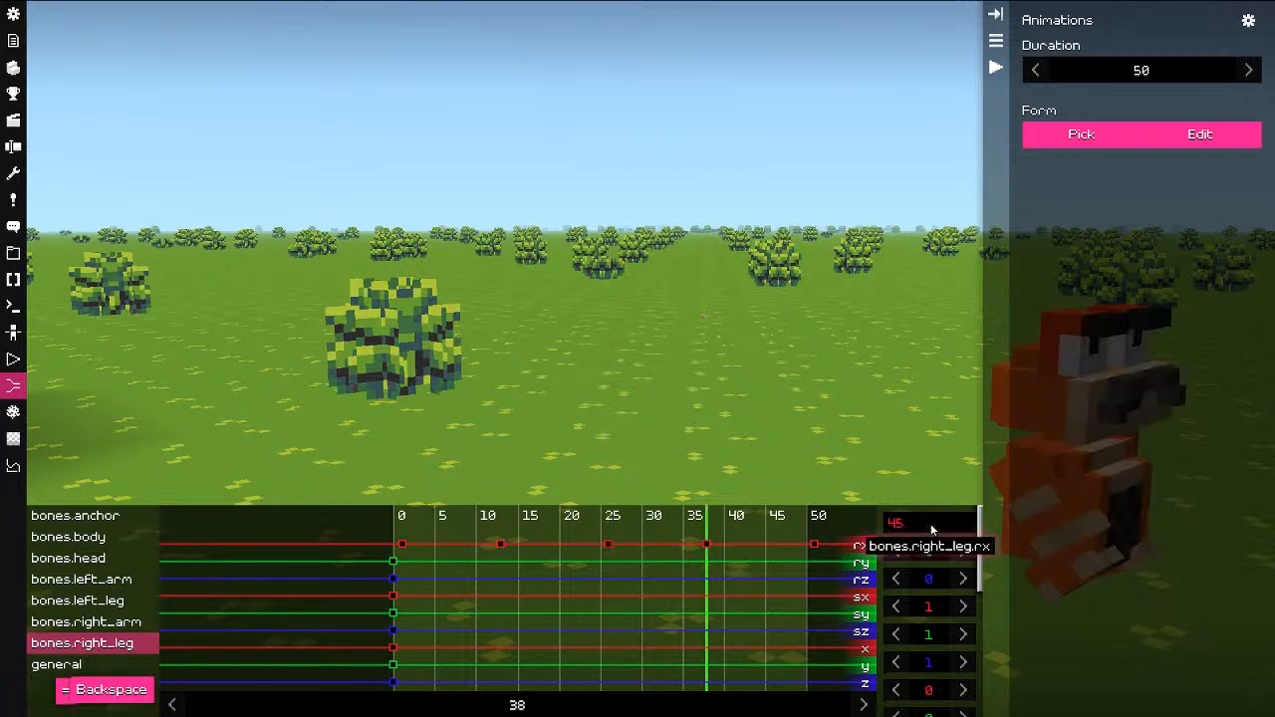
pyautogui.write('-')
pyautogui.press('Return')
pyautogui.click(817, 571)
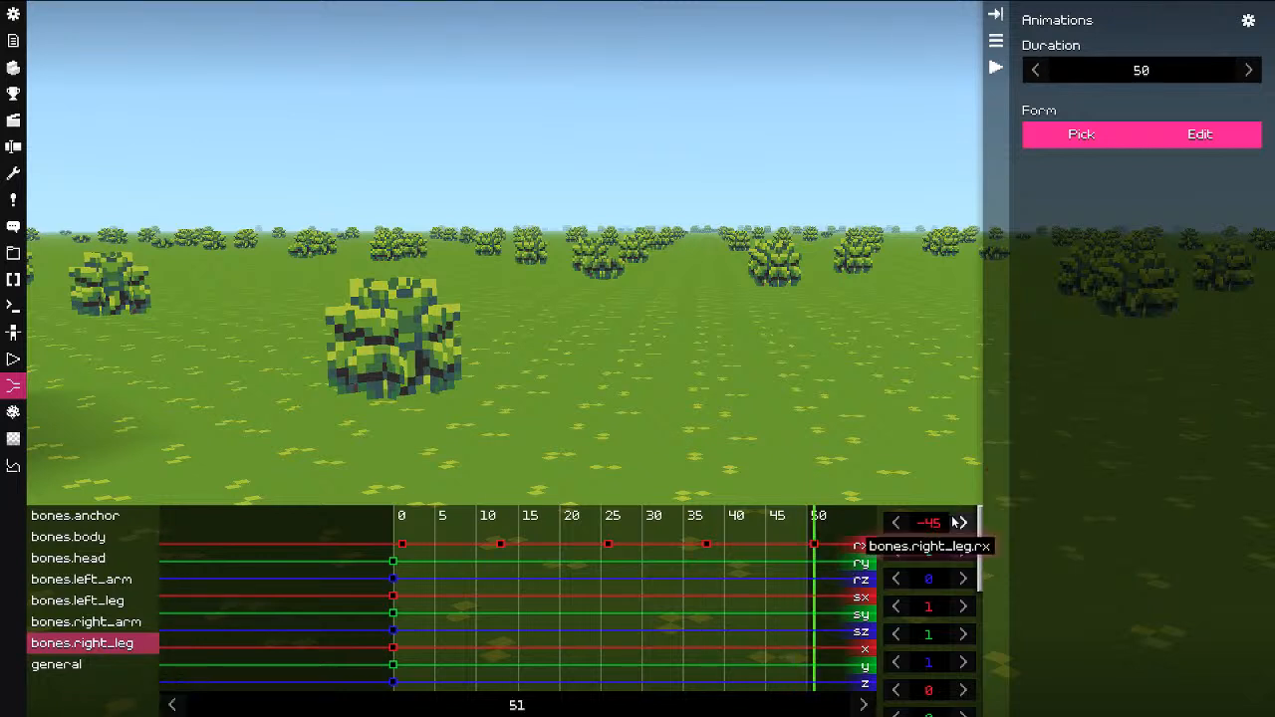
pyautogui.press('Home')
pyautogui.press('Delete')
# Step: Preview the walk cycle, then copy all five right-leg rx keyframes for the left arm
pyautogui.moveTo(418, 594); pyautogui.dragTo(397, 593)
pyautogui.press('space')
pyautogui.press('space')
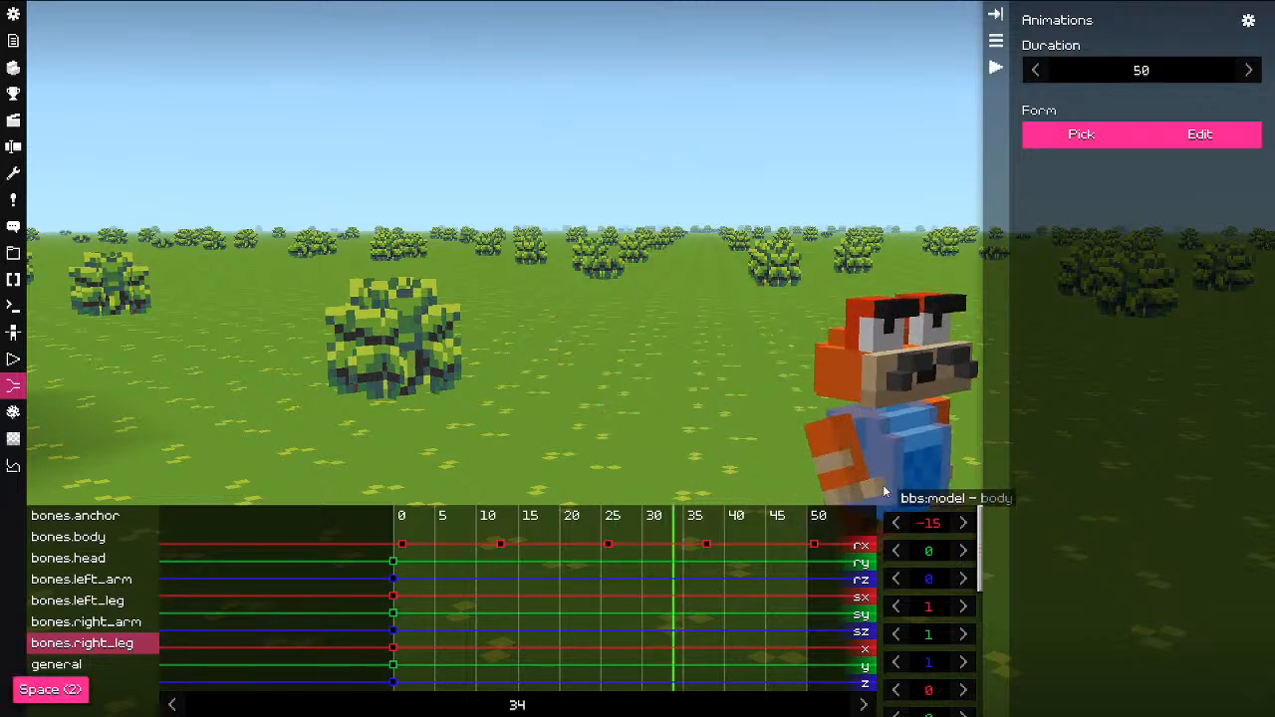
pyautogui.keyDown('shift'); pyautogui.moveTo(387, 531); pyautogui.dragTo(864, 551); pyautogui.keyUp('shift')
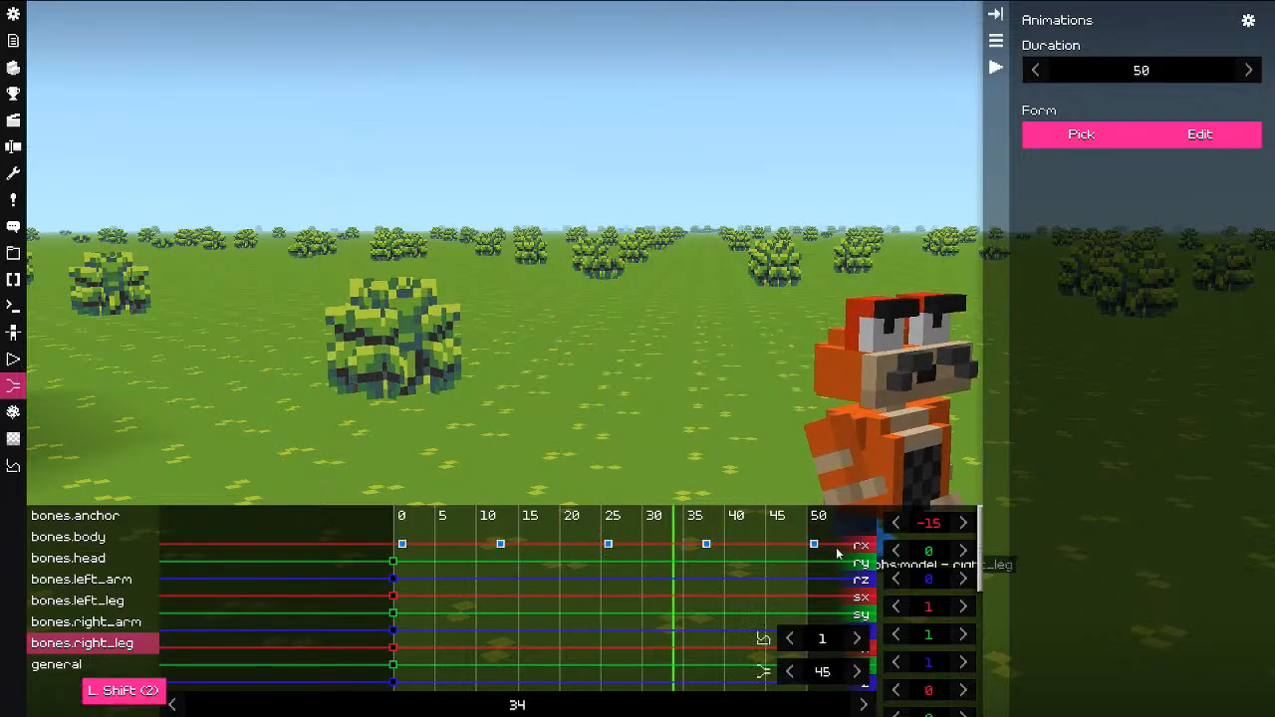
pyautogui.rightClick(710, 544)
pyautogui.click(769, 598)
pyautogui.moveTo(548, 572); pyautogui.dragTo(402, 541)
pyautogui.click(454, 346)
# Step: Paste the copied swing keyframes onto the left arm at tick 0 and play the walk cycle
pyautogui.rightClick(402, 541)
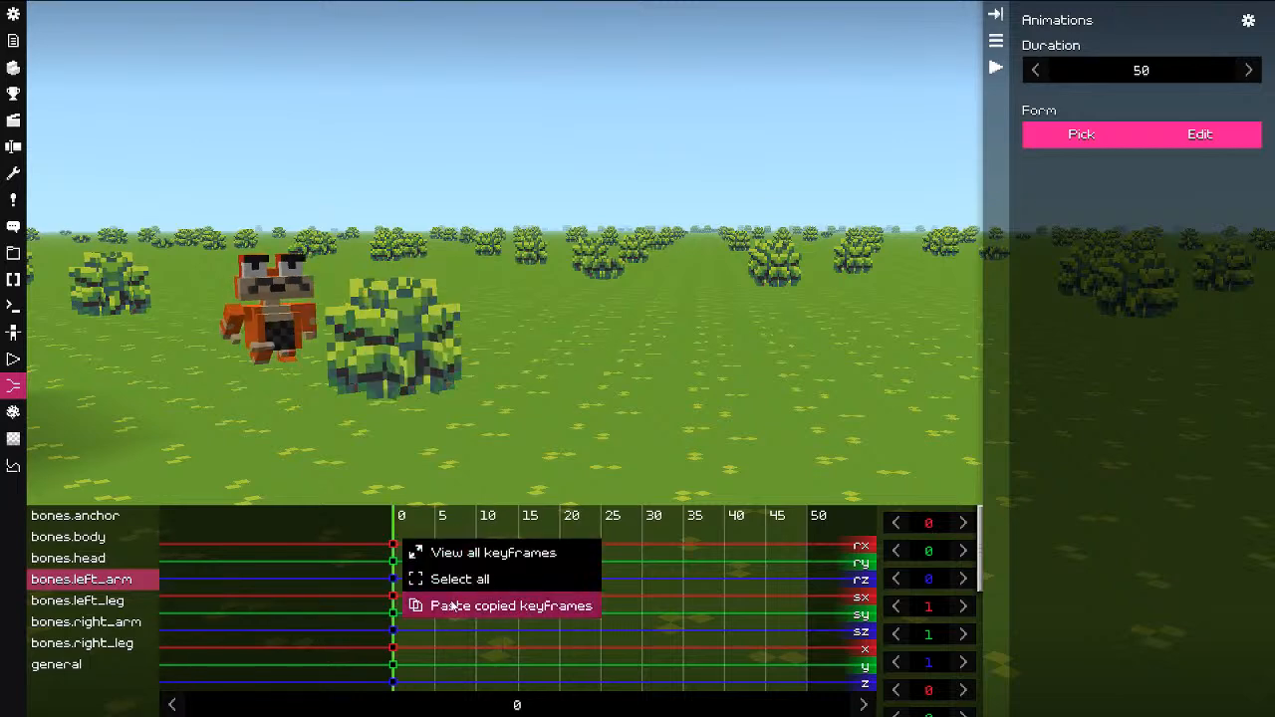
pyautogui.click(450, 604)
pyautogui.click(403, 588)
pyautogui.press('space')
pyautogui.press('space')
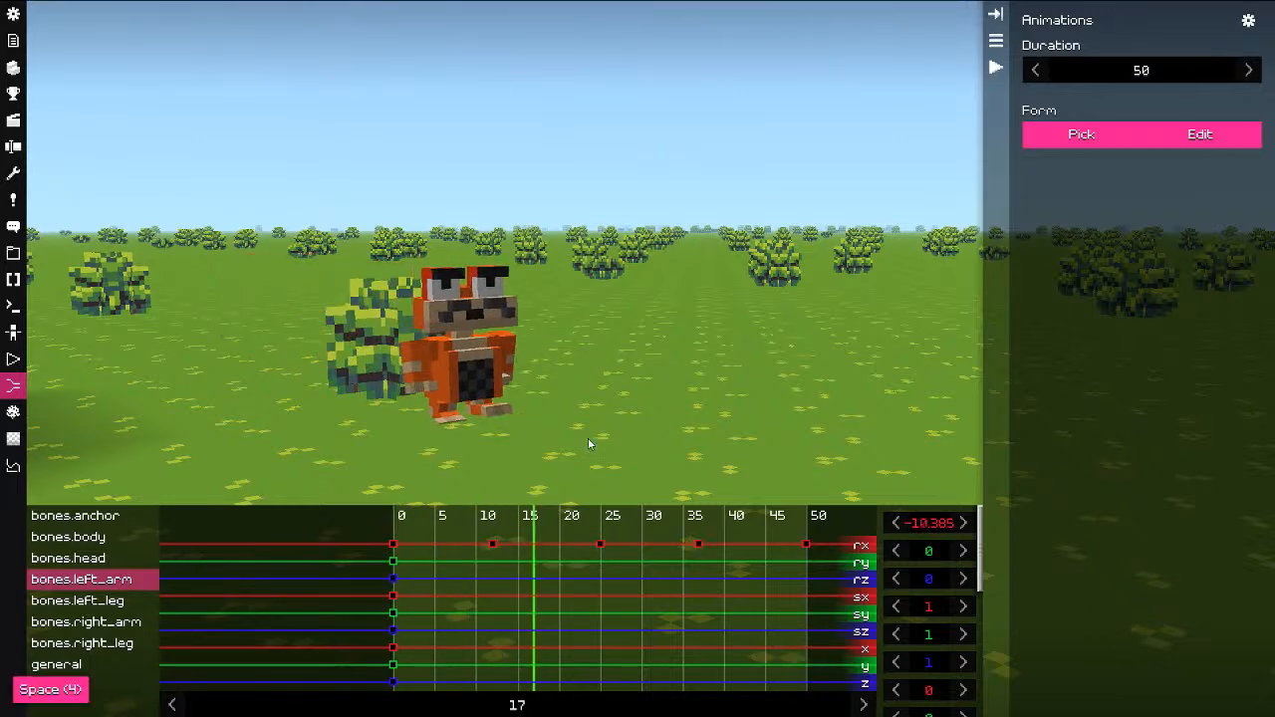
pyautogui.press('f')
pyautogui.press('d')
pyautogui.press('s')
pyautogui.moveTo(771, 369); pyautogui.dragTo(736, 398)
pyautogui.press('space')
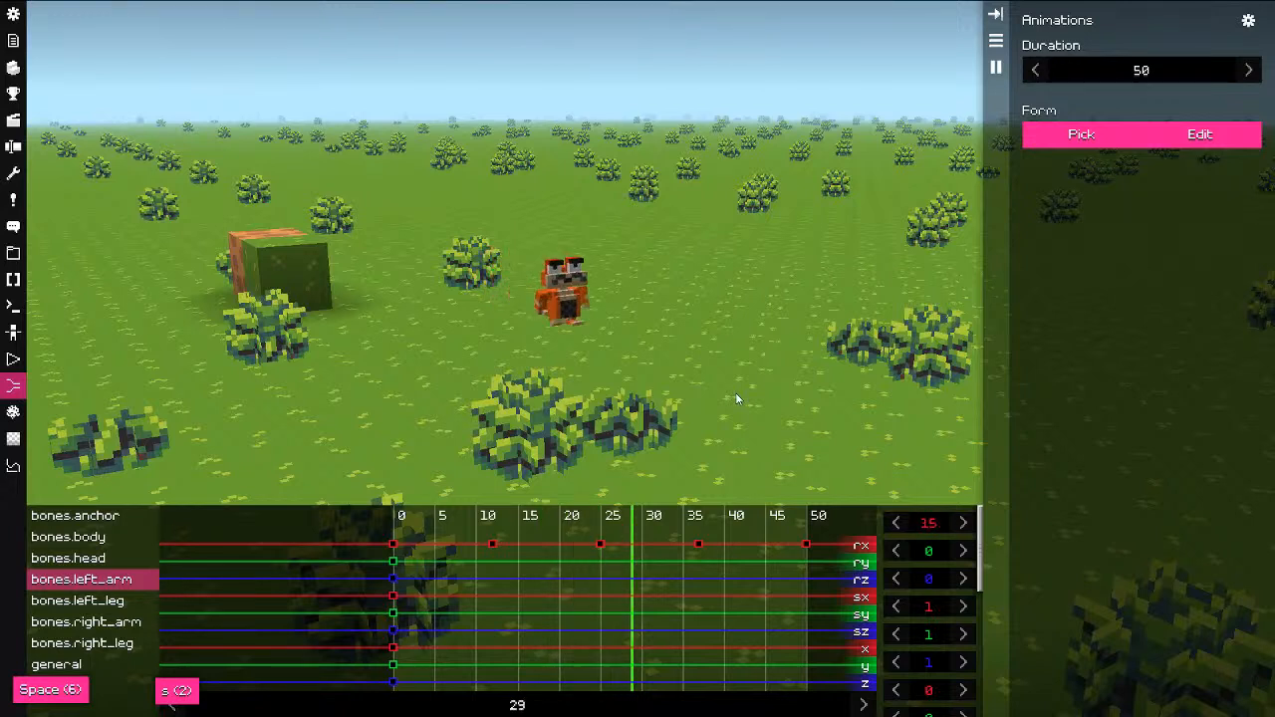
pyautogui.press('space')
pyautogui.moveTo(421, 604); pyautogui.dragTo(559, 598)
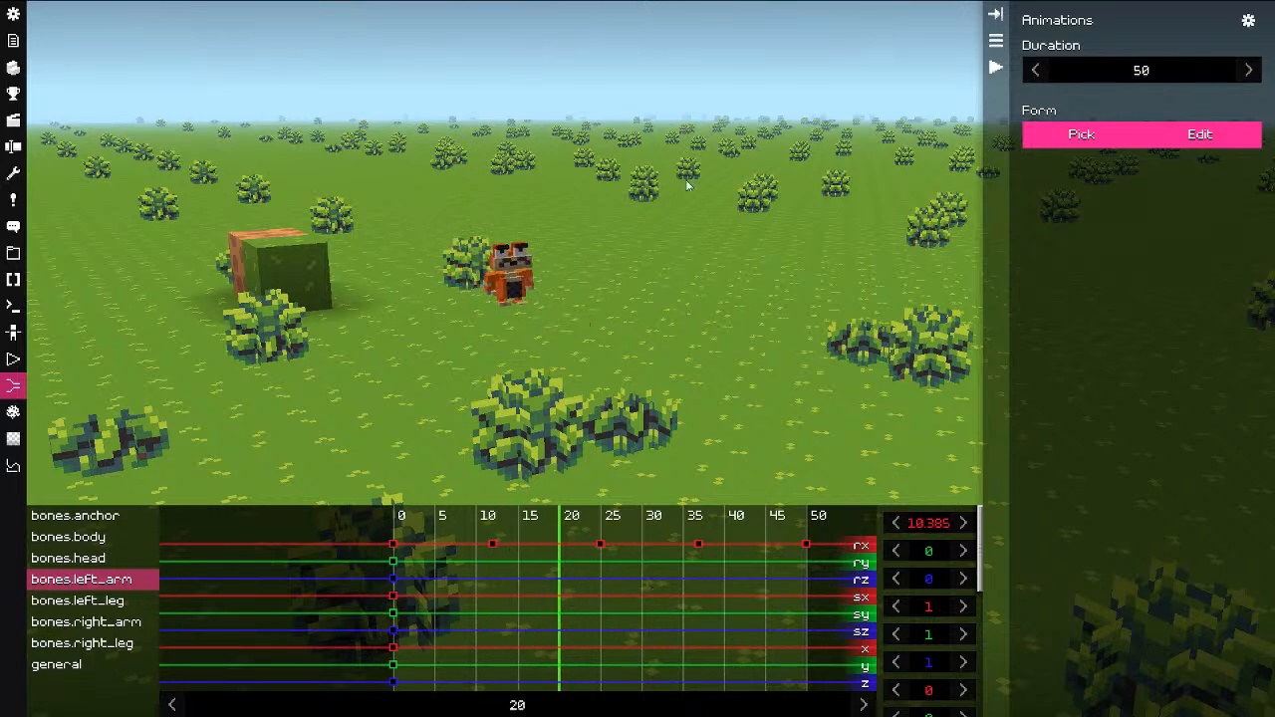
# Step: Hide the animations side panel and angle the view over the field
pyautogui.click(994, 42)
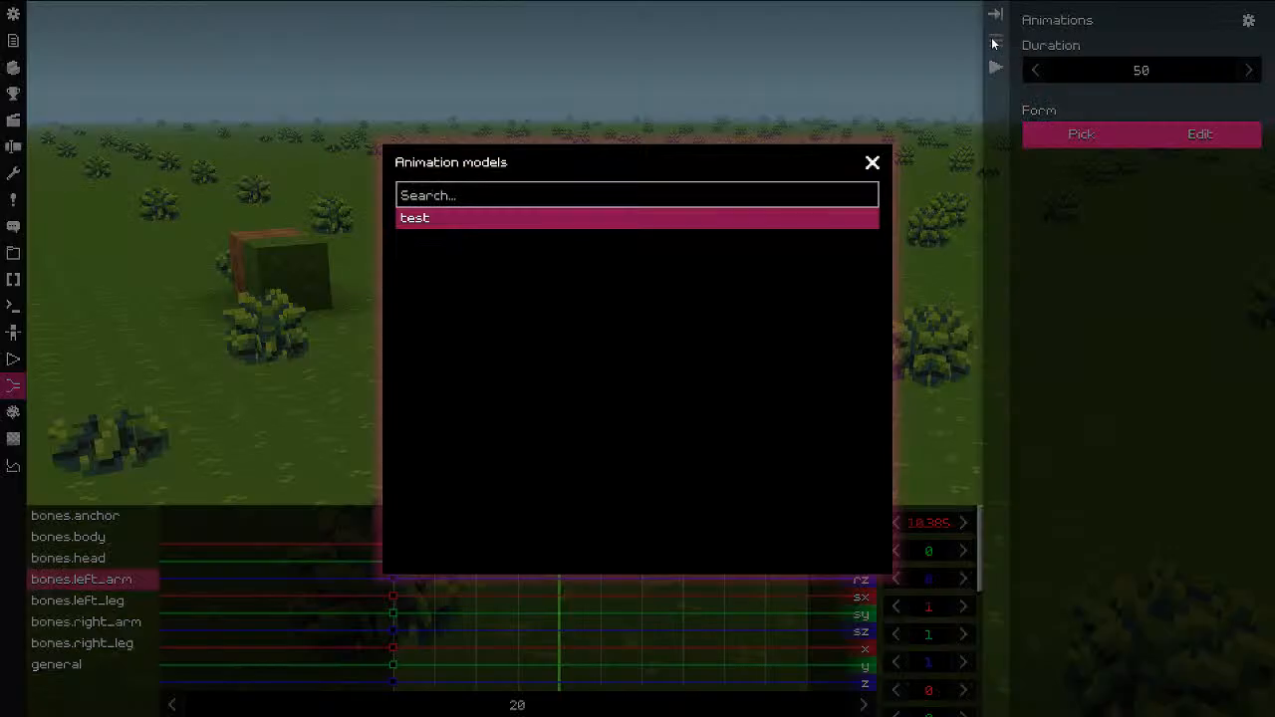
pyautogui.click(749, 92)
pyautogui.moveTo(700, 200); pyautogui.dragTo(680, 199)
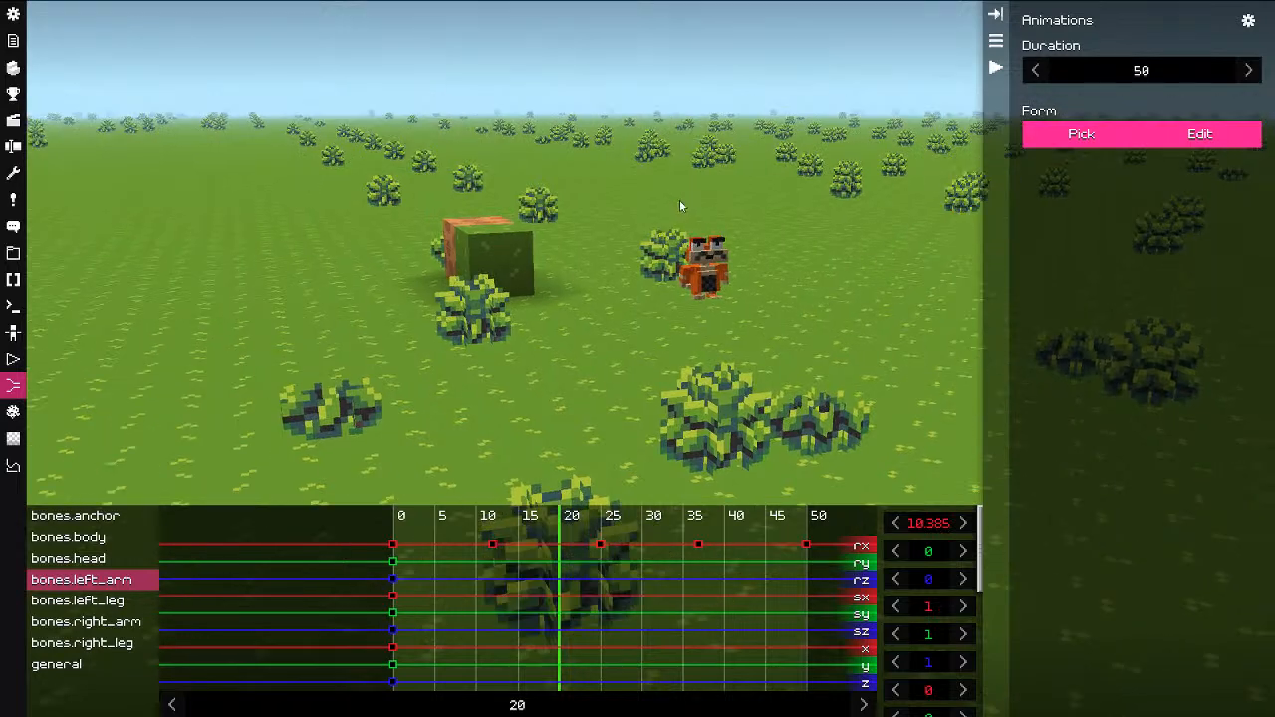
pyautogui.press('n')
pyautogui.moveTo(690, 283); pyautogui.dragTo(692, 298)
pyautogui.moveTo(797, 320)
pyautogui.mouseDown()
pyautogui.moveTo(811, 336)
pyautogui.moveTo(815, 321)
pyautogui.mouseUp()
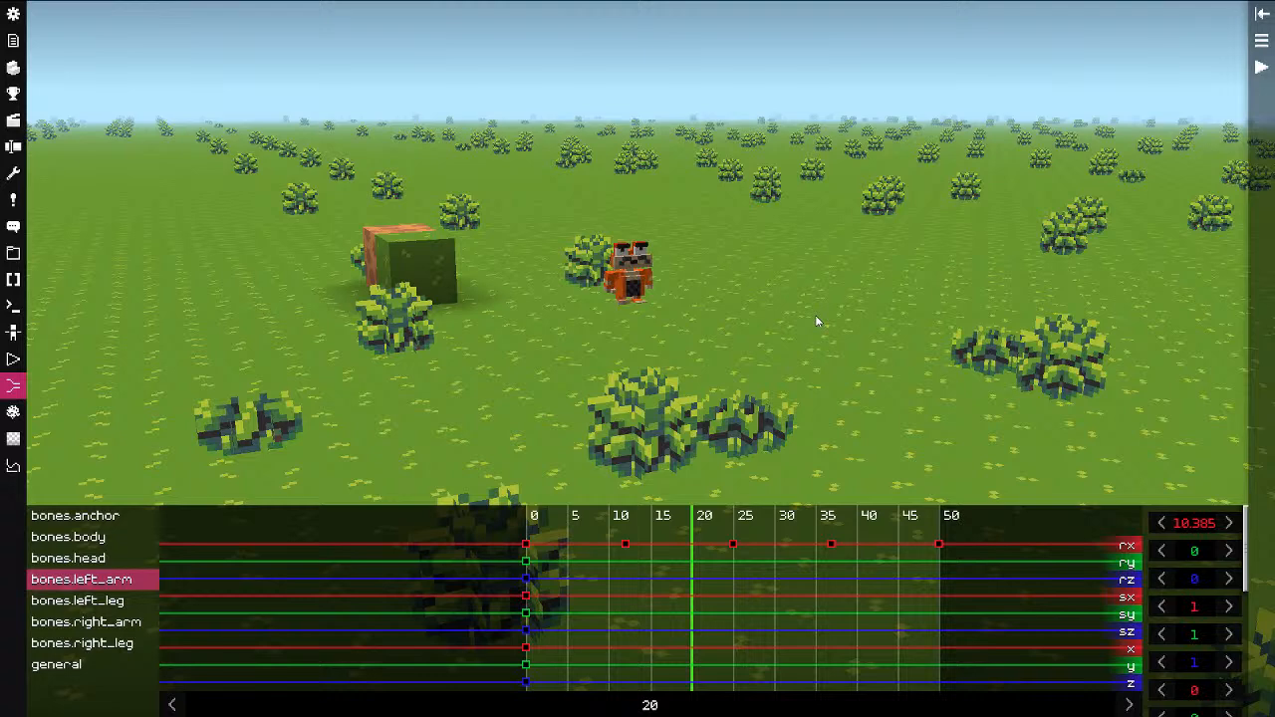
# Step: Add a camera profile named 'new' in the Cameras panel
pyautogui.click(13, 361)
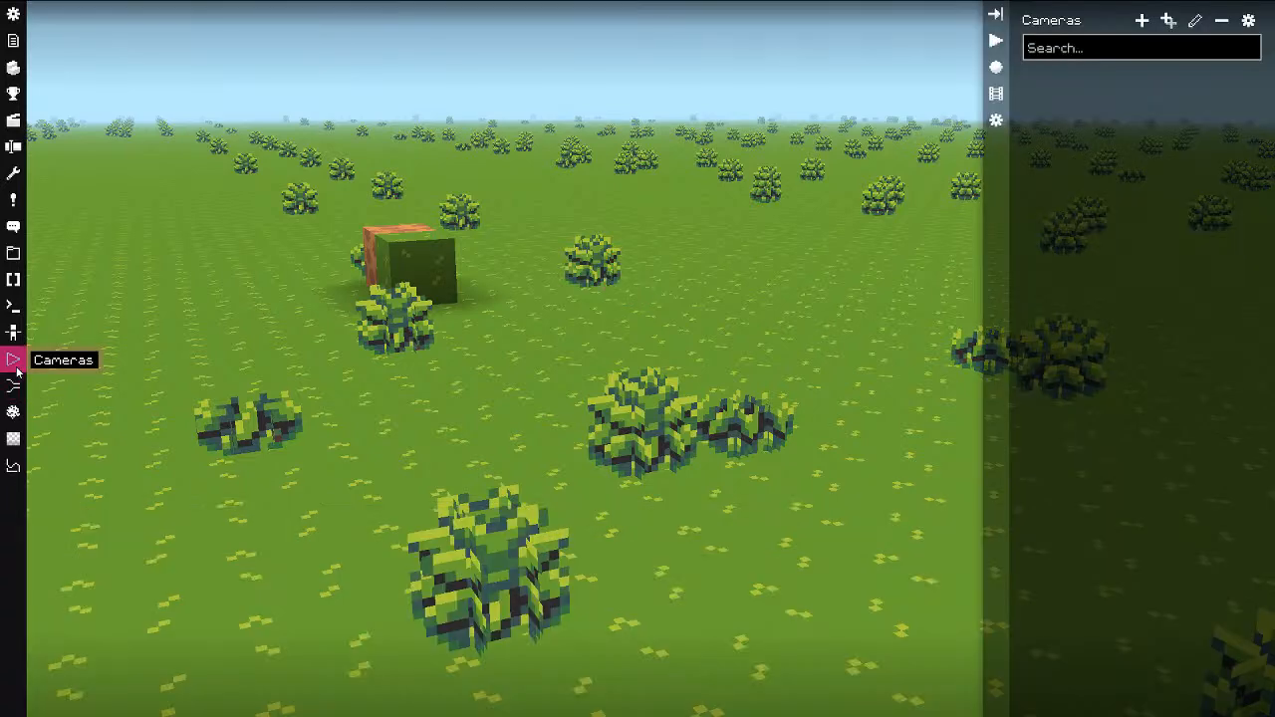
pyautogui.click(1143, 21)
pyautogui.write('new')
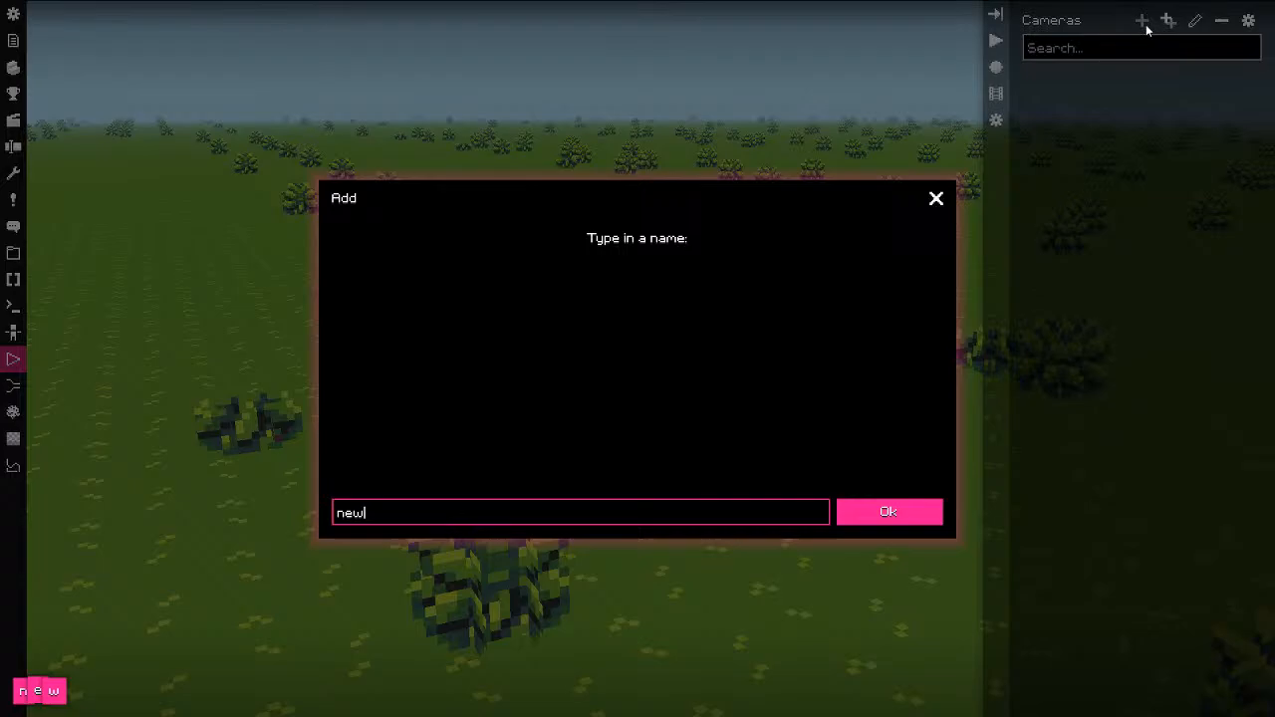
pyautogui.click(890, 513)
pyautogui.click(198, 575)
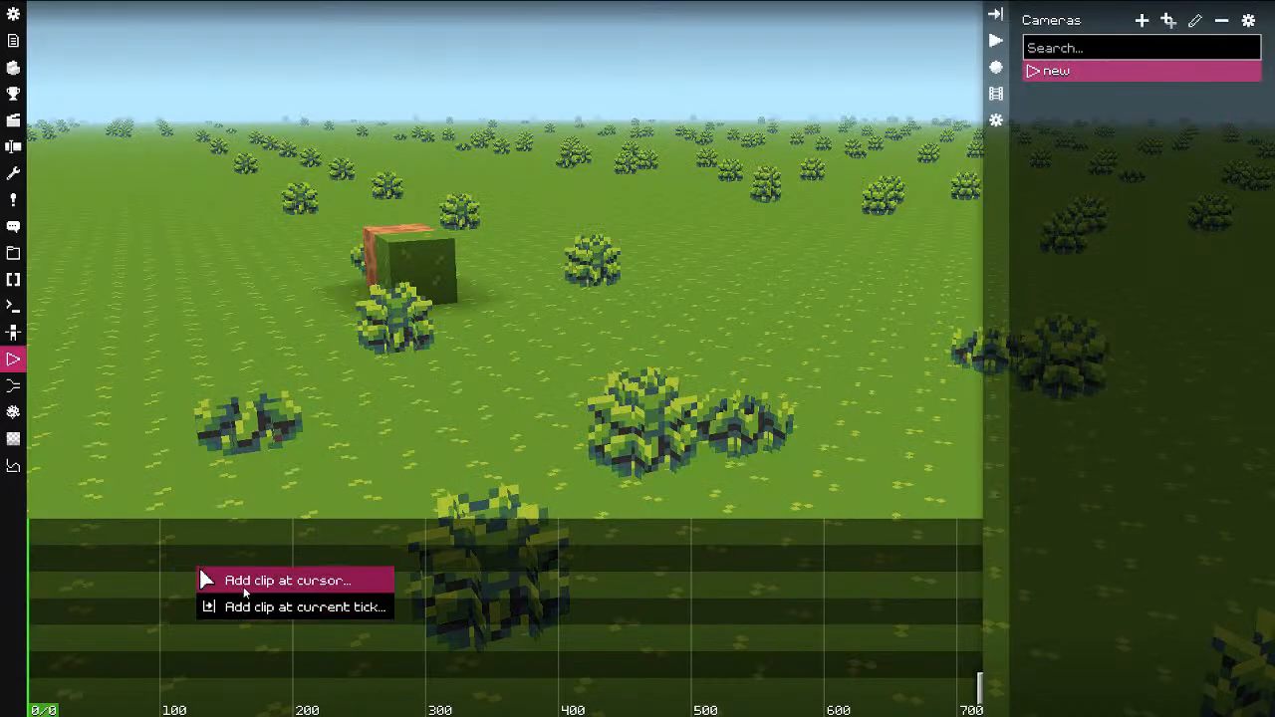
# Step: Add a 50-tick animation clip using the 'test' animation on layer 3 at tick 0
pyautogui.click(243, 587)
pyautogui.click(291, 700)
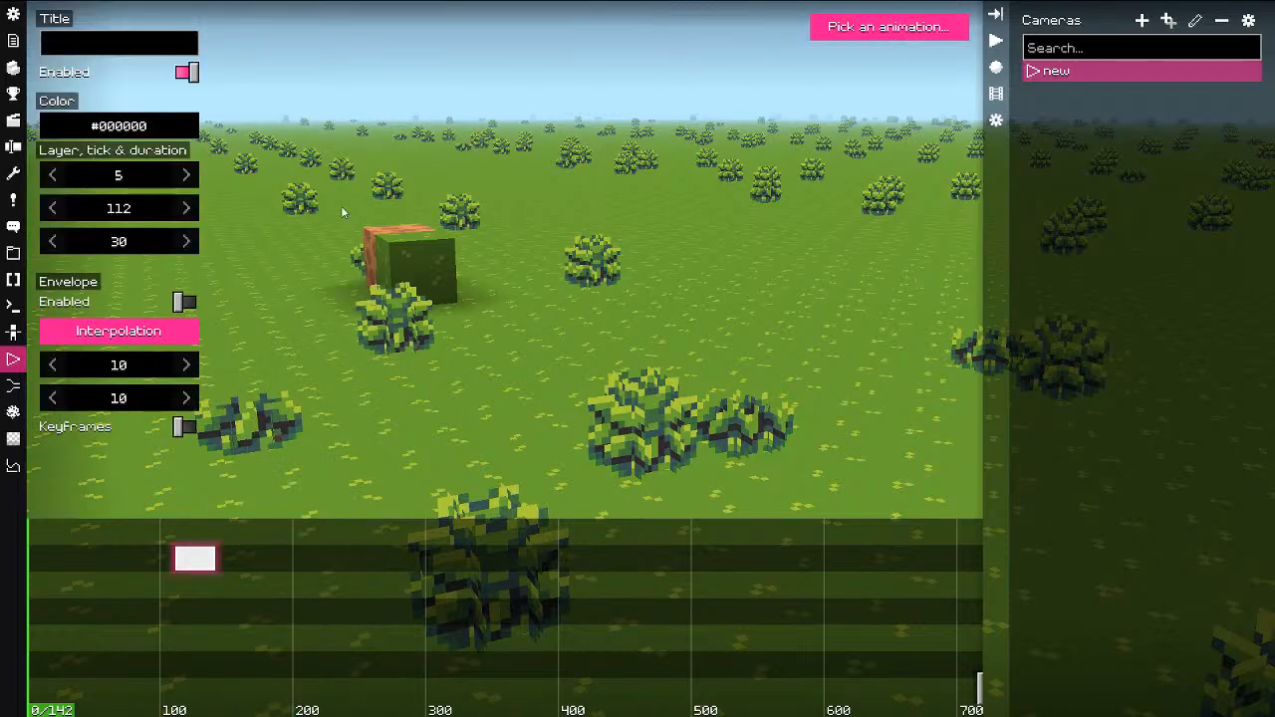
pyautogui.click(883, 28)
pyautogui.click(388, 203)
pyautogui.click(937, 127)
pyautogui.click(137, 247)
pyautogui.hotkey('ctrl', 'a')
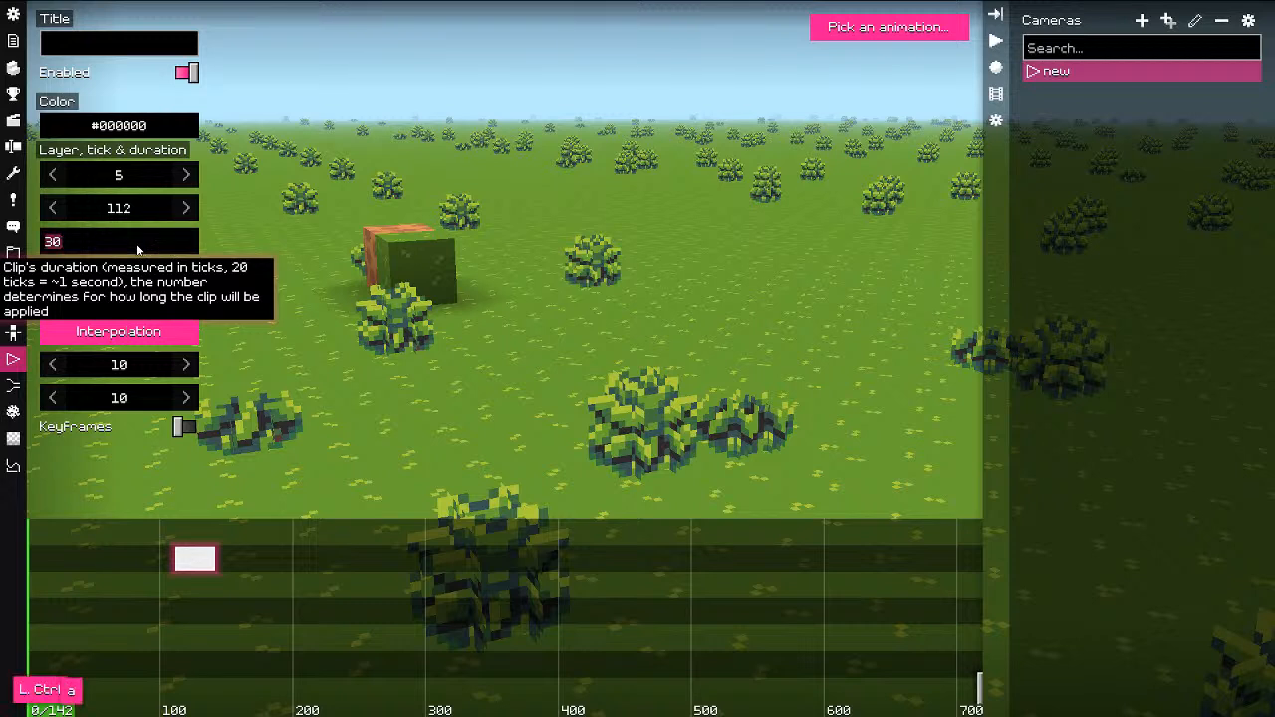
pyautogui.write('50')
pyautogui.click(251, 652)
pyautogui.moveTo(239, 568); pyautogui.dragTo(23, 658)
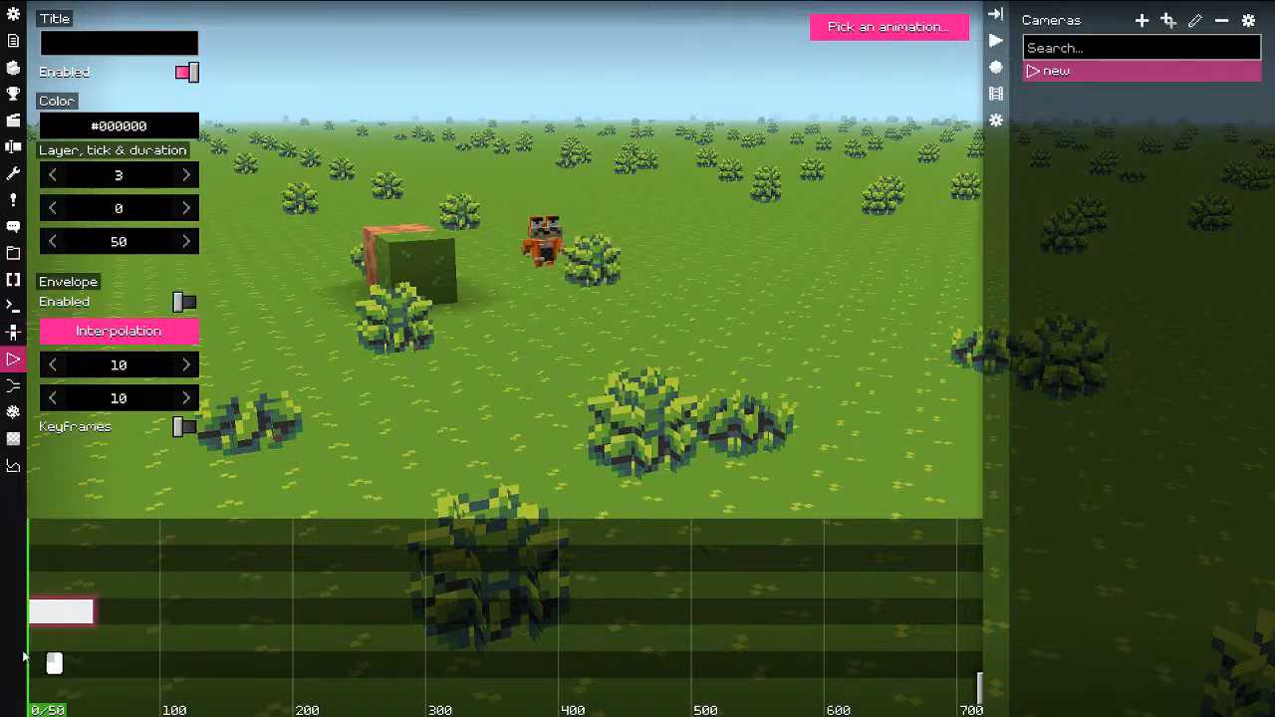
pyautogui.rightClick(54, 595)
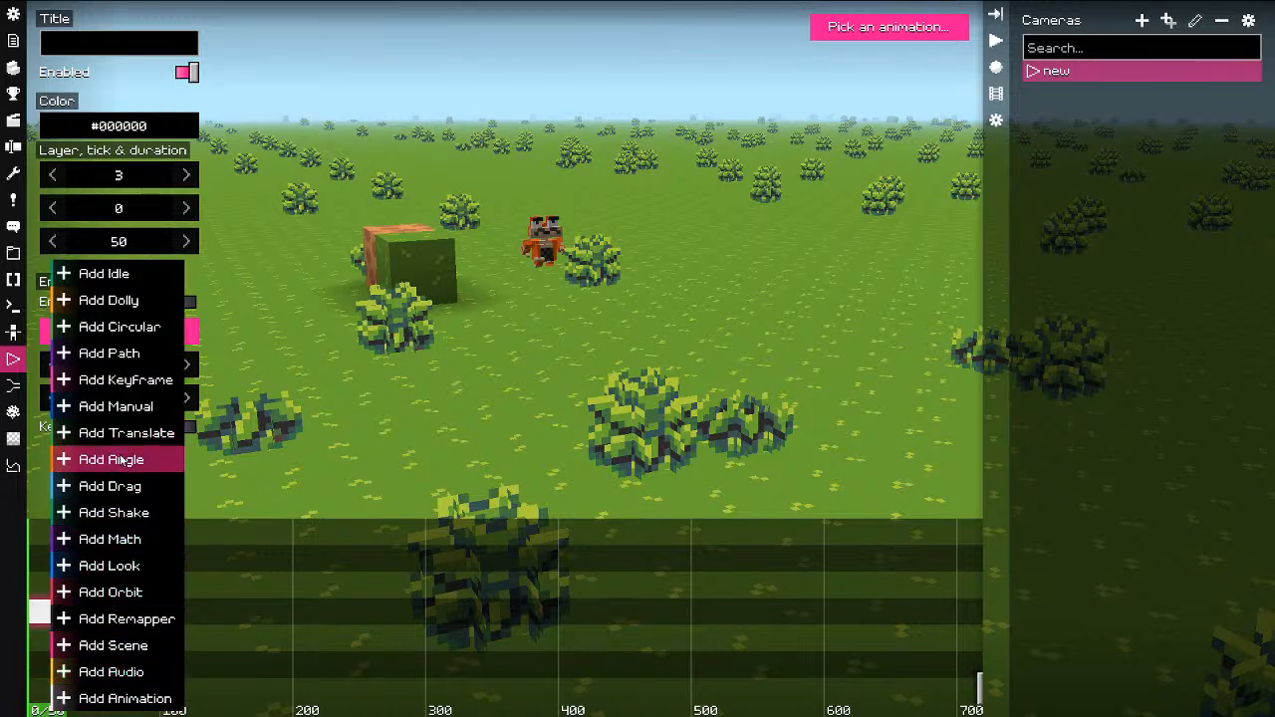
# Step: Add a dolly clip starting at tick 0 on layer 4, above the animation clip
pyautogui.click(118, 302)
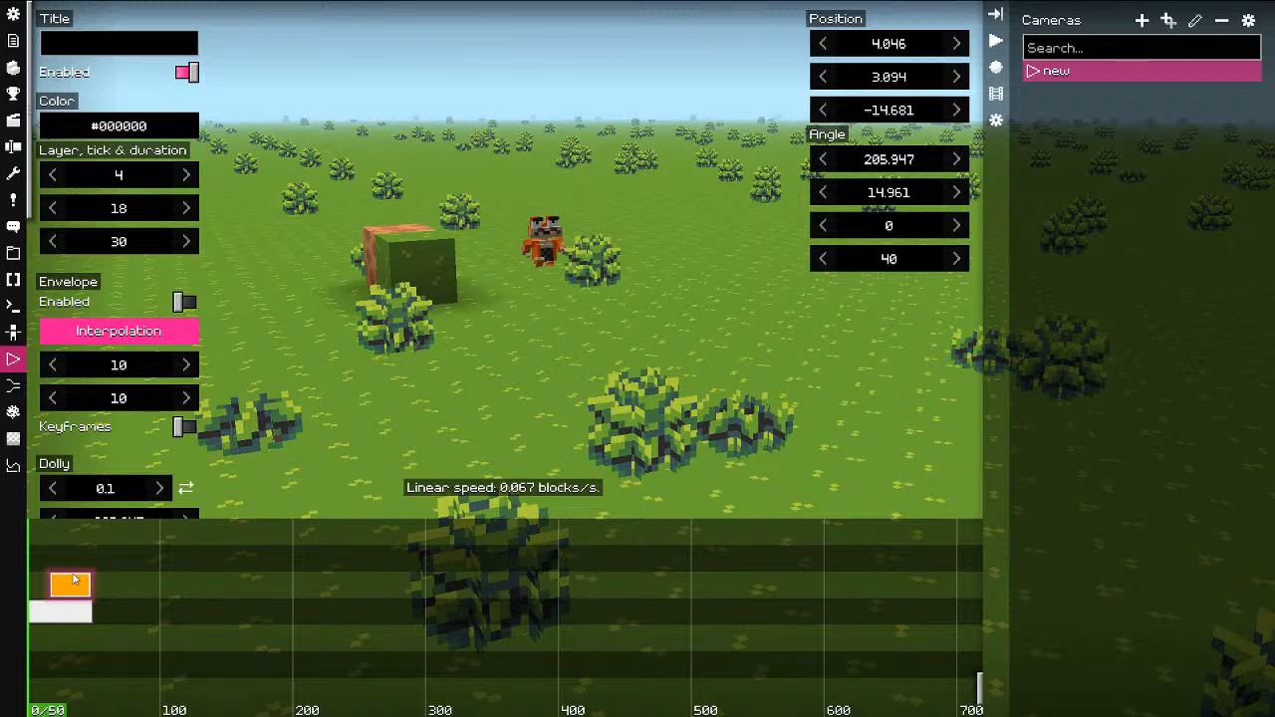
pyautogui.click(61, 589)
pyautogui.keyDown('ctrl'); pyautogui.moveTo(57, 589); pyautogui.dragTo(43, 588); pyautogui.keyUp('ctrl')
pyautogui.moveTo(74, 589); pyautogui.dragTo(54, 626)
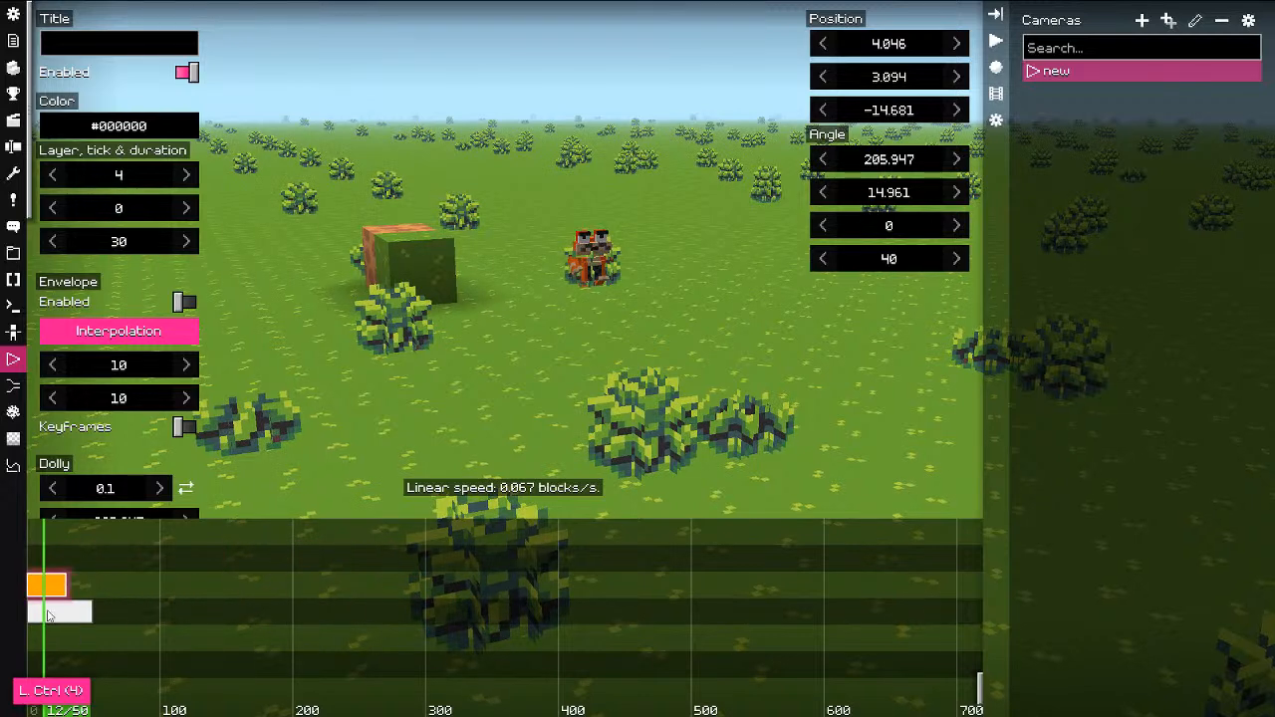
pyautogui.press('shift')
pyautogui.press('shift')
pyautogui.press('space')
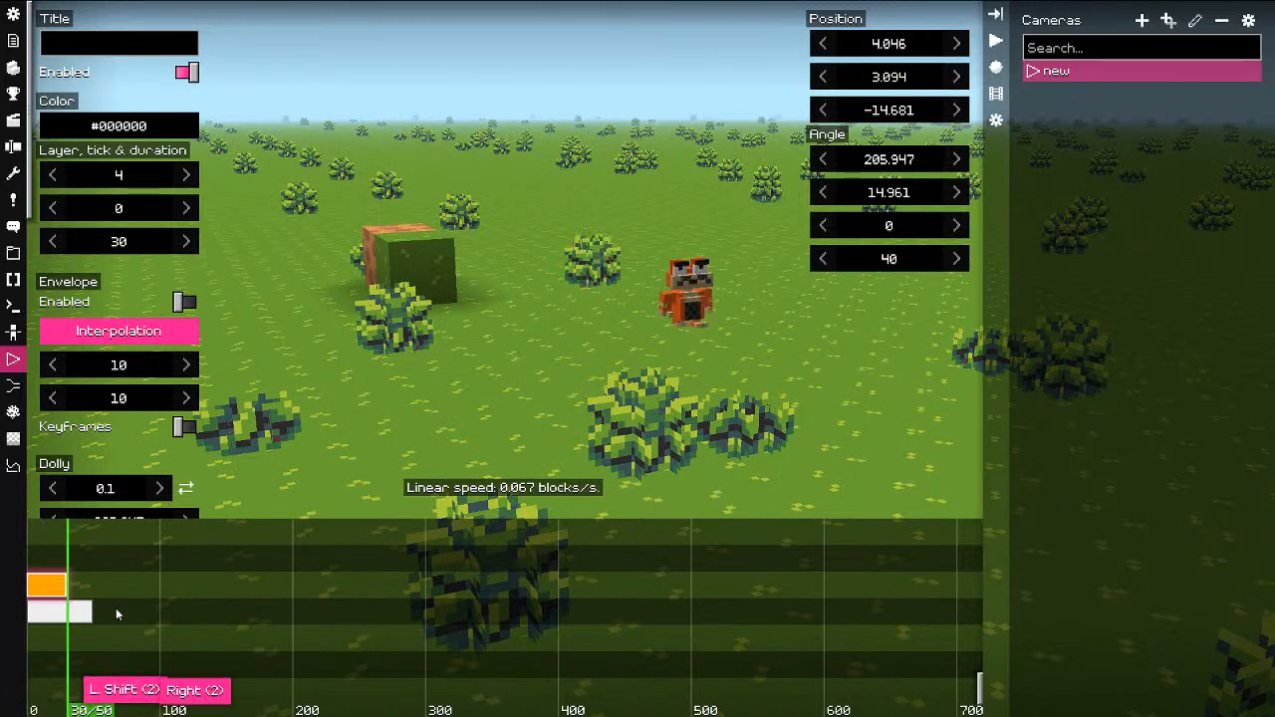
# Step: Scroll through the F9 keybind reference's clip and playback shortcuts, then play the scene preview
pyautogui.press('F9')
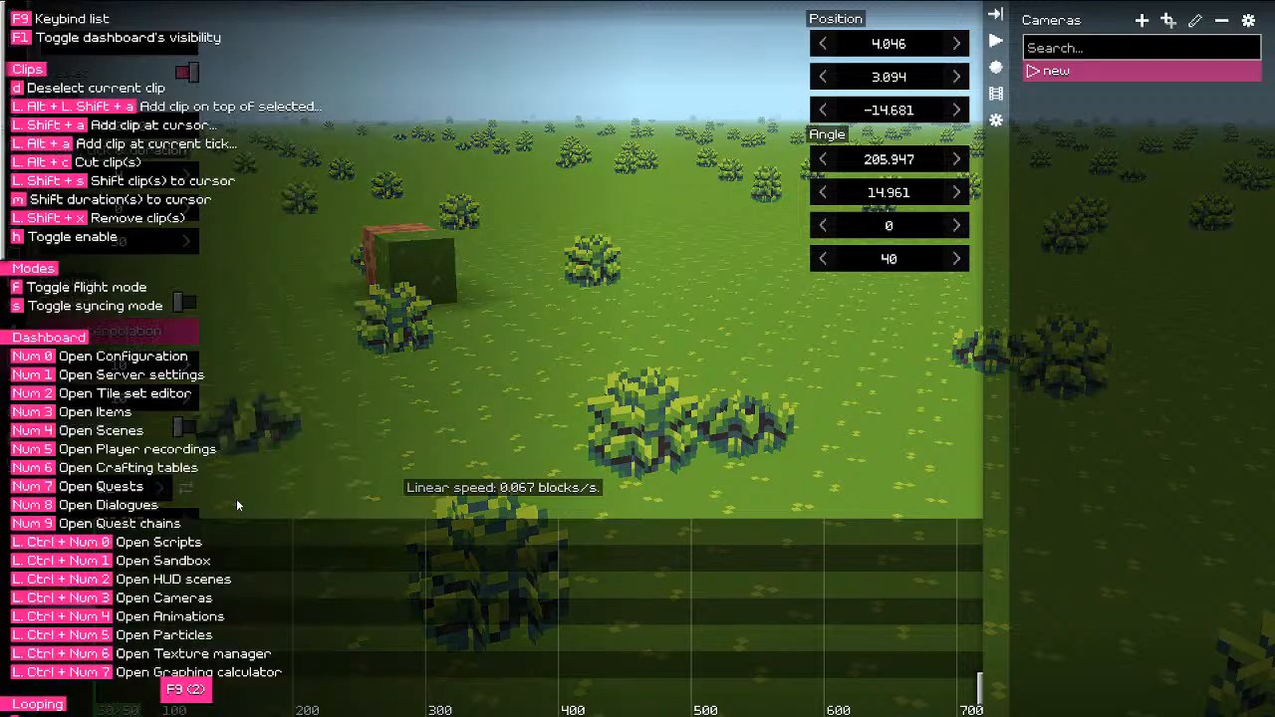
pyautogui.scroll(-5, 225, 399)
pyautogui.scroll(5, 202, 382)
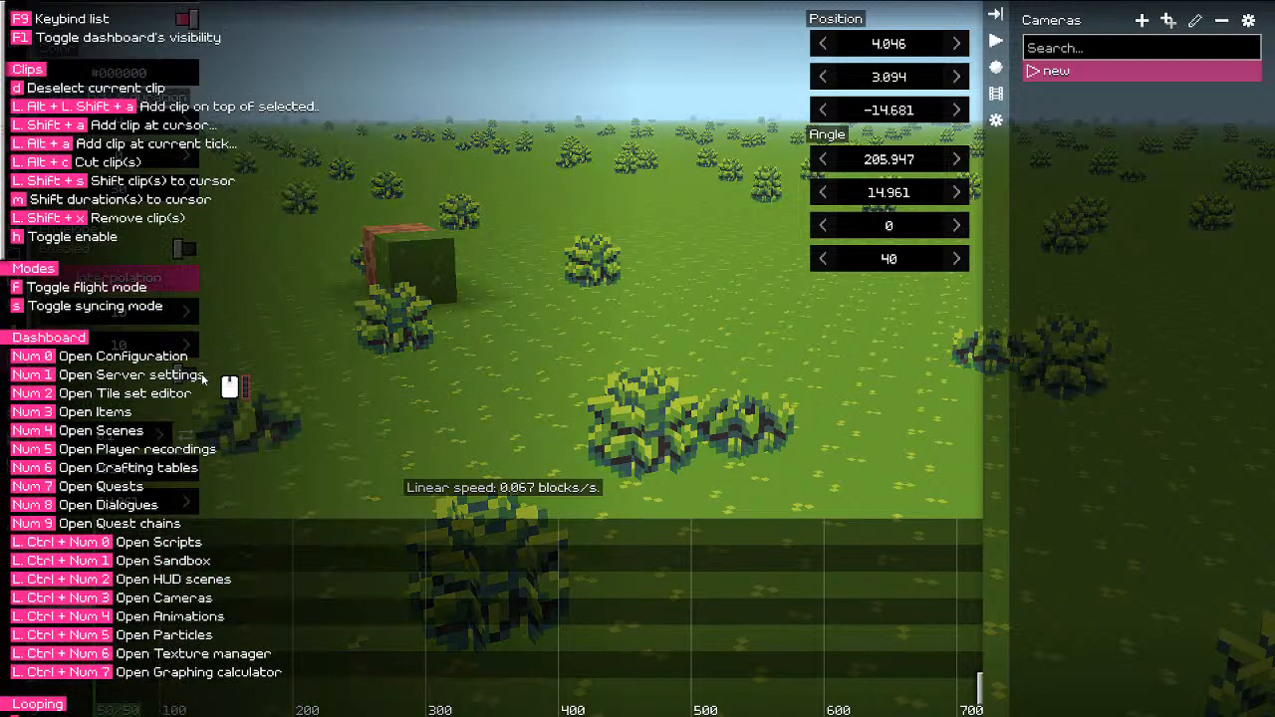
pyautogui.scroll(-5, 93, 242)
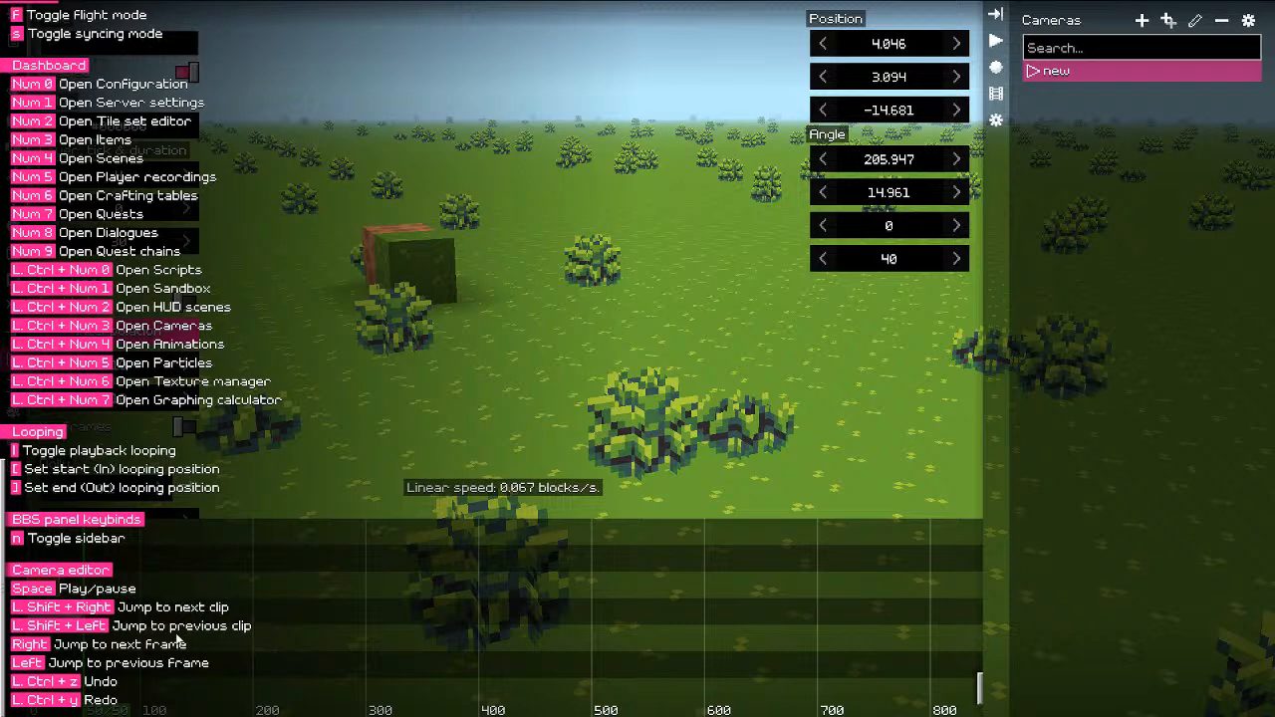
pyautogui.press('space')
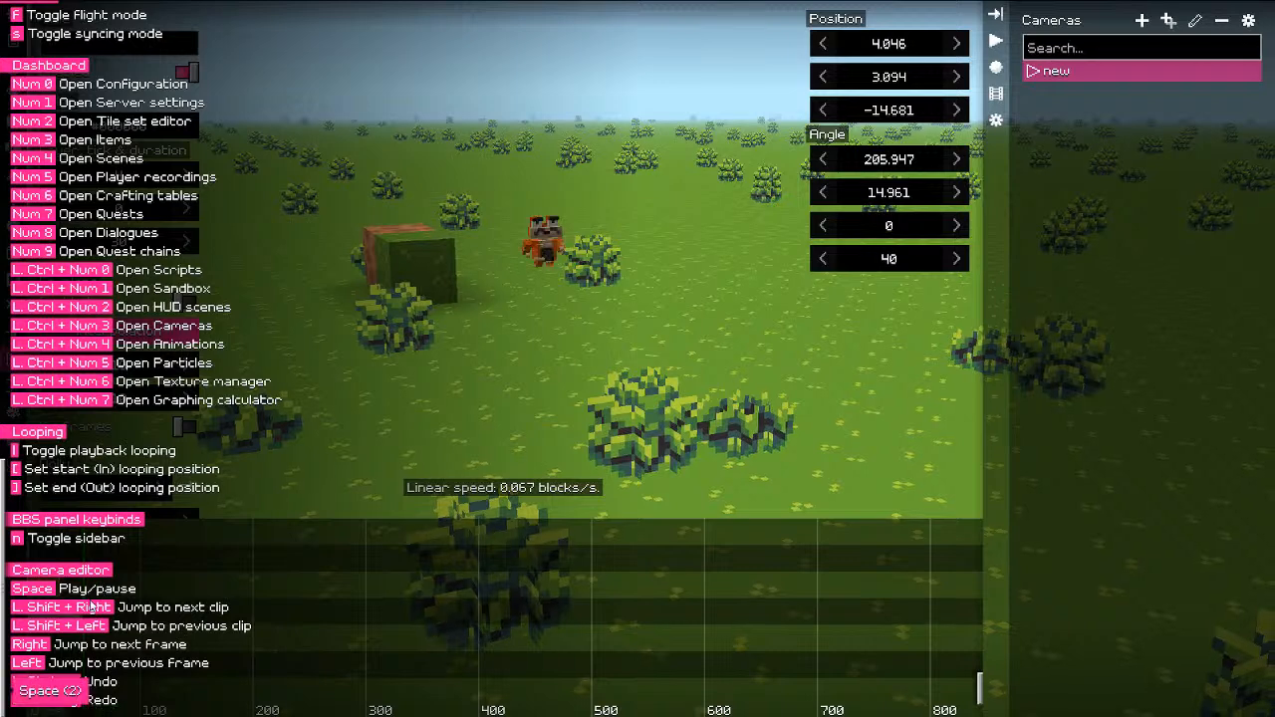
# Step: Extend the dolly clip to 50 ticks to match the clips' end
pyautogui.press('F9')
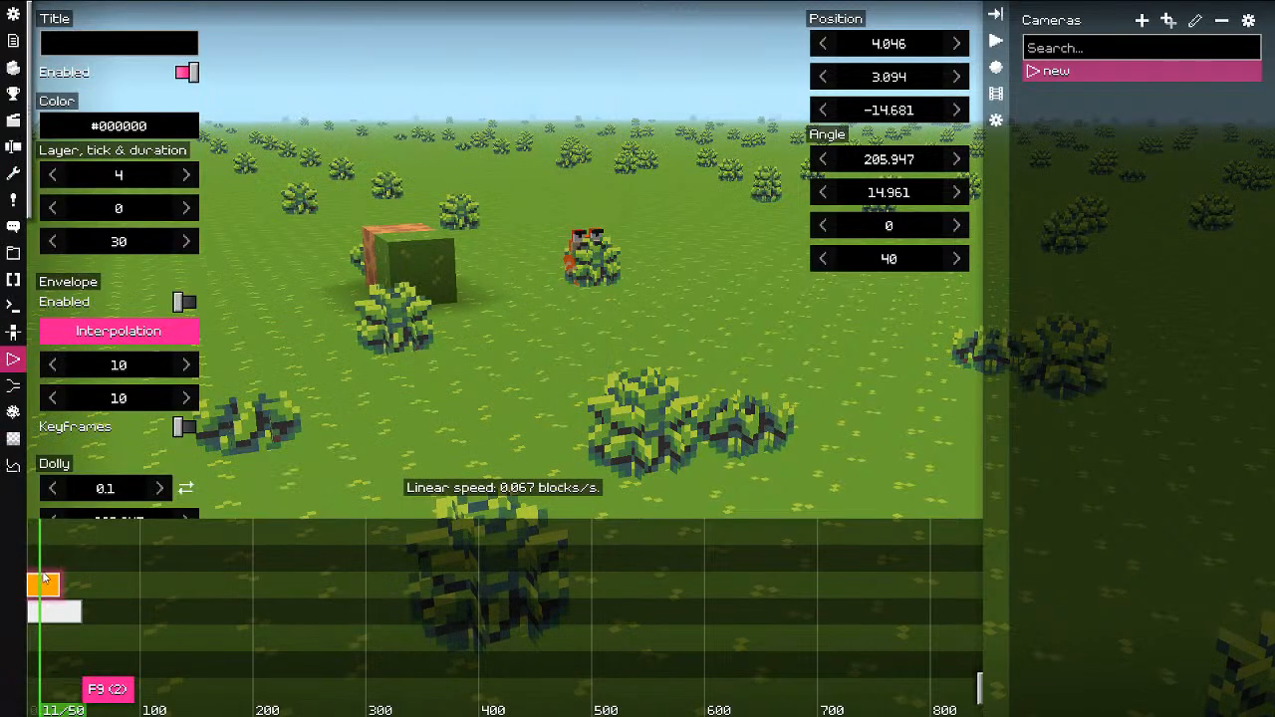
pyautogui.click(89, 581)
pyautogui.hotkey('shift', 'Left')
pyautogui.press('m')
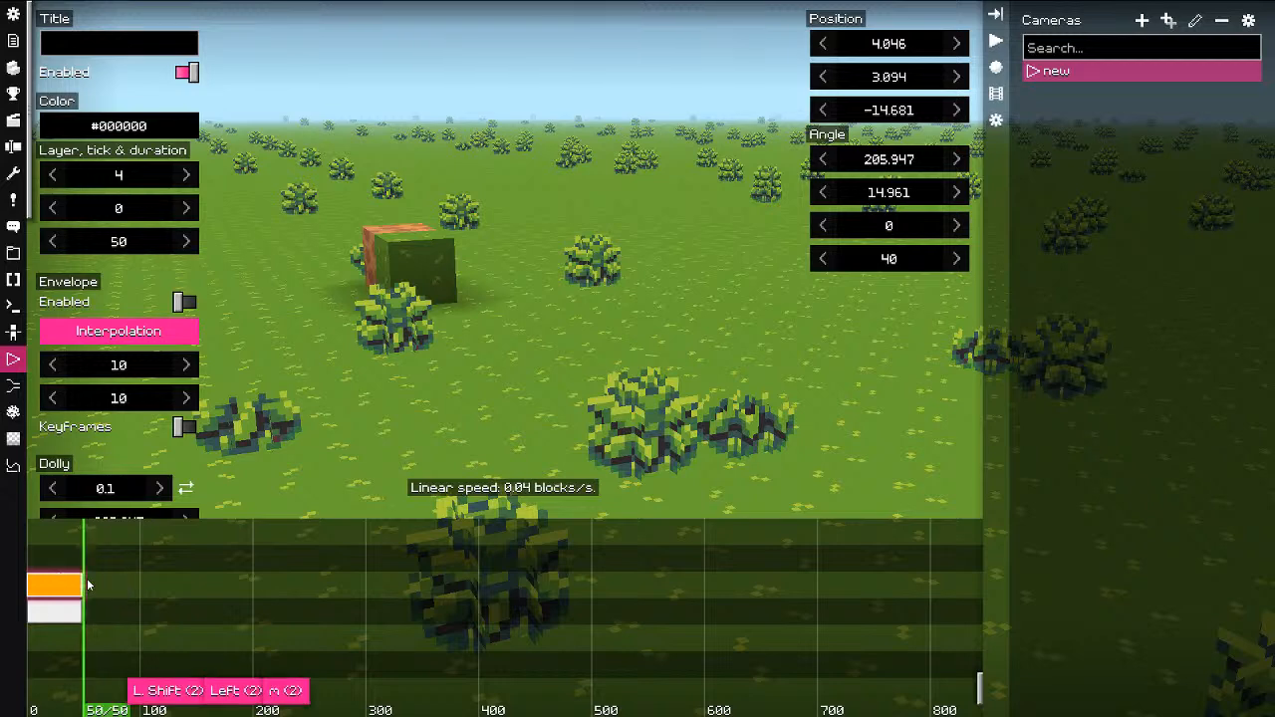
pyautogui.moveTo(66, 563); pyautogui.dragTo(38, 574)
pyautogui.rightClick(48, 592)
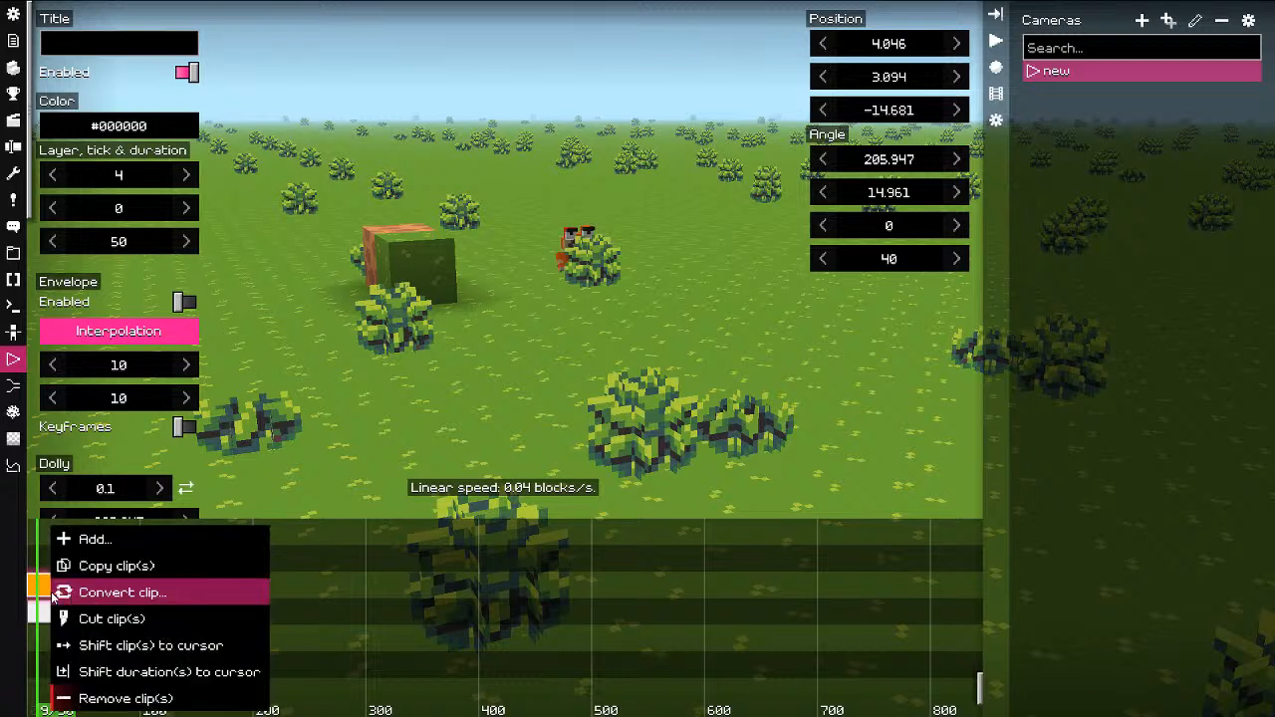
pyautogui.click(42, 589)
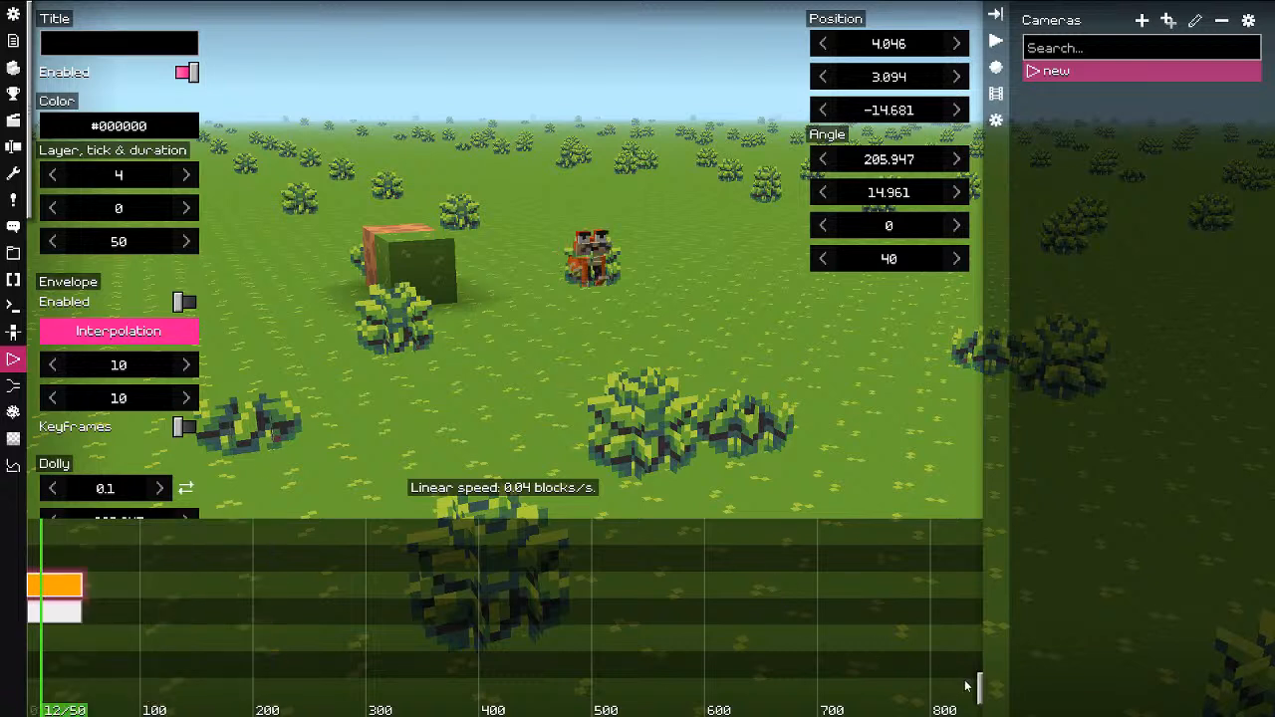
# Step: Fly the dolly camera closer to the model, frame it, and preview the shot
pyautogui.press('f')
pyautogui.press('f')
pyautogui.press('s')
pyautogui.press('f')
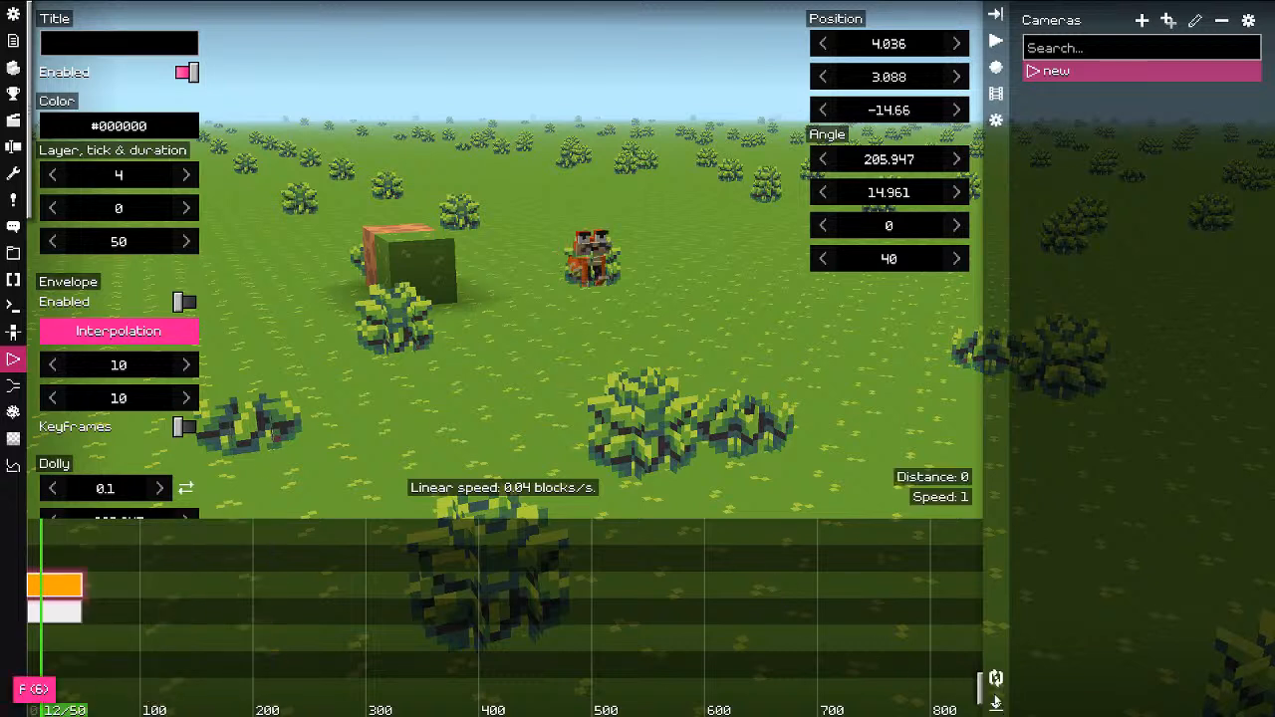
pyautogui.press('w')
pyautogui.press('w')
pyautogui.moveTo(646, 373); pyautogui.dragTo(658, 301, button='middle')
pyautogui.moveTo(674, 429); pyautogui.dragTo(674, 394)
pyautogui.press('w')
pyautogui.press('w')
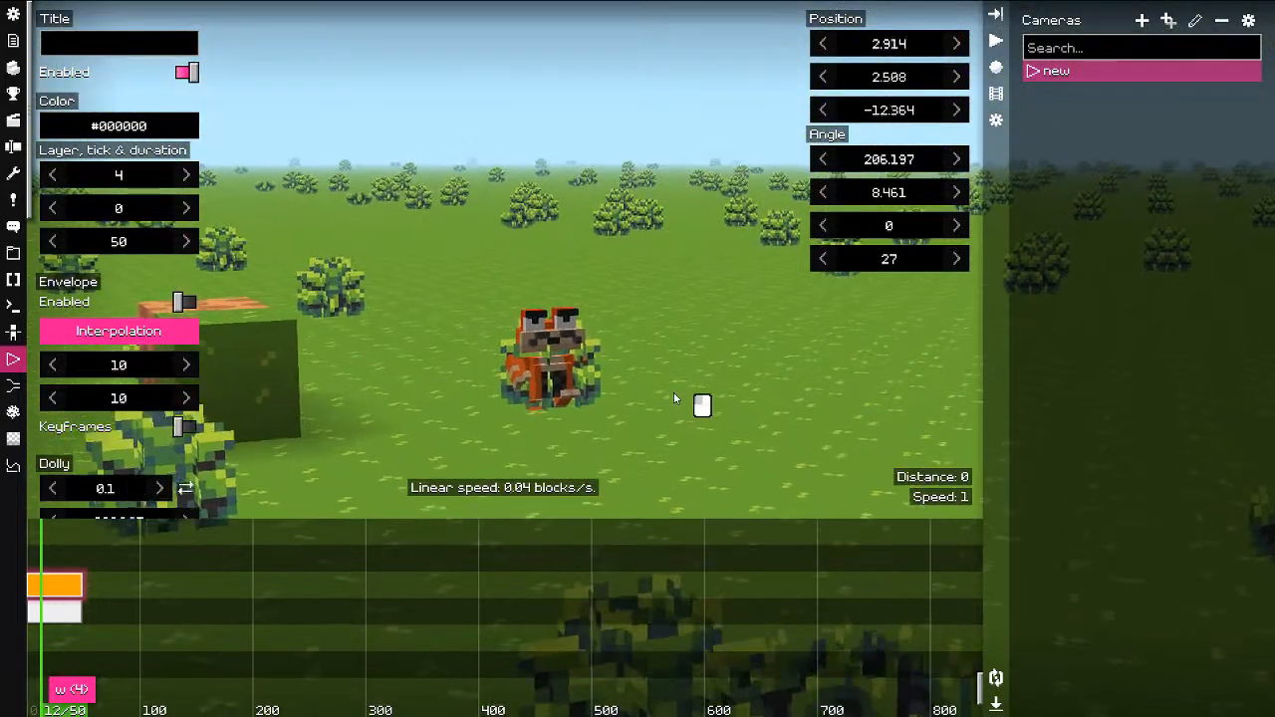
pyautogui.press('f')
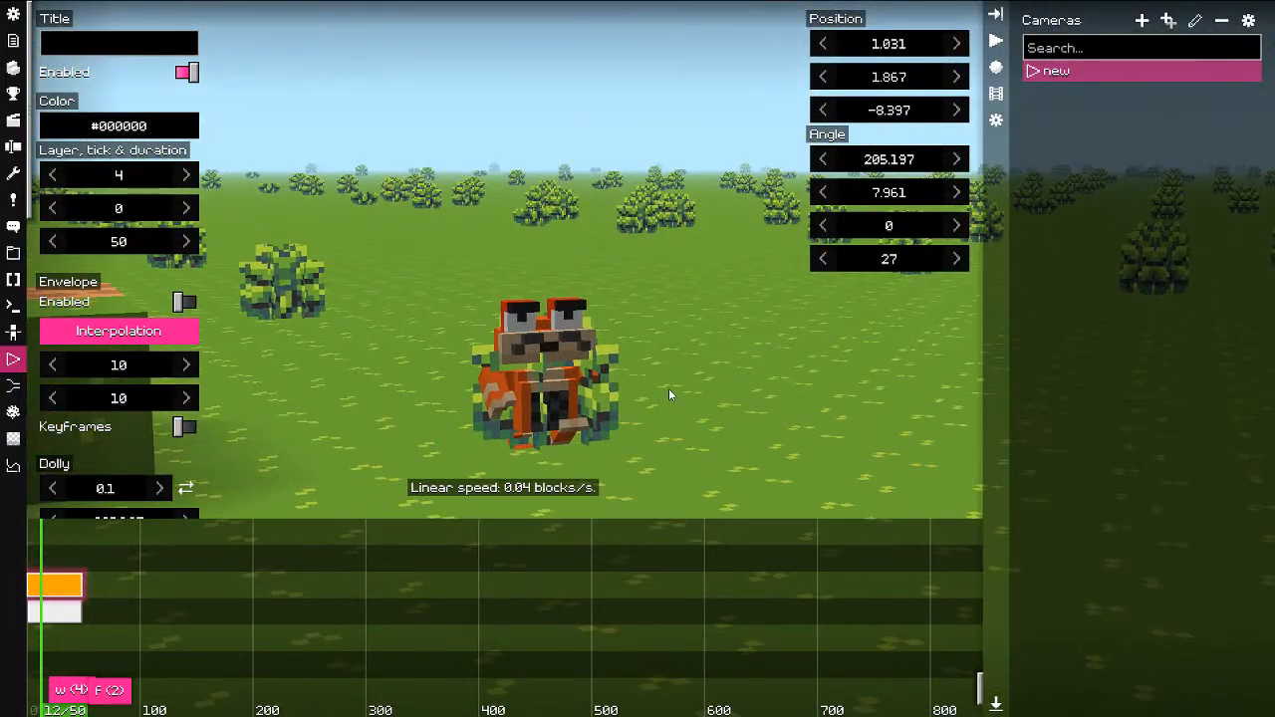
pyautogui.press('space')
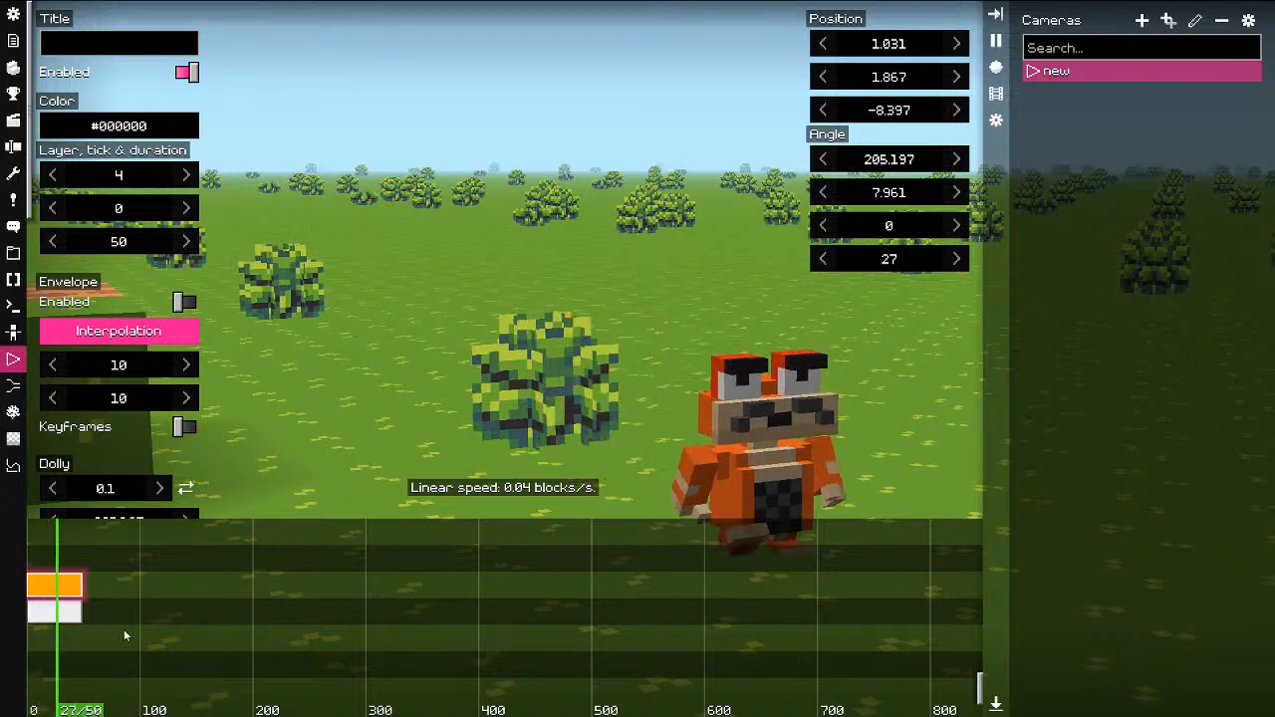
pyautogui.rightClick(125, 631)
pyautogui.scroll(-3, 149, 398)
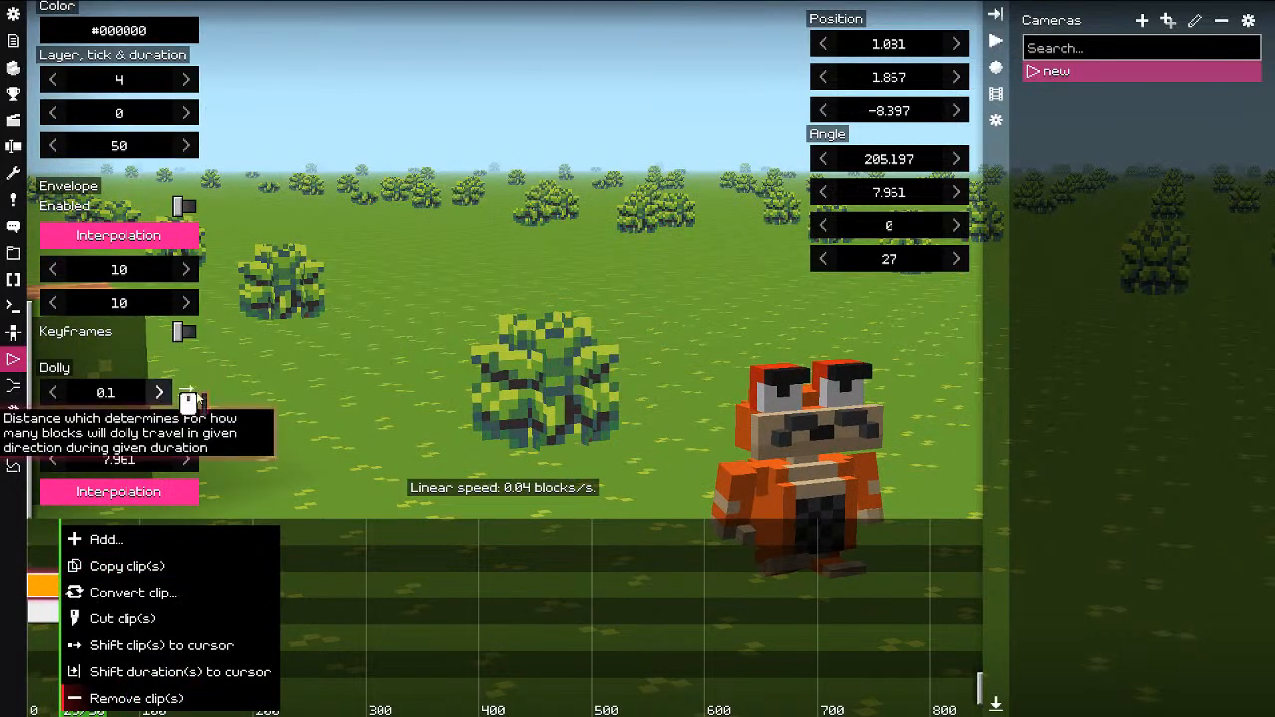
# Step: Set the dolly distance to 0.6 and preview the camera move
pyautogui.moveTo(118, 393); pyautogui.dragTo(127, 396)
pyautogui.moveTo(54, 638); pyautogui.dragTo(28, 647)
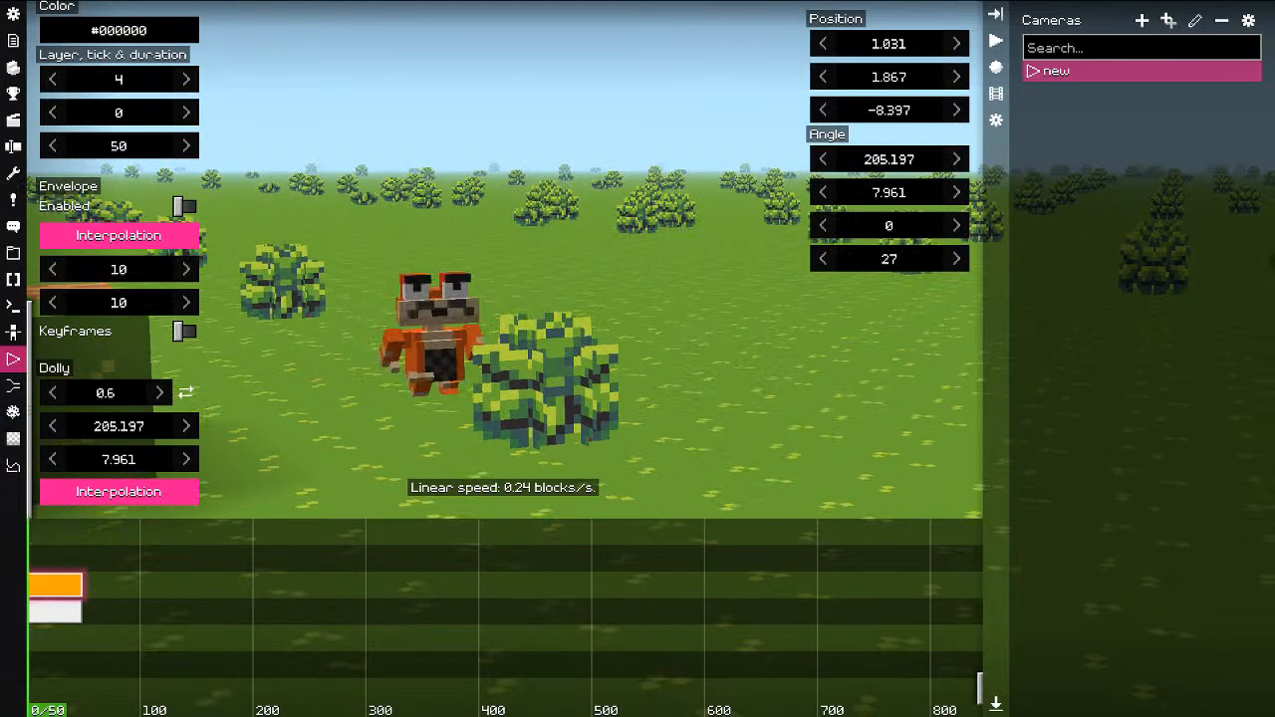
pyautogui.press('space')
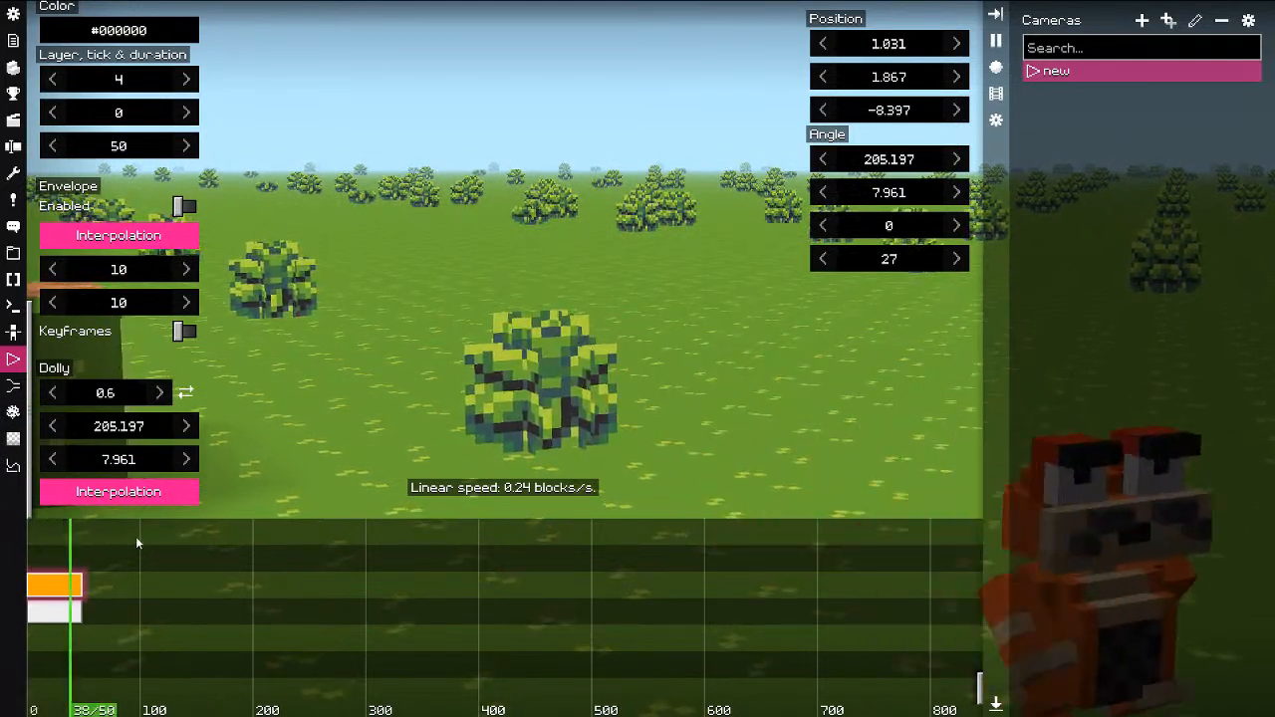
pyautogui.press('space')
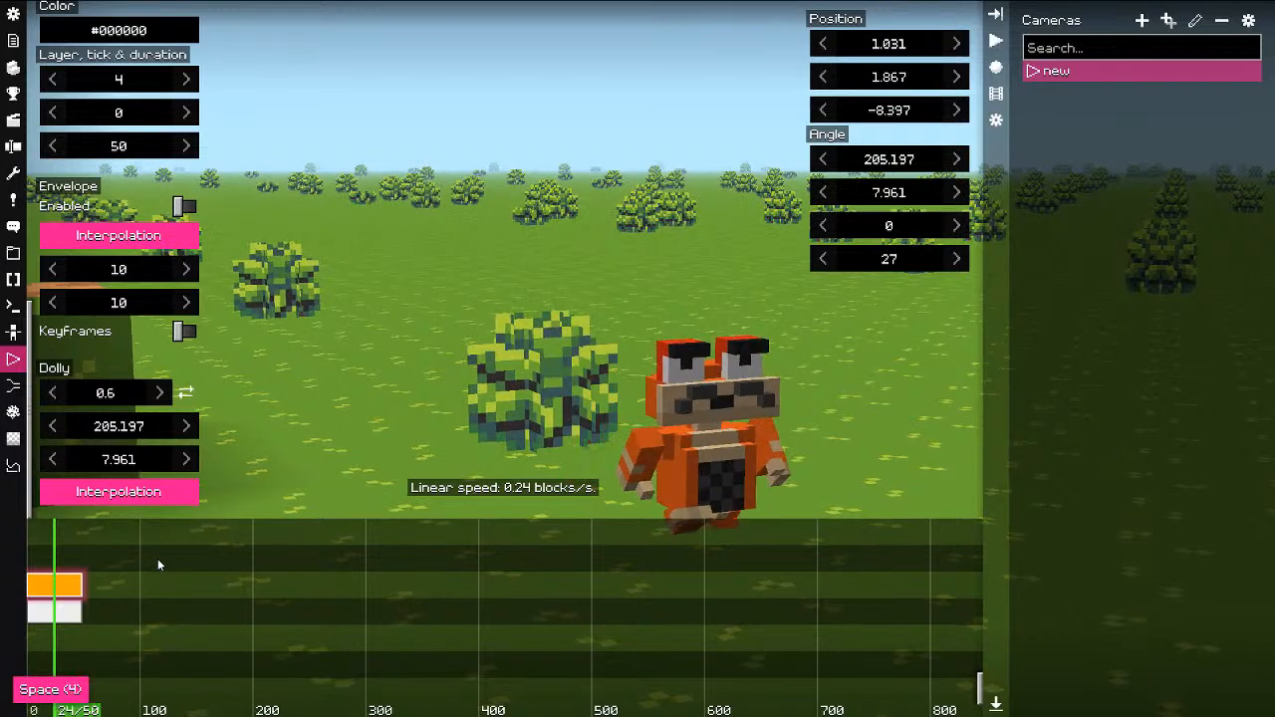
# Step: Hide the cameras list, enlarge the 3D view, and move both clips to the lowest layers
pyautogui.press('n')
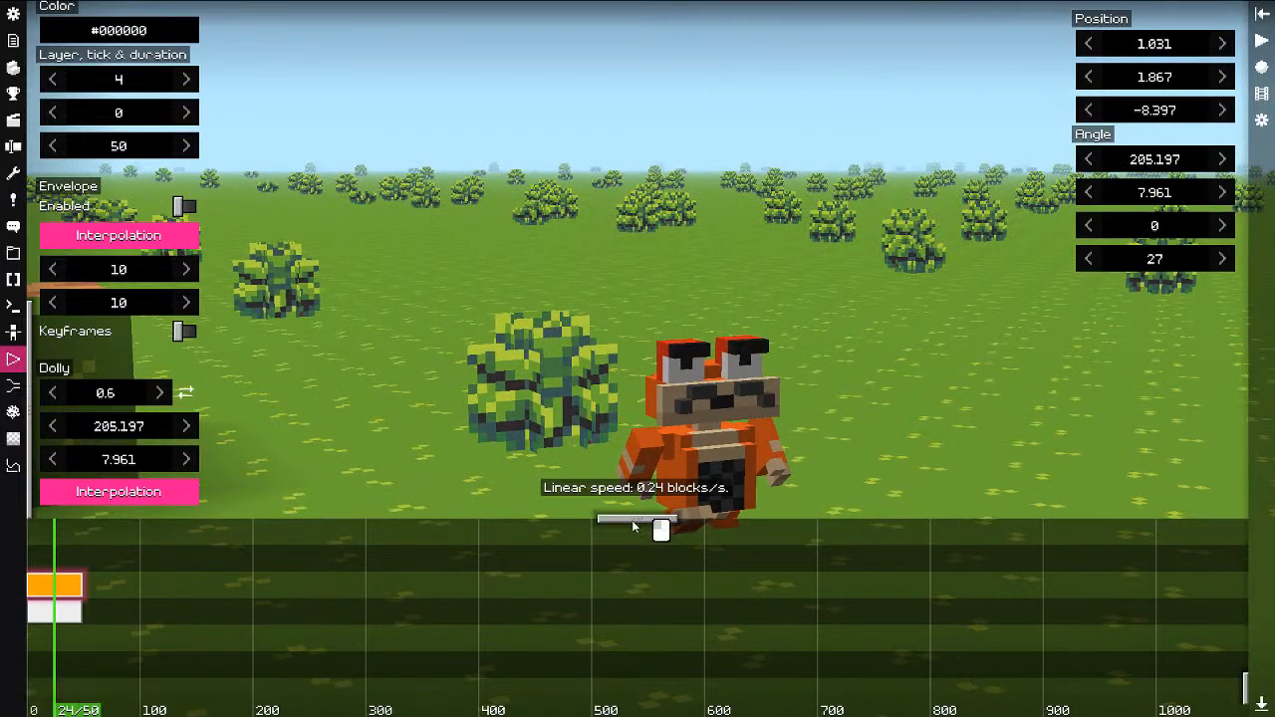
pyautogui.moveTo(634, 526); pyautogui.dragTo(627, 638)
pyautogui.click(282, 678)
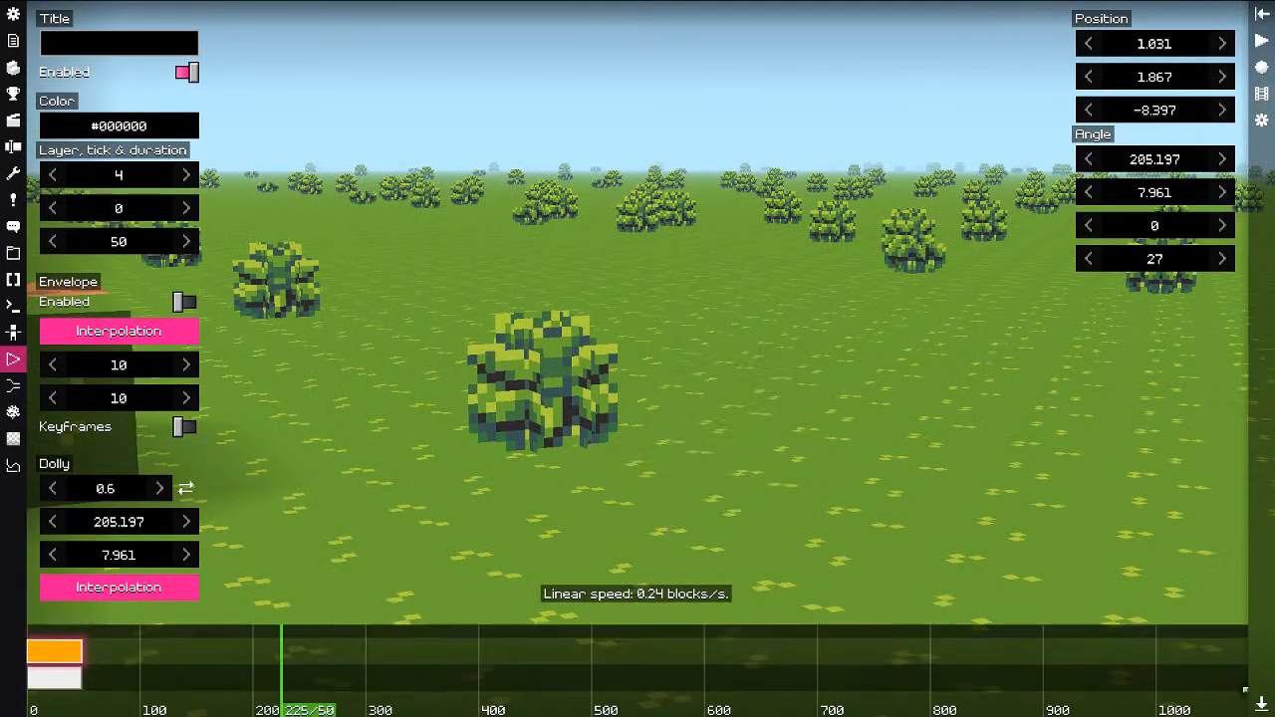
pyautogui.keyDown('shift'); pyautogui.scroll(-1, 60, 649); pyautogui.keyUp('shift')
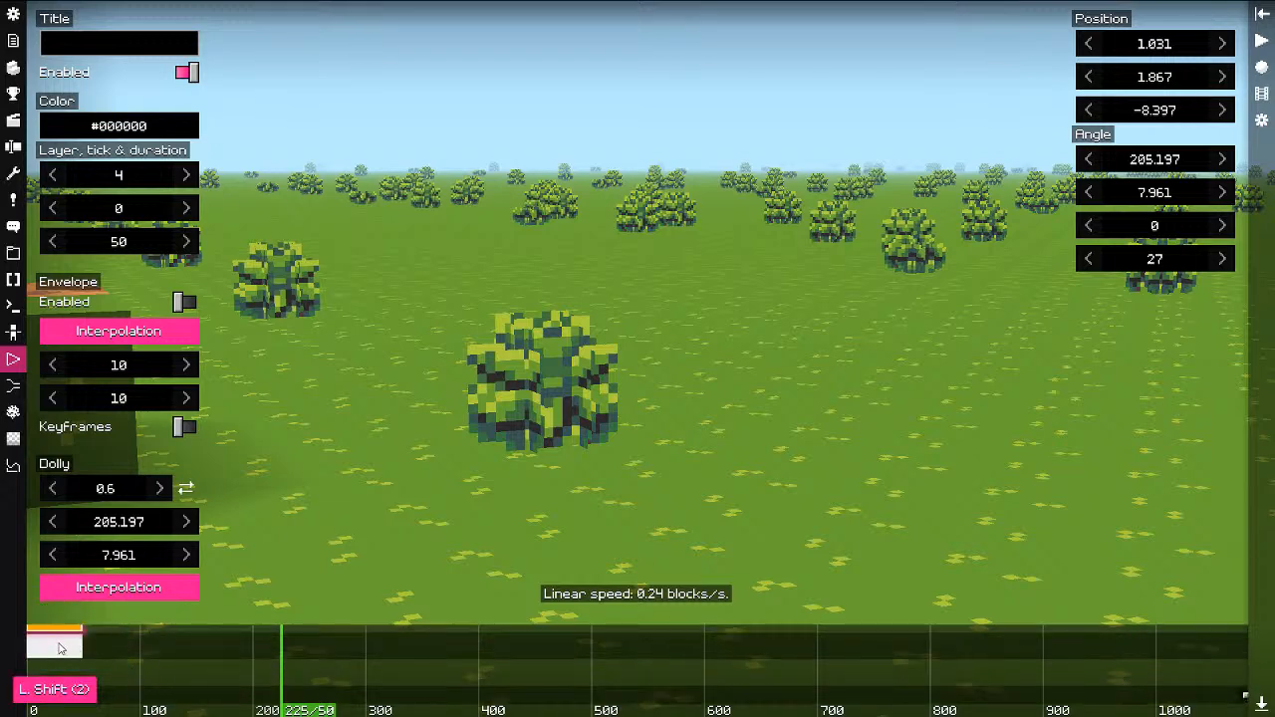
pyautogui.keyDown('ctrl'); pyautogui.moveTo(61, 649); pyautogui.dragTo(61, 701); pyautogui.keyUp('ctrl')
pyautogui.click(166, 652)
pyautogui.press('space')
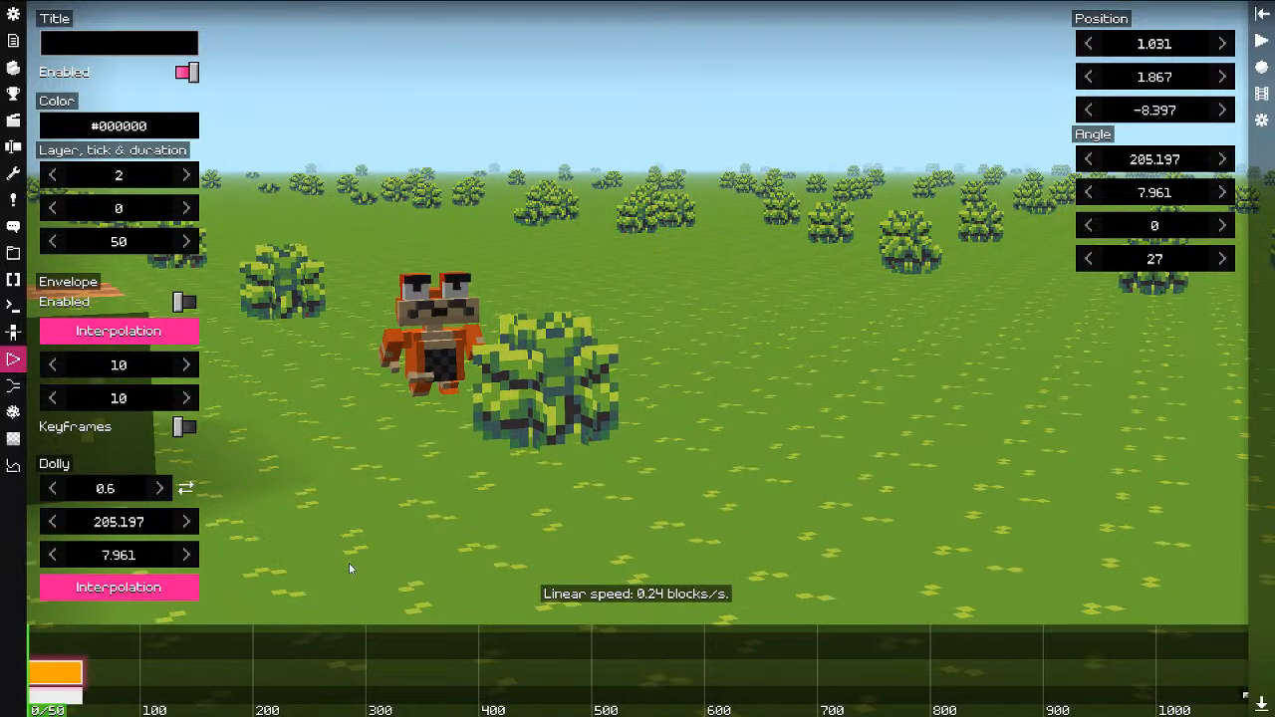
pyautogui.scroll(-1, 361, 664)
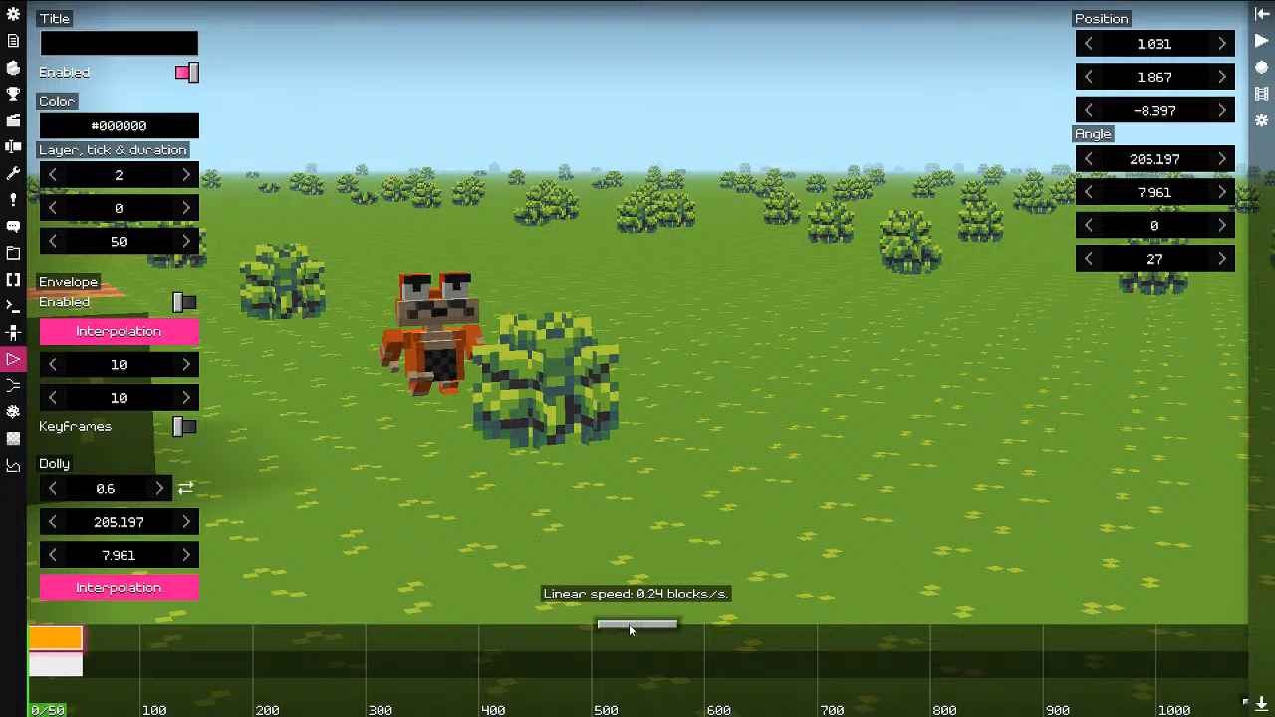
pyautogui.click(56, 662)
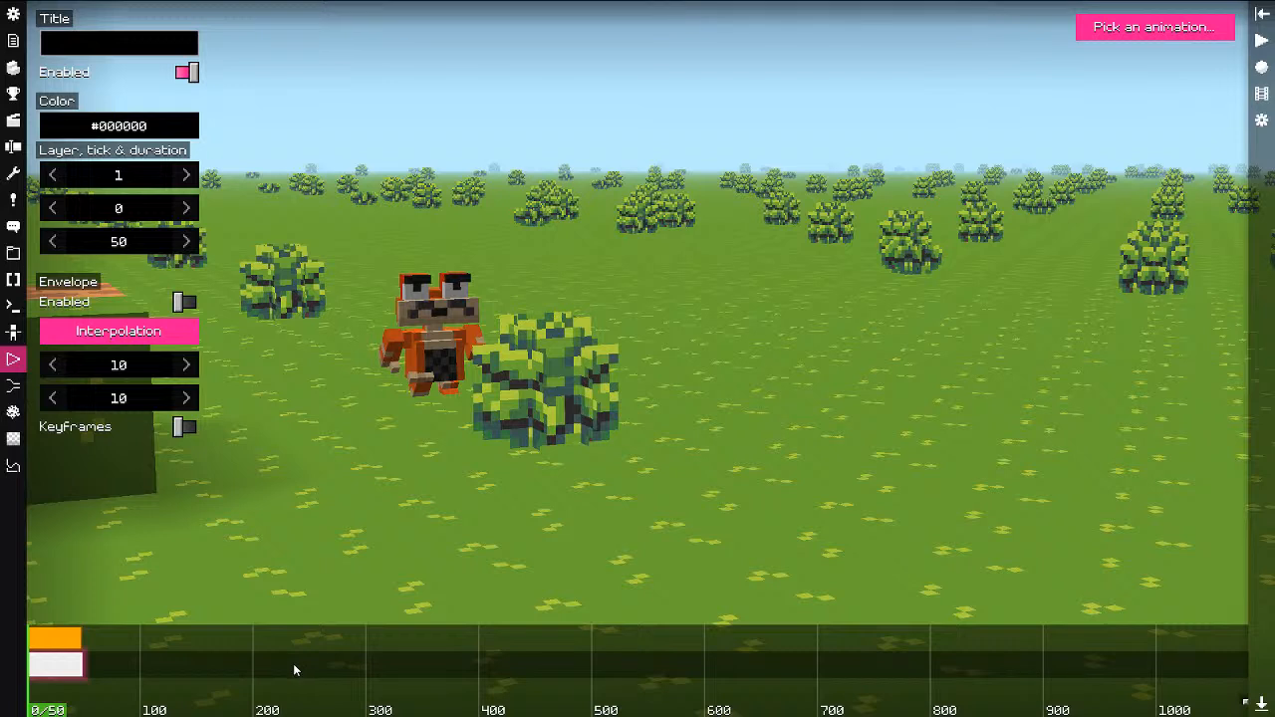
# Step: Add a new camera named 'path' in the cameras list
pyautogui.click(1262, 14)
pyautogui.click(1143, 21)
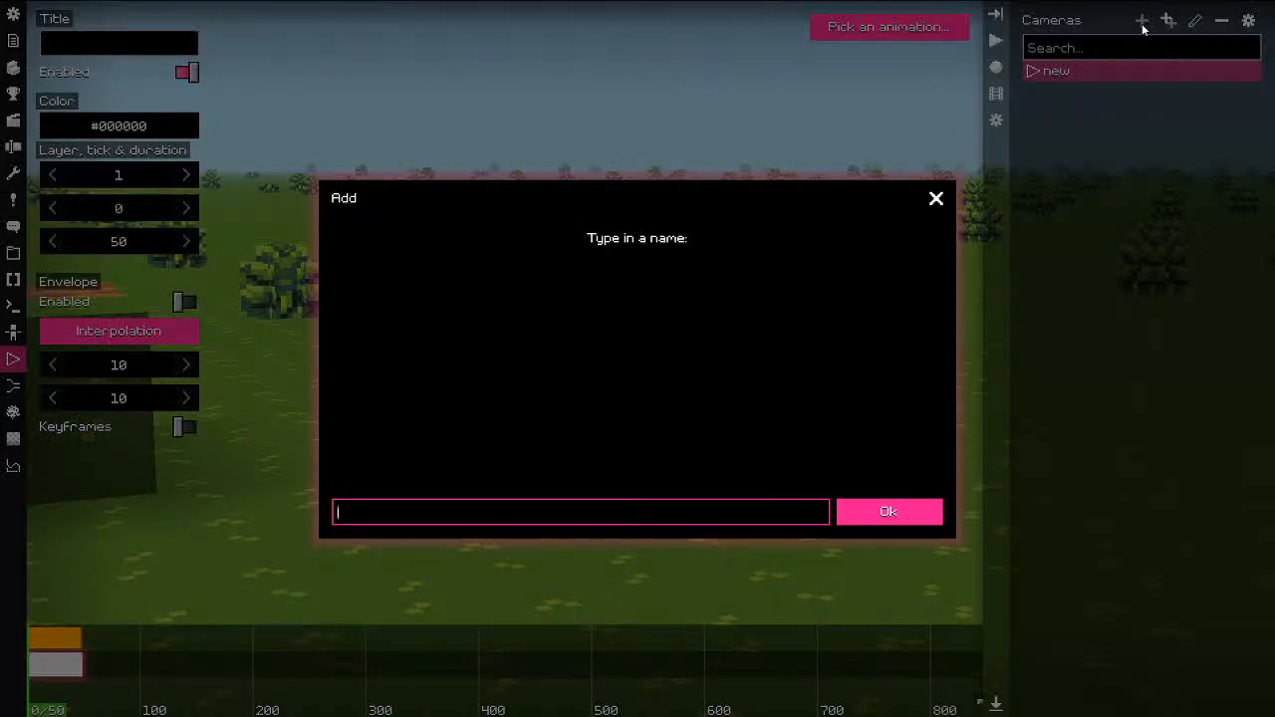
pyautogui.write('path')
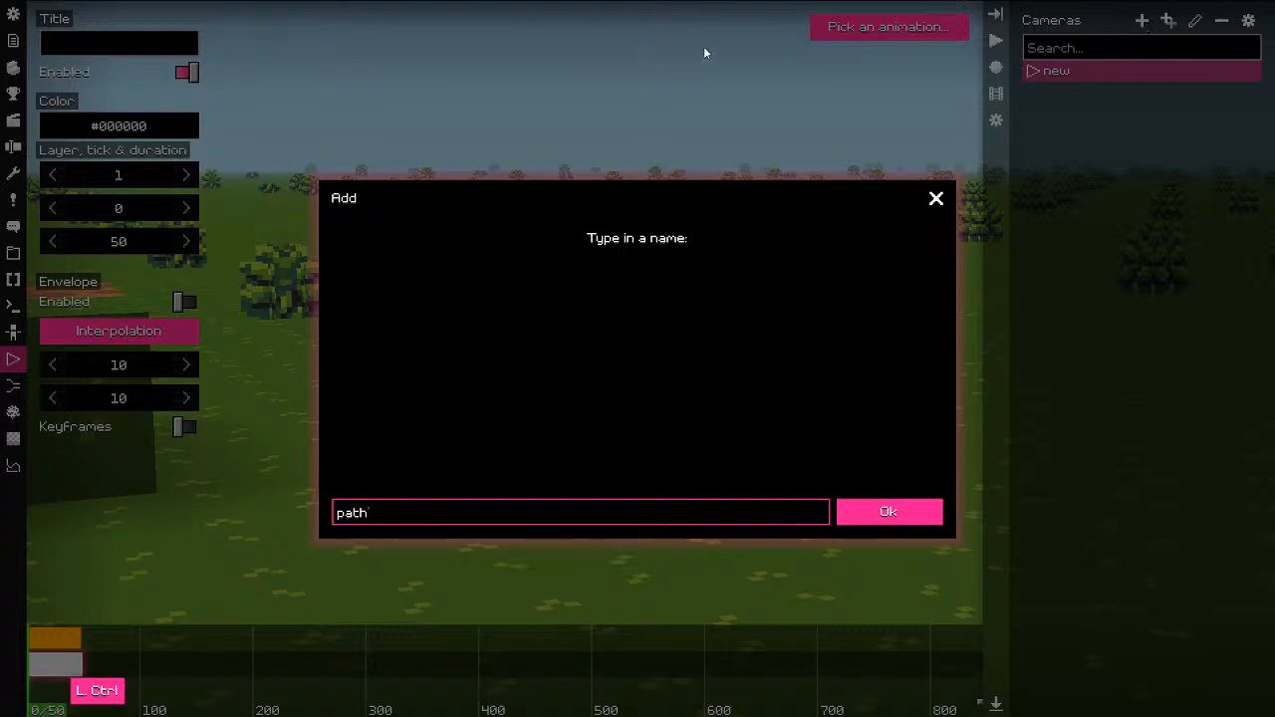
pyautogui.press('Return')
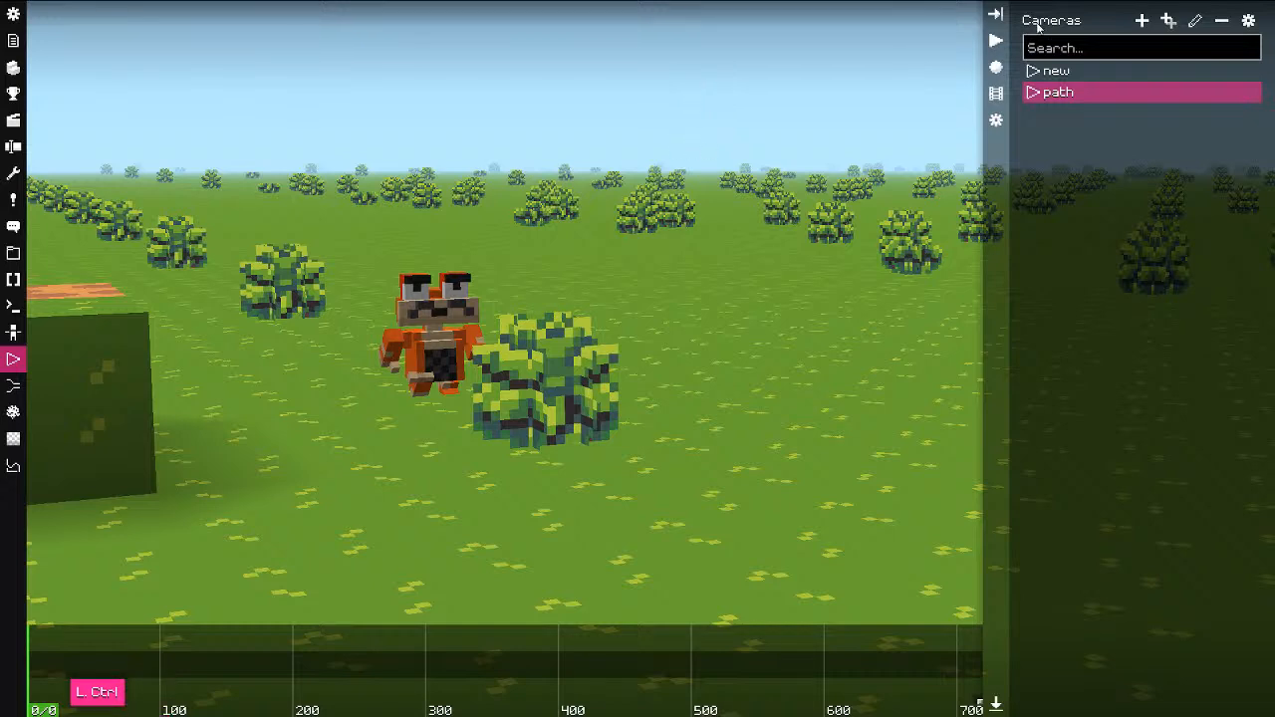
# Step: Enlarge the timeline, switch between the 'new' and 'path' cameras, and scrub to tick 234
pyautogui.moveTo(511, 625); pyautogui.dragTo(526, 559)
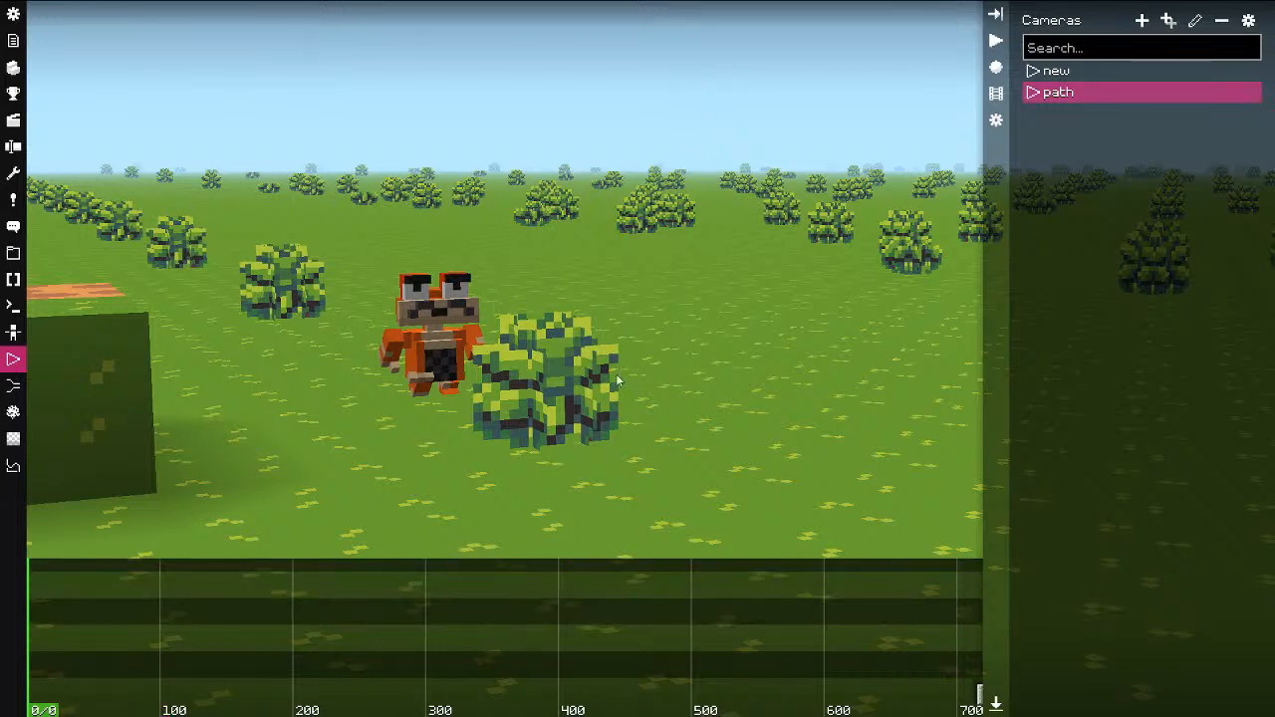
pyautogui.moveTo(299, 604); pyautogui.dragTo(797, 468)
pyautogui.click(1118, 72)
pyautogui.click(1036, 93)
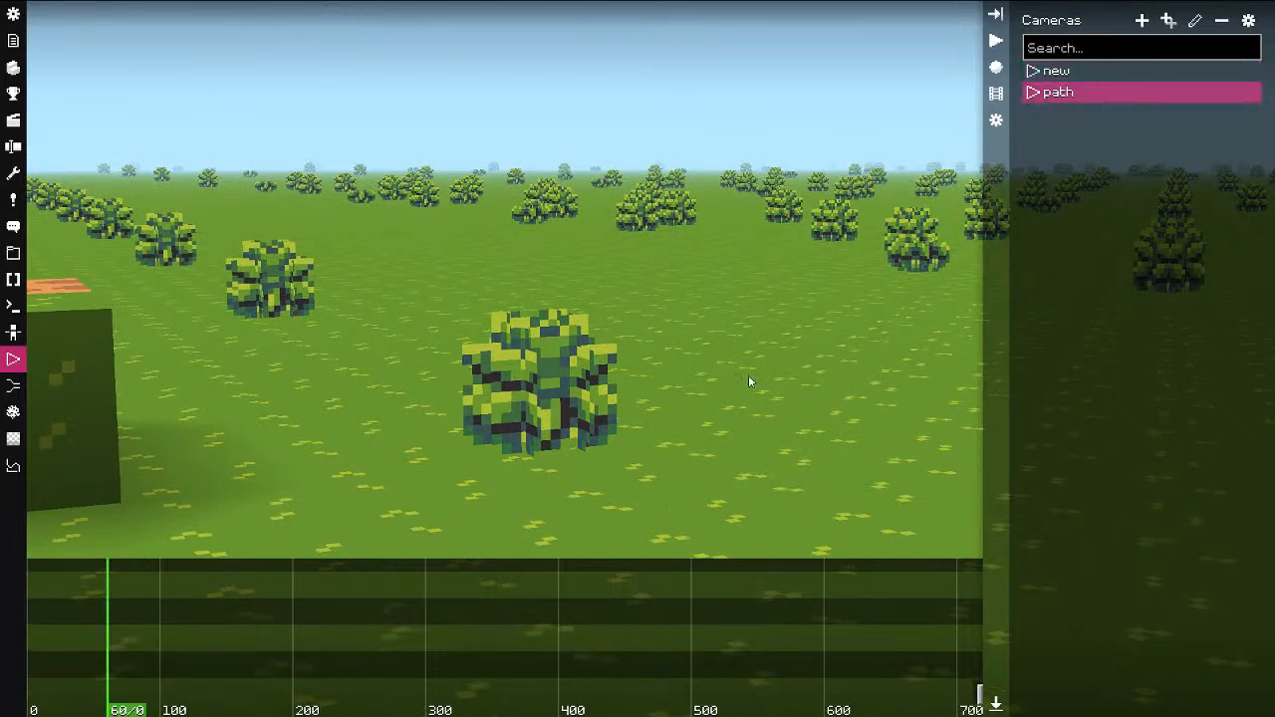
pyautogui.moveTo(390, 602); pyautogui.dragTo(339, 603)
# Step: Fly the path camera backwards to face the blocks, then rewind the preview to the first tick
pyautogui.press('f')
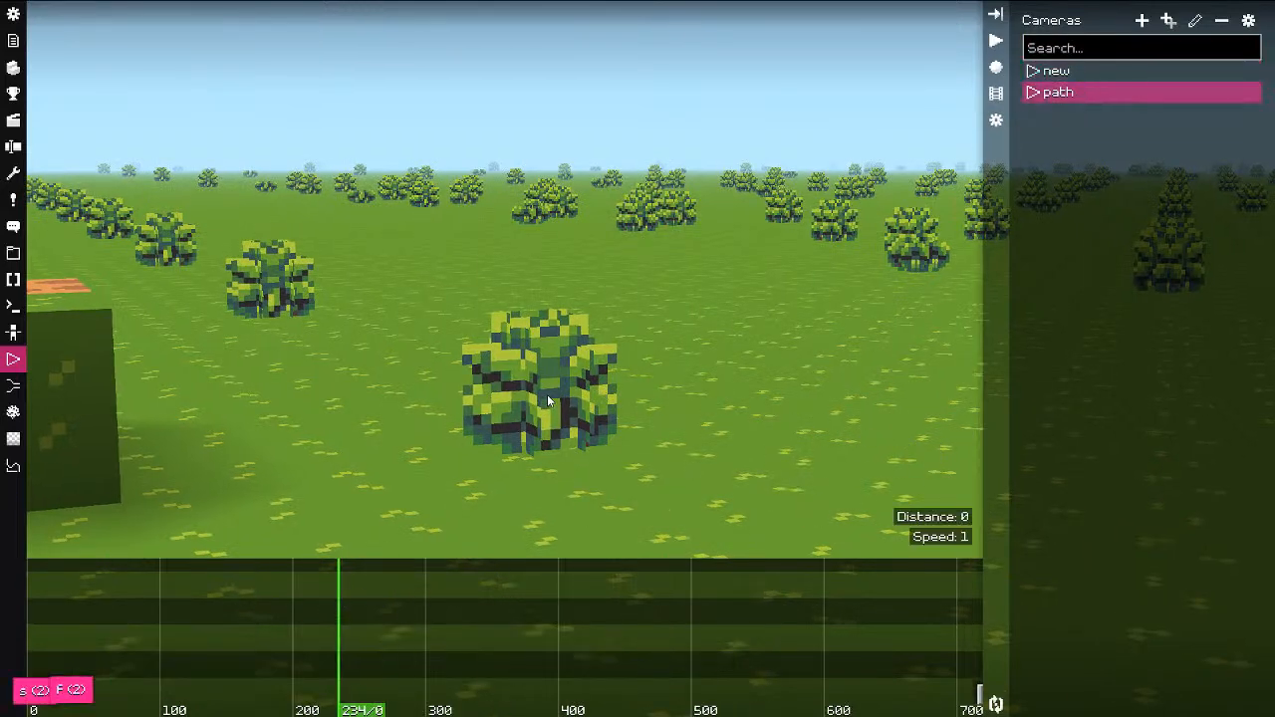
pyautogui.press('s')
pyautogui.press('s')
pyautogui.press('s')
pyautogui.press('s')
pyautogui.moveTo(695, 427); pyautogui.dragTo(734, 422)
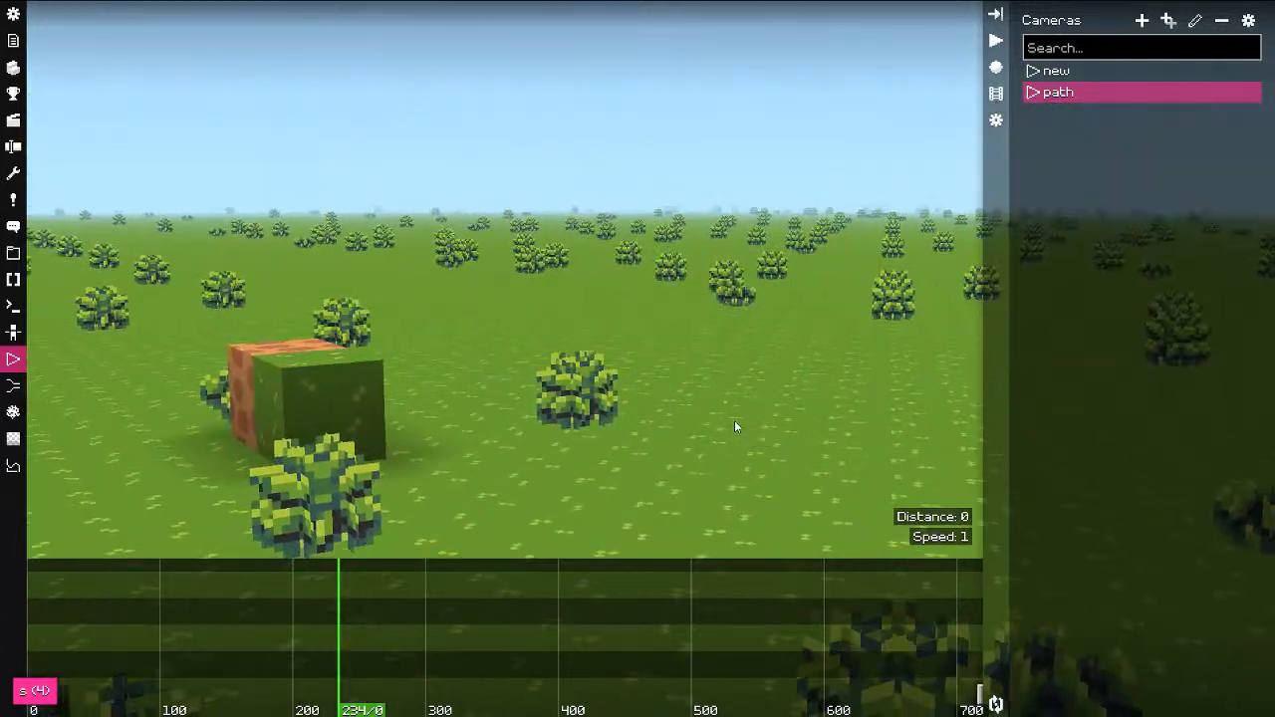
pyautogui.press('f')
pyautogui.moveTo(189, 623); pyautogui.dragTo(10, 639)
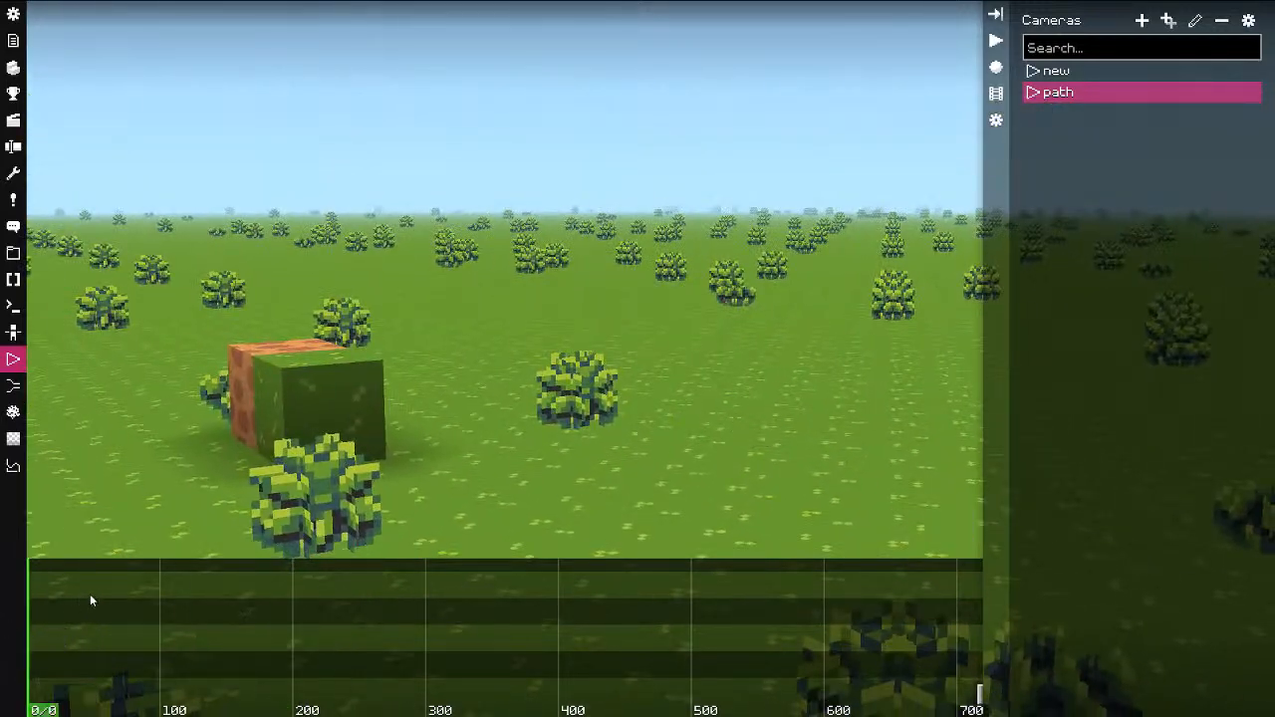
pyautogui.hotkey('shift', 'a')
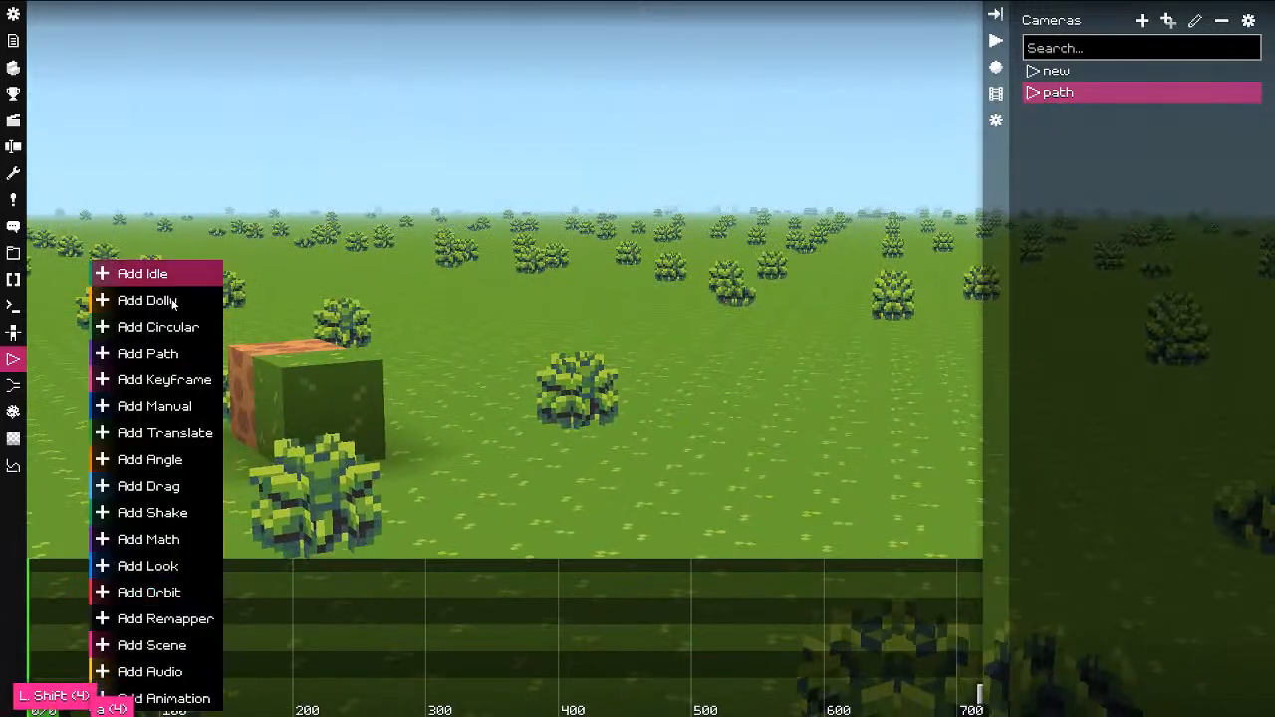
pyautogui.moveTo(355, 594); pyautogui.dragTo(20, 588)
# Step: From the timeline's Add menu, choose to add a clip at the current tick
pyautogui.rightClick(146, 601)
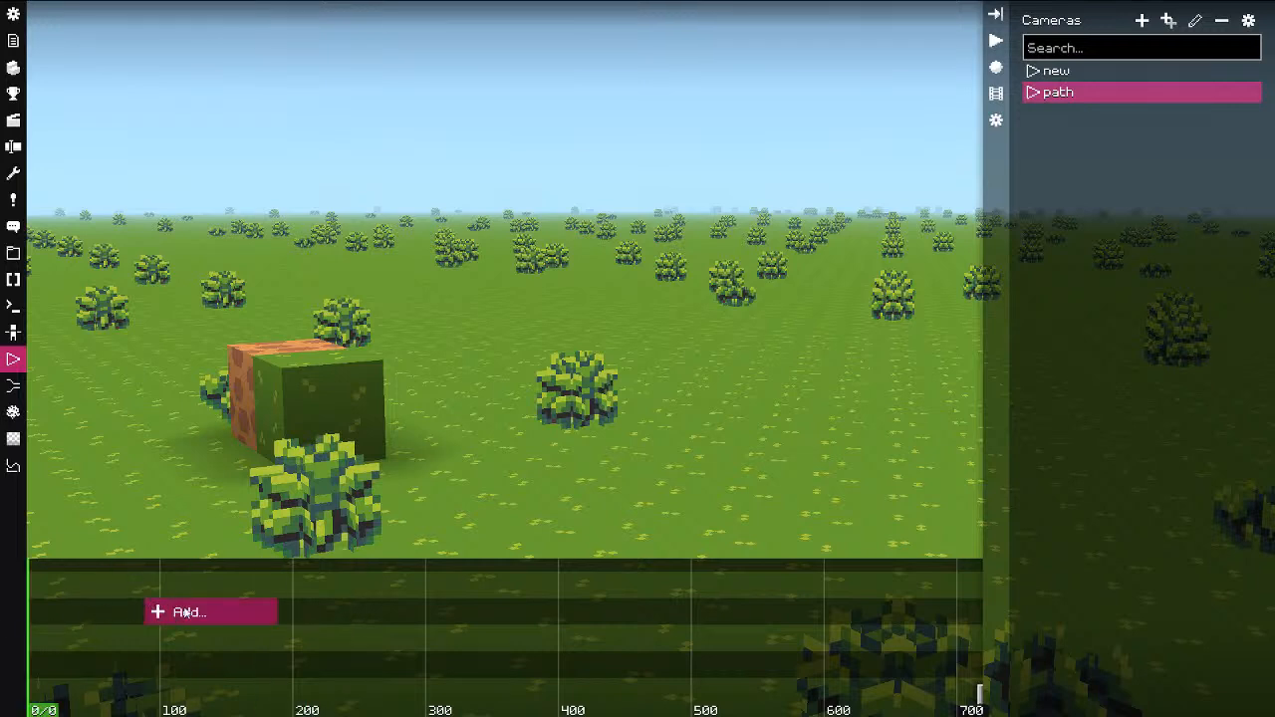
pyautogui.click(189, 616)
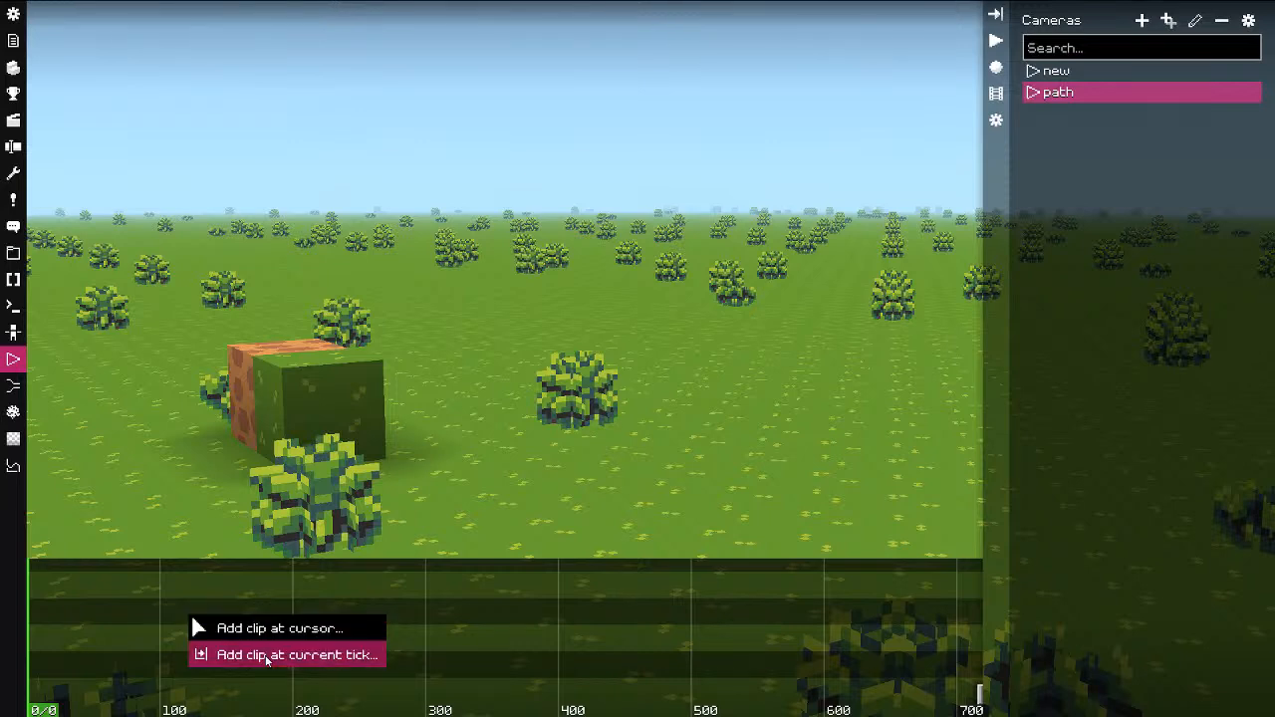
pyautogui.click(244, 655)
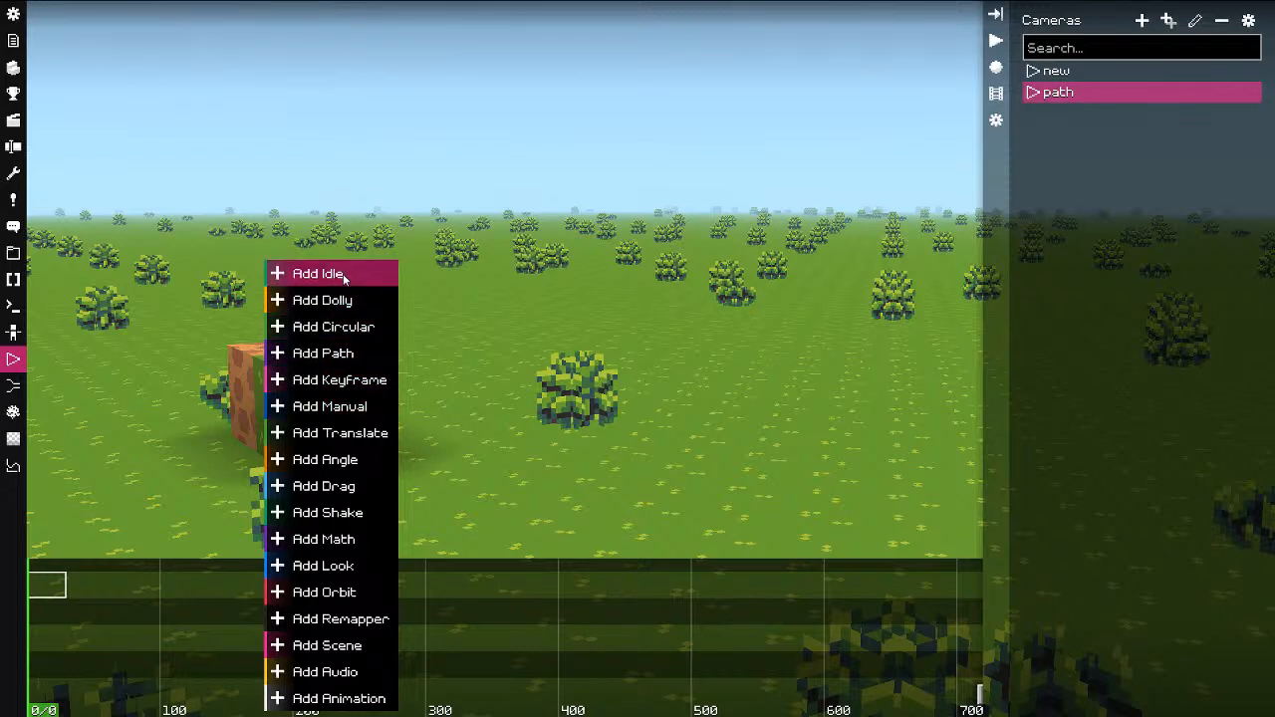
# Step: Add a Path clip, stretch it to 100 ticks, and move it onto layer 0
pyautogui.click(340, 354)
pyautogui.moveTo(91, 620); pyautogui.dragTo(160, 619)
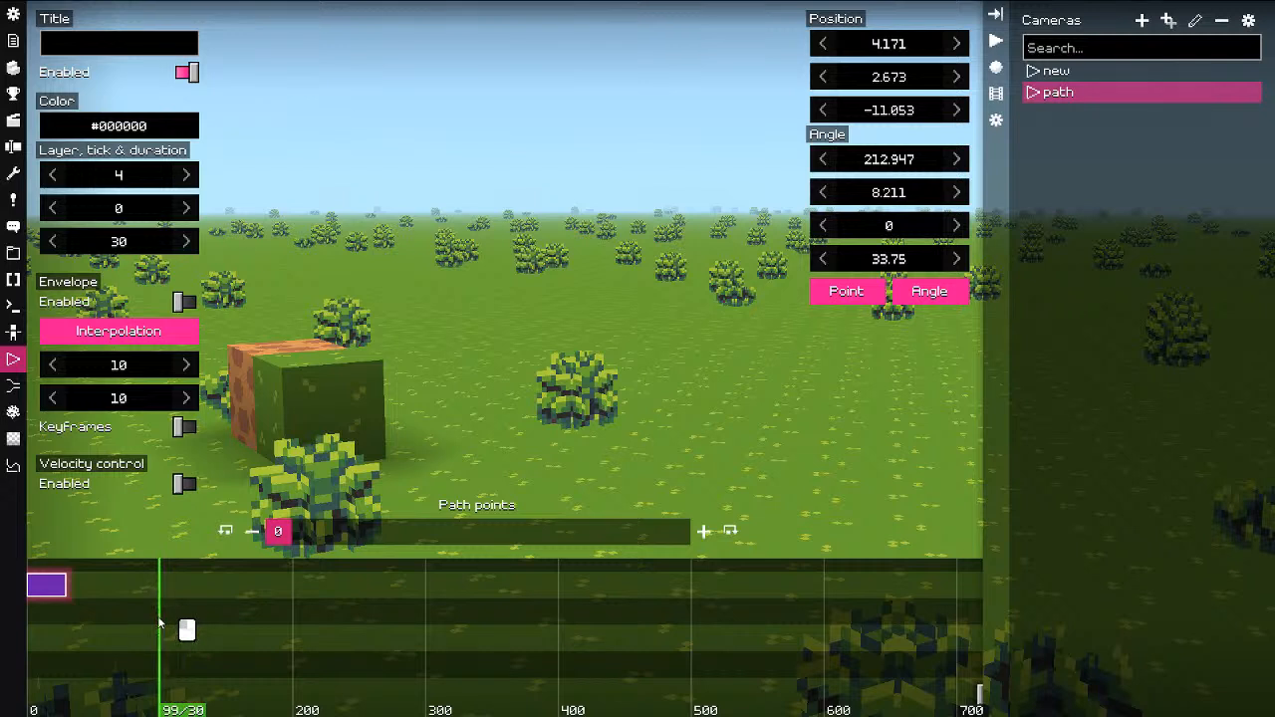
pyautogui.press('m')
pyautogui.press('m')
pyautogui.keyDown('ctrl'); pyautogui.moveTo(117, 584); pyautogui.dragTo(107, 706); pyautogui.keyUp('ctrl')
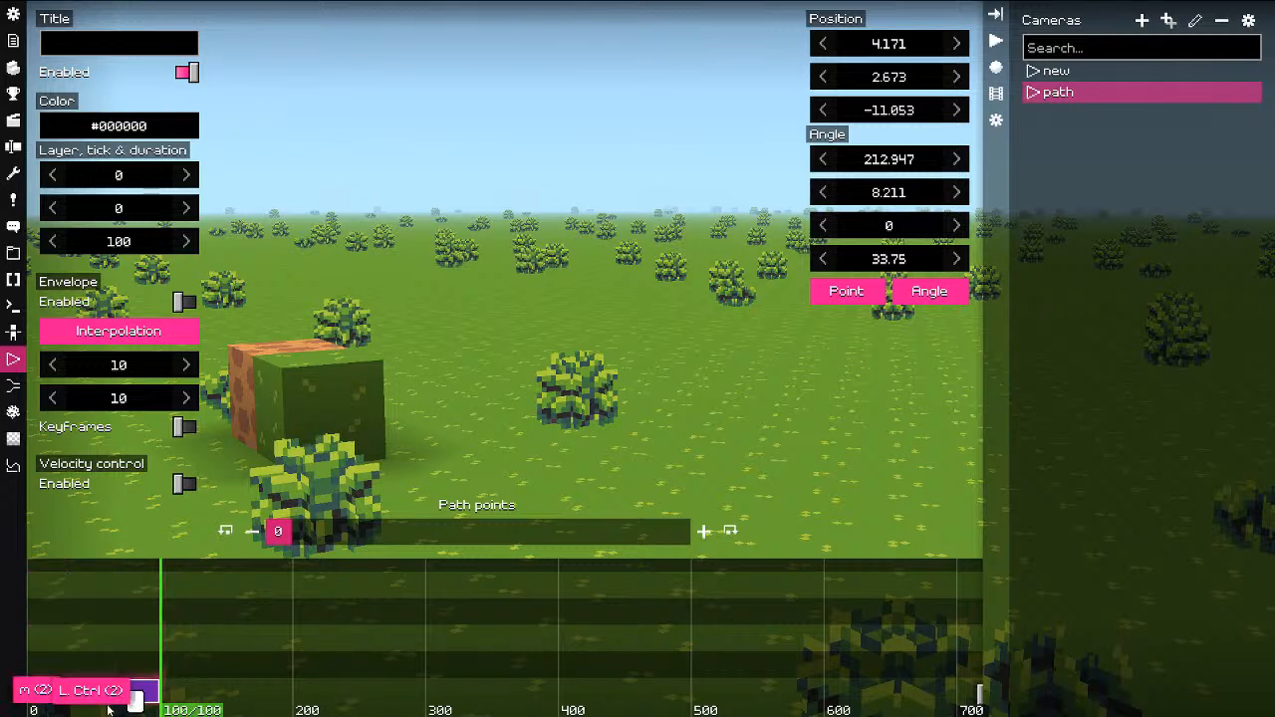
pyautogui.moveTo(148, 624); pyautogui.dragTo(16, 629)
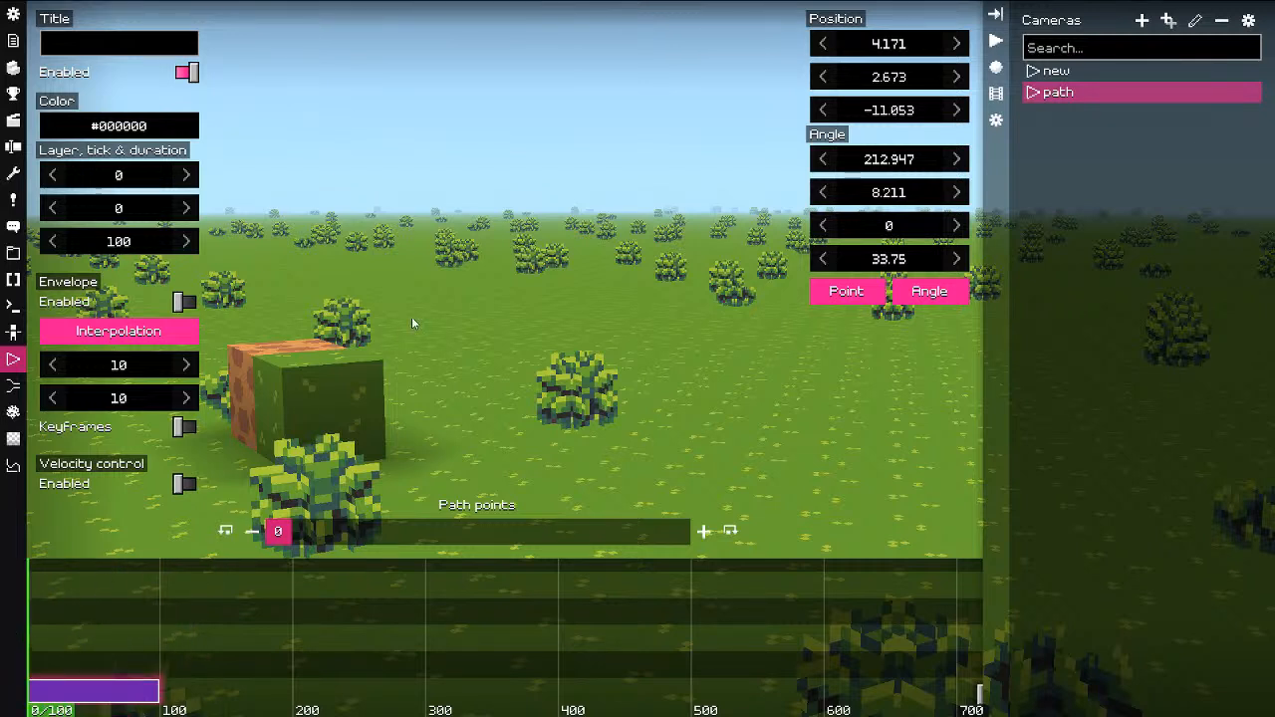
# Step: Add a second path point and fly the camera to a new spot for it
pyautogui.click(703, 533)
pyautogui.press('w')
pyautogui.press('w')
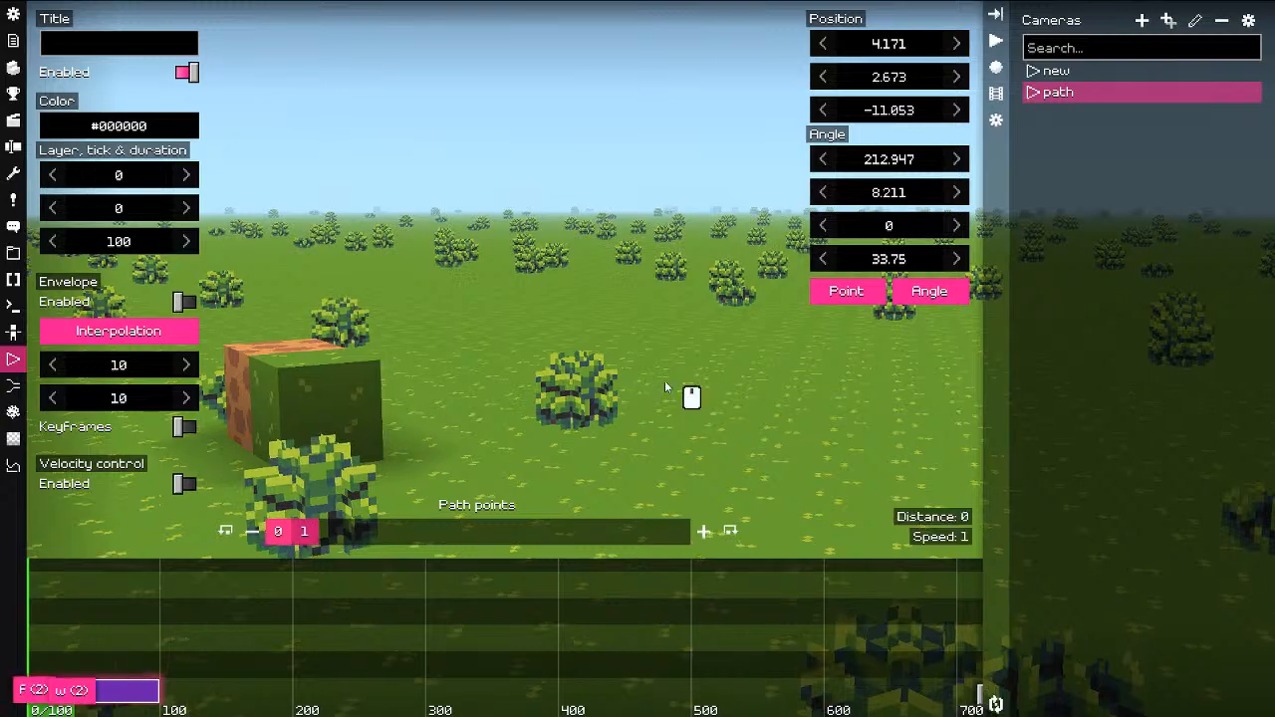
pyautogui.press('d')
pyautogui.press('d')
pyautogui.press('s')
pyautogui.press('a')
pyautogui.press('w')
pyautogui.moveTo(712, 429); pyautogui.dragTo(533, 409)
pyautogui.press('d')
pyautogui.press('ctrl')
pyautogui.press('f')
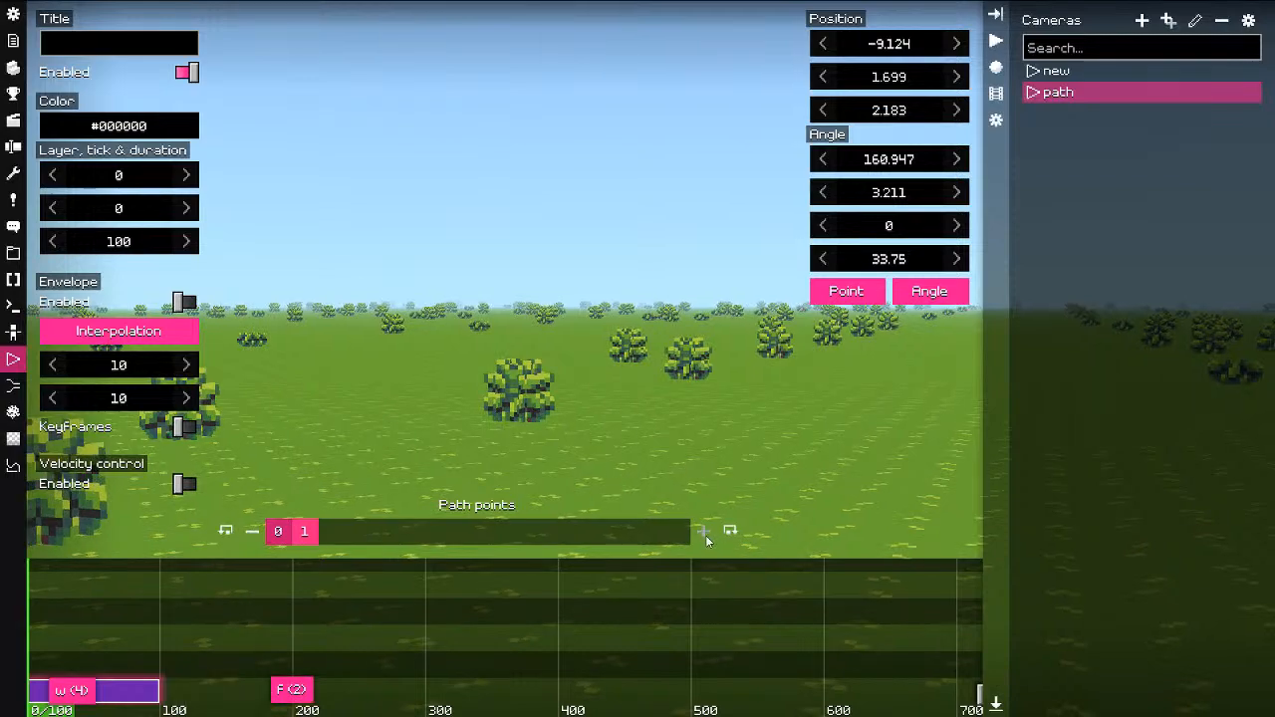
# Step: Add a third path point, turning and raising the camera for it
pyautogui.click(706, 534)
pyautogui.press('f')
pyautogui.press('w')
pyautogui.moveTo(727, 407); pyautogui.dragTo(424, 451)
pyautogui.press('d')
pyautogui.press('e')
pyautogui.press('e')
# Step: Play the path animation with the editor panels hidden
pyautogui.press('space')
pyautogui.press('space')
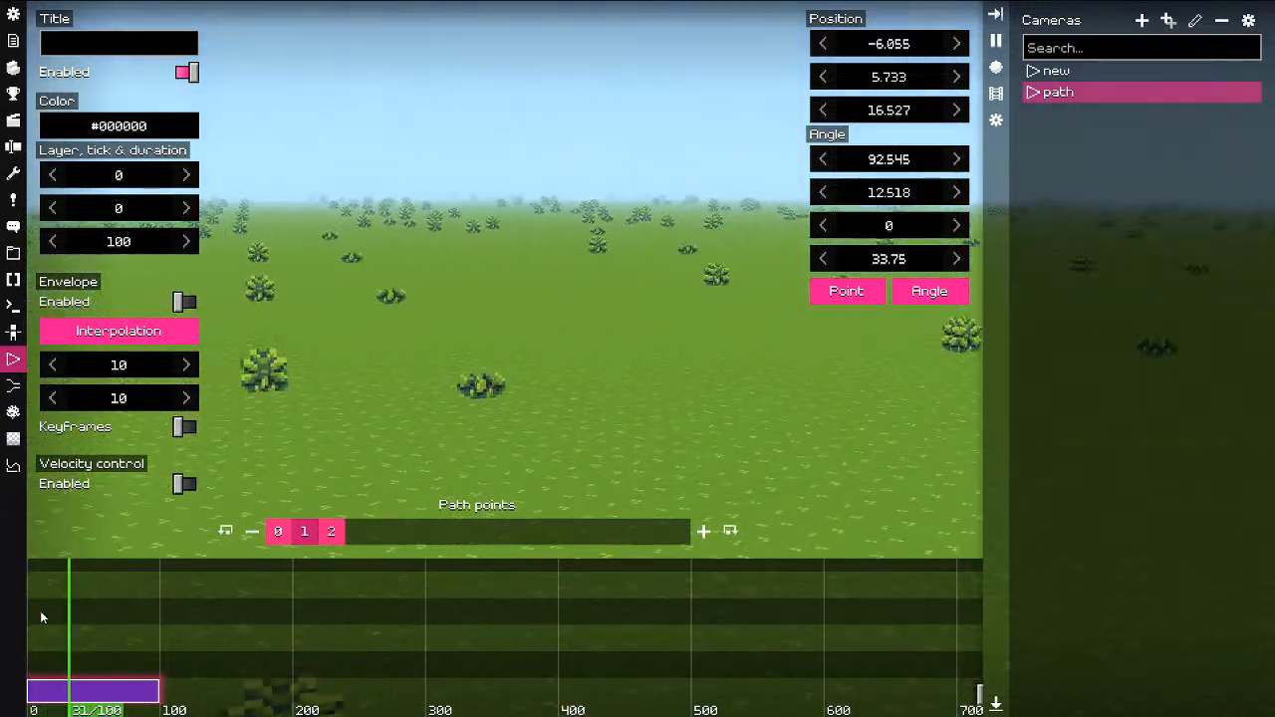
pyautogui.press('F1')
pyautogui.press('F1')
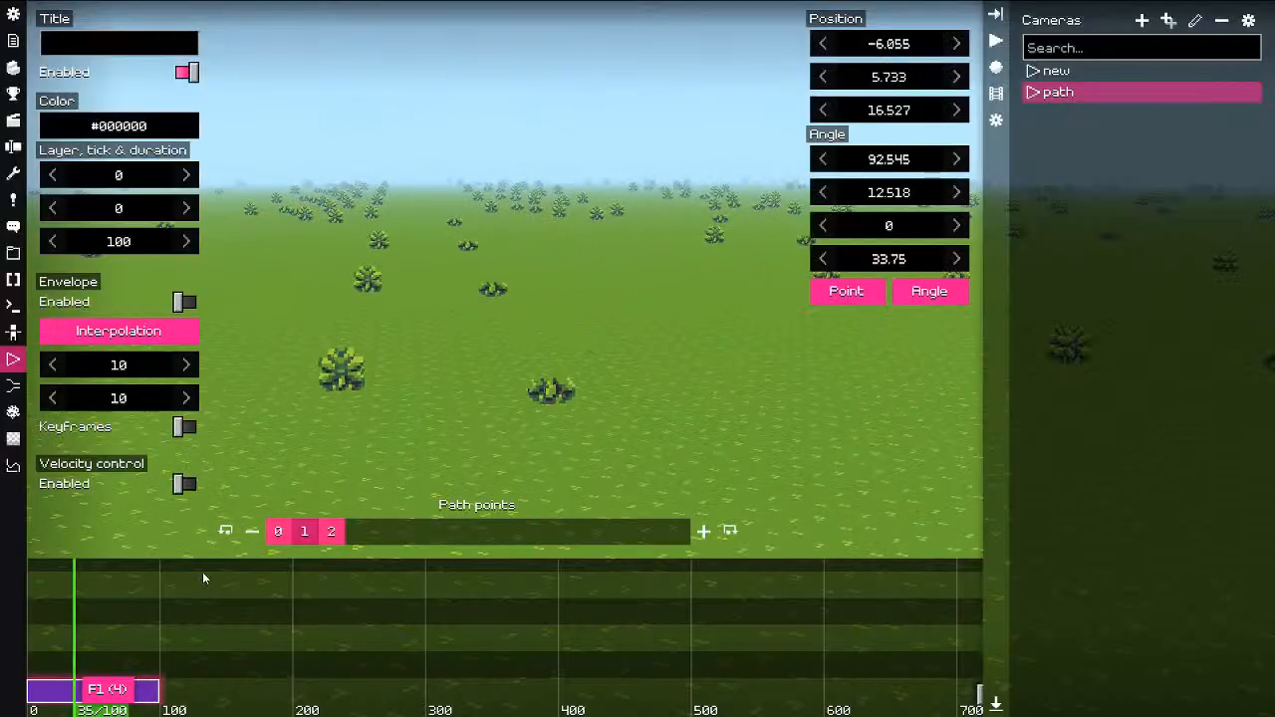
pyautogui.press('F1')
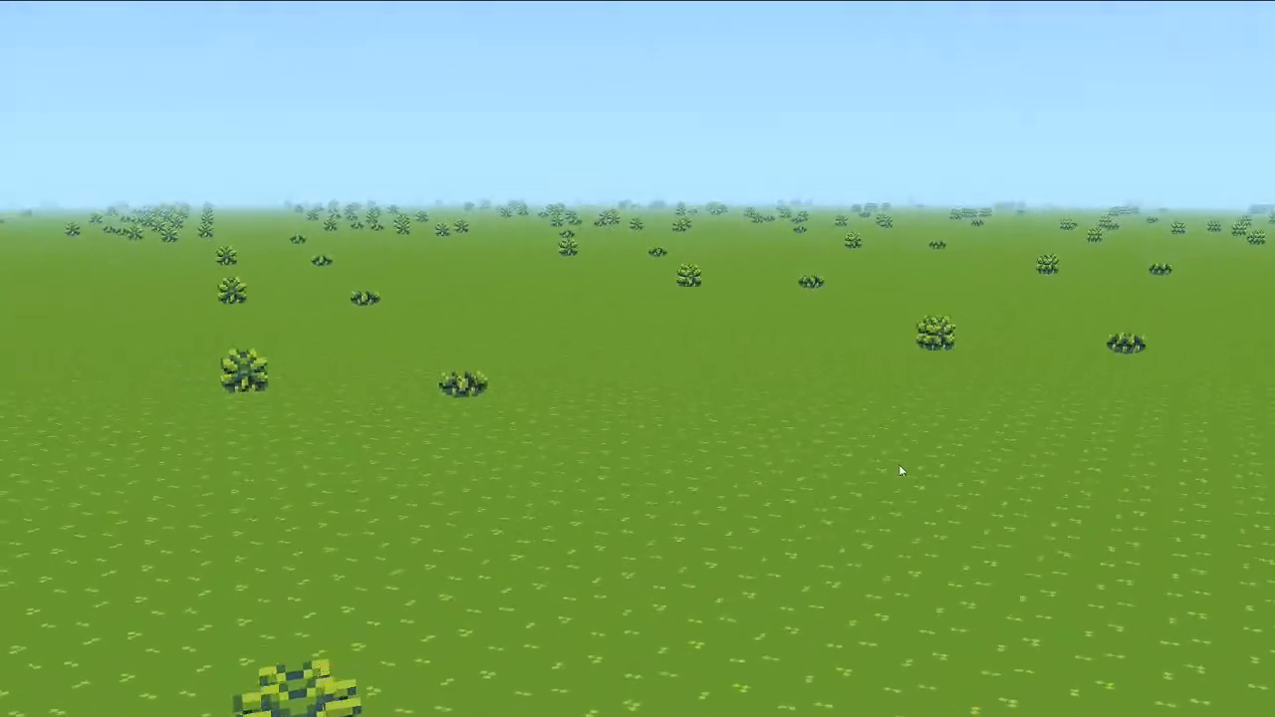
pyautogui.press('F1')
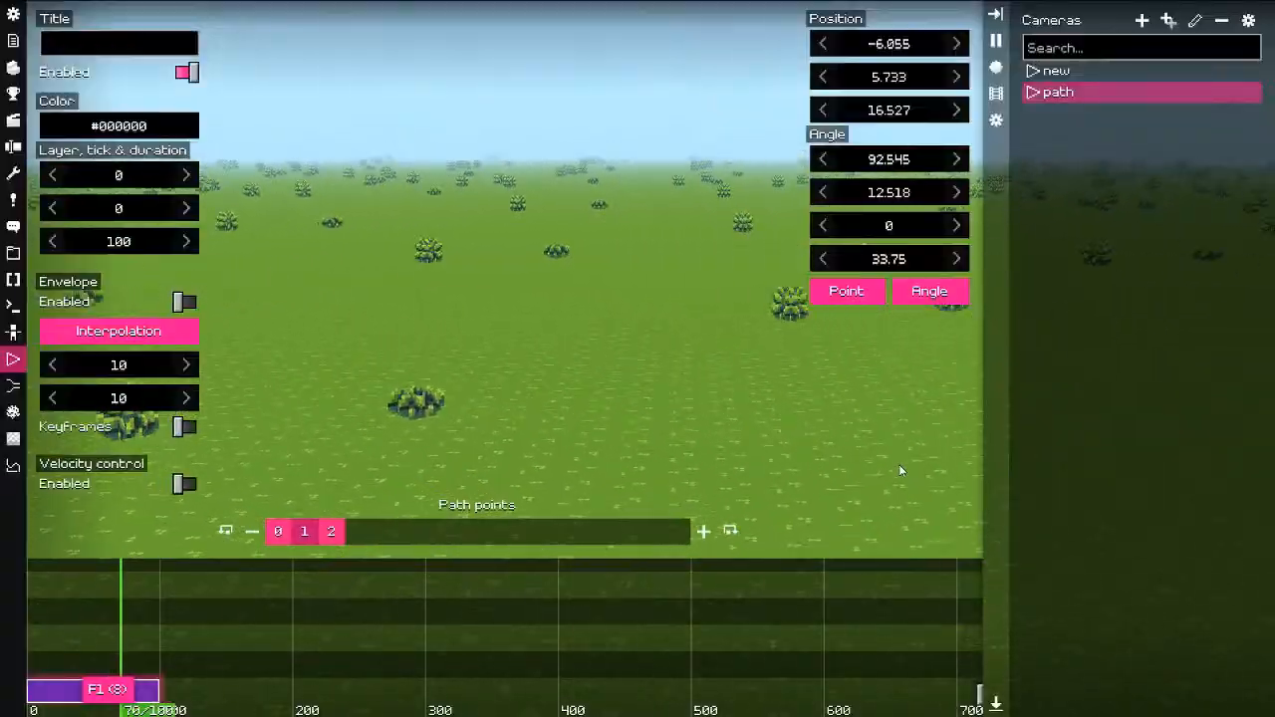
pyautogui.press('space')
pyautogui.press('space')
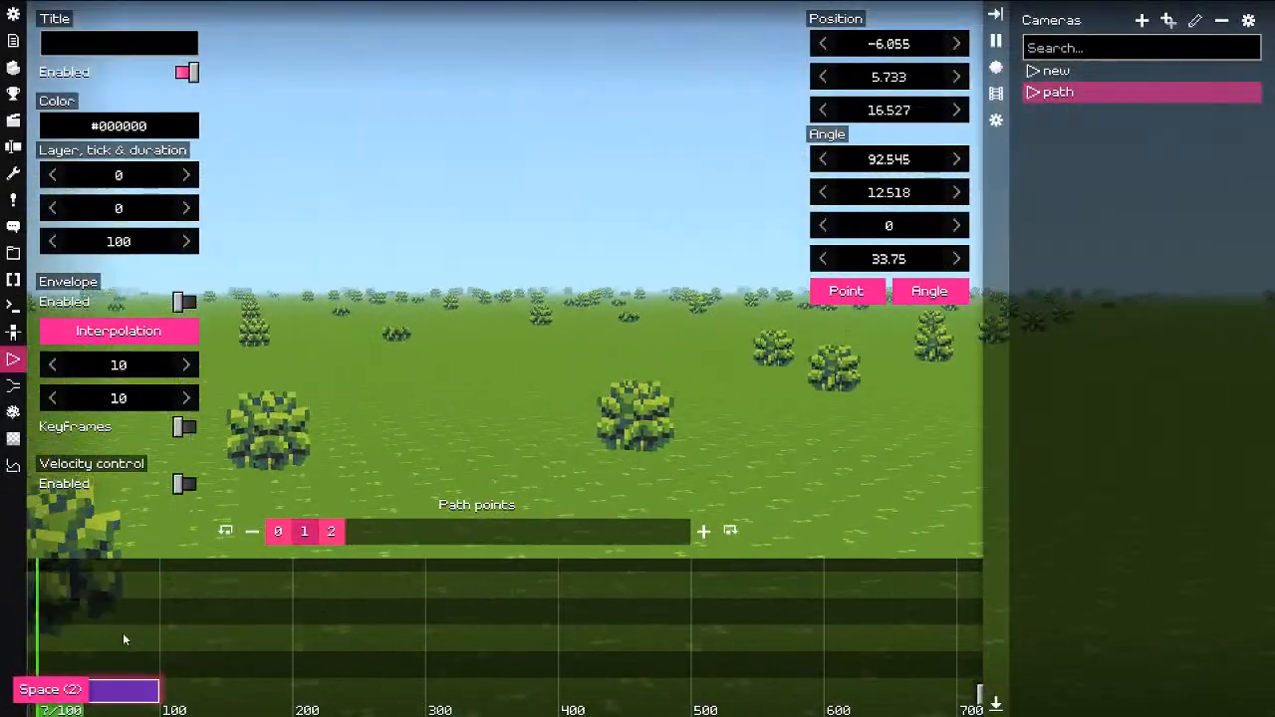
# Step: Step through path points 0, 1 and 2 and fly the camera to a new position
pyautogui.moveTo(123, 635); pyautogui.dragTo(172, 633)
pyautogui.click(280, 534)
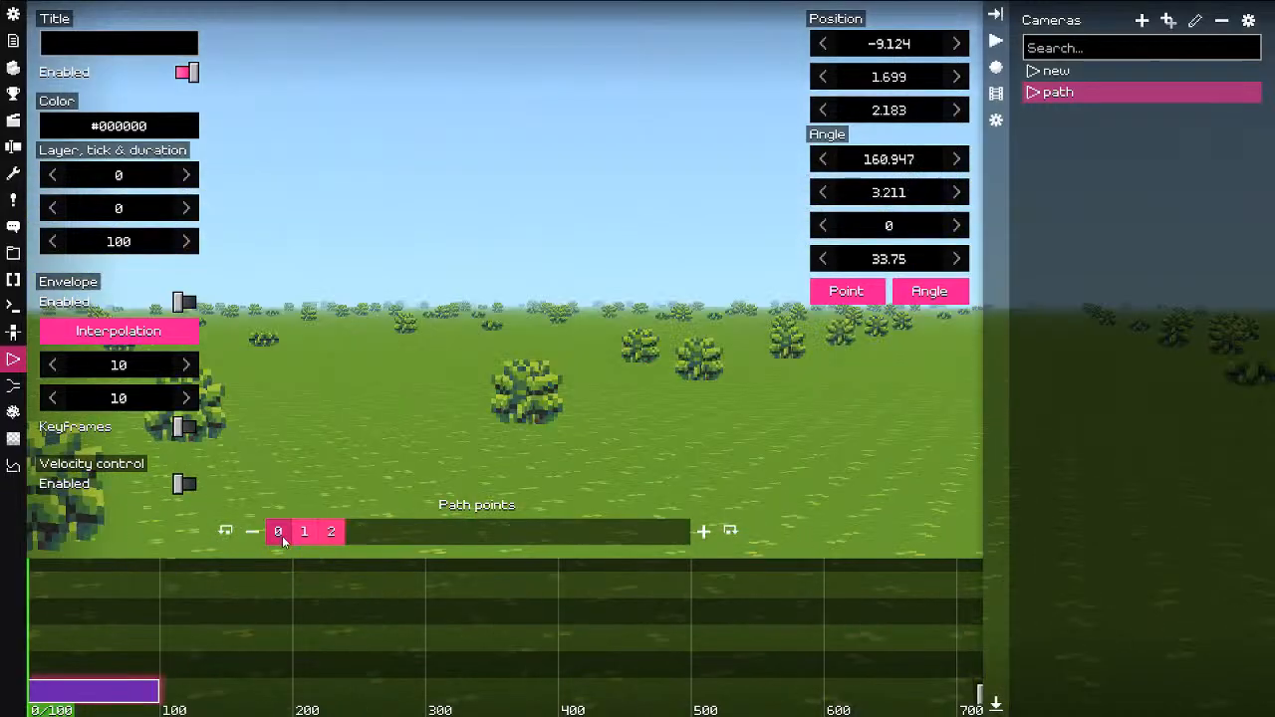
pyautogui.click(306, 533)
pyautogui.click(336, 532)
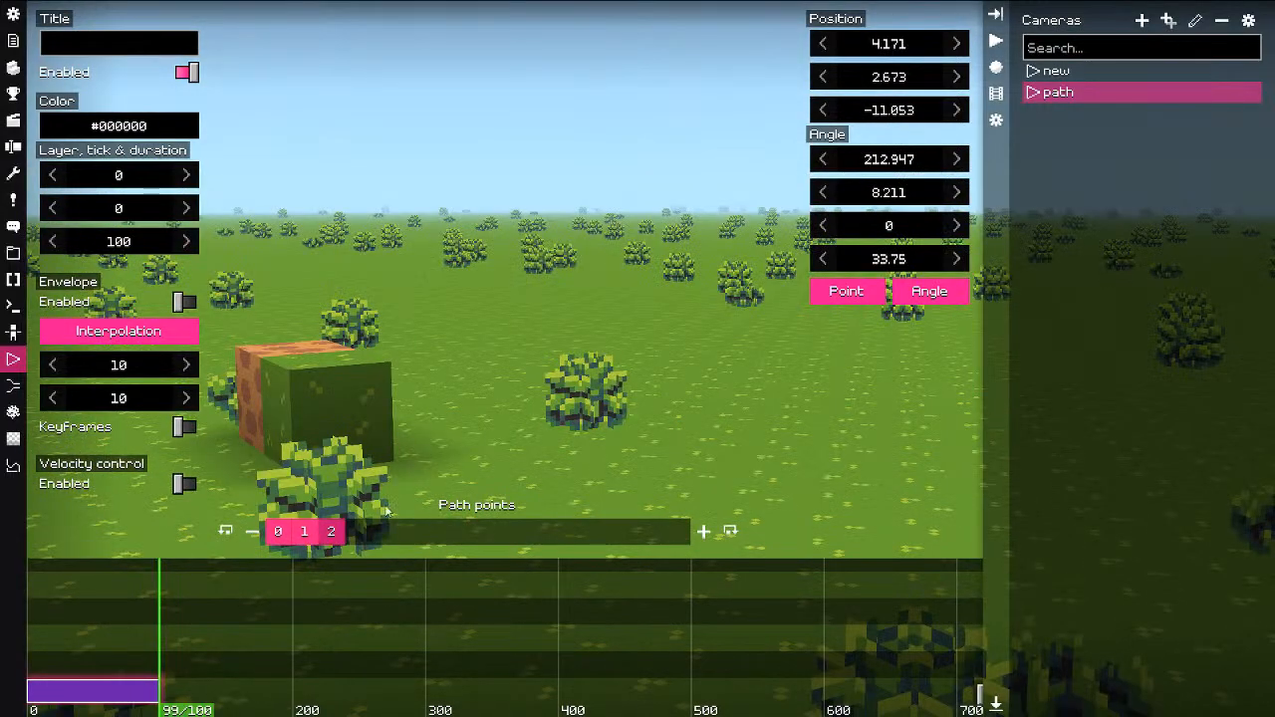
pyautogui.press('f')
pyautogui.press('w')
pyautogui.moveTo(624, 389); pyautogui.dragTo(410, 361)
pyautogui.press('d')
pyautogui.press('ctrl')
pyautogui.press('f')
# Step: Fly the camera further backwards, then replay the path from the start
pyautogui.press('s')
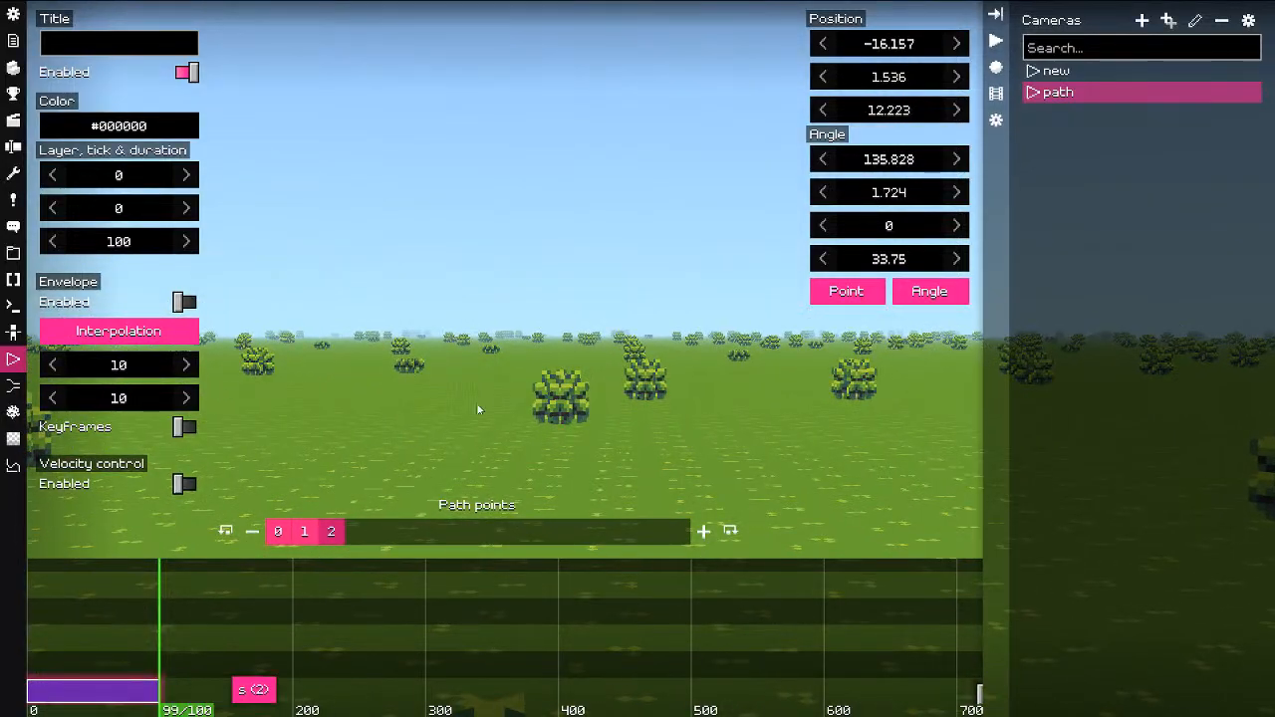
pyautogui.press('f')
pyautogui.press('s')
pyautogui.press('ctrl')
pyautogui.press('f')
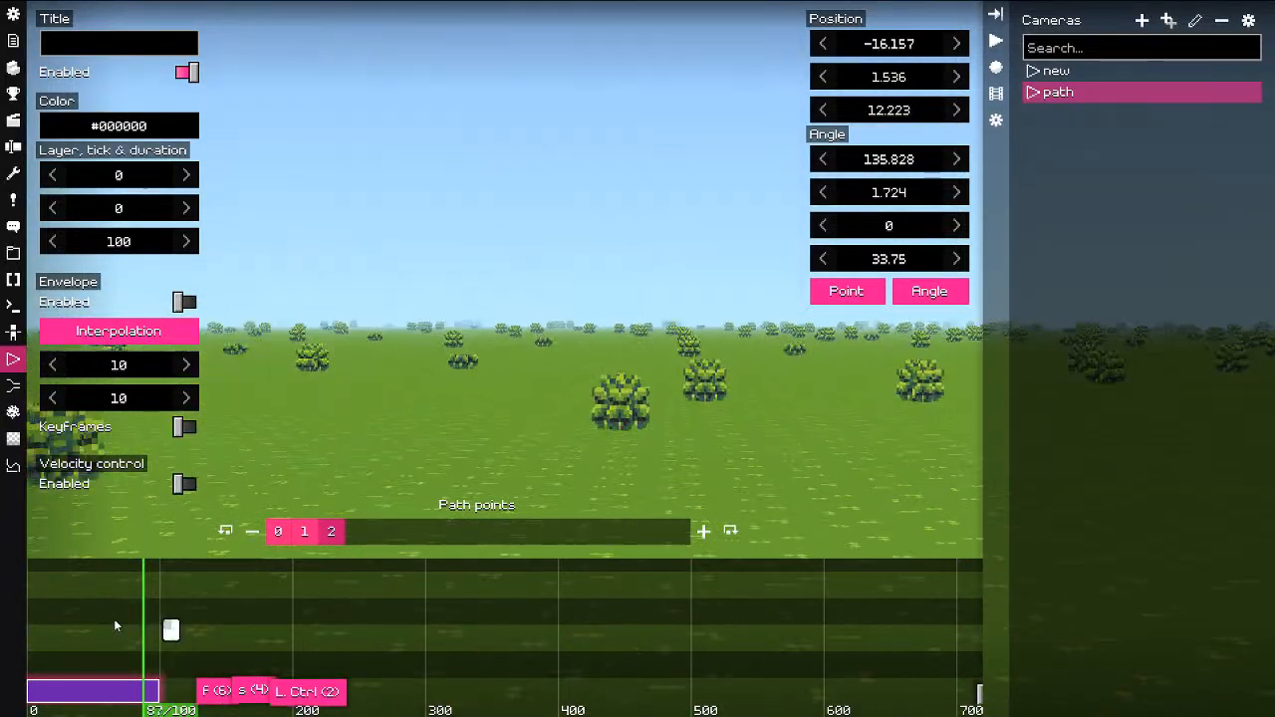
pyautogui.click(30, 630)
pyautogui.press('space')
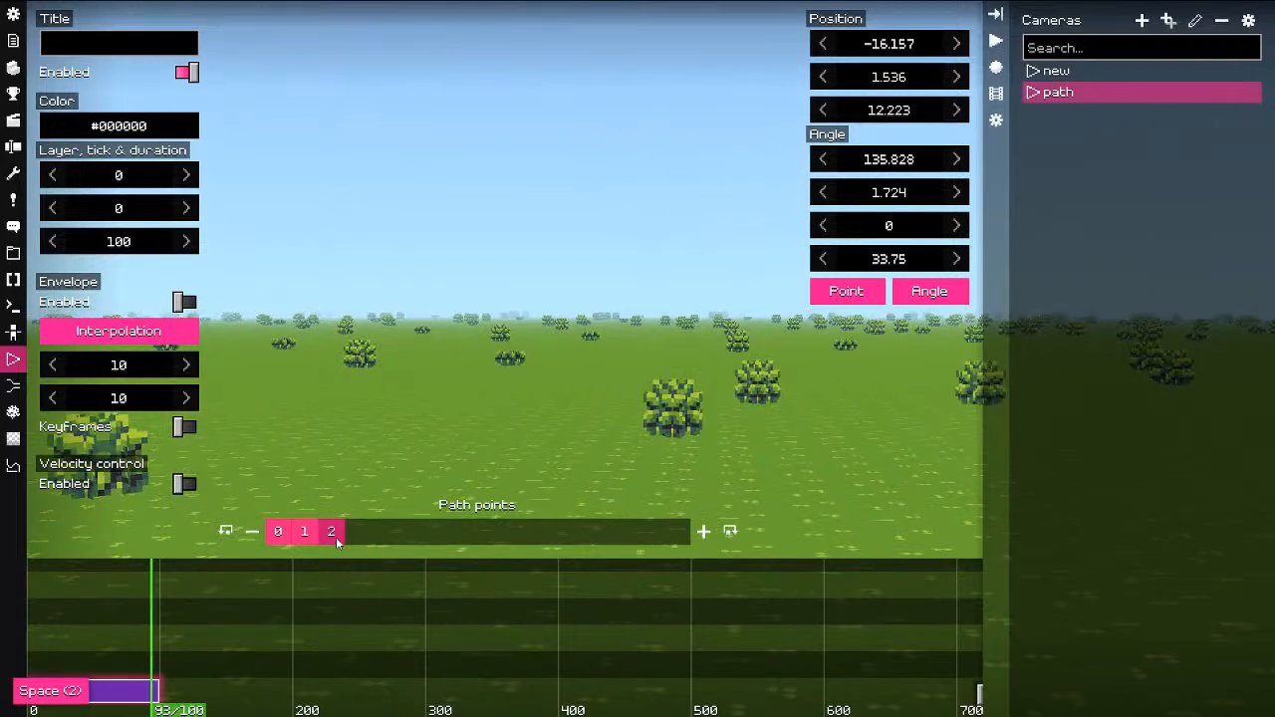
# Step: Add a new final path point raised above the field and replay the path from the first tick
pyautogui.click(305, 534)
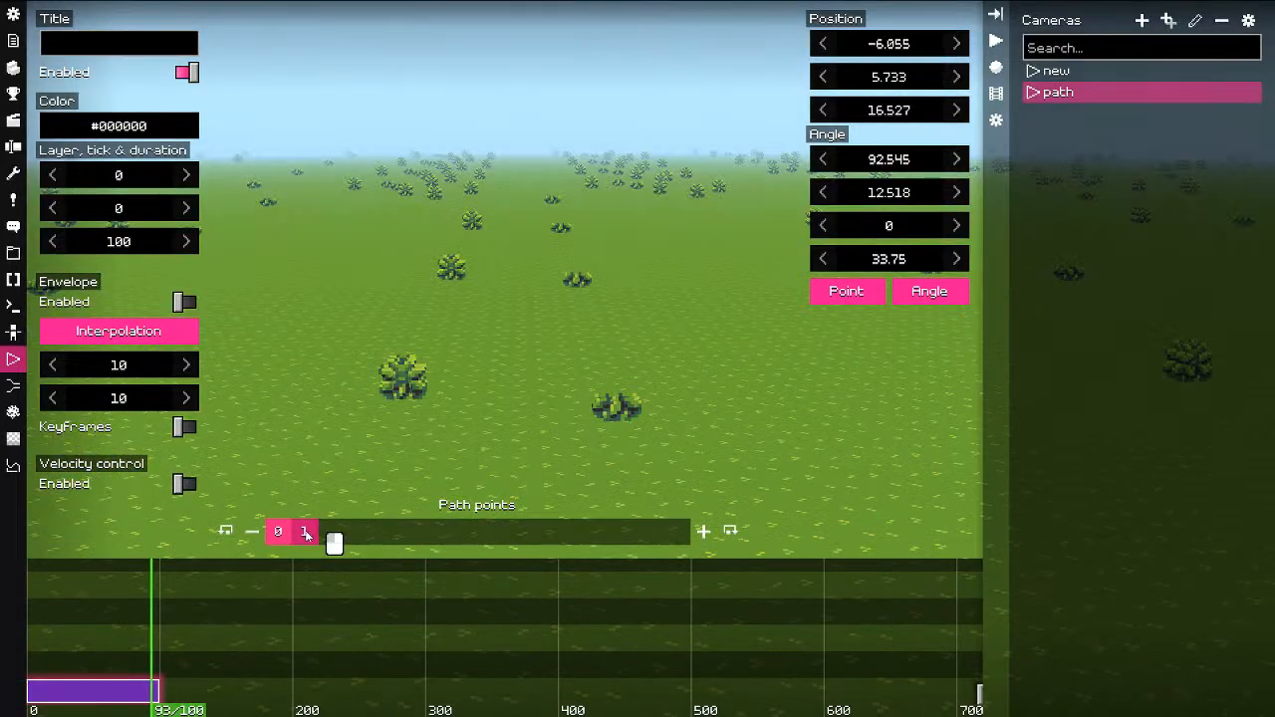
pyautogui.click(703, 531)
pyautogui.press('s')
pyautogui.press('f')
pyautogui.press('w')
pyautogui.press('e')
pyautogui.moveTo(673, 443); pyautogui.dragTo(647, 383)
pyautogui.press('ctrl')
pyautogui.press('f')
pyautogui.moveTo(120, 619); pyautogui.dragTo(10, 634)
pyautogui.press('space')
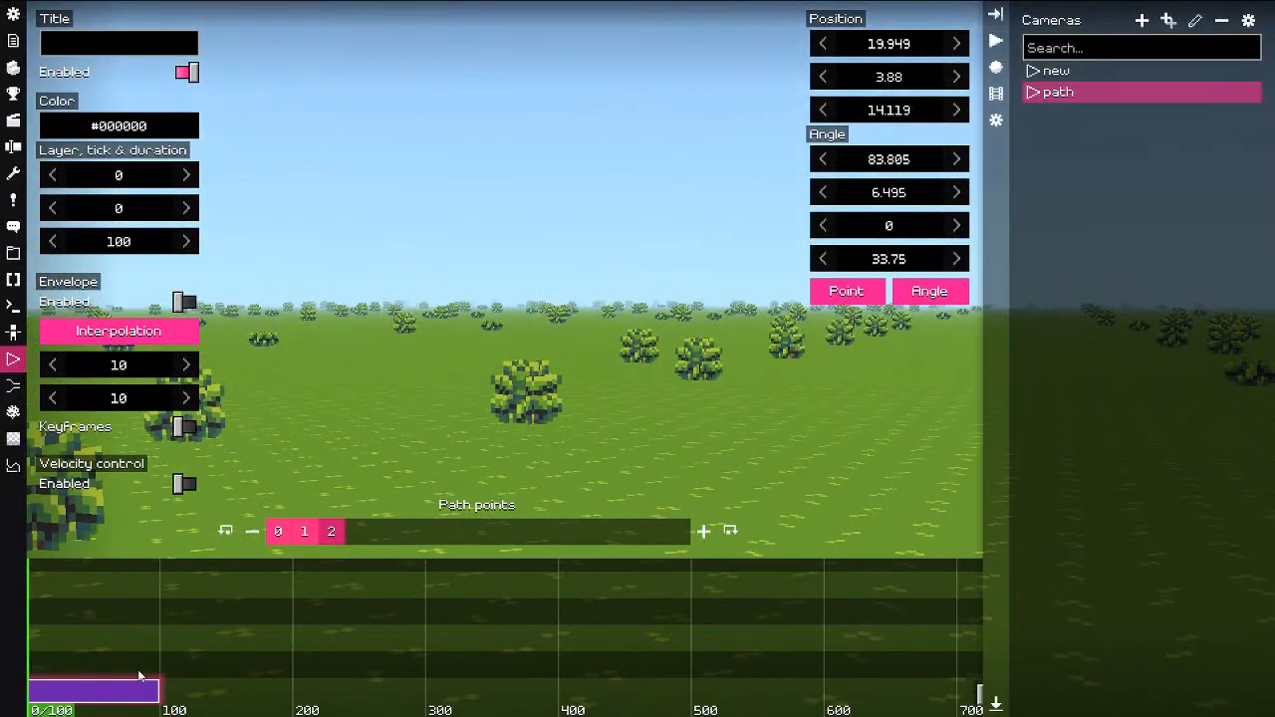
pyautogui.moveTo(145, 638); pyautogui.dragTo(161, 652)
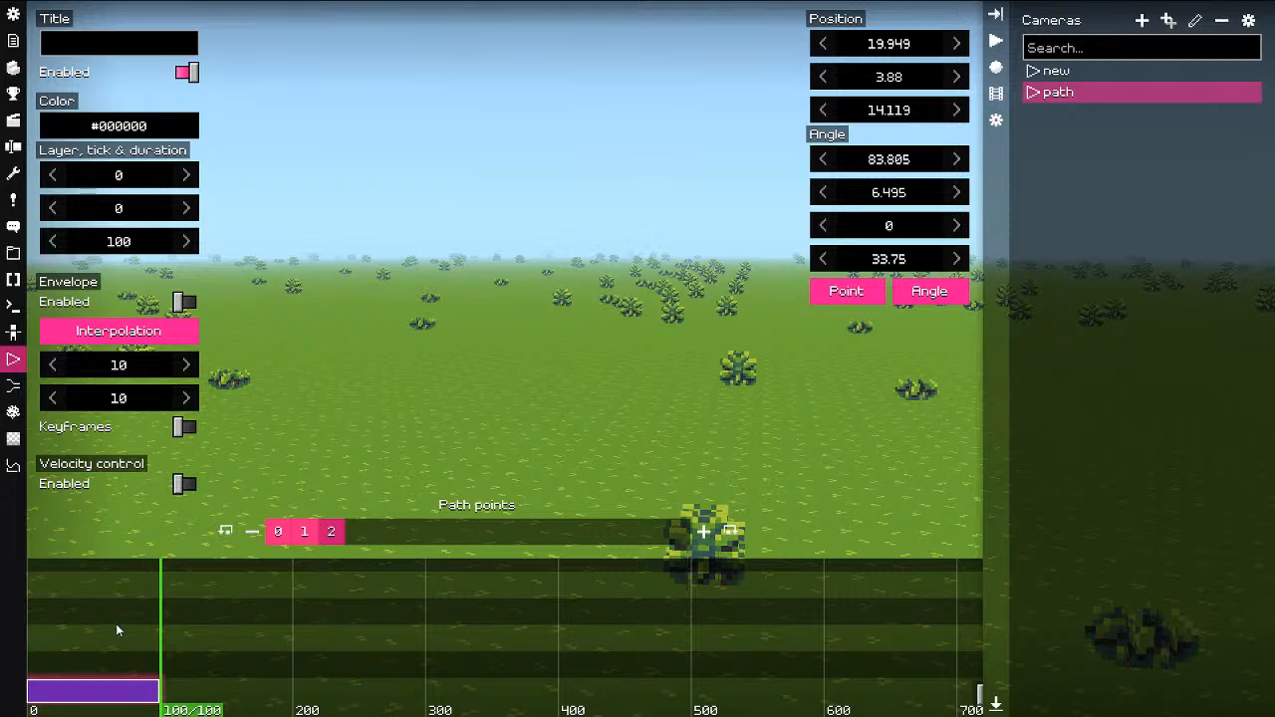
pyautogui.moveTo(117, 630); pyautogui.dragTo(2, 643)
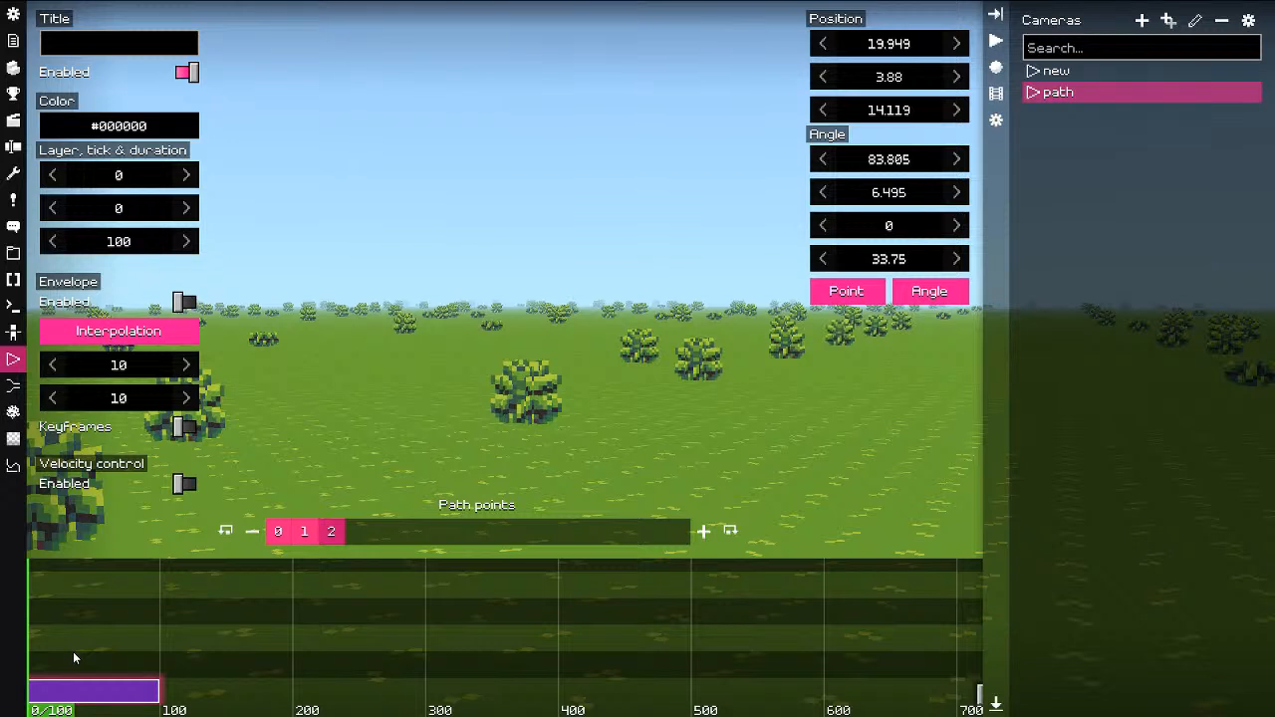
pyautogui.moveTo(65, 655); pyautogui.dragTo(4, 662)
pyautogui.moveTo(91, 681); pyautogui.dragTo(103, 633)
# Step: Add a Dolly clip on top of the selected clip and move it to start at tick 70
pyautogui.rightClick(103, 633)
pyautogui.click(150, 543)
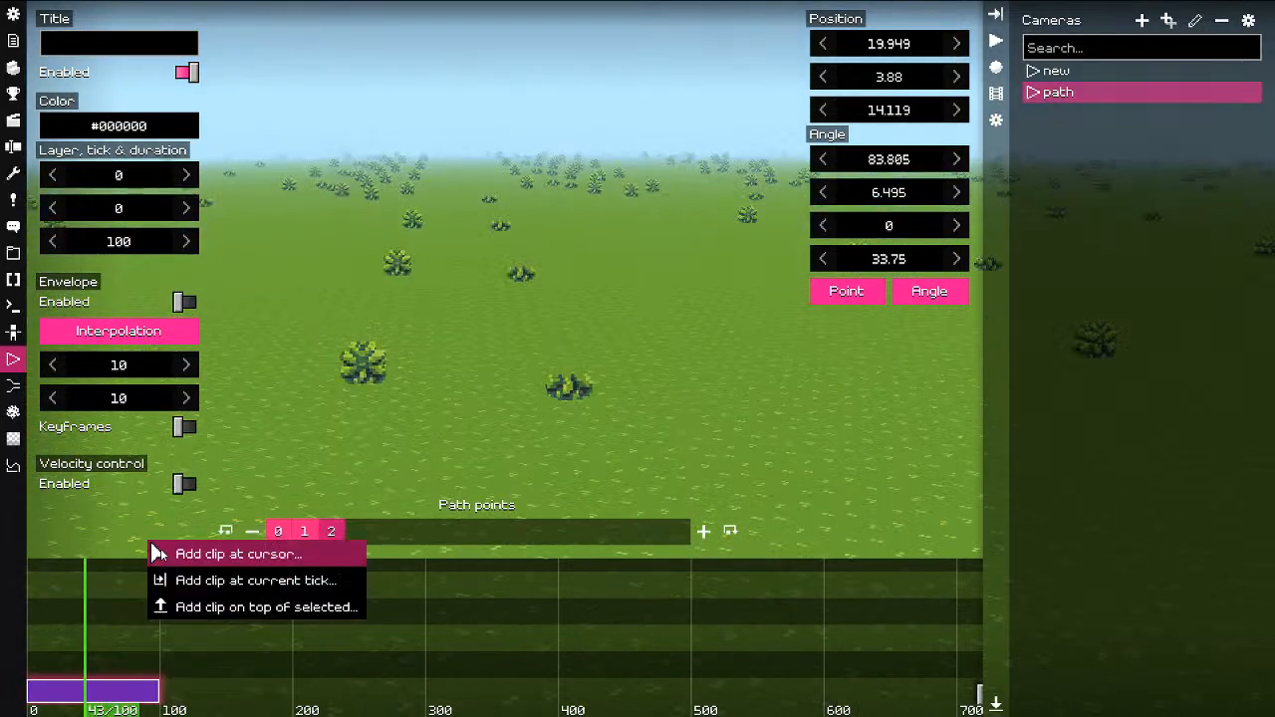
pyautogui.click(165, 607)
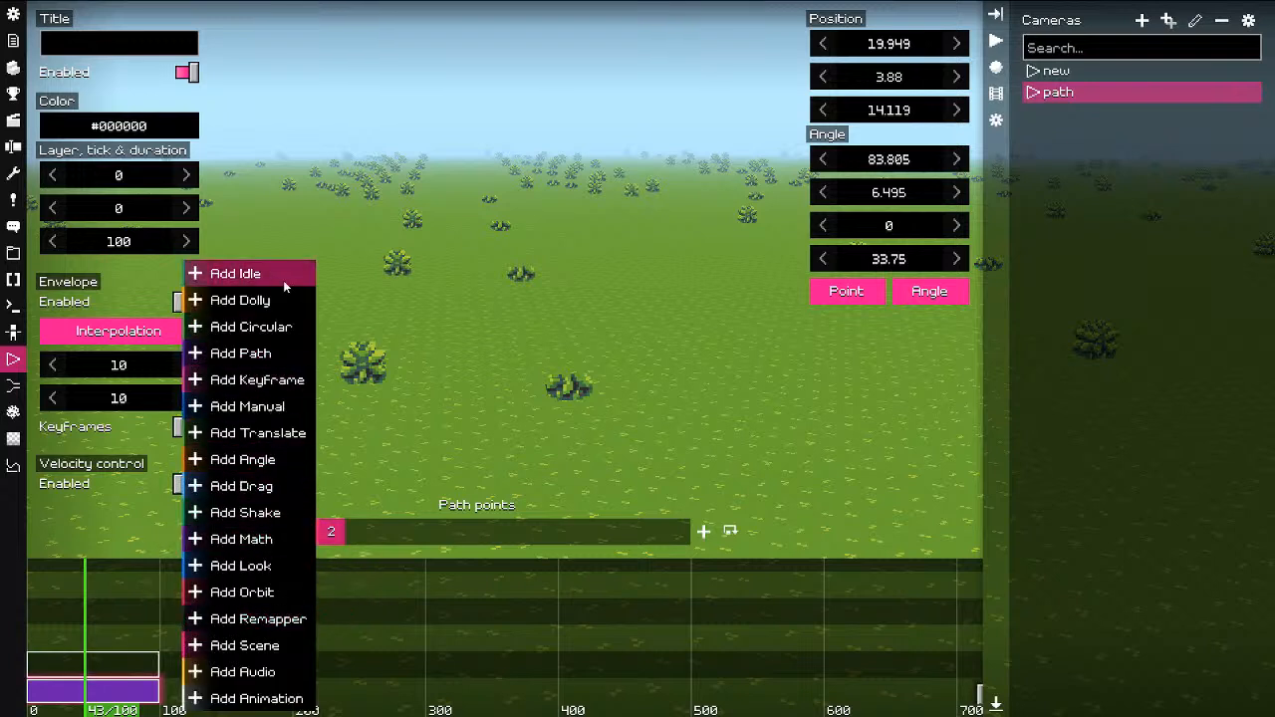
pyautogui.click(266, 302)
pyautogui.keyDown('ctrl'); pyautogui.click(116, 665); pyautogui.keyUp('ctrl')
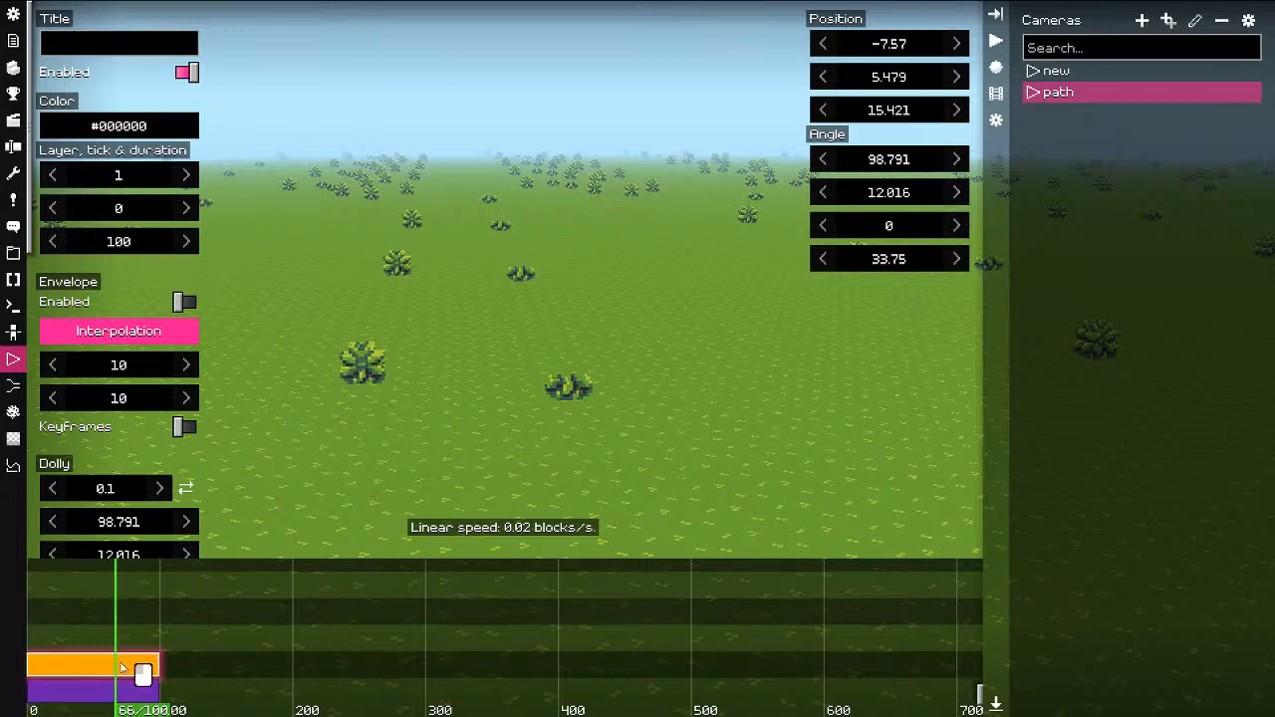
pyautogui.keyDown('ctrl'); pyautogui.moveTo(118, 666); pyautogui.dragTo(207, 668); pyautogui.keyUp('ctrl')
pyautogui.click(116, 640)
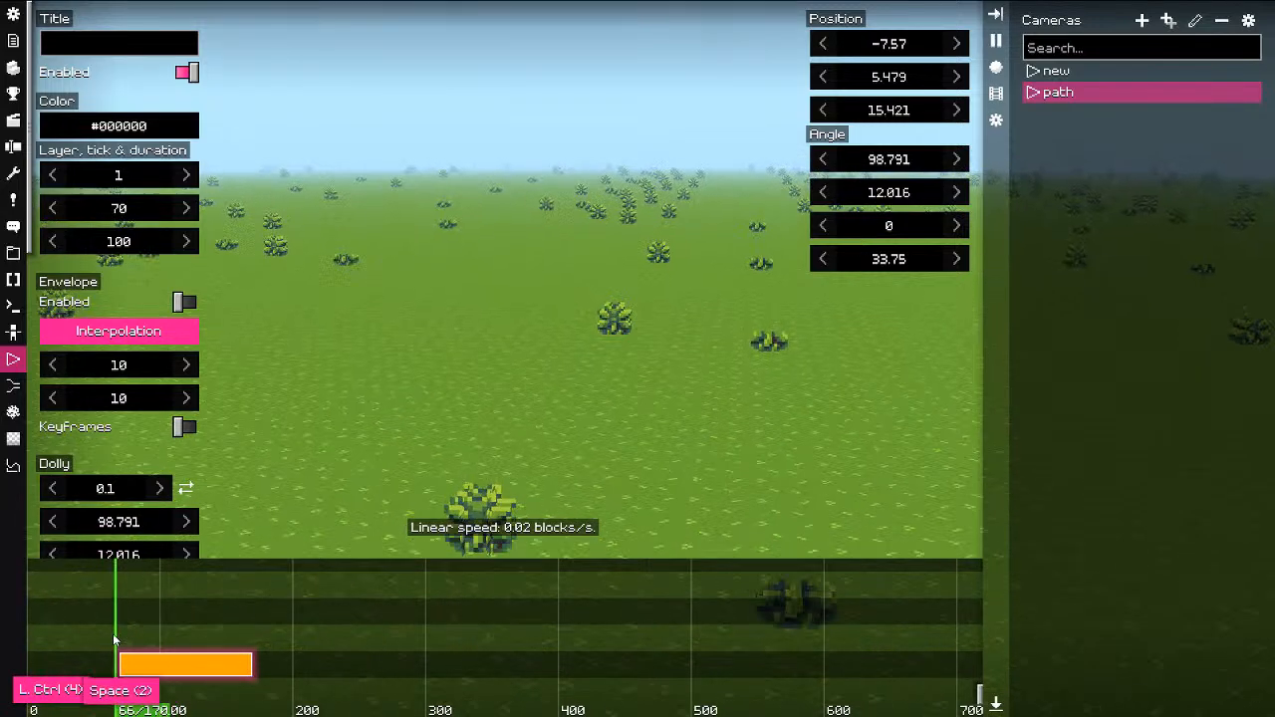
pyautogui.press('space')
# Step: Set the dolly distance to 1.1 and replay the move
pyautogui.scroll(-3, 124, 459)
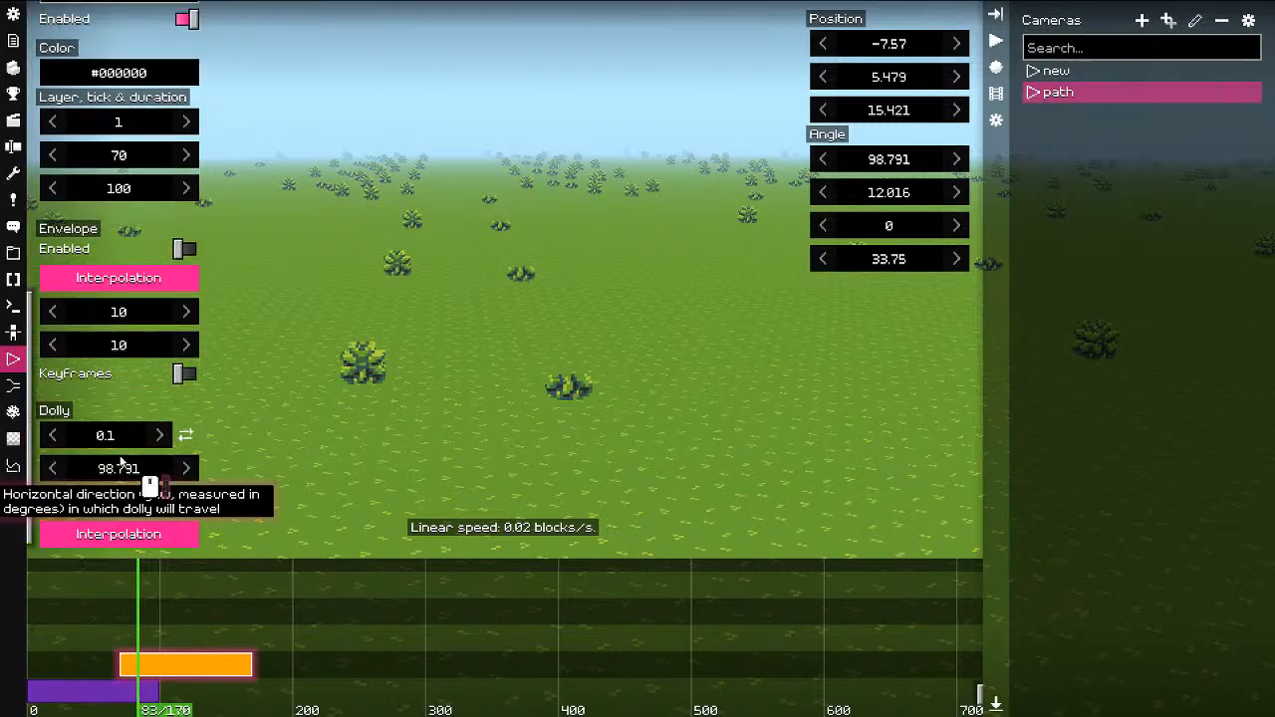
pyautogui.click(160, 436)
pyautogui.click(118, 616)
pyautogui.press('space')
pyautogui.press('space')
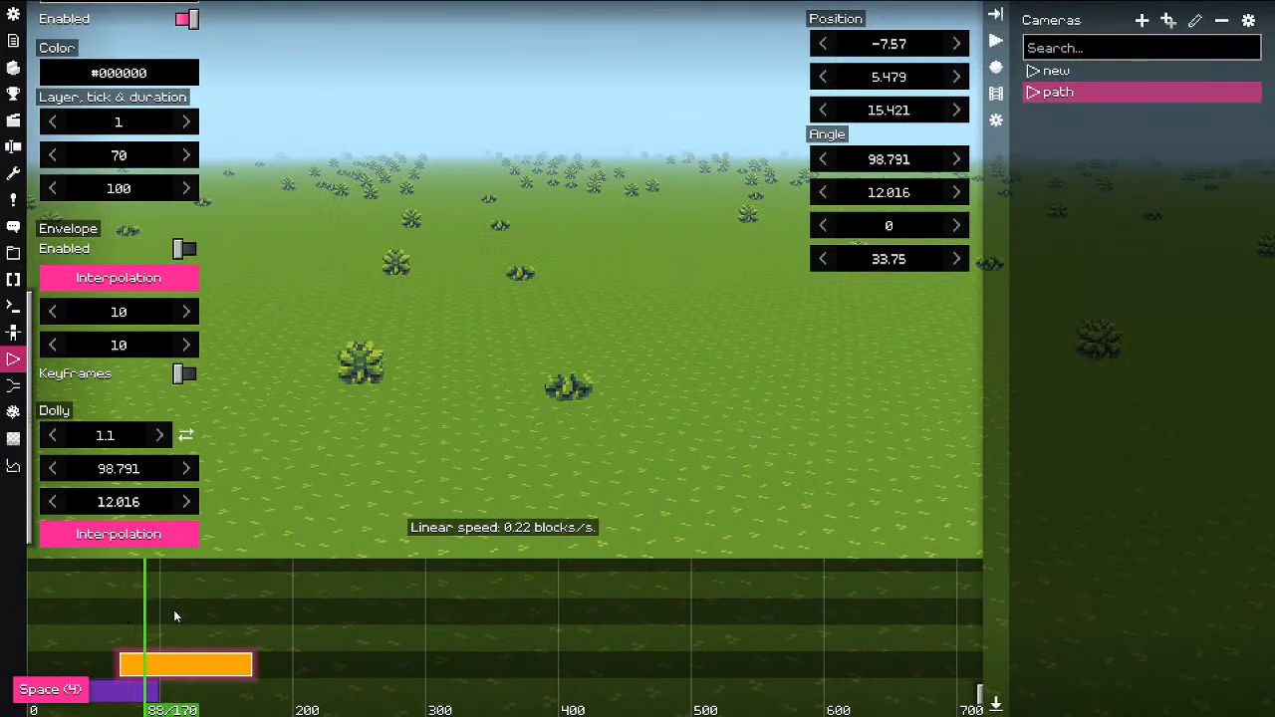
pyautogui.click(108, 623)
# Step: Enable the Dolly clip's envelope with Exponential In/out easing and preview it
pyautogui.scroll(2, 132, 407)
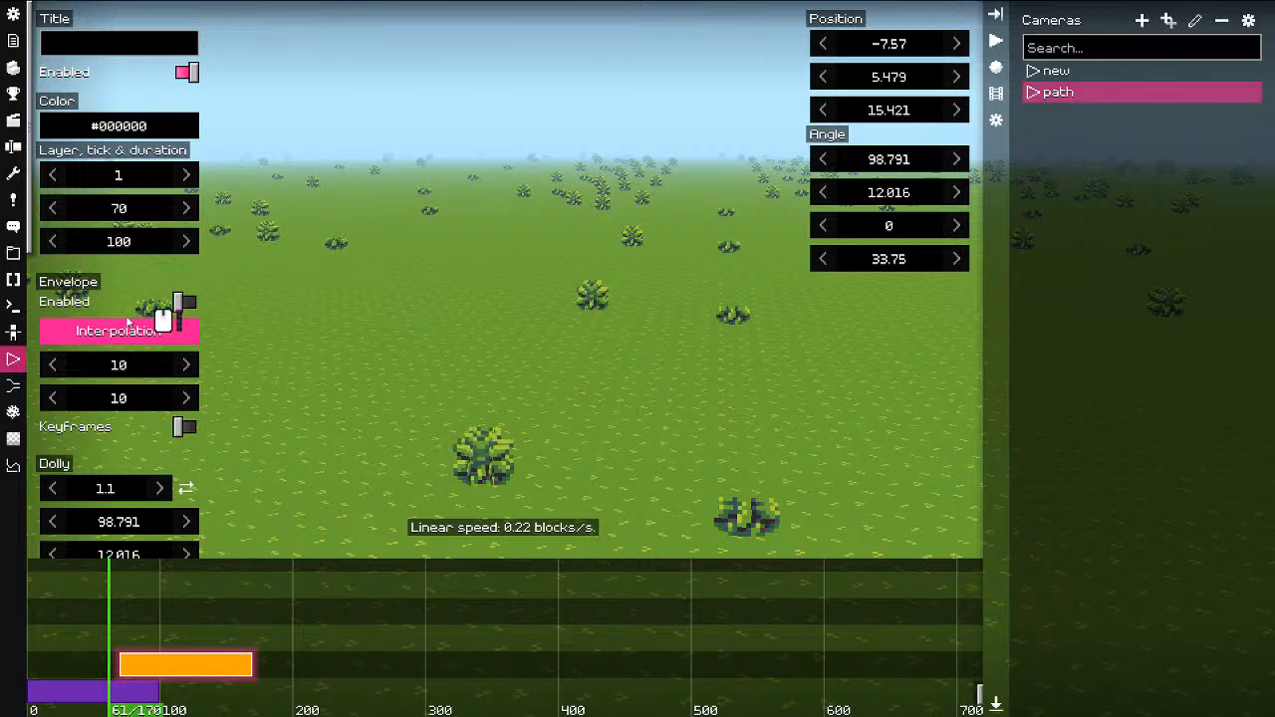
pyautogui.click(179, 302)
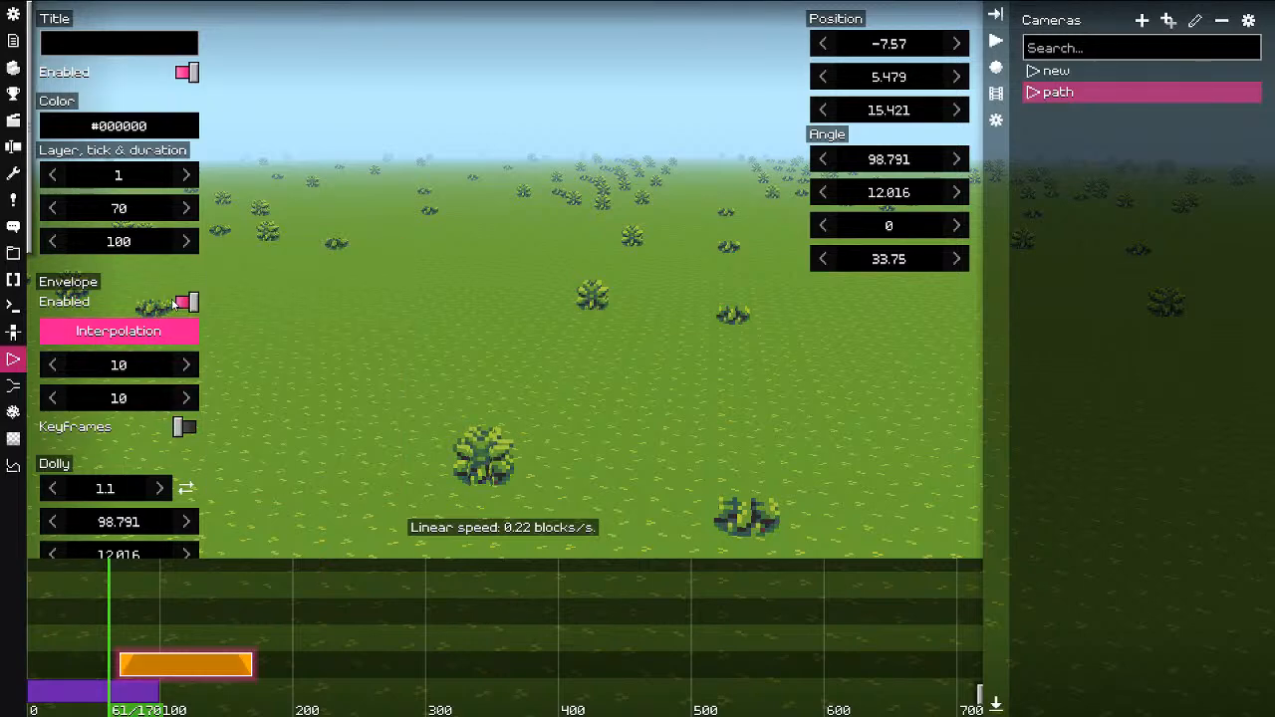
pyautogui.moveTo(110, 624); pyautogui.dragTo(137, 624)
pyautogui.click(144, 339)
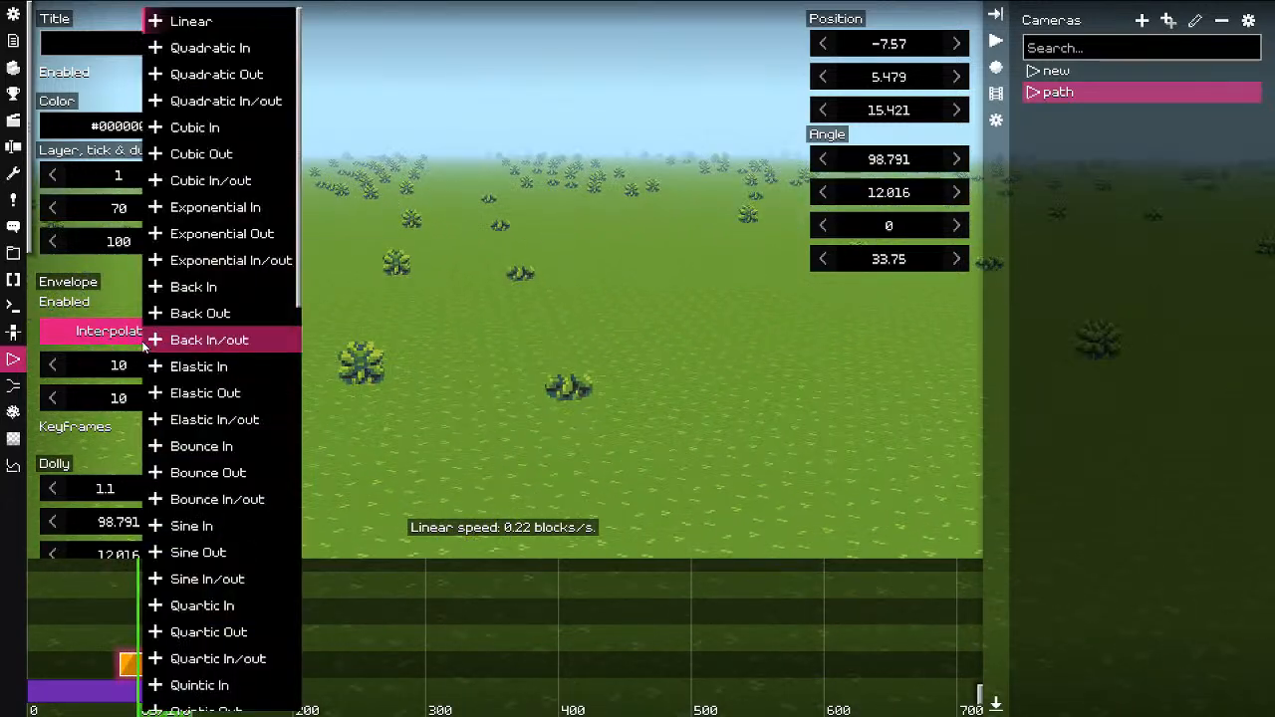
pyautogui.click(226, 257)
pyautogui.press('space')
pyautogui.press('space')
pyautogui.press('space')
pyautogui.press('space')
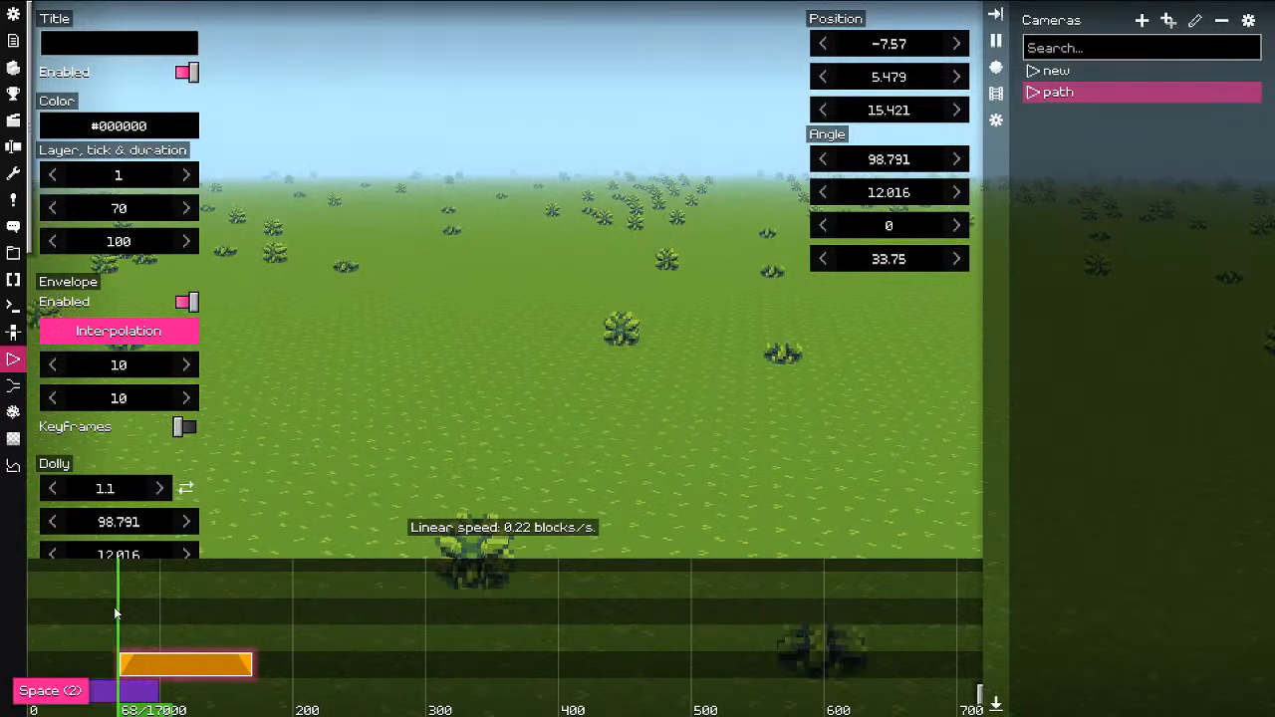
pyautogui.moveTo(149, 617)
pyautogui.mouseDown()
pyautogui.moveTo(76, 618)
pyautogui.moveTo(277, 620)
pyautogui.moveTo(130, 622)
pyautogui.moveTo(151, 623)
pyautogui.mouseUp()
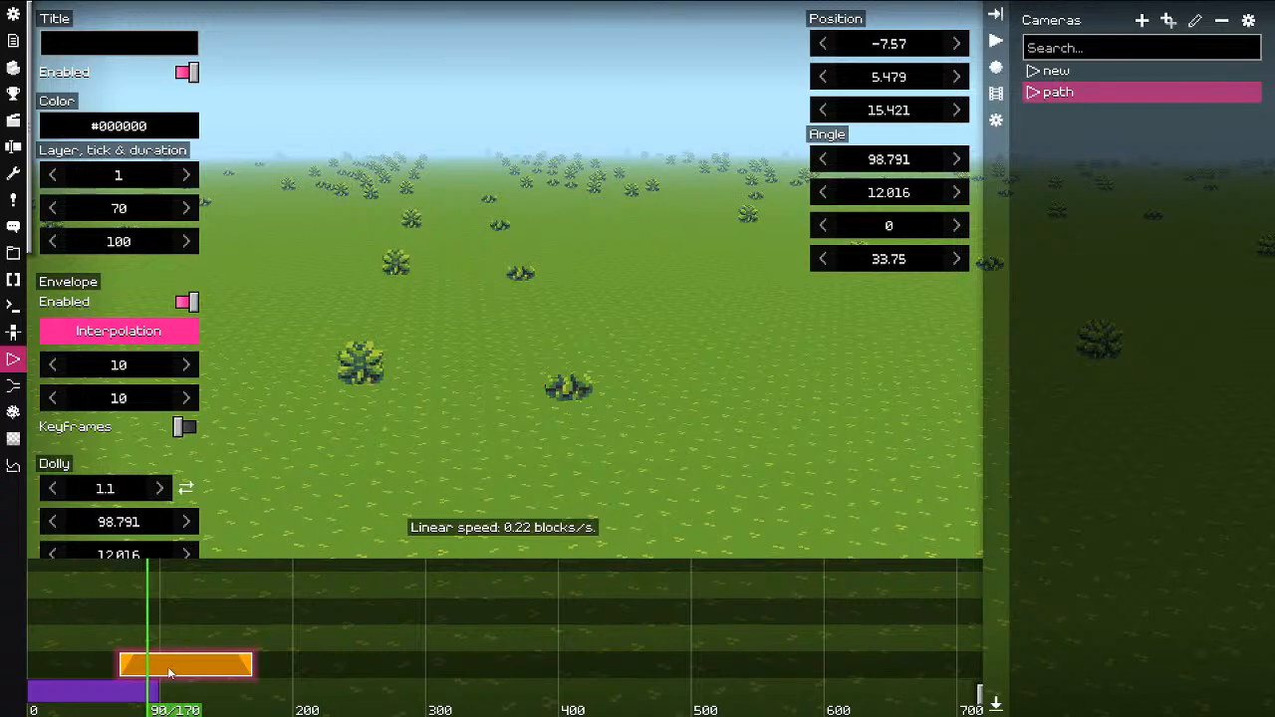
# Step: From the timeline menu, choose to add another clip on top of the selected one
pyautogui.rightClick(167, 623)
pyautogui.click(216, 541)
pyautogui.click(339, 609)
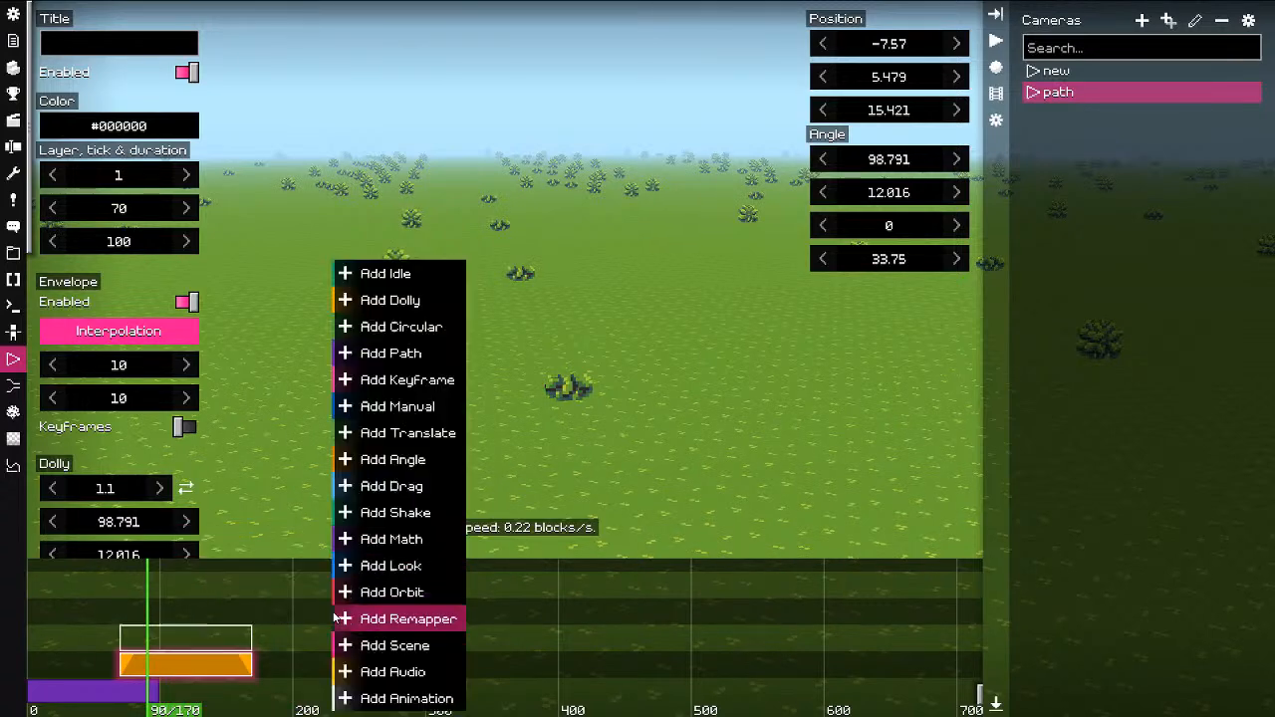
# Step: Add a Shake clip and shift it to start around tick 32, just before the dolly
pyautogui.click(394, 512)
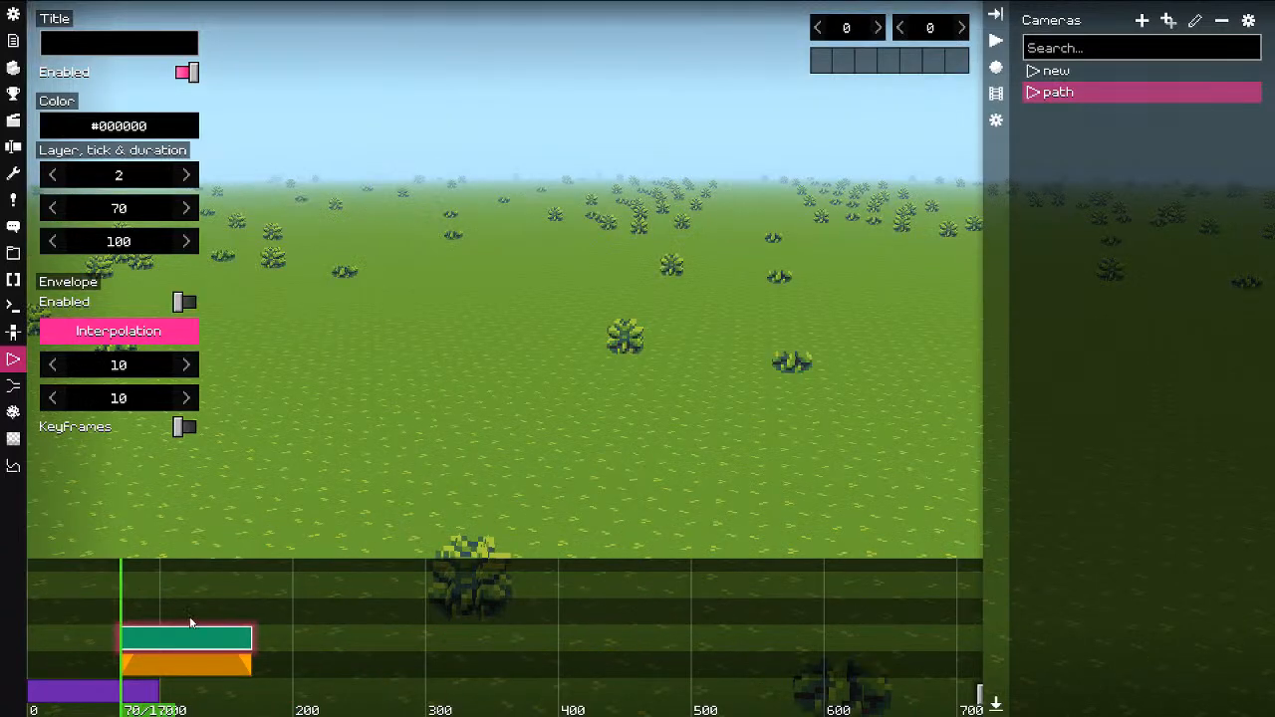
pyautogui.moveTo(166, 608); pyautogui.dragTo(141, 638)
pyautogui.moveTo(106, 599)
pyautogui.mouseDown()
pyautogui.moveTo(151, 606)
pyautogui.moveTo(95, 596)
pyautogui.mouseUp()
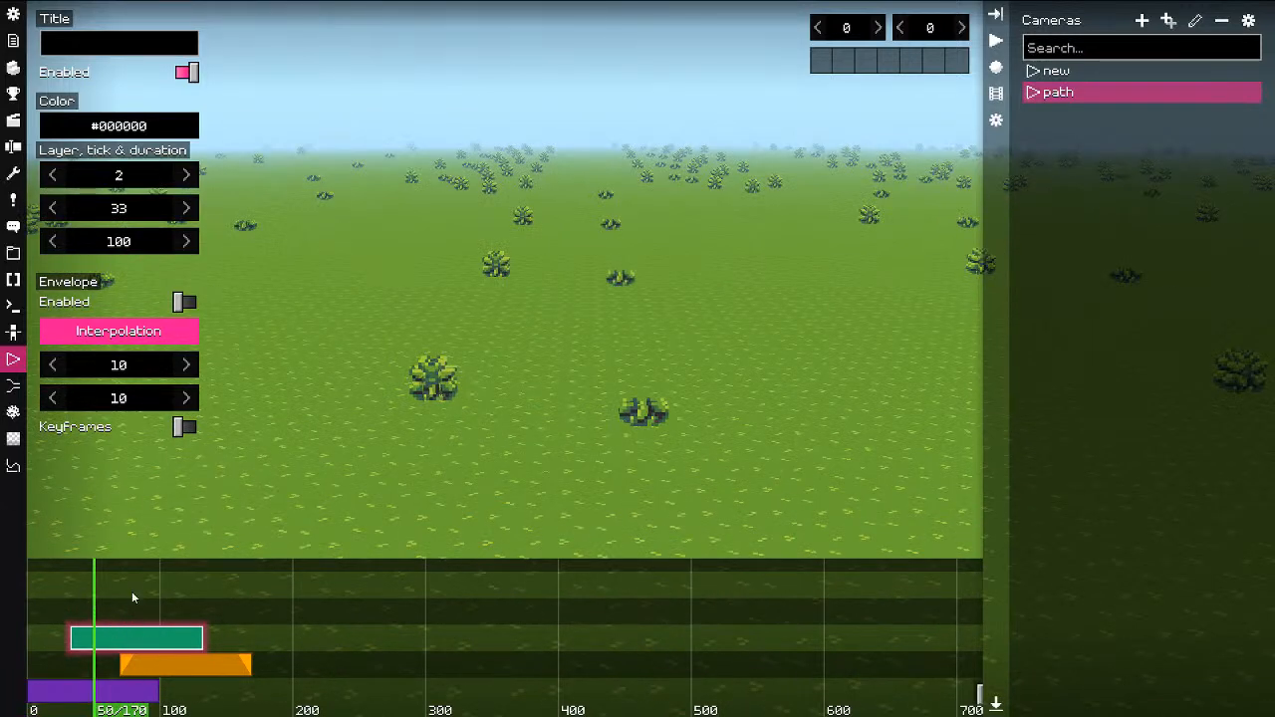
pyautogui.click(192, 675)
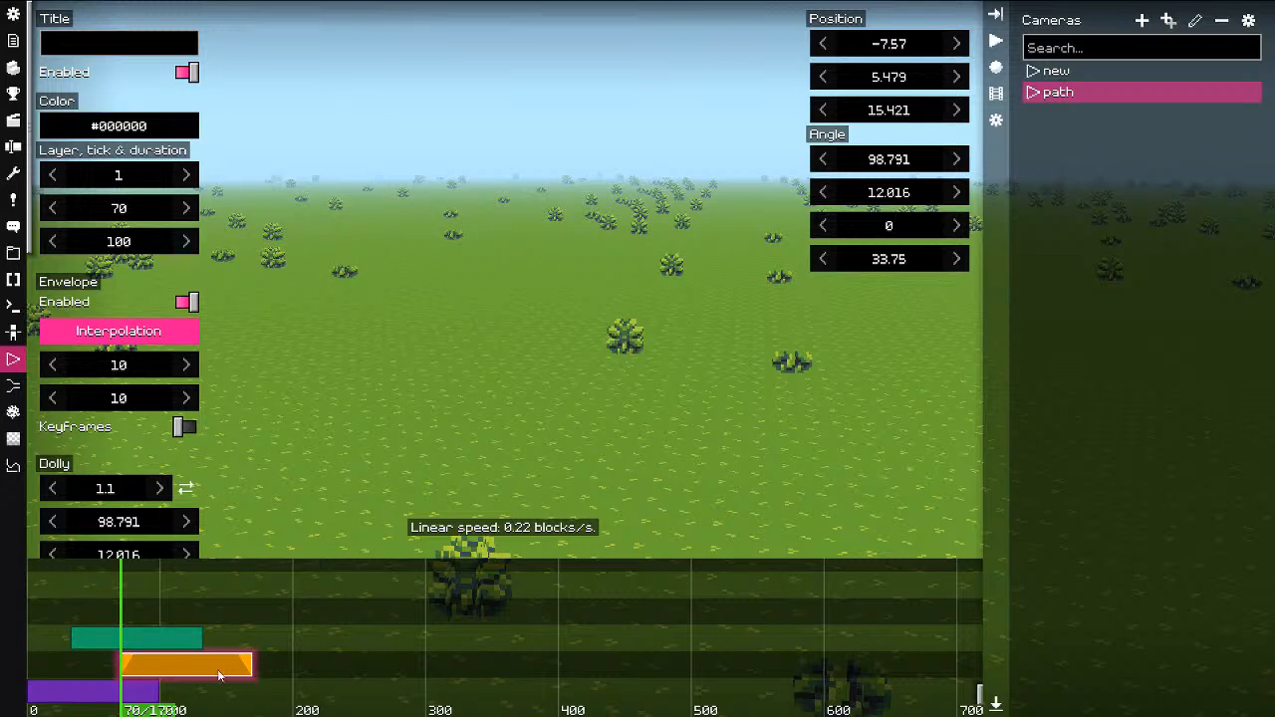
pyautogui.click(116, 640)
pyautogui.click(115, 640)
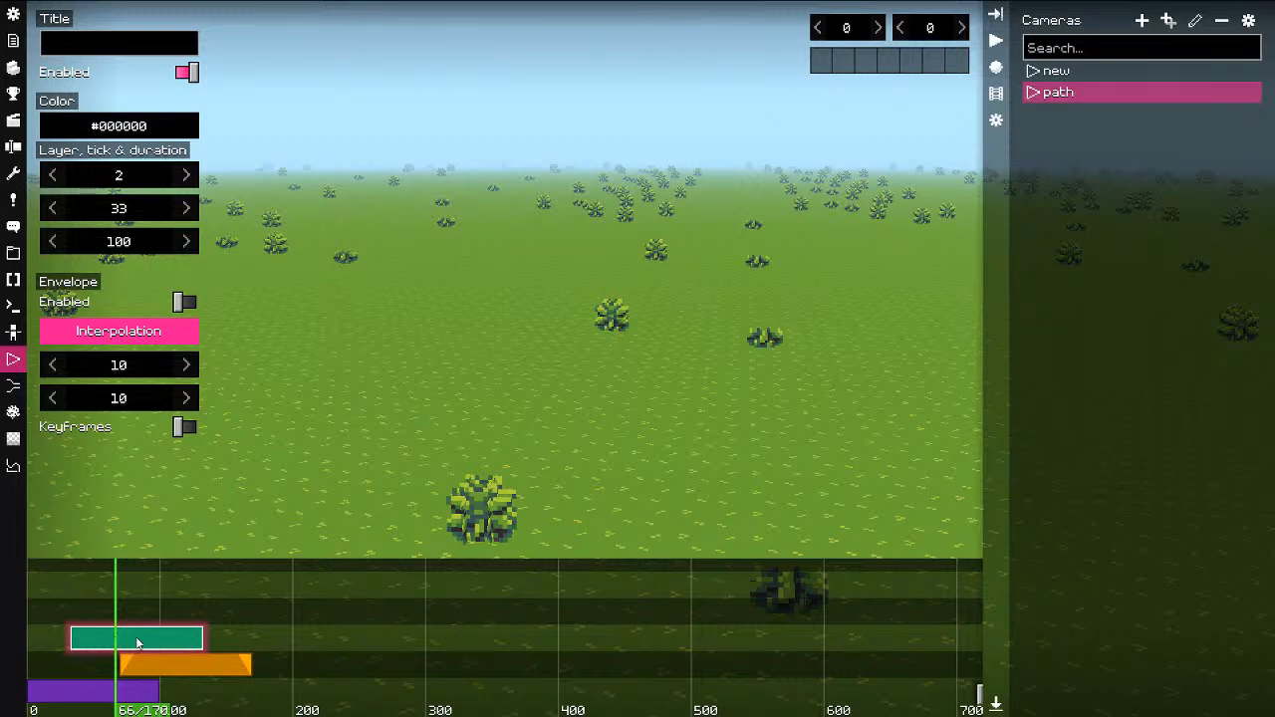
pyautogui.moveTo(136, 637)
pyautogui.keyDown('ctrl'); pyautogui.mouseDown()
pyautogui.moveTo(149, 636)
pyautogui.moveTo(135, 635)
pyautogui.mouseUp(); pyautogui.keyUp('ctrl')
# Step: Turn on yaw and pitch shaking, set the second value to 1.5, and preview
pyautogui.click(898, 64)
pyautogui.click(914, 67)
pyautogui.moveTo(848, 33); pyautogui.dragTo(935, 37)
pyautogui.moveTo(130, 606); pyautogui.dragTo(64, 630)
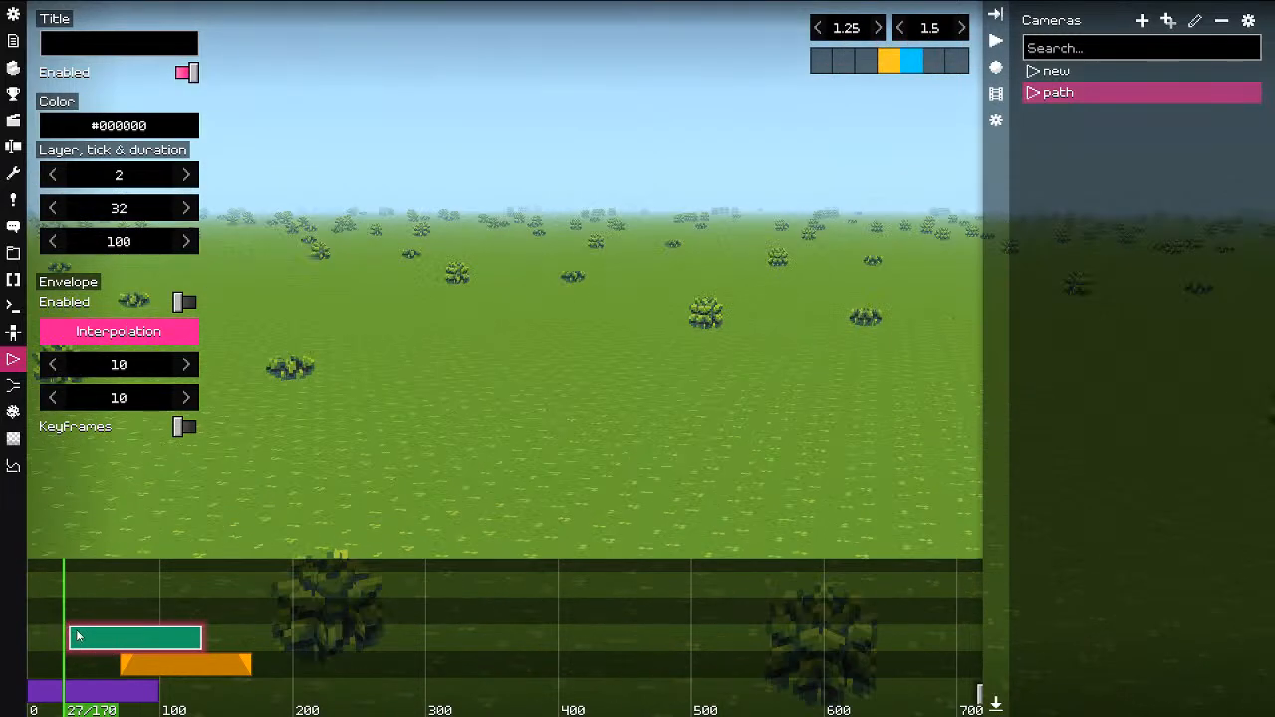
pyautogui.press('space')
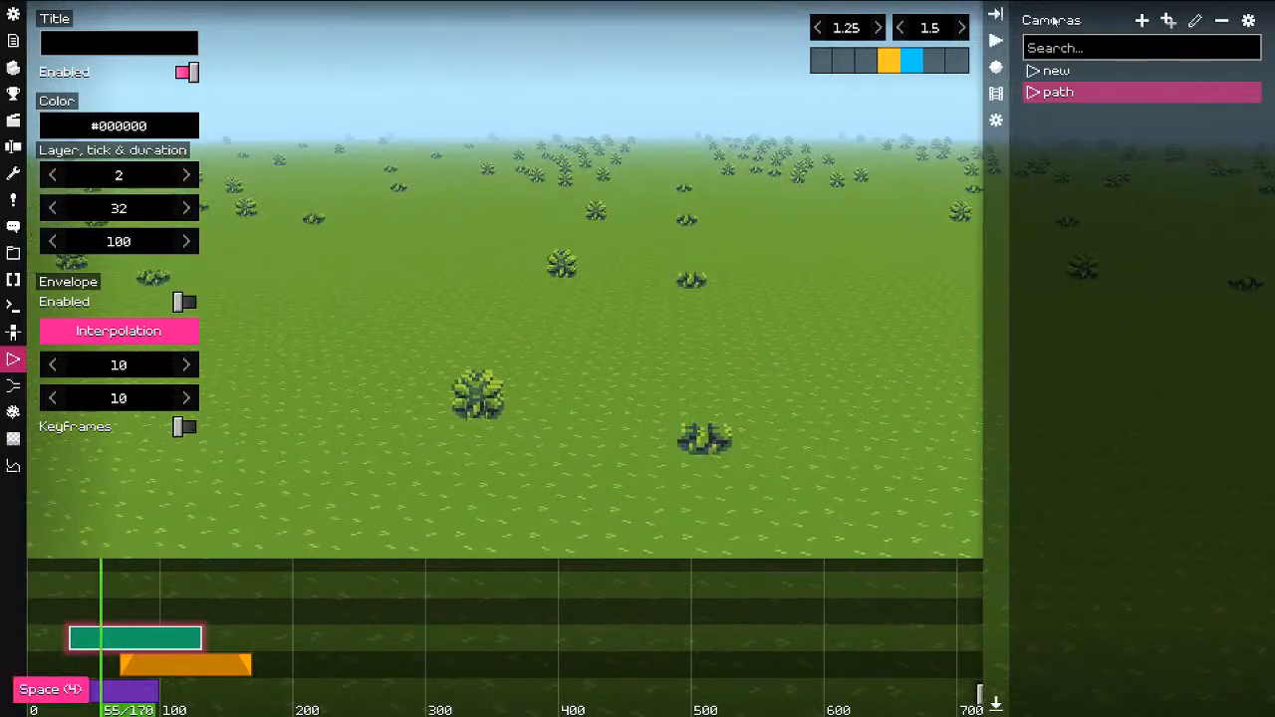
pyautogui.moveTo(864, 30); pyautogui.dragTo(892, 31)
pyautogui.press('space')
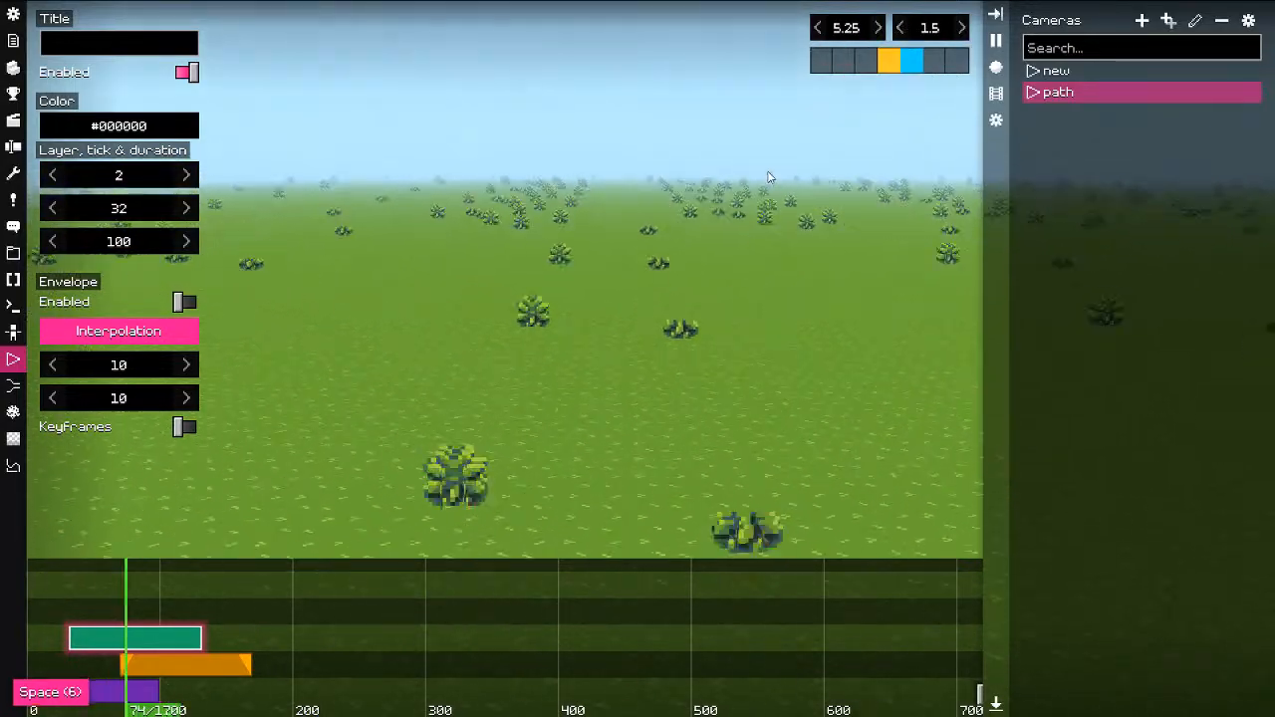
pyautogui.click(46, 604)
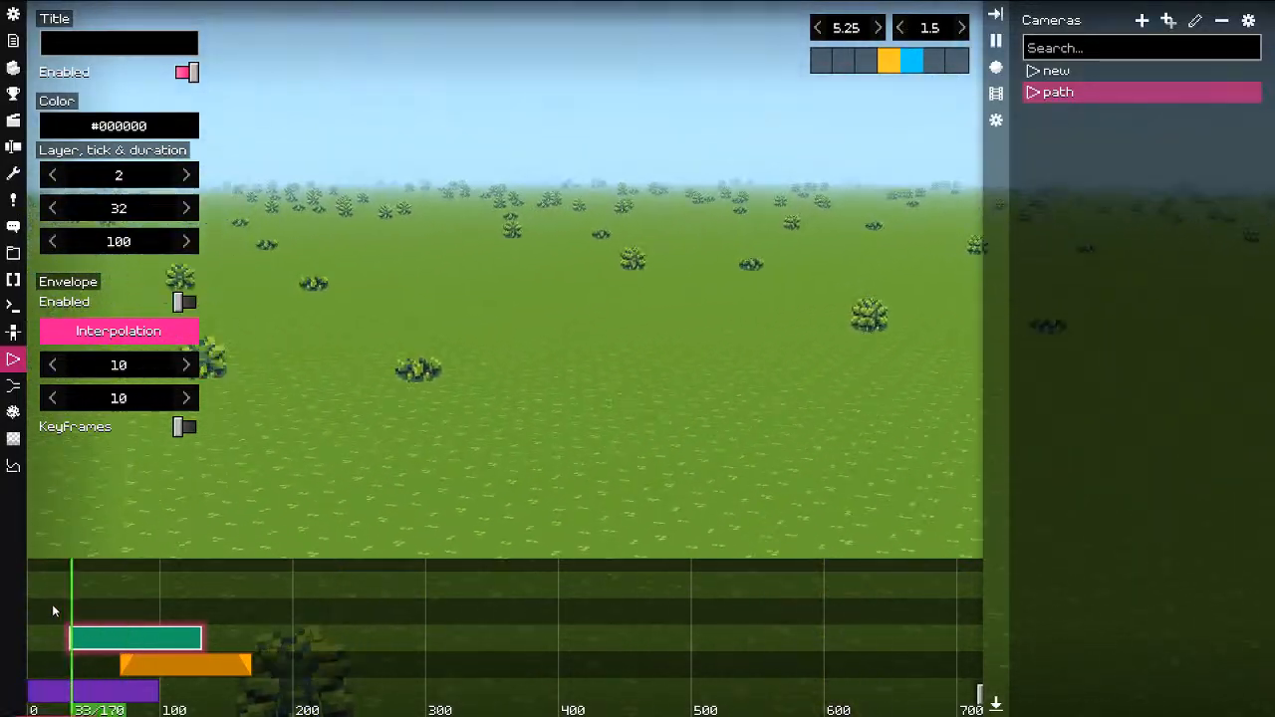
pyautogui.press('space')
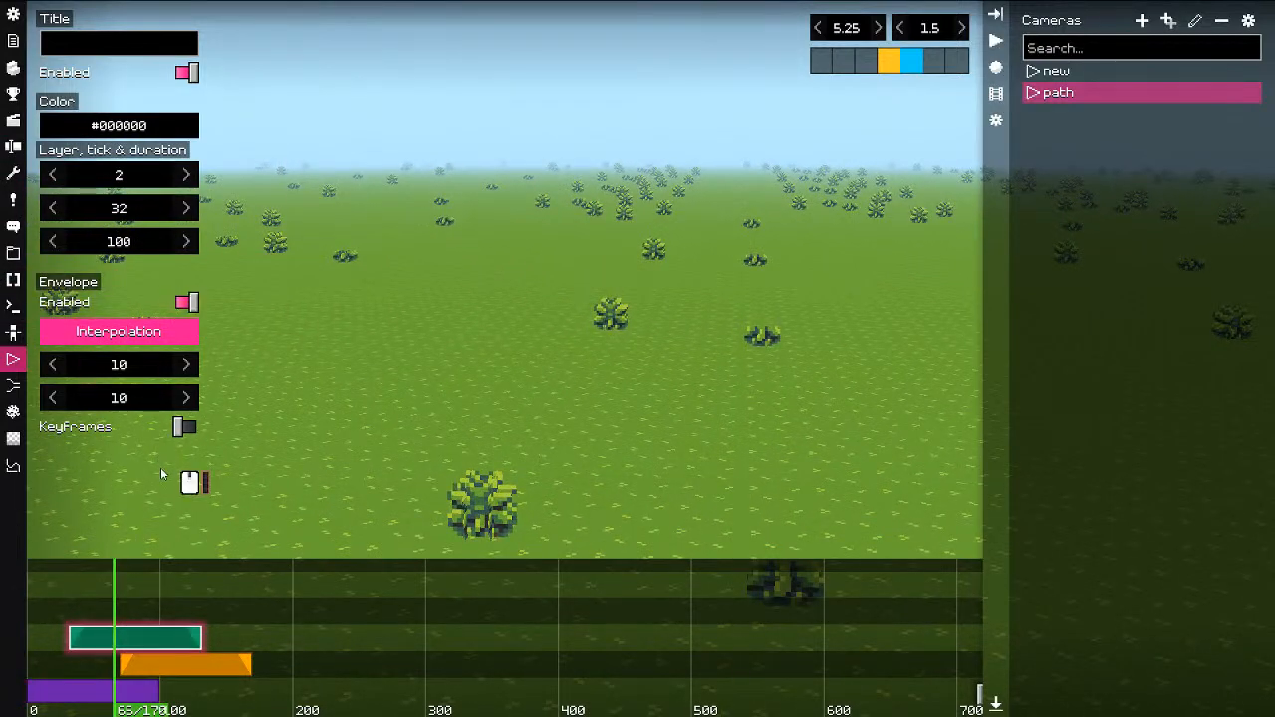
pyautogui.click(73, 606)
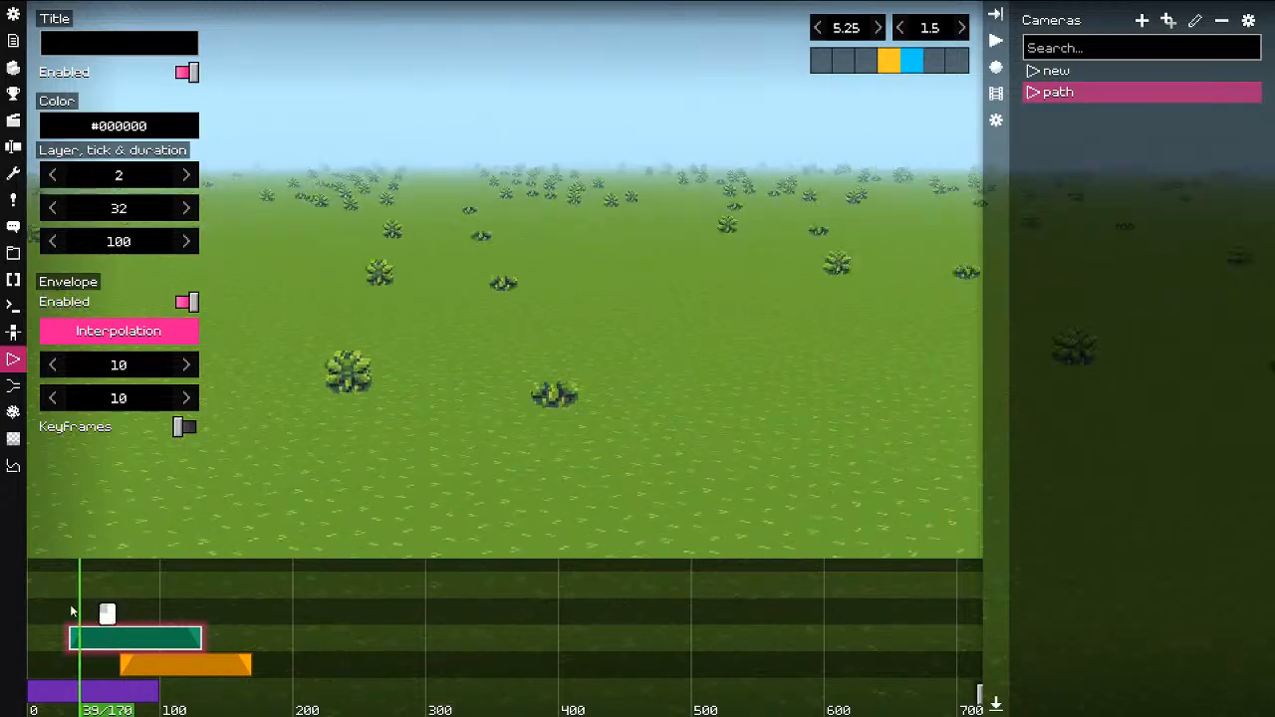
pyautogui.press('space')
pyautogui.press('space')
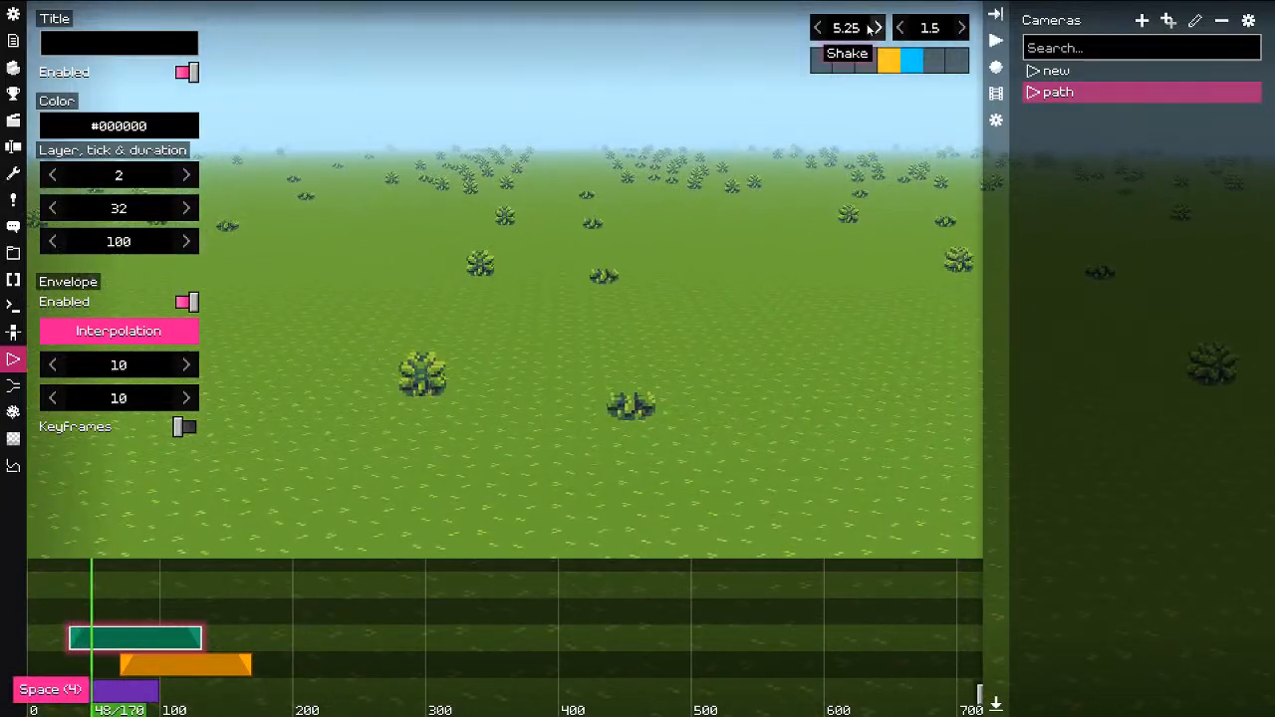
# Step: Set the first shake value to 0.5 and replay the shake
pyautogui.click(846, 28)
pyautogui.write('0.5')
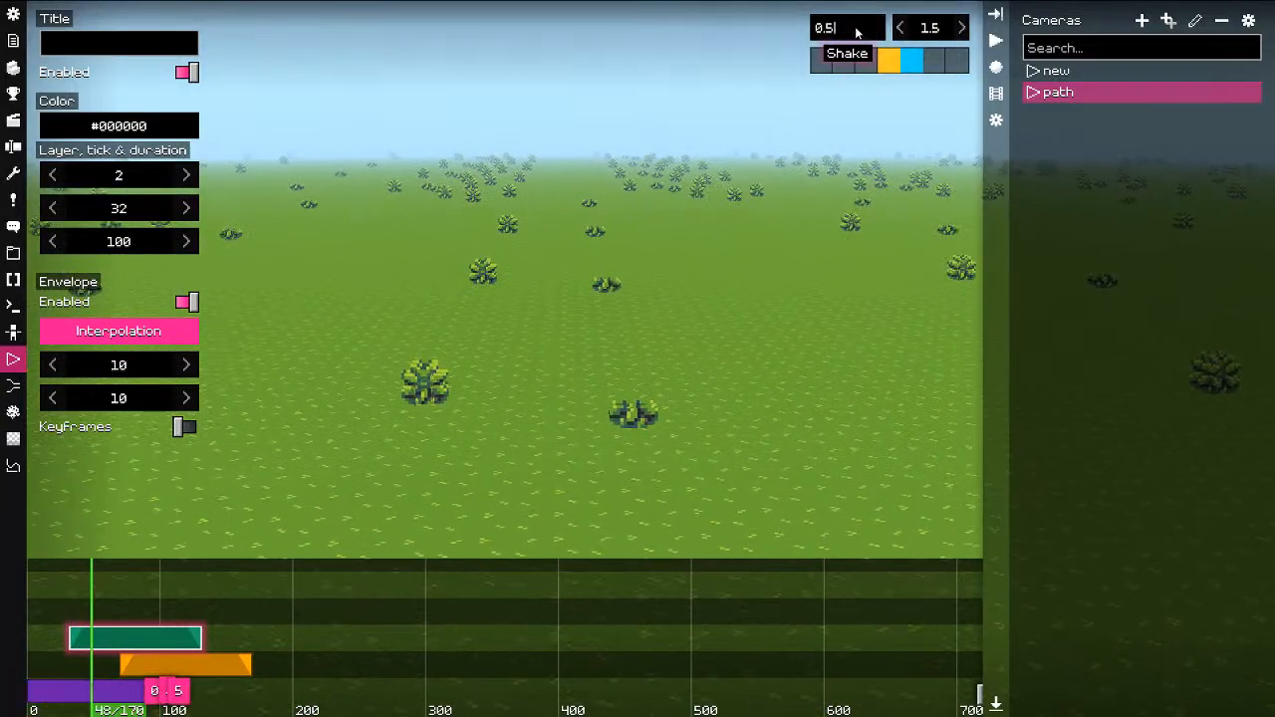
pyautogui.press('Return')
pyautogui.click(78, 611)
pyautogui.press('space')
pyautogui.click(64, 615)
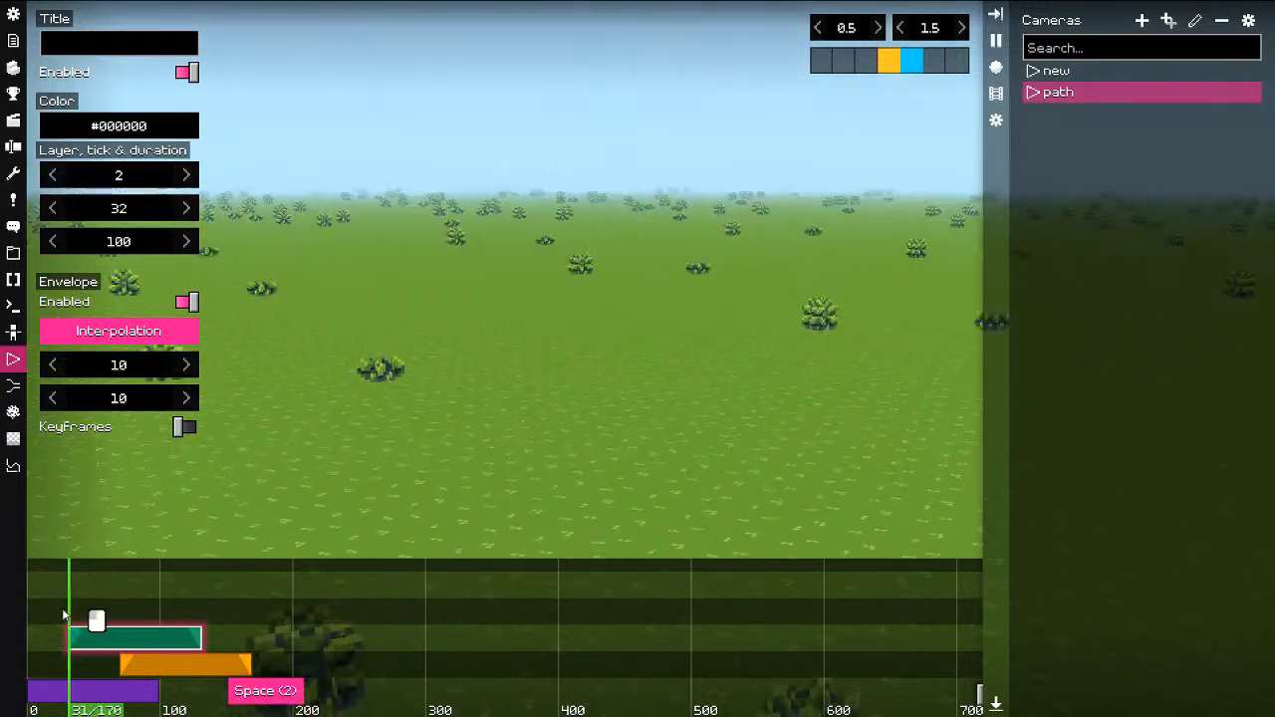
pyautogui.press('space')
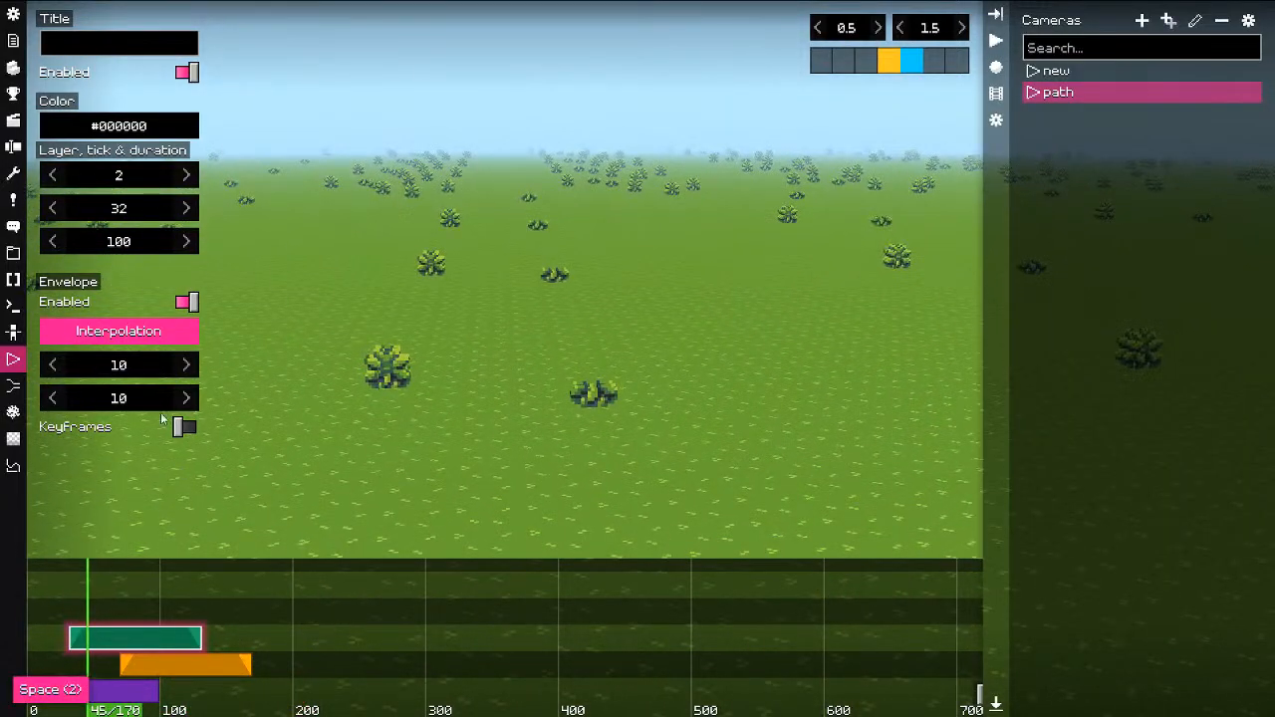
# Step: Set the envelope fade-in and fade-out to 20 ticks each and preview the shake
pyautogui.click(133, 366)
pyautogui.write('20')
pyautogui.press('Tab')
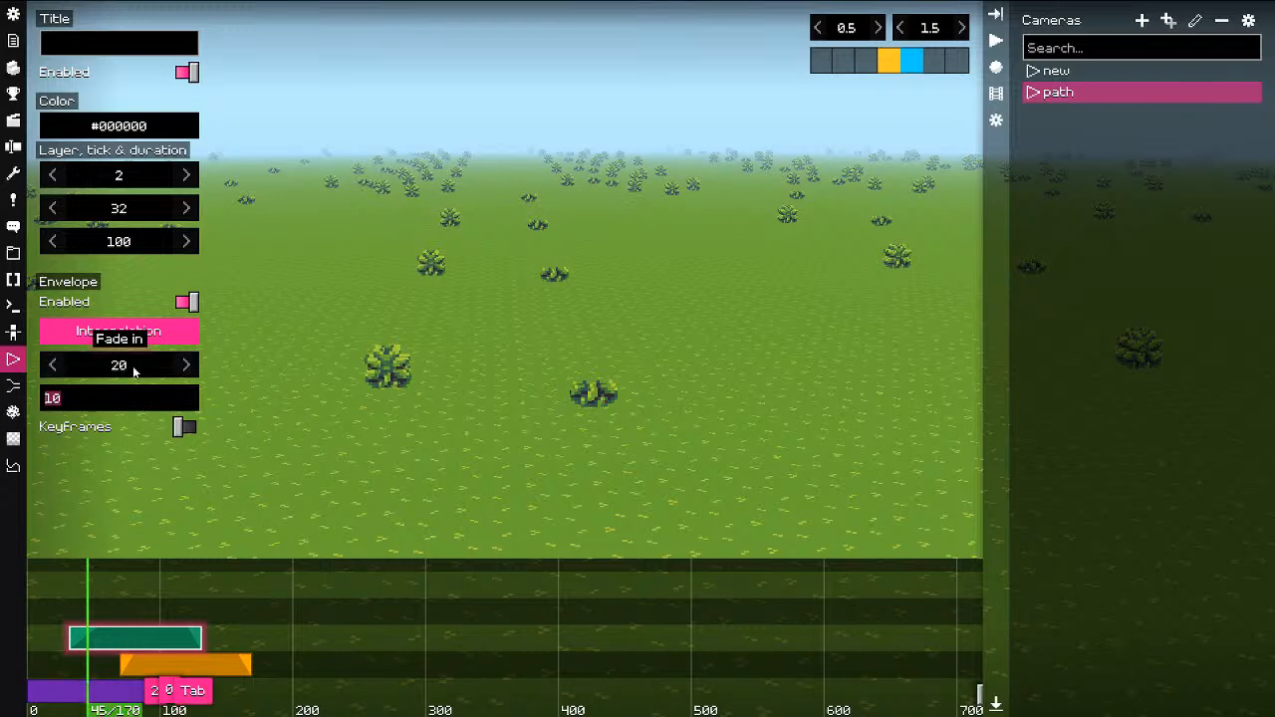
pyautogui.write('20')
pyautogui.press('Return')
pyautogui.moveTo(96, 602); pyautogui.dragTo(67, 603)
pyautogui.press('space')
pyautogui.press('space')
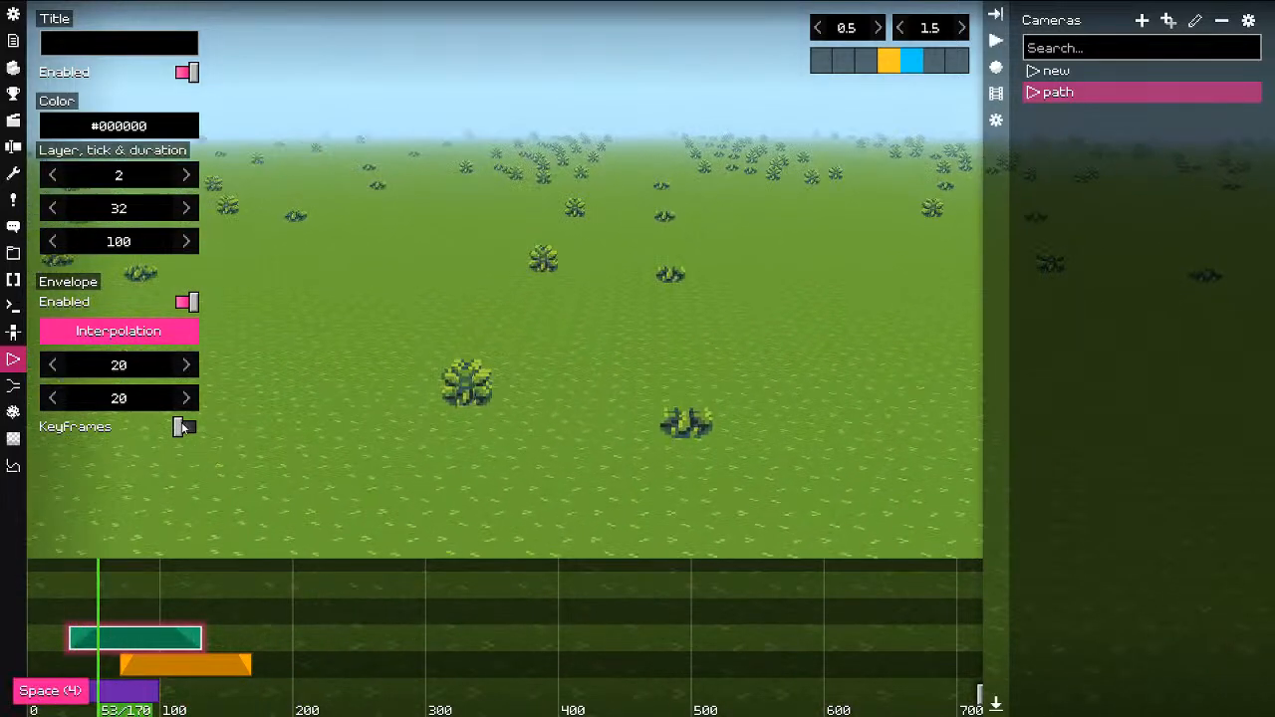
# Step: Turn on keyframes for the Shake clip's envelope and bring up its keyframe graph
pyautogui.click(181, 426)
pyautogui.click(179, 332)
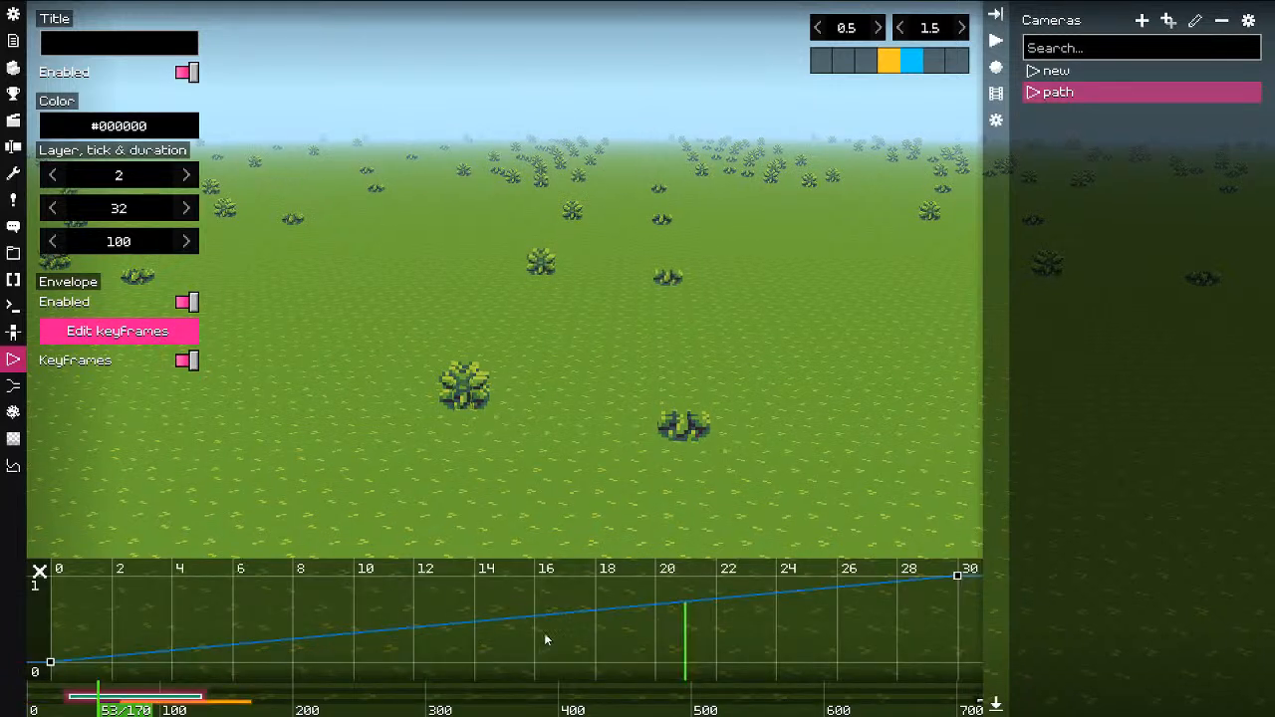
pyautogui.scroll(3, 549, 635)
pyautogui.scroll(-10, 551, 638)
pyautogui.moveTo(630, 638); pyautogui.dragTo(544, 599, button='middle')
pyautogui.scroll(2, 537, 585)
pyautogui.scroll(6, 544, 600)
pyautogui.scroll(1, 522, 617)
pyautogui.scroll(-12, 520, 617)
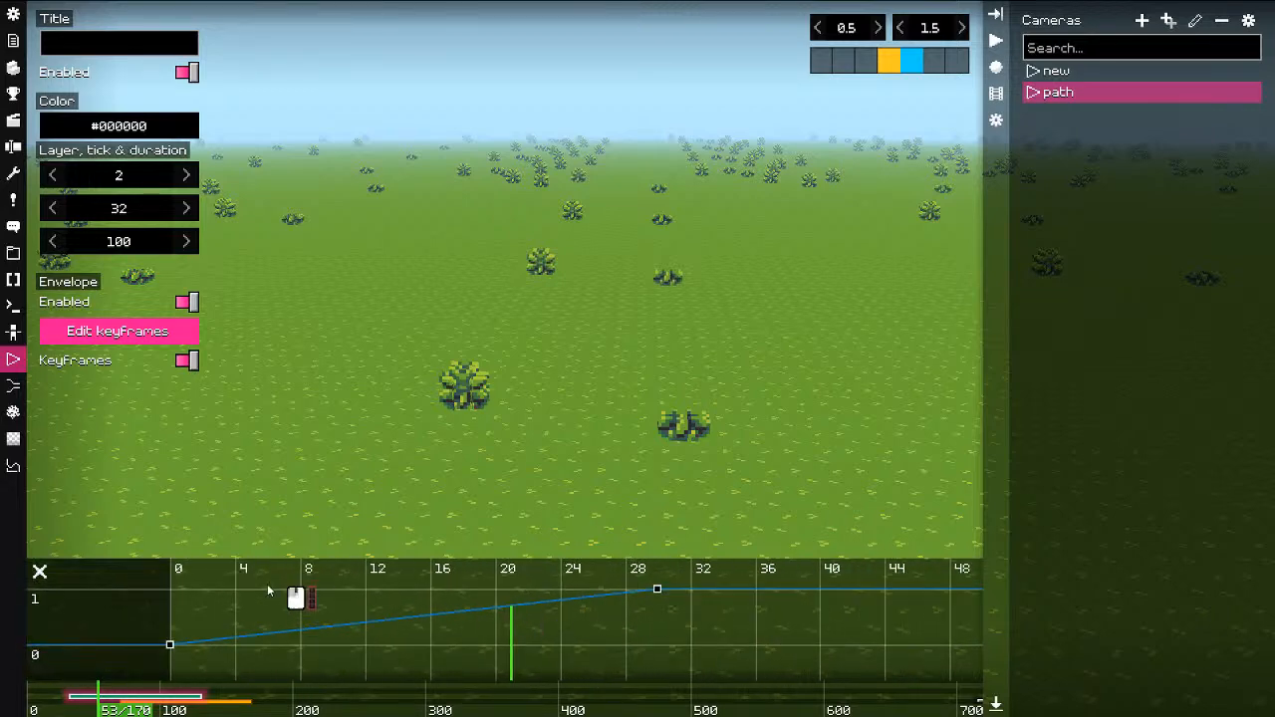
# Step: Add envelope keyframes at tick 13 near 1 and at tick 17 pulled down to 0
pyautogui.moveTo(269, 586); pyautogui.dragTo(485, 642)
pyautogui.doubleClick(392, 604)
pyautogui.doubleClick(448, 592)
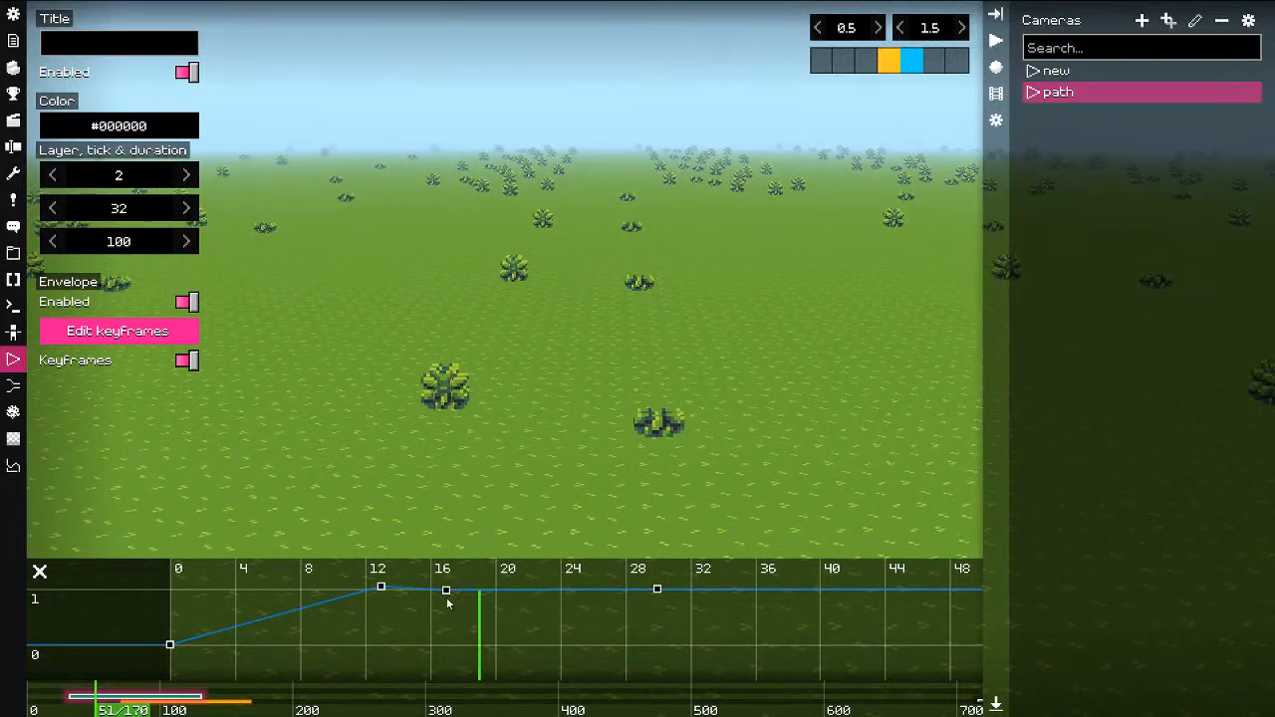
pyautogui.moveTo(448, 602); pyautogui.dragTo(498, 646)
pyautogui.click(40, 571)
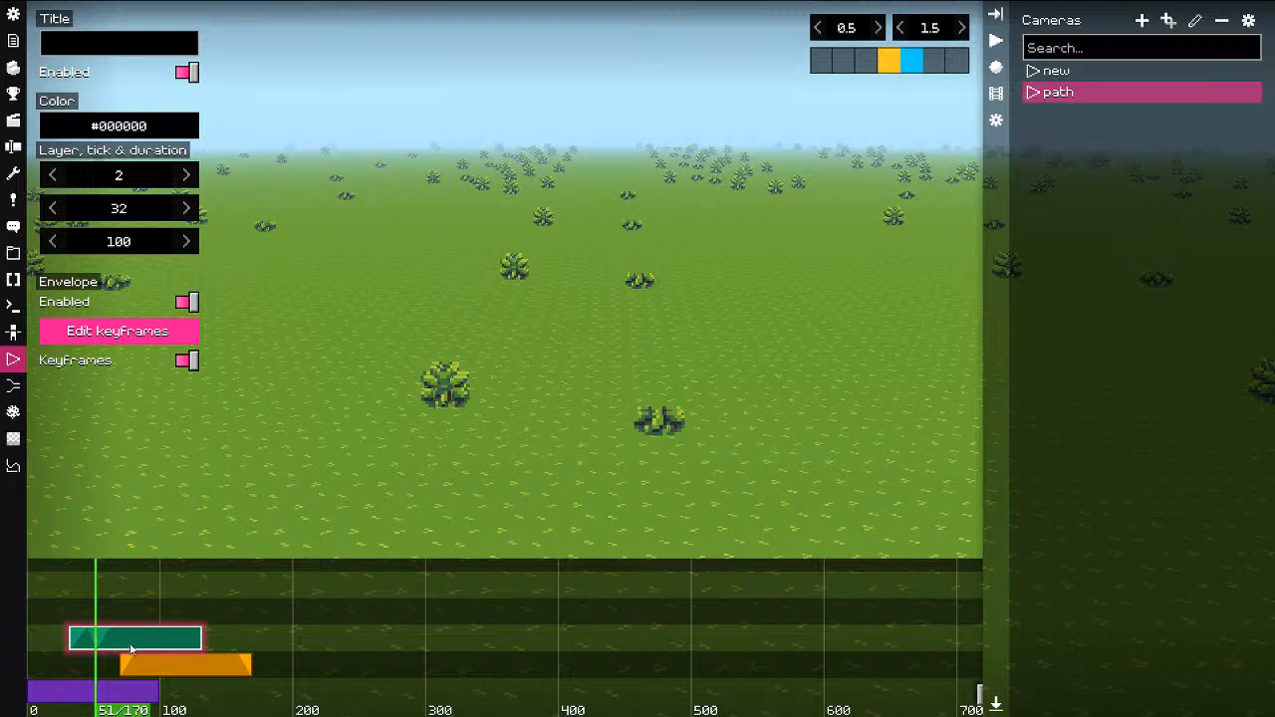
# Step: Delete the tick 13 and tick 20 keyframes, switch envelope keyframes off, and play the path
pyautogui.click(129, 330)
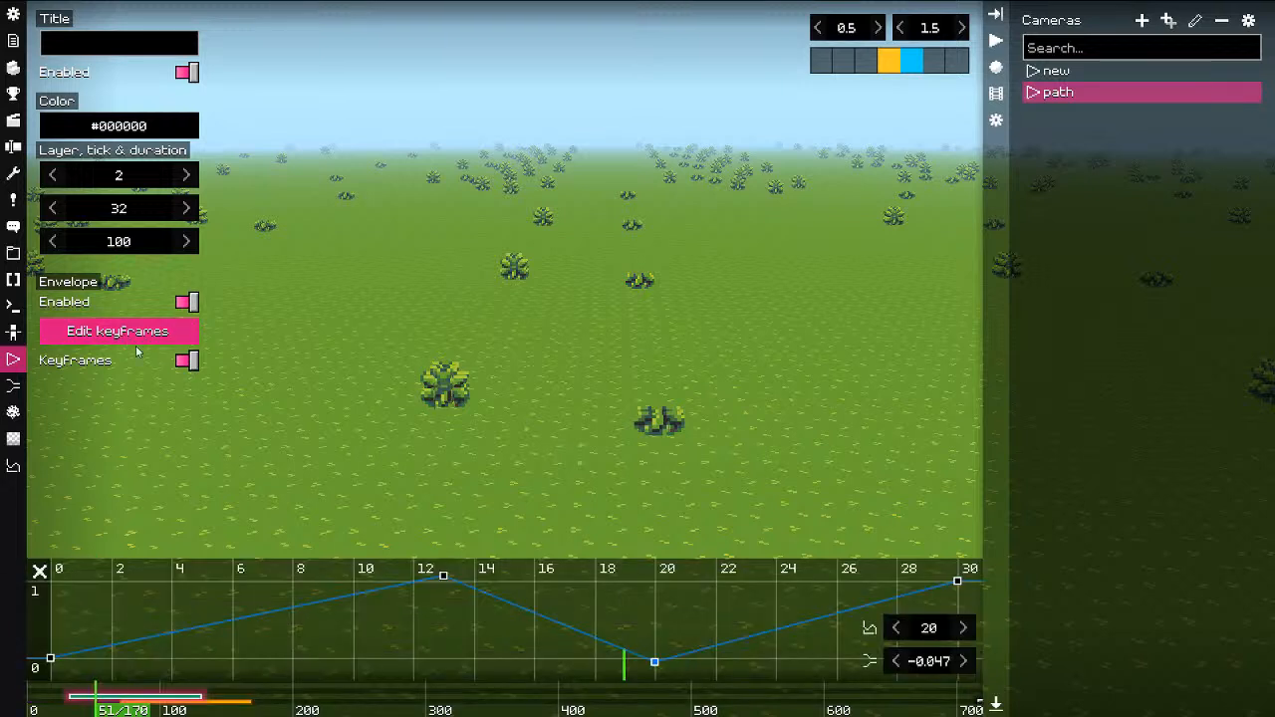
pyautogui.doubleClick(447, 578)
pyautogui.doubleClick(653, 661)
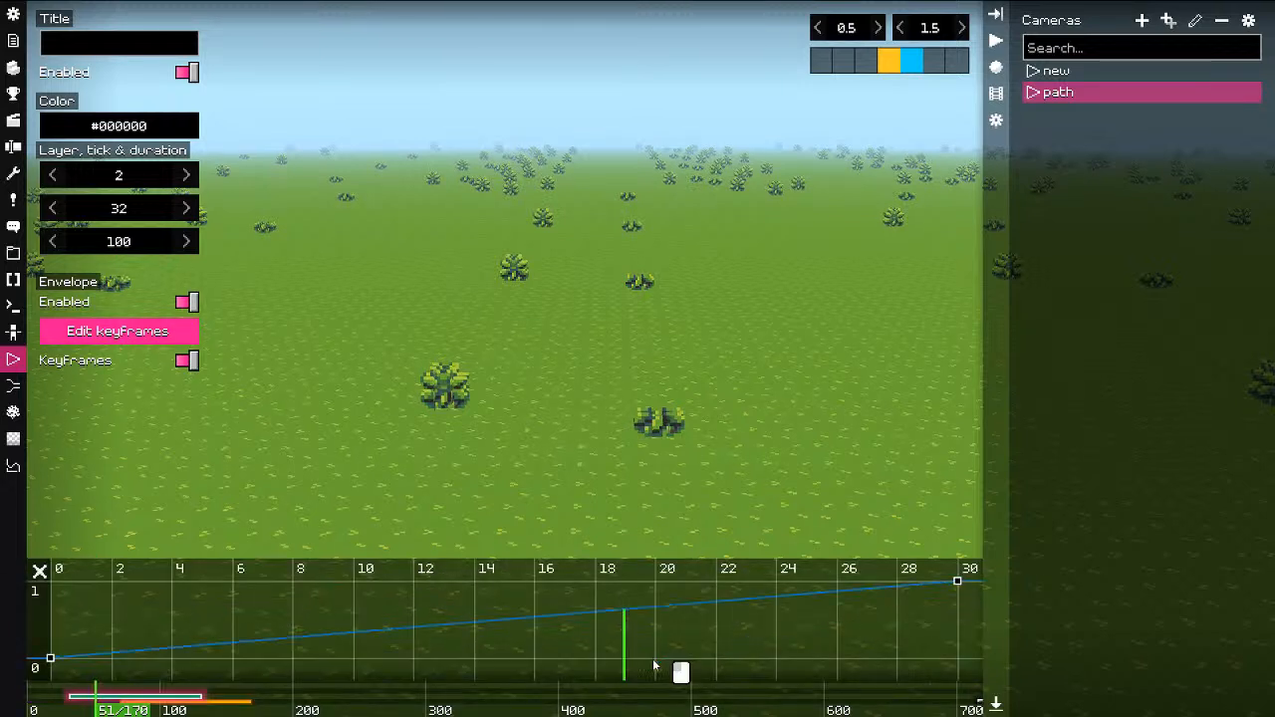
pyautogui.click(133, 362)
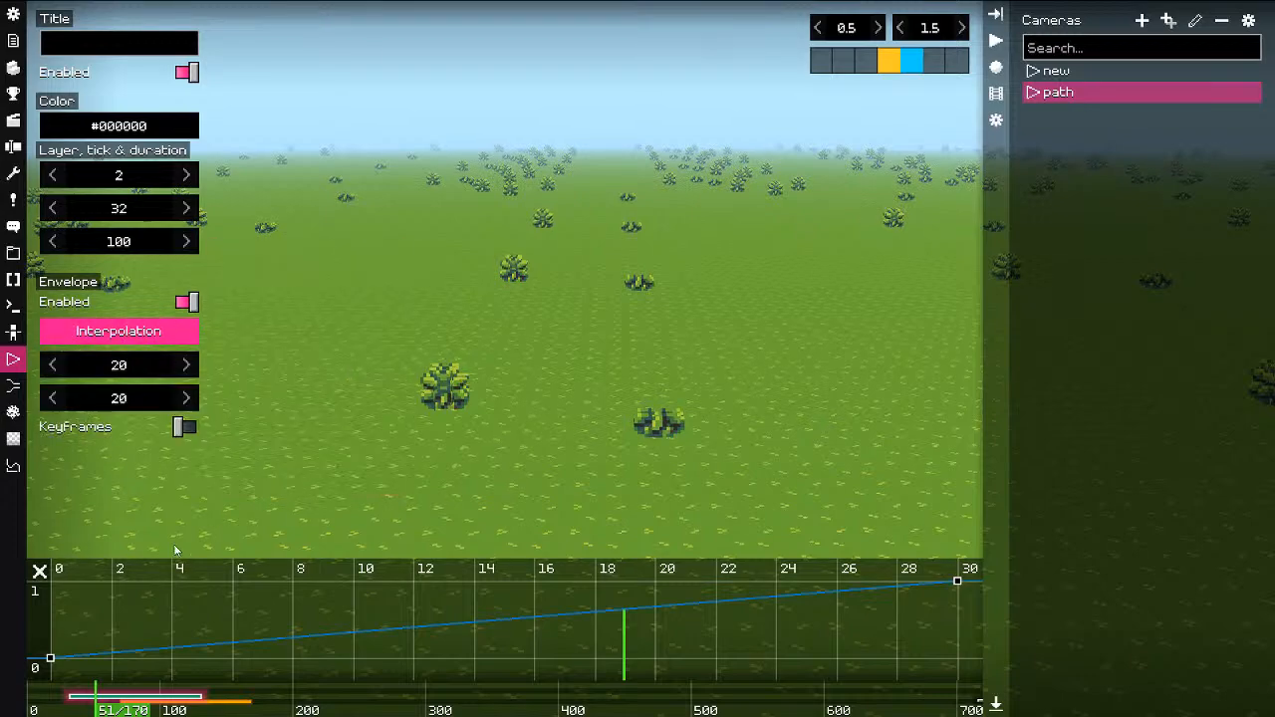
pyautogui.click(40, 574)
pyautogui.press('space')
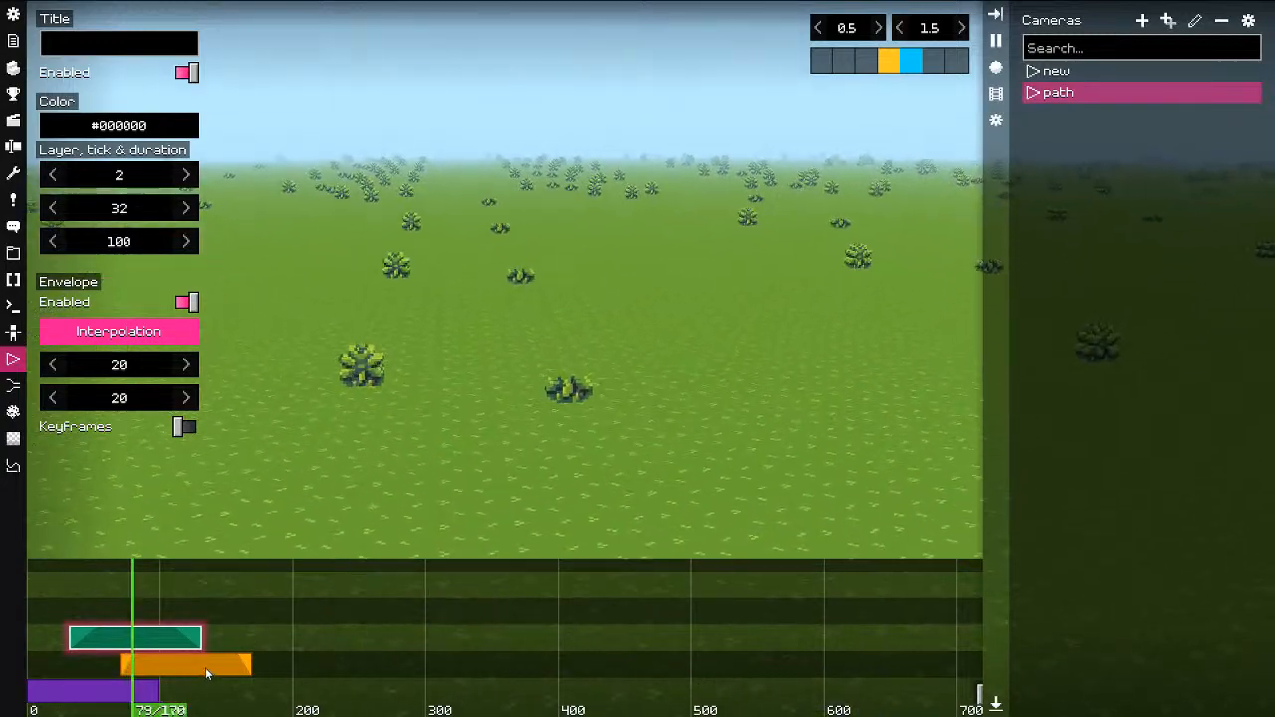
# Step: Replay the camera path from around tick 41 and stop it
pyautogui.press('space')
pyautogui.click(82, 596)
pyautogui.press('space')
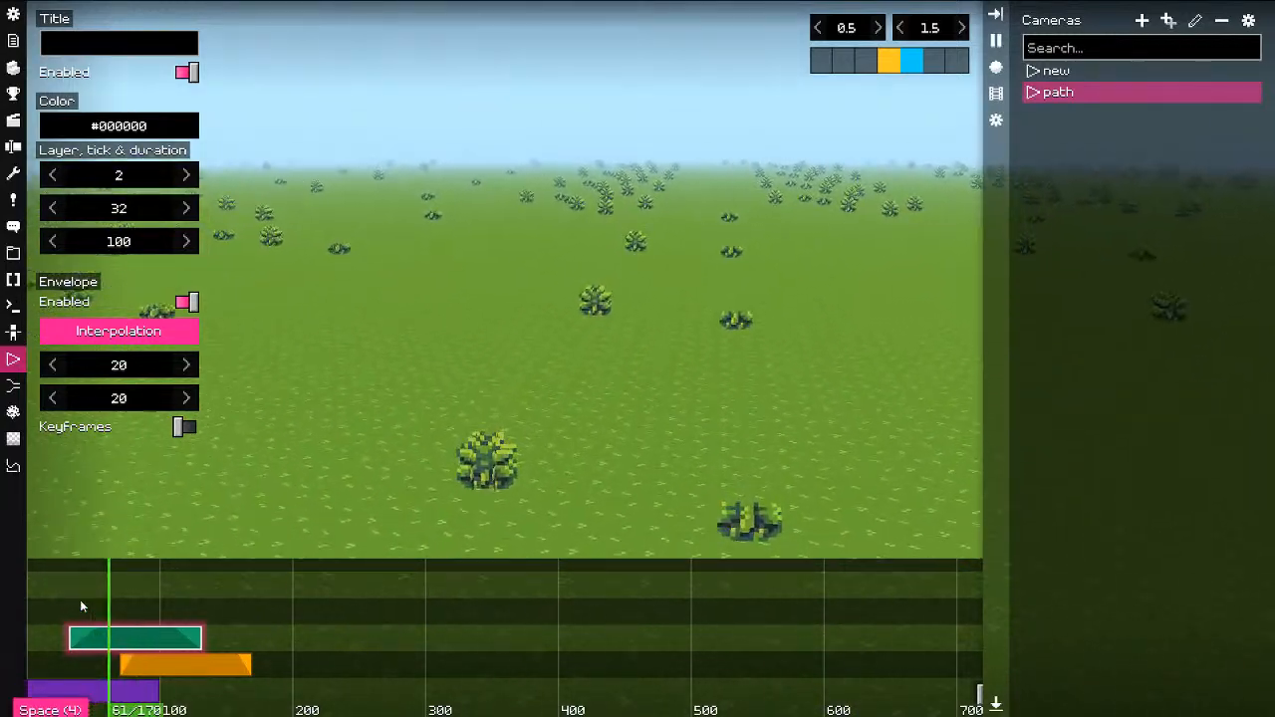
pyautogui.press('space')
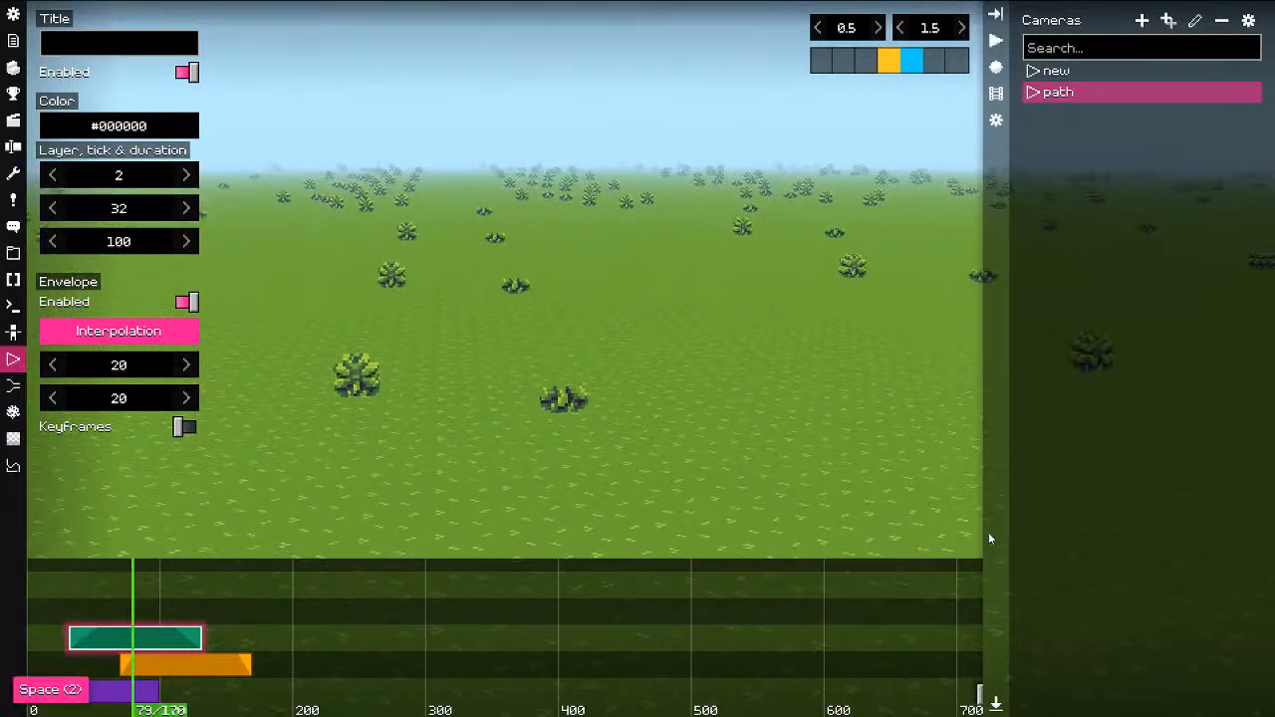
# Step: Collapse the Cameras list, open the videos folder, and try recording video, dismissing the recorder error
pyautogui.click(996, 13)
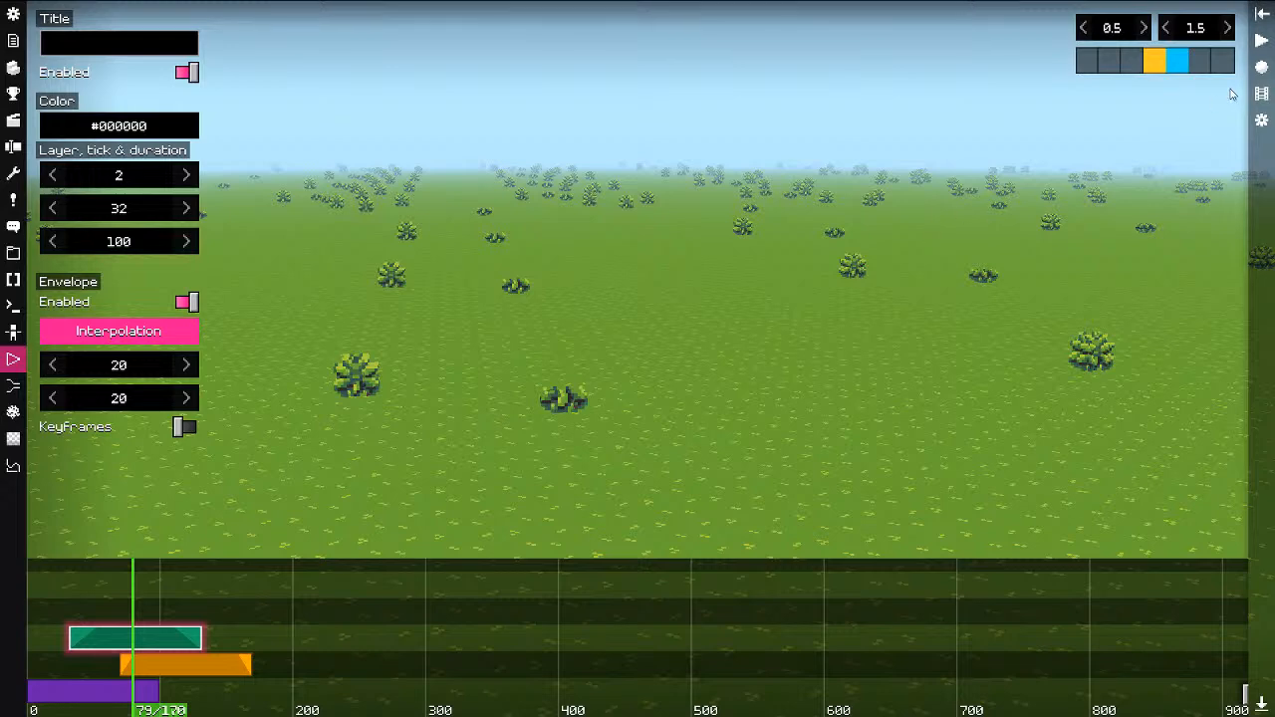
pyautogui.click(1262, 93)
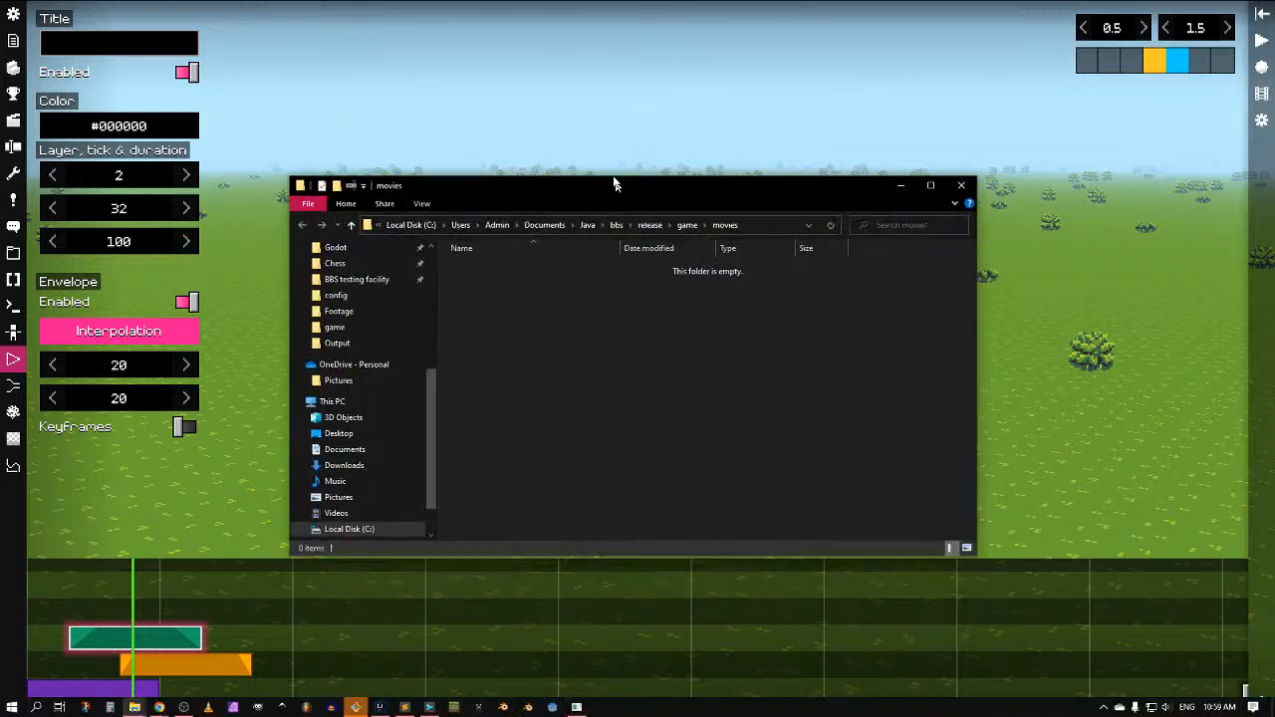
pyautogui.click(1263, 70)
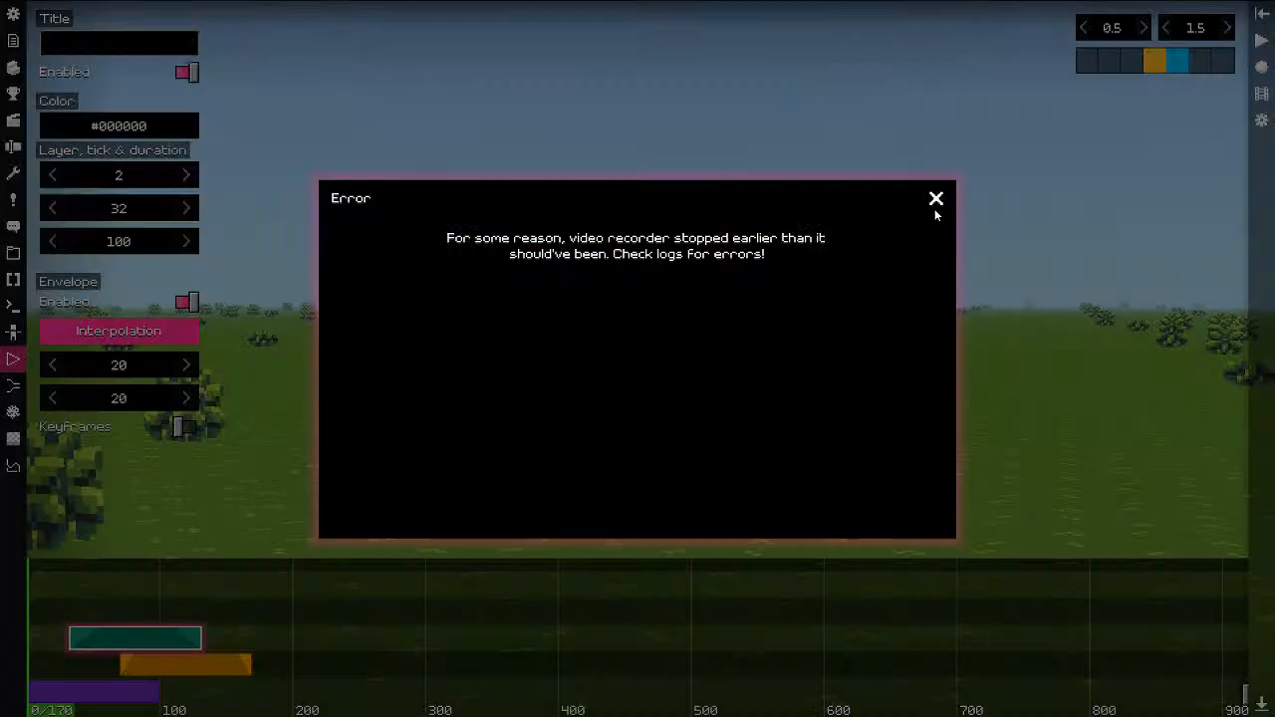
pyautogui.click(936, 201)
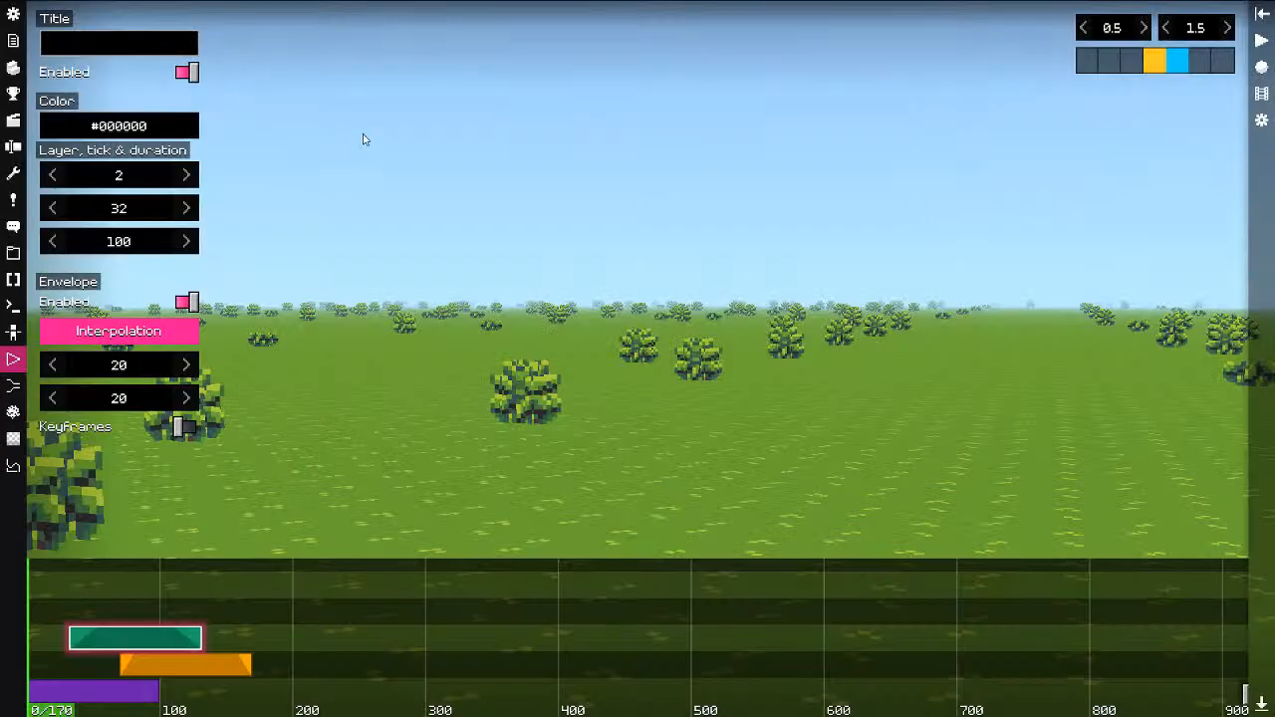
# Step: Set the video encoder path in BBS configuration to C:\ffmpeg\bin\ffmpeg.exe
pyautogui.click(57, 78)
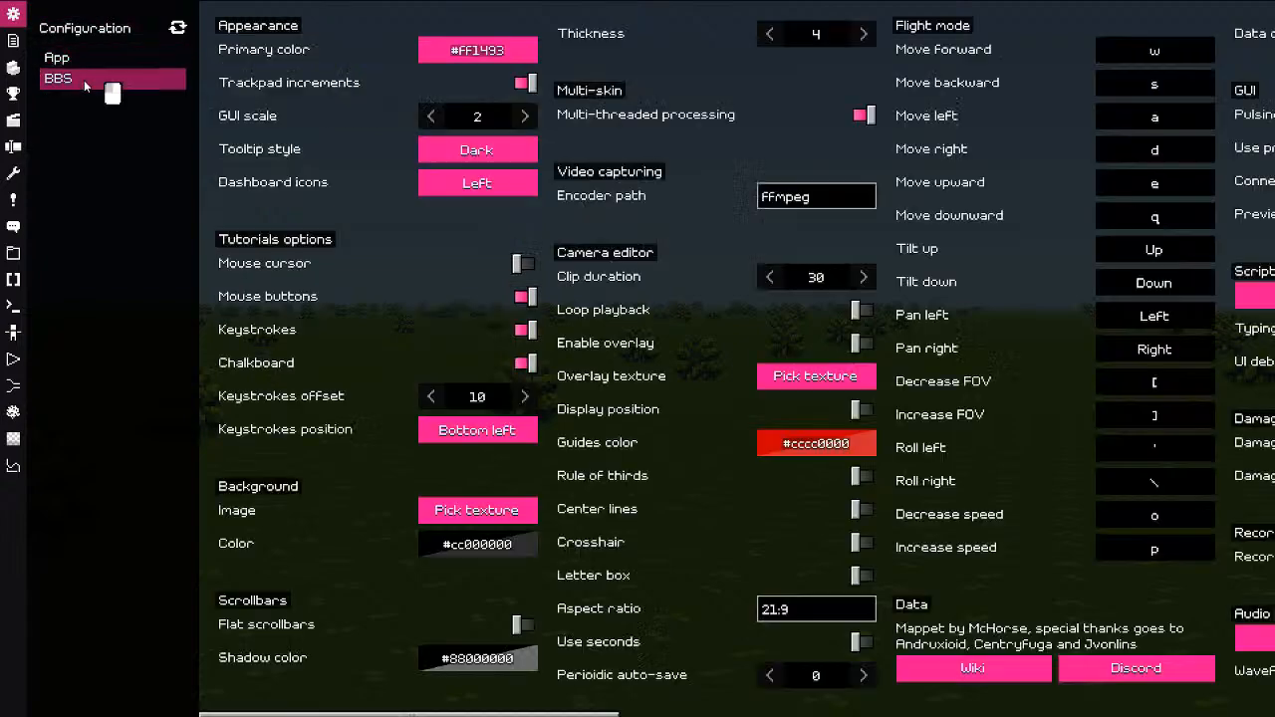
pyautogui.hscroll(5, 751, 532)
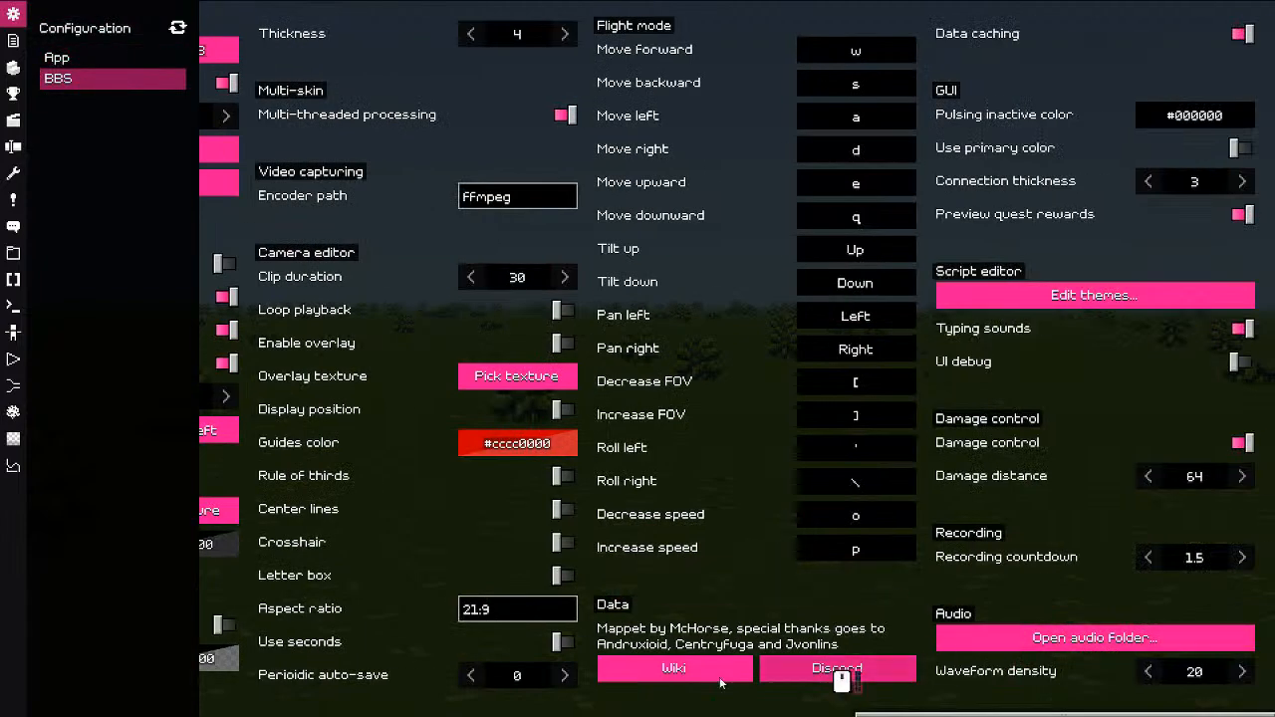
pyautogui.hscroll(-3, 698, 685)
pyautogui.click(626, 197)
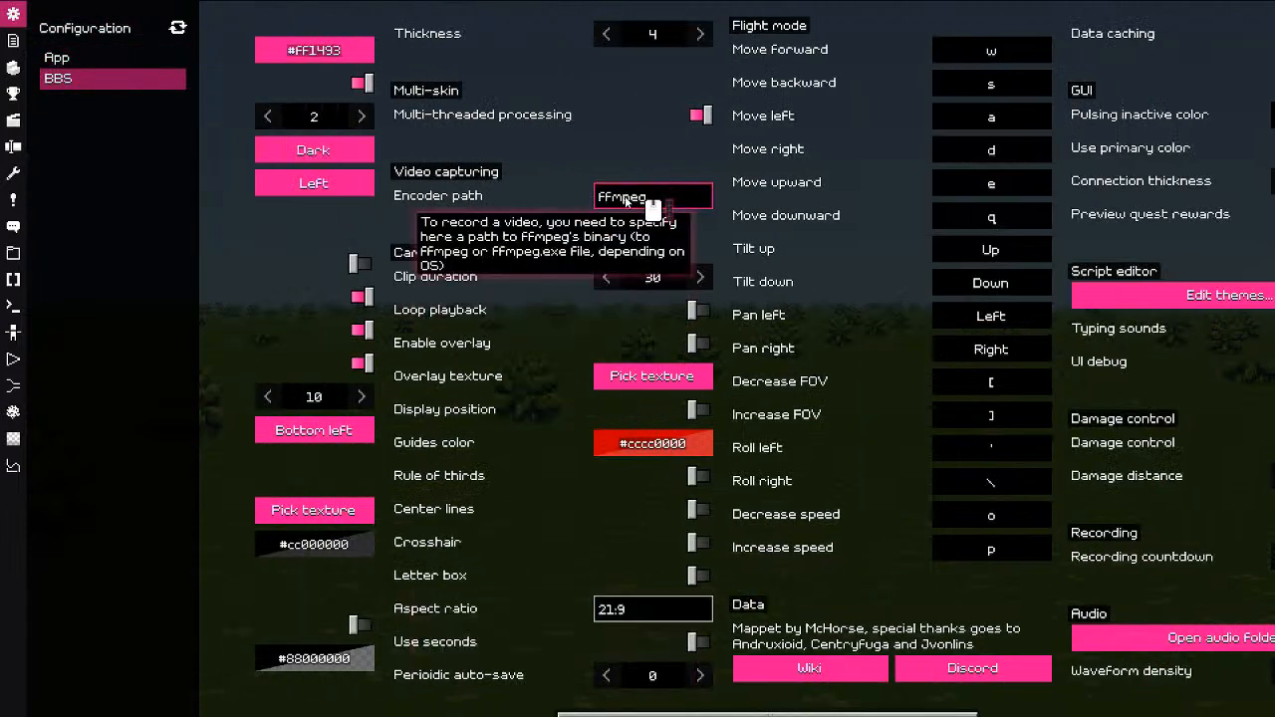
pyautogui.hotkey('ctrl', 'a')
pyautogui.write('C:\\ffmpeg\\')
pyautogui.write('bin\\ffmpe')
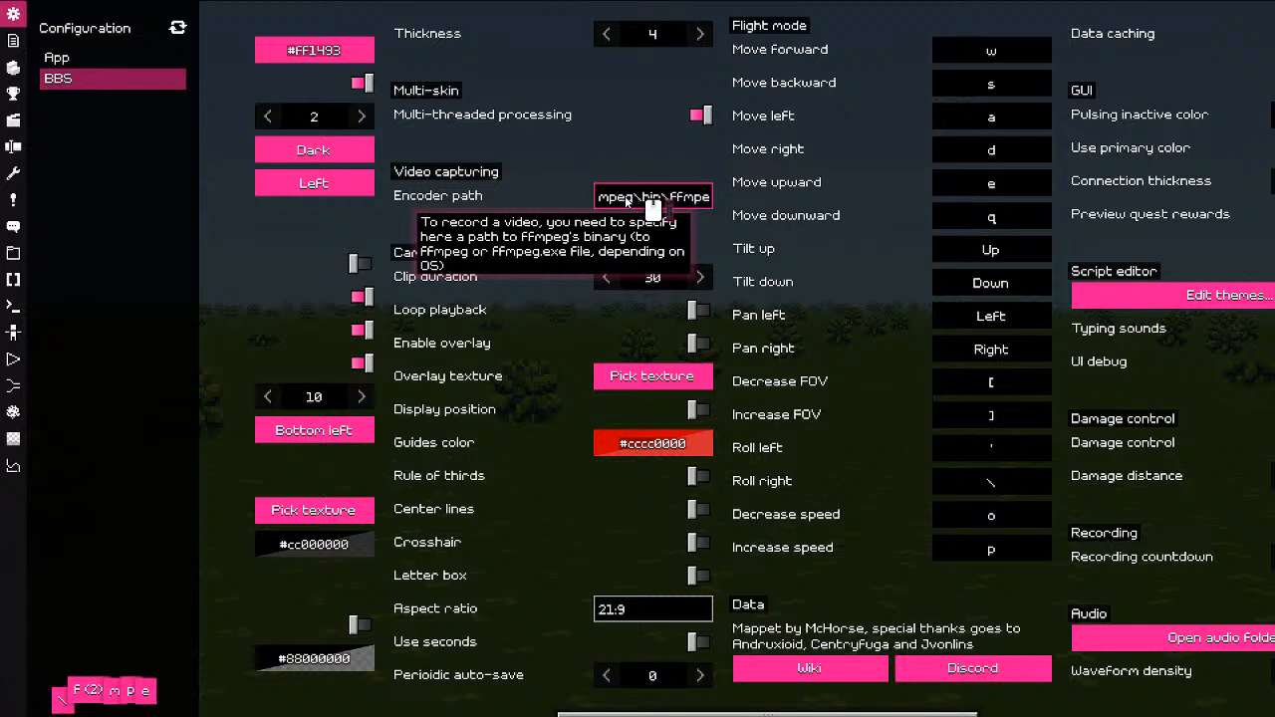
pyautogui.write('g.exe')
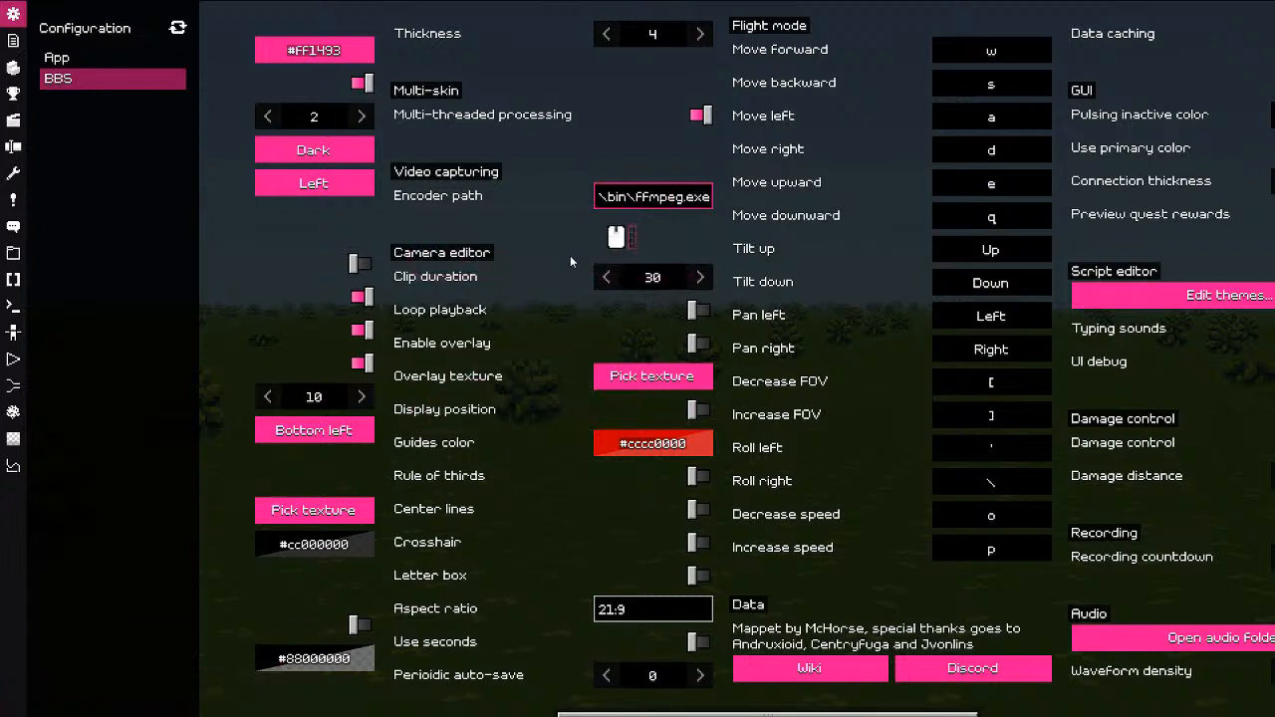
pyautogui.press('Escape')
# Step: Check the movies folder in Explorer, moving its windows aside and minimizing them
pyautogui.hotkey('alt', 'Tab')
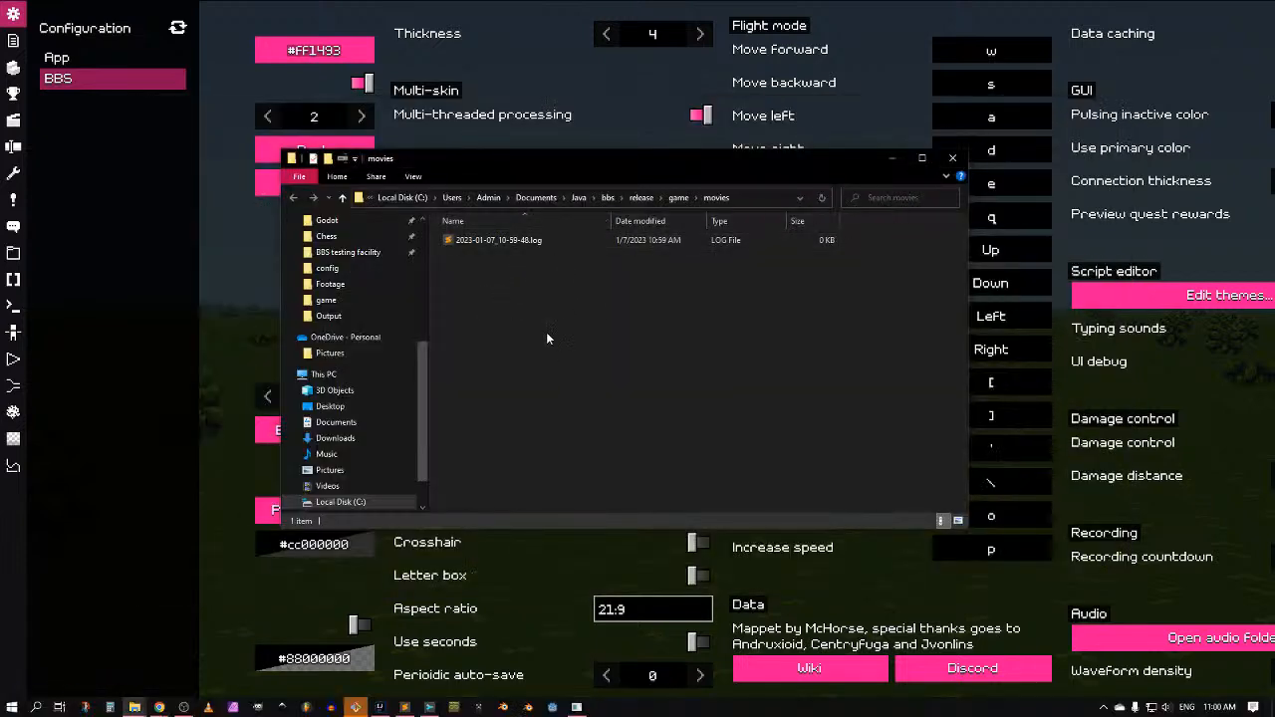
pyautogui.hotkey('ctrl', 'n')
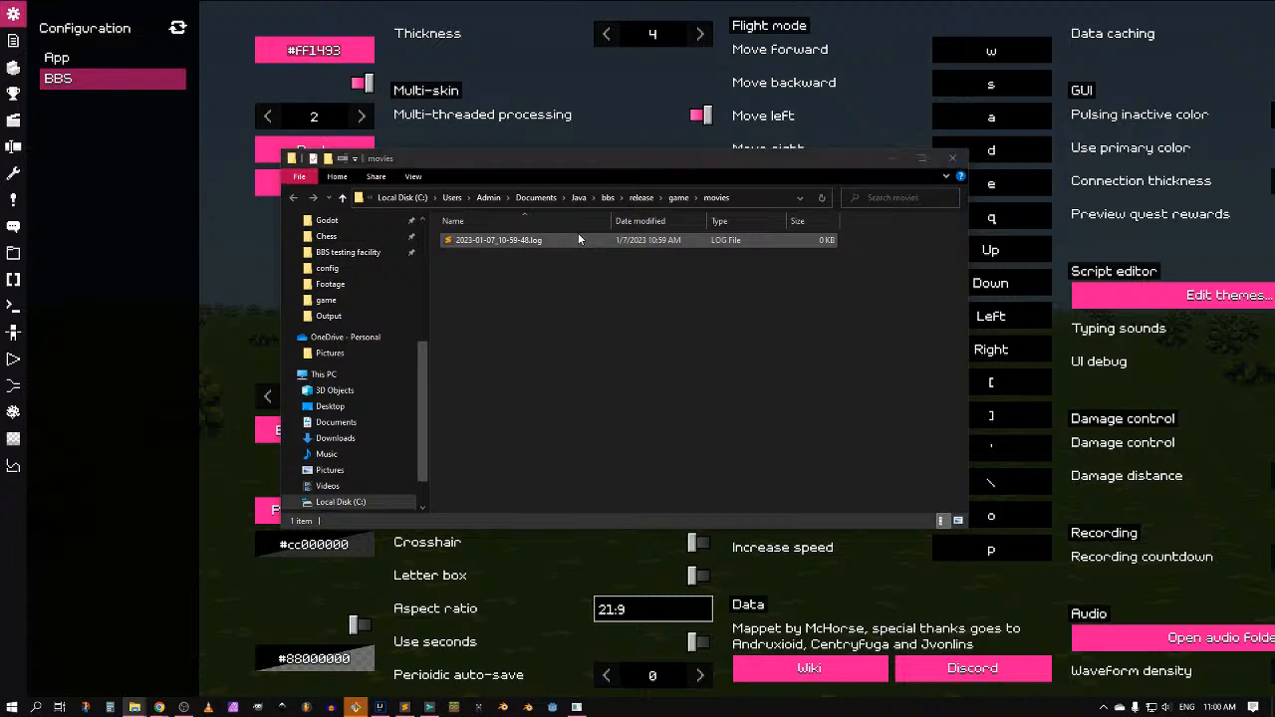
pyautogui.moveTo(593, 176); pyautogui.dragTo(0, 274)
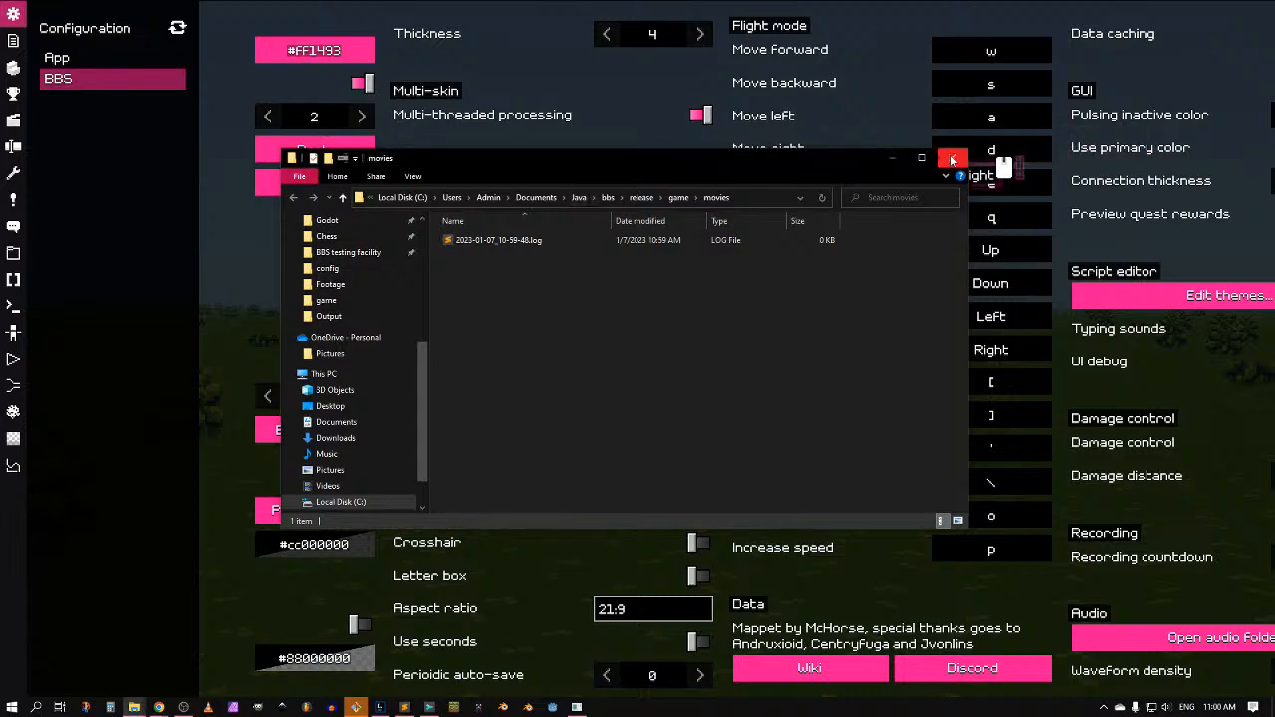
pyautogui.moveTo(775, 162); pyautogui.dragTo(747, 161)
pyautogui.click(864, 157)
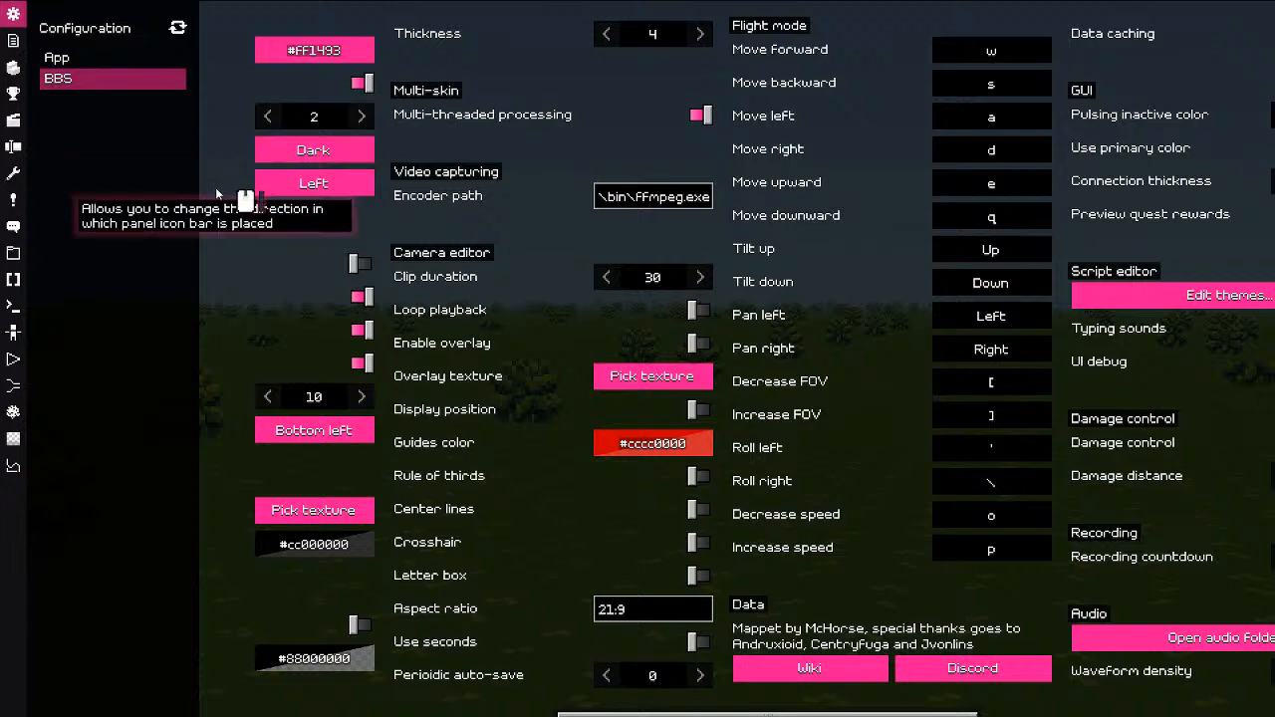
# Step: Return to the camera editor and retry recording the path to video, dismissing the error
pyautogui.press('Escape')
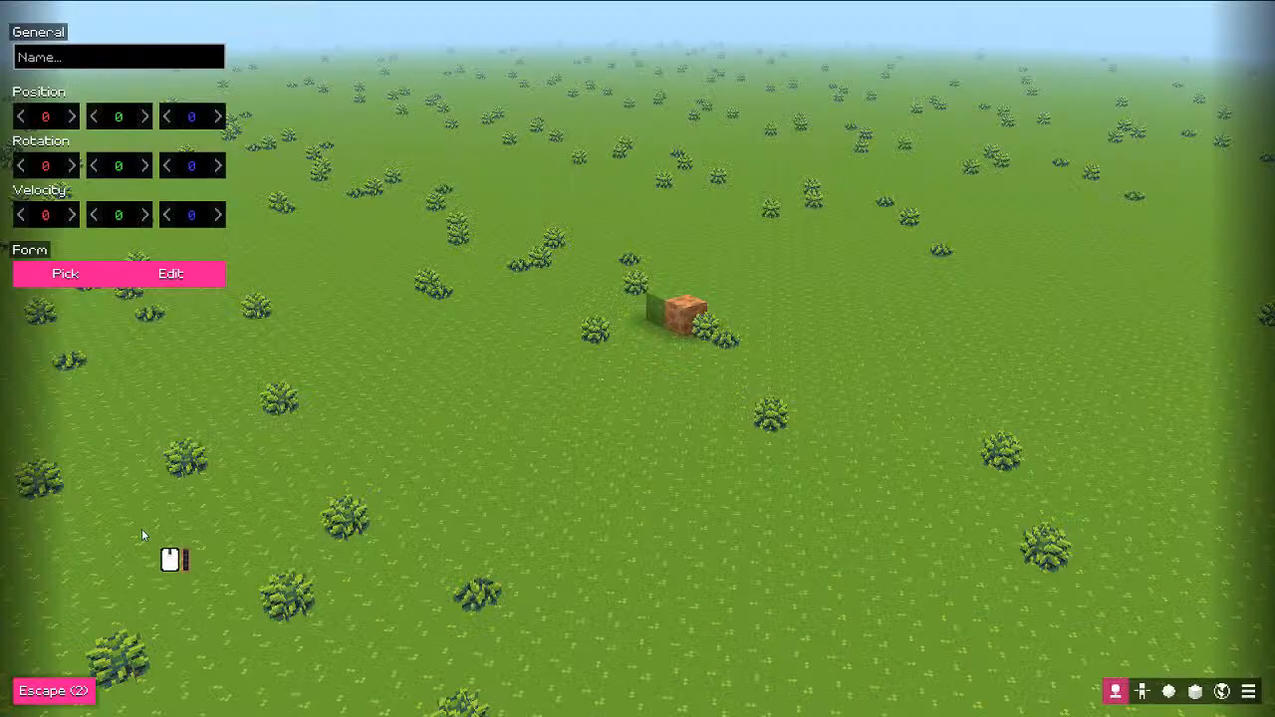
pyautogui.press('Escape')
pyautogui.click(13, 359)
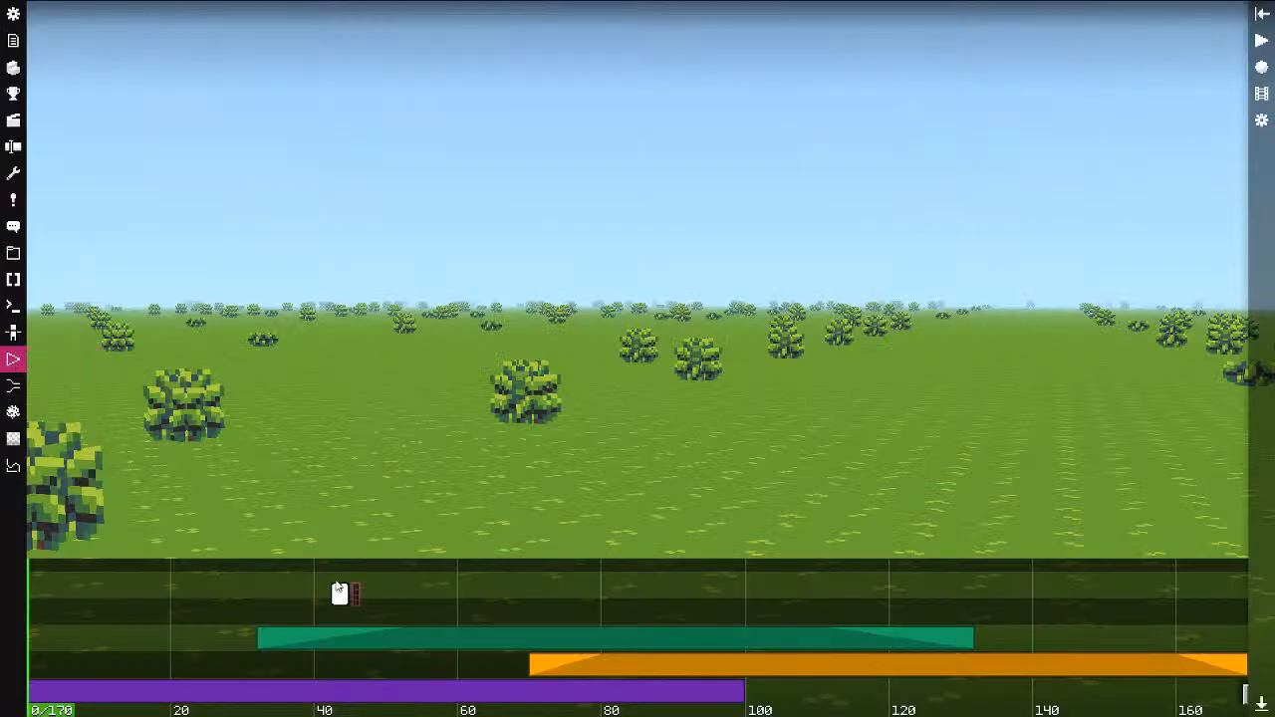
pyautogui.scroll(-4, 174, 594)
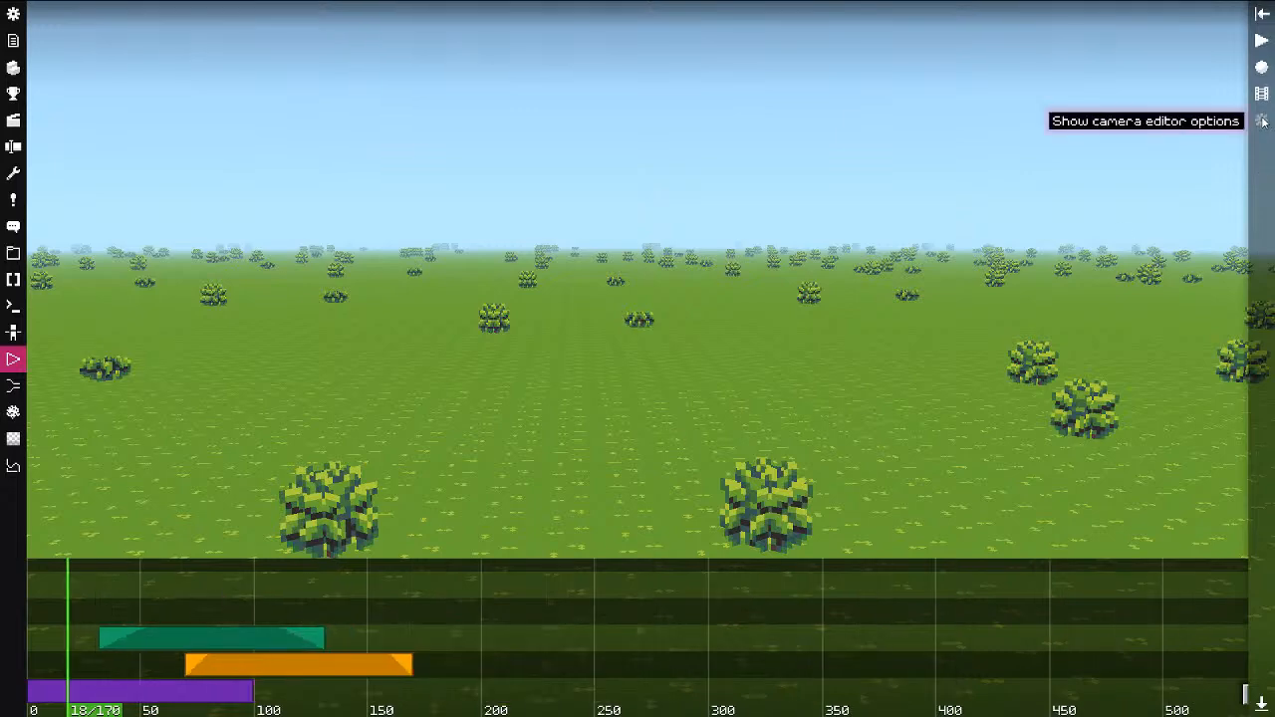
pyautogui.click(1262, 67)
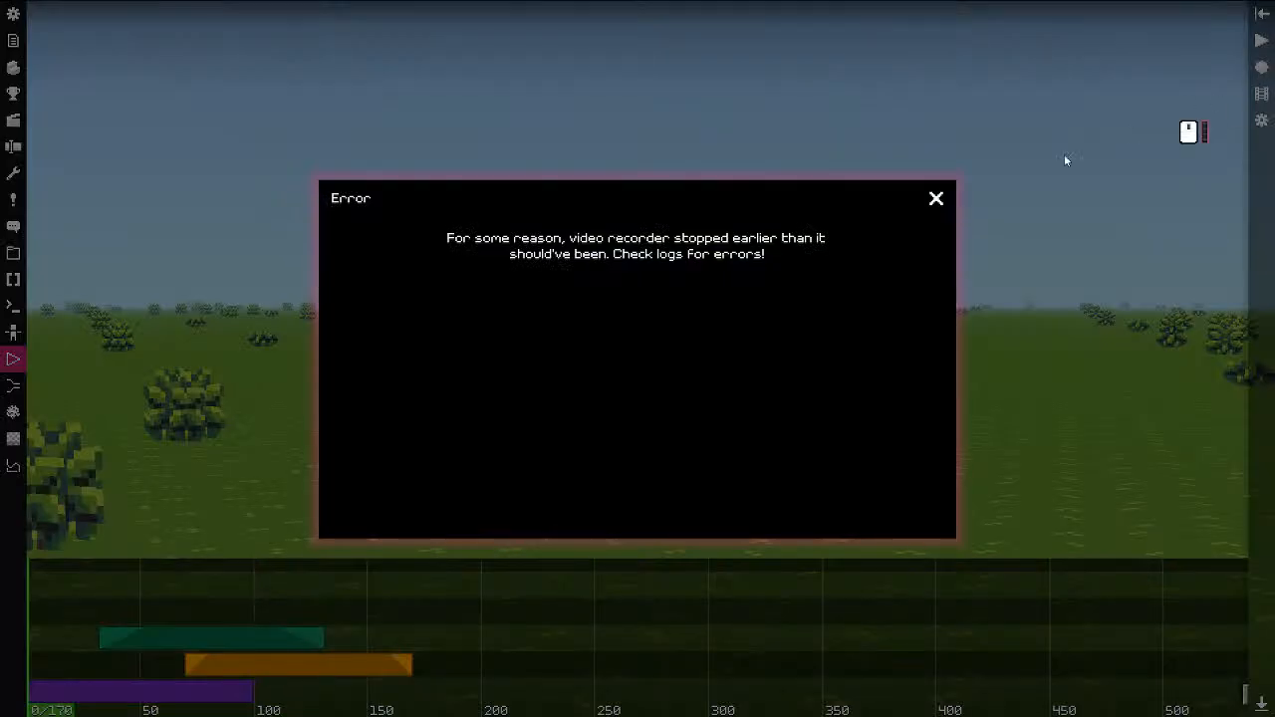
pyautogui.click(937, 197)
# Step: Select the newest log file in the videos folder and glance at the camera editor options
pyautogui.click(1263, 95)
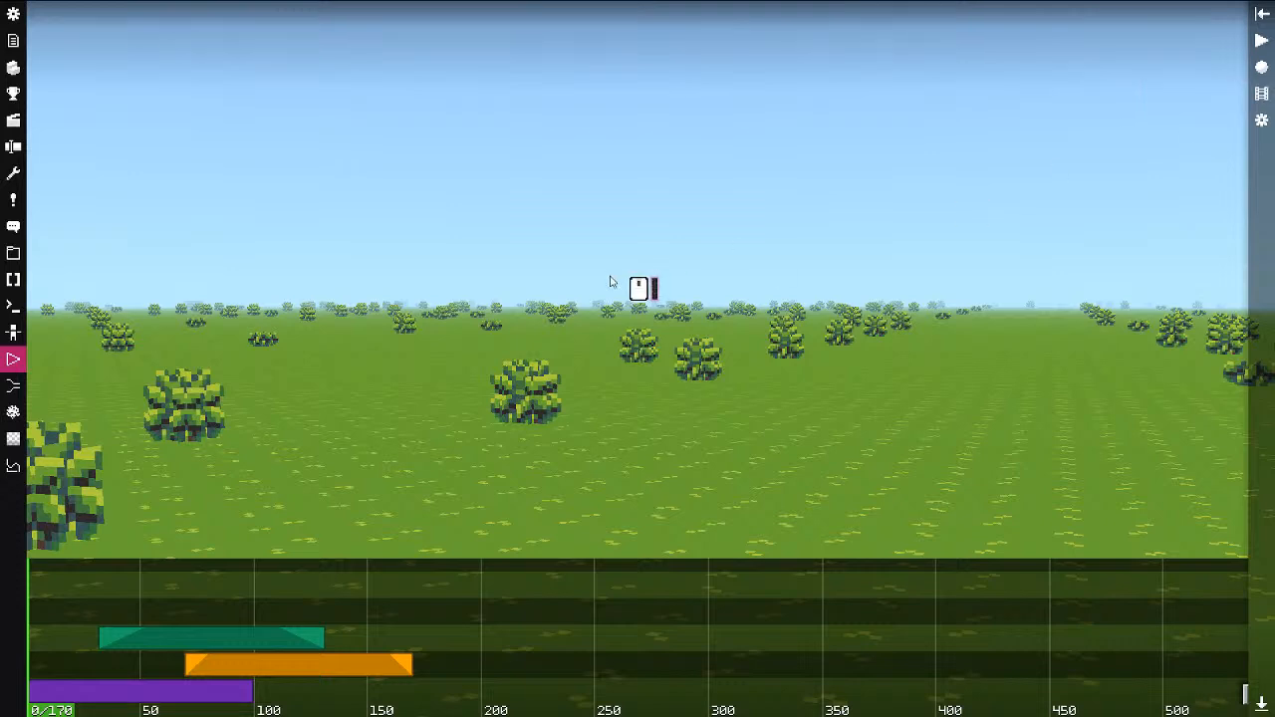
pyautogui.click(483, 256)
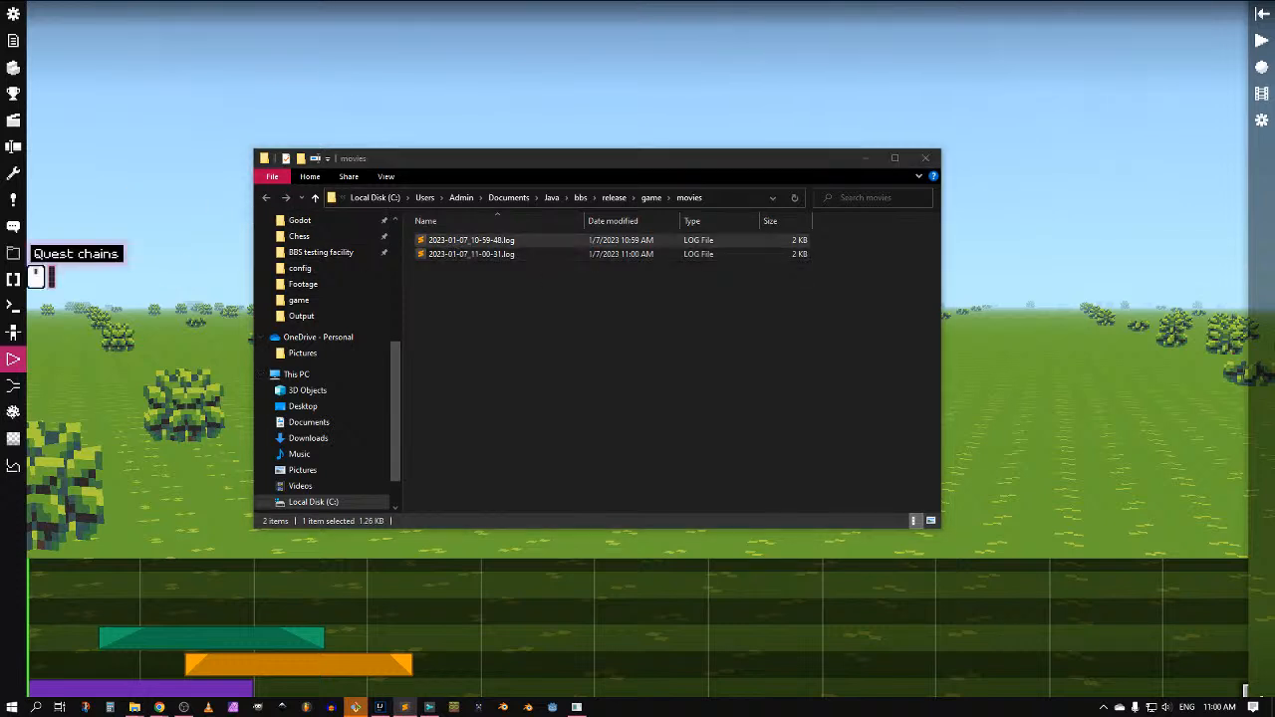
pyautogui.click(1262, 121)
pyautogui.scroll(-2, 1218, 243)
pyautogui.scroll(2, 1224, 176)
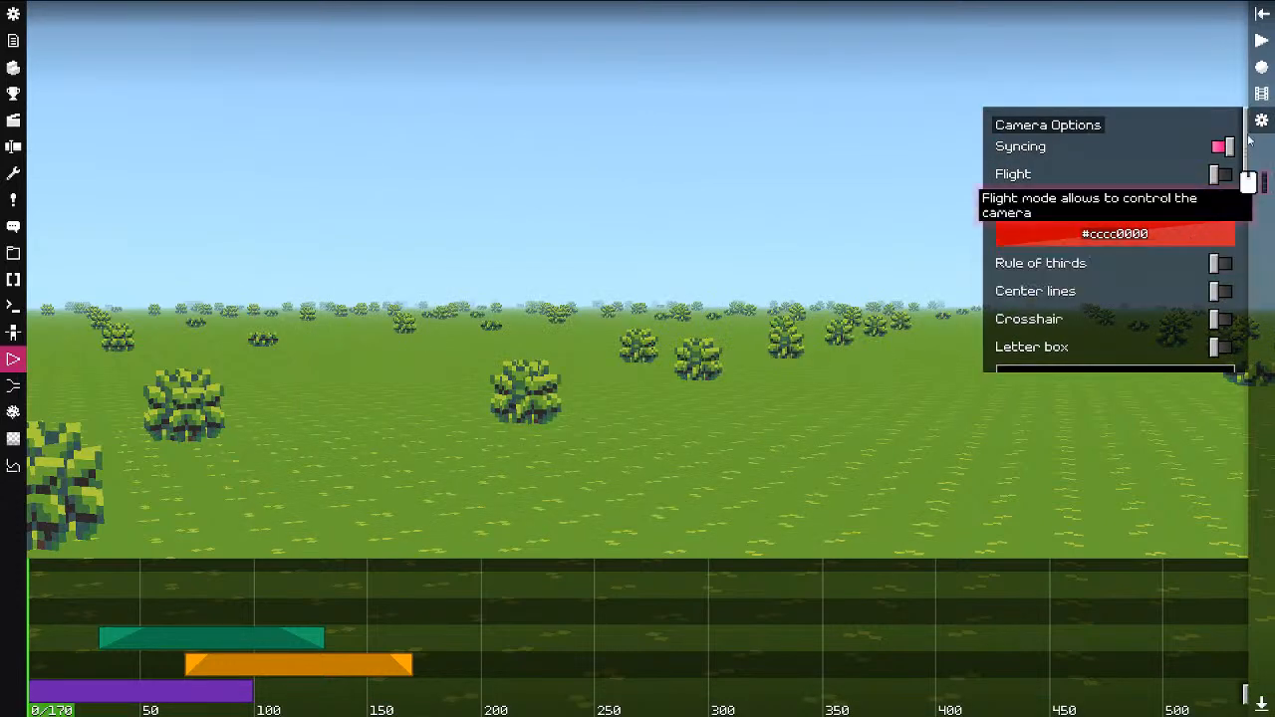
pyautogui.click(1261, 118)
# Step: Record the camera path again, scrub it to around tick 35, and leave the camera editor
pyautogui.click(1261, 67)
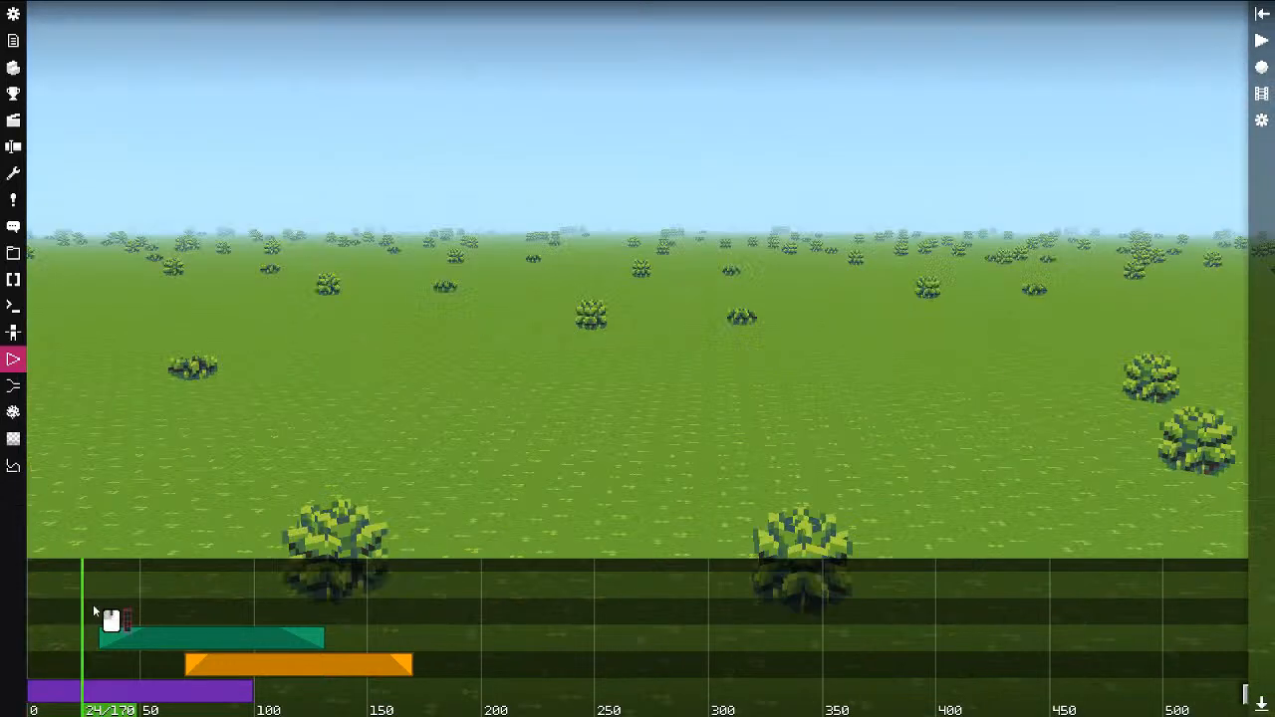
pyautogui.press('space')
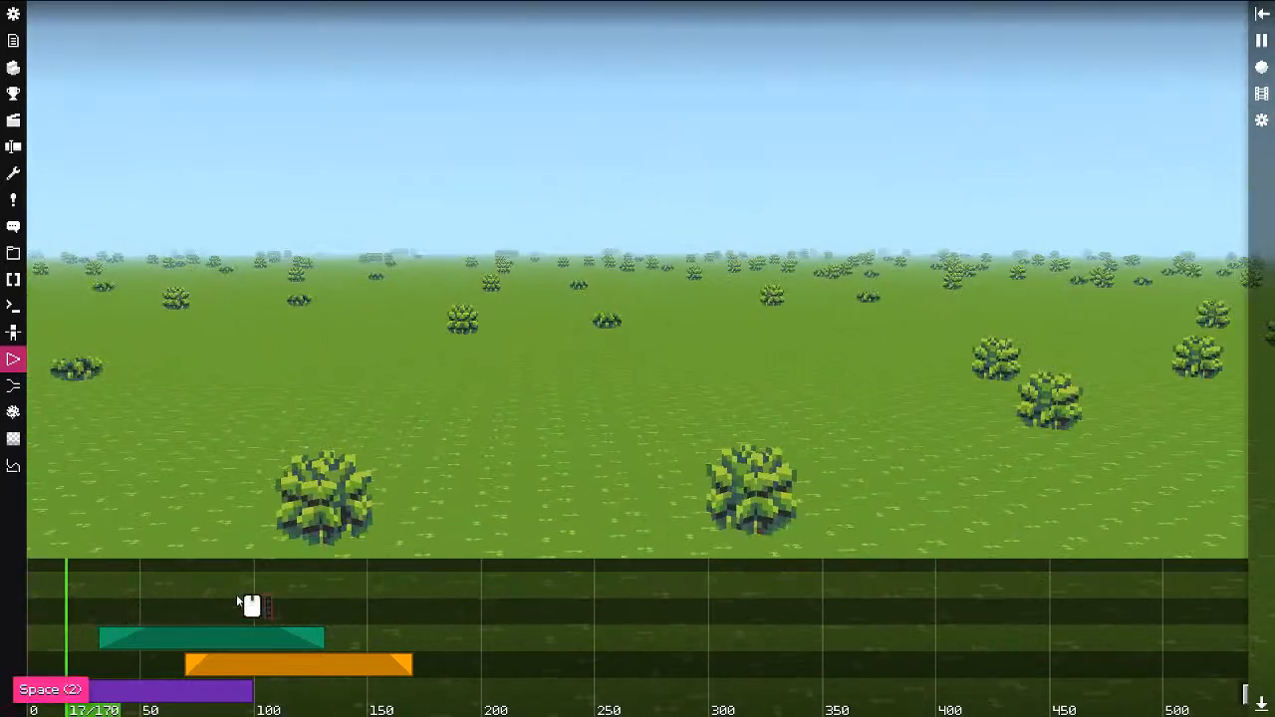
pyautogui.press('space')
pyautogui.press('space')
pyautogui.press('space')
pyautogui.press('space')
pyautogui.press('space')
pyautogui.press('space')
pyautogui.press('space')
pyautogui.press('space')
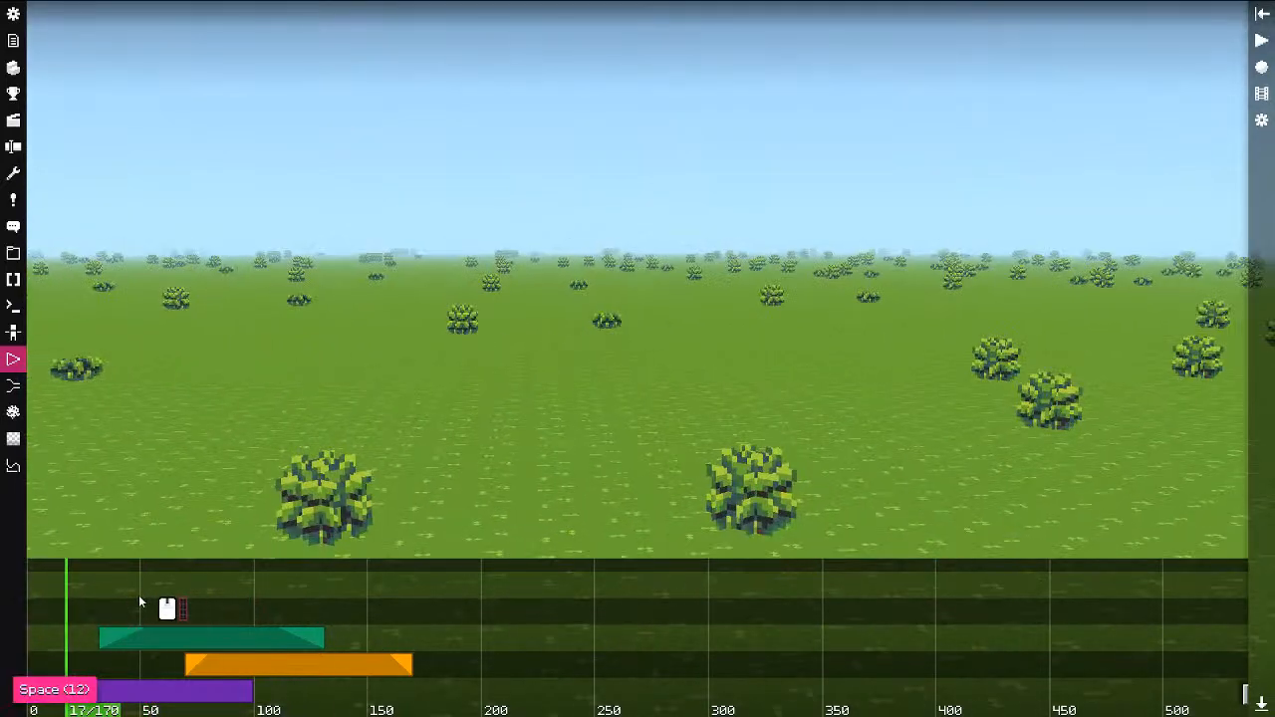
pyautogui.press('Escape')
pyautogui.press('Escape')
pyautogui.press('Escape')
pyautogui.press('space')
pyautogui.press('space')
pyautogui.press('space')
pyautogui.press('space')
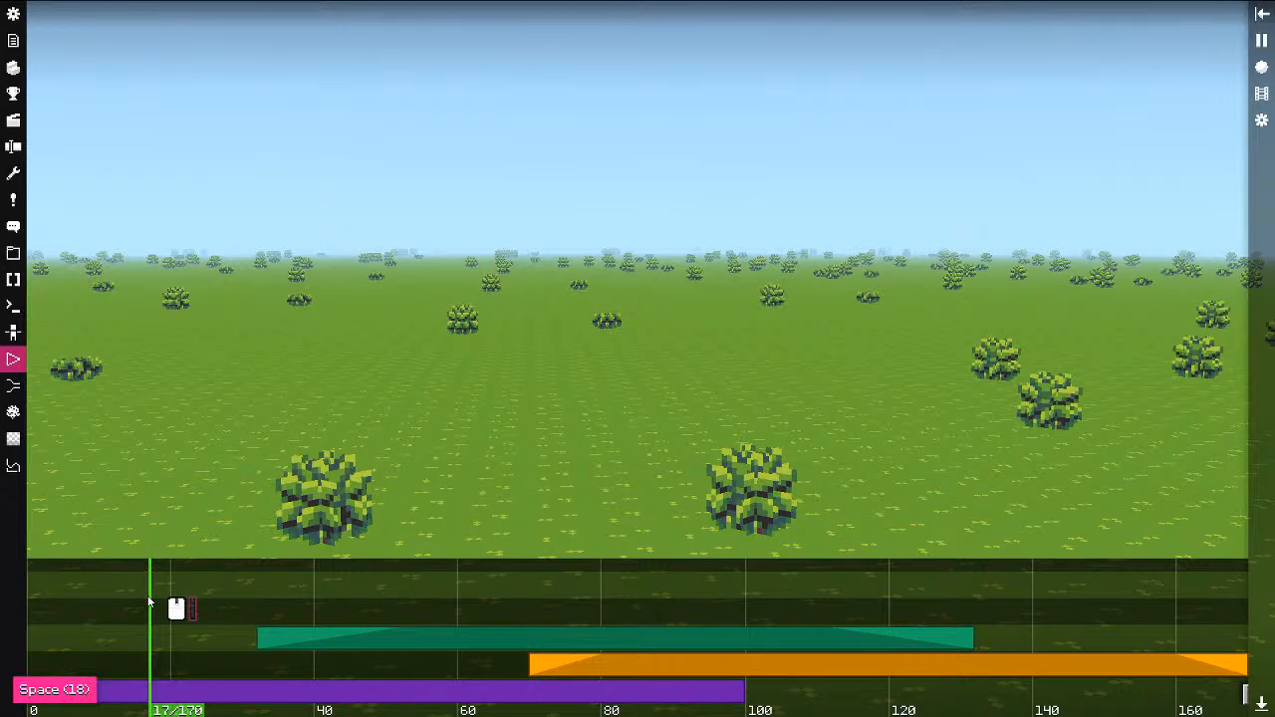
pyautogui.press('Escape')
pyautogui.press('Escape')
pyautogui.moveTo(147, 597); pyautogui.dragTo(239, 602)
# Step: Exit to the world editor, leave fullscreen, and close the game window
pyautogui.press('Escape')
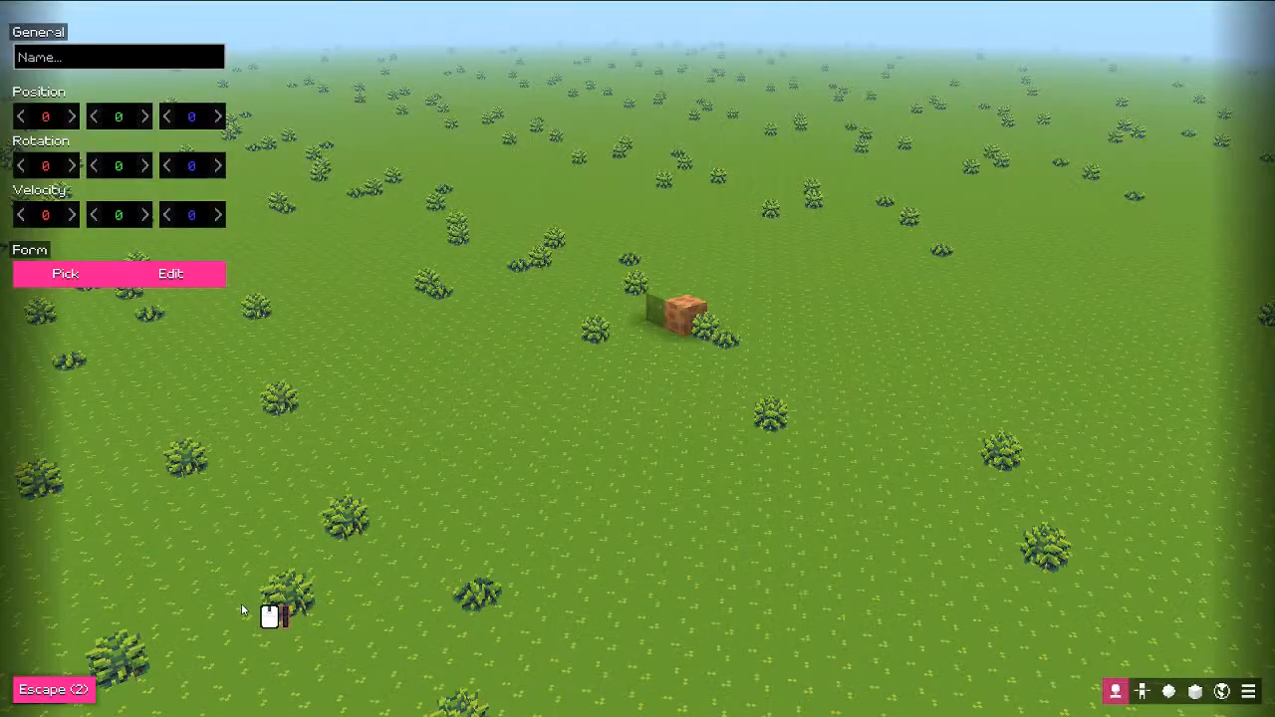
pyautogui.press('Escape')
pyautogui.press('F11')
pyautogui.click(1050, 109)
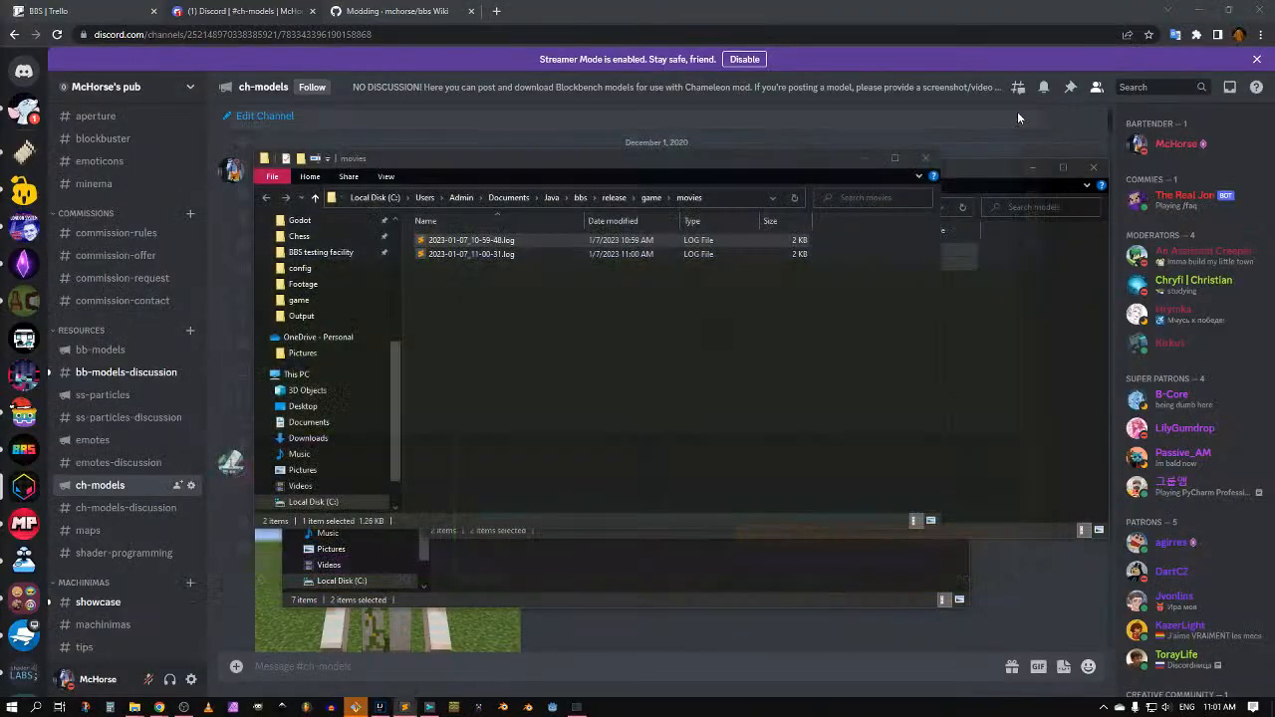
# Step: Go up to the release folder in Explorer and launch launcher.jar
pyautogui.click(806, 539)
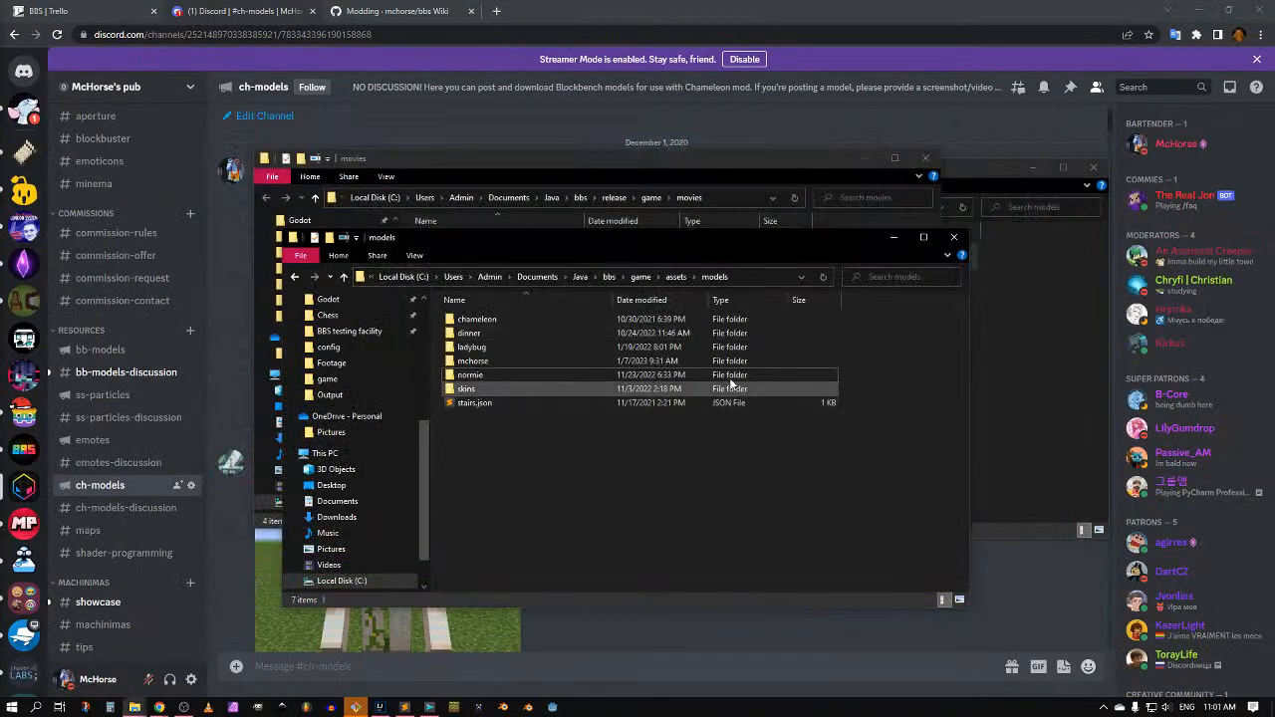
pyautogui.click(1066, 295)
pyautogui.click(522, 601)
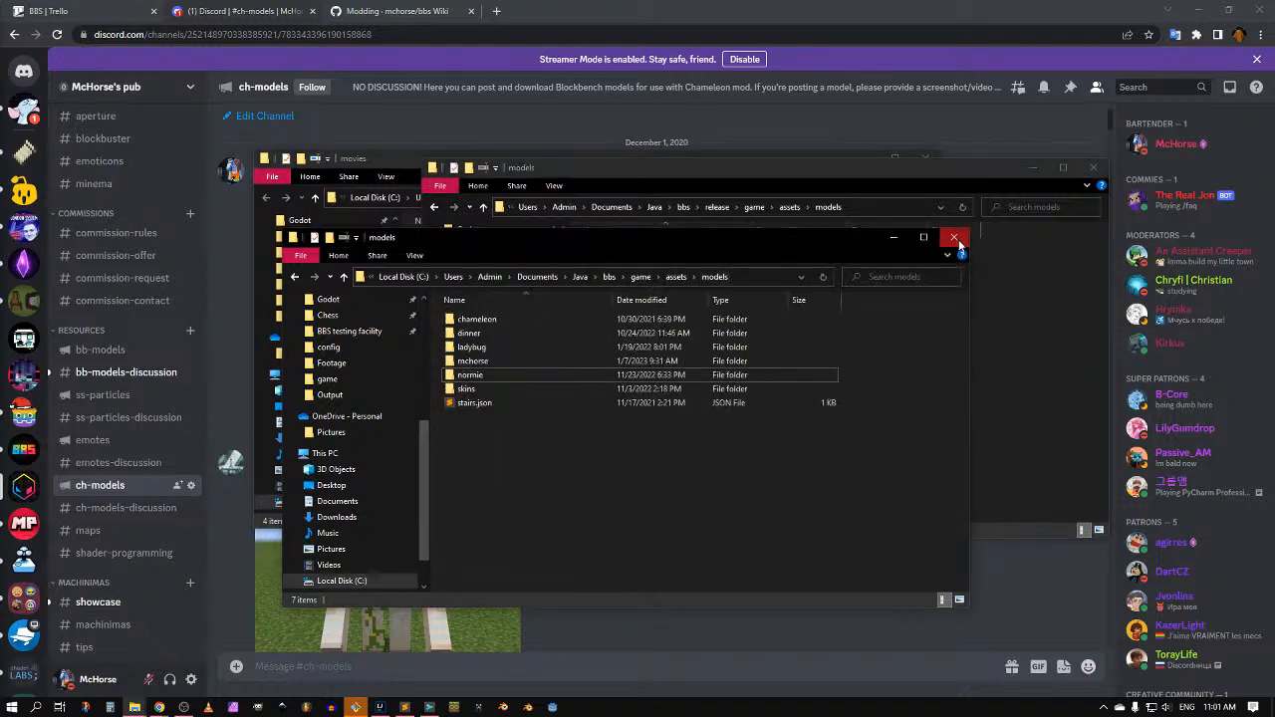
pyautogui.click(1011, 309)
pyautogui.click(718, 207)
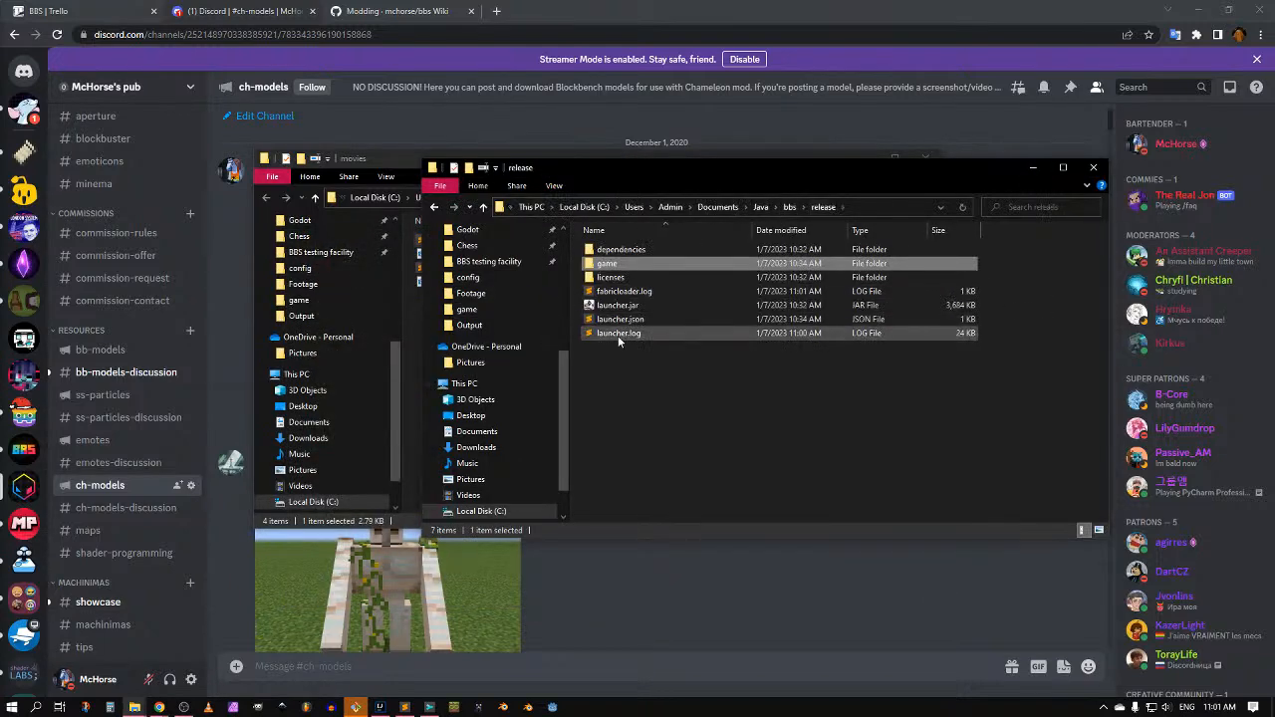
pyautogui.click(622, 305)
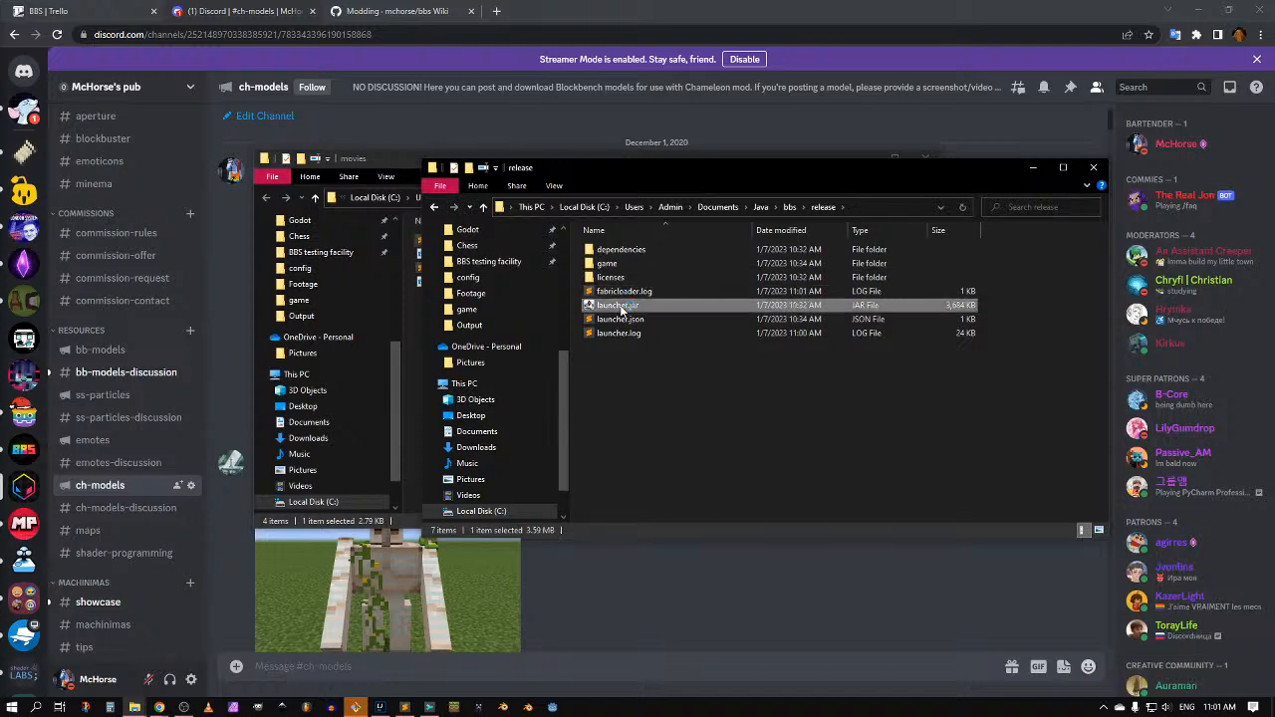
pyautogui.doubleClick(621, 308)
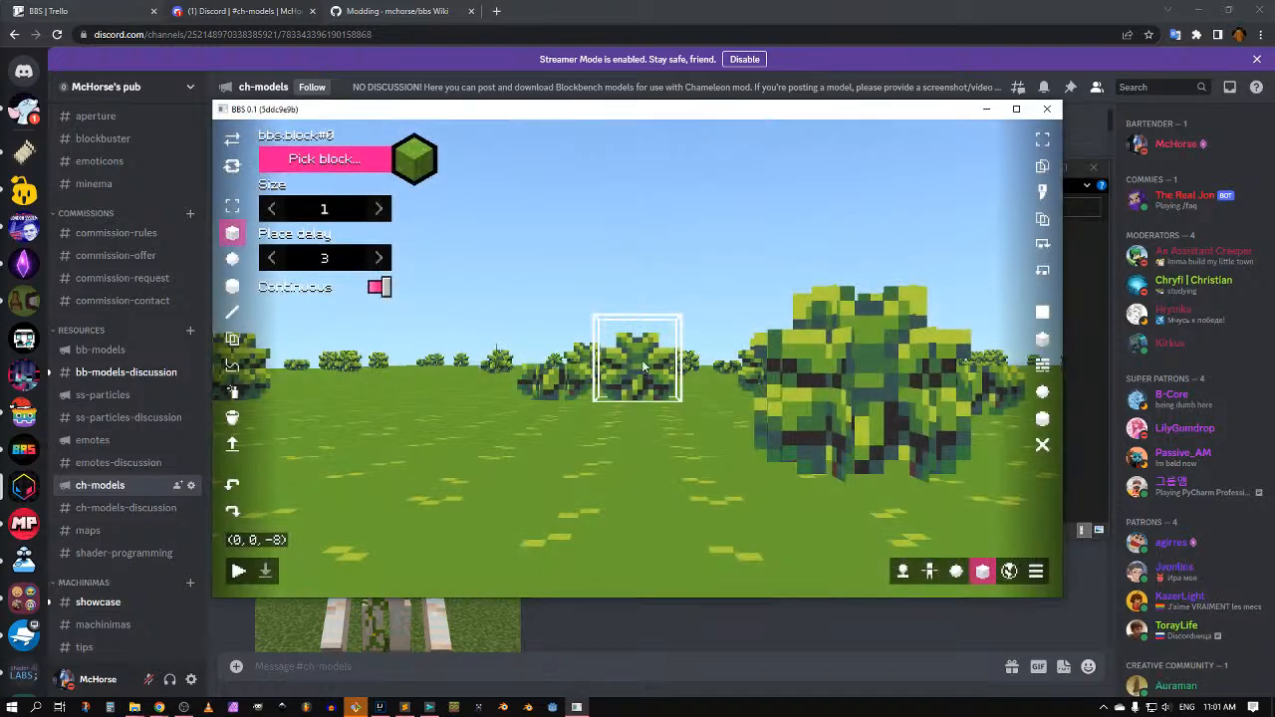
# Step: Go fullscreen, select the path camera, and attempt a video recording, dismissing the error
pyautogui.press('F11')
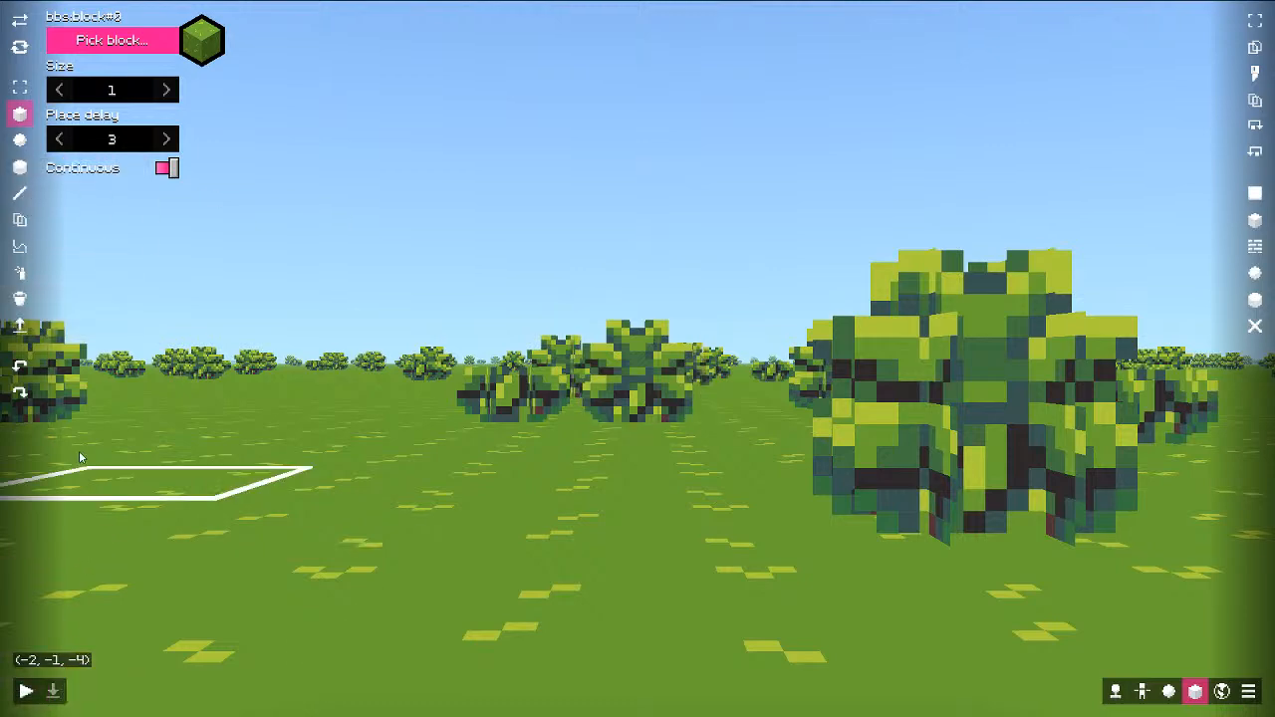
pyautogui.press('Escape')
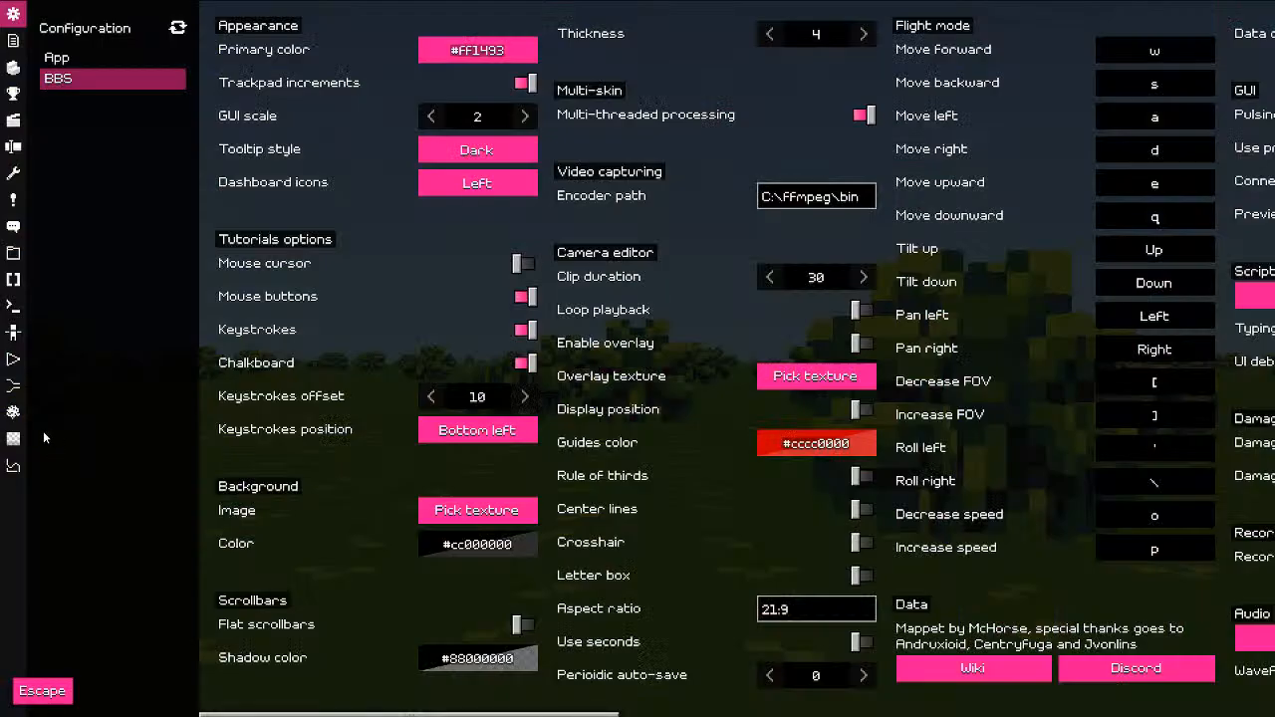
pyautogui.click(22, 360)
pyautogui.click(1059, 76)
pyautogui.click(1059, 92)
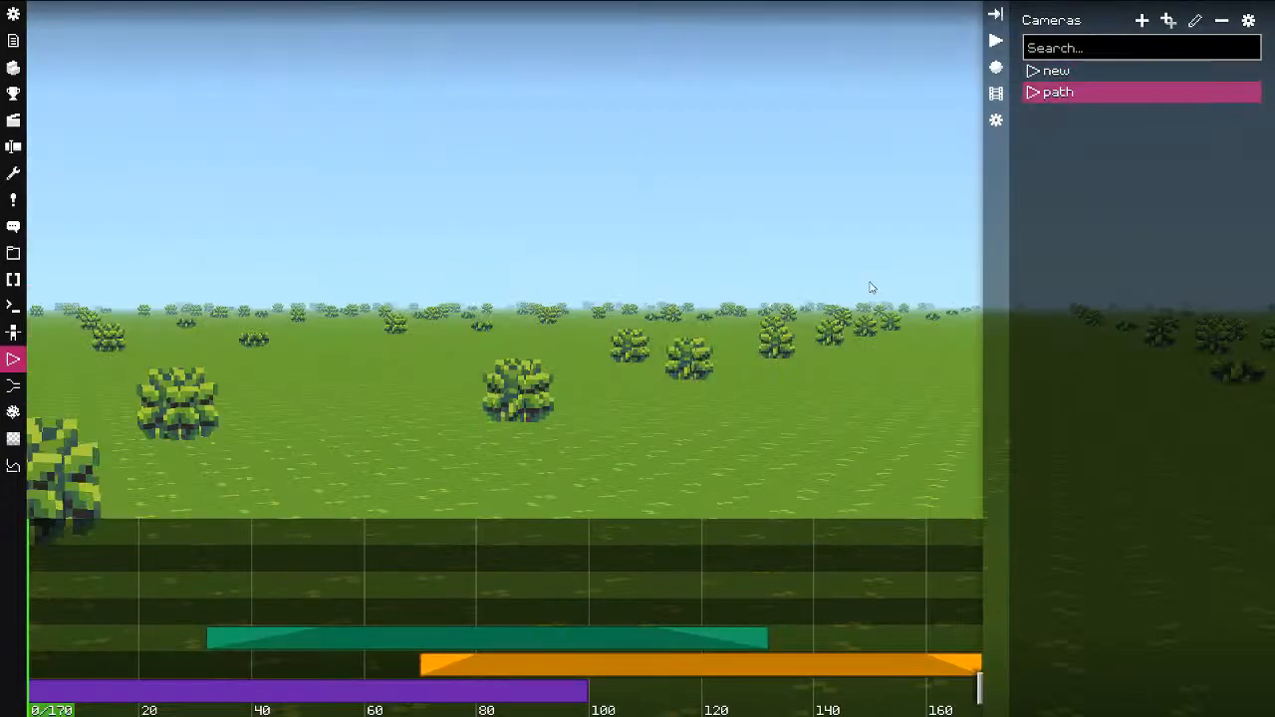
pyautogui.click(996, 67)
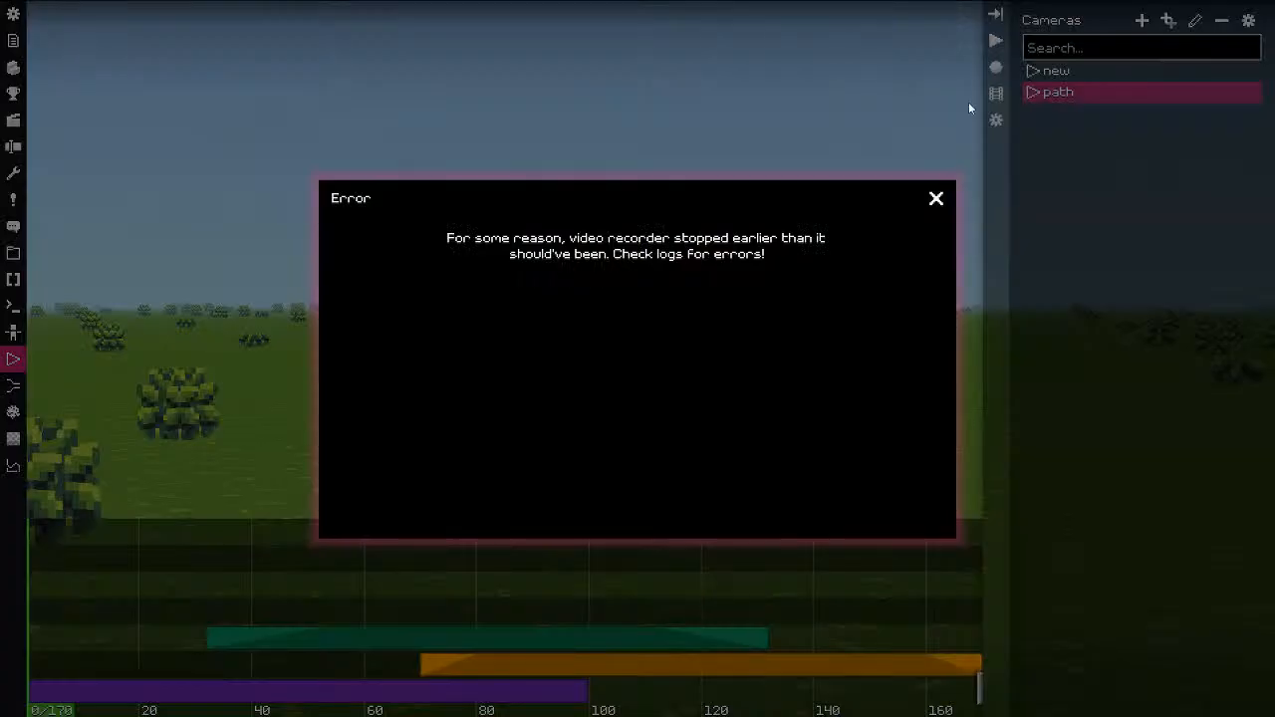
pyautogui.click(937, 200)
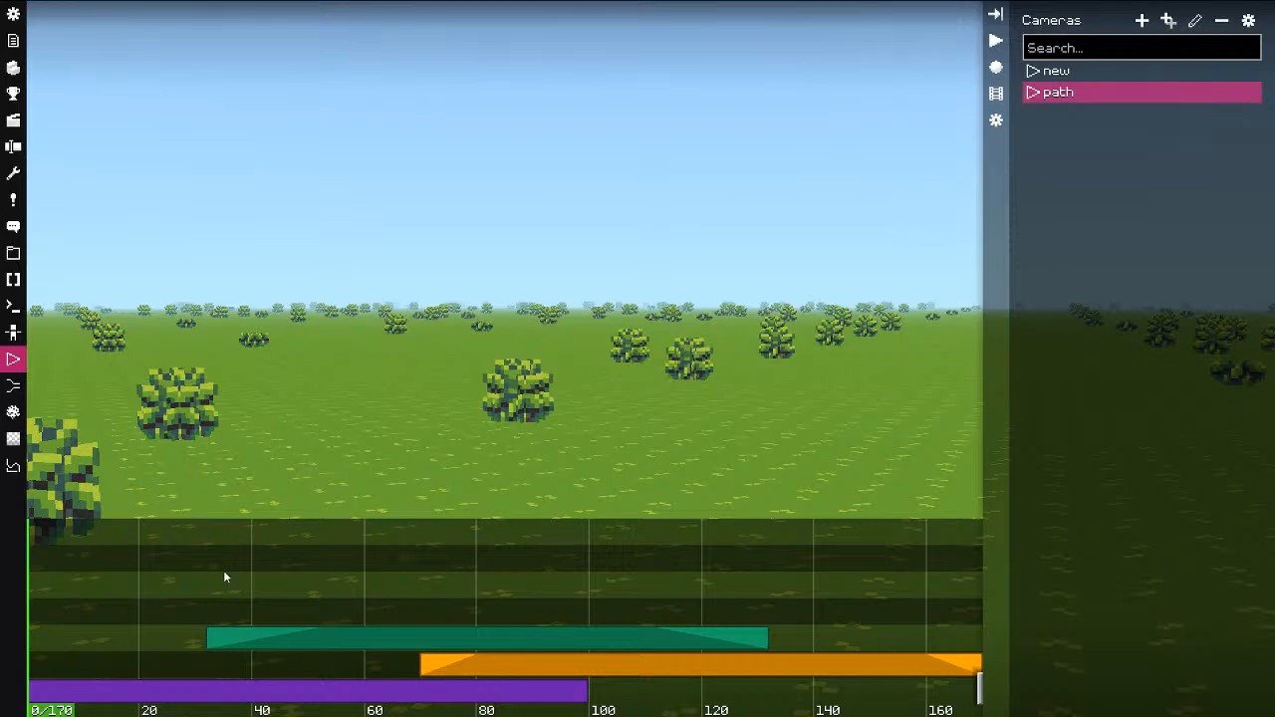
# Step: Scrub the path camera preview to tick 75, then back to tick 52
pyautogui.moveTo(224, 570); pyautogui.dragTo(449, 570)
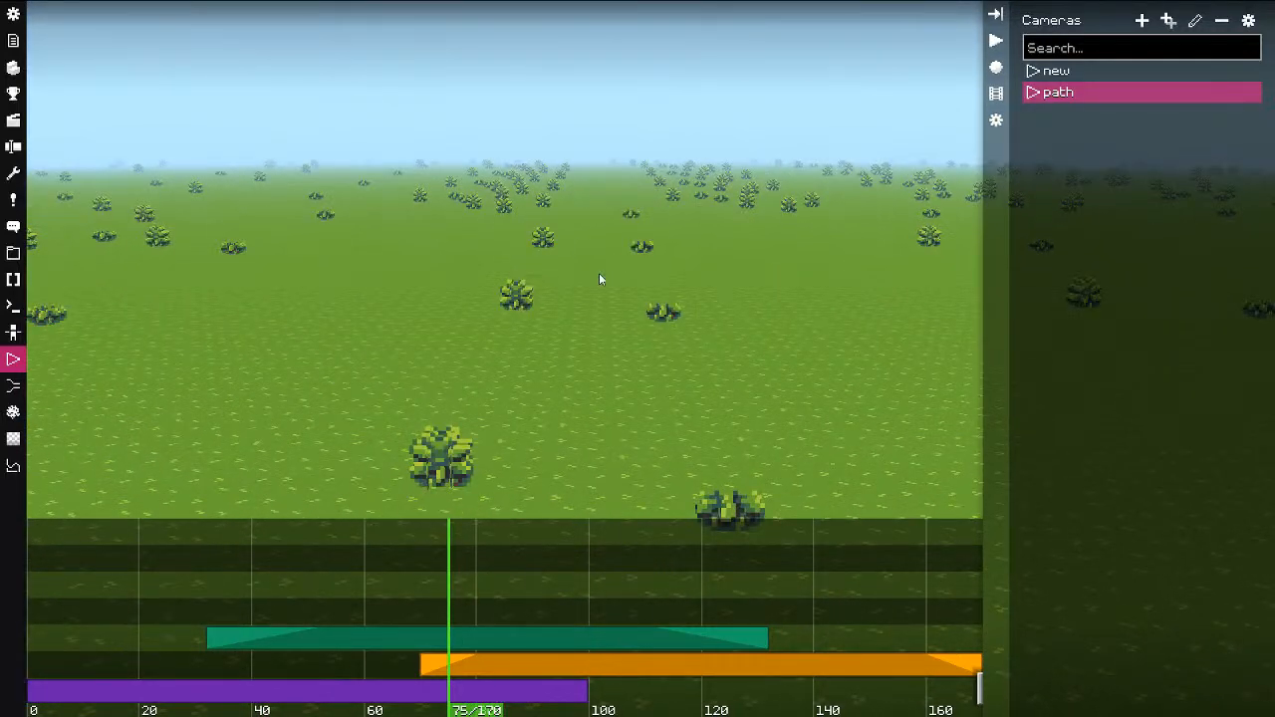
pyautogui.hotkey('alt', 'Tab')
pyautogui.hotkey('alt', 'Tab')
pyautogui.moveTo(337, 576); pyautogui.dragTo(320, 578)
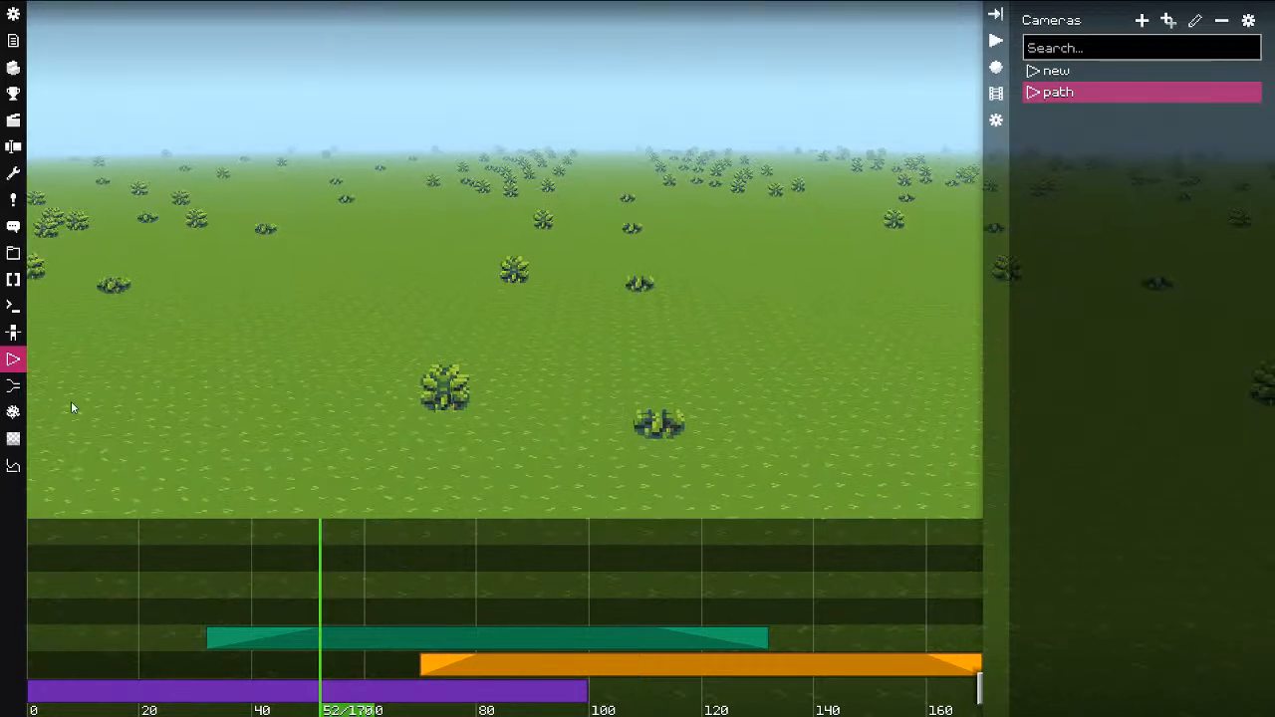
# Step: Evaluate Hello, world! in the REPL sandbox, getting a null script engine error, then exit fullscreen
pyautogui.click(13, 311)
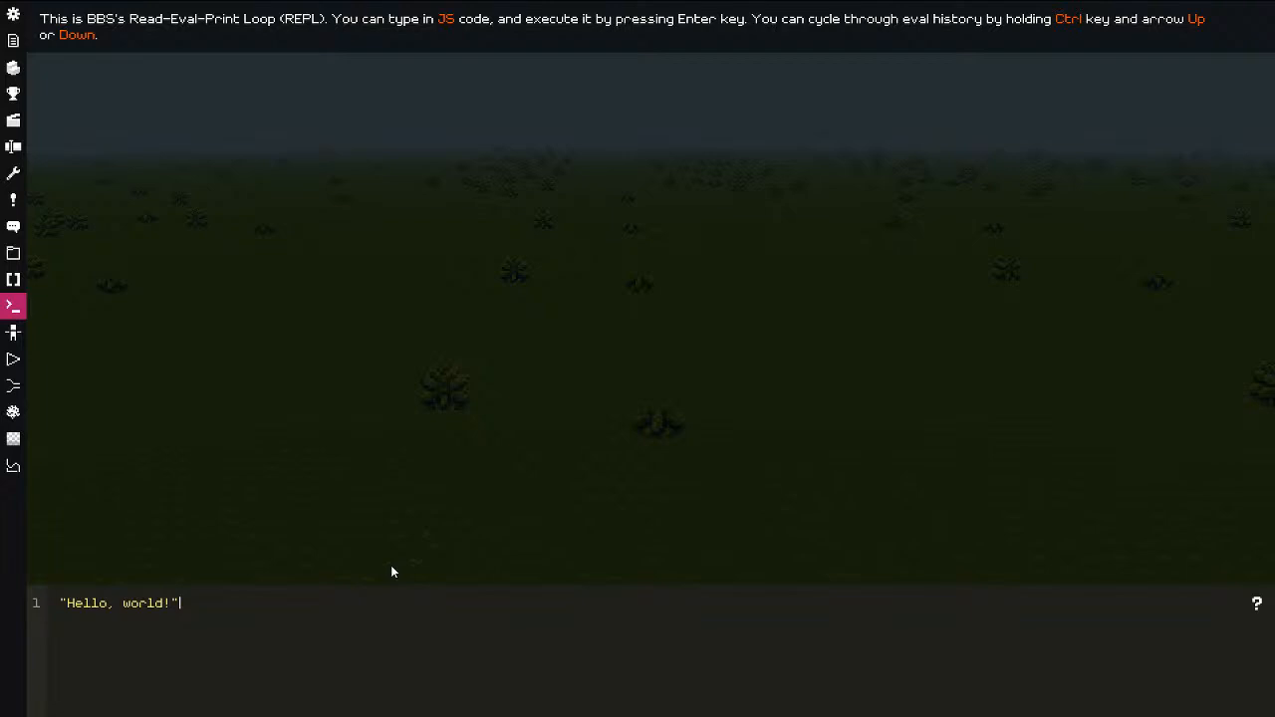
pyautogui.press('Return')
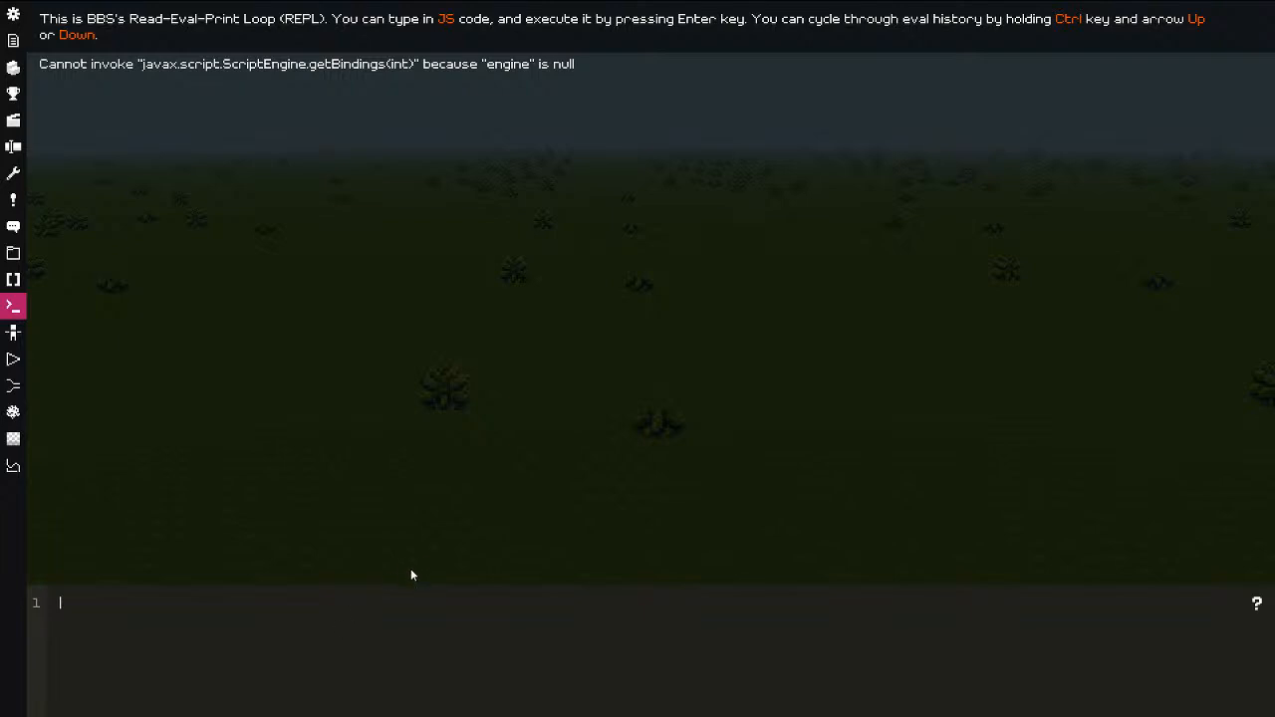
pyautogui.press('F11')
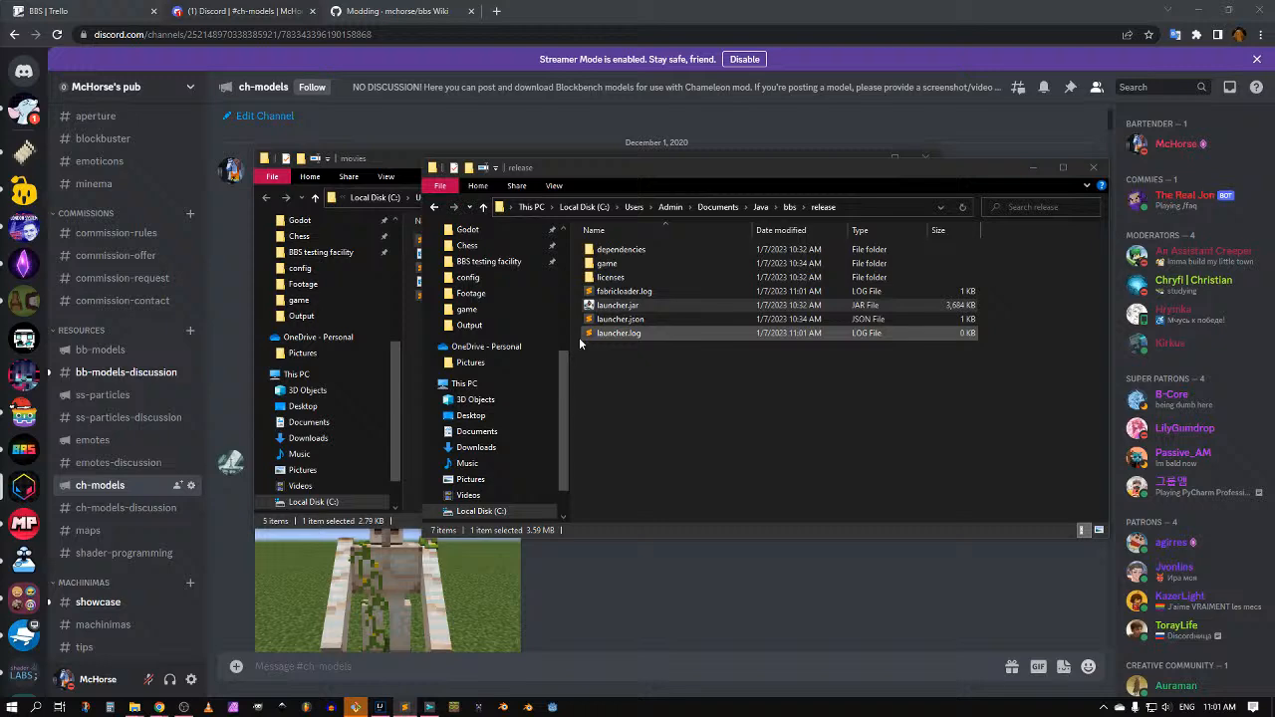
# Step: Open Git Bash in the release folder, run java -jar ./launcher.jar, and bring up BBS
pyautogui.rightClick(714, 391)
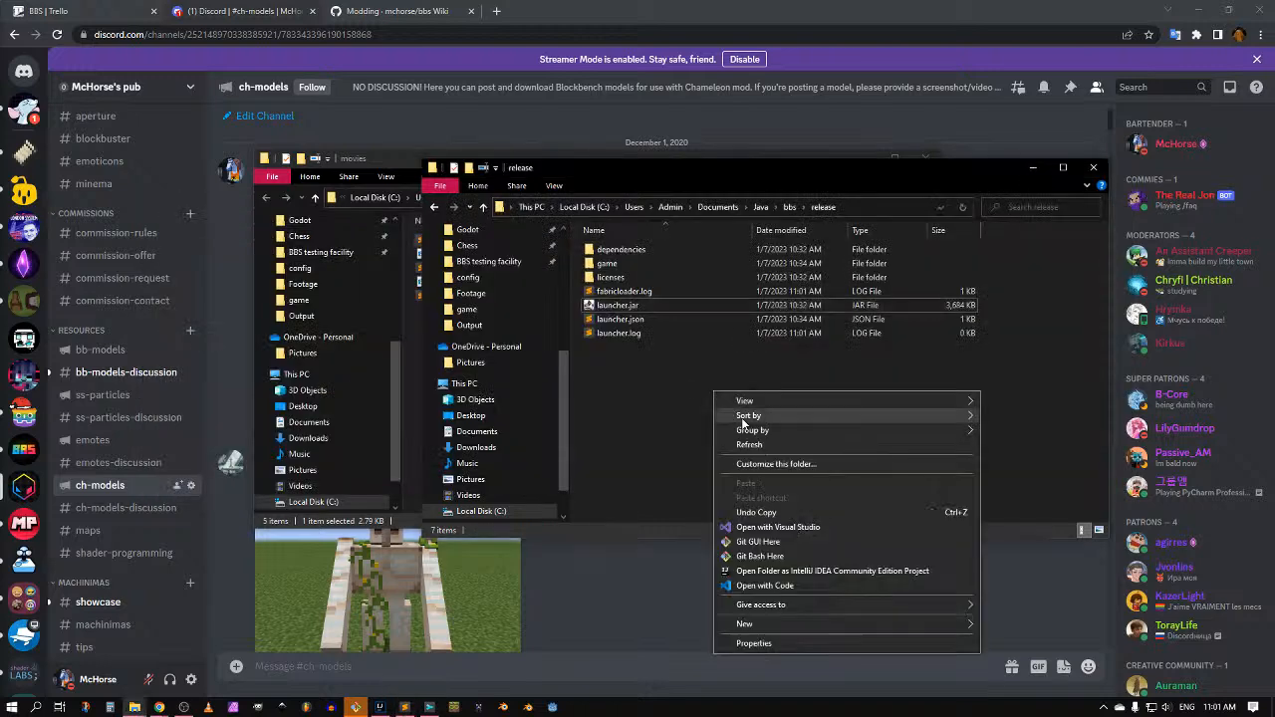
pyautogui.click(758, 557)
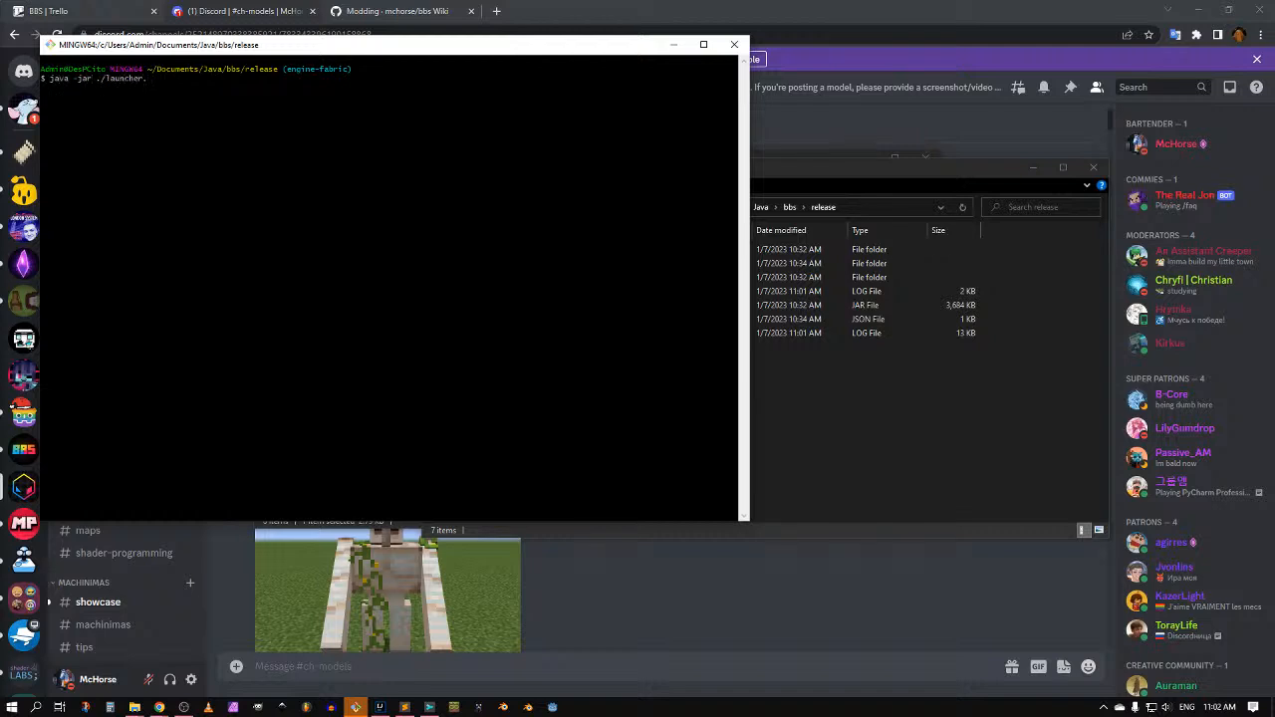
pyautogui.write('java -jar ./launcher.jar')
pyautogui.press('Return')
pyautogui.click(676, 46)
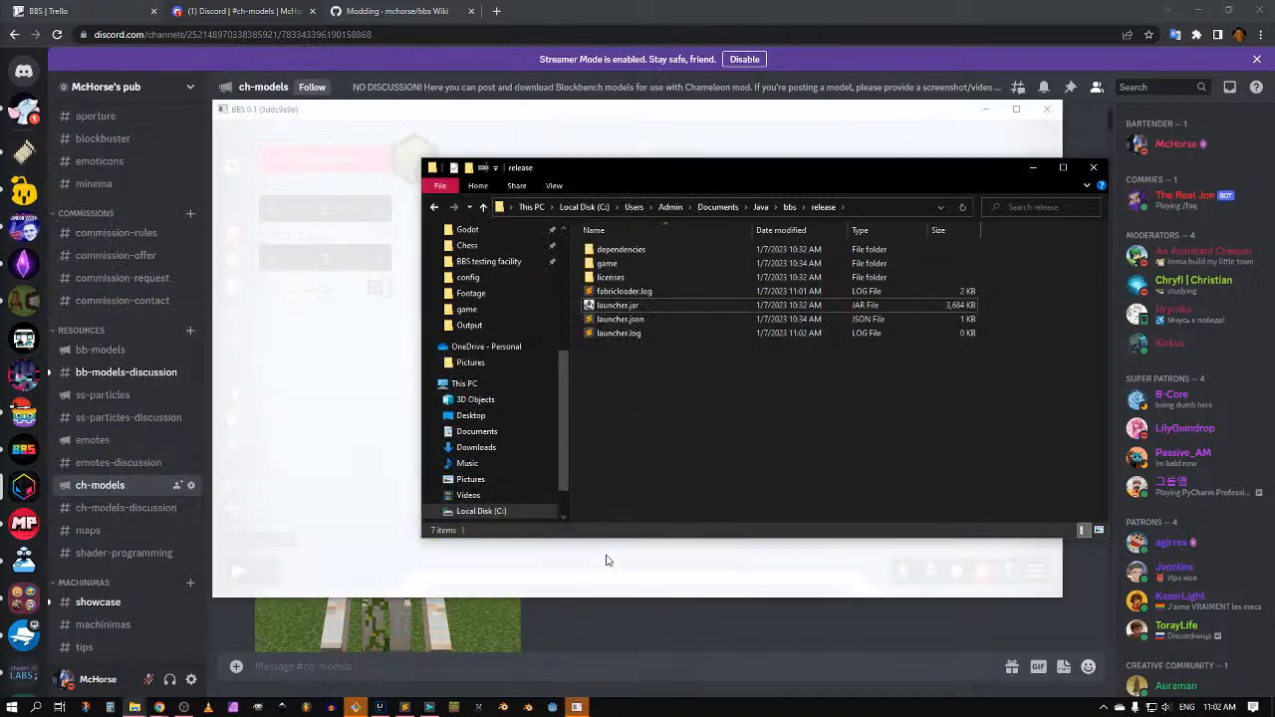
pyautogui.click(325, 526)
# Step: Go fullscreen and rerun the Hello, world! snippet in the REPL sandbox, now succeeding
pyautogui.press('F11')
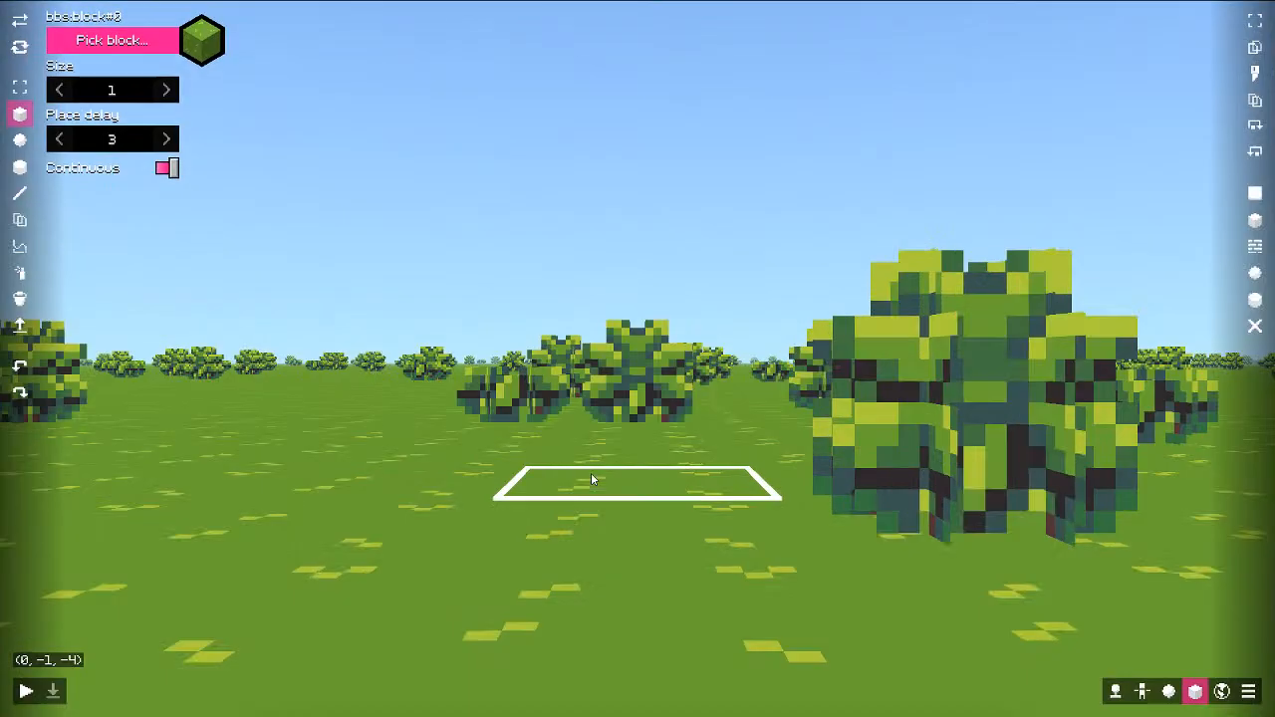
pyautogui.press('e')
pyautogui.press('s')
pyautogui.press('Escape')
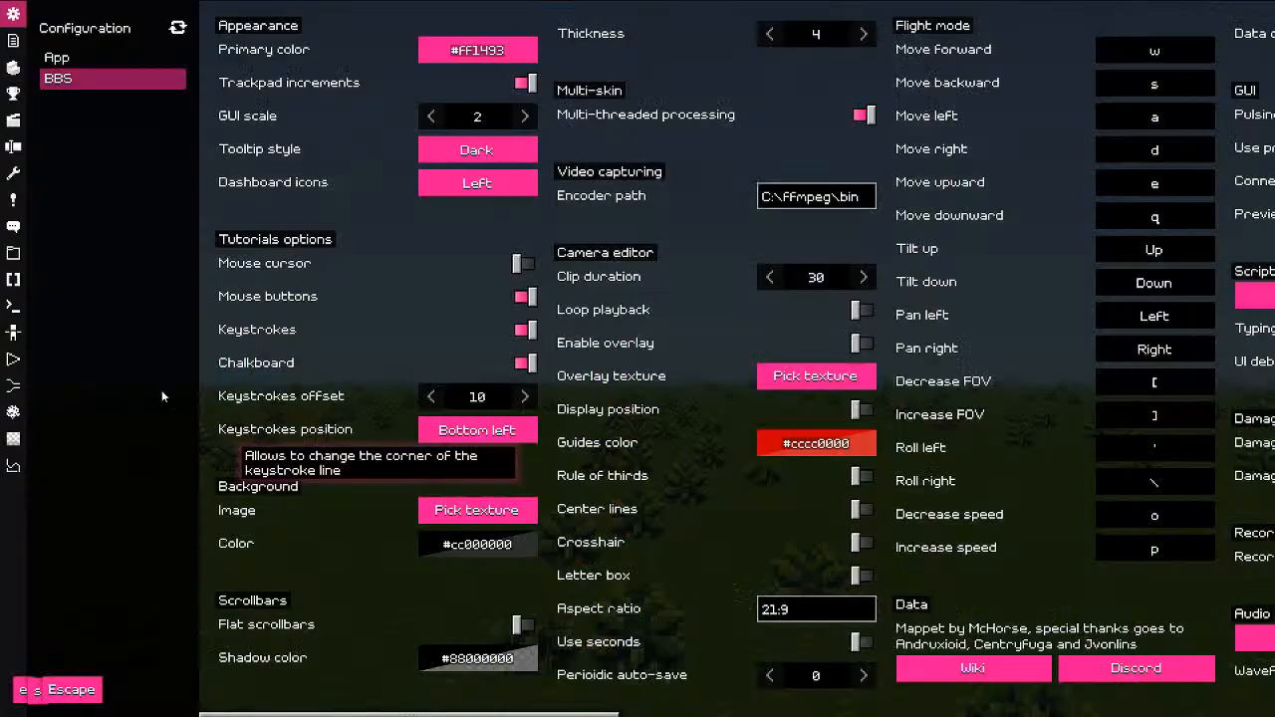
pyautogui.click(13, 307)
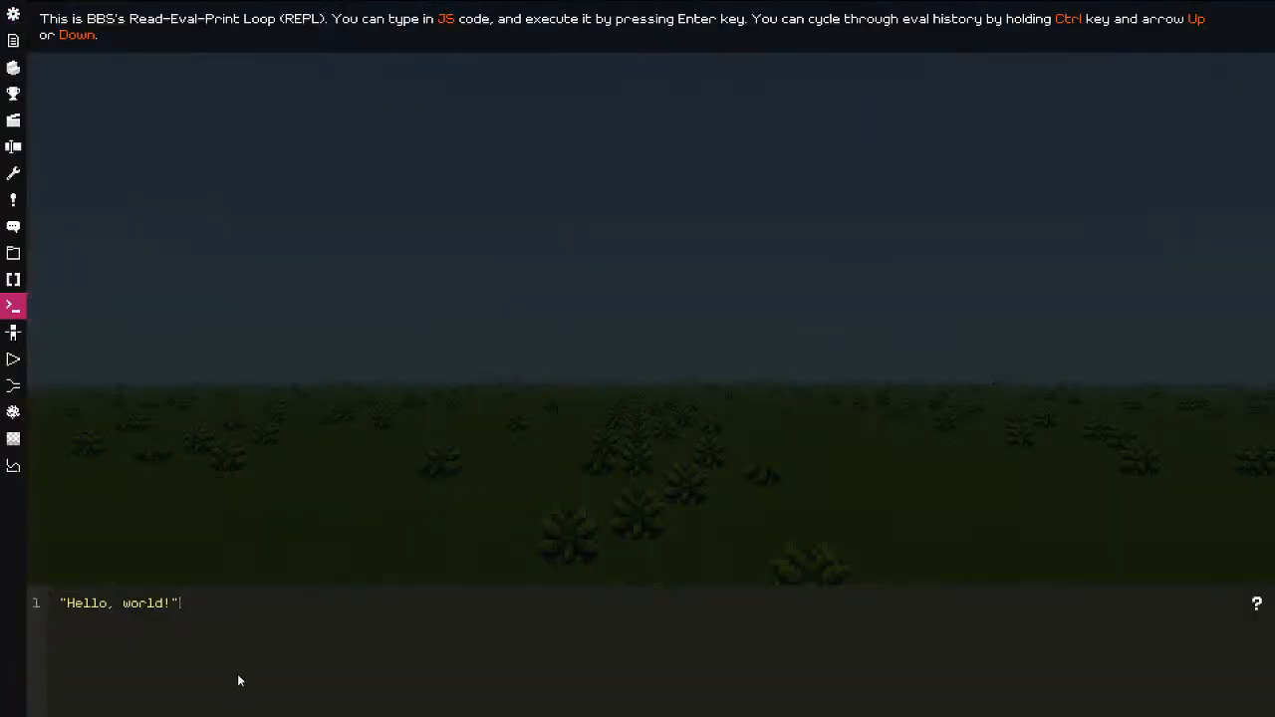
pyautogui.press('Return')
# Step: Create a new script named test from the Scripts list
pyautogui.click(13, 279)
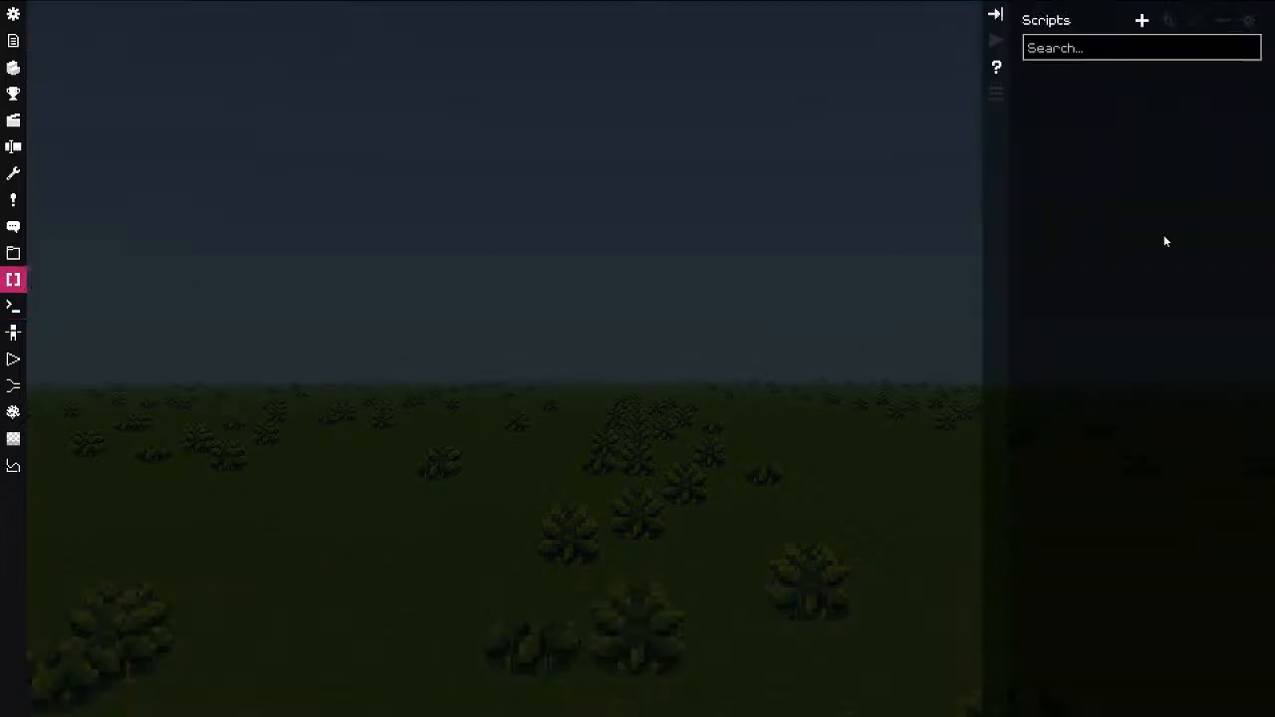
pyautogui.click(1142, 20)
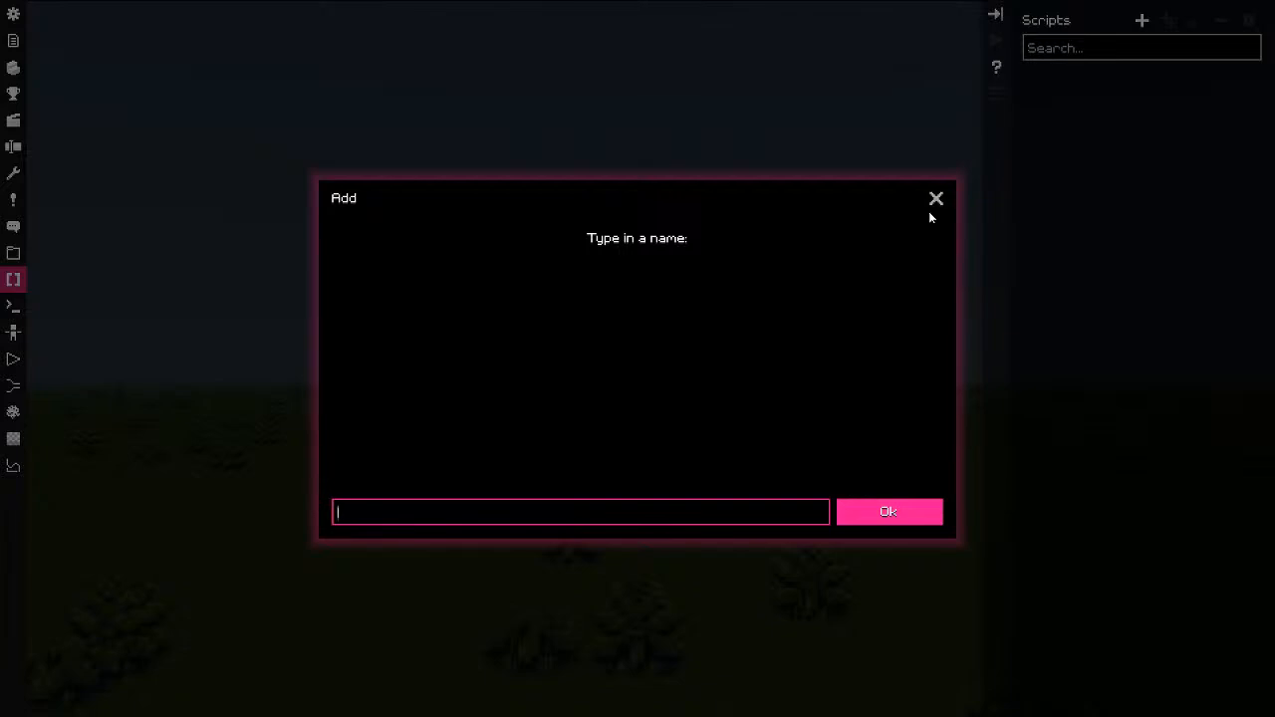
pyautogui.write('test')
pyautogui.click(879, 520)
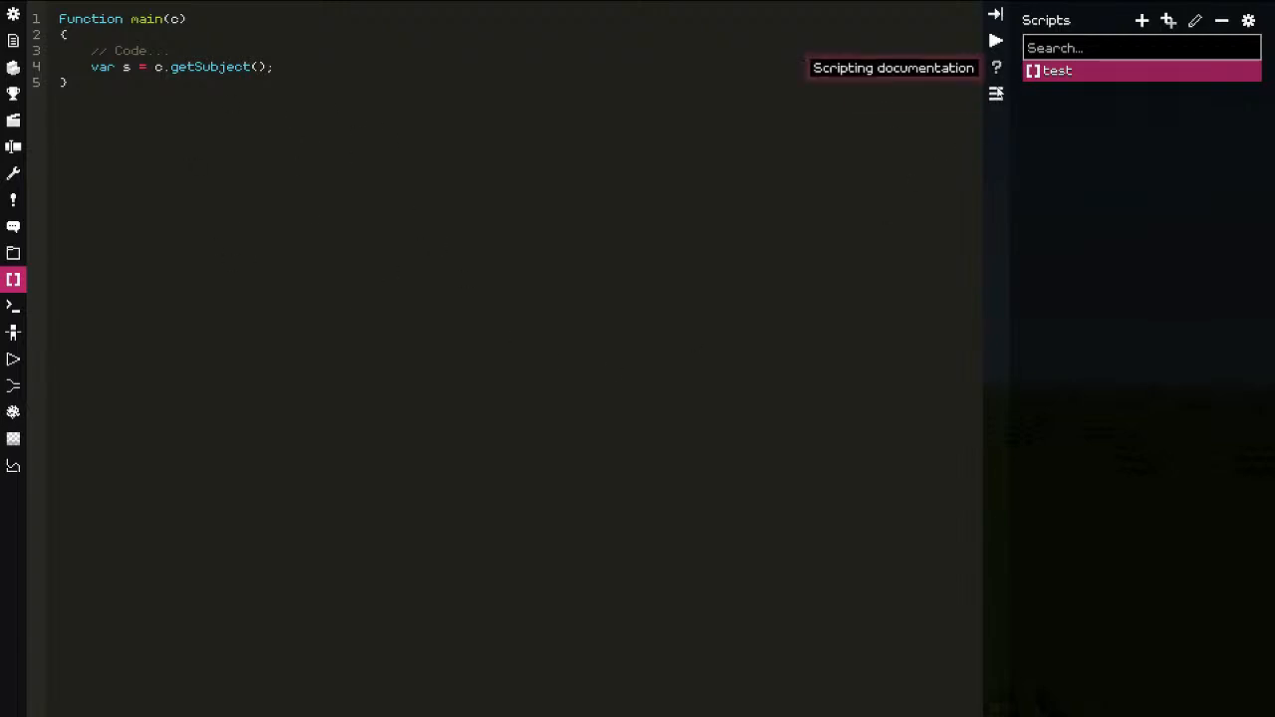
pyautogui.click(997, 69)
pyautogui.click(251, 83)
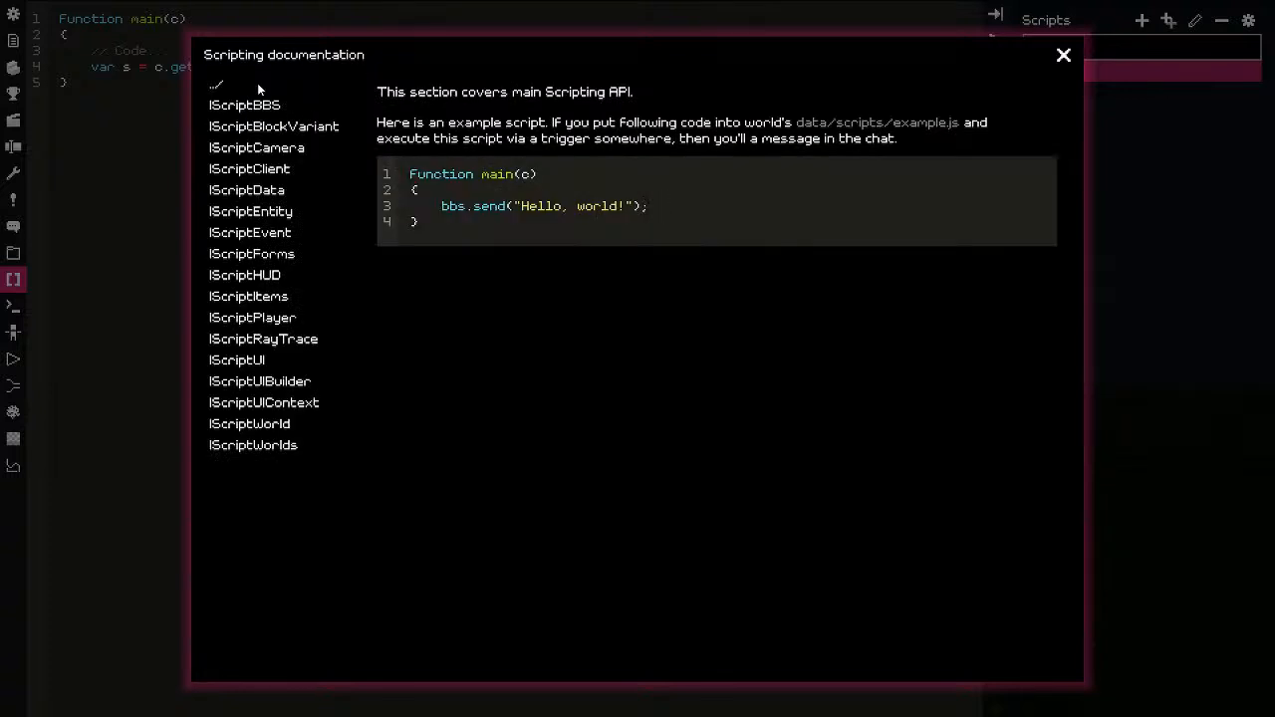
pyautogui.click(261, 107)
pyautogui.click(260, 125)
pyautogui.doubleClick(260, 108)
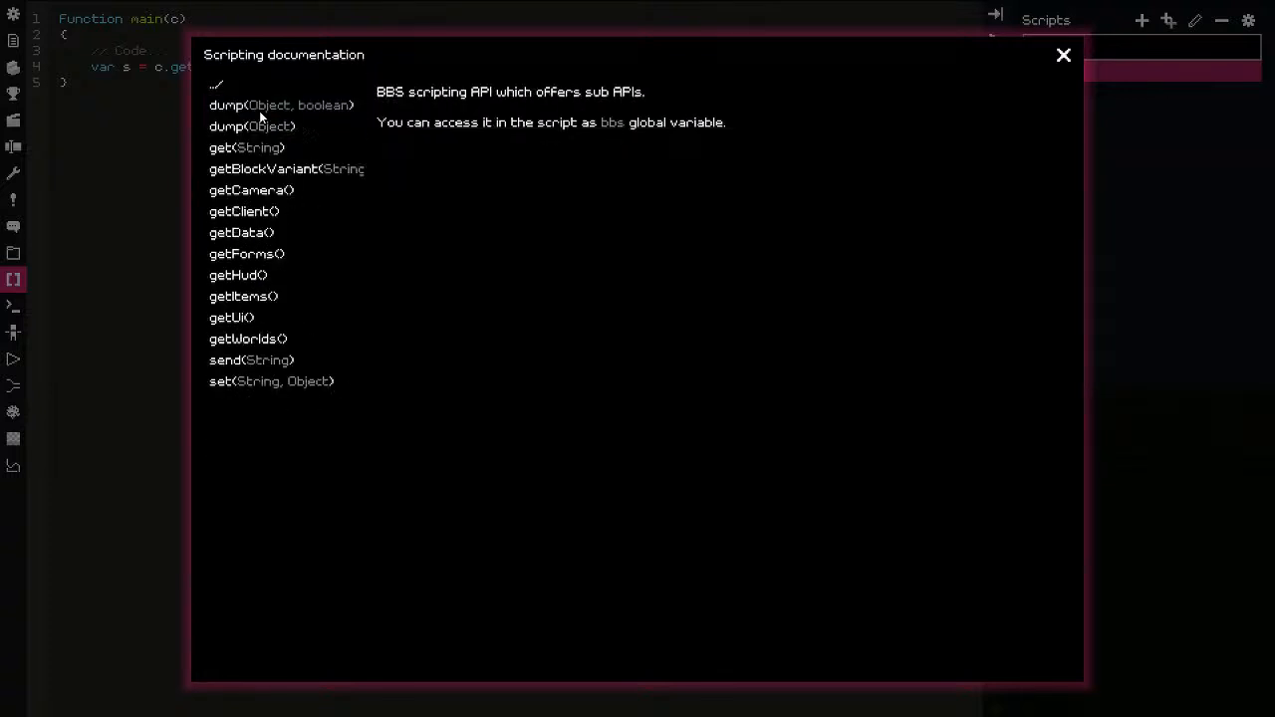
pyautogui.click(262, 145)
pyautogui.click(265, 125)
pyautogui.click(264, 147)
pyautogui.click(249, 211)
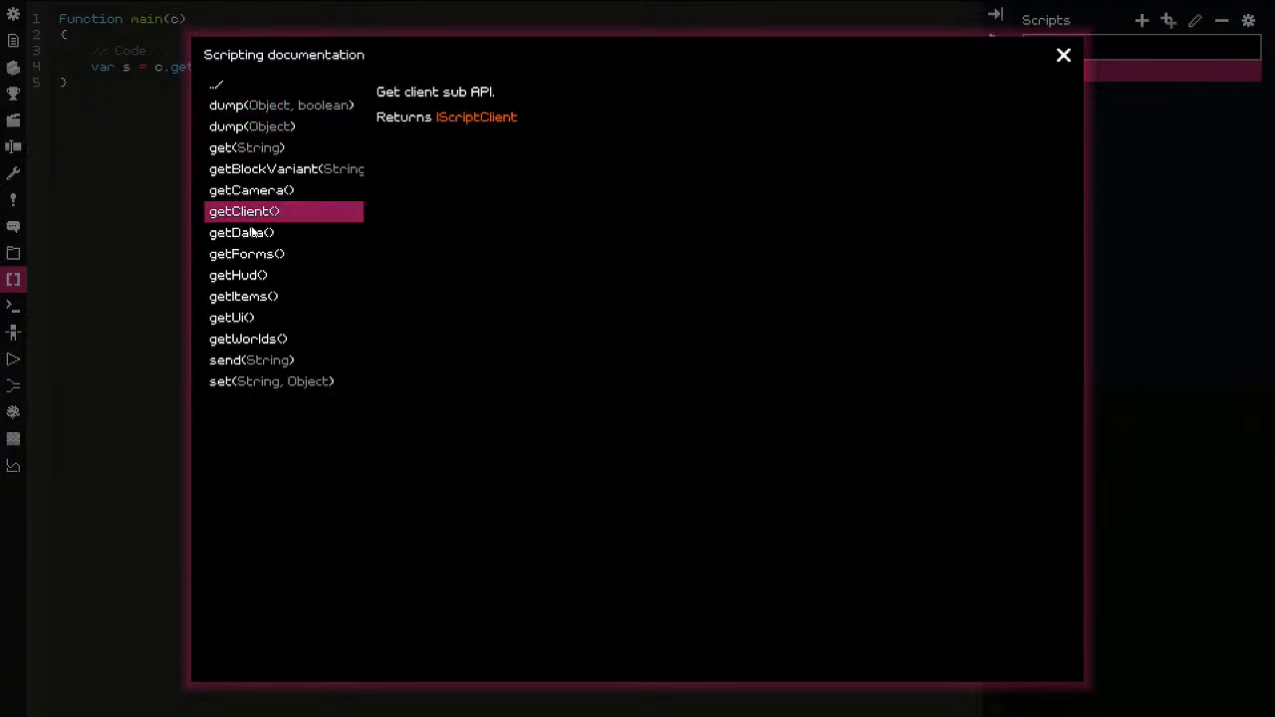
pyautogui.click(261, 150)
pyautogui.click(251, 254)
pyautogui.click(275, 340)
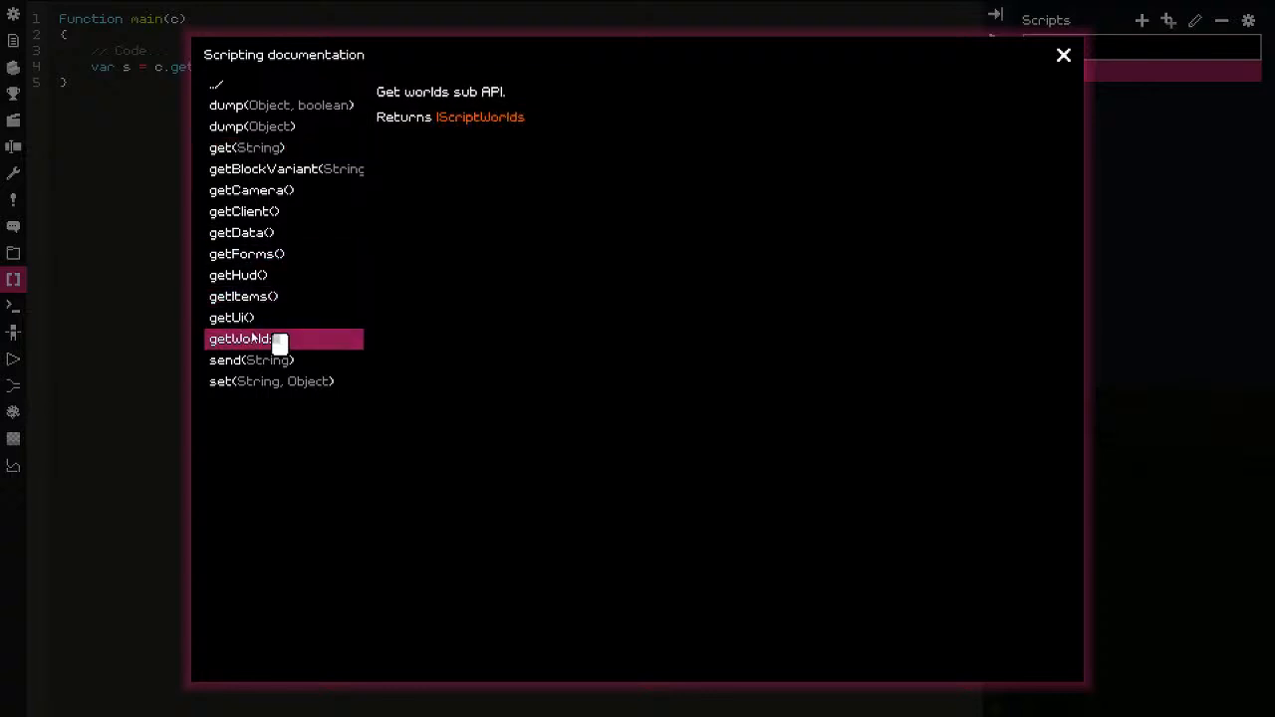
pyautogui.click(256, 363)
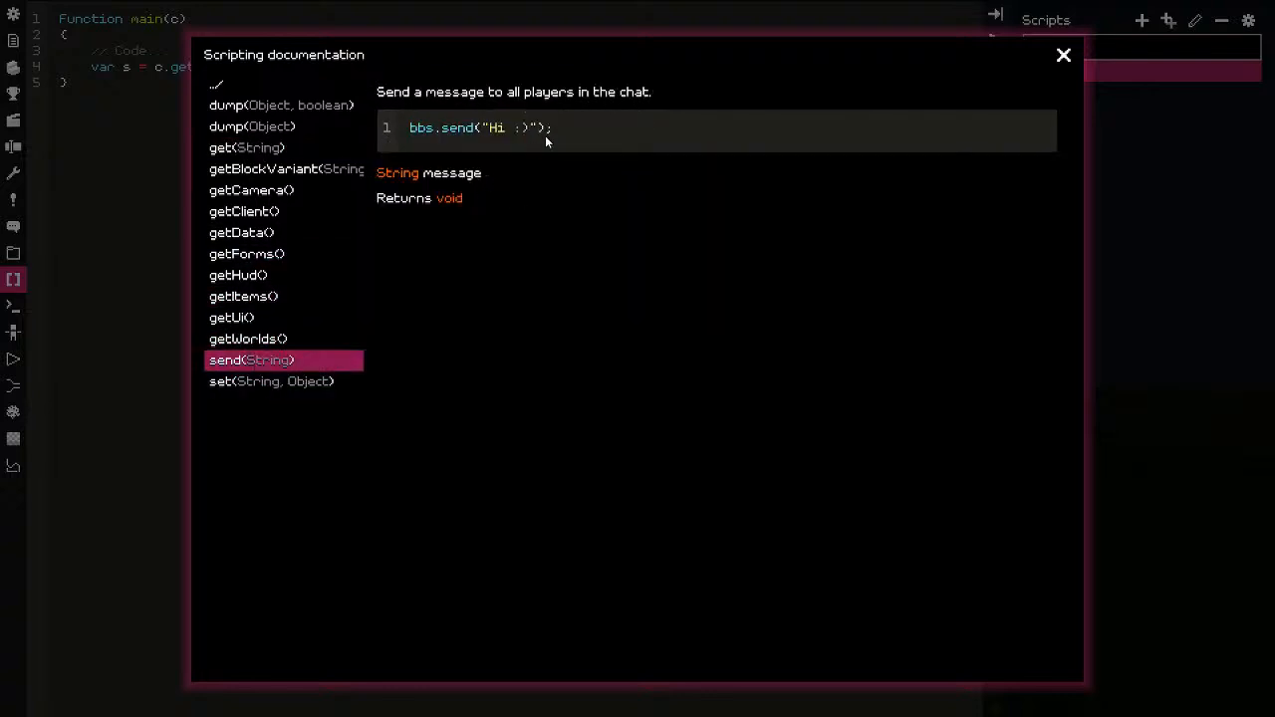
pyautogui.tripleClick(550, 129)
pyautogui.hotkey('ctrl', 'c')
pyautogui.click(1063, 55)
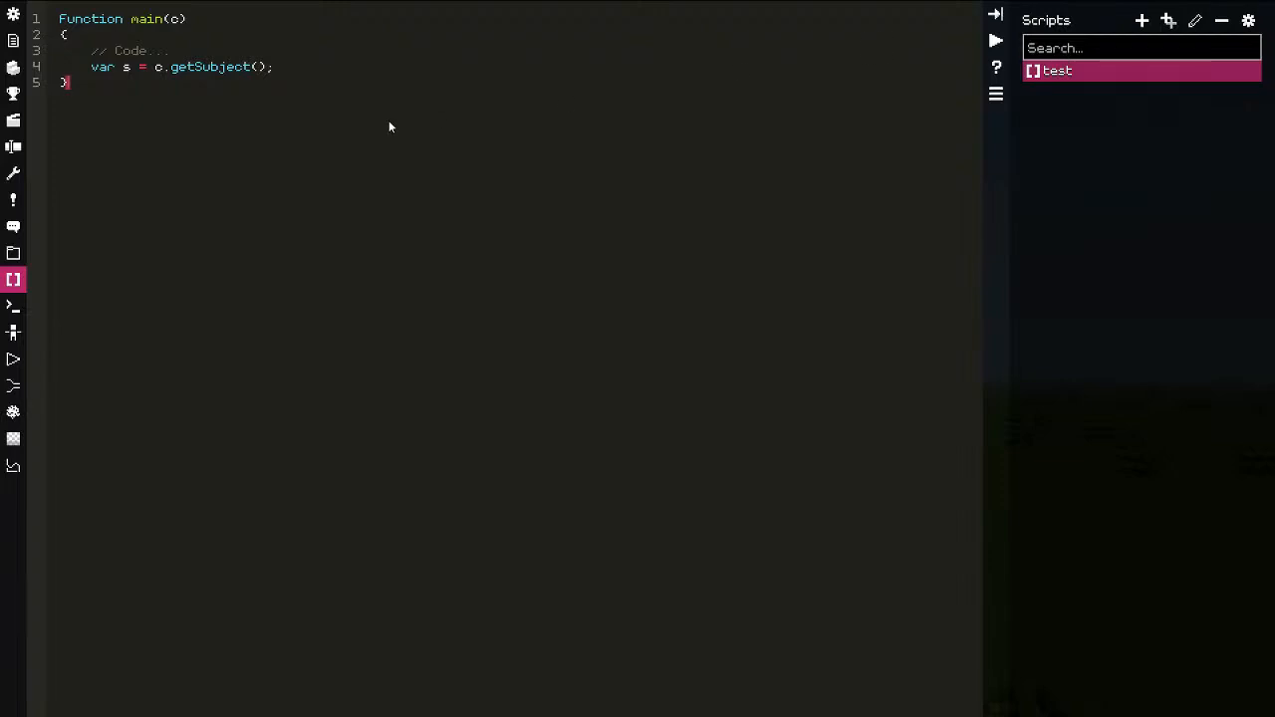
# Step: Paste the send call into the script with a blank line above it, then briefly test-play
pyautogui.hotkey('ctrl', 'v')
pyautogui.press('Return')
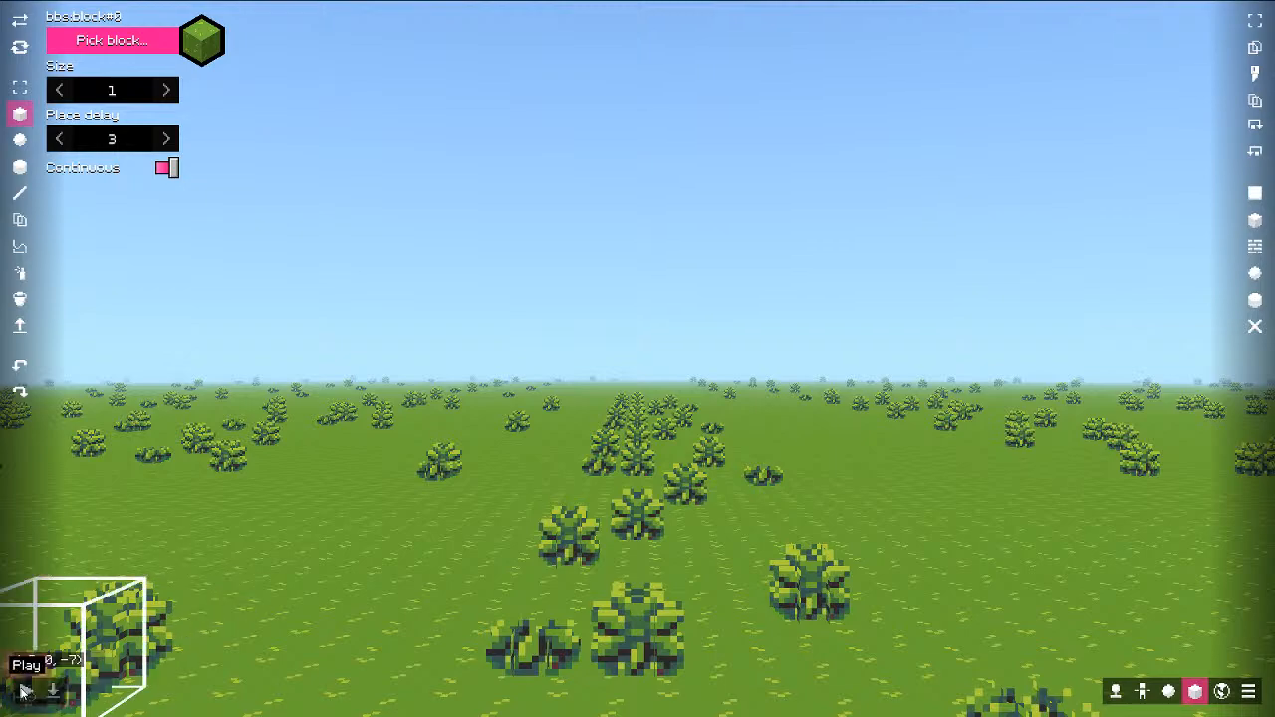
pyautogui.click(26, 691)
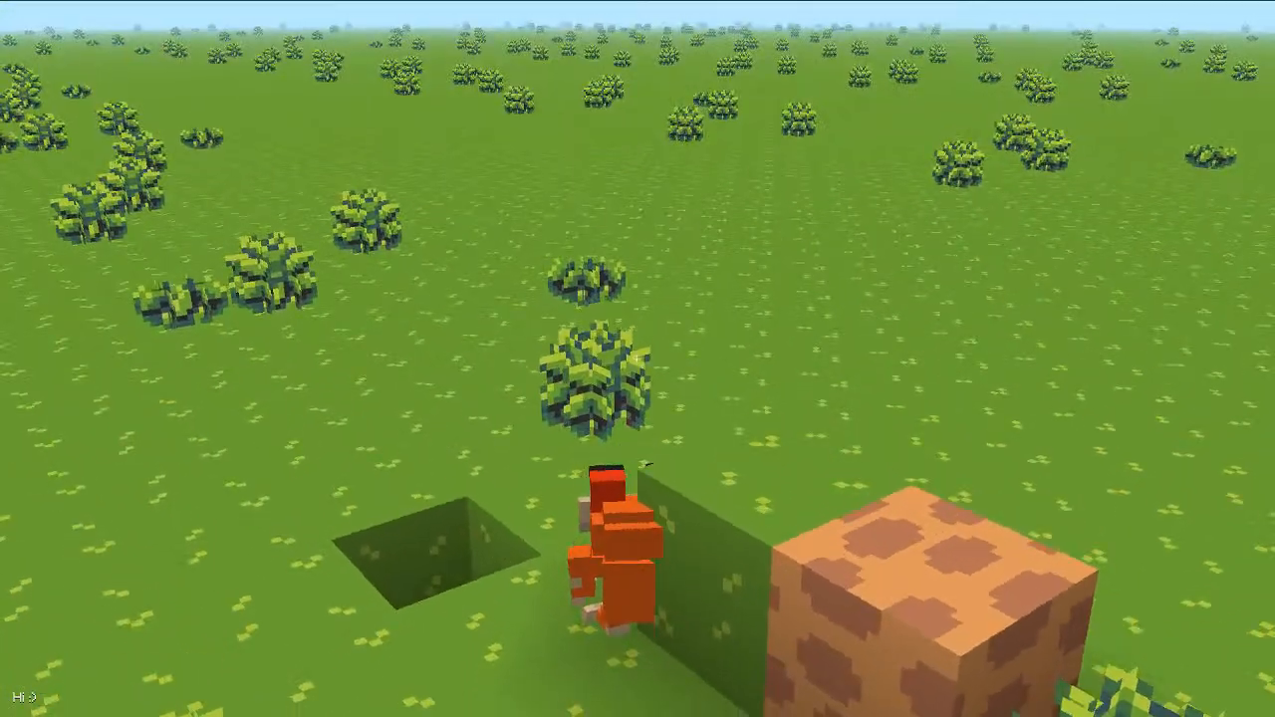
pyautogui.press('Escape')
pyautogui.press('Escape')
pyautogui.press('Escape')
pyautogui.press('Escape')
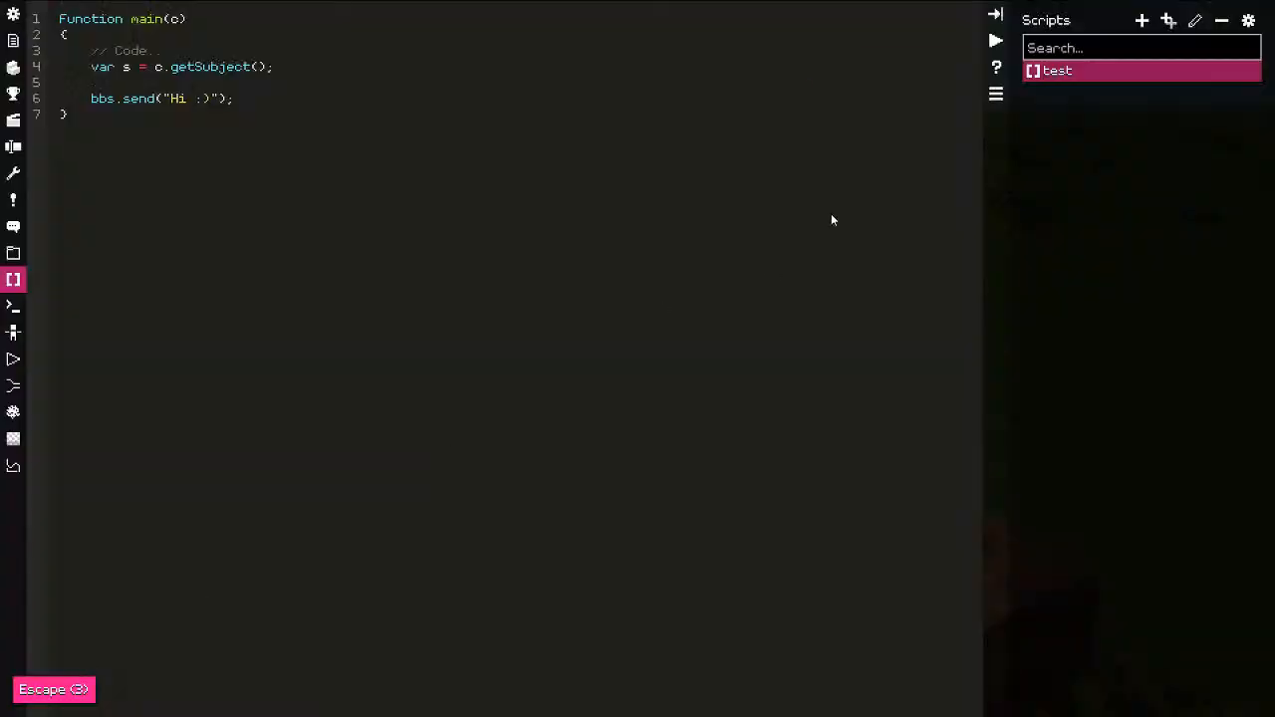
pyautogui.press('Escape')
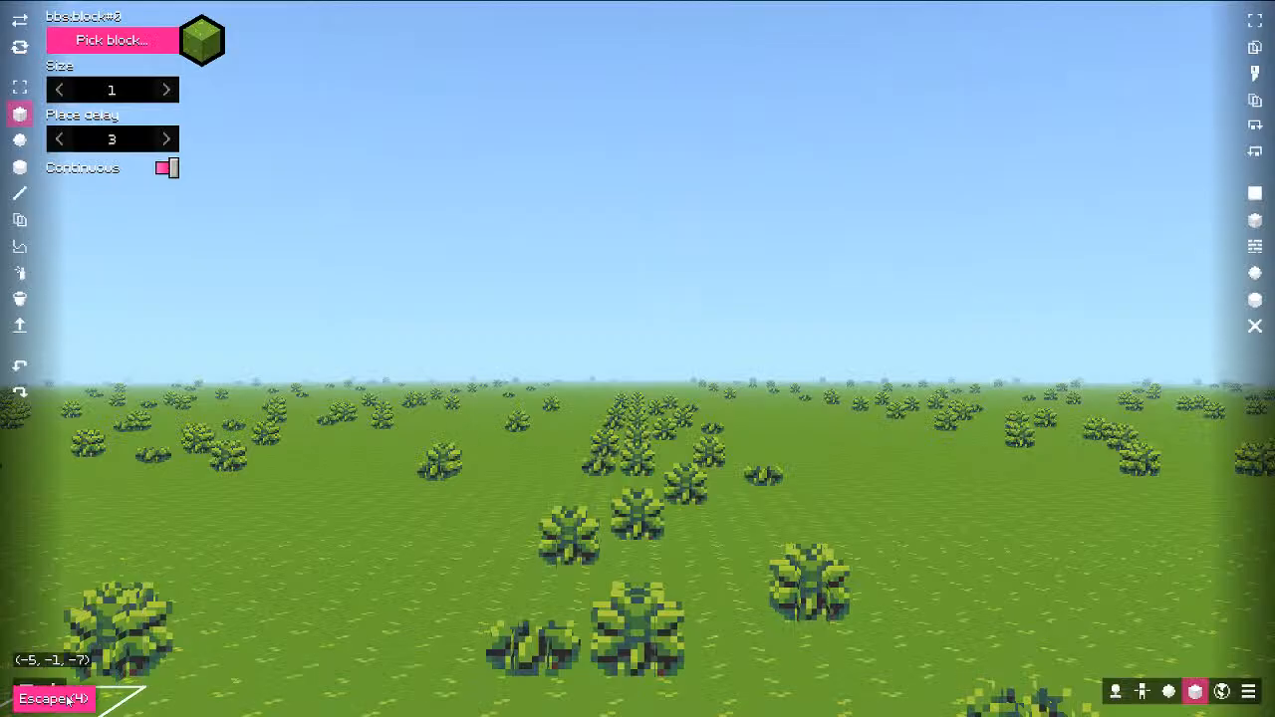
# Step: Play the world again and walk across the field checking the Hi :) chat message
pyautogui.click(28, 692)
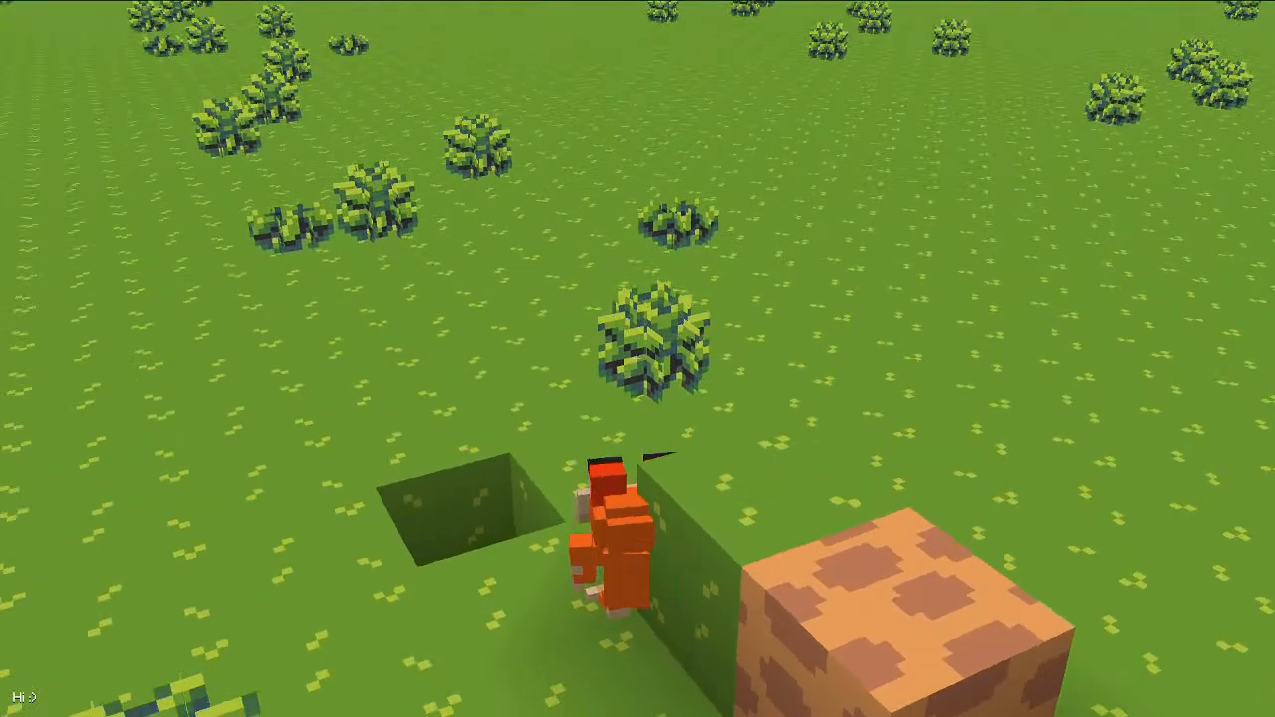
pyautogui.moveTo(106, 502)
pyautogui.mouseDown()
pyautogui.moveTo(2, 669)
pyautogui.moveTo(57, 712)
pyautogui.moveTo(163, 578)
pyautogui.mouseUp()
pyautogui.moveTo(338, 354); pyautogui.dragTo(337, 354)
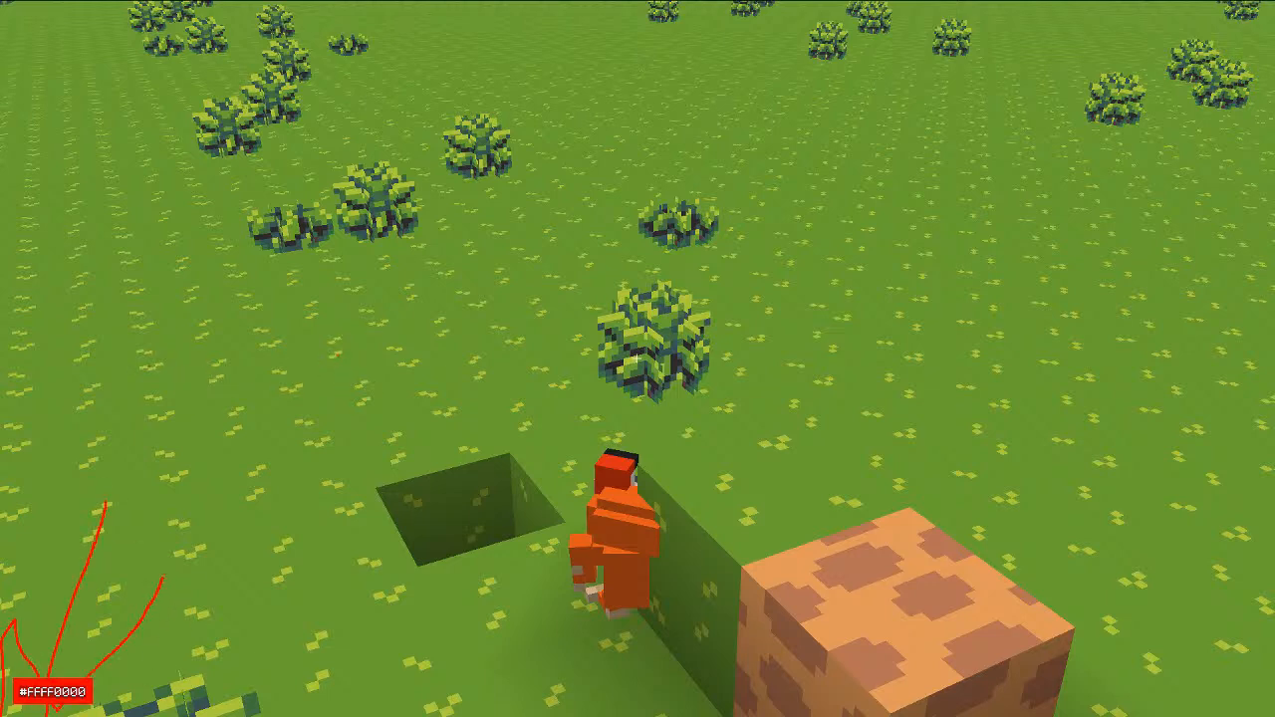
pyautogui.press('Escape')
pyautogui.press('w')
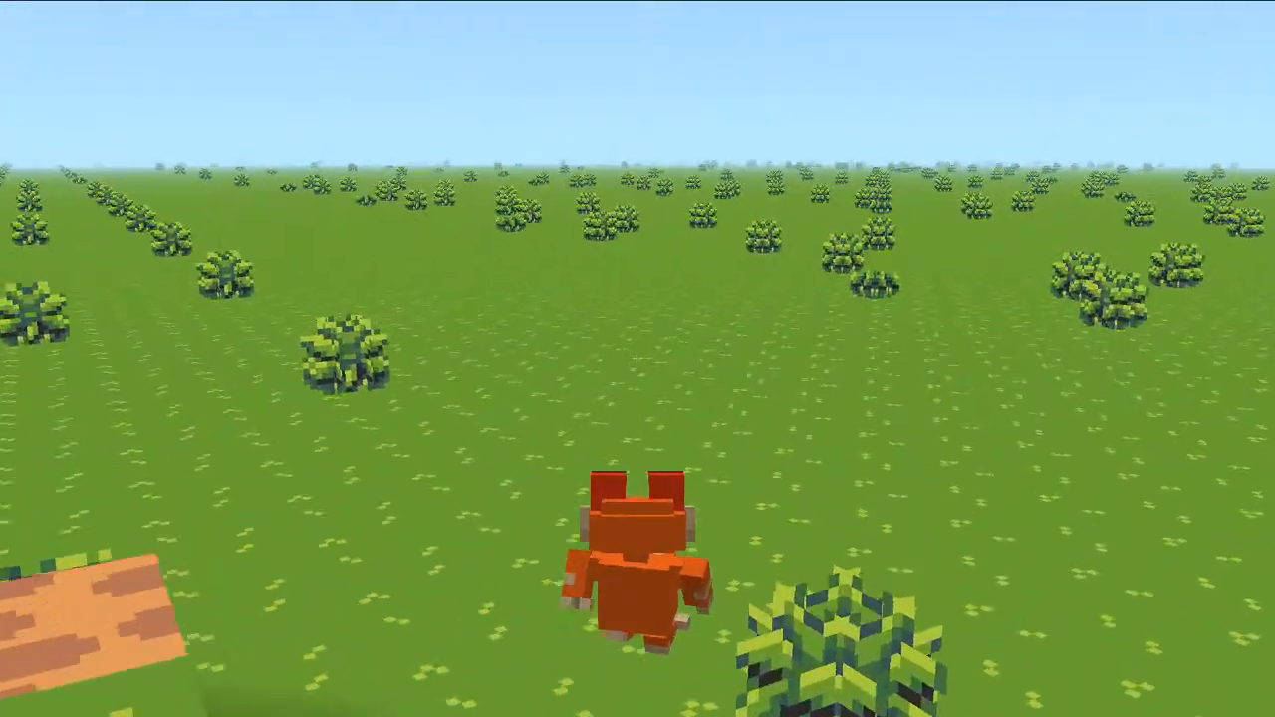
pyautogui.press('w')
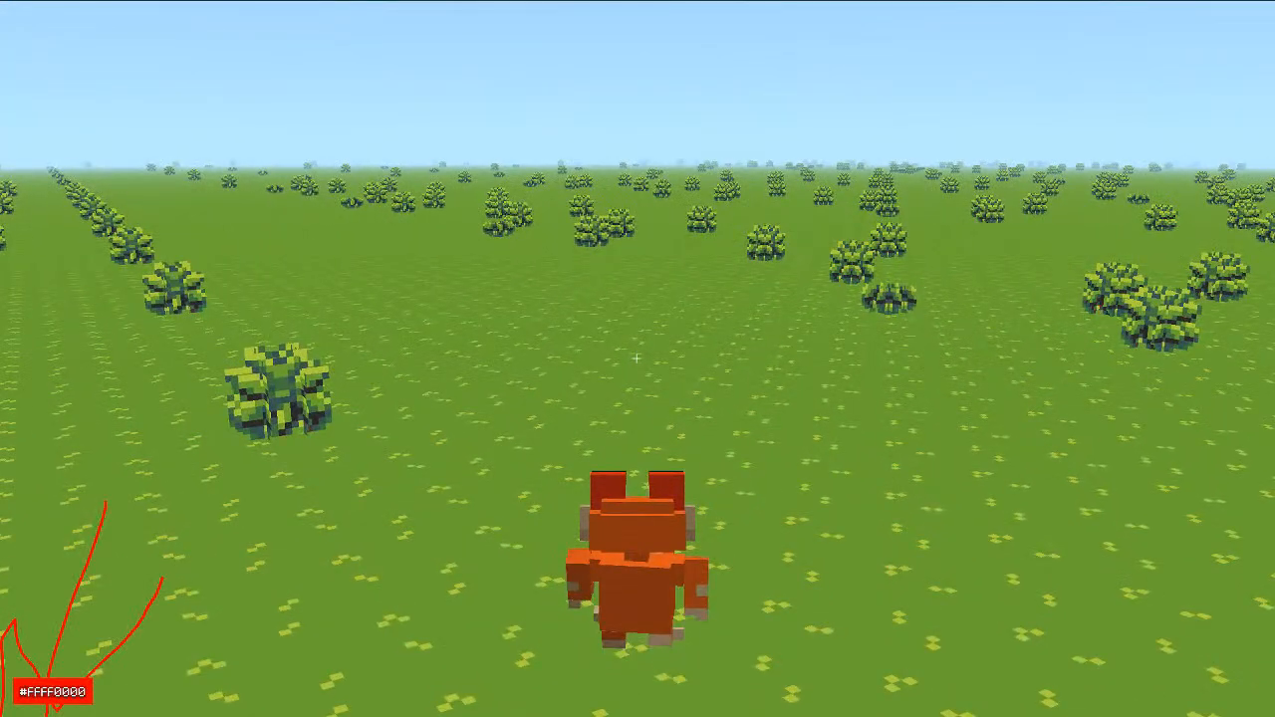
pyautogui.press('w')
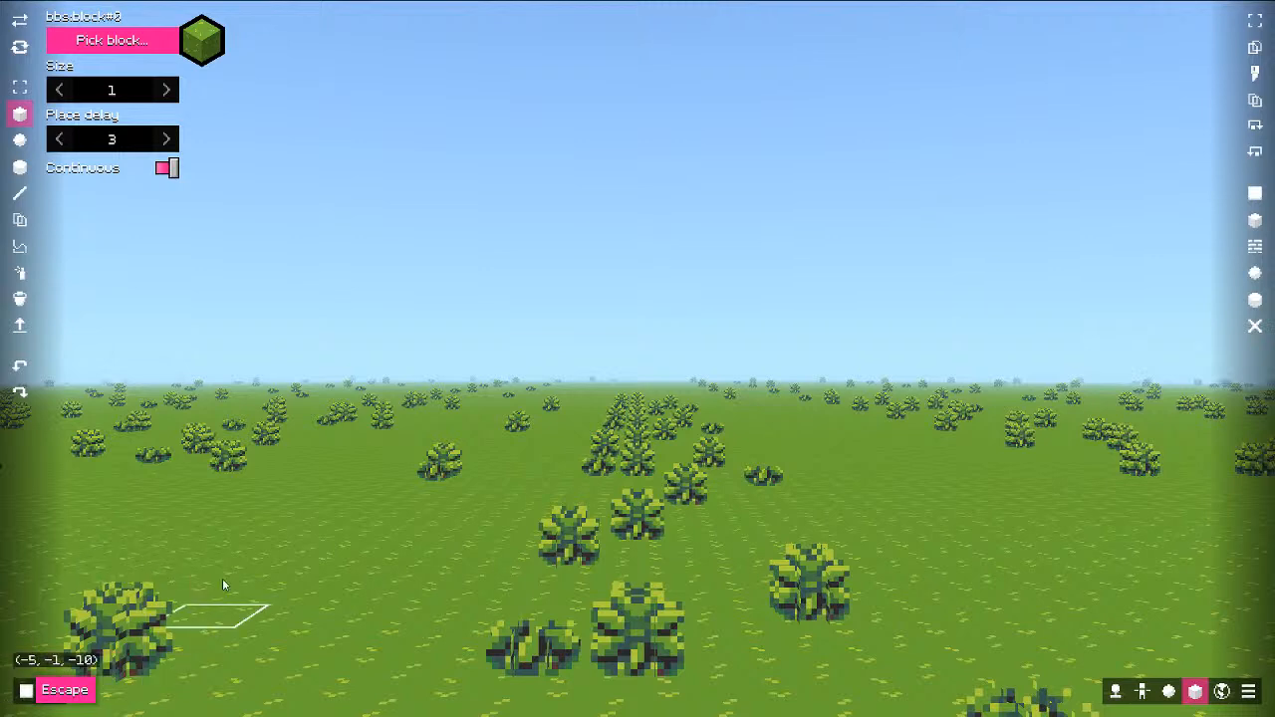
# Step: Delete the selected object, briefly play the world, then fly the editor camera back
pyautogui.press('Pause')
pyautogui.moveTo(376, 379); pyautogui.dragTo(375, 516)
pyautogui.press('Delete')
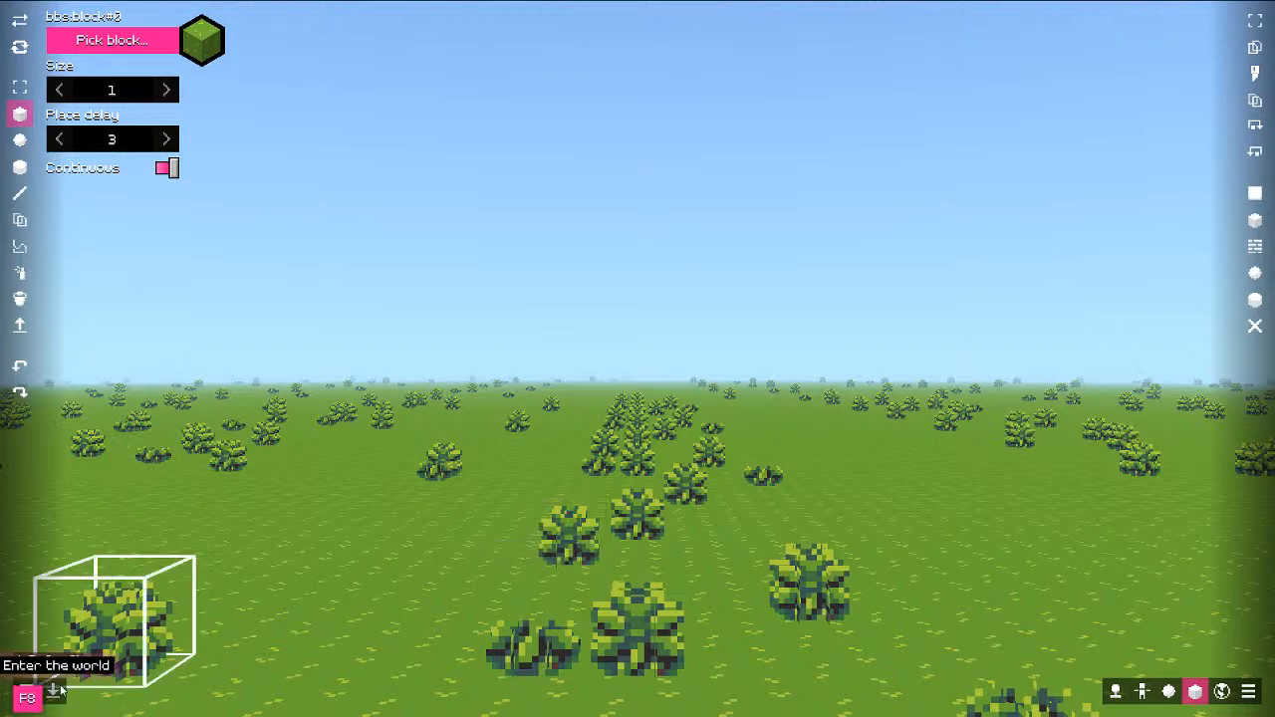
pyautogui.click(27, 693)
pyautogui.press('Escape')
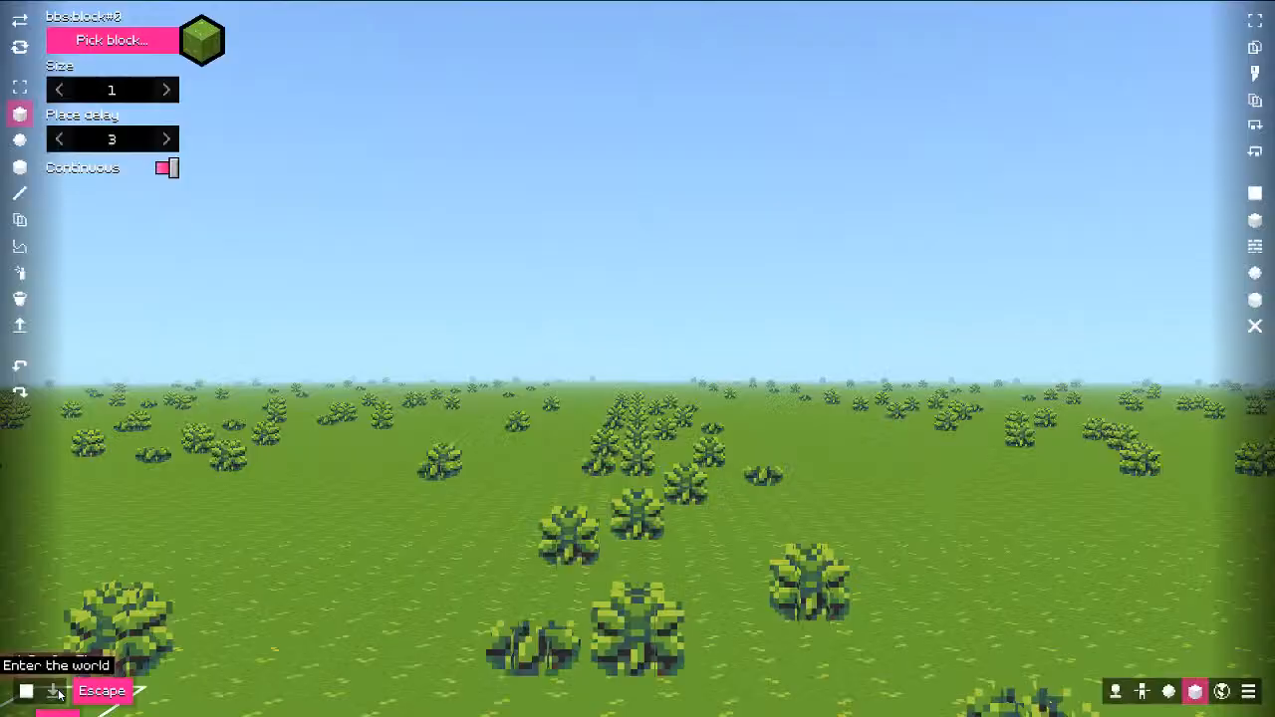
pyautogui.press('s')
pyautogui.press('s')
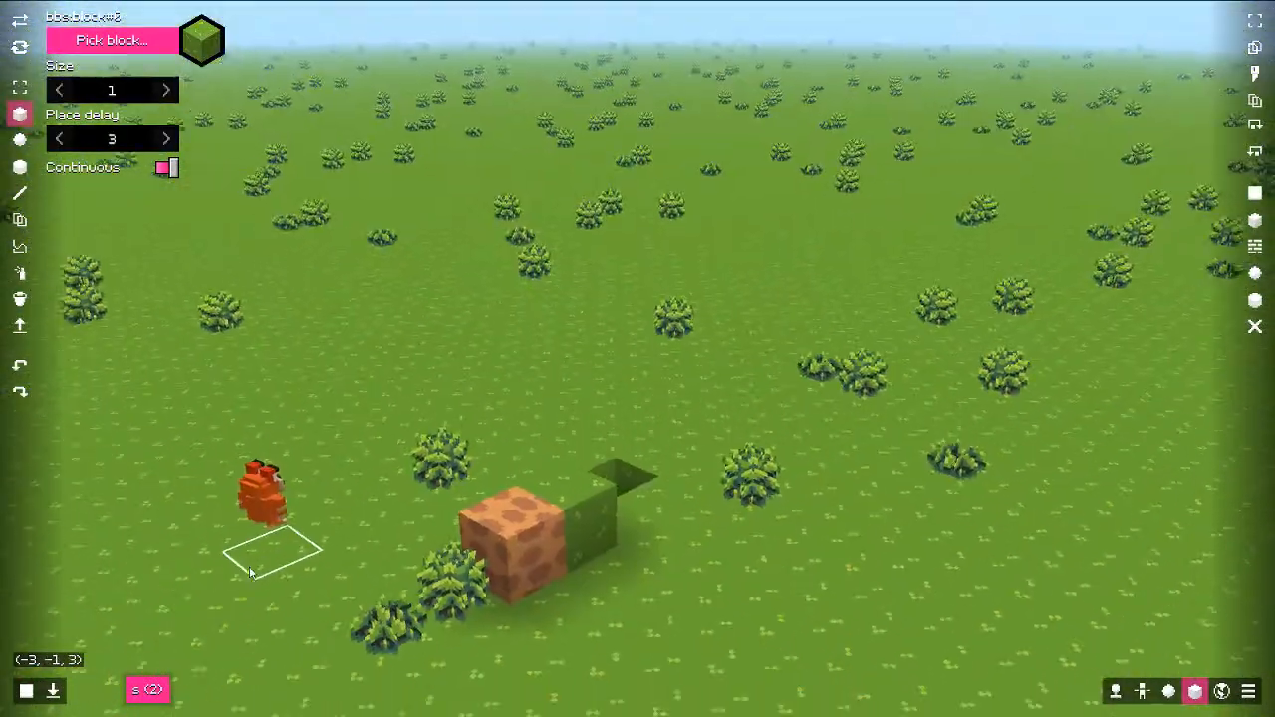
# Step: Add an item entity holding the chicken near the player, then enter the world and walk toward it
pyautogui.click(1142, 692)
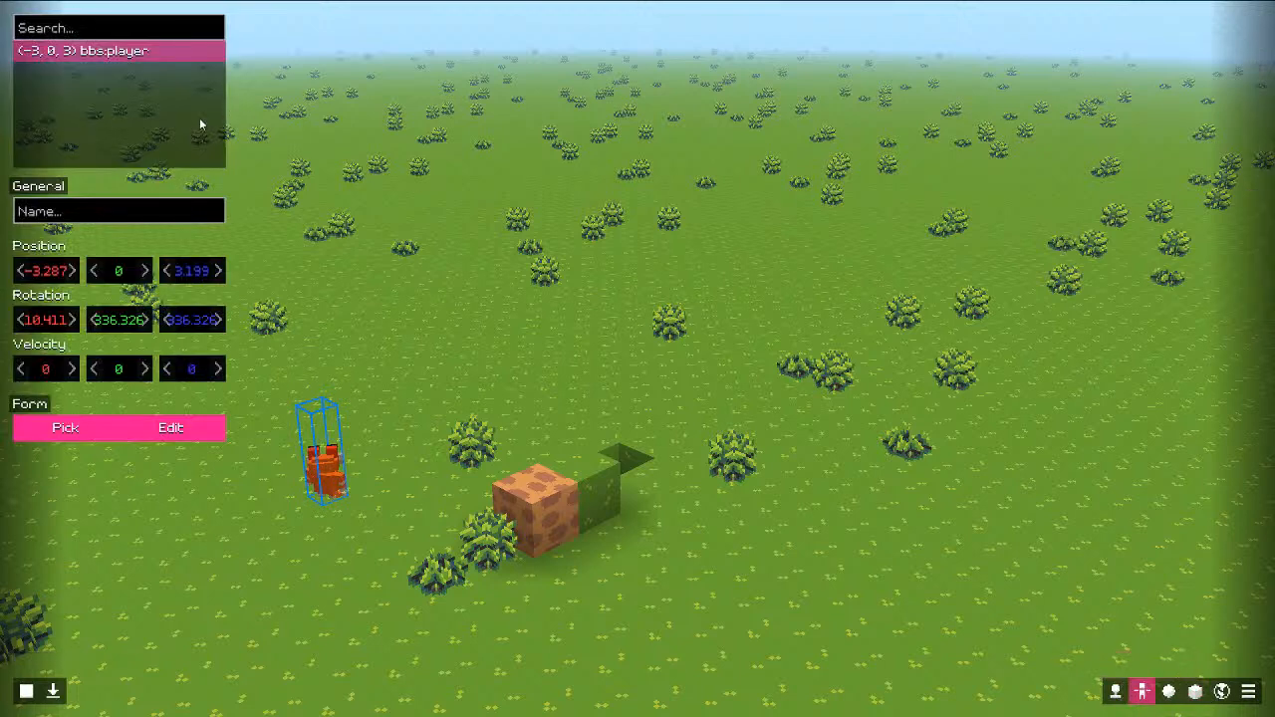
pyautogui.rightClick(159, 112)
pyautogui.click(207, 152)
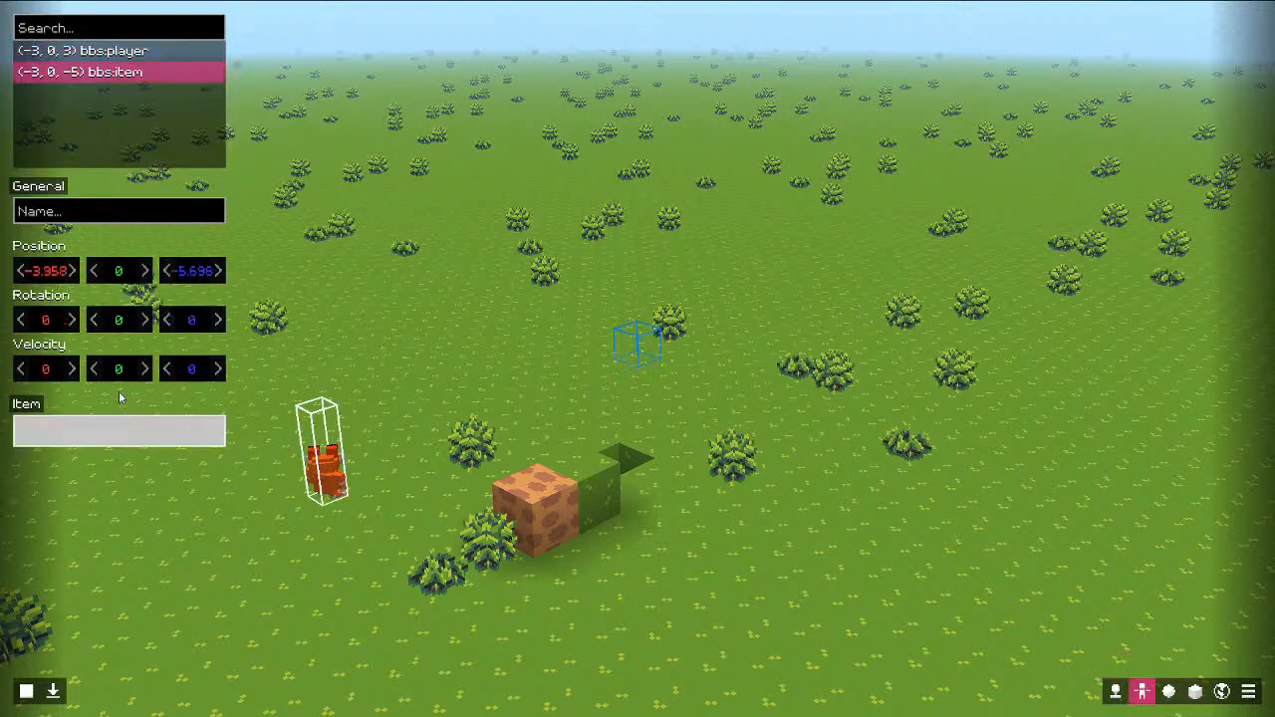
pyautogui.click(119, 430)
pyautogui.click(556, 307)
pyautogui.click(52, 691)
pyautogui.press('w')
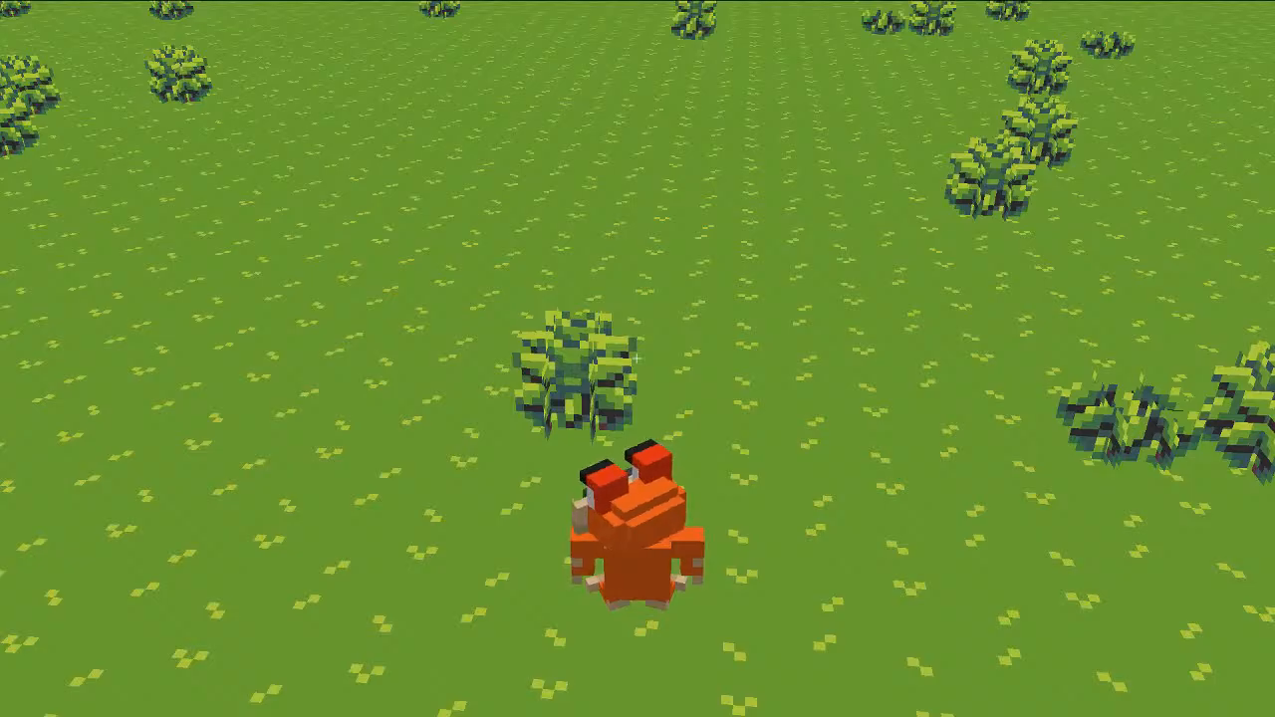
# Step: Drag the chicken into the first Equipment slot of the inventory, then exit play mode
pyautogui.press('e')
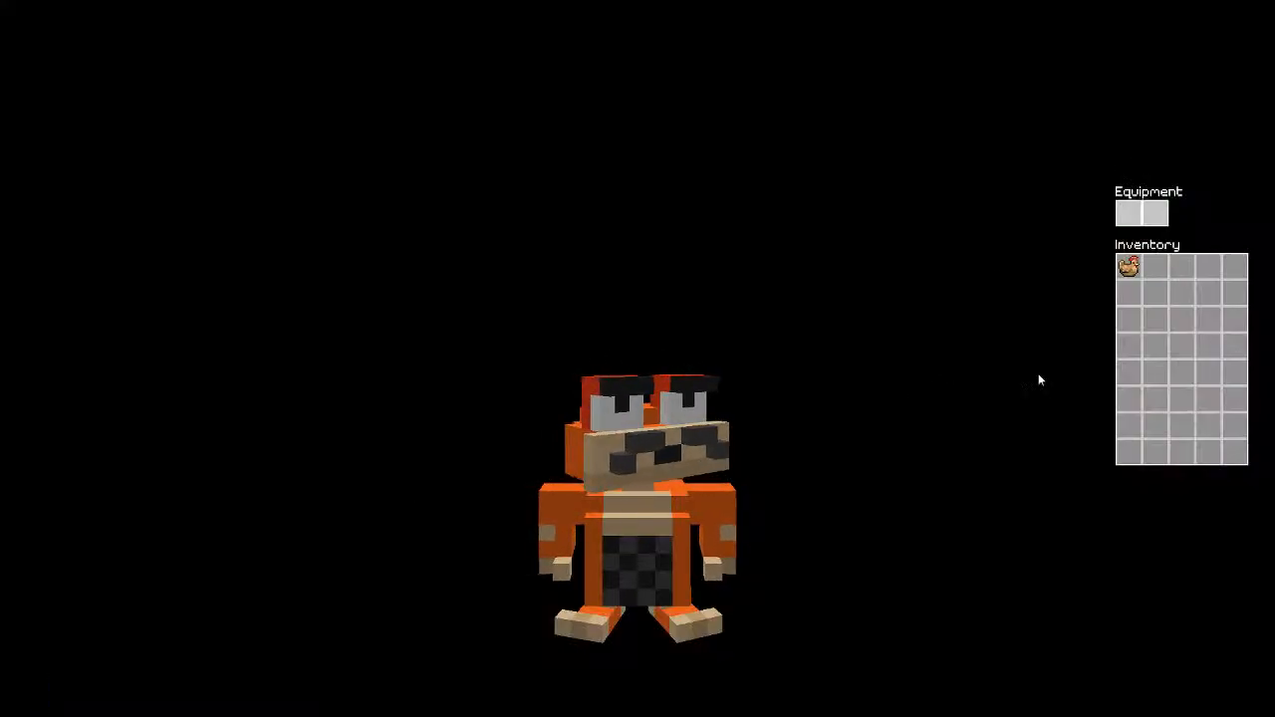
pyautogui.moveTo(1129, 266); pyautogui.dragTo(1130, 214)
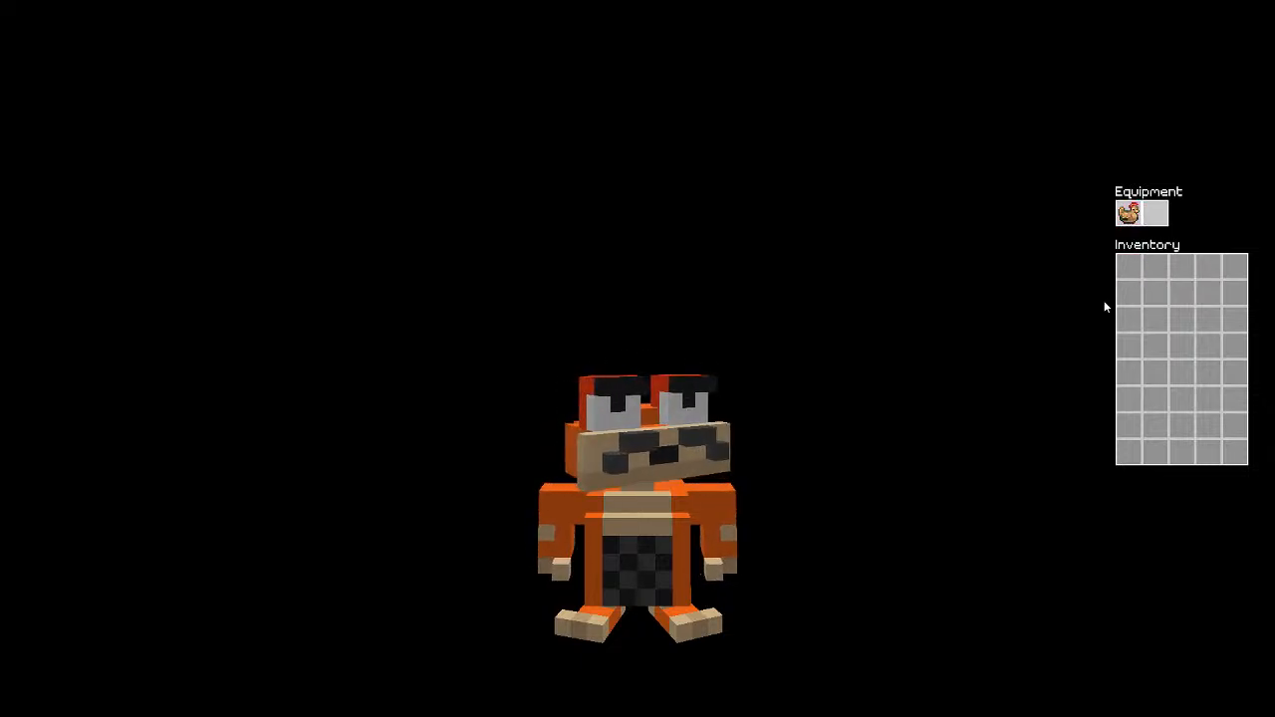
pyautogui.moveTo(1137, 219); pyautogui.dragTo(1136, 271)
pyautogui.moveTo(1136, 269); pyautogui.dragTo(1130, 221)
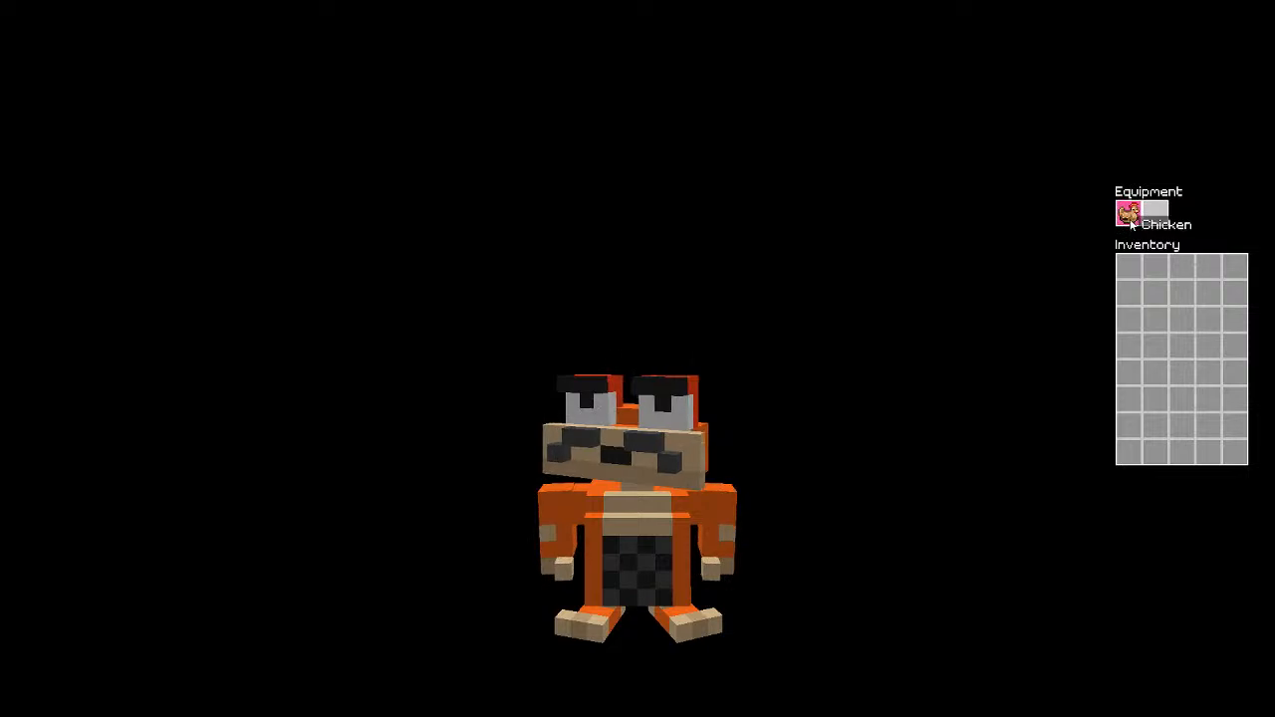
pyautogui.press('Escape')
pyautogui.press('Escape')
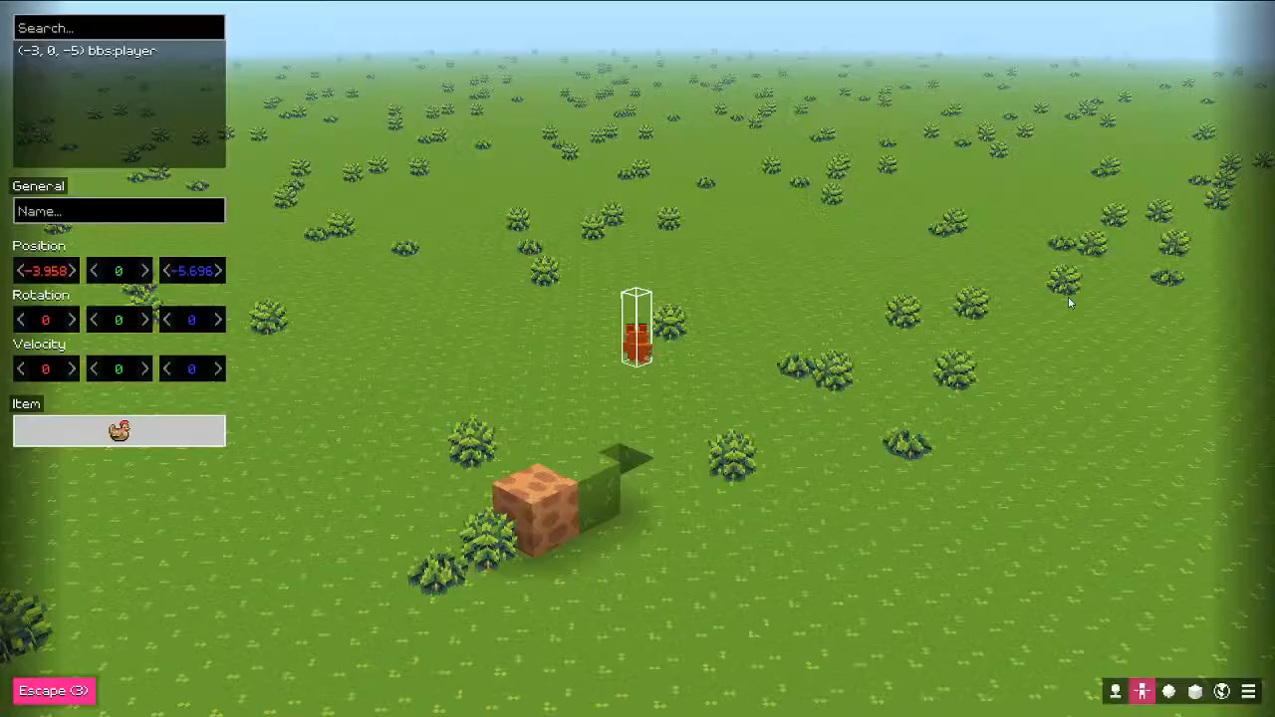
pyautogui.press('Escape')
pyautogui.press('Escape')
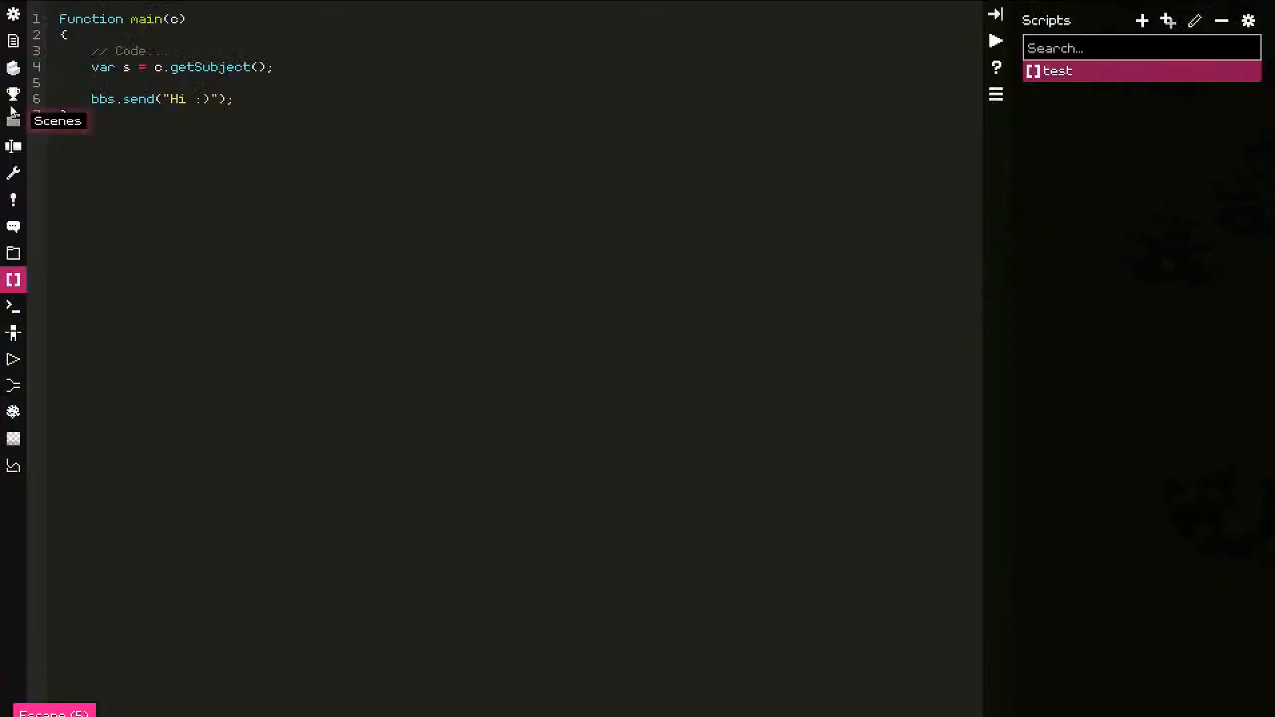
# Step: Select bbs:chicken in Items and change its type to bbs:trigger
pyautogui.click(13, 94)
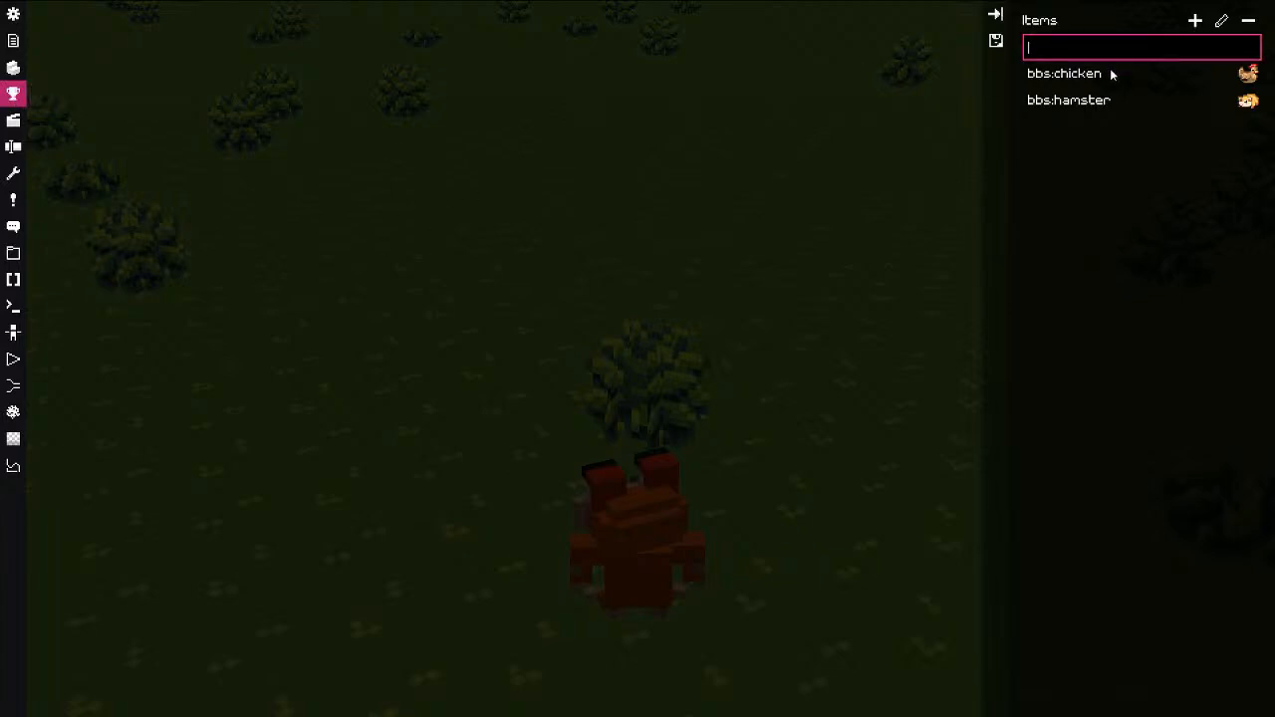
pyautogui.click(1110, 73)
pyautogui.click(182, 66)
pyautogui.click(399, 276)
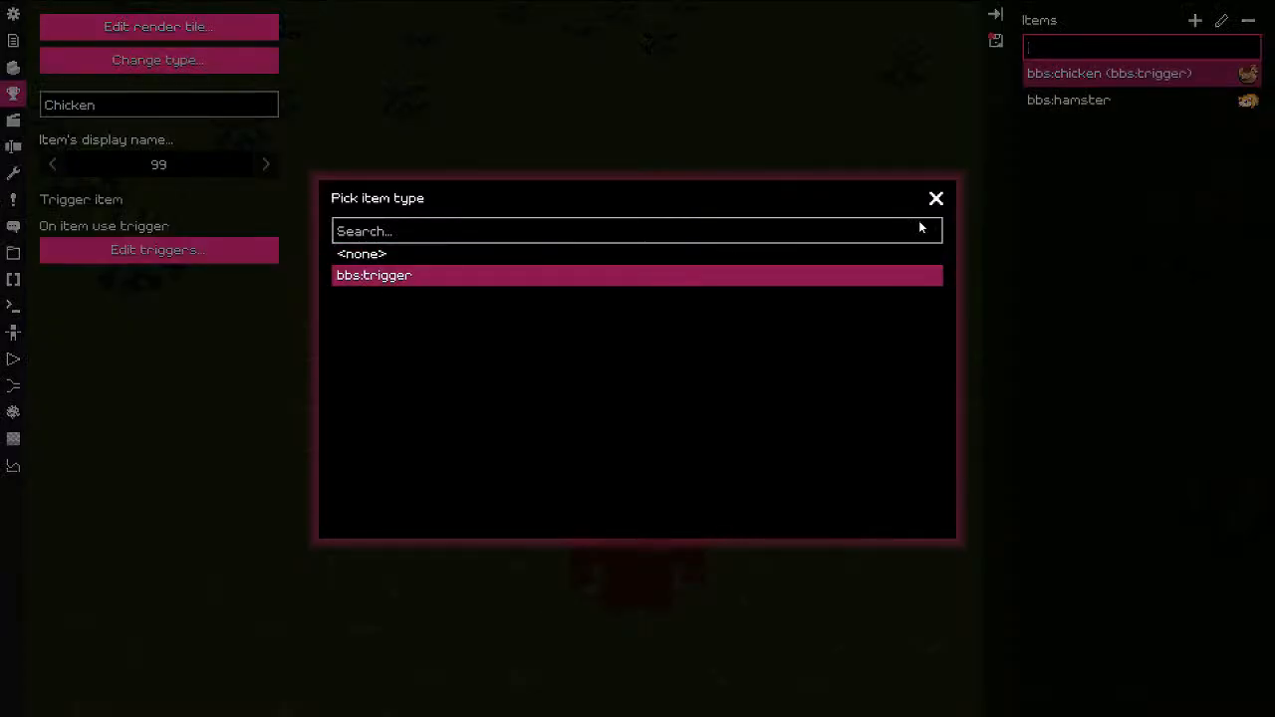
pyautogui.click(936, 199)
pyautogui.click(190, 62)
pyautogui.click(935, 202)
# Step: Open the chicken's use triggers, then add and remove an unwanted Detransform trigger
pyautogui.click(206, 249)
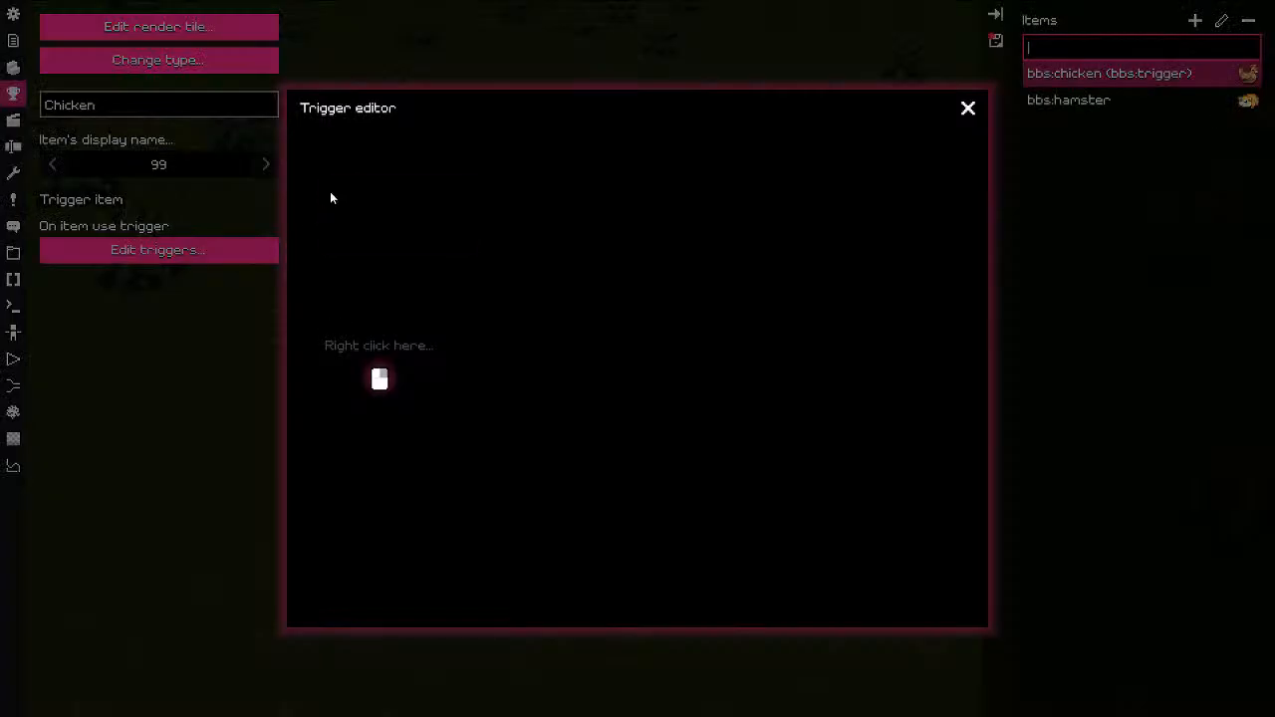
pyautogui.press('Escape')
pyautogui.press('Escape')
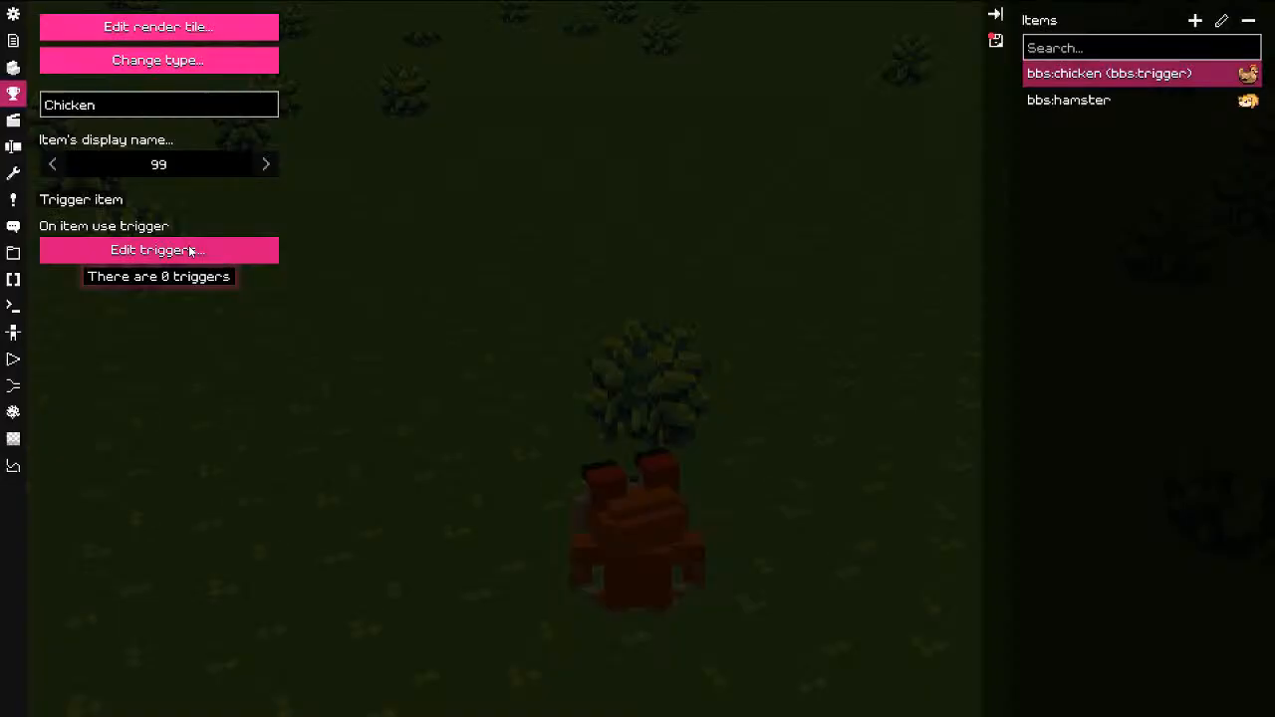
pyautogui.click(189, 251)
pyautogui.rightClick(379, 219)
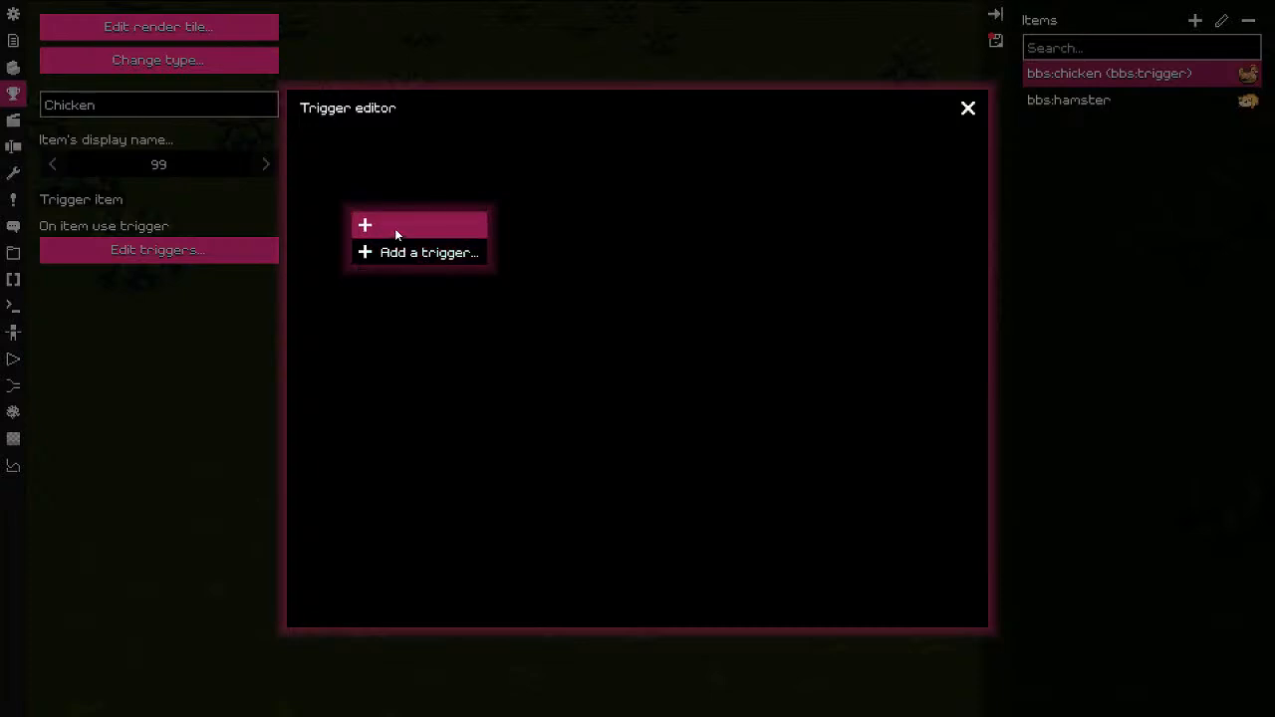
pyautogui.click(396, 256)
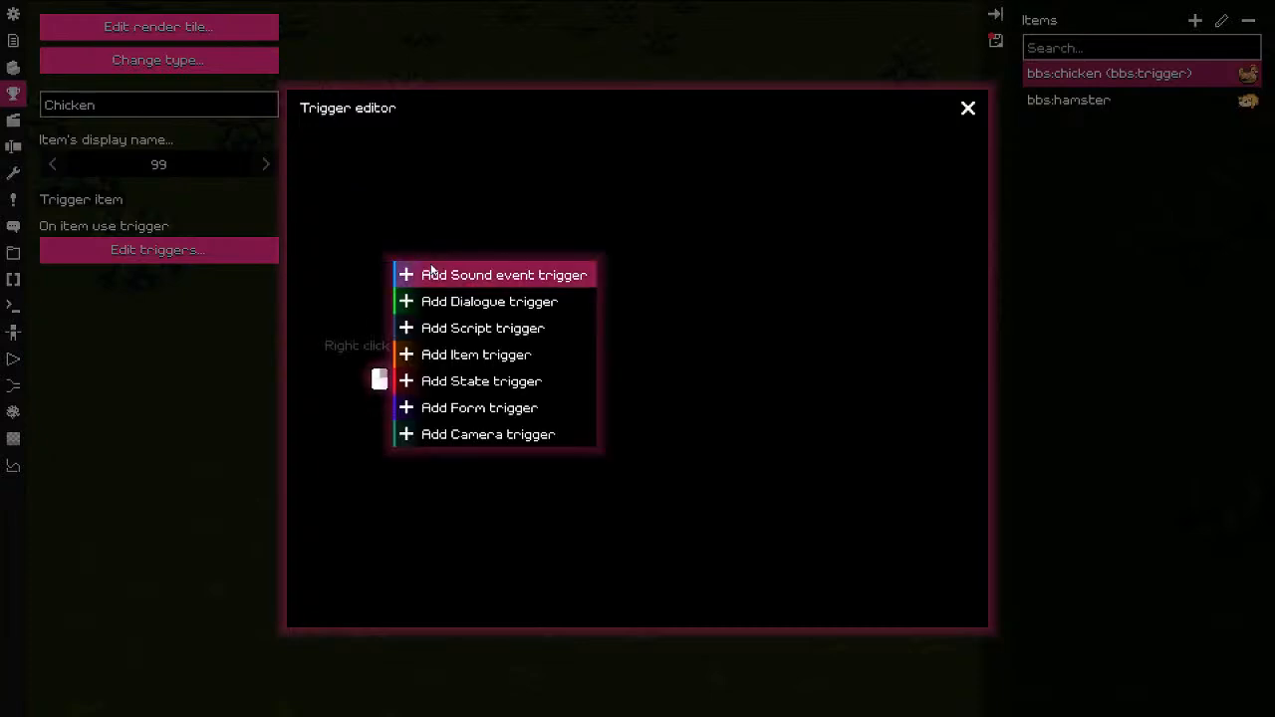
pyautogui.click(471, 410)
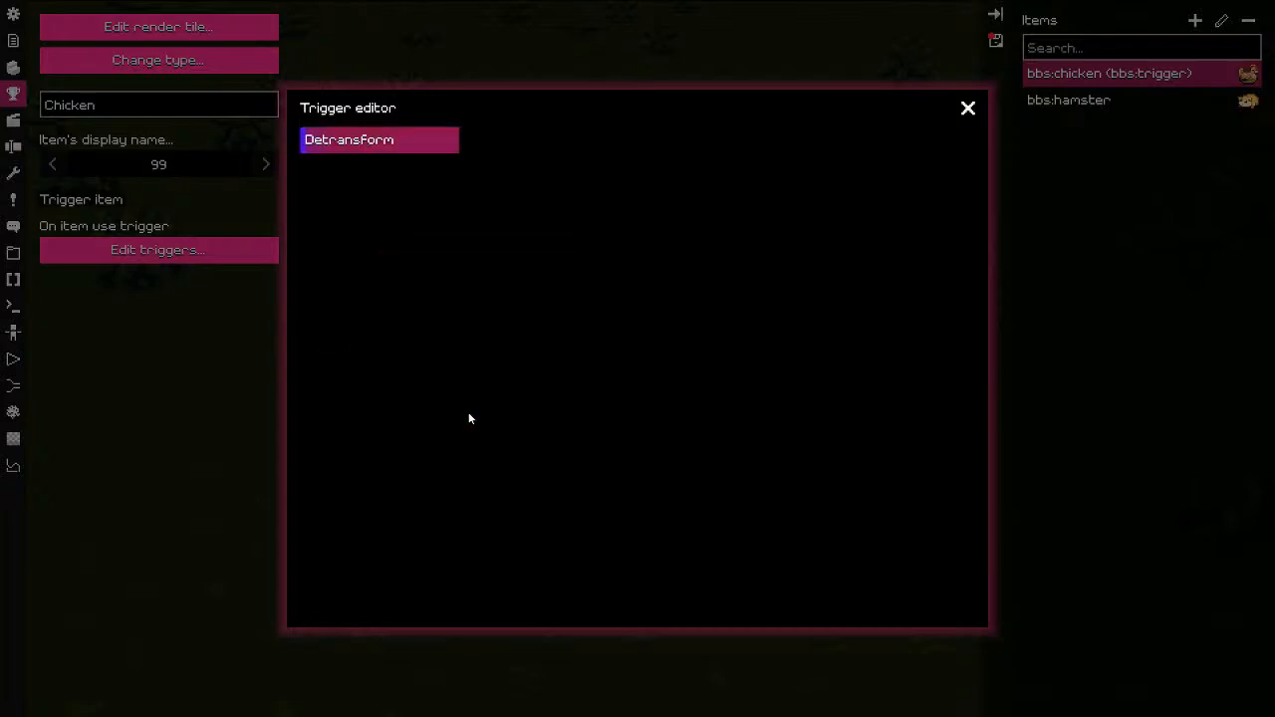
pyautogui.rightClick(412, 140)
pyautogui.click(444, 261)
# Step: Add a Script trigger running the test script and close the trigger editor
pyautogui.rightClick(365, 189)
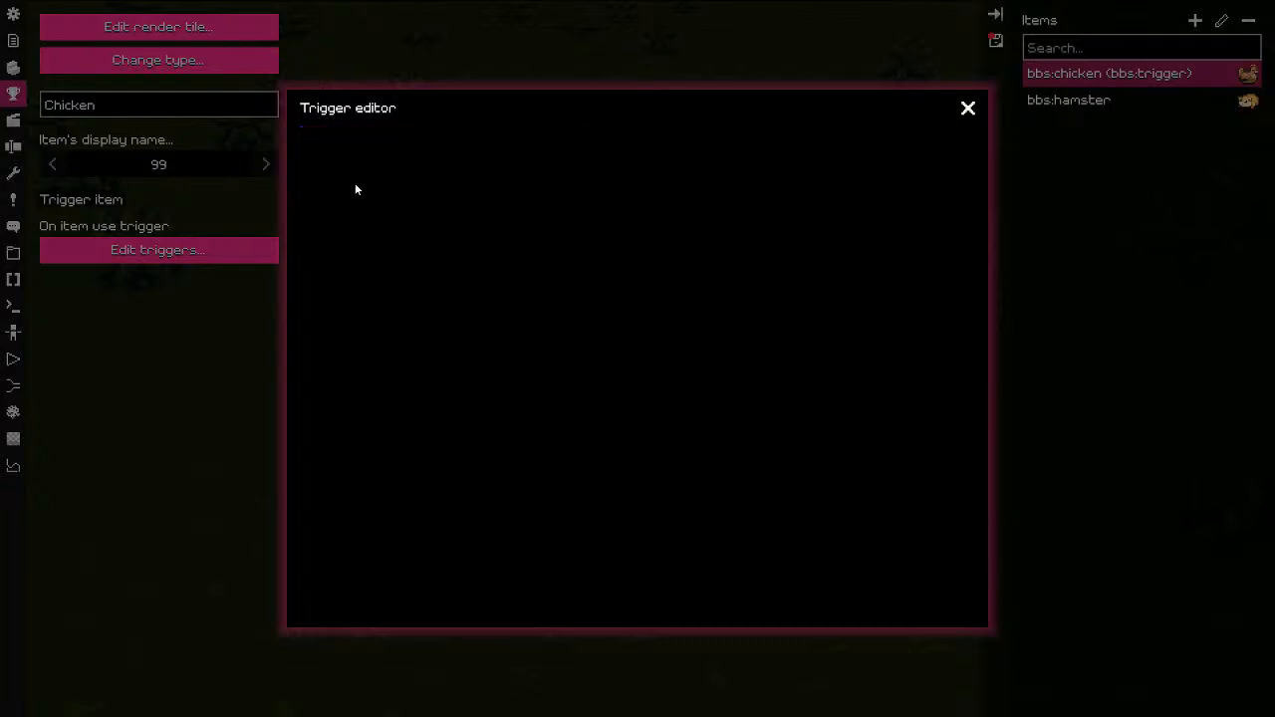
pyautogui.rightClick(396, 231)
pyautogui.click(428, 297)
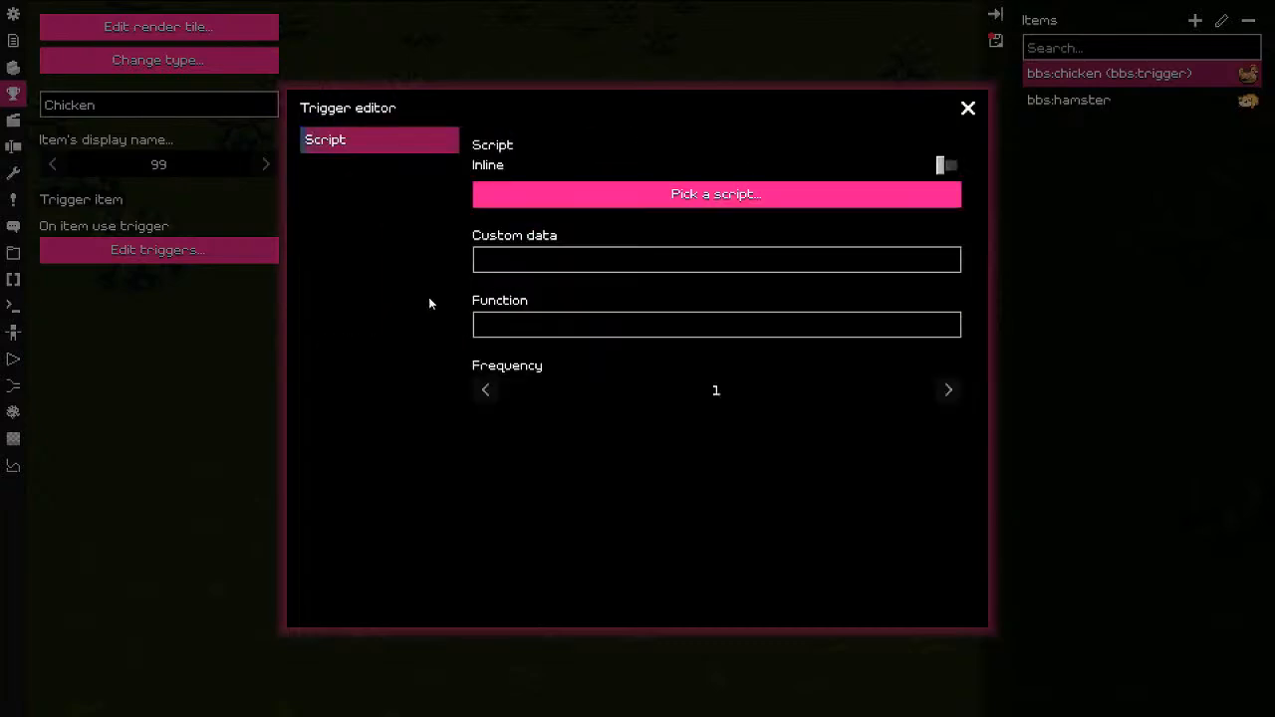
pyautogui.click(593, 195)
pyautogui.click(445, 206)
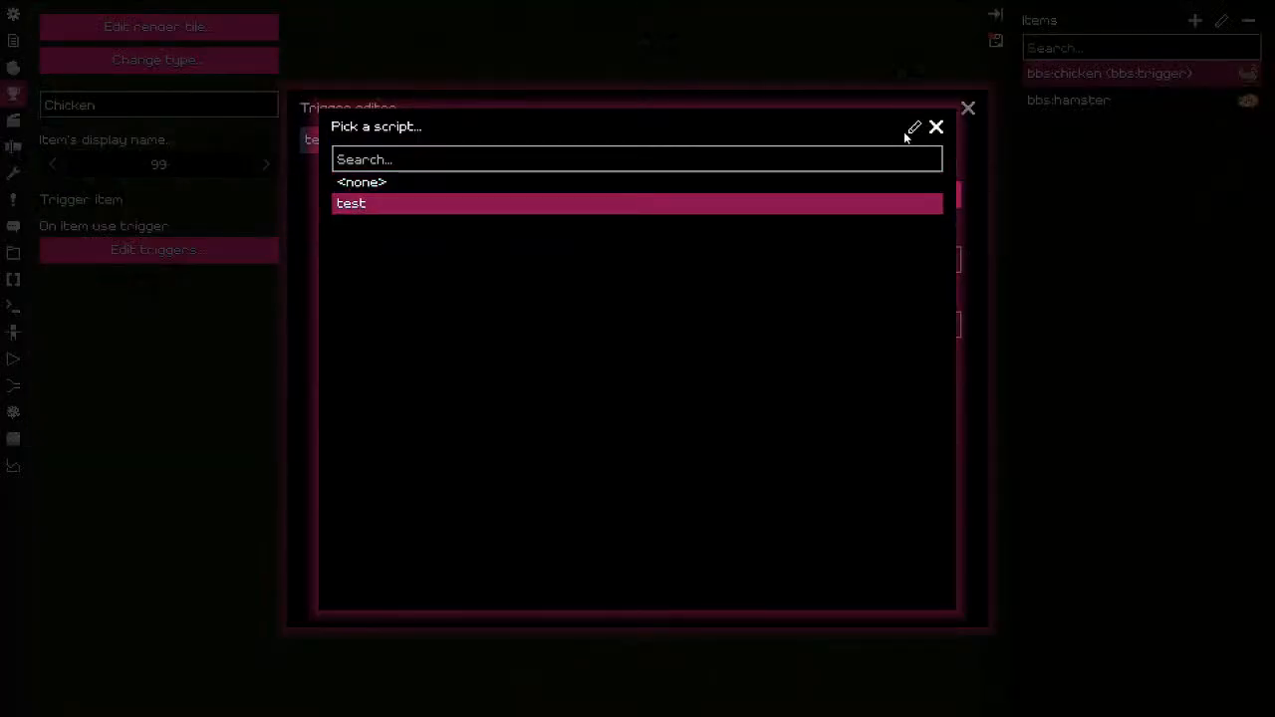
pyautogui.click(935, 129)
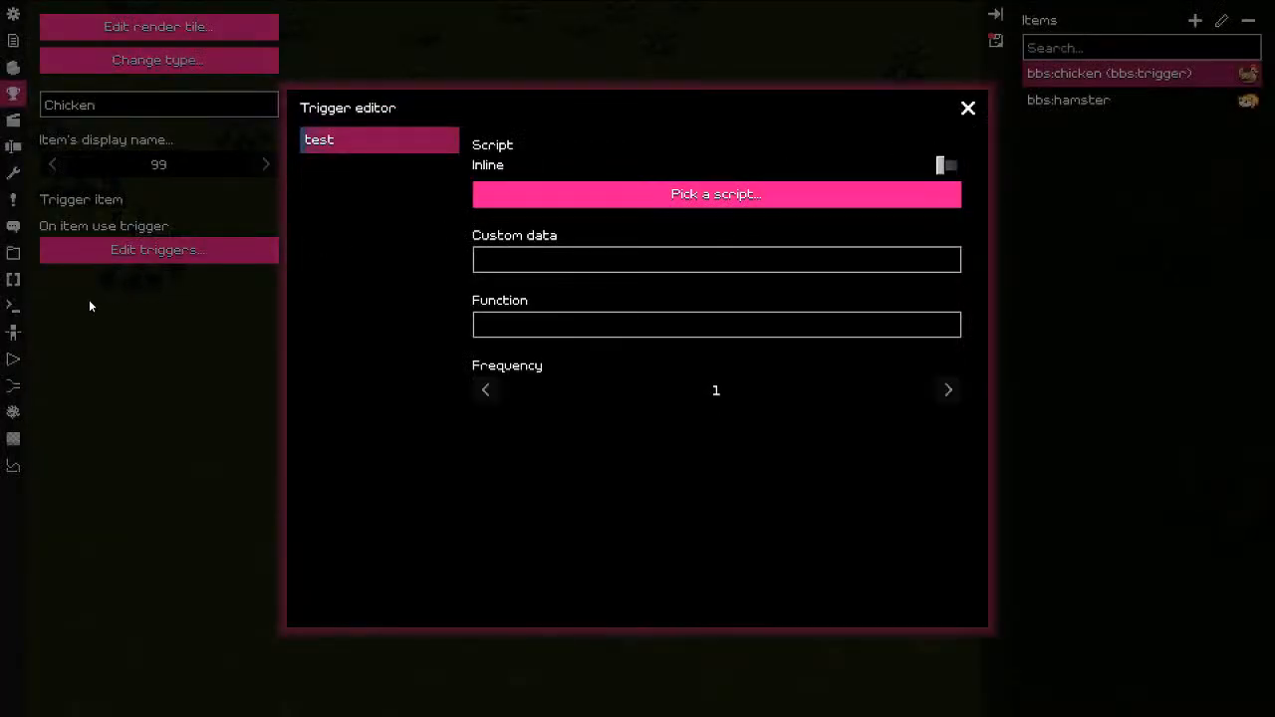
pyautogui.click(969, 110)
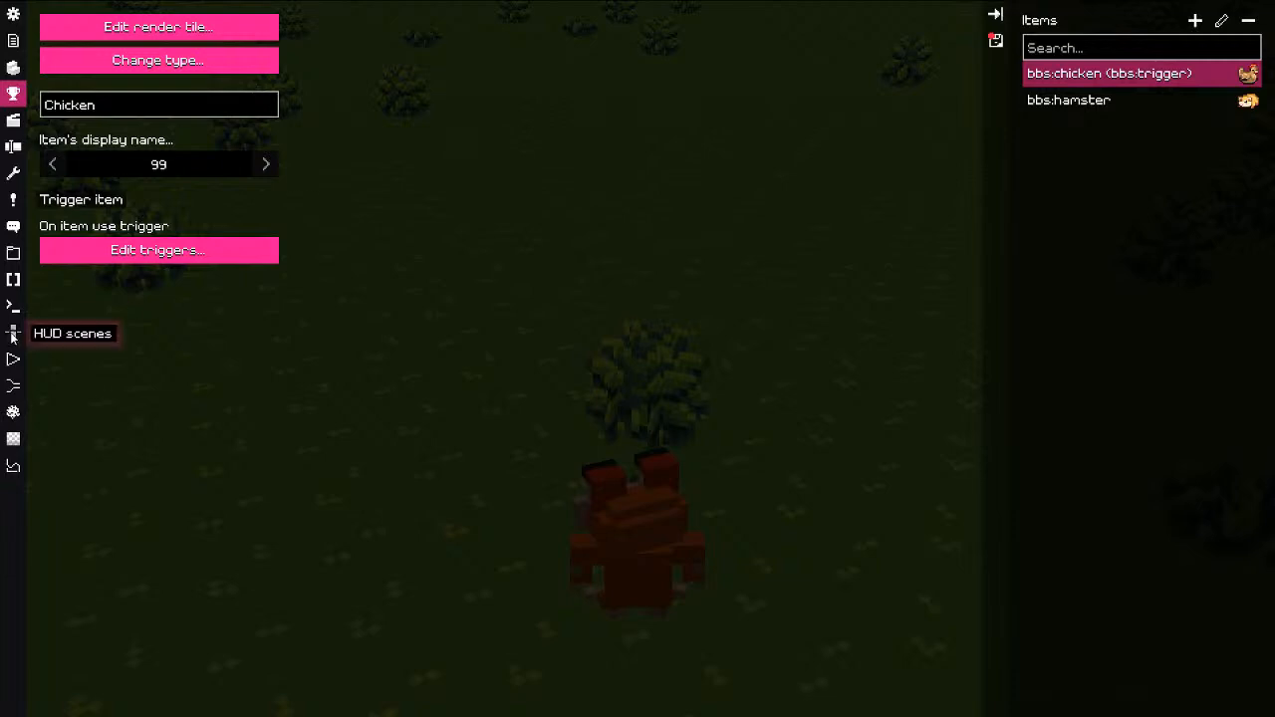
# Step: Replace 'Hi :)' with 'So, it does nothing...' in the test script's bbs.send() call
pyautogui.click(13, 279)
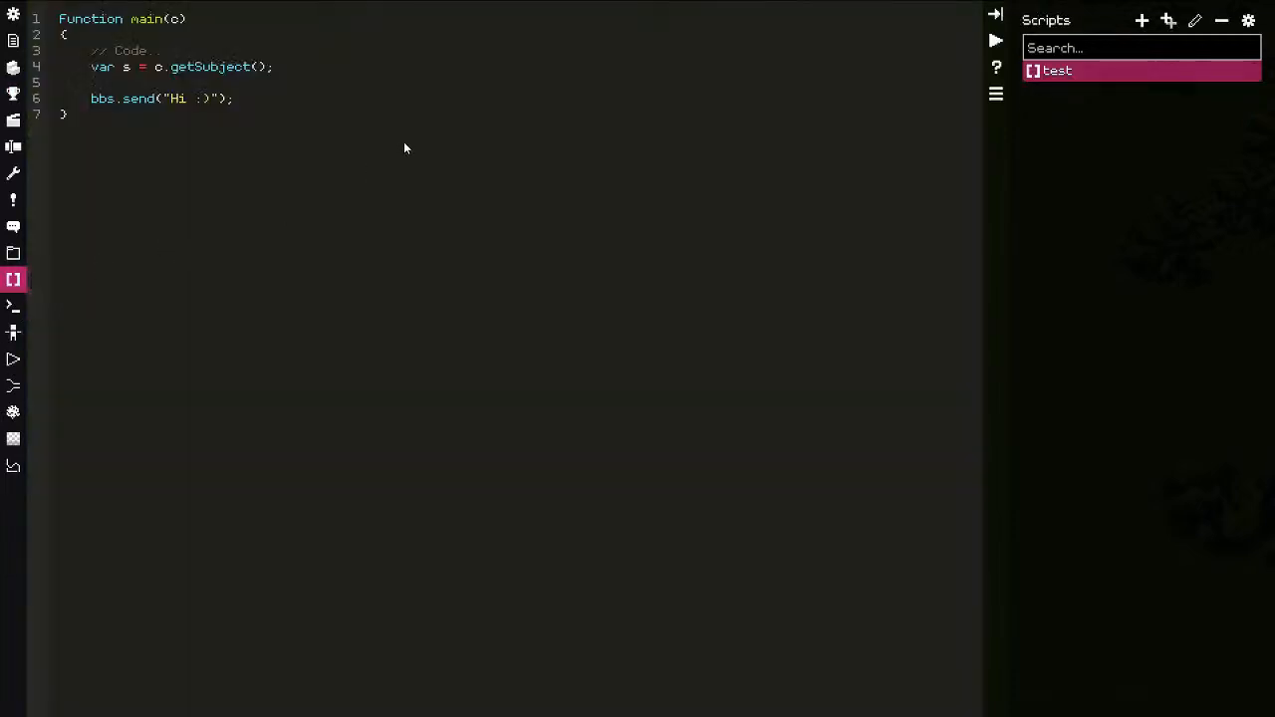
pyautogui.doubleClick(176, 102)
pyautogui.keyDown('shift'); pyautogui.click(215, 103); pyautogui.keyUp('shift')
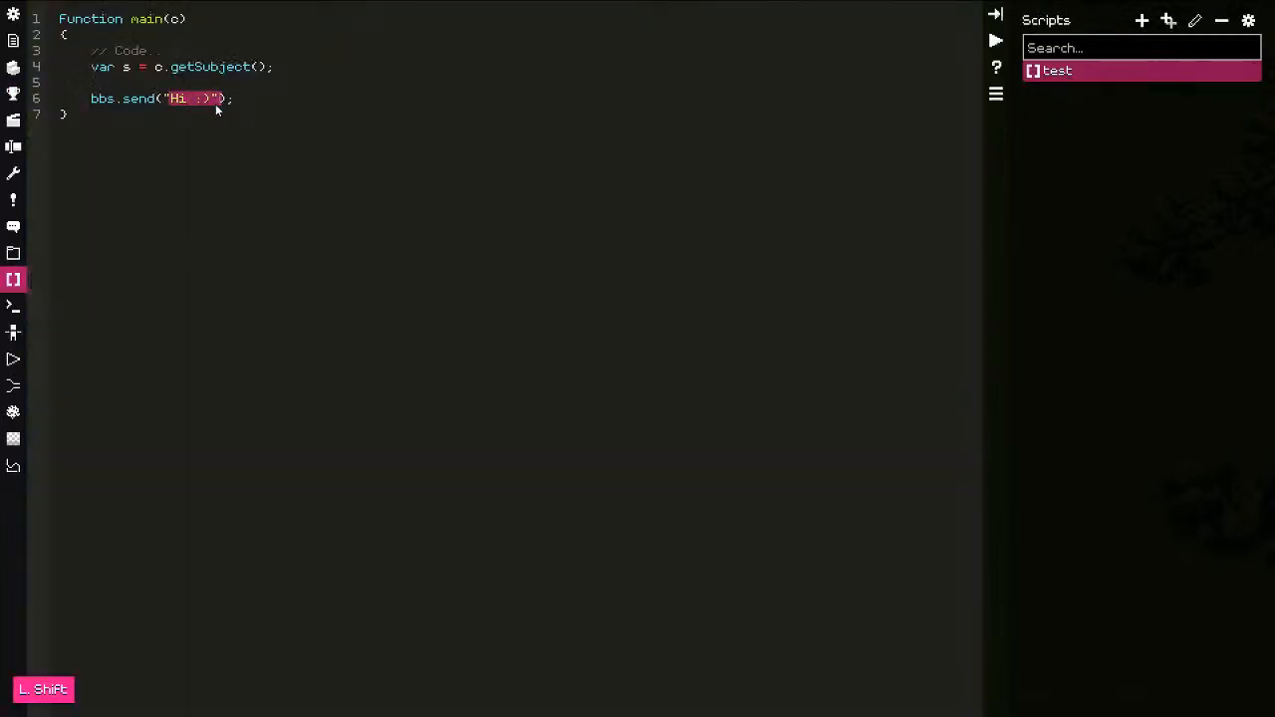
pyautogui.write('So, it ')
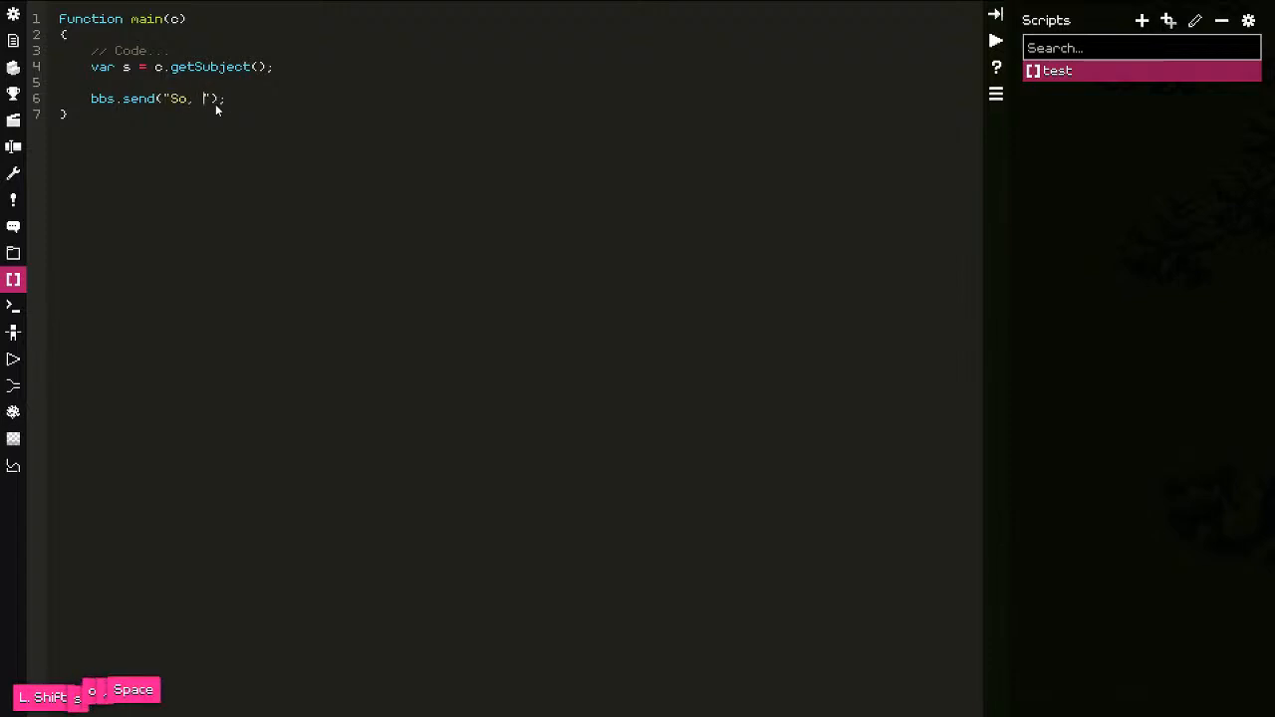
pyautogui.write('does nothing...')
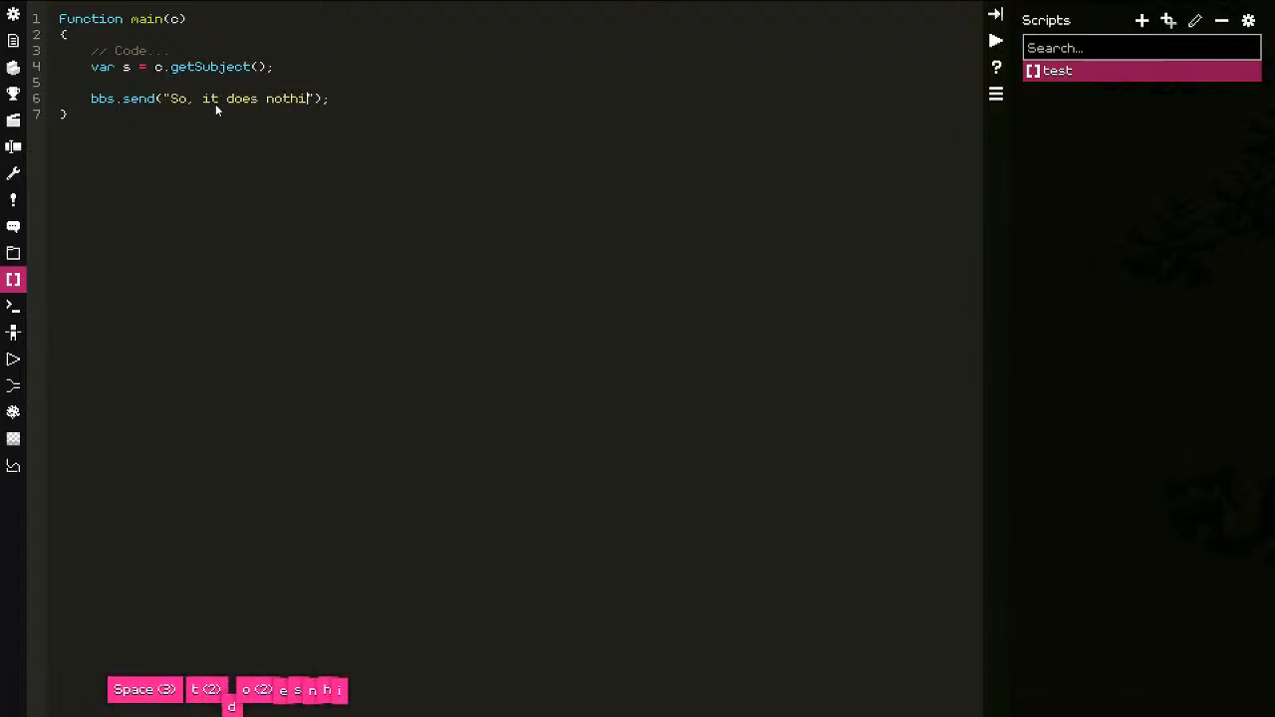
pyautogui.click(444, 116)
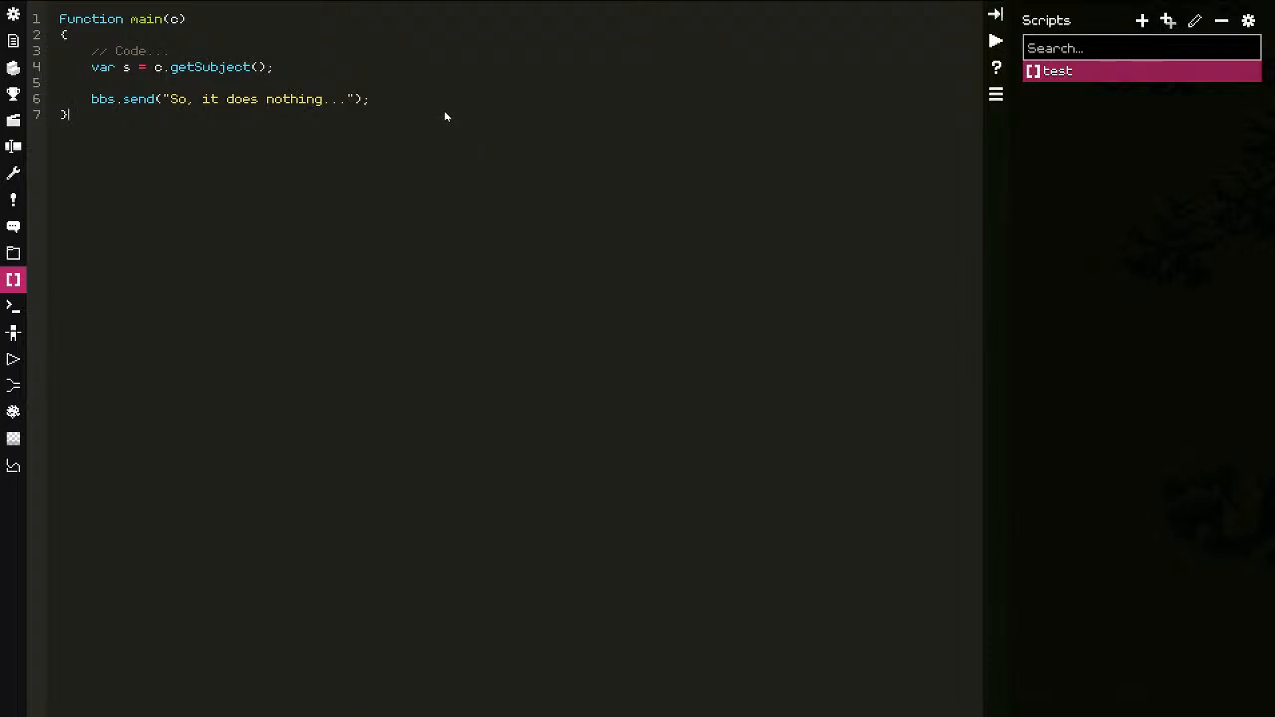
pyautogui.press('Escape')
pyautogui.press('Escape')
pyautogui.press('Escape')
pyautogui.press('Escape')
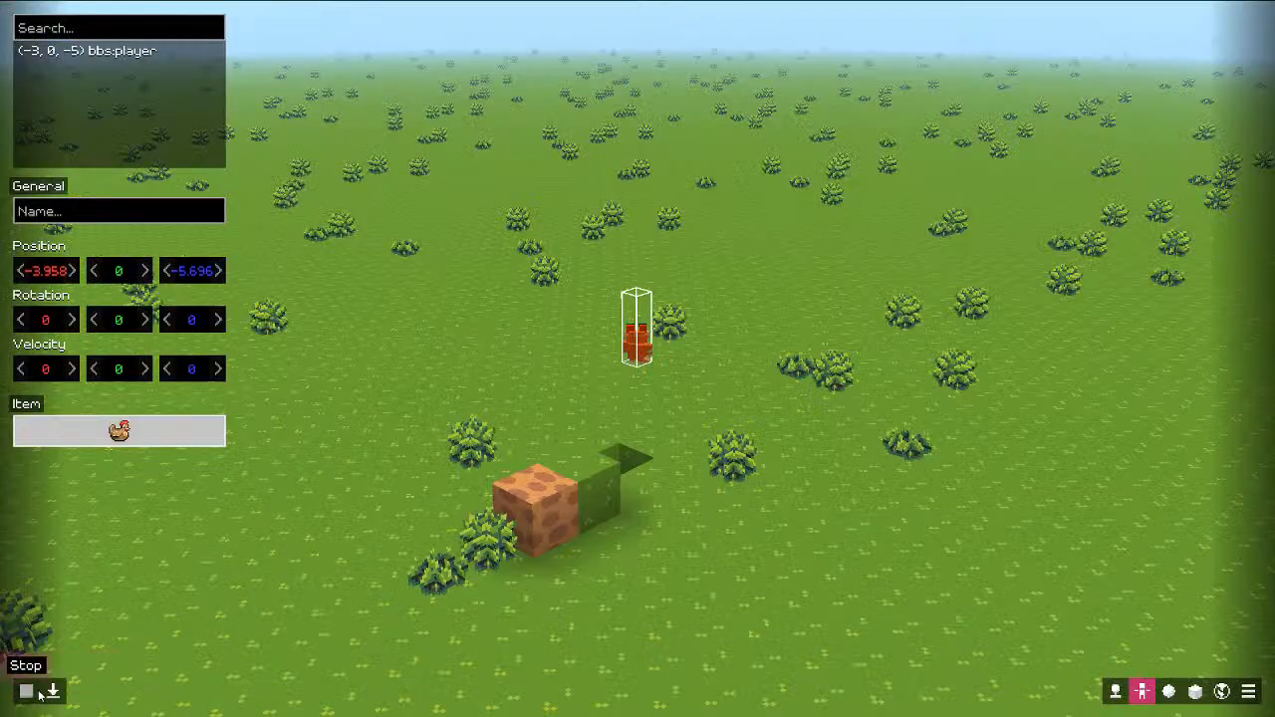
# Step: Look over the configuration settings and return to the world
pyautogui.press('Escape')
pyautogui.press('Escape')
pyautogui.click(13, 16)
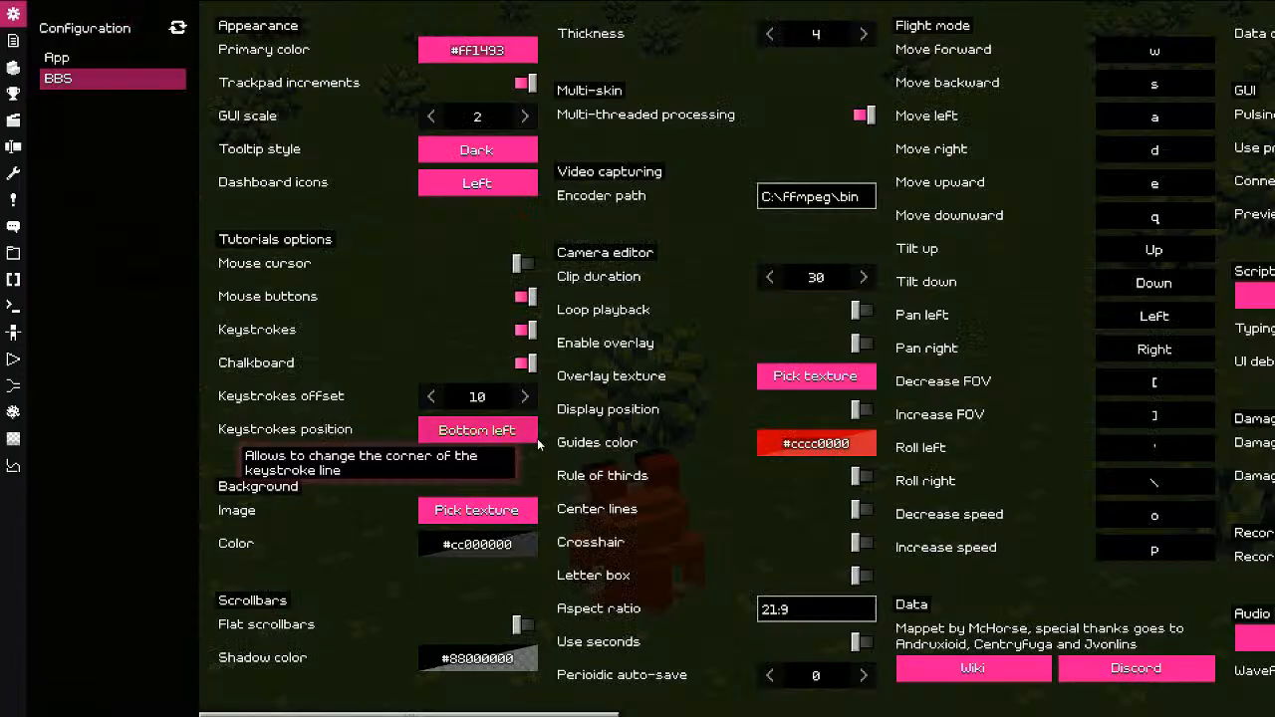
pyautogui.press('Escape')
pyautogui.press('Escape')
pyautogui.press('Escape')
pyautogui.press('Escape')
pyautogui.press('Escape')
pyautogui.press('Escape')
pyautogui.press('Escape')
pyautogui.press('Escape')
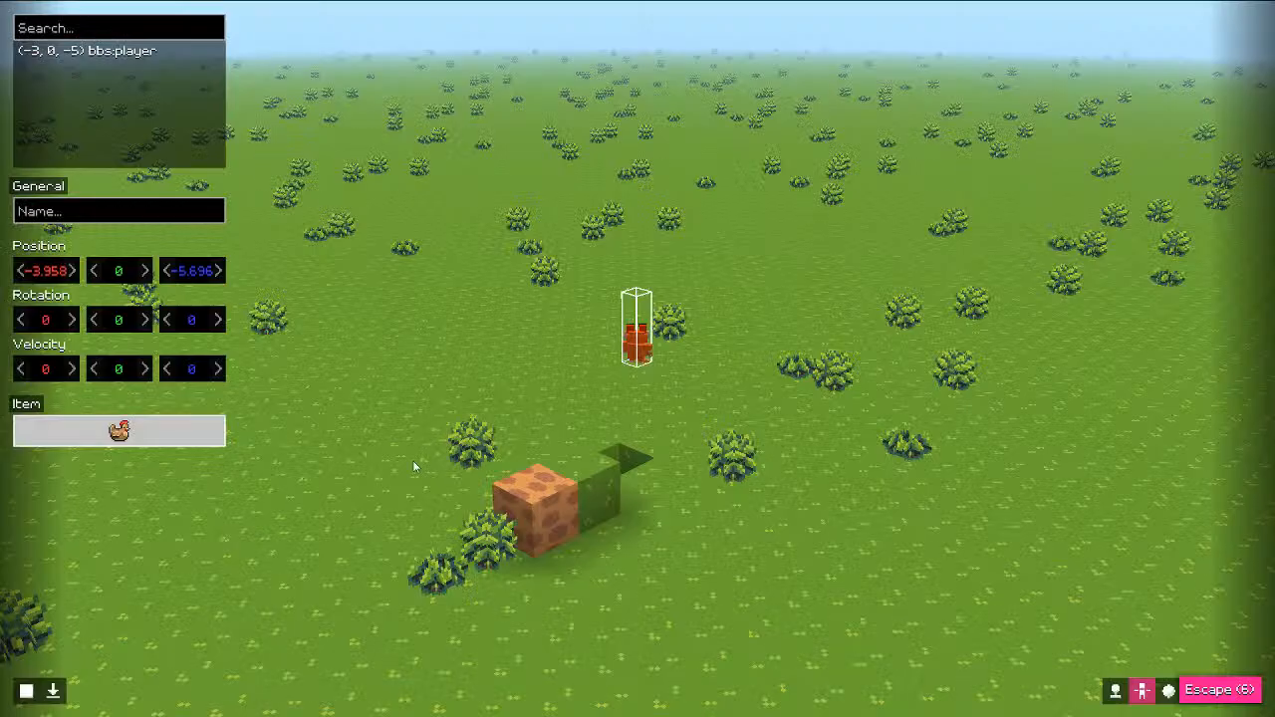
pyautogui.press('Escape')
pyautogui.press('Escape')
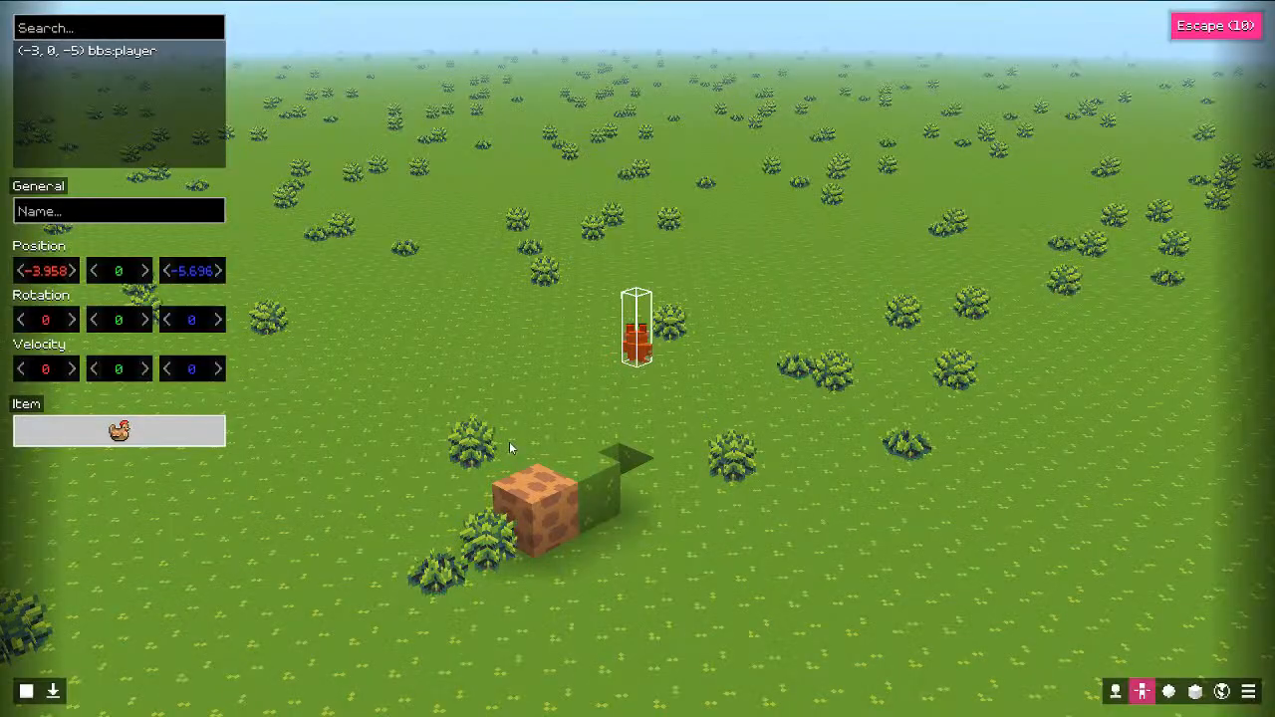
# Step: Playtest the world, checking the inventory and walking toward the bush, then exit play
pyautogui.click(27, 691)
pyautogui.press('e')
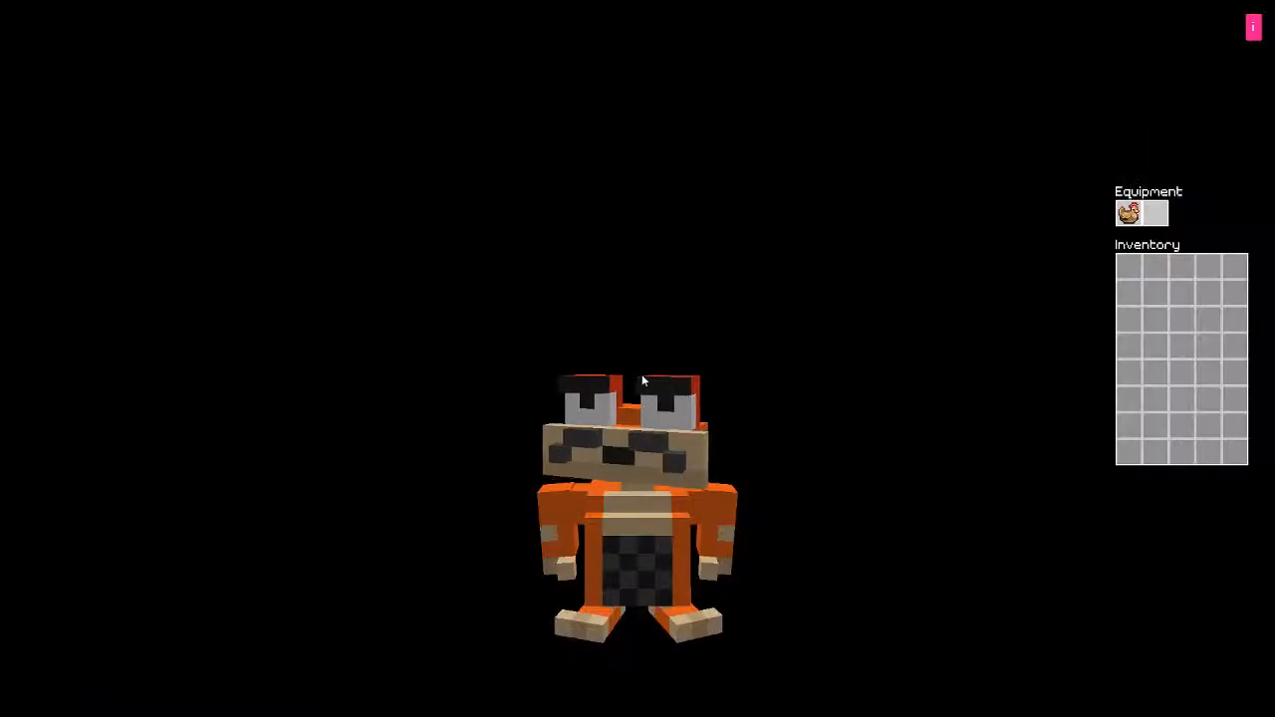
pyautogui.press('e')
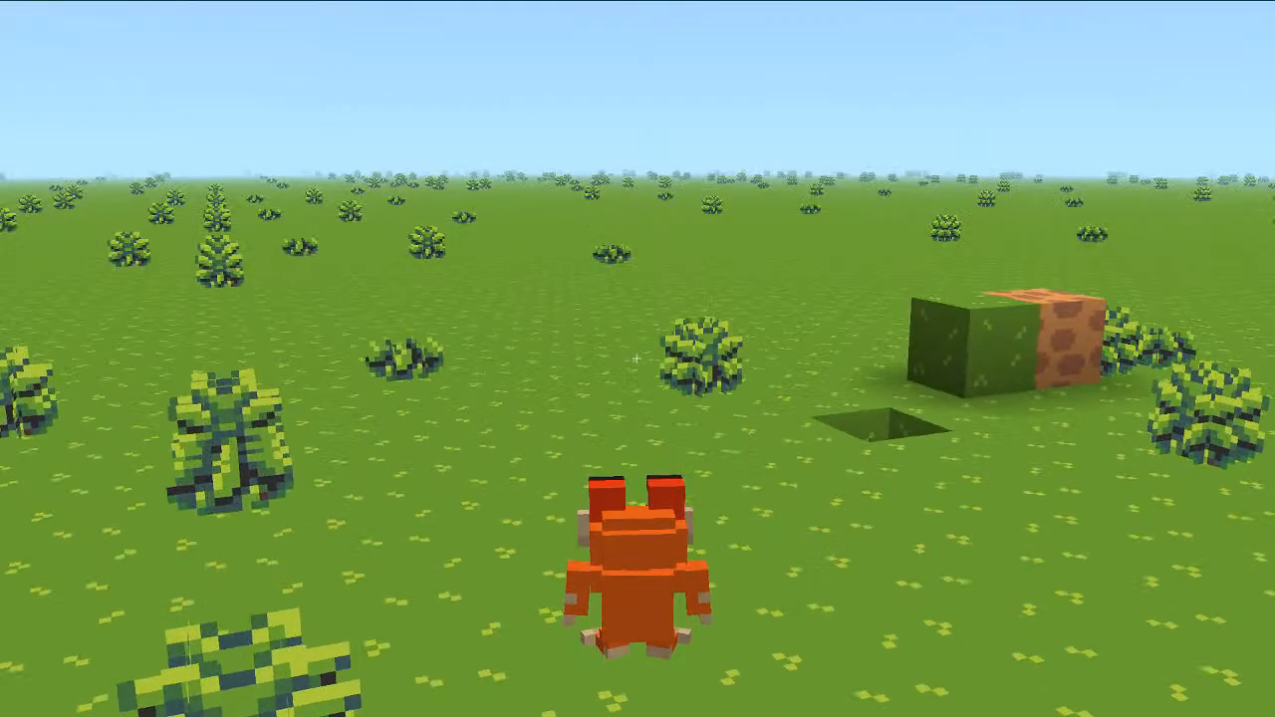
pyautogui.press('w')
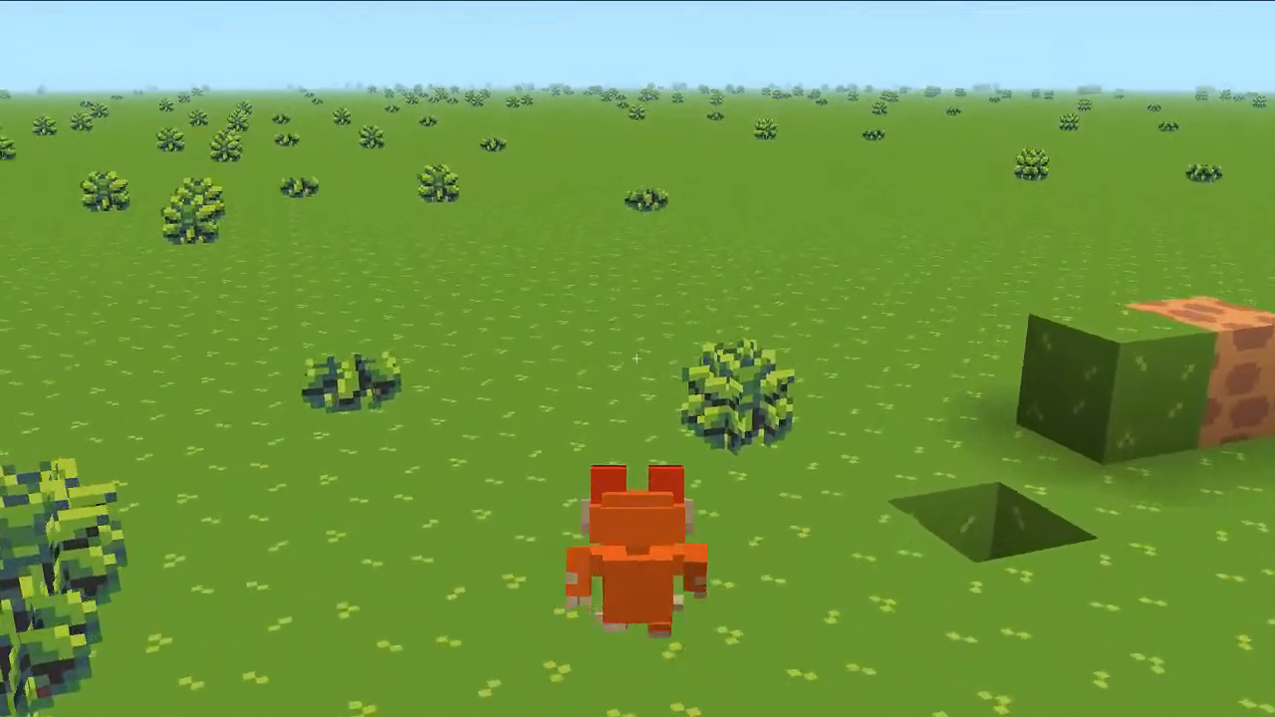
pyautogui.press('Escape')
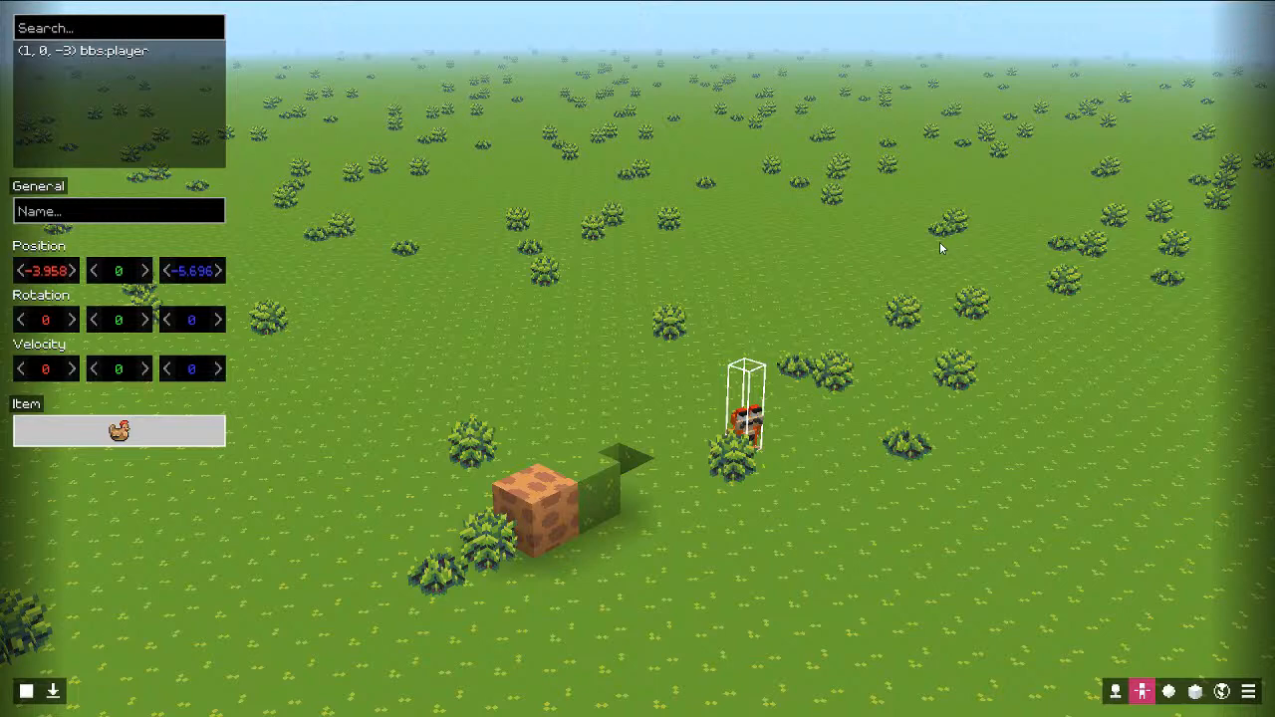
pyautogui.press('F11')
pyautogui.press('F11')
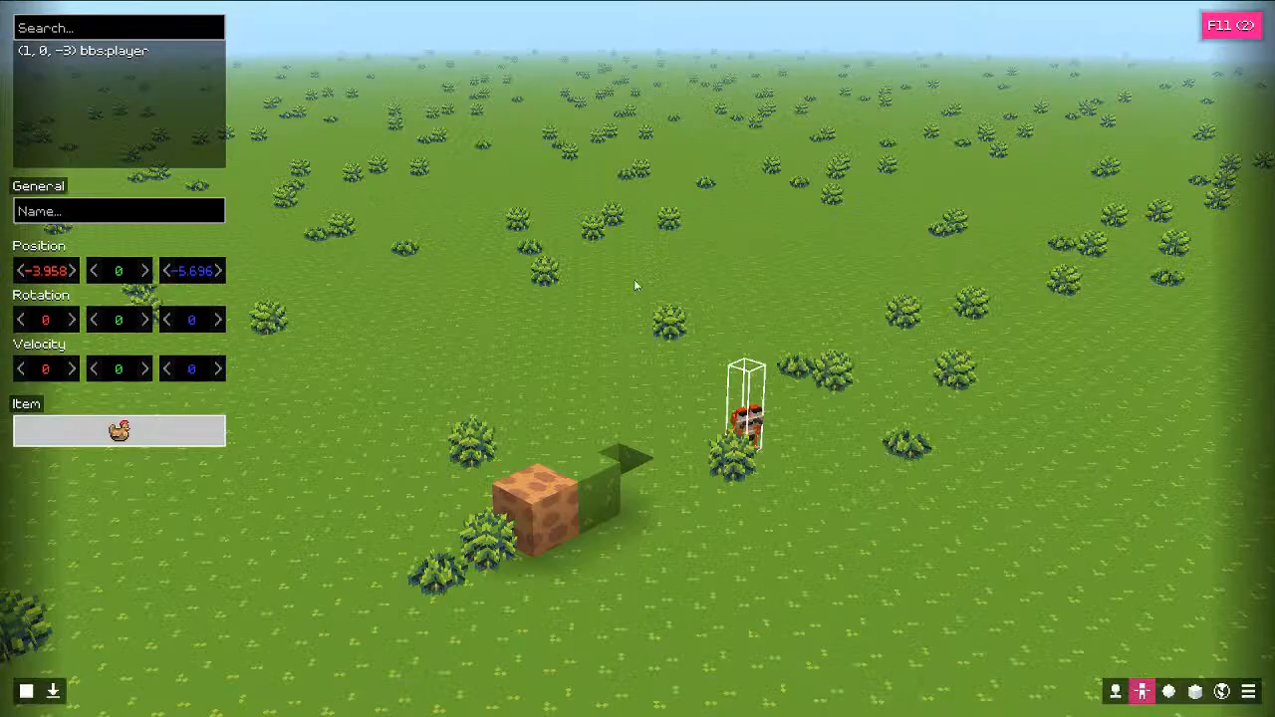
pyautogui.press('Escape')
pyautogui.press('Escape')
# Step: Check the Chicken in the items list, then play again to inspect the inventory
pyautogui.click(13, 93)
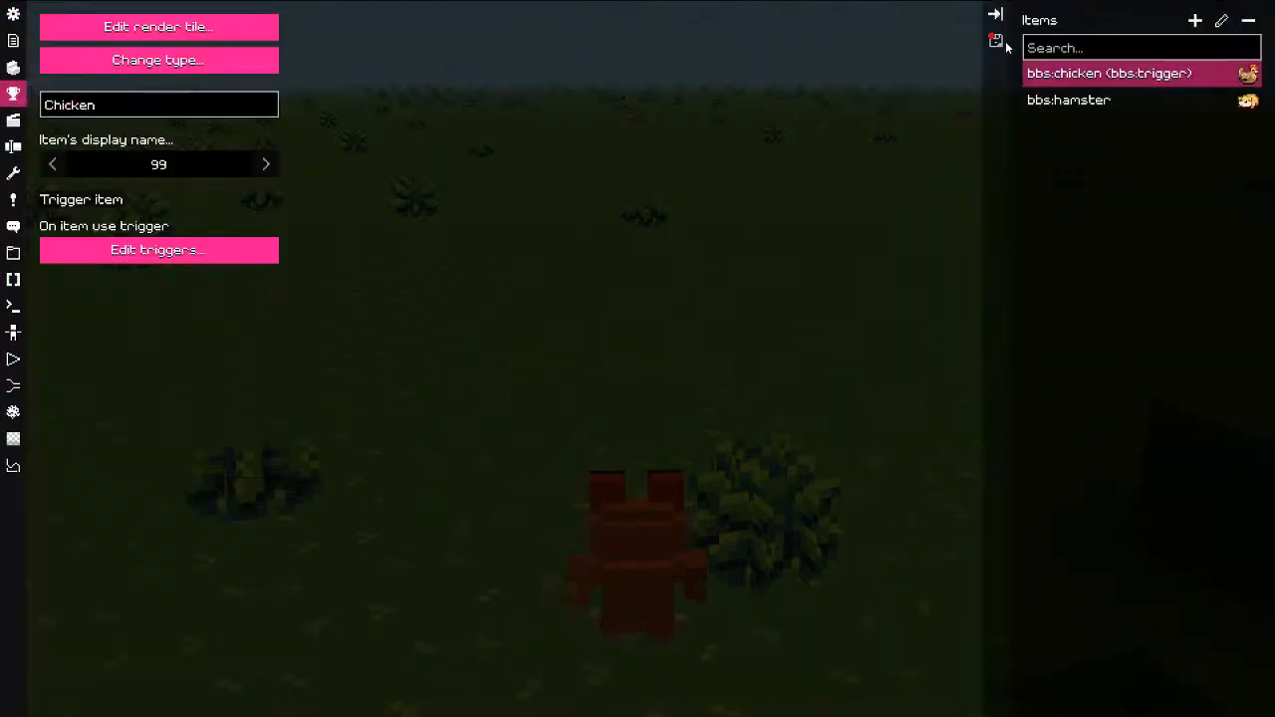
pyautogui.press('Escape')
pyautogui.press('Escape')
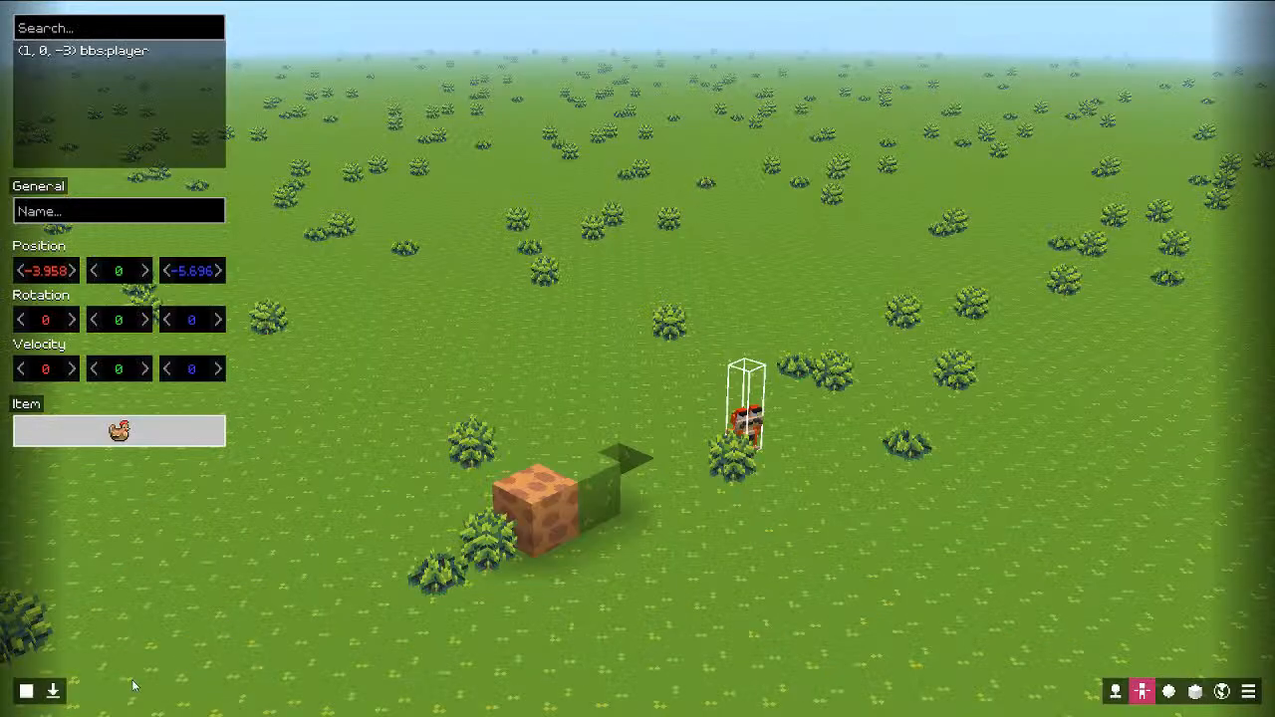
pyautogui.click(53, 691)
pyautogui.press('i')
pyautogui.press('i')
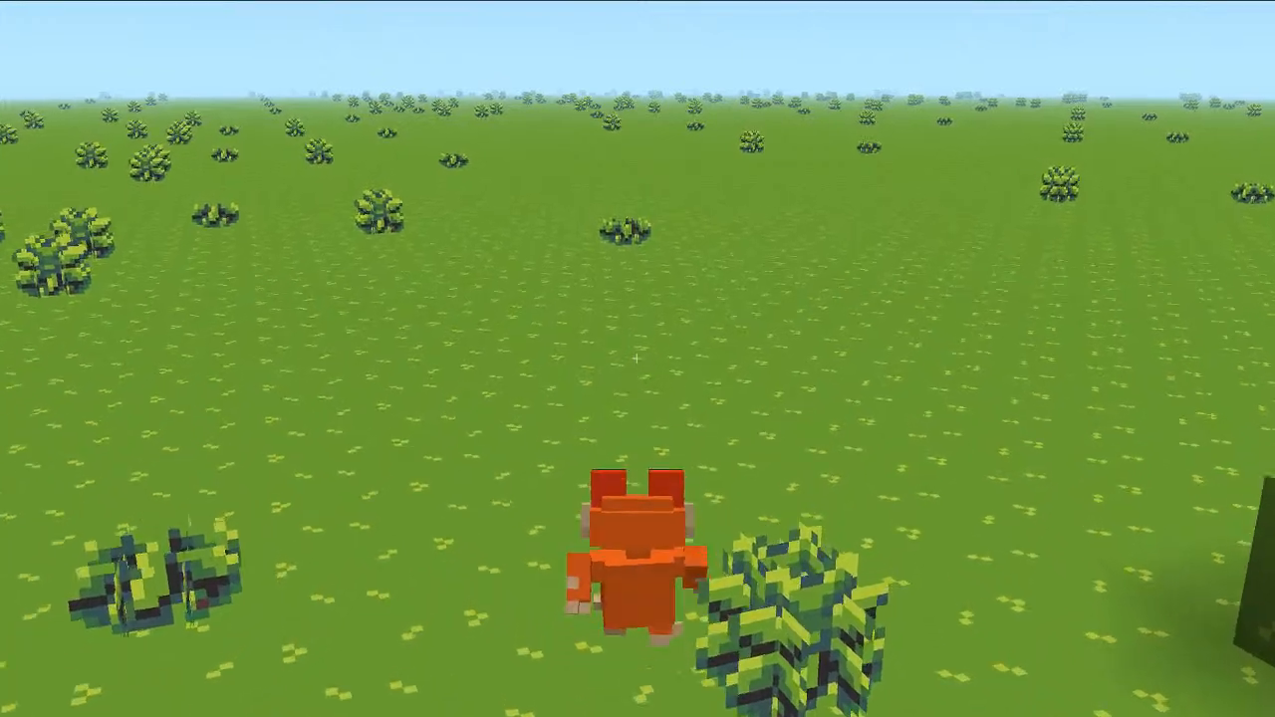
pyautogui.press('Escape')
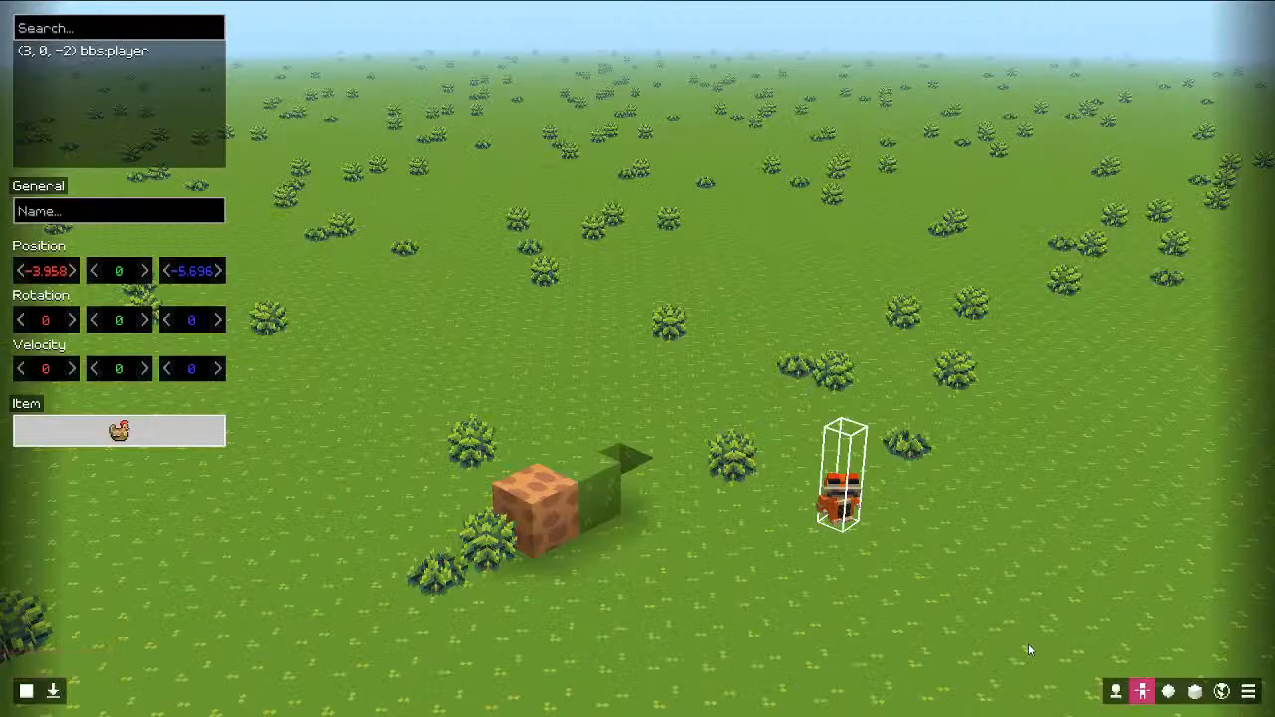
# Step: Inspect the player entity and items dashboard, then playtest jumping over the blocks
pyautogui.click(116, 51)
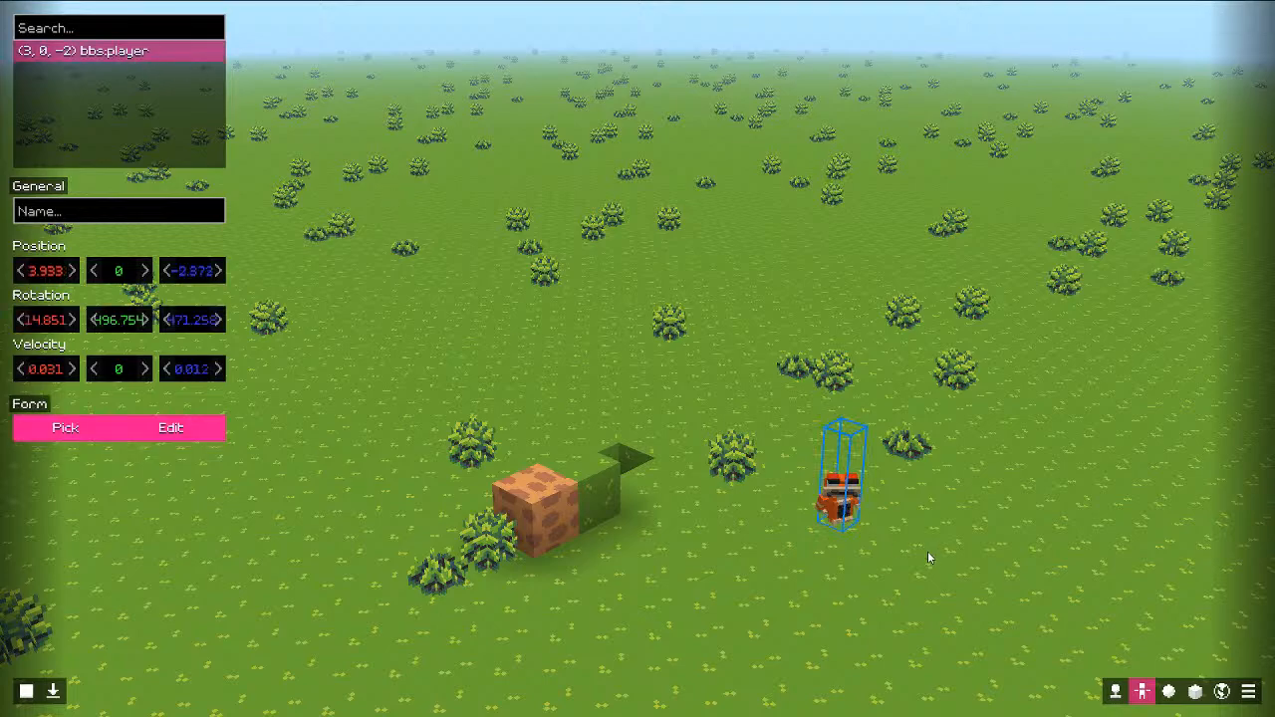
pyautogui.press('Escape')
pyautogui.press('Escape')
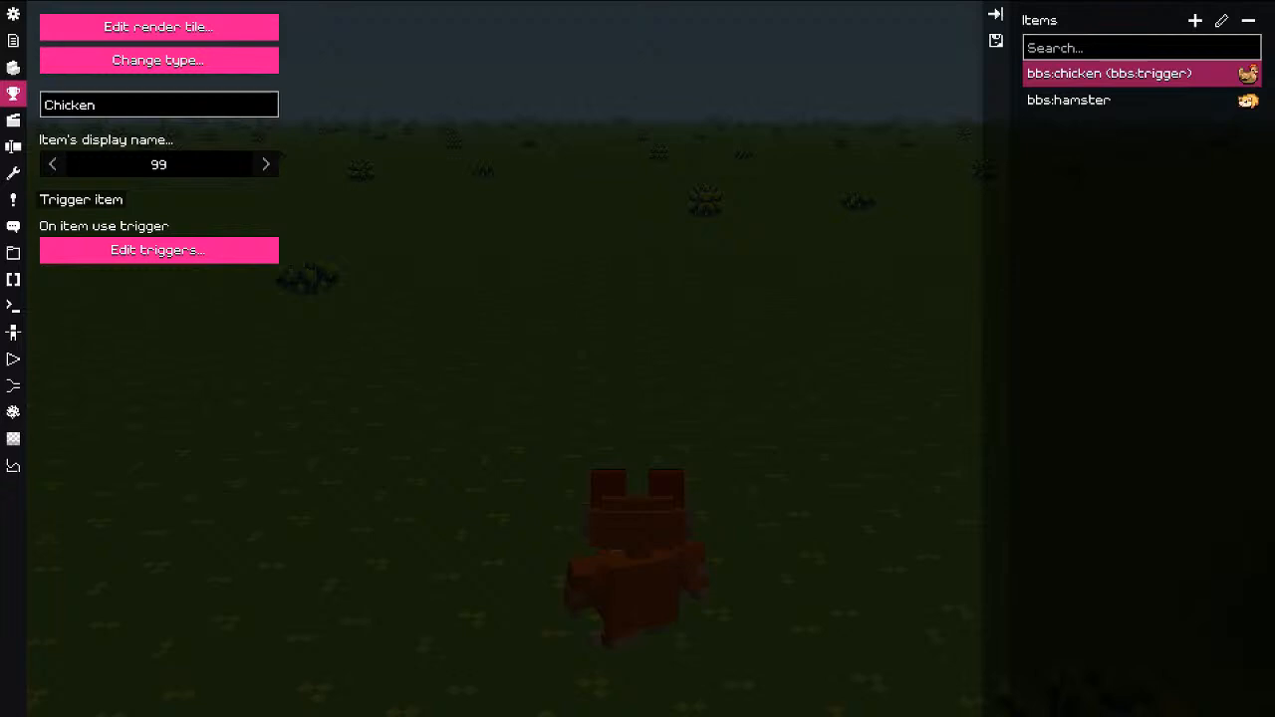
pyautogui.press('Escape')
pyautogui.press('Escape')
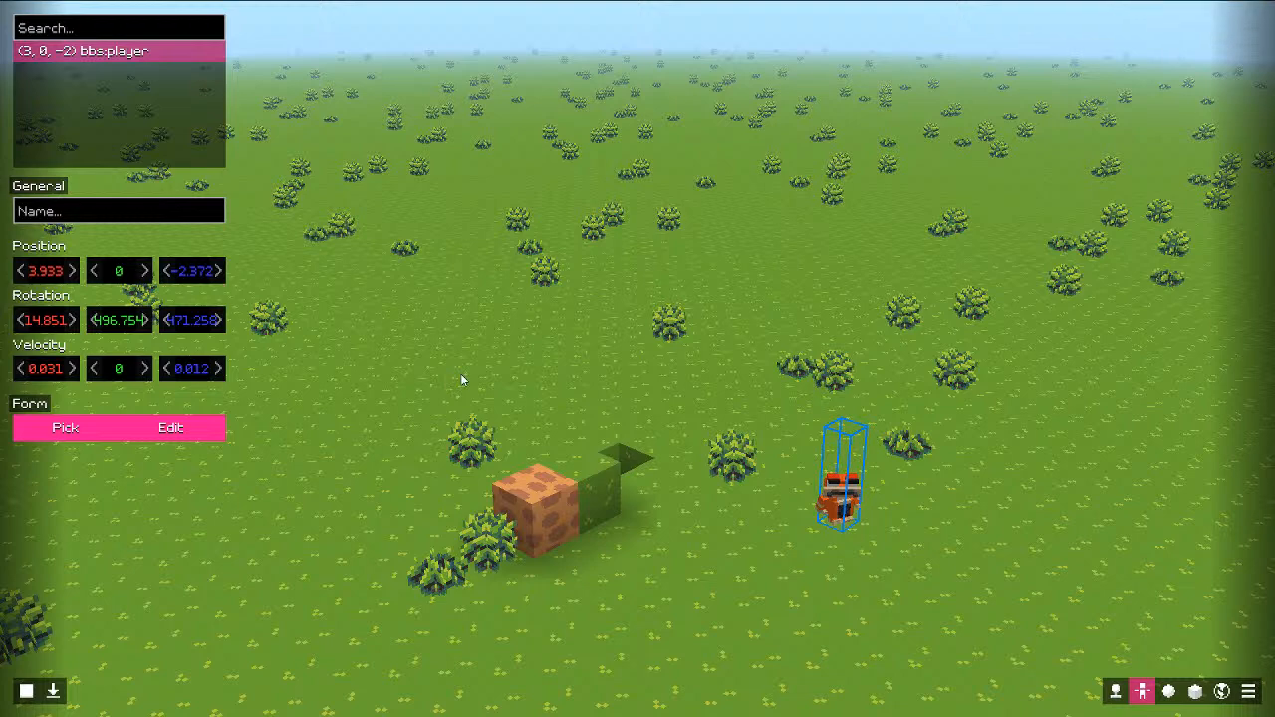
pyautogui.press('Escape')
pyautogui.press('Escape')
pyautogui.click(53, 695)
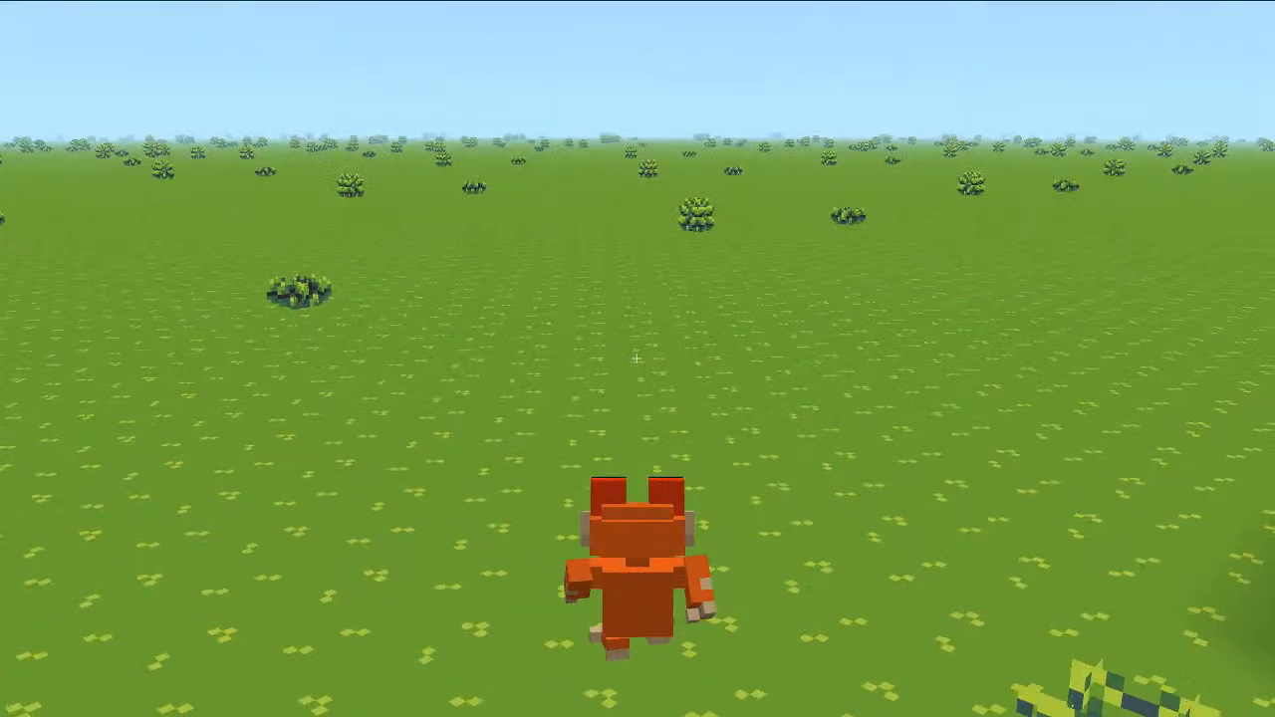
pyautogui.press('space')
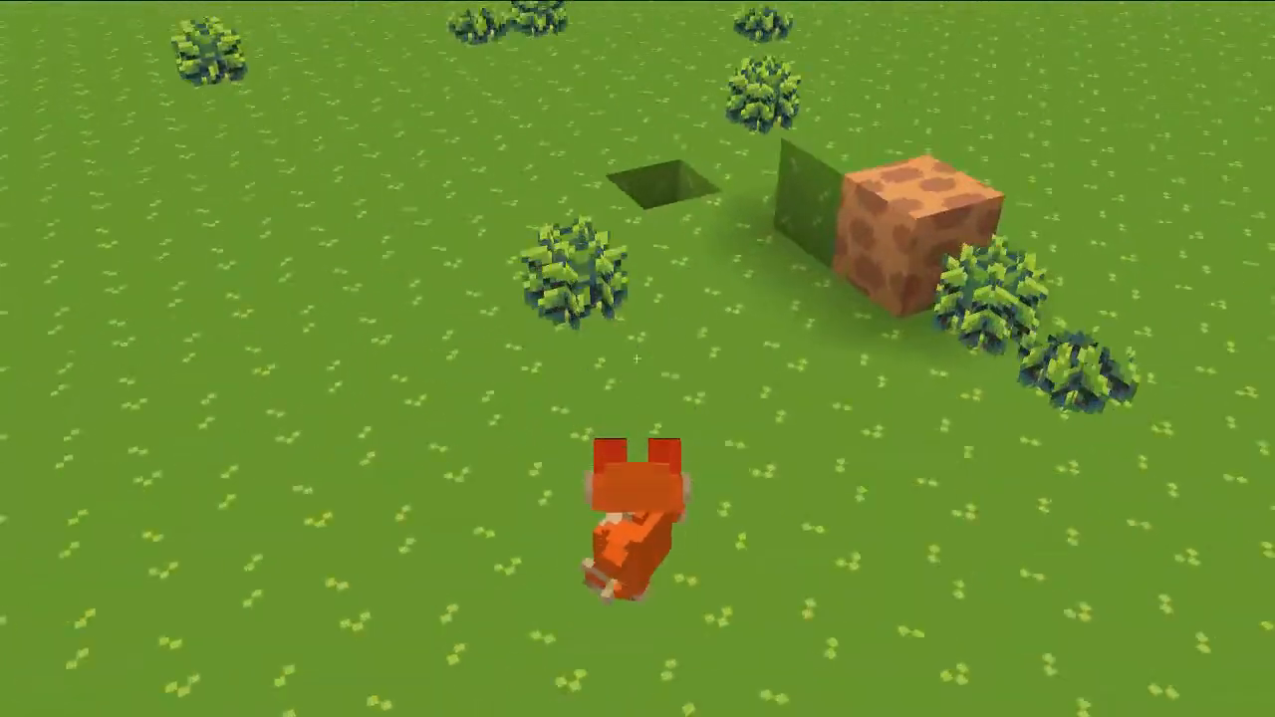
pyautogui.press('w')
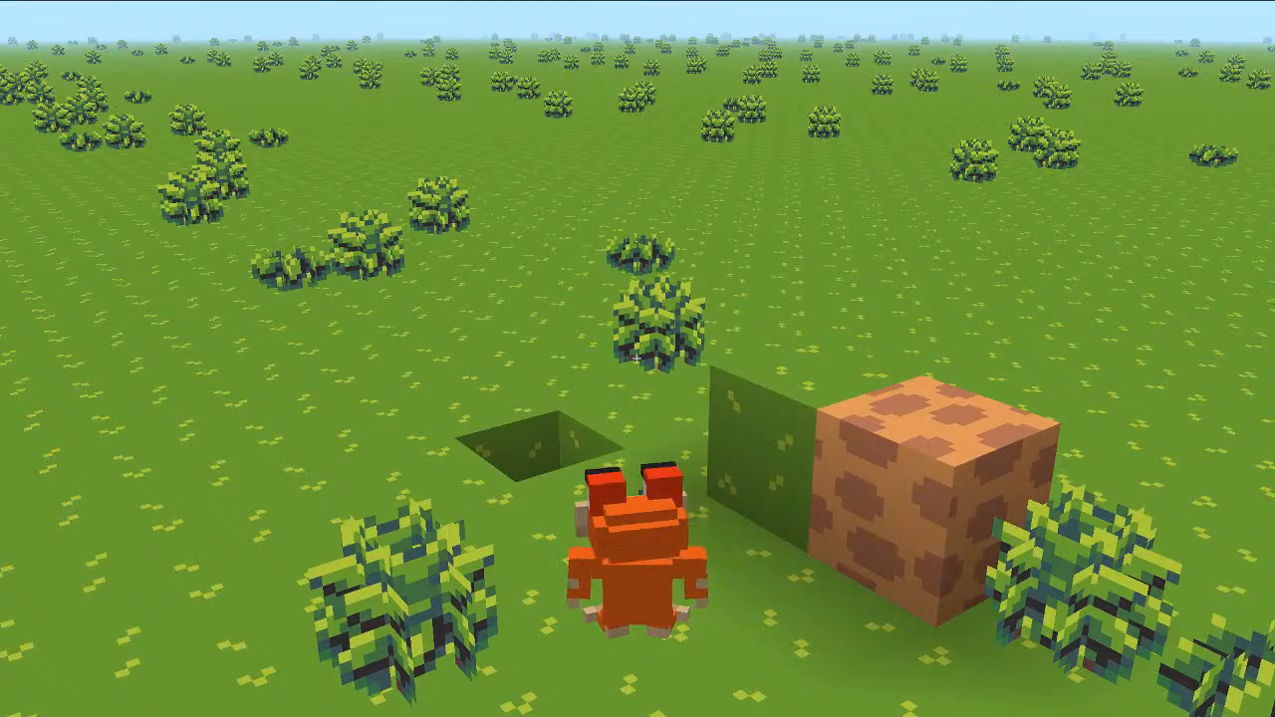
# Step: Close the game and rerun java -jar ./launcher.jar in Git Bash
pyautogui.press('F11')
pyautogui.press('0')
pyautogui.click(1050, 112)
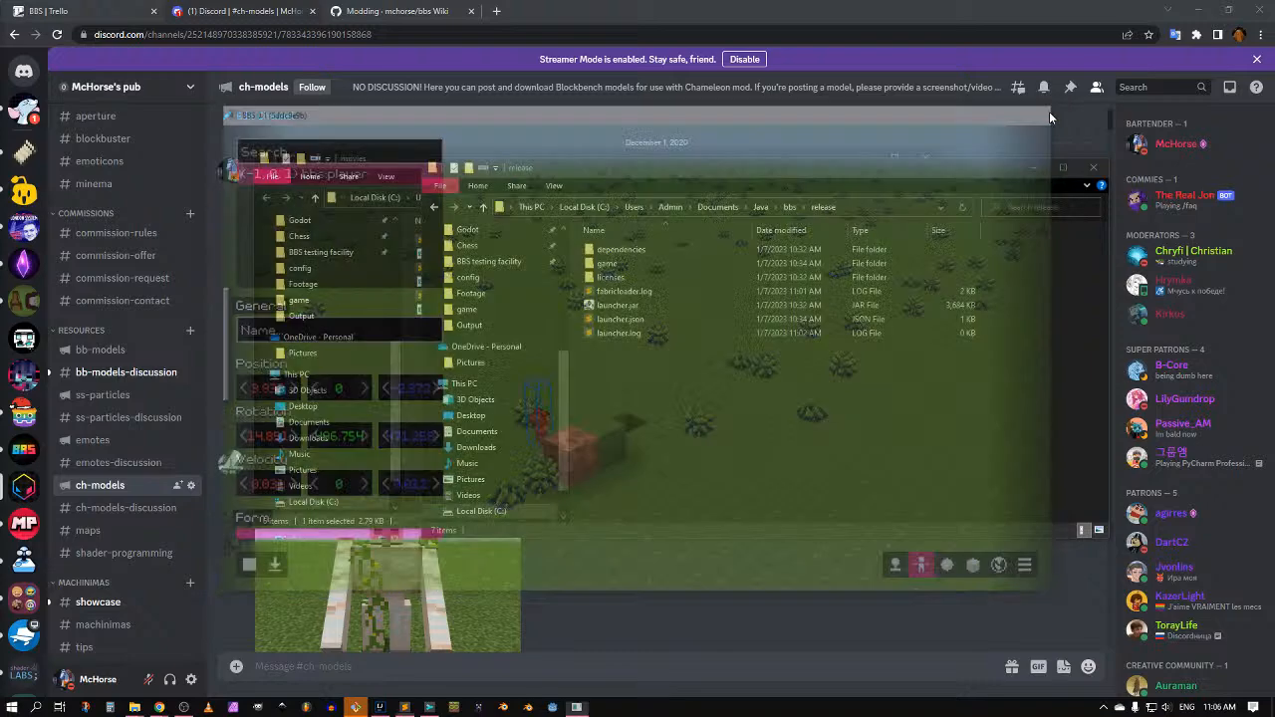
pyautogui.hotkey('alt', 'Tab')
pyautogui.hotkey('alt', 'Tab')
pyautogui.press('Up')
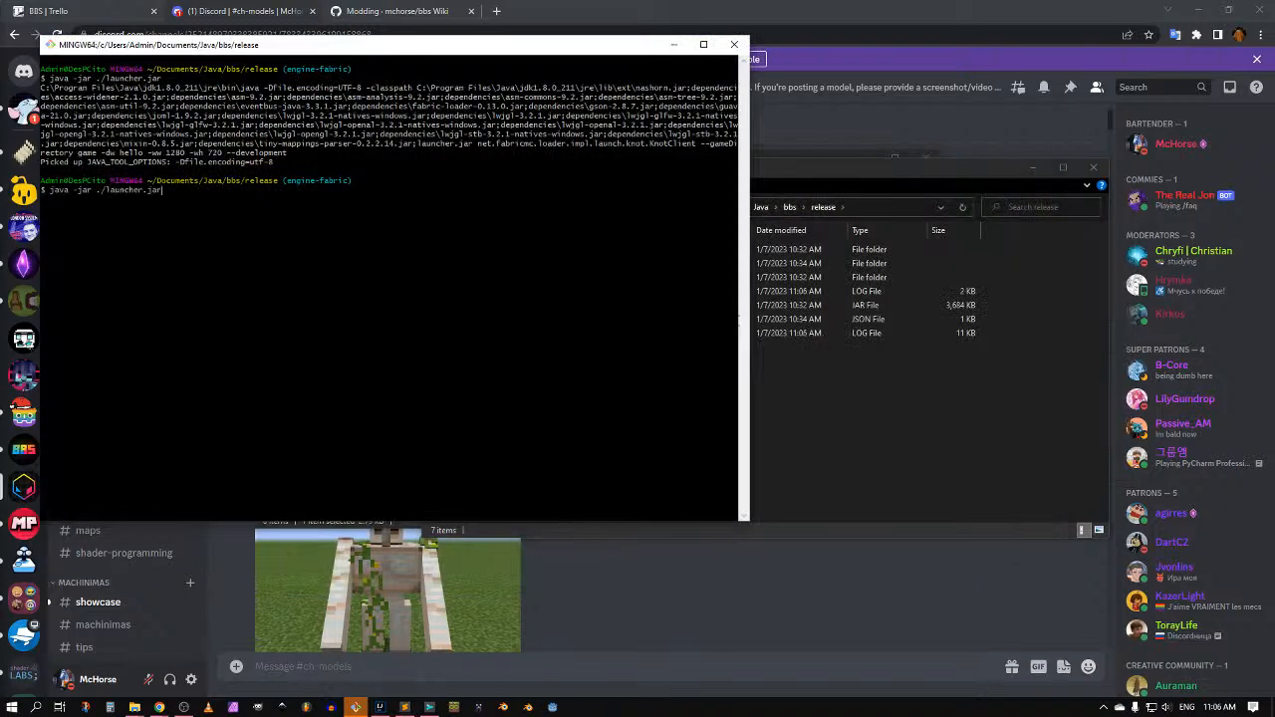
pyautogui.press('Return')
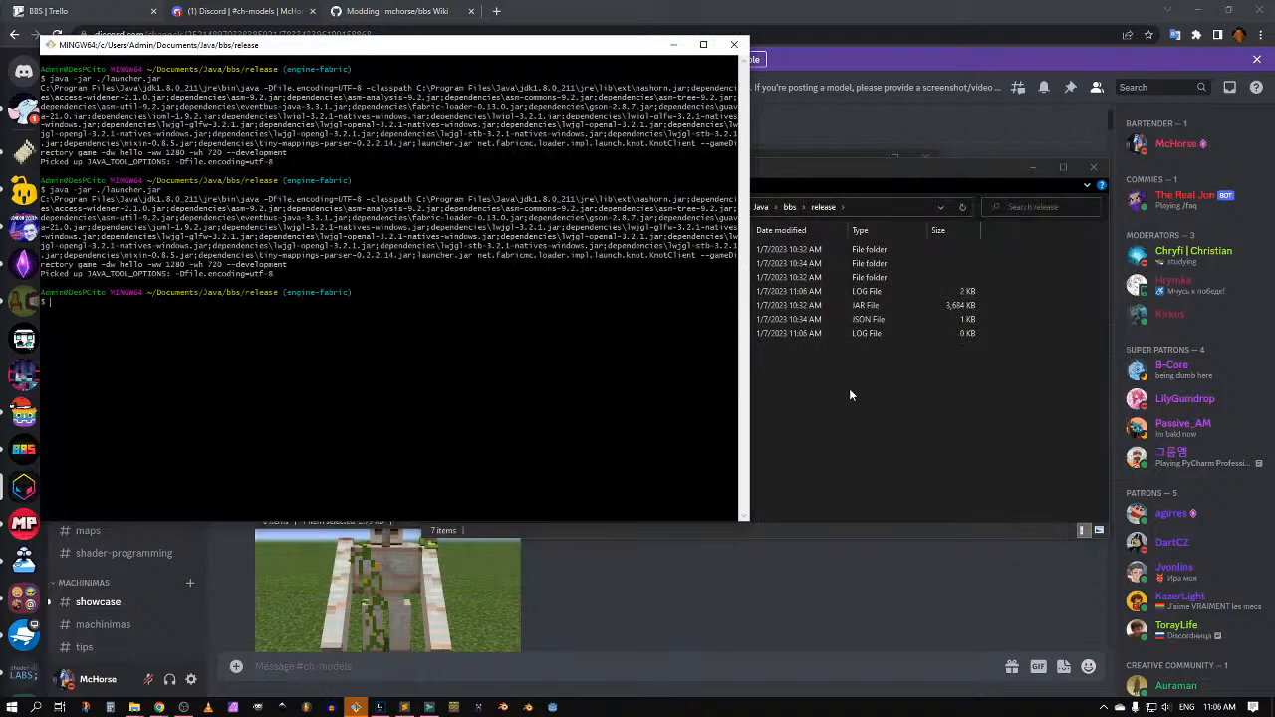
# Step: Fly the camera over the world and start play so the player spawns near the block
pyautogui.press('F11')
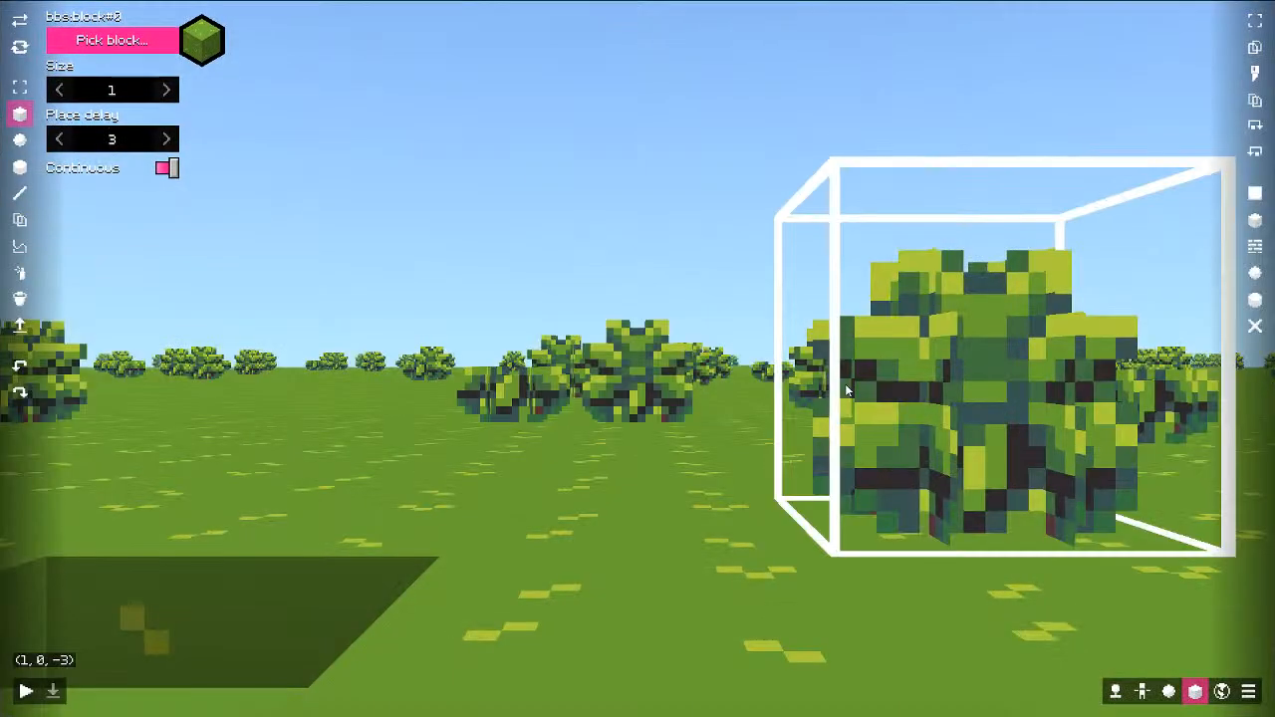
pyautogui.press('s')
pyautogui.press('e')
pyautogui.moveTo(845, 384); pyautogui.dragTo(793, 465, button='middle')
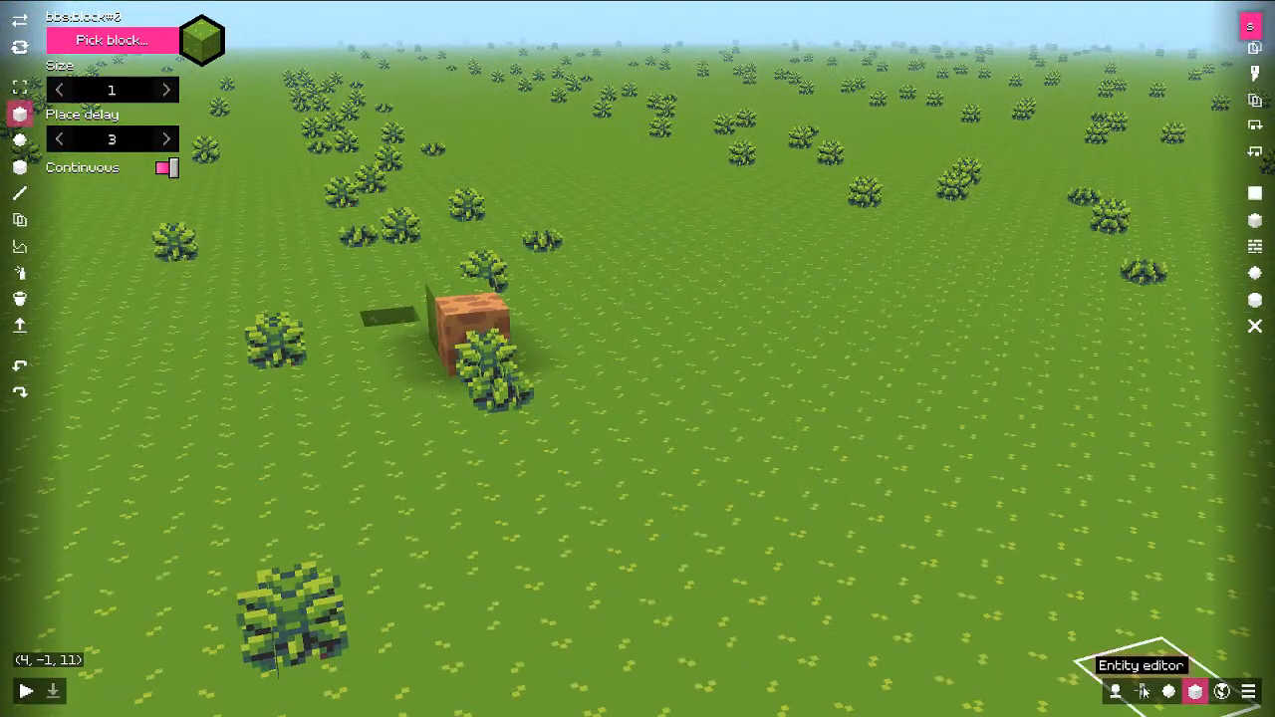
pyautogui.click(1144, 701)
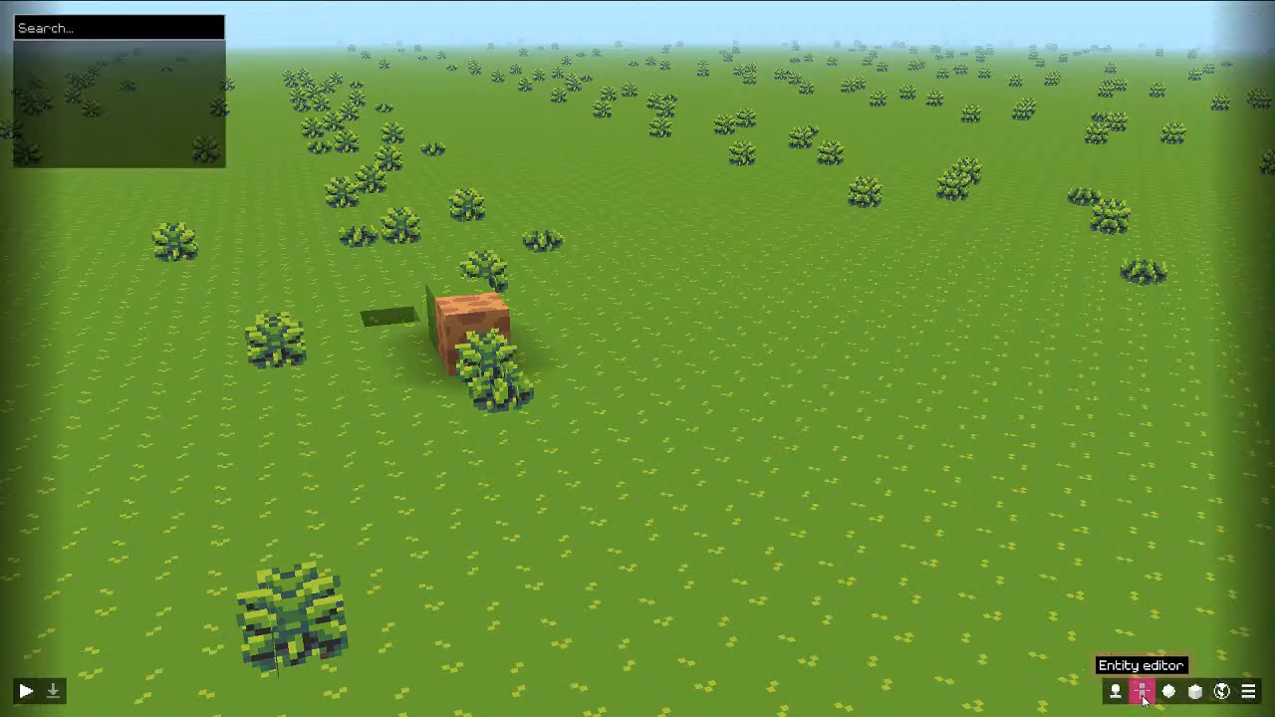
pyautogui.click(1116, 692)
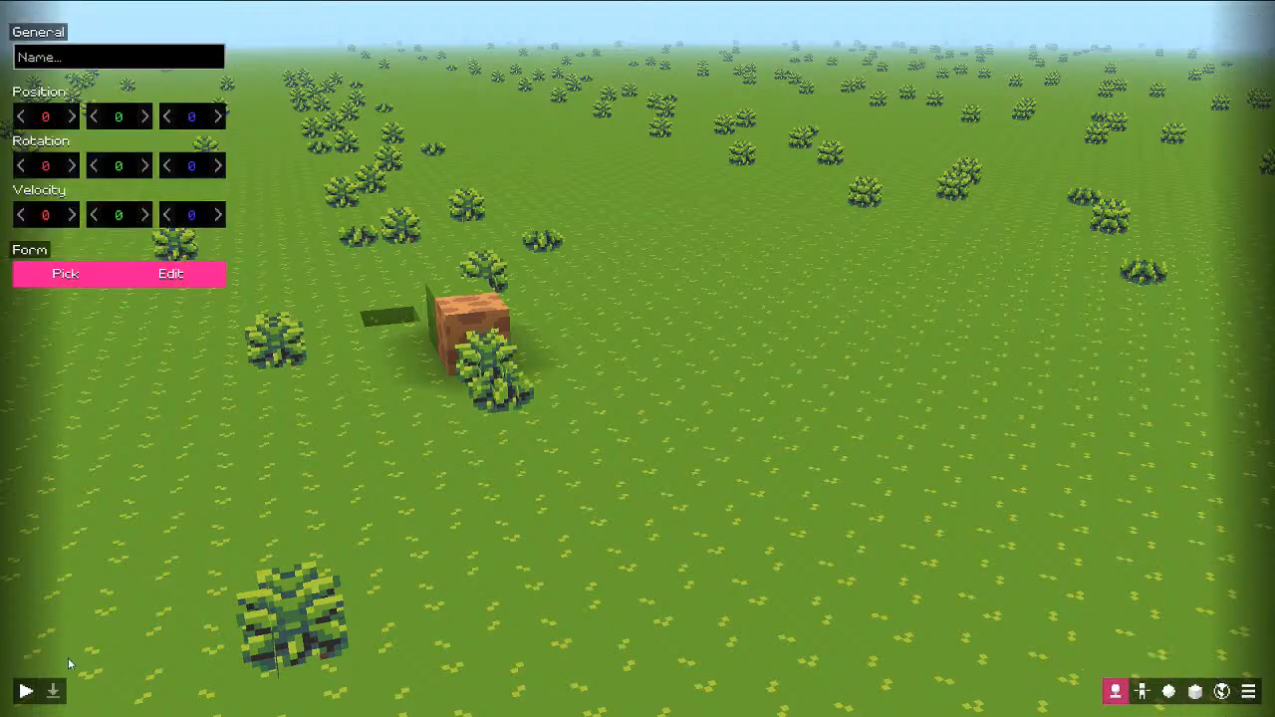
pyautogui.click(26, 690)
pyautogui.click(1143, 691)
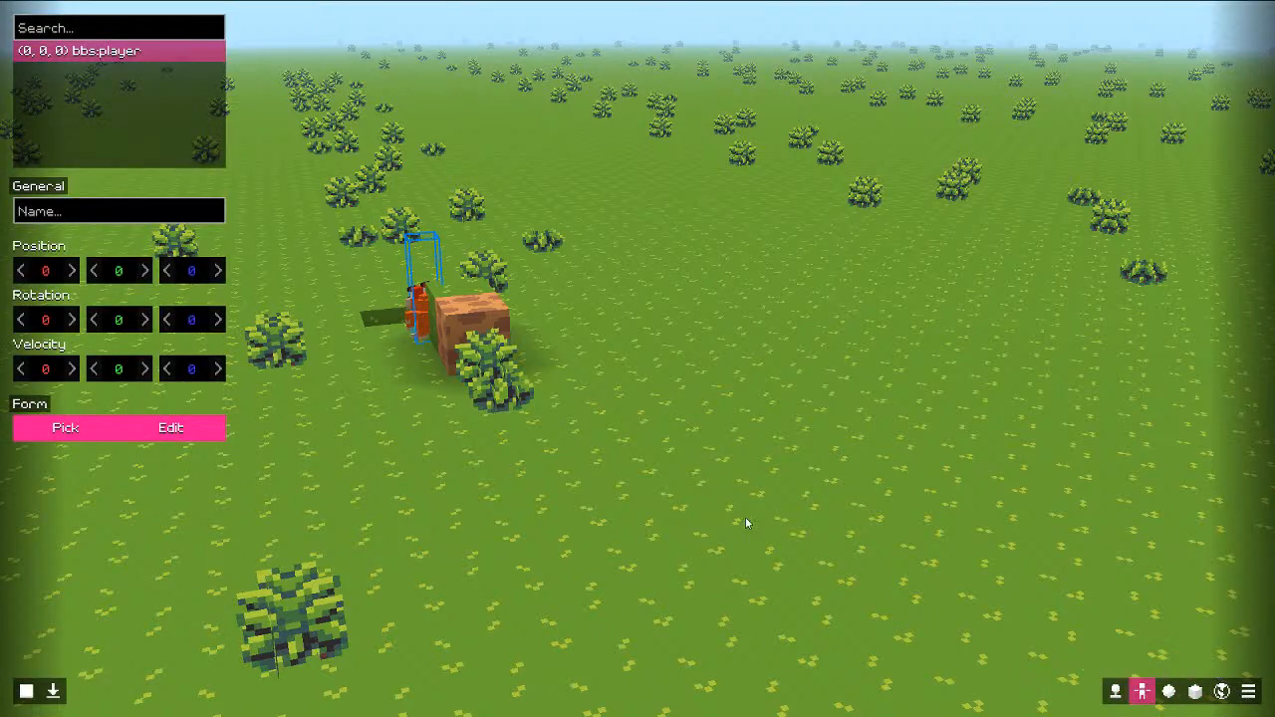
# Step: Add an item entity set to the chicken through Add… > Add Item entity, then enter the world
pyautogui.rightClick(155, 104)
pyautogui.click(189, 120)
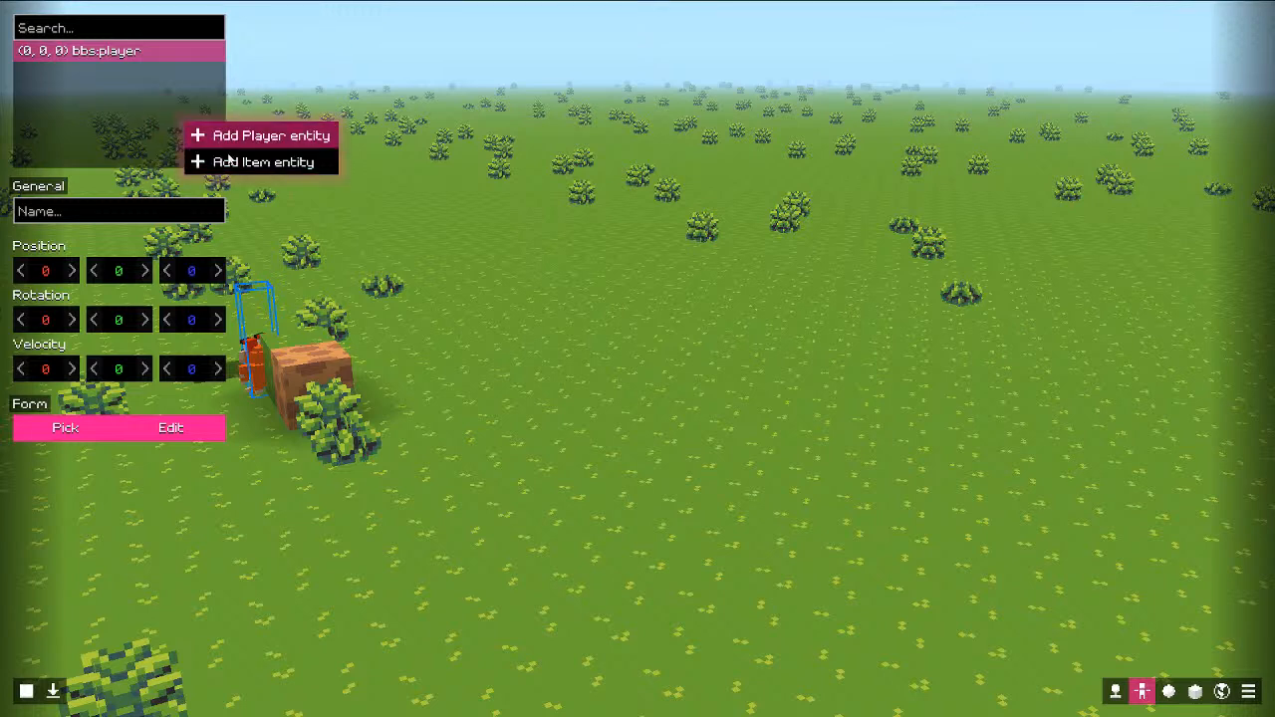
pyautogui.click(230, 161)
pyautogui.click(139, 426)
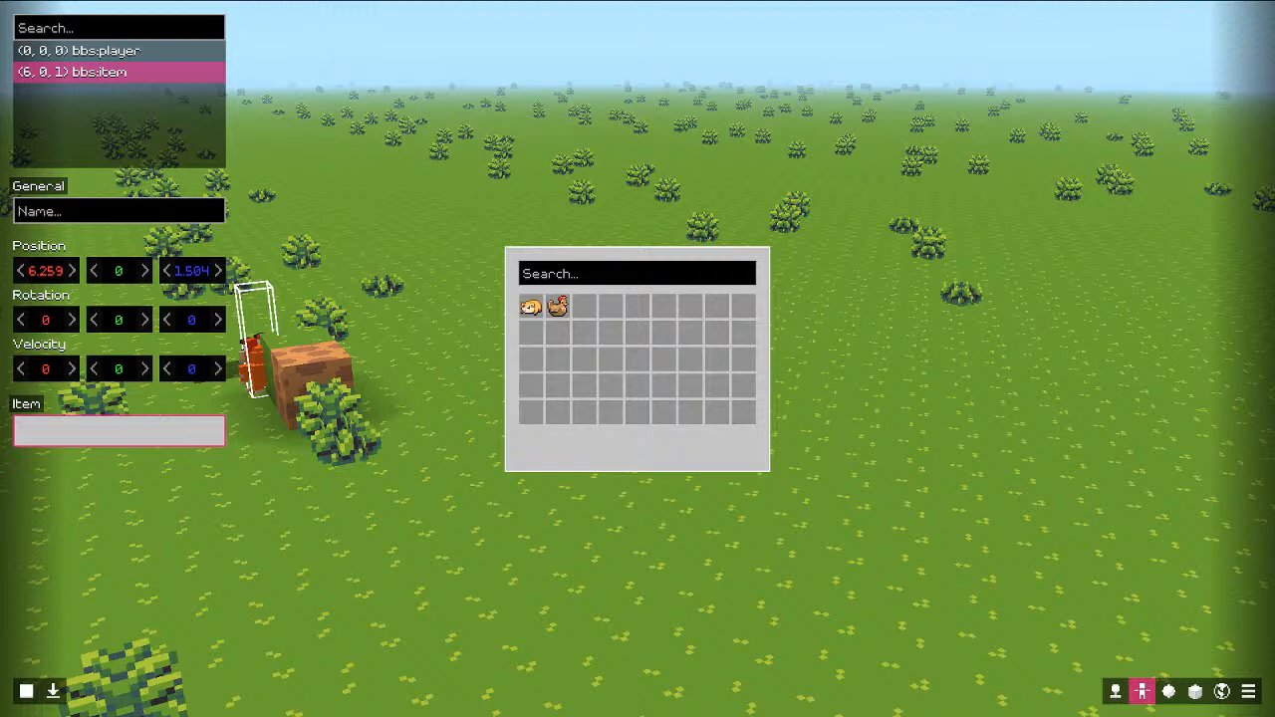
pyautogui.click(558, 307)
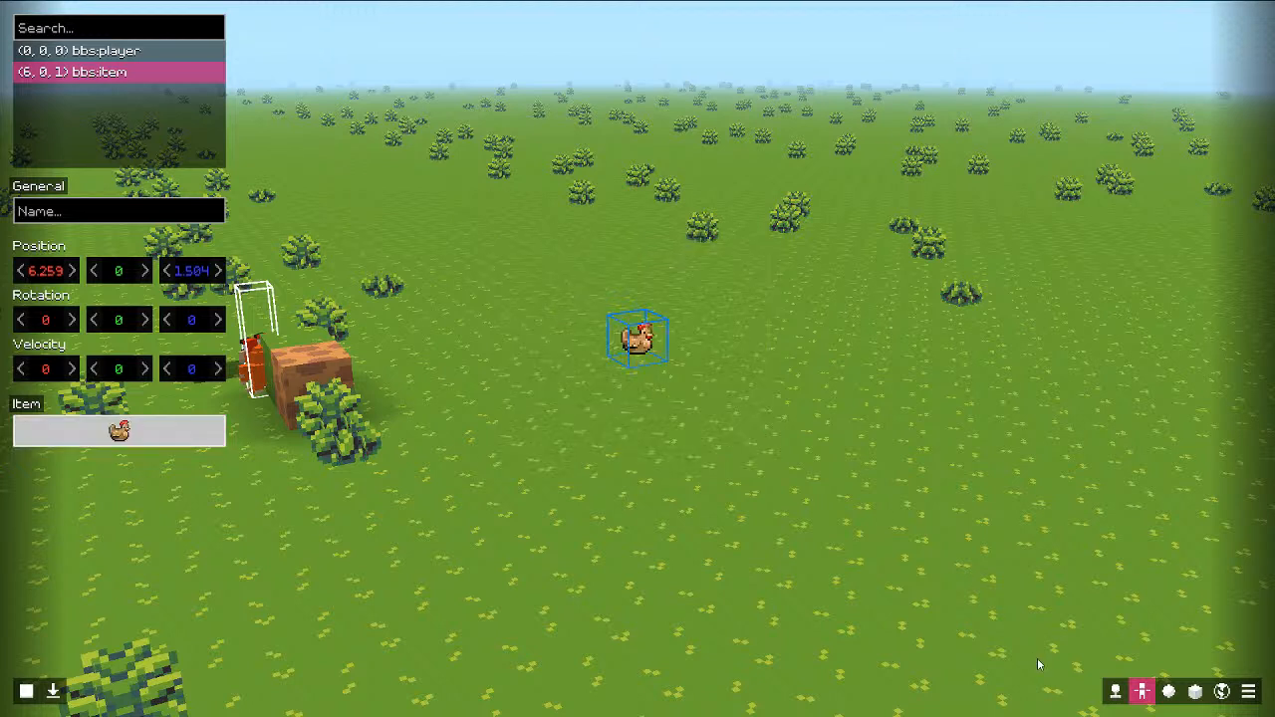
pyautogui.click(56, 692)
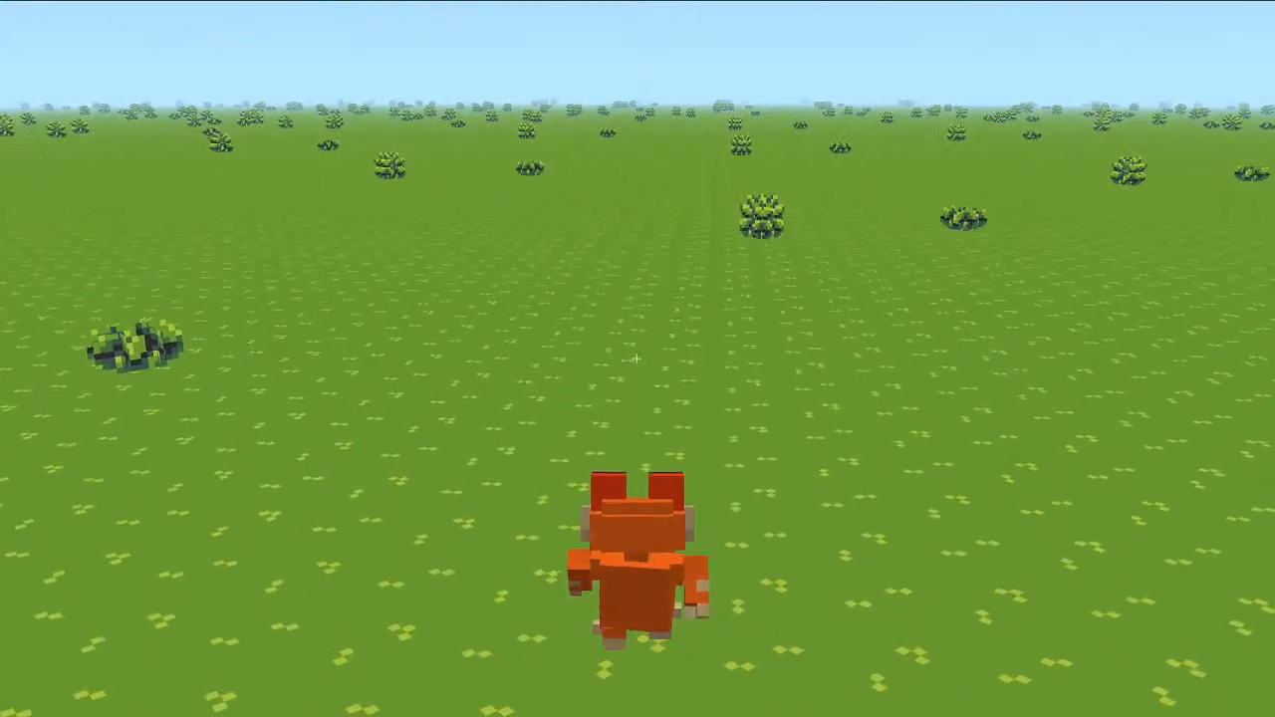
# Step: Equip the chicken, use it three times to print 'So, it does nothing...', then exit play
pyautogui.press('e')
pyautogui.moveTo(1129, 266); pyautogui.dragTo(1128, 212)
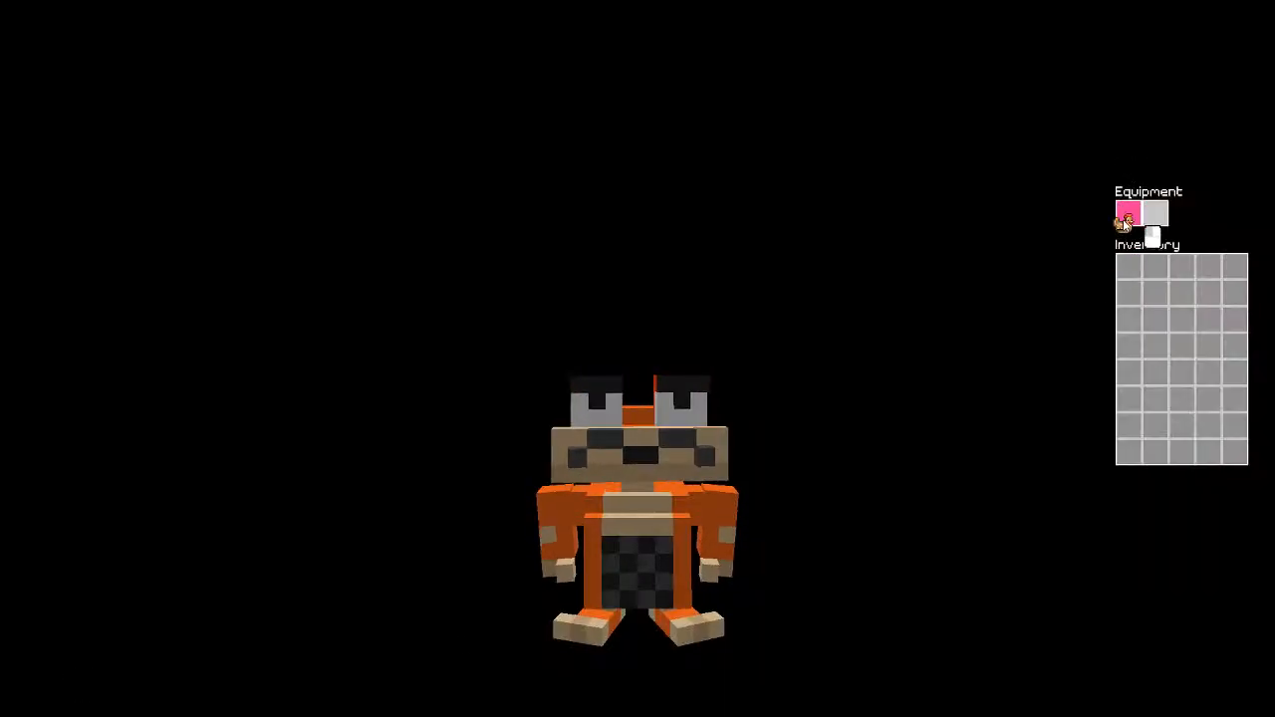
pyautogui.press('e')
pyautogui.click(637, 358)
pyautogui.click(638, 359)
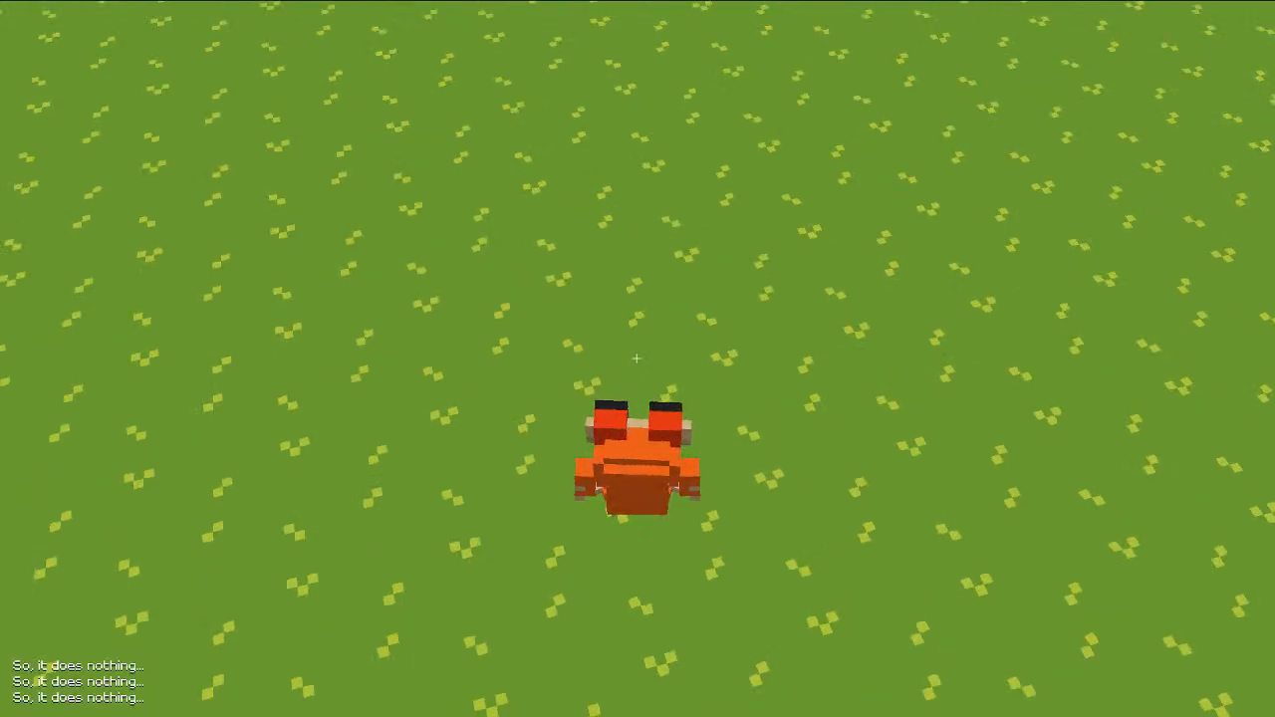
pyautogui.click(638, 359)
pyautogui.click(637, 358)
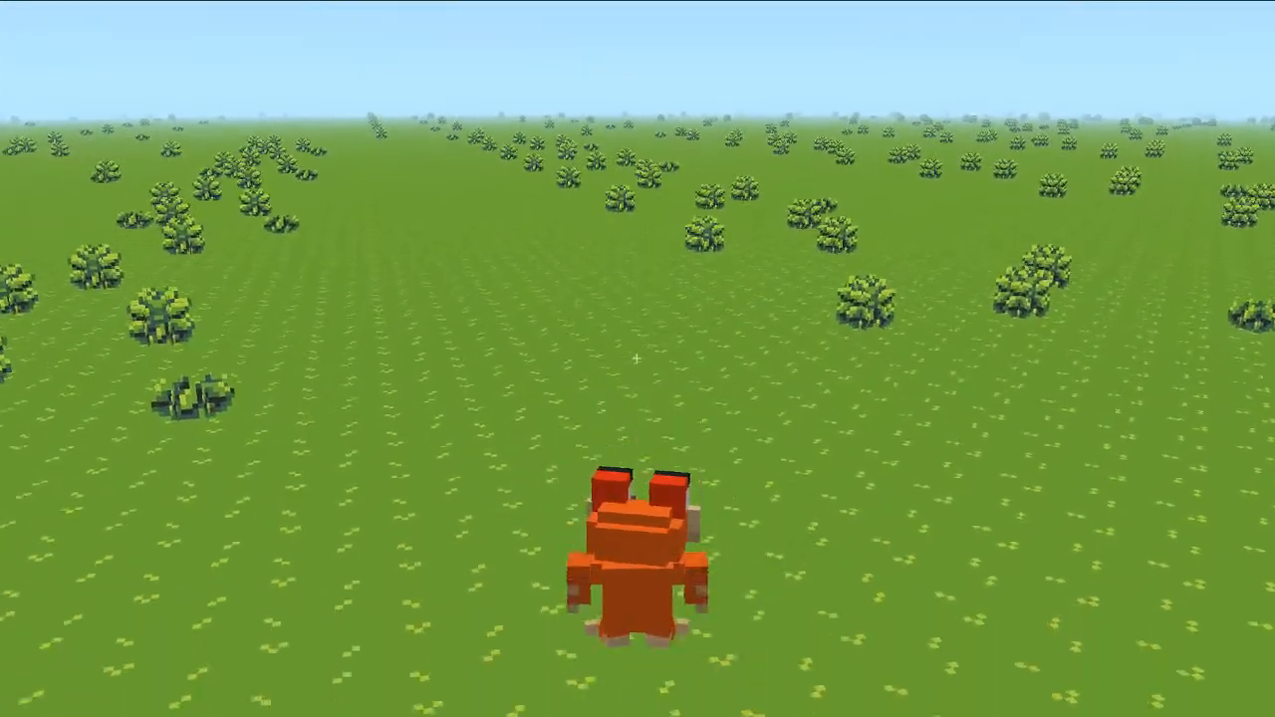
pyautogui.press('Escape')
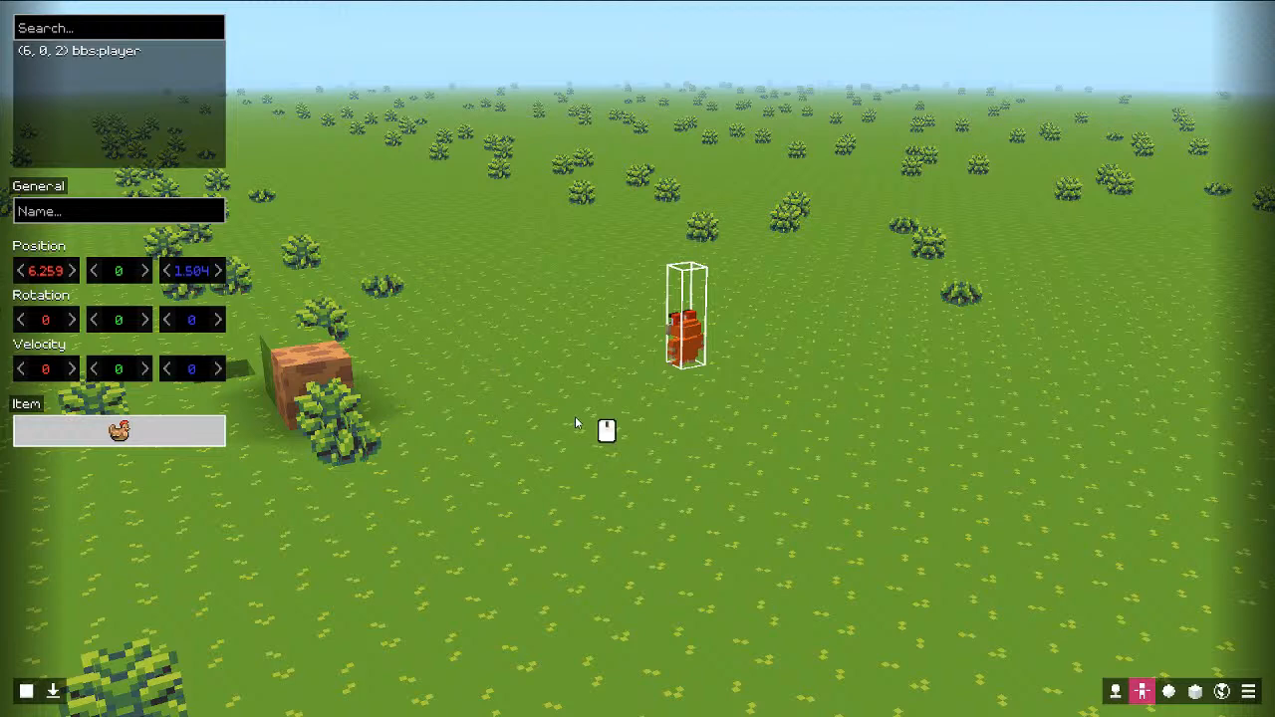
# Step: Orbit the editor camera over the grass, switching between the player data, object and entity editors
pyautogui.moveTo(575, 416); pyautogui.dragTo(508, 404, button='middle')
pyautogui.press('s')
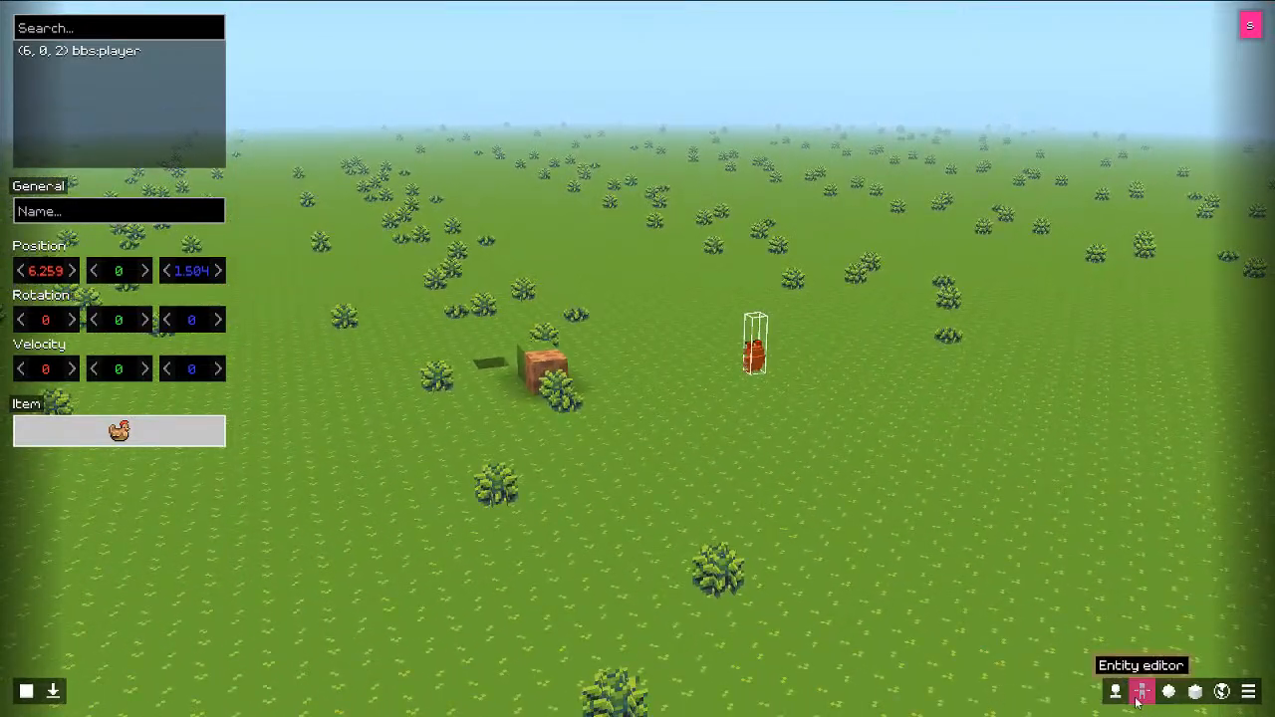
pyautogui.click(1116, 691)
pyautogui.click(1140, 691)
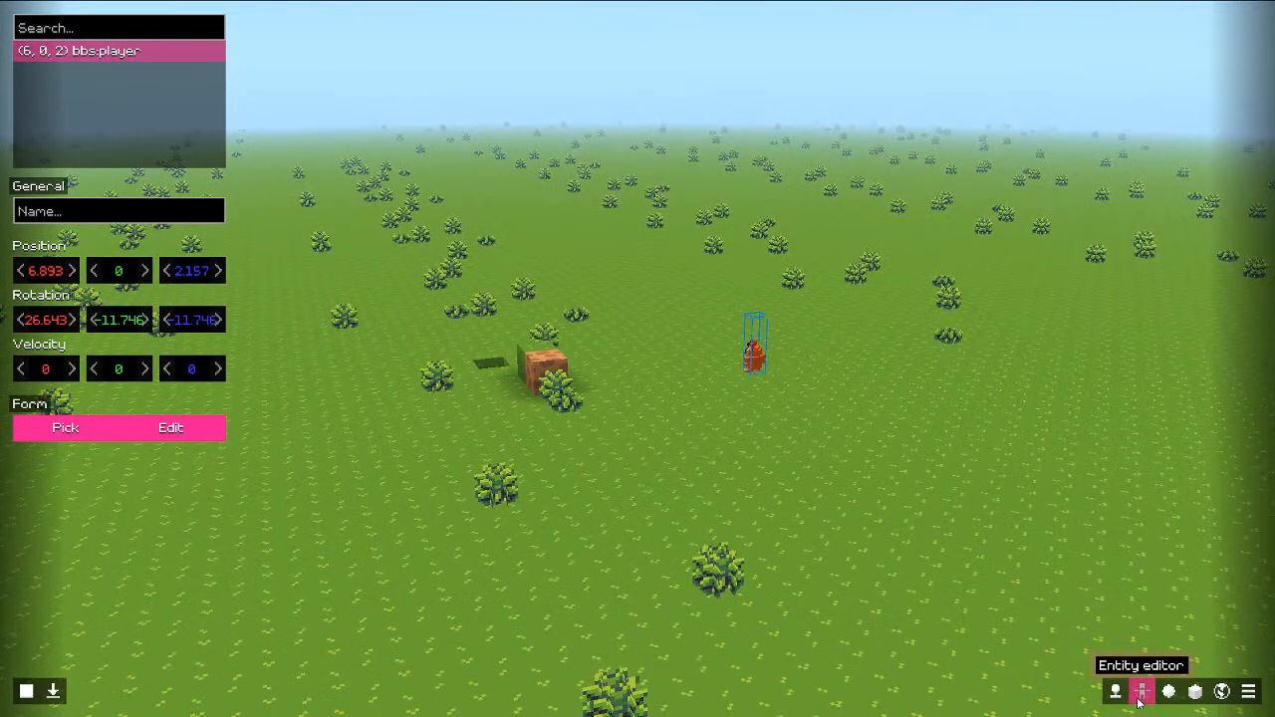
pyautogui.moveTo(588, 379); pyautogui.dragTo(638, 359, button='middle')
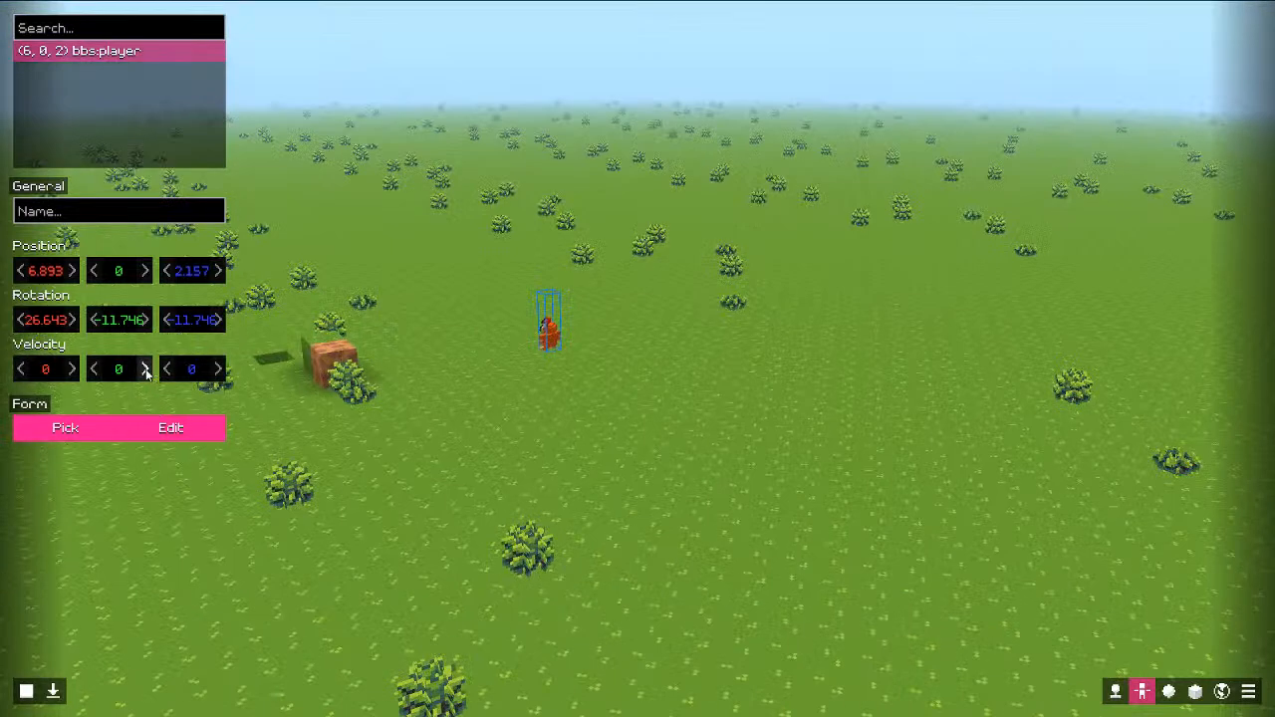
pyautogui.click(1168, 694)
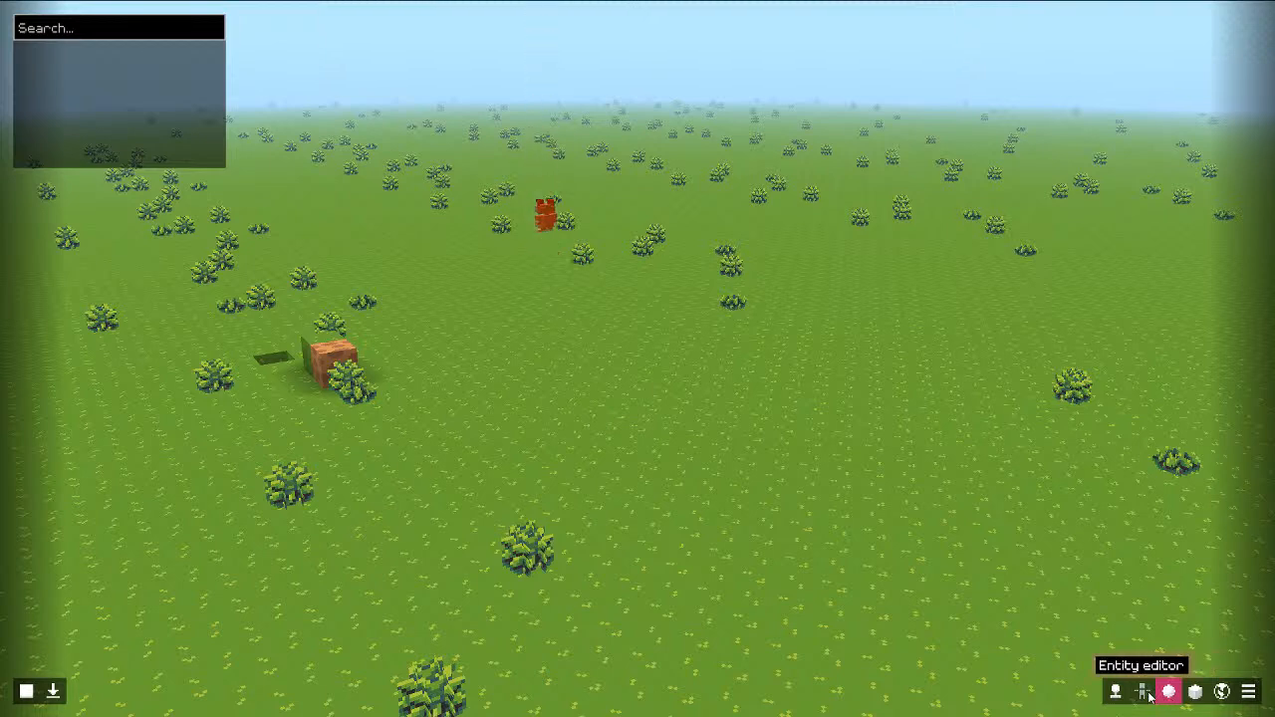
pyautogui.click(1141, 692)
# Step: Add a second item entity and set its Item to the hamster
pyautogui.rightClick(129, 160)
pyautogui.click(139, 149)
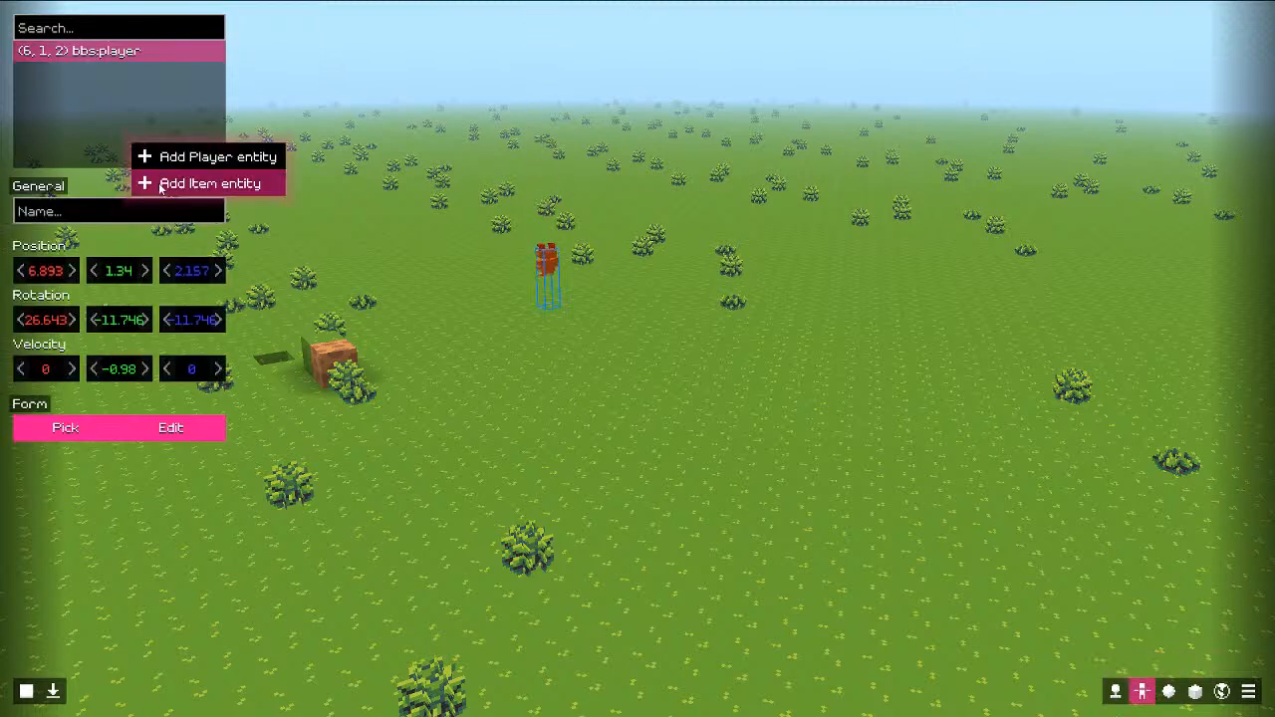
pyautogui.click(169, 182)
pyautogui.click(100, 439)
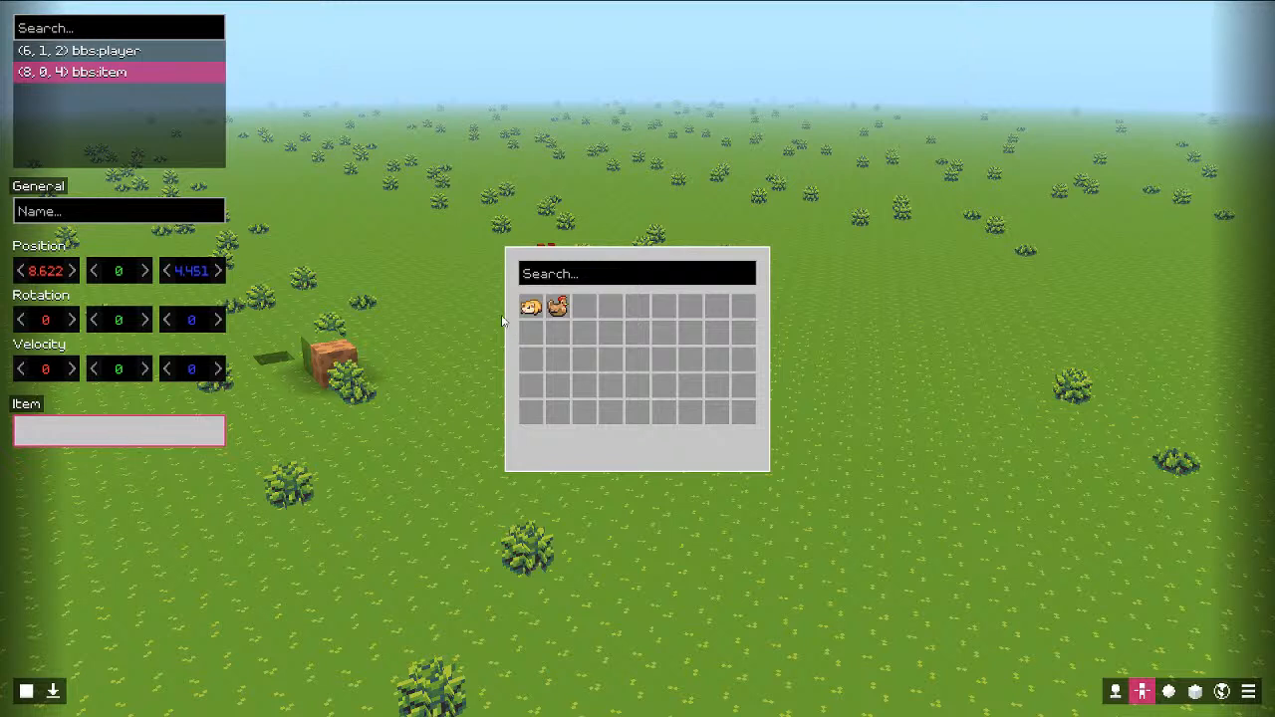
pyautogui.click(531, 307)
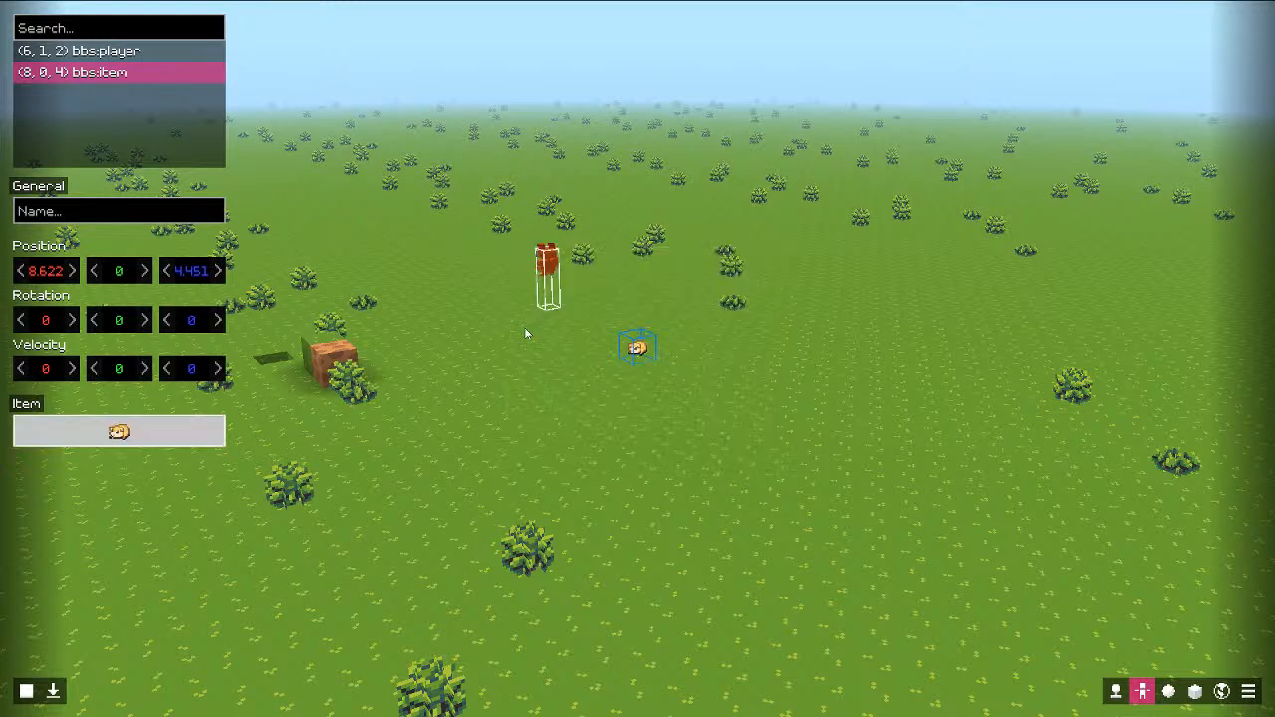
# Step: Select the bbs:player entity and drag its Rotation Z to turn it
pyautogui.click(1116, 690)
pyautogui.click(1142, 690)
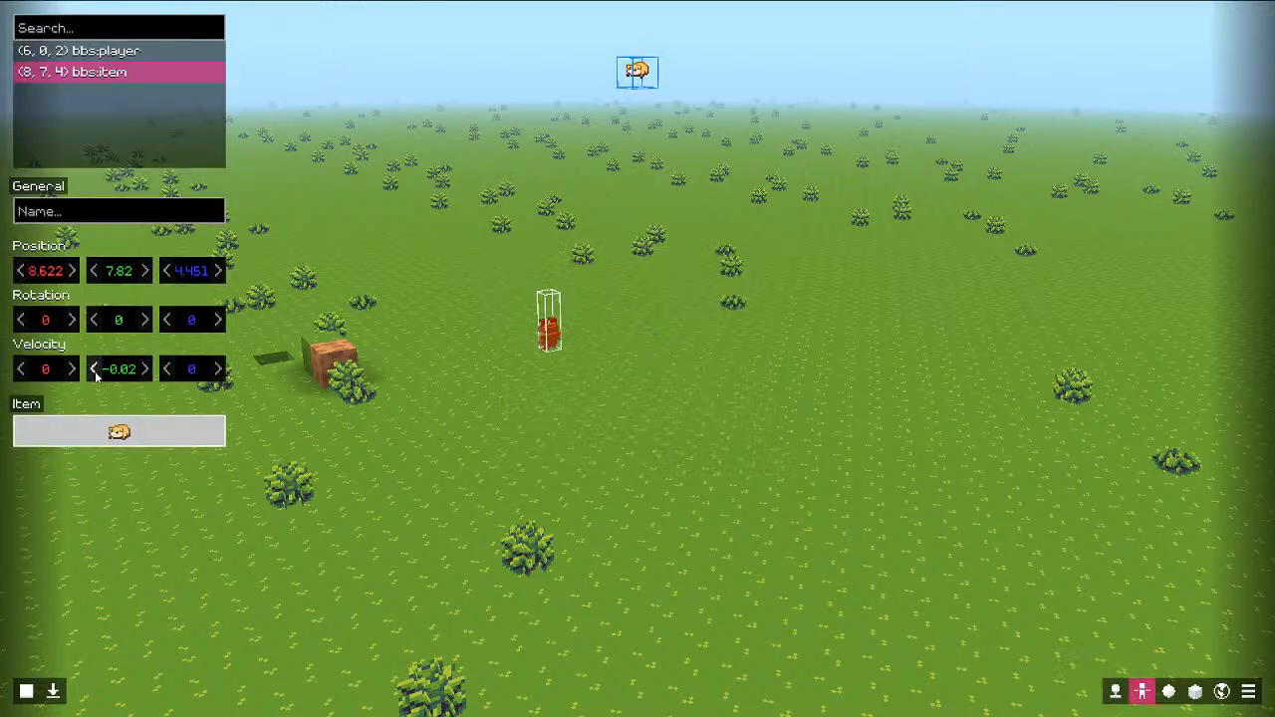
pyautogui.click(1116, 691)
pyautogui.click(1142, 690)
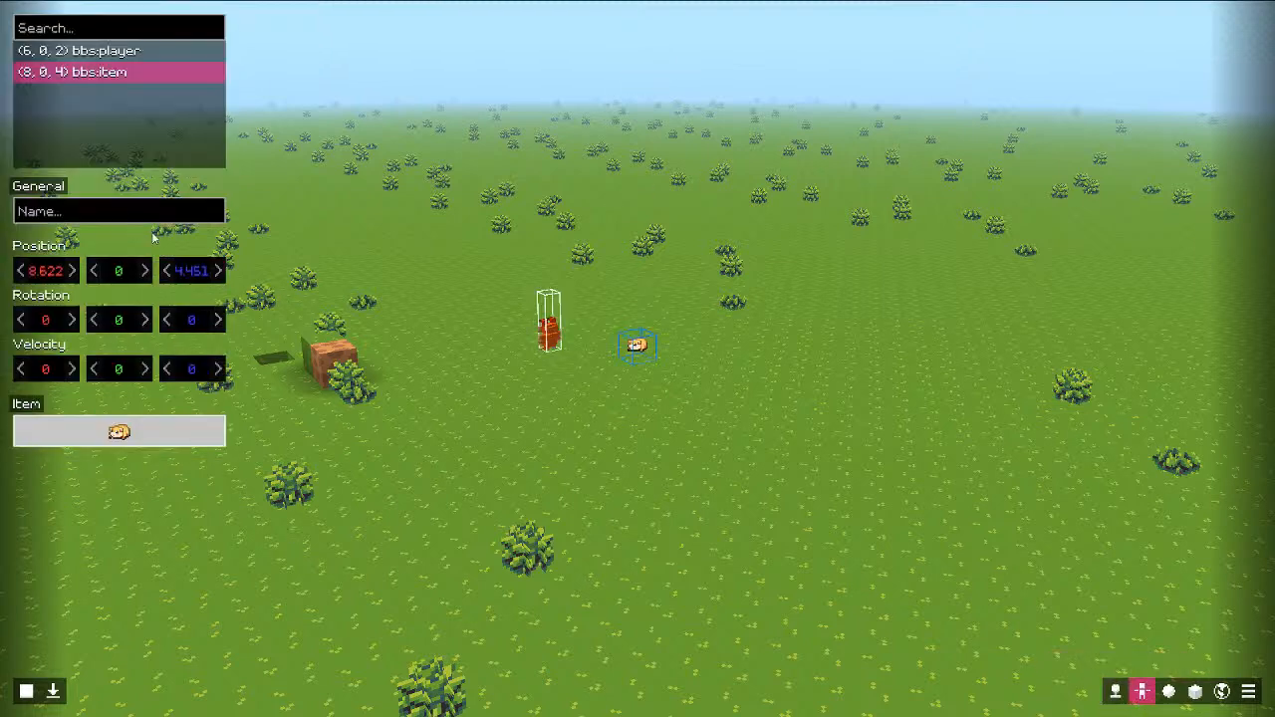
pyautogui.click(141, 52)
pyautogui.moveTo(194, 320); pyautogui.dragTo(1271, 488)
# Step: Set bbs:player's Z and Y rotation to 306.55 and walk in play to check its facing
pyautogui.click(27, 691)
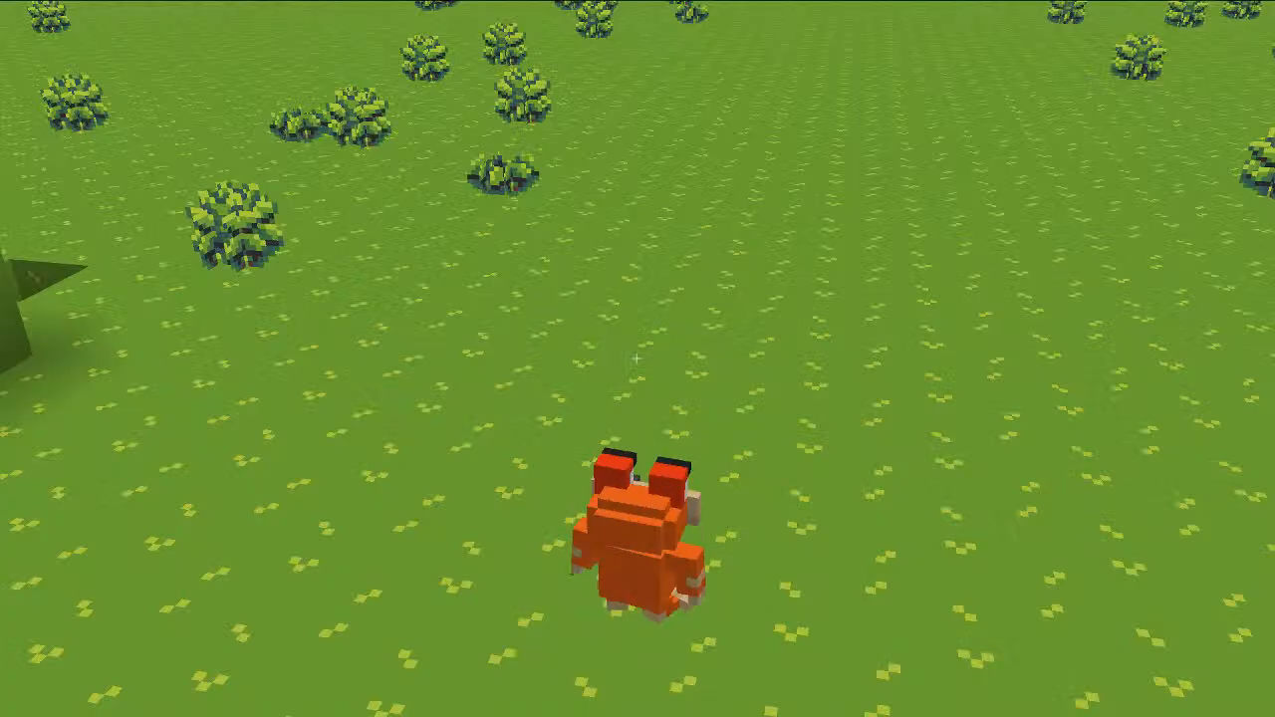
pyautogui.press('Escape')
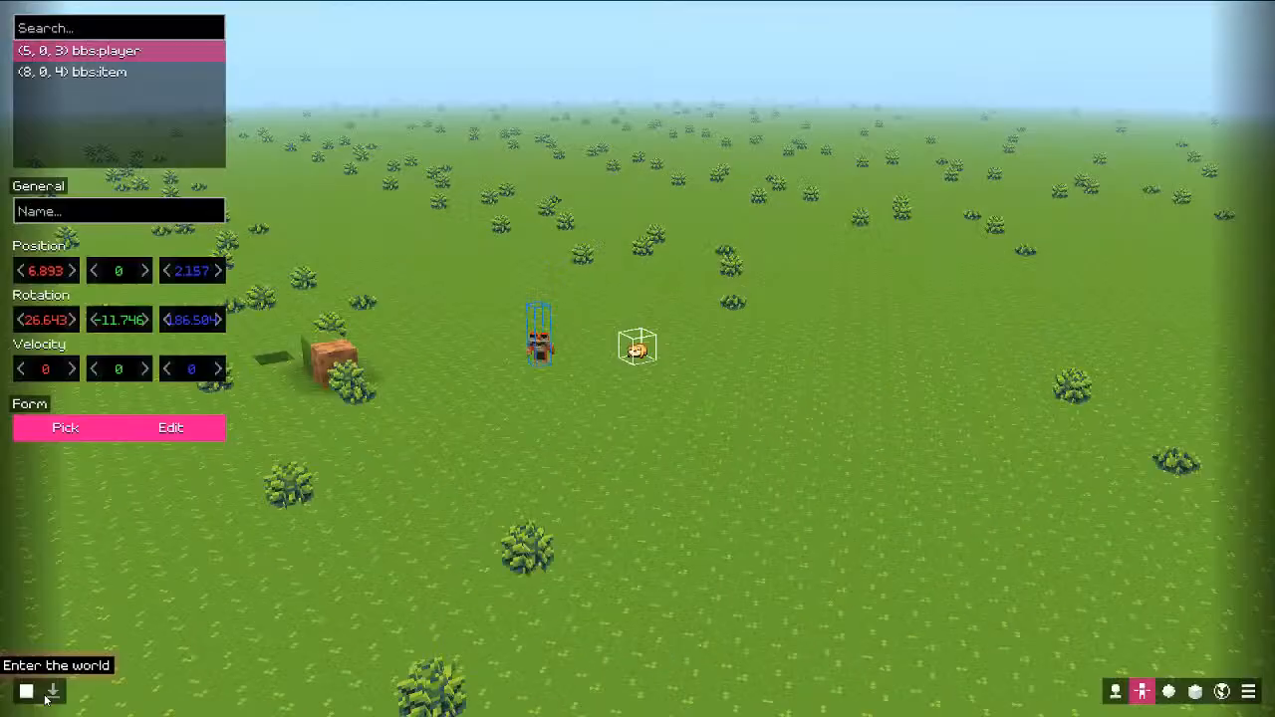
pyautogui.click(146, 75)
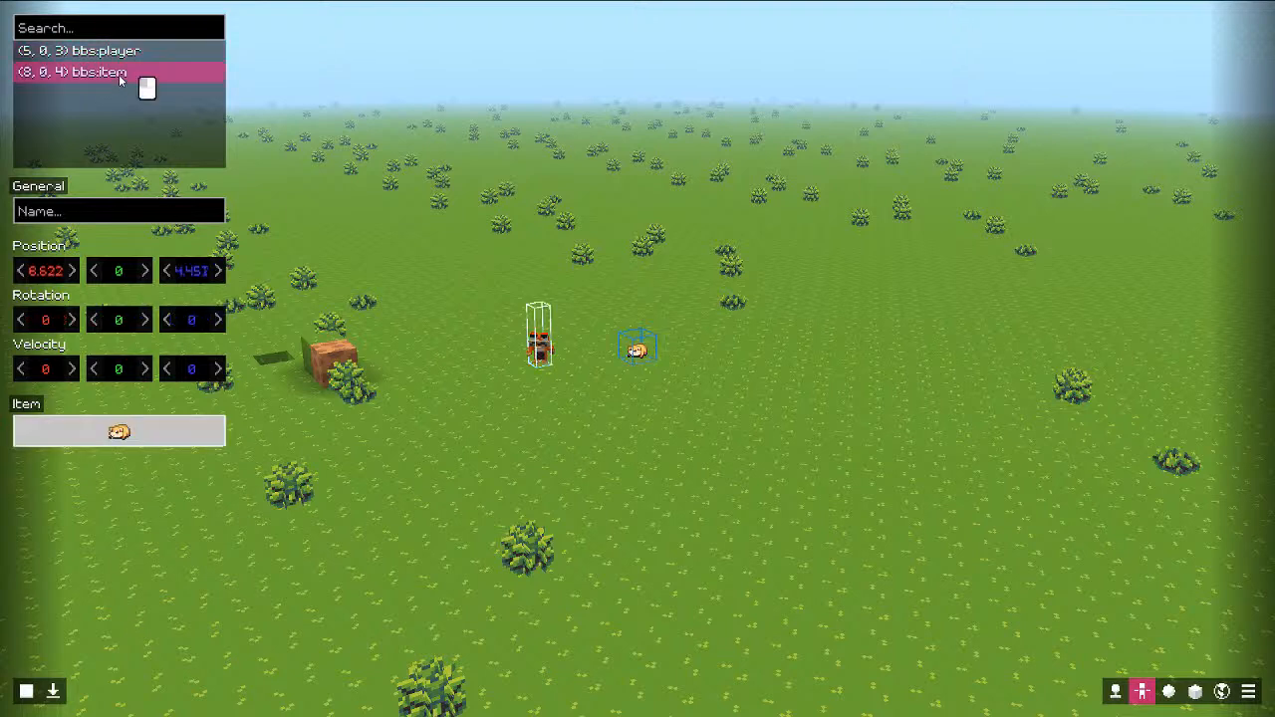
pyautogui.click(129, 52)
pyautogui.moveTo(191, 321); pyautogui.dragTo(686, 399)
pyautogui.click(200, 321)
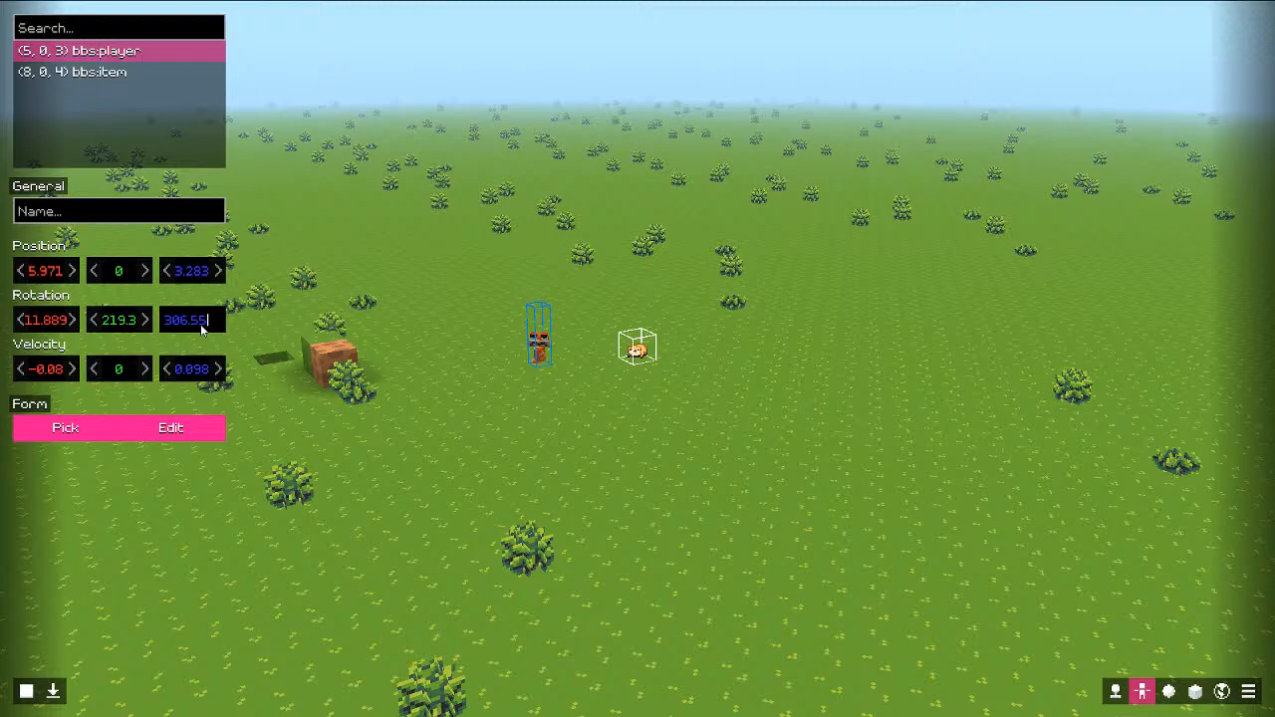
pyautogui.click(126, 327)
pyautogui.hotkey('ctrl', 'a')
pyautogui.write('306.55')
pyautogui.click(52, 690)
pyautogui.press('w')
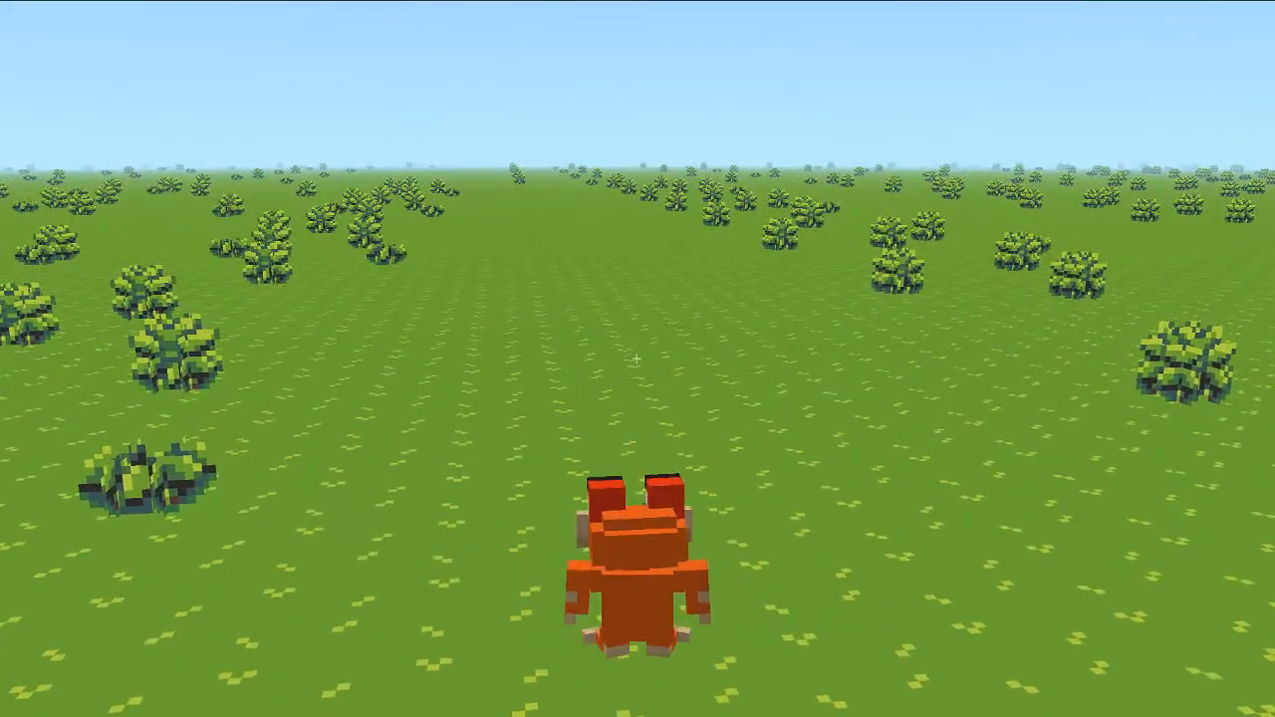
pyautogui.press('Escape')
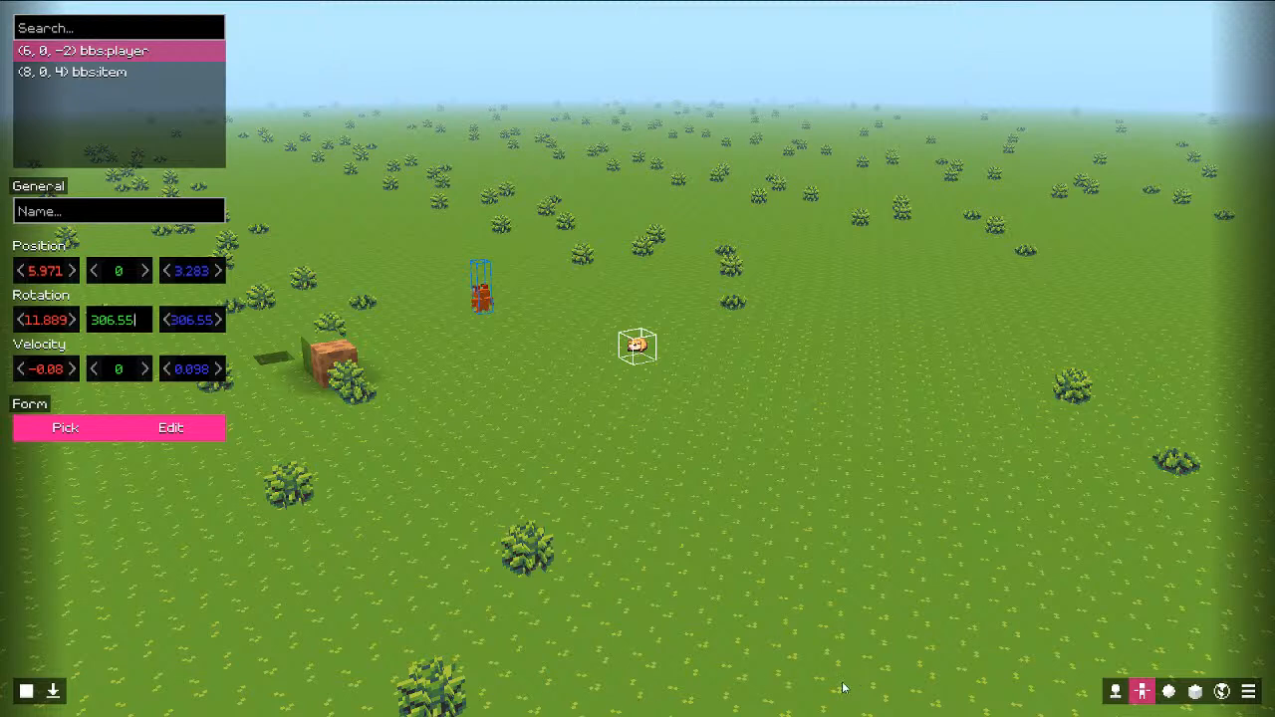
# Step: In the Player data editor, raise Position X to 3 and test the spawn spot
pyautogui.click(1120, 692)
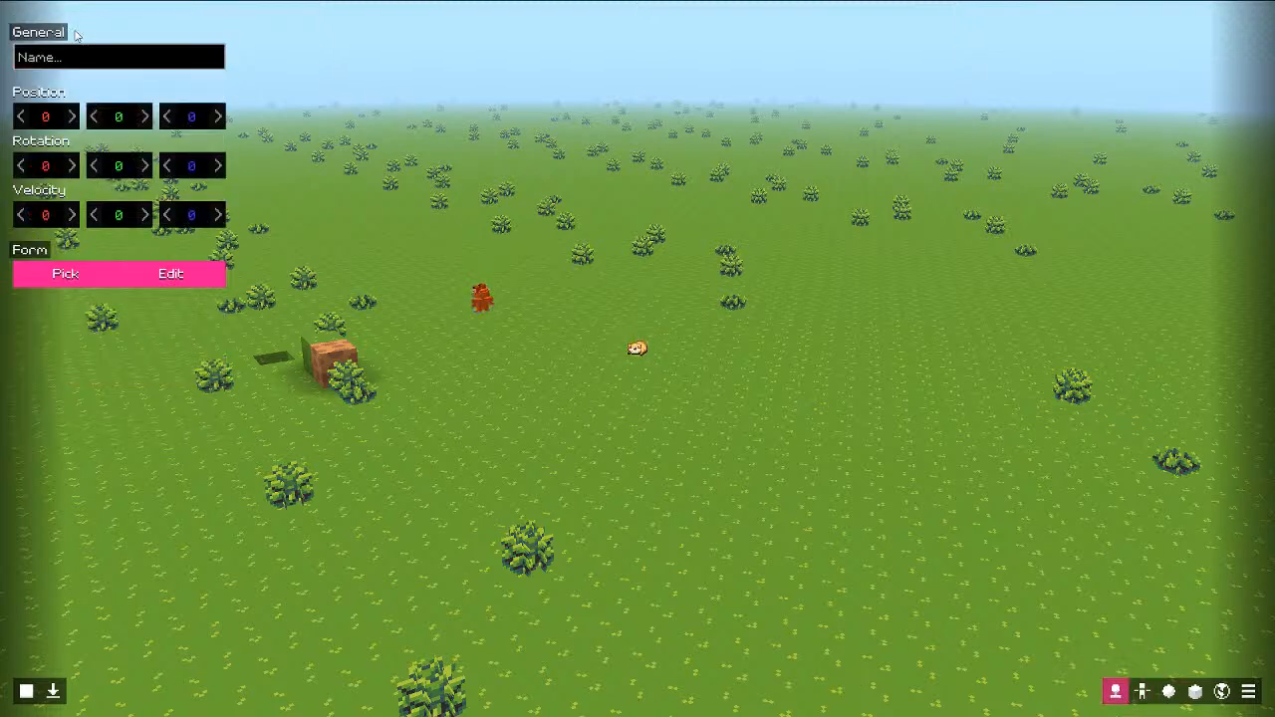
pyautogui.click(27, 691)
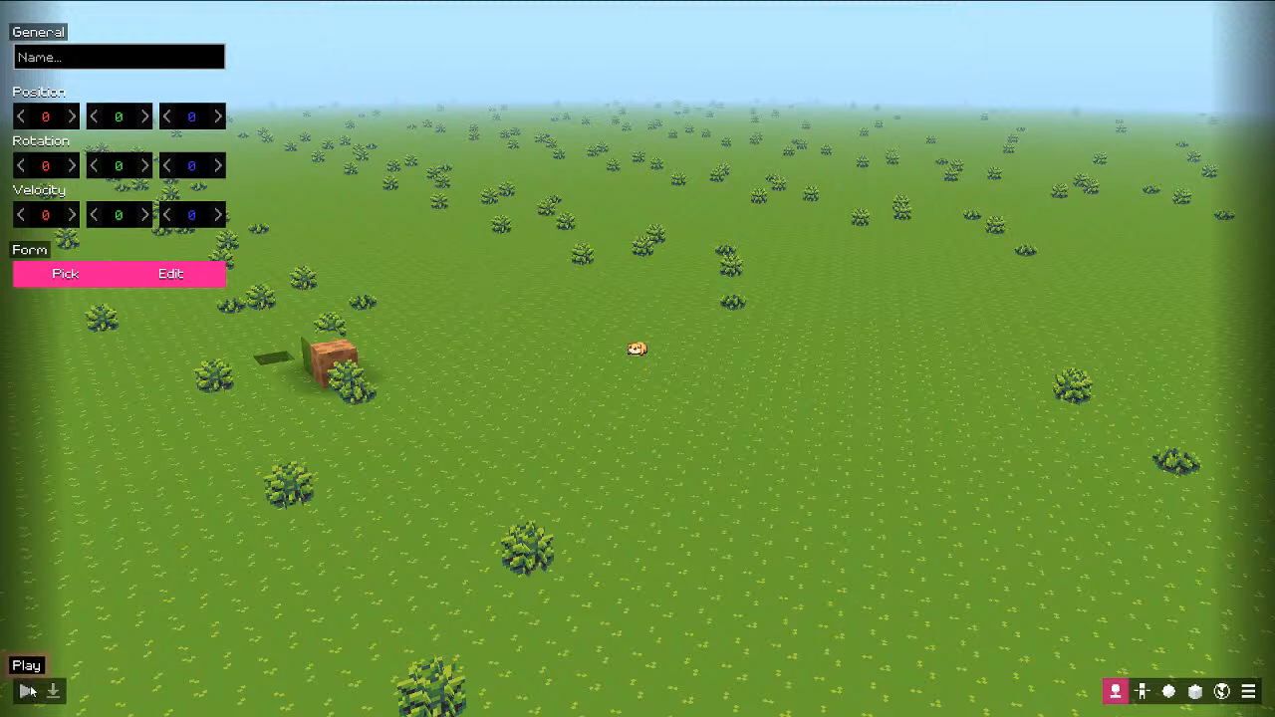
pyautogui.click(27, 691)
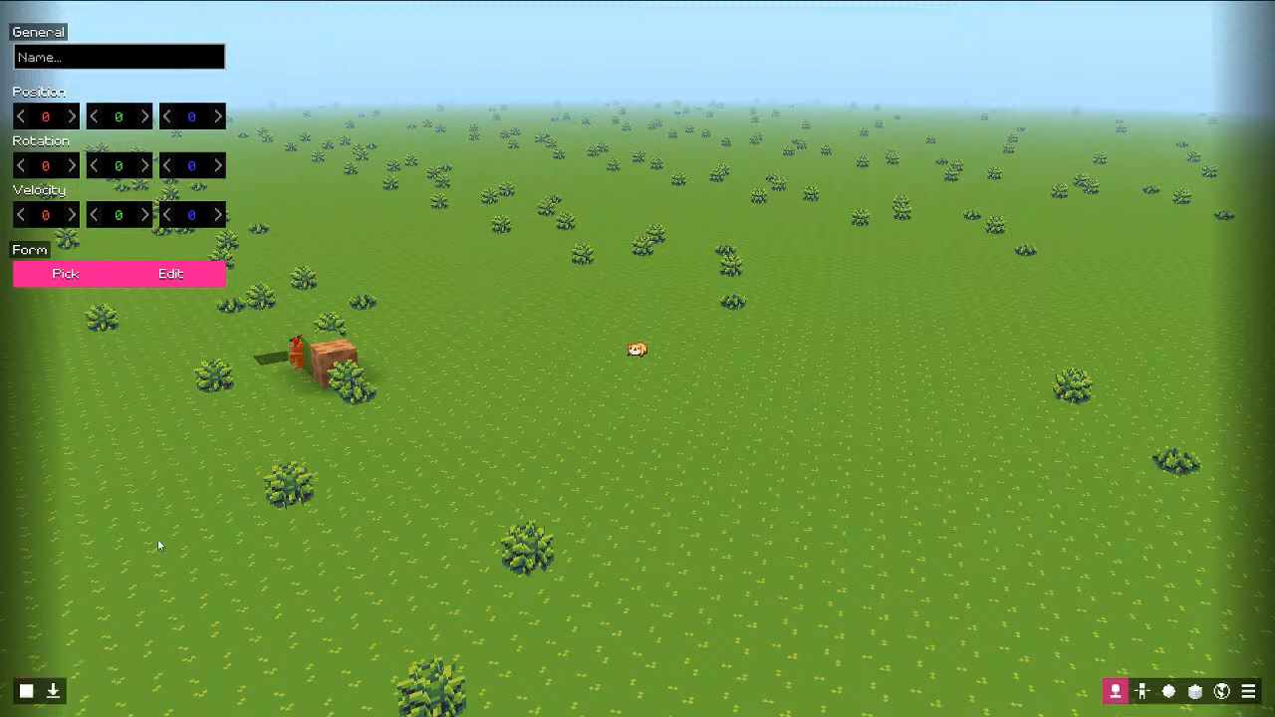
pyautogui.click(27, 692)
pyautogui.click(75, 116)
pyautogui.click(75, 116)
pyautogui.click(75, 116)
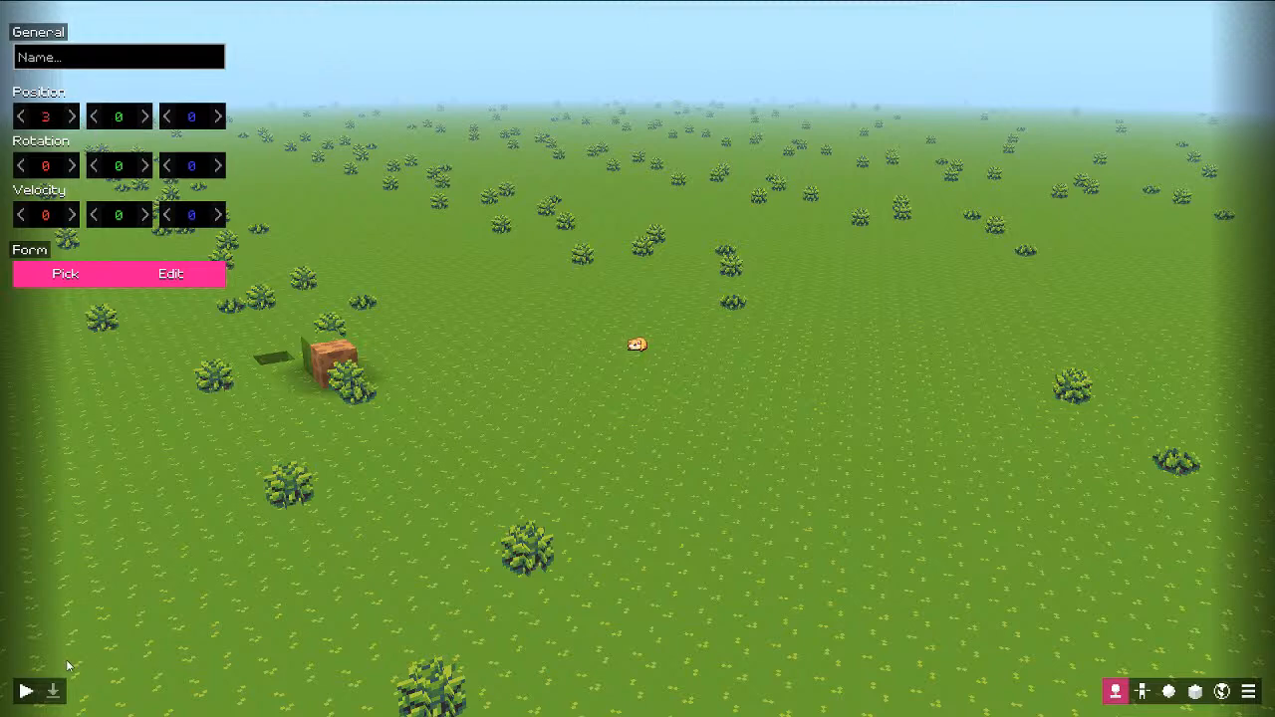
pyautogui.click(27, 692)
pyautogui.click(51, 691)
pyautogui.press('Escape')
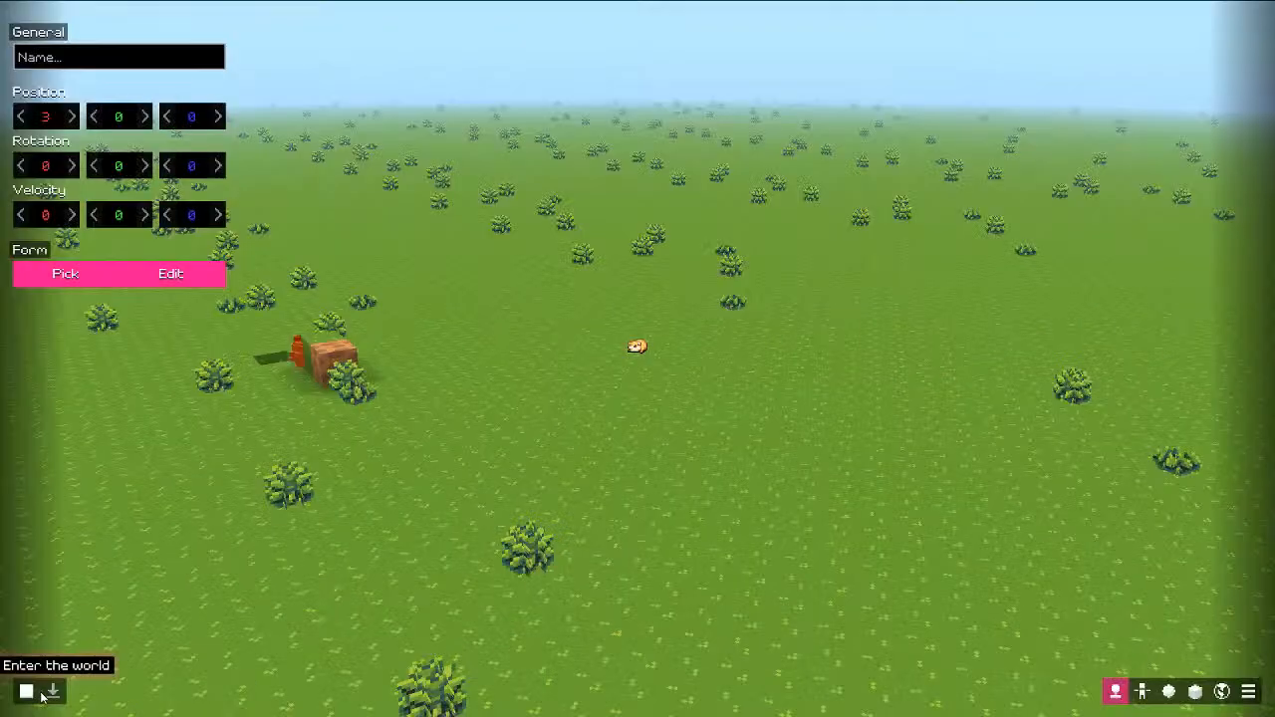
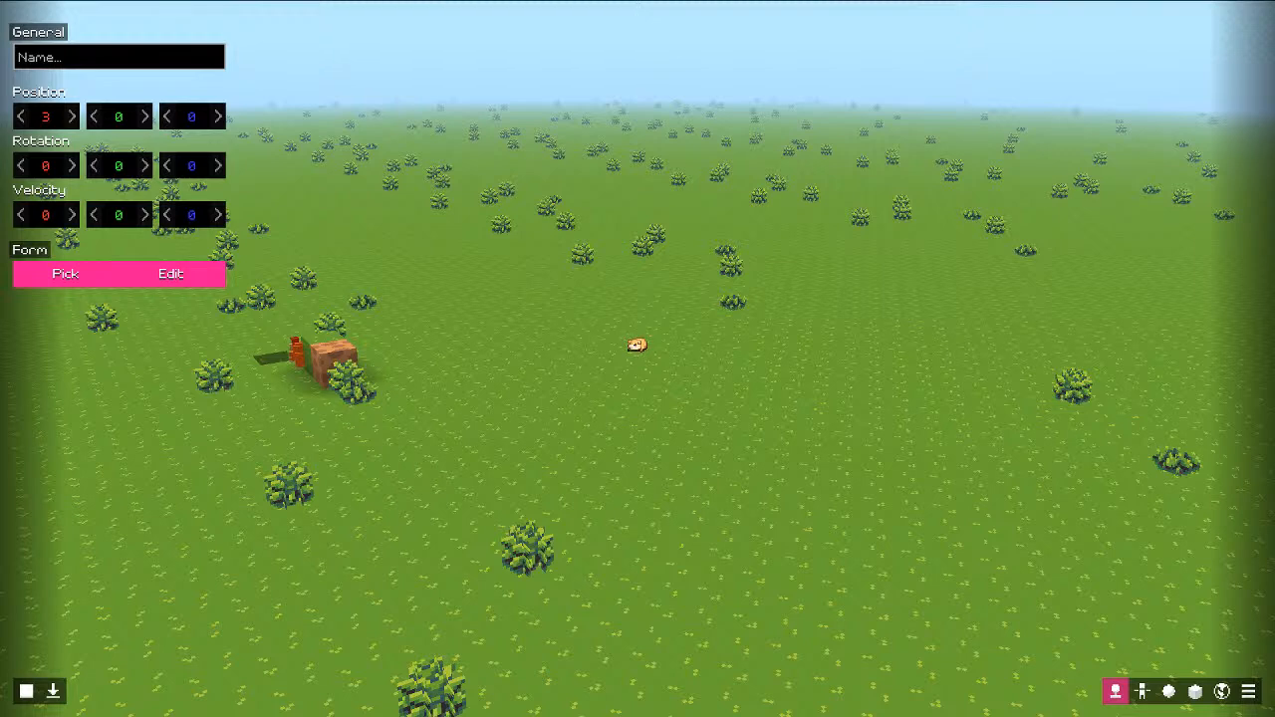
# Step: Raise the player's spawn Position X to 3 and run a quick preview test
pyautogui.click(26, 691)
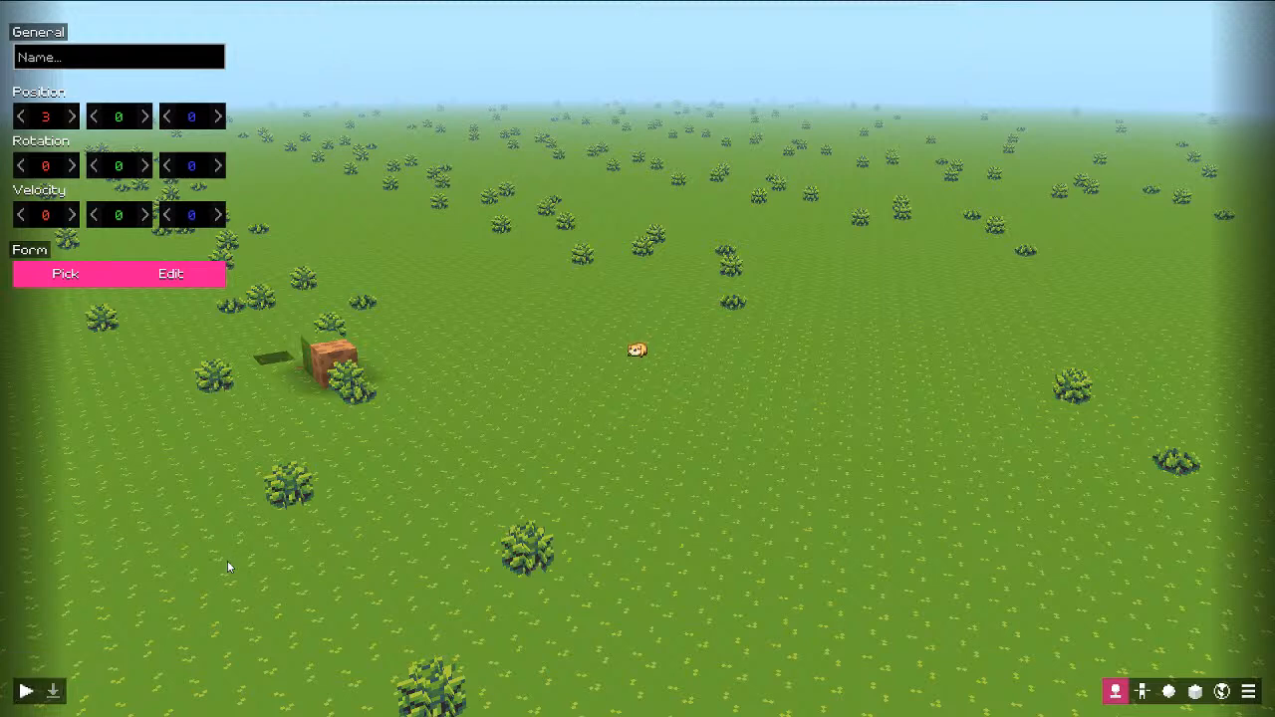
pyautogui.click(1143, 690)
pyautogui.click(1116, 691)
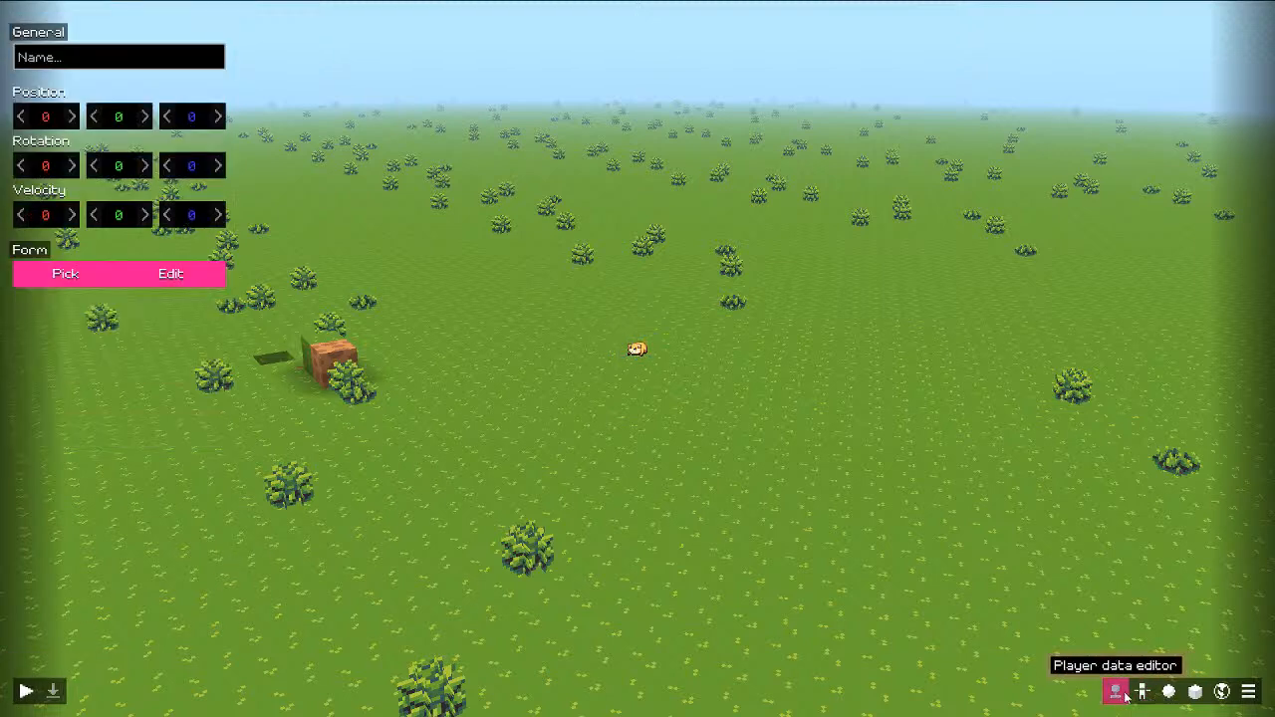
pyautogui.click(69, 117)
pyautogui.click(69, 117)
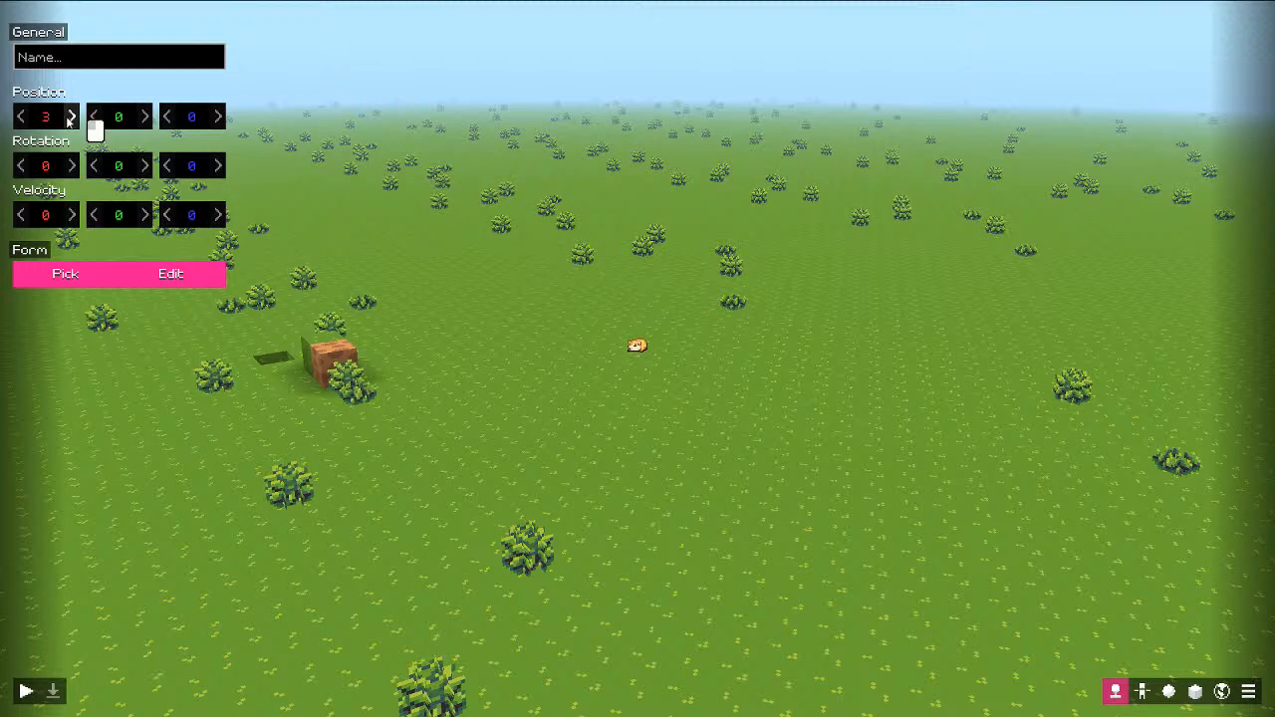
pyautogui.click(26, 690)
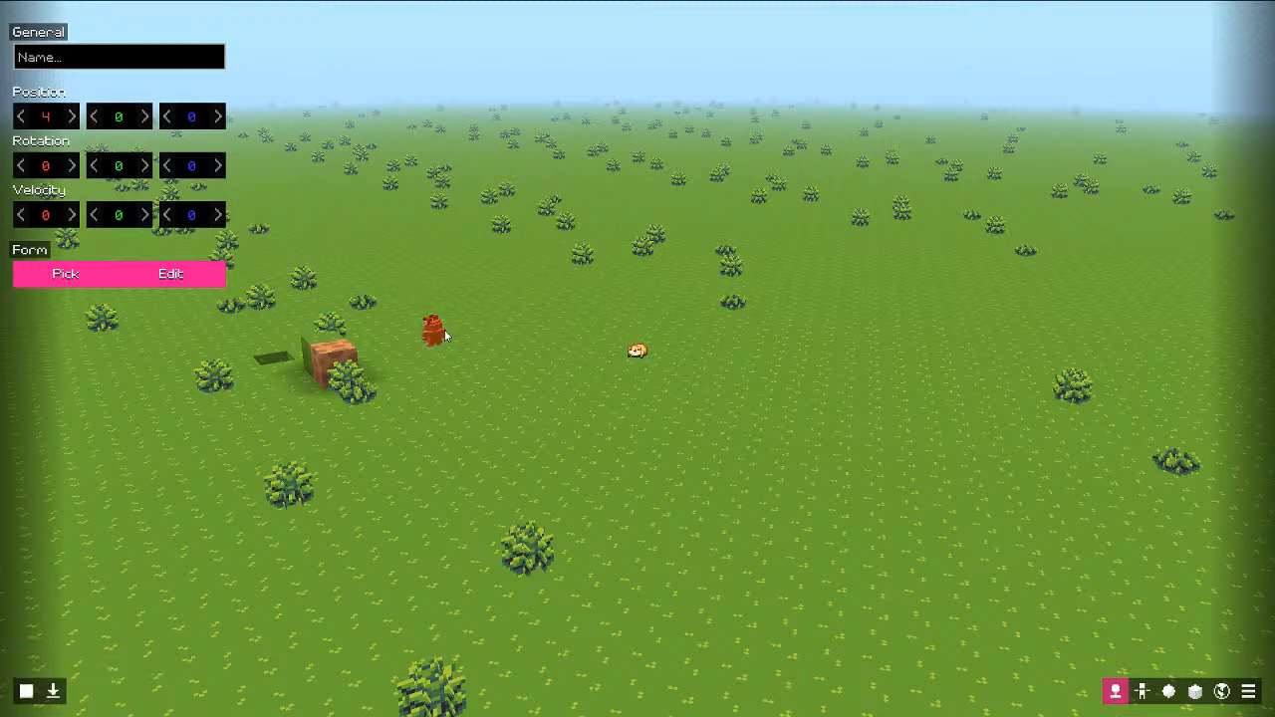
pyautogui.click(26, 691)
# Step: Raise spawn X to 9 with the dinner model, then enter the world to test it
pyautogui.click(71, 116)
pyautogui.click(92, 278)
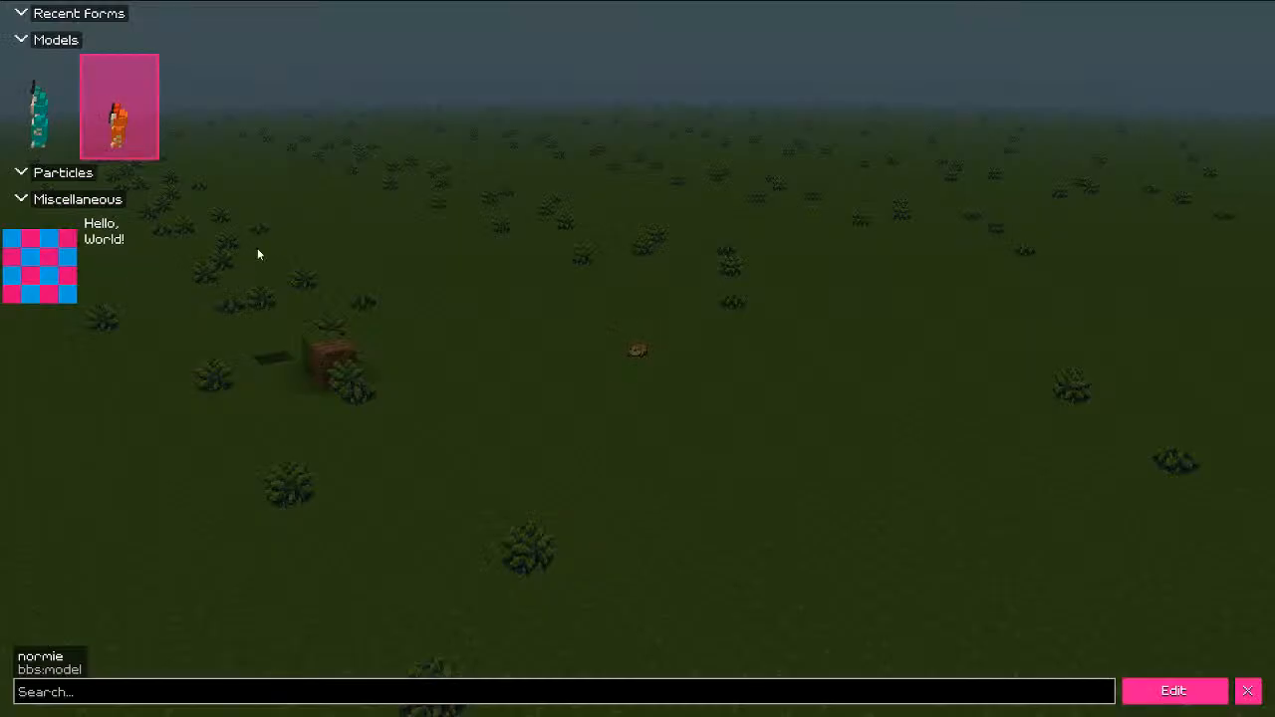
pyautogui.click(79, 162)
pyautogui.click(1249, 690)
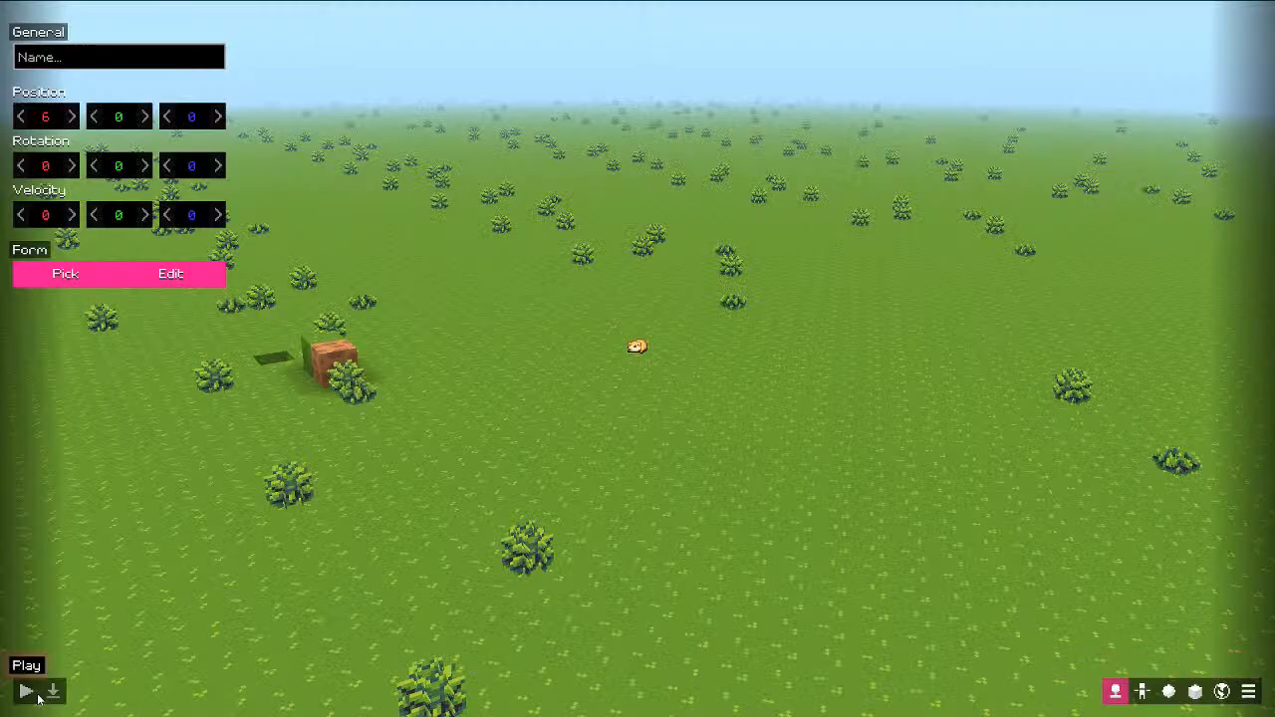
pyautogui.click(70, 116)
pyautogui.click(70, 117)
pyautogui.click(70, 116)
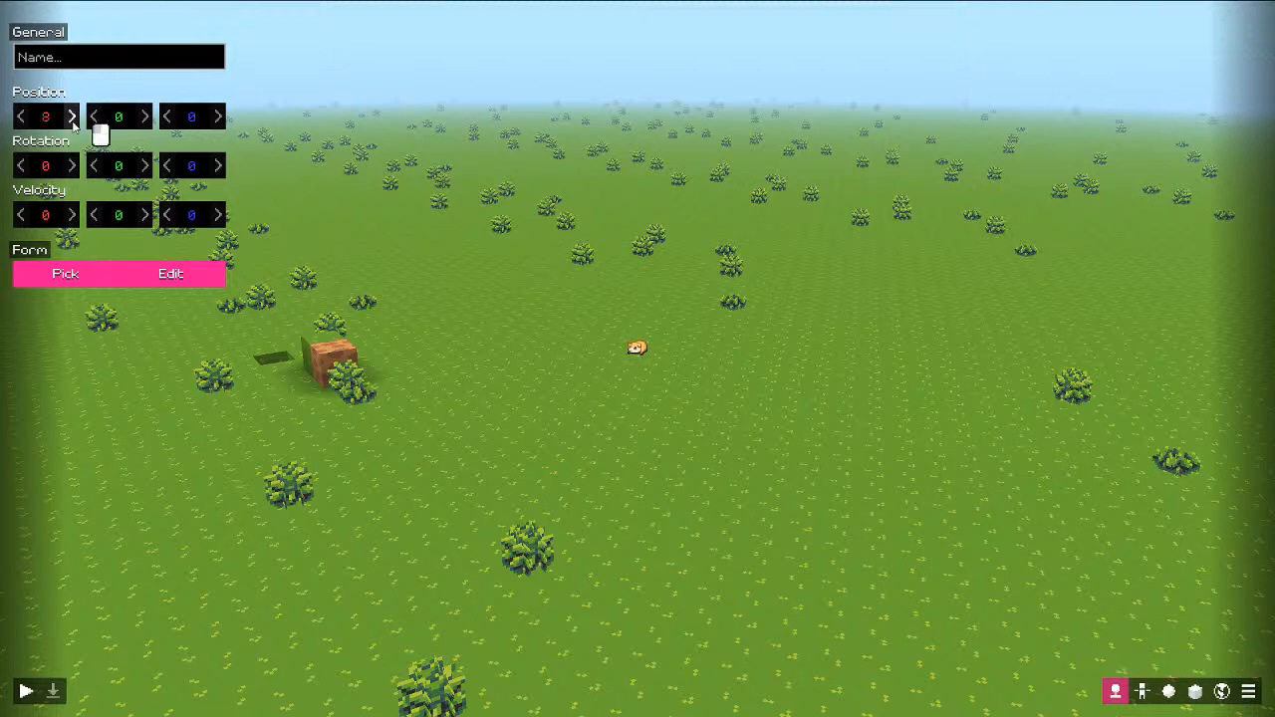
pyautogui.click(26, 691)
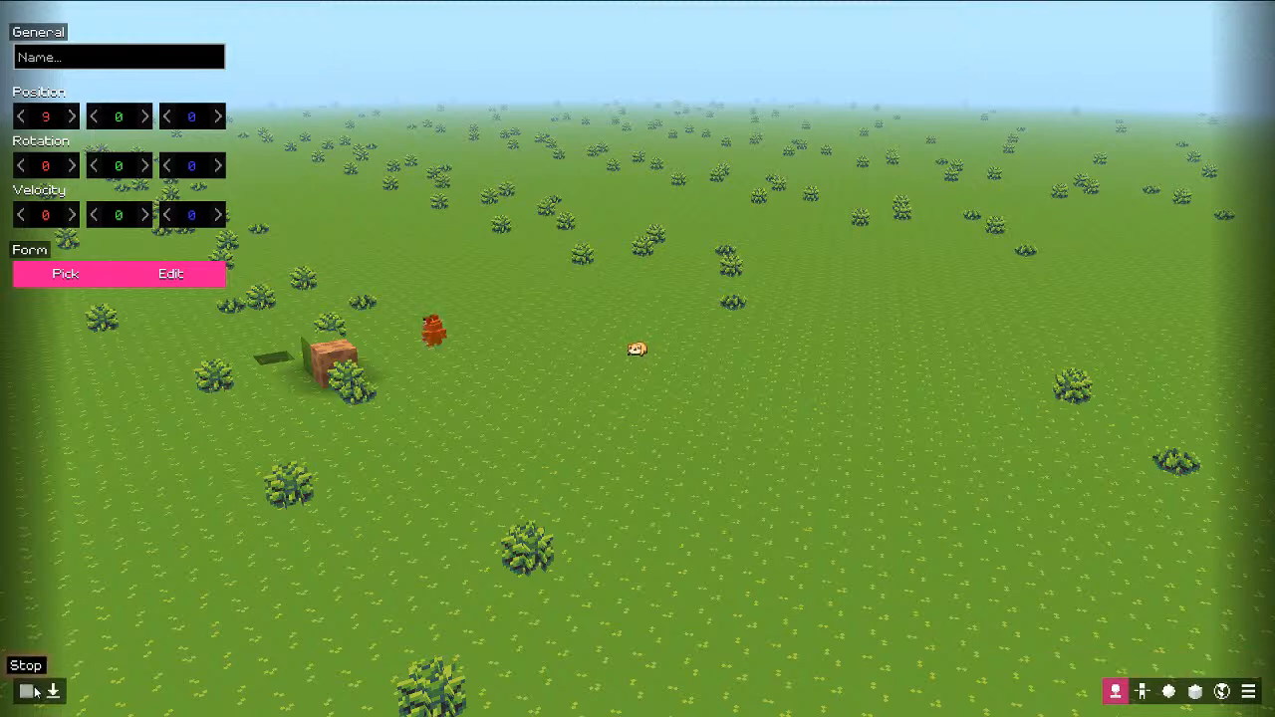
pyautogui.click(53, 691)
pyautogui.press('Escape')
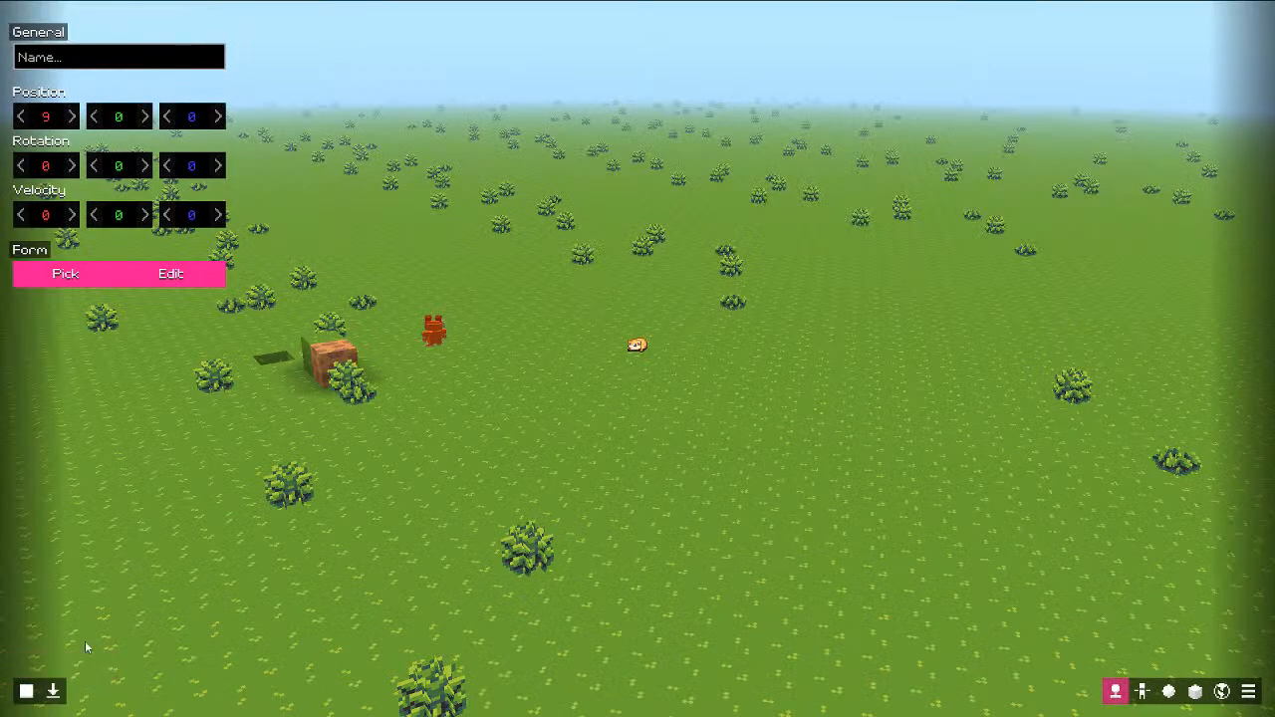
# Step: Lower spawn X to 8, try the orange model, then revert to the dinner model
pyautogui.click(20, 117)
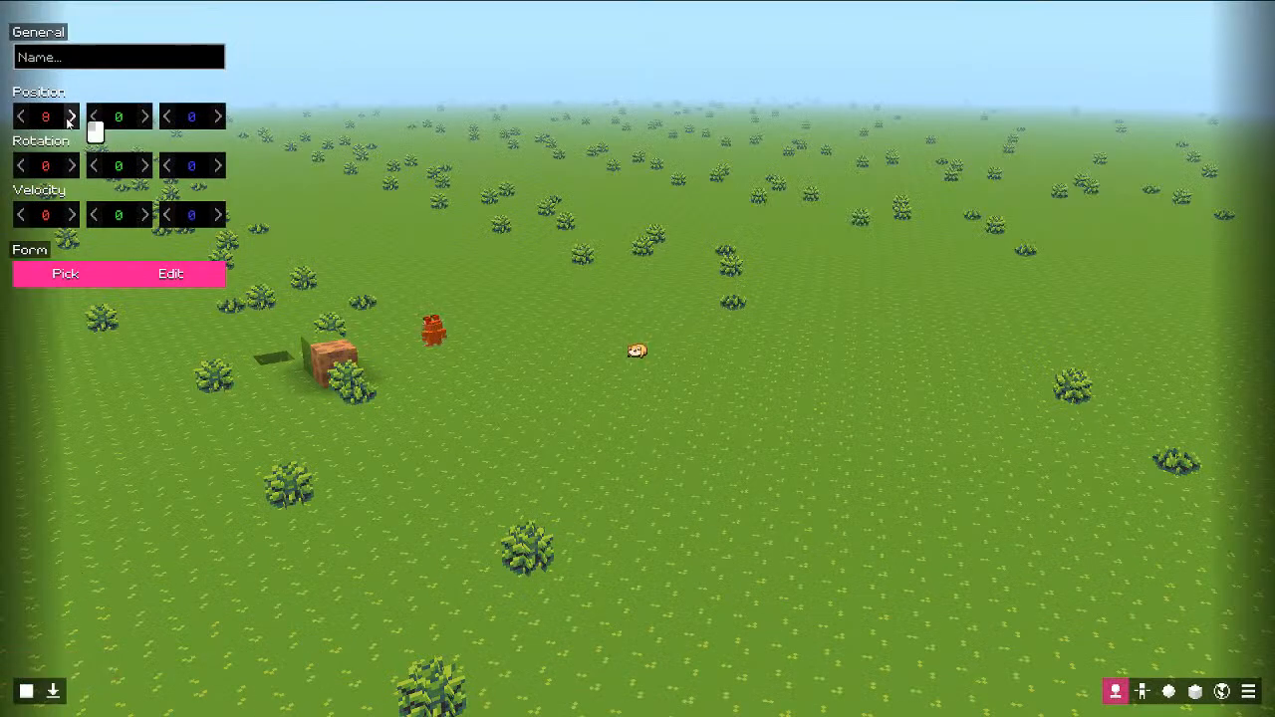
pyautogui.click(59, 284)
pyautogui.click(117, 139)
pyautogui.click(56, 135)
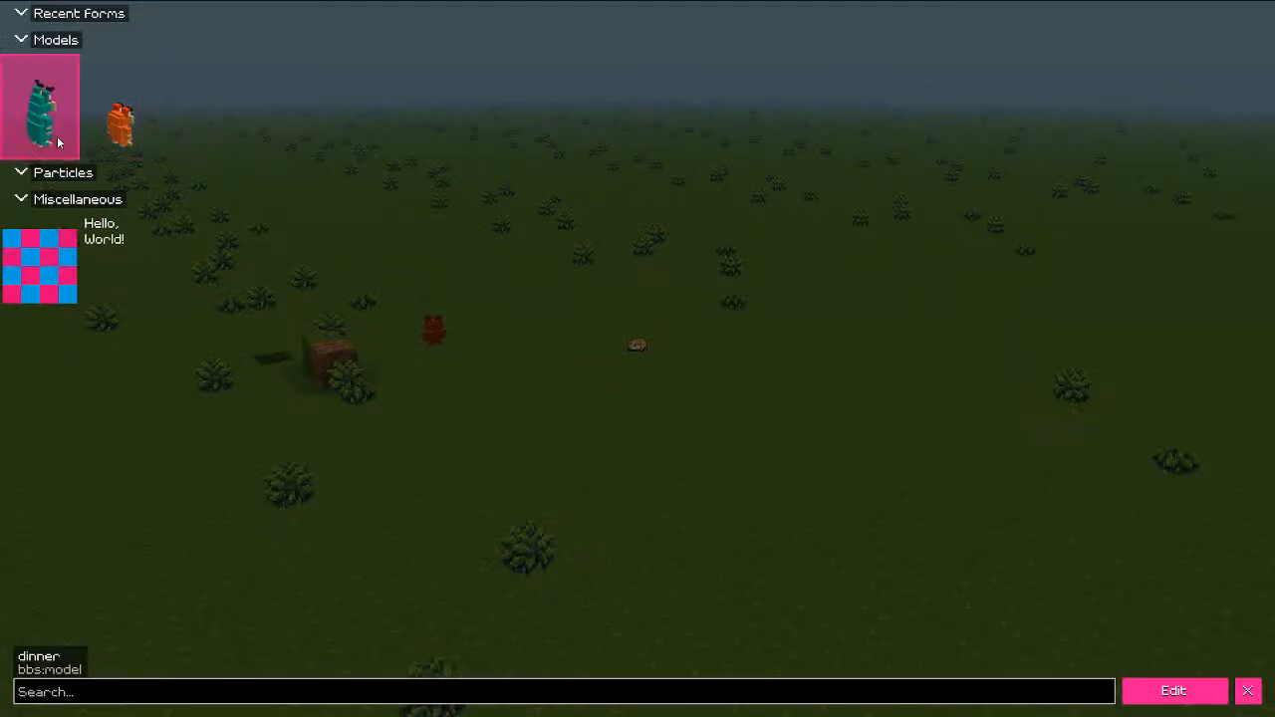
pyautogui.click(1249, 691)
pyautogui.click(1169, 693)
pyautogui.click(1116, 693)
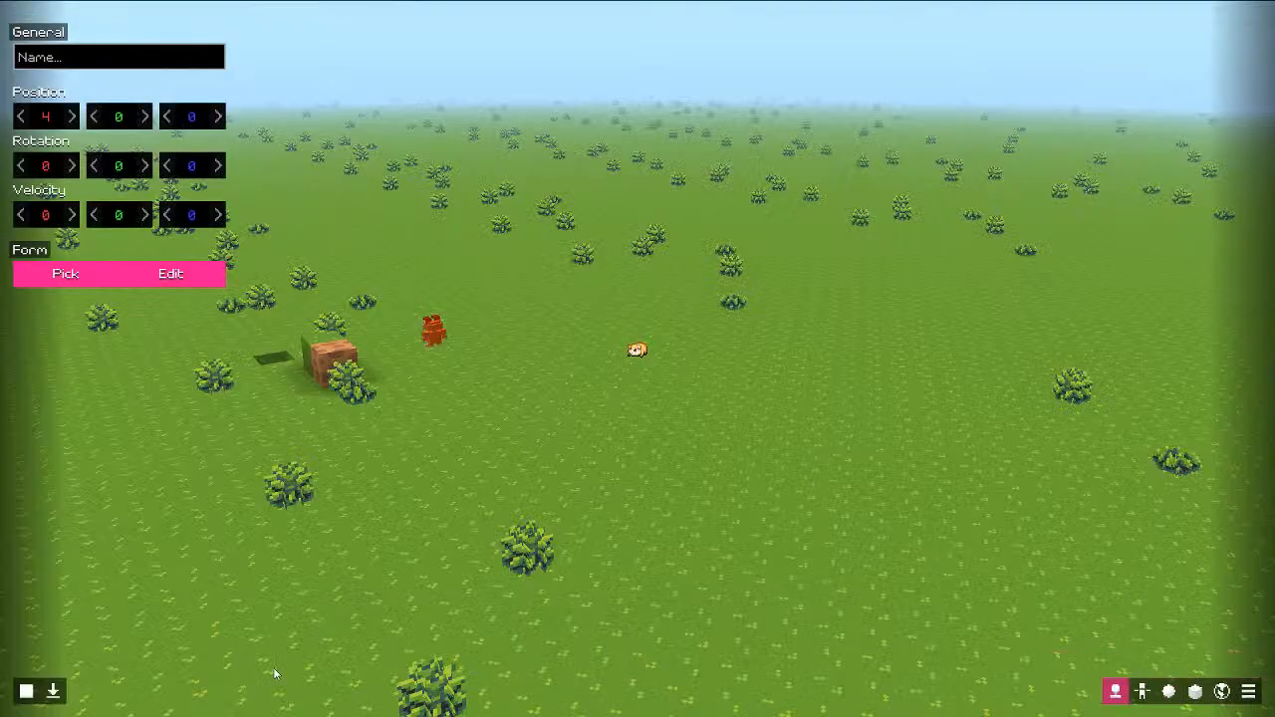
# Step: Enter the world twice at the new spawn, then run and stop a preview
pyautogui.click(52, 689)
pyautogui.press('Escape')
pyautogui.click(52, 690)
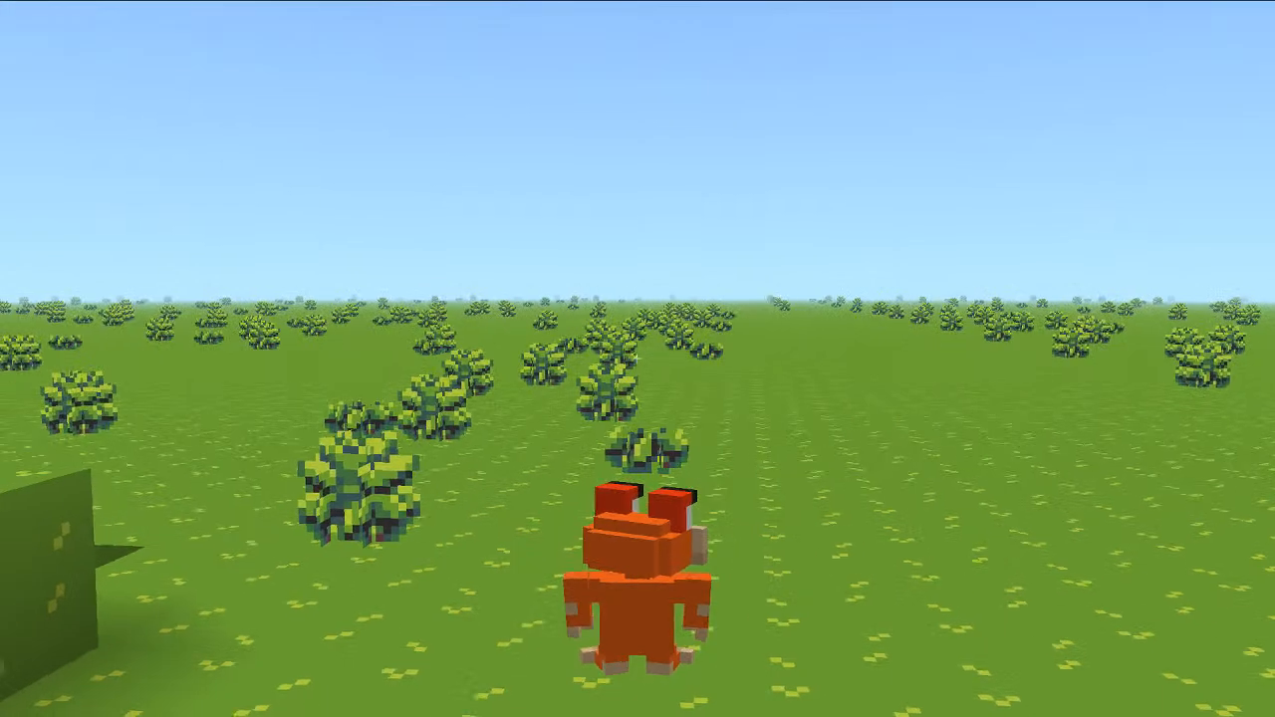
pyautogui.press('Escape')
pyautogui.click(37, 700)
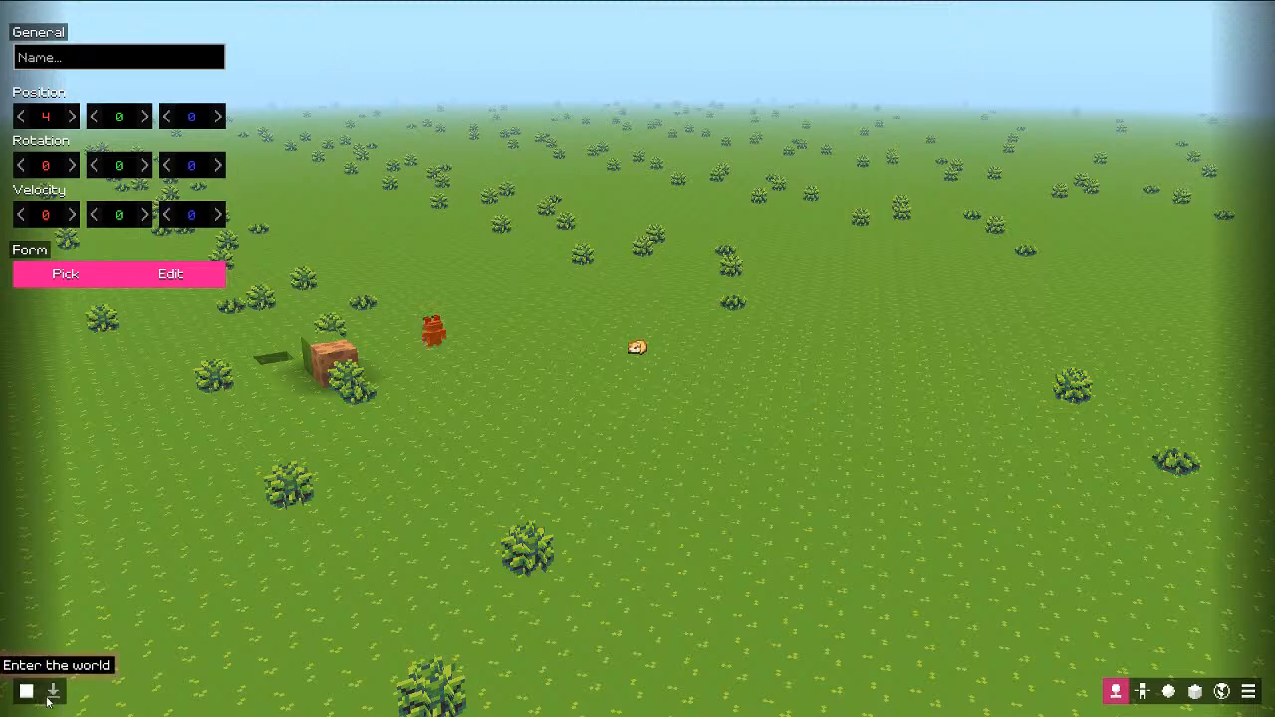
pyautogui.click(37, 697)
# Step: Raise spawn X to 10, reselect the dinner model and briefly view its model editor
pyautogui.click(75, 118)
pyautogui.click(75, 118)
pyautogui.click(75, 118)
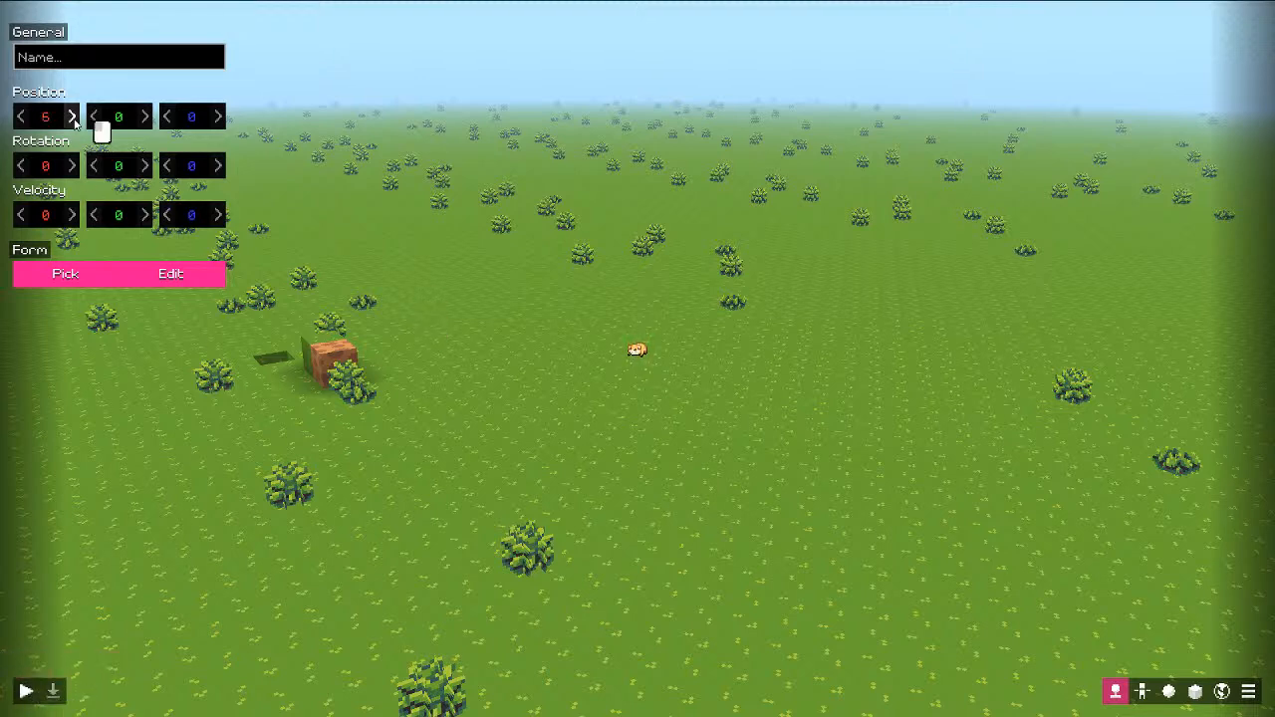
pyautogui.click(74, 118)
pyautogui.click(74, 117)
pyautogui.click(74, 117)
pyautogui.click(78, 281)
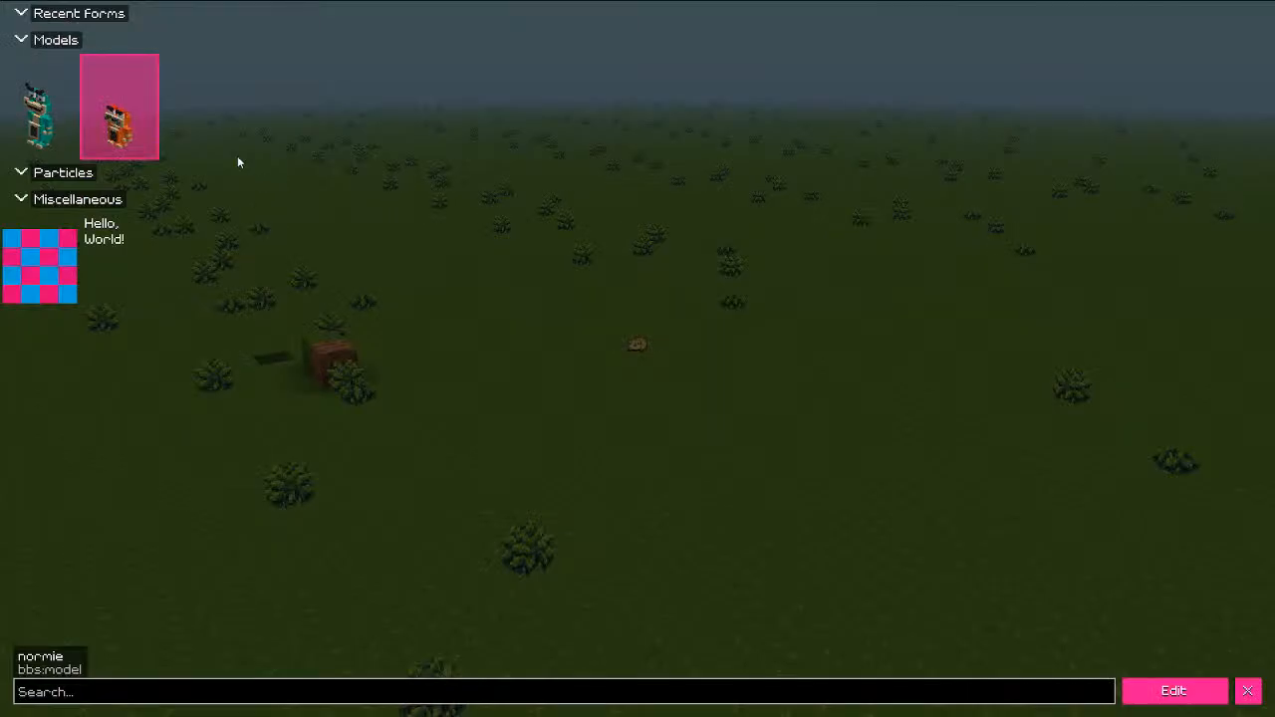
pyautogui.click(76, 133)
pyautogui.press('Escape')
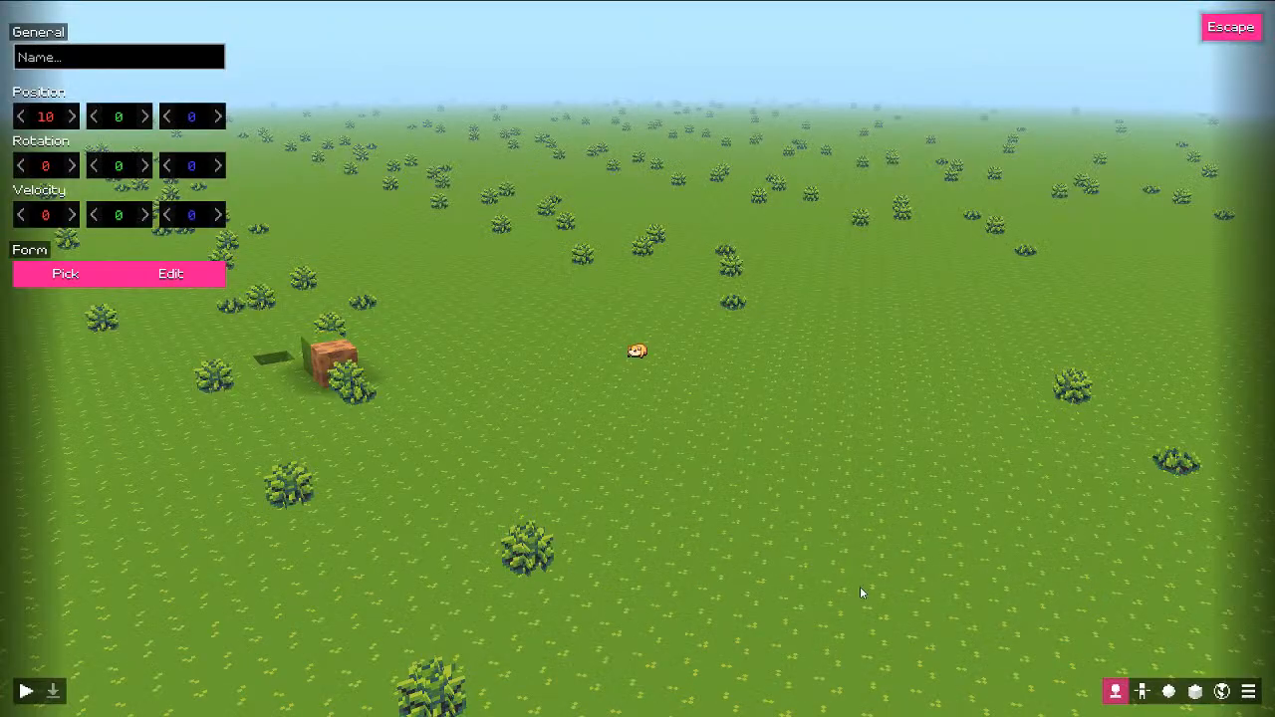
pyautogui.click(222, 279)
pyautogui.press('Escape')
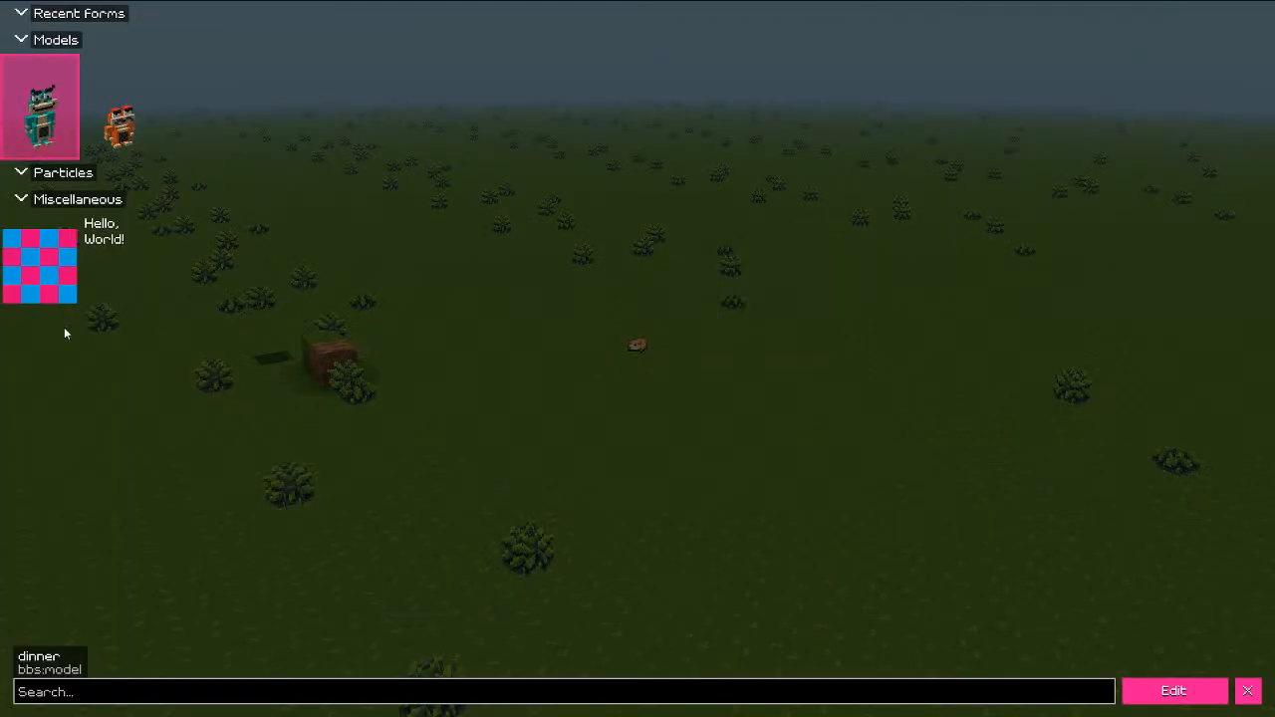
pyautogui.press('Escape')
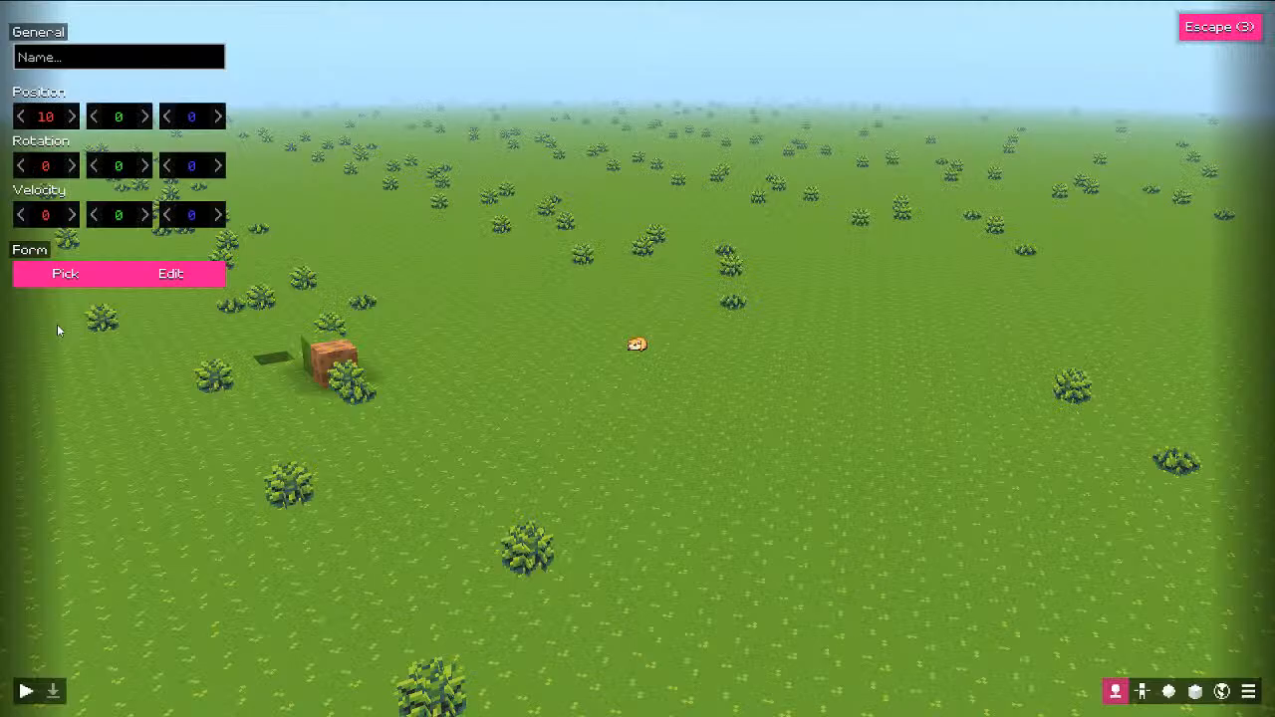
# Step: Check the entity and object lists, then run a final spawn test and stop playback
pyautogui.click(1142, 693)
pyautogui.click(1169, 691)
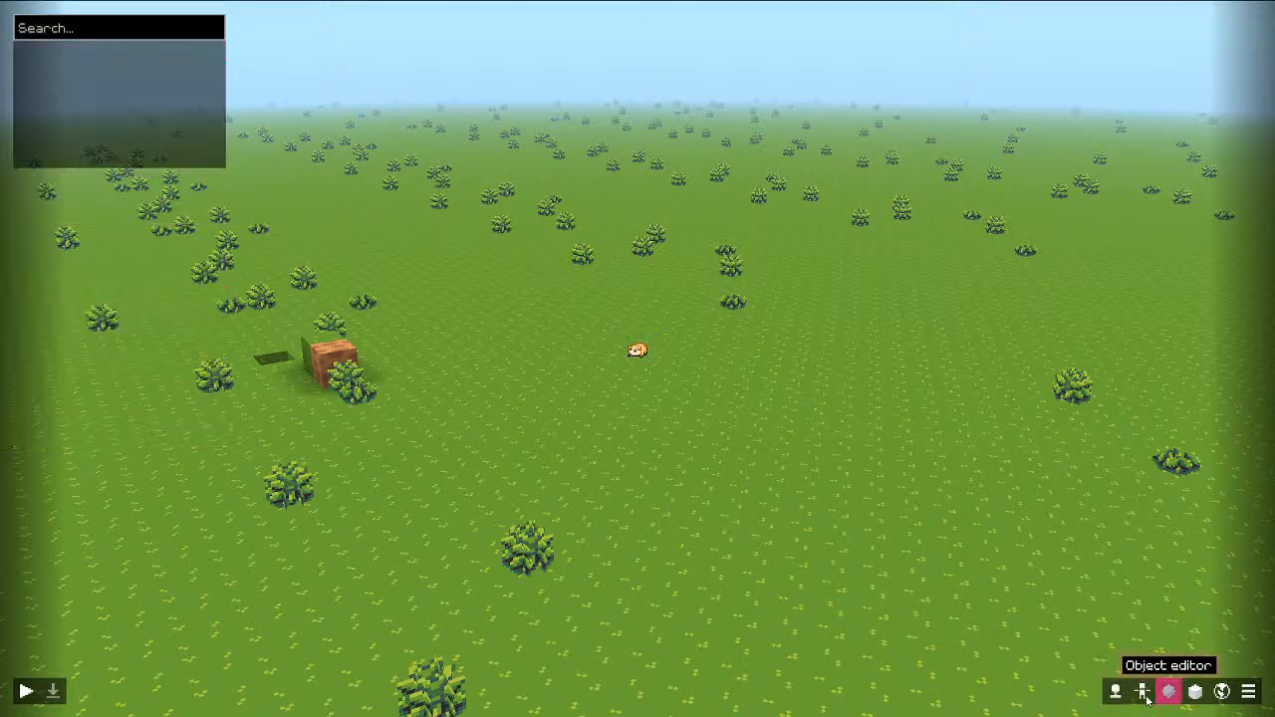
pyautogui.click(1116, 691)
pyautogui.click(27, 691)
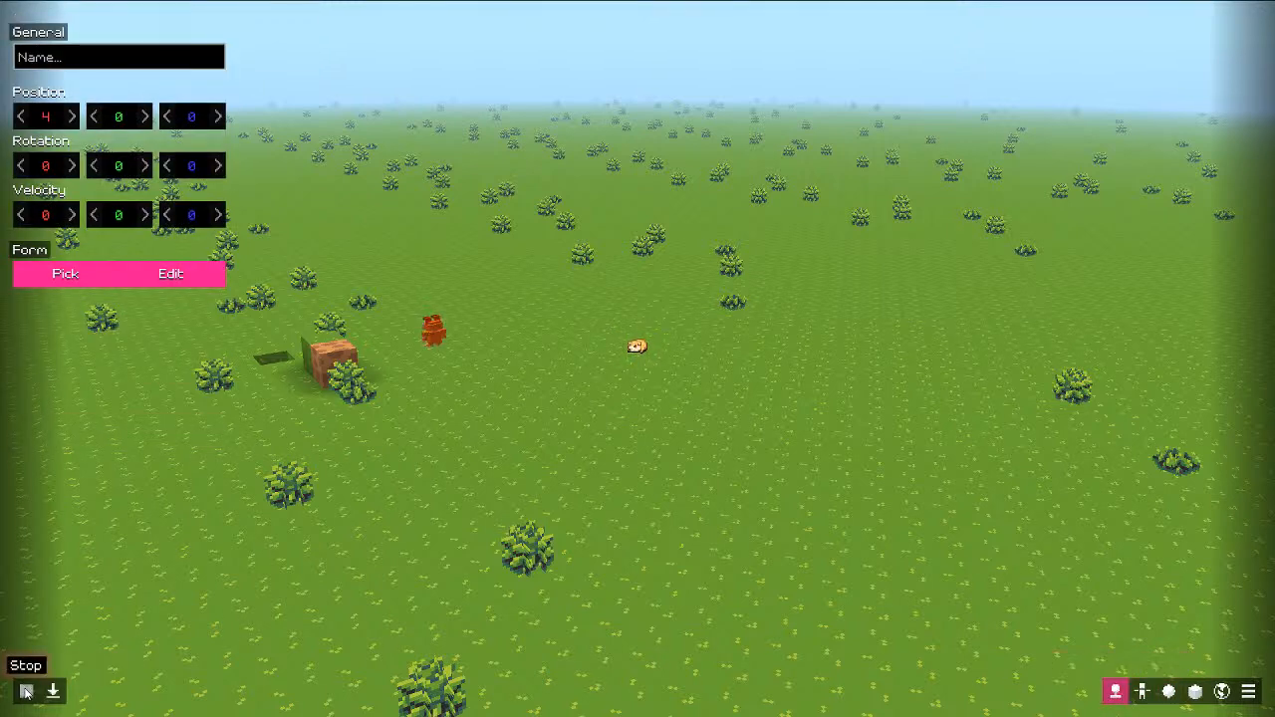
pyautogui.click(26, 691)
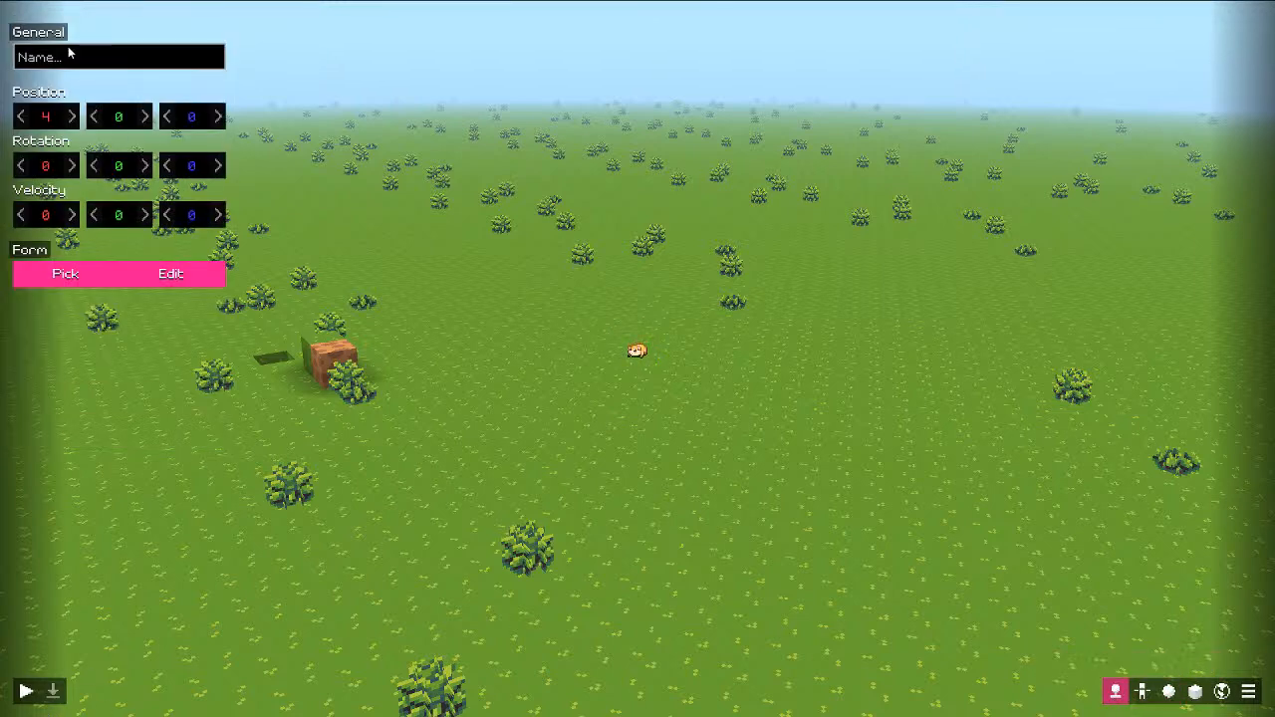
# Step: Run and stop two more spawn-point tests from the Player data editor
pyautogui.click(1140, 692)
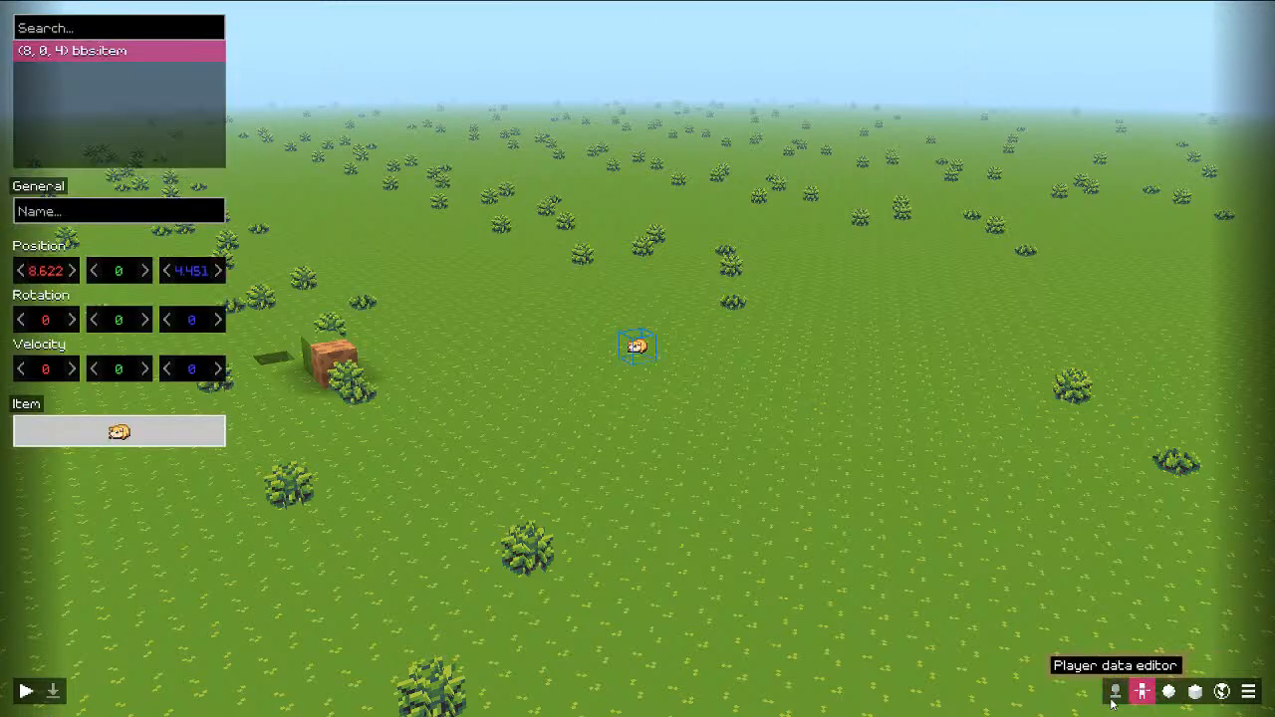
pyautogui.click(1116, 692)
pyautogui.click(25, 692)
pyautogui.click(25, 692)
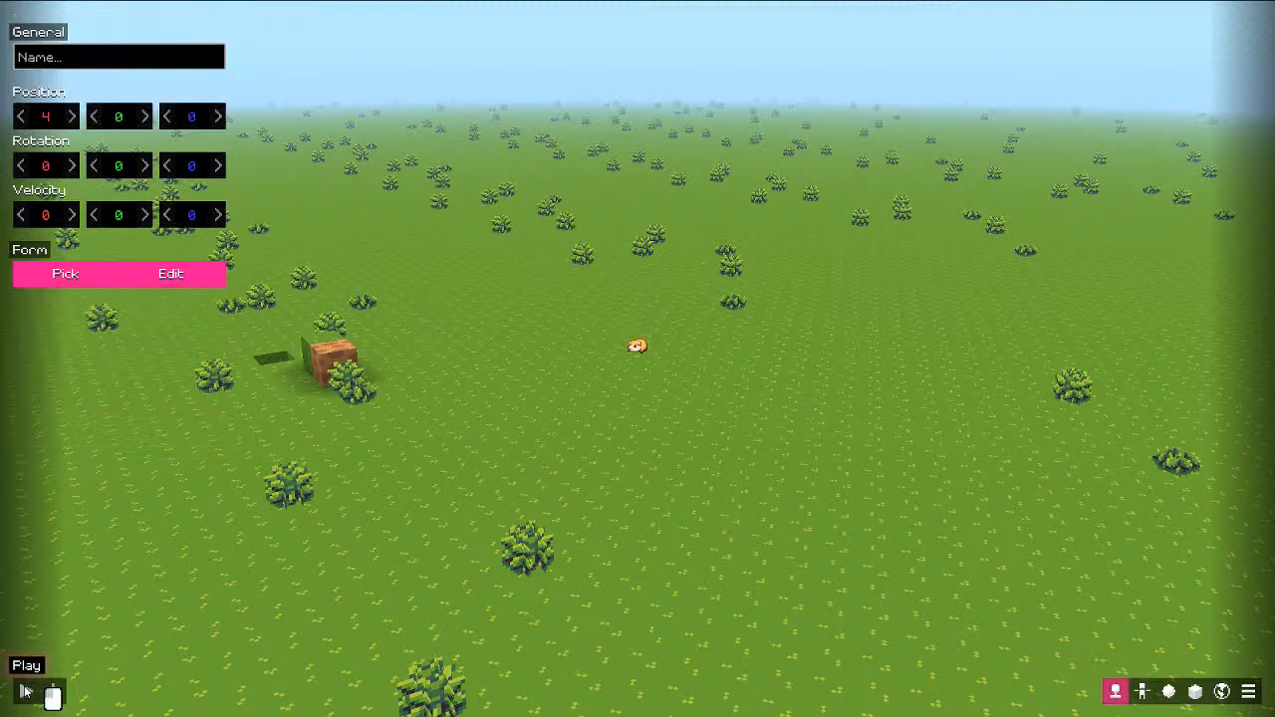
pyautogui.click(1136, 696)
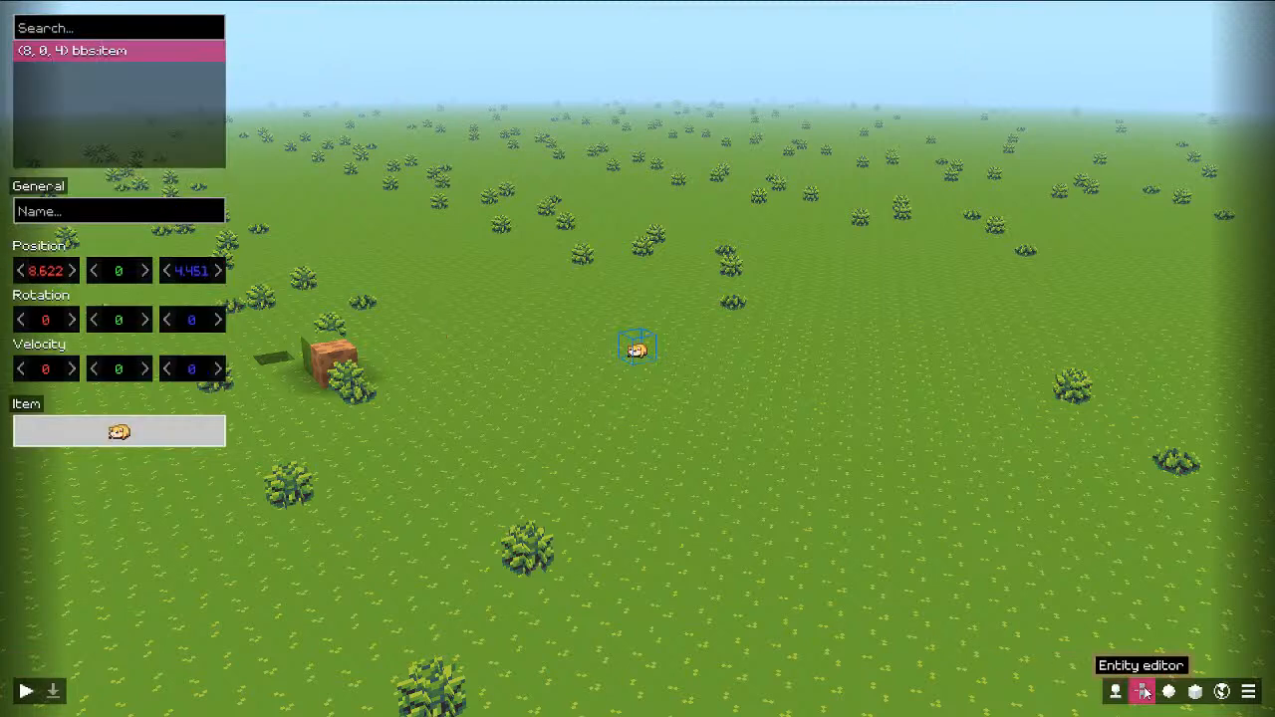
pyautogui.click(1116, 692)
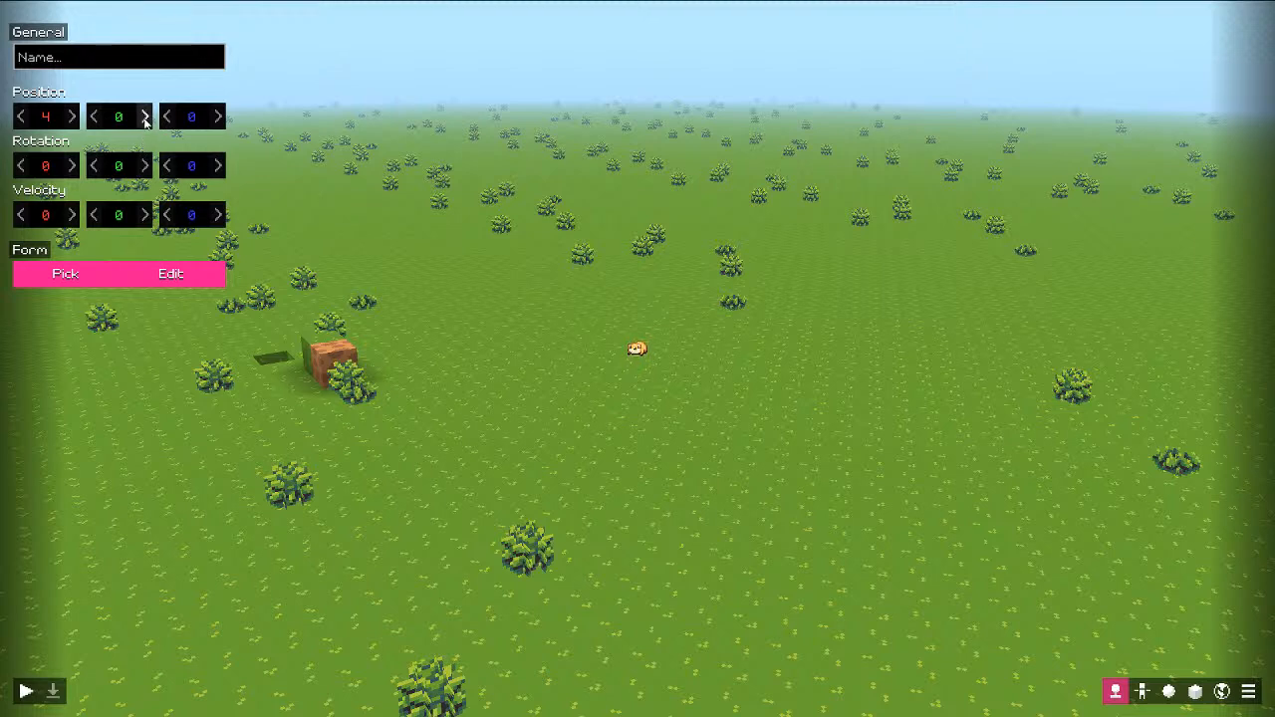
pyautogui.click(25, 692)
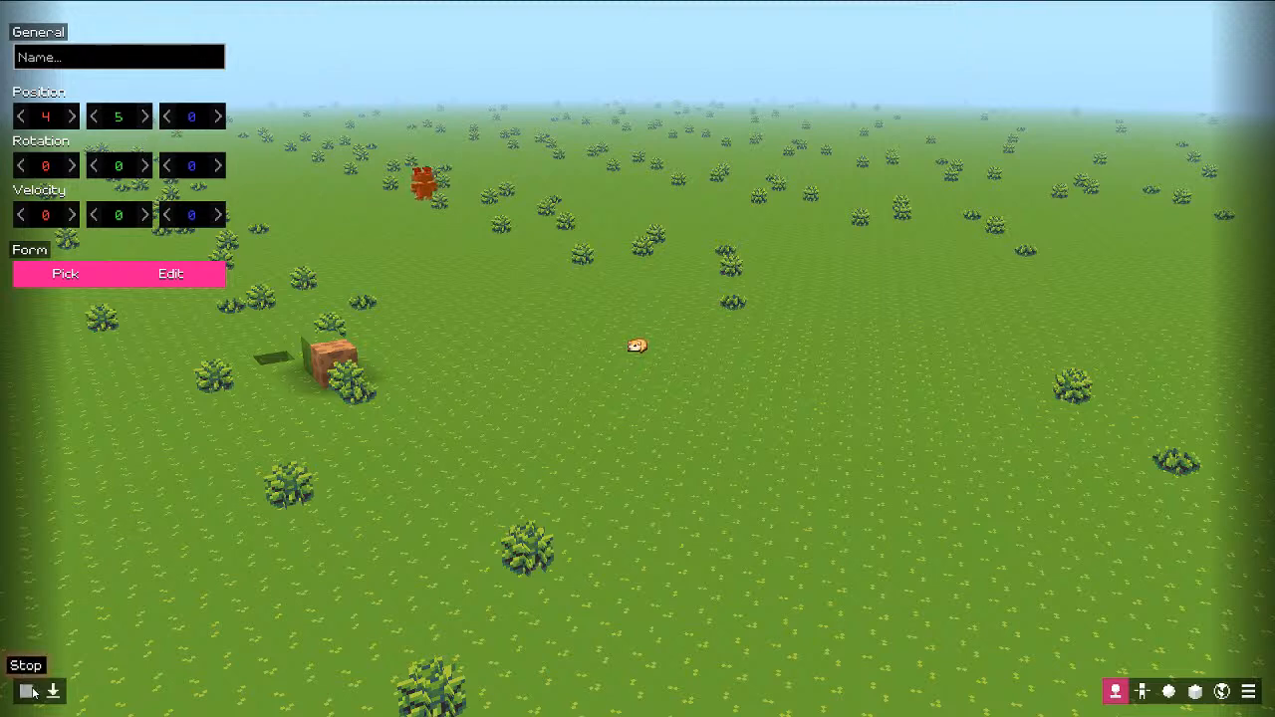
pyautogui.click(25, 691)
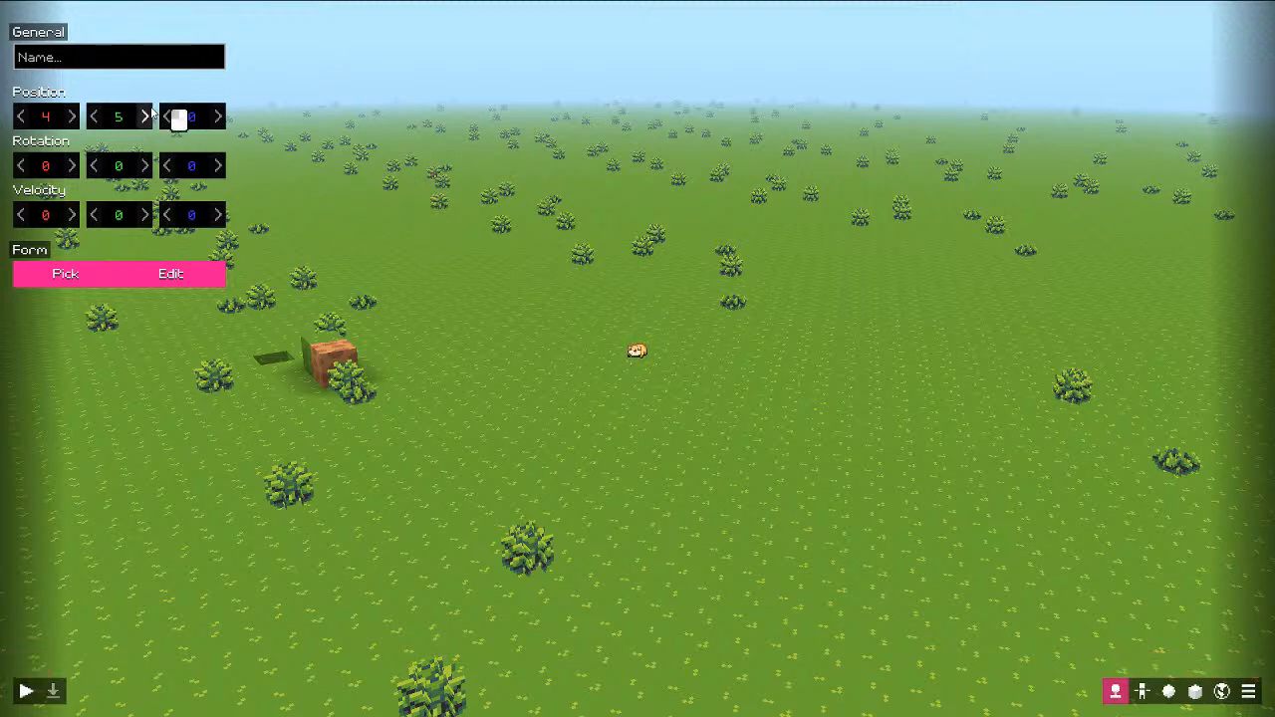
# Step: Try the normie model as the player's form and test it in a preview run
pyautogui.click(56, 275)
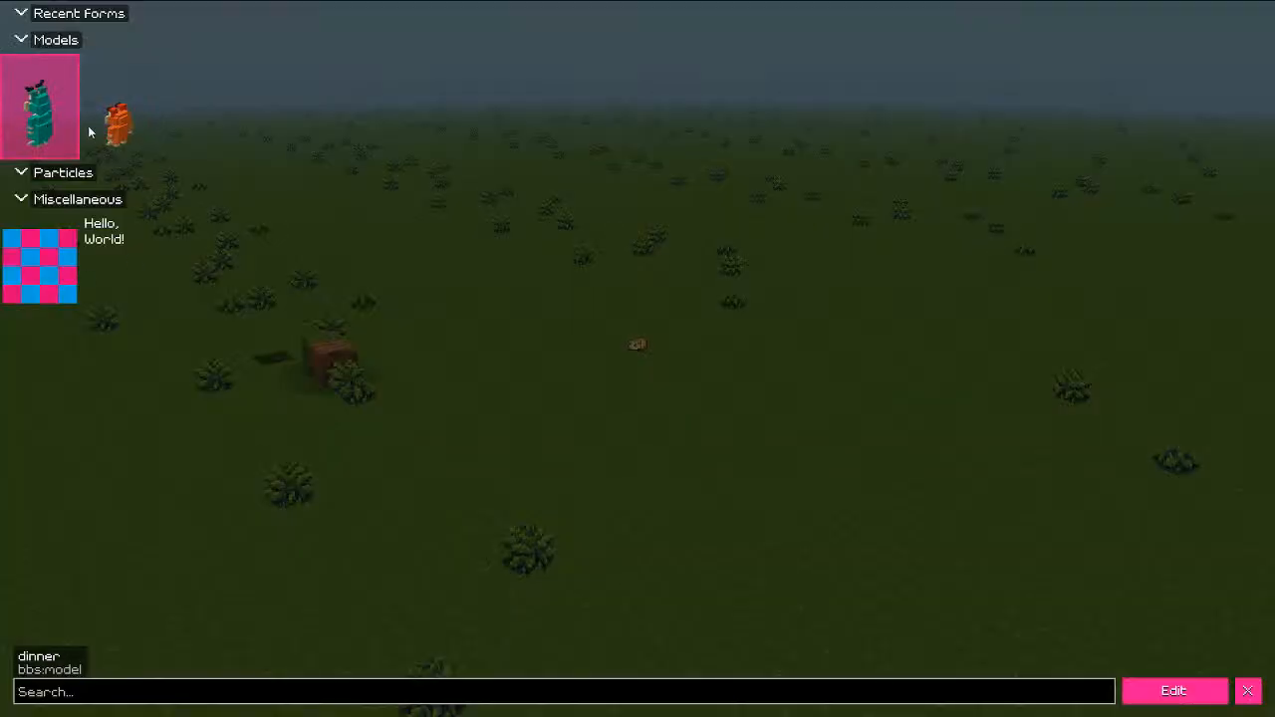
pyautogui.click(1247, 691)
pyautogui.click(25, 692)
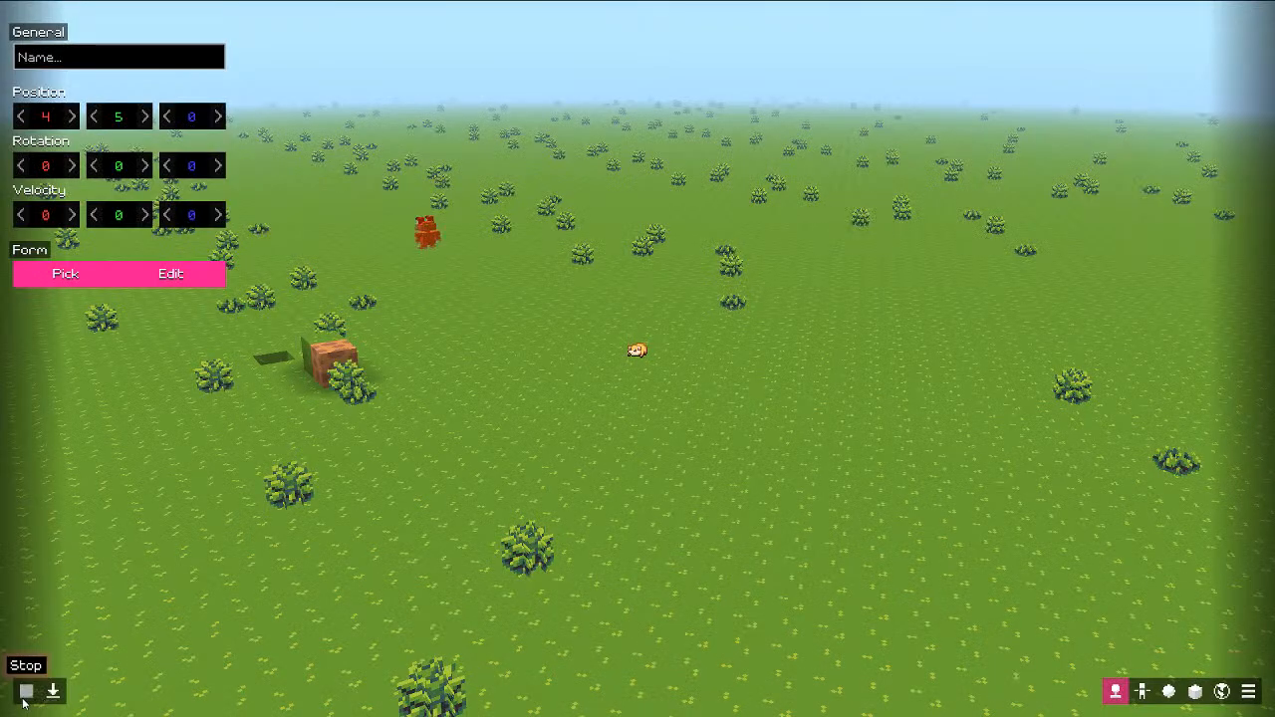
pyautogui.click(25, 691)
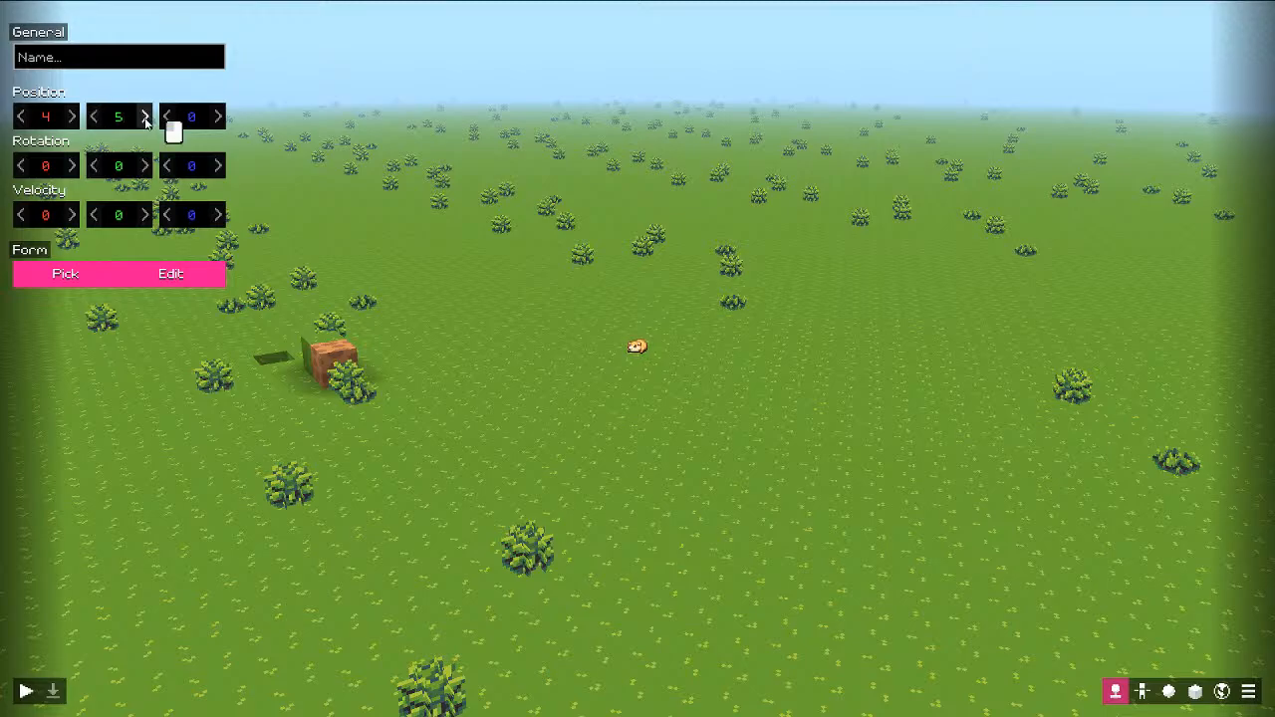
pyautogui.click(85, 271)
pyautogui.click(125, 125)
pyautogui.press('Escape')
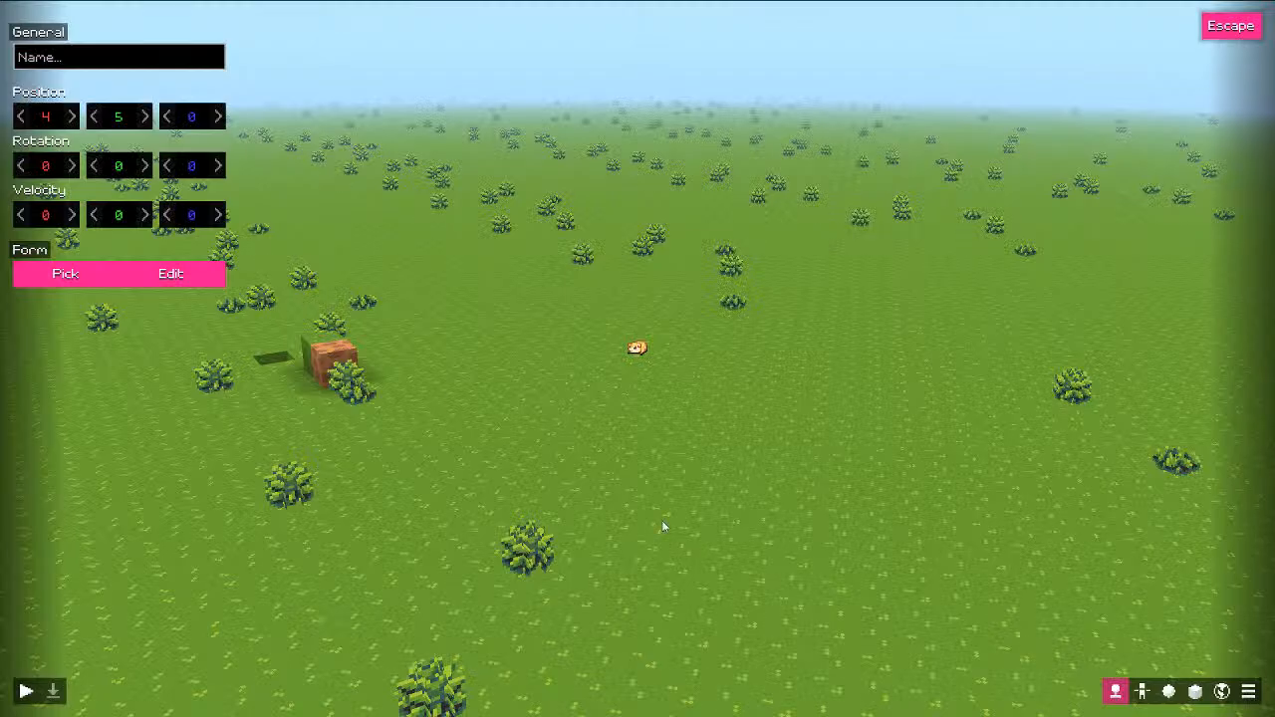
pyautogui.click(27, 694)
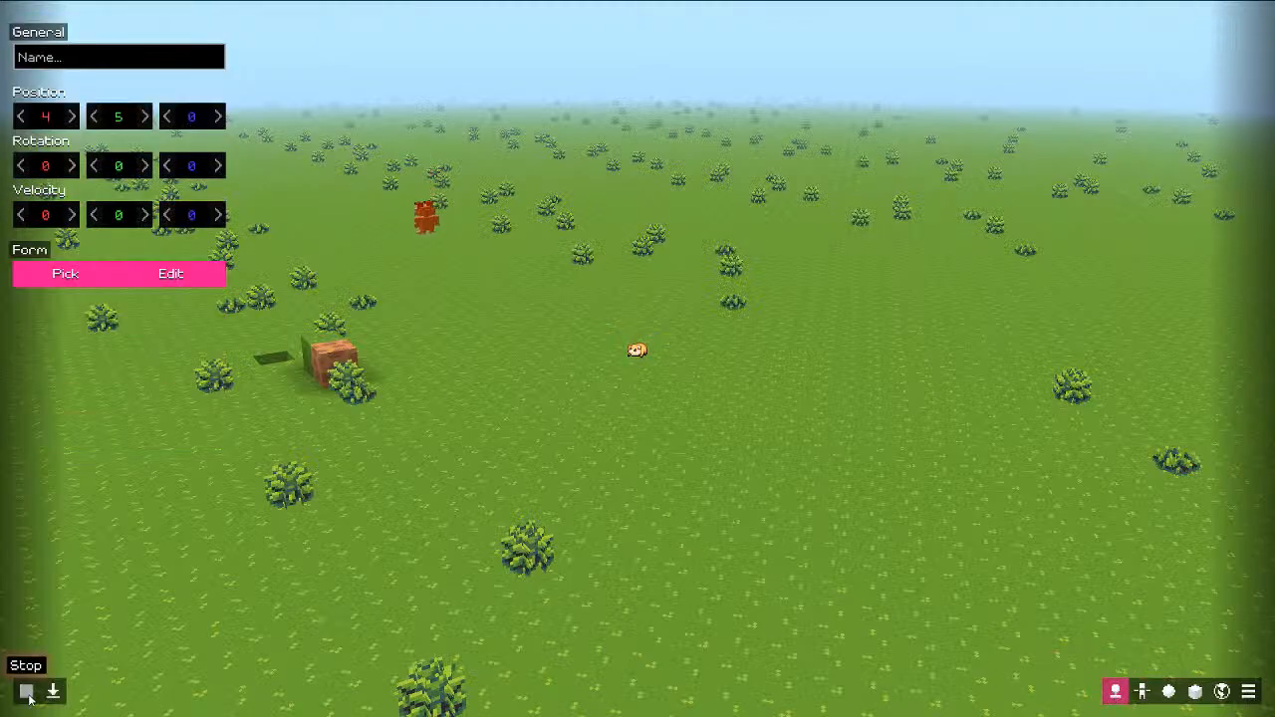
pyautogui.click(27, 695)
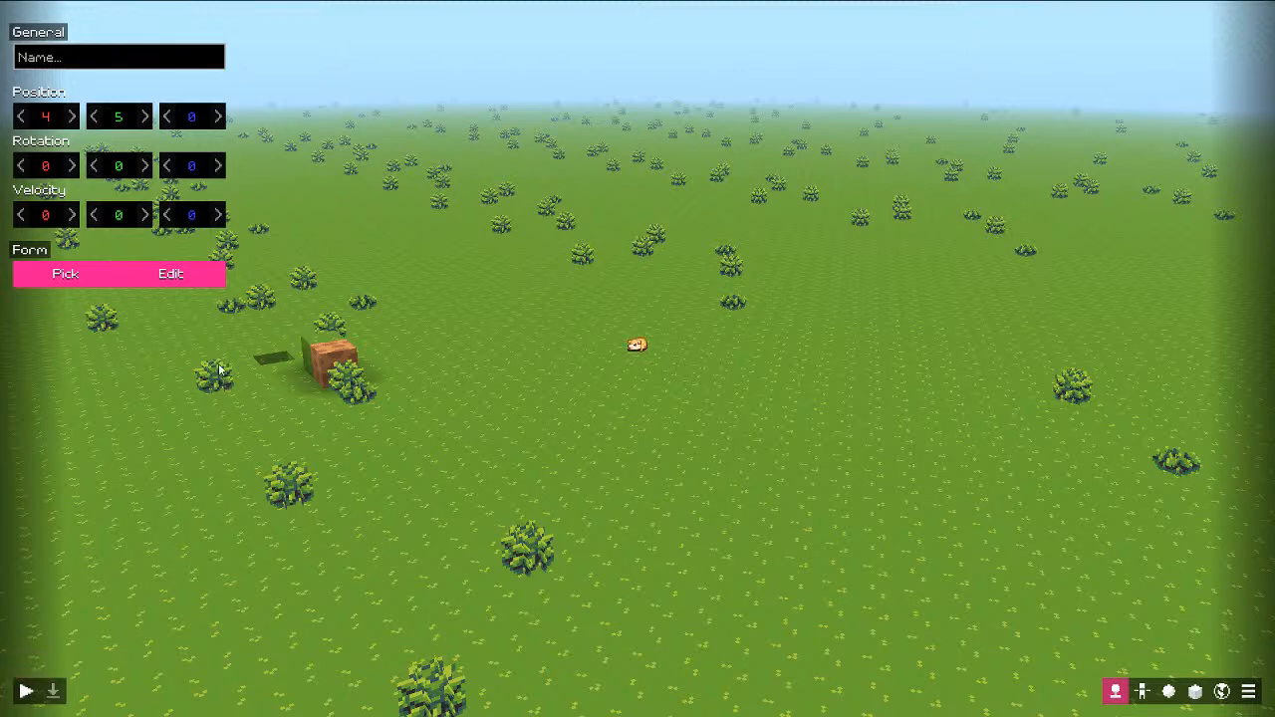
# Step: Set the teal model as the player's form, confirm it, and preview the character
pyautogui.click(106, 278)
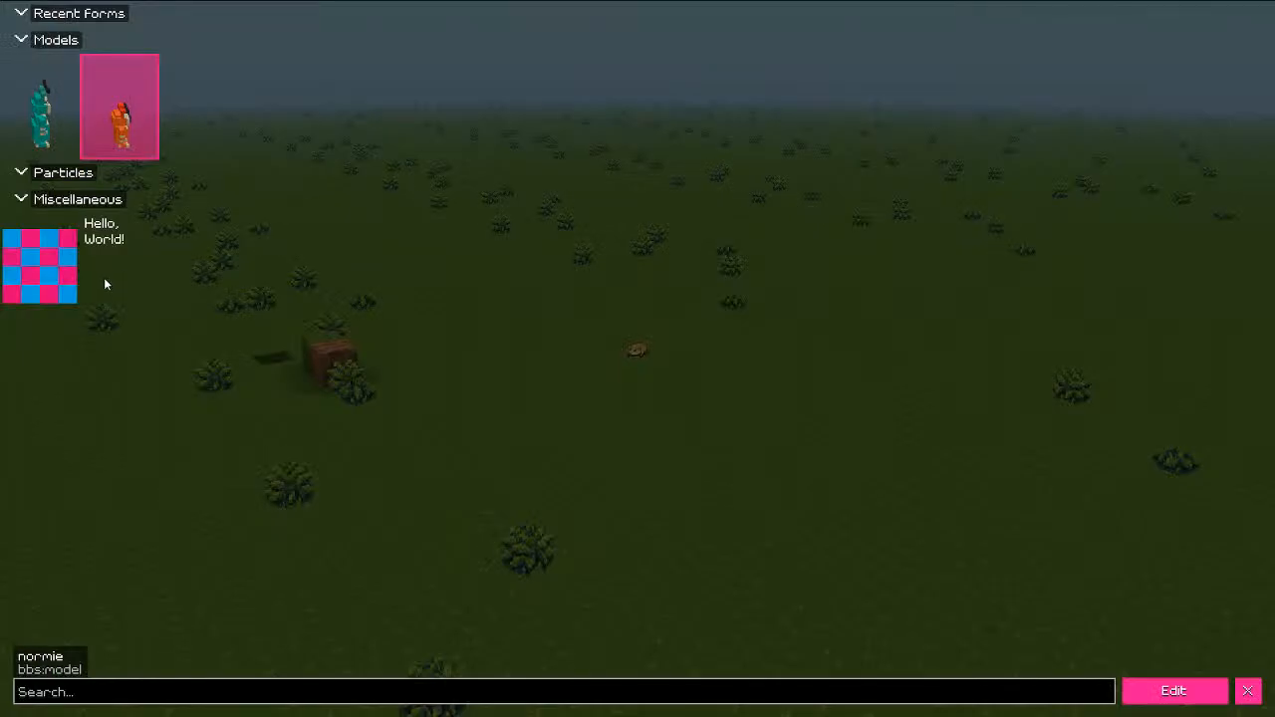
pyautogui.doubleClick(52, 90)
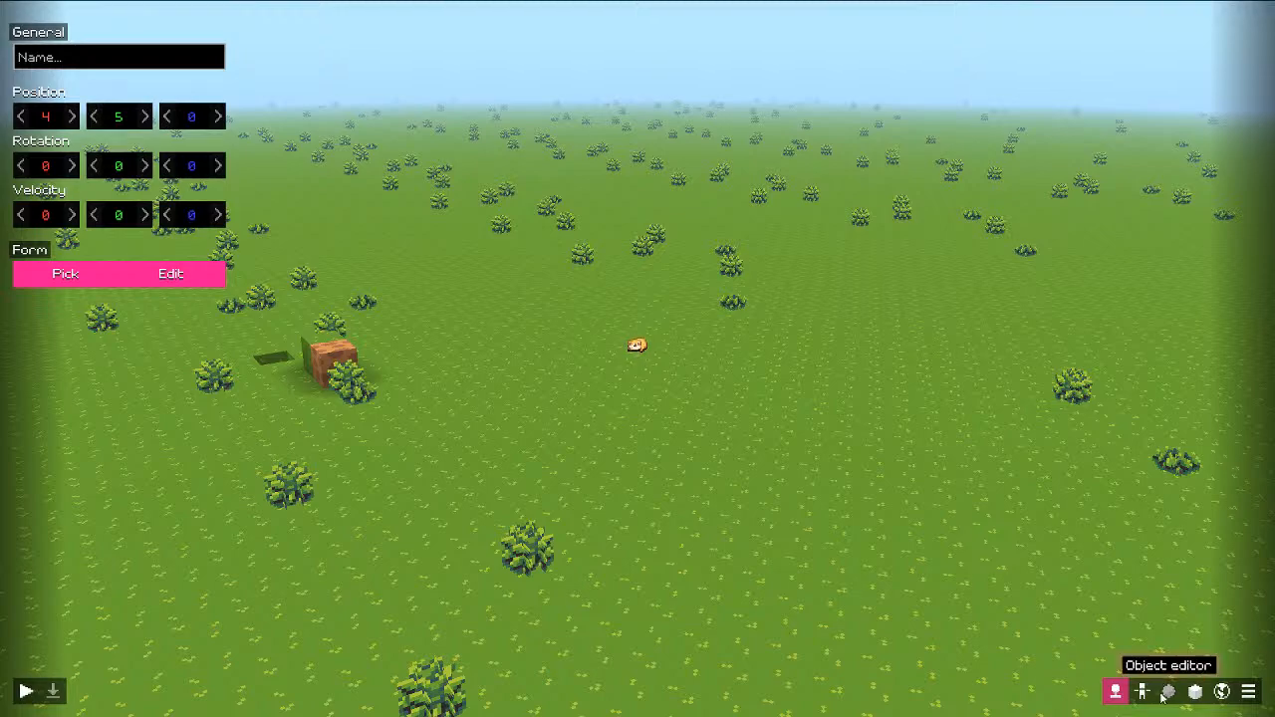
pyautogui.click(76, 271)
pyautogui.click(33, 118)
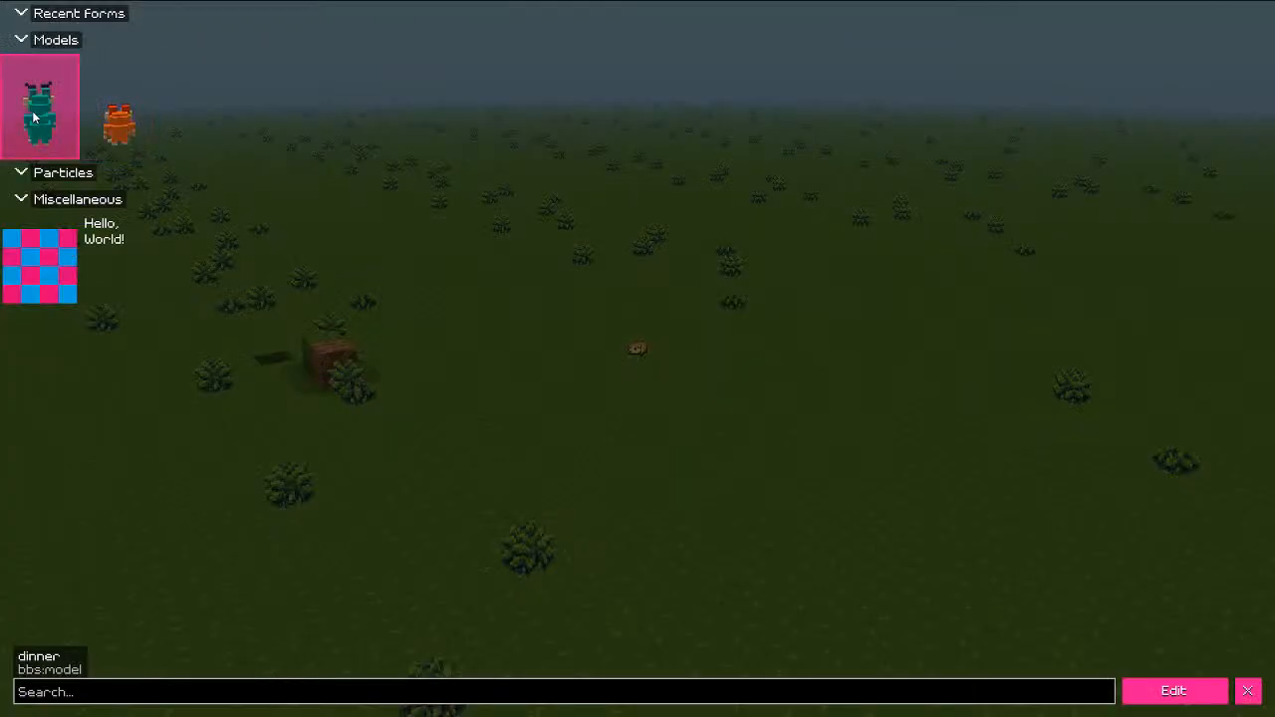
pyautogui.press('Escape')
pyautogui.click(1140, 691)
pyautogui.click(1110, 695)
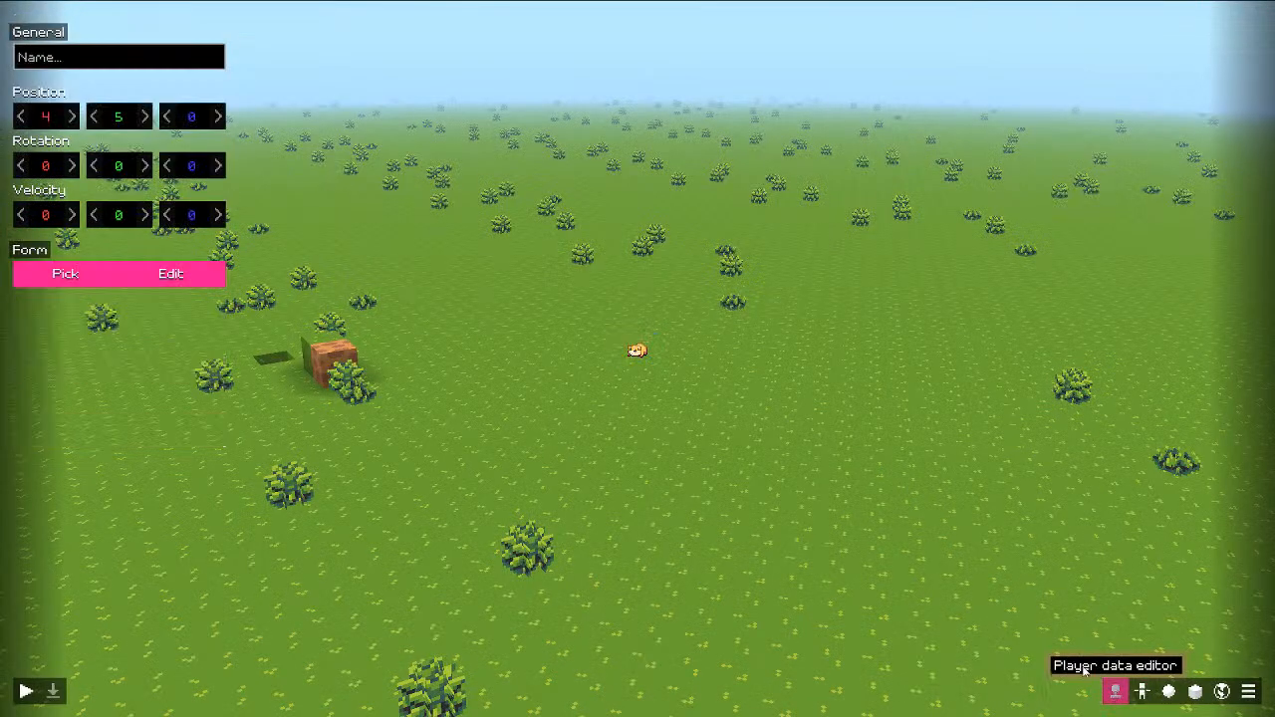
pyautogui.click(77, 276)
pyautogui.press('Escape')
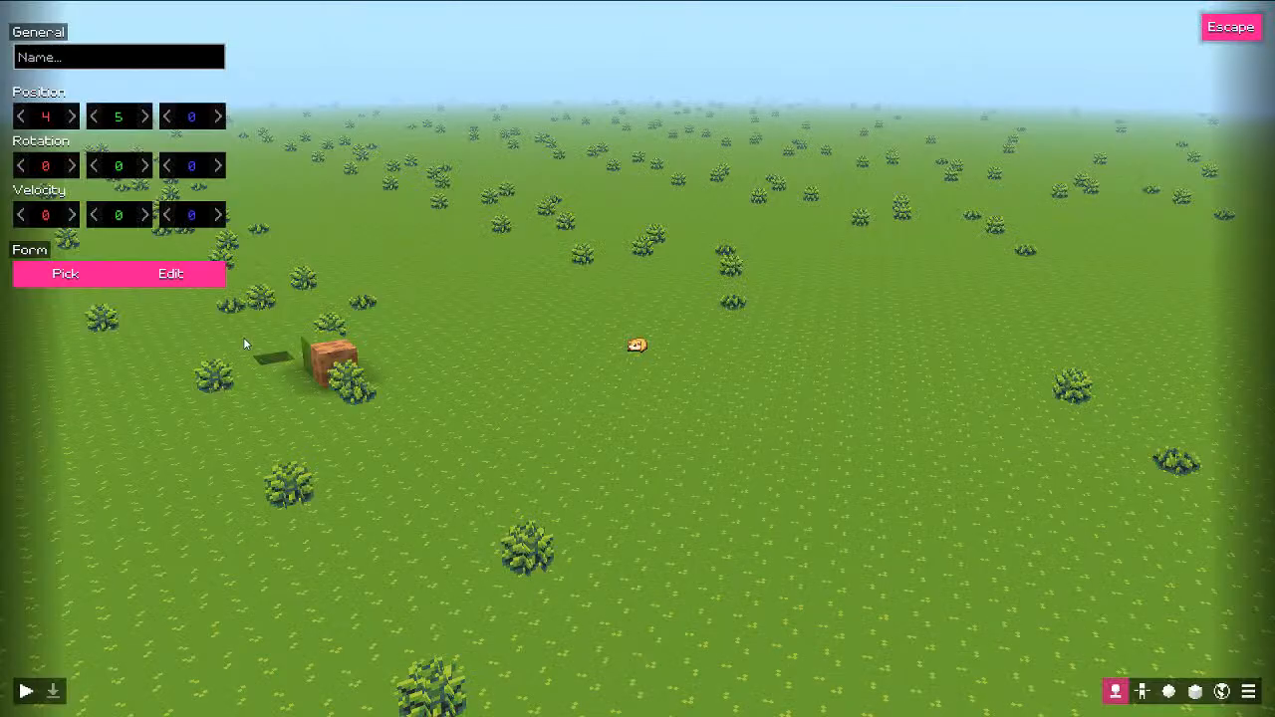
pyautogui.click(27, 691)
pyautogui.click(28, 691)
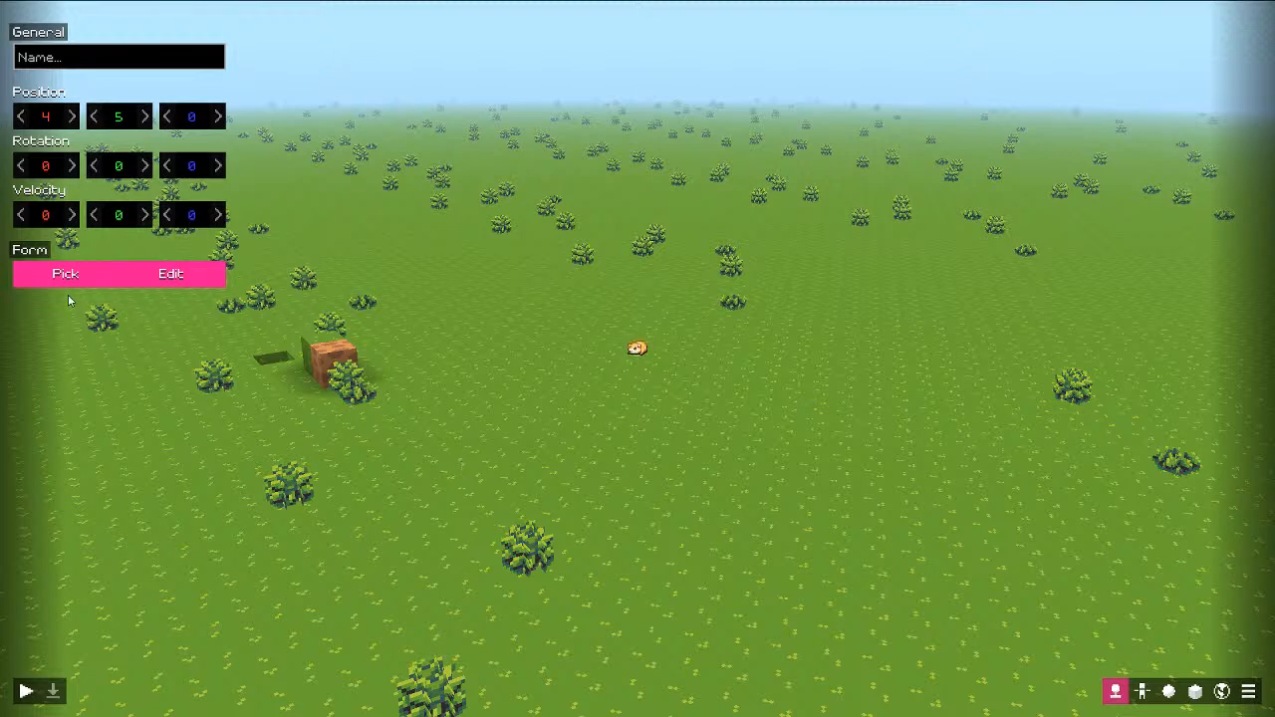
# Step: Run two more previews, then switch to the Object editor and open the Add choices
pyautogui.click(26, 690)
pyautogui.click(26, 692)
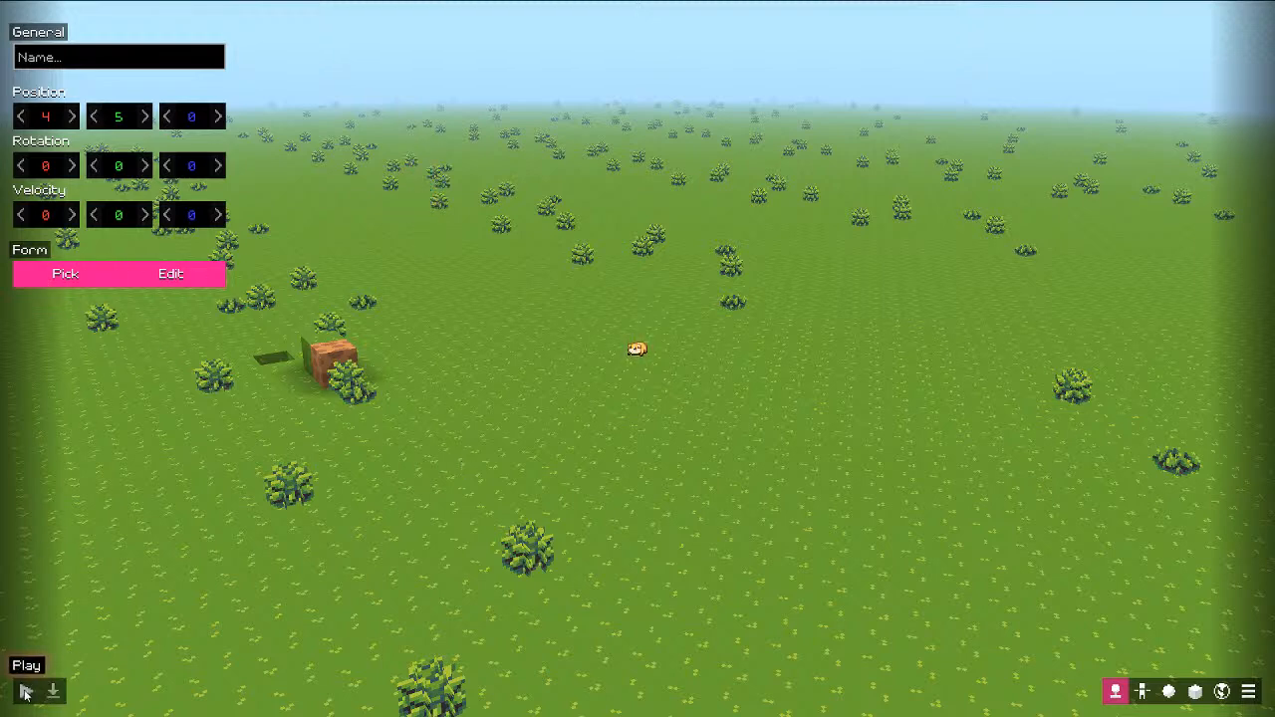
pyautogui.click(24, 691)
pyautogui.click(24, 691)
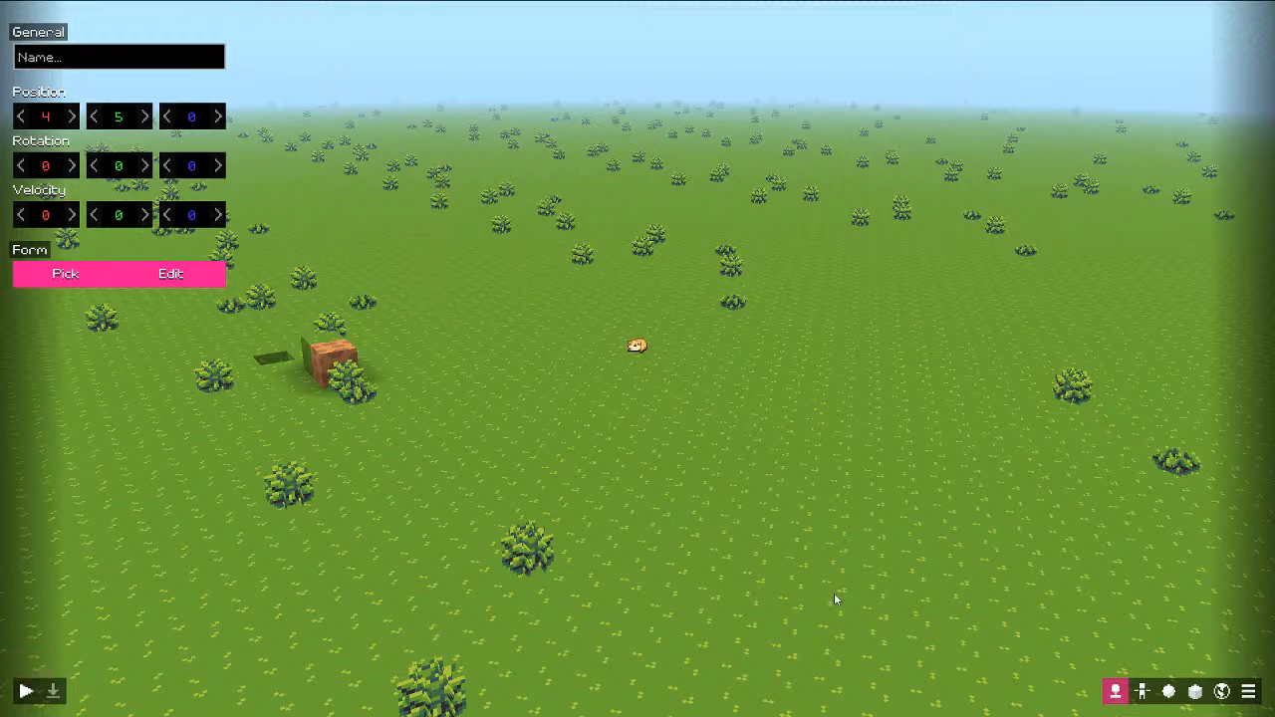
pyautogui.click(1167, 694)
pyautogui.press('s')
pyautogui.moveTo(806, 564); pyautogui.dragTo(666, 546)
pyautogui.press('w')
pyautogui.click(216, 139)
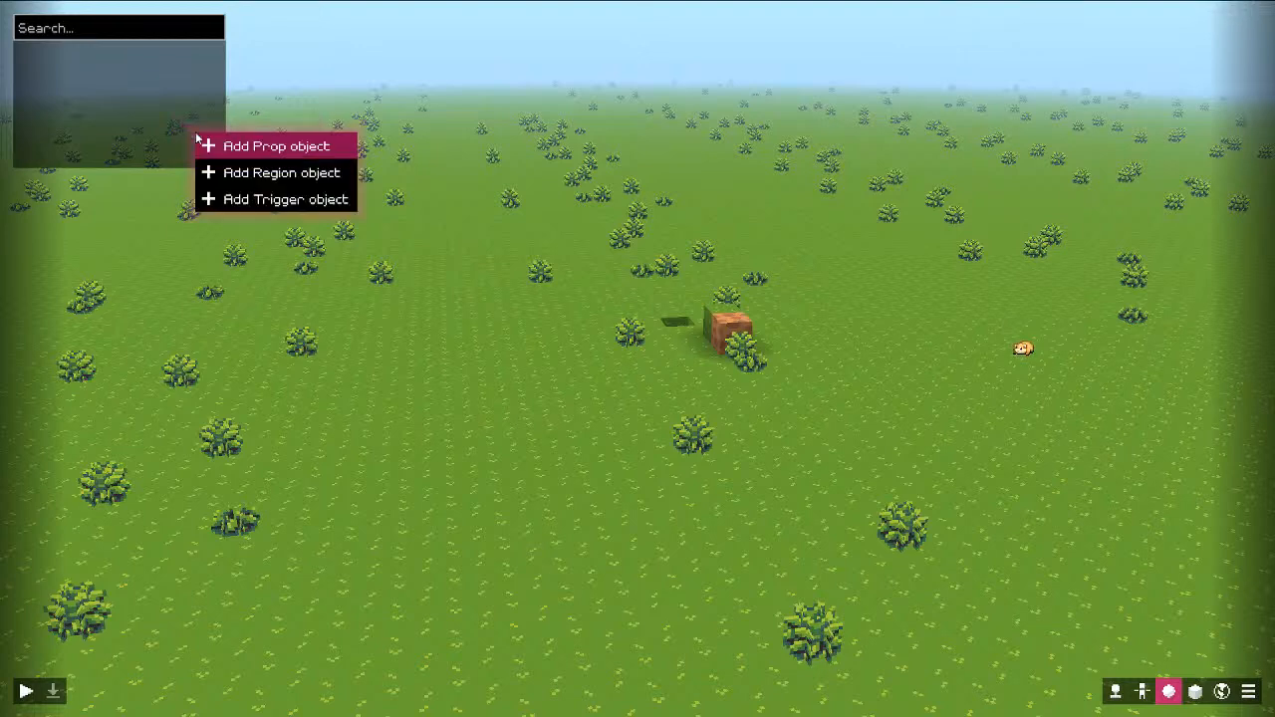
# Step: Add a prop at (-2, 0, 1) showing the teal dinner model and orbit to inspect it
pyautogui.click(291, 153)
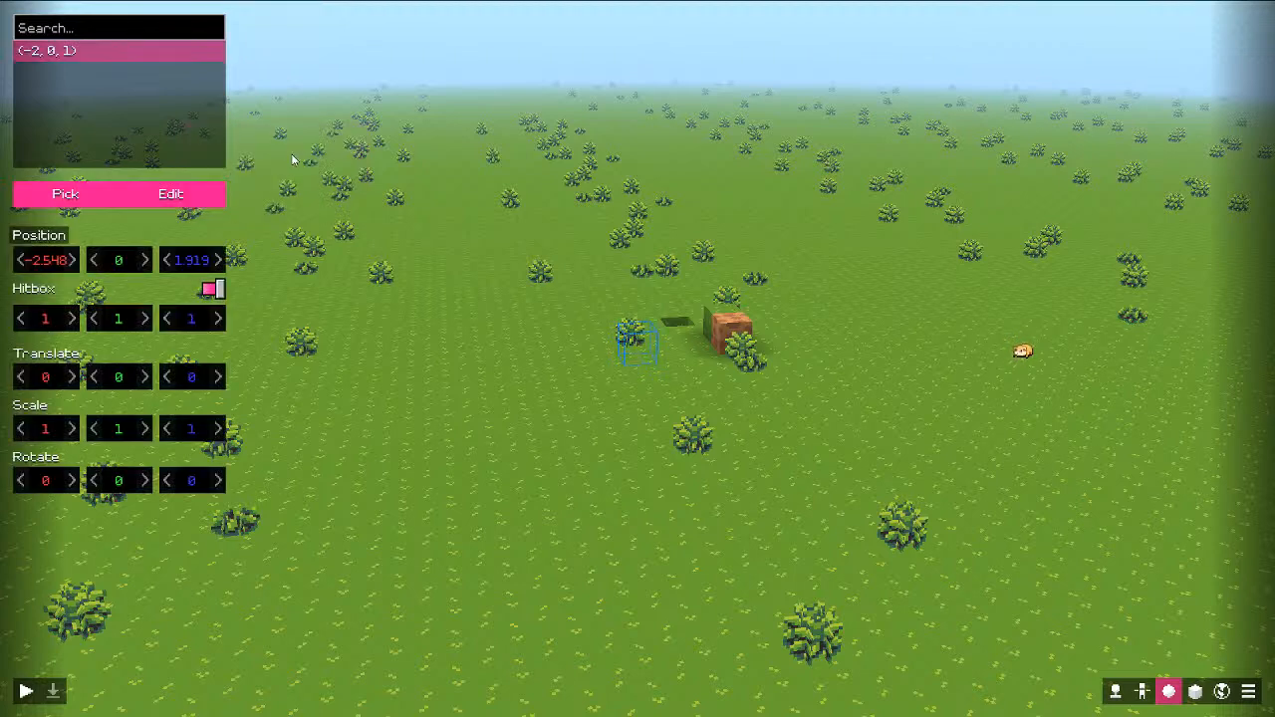
pyautogui.click(64, 193)
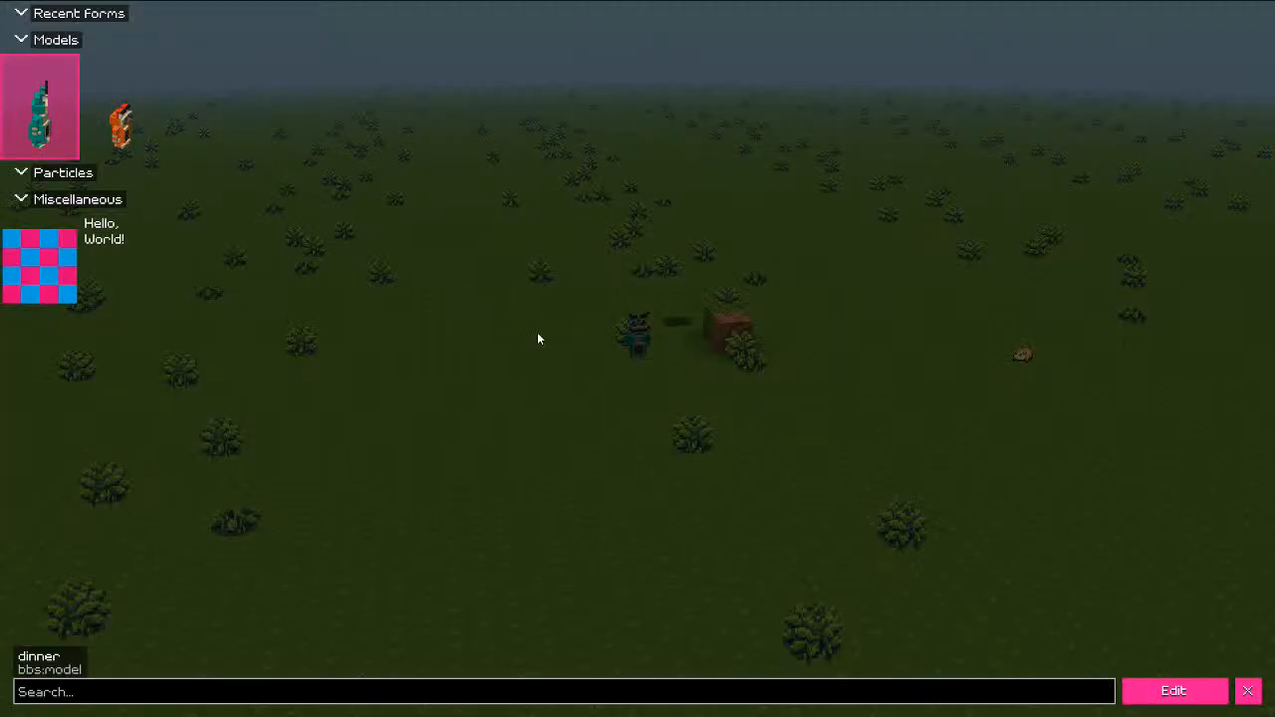
pyautogui.press('Escape')
pyautogui.hotkey('ctrl', 'shift', 'f')
pyautogui.scroll(-3, 505, 366)
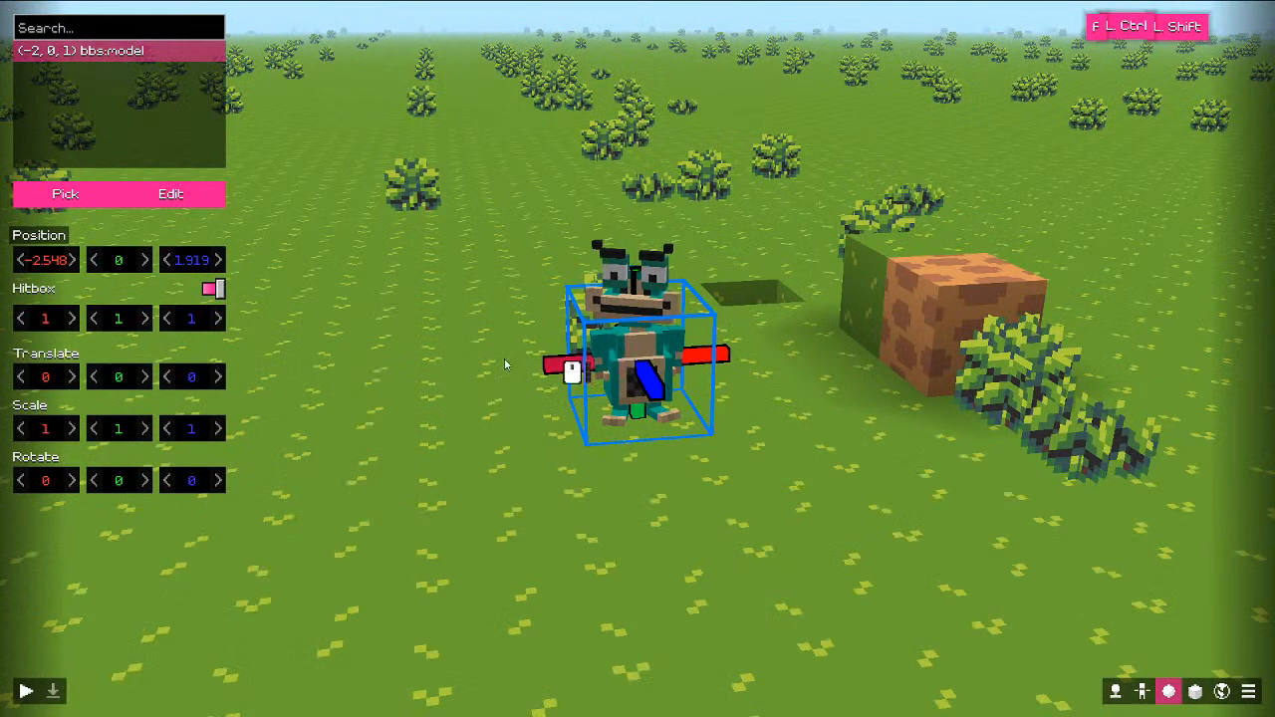
pyautogui.moveTo(505, 365); pyautogui.dragTo(578, 354, button='middle')
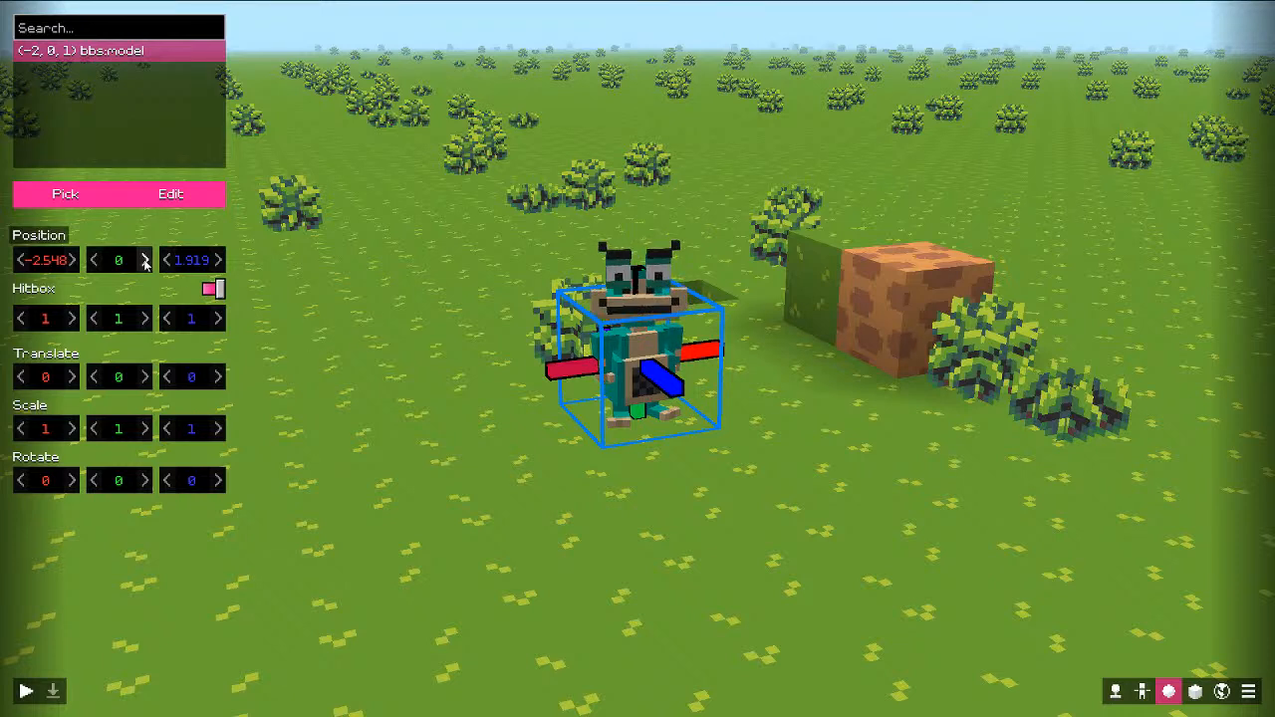
# Step: Run the scene and walk the player character around the new prop and dirt block
pyautogui.click(26, 691)
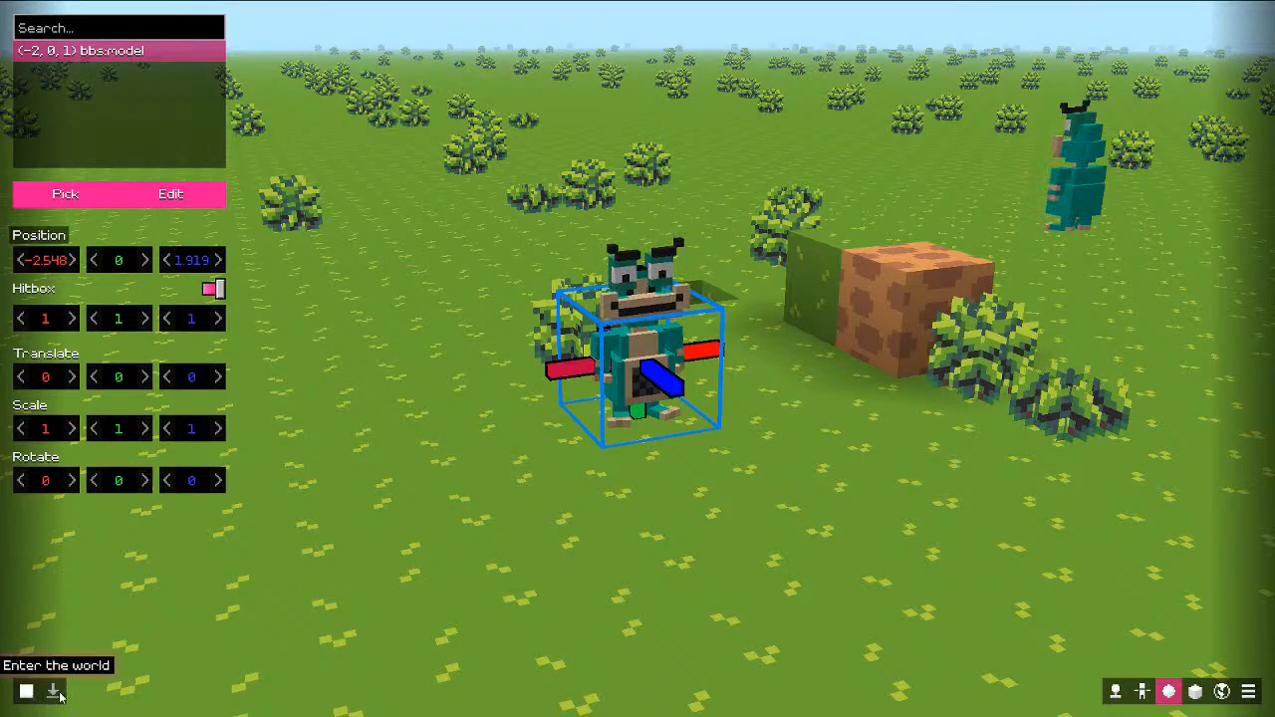
pyautogui.click(53, 691)
pyautogui.press('w')
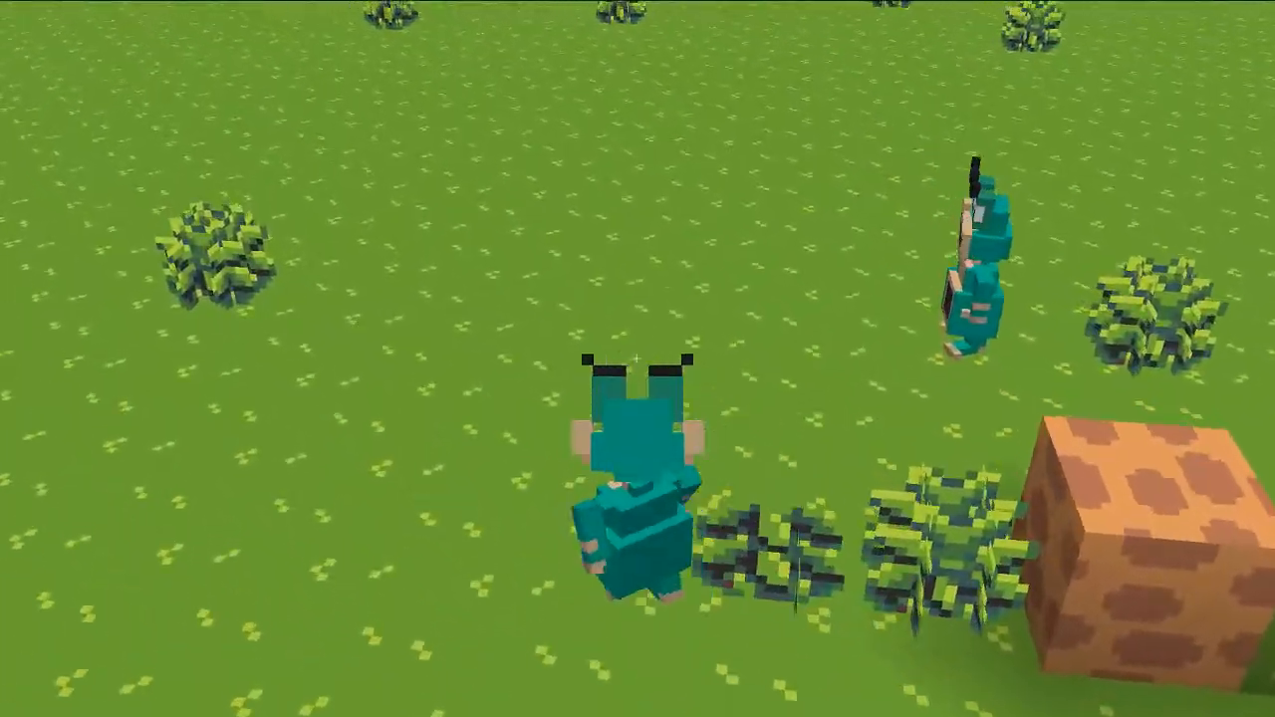
pyautogui.press('F3')
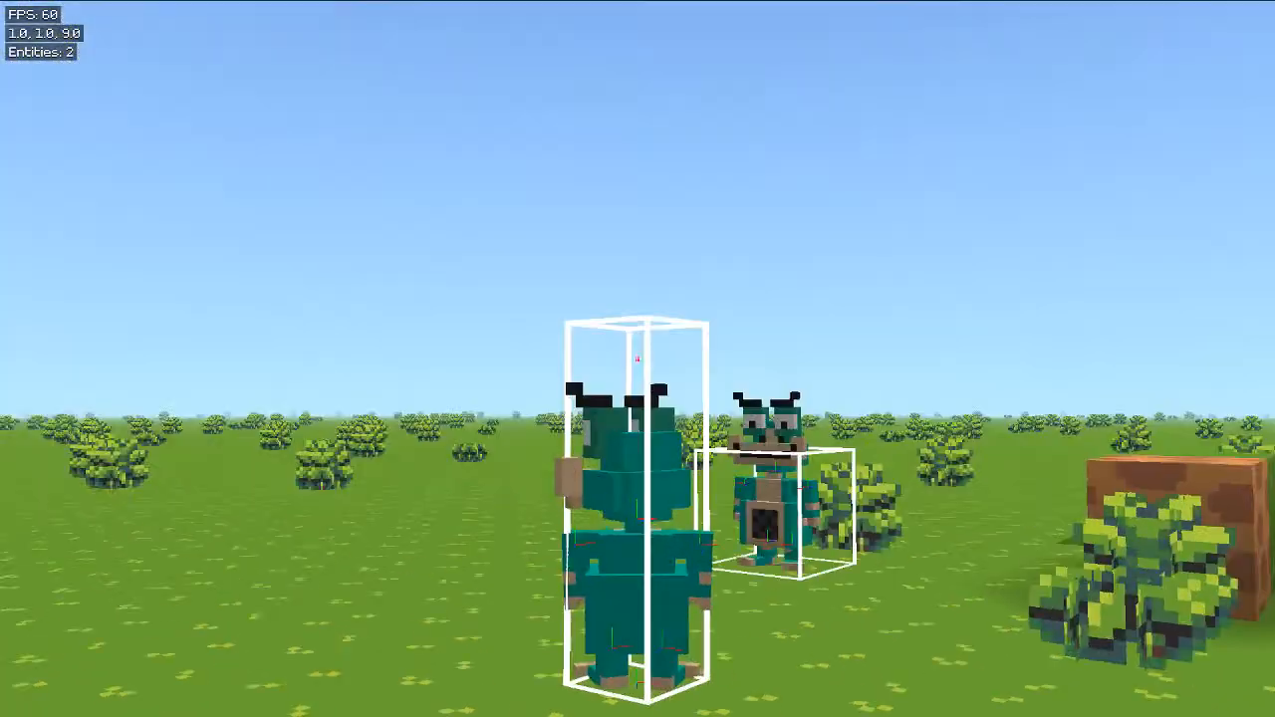
pyautogui.press('w')
pyautogui.press('w')
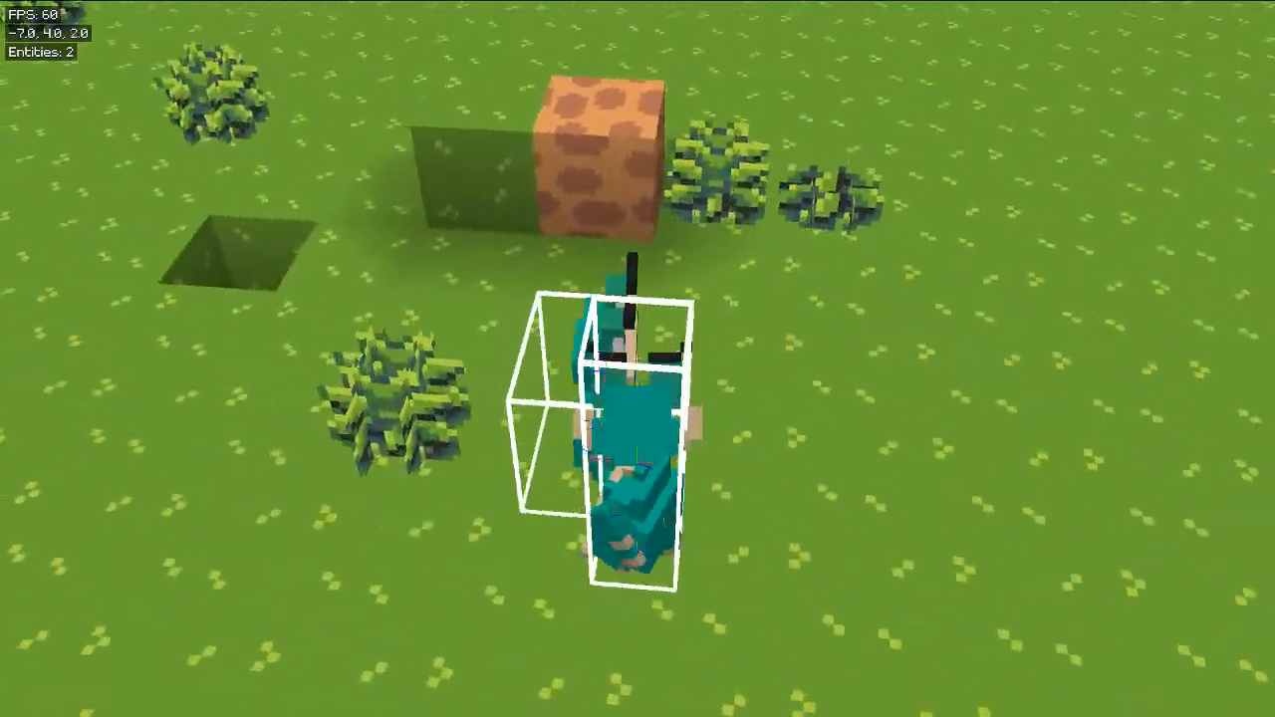
pyautogui.press('s')
pyautogui.press('w')
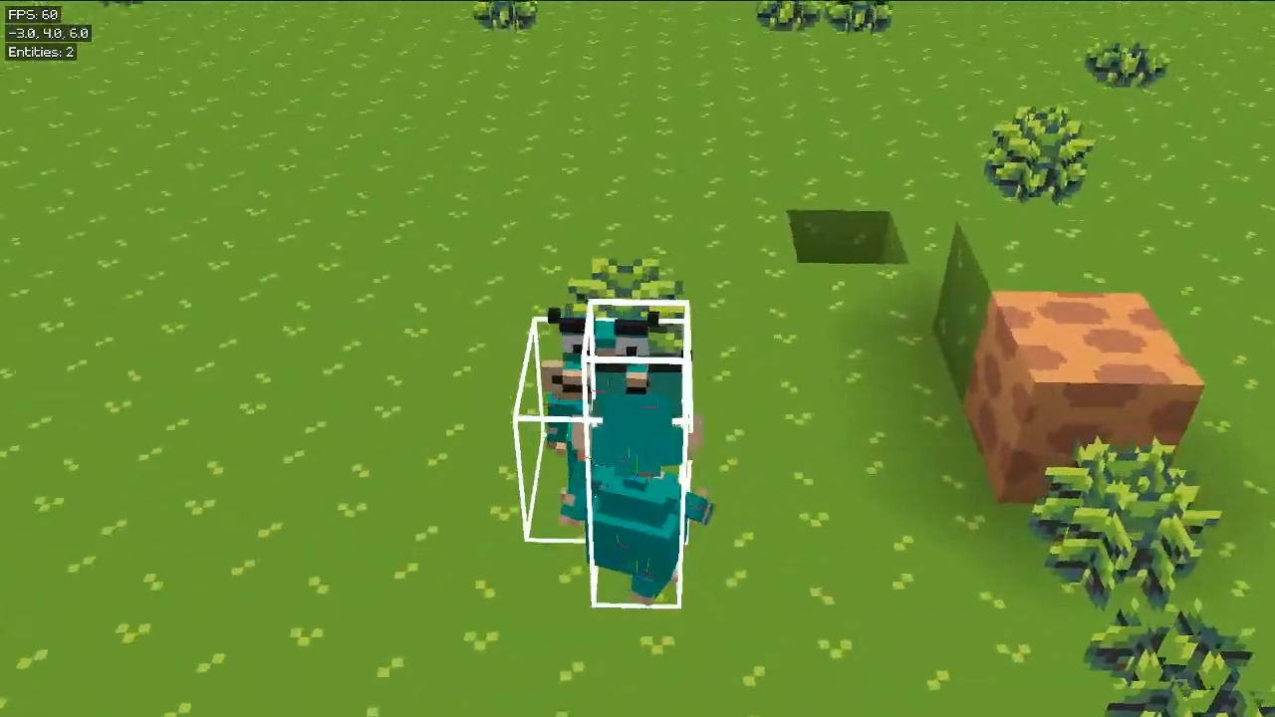
pyautogui.press('s')
pyautogui.press('w')
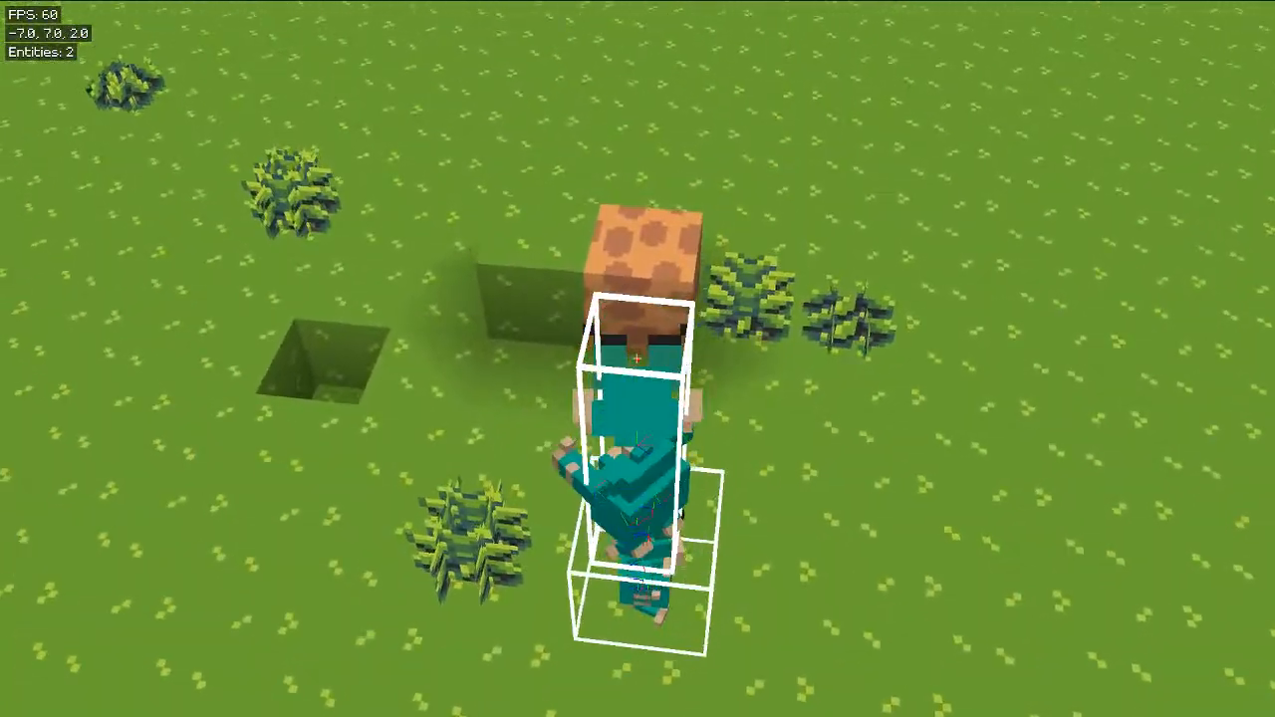
pyautogui.press('w')
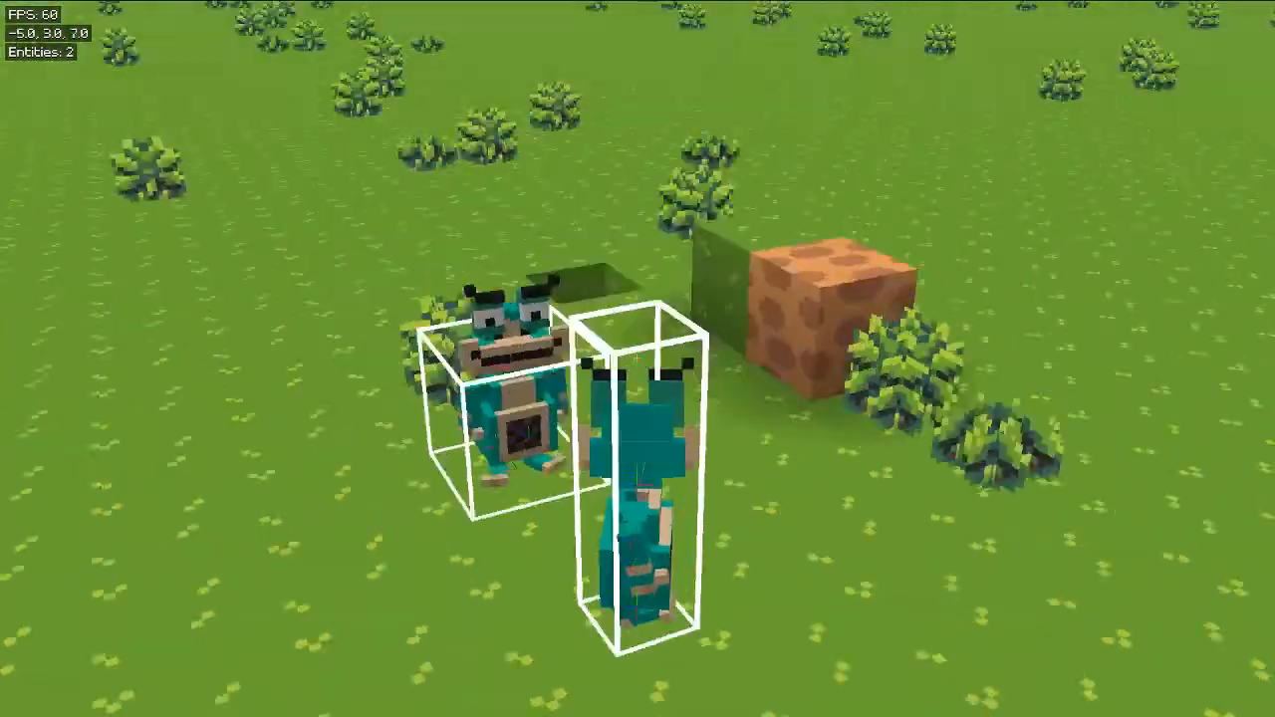
pyautogui.press('s')
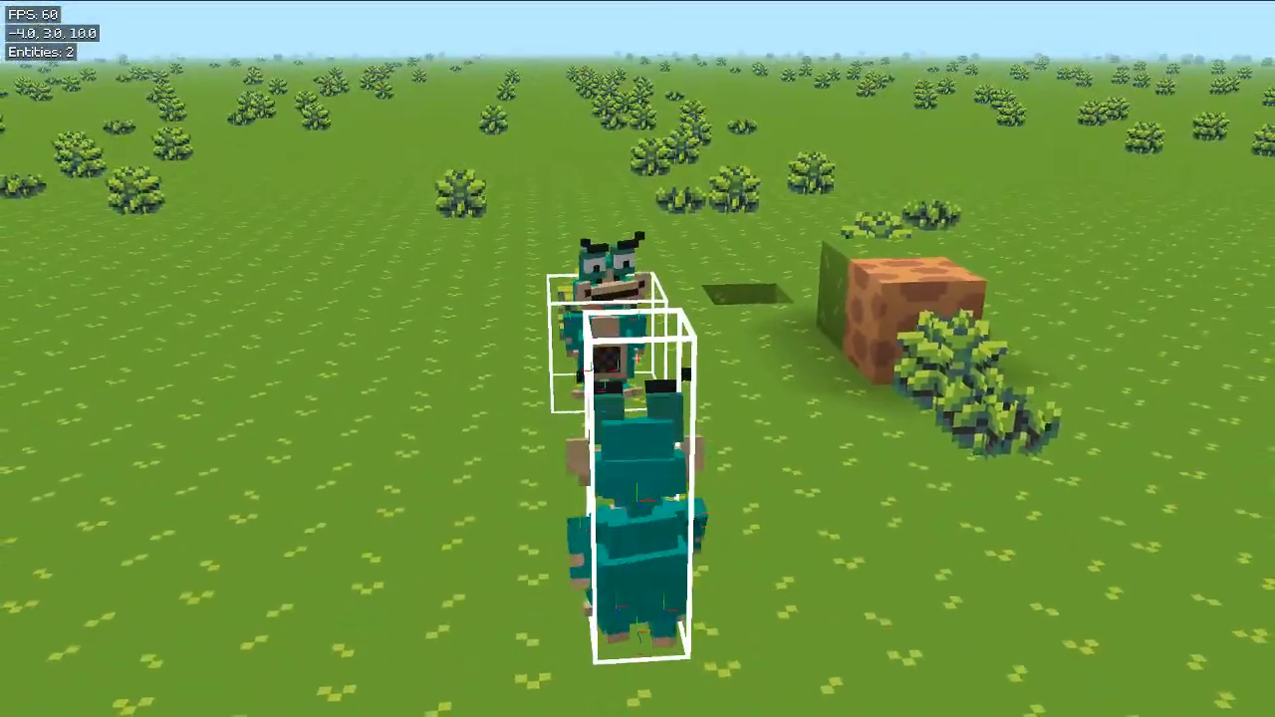
pyautogui.press('w')
# Step: Return to the editor, re-enter the world briefly, and exit again
pyautogui.press('Escape')
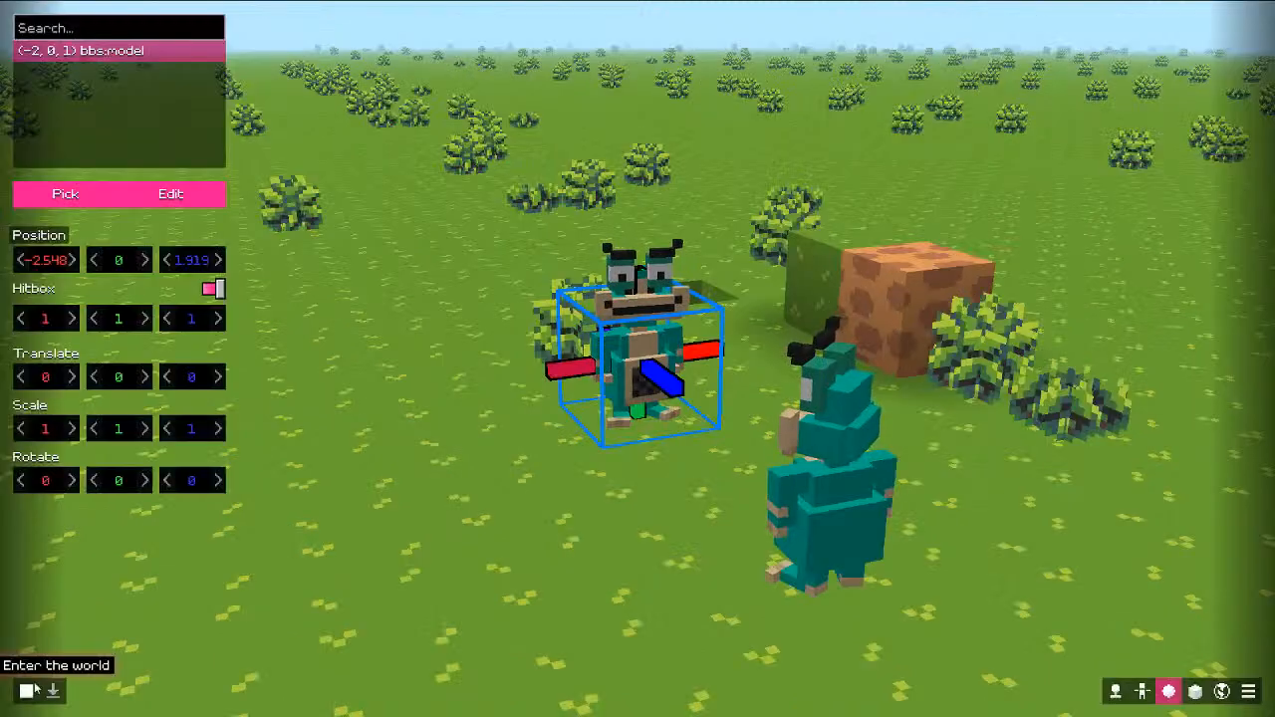
pyautogui.press('Escape')
pyautogui.press('Escape')
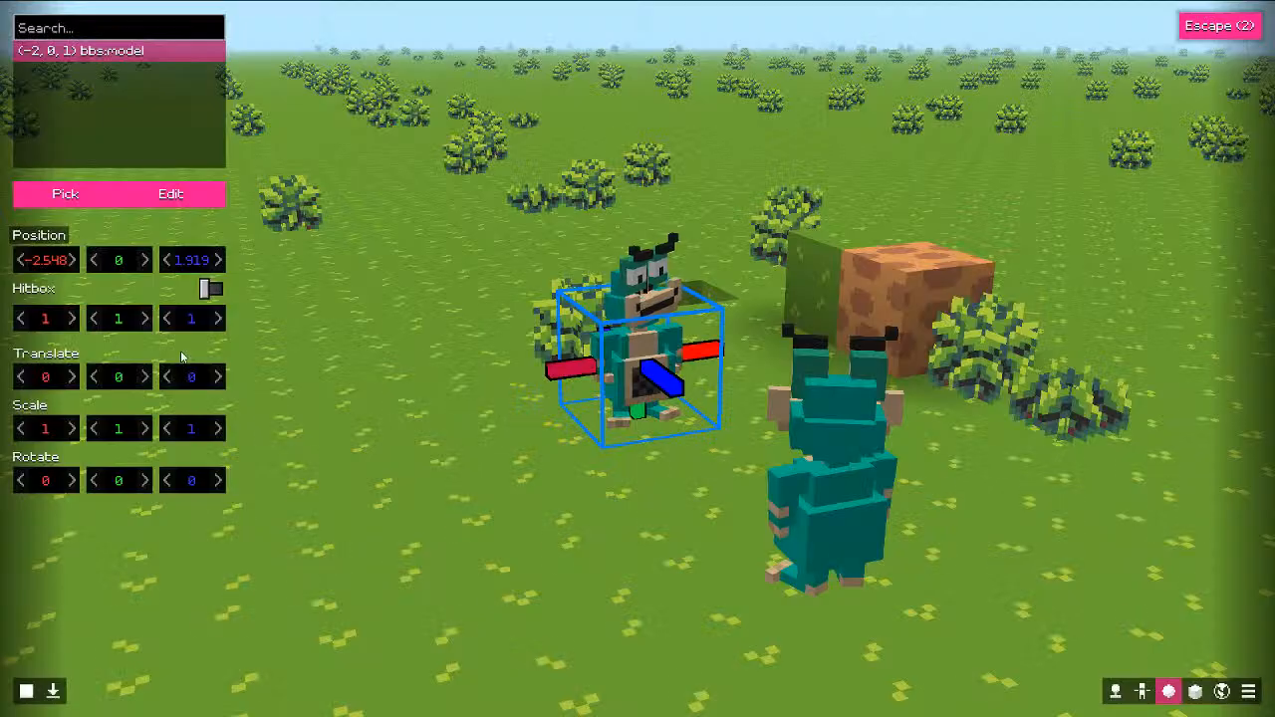
pyautogui.click(55, 692)
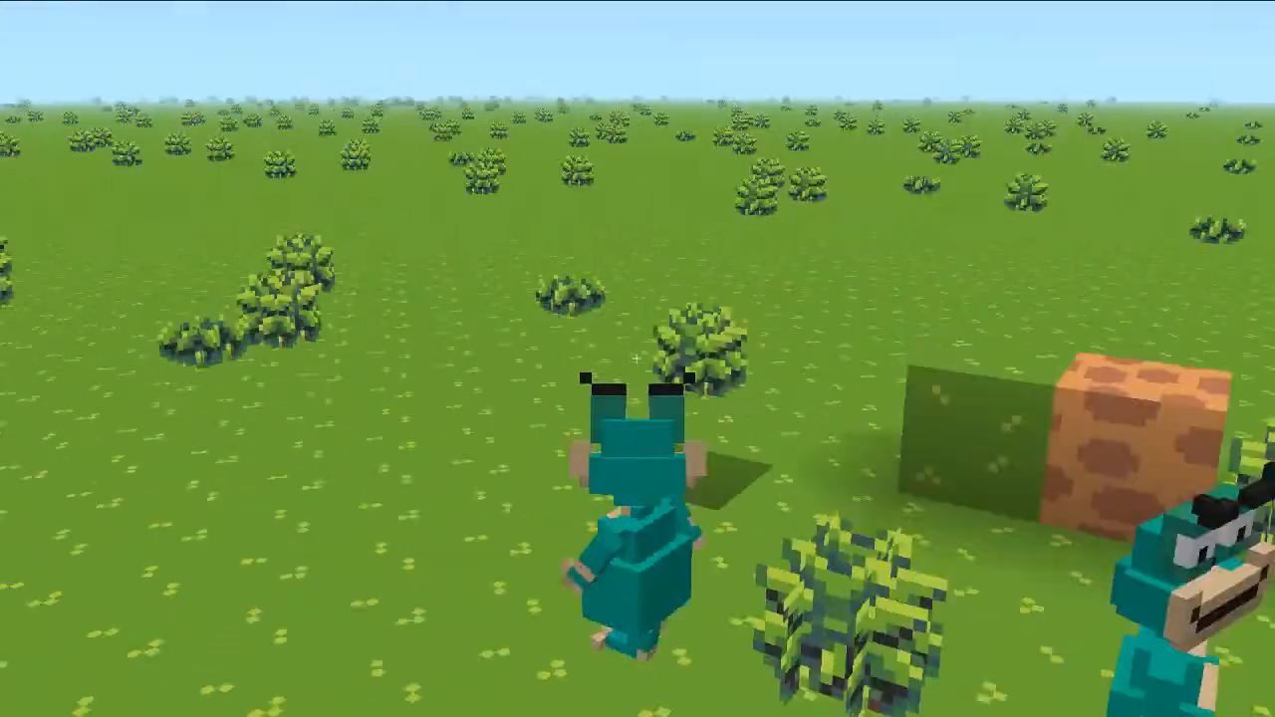
pyautogui.press('Escape')
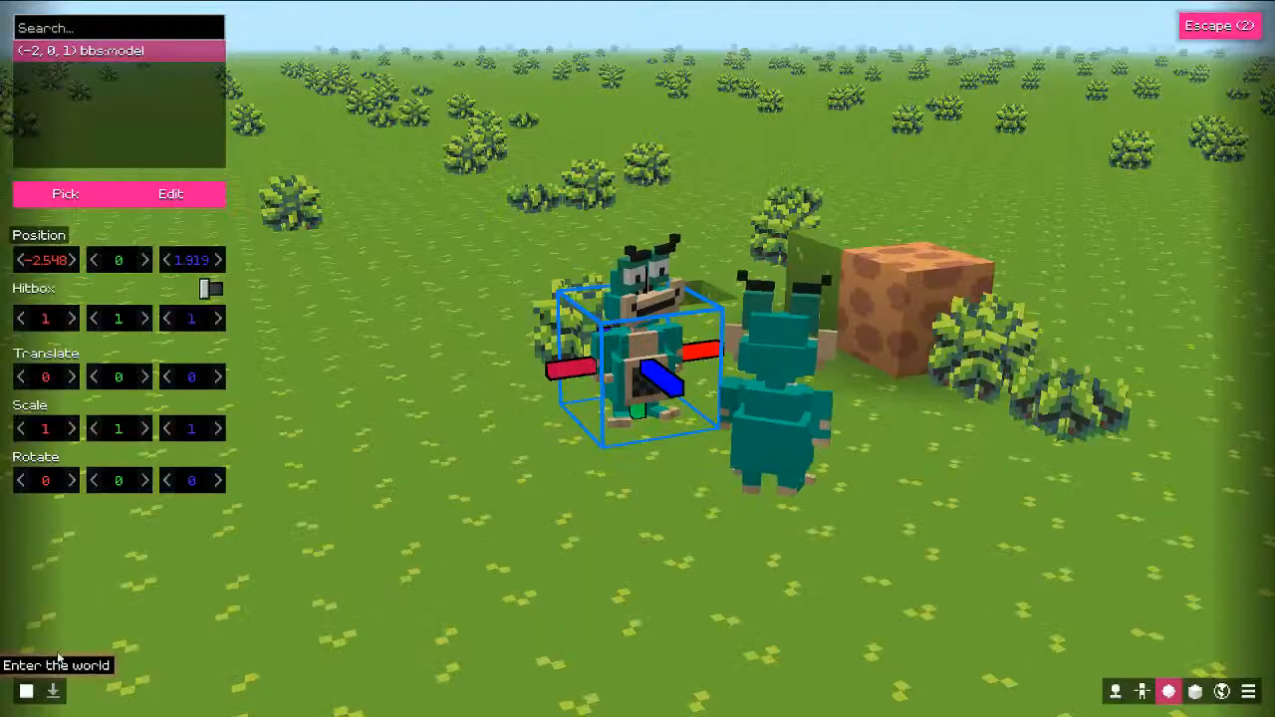
# Step: Set the prop's hitbox height back to 1, then orbit the camera and spin the prop
pyautogui.click(117, 320)
pyautogui.write('1')
pyautogui.press('Return')
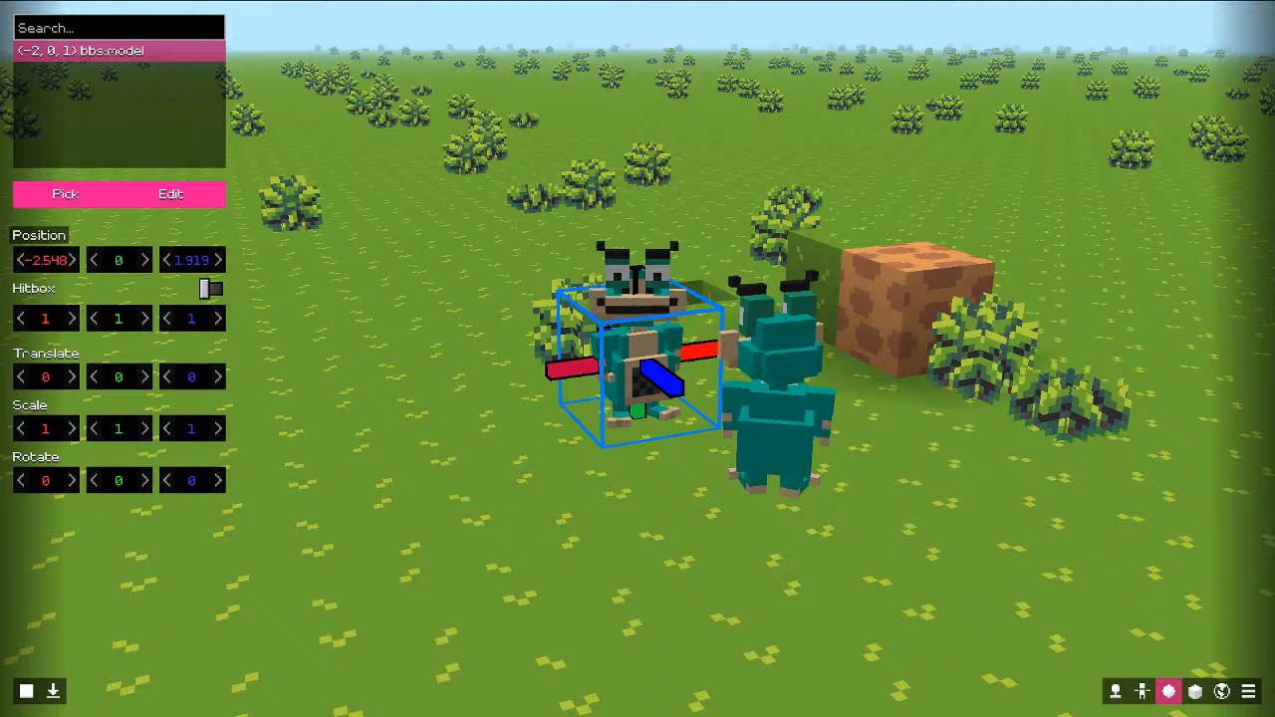
pyautogui.moveTo(623, 281); pyautogui.dragTo(453, 256)
pyautogui.press('s')
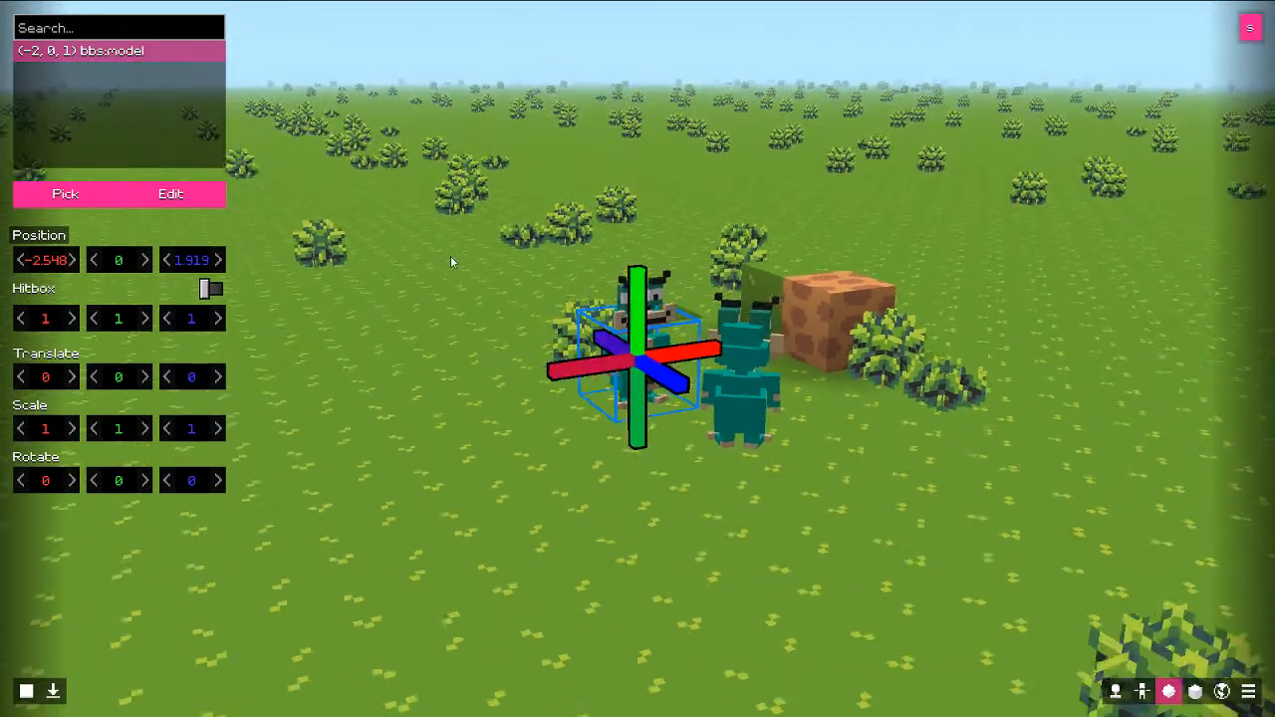
pyautogui.press('w')
pyautogui.moveTo(528, 276); pyautogui.dragTo(549, 287)
pyautogui.press('w')
pyautogui.press('s')
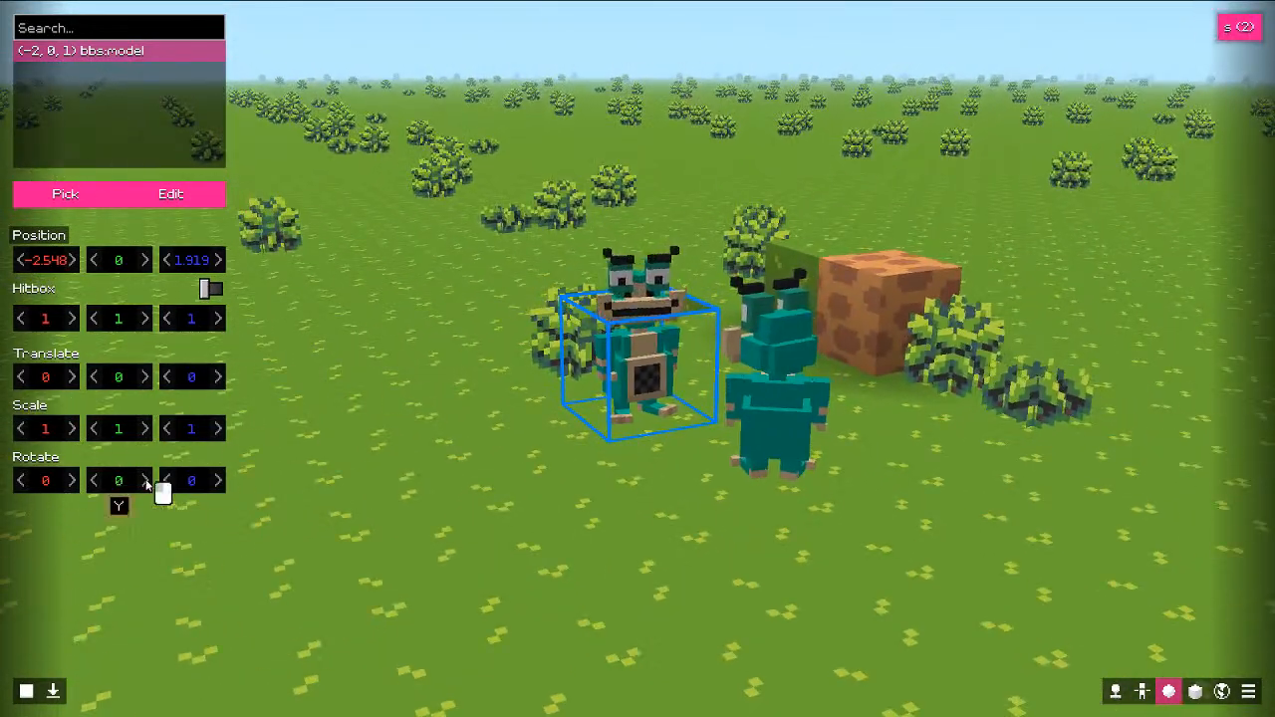
pyautogui.moveTo(97, 480)
pyautogui.mouseDown()
pyautogui.moveTo(322, 479)
pyautogui.moveTo(114, 498)
pyautogui.mouseUp()
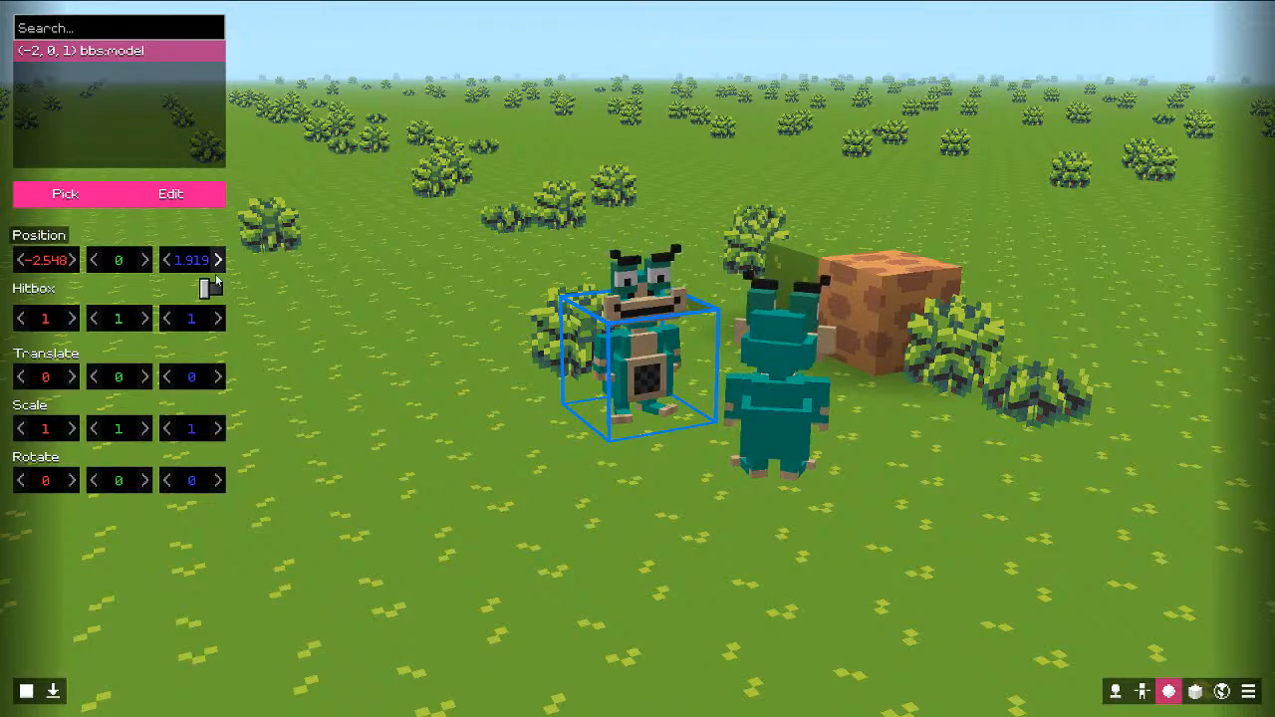
# Step: Try the billboard and 'Hello, World!' forms, then settle on the teal character model
pyautogui.click(65, 194)
pyautogui.click(60, 268)
pyautogui.click(107, 260)
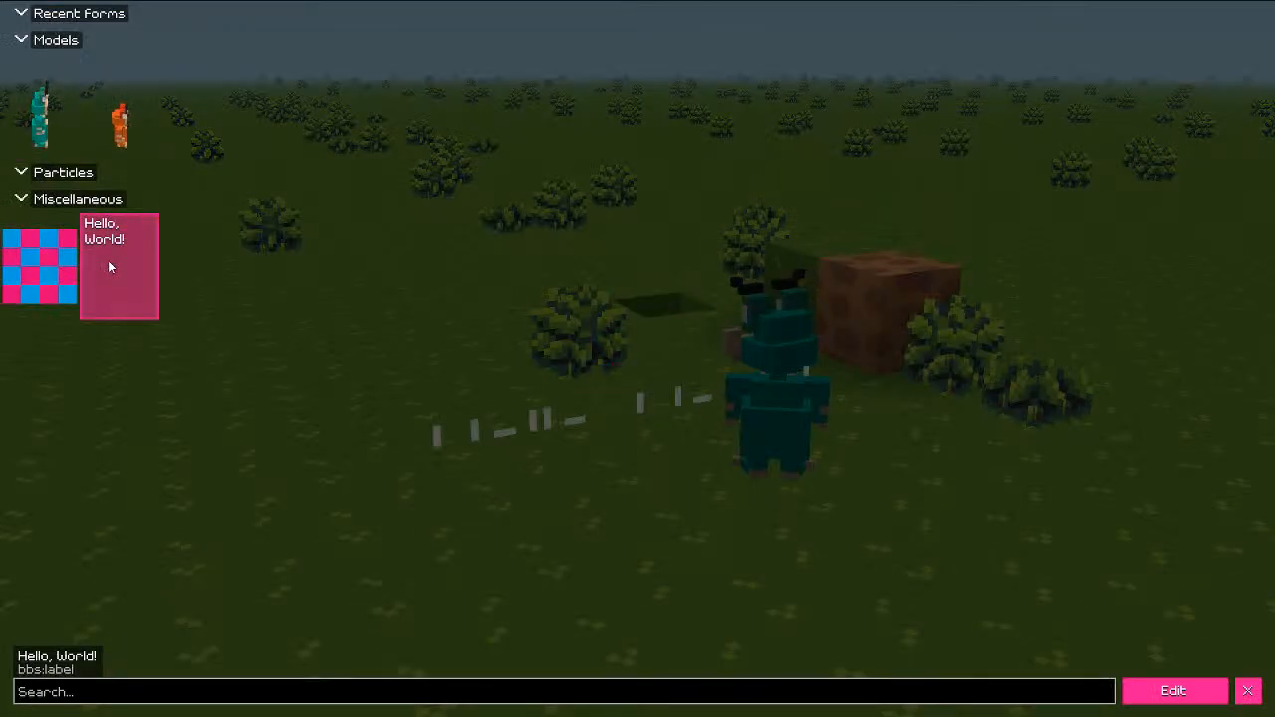
pyautogui.click(64, 111)
pyautogui.click(1246, 690)
pyautogui.press('s')
pyautogui.moveTo(897, 450); pyautogui.dragTo(784, 466)
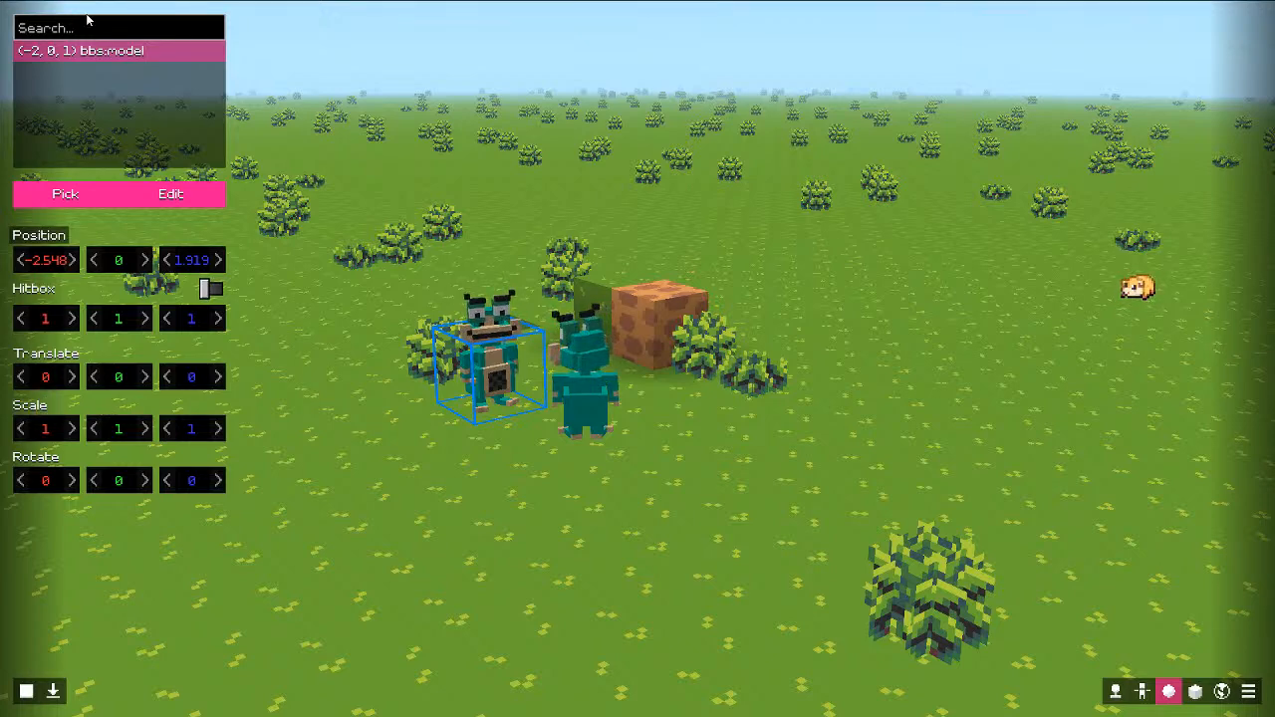
# Step: Add a box region object at (2, 0, 8) and give it a box shape
pyautogui.rightClick(121, 87)
pyautogui.click(155, 98)
pyautogui.moveTo(309, 366); pyautogui.dragTo(588, 400)
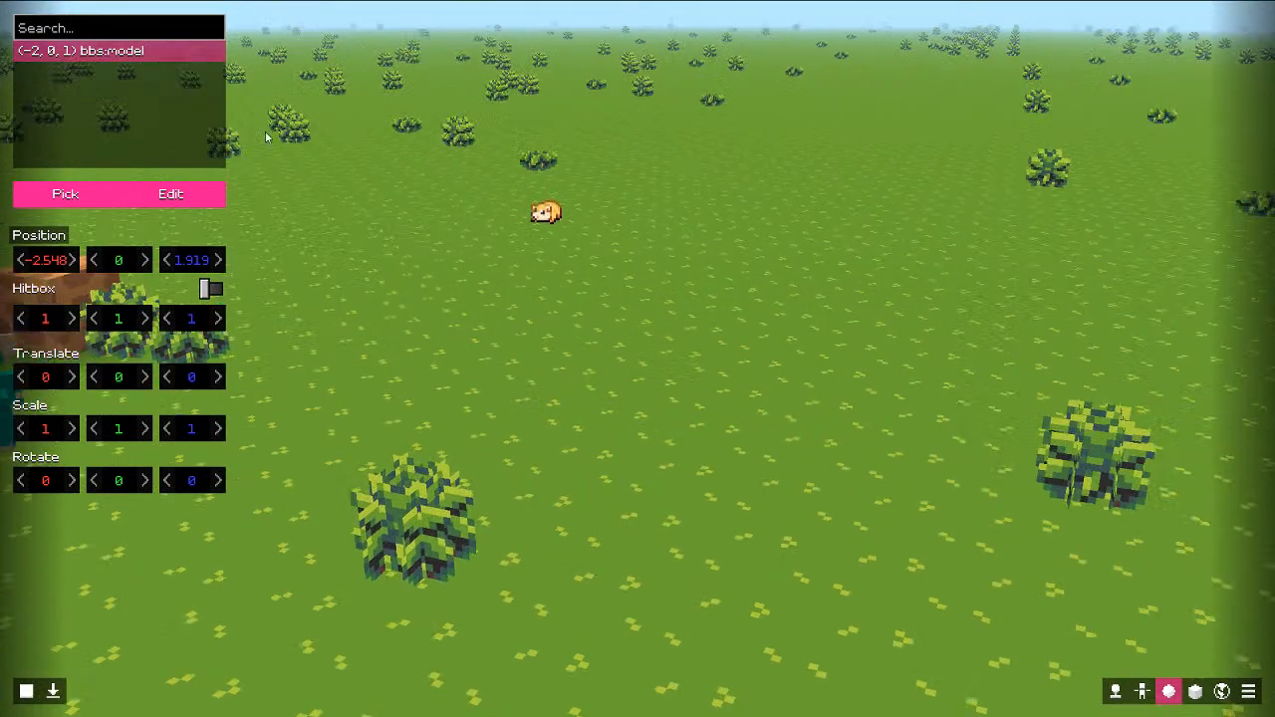
pyautogui.rightClick(171, 105)
pyautogui.click(215, 117)
pyautogui.click(301, 157)
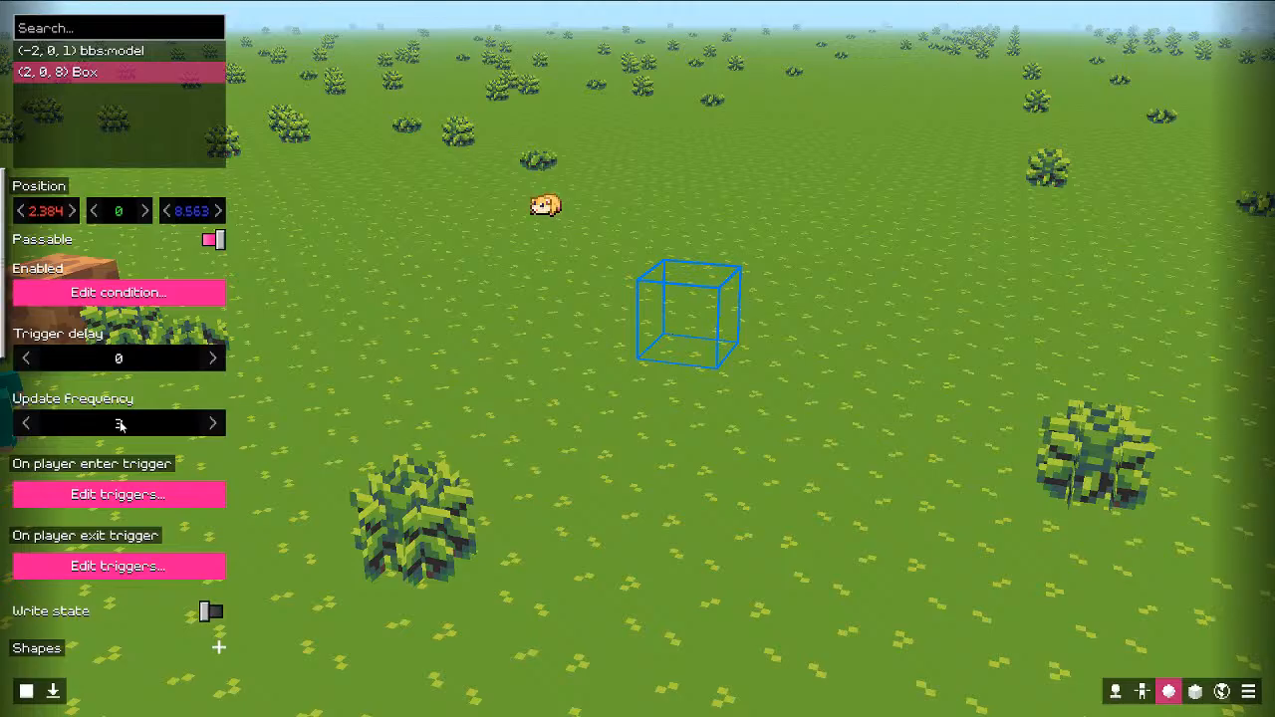
pyautogui.press('Escape')
pyautogui.press('Escape')
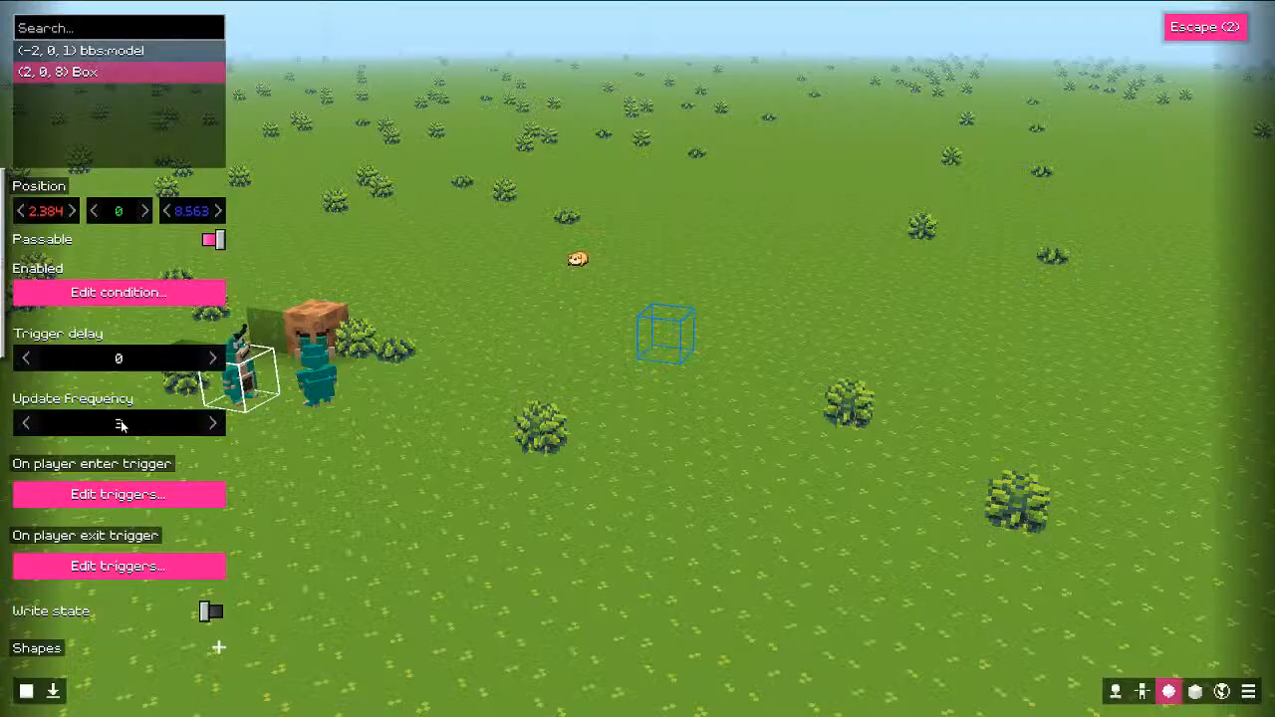
pyautogui.click(219, 648)
# Step: Inspect the region's trigger editor and close it without adding a trigger
pyautogui.scroll(-3, 36, 455)
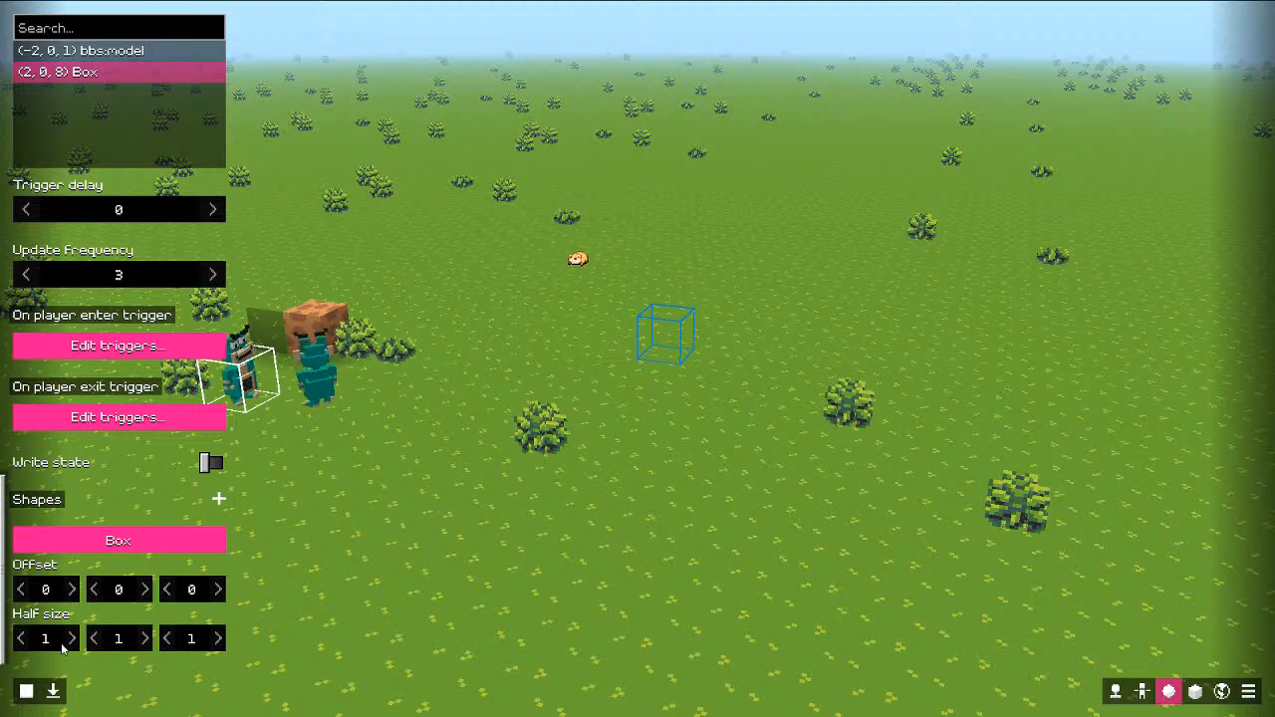
pyautogui.scroll(3, 105, 512)
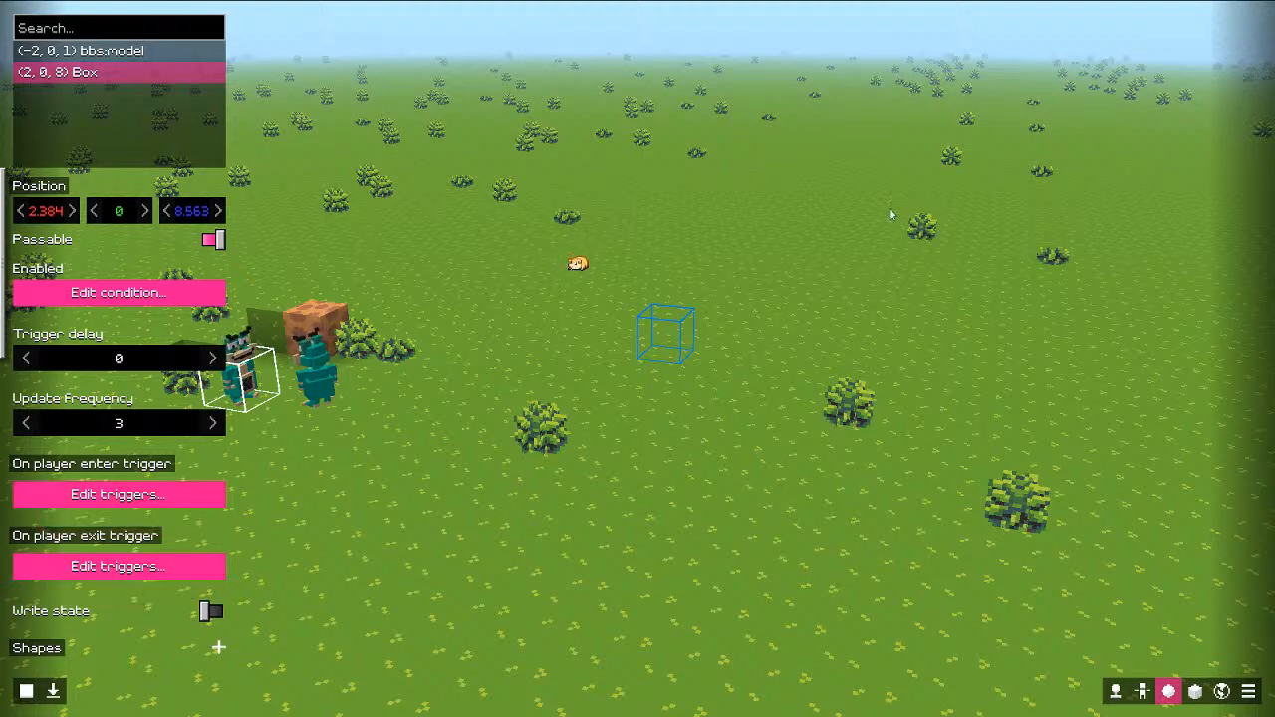
pyautogui.scroll(-3, 123, 459)
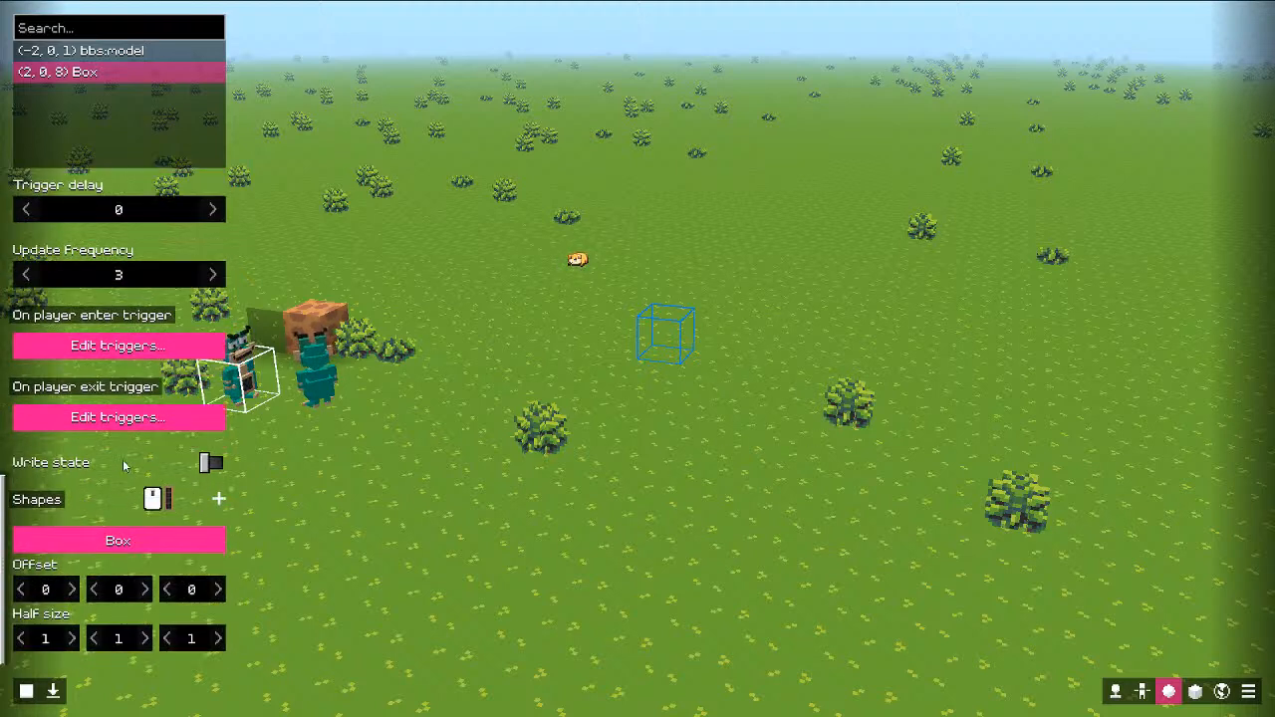
pyautogui.click(110, 345)
pyautogui.rightClick(357, 265)
pyautogui.click(269, 390)
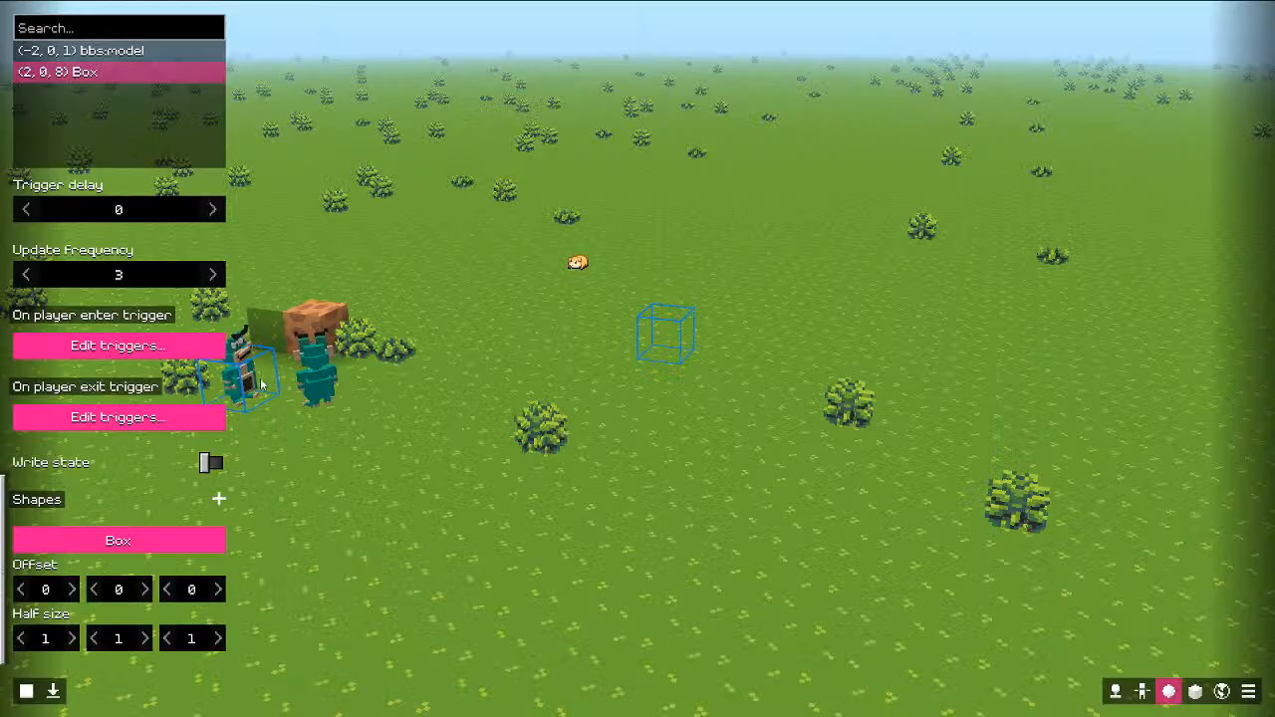
# Step: Remove the box region and add a hotkey trigger object in its place
pyautogui.rightClick(116, 87)
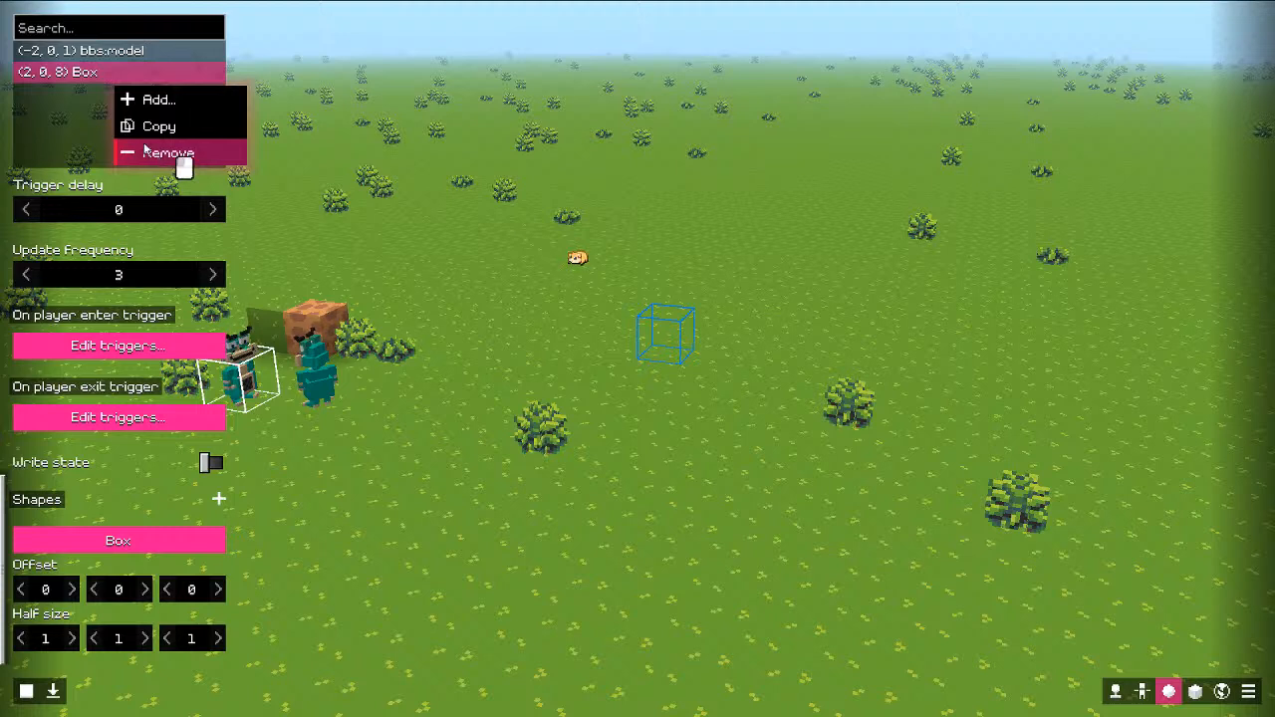
pyautogui.click(145, 152)
pyautogui.rightClick(89, 87)
pyautogui.click(116, 107)
pyautogui.click(185, 177)
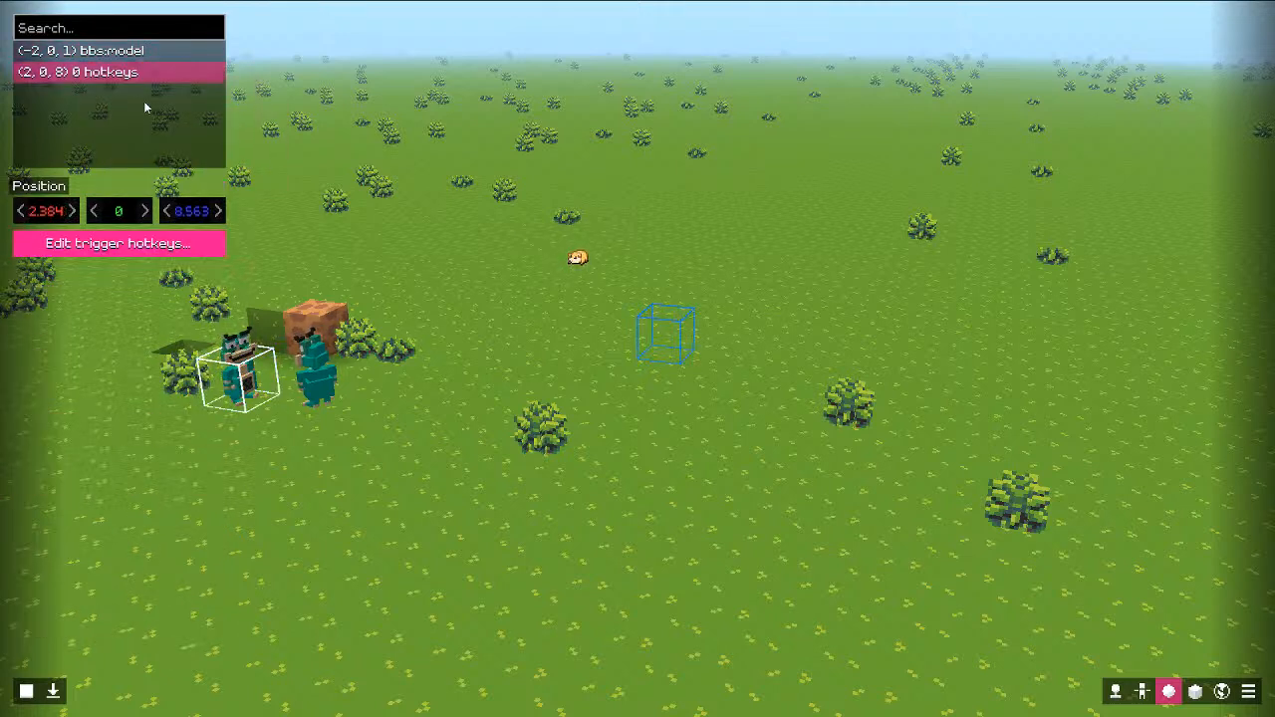
# Step: Add a trigger hotkey bound to E and titled 'Interact with me!'
pyautogui.click(148, 243)
pyautogui.click(397, 202)
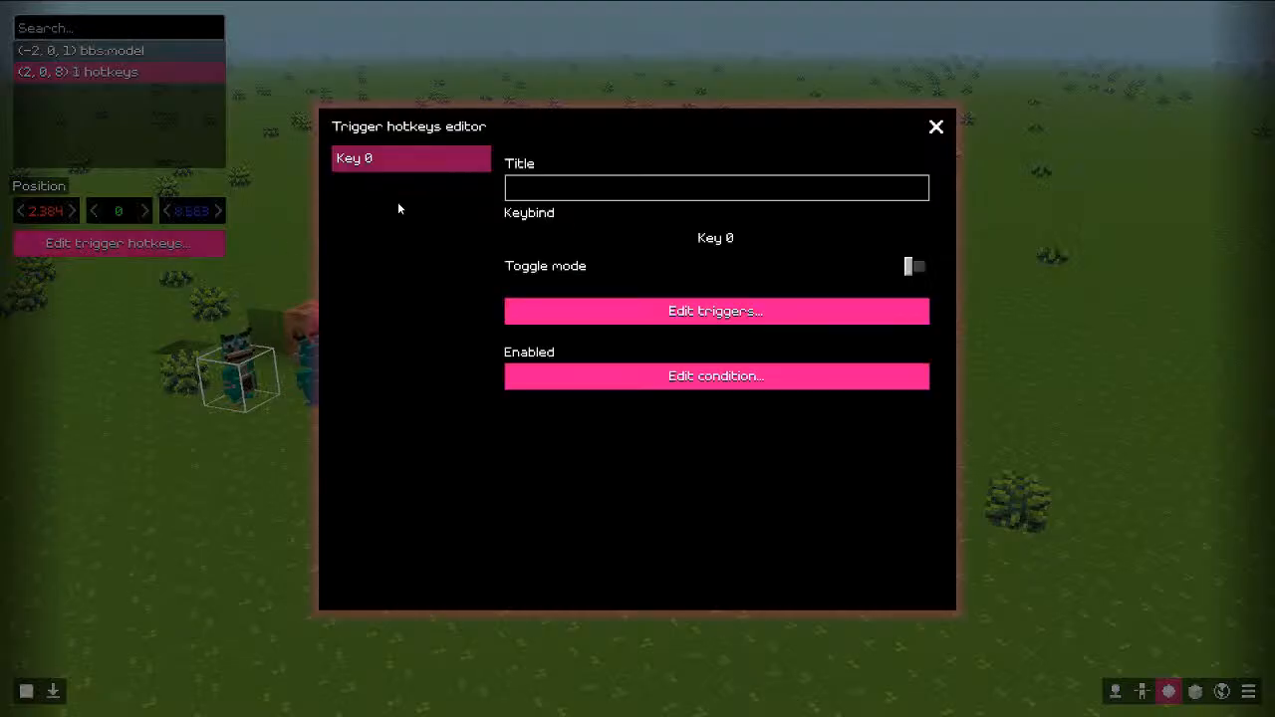
pyautogui.click(695, 239)
pyautogui.press('shift')
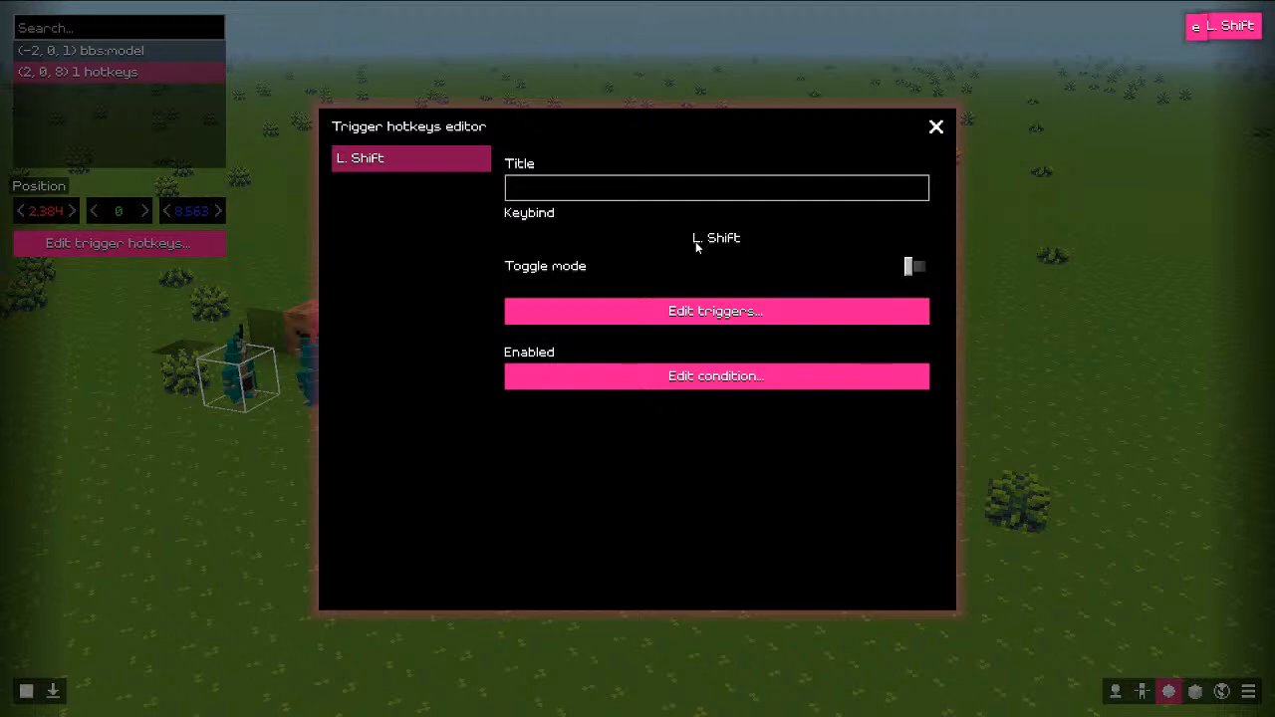
pyautogui.press('e')
pyautogui.click(598, 189)
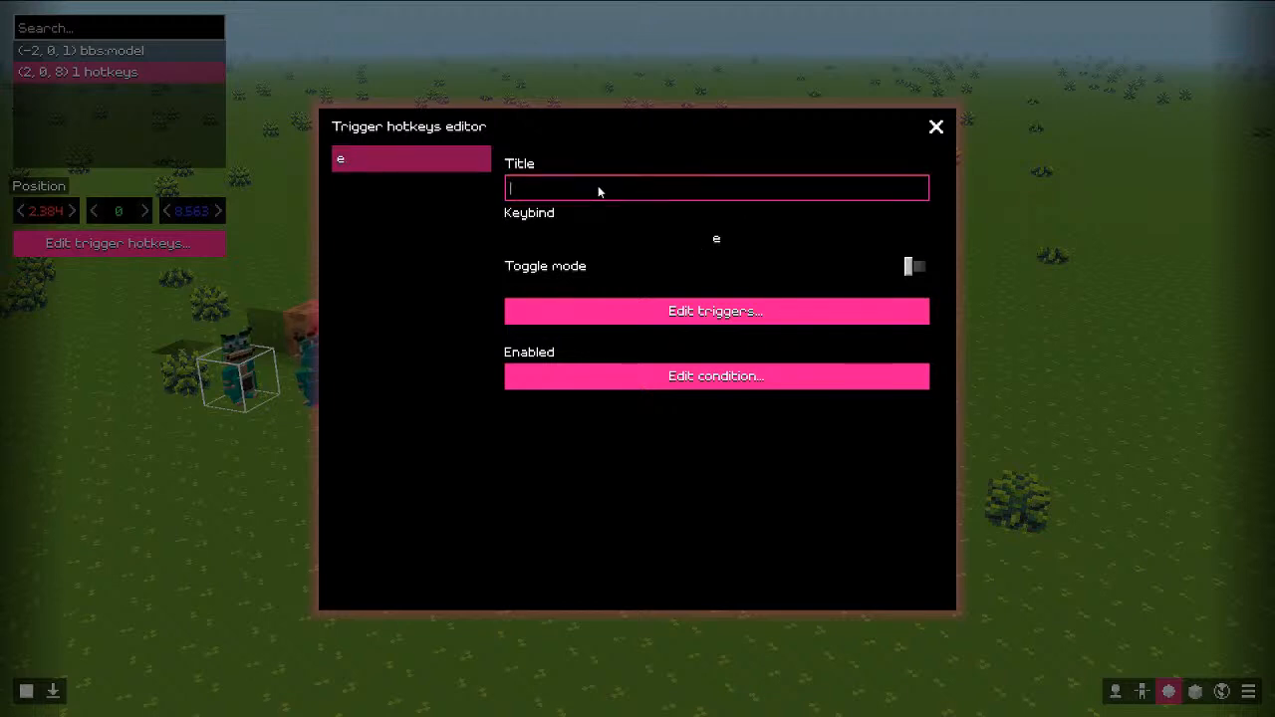
pyautogui.write('Inter')
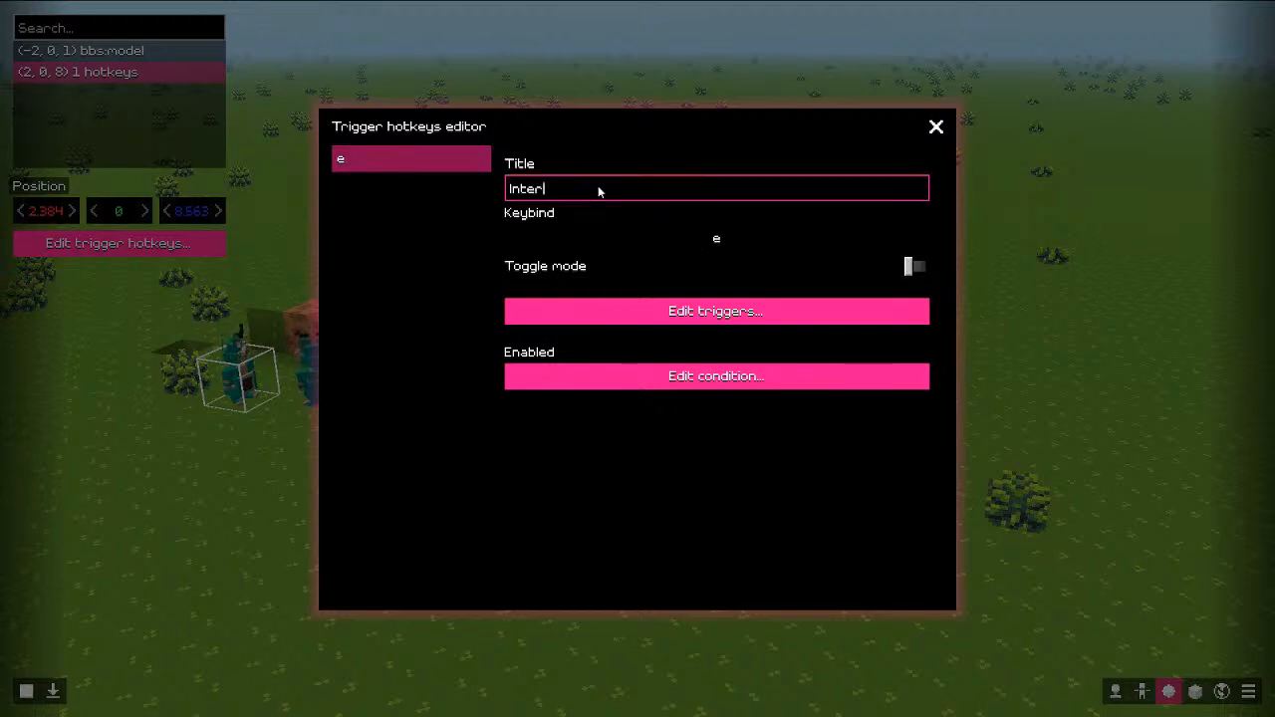
pyautogui.write('act with me!')
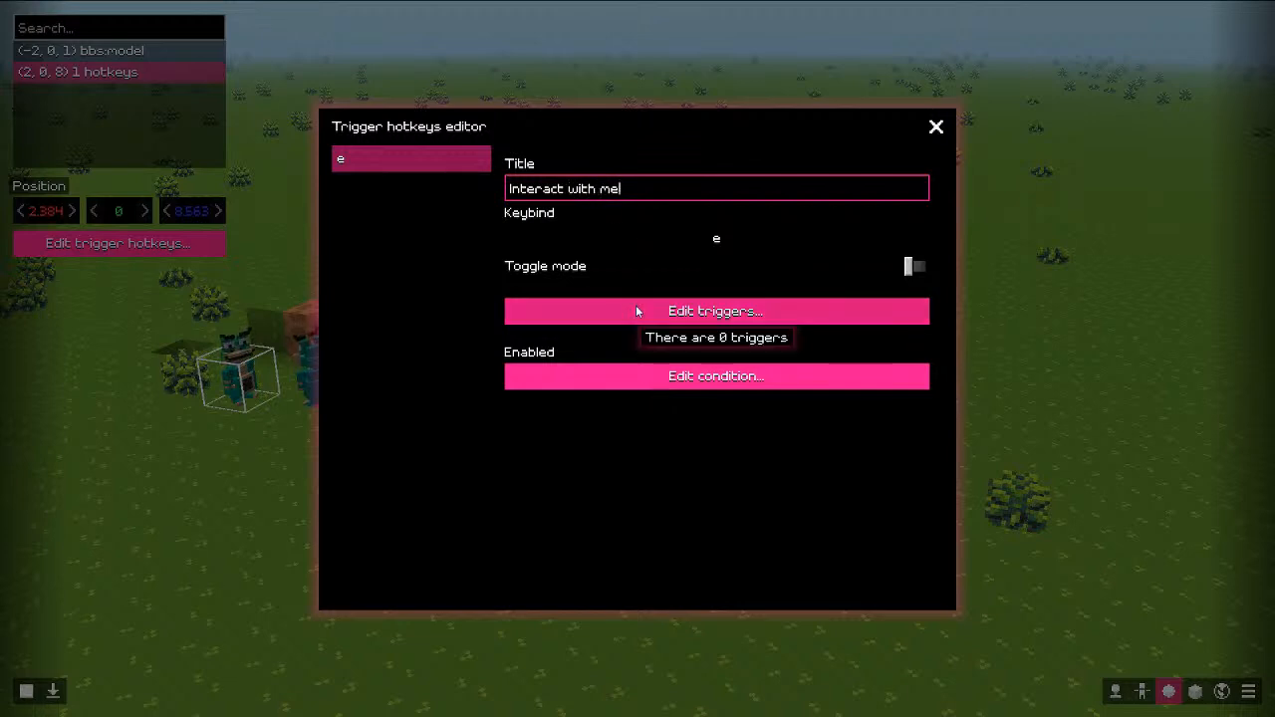
# Step: Open the hotkey's trigger editor and list the available trigger types
pyautogui.click(635, 305)
pyautogui.rightClick(327, 247)
pyautogui.rightClick(411, 271)
pyautogui.click(399, 296)
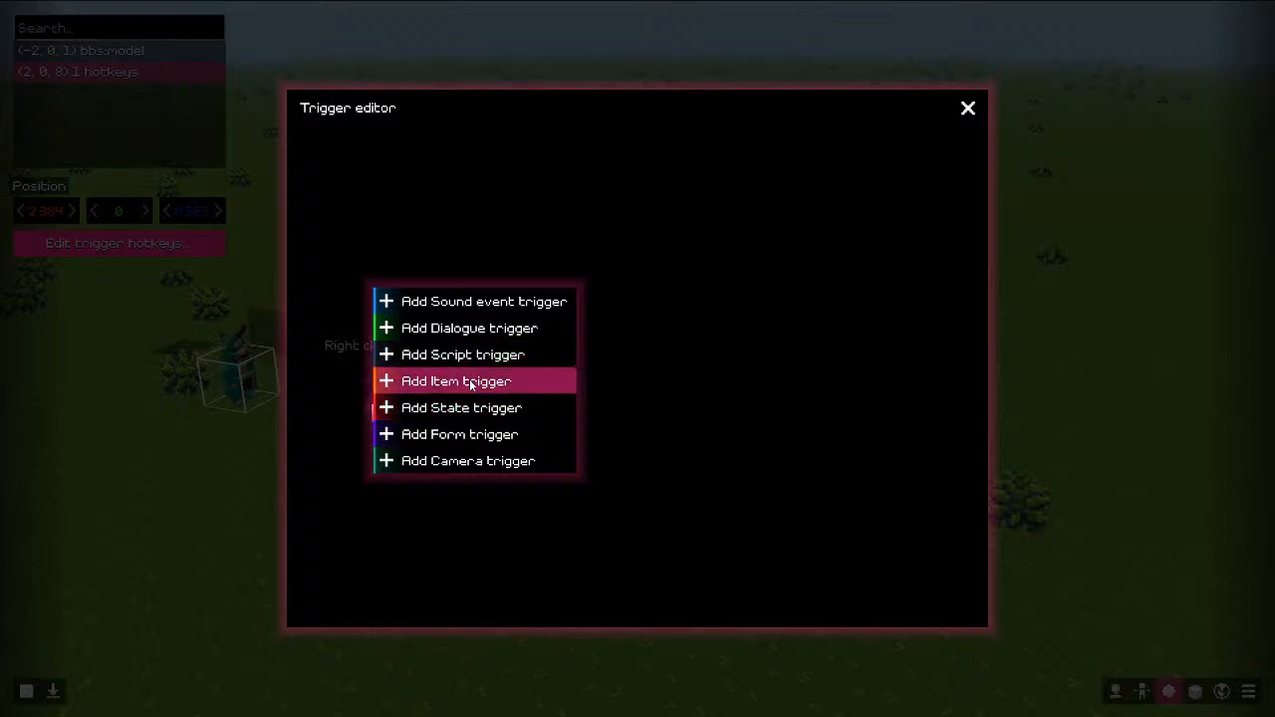
# Step: Add an Item trigger that gives a Hamster to the Player, then close the trigger editor
pyautogui.click(469, 381)
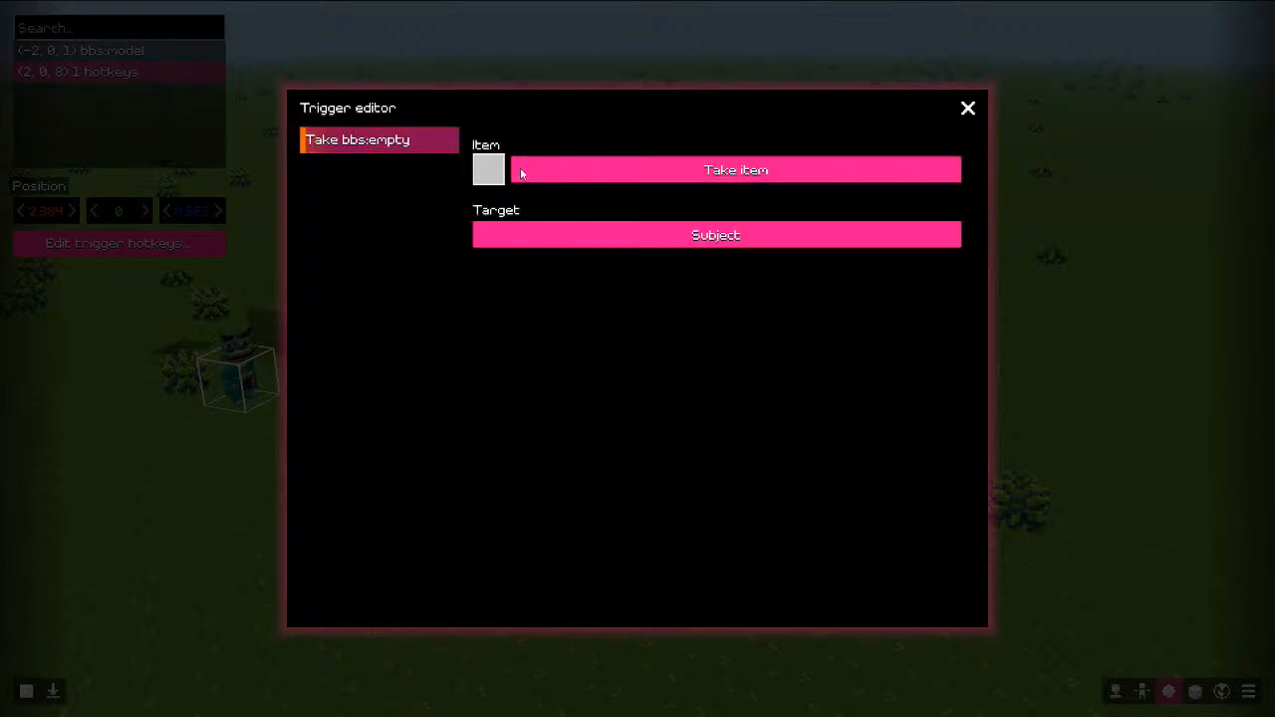
pyautogui.click(489, 172)
pyautogui.click(532, 307)
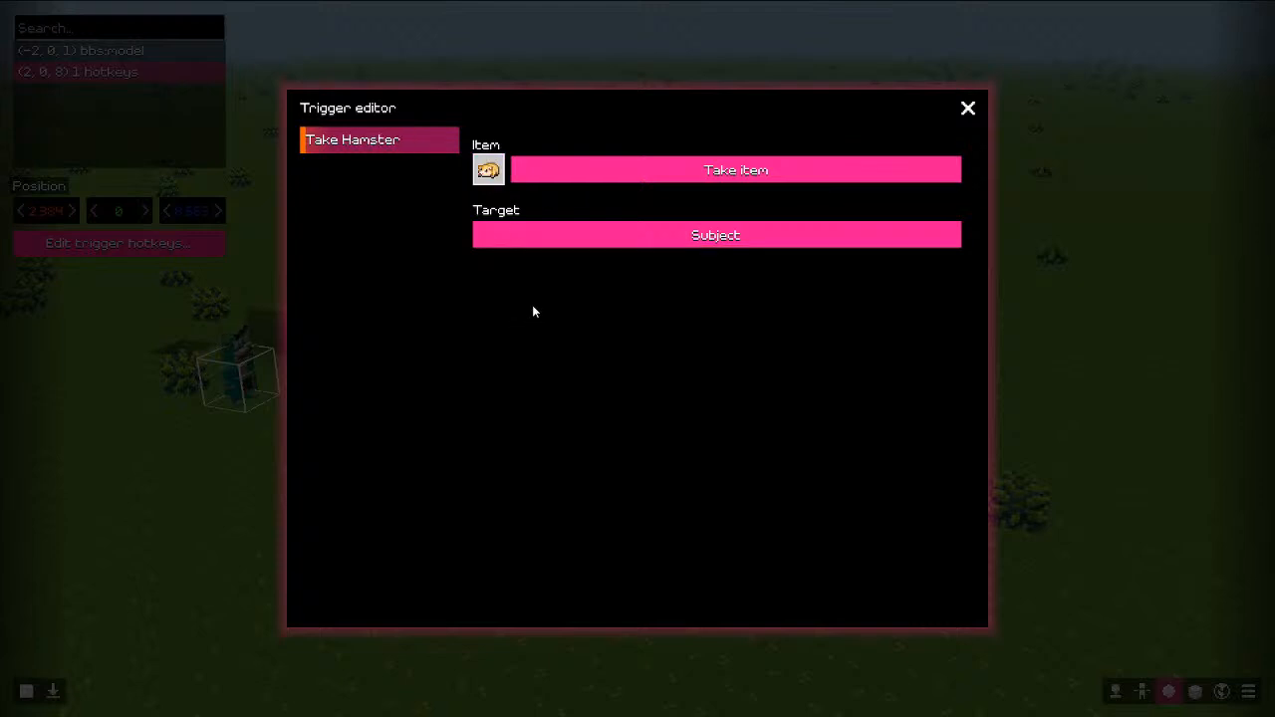
pyautogui.click(617, 165)
pyautogui.click(588, 250)
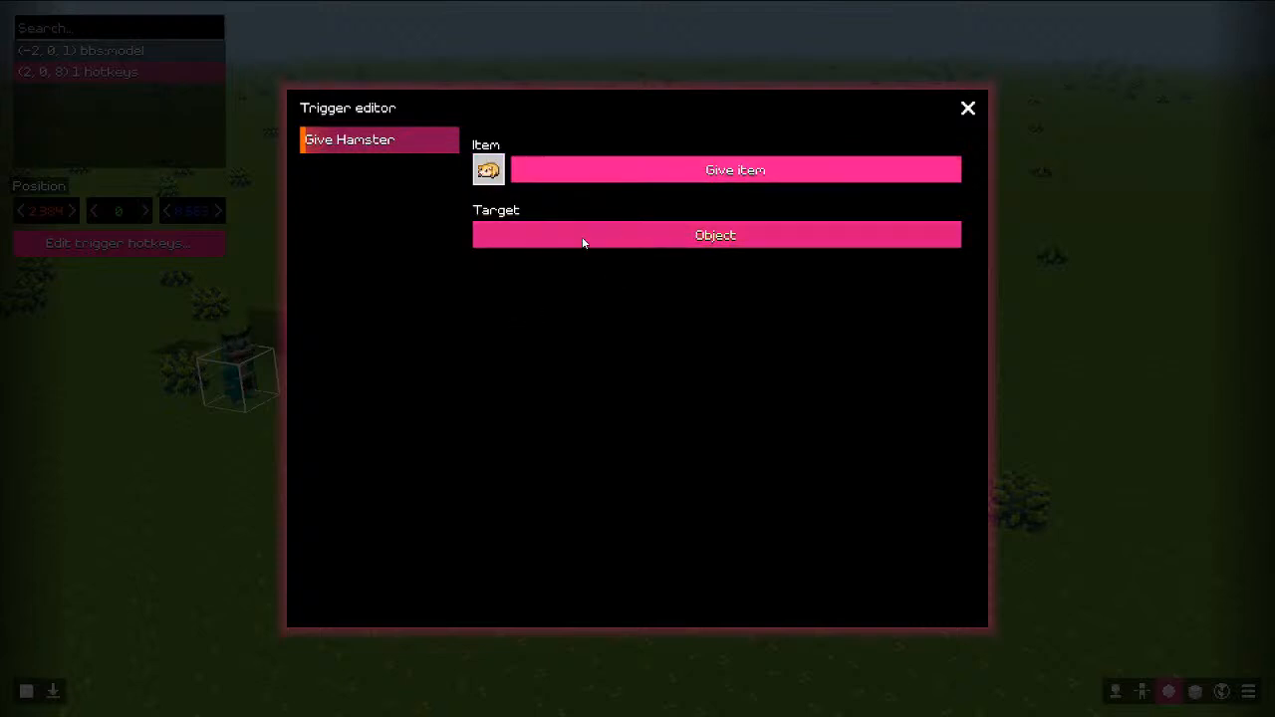
pyautogui.click(584, 242)
pyautogui.click(583, 243)
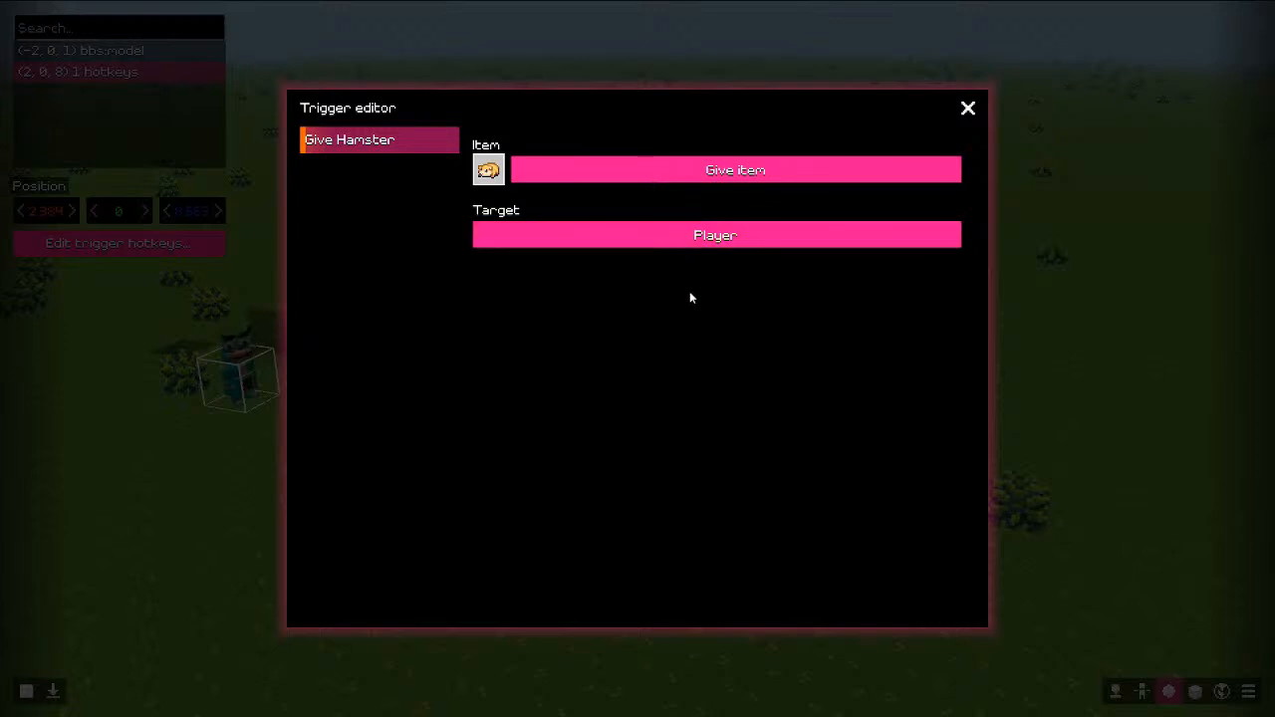
pyautogui.click(968, 109)
# Step: Play-test the world and check the inventory for the Hamster
pyautogui.click(936, 126)
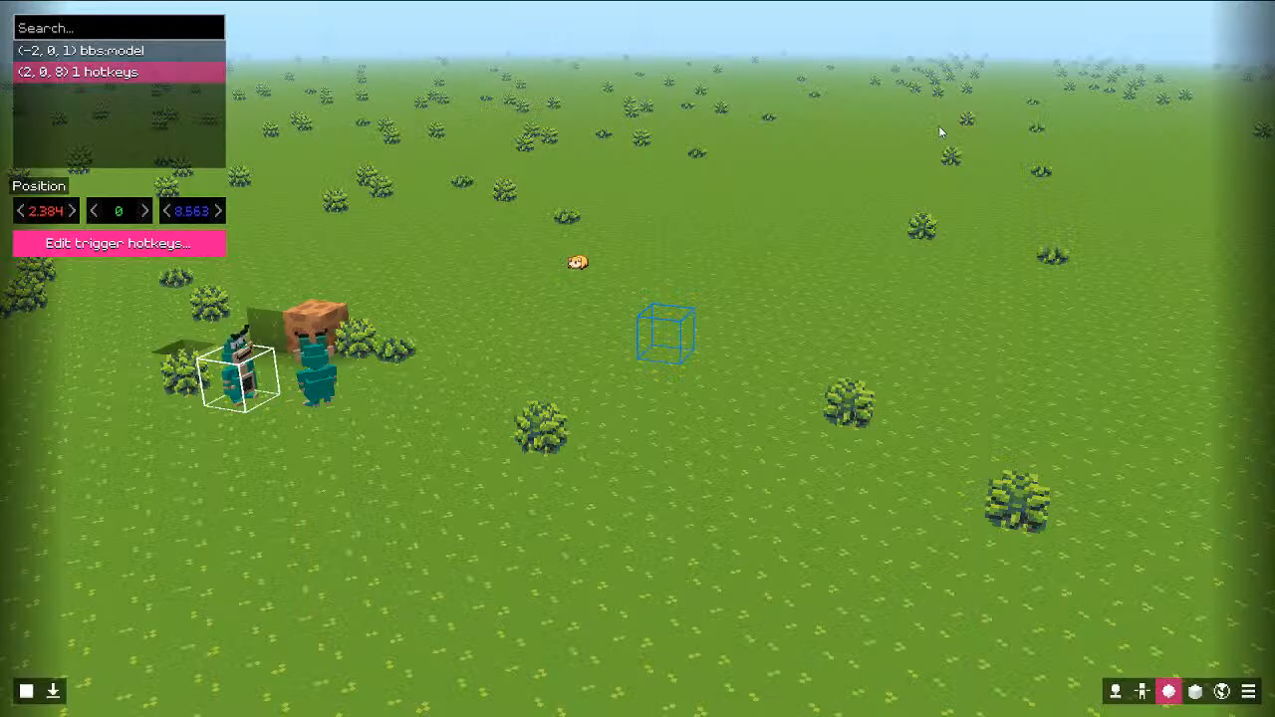
pyautogui.press('Escape')
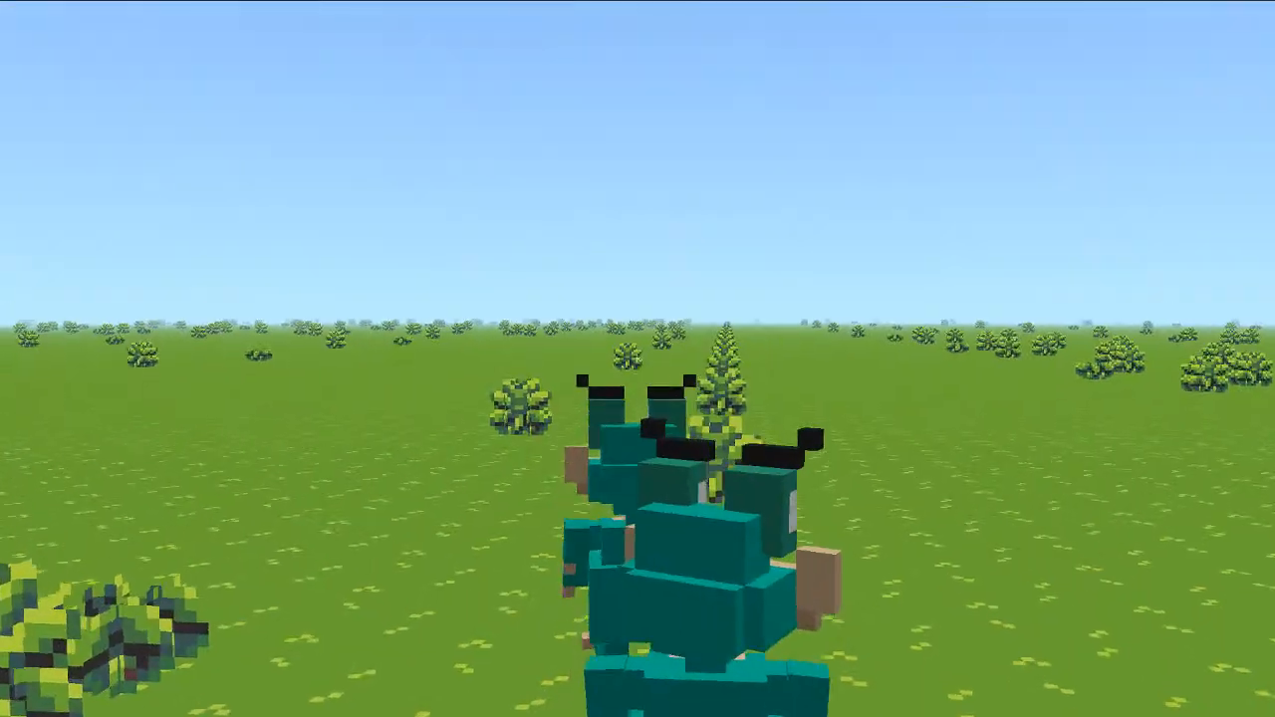
pyautogui.press('F3')
pyautogui.press('F3')
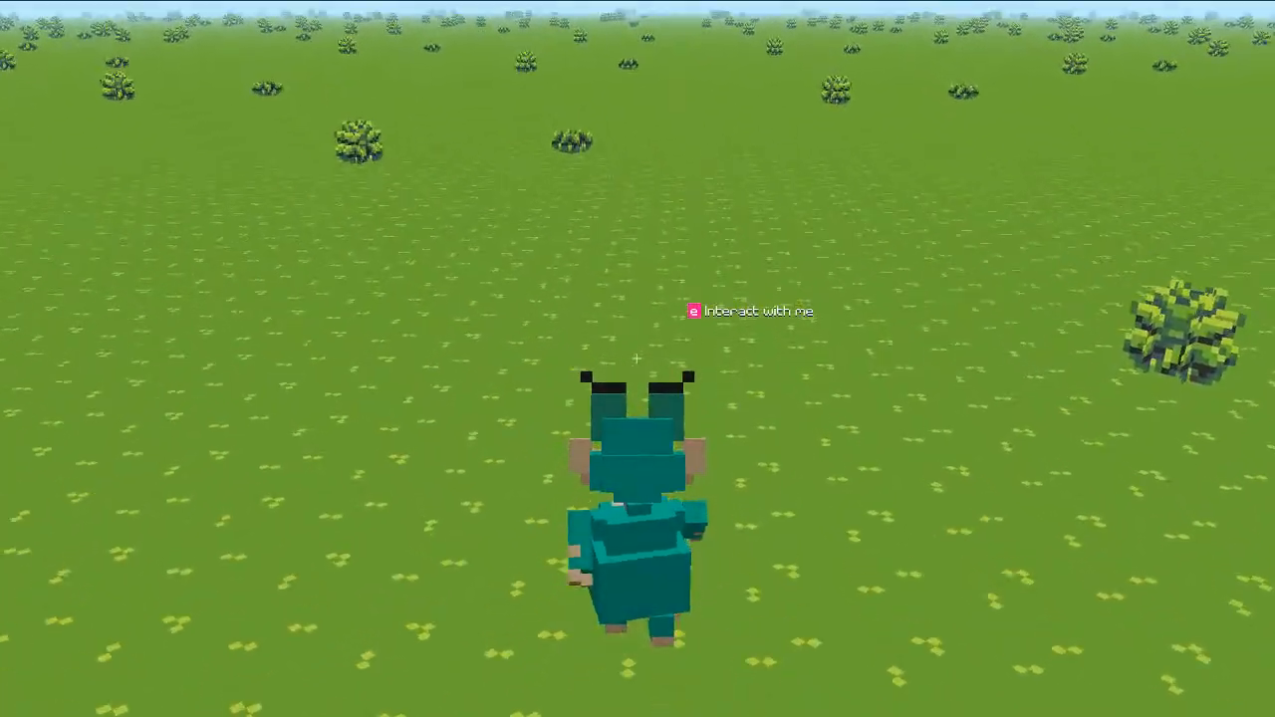
pyautogui.press('F3')
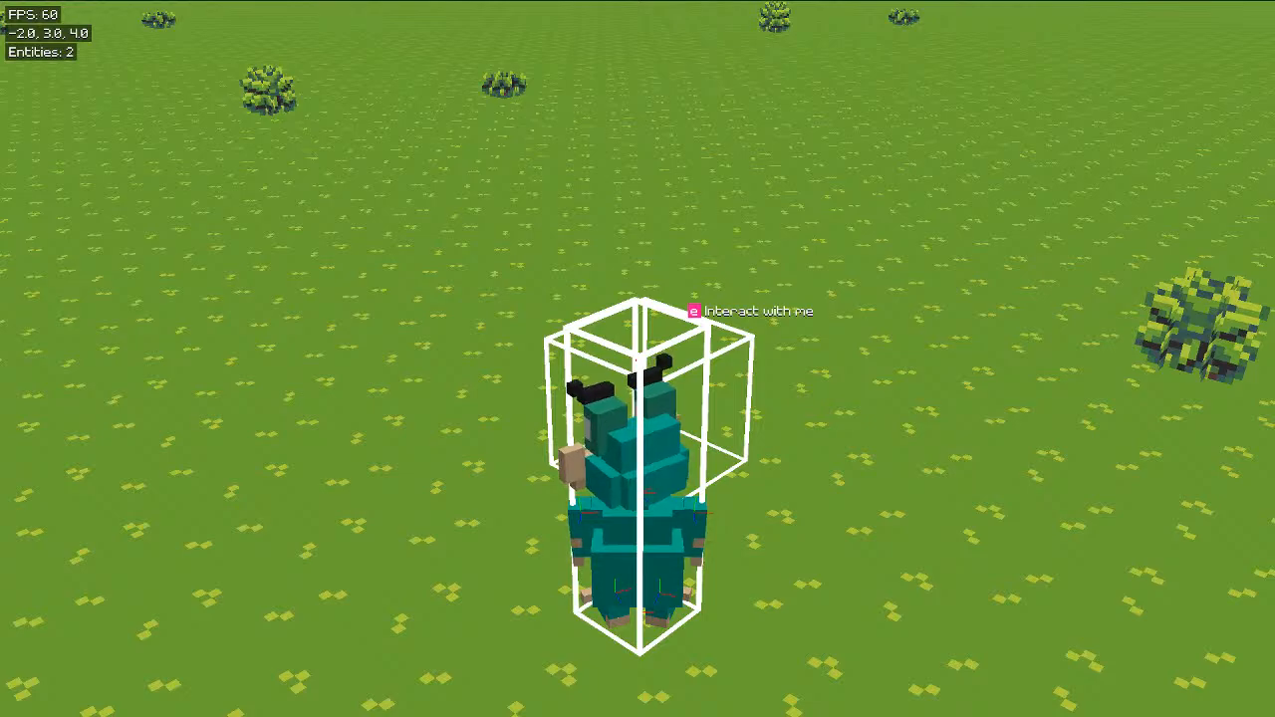
pyautogui.press('e')
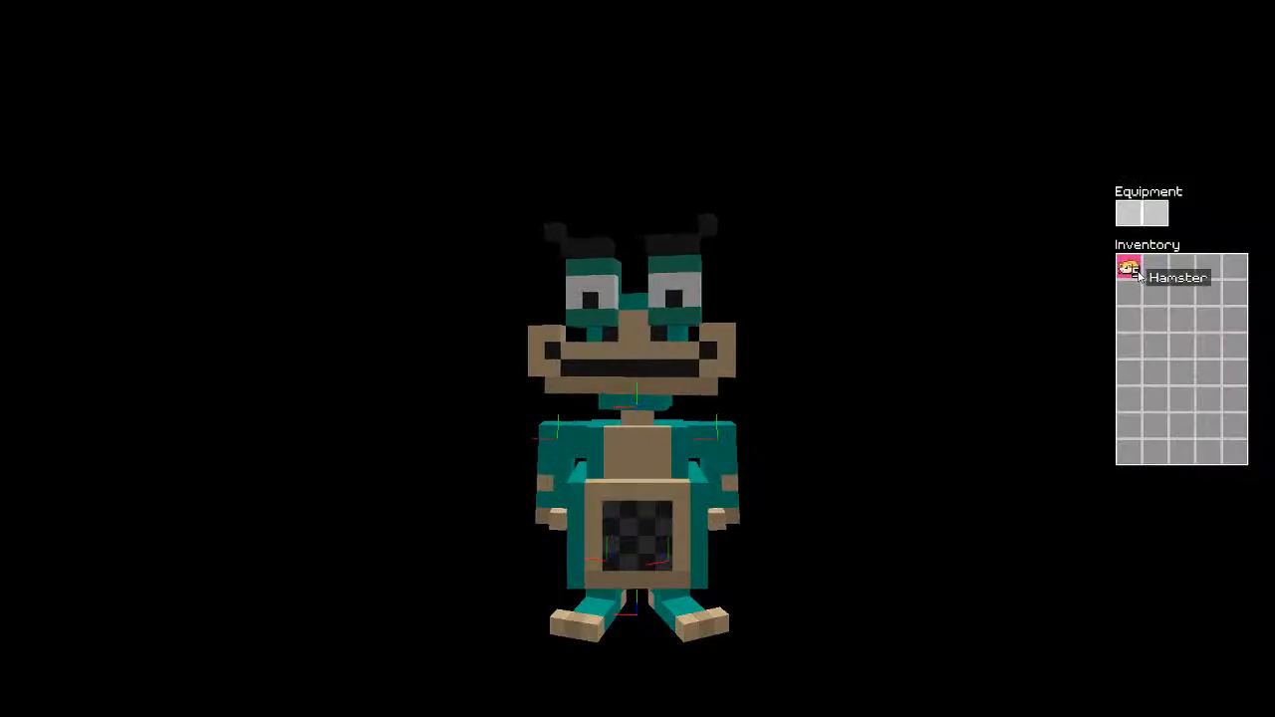
pyautogui.press('e')
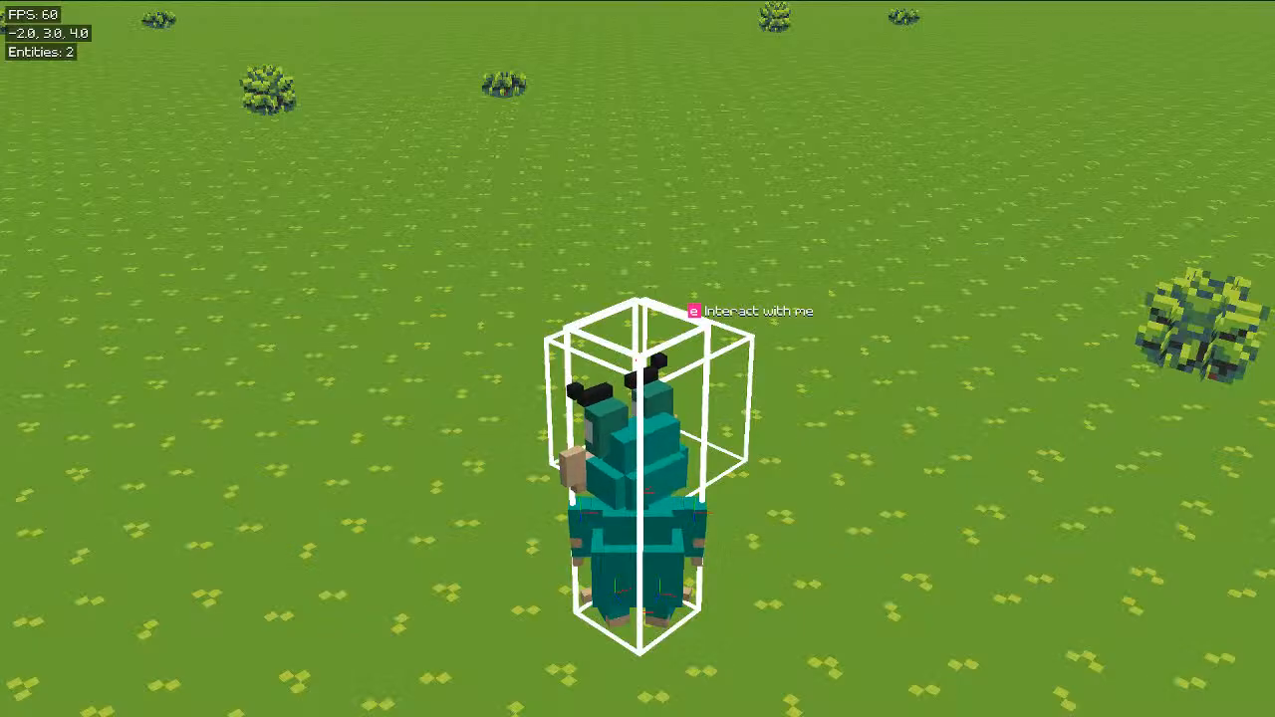
pyautogui.press('e')
pyautogui.press('e')
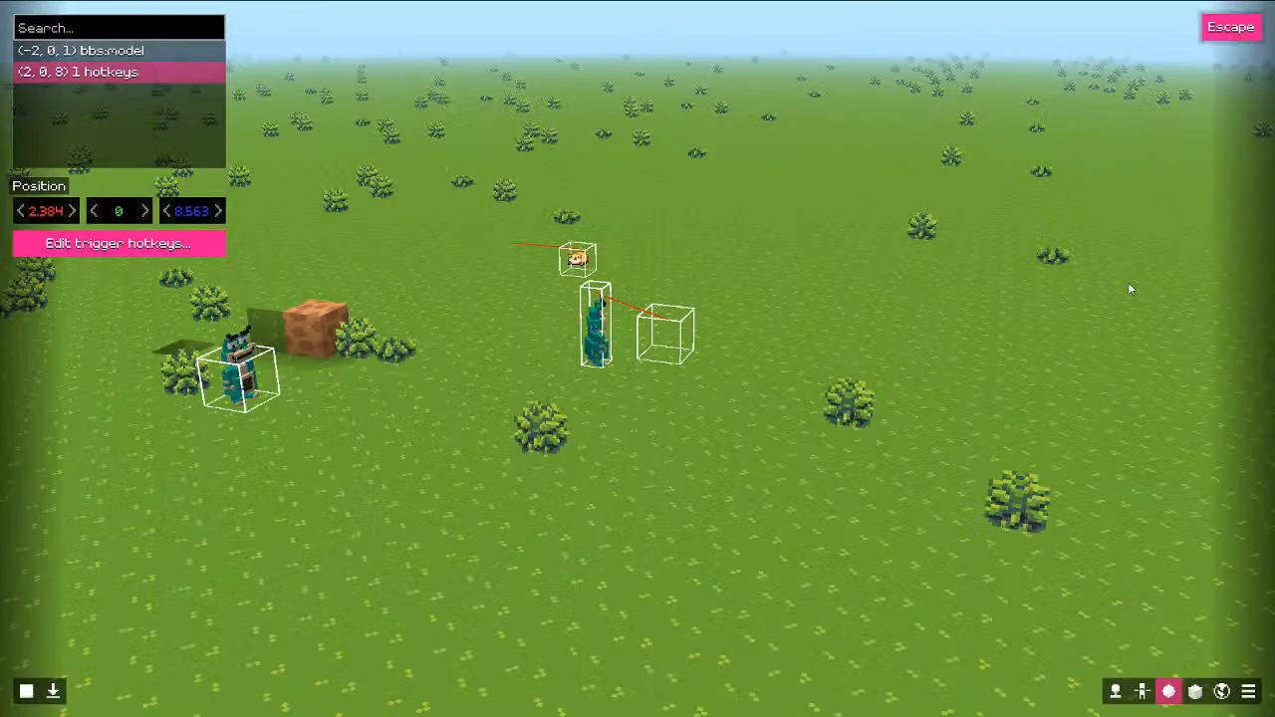
# Step: Add an extra trigger hotkey, then remove it again
pyautogui.click(88, 248)
pyautogui.rightClick(439, 226)
pyautogui.click(471, 237)
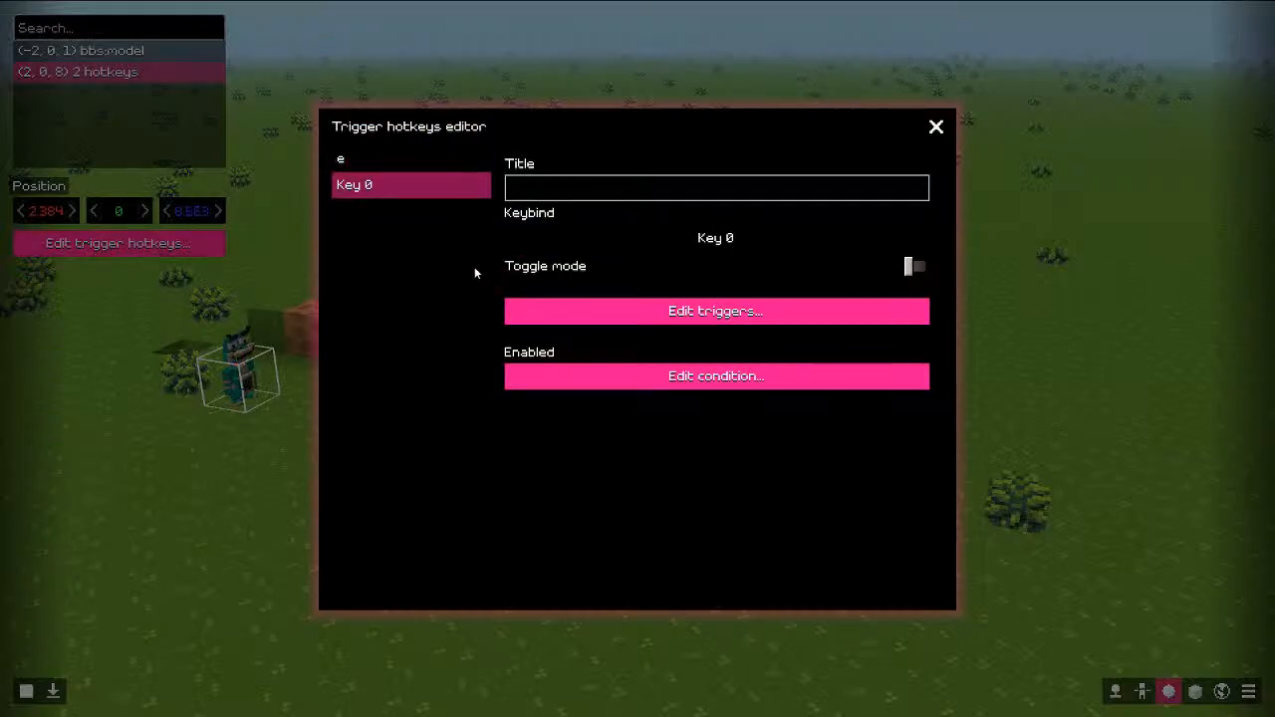
pyautogui.rightClick(401, 186)
pyautogui.click(445, 228)
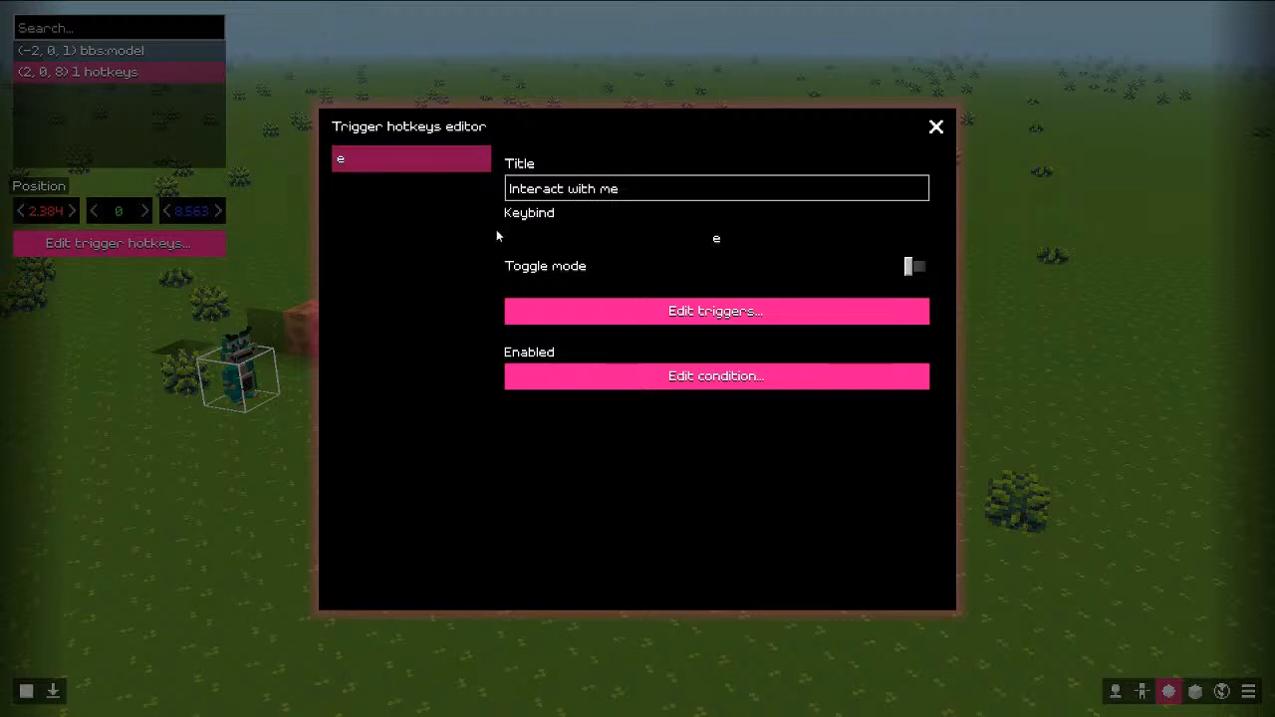
# Step: Remove the existing Give Hamster trigger from the e hotkey
pyautogui.click(509, 309)
pyautogui.rightClick(393, 204)
pyautogui.click(440, 247)
pyautogui.rightClick(340, 185)
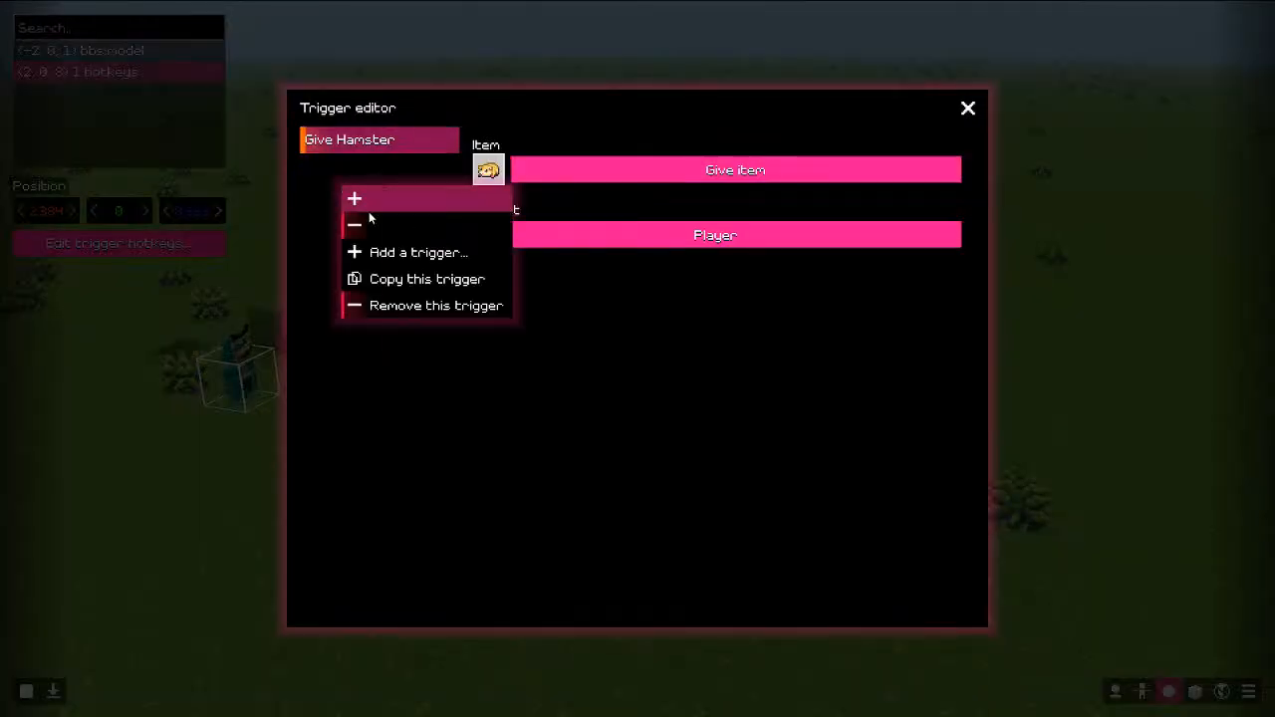
pyautogui.click(379, 227)
# Step: Add an Item trigger that gives a Hamster to the Player
pyautogui.rightClick(380, 231)
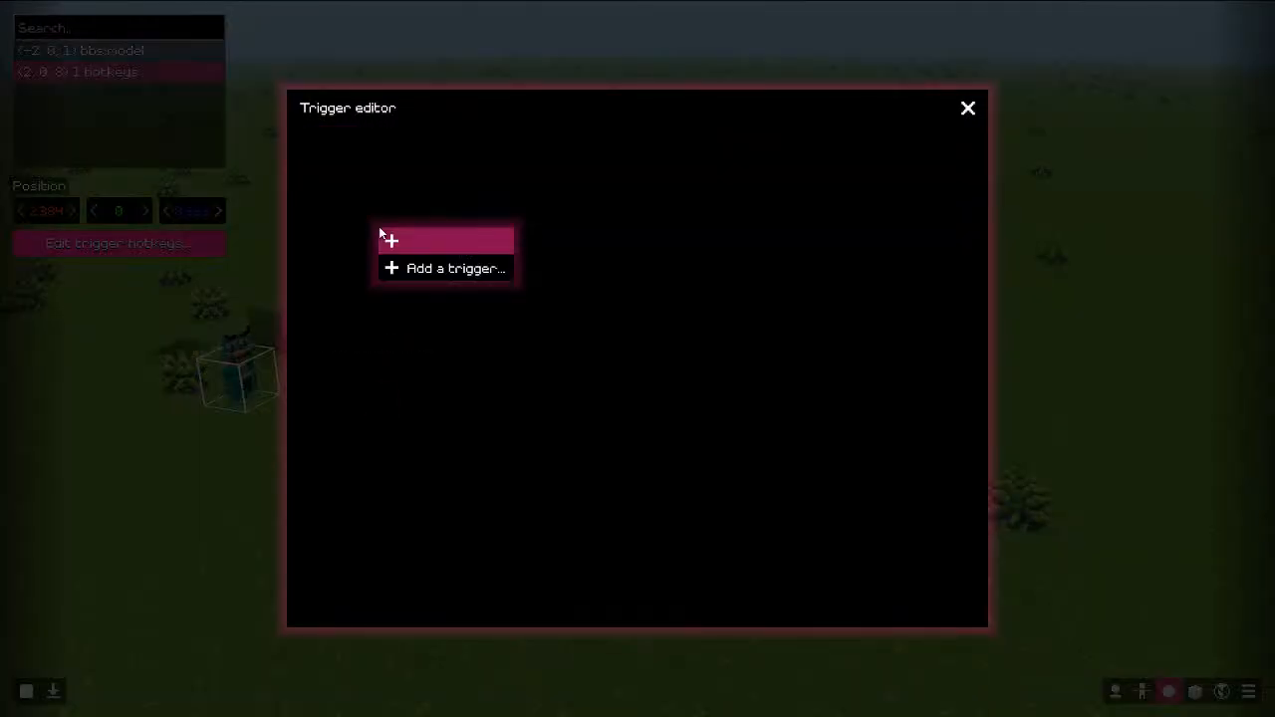
pyautogui.click(400, 267)
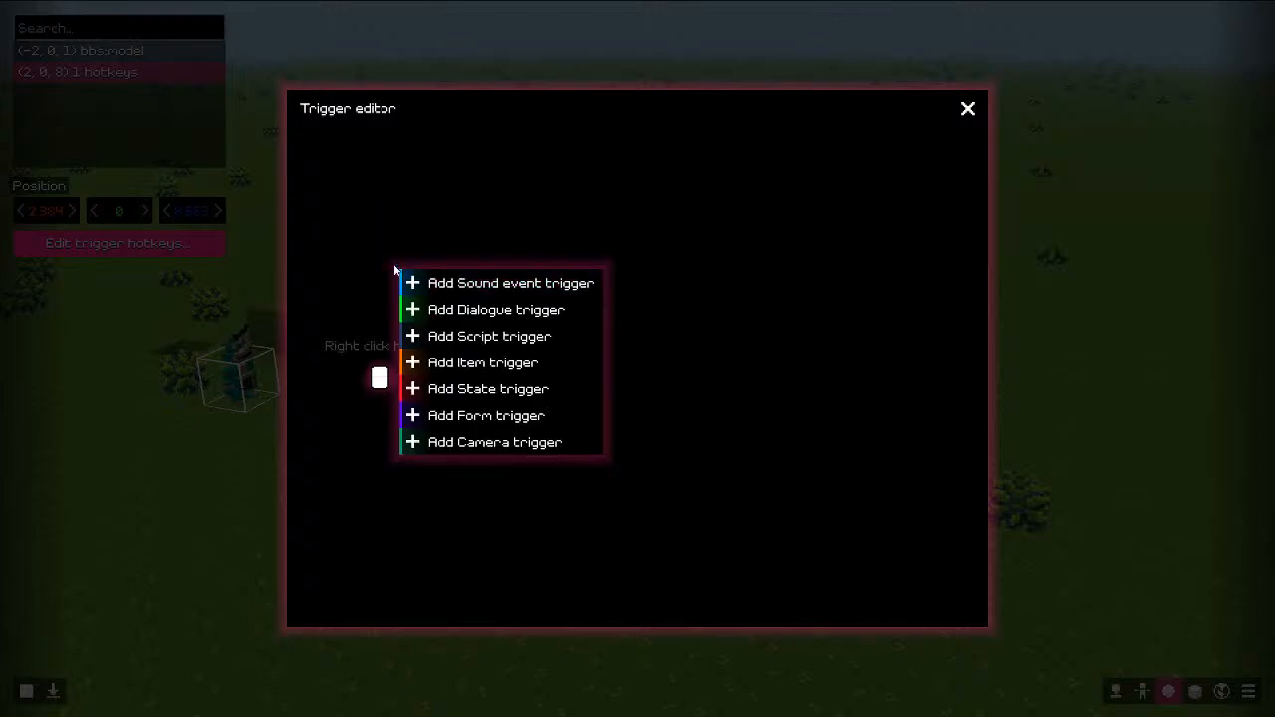
pyautogui.click(436, 363)
pyautogui.click(488, 170)
pyautogui.click(531, 305)
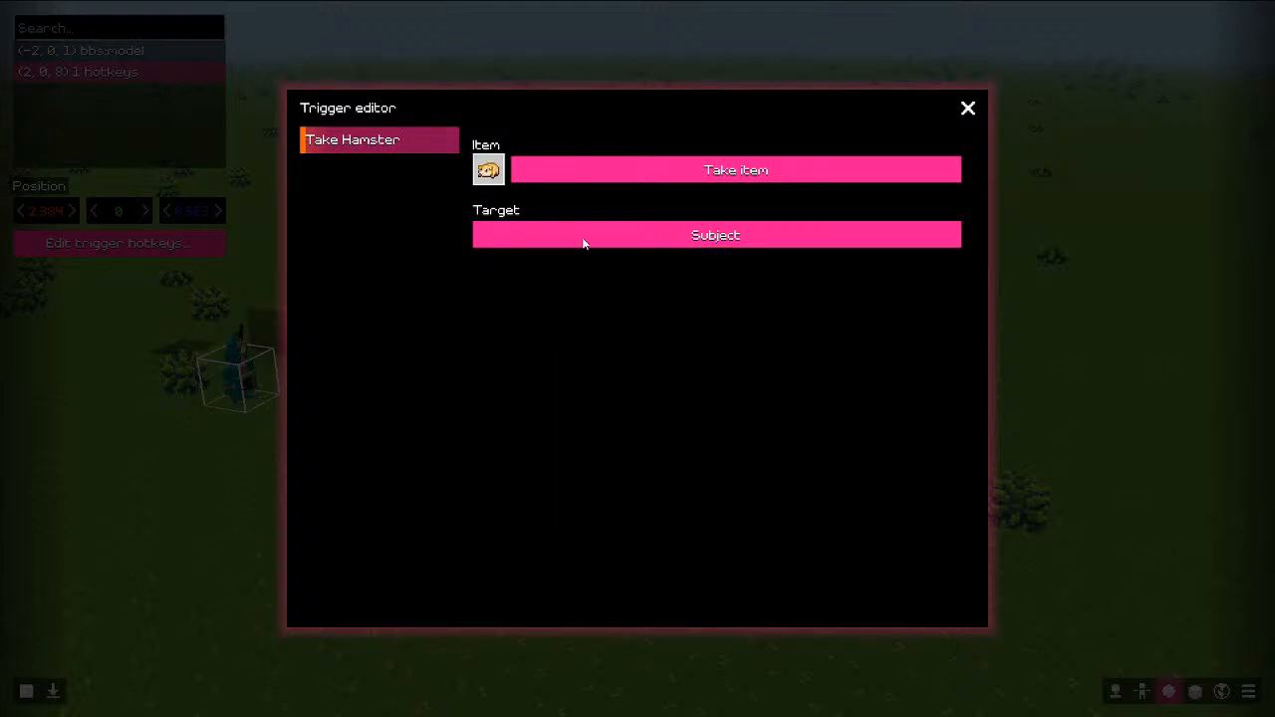
pyautogui.click(589, 180)
pyautogui.click(572, 226)
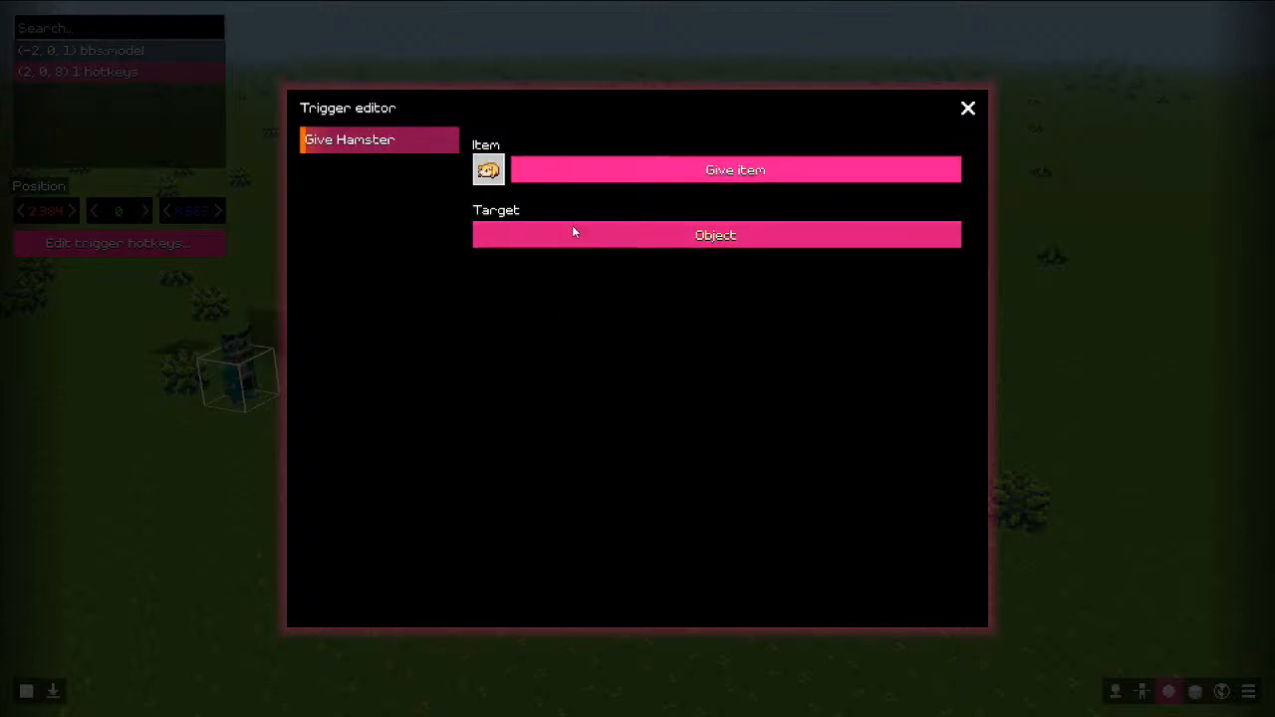
pyautogui.click(572, 225)
pyautogui.click(572, 225)
# Step: Add a Script trigger running the 'test' script and close both editors
pyautogui.rightClick(357, 243)
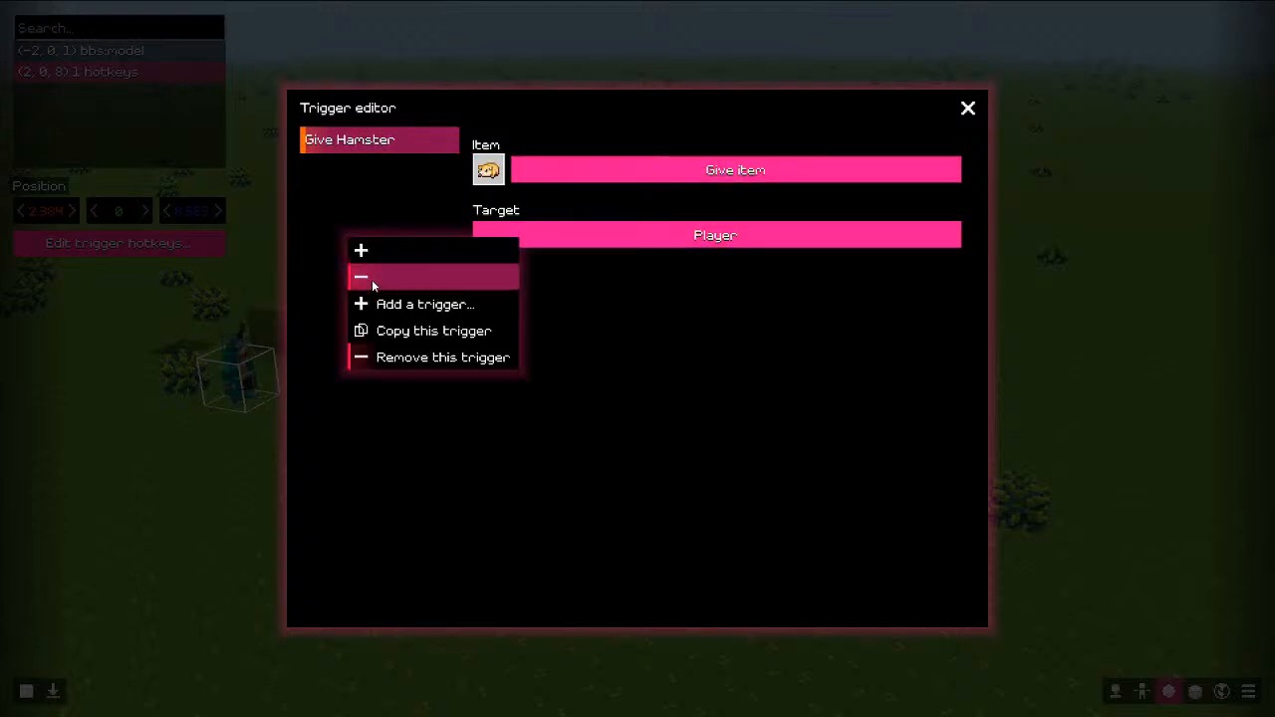
pyautogui.click(379, 304)
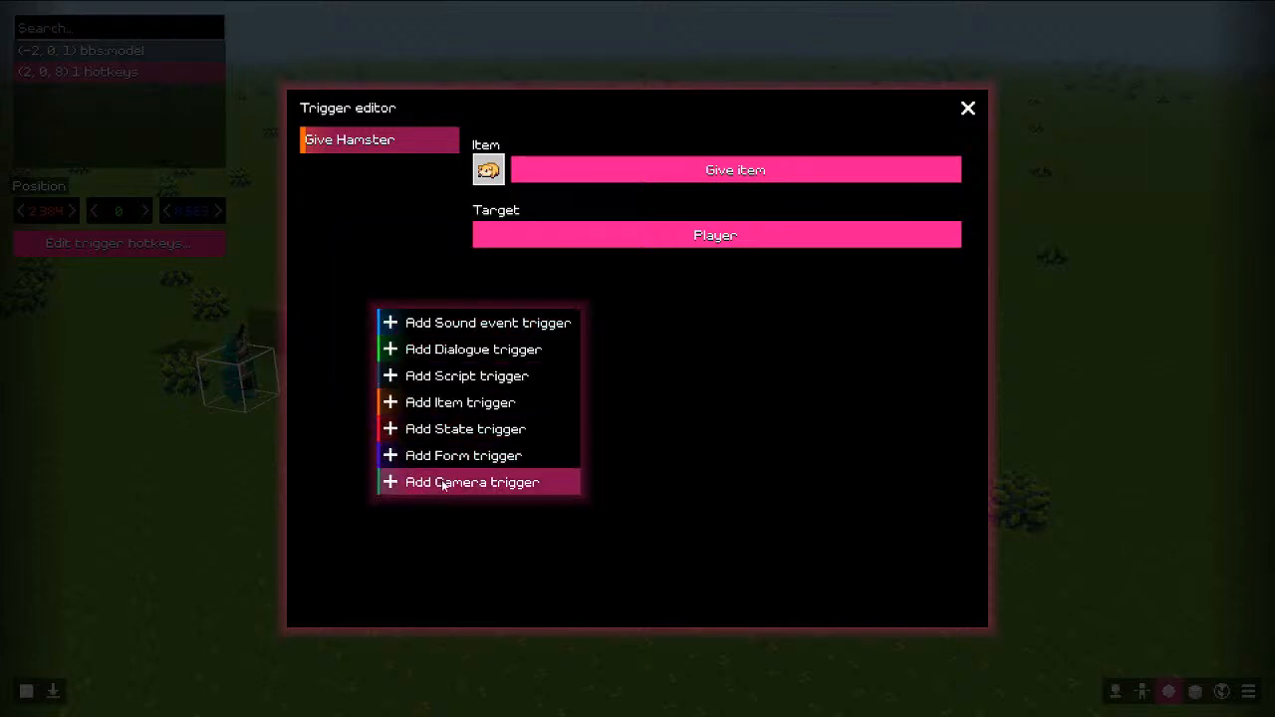
pyautogui.click(465, 375)
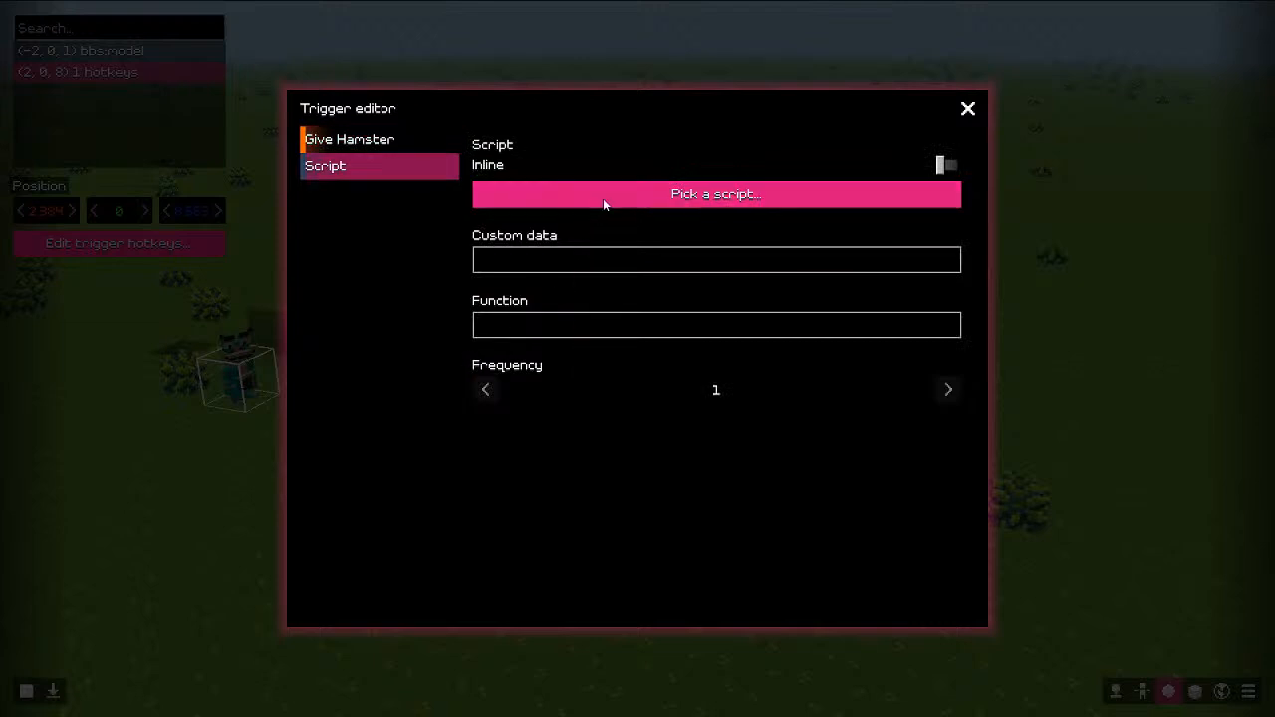
pyautogui.click(603, 197)
pyautogui.click(429, 202)
pyautogui.click(939, 125)
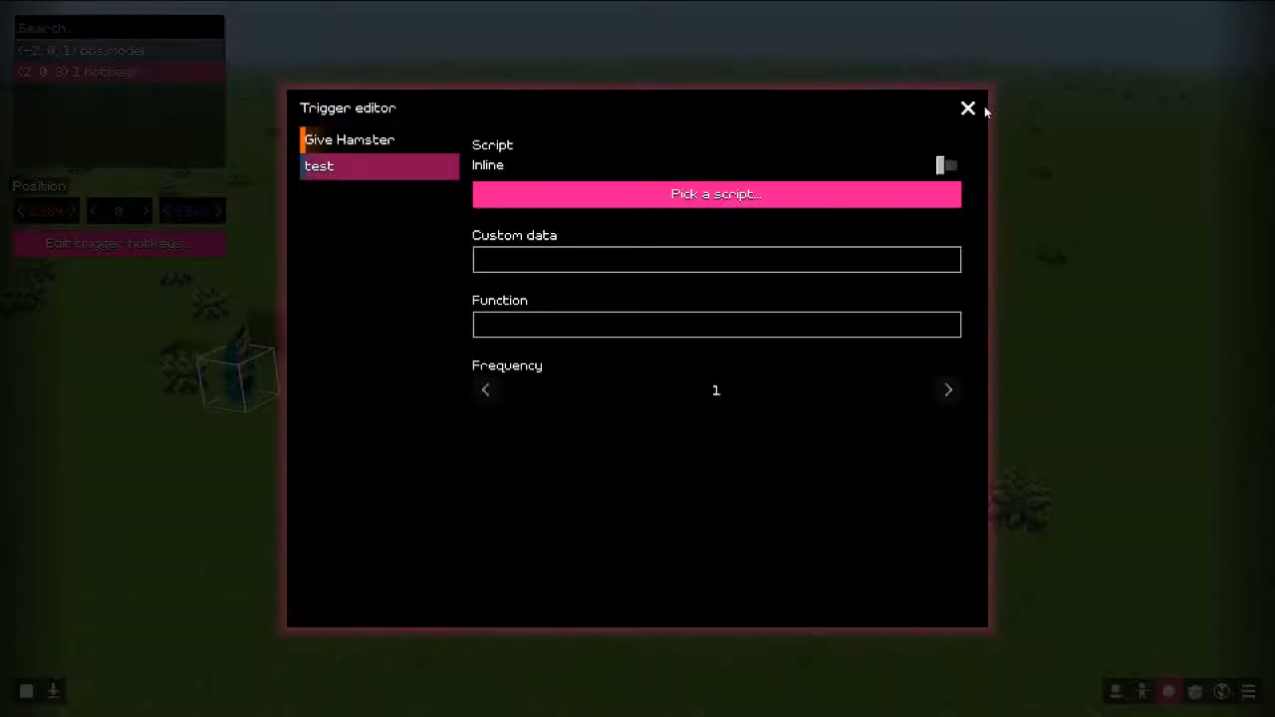
pyautogui.click(968, 107)
pyautogui.click(937, 126)
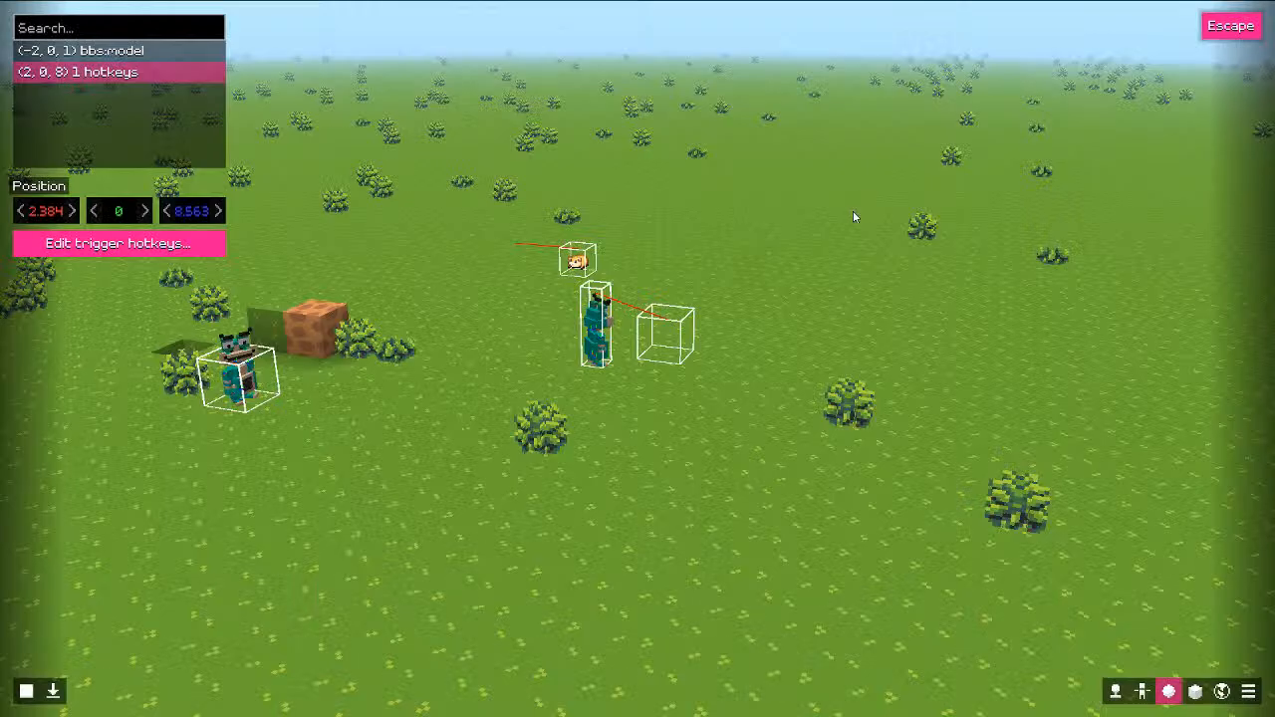
pyautogui.click(60, 701)
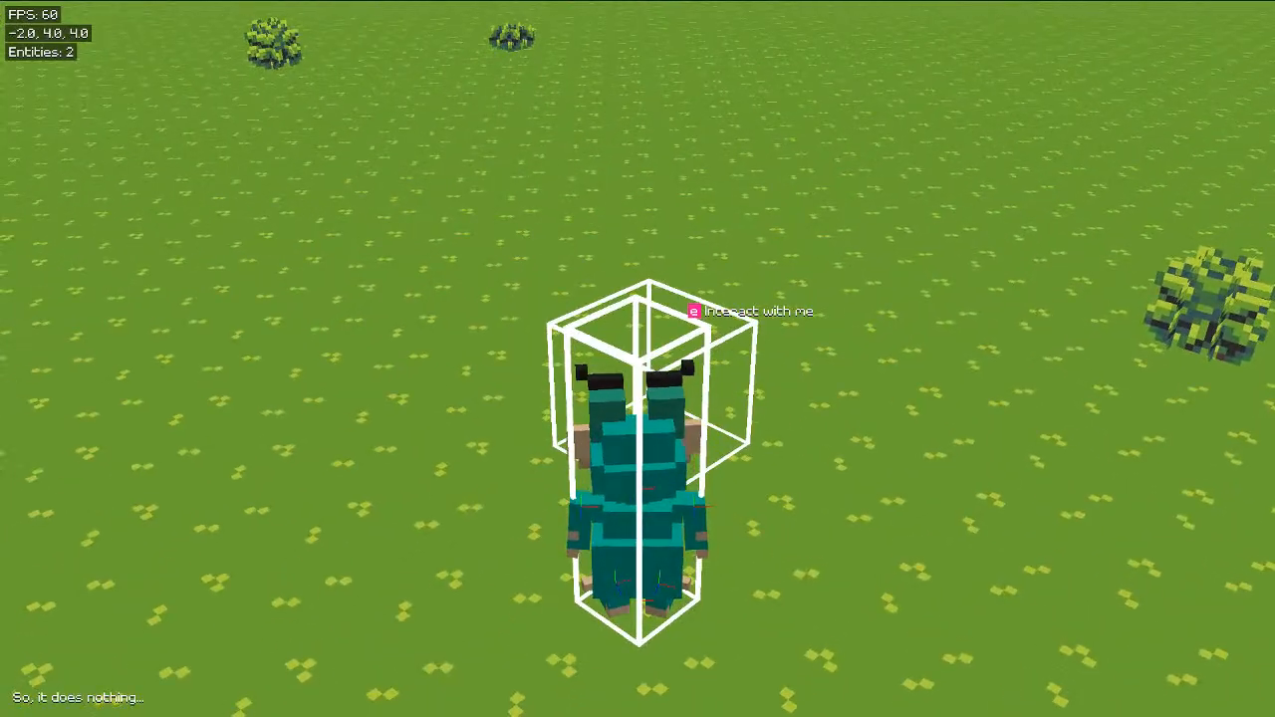
pyautogui.press('e')
pyautogui.press('e')
pyautogui.press('e')
pyautogui.press('e')
pyautogui.press('e')
pyautogui.press('i')
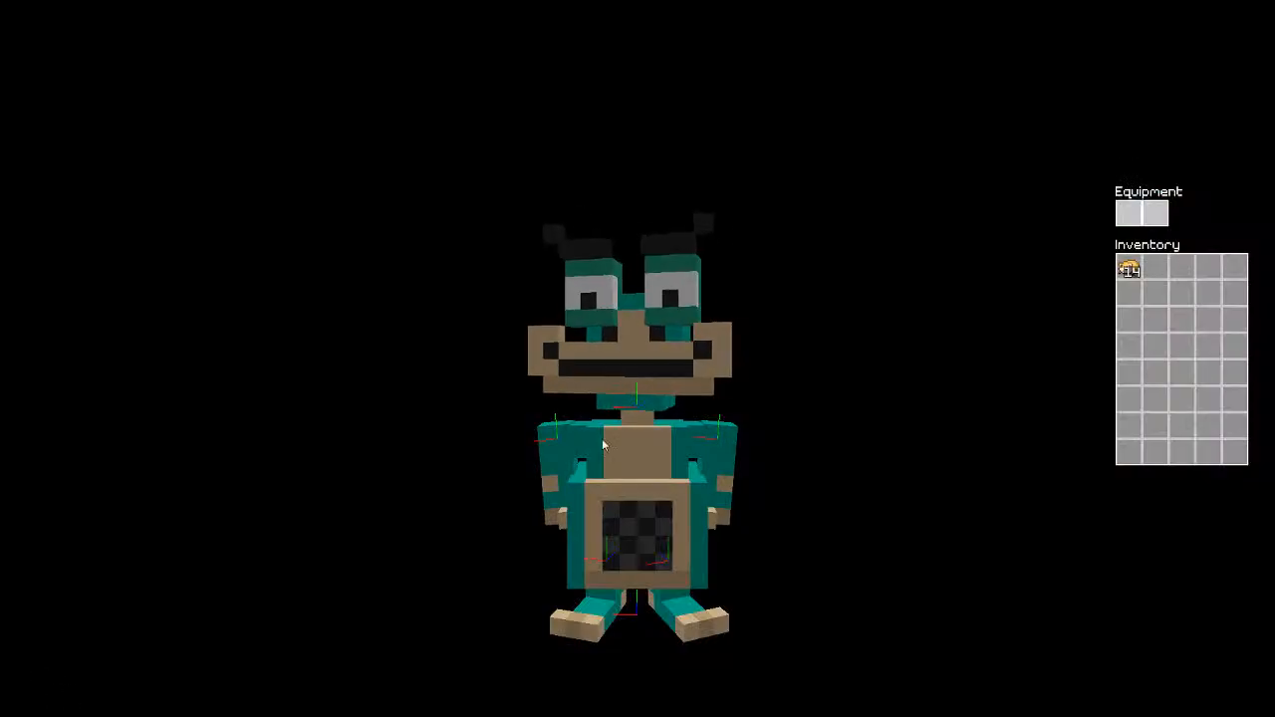
pyautogui.click(1130, 273)
pyautogui.click(1153, 216)
pyautogui.click(1154, 216)
pyautogui.click(1132, 266)
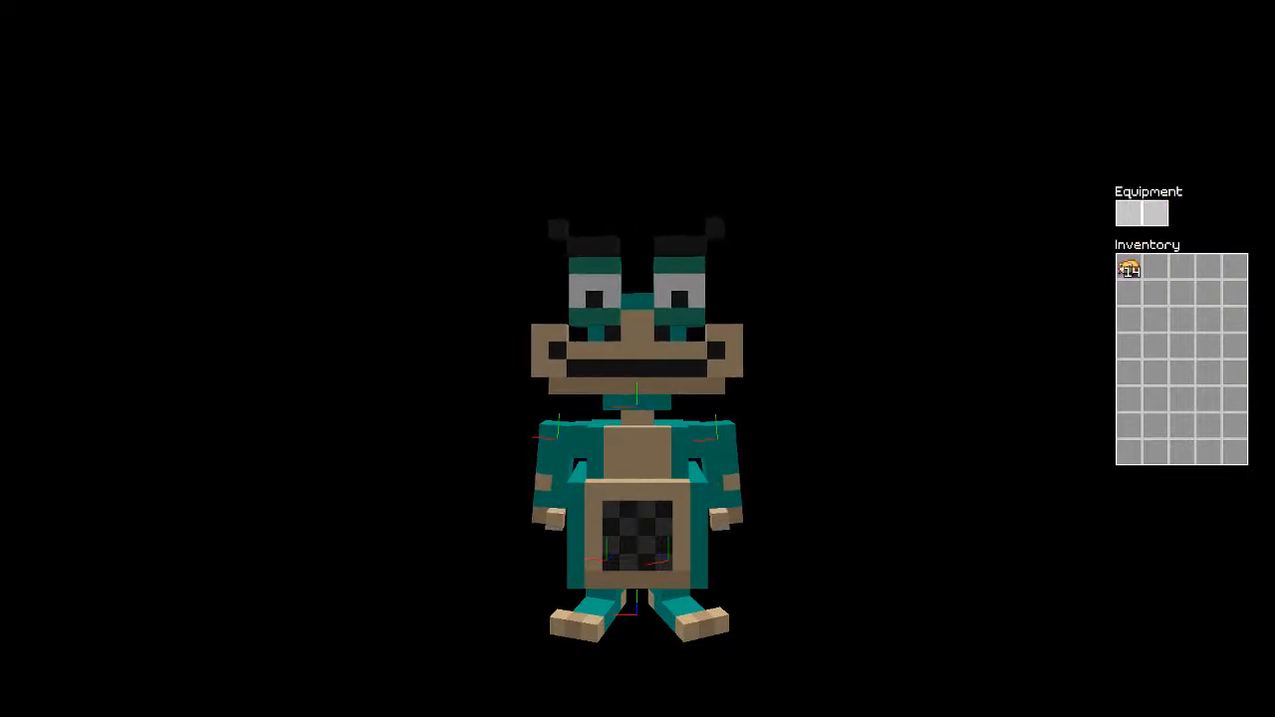
pyautogui.press('e')
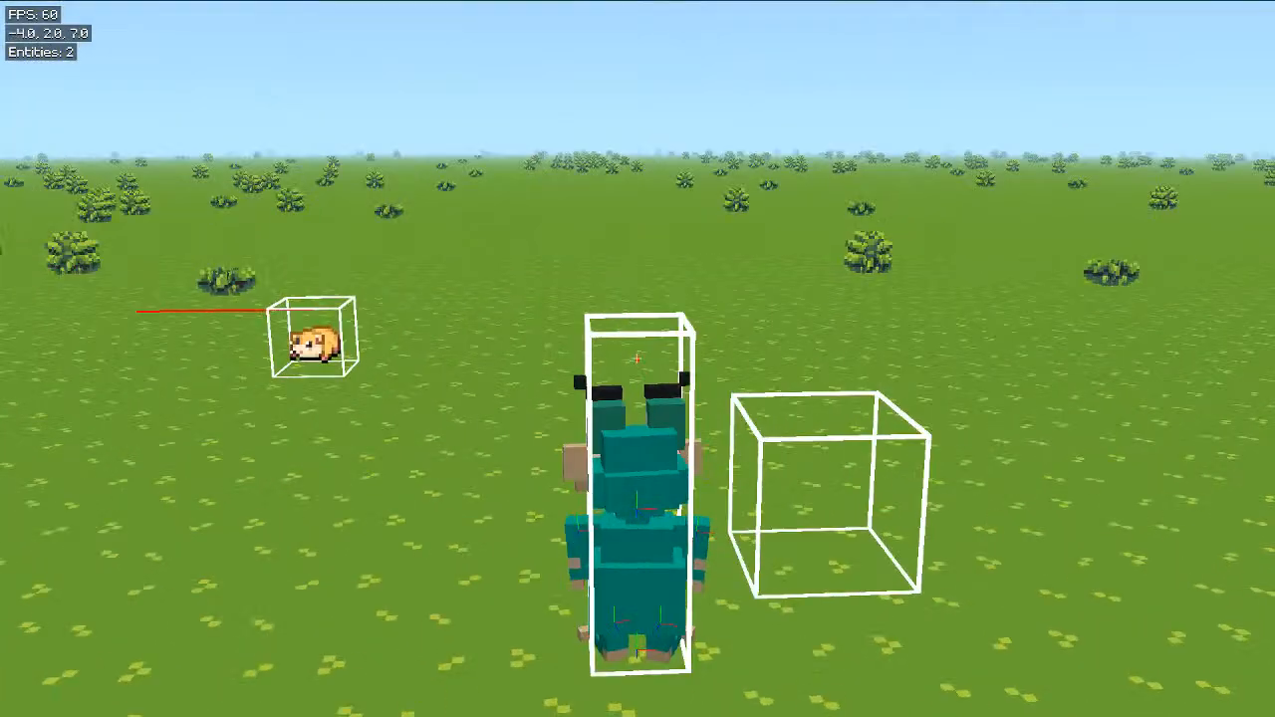
pyautogui.press('Escape')
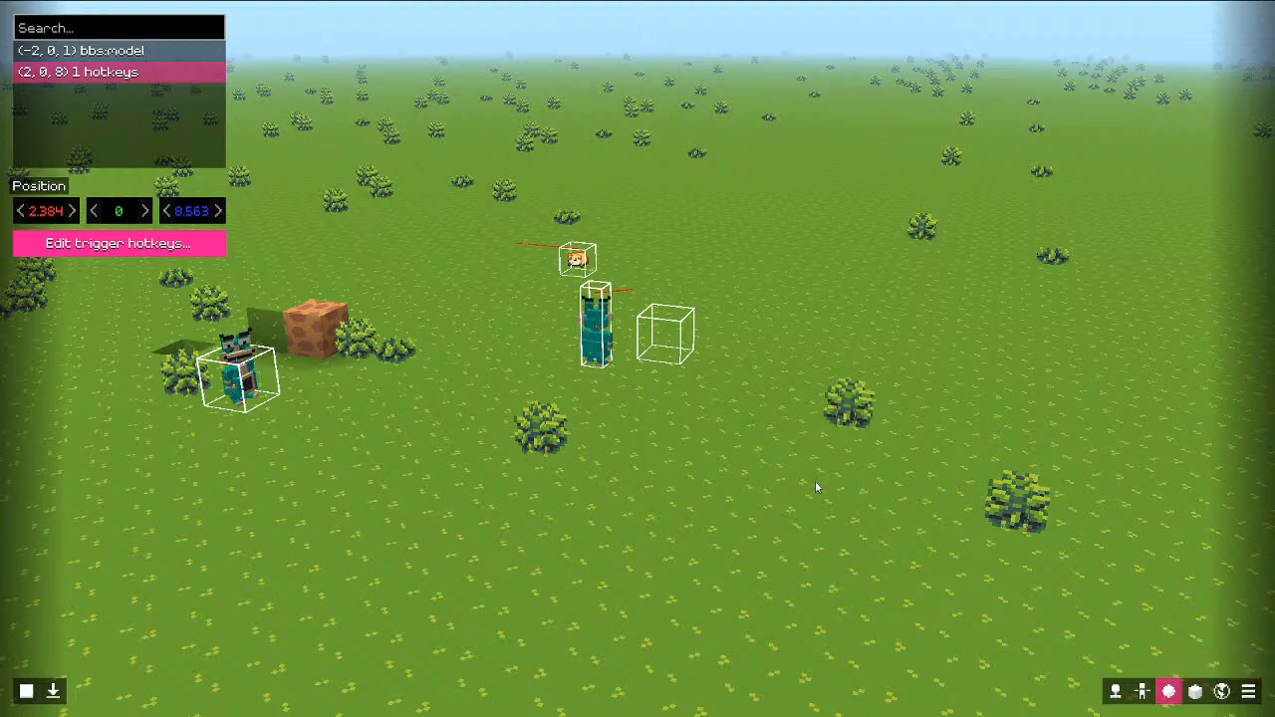
# Step: Remove the hotkeys and bbs:model entries from the trigger object
pyautogui.press('s')
pyautogui.press('w')
pyautogui.rightClick(136, 91)
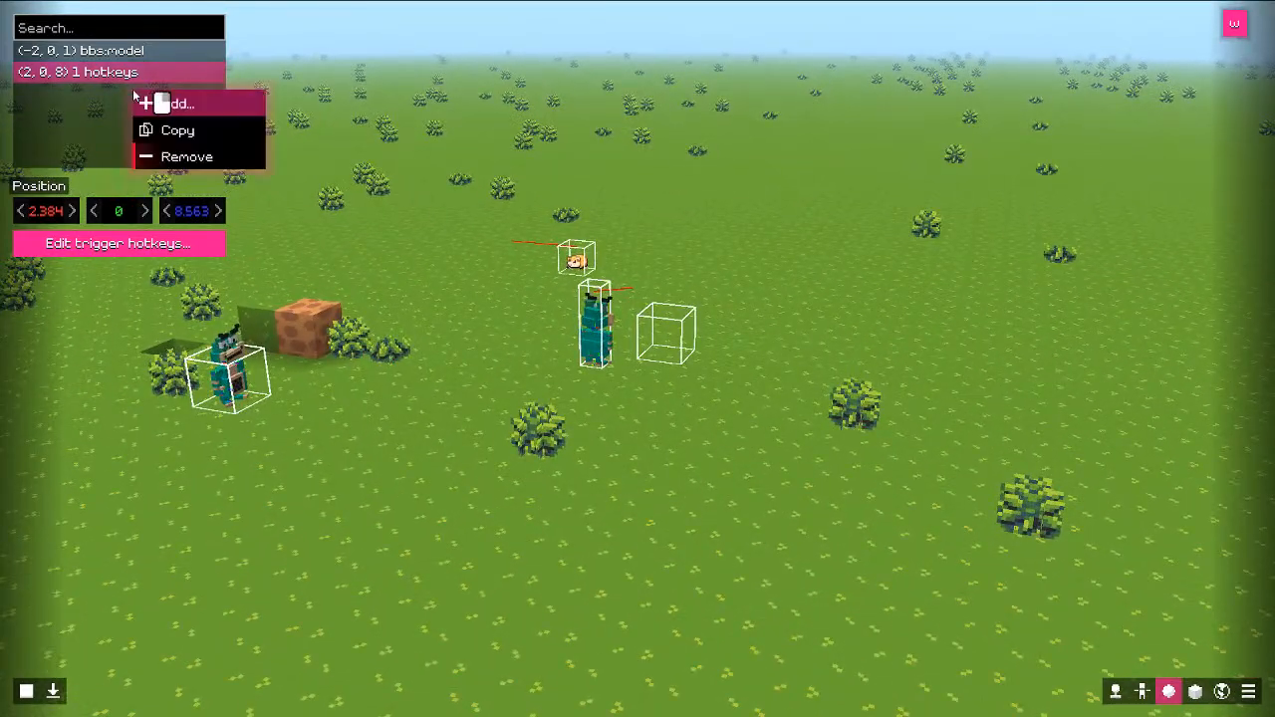
pyautogui.click(164, 154)
pyautogui.rightClick(115, 101)
pyautogui.click(150, 162)
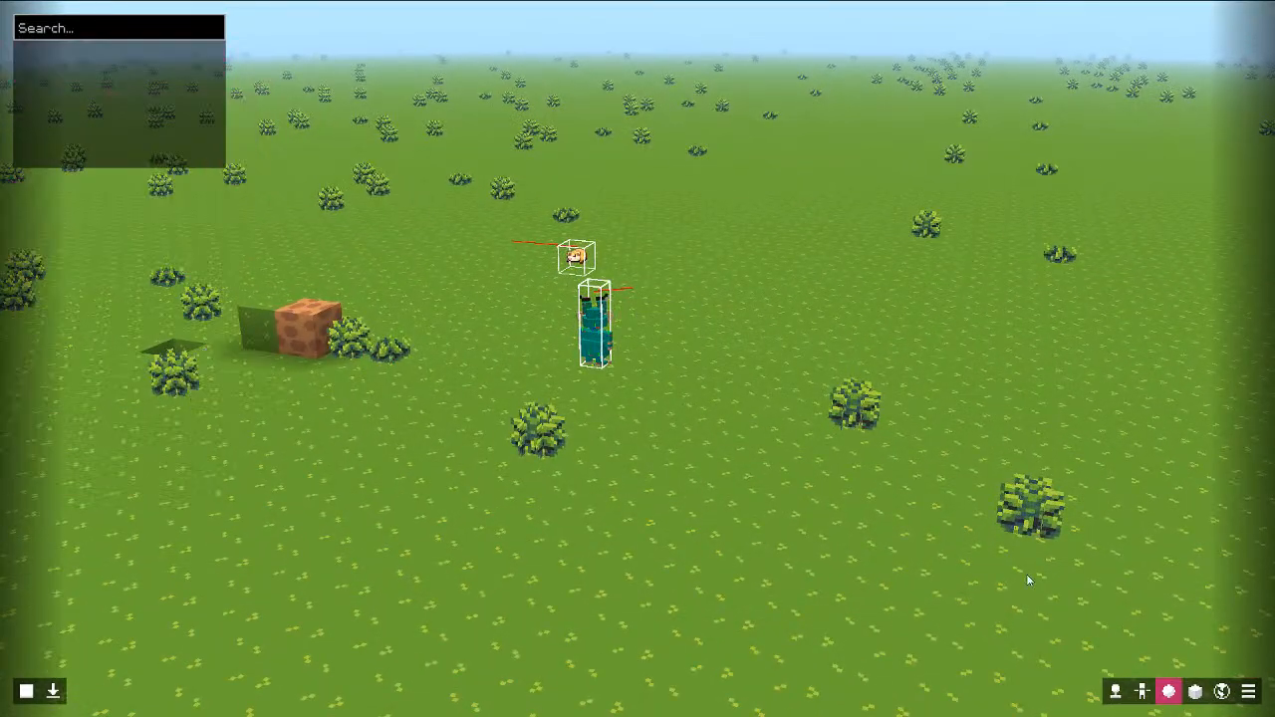
# Step: Delete the hamster object in the Object editor and switch to block editing
pyautogui.click(1143, 691)
pyautogui.rightClick(168, 111)
pyautogui.click(192, 166)
pyautogui.rightClick(168, 127)
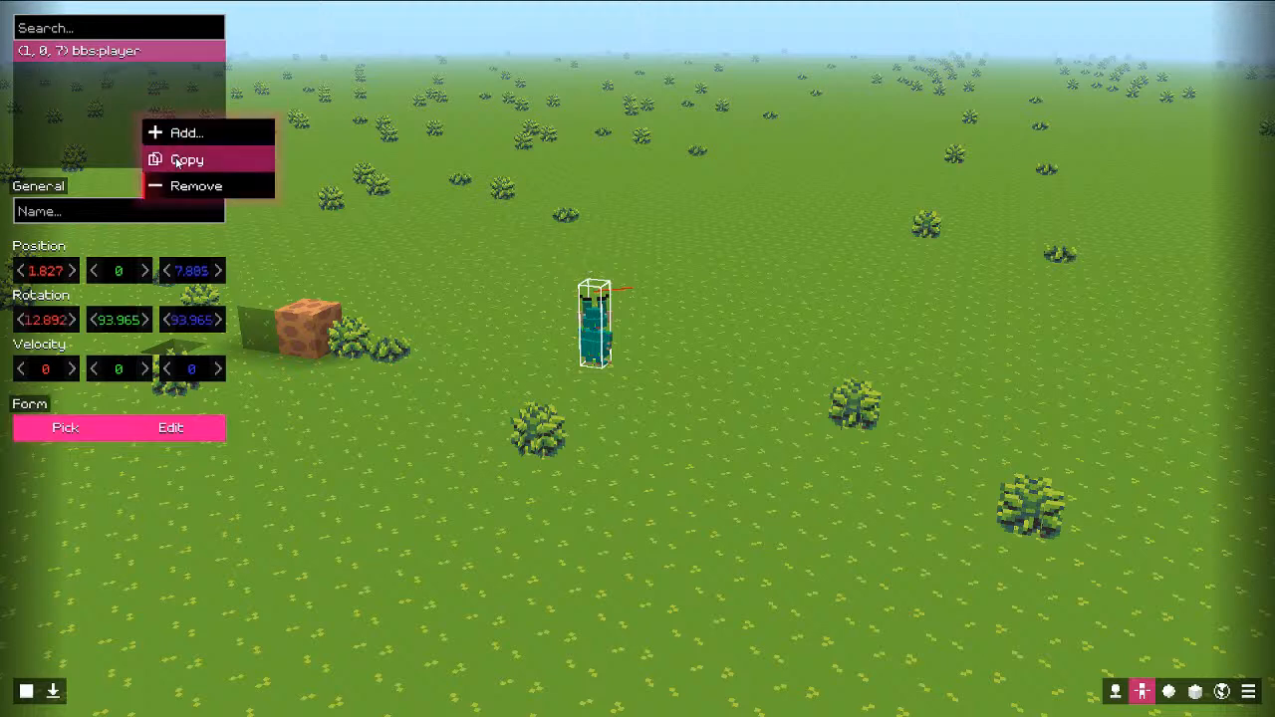
pyautogui.click(22, 685)
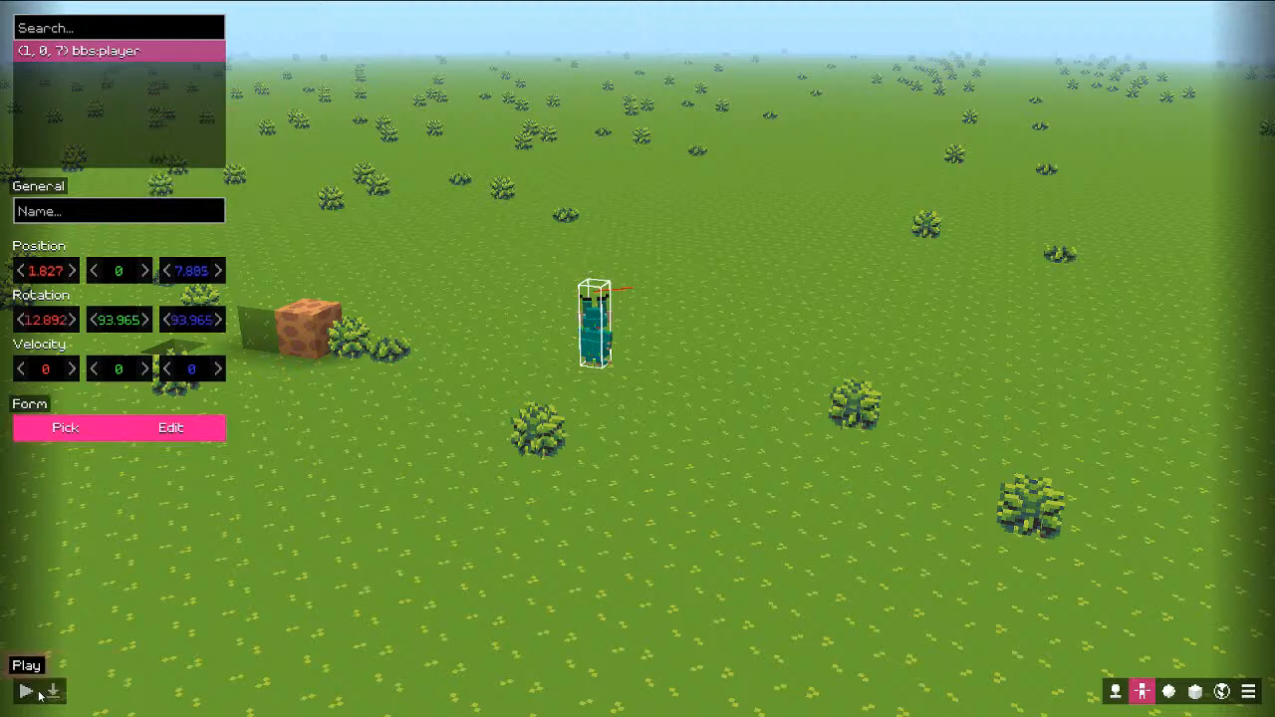
pyautogui.rightClick(112, 164)
pyautogui.click(1195, 692)
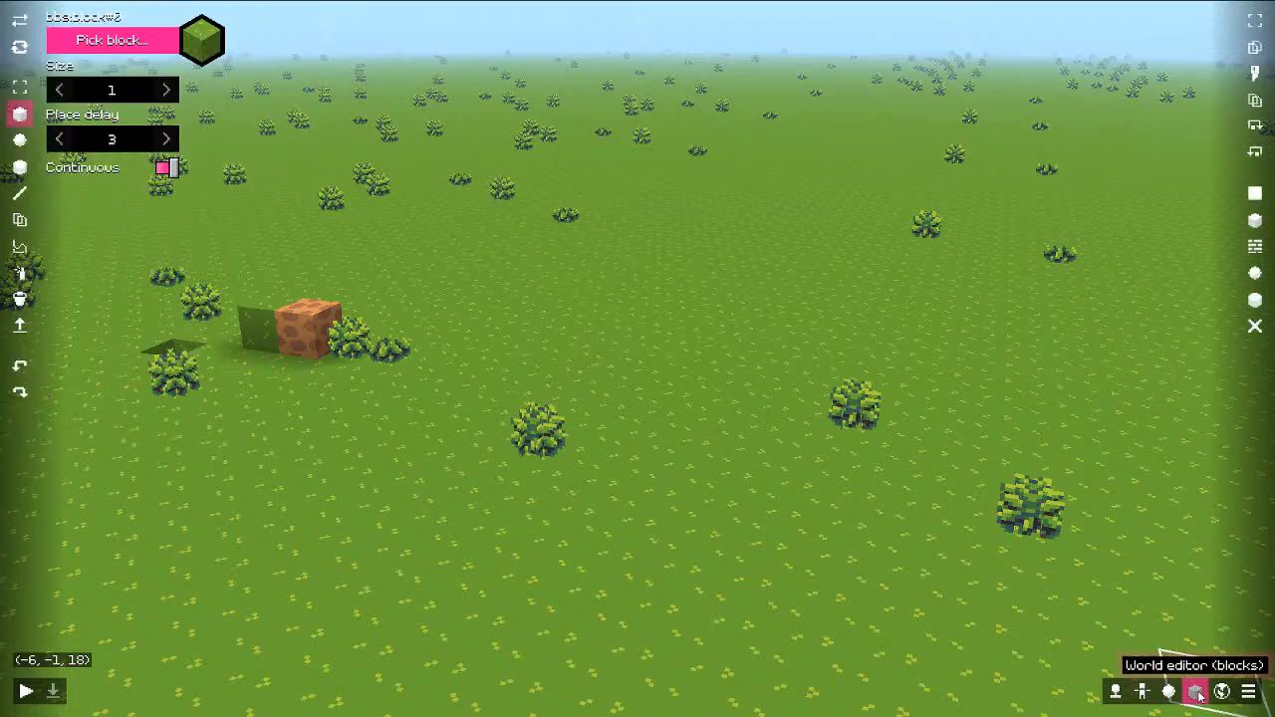
# Step: Undo a stray grass pillar and erase the leftover grass and dirt blocks
pyautogui.click(1171, 691)
pyautogui.click(1194, 692)
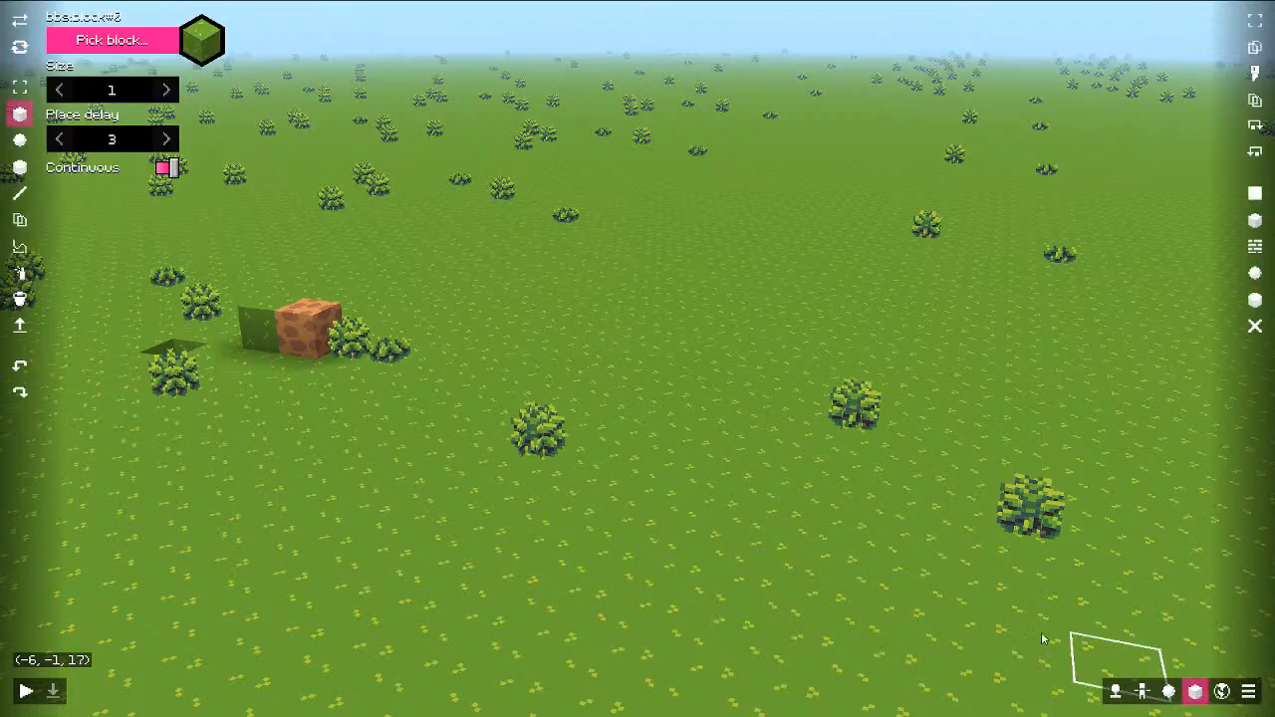
pyautogui.moveTo(745, 462); pyautogui.dragTo(696, 450, button='middle')
pyautogui.press('s')
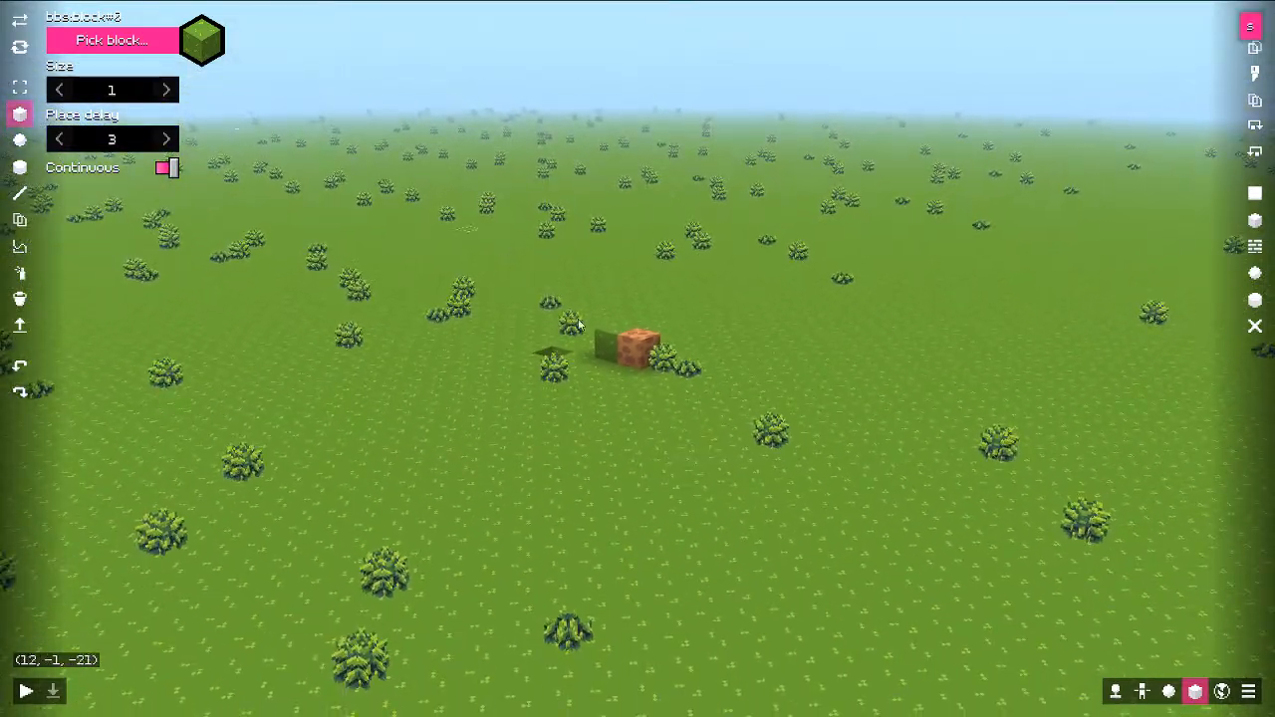
pyautogui.moveTo(790, 385)
pyautogui.keyDown('shift'); pyautogui.mouseDown()
pyautogui.moveTo(826, 322)
pyautogui.moveTo(774, 376)
pyautogui.mouseUp(); pyautogui.keyUp('shift')
pyautogui.hotkey('ctrl', 'z')
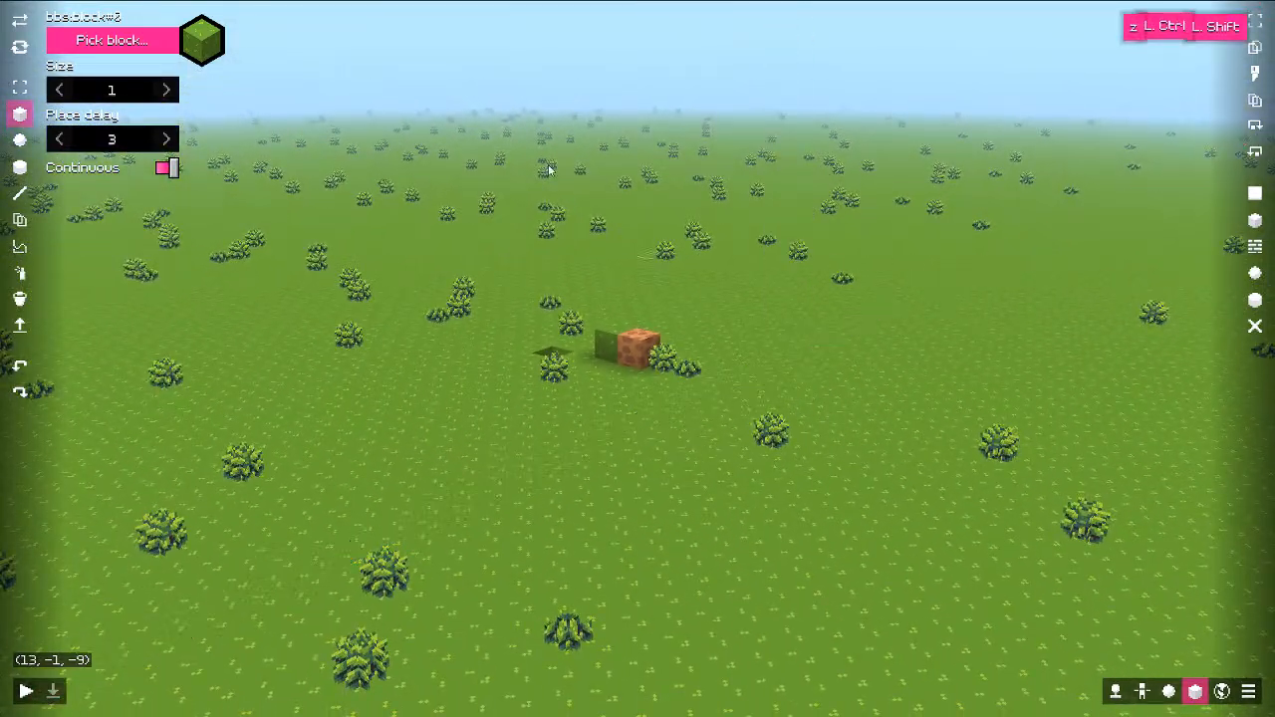
pyautogui.press('w')
pyautogui.press('a')
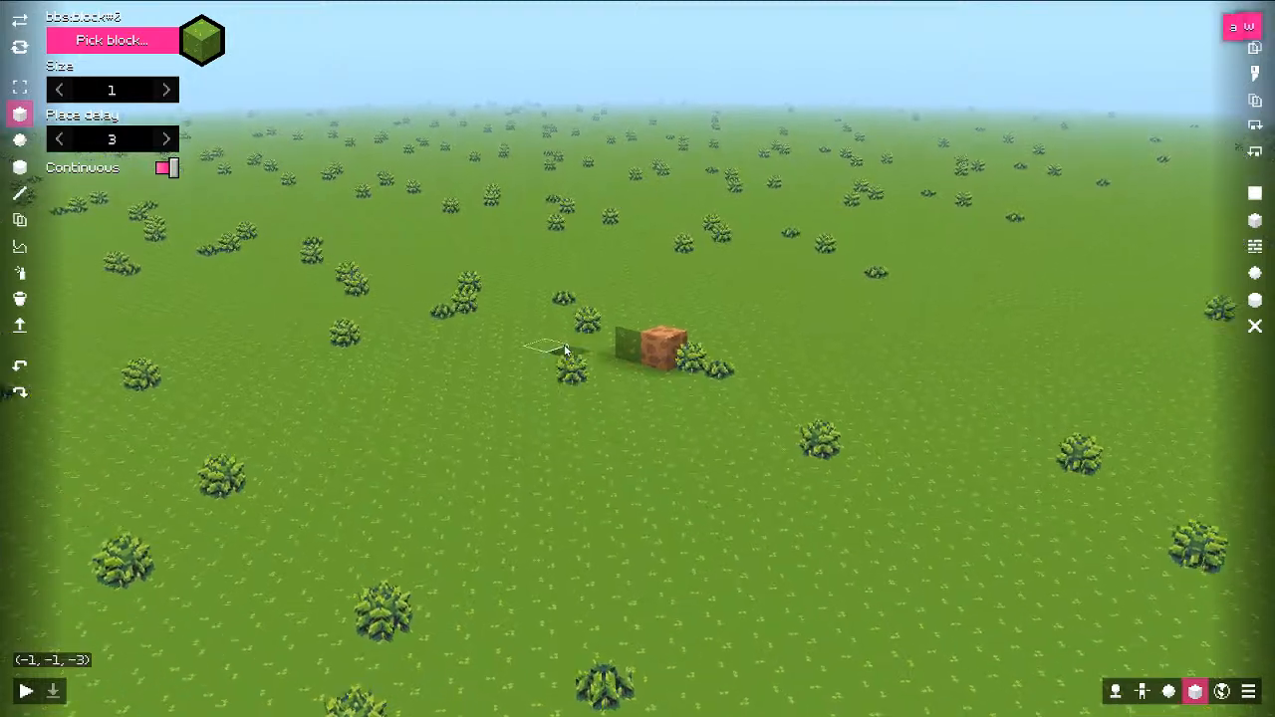
pyautogui.moveTo(551, 346); pyautogui.dragTo(489, 328, button='middle')
pyautogui.moveTo(556, 299); pyautogui.dragTo(636, 312, button='right')
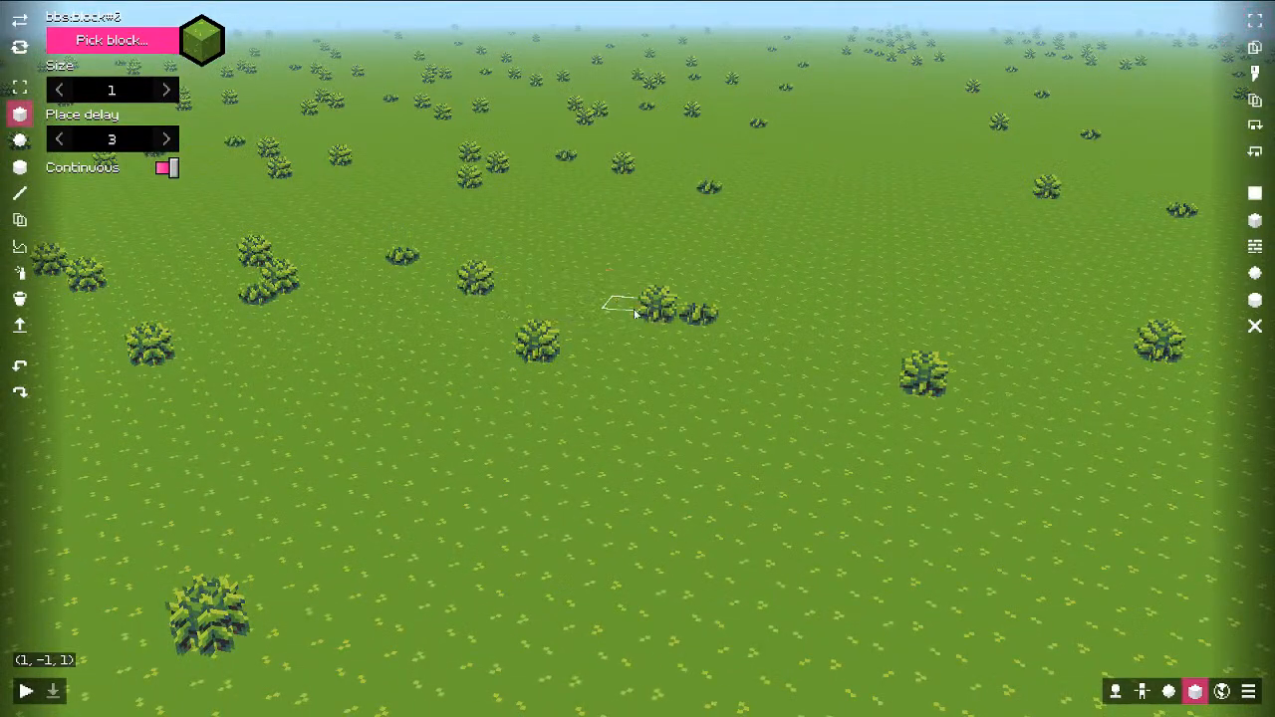
pyautogui.press('s')
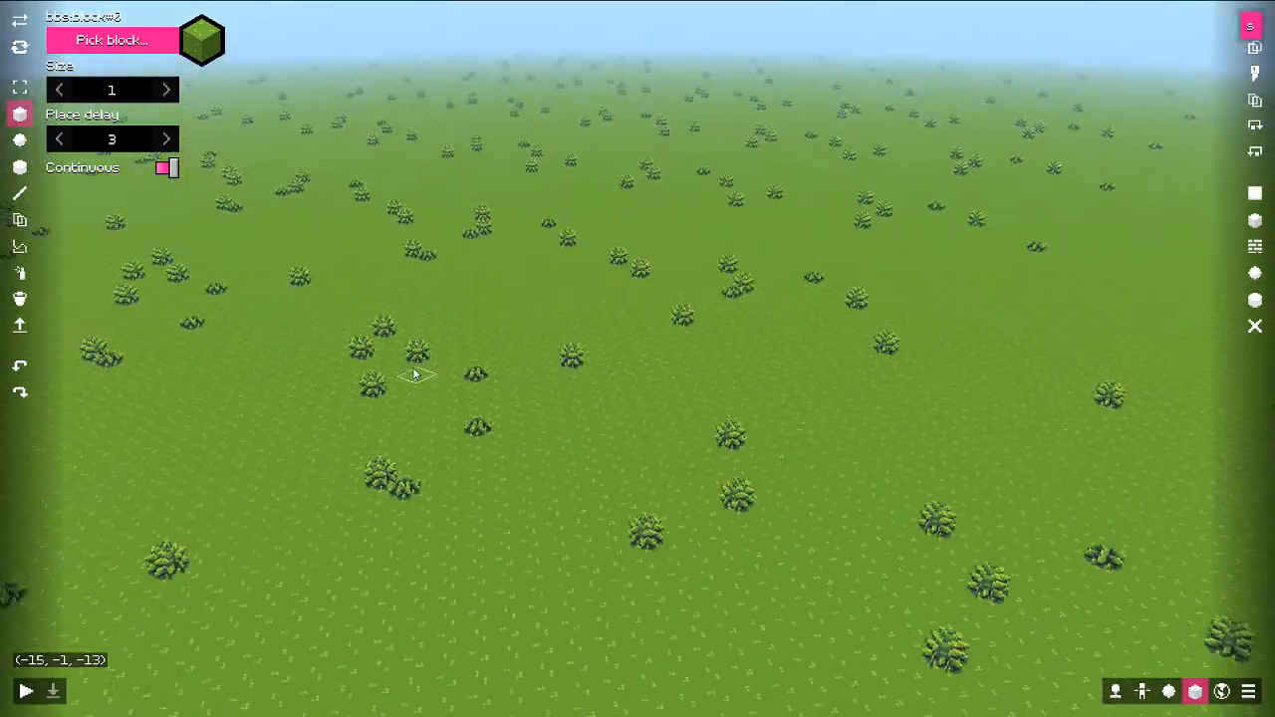
# Step: Delete the trees in a 19x1x49 area, then in a larger 55x1x87 area
pyautogui.keyDown('ctrl'); pyautogui.moveTo(311, 213); pyautogui.dragTo(890, 596); pyautogui.keyUp('ctrl')
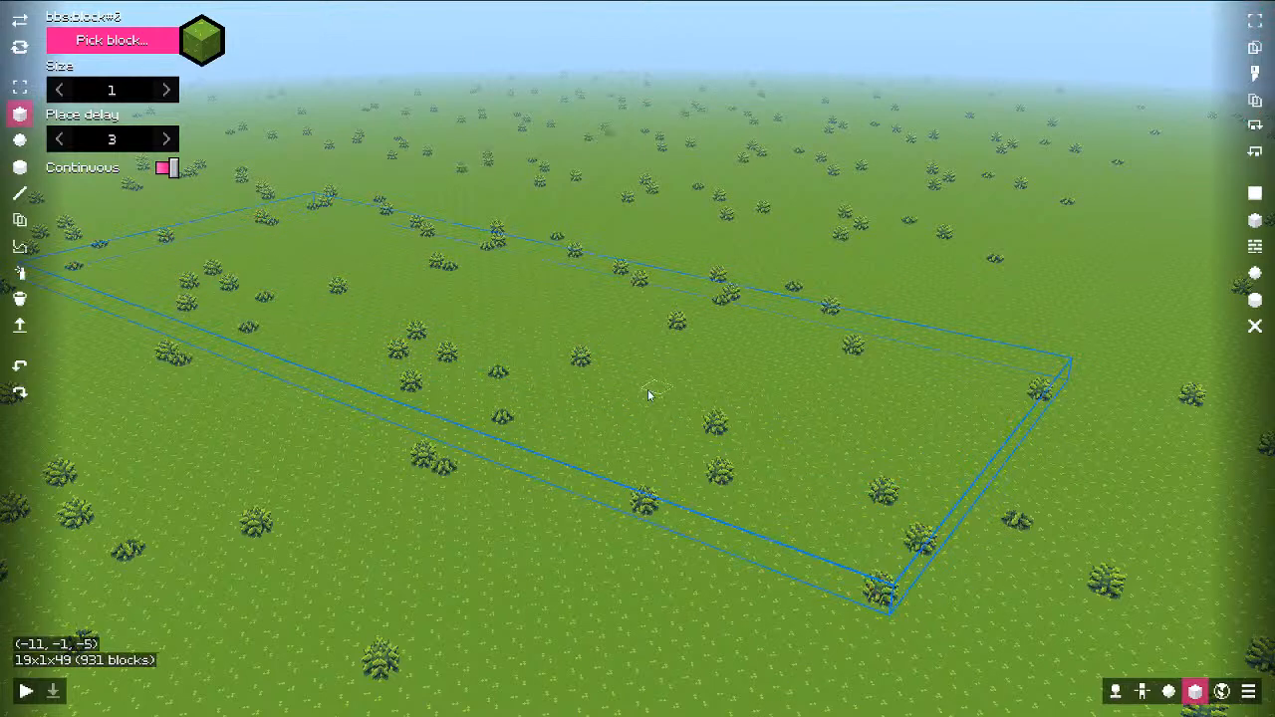
pyautogui.press('Delete')
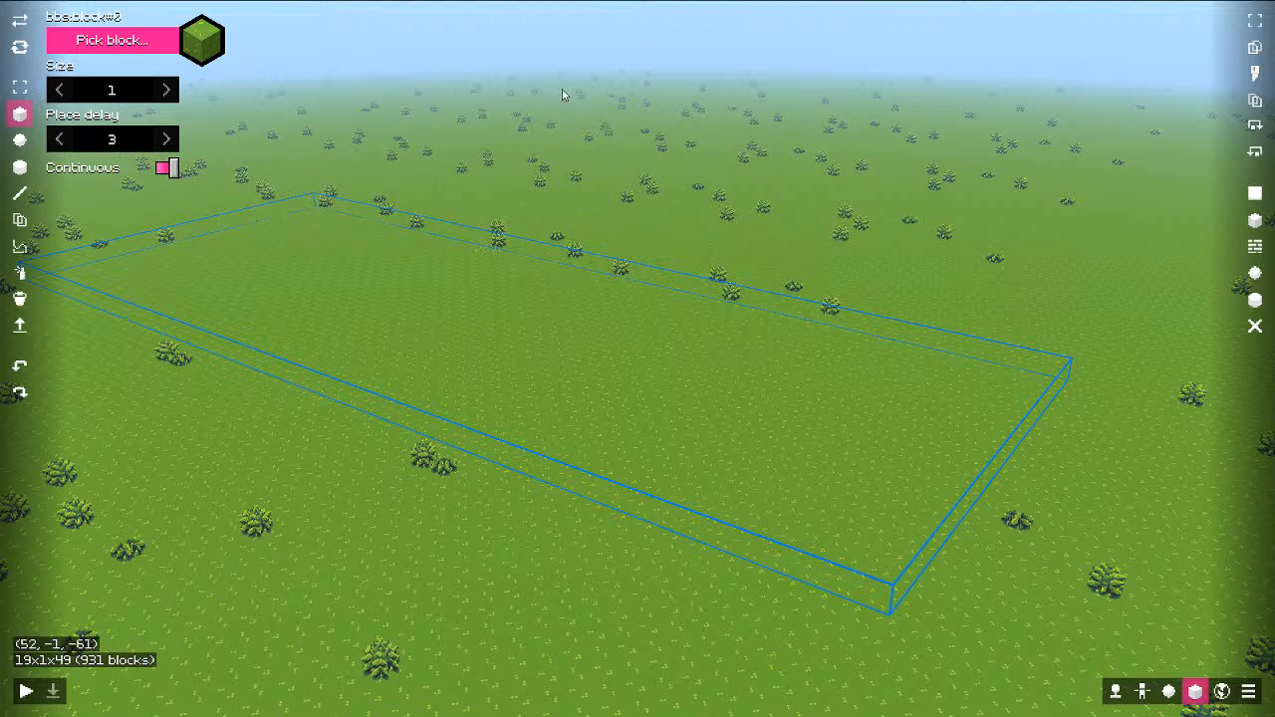
pyautogui.keyDown('ctrl'); pyautogui.moveTo(430, 108); pyautogui.dragTo(1089, 583); pyautogui.keyUp('ctrl')
pyautogui.press('Delete')
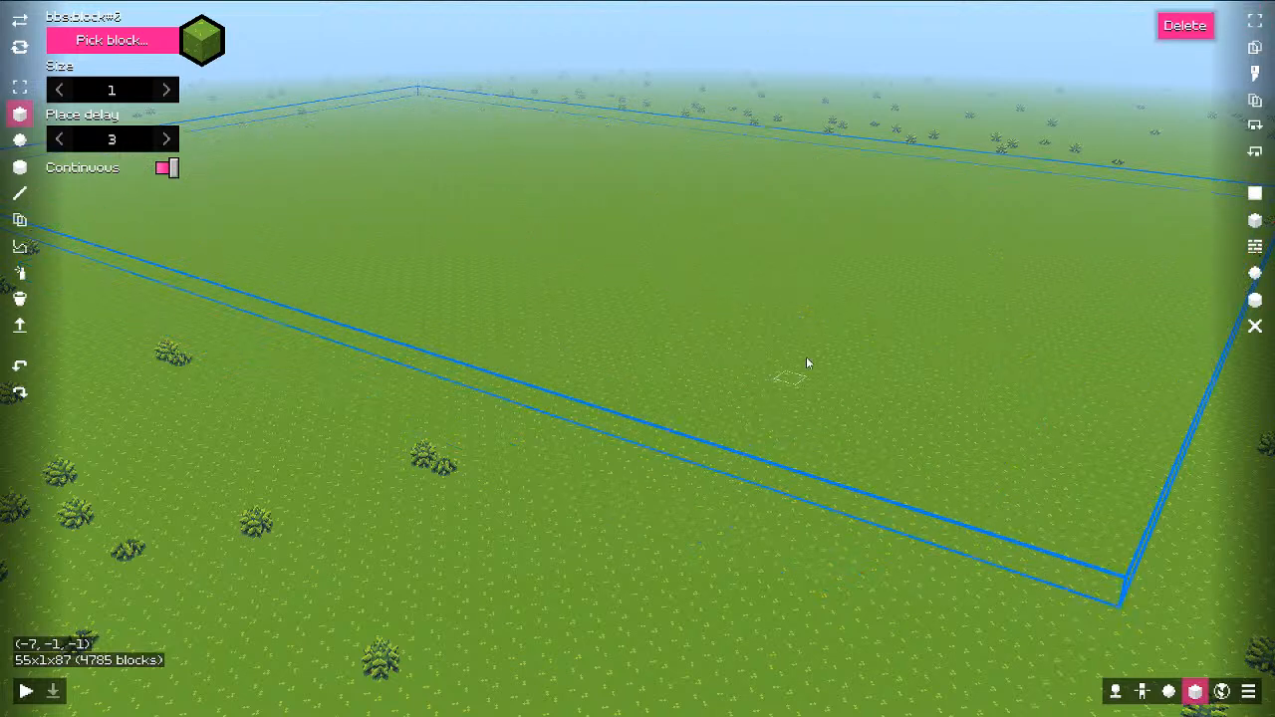
# Step: Pick the orange dirt block bbs.block#1 and mark an 18x1x19 region raised over 10 blocks tall
pyautogui.click(157, 43)
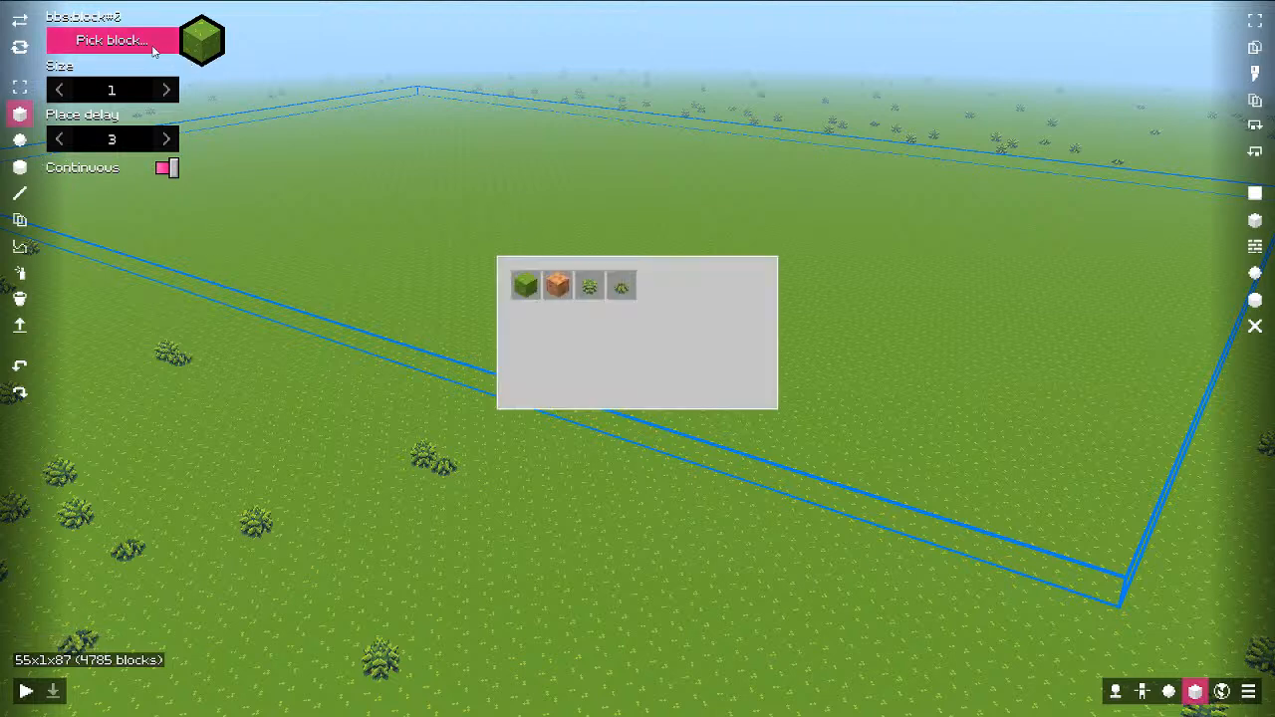
pyautogui.click(571, 287)
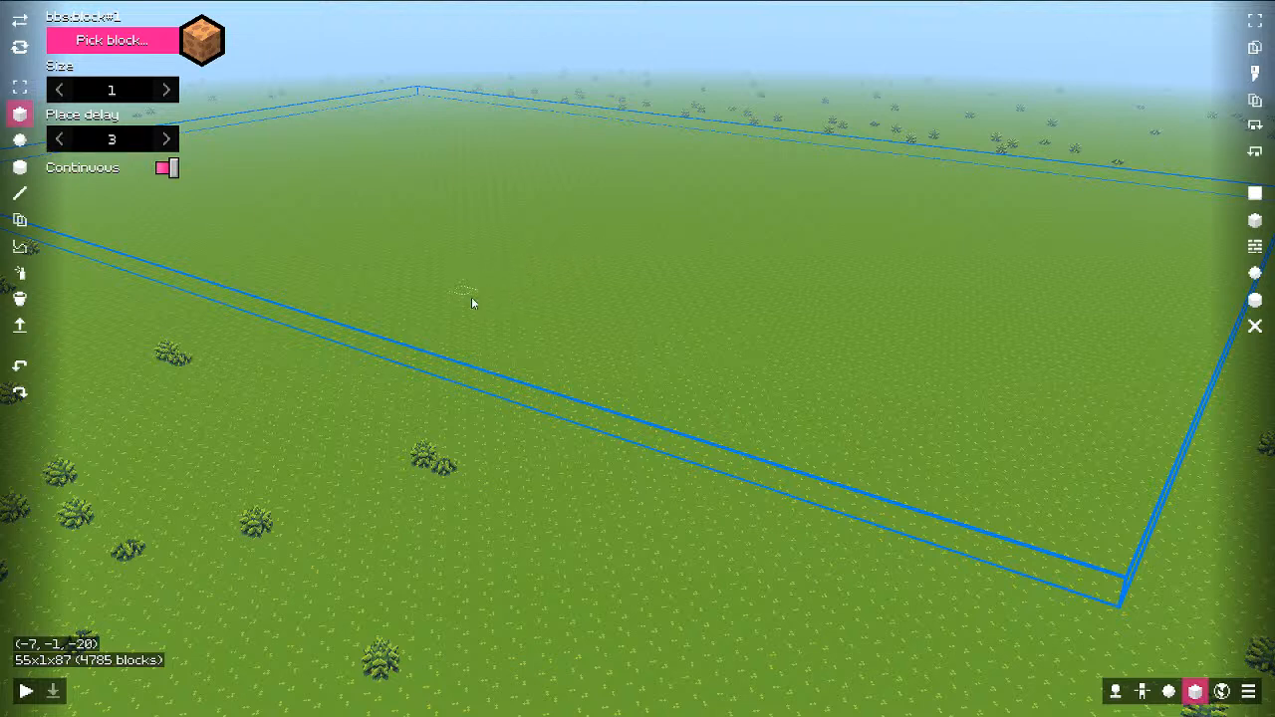
pyautogui.keyDown('ctrl'); pyautogui.moveTo(480, 301); pyautogui.dragTo(469, 191); pyautogui.keyUp('ctrl')
pyautogui.press('1')
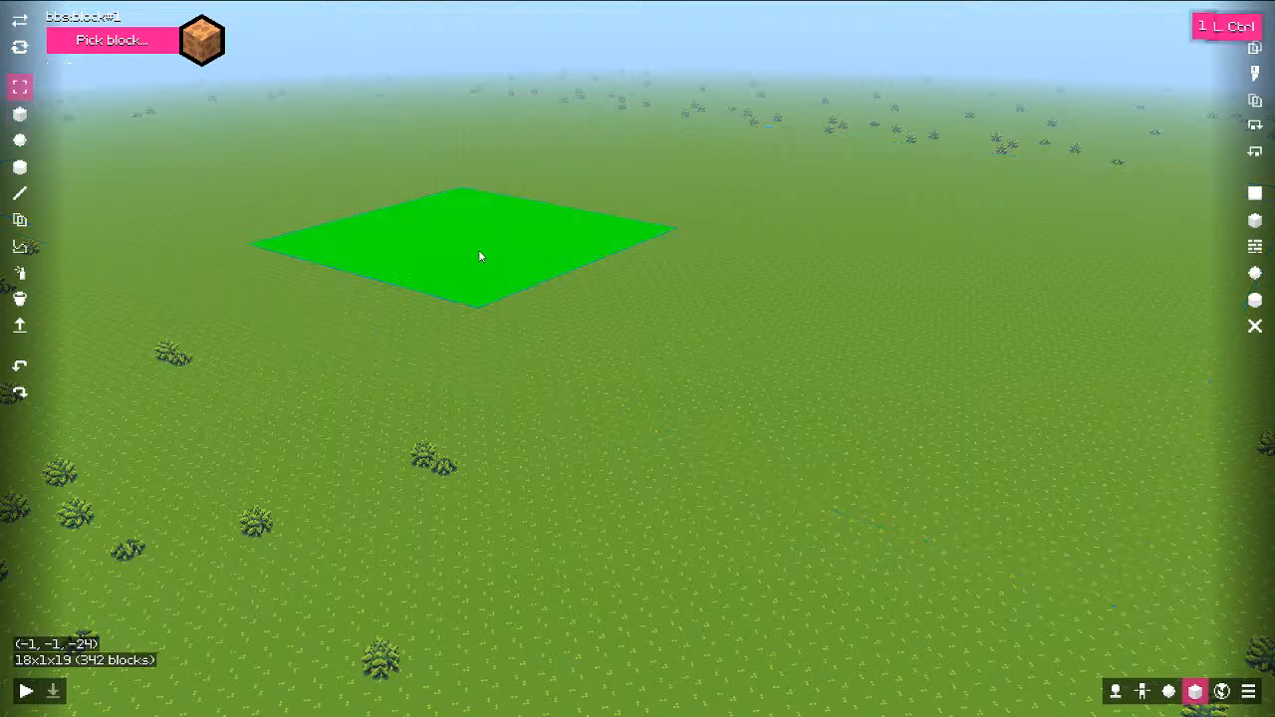
pyautogui.moveTo(480, 267); pyautogui.dragTo(479, 134)
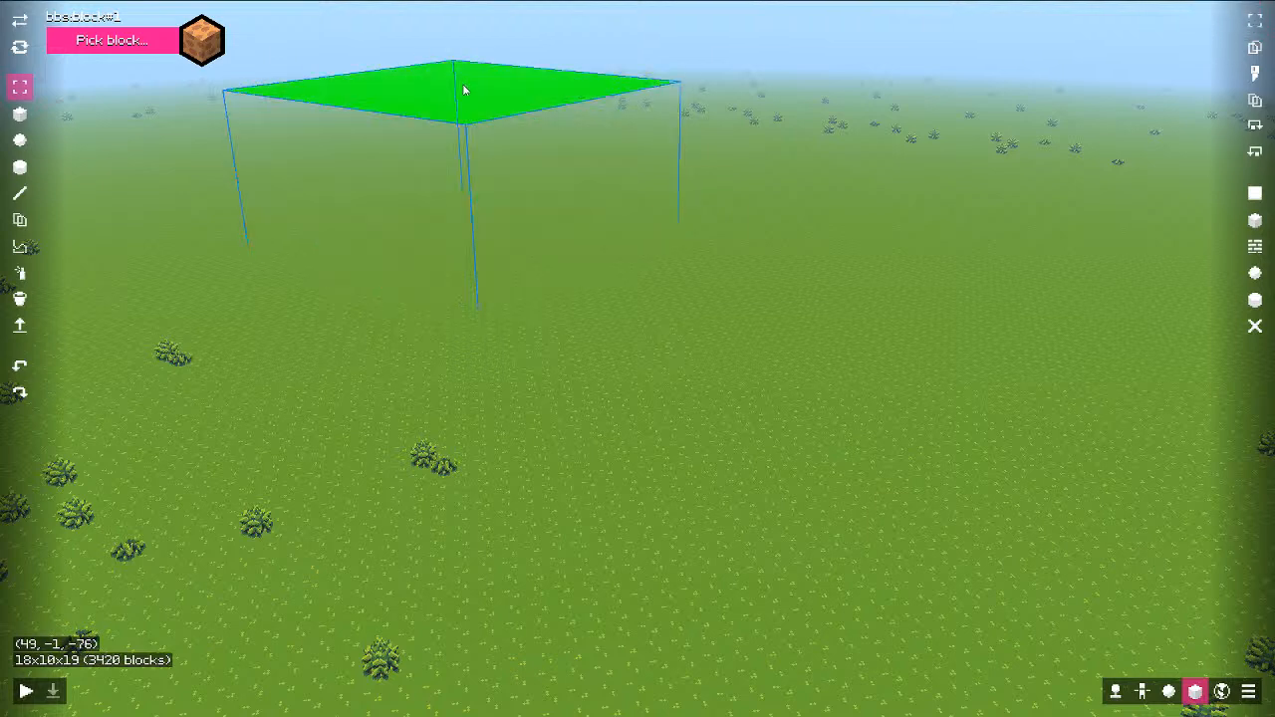
pyautogui.moveTo(457, 90); pyautogui.dragTo(456, 84, button='right')
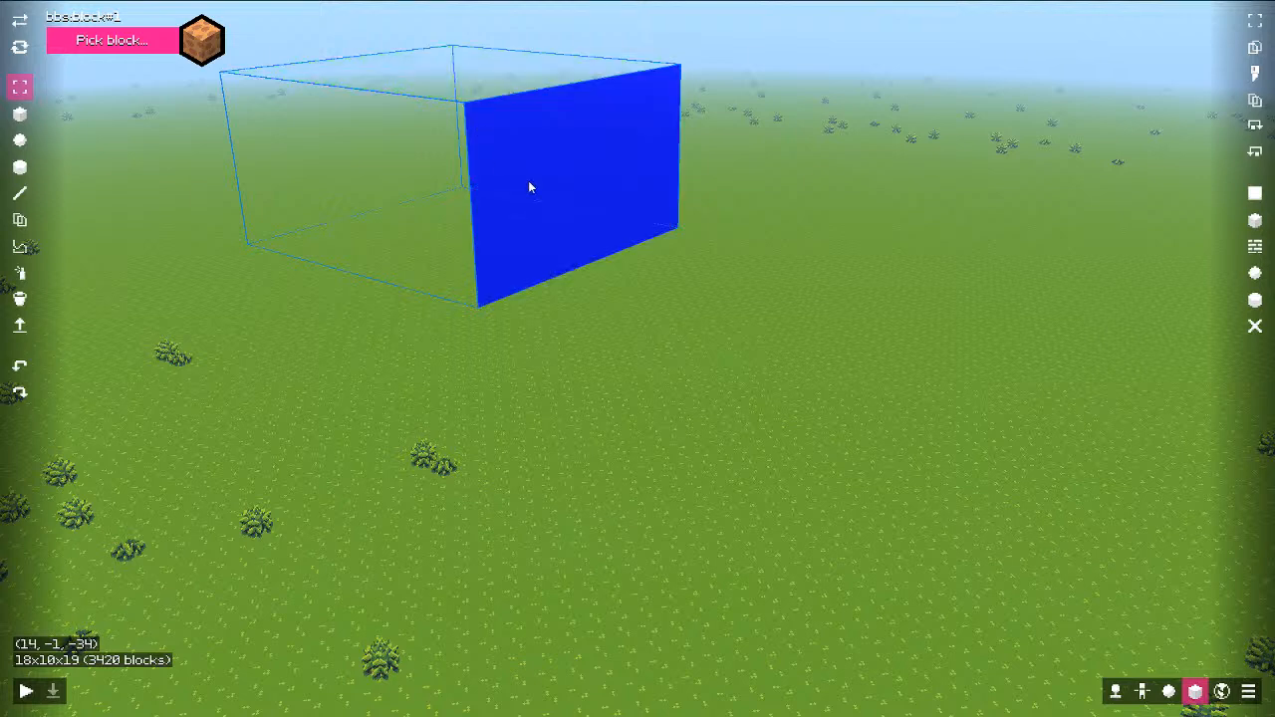
# Step: Shrink the region to 11x11x9 and confirm its origin -8, -1, -26 in the Origin/Size panel
pyautogui.press('shift')
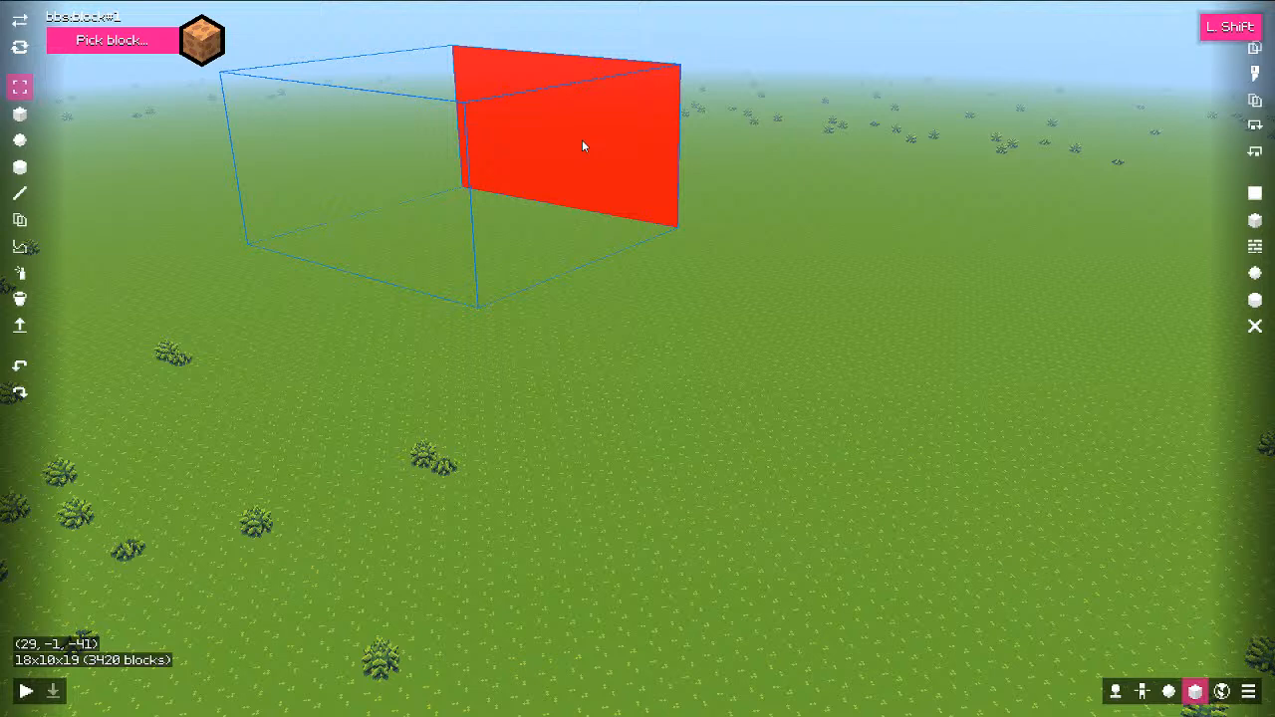
pyautogui.keyDown('shift'); pyautogui.moveTo(583, 146); pyautogui.dragTo(415, 208); pyautogui.keyUp('shift')
pyautogui.press('shift')
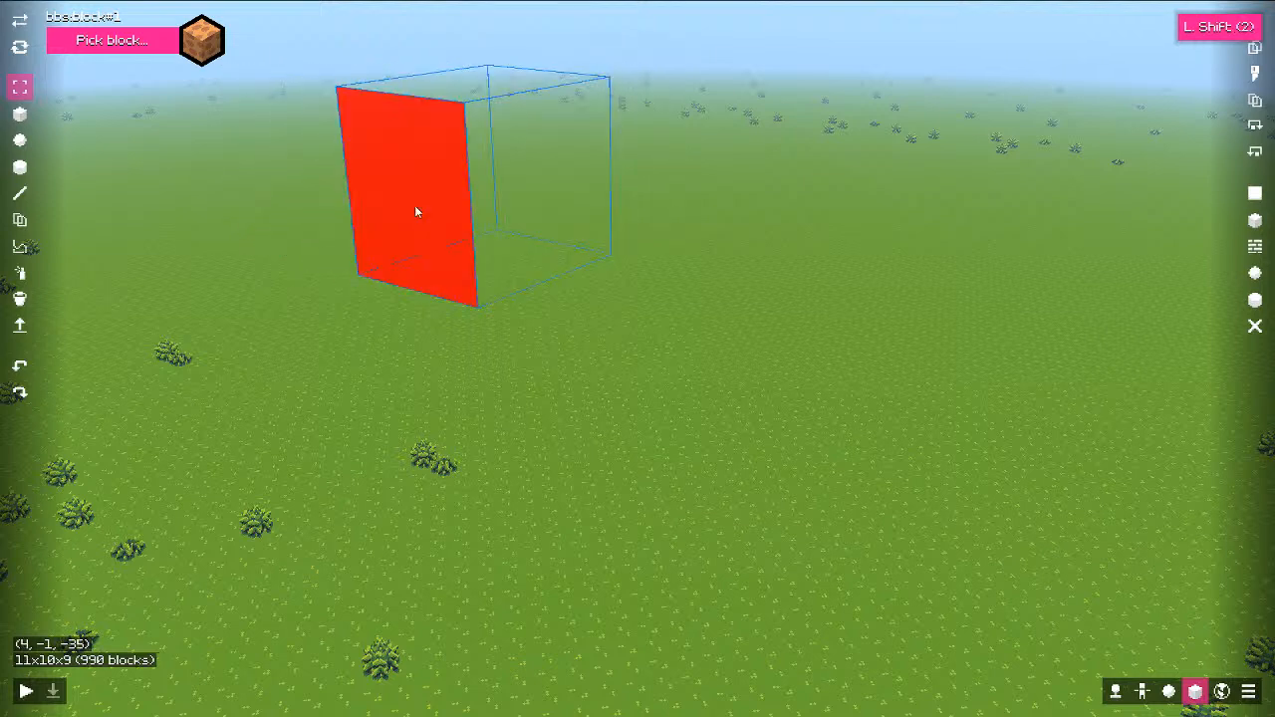
pyautogui.press('a')
pyautogui.press('w')
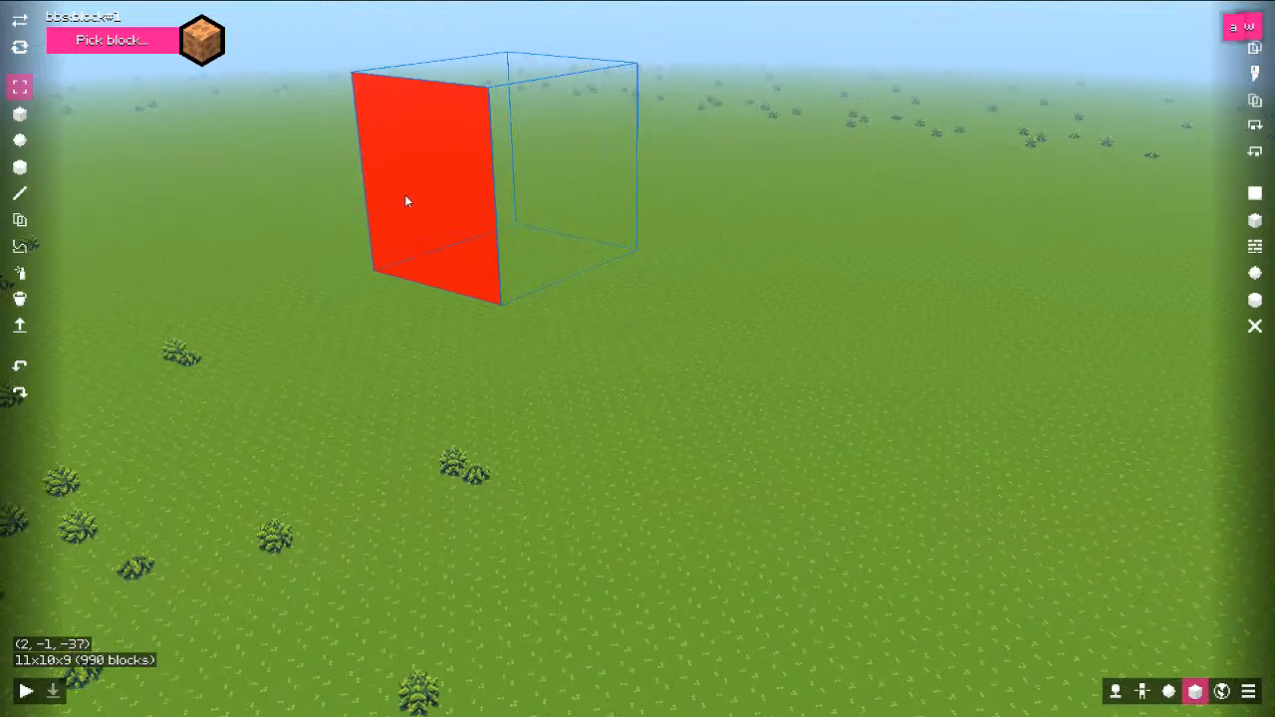
pyautogui.moveTo(405, 196); pyautogui.dragTo(560, 209)
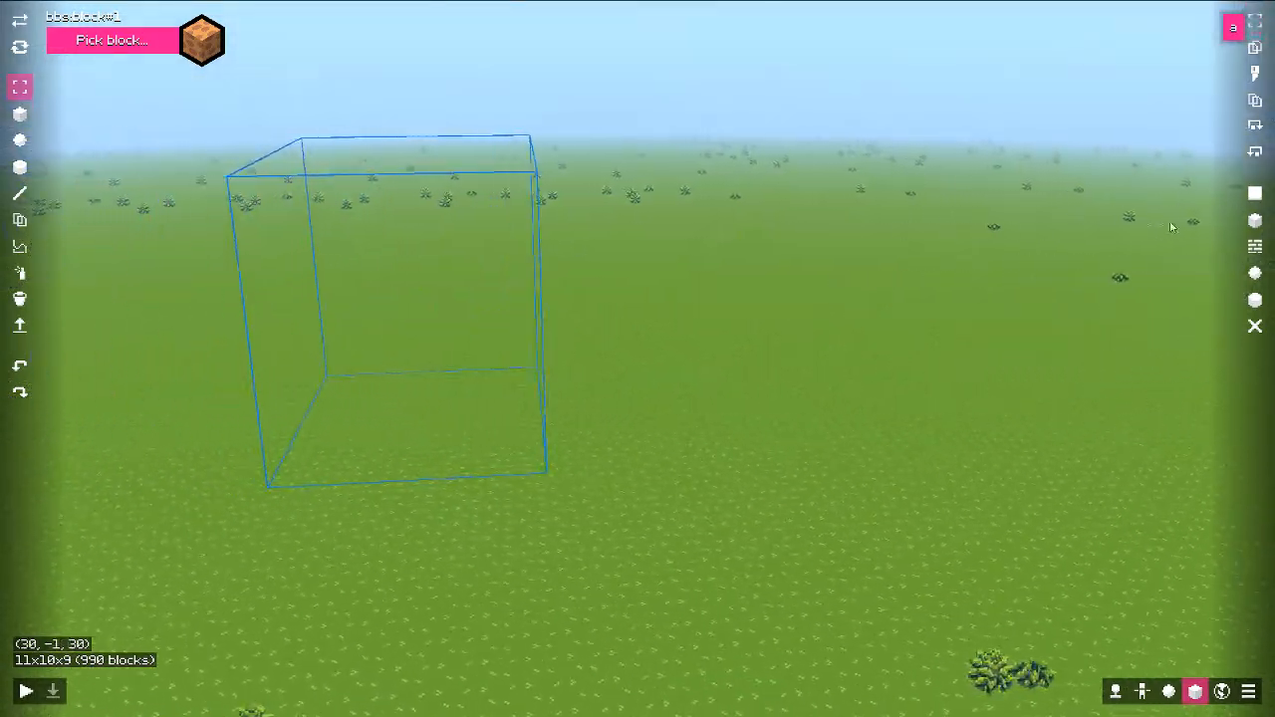
pyautogui.press('a')
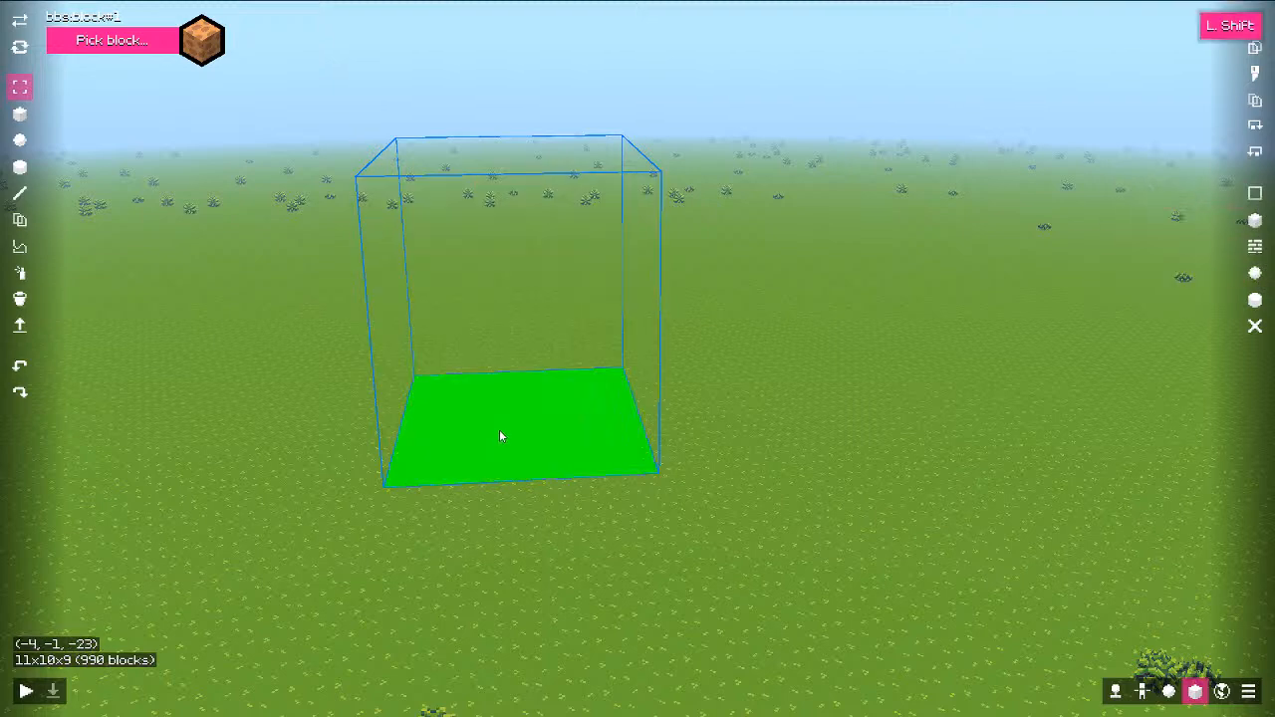
pyautogui.keyDown('shift'); pyautogui.moveTo(501, 436); pyautogui.dragTo(619, 428); pyautogui.keyUp('shift')
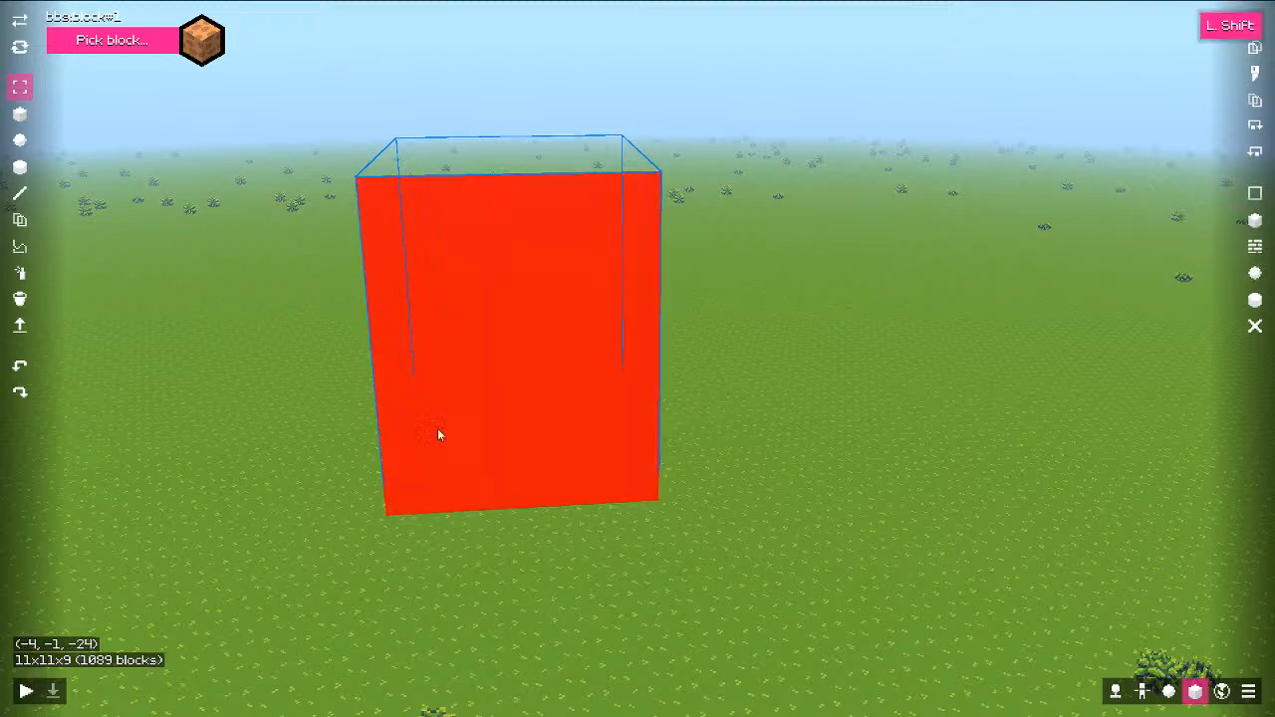
pyautogui.press('shift')
pyautogui.click(1254, 21)
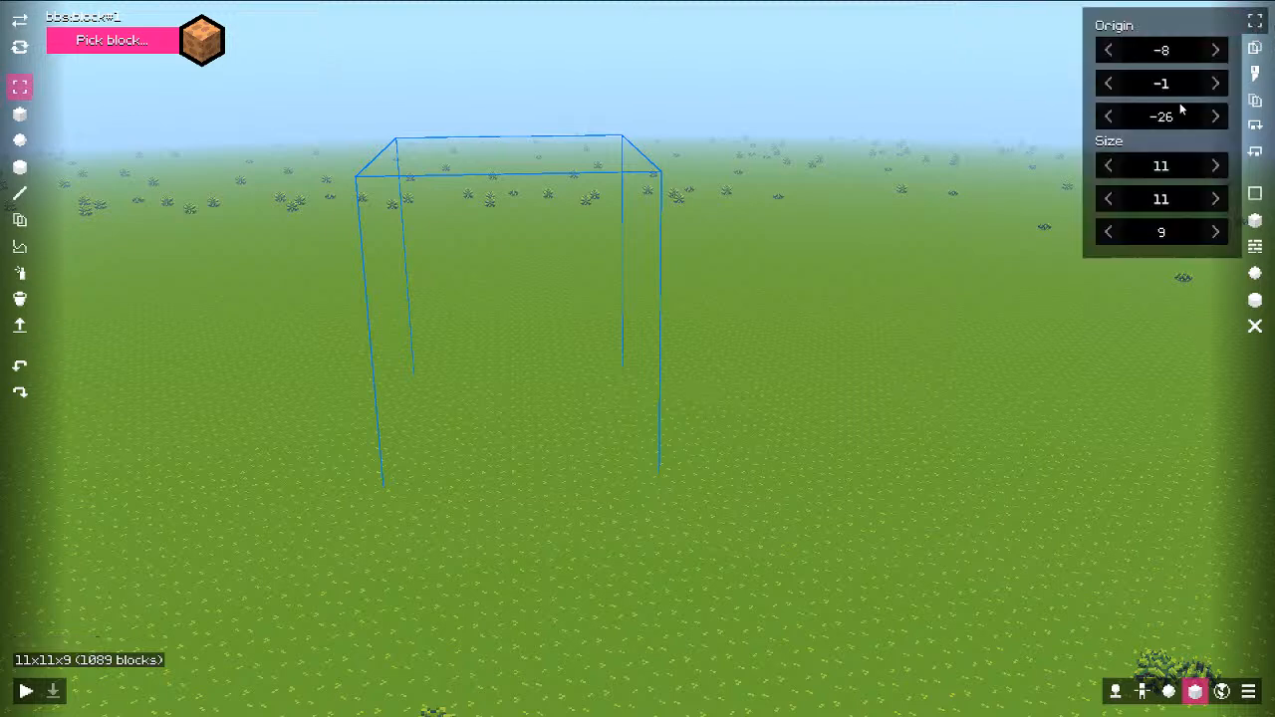
pyautogui.moveTo(1164, 90)
pyautogui.mouseDown()
pyautogui.moveTo(1181, 89)
pyautogui.moveTo(1162, 92)
pyautogui.mouseUp()
# Step: Fill the region with a dirt cylinder and break a front block for the doorway
pyautogui.click(1255, 301)
pyautogui.press('w')
pyautogui.press('d')
pyautogui.press('d')
pyautogui.press('d')
pyautogui.moveTo(865, 257); pyautogui.dragTo(694, 258, button='middle')
pyautogui.press('1')
pyautogui.press('2')
pyautogui.moveTo(769, 278); pyautogui.dragTo(633, 292, button='middle')
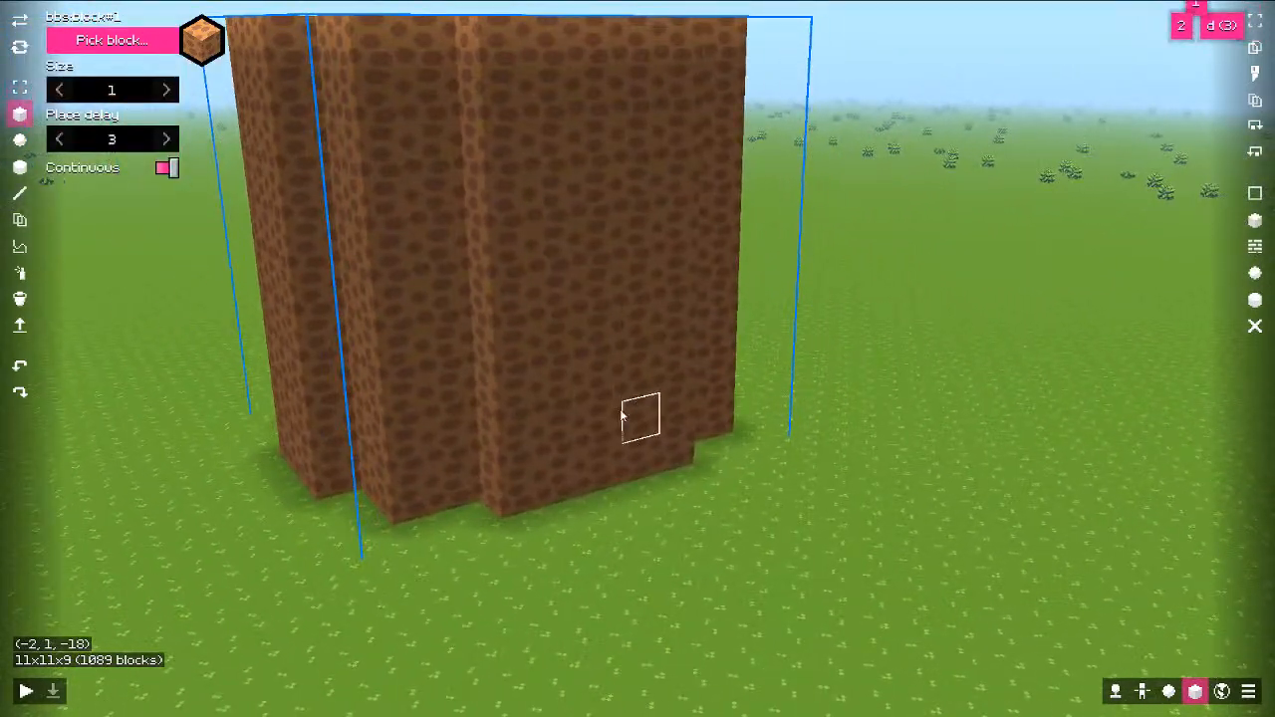
pyautogui.click(612, 461)
# Step: Fly into the dirt pillar to inspect its interior and floor
pyautogui.press('d')
pyautogui.moveTo(659, 401); pyautogui.dragTo(549, 410, button='middle')
pyautogui.press('s')
pyautogui.press('q')
pyautogui.press('a')
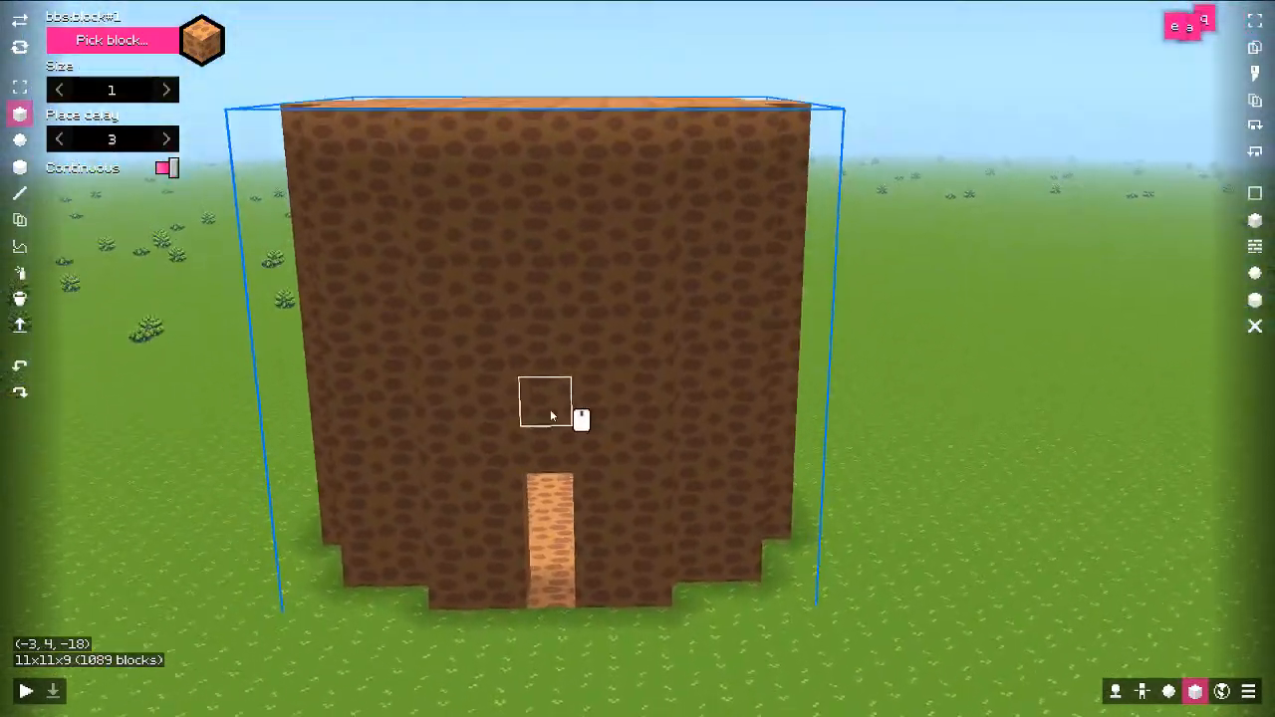
pyautogui.press('a')
pyautogui.press('e')
pyautogui.press('q')
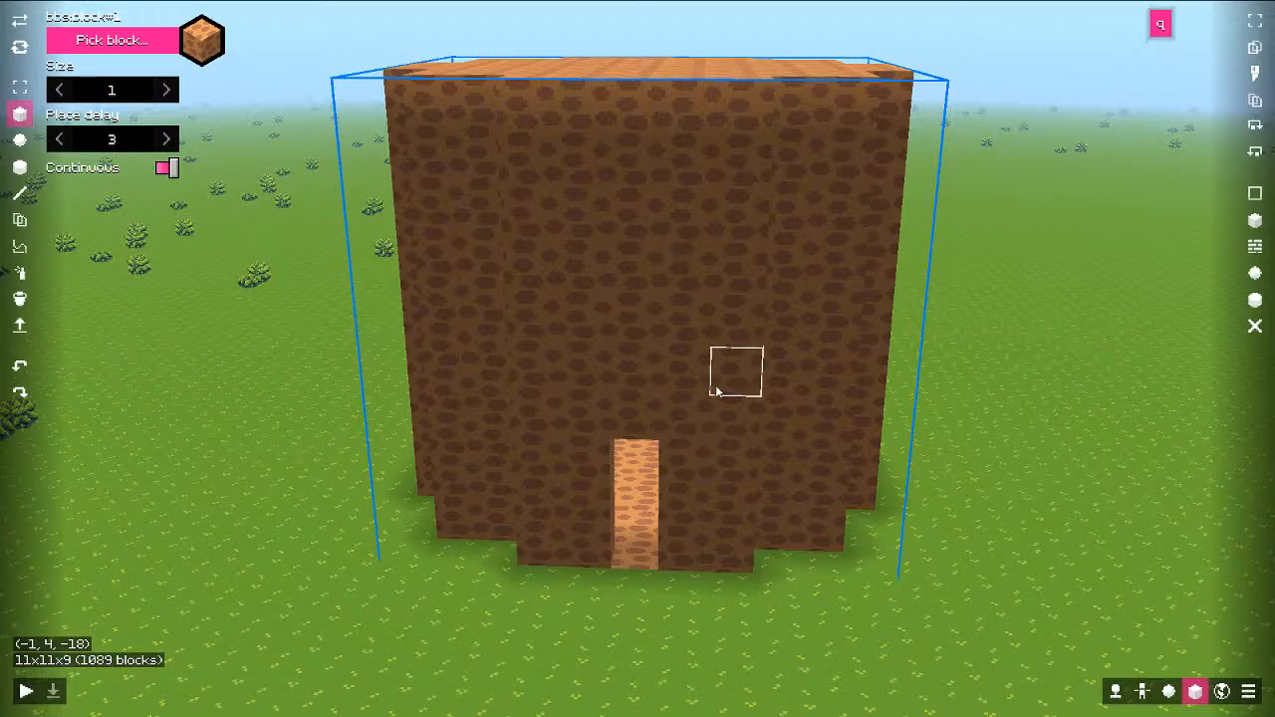
pyautogui.press('e')
pyautogui.press('q')
pyautogui.press('w')
pyautogui.moveTo(688, 449); pyautogui.dragTo(659, 549, button='middle')
pyautogui.scroll(-6, 611, 406)
pyautogui.scroll(5, 606, 429)
pyautogui.press('q')
# Step: Back out of the pillar and circle the building toward the doorway
pyautogui.press('e')
pyautogui.press('s')
pyautogui.press('ctrl')
pyautogui.press('e')
pyautogui.press('a')
pyautogui.press('a')
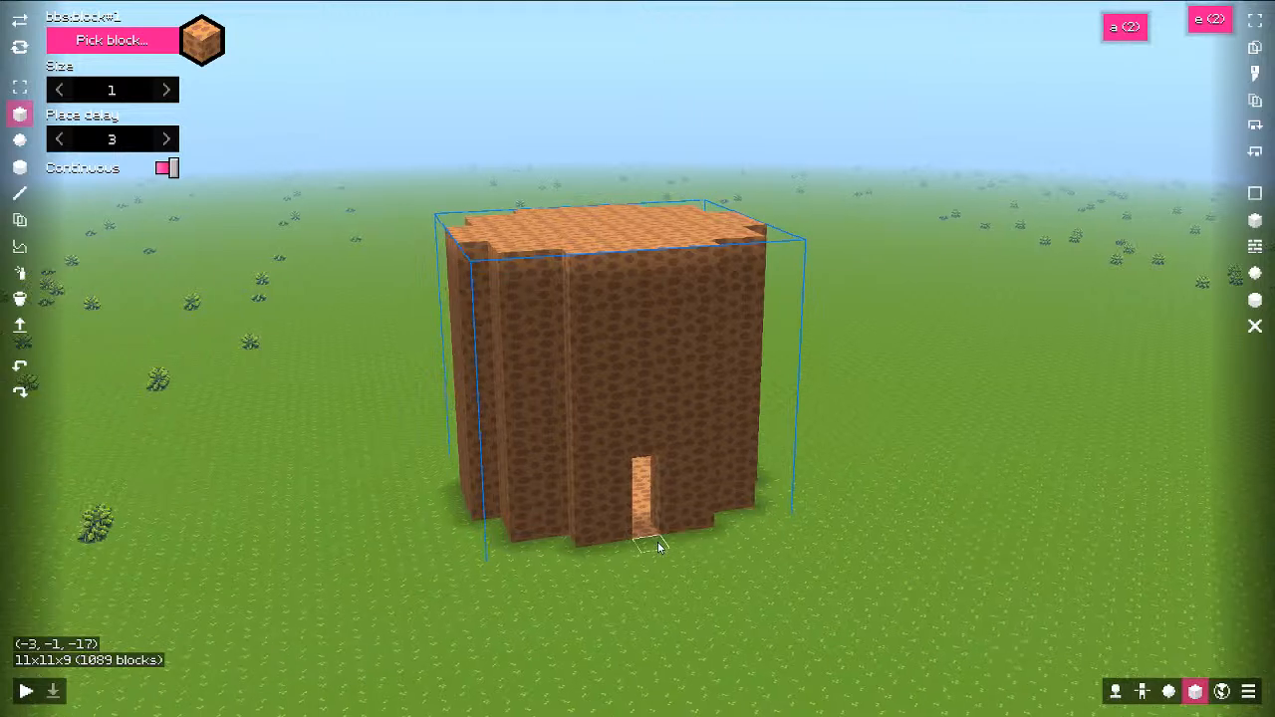
pyautogui.press('w')
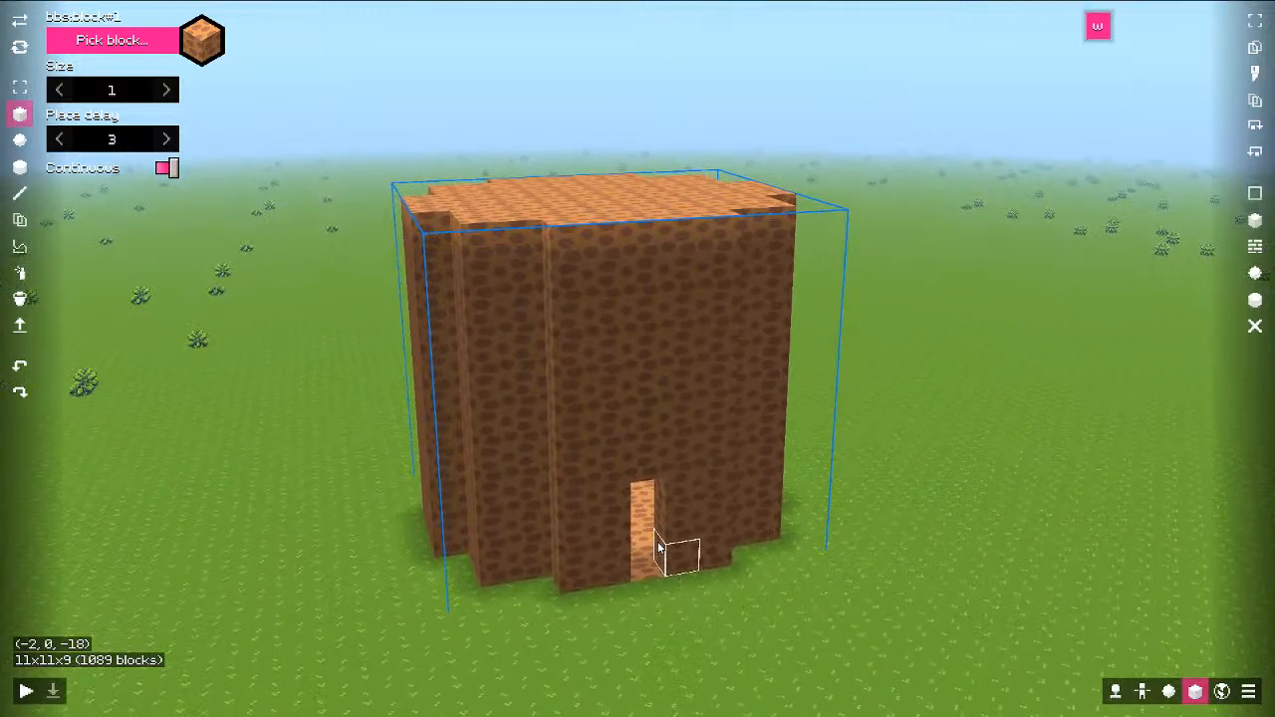
pyautogui.press('e')
pyautogui.press('shift')
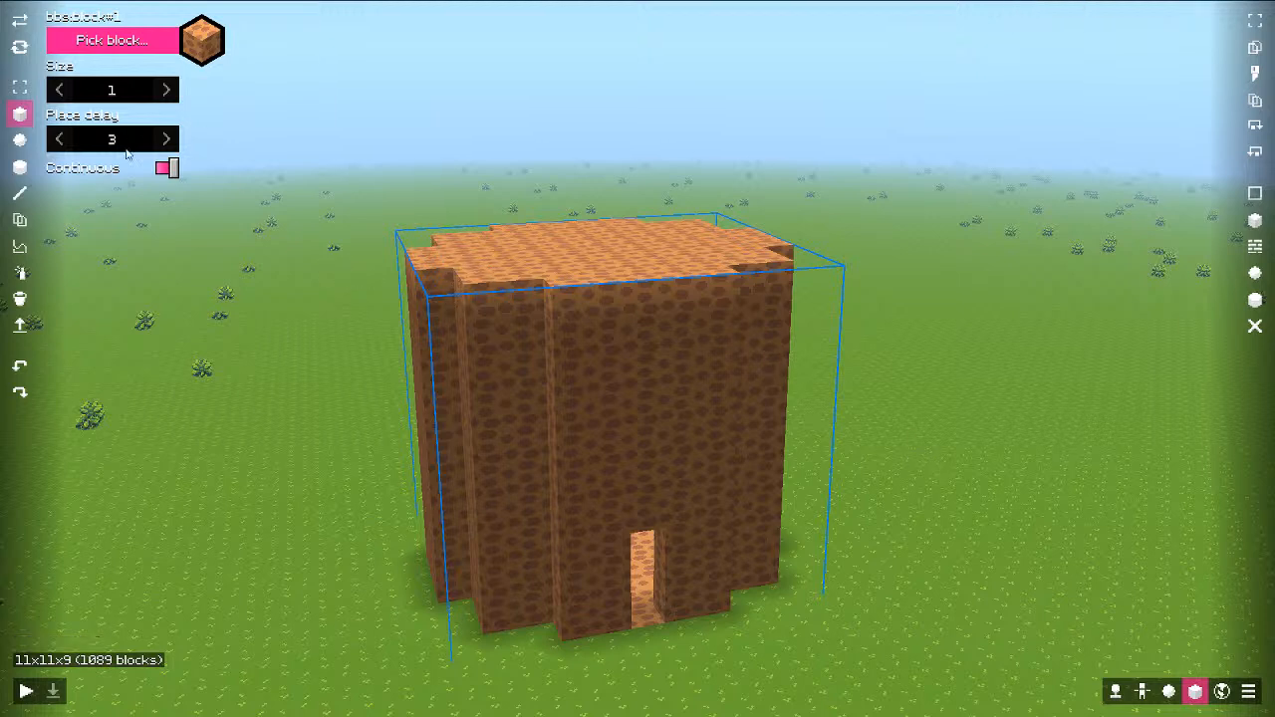
# Step: Switch to the large cylinder brush and select the green grass block
pyautogui.click(20, 140)
pyautogui.click(20, 166)
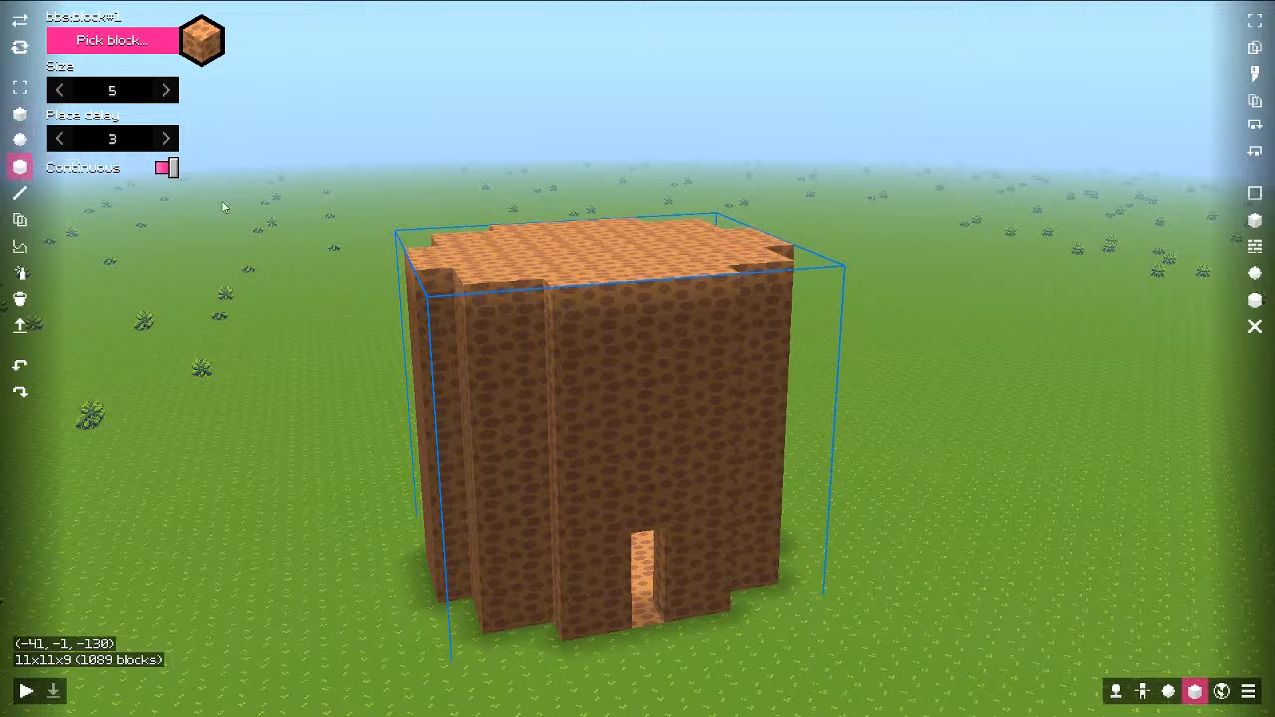
pyautogui.click(155, 45)
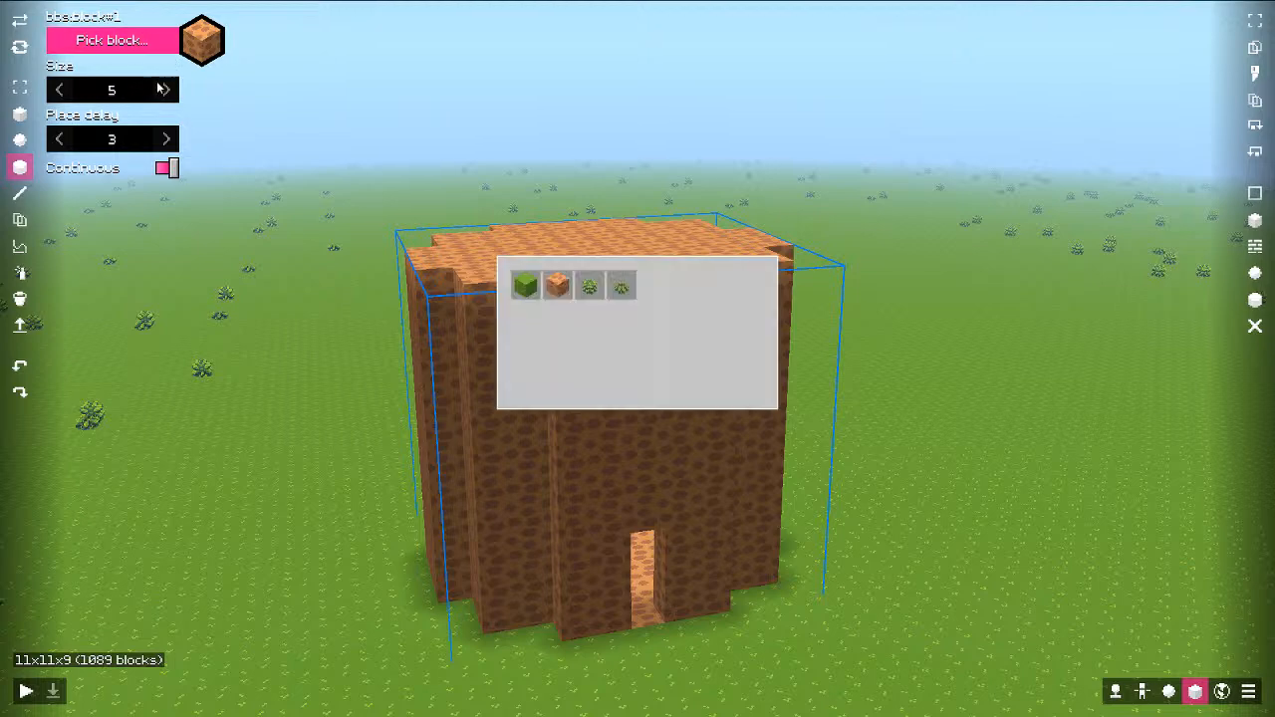
pyautogui.click(526, 290)
# Step: Paint grass blocks across the roof and the tower's upper front with the cylinder brush
pyautogui.click(604, 250)
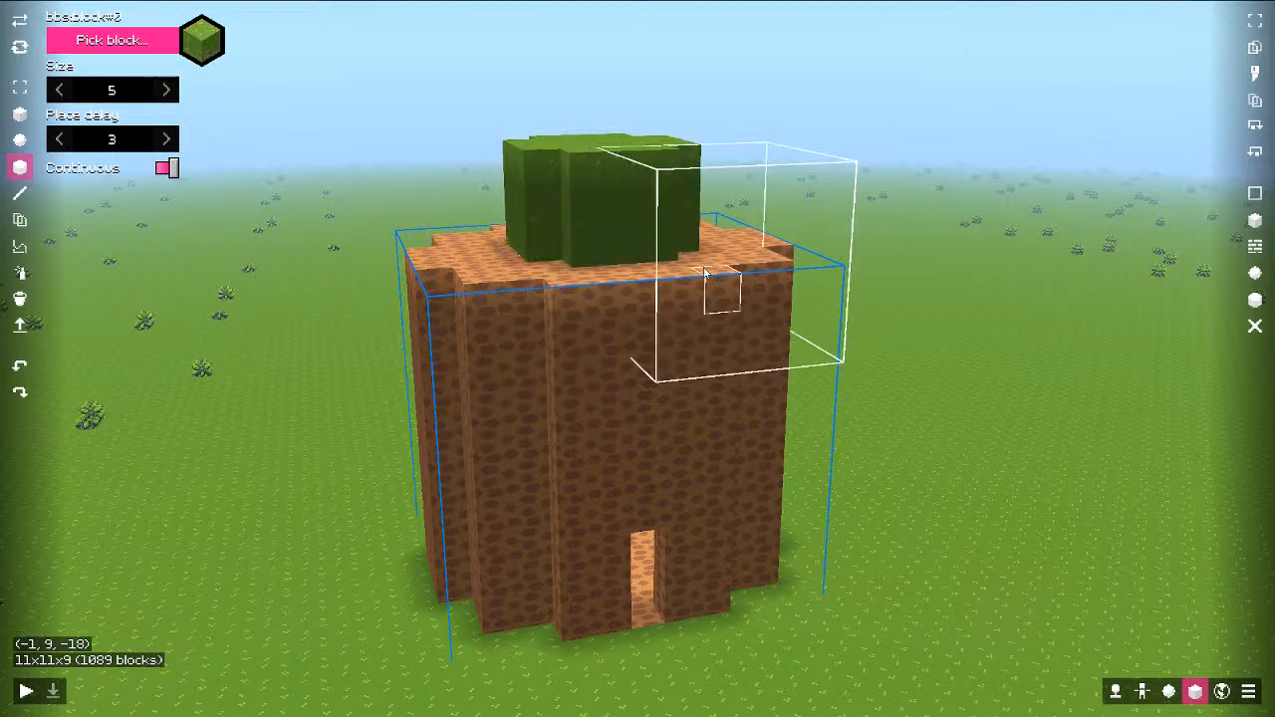
pyautogui.press('s')
pyautogui.press('a')
pyautogui.moveTo(514, 219)
pyautogui.mouseDown(button='middle')
pyautogui.moveTo(743, 217)
pyautogui.moveTo(345, 207)
pyautogui.mouseUp(button='middle')
pyautogui.press('d')
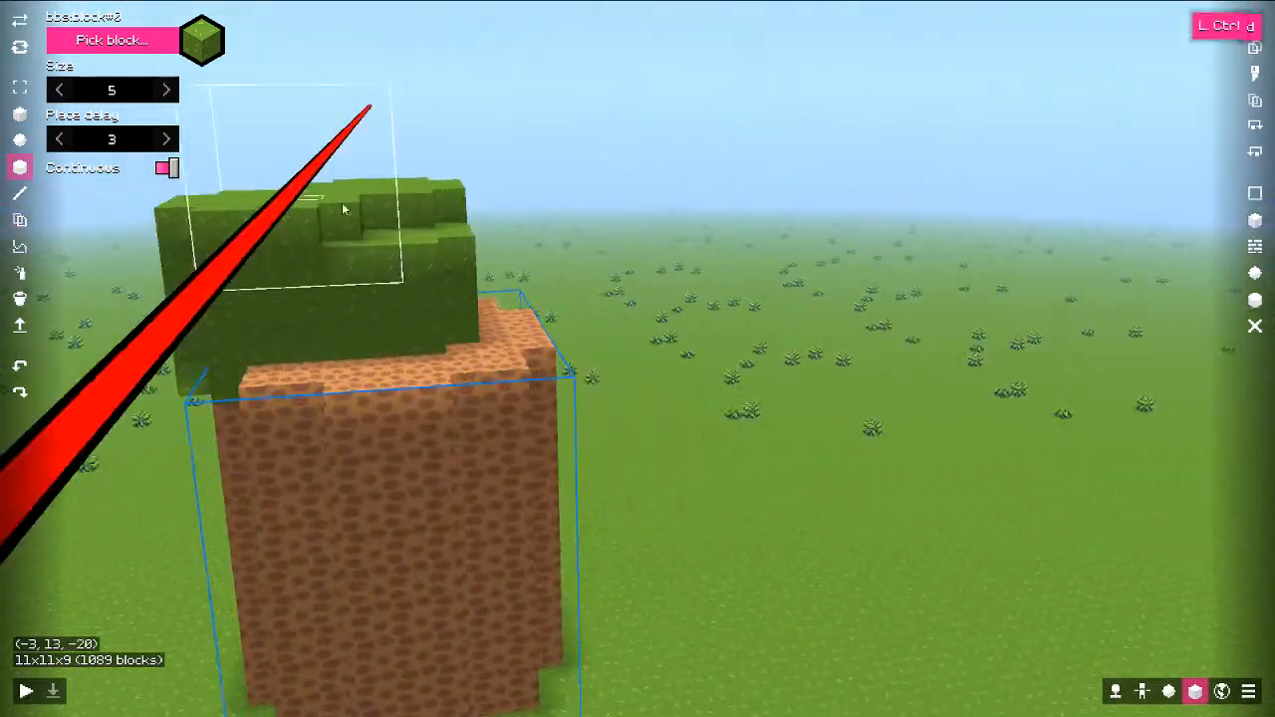
pyautogui.click(340, 304)
pyautogui.press('d')
pyautogui.moveTo(607, 288); pyautogui.dragTo(353, 293, button='middle')
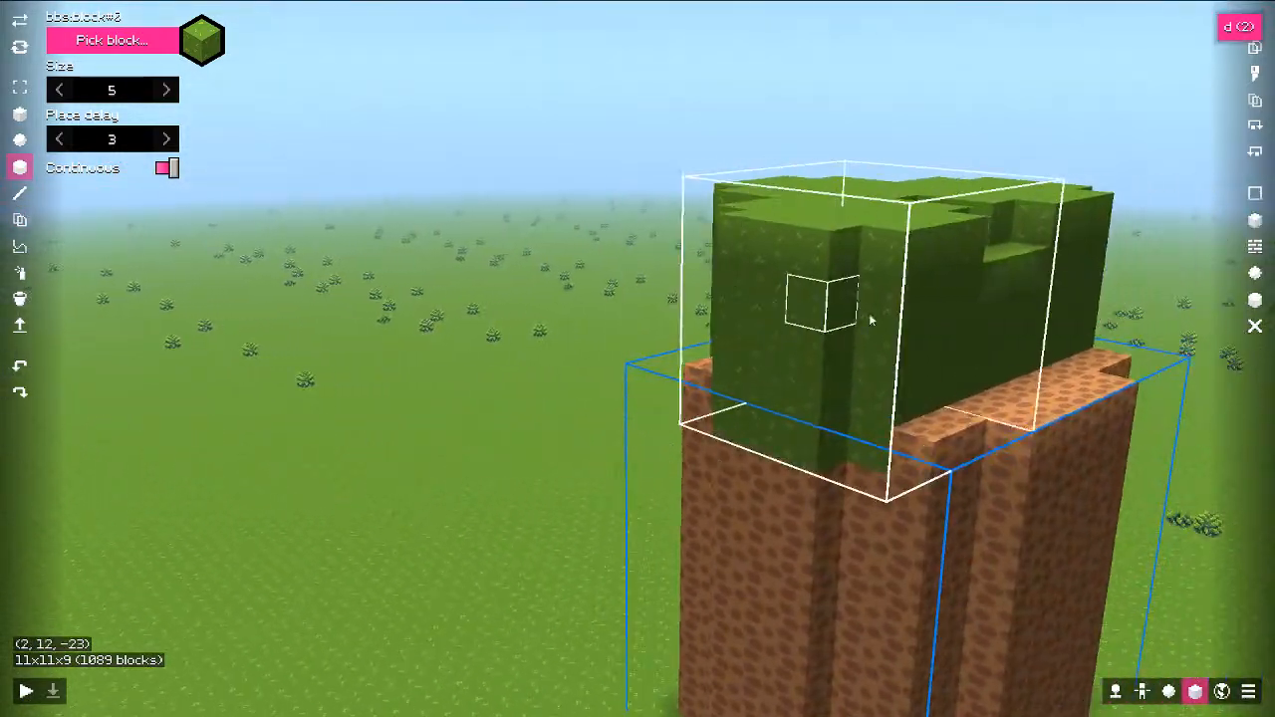
pyautogui.click(794, 336)
pyautogui.press('e')
pyautogui.moveTo(800, 304)
pyautogui.mouseDown(button='middle')
pyautogui.moveTo(805, 276)
pyautogui.moveTo(345, 217)
pyautogui.mouseUp(button='middle')
pyautogui.press('a')
pyautogui.press('w')
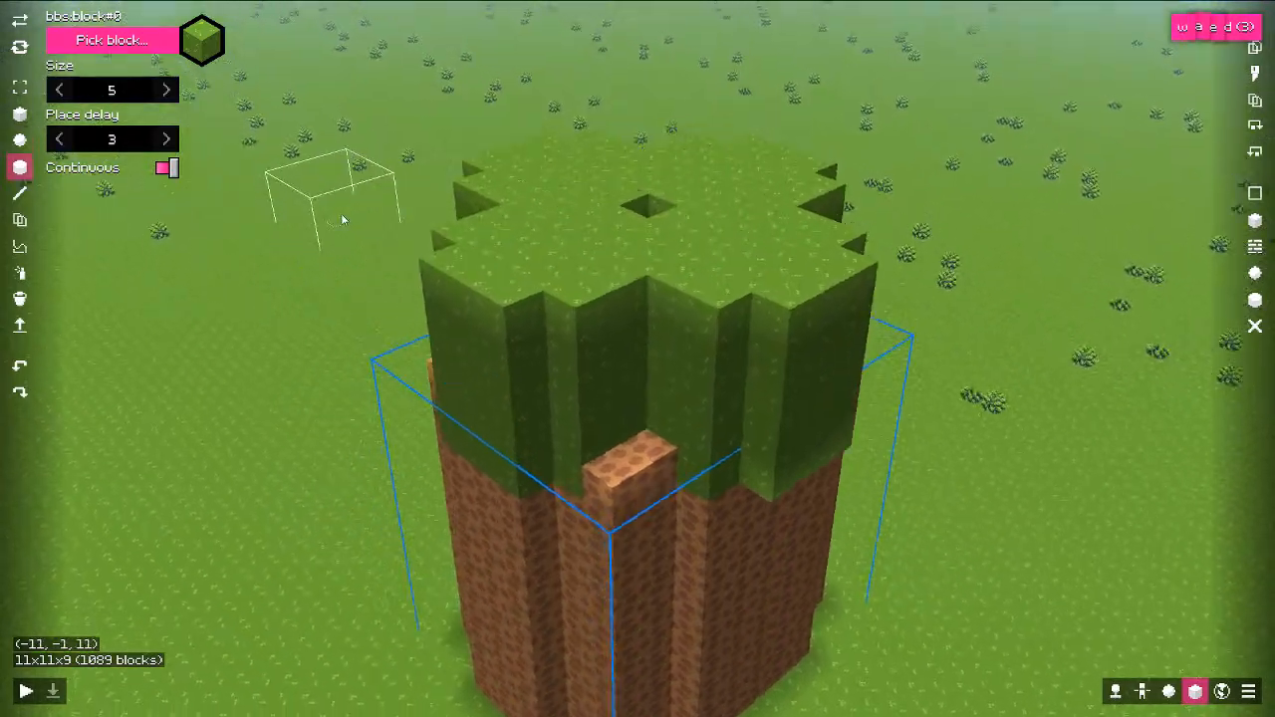
# Step: Switch to single-block placement, paint a vertical green column, then undo the misplaced column
pyautogui.click(20, 114)
pyautogui.press('d')
pyautogui.moveTo(757, 375); pyautogui.dragTo(488, 360, button='middle')
pyautogui.moveTo(668, 532)
pyautogui.keyDown('shift'); pyautogui.mouseDown()
pyautogui.moveTo(669, 455)
pyautogui.moveTo(673, 538)
pyautogui.moveTo(666, 470)
pyautogui.moveTo(587, 512)
pyautogui.moveTo(578, 560)
pyautogui.moveTo(559, 491)
pyautogui.moveTo(584, 492)
pyautogui.moveTo(569, 565)
pyautogui.moveTo(588, 570)
pyautogui.mouseUp(); pyautogui.keyUp('shift')
pyautogui.hotkey('ctrl', 'z')
pyautogui.press('d')
pyautogui.press('q')
pyautogui.moveTo(643, 556); pyautogui.dragTo(692, 440, button='middle')
pyautogui.press('a')
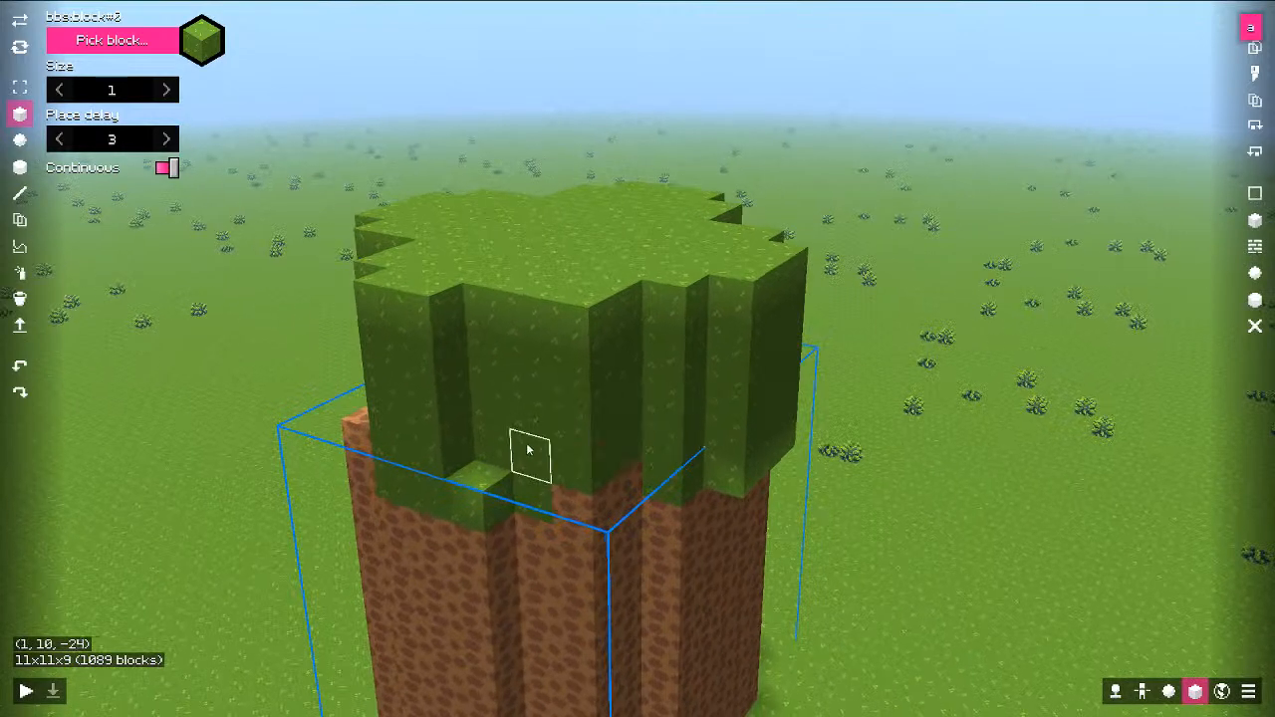
# Step: Trim upper green blocks from the protruding face and add a stepped grass bump to the canopy
pyautogui.click(500, 455)
pyautogui.moveTo(435, 419); pyautogui.dragTo(558, 418, button='middle')
pyautogui.press('a')
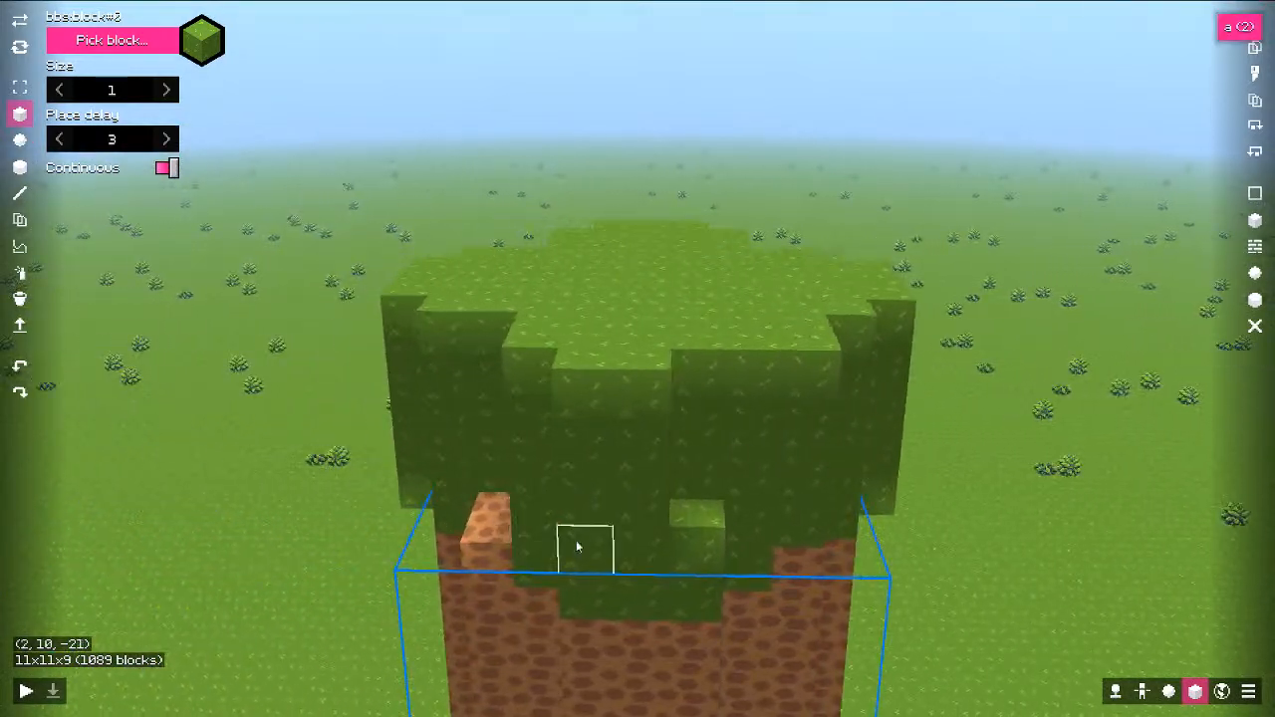
pyautogui.press('a')
pyautogui.moveTo(580, 533); pyautogui.dragTo(685, 443, button='middle')
pyautogui.moveTo(631, 390); pyautogui.dragTo(635, 478, button='right')
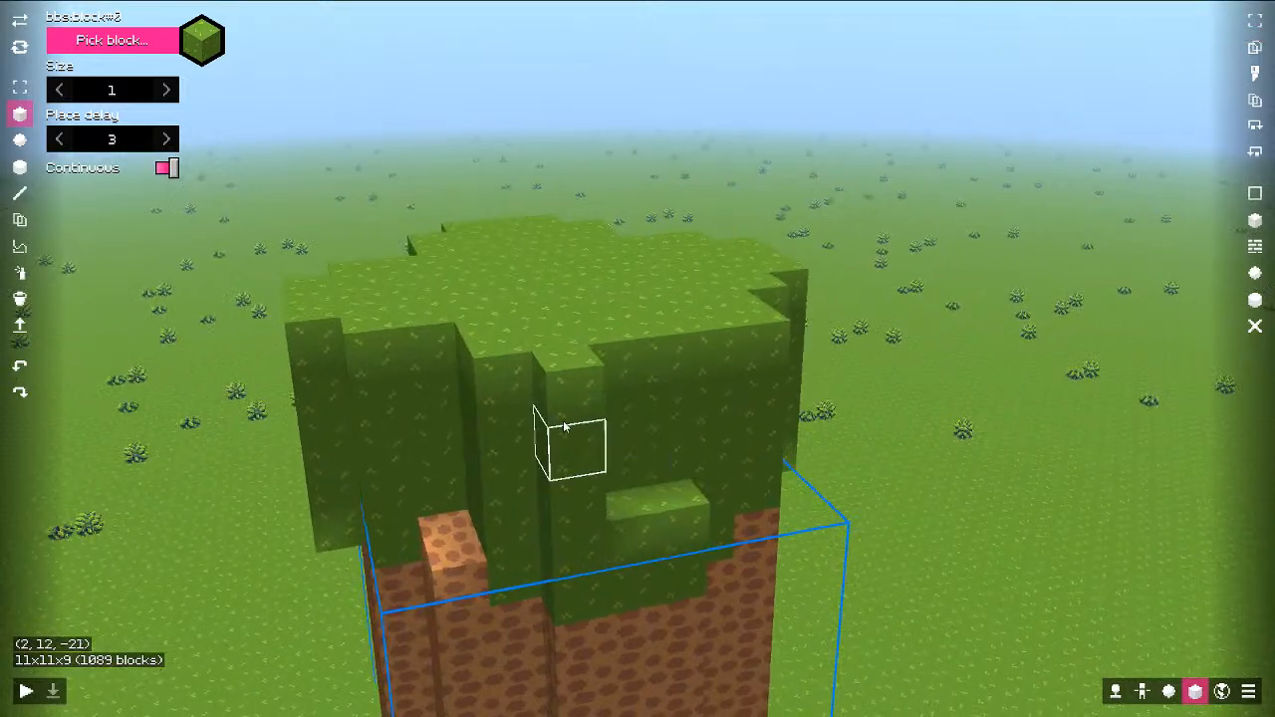
pyautogui.moveTo(565, 409); pyautogui.dragTo(572, 495, button='right')
pyautogui.press('a')
pyautogui.moveTo(438, 488); pyautogui.dragTo(530, 484, button='middle')
pyautogui.click(399, 546)
pyautogui.click(420, 560)
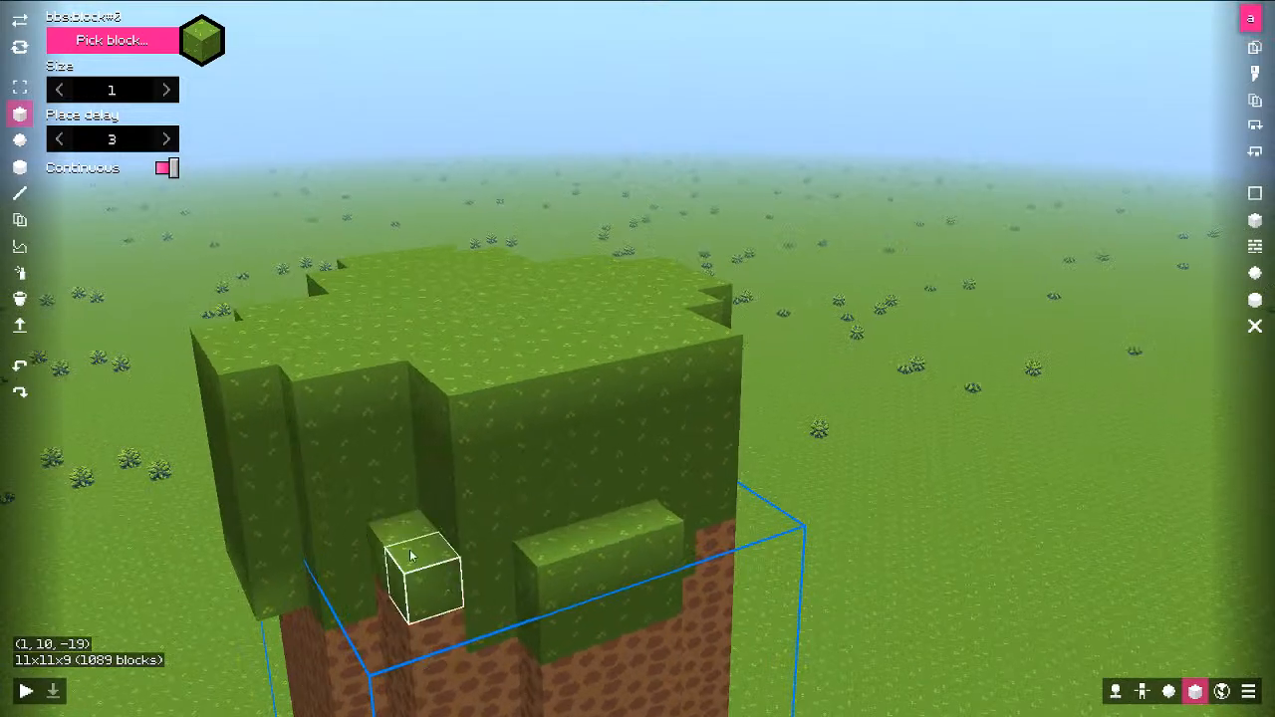
pyautogui.click(413, 554)
pyautogui.click(391, 506)
pyautogui.click(393, 464)
# Step: Refine the canopy steps with grass on the brown ledge and a two-block column, then open the configuration dashboard
pyautogui.press('d')
pyautogui.moveTo(713, 470); pyautogui.dragTo(499, 470, button='middle')
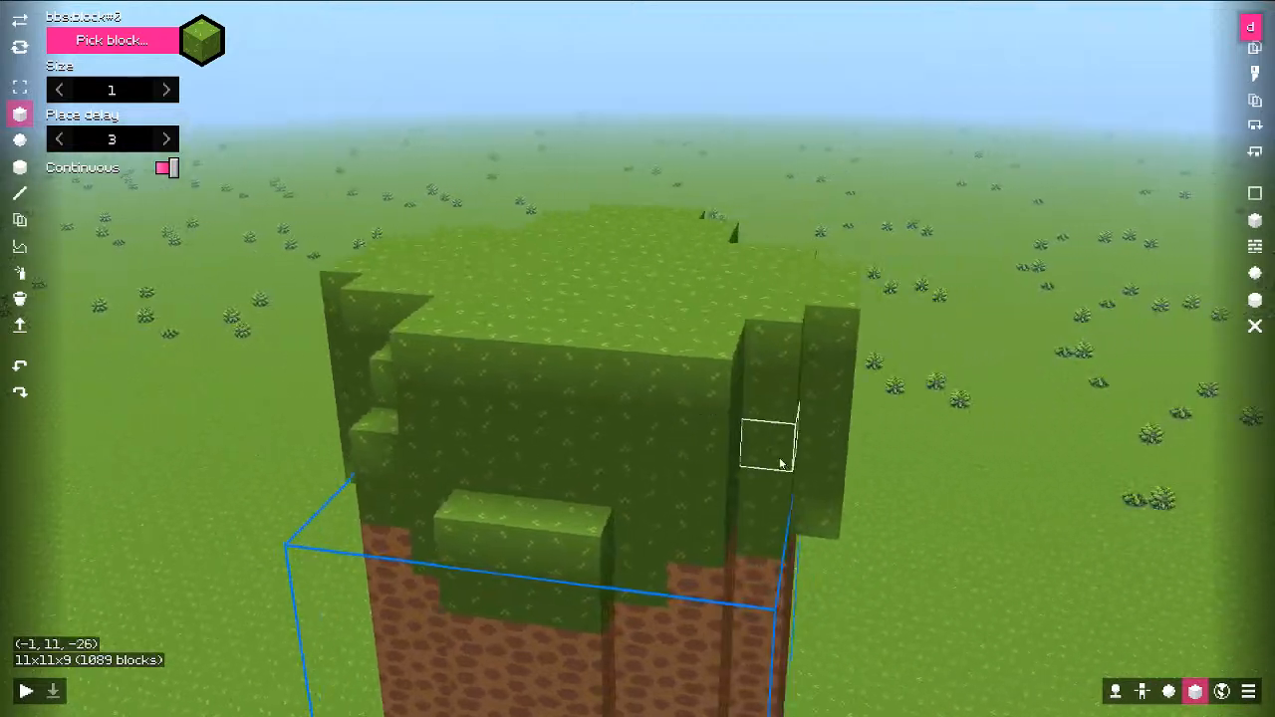
pyautogui.moveTo(982, 468); pyautogui.dragTo(604, 479, button='middle')
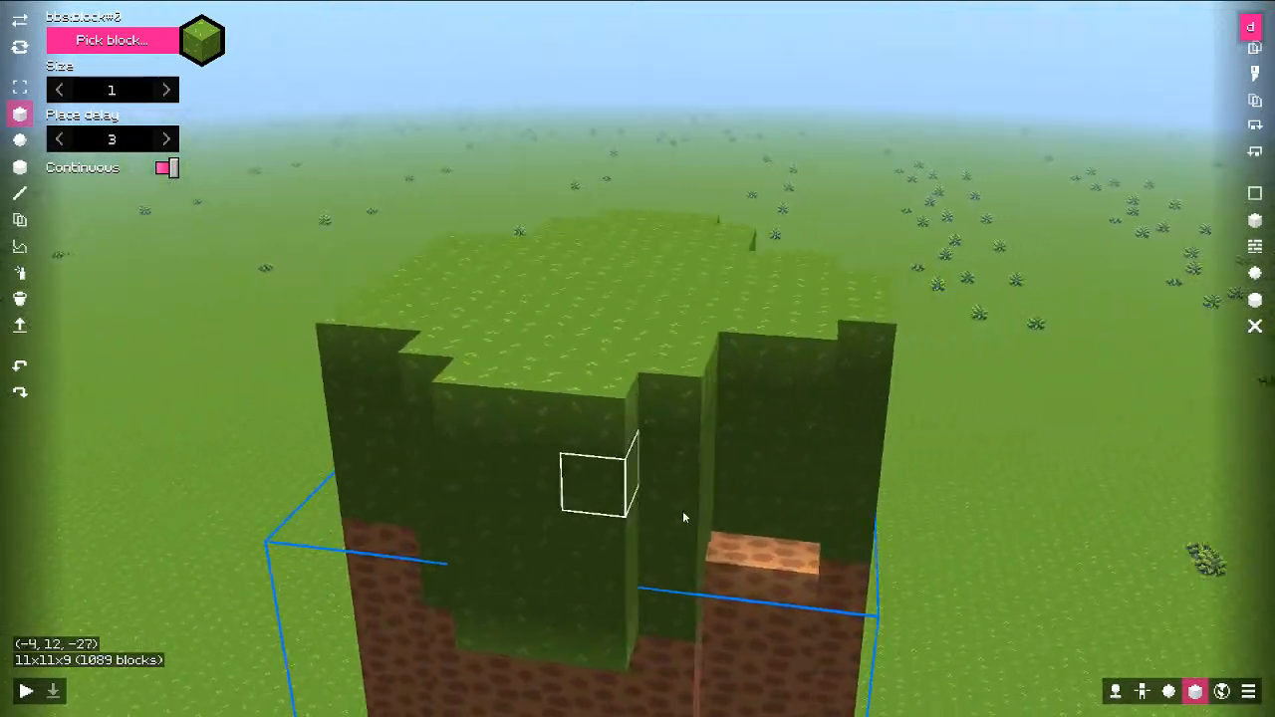
pyautogui.click(702, 543)
pyautogui.click(750, 547)
pyautogui.click(704, 506)
pyautogui.press('d')
pyautogui.click(618, 503)
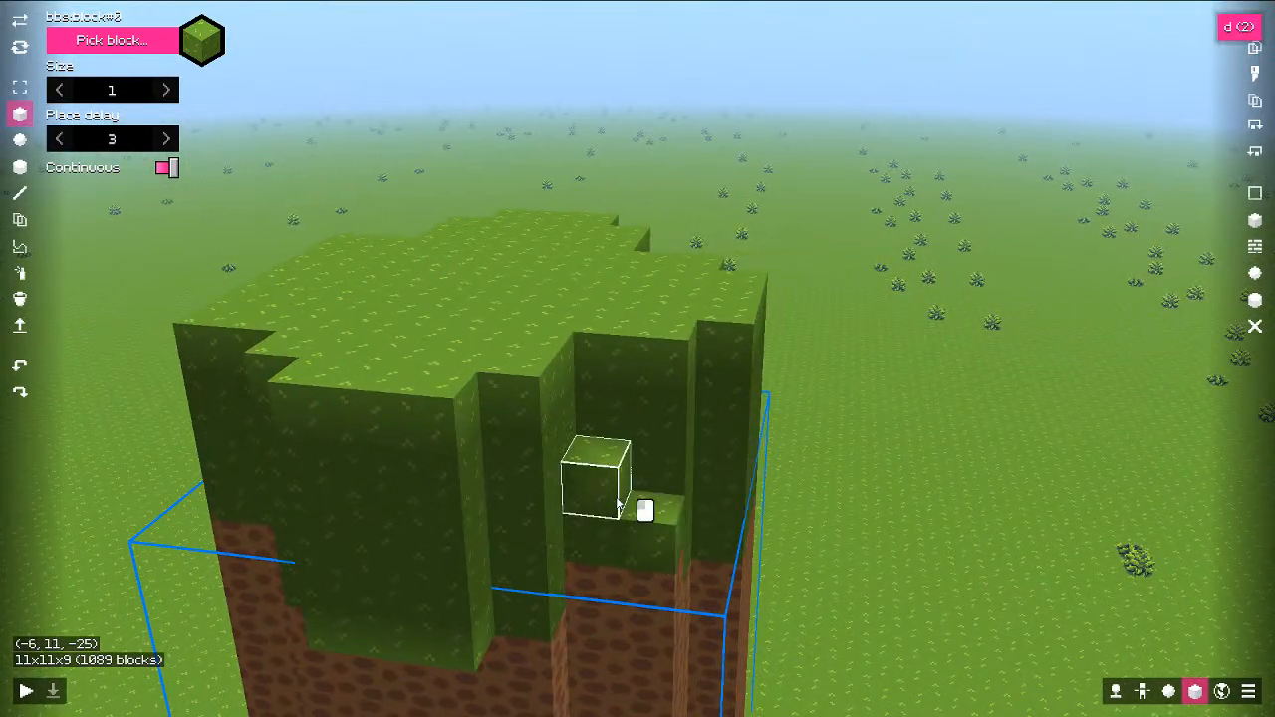
pyautogui.click(602, 460)
pyautogui.rightClick(601, 448)
pyautogui.rightClick(653, 507)
pyautogui.press('d')
pyautogui.press('s')
pyautogui.moveTo(791, 501); pyautogui.dragTo(630, 502, button='middle')
pyautogui.press('Escape')
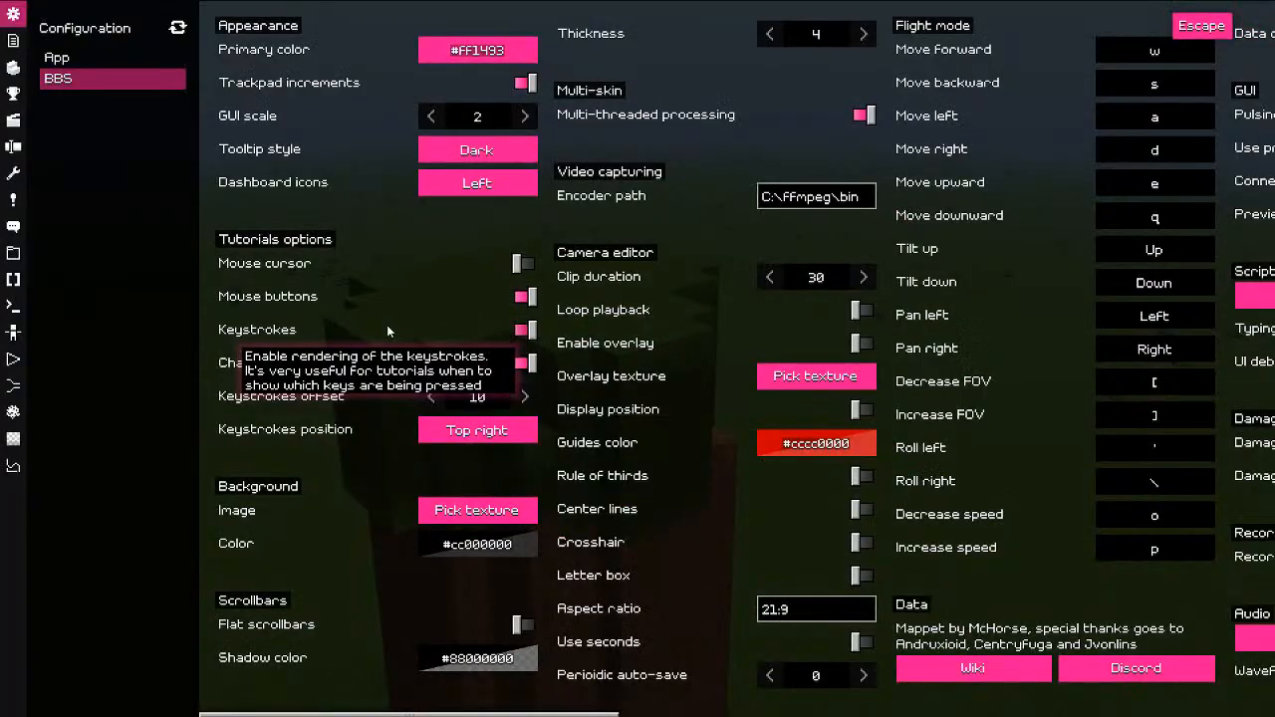
# Step: Add a new Slabs block model in the tile set editor
pyautogui.click(8, 71)
pyautogui.click(1261, 15)
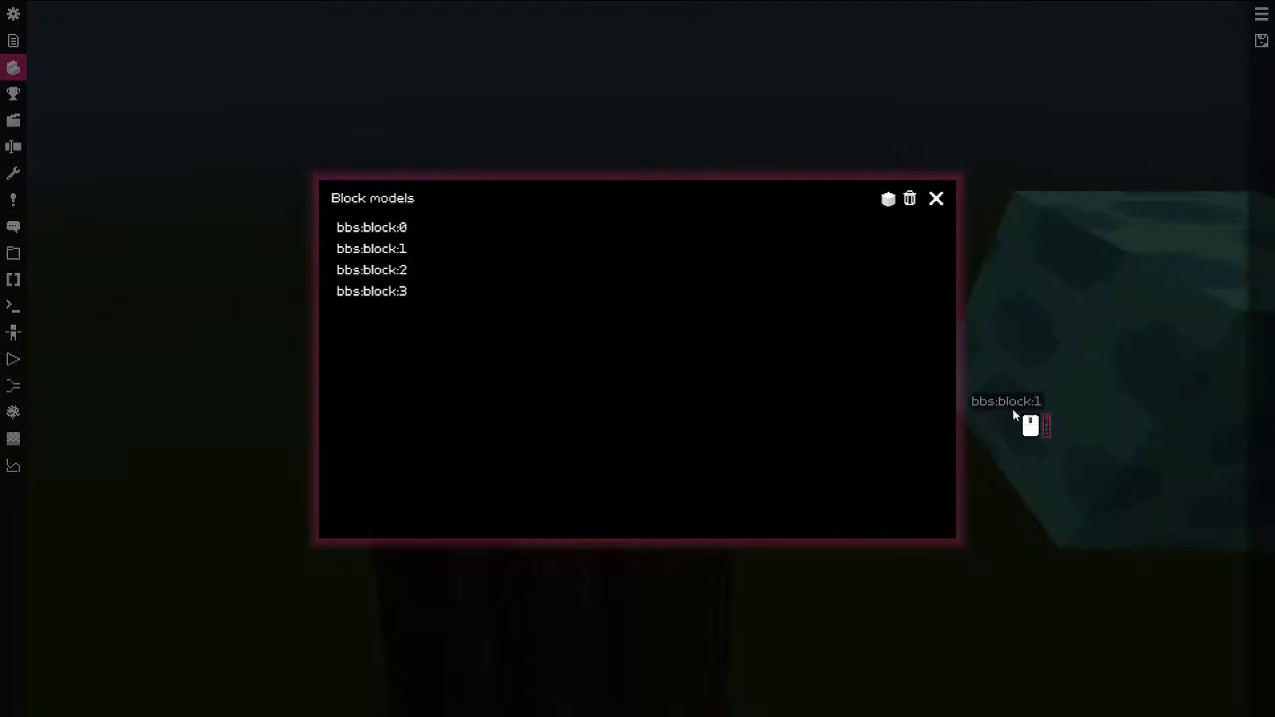
pyautogui.click(1018, 416)
pyautogui.scroll(-5, 1042, 422)
pyautogui.moveTo(1042, 421); pyautogui.dragTo(581, 439, button='middle')
pyautogui.scroll(-2, 581, 440)
pyautogui.moveTo(581, 439); pyautogui.dragTo(642, 423)
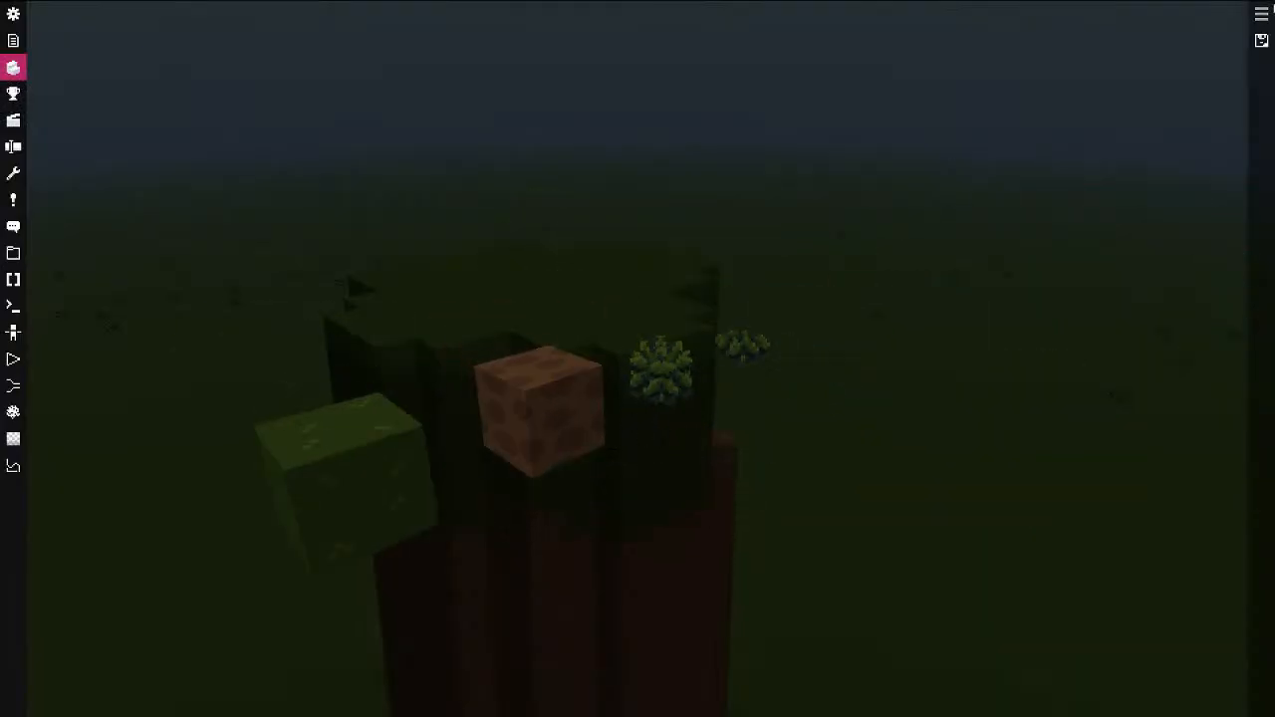
pyautogui.click(1262, 14)
pyautogui.click(889, 201)
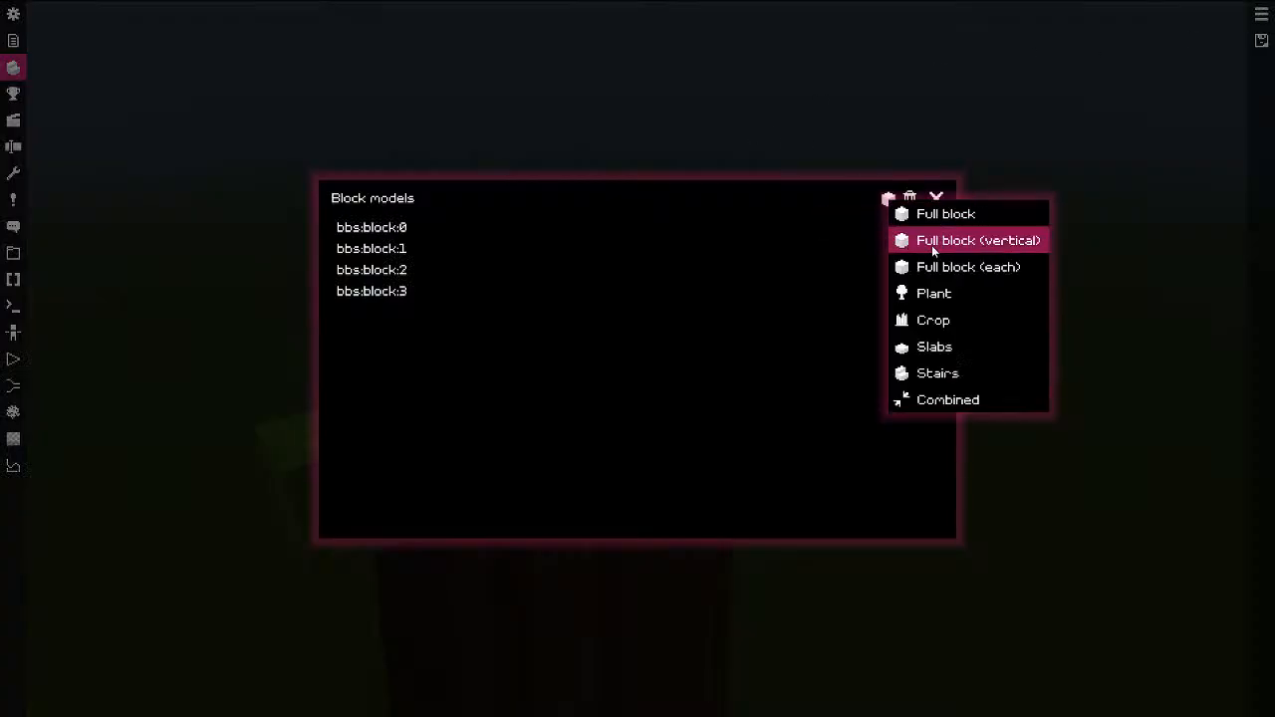
pyautogui.click(933, 348)
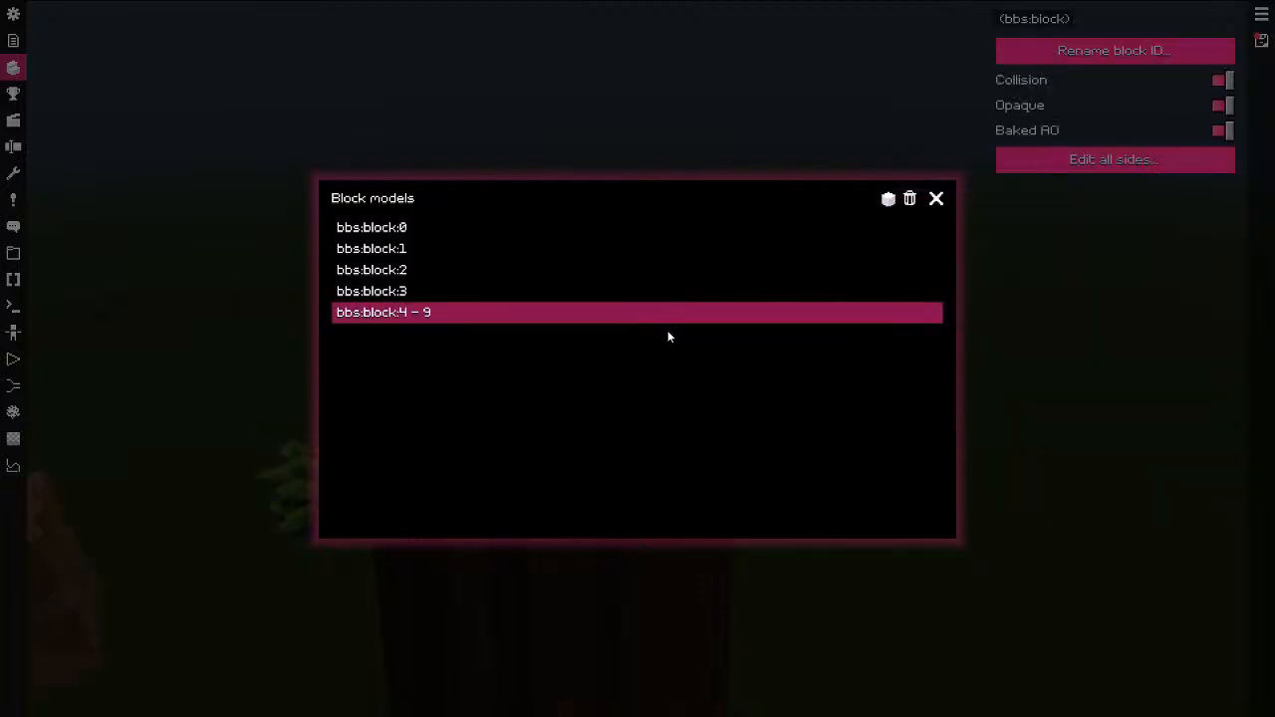
pyautogui.click(435, 159)
pyautogui.moveTo(618, 303); pyautogui.dragTo(937, 249)
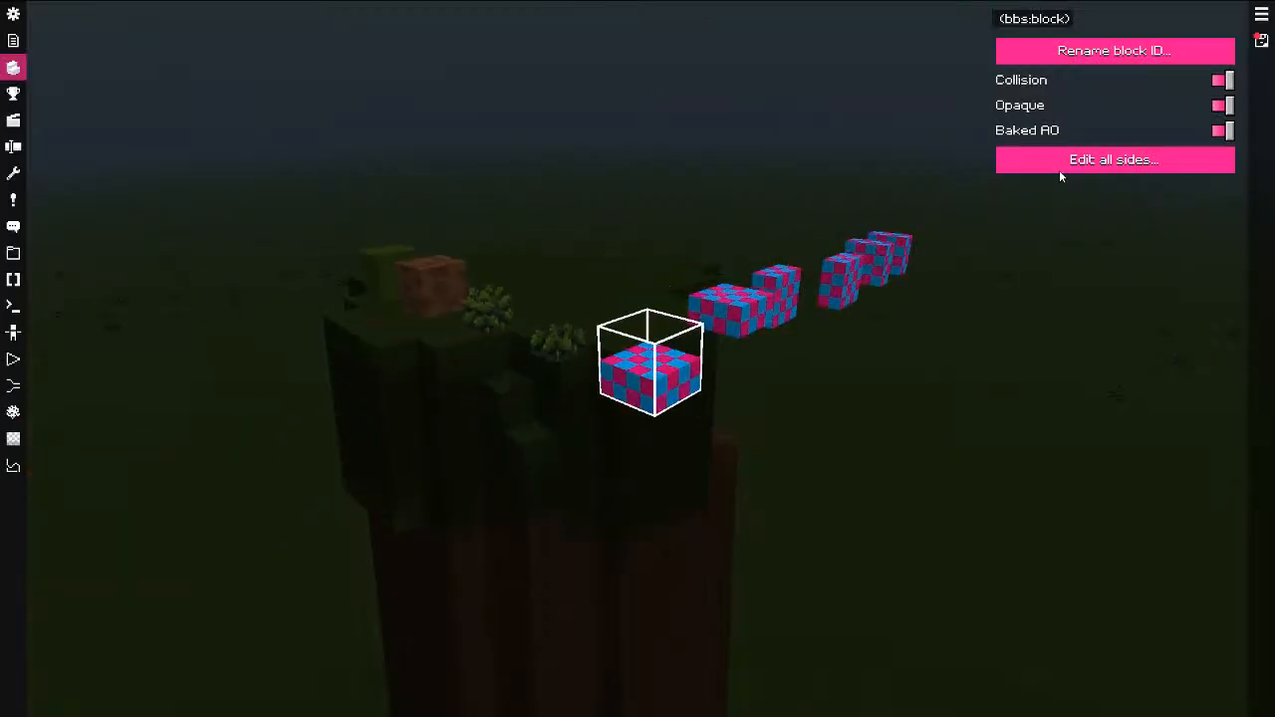
# Step: Map all sides of the slab to the sandy tile
pyautogui.click(1060, 169)
pyautogui.scroll(5, 704, 310)
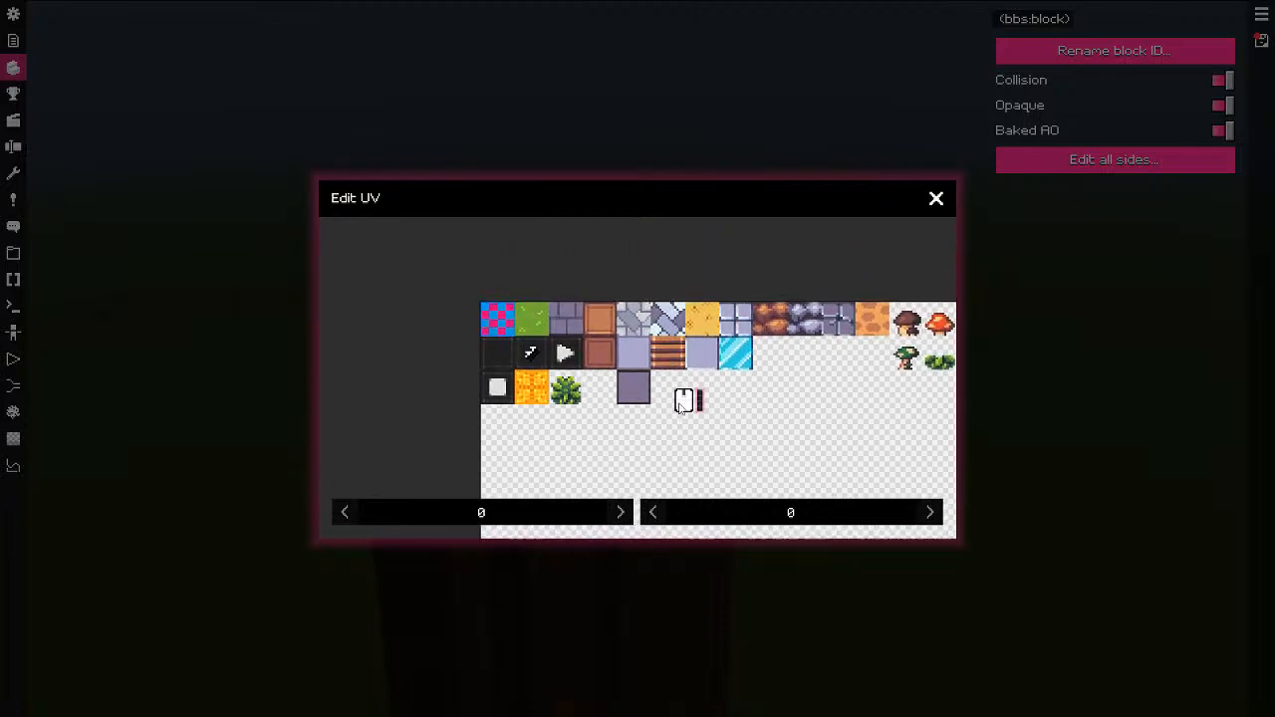
pyautogui.scroll(-3, 604, 367)
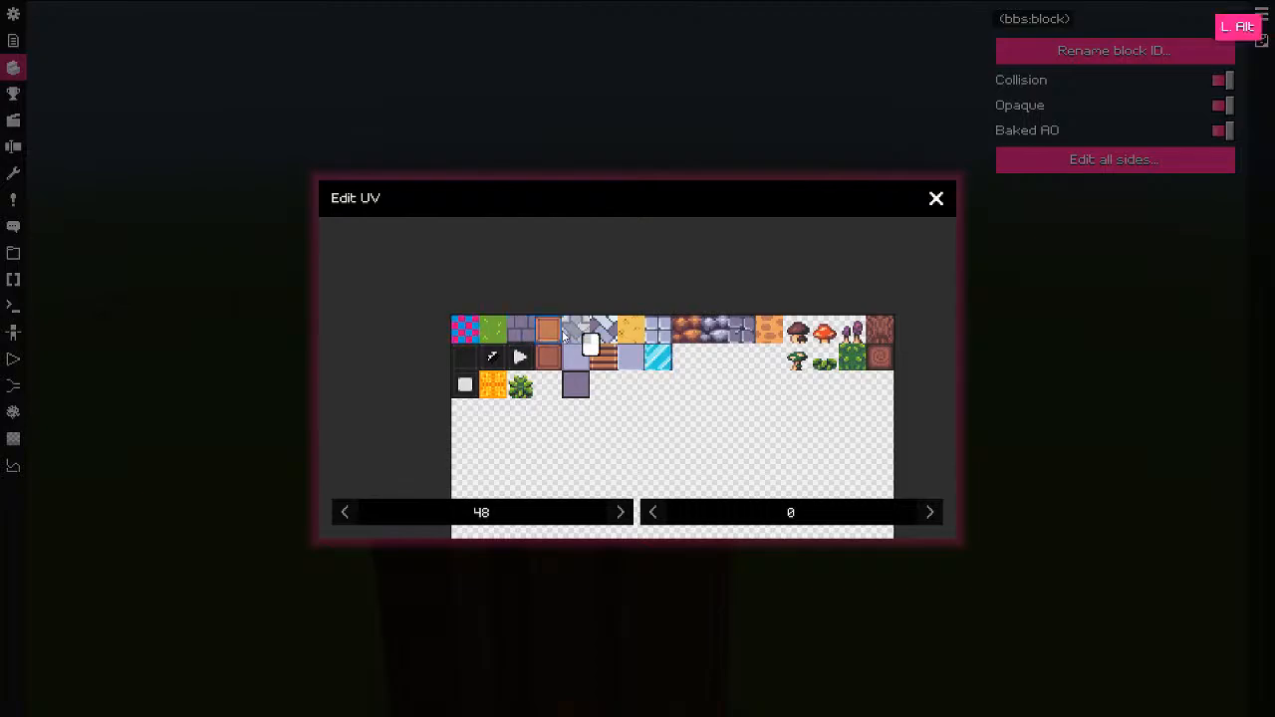
pyautogui.click(937, 198)
pyautogui.moveTo(948, 199); pyautogui.dragTo(947, 159)
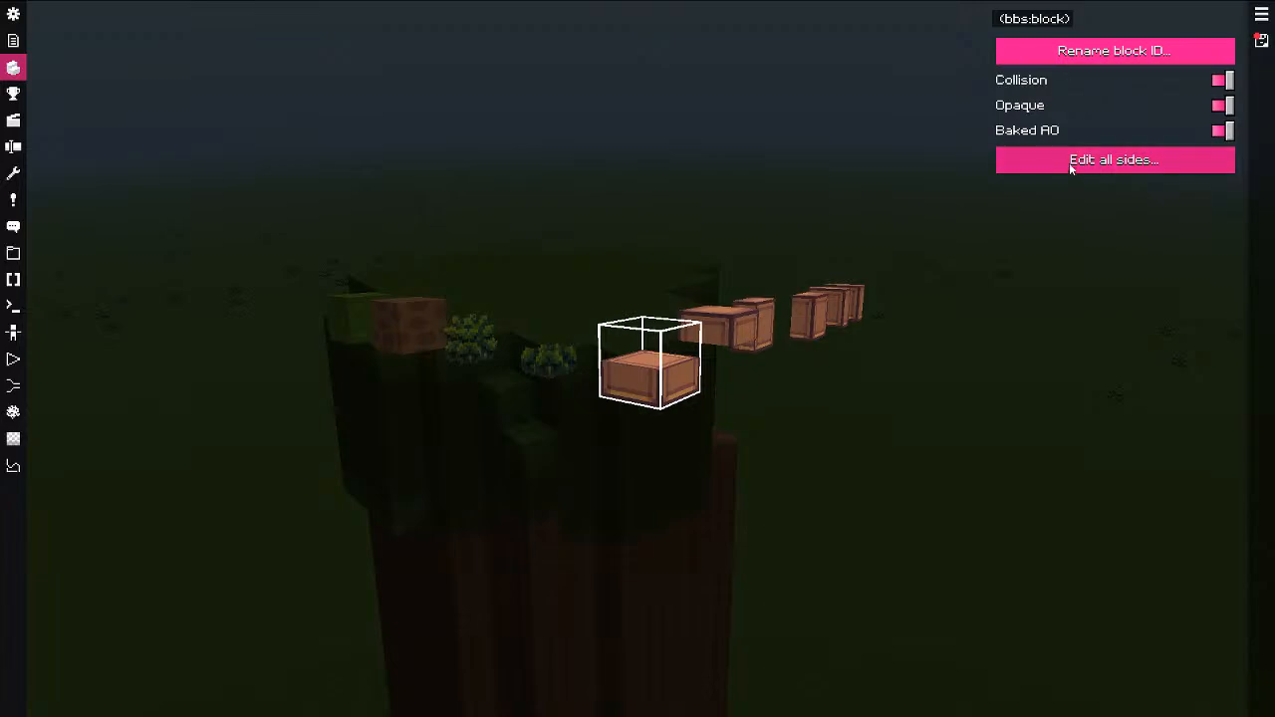
pyautogui.click(1071, 164)
pyautogui.scroll(2, 553, 286)
pyautogui.moveTo(556, 284); pyautogui.dragTo(595, 383, button='middle')
pyautogui.scroll(5, 595, 364)
pyautogui.press('alt')
pyautogui.click(936, 198)
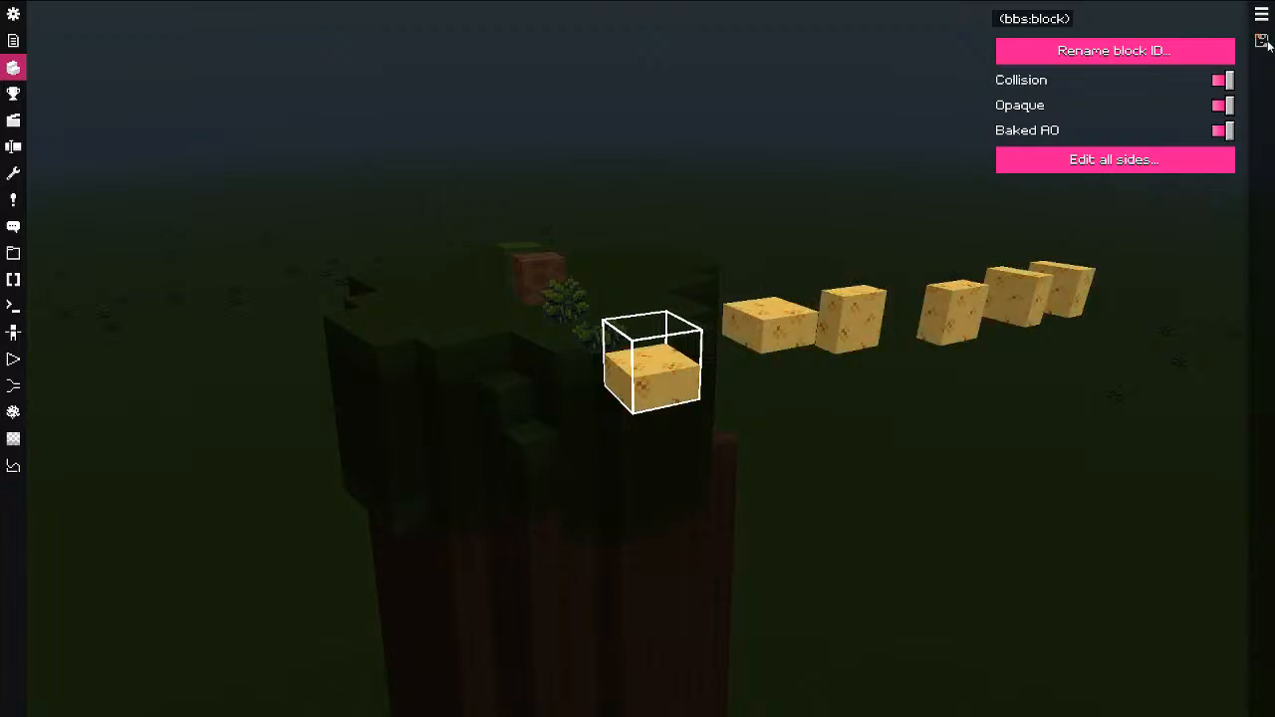
# Step: Choose the sandy slab as the building block with rotated placement enabled
pyautogui.press('Escape')
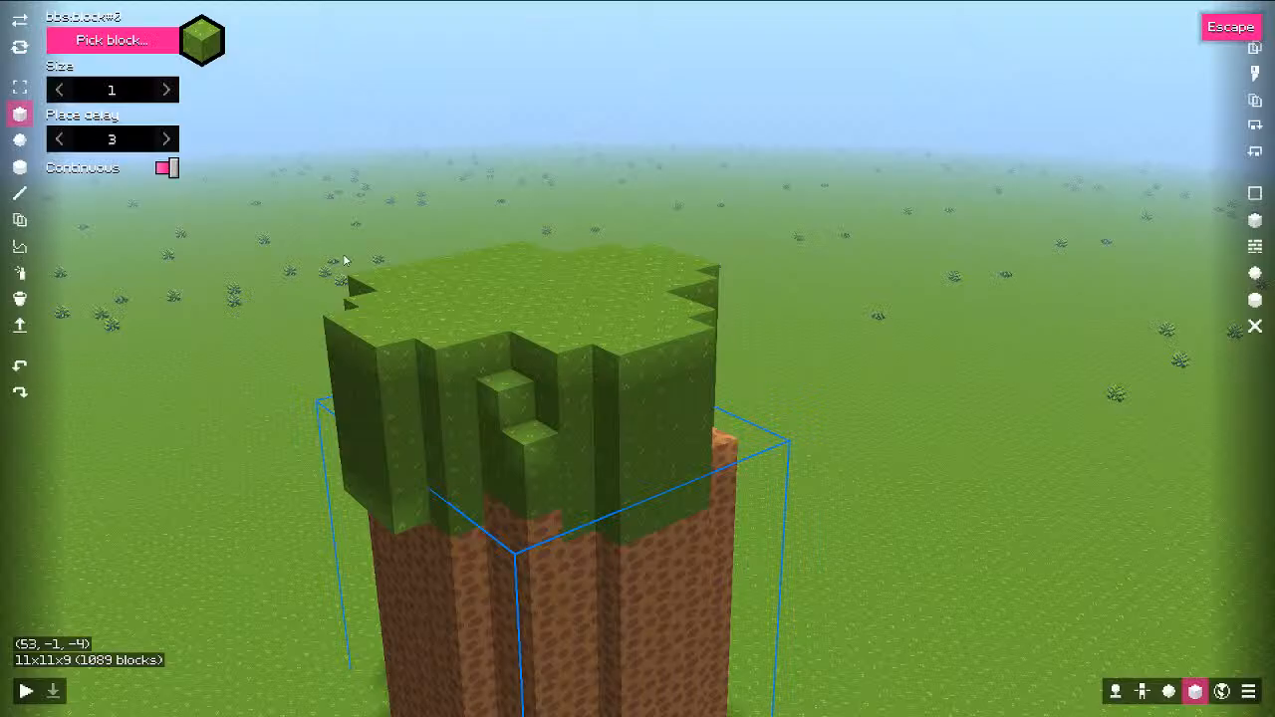
pyautogui.click(142, 47)
pyautogui.click(683, 291)
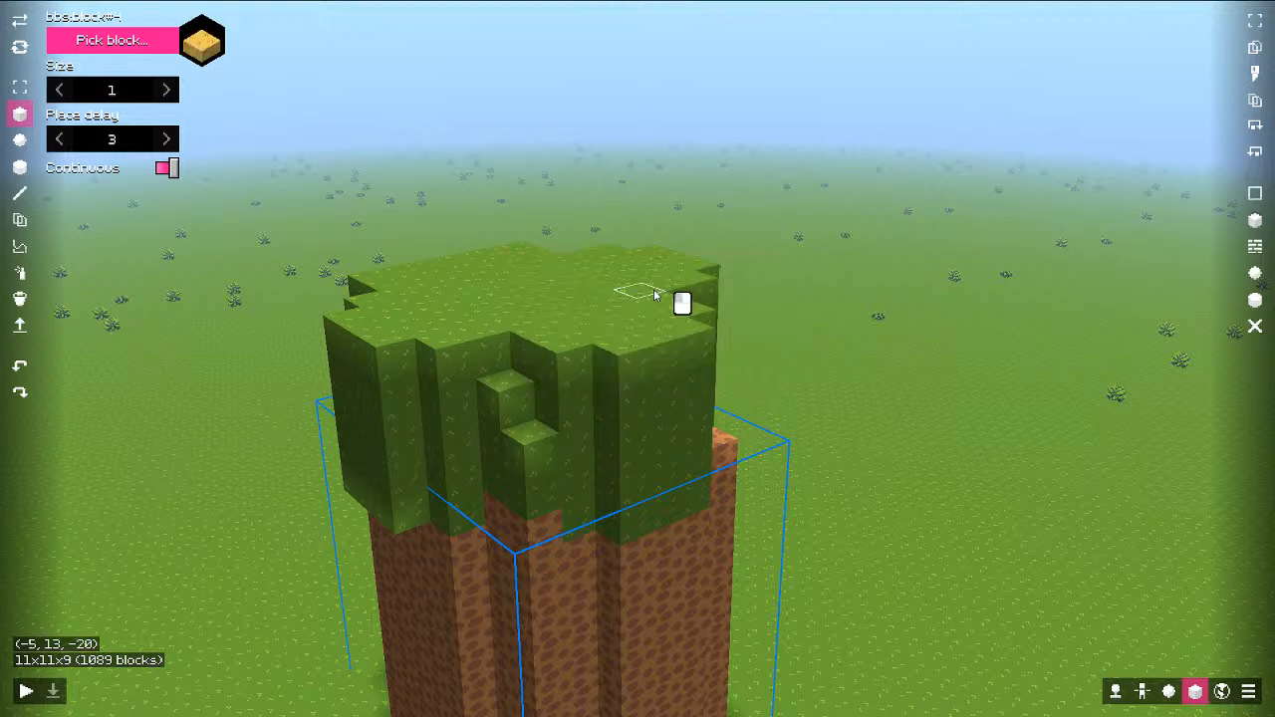
pyautogui.click(22, 47)
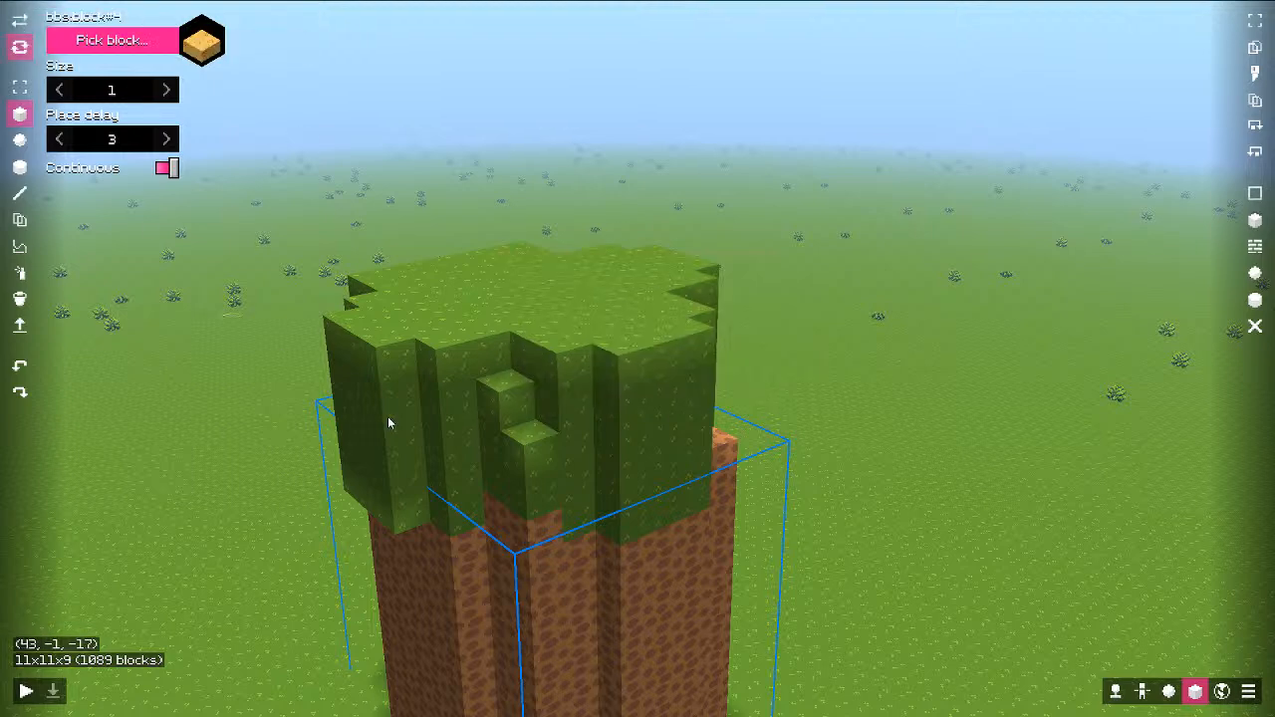
# Step: Place a row of sandy slabs along the base of the dirt column
pyautogui.press('q')
pyautogui.press('s')
pyautogui.click(583, 422)
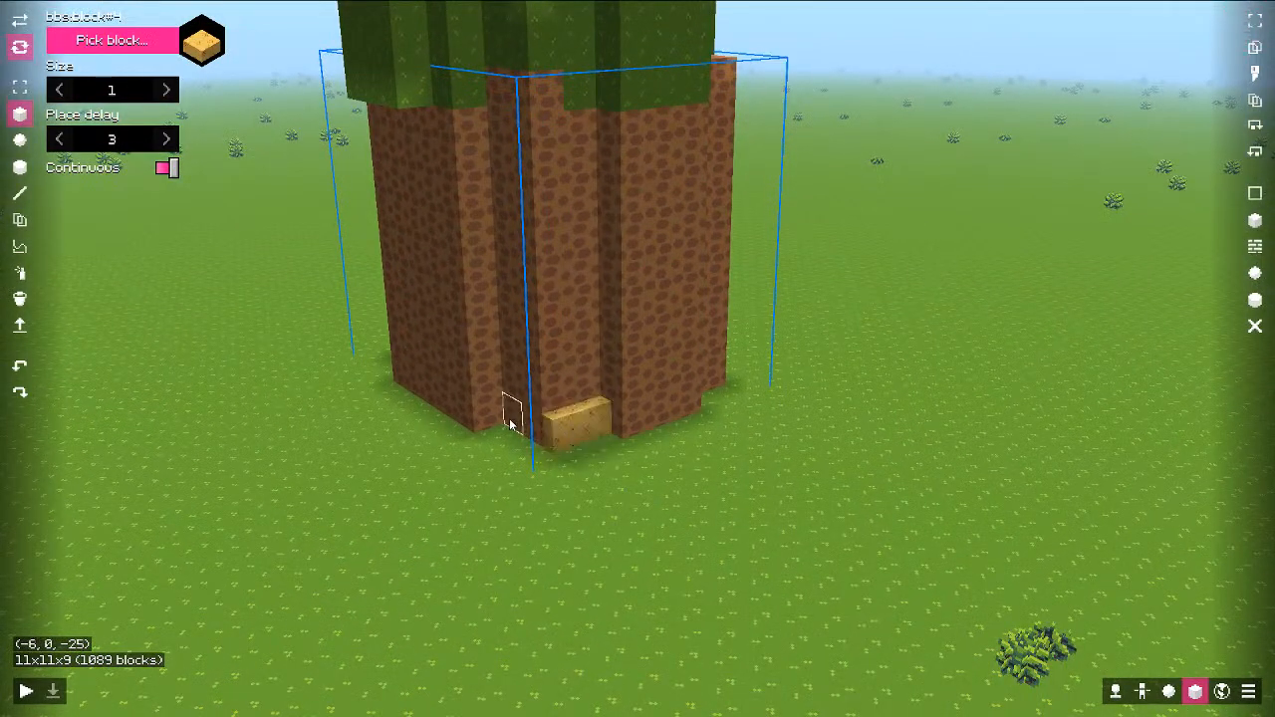
pyautogui.click(538, 429)
pyautogui.press('a')
pyautogui.moveTo(450, 516); pyautogui.dragTo(627, 516, button='middle')
pyautogui.click(642, 489)
pyautogui.click(669, 488)
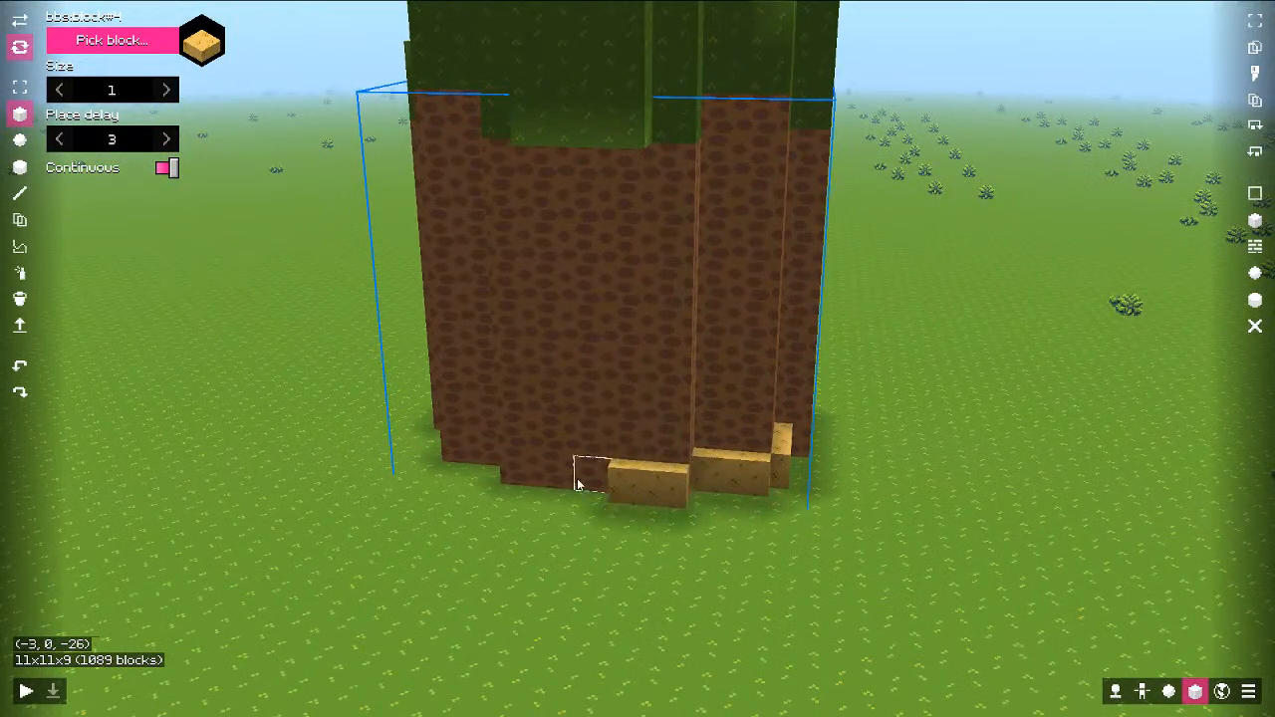
pyautogui.click(580, 483)
pyautogui.click(532, 482)
pyautogui.click(554, 483)
pyautogui.press('a')
pyautogui.moveTo(411, 469); pyautogui.dragTo(513, 481, button='middle')
pyautogui.click(504, 491)
pyautogui.press('a')
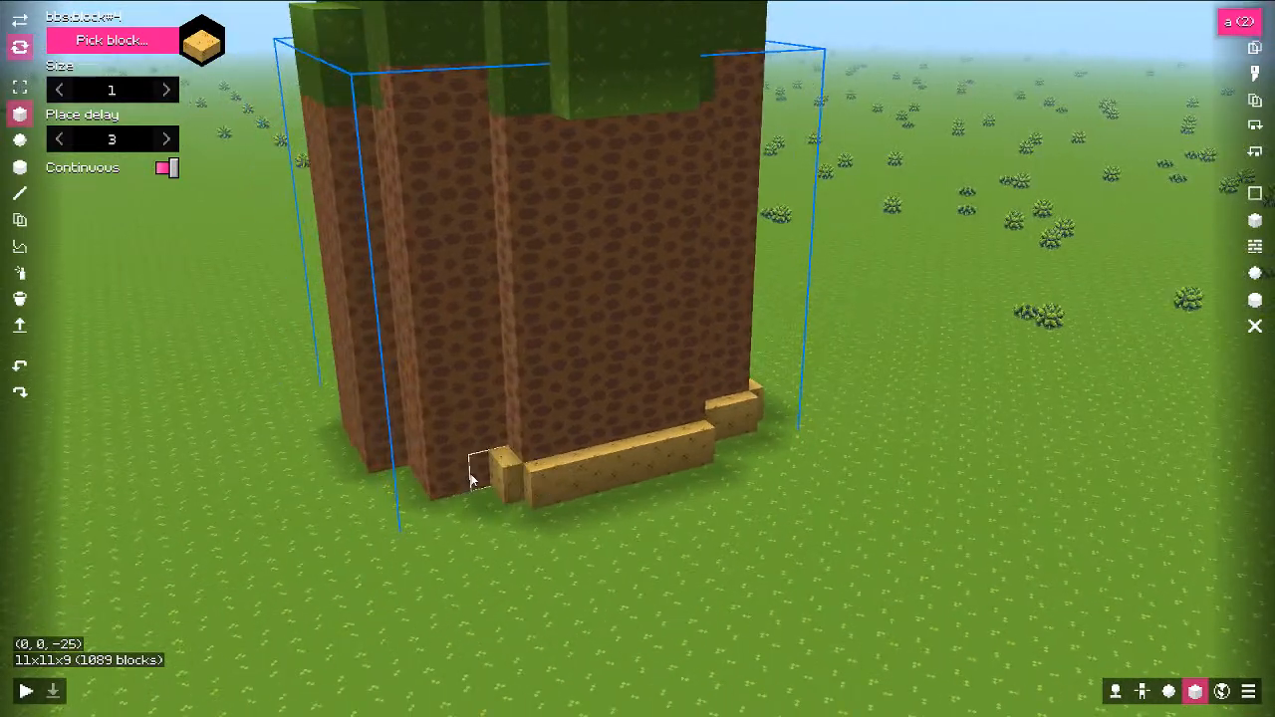
pyautogui.click(414, 478)
# Step: Fix the corner slabs, removing the misplaced ones and filling the inner corner
pyautogui.rightClick(430, 501)
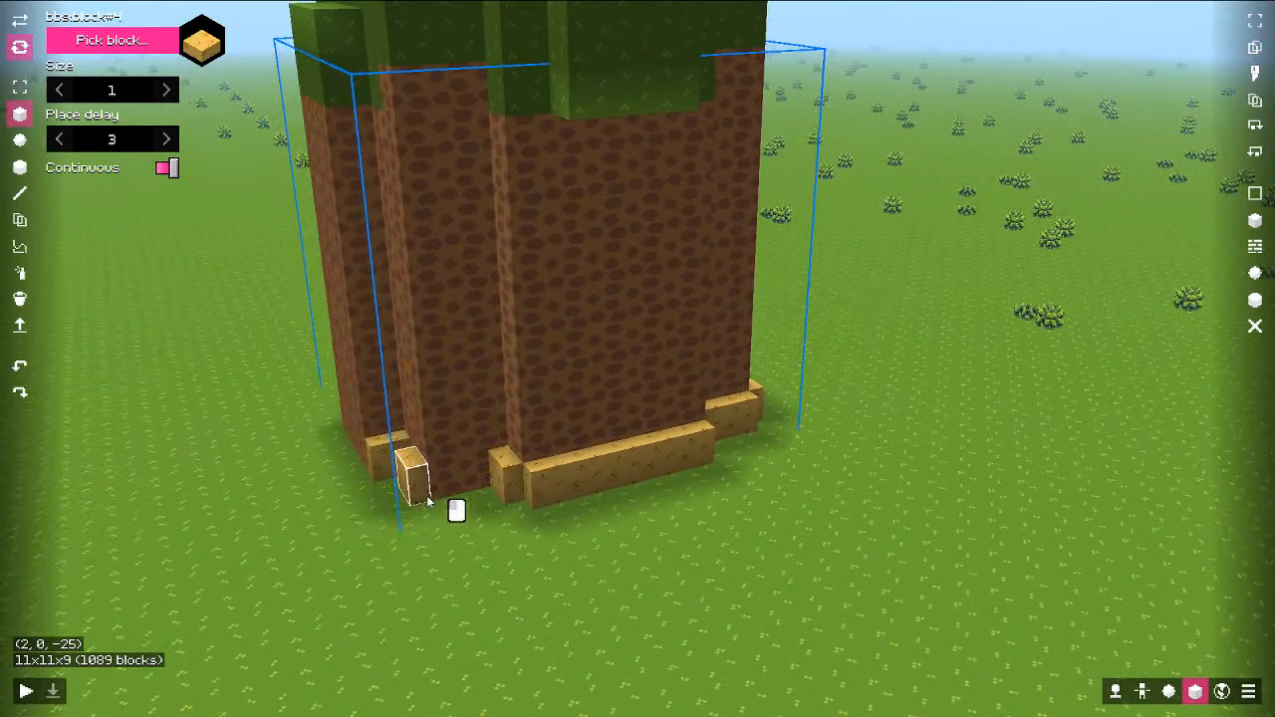
pyautogui.press('a')
pyautogui.moveTo(430, 502)
pyautogui.mouseDown(button='middle')
pyautogui.moveTo(438, 490)
pyautogui.moveTo(575, 507)
pyautogui.moveTo(558, 508)
pyautogui.mouseUp(button='middle')
pyautogui.press('a')
pyautogui.rightClick(563, 511)
pyautogui.click(655, 503)
pyautogui.press('d')
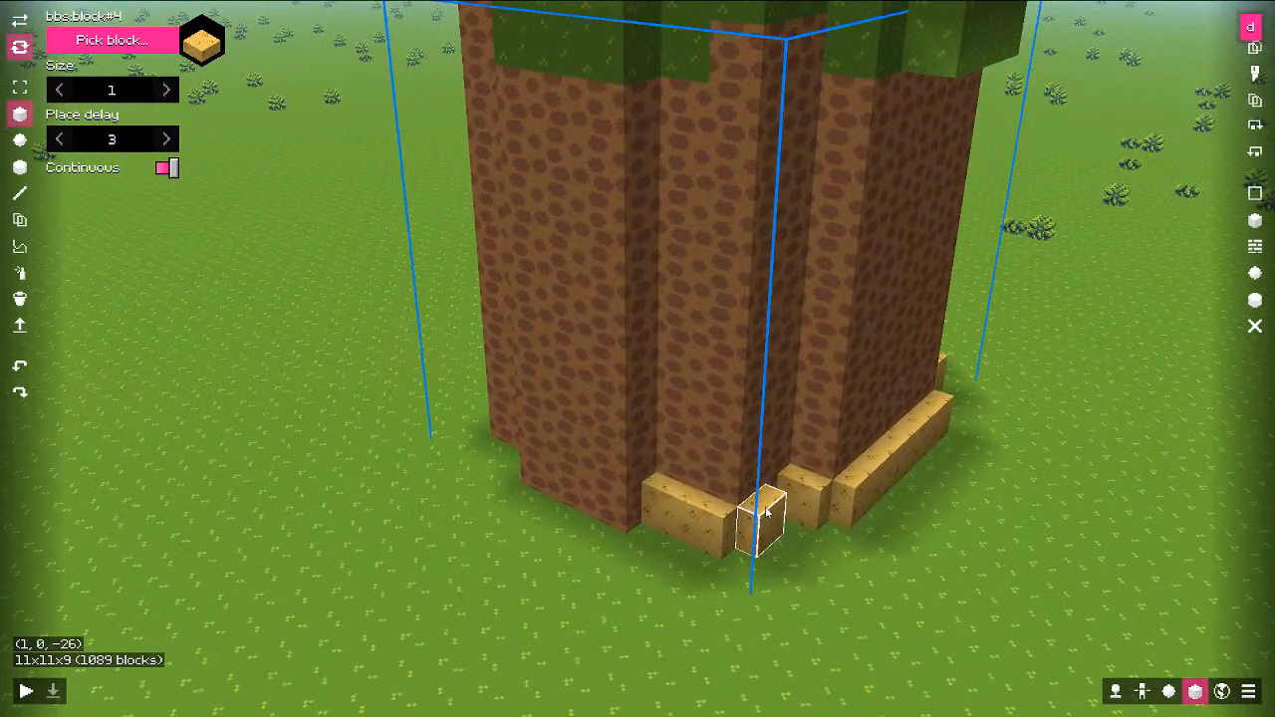
pyautogui.press('a')
pyautogui.moveTo(782, 496); pyautogui.dragTo(719, 504, button='middle')
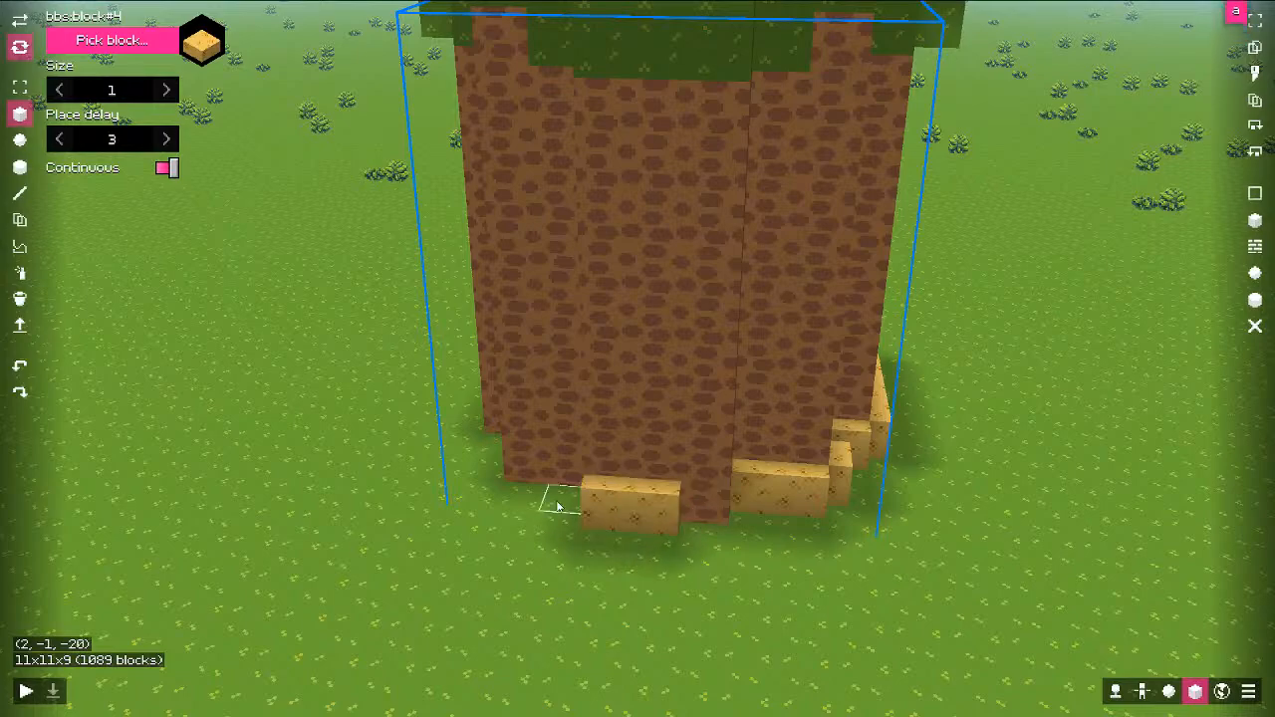
# Step: Extend the slab trim further along the tower base
pyautogui.press('a')
pyautogui.moveTo(694, 480); pyautogui.dragTo(650, 479)
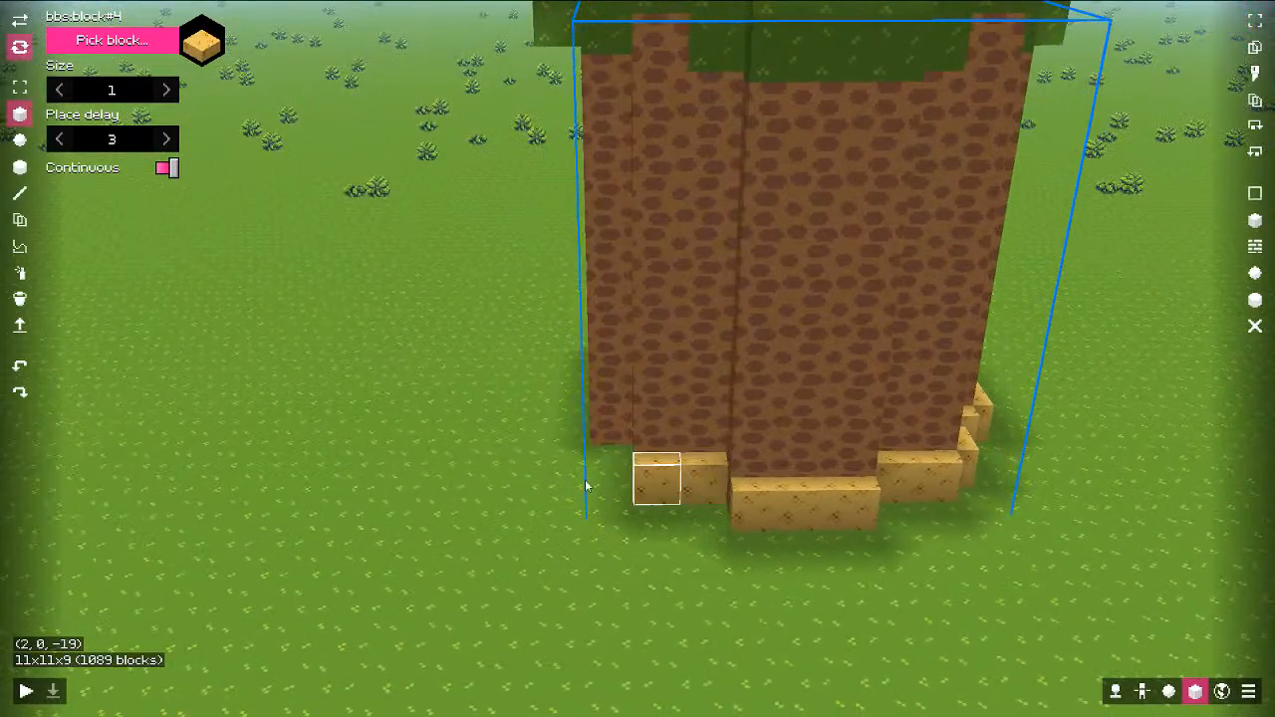
pyautogui.press('a')
pyautogui.moveTo(587, 485); pyautogui.dragTo(787, 482, button='middle')
pyautogui.moveTo(612, 487); pyautogui.dragTo(666, 490)
pyautogui.moveTo(529, 487); pyautogui.dragTo(571, 488)
pyautogui.press('a')
pyautogui.moveTo(506, 488); pyautogui.dragTo(703, 490, button='middle')
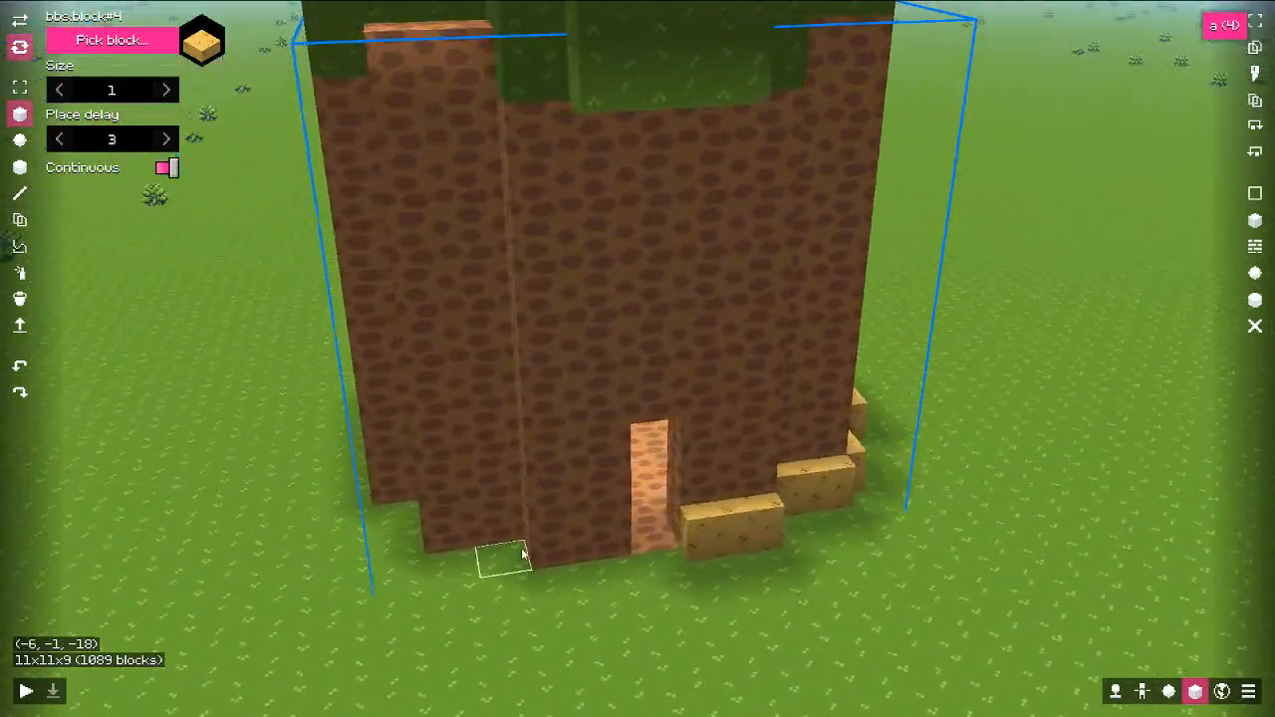
# Step: Add slabs left of the doorway and two more slab pairs along the base
pyautogui.moveTo(675, 549); pyautogui.dragTo(613, 553)
pyautogui.moveTo(566, 536); pyautogui.dragTo(501, 535)
pyautogui.press('a')
pyautogui.moveTo(496, 533); pyautogui.dragTo(637, 528, button='middle')
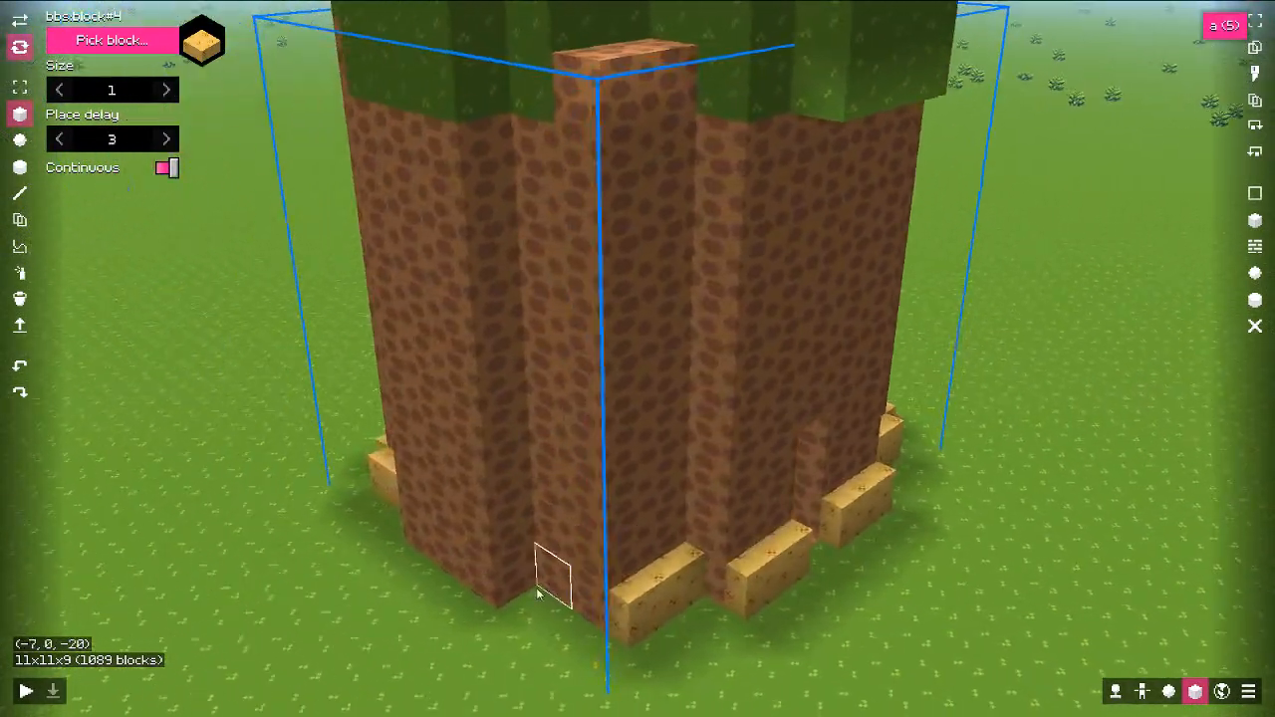
pyautogui.moveTo(541, 592); pyautogui.dragTo(634, 586, button='middle')
pyautogui.moveTo(632, 586); pyautogui.dragTo(673, 596)
pyautogui.moveTo(488, 540)
pyautogui.mouseDown()
pyautogui.moveTo(545, 575)
pyautogui.moveTo(504, 556)
pyautogui.mouseUp()
pyautogui.press('q')
pyautogui.press('s')
pyautogui.moveTo(504, 556); pyautogui.dragTo(484, 465, button='middle')
pyautogui.press('d')
# Step: Carve two window openings in the upper wall, then pick the grass block from the canopy
pyautogui.press('1')
pyautogui.press('w')
pyautogui.press('d')
pyautogui.press('d')
pyautogui.moveTo(435, 399)
pyautogui.mouseDown(button='middle')
pyautogui.moveTo(430, 420)
pyautogui.moveTo(466, 411)
pyautogui.moveTo(562, 436)
pyautogui.moveTo(667, 378)
pyautogui.moveTo(630, 405)
pyautogui.moveTo(579, 393)
pyautogui.moveTo(480, 443)
pyautogui.moveTo(516, 379)
pyautogui.mouseUp(button='middle')
pyautogui.press('w')
pyautogui.press('2')
pyautogui.press('d')
pyautogui.rightClick(483, 395)
pyautogui.rightClick(670, 377)
pyautogui.press('d')
pyautogui.press('d')
pyautogui.press('d')
pyautogui.press('d')
pyautogui.press('w')
pyautogui.press('s')
pyautogui.press('s')
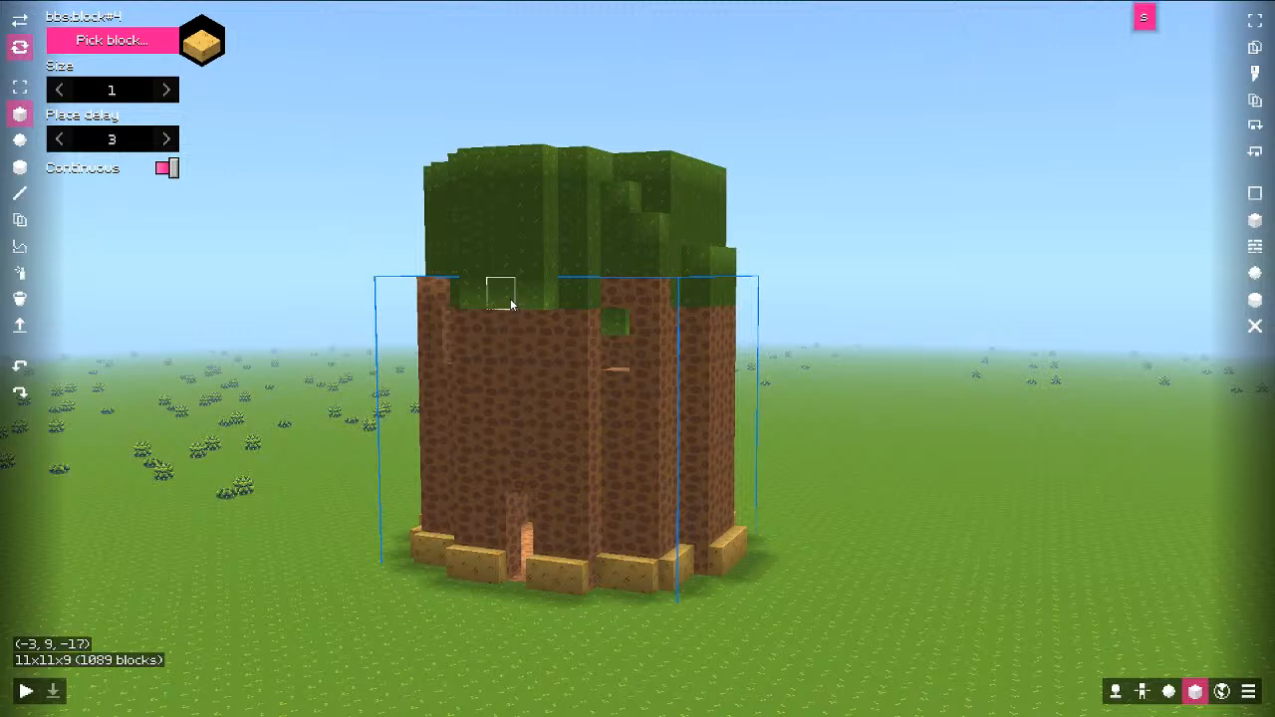
pyautogui.middleClick(512, 303)
# Step: Paint grass blocks down the front wall as an overhang, with a grass column beside it
pyautogui.moveTo(507, 335); pyautogui.dragTo(511, 396)
pyautogui.moveTo(506, 332); pyautogui.dragTo(528, 370)
pyautogui.click(526, 369)
pyautogui.click(507, 390)
pyautogui.click(527, 396)
pyautogui.press('a')
pyautogui.moveTo(527, 396); pyautogui.dragTo(570, 410, button='middle')
pyautogui.click(546, 350)
pyautogui.click(547, 319)
pyautogui.click(549, 388)
# Step: Fit the sandy slab into the window openings, undoing one misplaced piece
pyautogui.press('a')
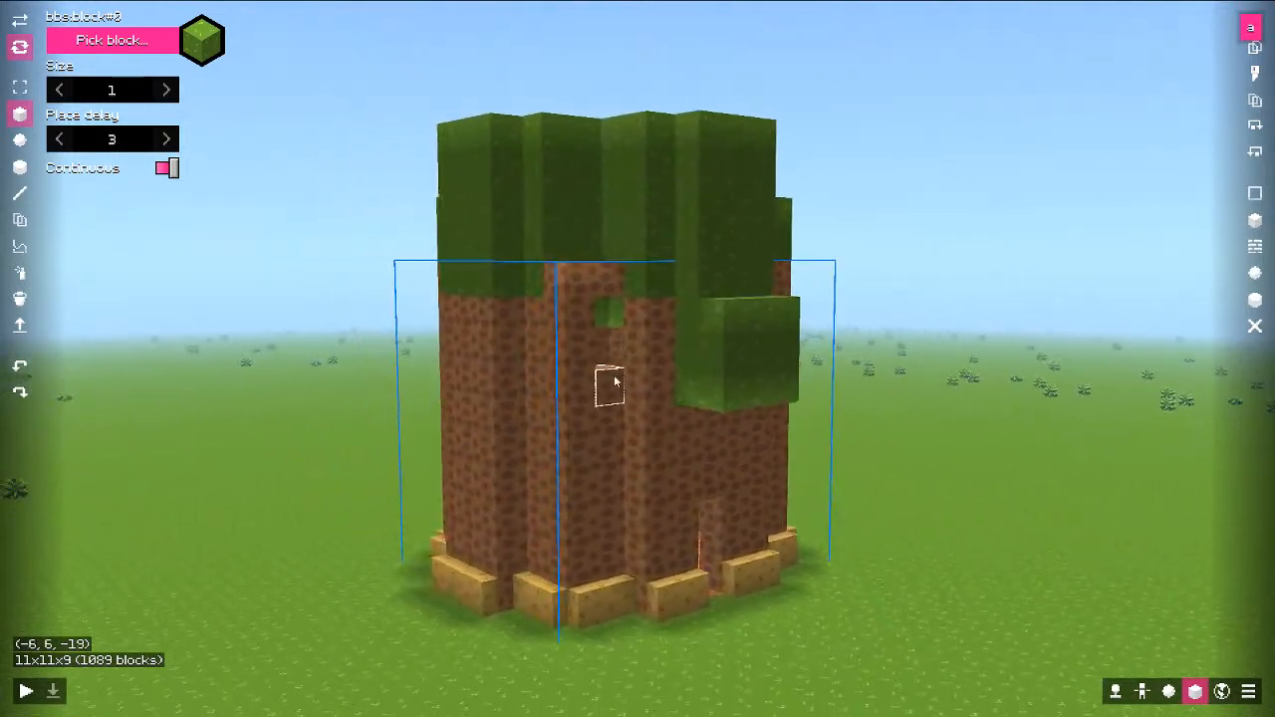
pyautogui.press('w')
pyautogui.press('d')
pyautogui.press('r')
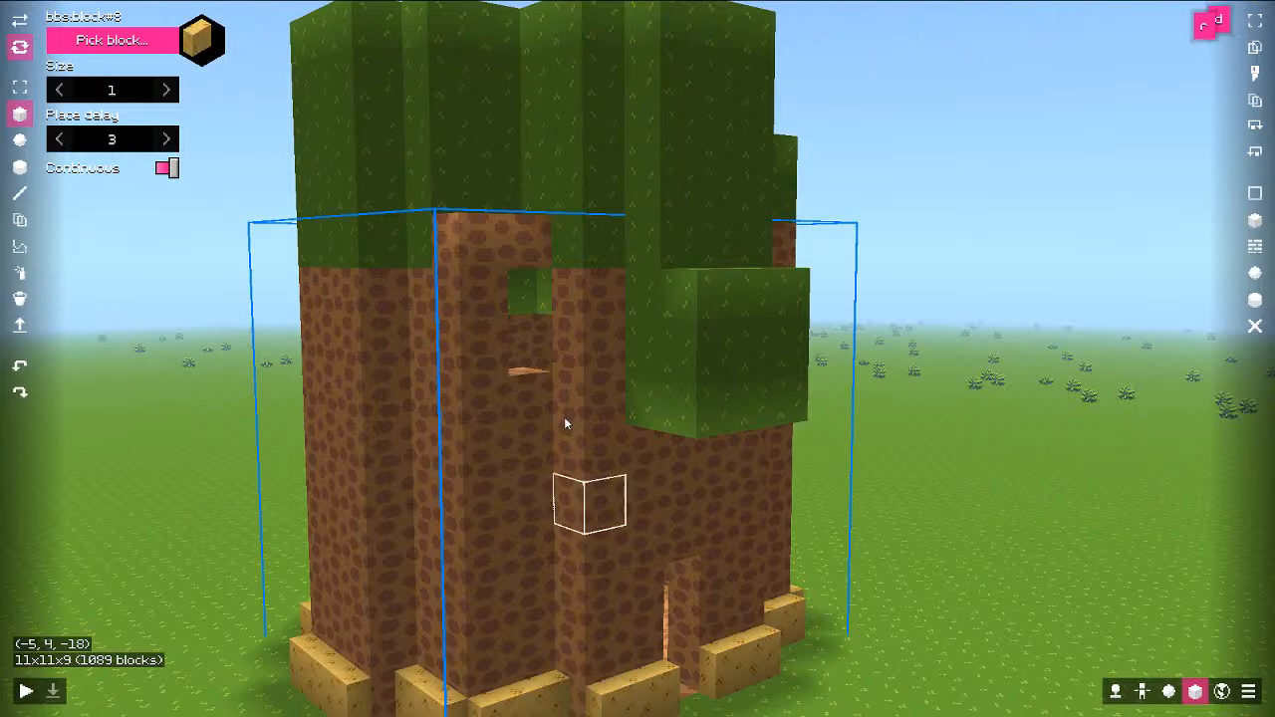
pyautogui.click(529, 277)
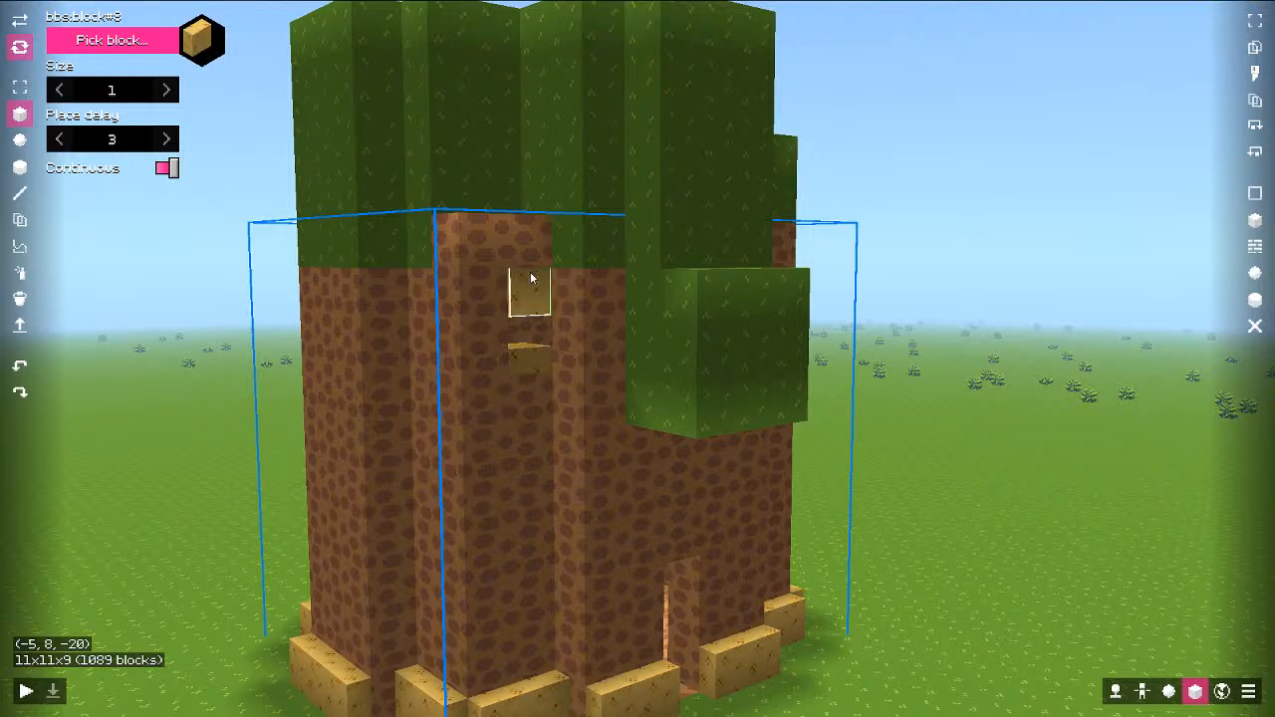
pyautogui.press('d')
pyautogui.moveTo(616, 387); pyautogui.dragTo(311, 325, button='middle')
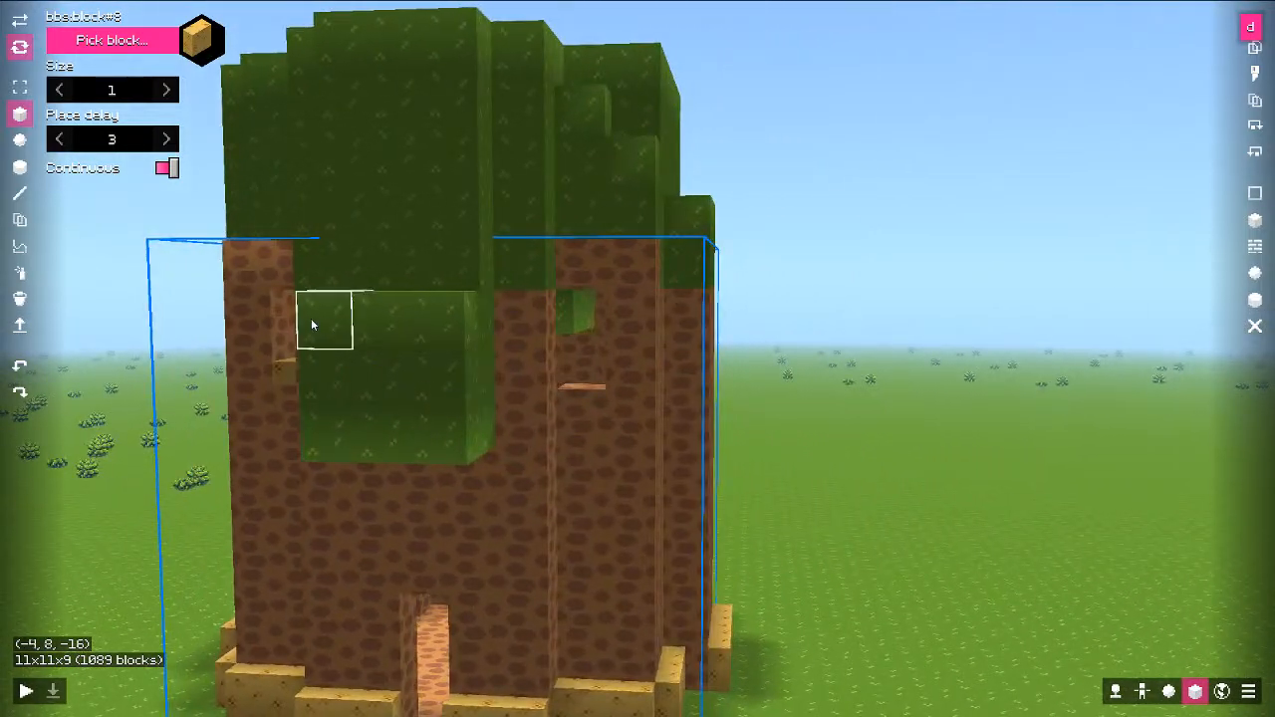
pyautogui.press('a')
pyautogui.moveTo(554, 348); pyautogui.dragTo(515, 347, button='middle')
pyautogui.press('a')
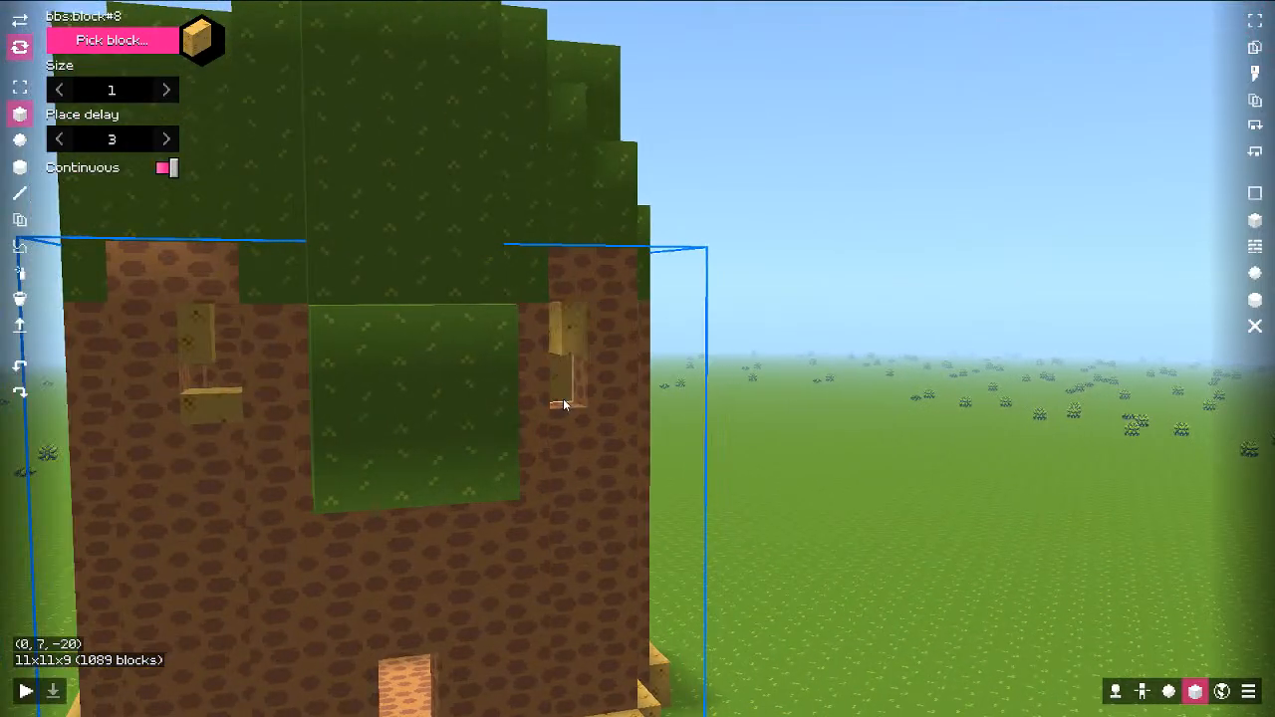
pyautogui.hotkey('ctrl', 'z')
pyautogui.hotkey('ctrl', 'z')
# Step: Back the camera away to frame the whole tower, then bring up the block picker
pyautogui.moveTo(560, 403); pyautogui.dragTo(650, 419, button='middle')
pyautogui.press('s')
pyautogui.press('q')
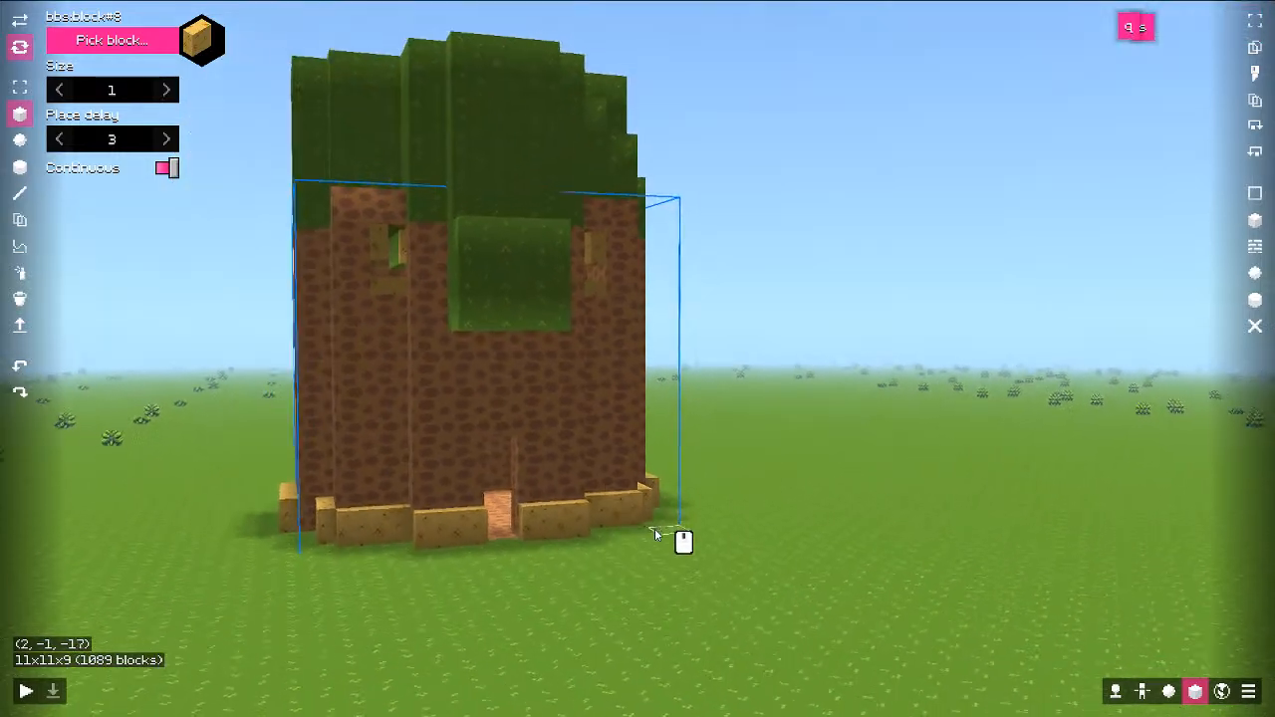
pyautogui.press('s')
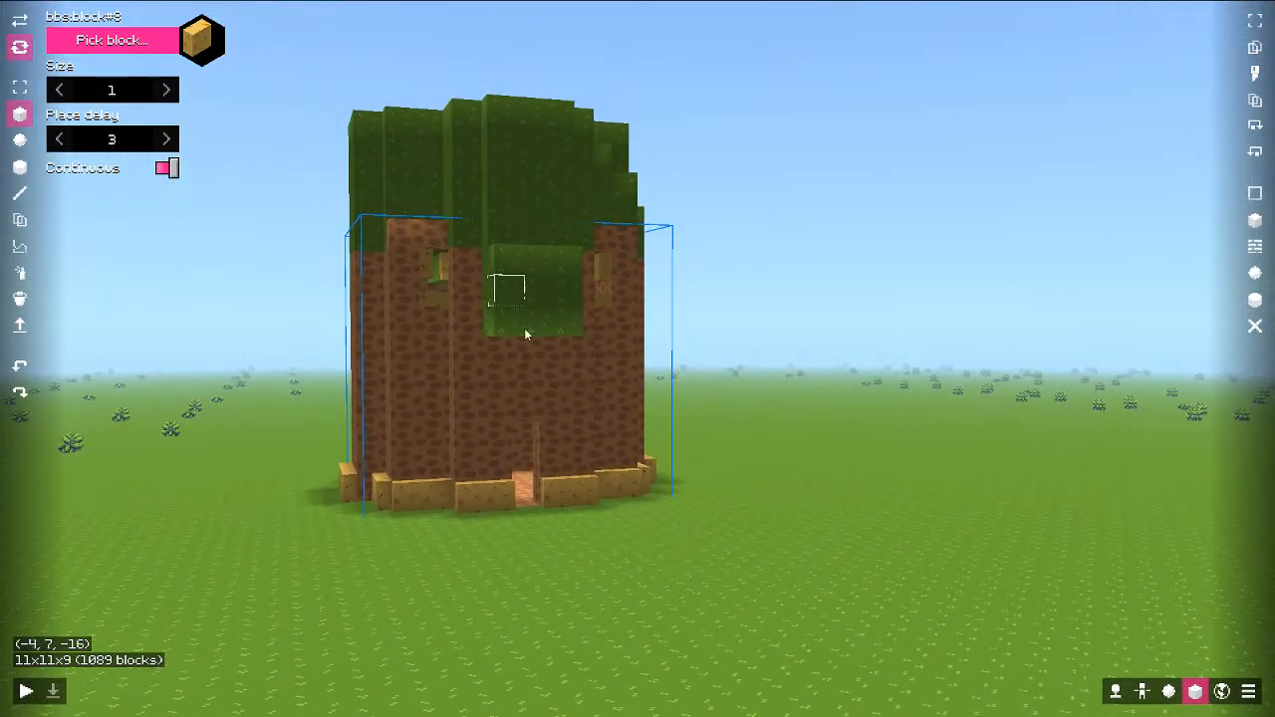
pyautogui.press('e')
pyautogui.moveTo(600, 462)
pyautogui.mouseDown(button='middle')
pyautogui.moveTo(550, 457)
pyautogui.moveTo(584, 448)
pyautogui.mouseUp(button='middle')
pyautogui.press('e')
pyautogui.press('w')
pyautogui.press('q')
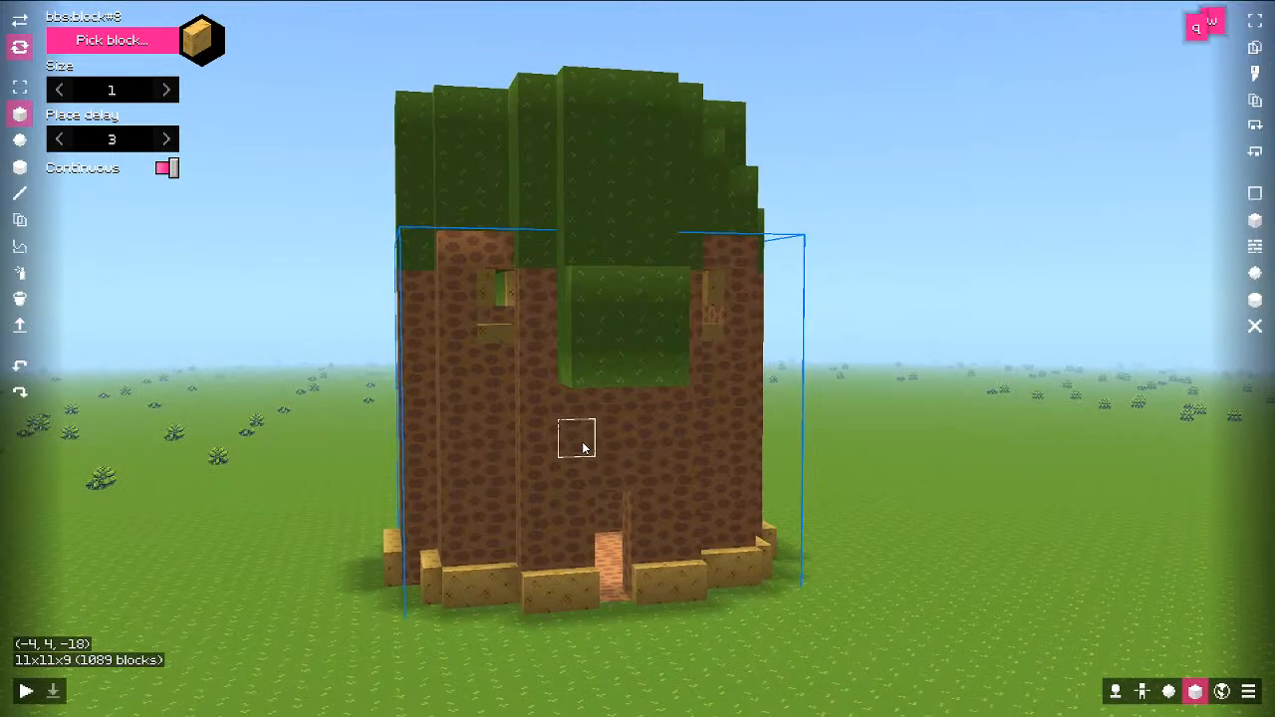
pyautogui.click(138, 48)
# Step: Add a new Crop block model, bbs:block:10, from the Block models list
pyautogui.press('Escape')
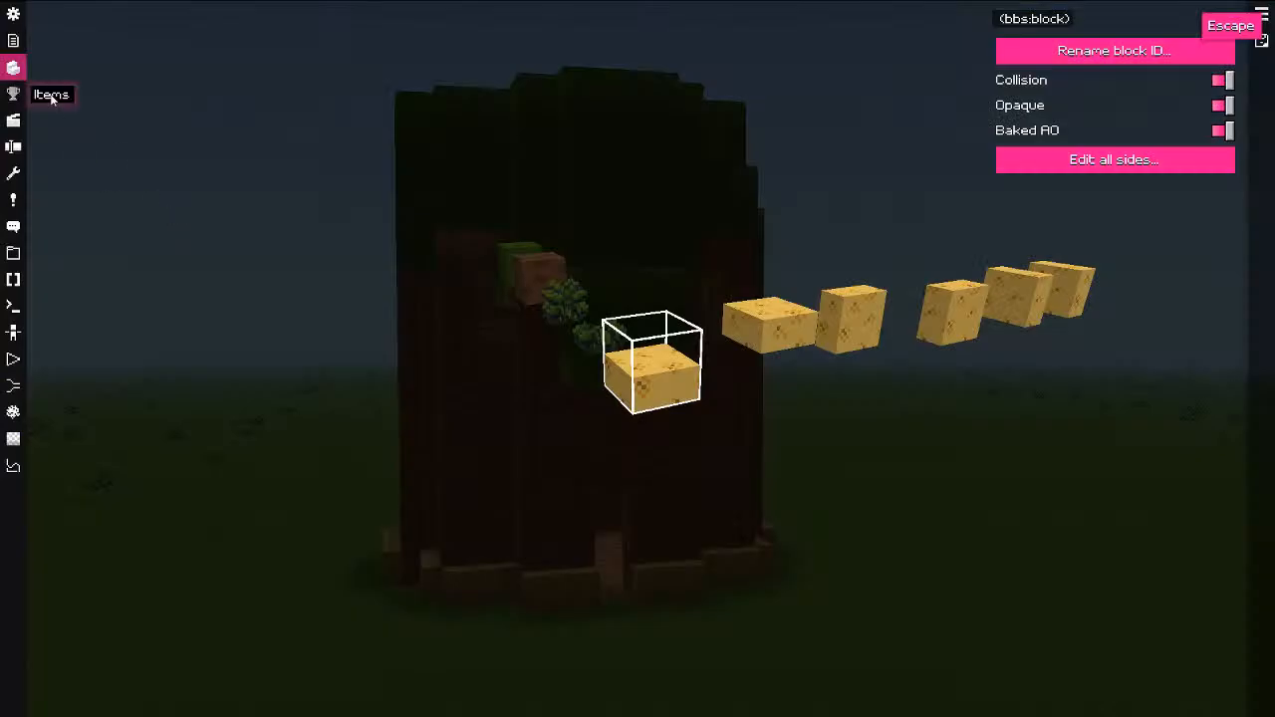
pyautogui.click(1263, 14)
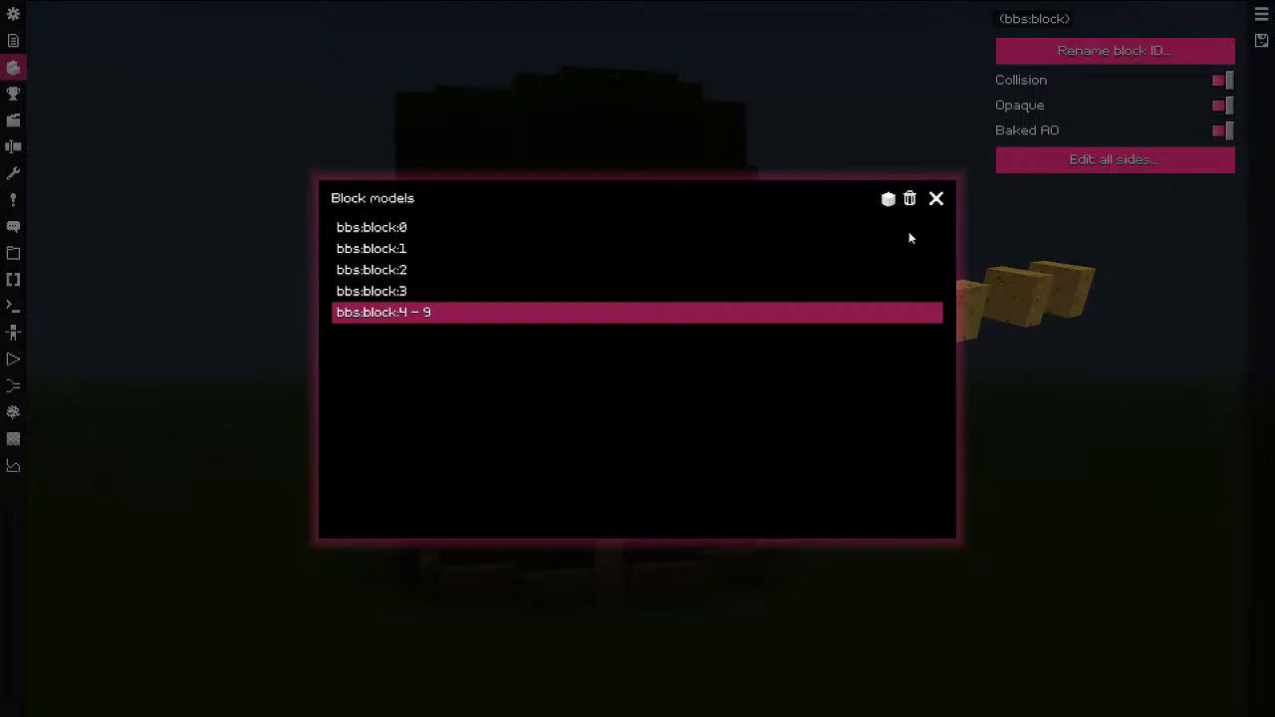
pyautogui.click(888, 199)
pyautogui.click(541, 313)
pyautogui.click(886, 201)
pyautogui.click(952, 322)
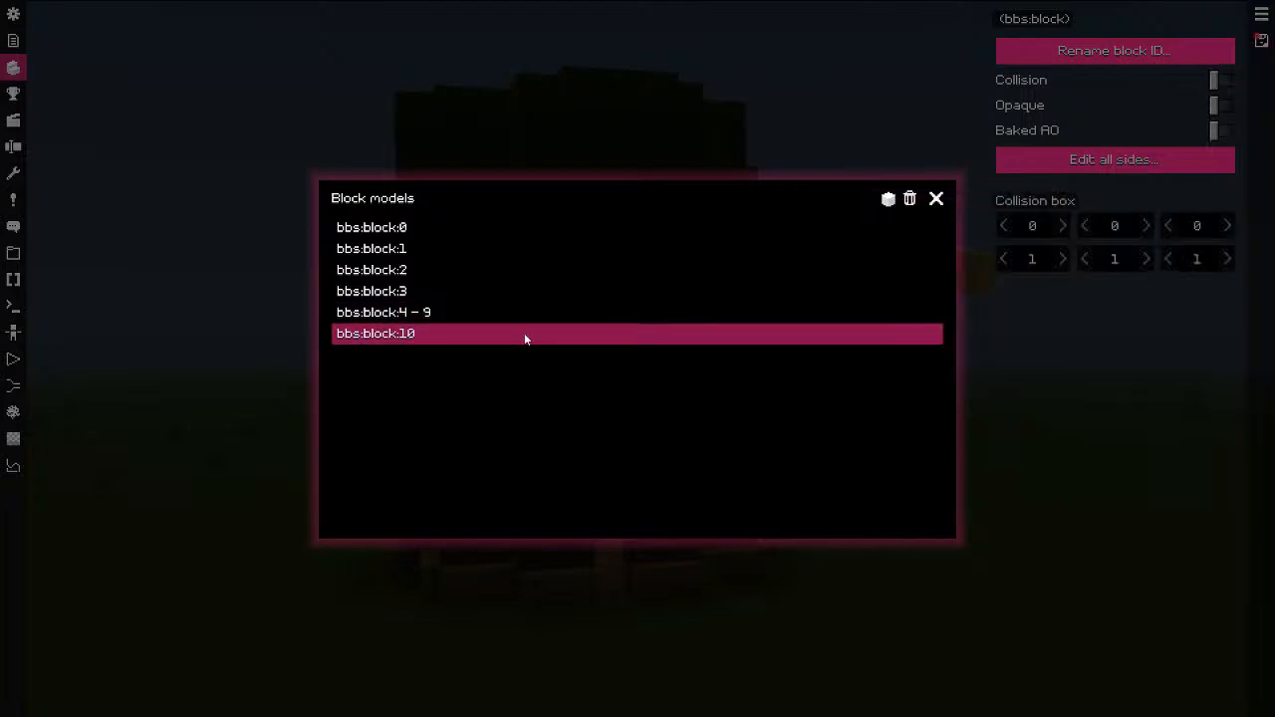
pyautogui.click(842, 161)
# Step: Inspect the new crop block preview, then return to the world and open the block list
pyautogui.moveTo(815, 333); pyautogui.dragTo(711, 396)
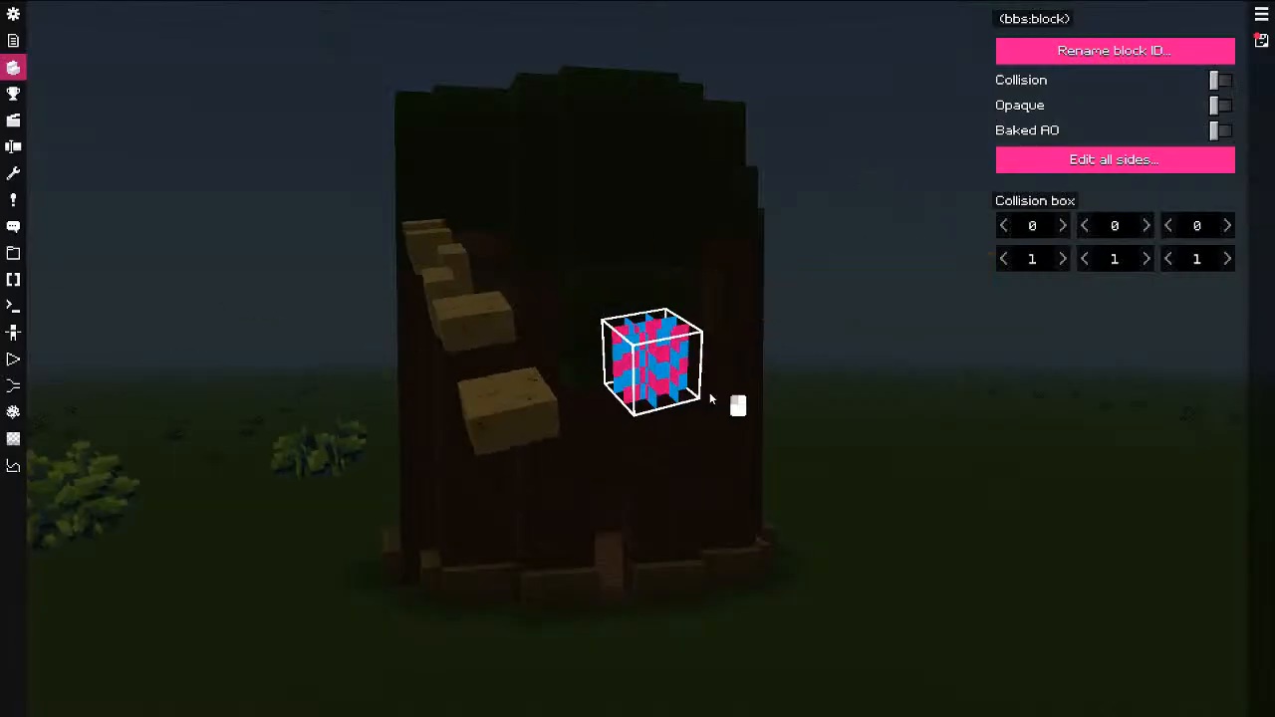
pyautogui.scroll(5, 670, 396)
pyautogui.moveTo(952, 338); pyautogui.dragTo(899, 420)
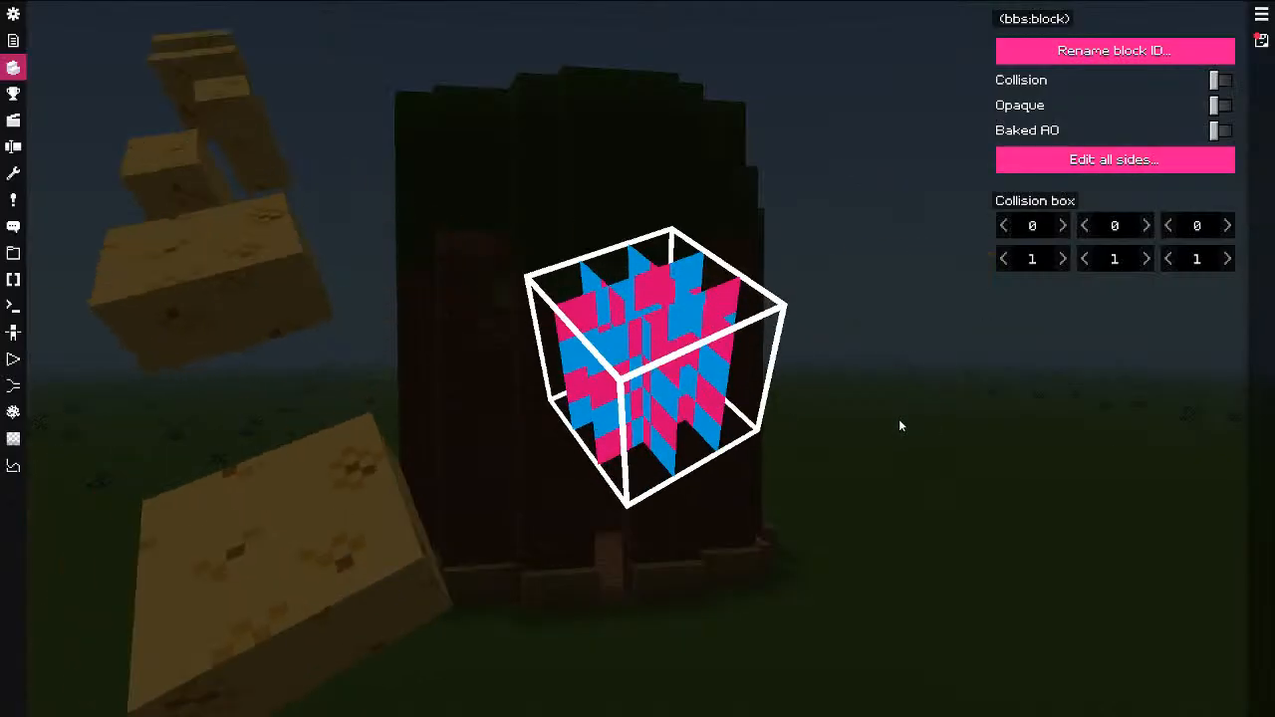
pyautogui.press('Escape')
pyautogui.press('s')
pyautogui.click(151, 44)
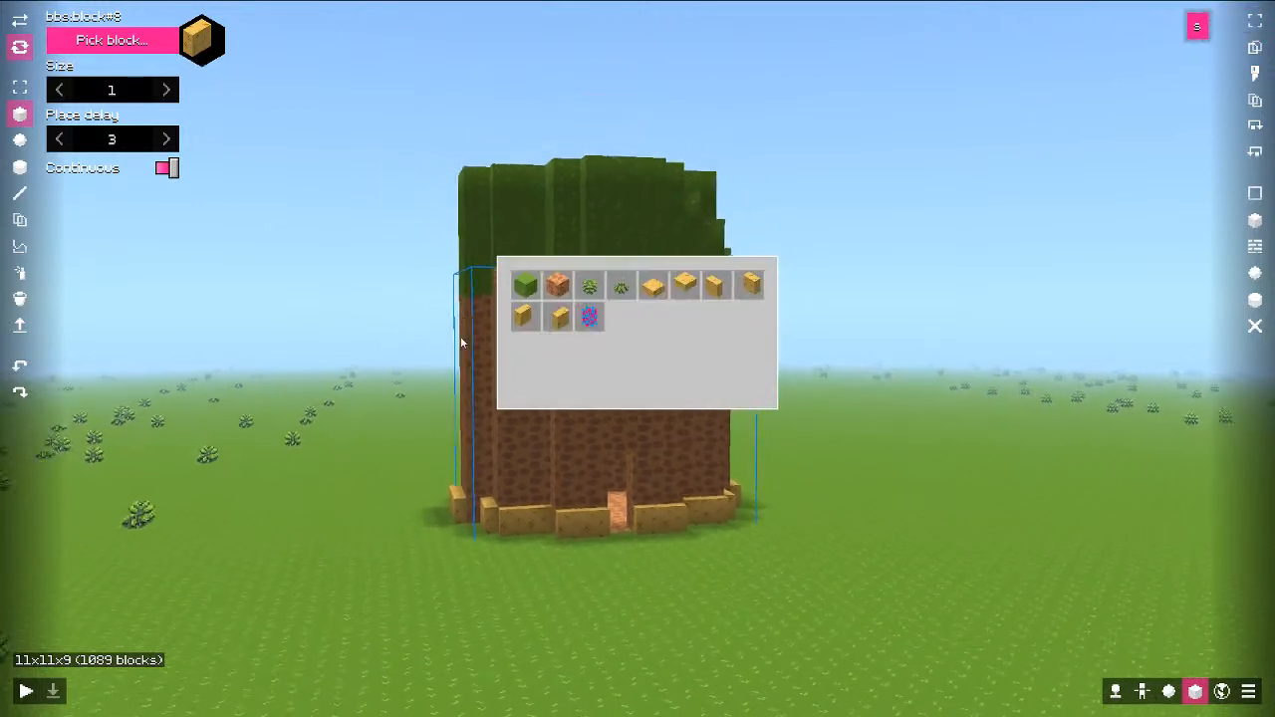
# Step: Place single pink-and-blue checkered blocks on the grass, undoing a stray row
pyautogui.click(590, 316)
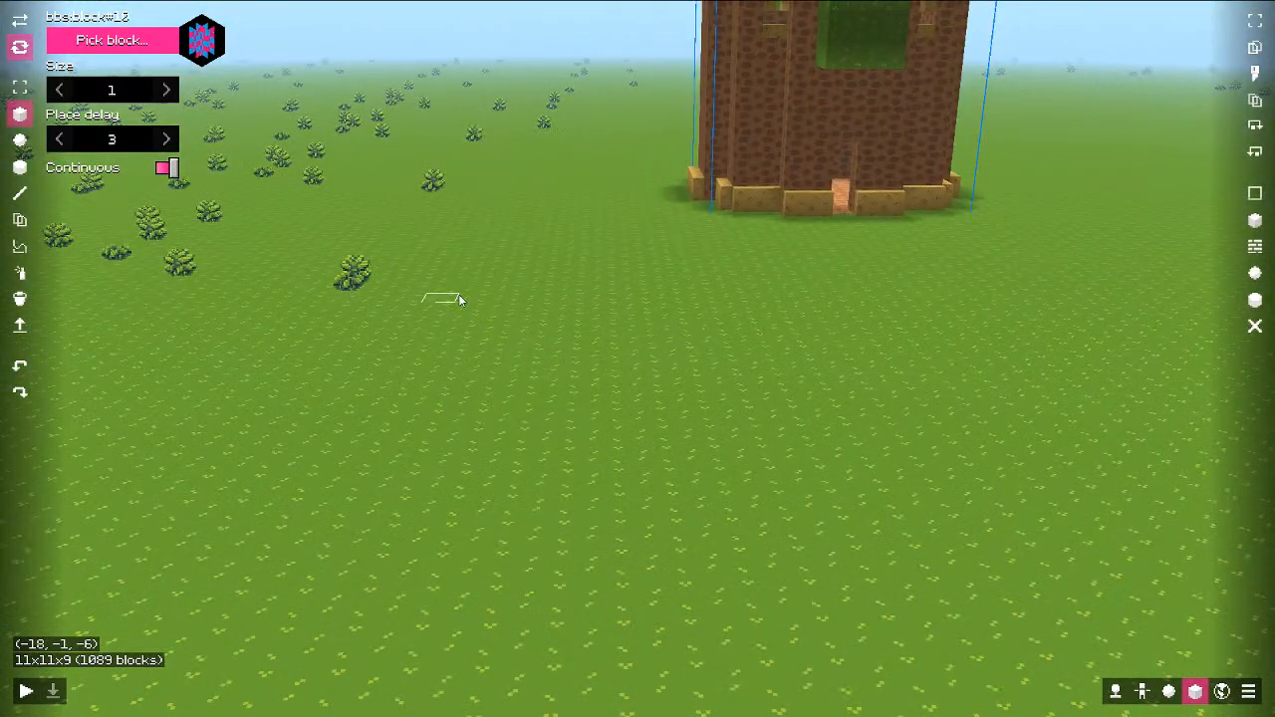
pyautogui.moveTo(511, 312); pyautogui.dragTo(542, 323)
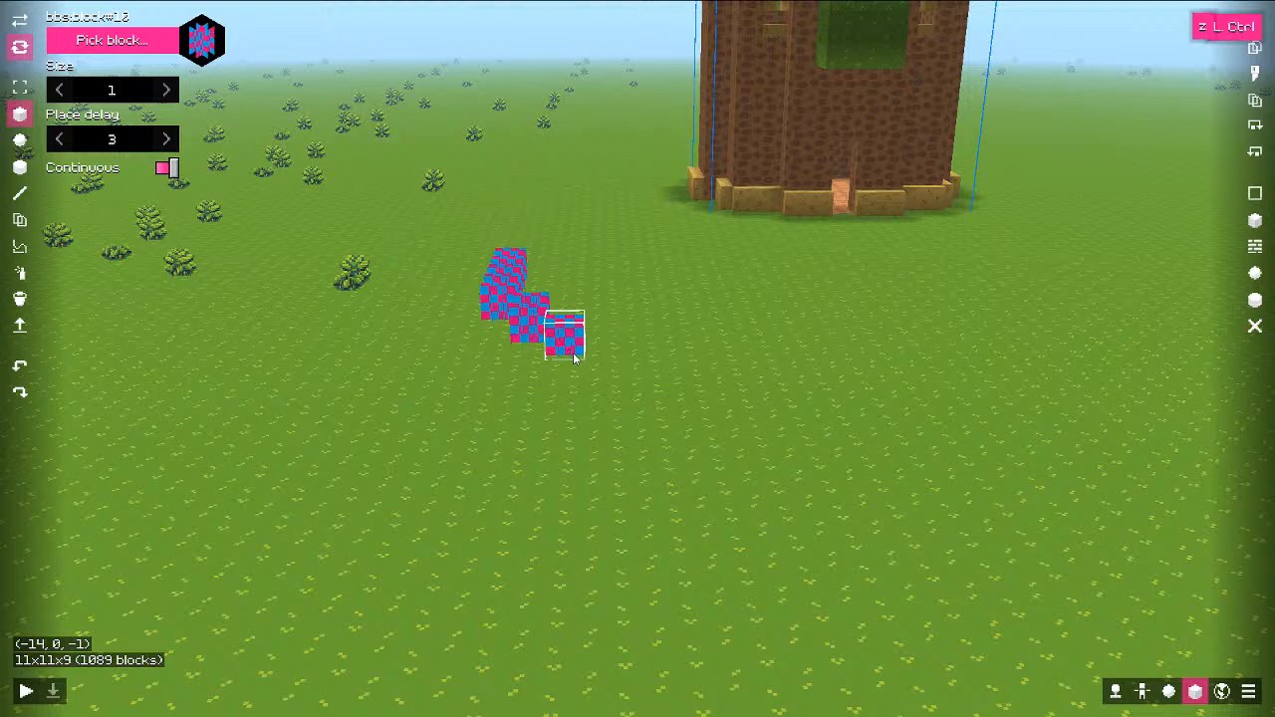
pyautogui.hotkey('ctrl', 'z')
pyautogui.hotkey('ctrl', 'z')
pyautogui.click(697, 391)
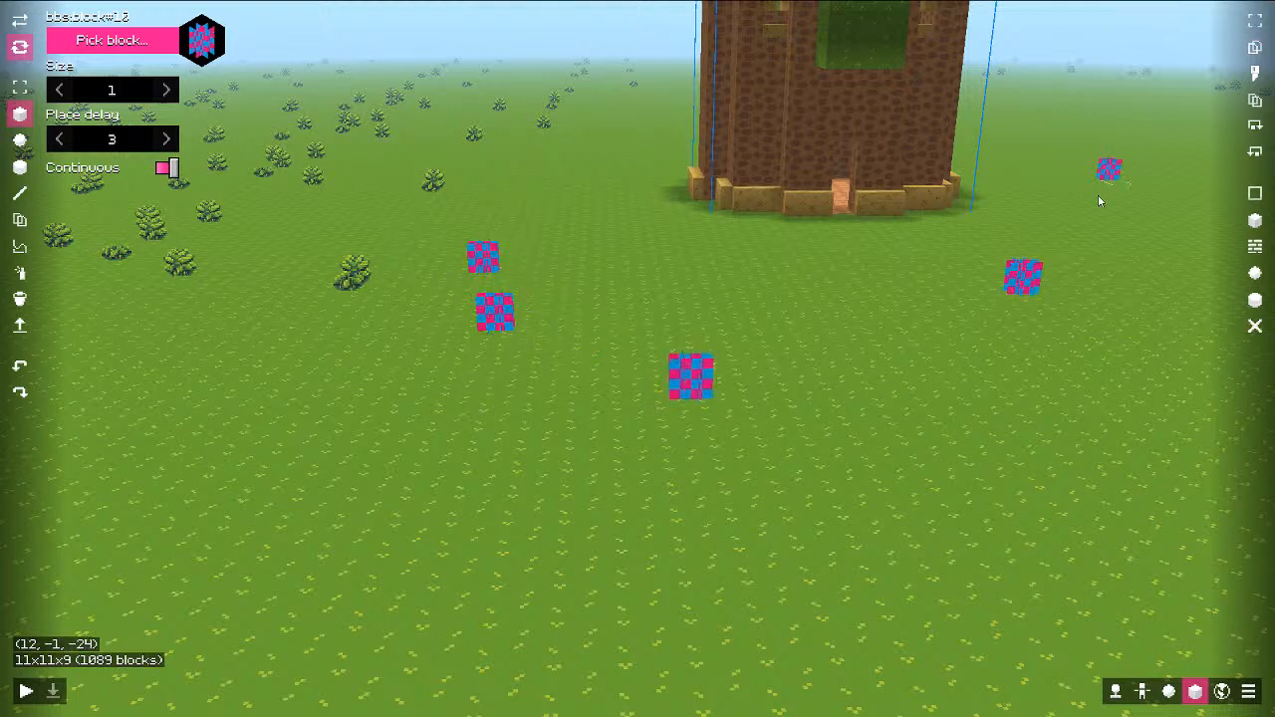
pyautogui.click(1136, 329)
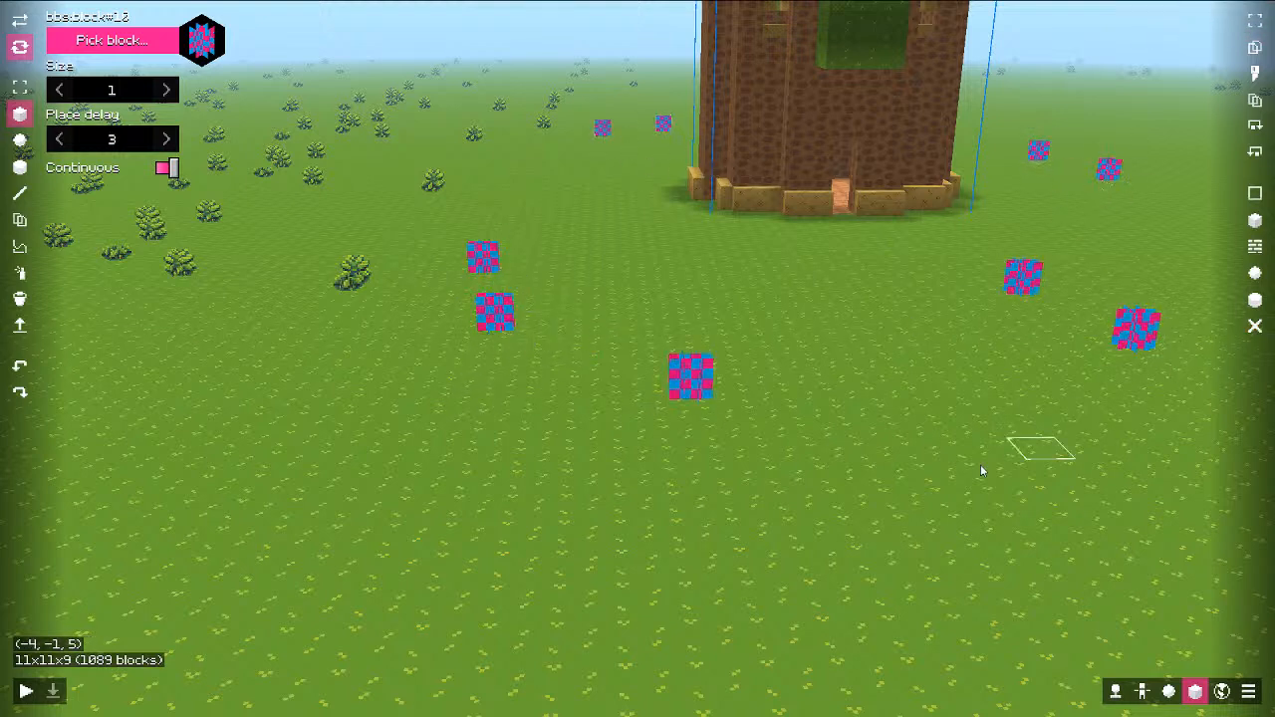
pyautogui.click(965, 451)
pyautogui.click(549, 480)
pyautogui.click(640, 311)
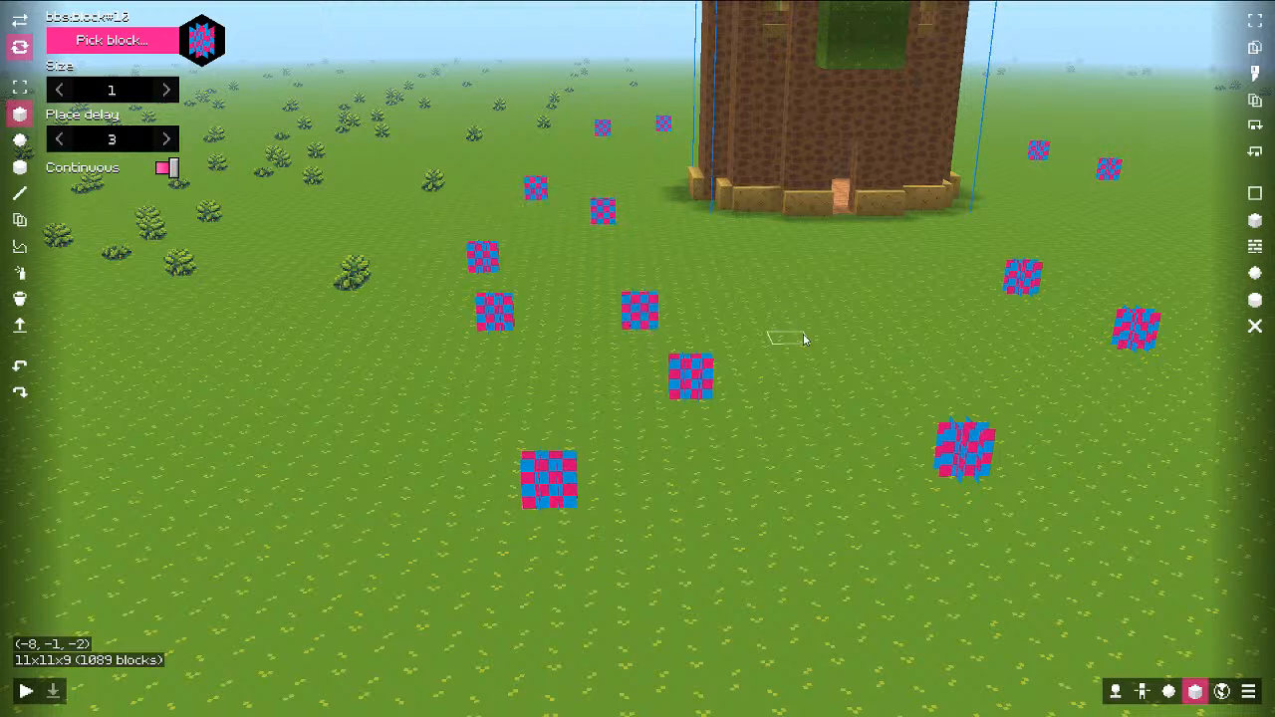
# Step: Place one more checkered block, then return to the block model editor
pyautogui.moveTo(862, 316); pyautogui.dragTo(786, 306, button='right')
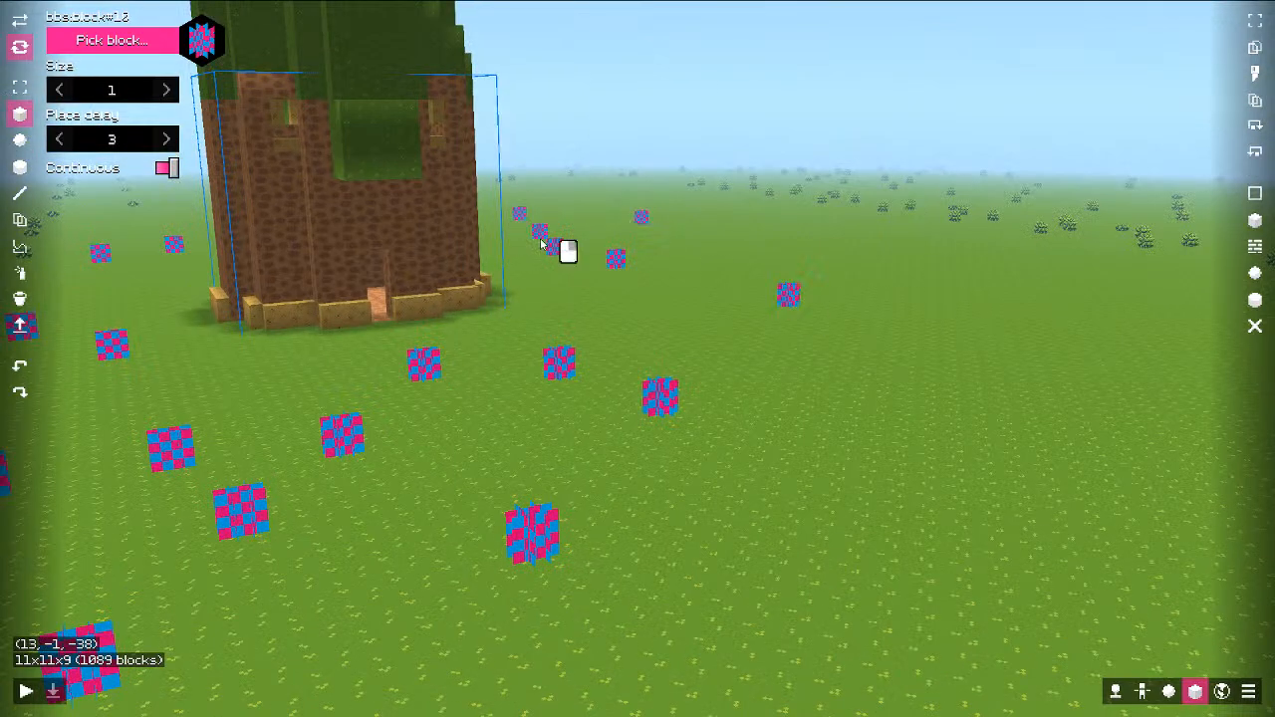
pyautogui.rightClick(845, 517)
pyautogui.moveTo(683, 529)
pyautogui.mouseDown()
pyautogui.moveTo(614, 515)
pyautogui.moveTo(652, 492)
pyautogui.mouseUp()
pyautogui.press('s')
pyautogui.press('Escape')
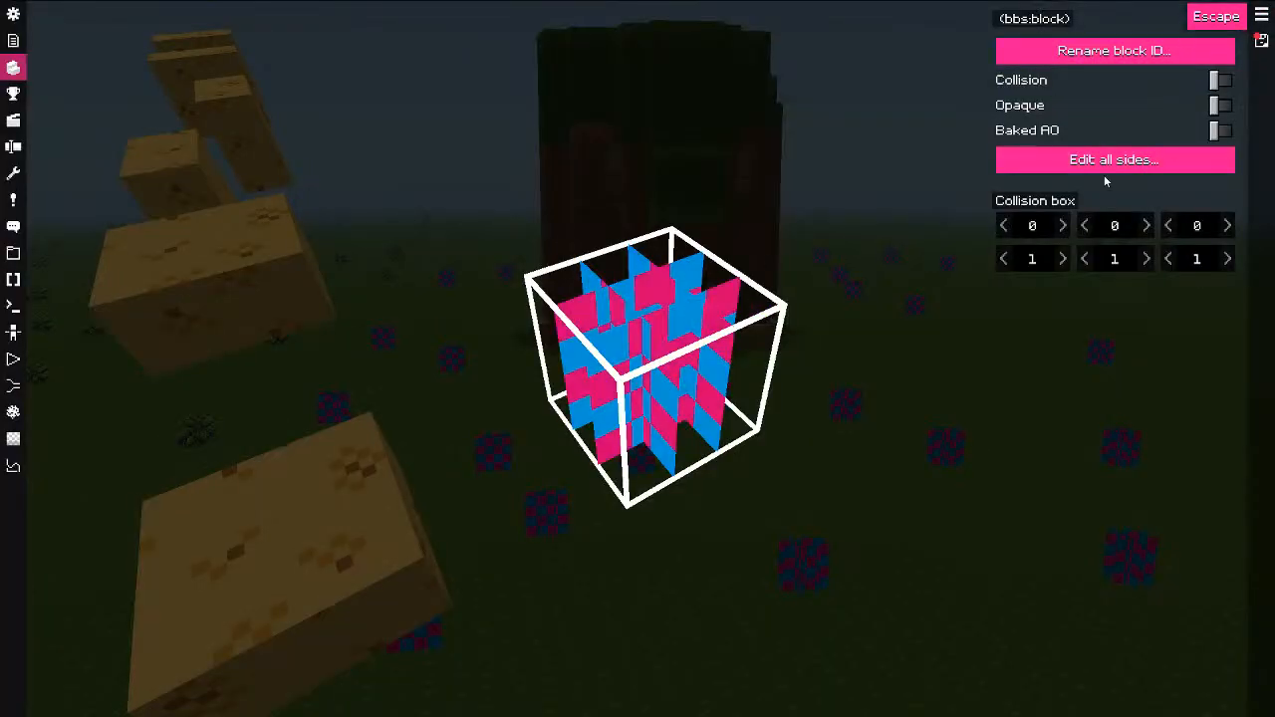
# Step: Give all sides of the crop block a mushroom tile and save it
pyautogui.click(1096, 159)
pyautogui.scroll(2, 669, 314)
pyautogui.moveTo(645, 291); pyautogui.dragTo(586, 386, button='middle')
pyautogui.scroll(4, 513, 356)
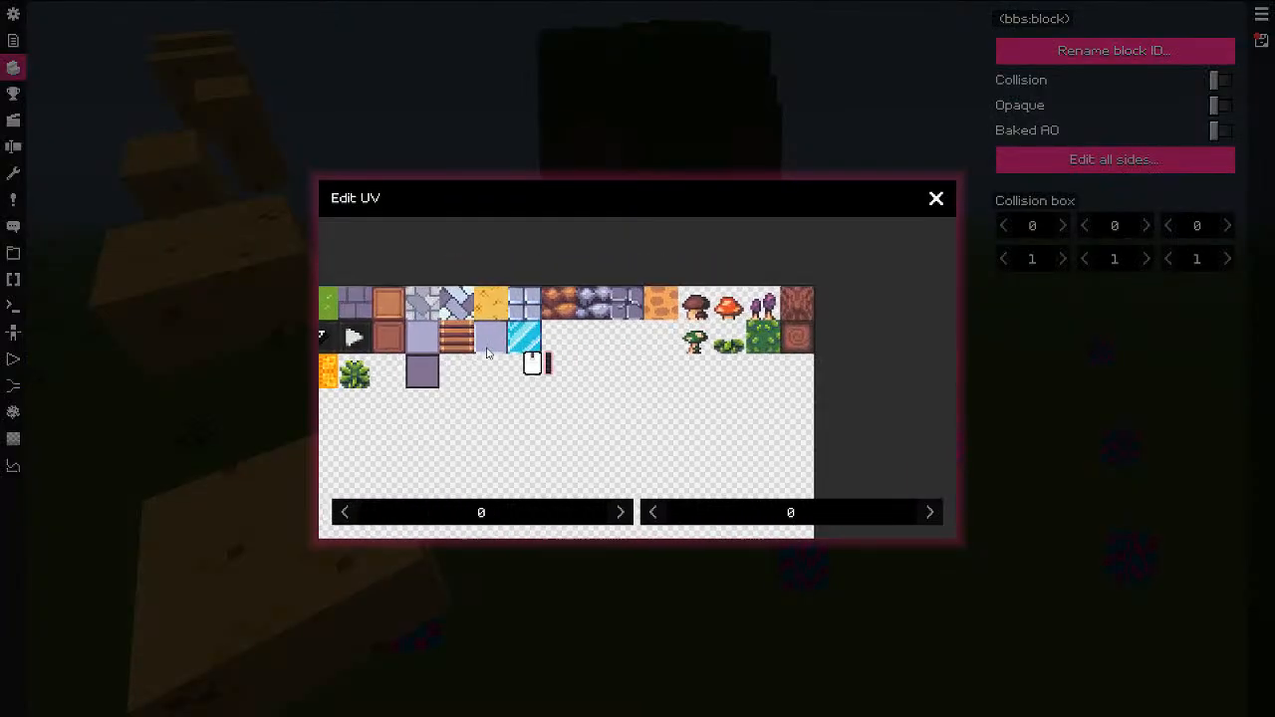
pyautogui.keyDown('alt'); pyautogui.click(625, 336); pyautogui.keyUp('alt')
pyautogui.click(941, 200)
pyautogui.moveTo(683, 351); pyautogui.dragTo(698, 299)
pyautogui.click(1261, 42)
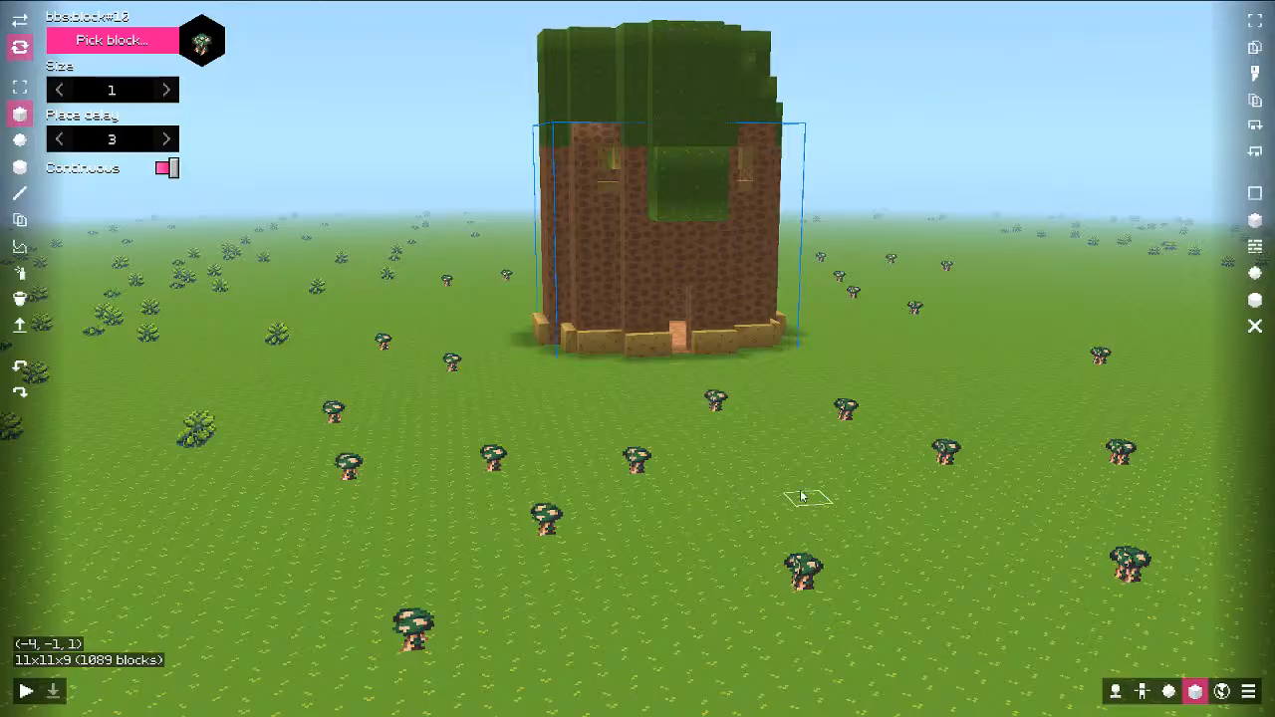
# Step: Switch the crop block to the brown mushroom tile and check the mushrooms in the world
pyautogui.press('Escape')
pyautogui.click(1060, 166)
pyautogui.scroll(6, 763, 253)
pyautogui.moveTo(687, 359); pyautogui.dragTo(620, 463, button='middle')
pyautogui.keyDown('alt'); pyautogui.click(646, 364); pyautogui.keyUp('alt')
pyautogui.click(937, 198)
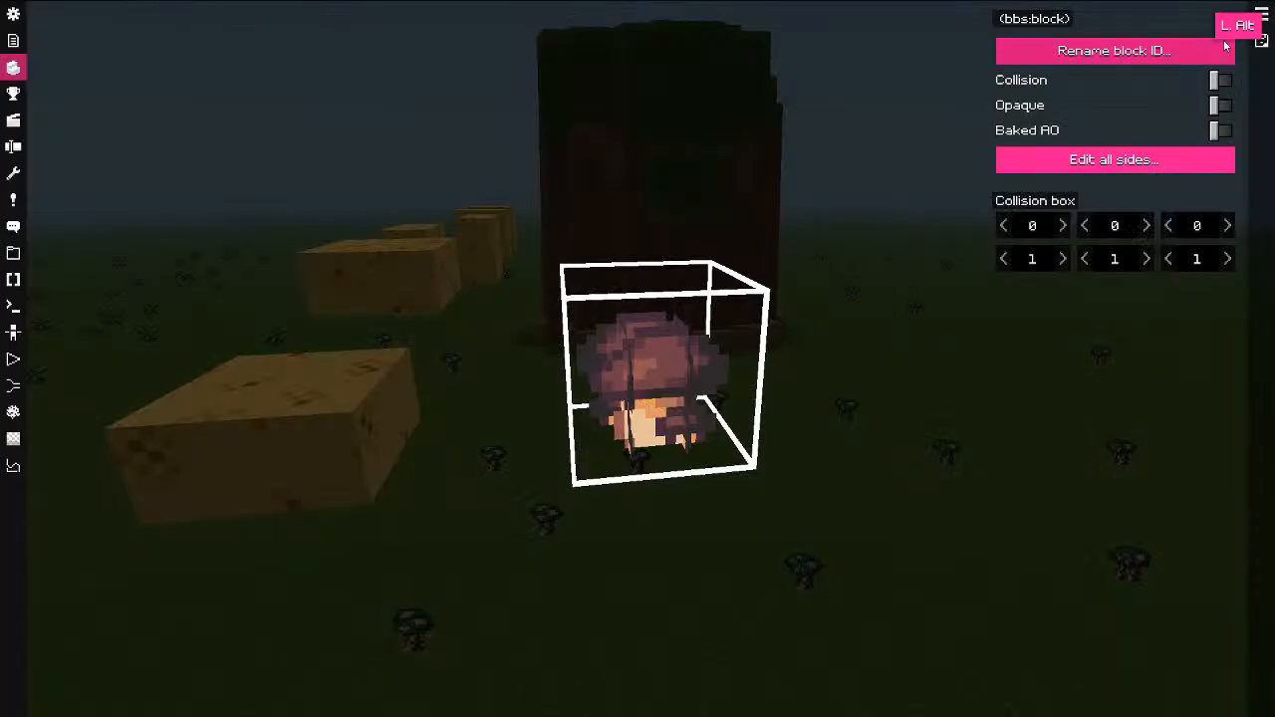
pyautogui.press('Escape')
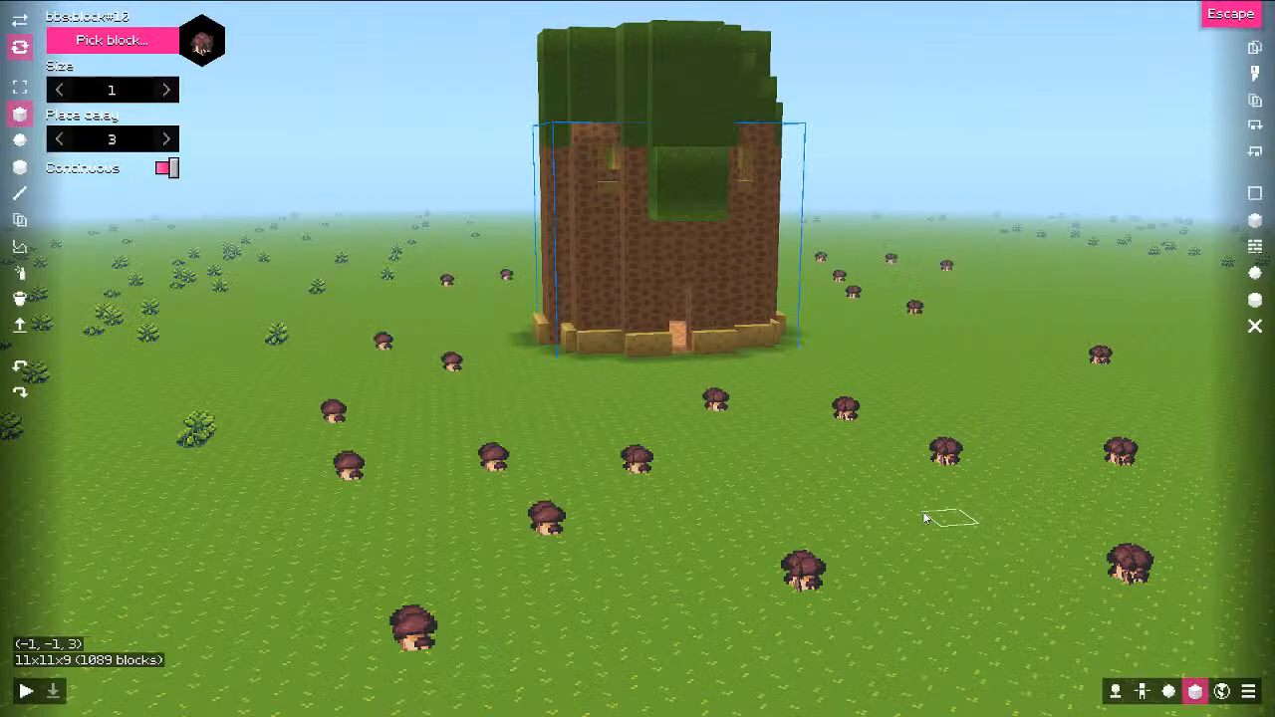
pyautogui.press('Escape')
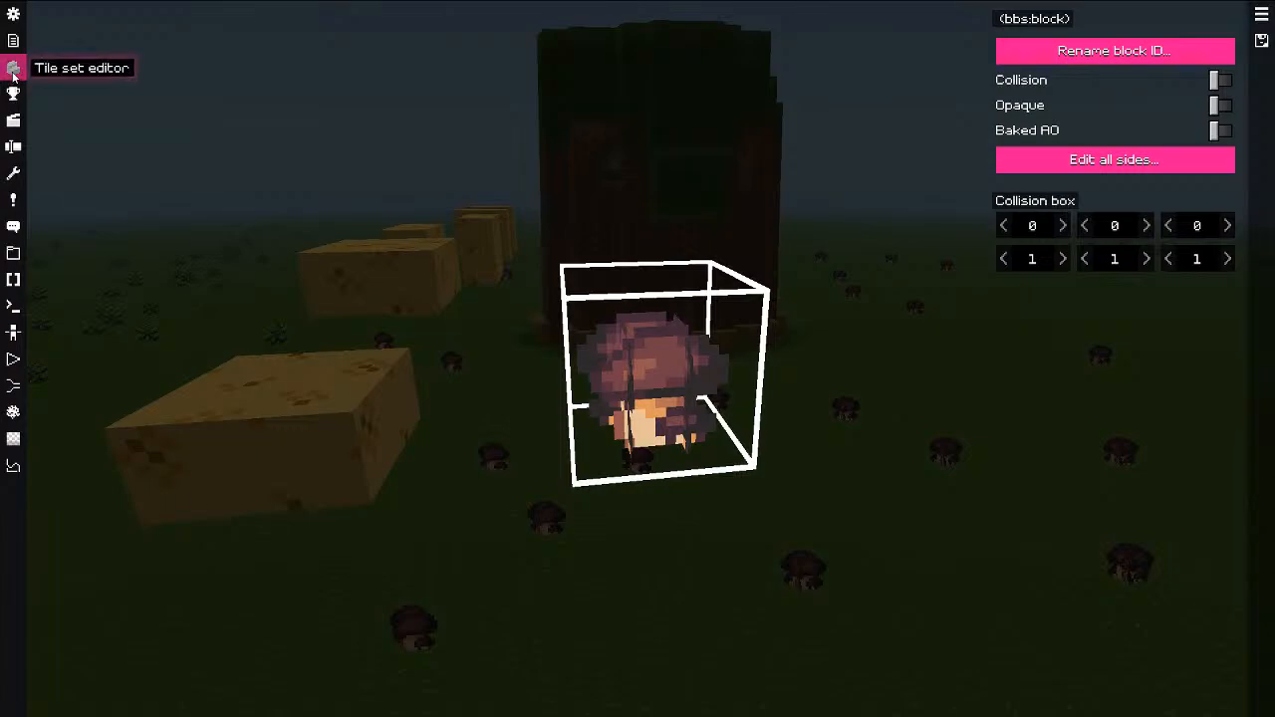
pyautogui.press('Escape')
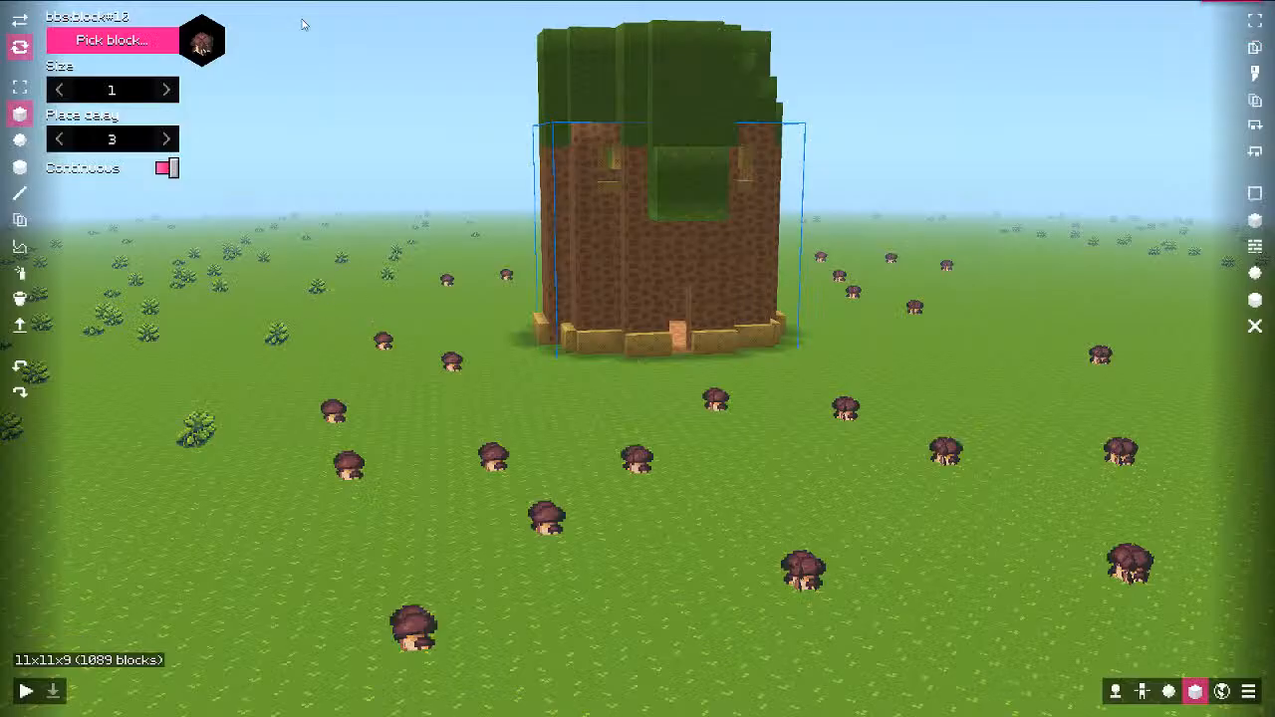
pyautogui.press('s')
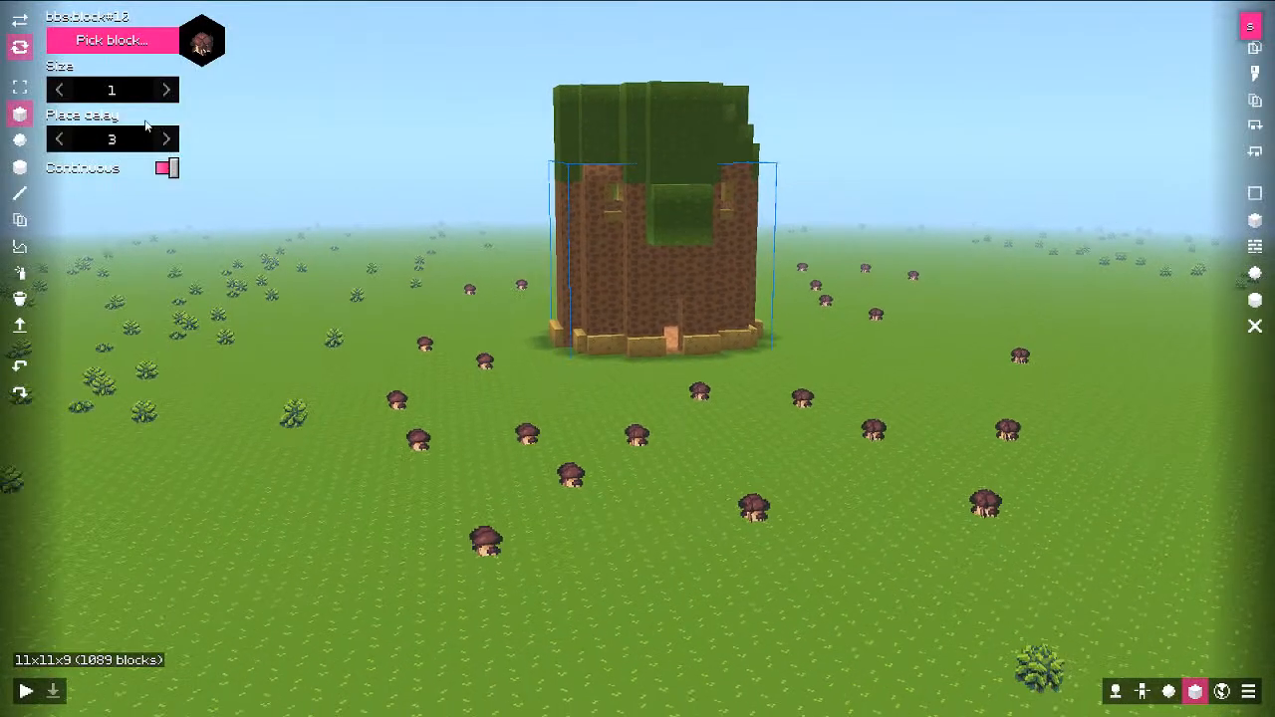
pyautogui.press('Escape')
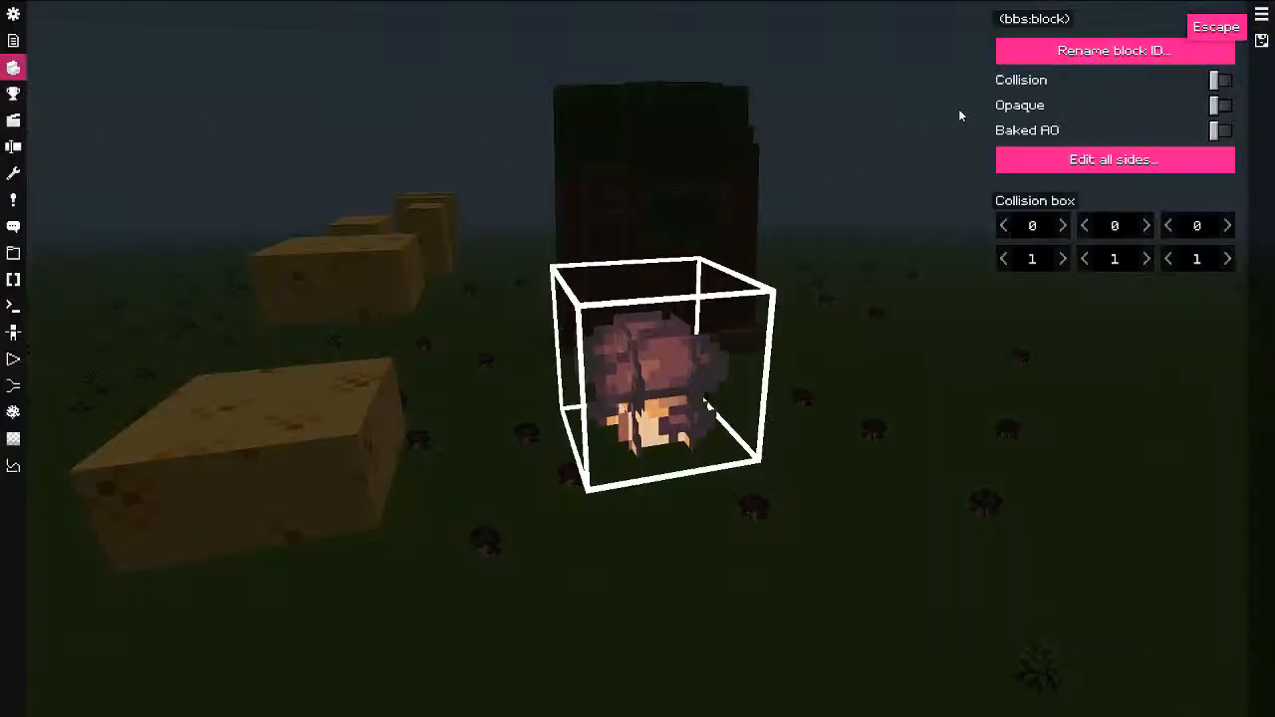
# Step: Add a full block, bbs:block:11, with the bark tile at UV 240, 0, then delete it
pyautogui.click(1264, 14)
pyautogui.click(887, 198)
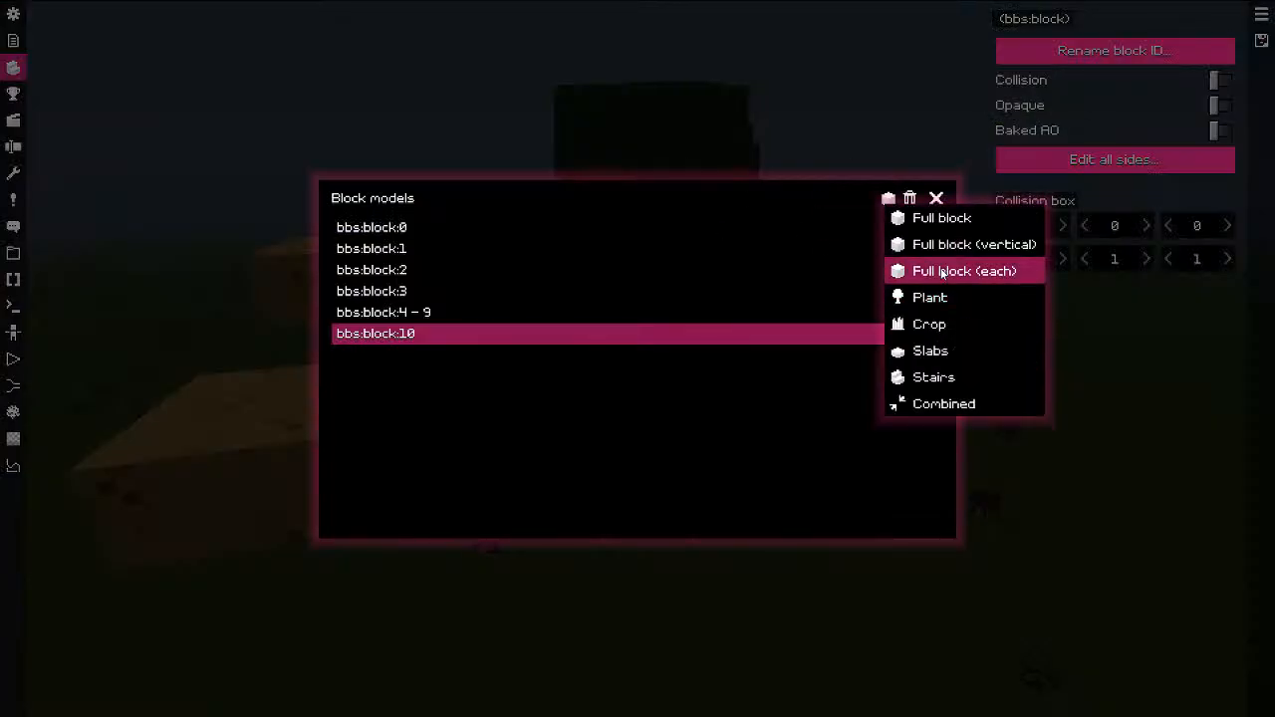
pyautogui.click(926, 219)
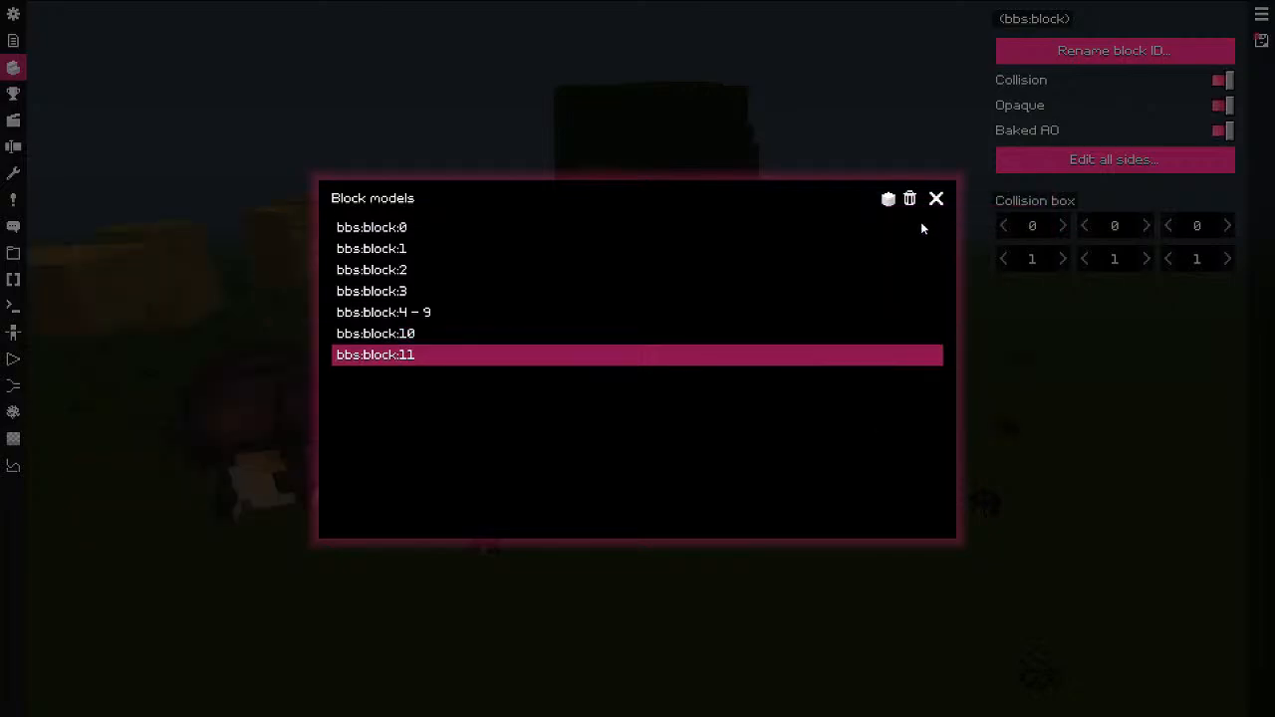
pyautogui.press('Escape')
pyautogui.click(1078, 159)
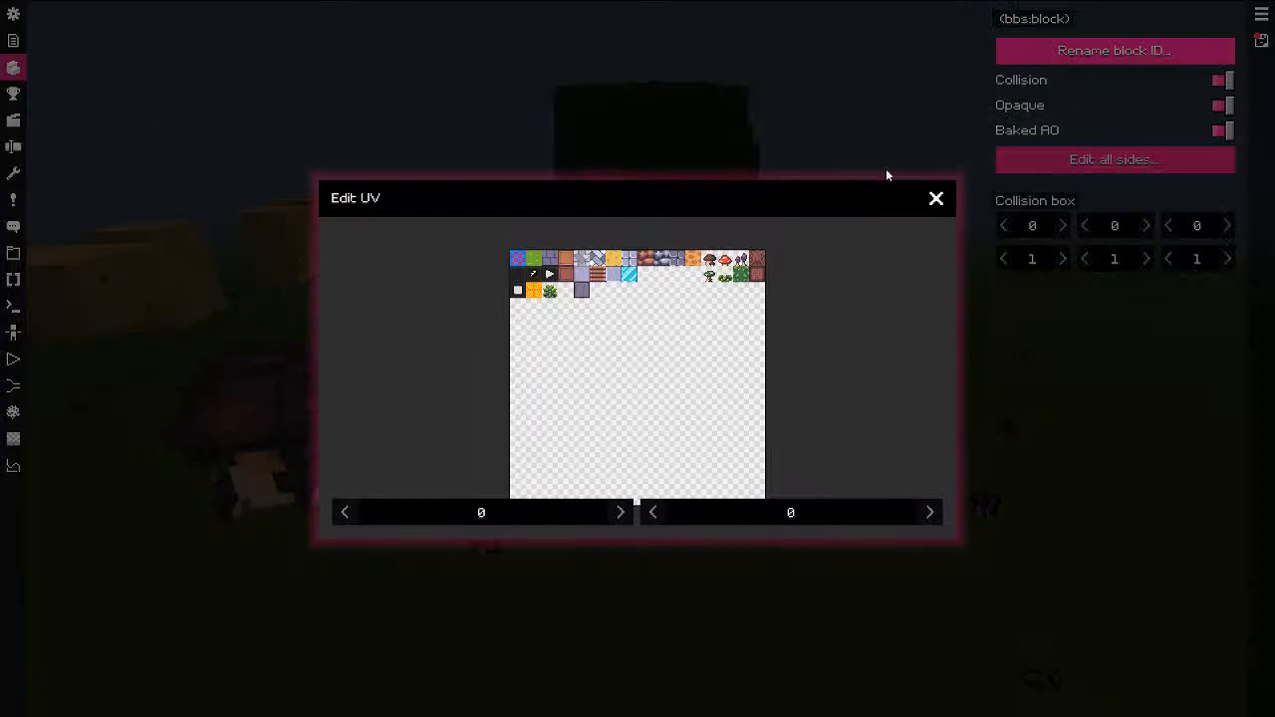
pyautogui.scroll(4, 583, 450)
pyautogui.scroll(-4, 514, 371)
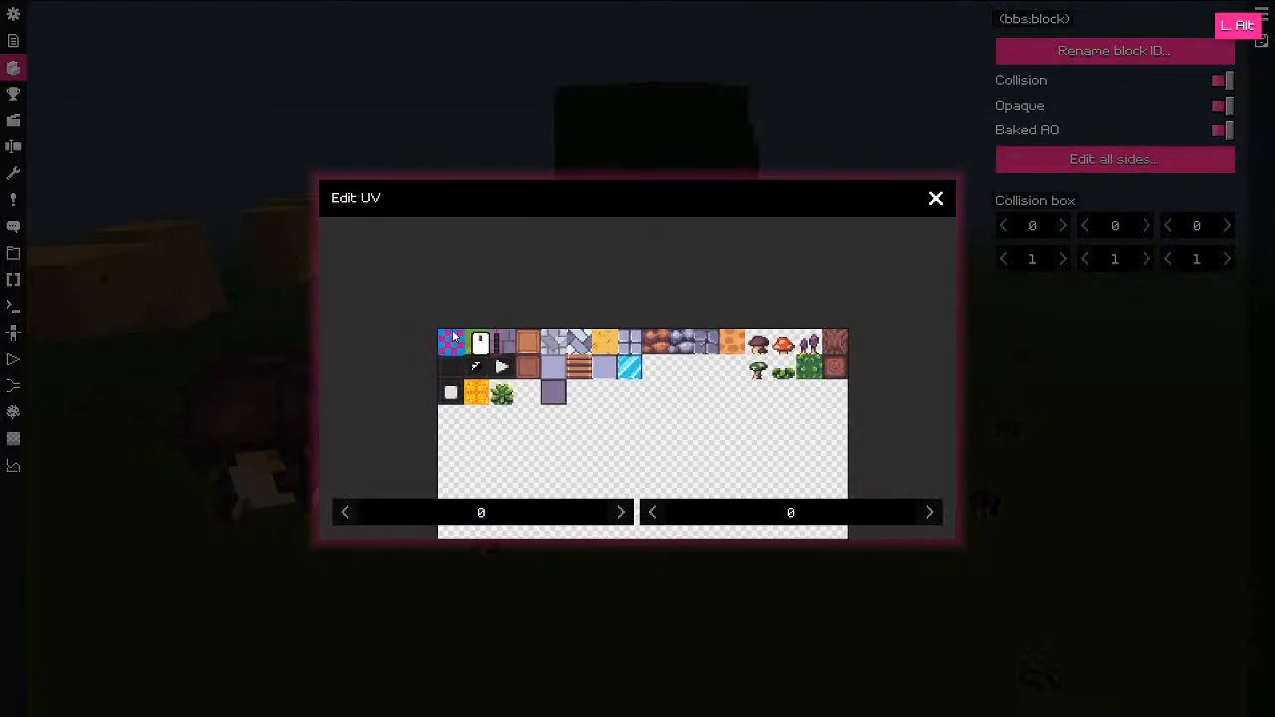
pyautogui.moveTo(452, 343); pyautogui.dragTo(853, 356)
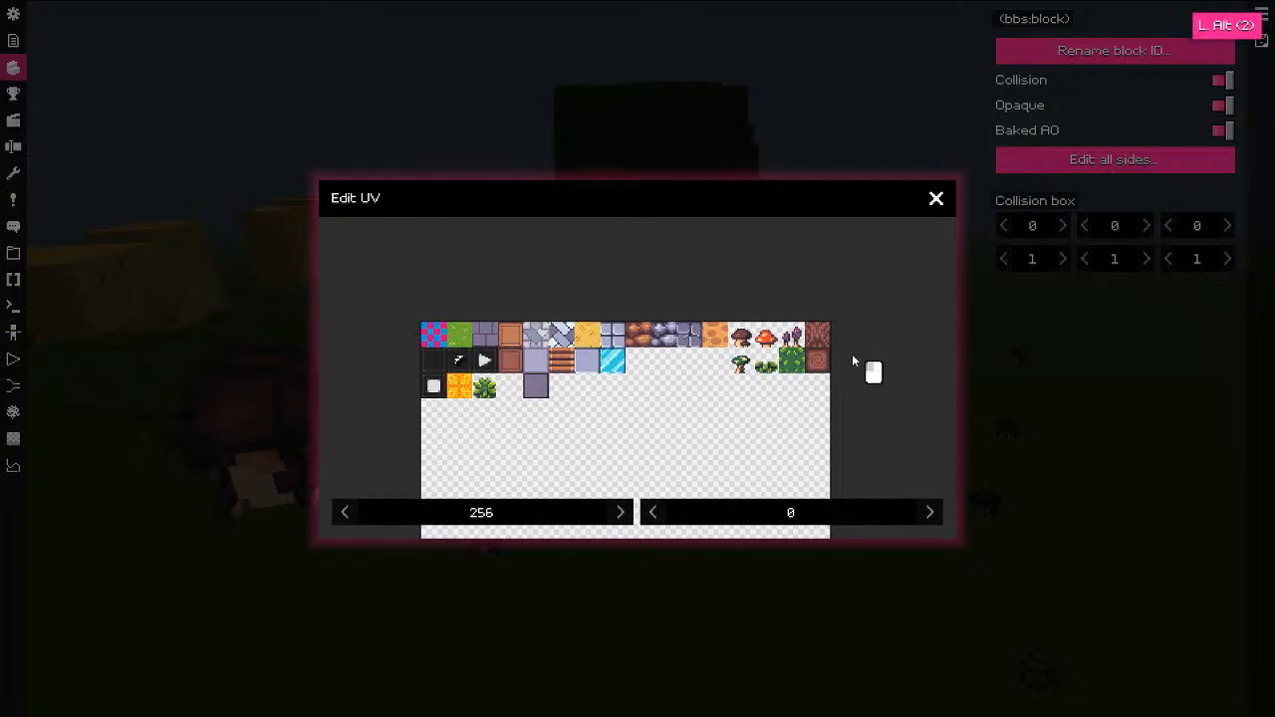
pyautogui.click(934, 203)
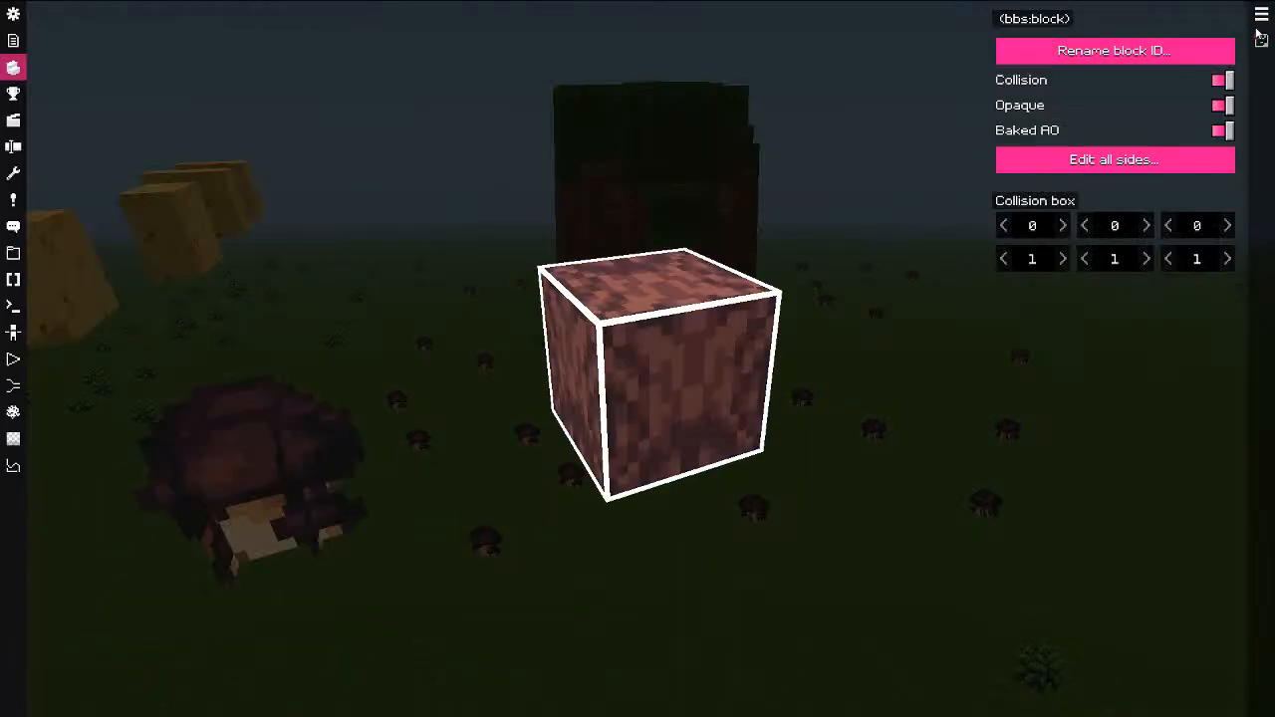
pyautogui.click(1261, 38)
pyautogui.click(910, 198)
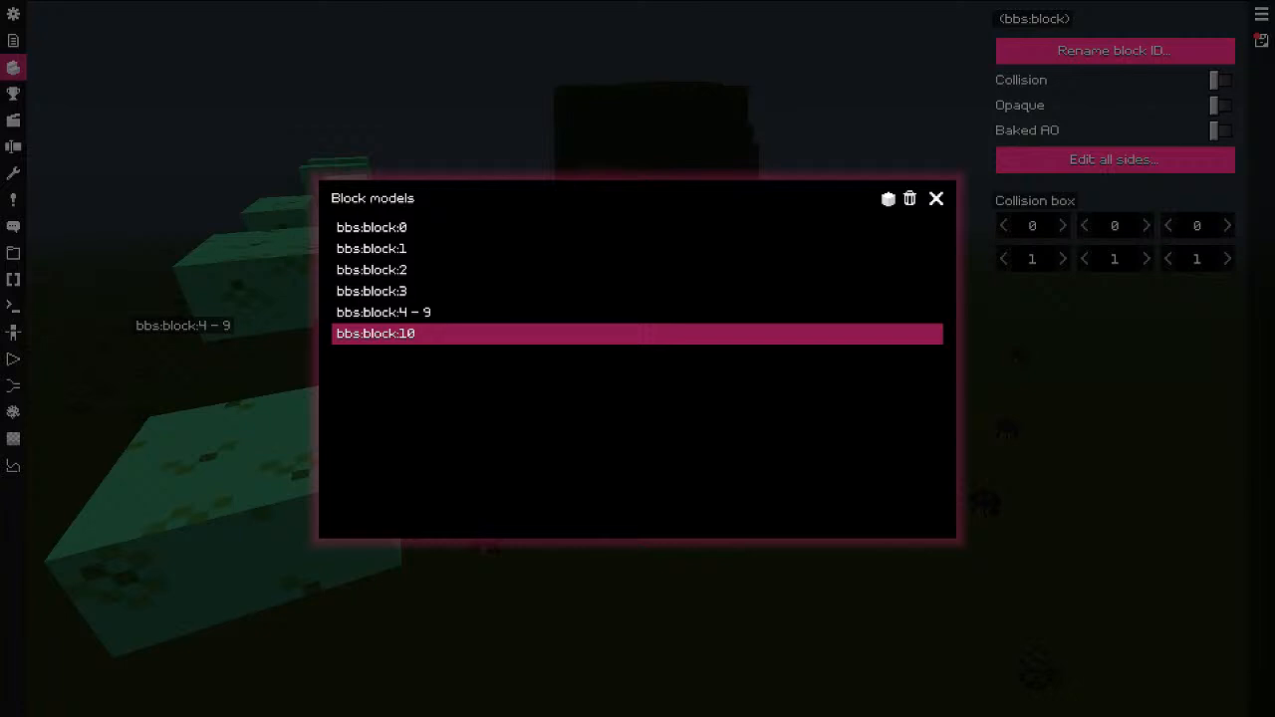
# Step: Add a new vertical full block model from the Block models list
pyautogui.click(890, 199)
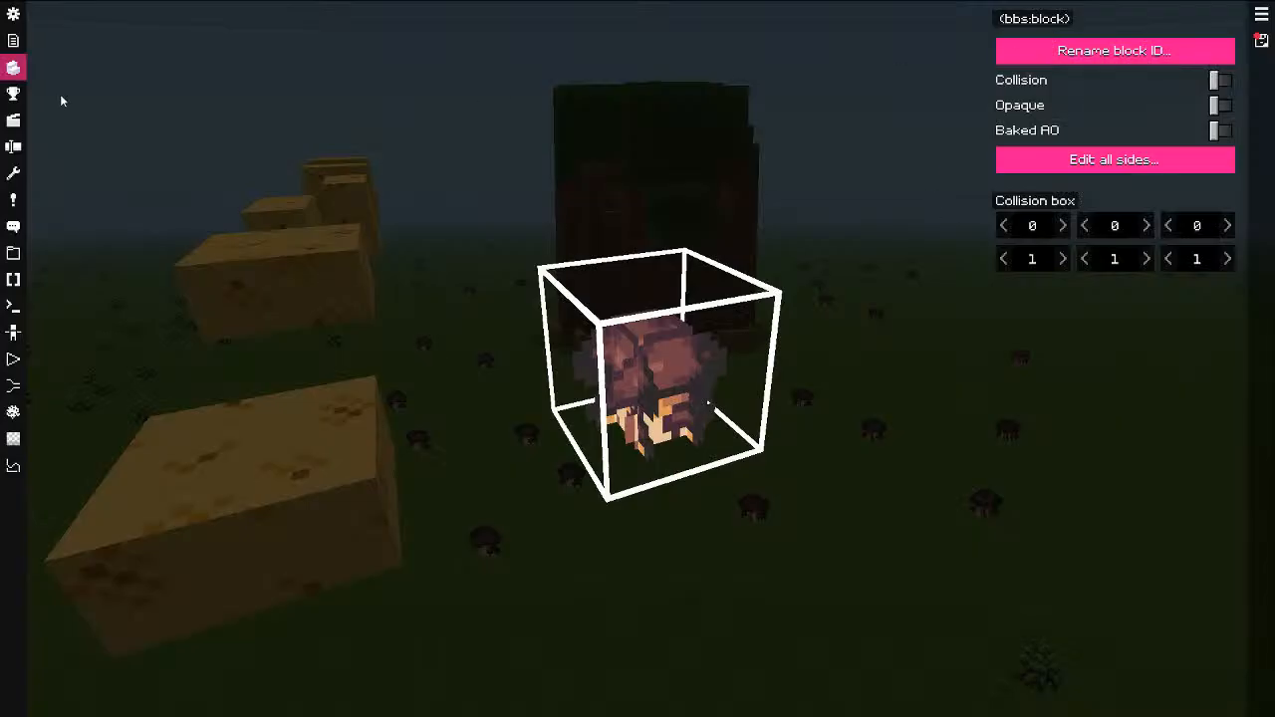
pyautogui.click(13, 15)
pyautogui.click(13, 66)
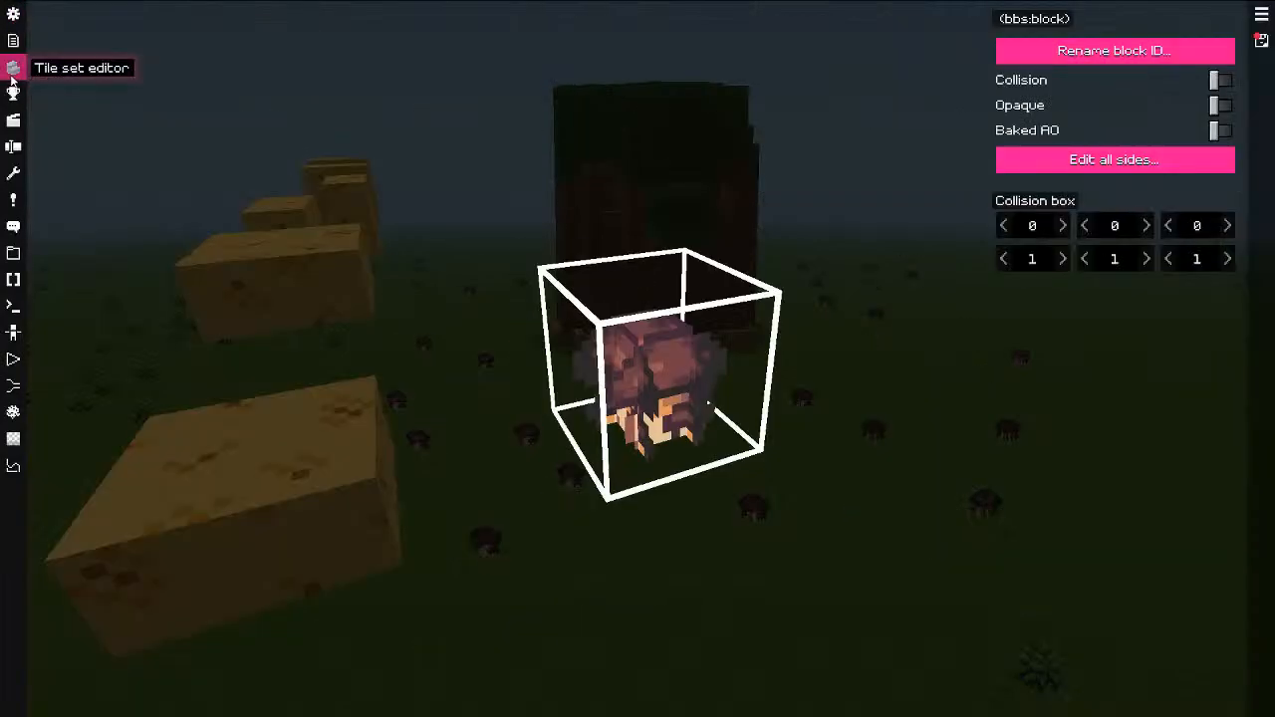
pyautogui.click(1262, 12)
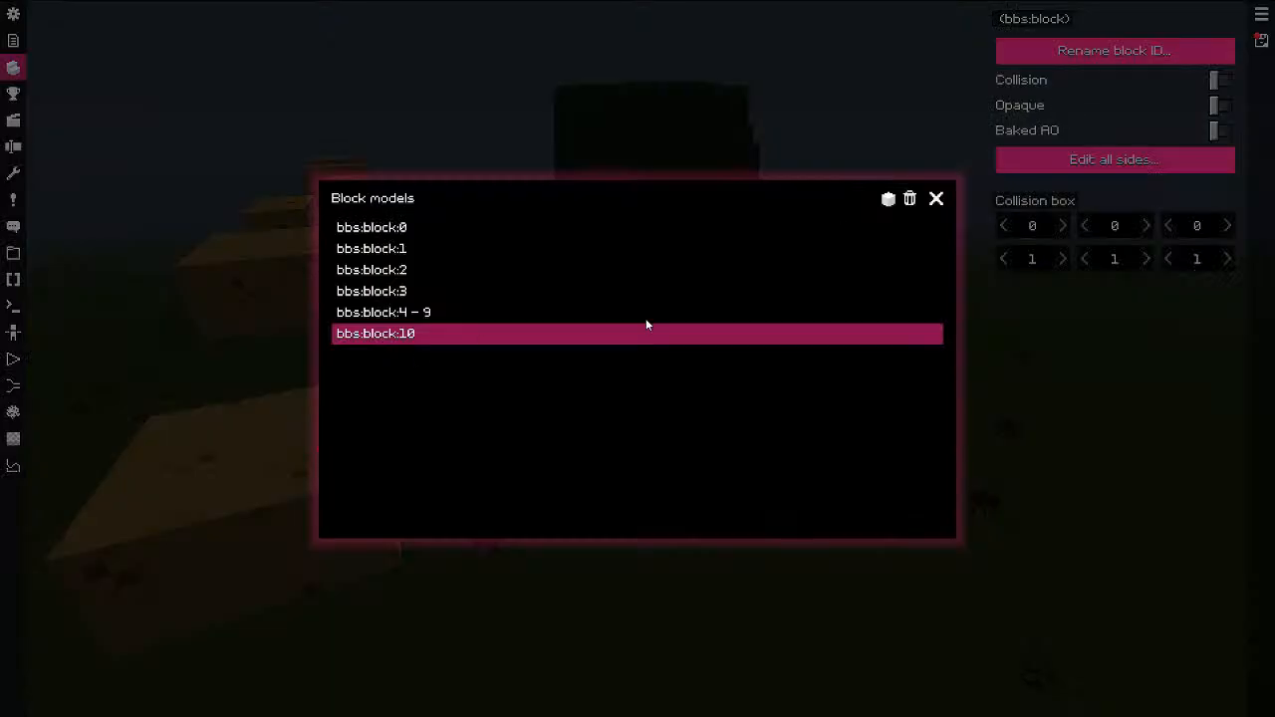
pyautogui.click(888, 198)
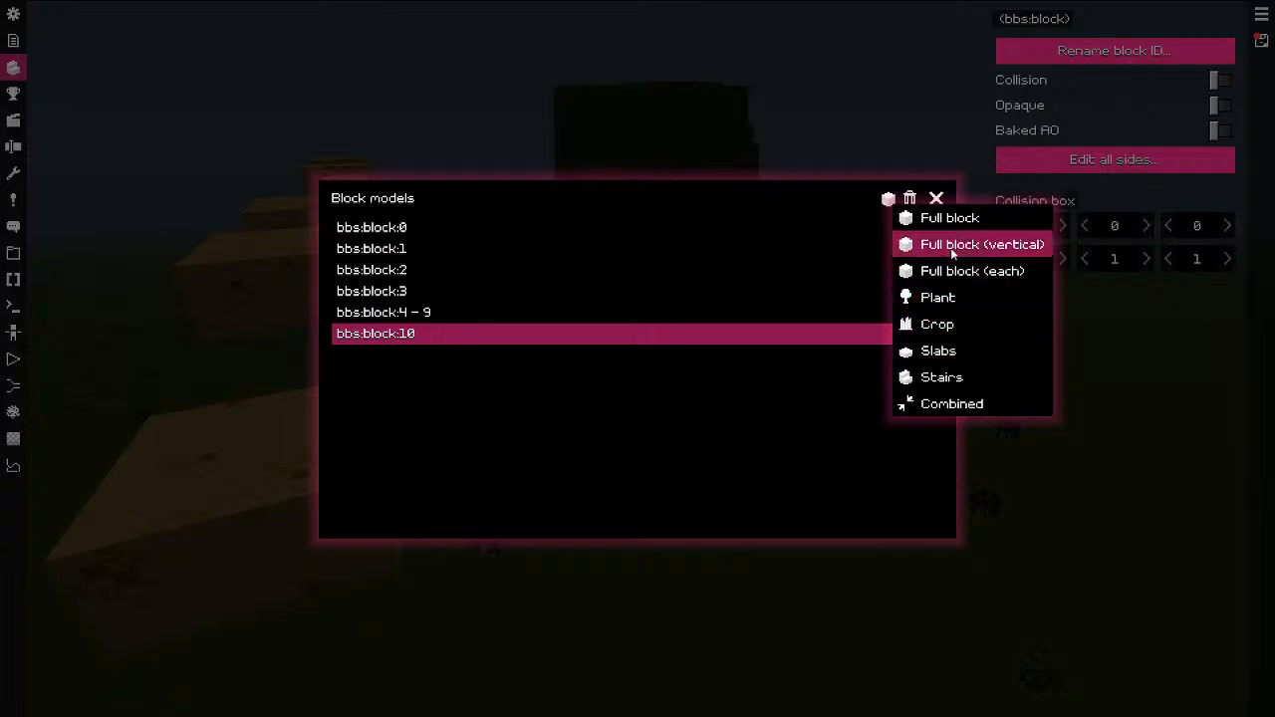
pyautogui.click(952, 255)
pyautogui.click(937, 198)
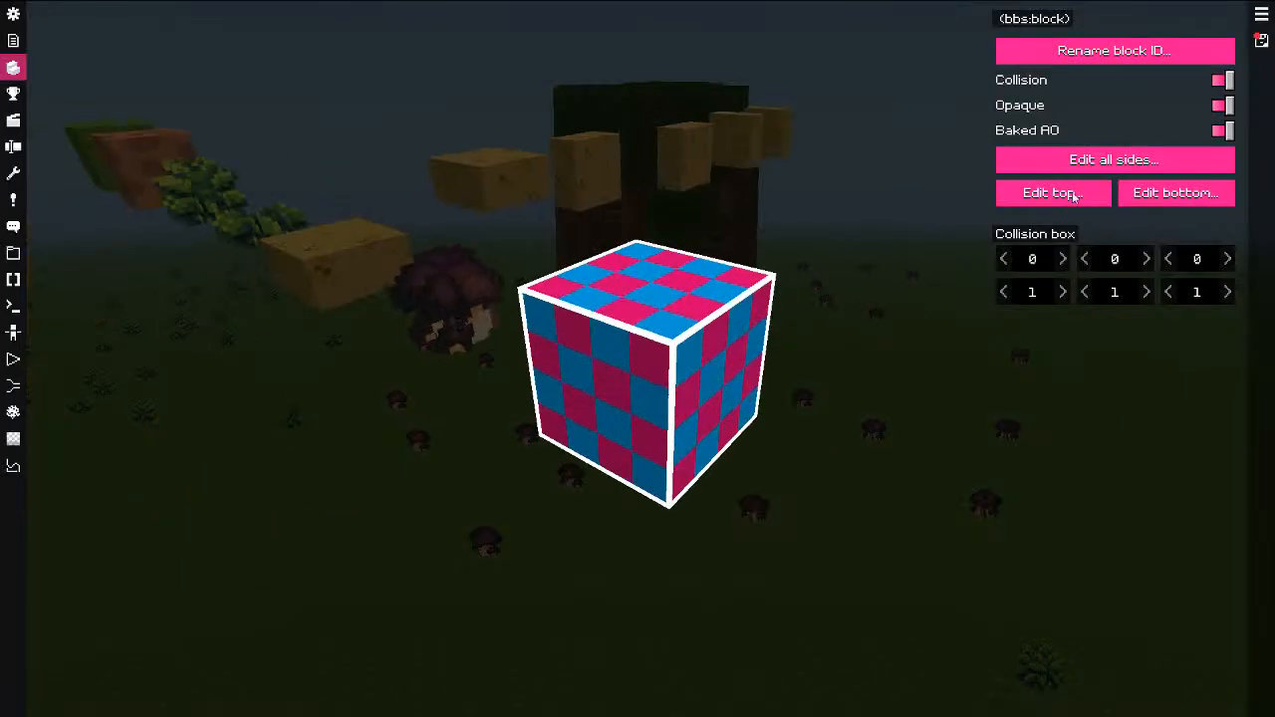
# Step: Texture all sides of the new log block with the bark tile
pyautogui.click(1111, 160)
pyautogui.scroll(2, 657, 330)
pyautogui.moveTo(653, 323); pyautogui.dragTo(620, 428)
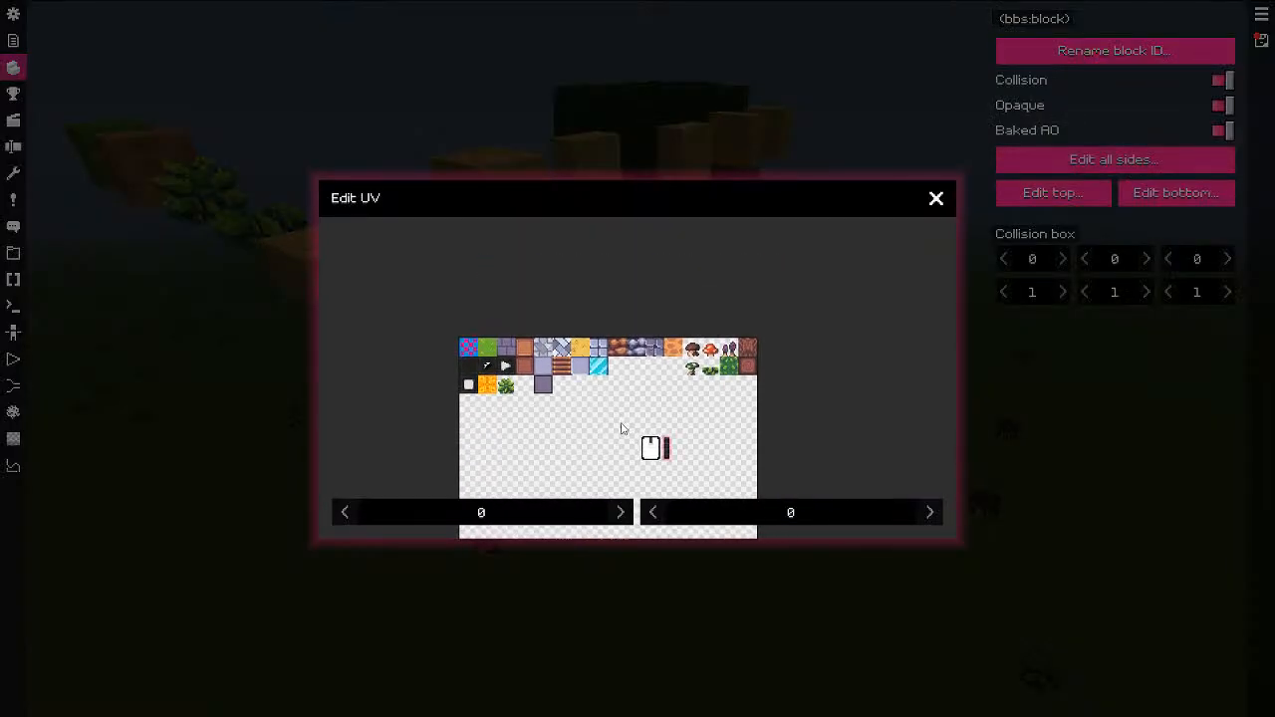
pyautogui.scroll(8, 621, 427)
pyautogui.keyDown('alt'); pyautogui.moveTo(392, 333); pyautogui.dragTo(833, 361); pyautogui.keyUp('alt')
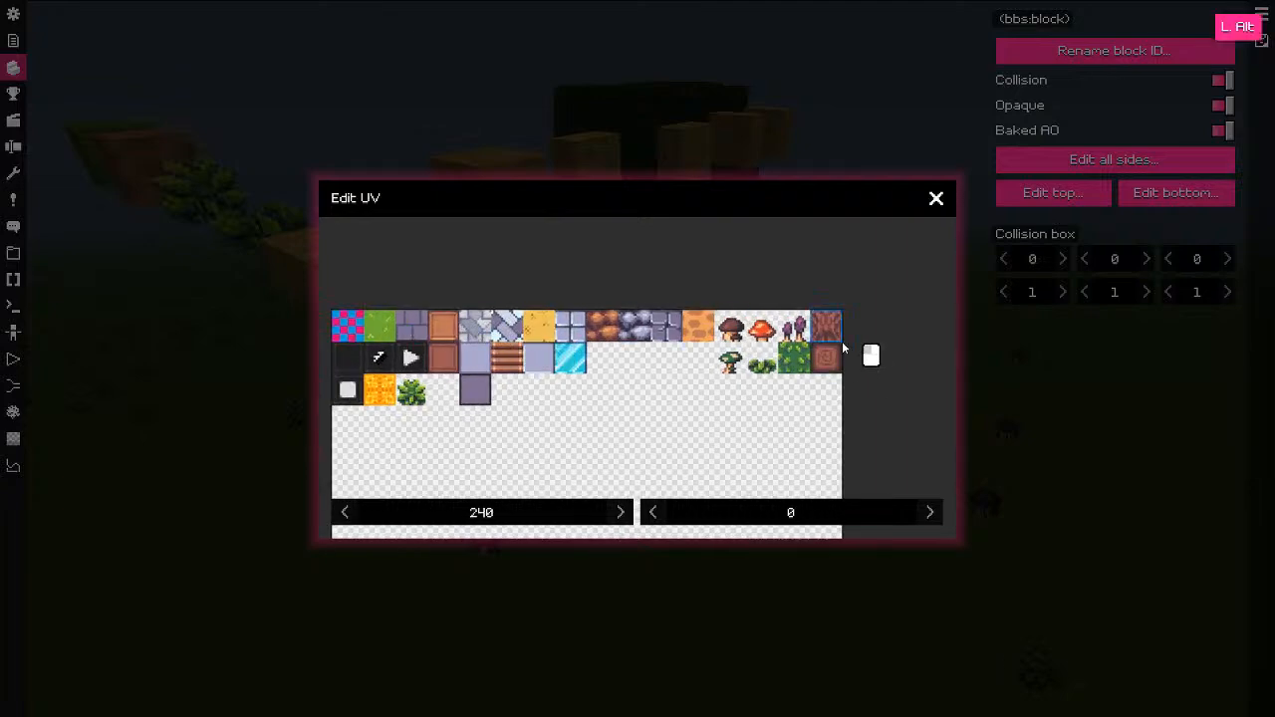
pyautogui.click(937, 198)
pyautogui.moveTo(937, 194); pyautogui.dragTo(961, 328)
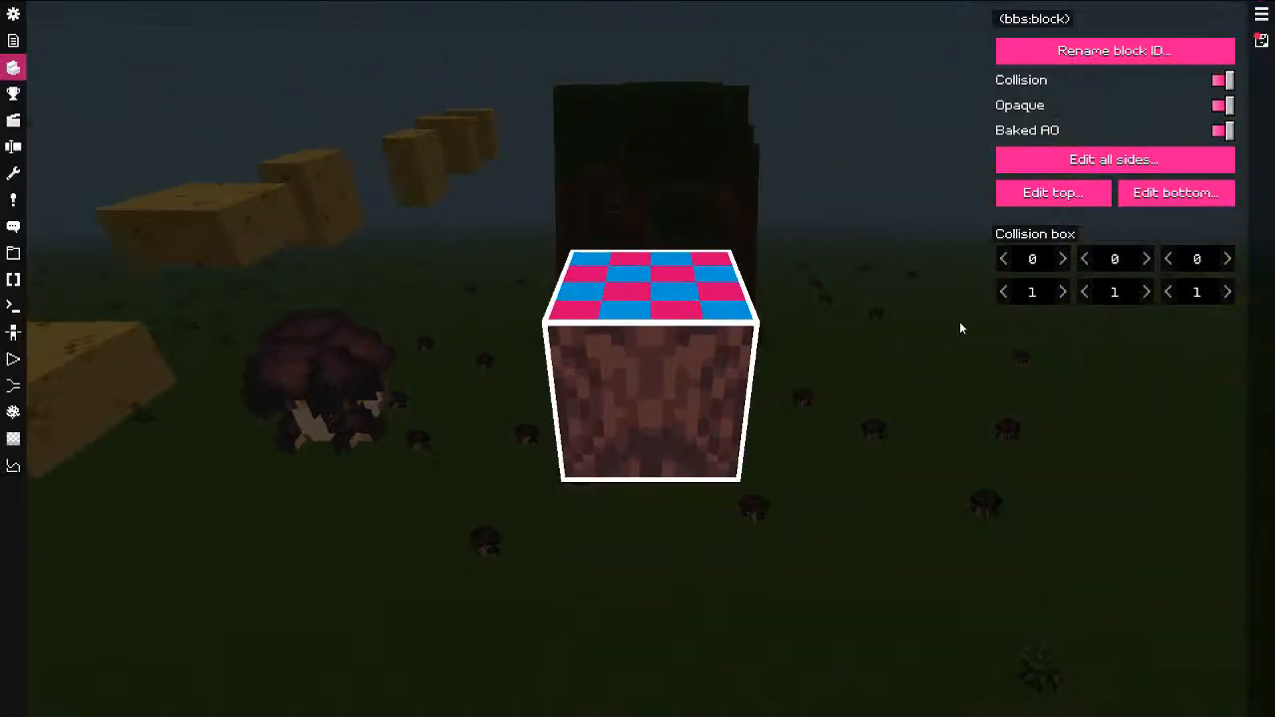
# Step: Give the log block tree-ring end tiles (UV 240, 16) on its top and bottom
pyautogui.click(1049, 196)
pyautogui.scroll(2, 592, 302)
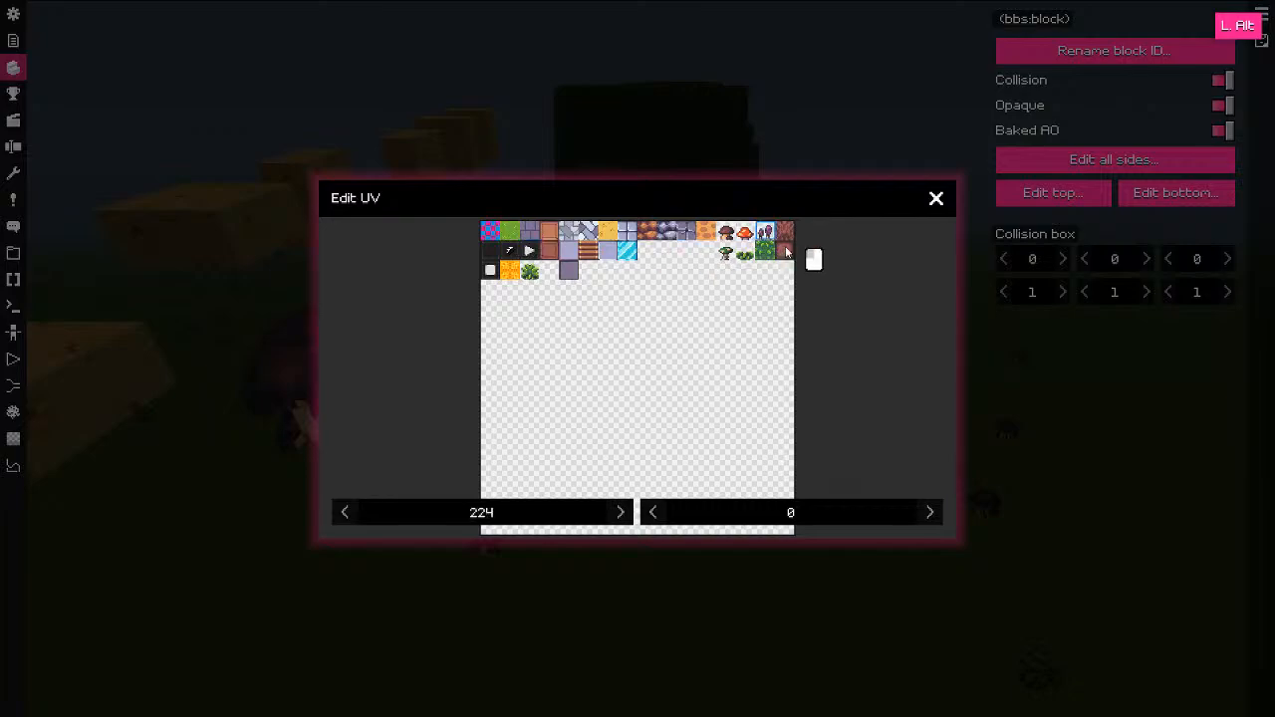
pyautogui.click(937, 198)
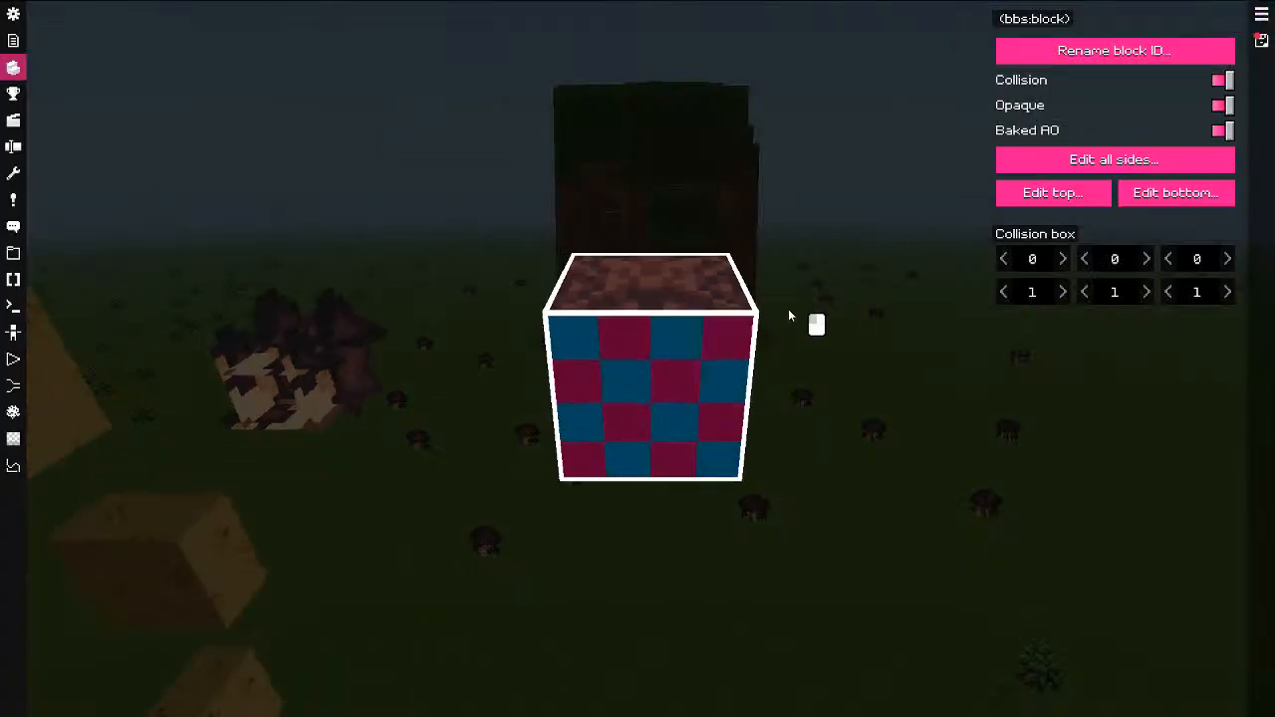
pyautogui.click(1144, 196)
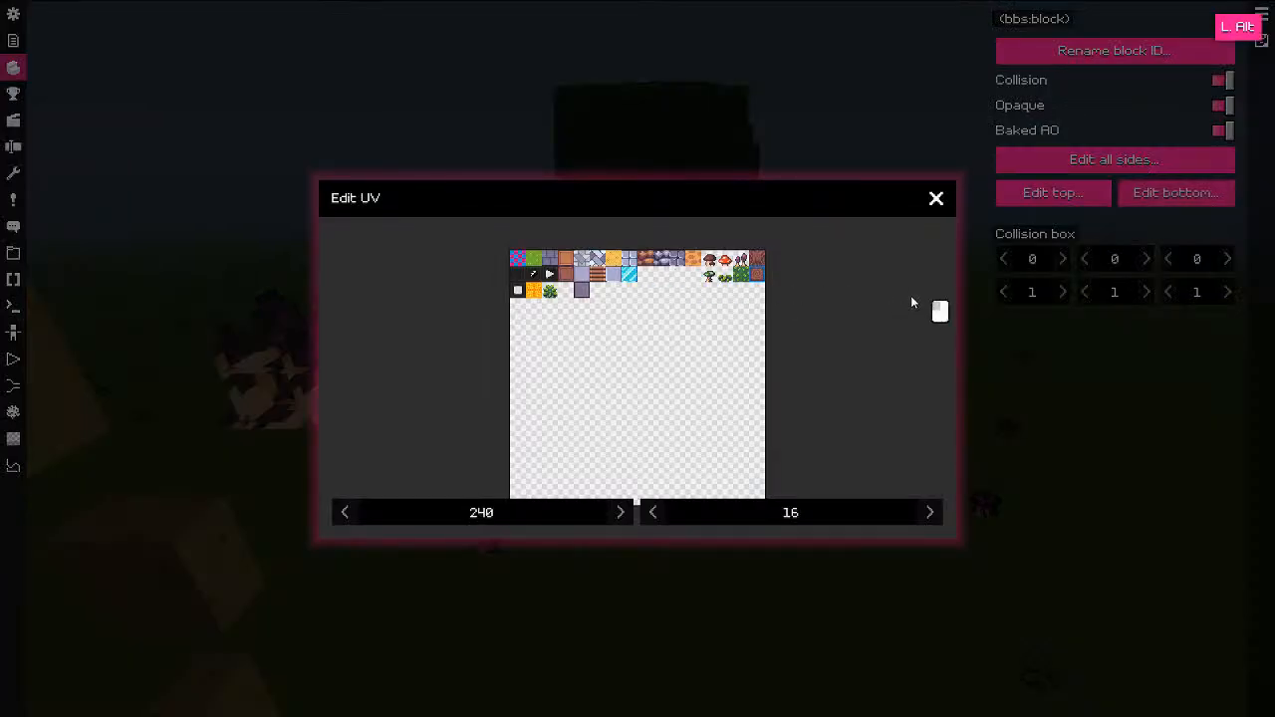
pyautogui.click(937, 199)
pyautogui.moveTo(925, 256); pyautogui.dragTo(250, 166)
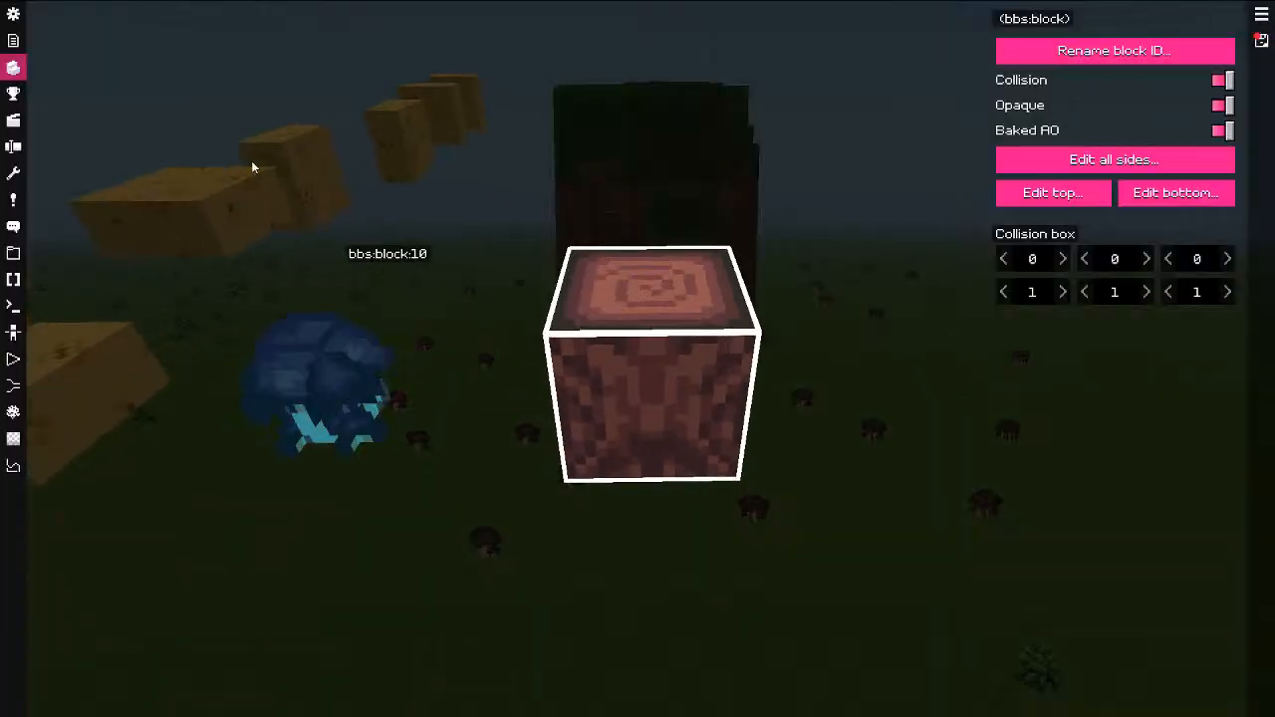
# Step: Add a full block model textured on every side with the green leaves tile at UV 224, 16
pyautogui.click(1262, 14)
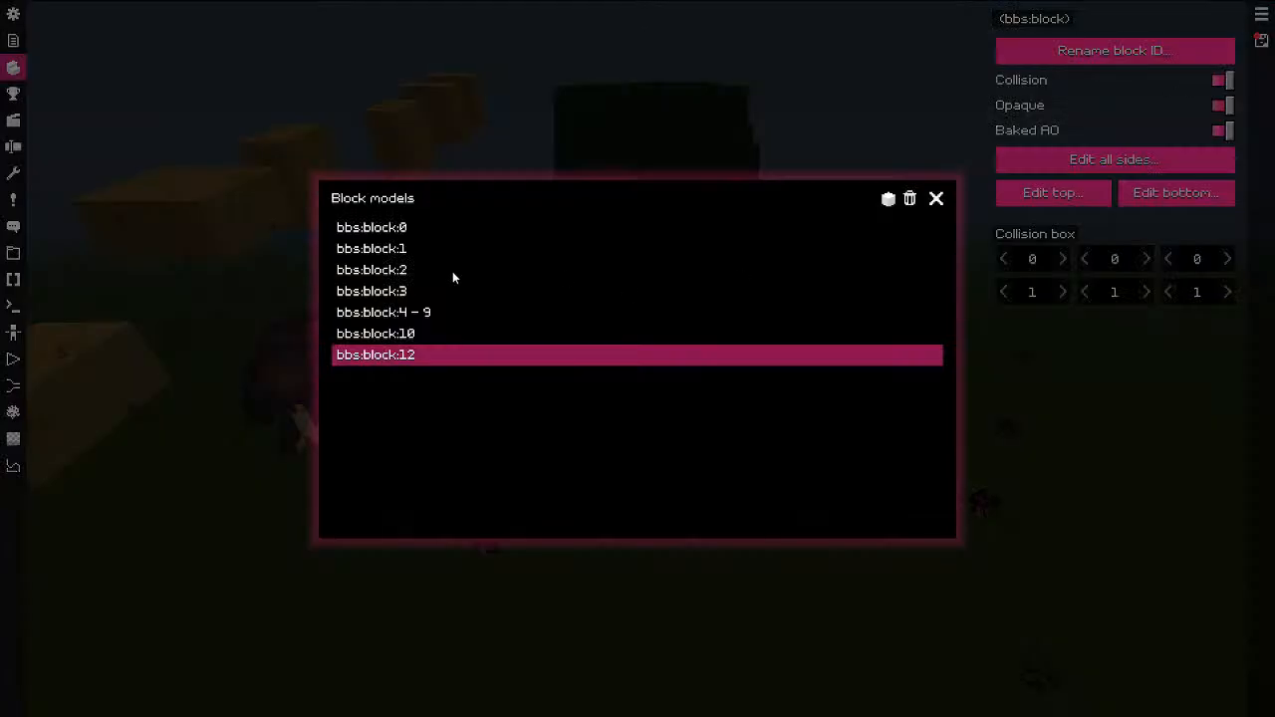
pyautogui.click(887, 199)
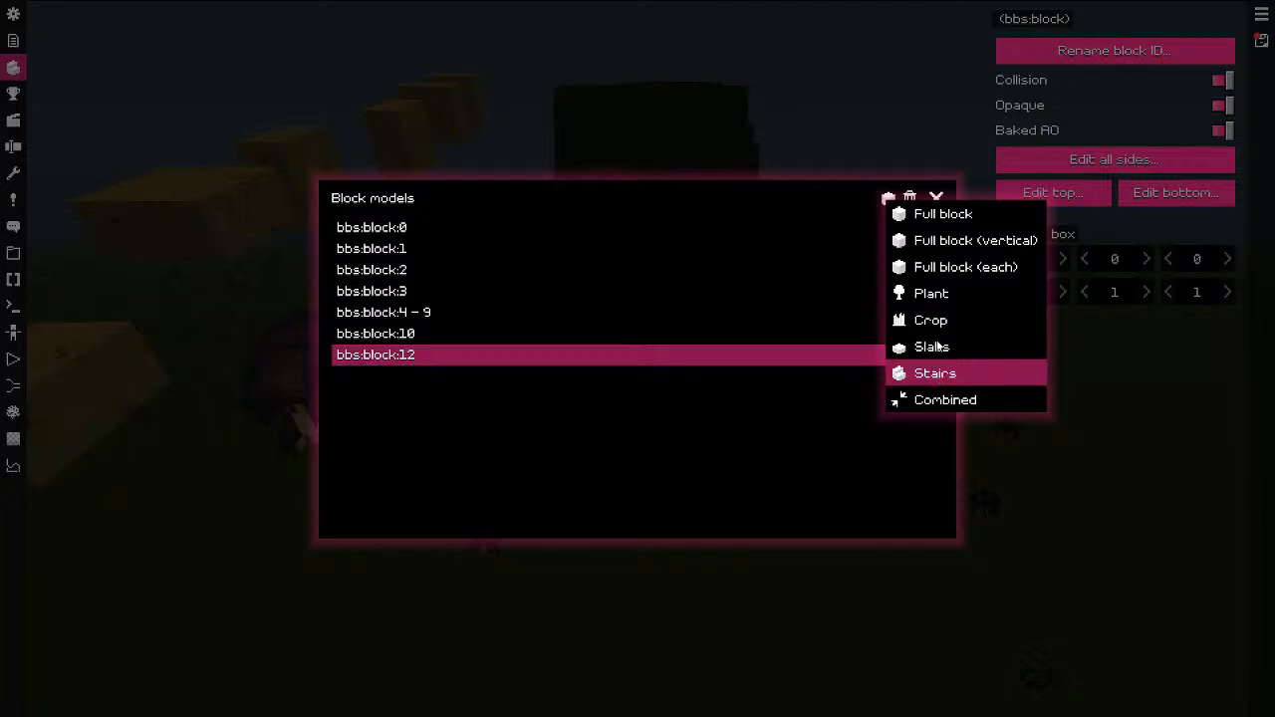
pyautogui.click(946, 216)
pyautogui.click(958, 186)
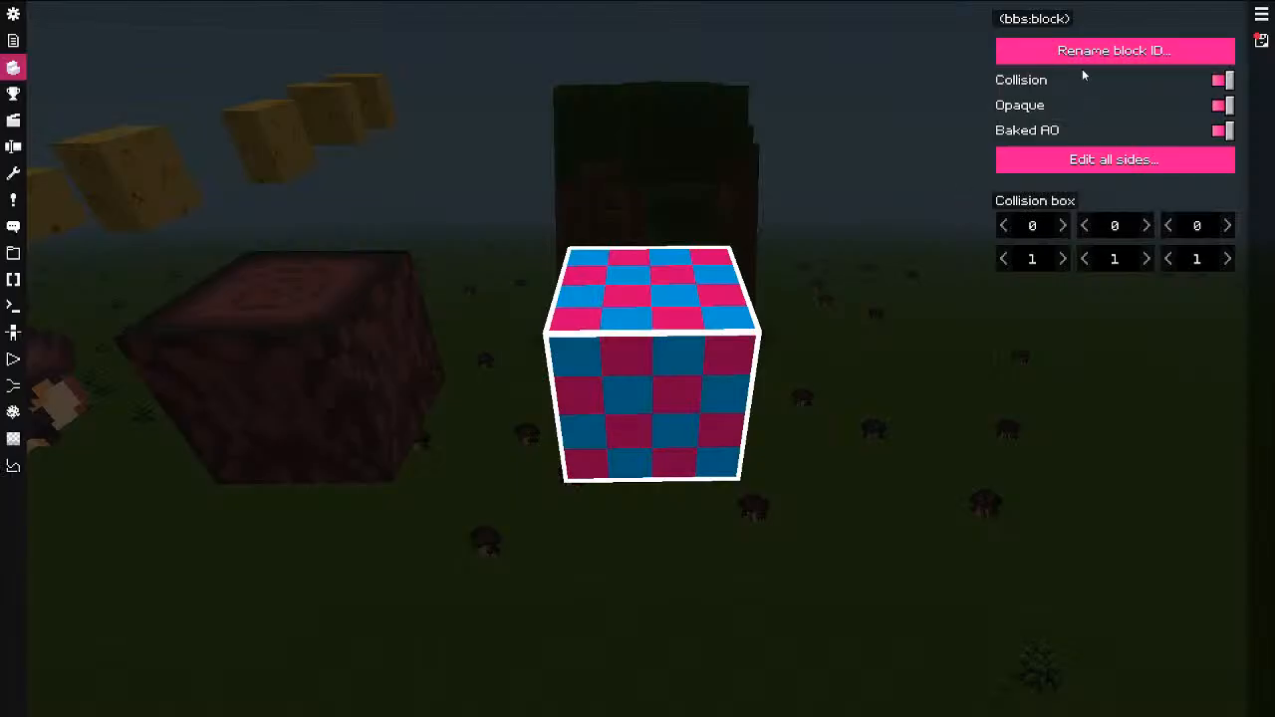
pyautogui.click(1085, 159)
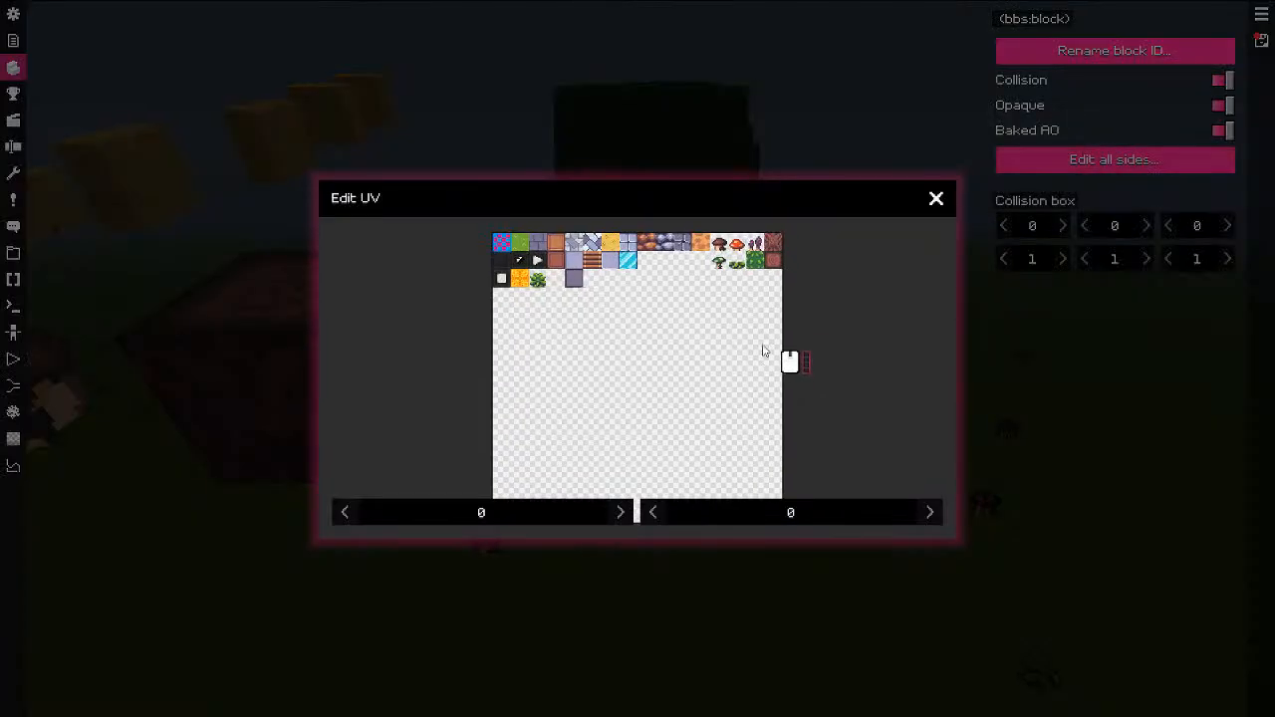
pyautogui.scroll(5, 791, 361)
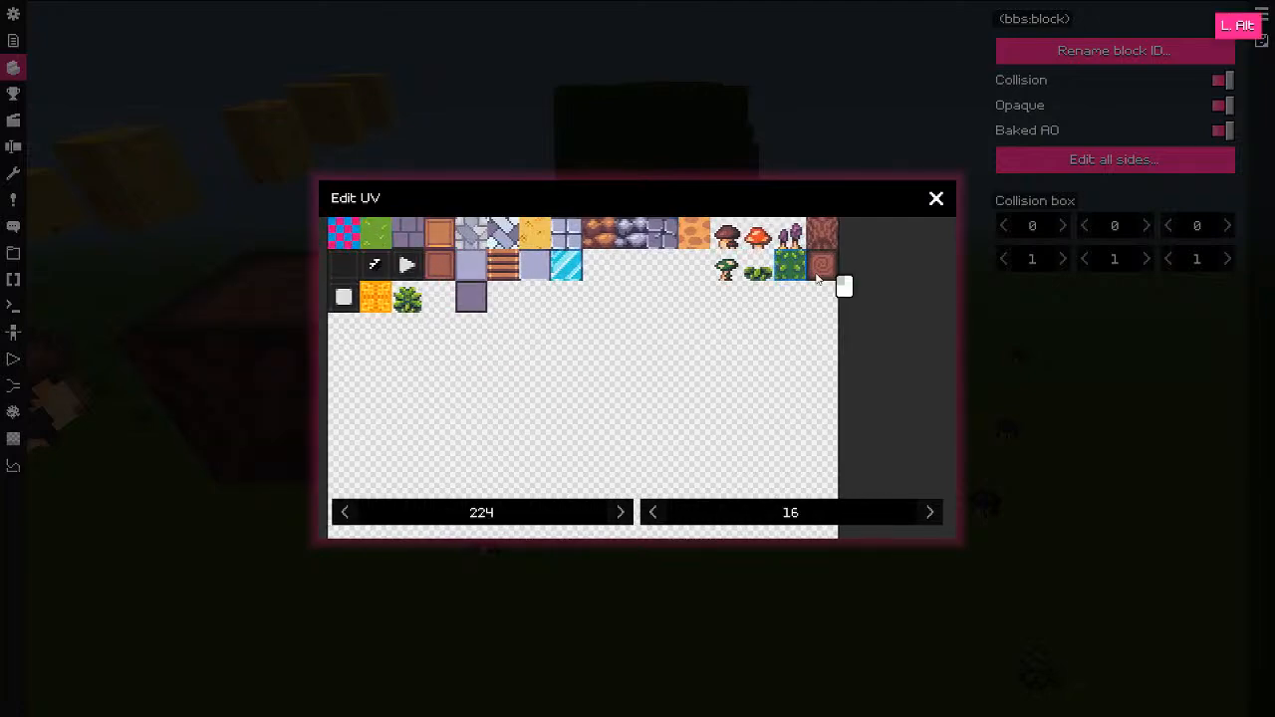
pyautogui.click(937, 199)
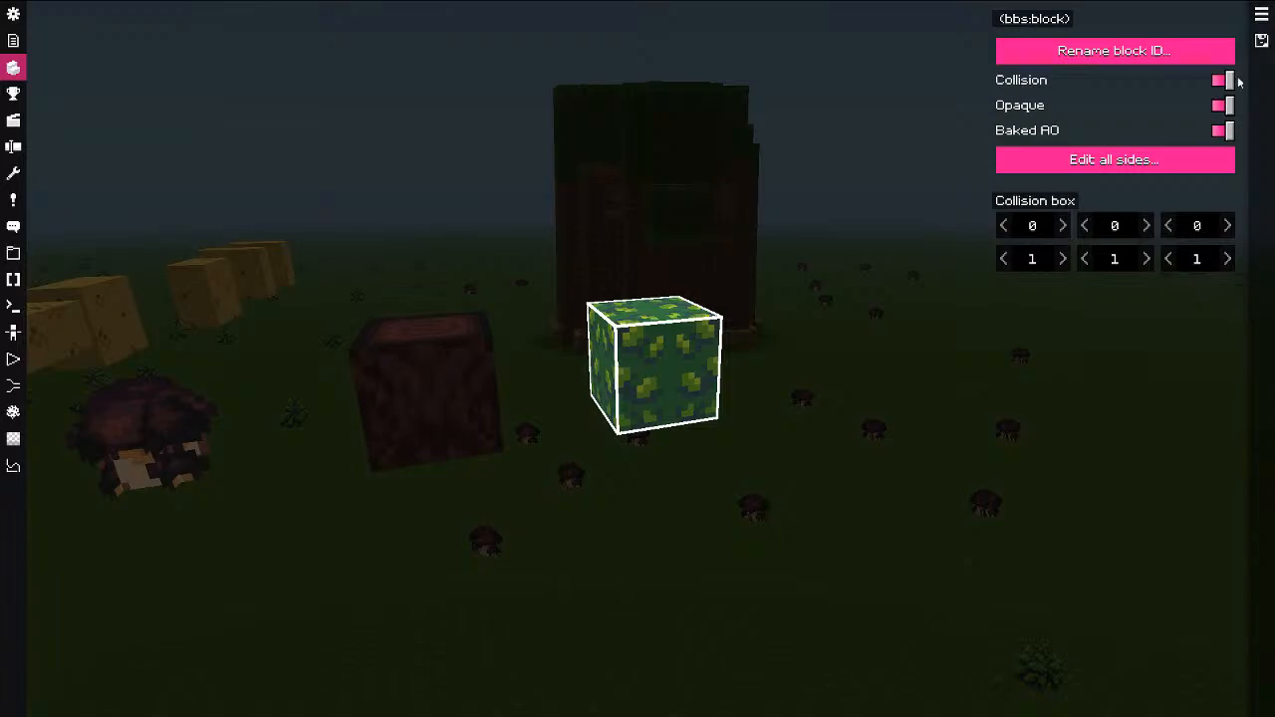
# Step: Pick the log block and stack a vertical trunk in the open field
pyautogui.press('Escape')
pyautogui.click(151, 43)
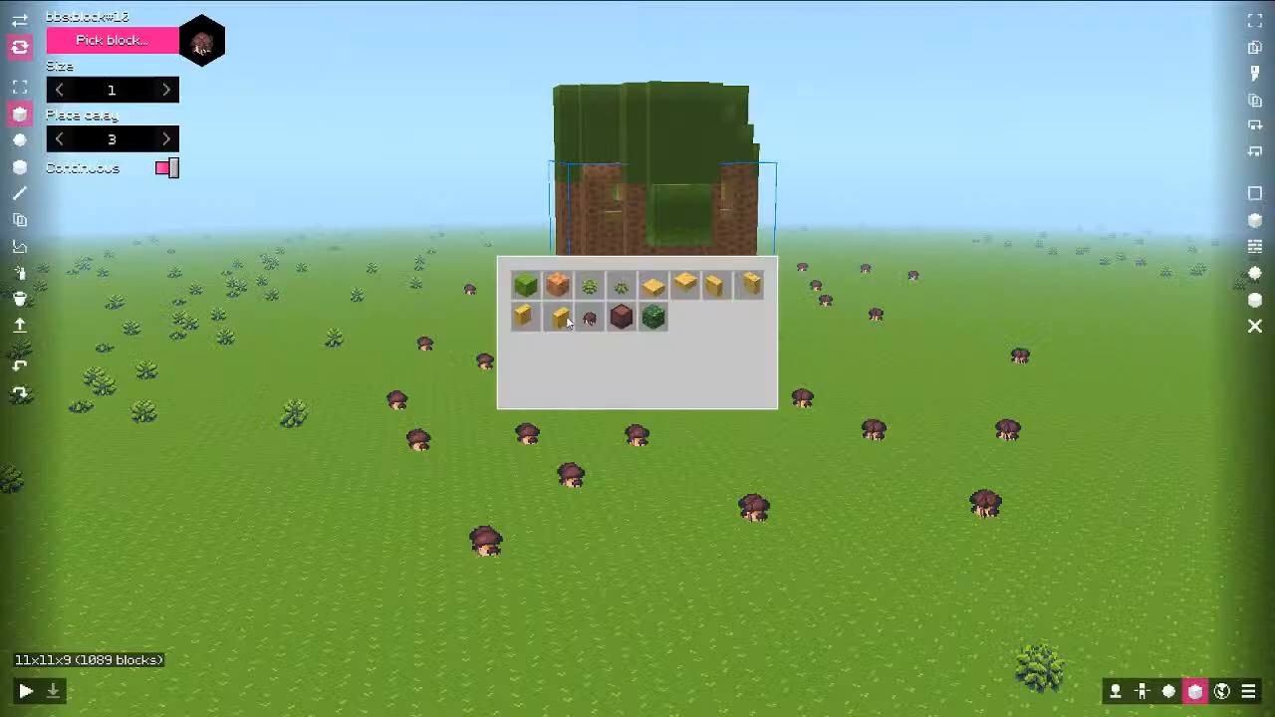
pyautogui.click(621, 316)
pyautogui.moveTo(637, 324); pyautogui.dragTo(842, 395, button='middle')
pyautogui.moveTo(848, 398)
pyautogui.keyDown('shift'); pyautogui.mouseDown(button='right')
pyautogui.moveTo(863, 268)
pyautogui.moveTo(862, 283)
pyautogui.mouseUp(button='right'); pyautogui.keyUp('shift')
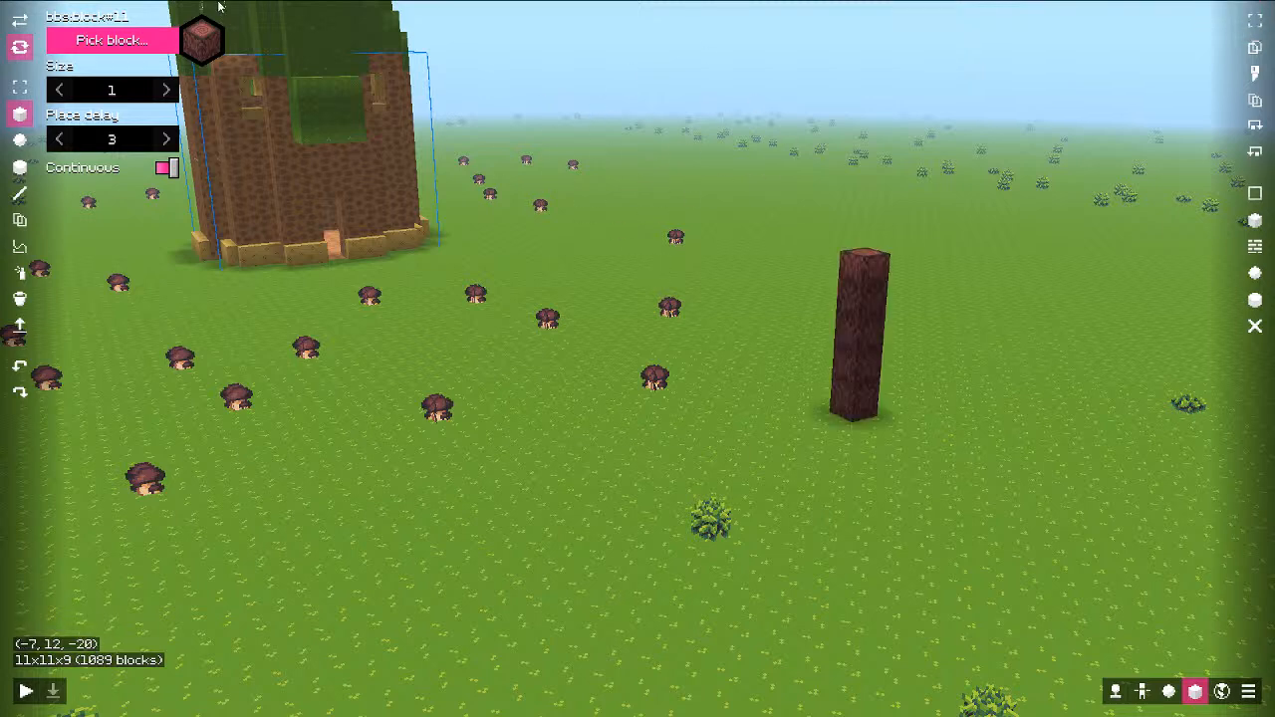
# Step: Switch to the leaves block and cap the trunk with leaves
pyautogui.click(150, 42)
pyautogui.click(660, 313)
pyautogui.keyDown('shift'); pyautogui.moveTo(863, 312); pyautogui.dragTo(870, 256, button='right'); pyautogui.keyUp('shift')
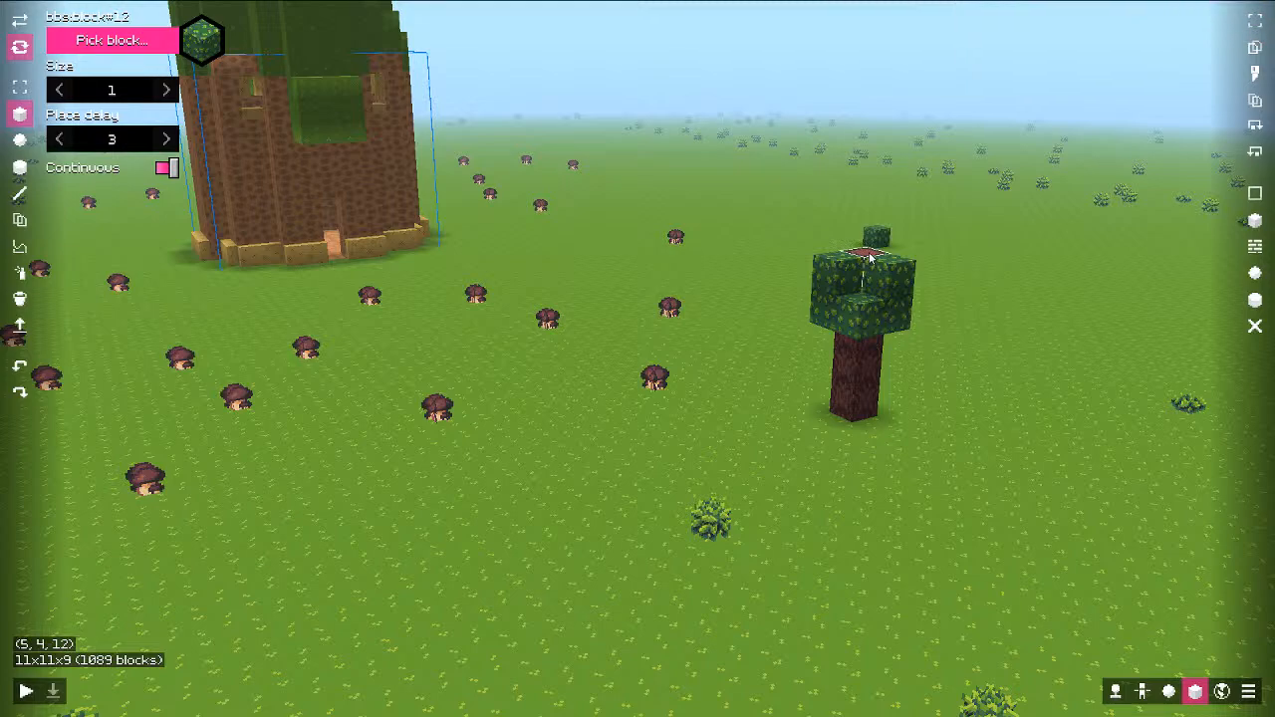
pyautogui.rightClick(870, 256)
pyautogui.hotkey('ctrl', 'd')
pyautogui.moveTo(905, 276); pyautogui.dragTo(484, 292)
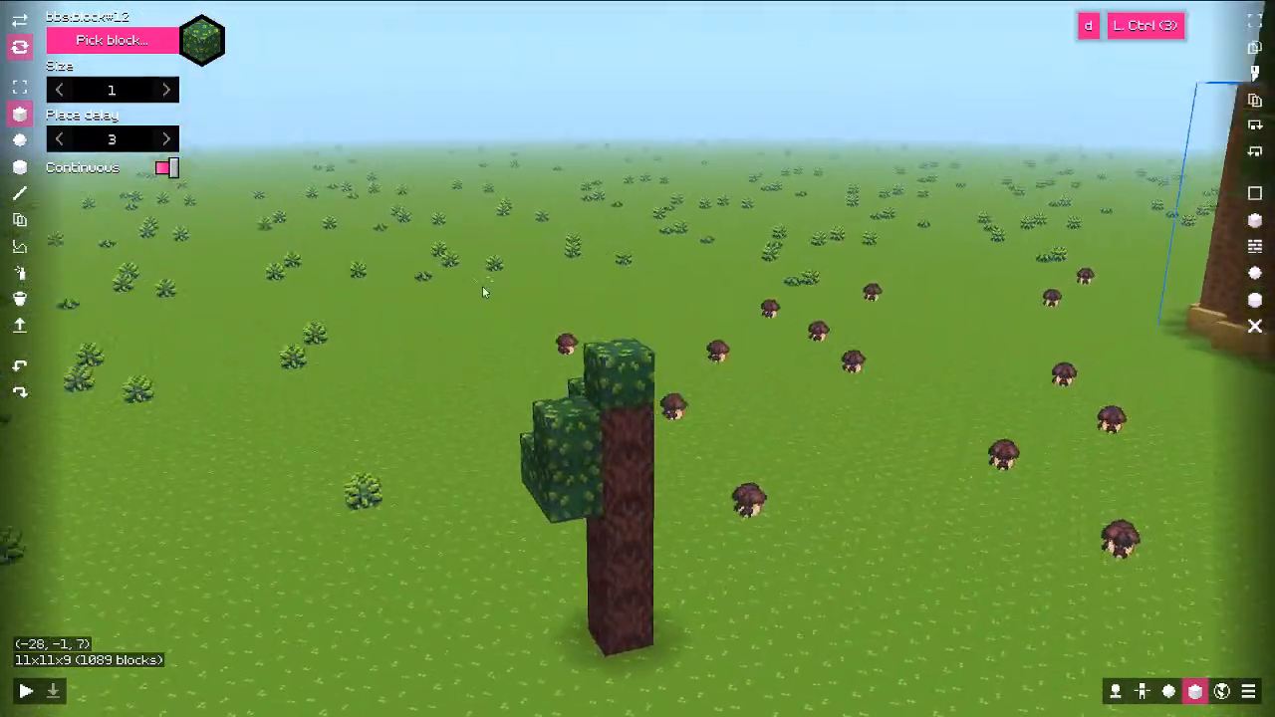
# Step: Add leaf blocks in front of and to the right of the trunk to fill out the canopy
pyautogui.moveTo(512, 501); pyautogui.dragTo(561, 462, button='right')
pyautogui.press('d')
pyautogui.moveTo(667, 430)
pyautogui.mouseDown()
pyautogui.moveTo(516, 443)
pyautogui.moveTo(478, 473)
pyautogui.mouseUp()
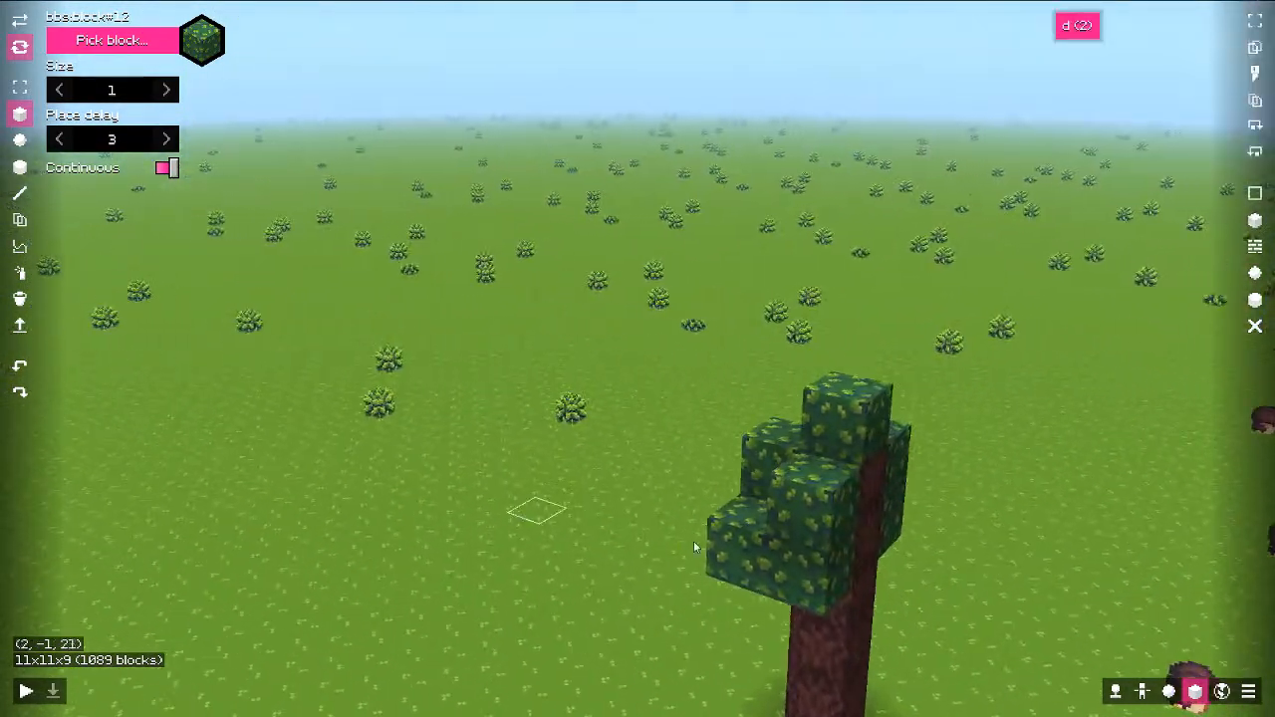
pyautogui.moveTo(897, 536); pyautogui.dragTo(860, 555, button='right')
pyautogui.rightClick(853, 572)
pyautogui.rightClick(860, 528)
pyautogui.press('s')
pyautogui.moveTo(877, 558); pyautogui.dragTo(763, 522, button='middle')
pyautogui.press('q')
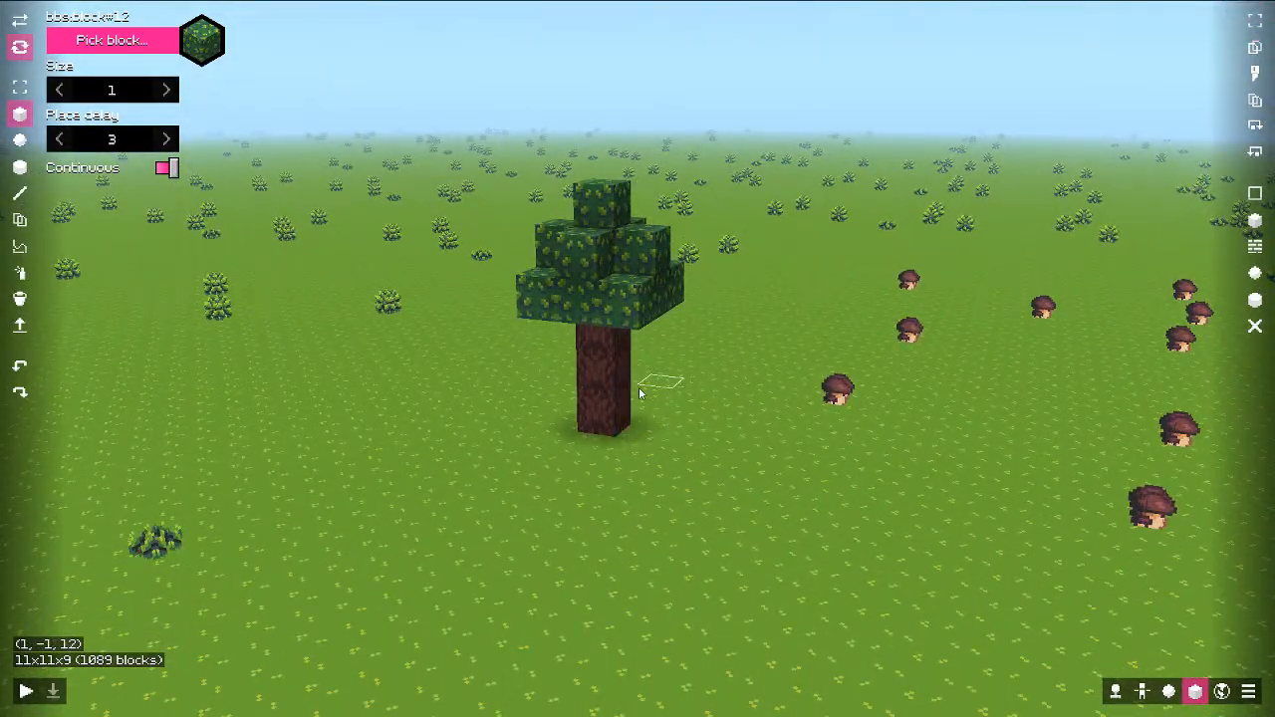
# Step: Shift-click to select the whole tree as a 3x6x3 region
pyautogui.press('shift')
pyautogui.keyDown('shift'); pyautogui.click(607, 422); pyautogui.keyUp('shift')
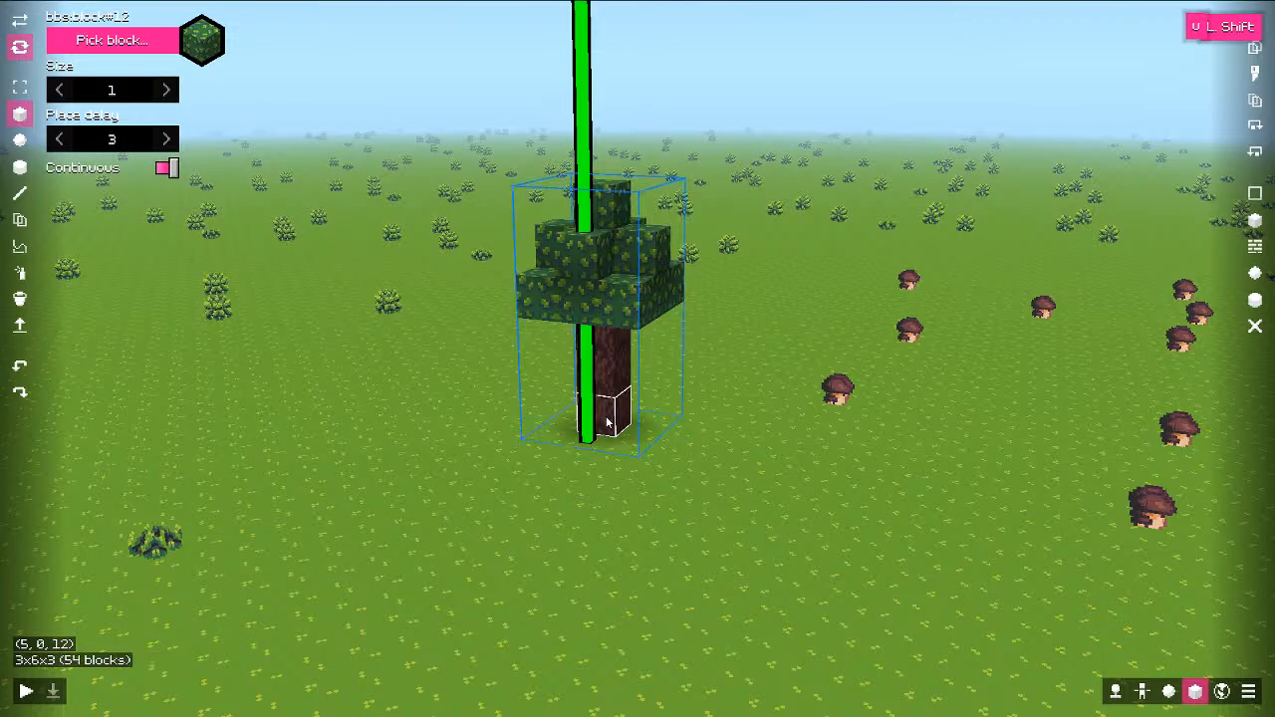
pyautogui.press('F9')
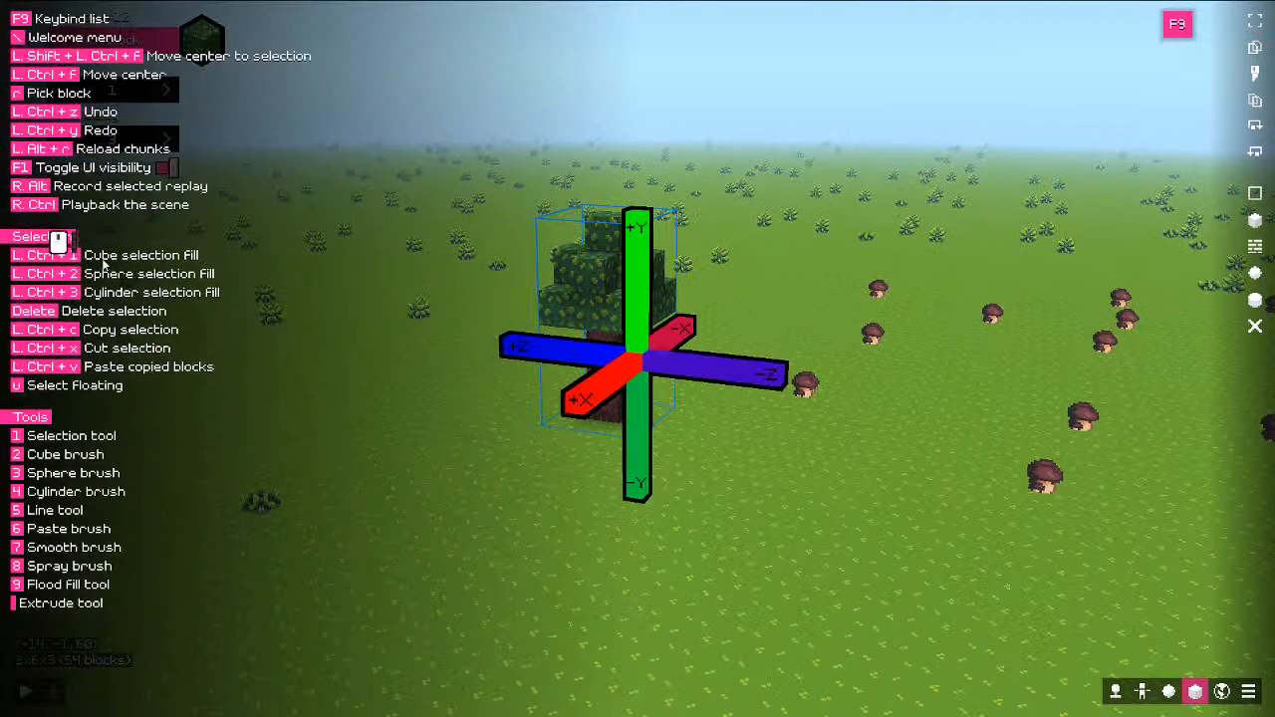
pyautogui.press('F9')
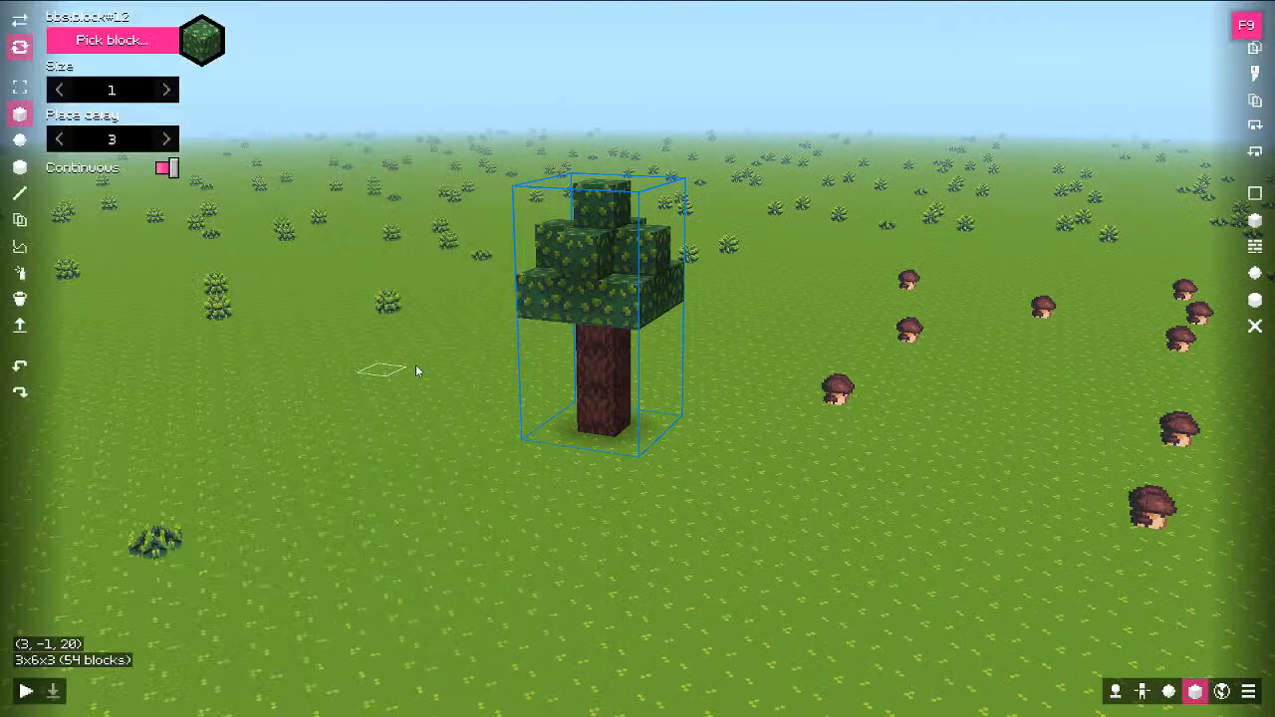
# Step: Copy the tree with the Paste brush and stamp a copy to the left and two on the tower top
pyautogui.click(19, 221)
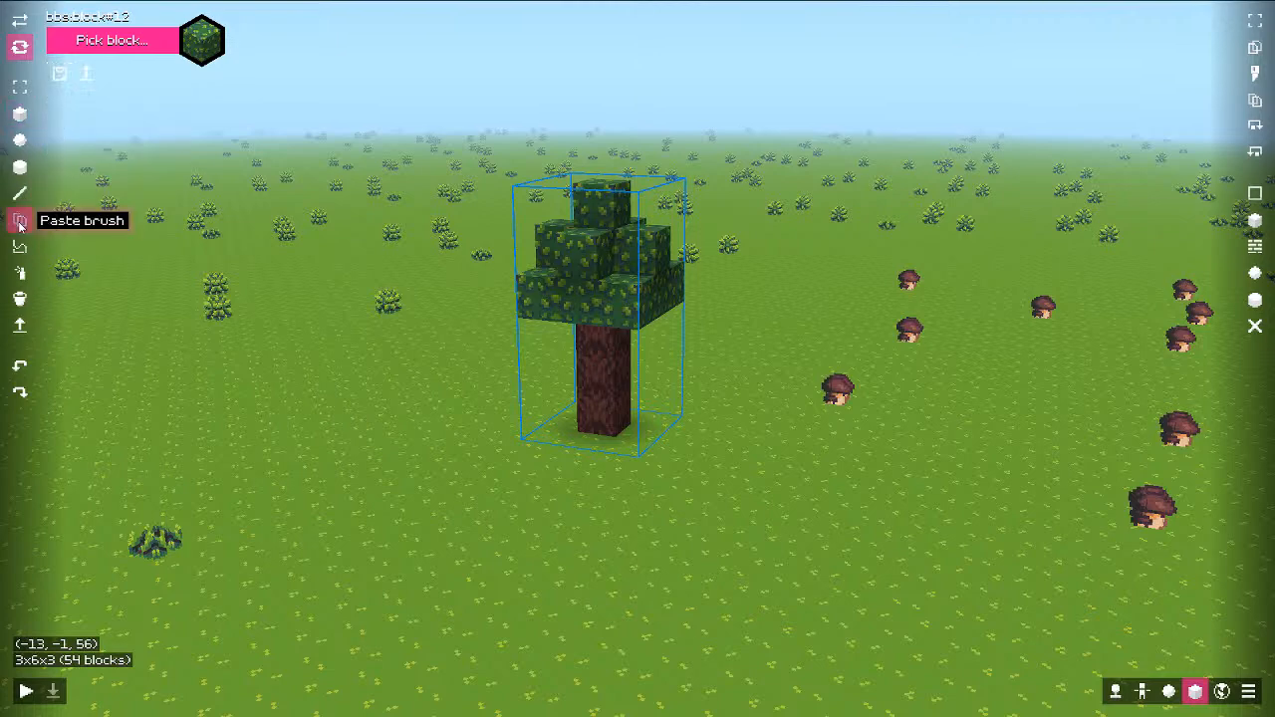
pyautogui.press('ctrl')
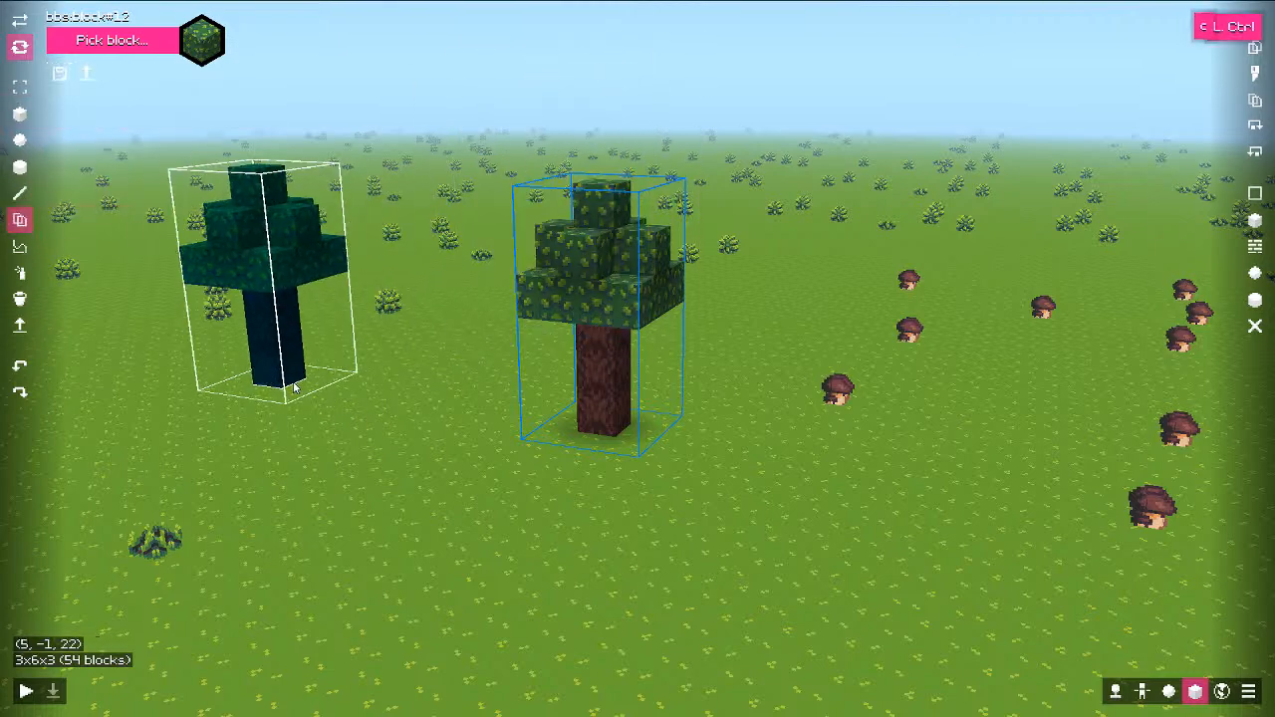
pyautogui.click(296, 390)
pyautogui.press('s')
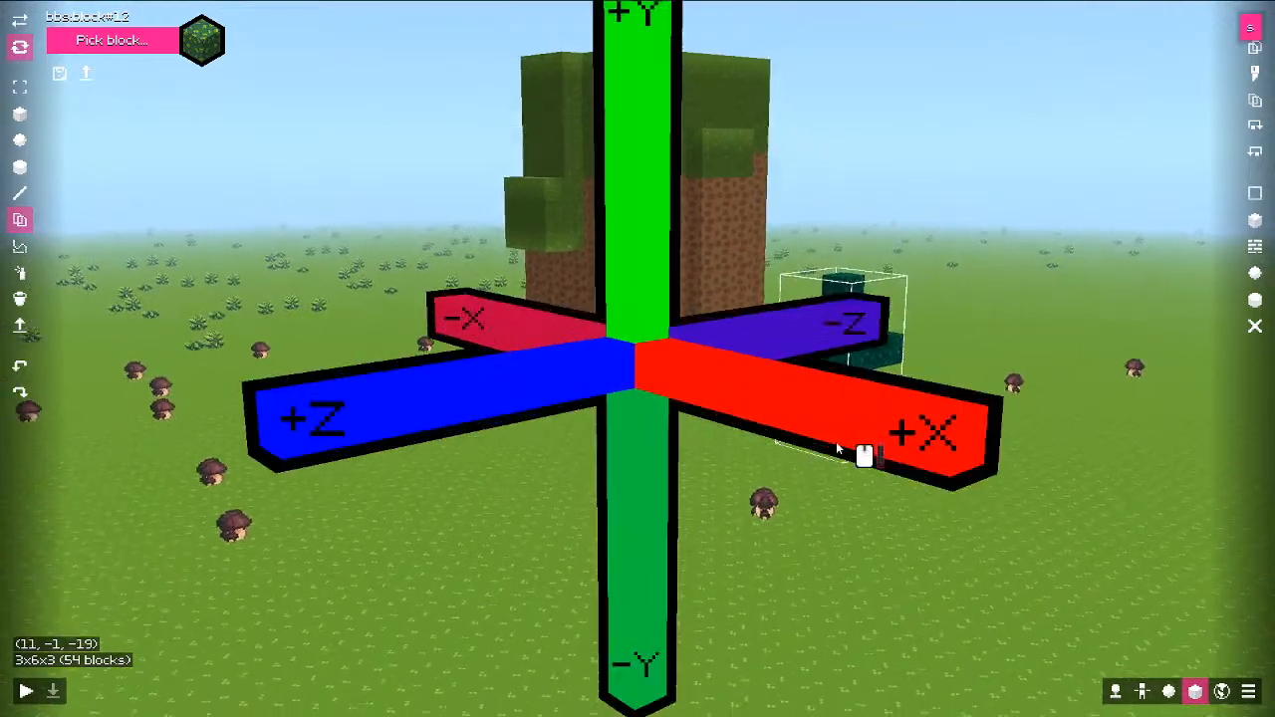
pyautogui.press('e')
pyautogui.click(659, 271)
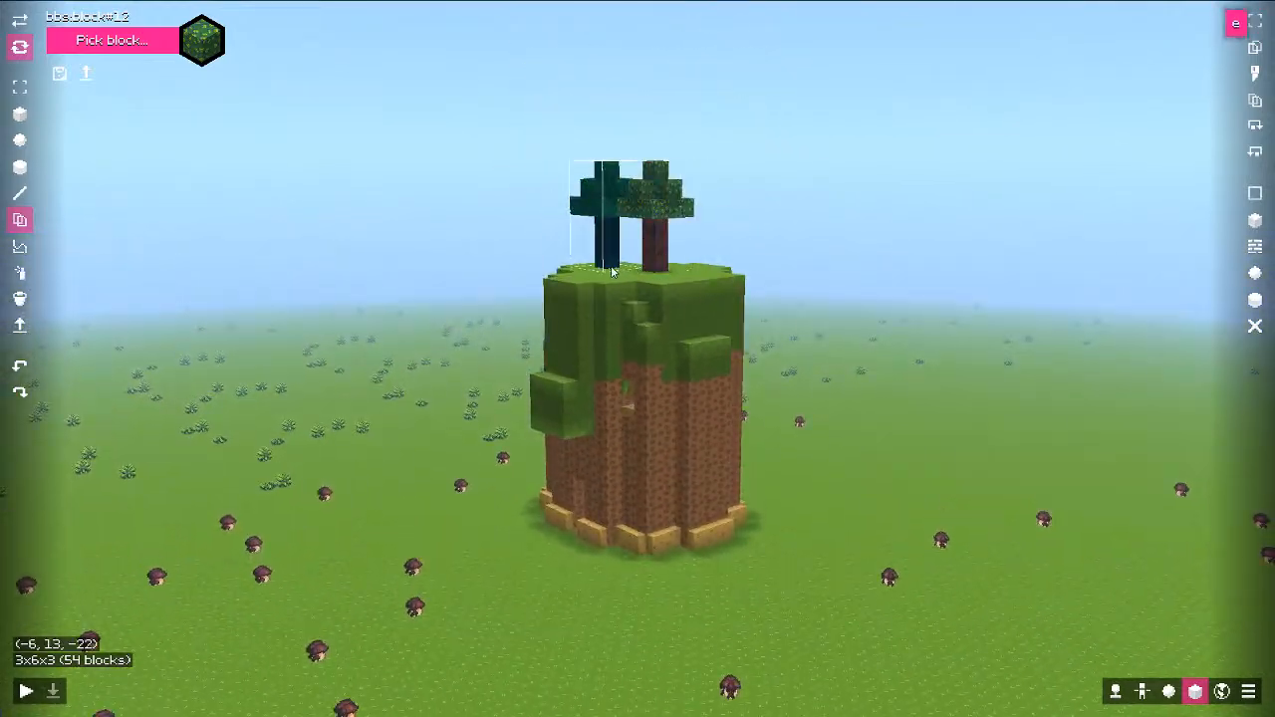
pyautogui.click(599, 281)
# Step: Stamp more tree copies on the ground near the tower and save the tree as structure tree_small
pyautogui.click(853, 543)
pyautogui.press('s')
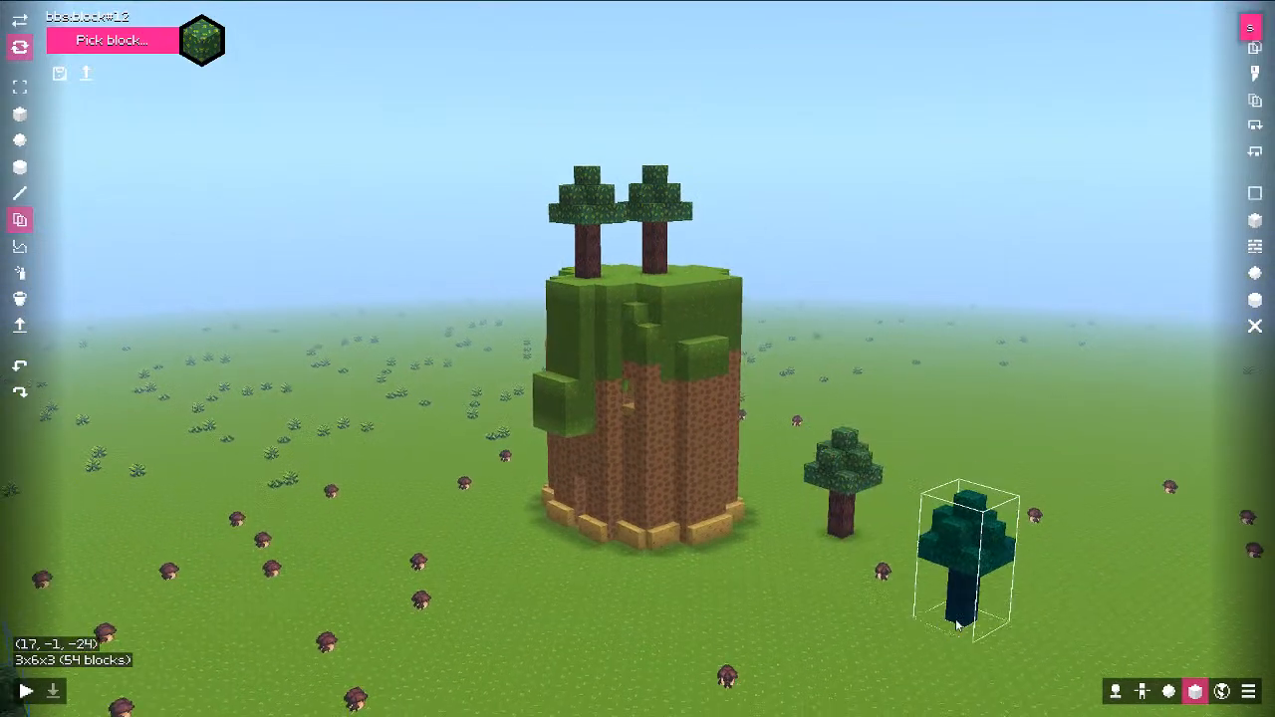
pyautogui.press('q')
pyautogui.moveTo(959, 617); pyautogui.dragTo(947, 587, button='middle')
pyautogui.click(690, 603)
pyautogui.press('s')
pyautogui.press('s')
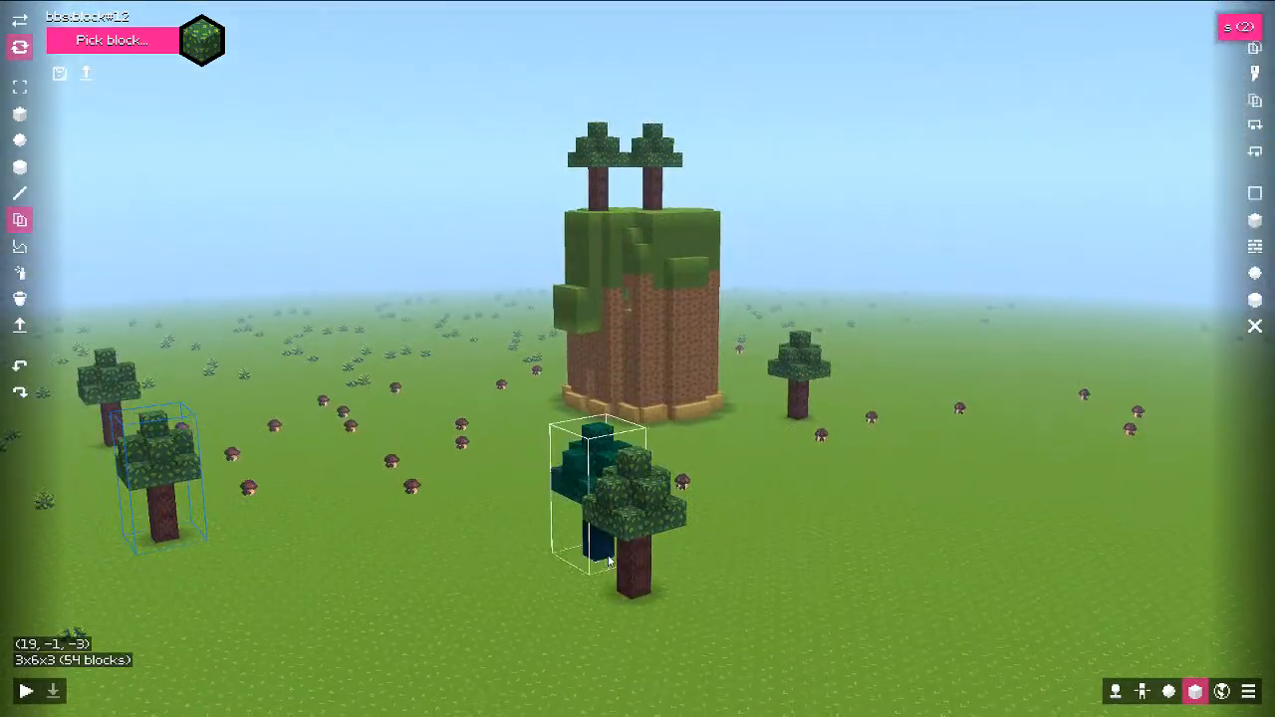
pyautogui.moveTo(588, 489); pyautogui.dragTo(570, 501, button='middle')
pyautogui.click(59, 74)
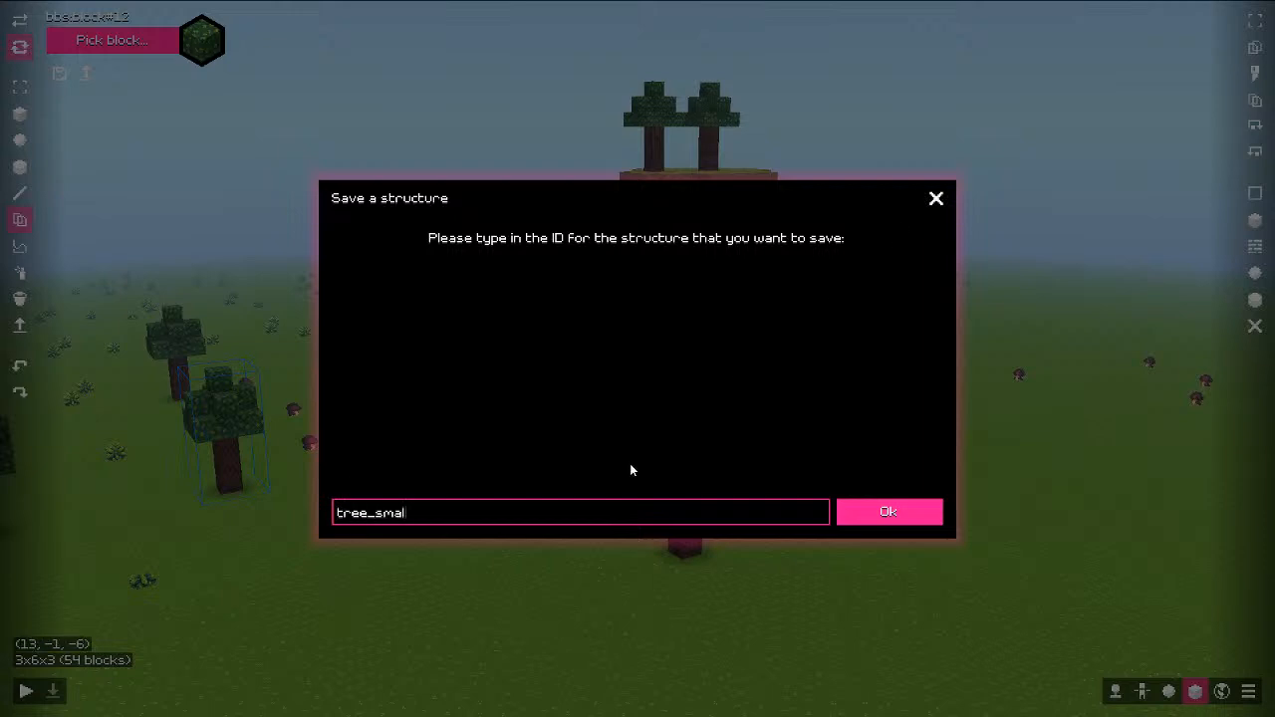
pyautogui.click(902, 512)
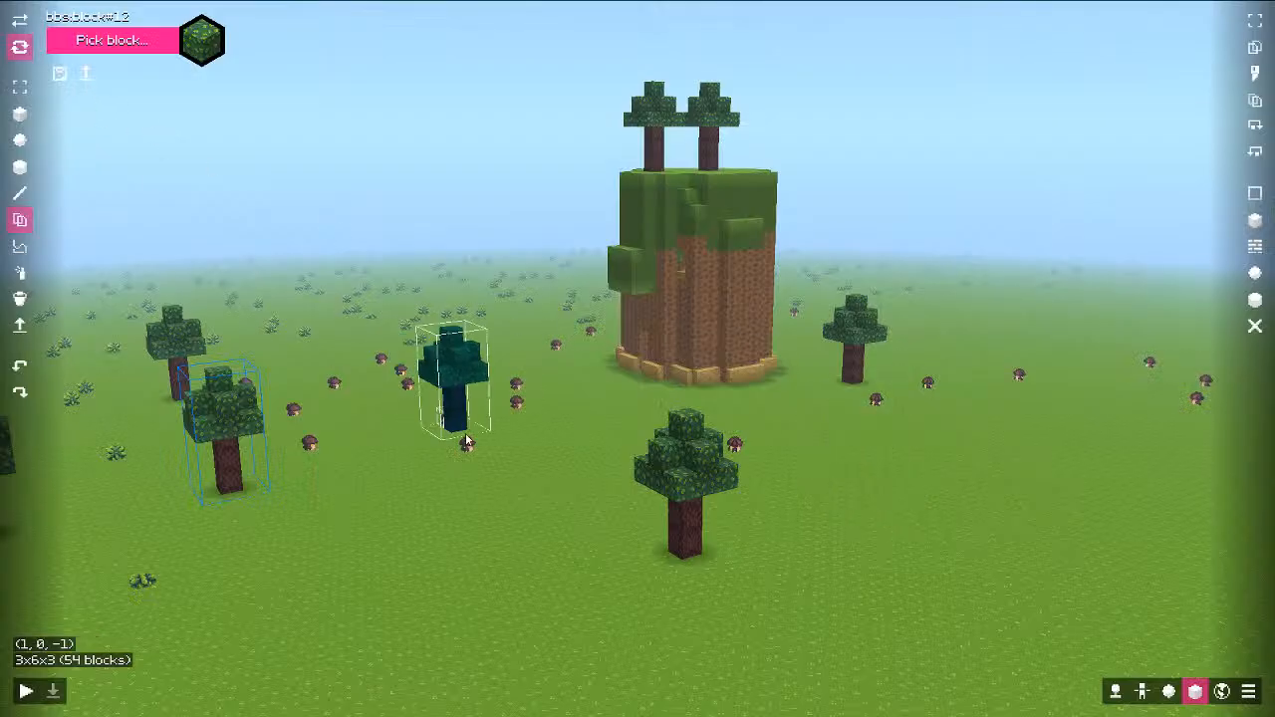
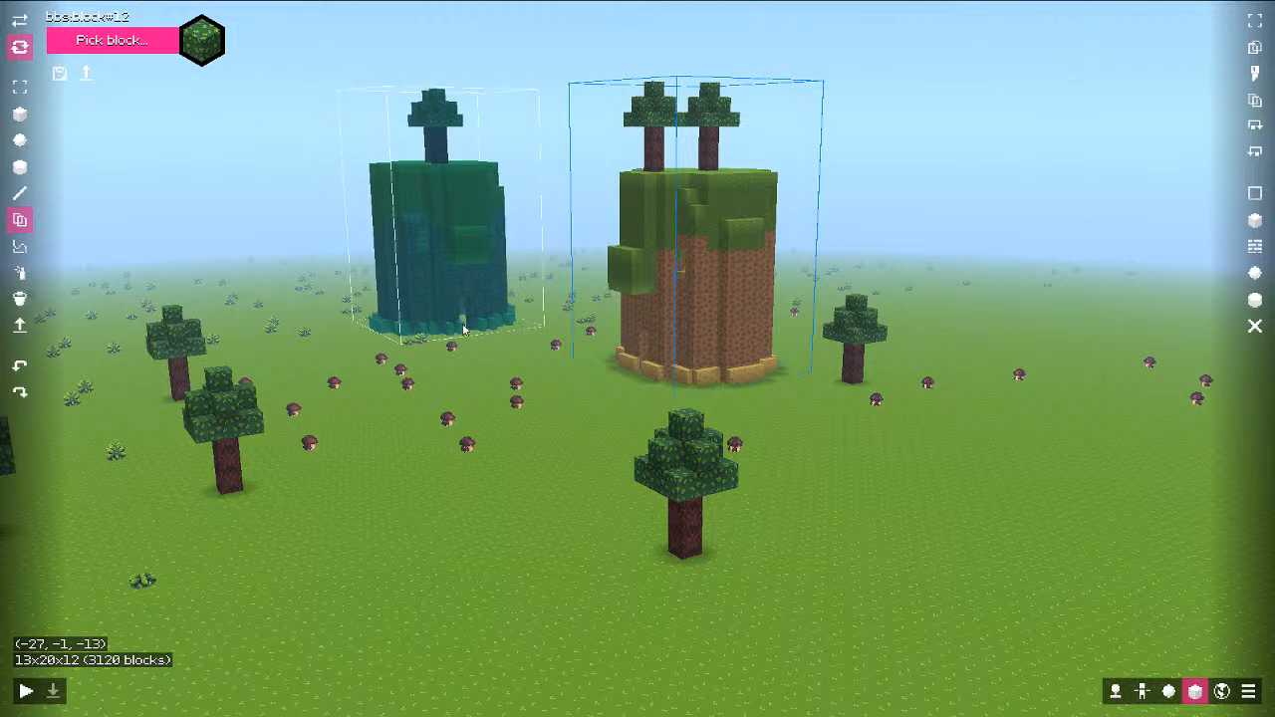
# Step: Place the copied tower left of the original and load the tree_small structure
pyautogui.click(463, 331)
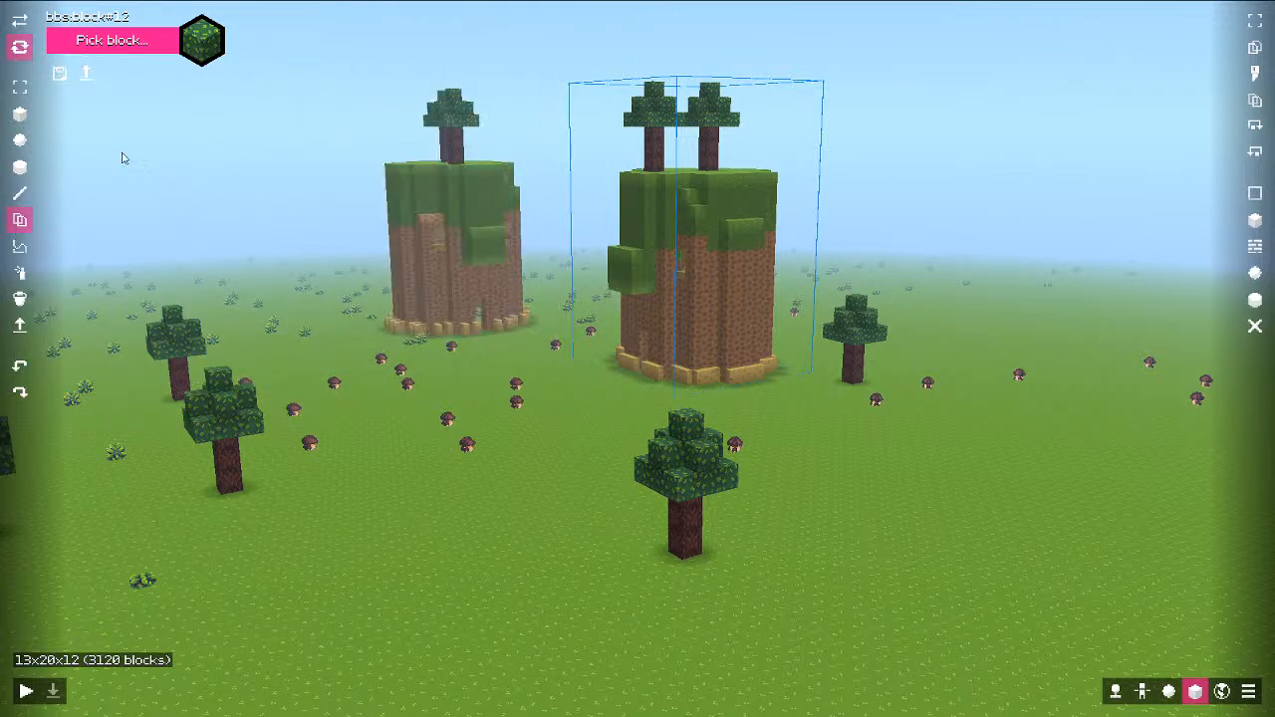
pyautogui.click(85, 73)
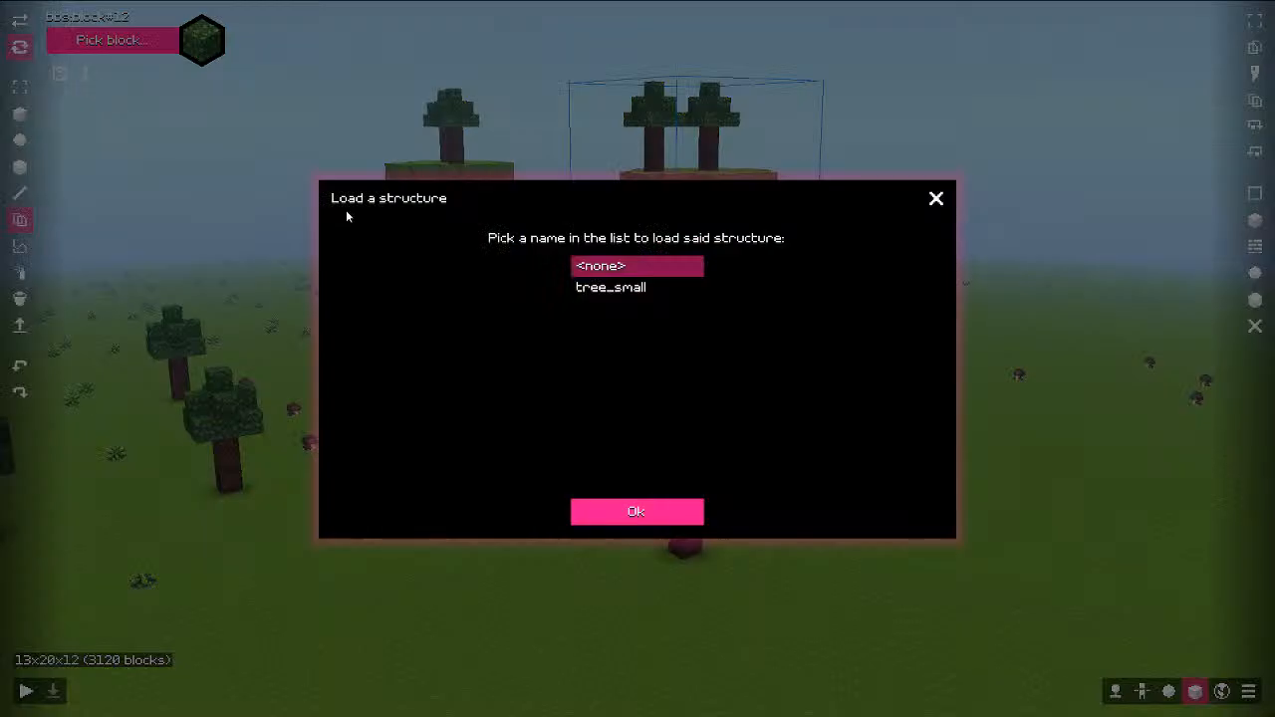
pyautogui.click(610, 288)
pyautogui.click(678, 513)
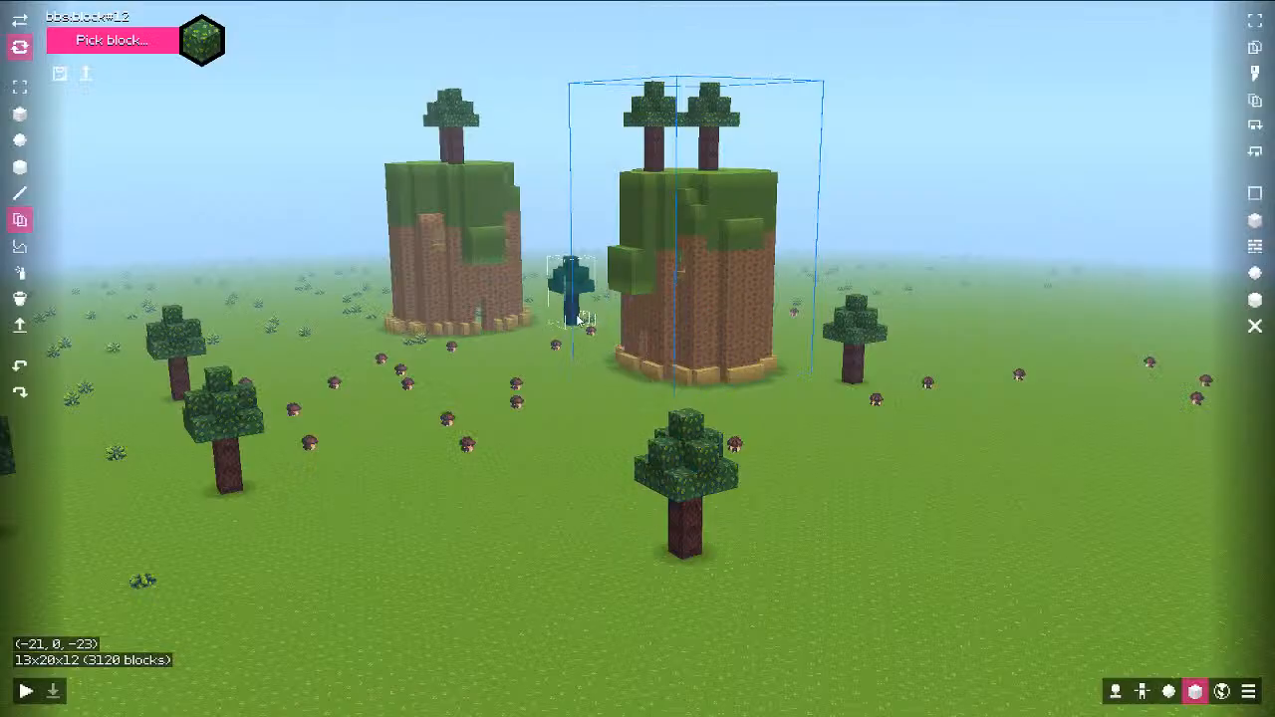
# Step: Stamp five tree_small copies across the meadow, between the towers and to the right
pyautogui.click(551, 319)
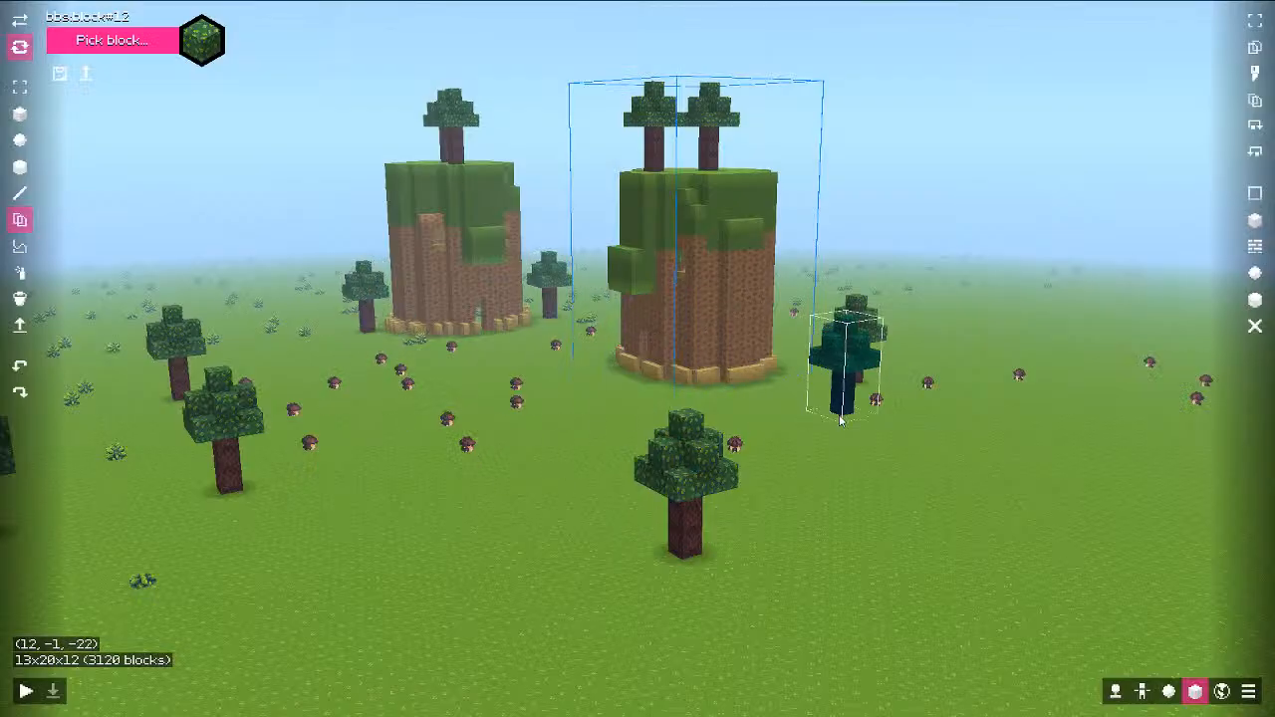
pyautogui.click(840, 420)
pyautogui.click(974, 381)
pyautogui.click(1081, 509)
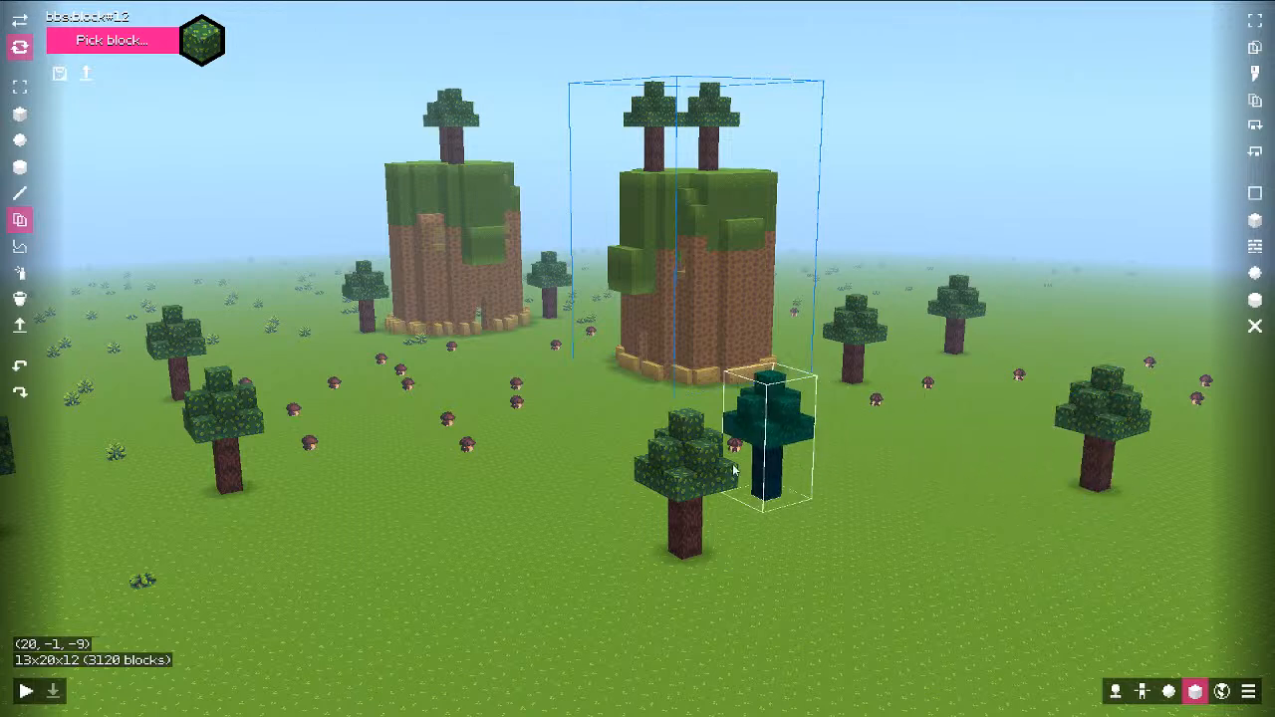
pyautogui.click(408, 578)
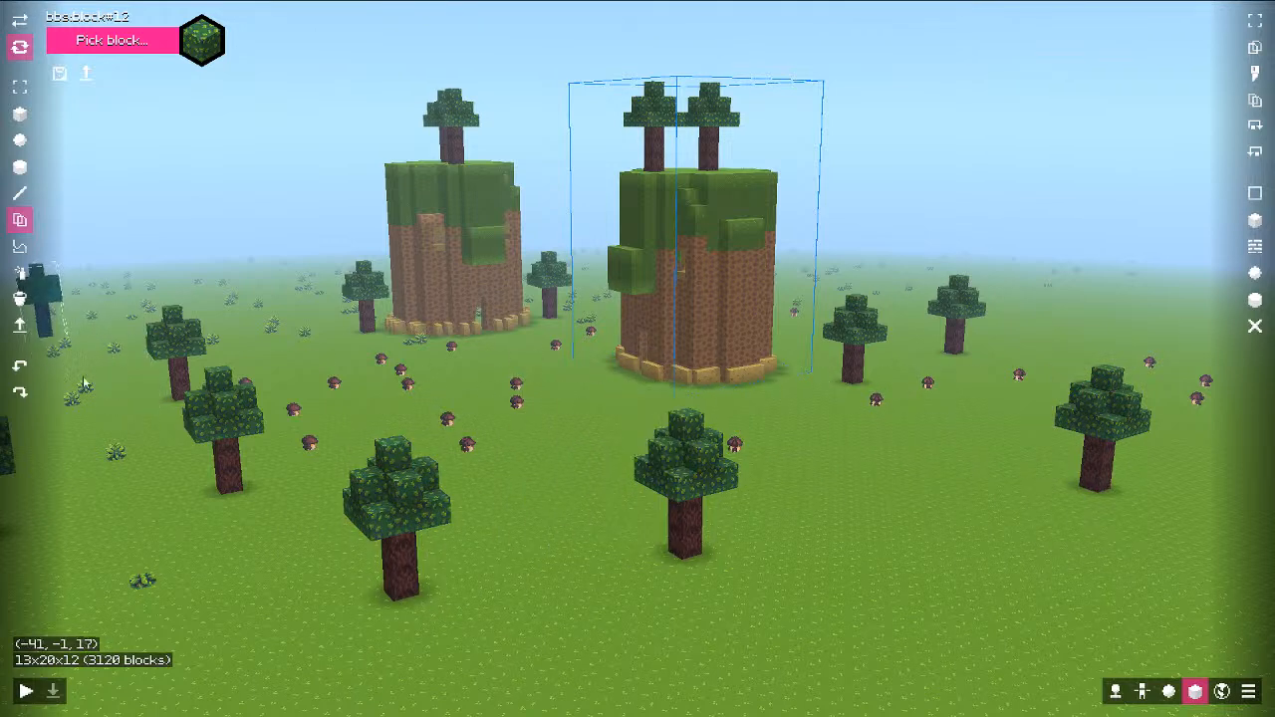
# Step: Test the cube brush with a leaf cuboid, then with plain green grass, undoing both
pyautogui.click(19, 121)
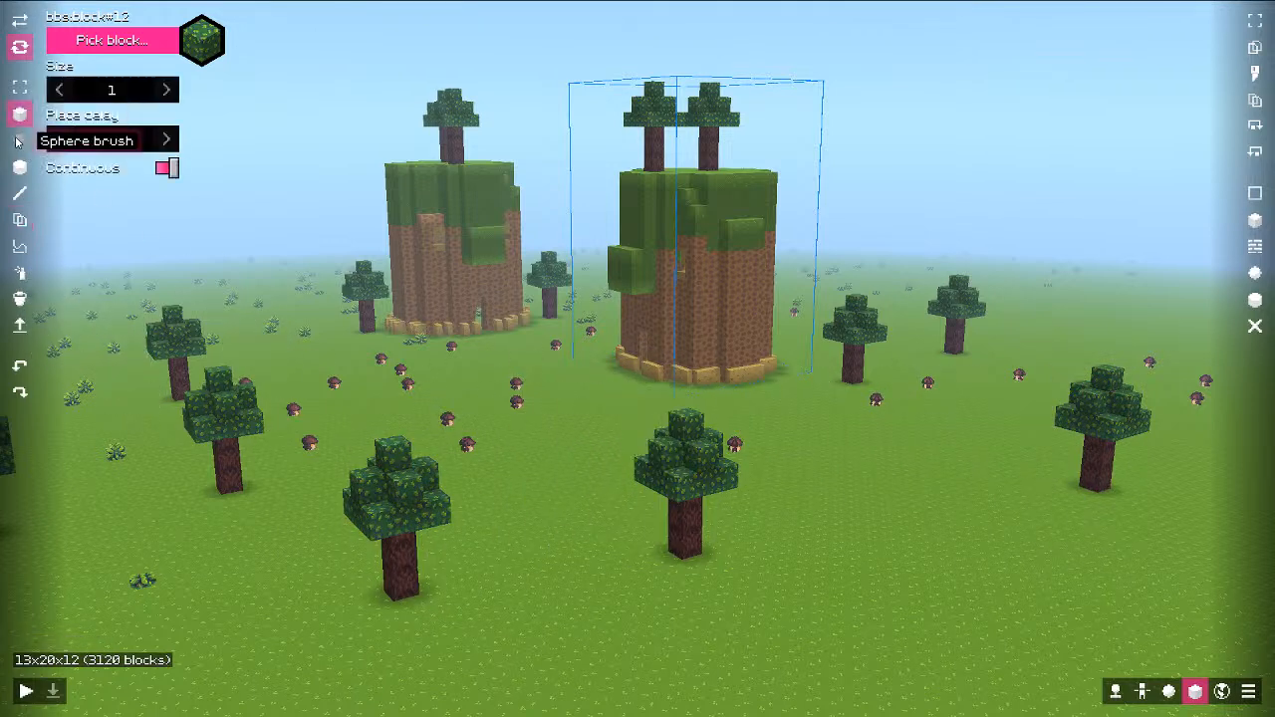
pyautogui.press('alt')
pyautogui.hotkey('alt', 'shift')
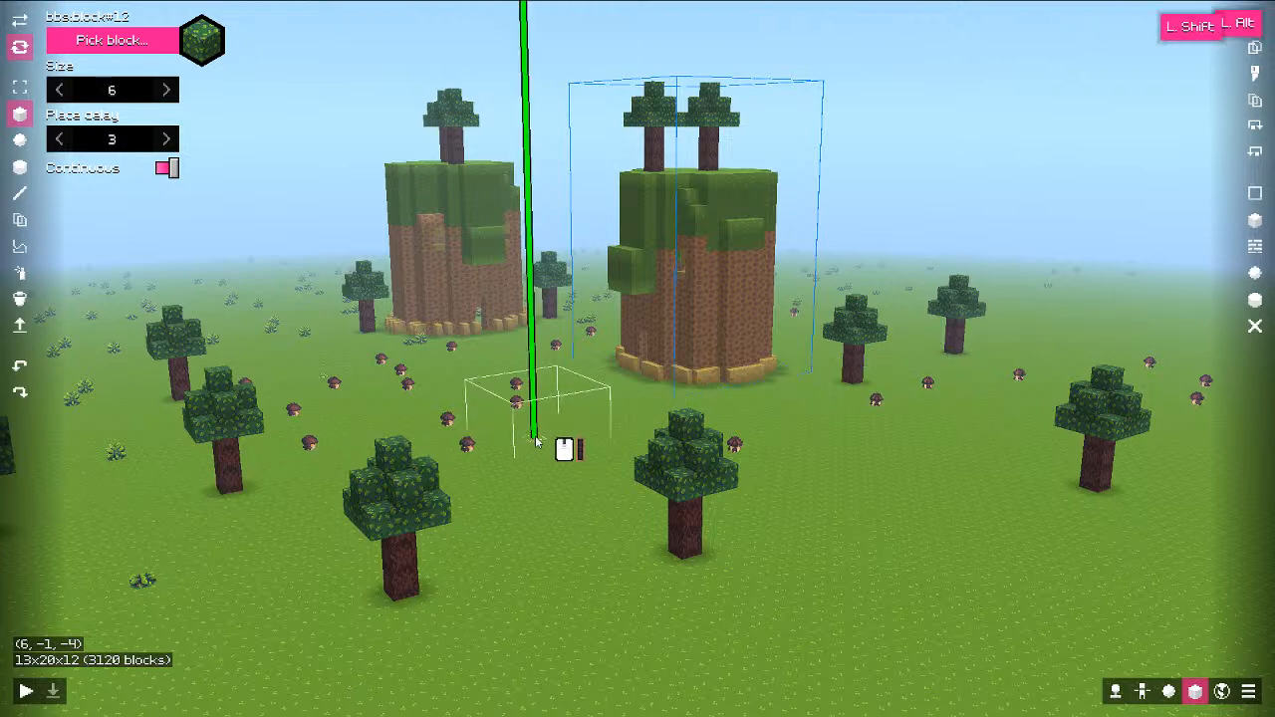
pyautogui.keyDown('shift'); pyautogui.scroll(11, 537, 443); pyautogui.keyUp('shift')
pyautogui.moveTo(522, 445); pyautogui.dragTo(826, 455, button='middle')
pyautogui.click(746, 316)
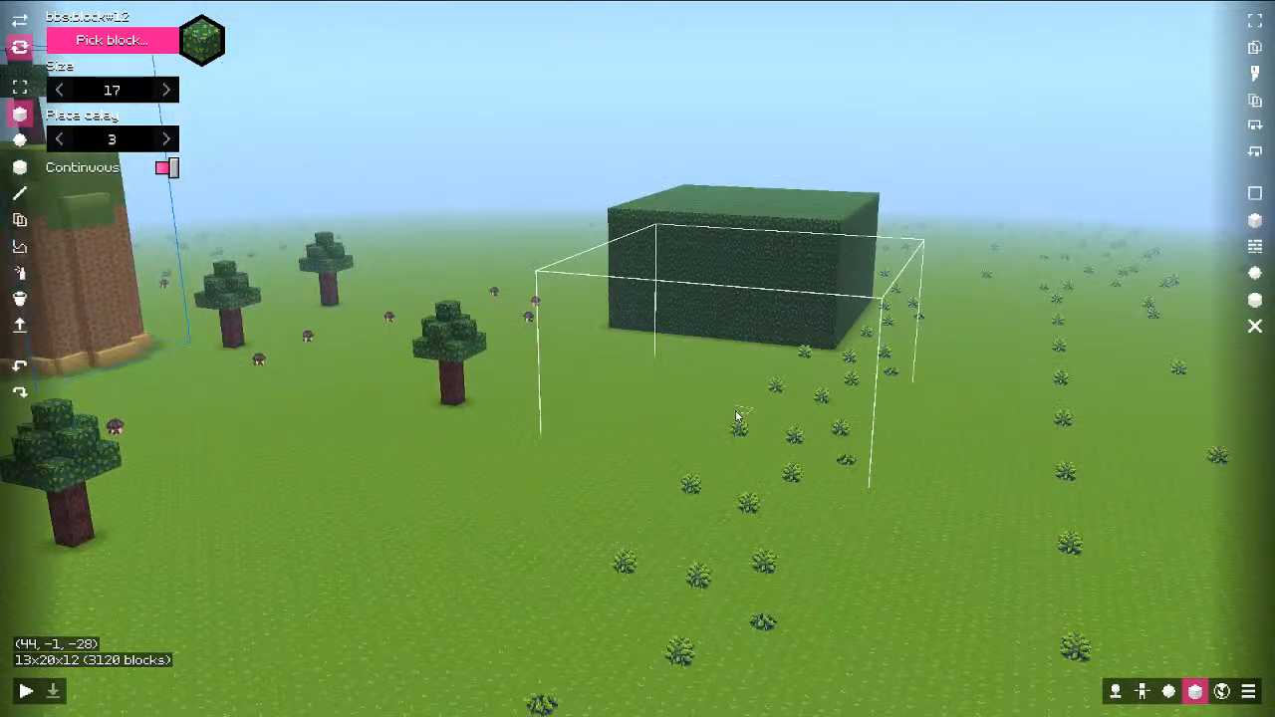
pyautogui.hotkey('ctrl', 'z')
pyautogui.click(125, 47)
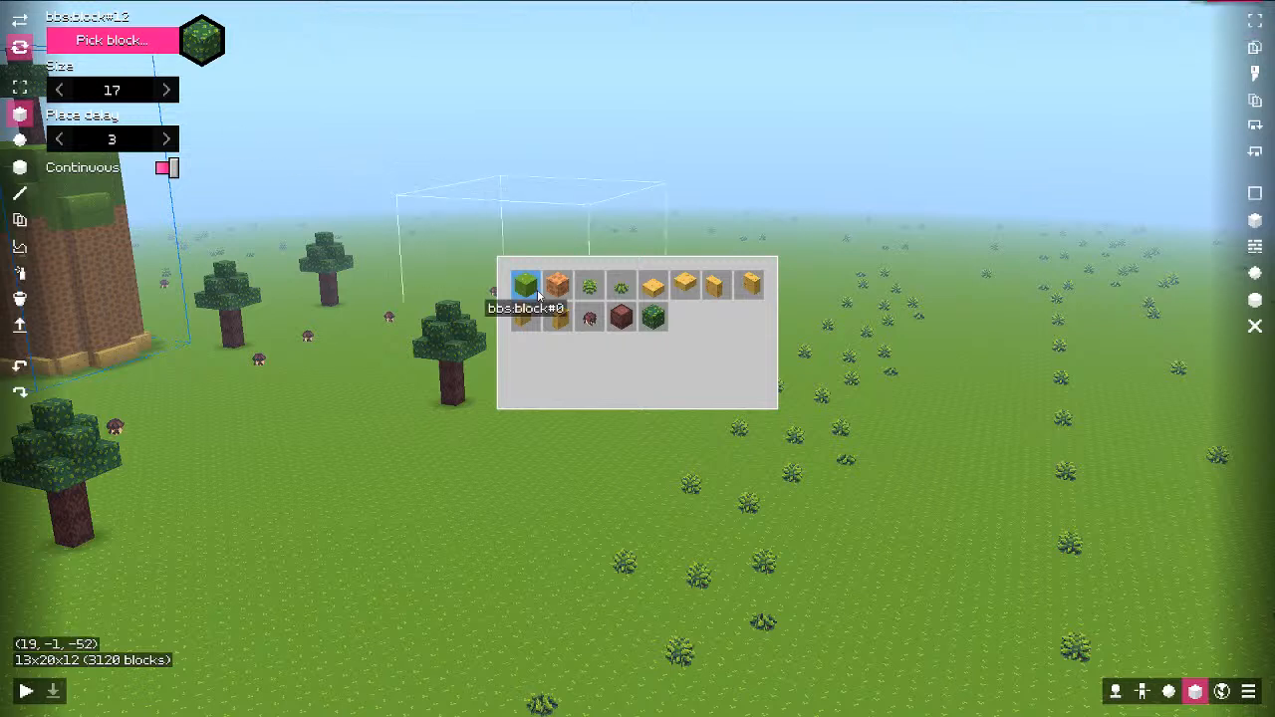
pyautogui.click(526, 286)
pyautogui.click(692, 289)
pyautogui.hotkey('ctrl', 'z')
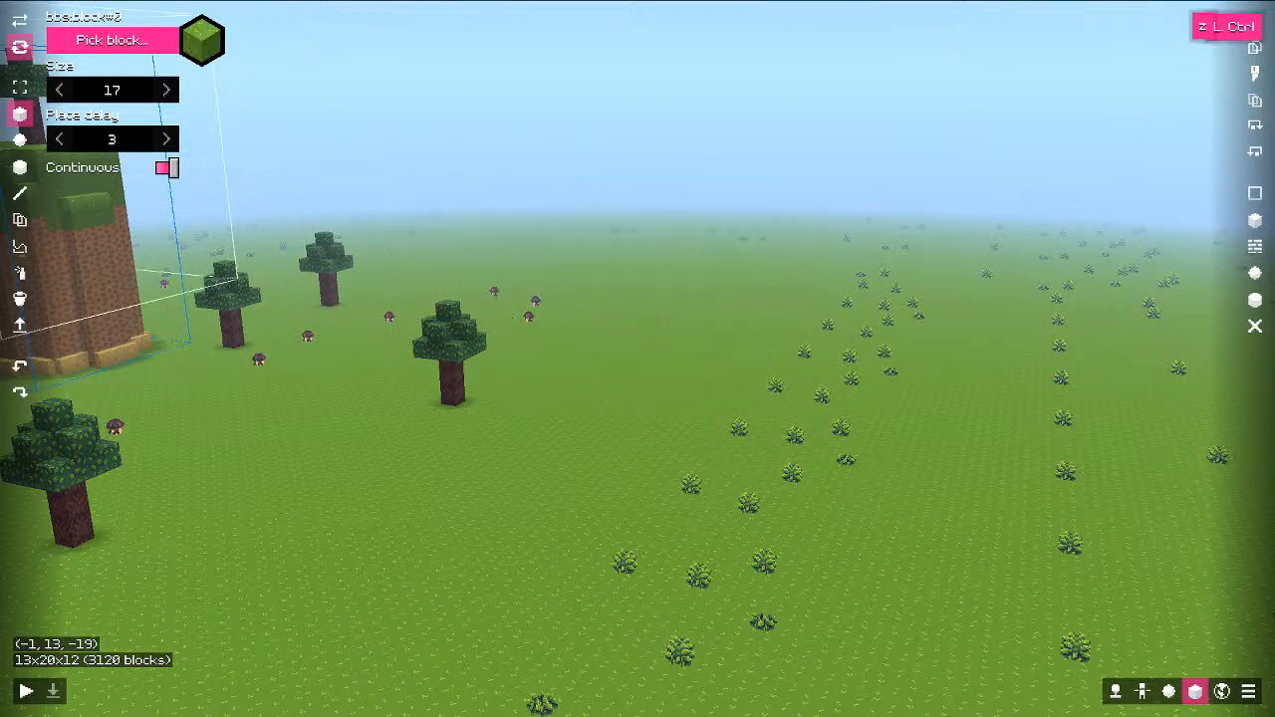
# Step: Test green sphere, cylinder and line brushes on the meadow, undoing each shape
pyautogui.click(21, 142)
pyautogui.keyDown('shift'); pyautogui.scroll(15, 665, 329); pyautogui.keyUp('shift')
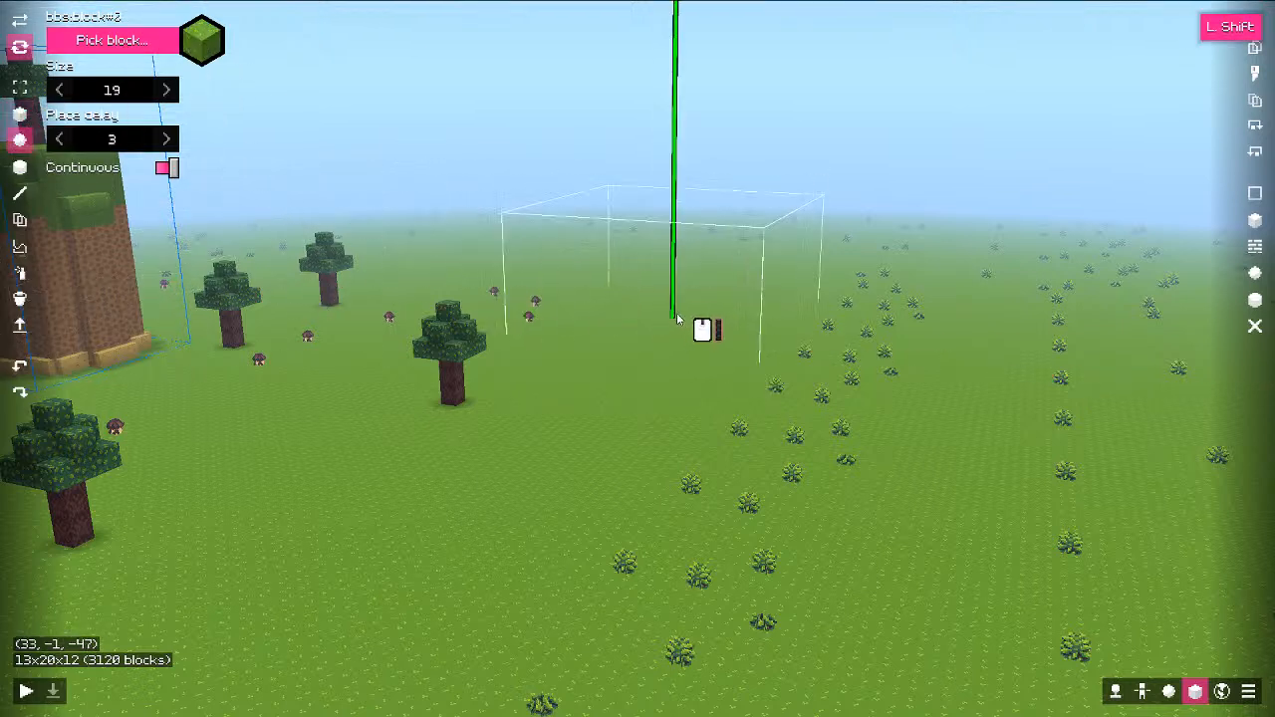
pyautogui.click(734, 323)
pyautogui.hotkey('ctrl', 'z')
pyautogui.click(25, 171)
pyautogui.keyDown('shift'); pyautogui.scroll(5, 672, 281); pyautogui.keyUp('shift')
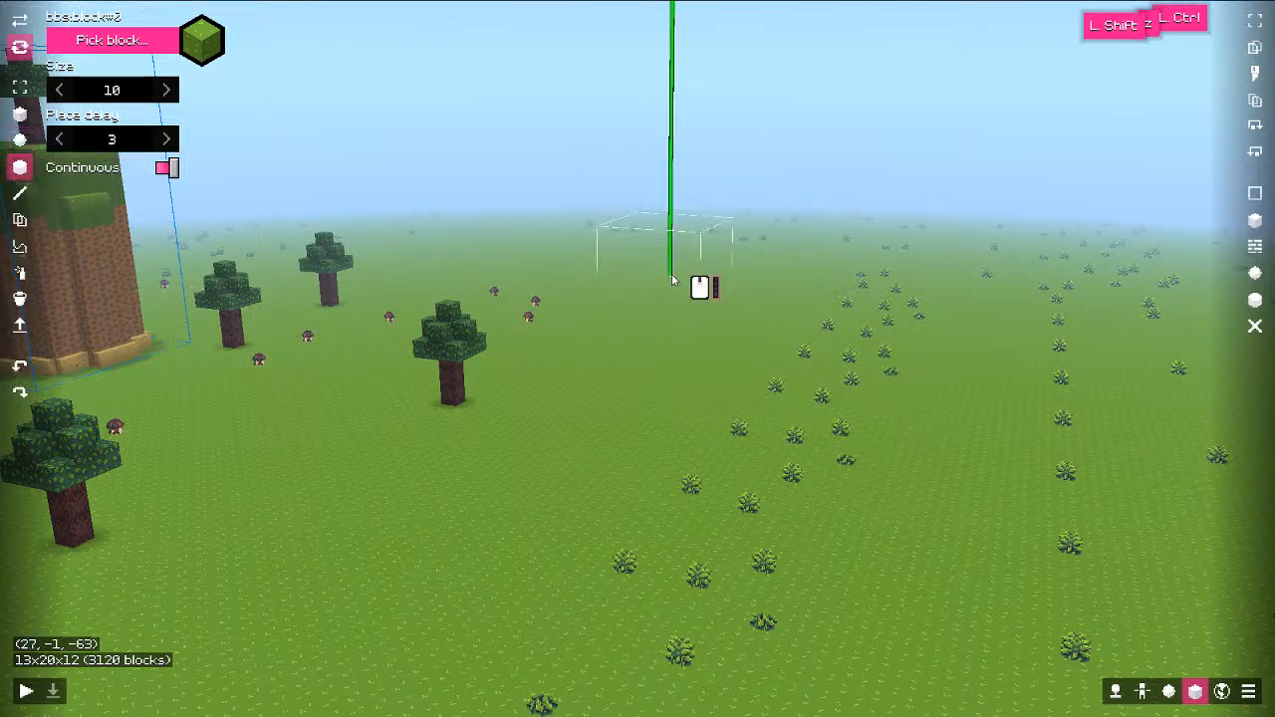
pyautogui.click(728, 304)
pyautogui.hotkey('ctrl', 'z')
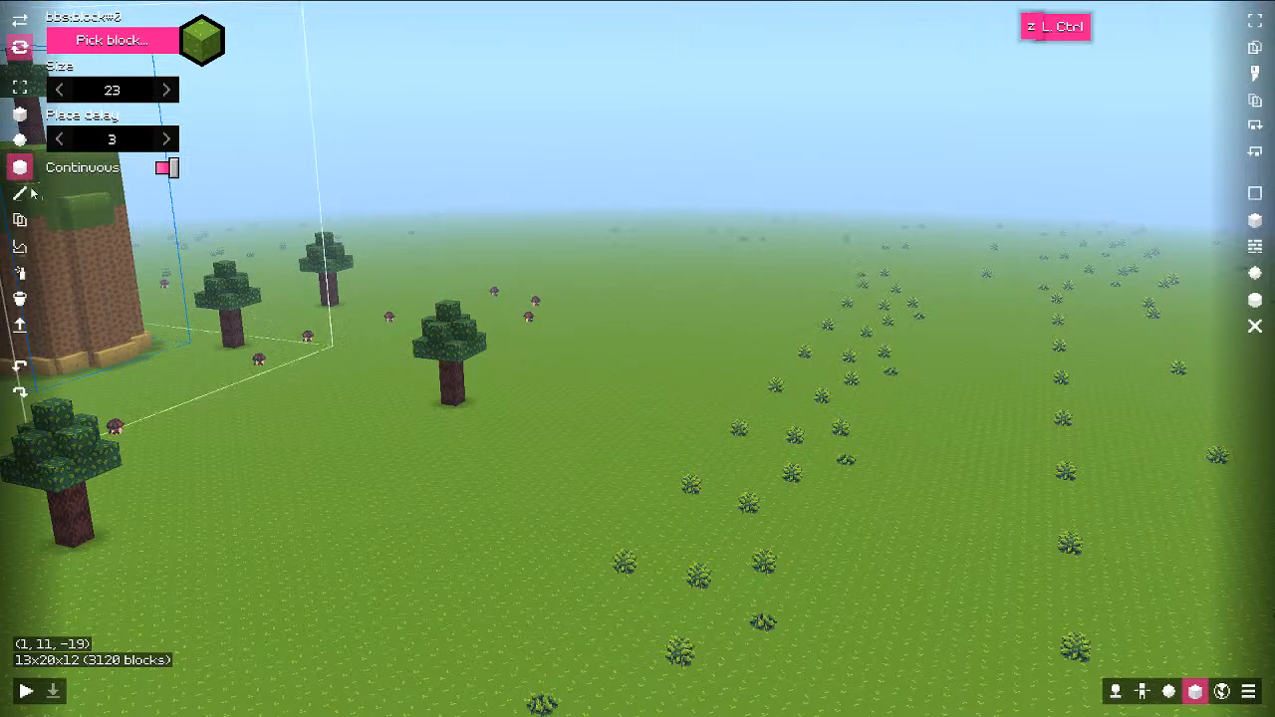
pyautogui.moveTo(694, 265)
pyautogui.mouseDown()
pyautogui.moveTo(676, 261)
pyautogui.moveTo(688, 269)
pyautogui.mouseUp()
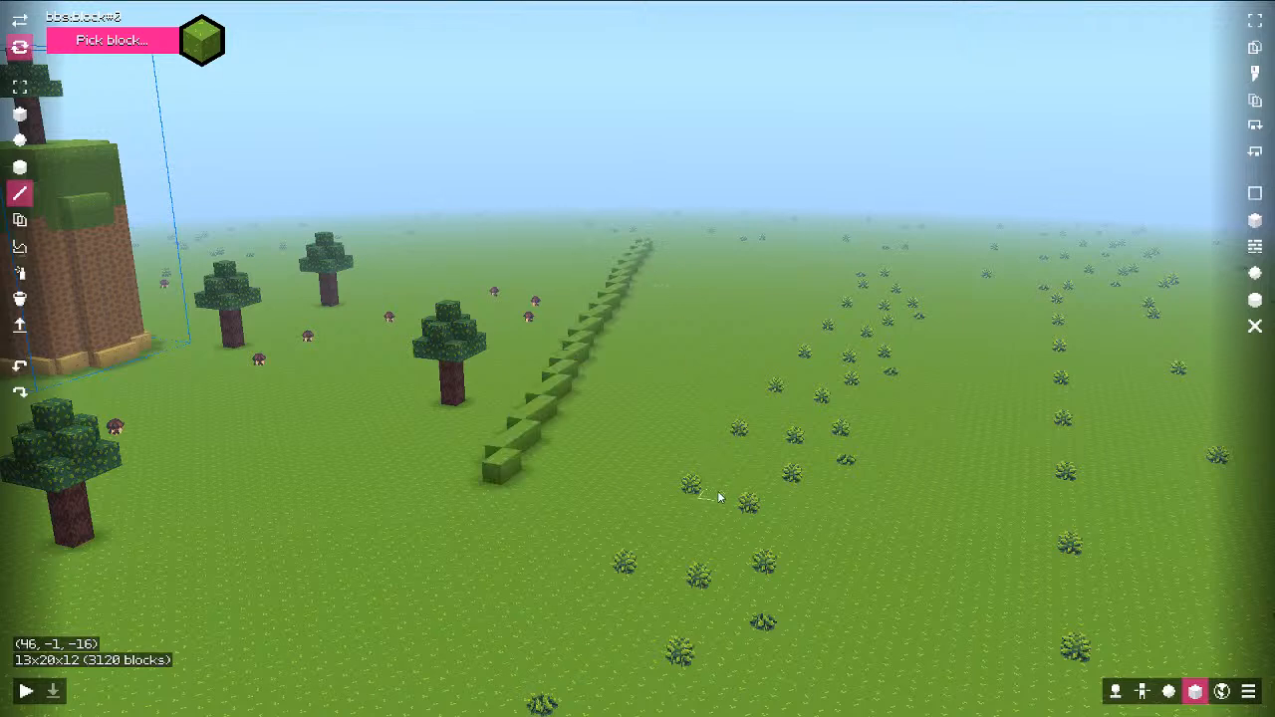
pyautogui.hotkey('ctrl', 'z')
pyautogui.click(20, 219)
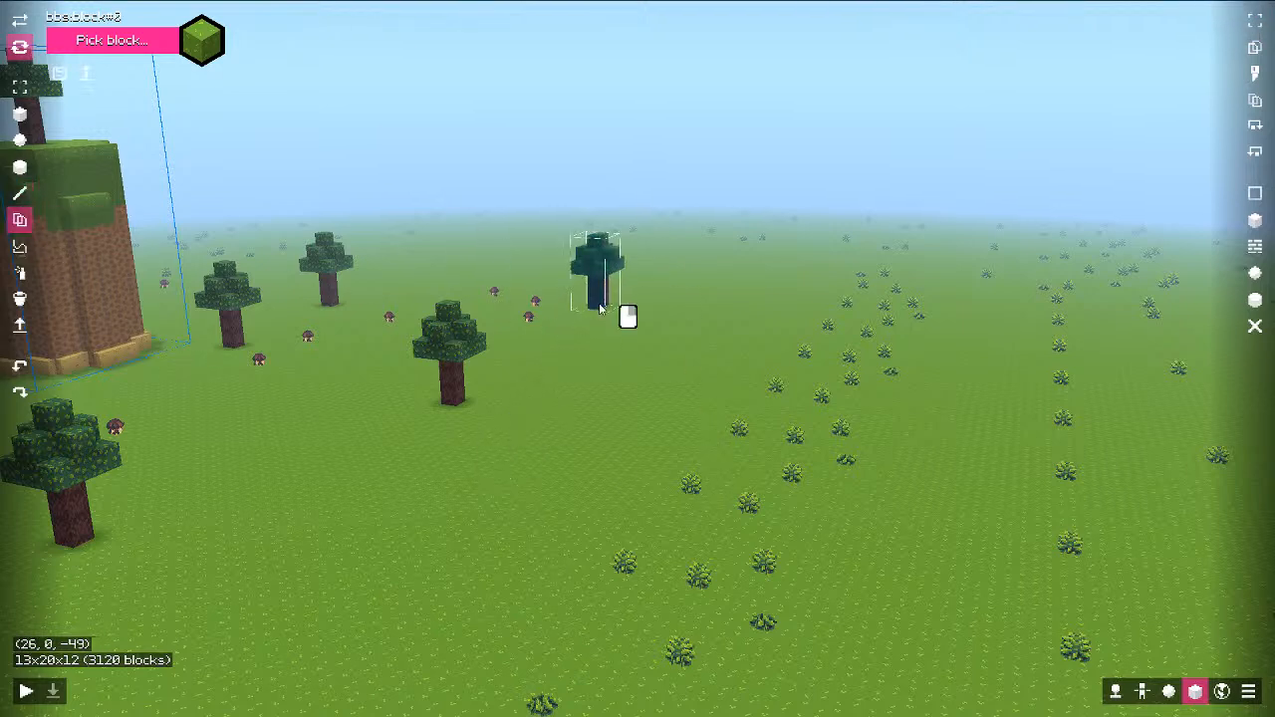
# Step: Box-select a wide flat patch of meadow and delete its plants
pyautogui.click(20, 247)
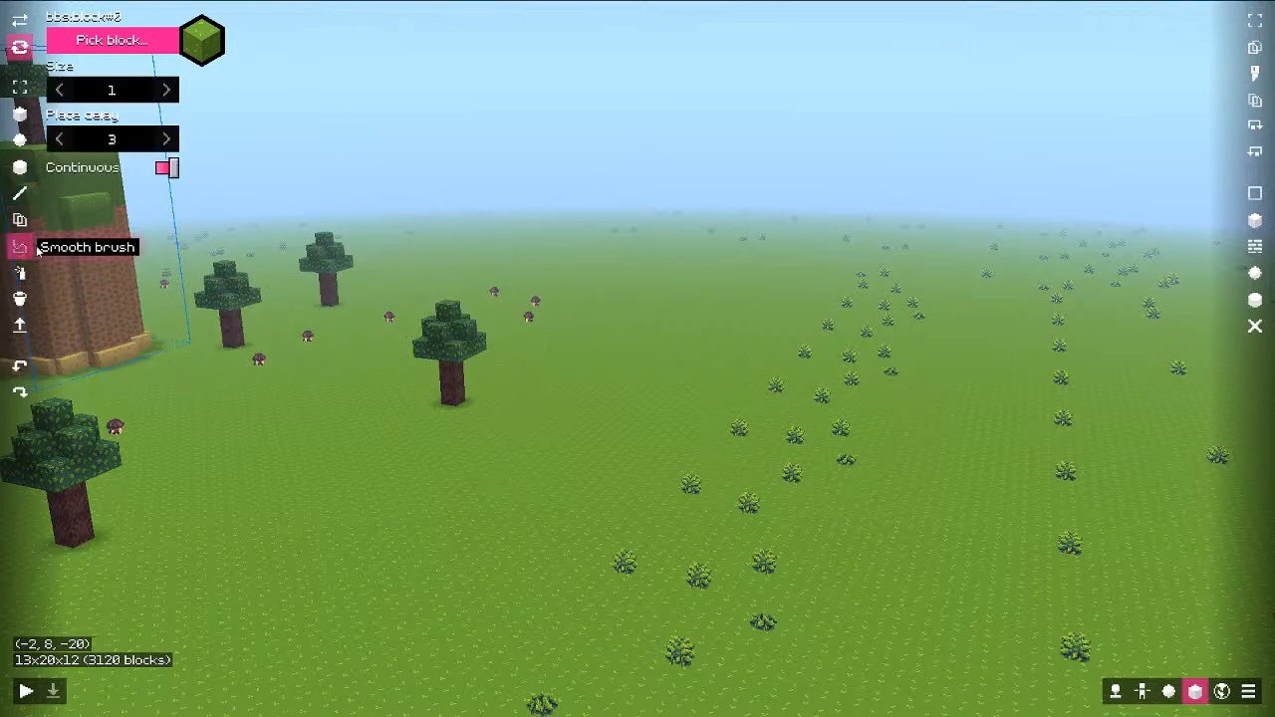
pyautogui.press('space')
pyautogui.moveTo(668, 326); pyautogui.dragTo(462, 218, button='middle')
pyautogui.hotkey('ctrl', 'w')
pyautogui.press('shift')
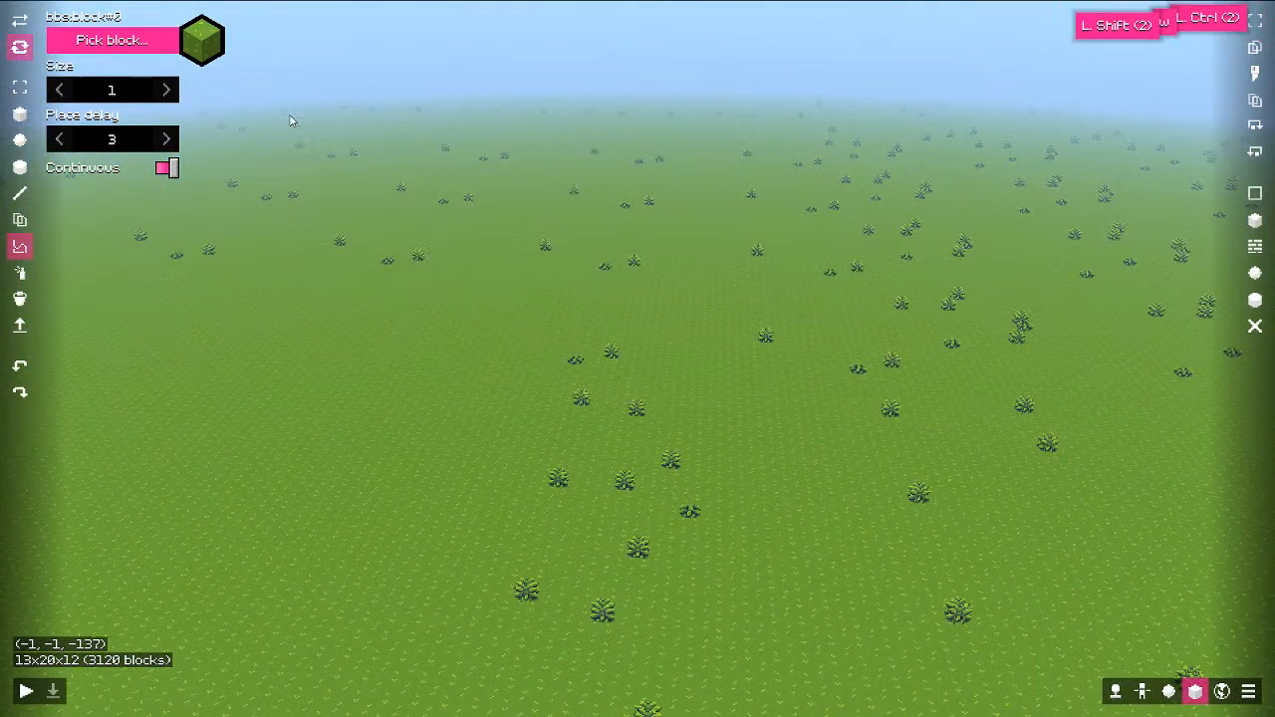
pyautogui.keyDown('ctrl'); pyautogui.moveTo(291, 117); pyautogui.dragTo(1041, 448); pyautogui.keyUp('ctrl')
pyautogui.press('Delete')
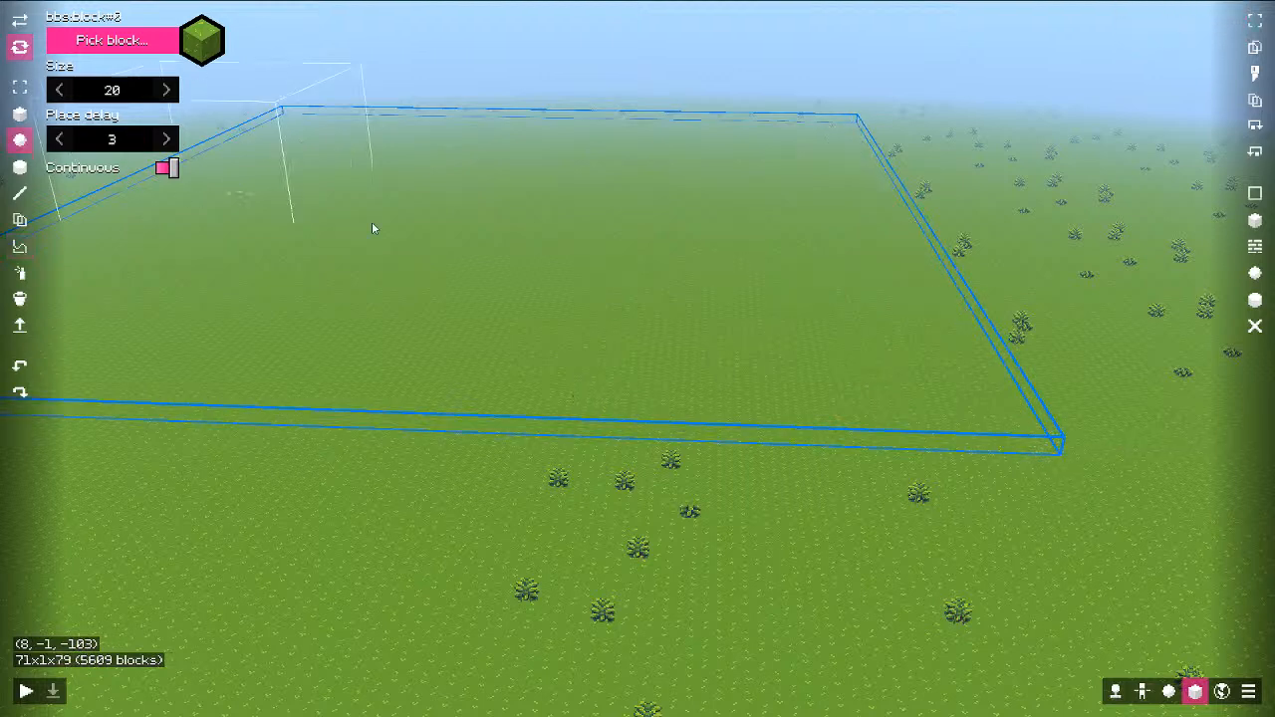
# Step: Raise two overlapping green domes on the cleared patch and reshape them into a broad hill
pyautogui.keyDown('shift'); pyautogui.scroll(7, 423, 244); pyautogui.keyUp('shift')
pyautogui.click(461, 248)
pyautogui.click(596, 267)
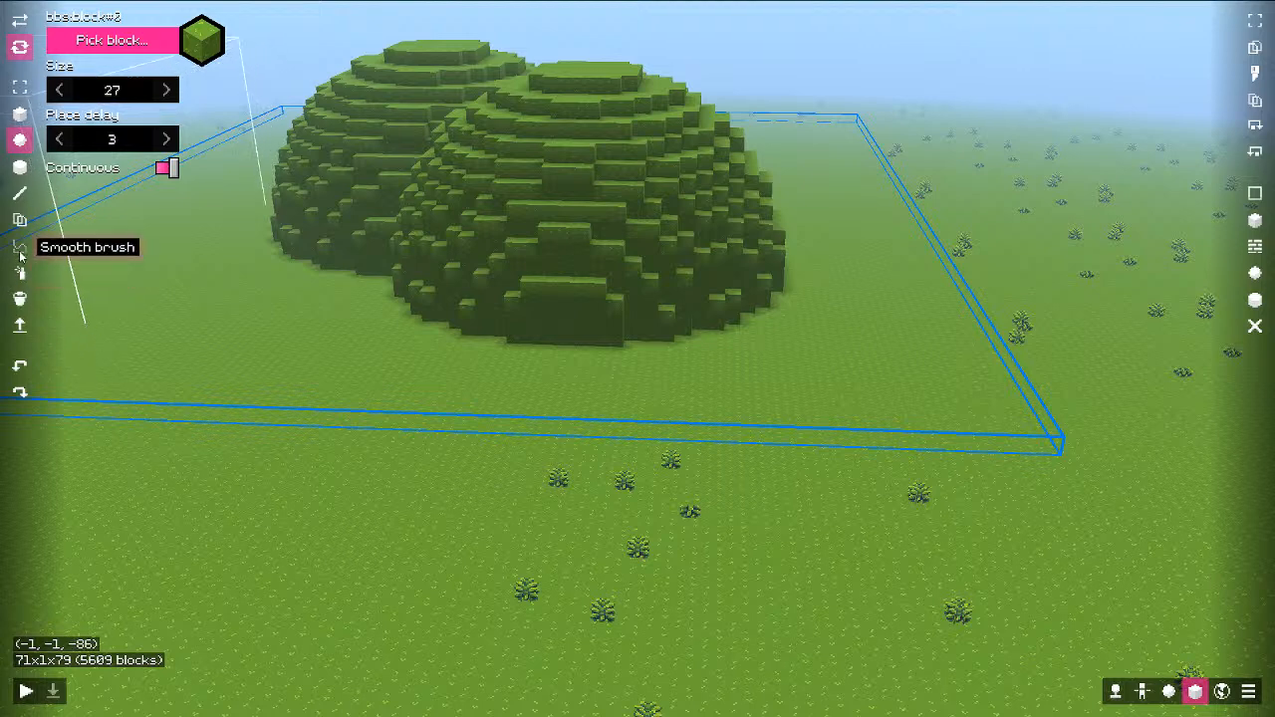
pyautogui.keyDown('shift'); pyautogui.scroll(12, 363, 217); pyautogui.keyUp('shift')
pyautogui.moveTo(369, 205); pyautogui.dragTo(438, 174)
pyautogui.moveTo(436, 174)
pyautogui.mouseDown(button='right')
pyautogui.moveTo(525, 175)
pyautogui.moveTo(569, 194)
pyautogui.mouseUp(button='right')
# Step: Smooth the hill's slopes into terrace steps and flatten the upper steps
pyautogui.press('d')
pyautogui.moveTo(569, 194)
pyautogui.mouseDown(button='middle')
pyautogui.moveTo(474, 193)
pyautogui.moveTo(583, 215)
pyautogui.mouseUp(button='middle')
pyautogui.hotkey('ctrl', 'd')
pyautogui.moveTo(535, 220)
pyautogui.mouseDown()
pyautogui.moveTo(498, 265)
pyautogui.moveTo(505, 297)
pyautogui.mouseUp()
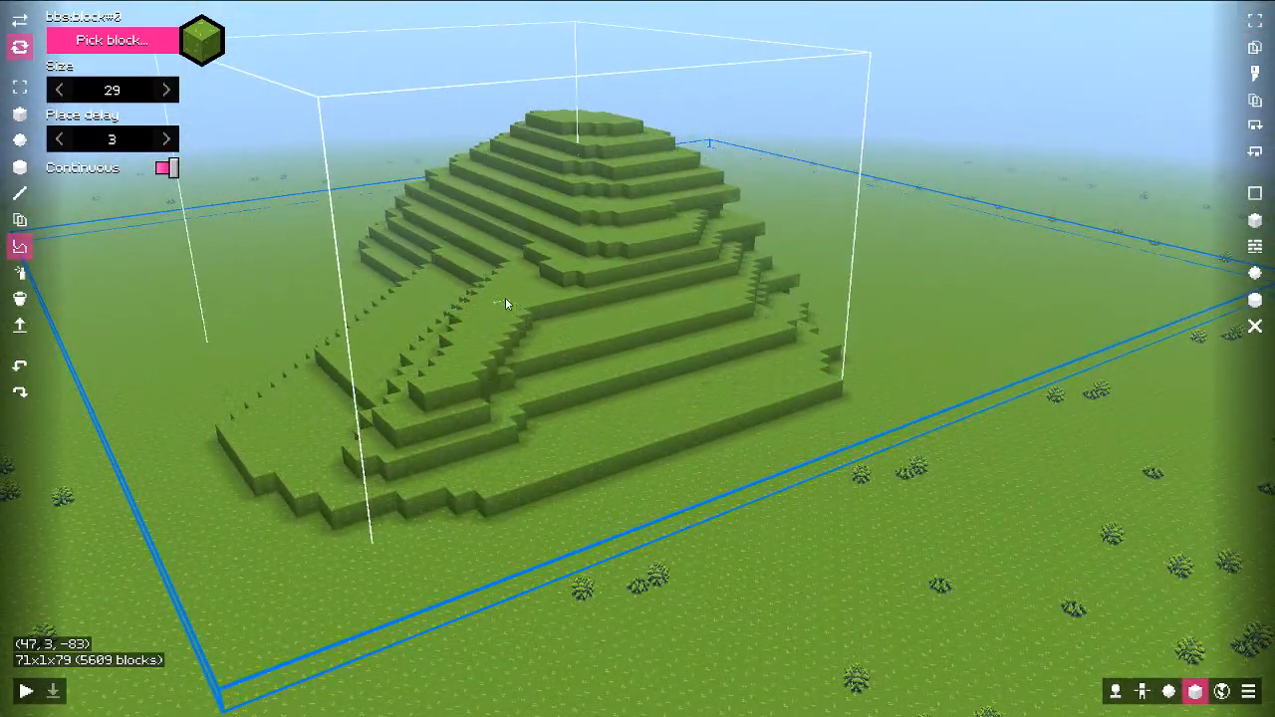
pyautogui.press('d')
pyautogui.moveTo(578, 252)
pyautogui.keyDown('ctrl'); pyautogui.mouseDown(button='middle')
pyautogui.moveTo(382, 250)
pyautogui.moveTo(613, 261)
pyautogui.moveTo(630, 249)
pyautogui.moveTo(547, 263)
pyautogui.mouseUp(button='middle'); pyautogui.keyUp('ctrl')
pyautogui.press('d')
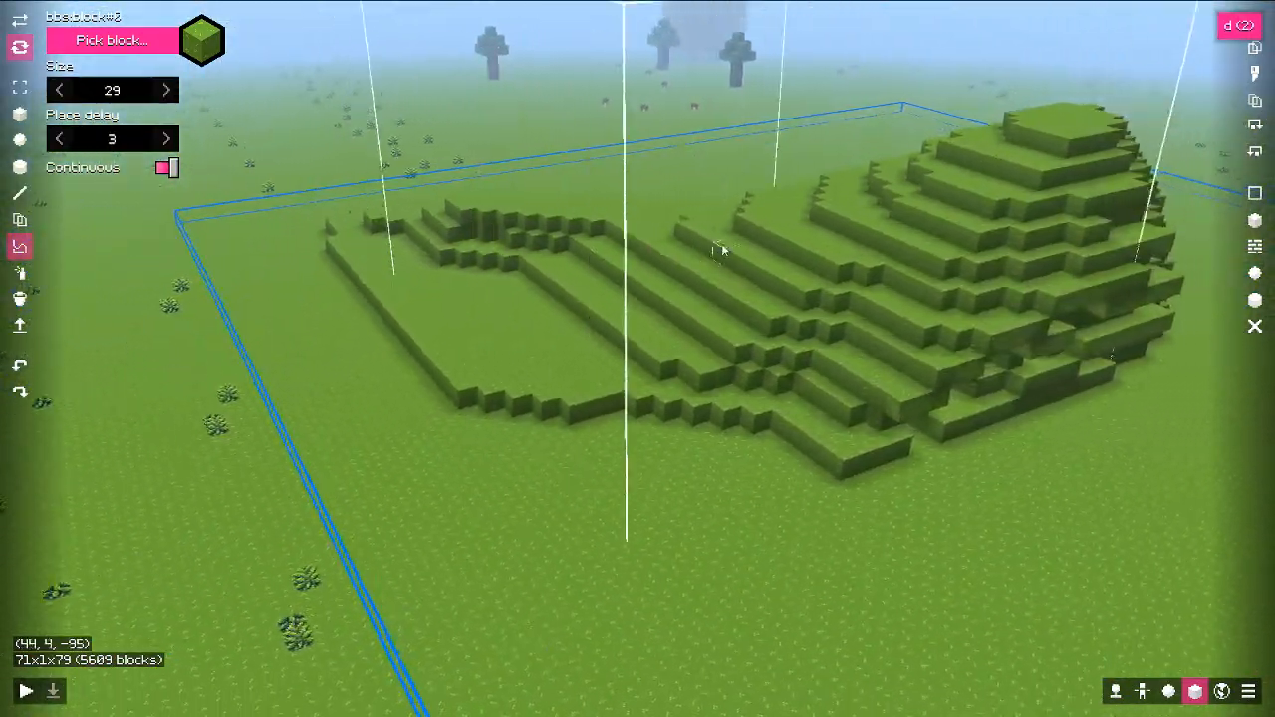
pyautogui.moveTo(720, 245)
pyautogui.mouseDown(button='right')
pyautogui.moveTo(714, 201)
pyautogui.moveTo(701, 210)
pyautogui.mouseUp(button='right')
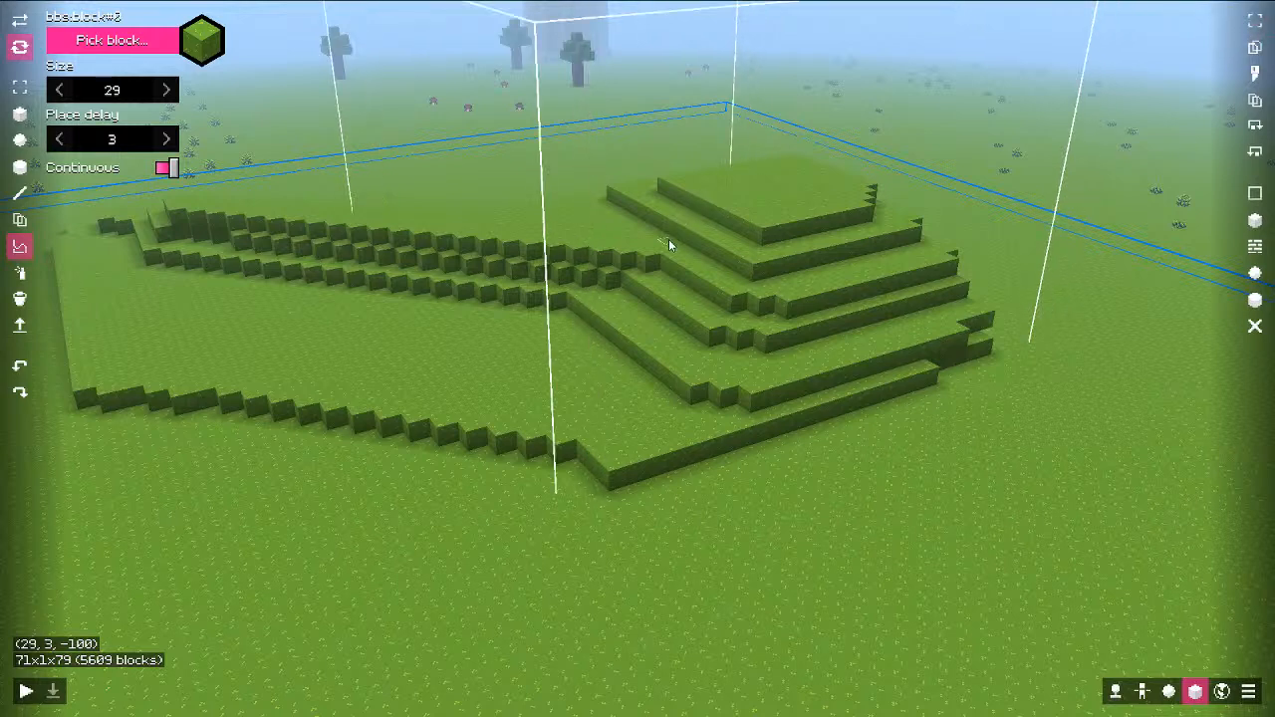
pyautogui.rightClick(668, 242)
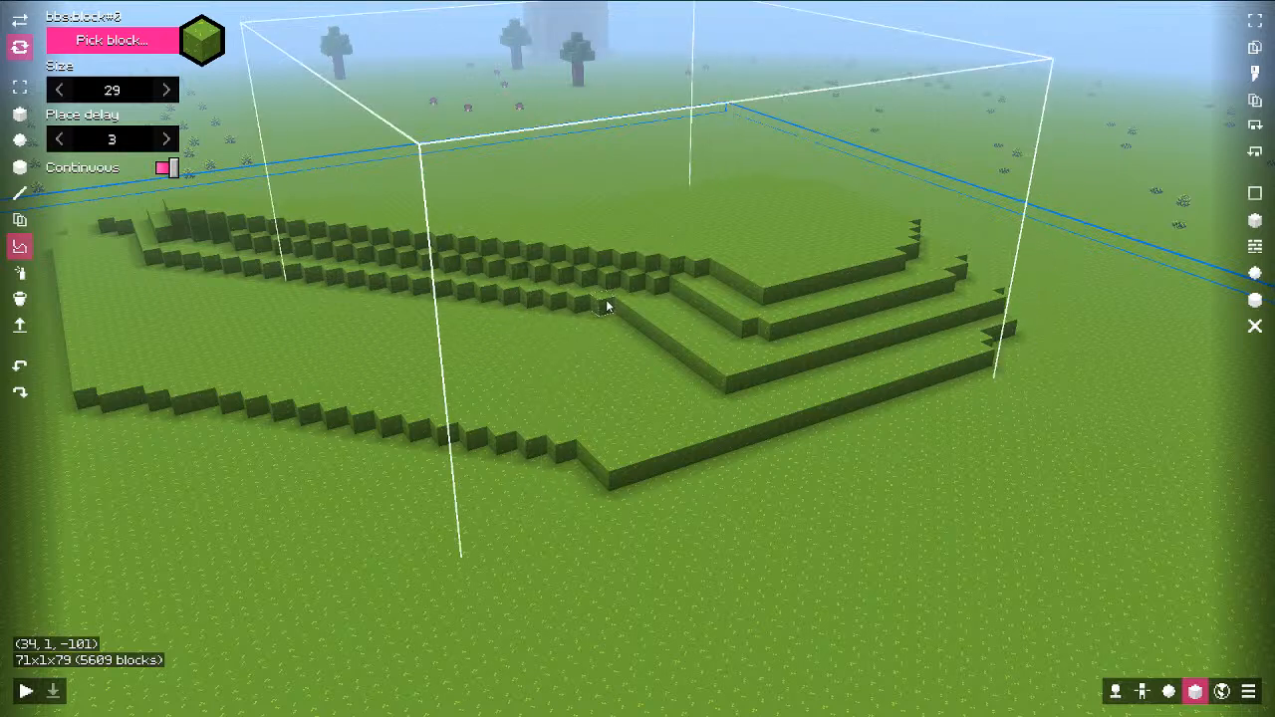
# Step: Spray mushroom blocks onto the terrace with the random spray brush, then undo them
pyautogui.click(28, 279)
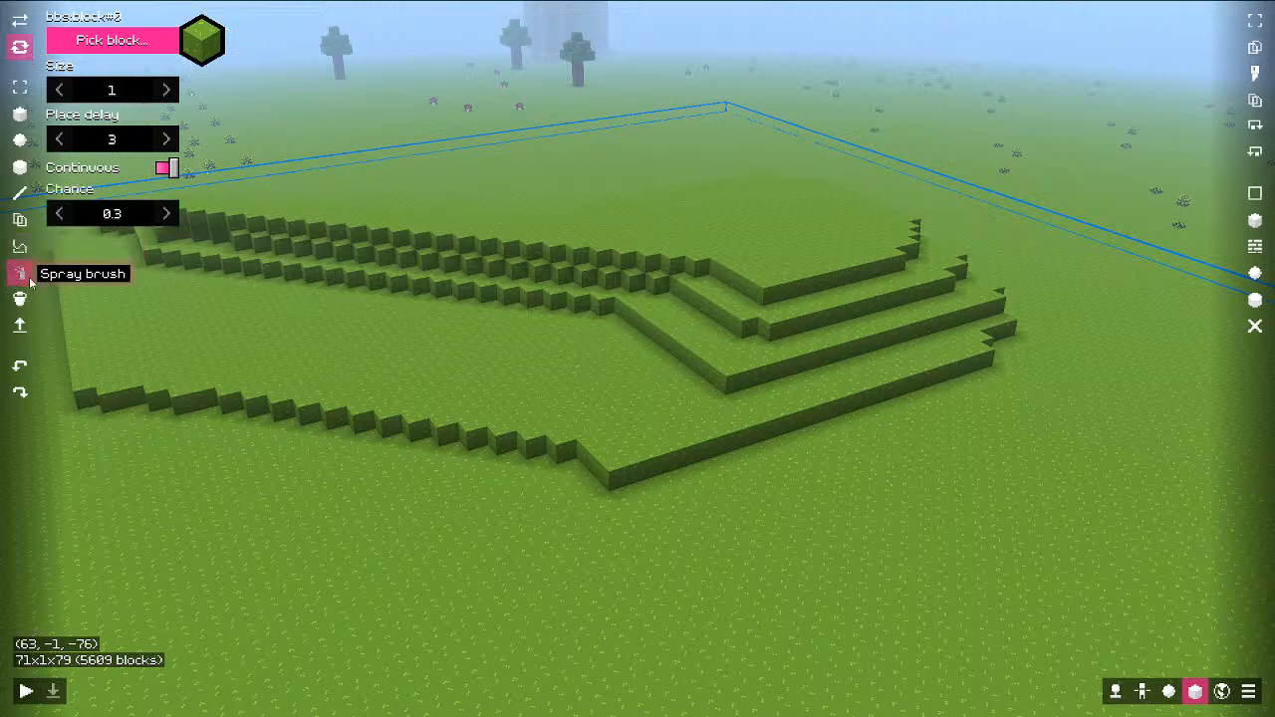
pyautogui.click(119, 48)
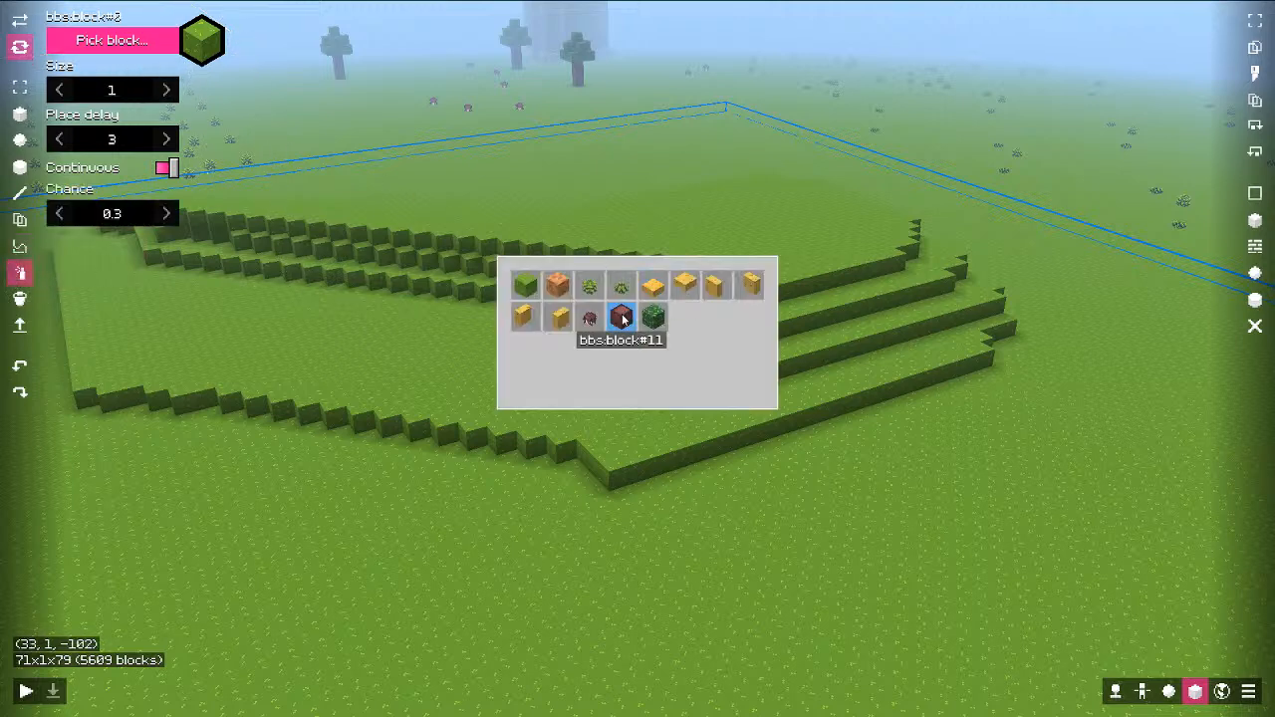
pyautogui.click(622, 316)
pyautogui.keyDown('shift'); pyautogui.scroll(5, 643, 391); pyautogui.keyUp('shift')
pyautogui.click(505, 413)
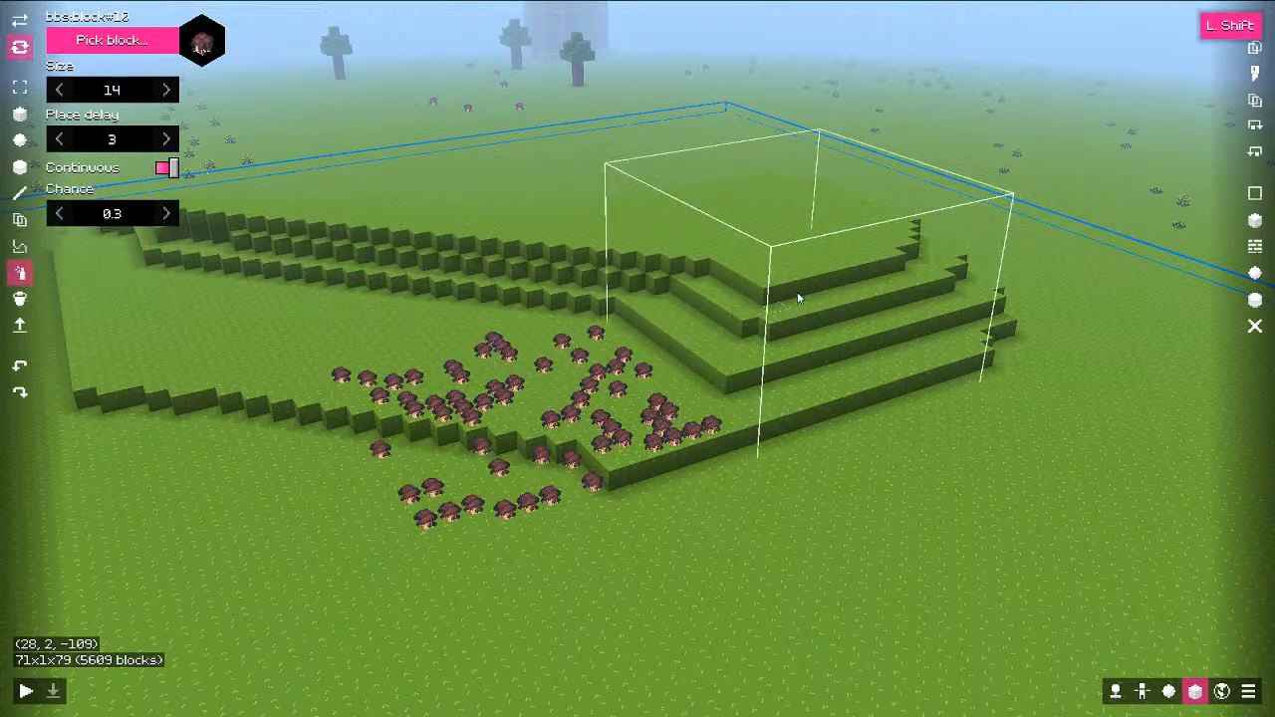
pyautogui.hotkey('ctrl', 'z')
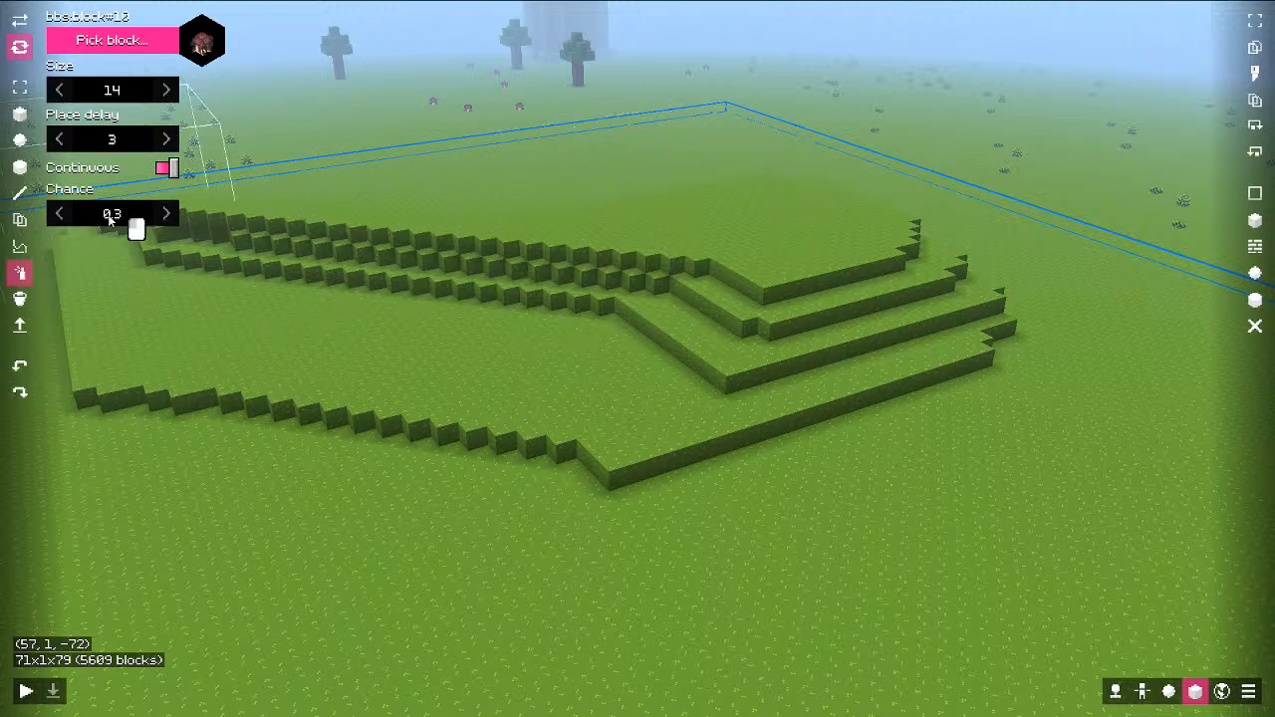
# Step: Spray sparse mushrooms at 0.1 chance across the terrace, undo them, and switch to 64-radius flood fill
pyautogui.press('Return')
pyautogui.moveTo(887, 495)
pyautogui.mouseDown()
pyautogui.moveTo(549, 242)
pyautogui.moveTo(410, 362)
pyautogui.mouseUp()
pyautogui.click(290, 475)
pyautogui.press('s')
pyautogui.press('q')
pyautogui.moveTo(661, 311)
pyautogui.mouseDown(button='middle')
pyautogui.moveTo(762, 280)
pyautogui.moveTo(838, 297)
pyautogui.mouseUp(button='middle')
pyautogui.click(838, 297)
pyautogui.moveTo(492, 262); pyautogui.dragTo(540, 370)
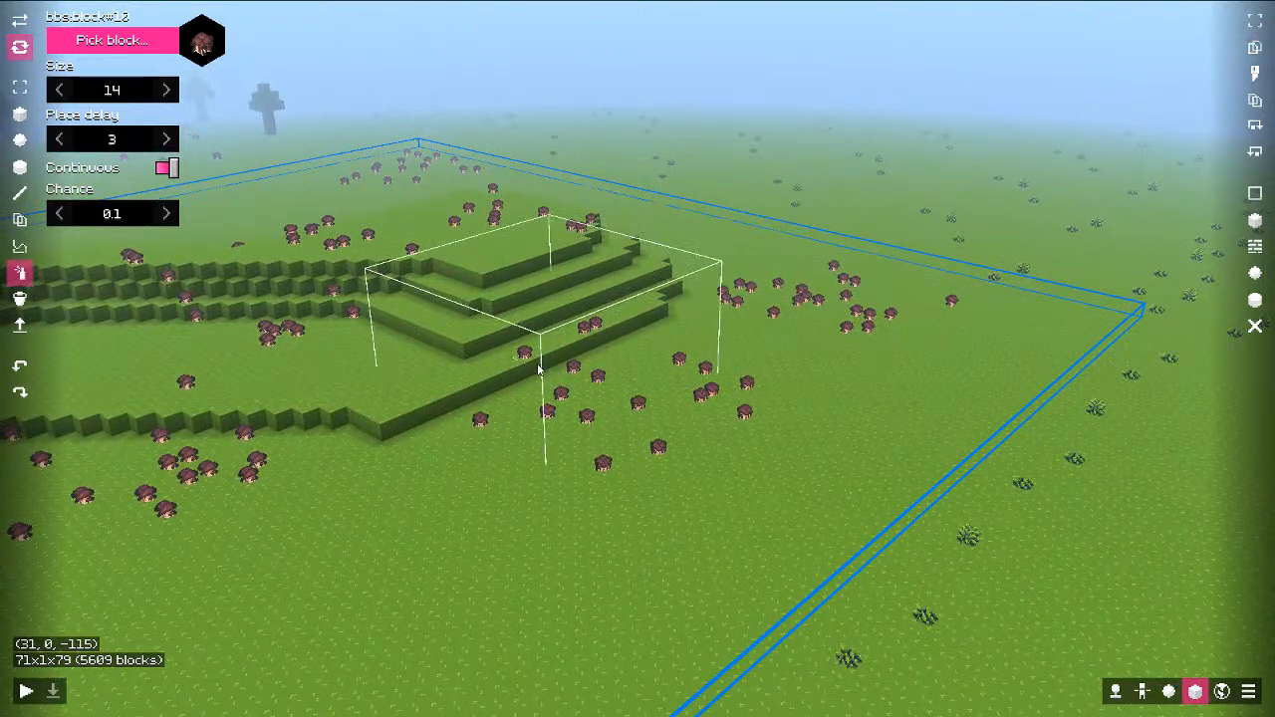
pyautogui.hotkey('ctrl', 'z')
pyautogui.hotkey('ctrl', 'z')
pyautogui.hotkey('ctrl', 'z')
pyautogui.hotkey('ctrl', 'z')
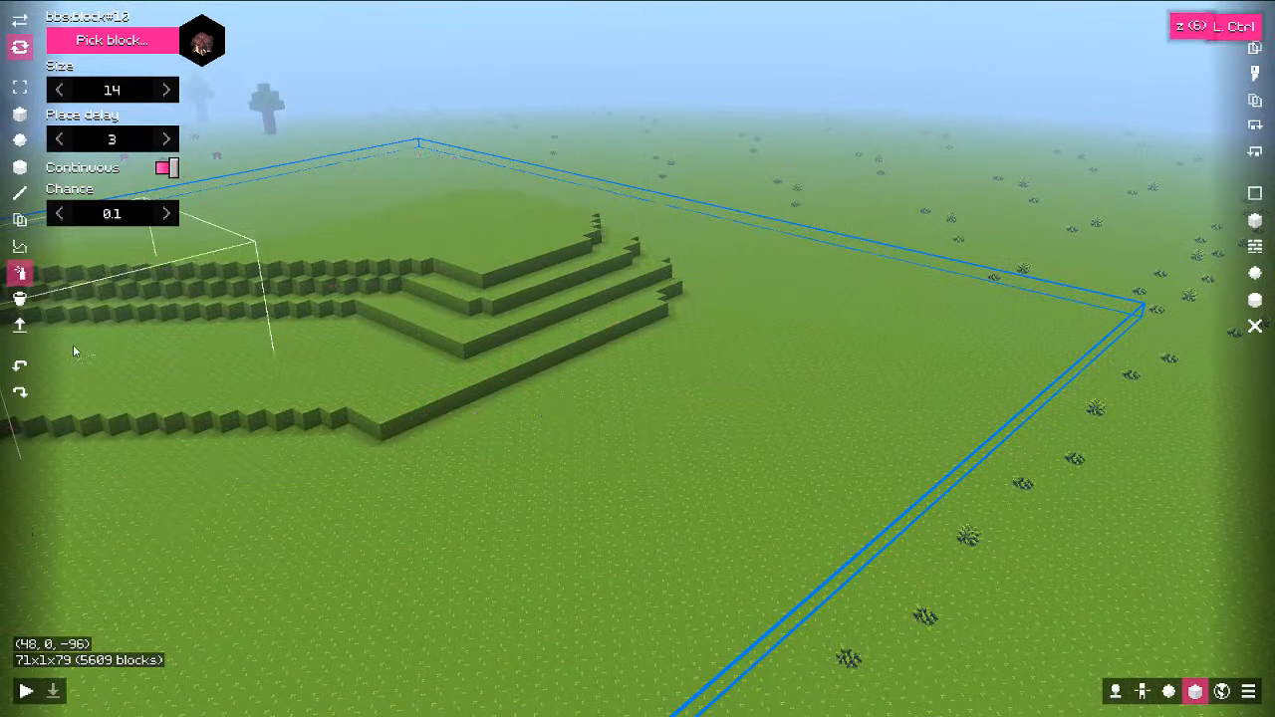
pyautogui.click(24, 301)
# Step: Move around the terraces and pick the green bbs:block#0 from the block palette
pyautogui.press('a')
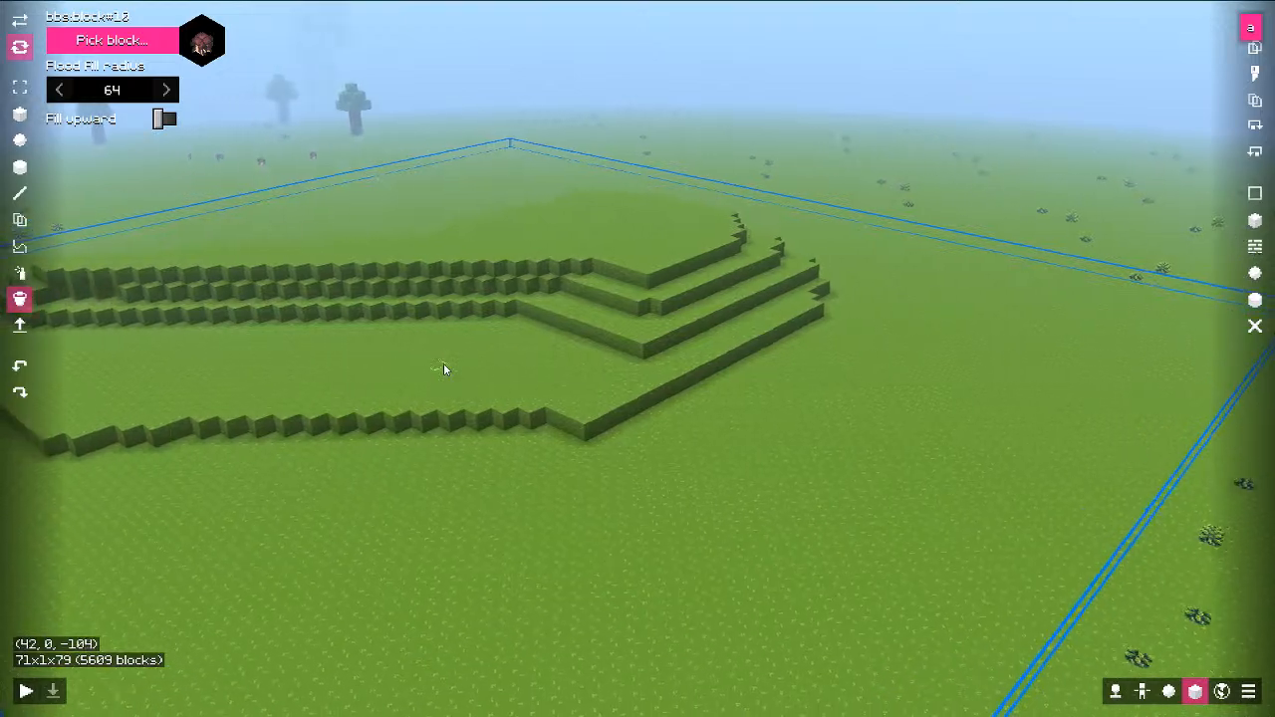
pyautogui.press('q')
pyautogui.moveTo(445, 366); pyautogui.dragTo(484, 328, button='middle')
pyautogui.press('shift')
pyautogui.press('w')
pyautogui.press('w')
pyautogui.press('d')
pyautogui.moveTo(708, 283); pyautogui.dragTo(679, 276, button='middle')
pyautogui.press('w')
pyautogui.press('r')
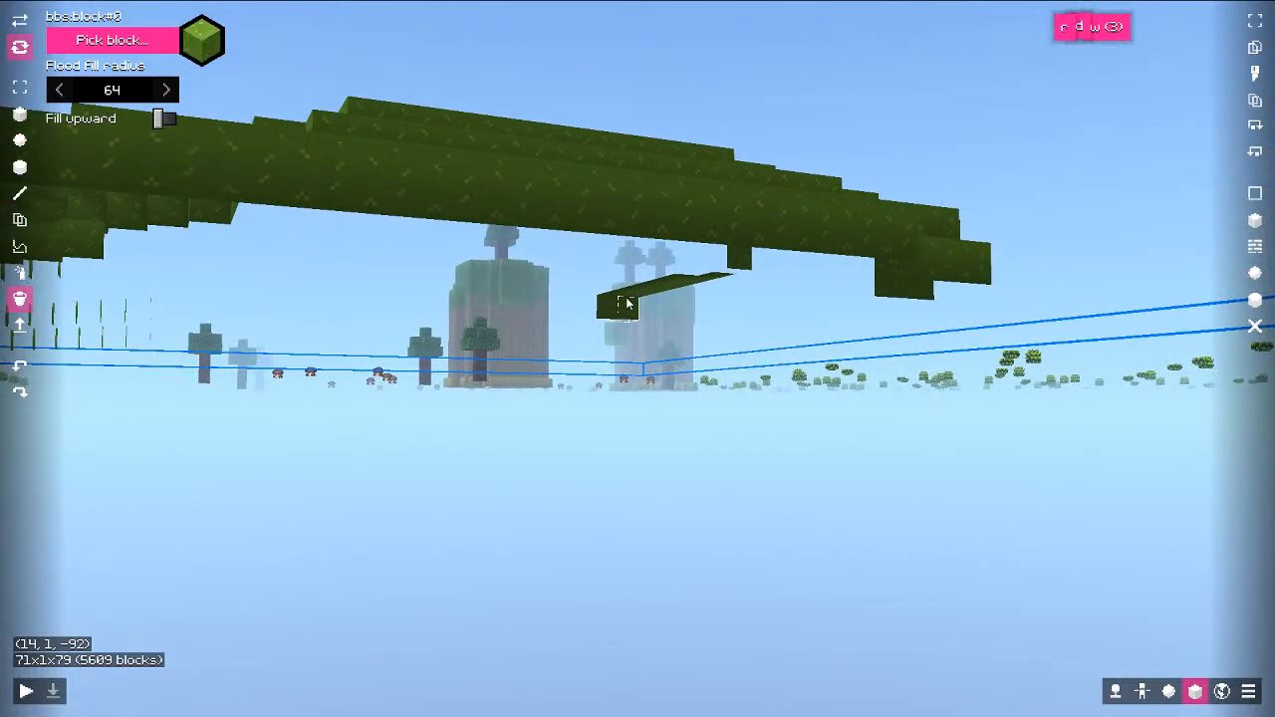
pyautogui.click(125, 43)
pyautogui.click(525, 289)
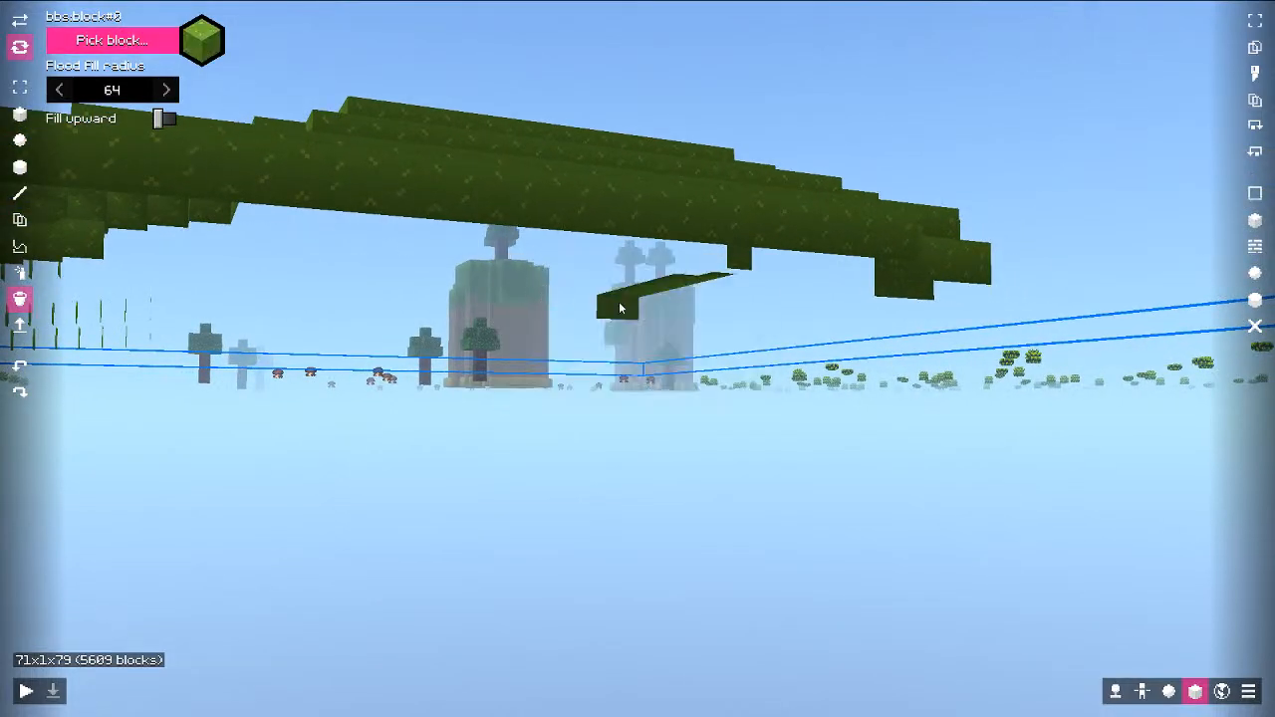
# Step: Try a green flood fill on the ground layer and undo it
pyautogui.press('w')
pyautogui.press('a')
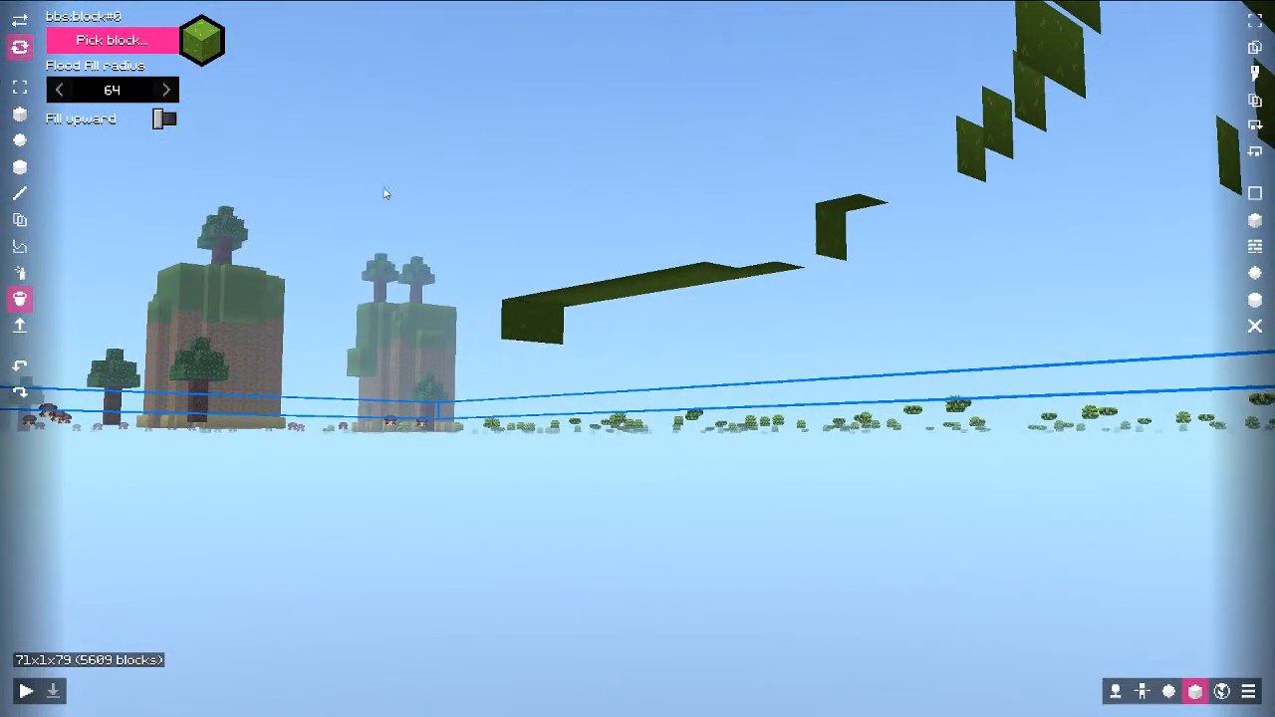
pyautogui.press('space')
pyautogui.moveTo(385, 190); pyautogui.dragTo(411, 269, button='middle')
pyautogui.click(644, 560)
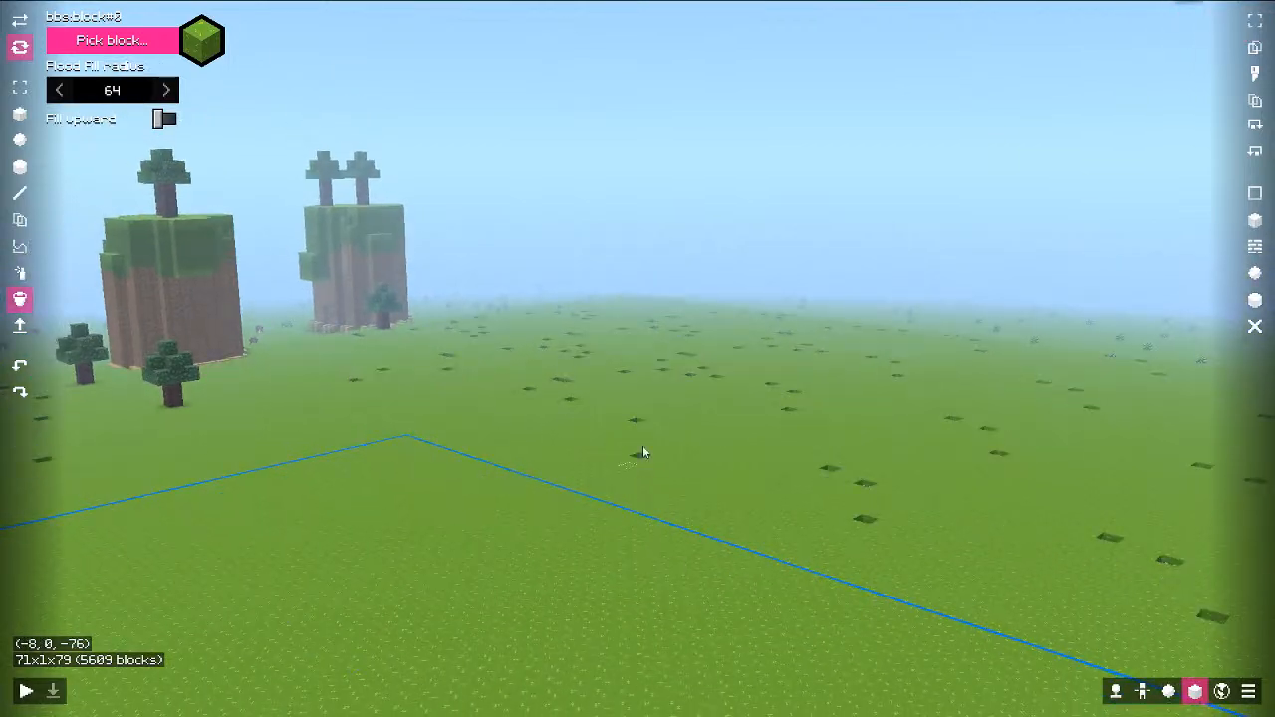
pyautogui.hotkey('ctrl', 'z')
# Step: Try green flood fills beside the terraces and on the top terrace, undoing both
pyautogui.moveTo(742, 386); pyautogui.dragTo(592, 452, button='middle')
pyautogui.press('d')
pyautogui.press('s')
pyautogui.press('q')
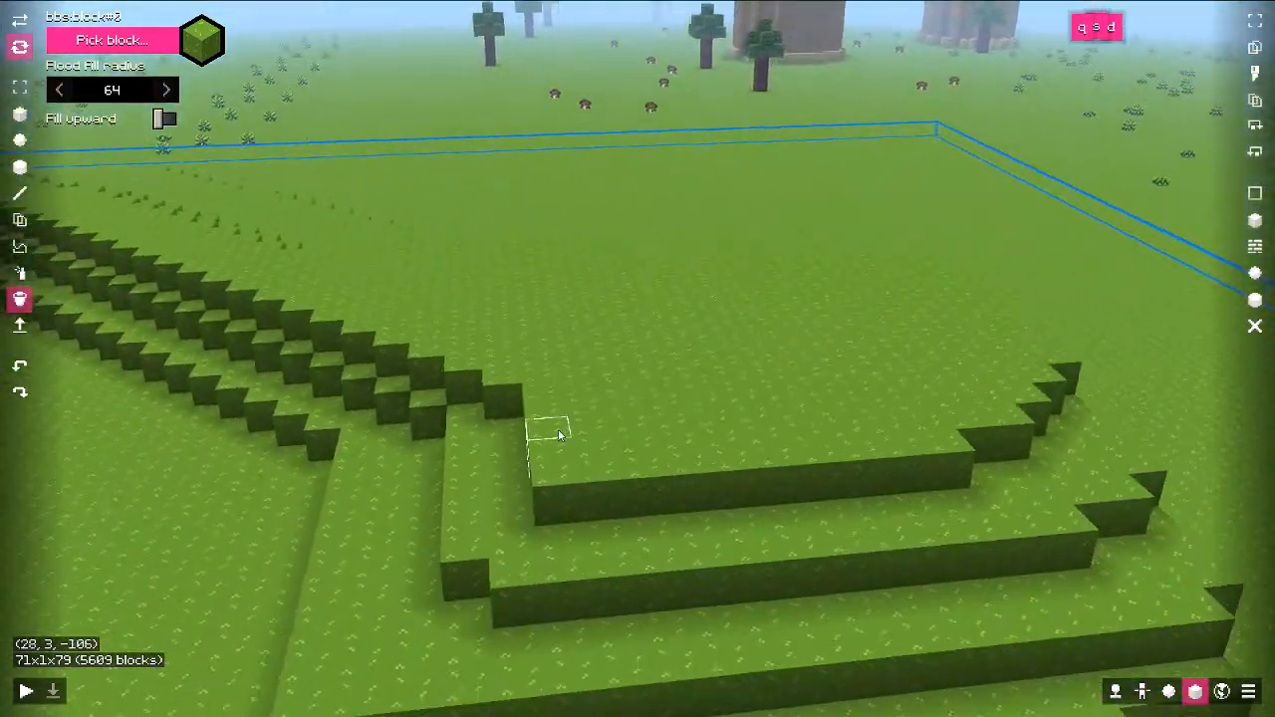
pyautogui.click(291, 411)
pyautogui.hotkey('ctrl', 'z')
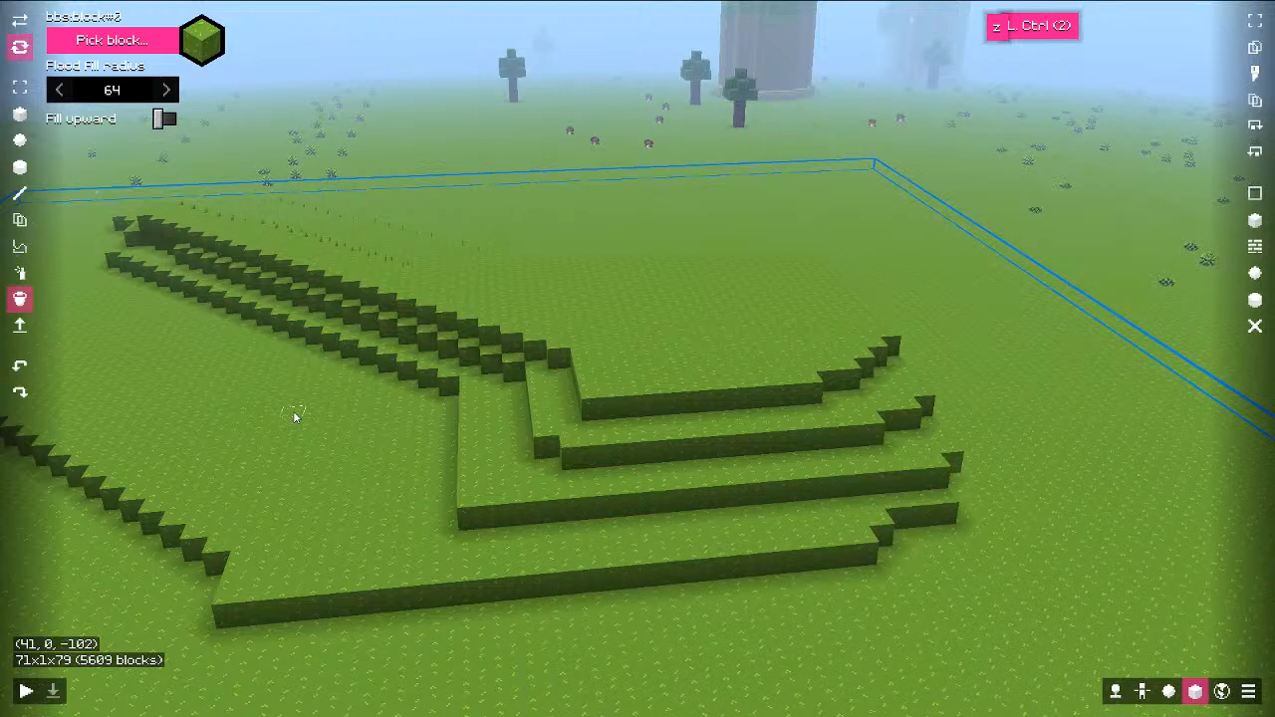
pyautogui.press('z')
pyautogui.keyDown('shift'); pyautogui.click(672, 329); pyautogui.keyUp('shift')
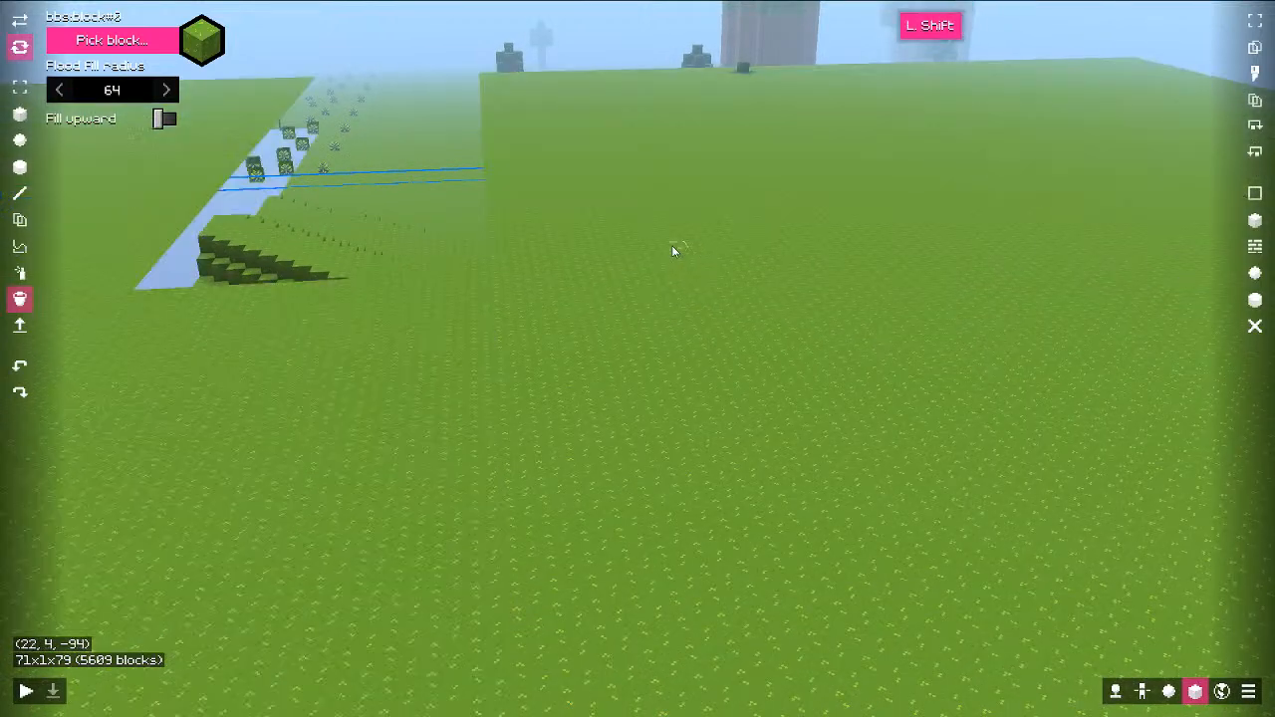
pyautogui.hotkey('ctrl', 'z')
pyautogui.click(19, 117)
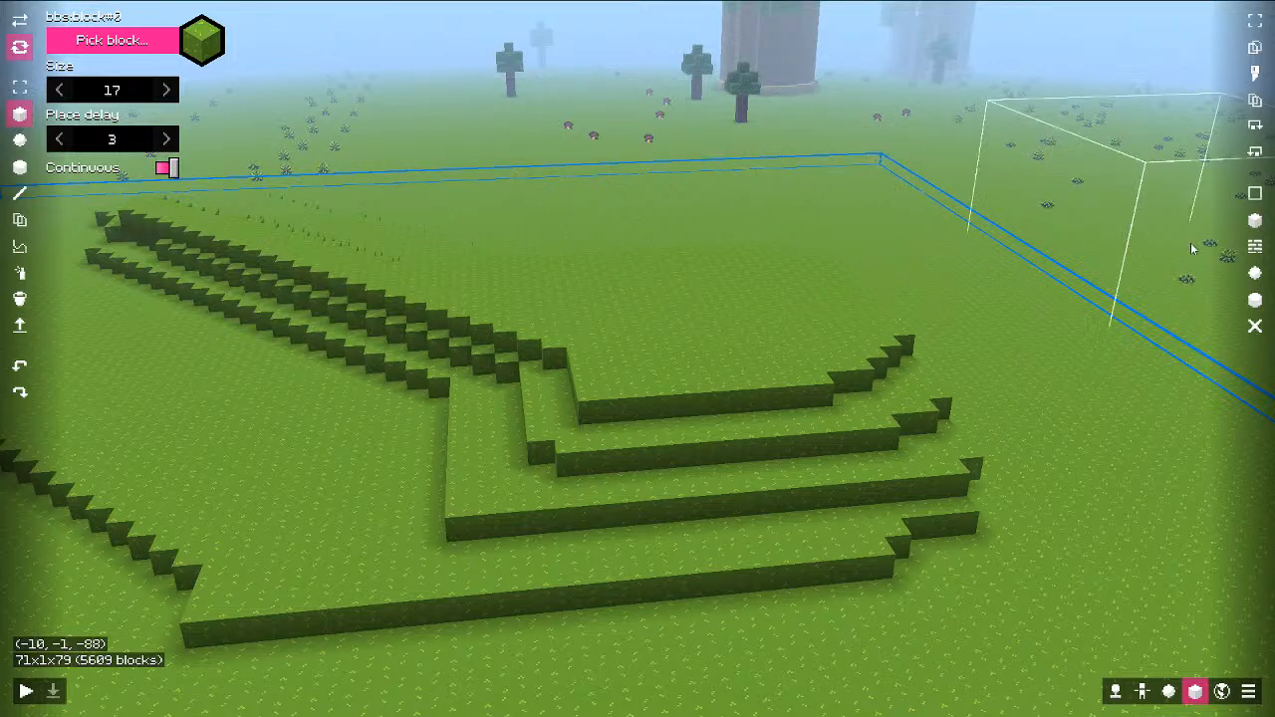
# Step: Select a 13×29 floor area, raise it to 15 blocks tall, and fill its walls with green blocks
pyautogui.keyDown('ctrl'); pyautogui.moveTo(588, 396); pyautogui.dragTo(863, 328); pyautogui.keyUp('ctrl')
pyautogui.press('d')
pyautogui.moveTo(1063, 261); pyautogui.dragTo(1116, 319, button='middle')
pyautogui.keyDown('ctrl'); pyautogui.moveTo(688, 416); pyautogui.dragTo(322, 239); pyautogui.keyUp('ctrl')
pyautogui.press('1')
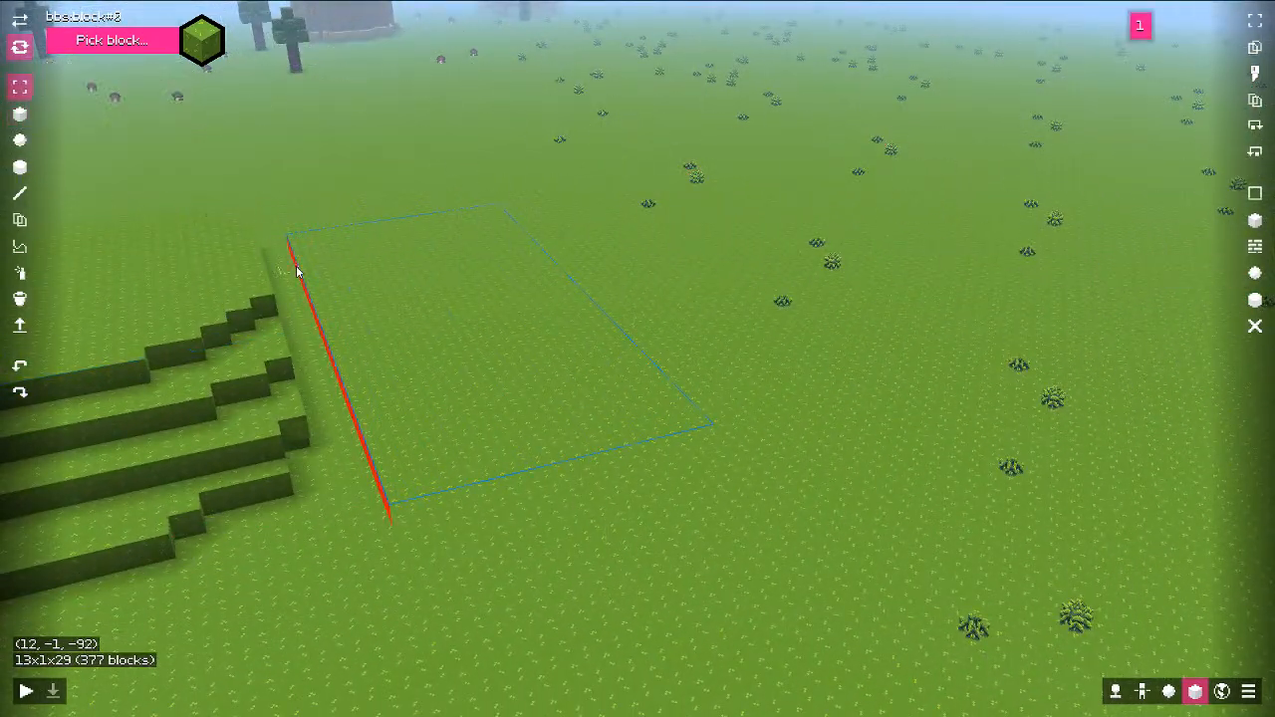
pyautogui.moveTo(472, 348); pyautogui.dragTo(488, 44)
pyautogui.scroll(-1, 541, 208)
pyautogui.scroll(-5, 540, 209)
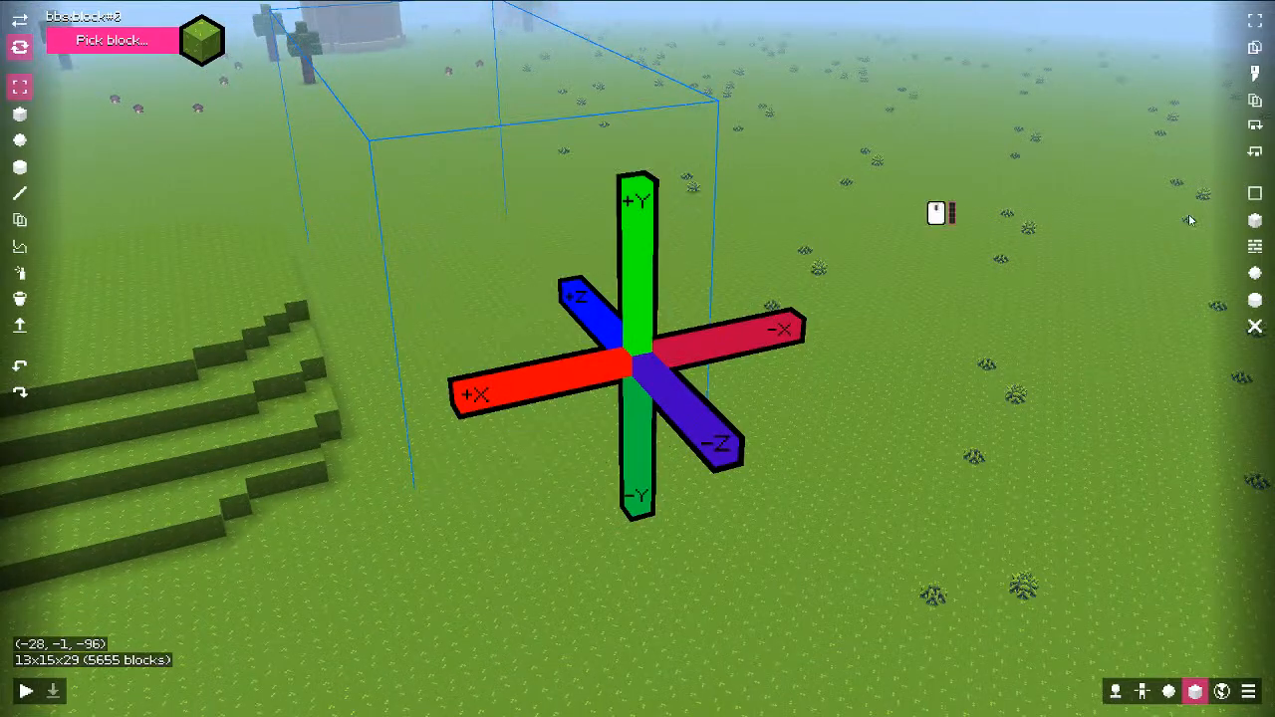
pyautogui.click(1255, 249)
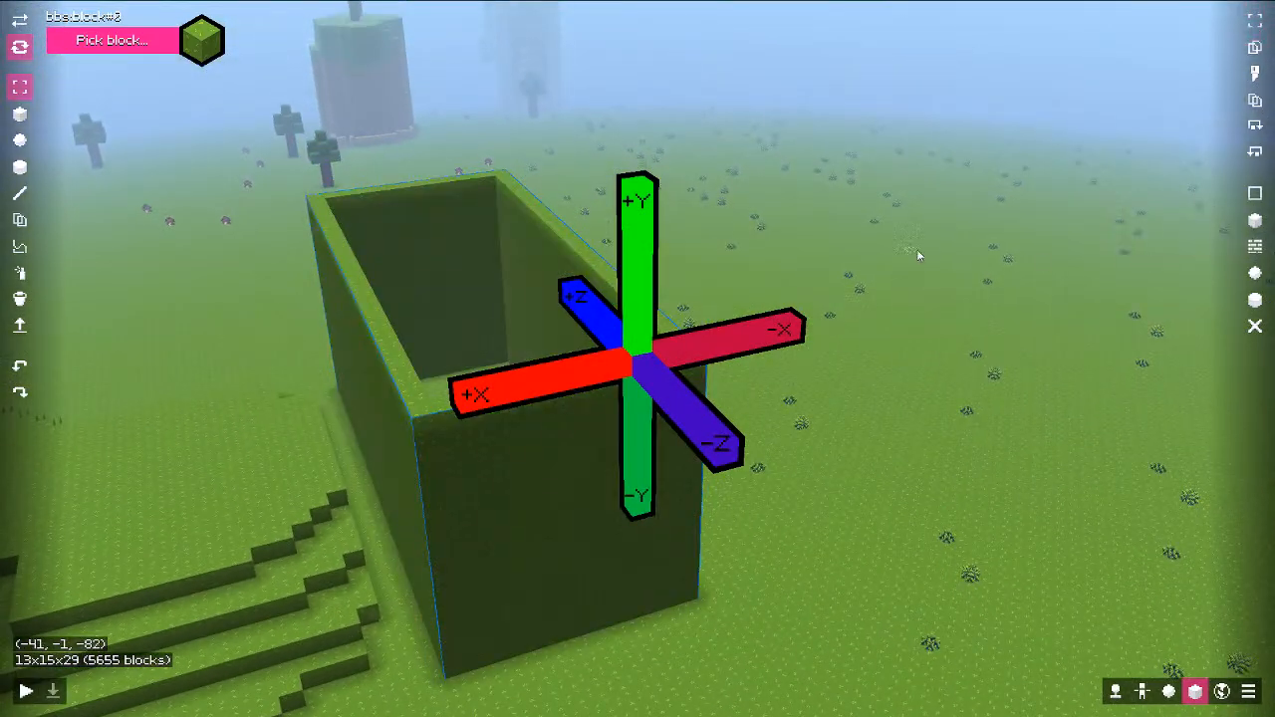
# Step: Try flood-filling the hollow box interior with grass, then undo it
pyautogui.moveTo(920, 256); pyautogui.dragTo(922, 320, button='middle')
pyautogui.press('d')
pyautogui.press('w')
pyautogui.press('e')
pyautogui.press('d')
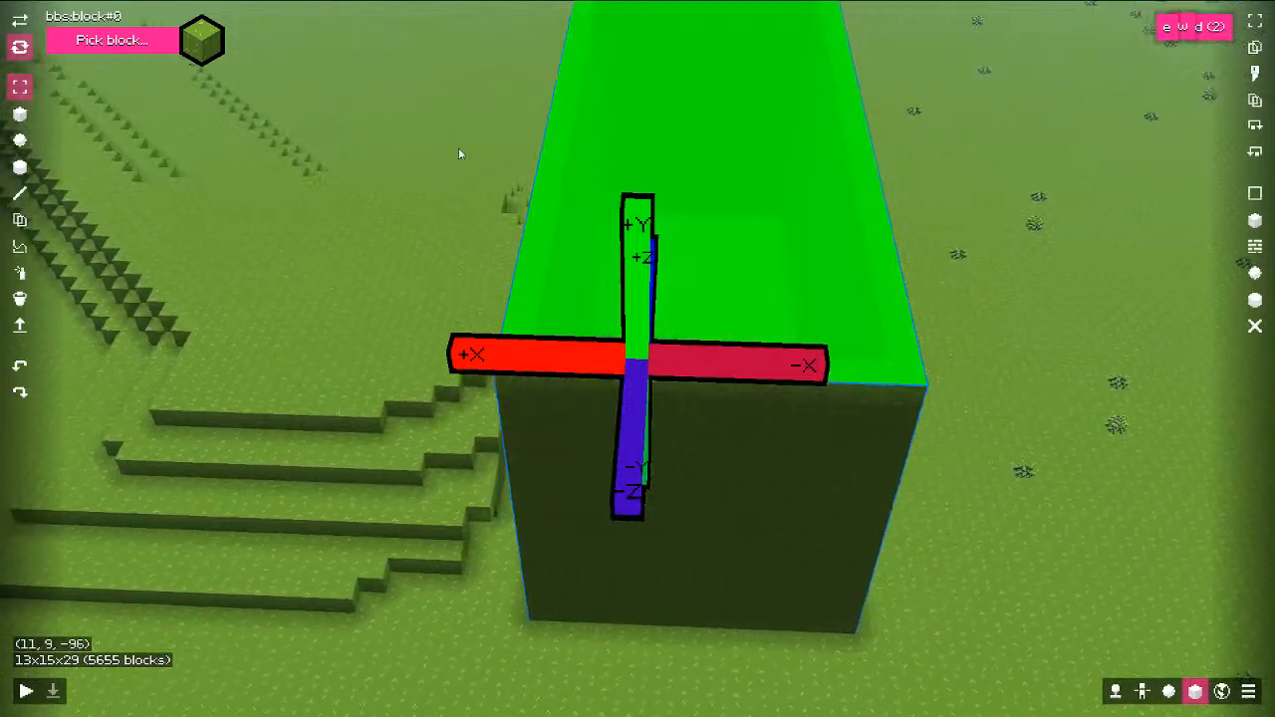
pyautogui.click(20, 300)
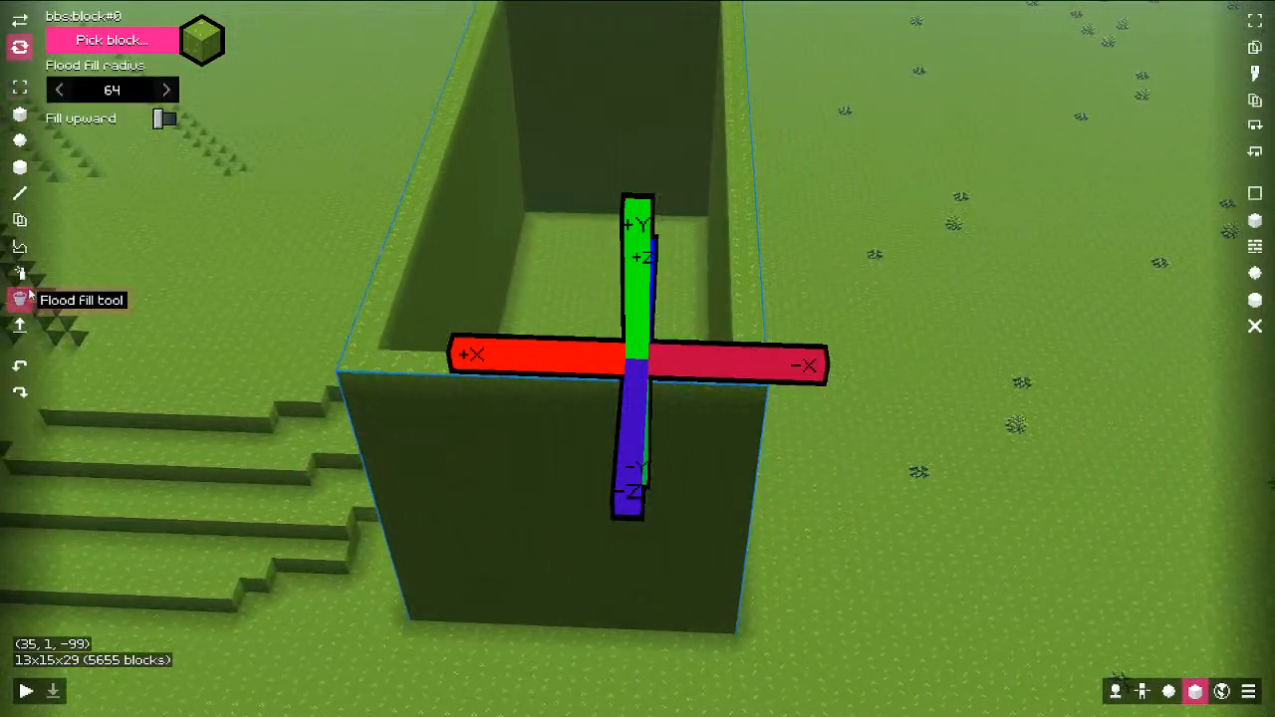
pyautogui.press('e')
pyautogui.click(521, 56)
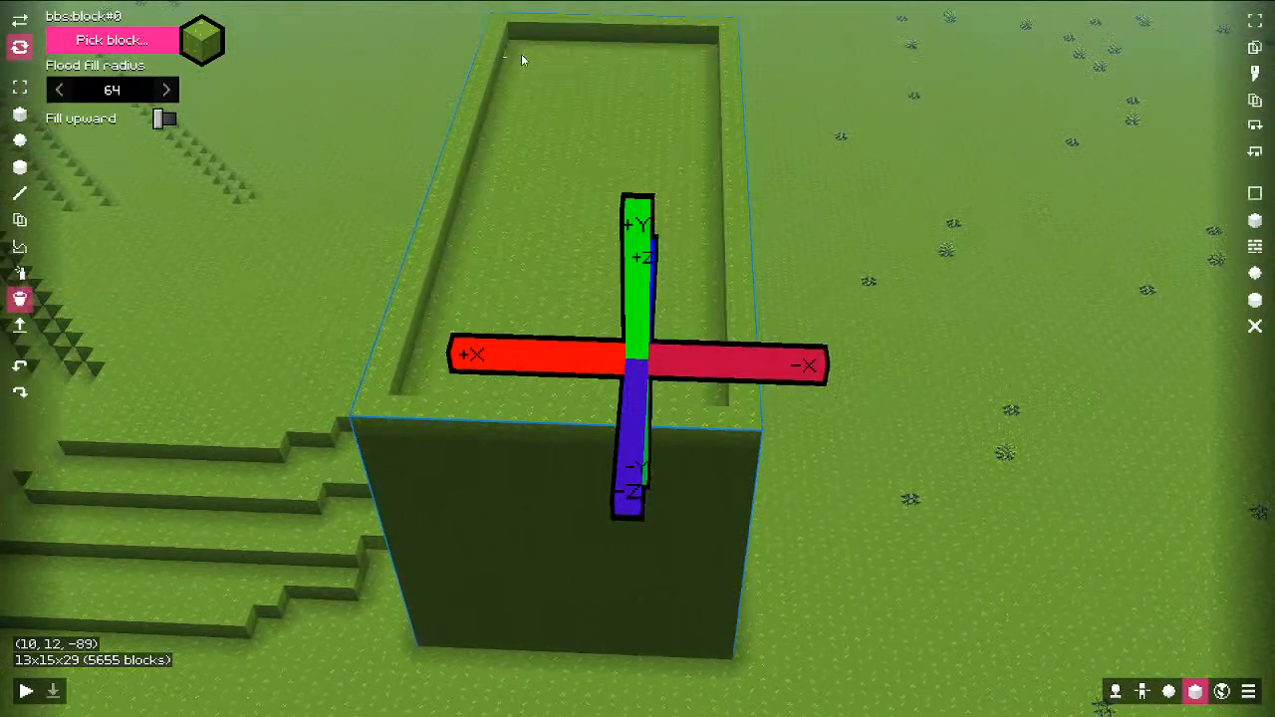
pyautogui.hotkey('ctrl', 'z')
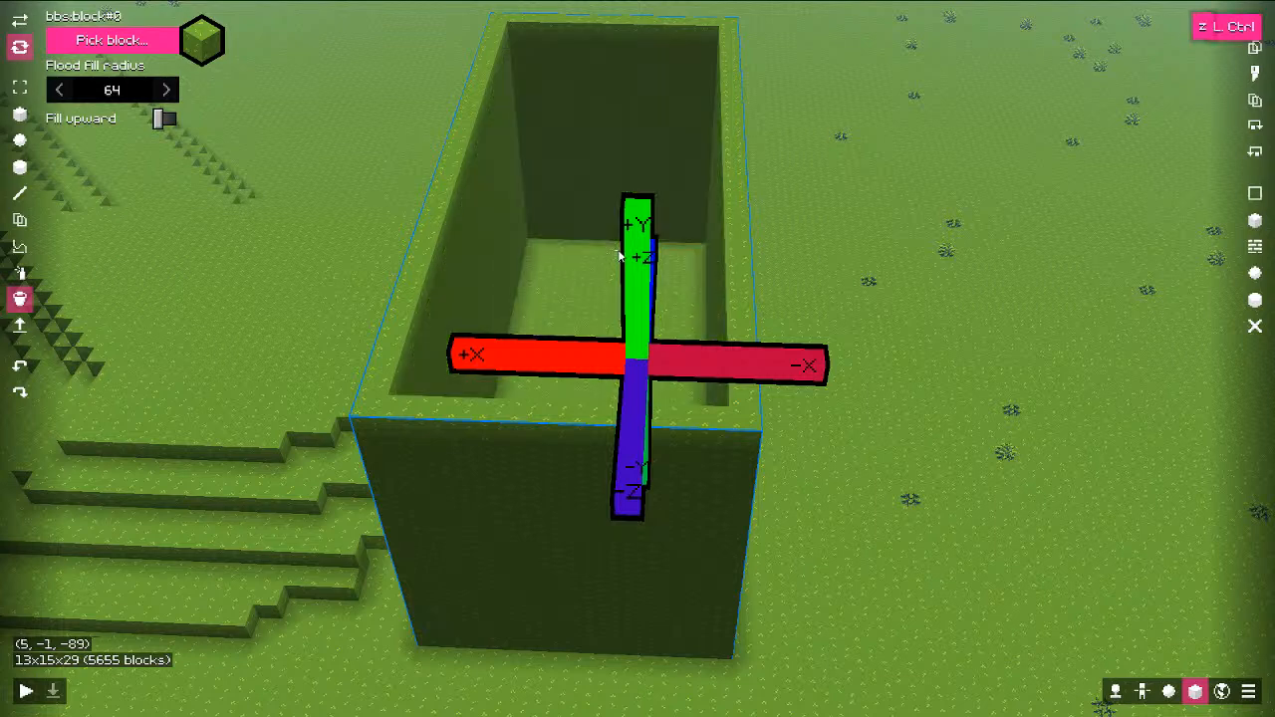
# Step: Switch to the extrude tool and fly the camera past the box toward the trees
pyautogui.press('a')
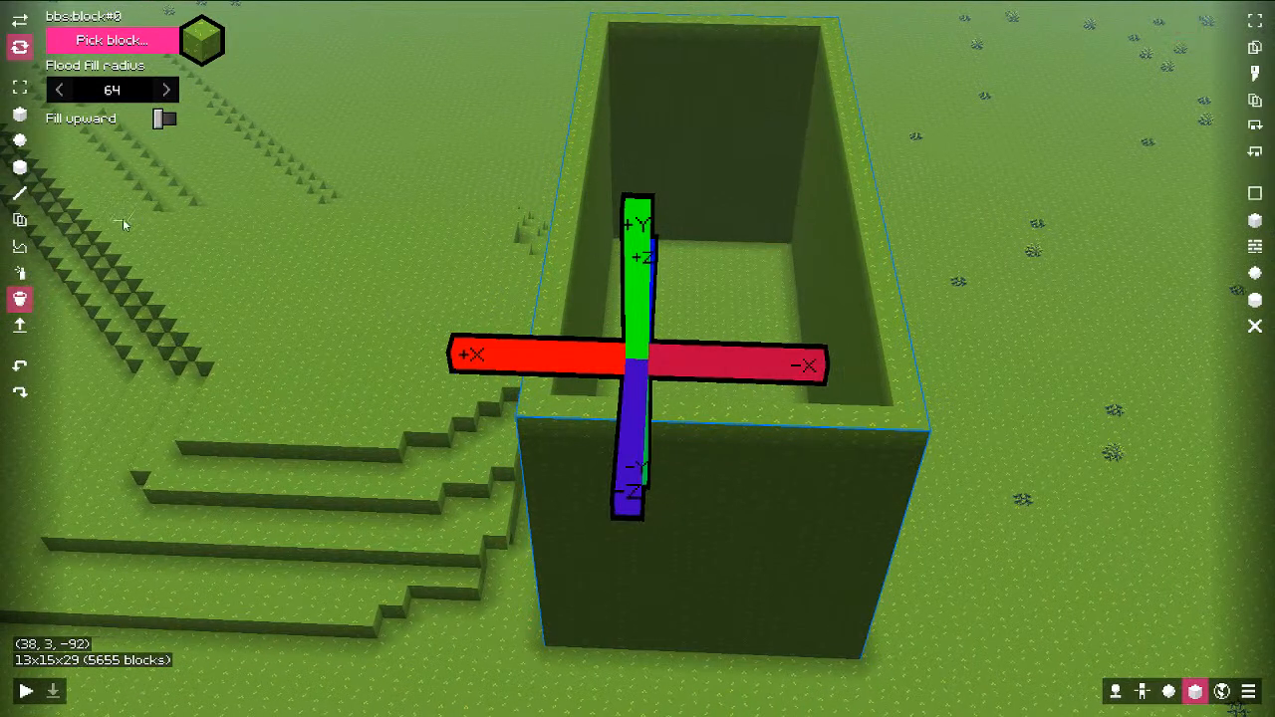
pyautogui.press('a')
pyautogui.click(20, 326)
pyautogui.moveTo(492, 233); pyautogui.dragTo(459, 315, button='middle')
pyautogui.press('w')
pyautogui.press('shift')
pyautogui.press('shift')
pyautogui.press('q')
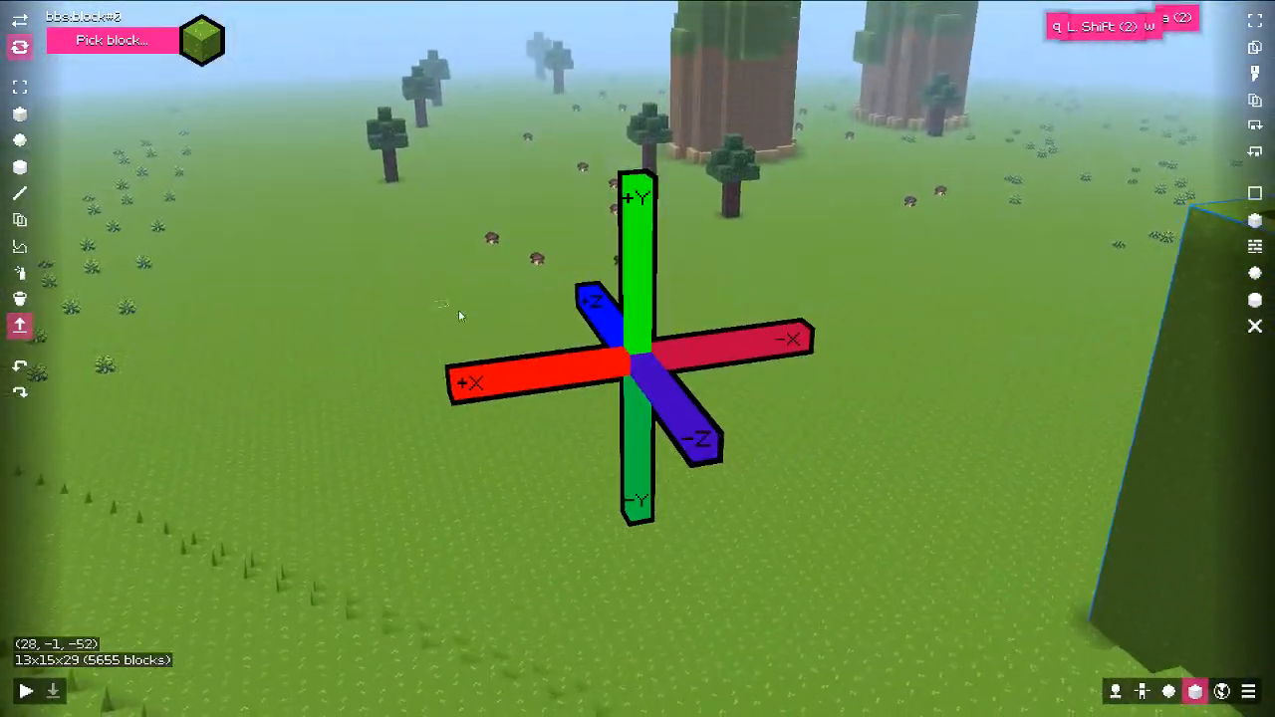
pyautogui.press('w')
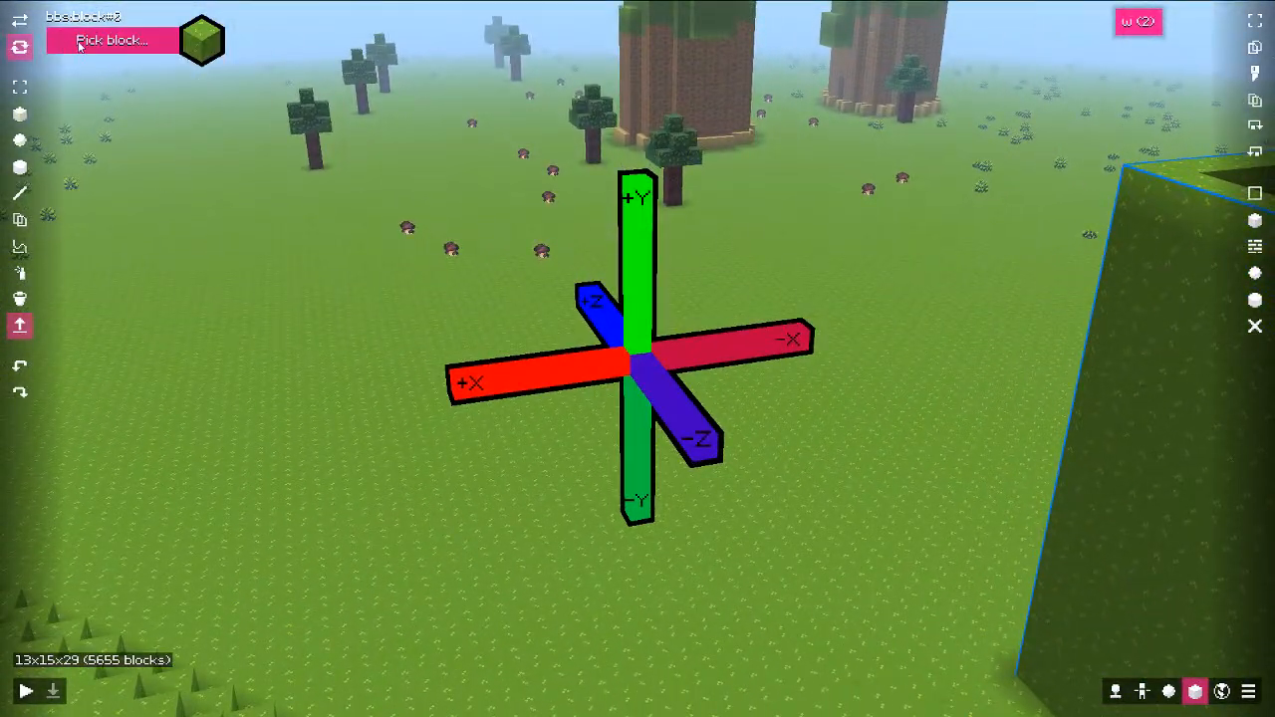
# Step: Pick the brown bbs:block#1 and switch to the box brush, framing the open grass
pyautogui.click(129, 50)
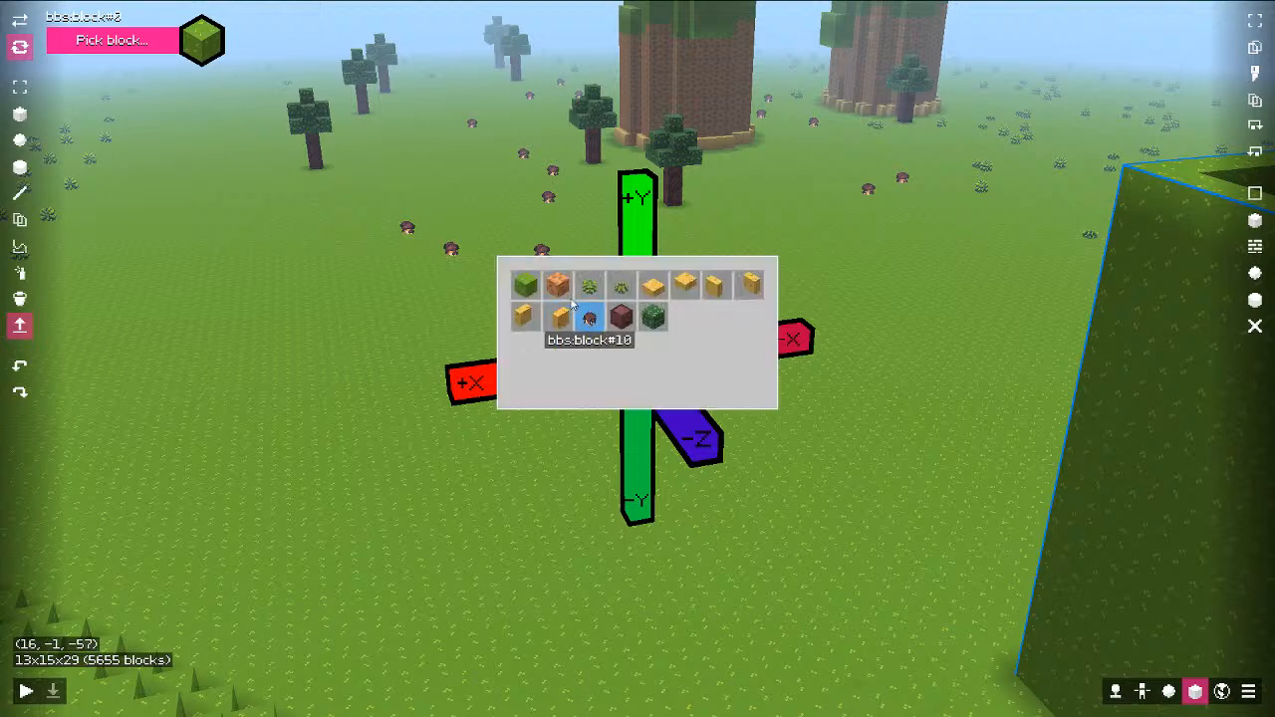
pyautogui.click(563, 284)
pyautogui.moveTo(407, 392); pyautogui.dragTo(488, 401, button='middle')
pyautogui.press('1')
pyautogui.press('2')
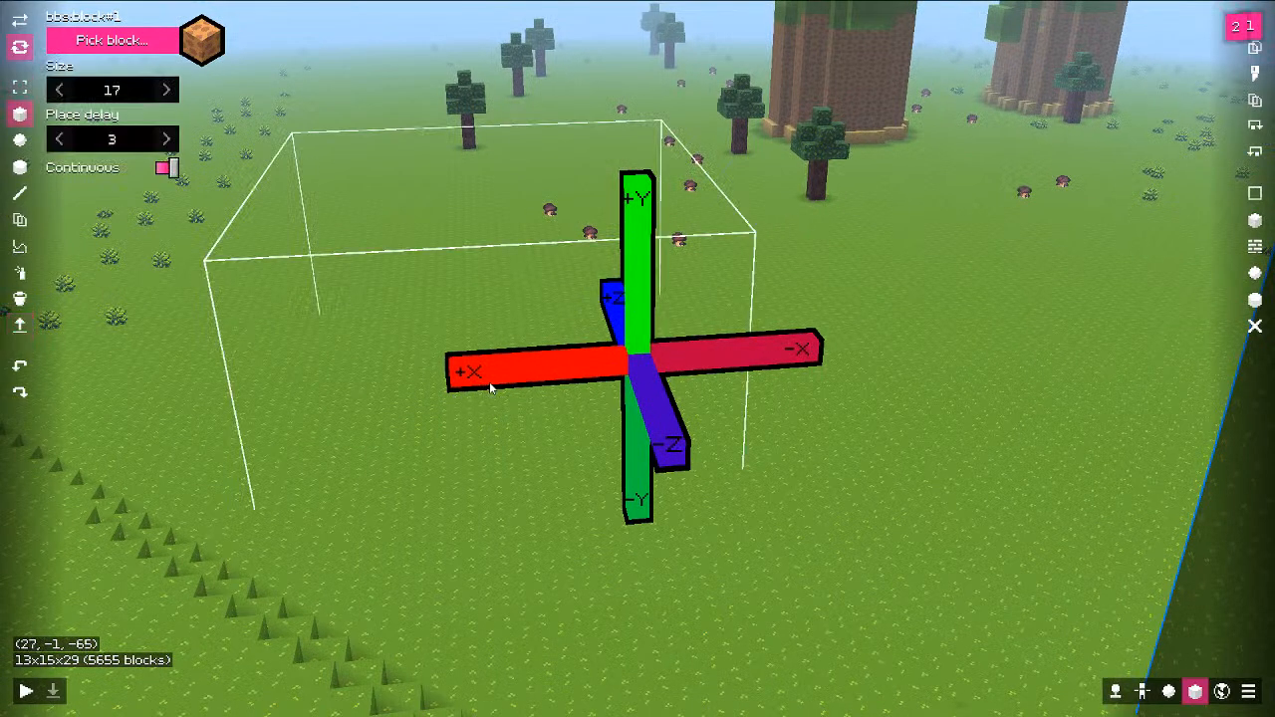
pyautogui.press('shift')
pyautogui.scroll(-3, 489, 383)
pyautogui.press('shift')
pyautogui.press('shift')
pyautogui.scroll(-3, 504, 393)
pyautogui.press('ctrl')
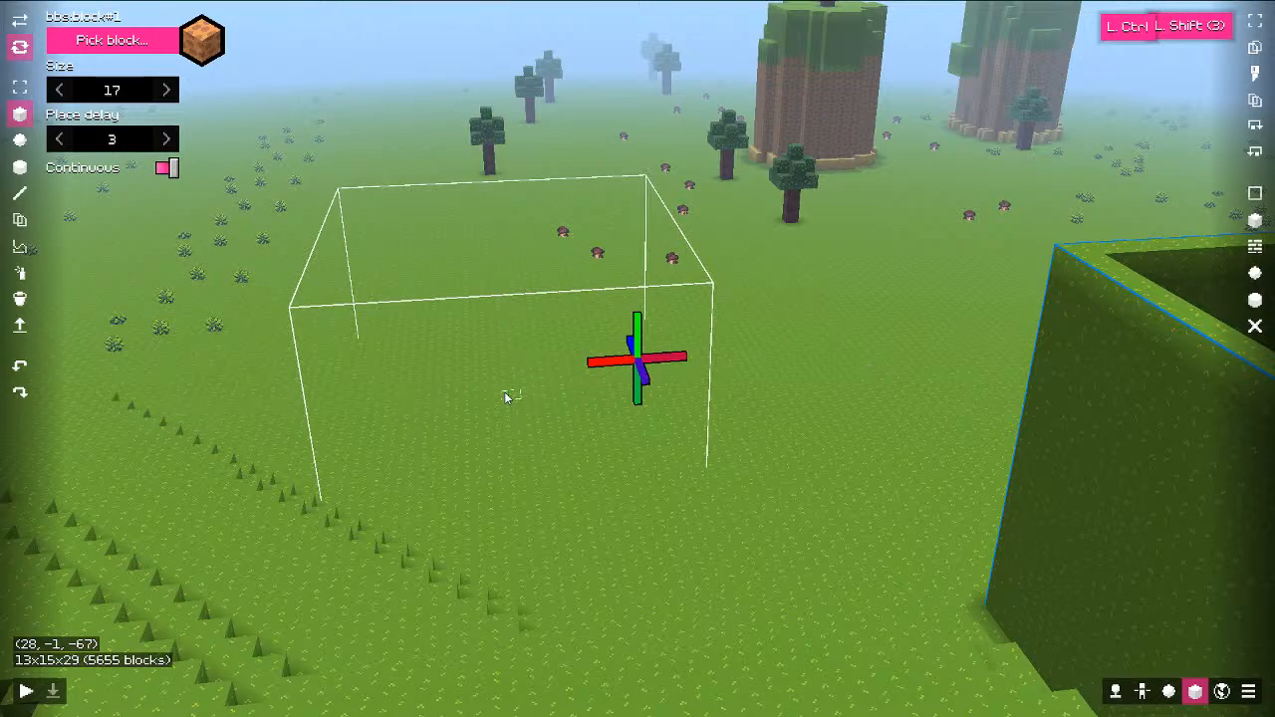
pyautogui.press('shift')
pyautogui.keyDown('alt'); pyautogui.scroll(-6, 529, 399); pyautogui.keyUp('alt')
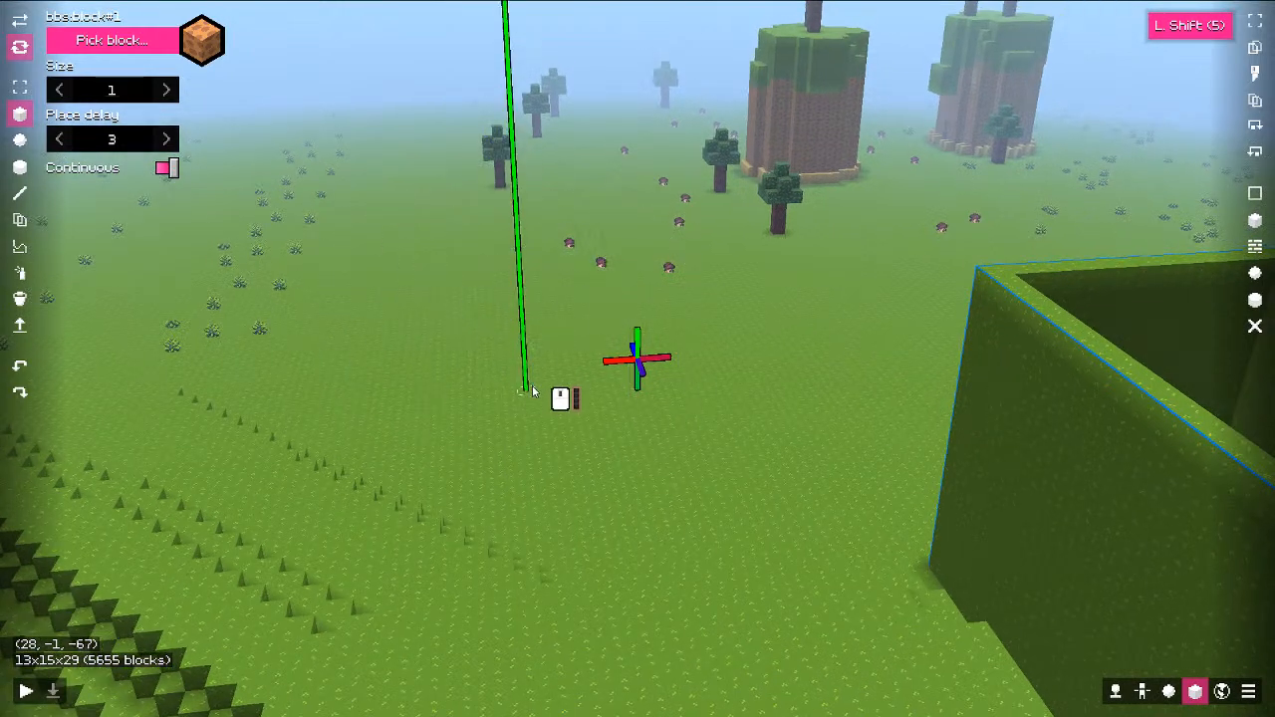
pyautogui.scroll(6, 532, 386)
pyautogui.press('w')
pyautogui.press('s')
# Step: Paint brown vertical columns side by side into a 4×7×2 notched shape
pyautogui.keyDown('shift'); pyautogui.moveTo(526, 388); pyautogui.dragTo(511, 204, button='right'); pyautogui.keyUp('shift')
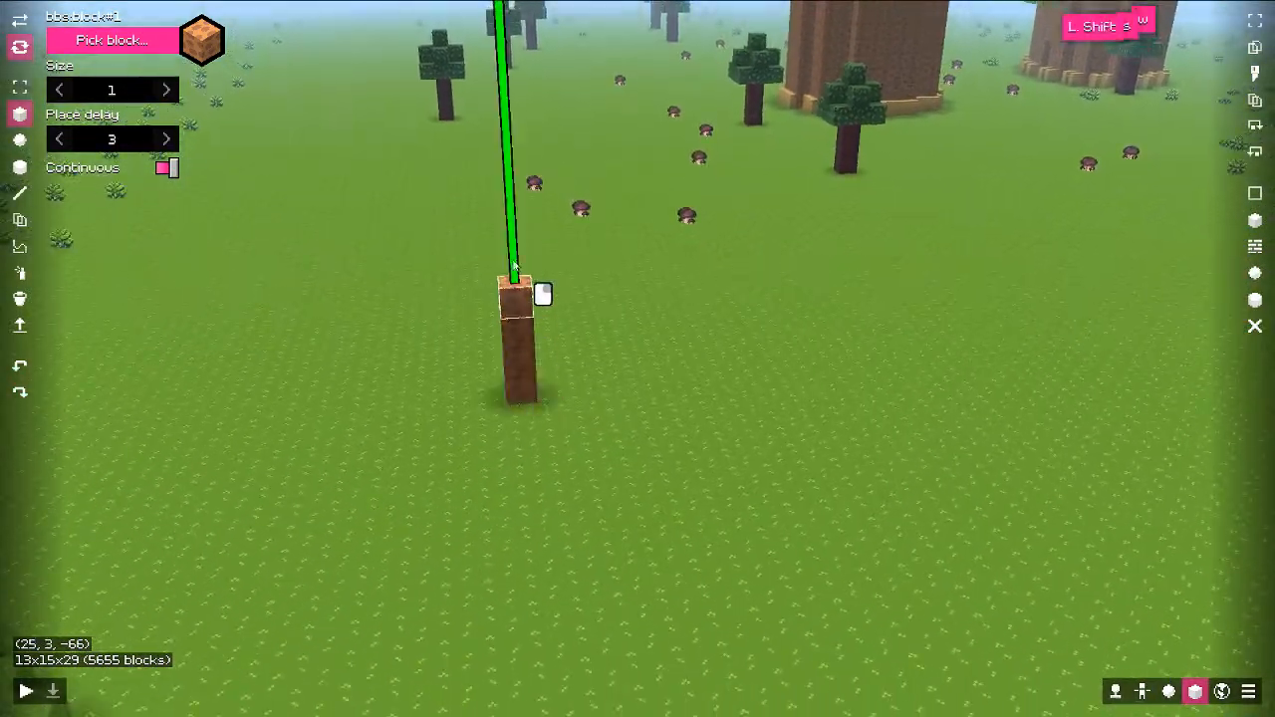
pyautogui.moveTo(584, 333); pyautogui.dragTo(697, 387)
pyautogui.press('d')
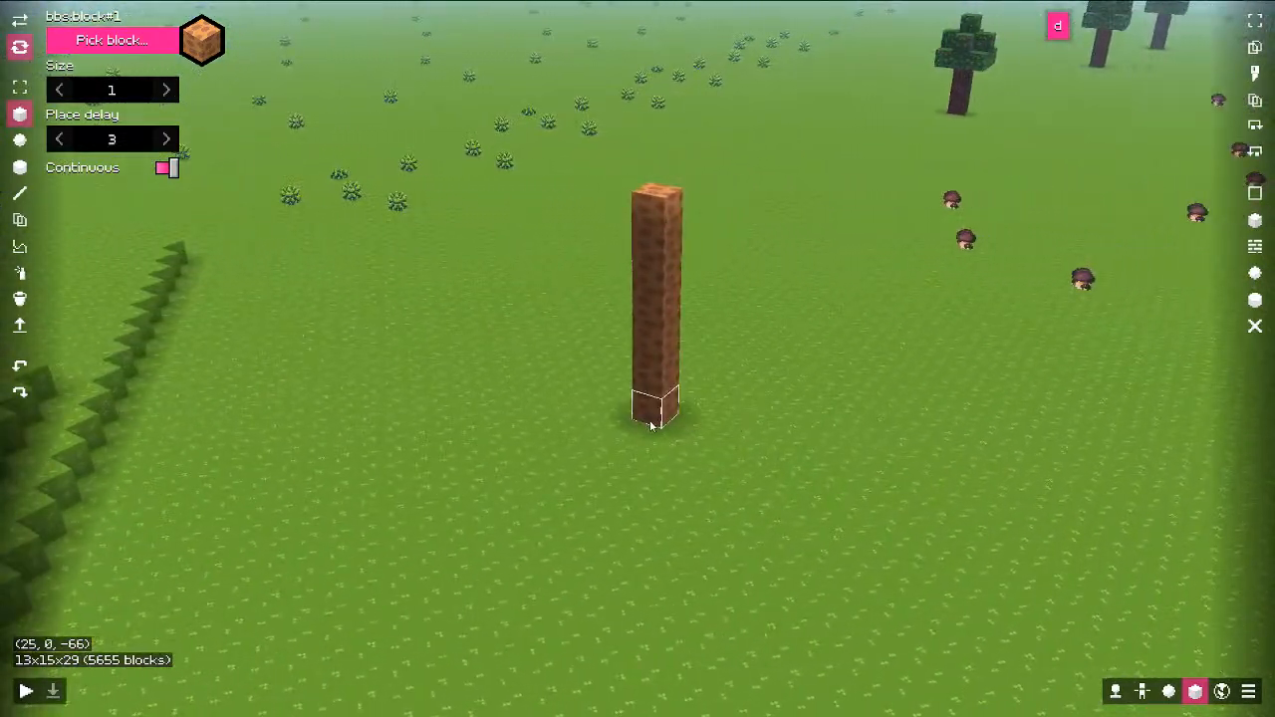
pyautogui.keyDown('shift'); pyautogui.moveTo(679, 416); pyautogui.dragTo(676, 246, button='right'); pyautogui.keyUp('shift')
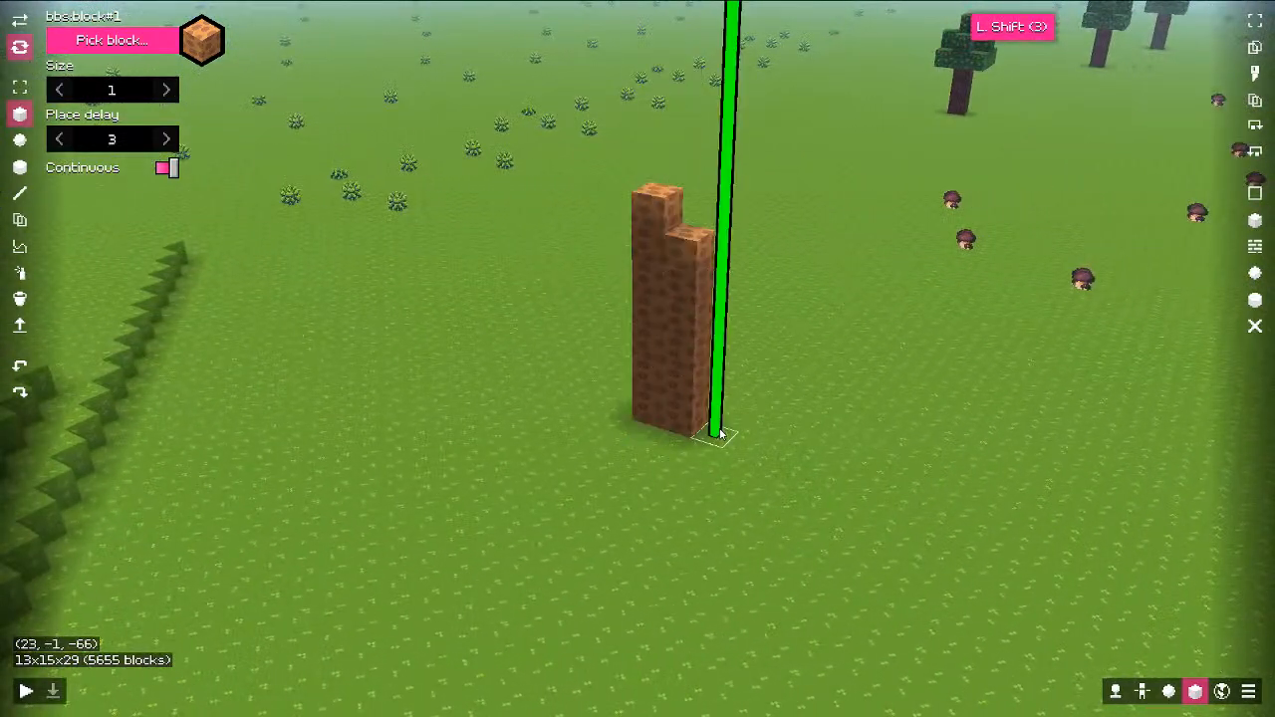
pyautogui.keyDown('shift'); pyautogui.moveTo(716, 434); pyautogui.dragTo(715, 239, button='right'); pyautogui.keyUp('shift')
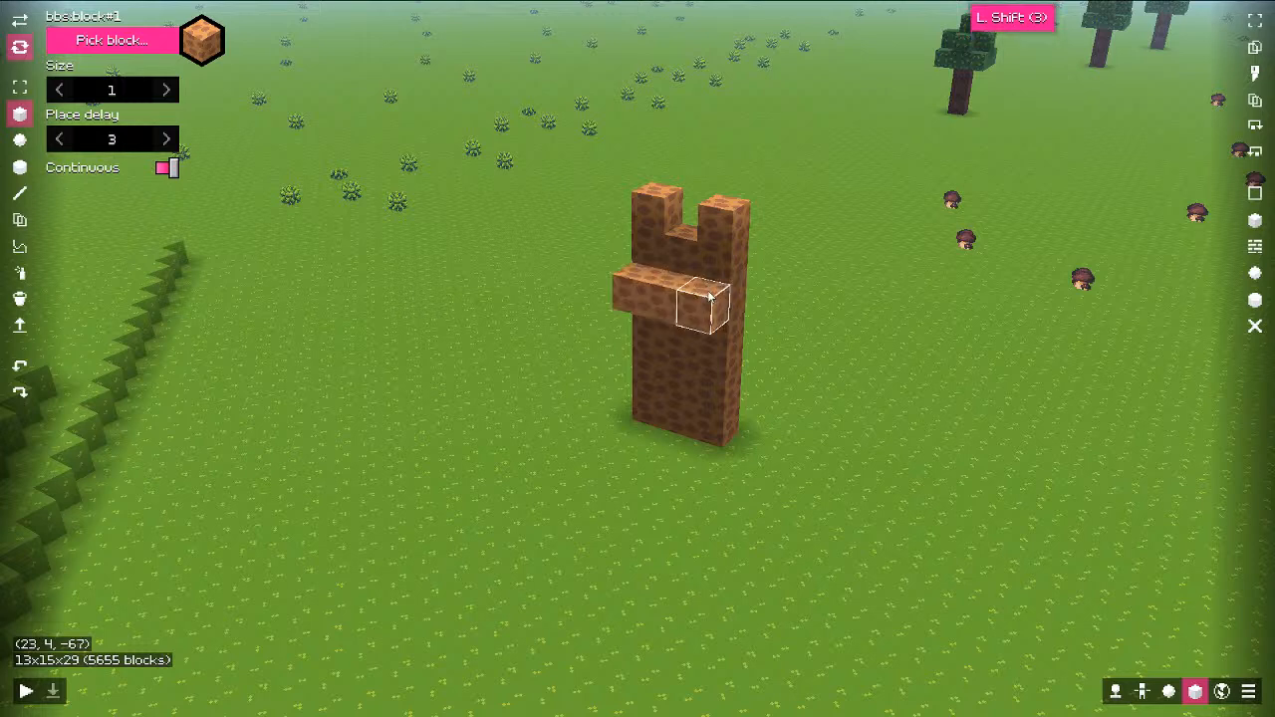
pyautogui.moveTo(742, 438)
pyautogui.keyDown('shift'); pyautogui.mouseDown(button='right')
pyautogui.moveTo(764, 262)
pyautogui.moveTo(739, 309)
pyautogui.mouseUp(button='right'); pyautogui.keyUp('shift')
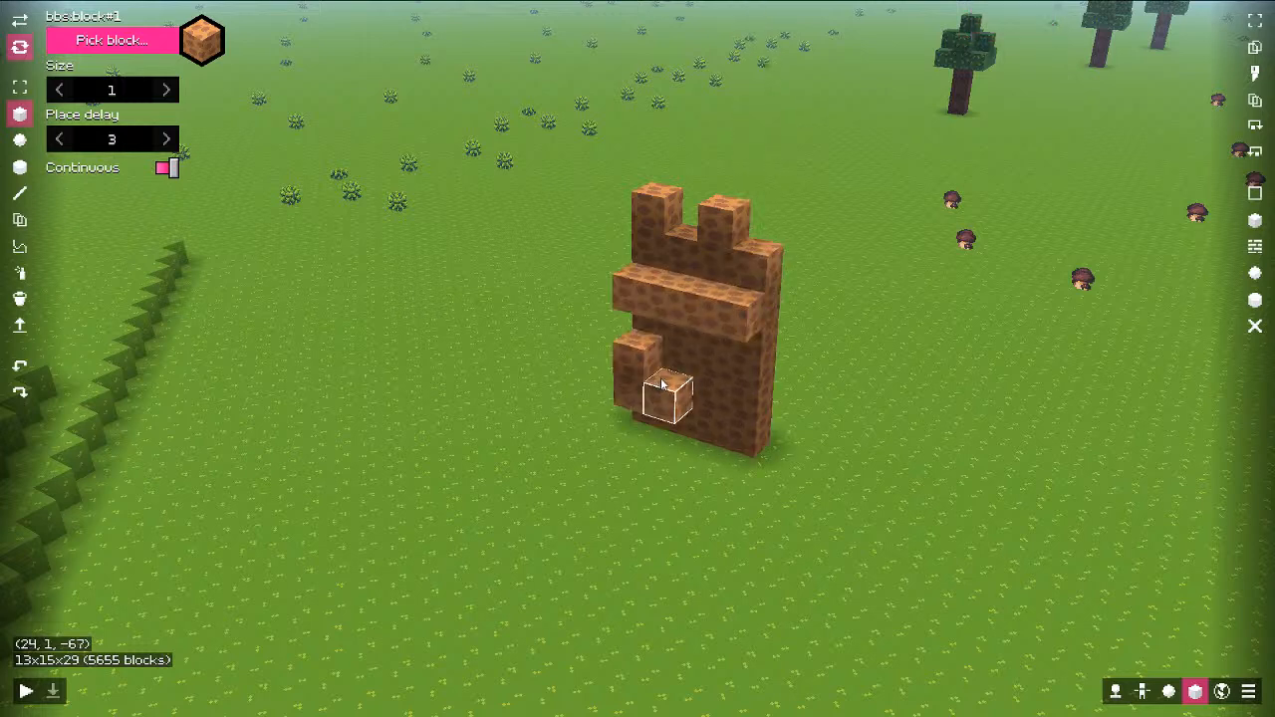
pyautogui.keyDown('shift'); pyautogui.moveTo(730, 436); pyautogui.dragTo(739, 451, button='right'); pyautogui.keyUp('shift')
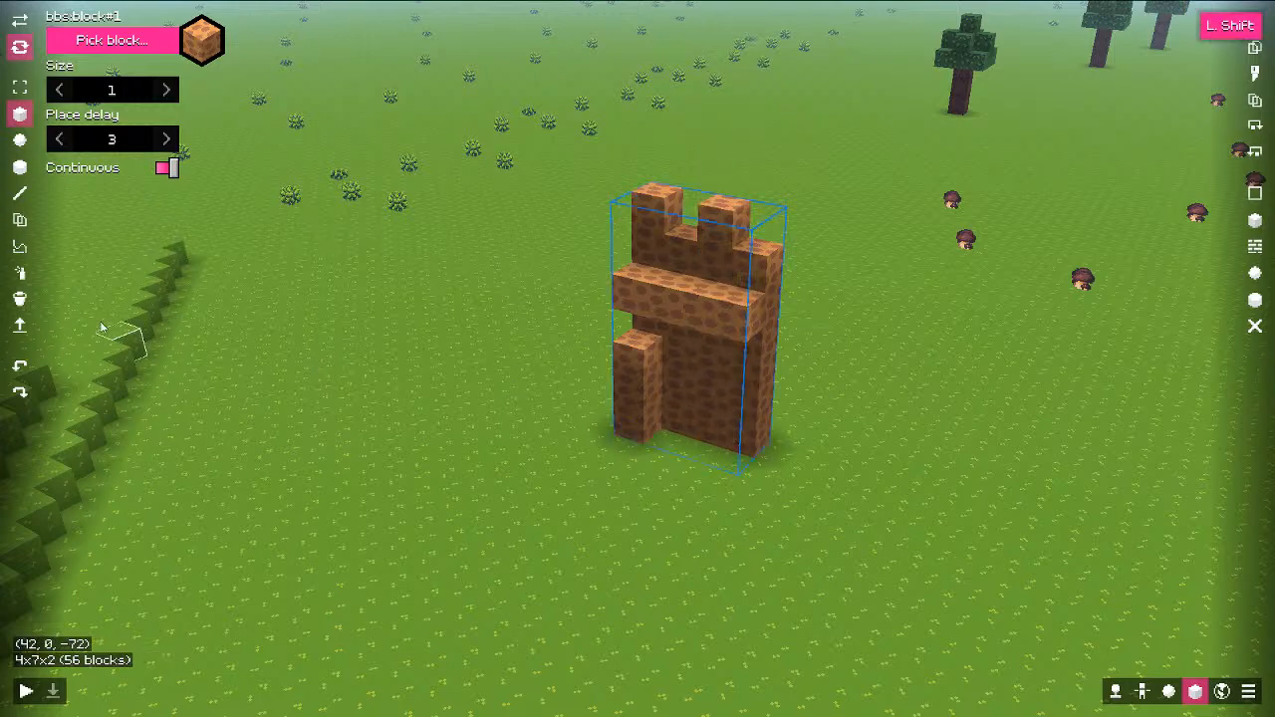
# Step: Extrude the brown shape's end face outward to lengthen the fence wall
pyautogui.press('d')
pyautogui.press('s')
pyautogui.click(20, 326)
pyautogui.press('d')
pyautogui.press('s')
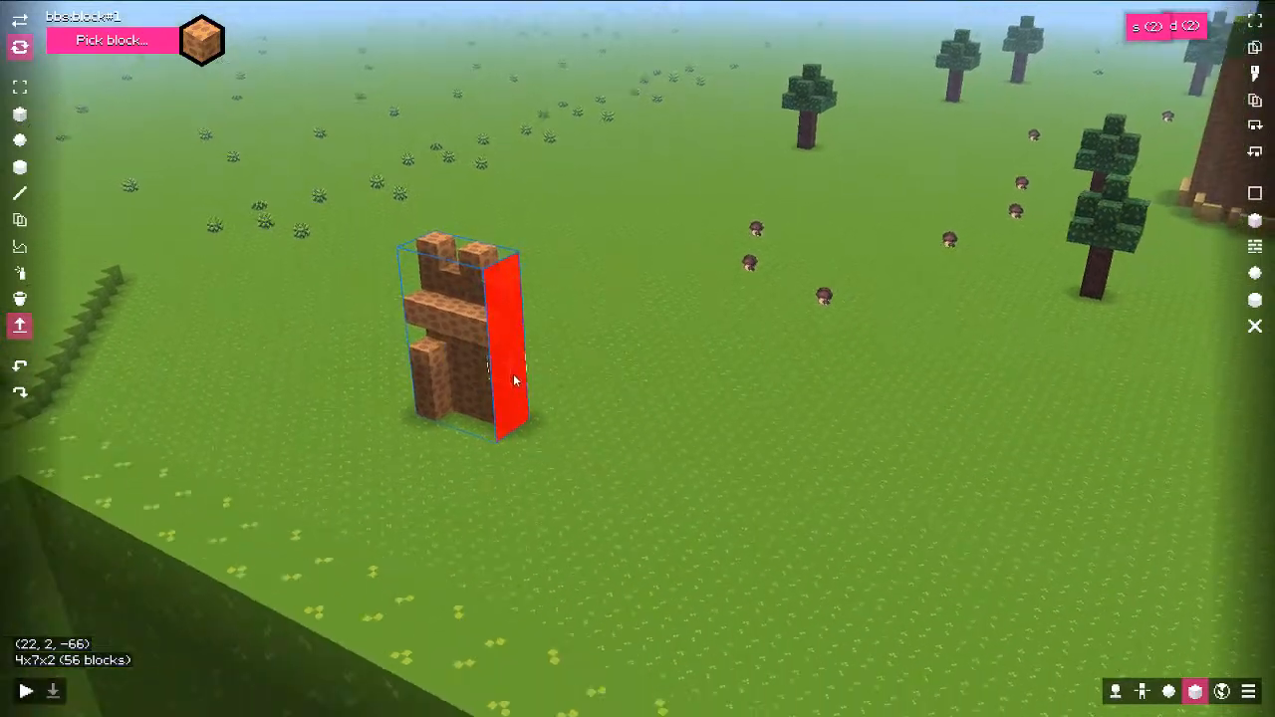
pyautogui.press('d')
pyautogui.moveTo(445, 365); pyautogui.dragTo(1105, 603)
pyautogui.press('s')
pyautogui.press('s')
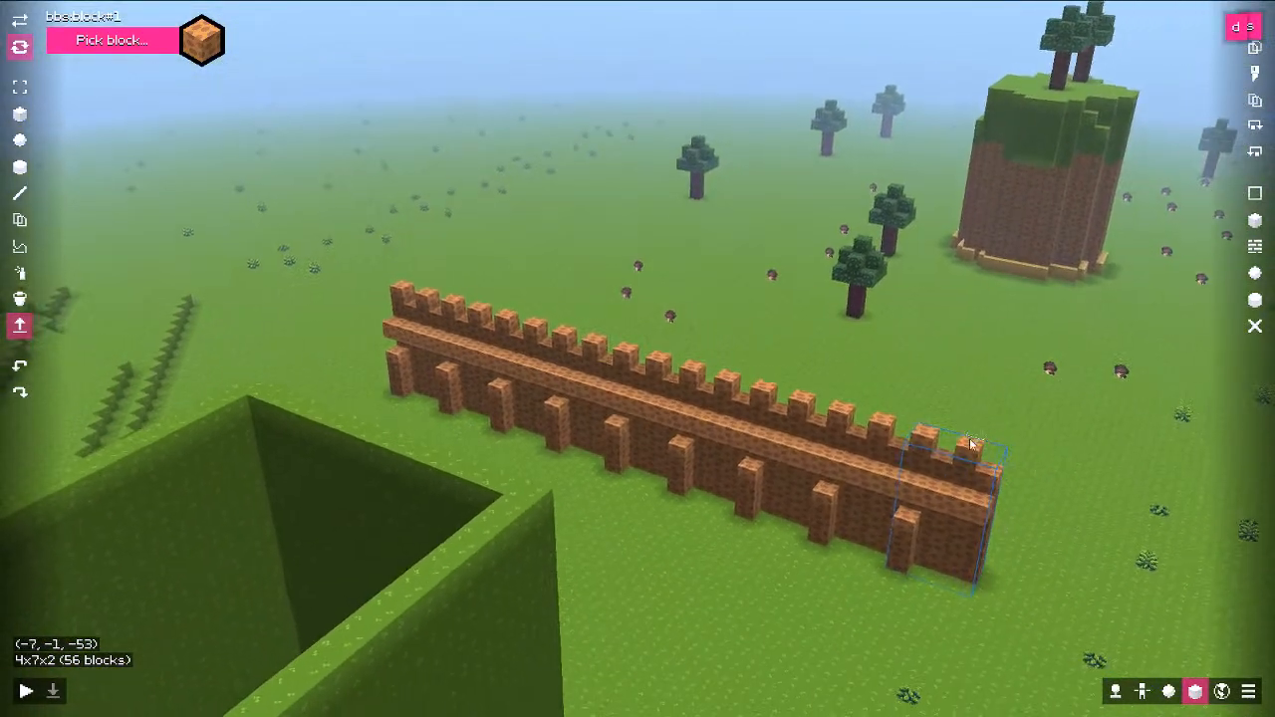
pyautogui.press('d')
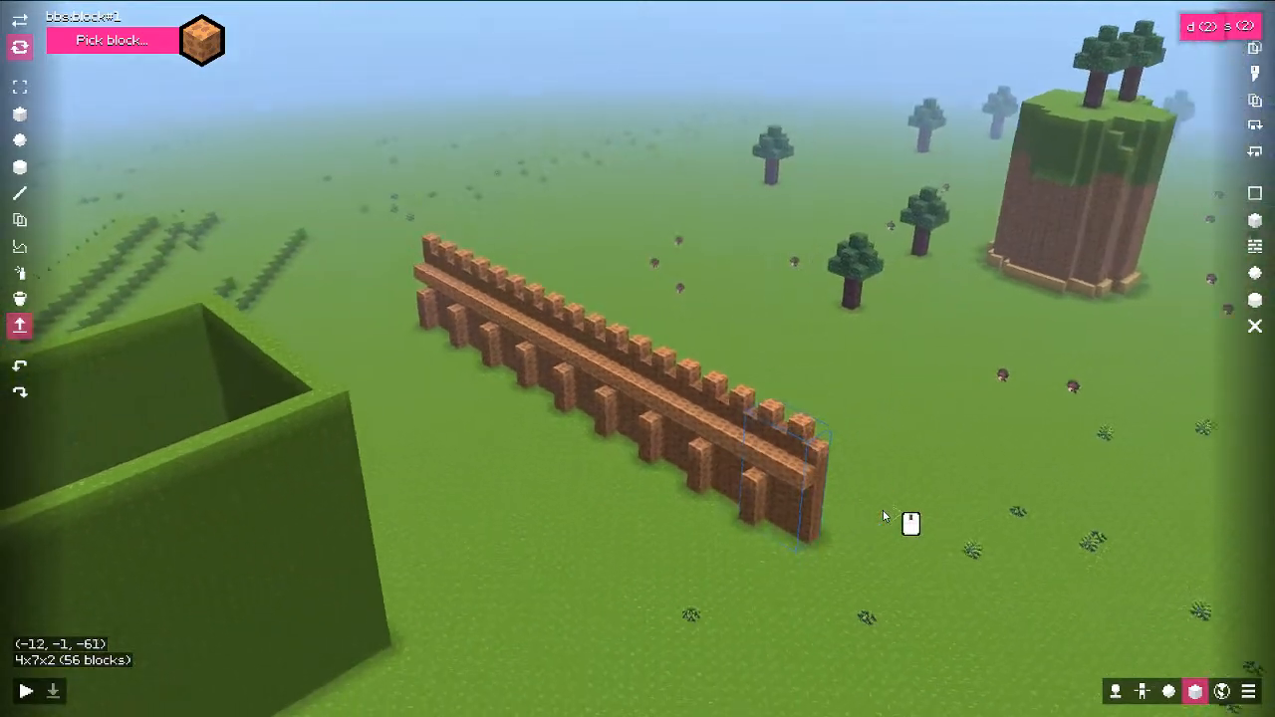
# Step: Copy the fence's end section and paste it at a right angle at the fence end
pyautogui.moveTo(883, 511); pyautogui.dragTo(853, 517, button='middle')
pyautogui.hotkey('ctrl', 'c')
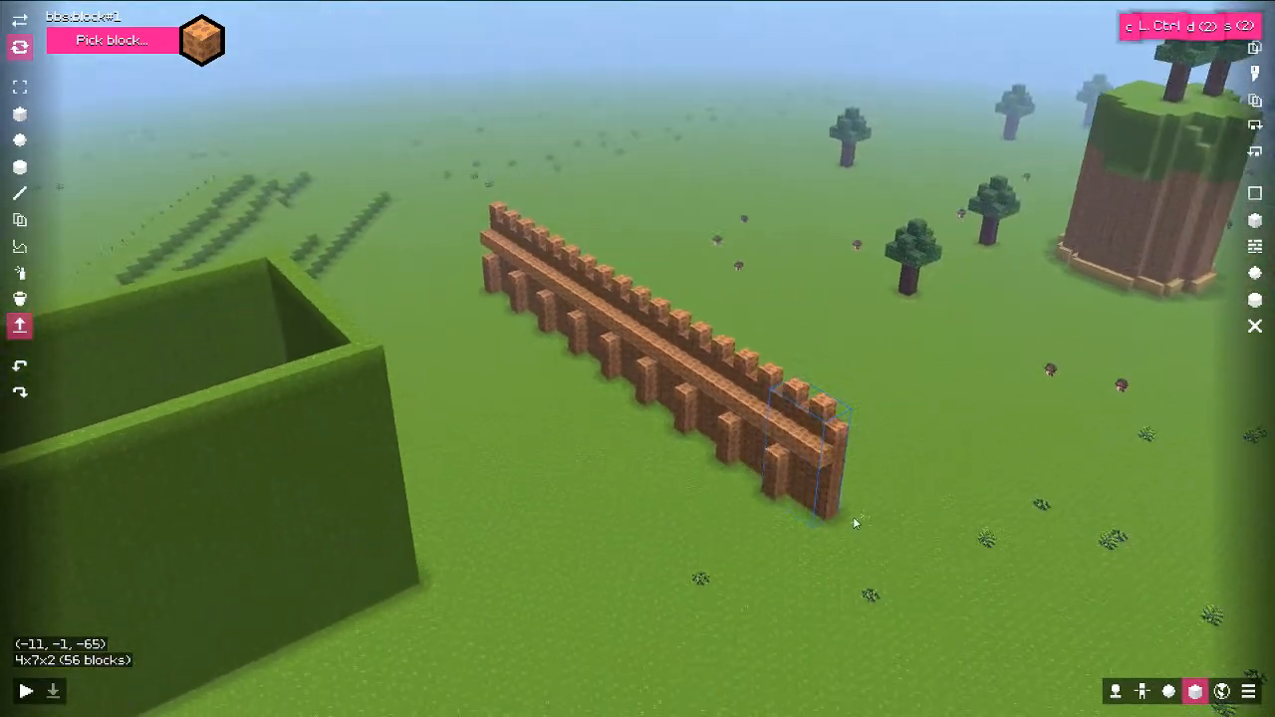
pyautogui.hotkey('ctrl', 'v')
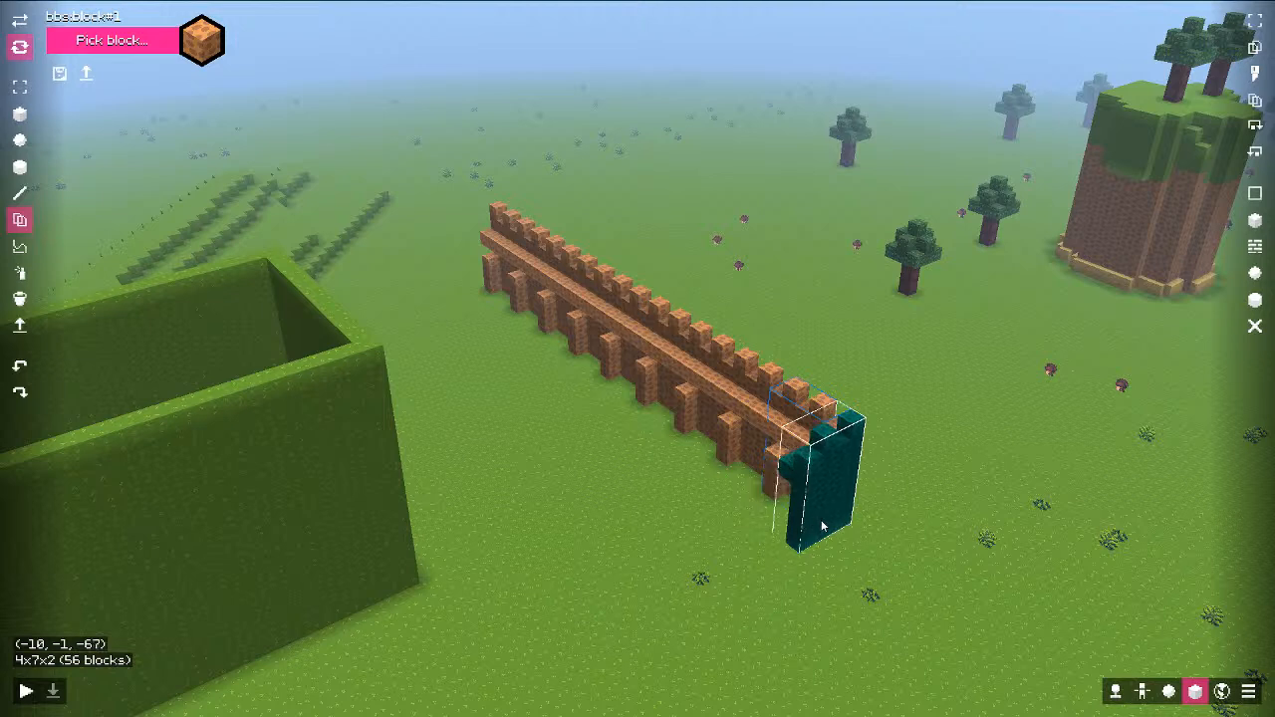
pyautogui.click(820, 525)
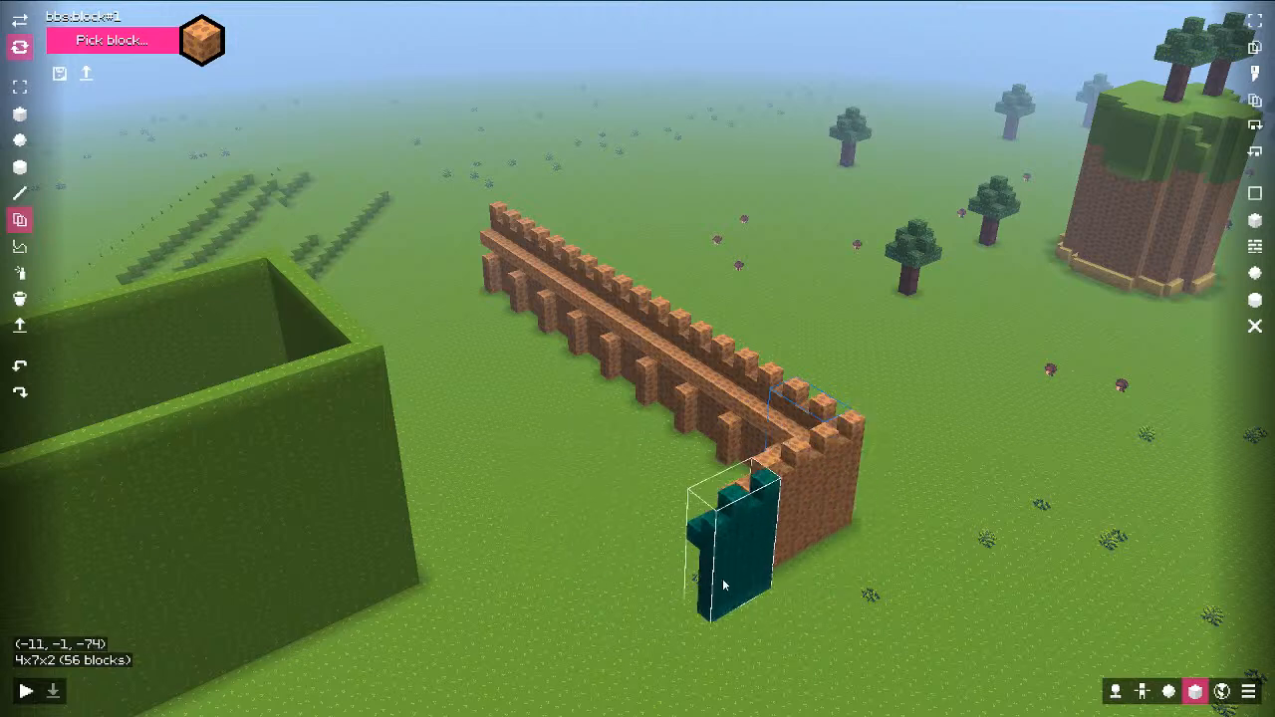
# Step: Box-select the end of the new corner piece
pyautogui.hotkey('ctrl', 'a')
pyautogui.moveTo(578, 476); pyautogui.dragTo(592, 479, button='middle')
pyautogui.press('1')
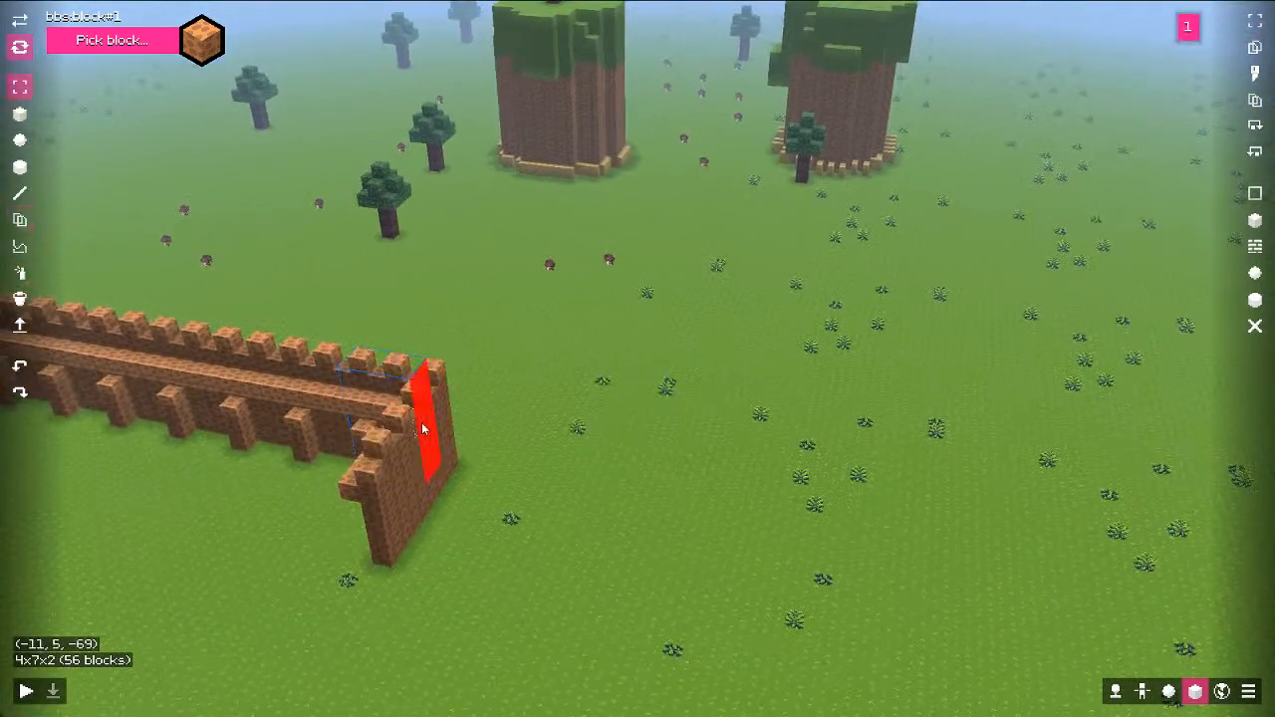
pyautogui.moveTo(401, 422); pyautogui.dragTo(389, 555)
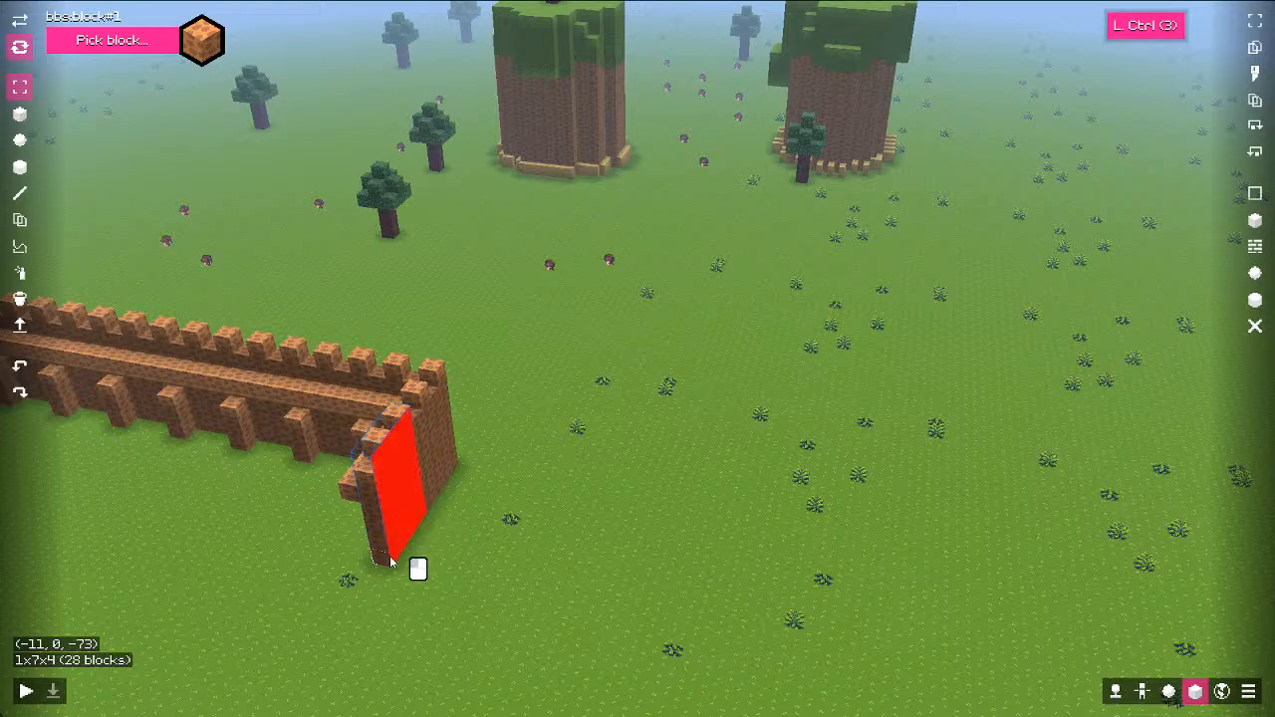
pyautogui.keyDown('shift'); pyautogui.scroll(1, 381, 522); pyautogui.keyUp('shift')
# Step: Extrude the corner piece's end face into a long second wall toward the front
pyautogui.moveTo(555, 444); pyautogui.dragTo(293, 409, button='middle')
pyautogui.press('d')
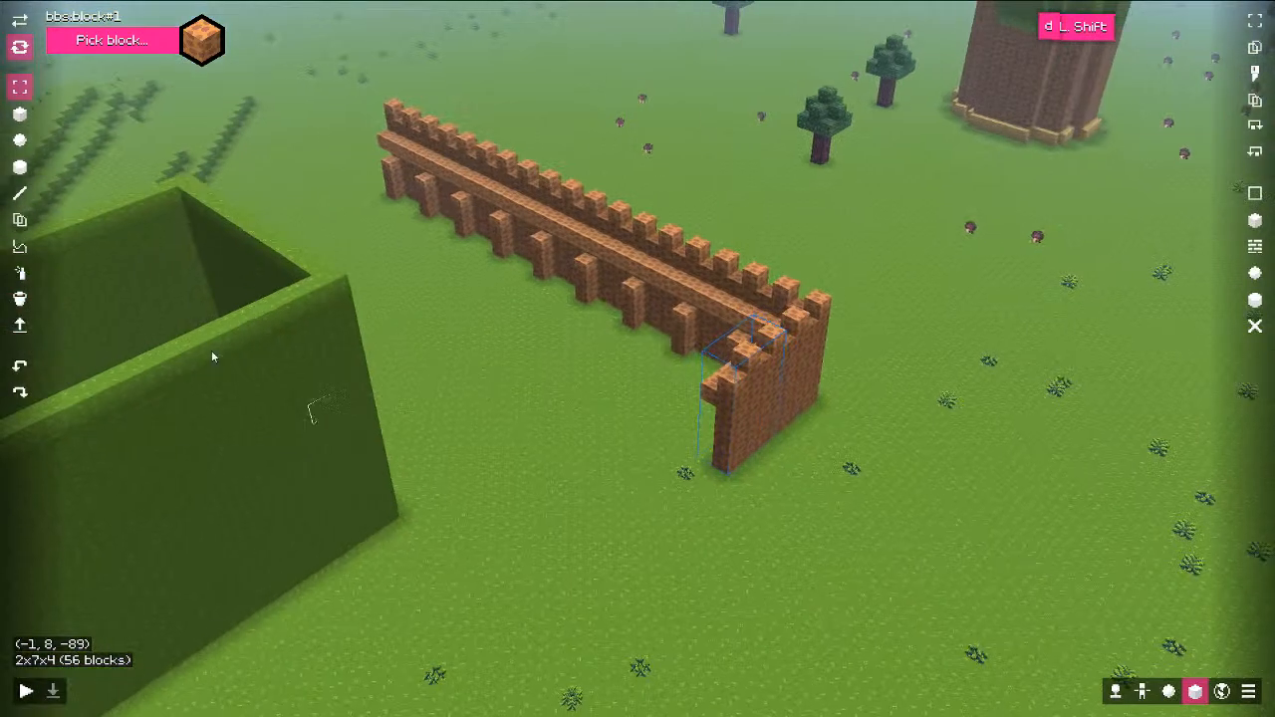
pyautogui.press('s')
pyautogui.press('q')
pyautogui.press('s')
pyautogui.press('s')
pyautogui.click(19, 327)
pyautogui.moveTo(646, 331); pyautogui.dragTo(247, 613)
pyautogui.press('s')
pyautogui.press('a')
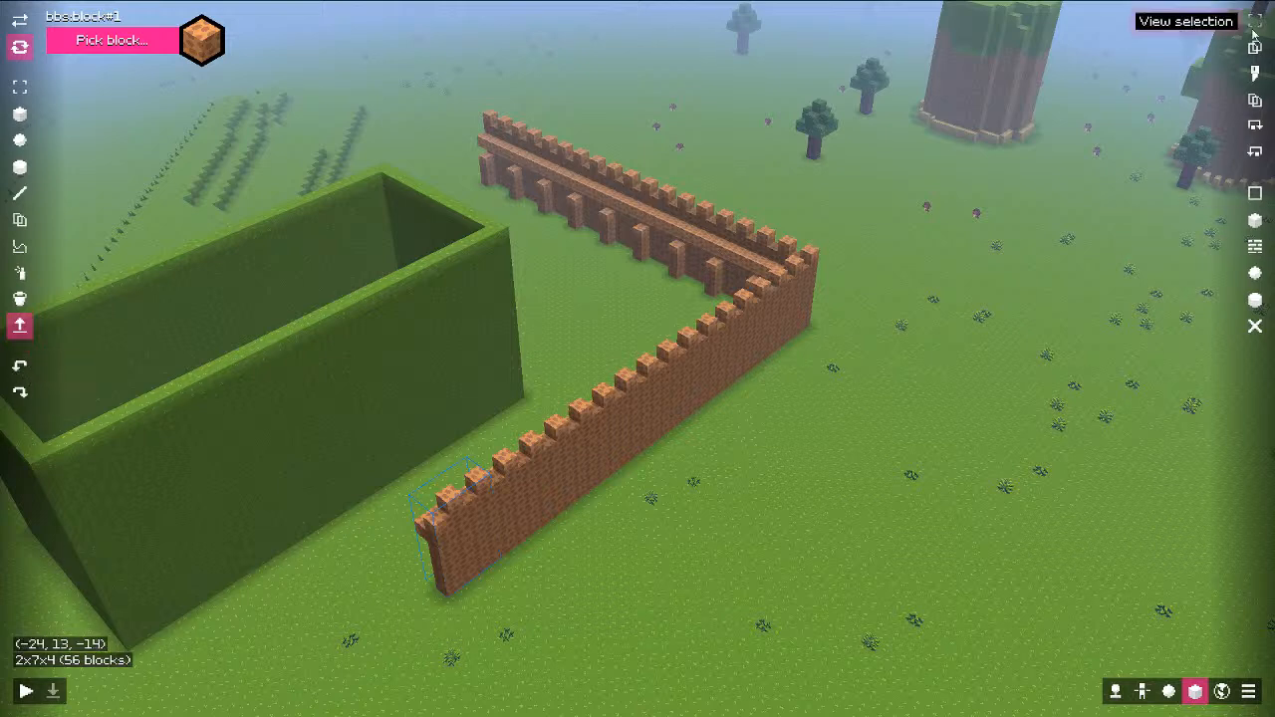
pyautogui.click(451, 586)
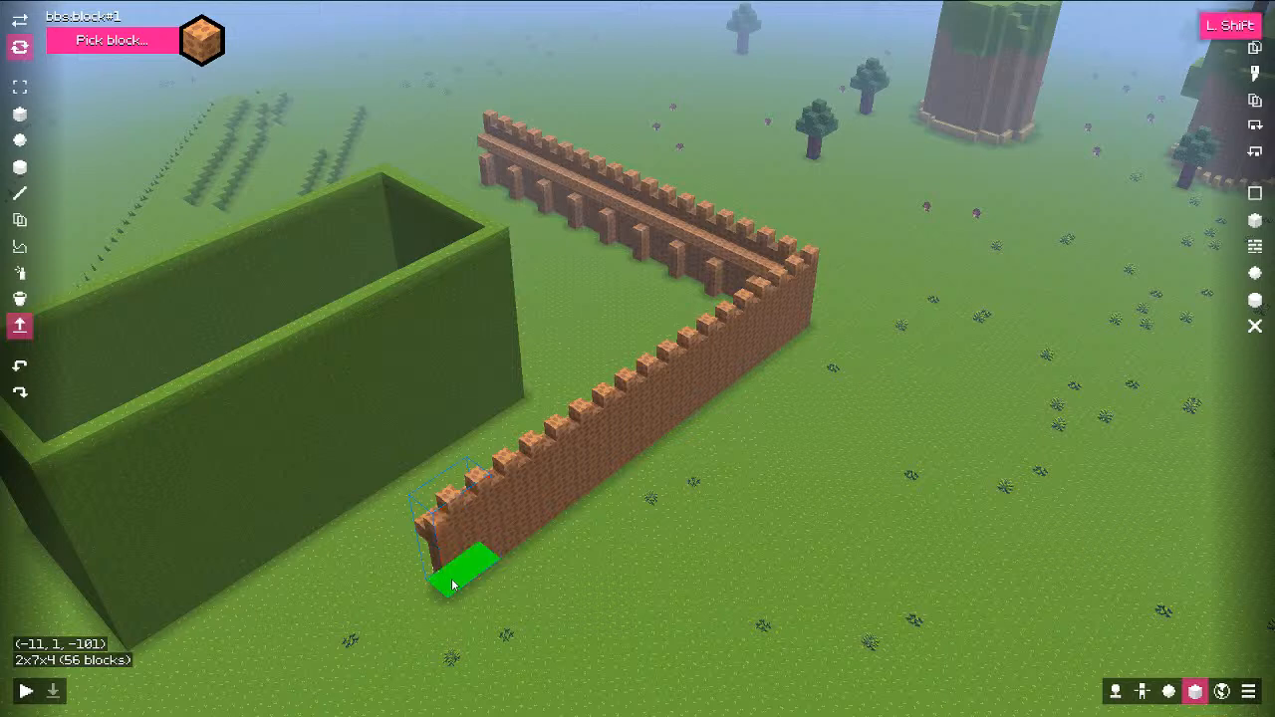
pyautogui.click(1256, 82)
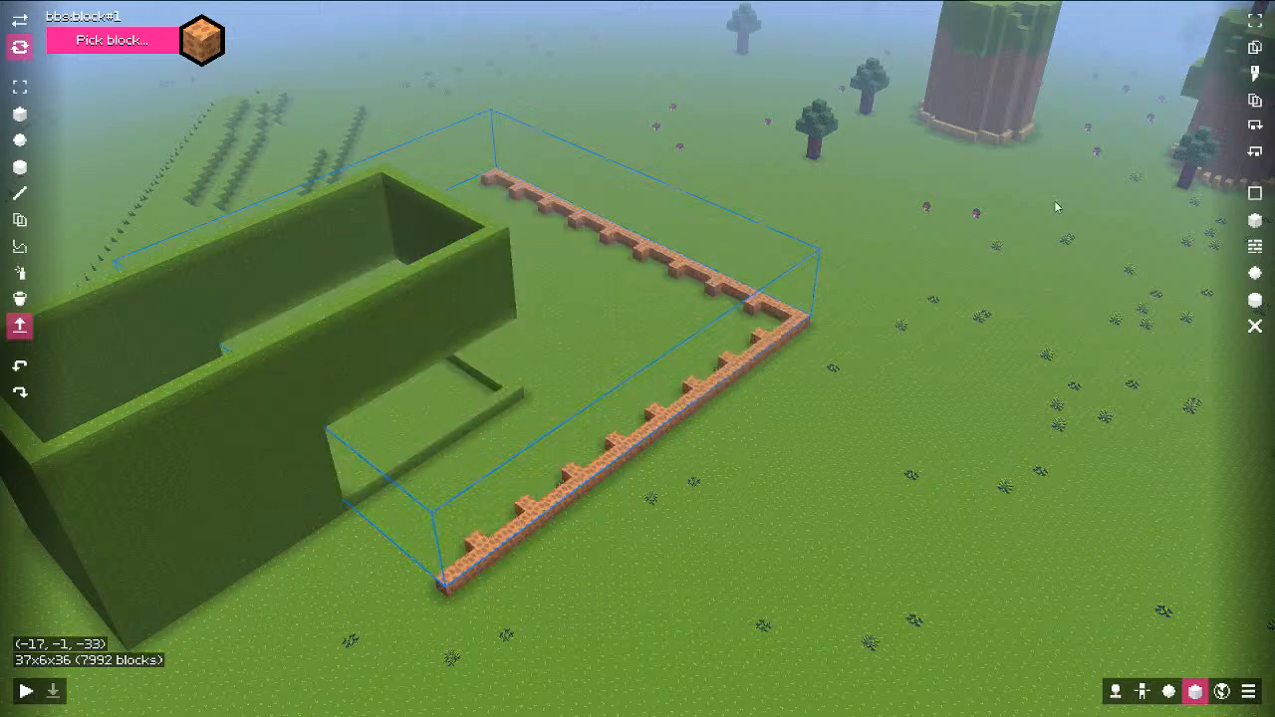
pyautogui.hotkey('ctrl', 'z')
pyautogui.keyDown('shift'); pyautogui.click(459, 593); pyautogui.keyUp('shift')
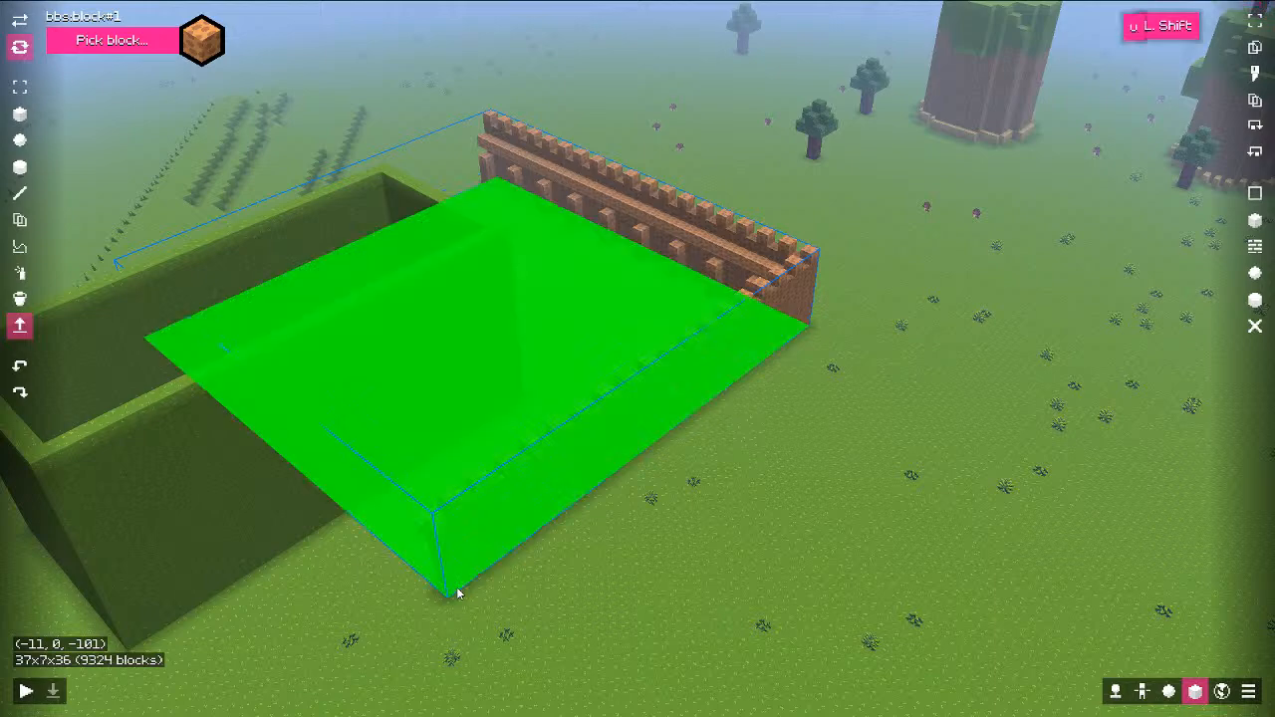
pyautogui.click(1256, 74)
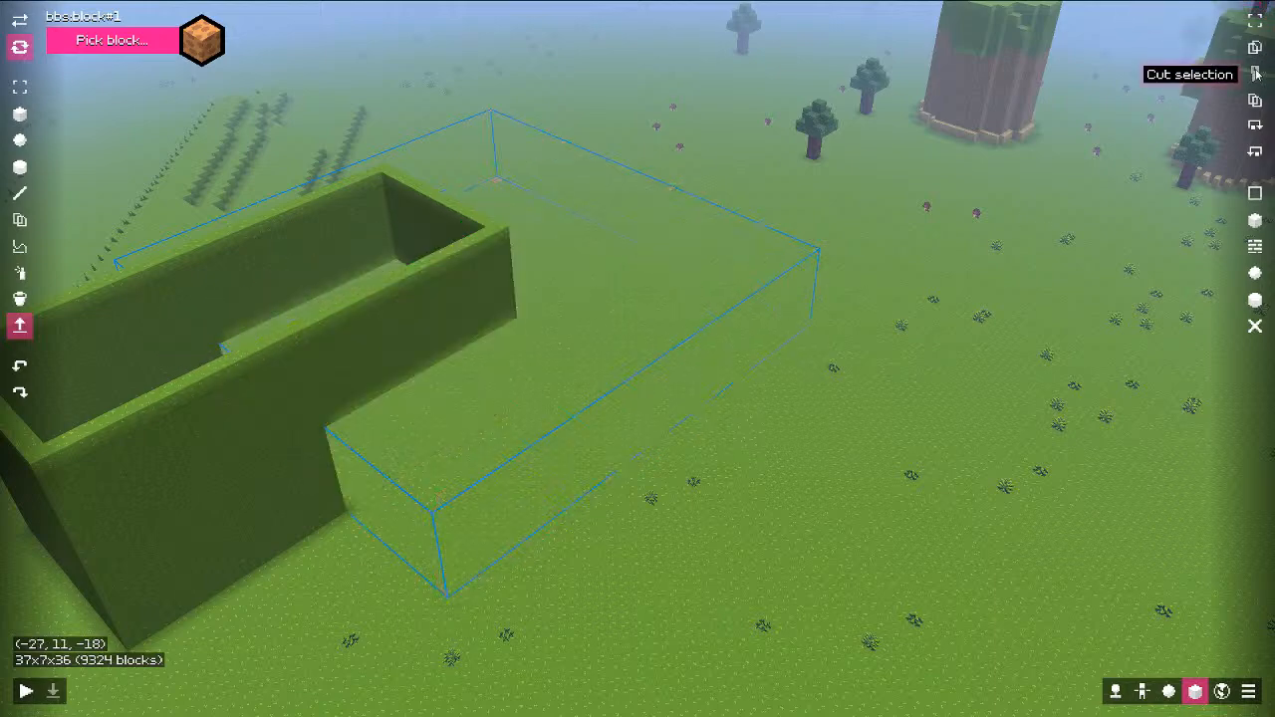
pyautogui.moveTo(902, 307); pyautogui.dragTo(728, 299, button='middle')
pyautogui.hotkey('ctrl', 'z')
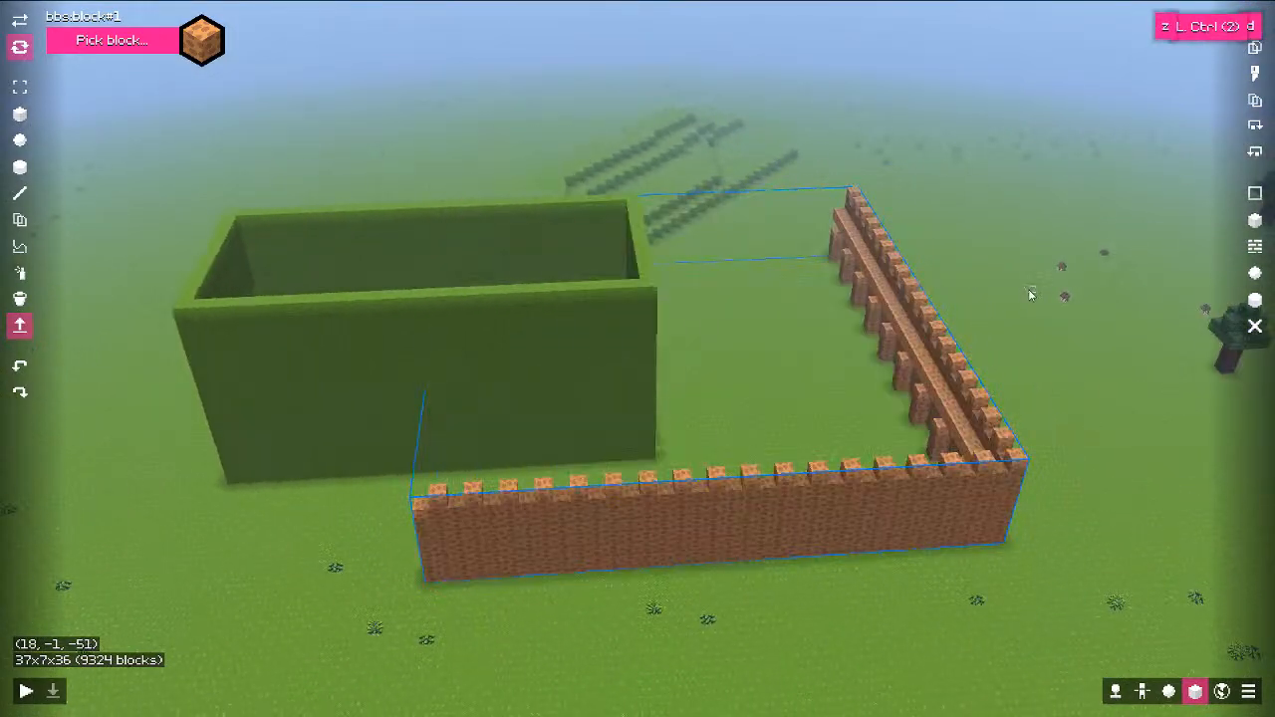
pyautogui.moveTo(1030, 296); pyautogui.dragTo(934, 308, button='middle')
pyautogui.press('d')
pyautogui.press('d')
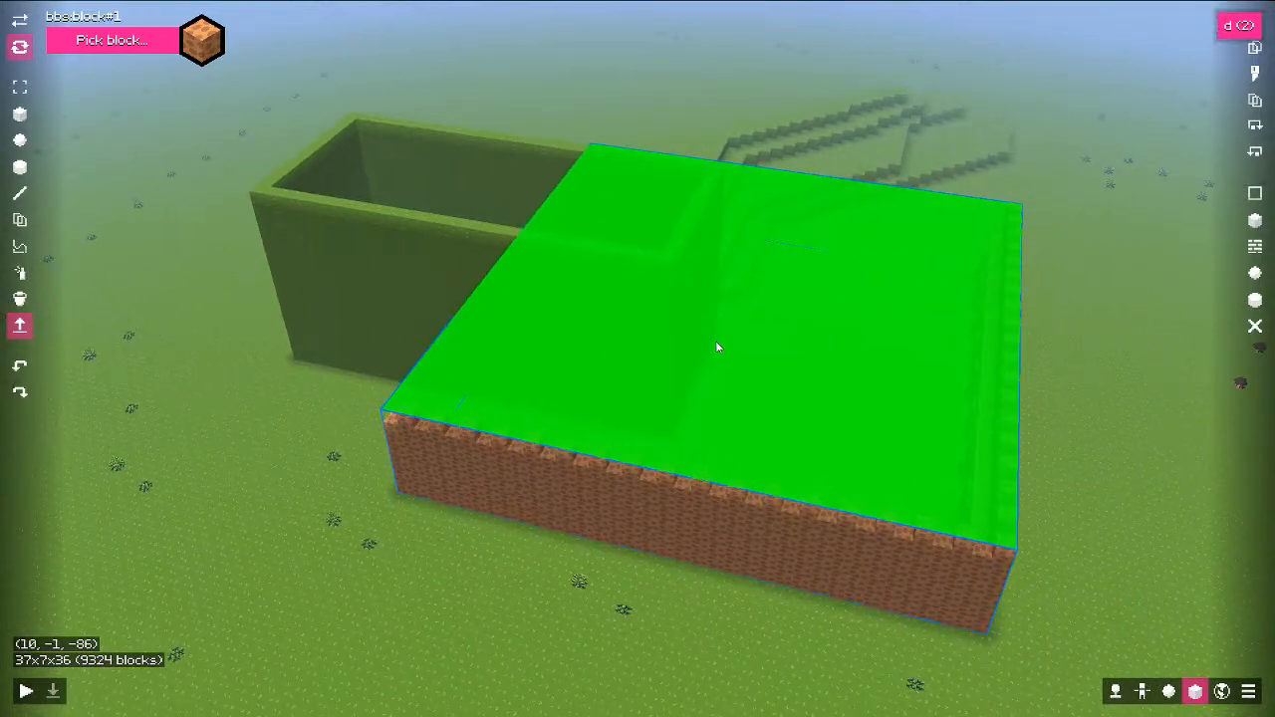
pyautogui.moveTo(718, 347); pyautogui.dragTo(979, 330, button='middle')
pyautogui.press('a')
pyautogui.press('w')
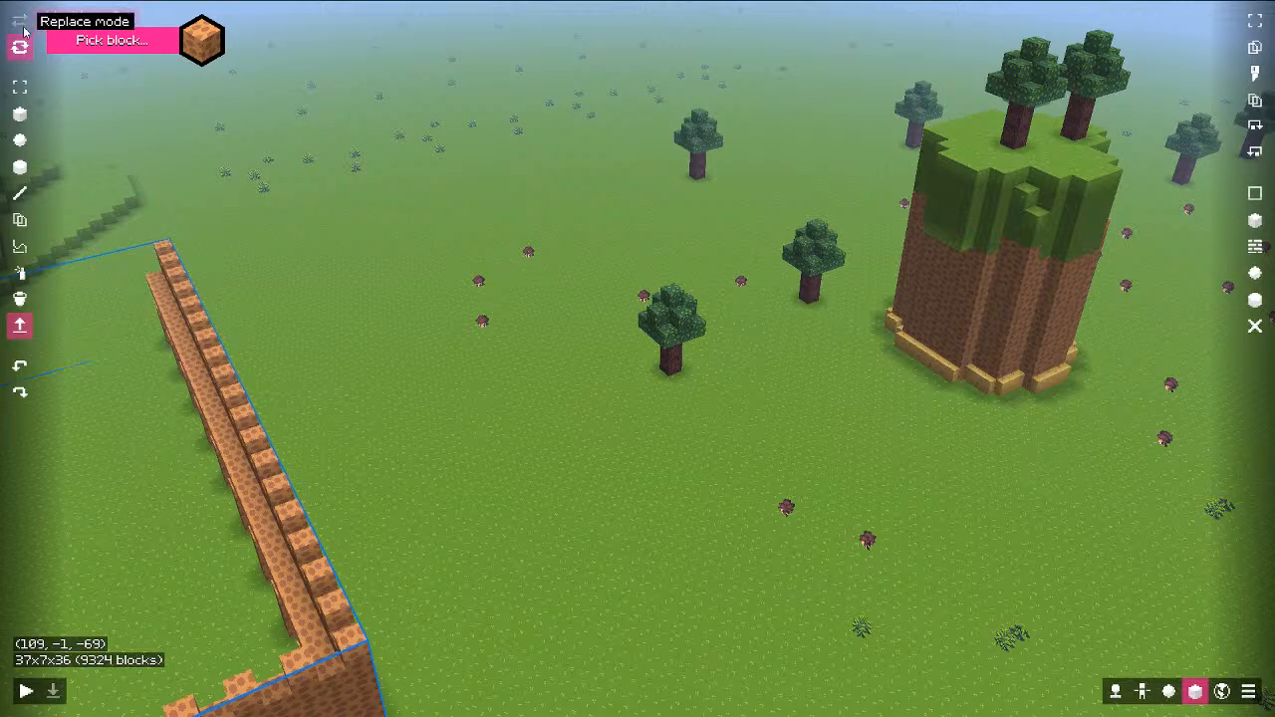
# Step: Start a new world with World ID abc and the bbs:void generator
pyautogui.click(1222, 692)
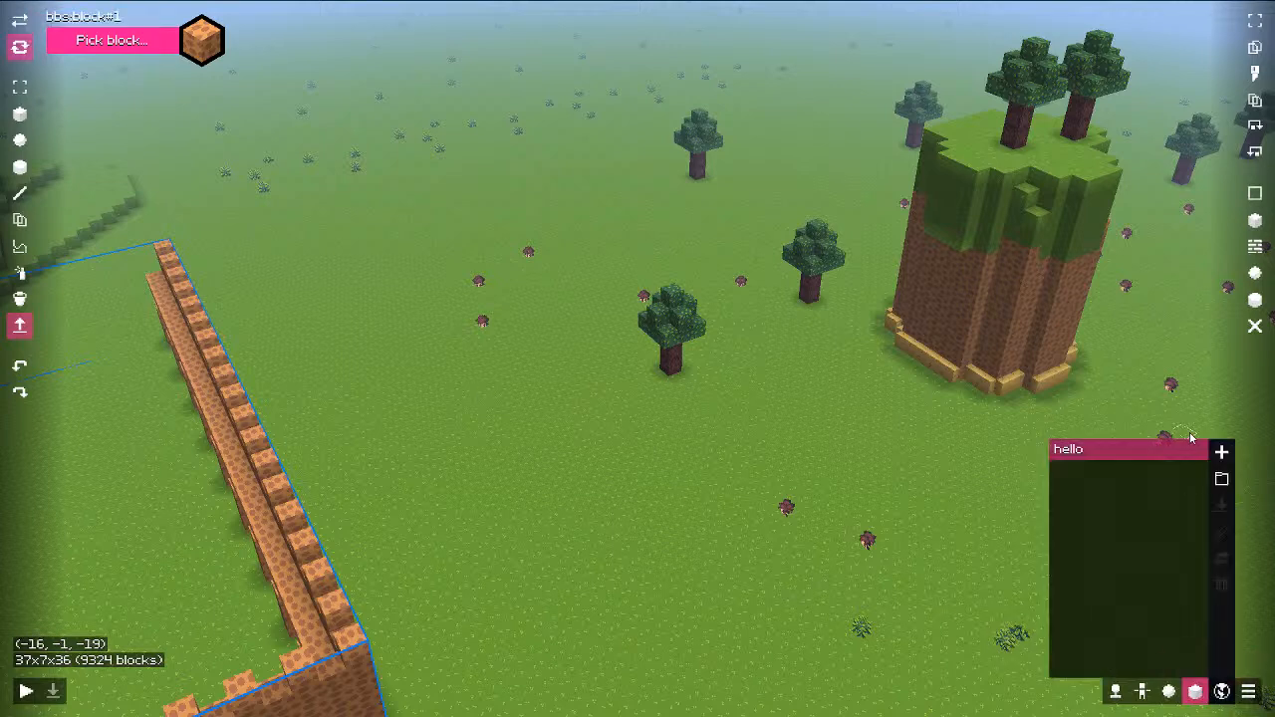
pyautogui.click(1222, 451)
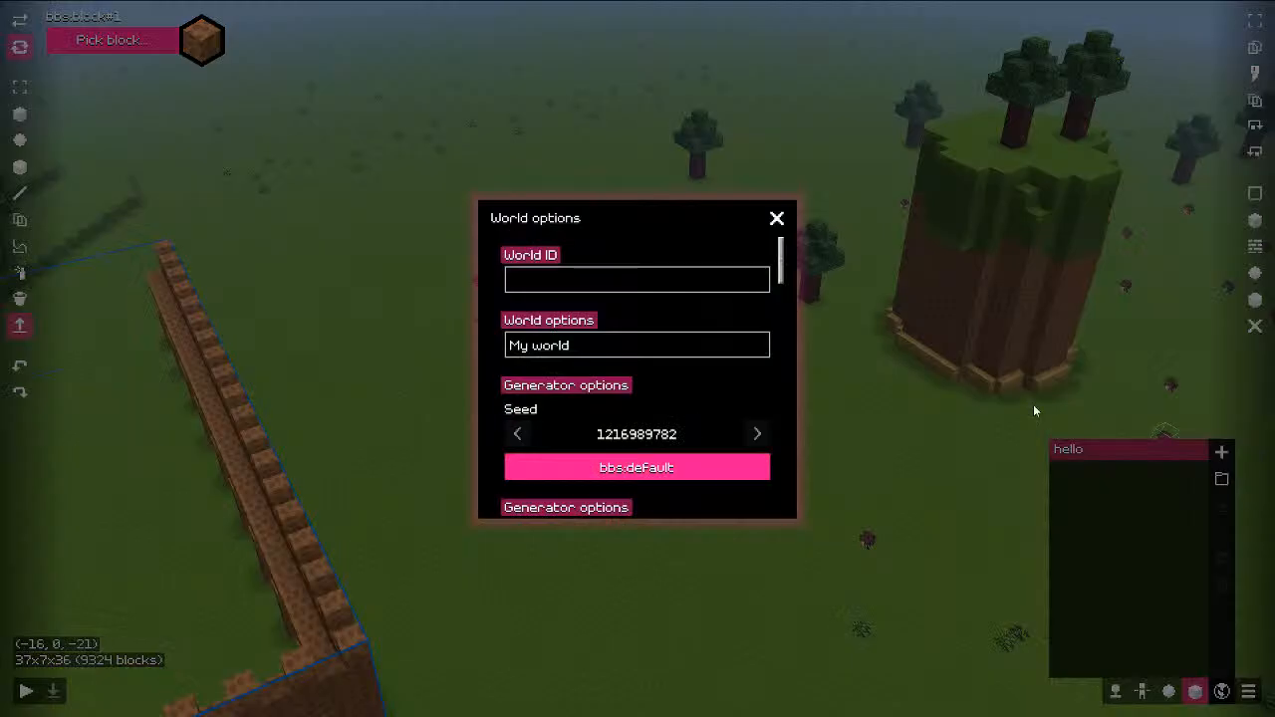
pyautogui.click(618, 283)
pyautogui.write('abc')
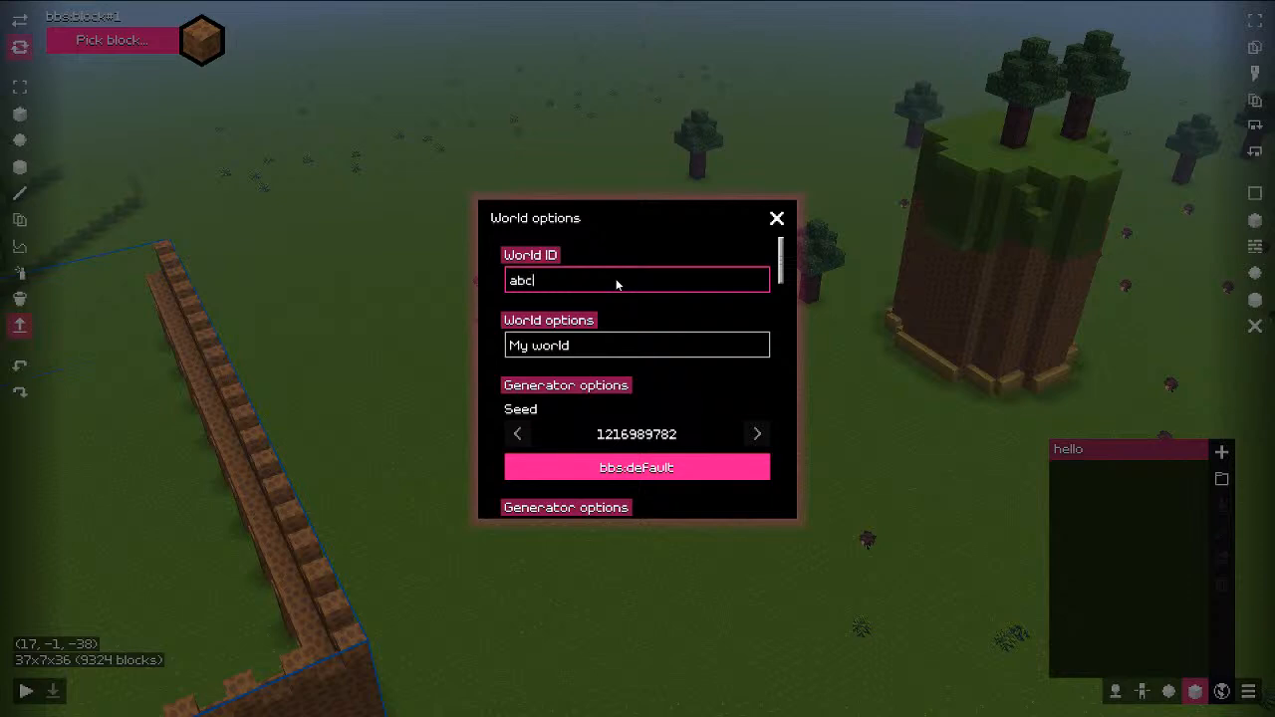
pyautogui.scroll(-2, 647, 399)
pyautogui.click(658, 412)
pyautogui.scroll(-2, 654, 404)
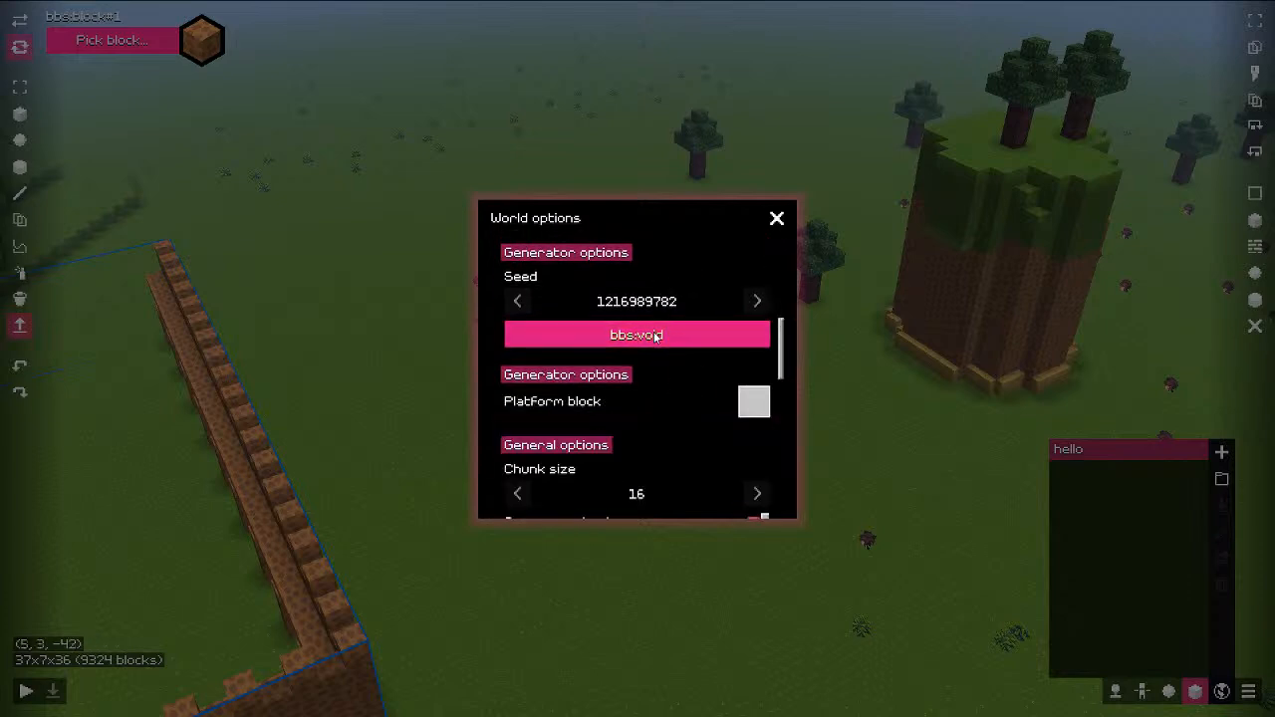
pyautogui.scroll(-2, 662, 344)
pyautogui.scroll(4, 715, 373)
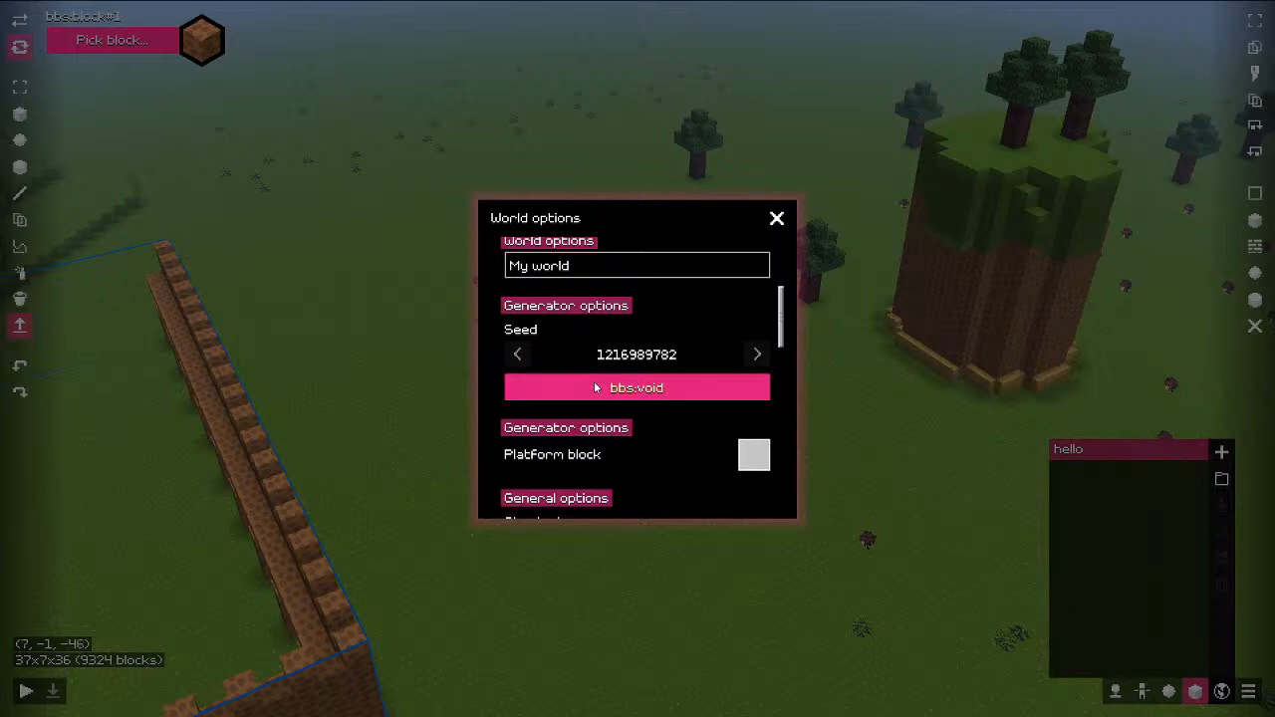
pyautogui.scroll(-2, 612, 394)
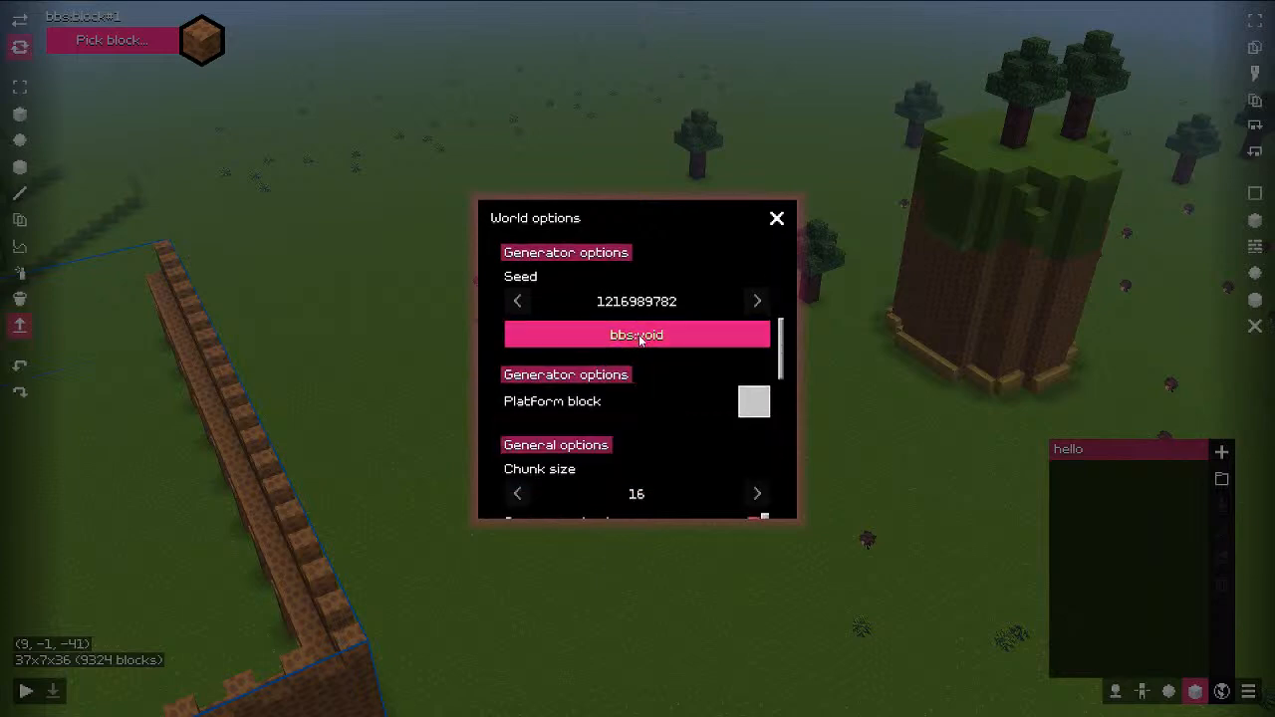
# Step: Choose the brown block as the platform block and create the world
pyautogui.click(753, 402)
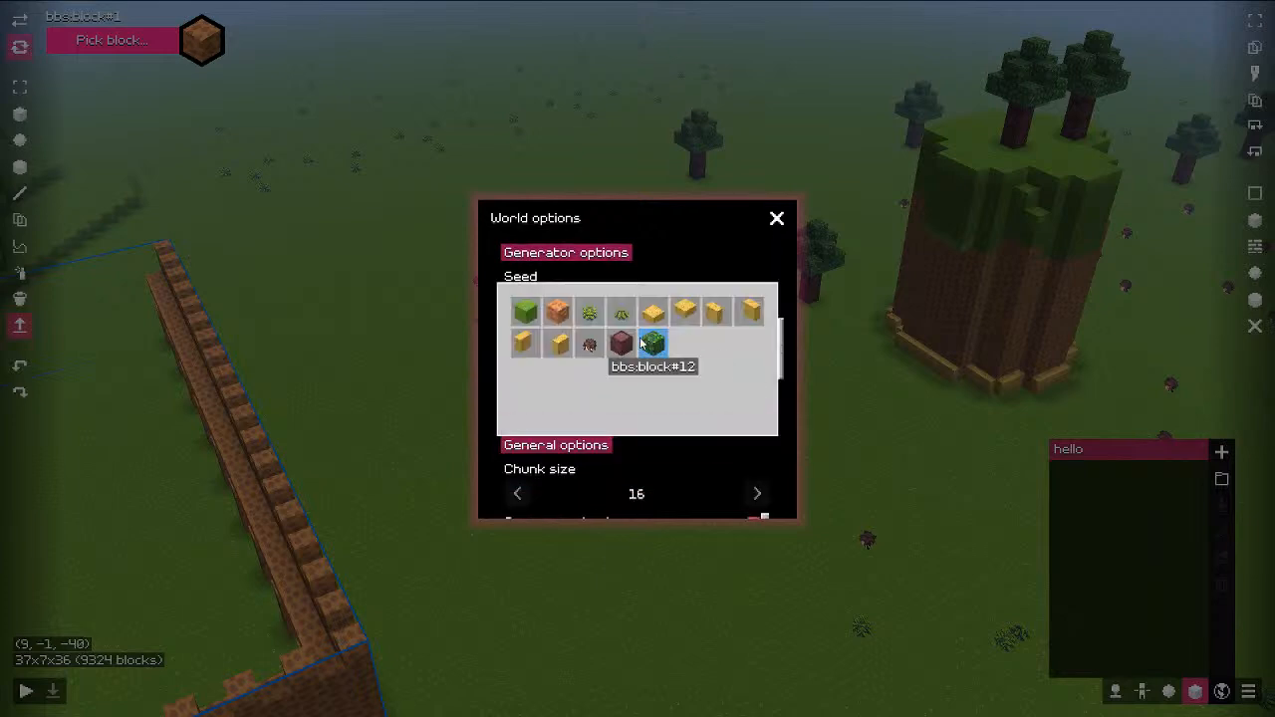
pyautogui.click(622, 339)
pyautogui.scroll(4, 690, 361)
pyautogui.scroll(-10, 681, 374)
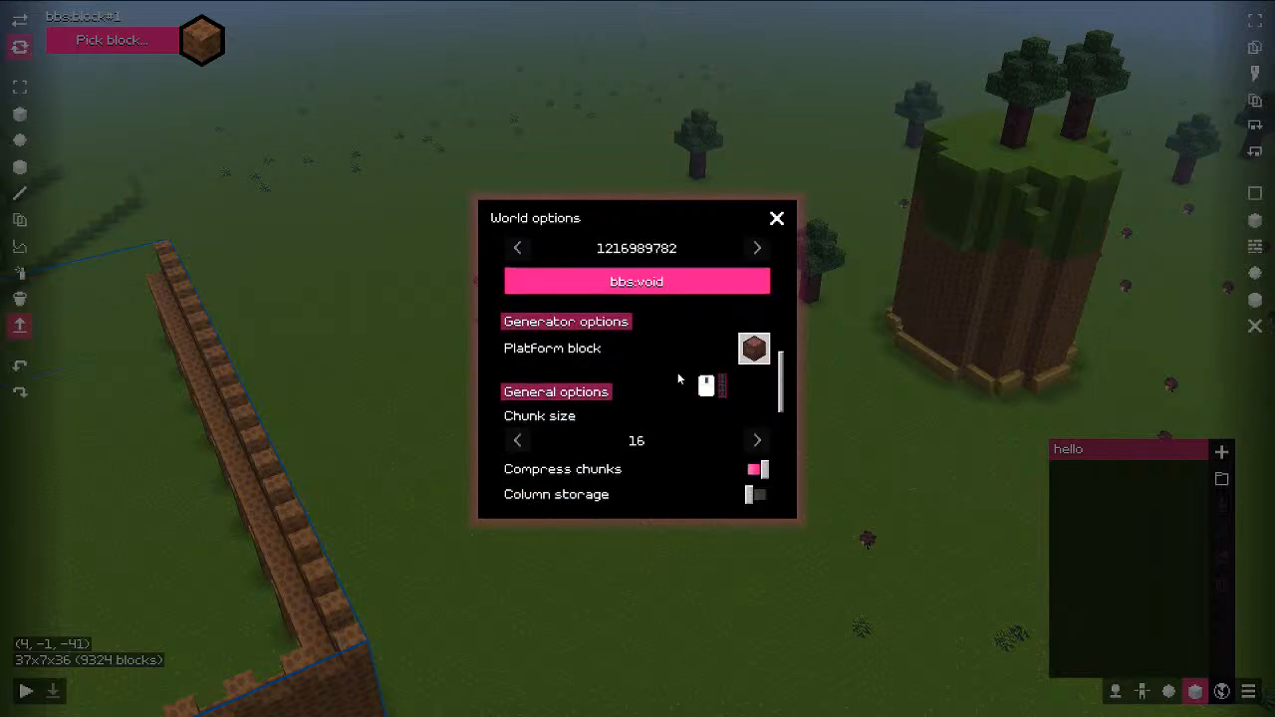
pyautogui.scroll(-2, 672, 375)
pyautogui.scroll(3, 648, 361)
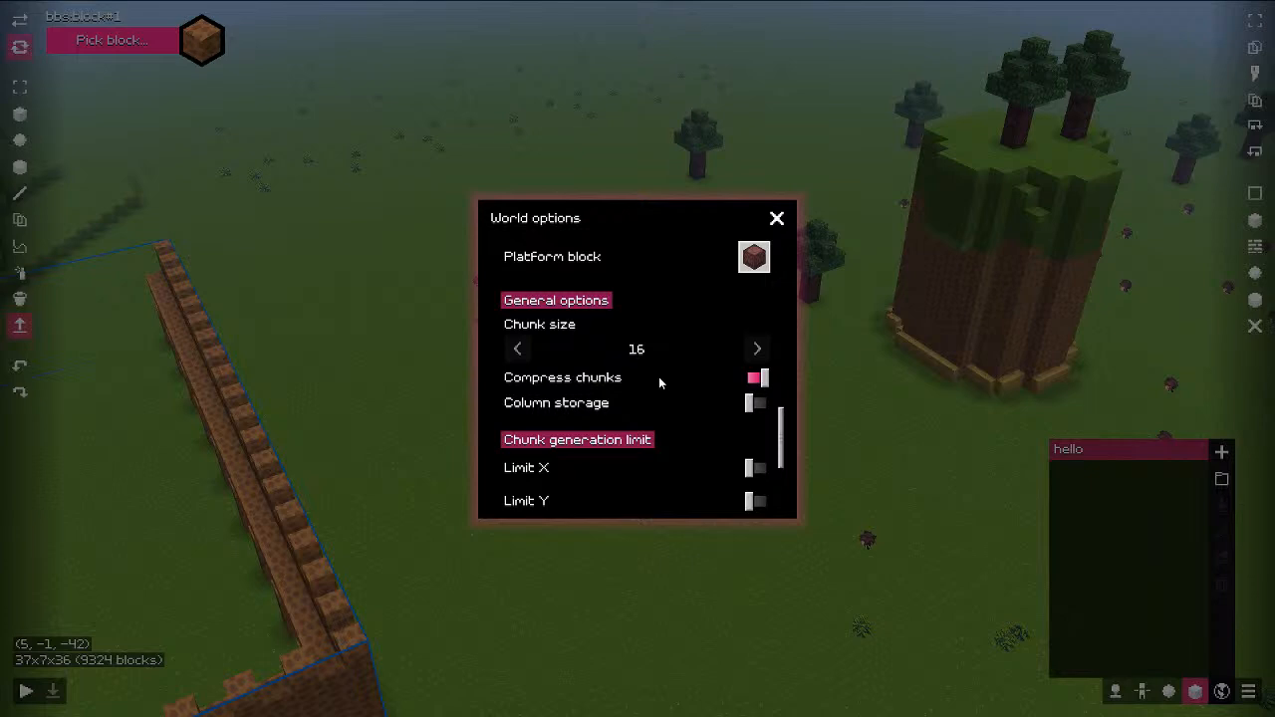
pyautogui.scroll(-1, 620, 335)
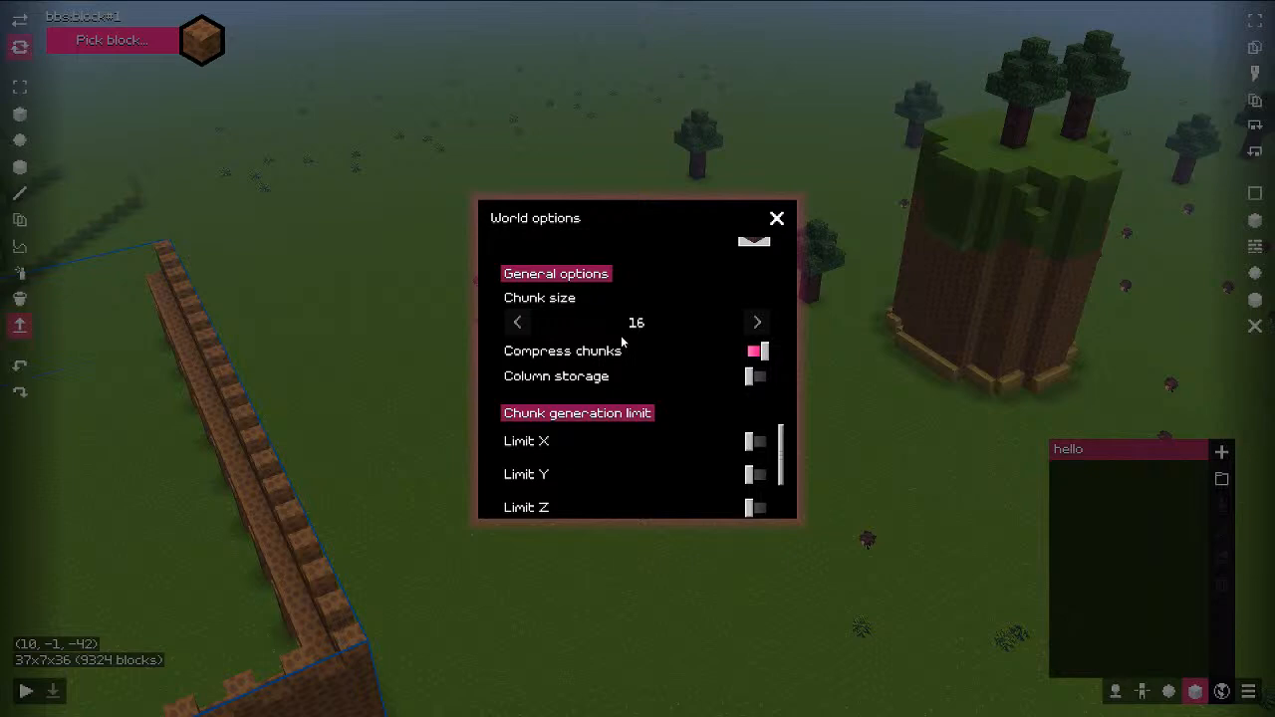
pyautogui.scroll(-2, 621, 334)
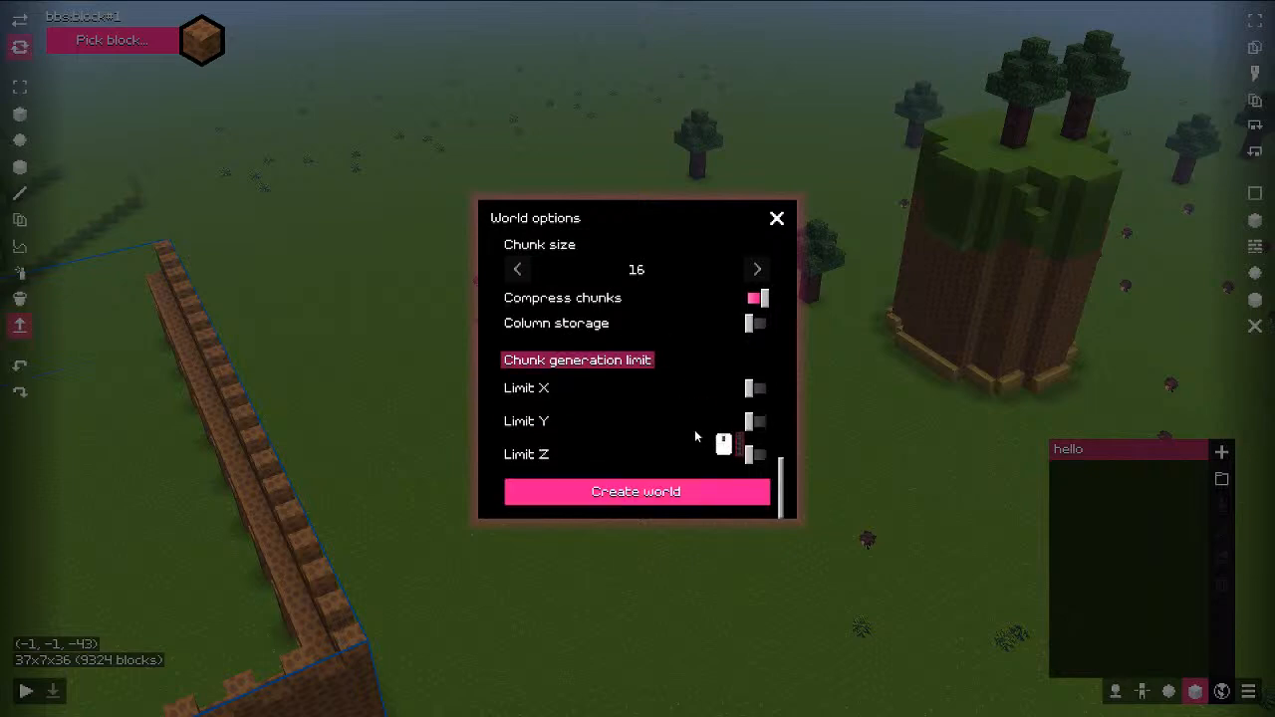
pyautogui.scroll(1, 753, 374)
pyautogui.scroll(-1, 752, 374)
pyautogui.scroll(2, 749, 379)
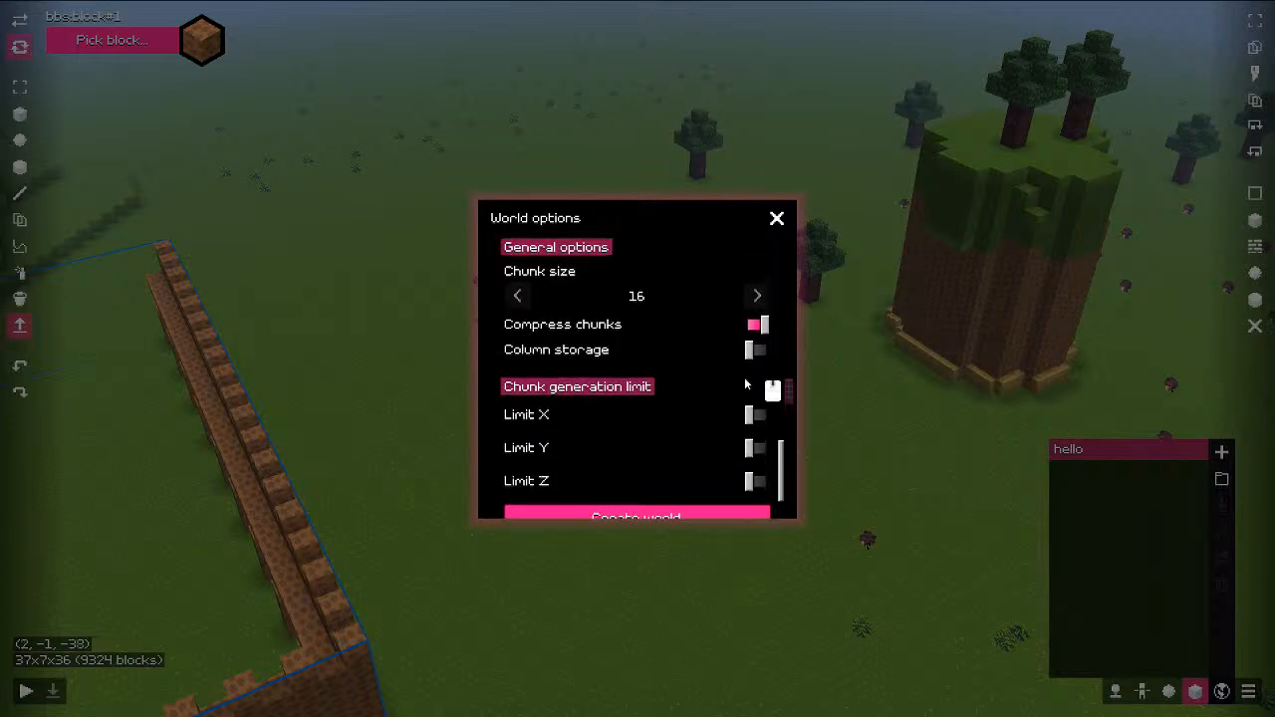
pyautogui.scroll(12, 746, 384)
pyautogui.scroll(-13, 612, 299)
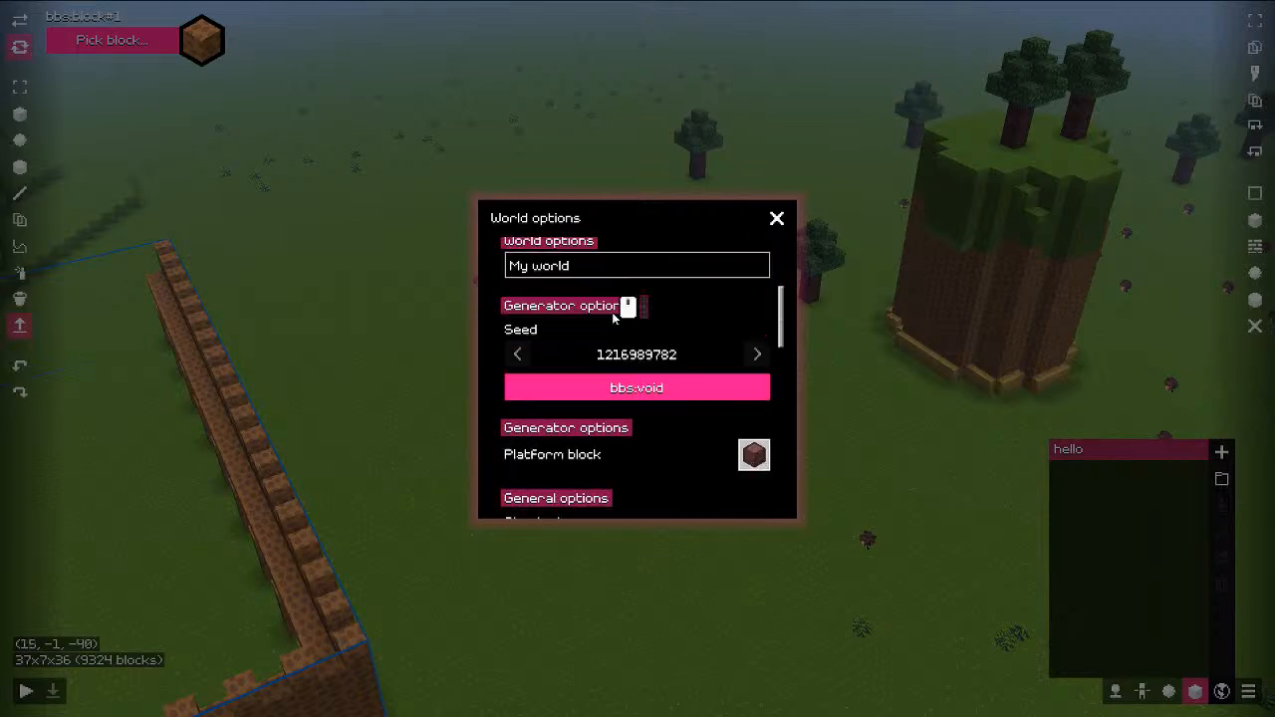
pyautogui.click(628, 494)
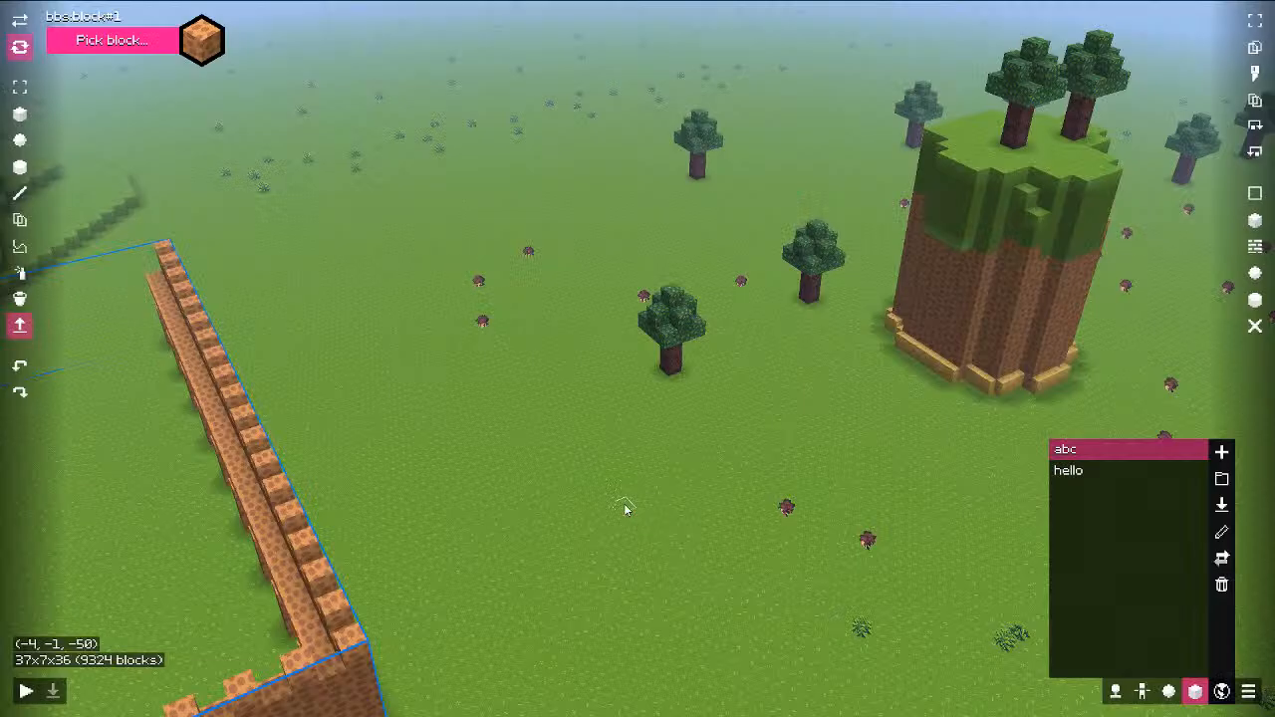
# Step: Load the new abc world and look around its single brown platform block
pyautogui.click(1226, 504)
pyautogui.press('s')
pyautogui.moveTo(708, 426); pyautogui.dragTo(903, 507, button='middle')
pyautogui.press('s')
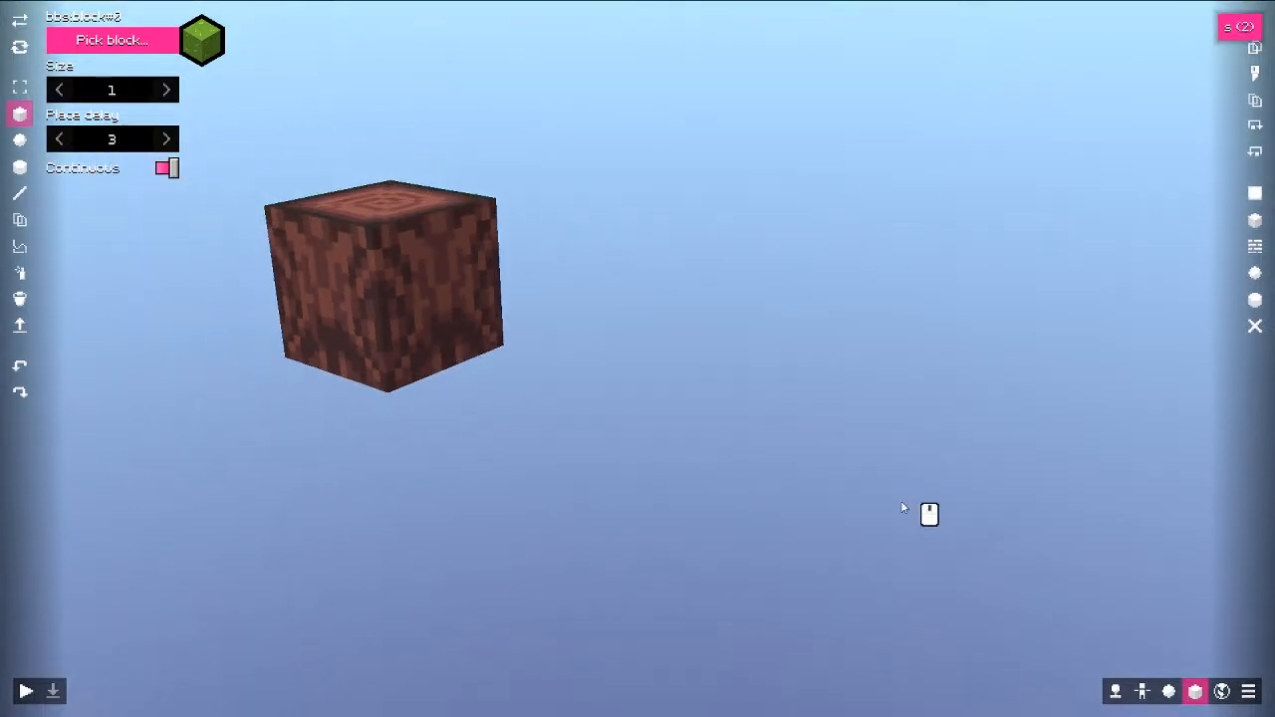
pyautogui.press('e')
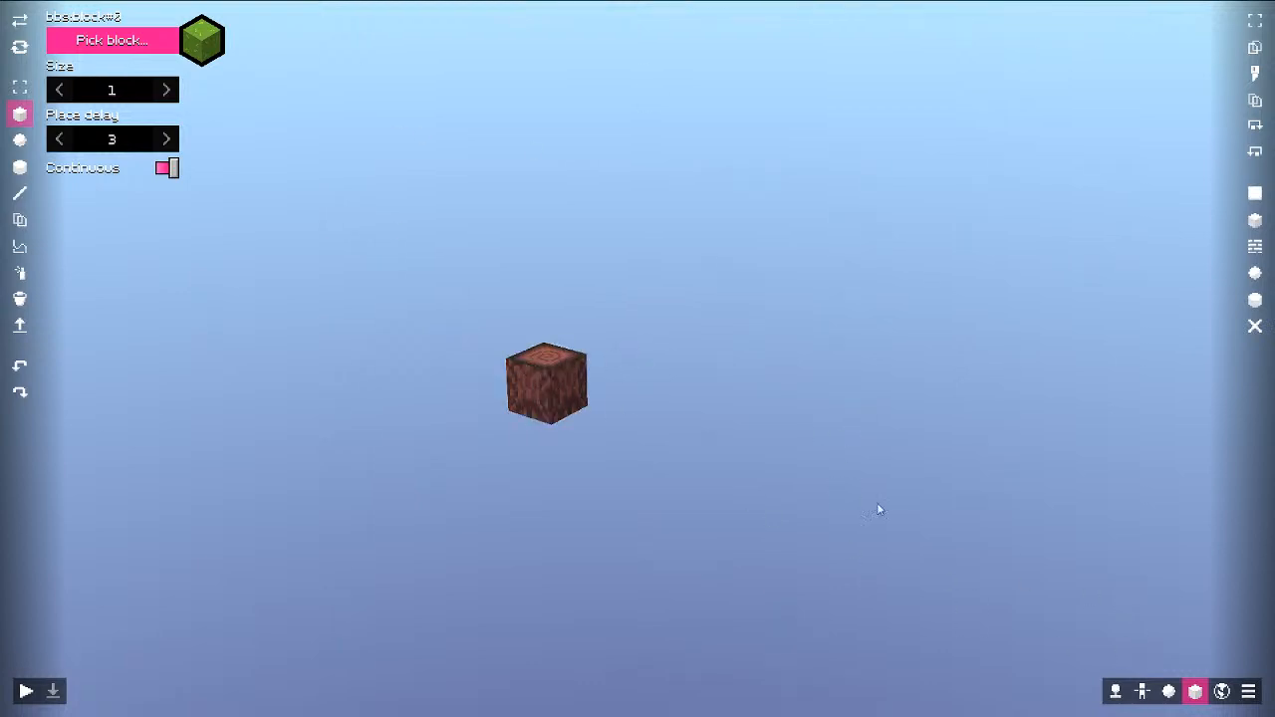
# Step: Select the hello world in the saved worlds list
pyautogui.moveTo(599, 385); pyautogui.dragTo(567, 380, button='middle')
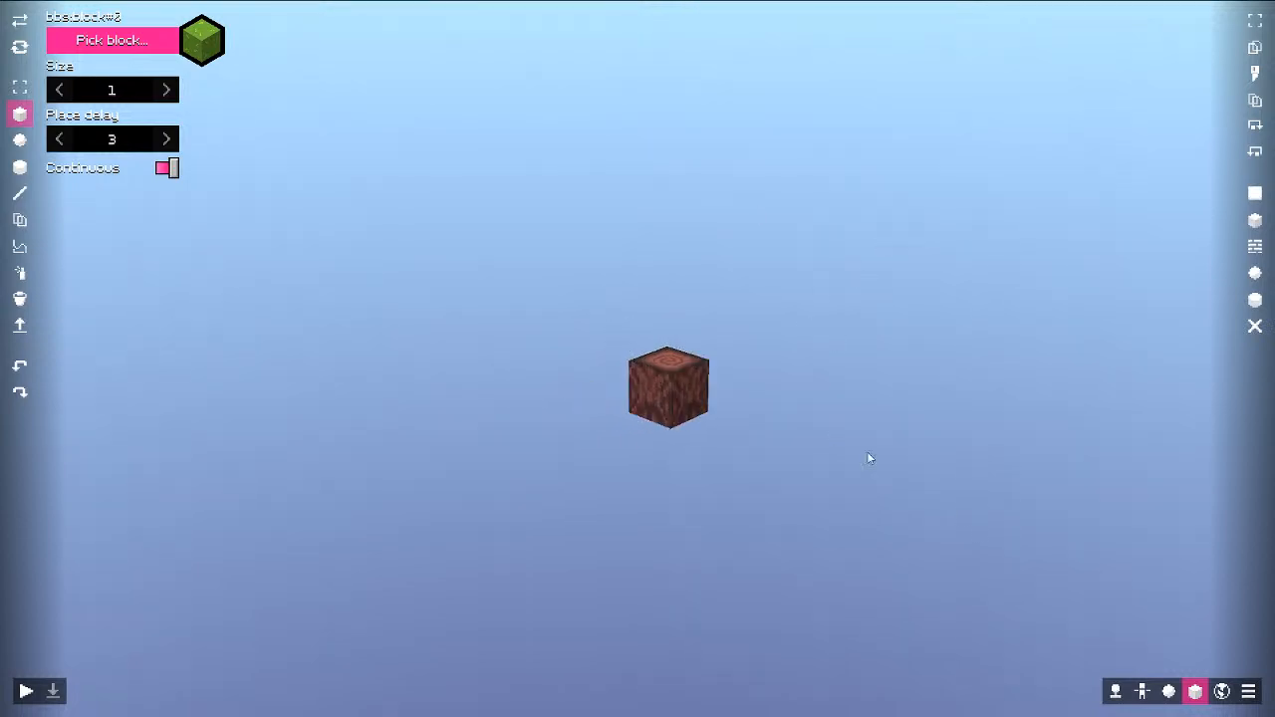
pyautogui.click(1223, 692)
pyautogui.click(1114, 472)
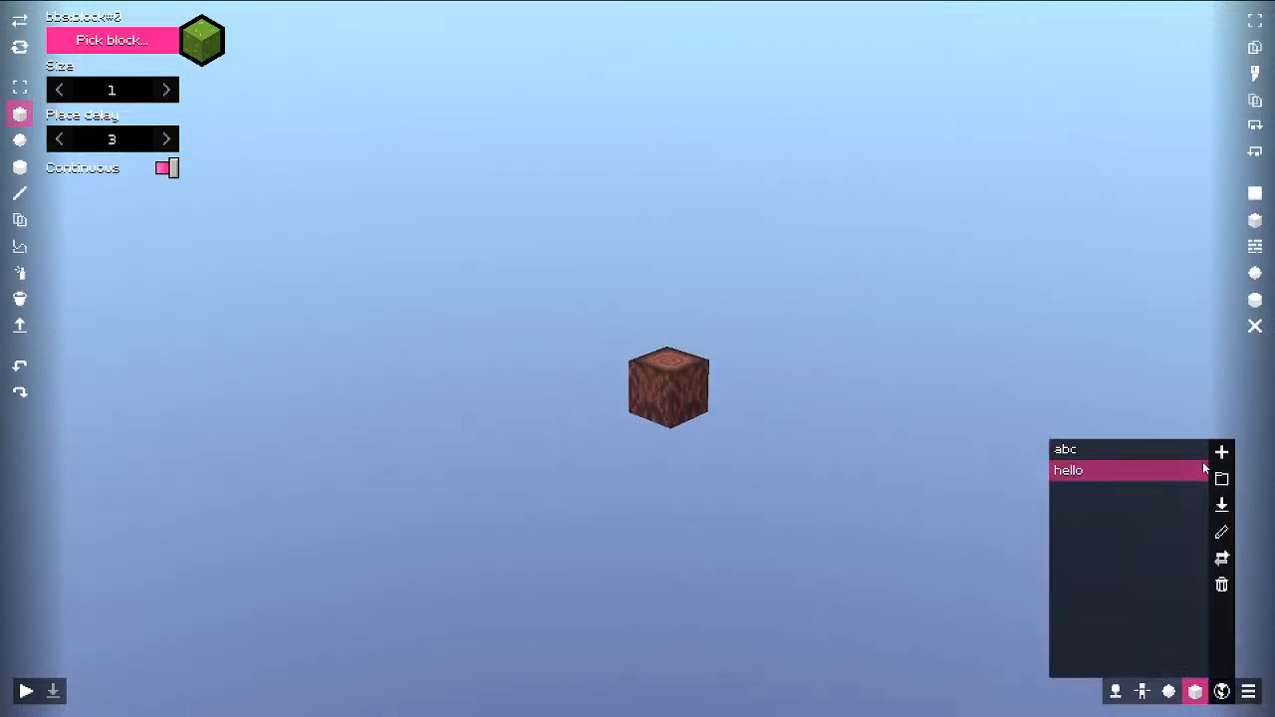
# Step: Load hello, then delete the abc world, confirming both removal warnings
pyautogui.click(1219, 507)
pyautogui.click(1223, 691)
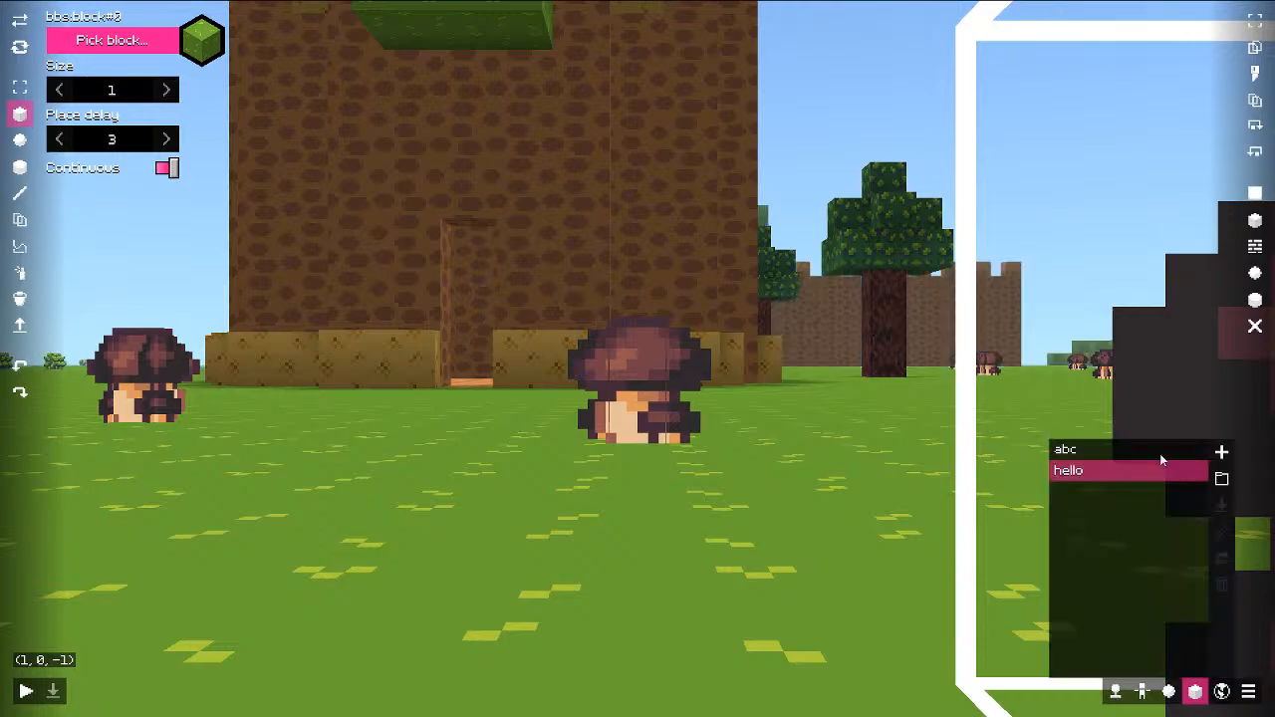
pyautogui.click(1160, 451)
pyautogui.click(1223, 585)
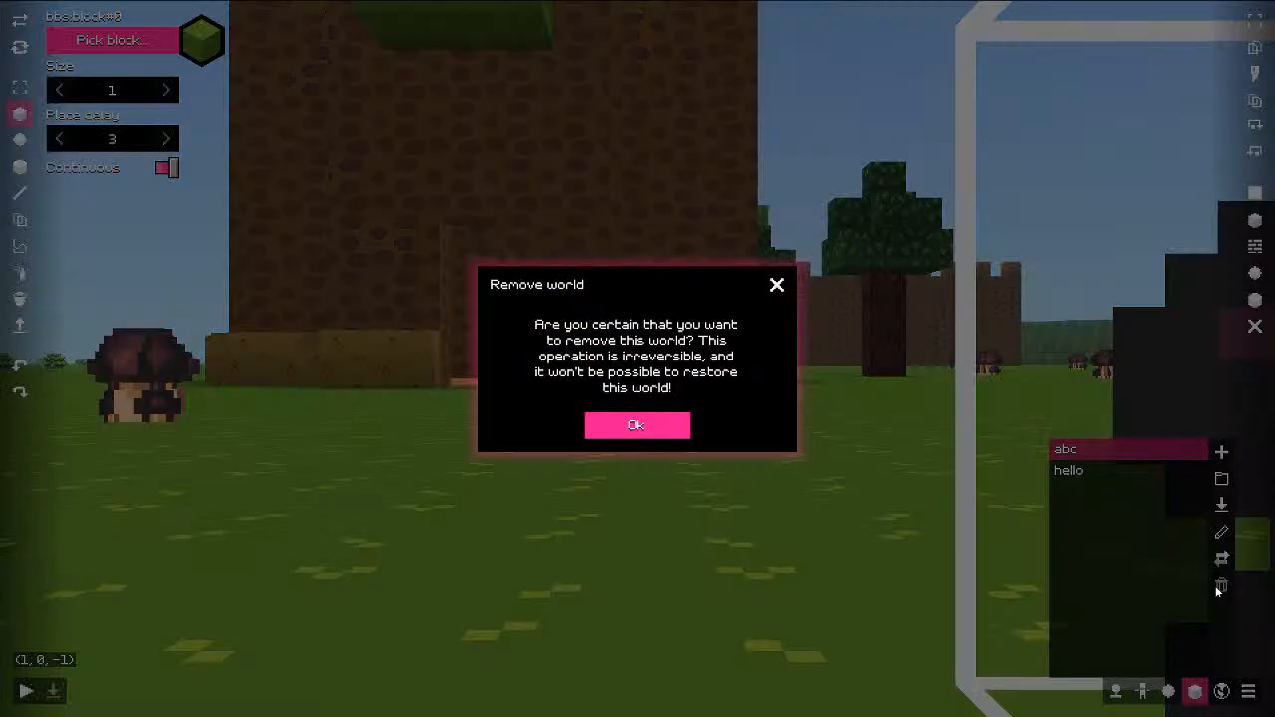
pyautogui.click(626, 430)
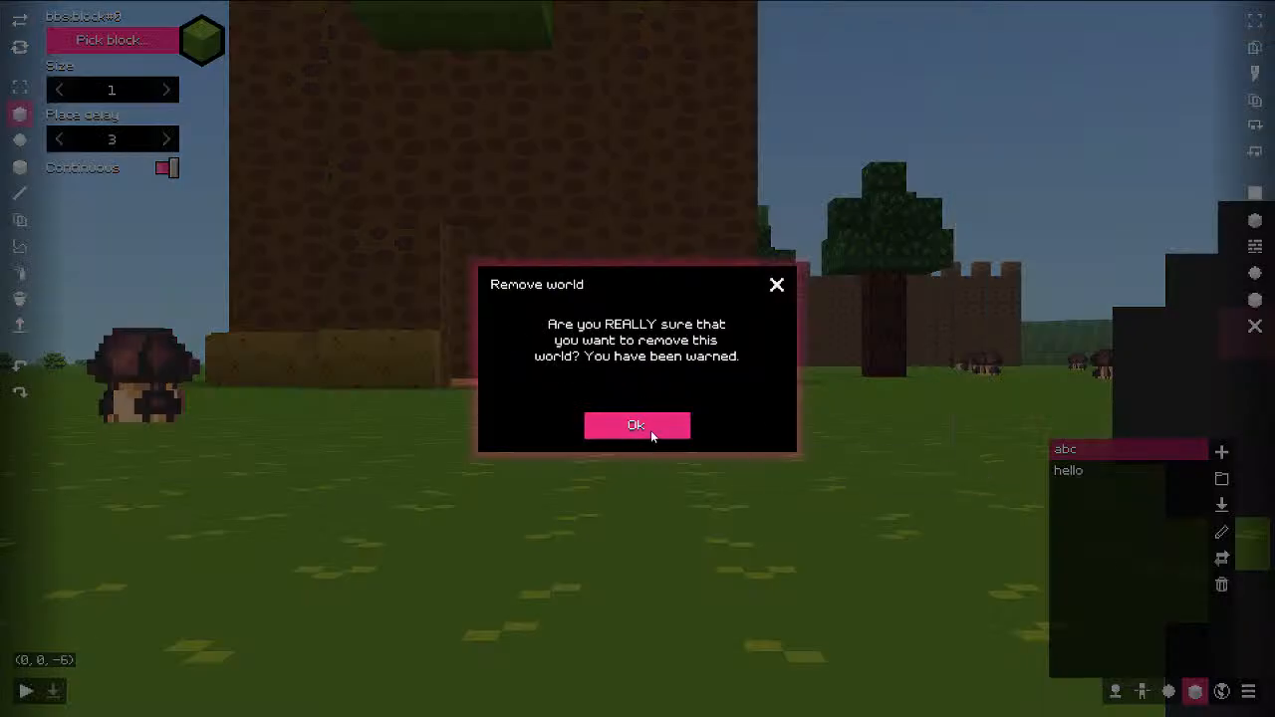
pyautogui.click(651, 430)
# Step: Set a new world's generator to bbs:flat, close without creating, and fly over the field
pyautogui.click(1222, 451)
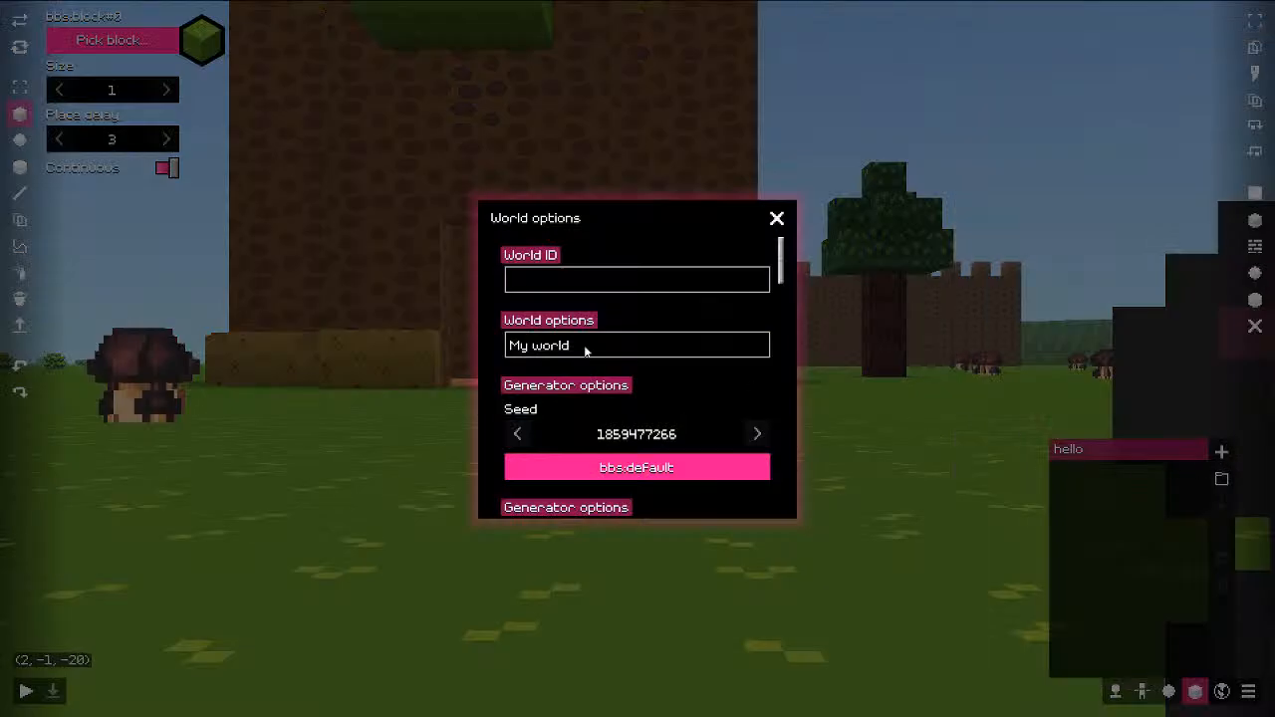
pyautogui.scroll(-10, 573, 373)
pyautogui.scroll(-2, 618, 378)
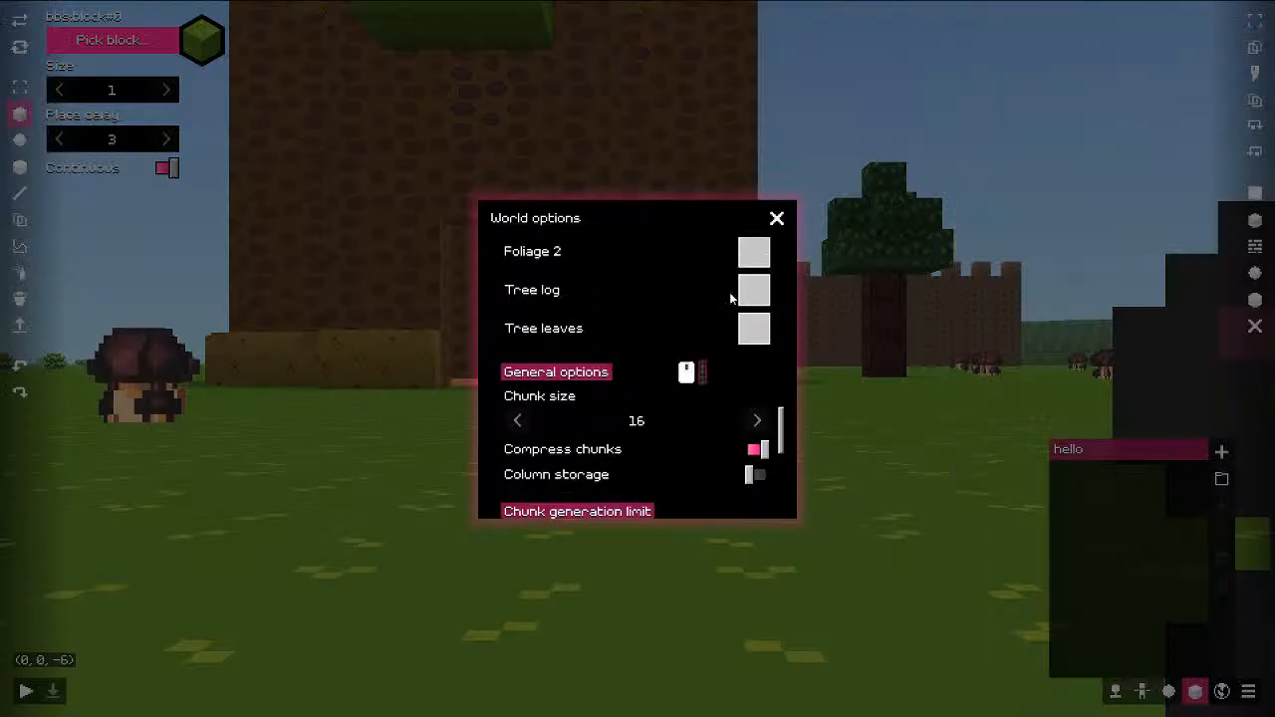
pyautogui.scroll(6, 598, 376)
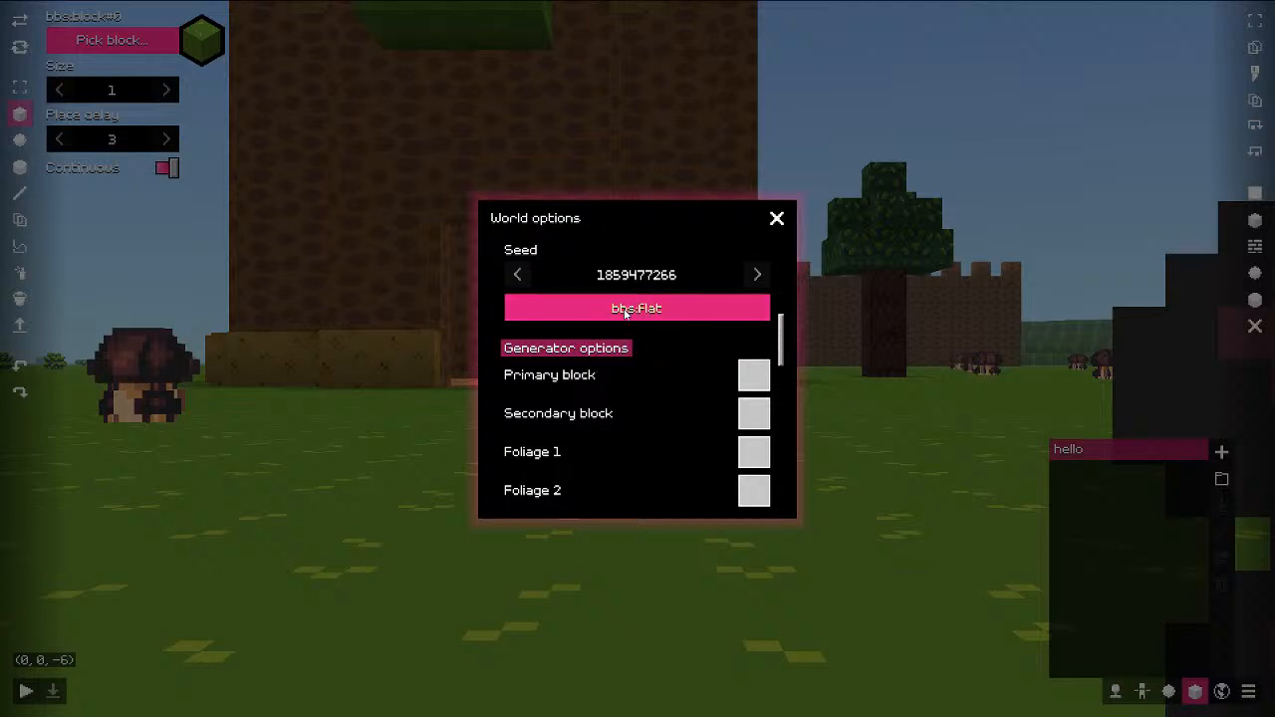
pyautogui.click(655, 310)
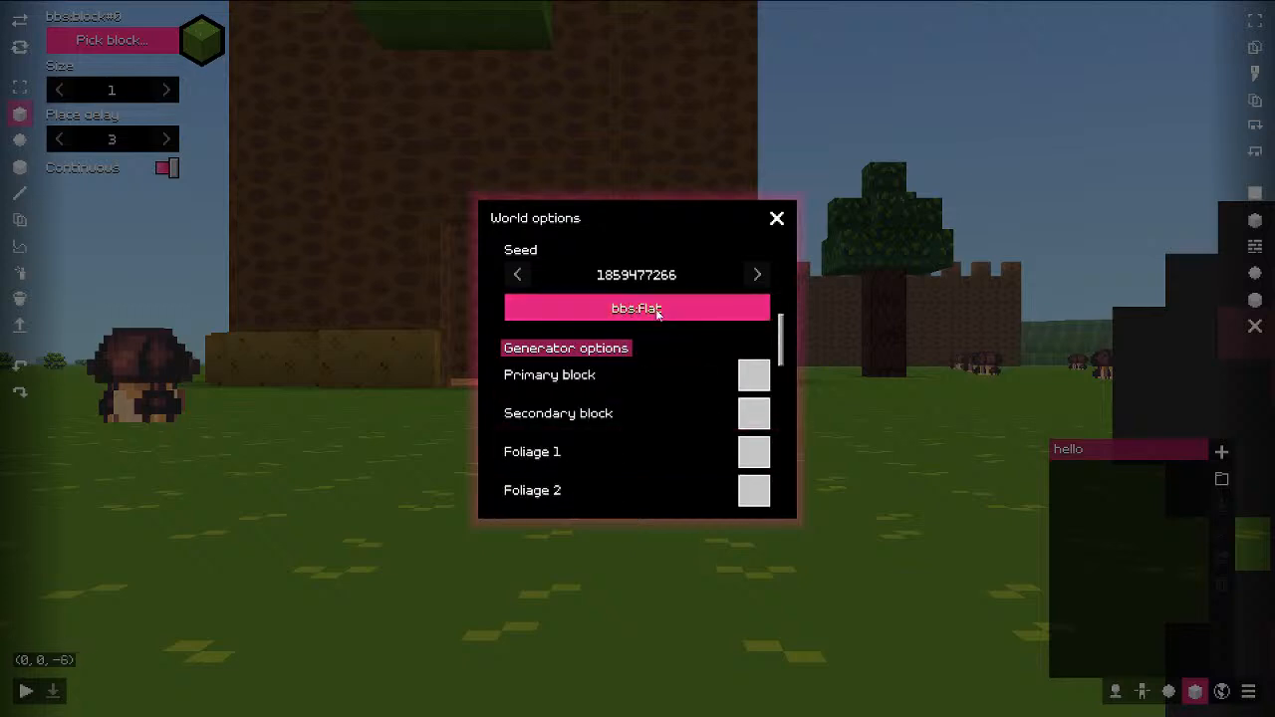
pyautogui.click(777, 217)
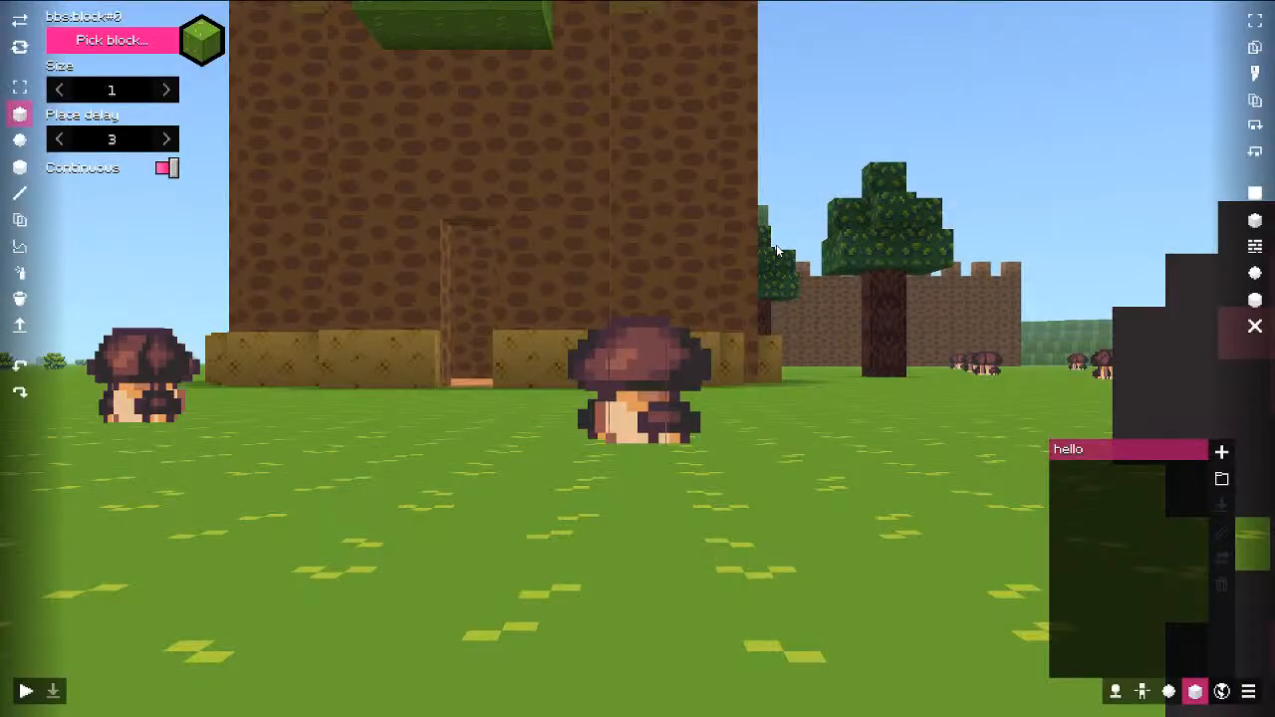
pyautogui.moveTo(765, 282); pyautogui.dragTo(828, 455, button='middle')
pyautogui.press('space')
pyautogui.press('s')
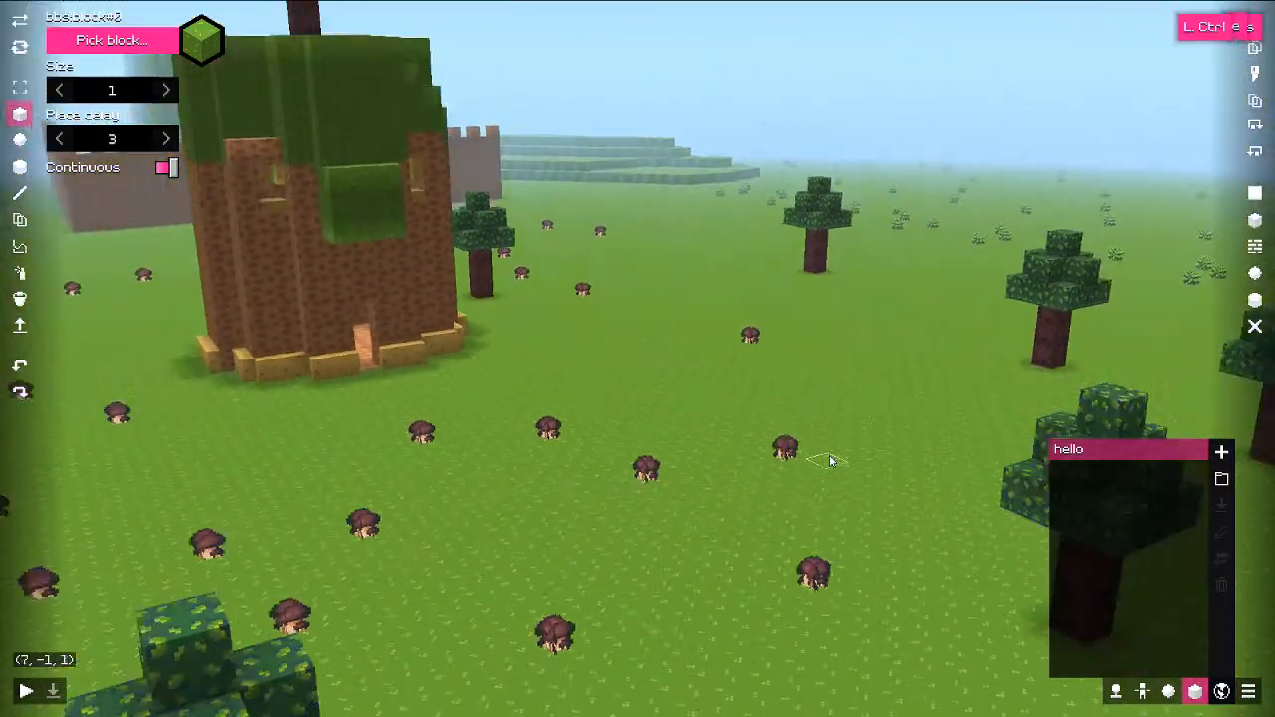
pyautogui.click(1221, 480)
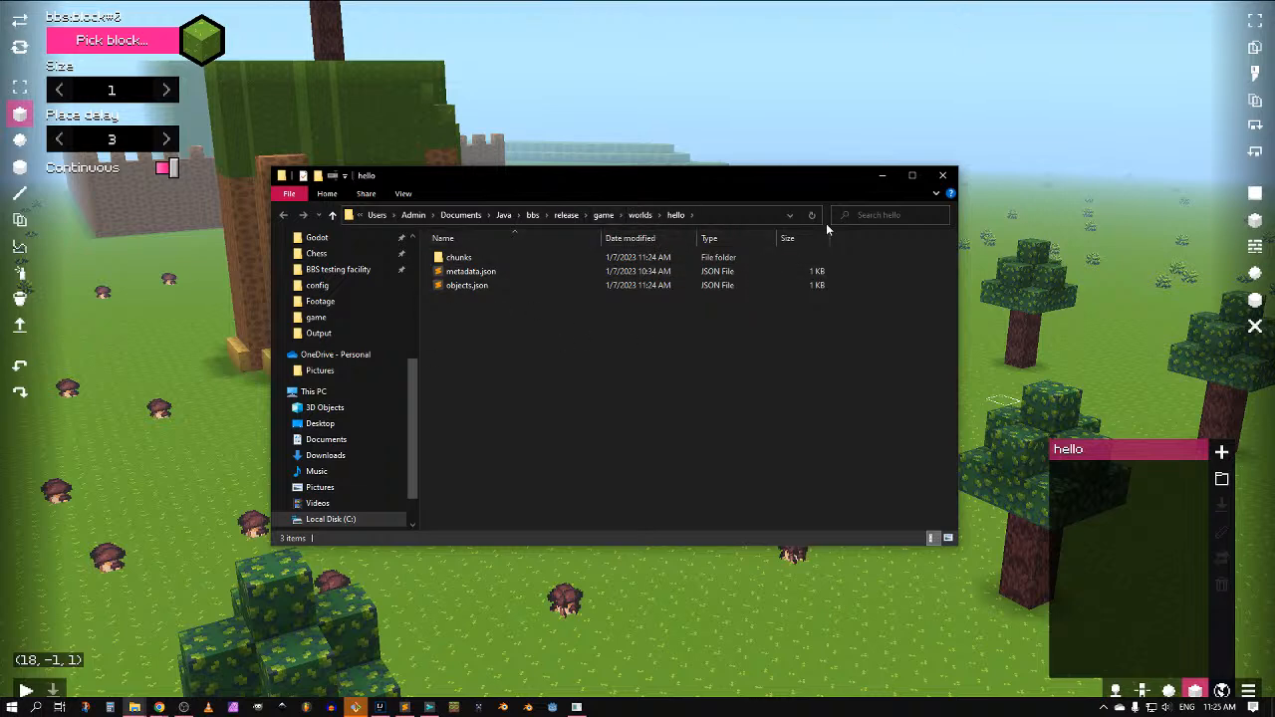
pyautogui.doubleClick(466, 259)
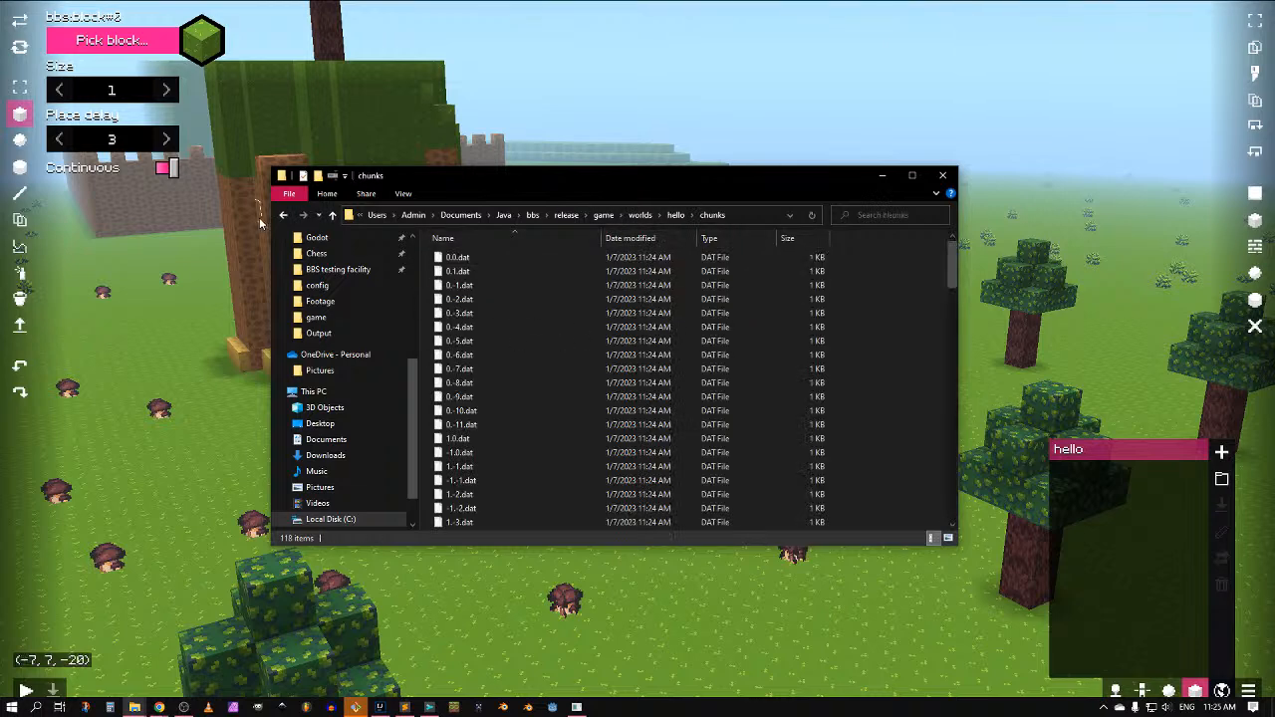
pyautogui.scroll(-20, 484, 348)
pyautogui.click(285, 215)
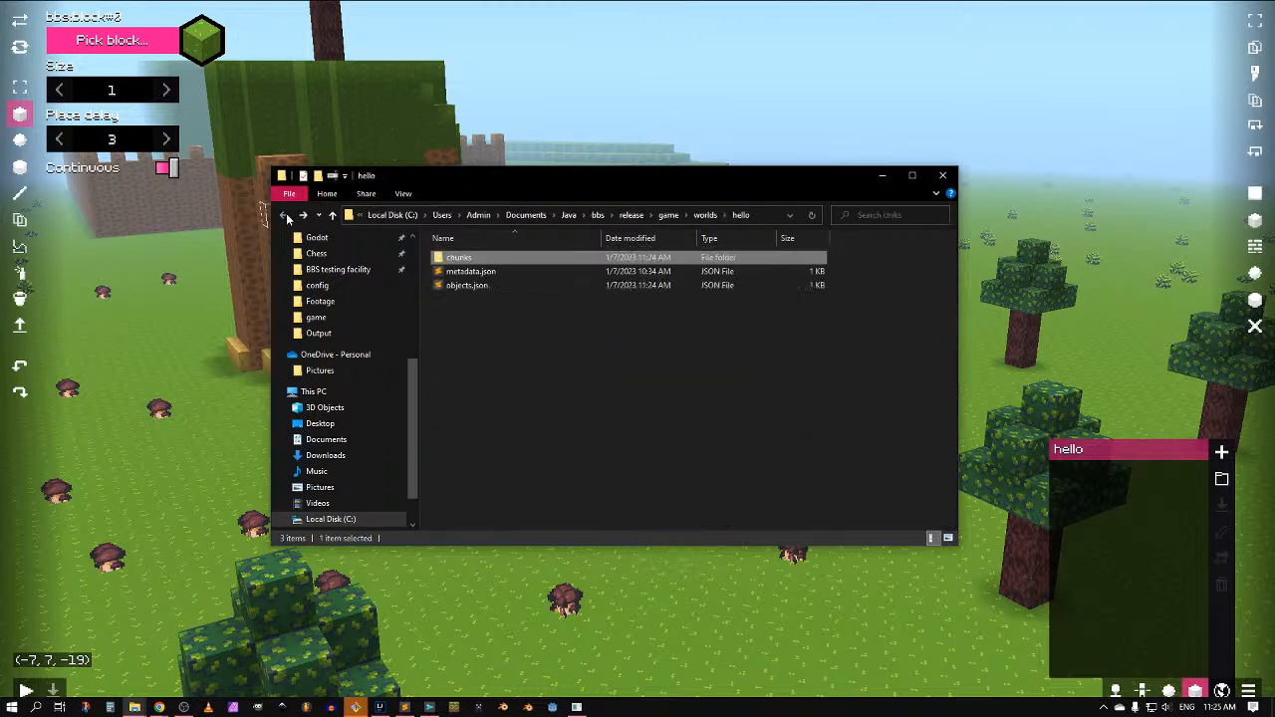
pyautogui.click(943, 175)
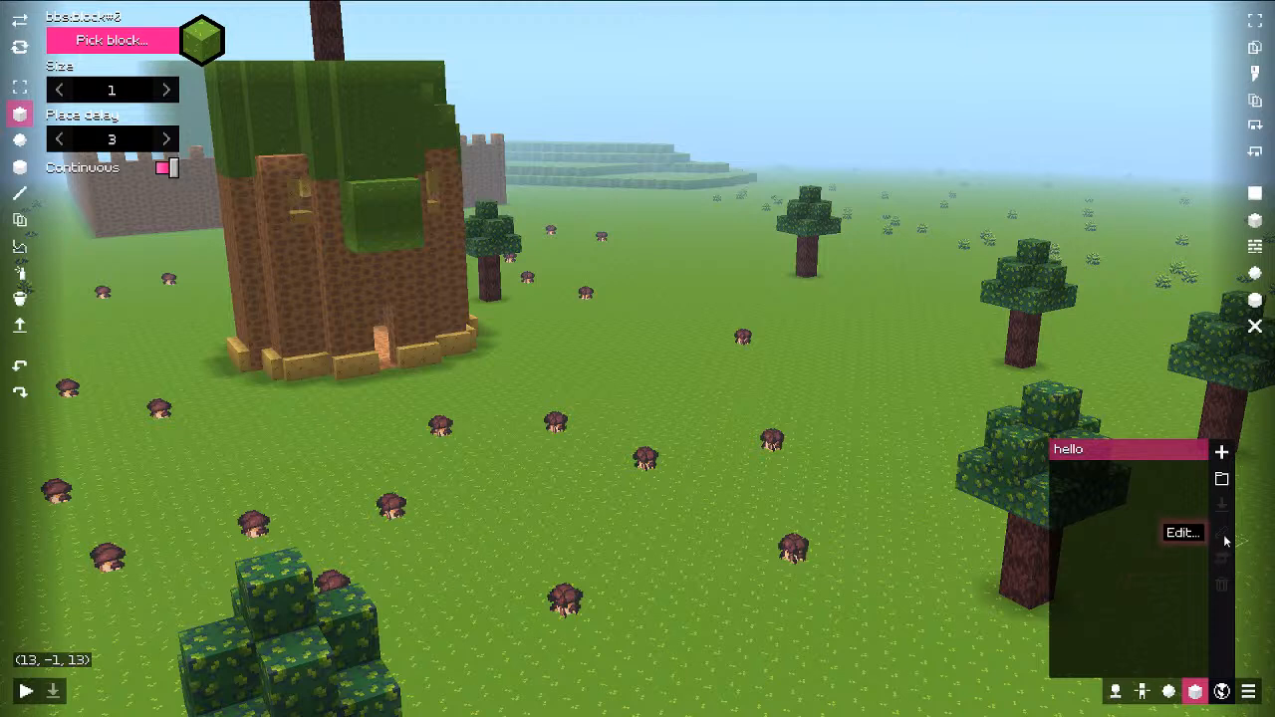
# Step: Close the world list and reopen the dashboard's block editor on the leafy block
pyautogui.click(1223, 694)
pyautogui.click(1252, 695)
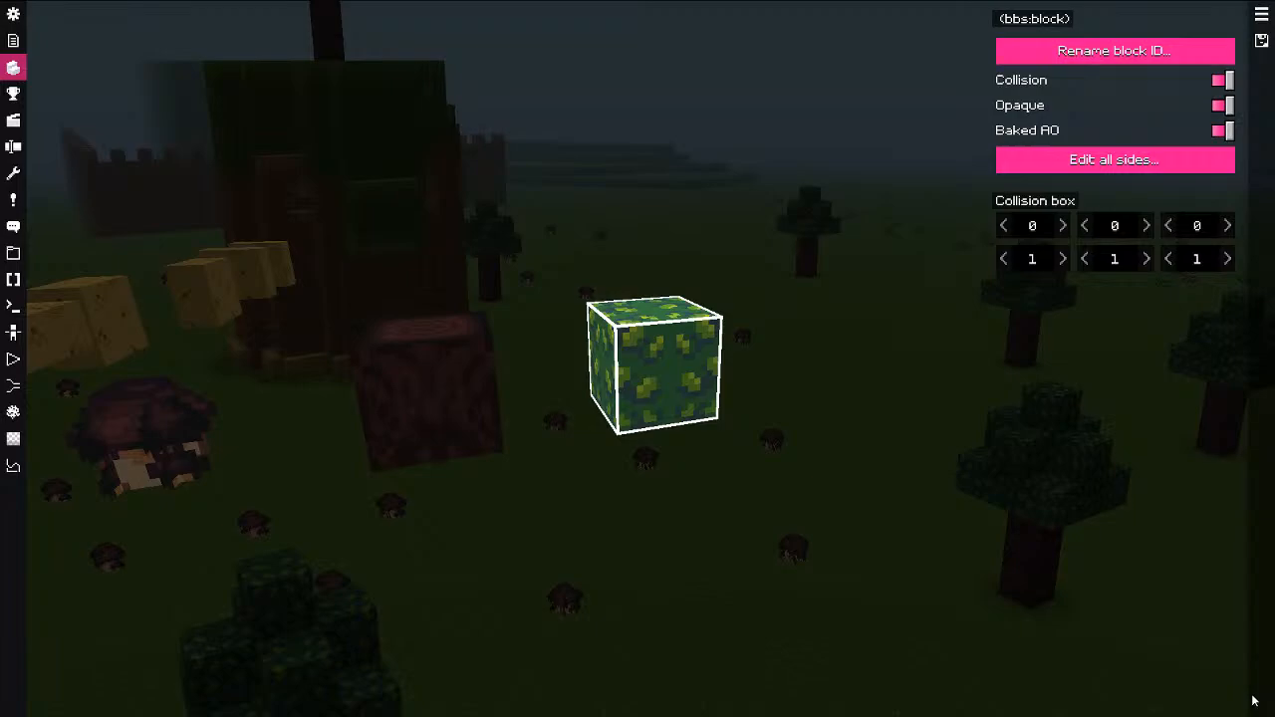
pyautogui.press('Escape')
pyautogui.press('Escape')
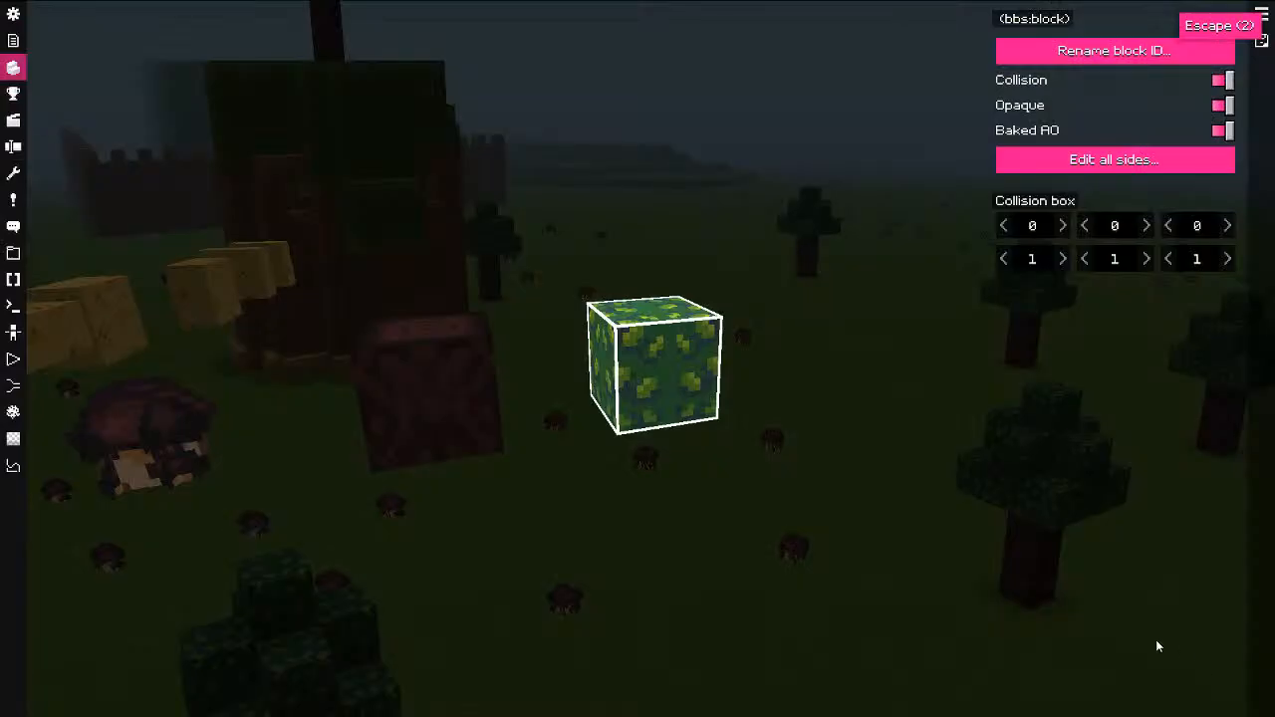
pyautogui.press('Escape')
pyautogui.press('Escape')
pyautogui.press('Escape')
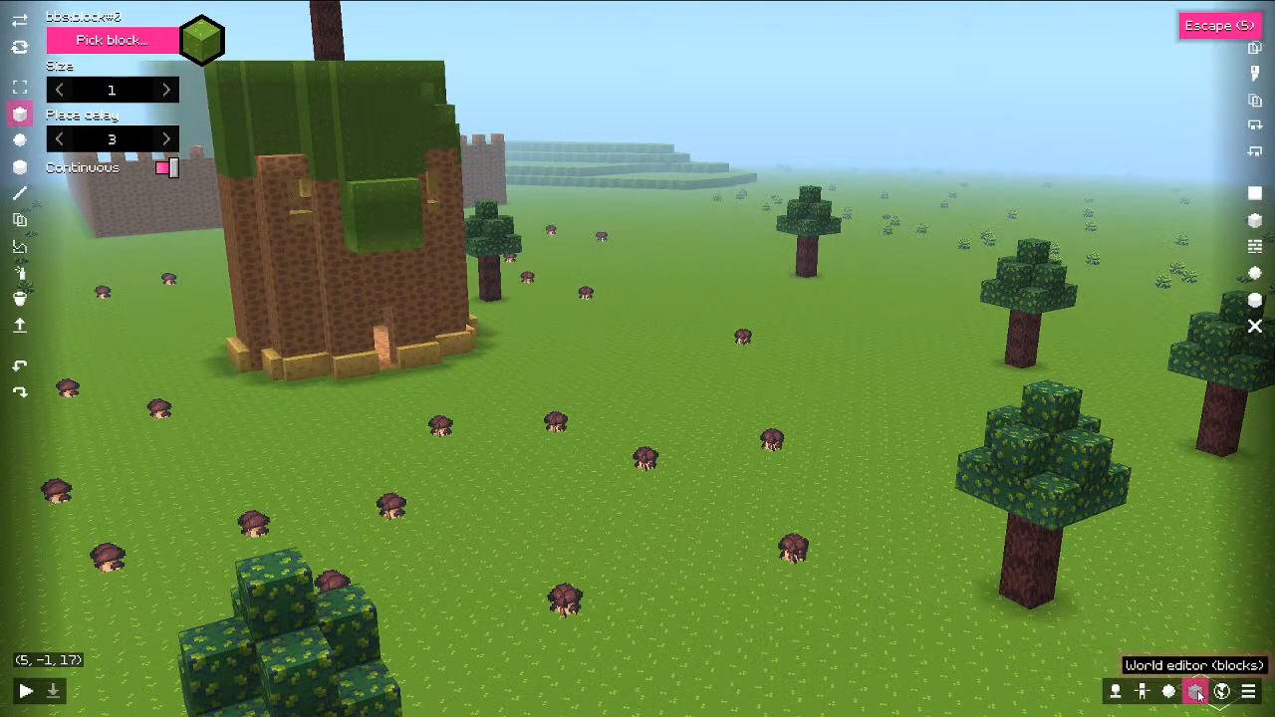
pyautogui.click(1249, 703)
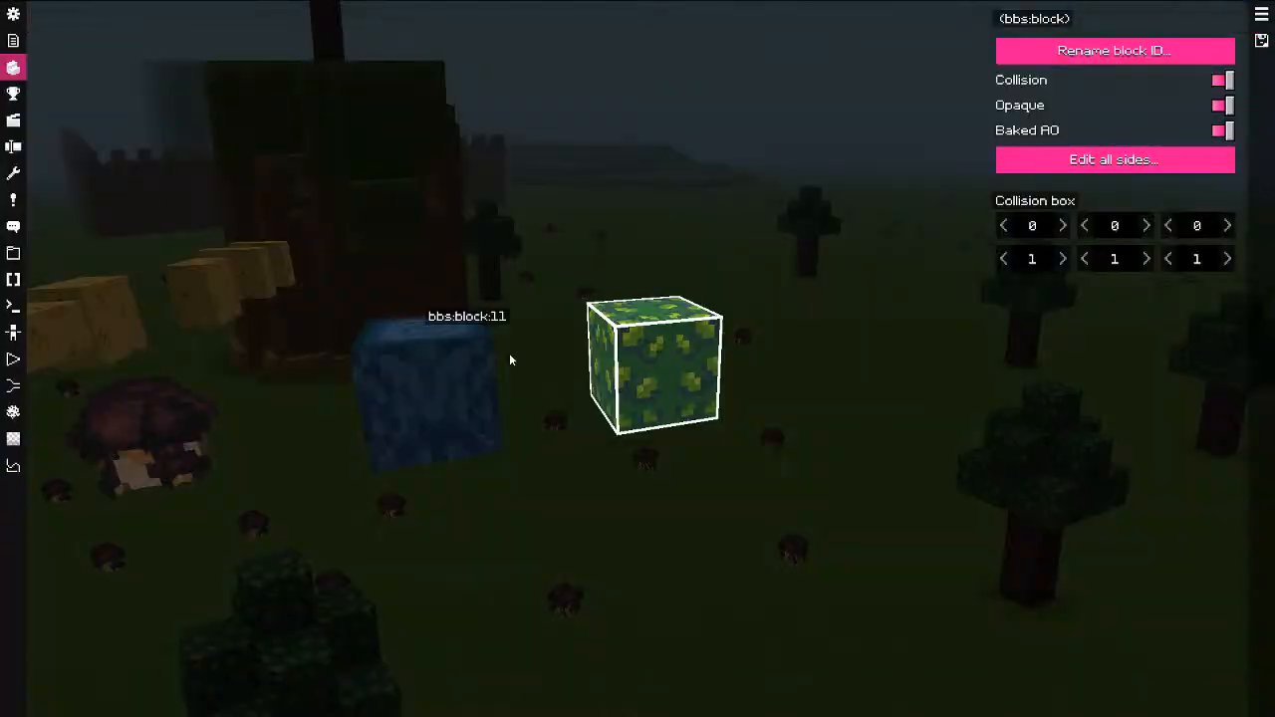
pyautogui.press('Escape')
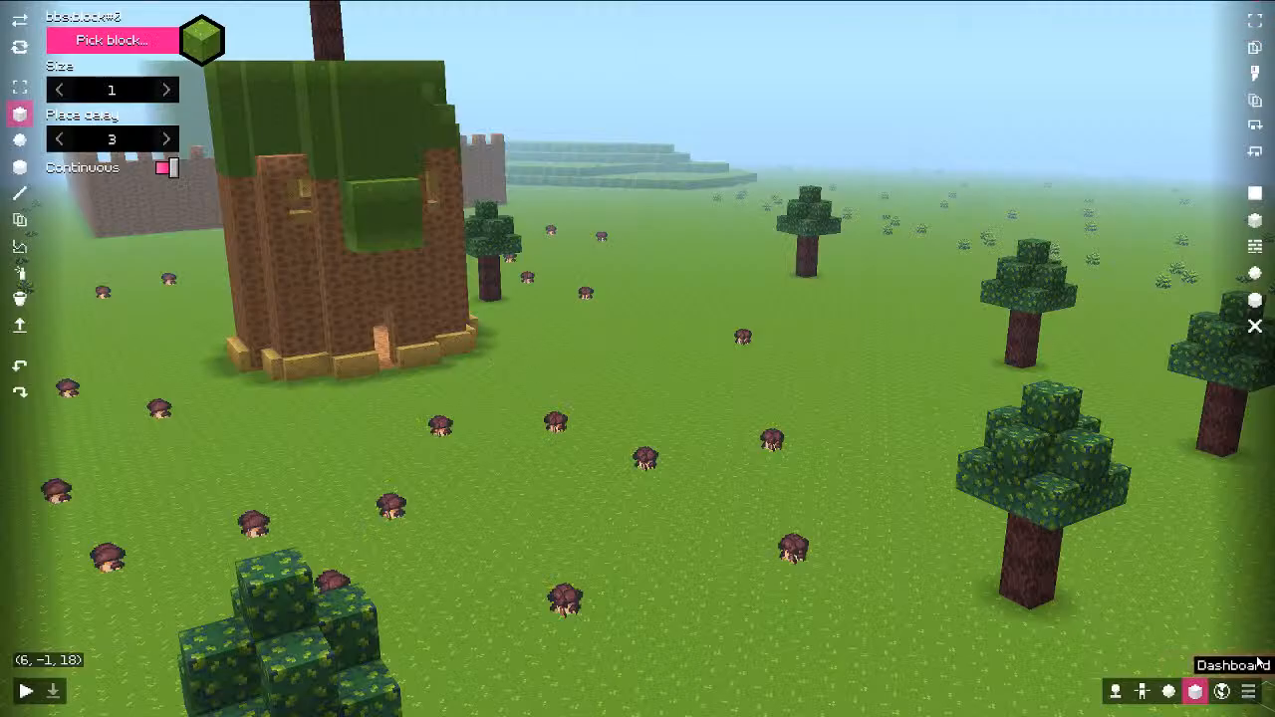
pyautogui.click(1258, 689)
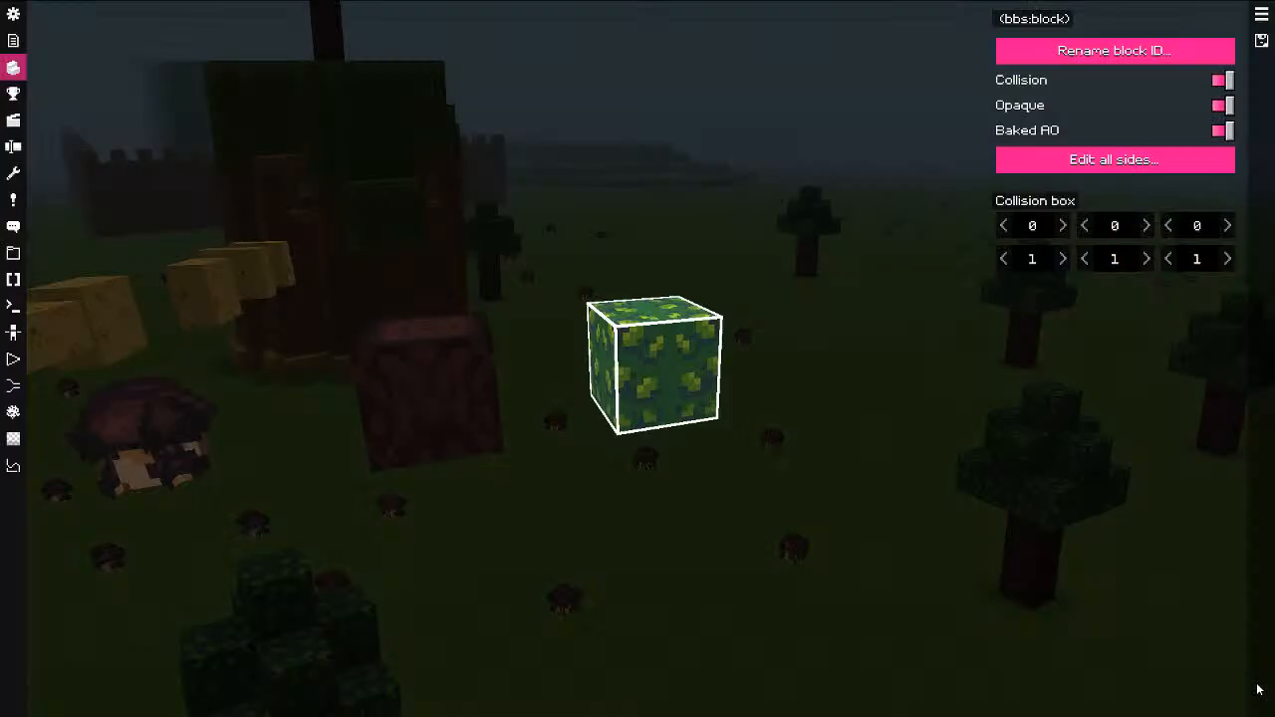
# Step: Browse the dashboard's server states and configuration panels, then leave fullscreen
pyautogui.click(15, 44)
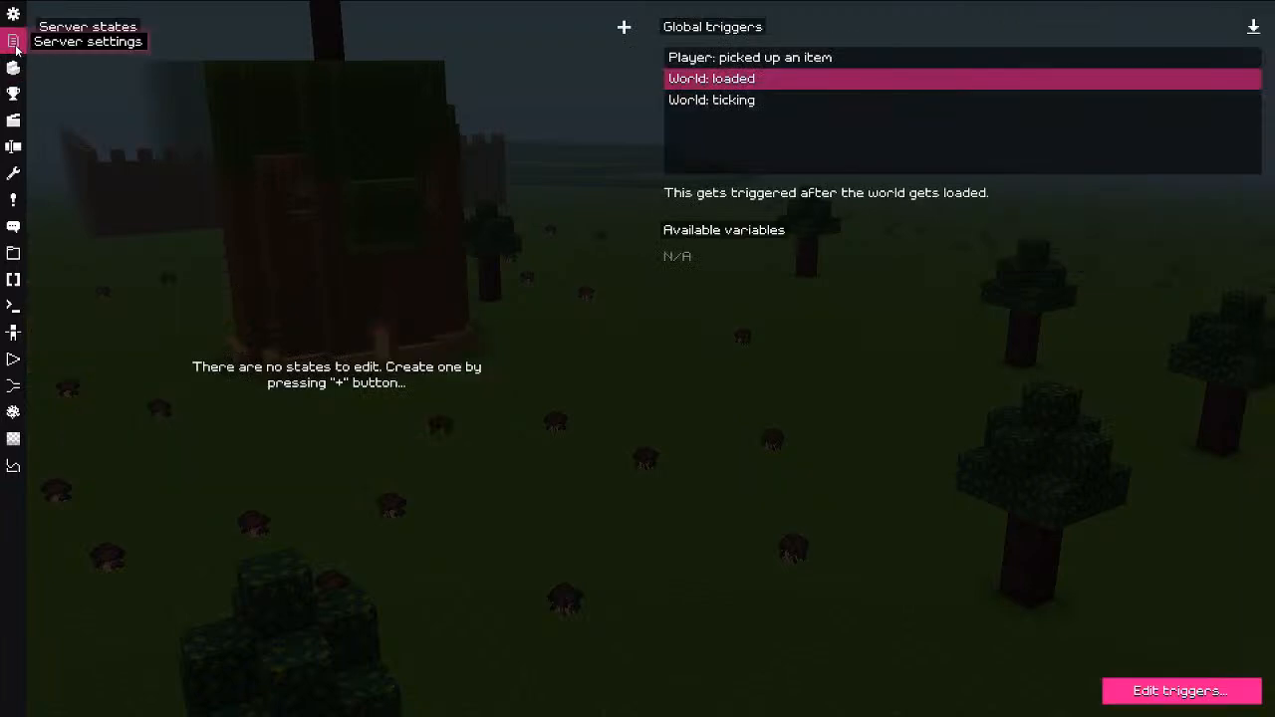
pyautogui.click(13, 17)
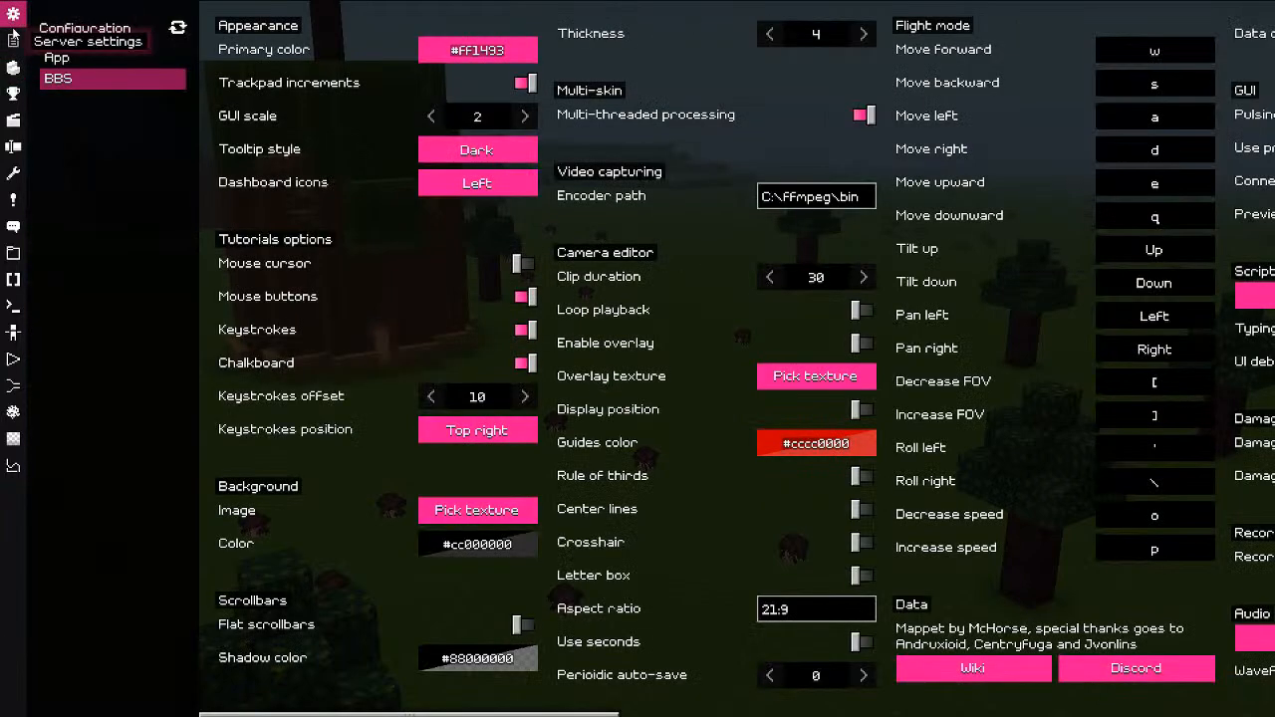
pyautogui.click(13, 43)
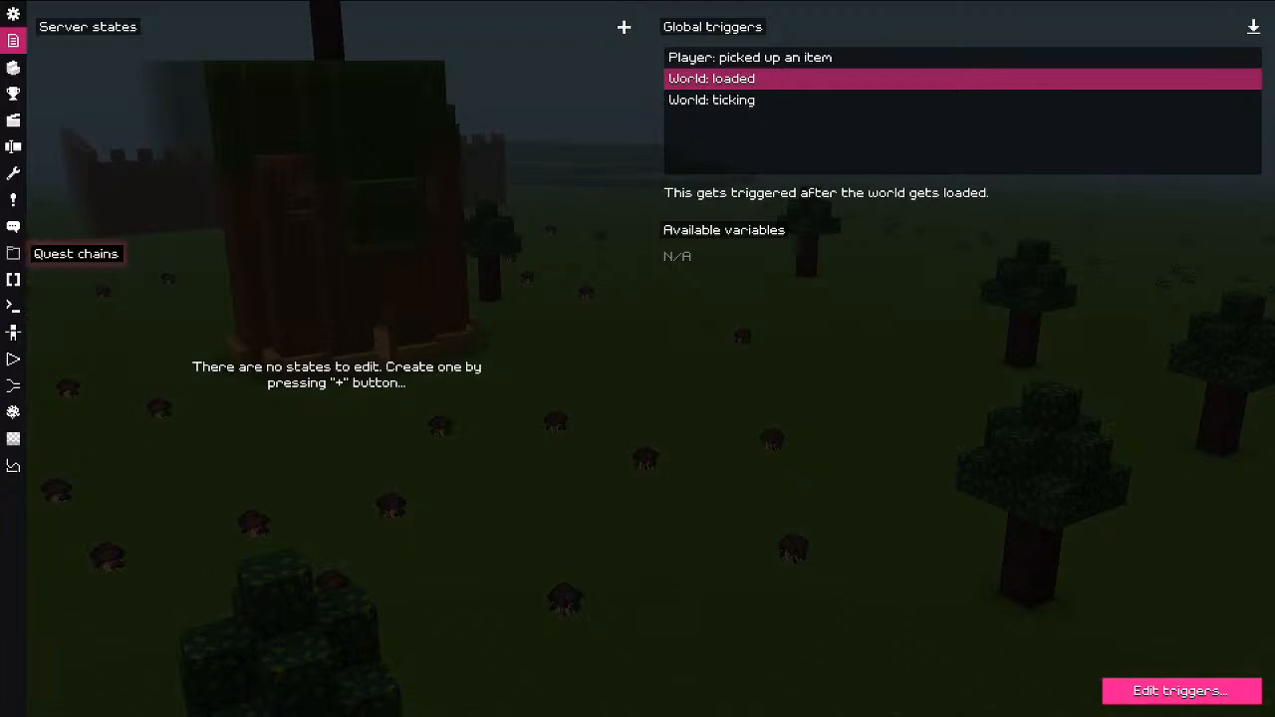
pyautogui.press('Escape')
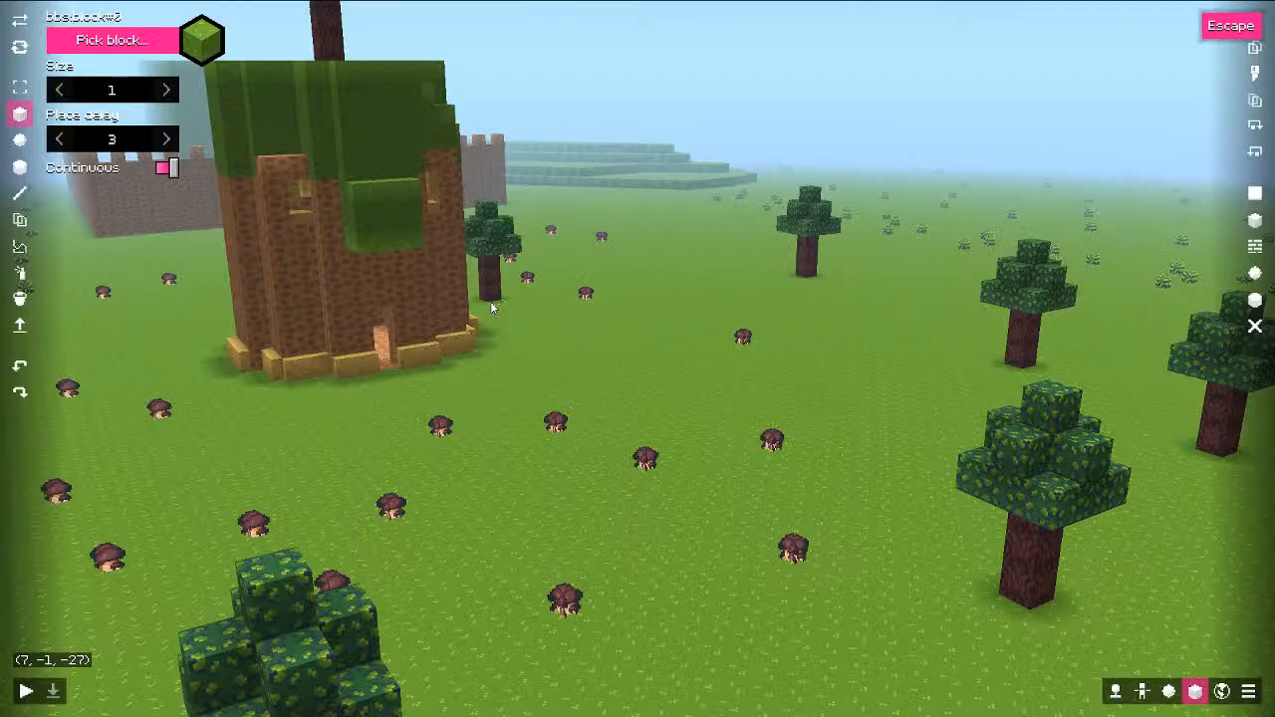
pyautogui.press('F11')
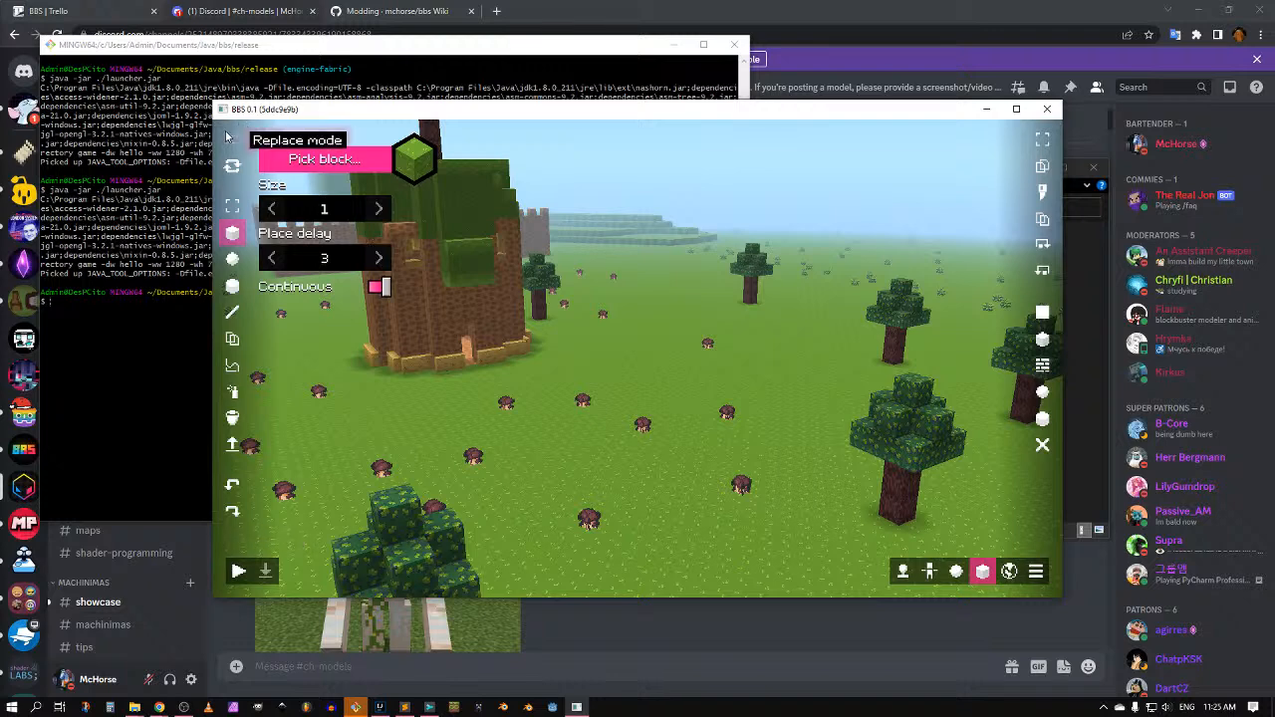
# Step: From Configuration > App, open the game folder on disk and move Explorer right
pyautogui.press('Escape')
pyautogui.click(225, 134)
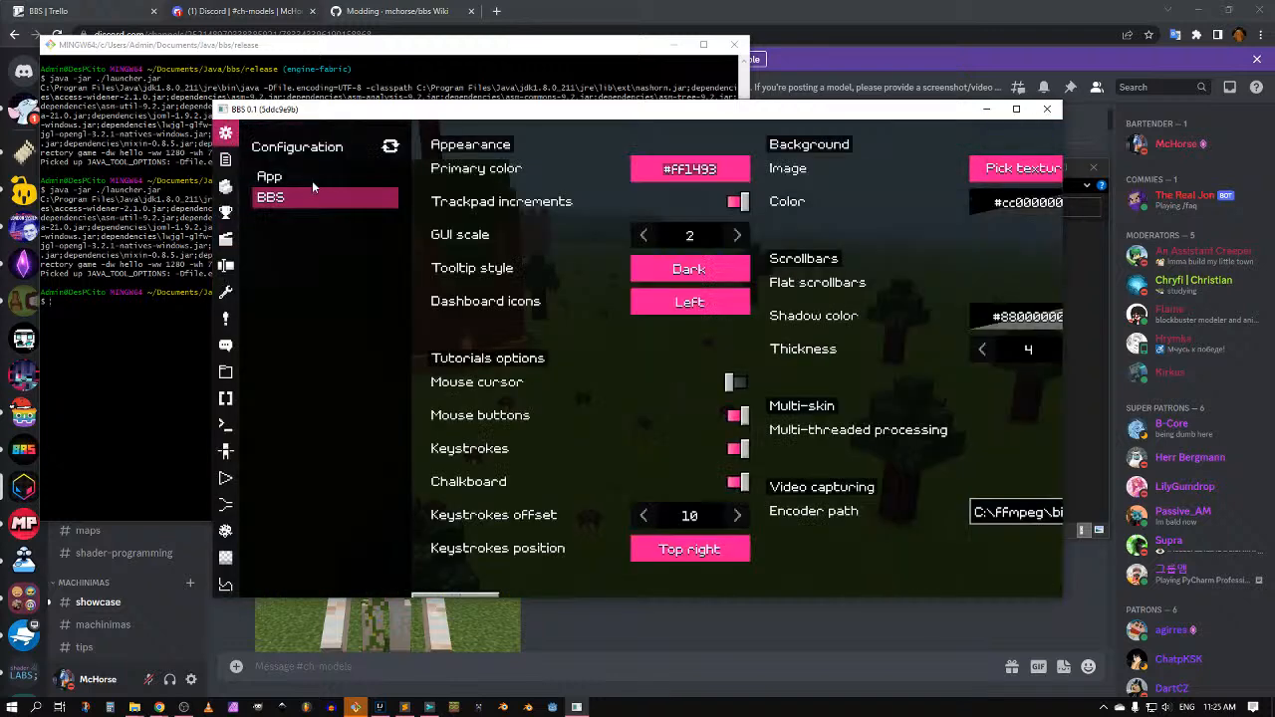
pyautogui.press('F11')
pyautogui.click(111, 60)
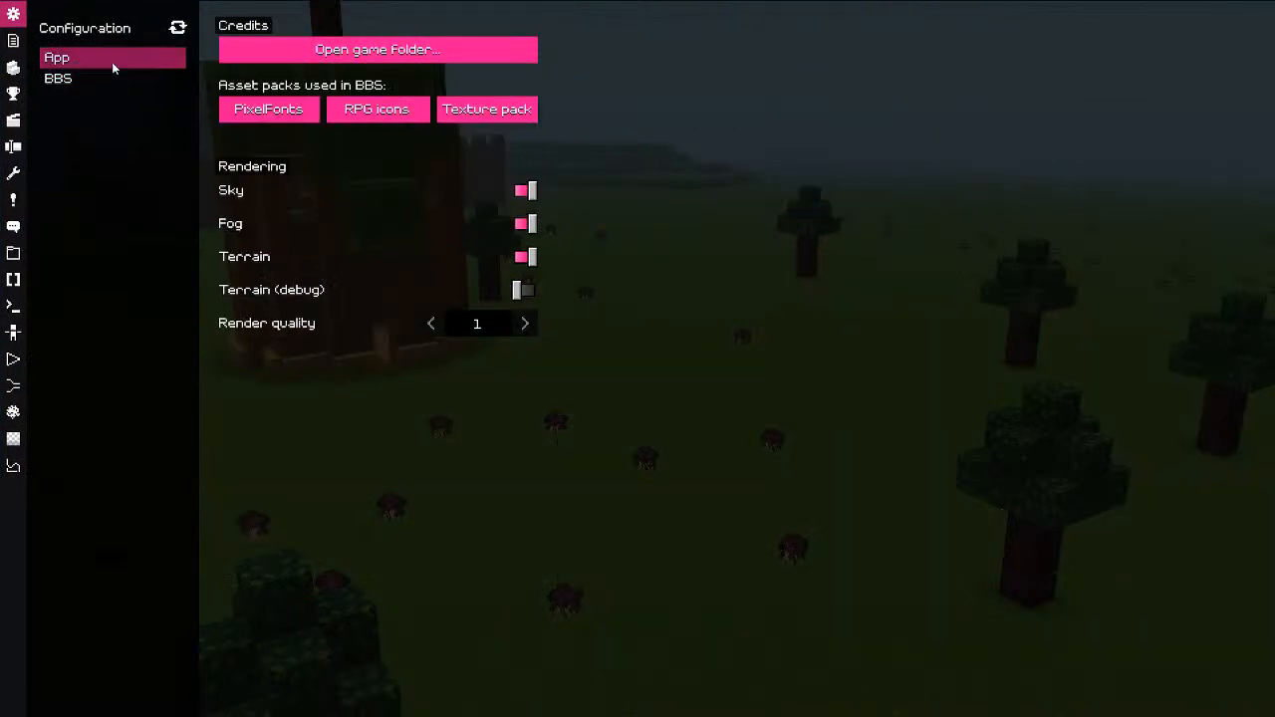
pyautogui.click(356, 51)
pyautogui.moveTo(546, 177); pyautogui.dragTo(646, 194)
# Step: Go to assets > models and create a new folder there
pyautogui.click(572, 275)
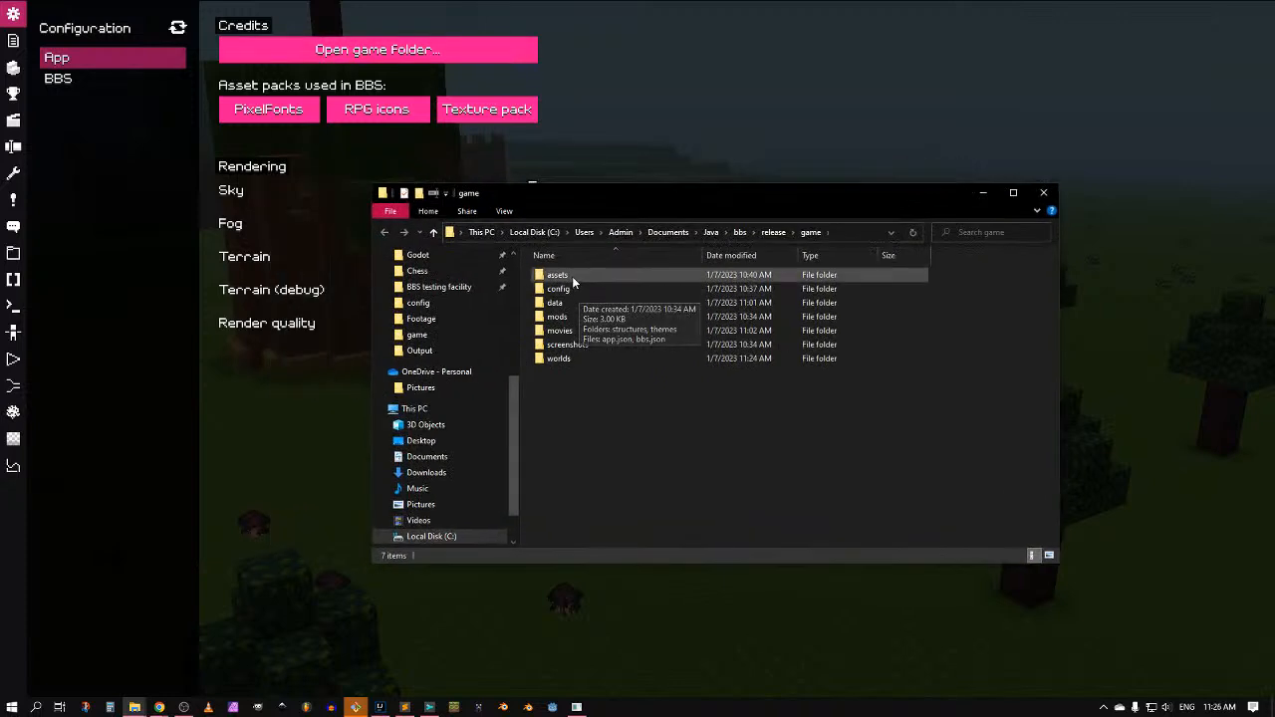
pyautogui.doubleClick(572, 275)
pyautogui.doubleClick(566, 277)
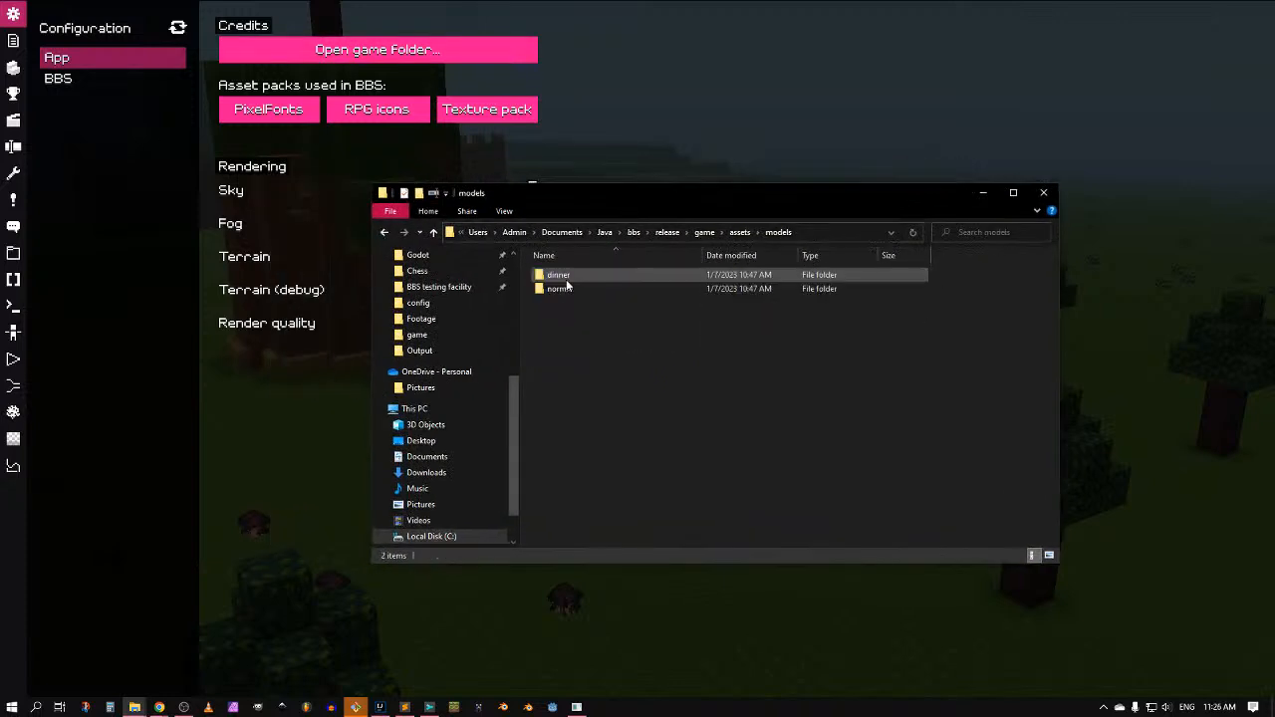
pyautogui.hotkey('ctrl', 'shift', 'n')
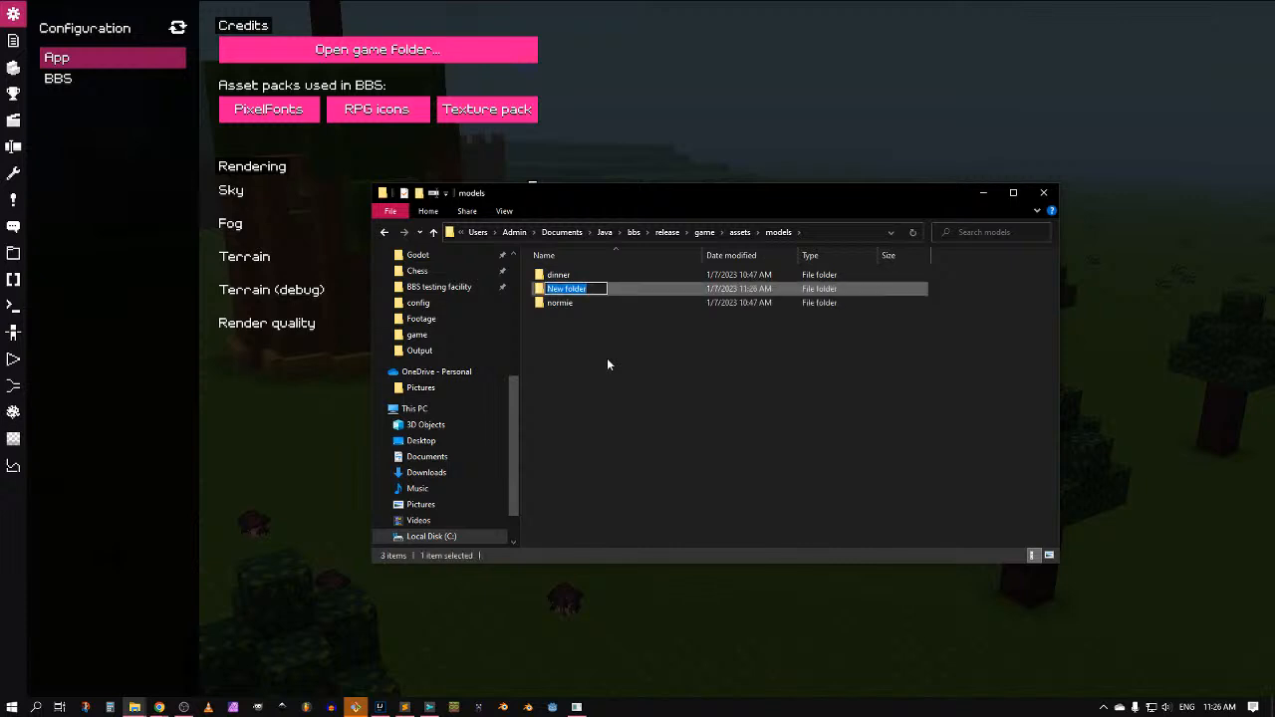
pyautogui.press('Return')
# Step: Open a second Explorer window aside and check the normie folder's files
pyautogui.middleClick(134, 708)
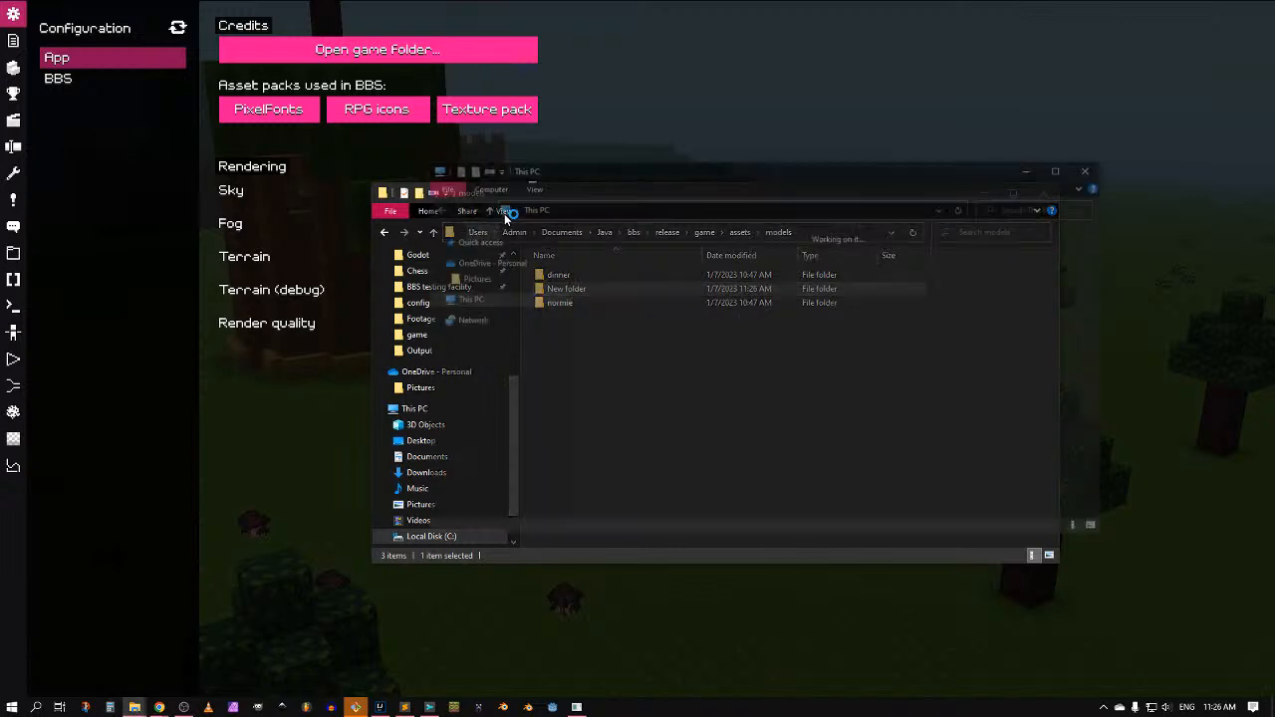
pyautogui.moveTo(617, 173); pyautogui.dragTo(0, 245)
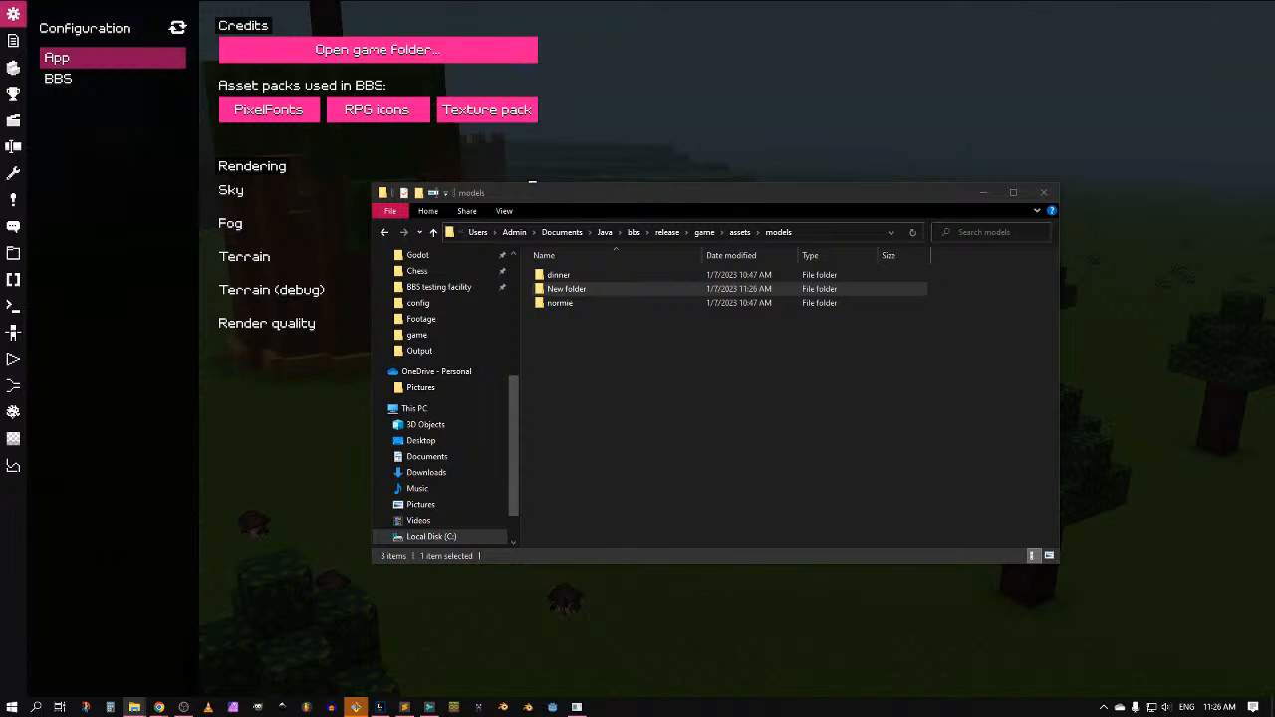
pyautogui.click(618, 358)
pyautogui.doubleClick(623, 299)
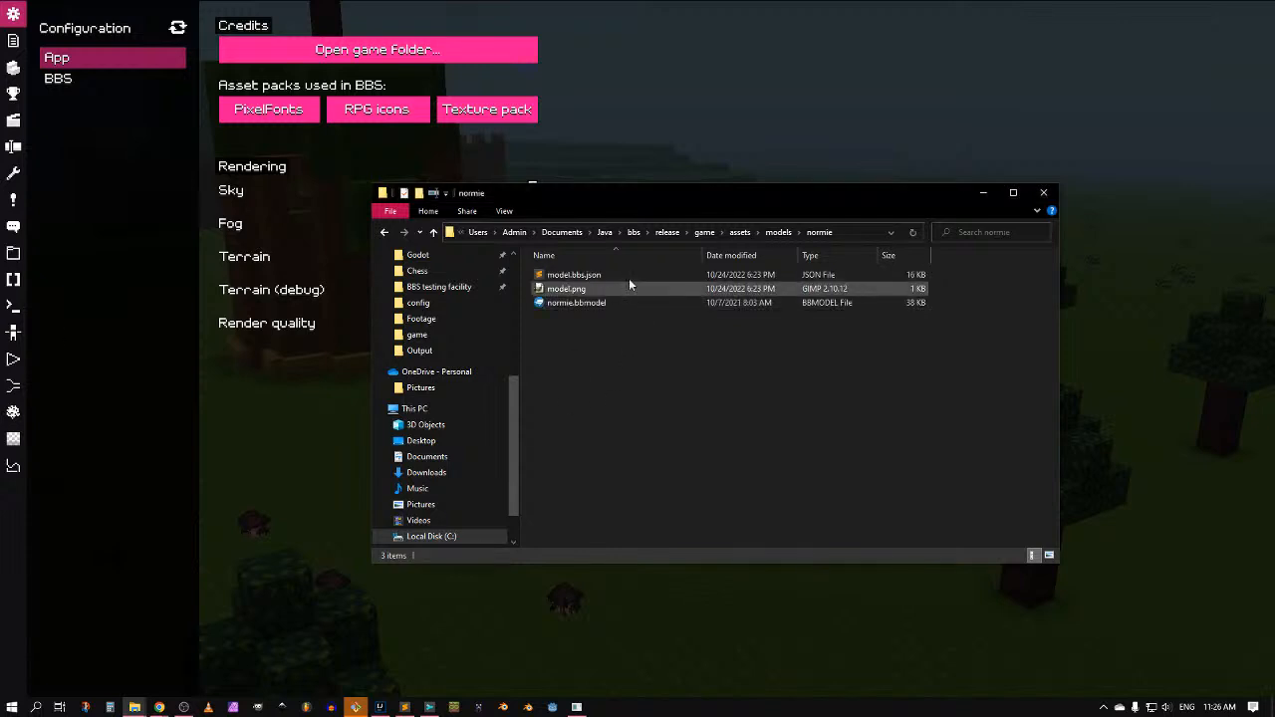
pyautogui.click(775, 232)
# Step: Rename the folder ladybug, paste ladybug (stitched).bbmodel into it, and open it in Blockbench
pyautogui.click(556, 289)
pyautogui.click(556, 289)
pyautogui.write('ladybu')
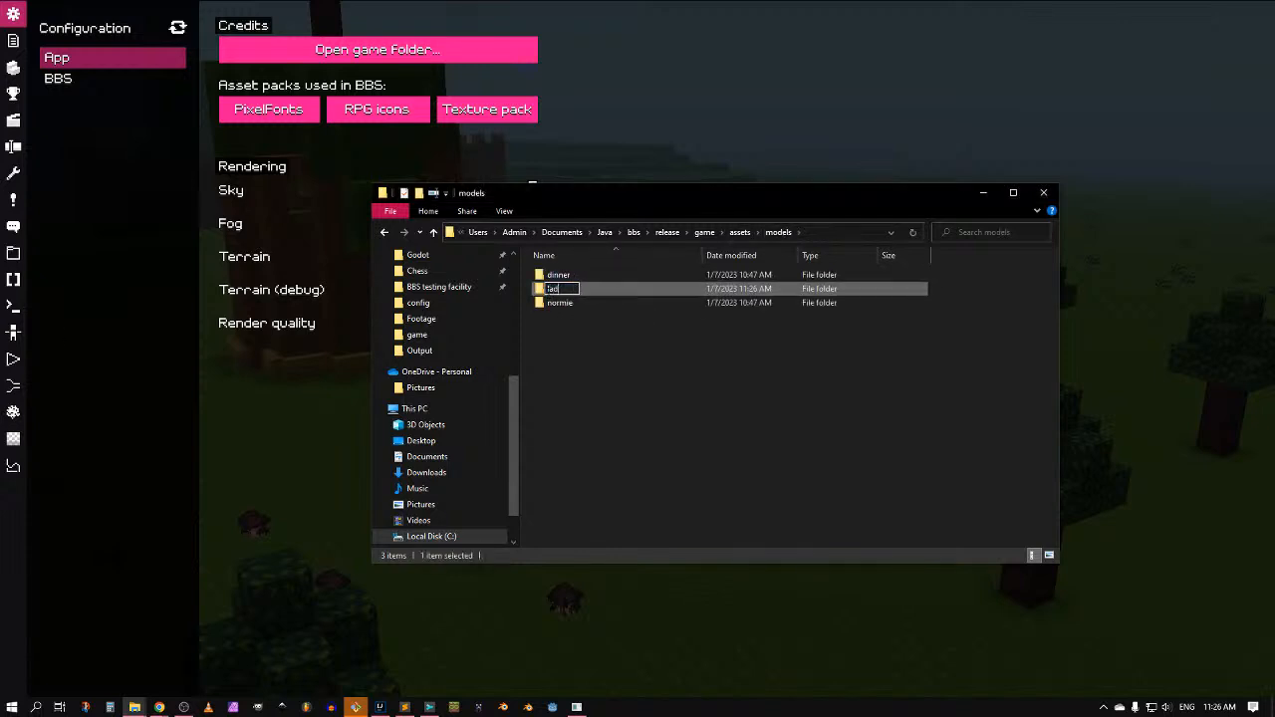
pyautogui.press('Return')
pyautogui.doubleClick(547, 292)
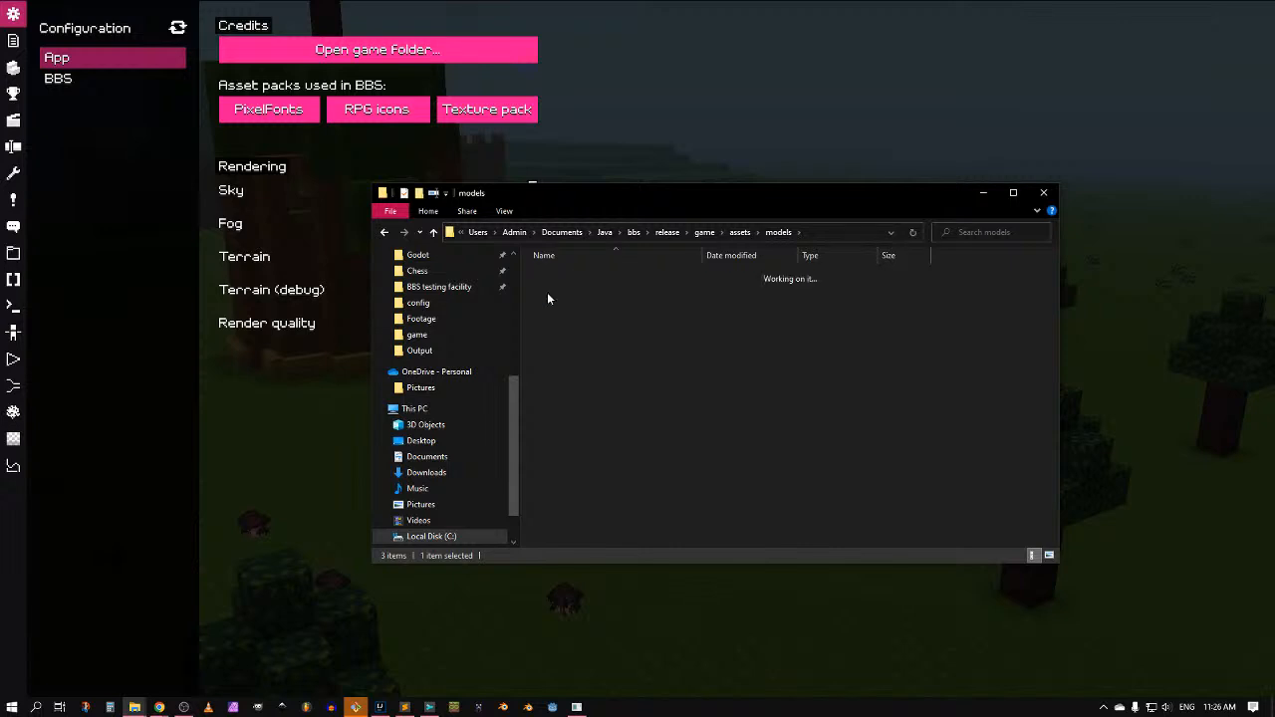
pyautogui.hotkey('ctrl', 'v')
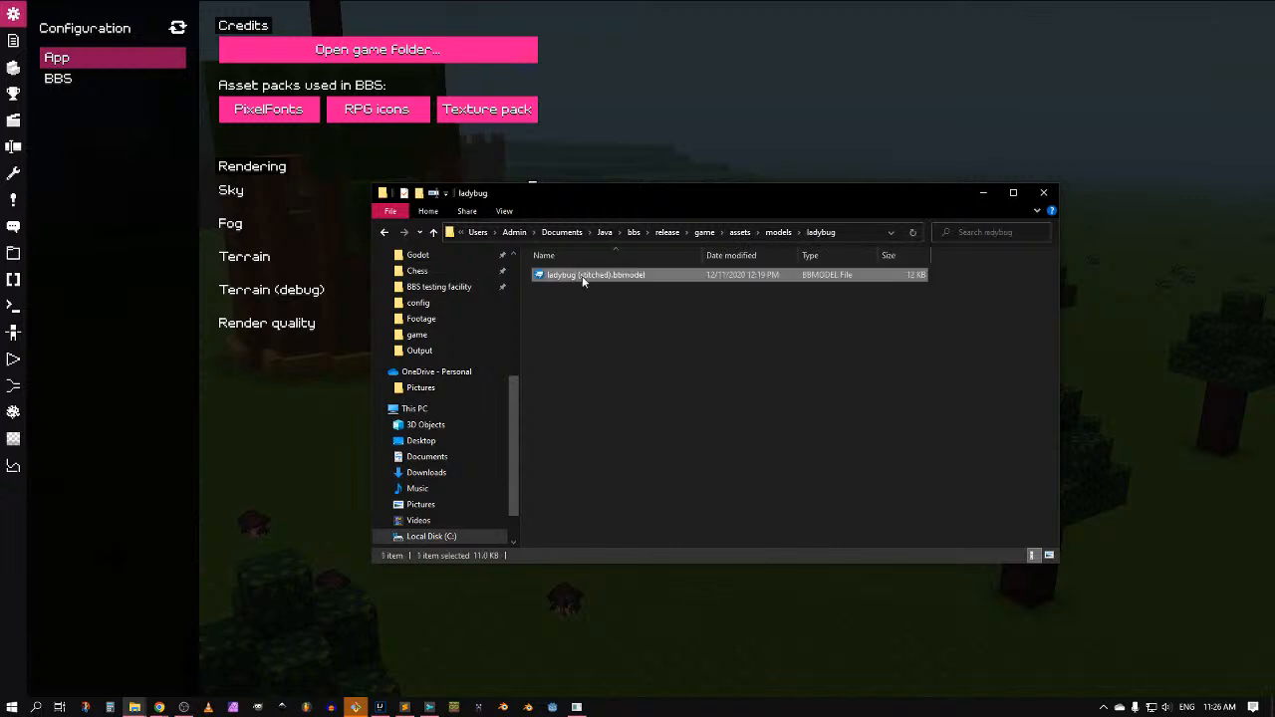
pyautogui.doubleClick(583, 278)
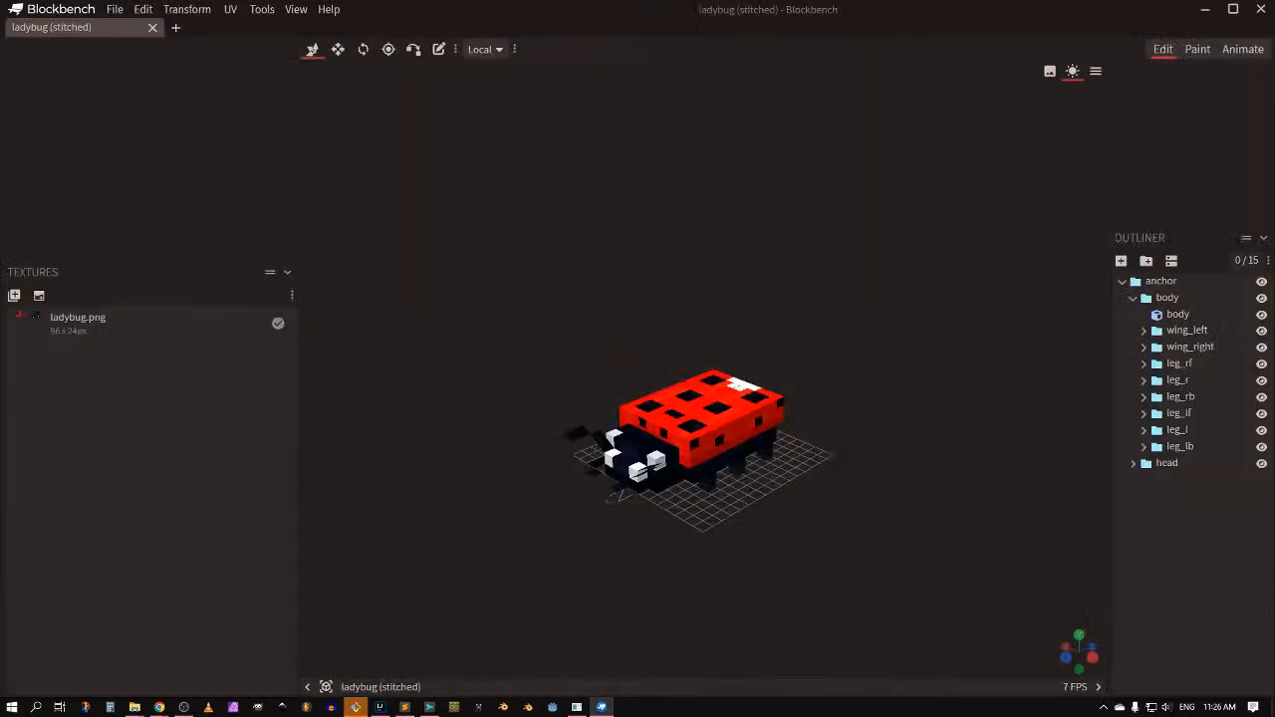
# Step: Uninstall the BBS model exporter plugin via File > Plugins, then switch to the Discord browser window
pyautogui.moveTo(699, 327); pyautogui.dragTo(825, 287)
pyautogui.click(114, 9)
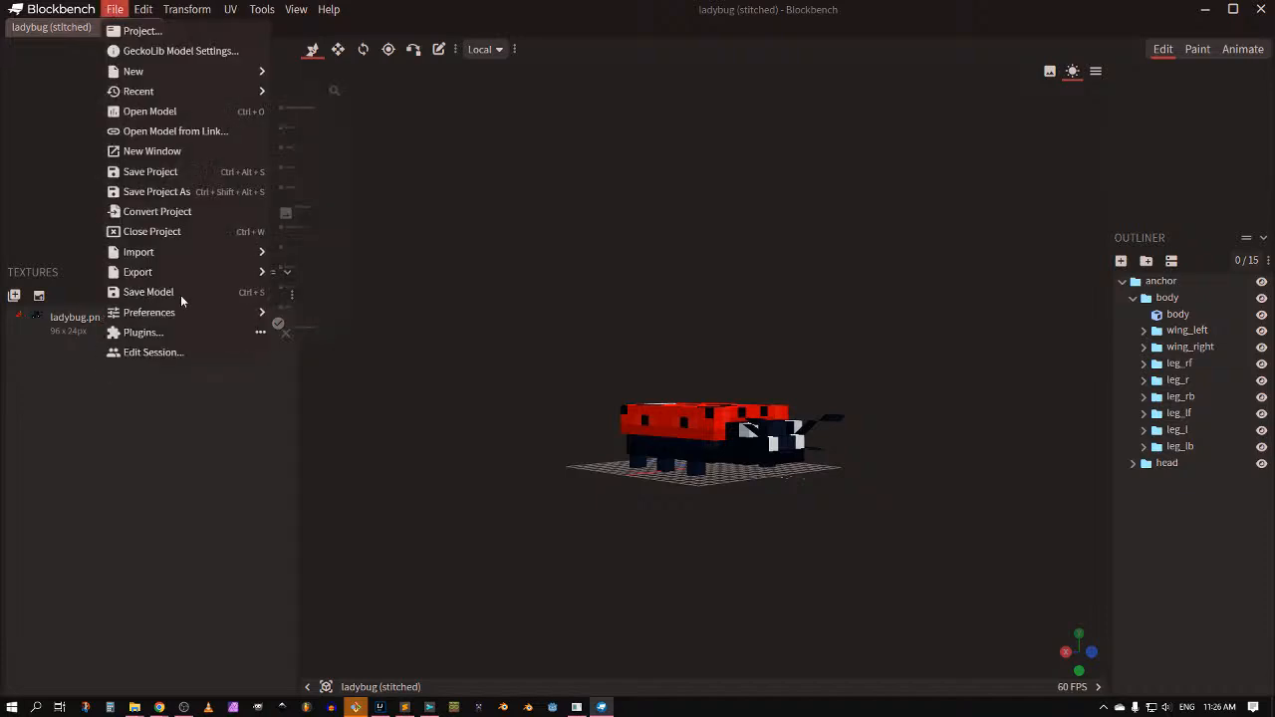
pyautogui.click(142, 332)
pyautogui.scroll(-4, 472, 261)
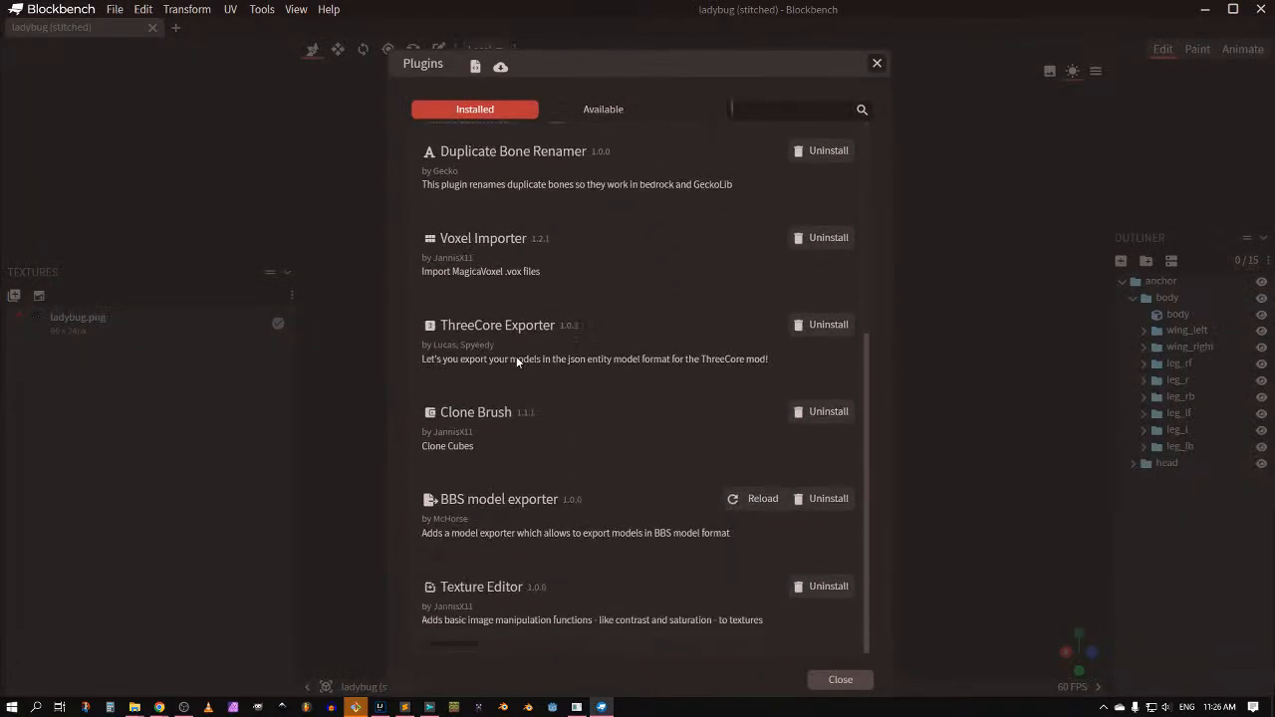
pyautogui.click(821, 502)
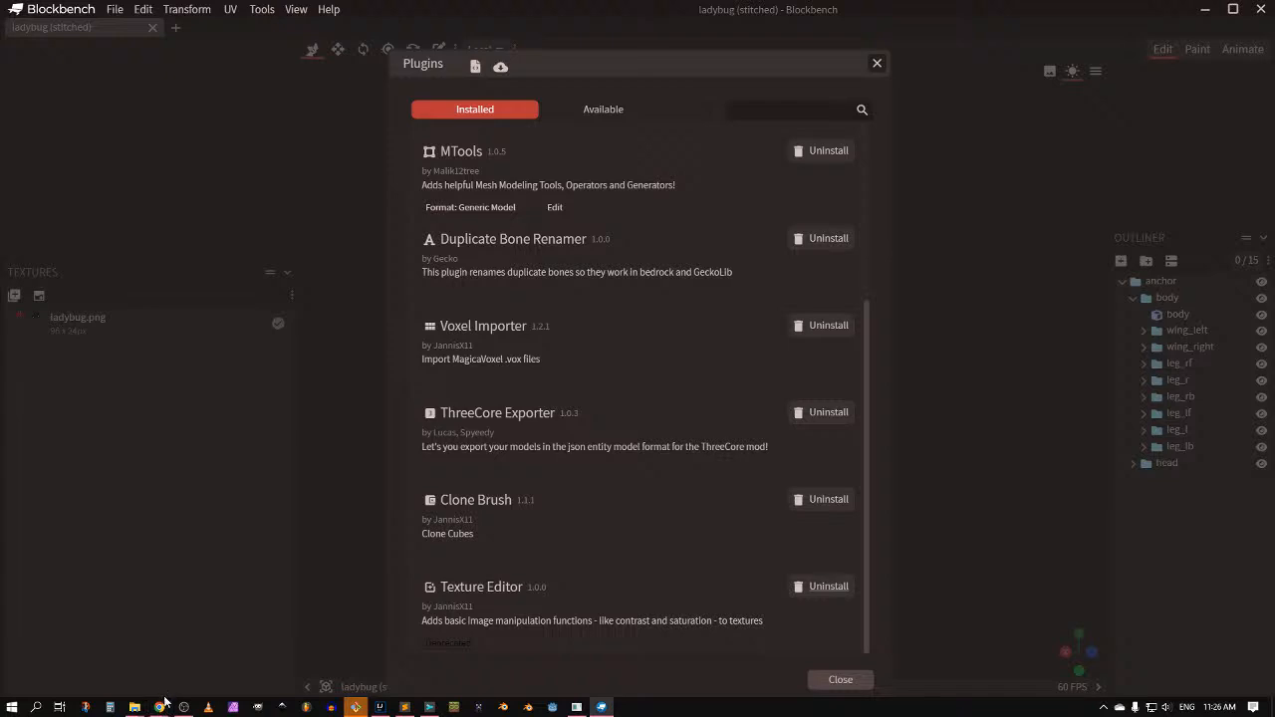
pyautogui.moveTo(160, 708)
pyautogui.click(121, 652)
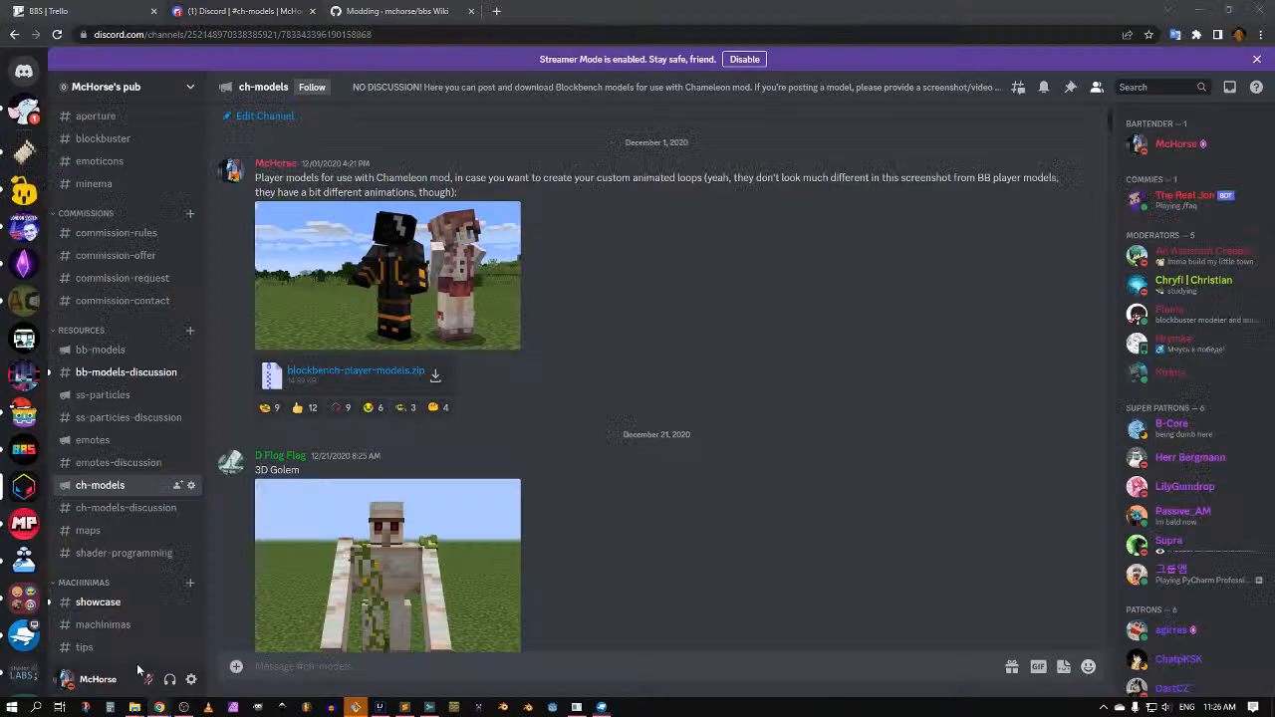
# Step: Dock the GitHub mchorse/bbs repository page as a third Chrome tab beside Discord
pyautogui.click(498, 12)
pyautogui.moveTo(547, 16); pyautogui.dragTo(0, 59)
pyautogui.moveTo(0, 244); pyautogui.dragTo(351, 10)
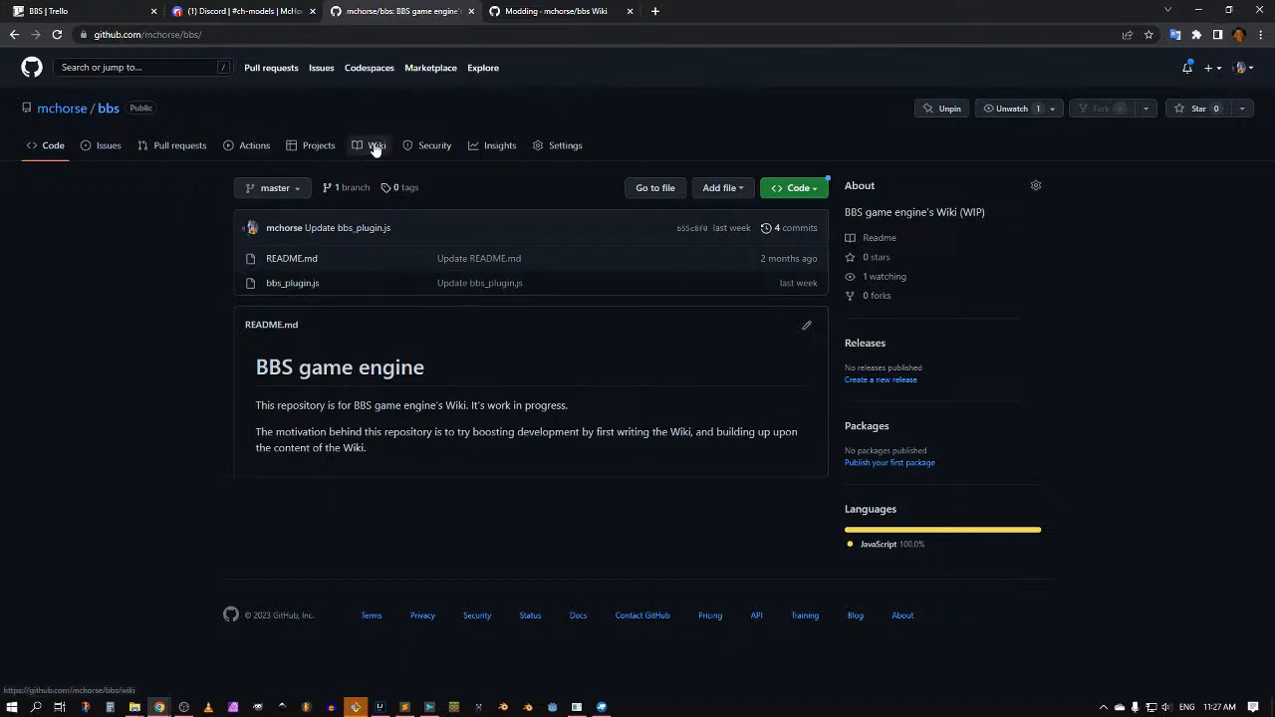
# Step: Open bbs_plugin.js in raw view and save it to Downloads
pyautogui.click(293, 284)
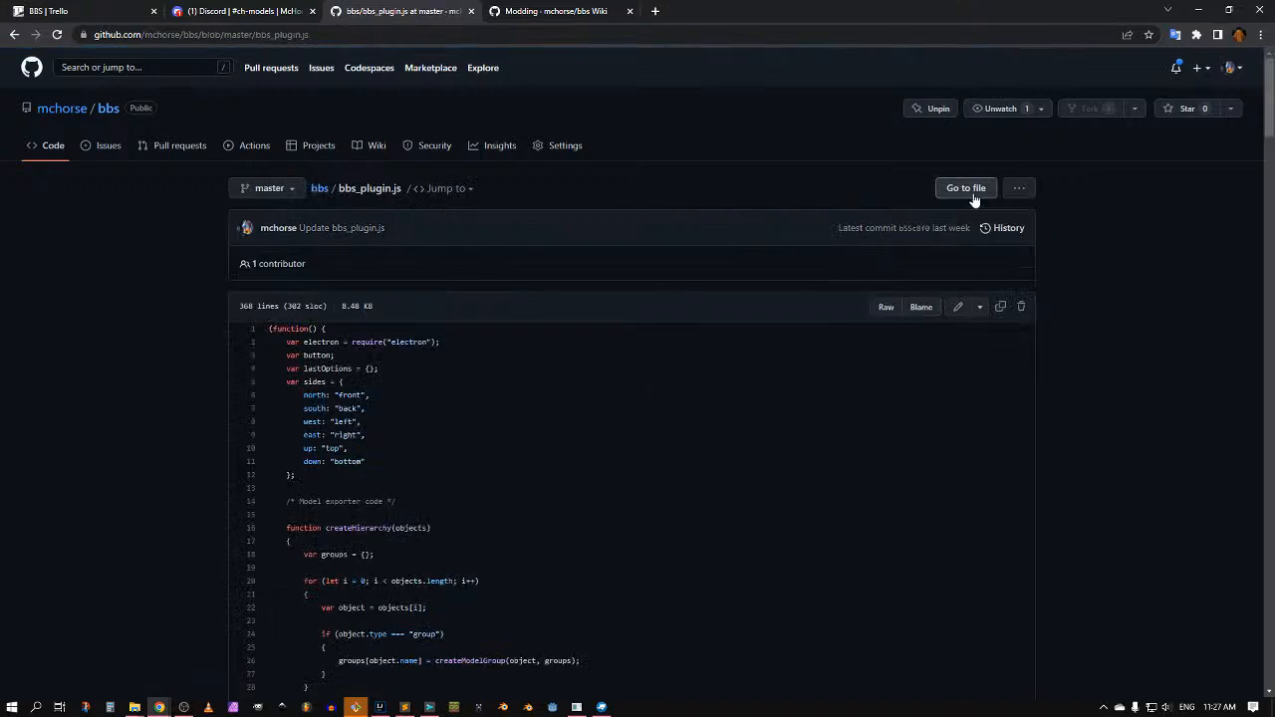
pyautogui.click(1018, 188)
pyautogui.click(980, 246)
pyautogui.click(887, 308)
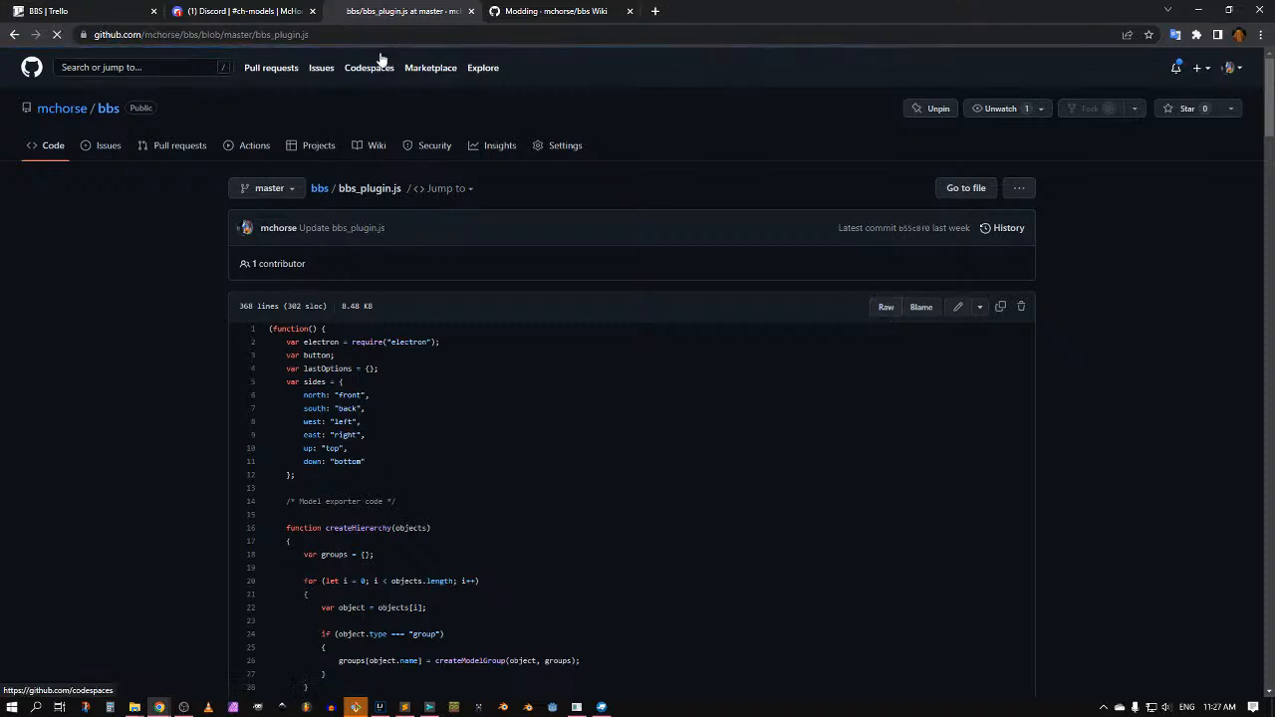
pyautogui.hotkey('ctrl', 's')
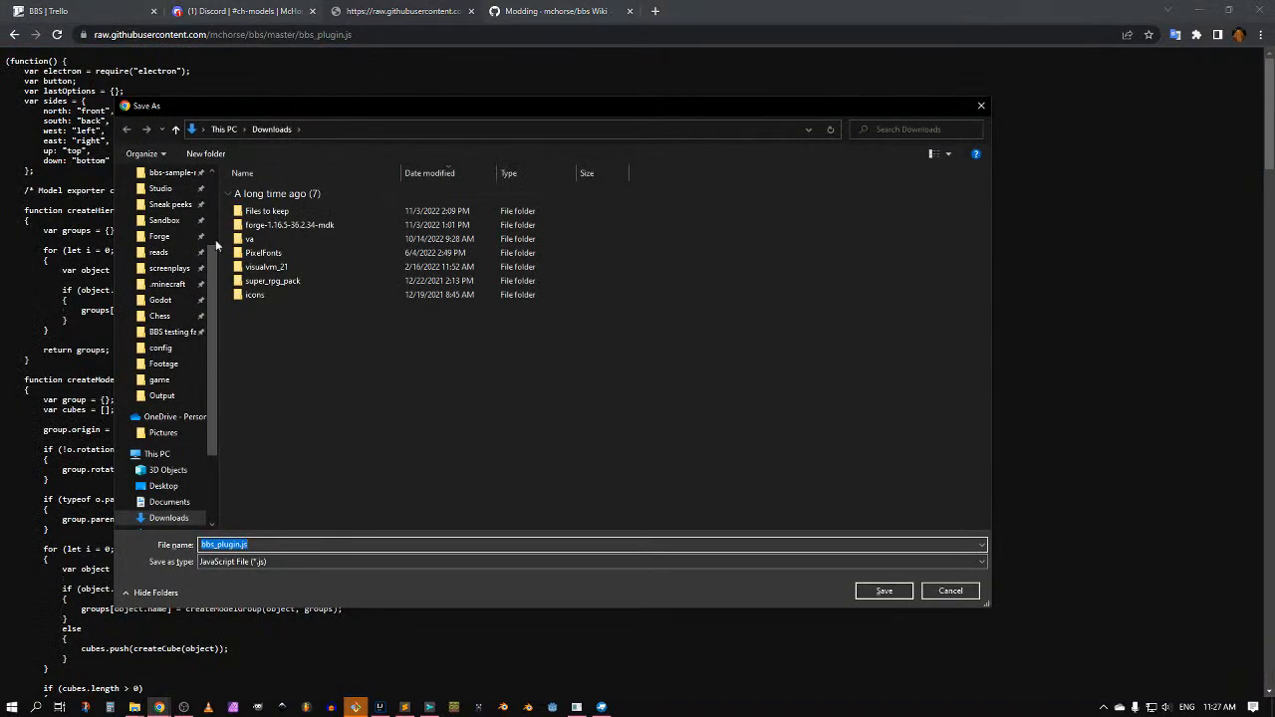
pyautogui.click(892, 591)
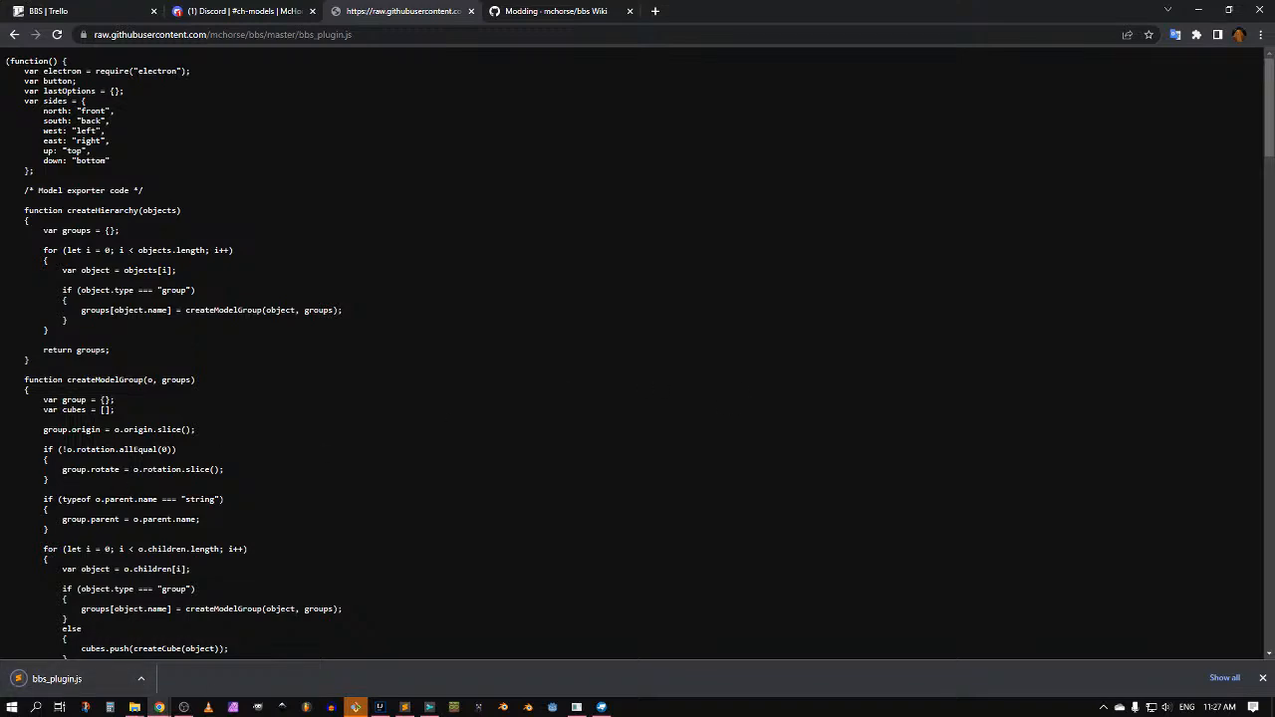
pyautogui.click(602, 707)
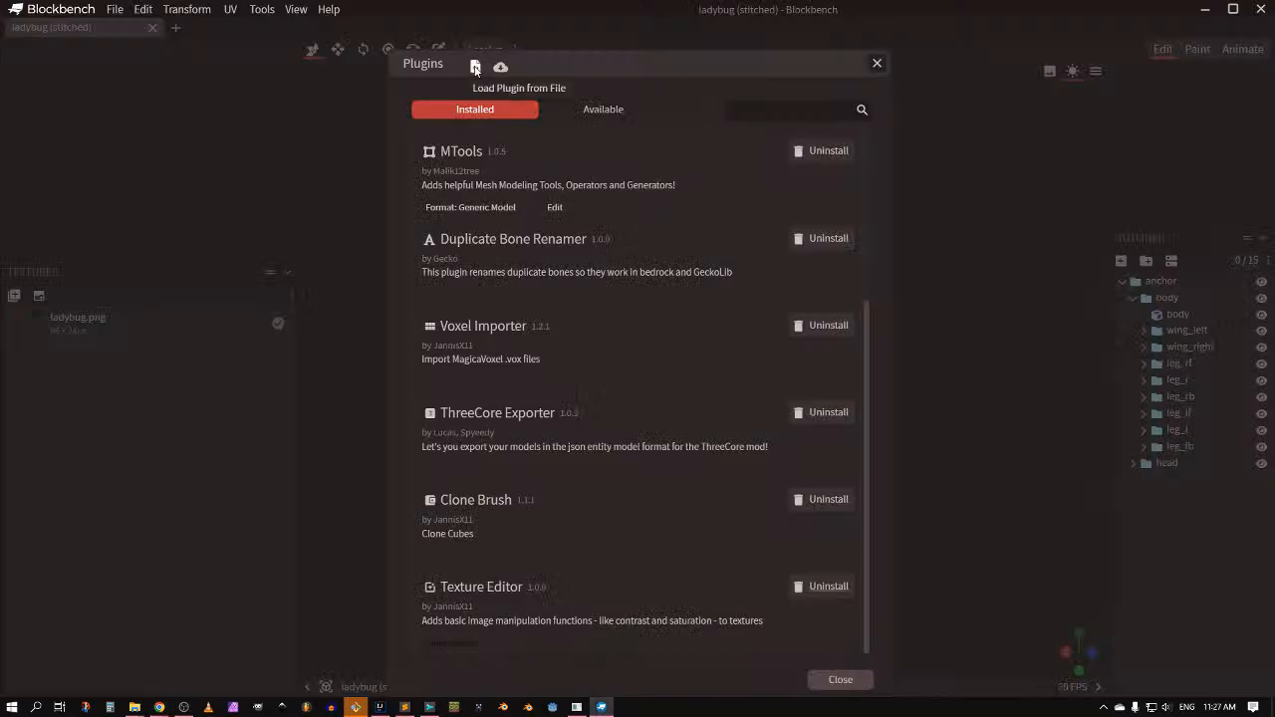
# Step: Try loading bbs_plugin.js from Downloads as a plugin, then dismiss the load-failure message
pyautogui.click(475, 67)
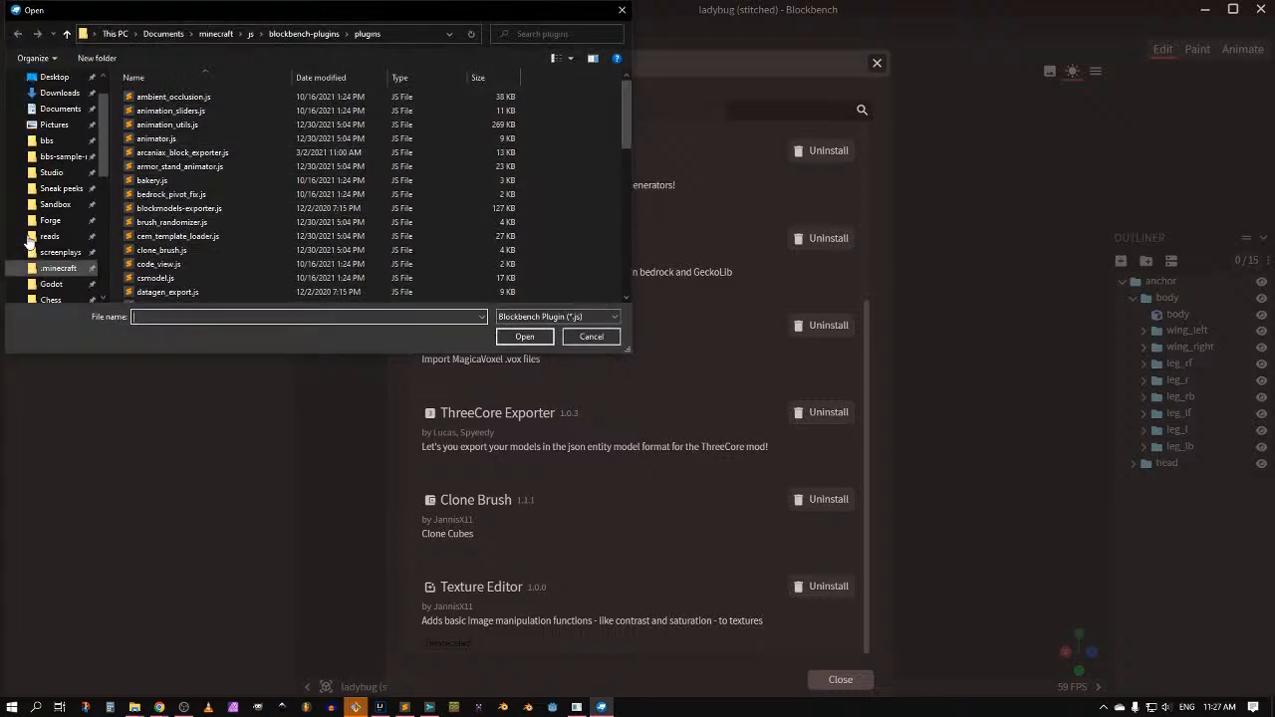
pyautogui.click(60, 135)
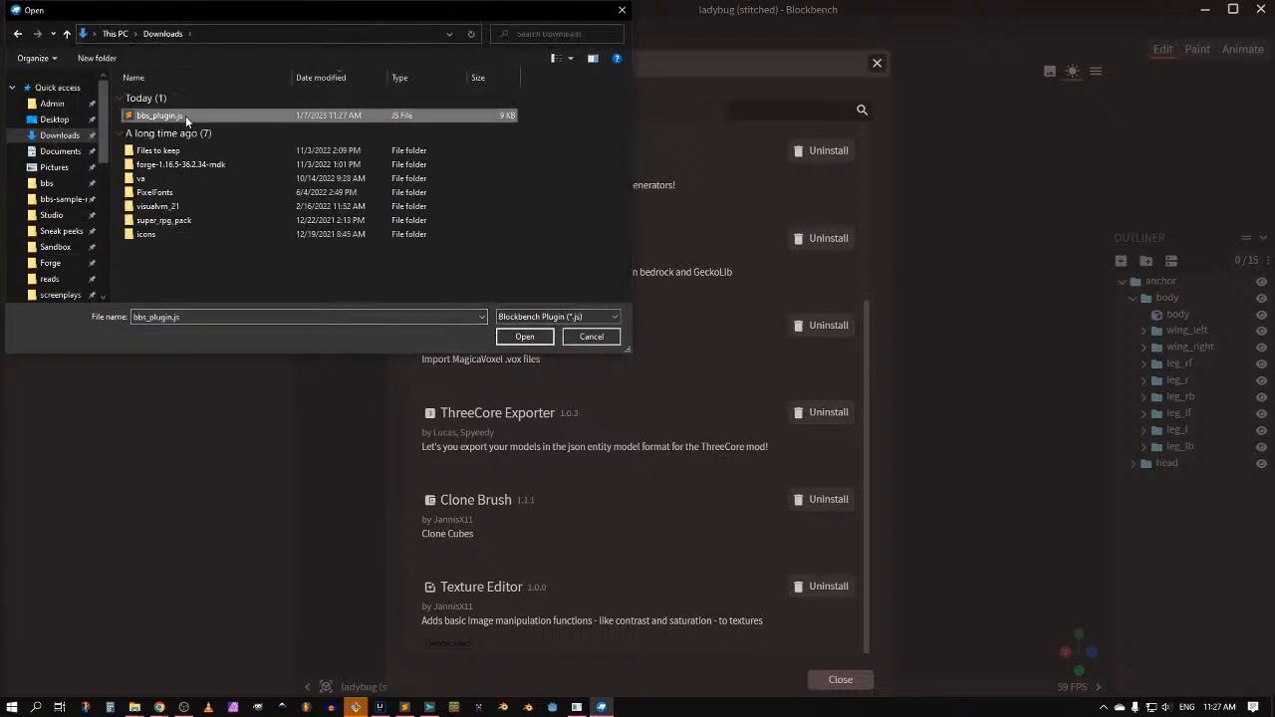
pyautogui.doubleClick(186, 116)
pyautogui.click(735, 357)
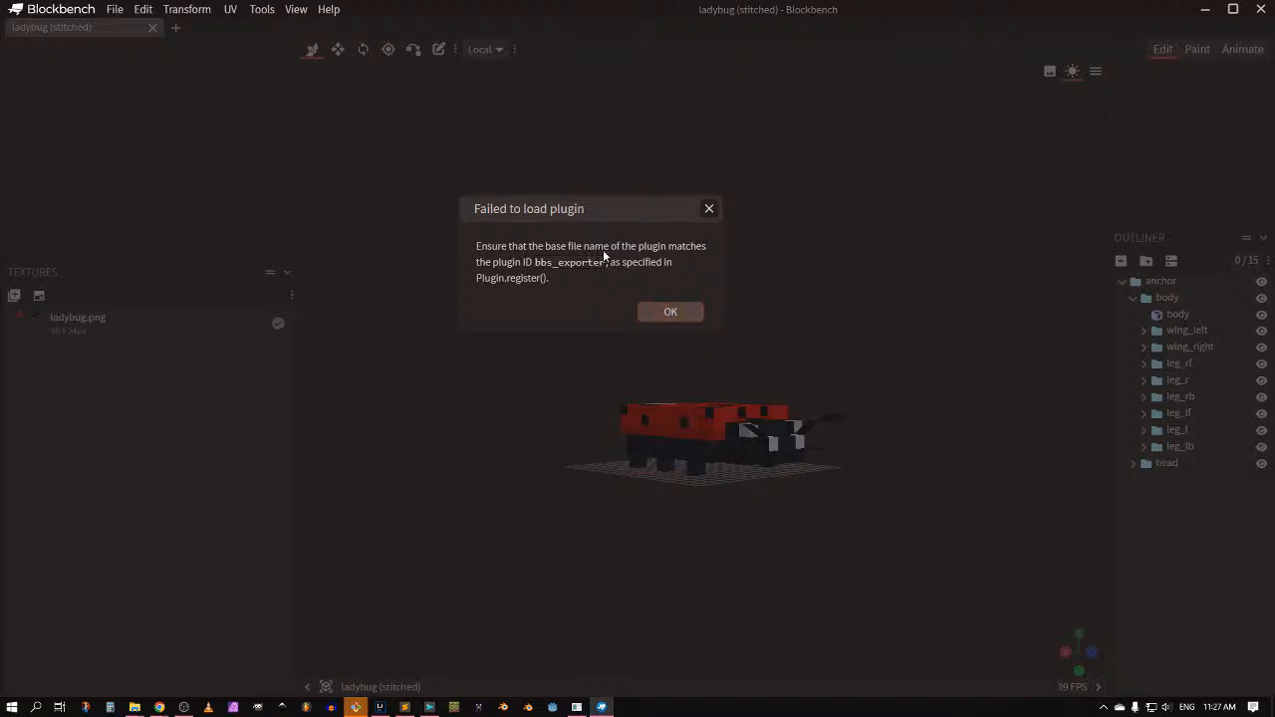
pyautogui.click(667, 311)
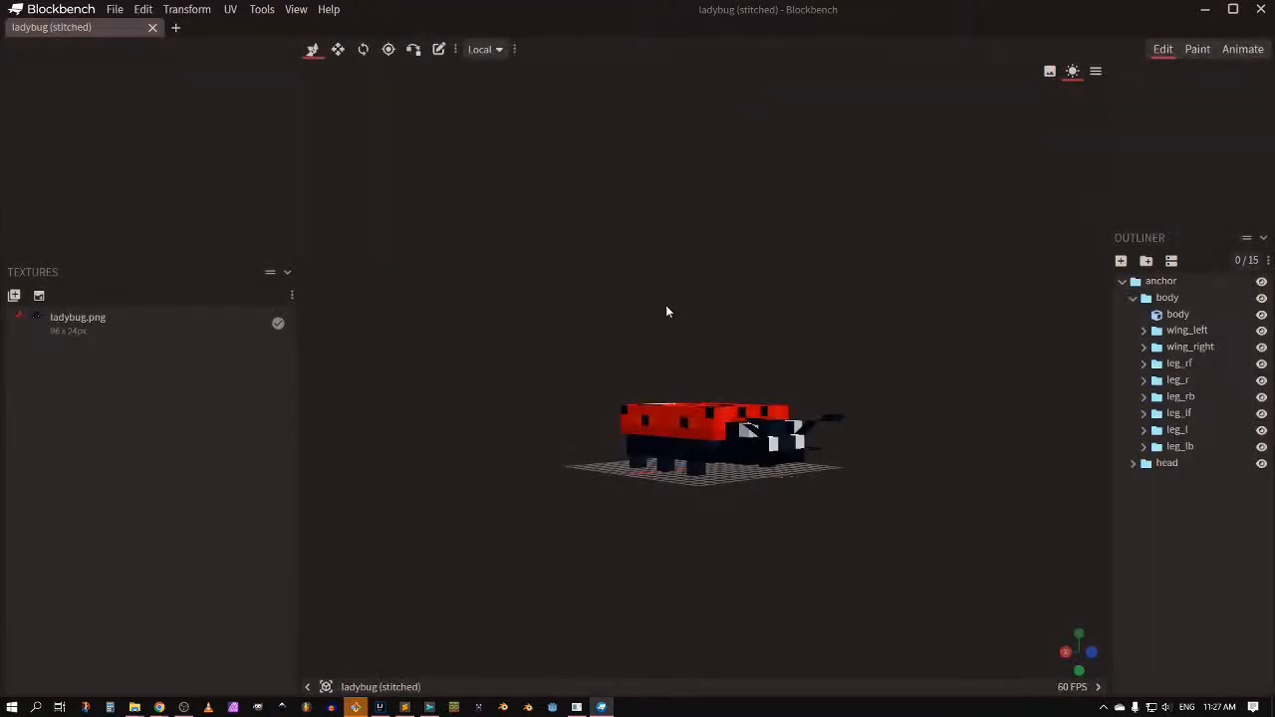
# Step: Uninstall the broken bbs_plugin from the plugin manager
pyautogui.click(116, 9)
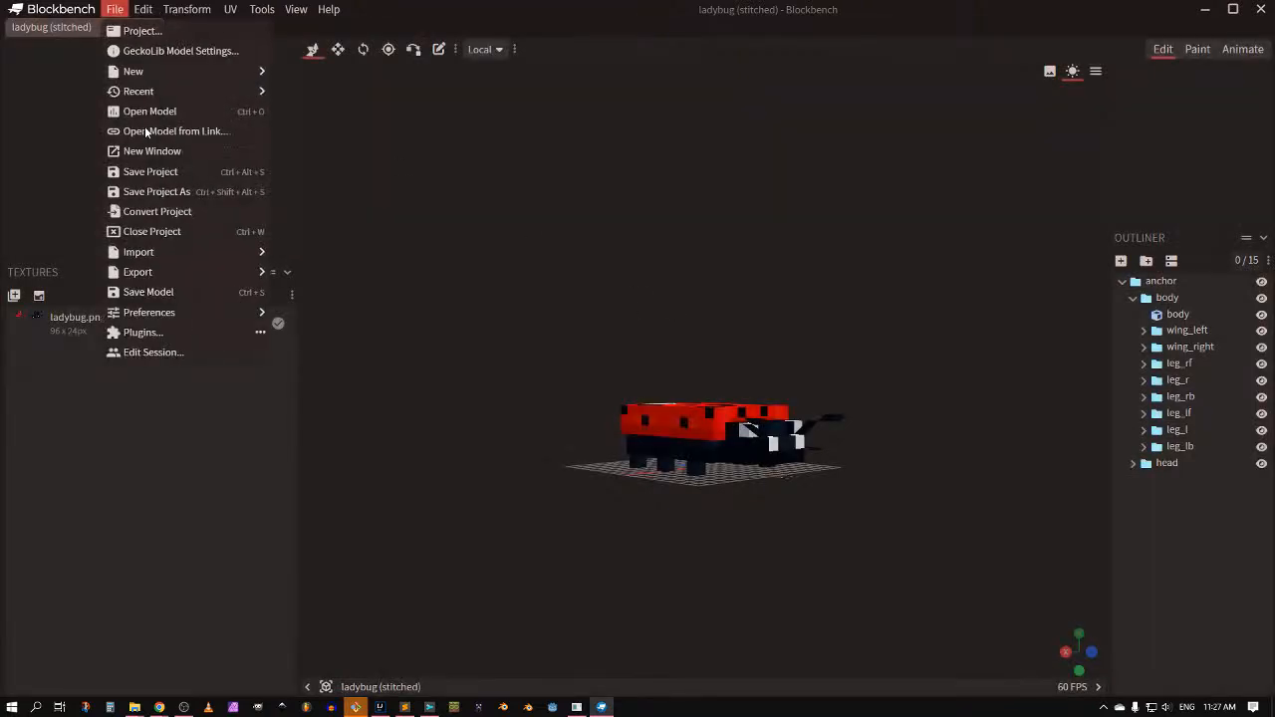
pyautogui.click(165, 332)
pyautogui.scroll(-4, 470, 309)
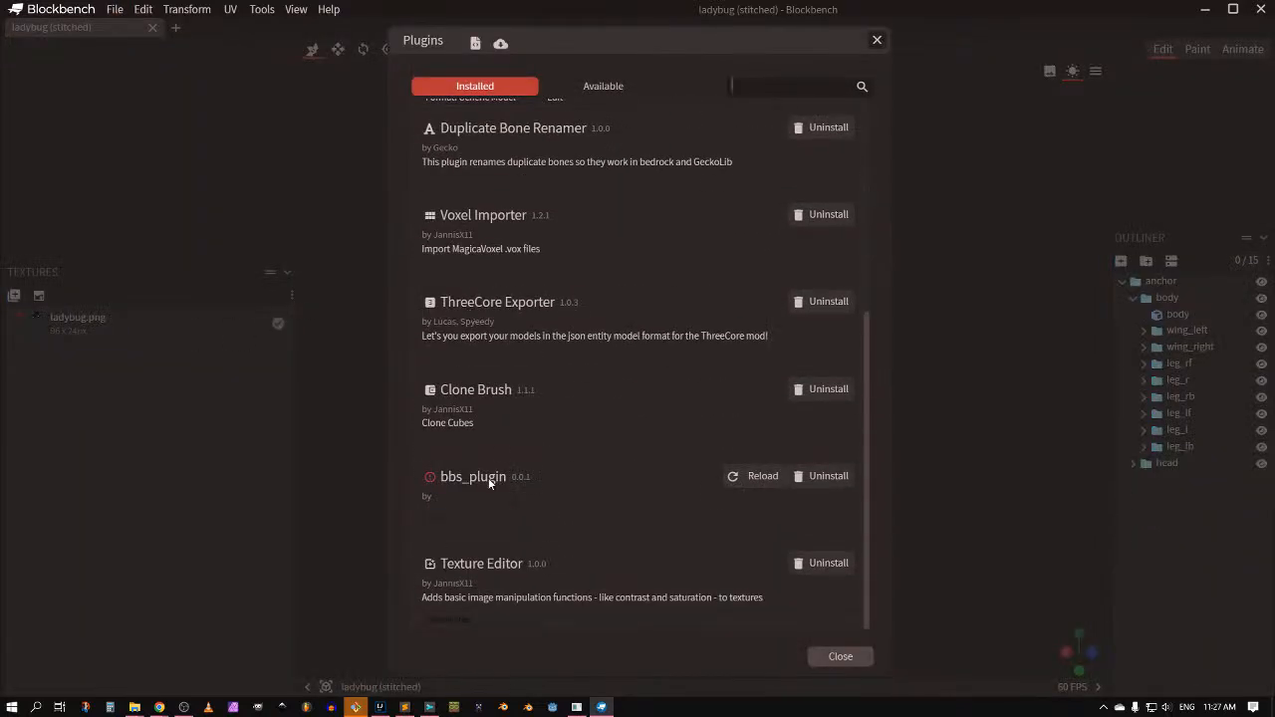
pyautogui.click(829, 477)
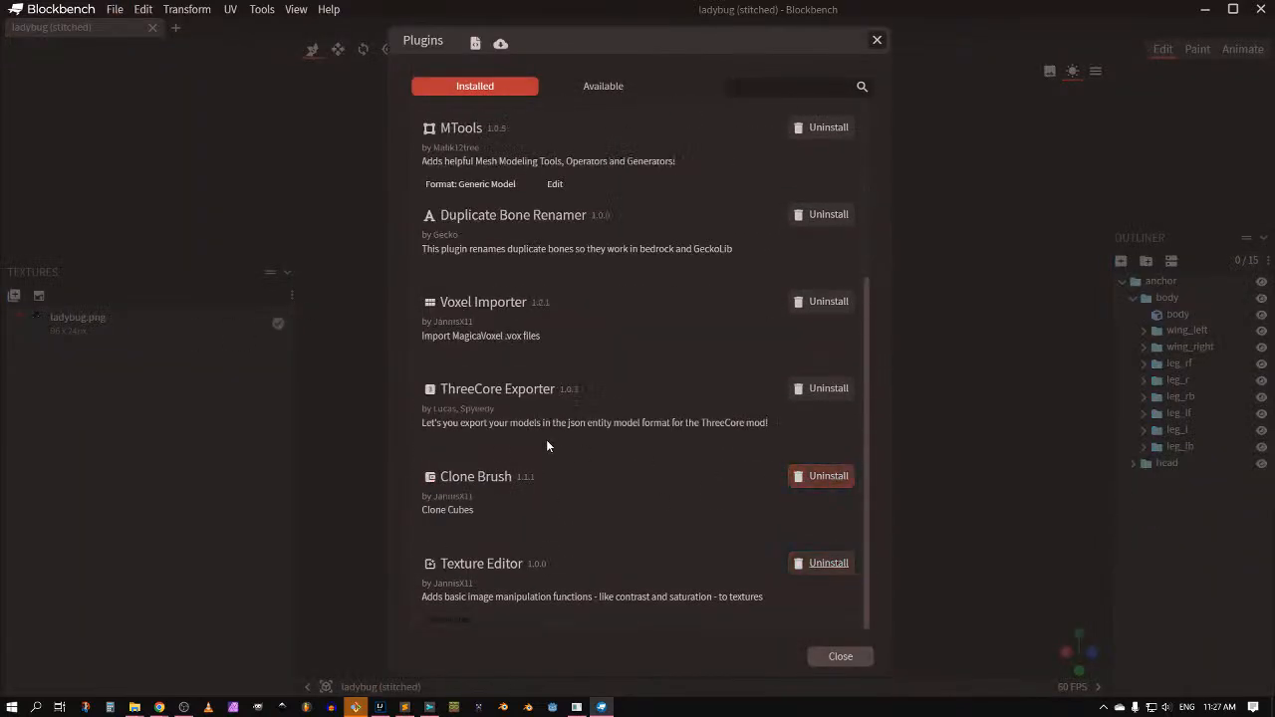
pyautogui.hotkey('alt', 'Tab')
pyautogui.press('Escape')
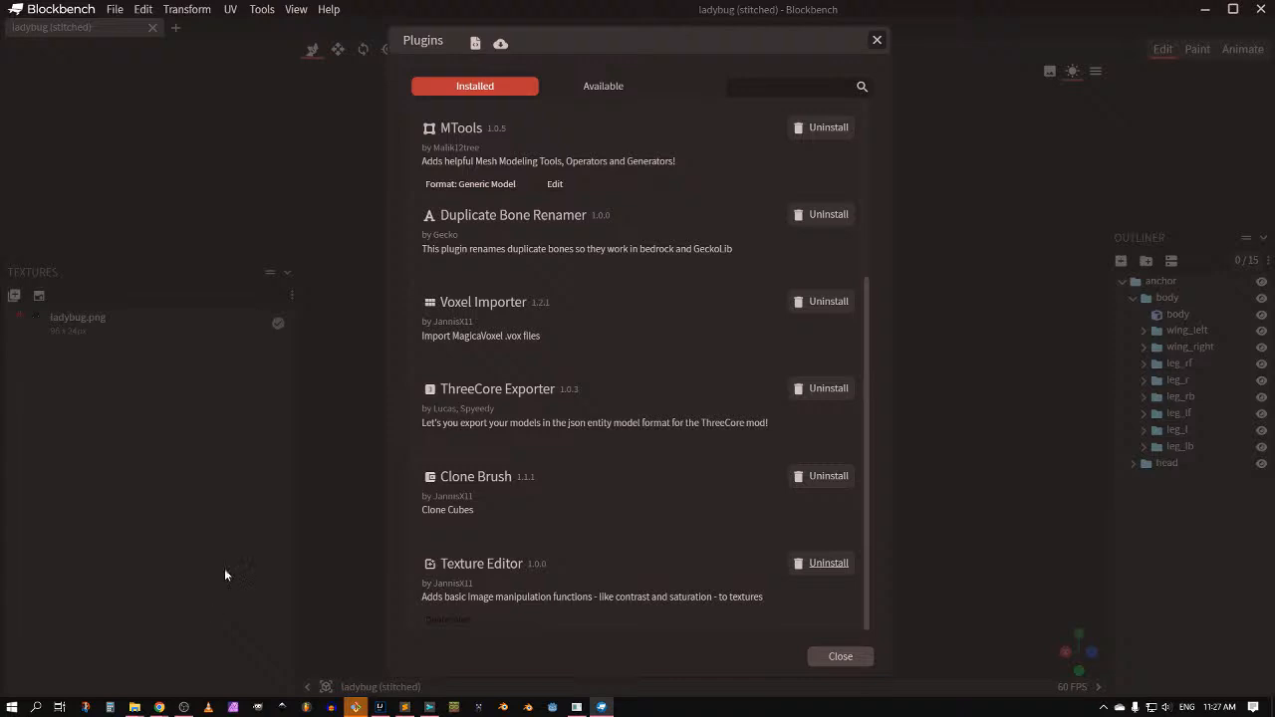
# Step: Reopen the plugin manager via File > Plugins and focus its search box
pyautogui.click(115, 9)
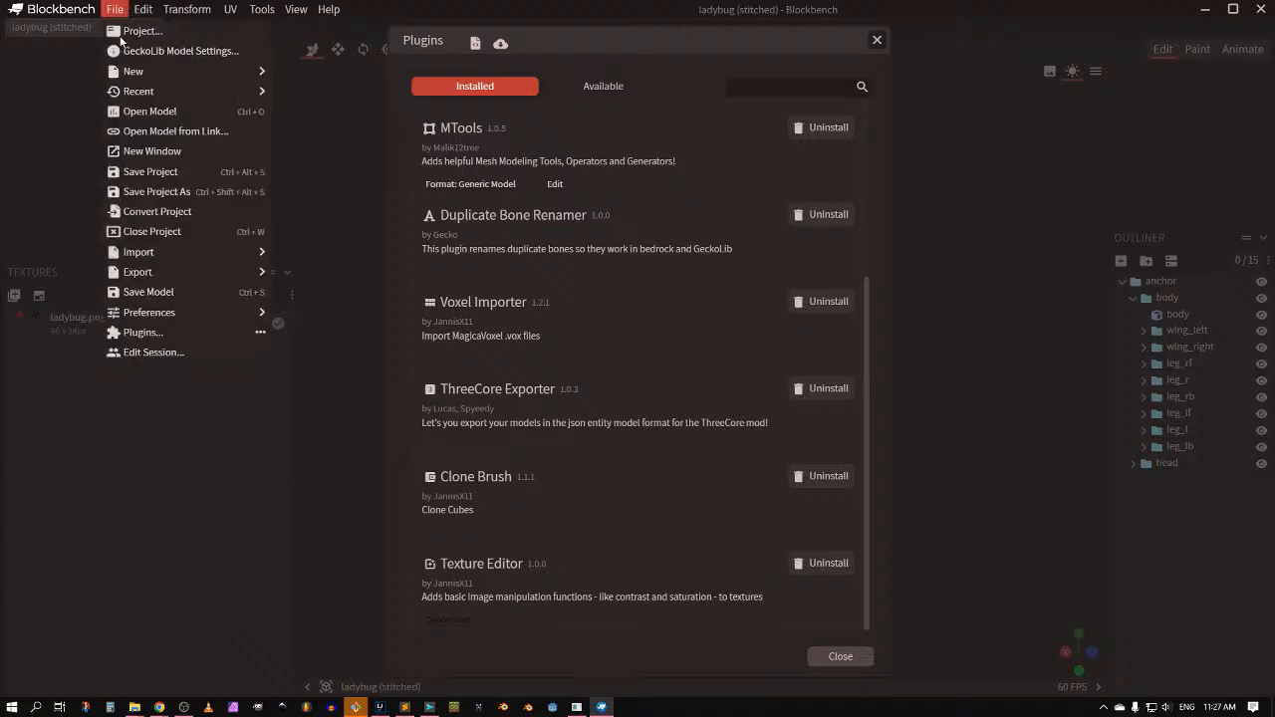
pyautogui.click(165, 333)
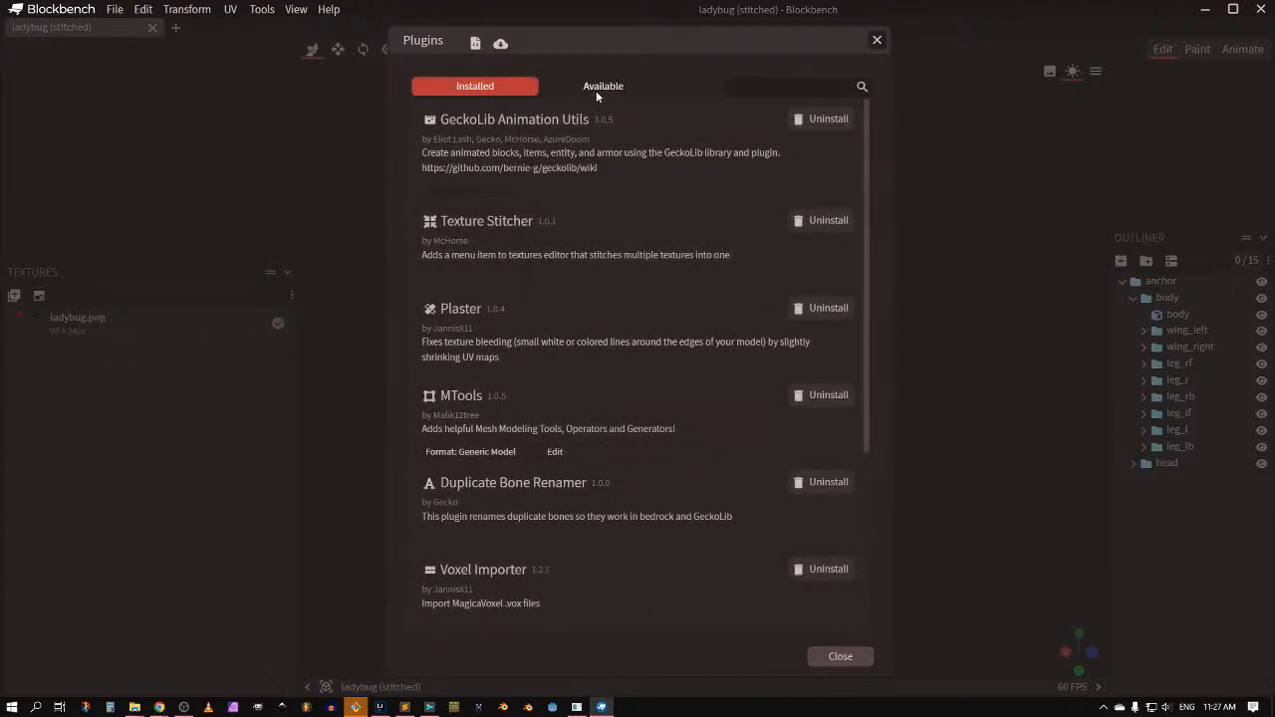
pyautogui.click(767, 87)
pyautogui.hotkey('alt', 'Tab')
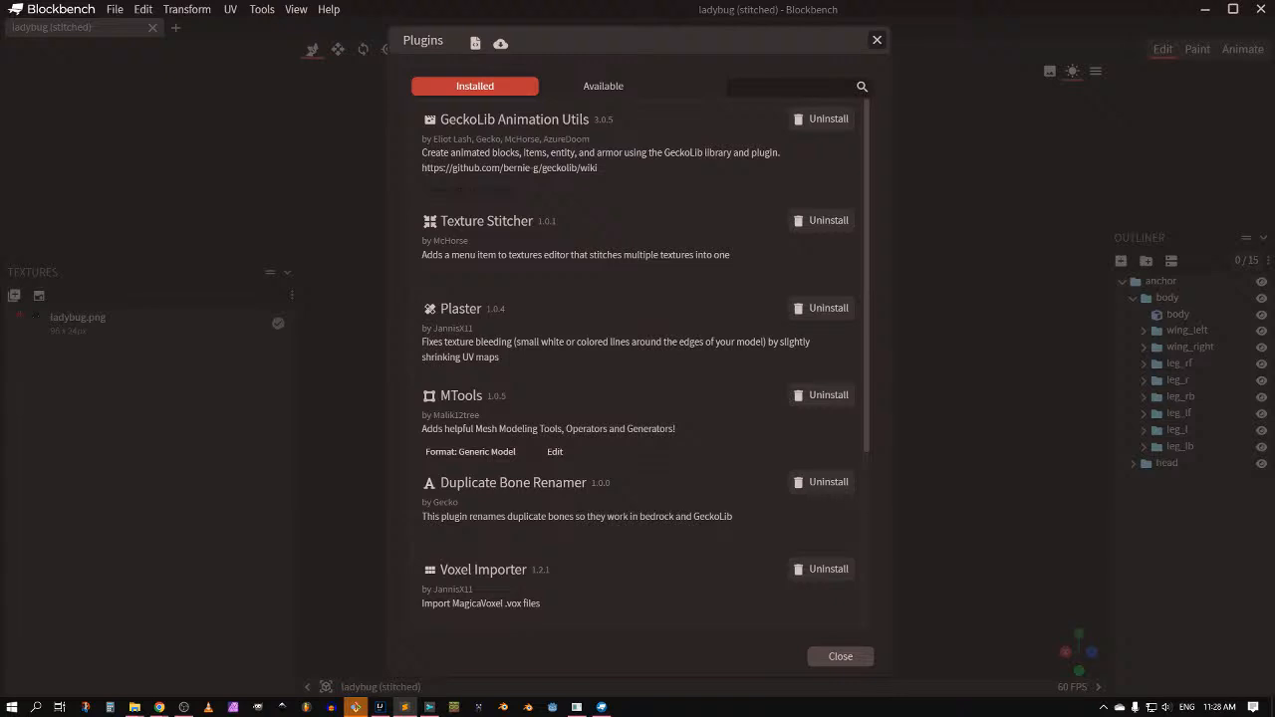
pyautogui.scroll(-3, 601, 249)
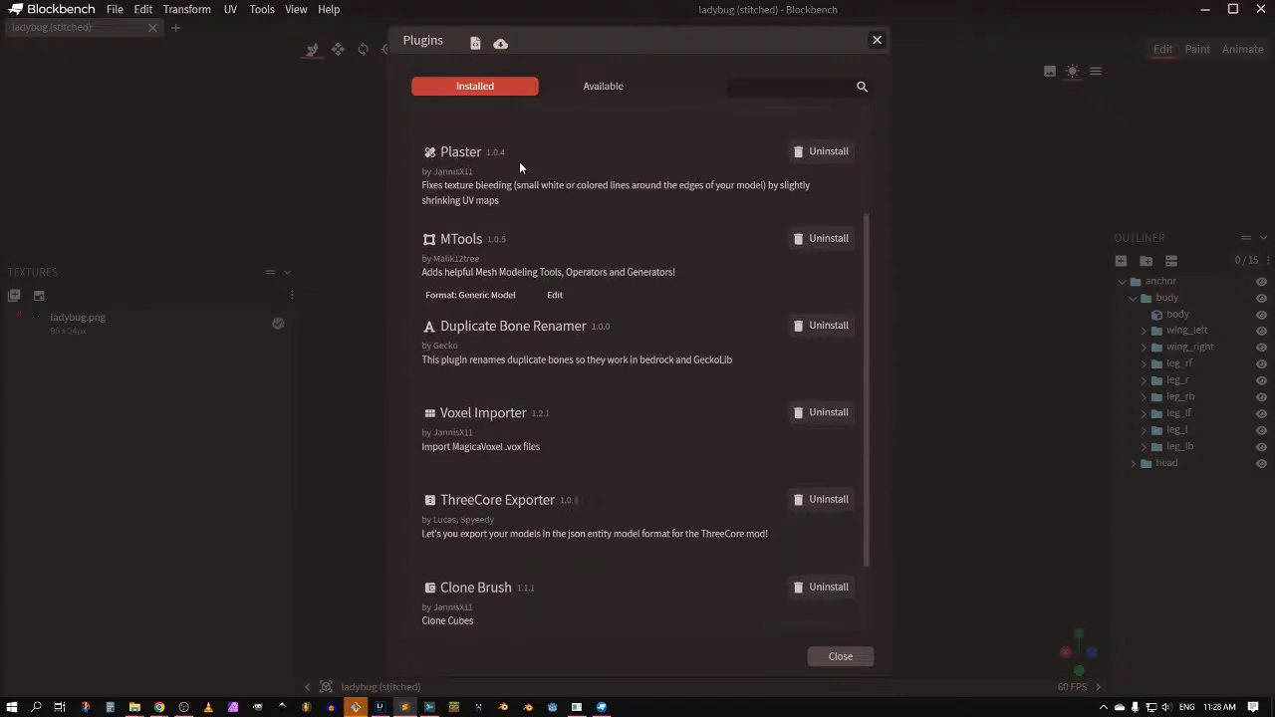
pyautogui.scroll(3, 519, 161)
# Step: From the load-plugin file picker, open bbs_plugin.js in a text editor
pyautogui.click(475, 43)
pyautogui.click(177, 117)
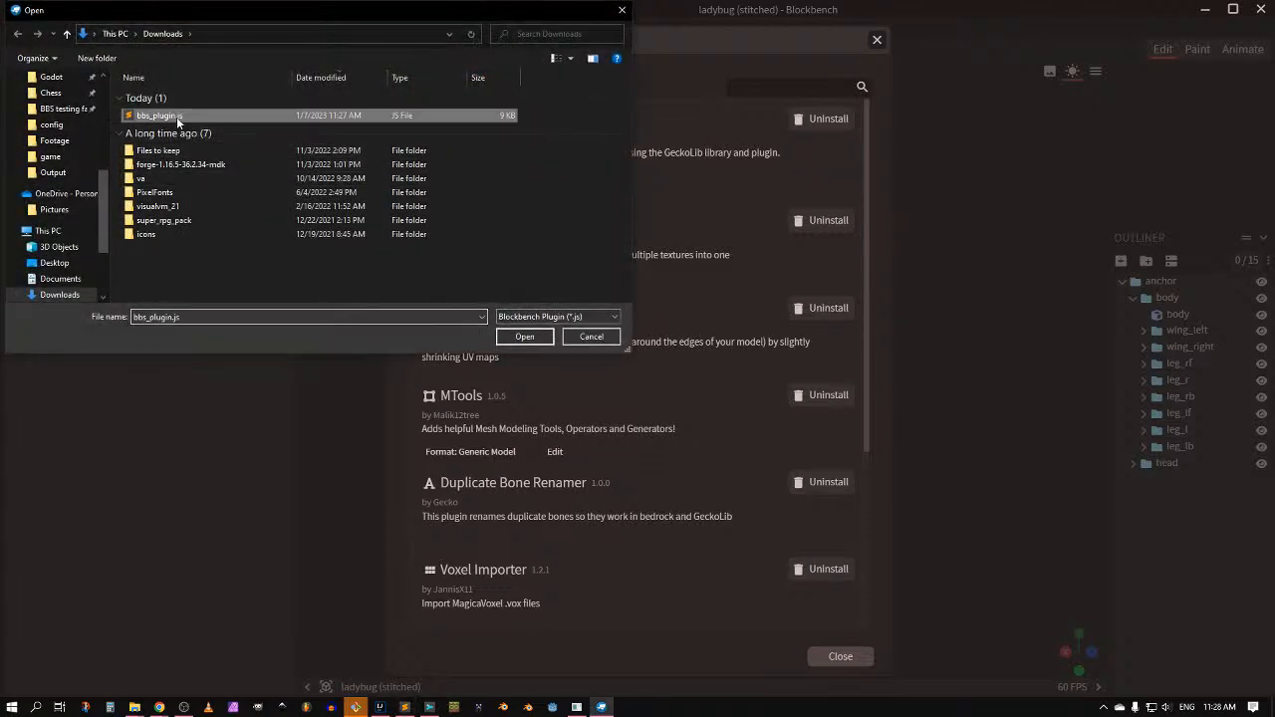
pyautogui.rightClick(176, 117)
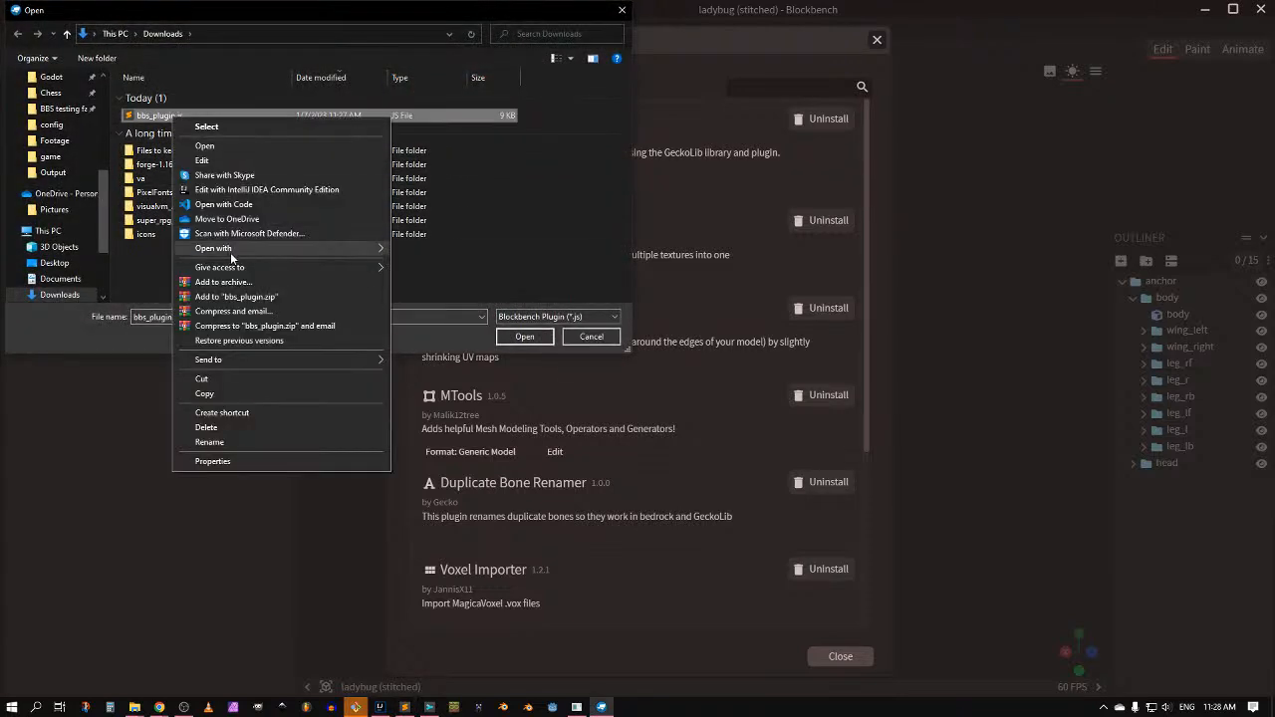
pyautogui.moveTo(230, 249)
pyautogui.click(436, 294)
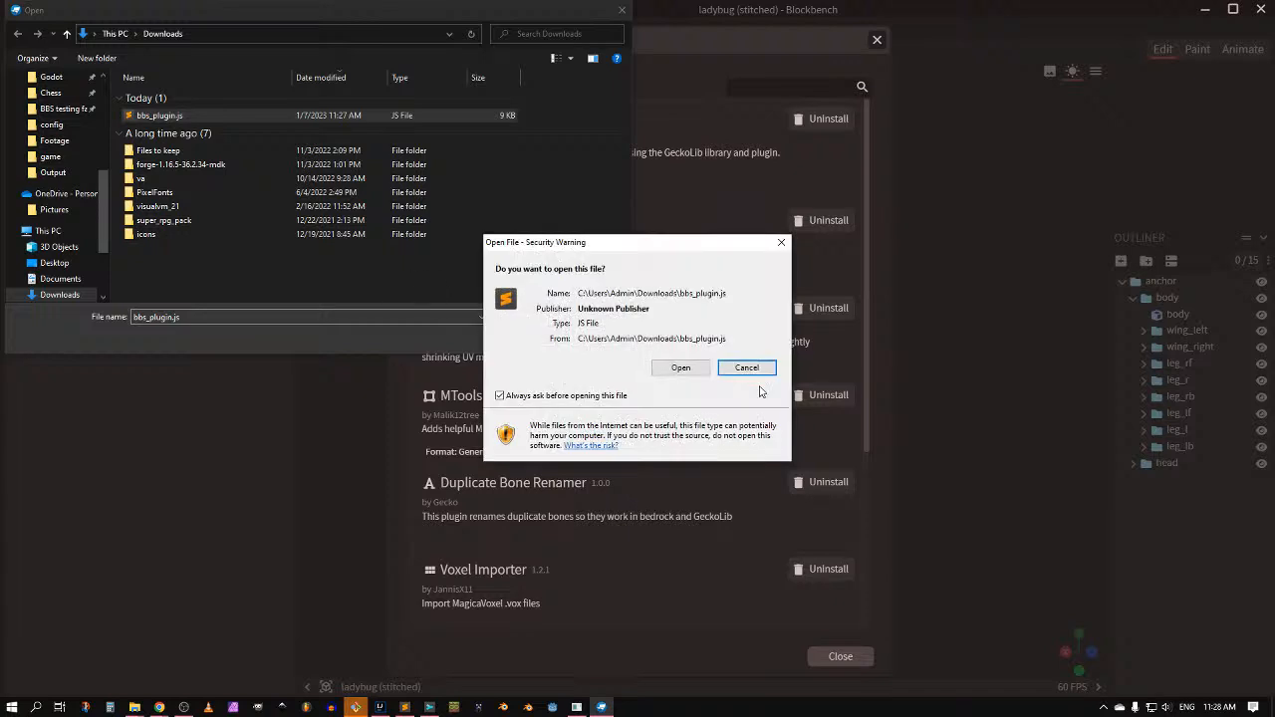
pyautogui.click(692, 368)
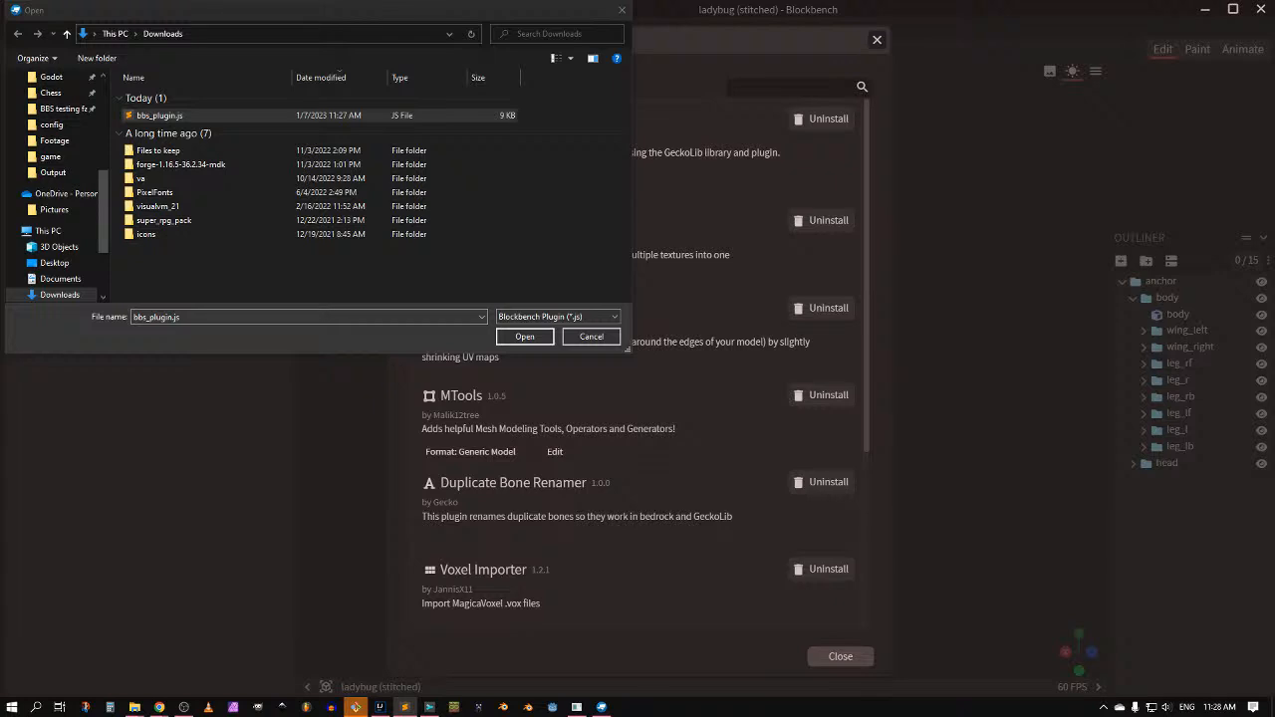
# Step: Rename bbs_plugin.js to bbs_exporter.js in Downloads and close the picker
pyautogui.click(213, 117)
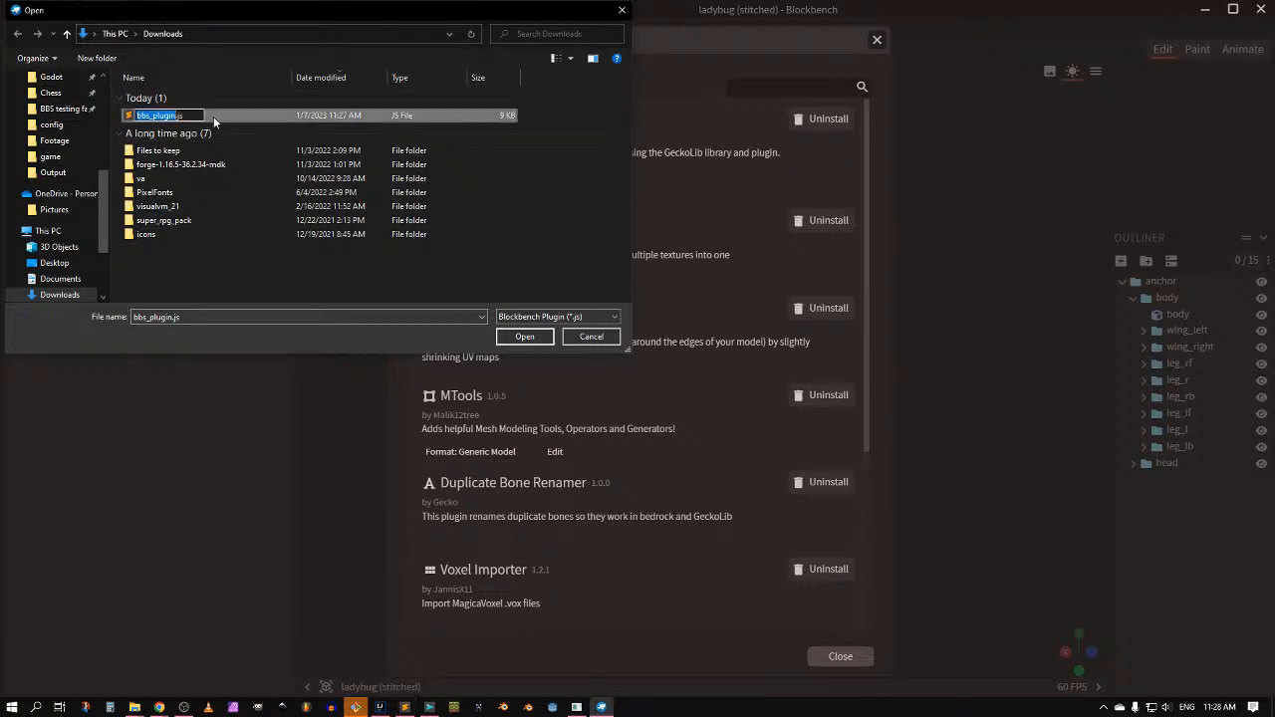
pyautogui.click(218, 116)
pyautogui.press('F2')
pyautogui.write('bbs_exporter')
pyautogui.press('Return')
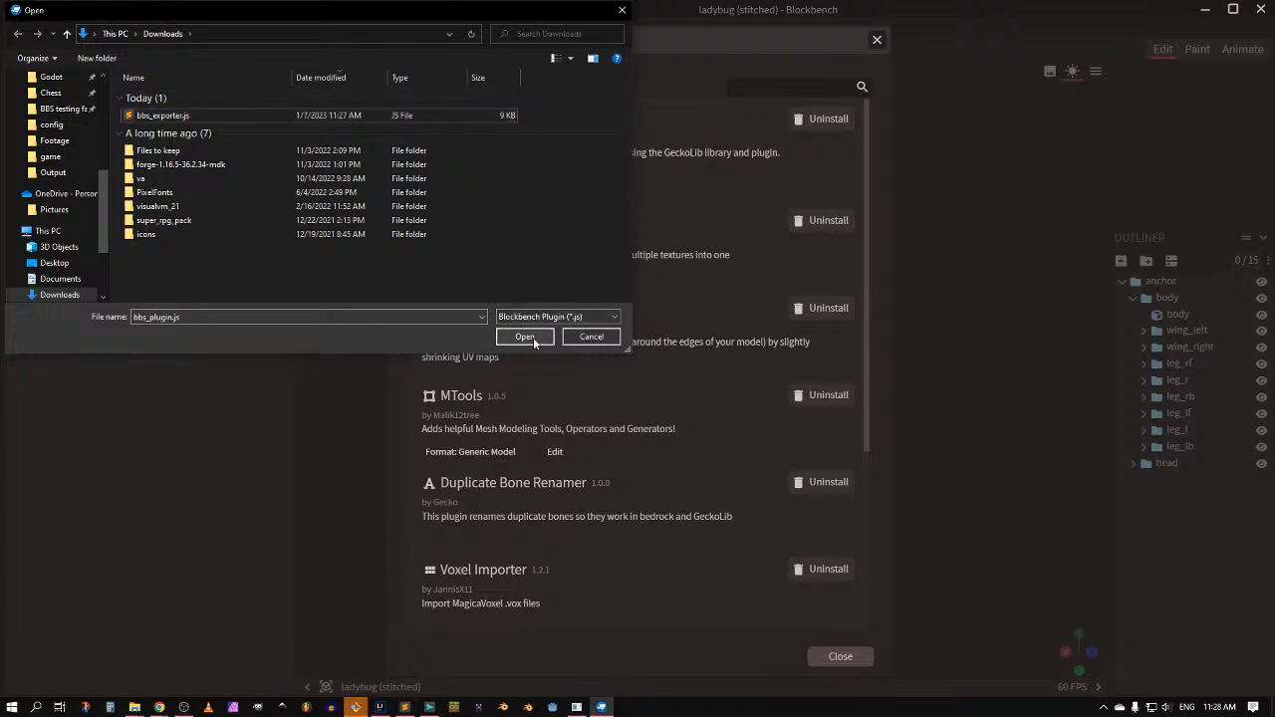
pyautogui.click(591, 336)
# Step: Load bbs_exporter.js as a plugin and allow the BBS model exporter to install
pyautogui.click(478, 43)
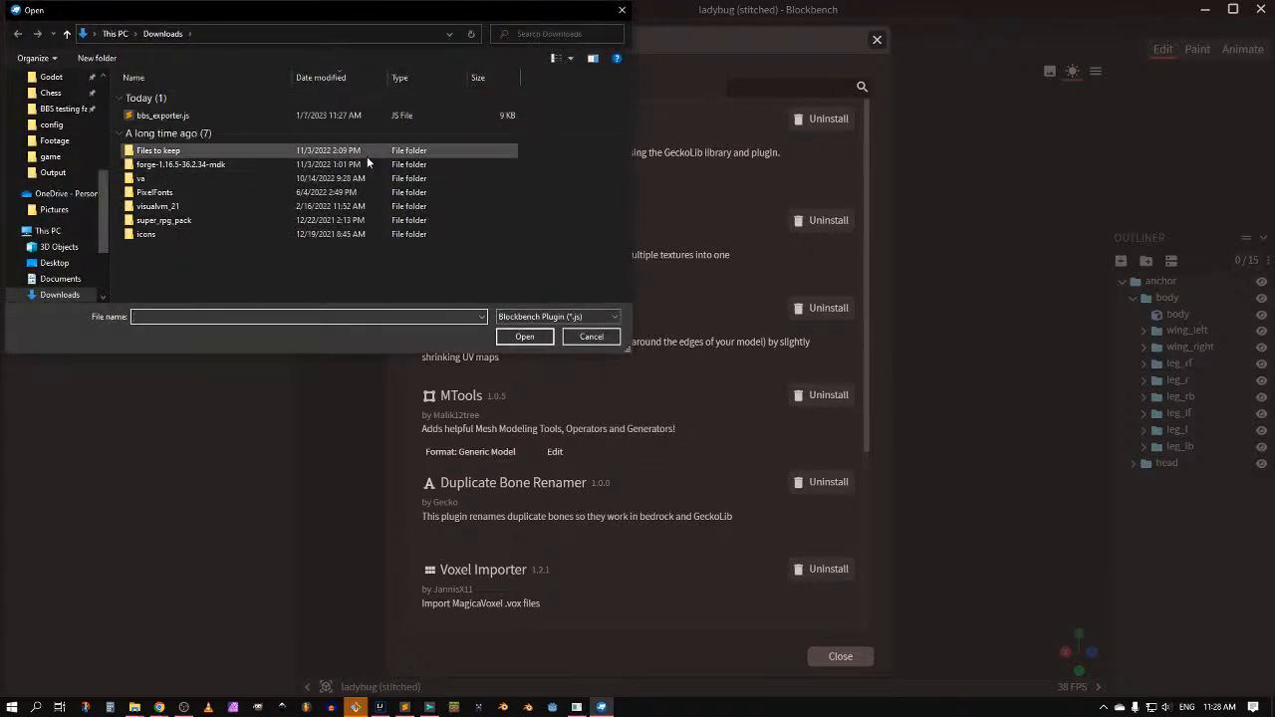
pyautogui.doubleClick(207, 111)
pyautogui.click(737, 358)
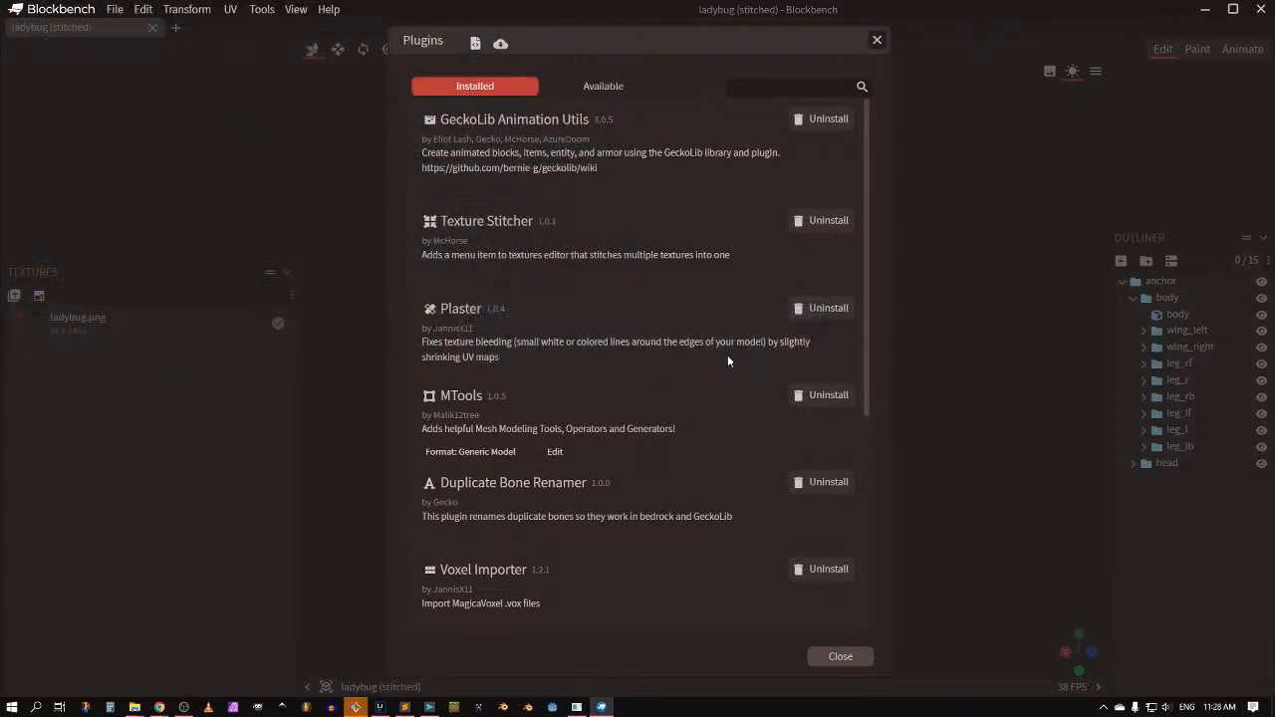
pyautogui.scroll(-4, 589, 317)
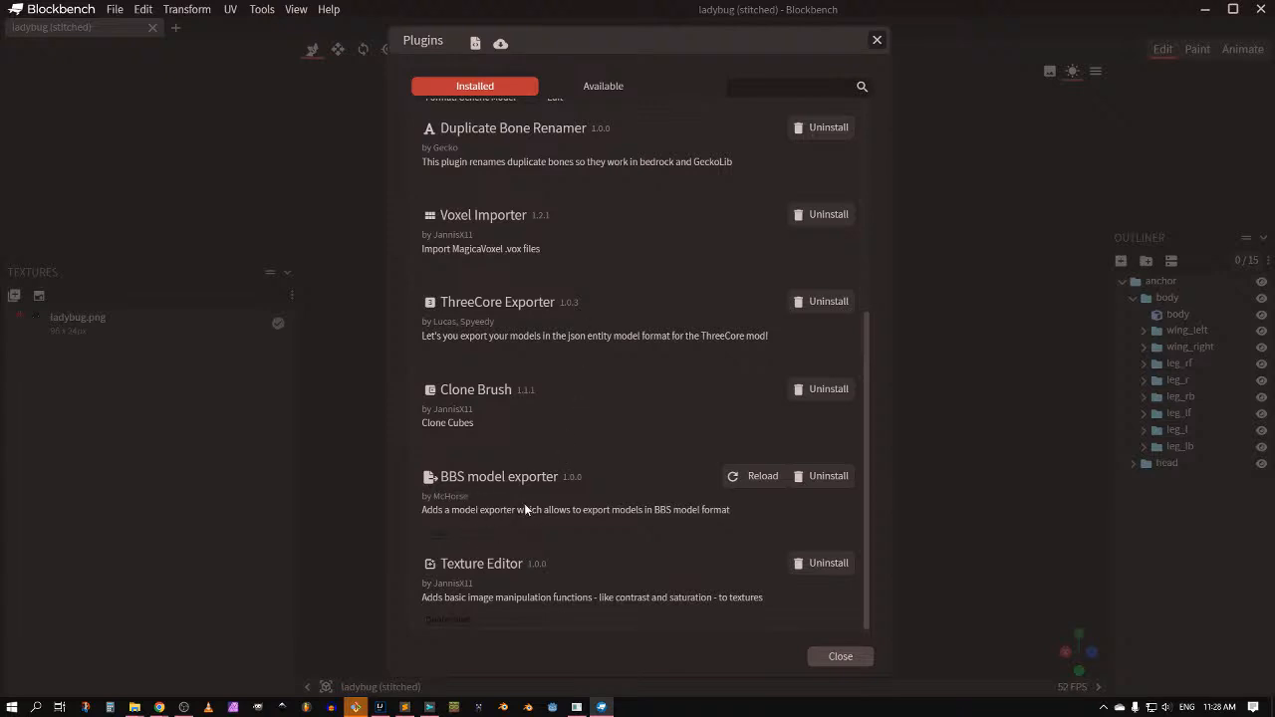
pyautogui.moveTo(159, 707)
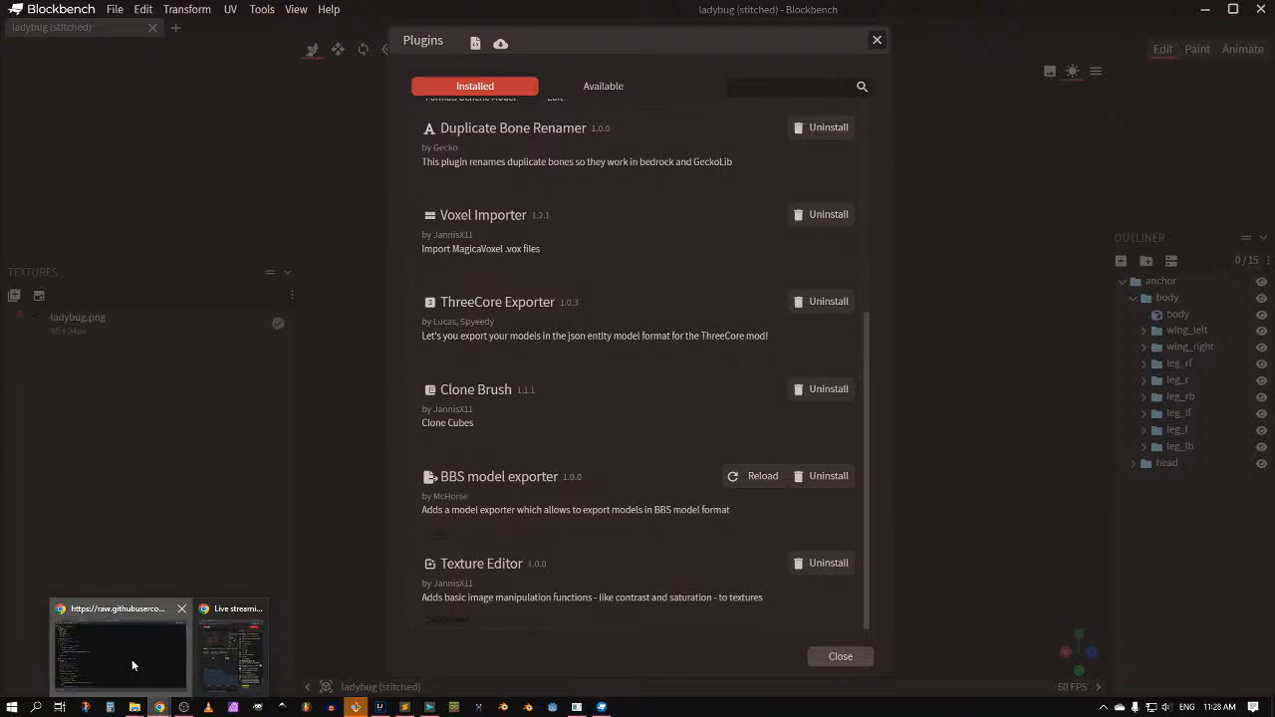
pyautogui.click(131, 658)
# Step: In GitHub's editor, replace 'plugin' with 'exporter' in the file name and commit to master
pyautogui.click(16, 36)
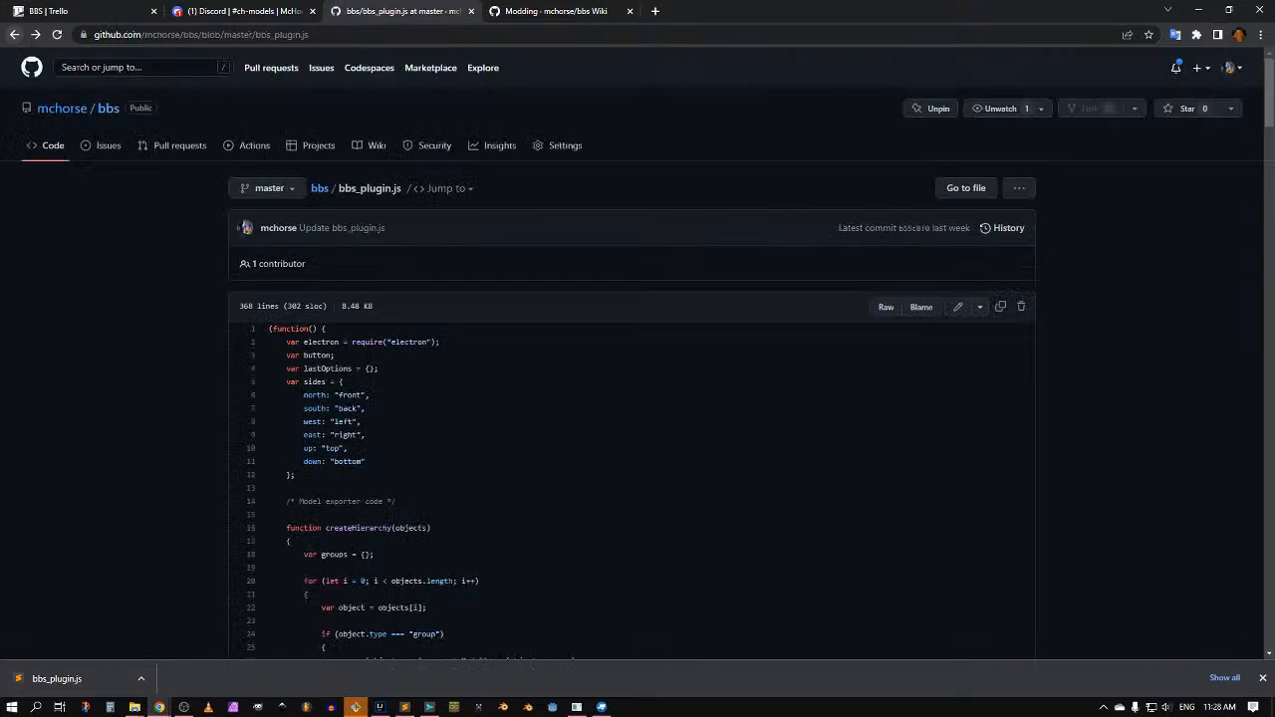
pyautogui.click(976, 309)
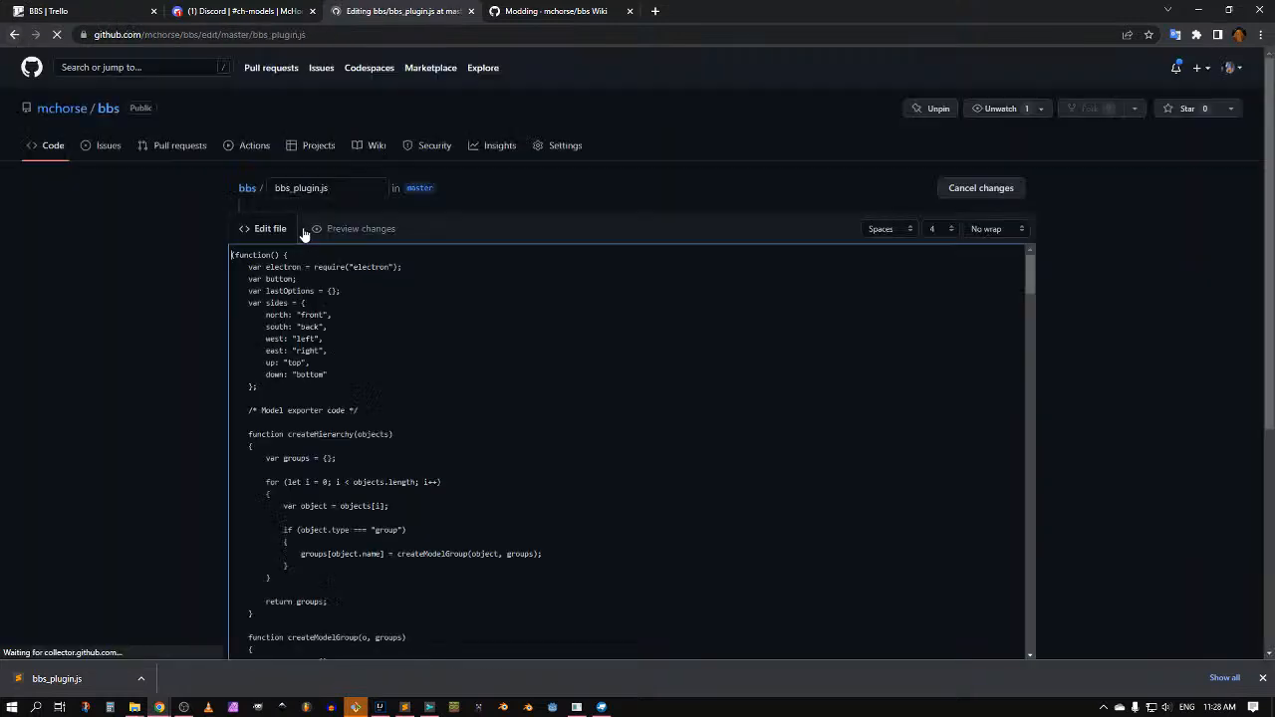
pyautogui.hotkey('ctrl', 'shift', 'Right')
pyautogui.write('explo')
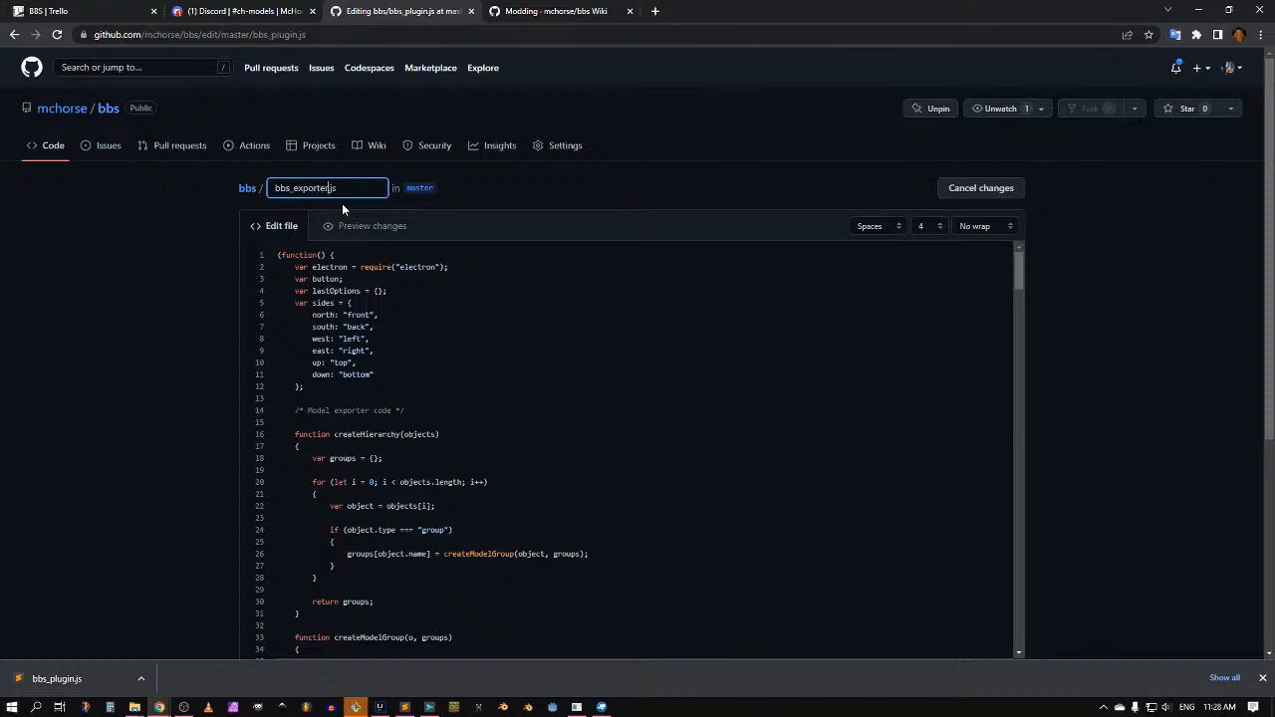
pyautogui.scroll(-20, 328, 399)
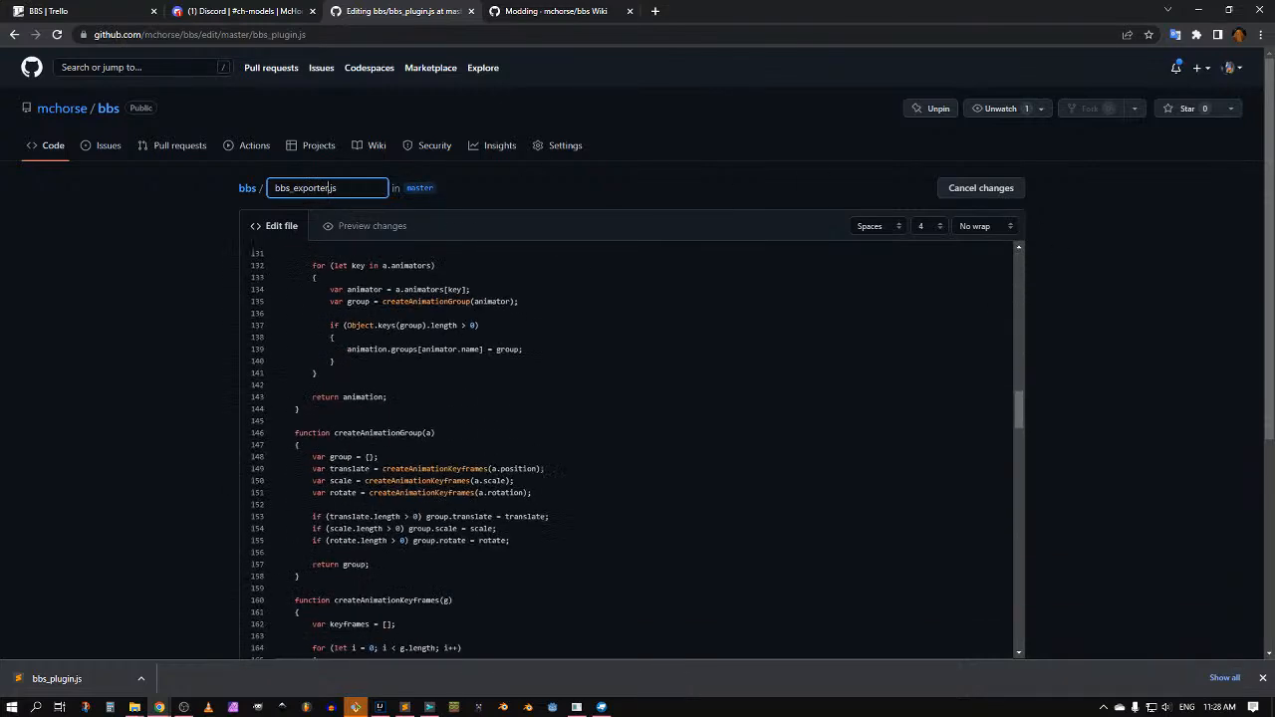
pyautogui.scroll(-3, 179, 459)
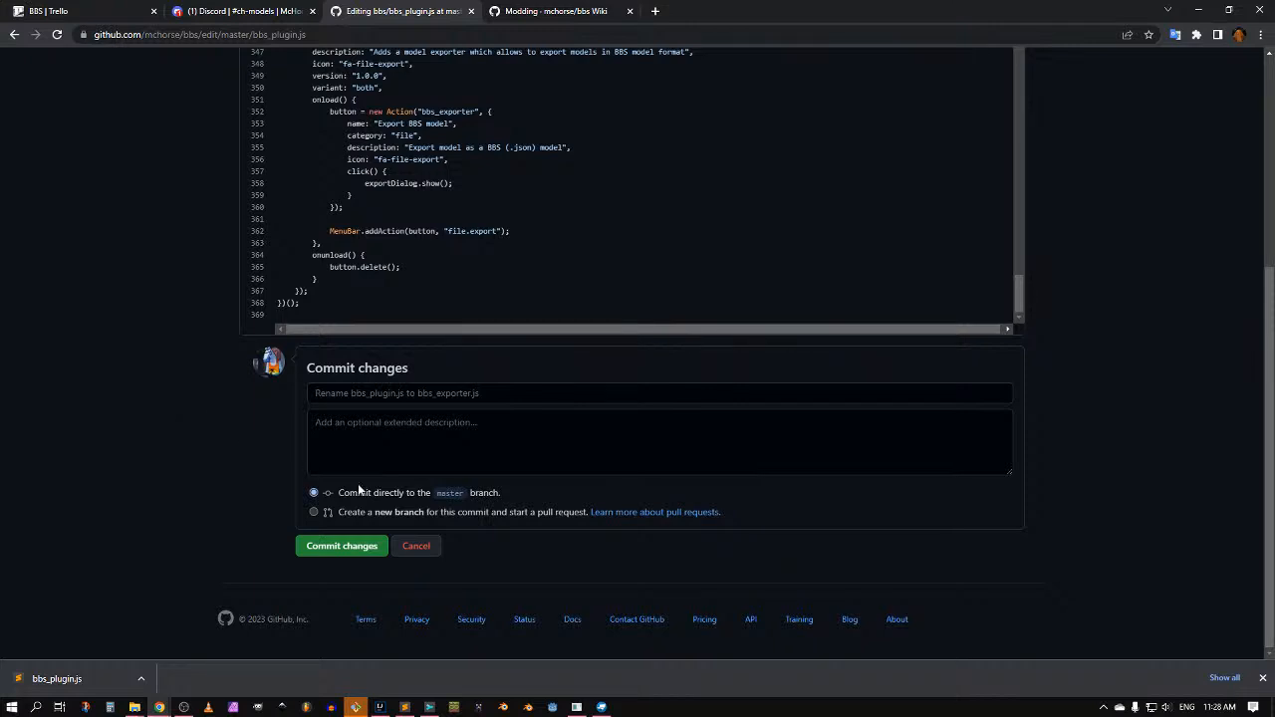
pyautogui.click(348, 545)
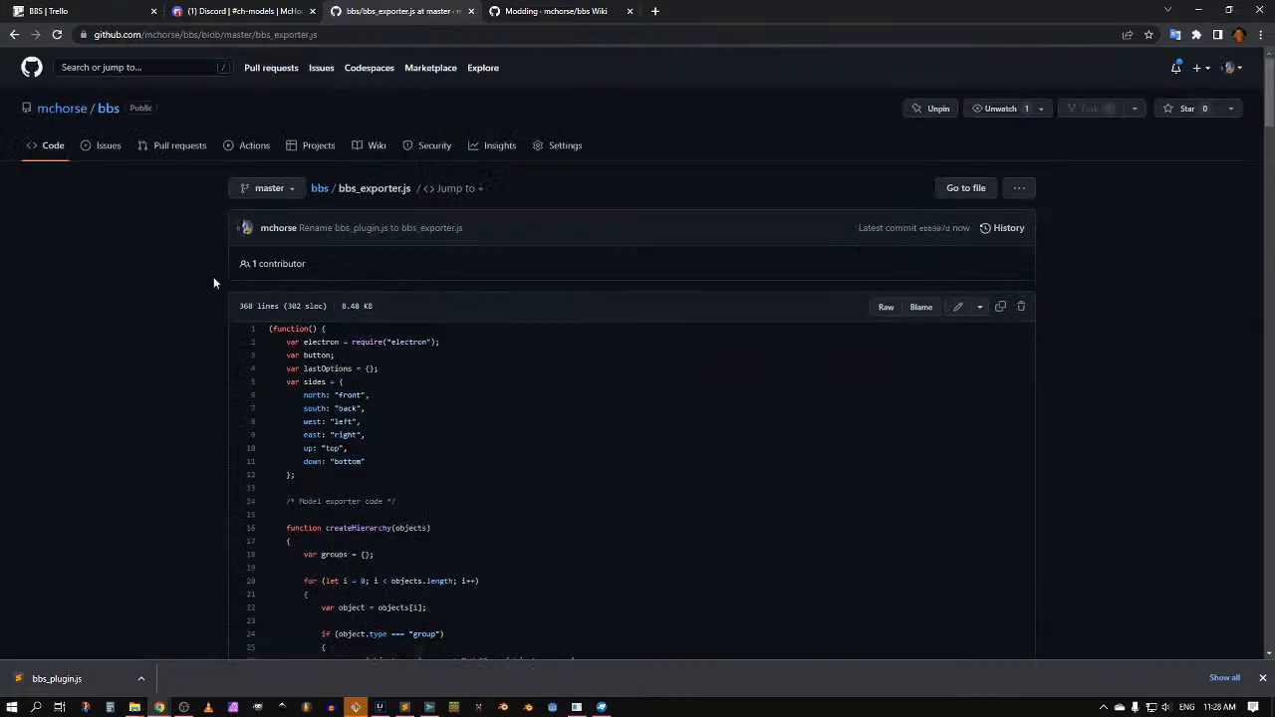
pyautogui.hotkey('alt', 'Tab')
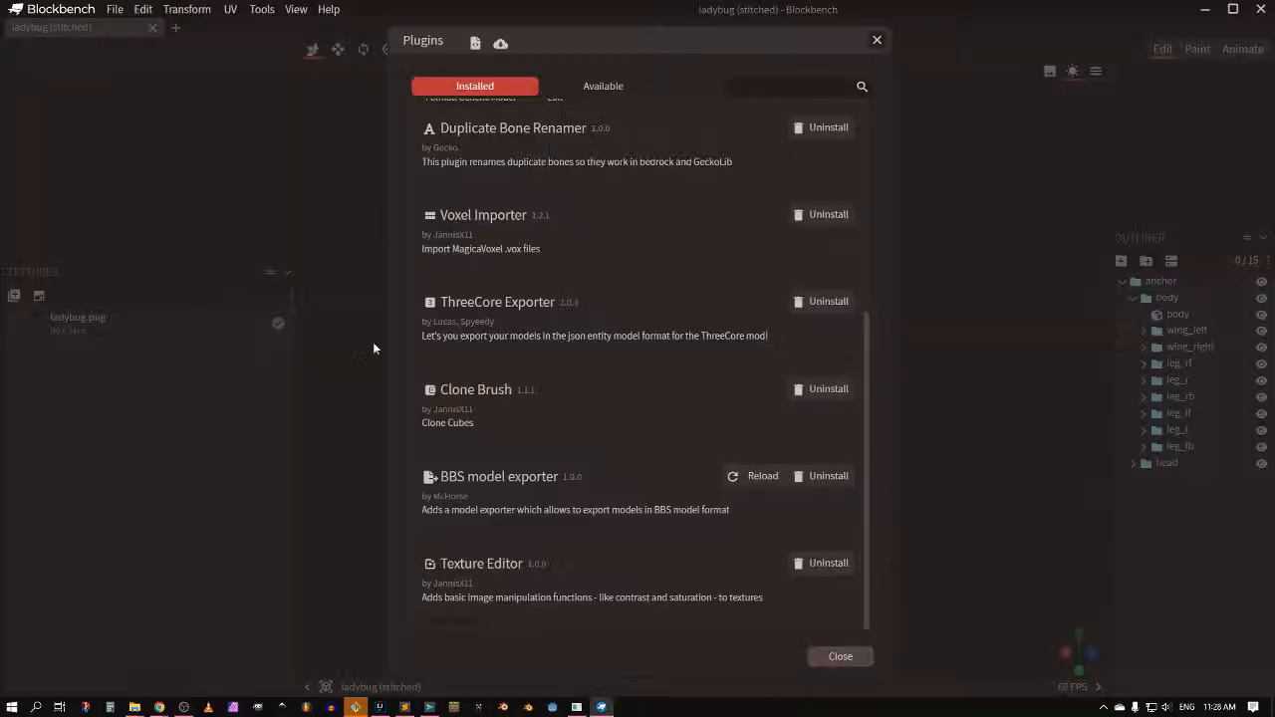
# Step: Close the plugin list and confirm File > Export now offers Export BBS model
pyautogui.click(877, 40)
pyautogui.click(114, 9)
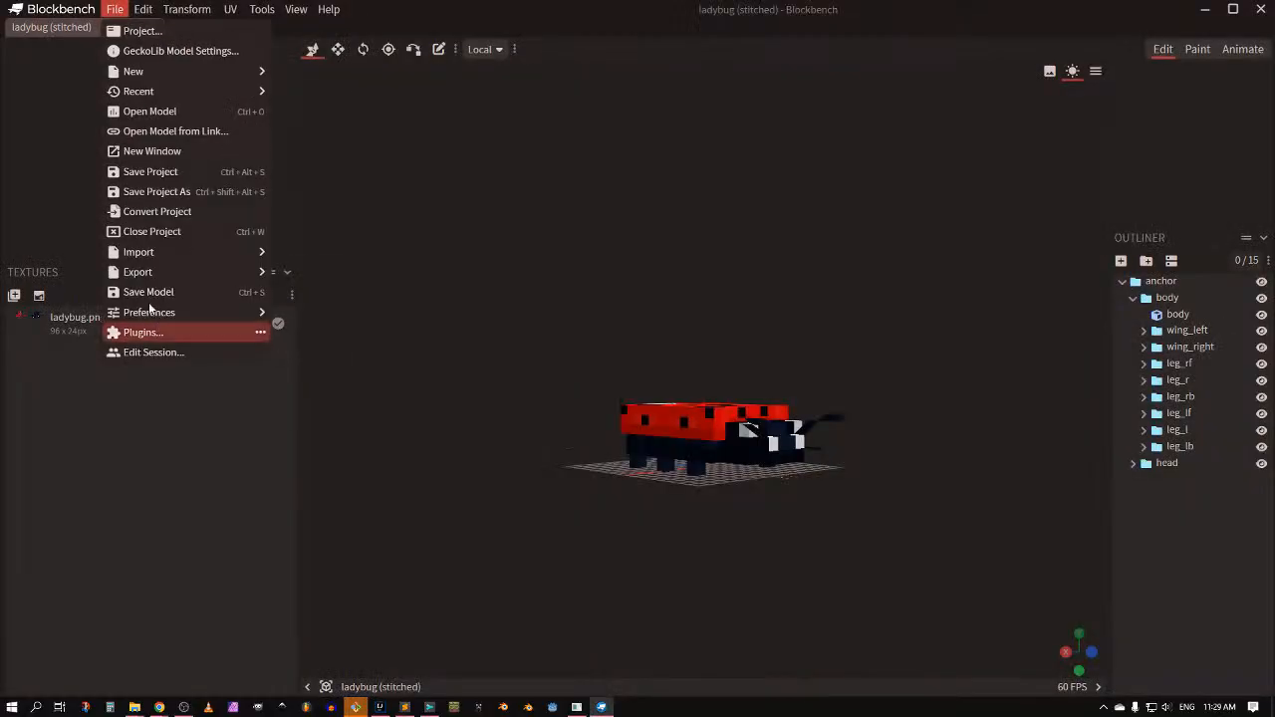
pyautogui.moveTo(142, 271)
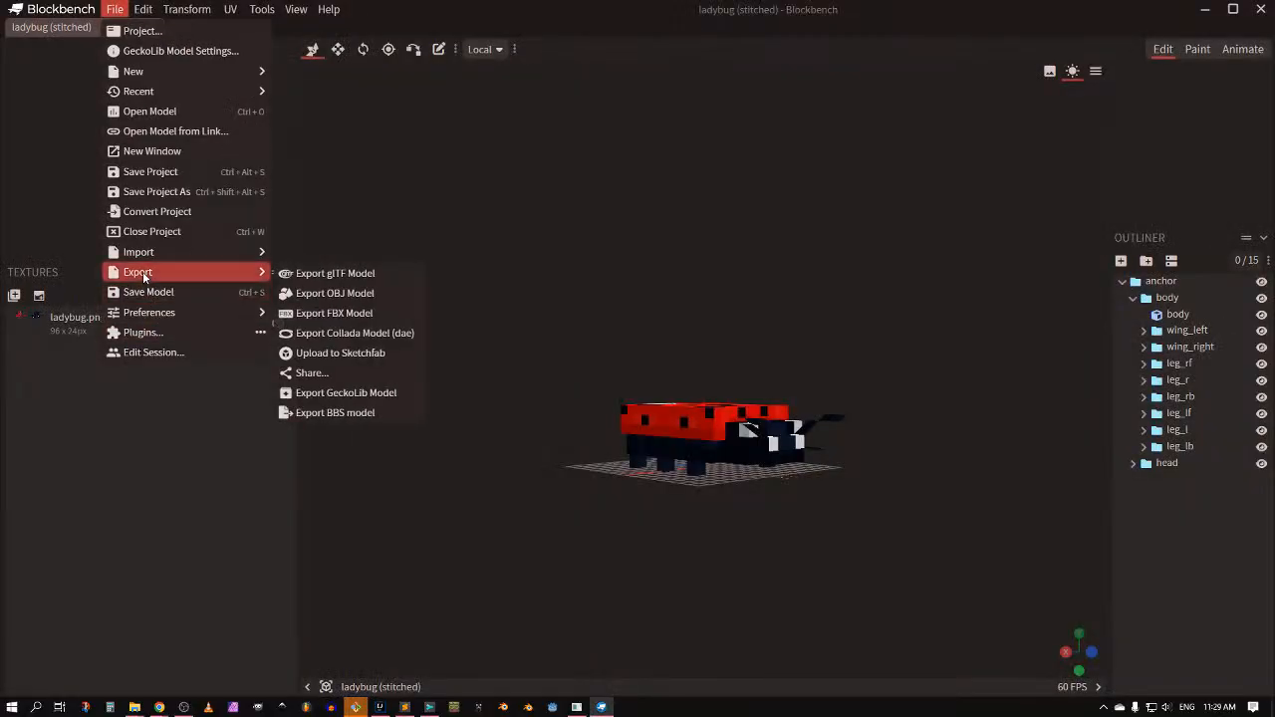
pyautogui.click(576, 432)
pyautogui.moveTo(576, 433); pyautogui.dragTo(572, 458)
# Step: Switch to the BBS game window
pyautogui.hotkey('alt', 'Tab')
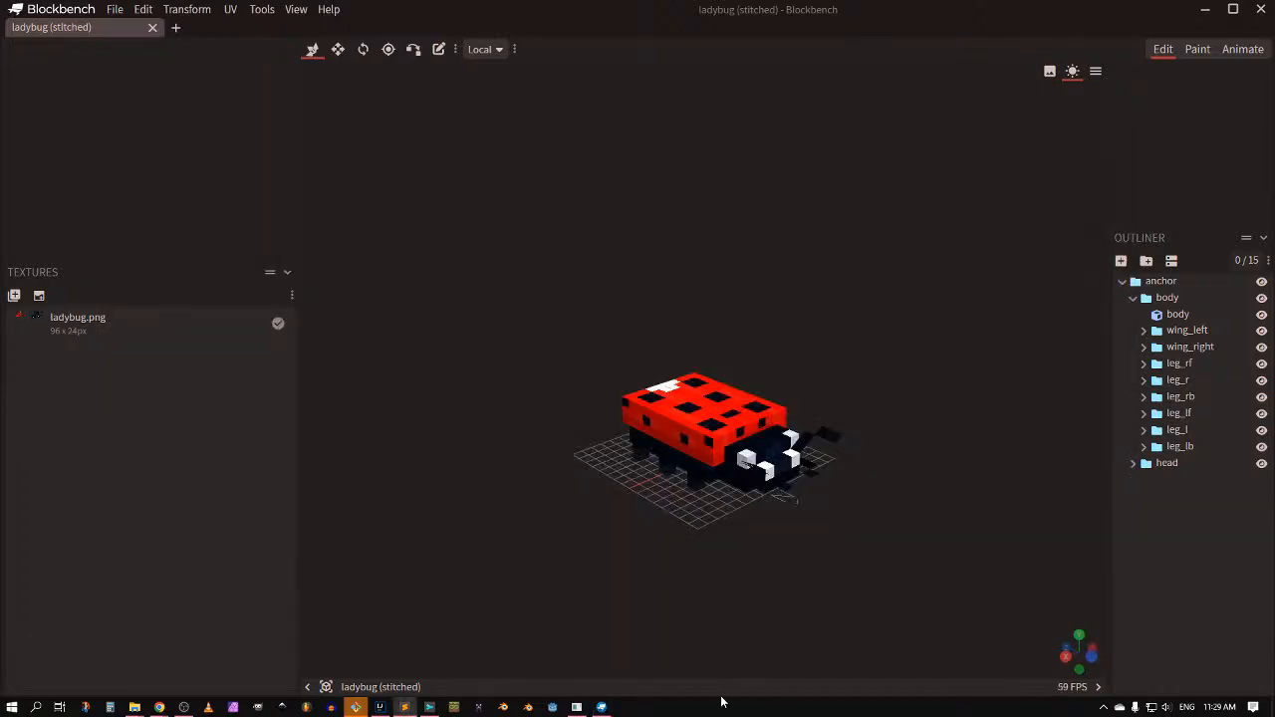
pyautogui.click(563, 711)
pyautogui.hotkey('alt', 'Tab')
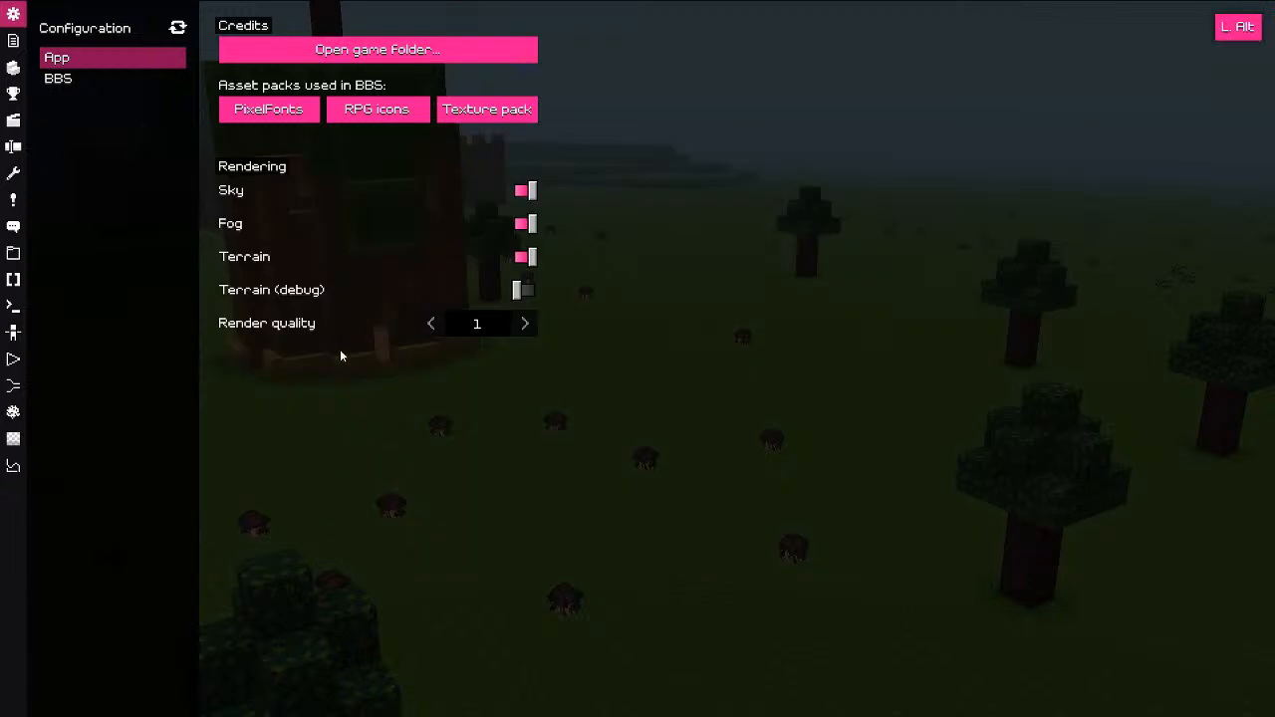
# Step: Check the models/ladybug folder path in Explorer, then return to Blockbench
pyautogui.hotkey('alt', 'Tab')
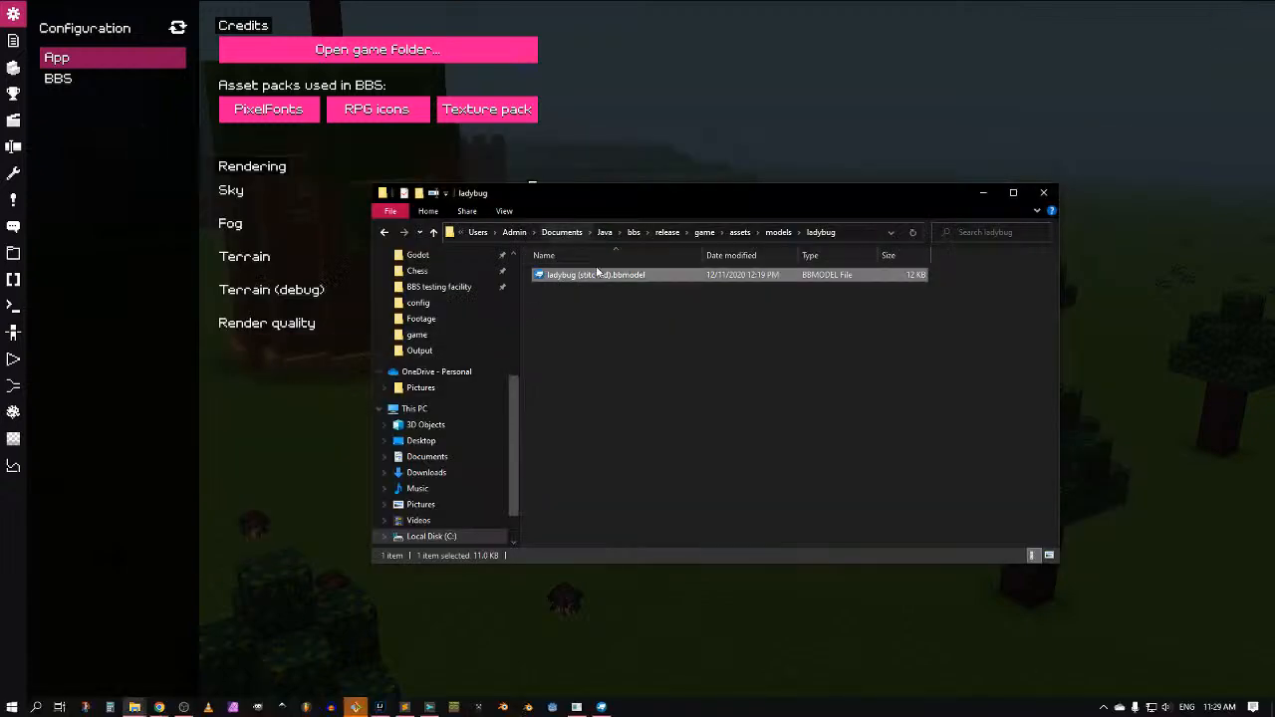
pyautogui.click(604, 321)
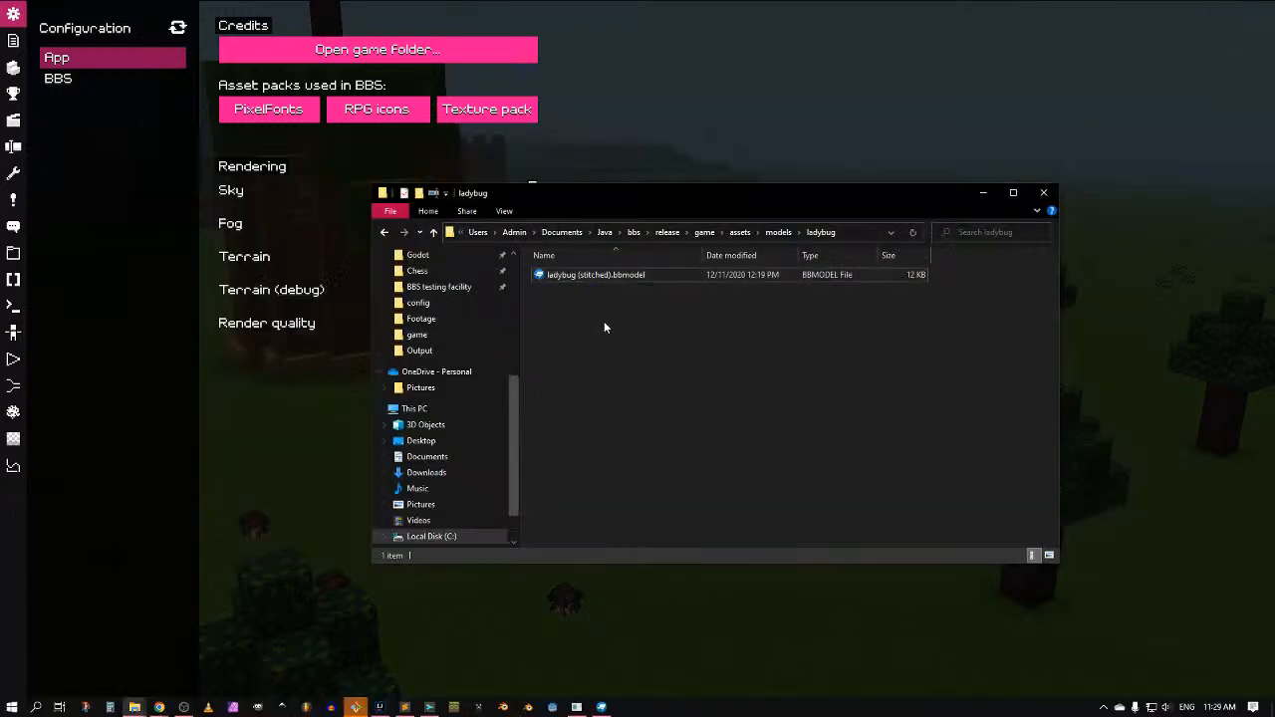
pyautogui.click(854, 231)
pyautogui.click(779, 355)
pyautogui.hotkey('alt', 'Tab')
pyautogui.hotkey('alt', 'Tab')
pyautogui.hotkey('alt', 'Tab')
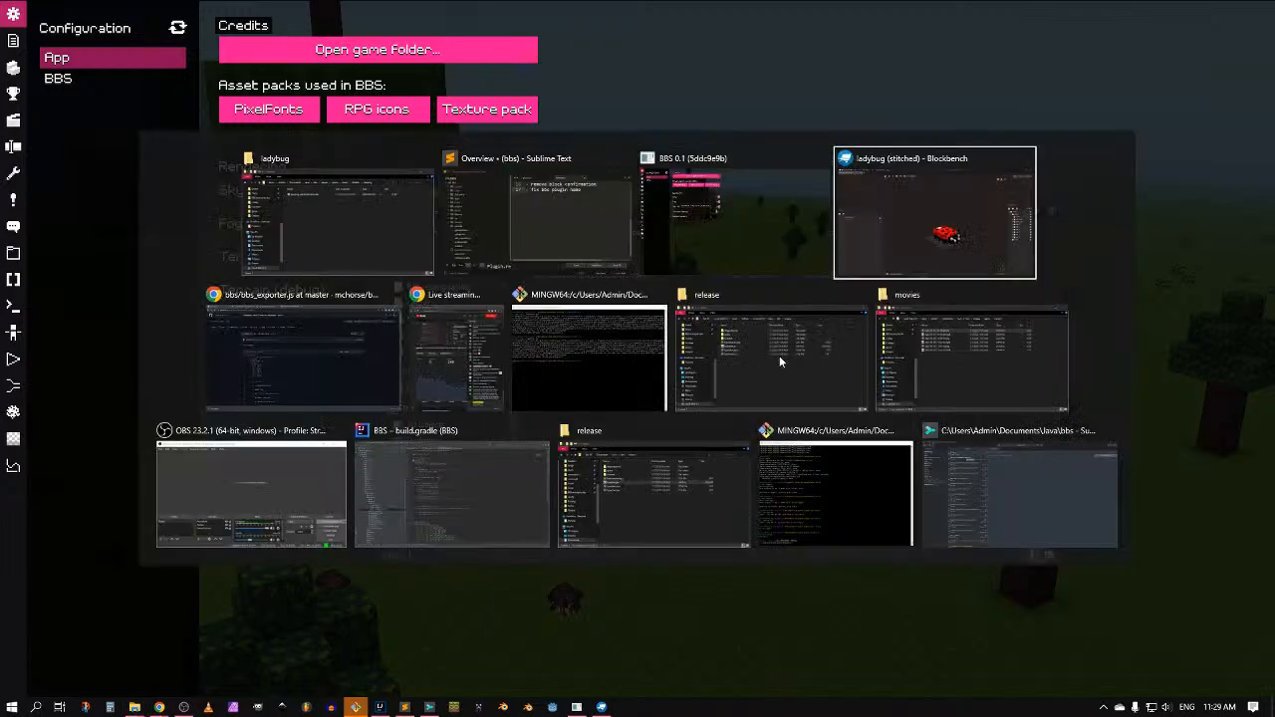
pyautogui.click(114, 8)
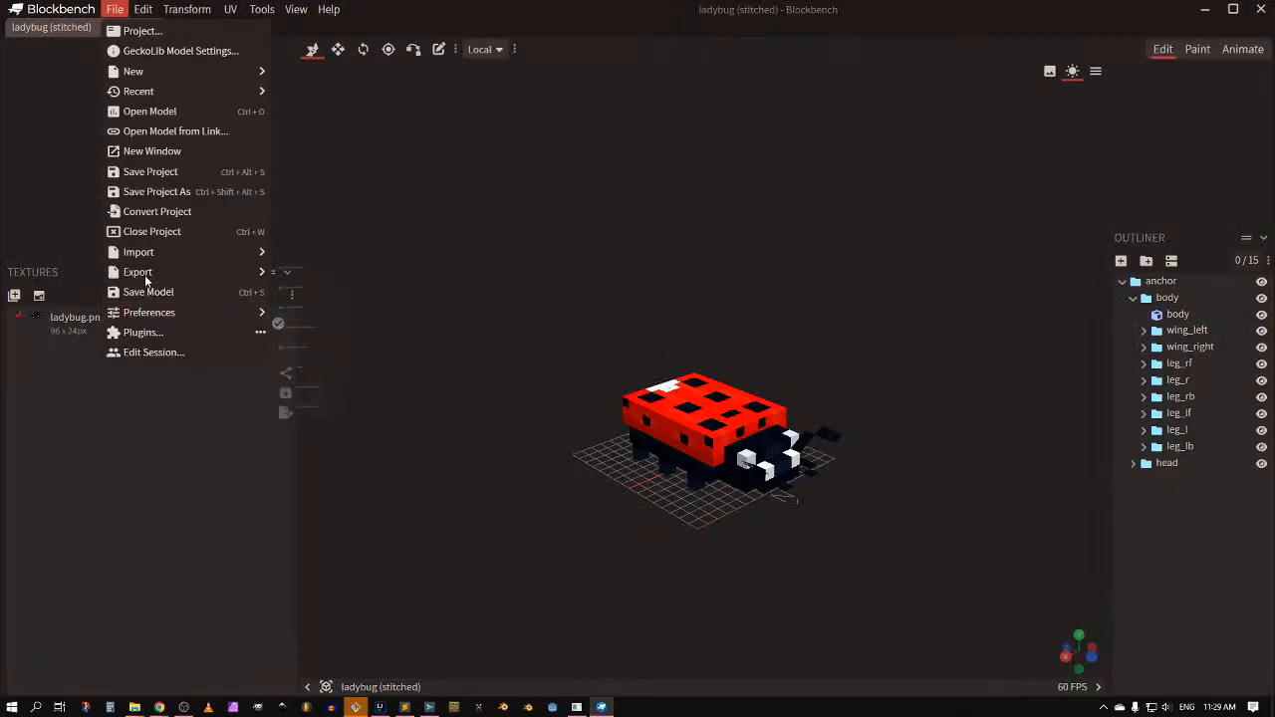
pyautogui.moveTo(140, 272)
pyautogui.click(334, 413)
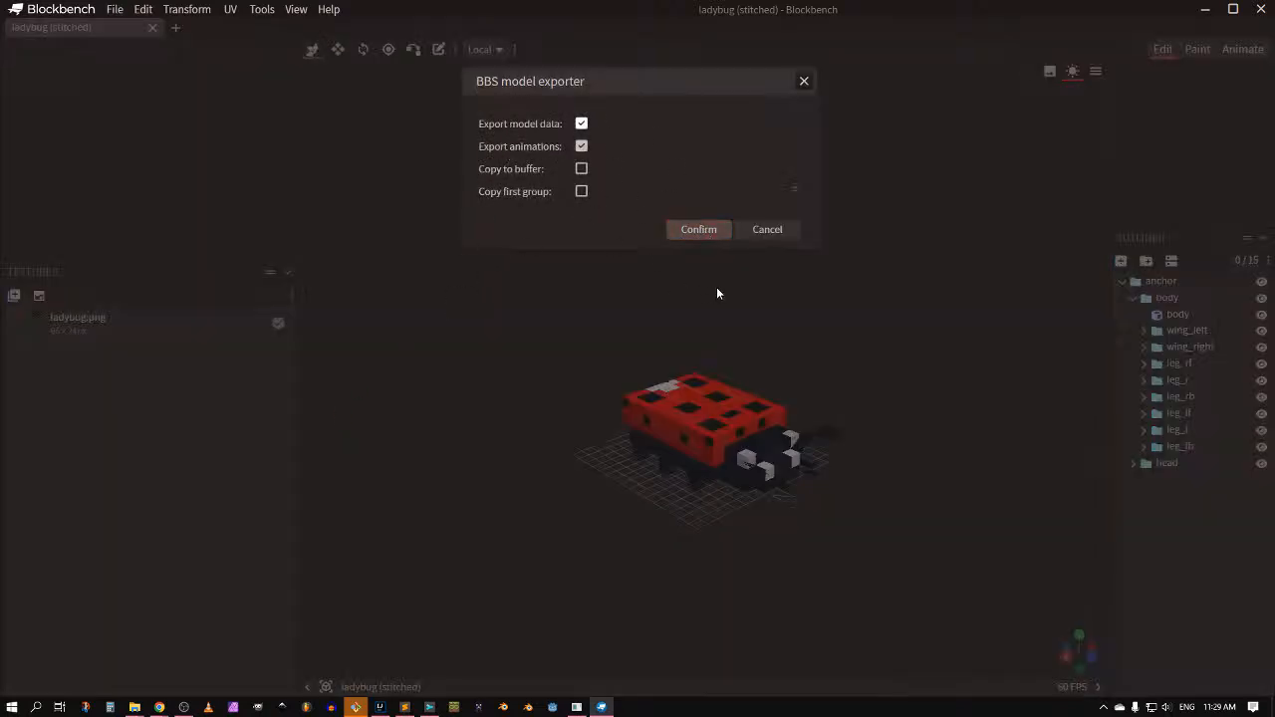
pyautogui.click(696, 231)
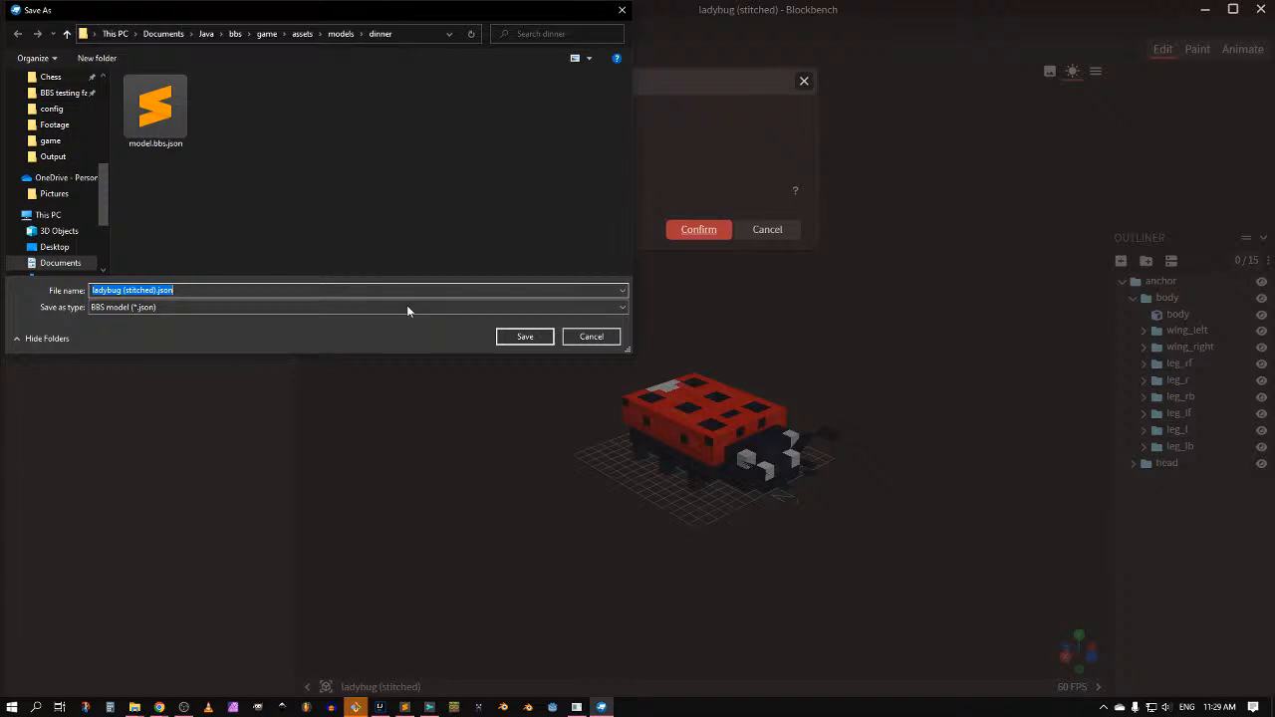
pyautogui.click(622, 10)
pyautogui.click(116, 9)
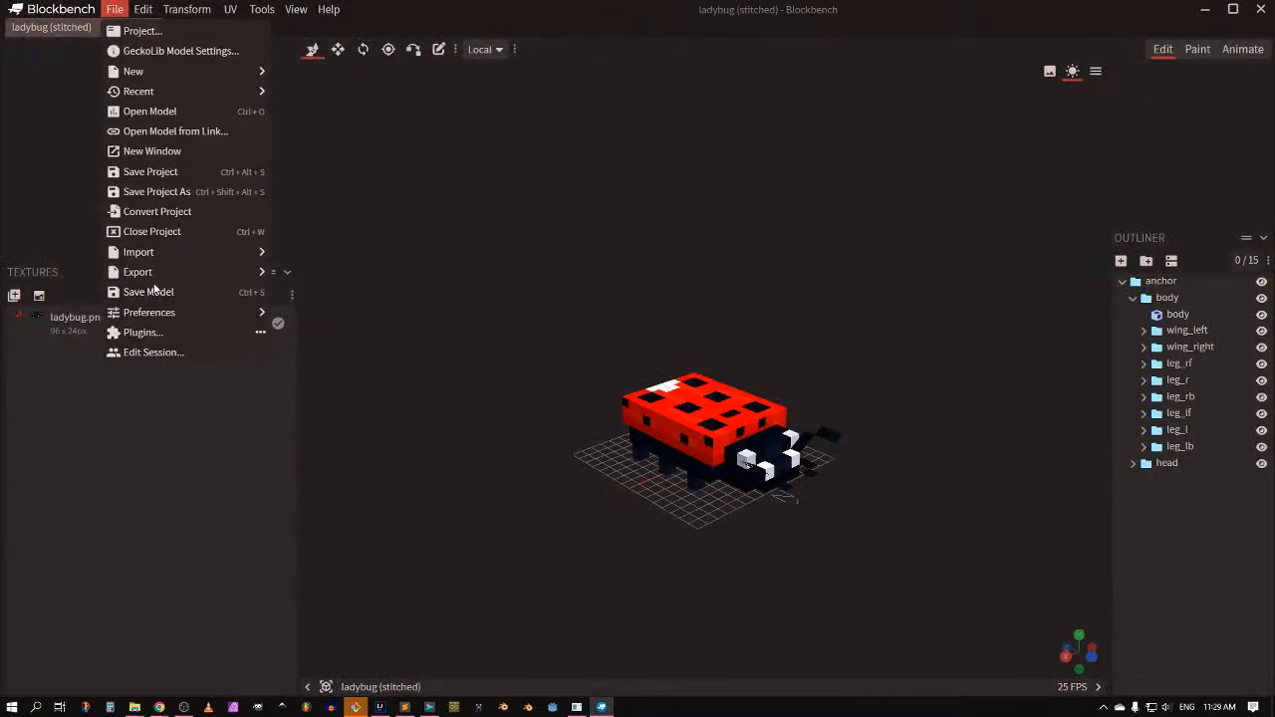
# Step: Search plugins for 'texture' and uninstall Texture Stitcher from the Installed tab
pyautogui.click(146, 335)
pyautogui.click(643, 89)
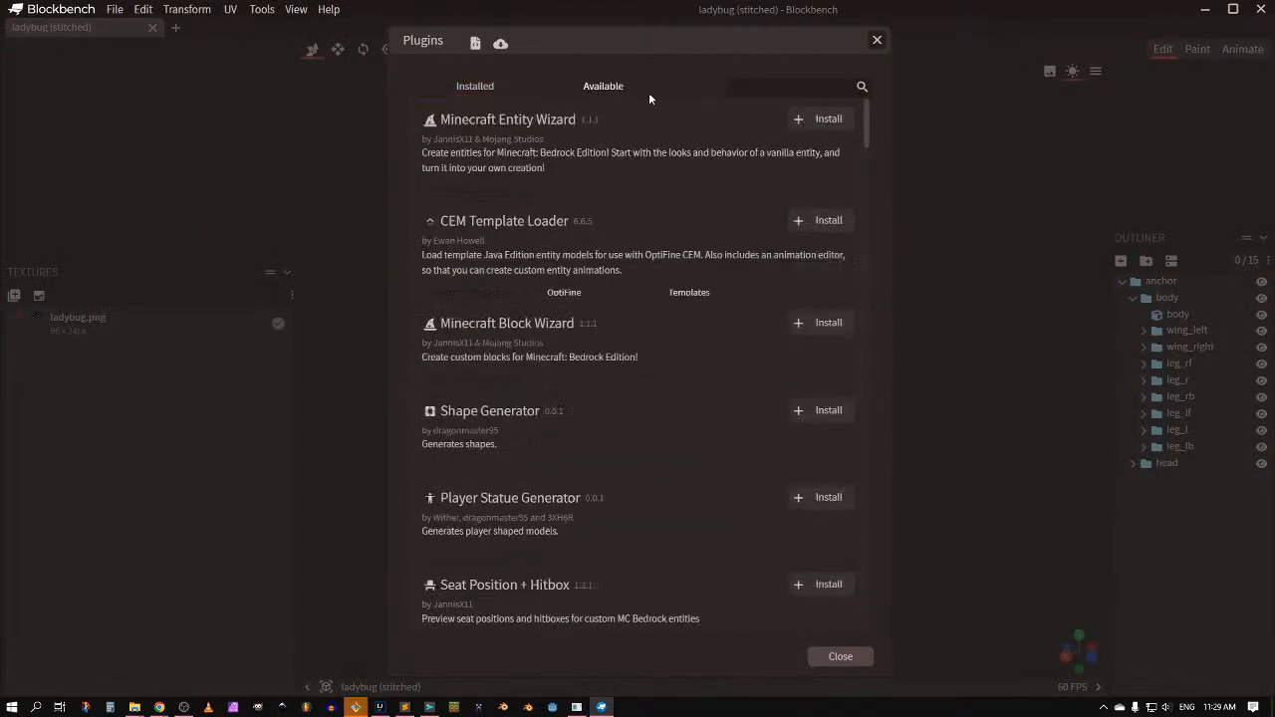
pyautogui.write('texture')
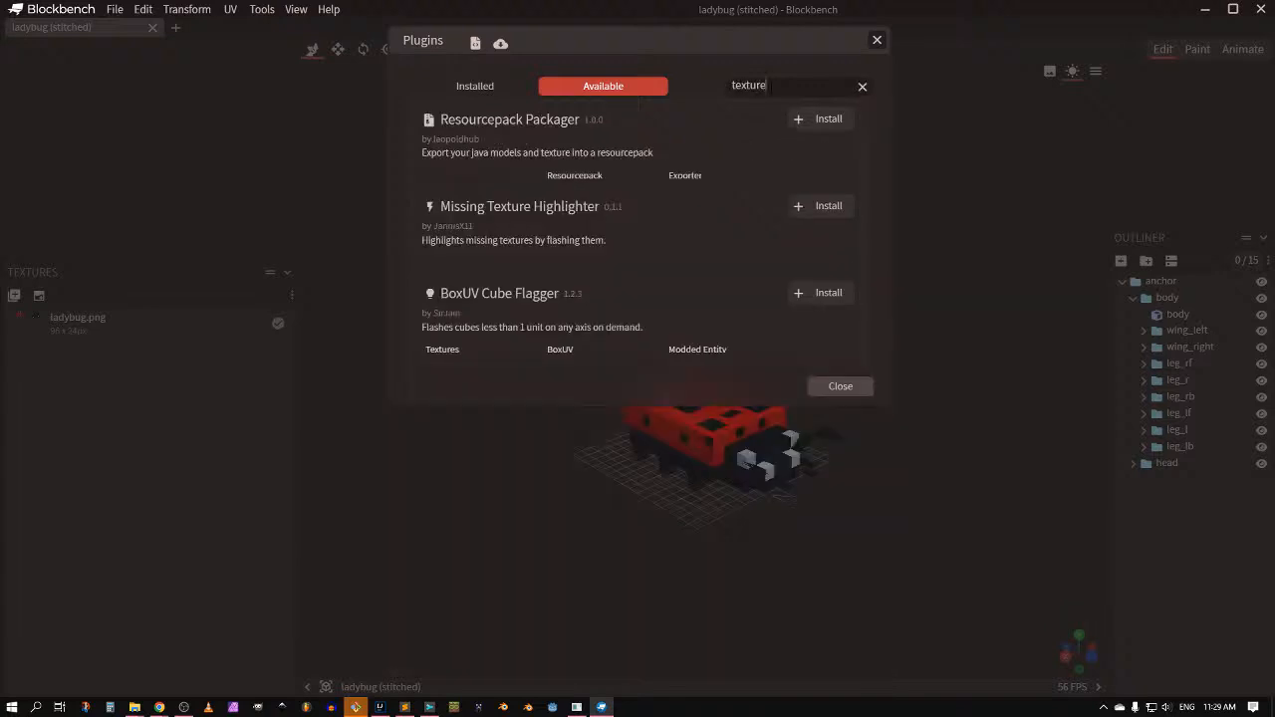
pyautogui.click(436, 89)
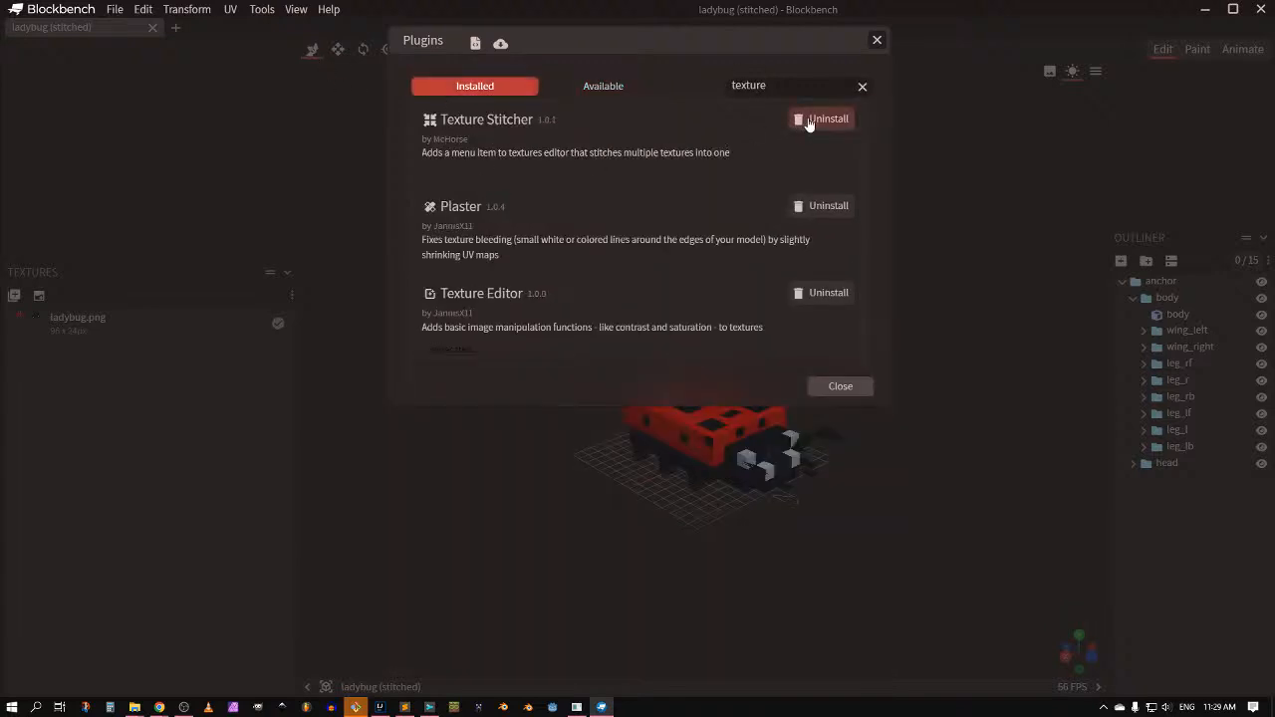
pyautogui.click(819, 120)
# Step: Reinstall Texture Stitcher from Available, verify it is installed, and close the plugin manager
pyautogui.click(602, 87)
pyautogui.hotkey('ctrl', 'a')
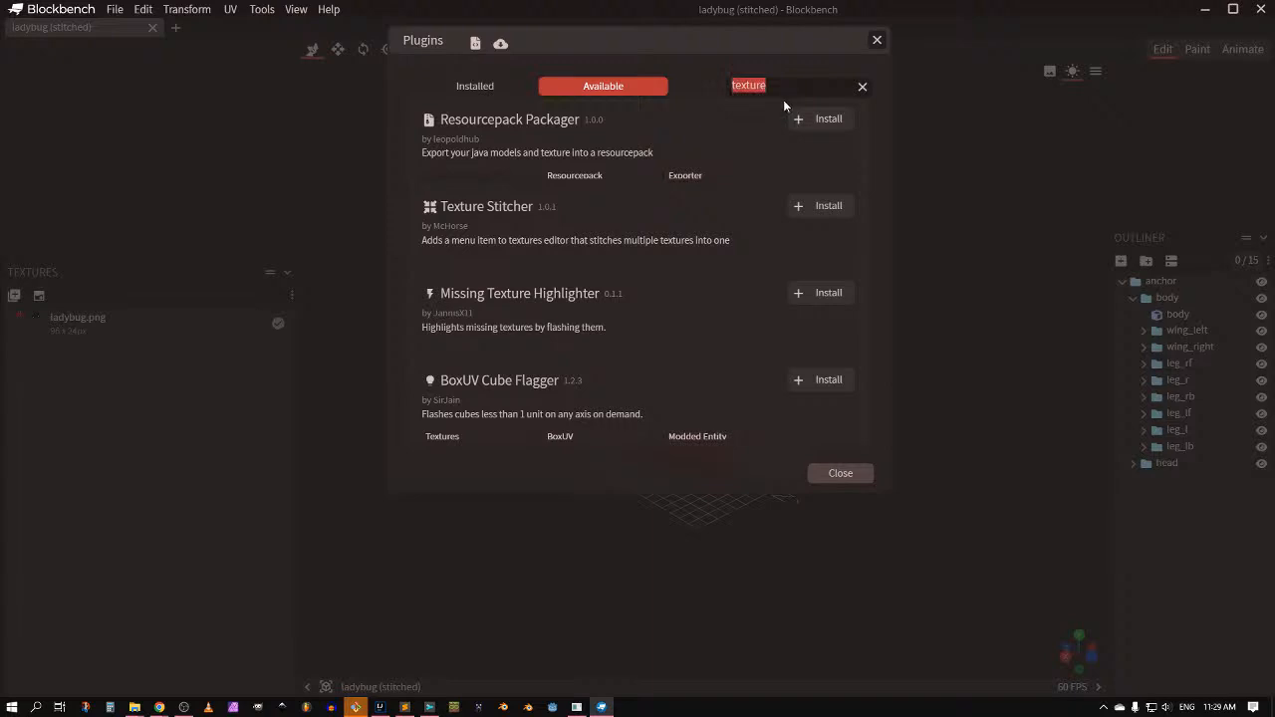
pyautogui.write('texture s')
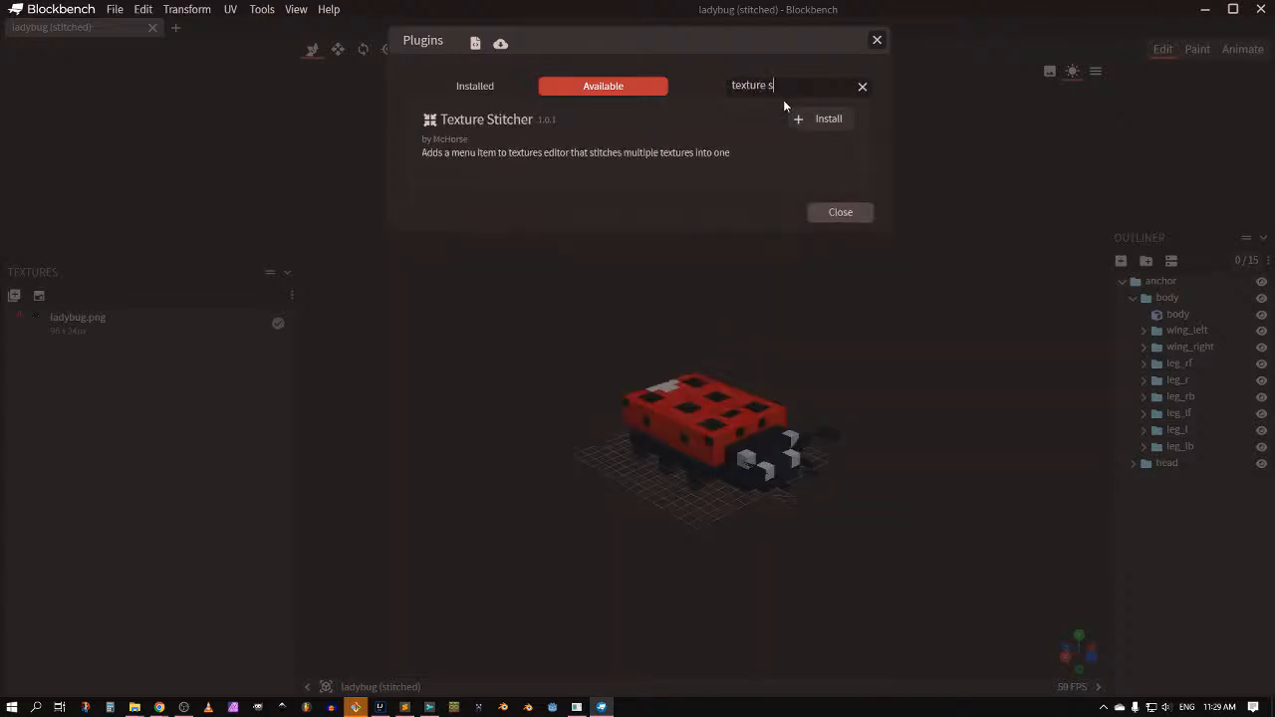
pyautogui.write('t')
pyautogui.click(819, 119)
pyautogui.click(863, 86)
pyautogui.click(454, 90)
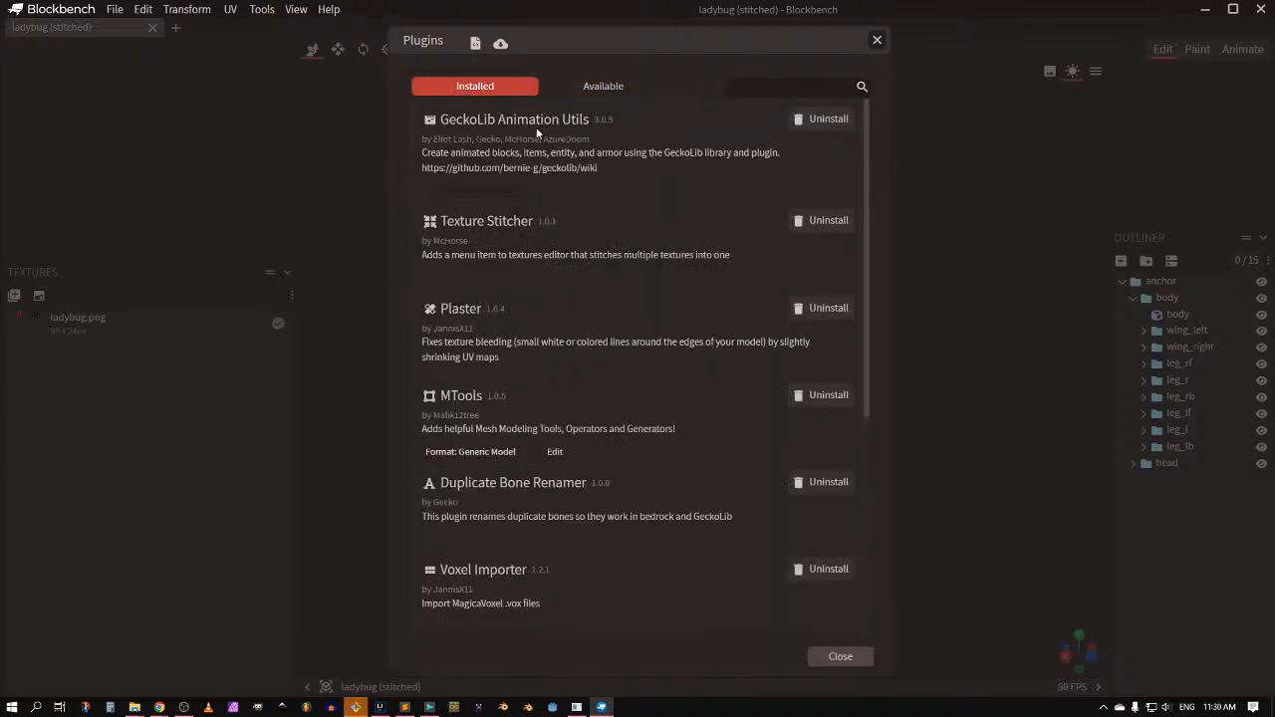
pyautogui.click(877, 40)
pyautogui.moveTo(626, 437); pyautogui.dragTo(624, 431)
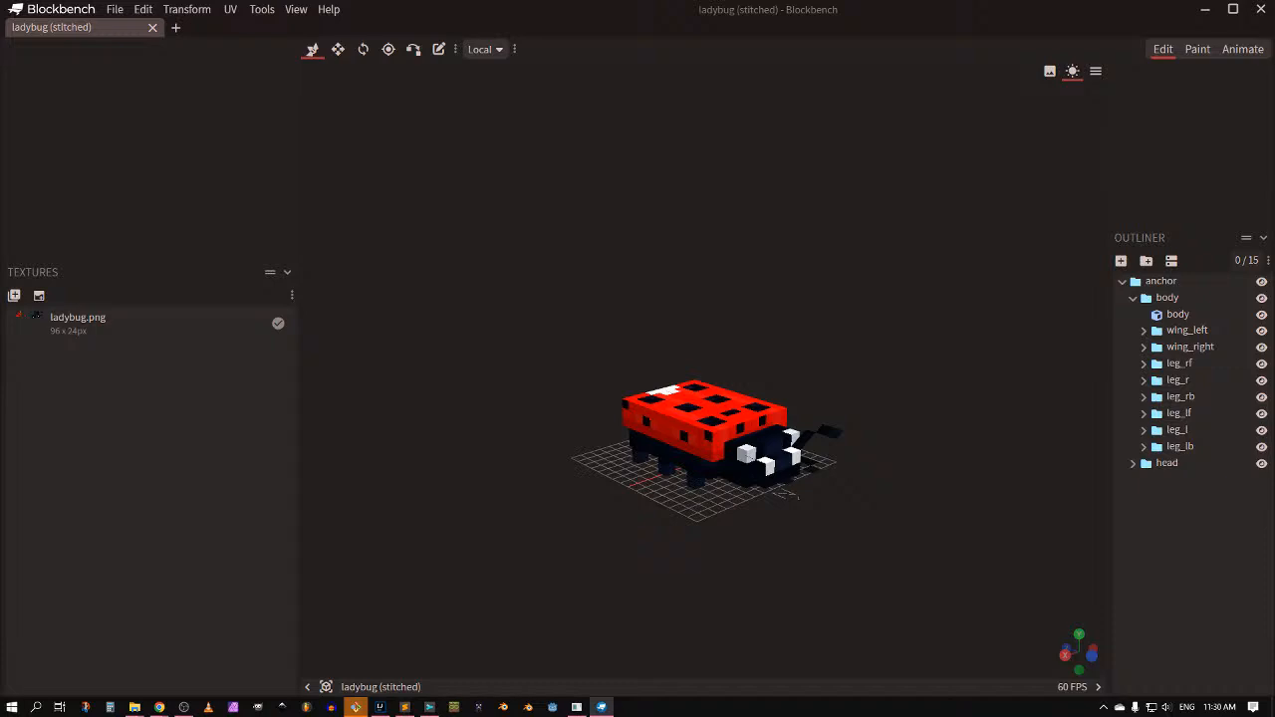
# Step: Open the Texture pack credit's itch.io page from BBS, browse it, then close the tab
pyautogui.hotkey('alt', 'Tab')
pyautogui.hotkey('alt', 'Tab')
pyautogui.hotkey('alt', 'Tab')
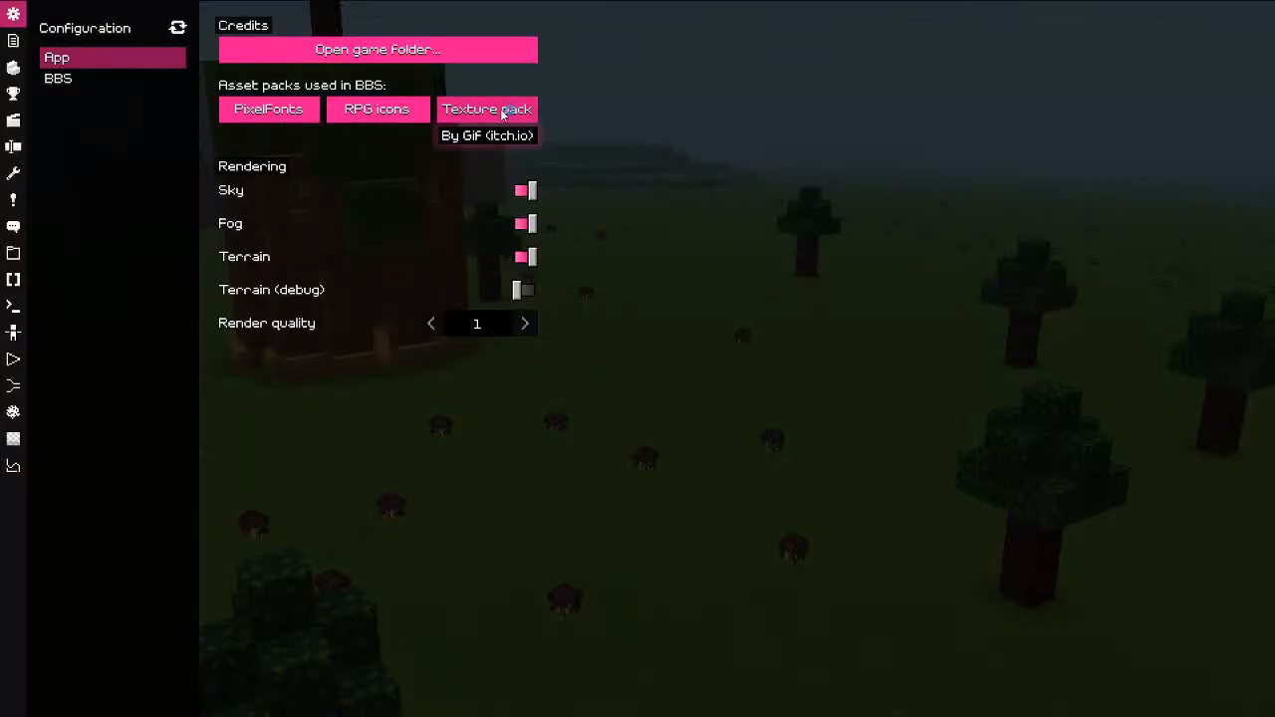
pyautogui.click(503, 111)
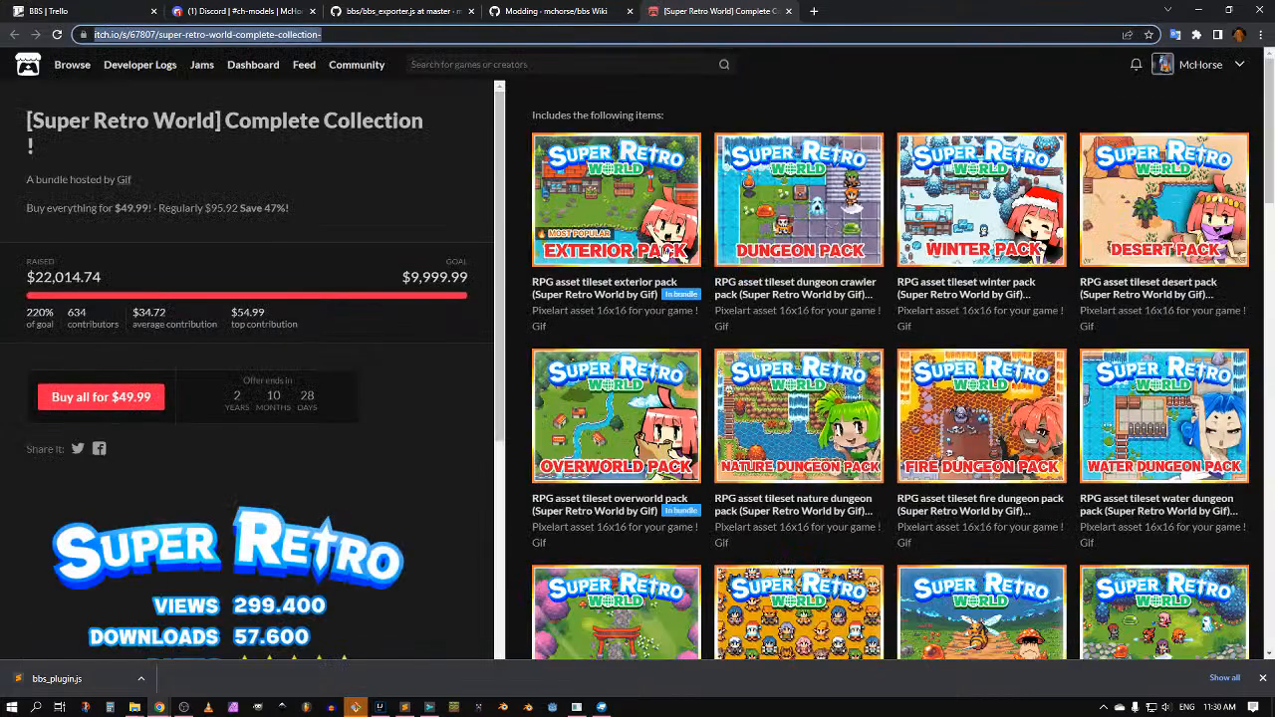
pyautogui.scroll(-5, 665, 253)
pyautogui.scroll(5, 430, 203)
pyautogui.hotkey('alt', 'Tab')
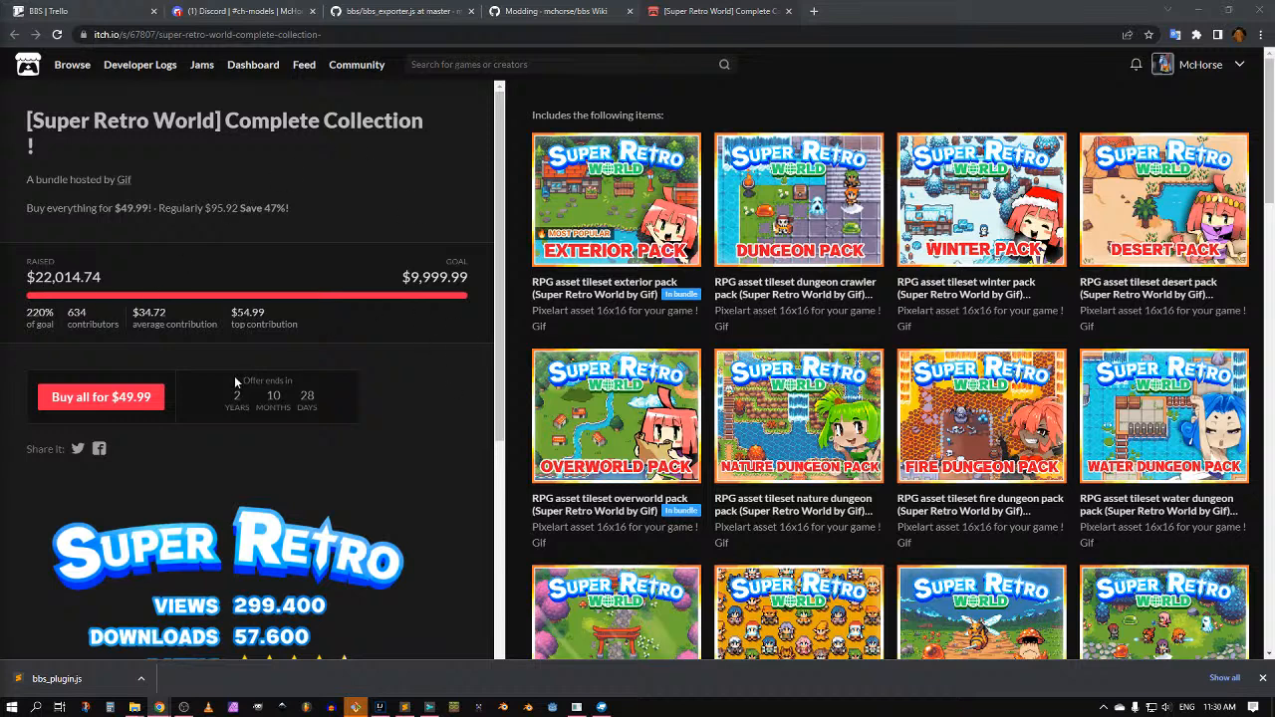
pyautogui.click(748, 12)
pyautogui.middleClick(750, 12)
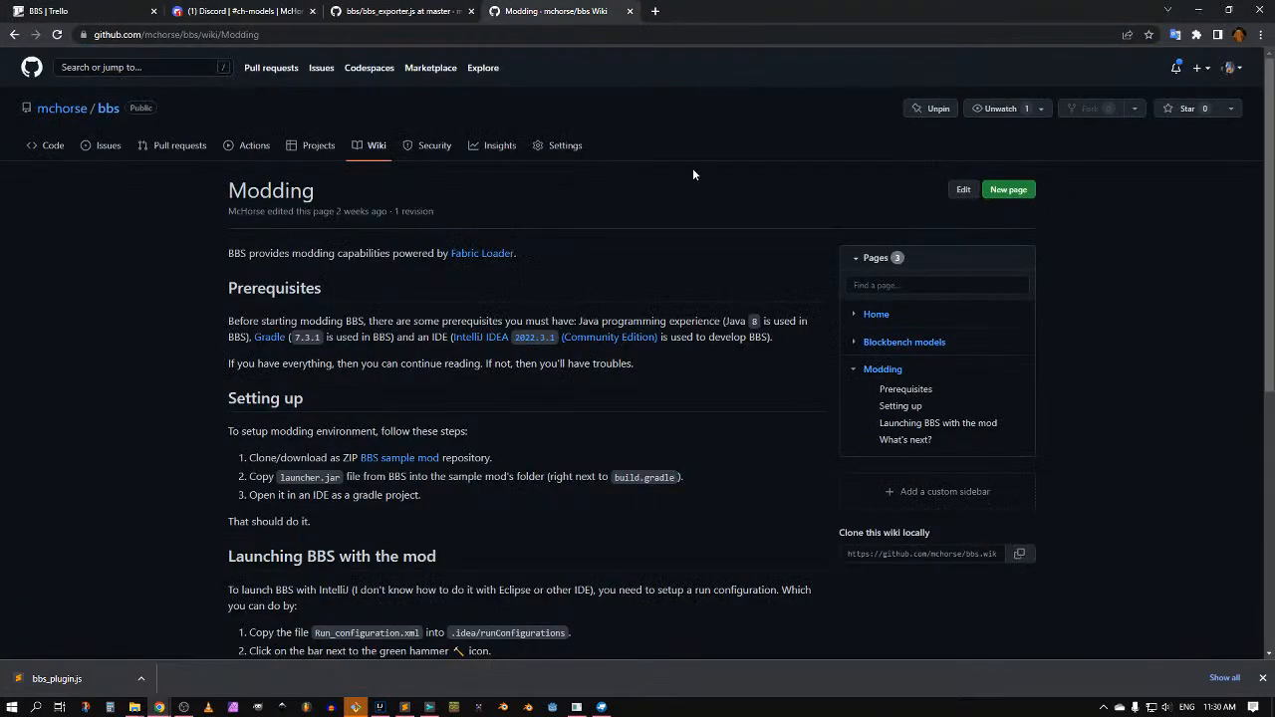
pyautogui.hotkey('alt', 'Tab')
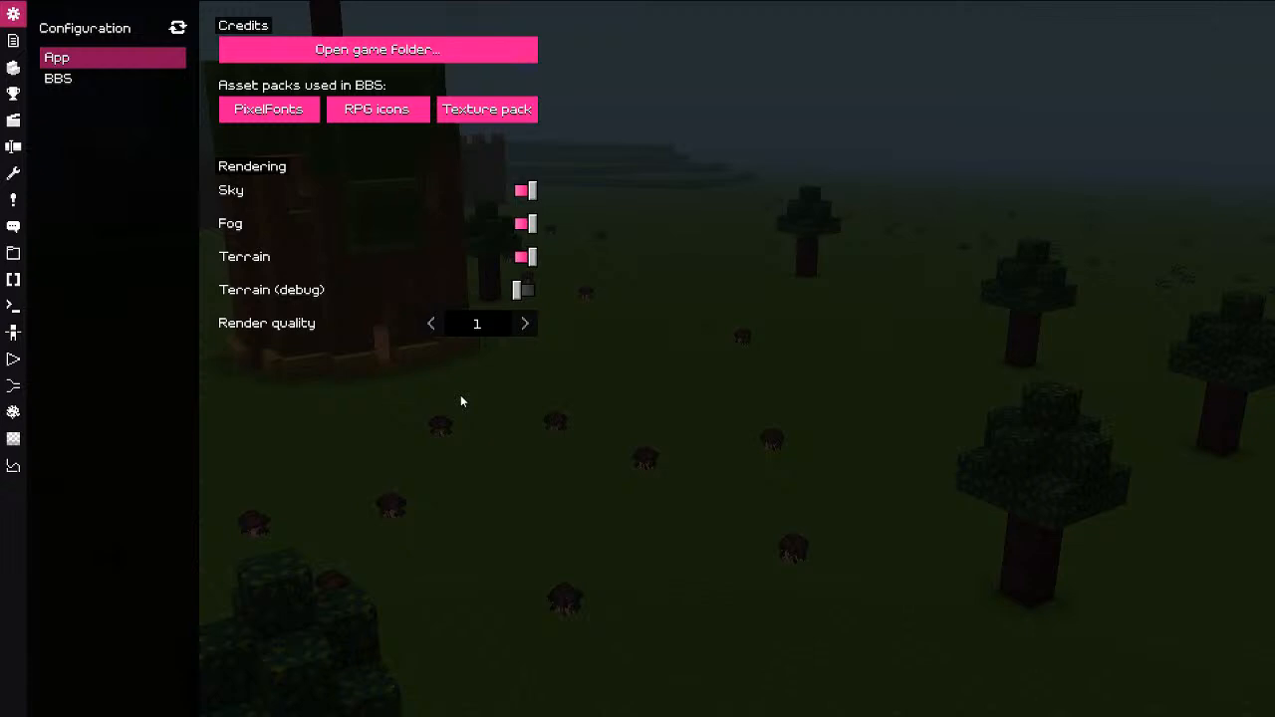
pyautogui.click(12, 66)
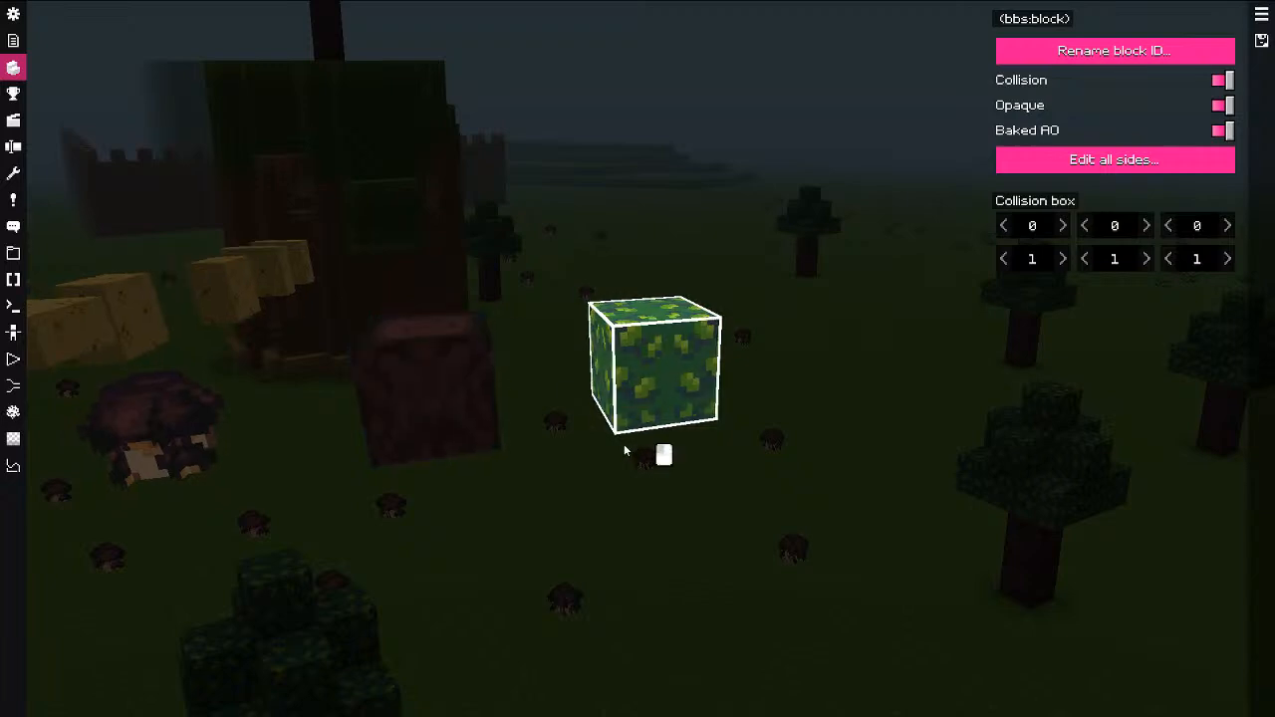
pyautogui.click(449, 333)
pyautogui.click(474, 357)
pyautogui.click(472, 354)
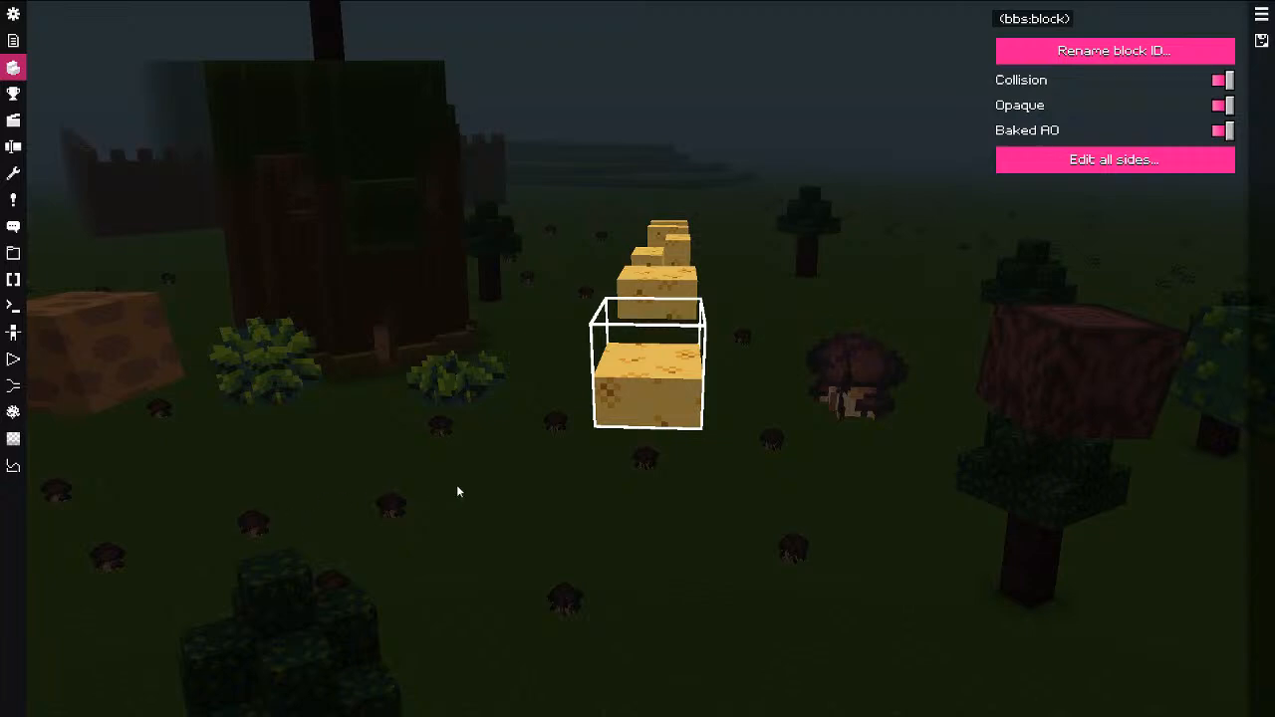
pyautogui.moveTo(457, 485)
pyautogui.mouseDown()
pyautogui.moveTo(468, 479)
pyautogui.moveTo(454, 492)
pyautogui.mouseUp()
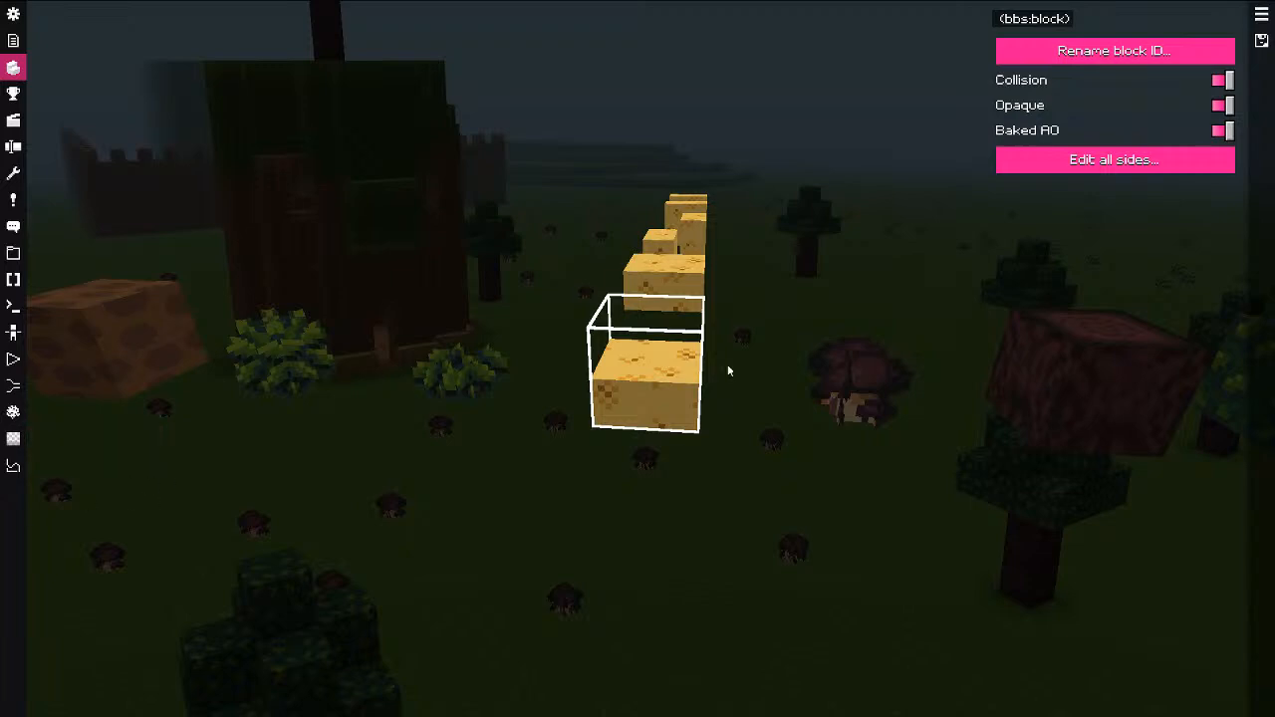
pyautogui.click(821, 390)
pyautogui.moveTo(647, 410); pyautogui.dragTo(729, 413)
pyautogui.click(786, 343)
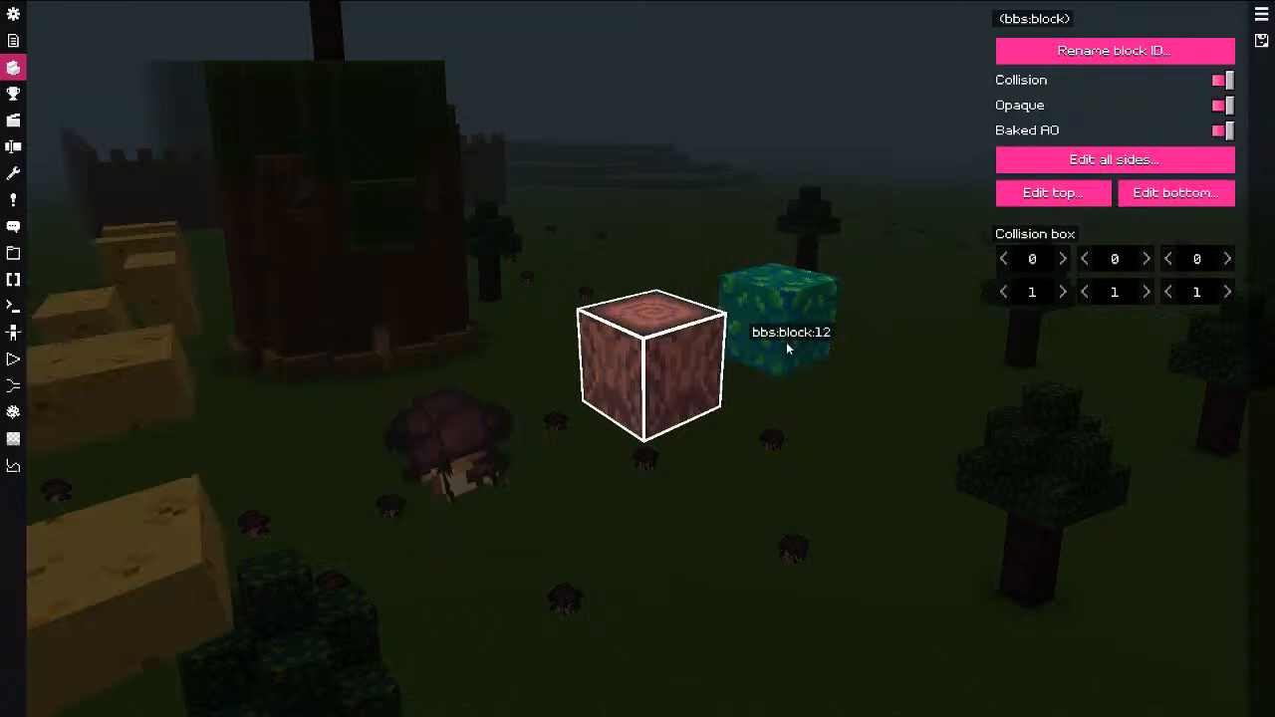
pyautogui.click(786, 341)
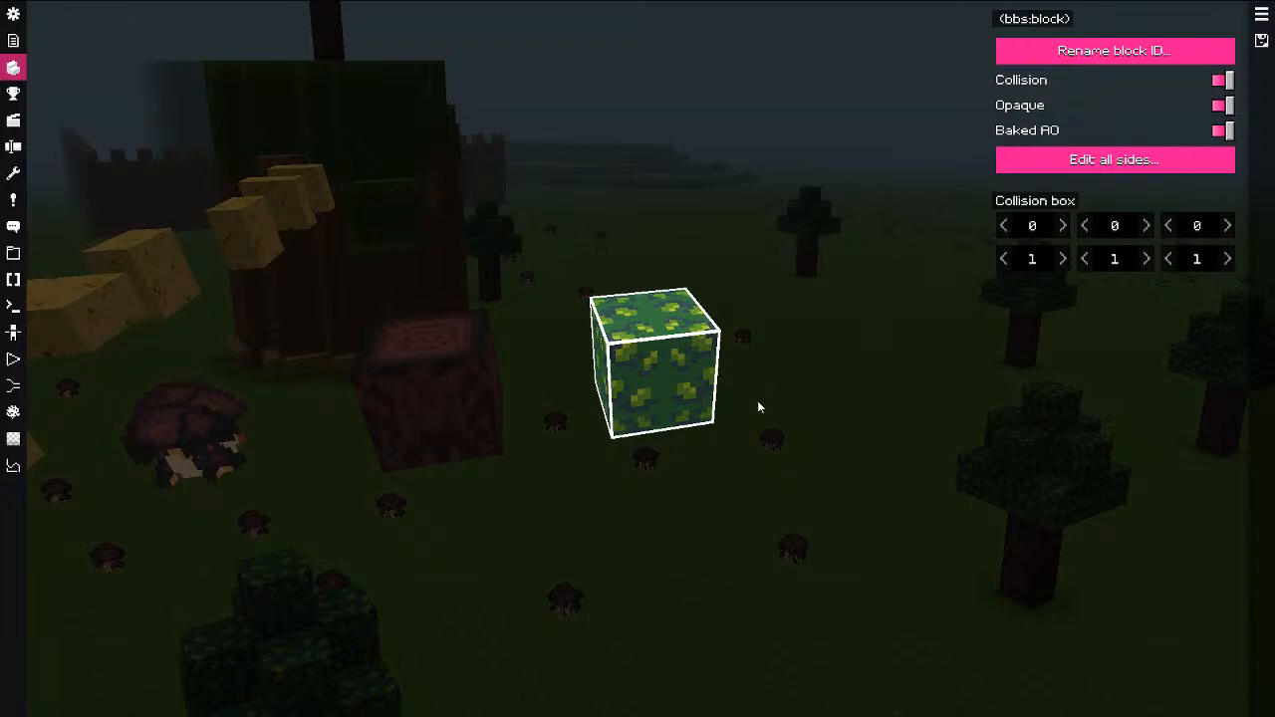
pyautogui.moveTo(505, 331); pyautogui.dragTo(452, 333)
pyautogui.click(454, 337)
pyautogui.click(498, 362)
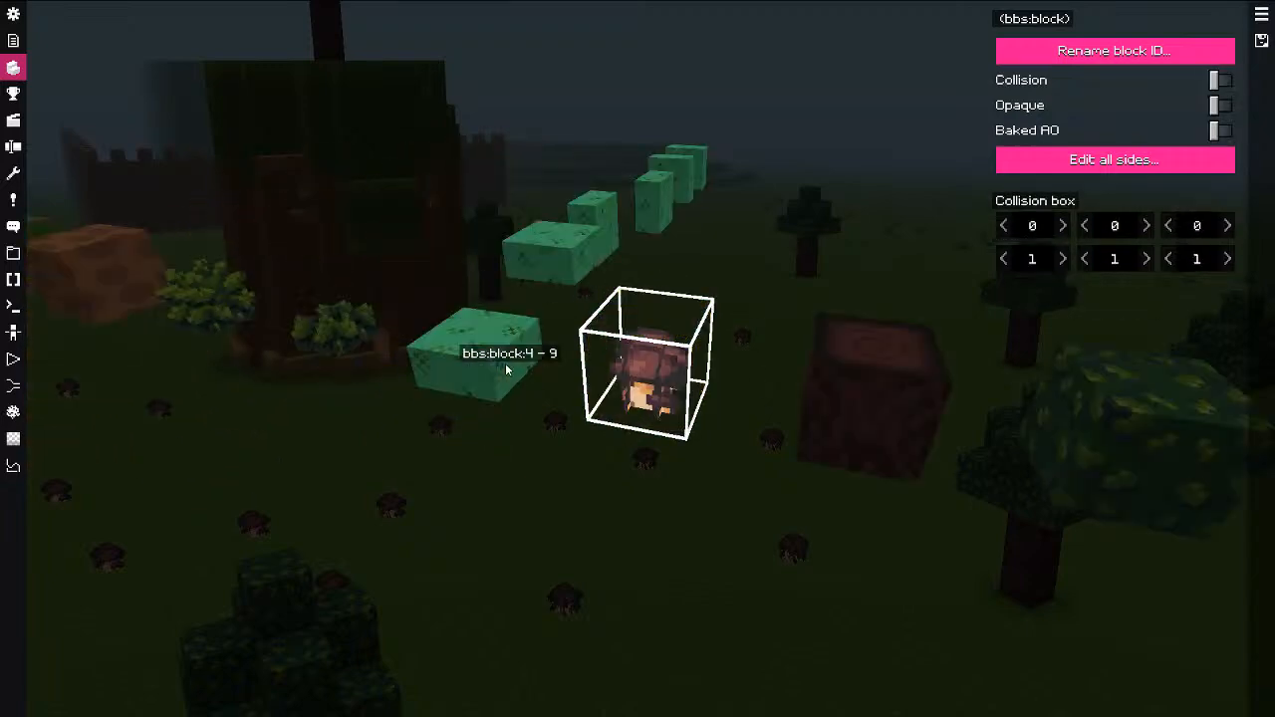
pyautogui.click(506, 366)
pyautogui.click(506, 366)
pyautogui.click(506, 366)
pyautogui.click(506, 367)
pyautogui.click(506, 367)
pyautogui.click(690, 314)
pyautogui.click(690, 290)
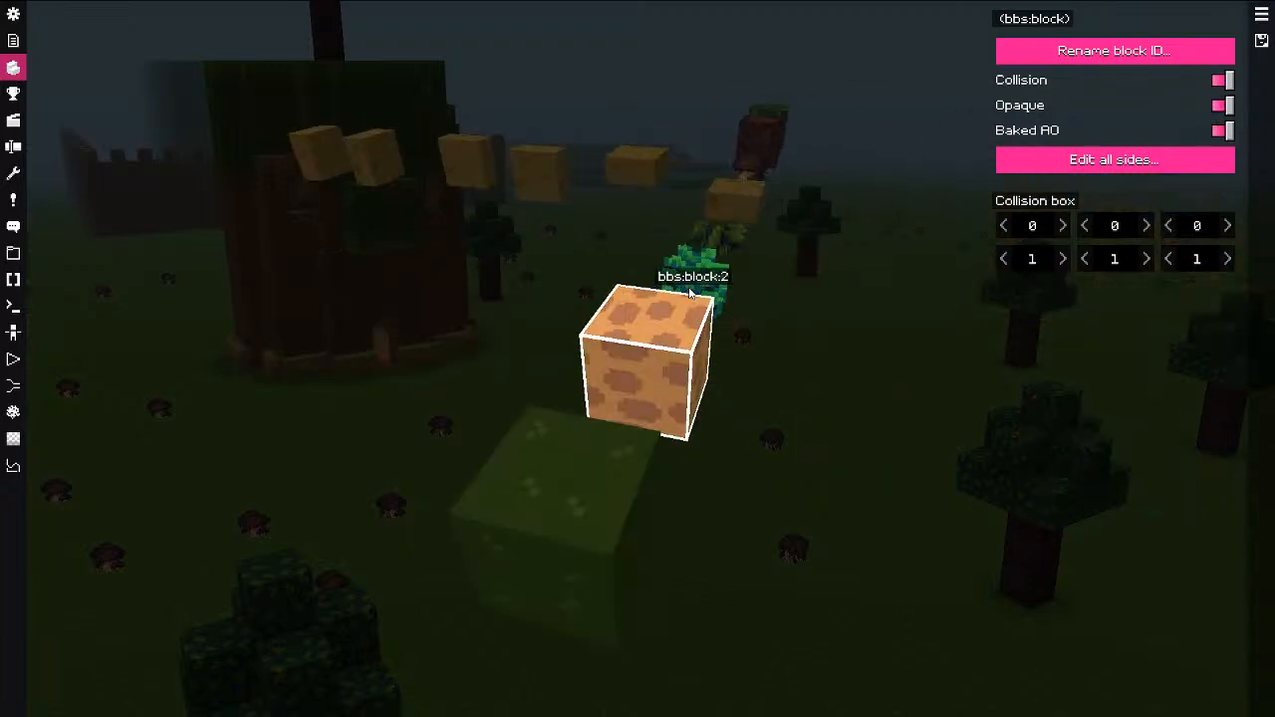
pyautogui.click(688, 289)
pyautogui.click(688, 290)
pyautogui.click(688, 291)
pyautogui.moveTo(708, 380); pyautogui.dragTo(655, 390)
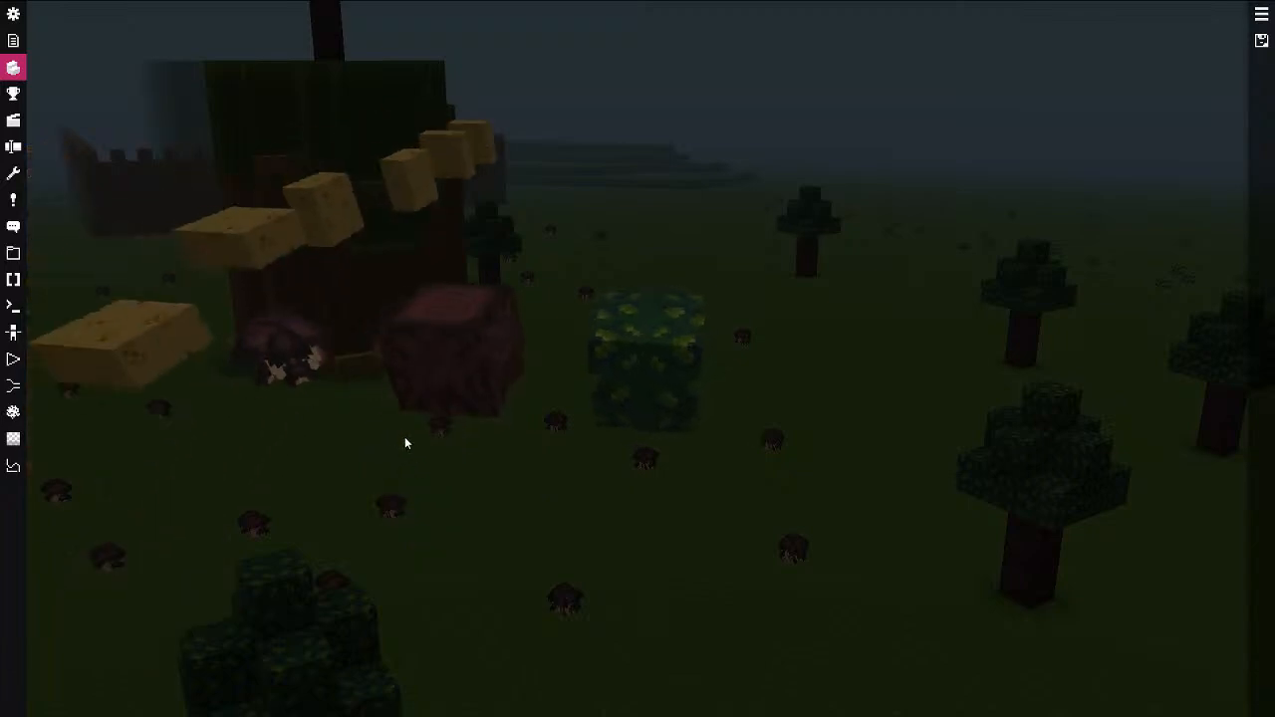
pyautogui.click(439, 404)
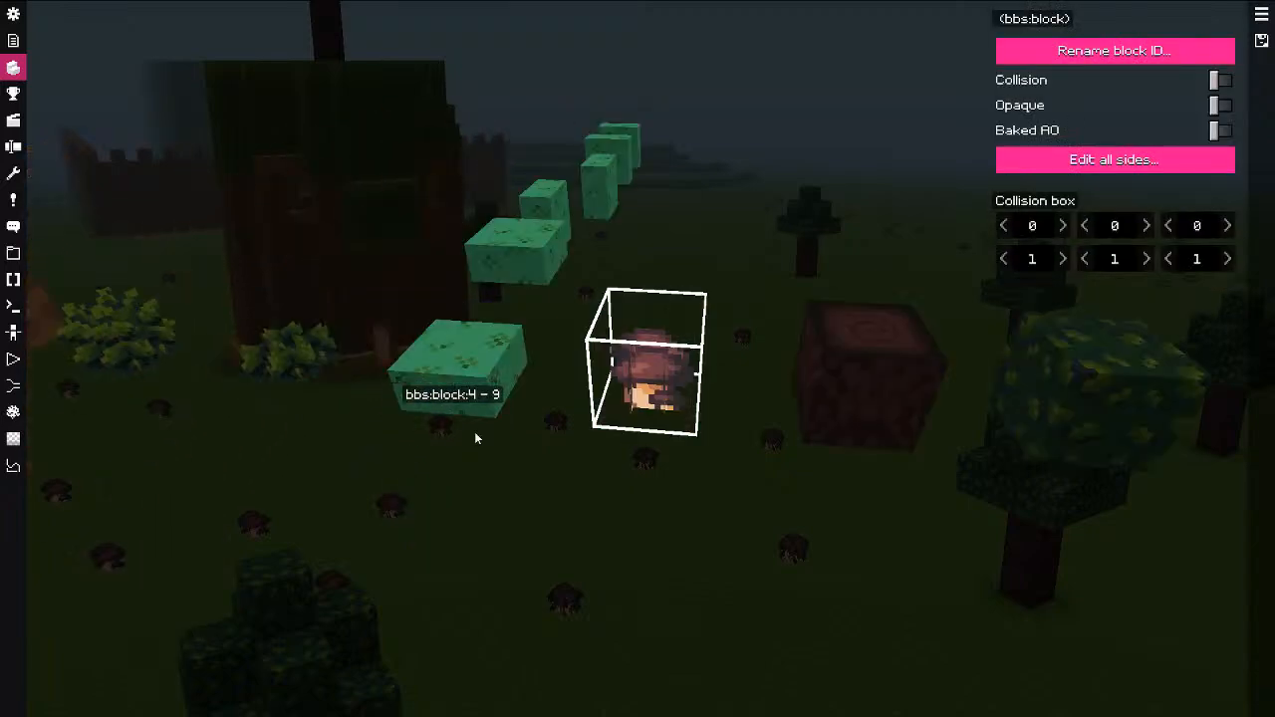
pyautogui.click(13, 120)
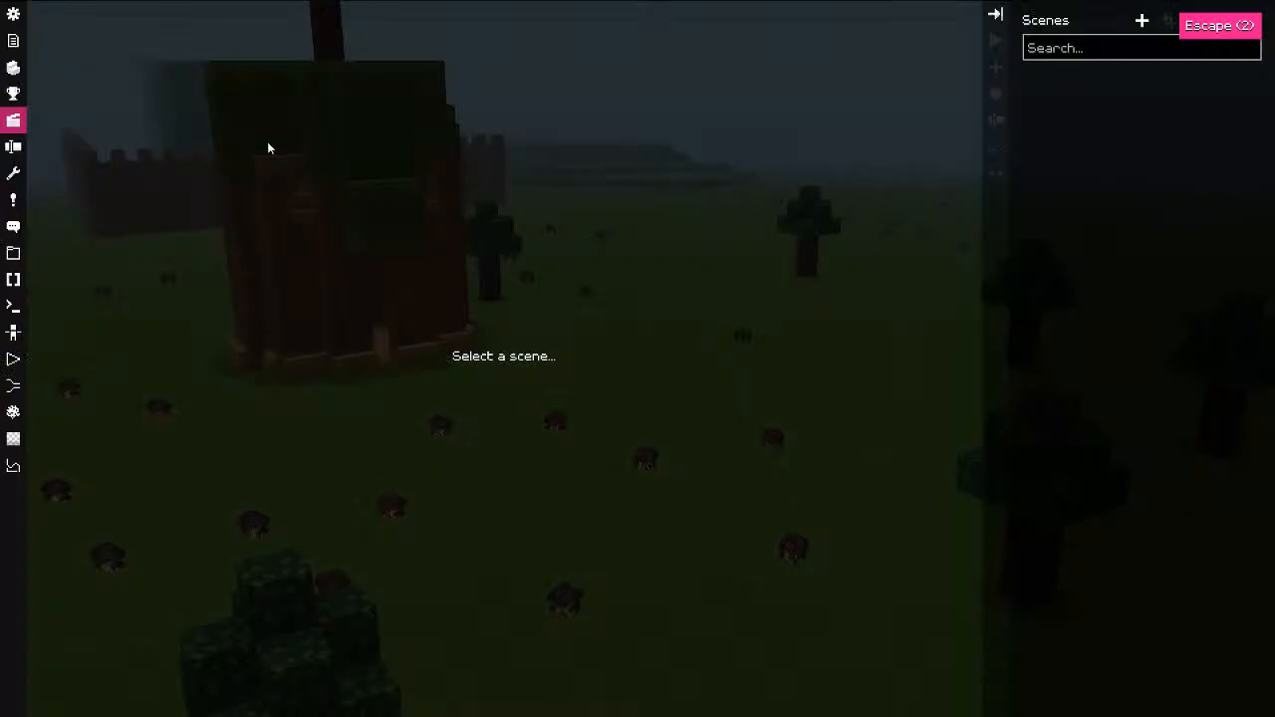
pyautogui.click(13, 14)
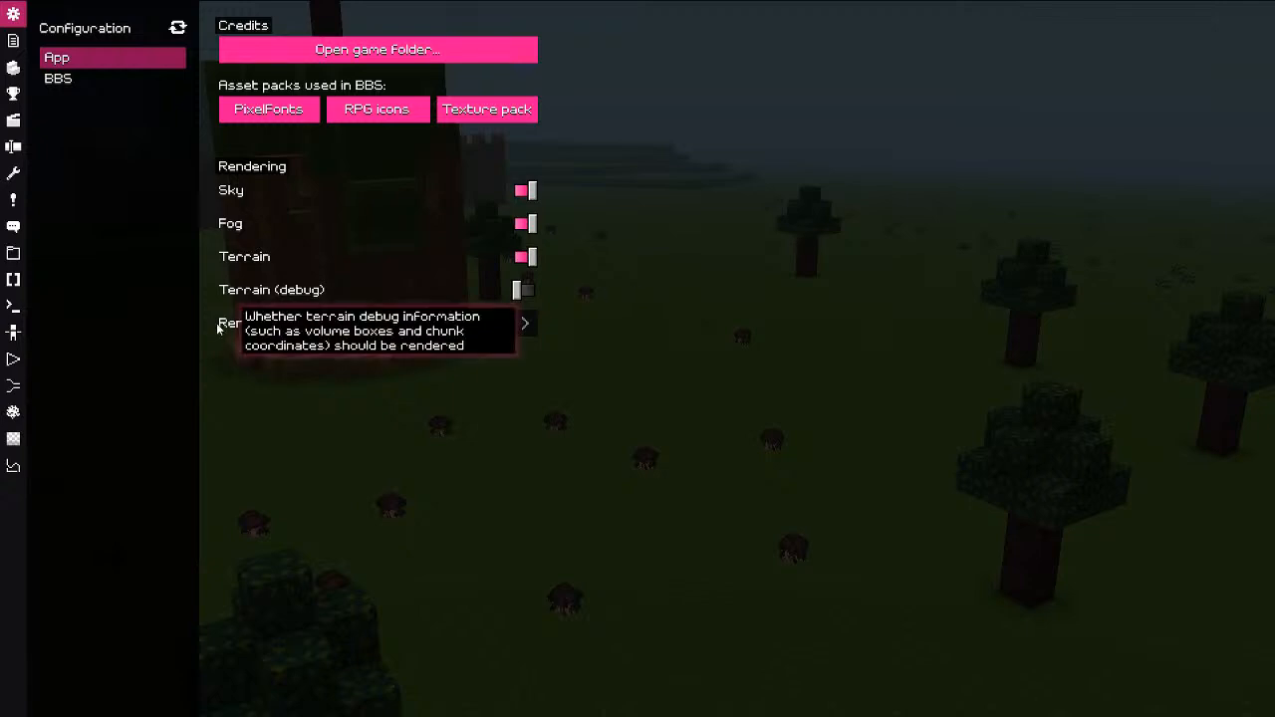
pyautogui.hotkey('alt', 'Tab')
pyautogui.hotkey('alt', 'Tab')
pyautogui.hotkey('alt', 'Tab')
pyautogui.hotkey('alt', 'Tab')
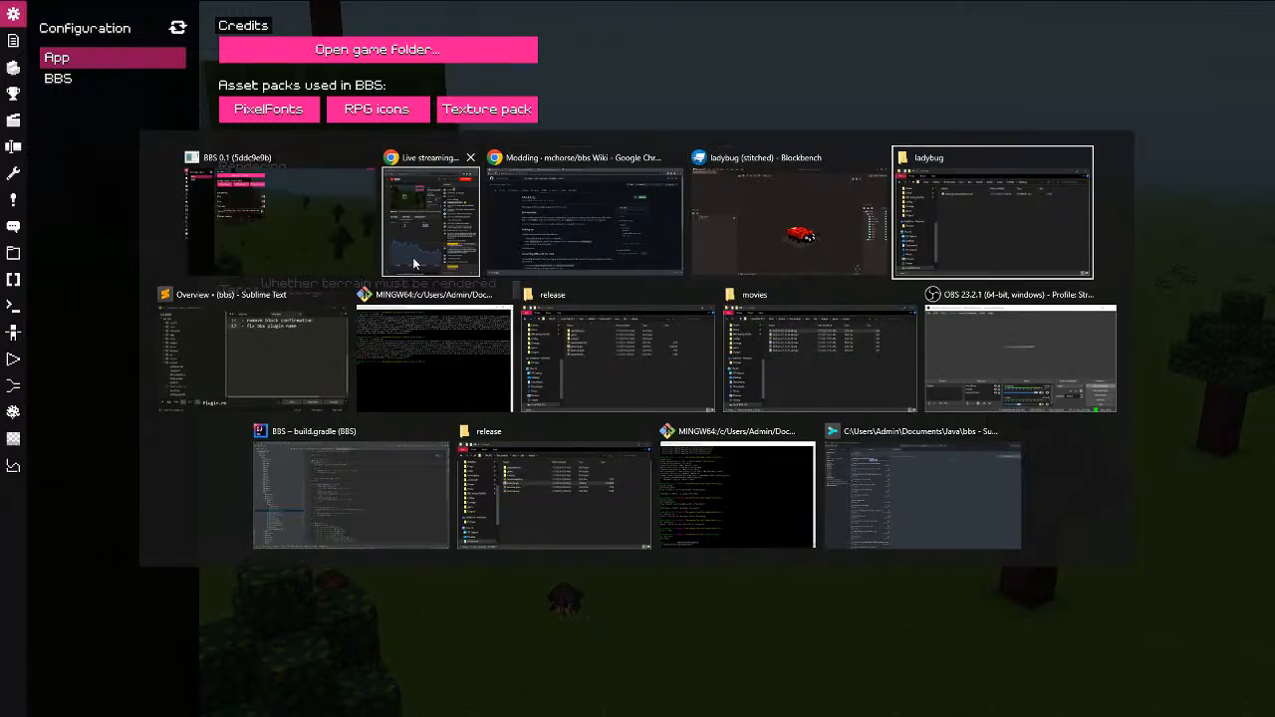
# Step: Start Export BBS model from the File menu and confirm the export settings
pyautogui.hotkey('alt', 'Tab')
pyautogui.hotkey('alt', 'Tab')
pyautogui.hotkey('alt', 'Tab')
pyautogui.hotkey('alt', 'Tab')
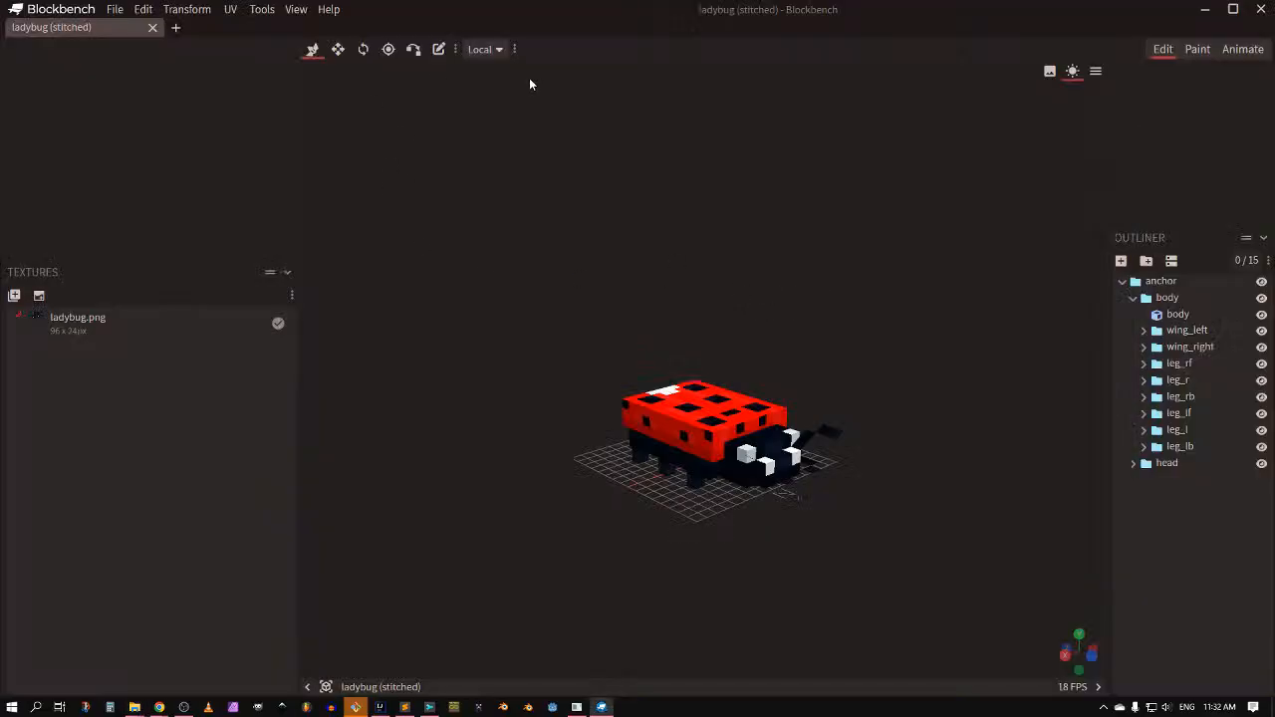
pyautogui.click(143, 9)
pyautogui.click(115, 9)
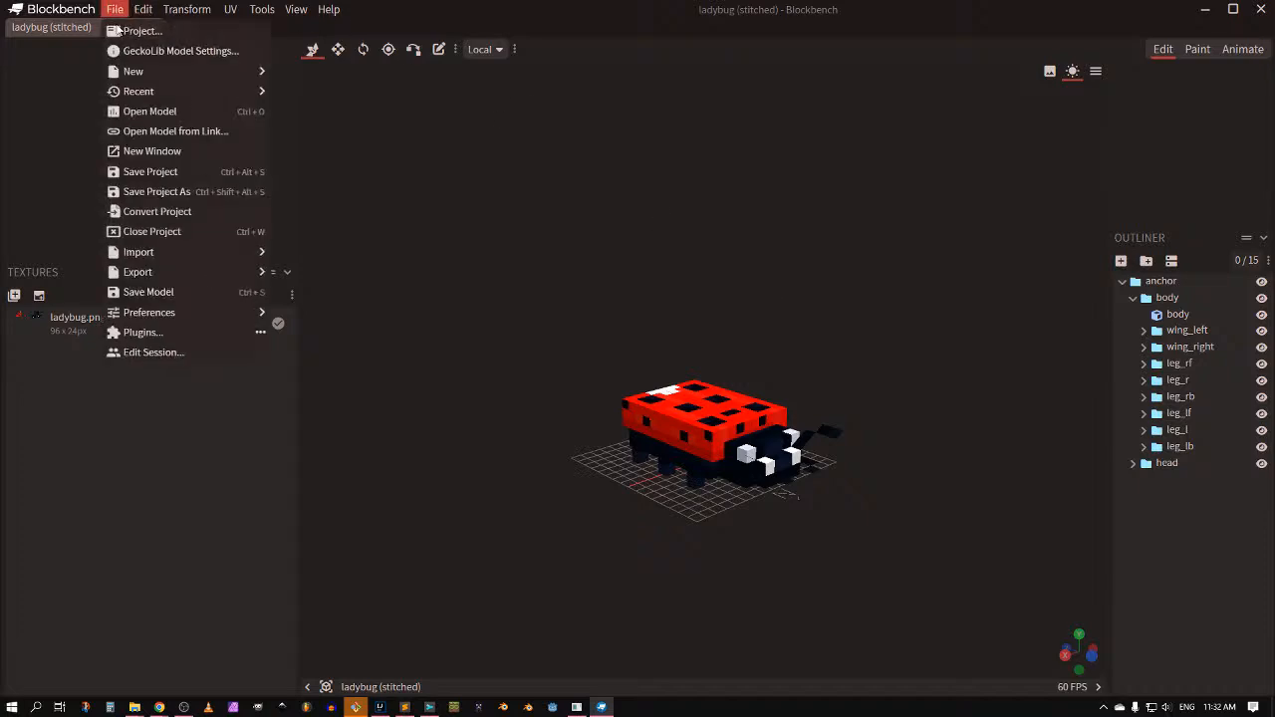
pyautogui.moveTo(195, 279)
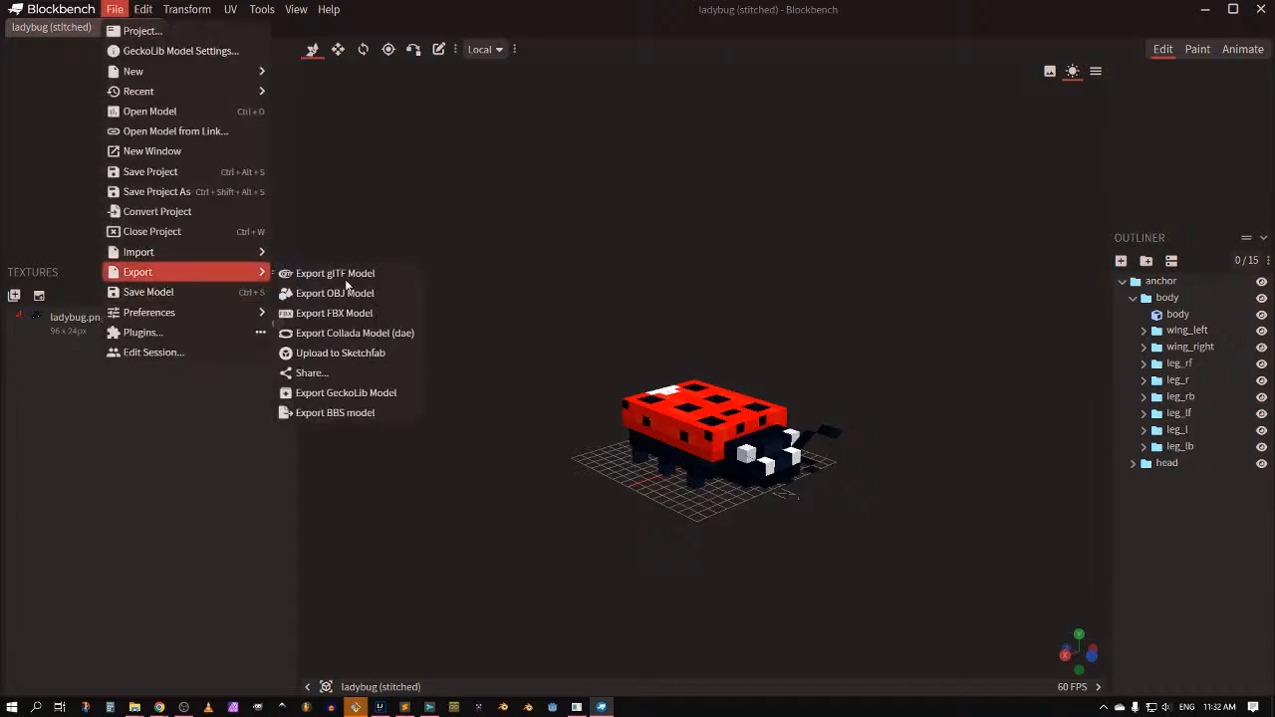
pyautogui.click(340, 413)
pyautogui.click(699, 229)
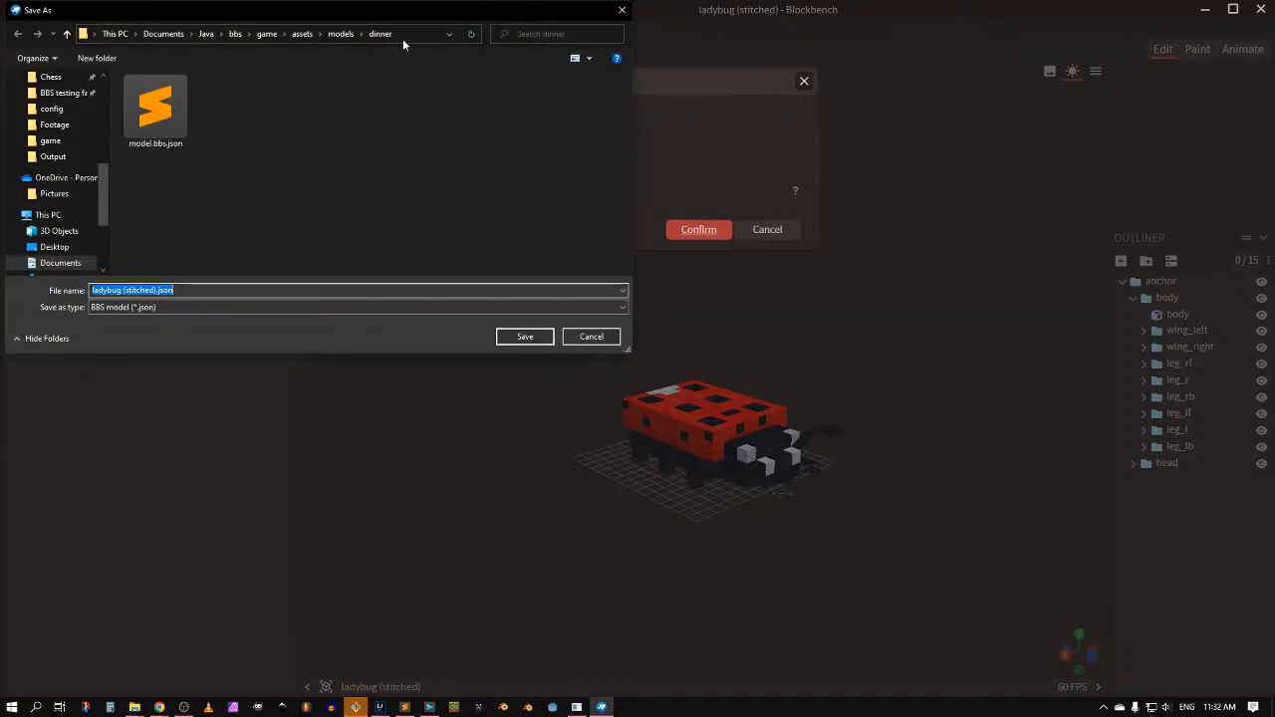
# Step: Point the Save As dialog at the game's models\ladybug folder path copied from Explorer
pyautogui.click(404, 34)
pyautogui.write('https://itch.io/s/67807/super-retro-world-complete-collection')
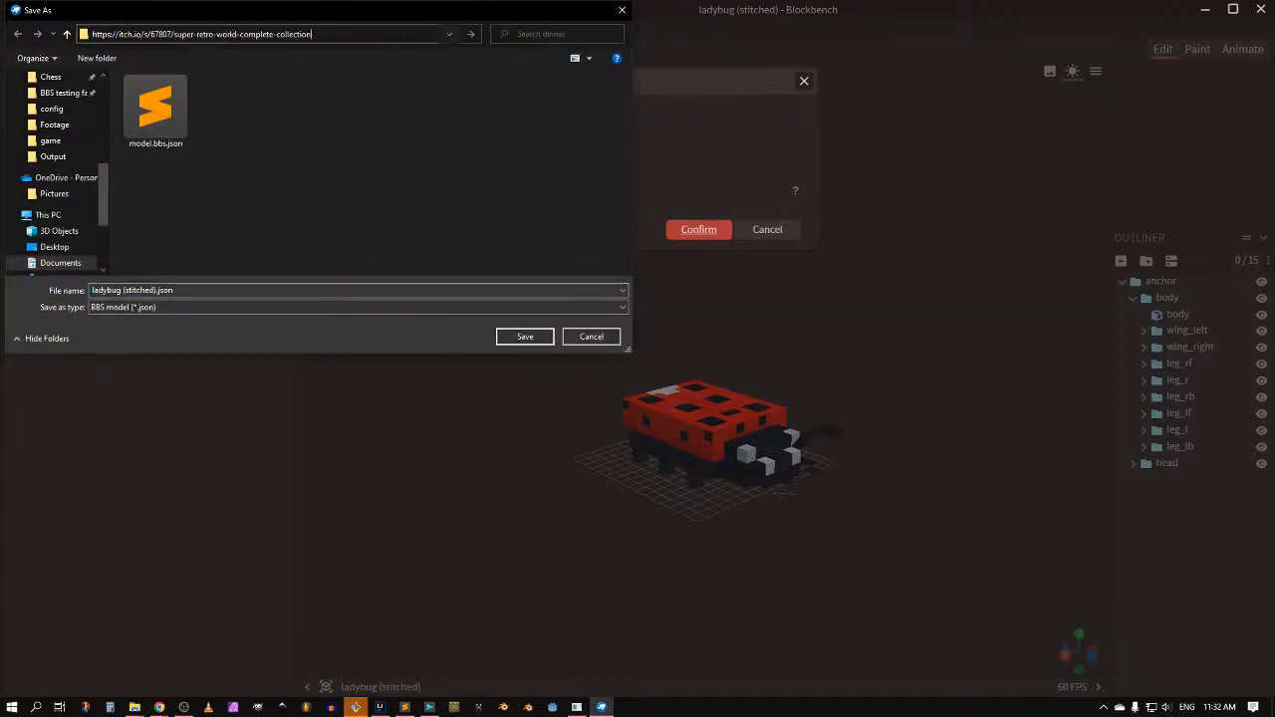
pyautogui.hotkey('ctrl', 'a')
pyautogui.hotkey('alt', 'Tab')
pyautogui.hotkey('alt', 'Tab')
pyautogui.hotkey('alt', 'Tab')
pyautogui.hotkey('alt', 'shift', 'Tab')
pyautogui.hotkey('alt', 'shift', 'Tab')
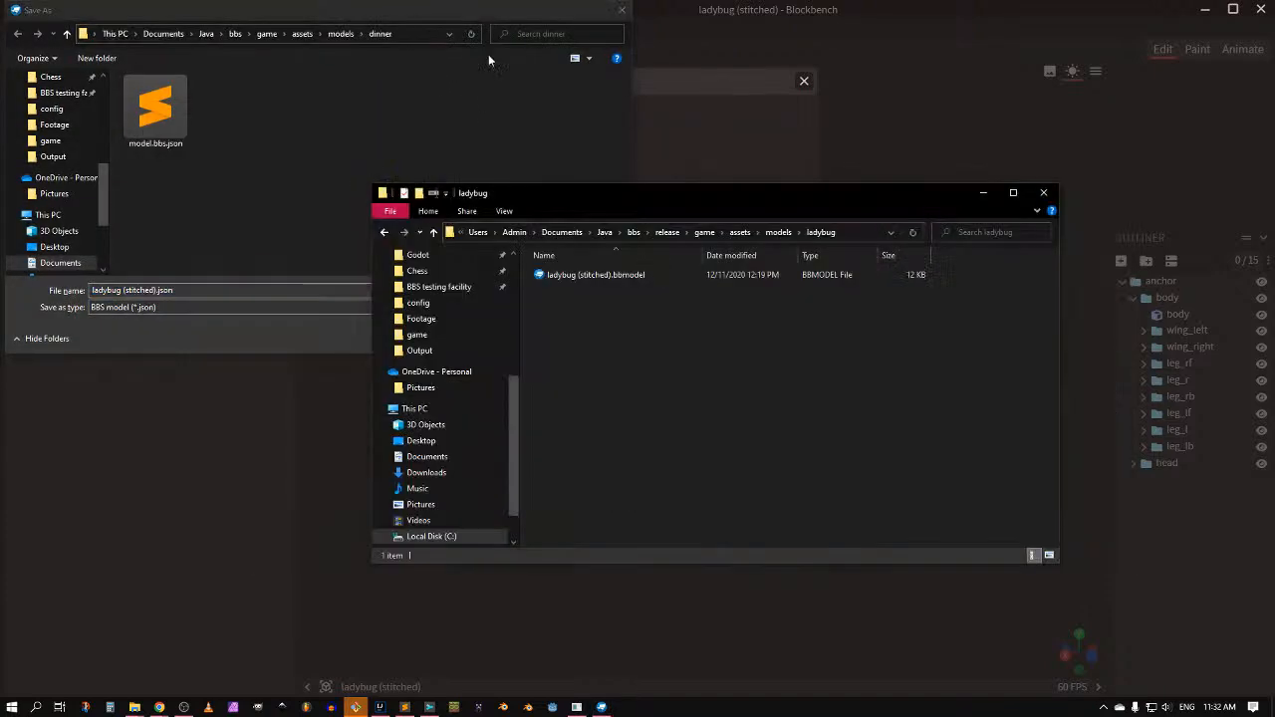
pyautogui.click(788, 235)
pyautogui.hotkey('ctrl', 'c')
pyautogui.click(433, 34)
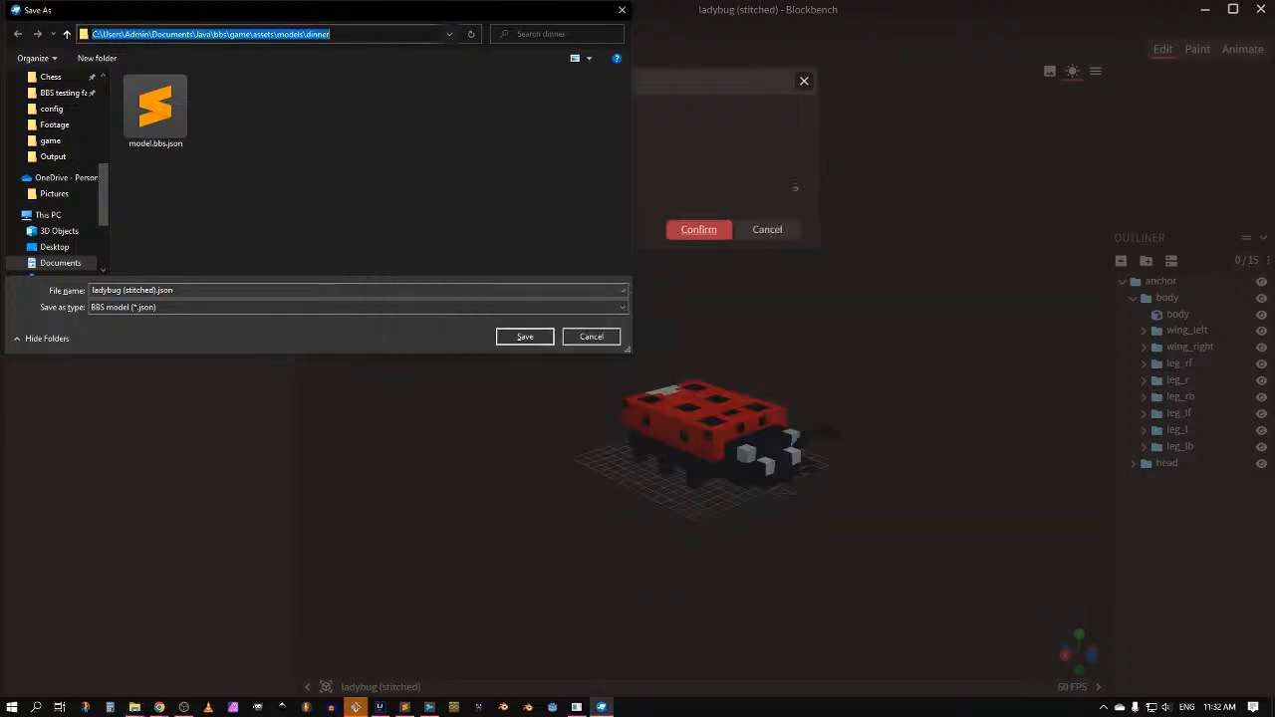
pyautogui.hotkey('ctrl', 'v')
pyautogui.press('Return')
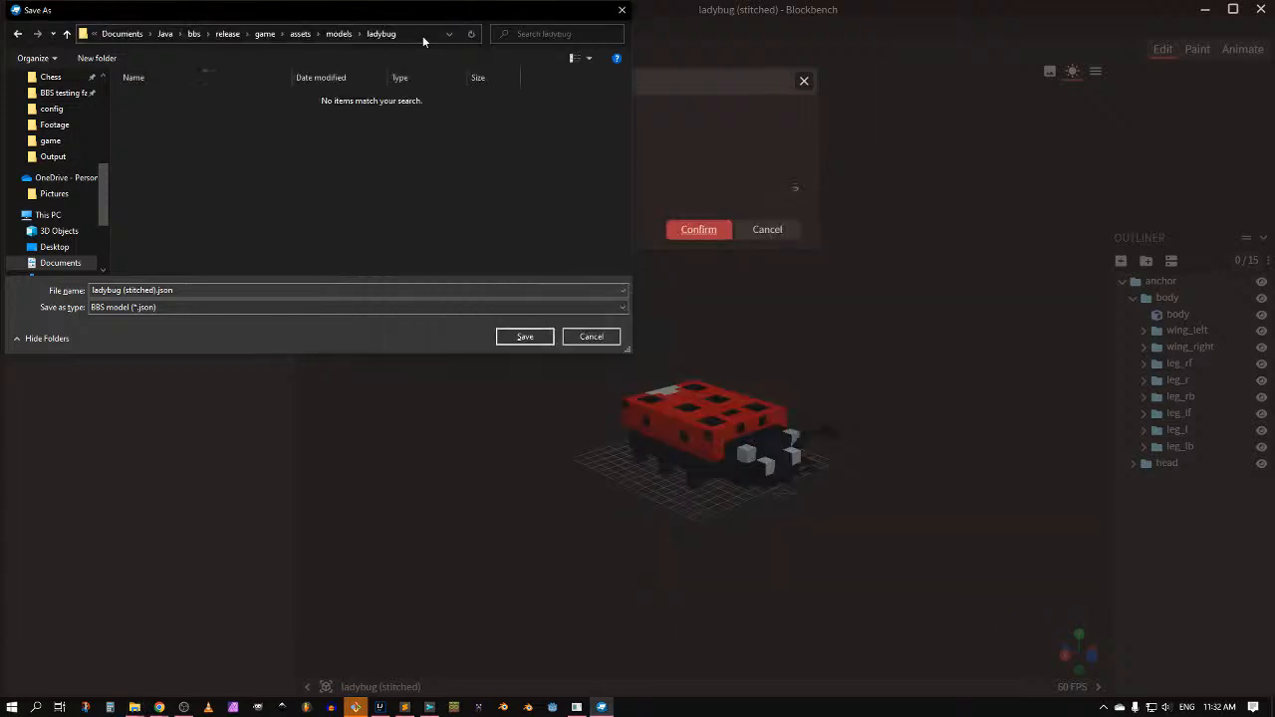
# Step: Rename the export file to model.bbs.json and save it
pyautogui.click(166, 291)
pyautogui.press('Home')
pyautogui.hotkey('ctrl', 'shift', 'Right')
pyautogui.hotkey('ctrl', 'shift', 'Right')
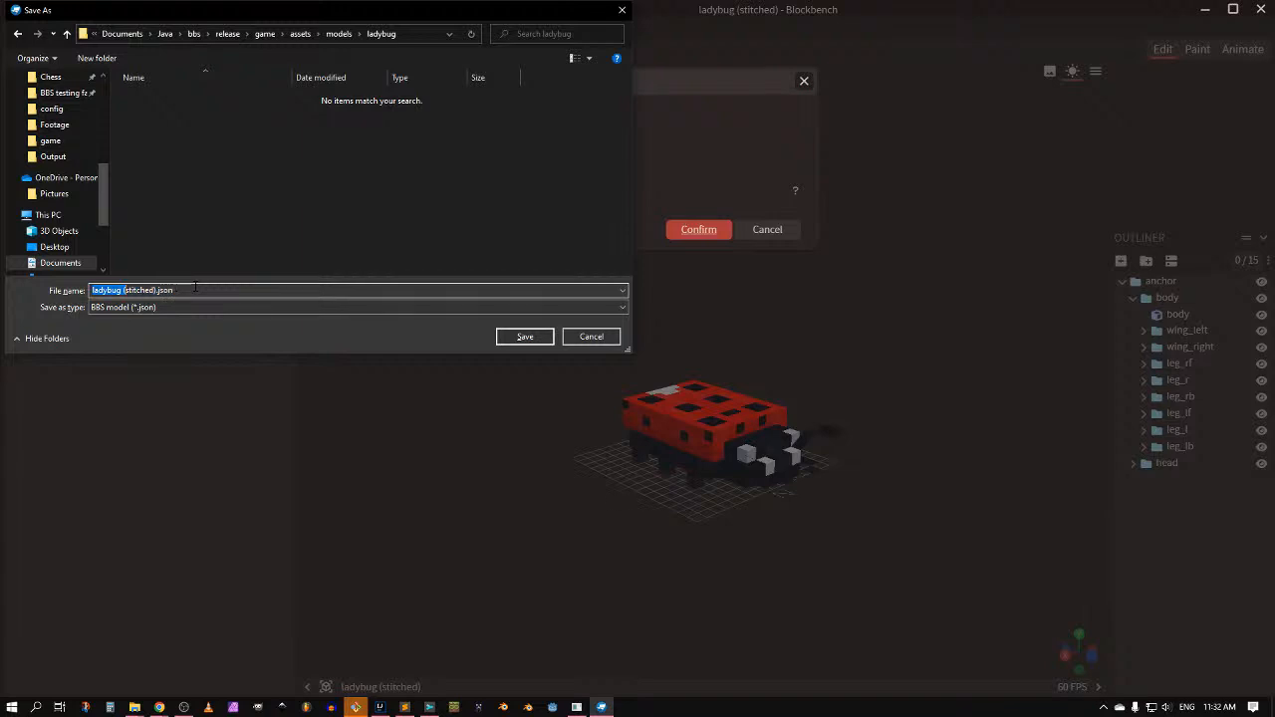
pyautogui.hotkey('shift', 'Left')
pyautogui.hotkey('shift', 'Left')
pyautogui.hotkey('shift', 'Left')
pyautogui.hotkey('shift', 'Left')
pyautogui.hotkey('shift', 'Left')
pyautogui.write('model.bbs')
pyautogui.hotkey('shift', 'Left')
pyautogui.hotkey('shift', 'Left')
pyautogui.hotkey('shift', 'Left')
pyautogui.hotkey('shift', 'Left')
pyautogui.hotkey('shift', 'Left')
pyautogui.hotkey('shift', 'Left')
pyautogui.hotkey('shift', 'Left')
pyautogui.hotkey('shift', 'Left')
pyautogui.hotkey('shift', 'Left')
pyautogui.hotkey('shift', 'Left')
pyautogui.hotkey('shift', 'Left')
pyautogui.hotkey('shift', 'Left')
pyautogui.hotkey('shift', 'Left')
pyautogui.hotkey('shift', 'Left')
pyautogui.press('Home')
pyautogui.hotkey('shift', 'Right')
pyautogui.write('M')
pyautogui.hotkey('shift', 'Left')
pyautogui.press('BackSpace')
pyautogui.write('m')
pyautogui.press('Right')
pyautogui.press('Right')
pyautogui.press('Right')
pyautogui.press('Right')
pyautogui.press('Right')
pyautogui.press('Right')
pyautogui.press('Right')
pyautogui.press('Right')
pyautogui.hotkey('shift', 'End')
pyautogui.hotkey('shift', 'Left')
pyautogui.hotkey('shift', 'Left')
pyautogui.hotkey('shift', 'Left')
pyautogui.hotkey('shift', 'Left')
pyautogui.hotkey('shift', 'Left')
pyautogui.click(523, 337)
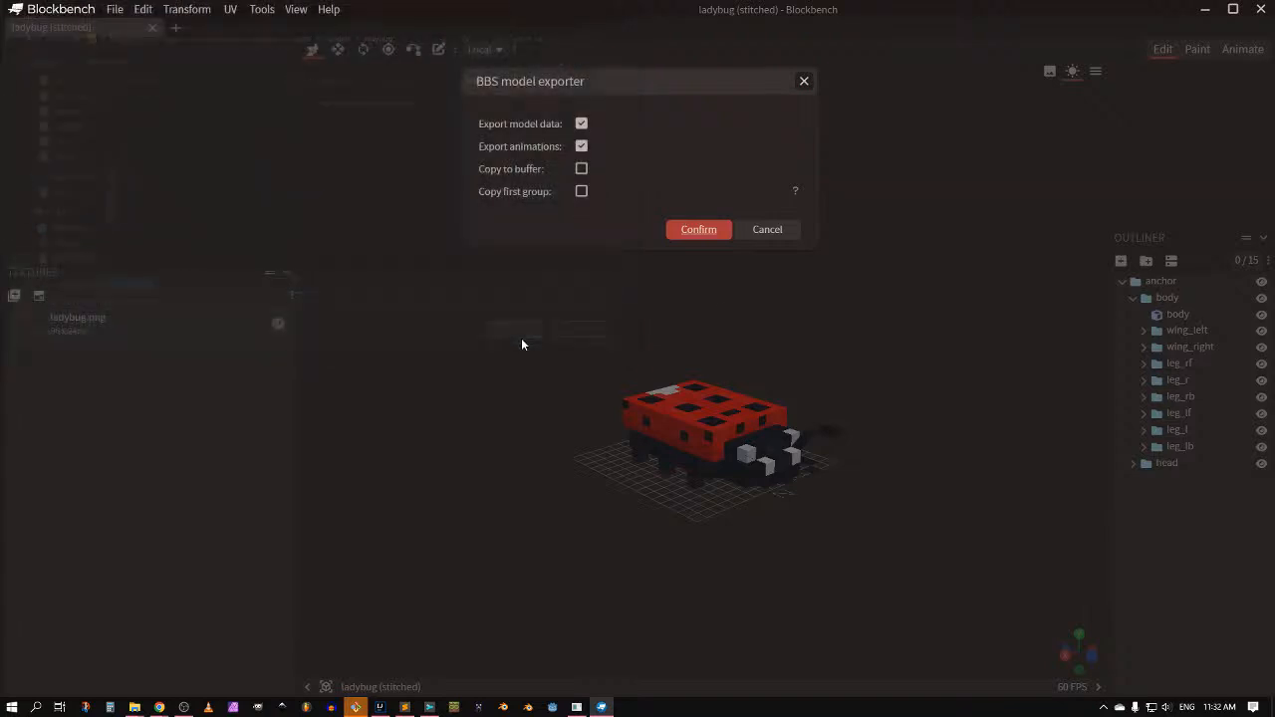
# Step: Save a copy of ladybug.png as model.png in the BBS game's models\ladybug folder
pyautogui.rightClick(188, 319)
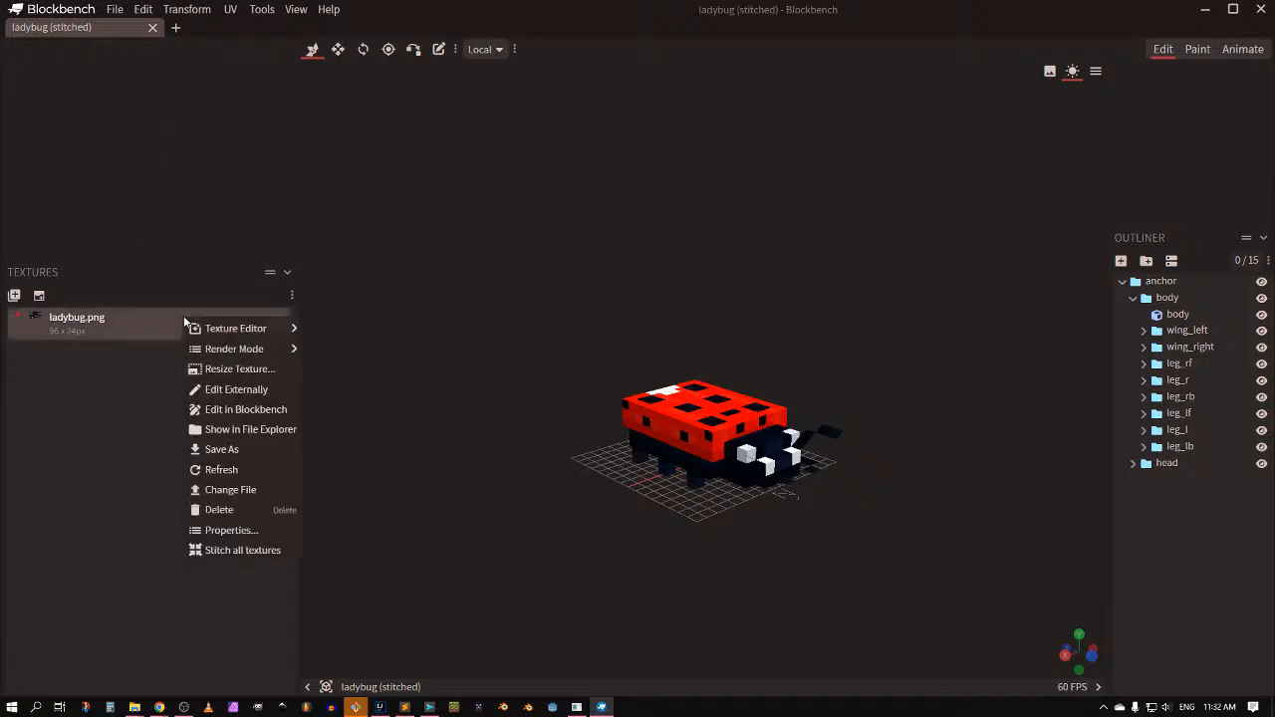
pyautogui.click(234, 453)
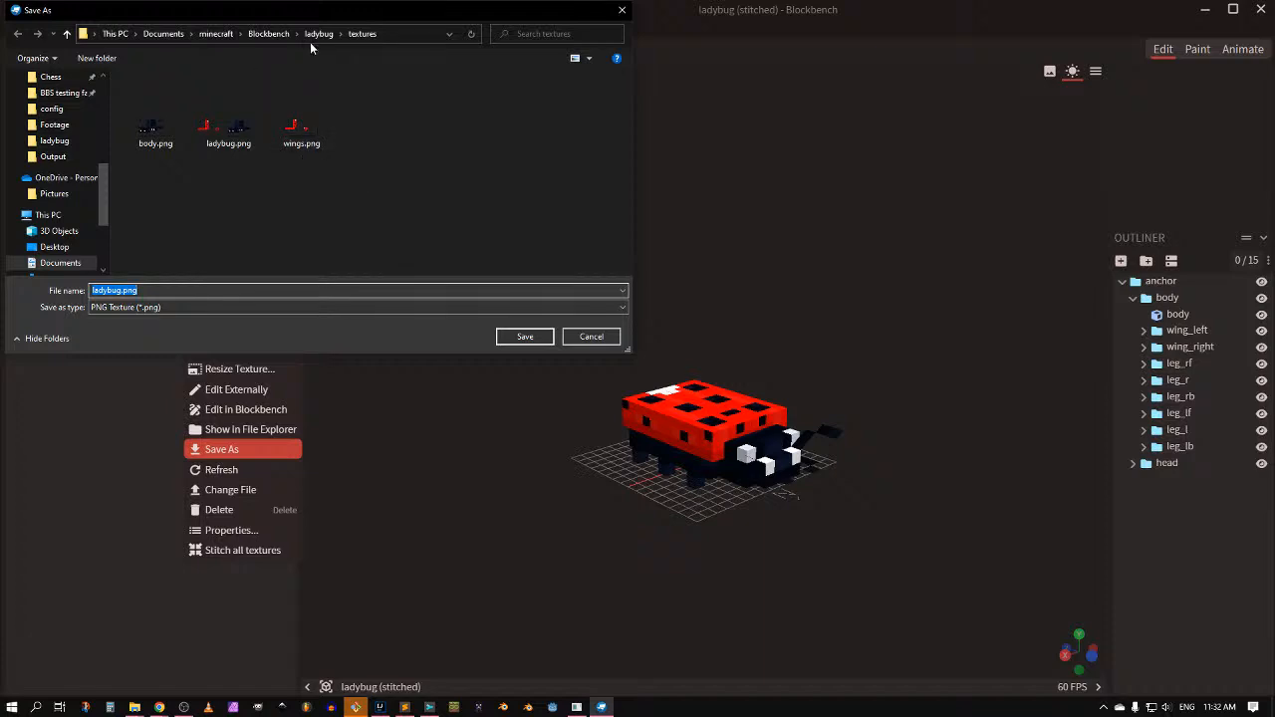
pyautogui.click(408, 34)
pyautogui.hotkey('ctrl', 'v')
pyautogui.press('Return')
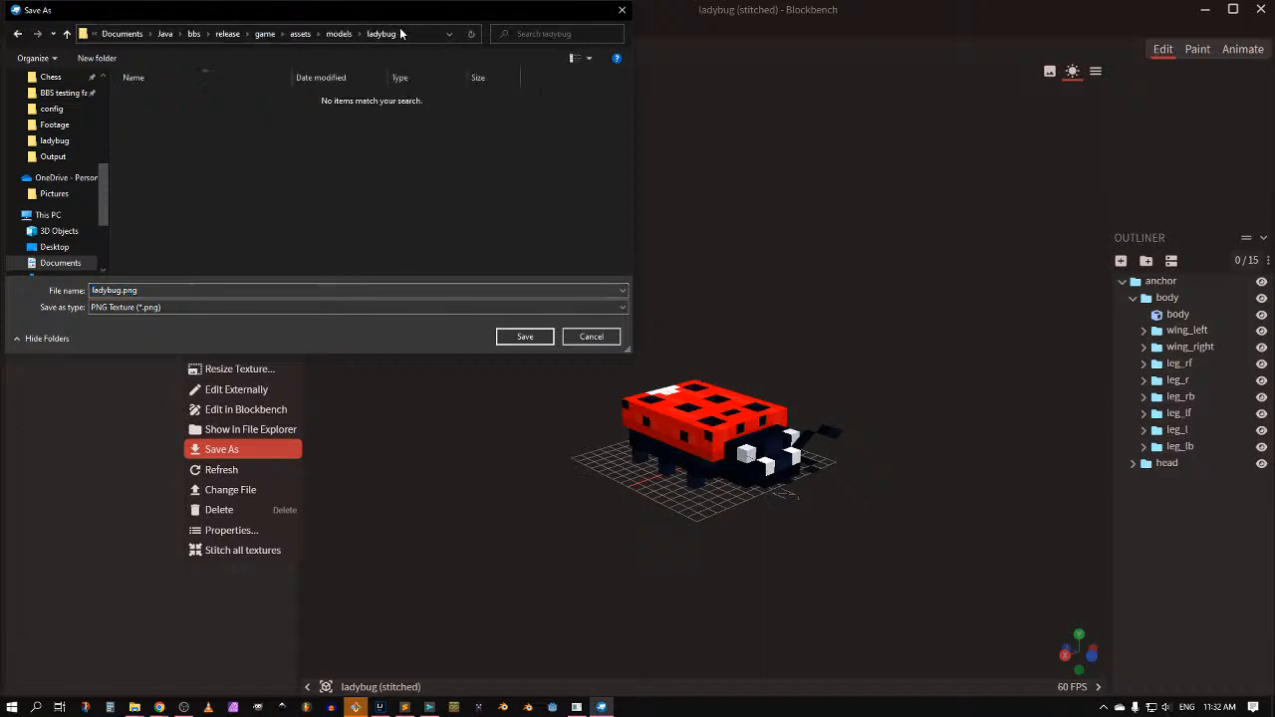
pyautogui.click(114, 290)
pyautogui.write('model')
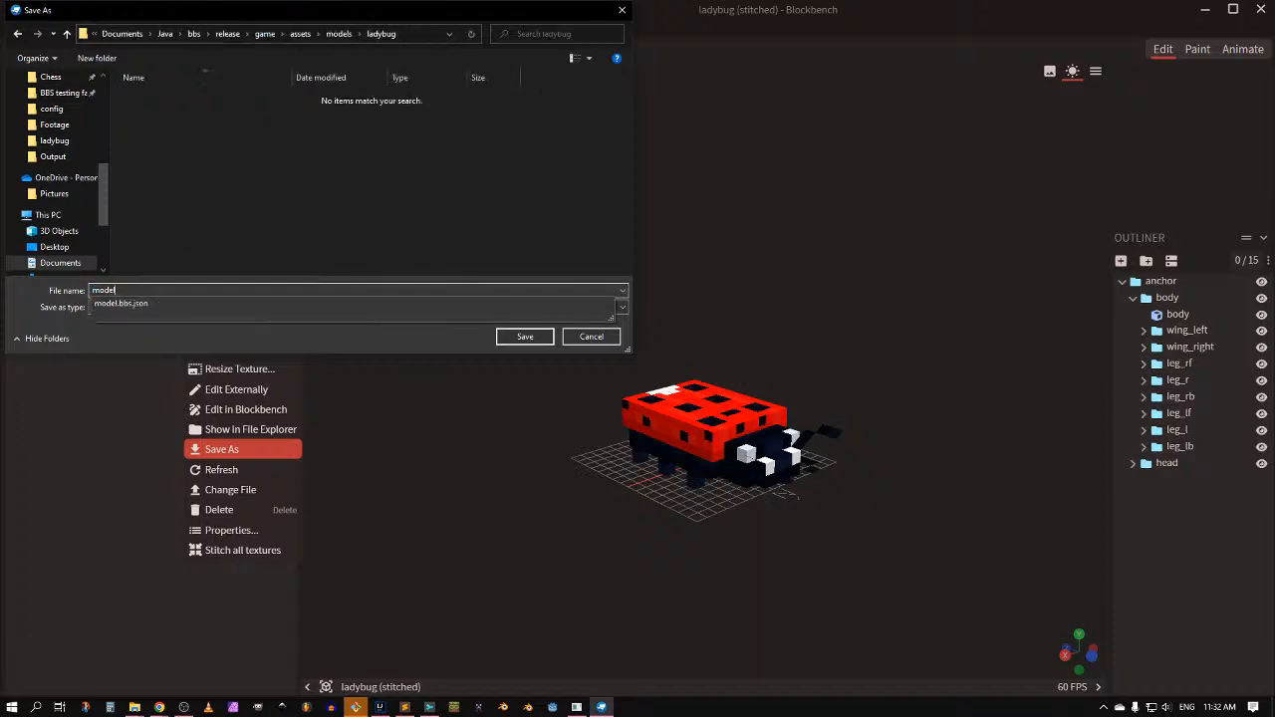
pyautogui.write('.png')
pyautogui.click(524, 335)
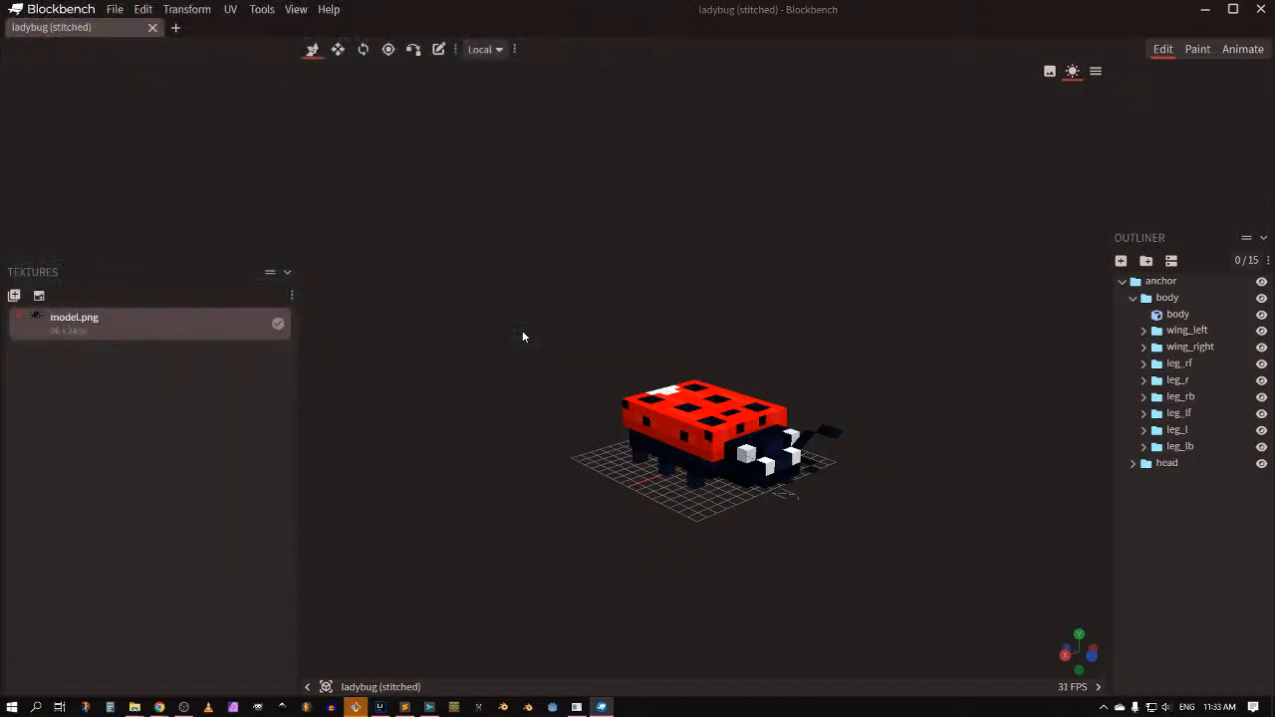
pyautogui.hotkey('alt', 'Tab')
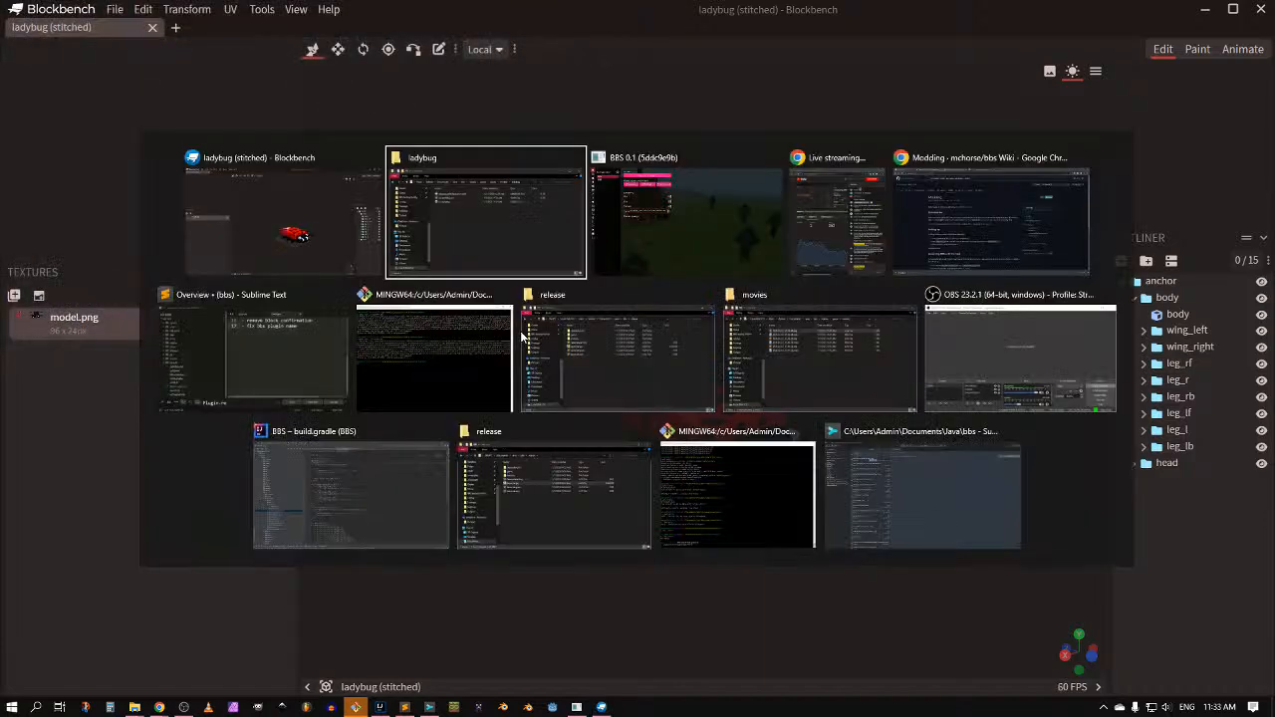
# Step: Back in BBS, add a new Prop object to the world from the Object editor
pyautogui.hotkey('alt', 'Tab')
pyautogui.press('Escape')
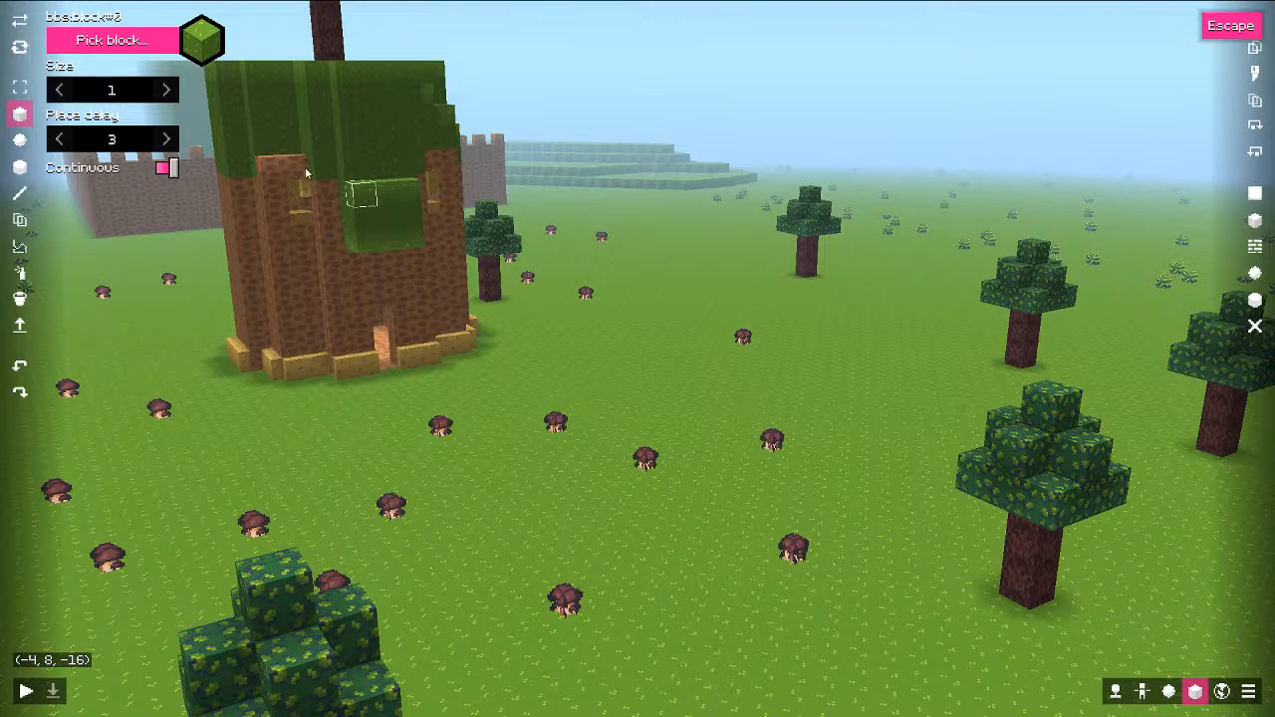
pyautogui.click(1169, 692)
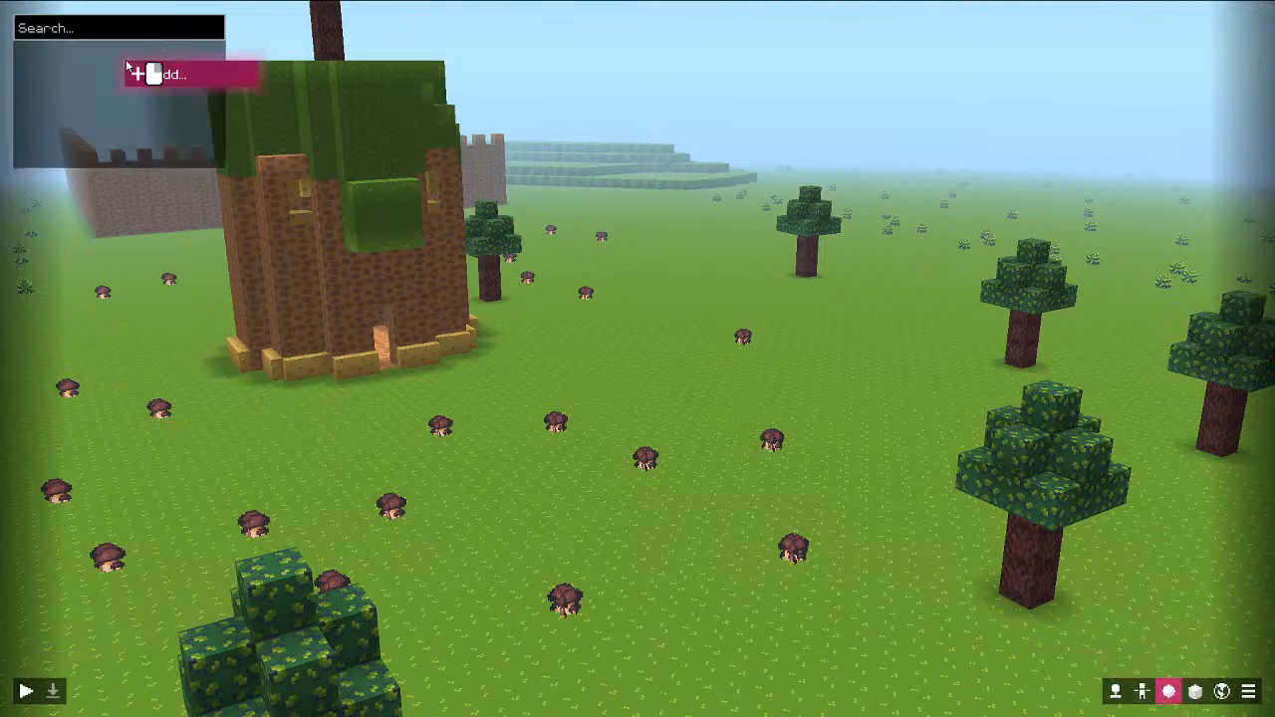
pyautogui.click(151, 74)
pyautogui.click(192, 87)
# Step: Set the prop's model to ladybug and focus the camera on it
pyautogui.click(57, 192)
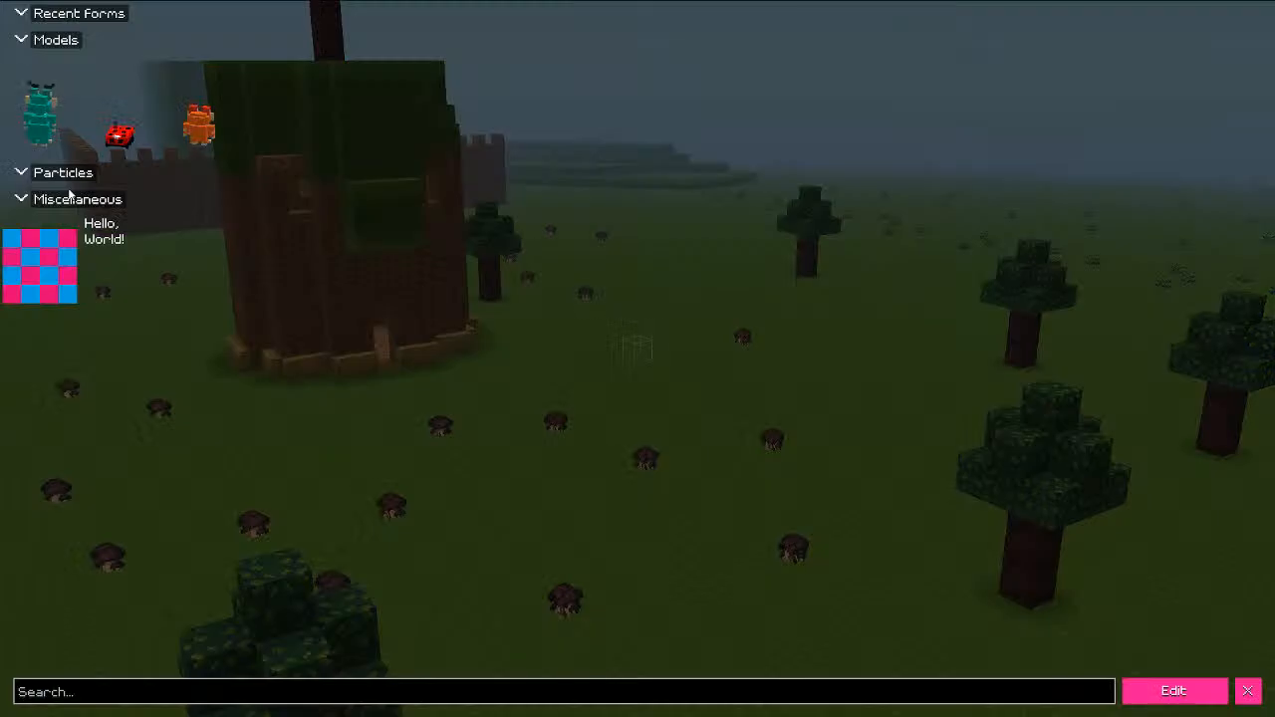
pyautogui.click(119, 110)
pyautogui.press('Escape')
pyautogui.press('w')
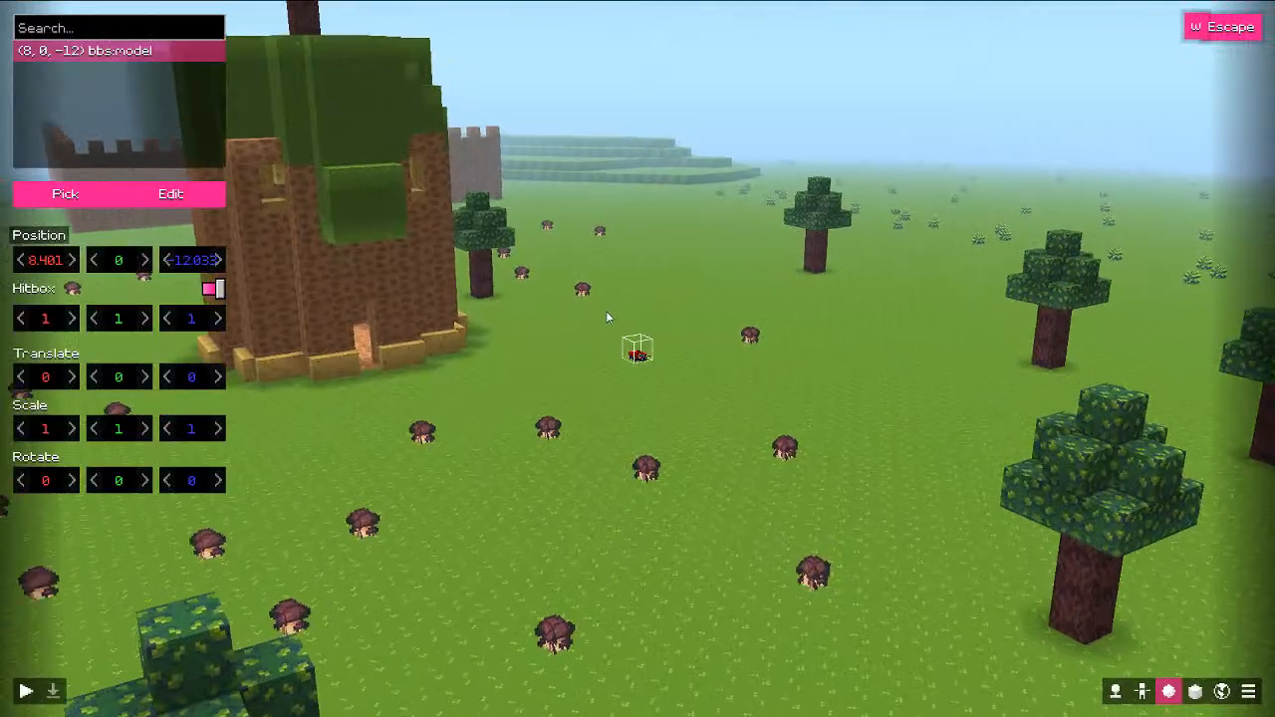
pyautogui.hotkey('ctrl', 'shift', 'f')
pyautogui.scroll(-5, 615, 353)
pyautogui.scroll(-4, 615, 353)
pyautogui.press('Escape')
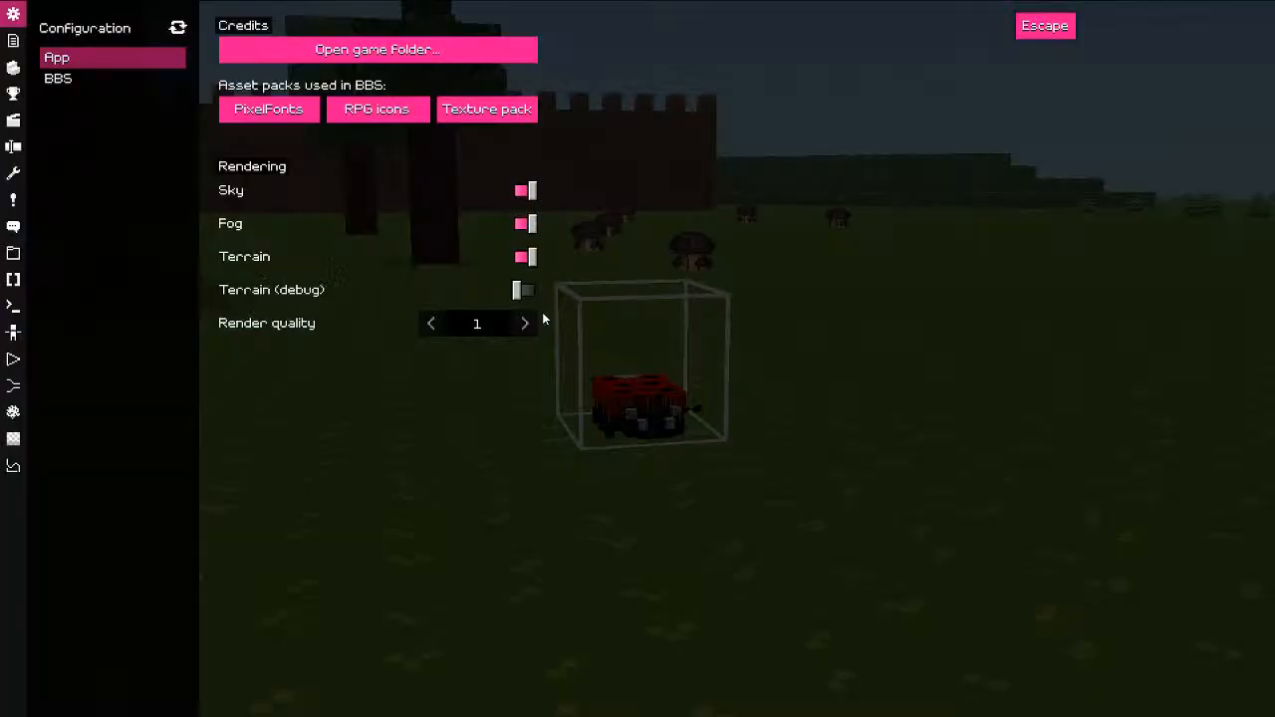
pyautogui.press('Escape')
# Step: Start playing, frame the ladybug, and open its form's pose editor
pyautogui.click(26, 691)
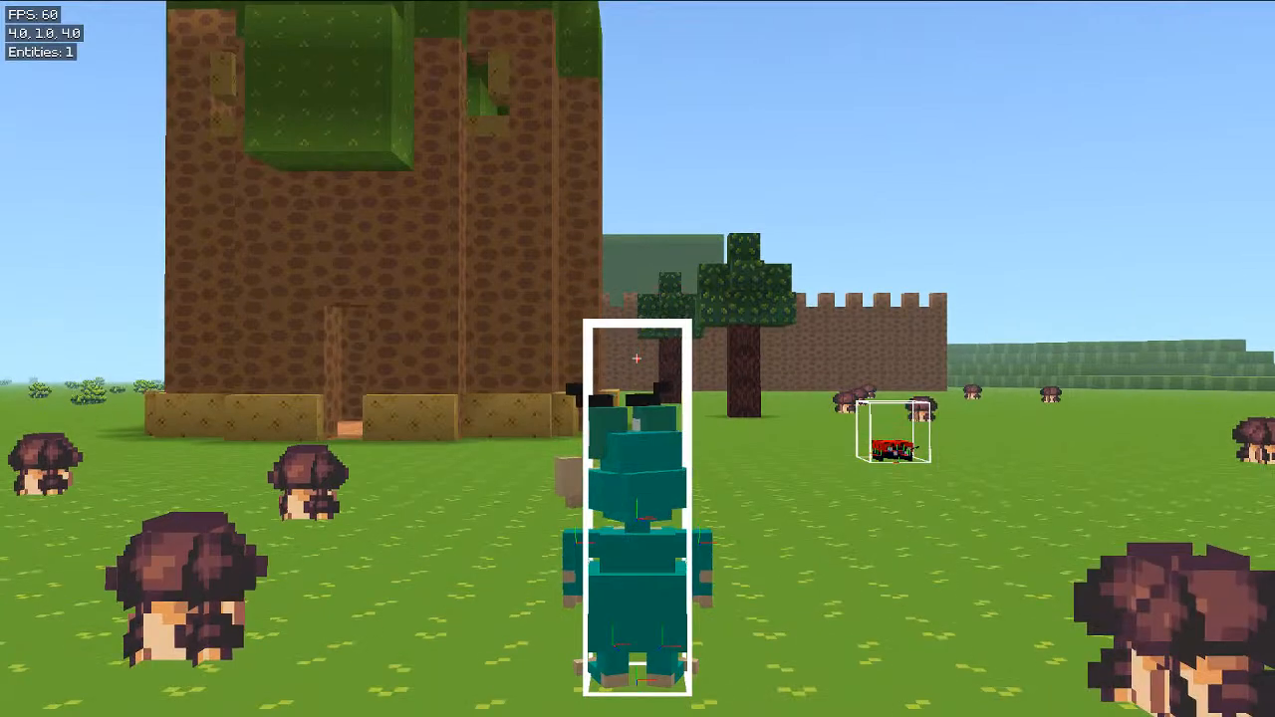
pyautogui.press('F3')
pyautogui.press('Escape')
pyautogui.scroll(5, 514, 554)
pyautogui.moveTo(515, 555); pyautogui.dragTo(673, 554)
pyautogui.press('s')
pyautogui.press('w')
pyautogui.click(164, 202)
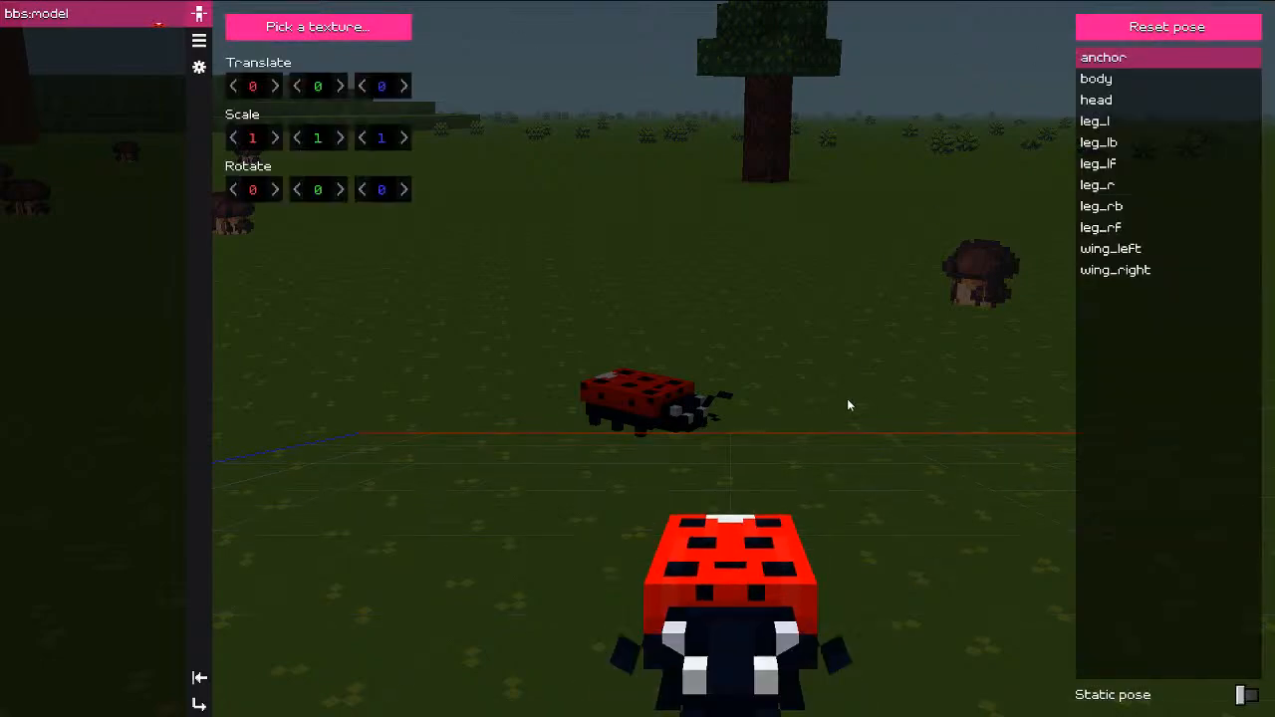
# Step: Tilt the ladybug's head and swing the right wing open to rotation -22 / 29
pyautogui.click(822, 516)
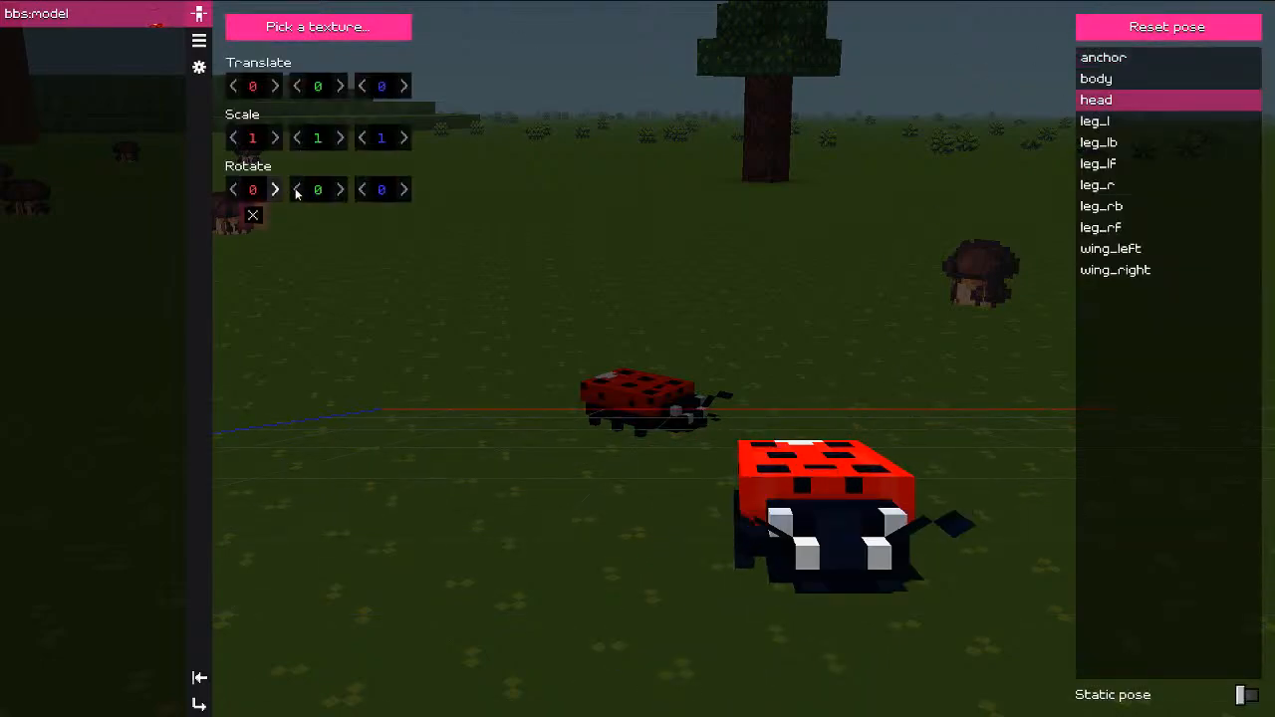
pyautogui.moveTo(253, 189)
pyautogui.mouseDown()
pyautogui.moveTo(190, 208)
pyautogui.moveTo(371, 205)
pyautogui.moveTo(483, 228)
pyautogui.moveTo(257, 193)
pyautogui.moveTo(317, 210)
pyautogui.moveTo(218, 202)
pyautogui.moveTo(233, 201)
pyautogui.mouseUp()
pyautogui.click(775, 446)
pyautogui.moveTo(336, 192); pyautogui.dragTo(374, 201)
# Step: Select the left wing and check the full ladybug model in Blockbench
pyautogui.click(839, 456)
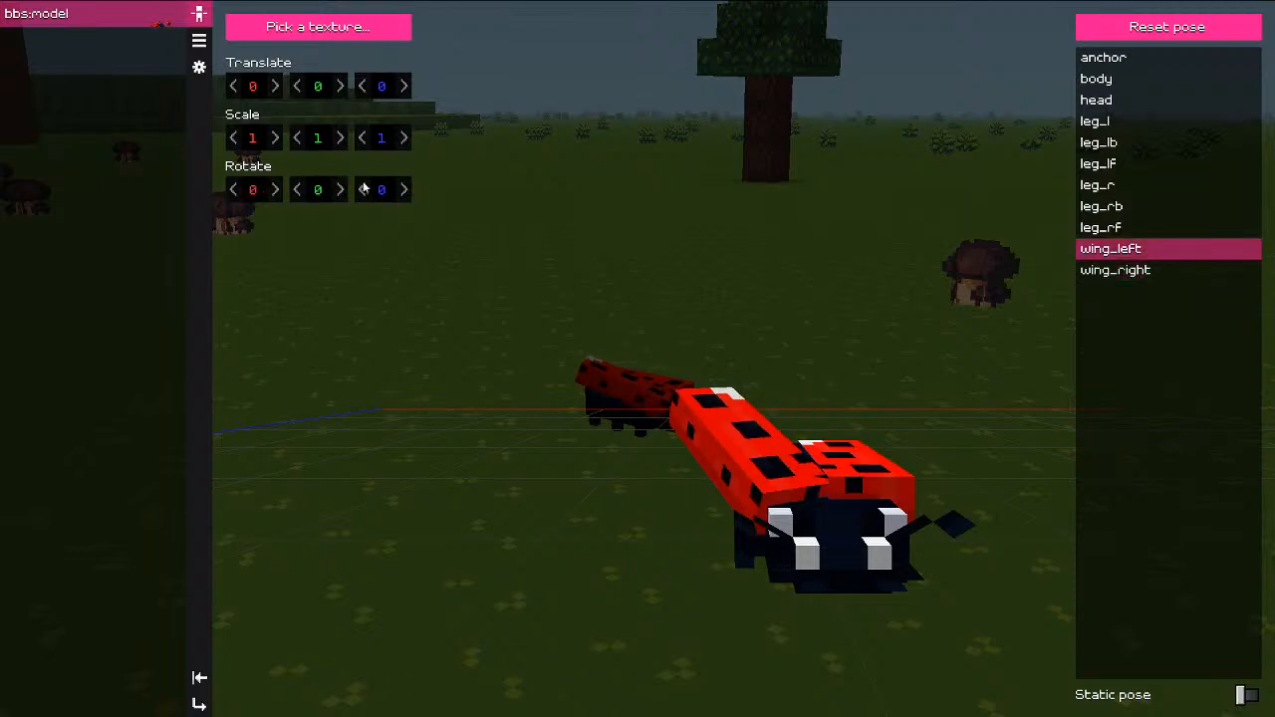
pyautogui.hotkey('alt', 'Tab')
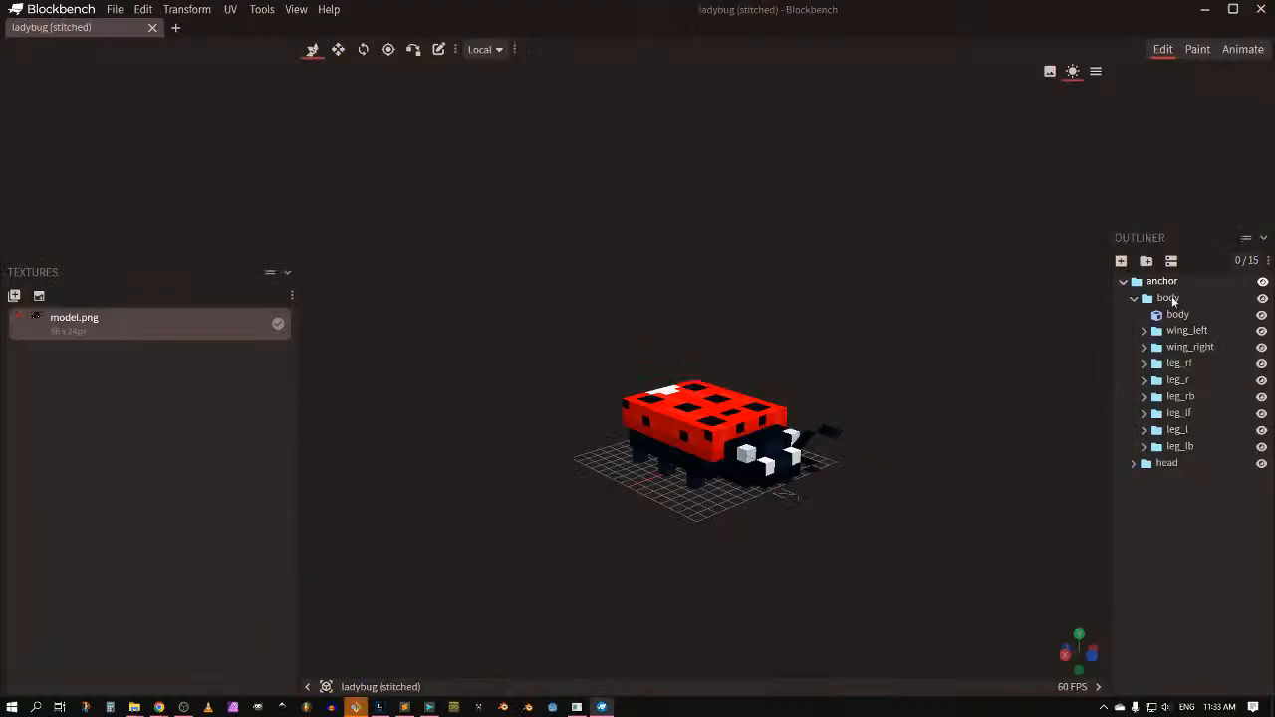
pyautogui.hotkey('ctrl', 'a')
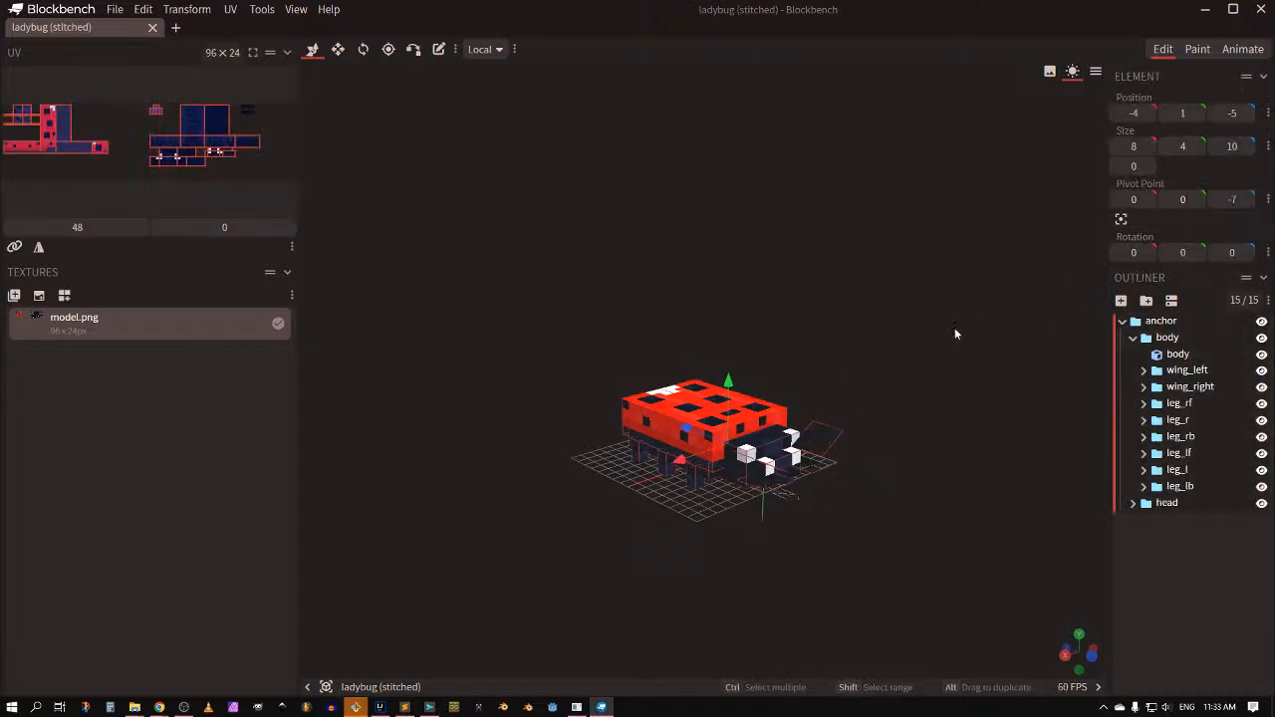
pyautogui.hotkey('alt', 'Tab')
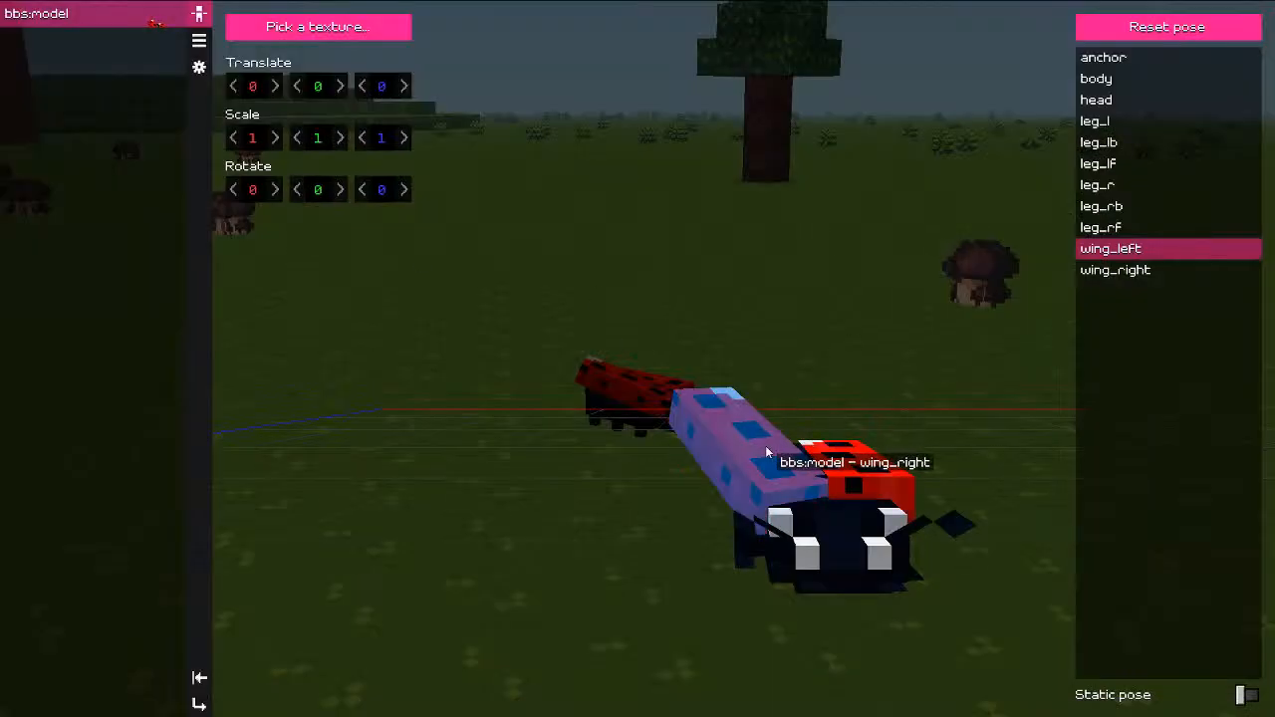
# Step: Copy the right wing's transformations and paste them onto the left wing
pyautogui.click(765, 445)
pyautogui.rightClick(324, 147)
pyautogui.click(367, 157)
pyautogui.click(857, 469)
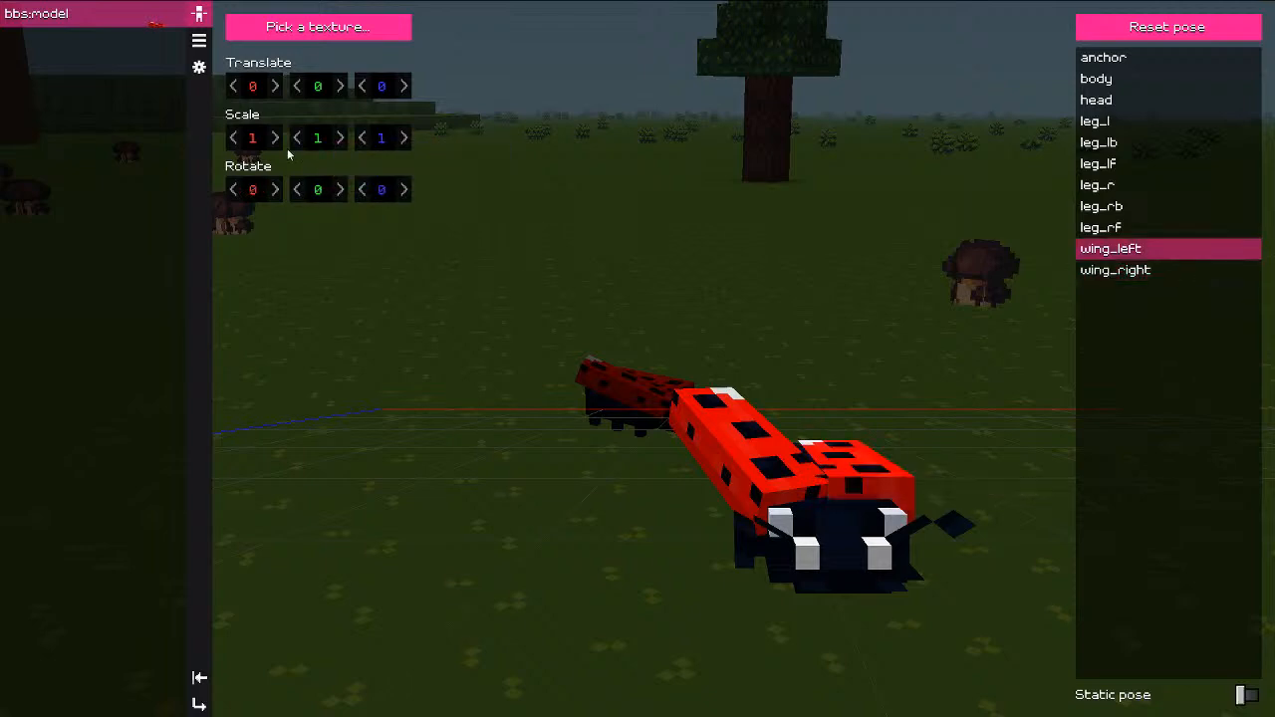
pyautogui.rightClick(309, 149)
pyautogui.click(367, 185)
# Step: Negate the left wing's Rotate Y to -29 and orbit to check both wings
pyautogui.click(320, 195)
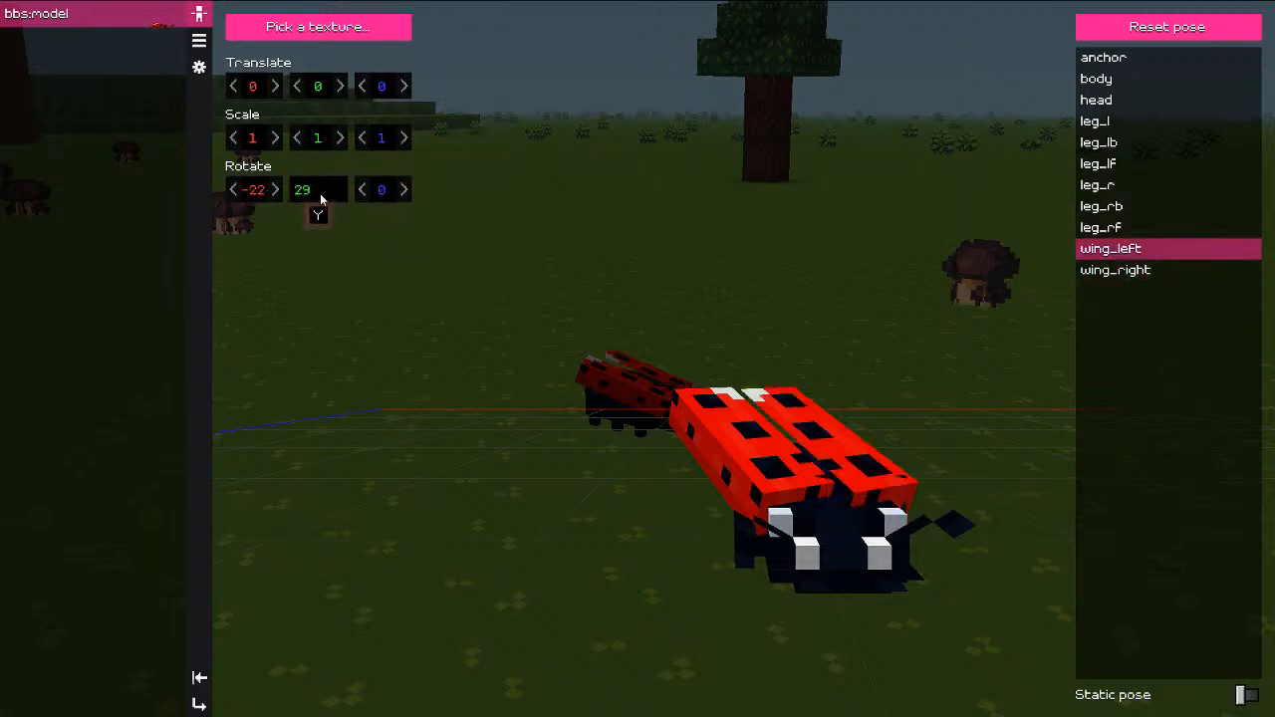
pyautogui.press('Home')
pyautogui.write('-')
pyautogui.moveTo(668, 257); pyautogui.dragTo(509, 253)
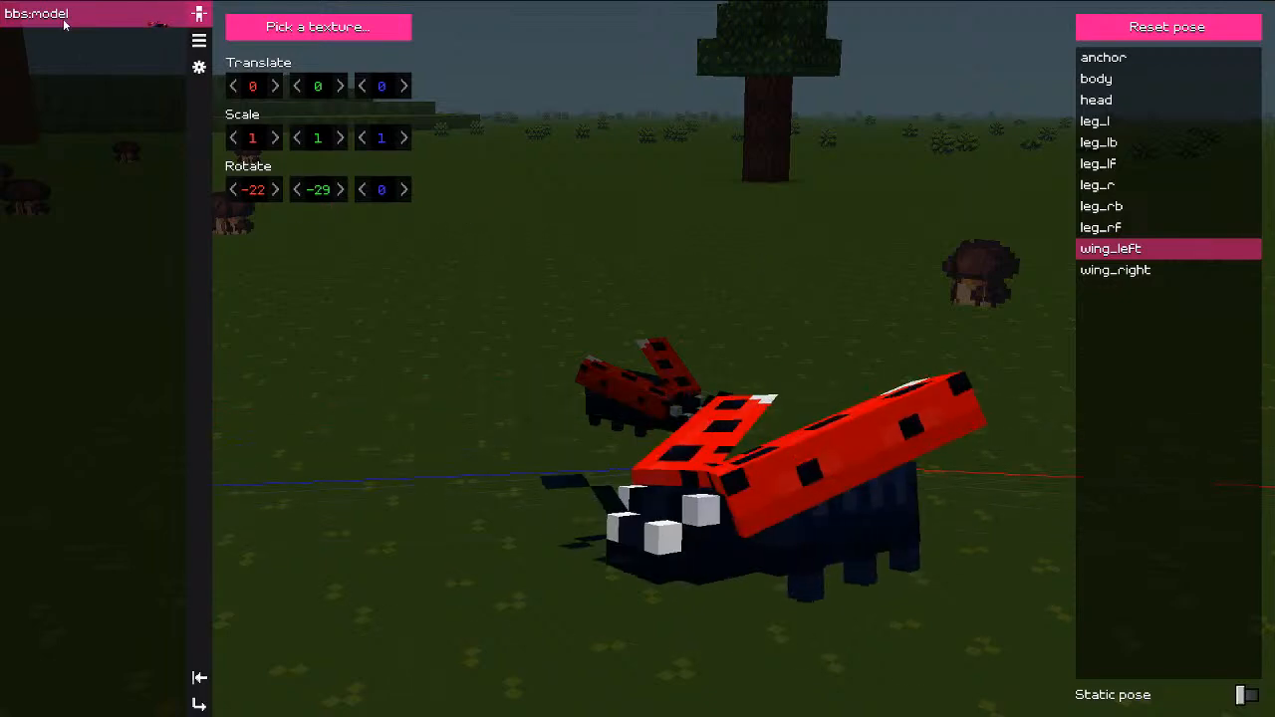
pyautogui.moveTo(658, 240); pyautogui.dragTo(657, 299)
pyautogui.rightClick(103, 16)
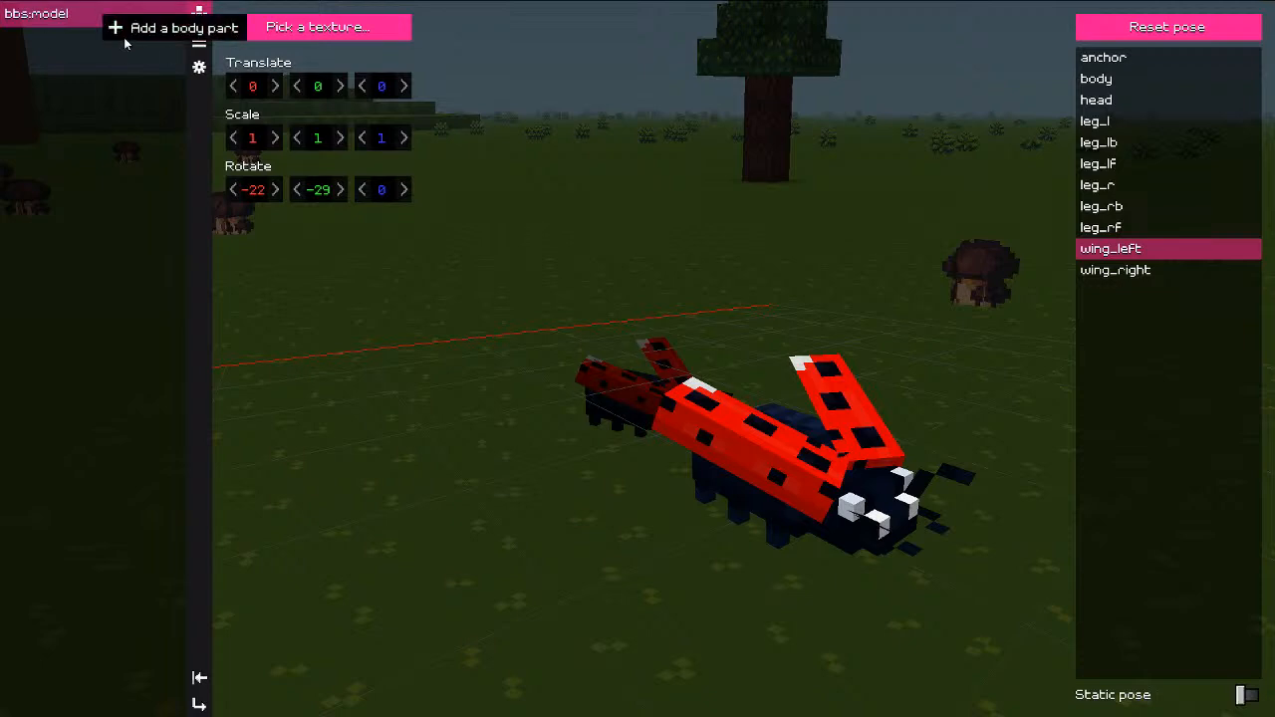
# Step: Attach the teal character to the ladybug's head bone and set its action to crouching_idle
pyautogui.click(124, 30)
pyautogui.click(92, 385)
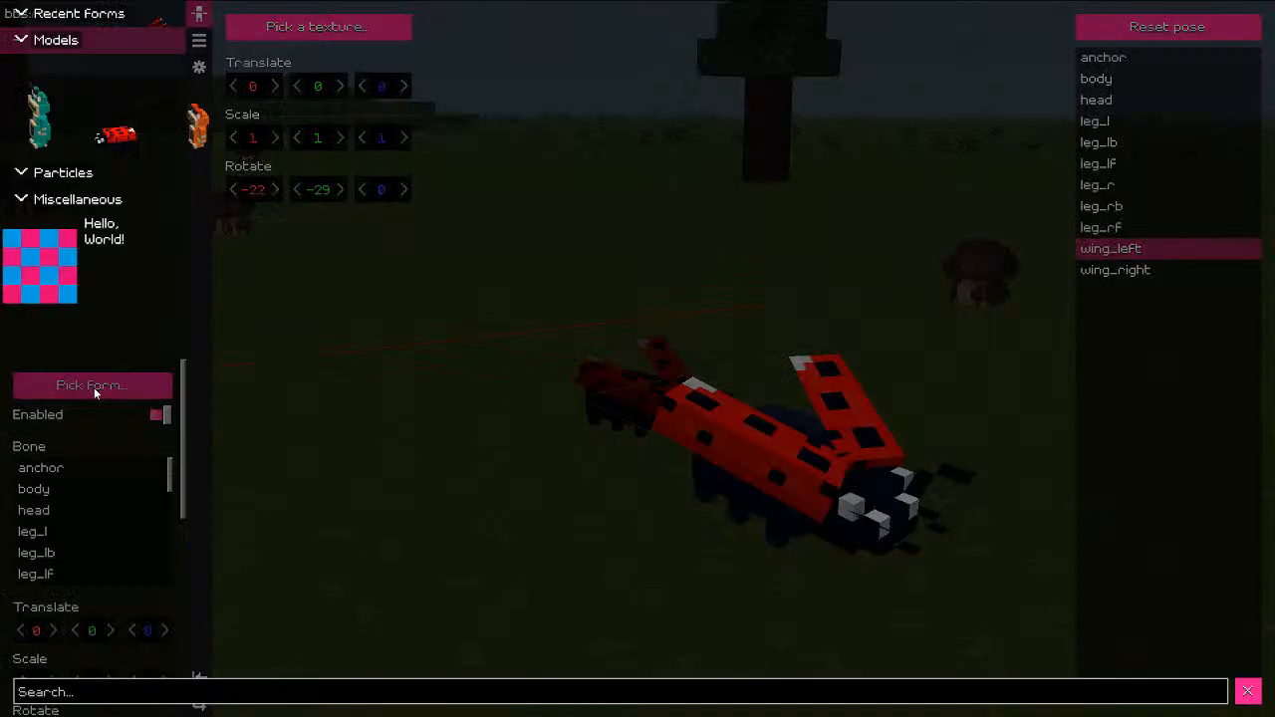
pyautogui.click(40, 107)
pyautogui.click(362, 261)
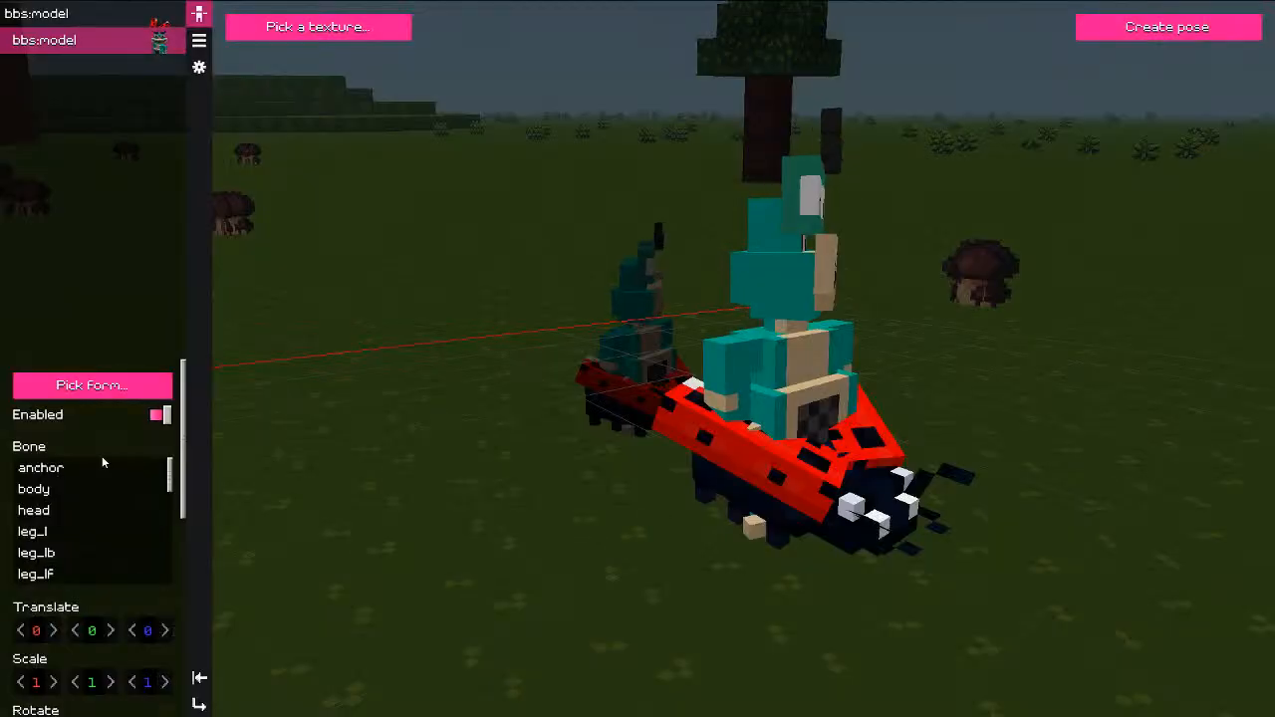
pyautogui.click(109, 506)
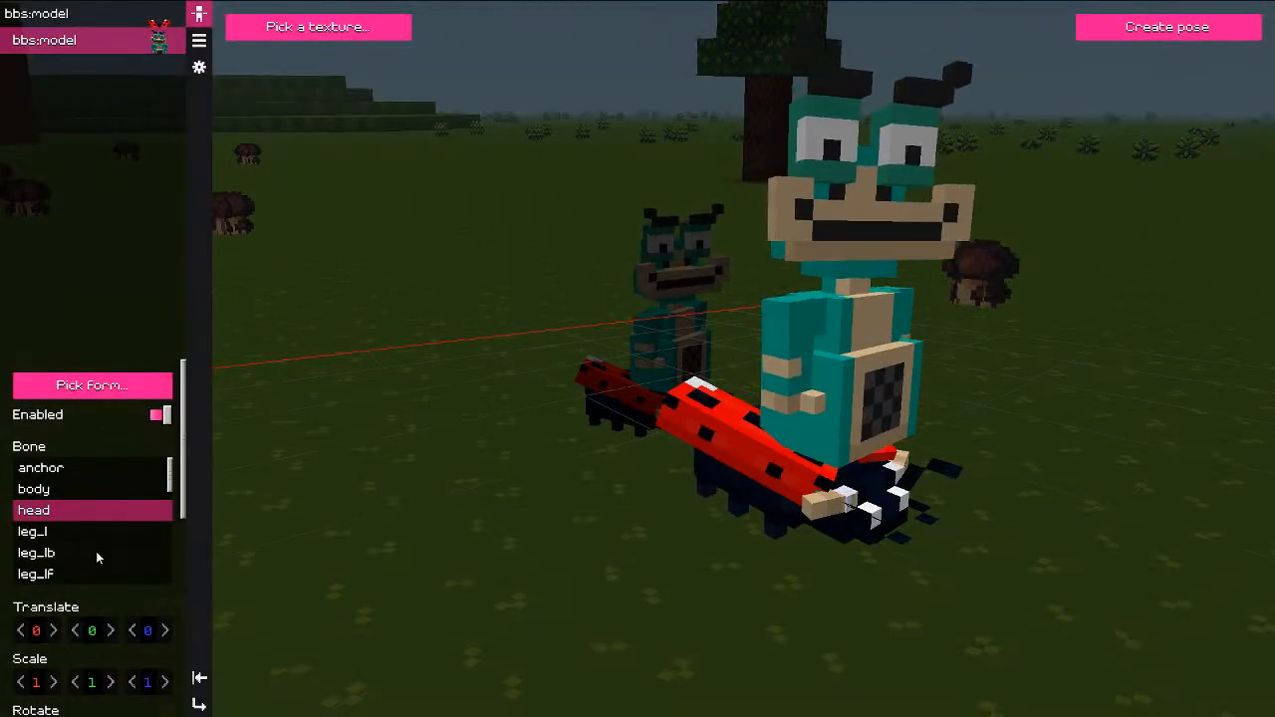
pyautogui.scroll(-3, 97, 628)
pyautogui.moveTo(106, 640); pyautogui.dragTo(88, 641)
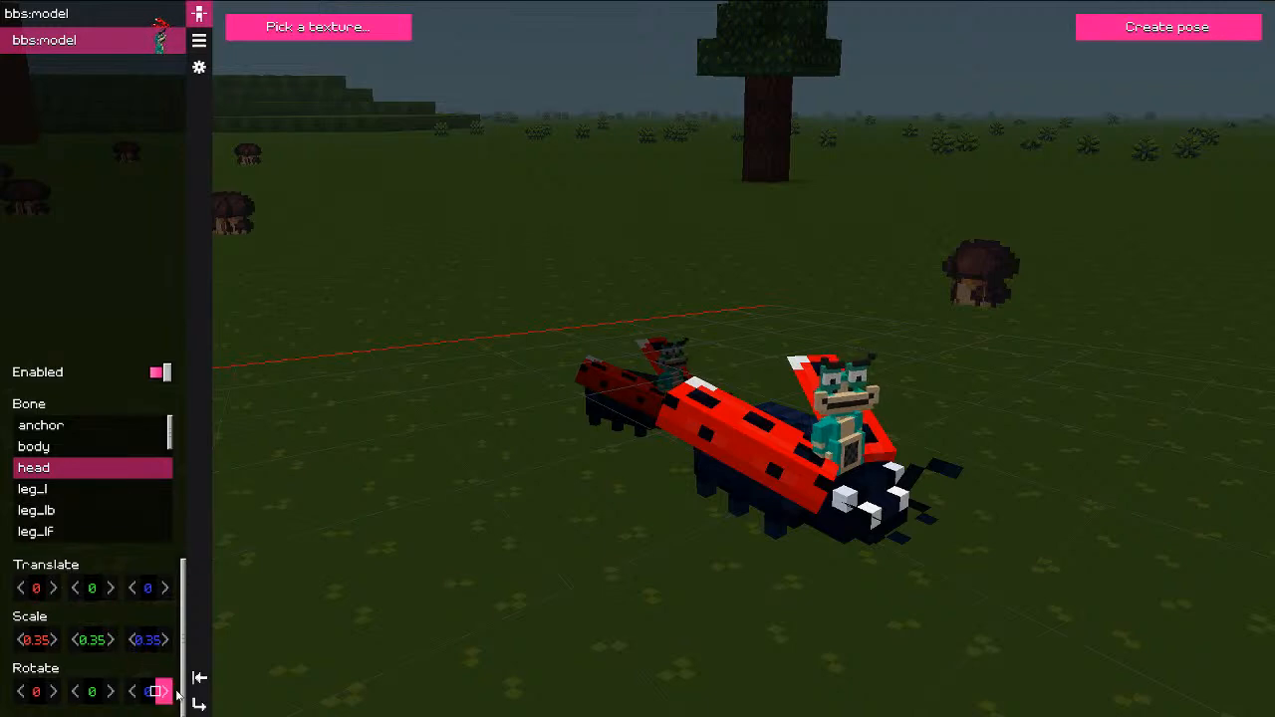
pyautogui.click(199, 40)
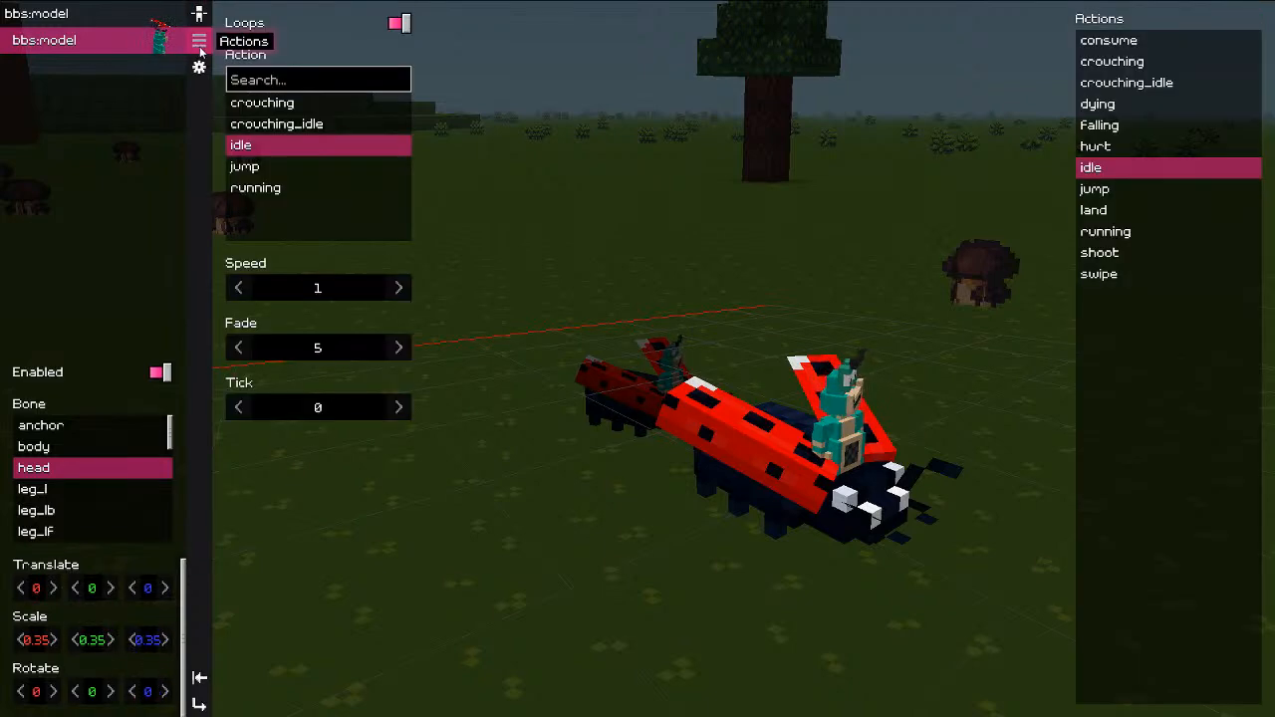
pyautogui.click(291, 109)
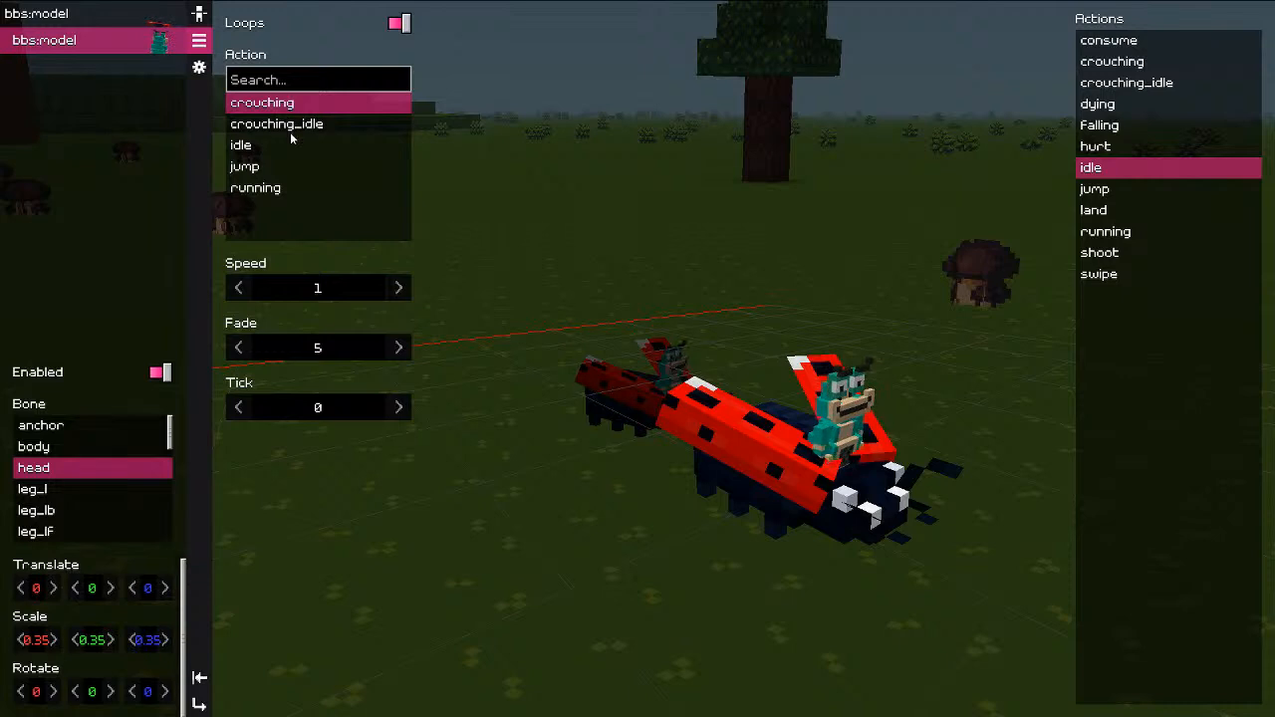
pyautogui.click(290, 131)
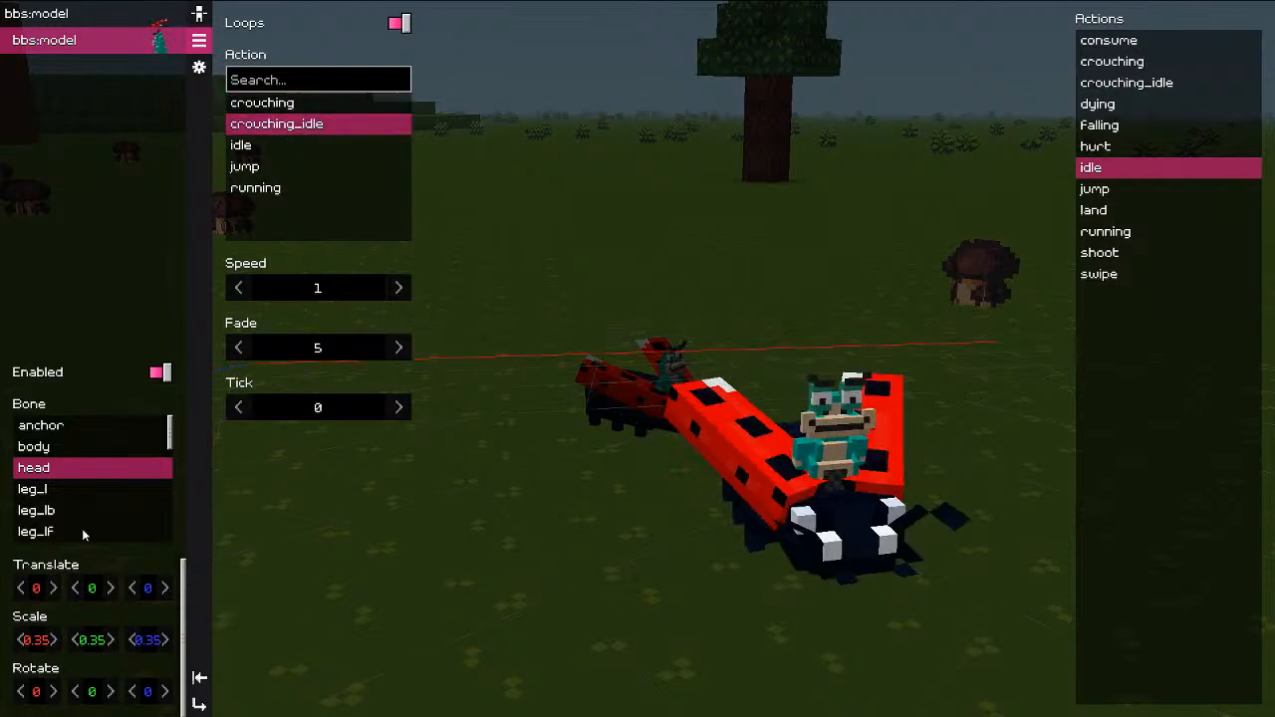
# Step: Add a new empty body part to the rider, attached to its head bone
pyautogui.rightClick(80, 61)
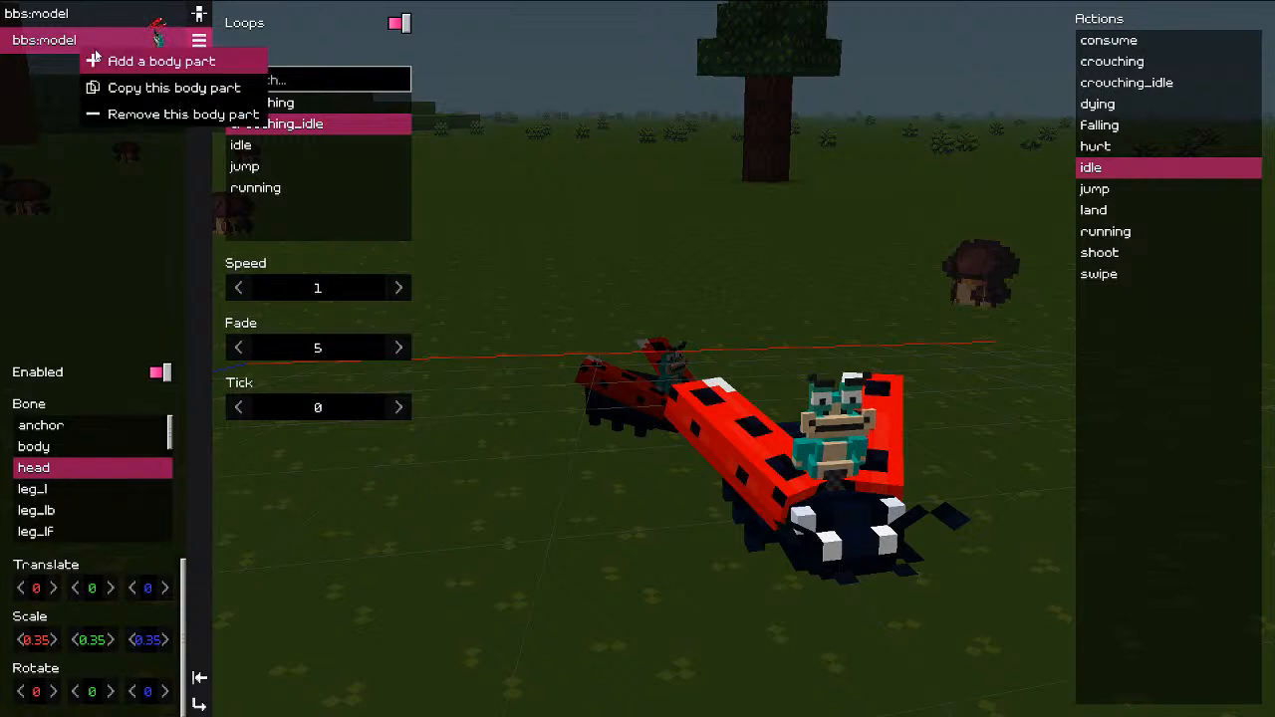
pyautogui.click(122, 60)
pyautogui.click(80, 74)
pyautogui.rightClick(78, 67)
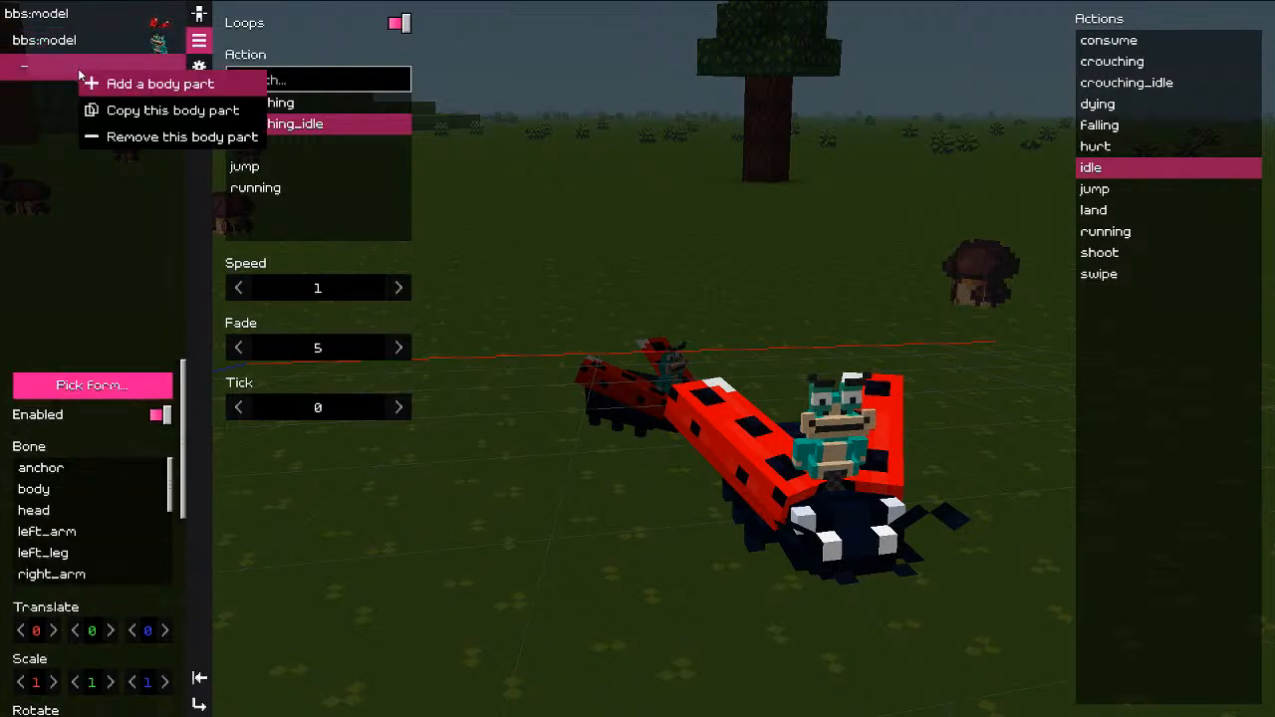
pyautogui.click(40, 67)
pyautogui.rightClick(40, 67)
pyautogui.click(84, 135)
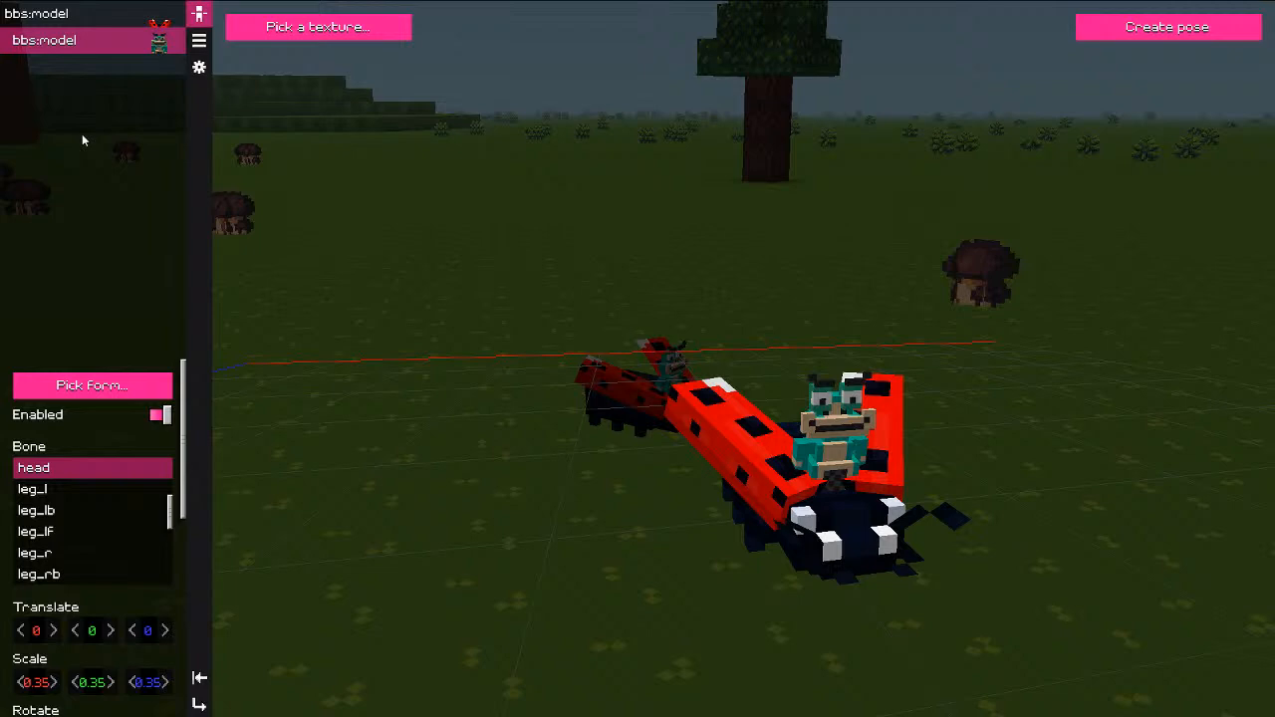
pyautogui.rightClick(63, 62)
pyautogui.click(85, 54)
pyautogui.click(90, 69)
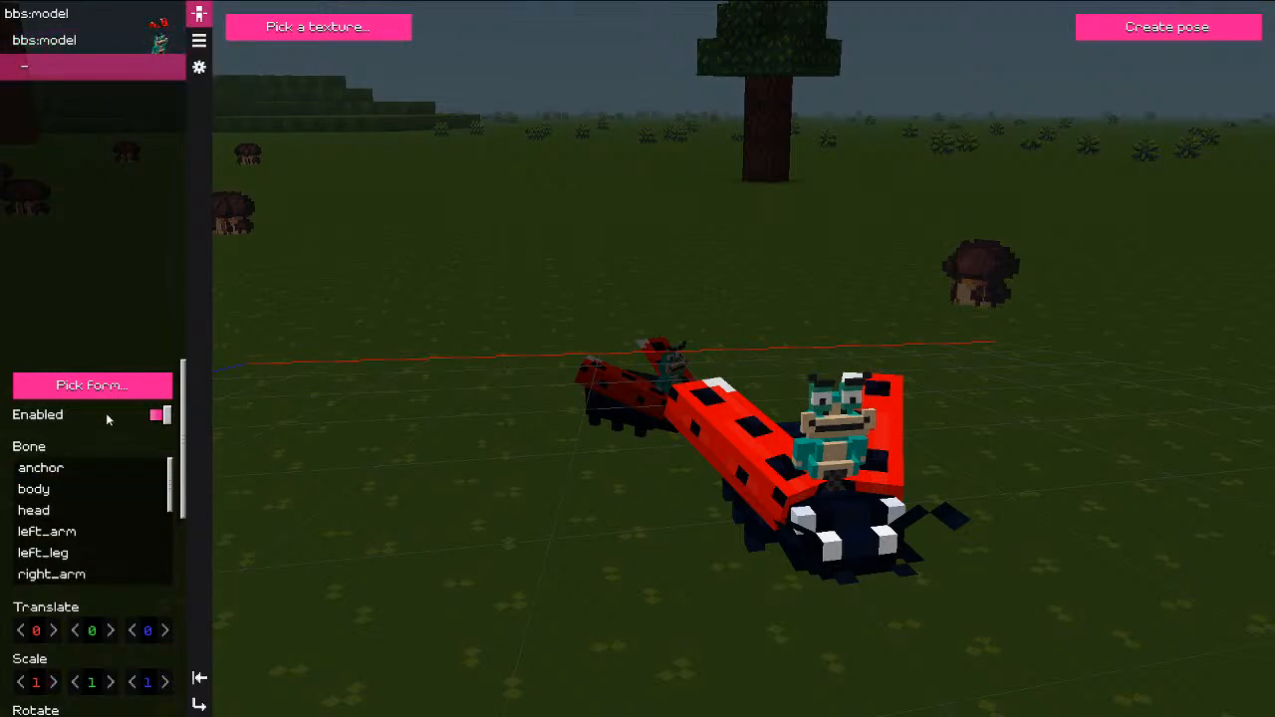
pyautogui.click(40, 510)
pyautogui.click(88, 386)
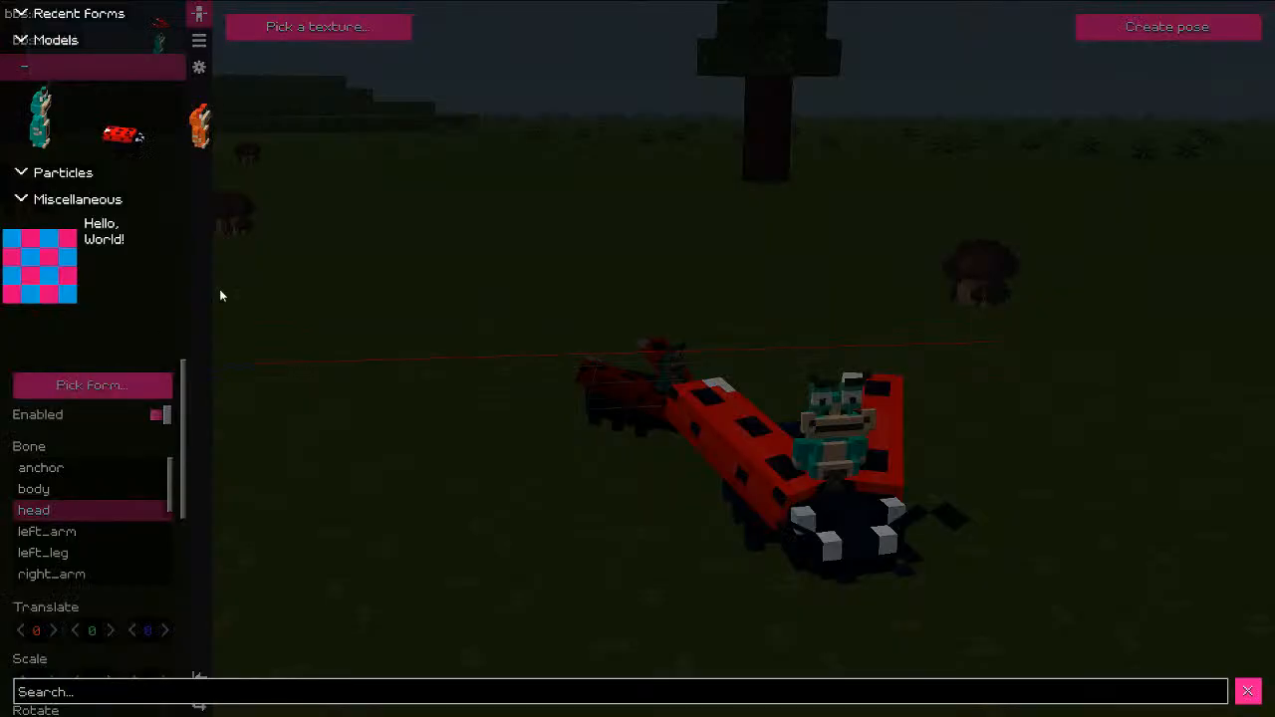
# Step: Make the new part a label form with its text changed to HELLO!
pyautogui.click(110, 259)
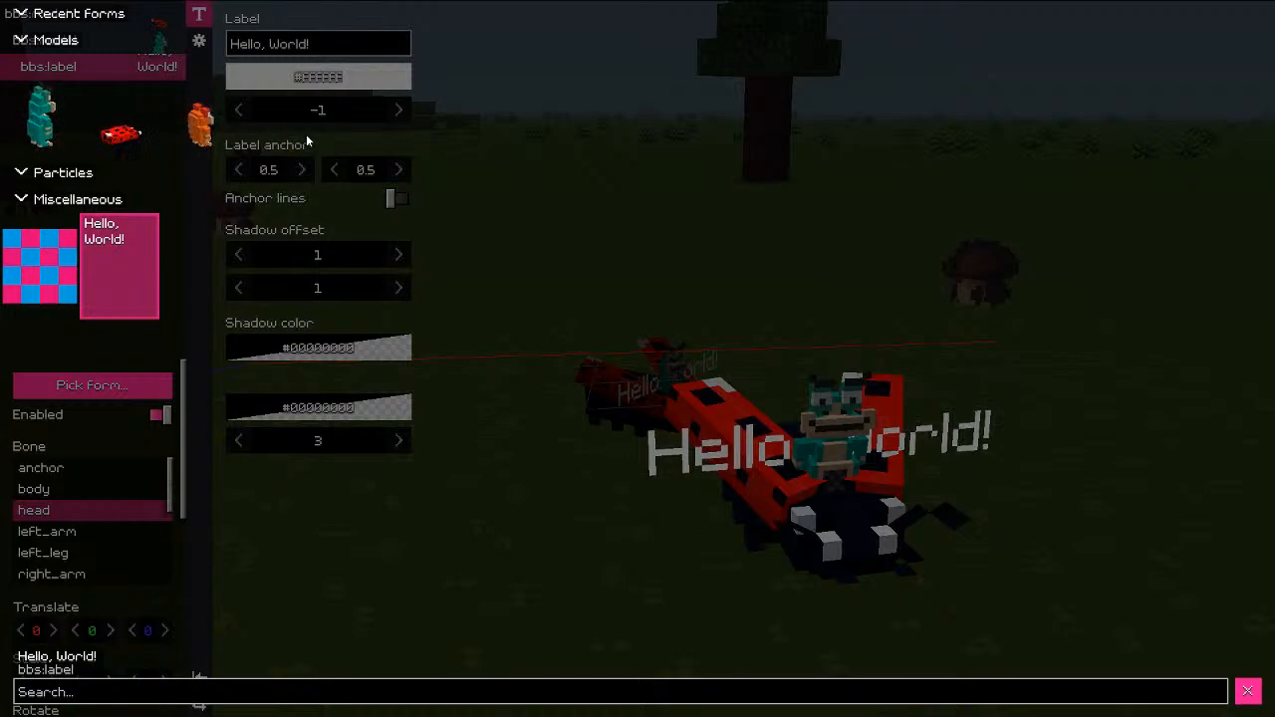
pyautogui.press('Escape')
pyautogui.click(302, 55)
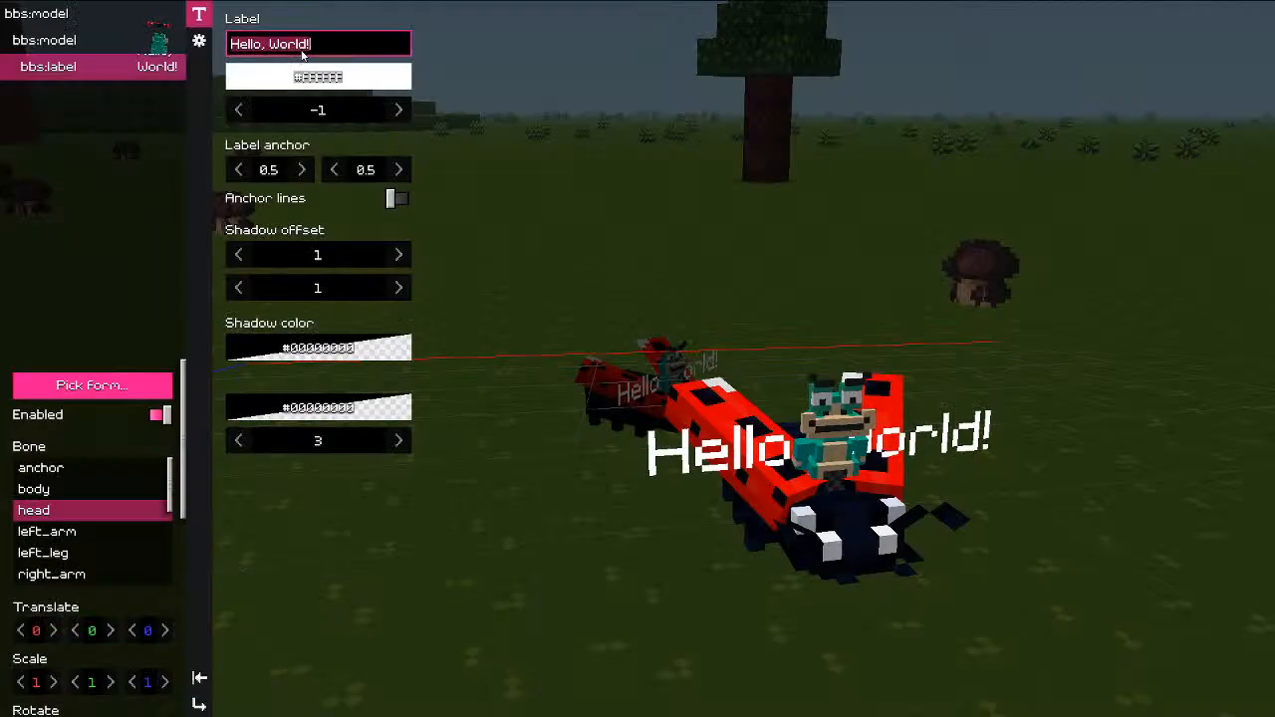
pyautogui.write('HELLO')
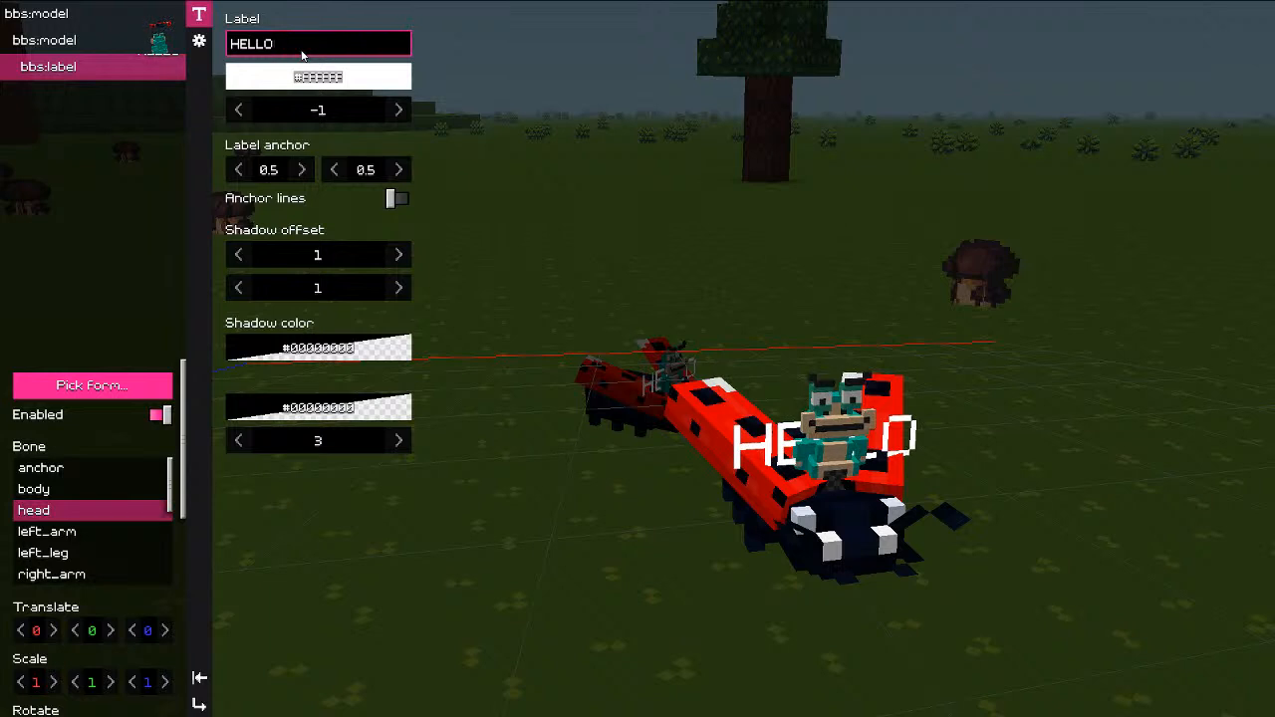
pyautogui.write('!')
pyautogui.press('Return')
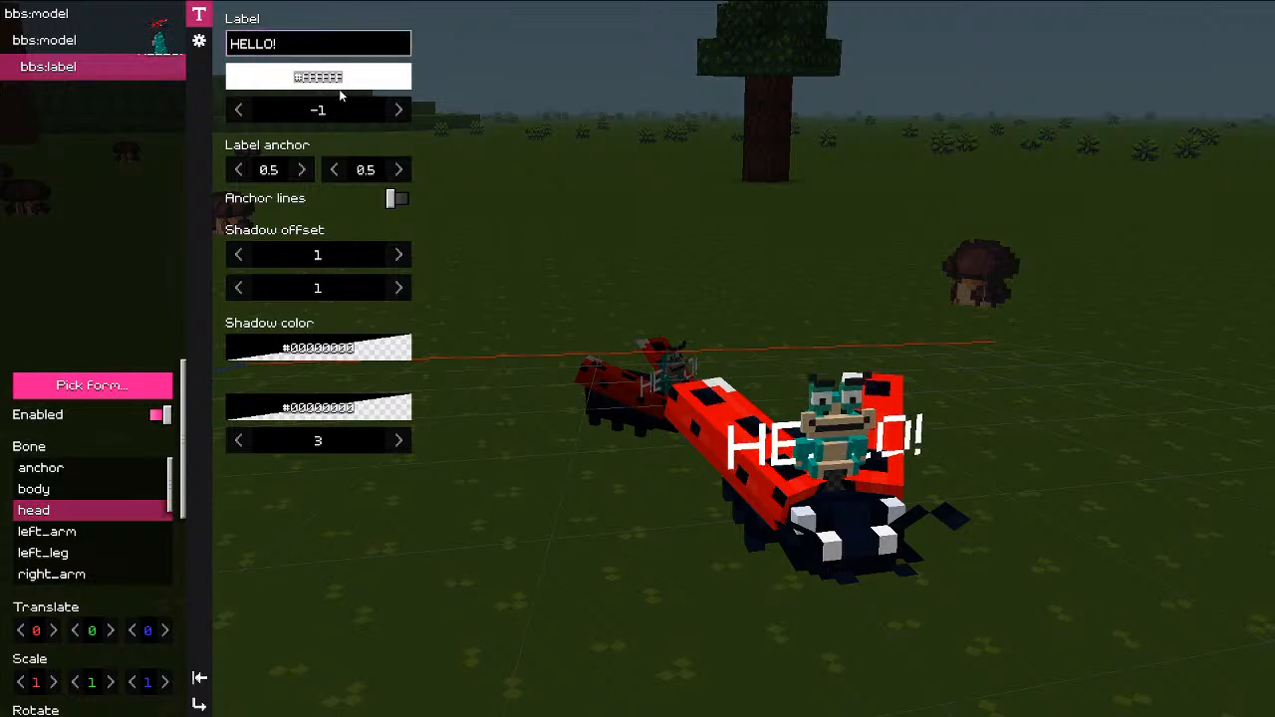
pyautogui.click(340, 94)
pyautogui.click(498, 127)
# Step: Raise the label to Translate Y 1.055 with a #8d000000 background of size 1.35
pyautogui.moveTo(91, 639); pyautogui.dragTo(268, 592)
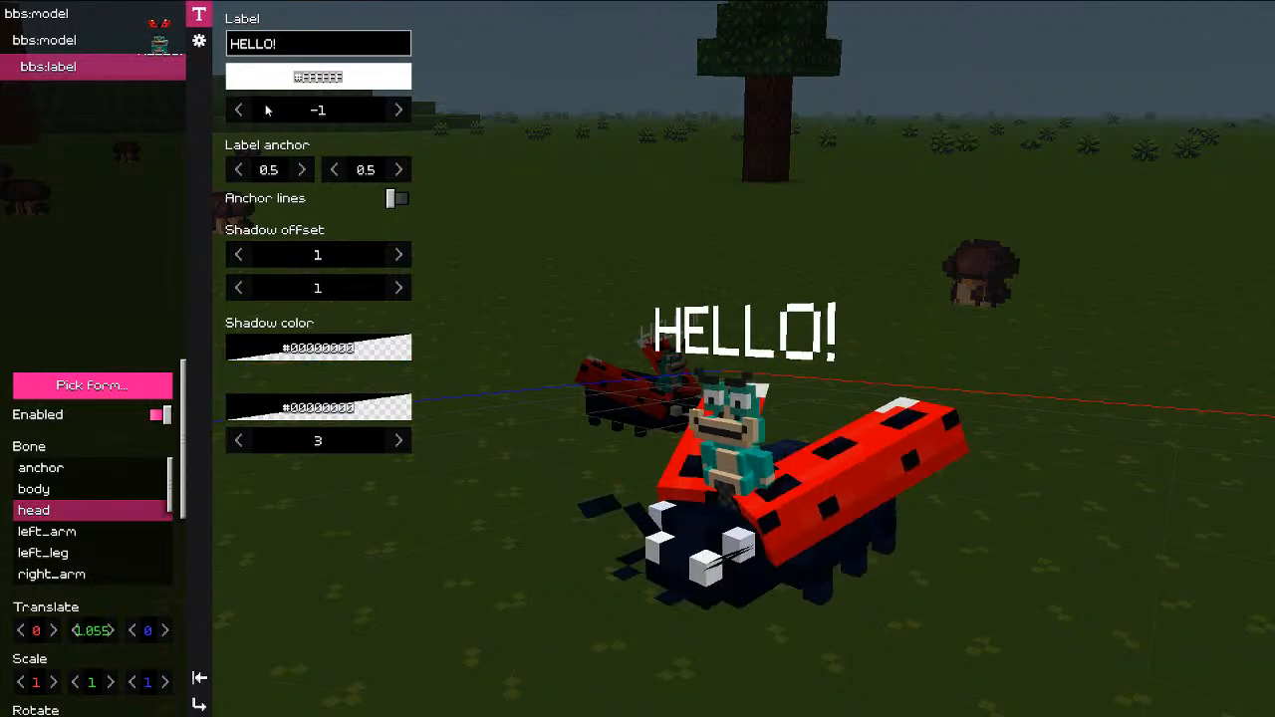
pyautogui.click(308, 405)
pyautogui.moveTo(334, 524); pyautogui.dragTo(360, 521)
pyautogui.click(472, 376)
pyautogui.moveTo(354, 447); pyautogui.dragTo(302, 452)
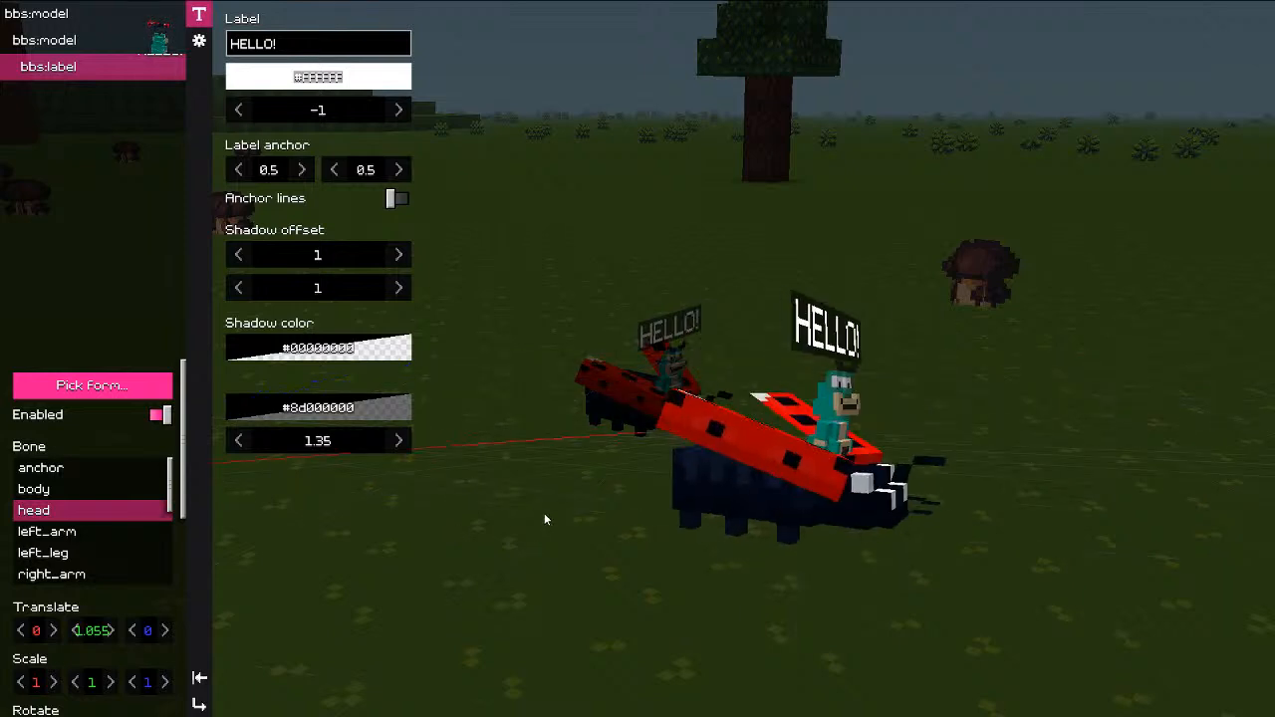
pyautogui.click(83, 48)
pyautogui.click(76, 66)
# Step: Copy the rider body part and paste it onto the HELLO! label
pyautogui.click(76, 44)
pyautogui.rightClick(75, 42)
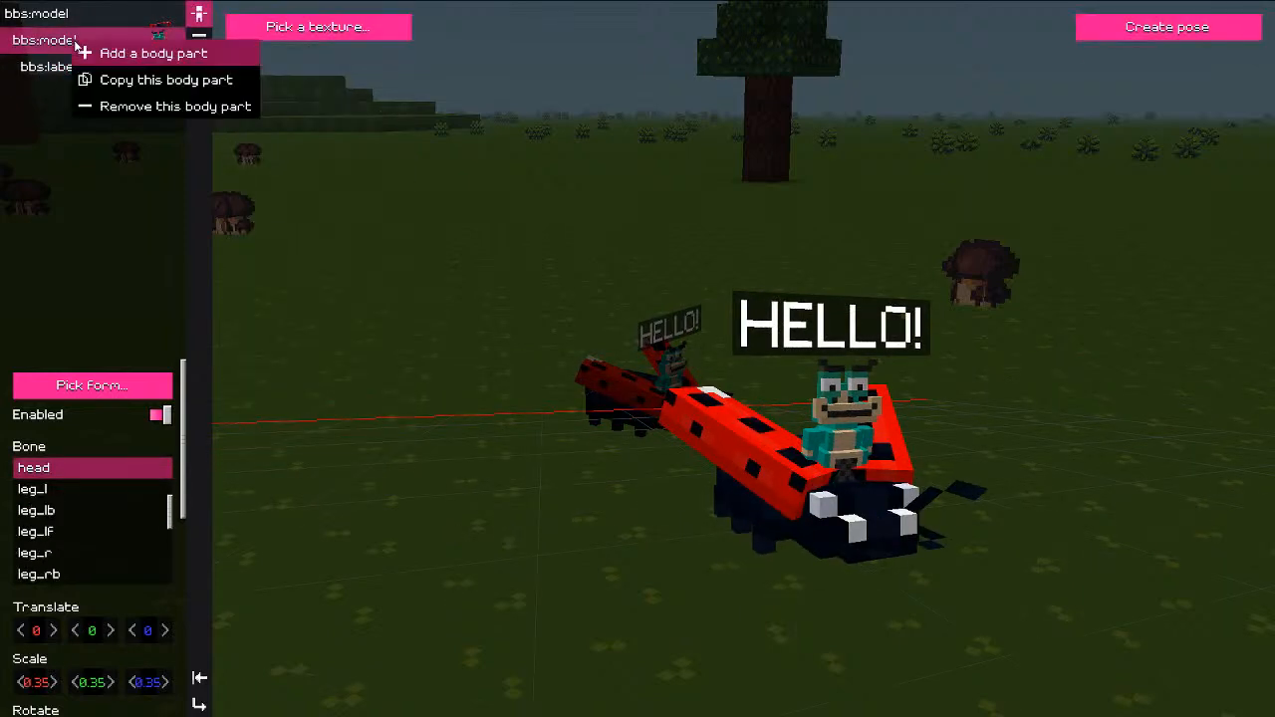
pyautogui.click(108, 77)
pyautogui.click(74, 71)
pyautogui.rightClick(75, 70)
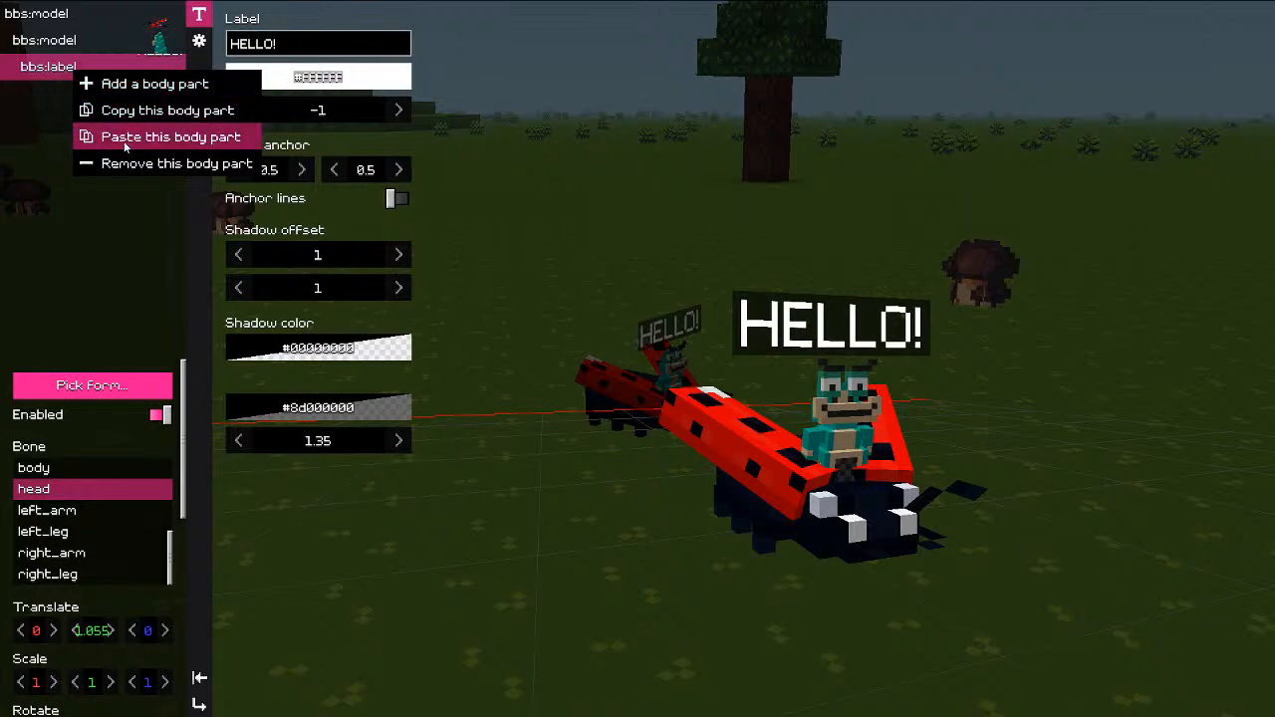
pyautogui.click(110, 137)
pyautogui.click(80, 95)
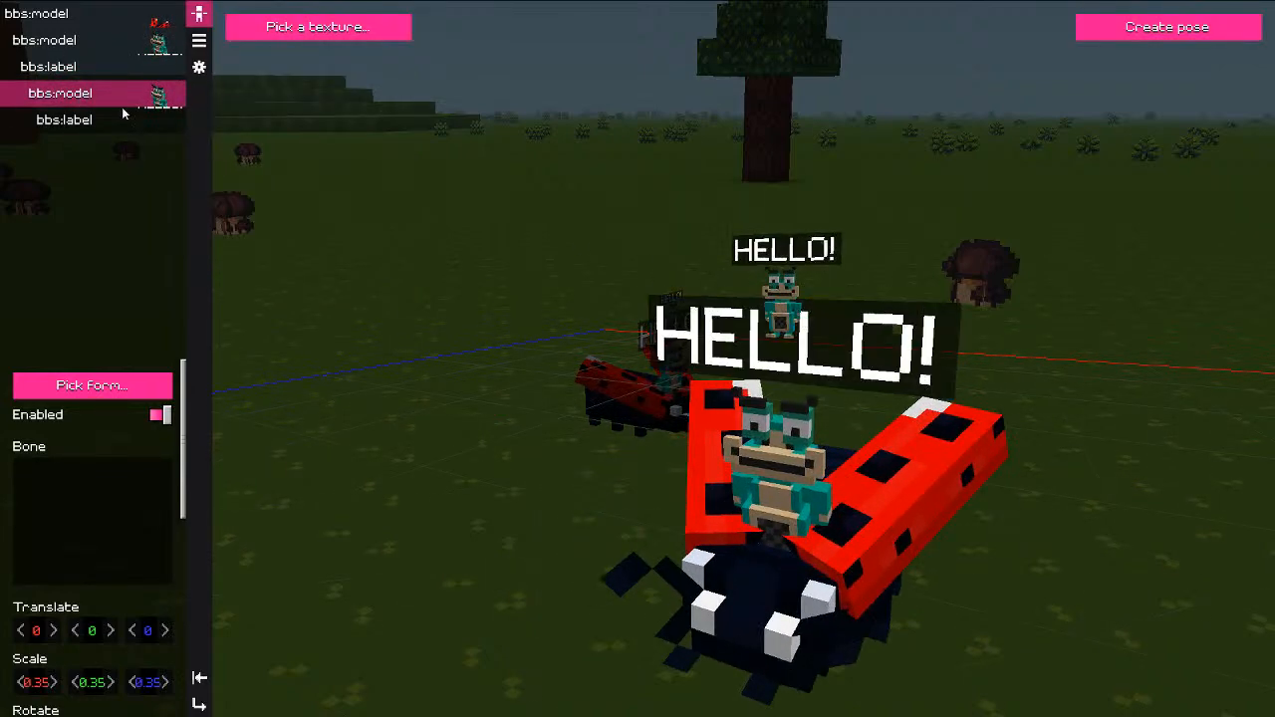
# Step: Set the pasted rider's Translate Y to 0.65 and add an empty body part to it
pyautogui.scroll(-1, 105, 638)
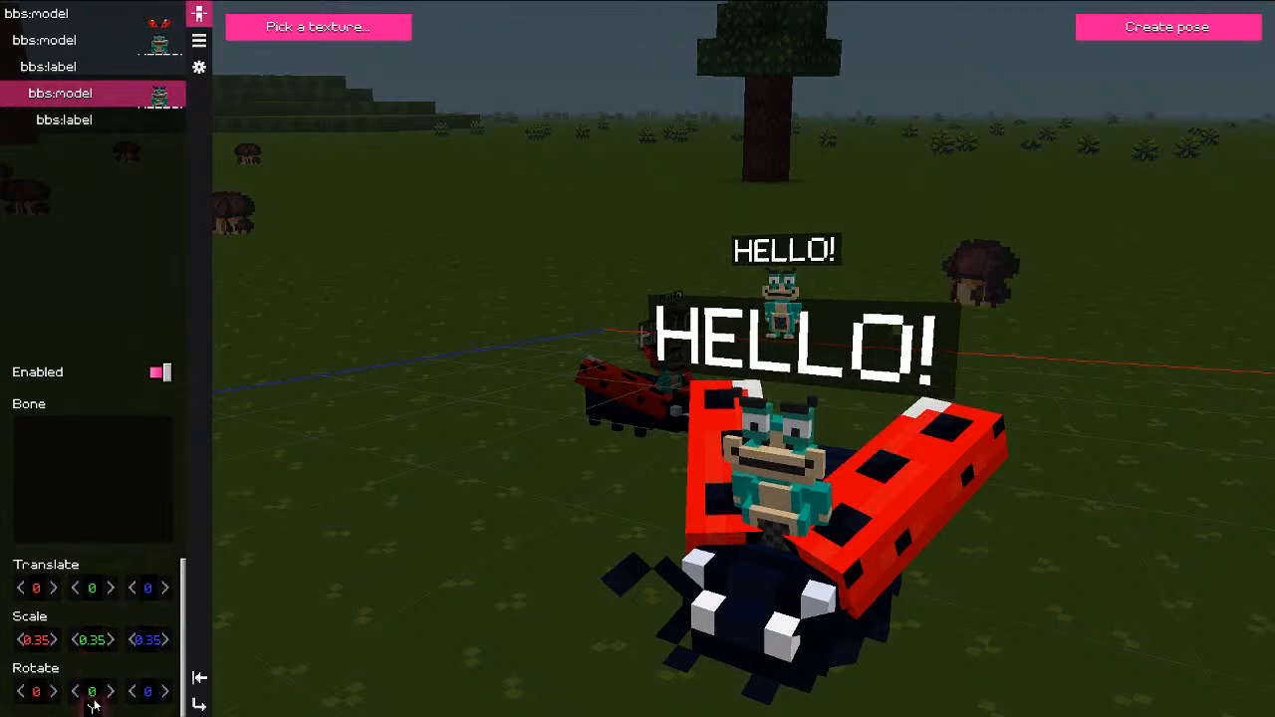
pyautogui.moveTo(90, 692)
pyautogui.mouseDown()
pyautogui.moveTo(112, 701)
pyautogui.moveTo(95, 697)
pyautogui.mouseUp()
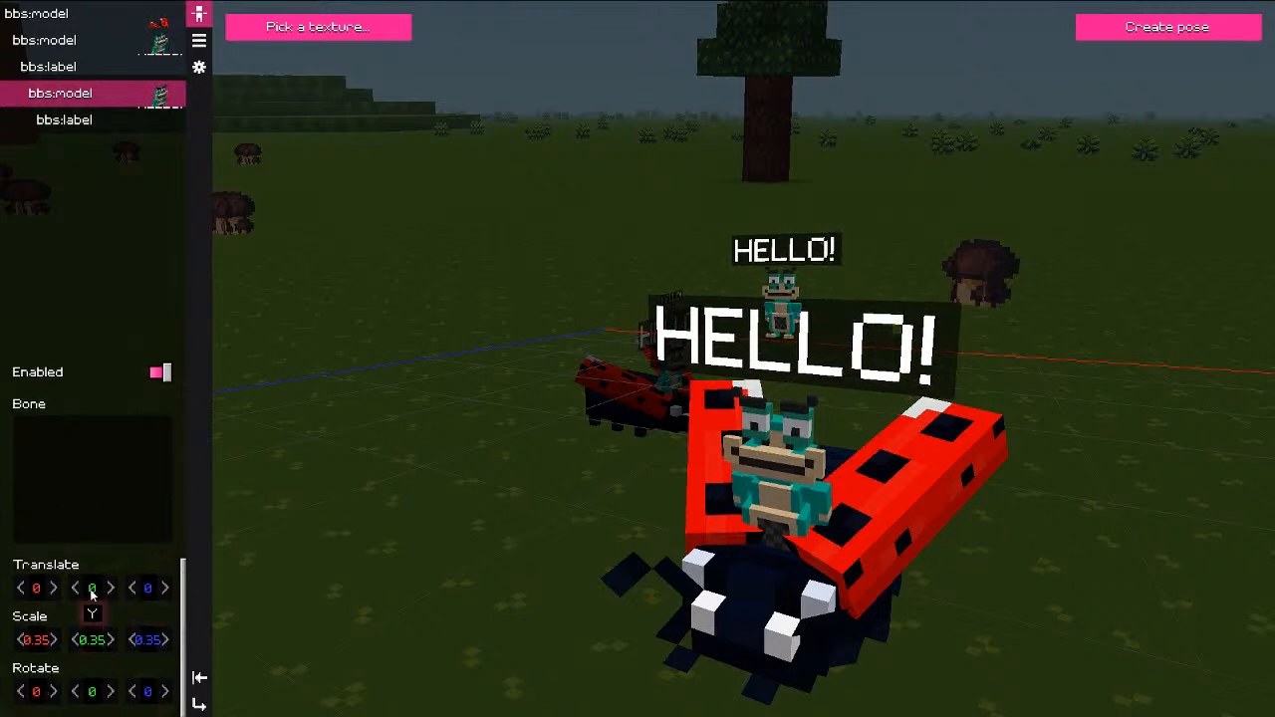
pyautogui.moveTo(97, 586); pyautogui.dragTo(1244, 604)
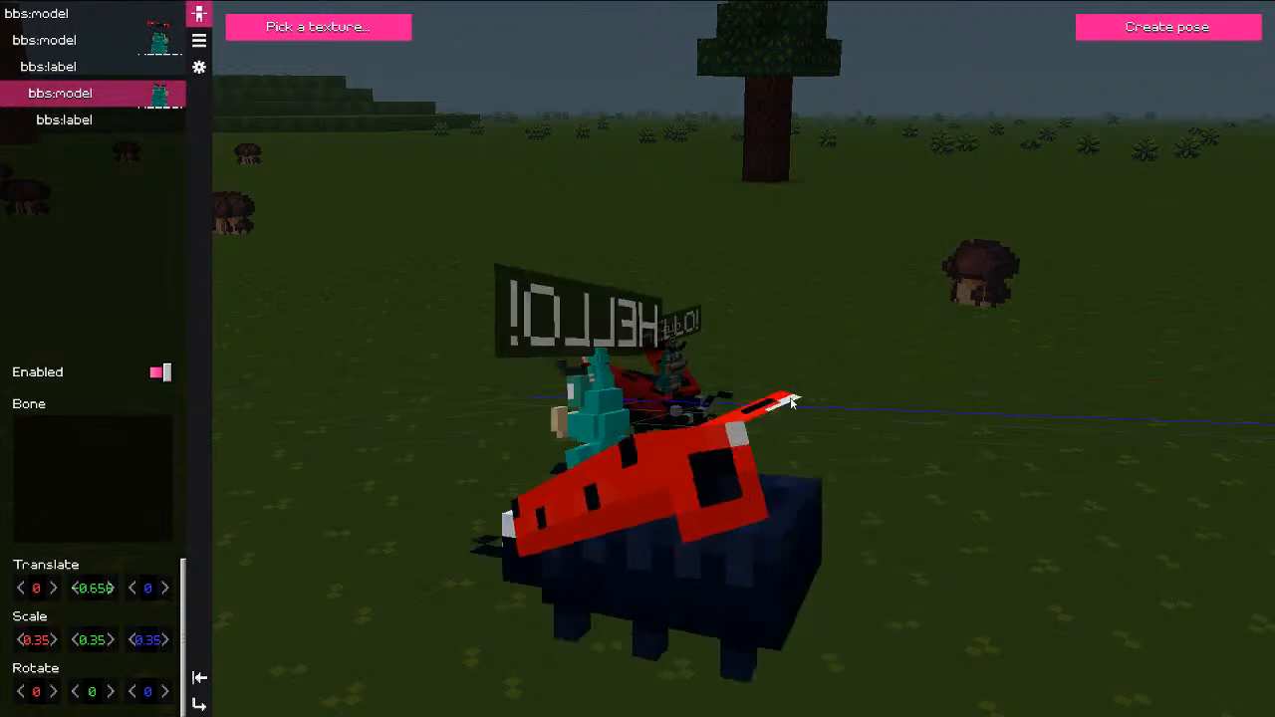
pyautogui.rightClick(73, 37)
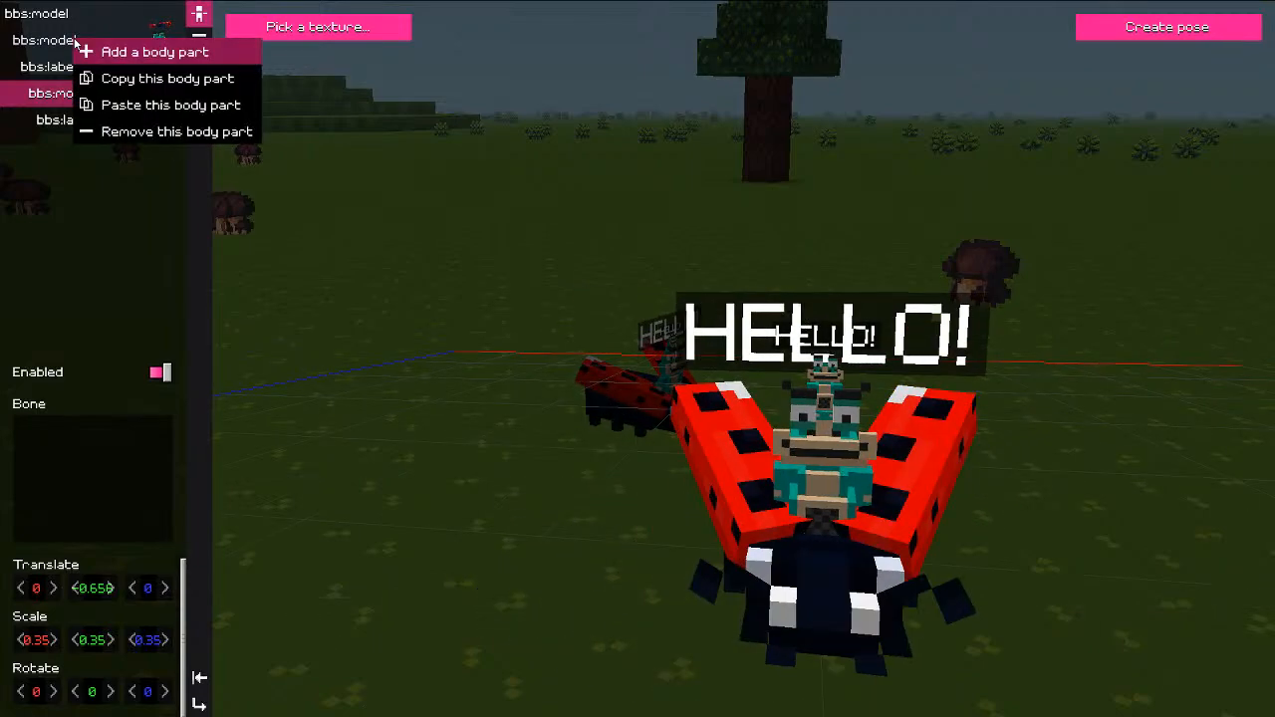
pyautogui.click(77, 42)
pyautogui.click(53, 41)
pyautogui.rightClick(53, 42)
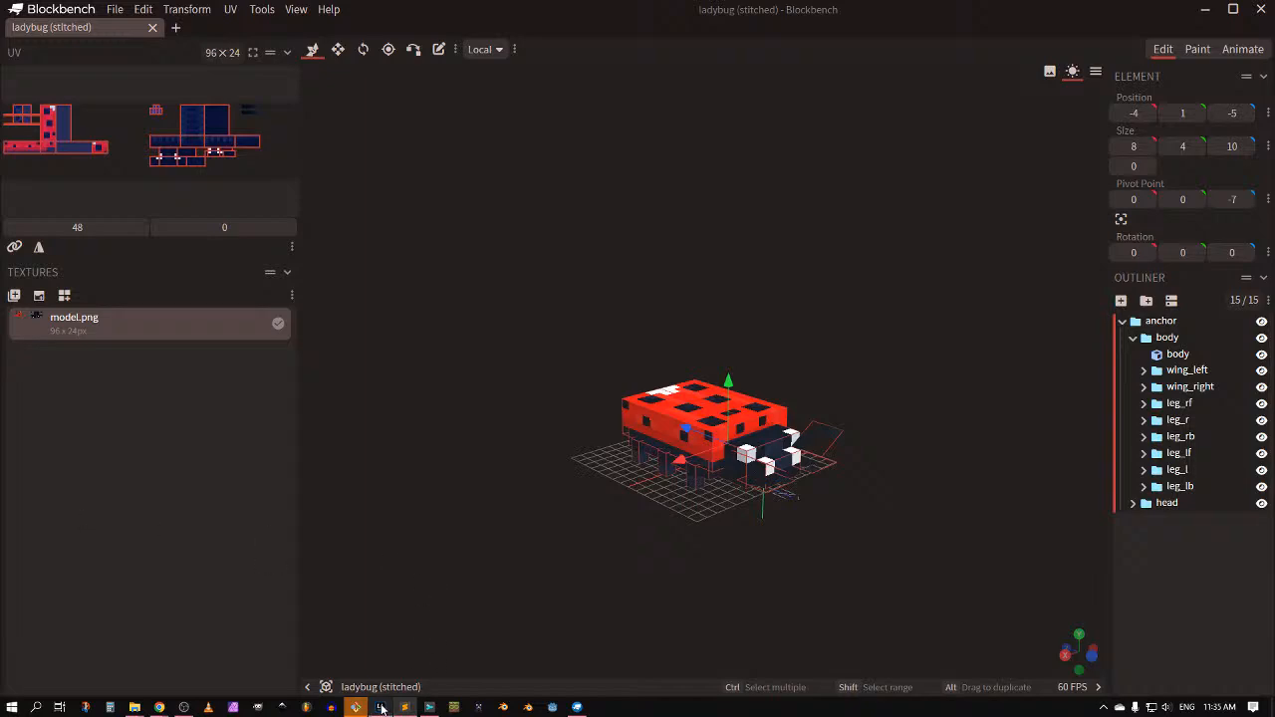
# Step: Close the first MINGW64 terminal window
pyautogui.moveTo(356, 709)
pyautogui.click(297, 651)
pyautogui.press('Up')
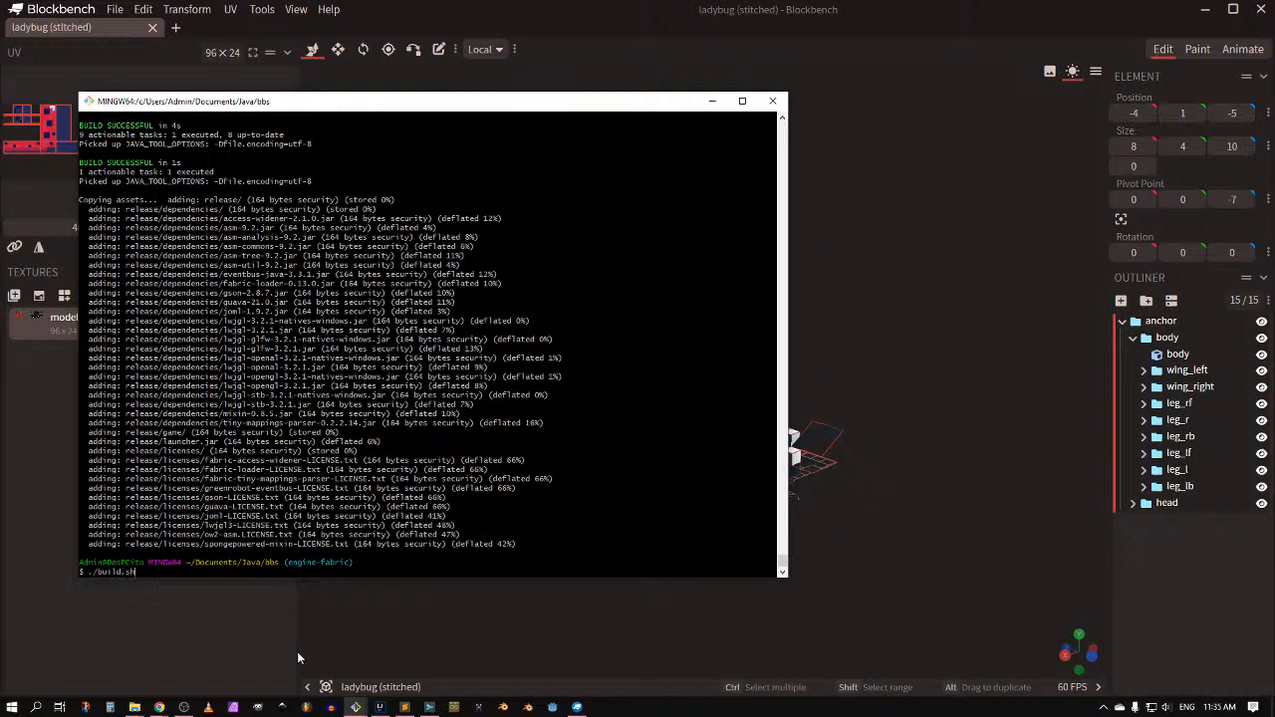
pyautogui.click(746, 101)
pyautogui.click(1264, 6)
# Step: Rerun java -jar ./launcher.jar in the remaining terminal to relaunch BBS
pyautogui.click(355, 708)
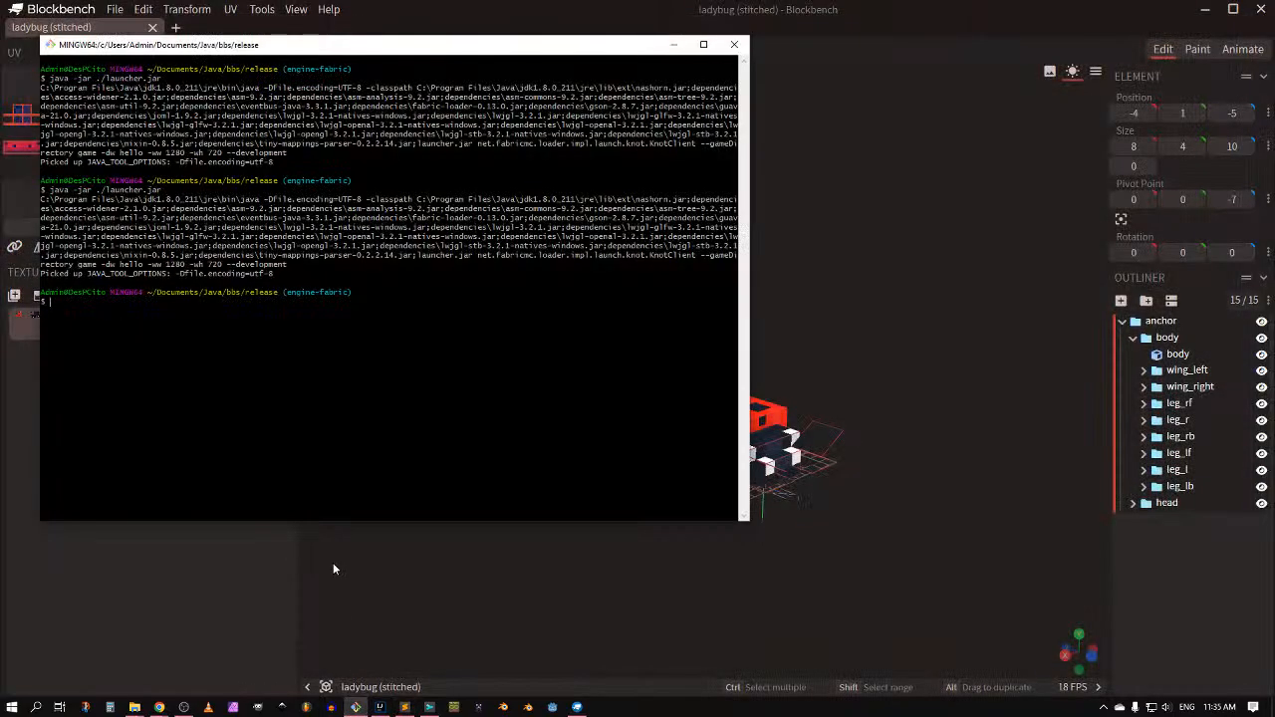
pyautogui.press('Up')
pyautogui.press('Return')
pyautogui.click(393, 533)
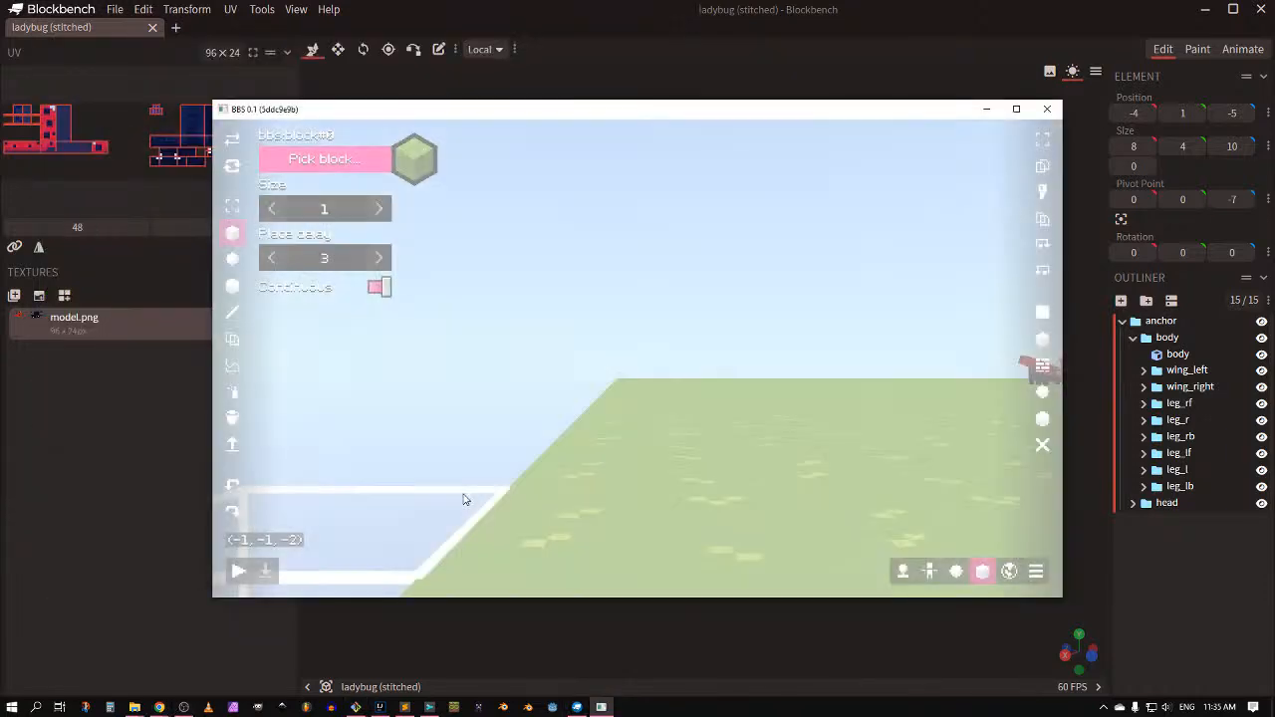
# Step: Make the BBS window fullscreen and fly the camera back and up over the meadow
pyautogui.press('F11')
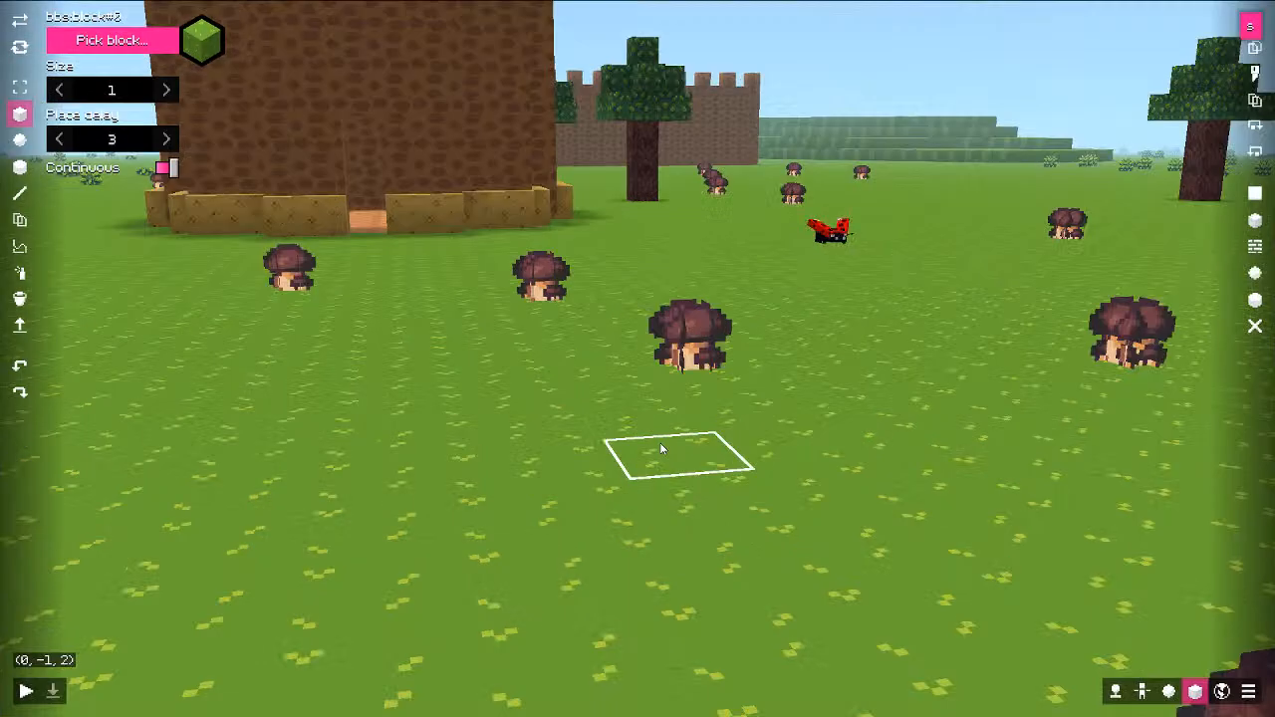
pyautogui.press('s')
pyautogui.press('e')
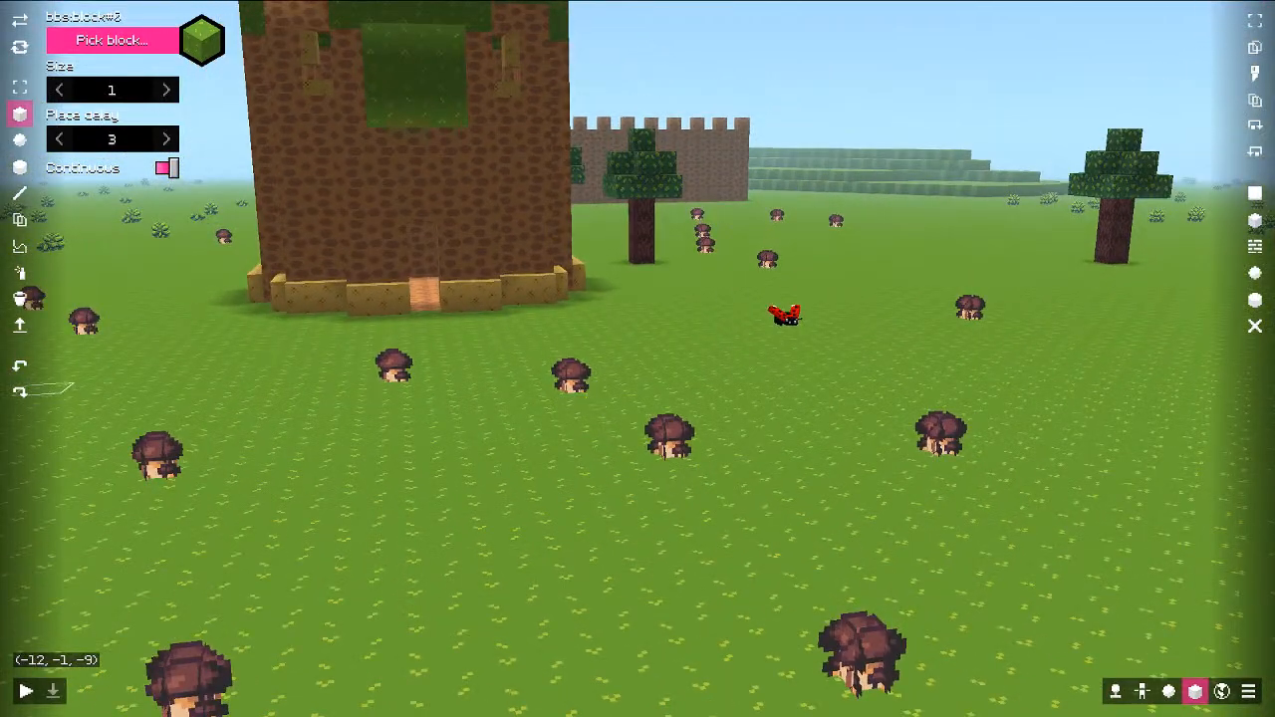
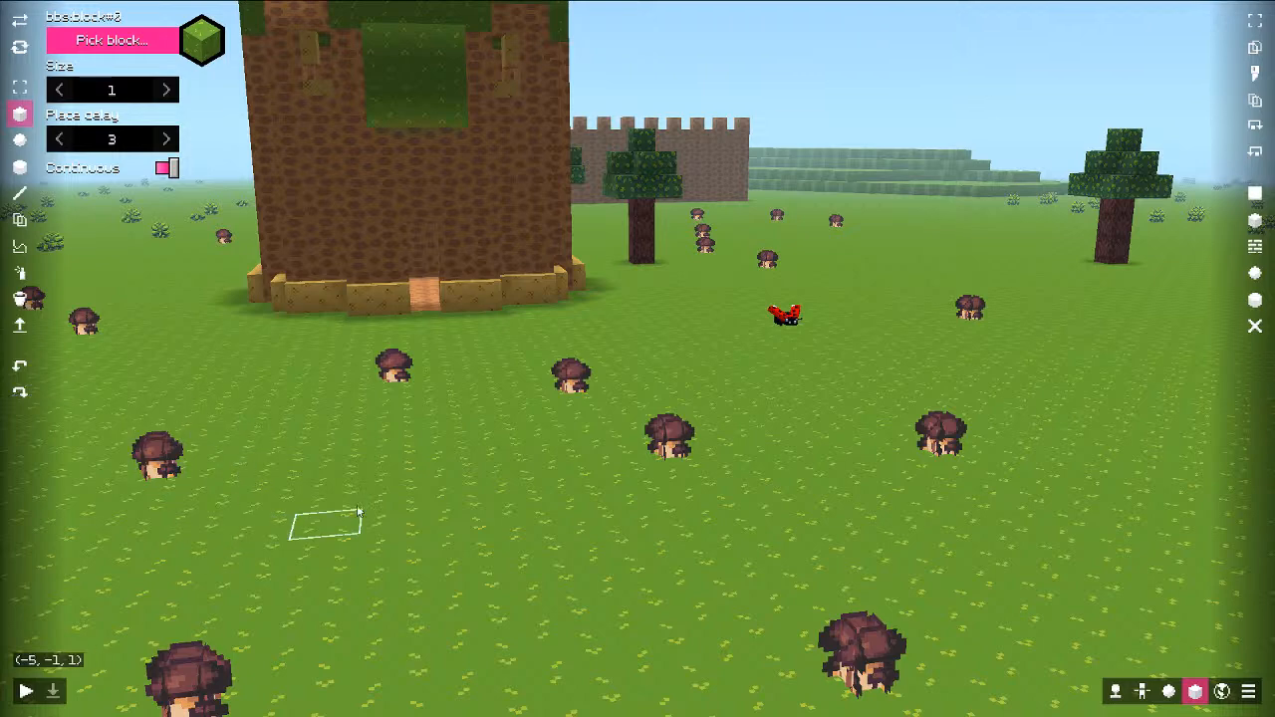
# Step: Check the BBS Discord engine-install channel for its advice on when BBS doesn't launch
pyautogui.hotkey('alt', 'Tab')
pyautogui.hotkey('alt', 'Tab')
pyautogui.click(528, 354)
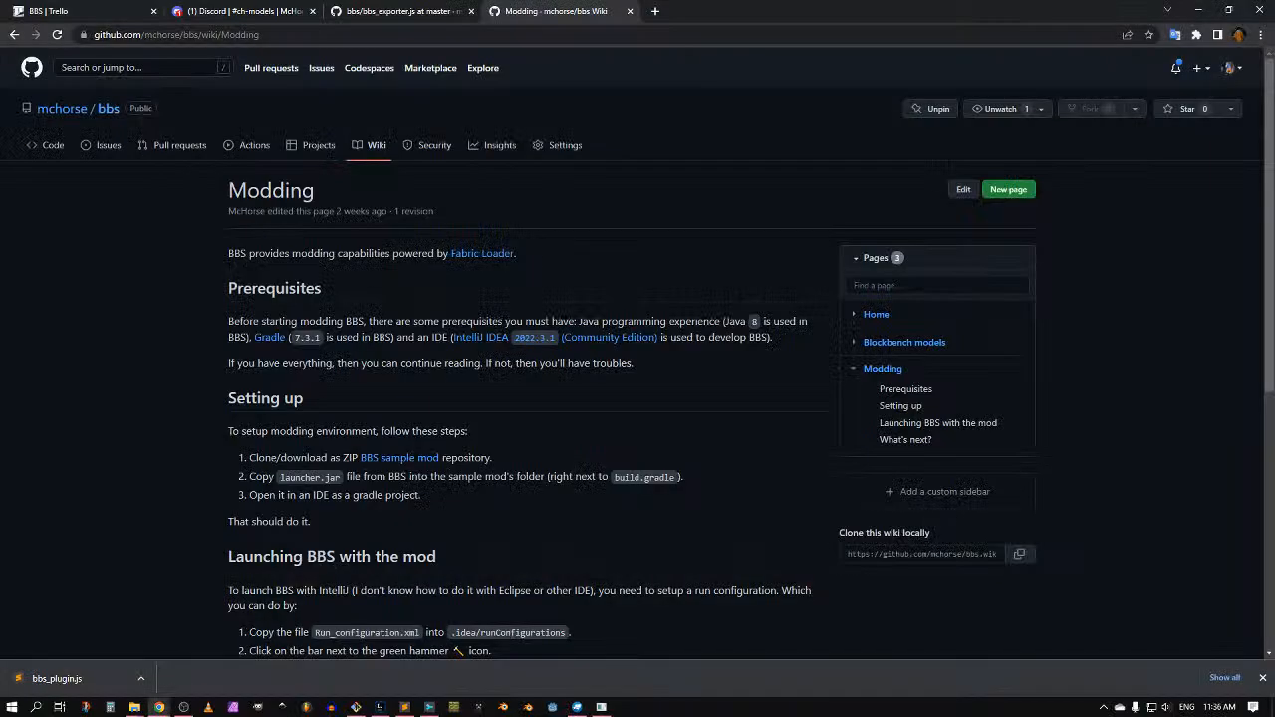
pyautogui.click(235, 12)
pyautogui.scroll(-1, 131, 317)
pyautogui.scroll(2, 132, 317)
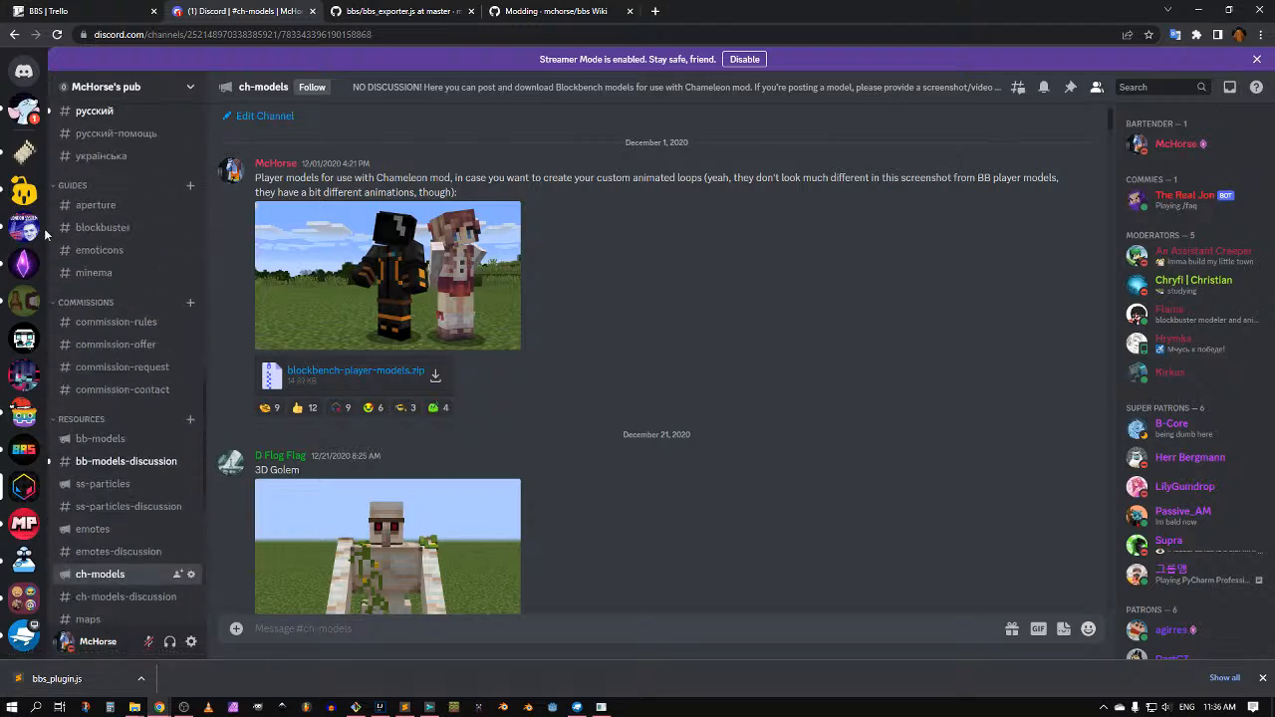
pyautogui.click(25, 449)
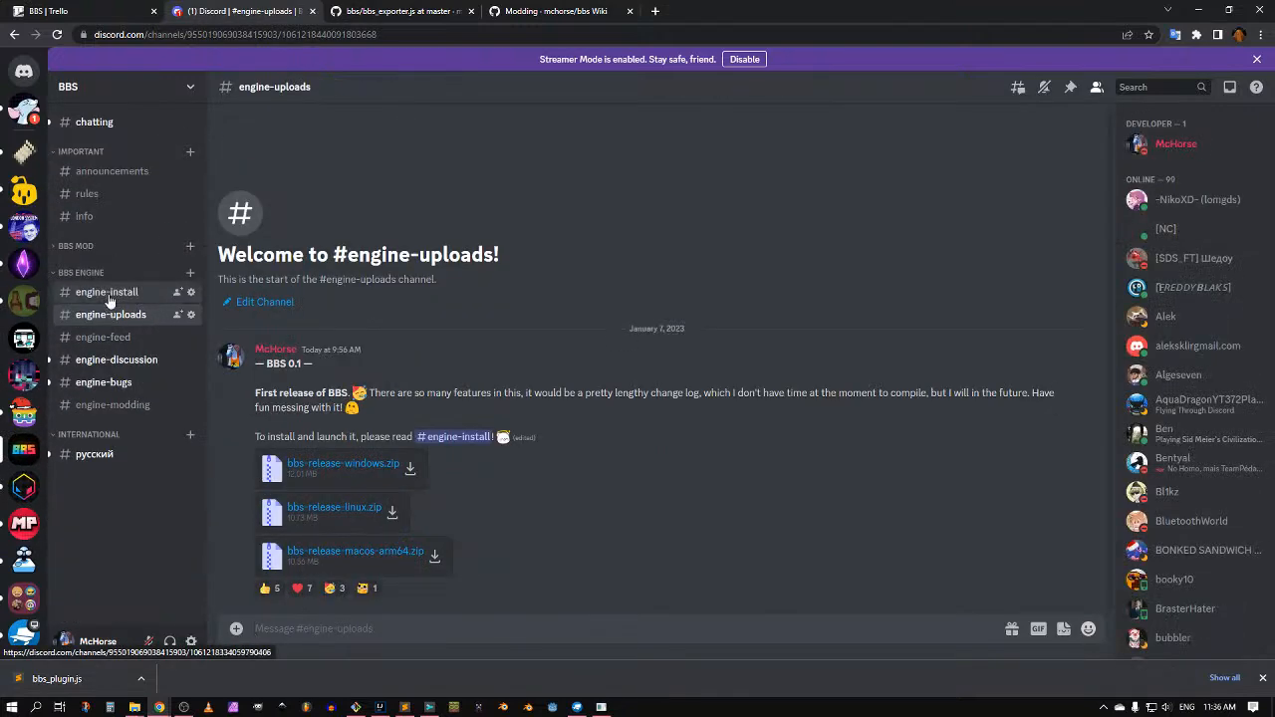
pyautogui.click(110, 292)
pyautogui.moveTo(255, 390); pyautogui.dragTo(892, 396)
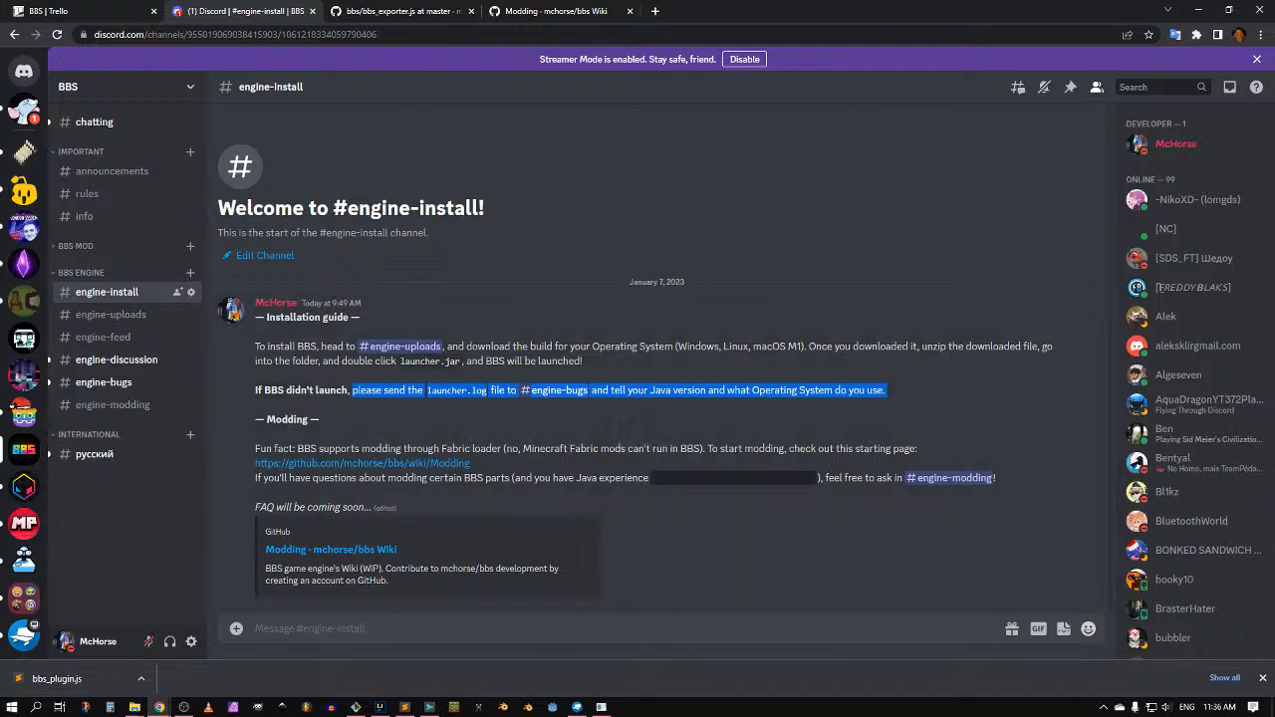
pyautogui.hotkey('alt', 'Tab')
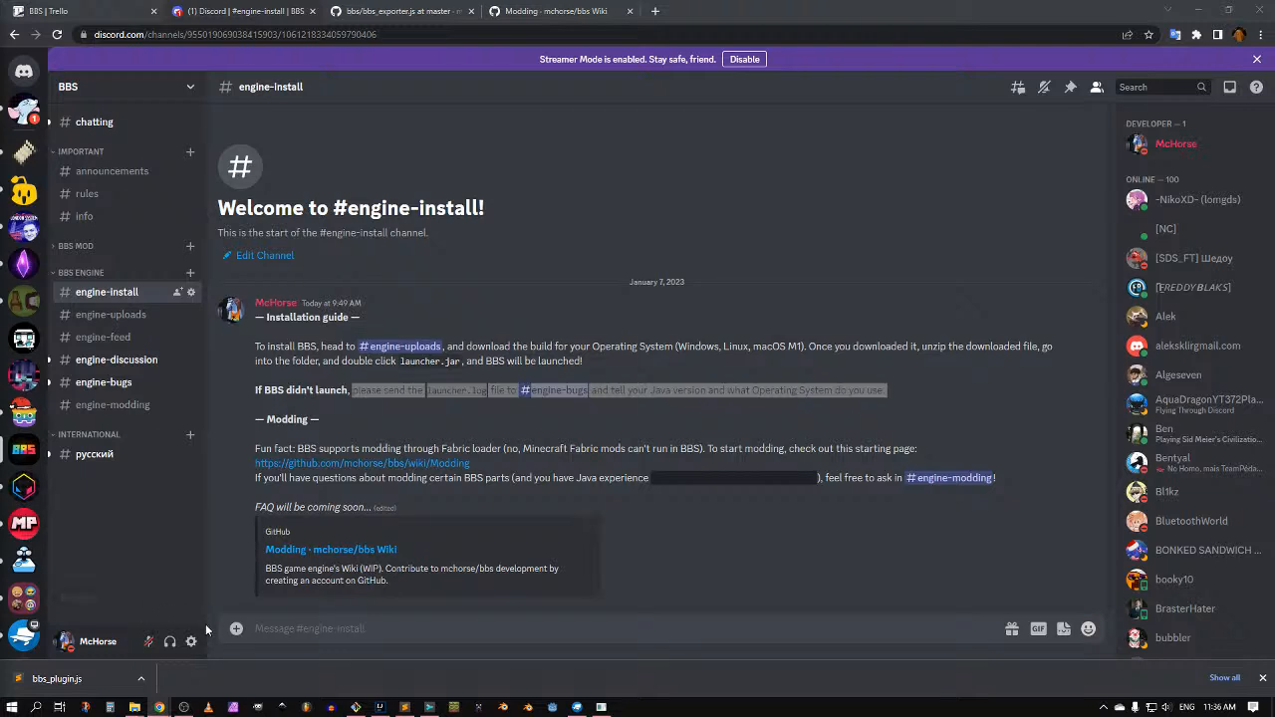
# Step: Fly to the green walled box behind the castle wall and delete its 13x14x29 region
pyautogui.hotkey('alt', 'Tab')
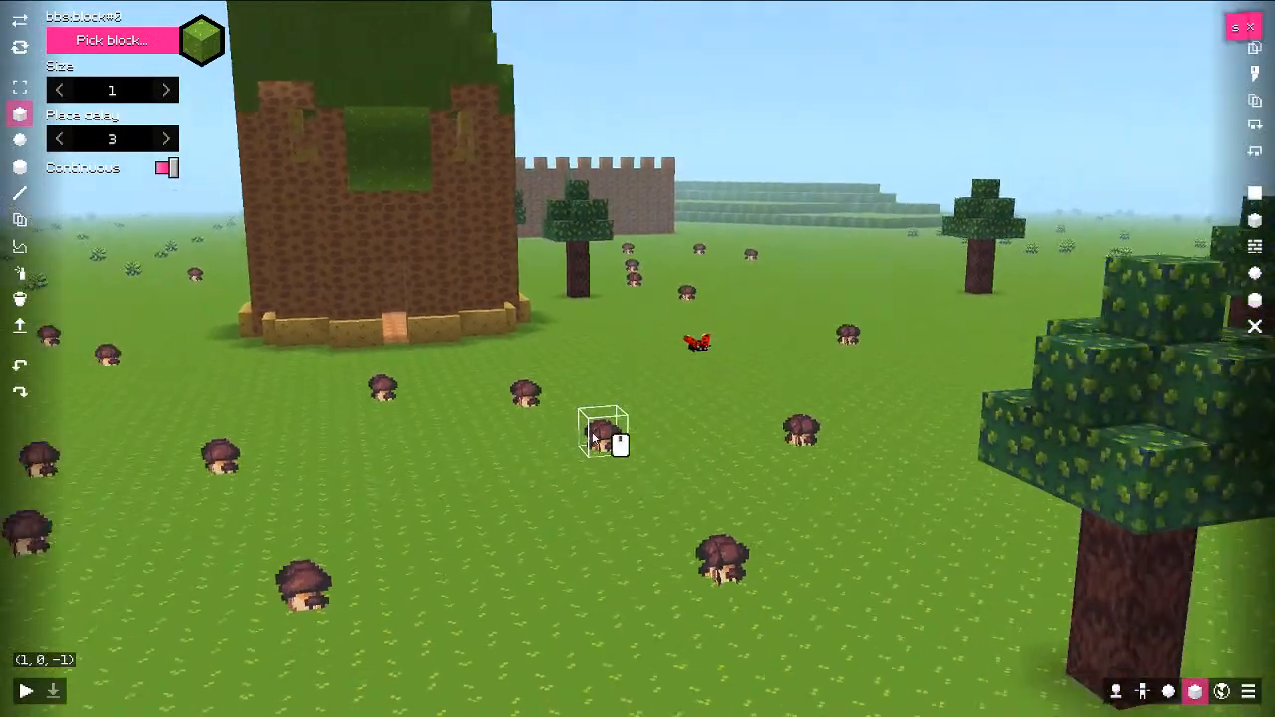
pyautogui.press('s')
pyautogui.moveTo(592, 439); pyautogui.dragTo(621, 406, button='middle')
pyautogui.hotkey('ctrl', 'd')
pyautogui.hotkey('ctrl', 'w')
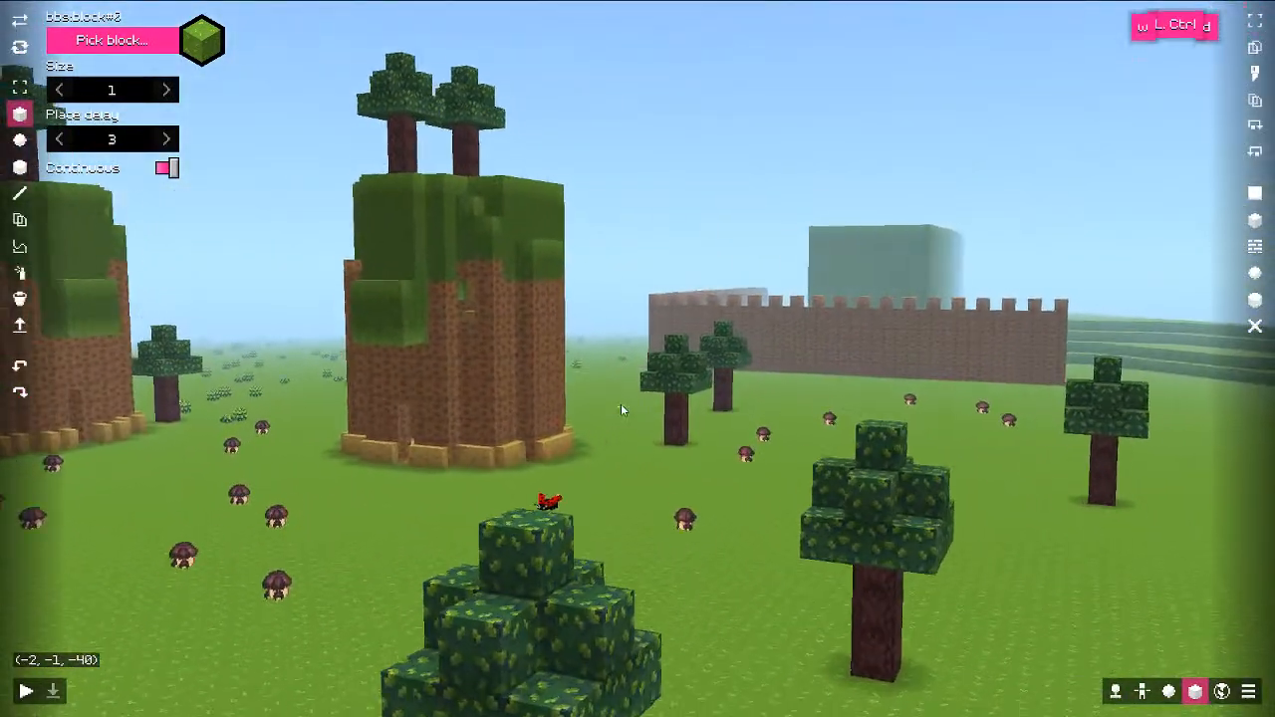
pyautogui.hotkey('ctrl', 'e')
pyautogui.moveTo(818, 441); pyautogui.dragTo(754, 546, button='middle')
pyautogui.hotkey('shift', 'w')
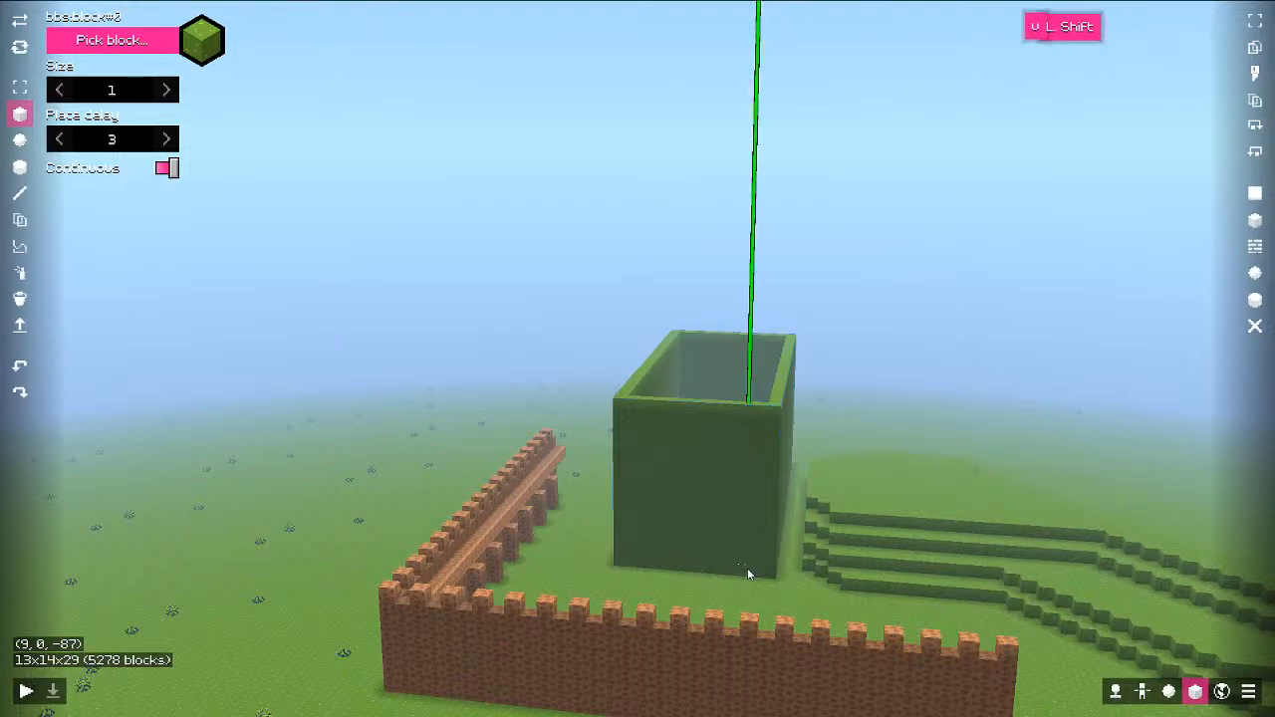
pyautogui.press('Delete')
# Step: Fly the view back around the grassy brick towers
pyautogui.moveTo(717, 552)
pyautogui.mouseDown(button='middle')
pyautogui.moveTo(886, 598)
pyautogui.moveTo(422, 550)
pyautogui.moveTo(547, 587)
pyautogui.moveTo(785, 563)
pyautogui.moveTo(735, 534)
pyautogui.moveTo(727, 554)
pyautogui.moveTo(714, 548)
pyautogui.mouseUp(button='middle')
pyautogui.press('a')
pyautogui.press('ctrl')
pyautogui.press('q')
pyautogui.press('q')
pyautogui.press('s')
pyautogui.press('s')
pyautogui.press('d')
pyautogui.press('ctrl')
# Step: Open the configuration settings and scroll through its sections
pyautogui.press('Escape')
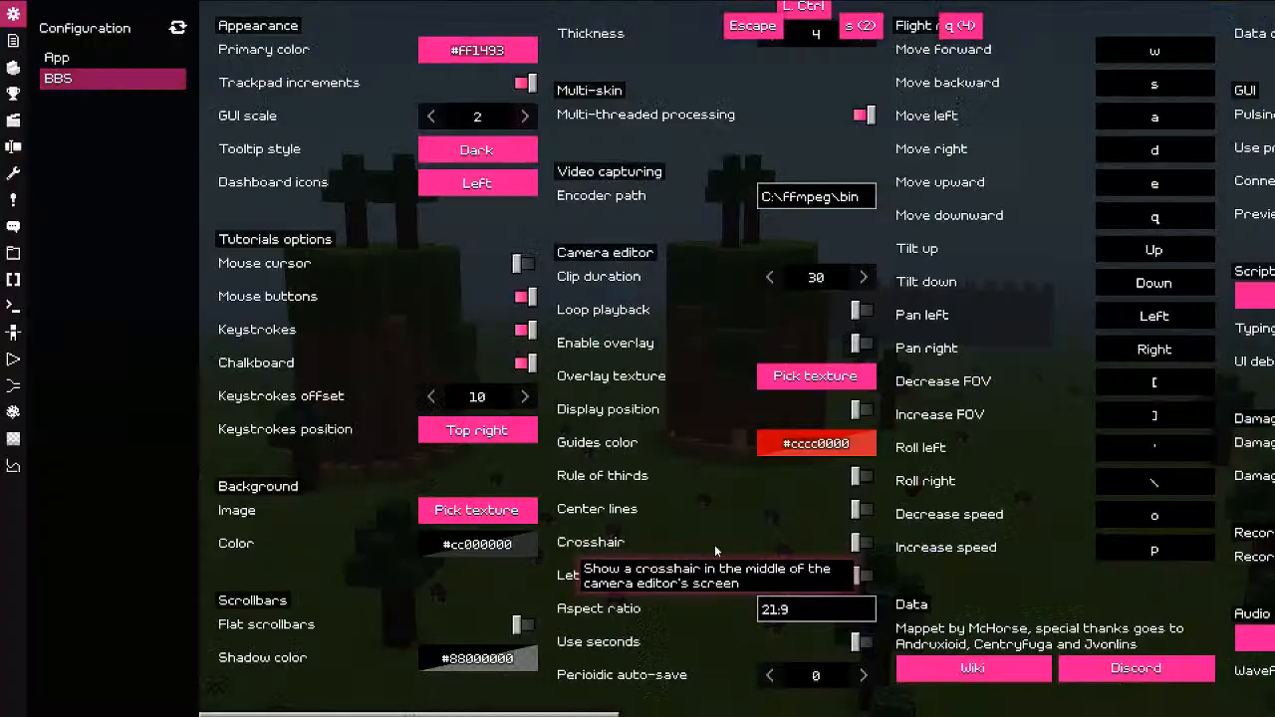
pyautogui.hscroll(3, 655, 536)
pyautogui.hscroll(-3, 648, 529)
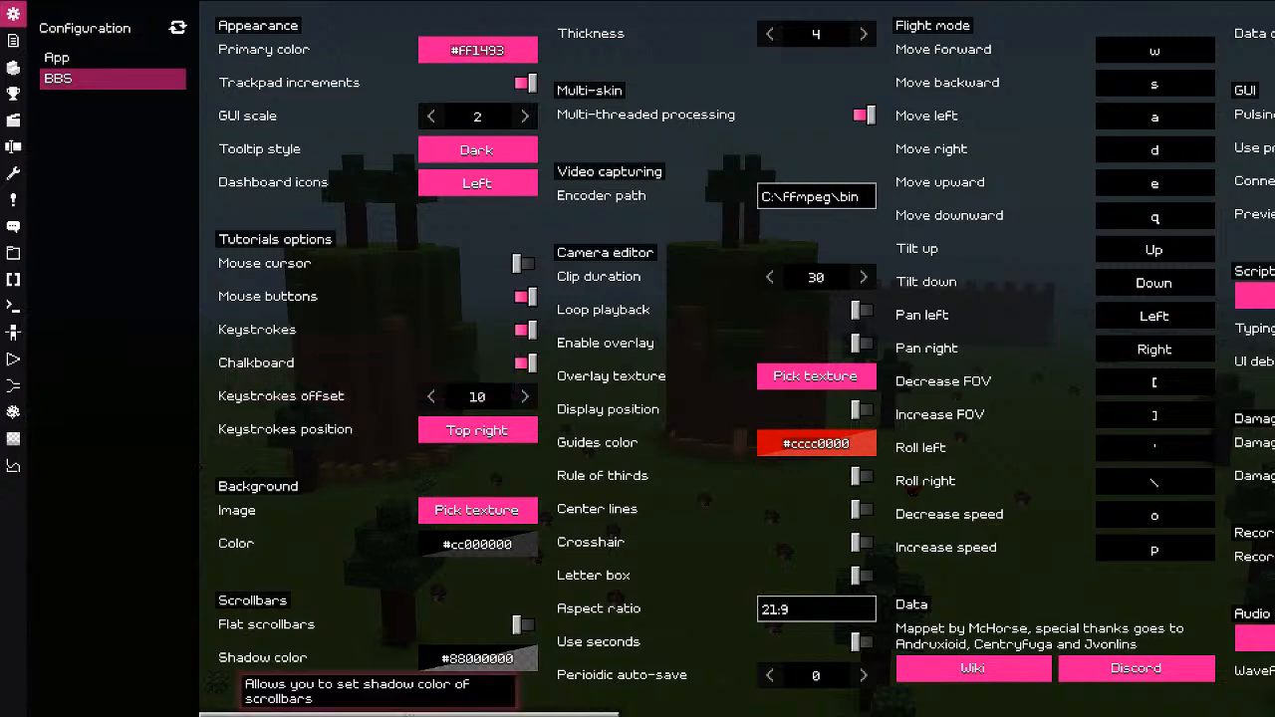
pyautogui.hscroll(2, 1177, 554)
pyautogui.hscroll(7, 1176, 554)
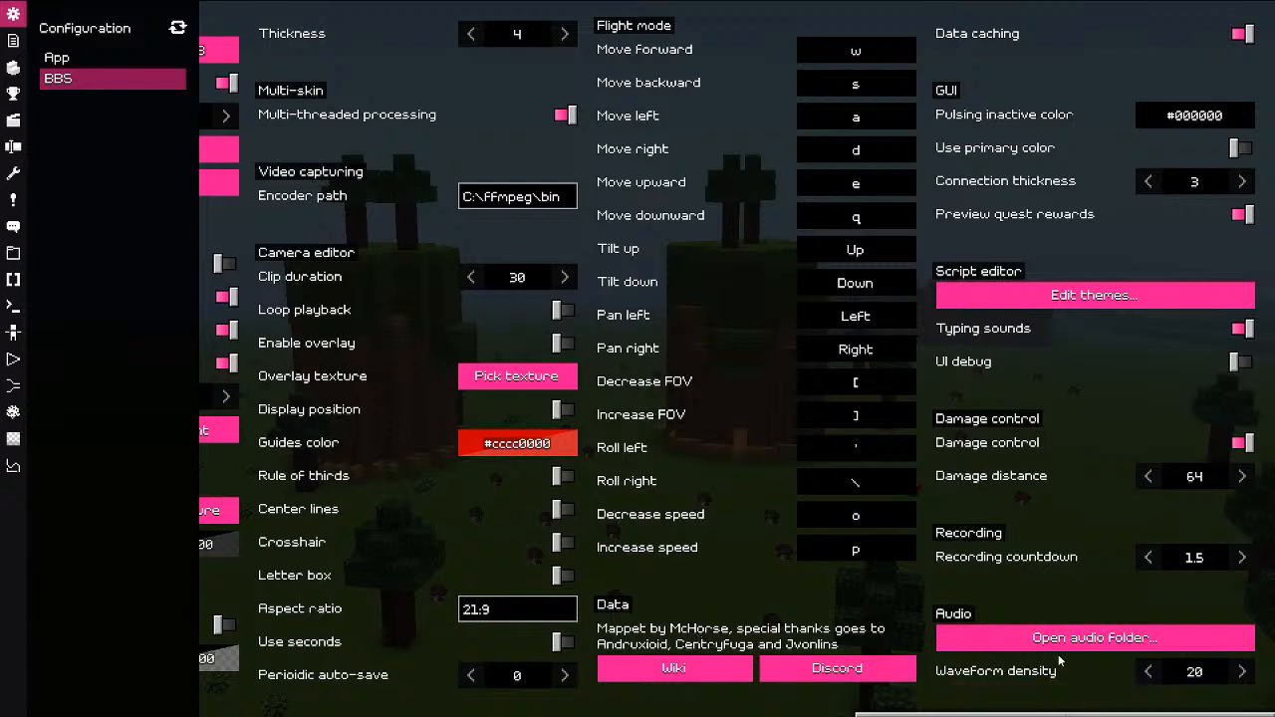
# Step: Open the camera named 'new' and move its playhead back to tick 0
pyautogui.click(13, 358)
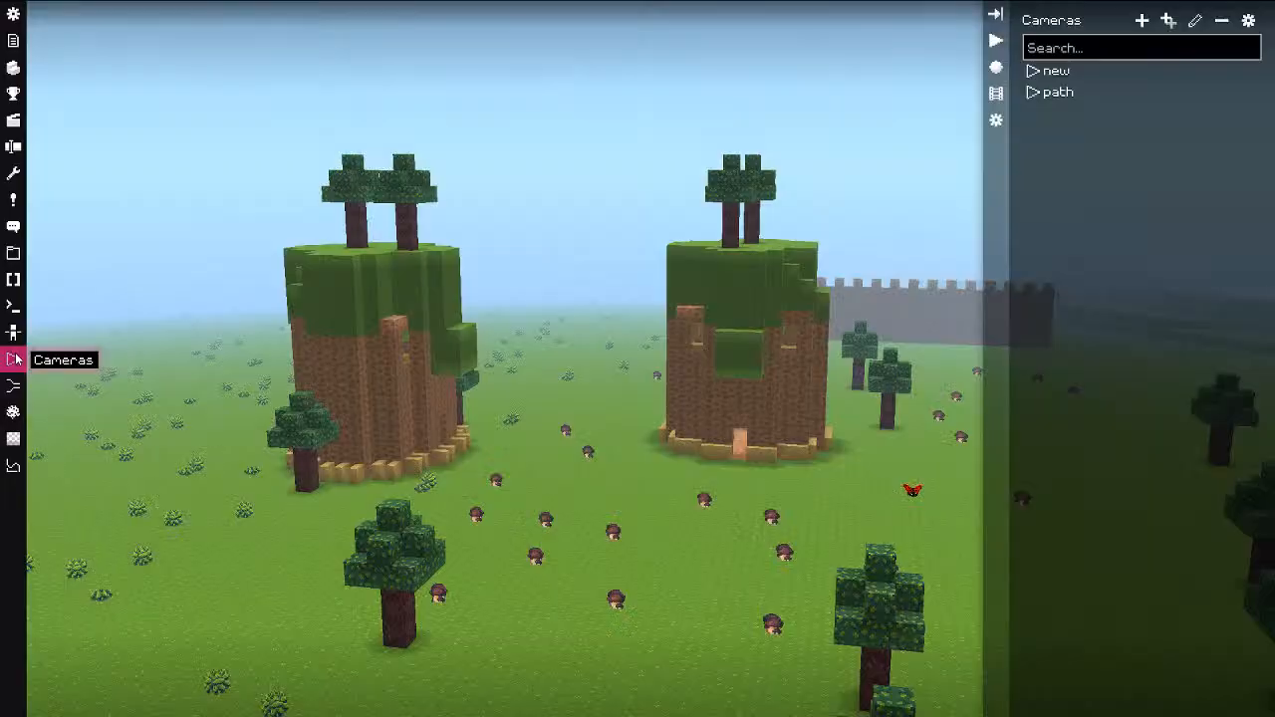
pyautogui.click(1103, 72)
pyautogui.rightClick(202, 565)
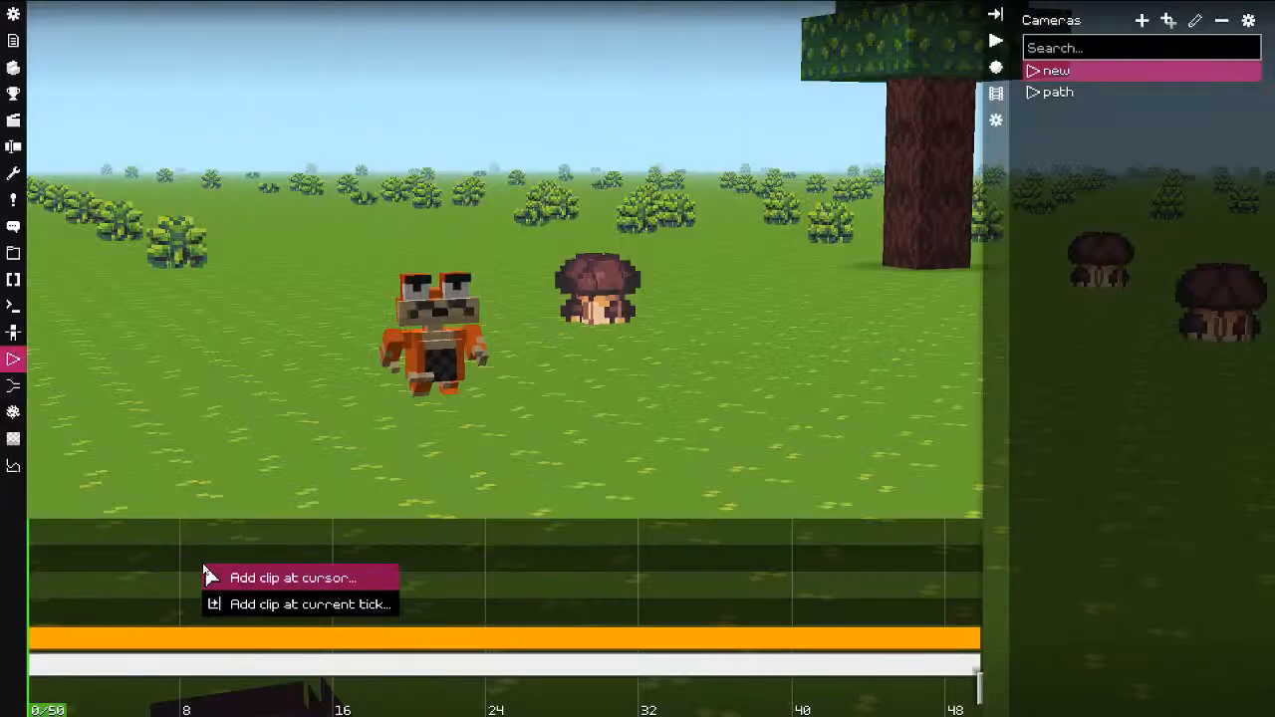
pyautogui.moveTo(160, 609); pyautogui.dragTo(14, 603)
pyautogui.hotkey('alt', 'Tab')
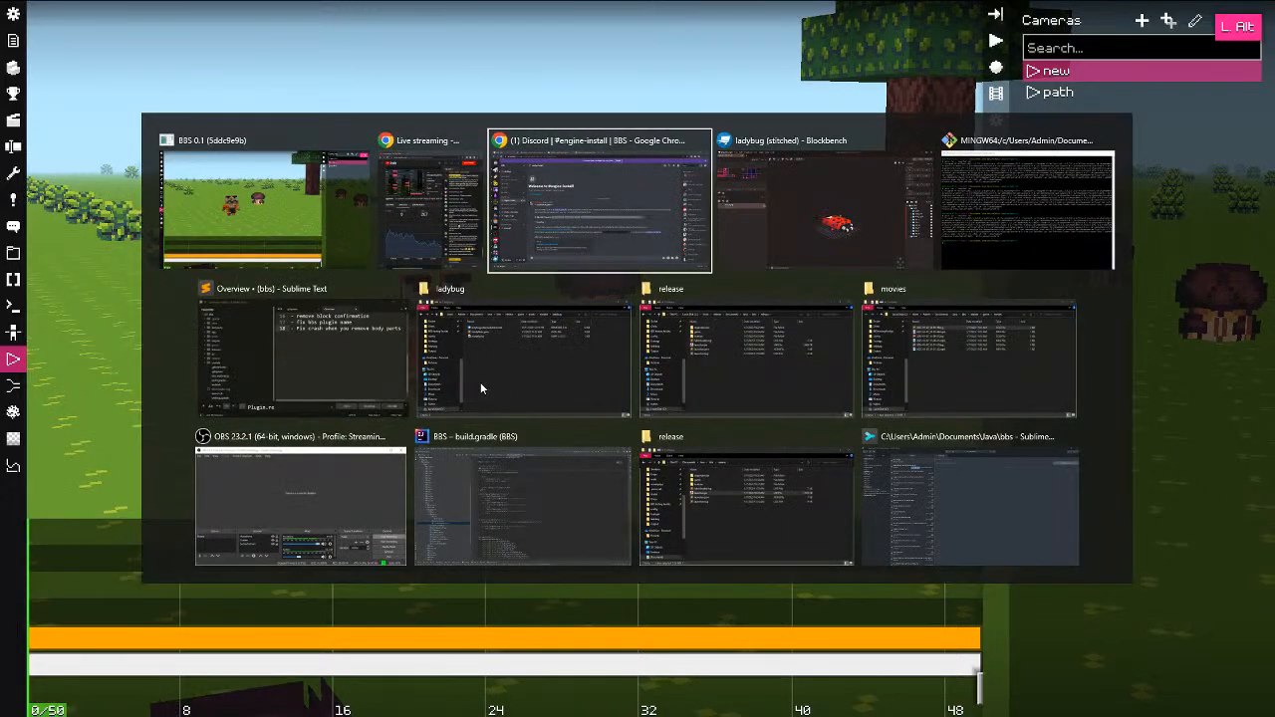
# Step: In release\game\assets, make an 'audio' folder holding 1.wav and confirm its contents
pyautogui.click(561, 336)
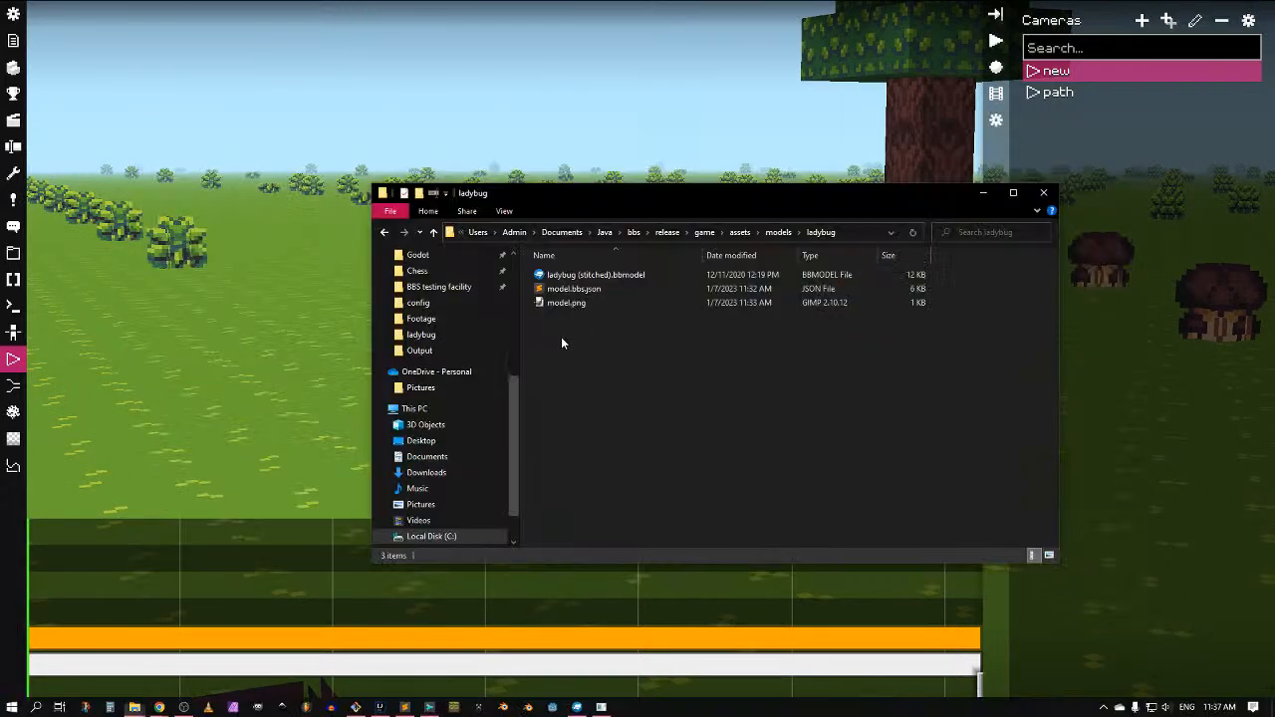
pyautogui.click(704, 232)
pyautogui.doubleClick(572, 275)
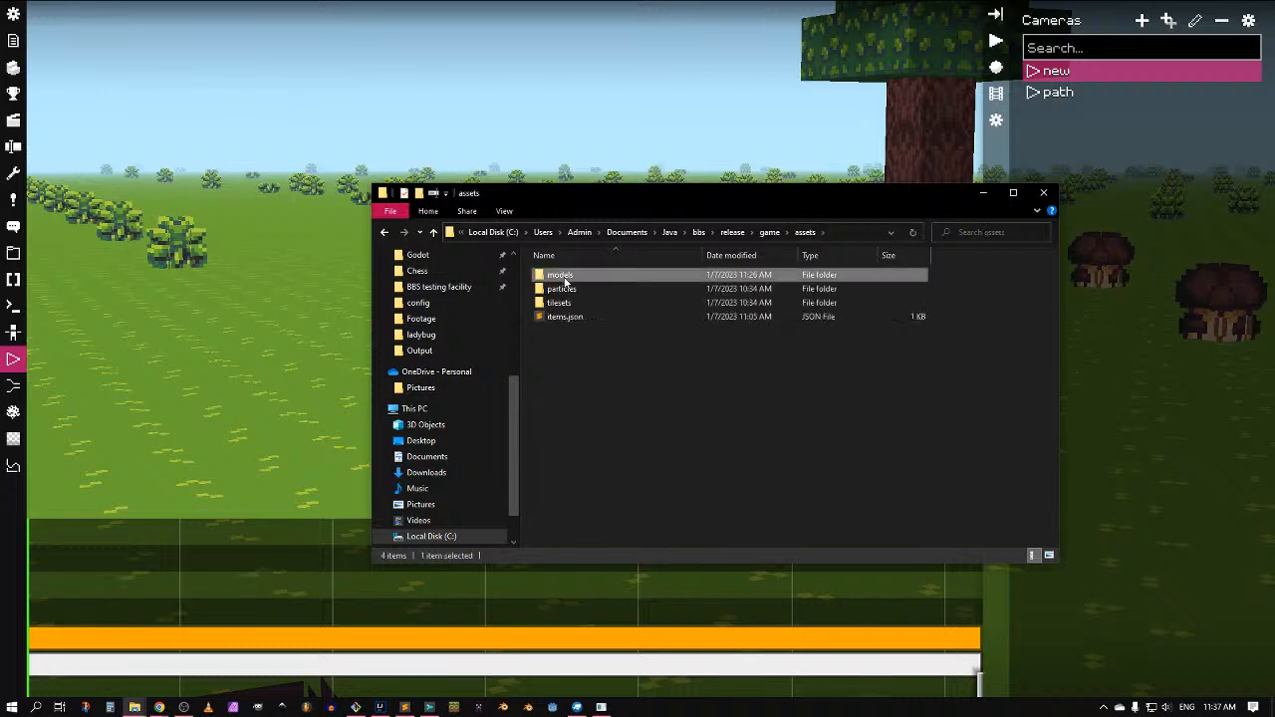
pyautogui.hotkey('ctrl', 'shift', 'n')
pyautogui.write('audio')
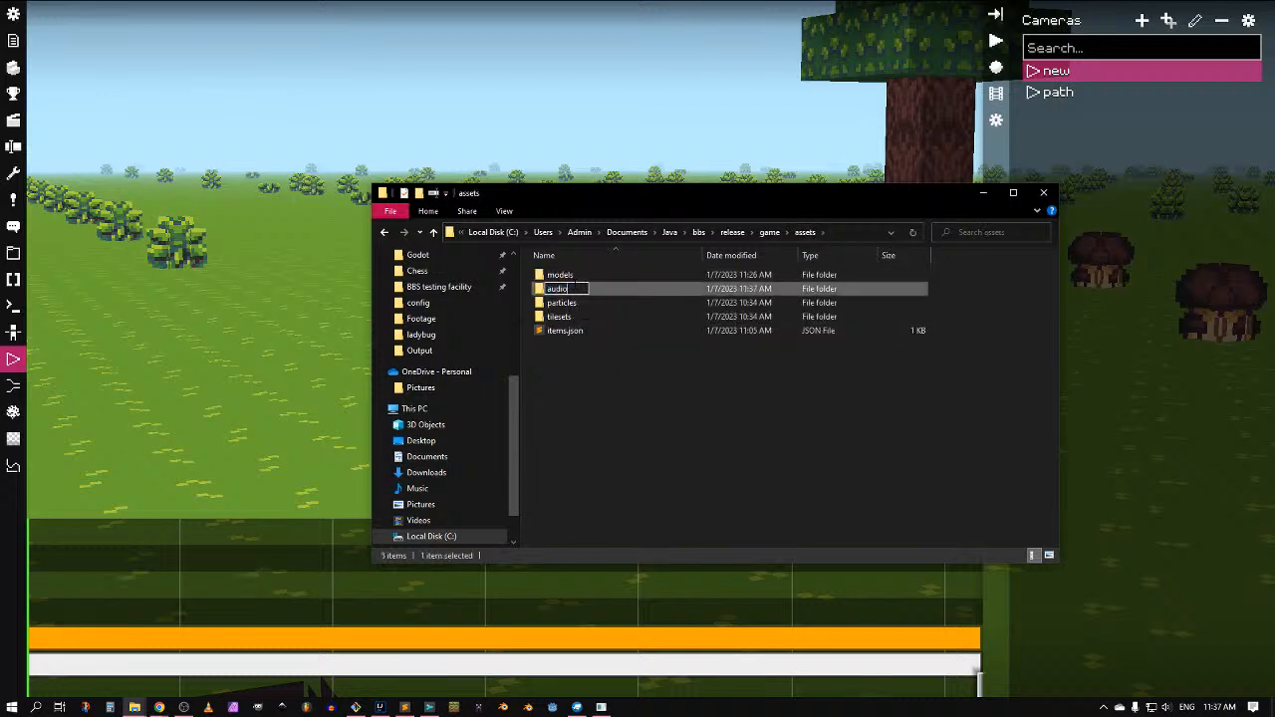
pyautogui.press('Return')
pyautogui.hotkey('alt', 'Tab')
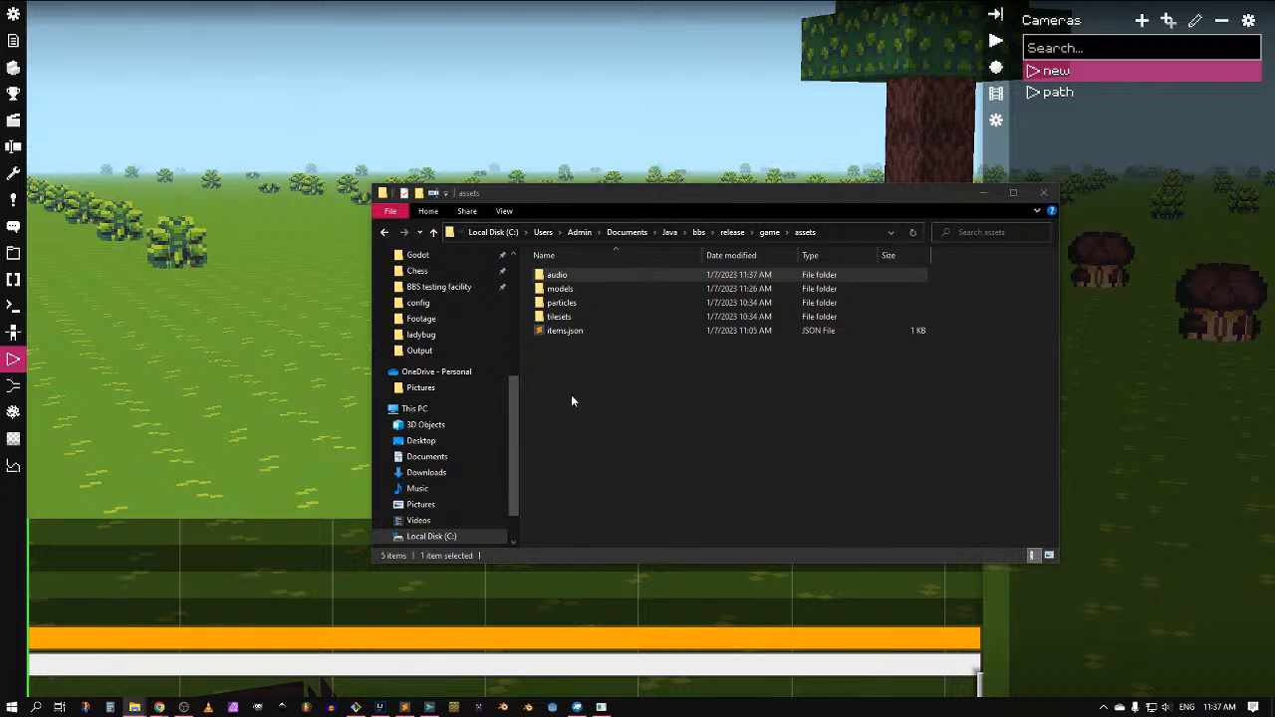
pyautogui.doubleClick(557, 275)
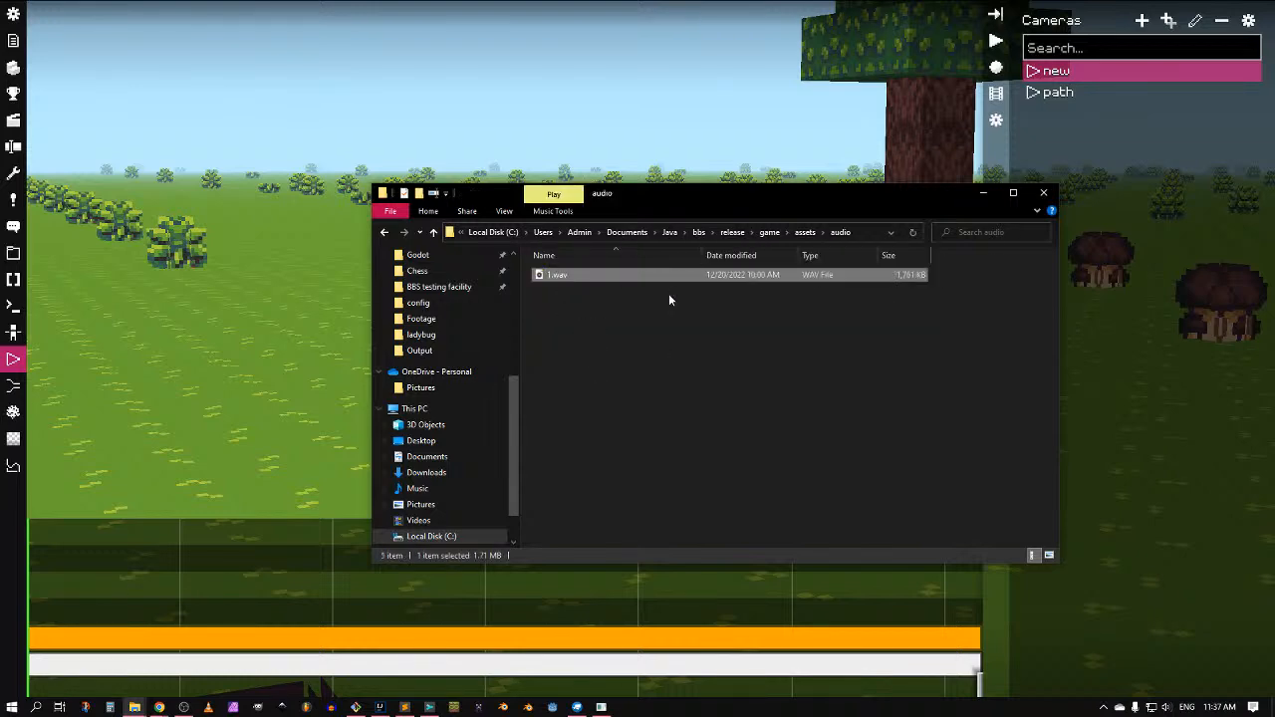
pyautogui.click(29, 592)
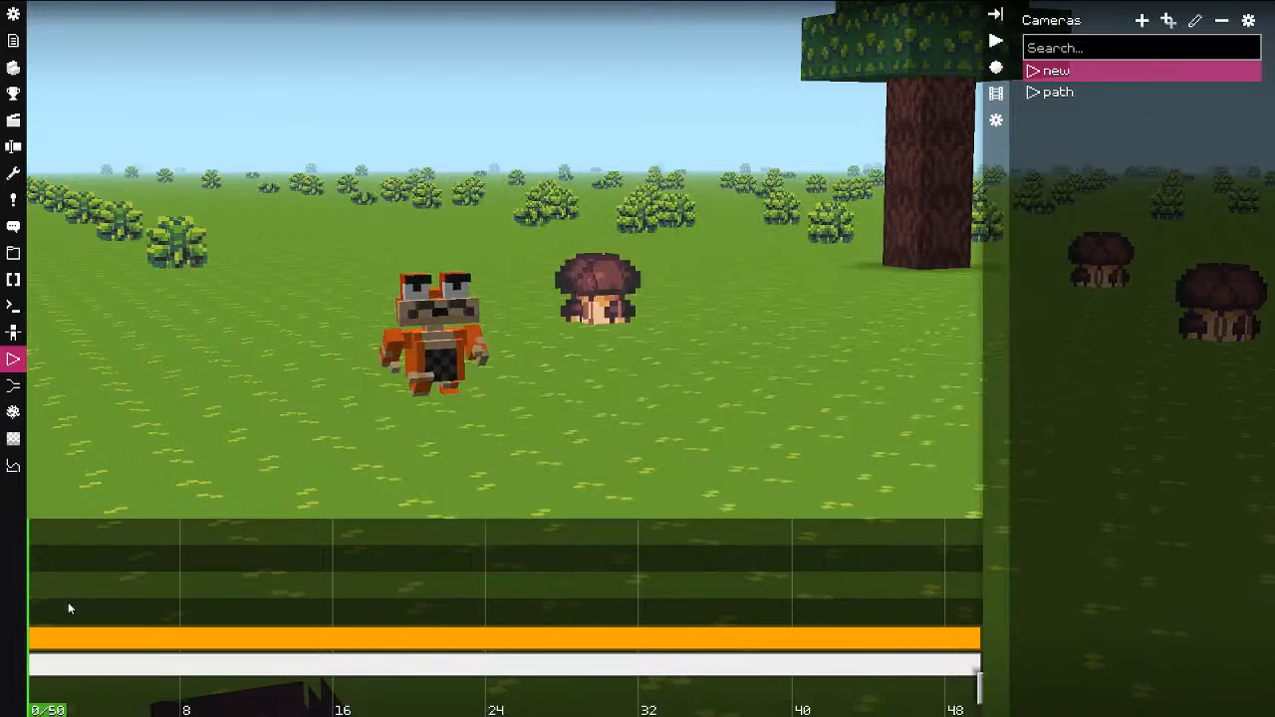
# Step: Add an audio clip above the orange camera clip playing assets:audio/1.wav
pyautogui.click(60, 639)
pyautogui.rightClick(46, 637)
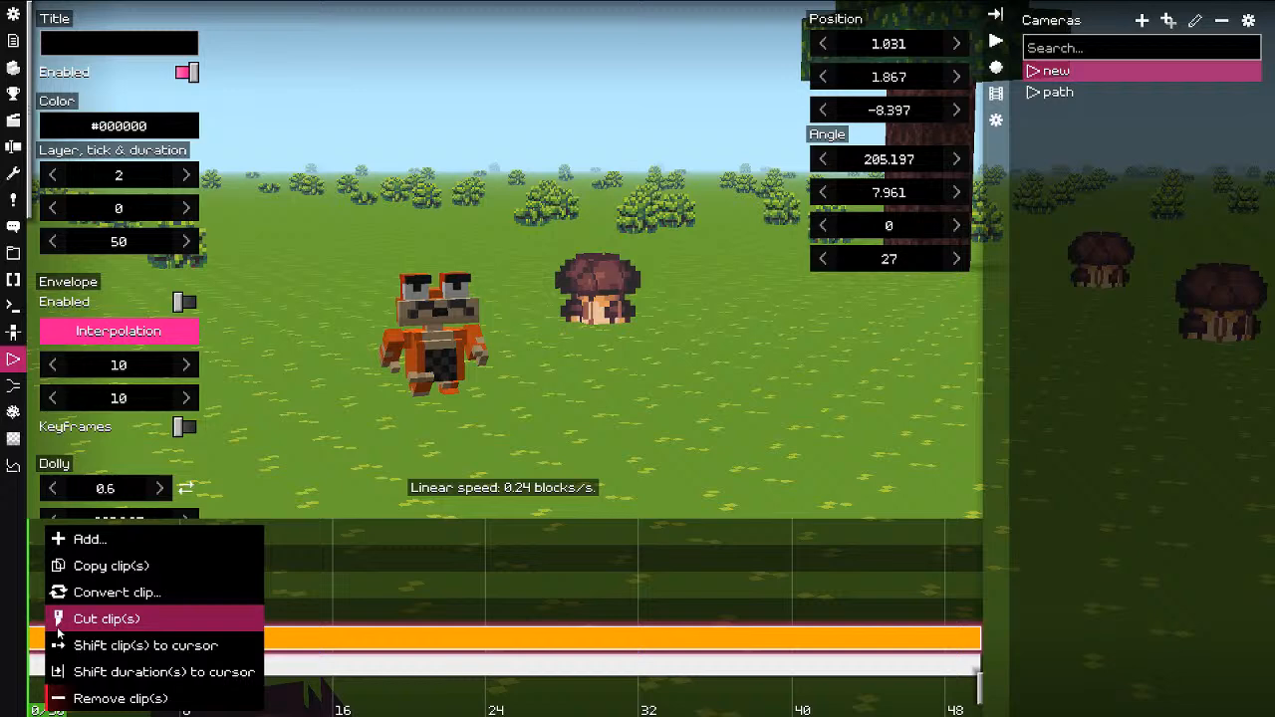
pyautogui.click(98, 538)
pyautogui.click(112, 595)
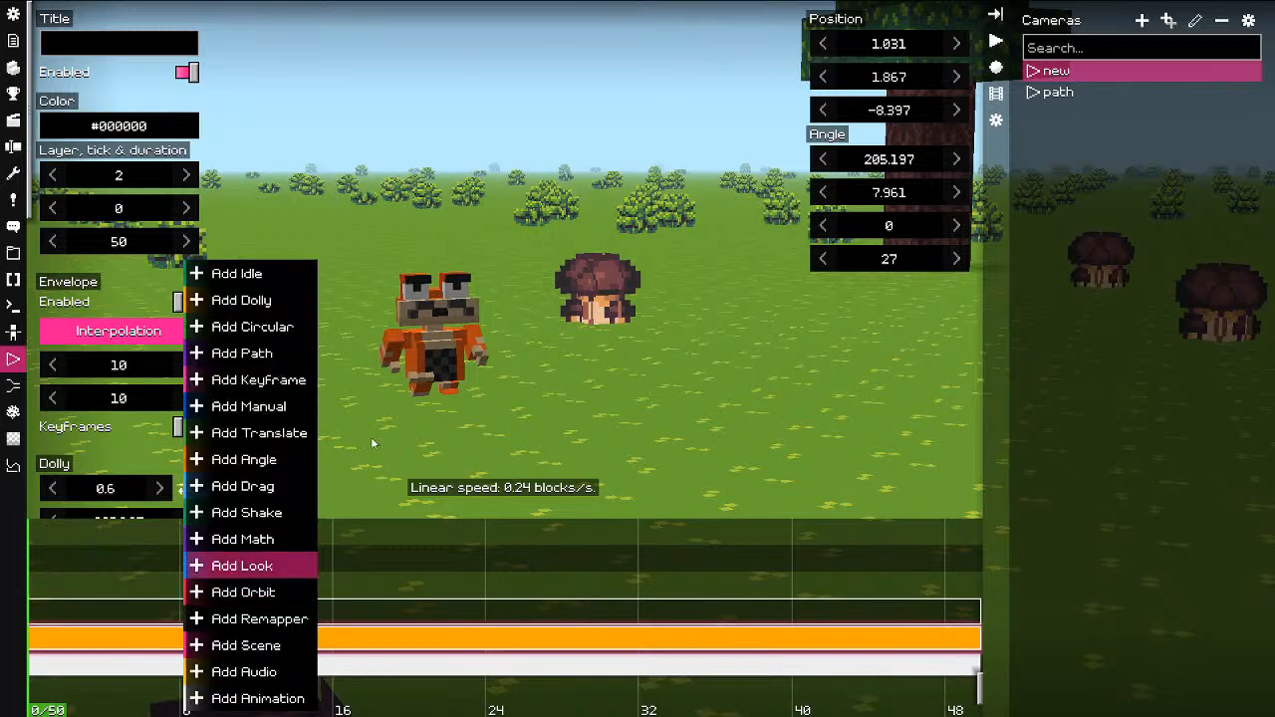
pyautogui.click(277, 673)
pyautogui.click(889, 26)
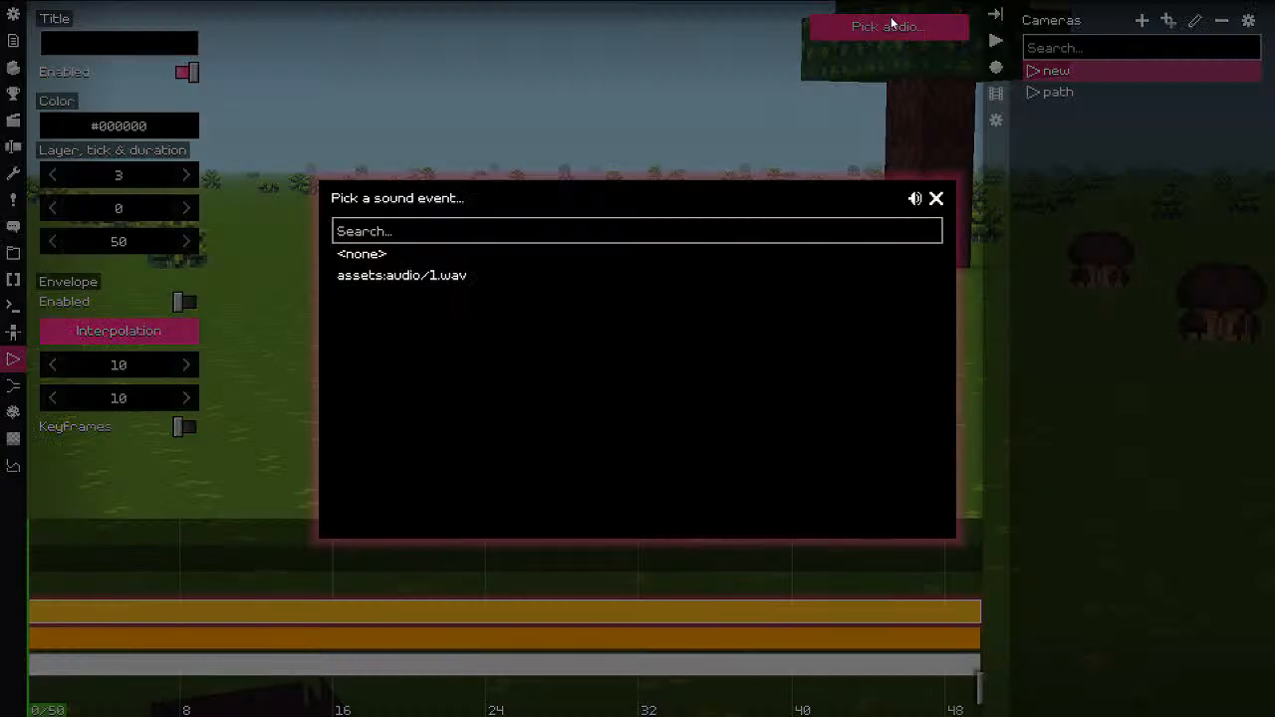
pyautogui.click(450, 276)
pyautogui.click(937, 199)
# Step: Preview the camera with the new sound from near the start
pyautogui.scroll(-4, 579, 592)
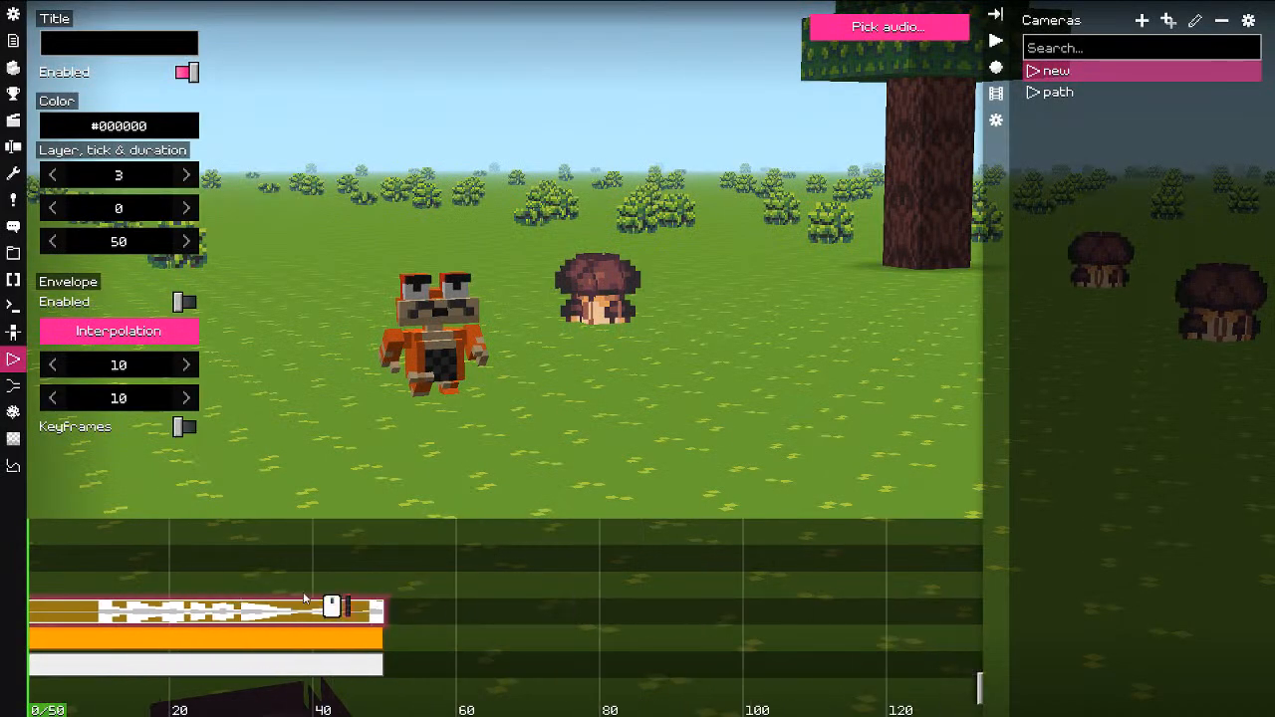
pyautogui.scroll(-2, 304, 598)
pyautogui.press('space')
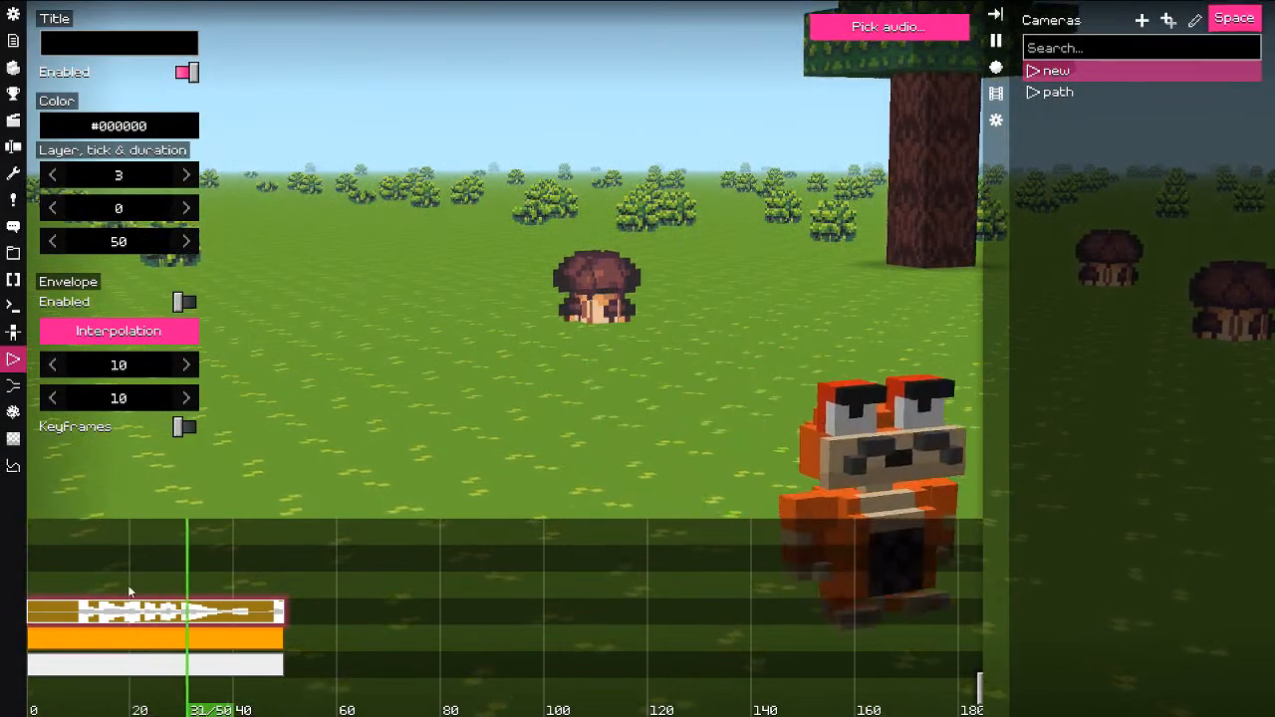
pyautogui.press('space')
pyautogui.moveTo(206, 583); pyautogui.dragTo(54, 586)
pyautogui.press('space')
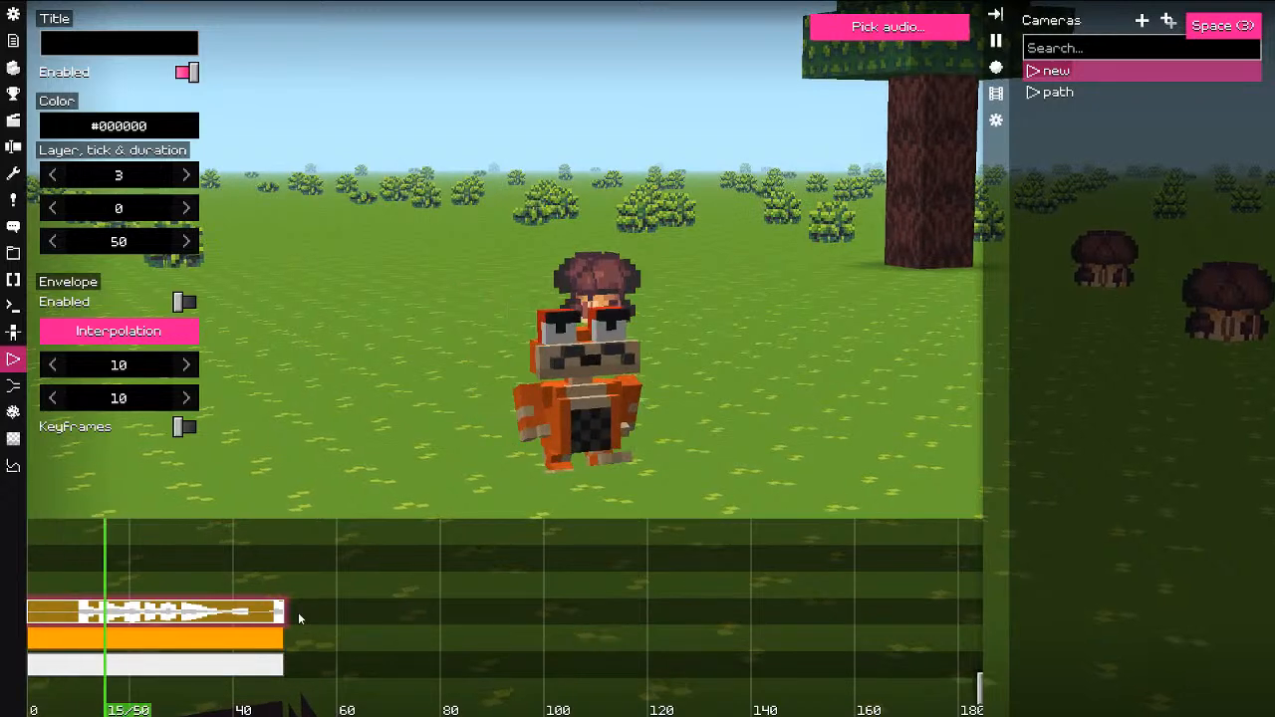
pyautogui.press('space')
# Step: Stretch the audio clip to 483 ticks so it covers the whole sound
pyautogui.click(628, 590)
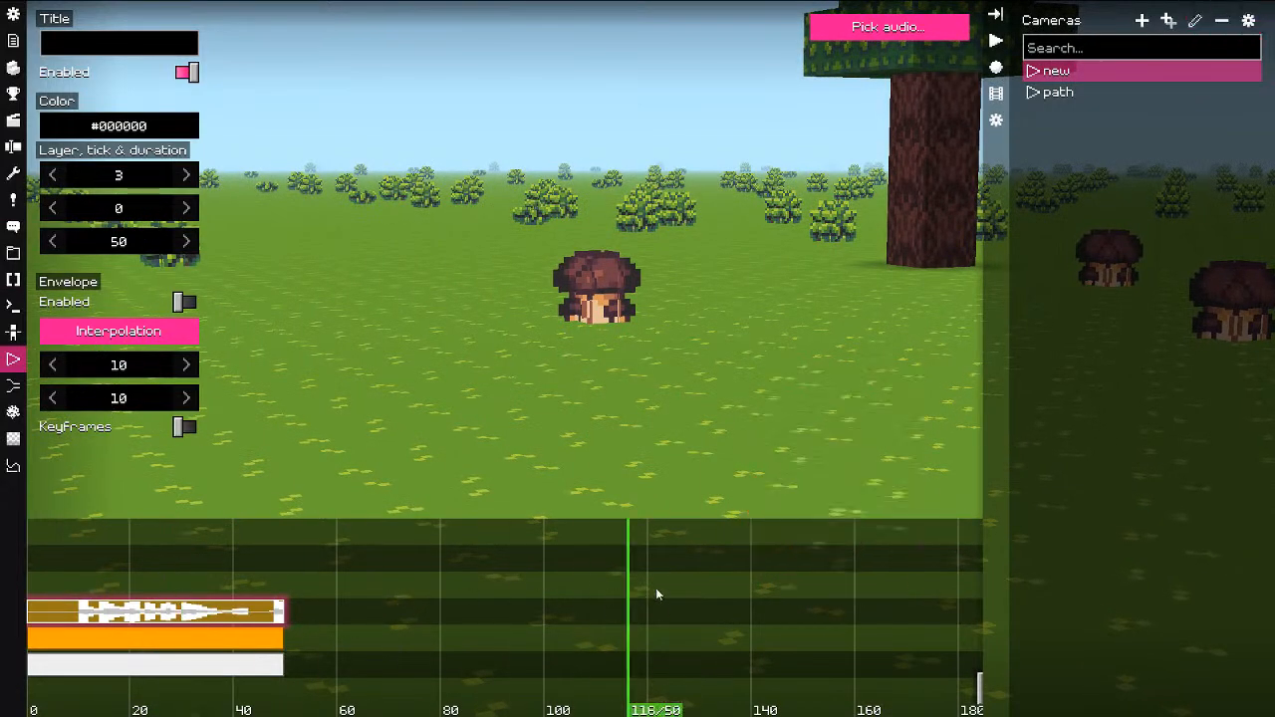
pyautogui.scroll(-5, 653, 593)
pyautogui.moveTo(514, 610); pyautogui.dragTo(621, 601)
pyautogui.press('m')
pyautogui.moveTo(347, 575); pyautogui.dragTo(169, 570)
# Step: Play back the full-length sound from tick 82 and again from about tick 145
pyautogui.press('space')
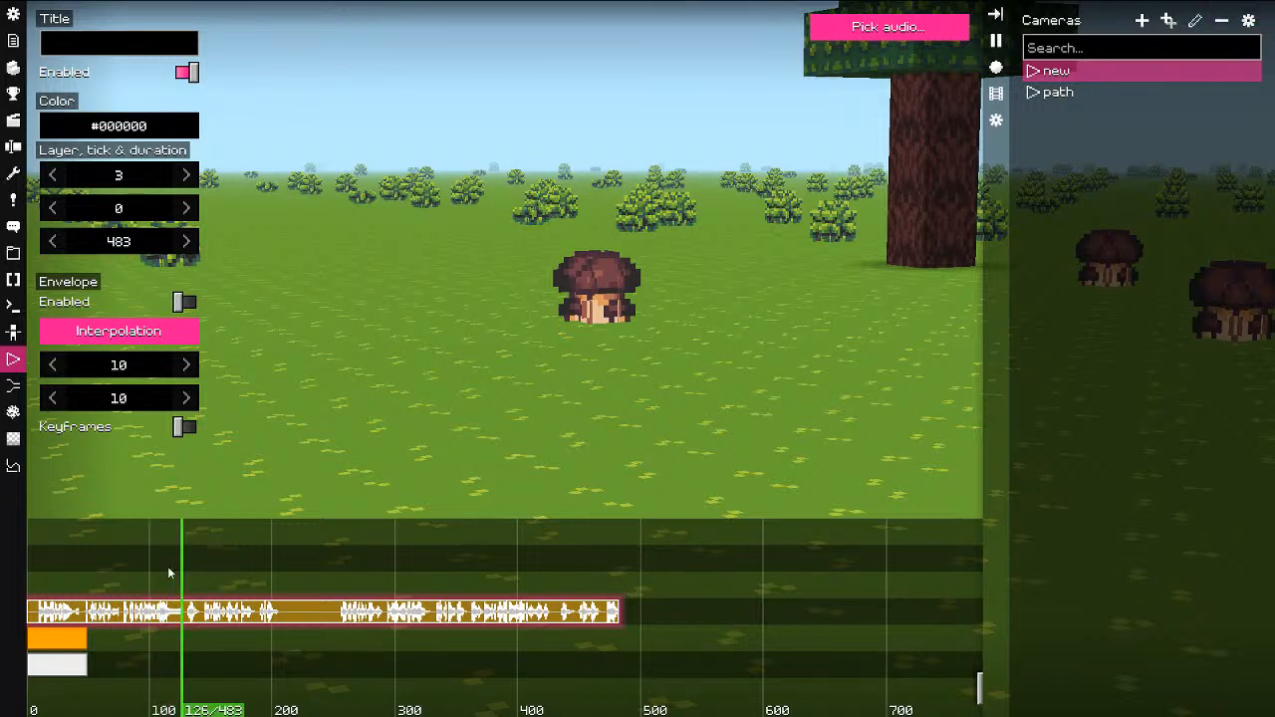
pyautogui.press('space')
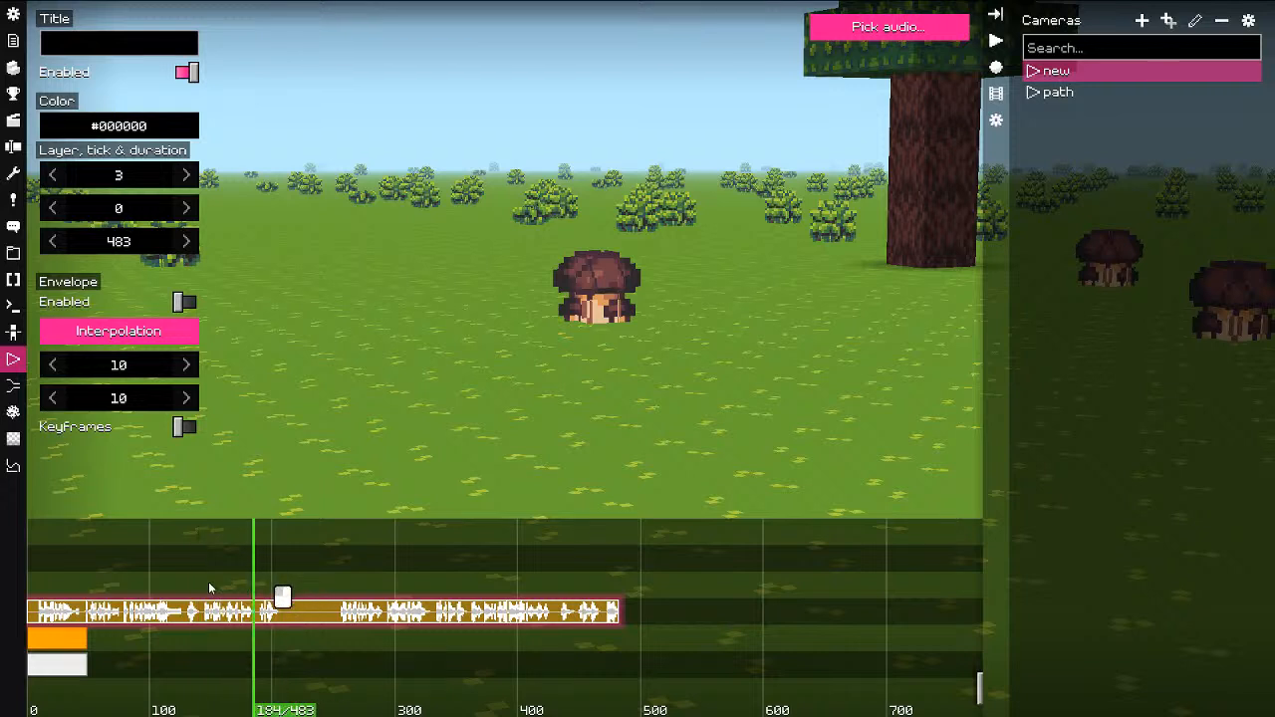
pyautogui.press('space')
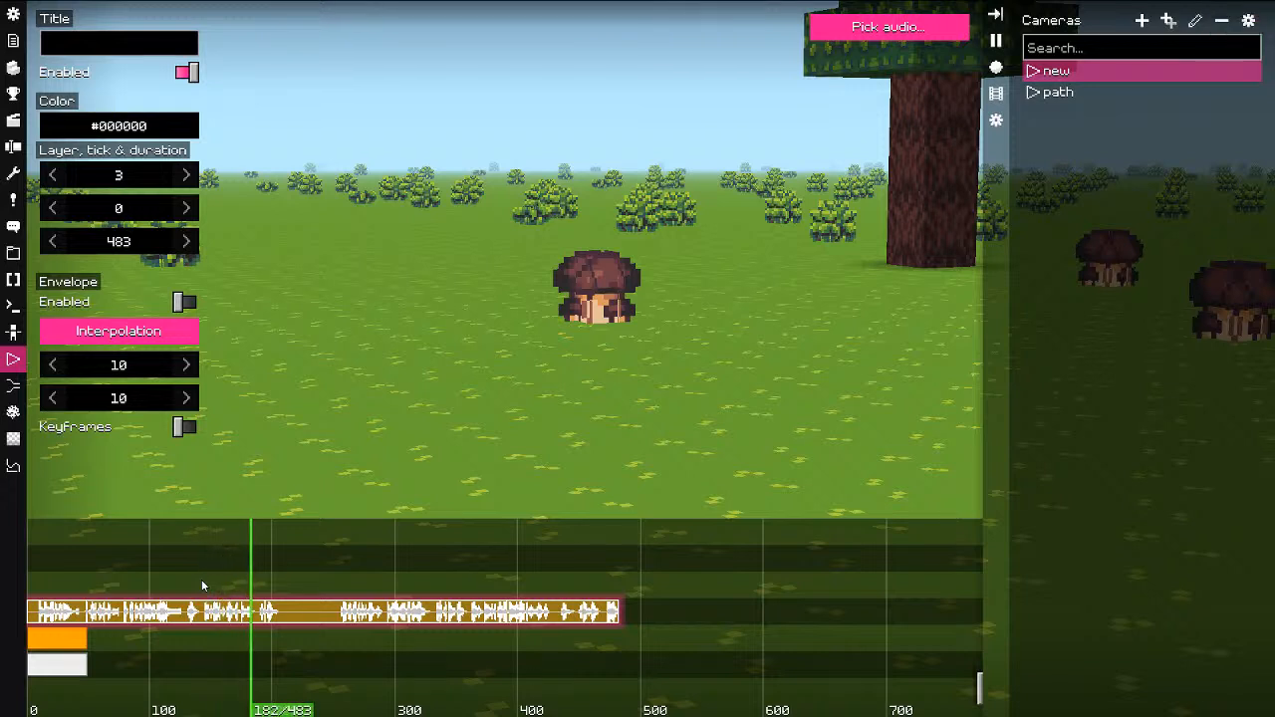
pyautogui.click(202, 584)
pyautogui.press('space')
pyautogui.press('F8')
pyautogui.moveTo(216, 558)
pyautogui.mouseDown()
pyautogui.moveTo(220, 601)
pyautogui.moveTo(233, 581)
pyautogui.mouseUp()
pyautogui.moveTo(361, 576)
pyautogui.mouseDown()
pyautogui.moveTo(342, 632)
pyautogui.moveTo(664, 627)
pyautogui.moveTo(349, 577)
pyautogui.mouseUp()
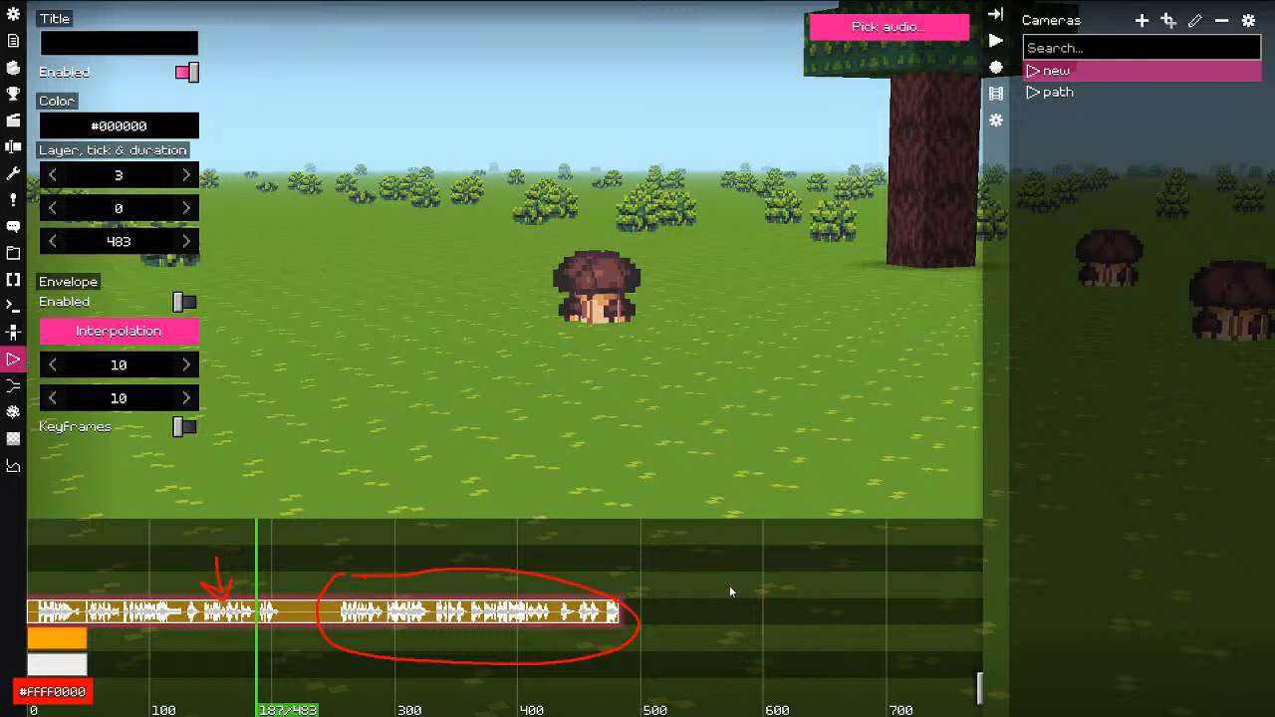
pyautogui.moveTo(732, 588)
pyautogui.mouseDown()
pyautogui.moveTo(706, 583)
pyautogui.moveTo(763, 592)
pyautogui.moveTo(743, 585)
pyautogui.moveTo(754, 638)
pyautogui.moveTo(786, 644)
pyautogui.moveTo(768, 620)
pyautogui.mouseUp()
pyautogui.moveTo(666, 607)
pyautogui.mouseDown()
pyautogui.moveTo(654, 609)
pyautogui.moveTo(658, 626)
pyautogui.moveTo(678, 603)
pyautogui.moveTo(703, 604)
pyautogui.moveTo(699, 625)
pyautogui.moveTo(709, 622)
pyautogui.mouseUp()
pyautogui.moveTo(701, 565); pyautogui.dragTo(688, 571)
pyautogui.moveTo(762, 557); pyautogui.dragTo(774, 570)
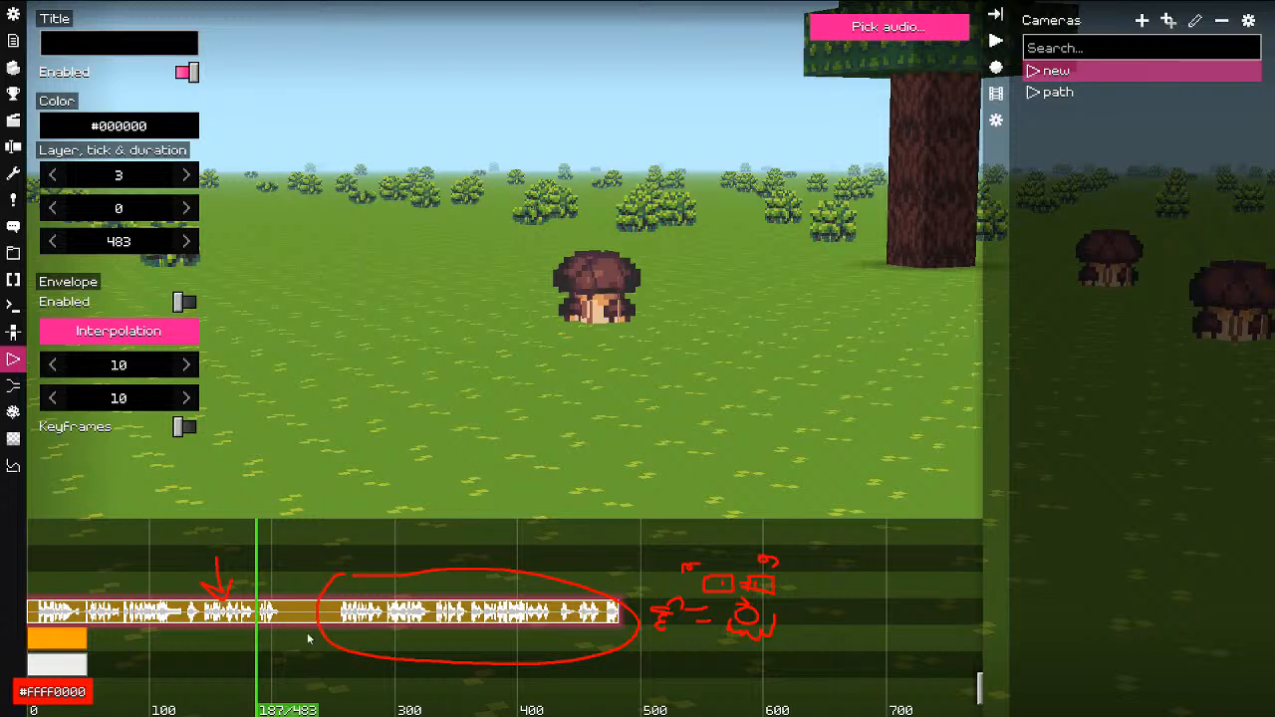
pyautogui.scroll(1, 395, 618)
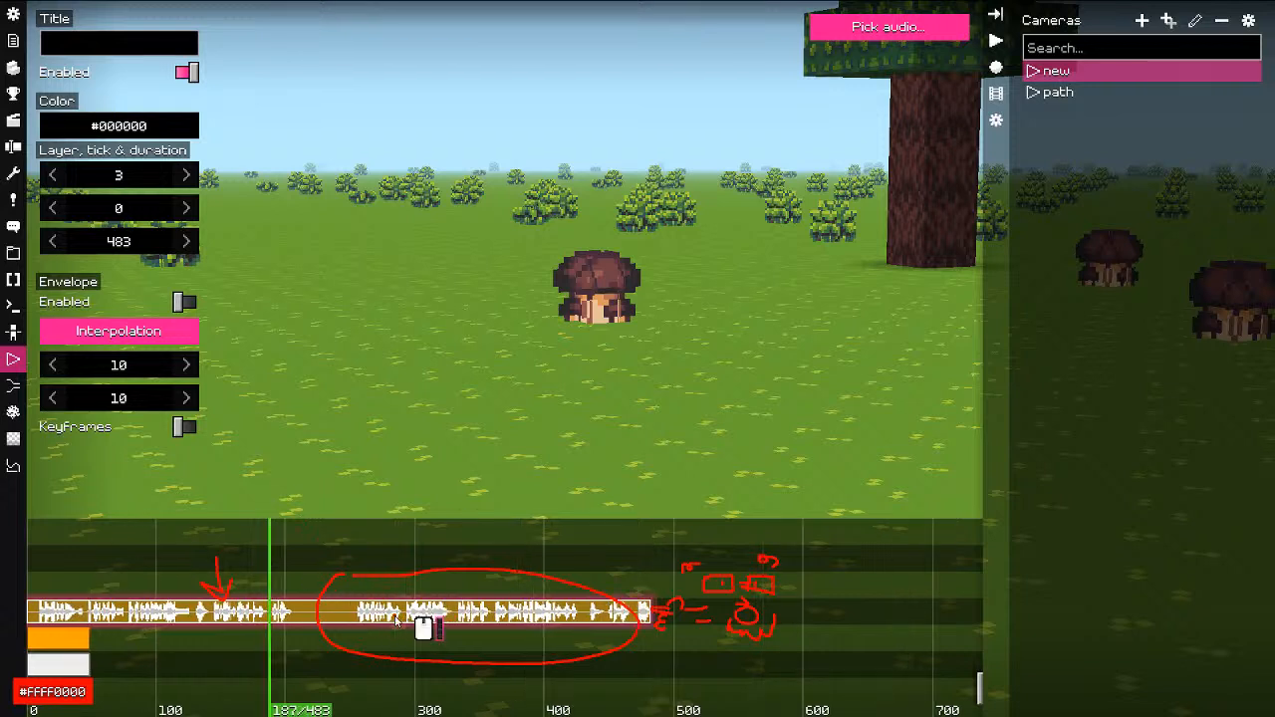
pyautogui.scroll(-2, 396, 618)
pyautogui.scroll(1, 396, 620)
pyautogui.scroll(3, 395, 621)
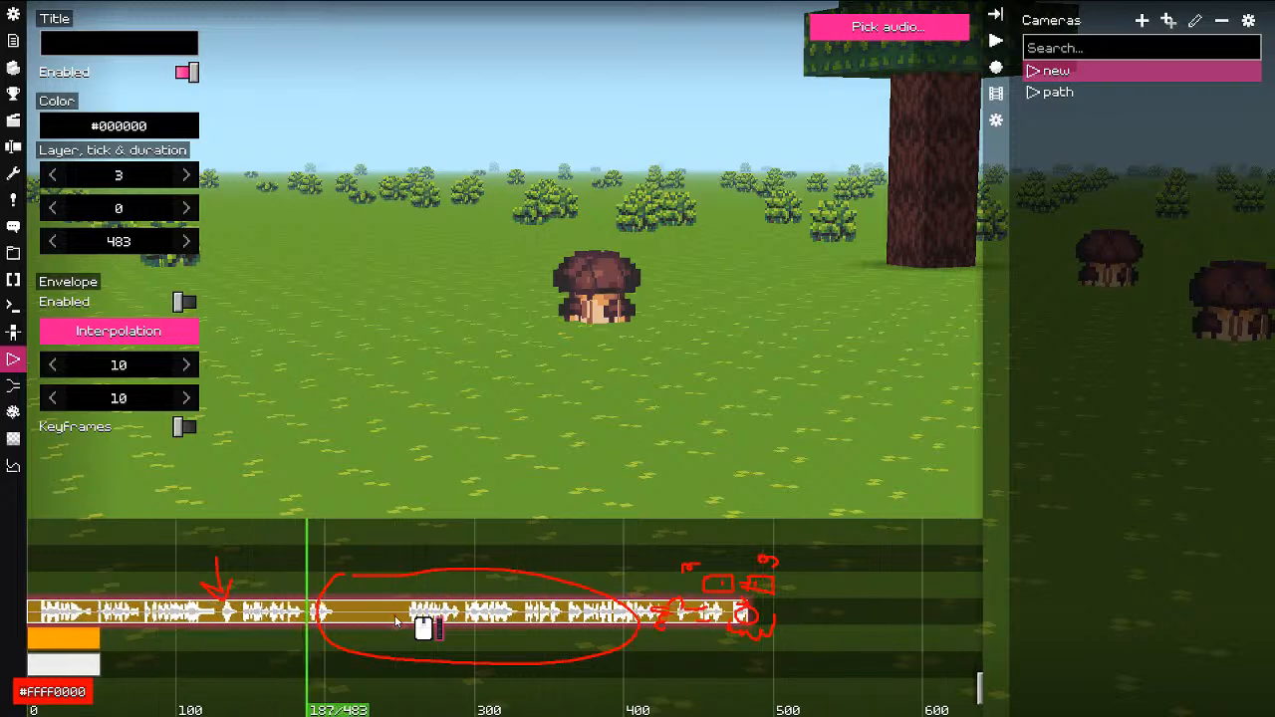
pyautogui.scroll(-4, 395, 621)
pyautogui.scroll(1, 395, 620)
pyautogui.scroll(-1, 395, 621)
pyautogui.scroll(1, 396, 621)
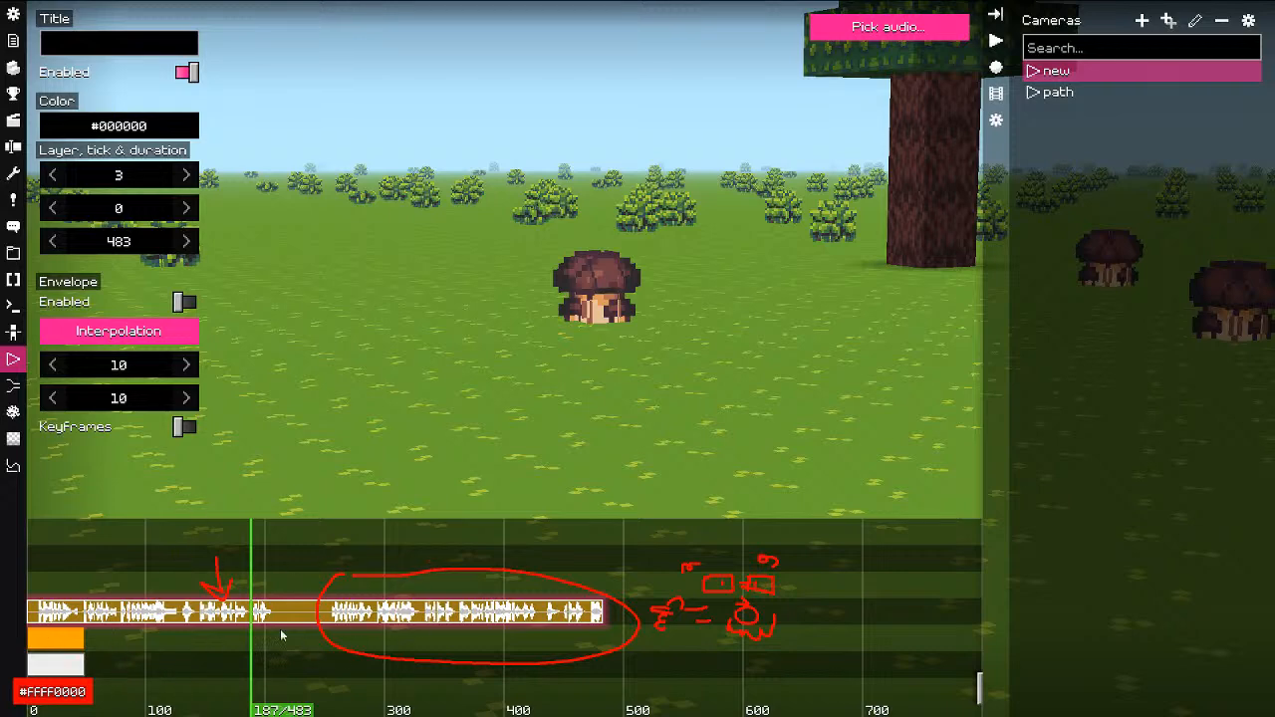
pyautogui.scroll(5, 233, 648)
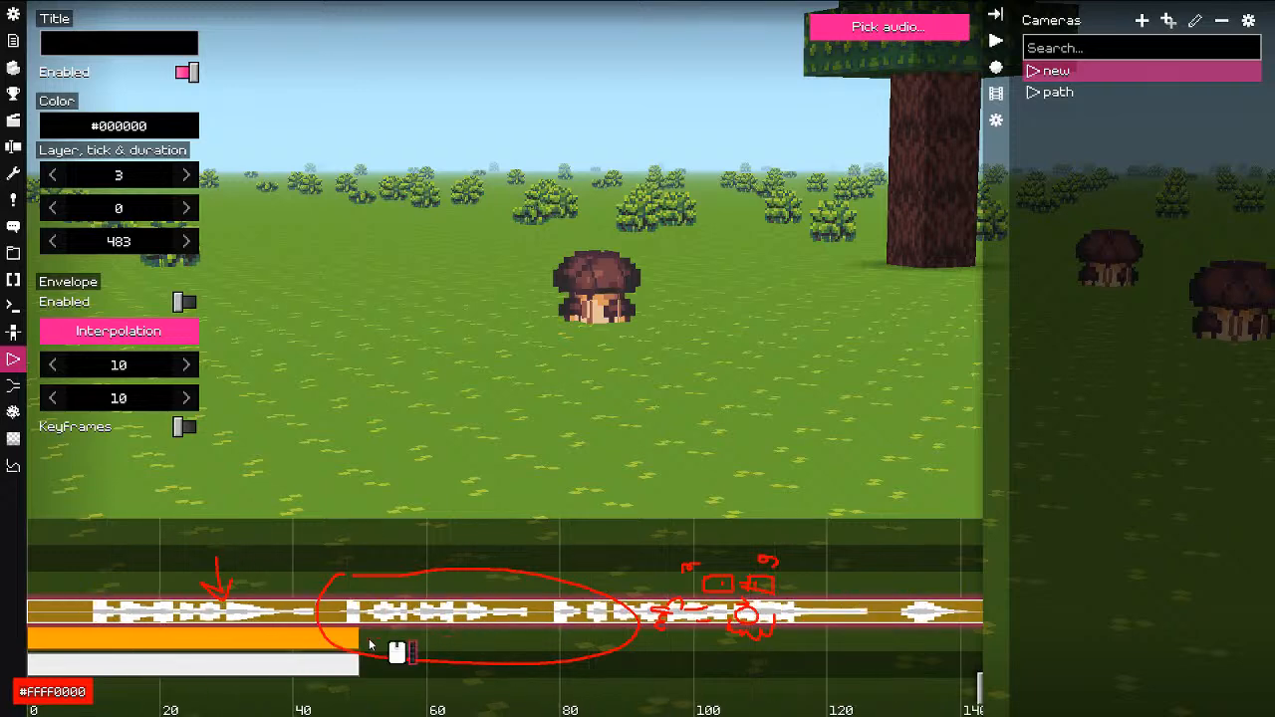
pyautogui.press('Escape')
pyautogui.moveTo(508, 628); pyautogui.dragTo(337, 622, button='middle')
pyautogui.scroll(-3, 371, 626)
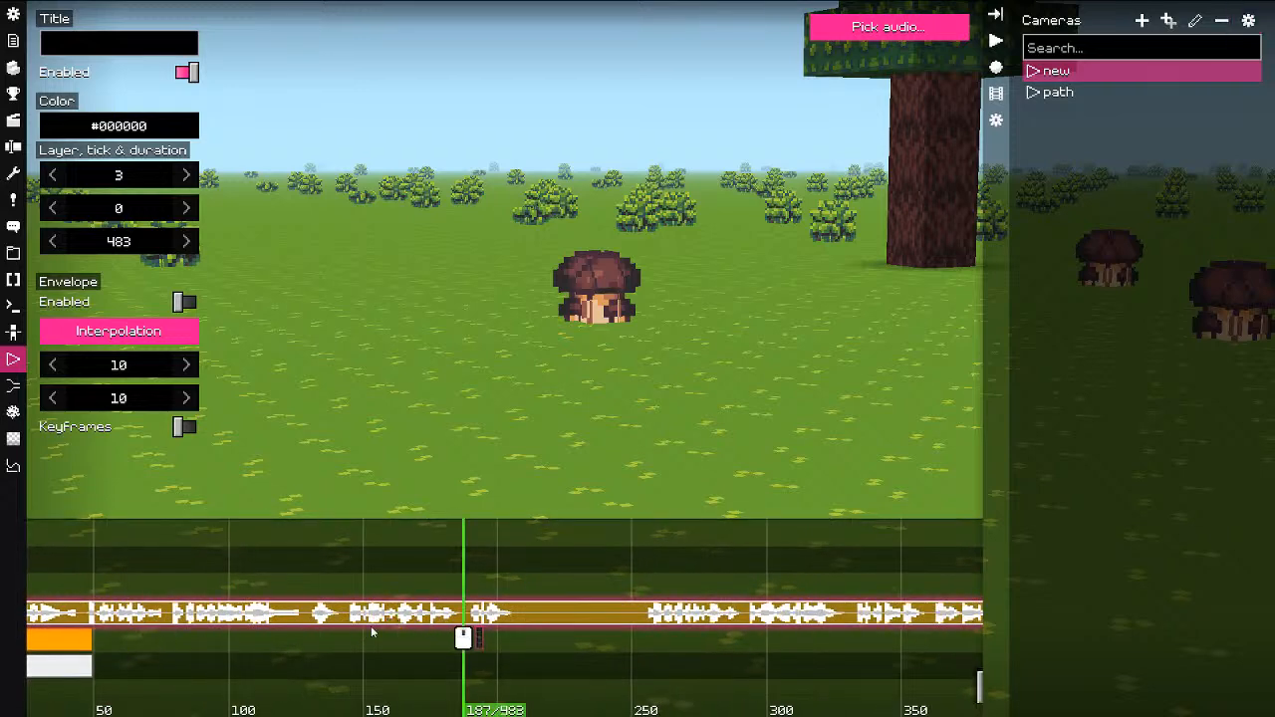
pyautogui.moveTo(579, 558)
pyautogui.mouseDown(button='middle')
pyautogui.moveTo(375, 587)
pyautogui.moveTo(17, 590)
pyautogui.mouseUp(button='middle')
pyautogui.moveTo(612, 596); pyautogui.dragTo(772, 596, button='middle')
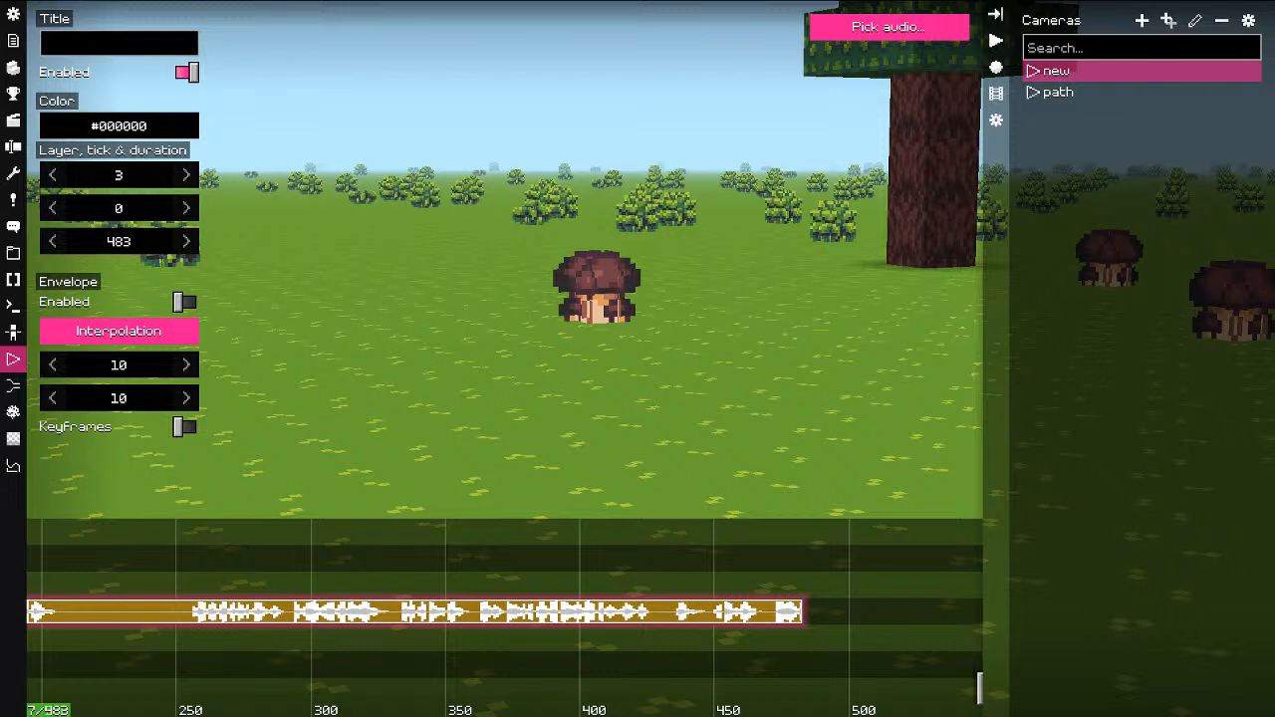
pyautogui.scroll(-4, 255, 638)
pyautogui.moveTo(206, 616); pyautogui.dragTo(464, 614, button='middle')
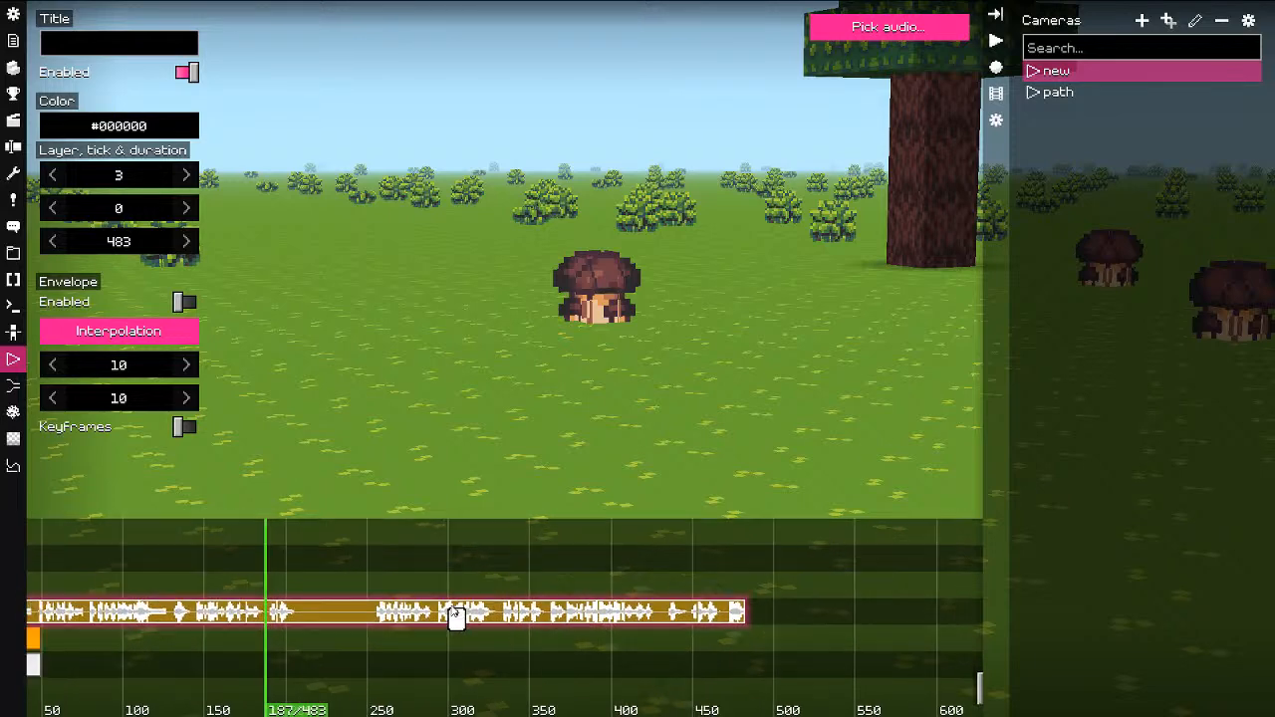
pyautogui.scroll(-3, 249, 594)
pyautogui.moveTo(248, 590); pyautogui.dragTo(291, 526, button='middle')
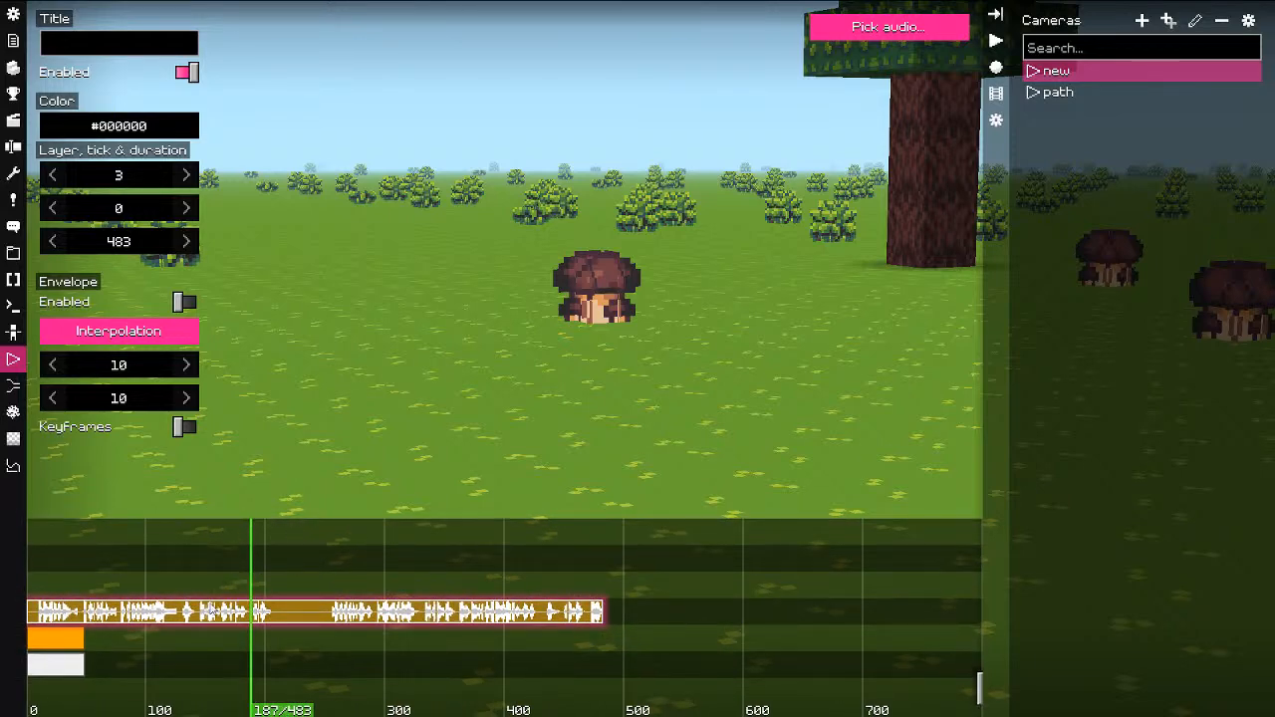
pyautogui.moveTo(210, 602); pyautogui.dragTo(235, 569, button='middle')
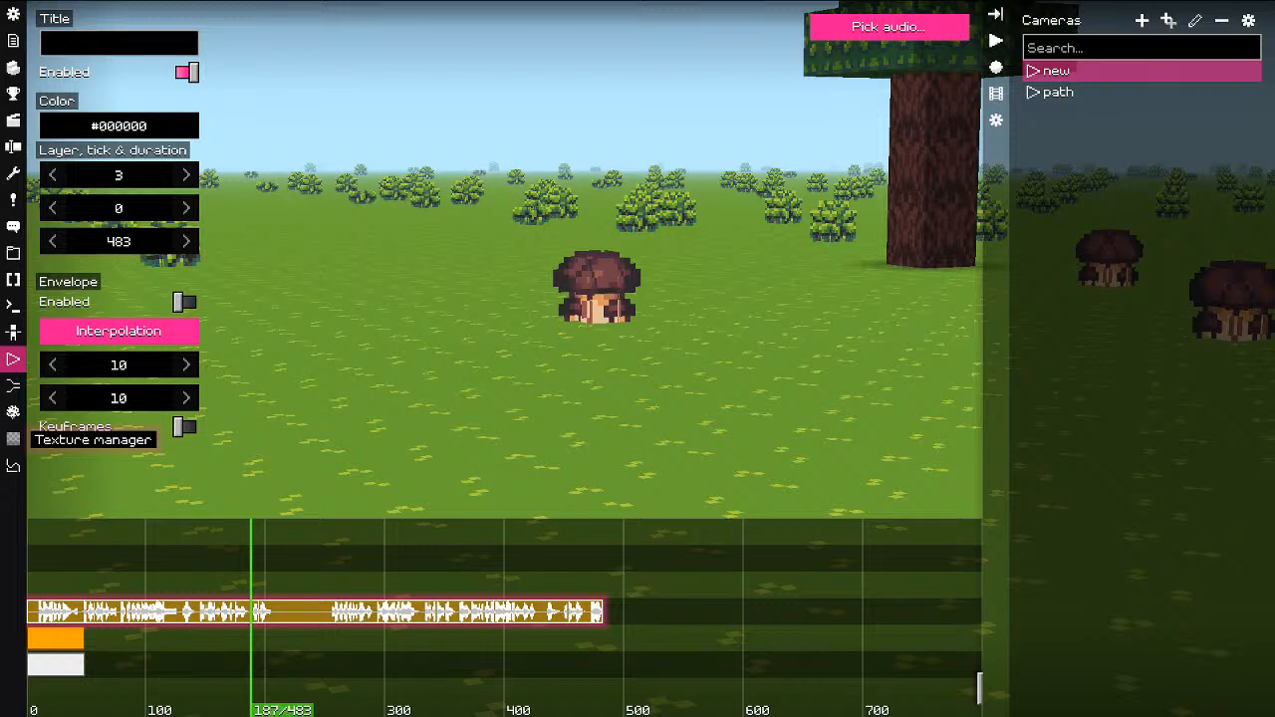
pyautogui.press('Pause')
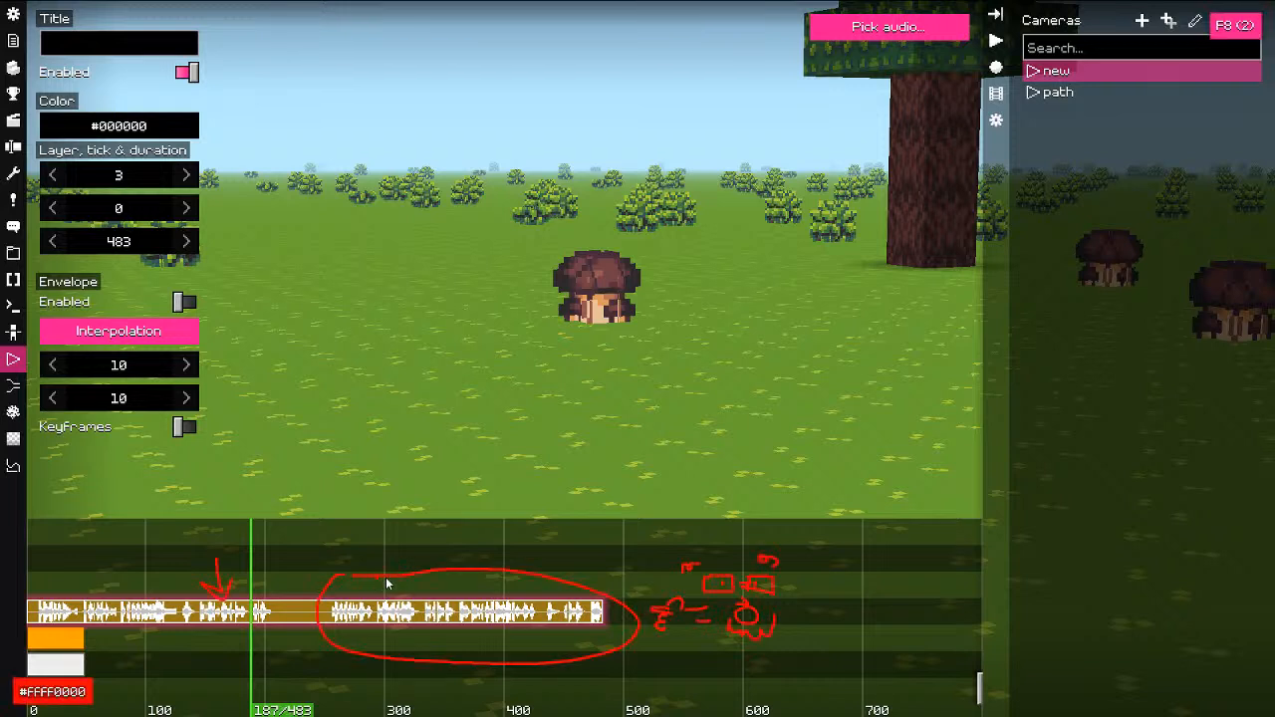
pyautogui.scroll(1, 606, 648)
pyautogui.scroll(-1, 607, 653)
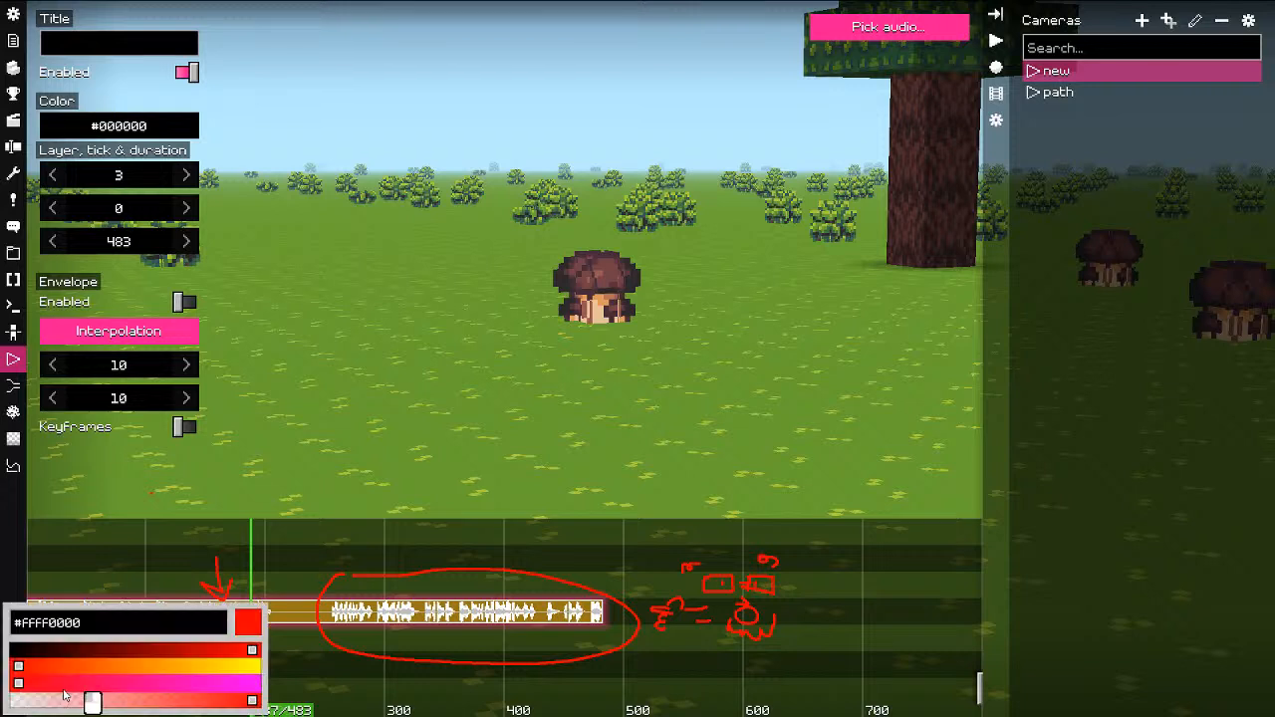
pyautogui.click(80, 691)
pyautogui.moveTo(92, 654); pyautogui.dragTo(45, 654)
pyautogui.moveTo(90, 682); pyautogui.dragTo(169, 667)
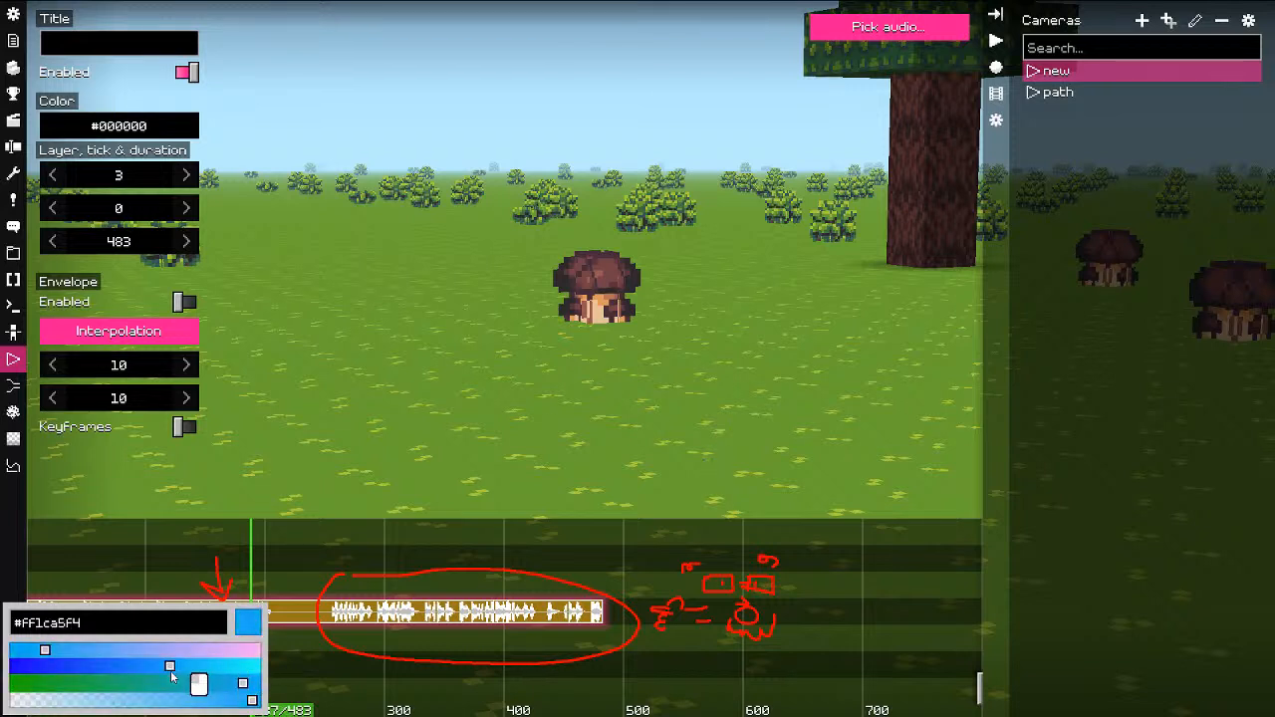
pyautogui.moveTo(781, 359)
pyautogui.mouseDown()
pyautogui.moveTo(683, 319)
pyautogui.moveTo(767, 267)
pyautogui.moveTo(835, 282)
pyautogui.mouseUp()
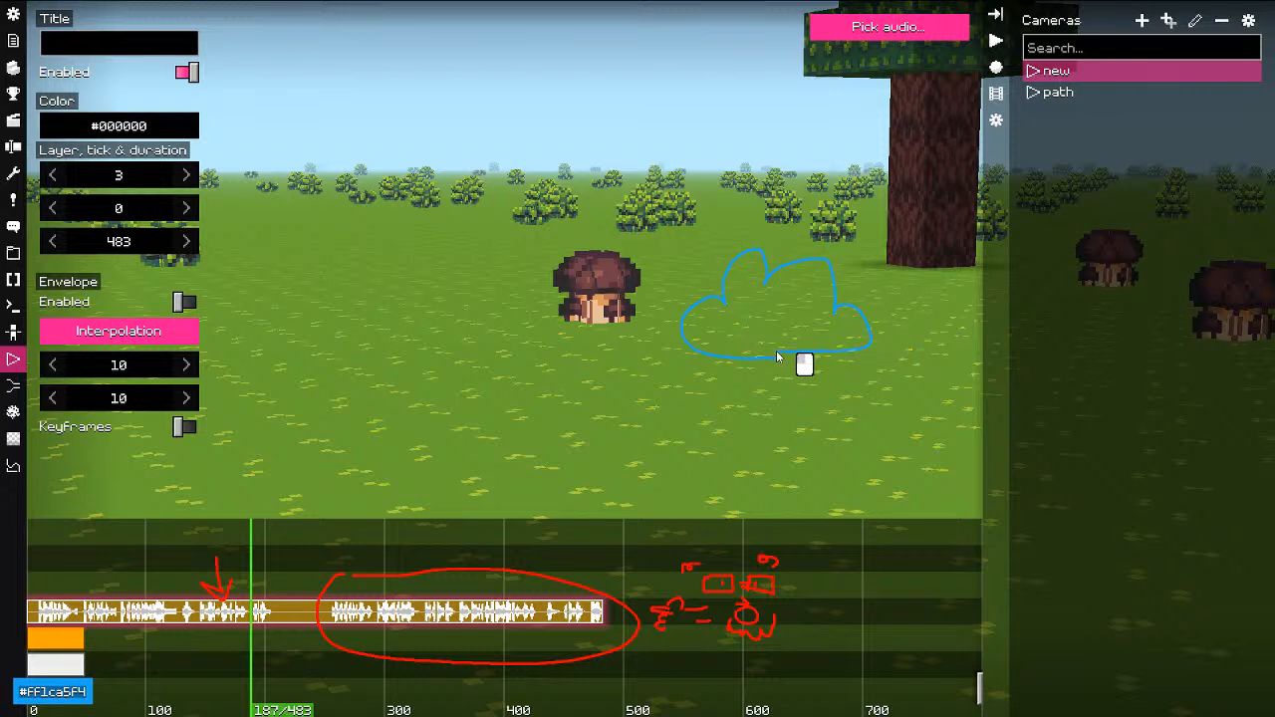
pyautogui.click(45, 691)
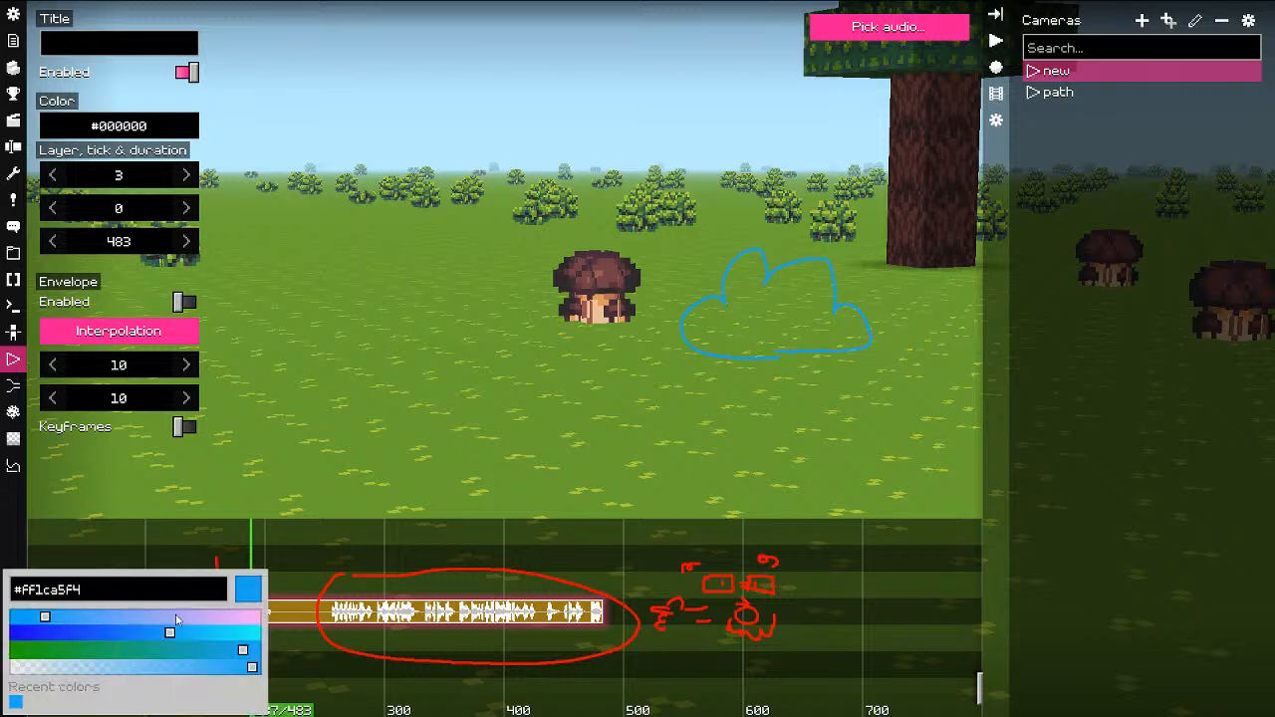
pyautogui.moveTo(180, 619); pyautogui.dragTo(284, 619)
pyautogui.moveTo(214, 633); pyautogui.dragTo(311, 630)
pyautogui.click(700, 384)
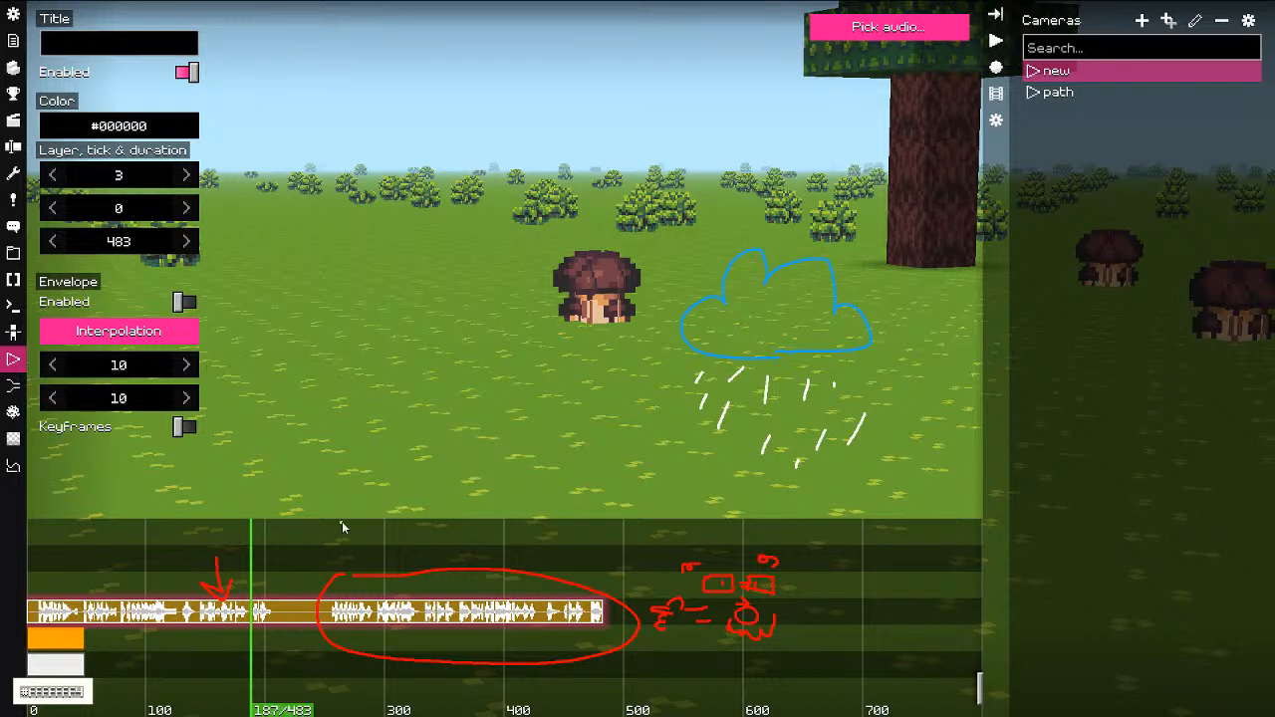
pyautogui.press('F8')
pyautogui.press('F8')
pyautogui.press('Delete')
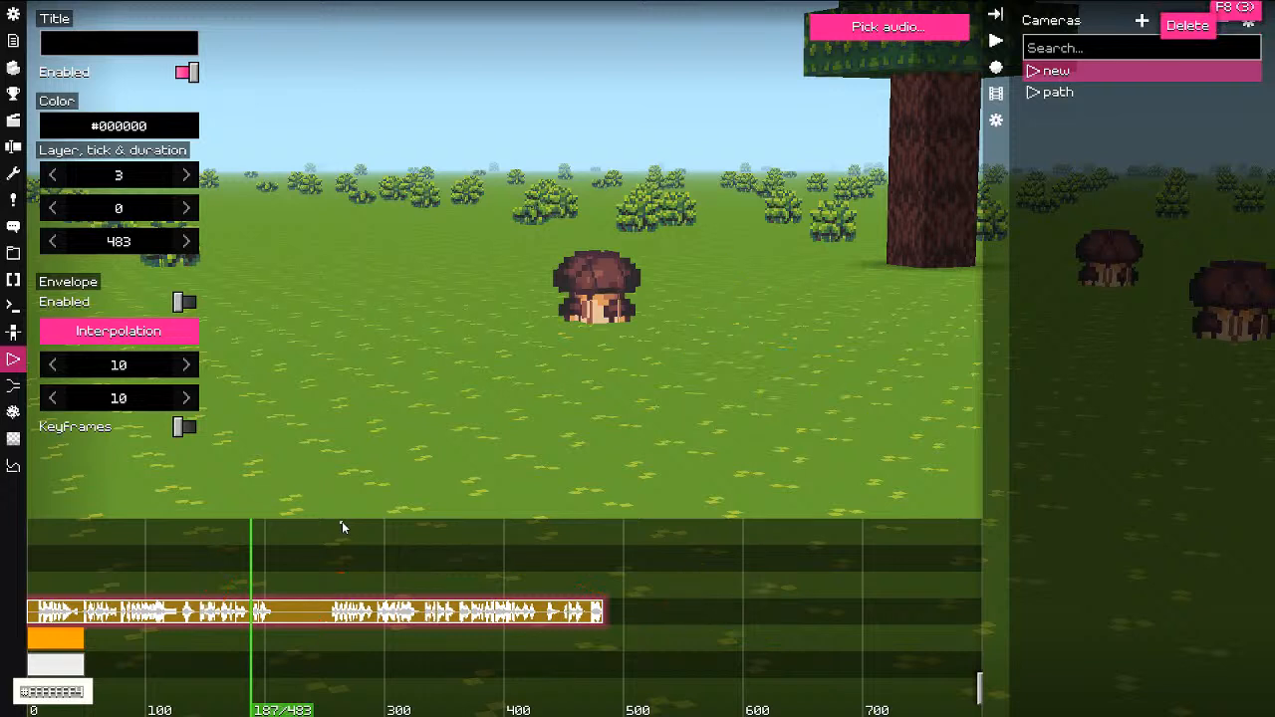
pyautogui.press('F8')
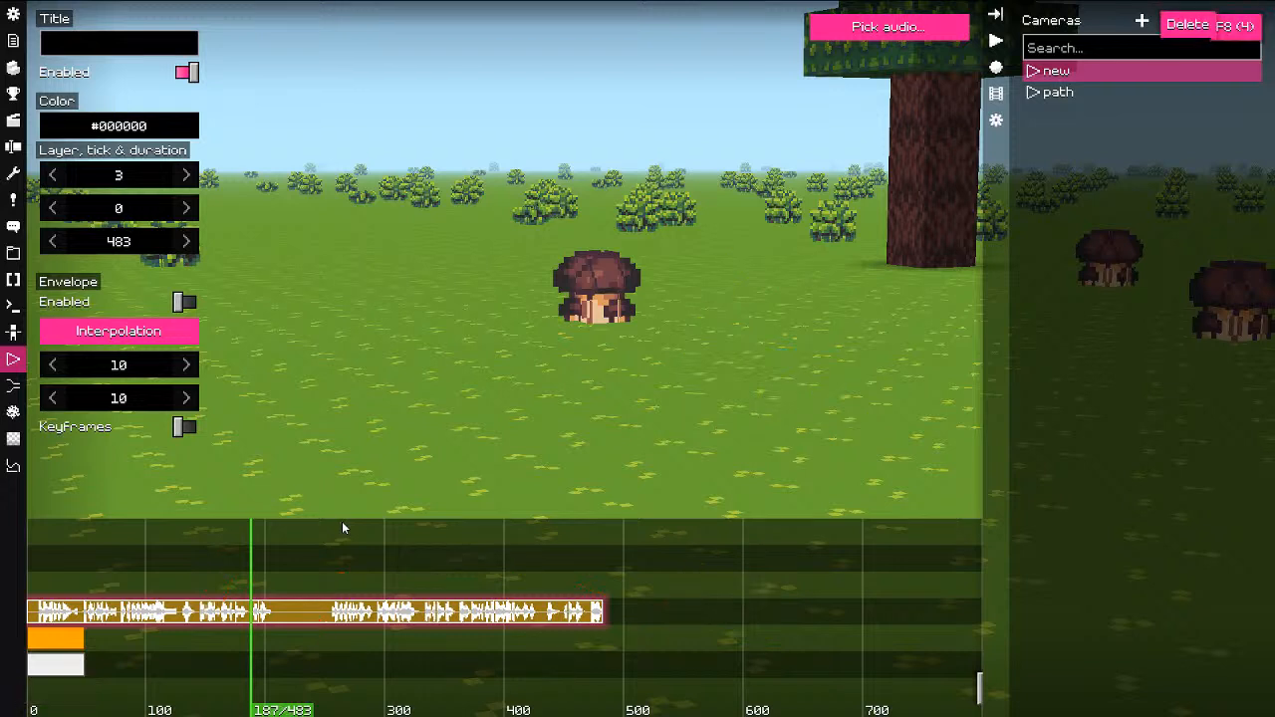
# Step: Create a new HUD scene named abc
pyautogui.click(10, 335)
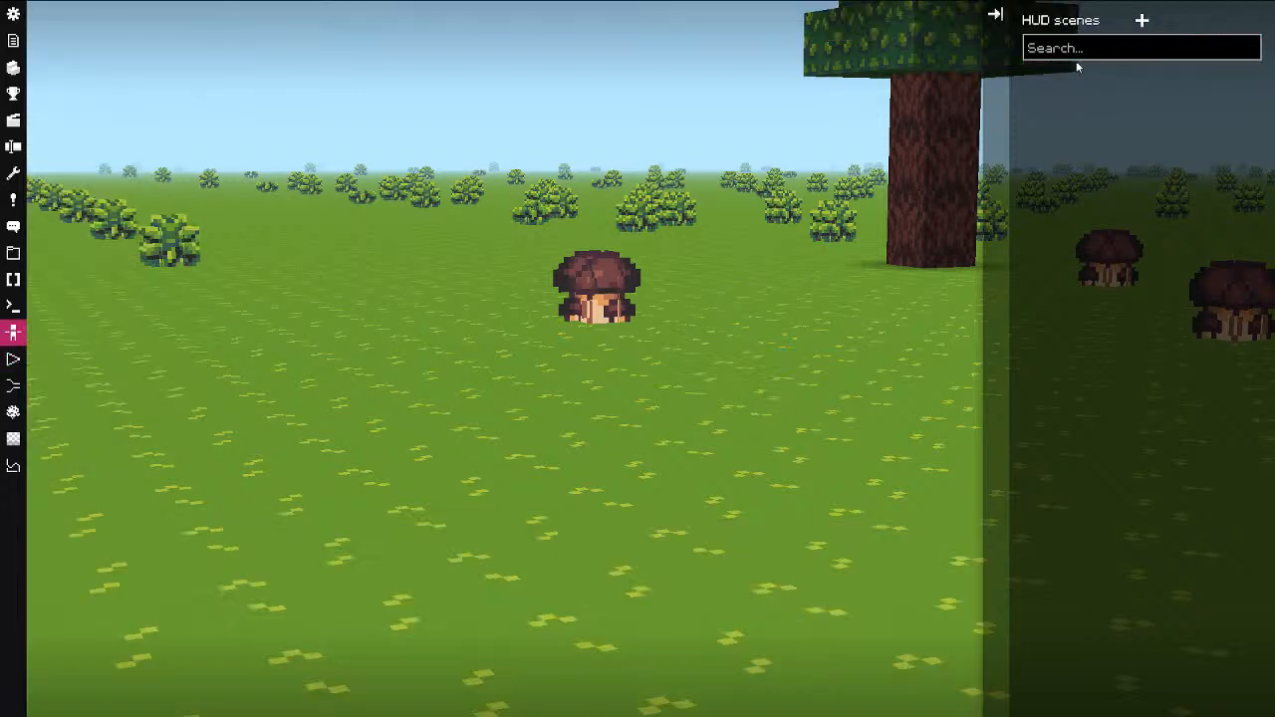
pyautogui.click(1142, 21)
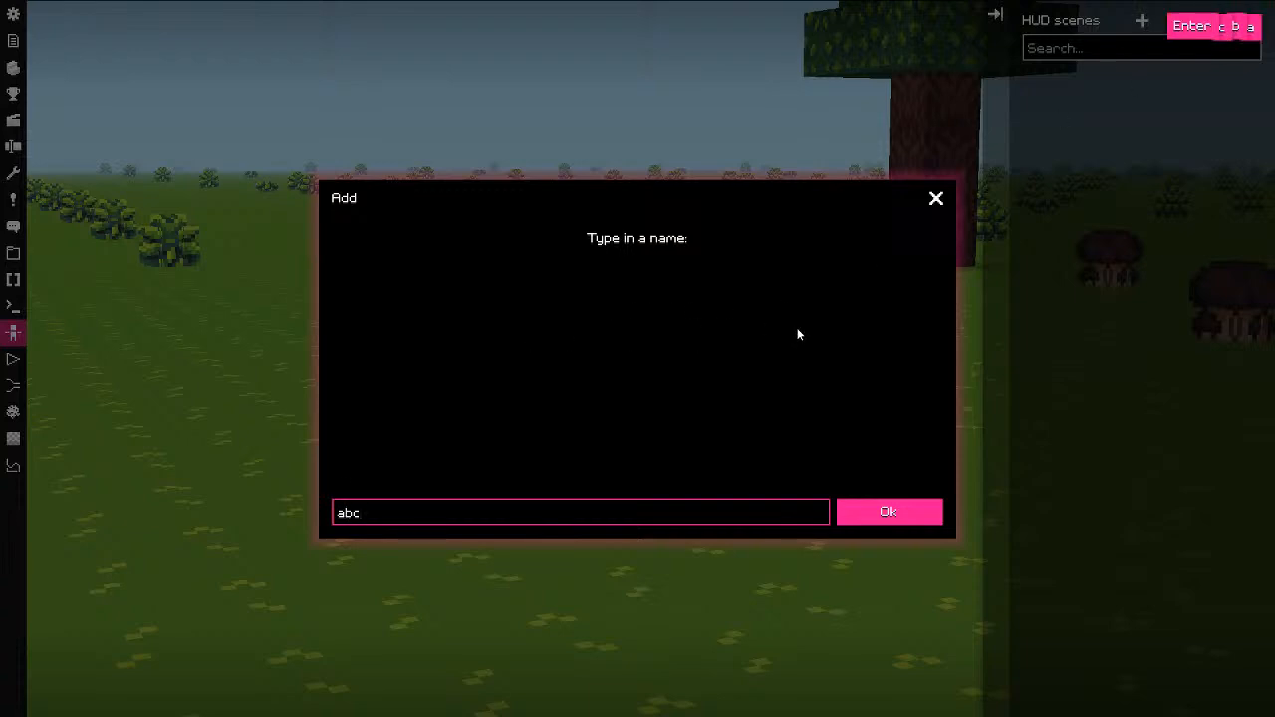
pyautogui.press('Return')
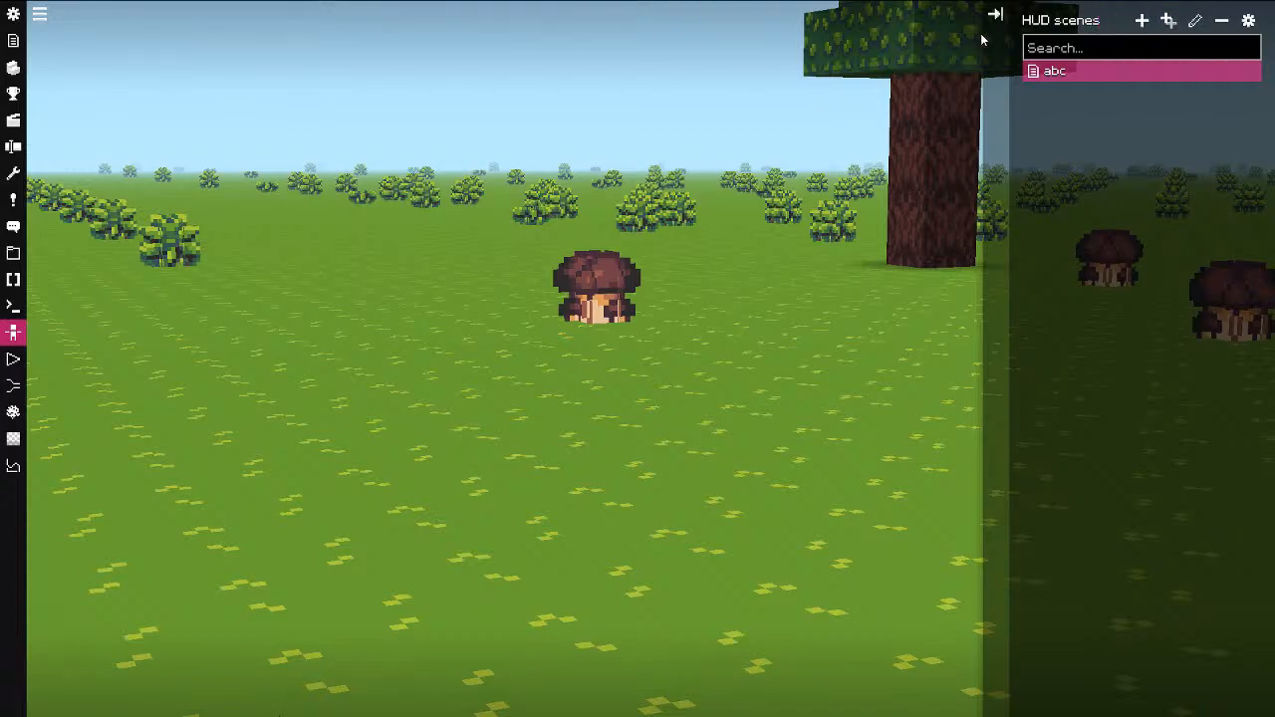
# Step: Add a HUD form to scene abc showing the dinner model
pyautogui.click(42, 15)
pyautogui.click(60, 22)
pyautogui.click(46, 15)
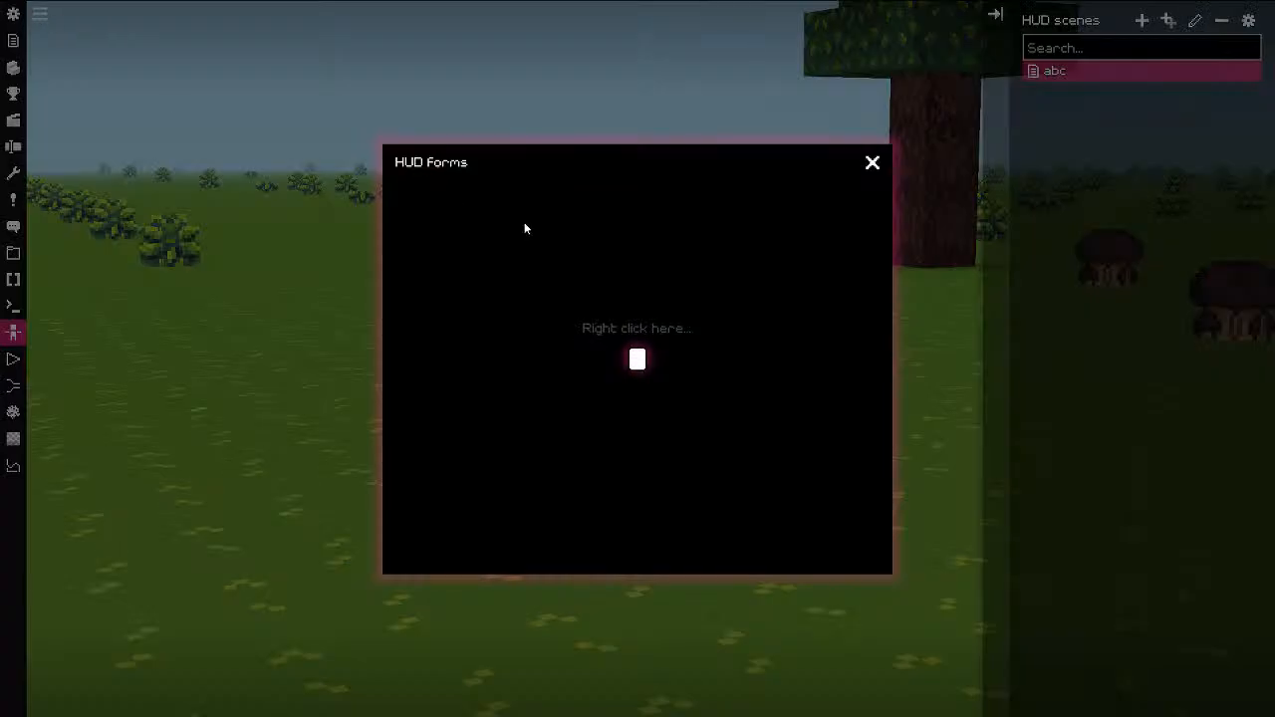
pyautogui.rightClick(526, 227)
pyautogui.click(609, 244)
pyautogui.click(232, 378)
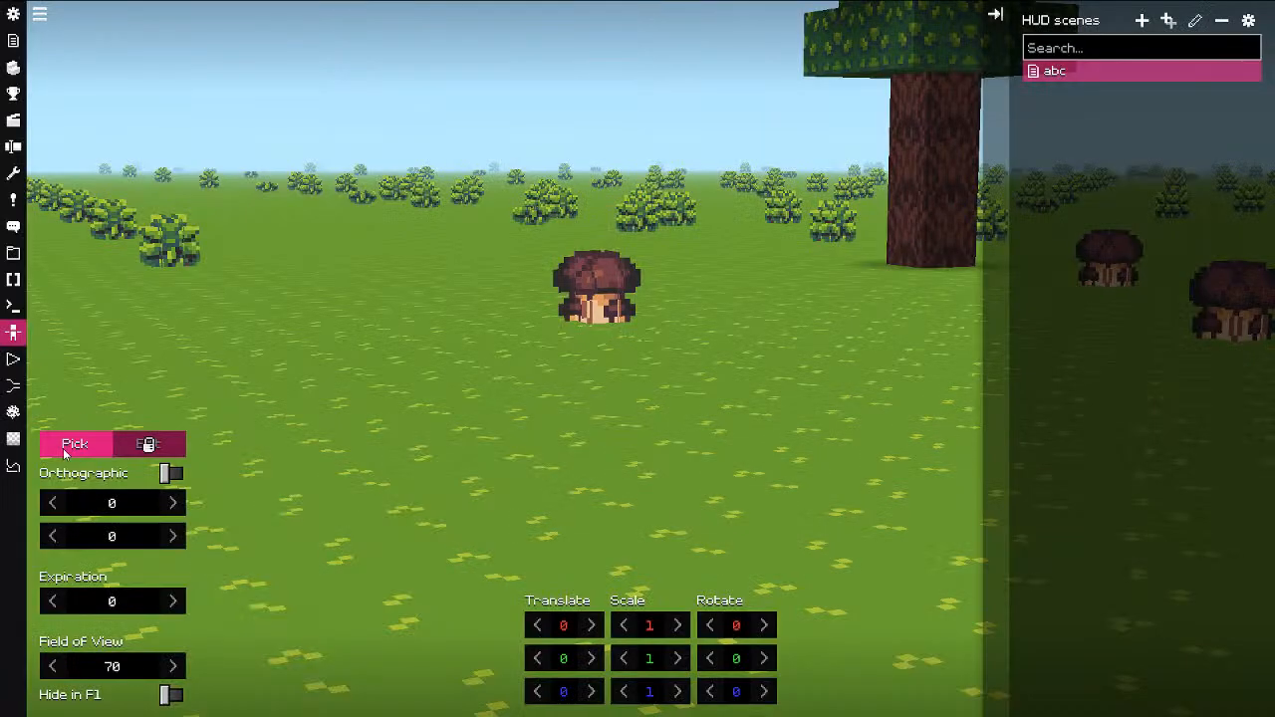
pyautogui.click(67, 448)
pyautogui.click(65, 132)
pyautogui.press('Escape')
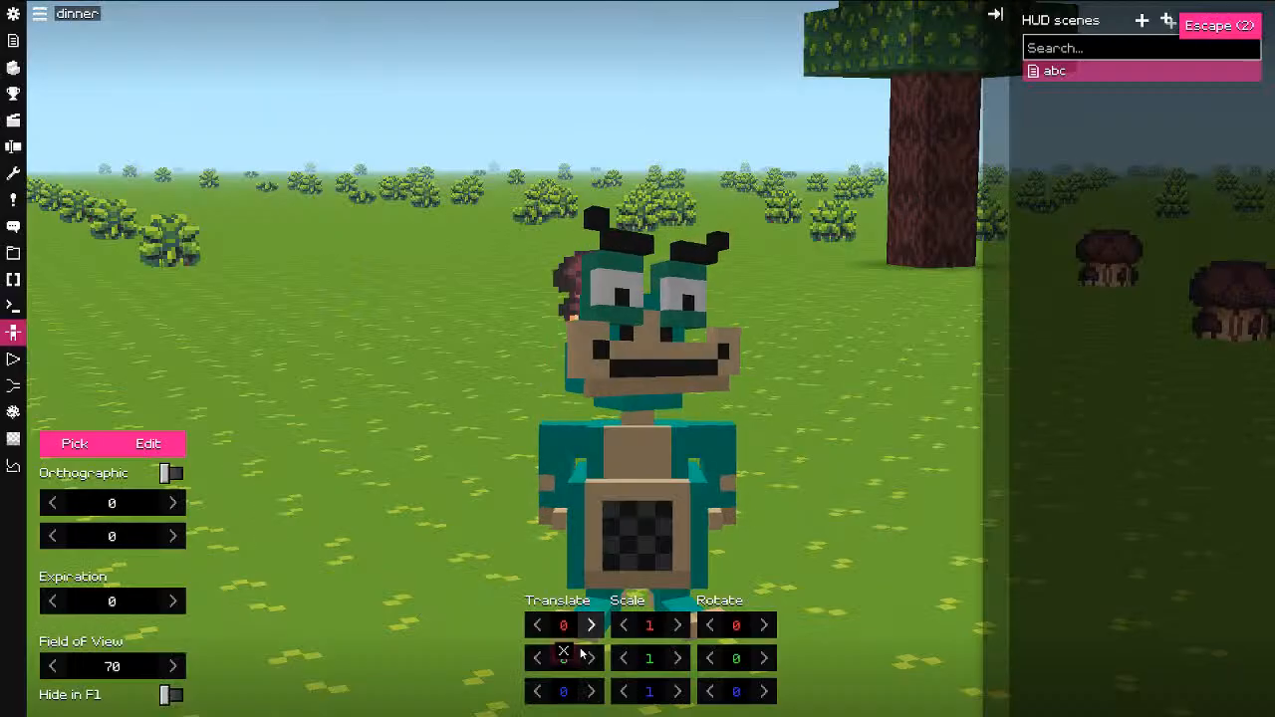
# Step: Rotate the dinner model 40° on Y, translate it to -0.375, 0, 0.414, field of view 34.2
pyautogui.moveTo(733, 662); pyautogui.dragTo(805, 672)
pyautogui.moveTo(563, 626); pyautogui.dragTo(555, 644)
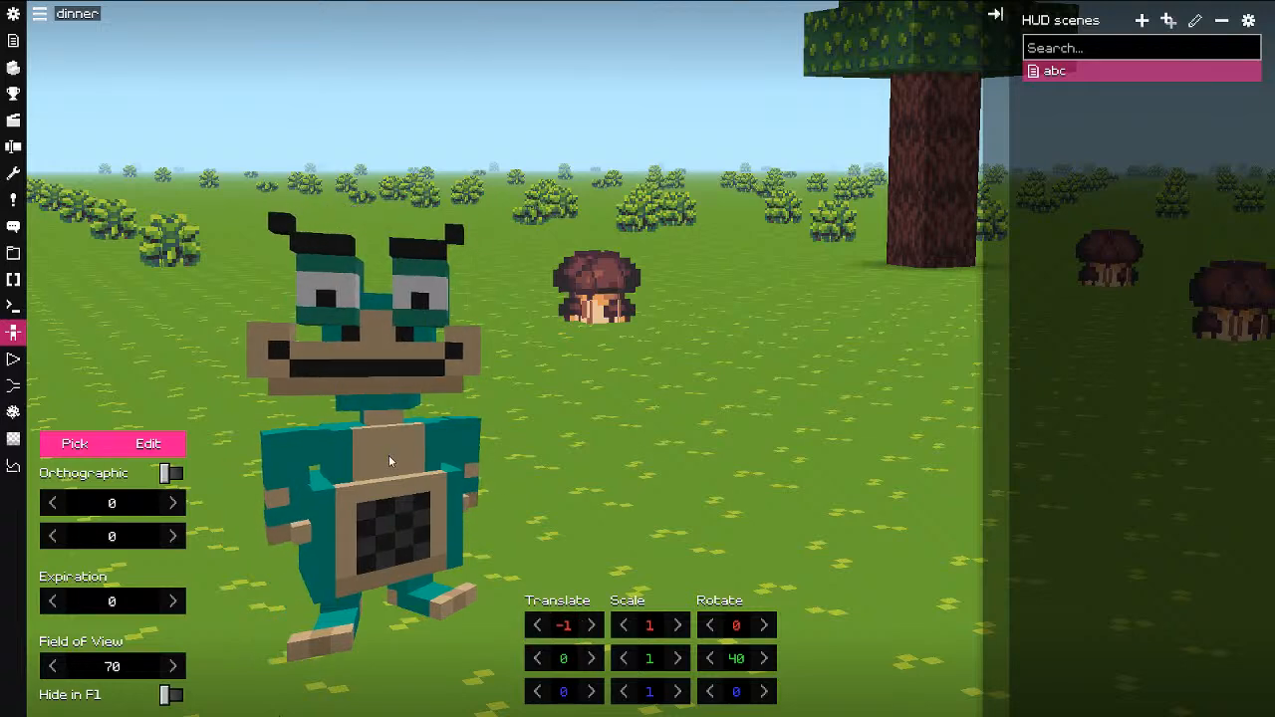
pyautogui.moveTo(569, 692); pyautogui.dragTo(620, 697)
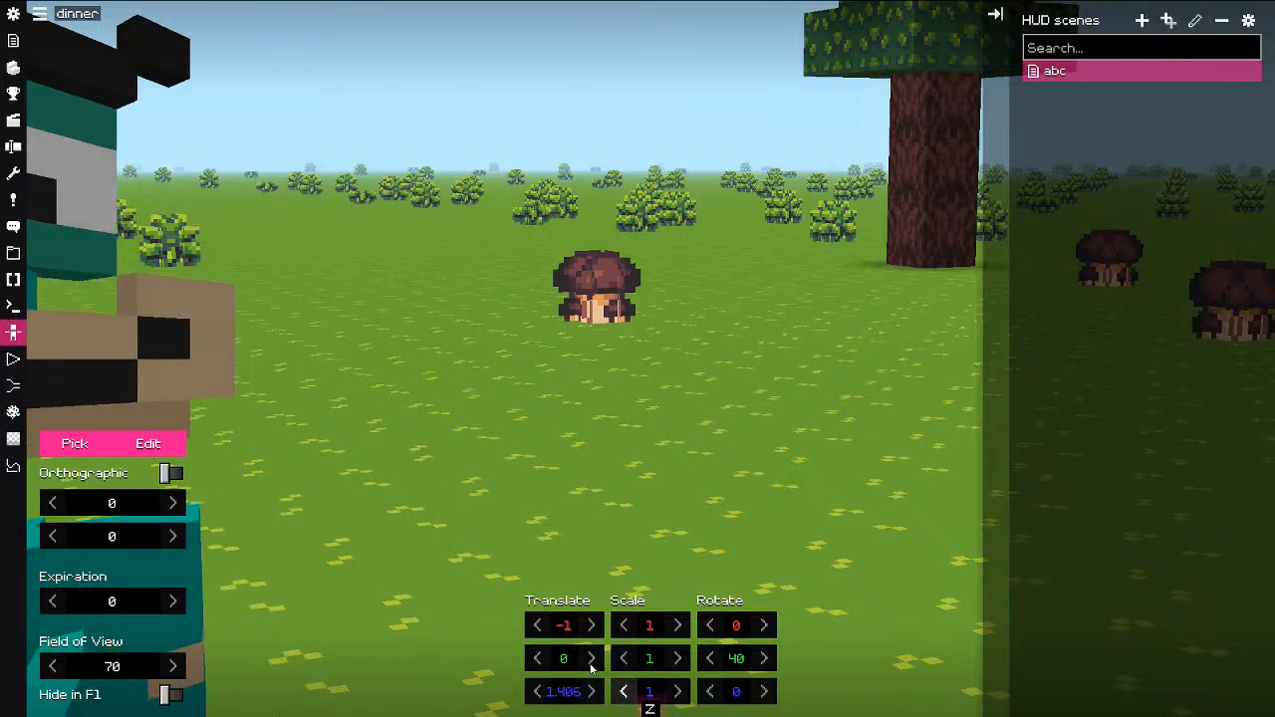
pyautogui.moveTo(559, 627); pyautogui.dragTo(683, 625)
pyautogui.keyDown('alt'); pyautogui.moveTo(566, 694); pyautogui.dragTo(533, 692); pyautogui.keyUp('alt')
pyautogui.keyDown('alt'); pyautogui.moveTo(104, 670); pyautogui.dragTo(416, 689); pyautogui.keyUp('alt')
pyautogui.keyDown('alt'); pyautogui.moveTo(554, 626); pyautogui.dragTo(539, 630); pyautogui.keyUp('alt')
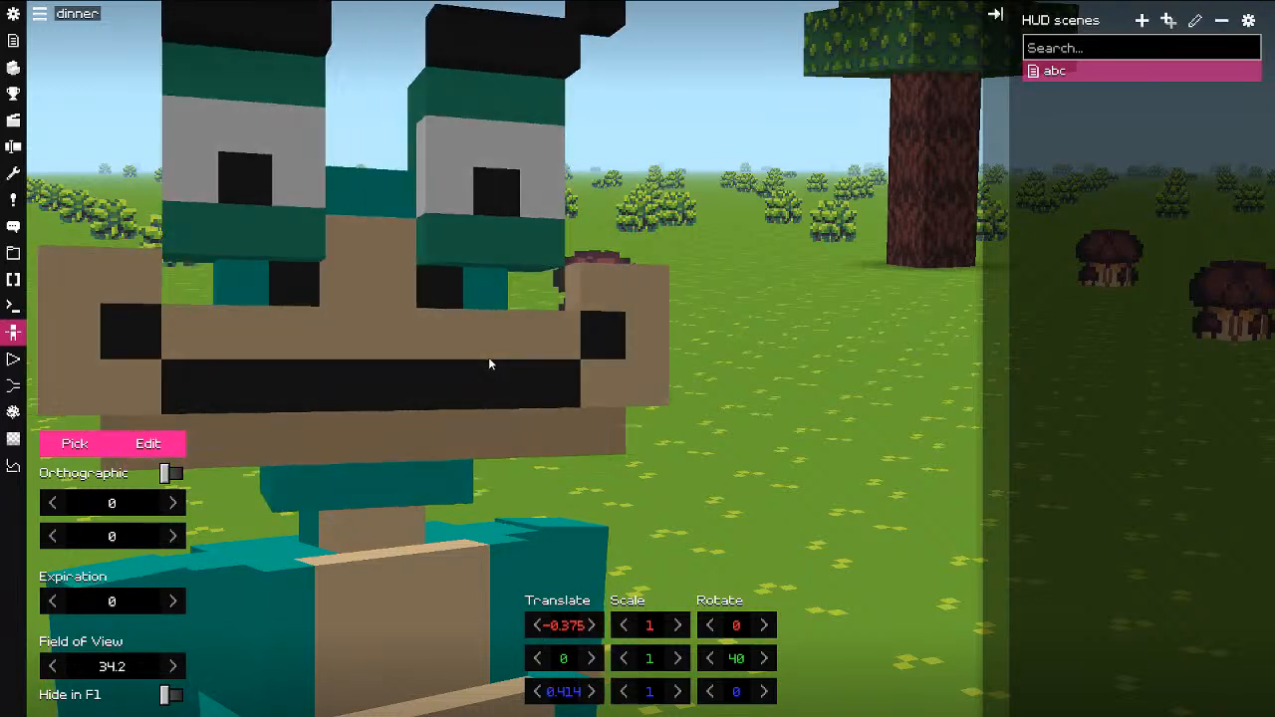
pyautogui.press('F8')
pyautogui.press('F8')
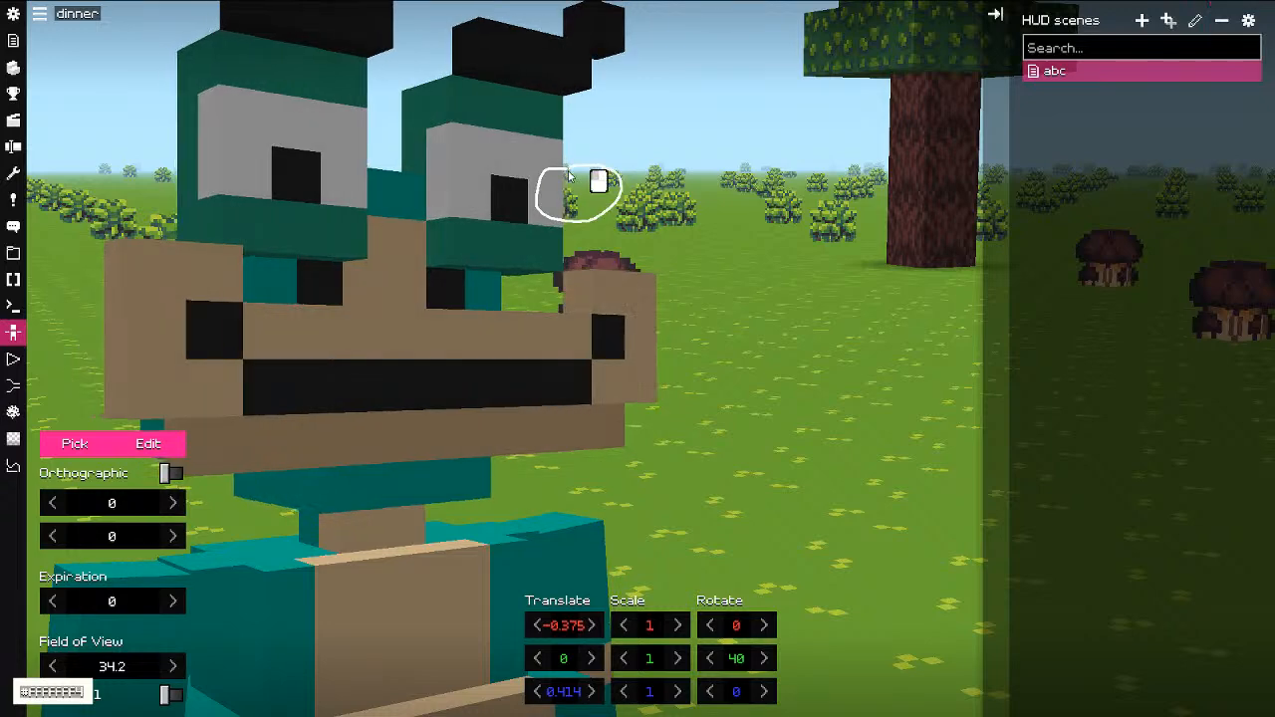
pyautogui.click(50, 692)
pyautogui.moveTo(88, 624); pyautogui.dragTo(14, 636)
pyautogui.moveTo(90, 650); pyautogui.dragTo(22, 652)
pyautogui.moveTo(40, 618); pyautogui.dragTo(293, 614)
pyautogui.moveTo(19, 649); pyautogui.dragTo(8, 650)
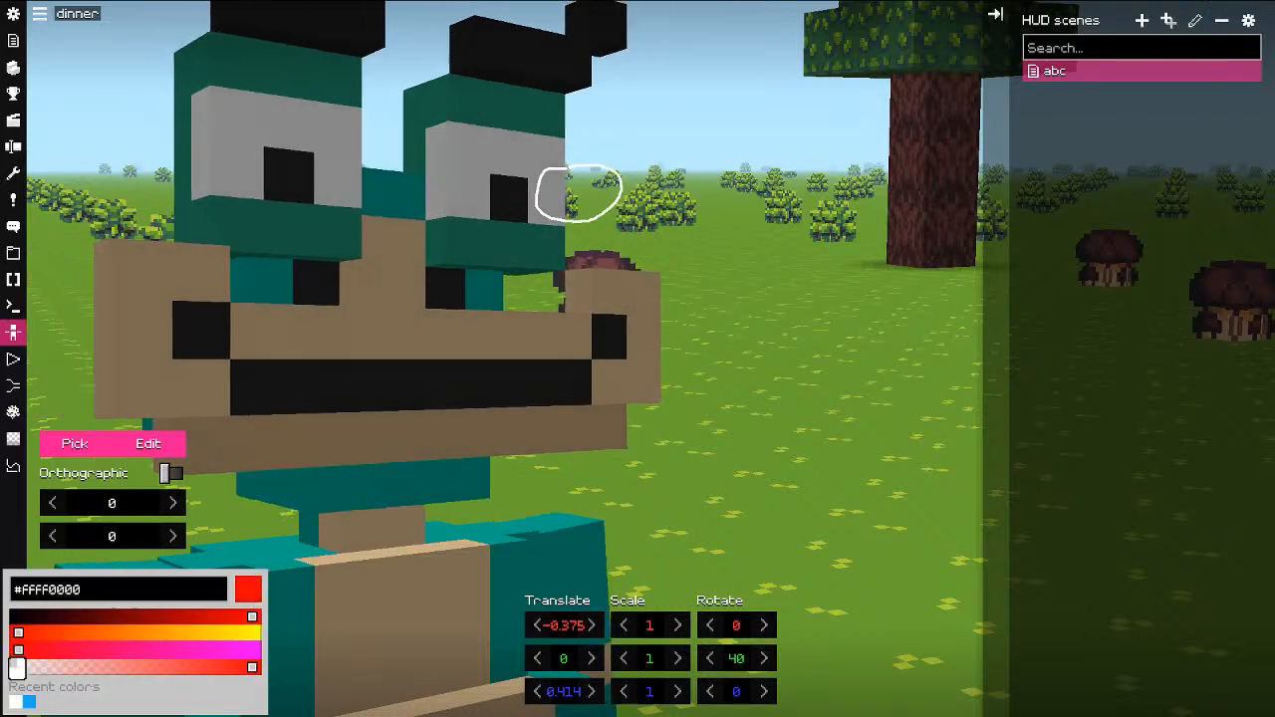
pyautogui.moveTo(678, 130)
pyautogui.mouseDown()
pyautogui.moveTo(558, 173)
pyautogui.moveTo(590, 186)
pyautogui.mouseUp()
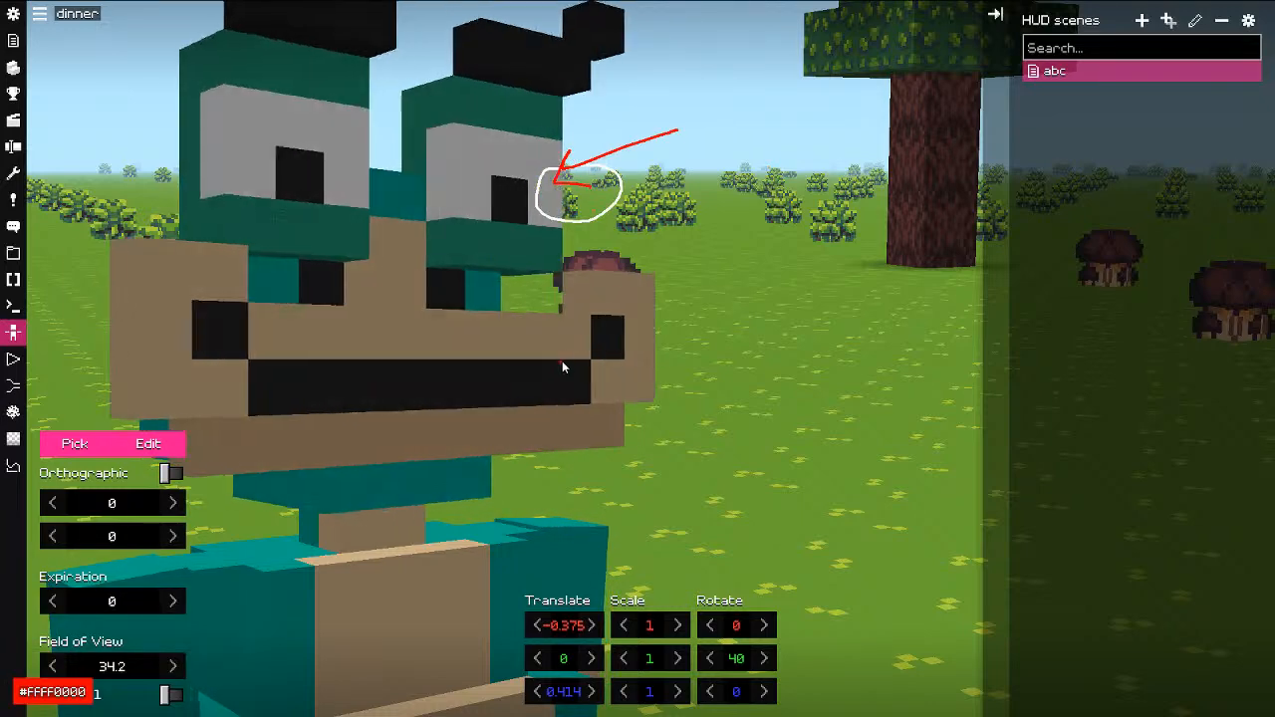
pyautogui.moveTo(1012, 119)
pyautogui.mouseDown()
pyautogui.moveTo(1034, 95)
pyautogui.moveTo(1047, 106)
pyautogui.mouseUp()
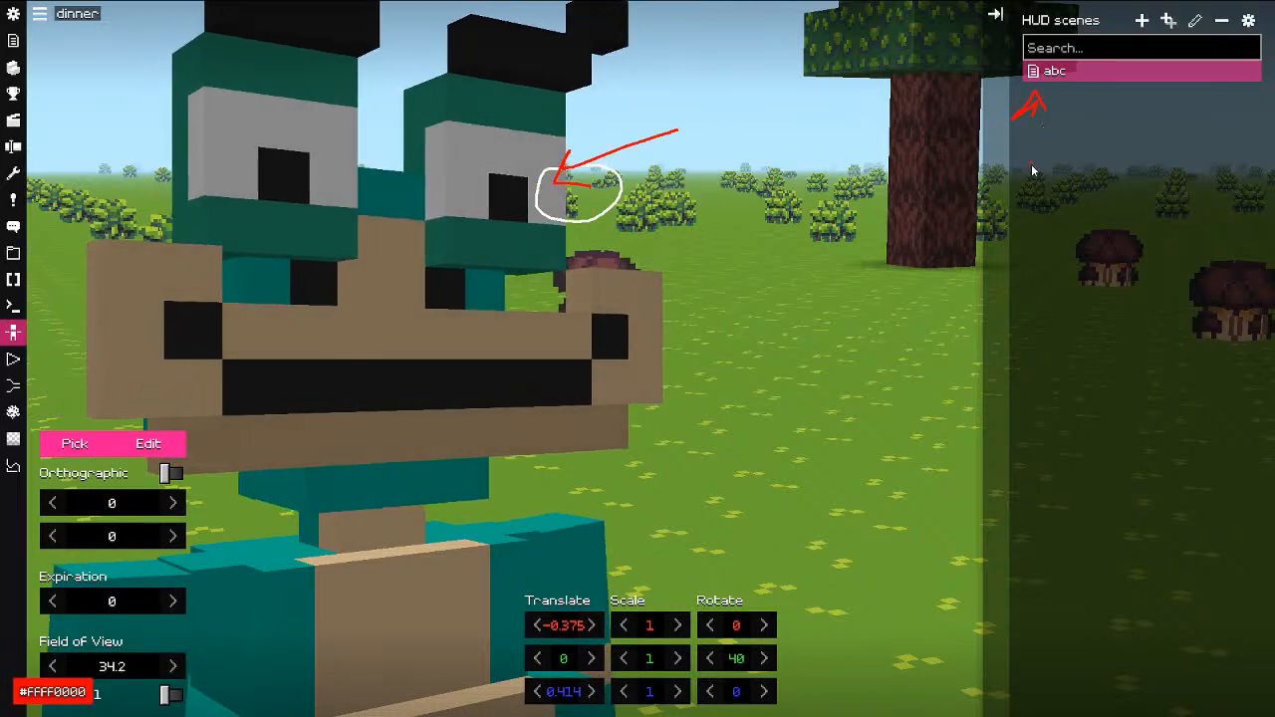
pyautogui.moveTo(1037, 149)
pyautogui.mouseDown()
pyautogui.moveTo(1036, 177)
pyautogui.moveTo(1053, 149)
pyautogui.moveTo(1046, 176)
pyautogui.mouseUp()
pyautogui.moveTo(1056, 146)
pyautogui.mouseDown()
pyautogui.moveTo(1059, 178)
pyautogui.moveTo(1058, 148)
pyautogui.mouseUp()
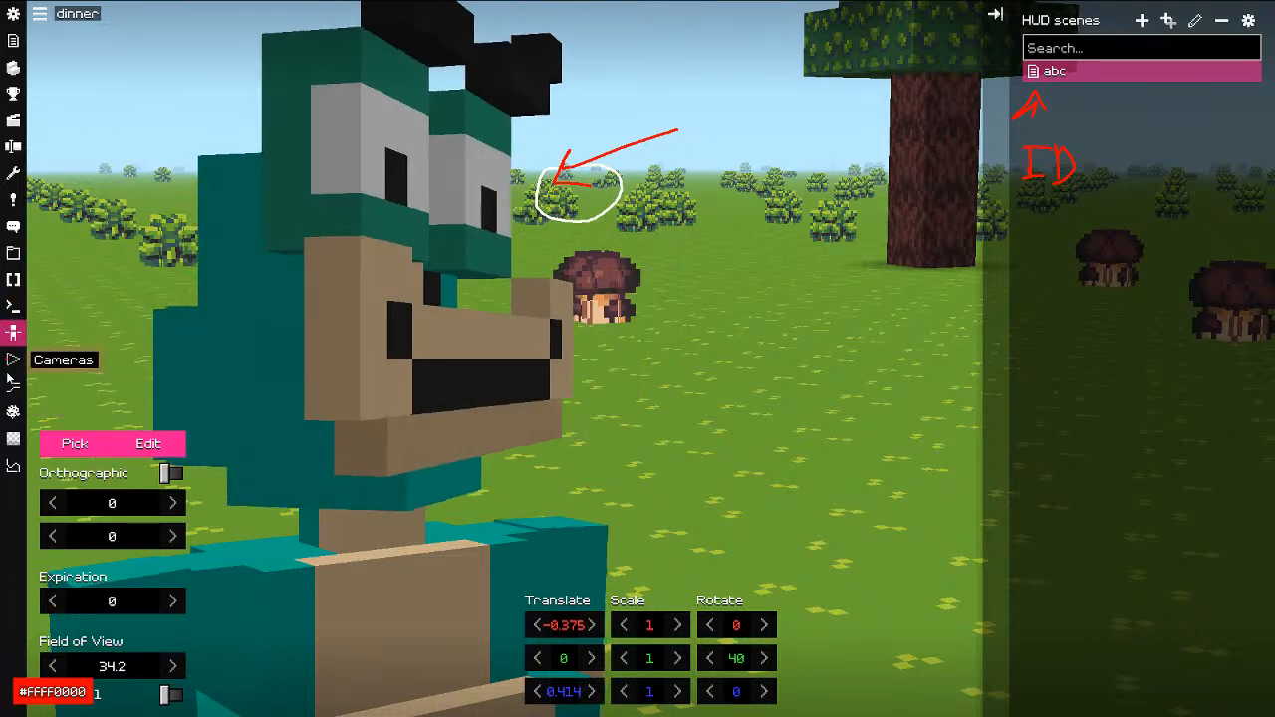
pyautogui.press('F8')
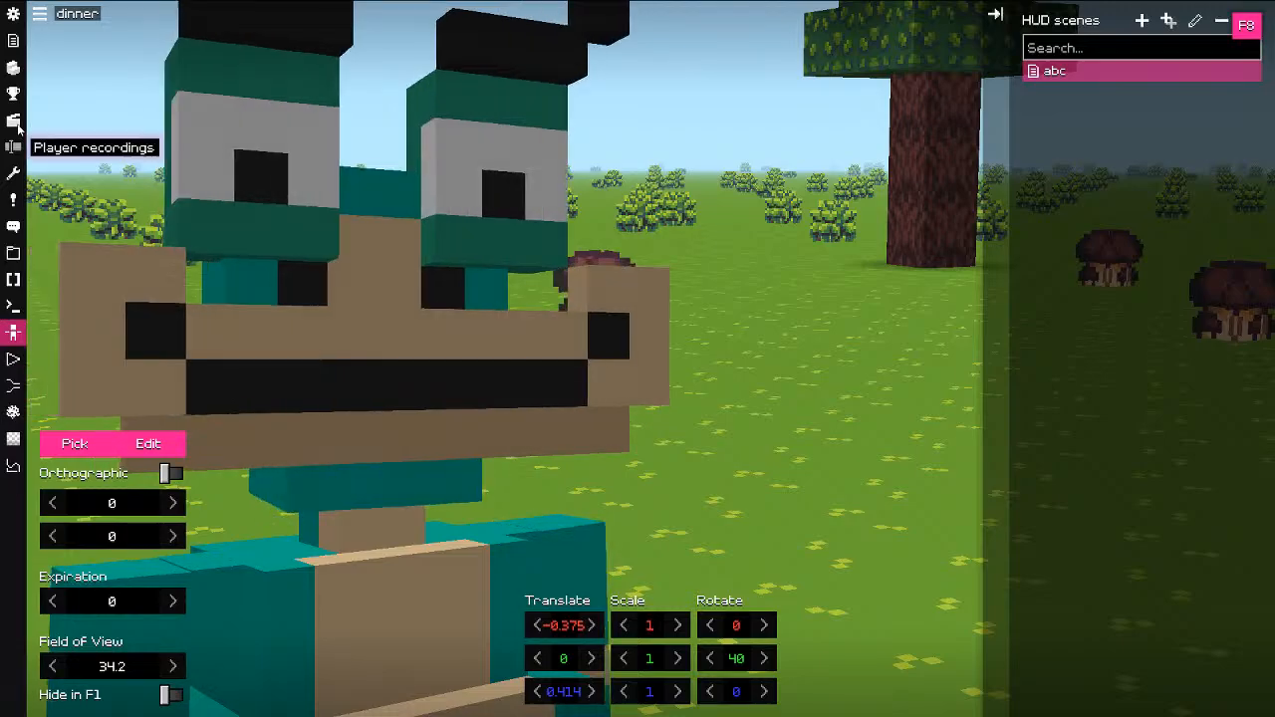
# Step: Add a new trigger hotkey bound to the h key
pyautogui.click(13, 40)
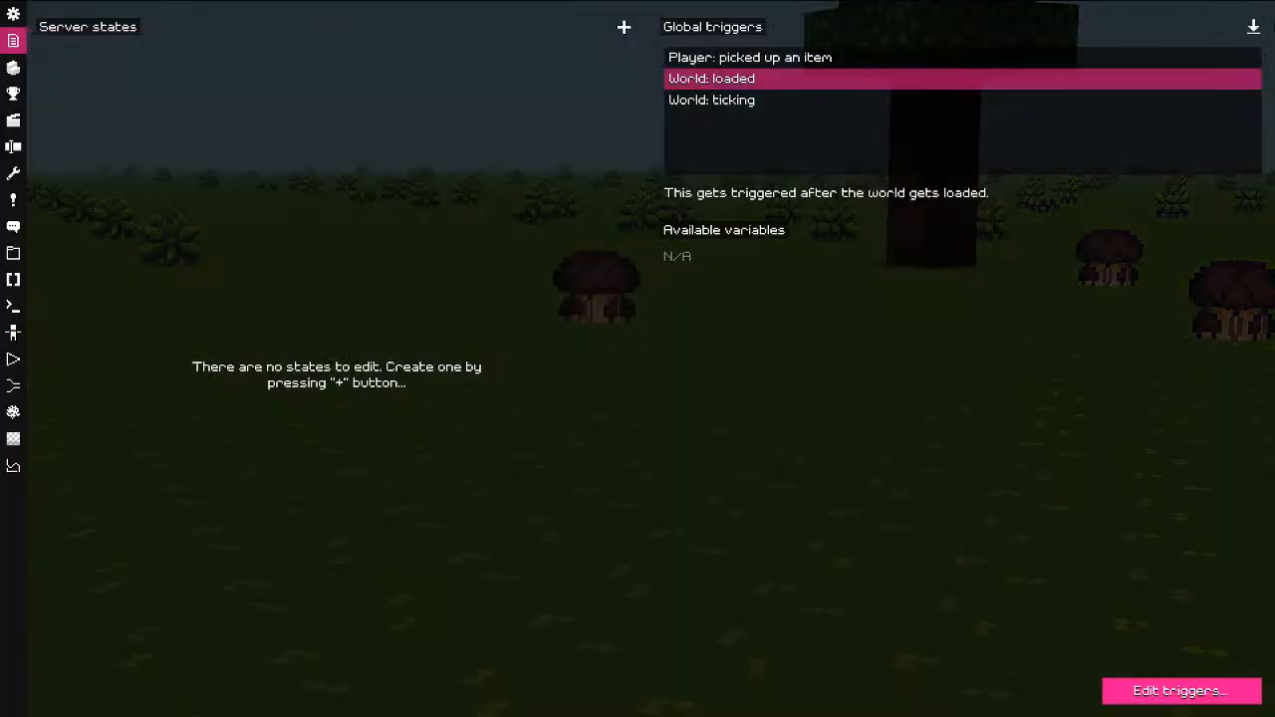
pyautogui.click(1256, 27)
pyautogui.click(465, 205)
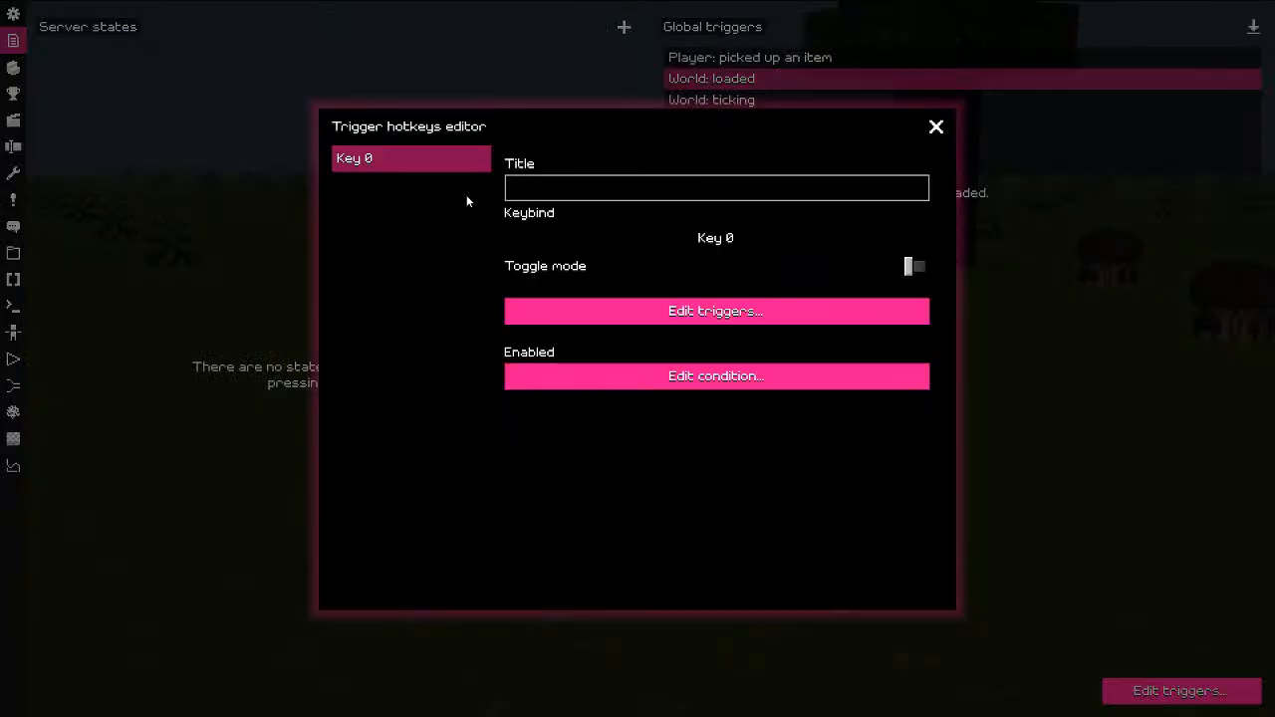
pyautogui.click(714, 239)
pyautogui.press('h')
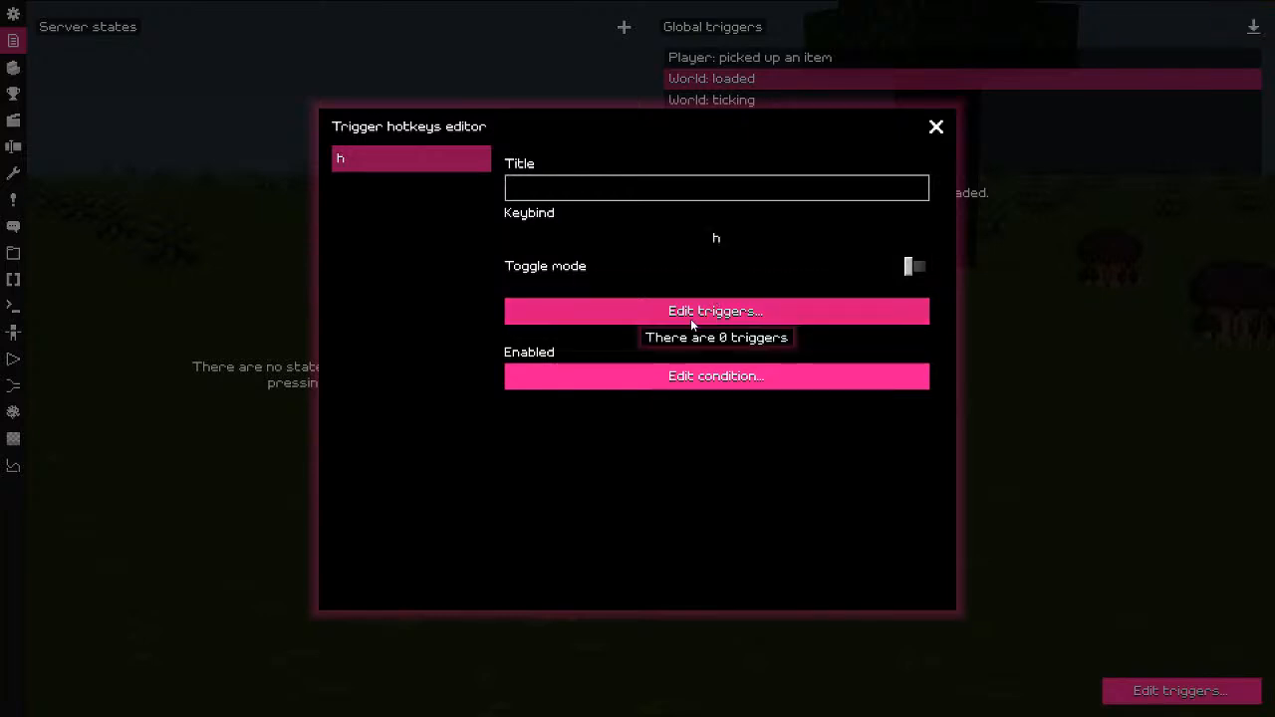
# Step: Look over the hotkey's trigger types without adding one, then open the Scripts panel
pyautogui.click(691, 319)
pyautogui.rightClick(366, 197)
pyautogui.click(388, 208)
pyautogui.rightClick(389, 208)
pyautogui.click(403, 250)
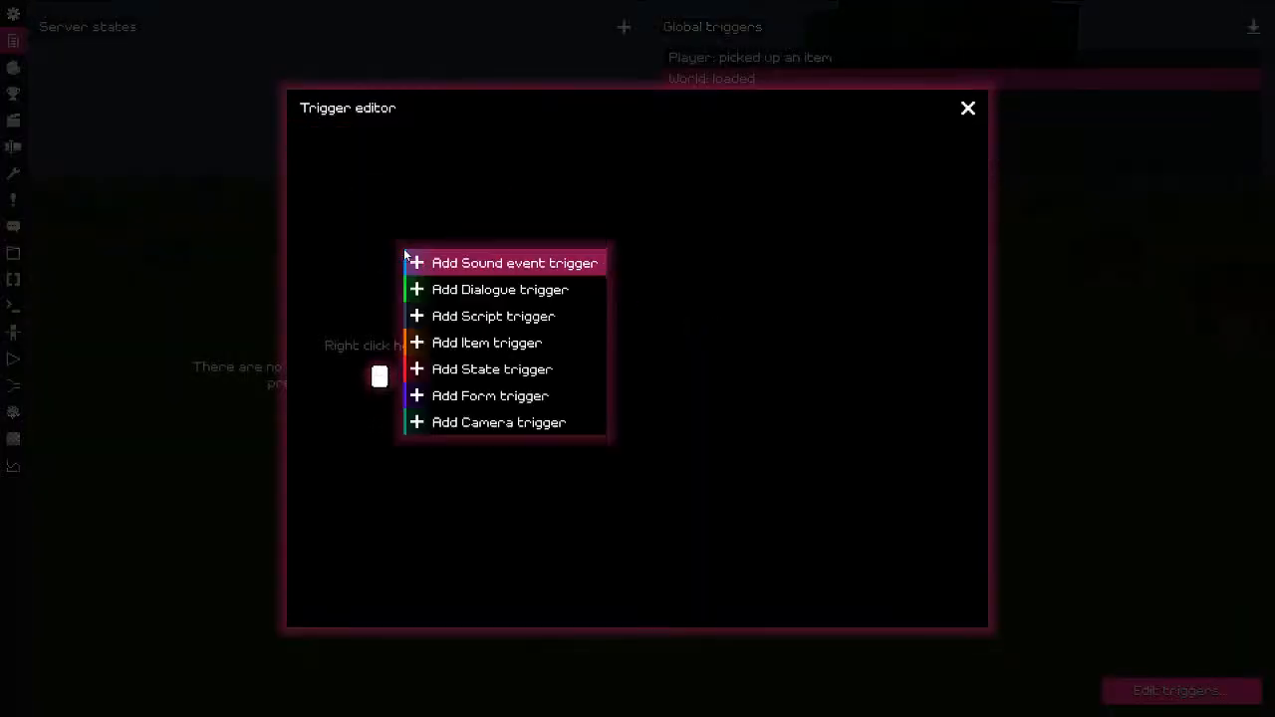
pyautogui.click(236, 339)
pyautogui.click(236, 339)
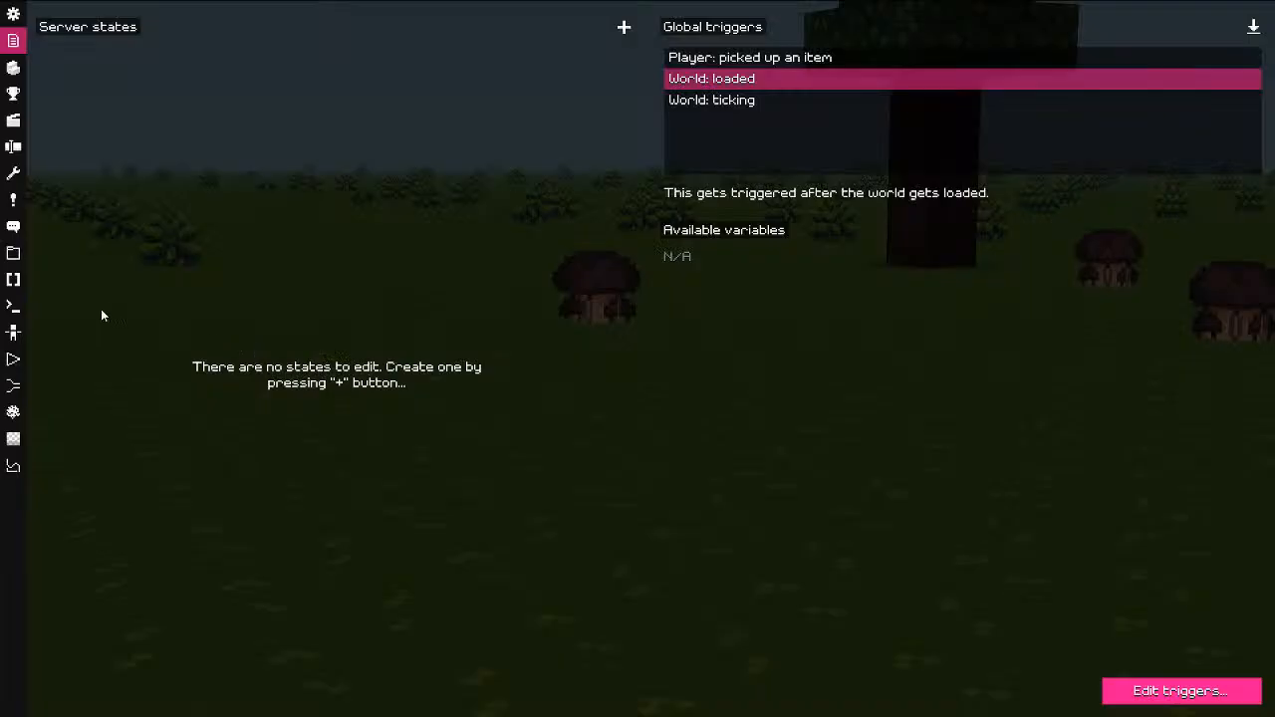
pyautogui.click(12, 281)
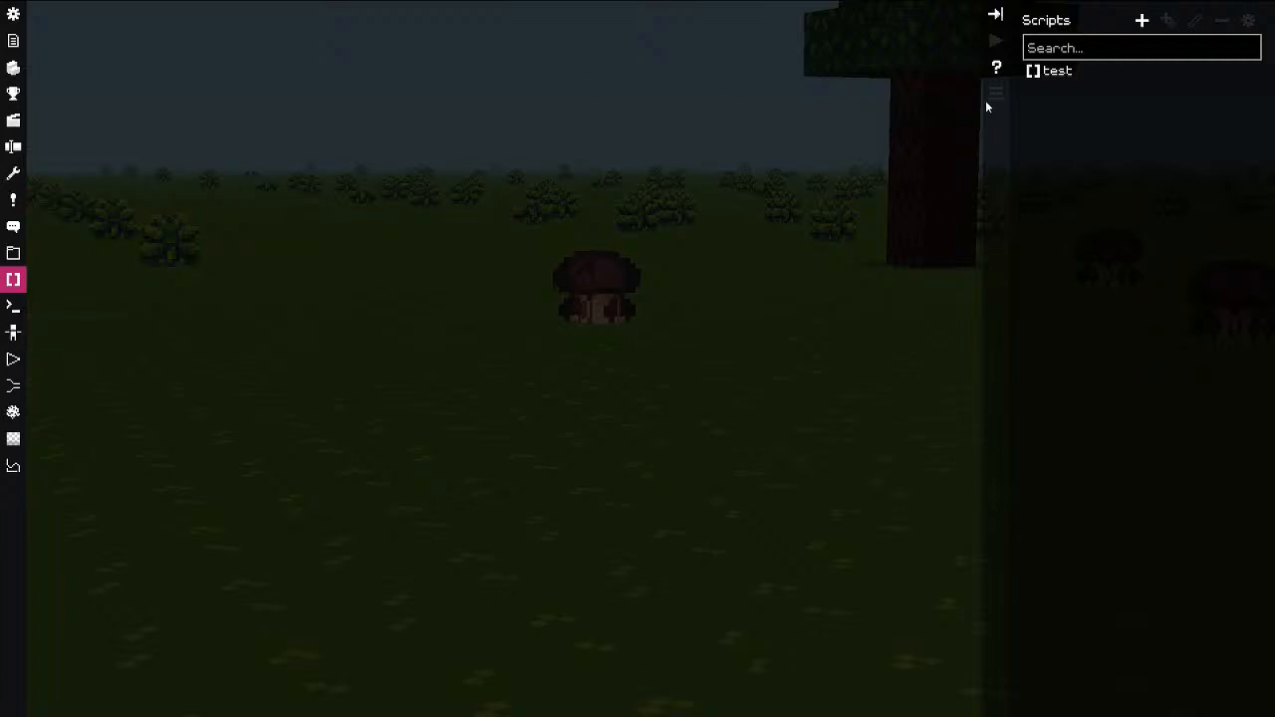
# Step: Create a new script named 'hud'
pyautogui.click(1058, 72)
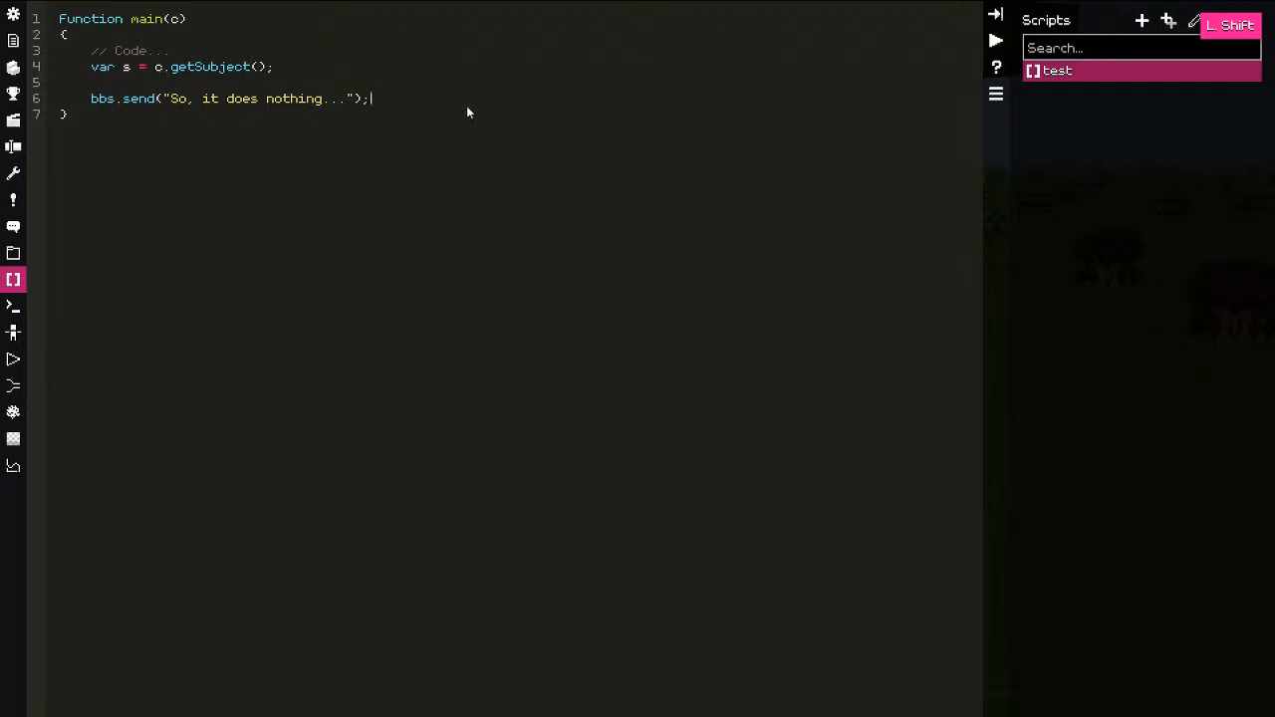
pyautogui.click(1143, 23)
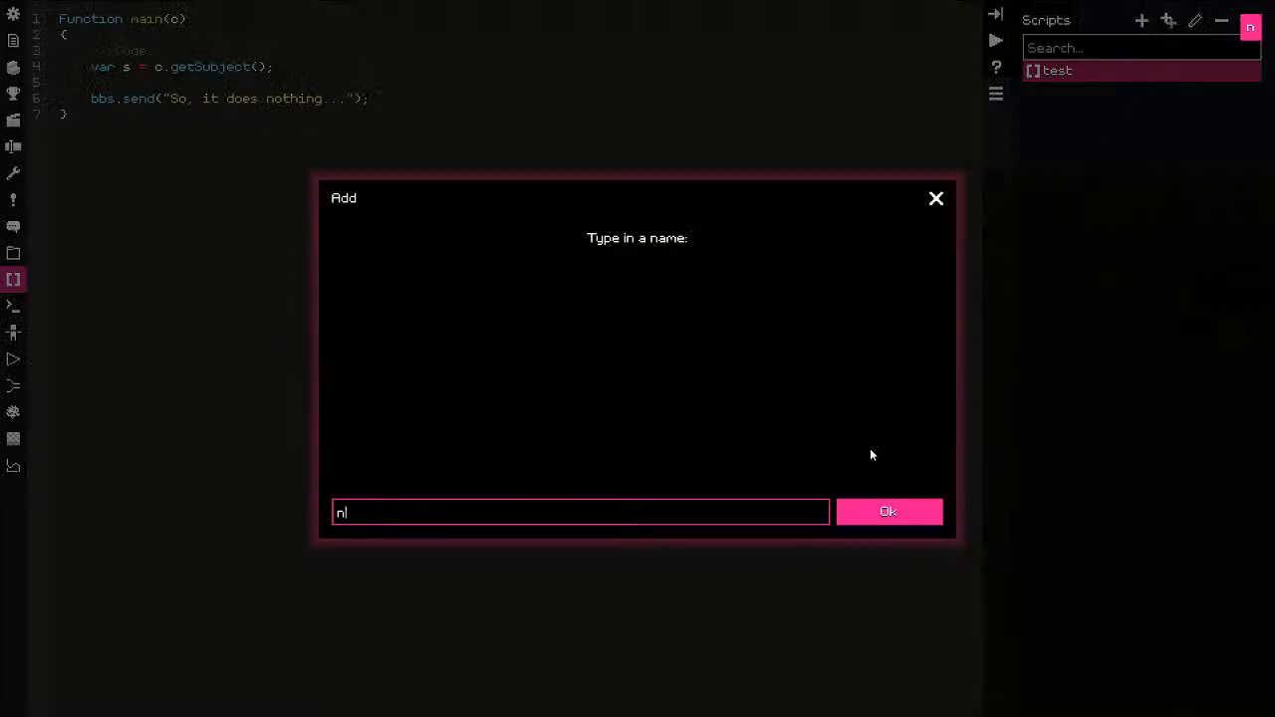
pyautogui.write('hud')
pyautogui.click(890, 514)
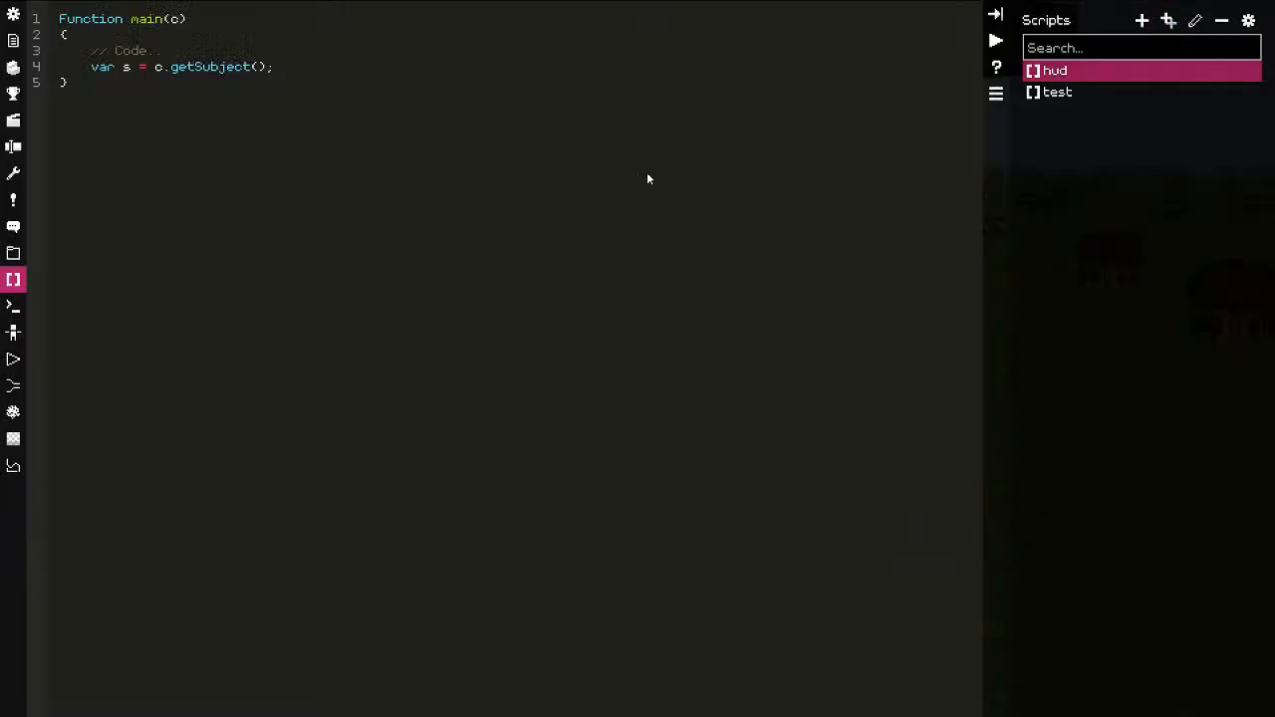
# Step: Write bbs.huds.setup("abc") on line 6 and open the scripting documentation
pyautogui.write('bs.hids.')
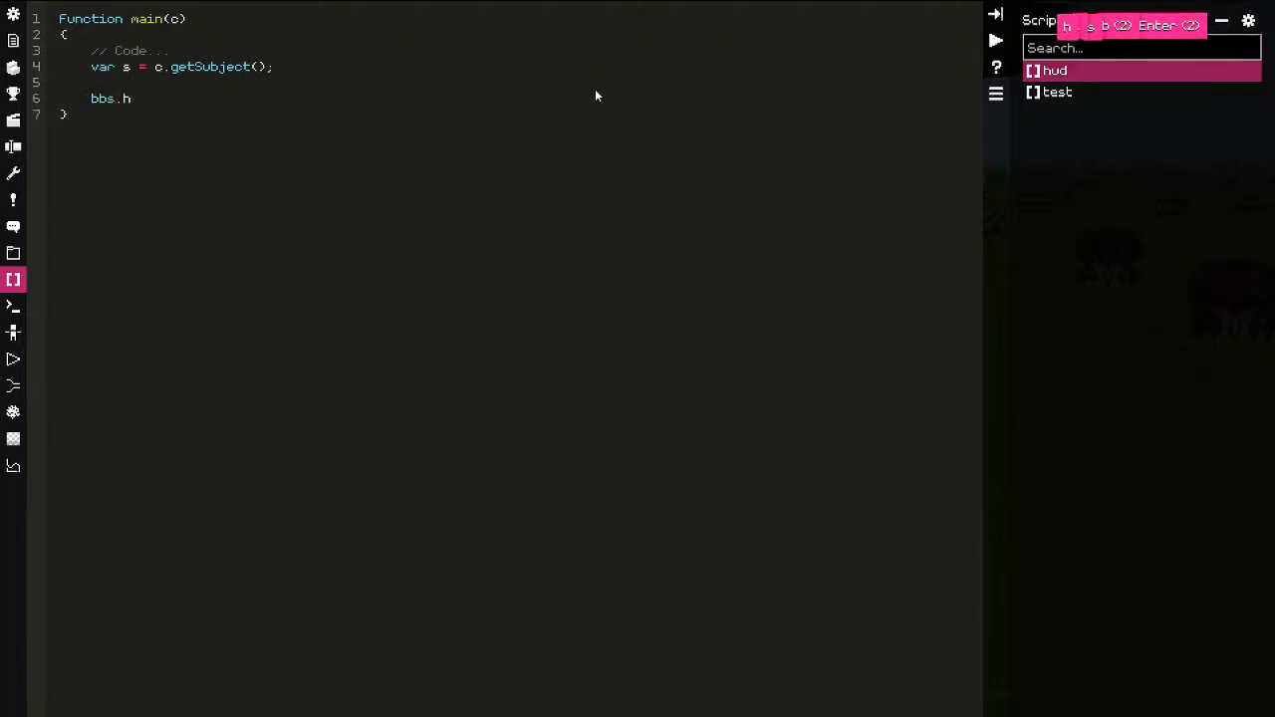
pyautogui.press('BackSpace')
pyautogui.press('BackSpace')
pyautogui.press('BackSpace')
pyautogui.press('BackSpace')
pyautogui.write('uds.setu')
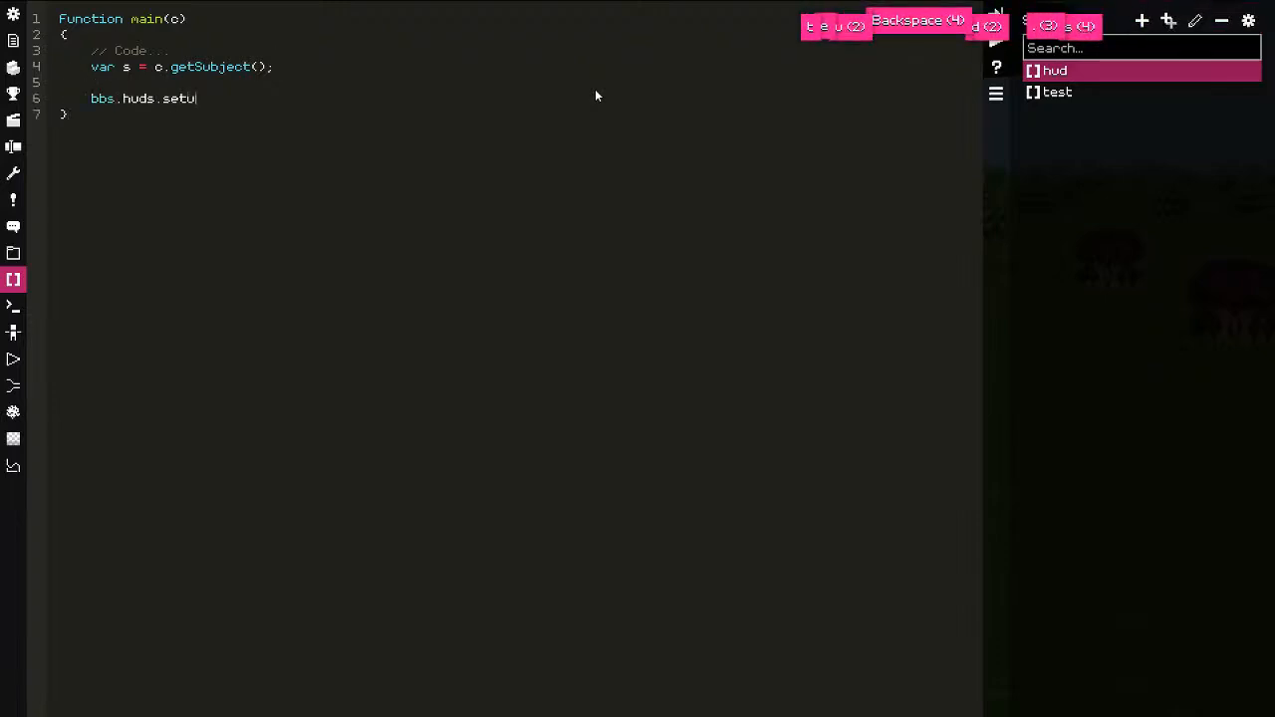
pyautogui.write('p("abc')
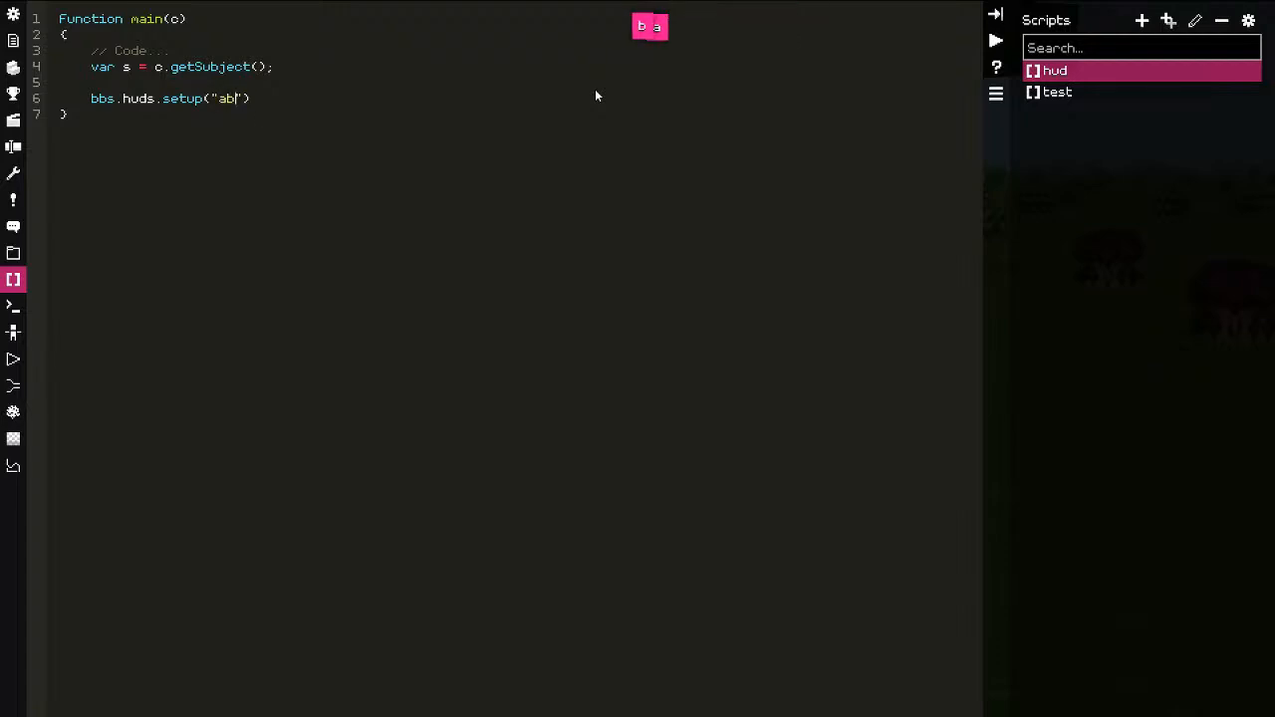
pyautogui.click(997, 67)
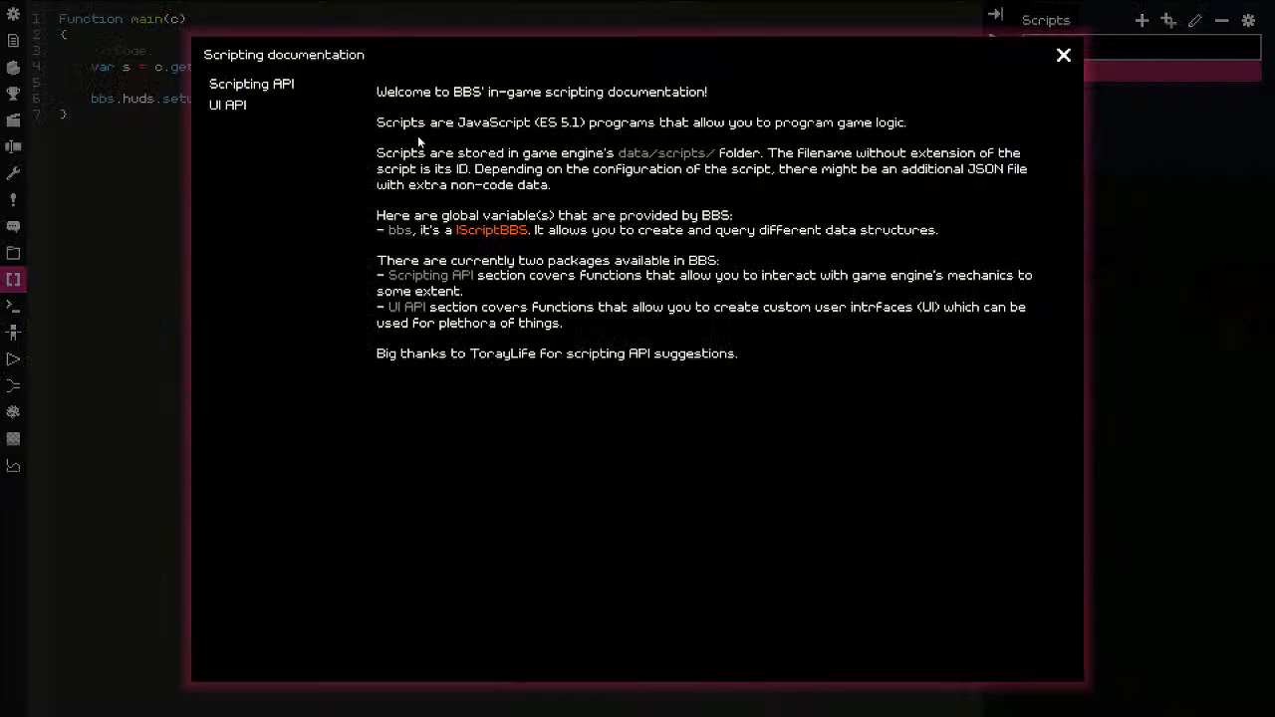
# Step: Find IScriptHUD's setup(String) under Scripting API and copy its example line
pyautogui.doubleClick(255, 87)
pyautogui.click(236, 106)
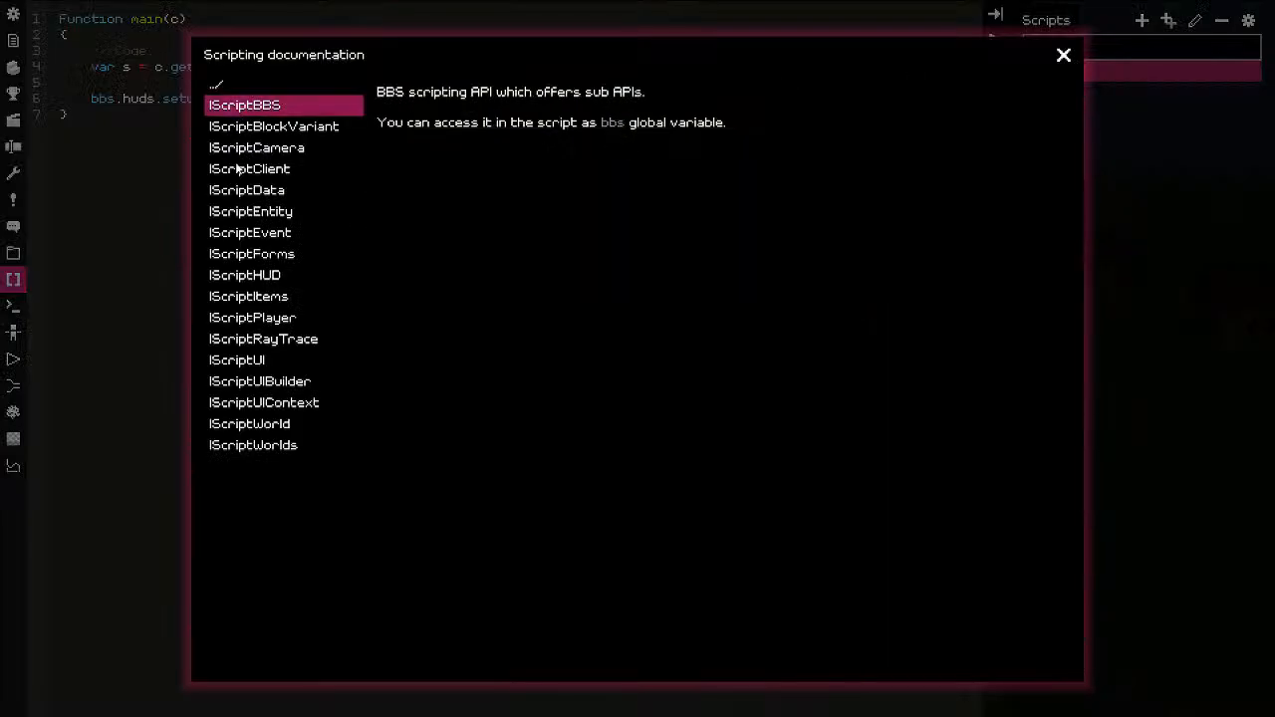
pyautogui.doubleClick(249, 275)
pyautogui.click(294, 124)
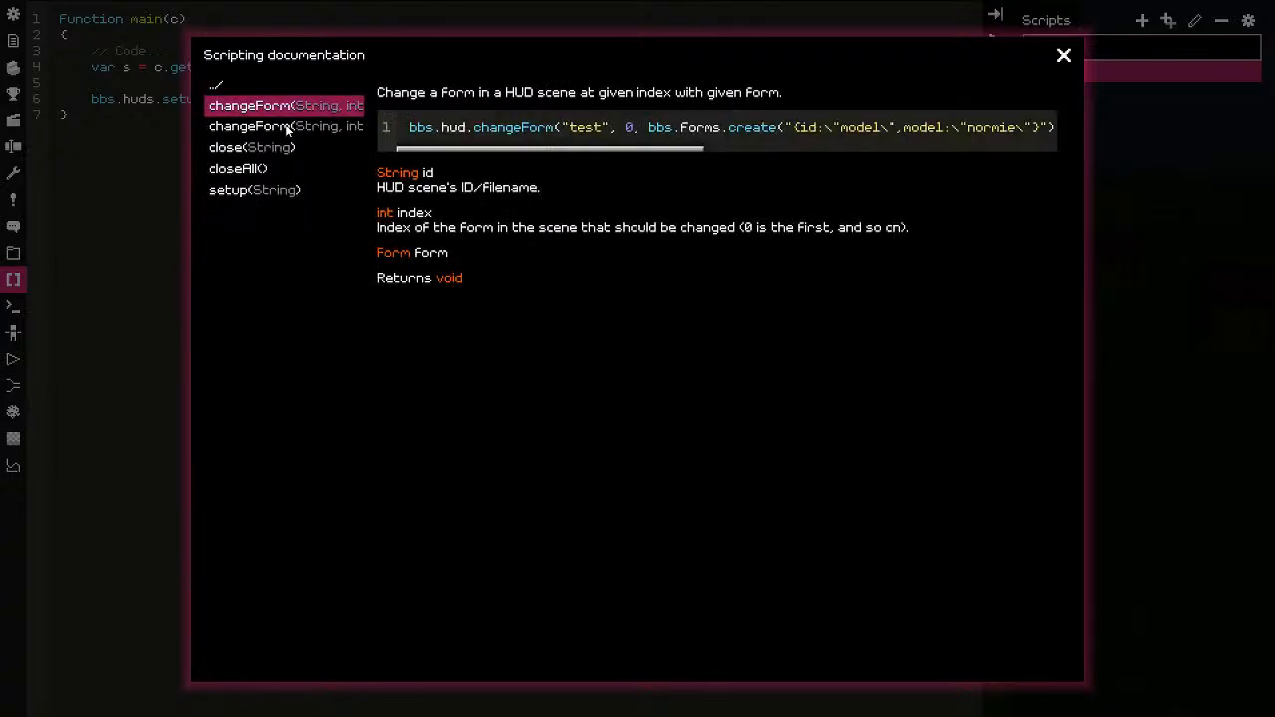
pyautogui.click(263, 166)
pyautogui.click(253, 189)
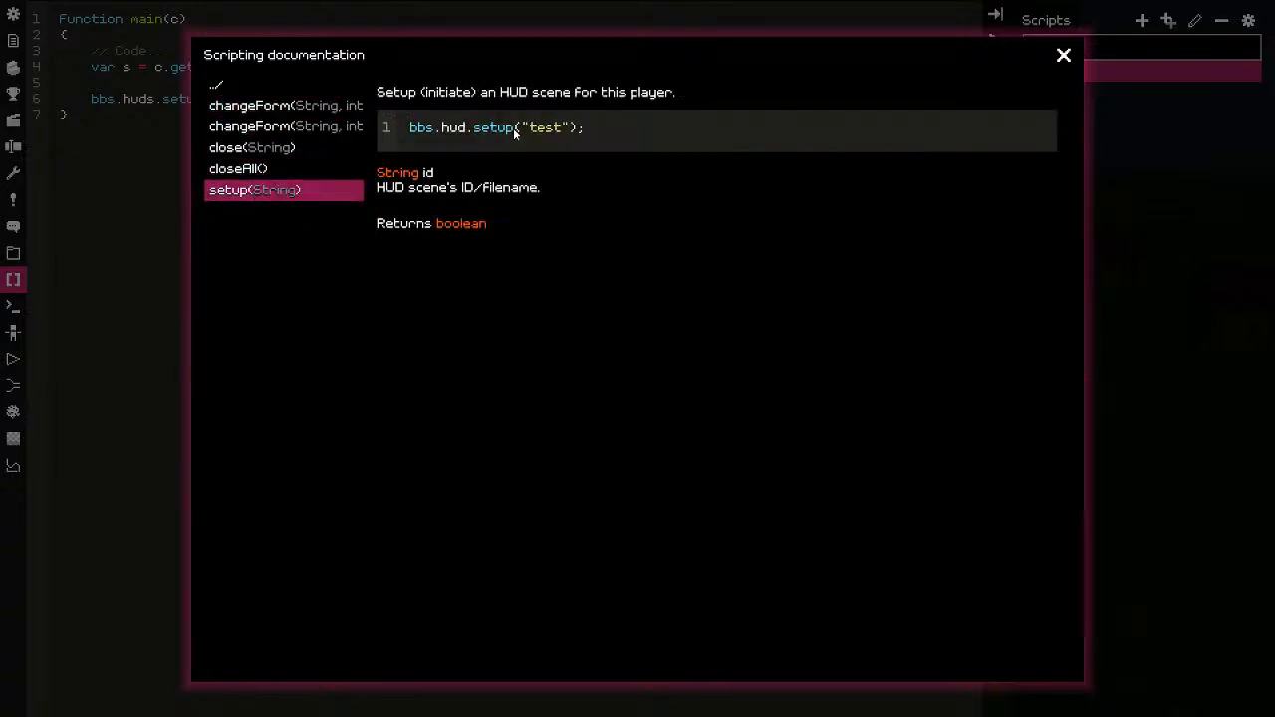
pyautogui.hotkey('ctrl', 'a')
pyautogui.hotkey('ctrl', 'c')
pyautogui.click(95, 145)
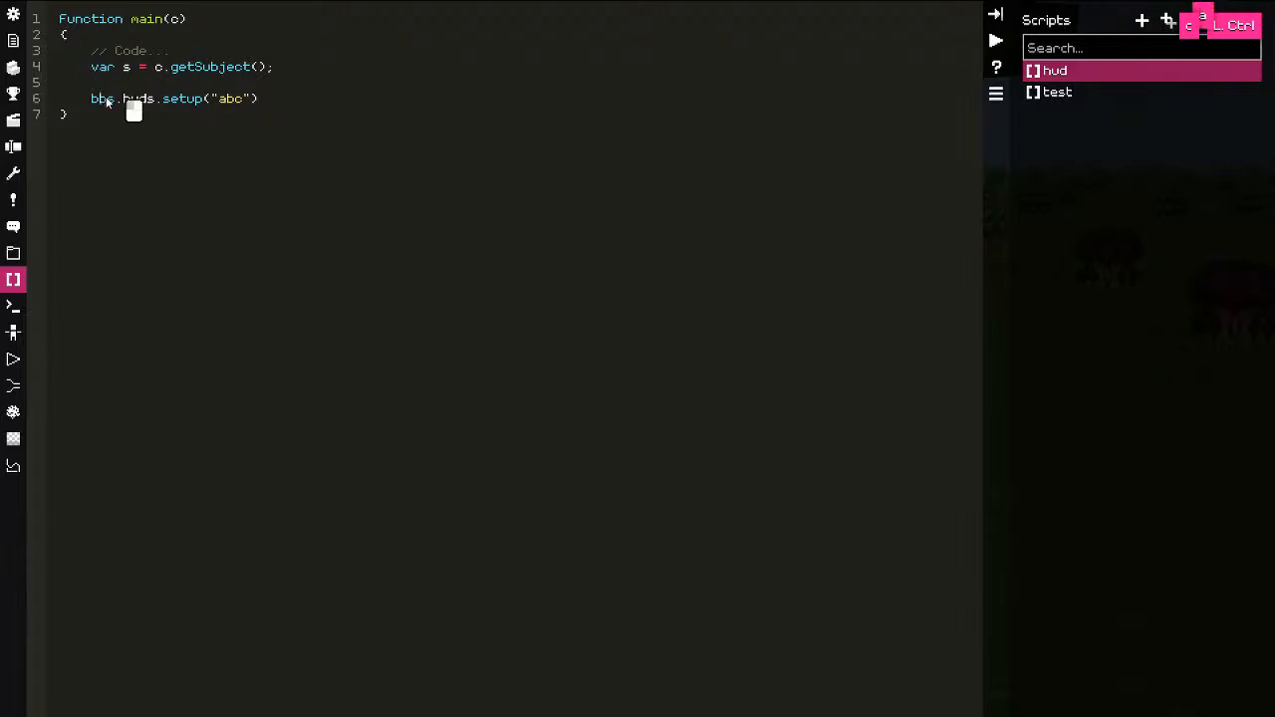
# Step: Paste the copied setup example over line 6 and check the HUD scene's name
pyautogui.moveTo(89, 100); pyautogui.dragTo(285, 104)
pyautogui.hotkey('ctrl', 'v')
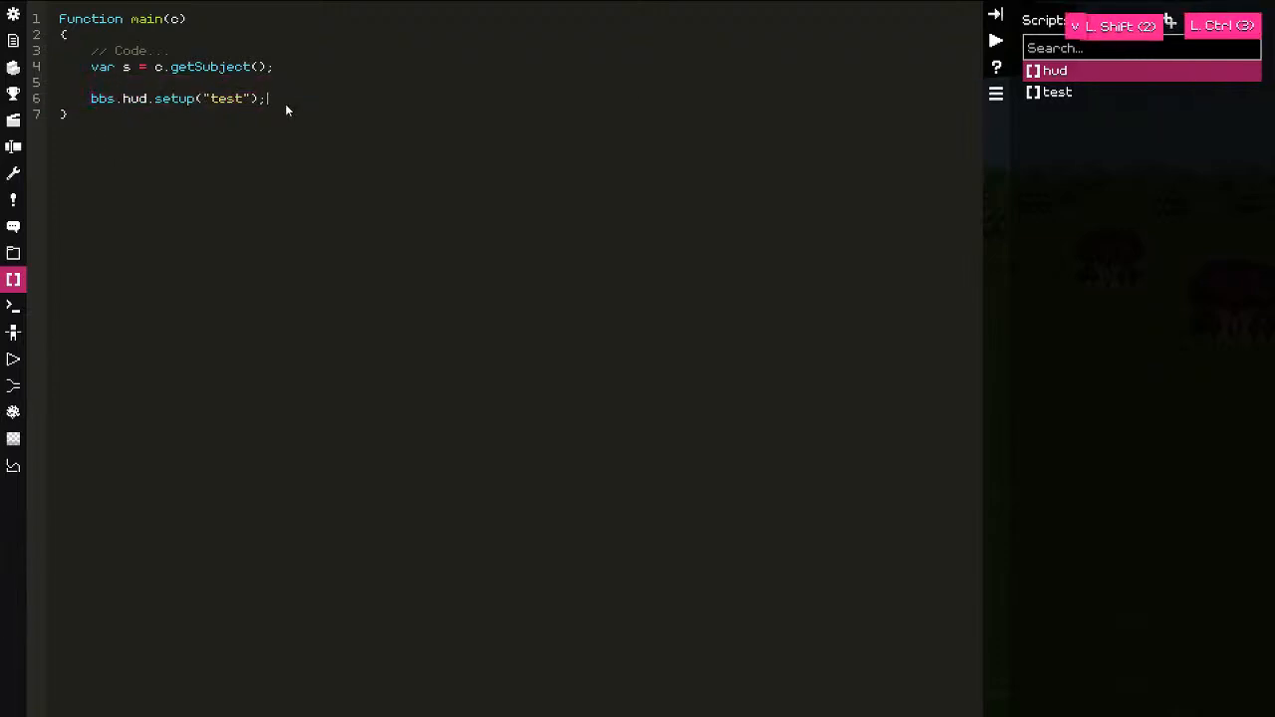
pyautogui.click(13, 333)
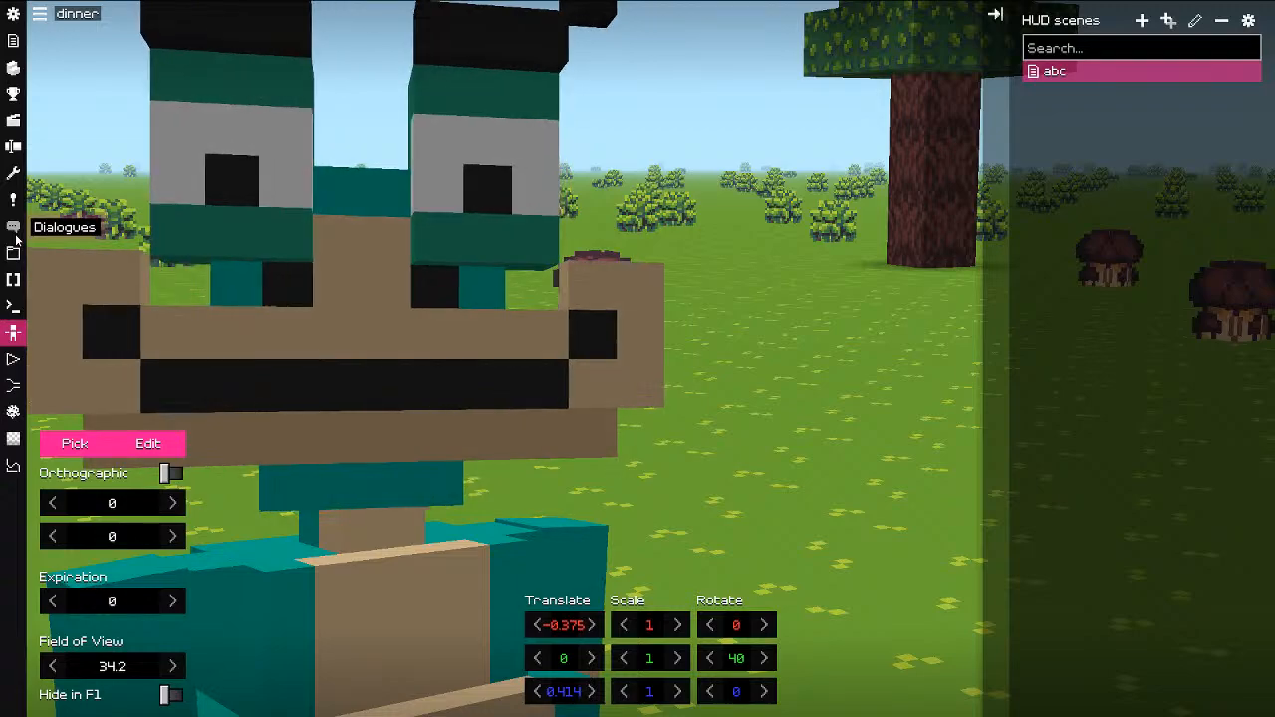
pyautogui.click(13, 306)
pyautogui.click(13, 280)
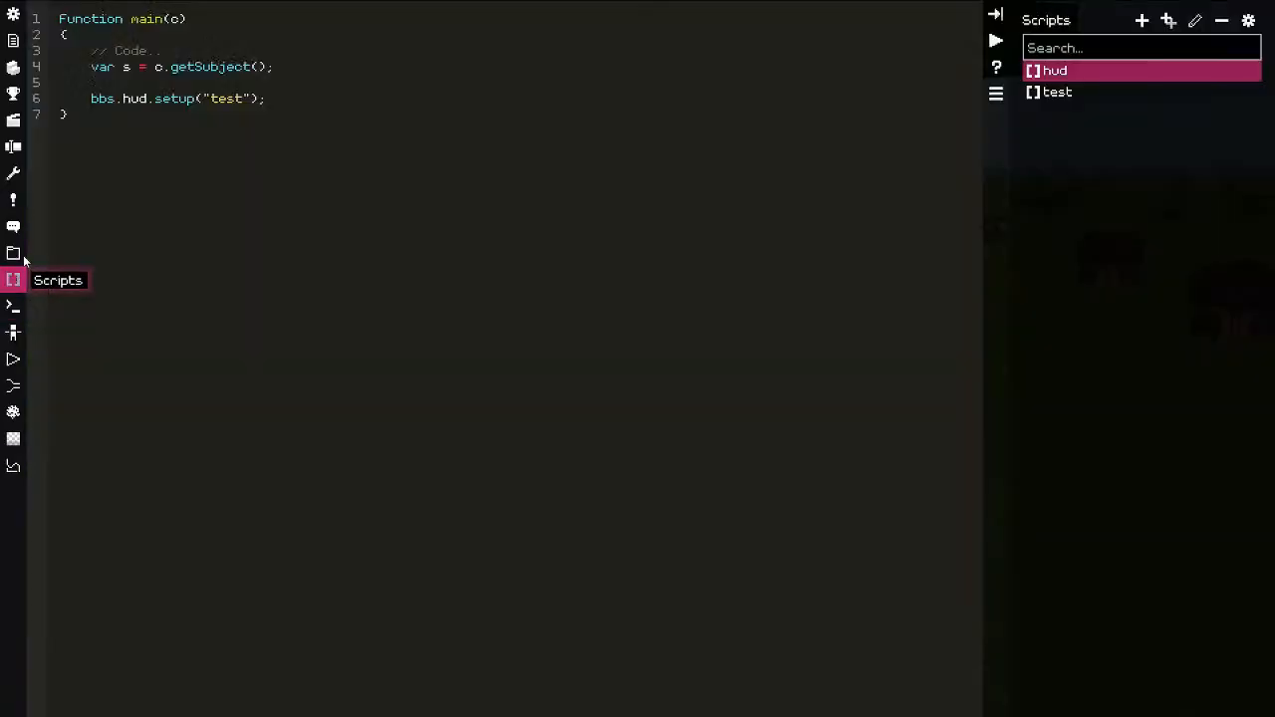
# Step: Replace 'test' so line 6 reads bbs.hud.setup("abc");, then reopen the trigger hotkeys editor
pyautogui.doubleClick(107, 103)
pyautogui.doubleClick(228, 103)
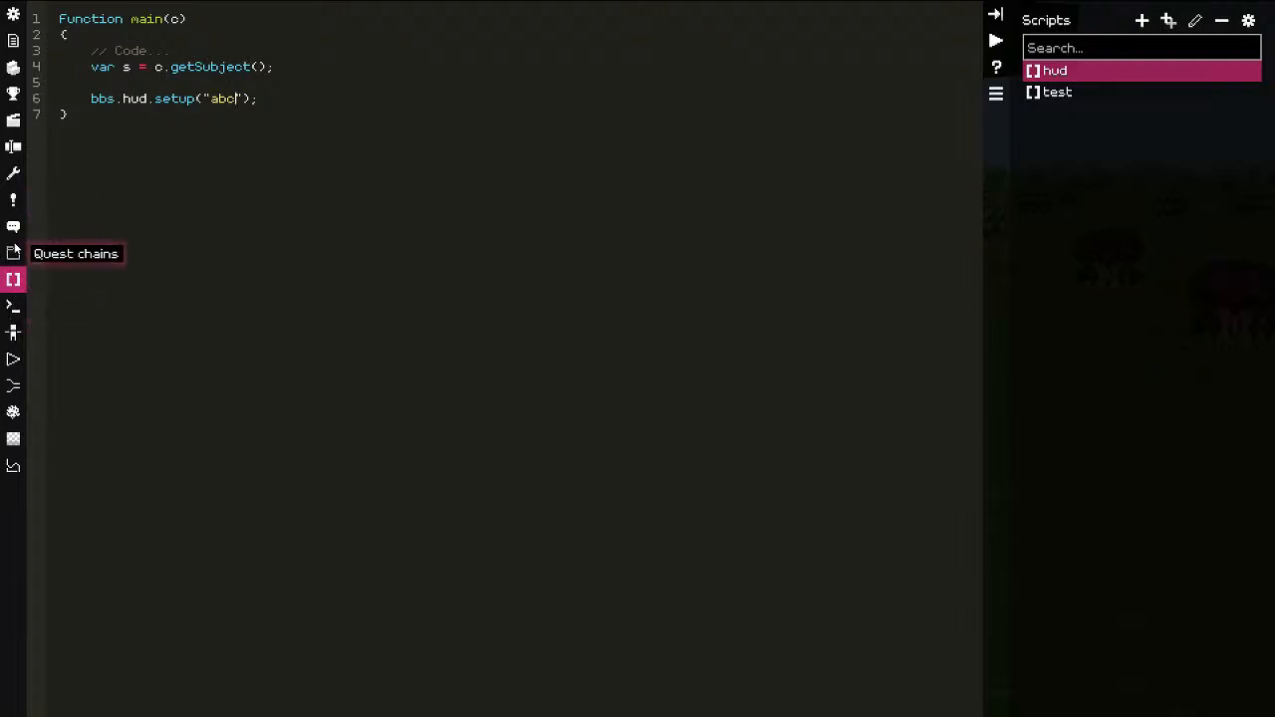
pyautogui.hotkey('alt', 'Tab')
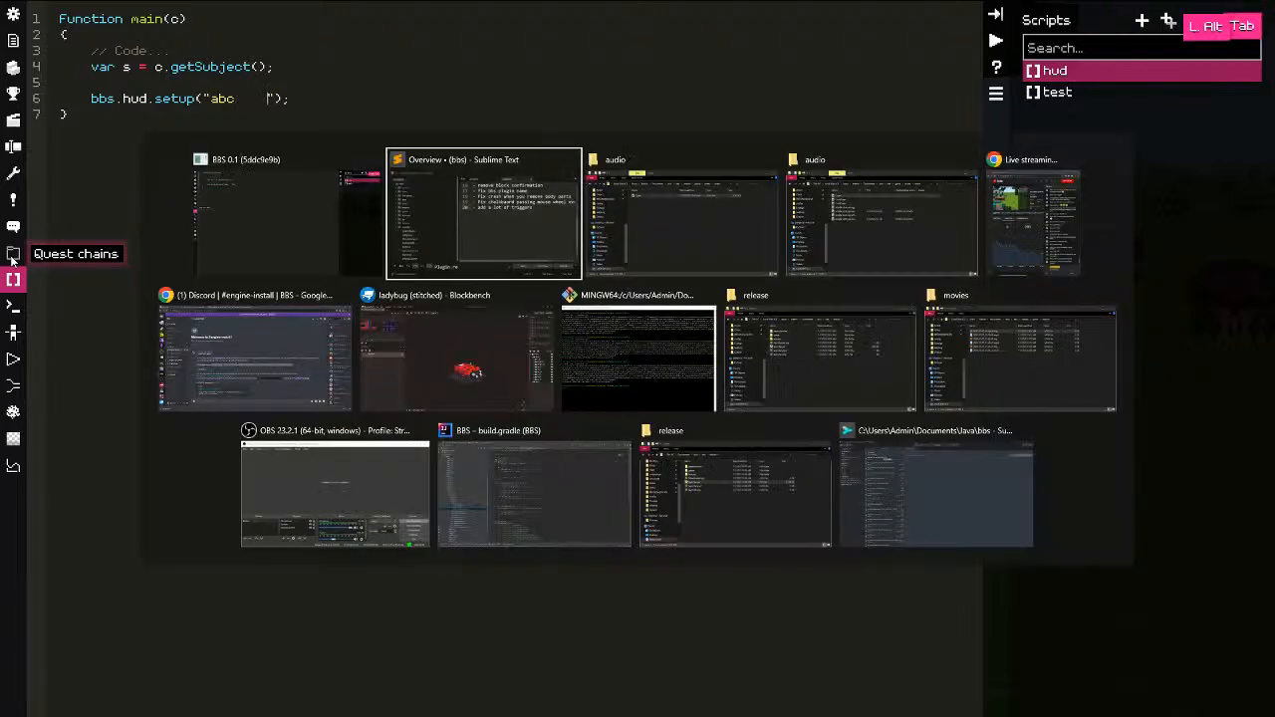
pyautogui.hotkey('alt', 'Tab')
pyautogui.hotkey('alt', 'Tab')
pyautogui.hotkey('alt', 'Tab')
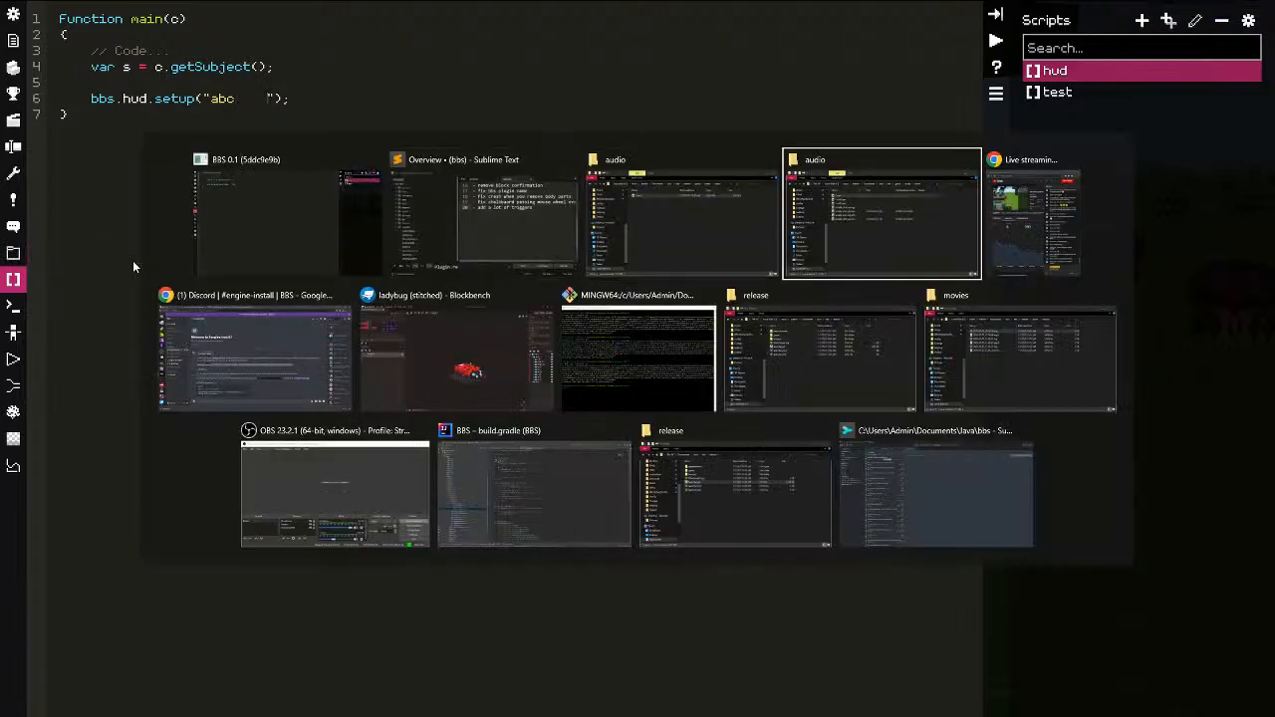
pyautogui.hotkey('alt', 'shift', 'Tab')
pyautogui.hotkey('alt', 'shift', 'Tab')
pyautogui.hotkey('alt', 'shift', 'Tab')
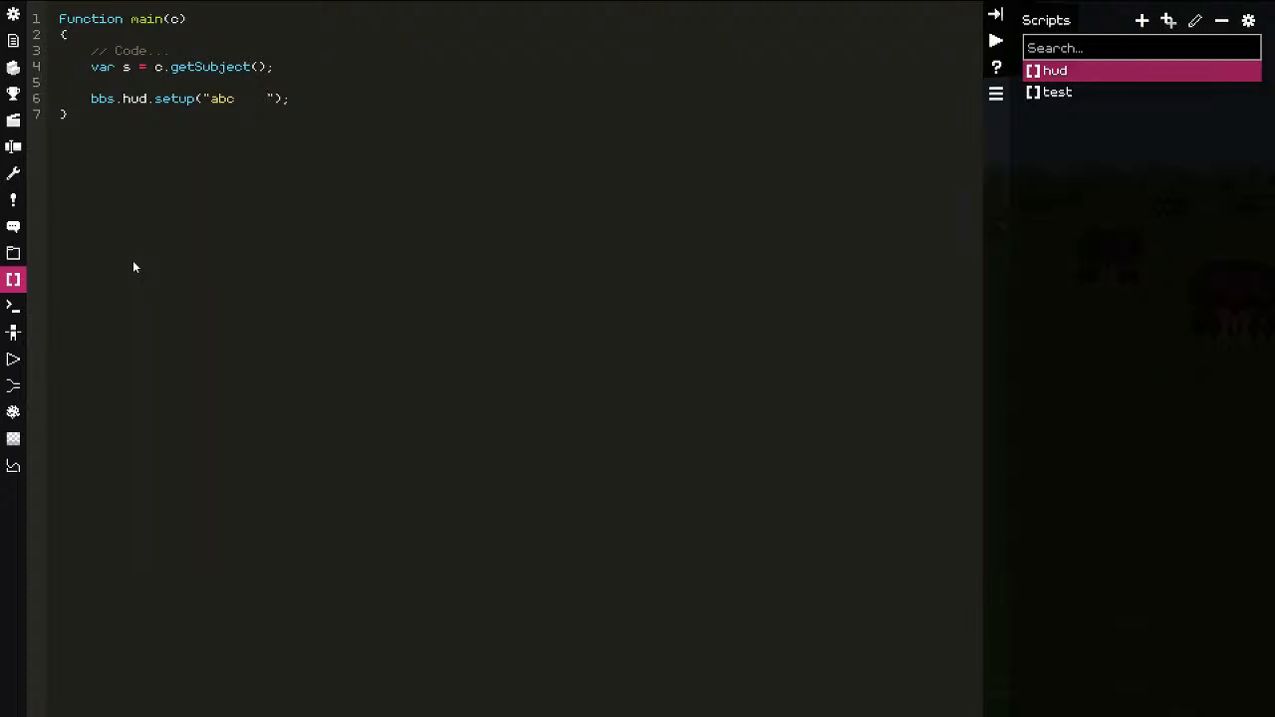
pyautogui.press('BackSpace')
pyautogui.press('BackSpace')
pyautogui.press('BackSpace')
pyautogui.press('BackSpace')
pyautogui.press('BackSpace')
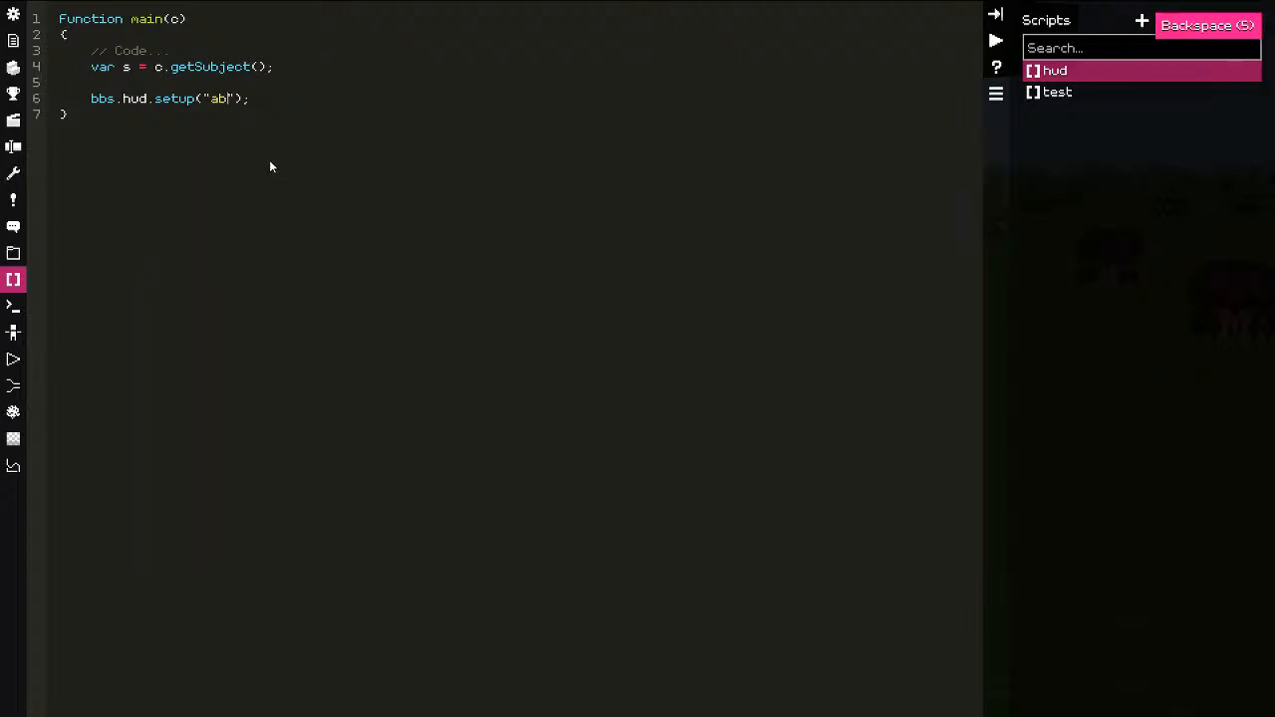
pyautogui.write('c')
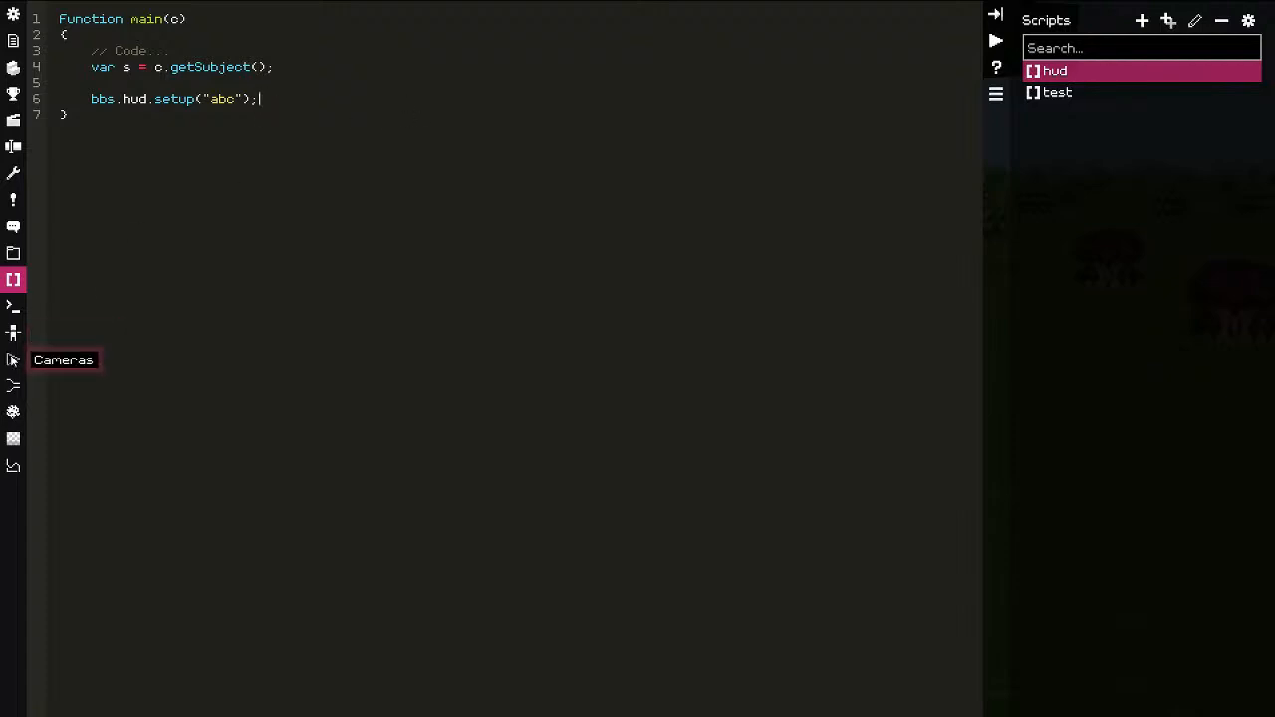
pyautogui.click(13, 41)
pyautogui.click(1253, 28)
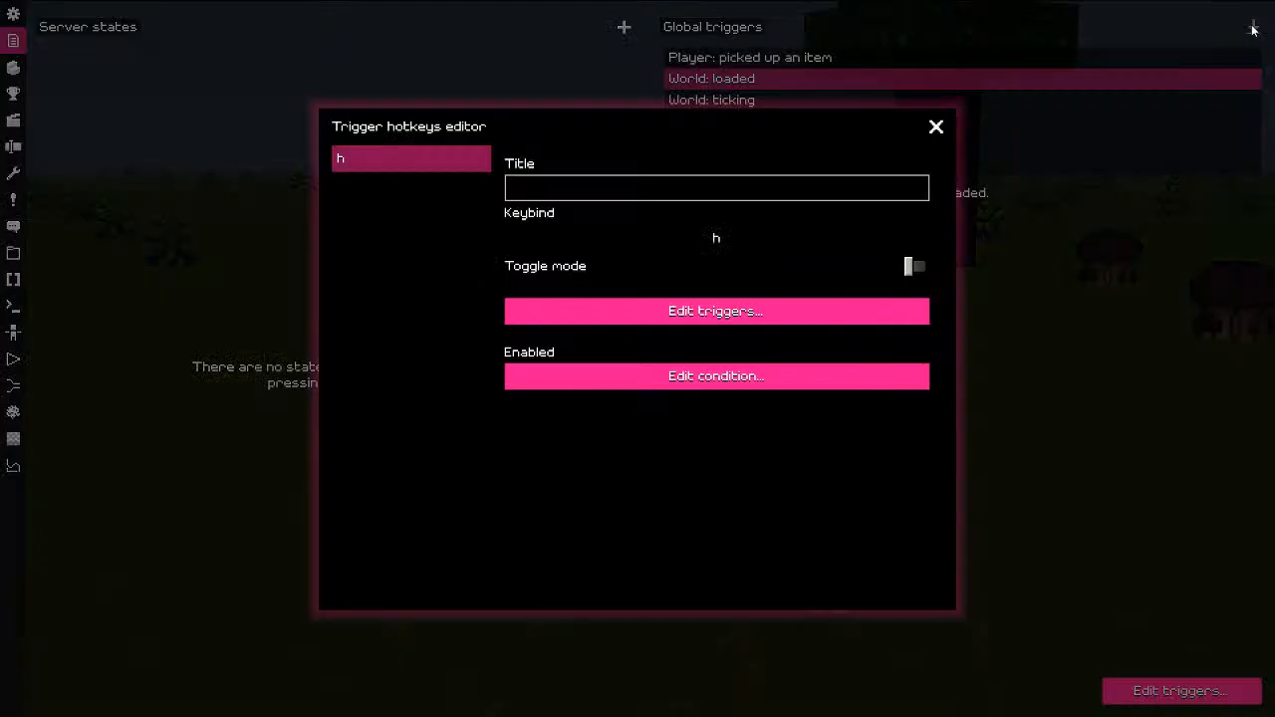
# Step: Close the trigger editors and briefly test-play the world
pyautogui.click(935, 127)
pyautogui.press('Escape')
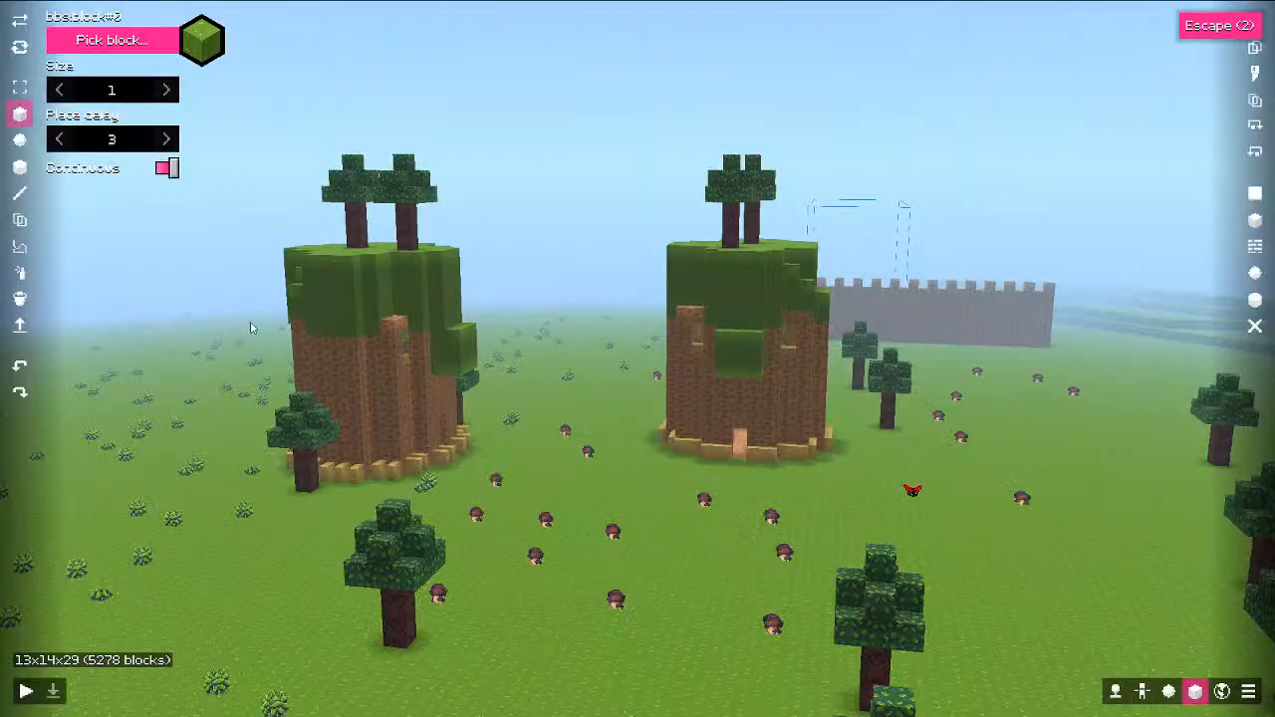
pyautogui.click(26, 690)
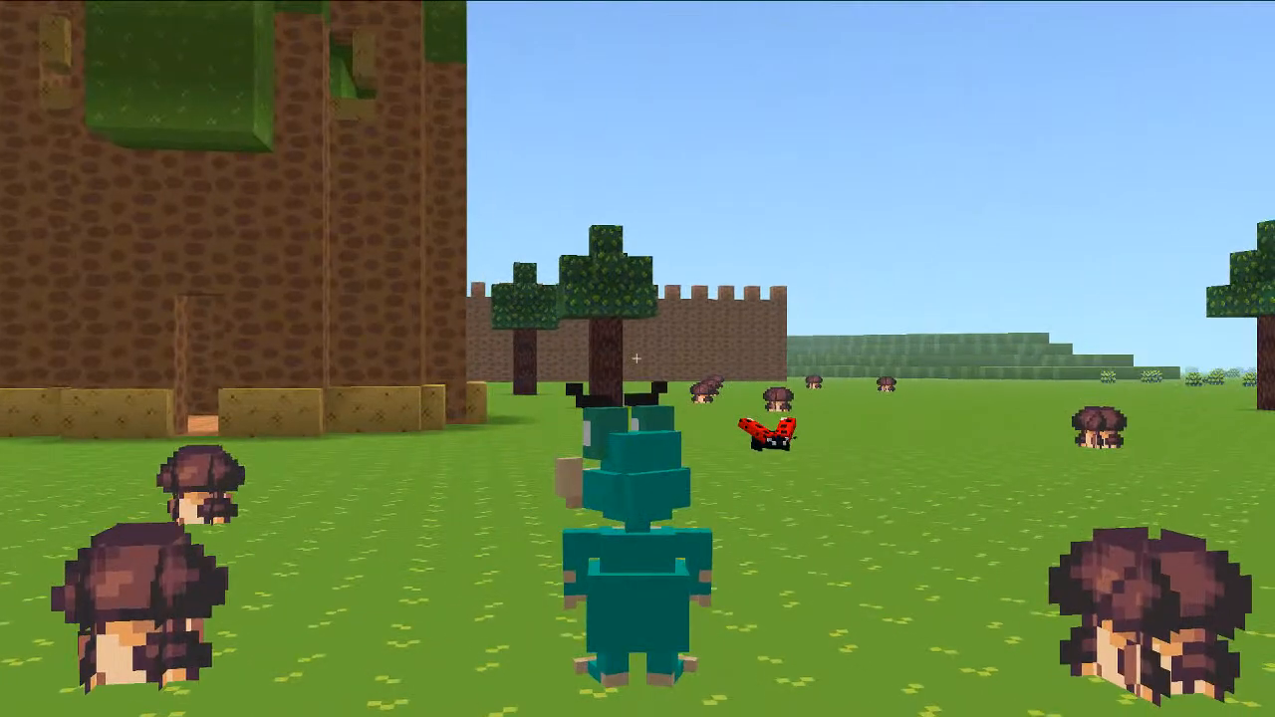
pyautogui.press('Escape')
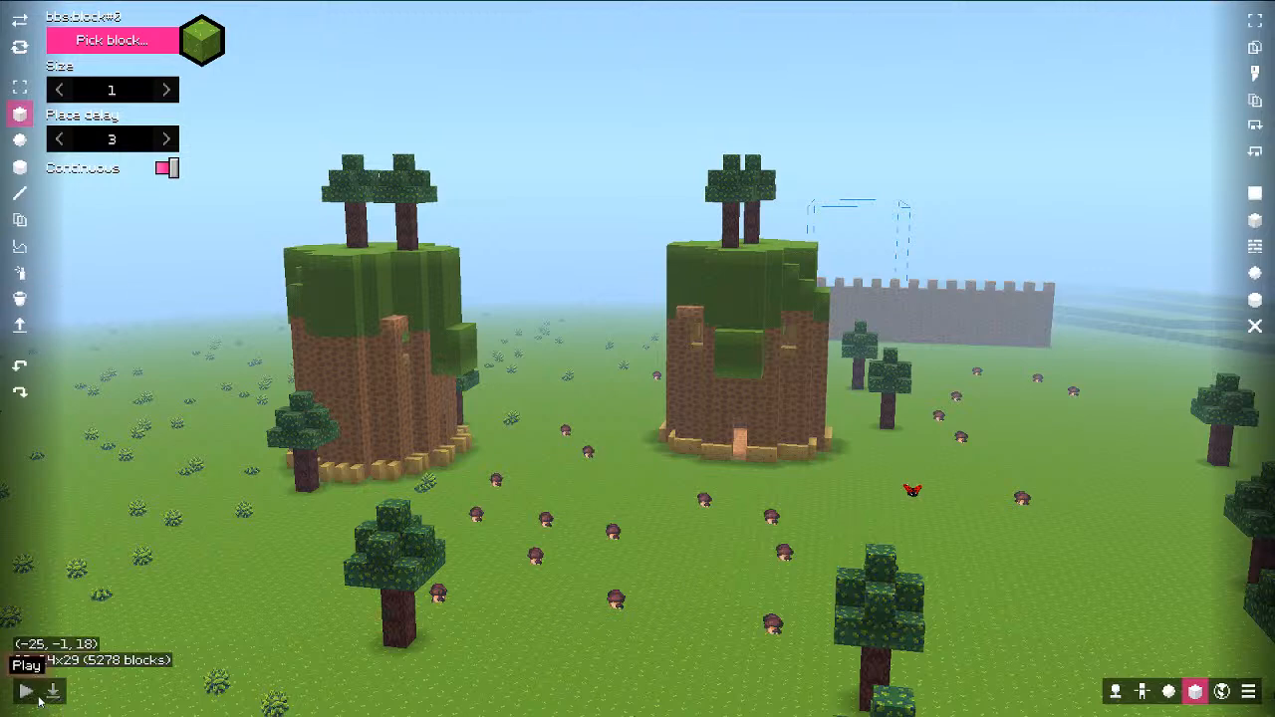
# Step: Add a Script trigger running the 'hud' script to the World: loaded global trigger
pyautogui.press('Escape')
pyautogui.press('Escape')
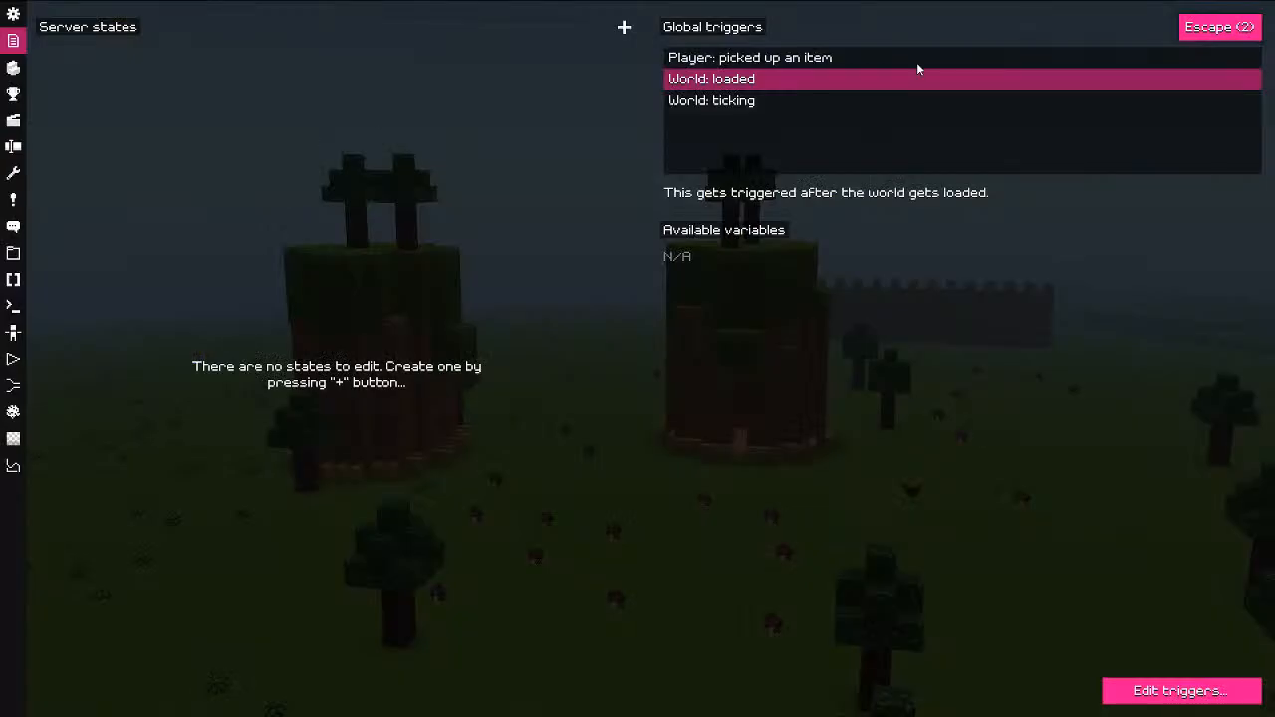
pyautogui.click(1257, 30)
pyautogui.click(714, 309)
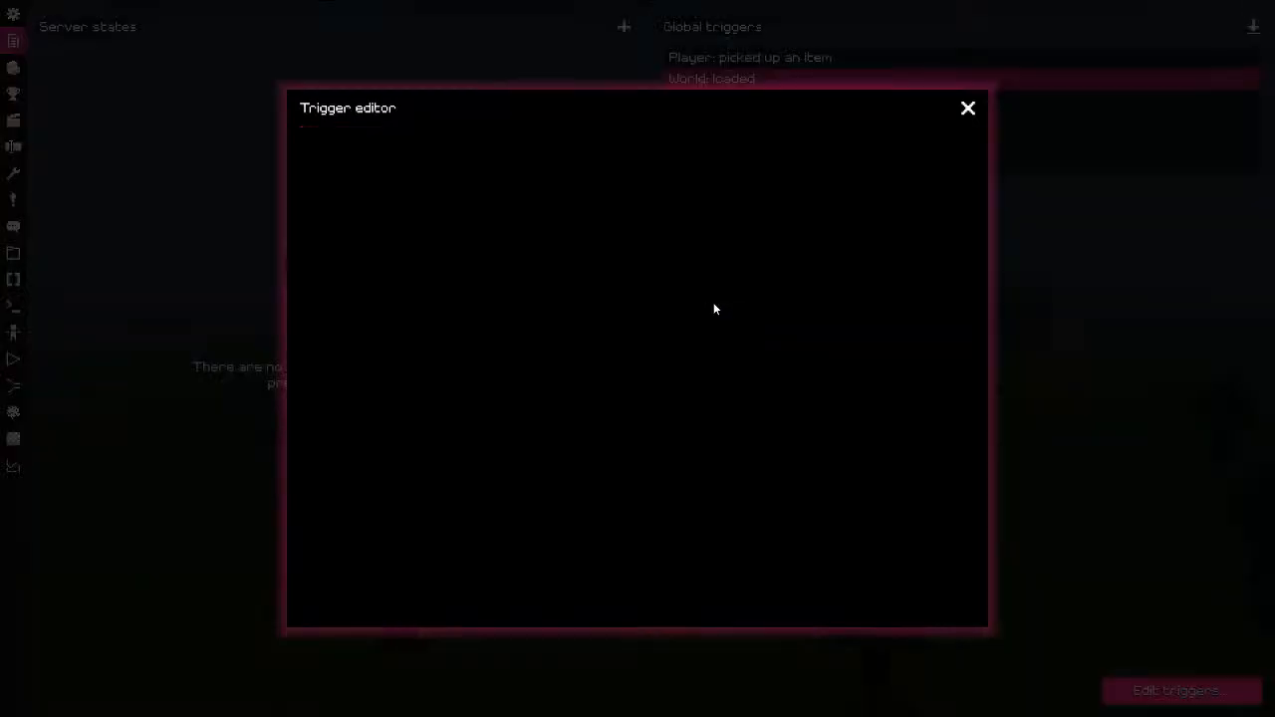
pyautogui.rightClick(397, 195)
pyautogui.click(456, 241)
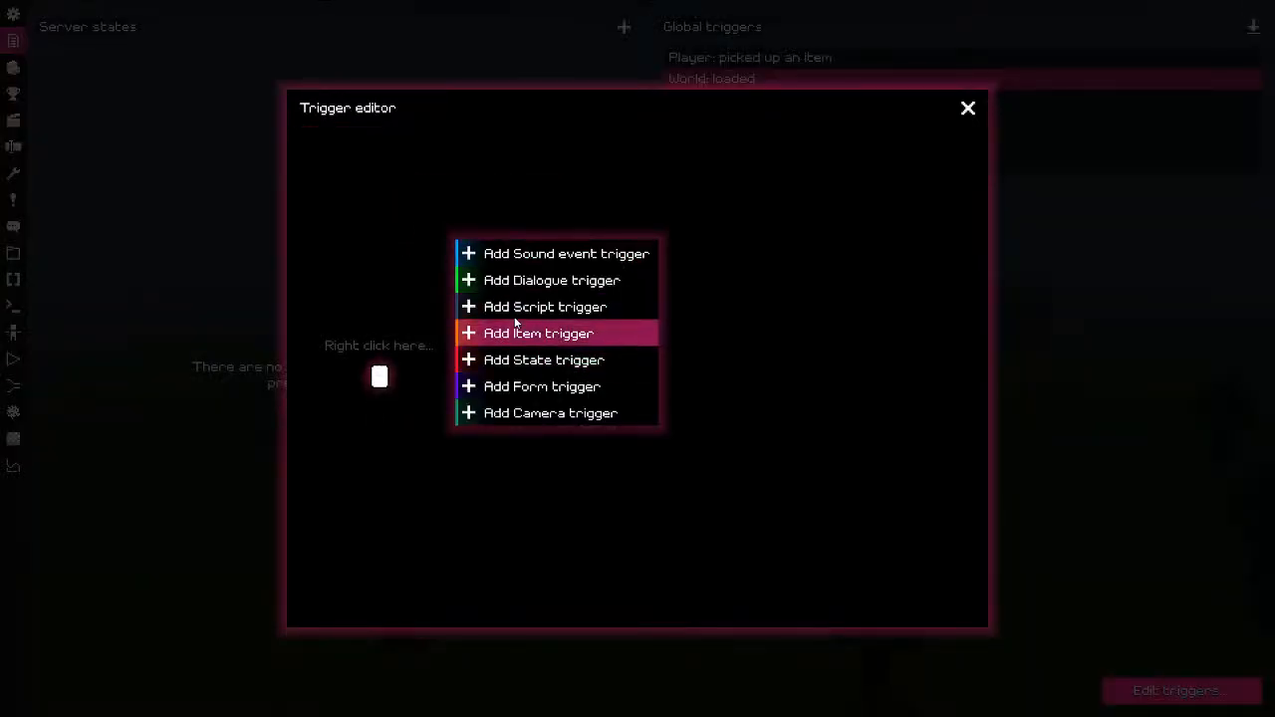
pyautogui.click(588, 307)
pyautogui.click(685, 193)
pyautogui.click(387, 208)
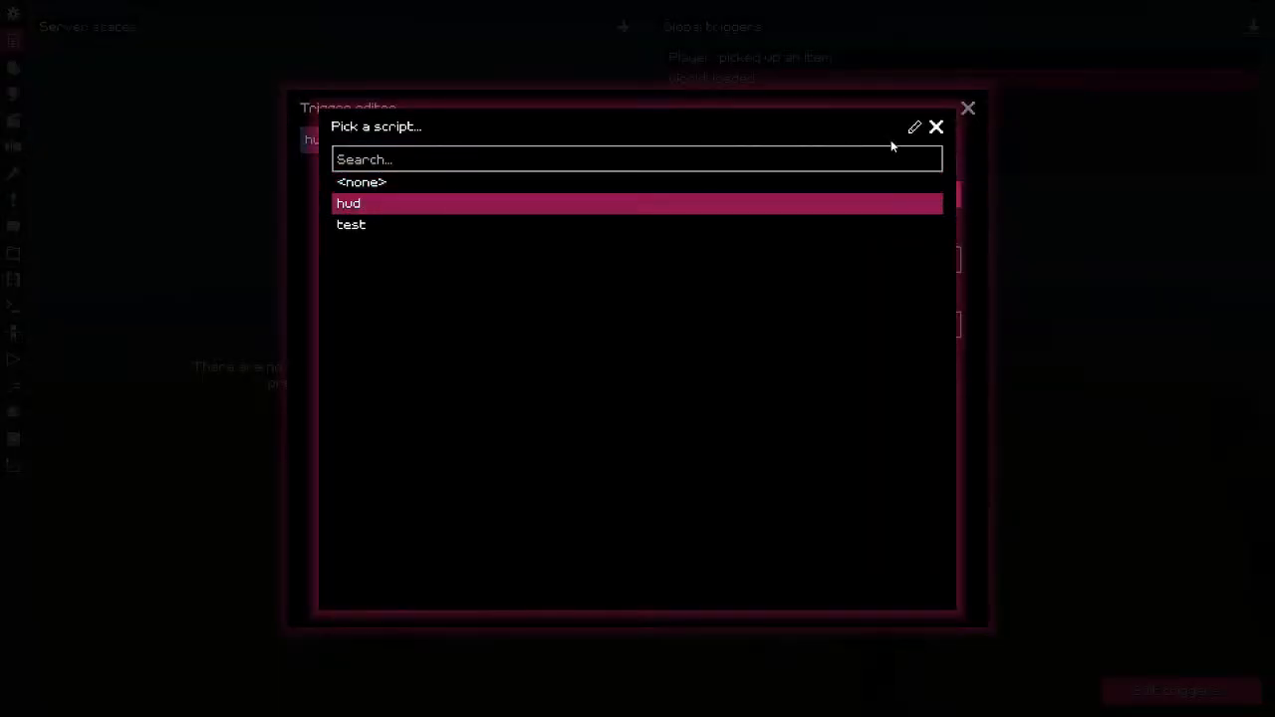
pyautogui.click(936, 127)
pyautogui.click(969, 109)
pyautogui.click(303, 229)
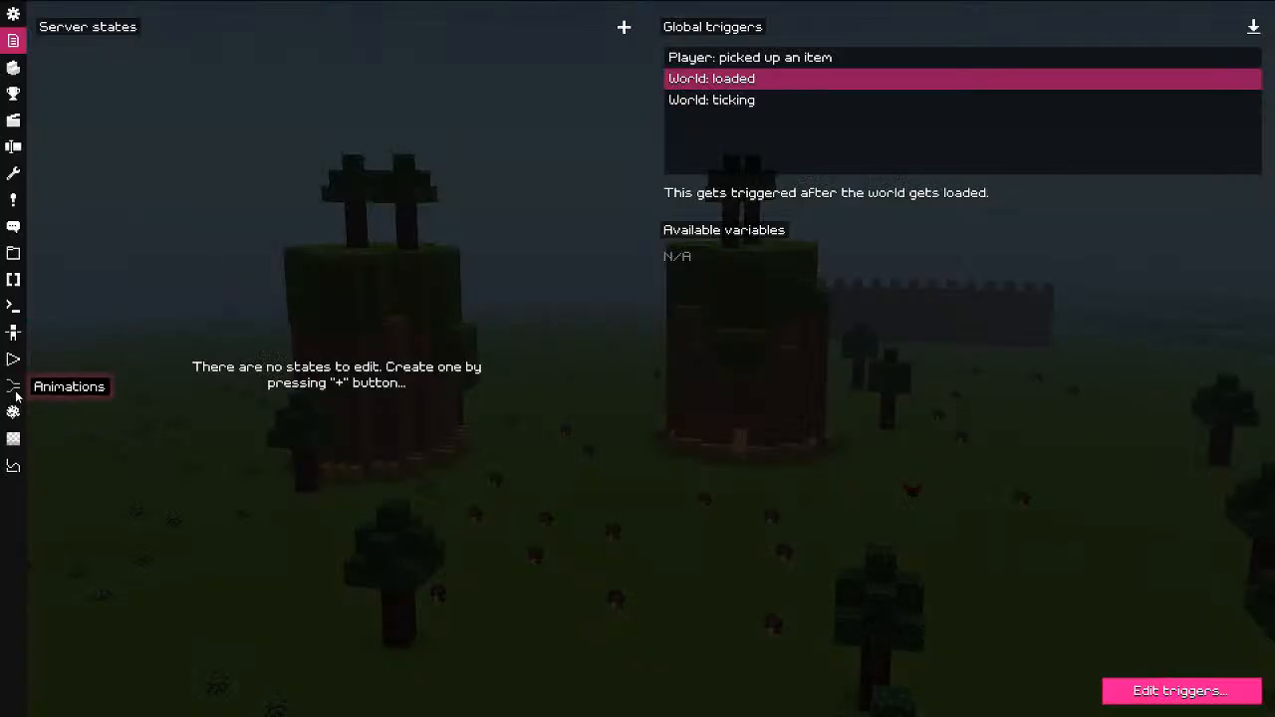
# Step: Set the abc HUD scene's expiration to 60
pyautogui.click(13, 333)
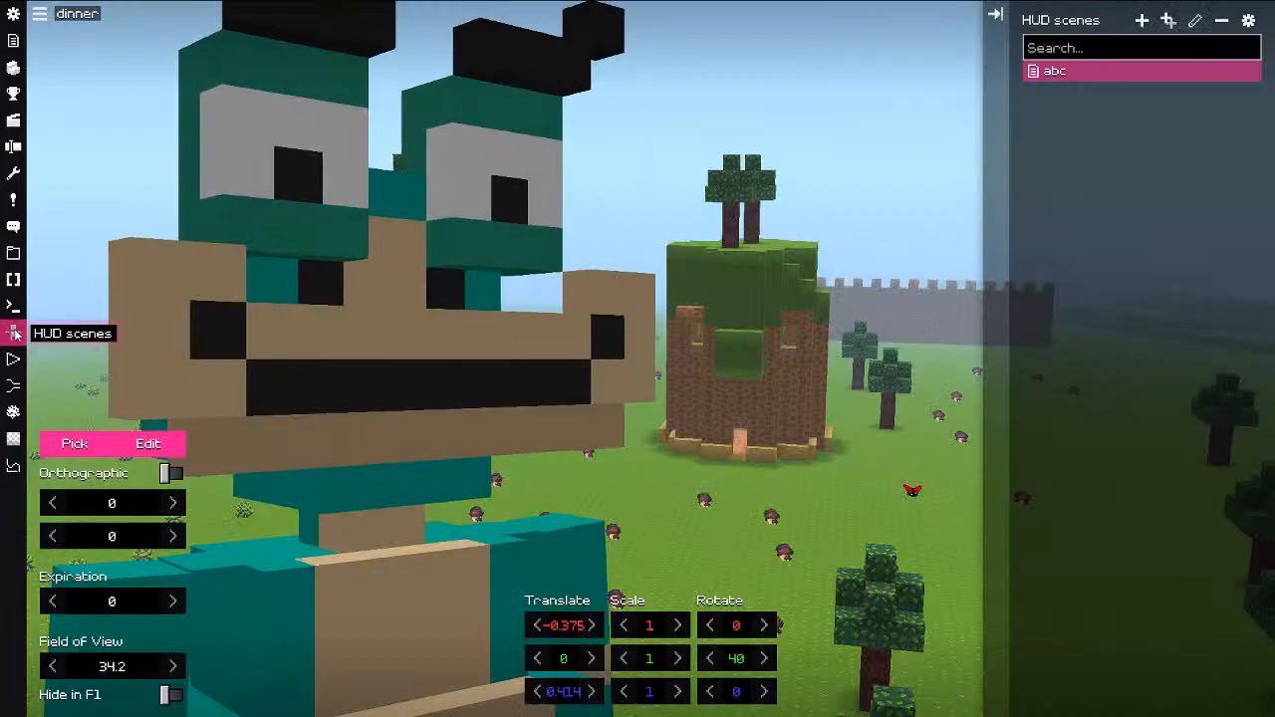
pyautogui.moveTo(125, 601); pyautogui.dragTo(454, 593)
pyautogui.press('Escape')
pyautogui.press('Escape')
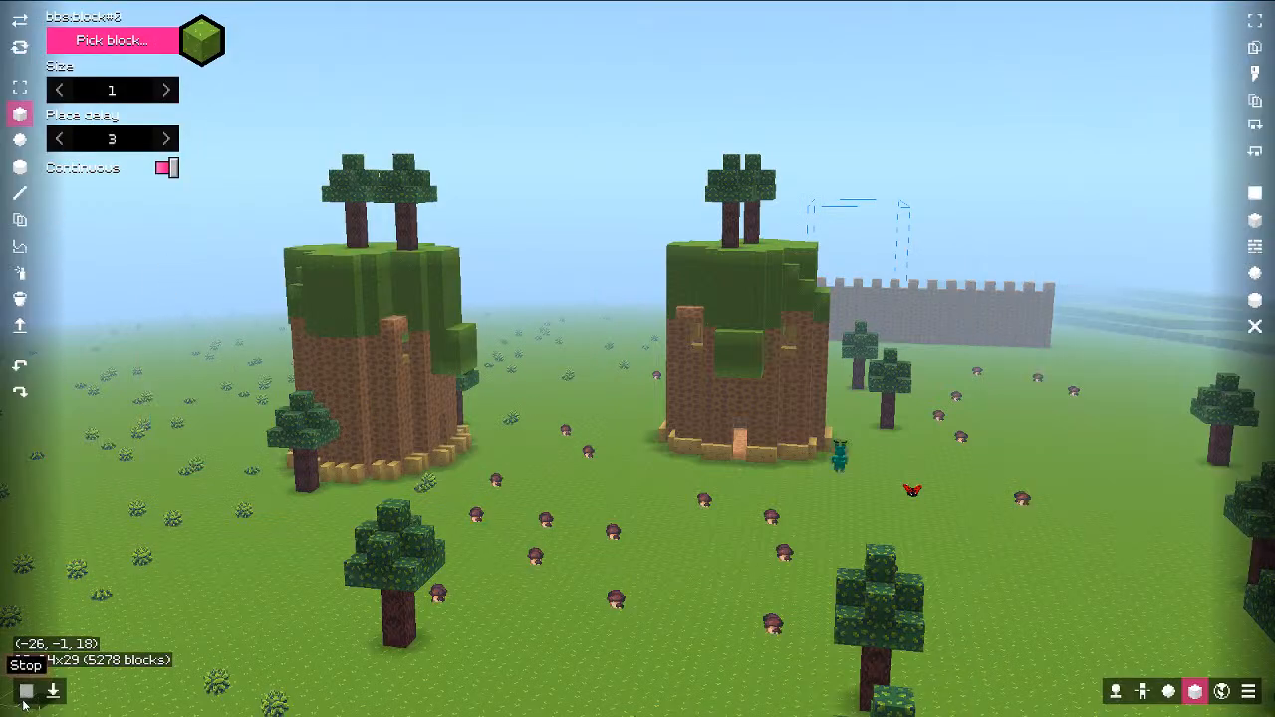
# Step: Test-play the world, walking around to watch the head overlay, then undo the last edits
pyautogui.click(53, 691)
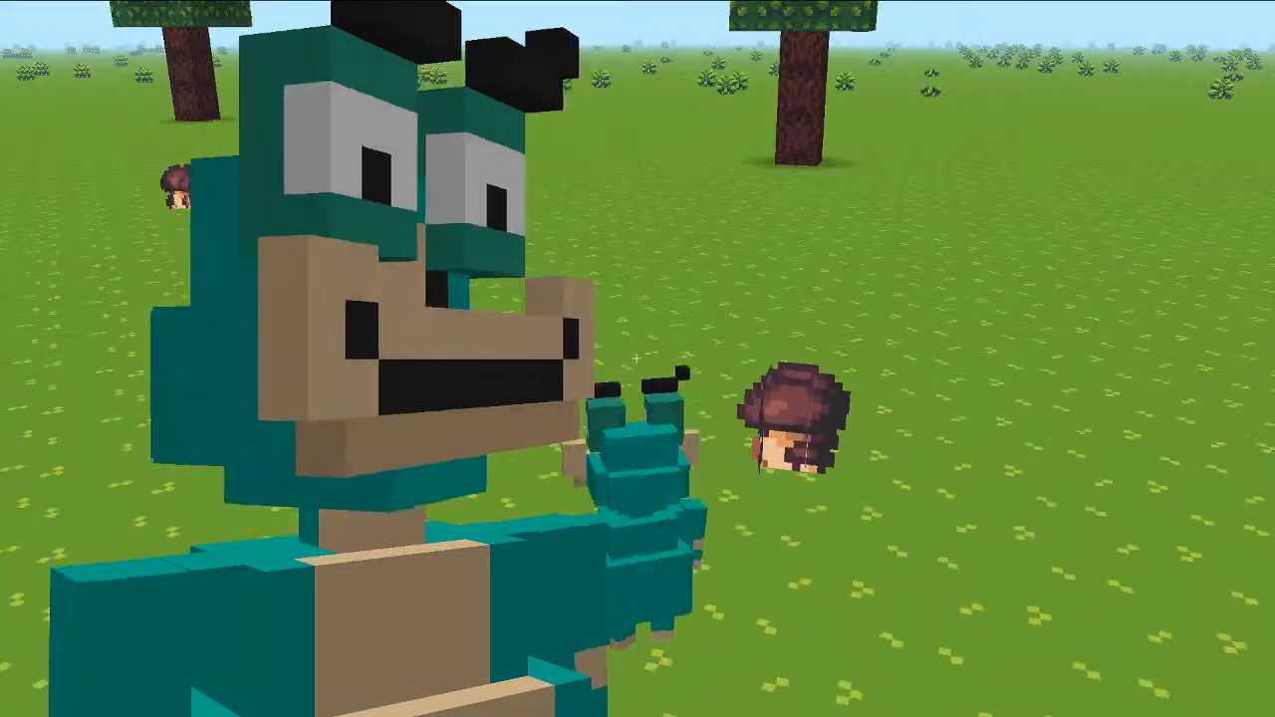
pyautogui.press('w')
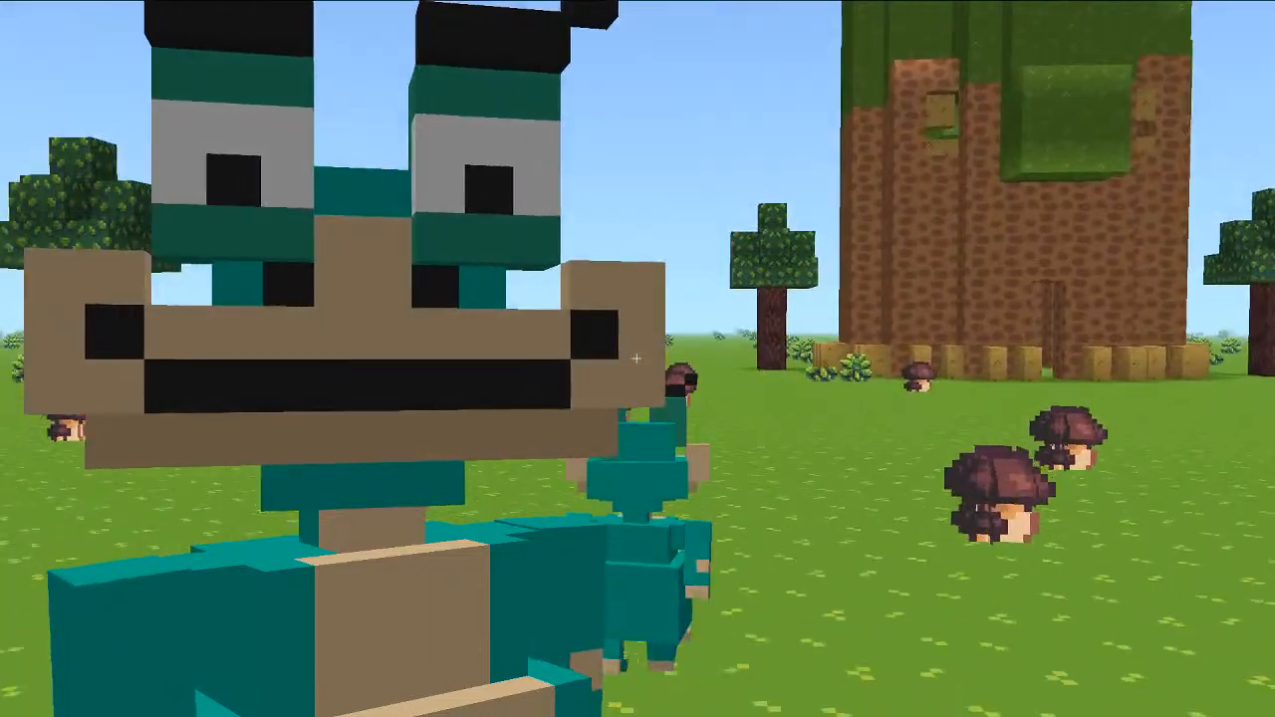
pyautogui.press('w')
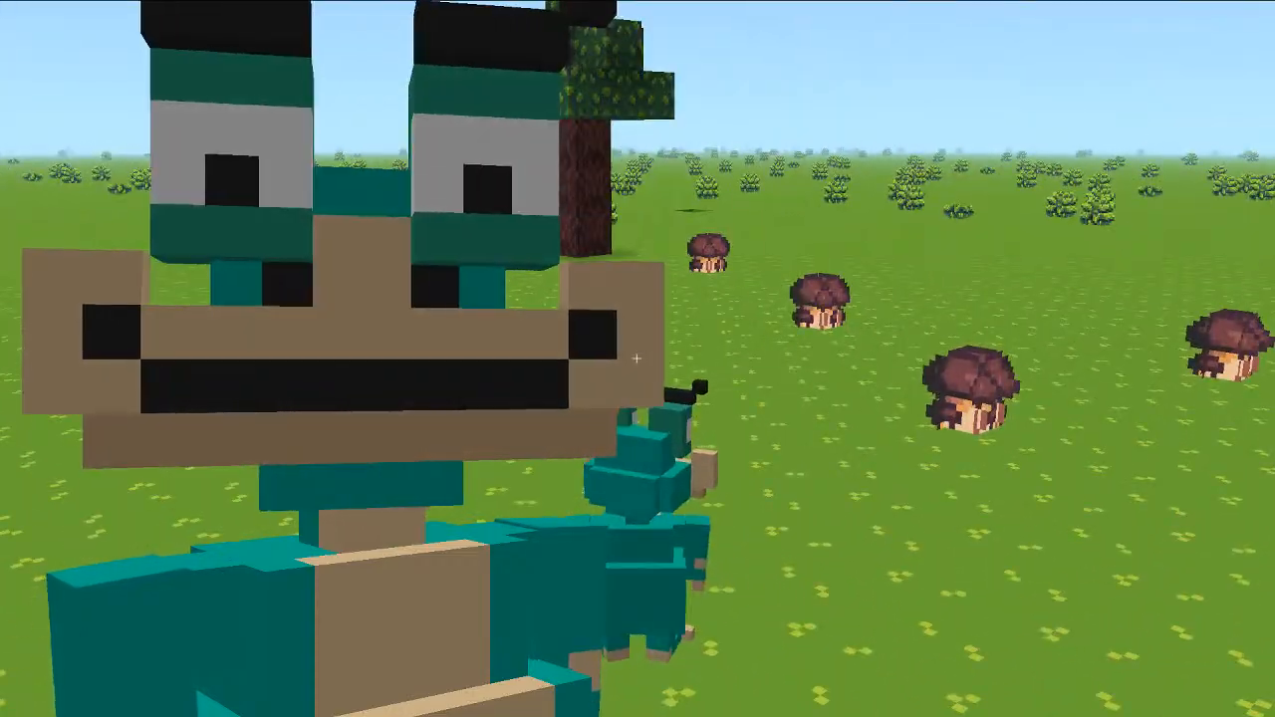
pyautogui.press('Escape')
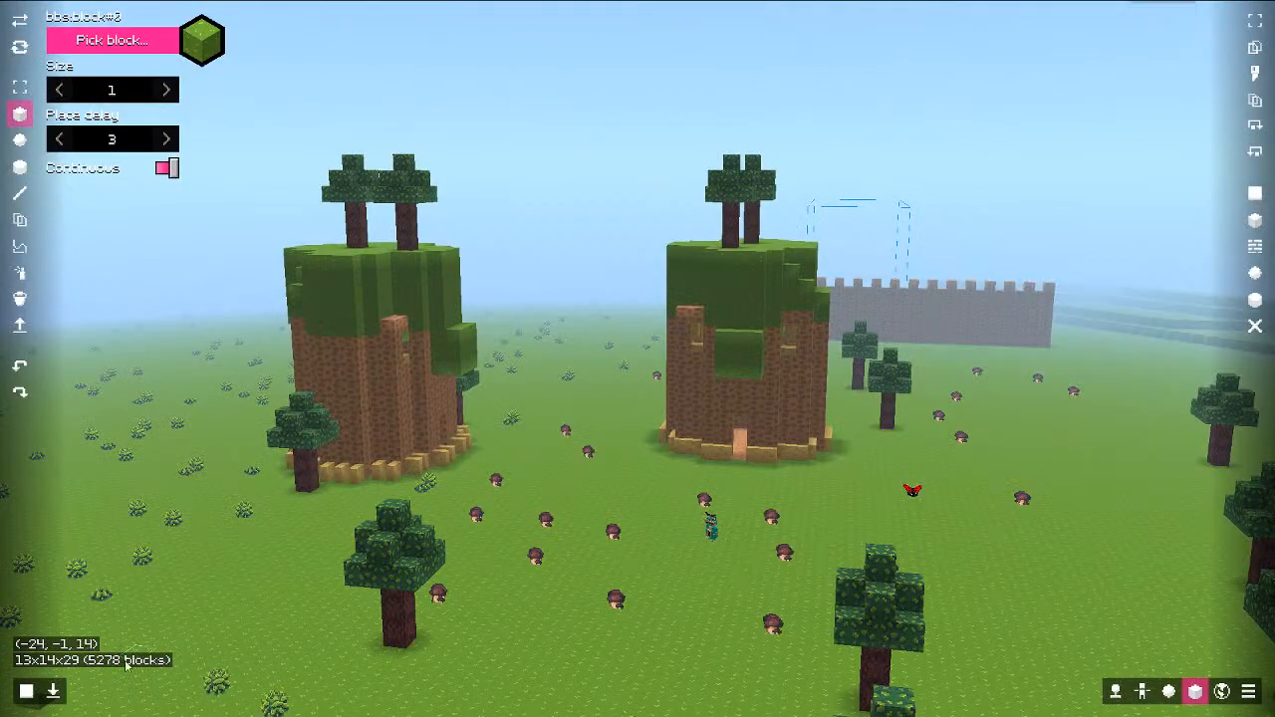
pyautogui.hotkey('ctrl', 'z')
pyautogui.hotkey('ctrl', 'z')
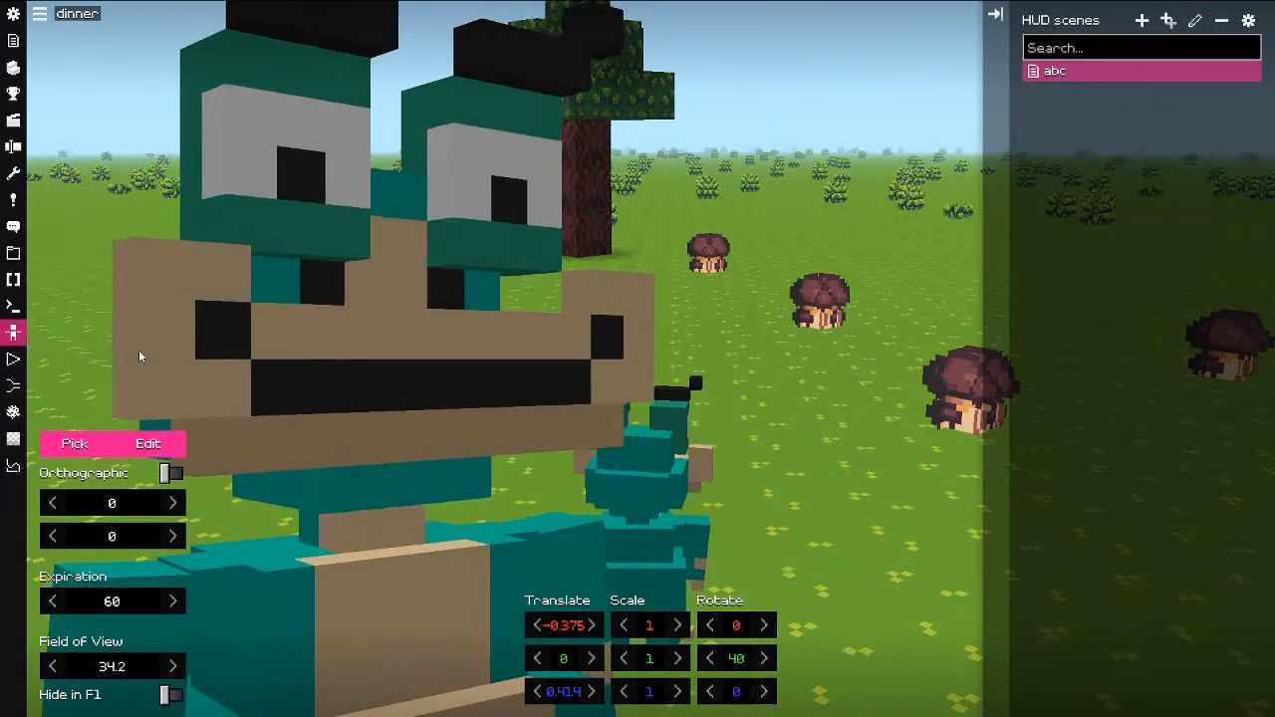
# Step: Create a new dialogue named 'test'
pyautogui.click(14, 227)
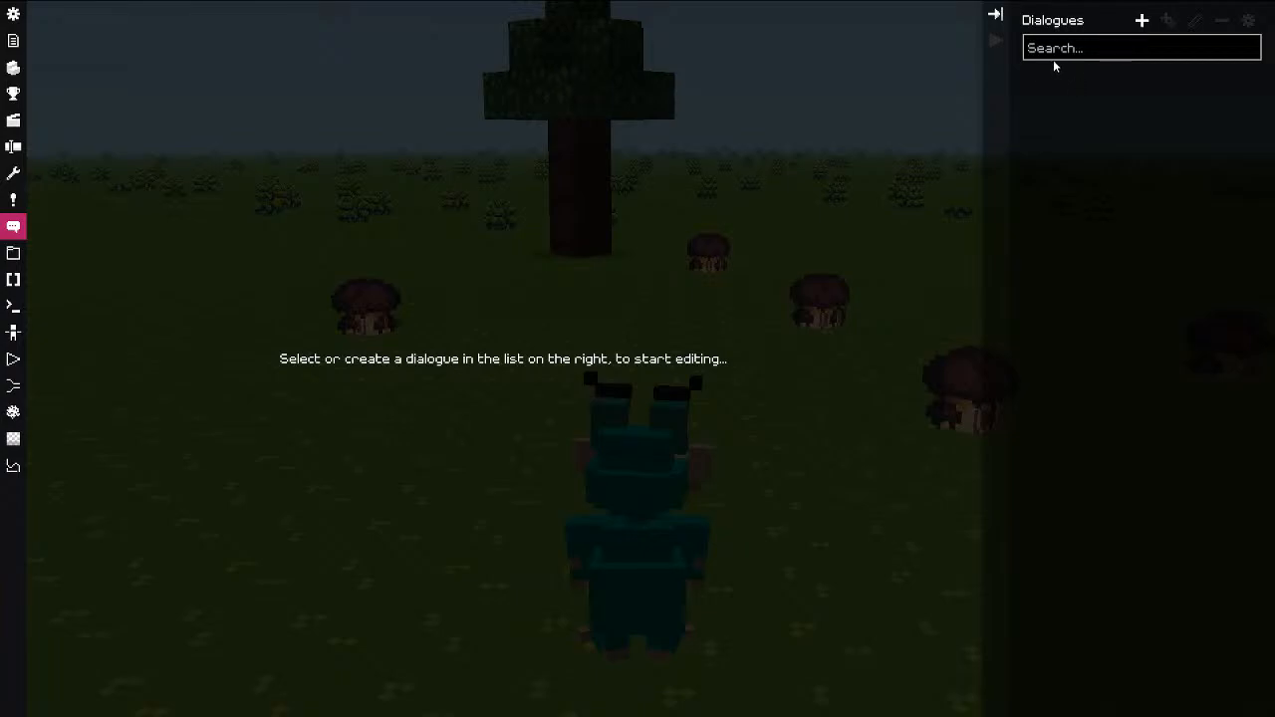
pyautogui.click(1143, 21)
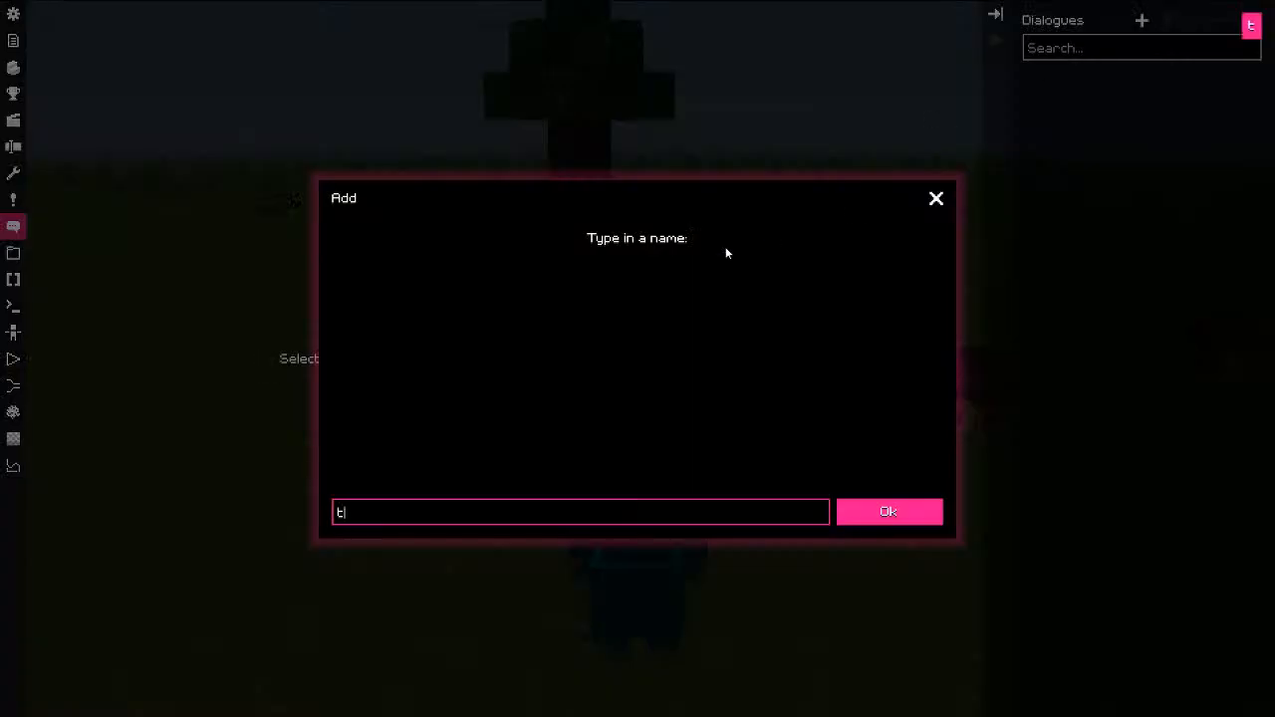
pyautogui.write('test')
pyautogui.press('Return')
# Step: Add a Reaction node to the test dialogue, leaving its form unset
pyautogui.rightClick(299, 292)
pyautogui.click(373, 293)
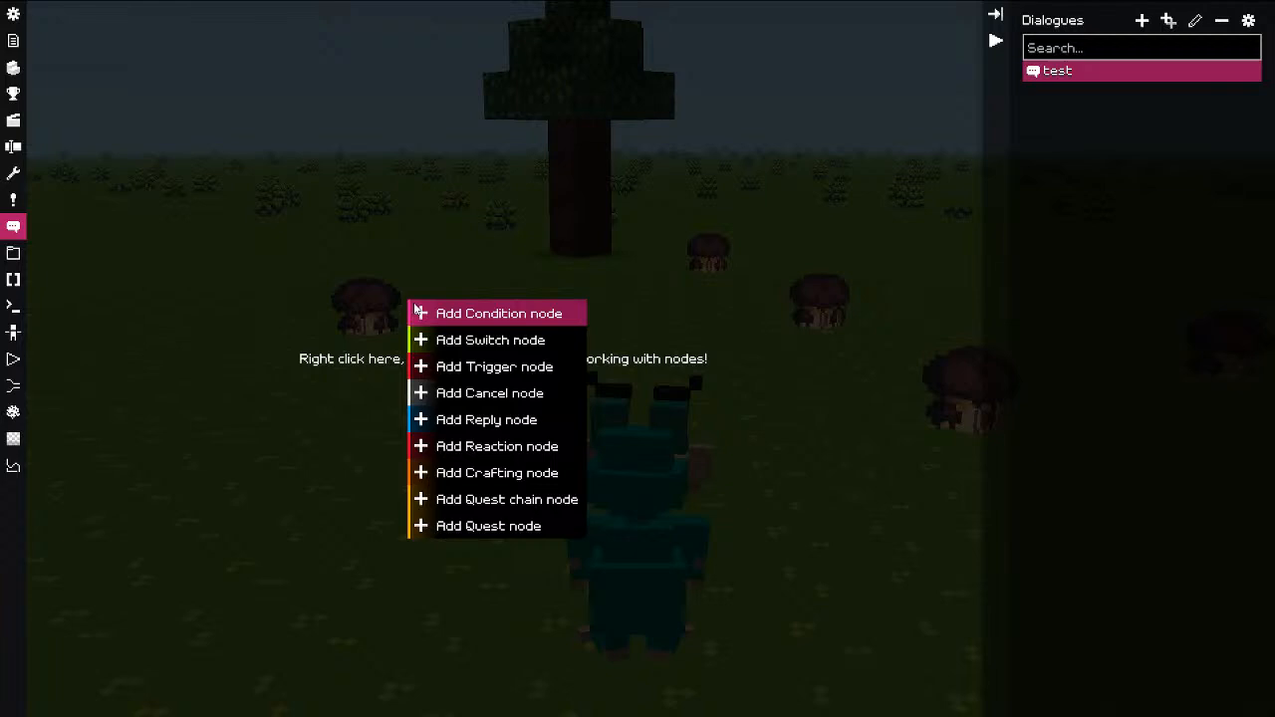
pyautogui.click(498, 448)
pyautogui.click(136, 625)
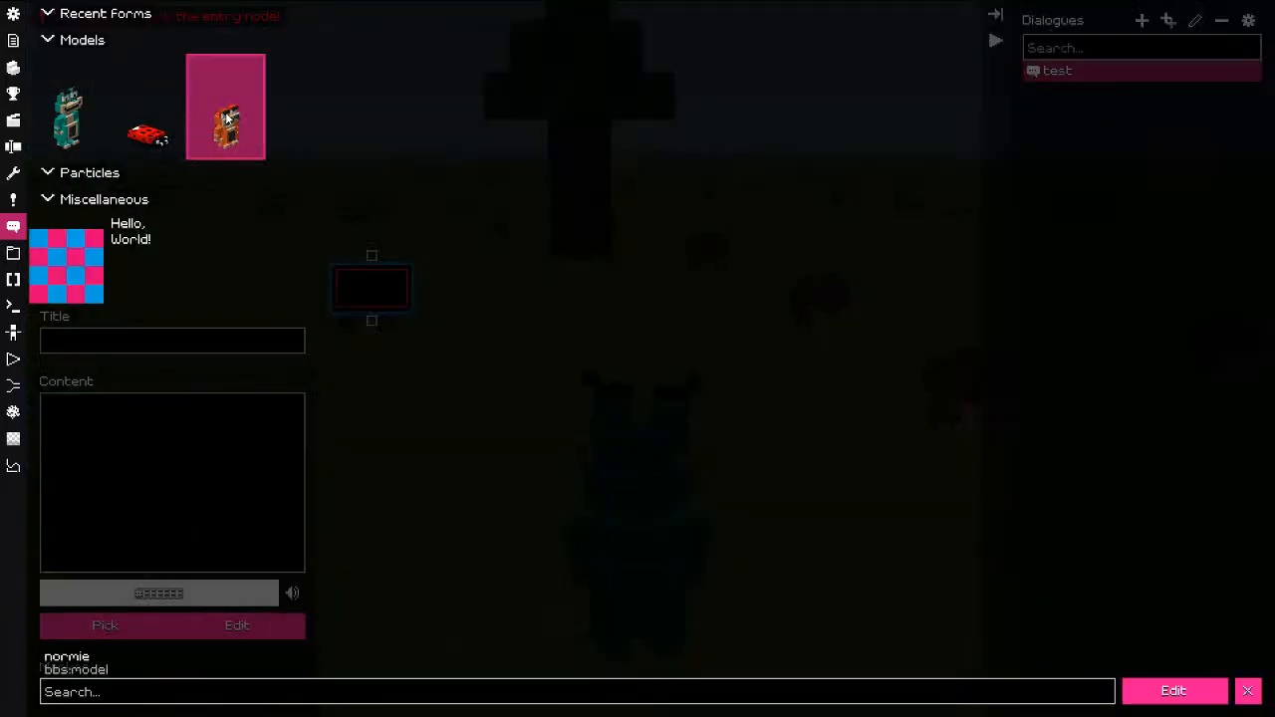
pyautogui.press('Escape')
pyautogui.press('Escape')
pyautogui.click(132, 450)
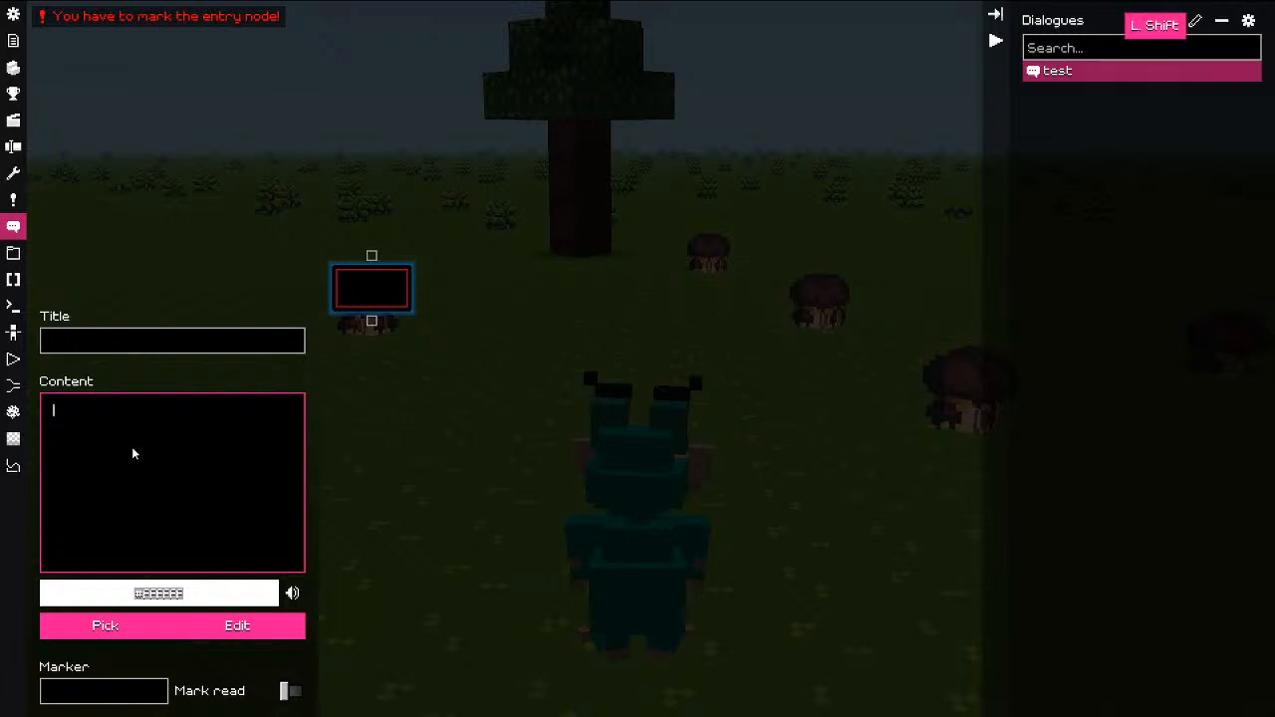
# Step: Enter 'So, what's up?' with [5 and [r colour codes around 'what's up'
pyautogui.write("So, what's up?")
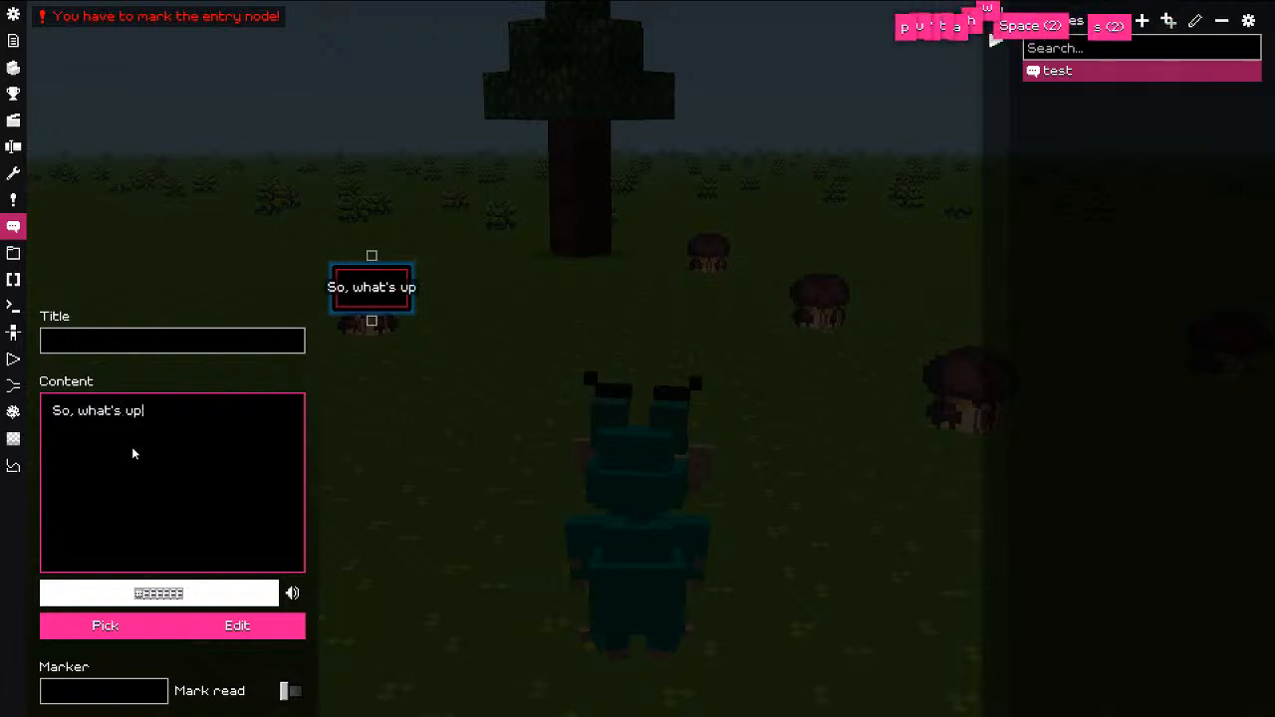
pyautogui.hotkey('ctrl', 'Left')
pyautogui.hotkey('ctrl', 'Left')
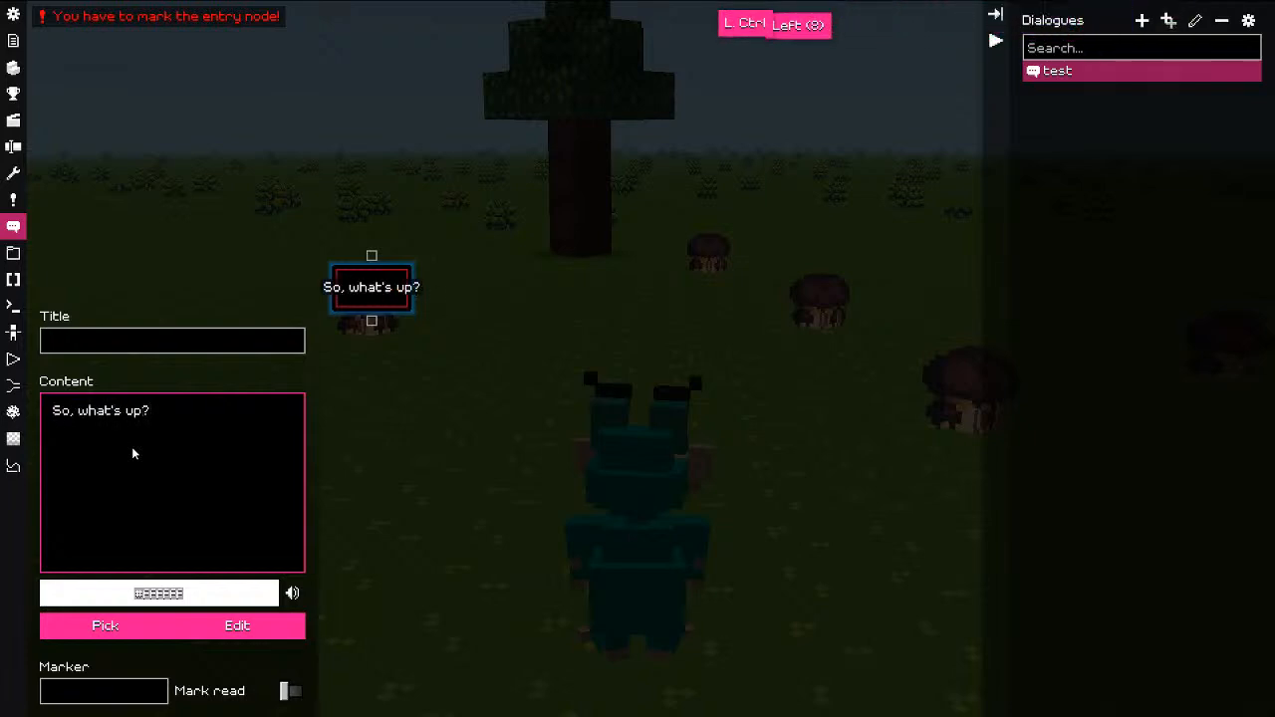
pyautogui.press('Left')
pyautogui.write('[5]')
pyautogui.hotkey('ctrl', 'Right')
pyautogui.hotkey('ctrl', 'Right')
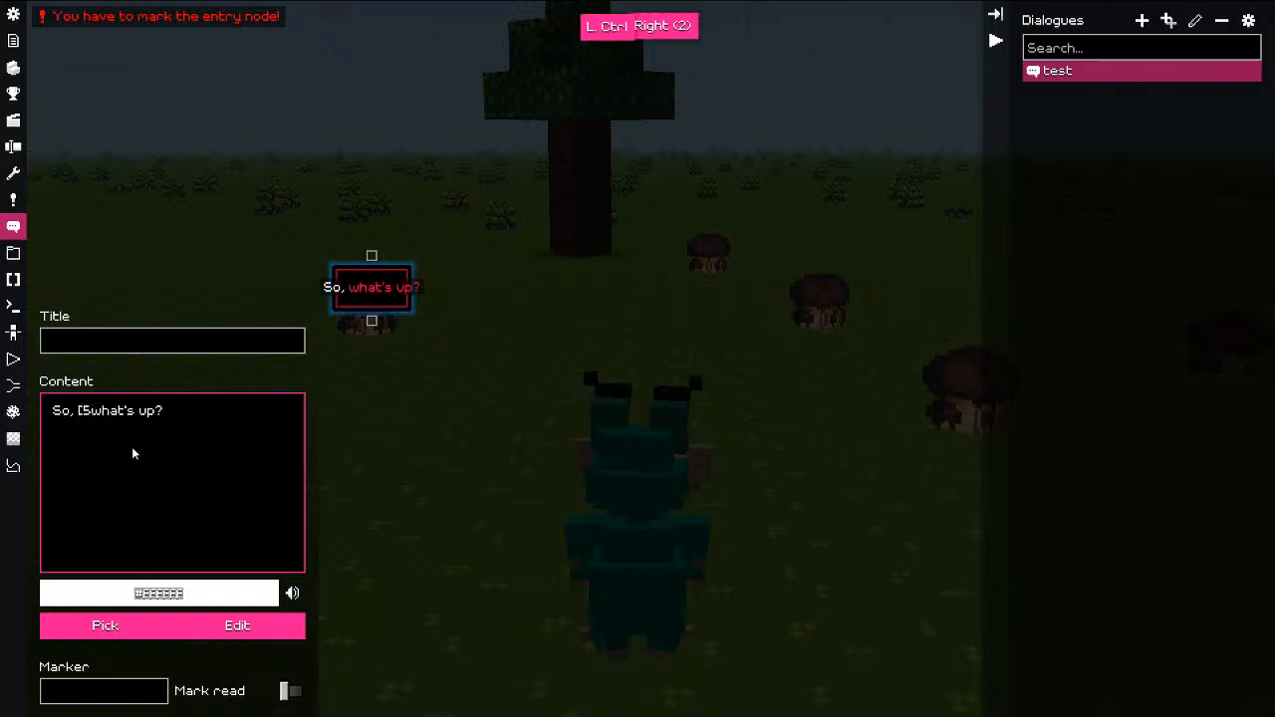
pyautogui.write('[r]')
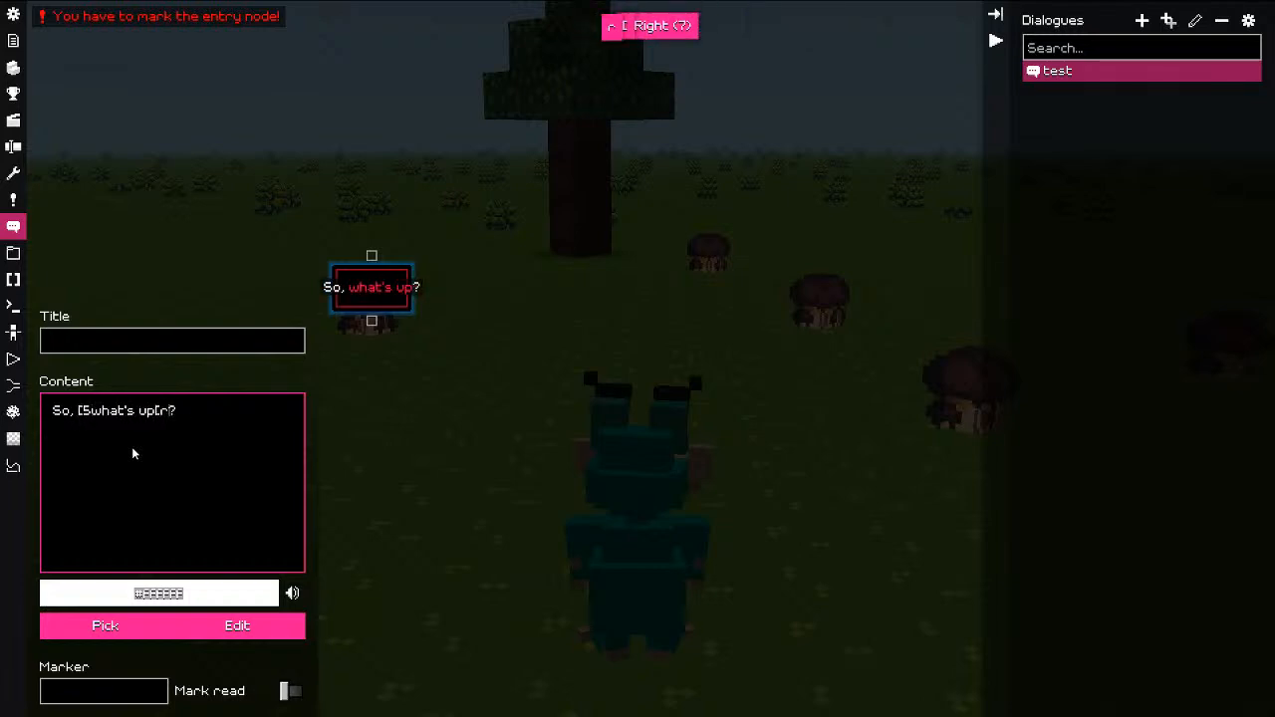
pyautogui.press('Left')
pyautogui.press('Left')
pyautogui.press('Left')
pyautogui.press('Right')
pyautogui.press('Right')
pyautogui.press('Right')
pyautogui.press('Right')
pyautogui.press('Right')
pyautogui.press('Right')
pyautogui.press('Right')
pyautogui.press('Right')
pyautogui.press('Right')
pyautogui.press('Right')
pyautogui.press('Right')
pyautogui.press('Right')
pyautogui.press('Right')
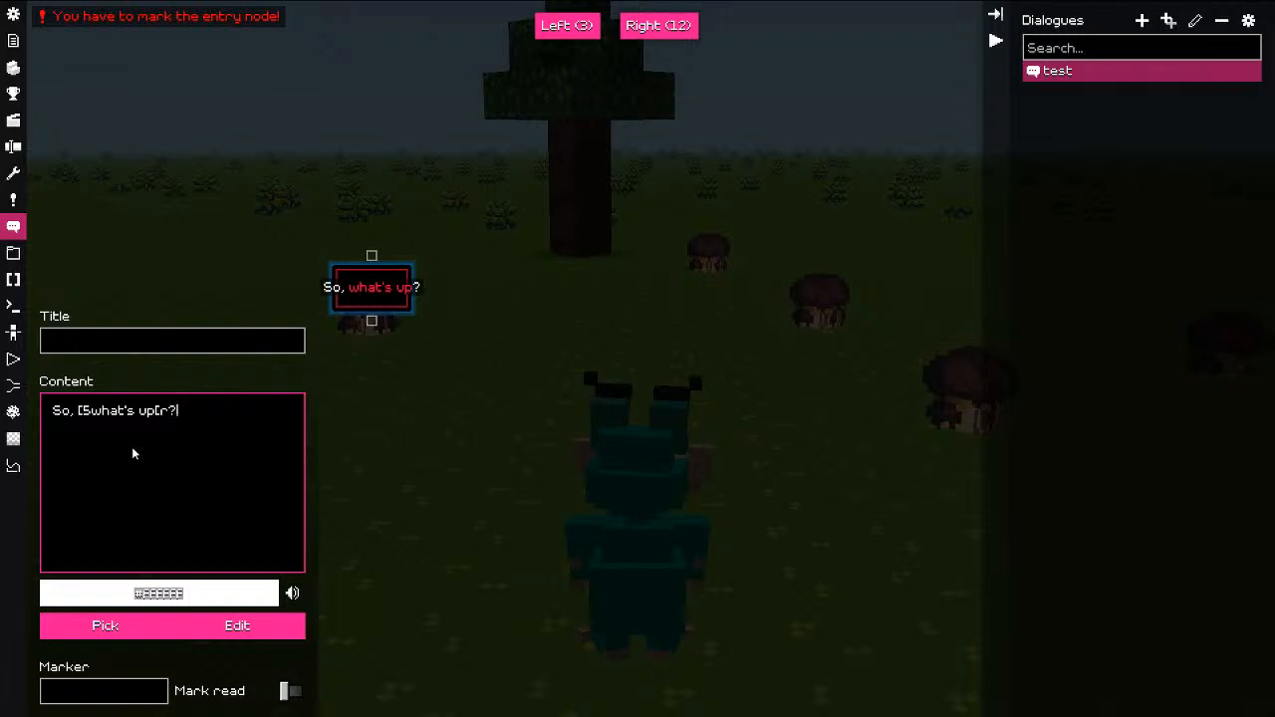
# Step: Try out test characters, switch the colour code to 7, and delete the leftover trailing text
pyautogui.write('[1')
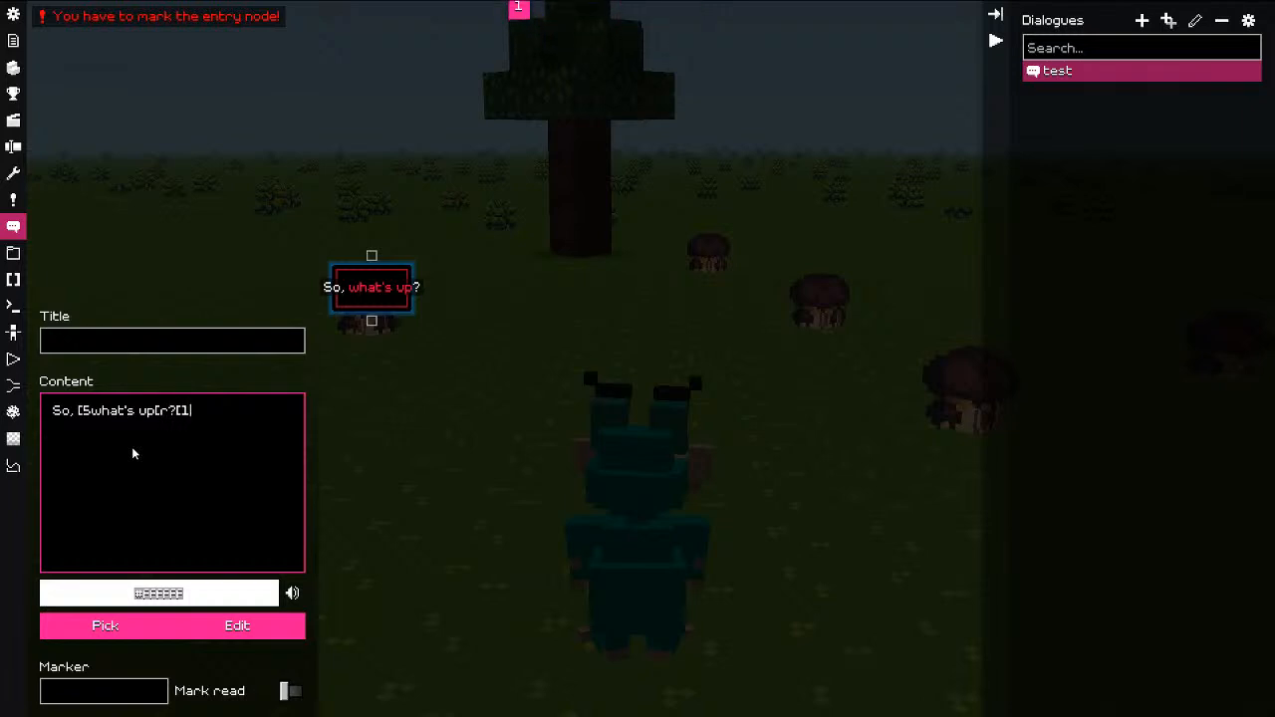
pyautogui.write('23456789')
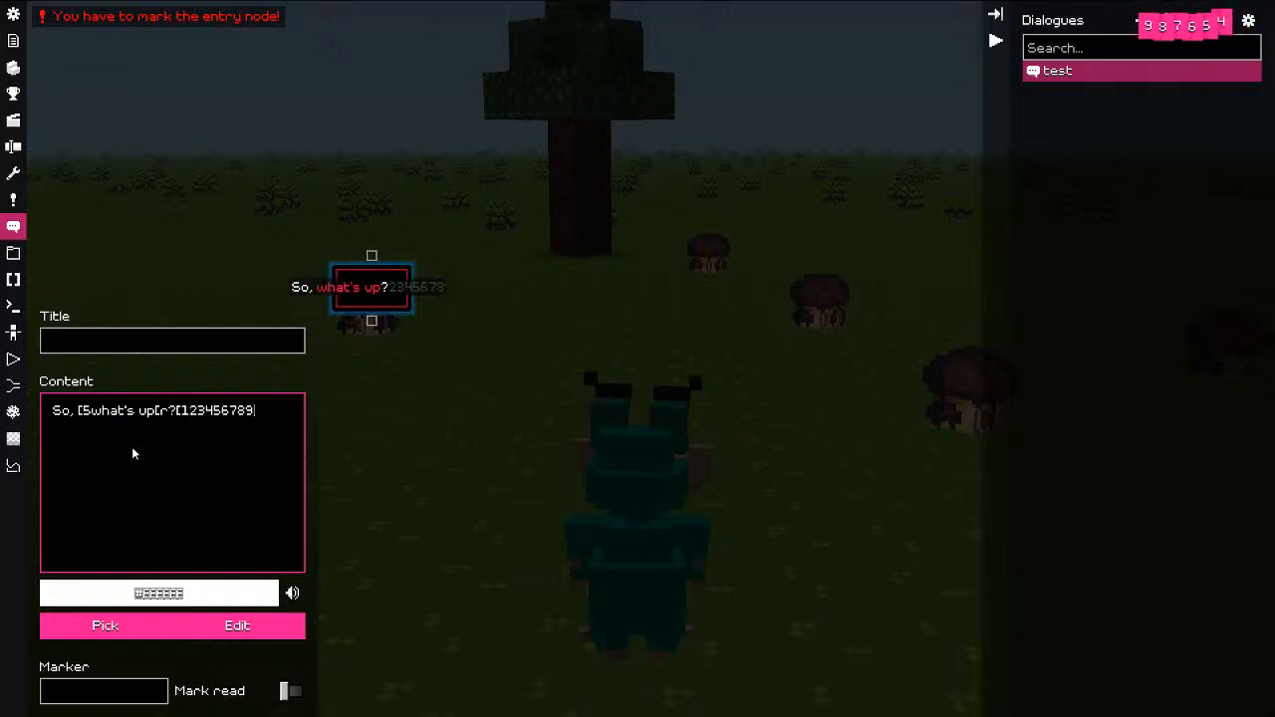
pyautogui.write('abcdef')
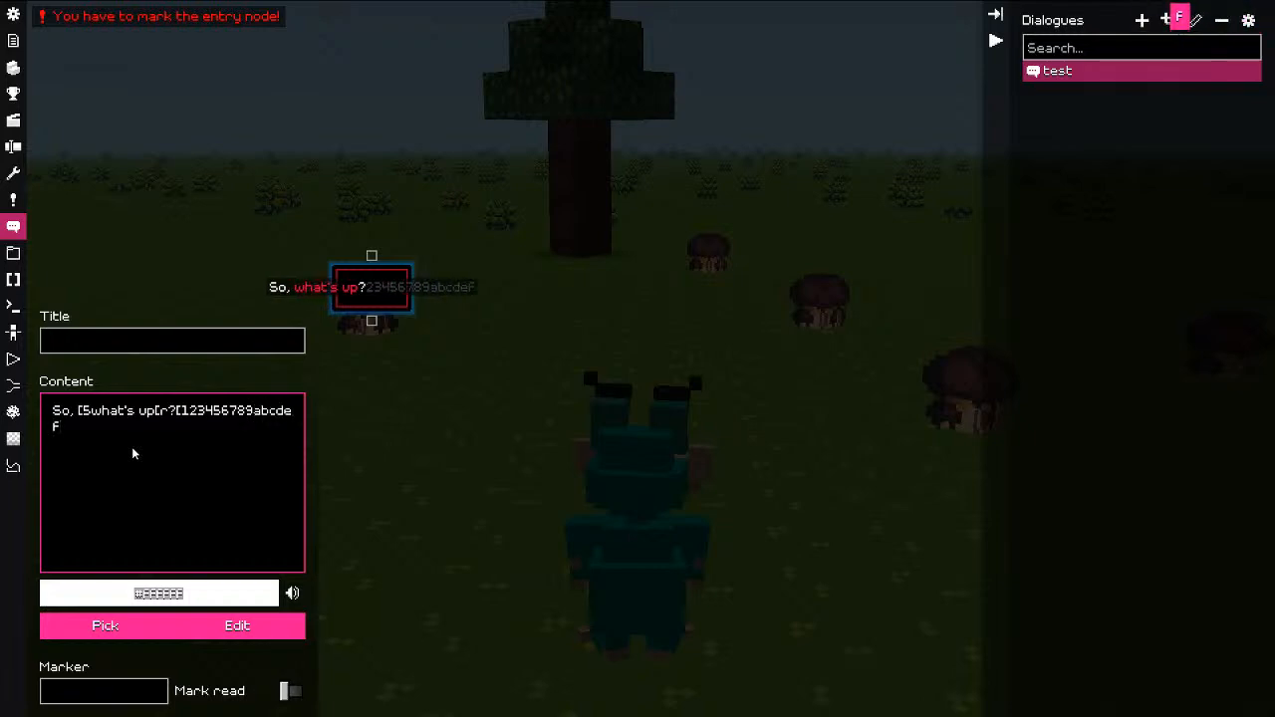
pyautogui.press('BackSpace')
pyautogui.press('BackSpace')
pyautogui.press('BackSpace')
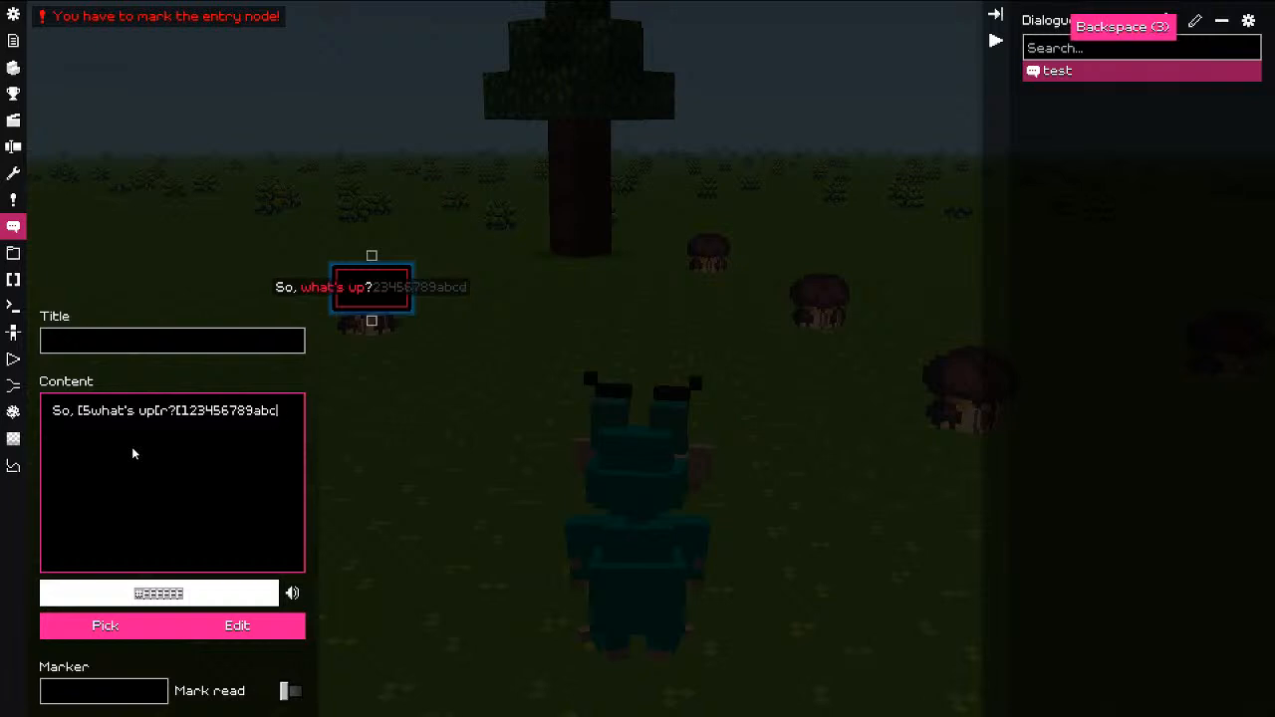
pyautogui.press('BackSpace')
pyautogui.press('BackSpace')
pyautogui.press('BackSpace')
pyautogui.press('BackSpace')
pyautogui.press('BackSpace')
pyautogui.press('BackSpace')
pyautogui.press('BackSpace')
pyautogui.press('BackSpace')
pyautogui.press('BackSpace')
pyautogui.press('BackSpace')
pyautogui.press('BackSpace')
pyautogui.press('BackSpace')
pyautogui.write('ia')
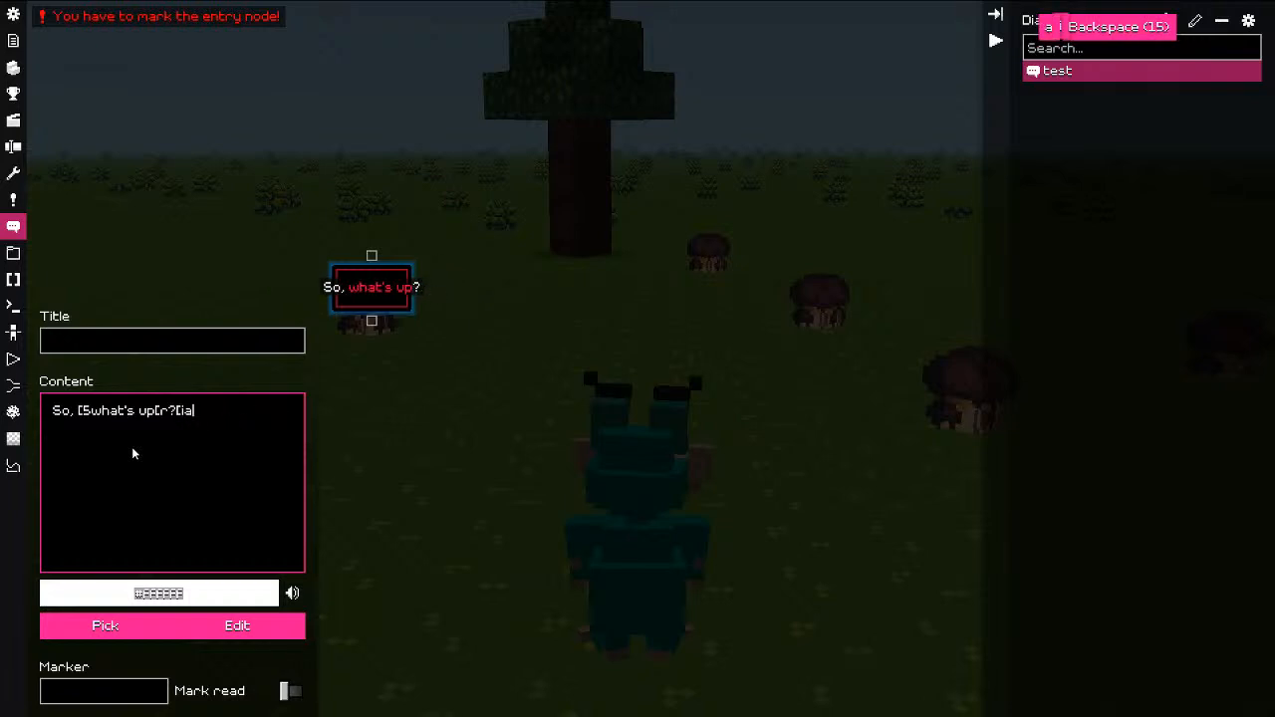
pyautogui.write('dad')
pyautogui.press('Left')
pyautogui.press('Left')
pyautogui.press('Left')
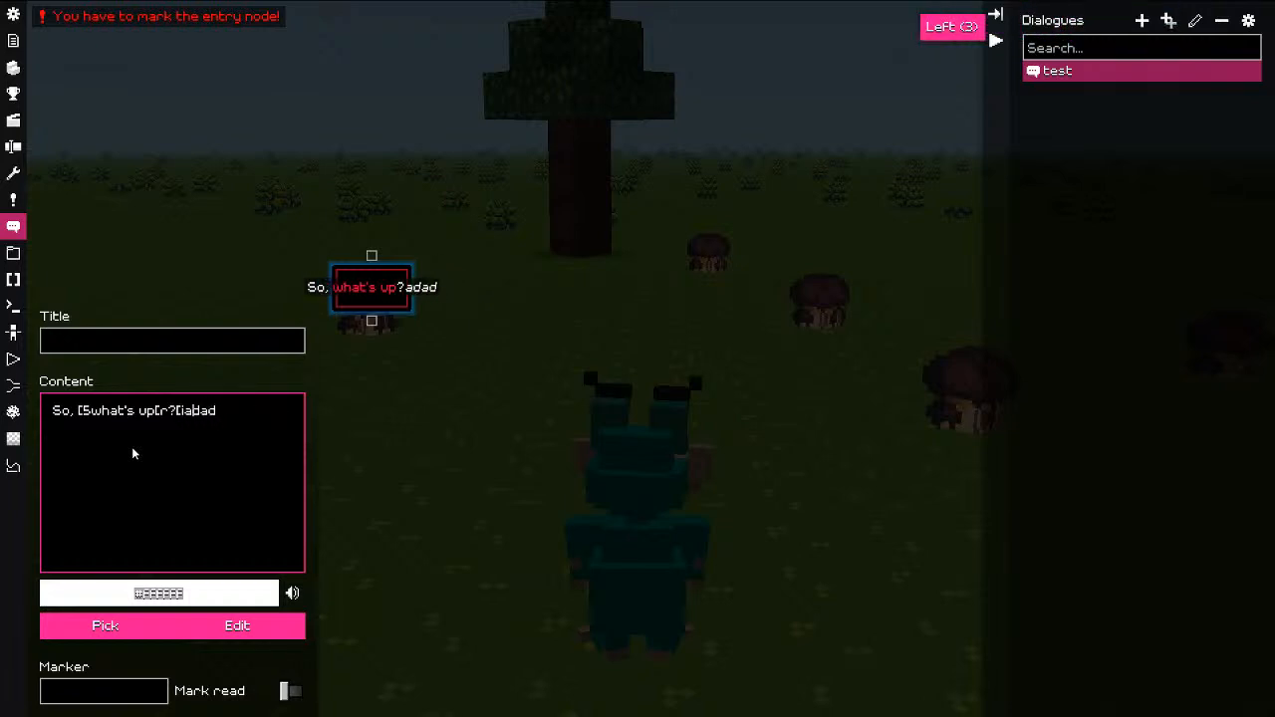
pyautogui.press('Left')
pyautogui.write('[5')
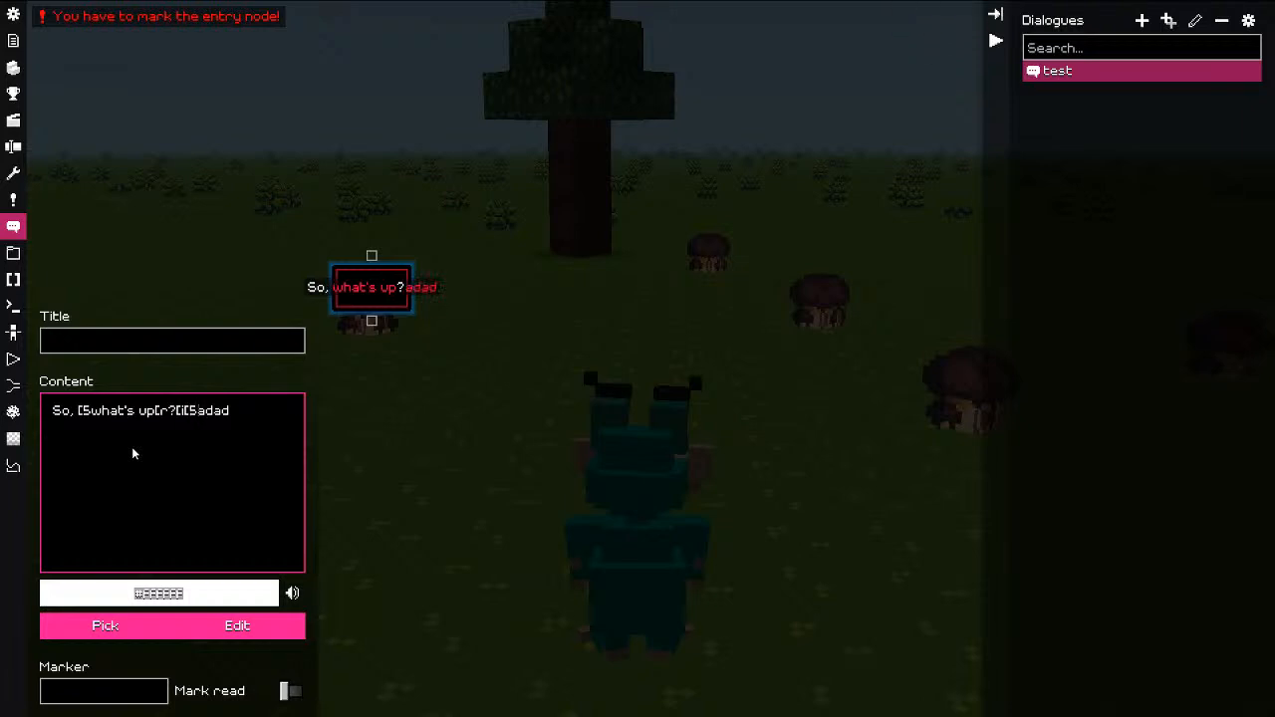
pyautogui.press('BackSpace')
pyautogui.write('6')
pyautogui.press('BackSpace')
pyautogui.write('7')
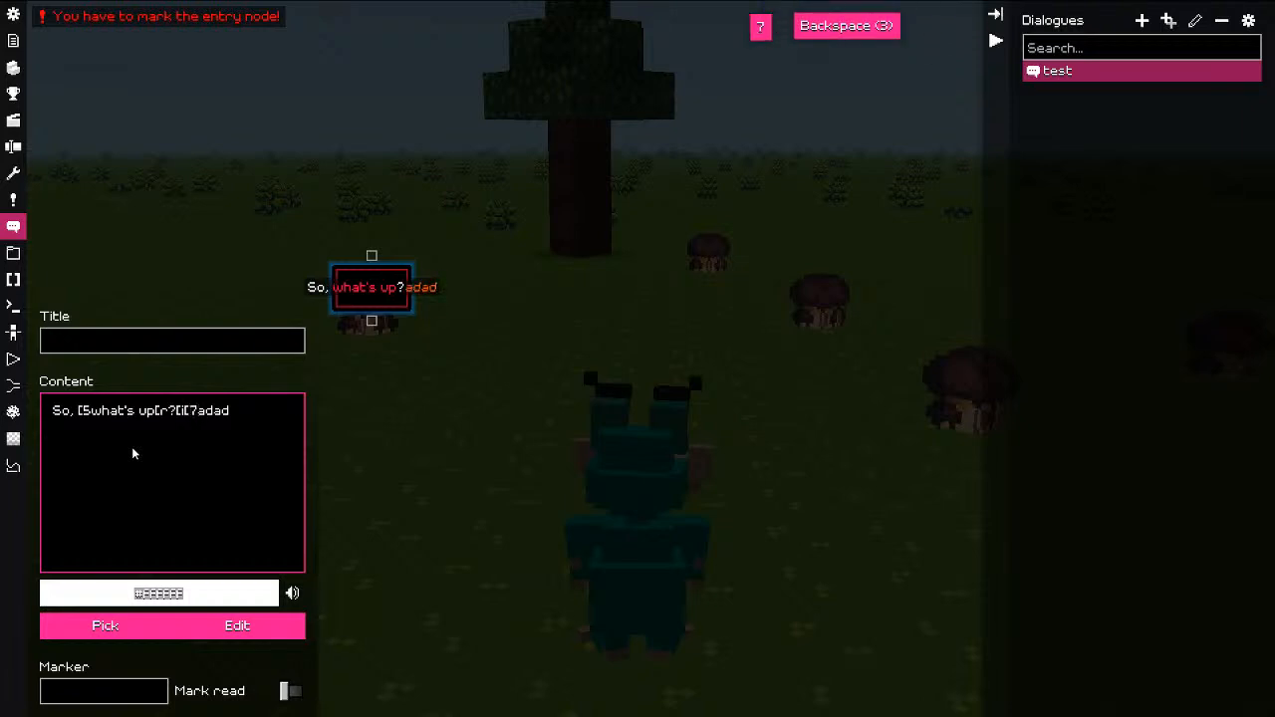
pyautogui.press('Left')
pyautogui.press('Left')
pyautogui.hotkey('shift', 'End')
pyautogui.press('BackSpace')
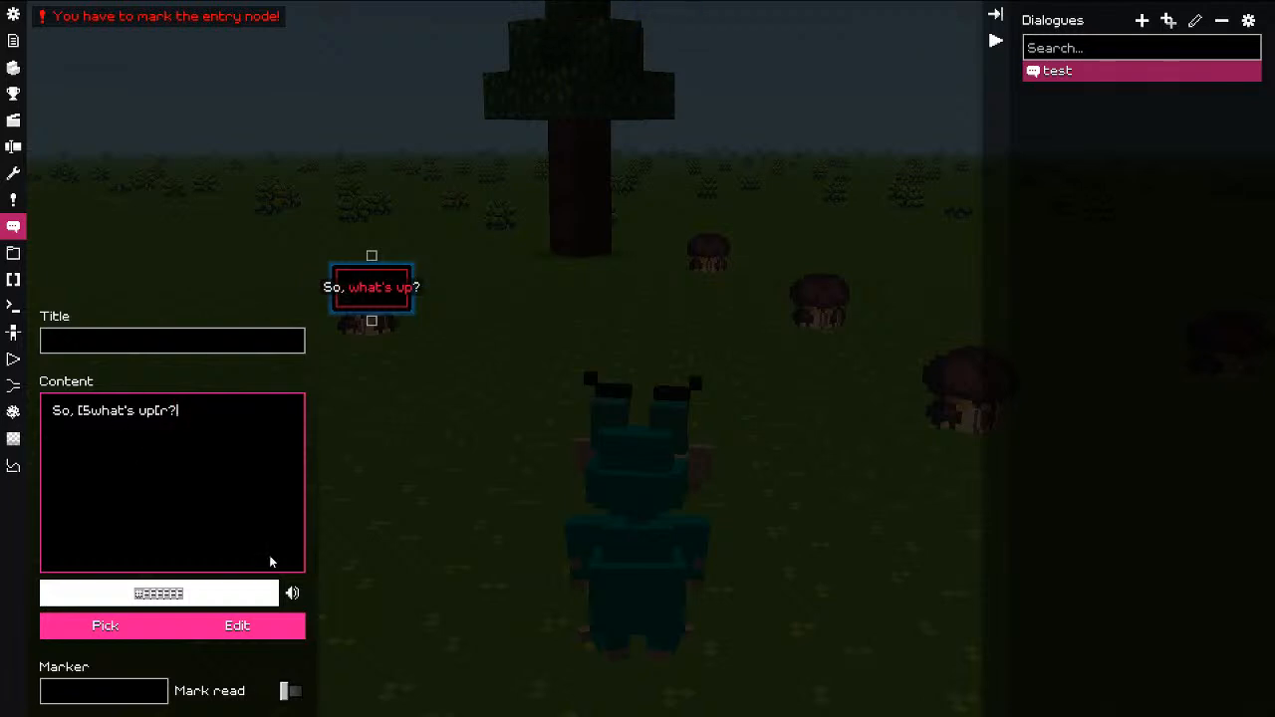
# Step: Add a 'Yooooo' reply node and place it below 'So, what's up?'
pyautogui.rightClick(414, 347)
pyautogui.click(436, 359)
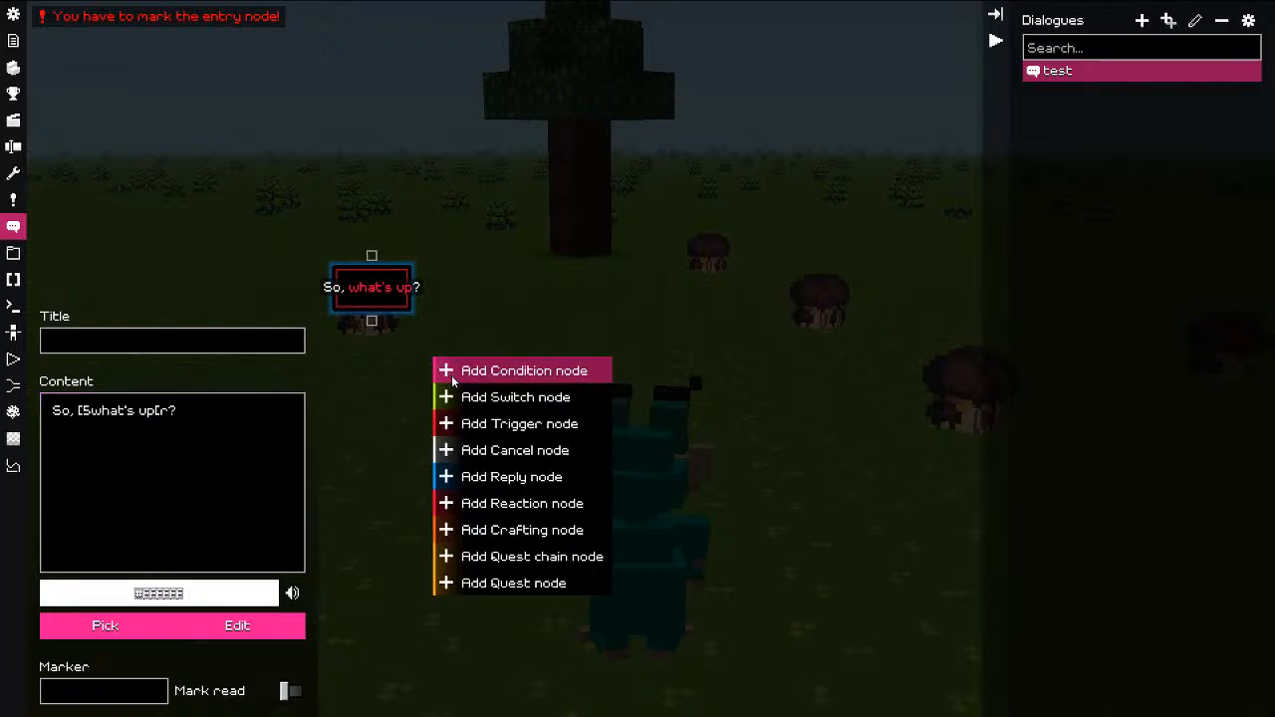
pyautogui.click(506, 481)
pyautogui.click(139, 510)
pyautogui.write('Yooooo')
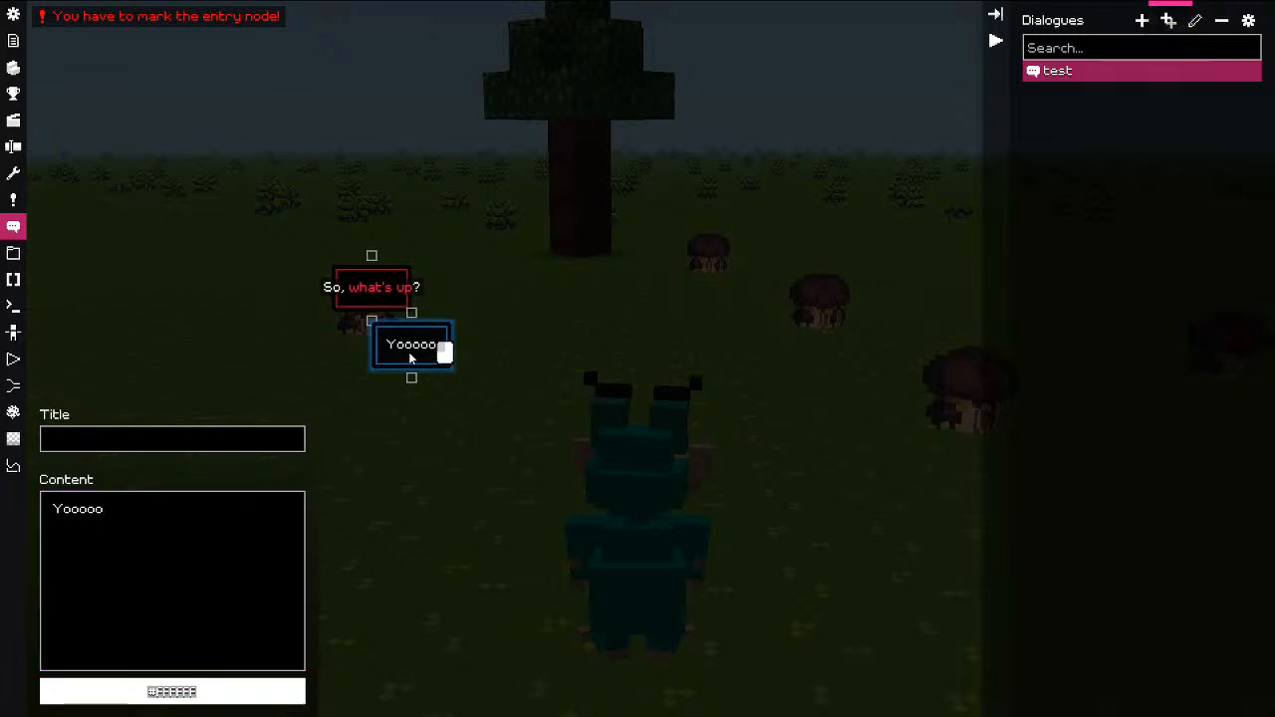
pyautogui.moveTo(409, 352); pyautogui.dragTo(357, 411)
# Step: Mark 'So, what's up?' as the entry node and tidy the node layout
pyautogui.rightClick(375, 299)
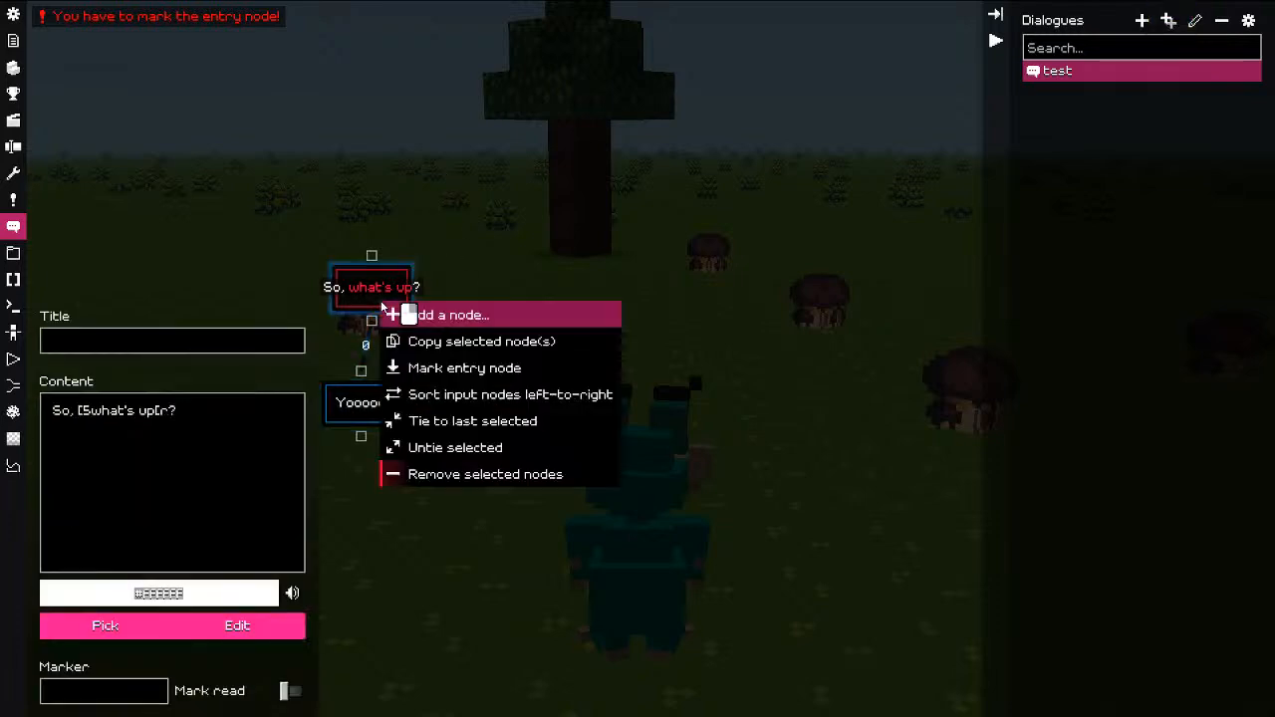
pyautogui.click(468, 369)
pyautogui.moveTo(375, 297); pyautogui.dragTo(347, 284)
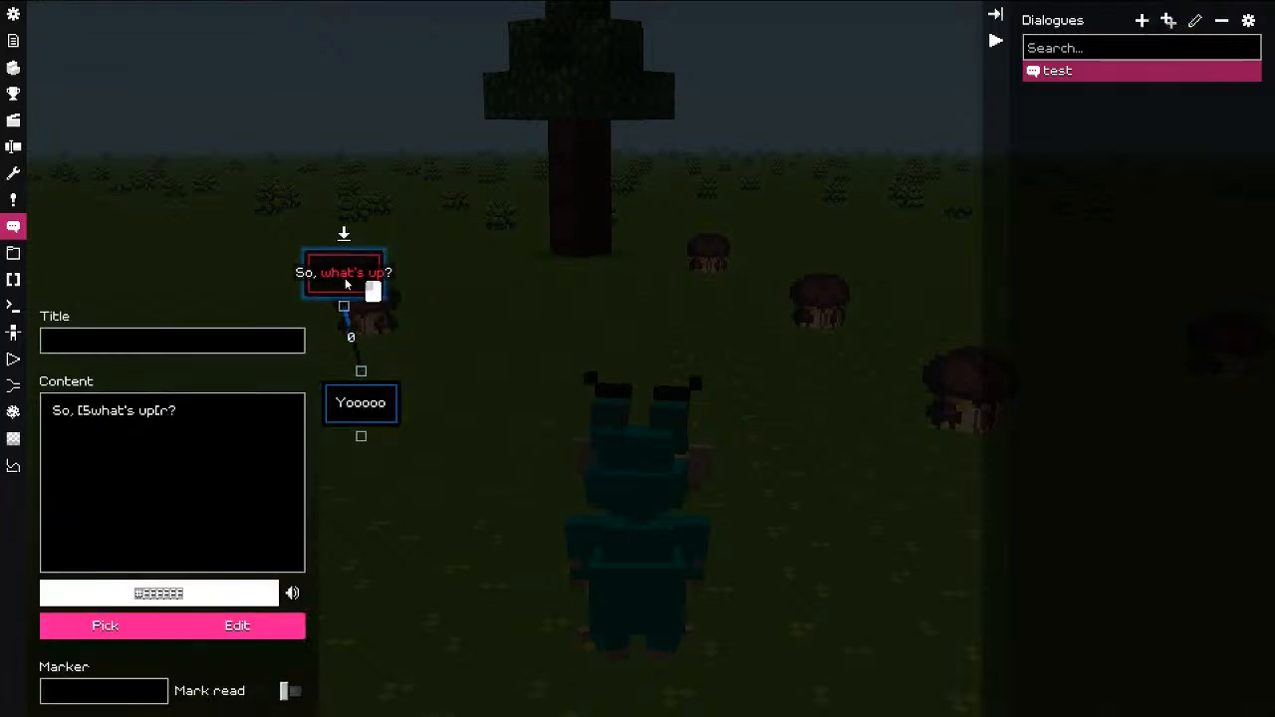
pyautogui.click(634, 299)
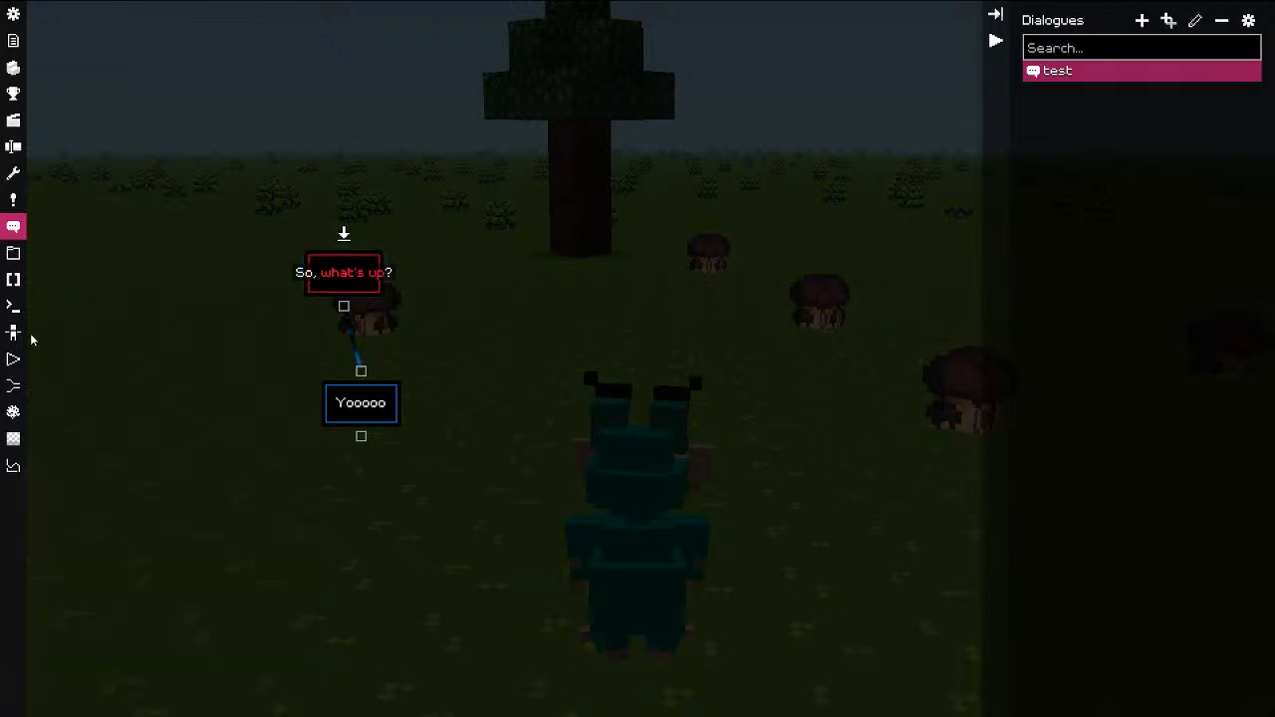
pyautogui.click(13, 39)
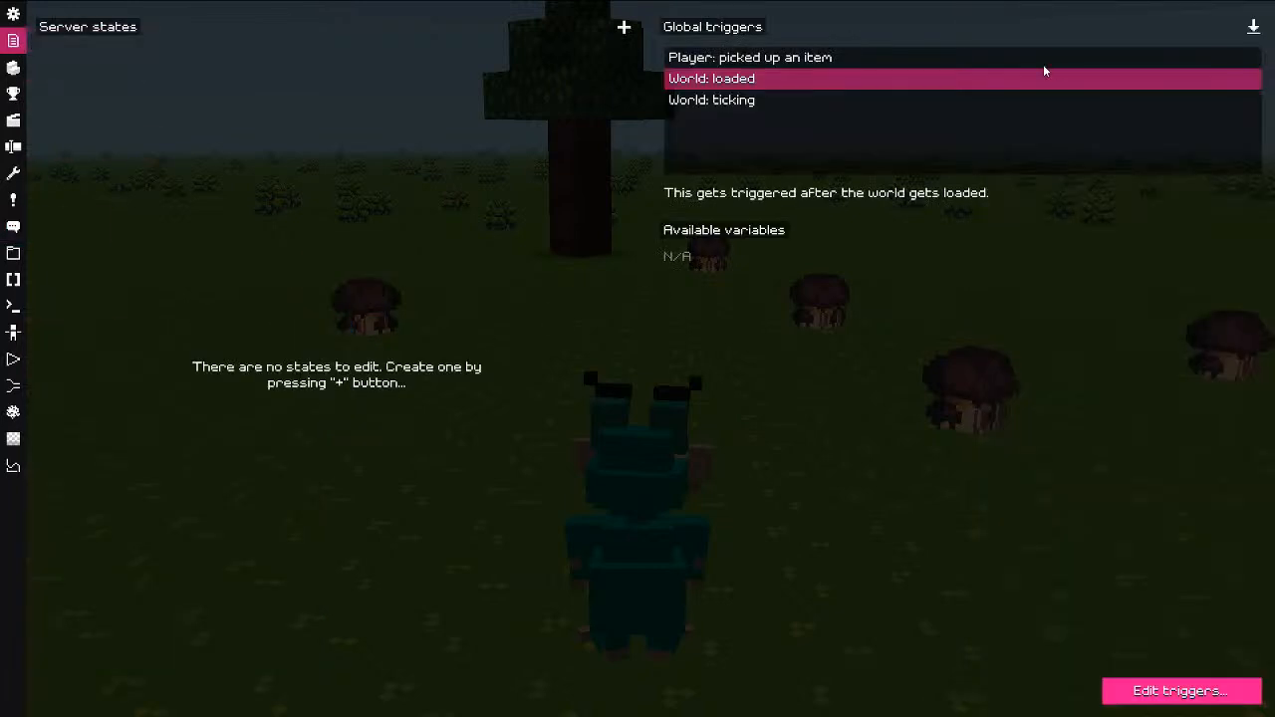
# Step: Remove the hud script trigger from the World: loaded trigger
pyautogui.click(1264, 30)
pyautogui.click(598, 308)
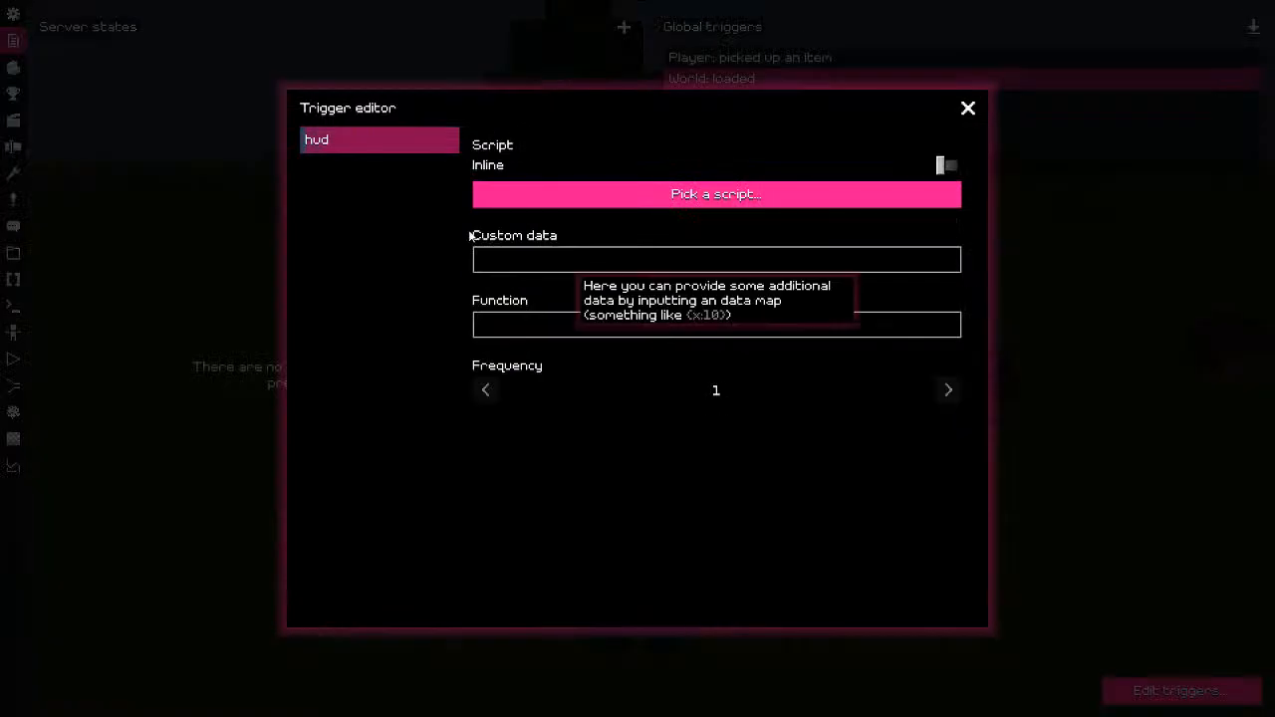
pyautogui.rightClick(390, 202)
pyautogui.click(403, 321)
# Step: Add a Dialogue trigger playing 'test', then play and answer with the Yooooo reply
pyautogui.rightClick(340, 182)
pyautogui.click(387, 201)
pyautogui.rightClick(366, 201)
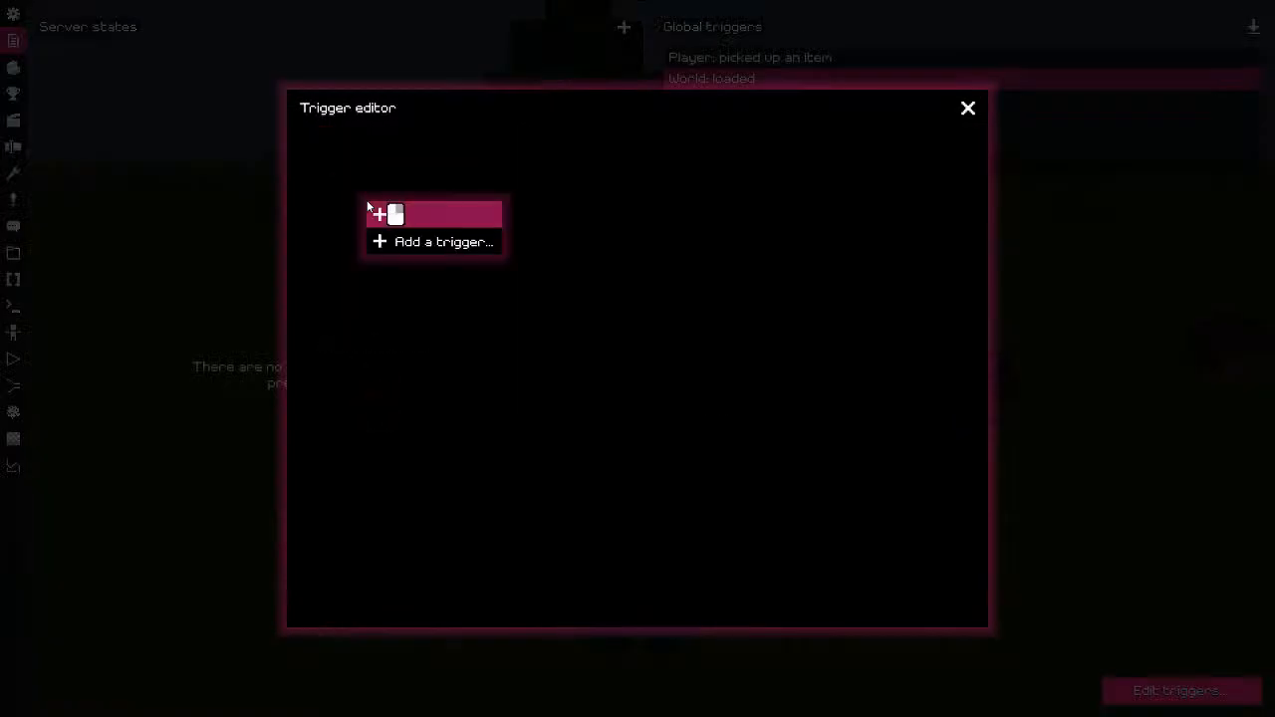
pyautogui.click(438, 242)
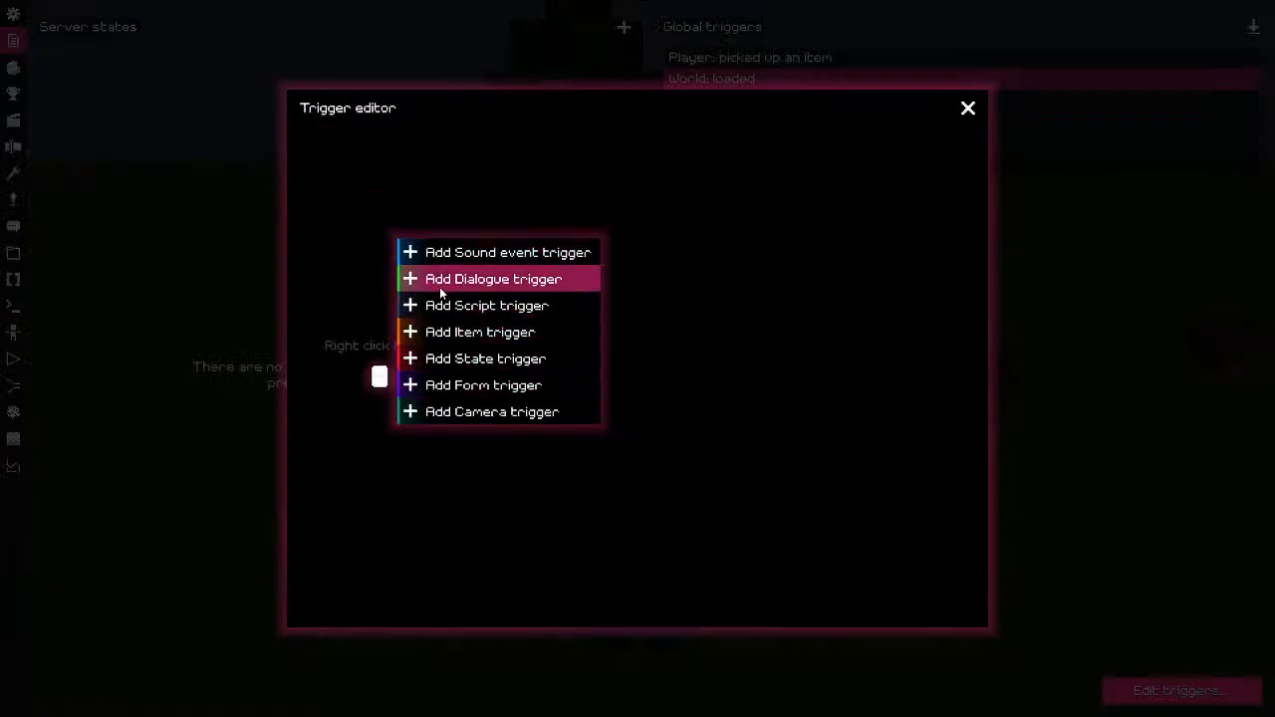
pyautogui.click(439, 287)
pyautogui.click(639, 170)
pyautogui.click(534, 199)
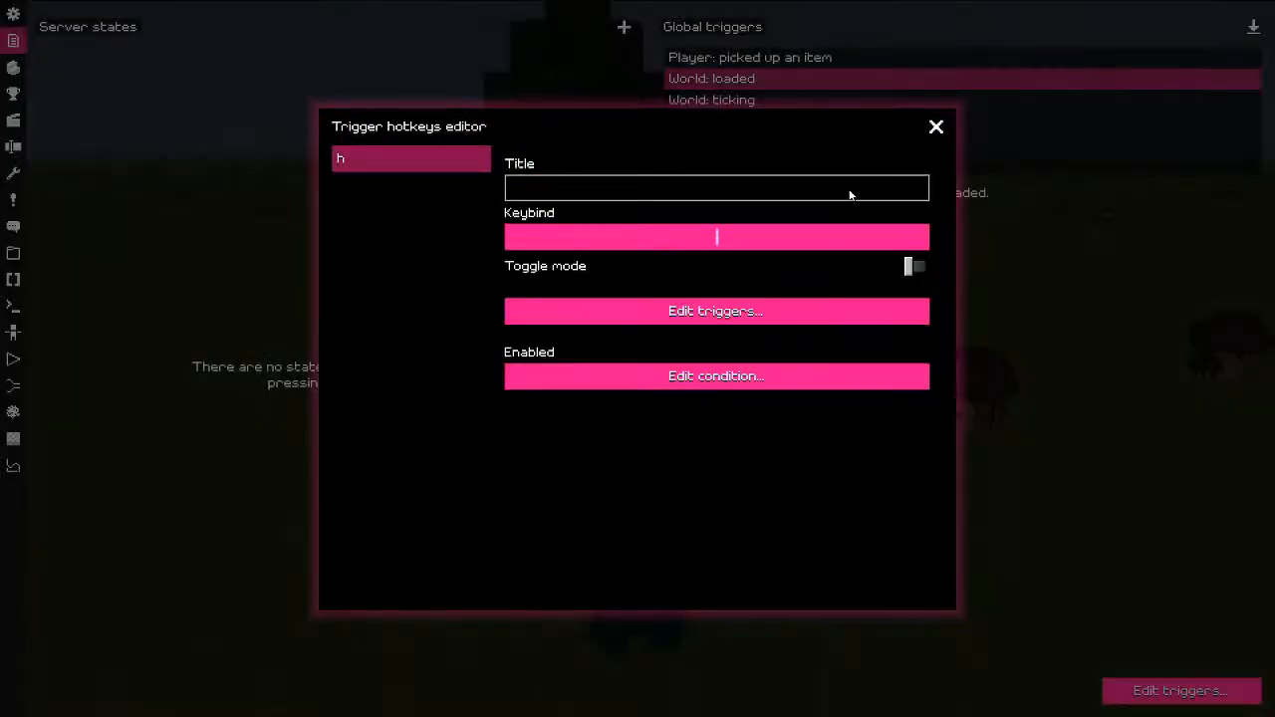
pyautogui.press('Escape')
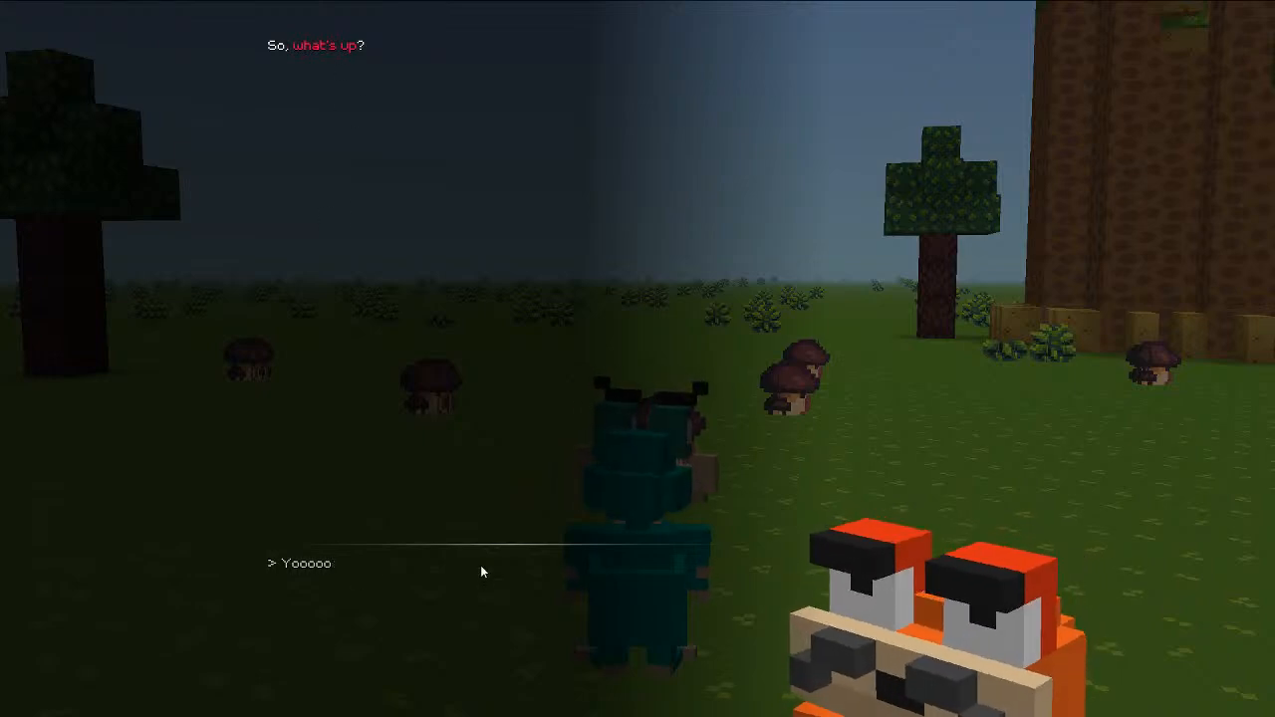
pyautogui.click(293, 566)
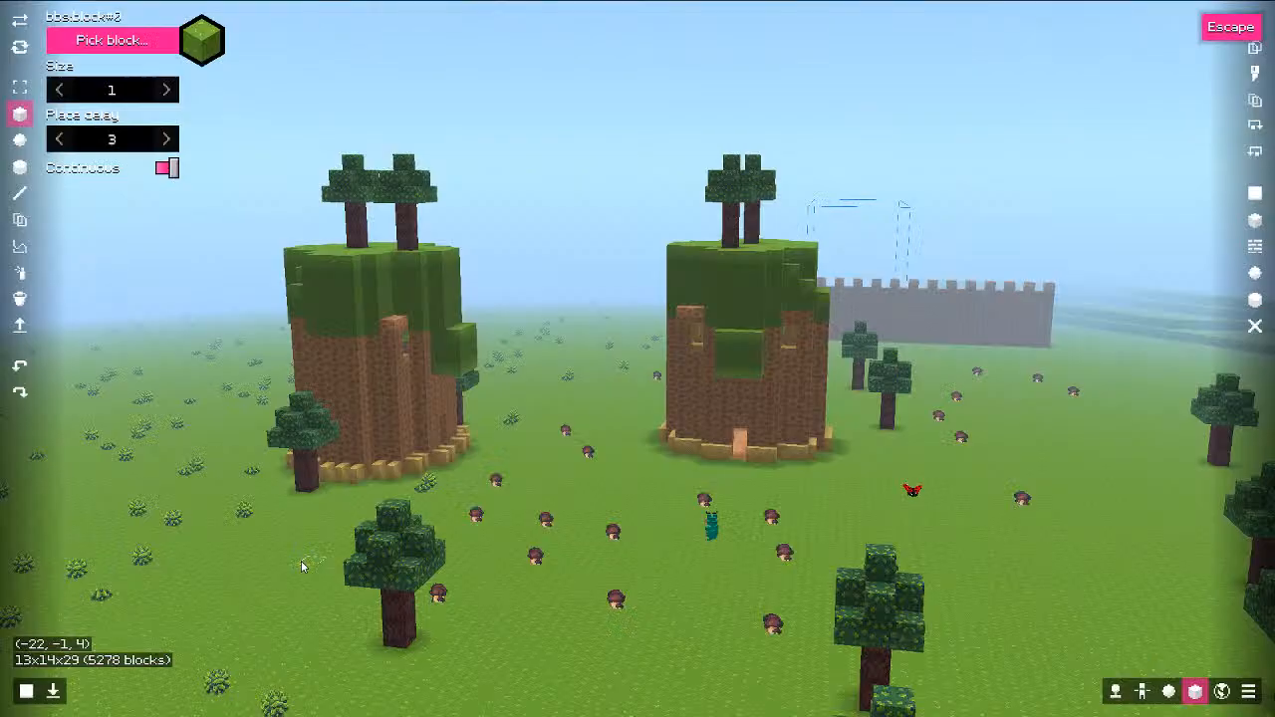
# Step: Back in the dialogues editor, add a trigger node, then delete it unused
pyautogui.press('Escape')
pyautogui.press('Escape')
pyautogui.press('Escape')
pyautogui.press('Escape')
pyautogui.click(14, 227)
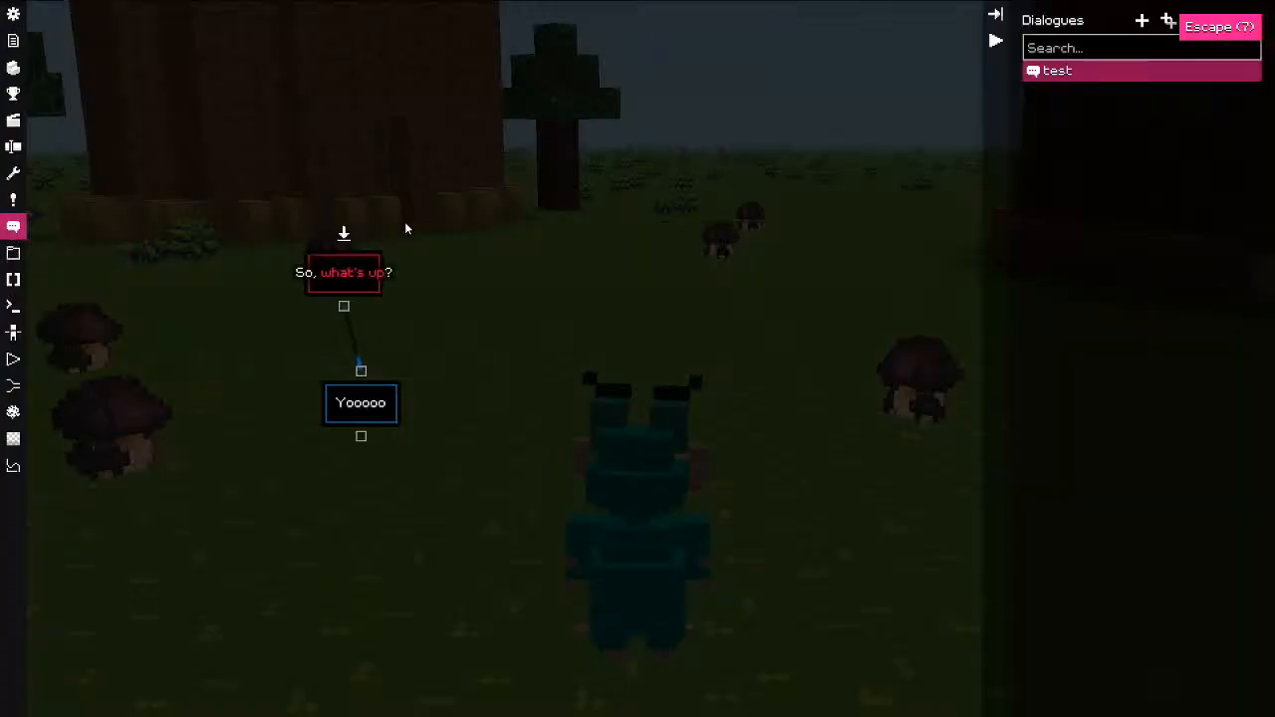
pyautogui.rightClick(564, 262)
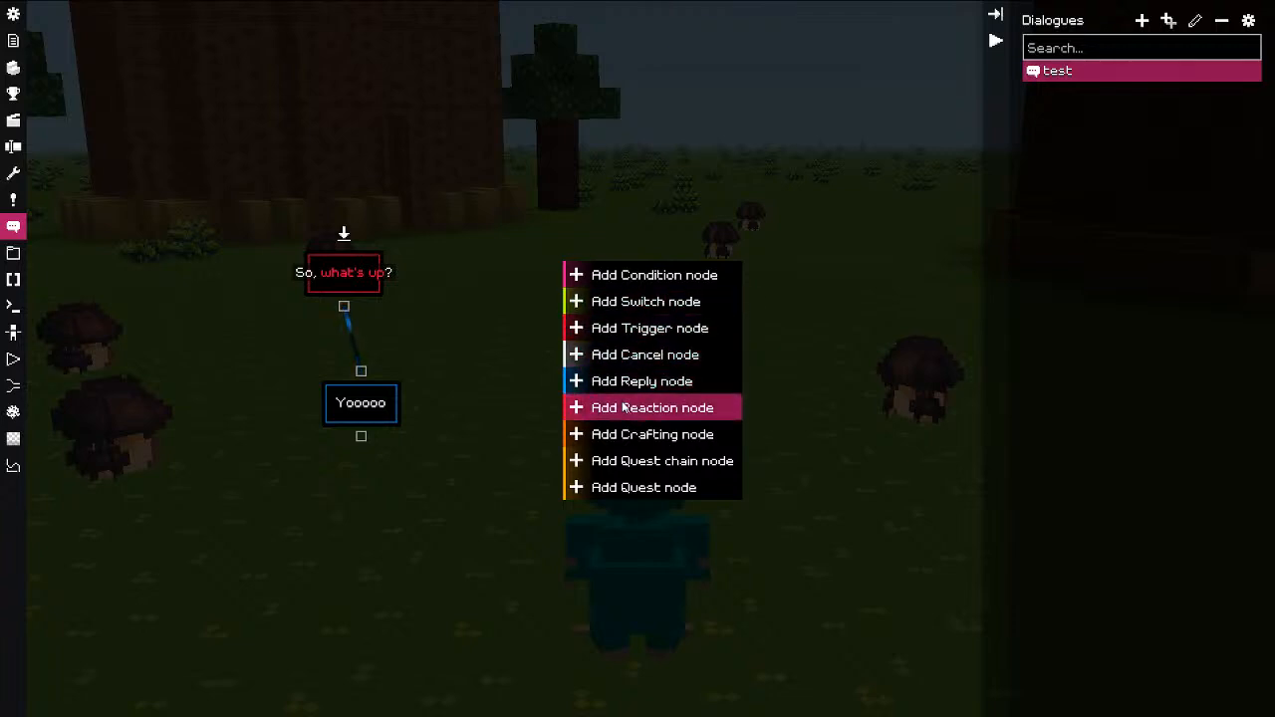
pyautogui.click(642, 328)
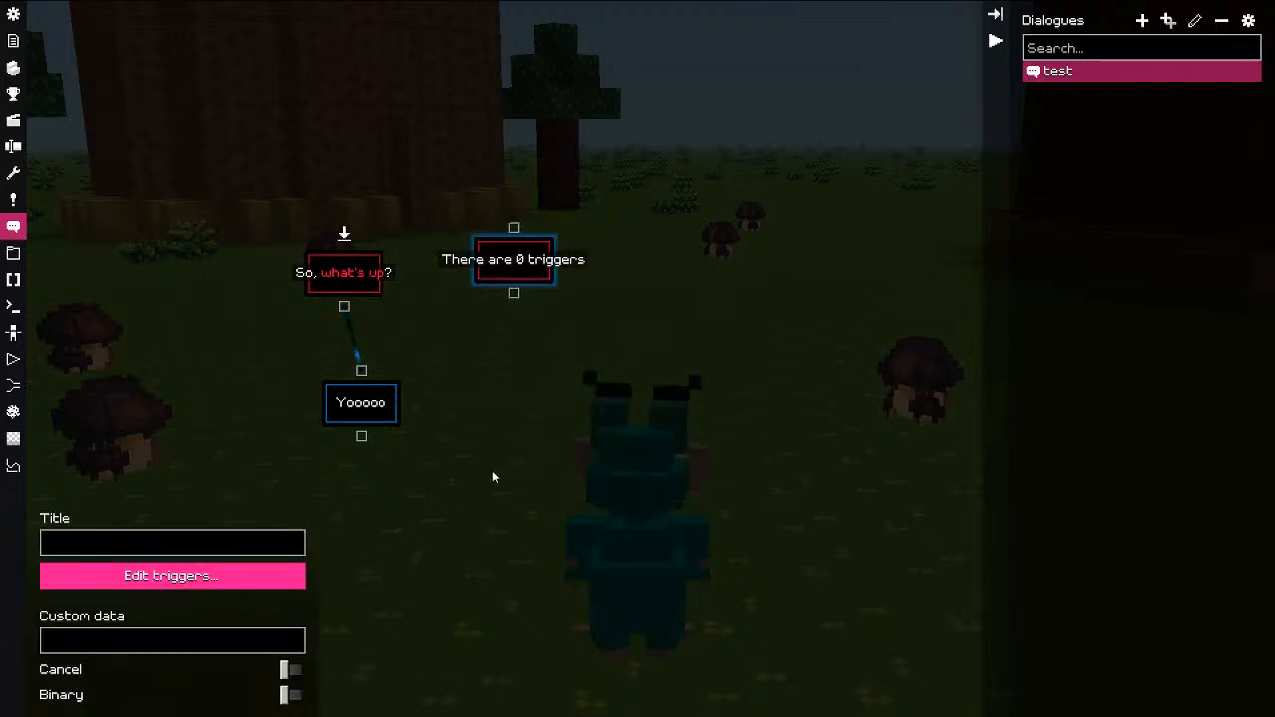
pyautogui.click(176, 580)
pyautogui.rightClick(397, 219)
pyautogui.click(463, 258)
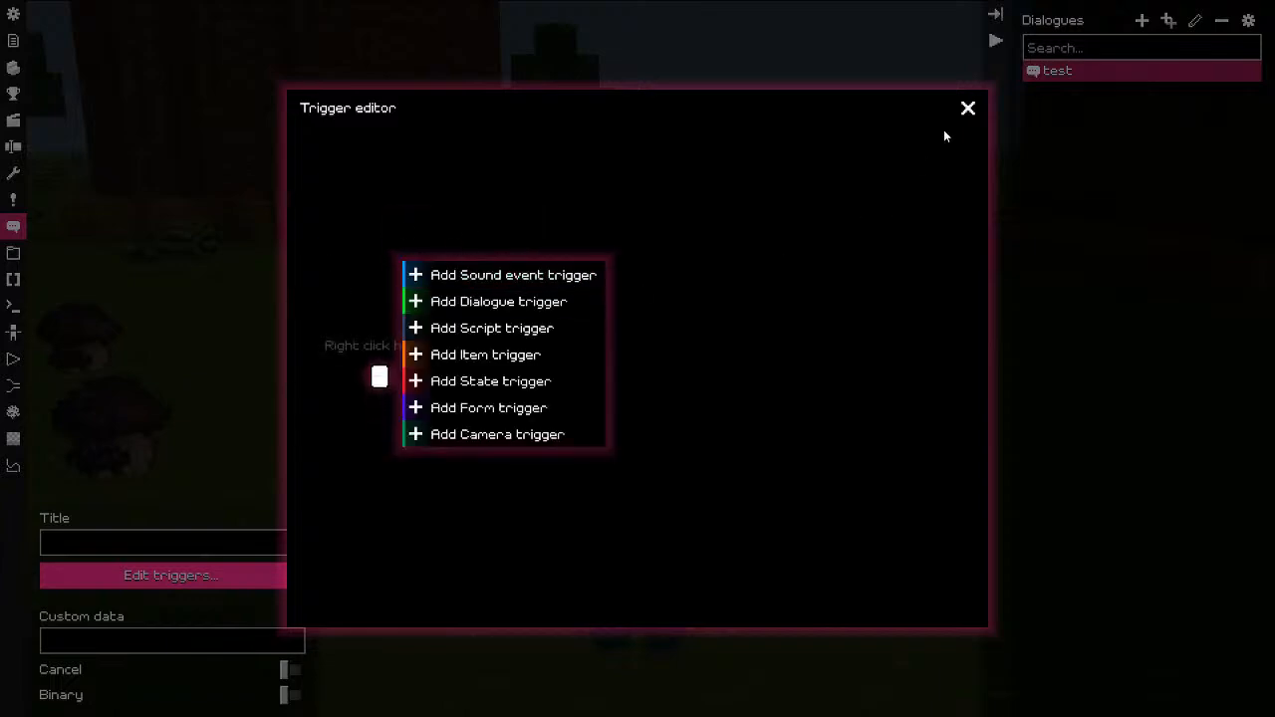
pyautogui.click(966, 109)
pyautogui.rightClick(571, 277)
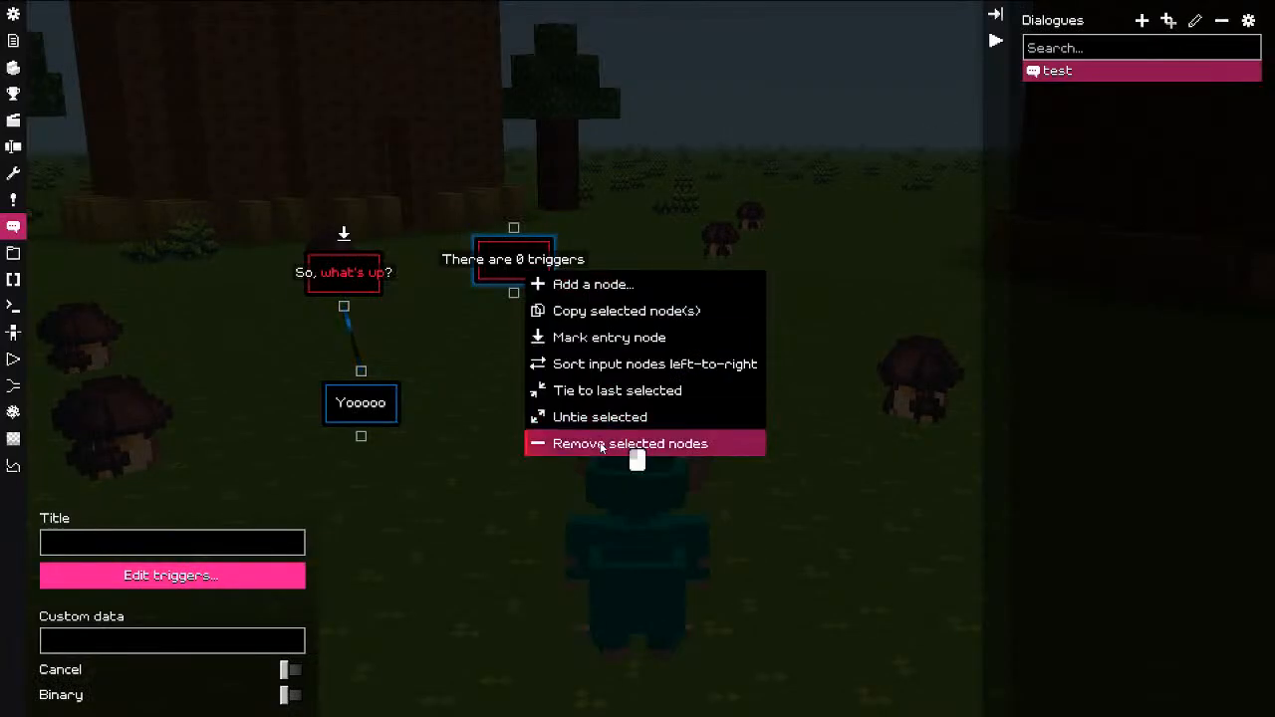
pyautogui.click(610, 444)
# Step: Add a reaction after Yooooo: 'I heard you were looking for an [6eggplant[r? Right...?'
pyautogui.moveTo(522, 531); pyautogui.dragTo(502, 490)
pyautogui.click(538, 502)
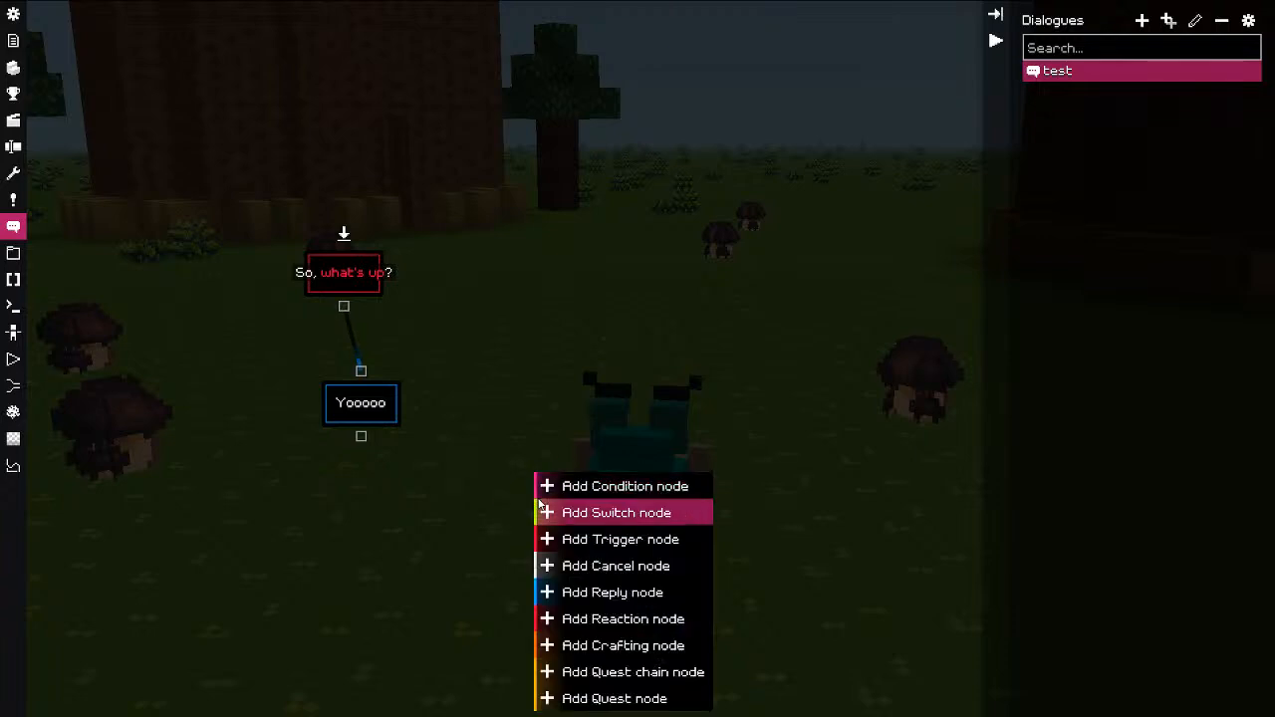
pyautogui.click(603, 618)
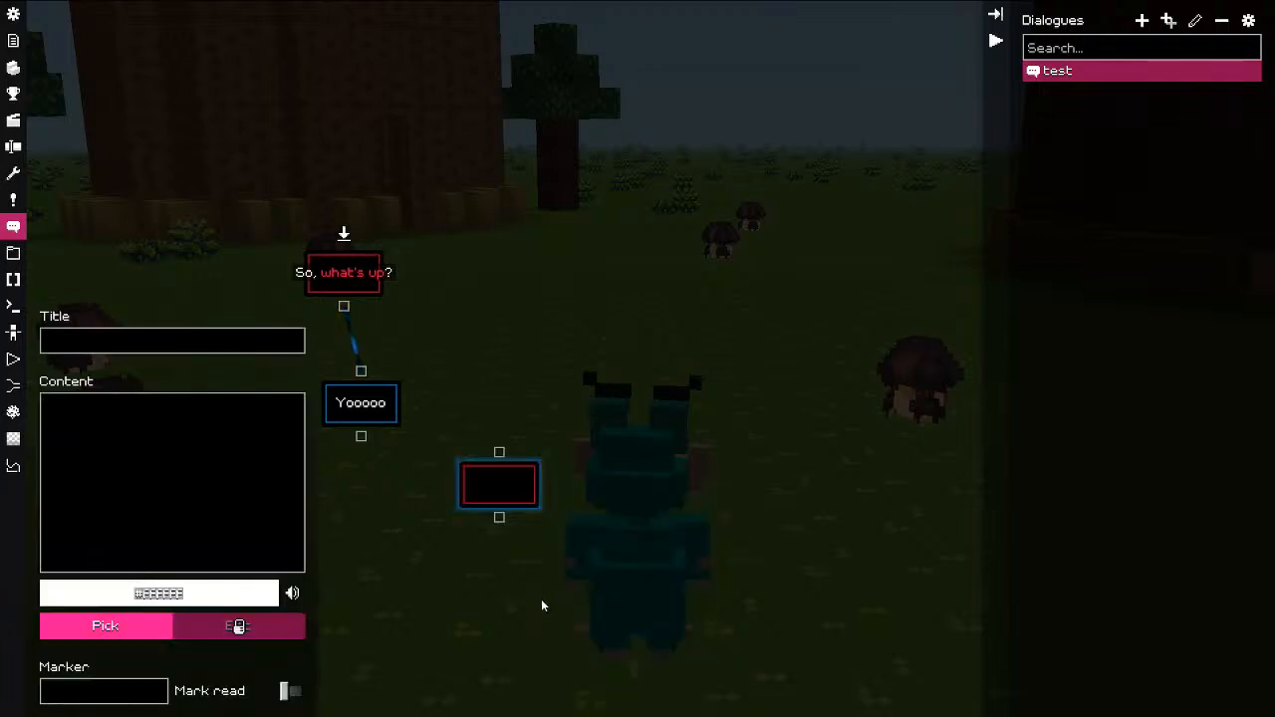
pyautogui.write('I hear')
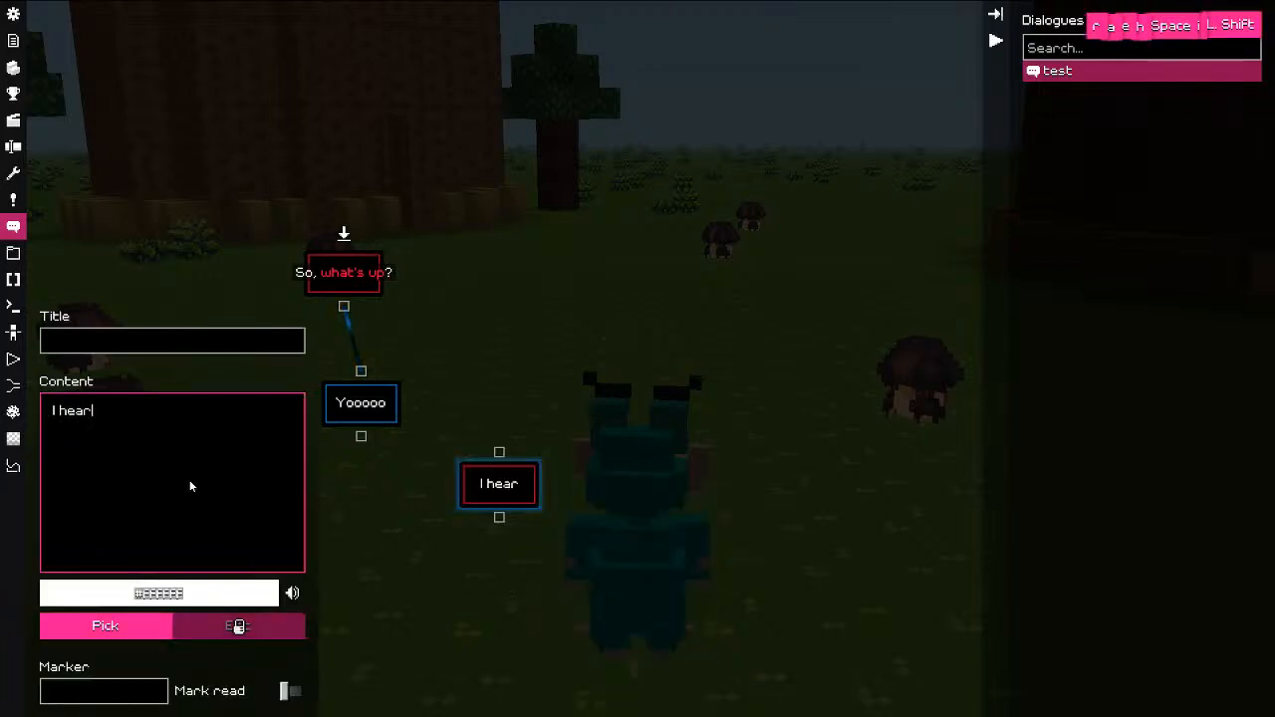
pyautogui.write('d you were lookin')
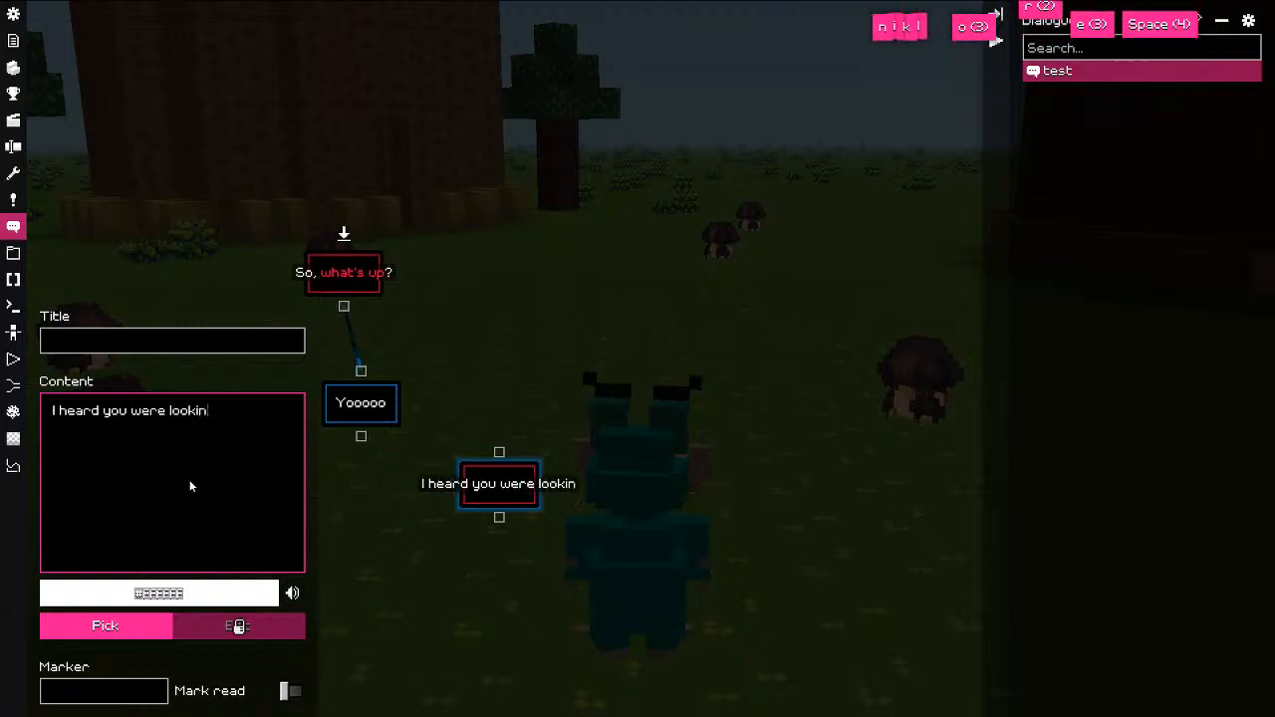
pyautogui.write('g for an eggpla')
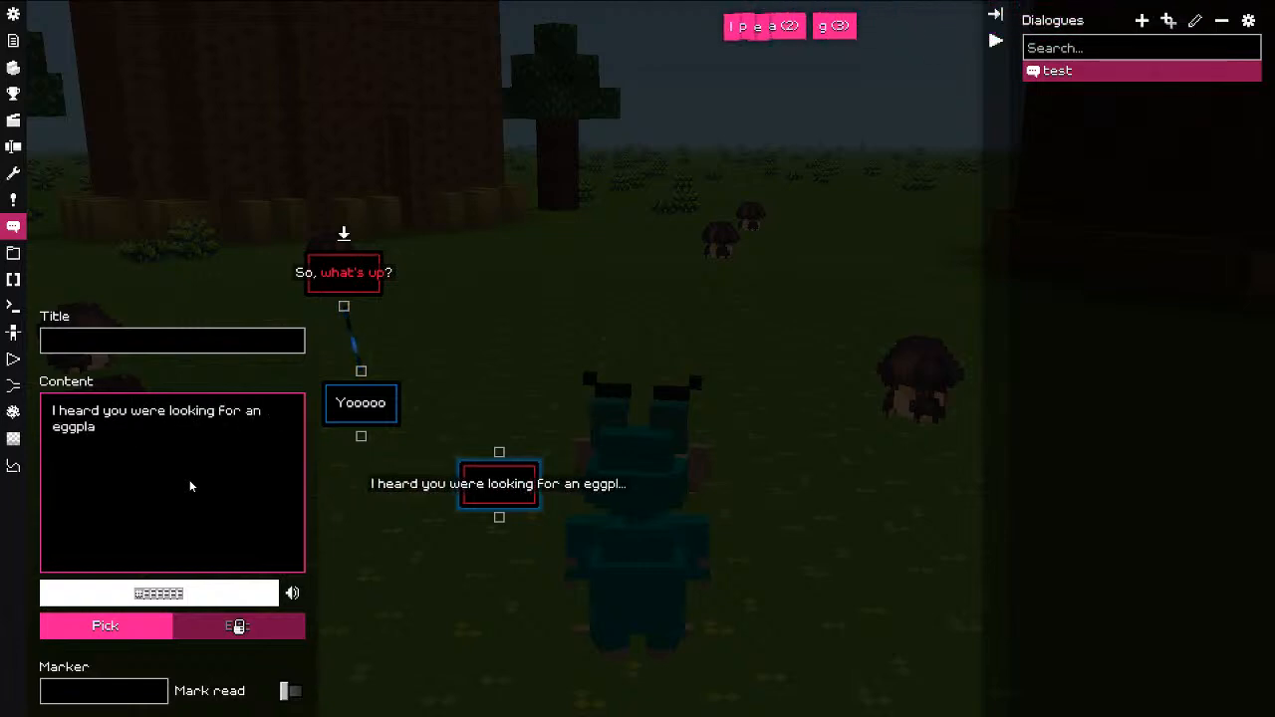
pyautogui.write('nt?')
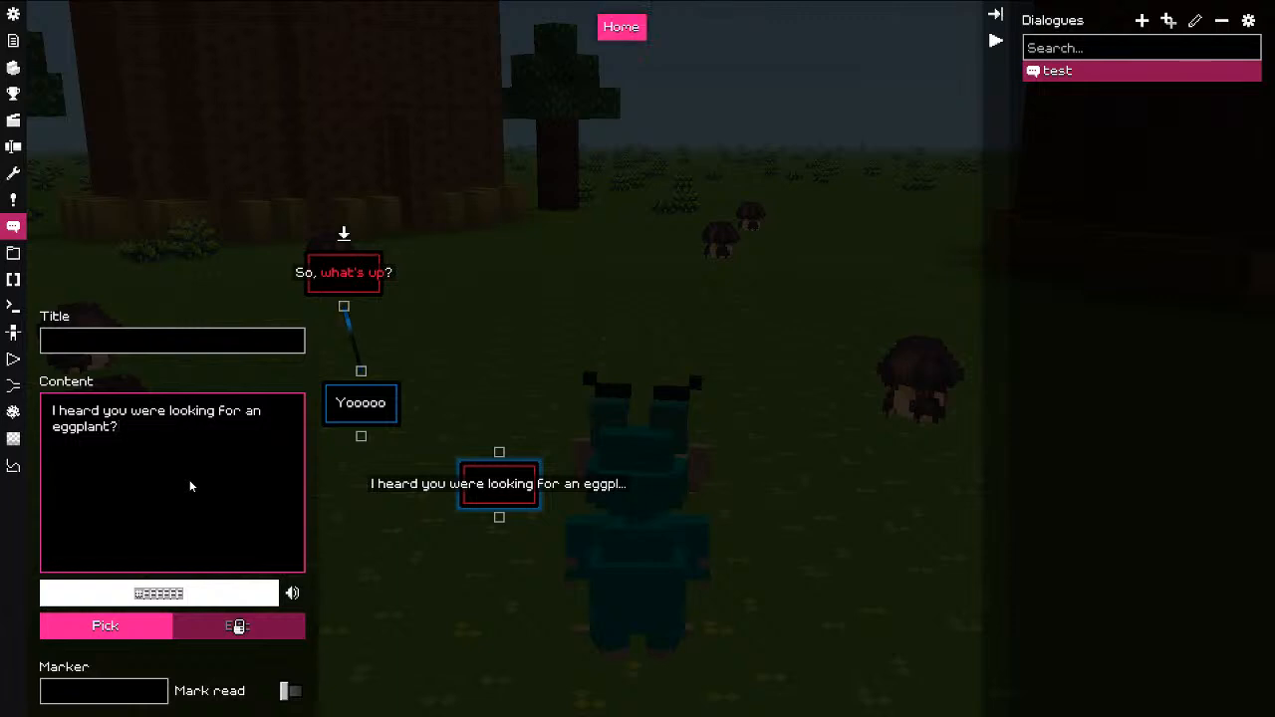
pyautogui.press('BackSpace')
pyautogui.press('End')
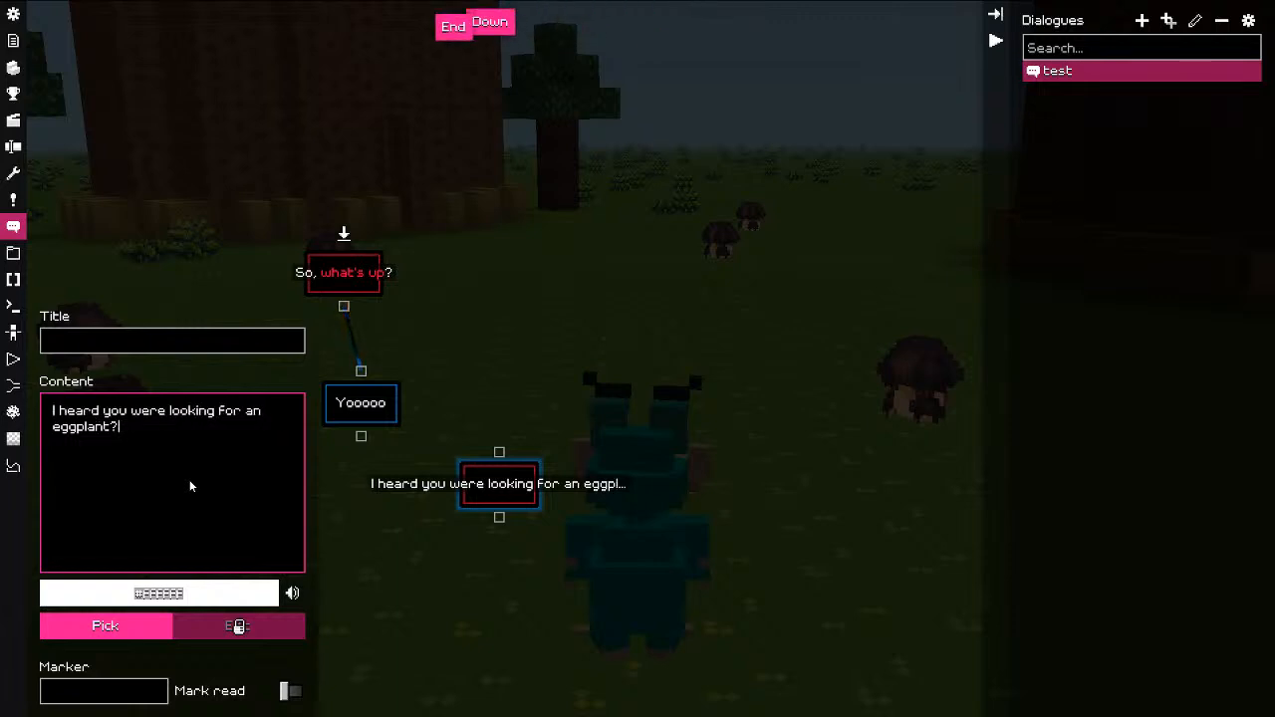
pyautogui.press('Left')
pyautogui.press('Left')
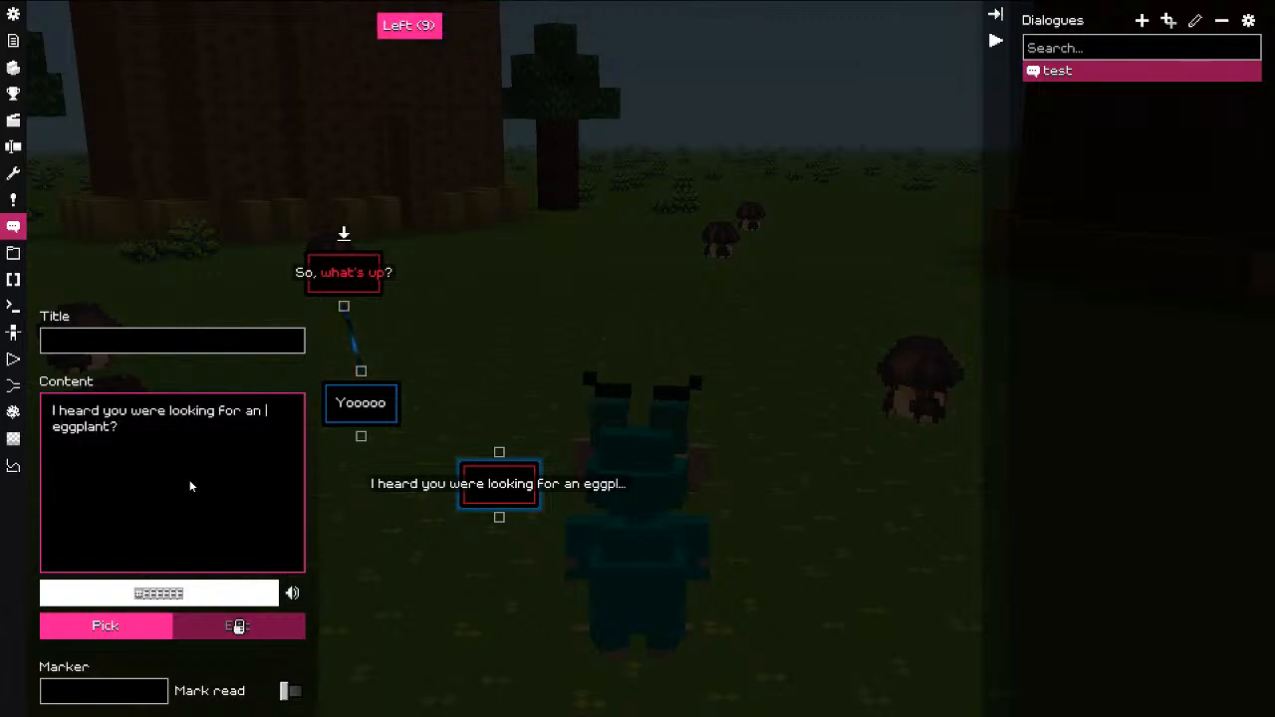
pyautogui.write('[6eggplant[r?')
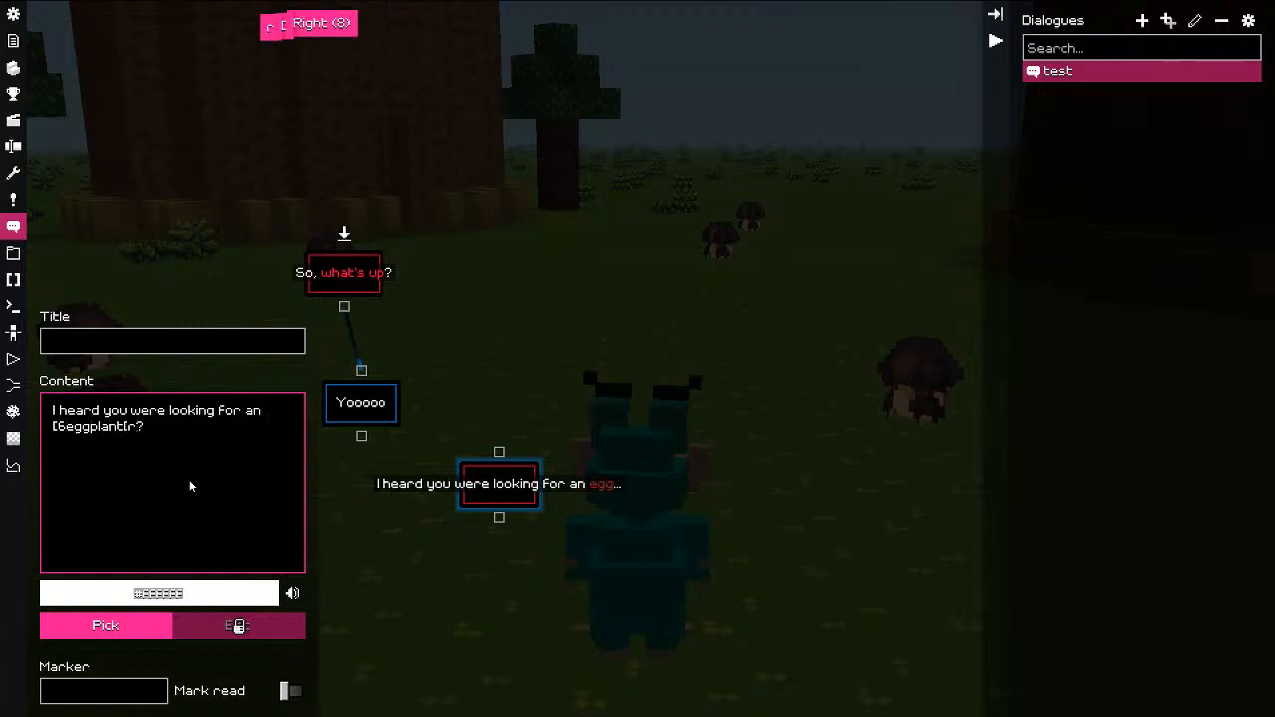
pyautogui.write(' Right...?')
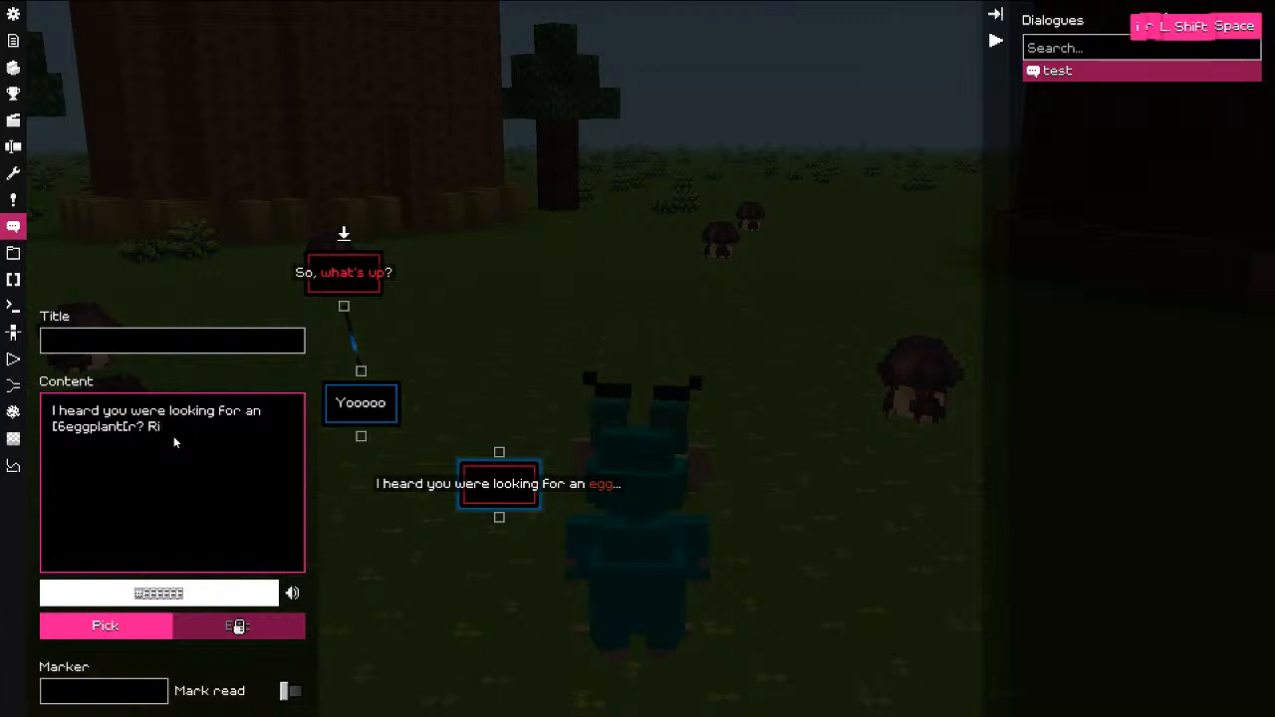
pyautogui.click(105, 626)
# Step: Choose the orange model and pose it: head tilted 24 degrees, right_arm rotated to about 132 on X
pyautogui.click(225, 130)
pyautogui.click(1174, 692)
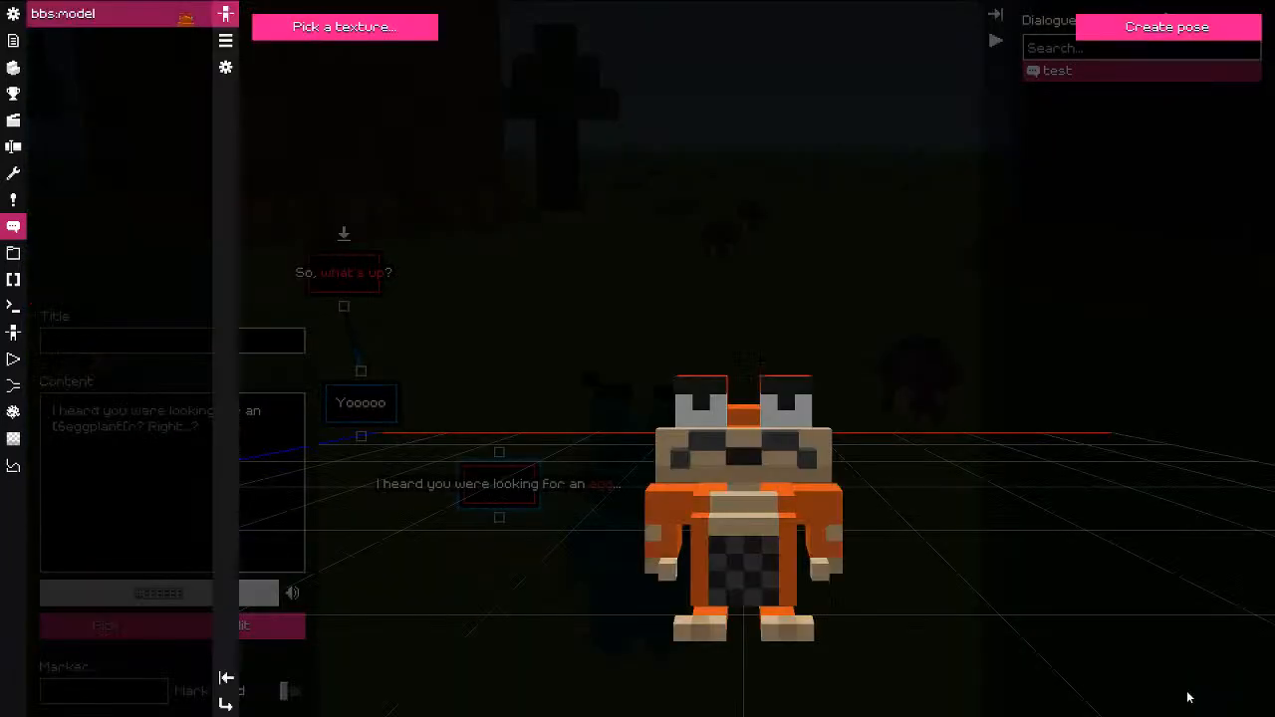
pyautogui.click(1168, 27)
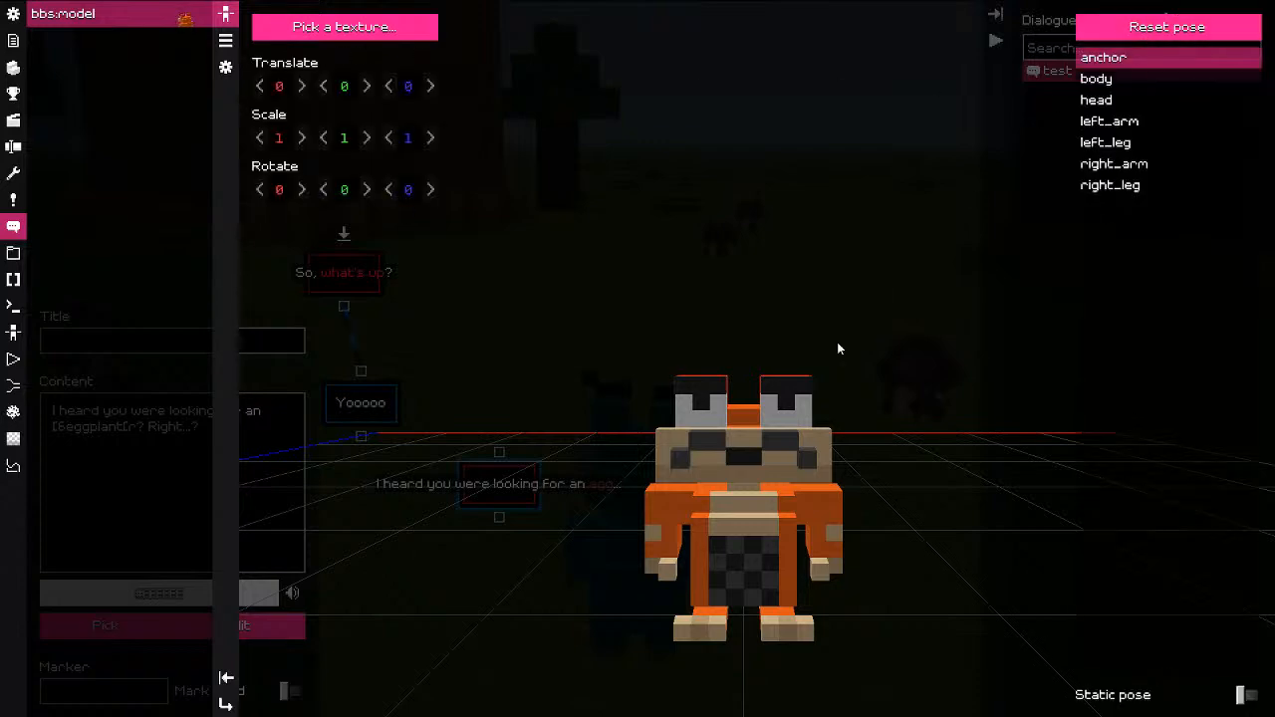
pyautogui.click(797, 424)
pyautogui.moveTo(428, 197); pyautogui.dragTo(460, 195)
pyautogui.click(669, 506)
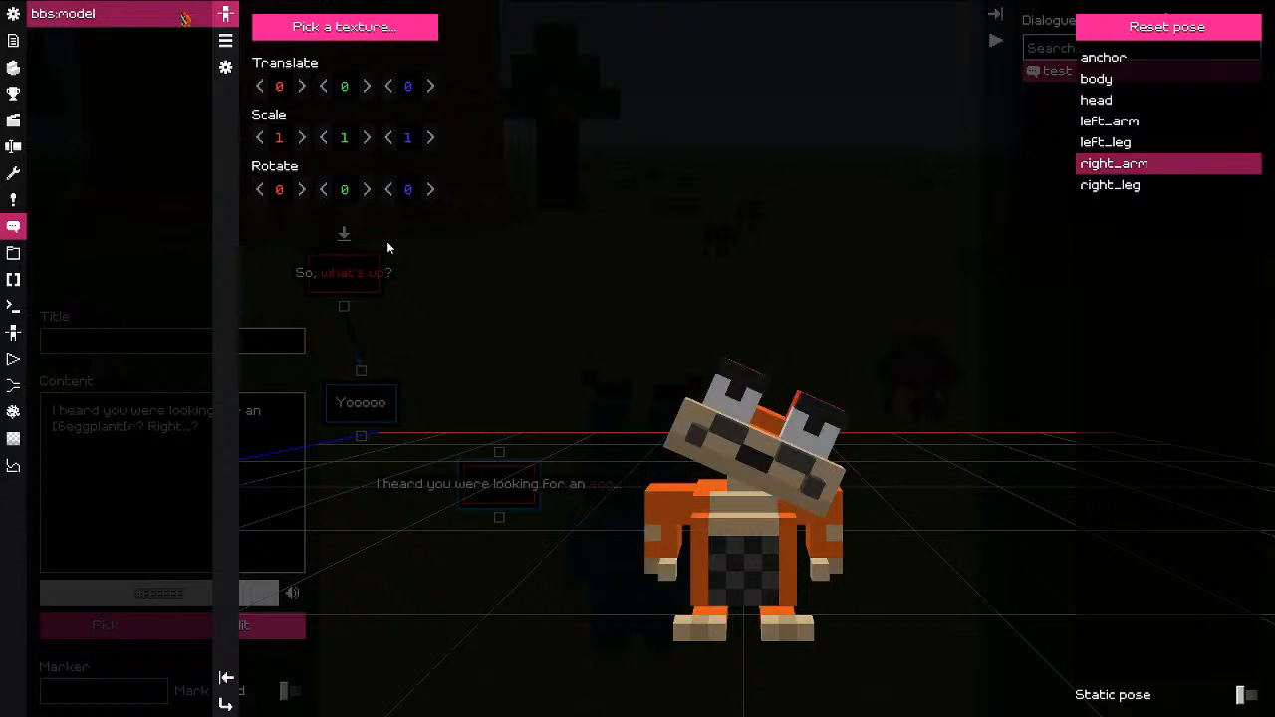
pyautogui.moveTo(287, 185); pyautogui.dragTo(466, 167)
pyautogui.moveTo(331, 198); pyautogui.dragTo(405, 194)
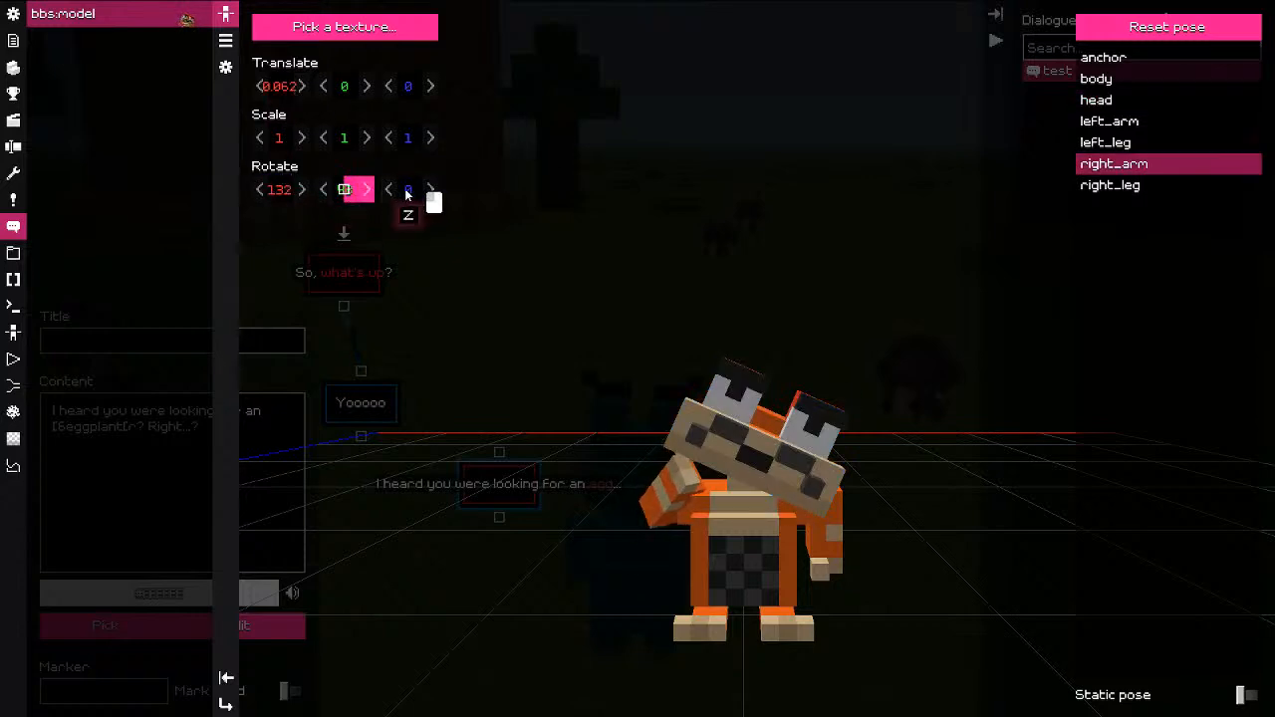
pyautogui.press('Escape')
pyautogui.press('Escape')
pyautogui.press('Escape')
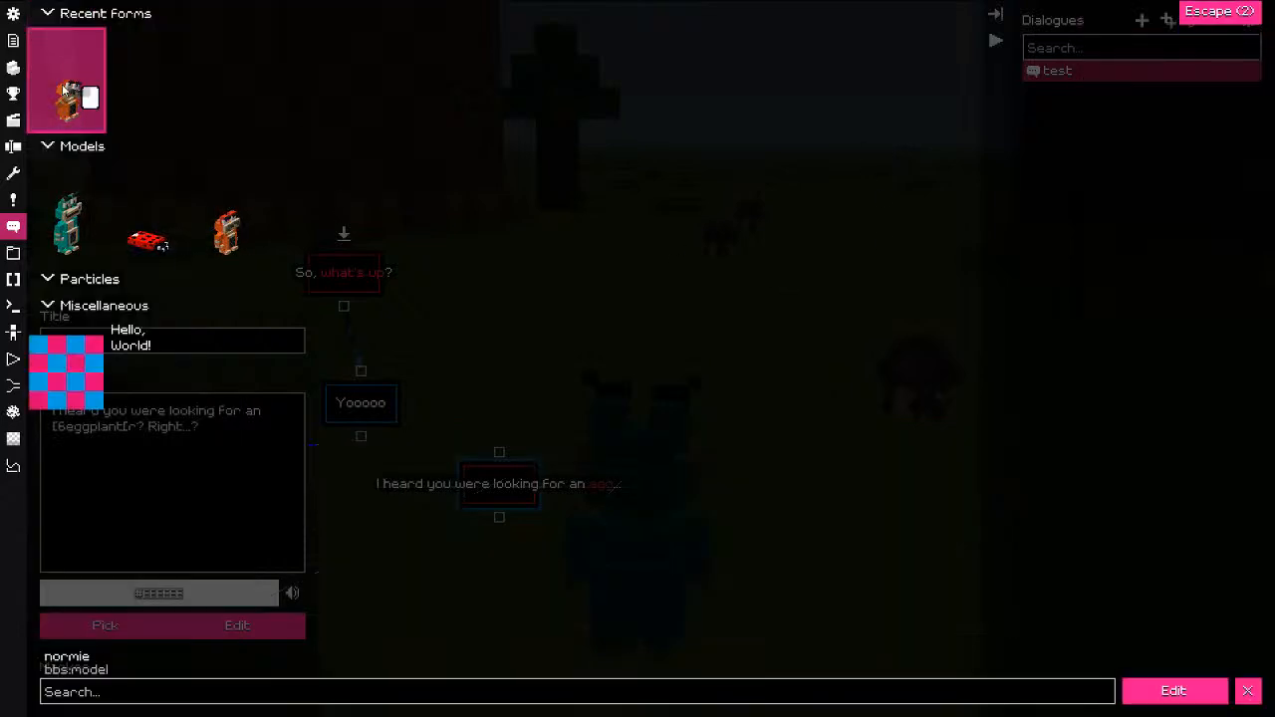
pyautogui.press('Escape')
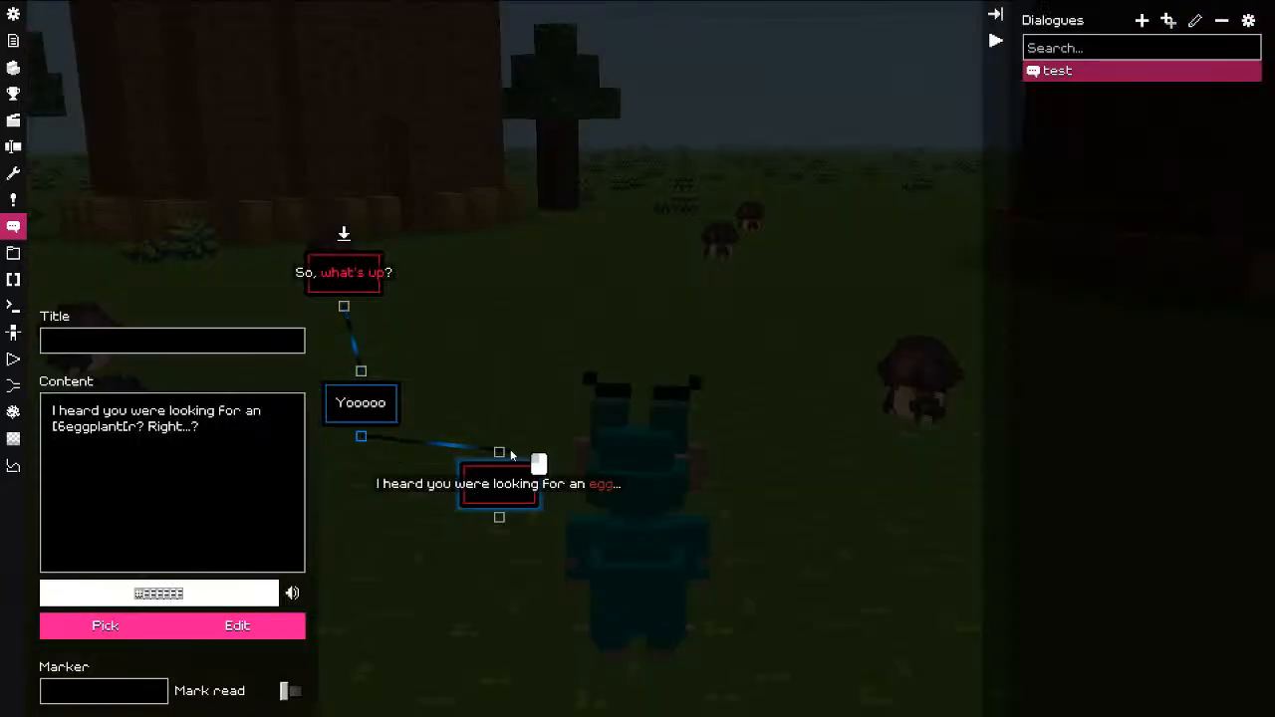
# Step: Add a 'Yes' reply node and link it beneath the eggplant line
pyautogui.rightClick(591, 393)
pyautogui.click(643, 407)
pyautogui.click(607, 518)
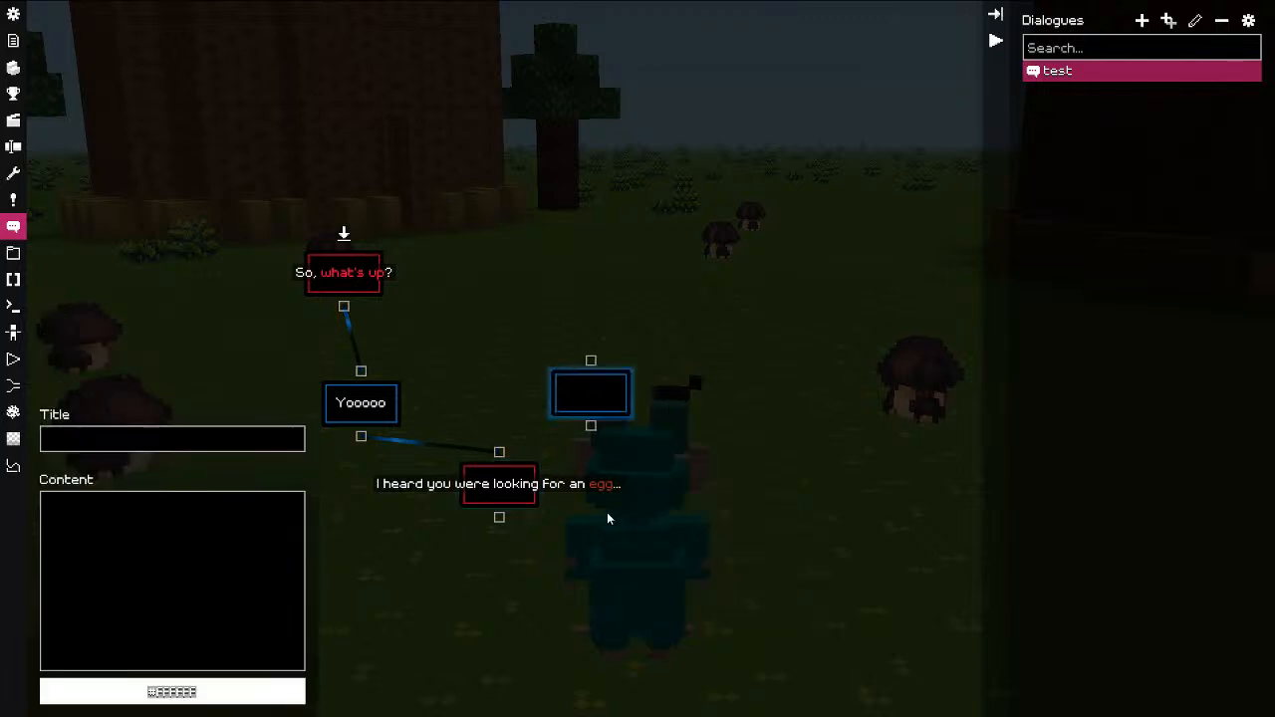
pyautogui.click(102, 604)
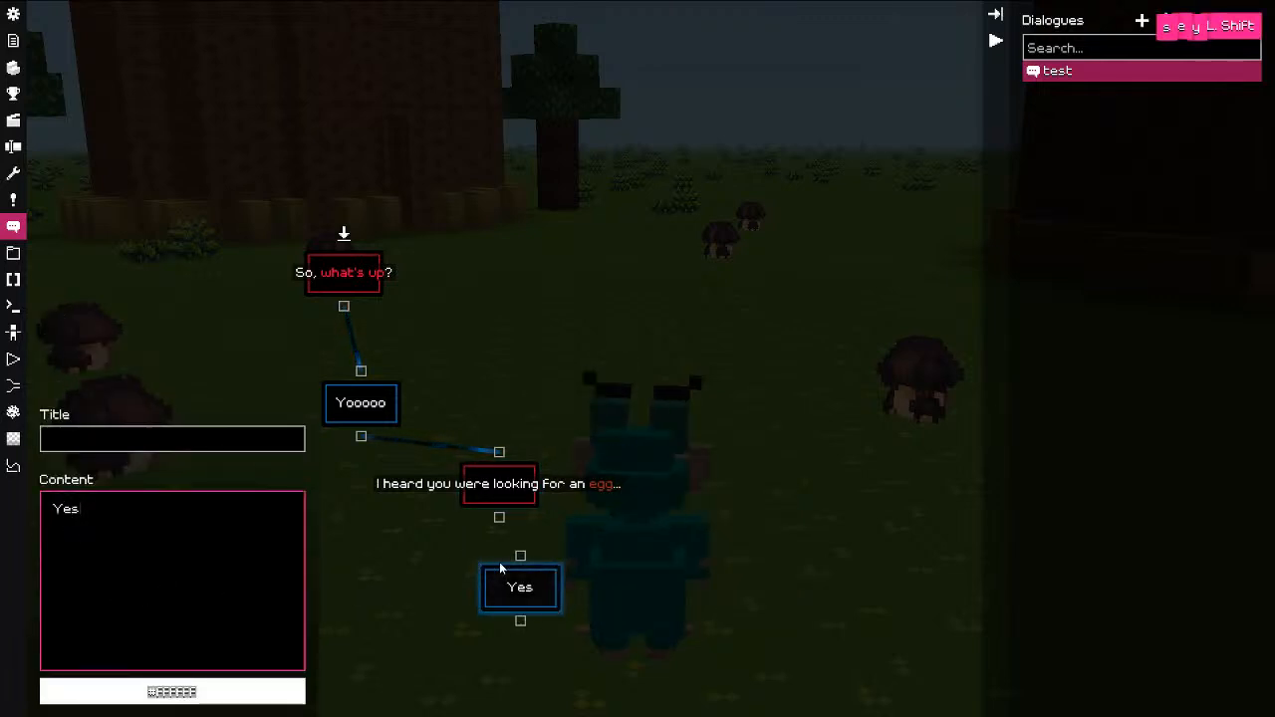
pyautogui.moveTo(500, 519); pyautogui.dragTo(522, 558)
pyautogui.moveTo(523, 603); pyautogui.dragTo(477, 628)
# Step: Copy the Yes node and bring up the node-type list beside it
pyautogui.rightClick(639, 526)
pyautogui.click(667, 560)
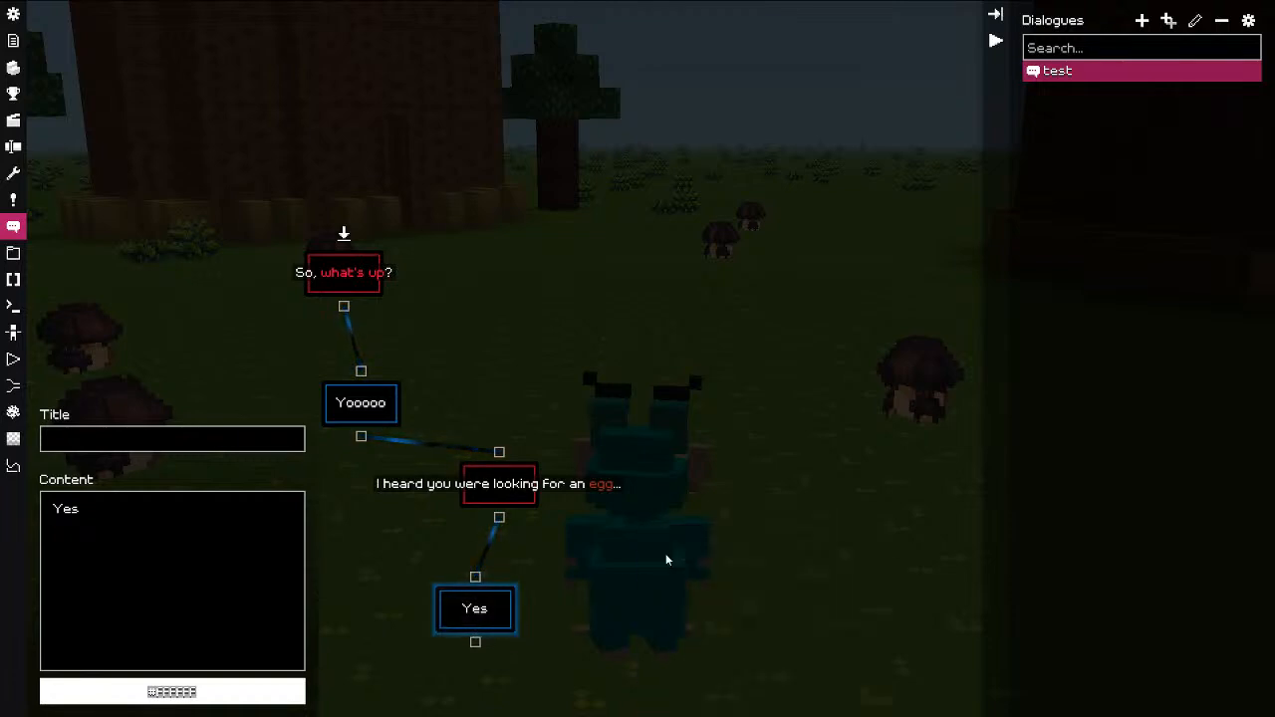
pyautogui.rightClick(648, 504)
pyautogui.click(698, 512)
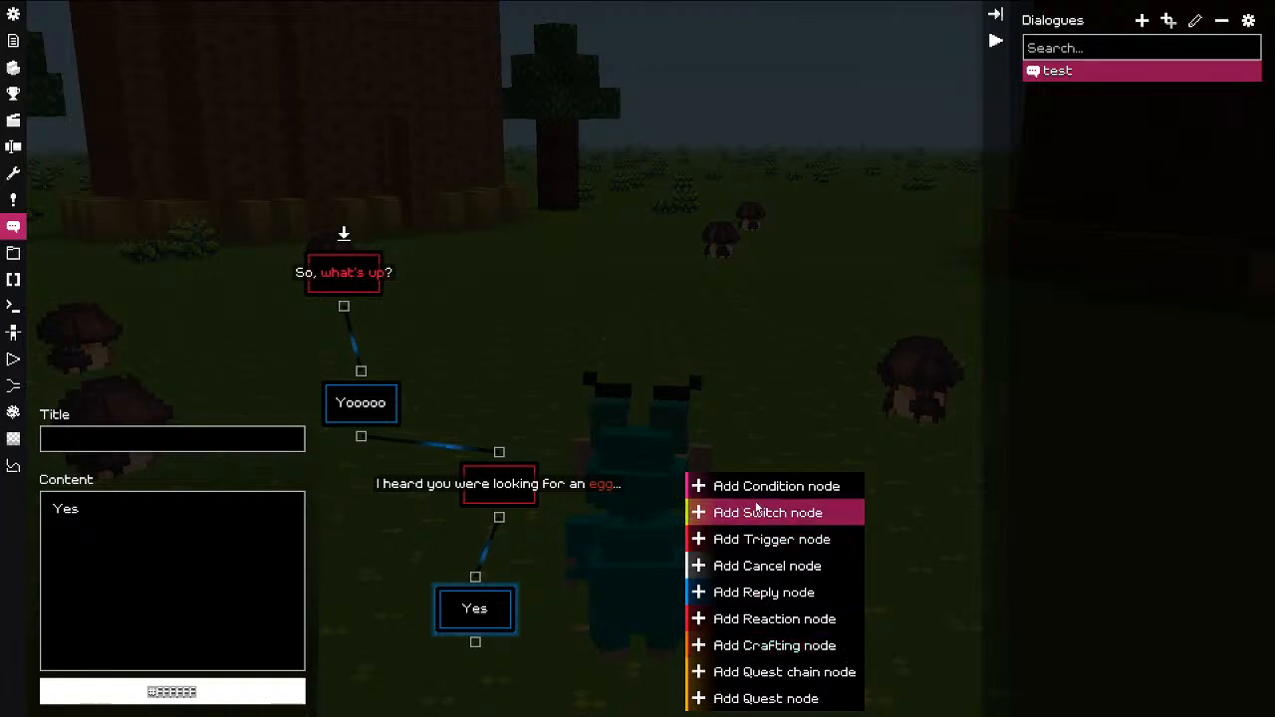
# Step: Add a trigger node with a Give item trigger giving the Player a Chicken
pyautogui.click(753, 539)
pyautogui.click(170, 575)
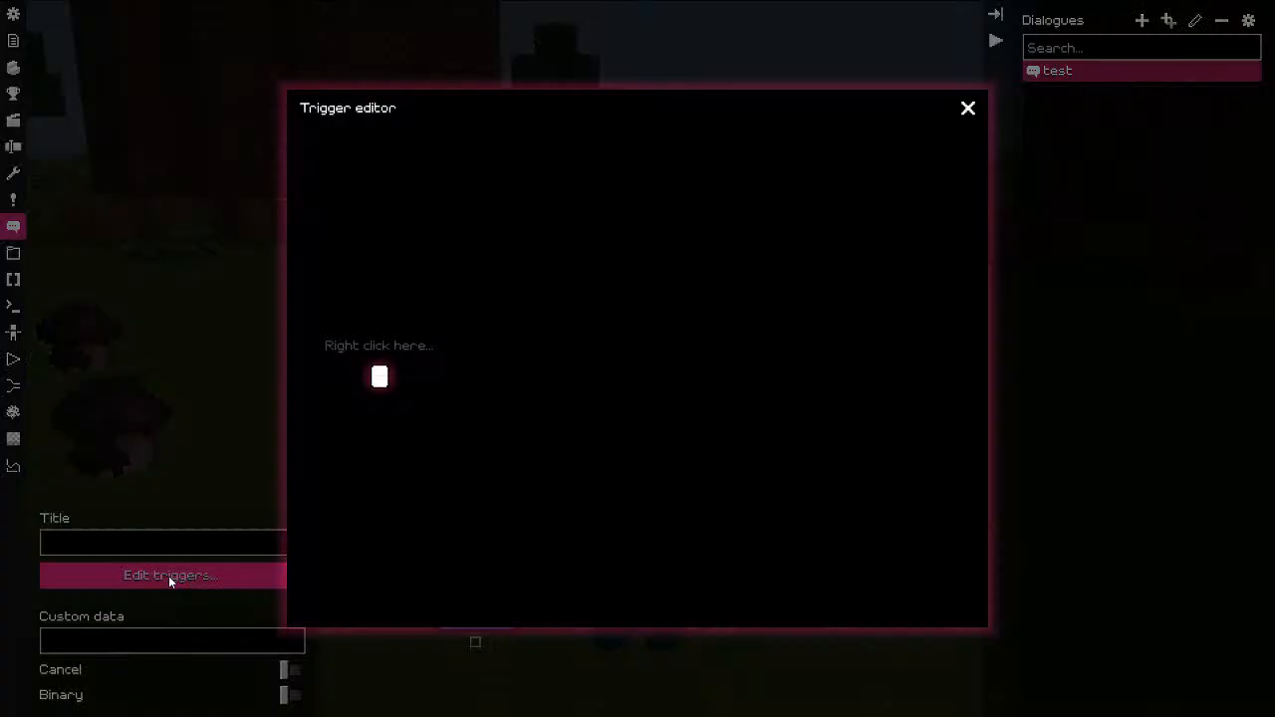
pyautogui.rightClick(350, 163)
pyautogui.click(399, 199)
pyautogui.click(462, 289)
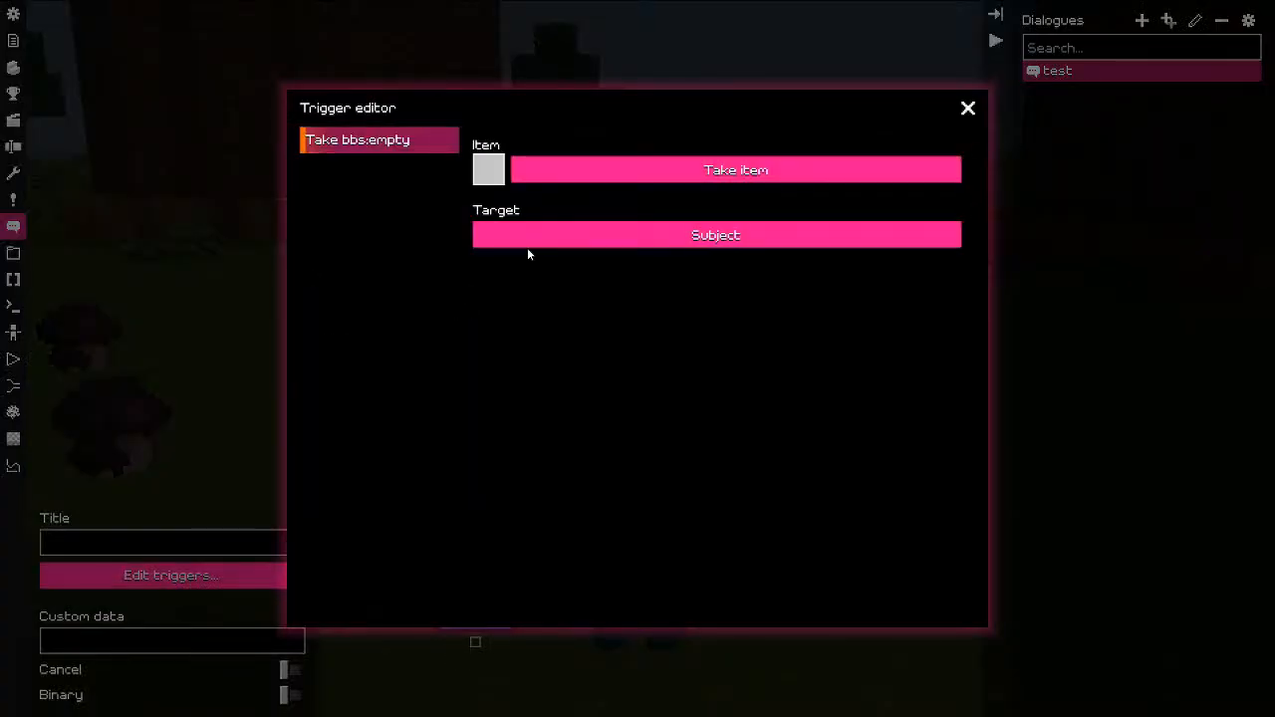
pyautogui.click(557, 232)
pyautogui.click(557, 232)
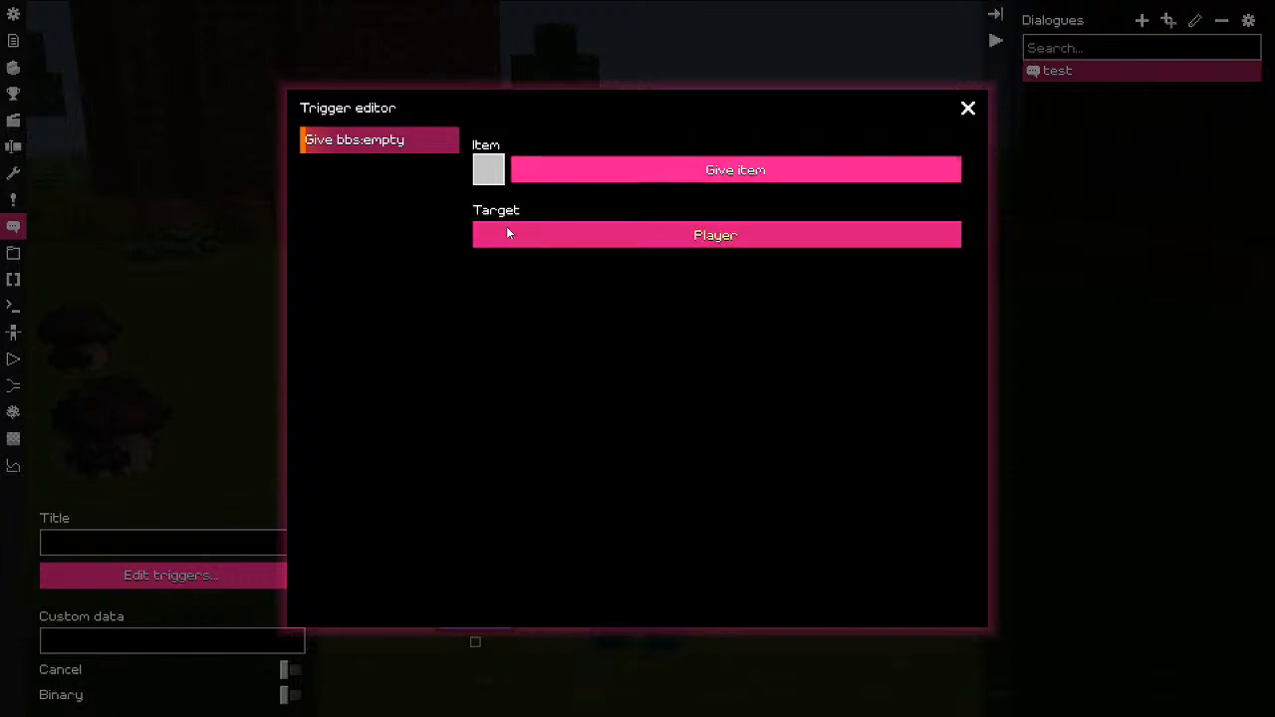
pyautogui.click(488, 170)
pyautogui.click(556, 309)
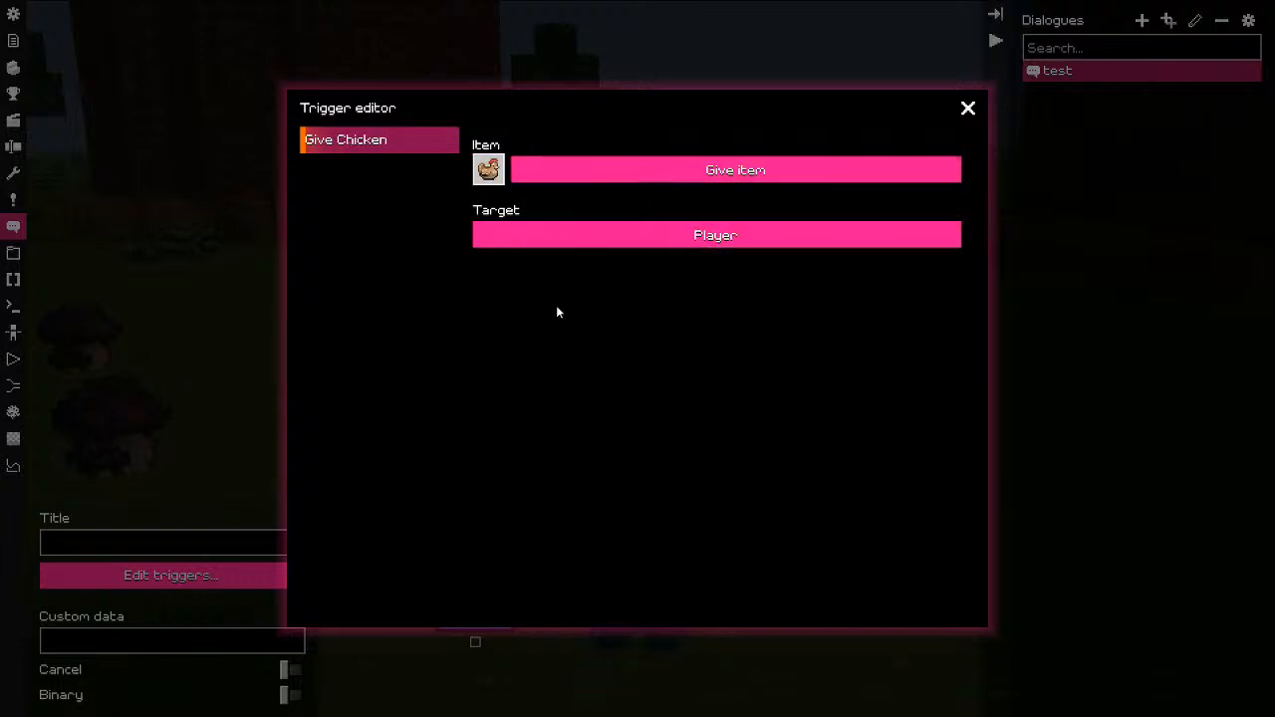
pyautogui.click(966, 109)
# Step: Connect the Yes reply to the Chicken trigger node and return to the world view
pyautogui.click(471, 651)
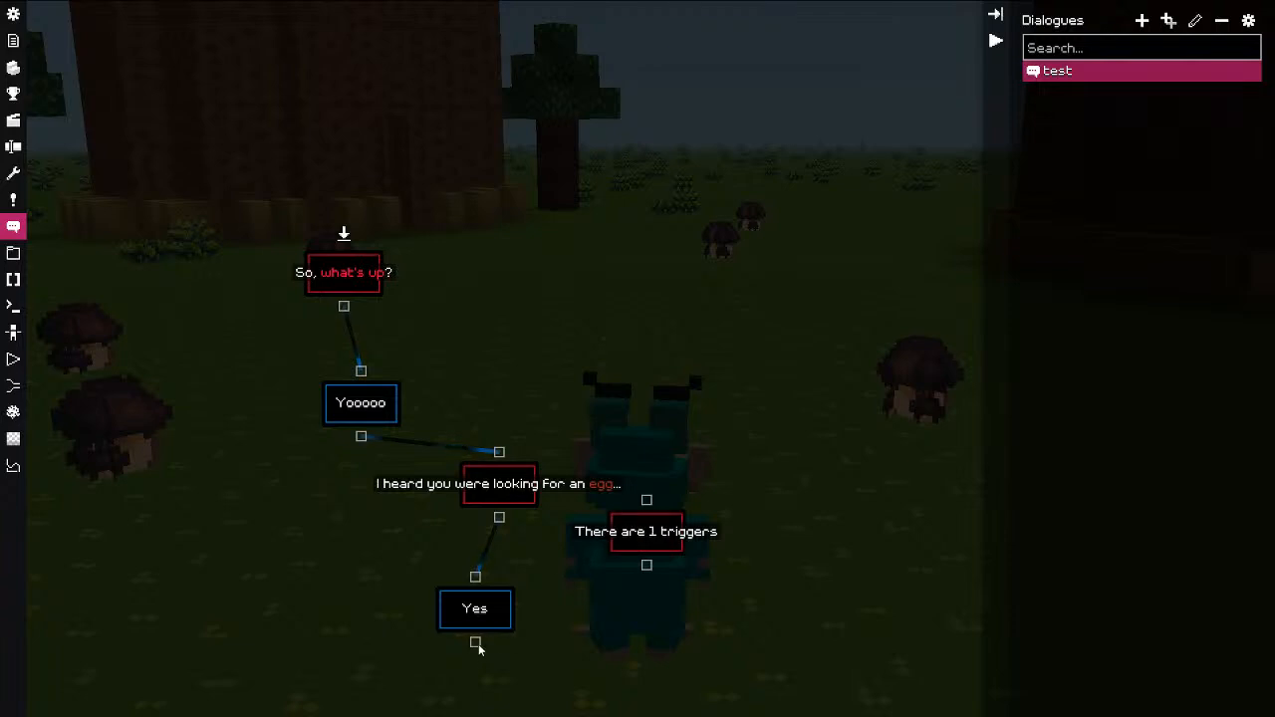
pyautogui.moveTo(646, 506); pyautogui.dragTo(681, 578)
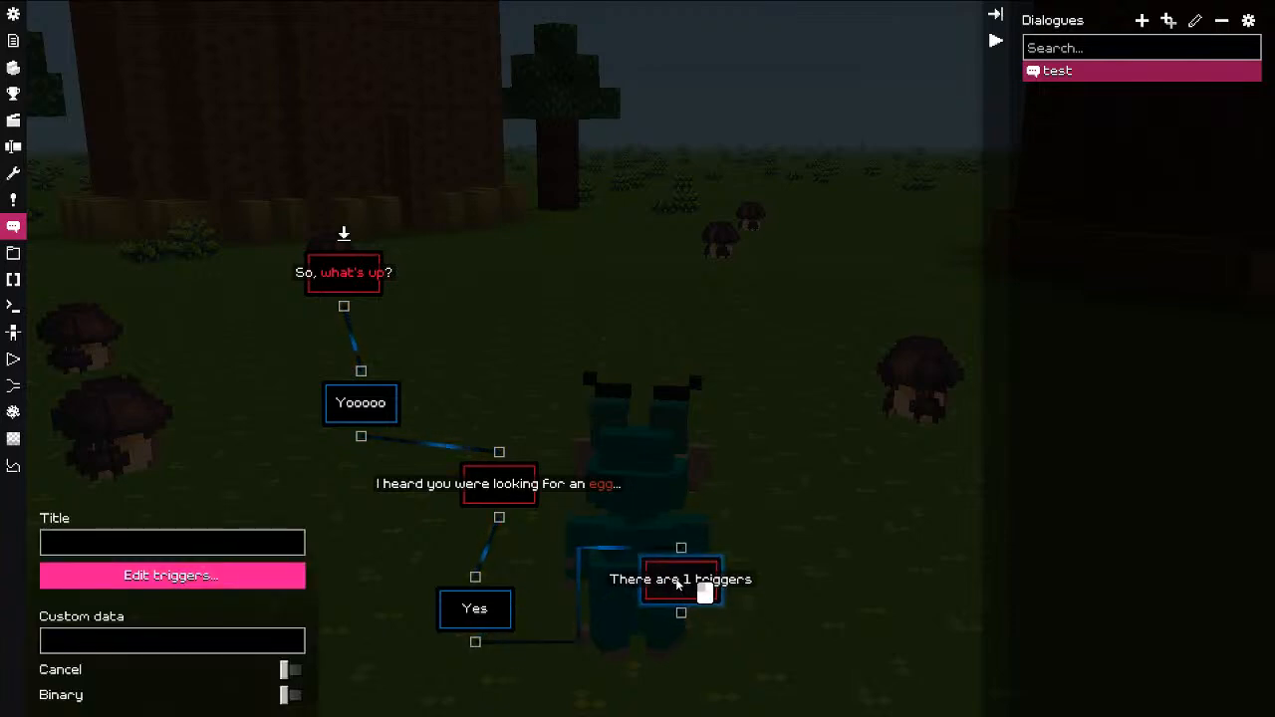
pyautogui.click(622, 439)
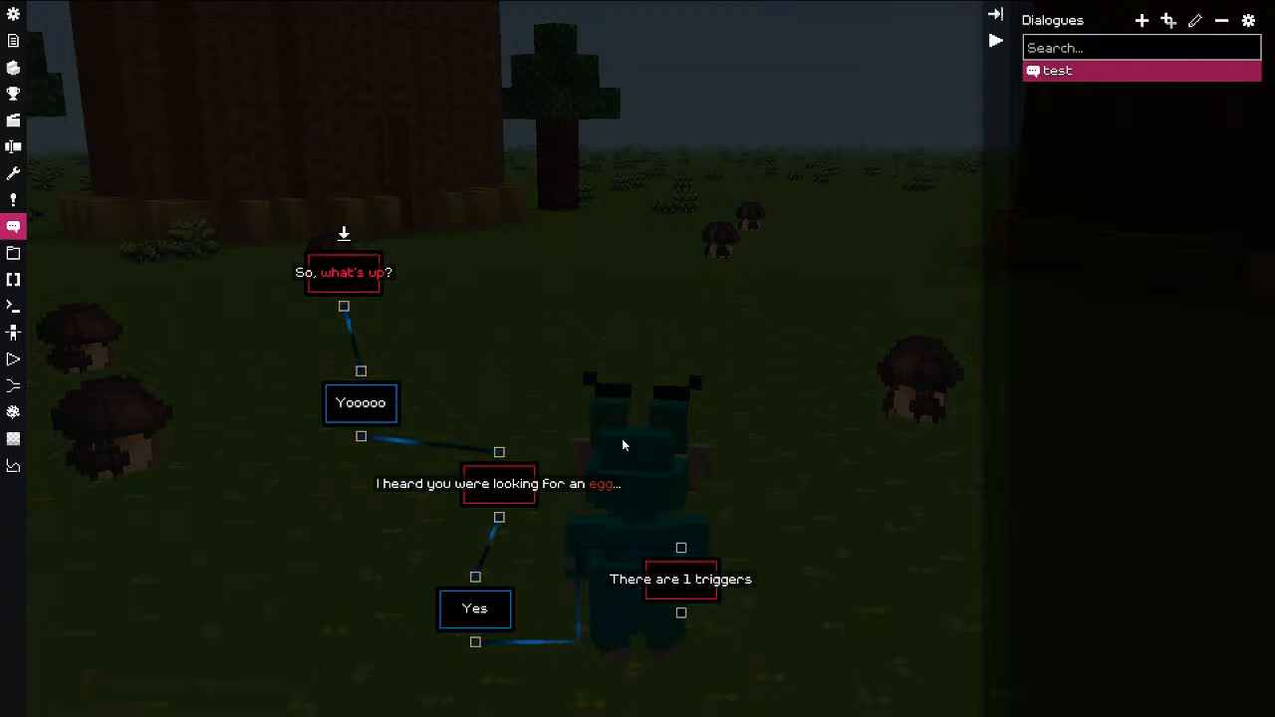
pyautogui.press('Escape')
pyautogui.press('Escape')
pyautogui.press('Escape')
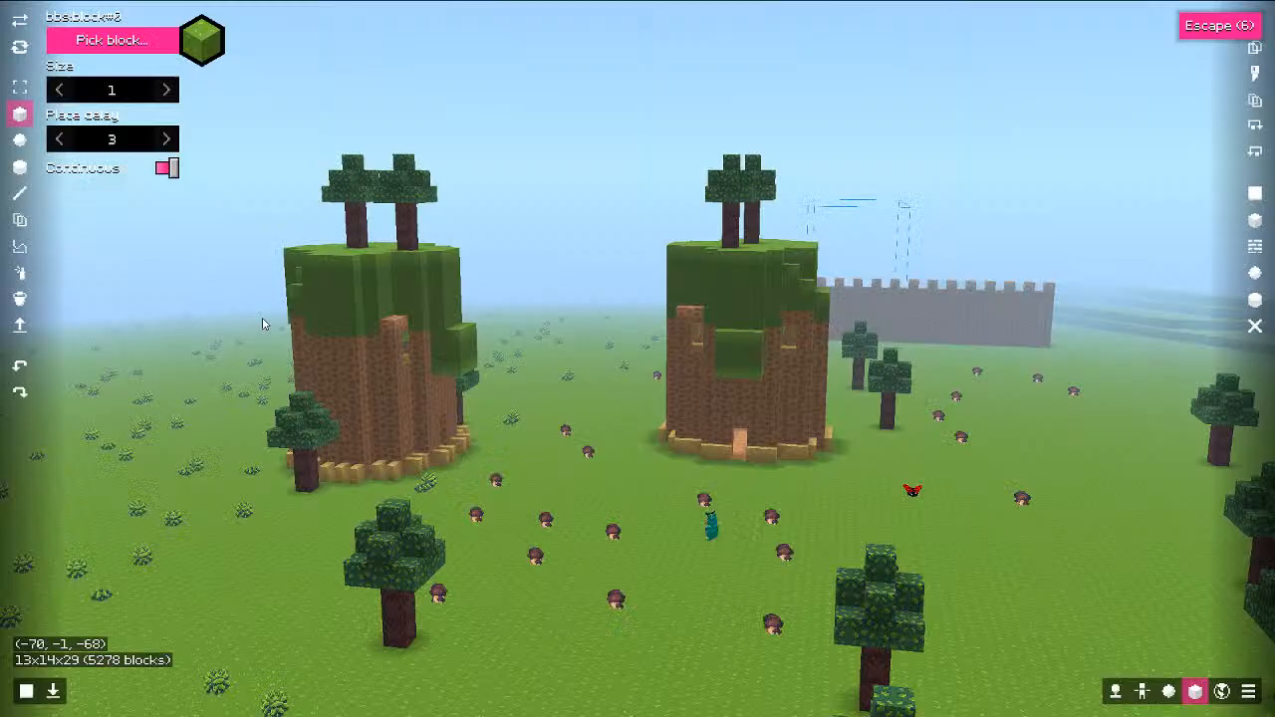
# Step: Play-test the dialogue, answer Yoooo then Yes, and check the inventory for the chicken
pyautogui.click(54, 694)
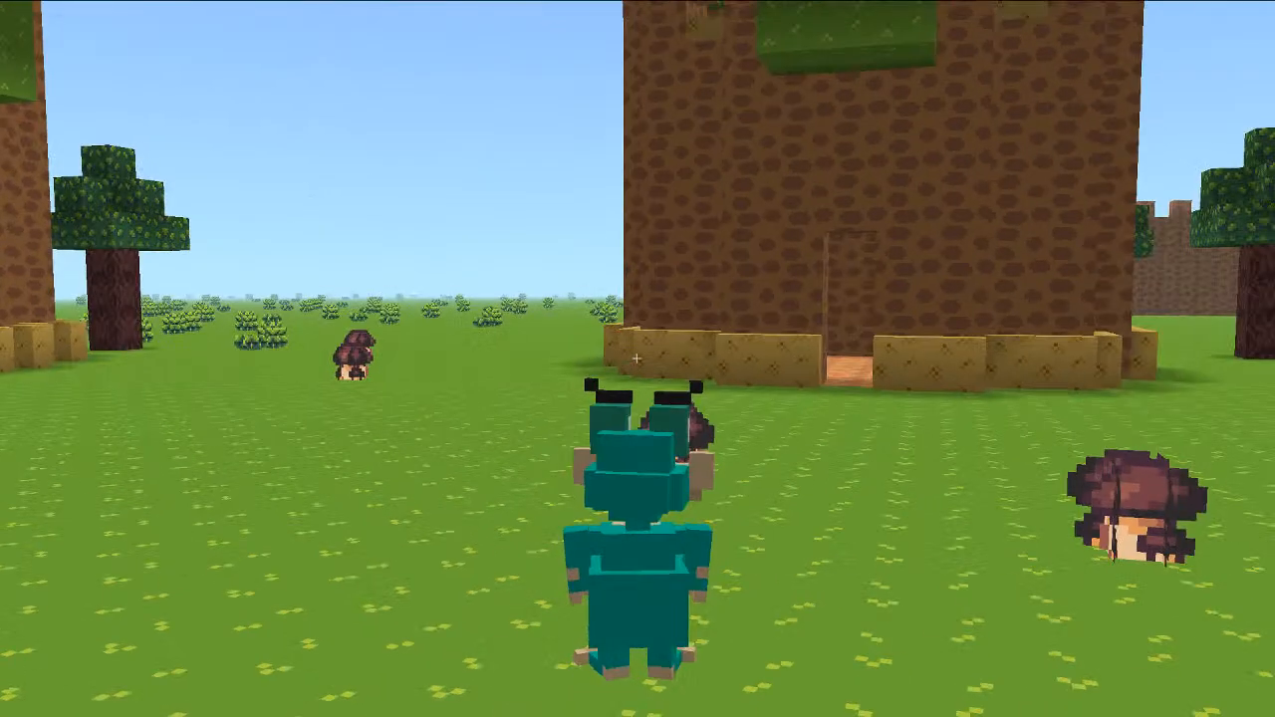
pyautogui.click(314, 568)
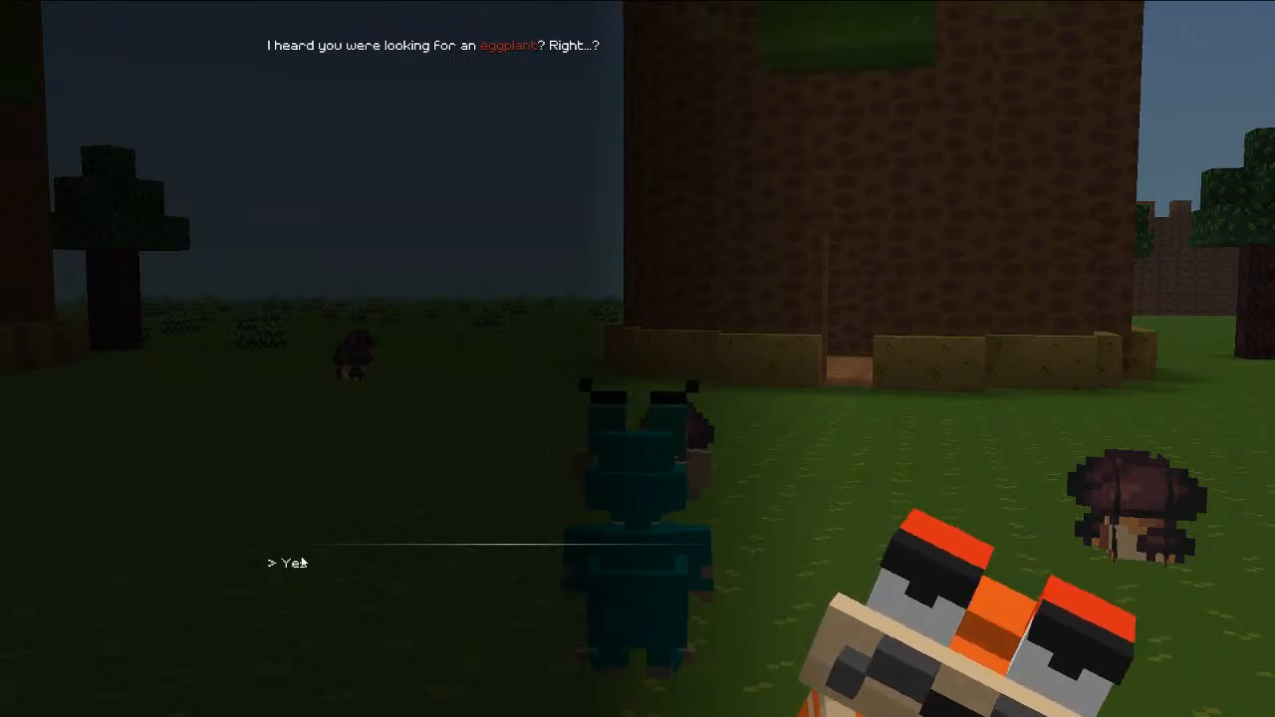
pyautogui.click(340, 543)
pyautogui.press('e')
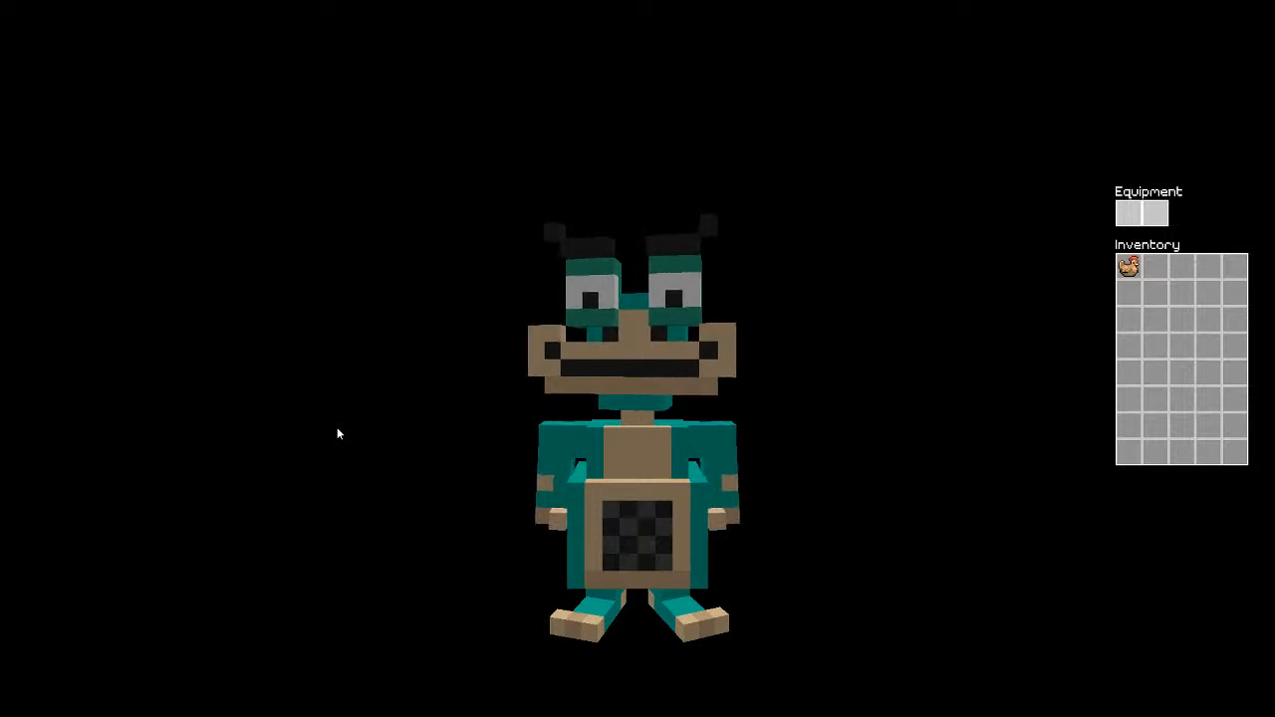
pyautogui.press('Escape')
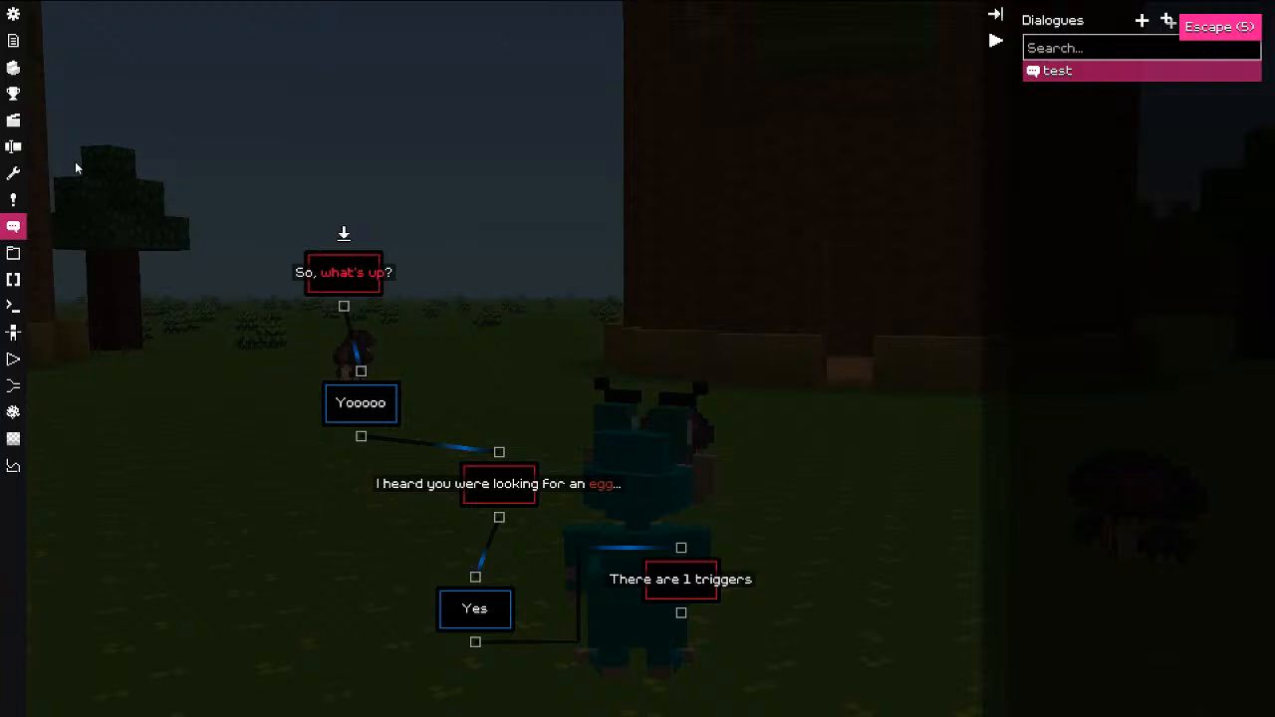
# Step: Create a new scene named test in the Scenes editor
pyautogui.click(14, 206)
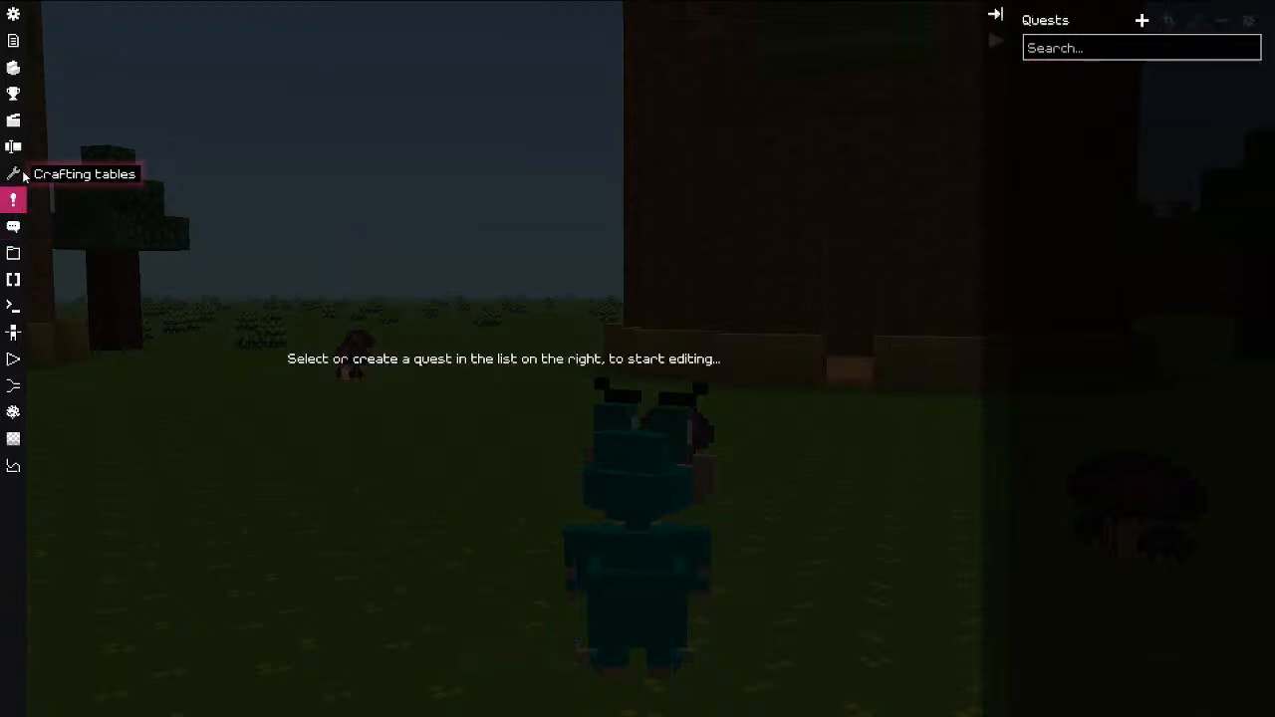
pyautogui.click(24, 175)
pyautogui.click(18, 201)
pyautogui.click(19, 176)
pyautogui.click(13, 122)
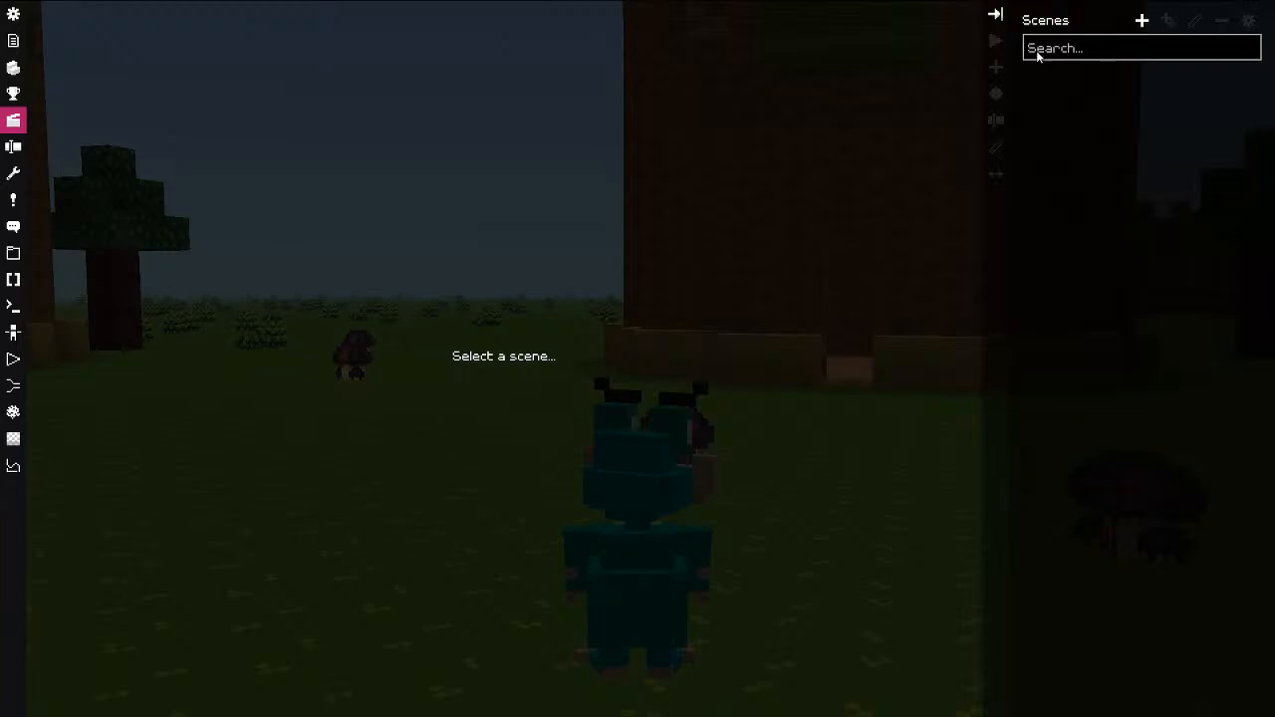
pyautogui.click(1141, 21)
pyautogui.write('test')
pyautogui.press('Return')
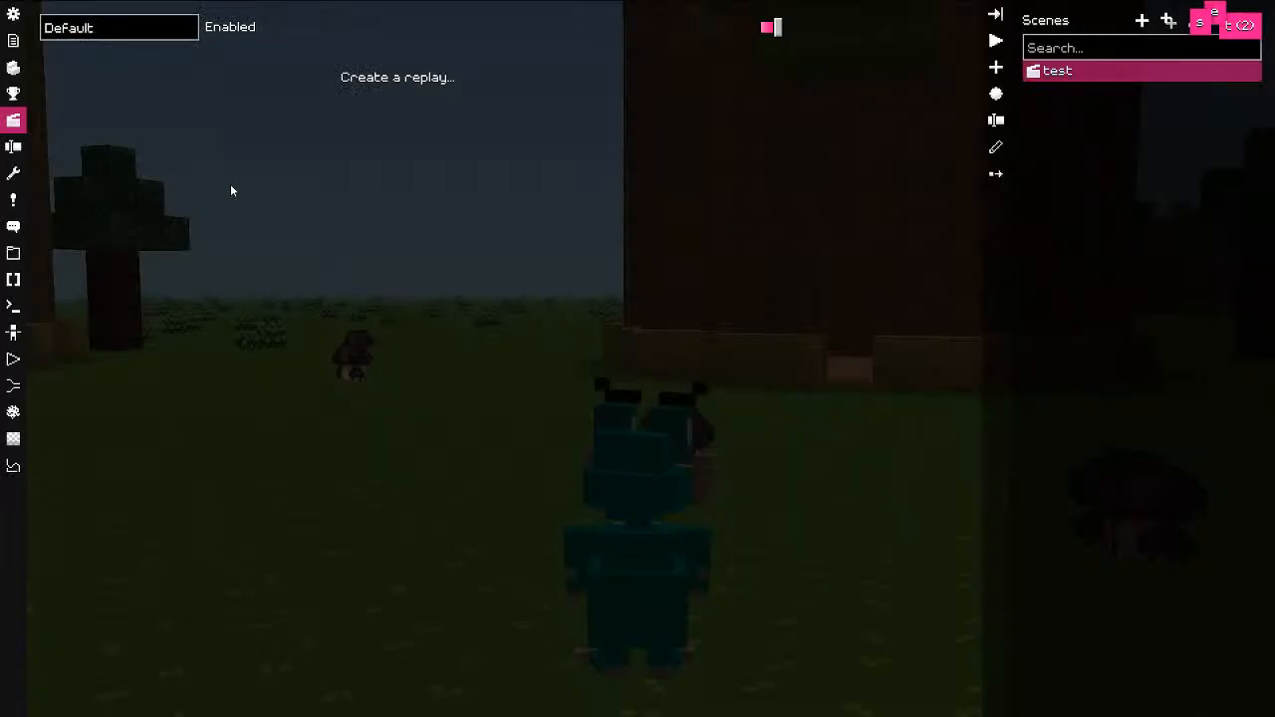
# Step: Add a replay to the test scene and give it the orange model
pyautogui.rightClick(177, 94)
pyautogui.click(229, 107)
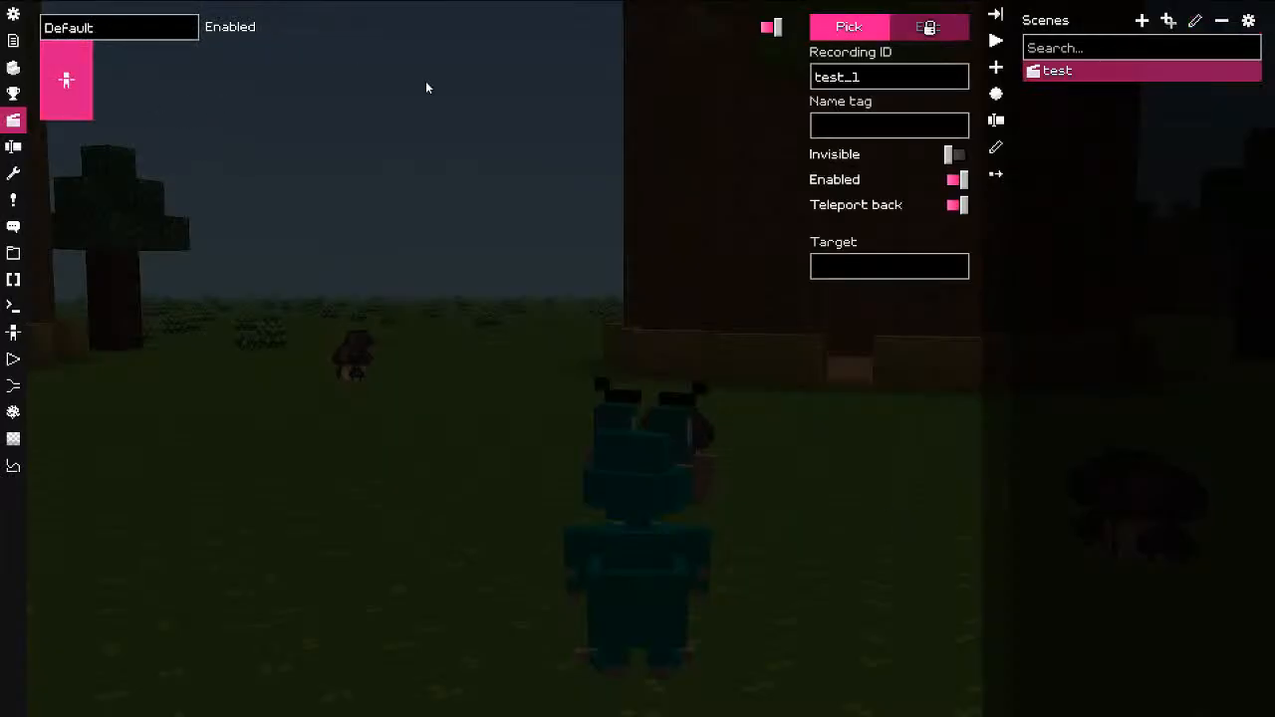
pyautogui.click(849, 30)
pyautogui.click(219, 222)
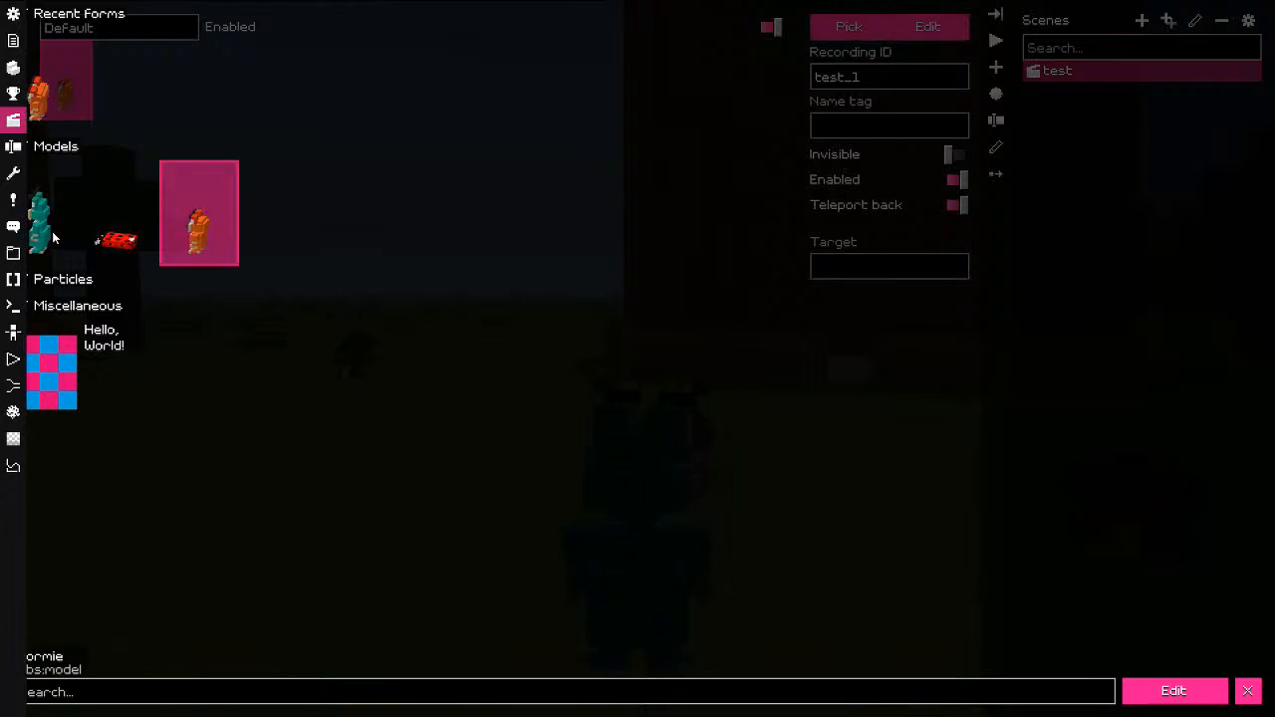
pyautogui.press('Escape')
pyautogui.press('Escape')
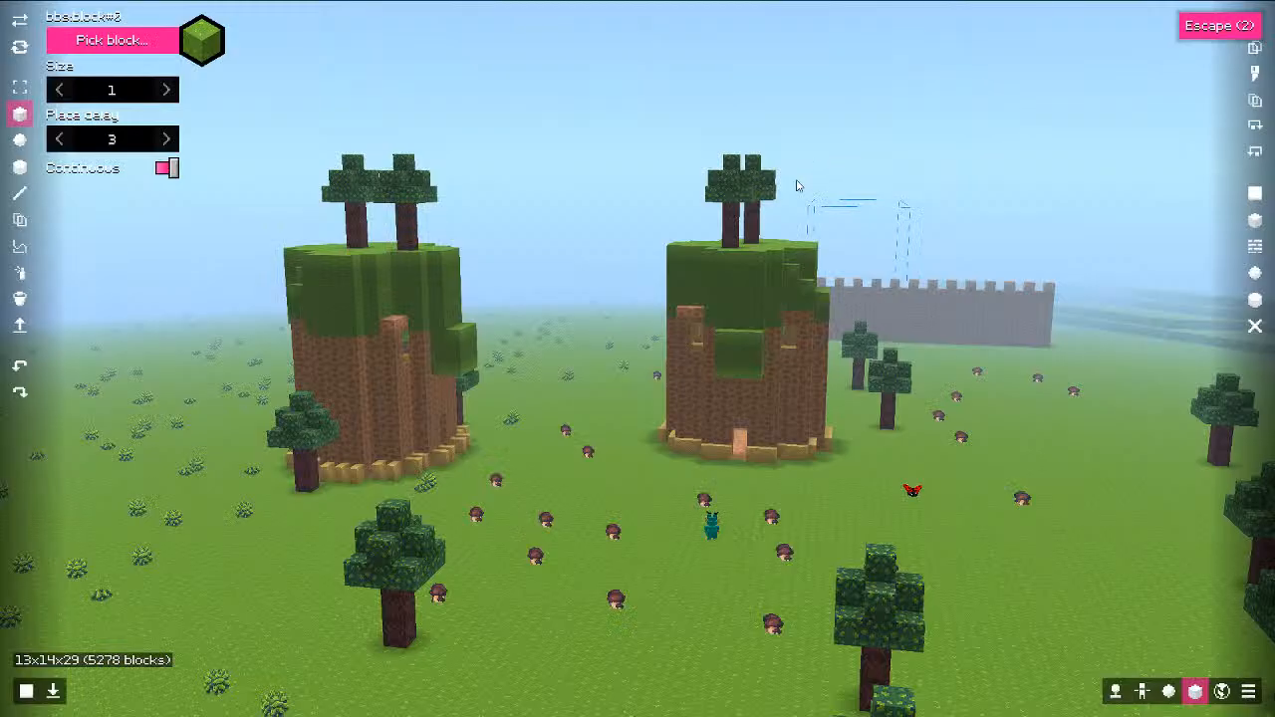
# Step: Fly the camera up beside the grassy tower and show the keybind list with F9
pyautogui.press('q')
pyautogui.press('q')
pyautogui.press('s')
pyautogui.press('s')
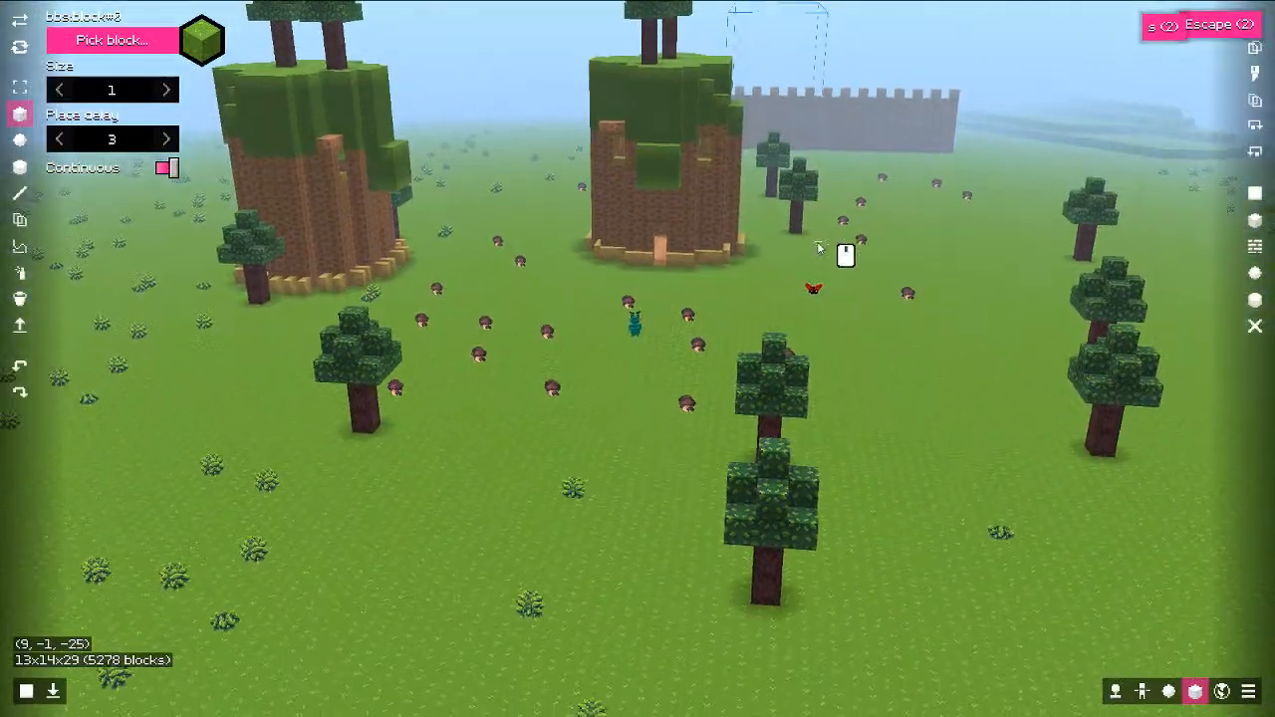
pyautogui.press('w')
pyautogui.press('w')
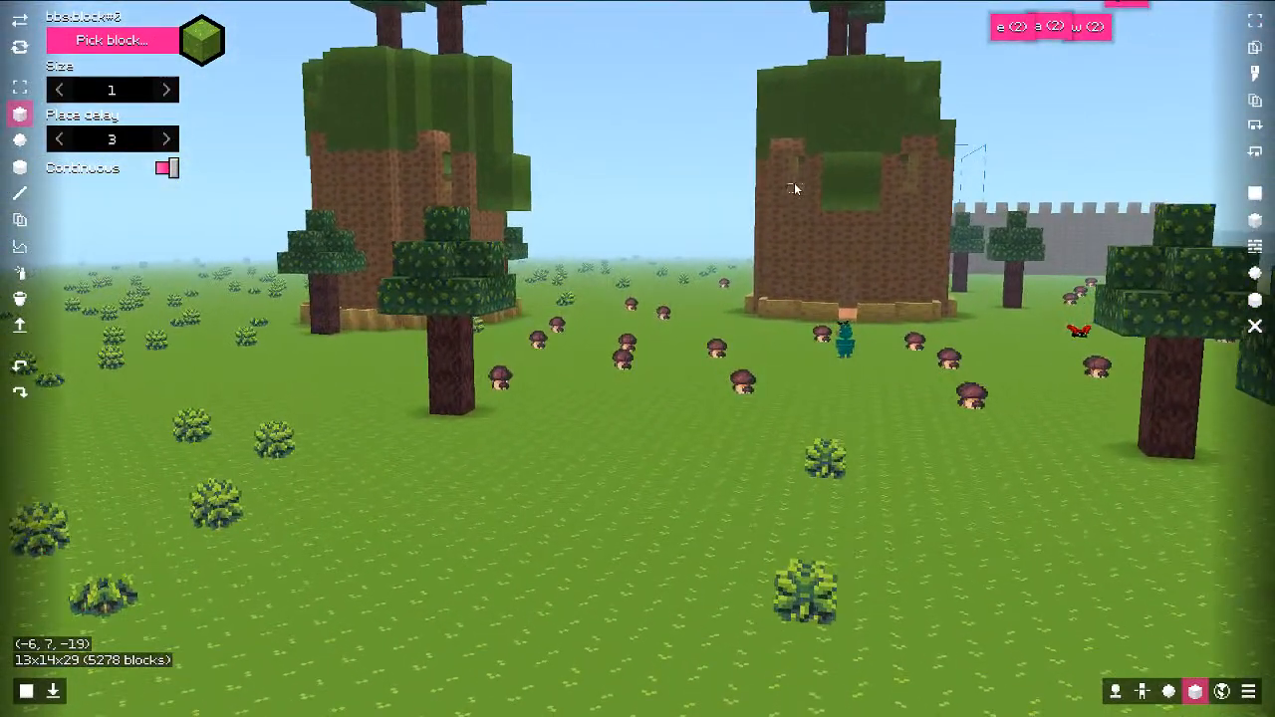
pyautogui.moveTo(528, 317); pyautogui.dragTo(837, 350, button='middle')
pyautogui.press('w')
pyautogui.hotkey('shift', 'a')
pyautogui.hotkey('ctrl', 'w')
pyautogui.press('a')
pyautogui.press('e')
pyautogui.press('F5')
pyautogui.press('w')
pyautogui.press('a')
pyautogui.press('e')
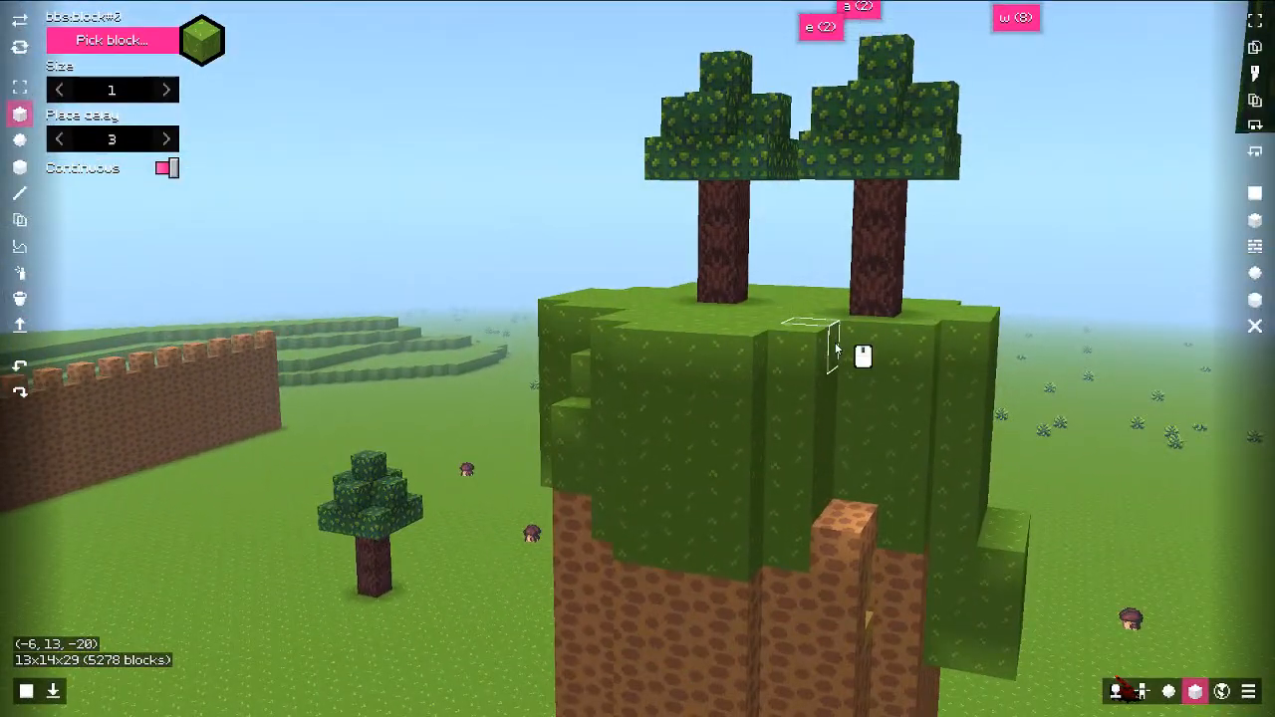
pyautogui.press('F9')
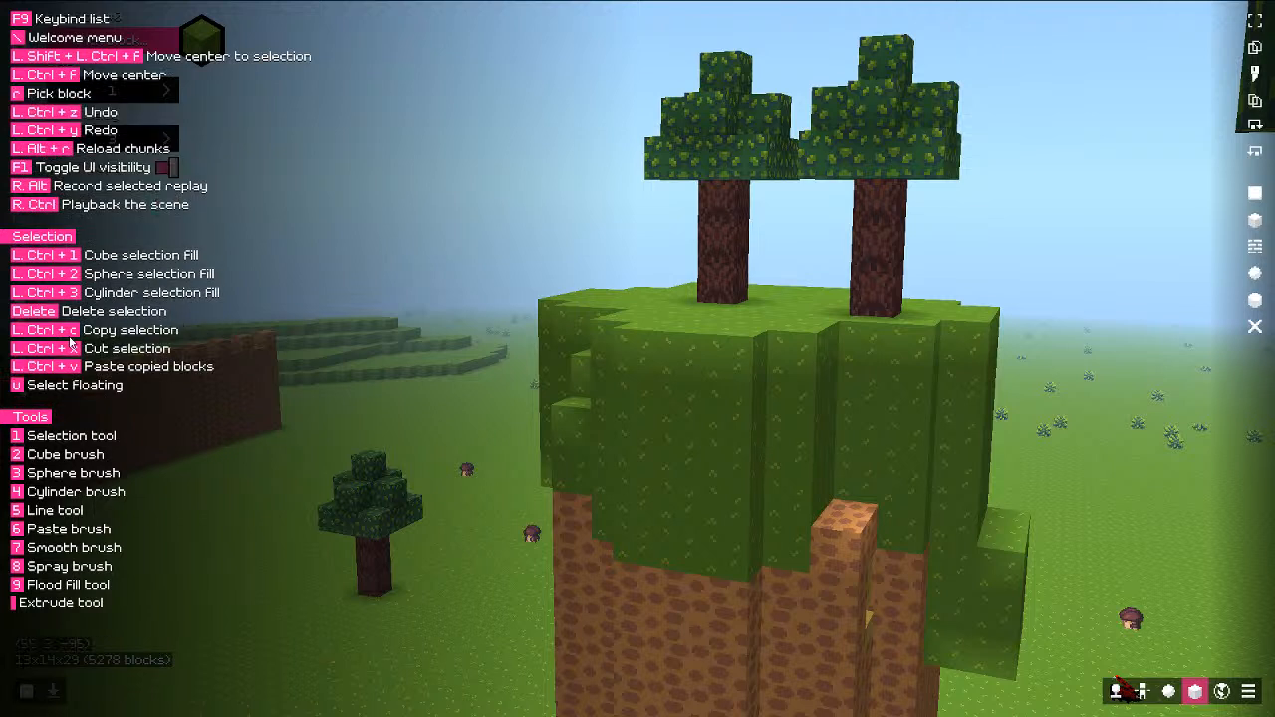
# Step: Hide the shortcut list and pull the editor camera back from the trees
pyautogui.press('F9')
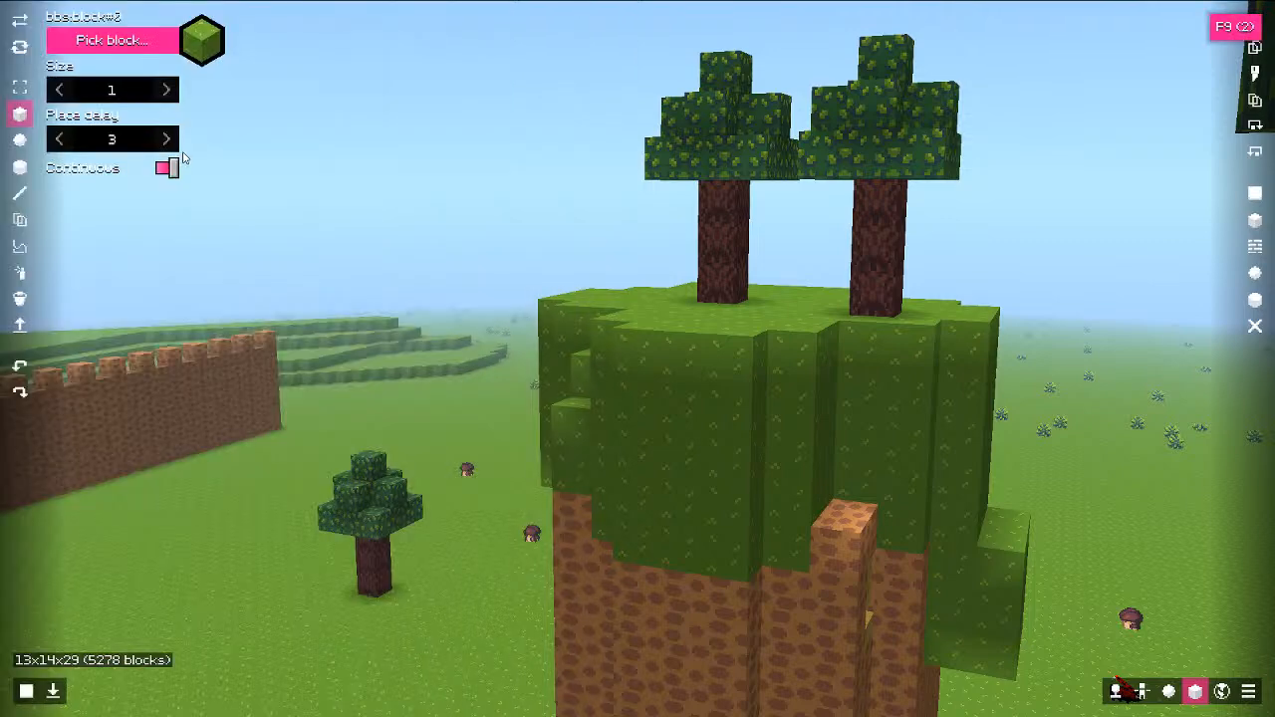
pyautogui.scroll(5, 603, 228)
pyautogui.press('s')
pyautogui.press('a')
# Step: Record replay test_1, flying the orange character over the grassy tower to the mushroom field
pyautogui.press('Escape')
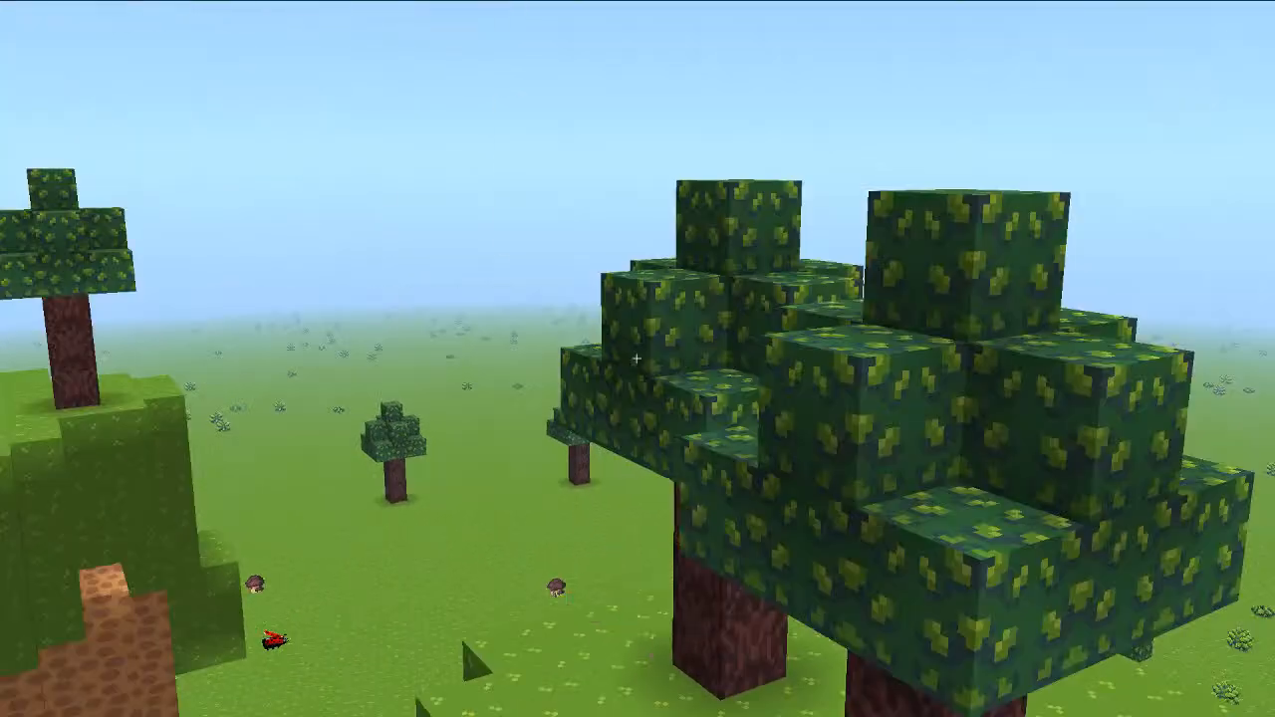
pyautogui.press('Alt_R')
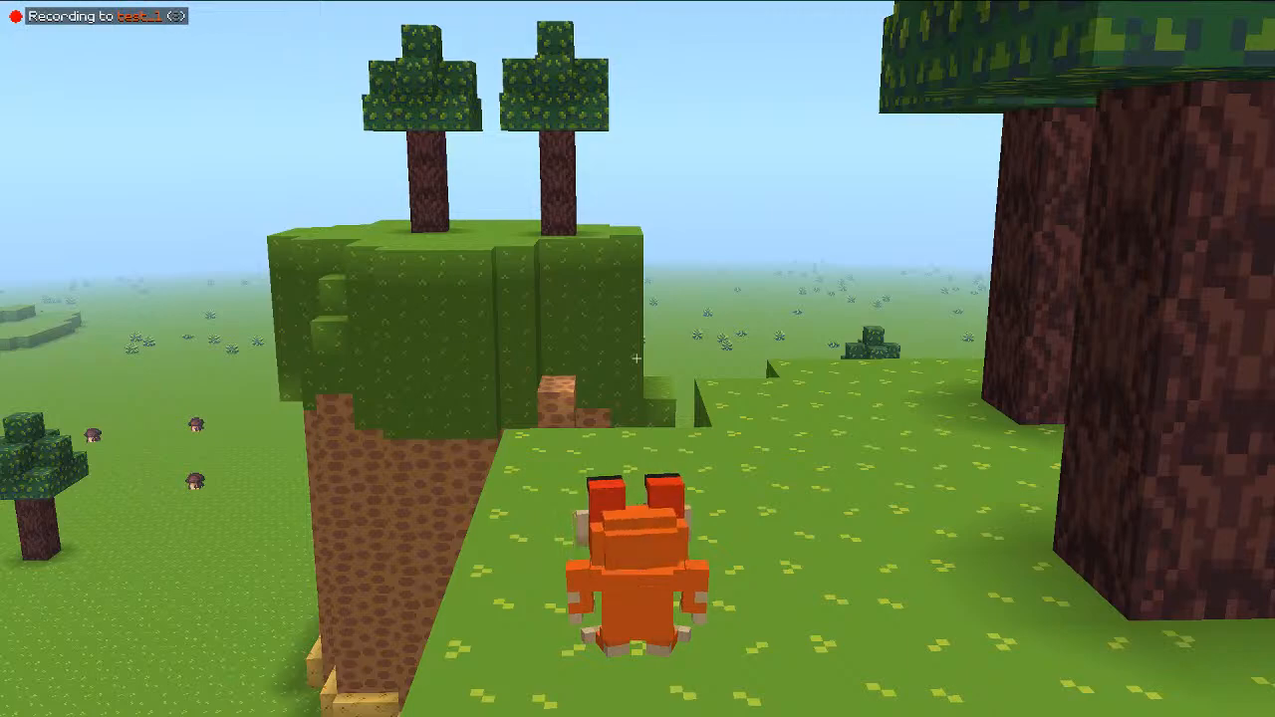
pyautogui.press('w')
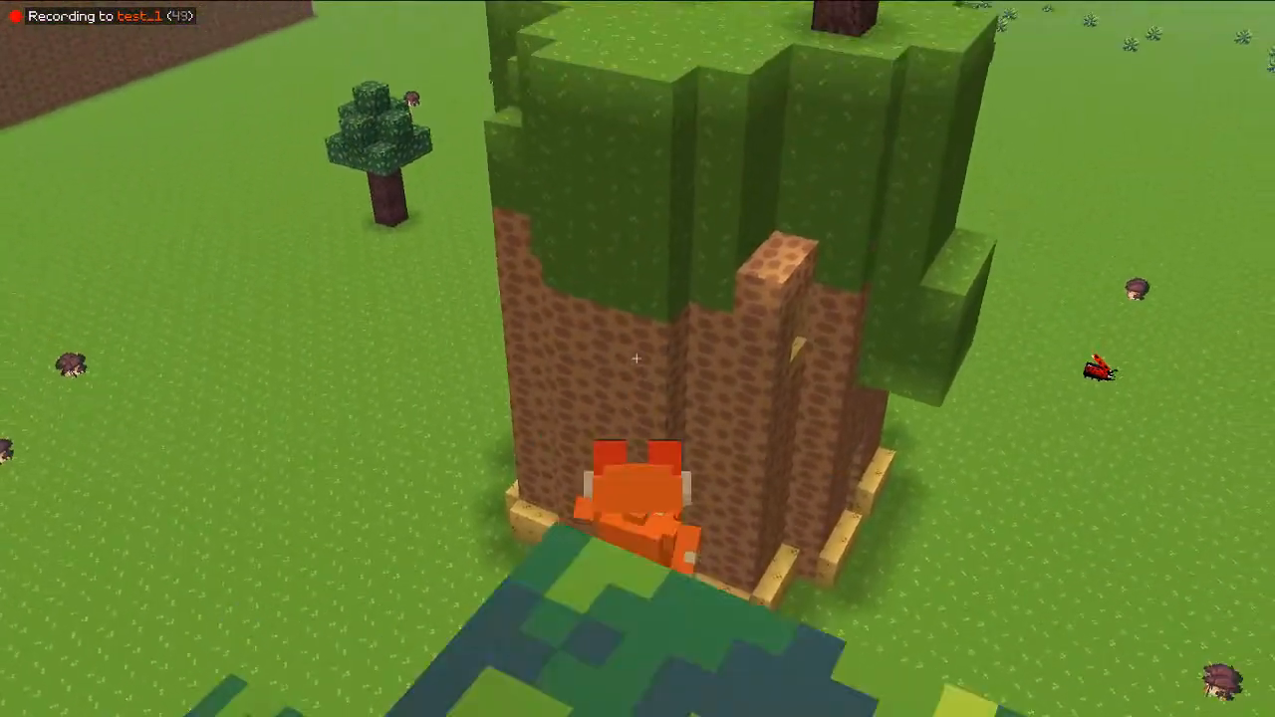
pyautogui.press('w')
pyautogui.press('space')
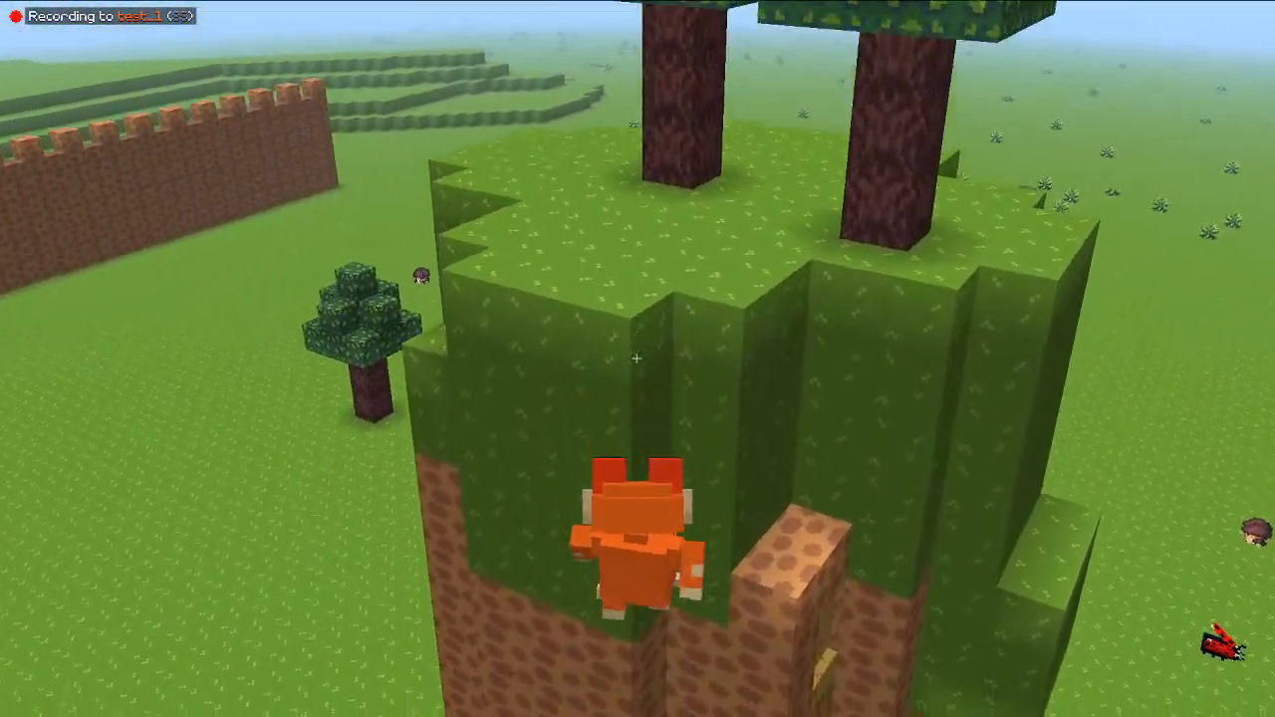
pyautogui.press('w')
pyautogui.press('space')
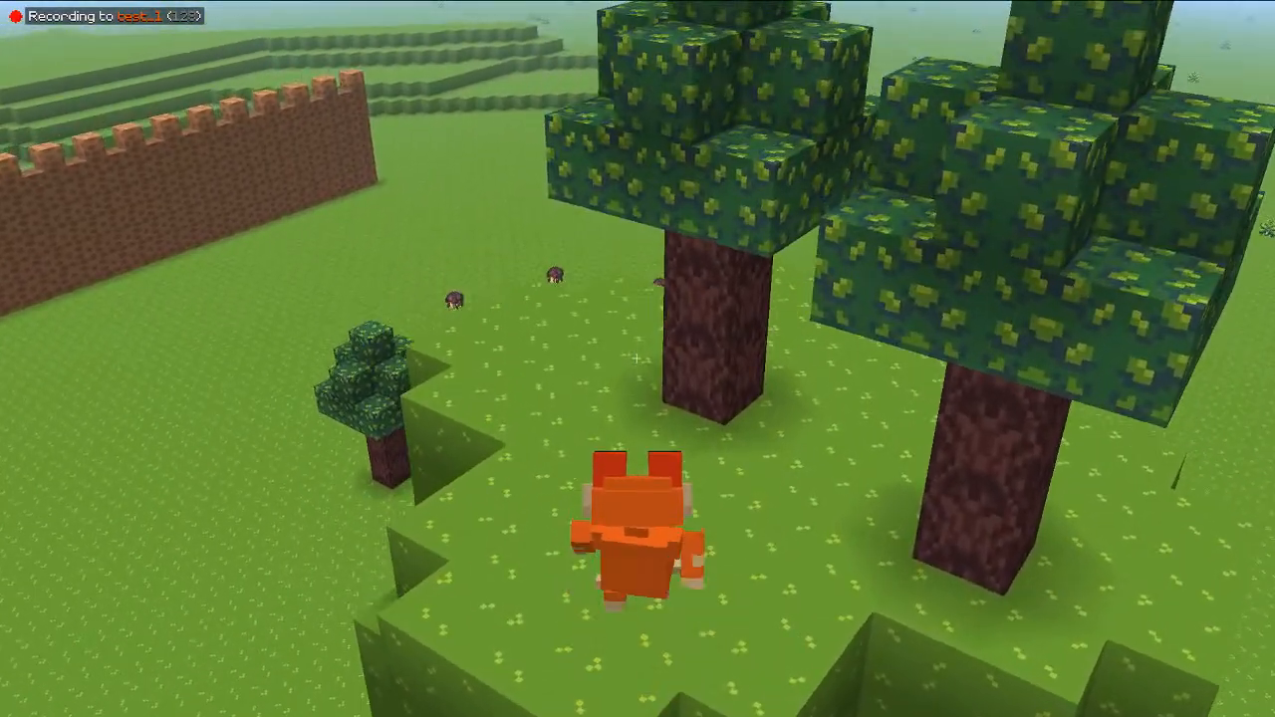
pyautogui.press('w')
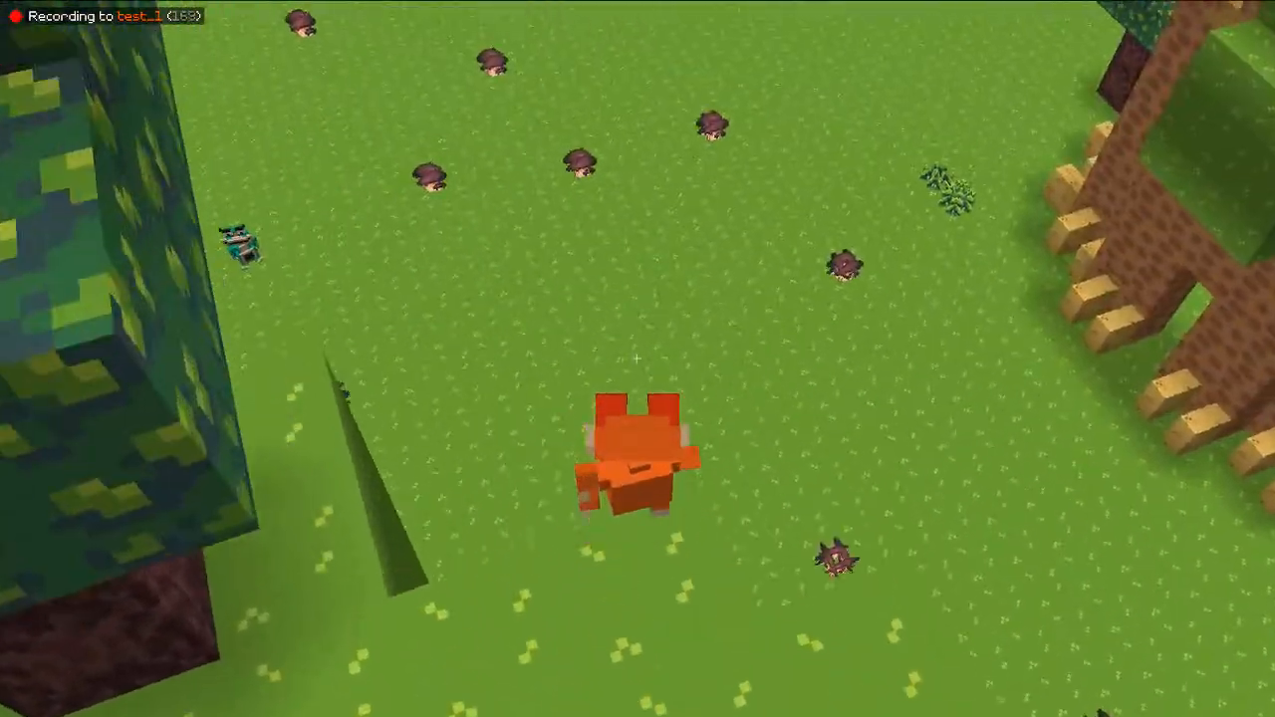
pyautogui.press('w')
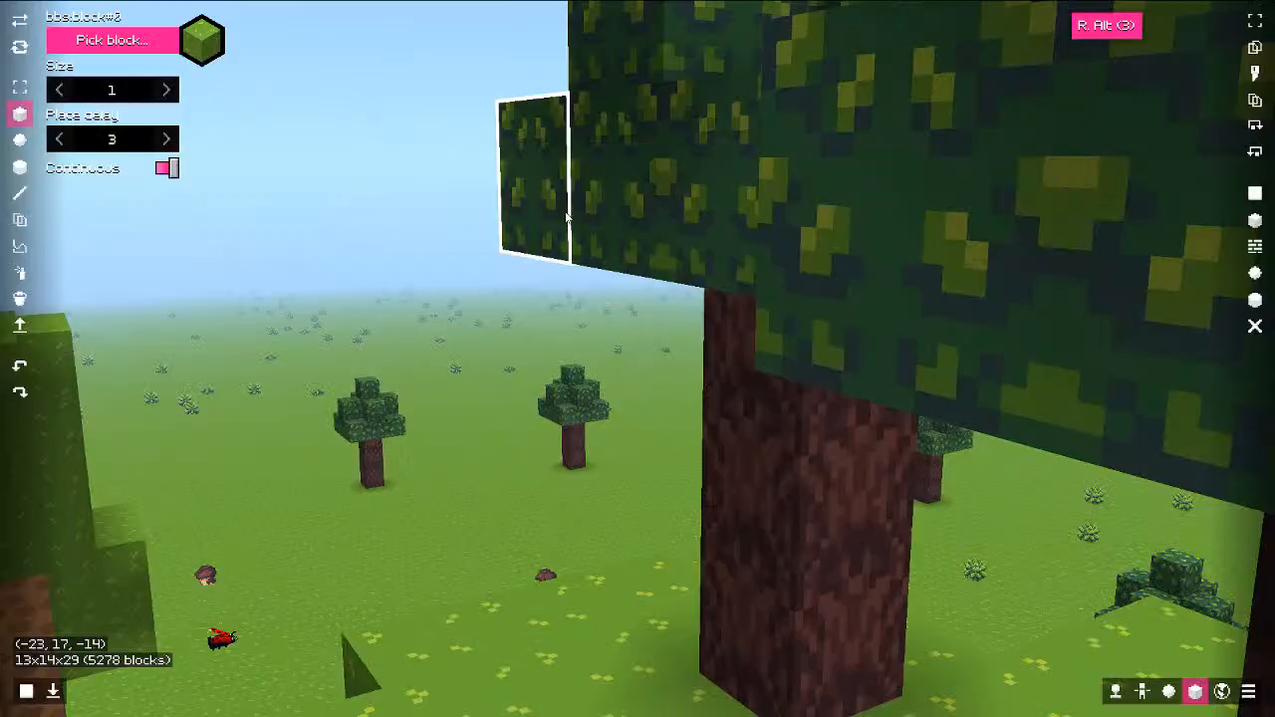
# Step: Stop the recording and fly the editor camera back to view the second island
pyautogui.hotkey('ctrl', 'a')
pyautogui.hotkey('ctrl', 's')
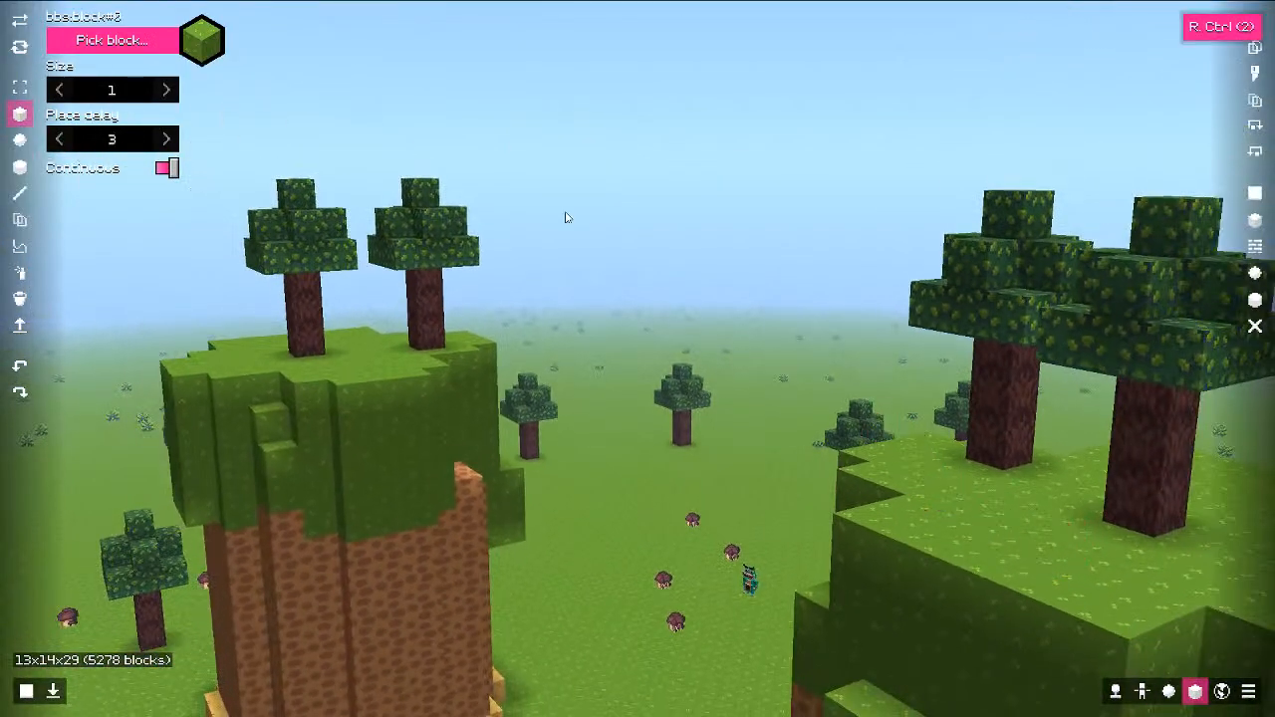
pyautogui.press('F9')
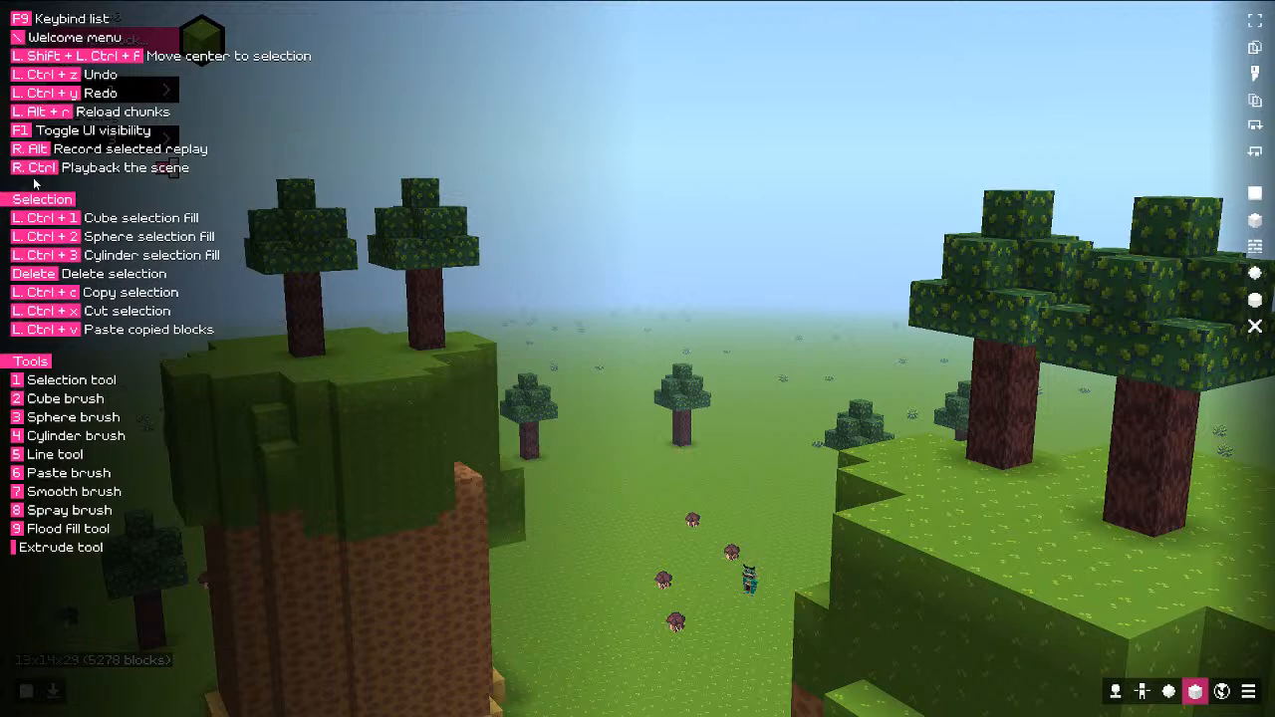
pyautogui.press('F9')
pyautogui.press('s')
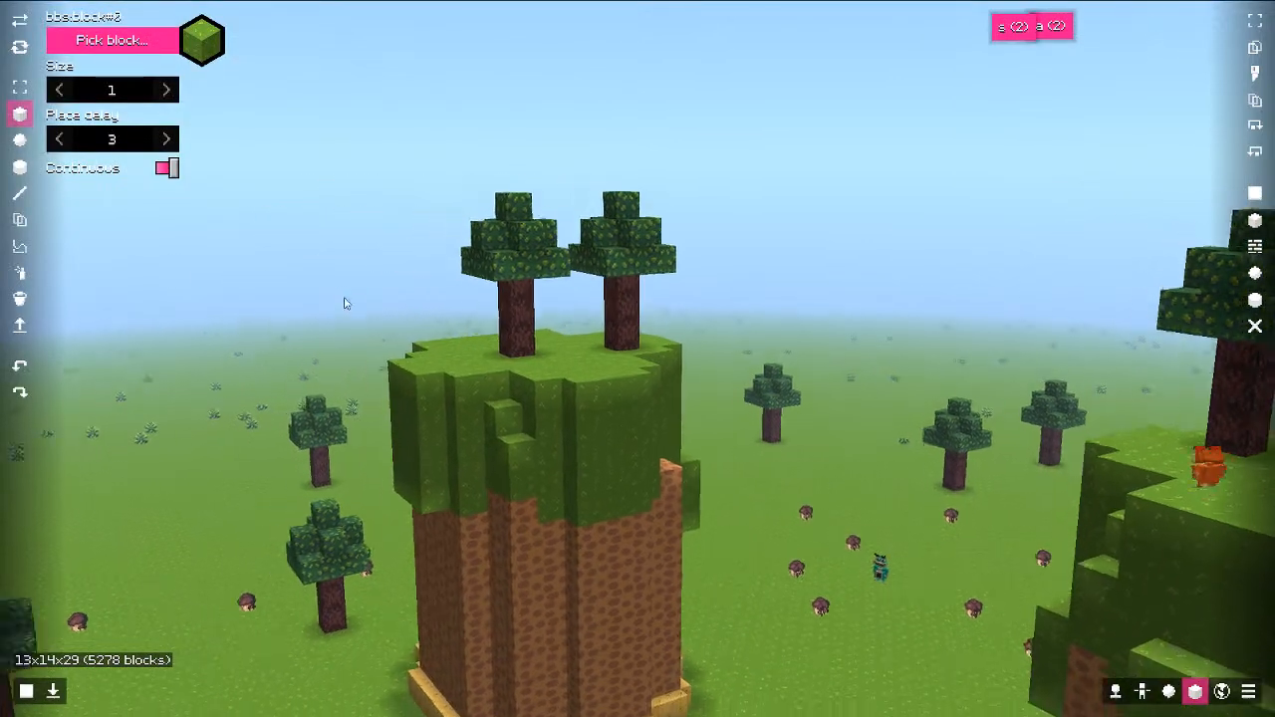
pyautogui.press('d')
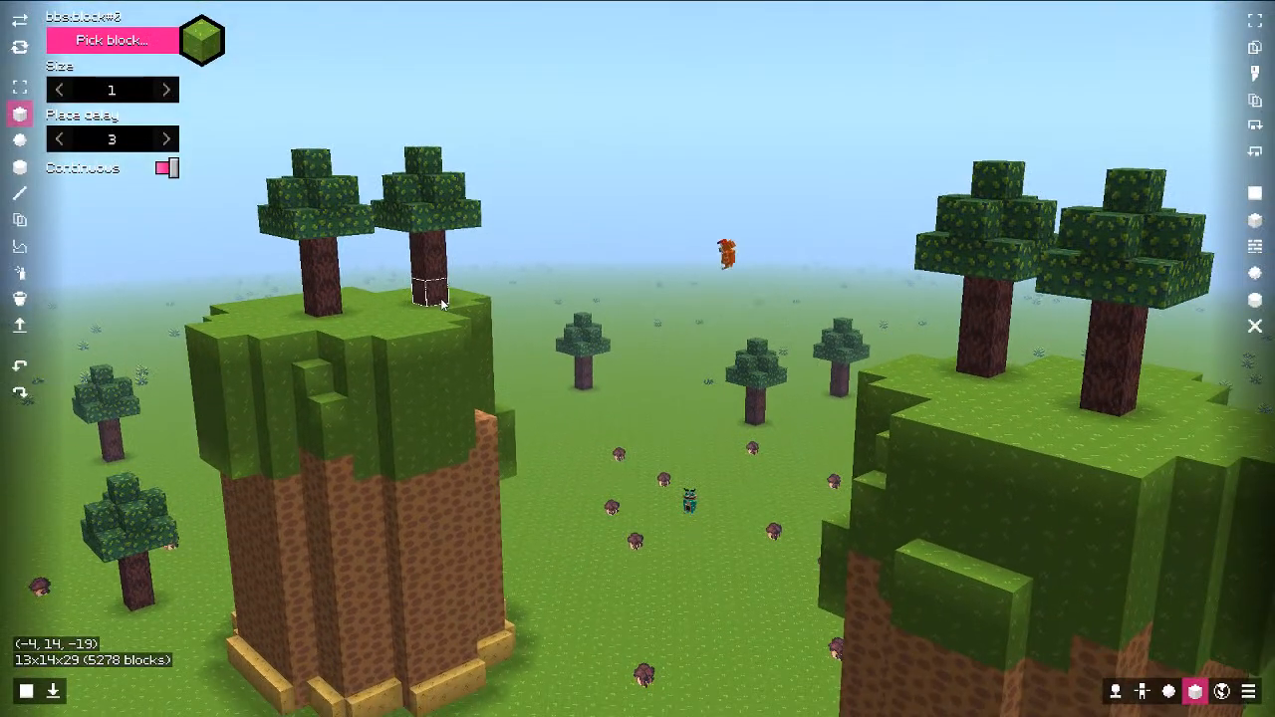
pyautogui.press('w')
pyautogui.press('w')
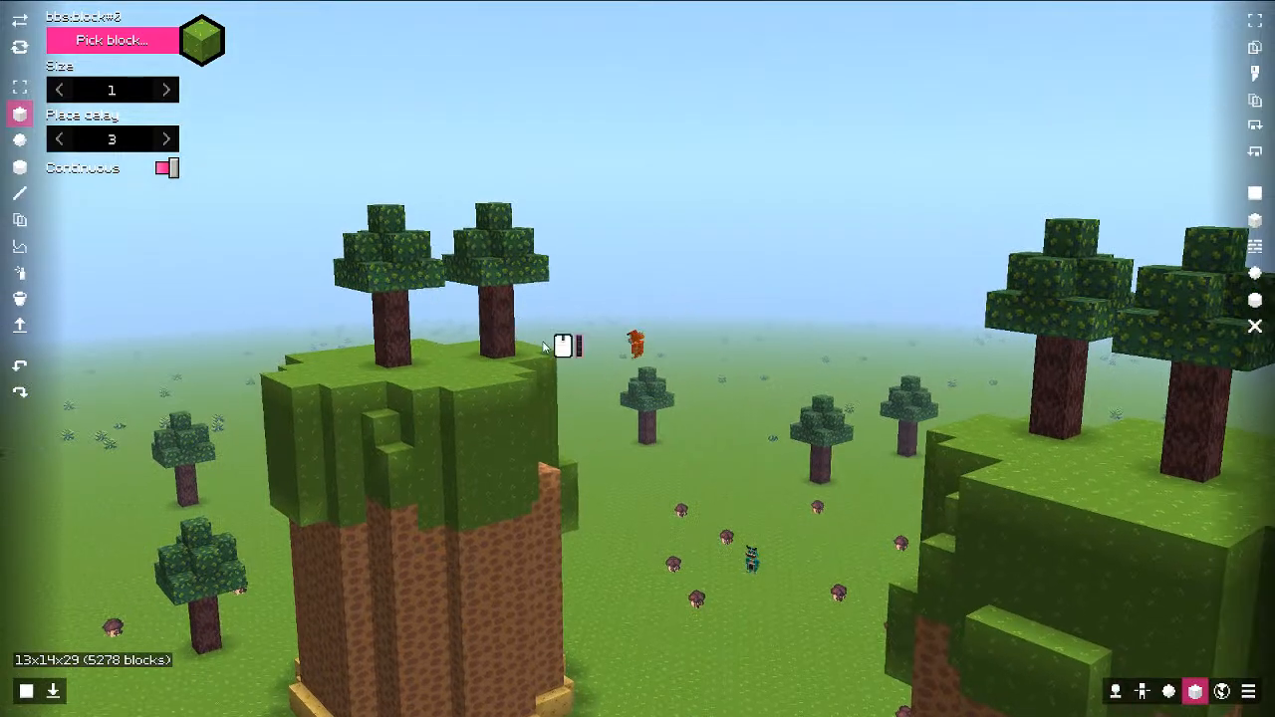
# Step: Add a second replay, test_2, to the scene using the teal model
pyautogui.press('s')
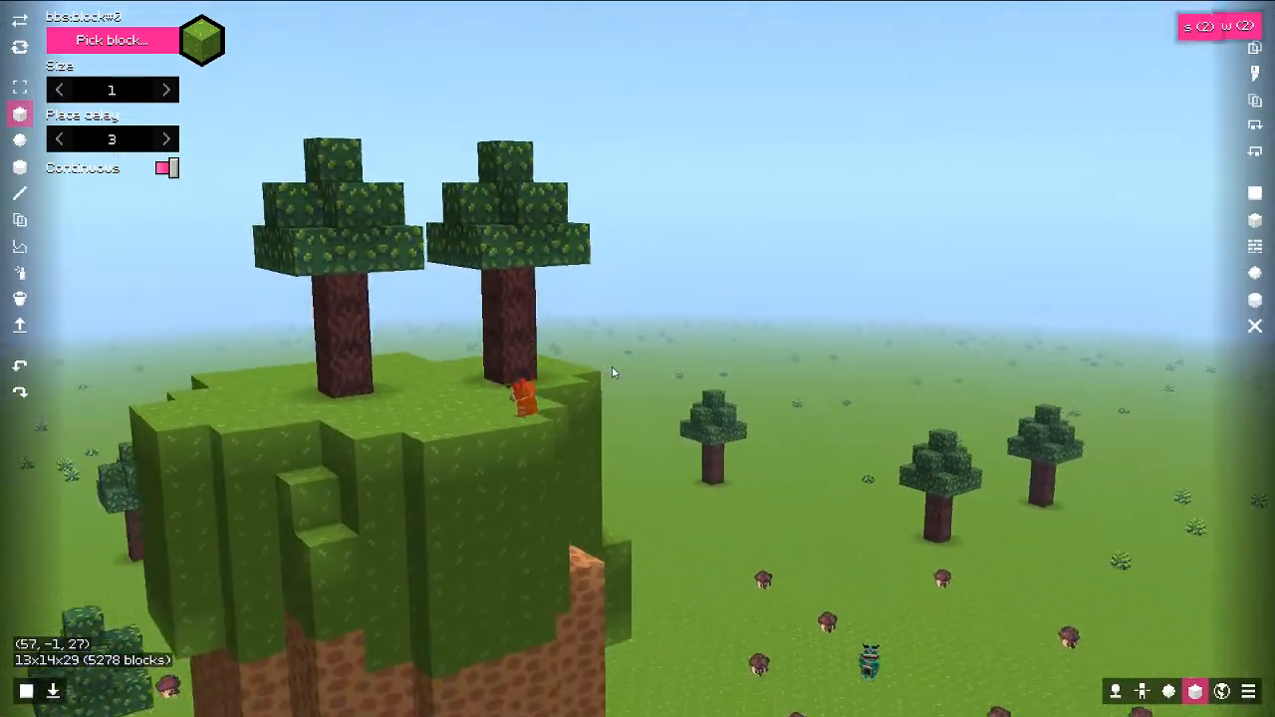
pyautogui.press('a')
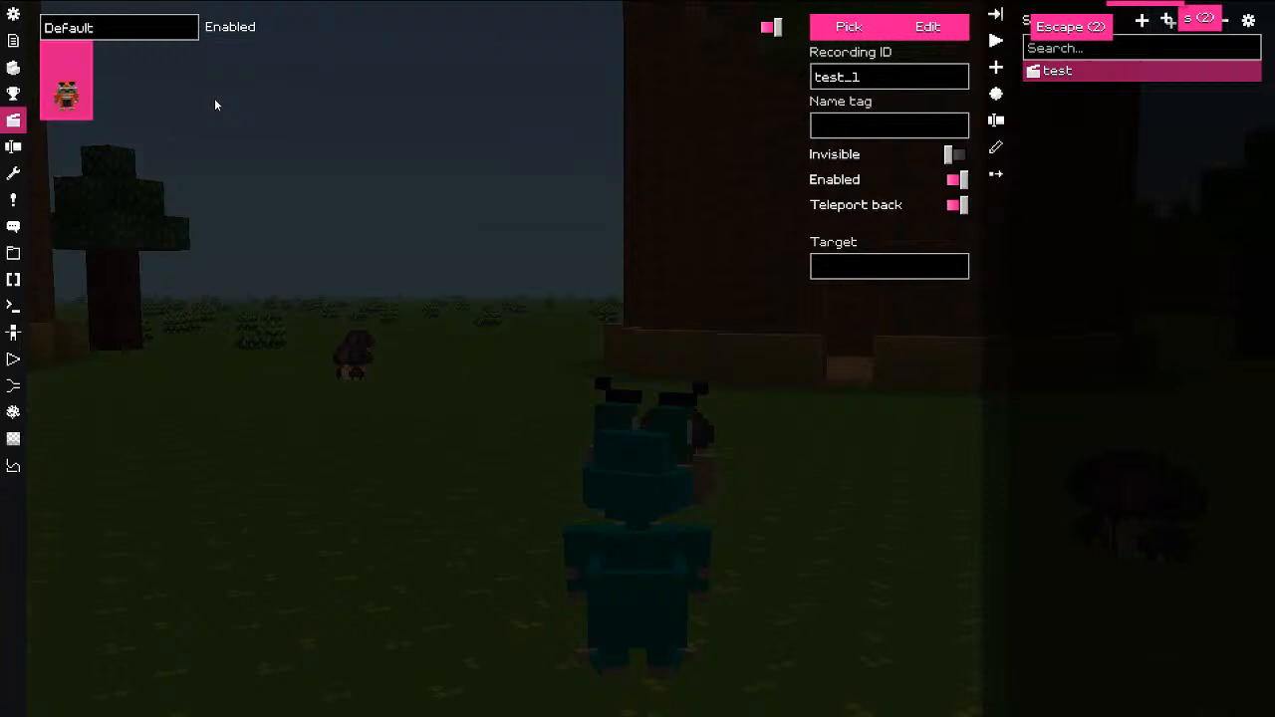
pyautogui.rightClick(112, 80)
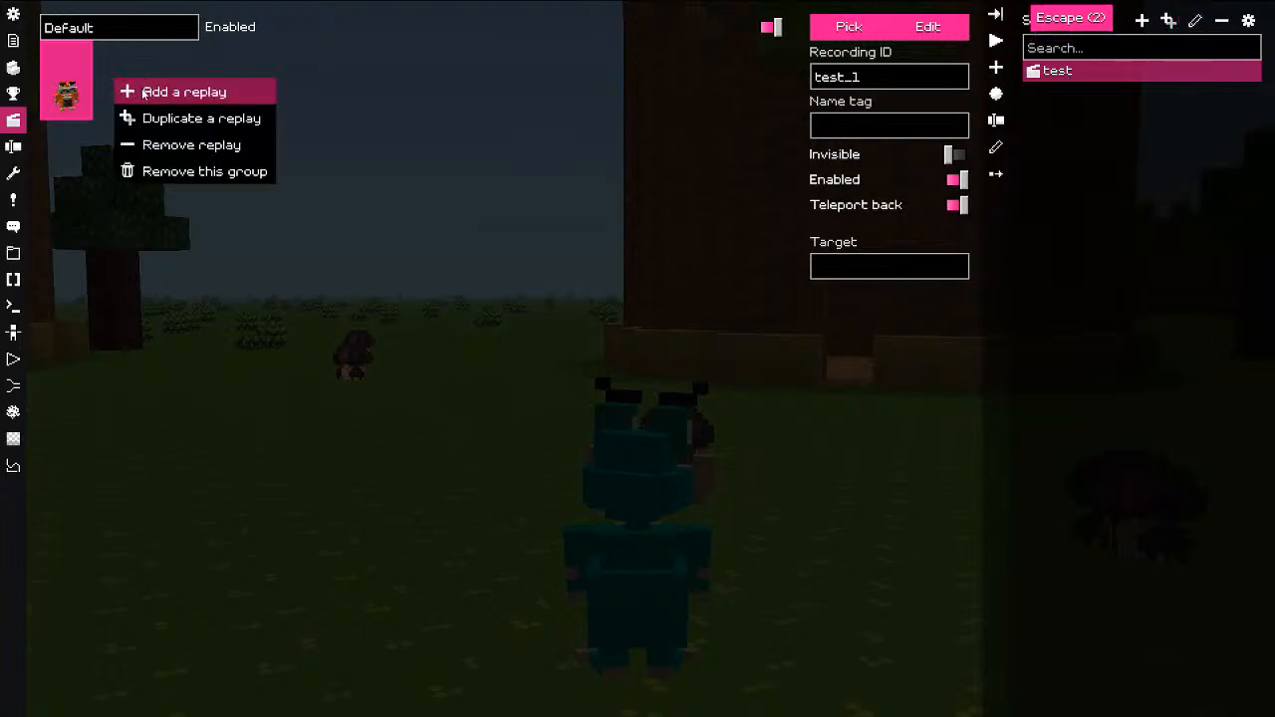
pyautogui.click(145, 90)
pyautogui.click(840, 34)
pyautogui.click(42, 226)
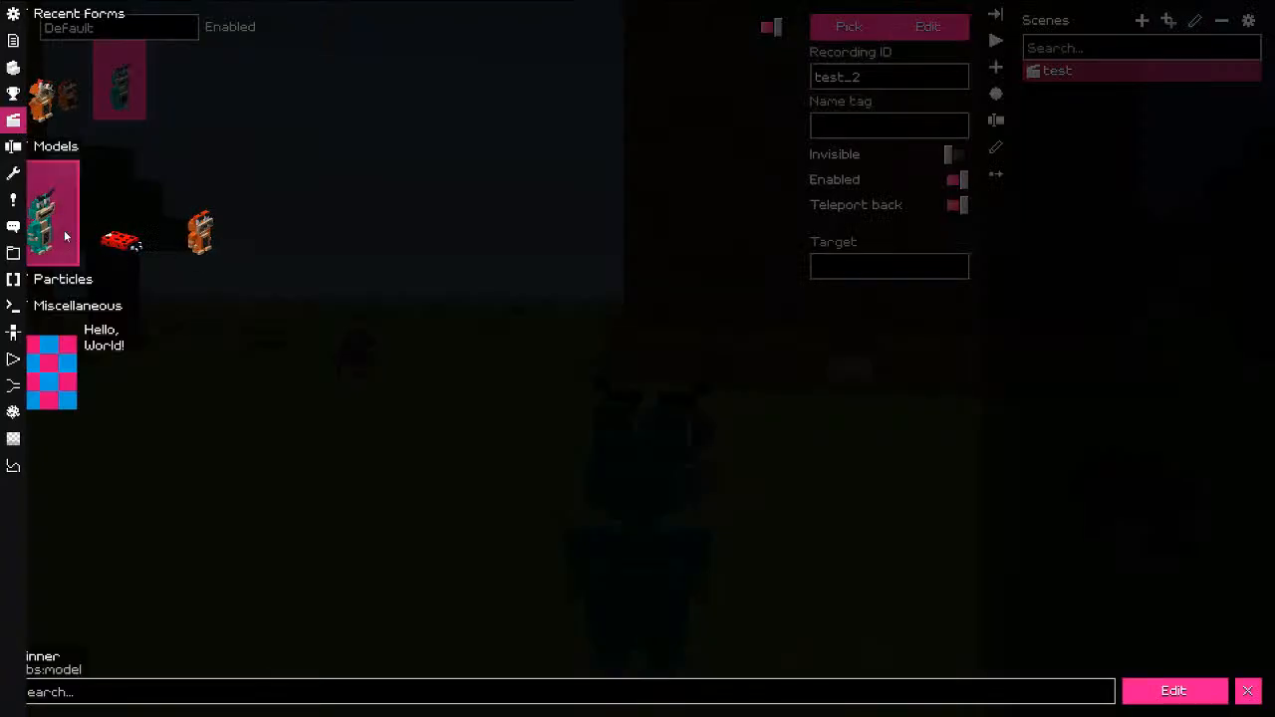
pyautogui.click(231, 297)
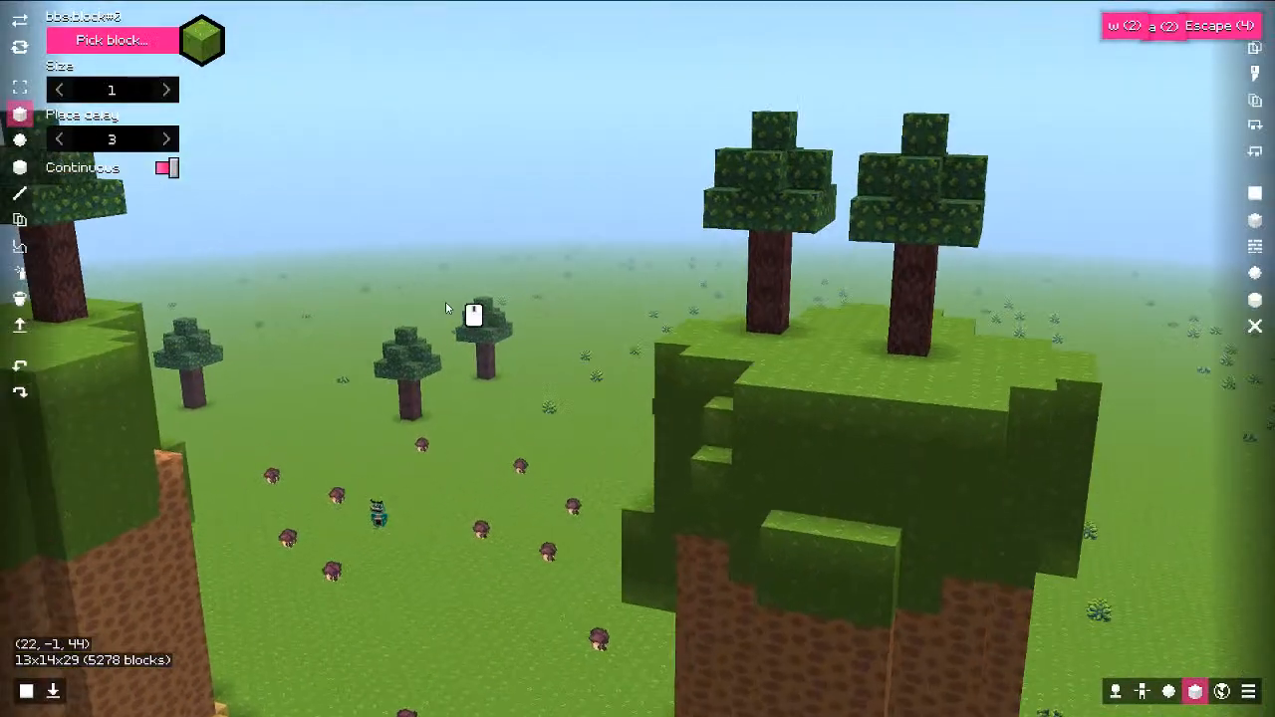
# Step: Position the camera by the left hill and make a first test_2 recording onto the hill
pyautogui.press('ctrl')
pyautogui.press('w')
pyautogui.moveTo(446, 303); pyautogui.dragTo(828, 273, button='middle')
pyautogui.press('space')
pyautogui.press('e')
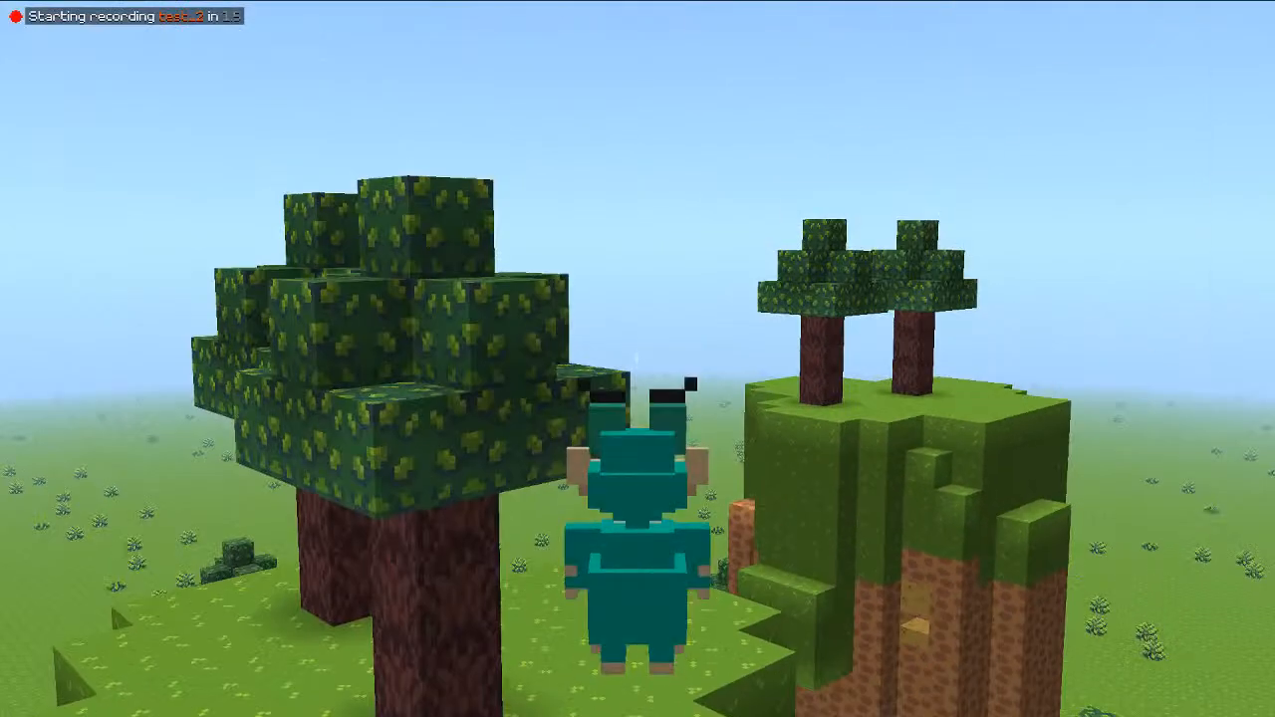
pyautogui.press('space')
pyautogui.press('w')
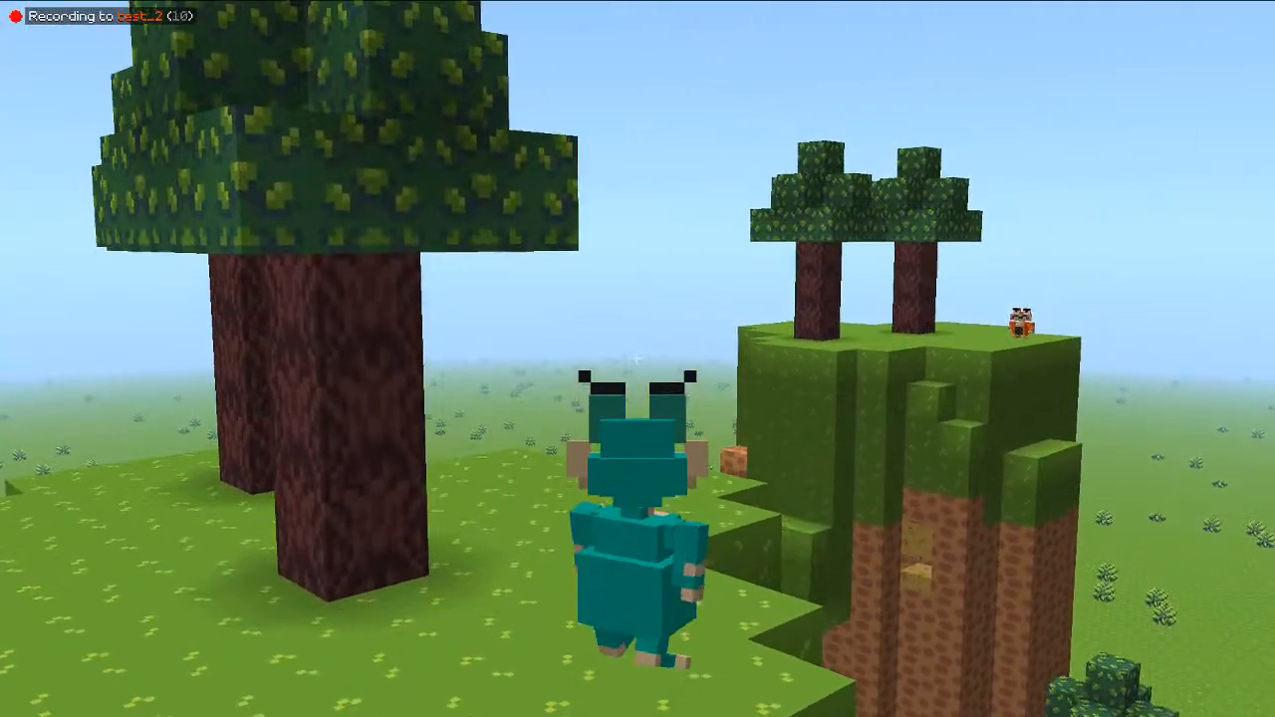
pyautogui.press('alt')
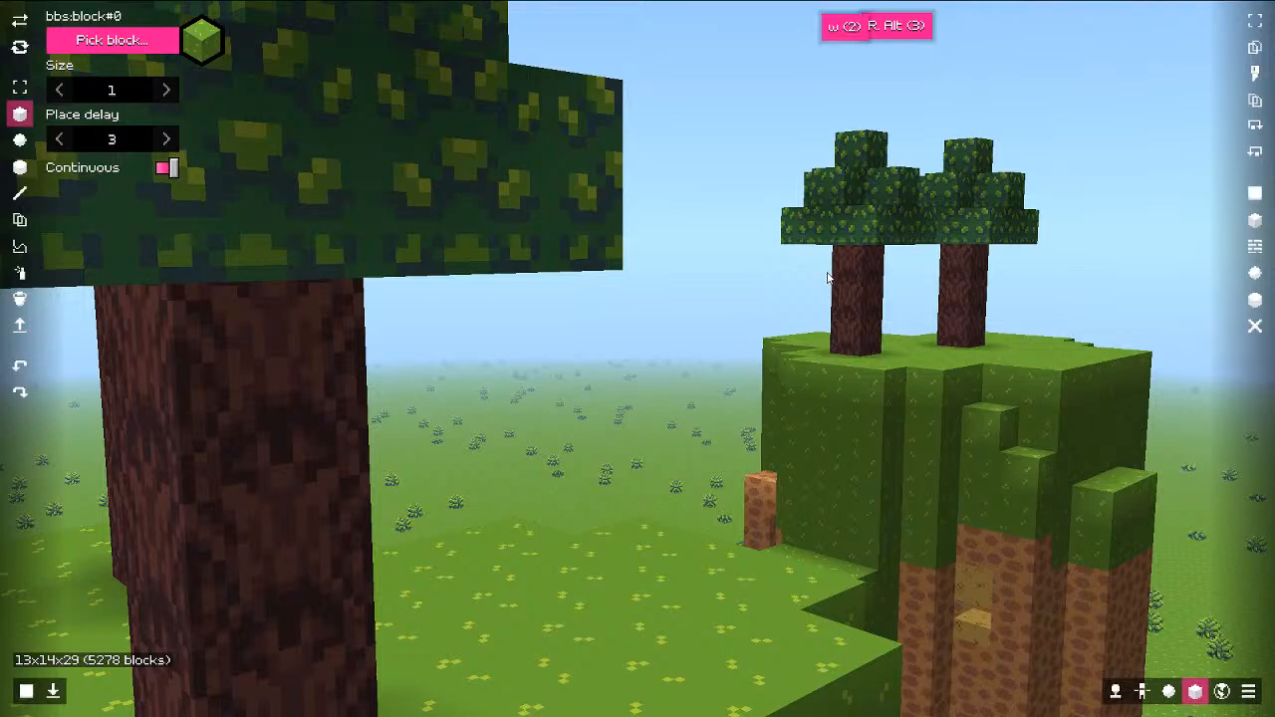
# Step: Re-record test_2, walking the teal character past the trees alongside the orange playback
pyautogui.press('alt')
pyautogui.press('w')
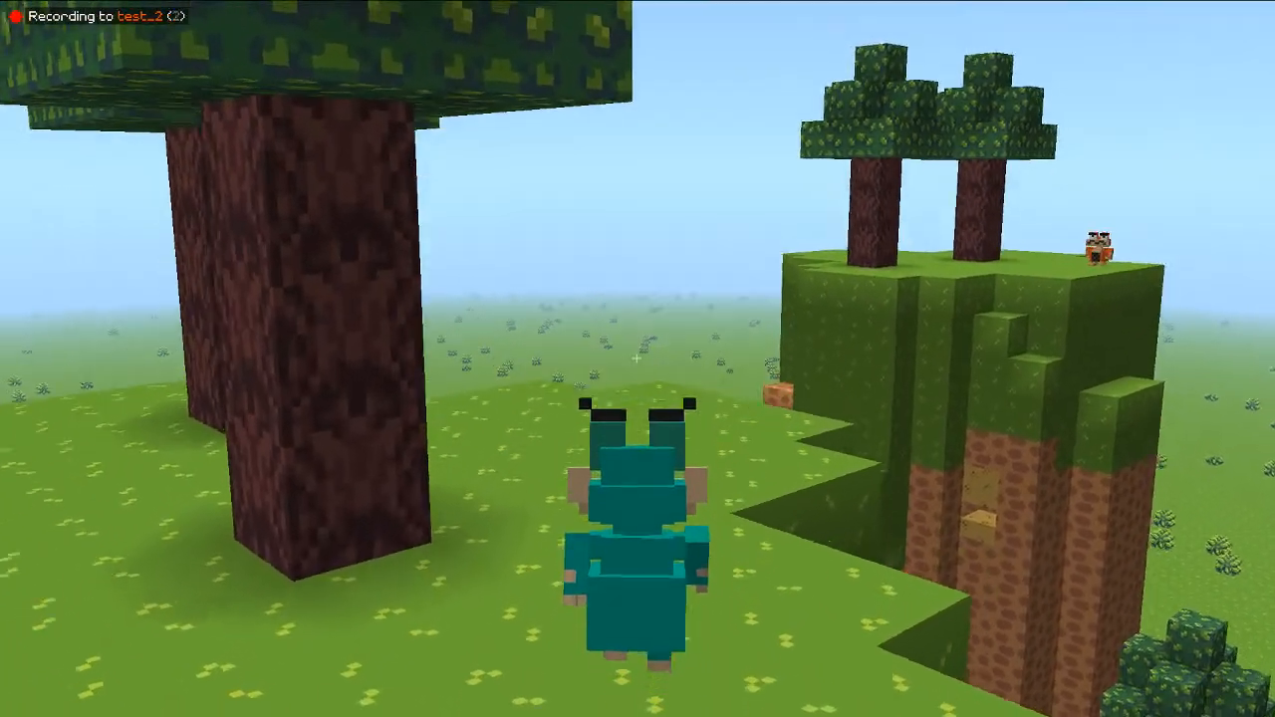
pyautogui.press('w')
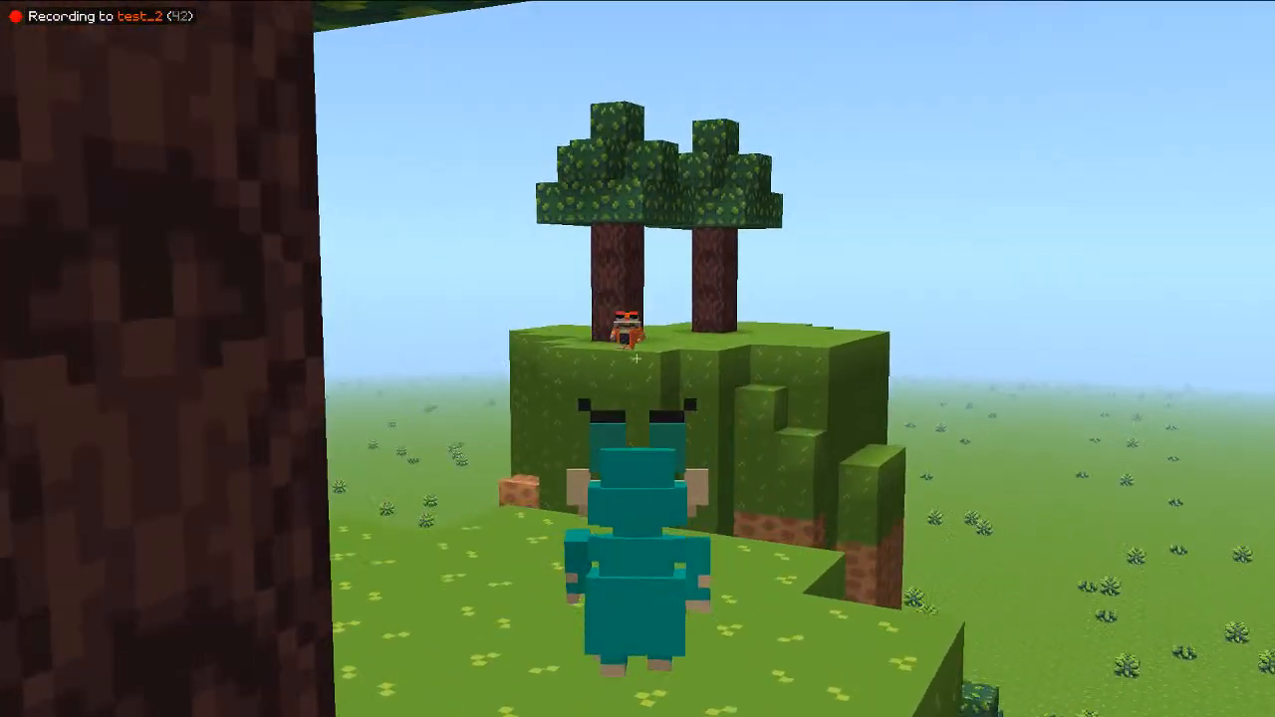
pyautogui.press('d')
pyautogui.press('s')
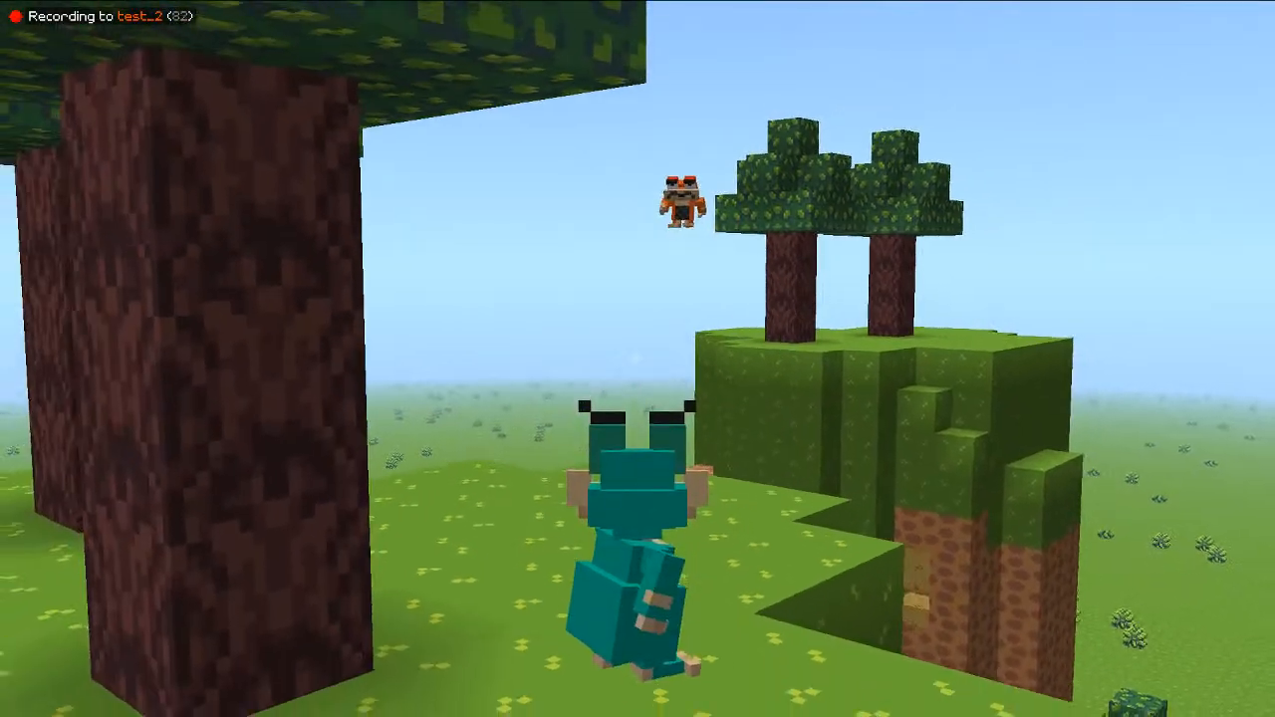
pyautogui.press('d')
pyautogui.press('w')
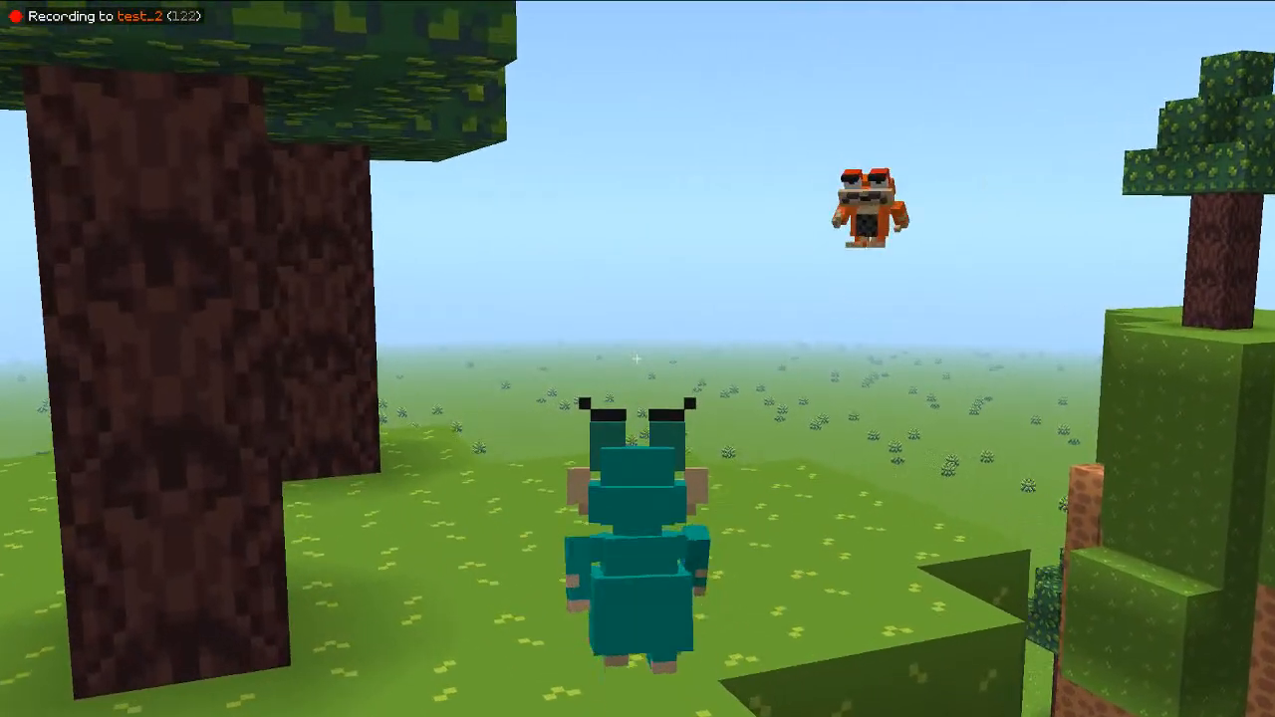
pyautogui.press('w')
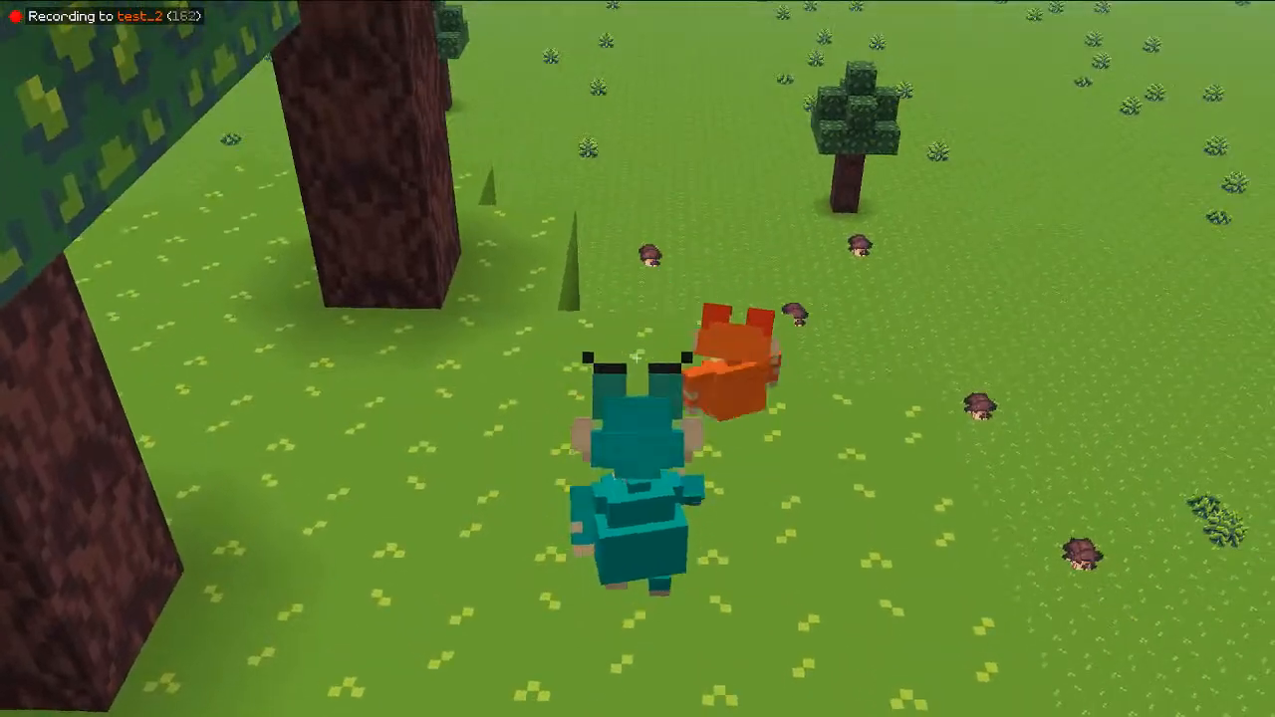
pyautogui.press('w')
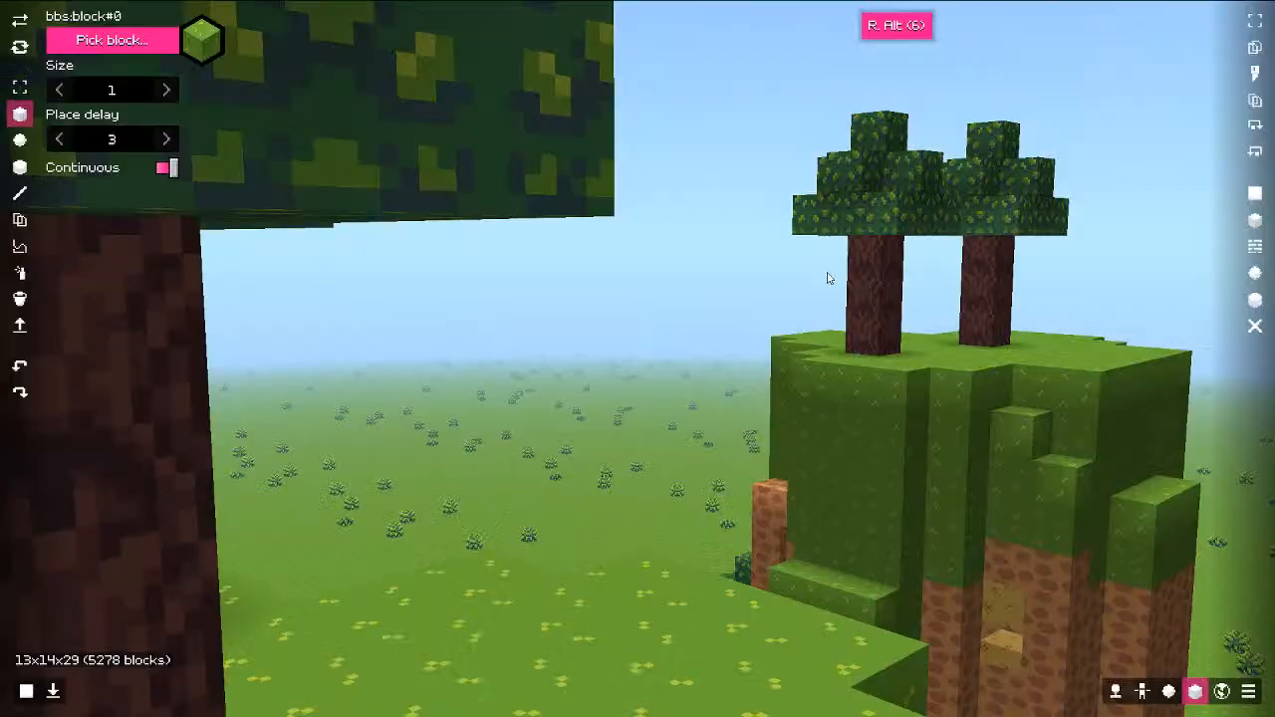
pyautogui.hotkey('ctrl', 'w')
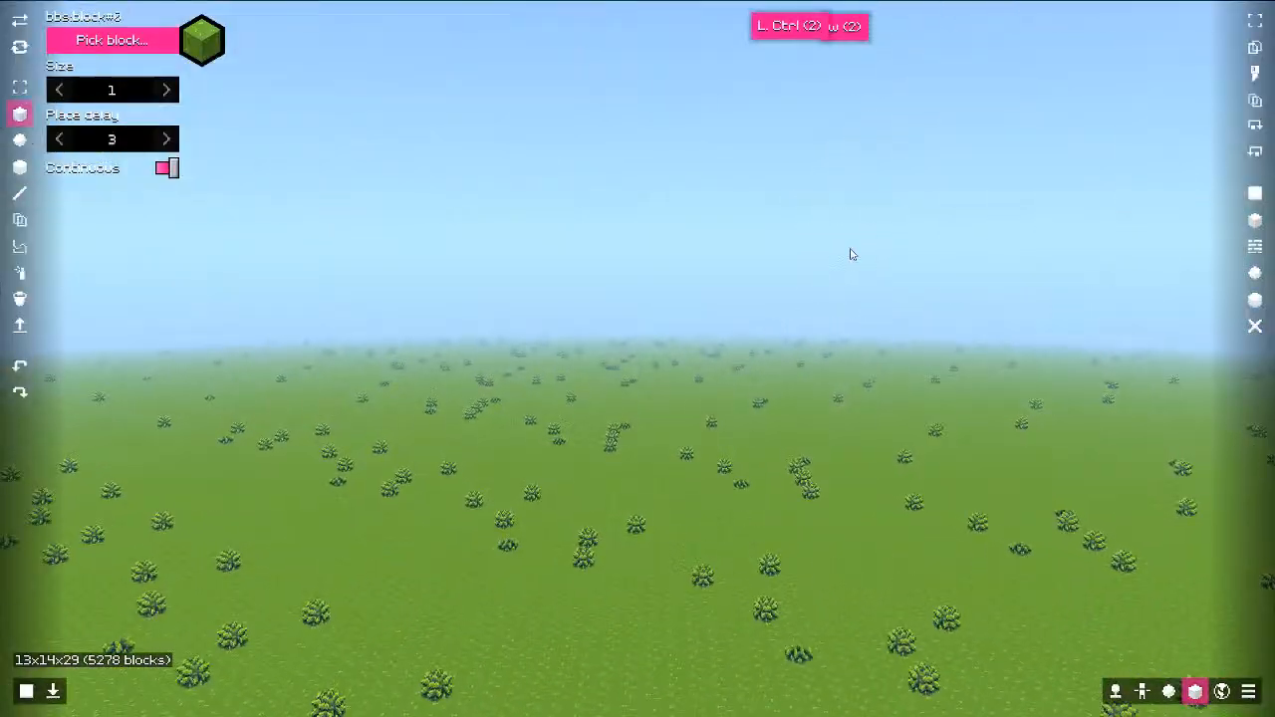
# Step: Fly the camera over the hills toward the mushrooms and play back the scene
pyautogui.press('d')
pyautogui.moveTo(852, 255); pyautogui.dragTo(313, 298, button='middle')
pyautogui.press('q')
pyautogui.hotkey('ctrl', 'w')
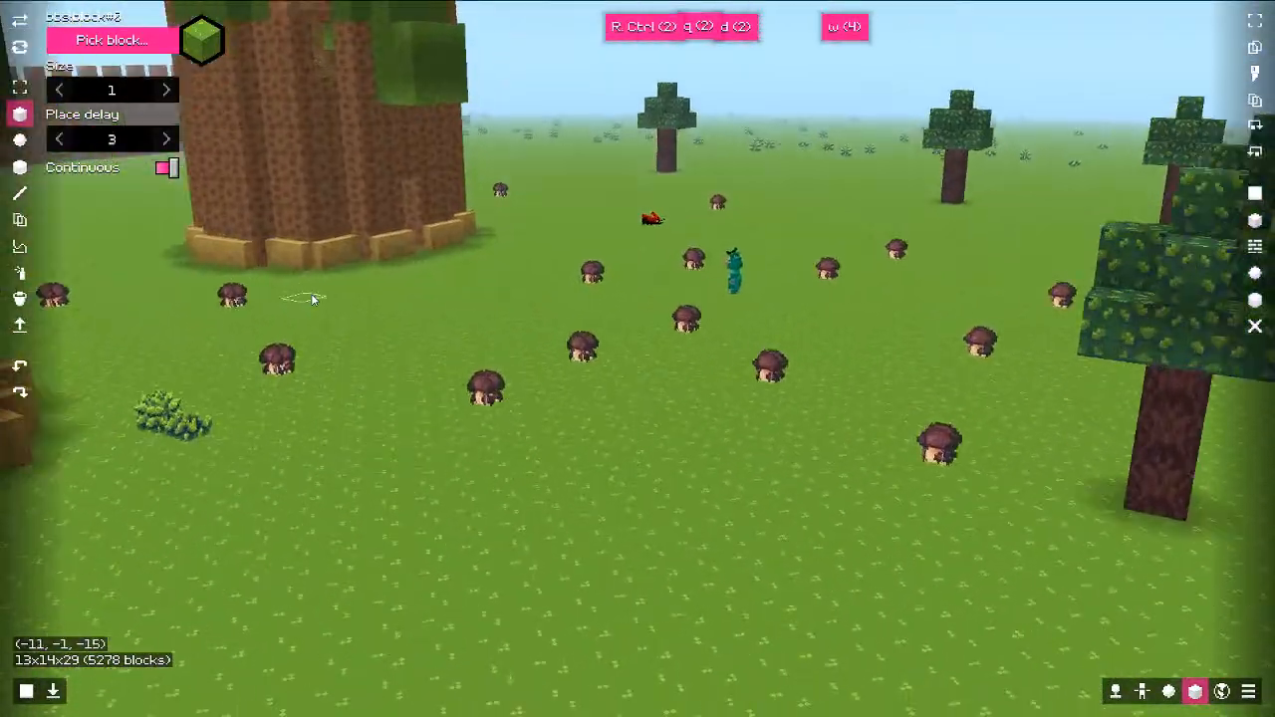
pyautogui.press('e')
pyautogui.press('s')
pyautogui.press('a')
pyautogui.press('a')
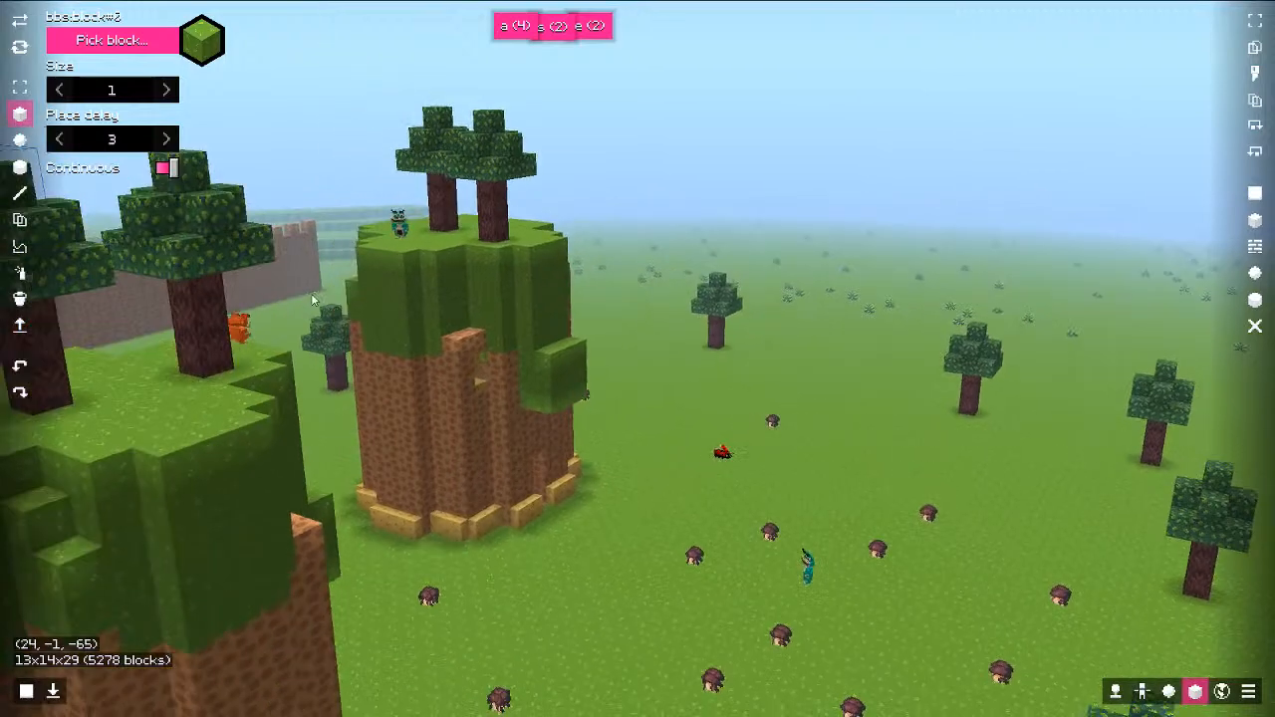
pyautogui.press('ctrl')
# Step: Remove the bbs:player entity from the world's entity list
pyautogui.click(1167, 692)
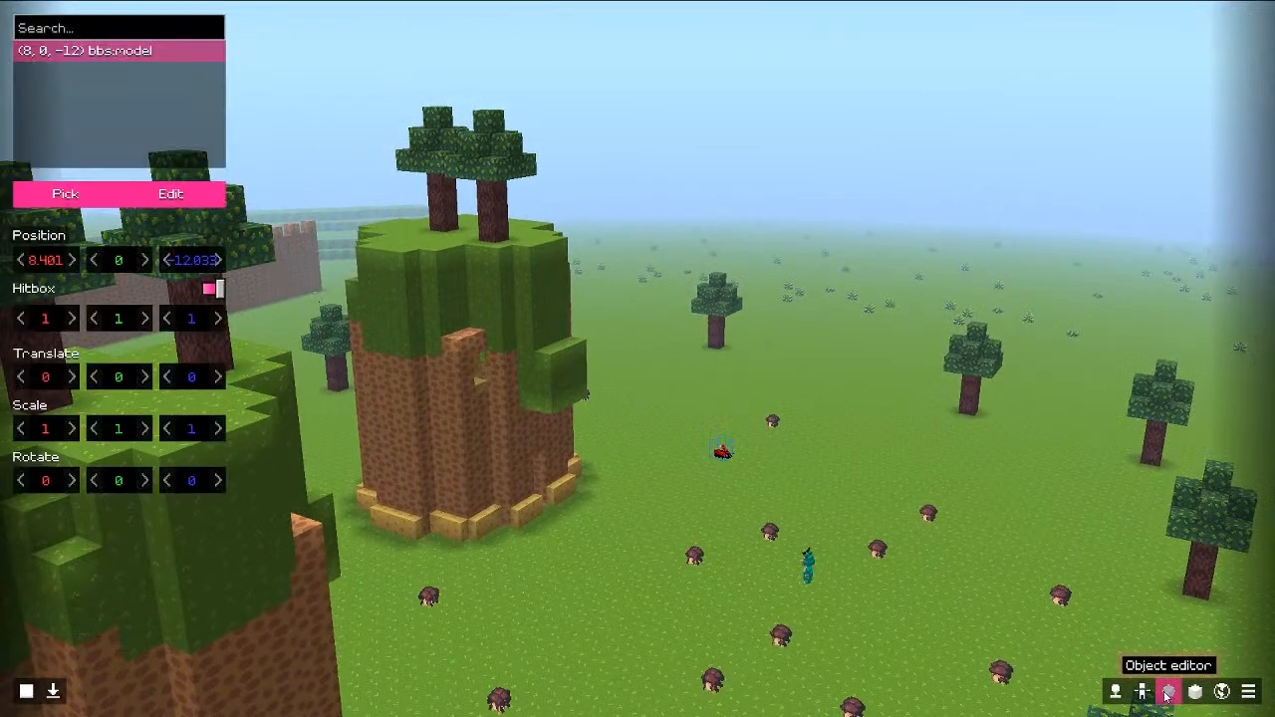
pyautogui.click(1142, 692)
pyautogui.rightClick(82, 58)
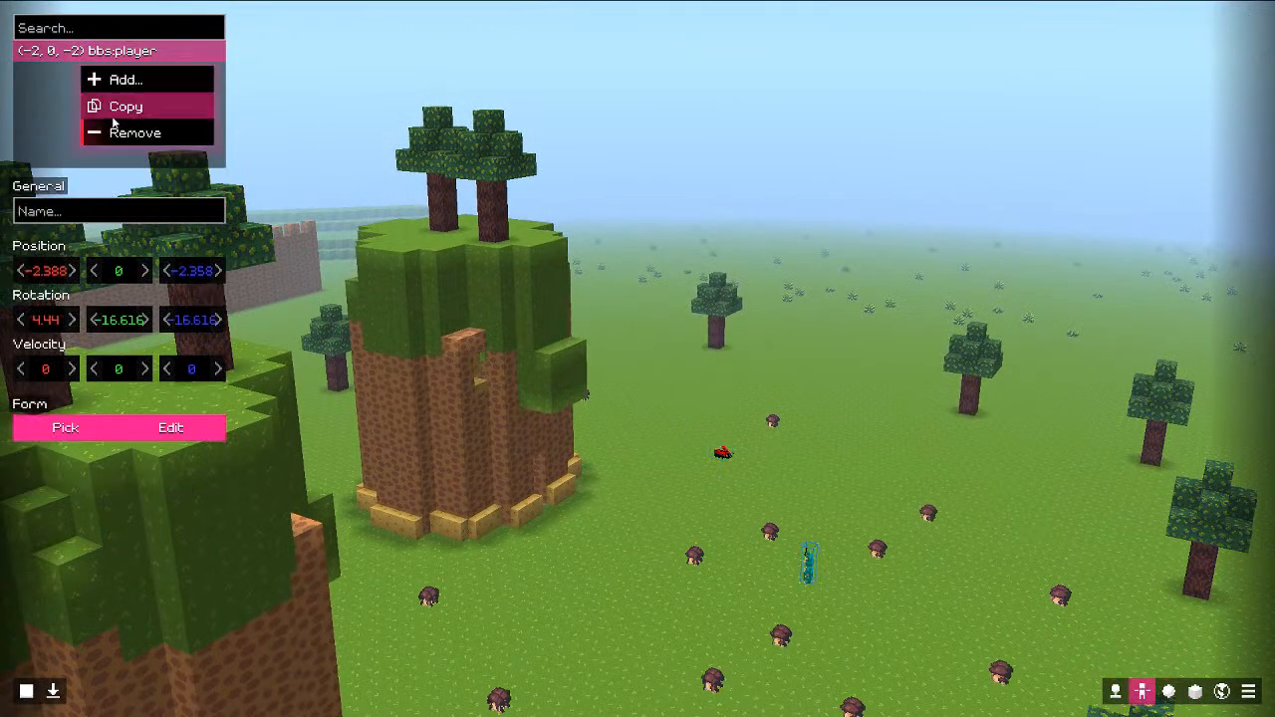
pyautogui.click(123, 131)
# Step: Circle the camera around the towers and restart the scene playback
pyautogui.press('e')
pyautogui.press('e')
pyautogui.press('d')
pyautogui.moveTo(487, 278)
pyautogui.mouseDown(button='right')
pyautogui.moveTo(491, 298)
pyautogui.moveTo(474, 290)
pyautogui.mouseUp(button='right')
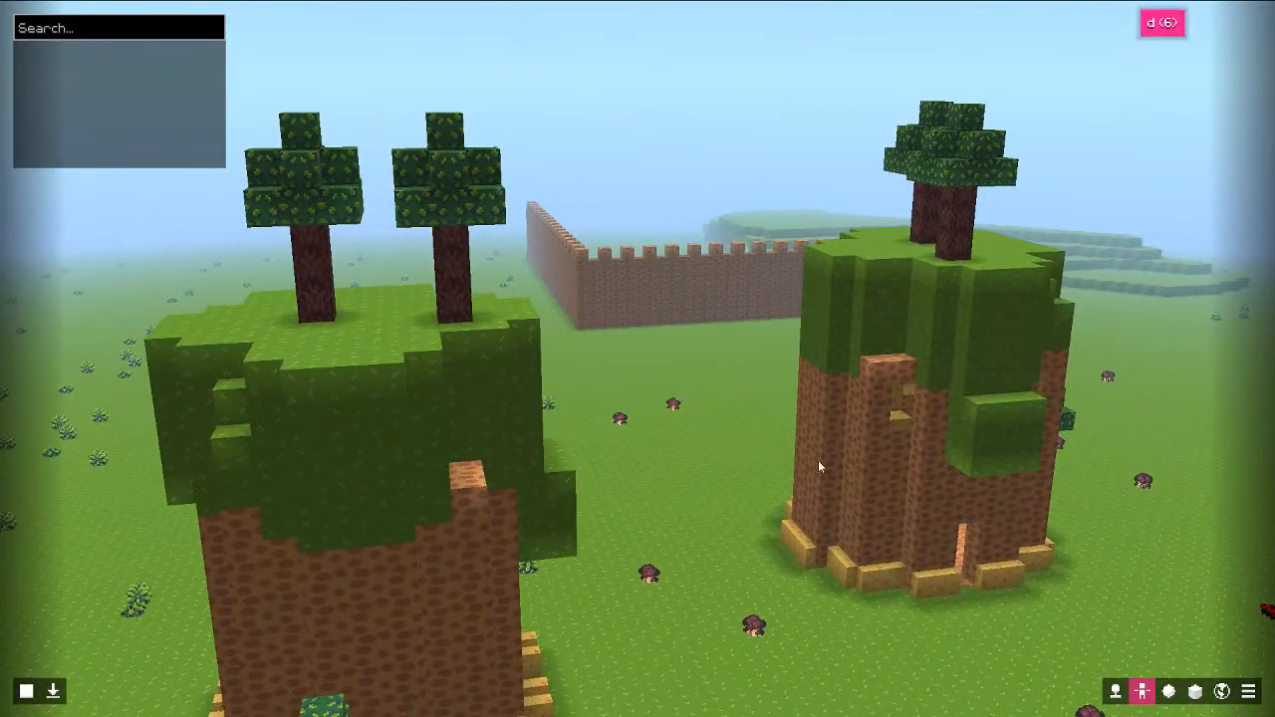
pyautogui.click(1169, 690)
pyautogui.press('d')
pyautogui.moveTo(876, 490); pyautogui.dragTo(789, 358)
pyautogui.press('ctrl')
pyautogui.press('ctrl')
# Step: Follow both recorded characters with the camera, then bring up the editor dashboard
pyautogui.press('d')
pyautogui.press('w')
pyautogui.press('d')
pyautogui.scroll(-1, 703, 402)
pyautogui.press('s')
pyautogui.press('alt')
pyautogui.press('q')
pyautogui.press('s')
pyautogui.press('s')
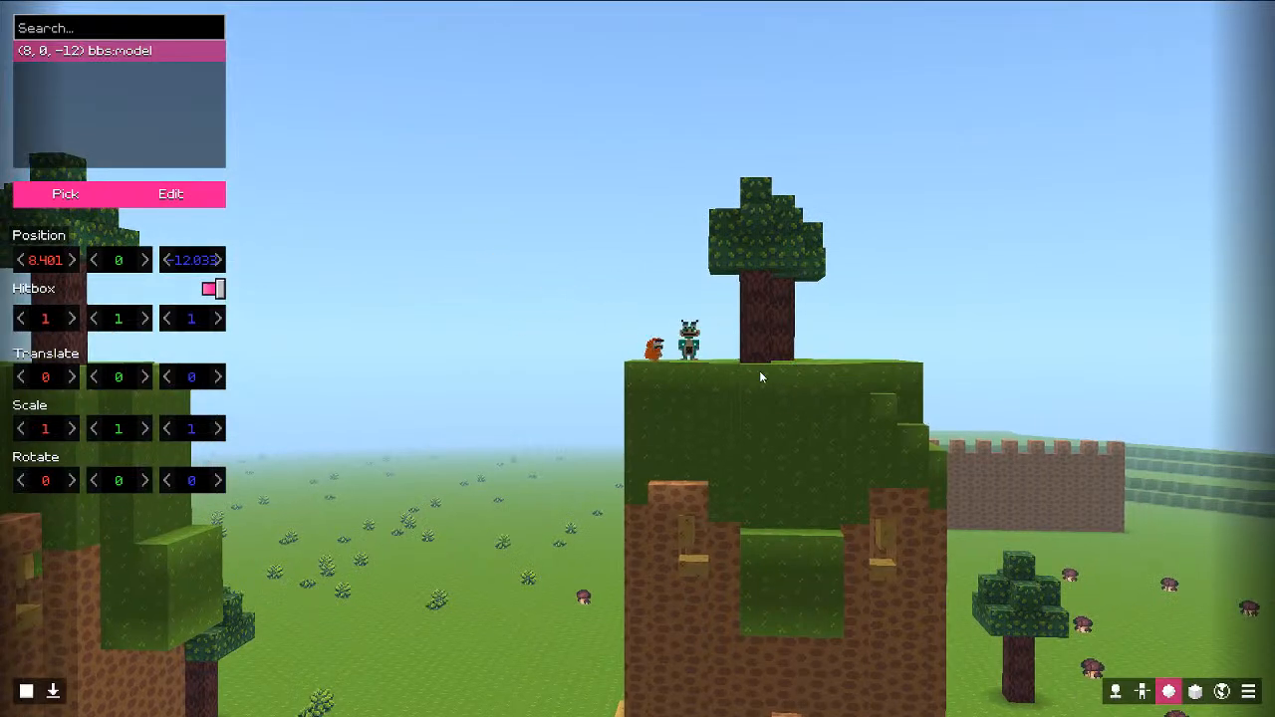
pyautogui.press('s')
pyautogui.press('s')
pyautogui.moveTo(759, 370); pyautogui.dragTo(745, 432, button='middle')
pyautogui.press('alt')
pyautogui.press('alt')
pyautogui.press('q')
pyautogui.press('w')
pyautogui.press('ctrl')
# Step: Leave the replay editor and create a new camera named 'scene'
pyautogui.press('Escape')
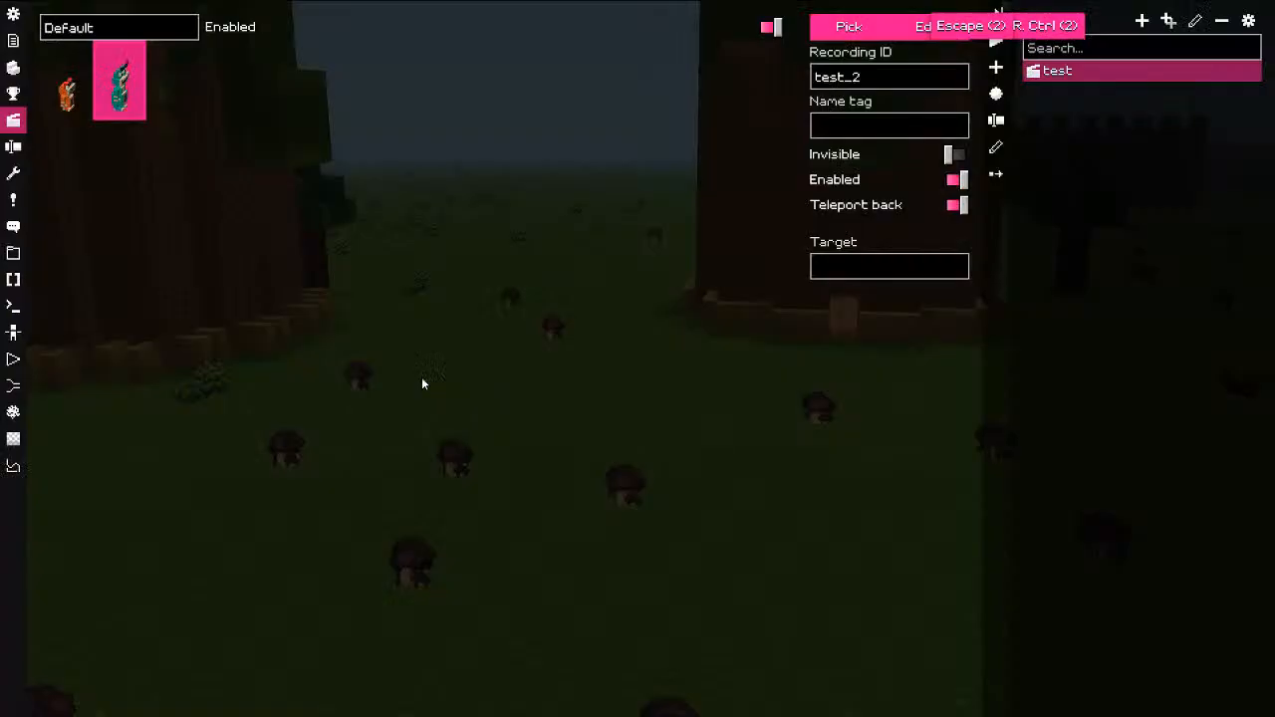
pyautogui.click(14, 364)
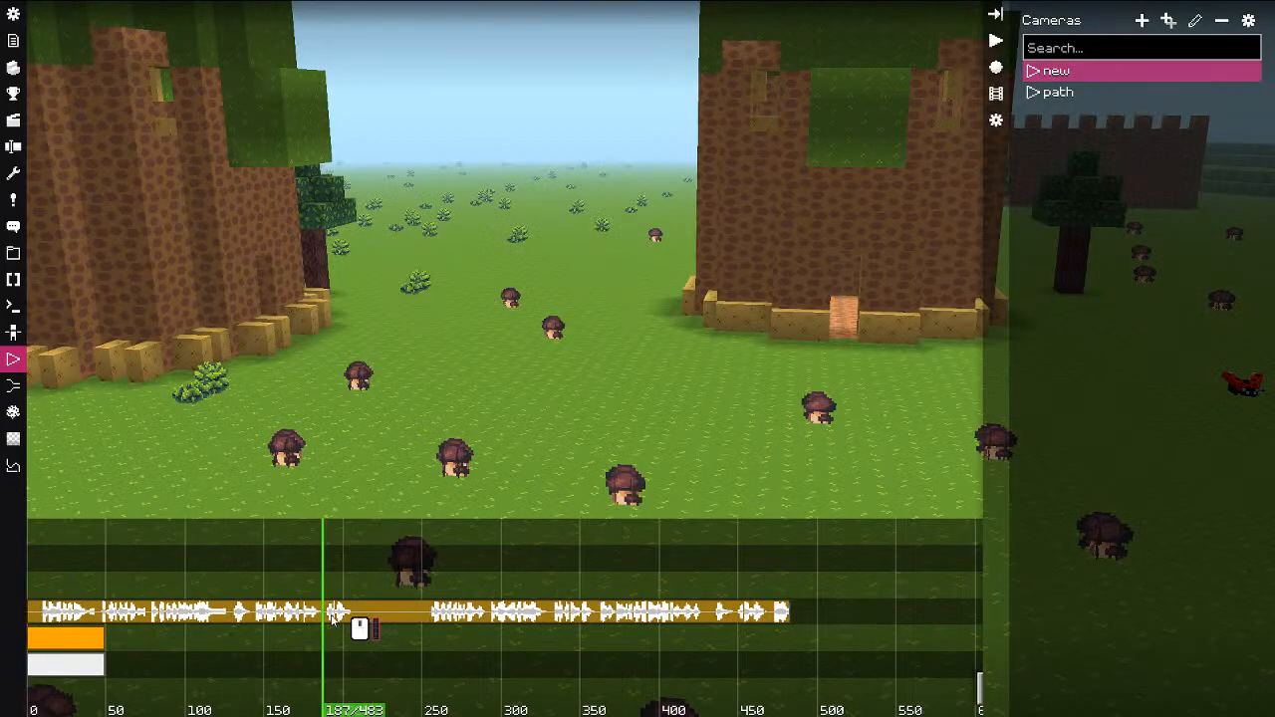
pyautogui.click(1142, 21)
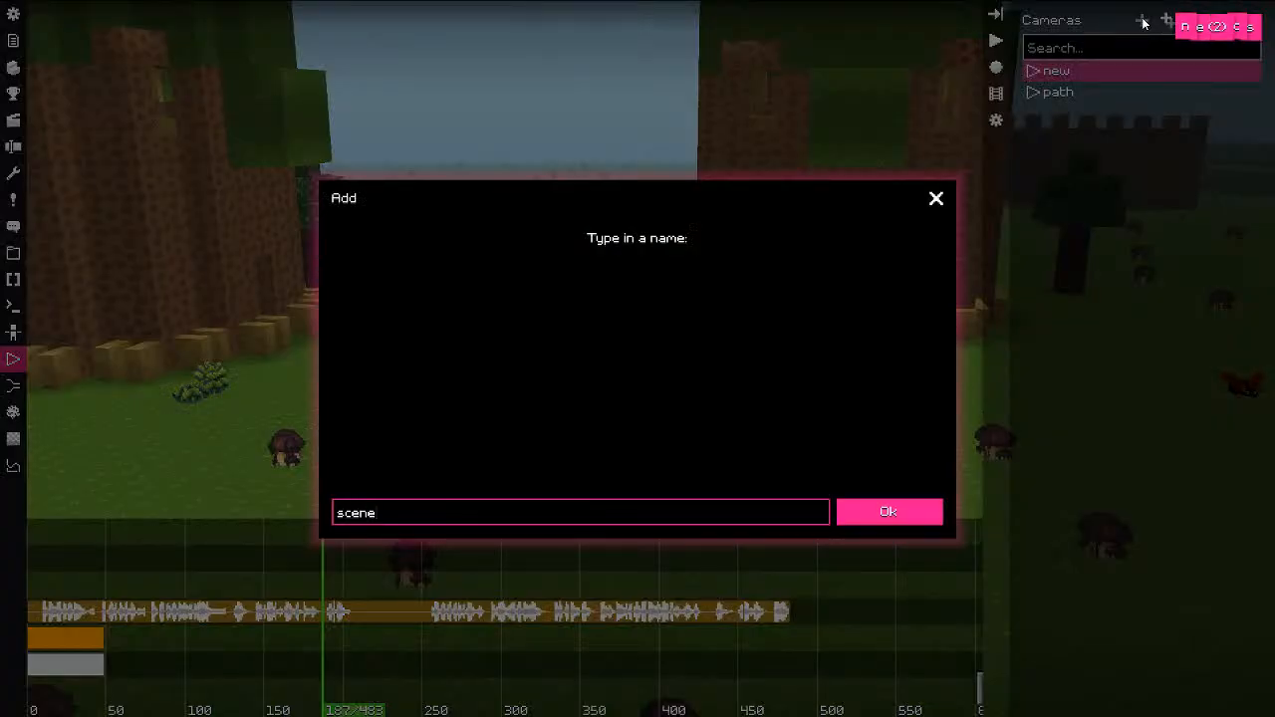
pyautogui.press('Return')
# Step: Add a Scene clip to the camera's timeline that plays the 'test' replays
pyautogui.click(51, 564)
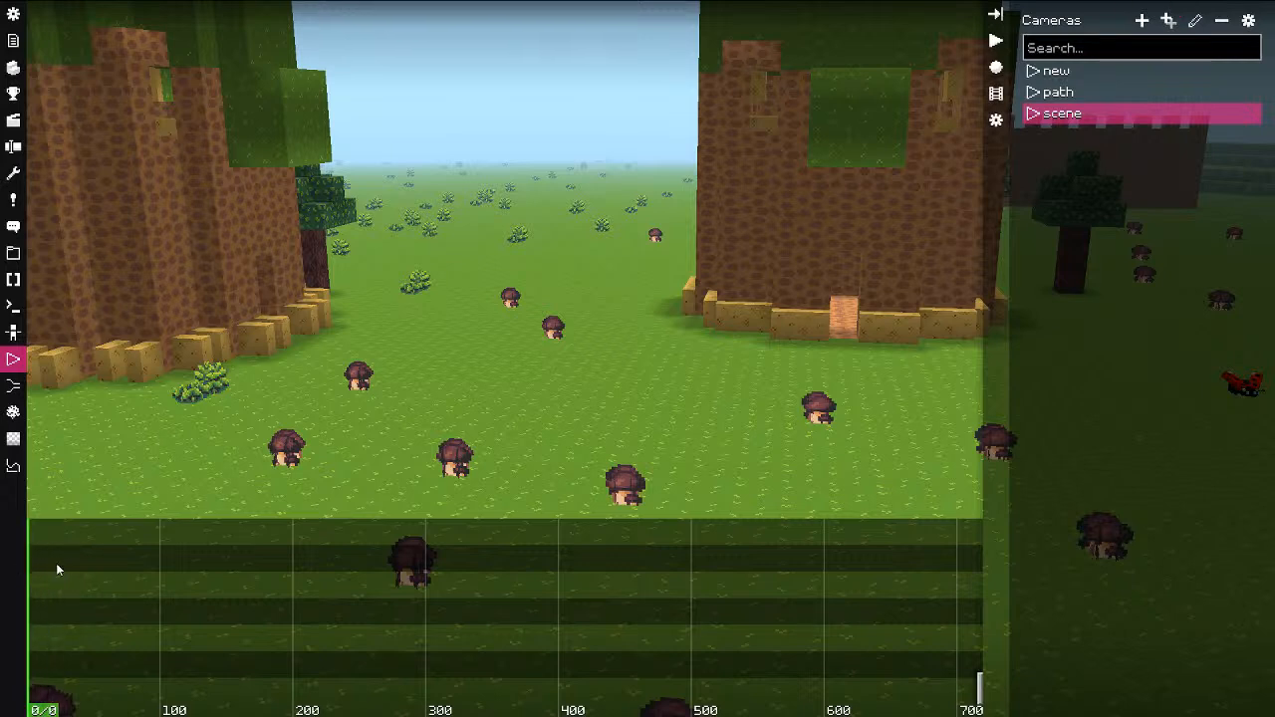
pyautogui.rightClick(94, 577)
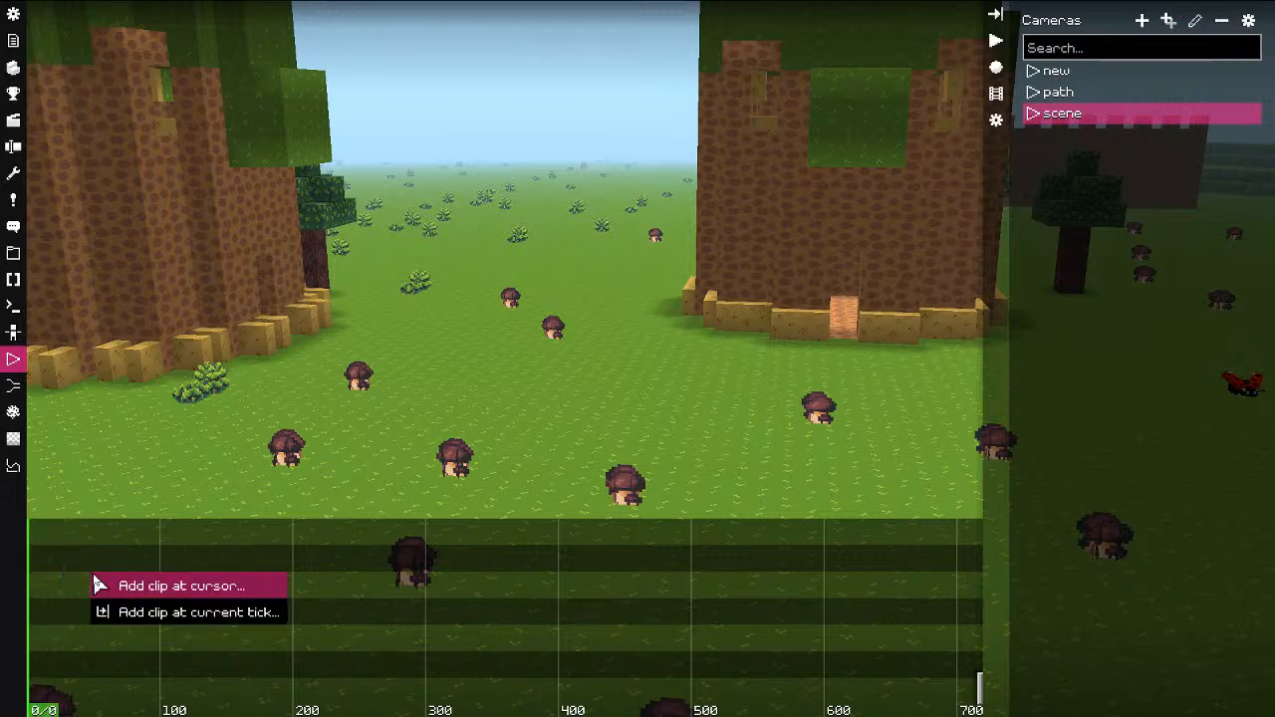
pyautogui.click(127, 613)
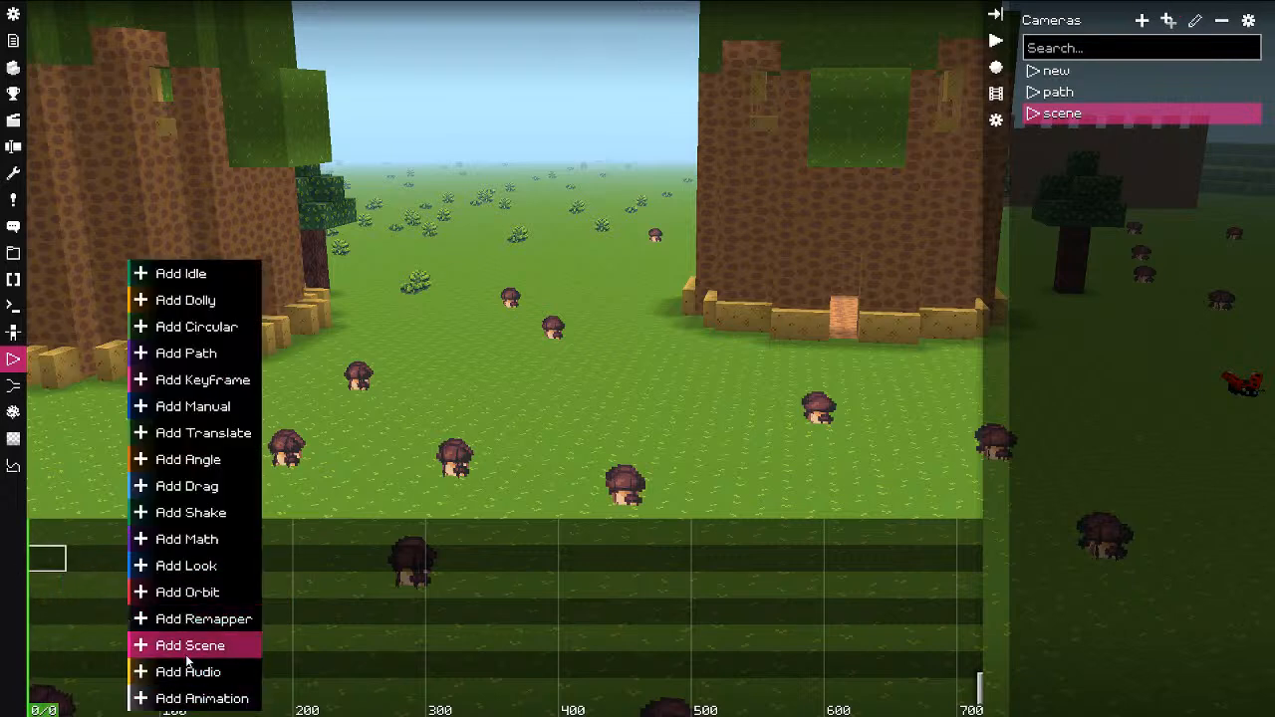
pyautogui.click(145, 646)
pyautogui.click(877, 37)
pyautogui.click(426, 202)
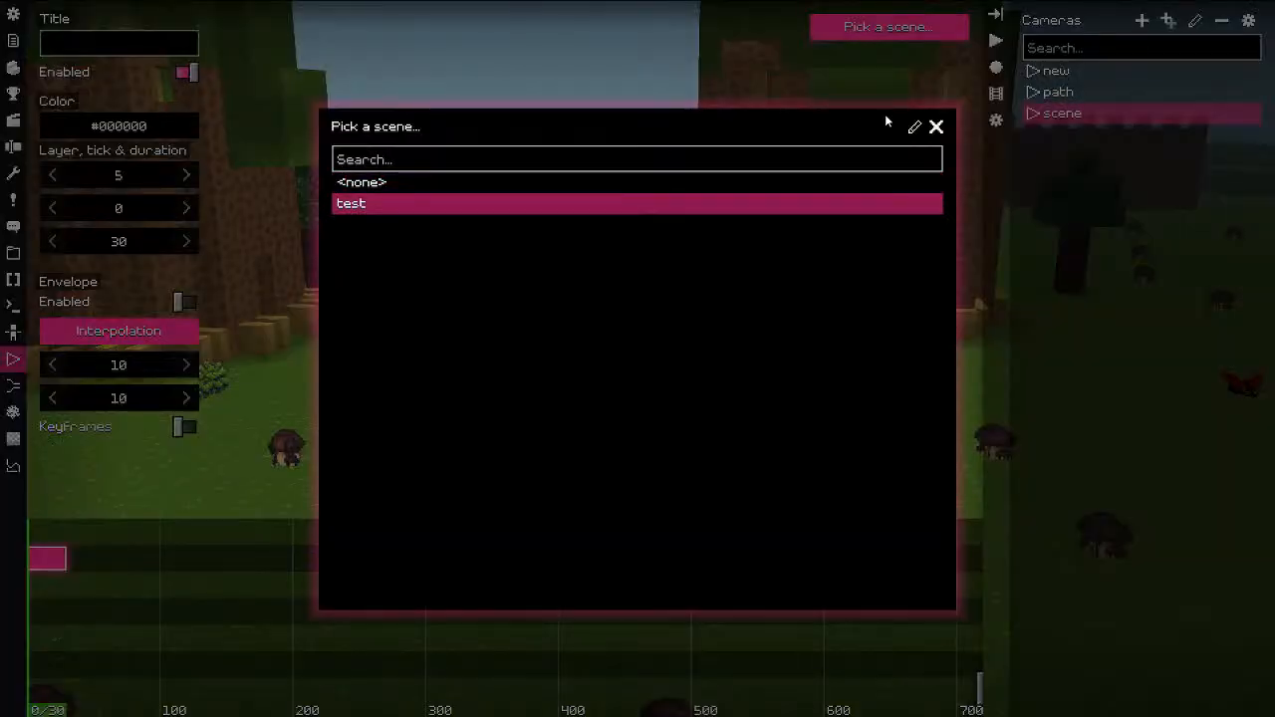
pyautogui.click(936, 128)
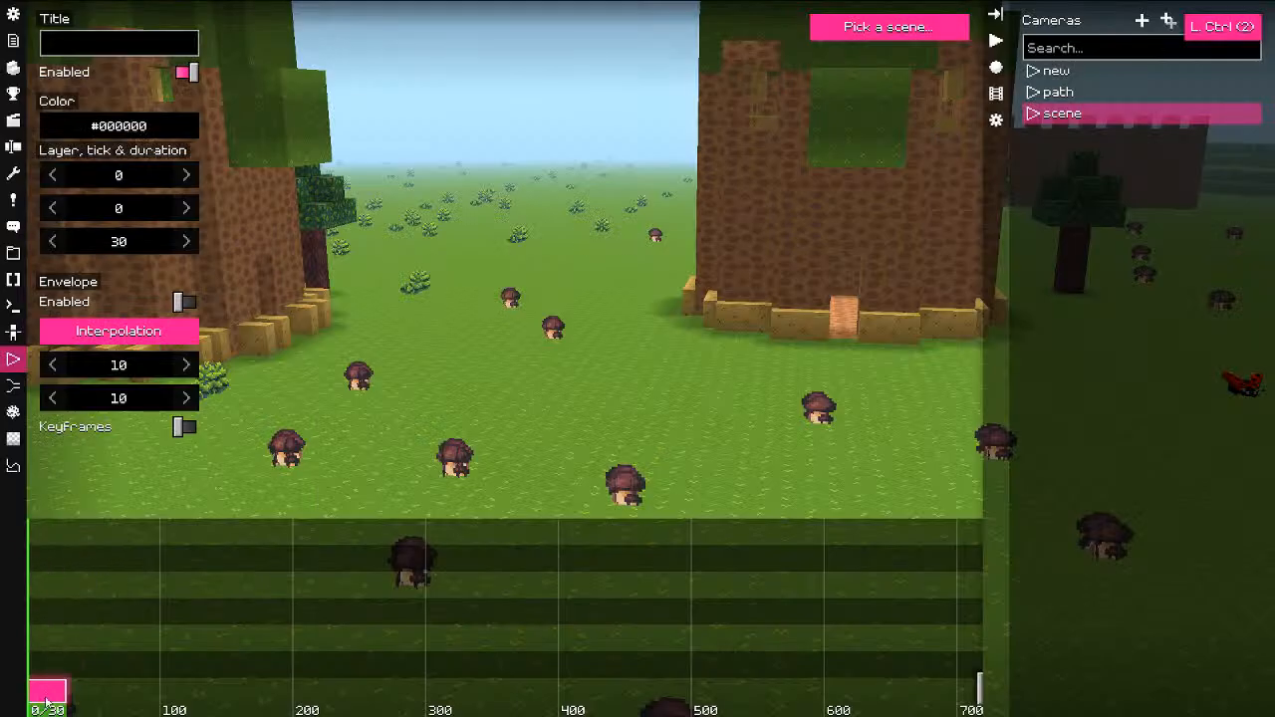
# Step: Add an Idle fixed-shot clip on the layer above the scene clip
pyautogui.rightClick(47, 702)
pyautogui.click(105, 561)
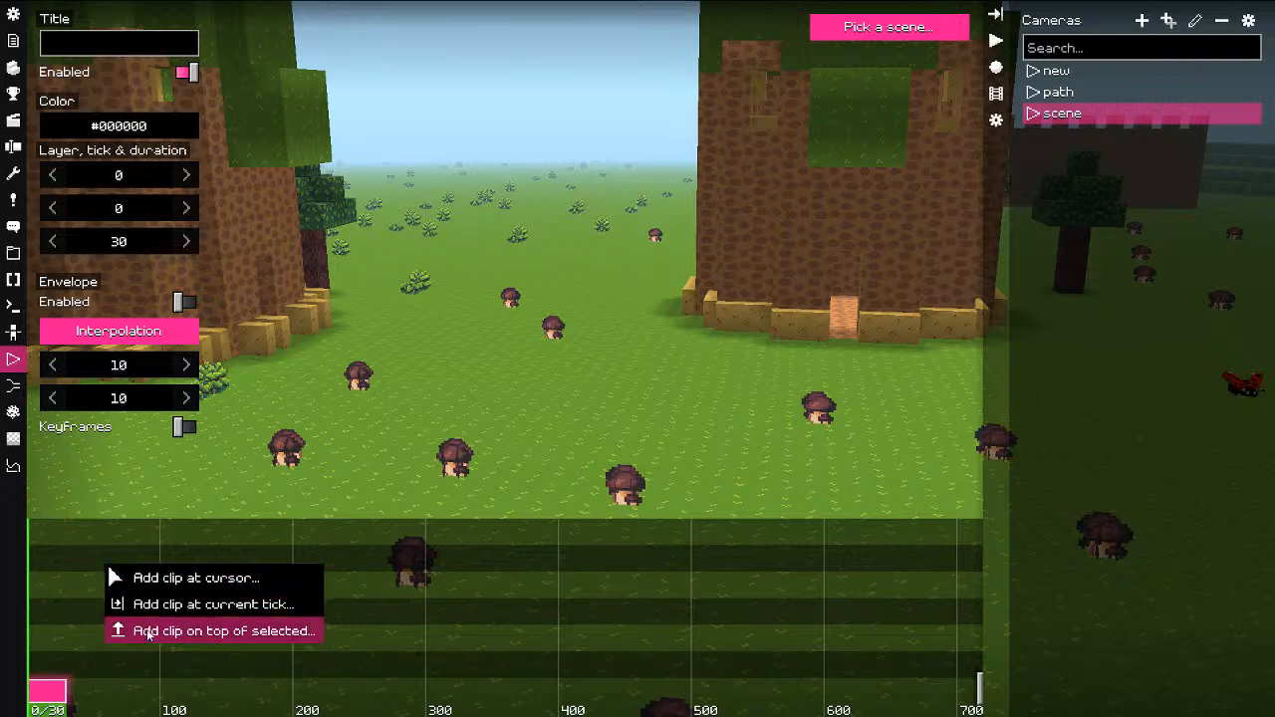
pyautogui.click(154, 605)
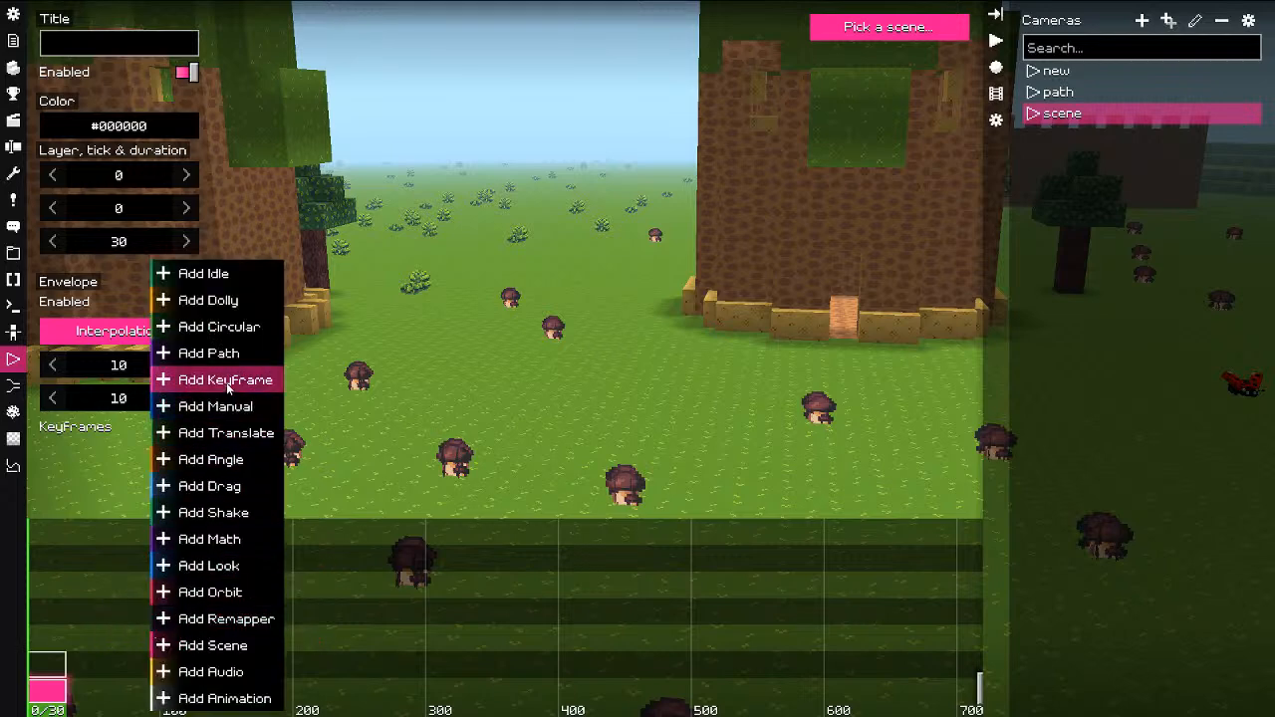
pyautogui.click(227, 273)
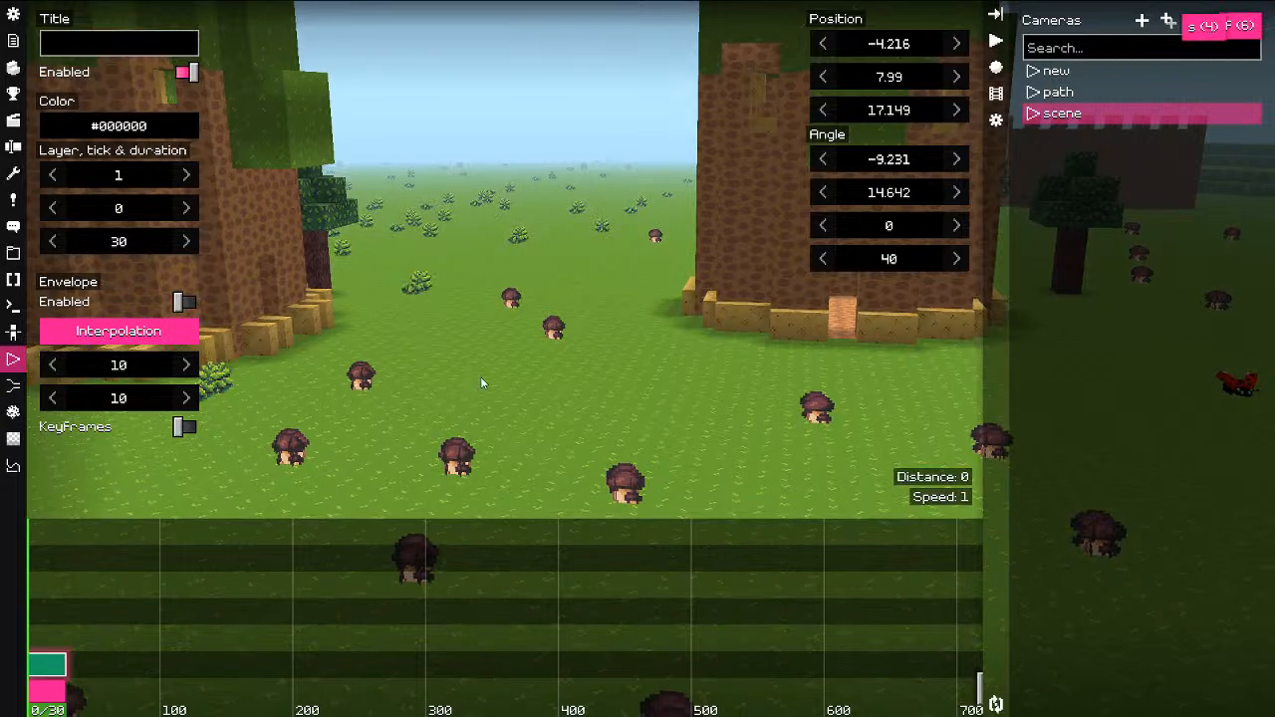
# Step: Fly the fixed shot past the trees to frame the fox
pyautogui.press('w')
pyautogui.moveTo(480, 377); pyautogui.dragTo(514, 292, button='right')
pyautogui.hotkey('ctrl', 'e')
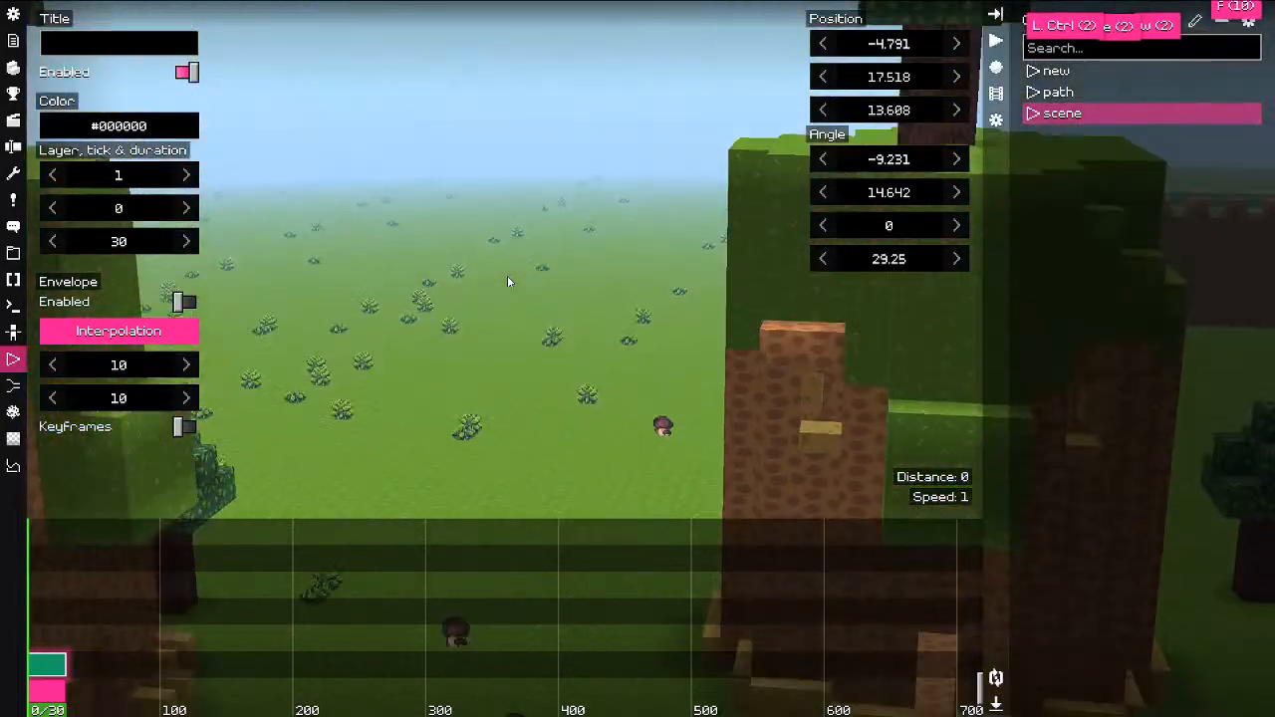
pyautogui.moveTo(530, 437); pyautogui.dragTo(719, 370)
pyautogui.press('s')
pyautogui.hotkey('ctrl', 'a')
pyautogui.hotkey('ctrl', 'w')
pyautogui.press('q')
pyautogui.press('w')
pyautogui.press('q')
pyautogui.press('d')
pyautogui.press('w')
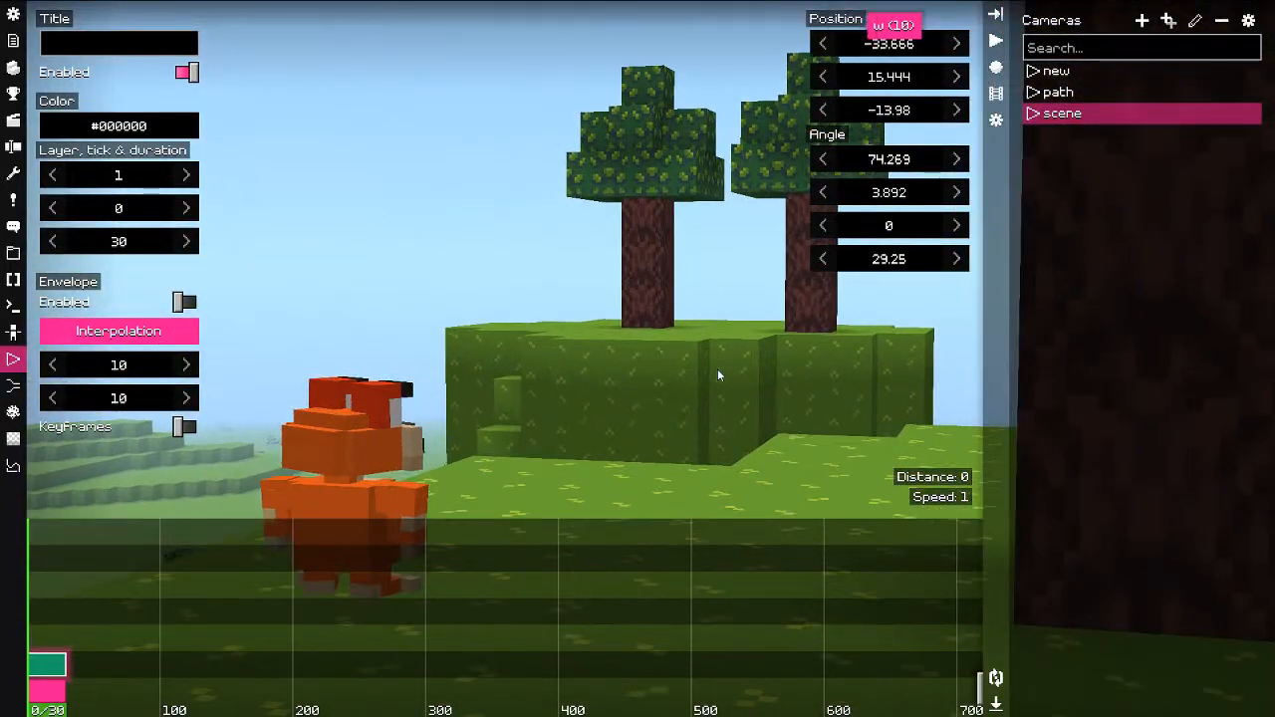
# Step: Stretch both clips to tick 270 and cut the shot at ticks 64 and 148
pyautogui.moveTo(56, 622); pyautogui.dragTo(255, 618)
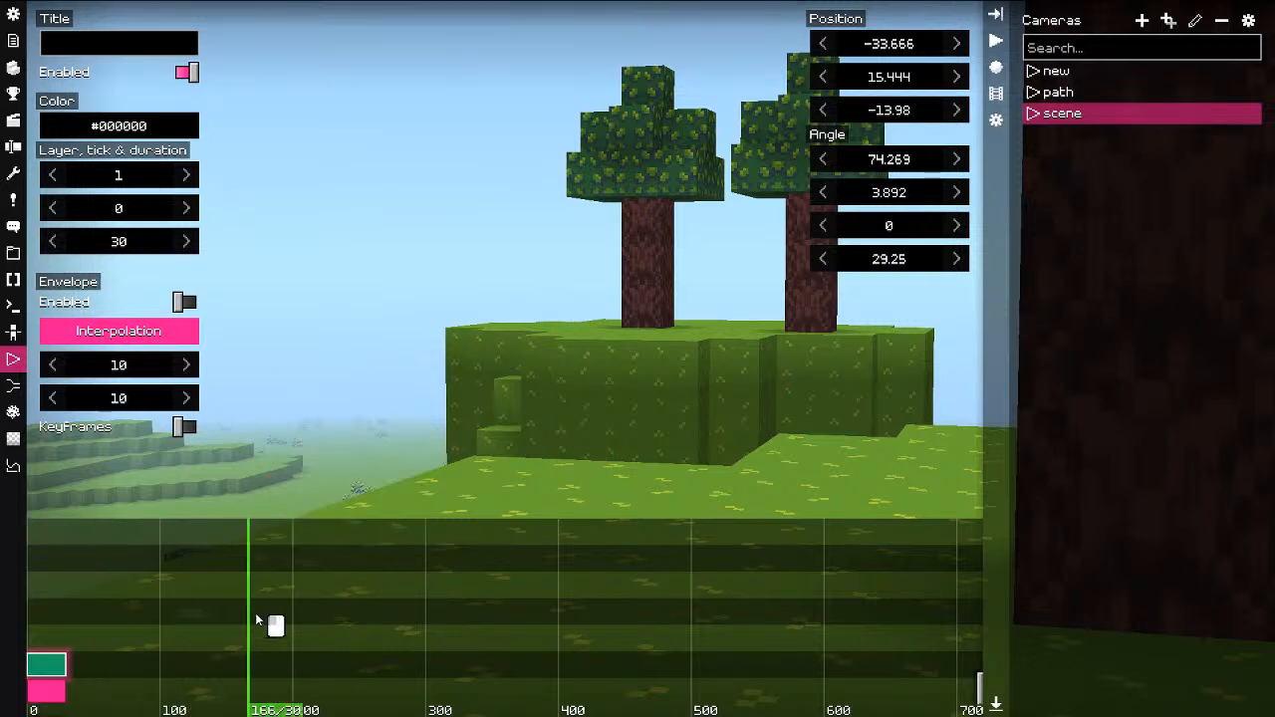
pyautogui.moveTo(97, 629); pyautogui.dragTo(122, 621)
pyautogui.click(55, 697)
pyautogui.press('m')
pyautogui.click(142, 662)
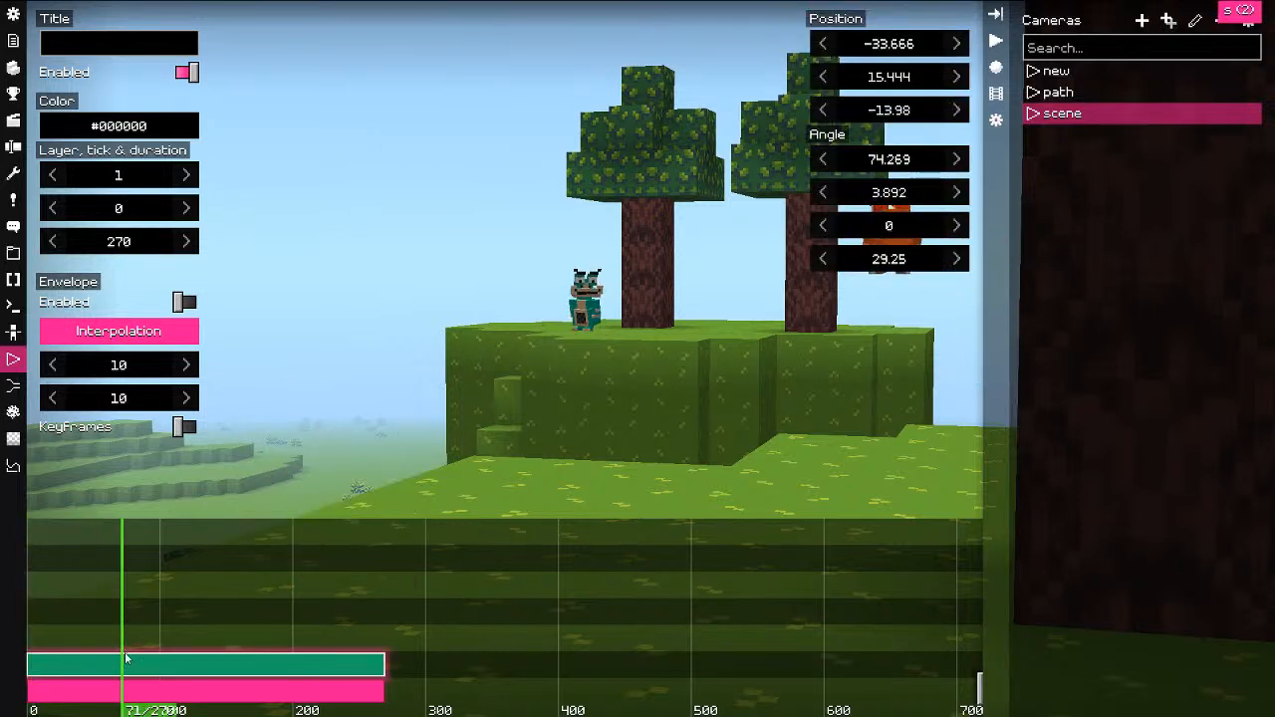
pyautogui.rightClick(123, 664)
pyautogui.click(113, 633)
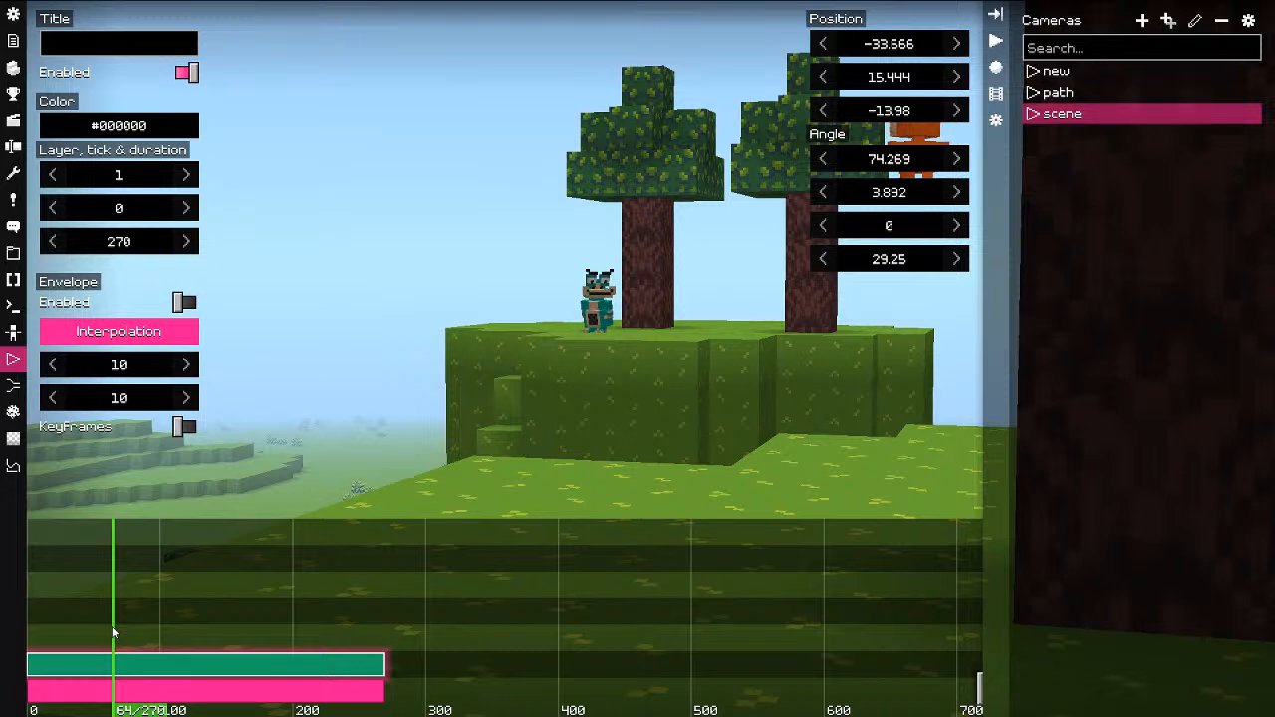
pyautogui.moveTo(125, 629); pyautogui.dragTo(285, 631)
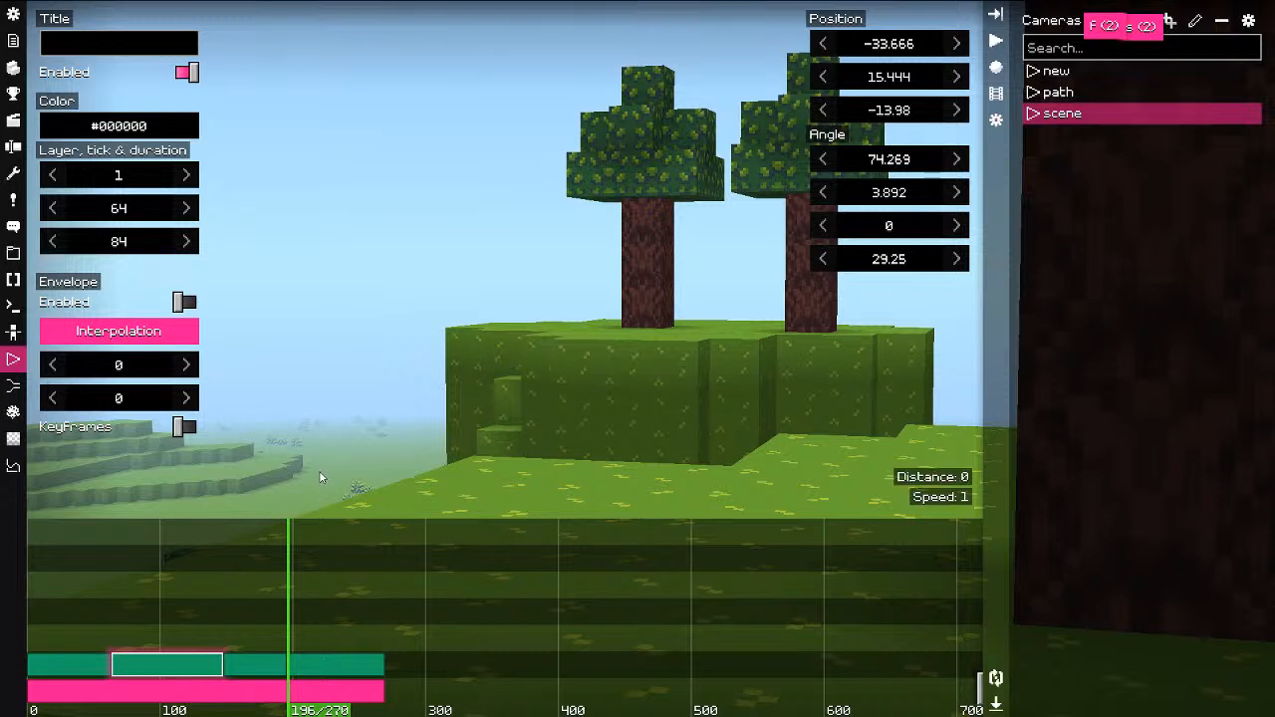
# Step: Preview the action around ticks 97 and 66 and select the second split shot
pyautogui.moveTo(149, 629); pyautogui.dragTo(157, 626)
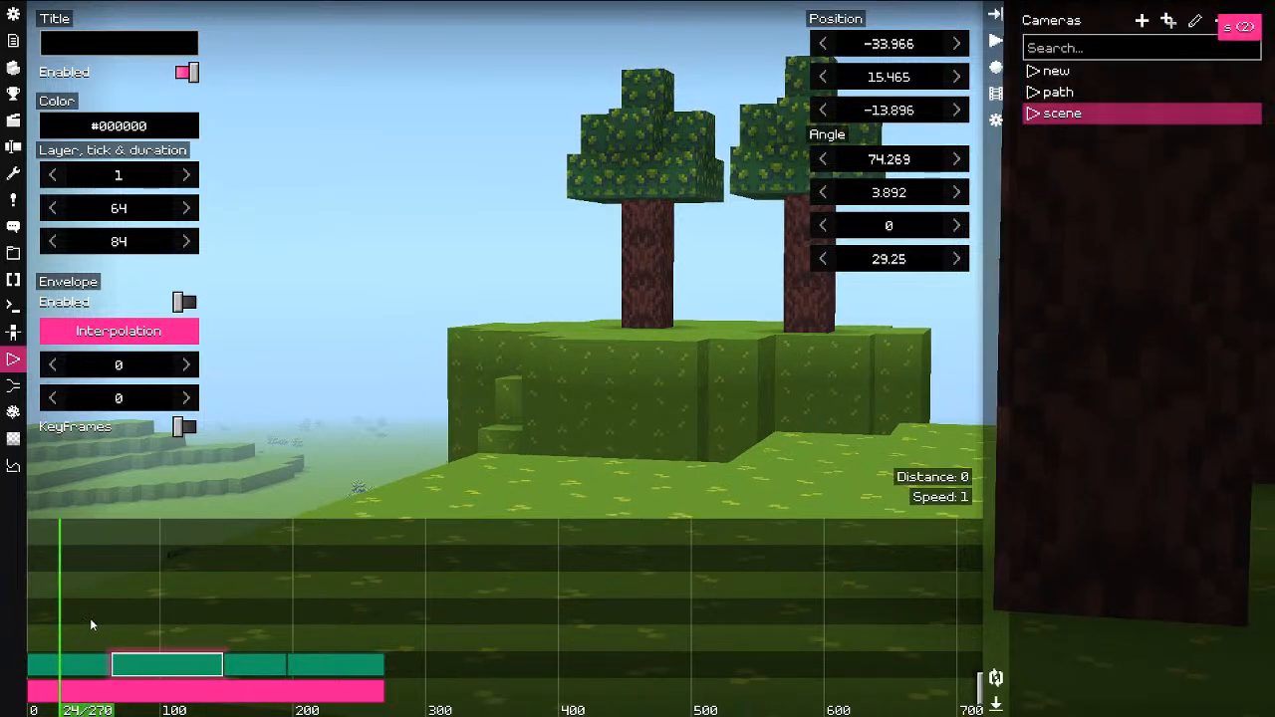
pyautogui.press('f')
pyautogui.press('f')
pyautogui.moveTo(108, 631); pyautogui.dragTo(183, 635)
pyautogui.rightClick(173, 670)
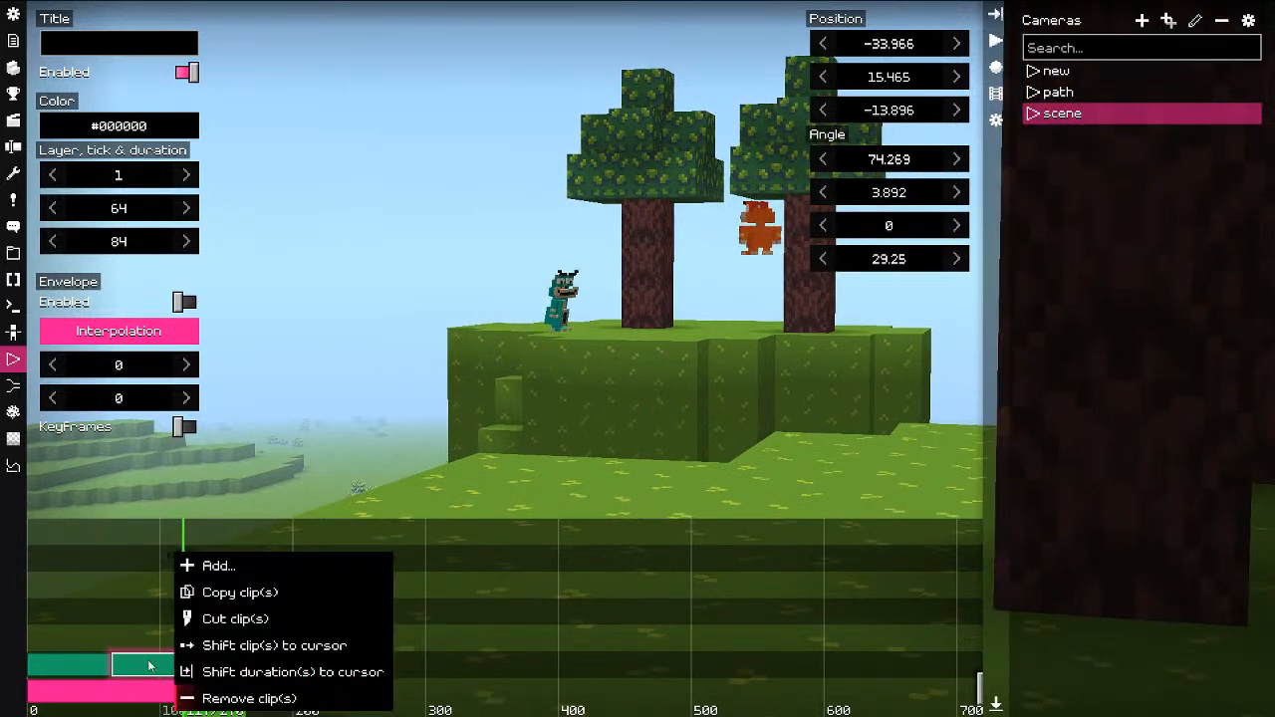
pyautogui.click(149, 663)
pyautogui.click(87, 664)
pyautogui.click(148, 663)
# Step: Reframe the second shot by circling the trees to look back over the hill
pyautogui.press('f')
pyautogui.click(375, 530)
pyautogui.press('a')
pyautogui.press('a')
pyautogui.press('a')
pyautogui.press('a')
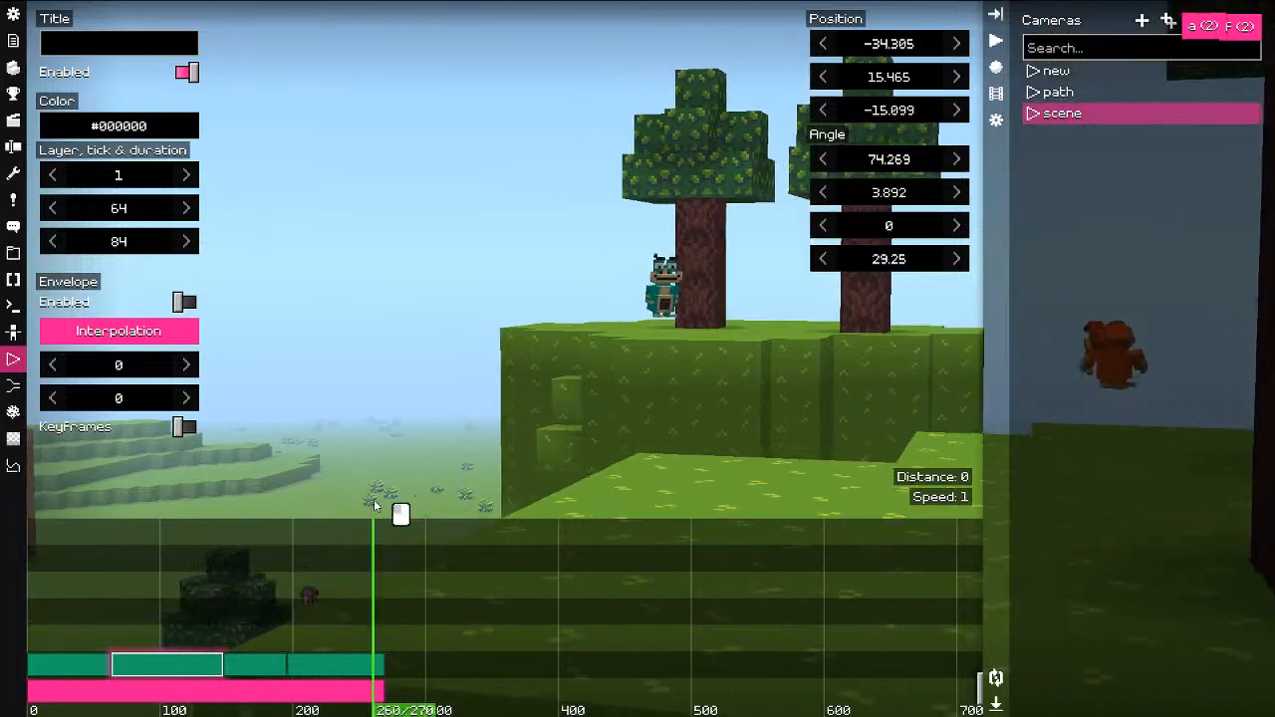
pyautogui.moveTo(373, 499); pyautogui.dragTo(856, 445)
pyautogui.press('w')
pyautogui.press('w')
pyautogui.press('ctrl')
pyautogui.press('w')
pyautogui.press('e')
pyautogui.moveTo(709, 405); pyautogui.dragTo(818, 426)
pyautogui.press('w')
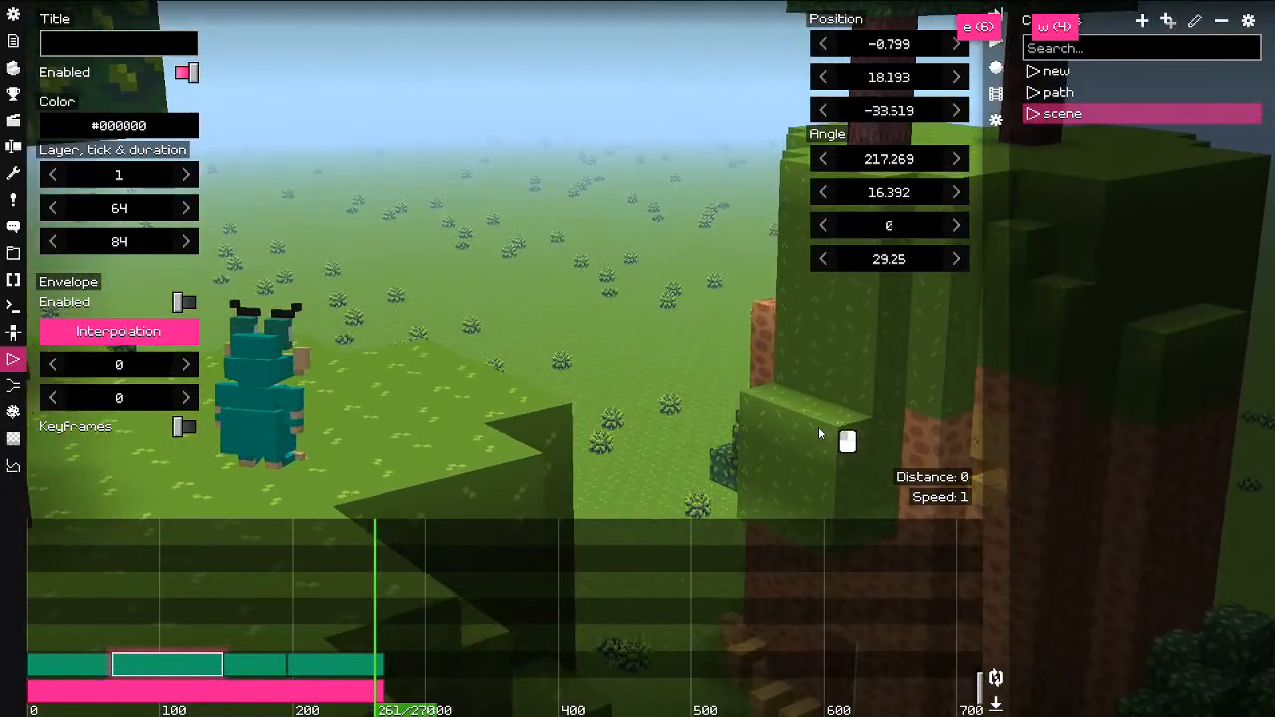
pyautogui.press('f')
# Step: Frame the shot around tick 161 on the two characters
pyautogui.moveTo(225, 610); pyautogui.dragTo(64, 631)
pyautogui.moveTo(112, 618); pyautogui.dragTo(241, 625)
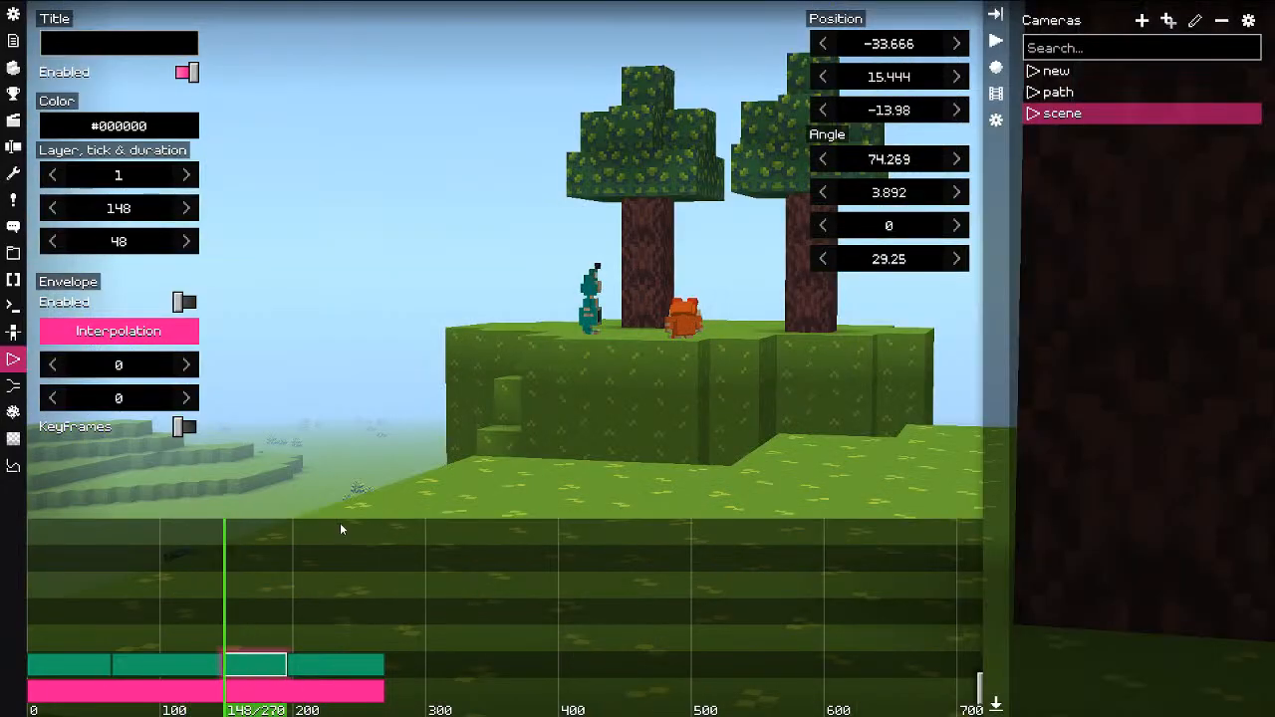
pyautogui.press('w')
pyautogui.press('ctrl')
pyautogui.press('d')
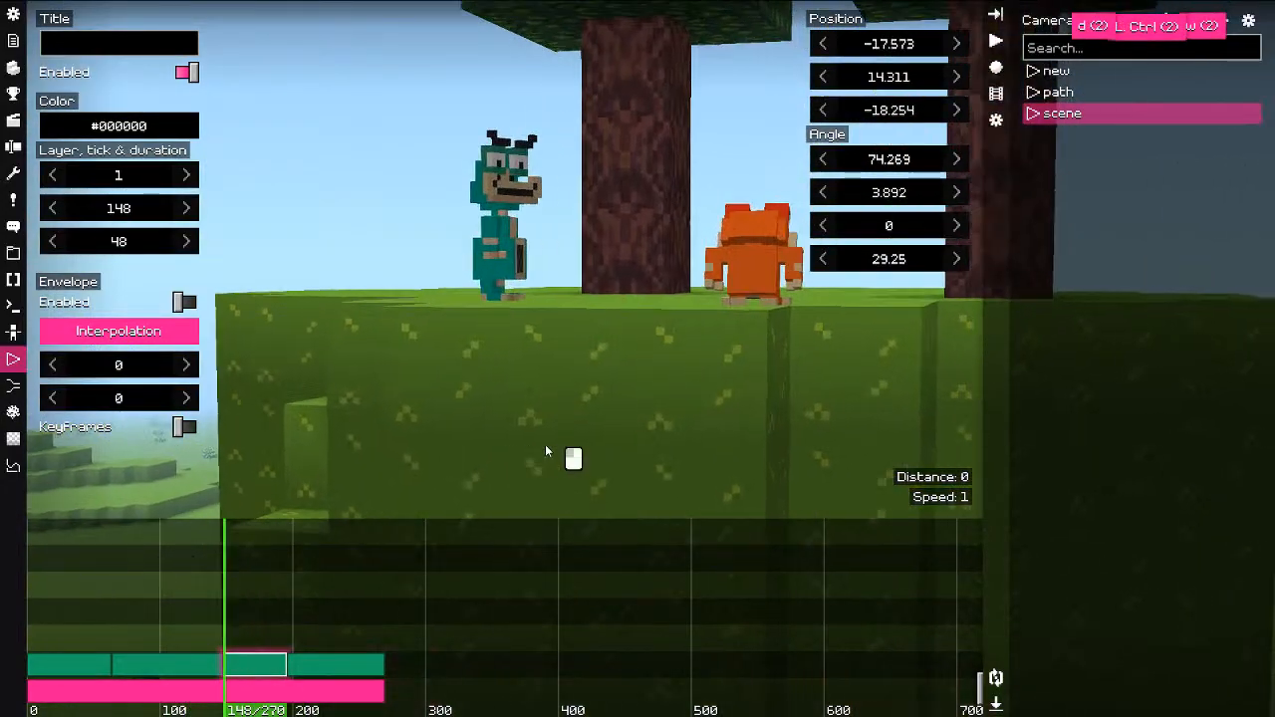
pyautogui.moveTo(547, 445); pyautogui.dragTo(358, 389)
pyautogui.press('s')
pyautogui.press('q')
pyautogui.press('s')
pyautogui.press('f')
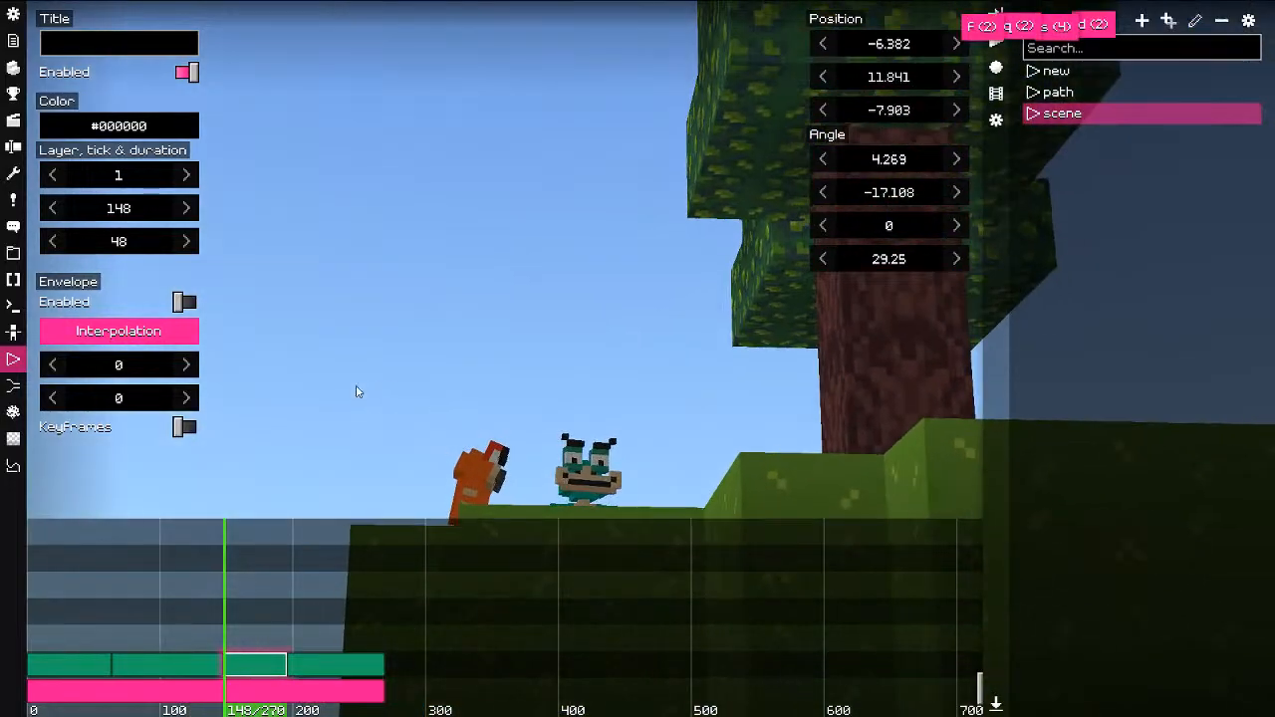
# Step: Fly the last shot, starting at tick 196, to the base of the tower
pyautogui.click(335, 664)
pyautogui.press('f')
pyautogui.press('d')
pyautogui.press('ctrl')
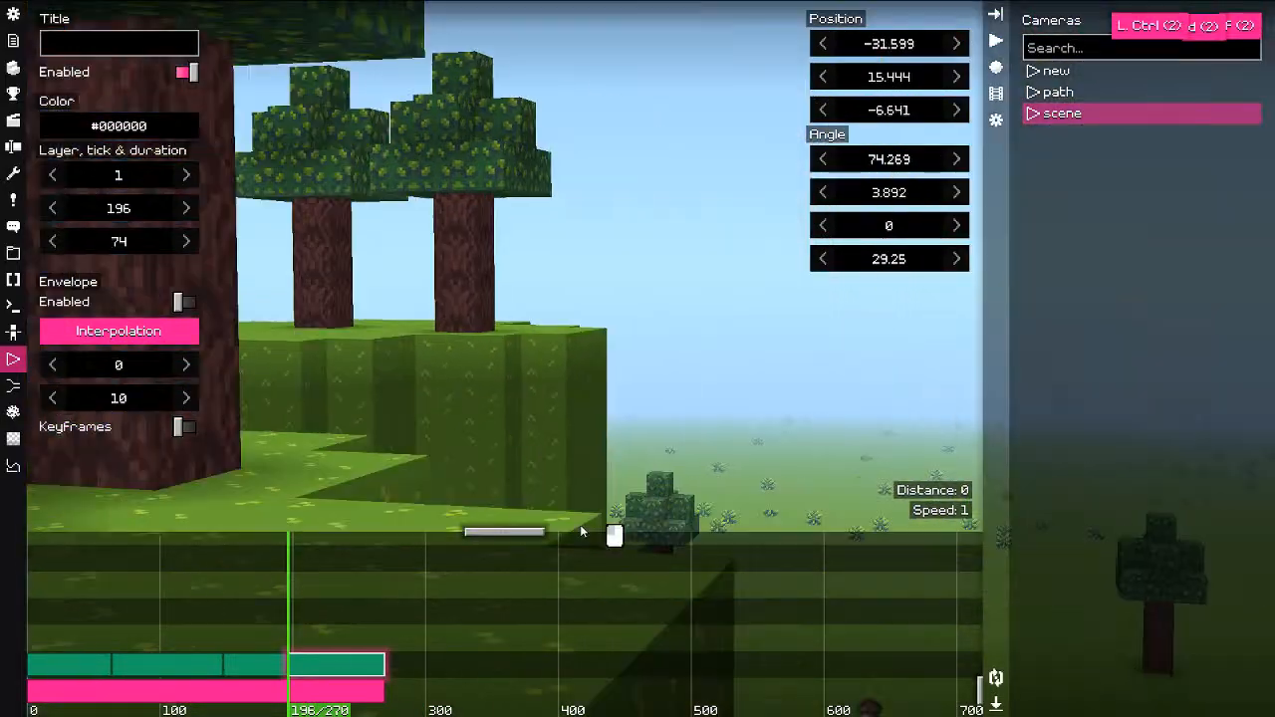
pyautogui.press('q')
pyautogui.press('e')
pyautogui.press('e')
pyautogui.moveTo(555, 398); pyautogui.dragTo(377, 356)
pyautogui.press('e')
pyautogui.press('ctrl')
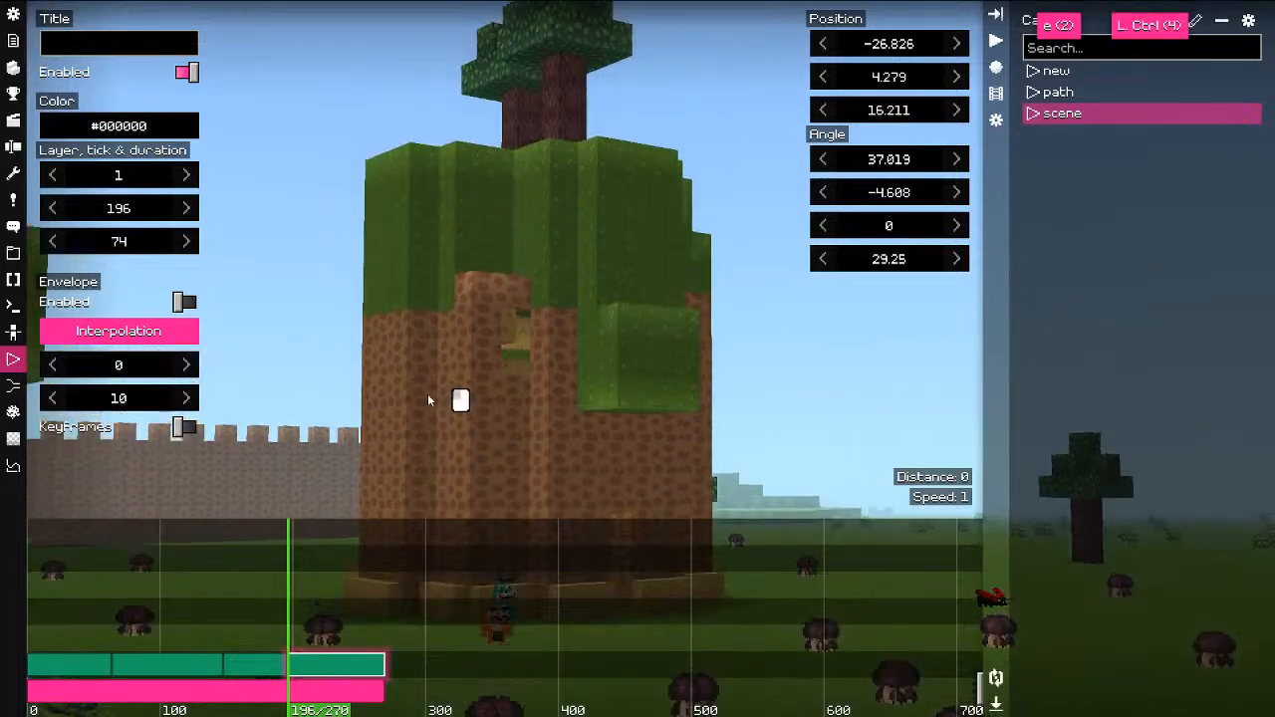
pyautogui.press('w')
pyautogui.moveTo(428, 394); pyautogui.dragTo(535, 231)
pyautogui.press('d')
pyautogui.press('q')
pyautogui.press('q')
pyautogui.press('a')
pyautogui.press('w')
# Step: Set the last shot's field of view to 43, looking up the tower, and keep it
pyautogui.moveTo(540, 267); pyautogui.dragTo(541, 302, button='middle')
pyautogui.moveTo(541, 295); pyautogui.dragTo(541, 278)
pyautogui.press('w')
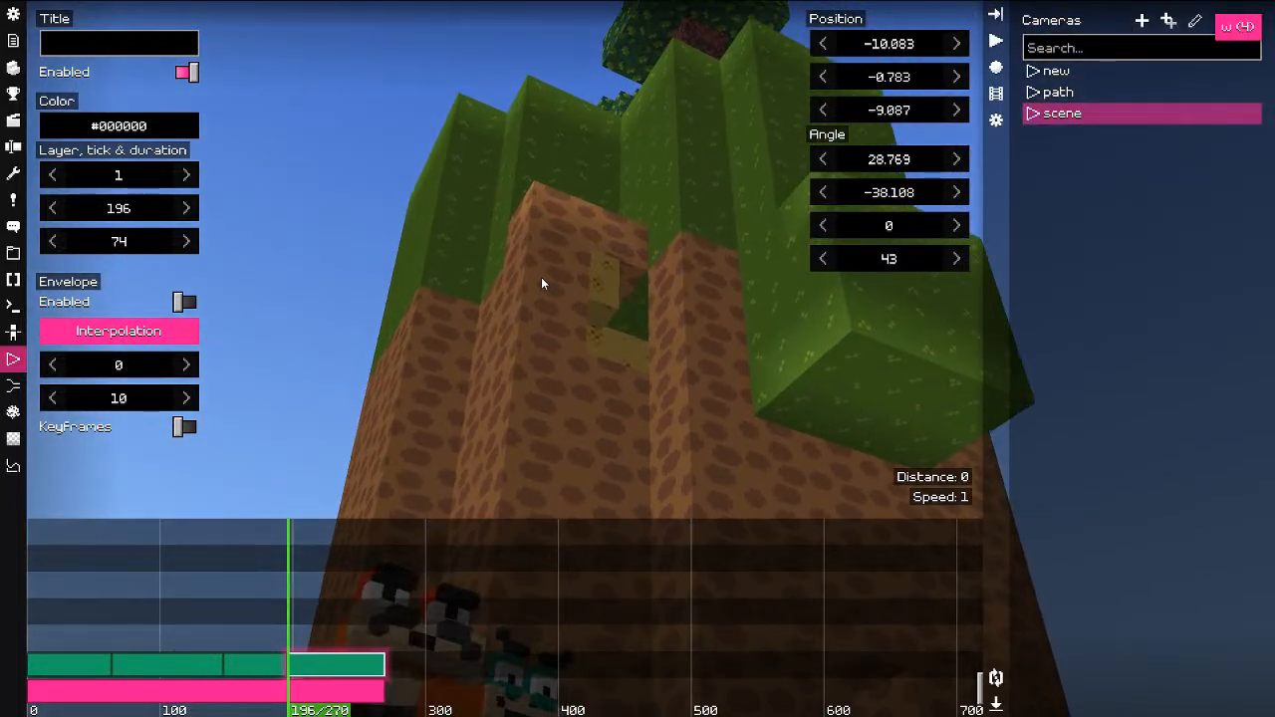
pyautogui.press('f')
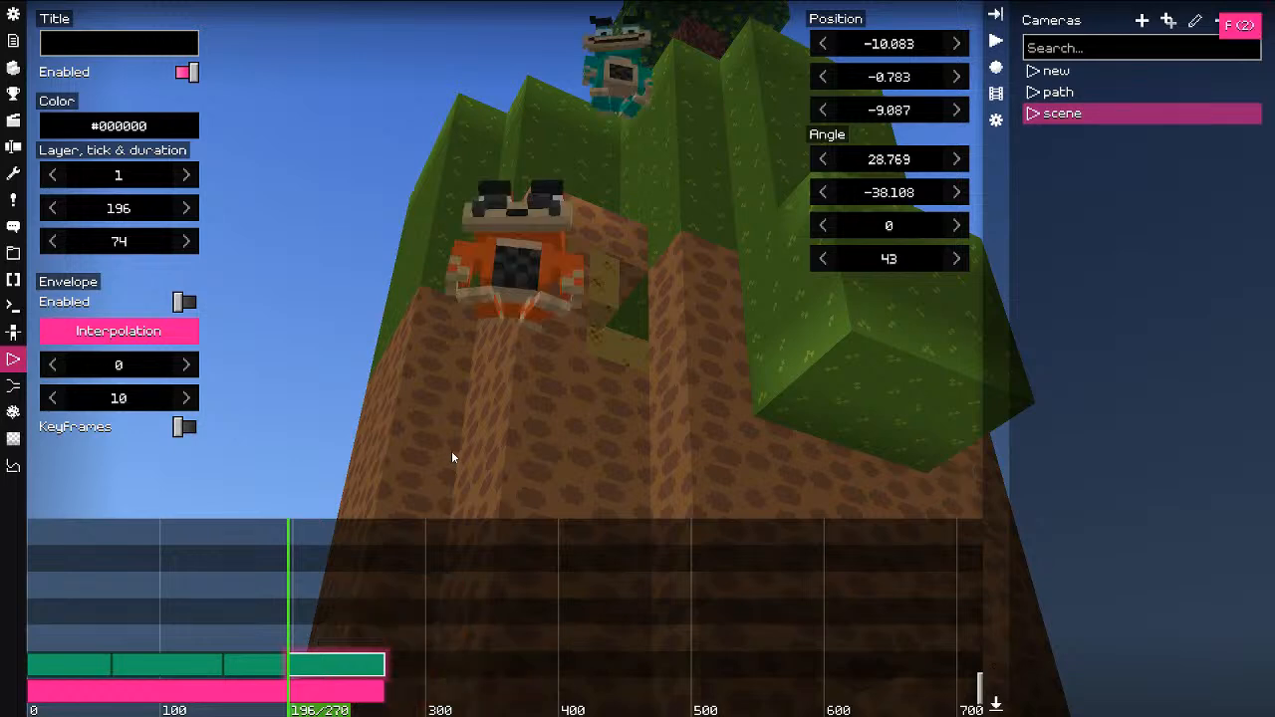
pyautogui.press('f')
pyautogui.moveTo(302, 621); pyautogui.dragTo(30, 633)
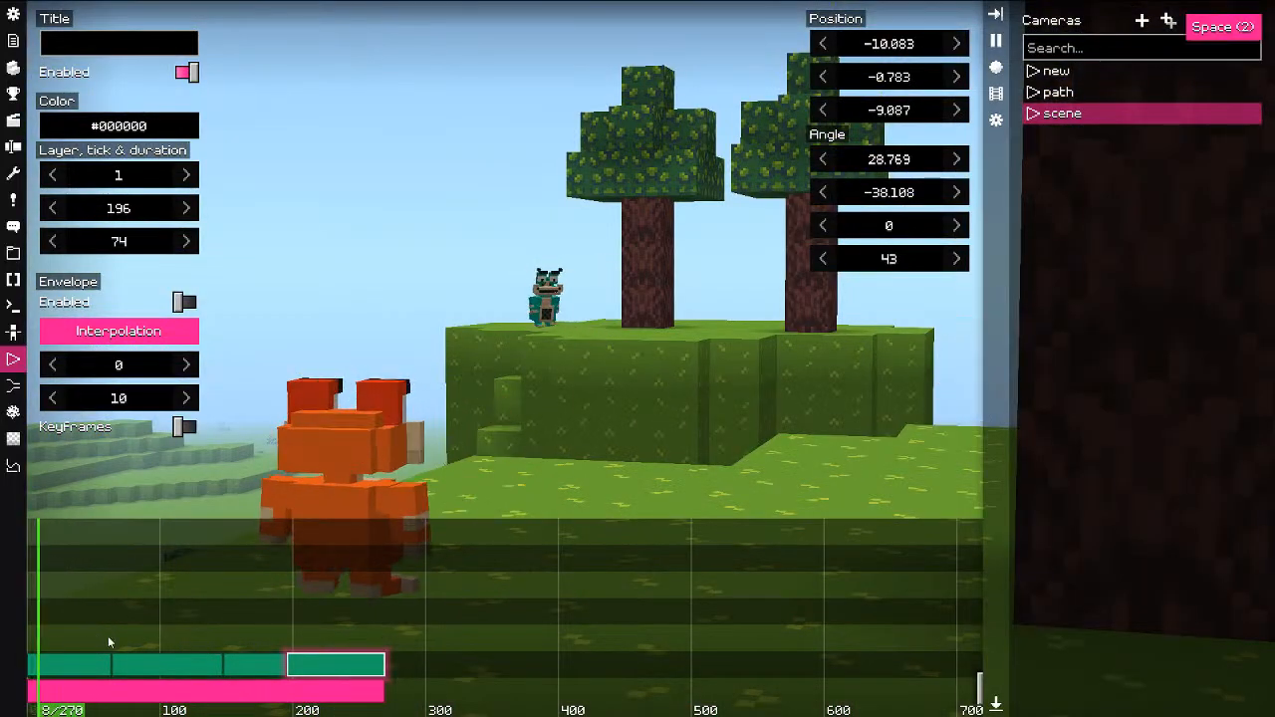
pyautogui.press('space')
pyautogui.press('F1')
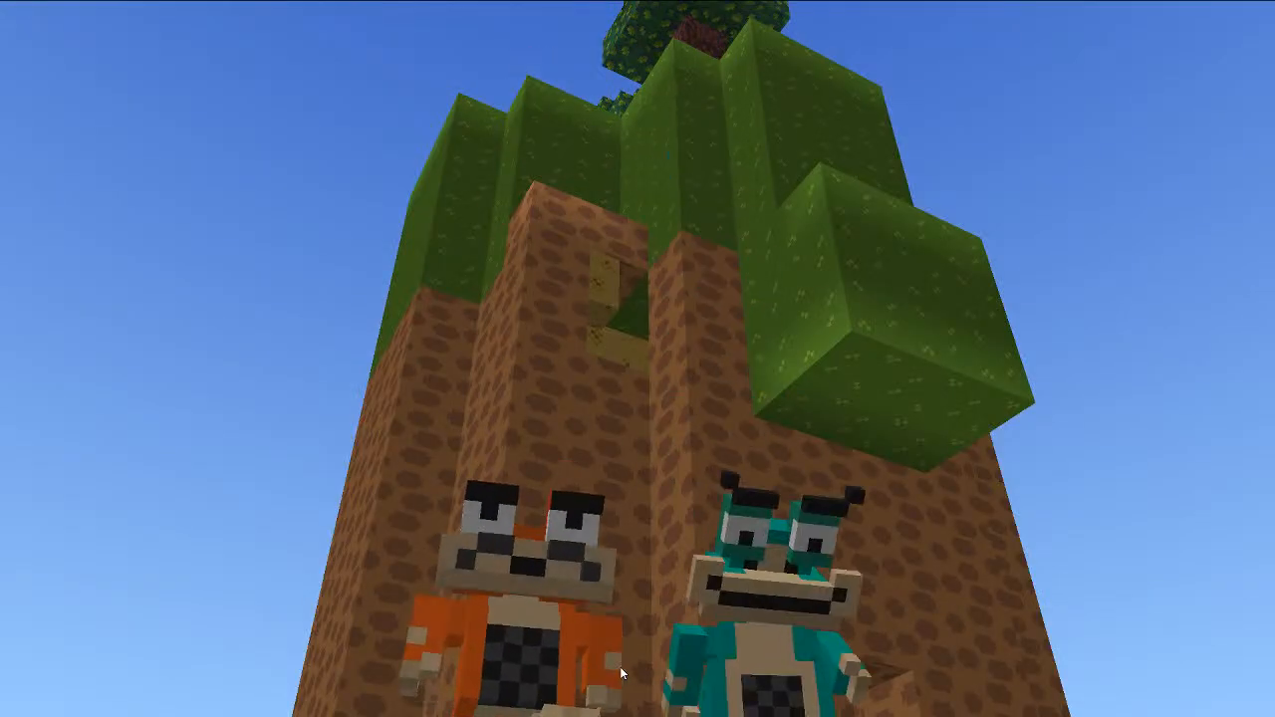
pyautogui.press('F1')
pyautogui.press('F1')
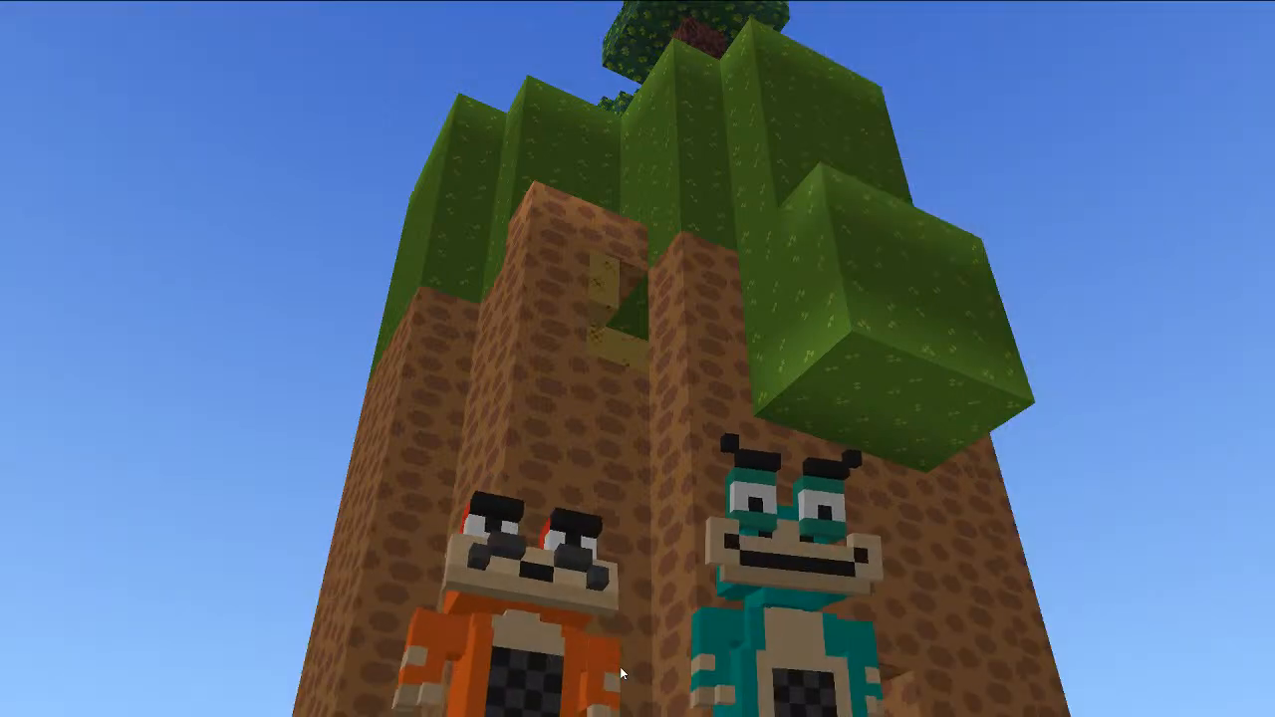
pyautogui.press('F1')
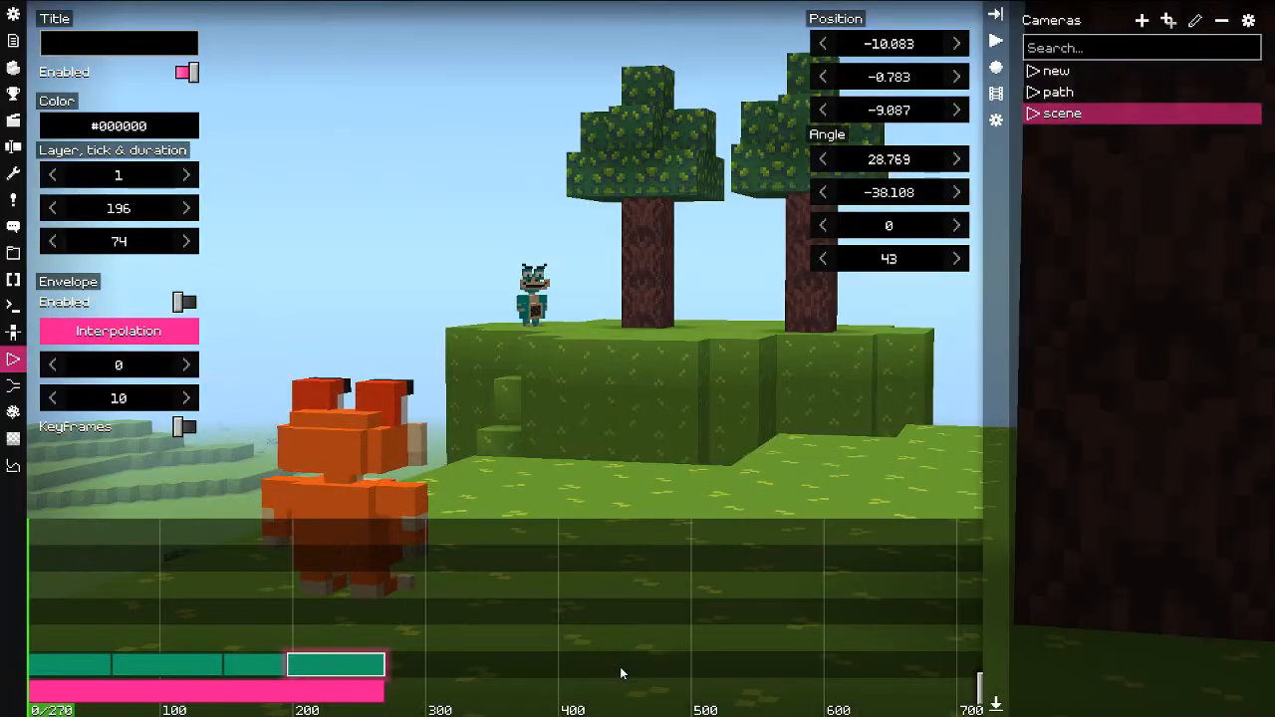
pyautogui.moveTo(239, 584); pyautogui.dragTo(193, 572)
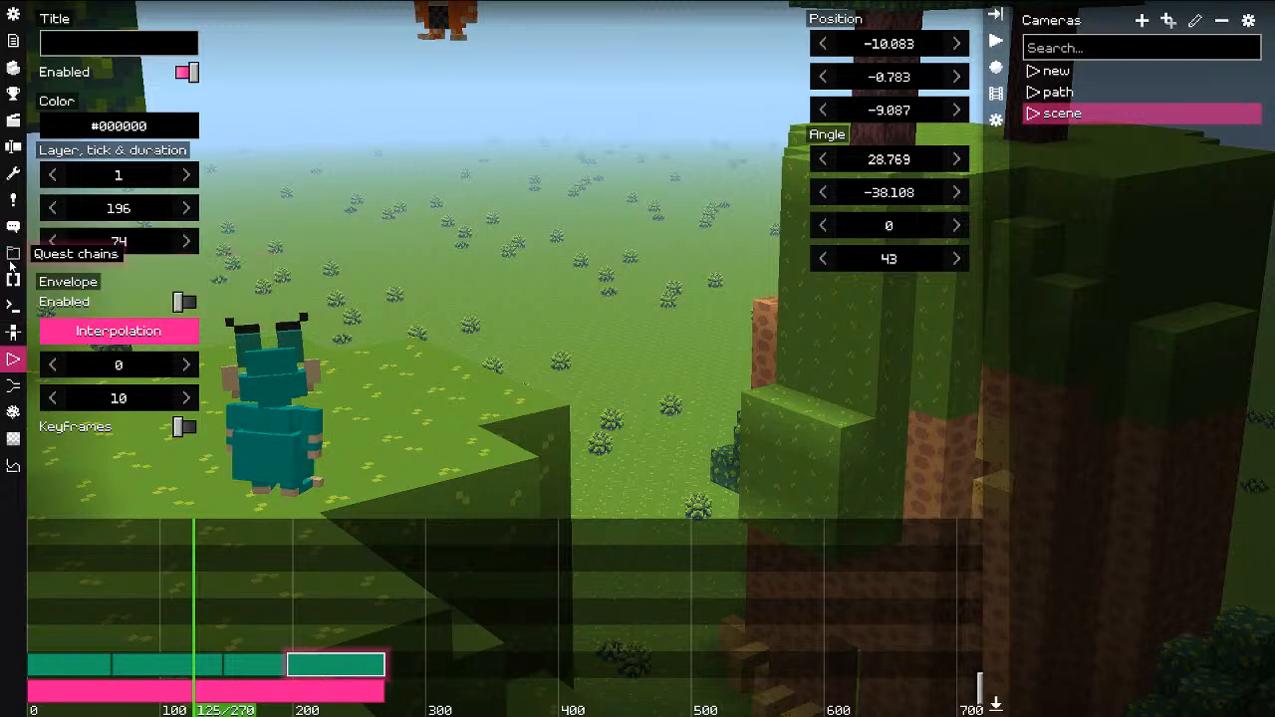
# Step: Open the World: loaded global trigger and remove its test dialogue trigger
pyautogui.click(13, 41)
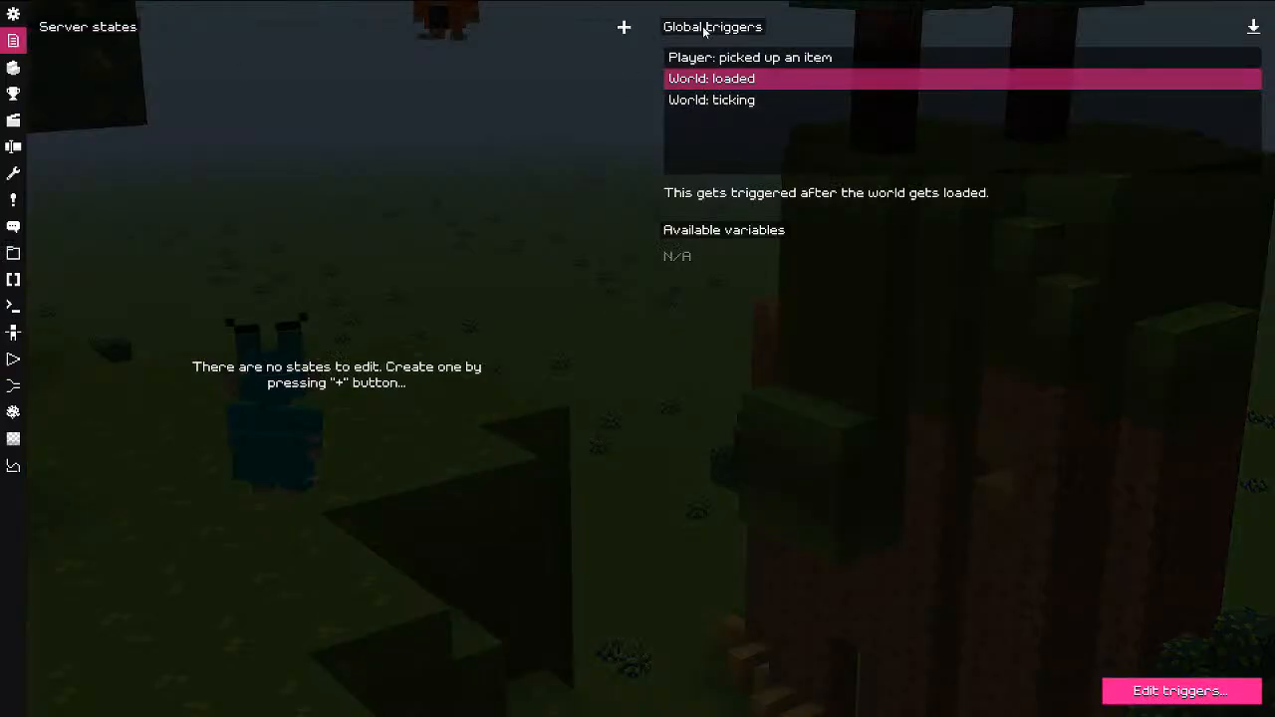
pyautogui.click(1226, 27)
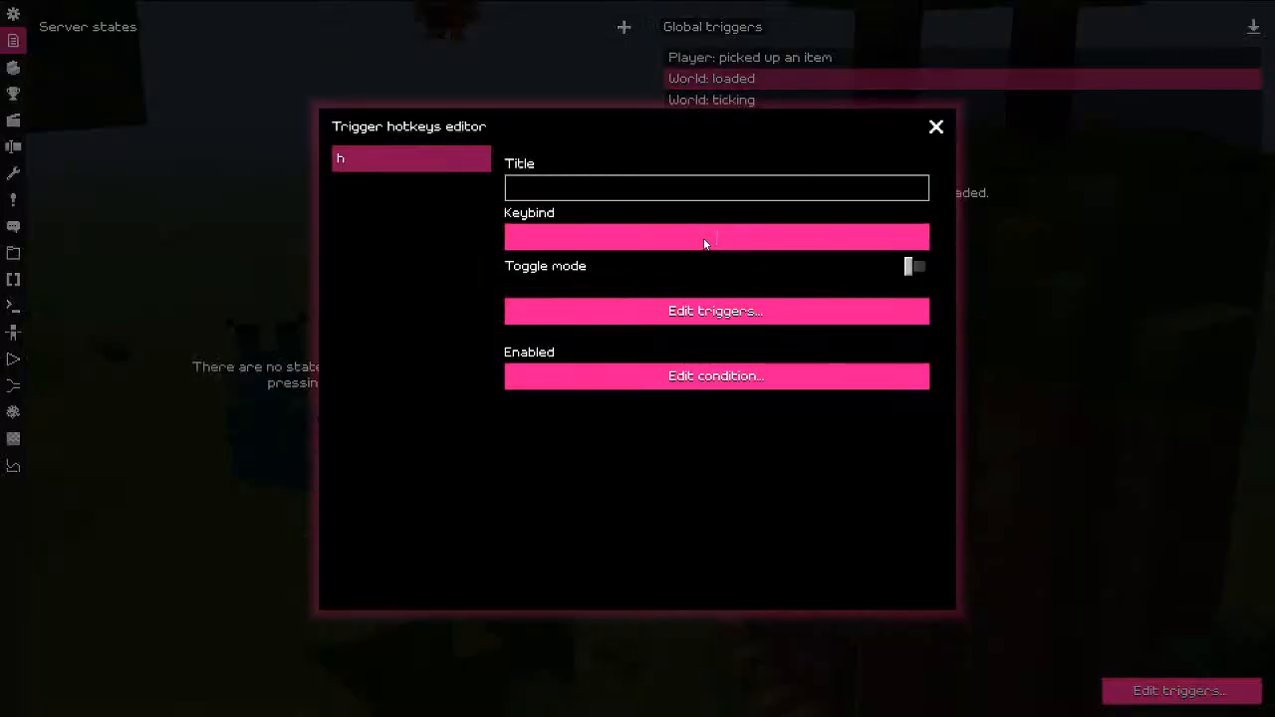
pyautogui.click(699, 313)
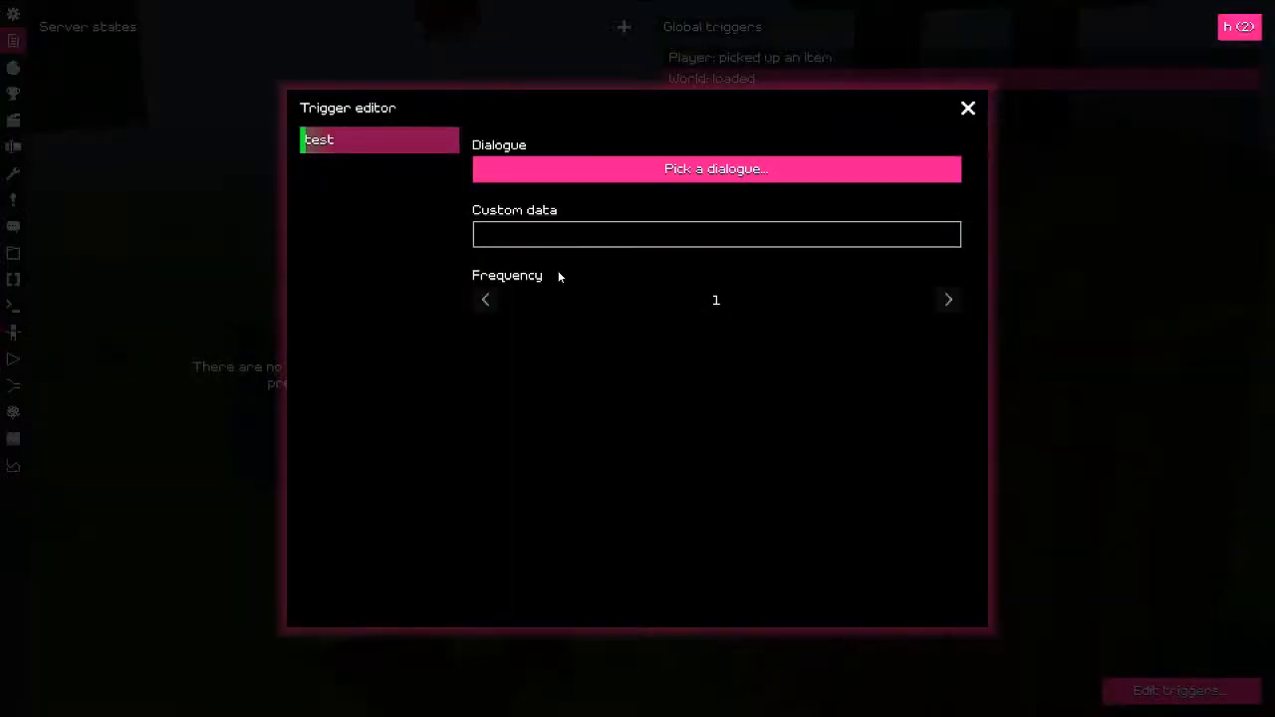
pyautogui.click(586, 180)
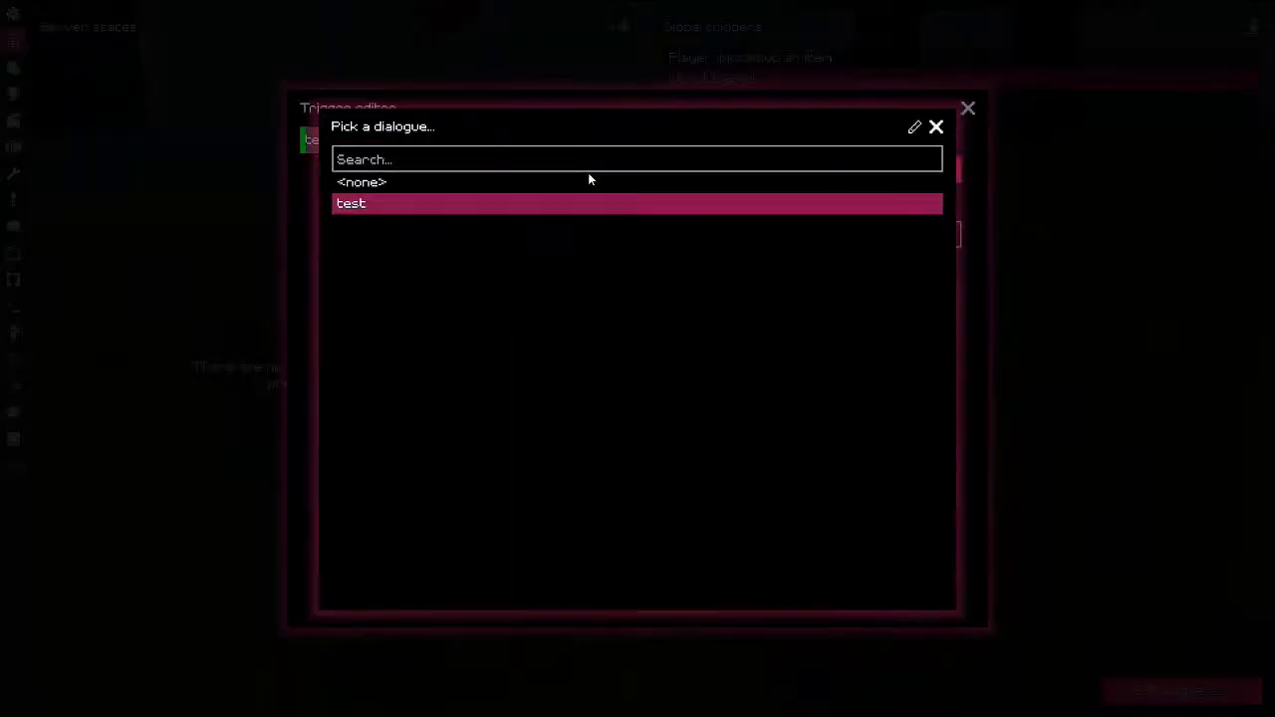
pyautogui.click(937, 128)
pyautogui.rightClick(385, 192)
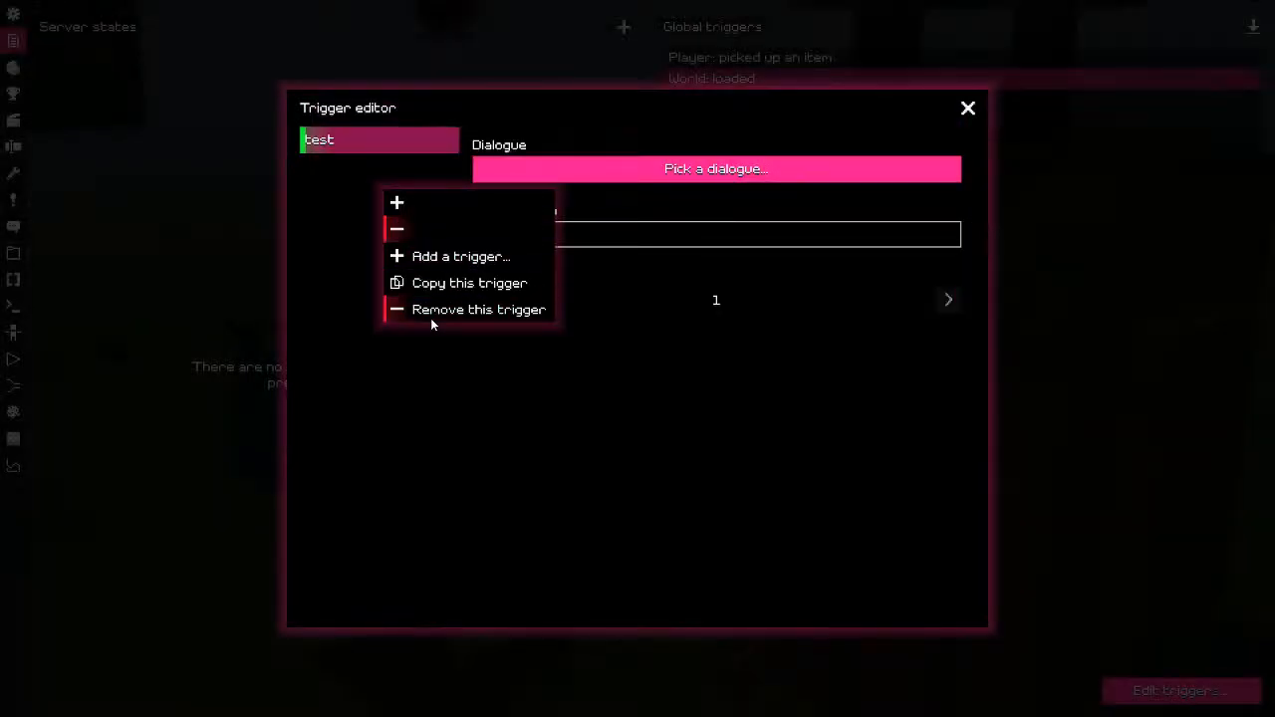
pyautogui.click(431, 318)
# Step: Add a Camera trigger using the 'scene' profile and close the trigger dialogs
pyautogui.rightClick(344, 205)
pyautogui.click(381, 243)
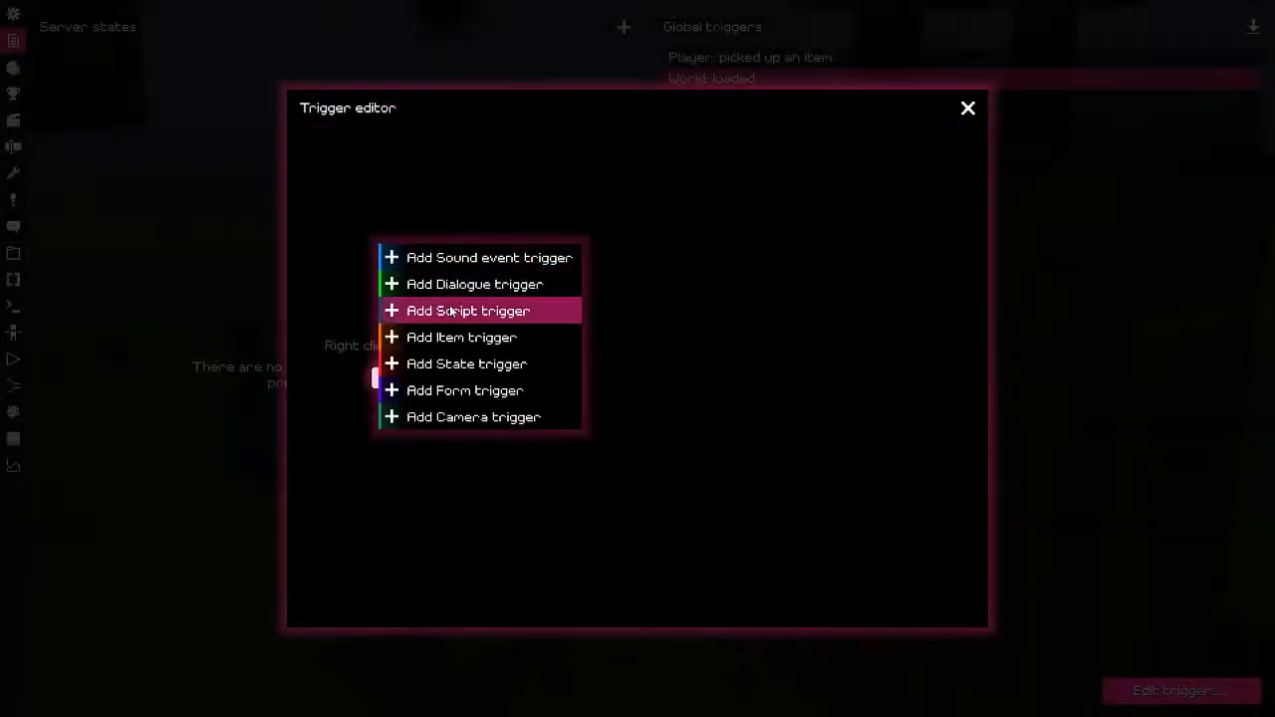
pyautogui.click(449, 418)
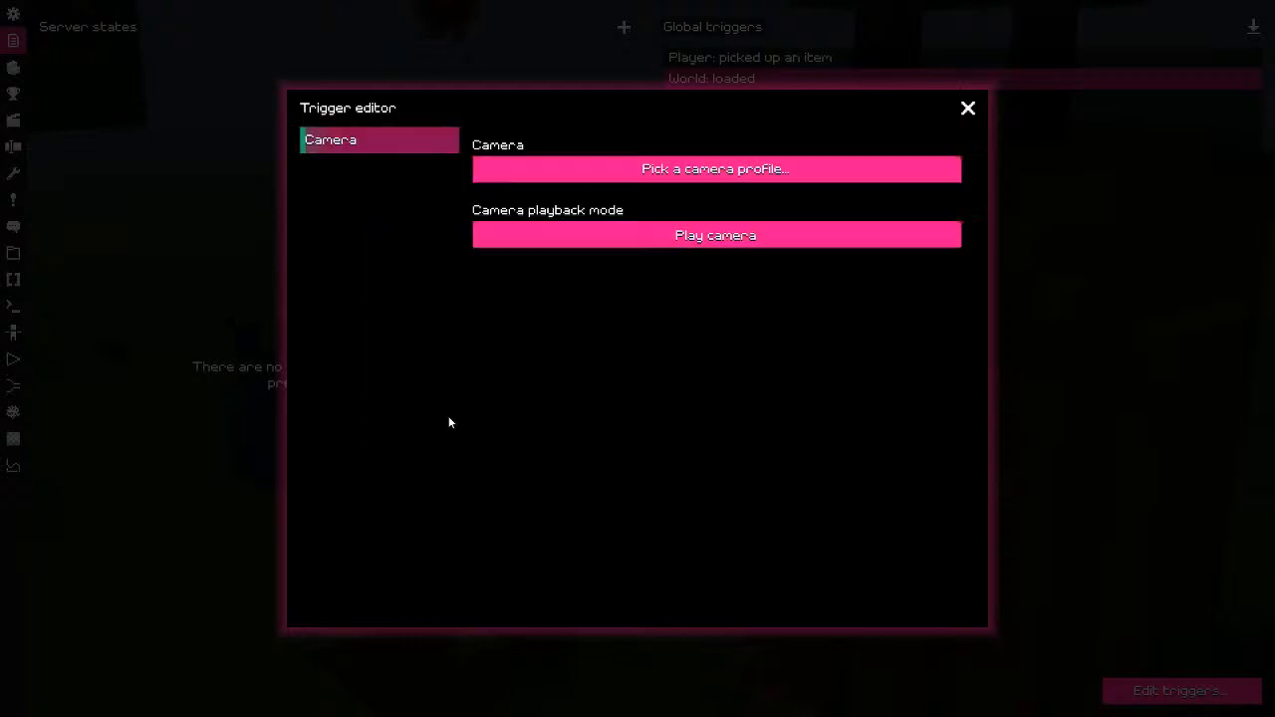
pyautogui.click(594, 167)
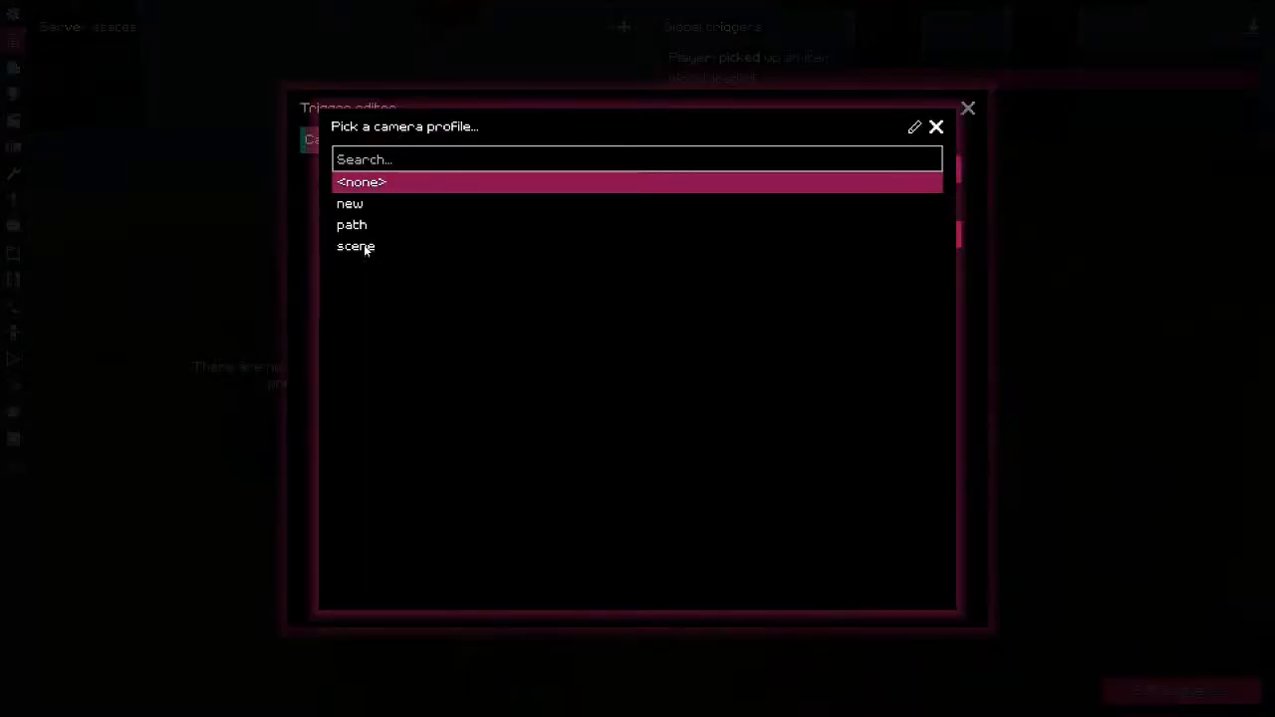
pyautogui.click(463, 243)
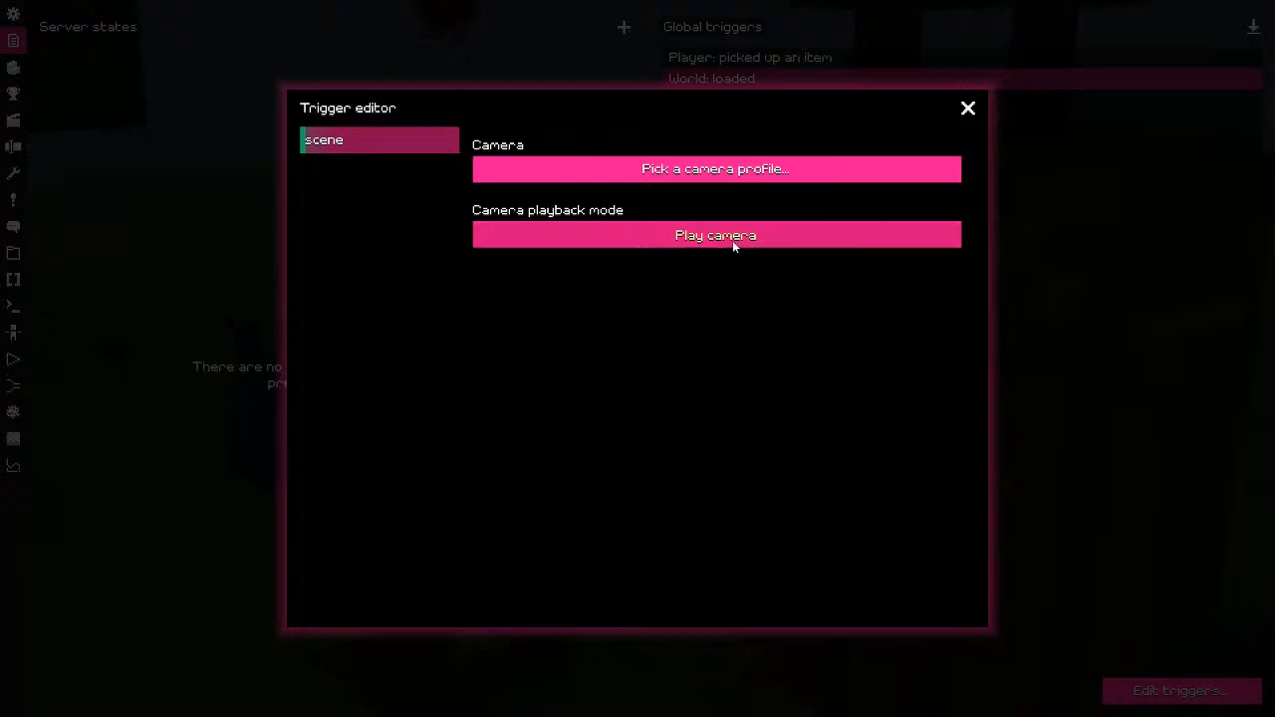
pyautogui.click(967, 108)
pyautogui.click(936, 126)
# Step: Return to the world view and pull the editor camera back to frame both towers
pyautogui.press('Escape')
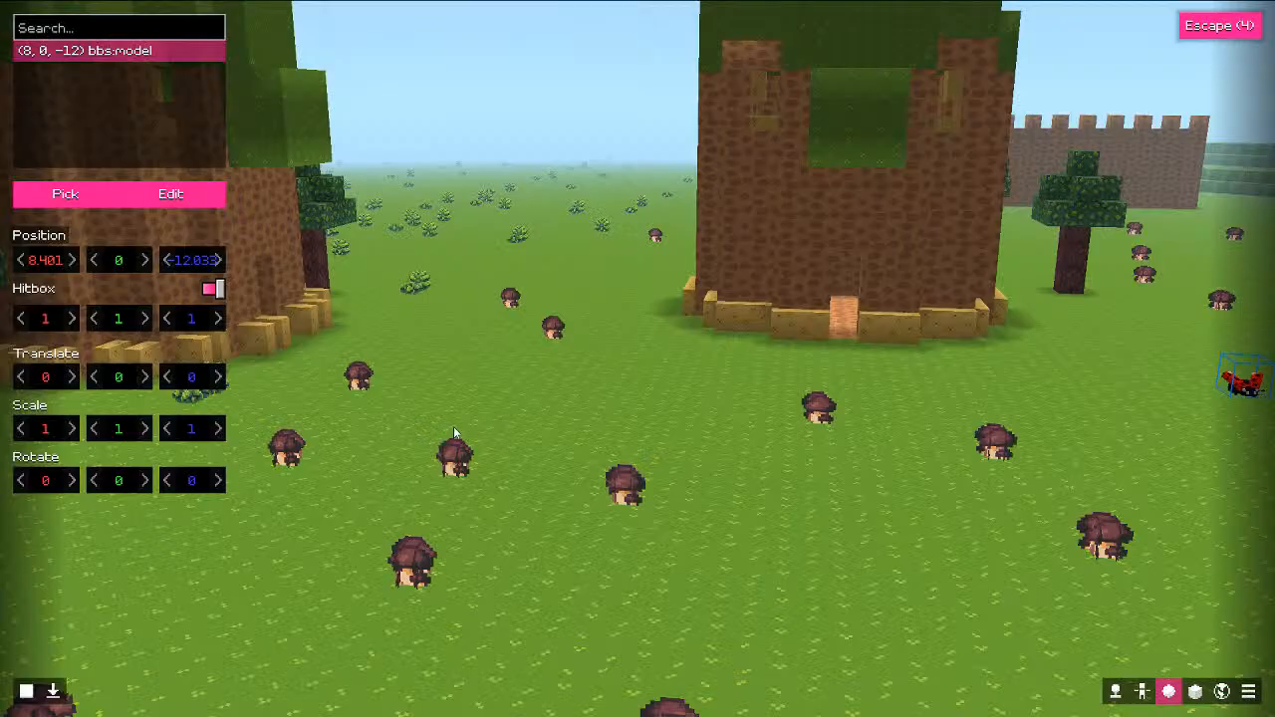
pyautogui.press('s')
pyautogui.press('e')
pyautogui.moveTo(379, 484); pyautogui.dragTo(333, 465, button='middle')
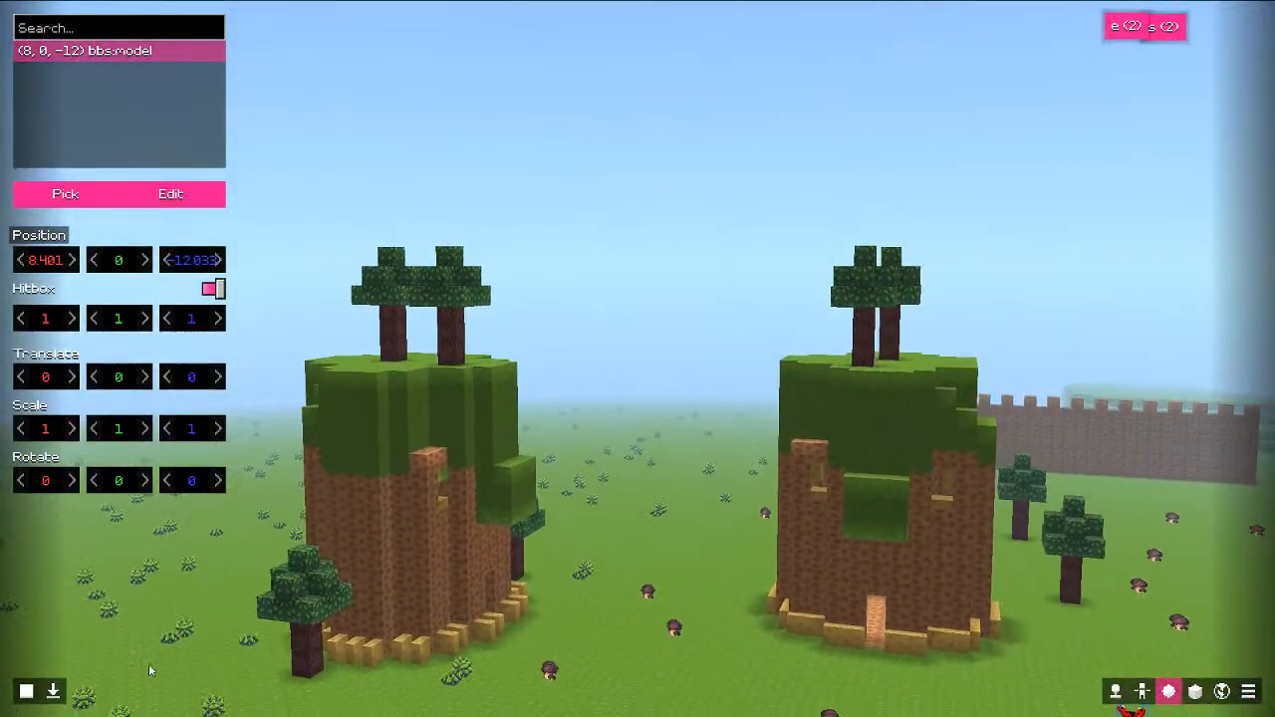
pyautogui.click(54, 694)
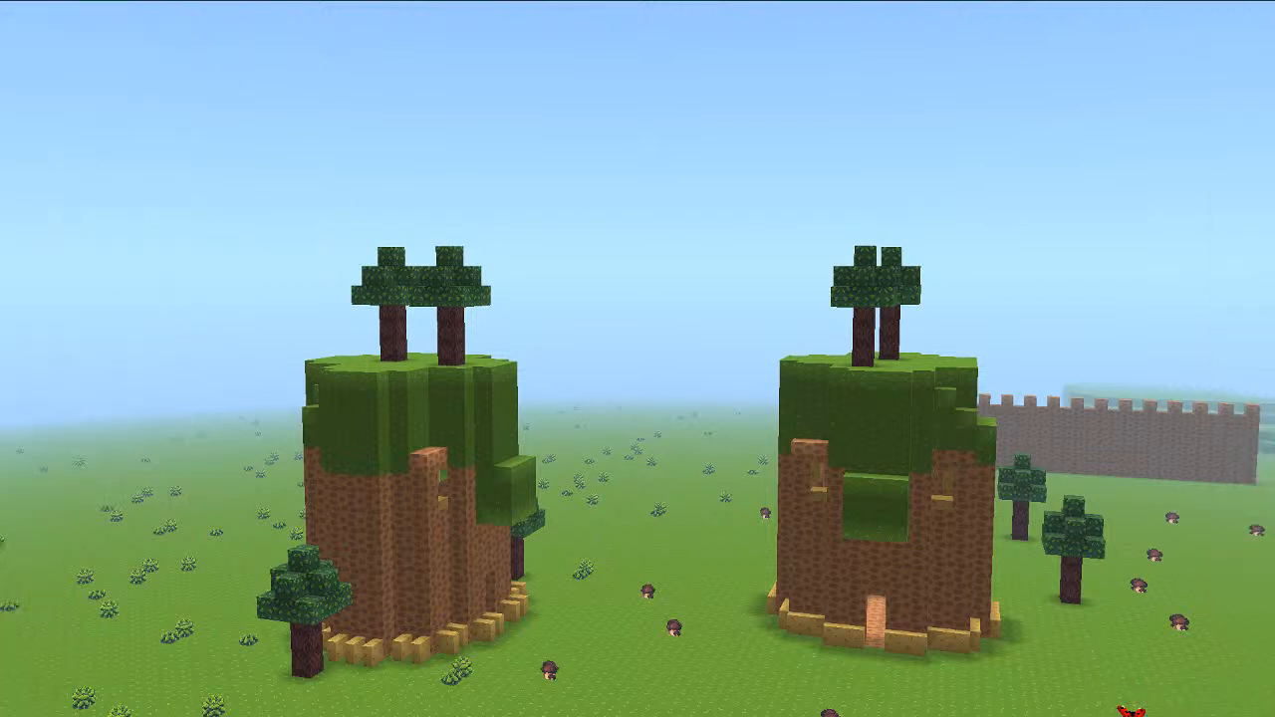
pyautogui.press('Escape')
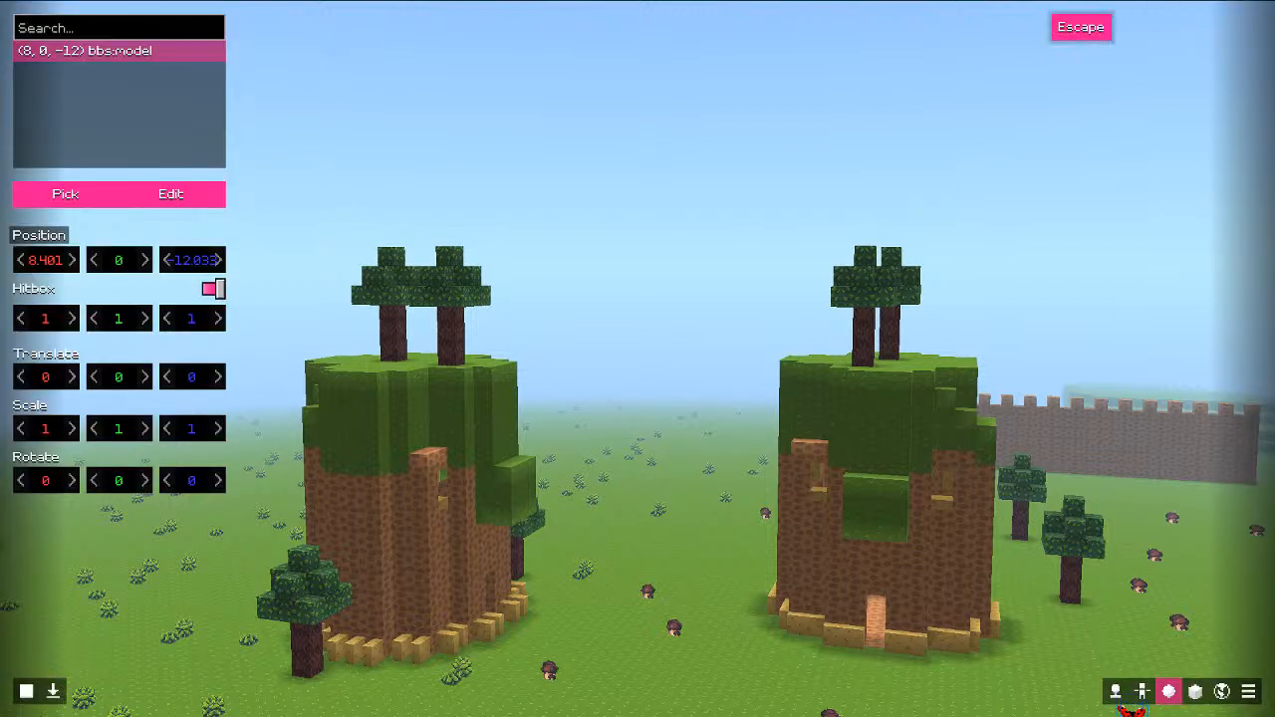
# Step: Enter the world and walk the teal character across the grass to the two characters
pyautogui.click(55, 693)
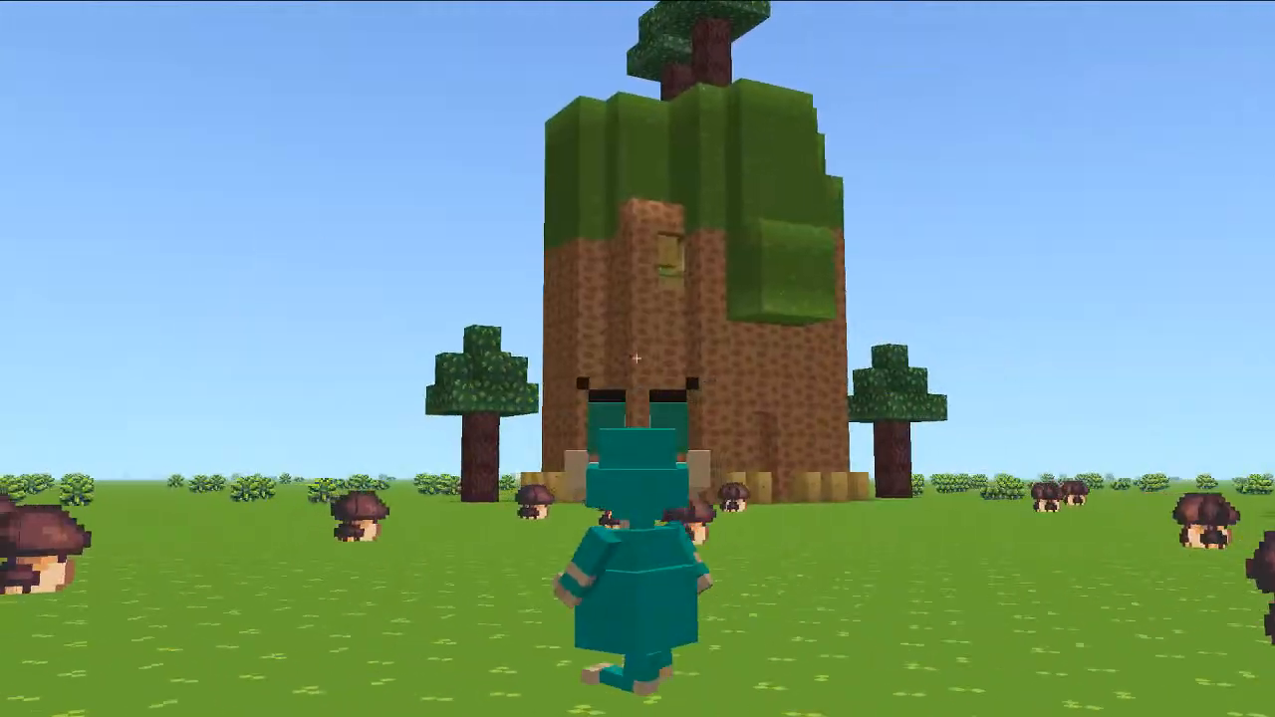
pyautogui.press('w')
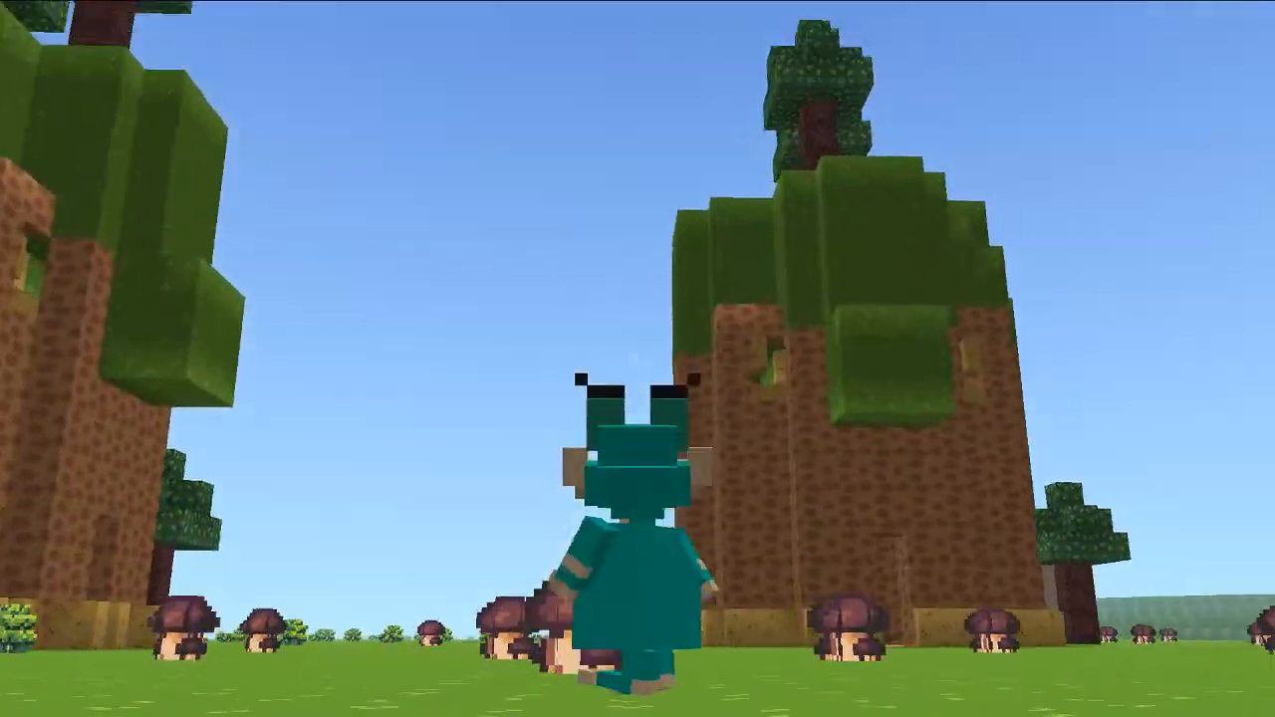
pyautogui.press('s')
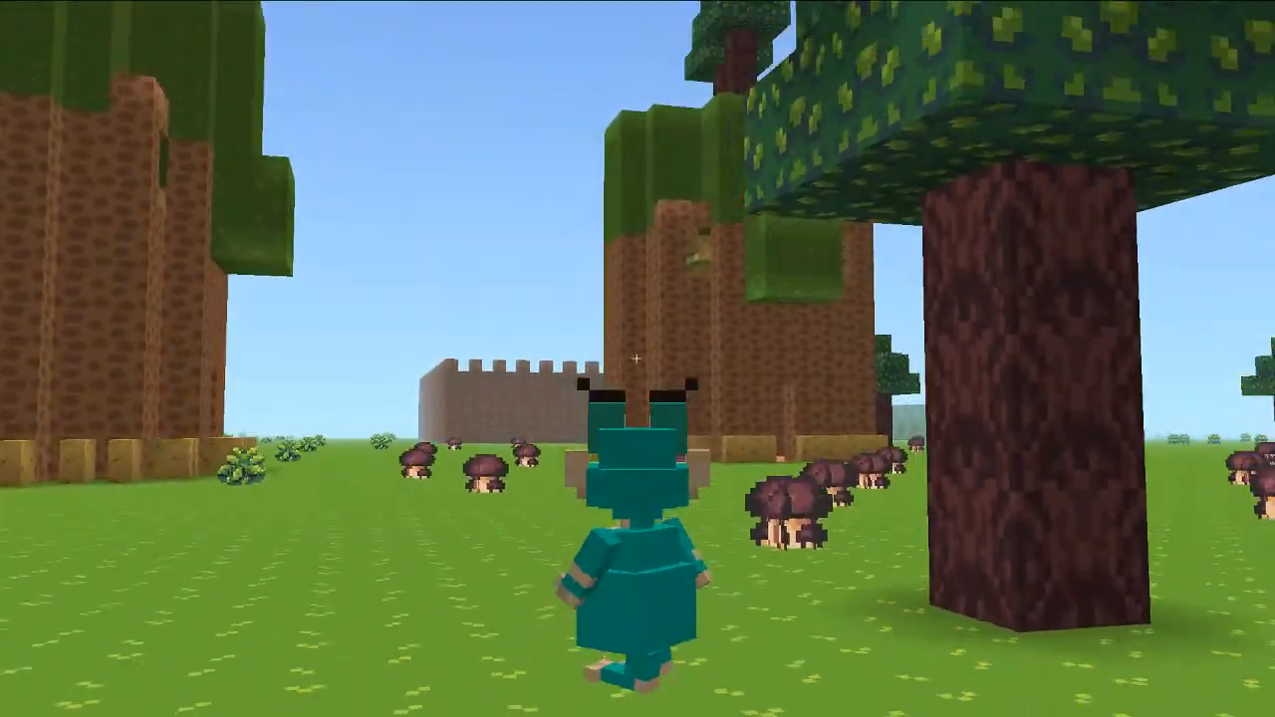
pyautogui.press('s')
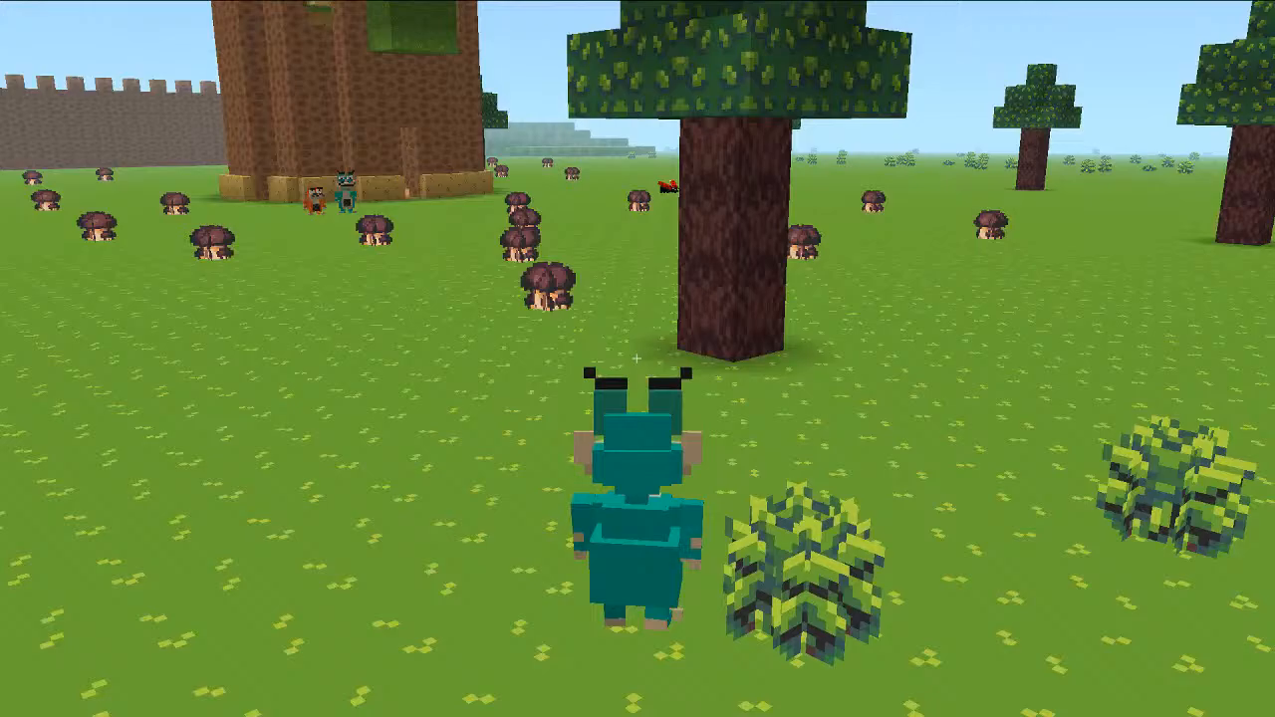
pyautogui.press('w')
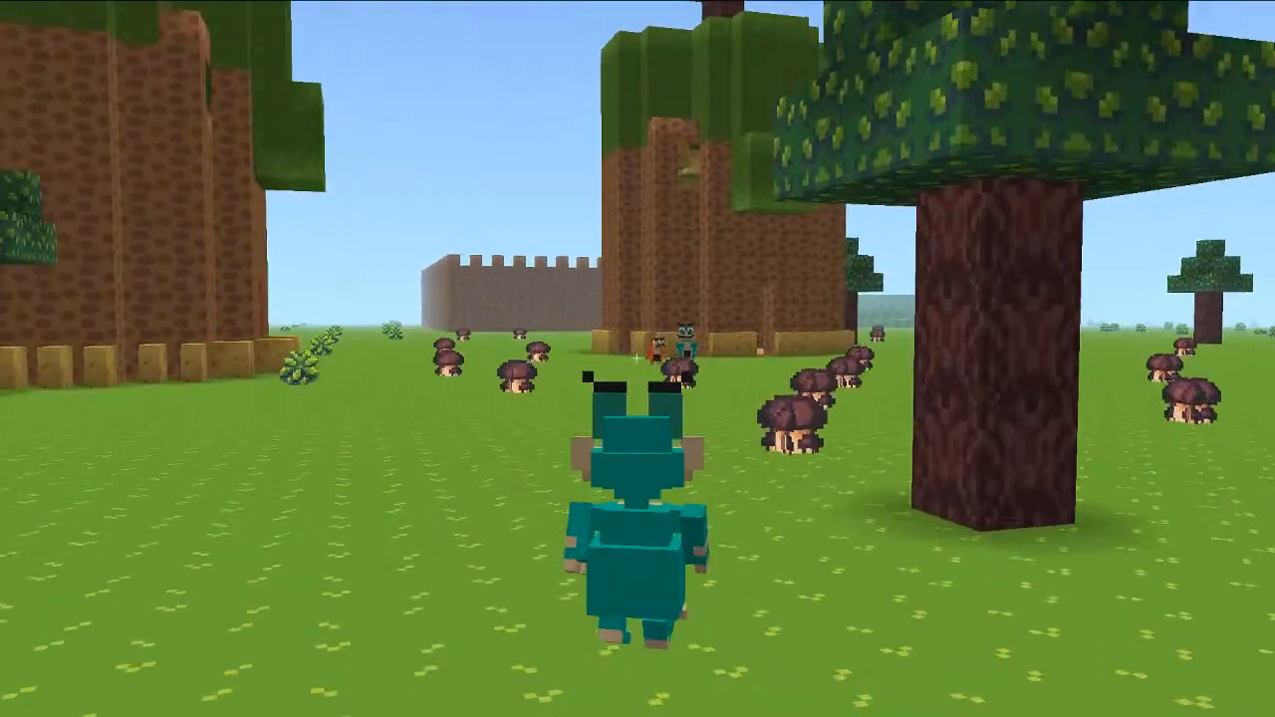
pyautogui.press('w')
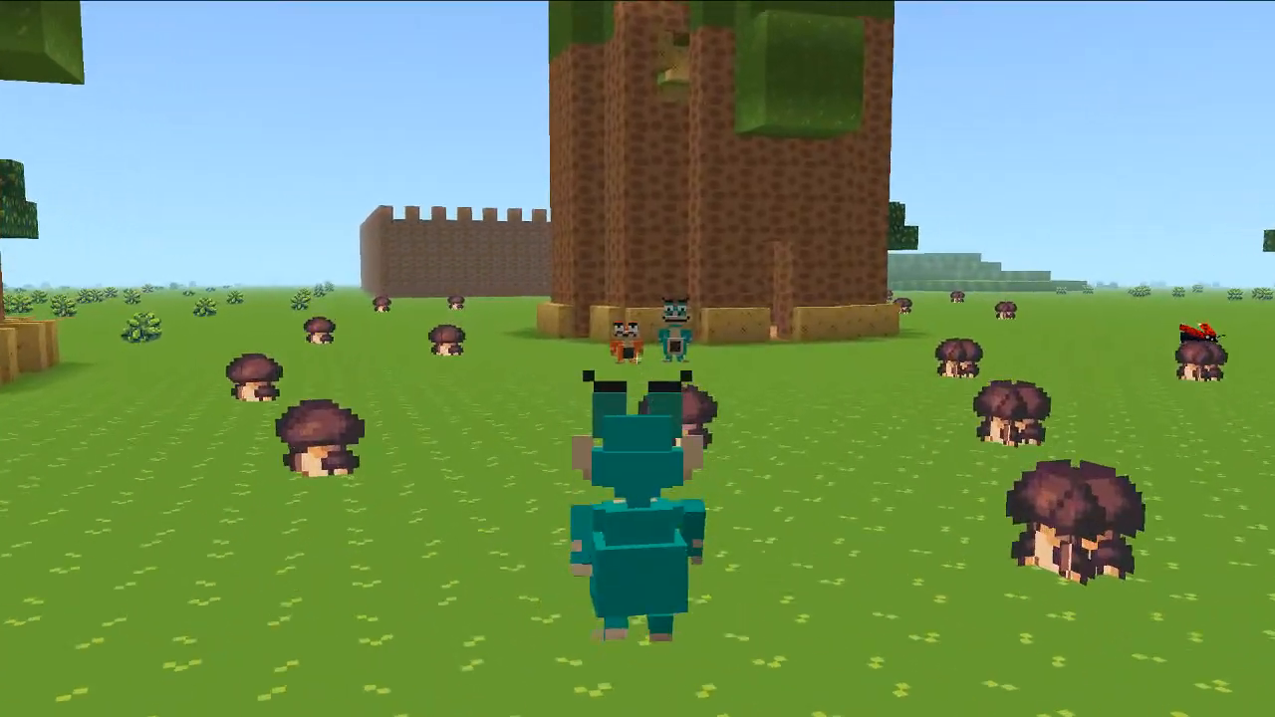
pyautogui.press('w')
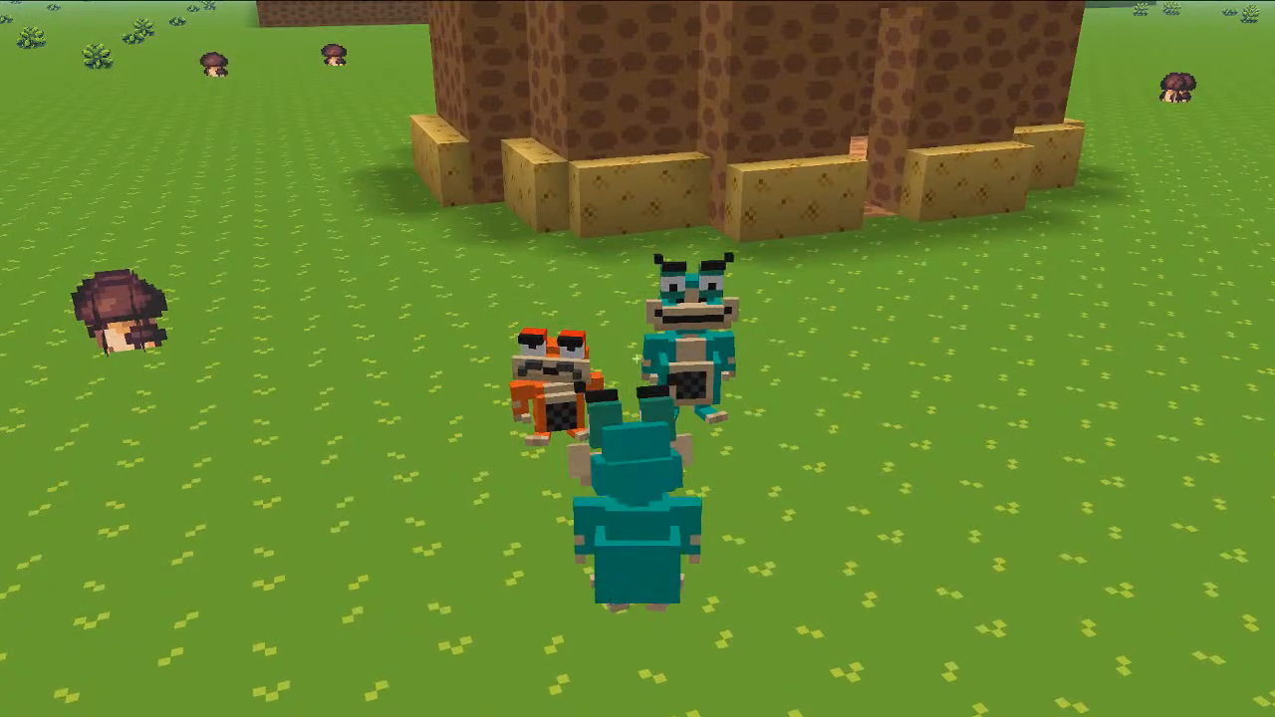
pyautogui.press('s')
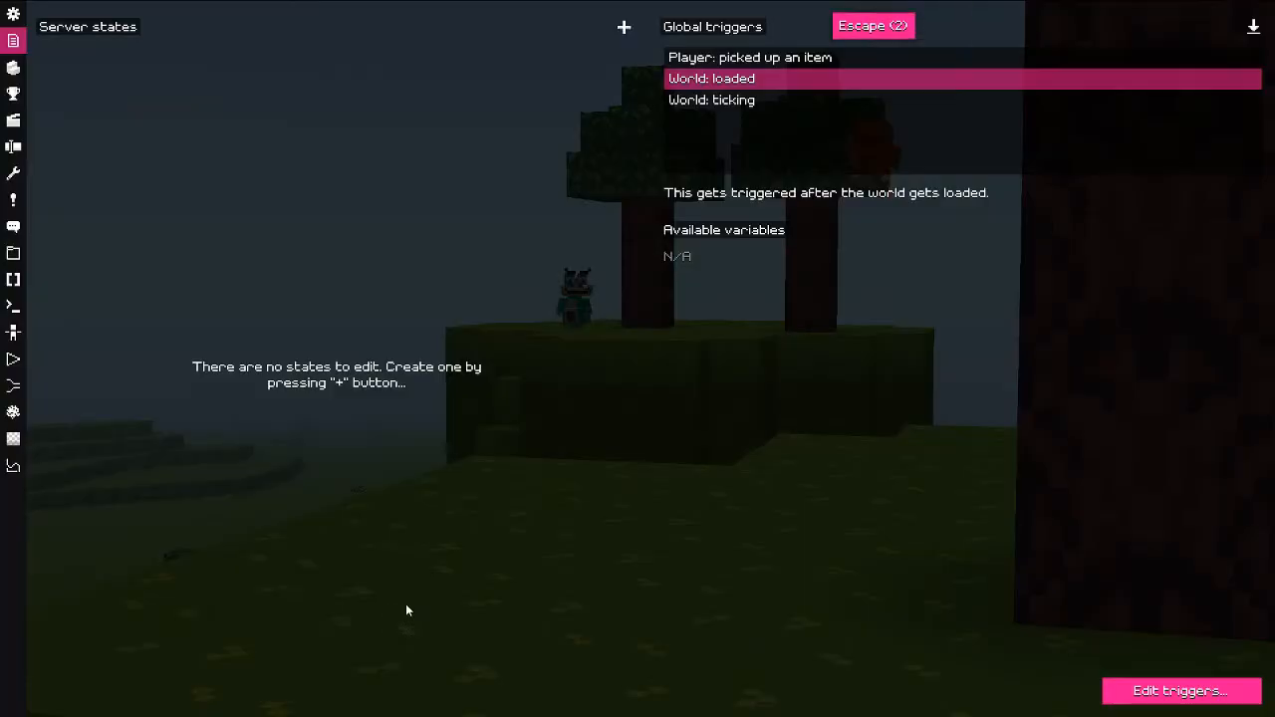
# Step: Return to the editor and re-enter the world to play the scene cutscene
pyautogui.press('Escape')
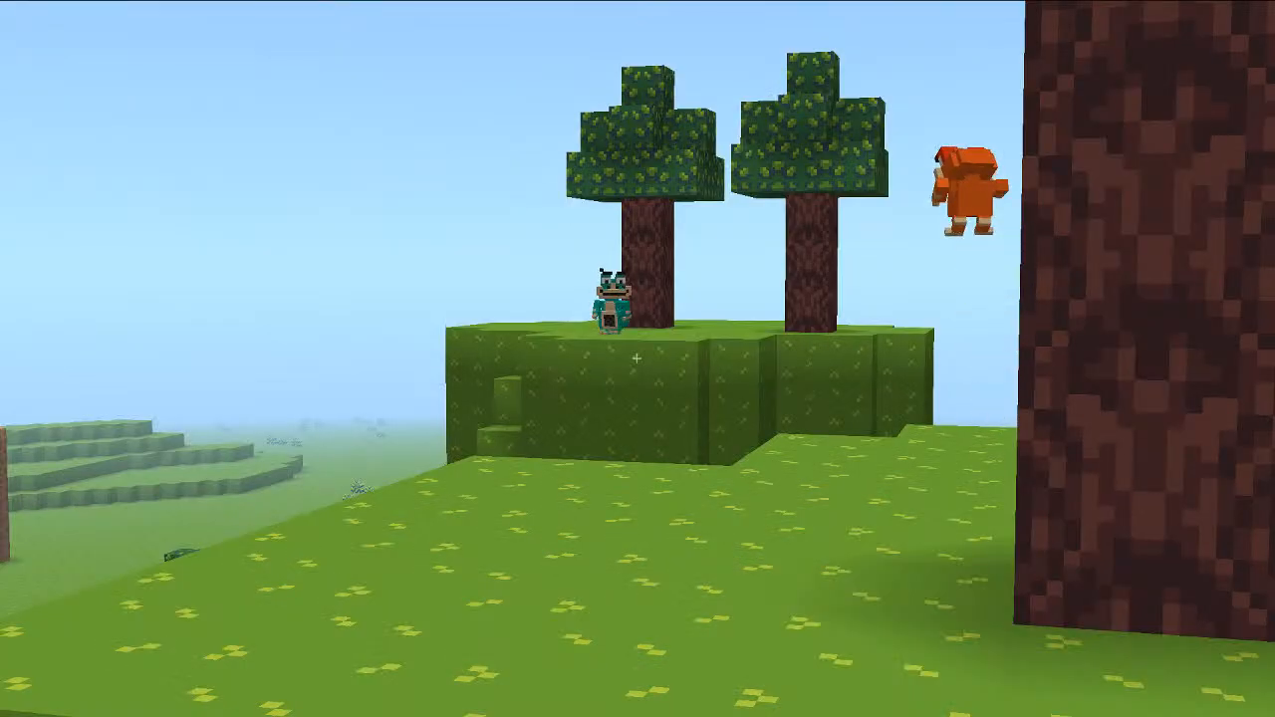
pyautogui.press('Escape')
pyautogui.press('Escape')
pyautogui.press('Escape')
pyautogui.press('Escape')
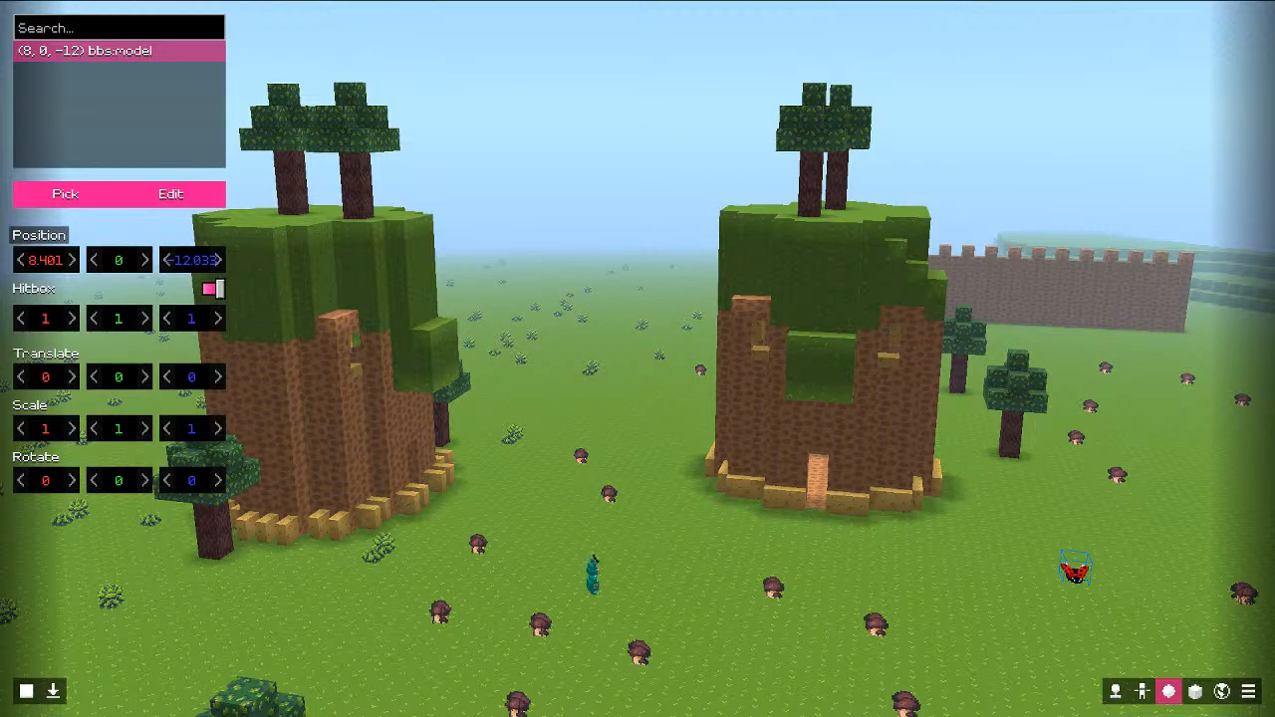
pyautogui.click(54, 694)
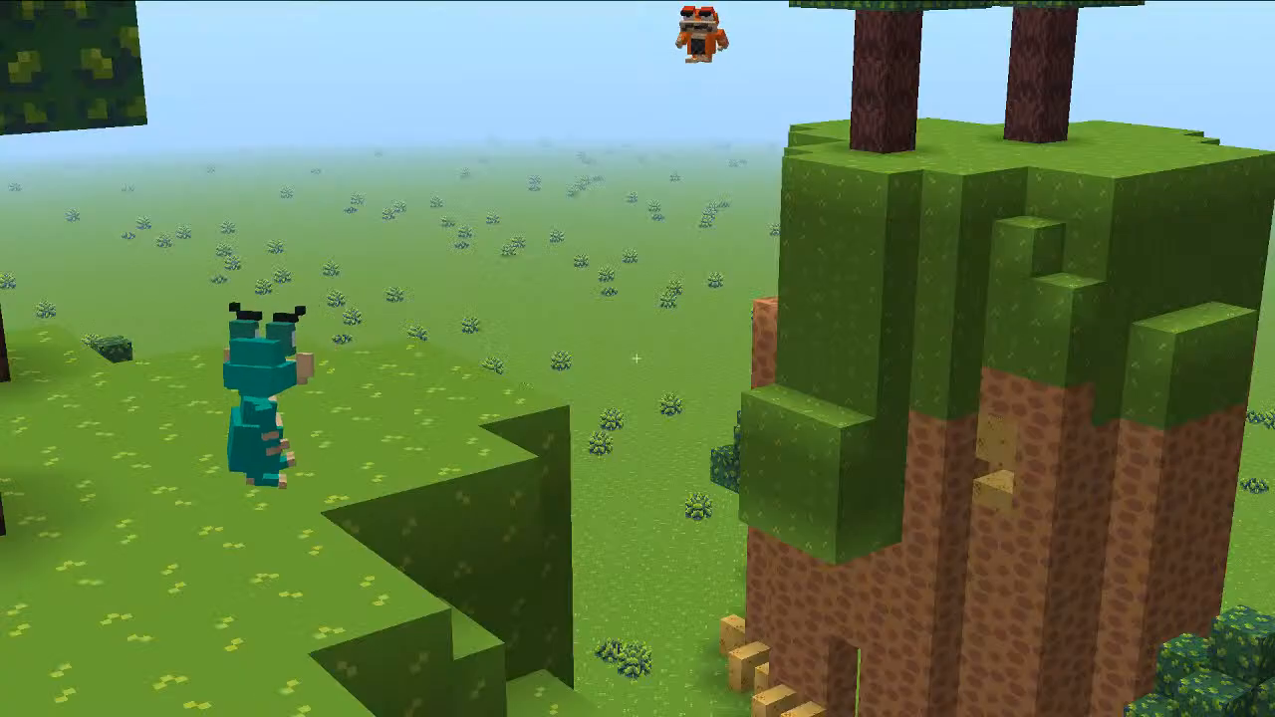
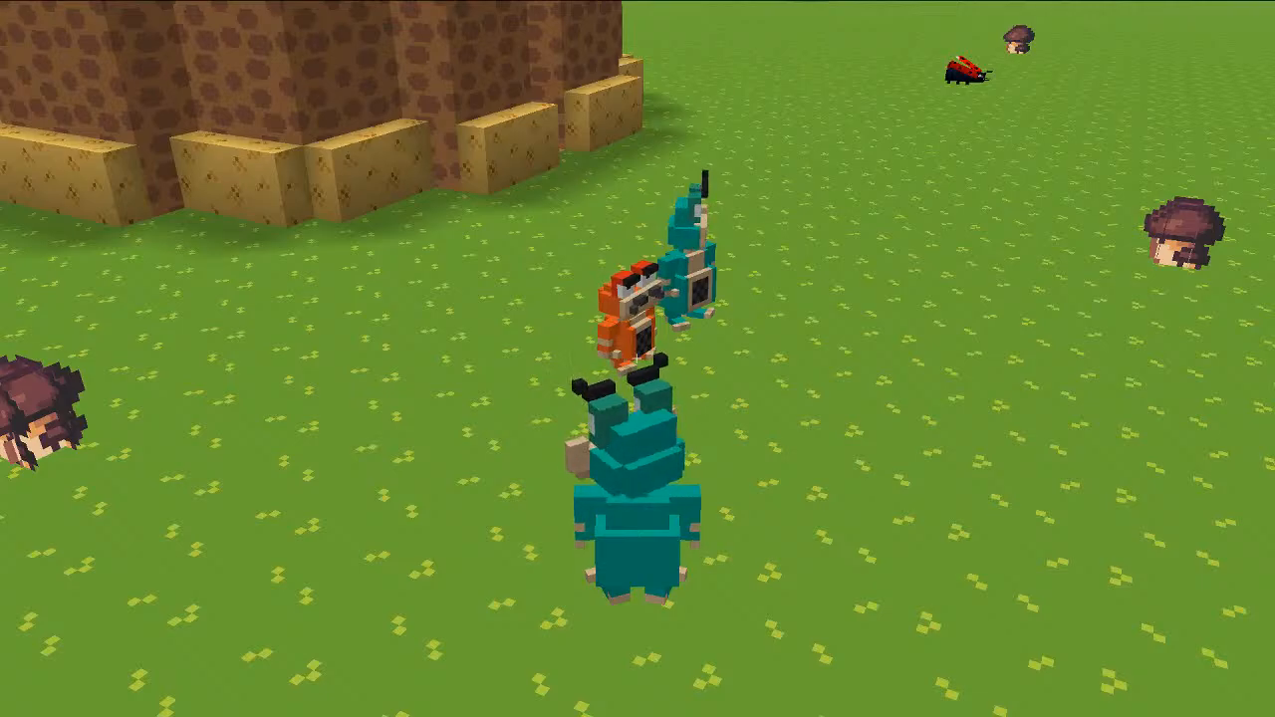
# Step: In the Entity editor, remove the orange player and the second player, leaving the teal one
pyautogui.press('Escape')
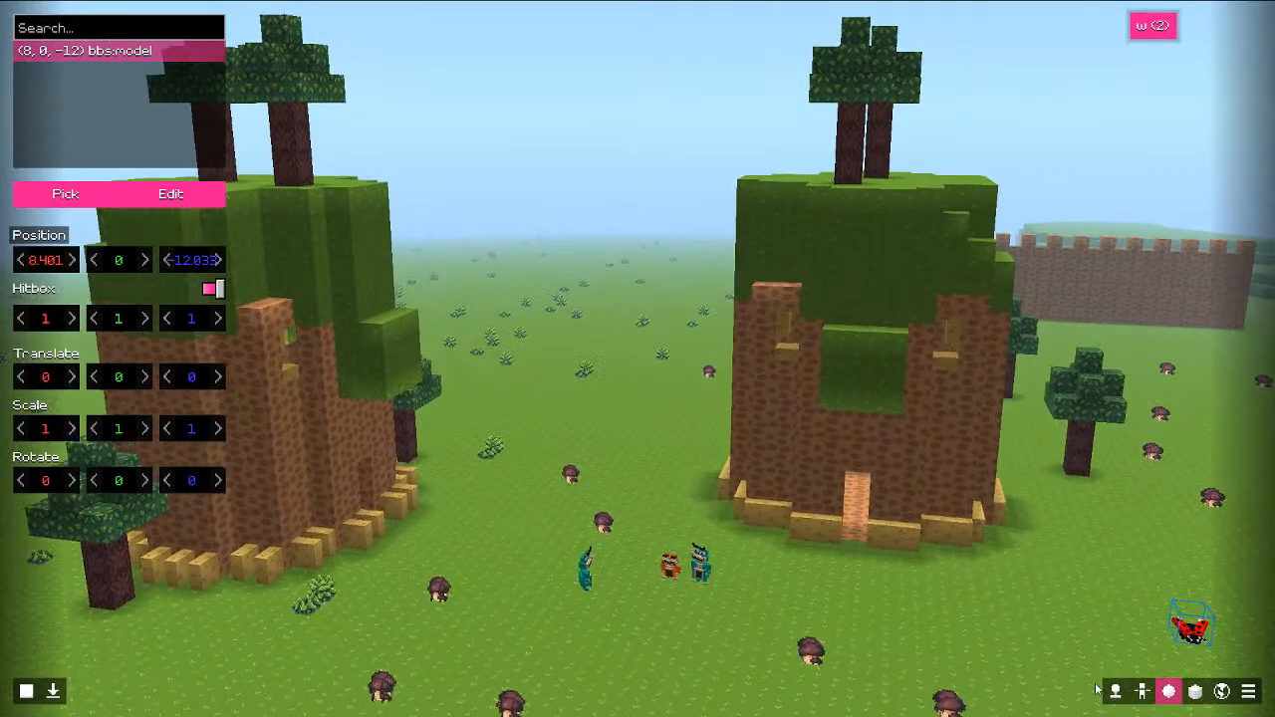
pyautogui.click(1142, 690)
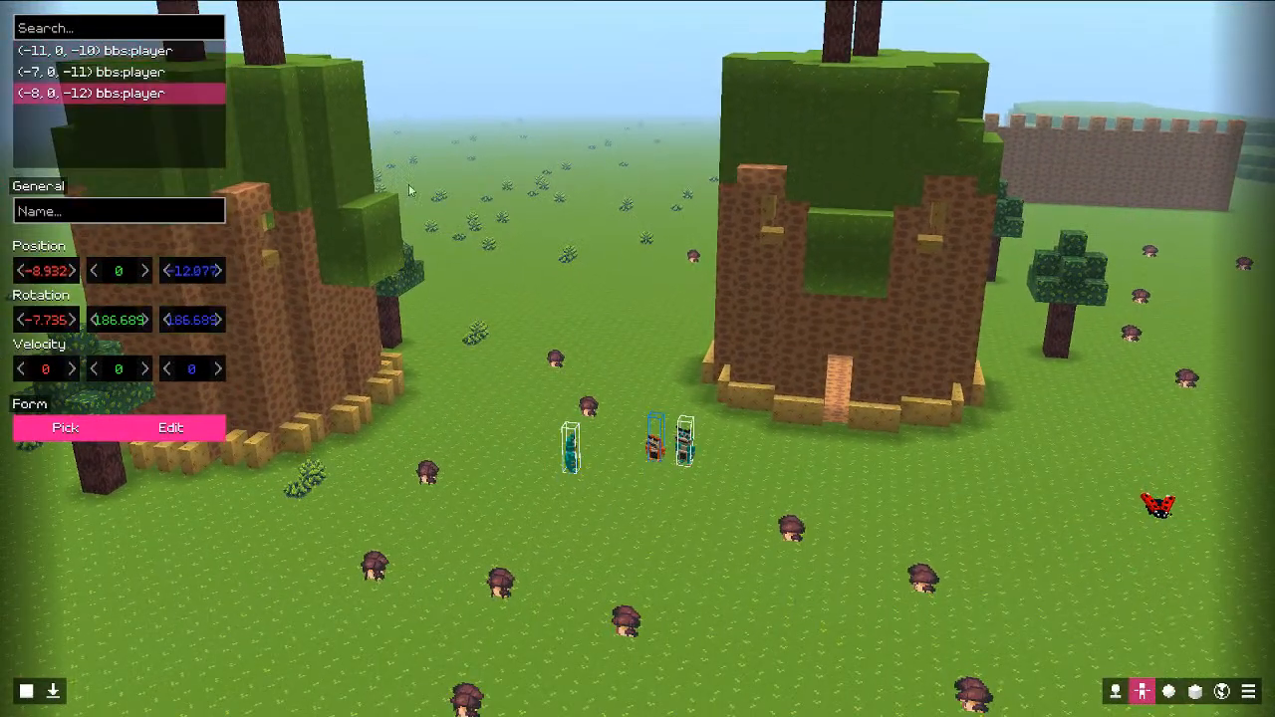
pyautogui.press('w')
pyautogui.press('w')
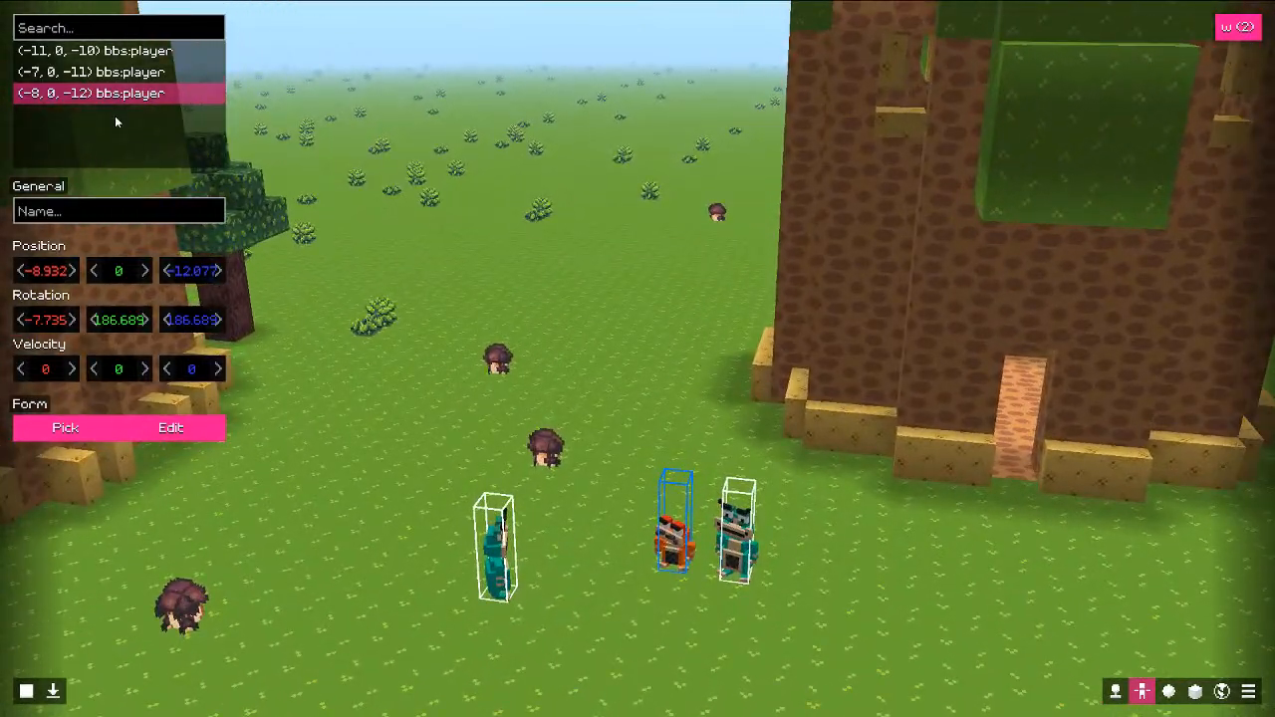
pyautogui.rightClick(116, 119)
pyautogui.click(146, 164)
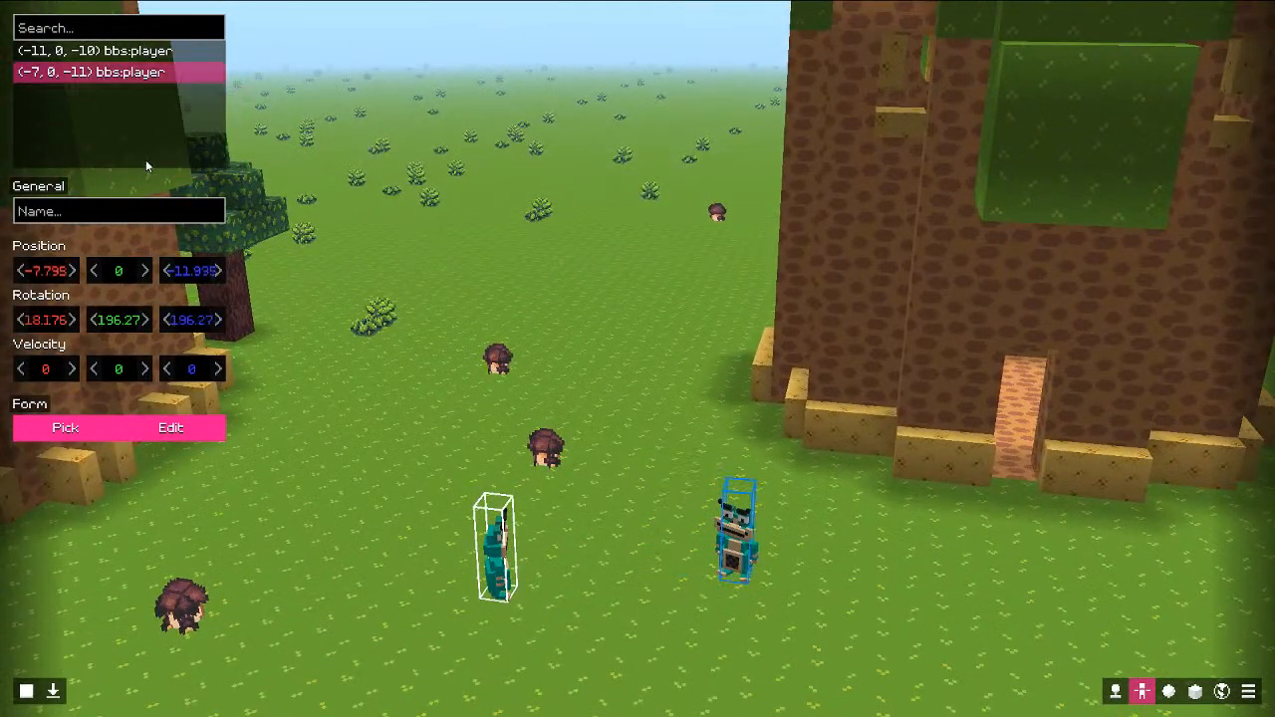
pyautogui.rightClick(201, 170)
pyautogui.click(189, 199)
# Step: Fly the camera around the houses, then bring up the server states panel
pyautogui.press('s')
pyautogui.press('s')
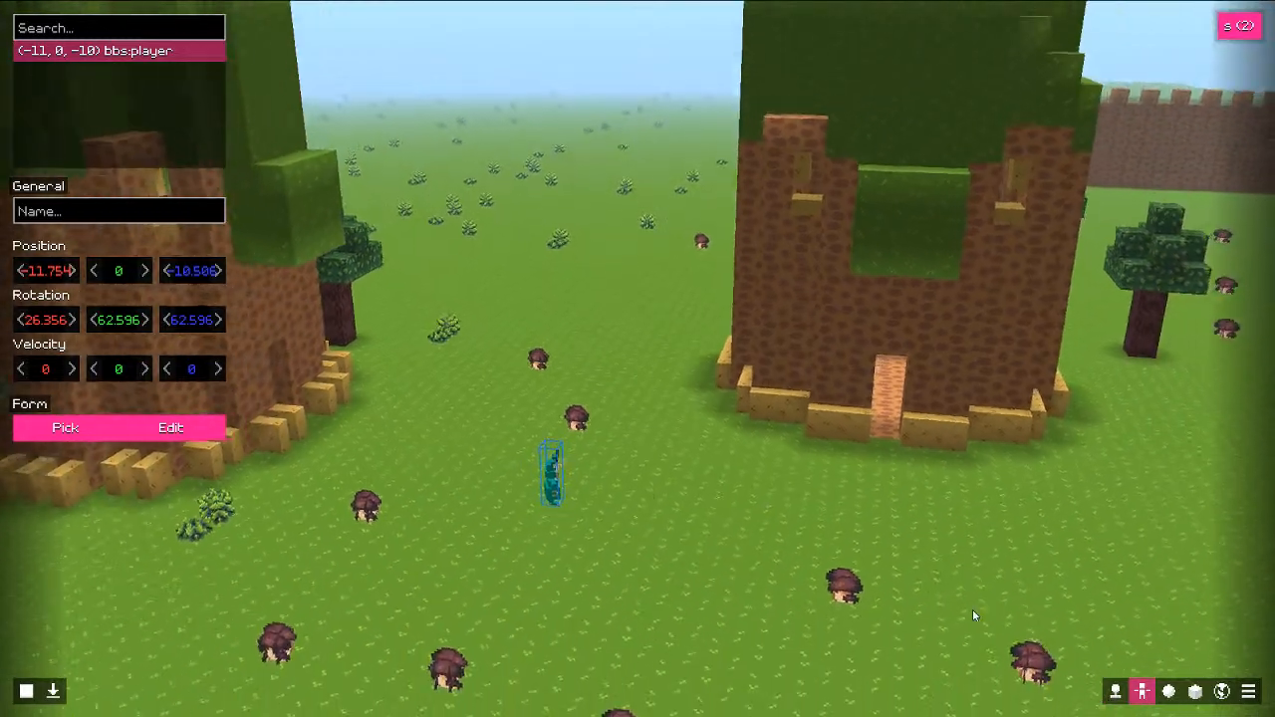
pyautogui.moveTo(973, 610); pyautogui.dragTo(869, 468)
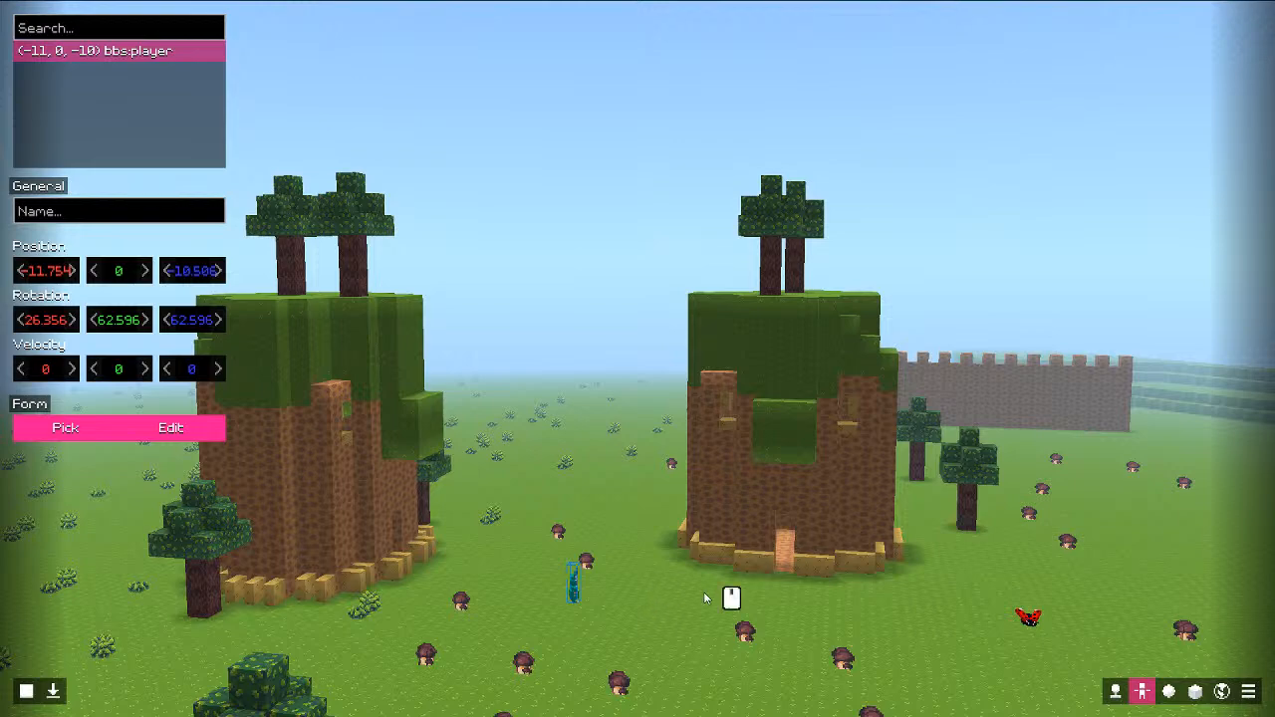
pyautogui.press('w')
pyautogui.moveTo(703, 593)
pyautogui.mouseDown(button='middle')
pyautogui.moveTo(706, 612)
pyautogui.moveTo(723, 610)
pyautogui.moveTo(698, 599)
pyautogui.mouseUp(button='middle')
pyautogui.press('ctrl')
pyautogui.press('q')
pyautogui.press('e')
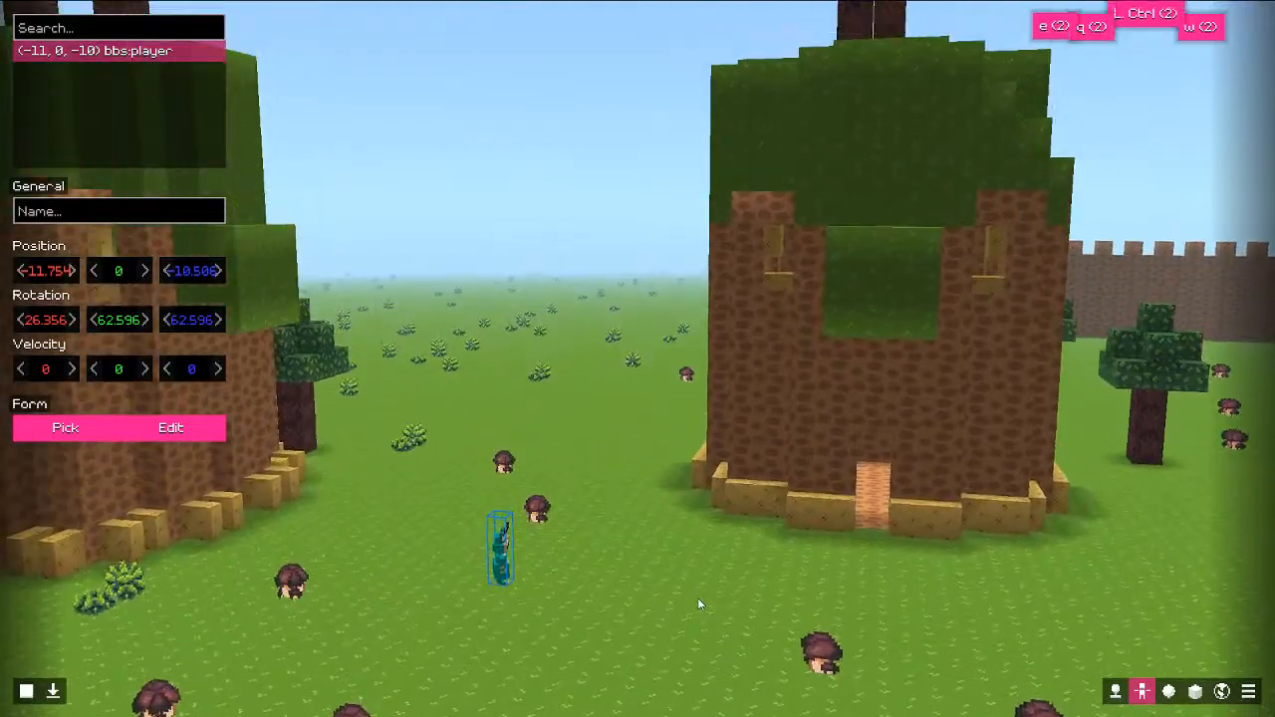
pyautogui.press('Escape')
pyautogui.press('Escape')
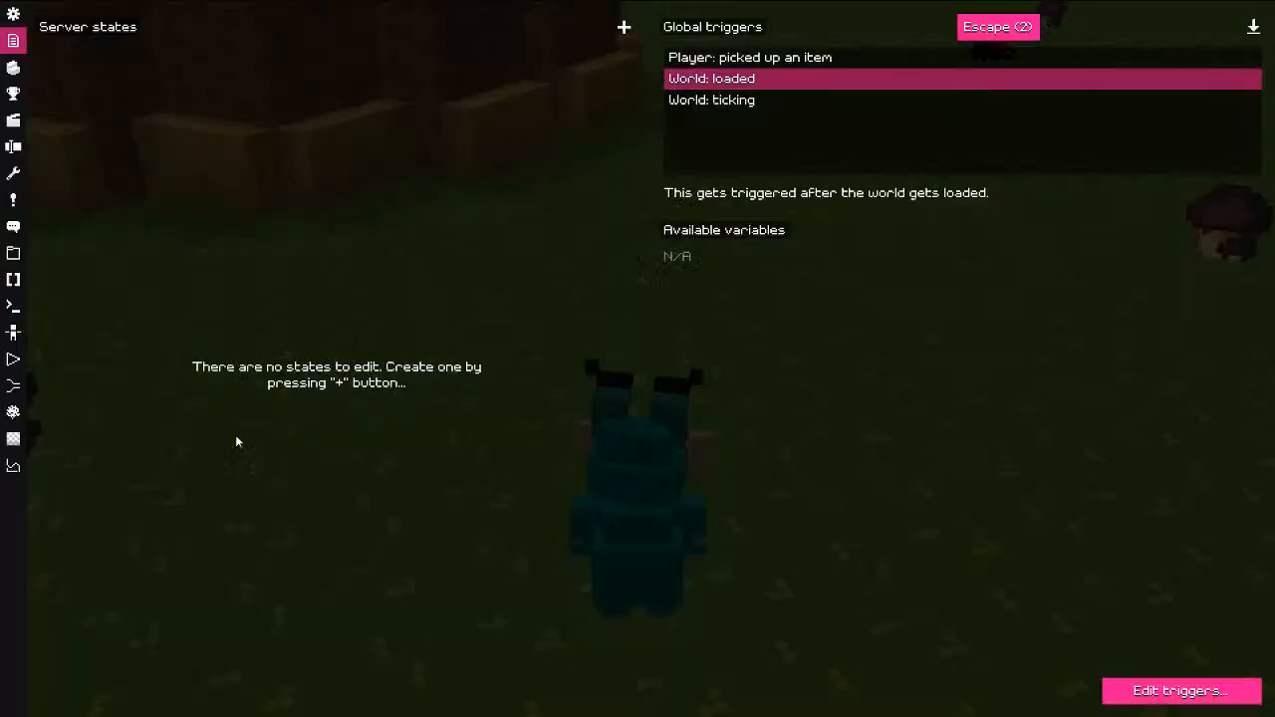
pyautogui.click(15, 148)
pyautogui.click(1128, 70)
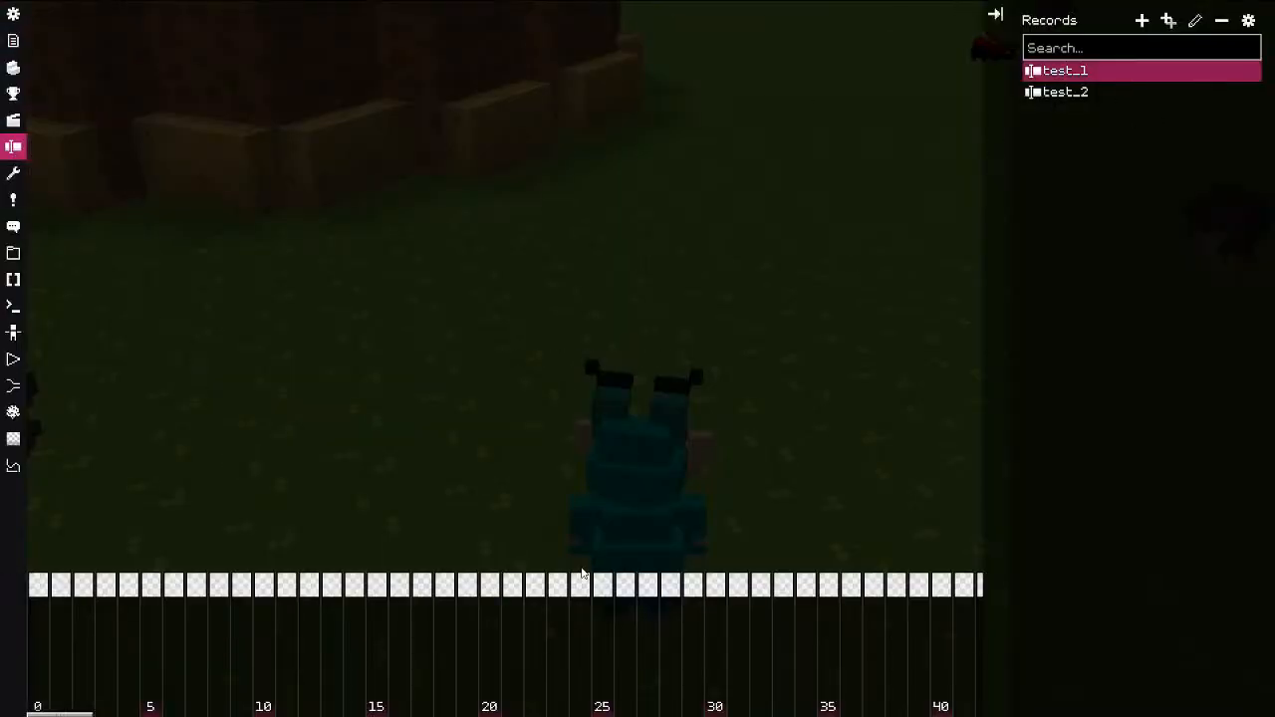
pyautogui.scroll(-10, 572, 654)
pyautogui.scroll(9, 570, 654)
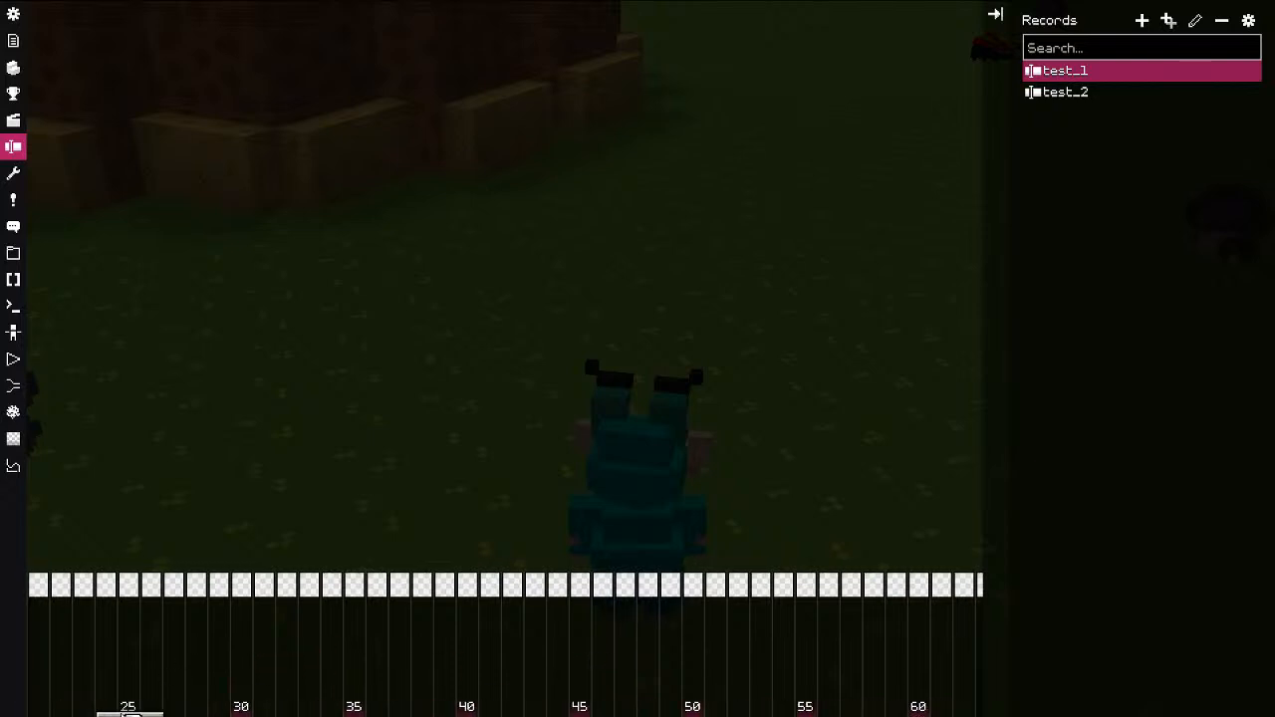
pyautogui.moveTo(130, 714); pyautogui.dragTo(548, 696)
pyautogui.click(351, 590)
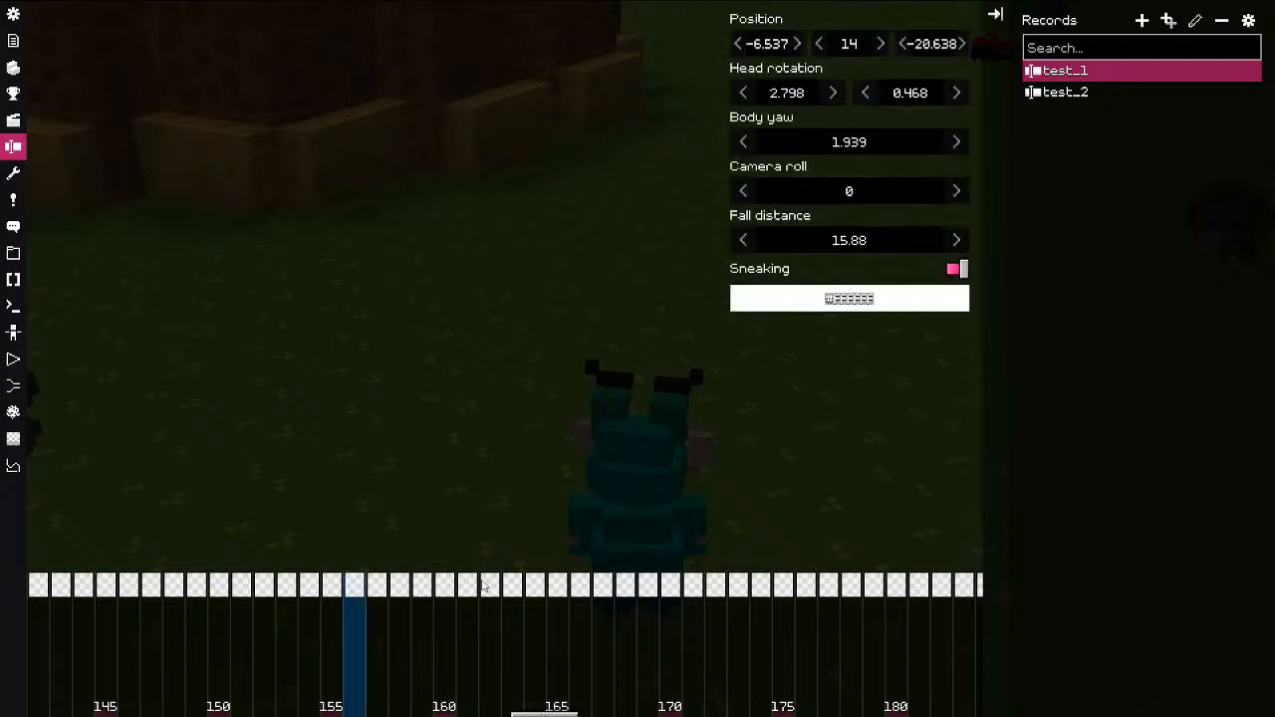
pyautogui.keyDown('shift'); pyautogui.click(800, 583); pyautogui.keyUp('shift')
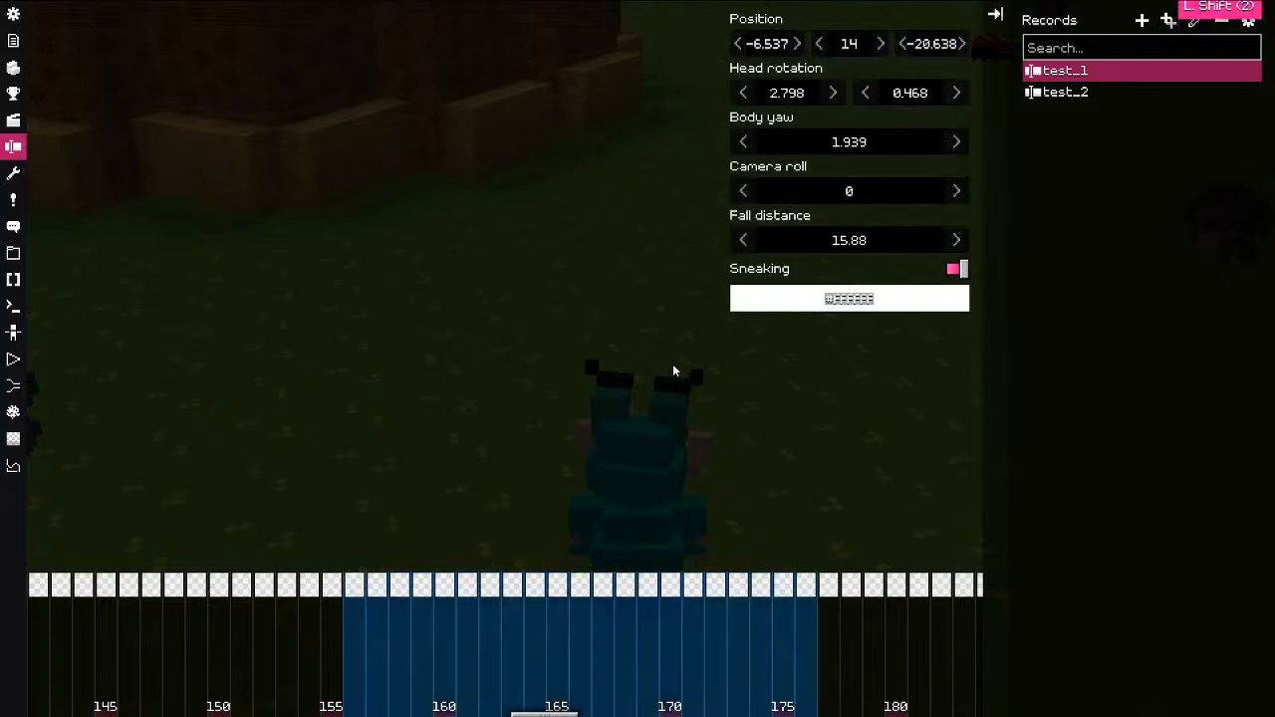
pyautogui.click(615, 638)
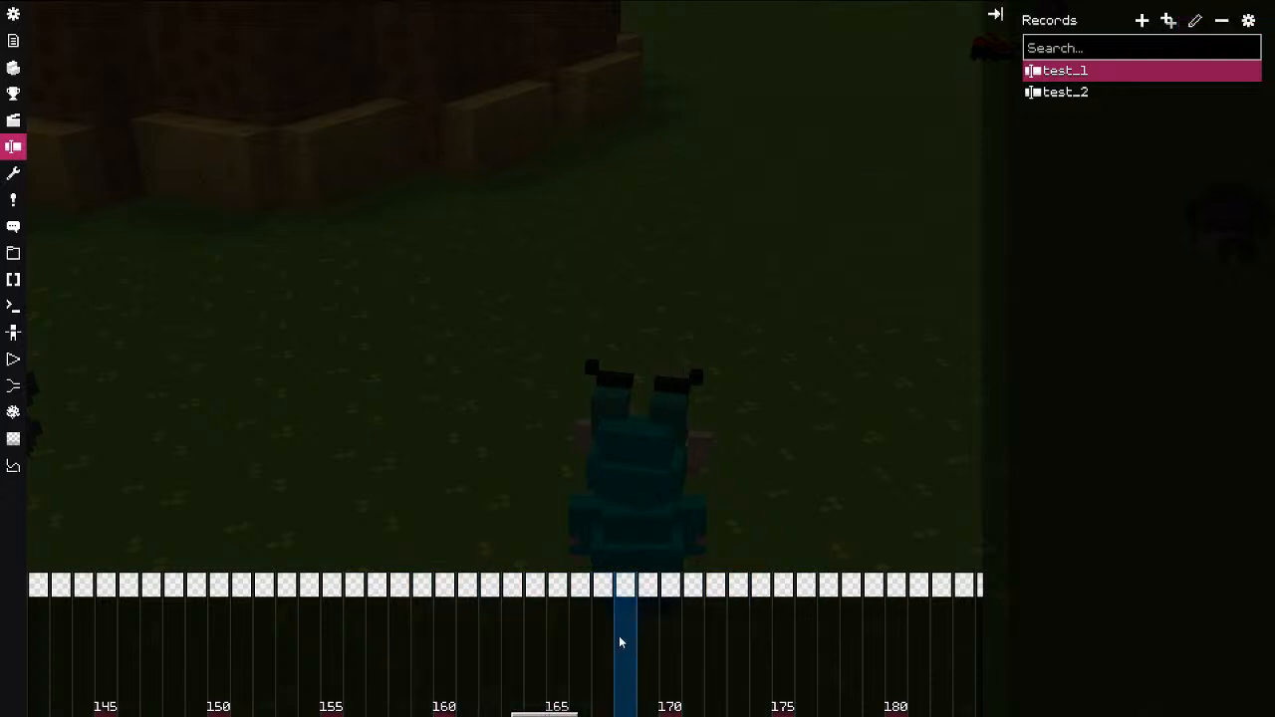
pyautogui.click(582, 639)
pyautogui.click(554, 639)
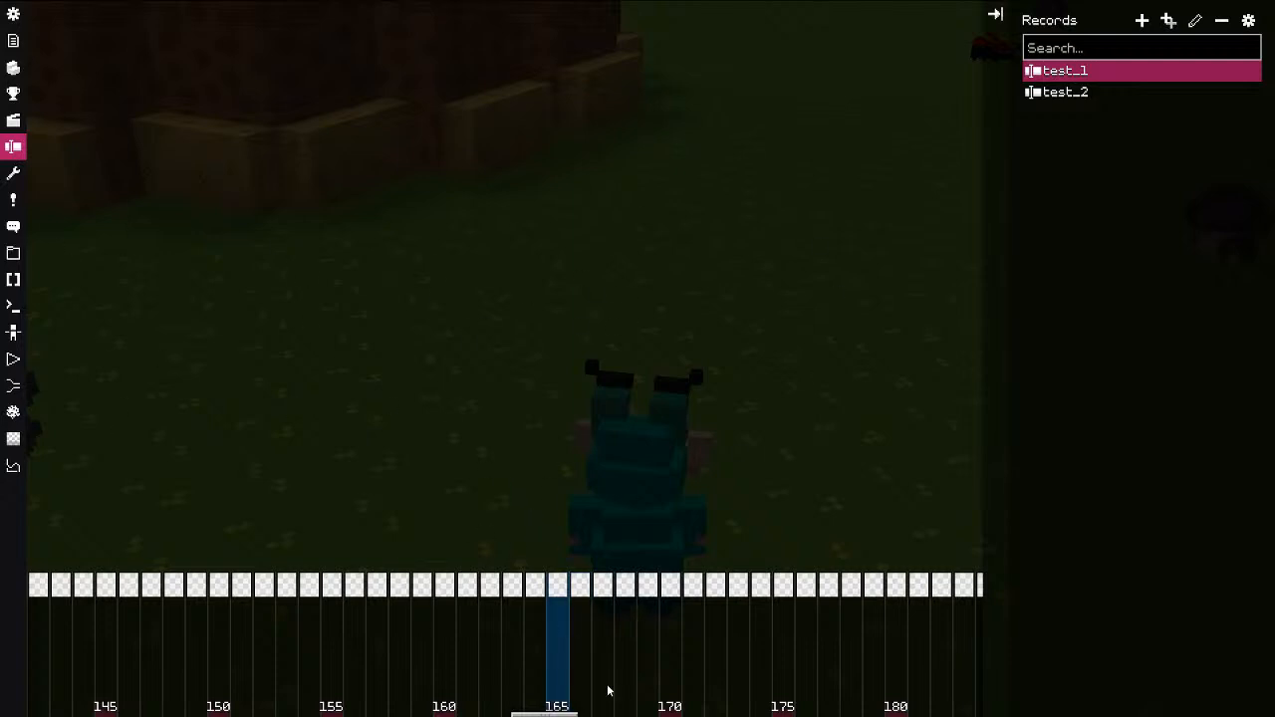
pyautogui.click(307, 595)
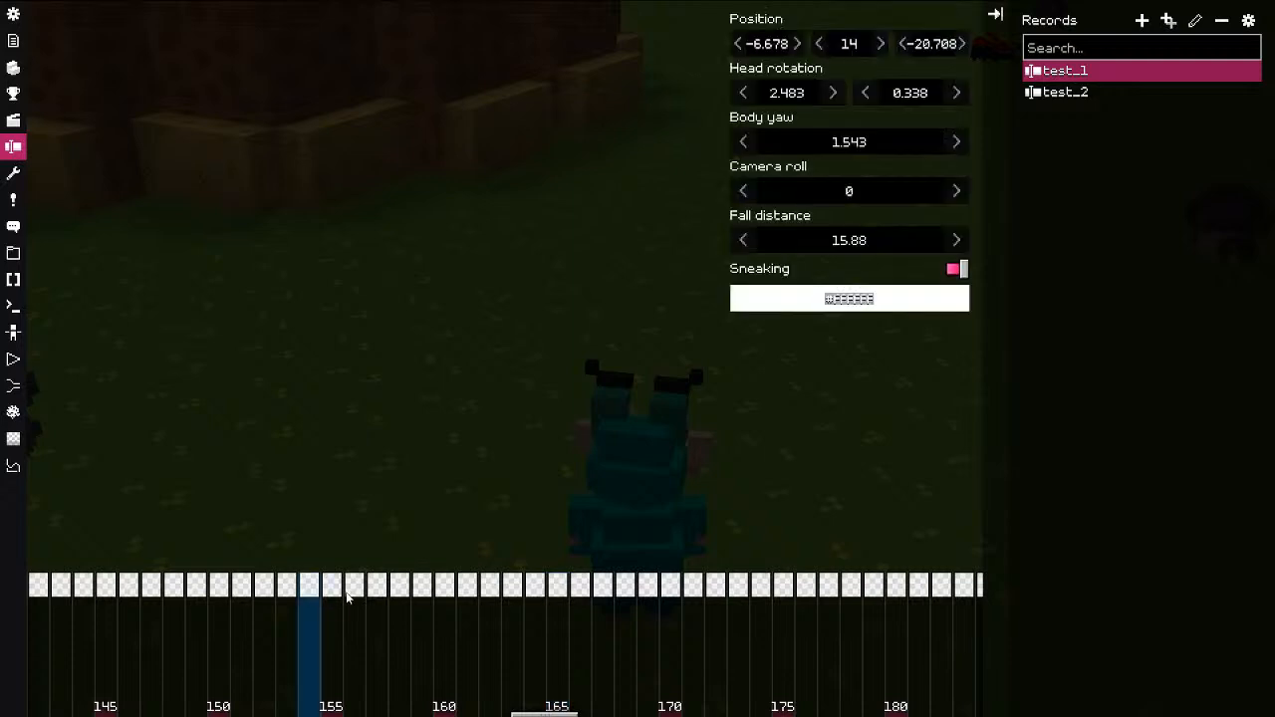
pyautogui.keyDown('shift'); pyautogui.click(828, 586); pyautogui.keyUp('shift')
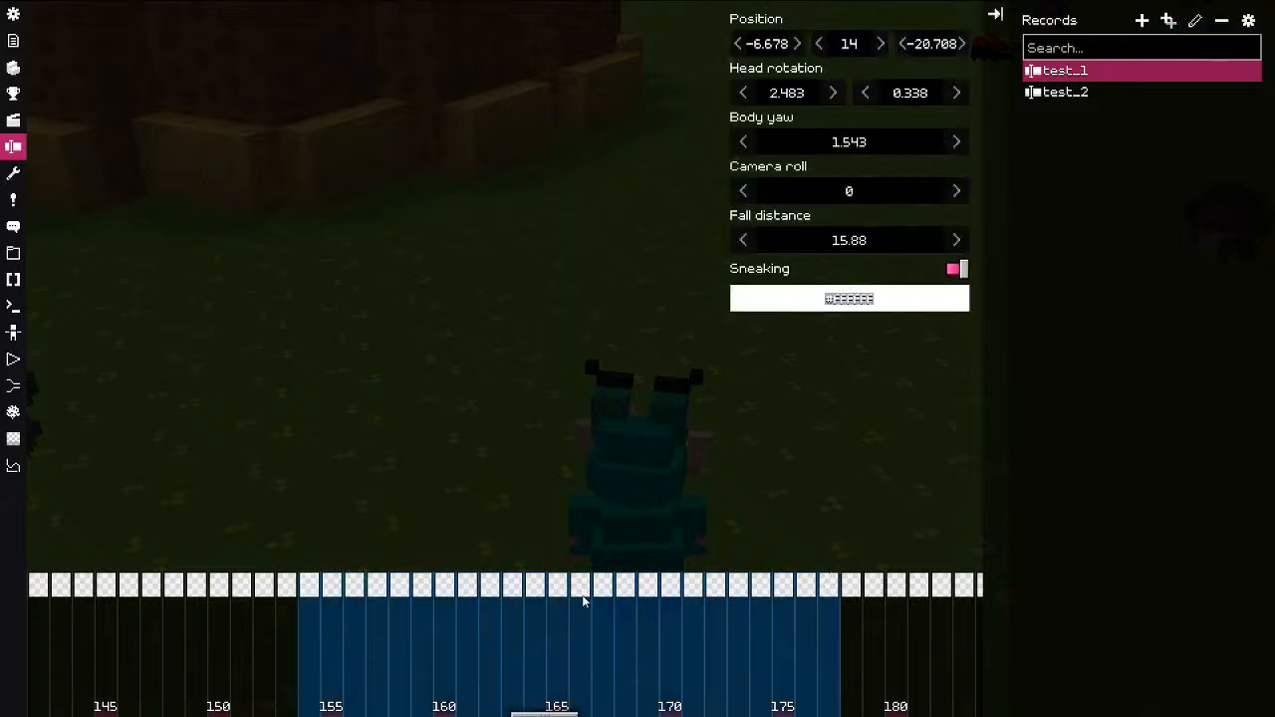
pyautogui.click(641, 662)
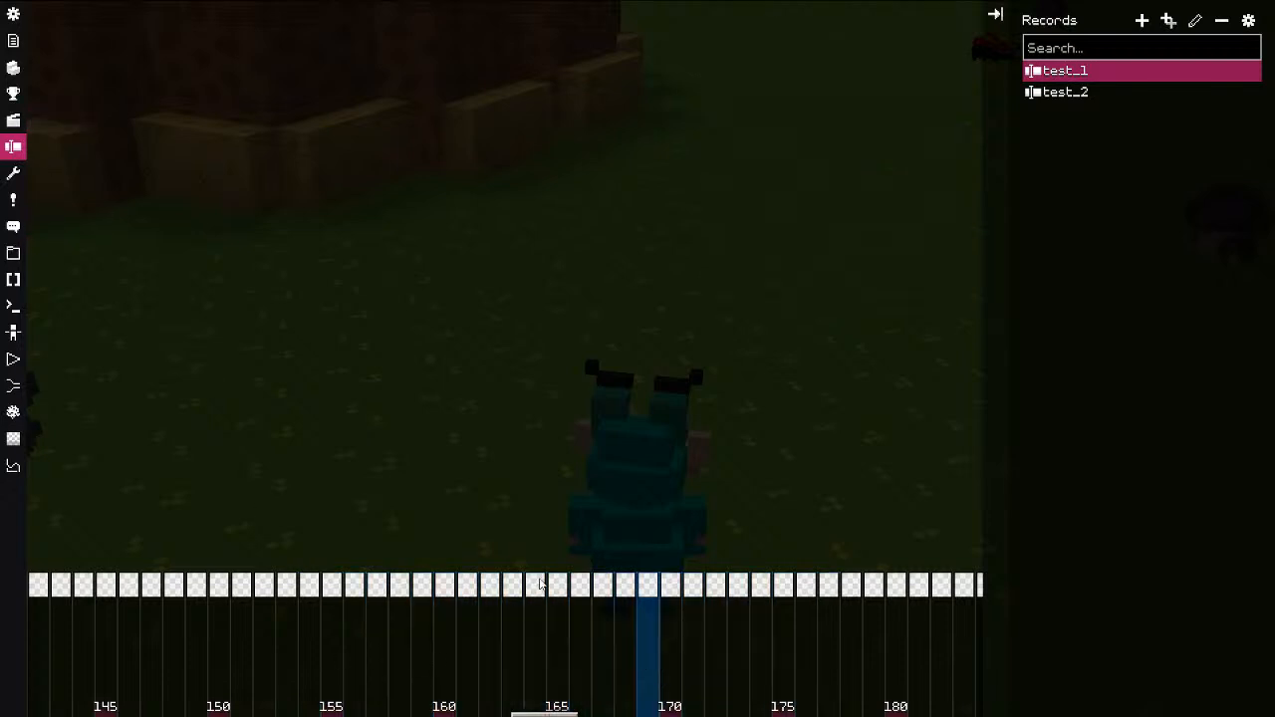
pyautogui.click(14, 42)
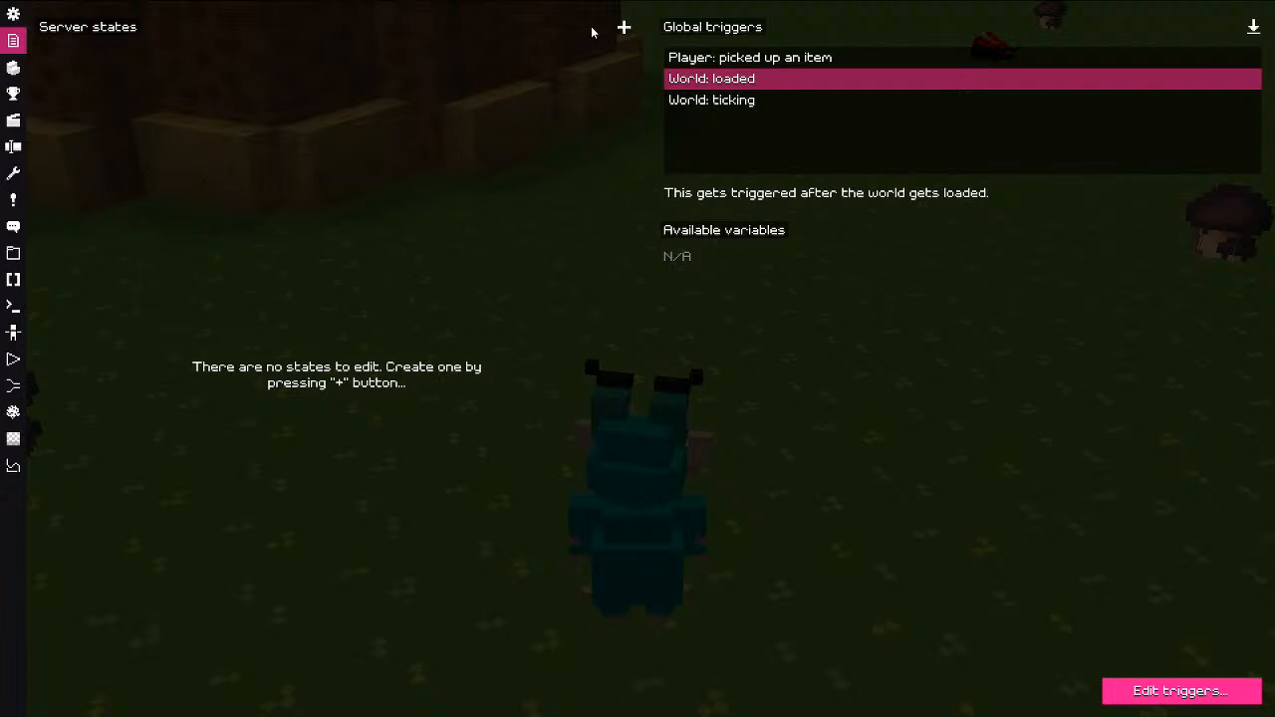
# Step: Add server states state_1–state_5, raise state_1 to 5, and open the JavaScript REPL
pyautogui.click(622, 29)
pyautogui.click(623, 28)
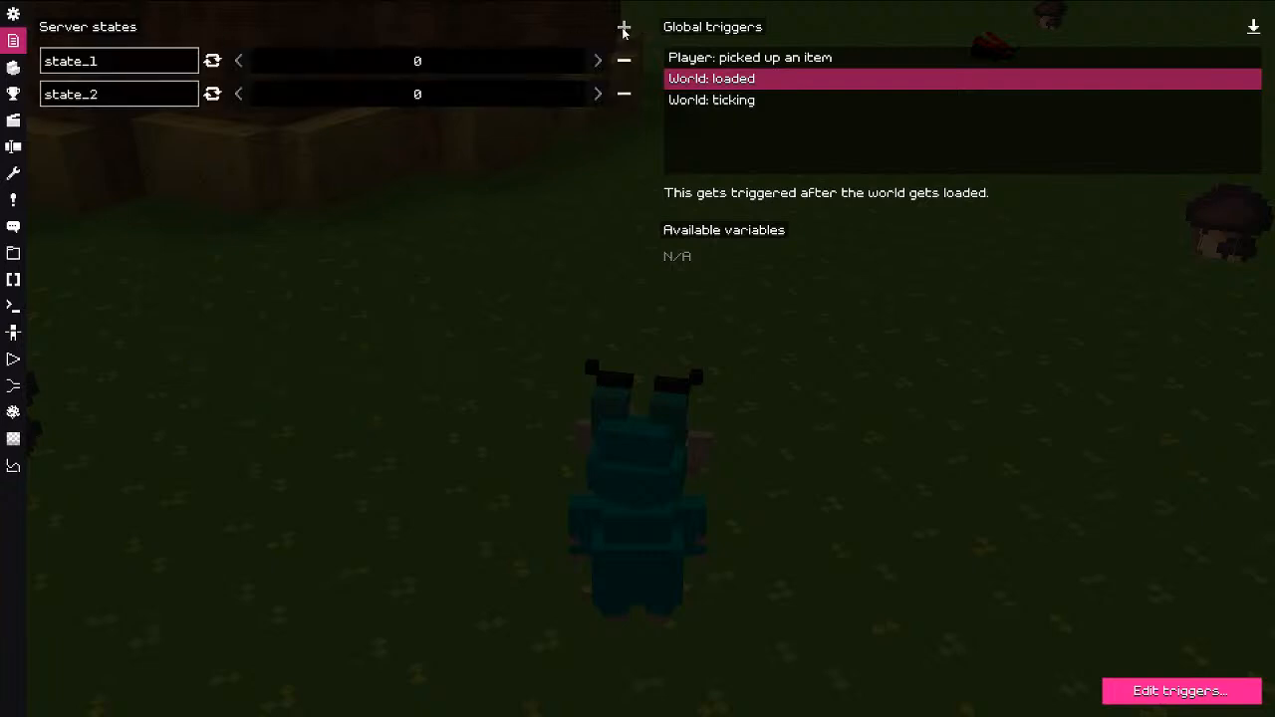
pyautogui.click(624, 28)
pyautogui.click(623, 28)
pyautogui.click(624, 27)
pyautogui.click(604, 61)
pyautogui.click(604, 60)
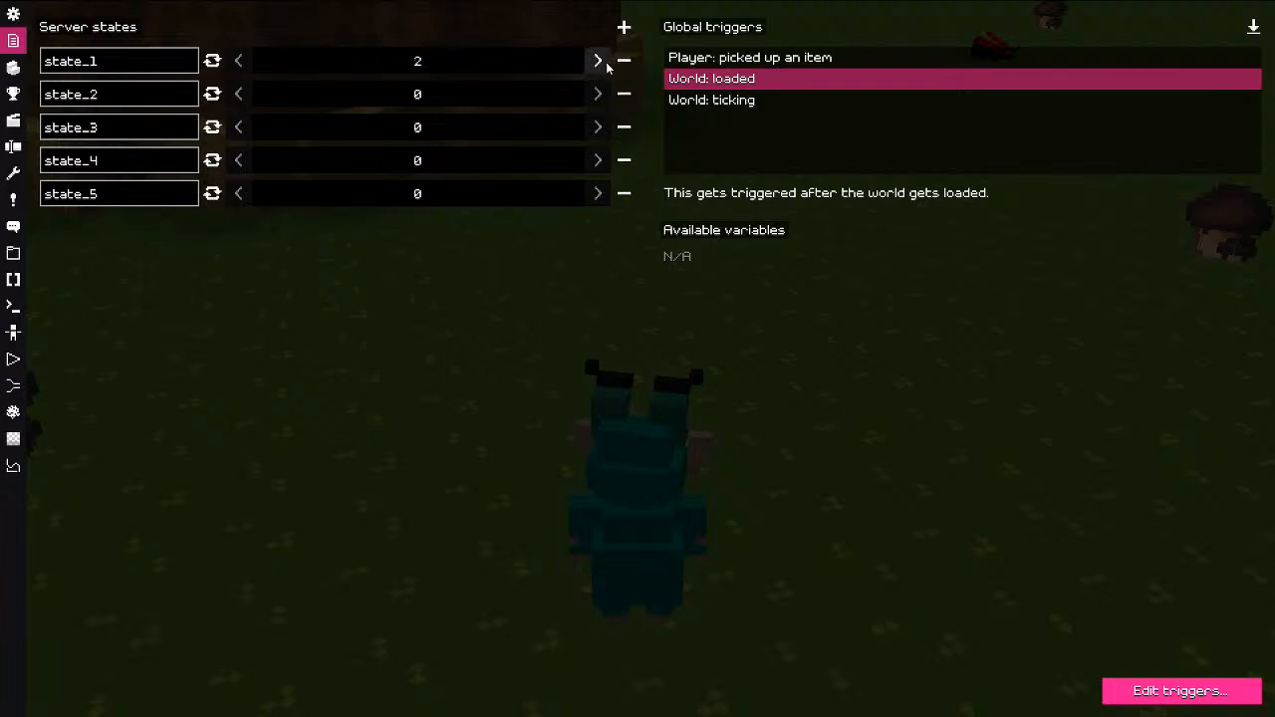
pyautogui.click(604, 61)
pyautogui.click(604, 60)
pyautogui.click(604, 60)
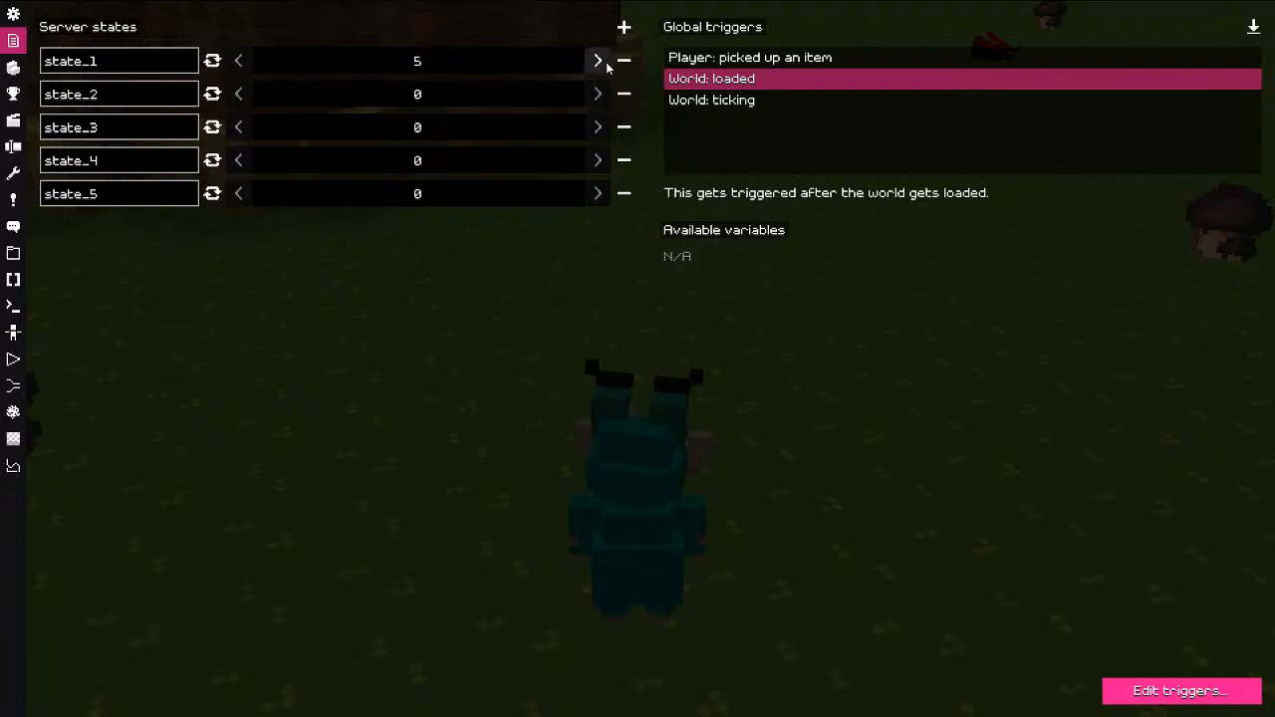
pyautogui.click(13, 279)
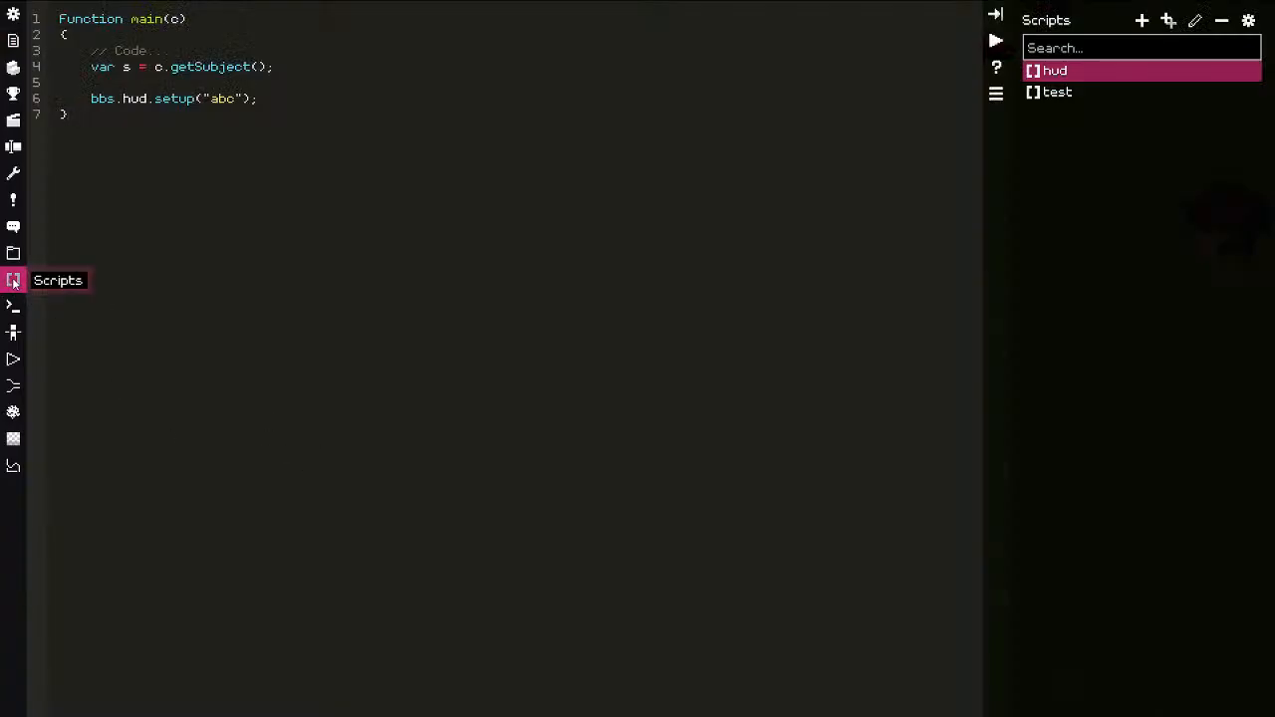
pyautogui.click(13, 306)
# Step: Replace the sample REPL line with a bbs.world.current.states command, fixing typos and rerunning it
pyautogui.hotkey('ctrl', 'a')
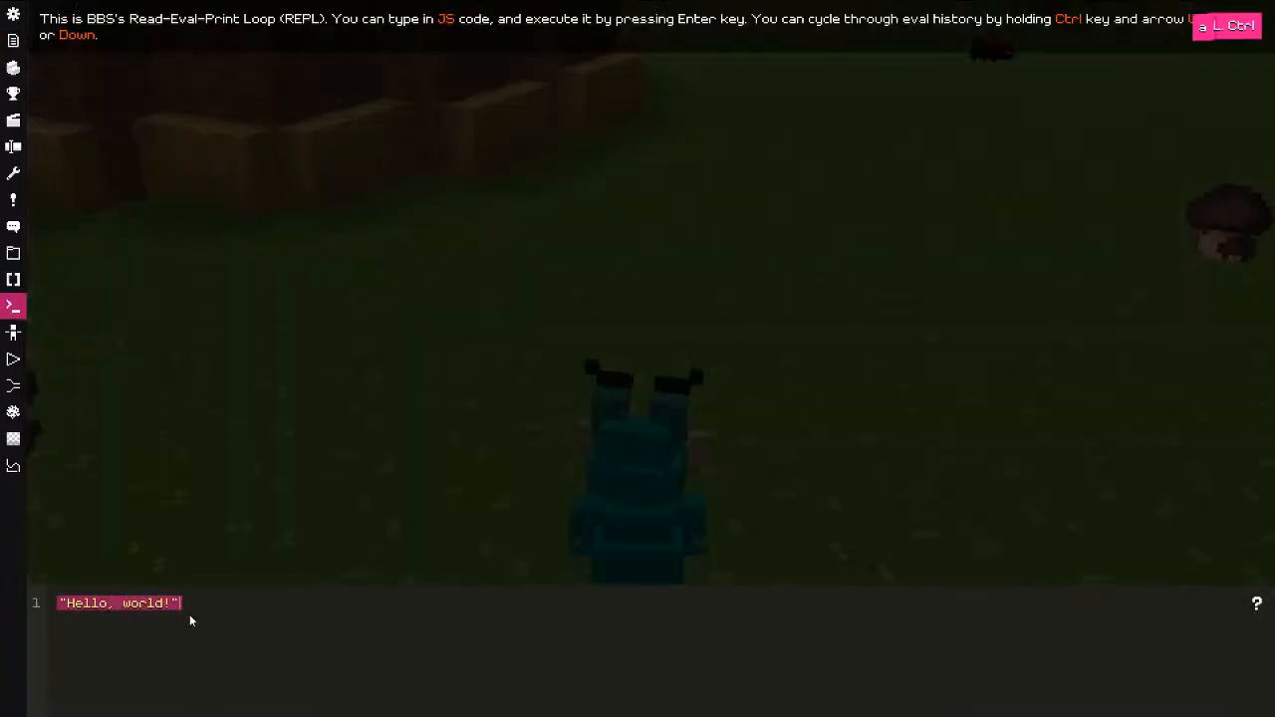
pyautogui.write('bbs')
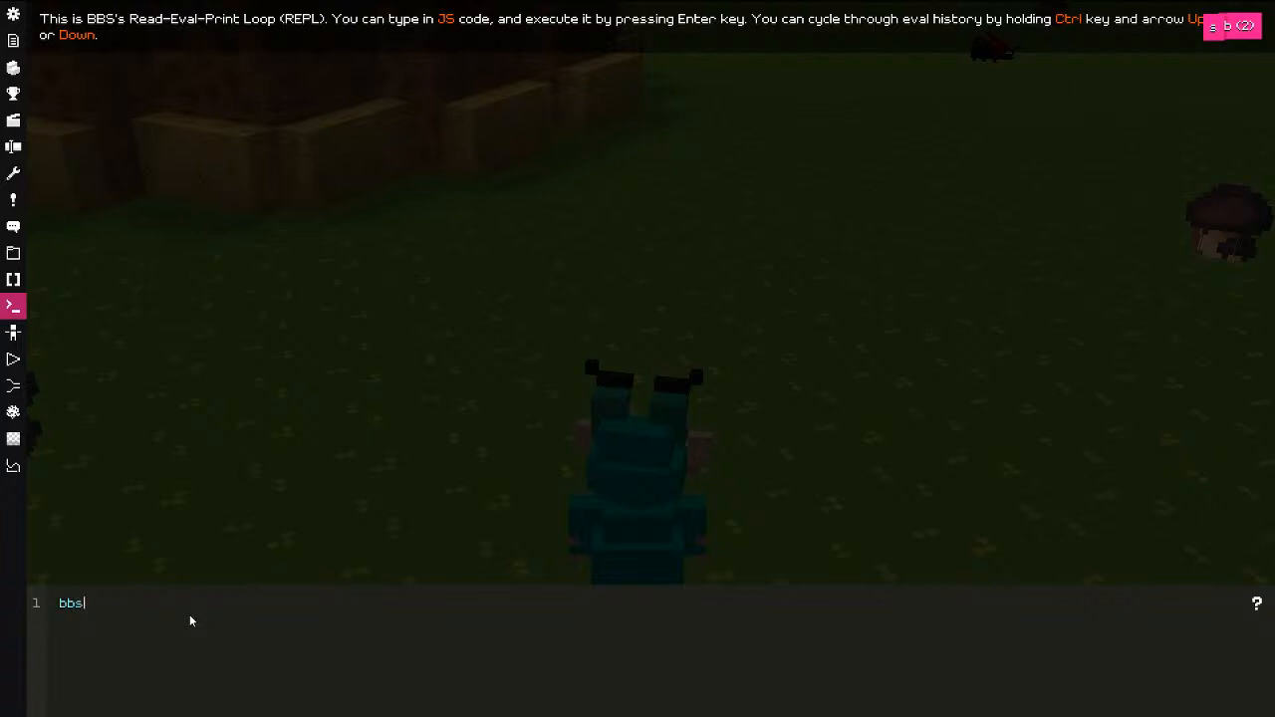
pyautogui.write('.world.cc')
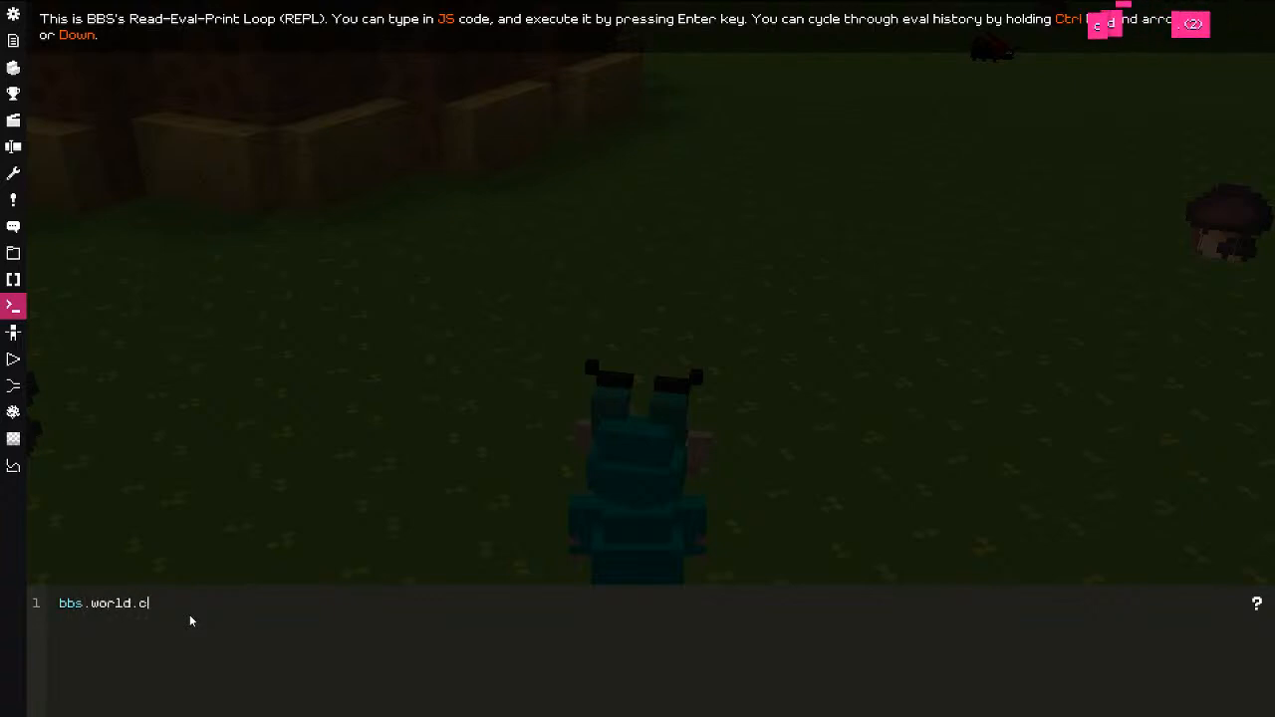
pyautogui.press('BackSpace')
pyautogui.write('urrent.states(')
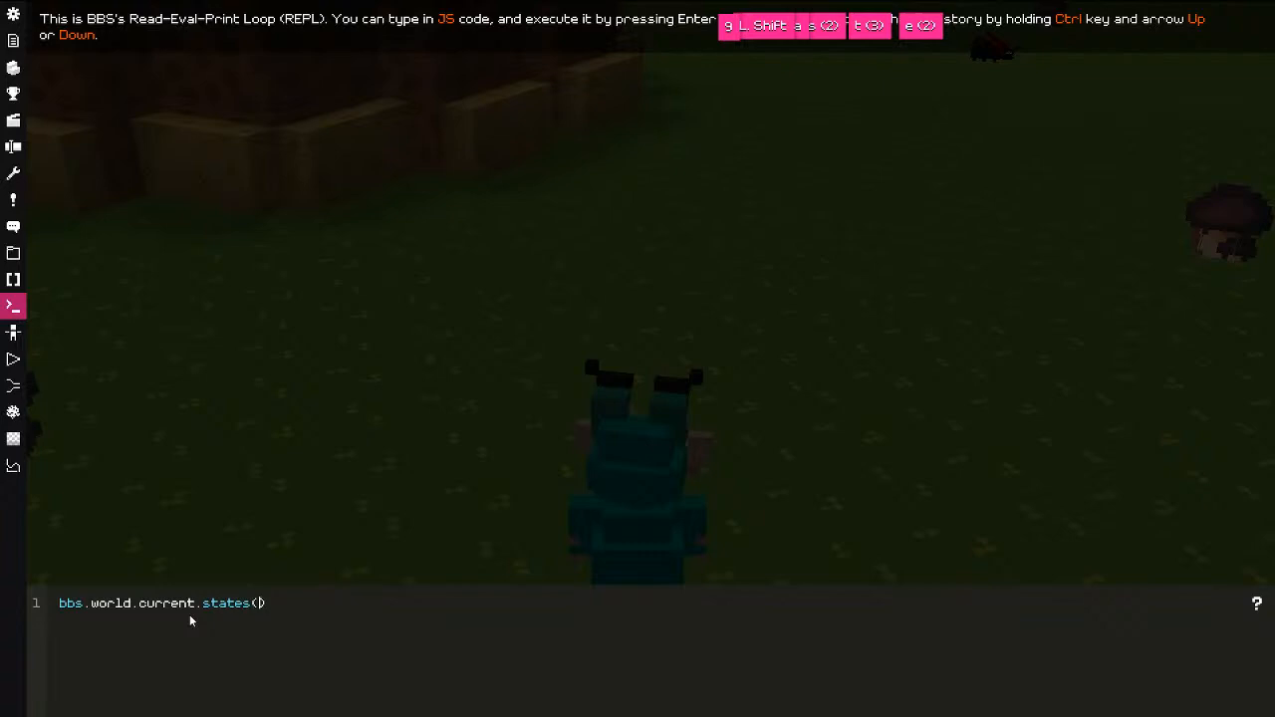
pyautogui.press('BackSpace')
pyautogui.press('Return')
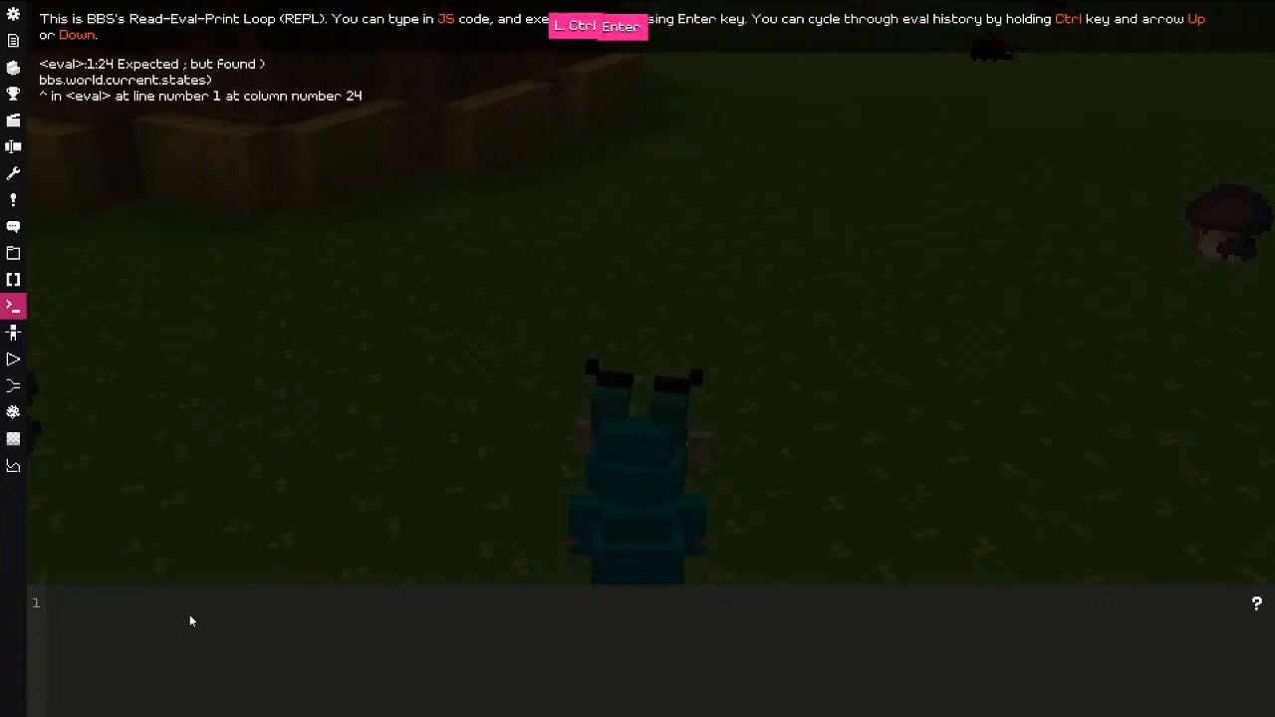
pyautogui.hotkey('ctrl', 'Up')
pyautogui.press('Delete')
pyautogui.press('Return')
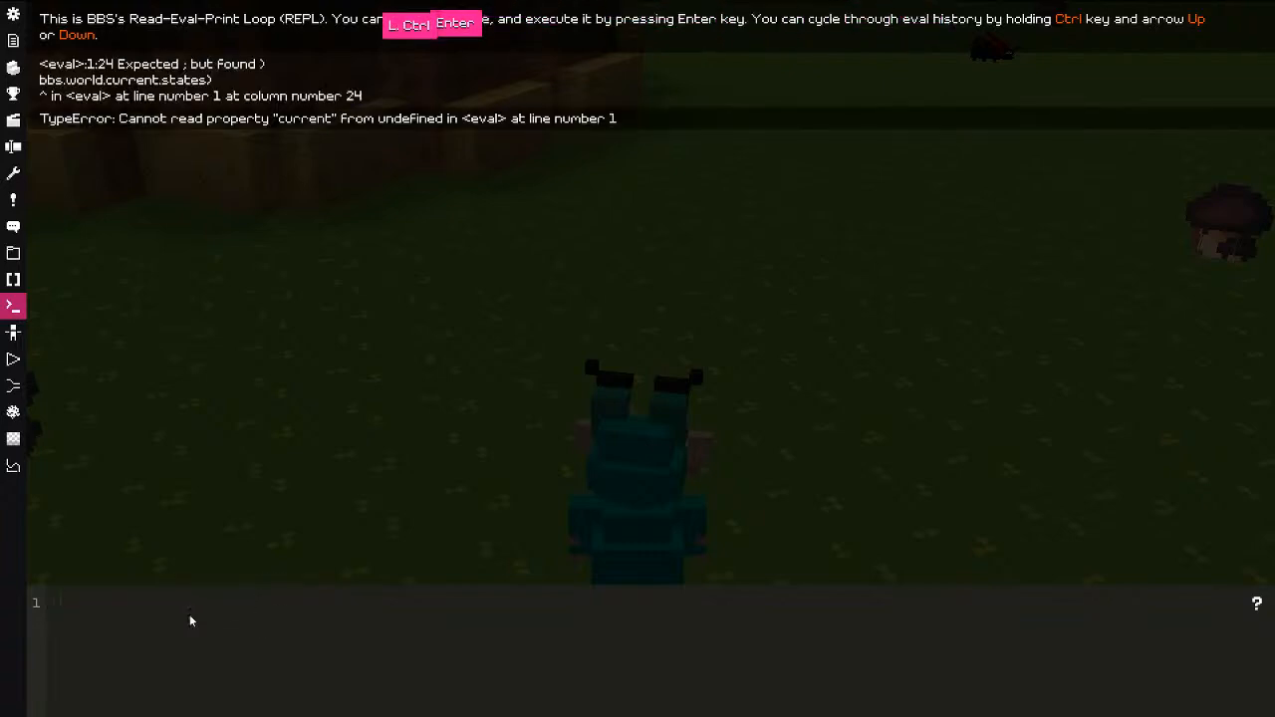
# Step: Evaluate bbs.worlds, bbs.worlds.current and bbs.worlds.current.states in turn to inspect them
pyautogui.hotkey('ctrl', 'Up')
pyautogui.press('BackSpace')
pyautogui.press('BackSpace')
pyautogui.press('BackSpace')
pyautogui.press('BackSpace')
pyautogui.press('BackSpace')
pyautogui.press('BackSpace')
pyautogui.press('BackSpace')
pyautogui.press('BackSpace')
pyautogui.press('BackSpace')
pyautogui.press('BackSpace')
pyautogui.press('BackSpace')
pyautogui.press('BackSpace')
pyautogui.press('BackSpace')
pyautogui.press('BackSpace')
pyautogui.press('BackSpace')
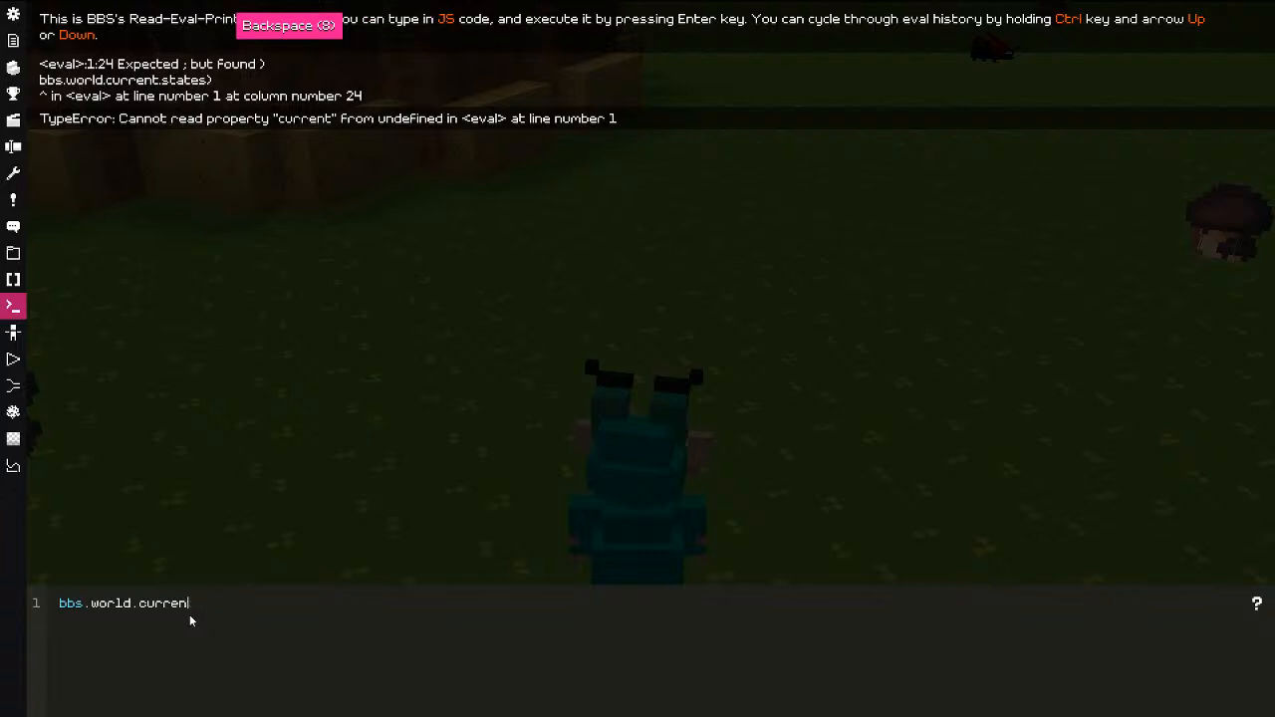
pyautogui.write('s')
pyautogui.press('Return')
pyautogui.hotkey('ctrl', 'Up')
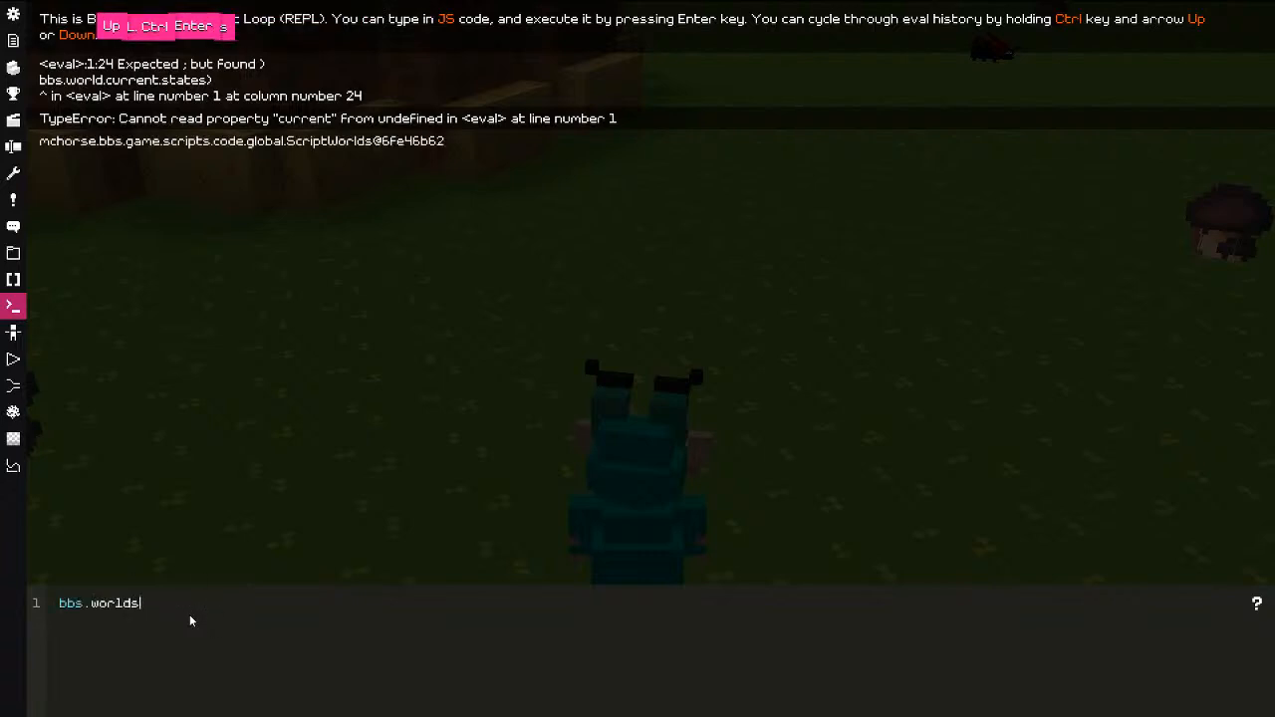
pyautogui.write('.current')
pyautogui.press('Return')
pyautogui.hotkey('ctrl', 'Up')
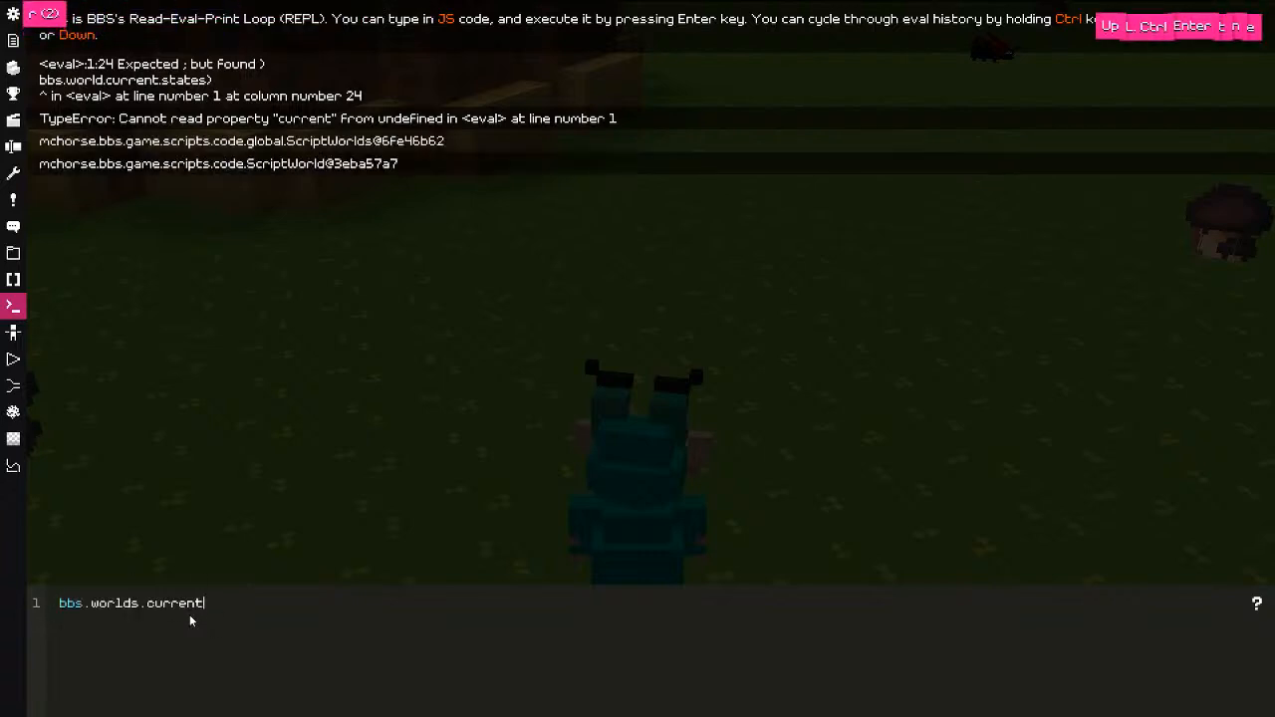
pyautogui.write('.states')
pyautogui.press('Return')
# Step: Run bbs.worlds.current.states.getNumber("state_1") to read state_1's value, 5.0
pyautogui.hotkey('ctrl', 'Up')
pyautogui.write('.')
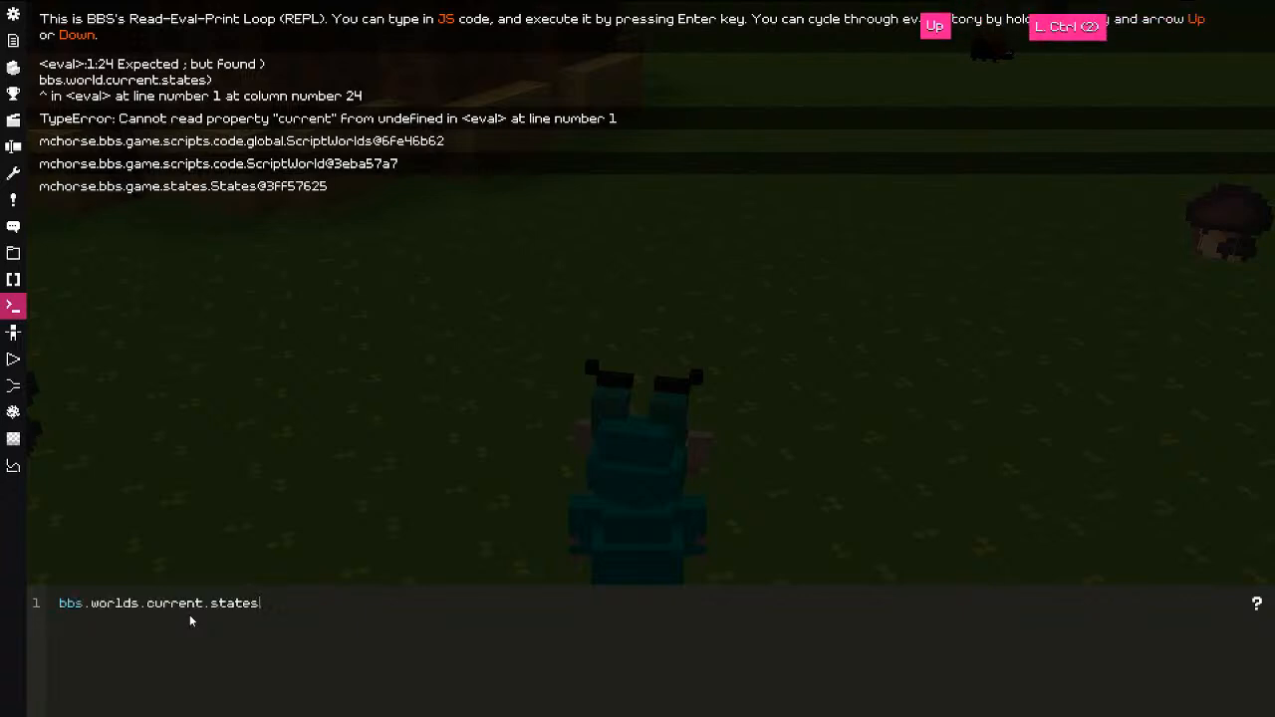
pyautogui.write('getNumber(st')
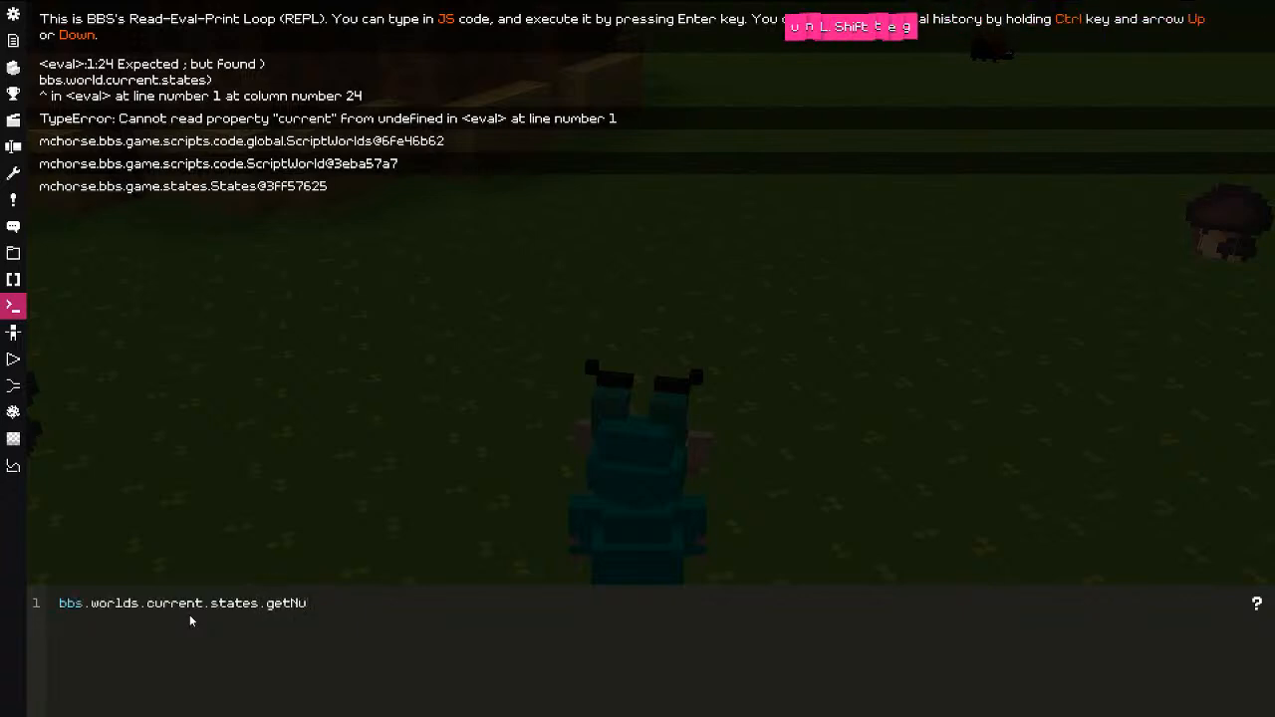
pyautogui.press('BackSpace')
pyautogui.press('BackSpace')
pyautogui.write('"state_')
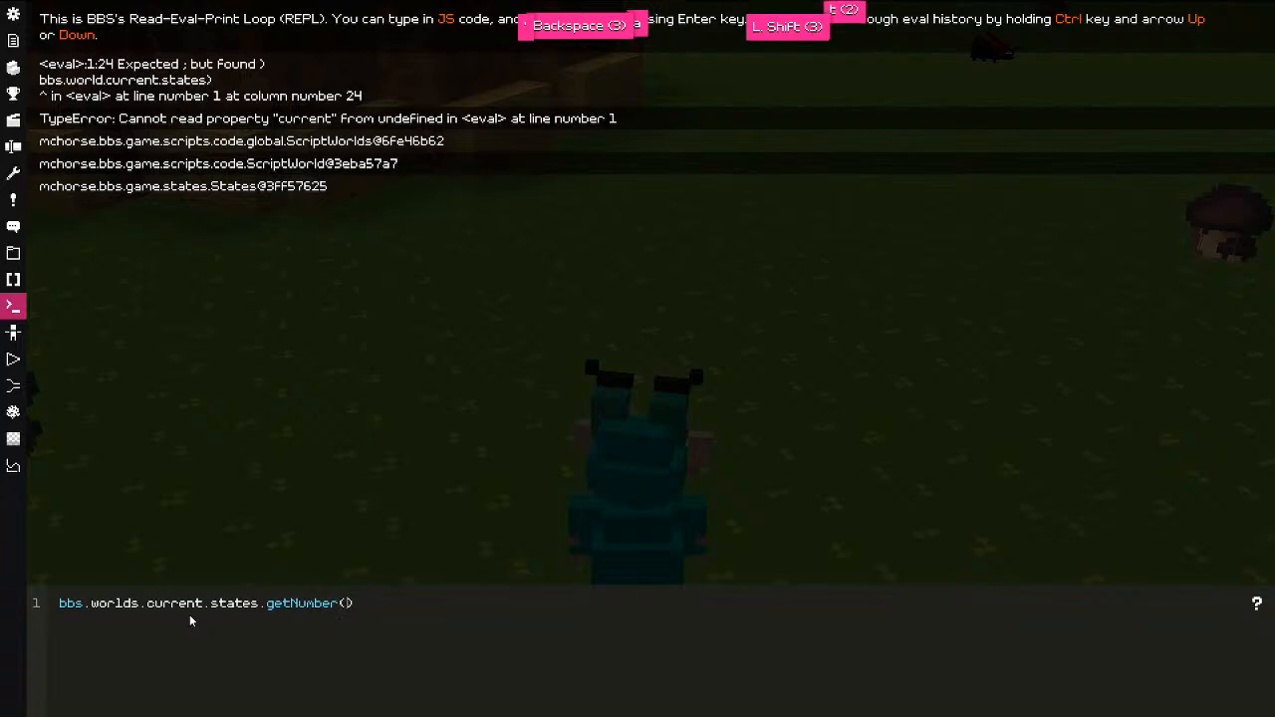
pyautogui.press('Return')
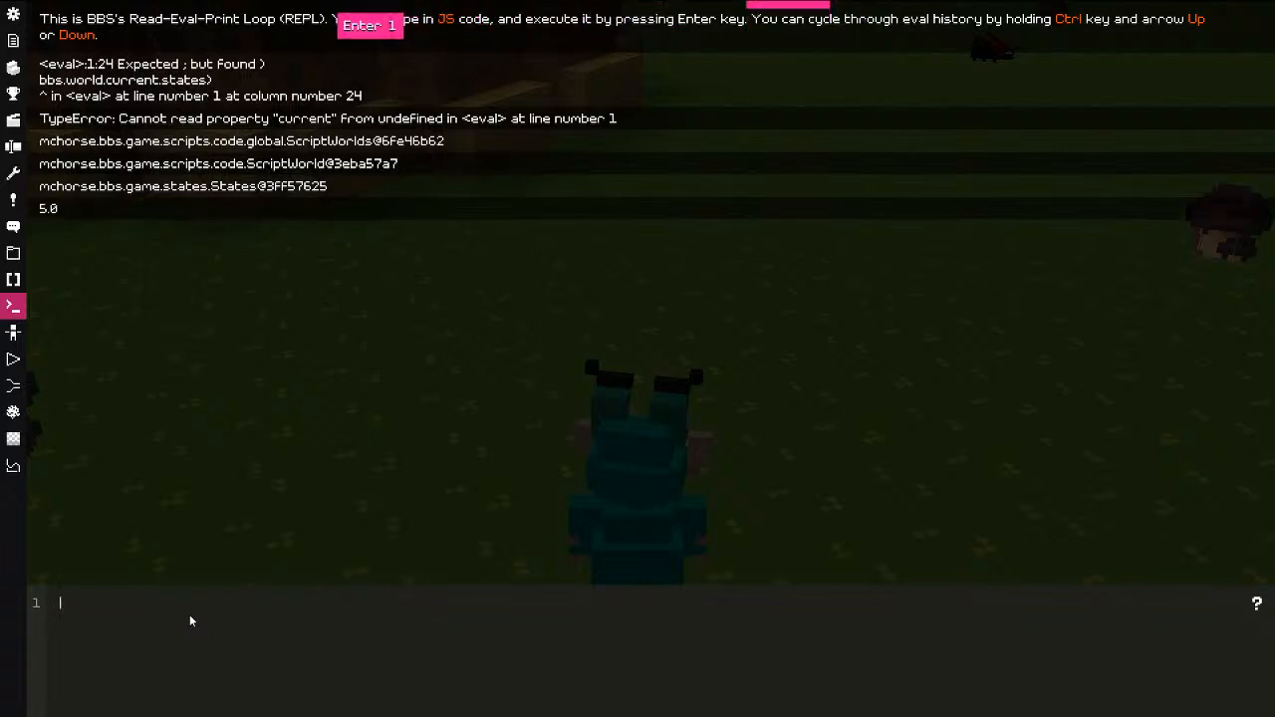
# Step: Raise state_3 to 10 in the Server states panel
pyautogui.click(13, 14)
pyautogui.click(13, 40)
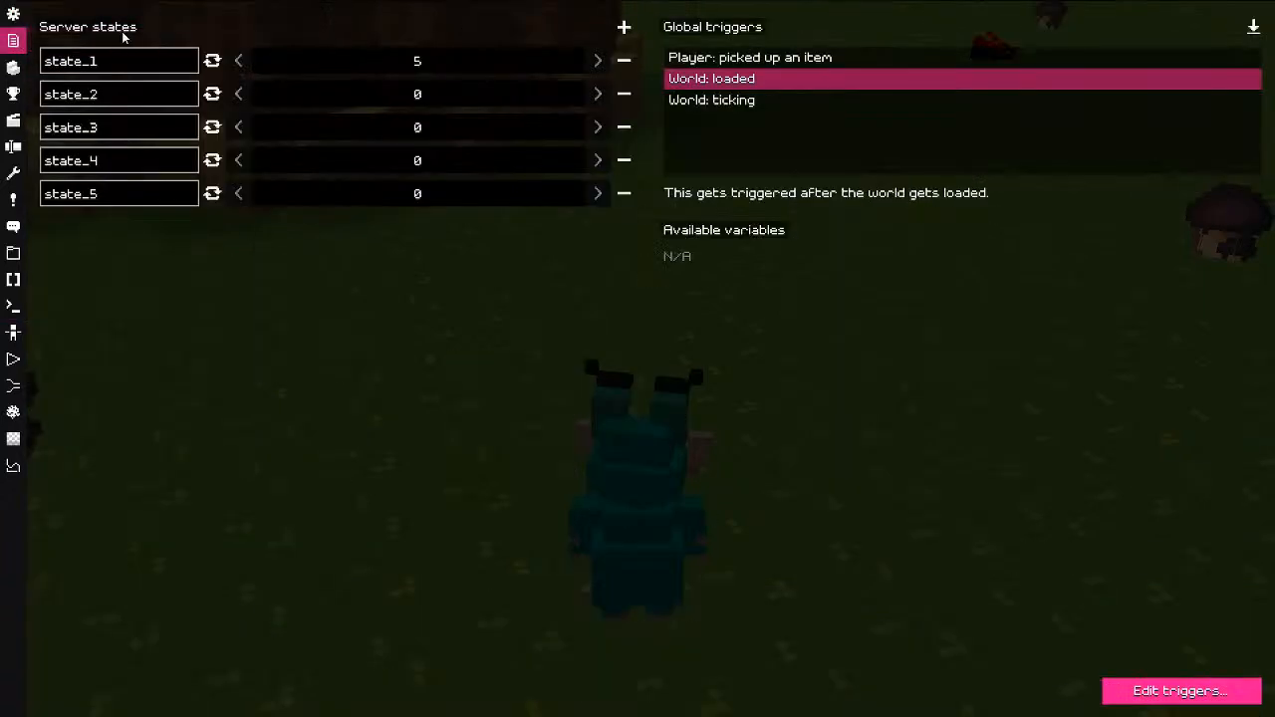
pyautogui.tripleClick(592, 129)
pyautogui.doubleClick(592, 130)
pyautogui.tripleClick(592, 130)
pyautogui.doubleClick(592, 130)
# Step: Rerun the lookup for state_3, confirming 10.0, then go to the configuration settings
pyautogui.click(13, 306)
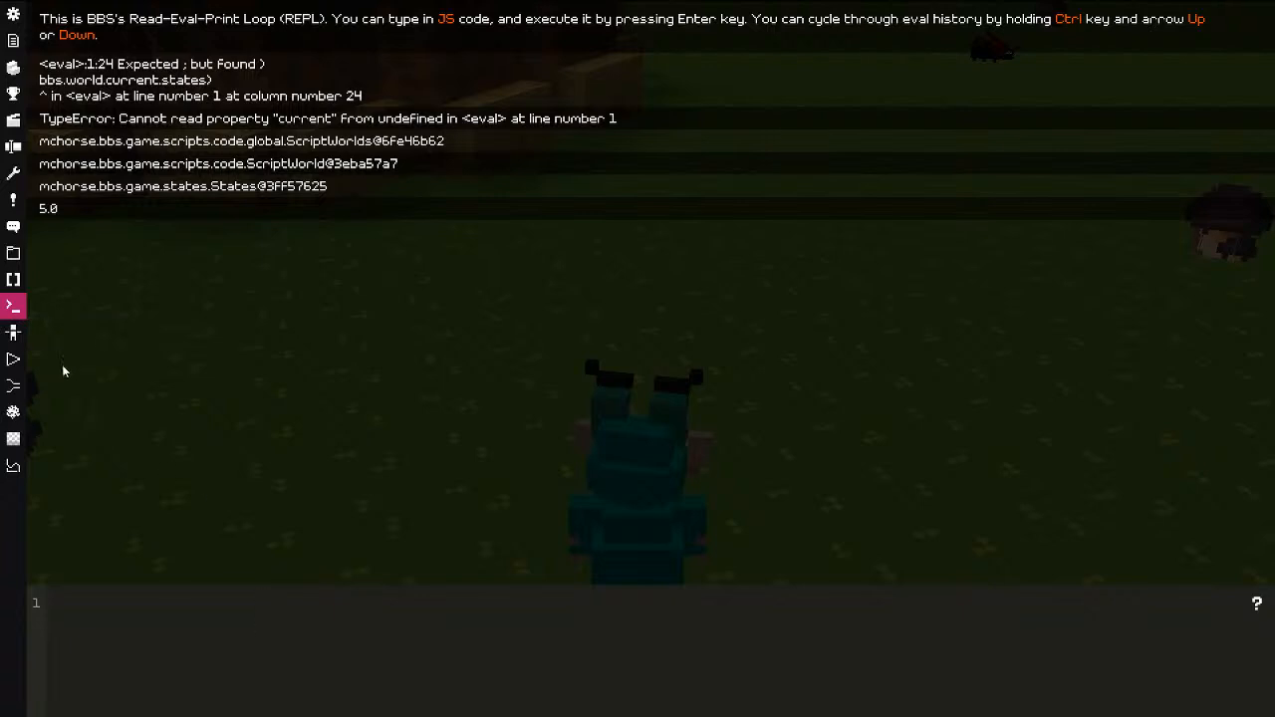
pyautogui.click(209, 628)
pyautogui.hotkey('ctrl', 'Up')
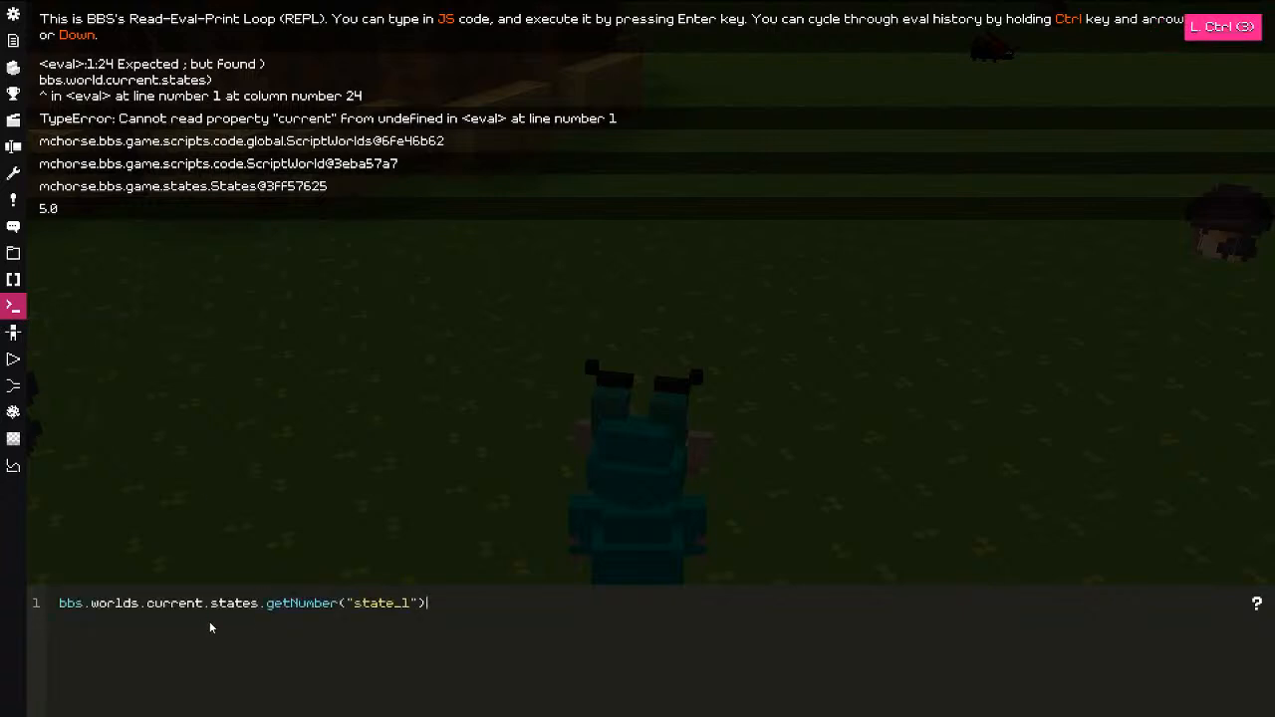
pyautogui.hotkey('ctrl', 'Up')
pyautogui.hotkey('ctrl', 'Up')
pyautogui.hotkey('ctrl', 'Down')
pyautogui.hotkey('ctrl', 'Down')
pyautogui.hotkey('ctrl', 'Down')
pyautogui.hotkey('ctrl', 'Down')
pyautogui.hotkey('ctrl', 'Up')
pyautogui.hotkey('ctrl', 'Up')
pyautogui.hotkey('ctrl', 'Up')
pyautogui.hotkey('ctrl', 'Up')
pyautogui.hotkey('ctrl', 'Up')
pyautogui.hotkey('ctrl', 'Down')
pyautogui.hotkey('ctrl', 'Down')
pyautogui.hotkey('ctrl', 'Down')
pyautogui.hotkey('ctrl', 'Down')
pyautogui.hotkey('ctrl', 'Down')
pyautogui.hotkey('ctrl', 'Down')
pyautogui.hotkey('ctrl', 'Down')
pyautogui.hotkey('ctrl', 'Down')
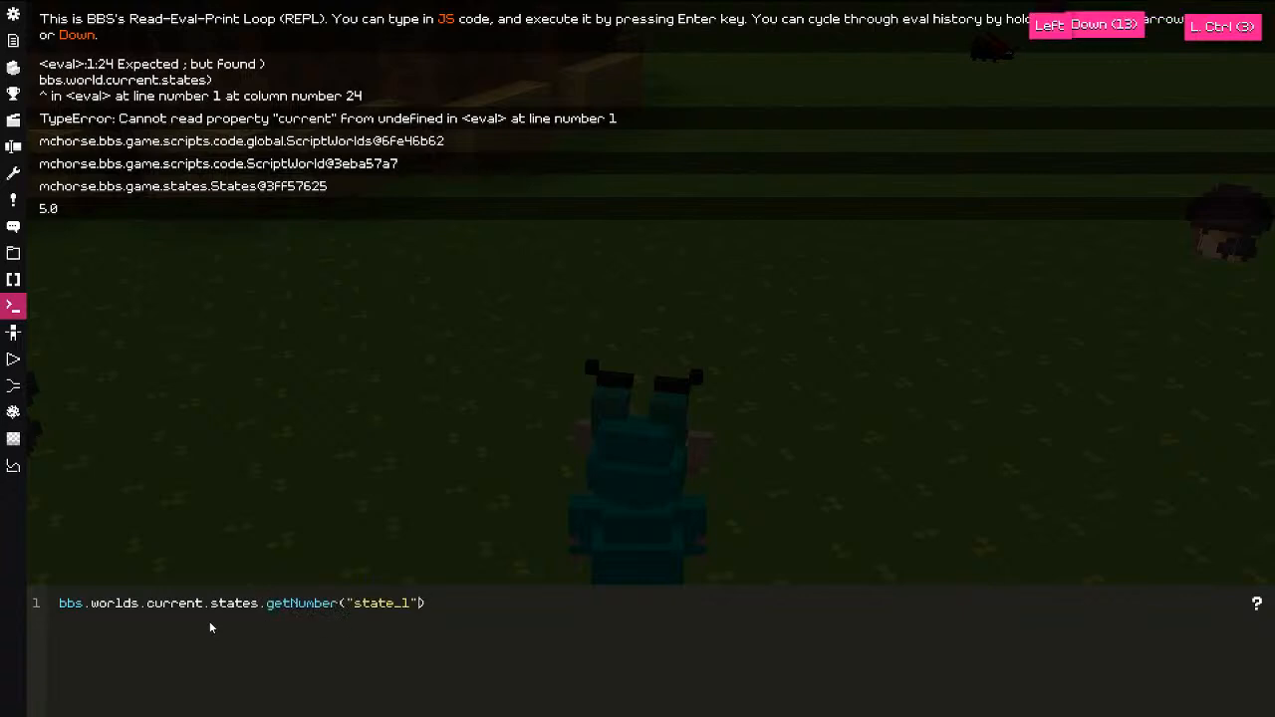
pyautogui.hotkey('shift', 'Right')
pyautogui.write('3')
pyautogui.press('Return')
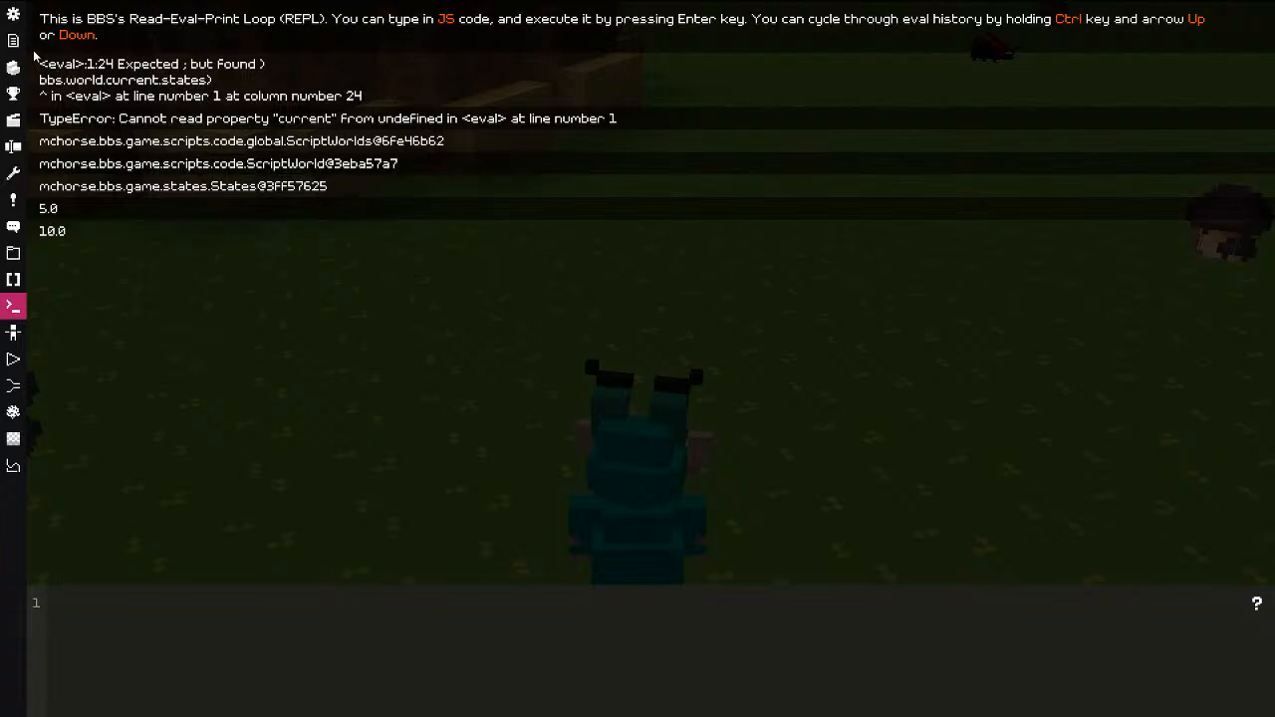
pyautogui.click(13, 14)
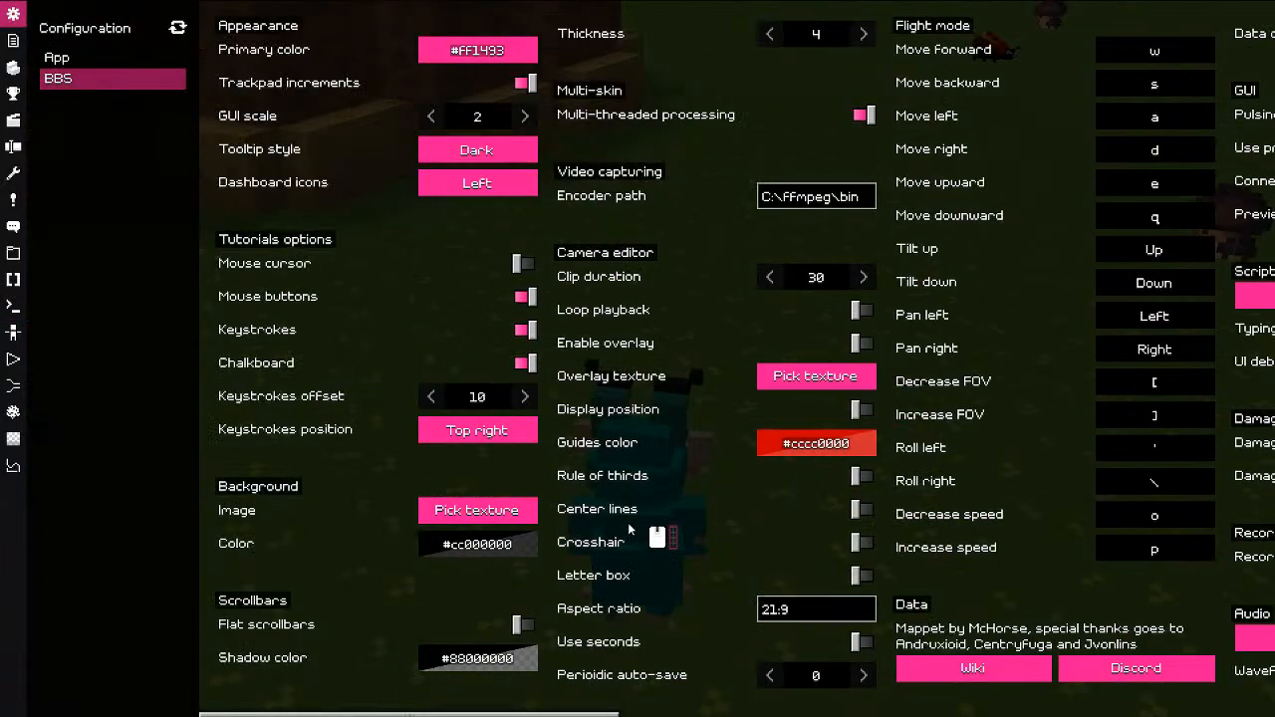
# Step: Cycle the GUI scale through 1, 2 and 3, ending back at 2
pyautogui.click(439, 120)
pyautogui.click(262, 59)
pyautogui.click(525, 115)
pyautogui.click(643, 173)
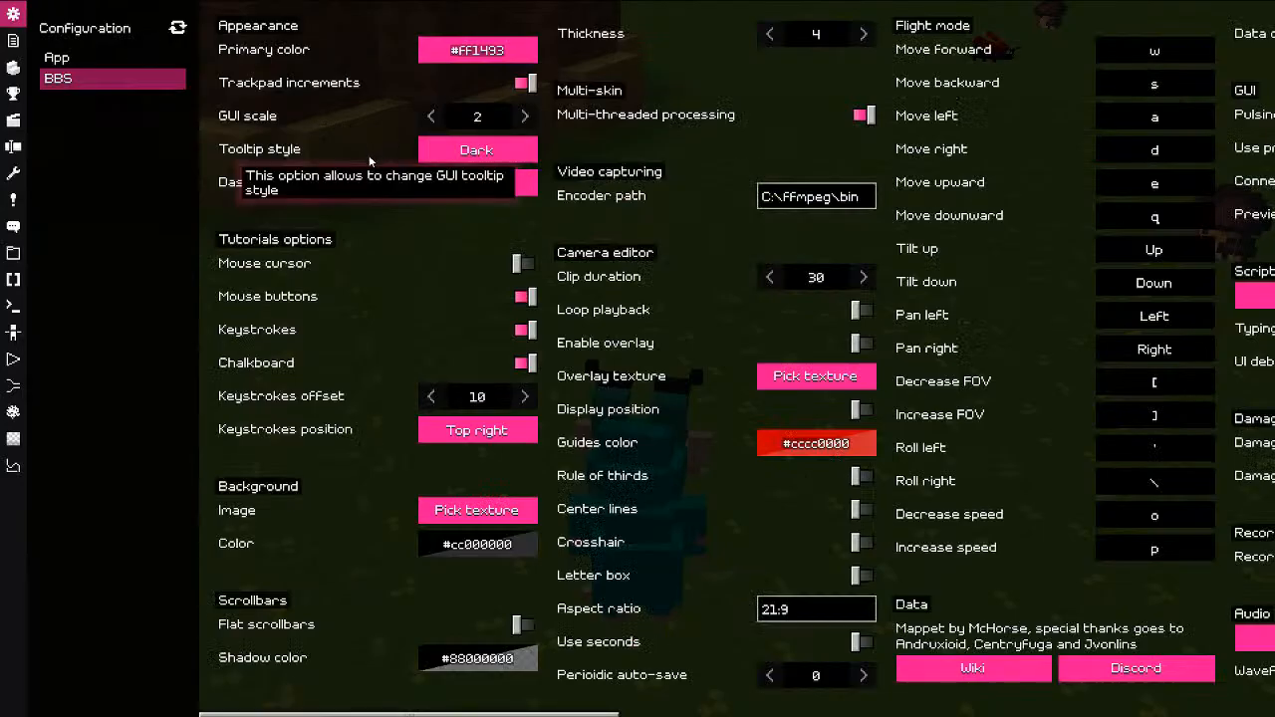
# Step: Move the dashboard icons bottom, right, top and back left; toggle the mouse indicator off and on
pyautogui.click(477, 183)
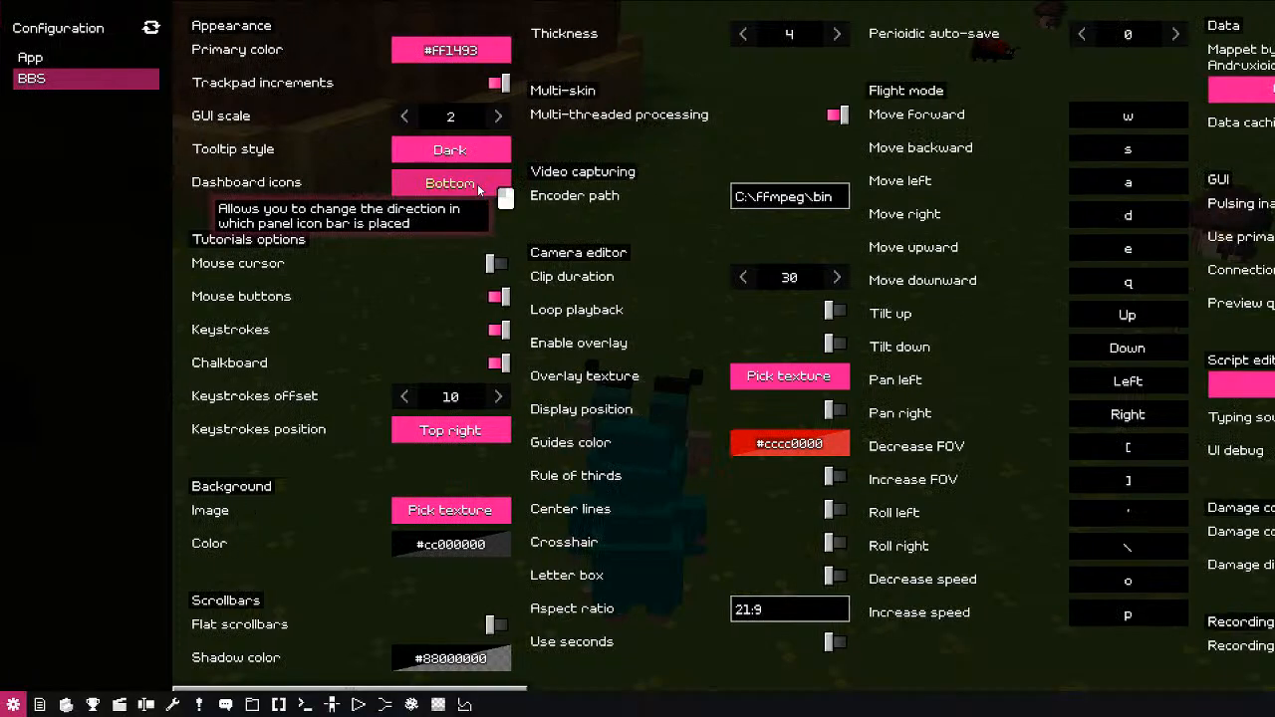
pyautogui.click(482, 183)
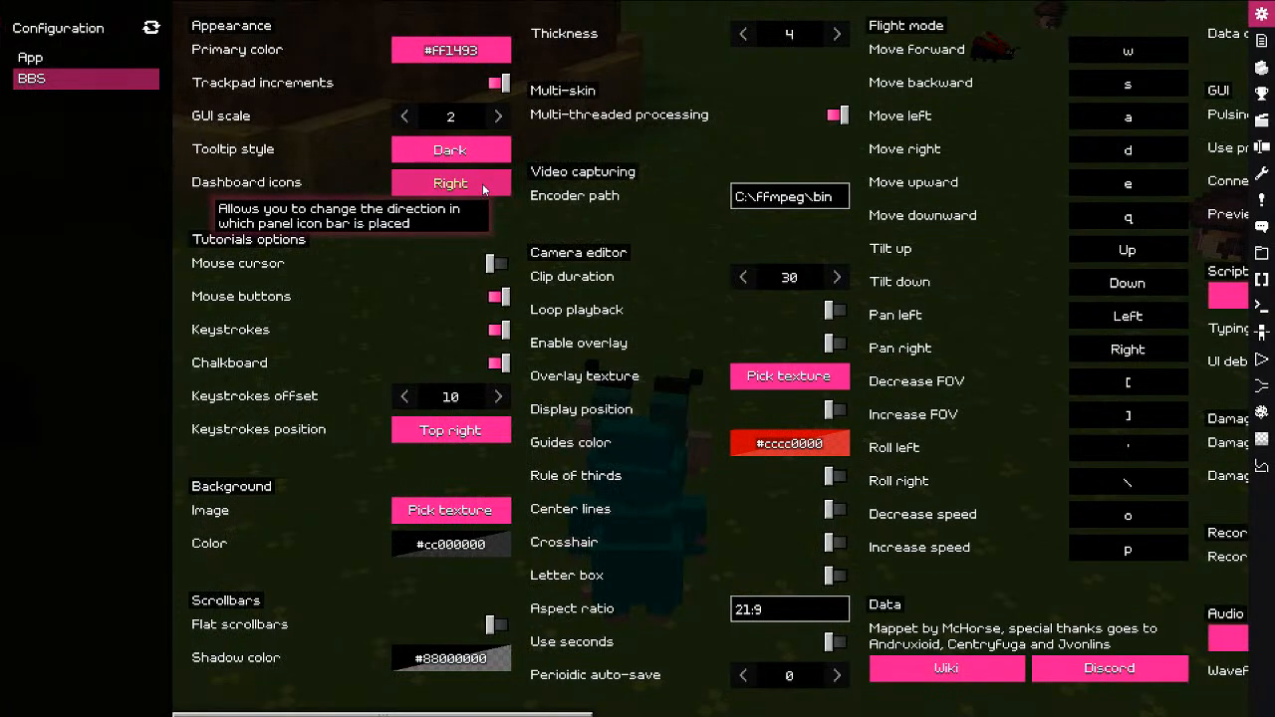
pyautogui.click(482, 184)
pyautogui.click(466, 215)
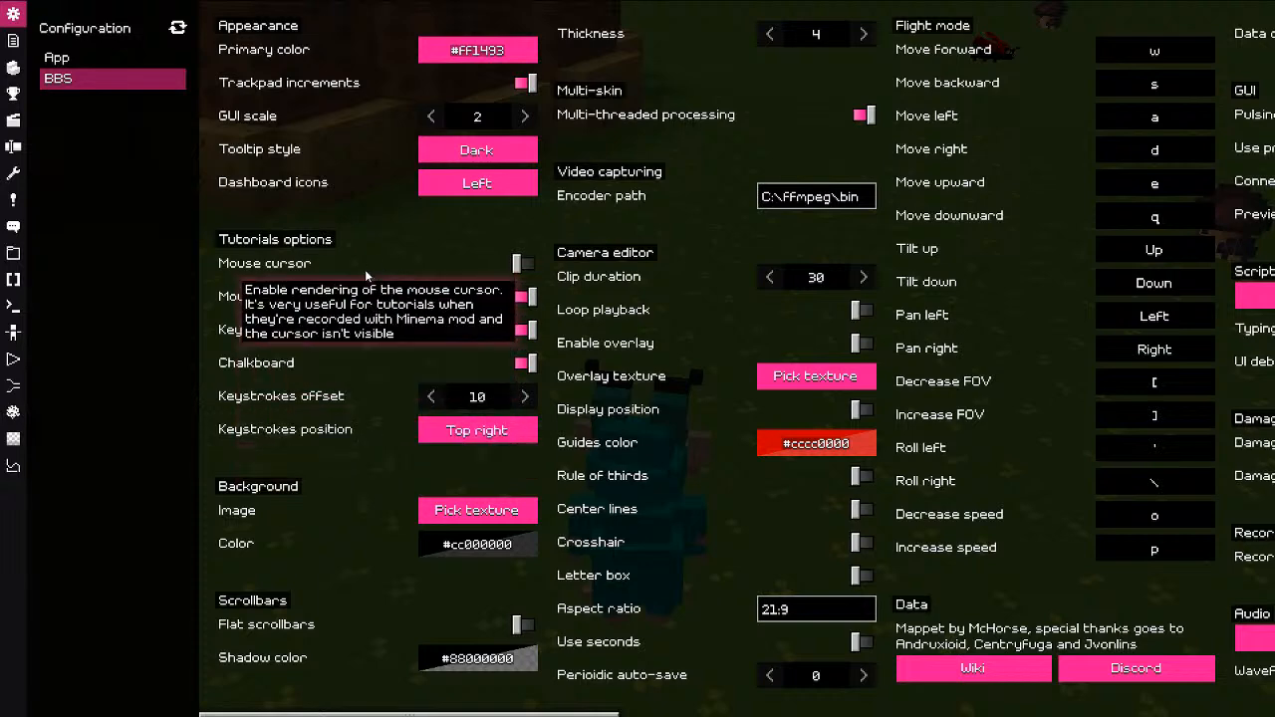
pyautogui.click(262, 297)
pyautogui.click(262, 298)
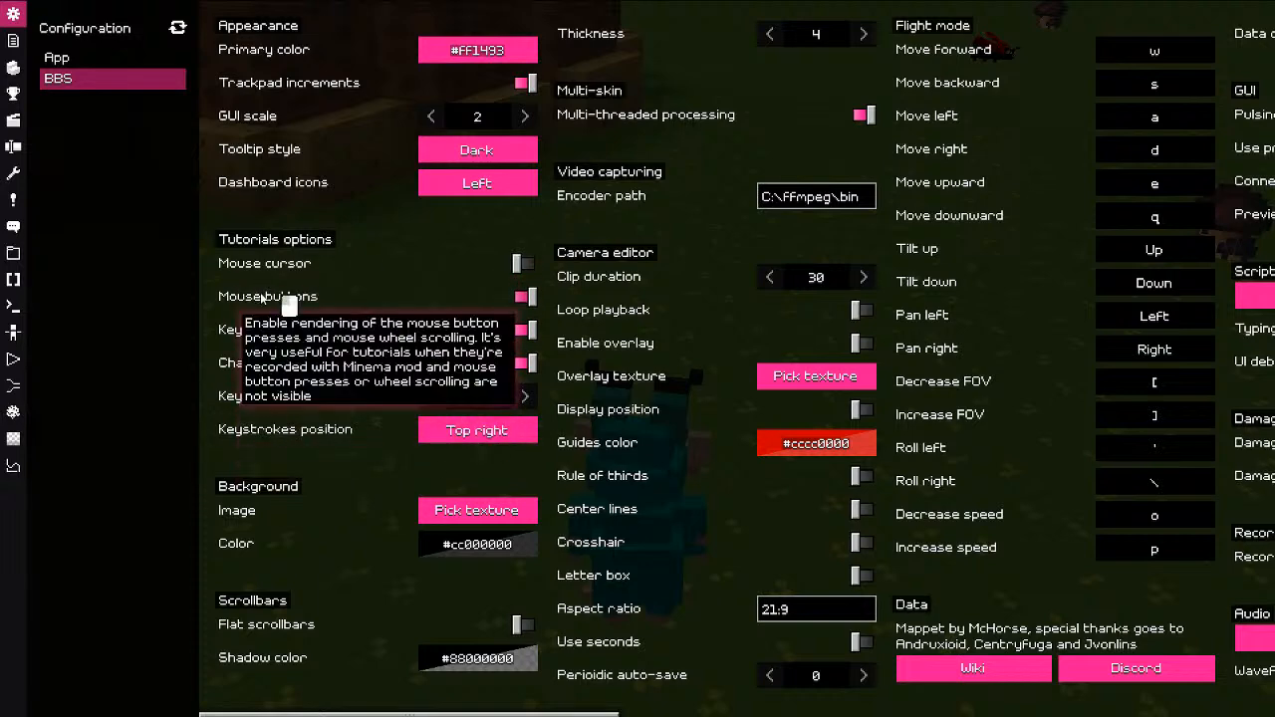
pyautogui.click(262, 298)
pyautogui.click(262, 298)
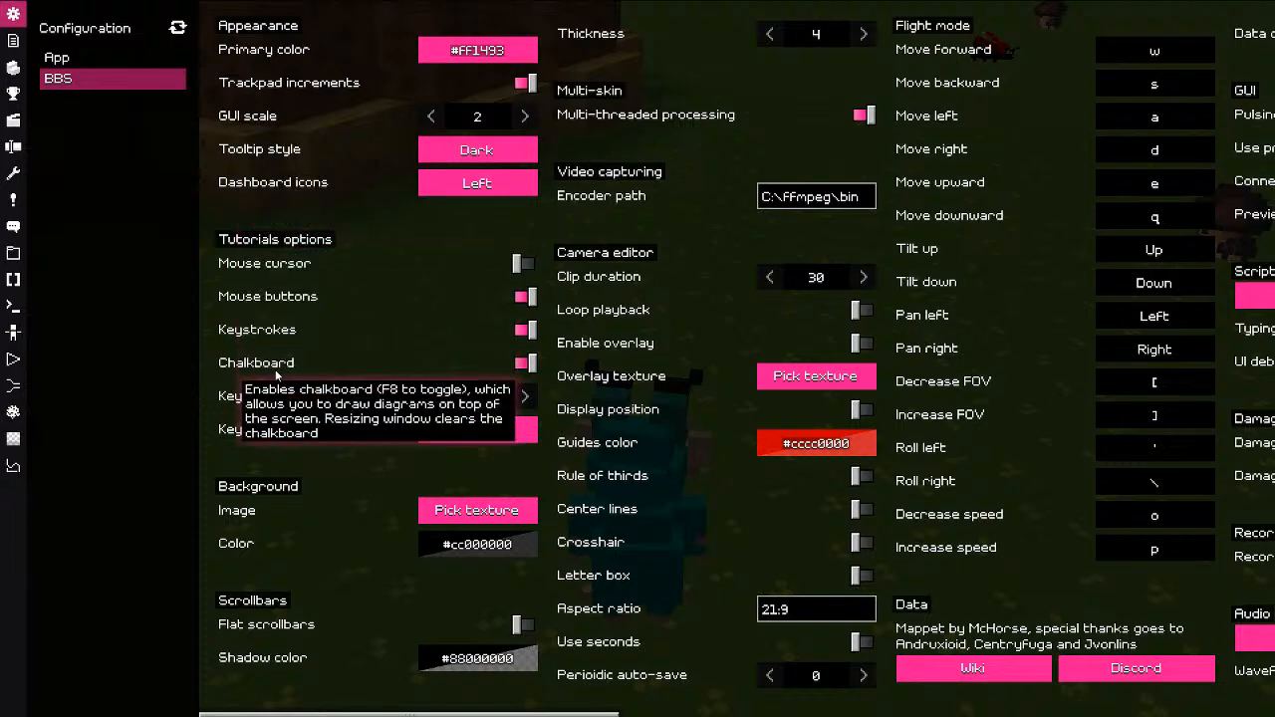
# Step: Draw a chalkboard arrow pointing at Keystrokes with F8, then clear it
pyautogui.press('F8')
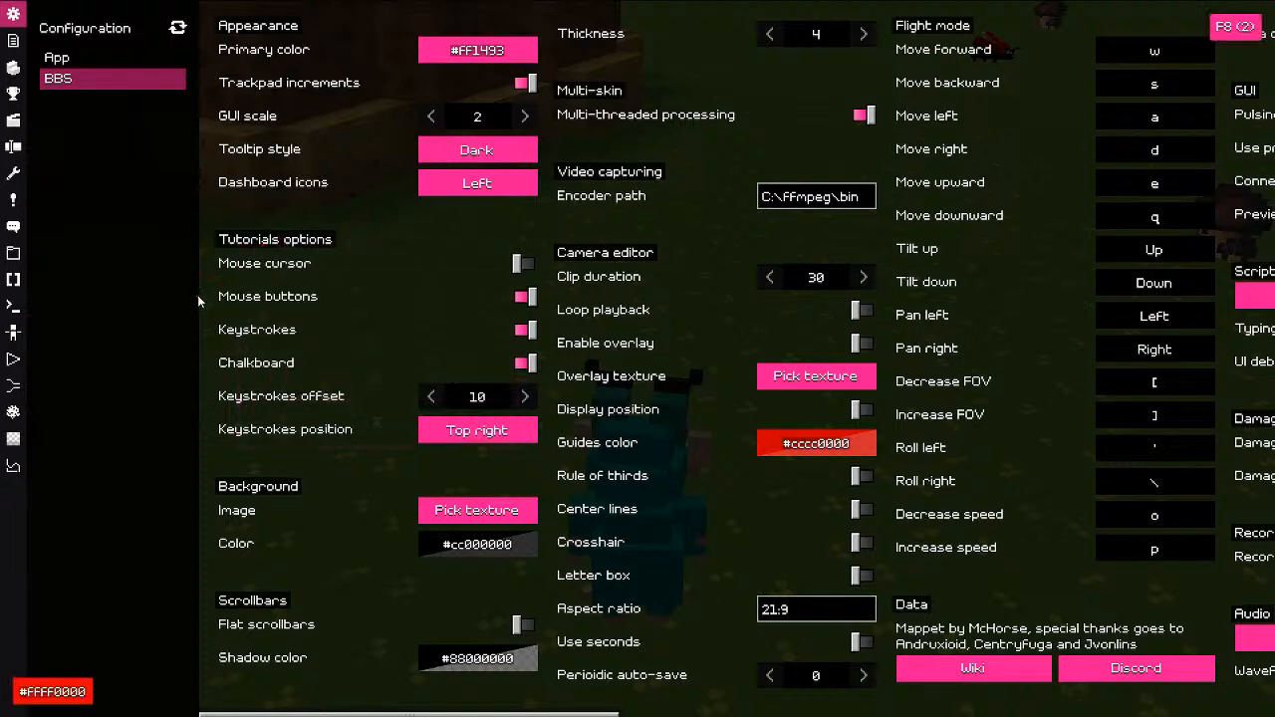
pyautogui.moveTo(168, 216)
pyautogui.mouseDown()
pyautogui.moveTo(224, 334)
pyautogui.moveTo(182, 337)
pyautogui.mouseUp()
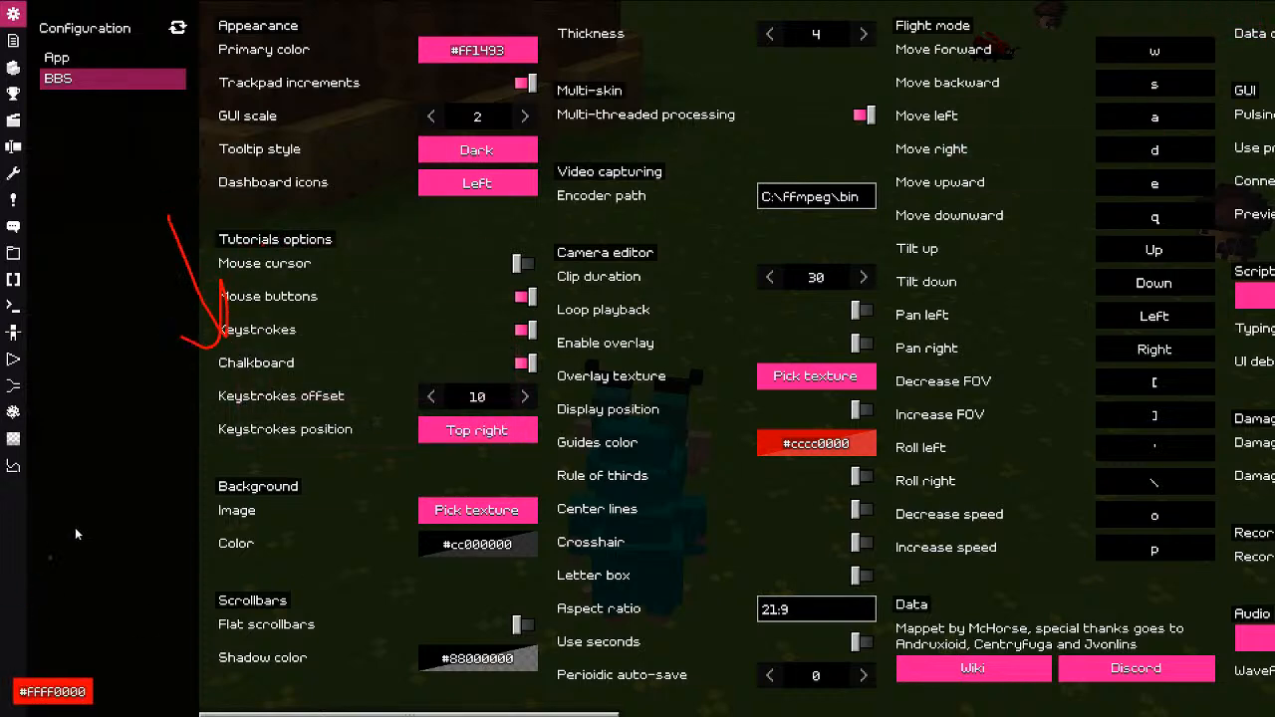
pyautogui.press('F8')
pyautogui.press('F8')
pyautogui.moveTo(158, 299); pyautogui.dragTo(212, 340)
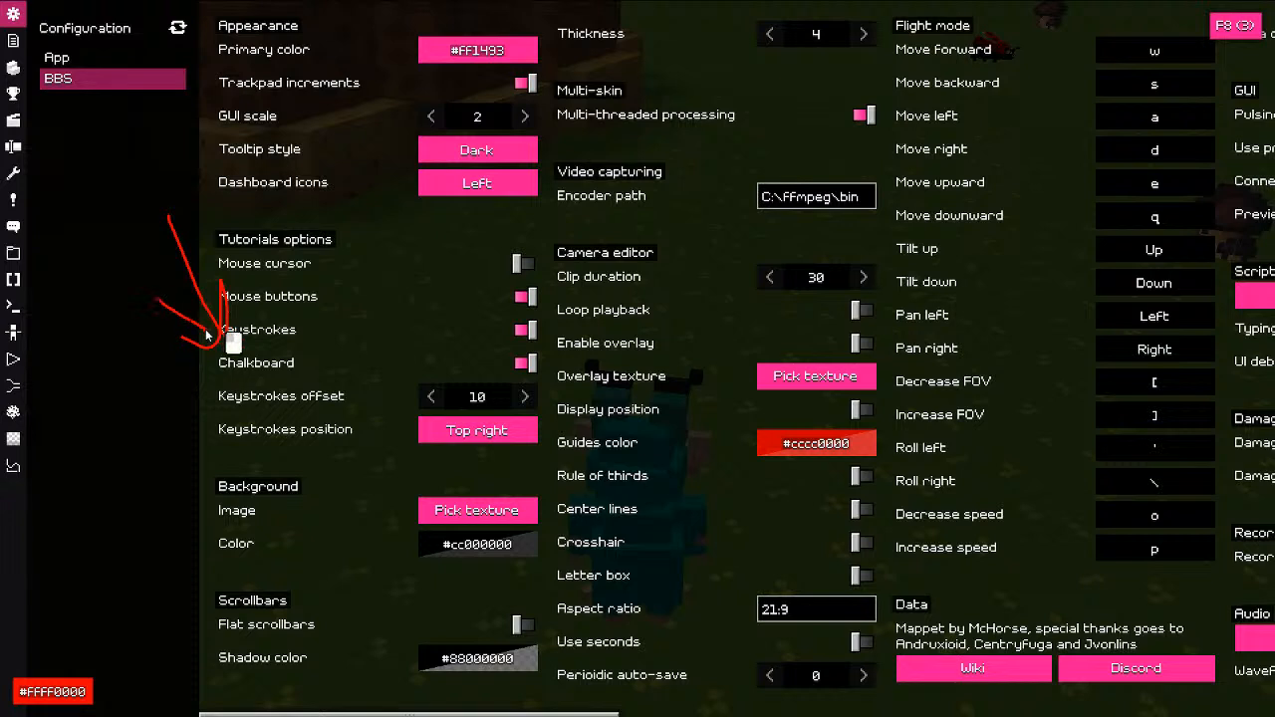
pyautogui.press('Delete')
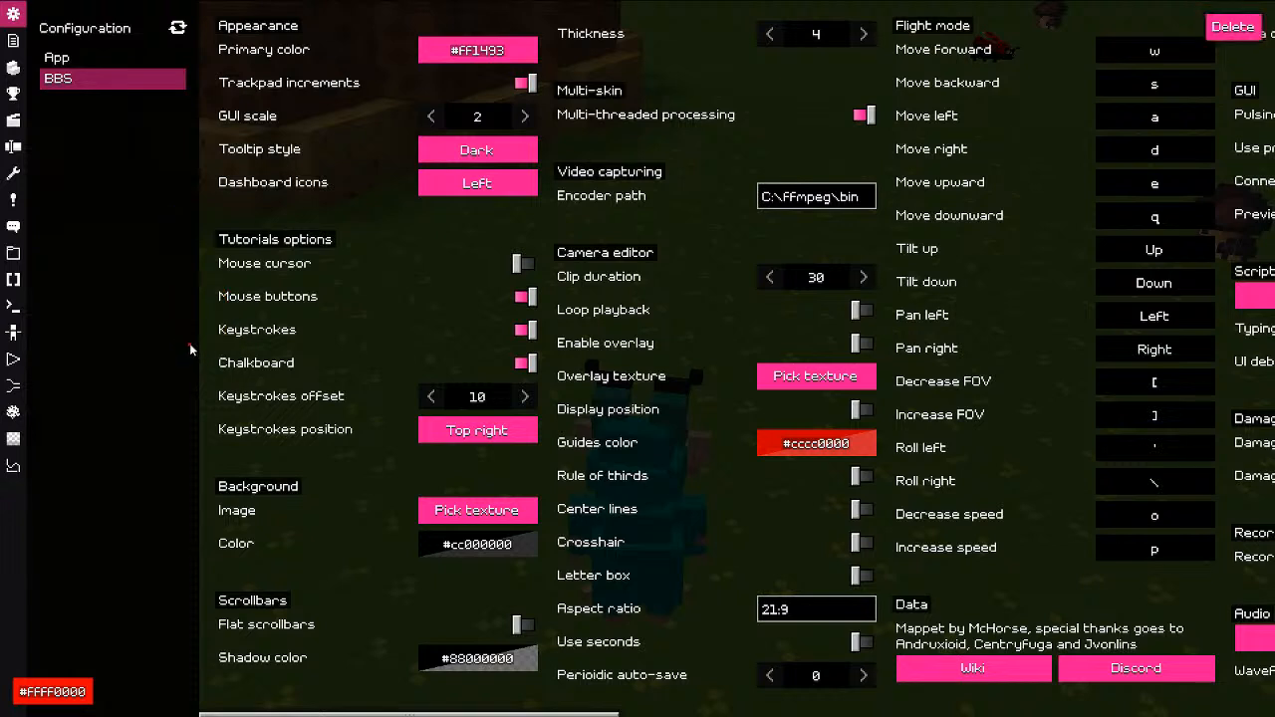
pyautogui.press('F8')
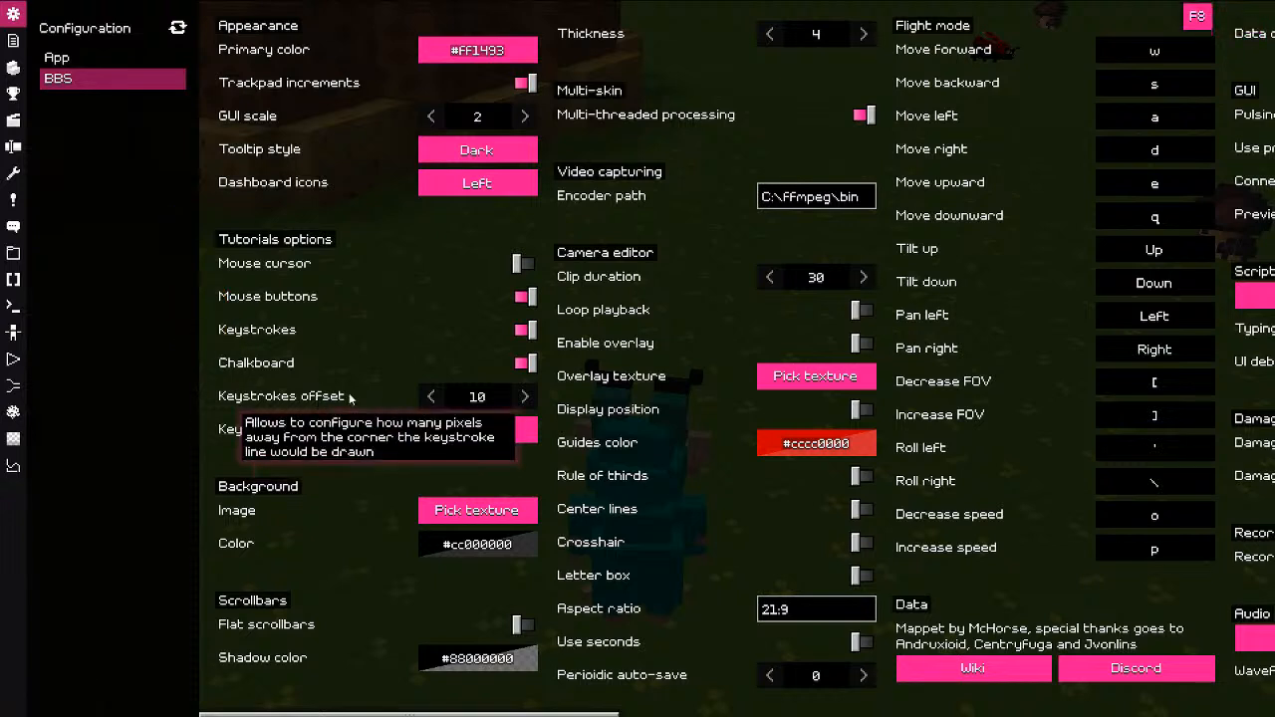
# Step: Set the Keystrokes offset to 10, previewing keystroke badges, and peek at the background texture picker
pyautogui.moveTo(455, 398)
pyautogui.mouseDown()
pyautogui.moveTo(507, 401)
pyautogui.moveTo(352, 404)
pyautogui.moveTo(712, 405)
pyautogui.mouseUp()
pyautogui.press('w')
pyautogui.press('a')
pyautogui.press('d')
pyautogui.press('w')
pyautogui.press('a')
pyautogui.press('d')
pyautogui.press('w')
pyautogui.press('a')
pyautogui.press('d')
pyautogui.press('w')
pyautogui.press('a')
pyautogui.press('d')
pyautogui.press('w')
pyautogui.press('a')
pyautogui.press('d')
pyautogui.press('w')
pyautogui.press('a')
pyautogui.press('d')
pyautogui.press('w')
pyautogui.press('a')
pyautogui.press('d')
pyautogui.press('w')
pyautogui.press('a')
pyautogui.press('d')
pyautogui.press('w')
pyautogui.press('a')
pyautogui.press('d')
pyautogui.press('w')
pyautogui.press('a')
pyautogui.press('d')
pyautogui.press('w')
pyautogui.press('w')
pyautogui.press('w')
pyautogui.press('a')
pyautogui.press('d')
pyautogui.press('w')
pyautogui.press('a')
pyautogui.press('d')
pyautogui.press('w')
pyautogui.press('a')
pyautogui.press('d')
pyautogui.press('w')
pyautogui.press('a')
pyautogui.press('d')
pyautogui.press('w')
pyautogui.press('a')
pyautogui.press('d')
pyautogui.press('w')
pyautogui.press('a')
pyautogui.press('d')
pyautogui.press('w')
pyautogui.press('a')
pyautogui.press('d')
pyautogui.press('w')
pyautogui.press('a')
pyautogui.press('d')
pyautogui.press('w')
pyautogui.press('w')
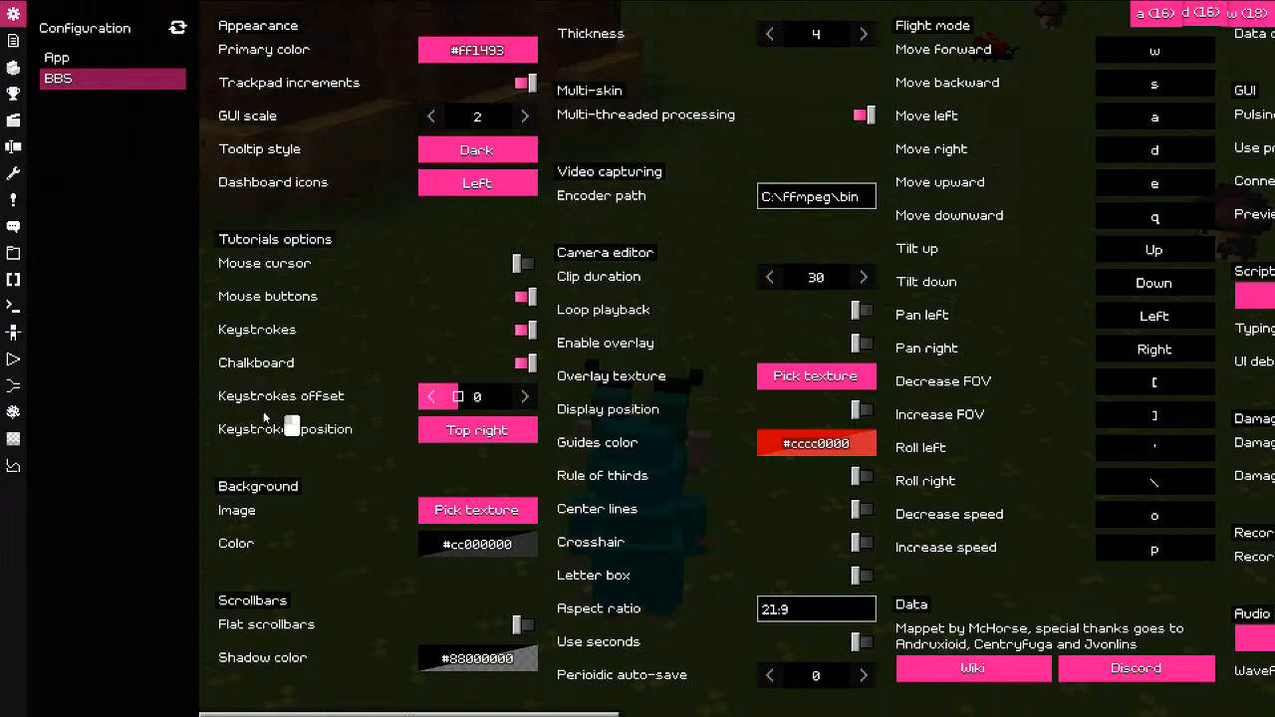
pyautogui.moveTo(578, 416); pyautogui.dragTo(465, 410)
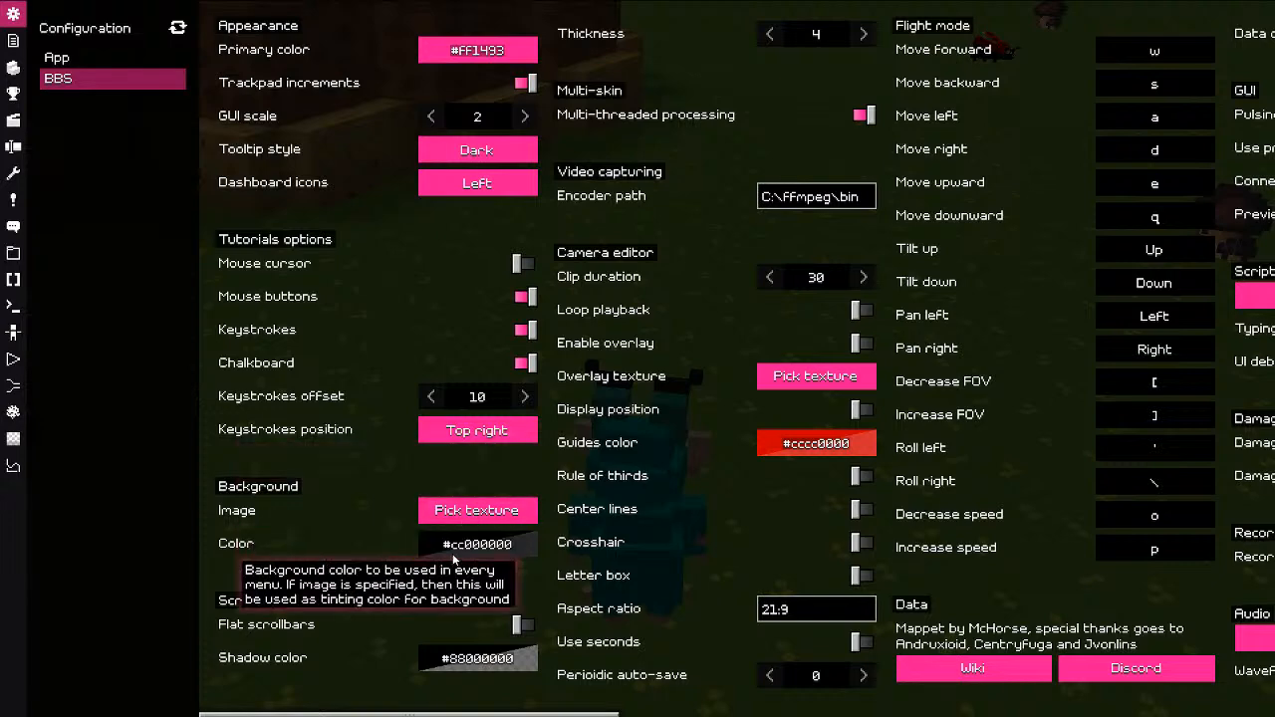
pyautogui.click(464, 513)
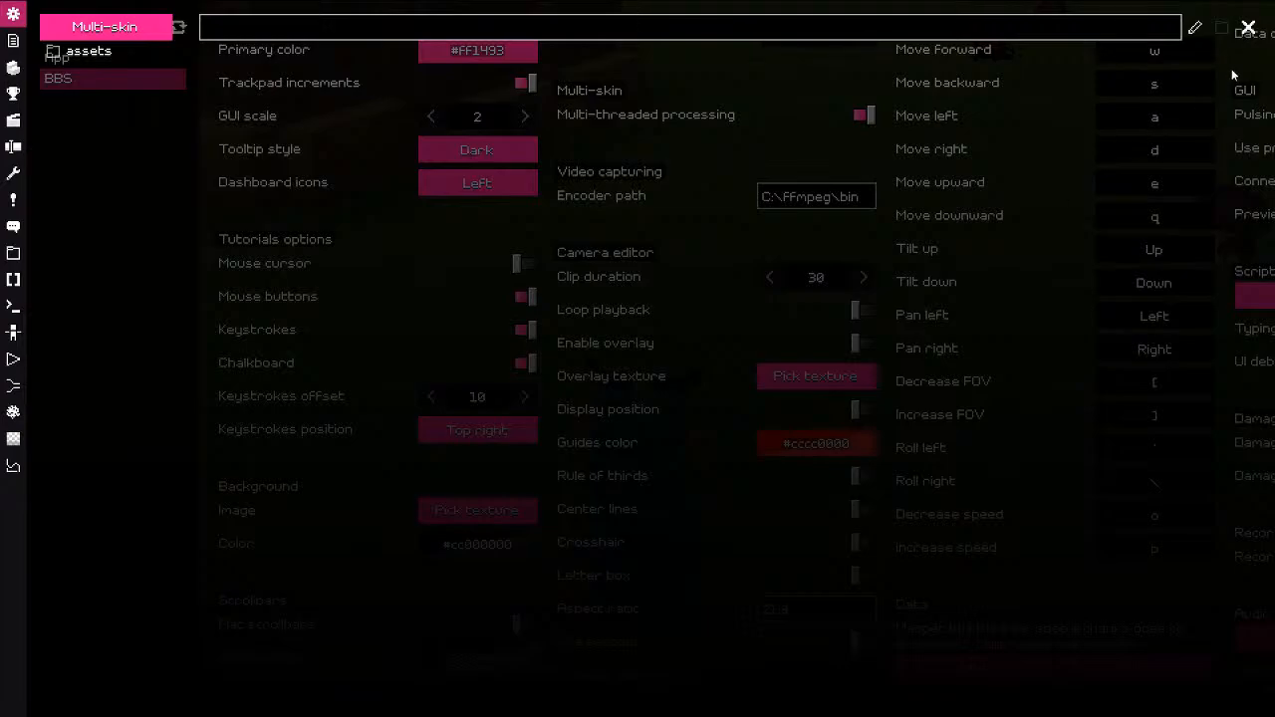
pyautogui.click(1249, 27)
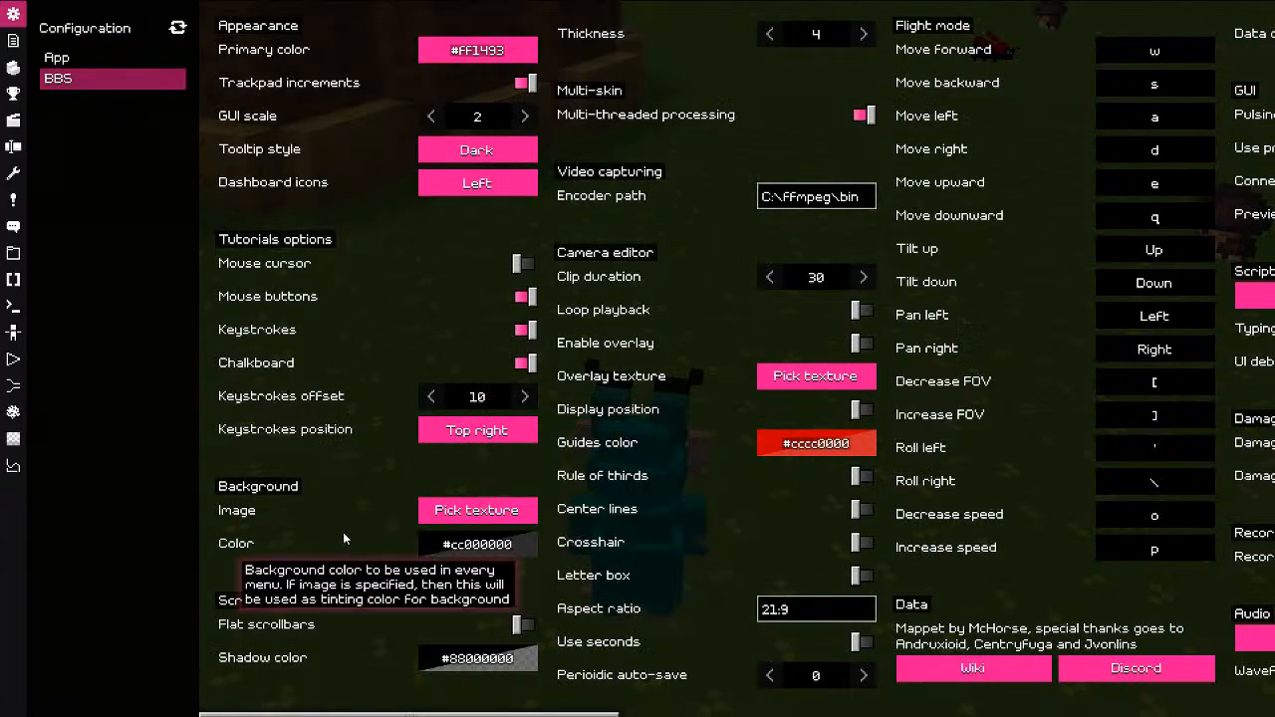
pyautogui.click(460, 554)
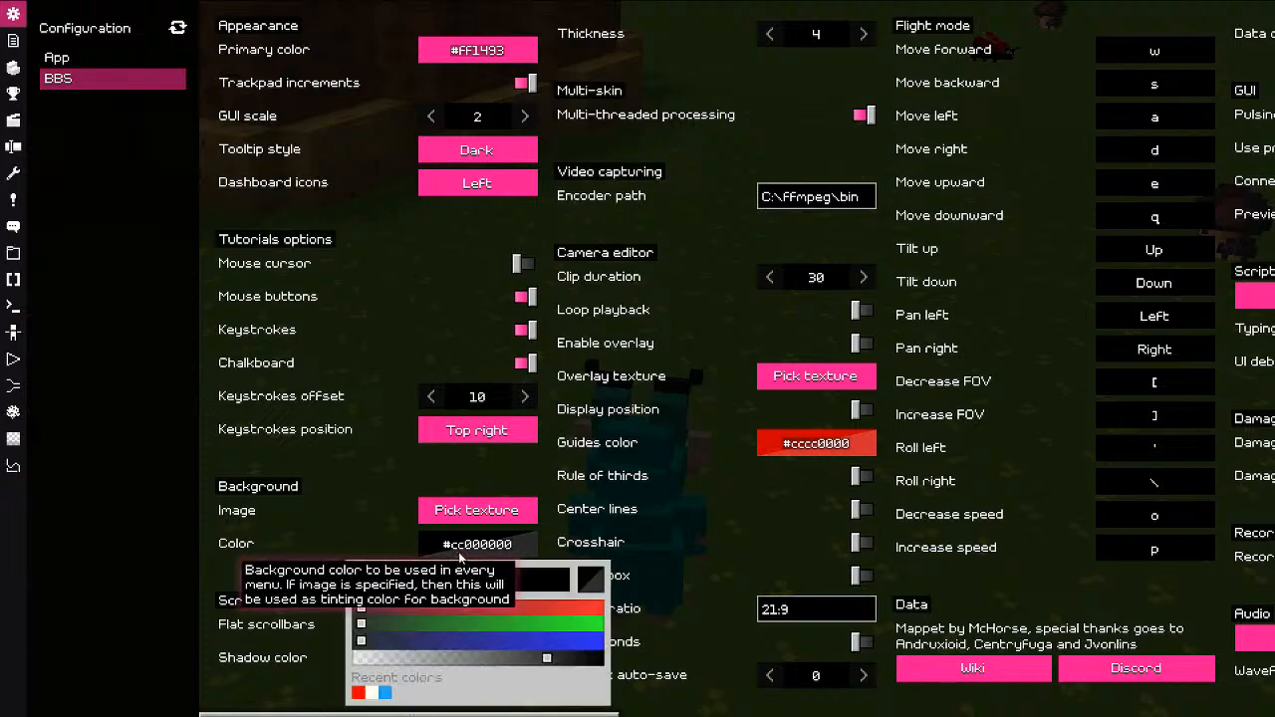
pyautogui.moveTo(546, 657)
pyautogui.mouseDown()
pyautogui.moveTo(413, 666)
pyautogui.moveTo(550, 669)
pyautogui.mouseUp()
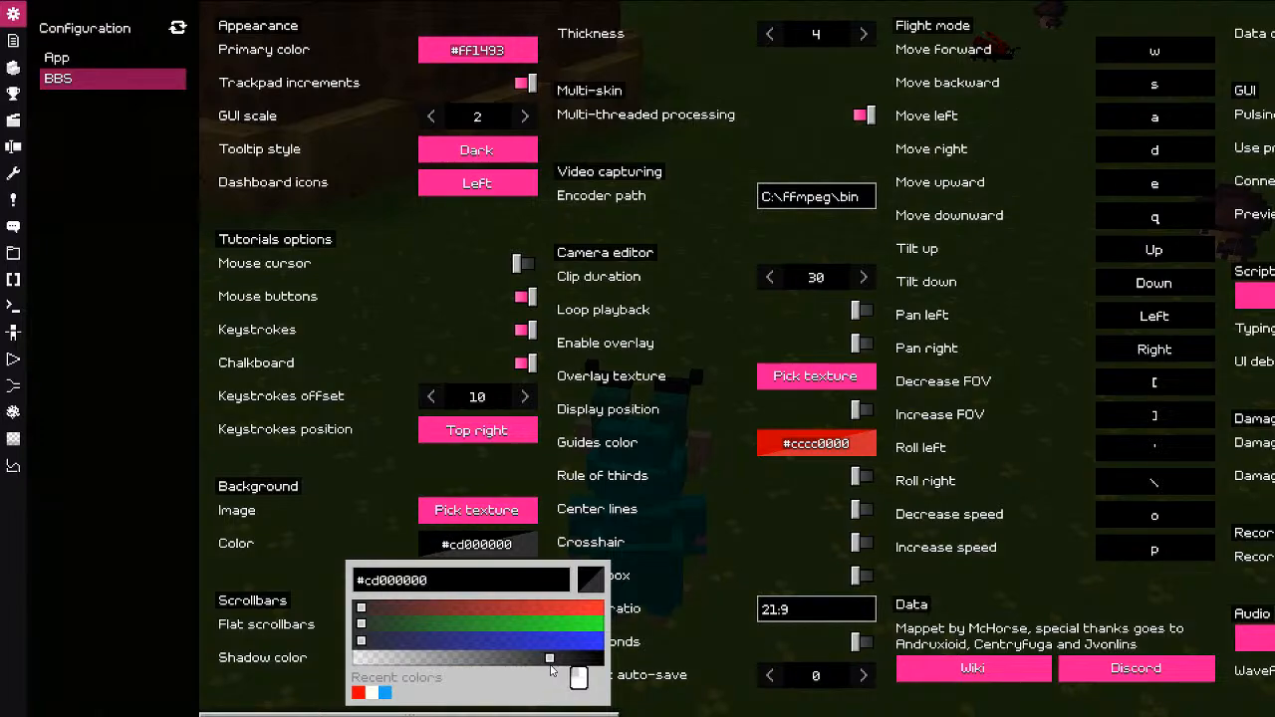
pyautogui.moveTo(518, 608)
pyautogui.mouseDown()
pyautogui.moveTo(561, 610)
pyautogui.moveTo(507, 608)
pyautogui.mouseUp()
pyautogui.moveTo(548, 660)
pyautogui.mouseDown()
pyautogui.moveTo(447, 666)
pyautogui.moveTo(554, 661)
pyautogui.mouseUp()
pyautogui.moveTo(508, 607); pyautogui.dragTo(343, 618)
pyautogui.moveTo(553, 661); pyautogui.dragTo(556, 662)
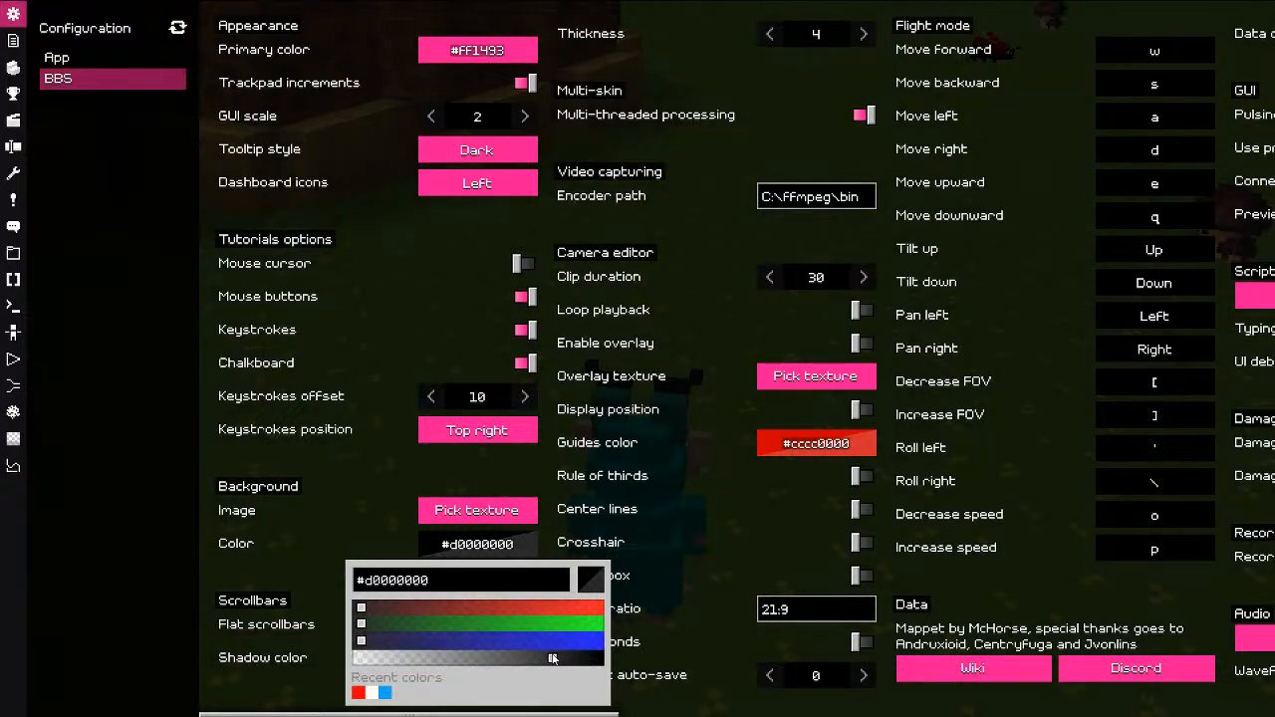
pyautogui.click(373, 581)
pyautogui.hotkey('shift', 'Left')
pyautogui.hotkey('shift', 'Left')
pyautogui.write('88')
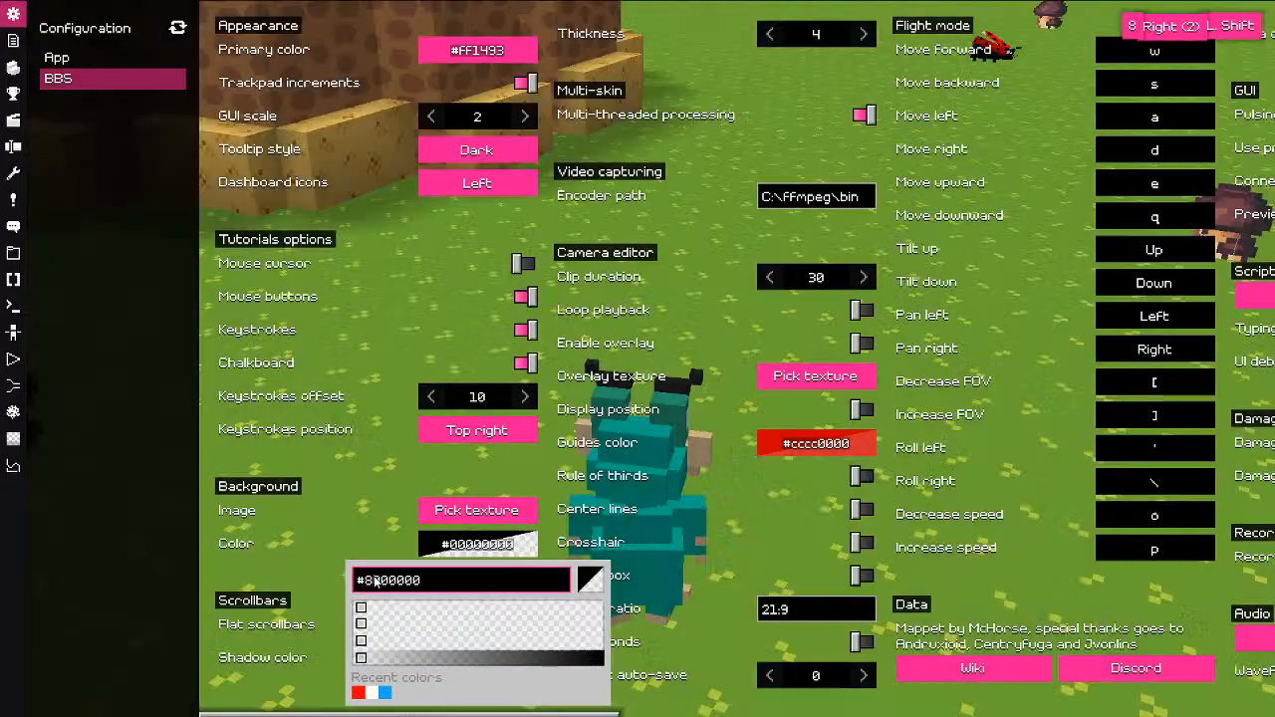
pyautogui.hotkey('shift', 'Left')
pyautogui.hotkey('shift', 'Left')
pyautogui.write('aa')
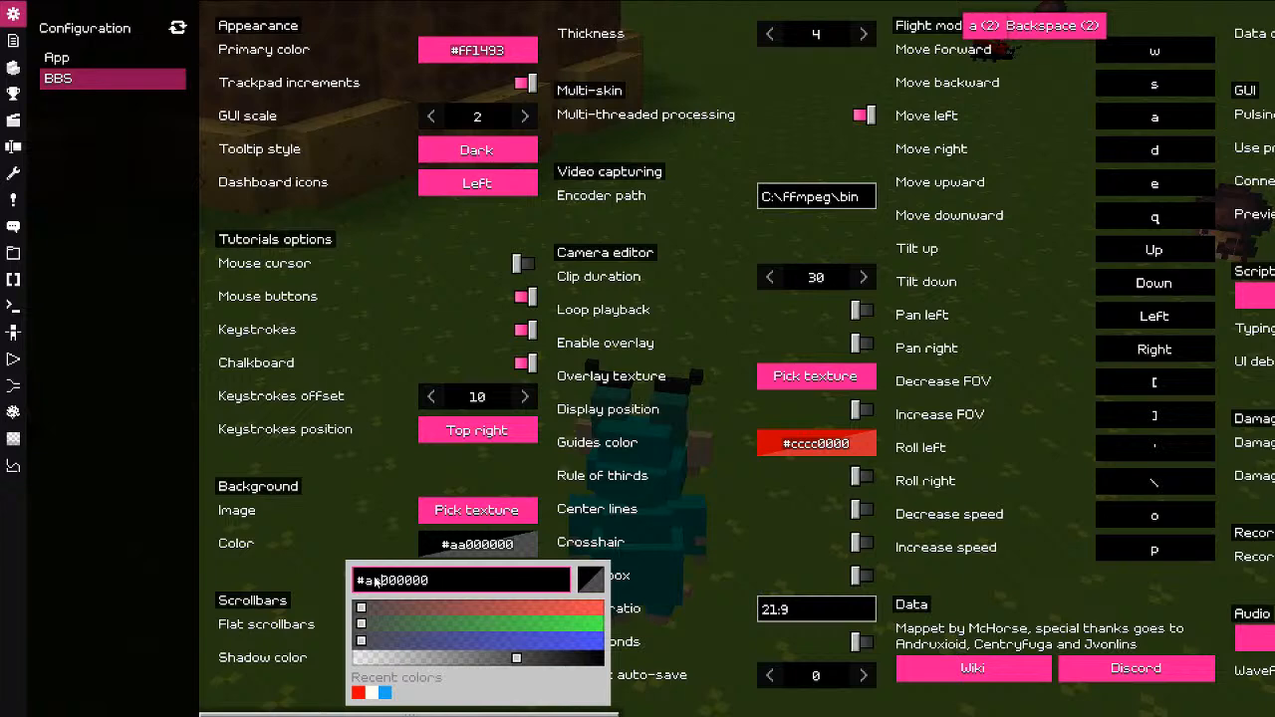
pyautogui.hotkey('shift', 'Left')
pyautogui.hotkey('shift', 'Left')
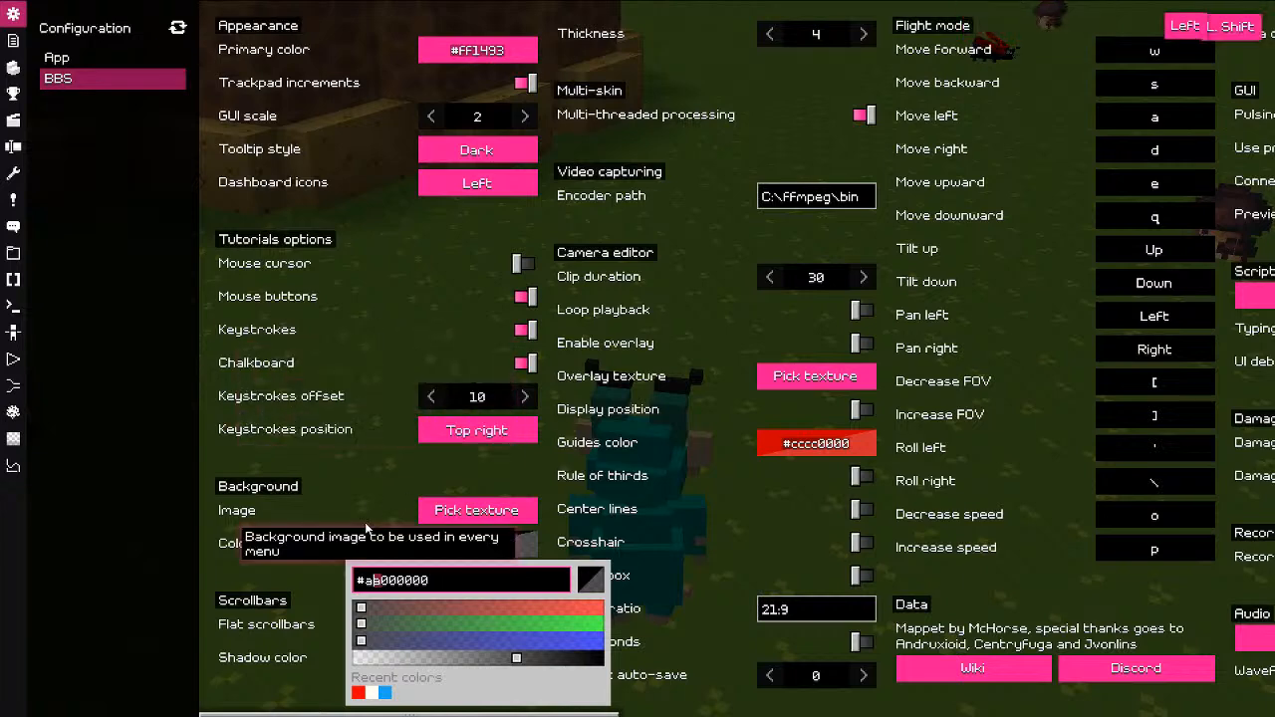
pyautogui.write('bb')
pyautogui.click(462, 291)
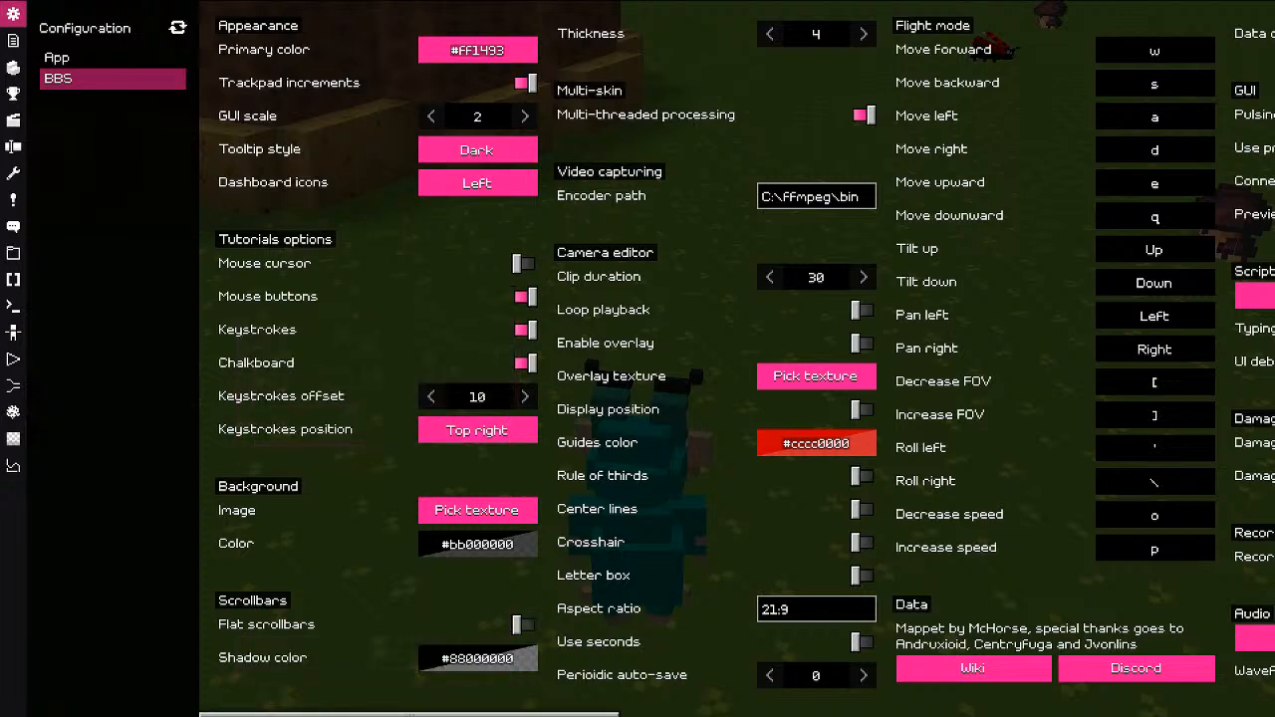
pyautogui.click(486, 657)
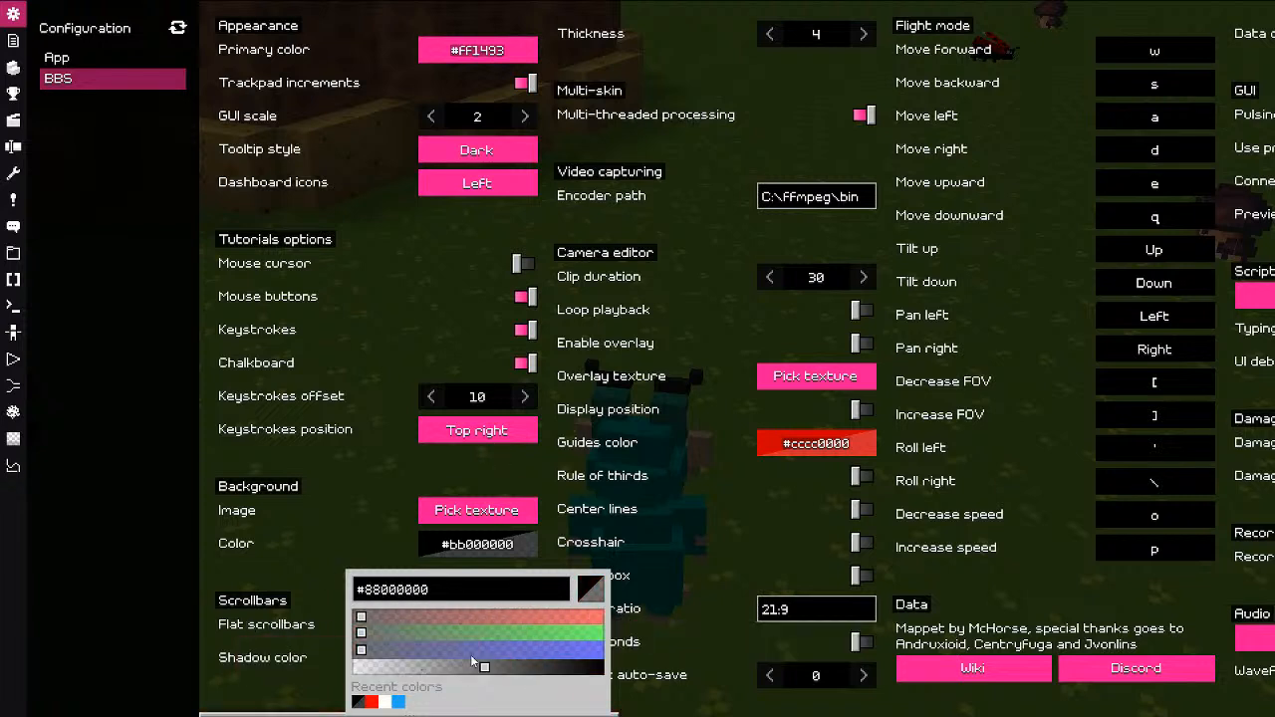
pyautogui.moveTo(450, 638); pyautogui.dragTo(619, 659)
pyautogui.moveTo(543, 622); pyautogui.dragTo(608, 625)
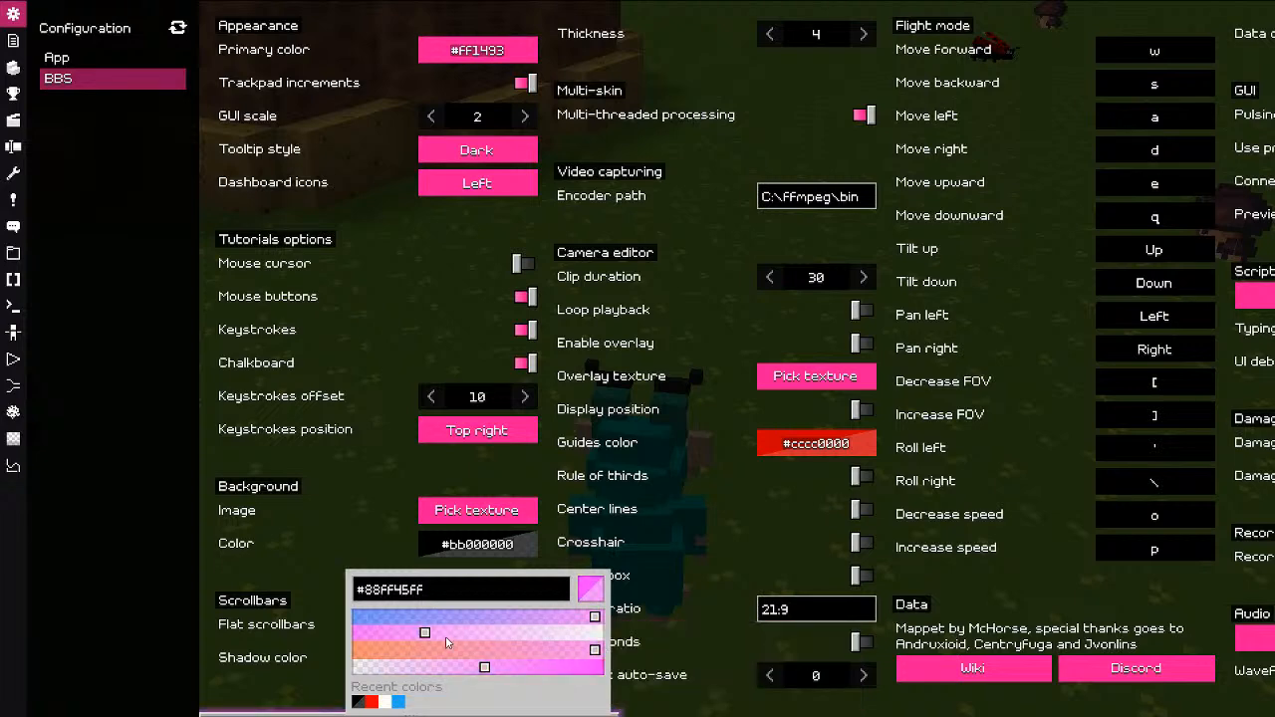
pyautogui.moveTo(428, 638); pyautogui.dragTo(393, 640)
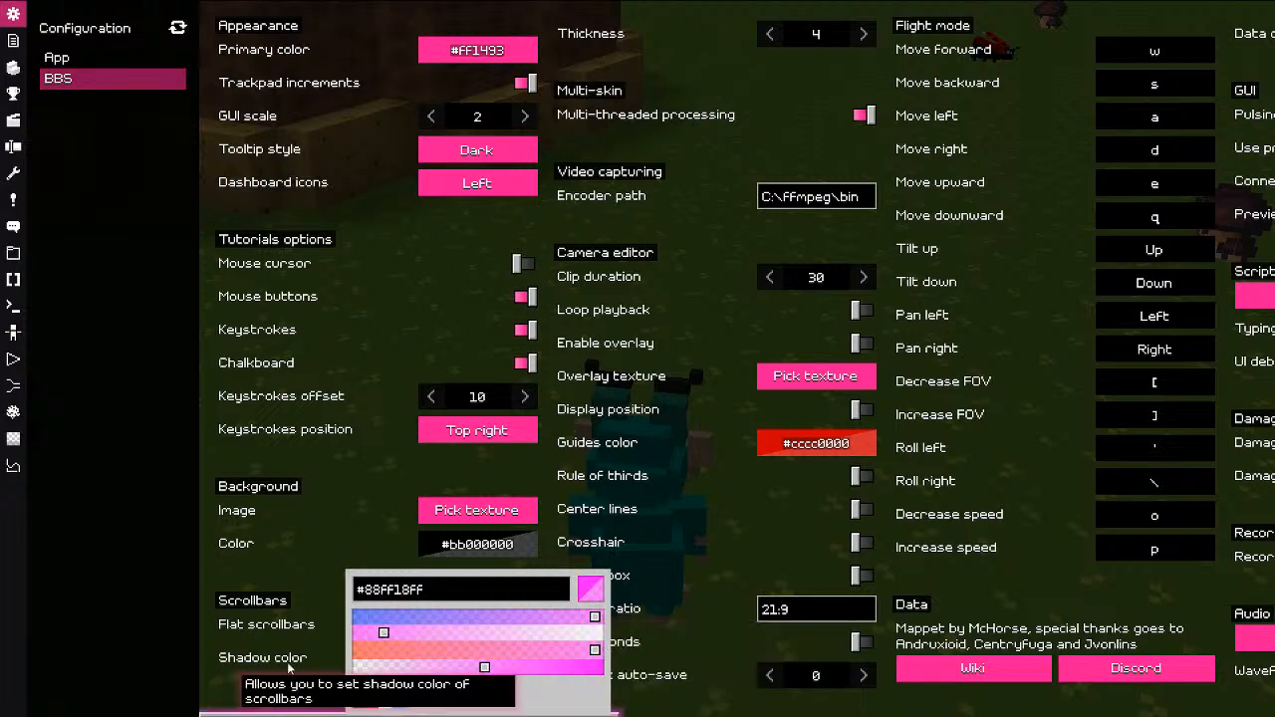
pyautogui.click(294, 715)
pyautogui.moveTo(297, 715); pyautogui.dragTo(137, 711)
pyautogui.click(455, 653)
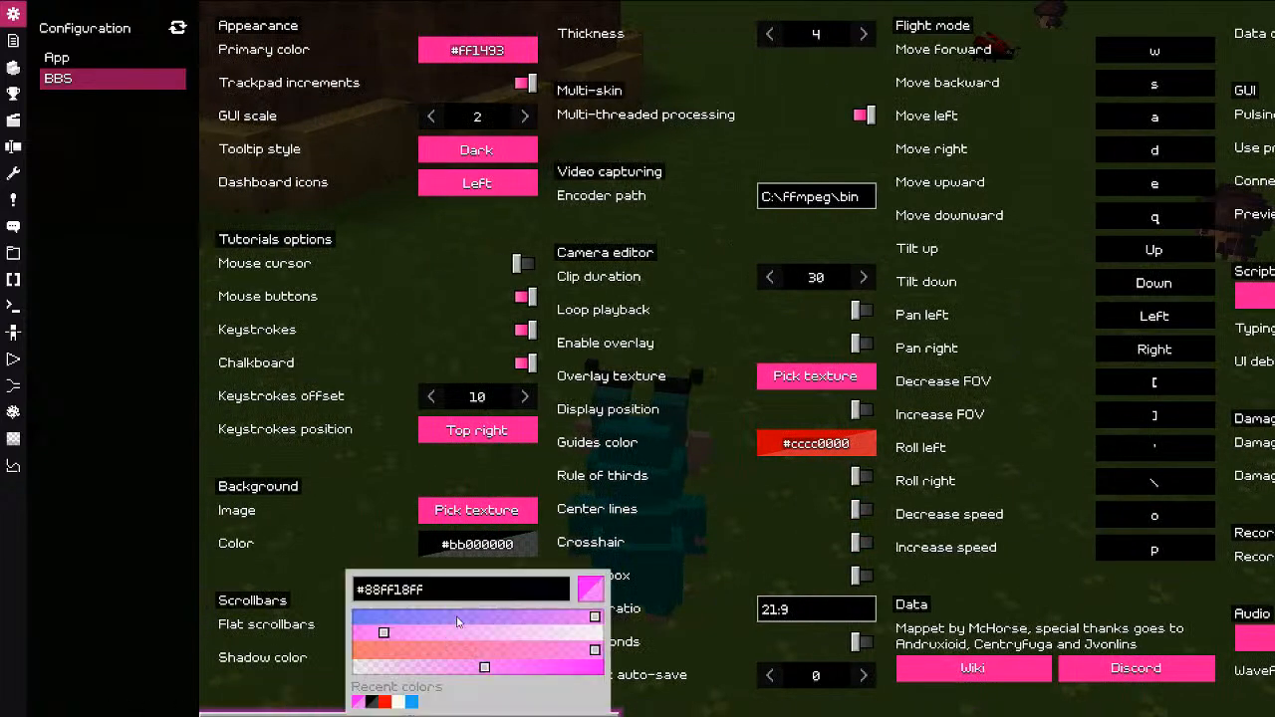
pyautogui.moveTo(457, 620); pyautogui.dragTo(306, 657)
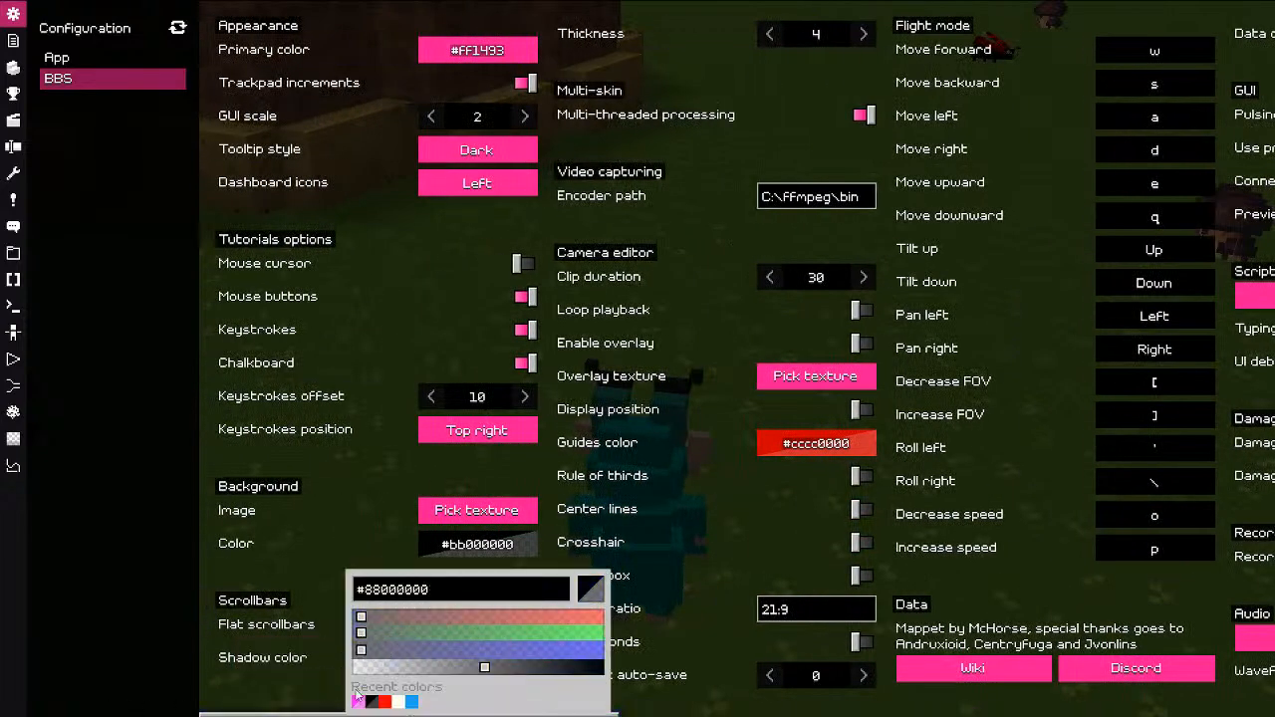
pyautogui.click(860, 37)
pyautogui.click(860, 37)
pyautogui.click(860, 37)
pyautogui.click(860, 37)
pyautogui.click(859, 37)
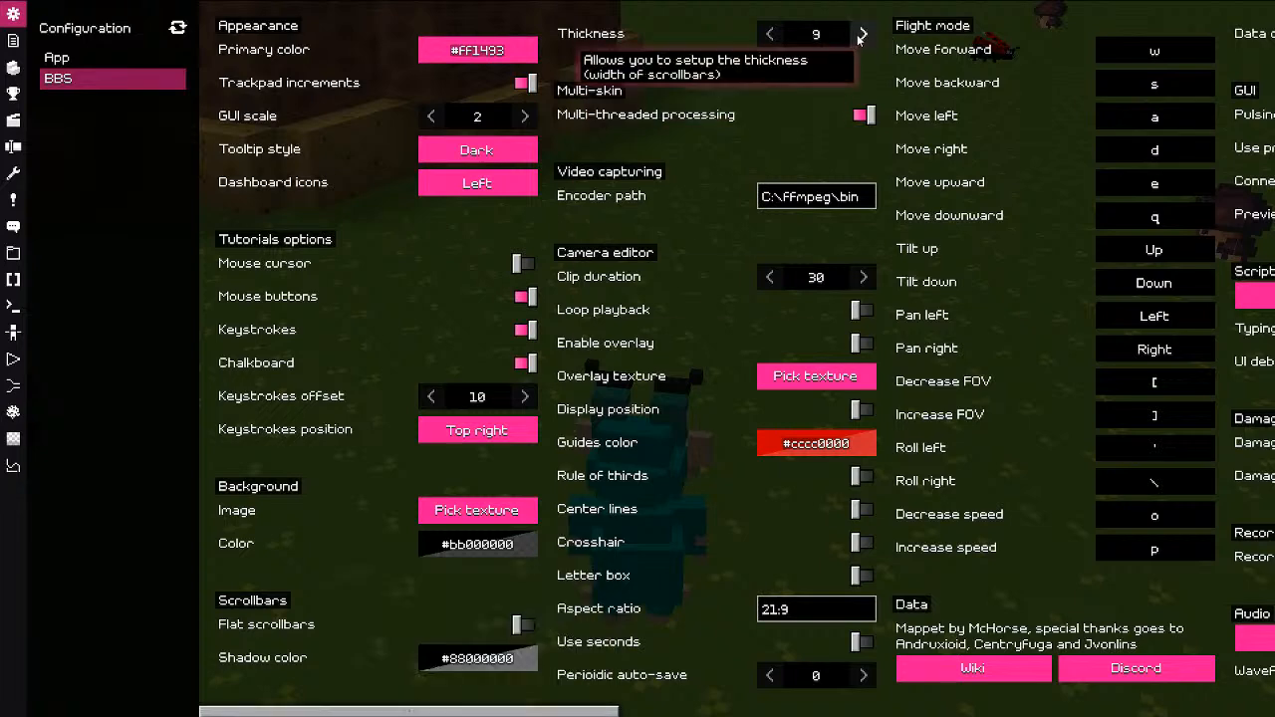
pyautogui.click(860, 37)
pyautogui.click(860, 37)
pyautogui.moveTo(387, 709); pyautogui.dragTo(26, 703)
pyautogui.click(770, 35)
pyautogui.click(770, 35)
pyautogui.click(770, 35)
pyautogui.click(770, 35)
pyautogui.click(771, 35)
pyautogui.click(770, 35)
pyautogui.click(770, 35)
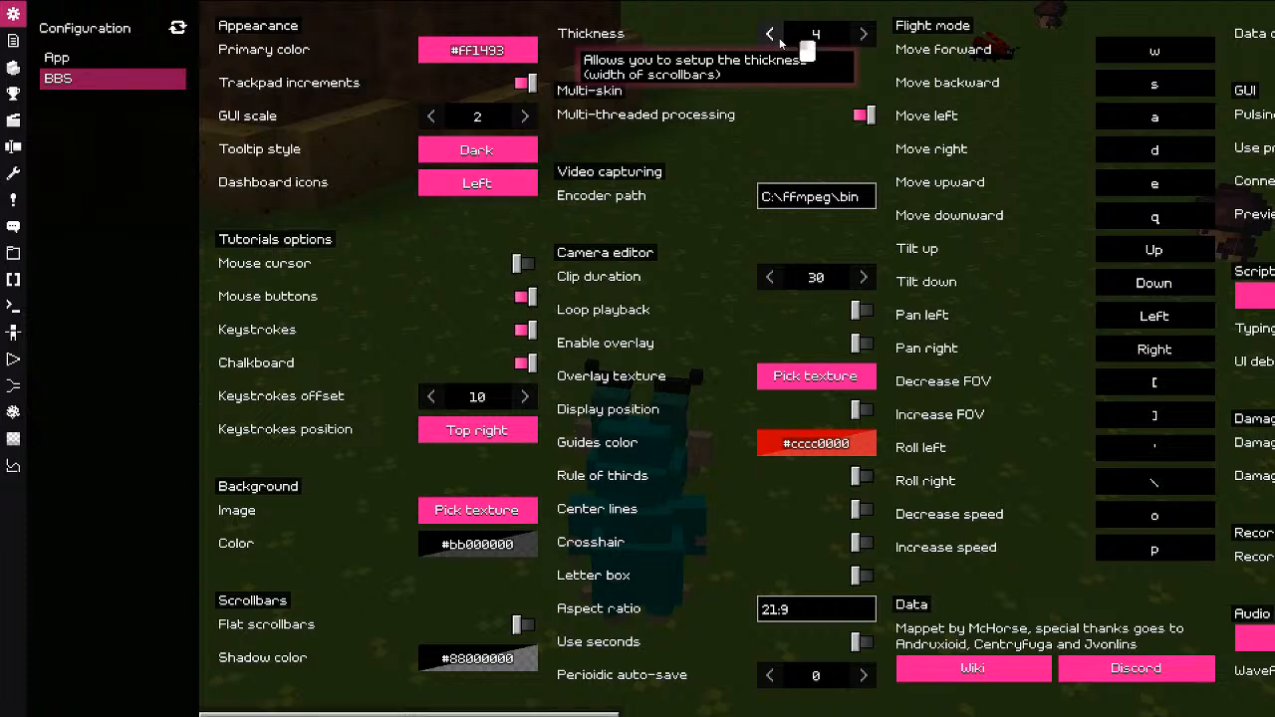
pyautogui.click(770, 35)
pyautogui.click(863, 35)
pyautogui.click(863, 35)
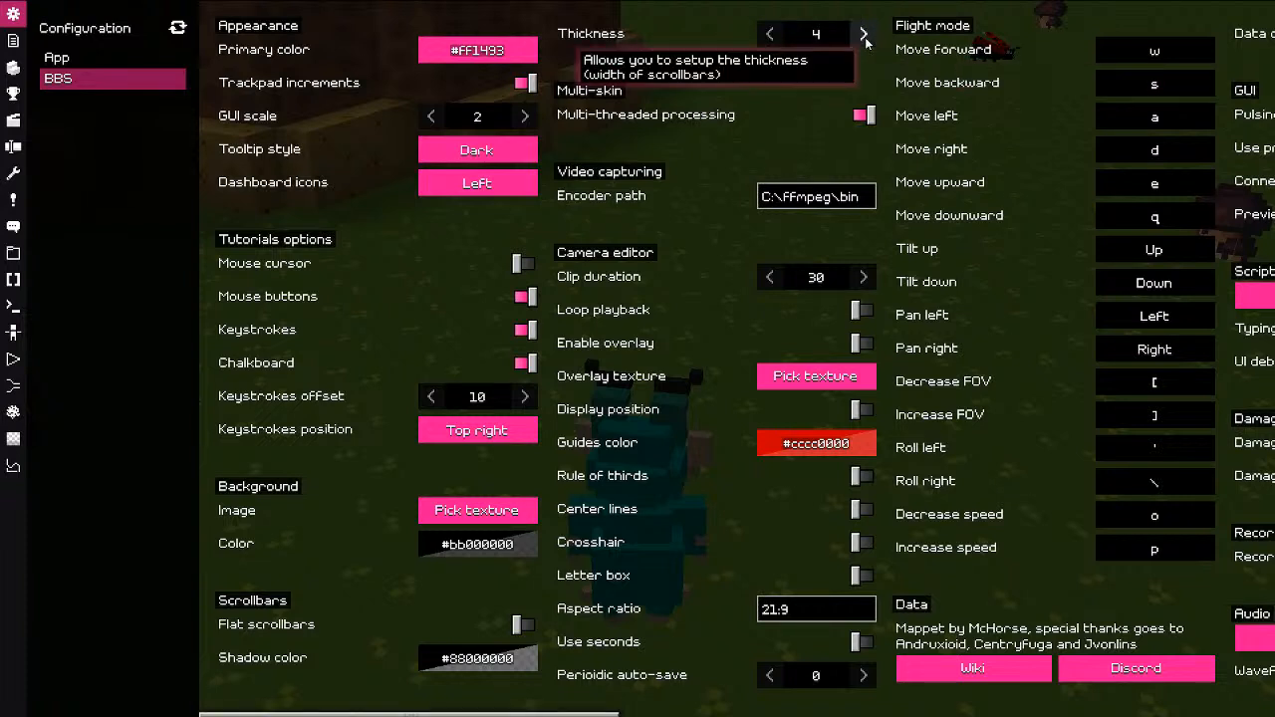
pyautogui.click(863, 36)
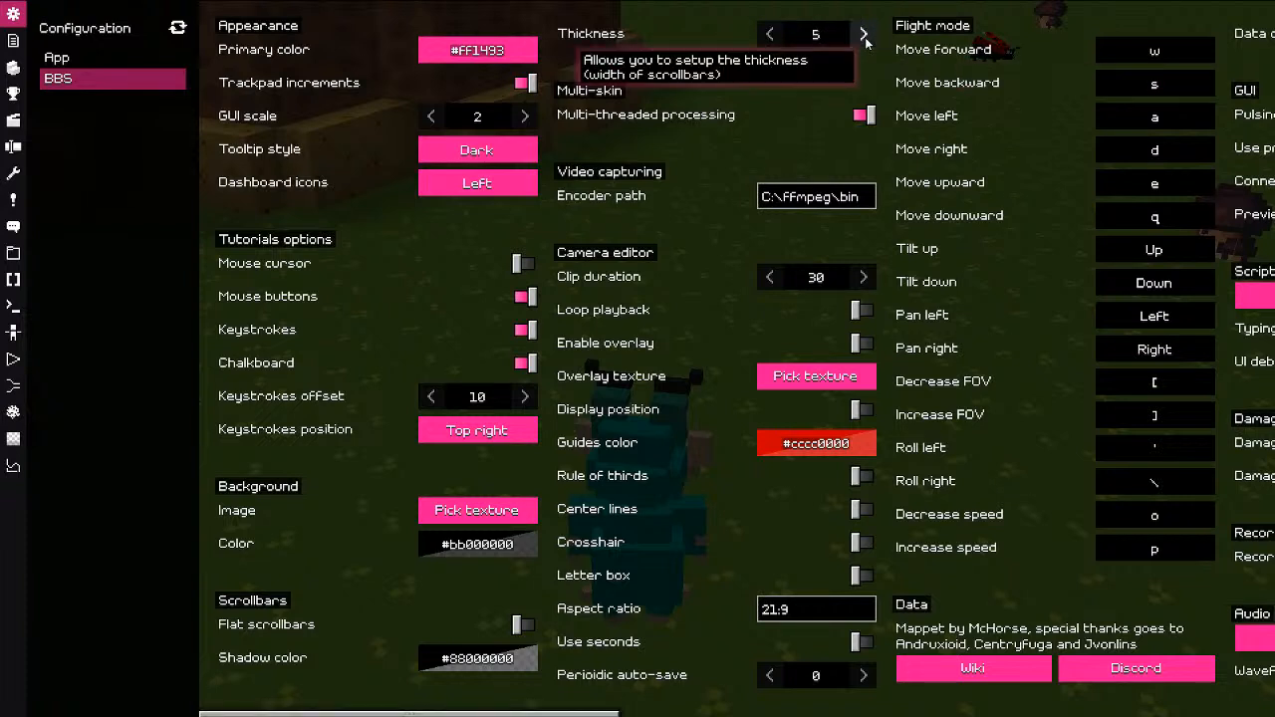
pyautogui.click(770, 36)
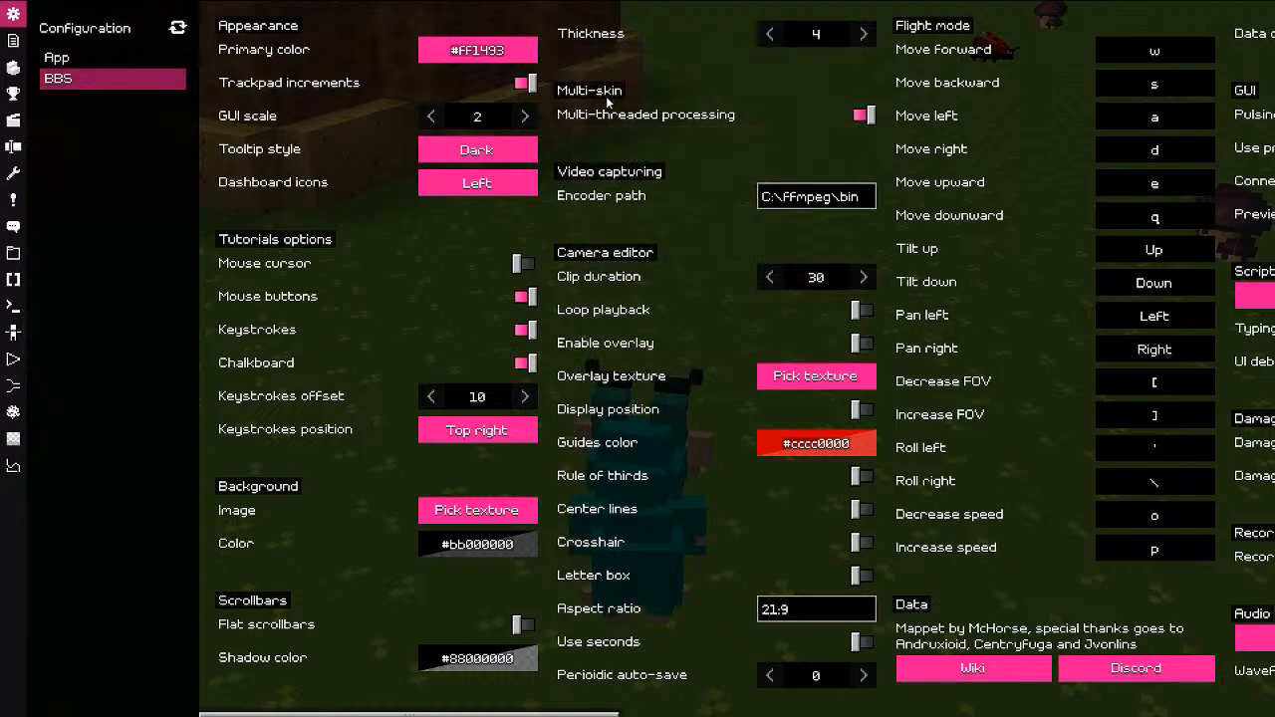
pyautogui.moveTo(597, 108)
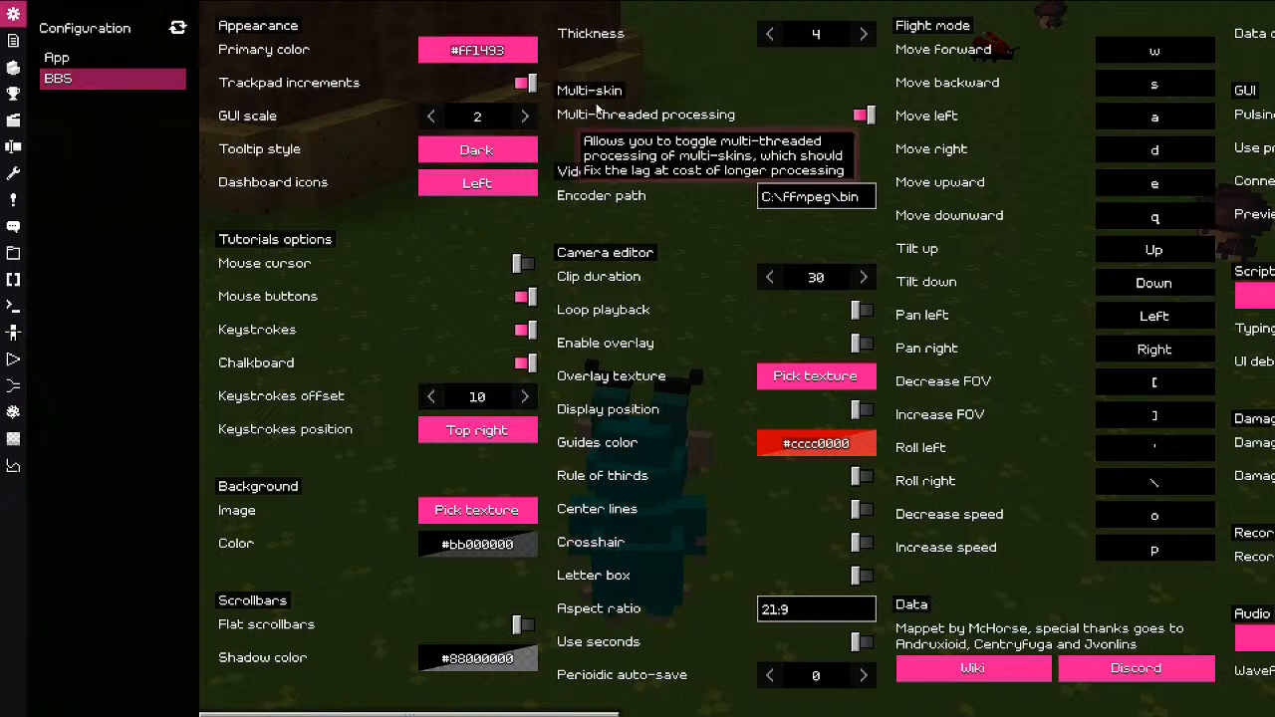
pyautogui.moveTo(596, 313)
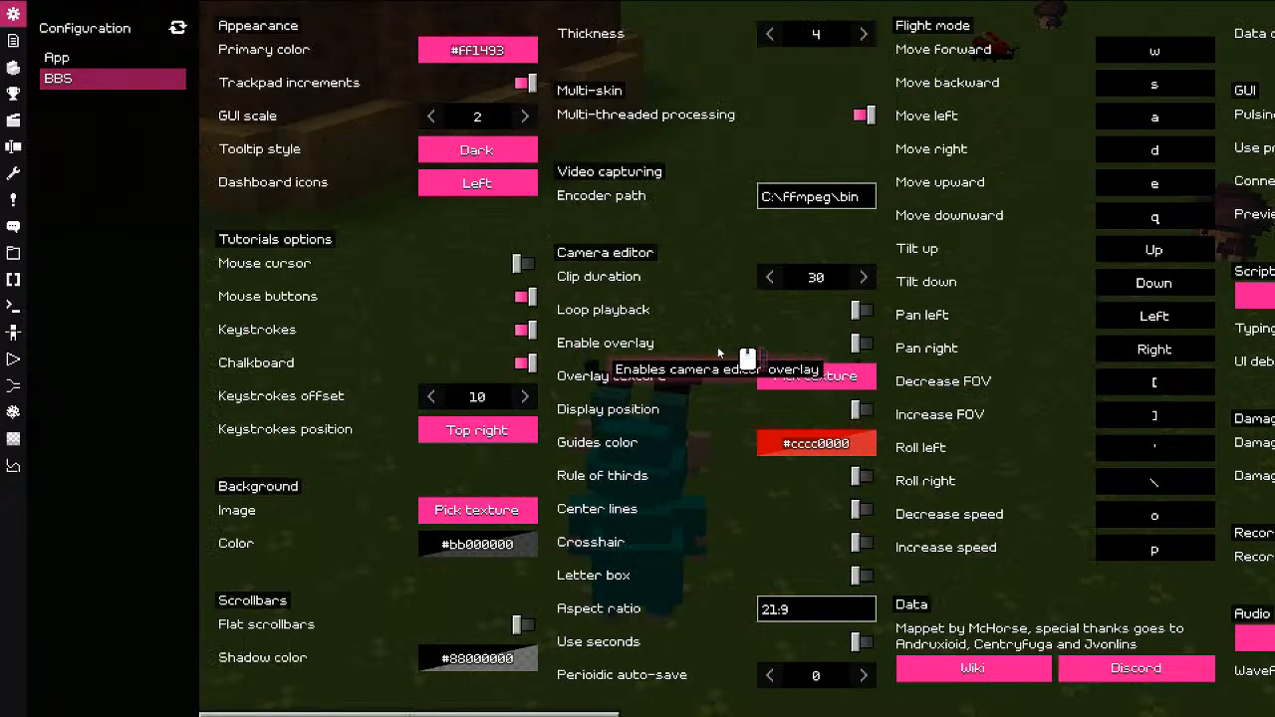
pyautogui.moveTo(726, 251)
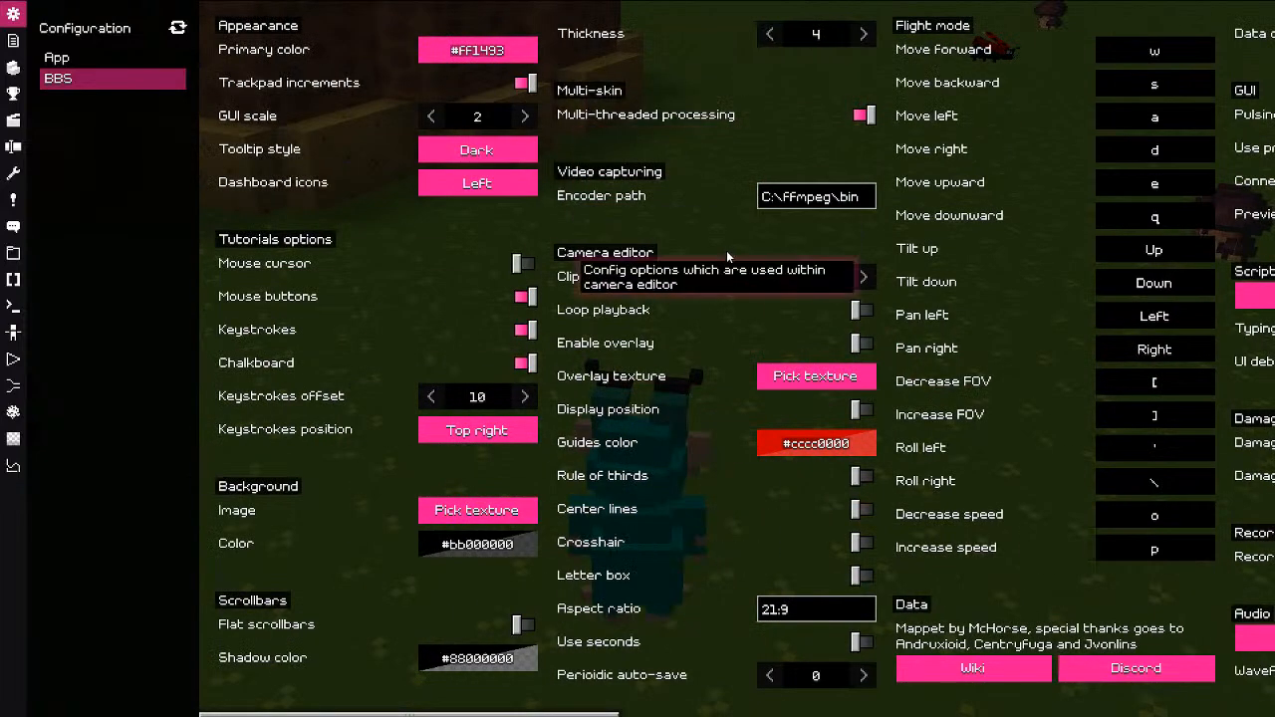
pyautogui.hscroll(2, 727, 250)
pyautogui.hscroll(2, 726, 250)
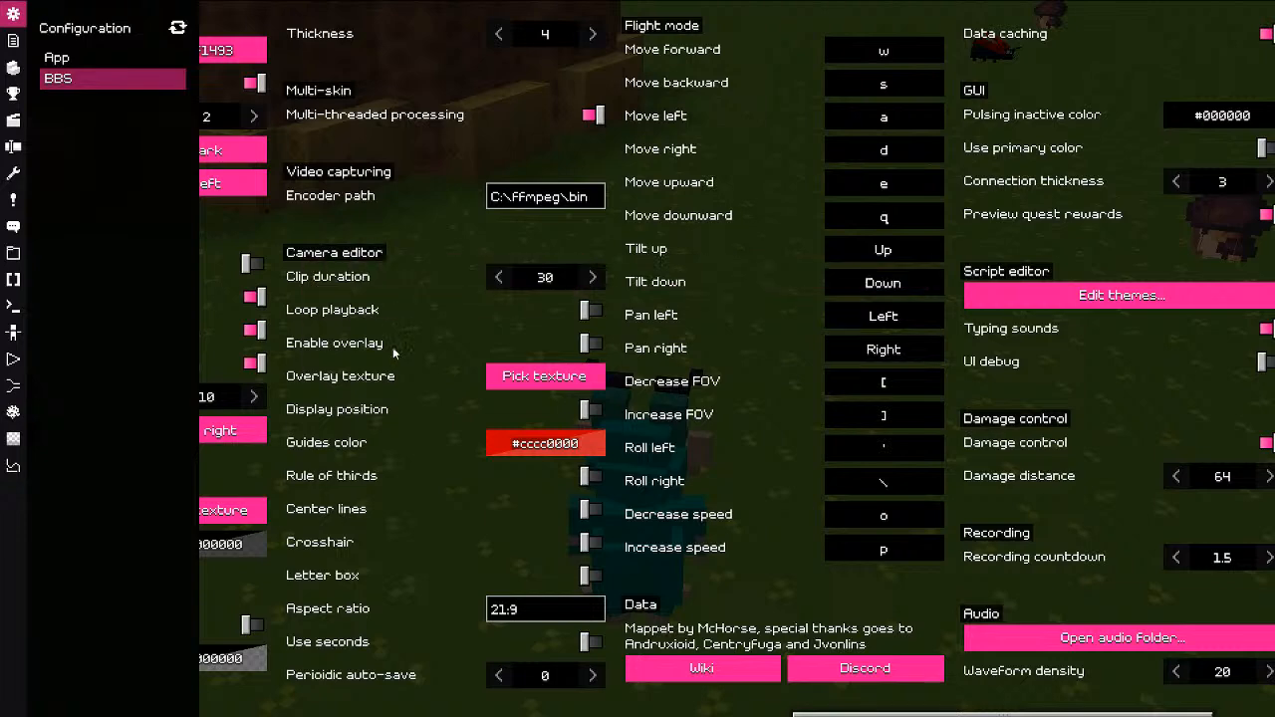
# Step: Close configuration, briefly play as the character, and swing the editor camera around the scene
pyautogui.moveTo(393, 482)
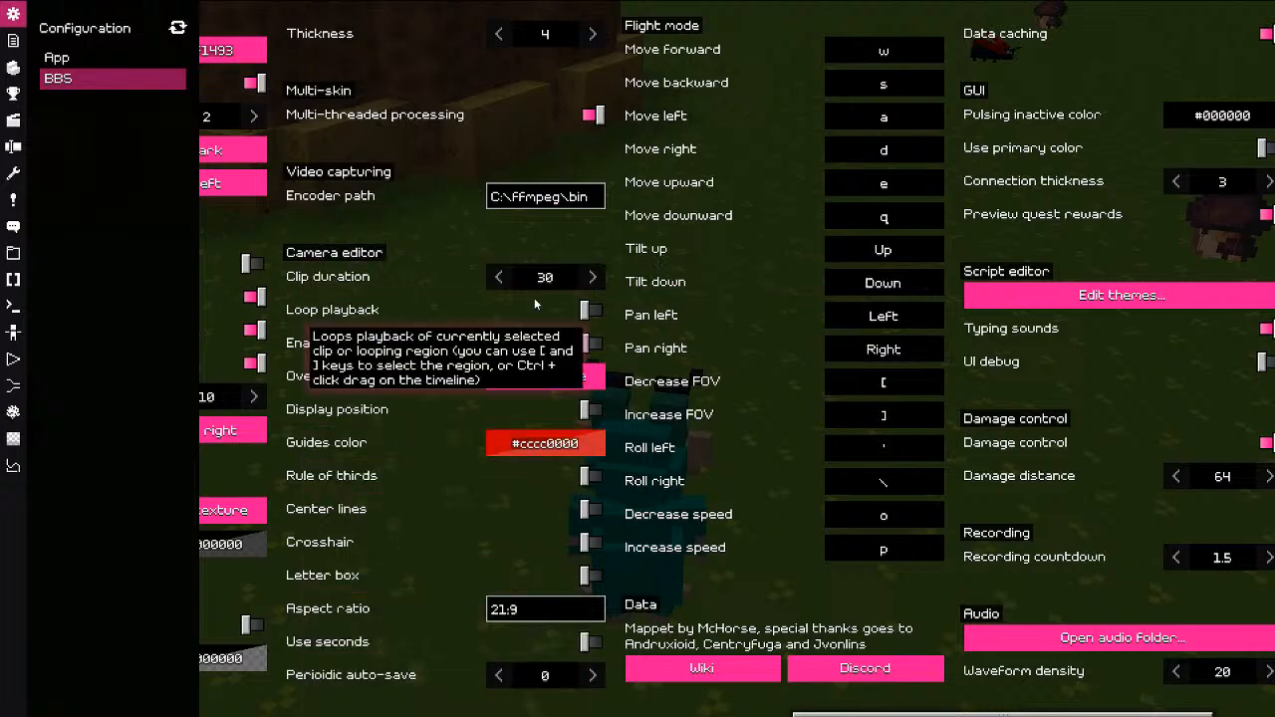
pyautogui.press('Escape')
pyautogui.press('Escape')
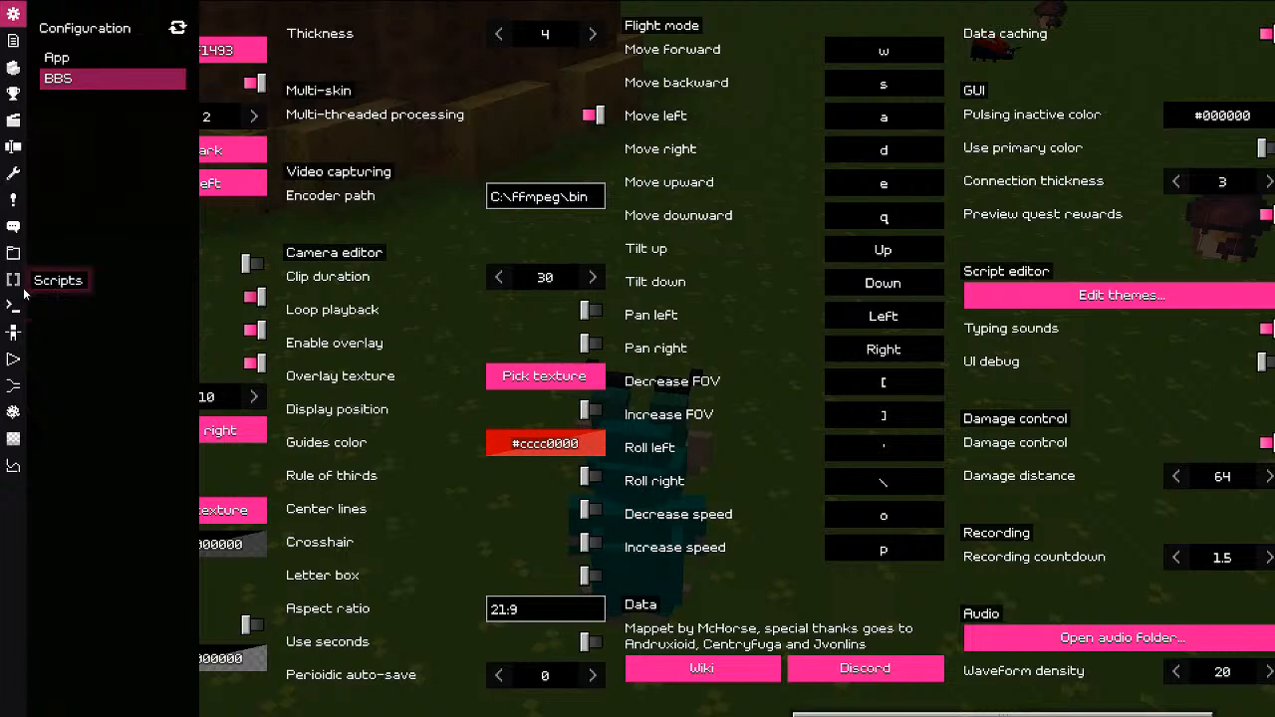
pyautogui.press('Escape')
pyautogui.moveTo(471, 384); pyautogui.dragTo(464, 395)
pyautogui.click(53, 695)
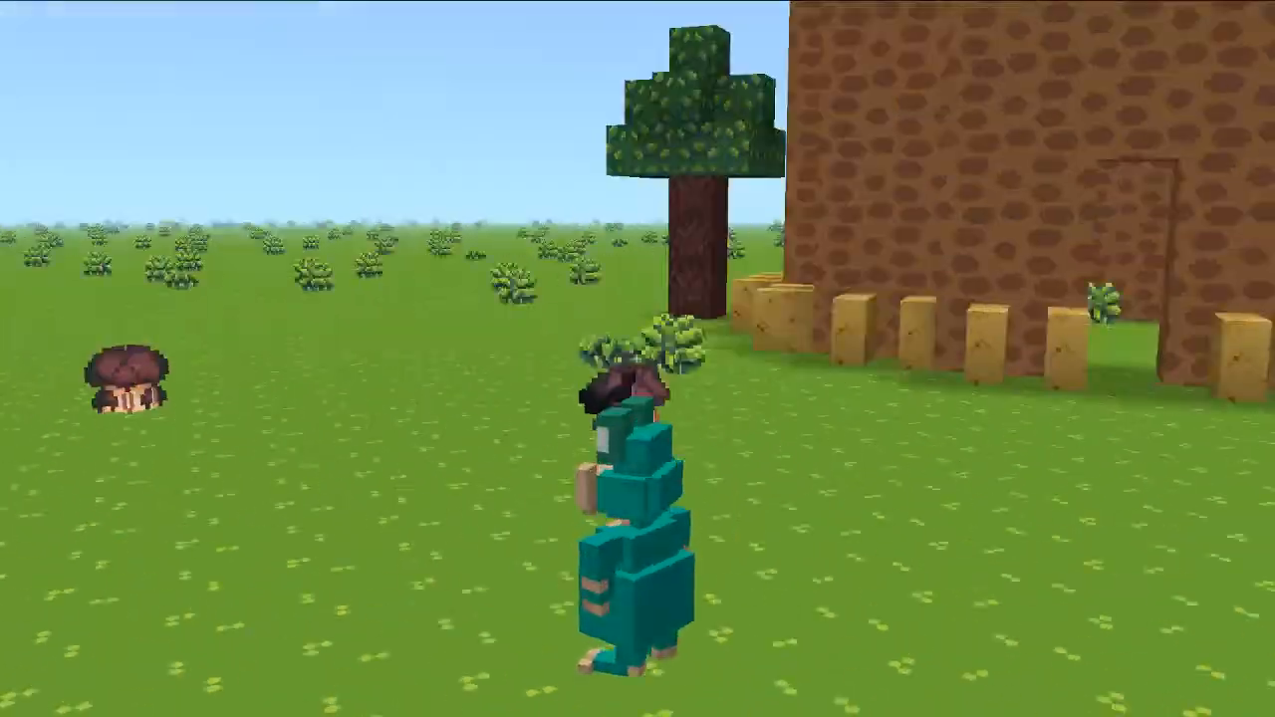
pyautogui.press('Escape')
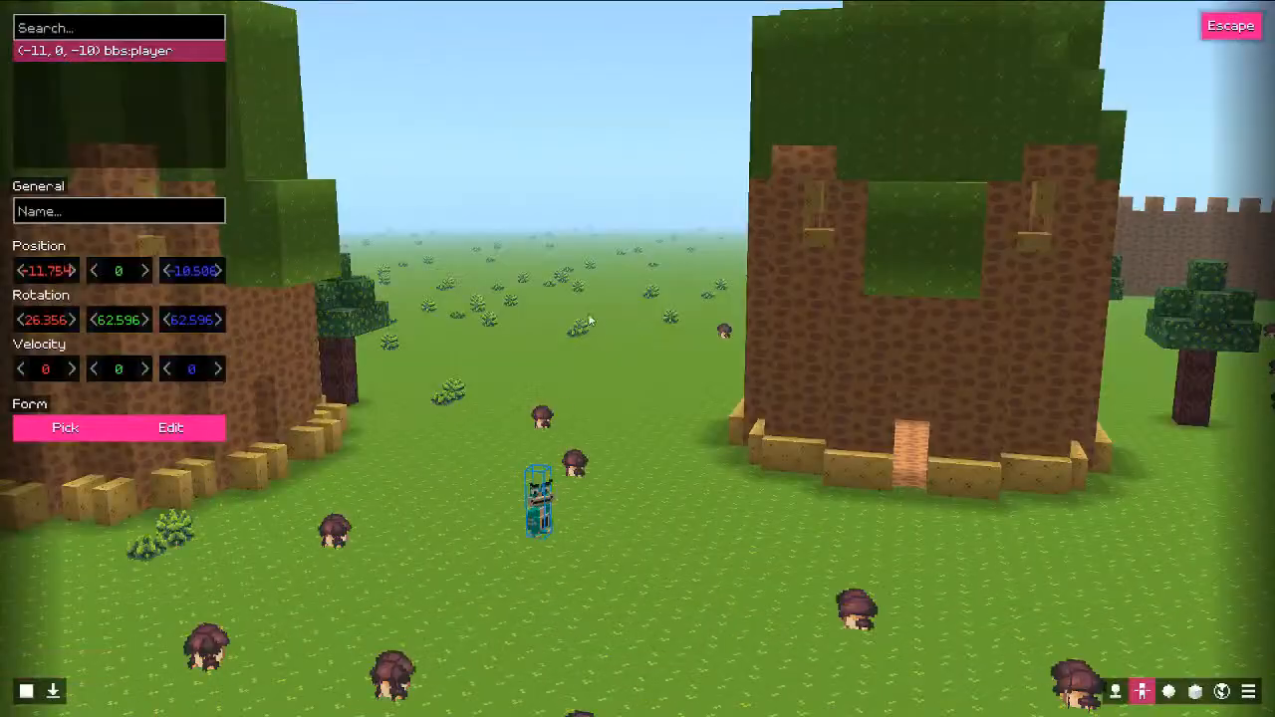
pyautogui.scroll(-5, 595, 330)
pyautogui.scroll(5, 596, 331)
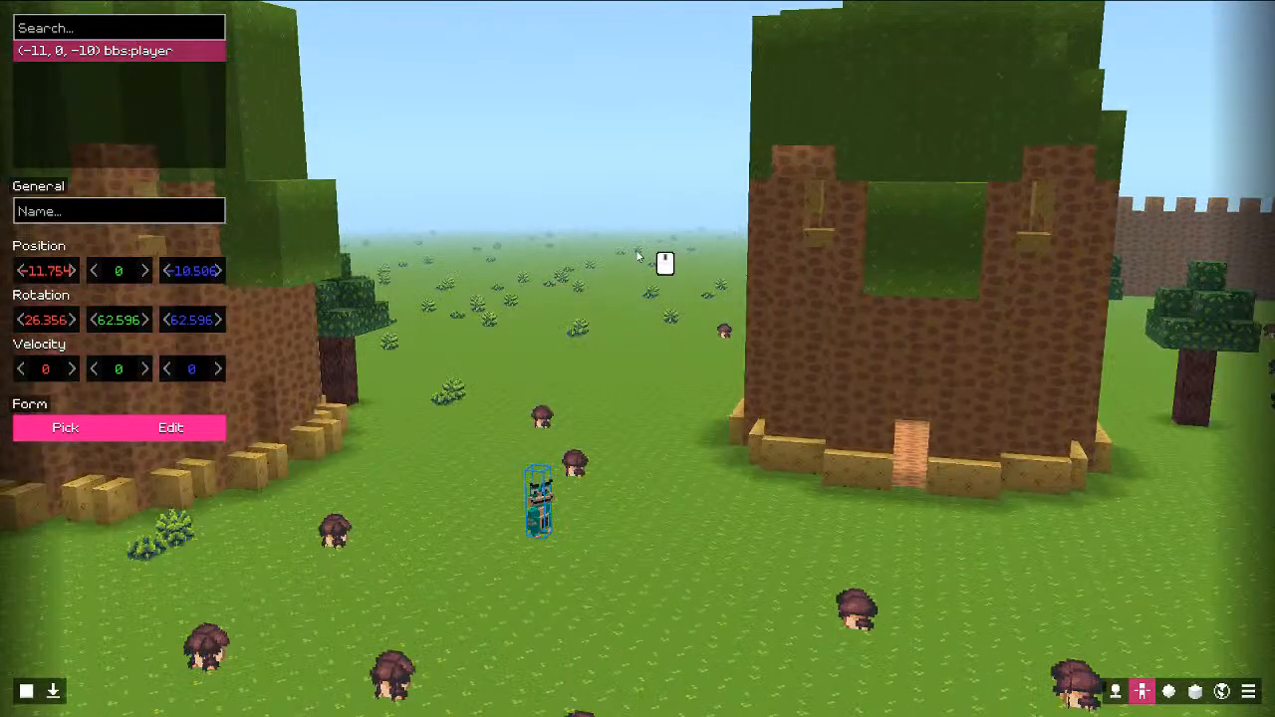
pyautogui.moveTo(637, 251); pyautogui.dragTo(709, 256, button='middle')
pyautogui.press('ctrl')
pyautogui.press('ctrl')
# Step: Tilt the world camera toward the ground, then open the Cameras editor from the sidebar
pyautogui.press('Escape')
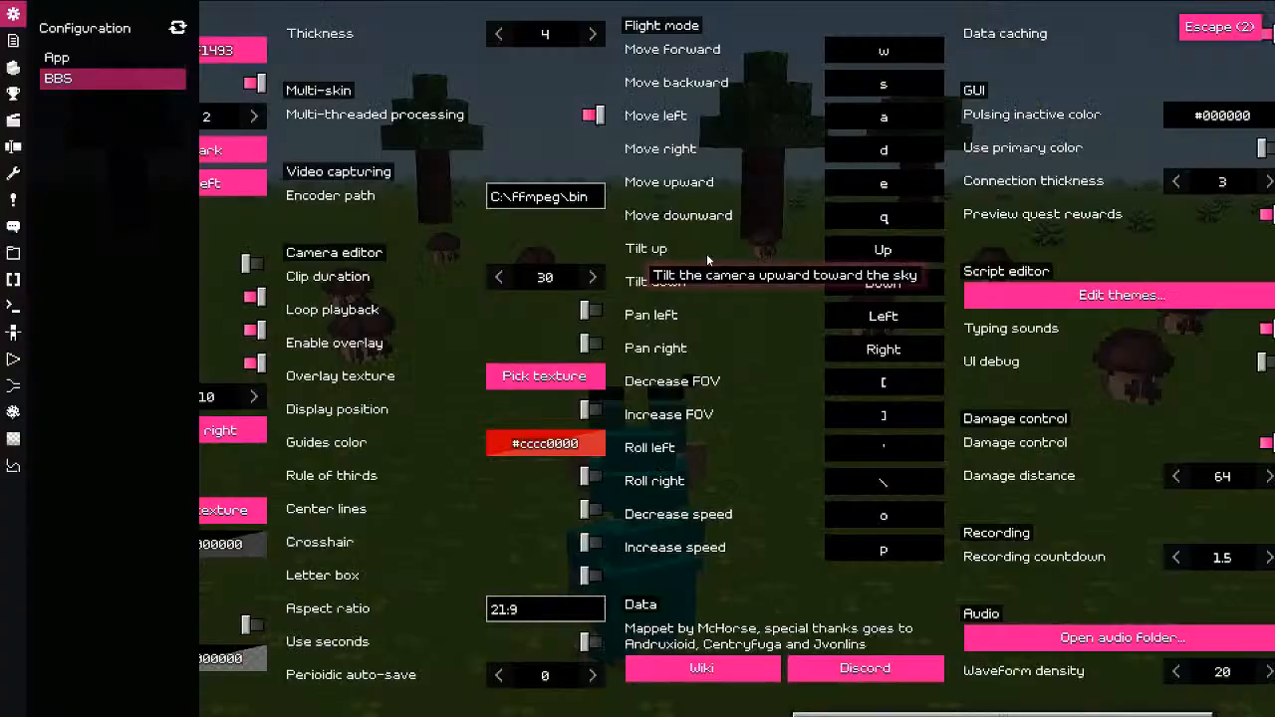
pyautogui.scroll(3, 710, 301)
pyautogui.scroll(-3, 710, 299)
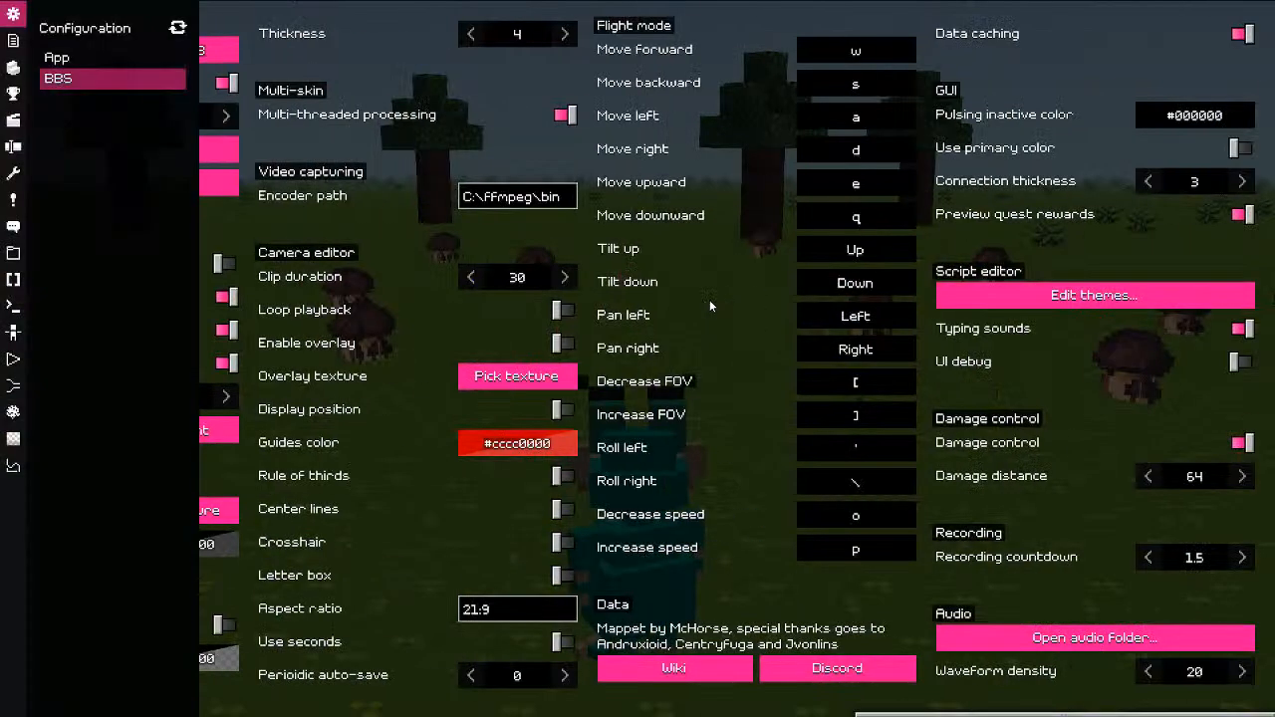
pyautogui.press('Escape')
pyautogui.moveTo(709, 300)
pyautogui.mouseDown(button='middle')
pyautogui.moveTo(694, 312)
pyautogui.moveTo(688, 298)
pyautogui.moveTo(709, 280)
pyautogui.mouseUp(button='middle')
pyautogui.keyDown('ctrl'); pyautogui.click(703, 273); pyautogui.keyUp('ctrl')
pyautogui.keyDown('ctrl'); pyautogui.click(719, 388); pyautogui.keyUp('ctrl')
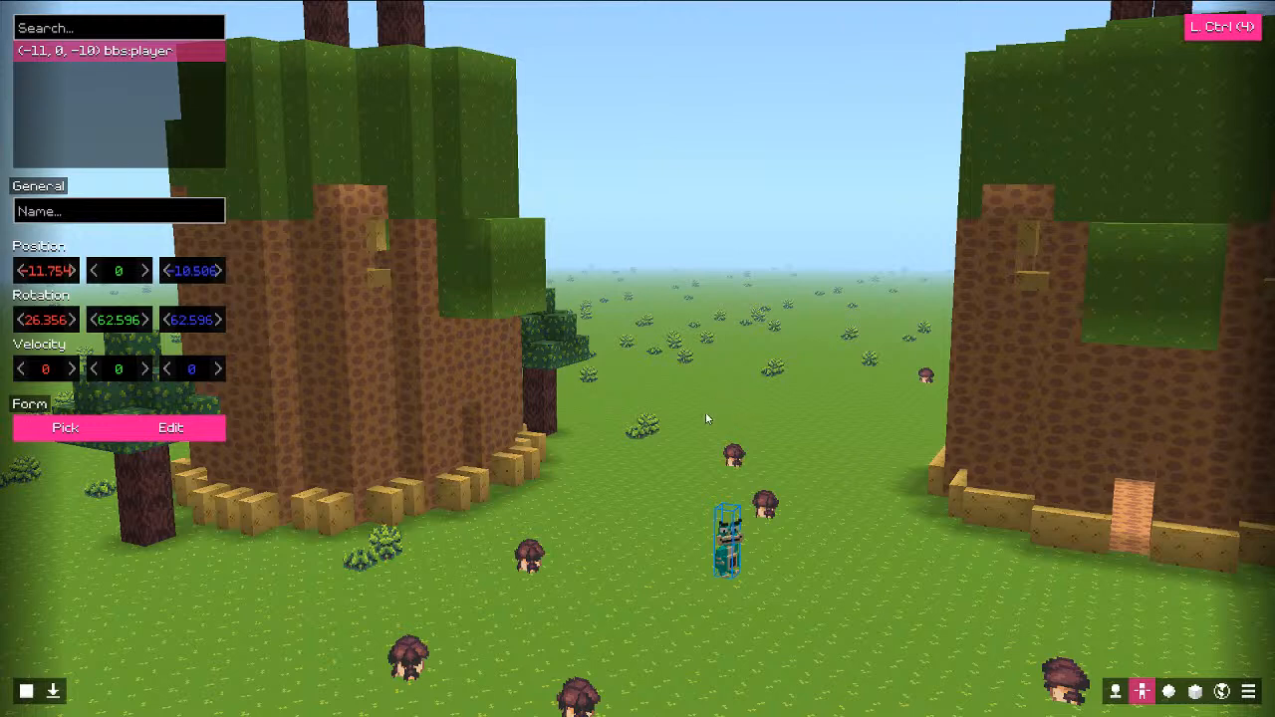
pyautogui.moveTo(707, 418); pyautogui.dragTo(712, 463, button='middle')
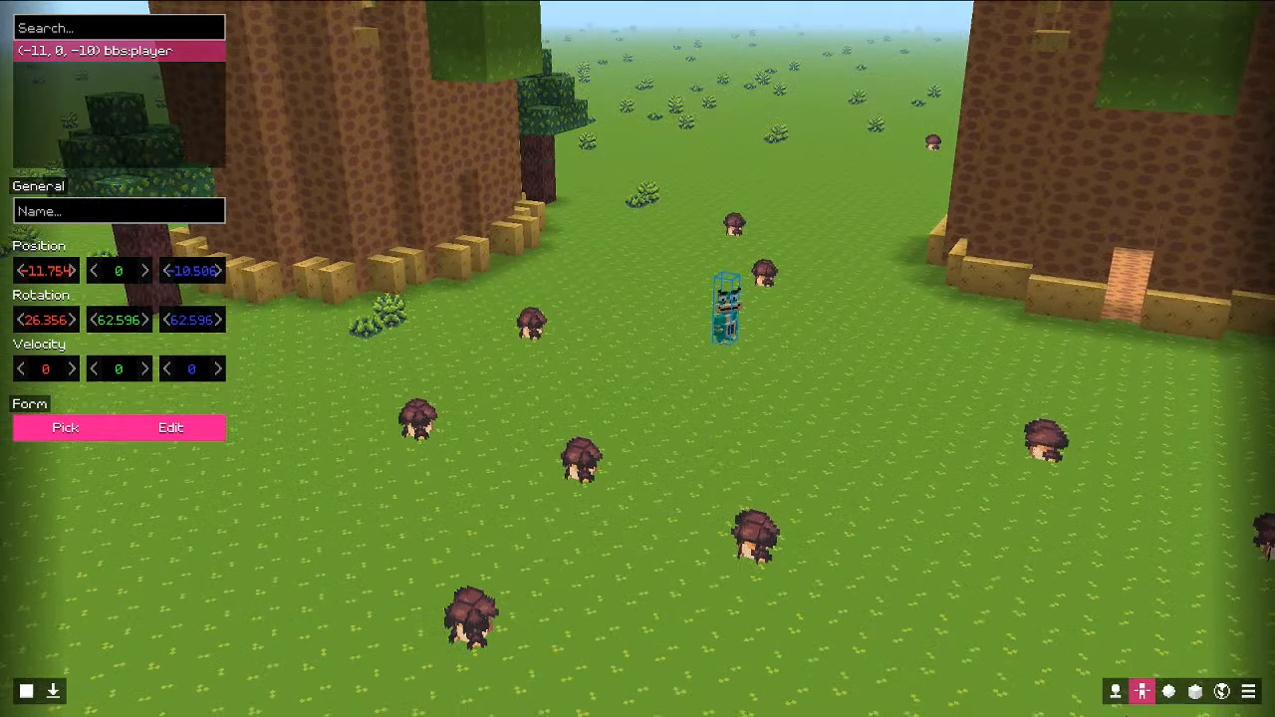
pyautogui.click(1168, 690)
pyautogui.press('Escape')
pyautogui.press('Escape')
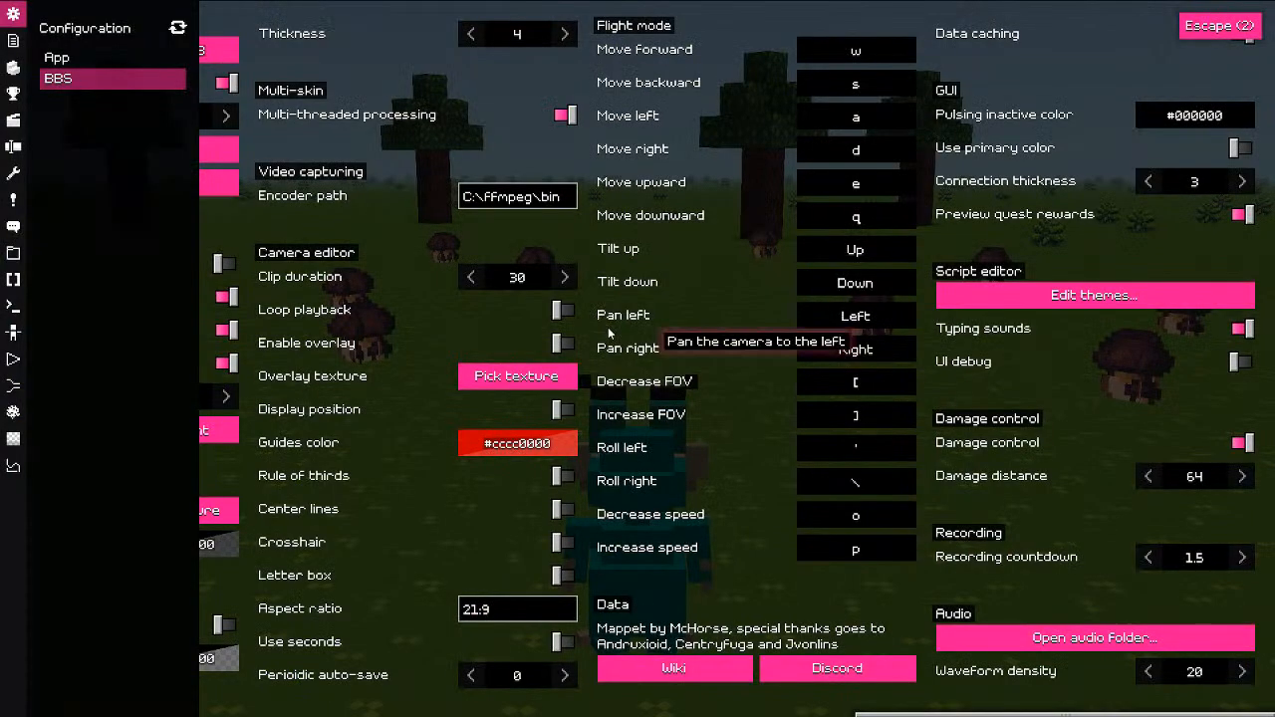
pyautogui.press('Escape')
pyautogui.click(426, 327)
pyautogui.press('Escape')
pyautogui.click(14, 360)
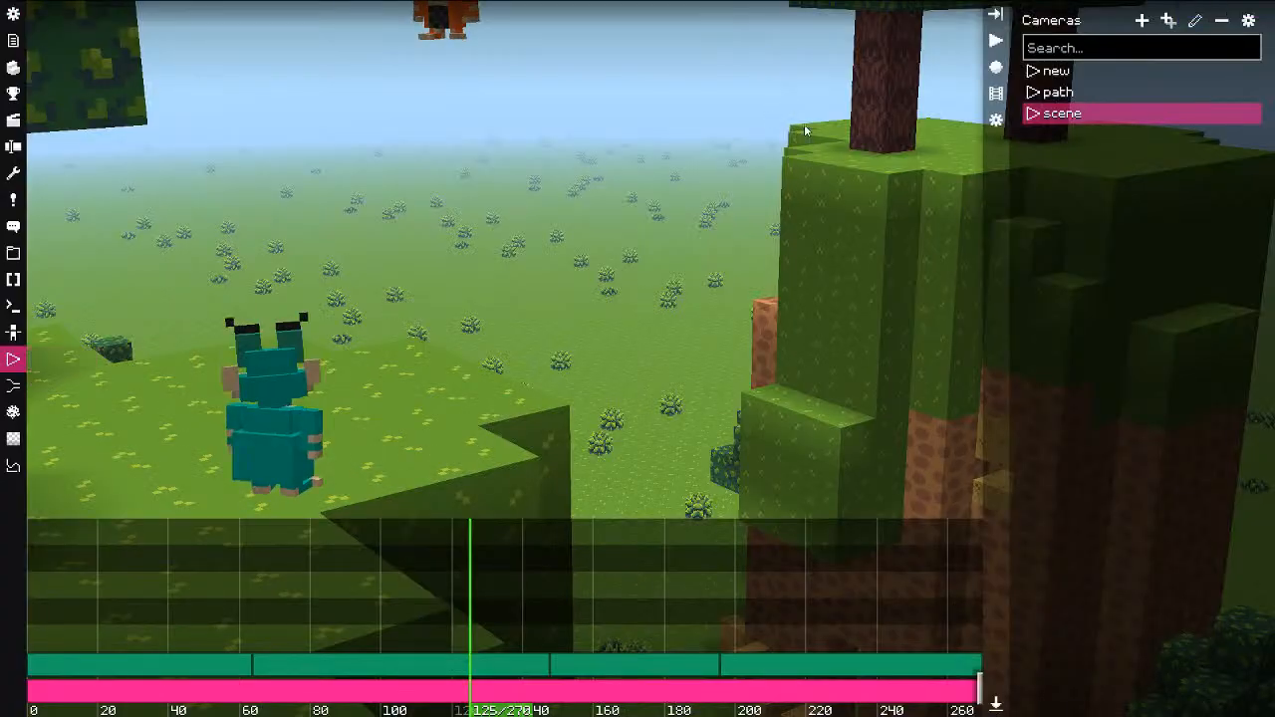
# Step: In camera editor options, toggle position readouts and flight mode on and back off
pyautogui.click(996, 120)
pyautogui.scroll(-1, 857, 190)
pyautogui.click(855, 179)
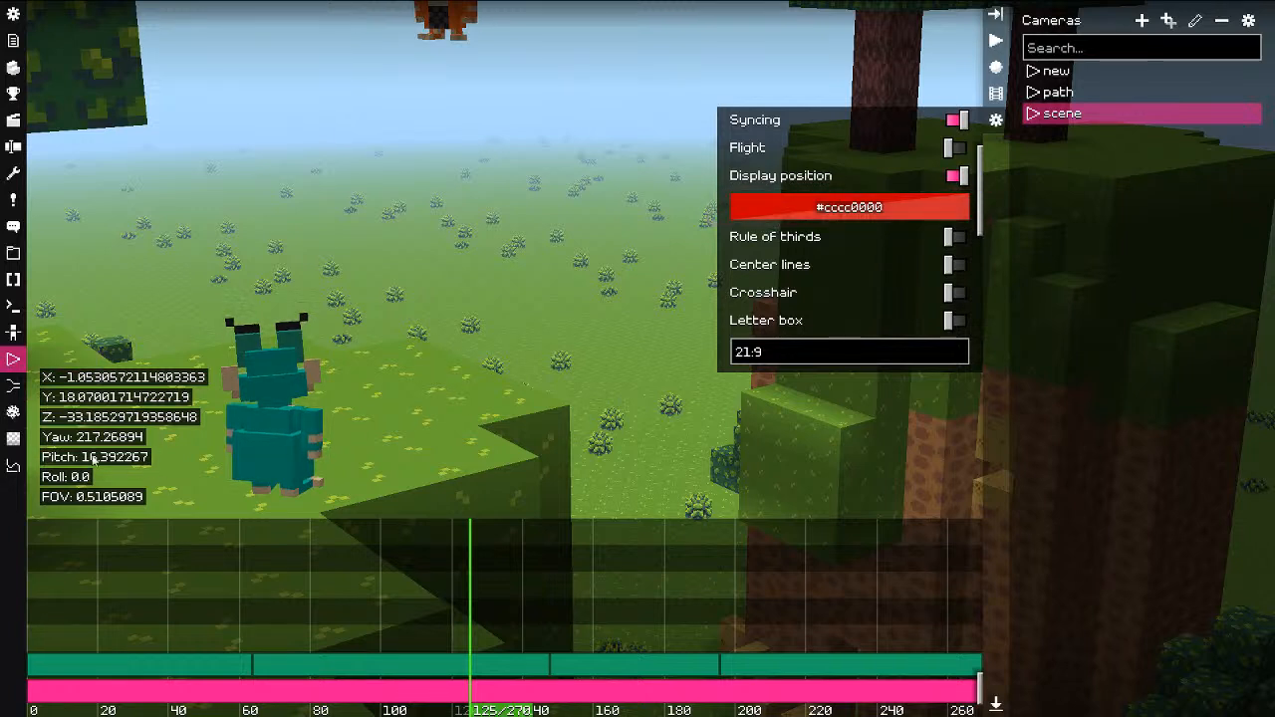
pyautogui.click(809, 178)
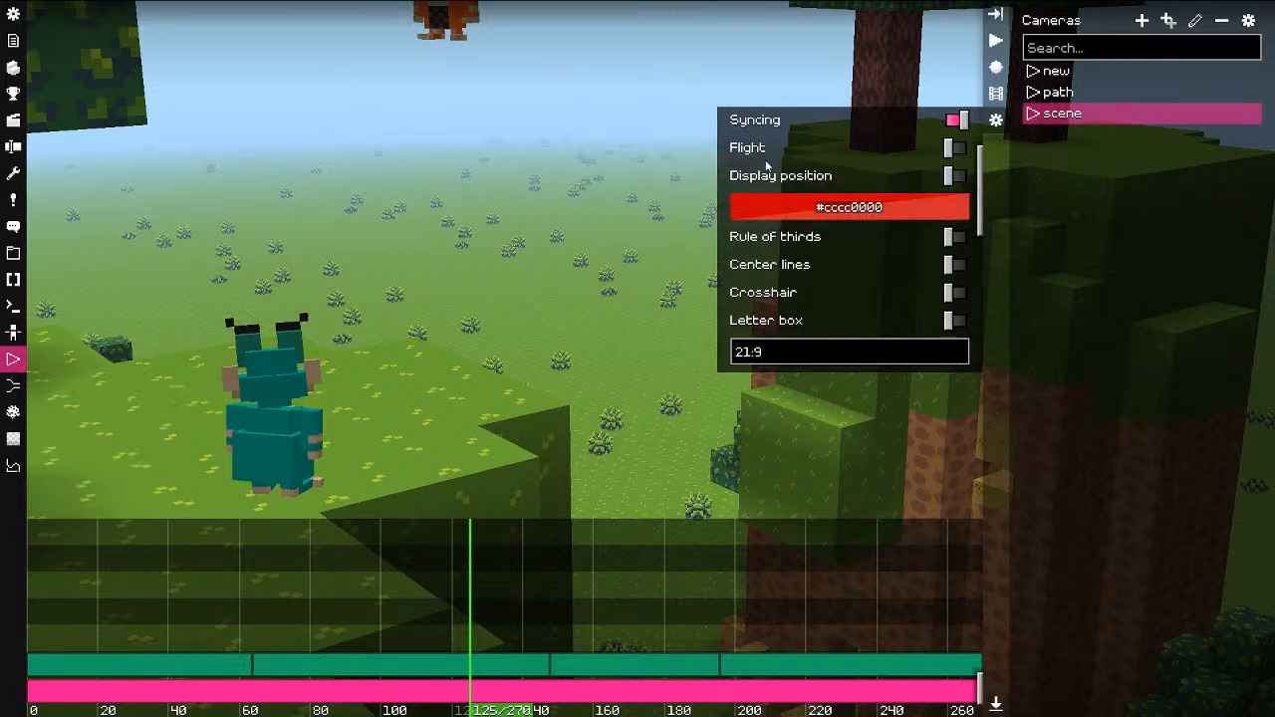
pyautogui.scroll(1, 793, 148)
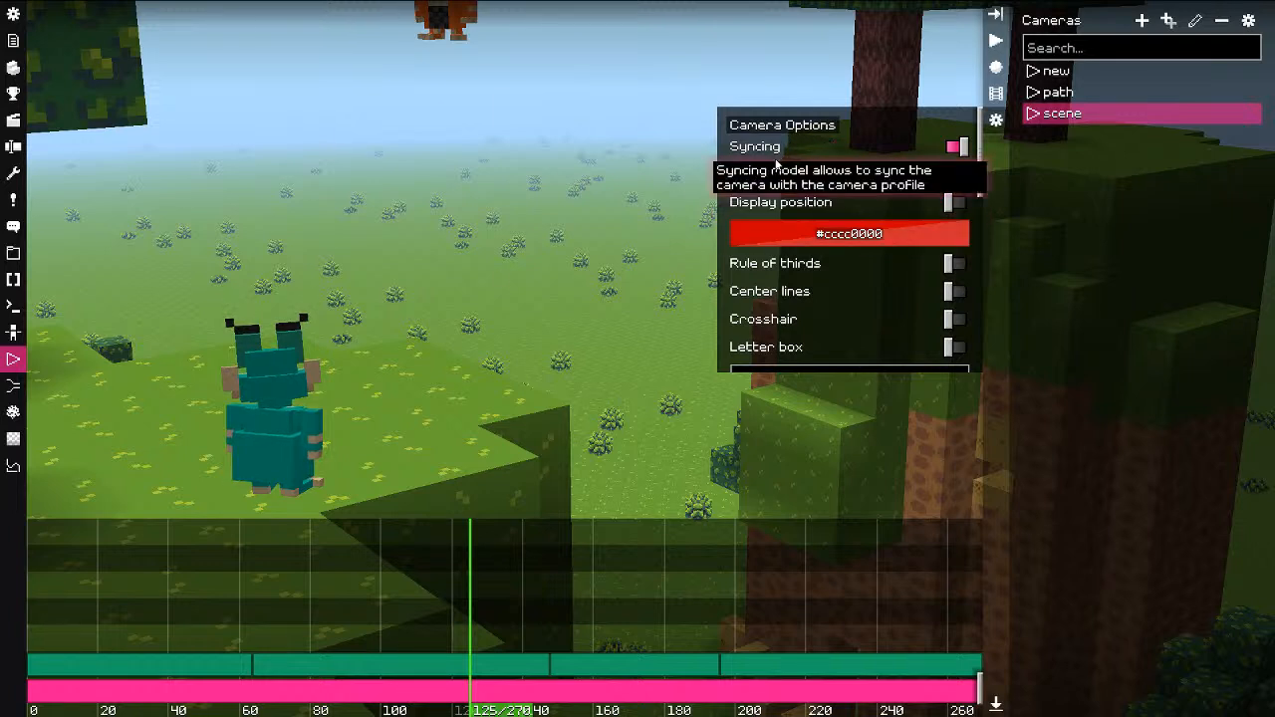
pyautogui.press('f')
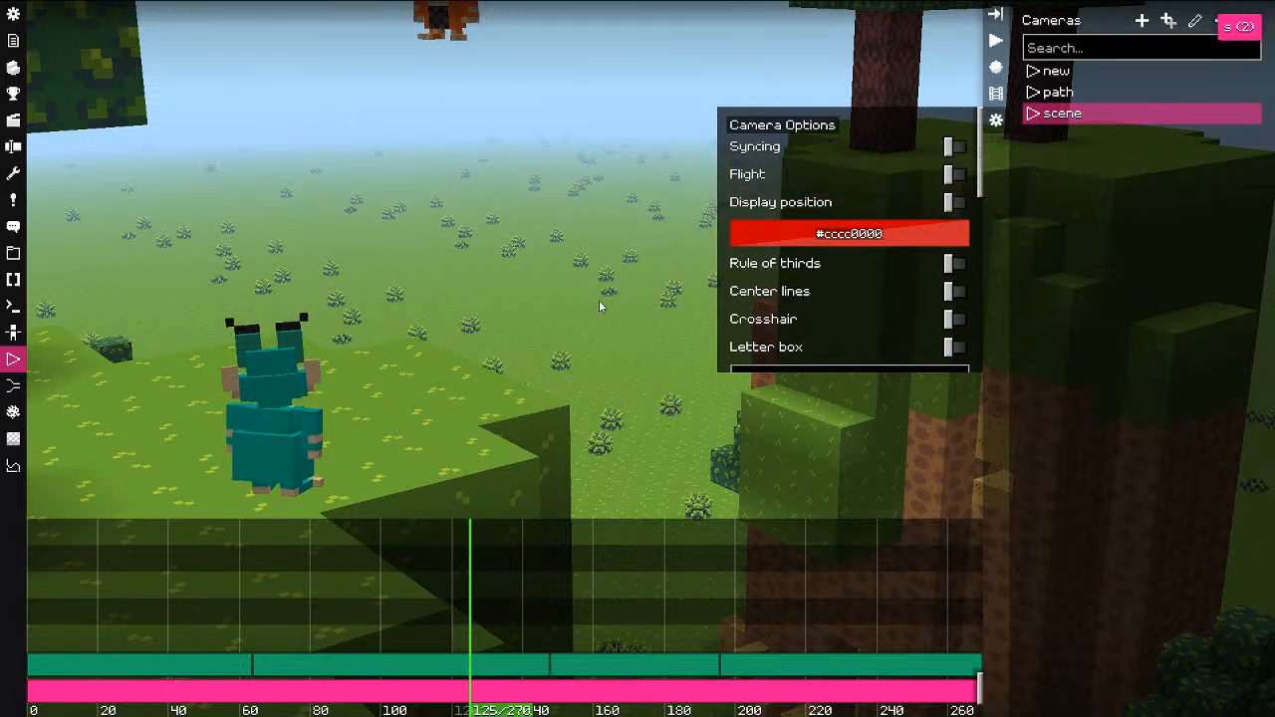
pyautogui.press('f')
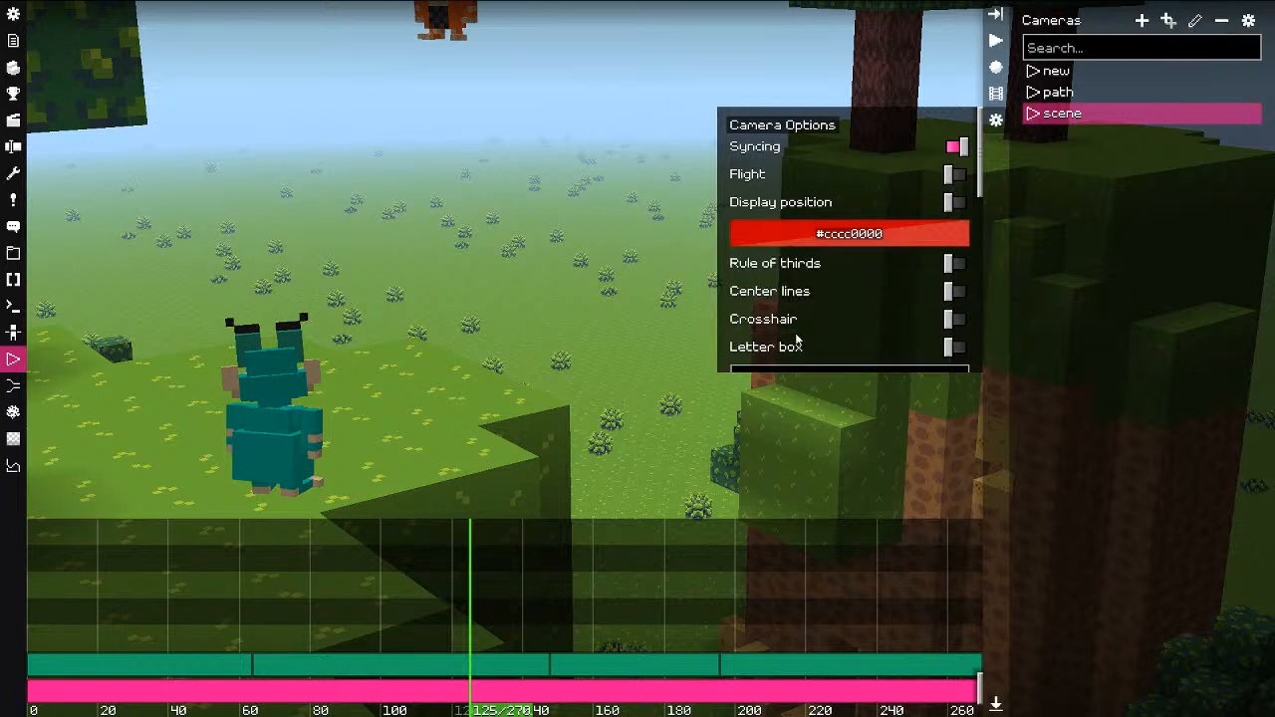
# Step: Show and then hide the rule-of-thirds and center guide lines
pyautogui.click(798, 274)
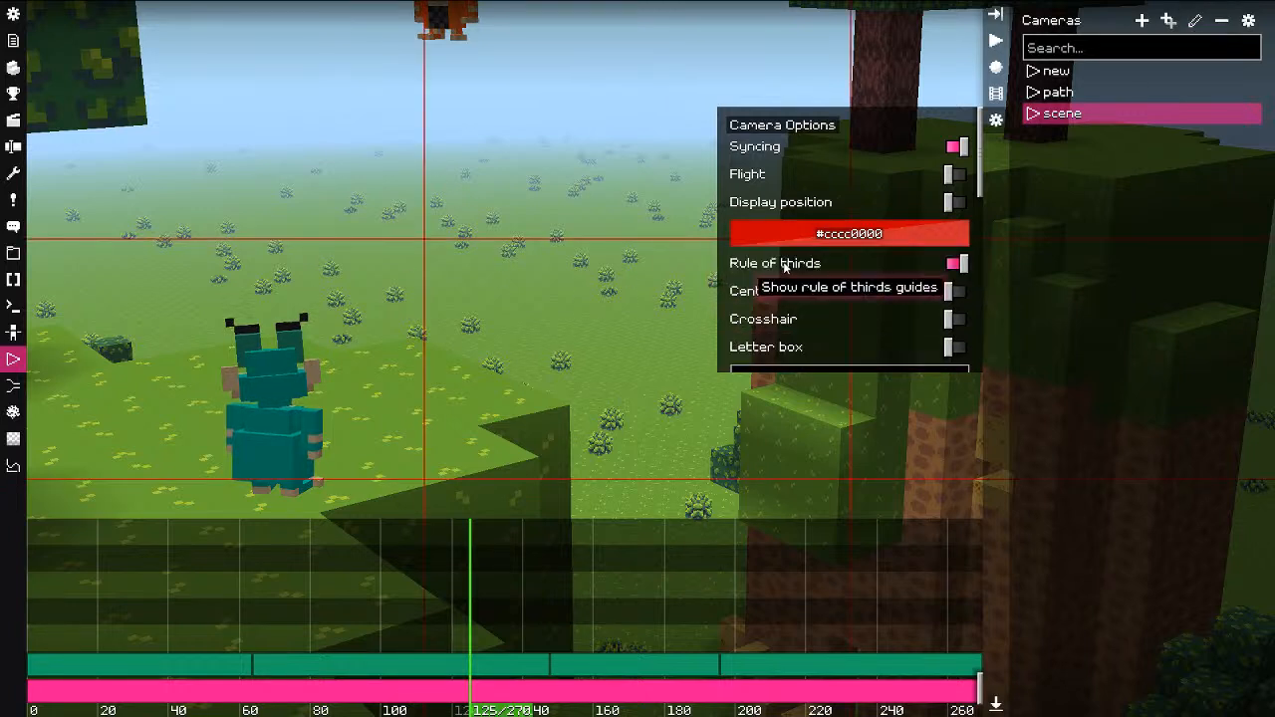
pyautogui.click(788, 295)
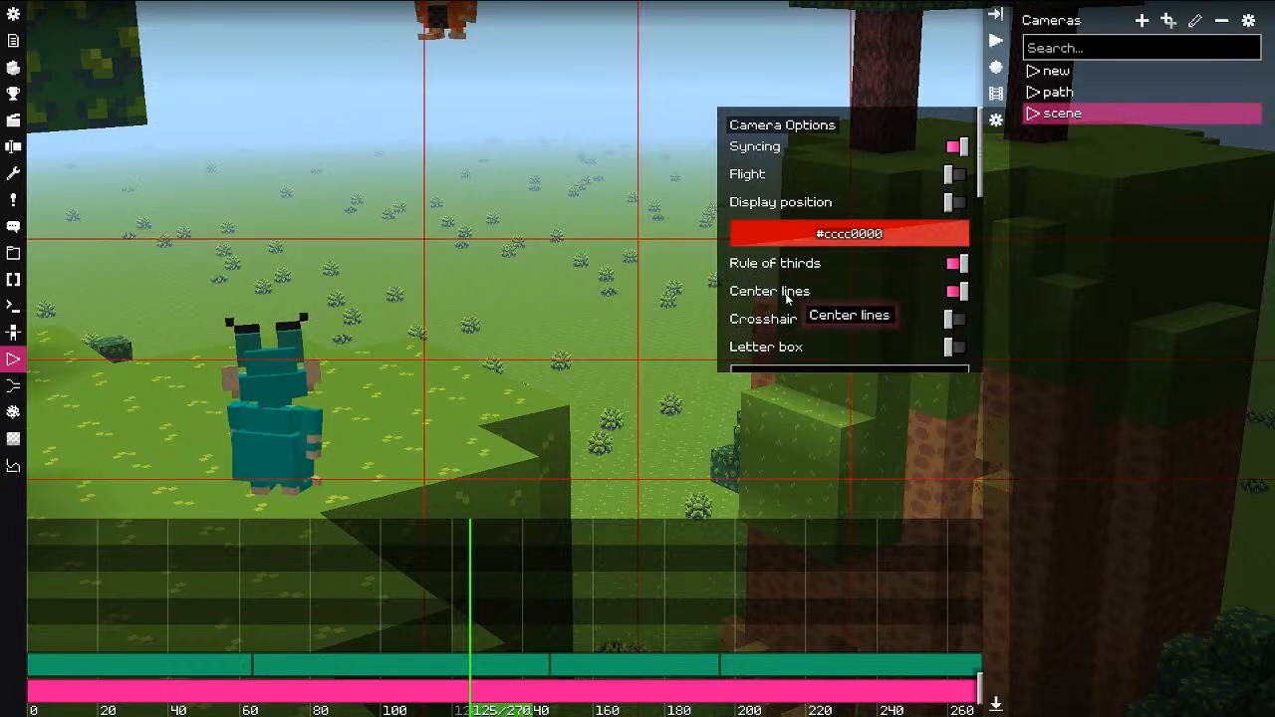
pyautogui.click(788, 296)
pyautogui.click(784, 272)
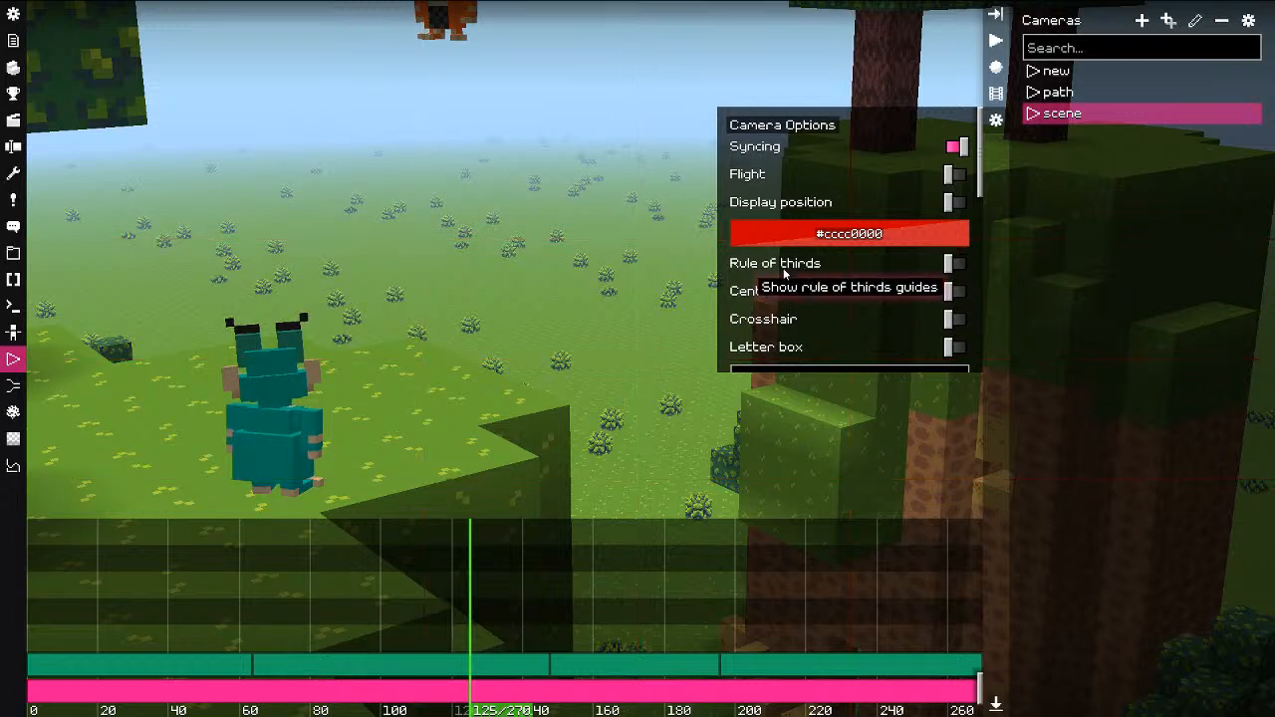
# Step: Try letter box at 21:9 then turn it off, enable Loop playback, and rewind the timeline
pyautogui.scroll(-3, 783, 299)
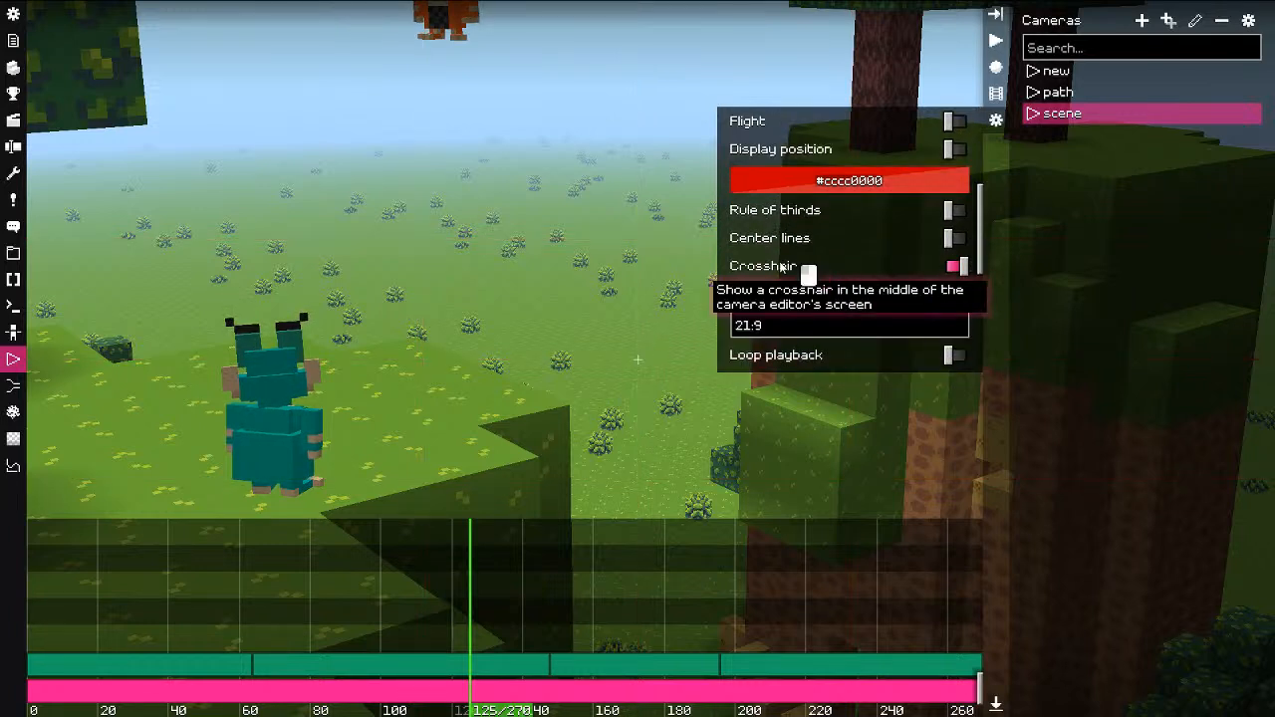
pyautogui.scroll(-1, 772, 279)
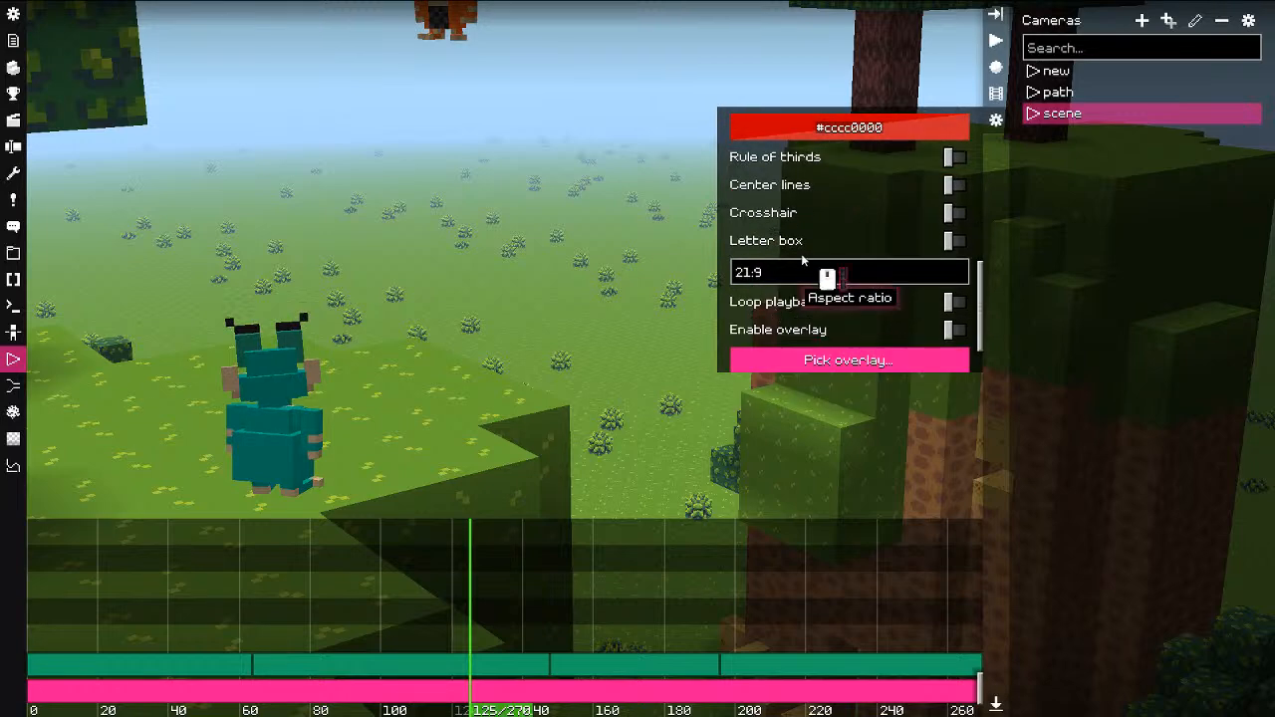
pyautogui.click(775, 244)
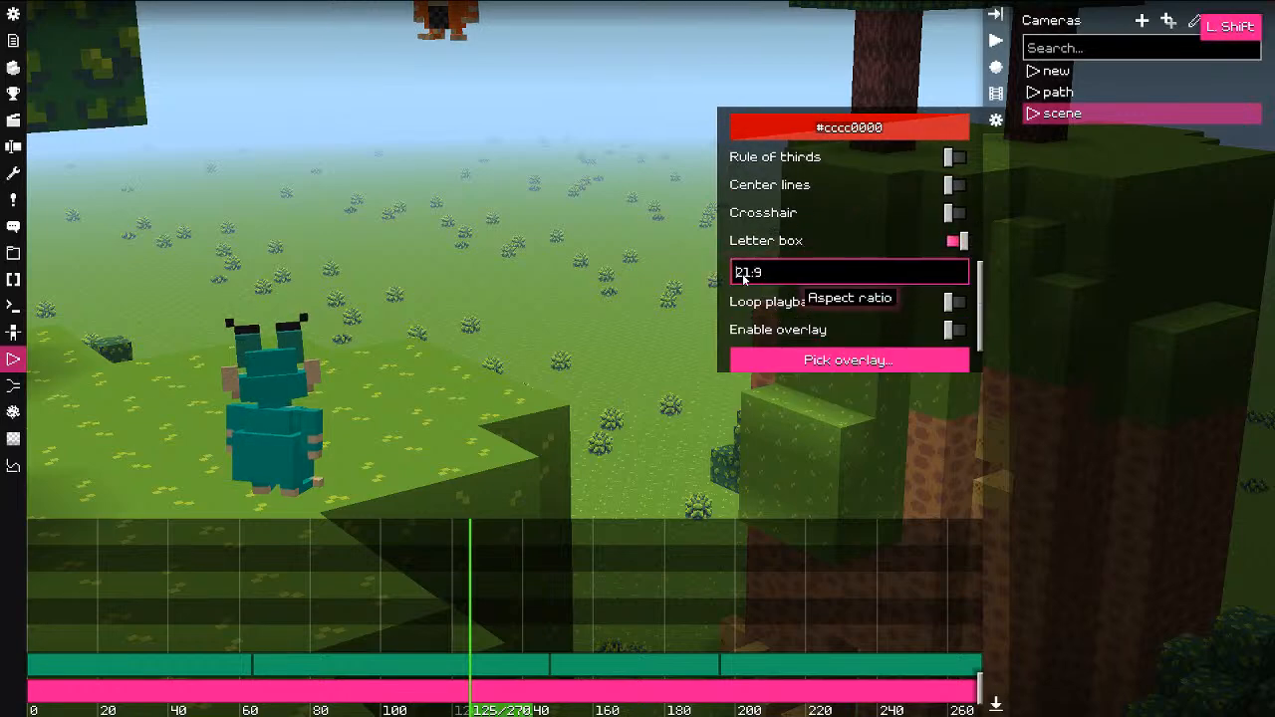
pyautogui.hotkey('shift', 'Right')
pyautogui.hotkey('shift', 'Right')
pyautogui.write('21')
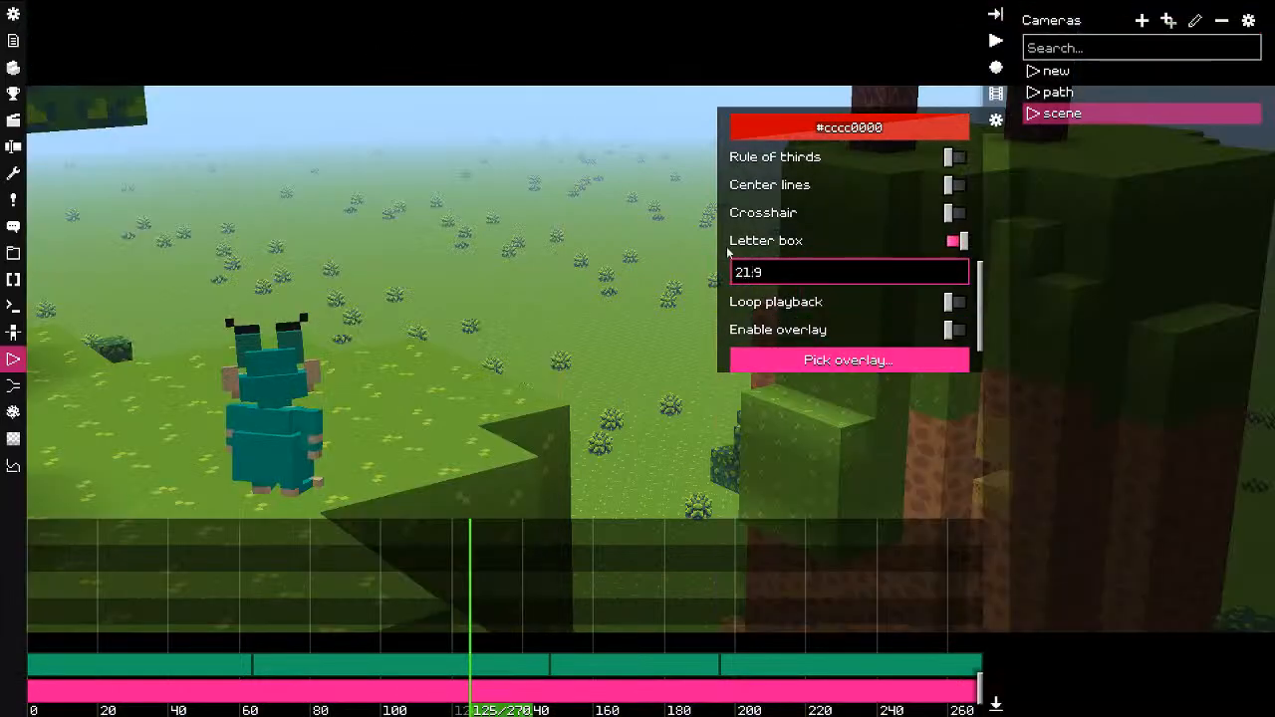
pyautogui.click(767, 242)
pyautogui.scroll(-1, 797, 309)
pyautogui.click(787, 291)
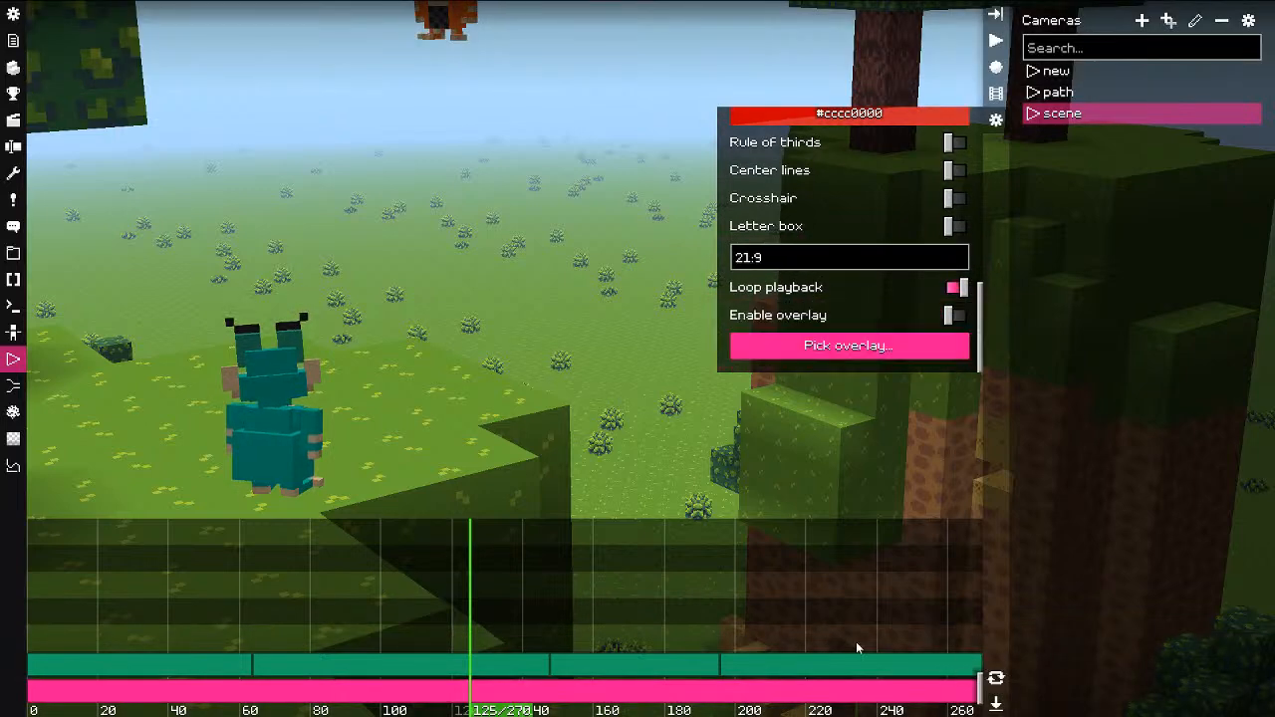
pyautogui.moveTo(428, 588); pyautogui.dragTo(189, 598)
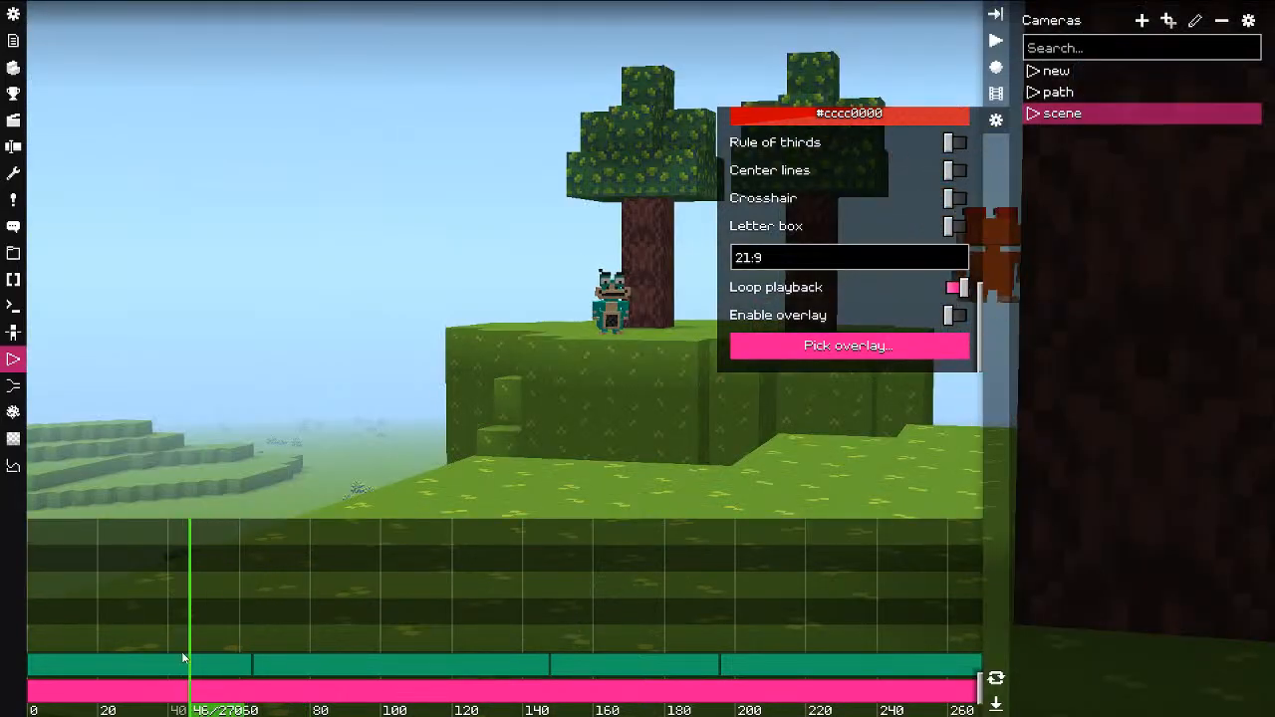
# Step: Play the first camera clip, then mark loop bounds at about ticks 42 and 114
pyautogui.click(183, 658)
pyautogui.press('space')
pyautogui.press('space')
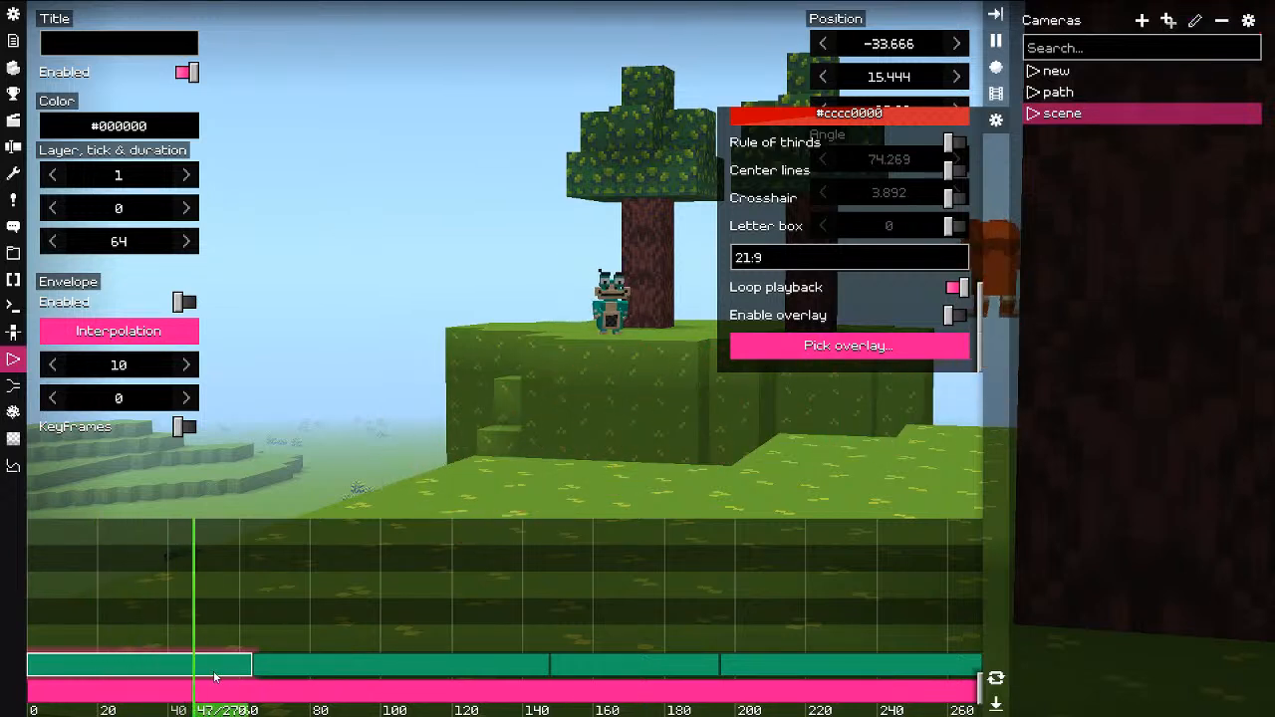
pyautogui.press('space')
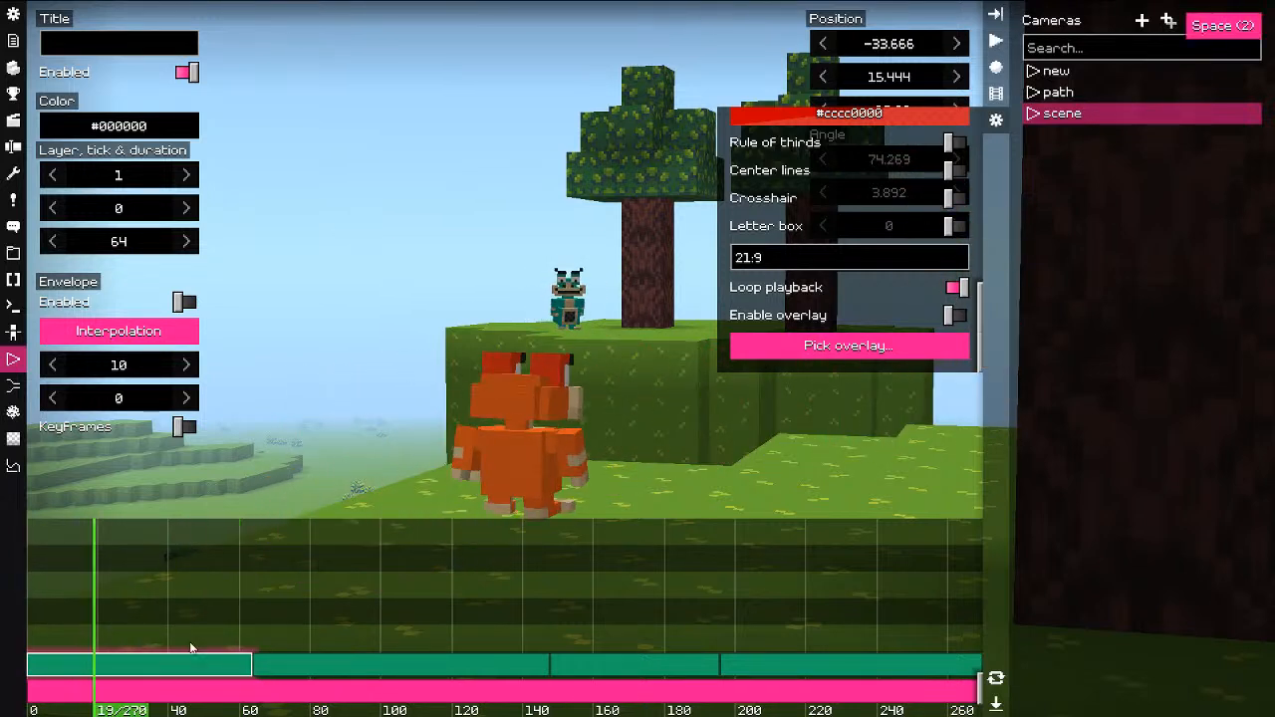
pyautogui.click(177, 595)
pyautogui.press('[')
pyautogui.click(432, 588)
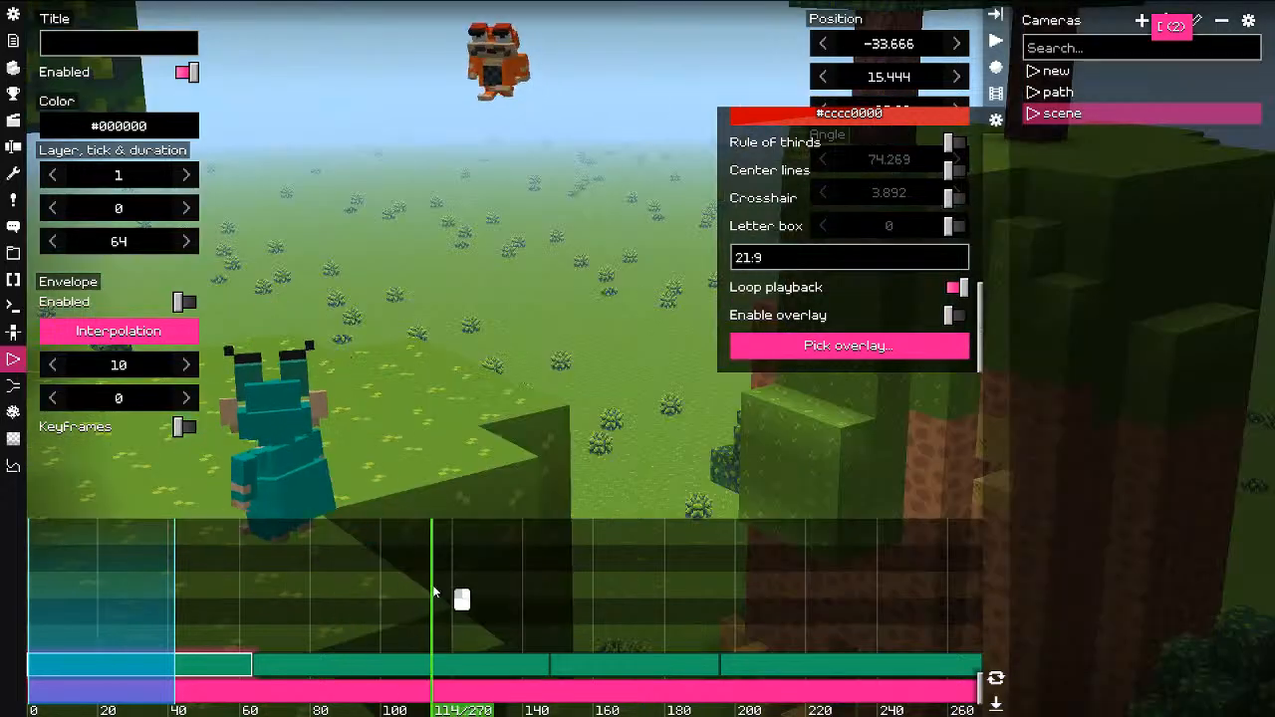
pyautogui.press(']')
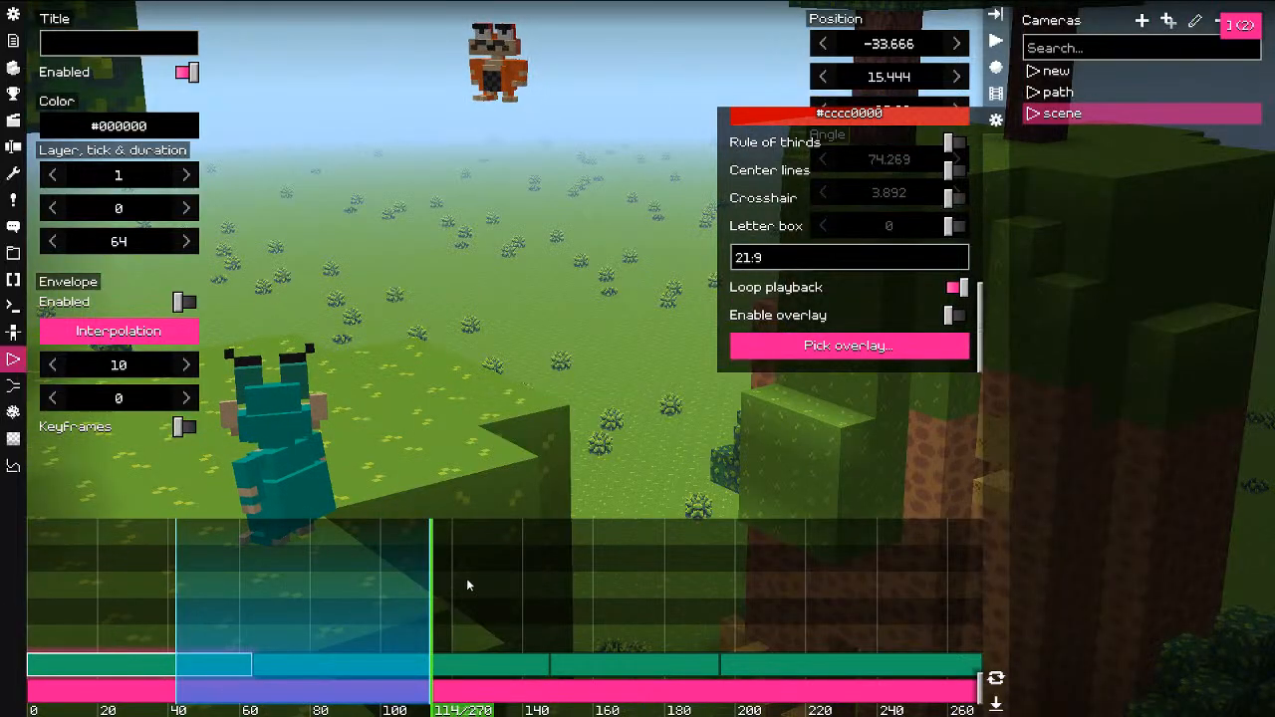
# Step: Preview the looped range, replaying from around tick 34
pyautogui.press('space')
pyautogui.click(151, 602)
pyautogui.press('space')
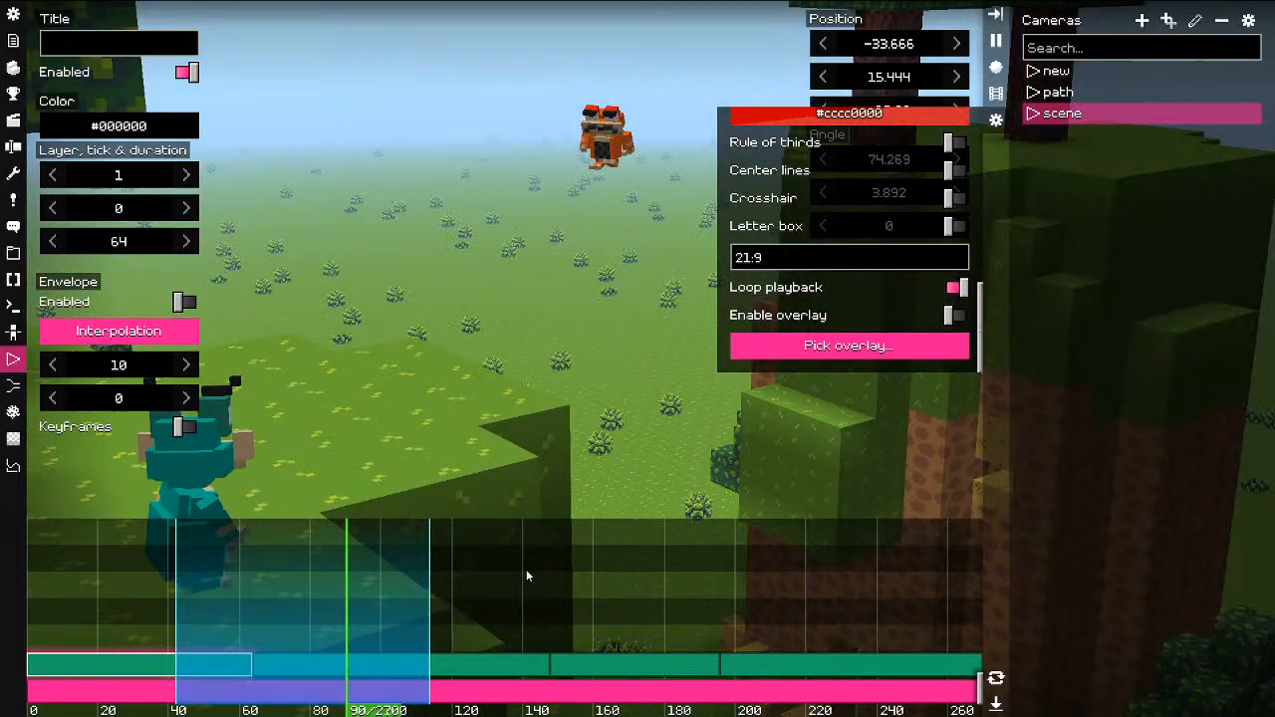
pyautogui.press('space')
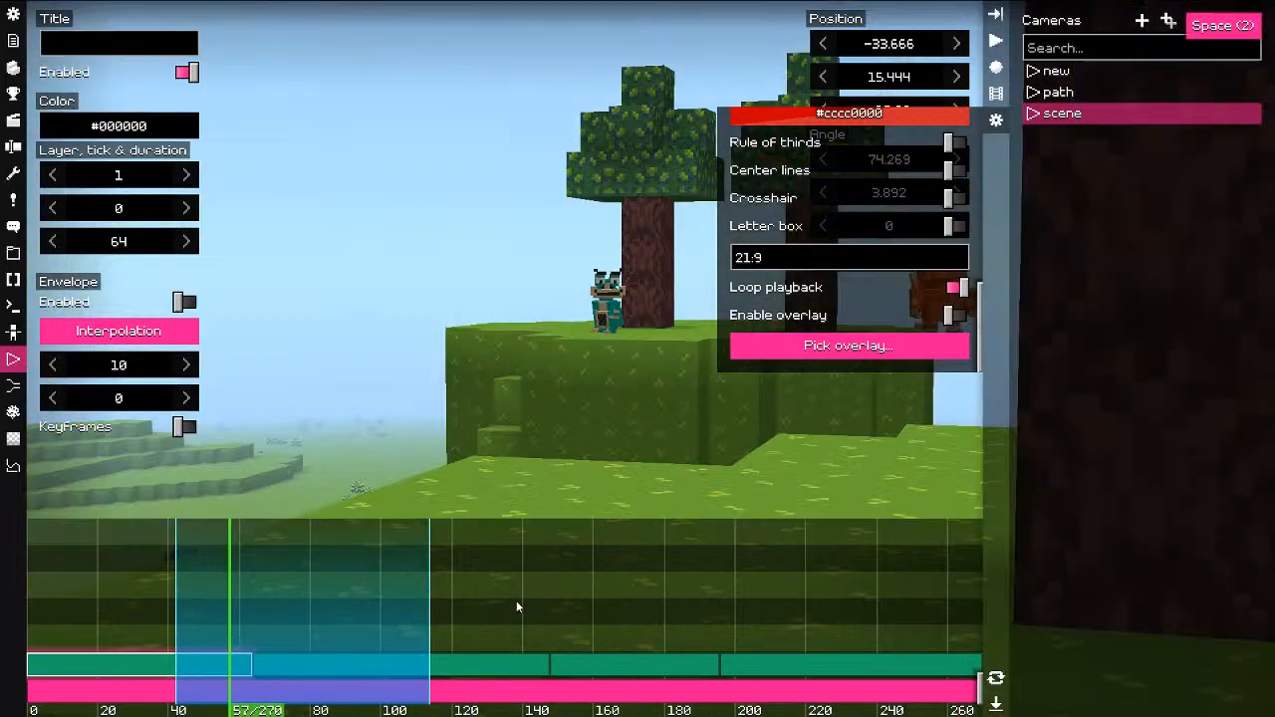
# Step: Drag the loop range edges so the loop spans about ticks 40 to 170
pyautogui.moveTo(200, 597)
pyautogui.keyDown('ctrl'); pyautogui.mouseDown()
pyautogui.moveTo(239, 598)
pyautogui.moveTo(200, 593)
pyautogui.mouseUp(); pyautogui.keyUp('ctrl')
pyautogui.rightClick(199, 594)
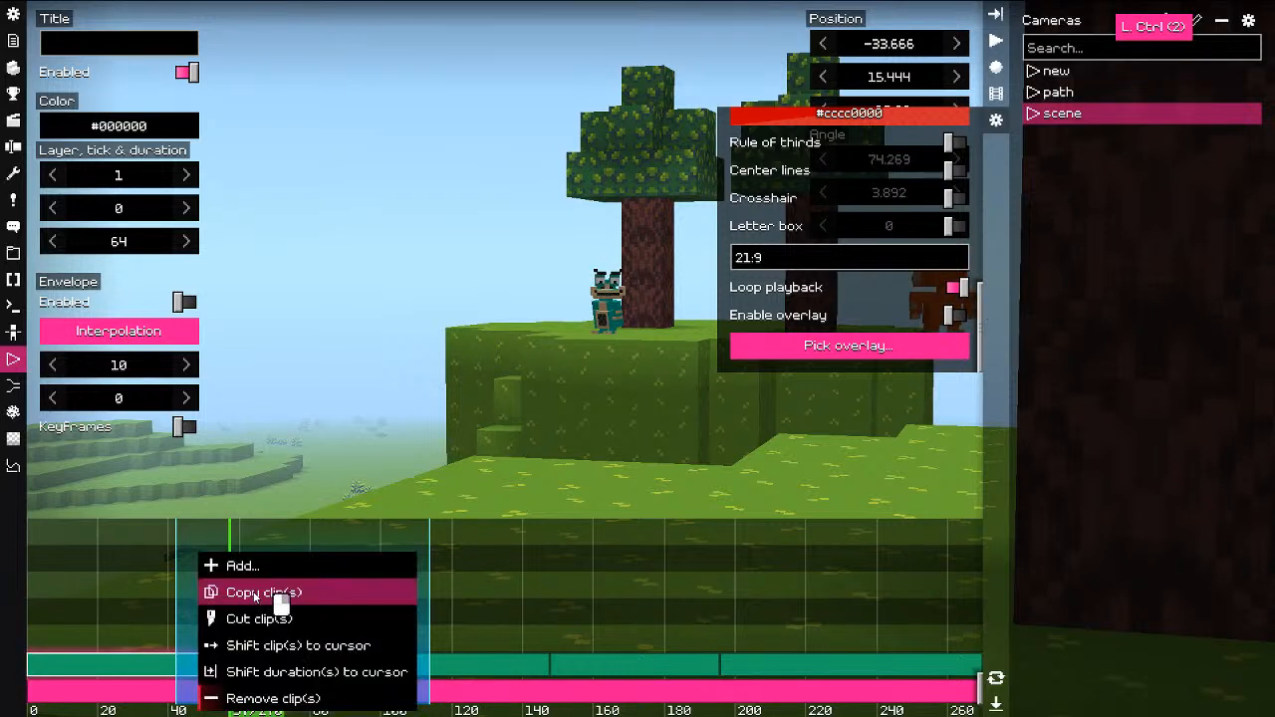
pyautogui.click(157, 596)
pyautogui.keyDown('alt'); pyautogui.moveTo(176, 595); pyautogui.dragTo(147, 605); pyautogui.keyUp('alt')
pyautogui.keyDown('alt'); pyautogui.moveTo(438, 593); pyautogui.dragTo(648, 603, button='right'); pyautogui.keyUp('alt')
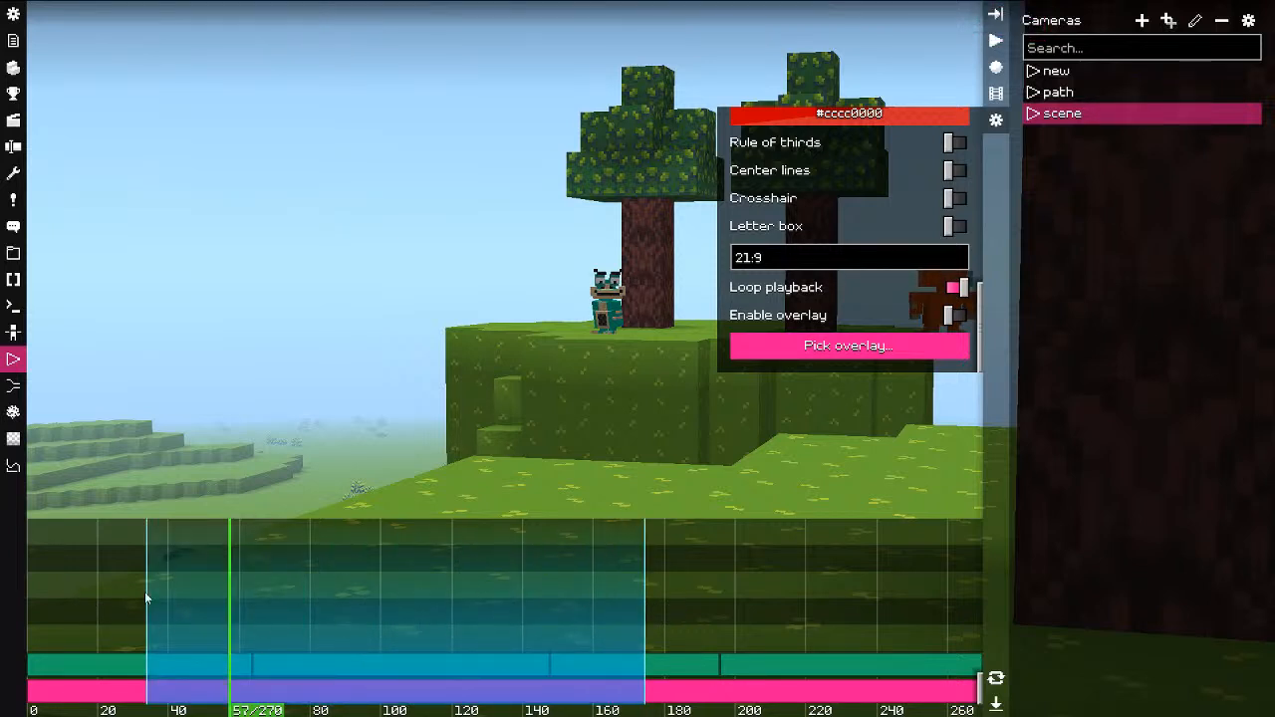
pyautogui.keyDown('alt'); pyautogui.moveTo(121, 594); pyautogui.dragTo(173, 602); pyautogui.keyUp('alt')
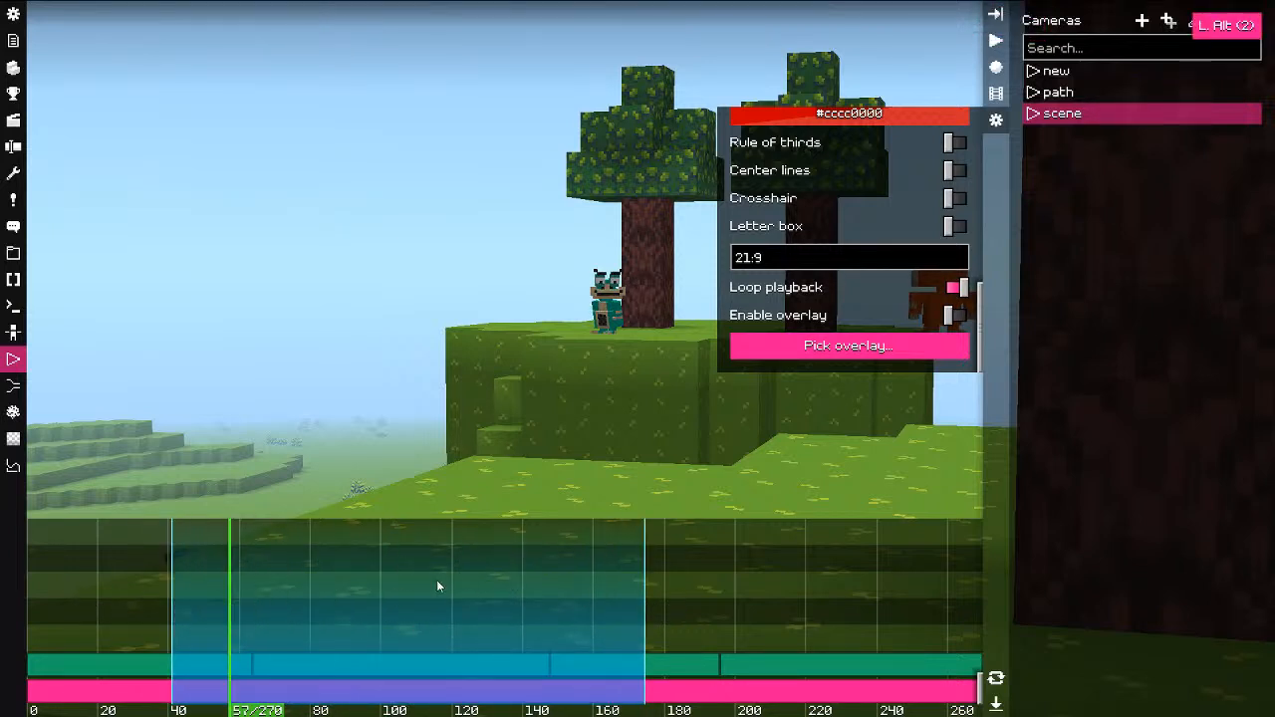
# Step: Turn off Loop playback and enable the overlay, leaving the overlay picker without a choice
pyautogui.click(955, 287)
pyautogui.click(955, 314)
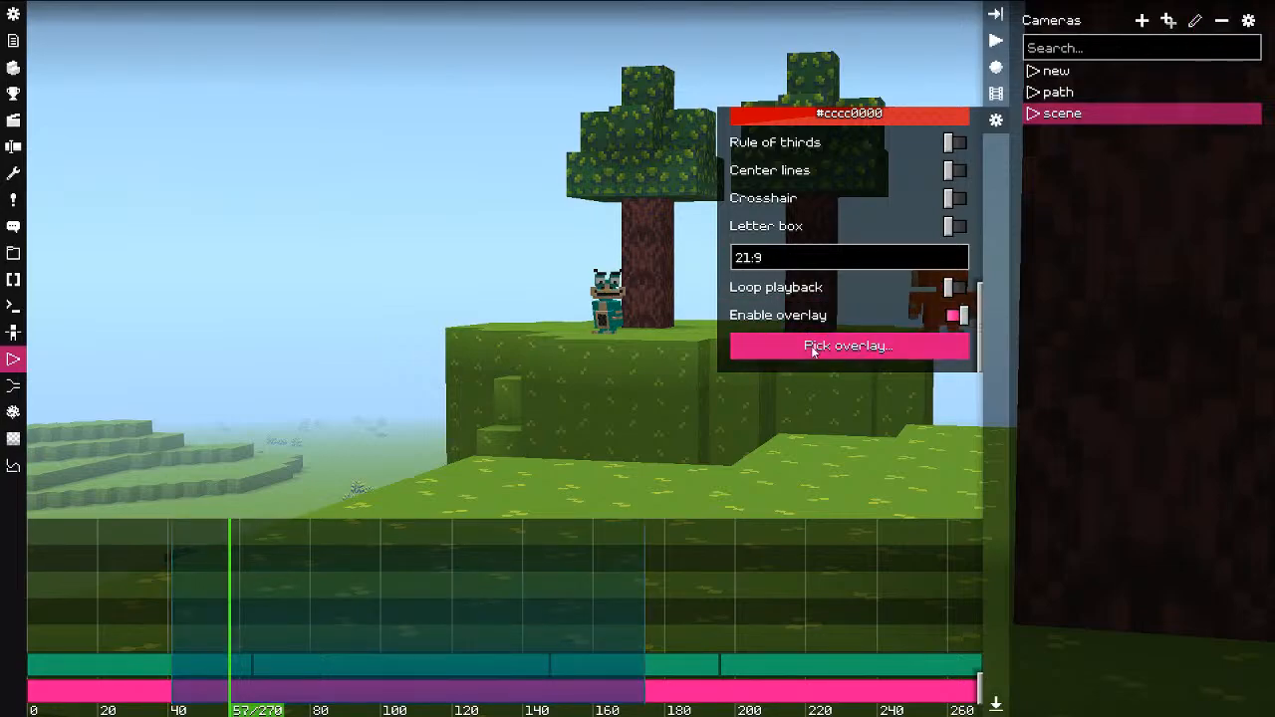
pyautogui.click(815, 354)
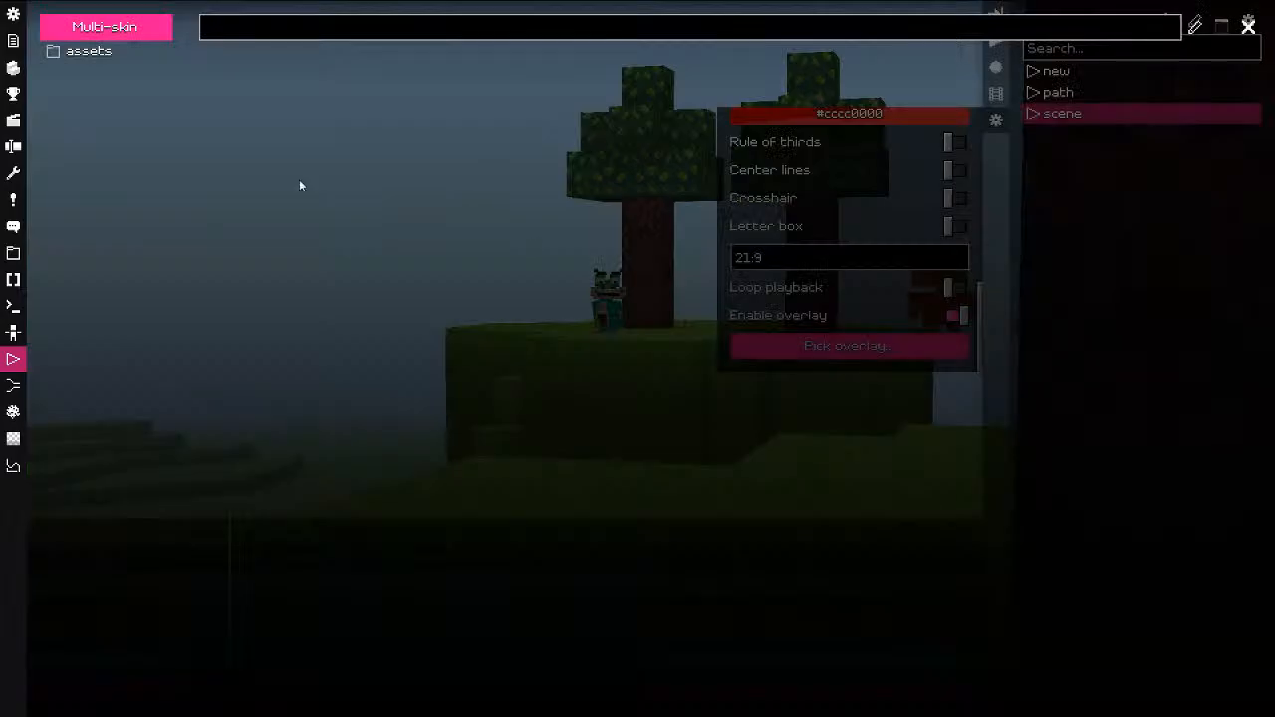
pyautogui.click(1249, 26)
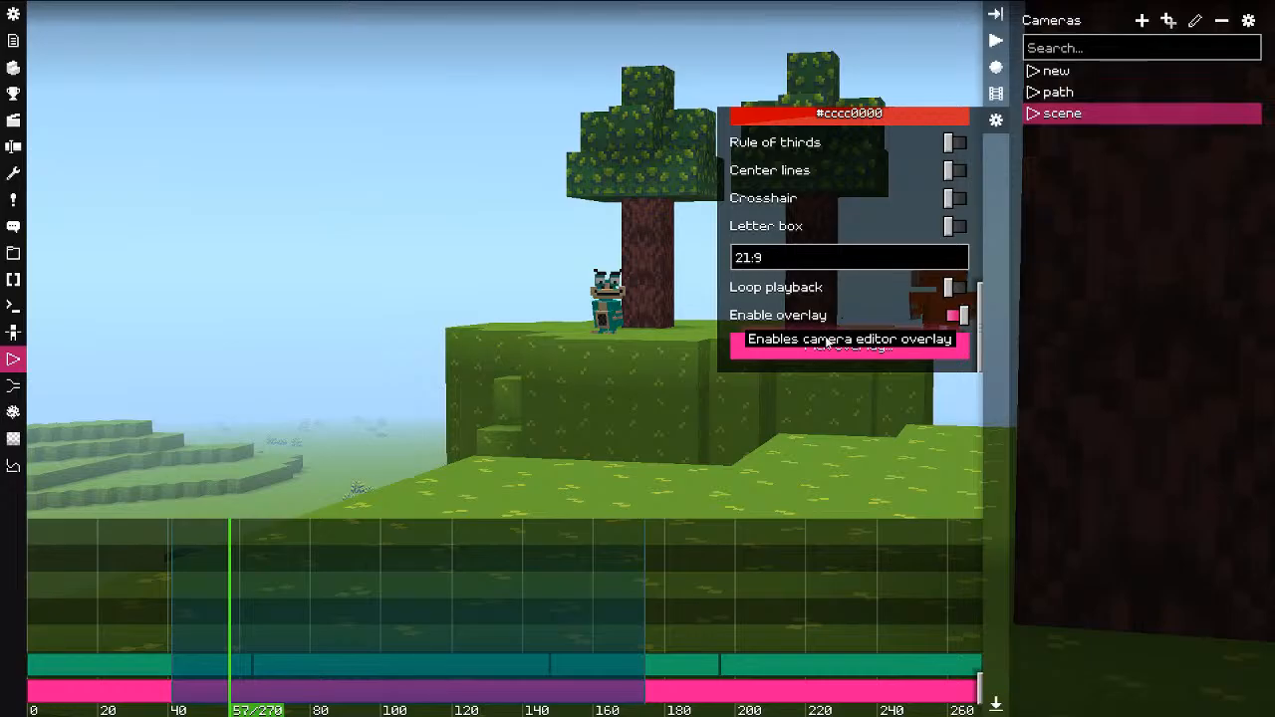
pyautogui.click(811, 345)
pyautogui.click(1248, 25)
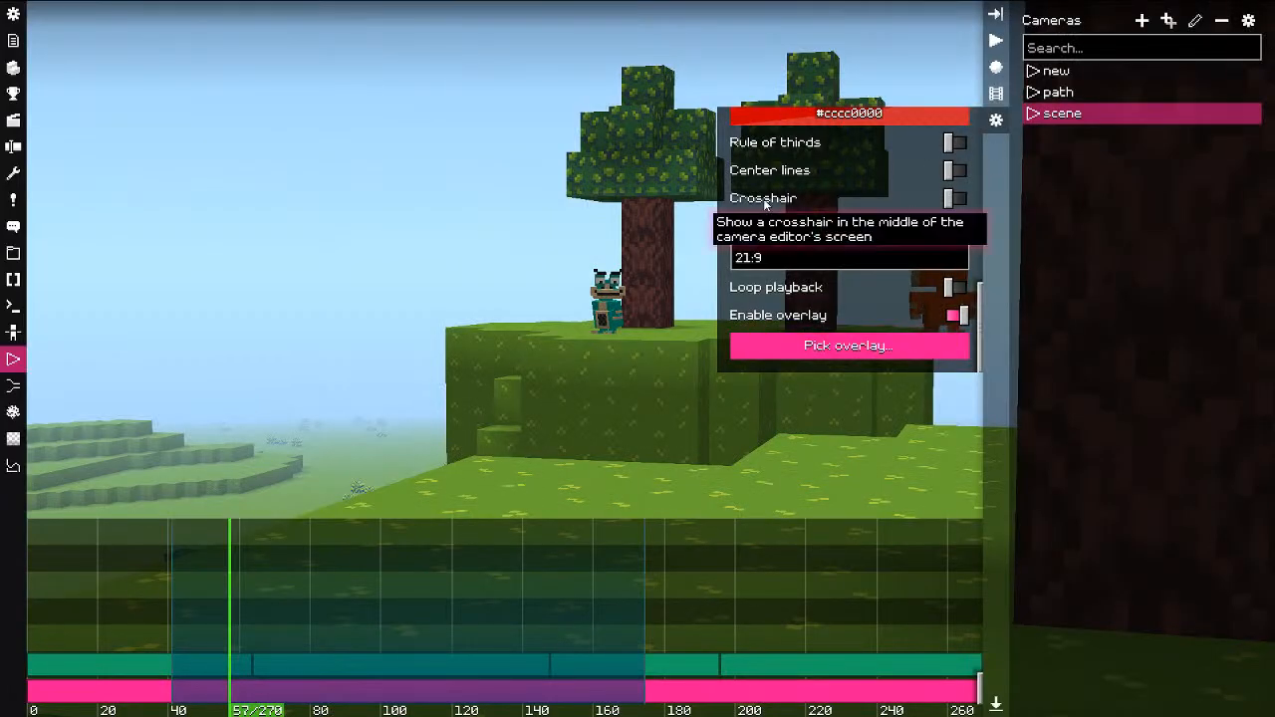
# Step: Toggle center lines, rule of thirds and letterbox guides on, then off again, and close the options
pyautogui.scroll(1, 798, 210)
pyautogui.click(795, 204)
pyautogui.click(781, 171)
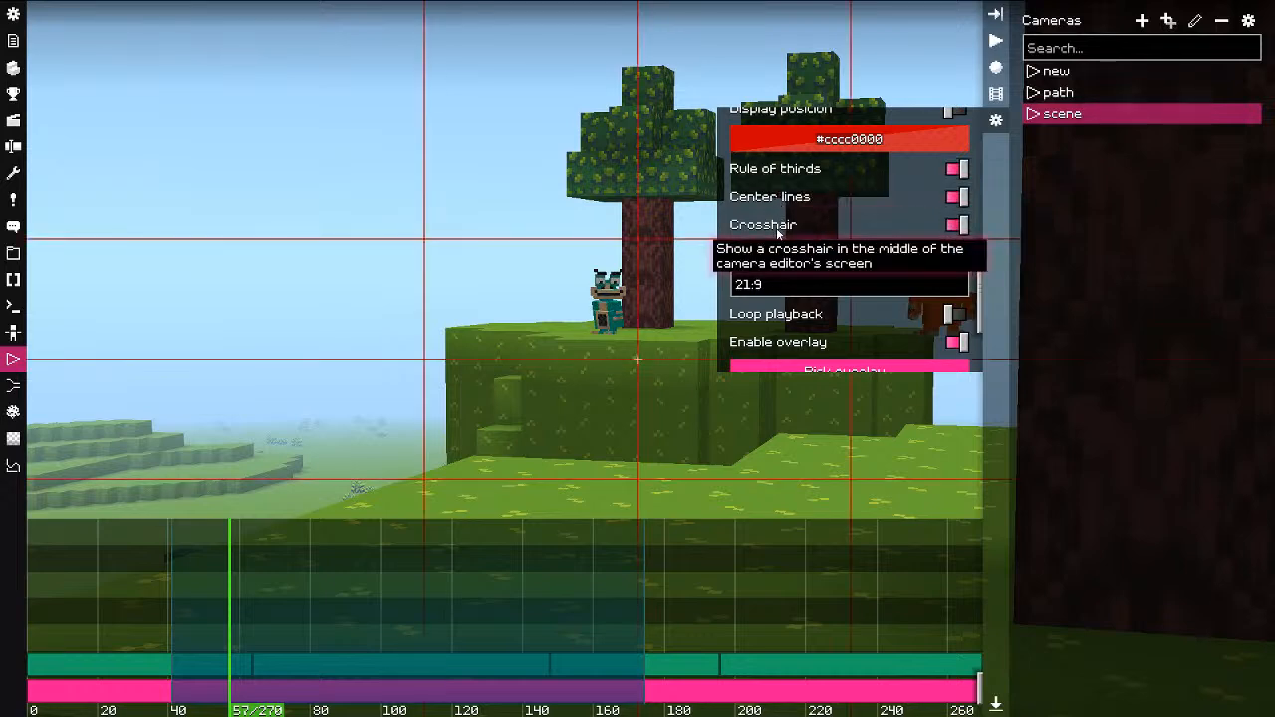
pyautogui.click(768, 256)
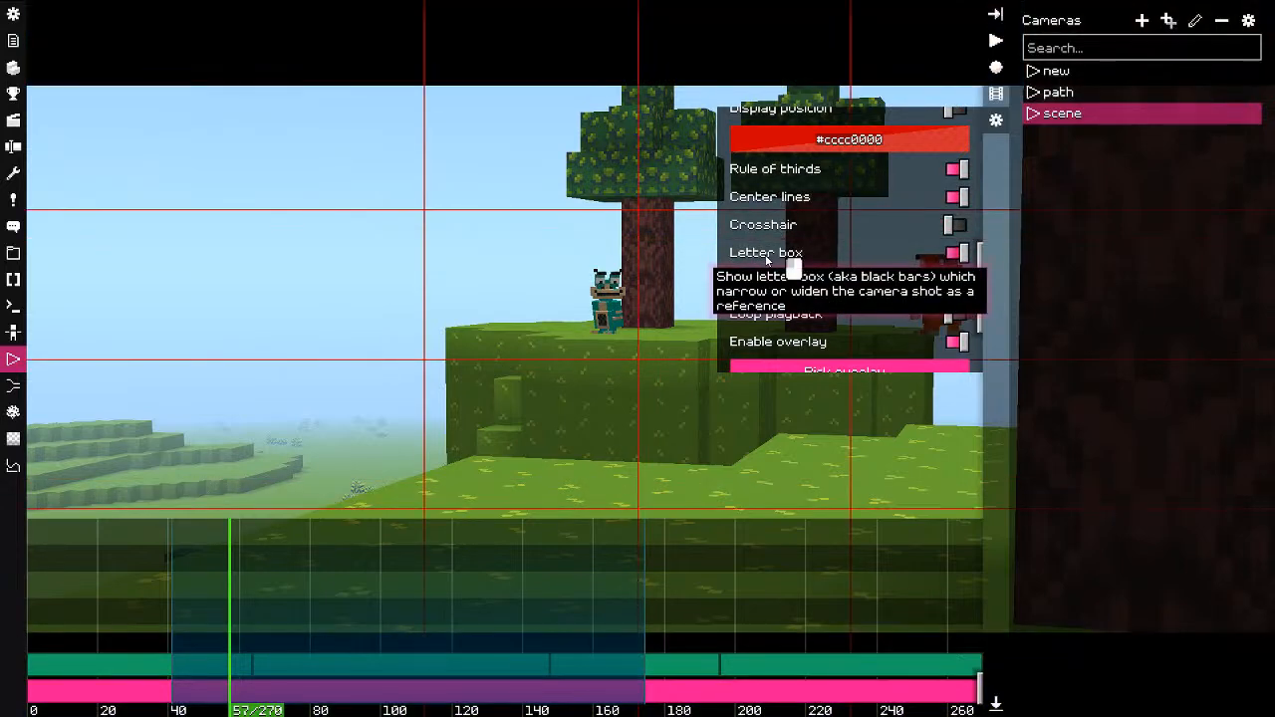
pyautogui.click(766, 259)
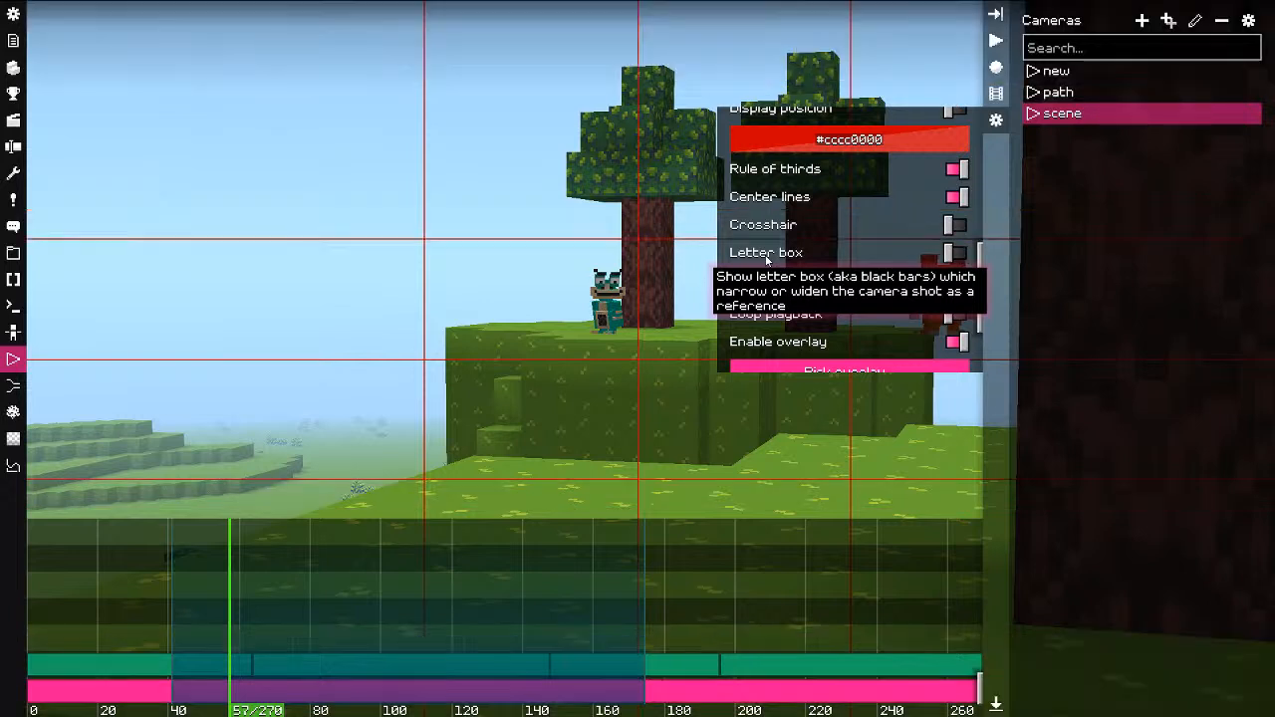
pyautogui.click(786, 204)
pyautogui.click(778, 173)
pyautogui.scroll(-2, 794, 331)
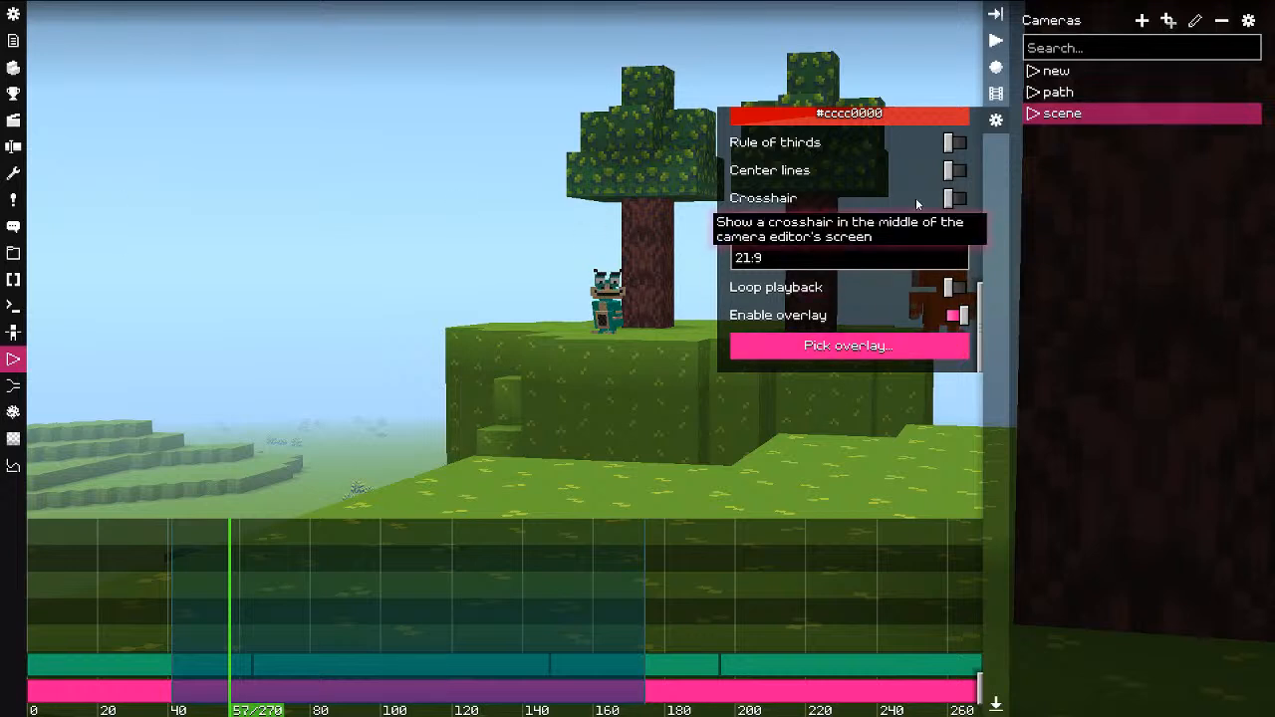
pyautogui.click(996, 120)
# Step: Preview the Dracula script editor theme, then look at the sandbox console and scripts list
pyautogui.click(13, 13)
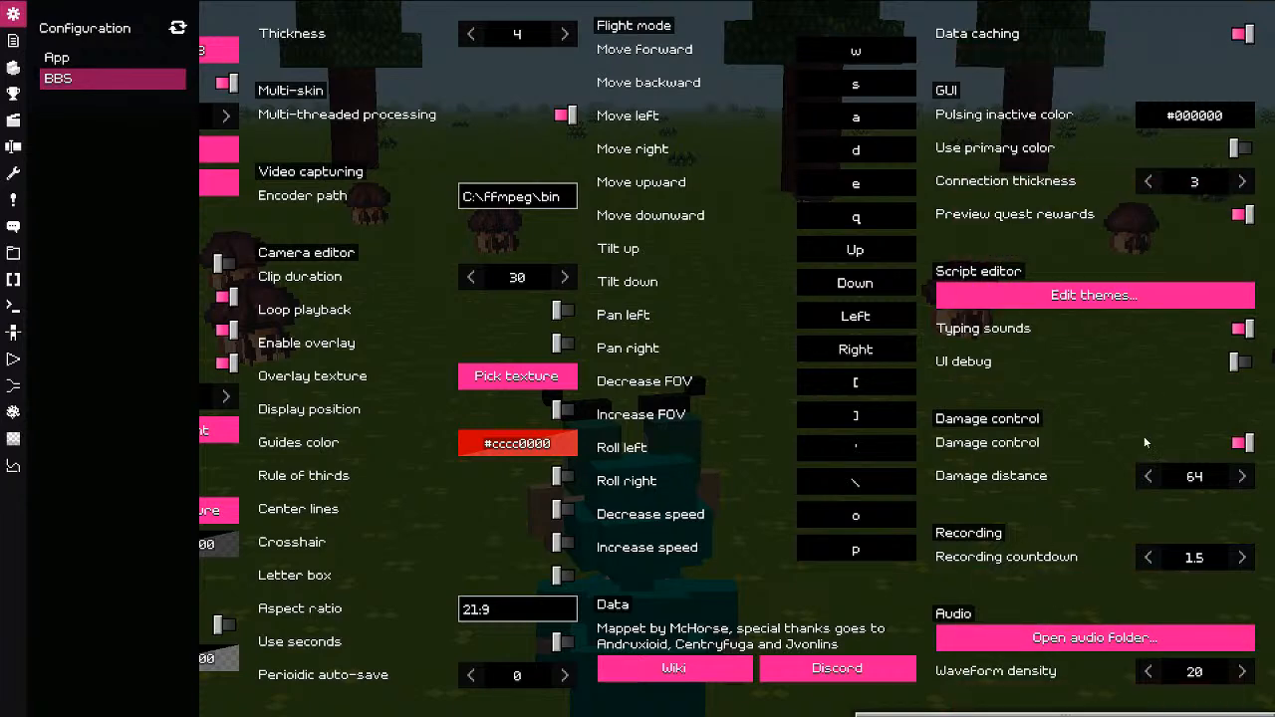
pyautogui.click(1094, 293)
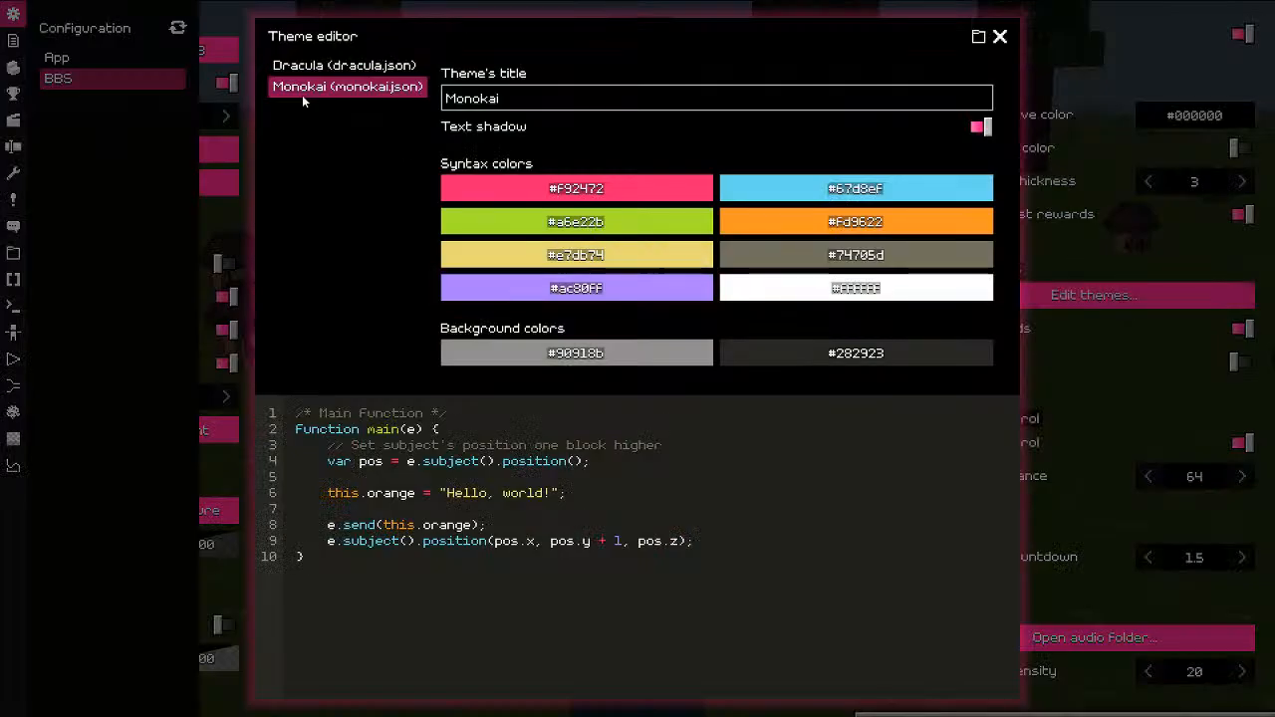
pyautogui.click(329, 66)
pyautogui.click(1000, 35)
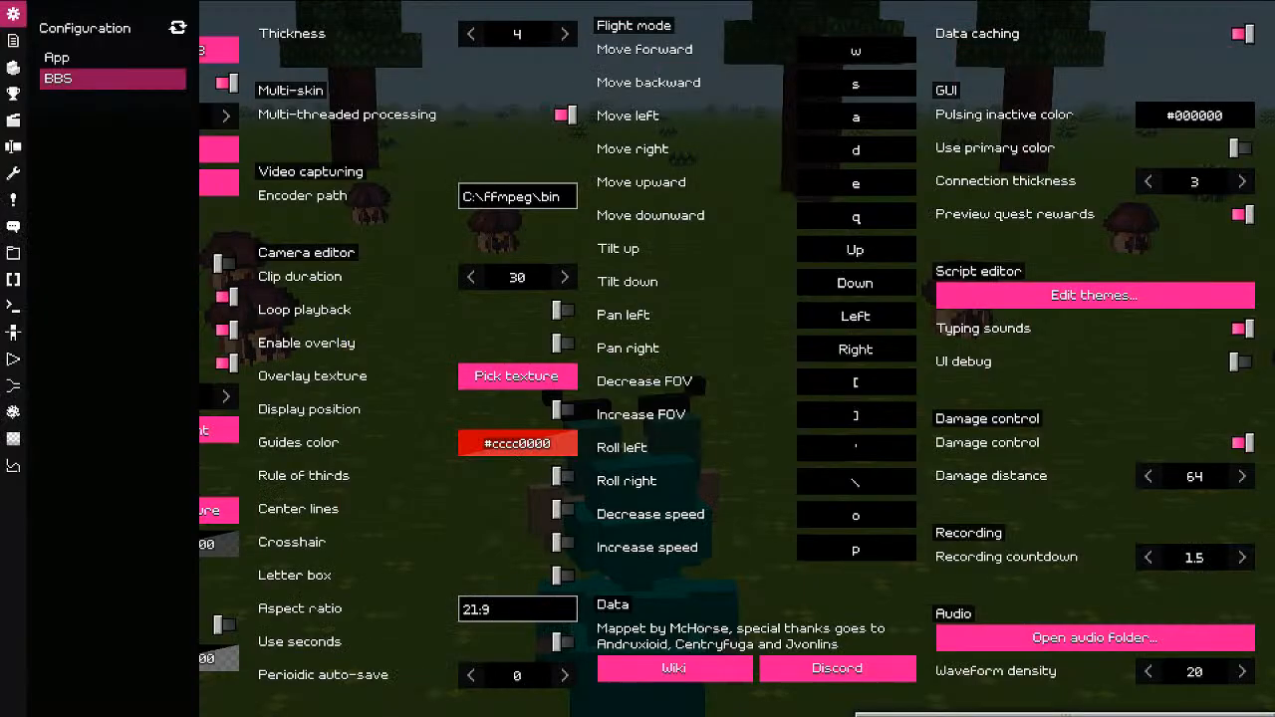
pyautogui.click(13, 306)
pyautogui.click(13, 280)
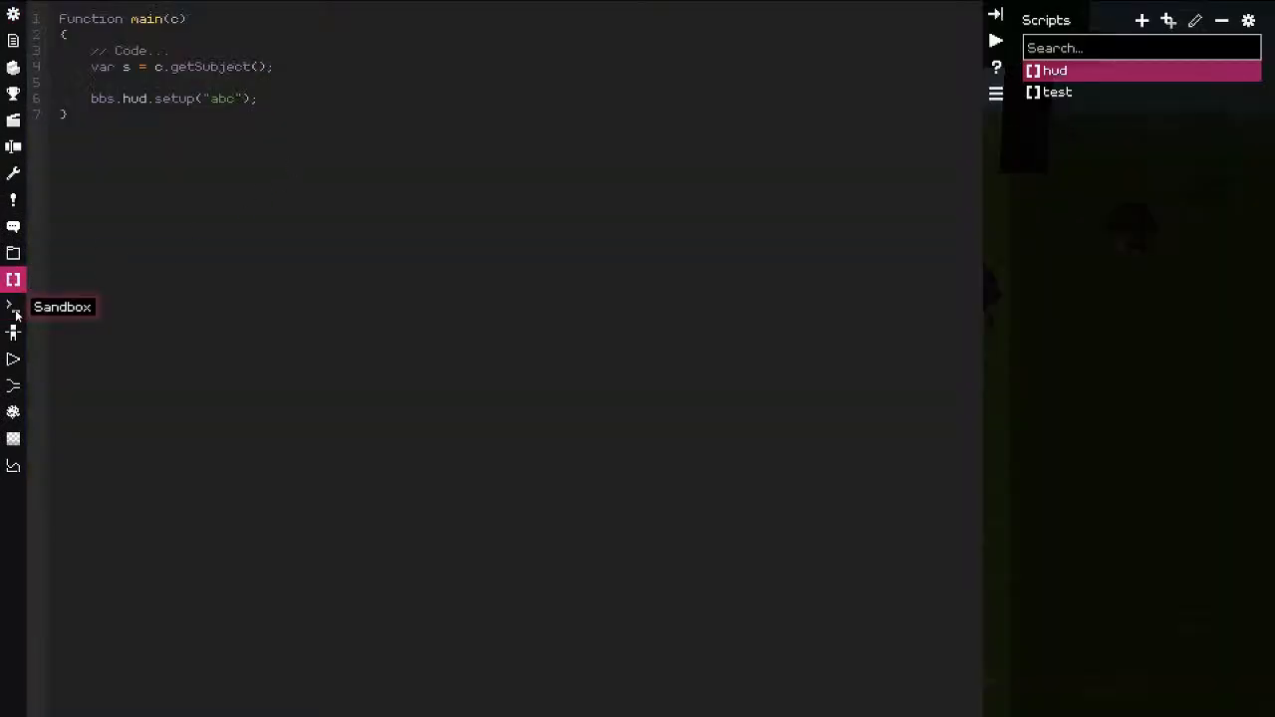
pyautogui.click(13, 306)
# Step: Switch the script editor theme to Monokai, return to the world and reopen the configuration dashboard
pyautogui.click(13, 13)
pyautogui.click(1096, 291)
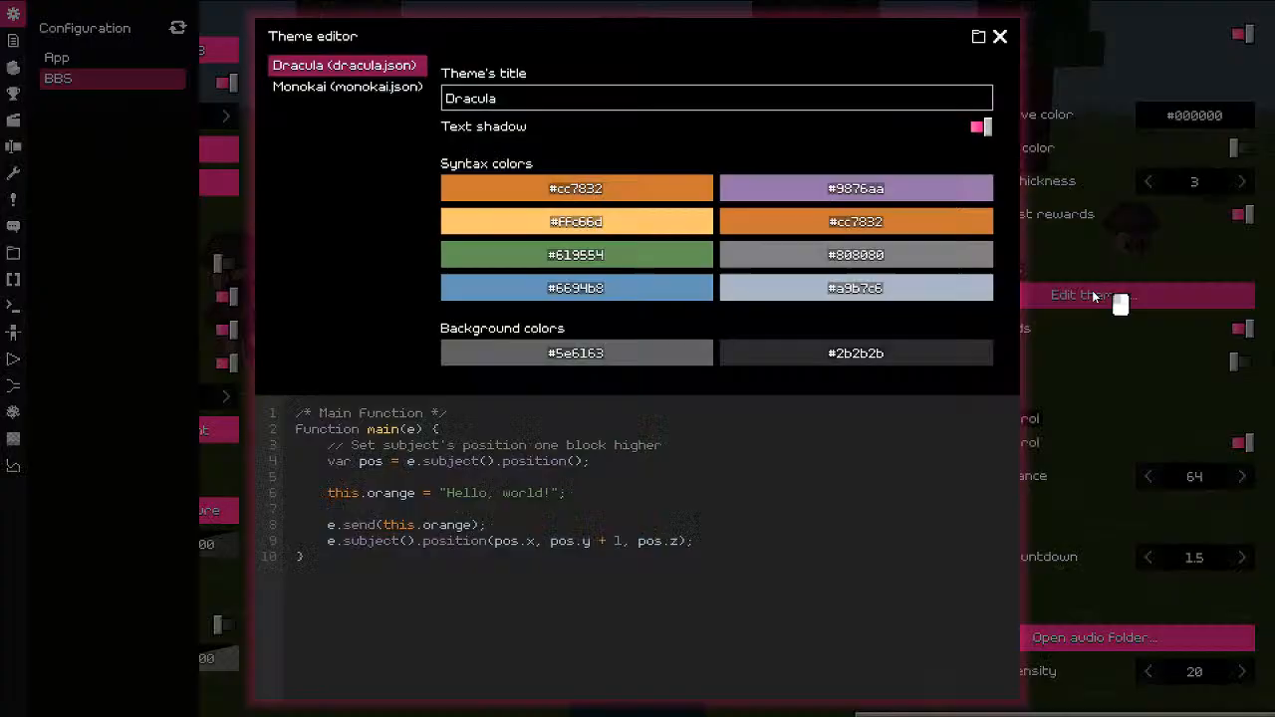
pyautogui.click(383, 90)
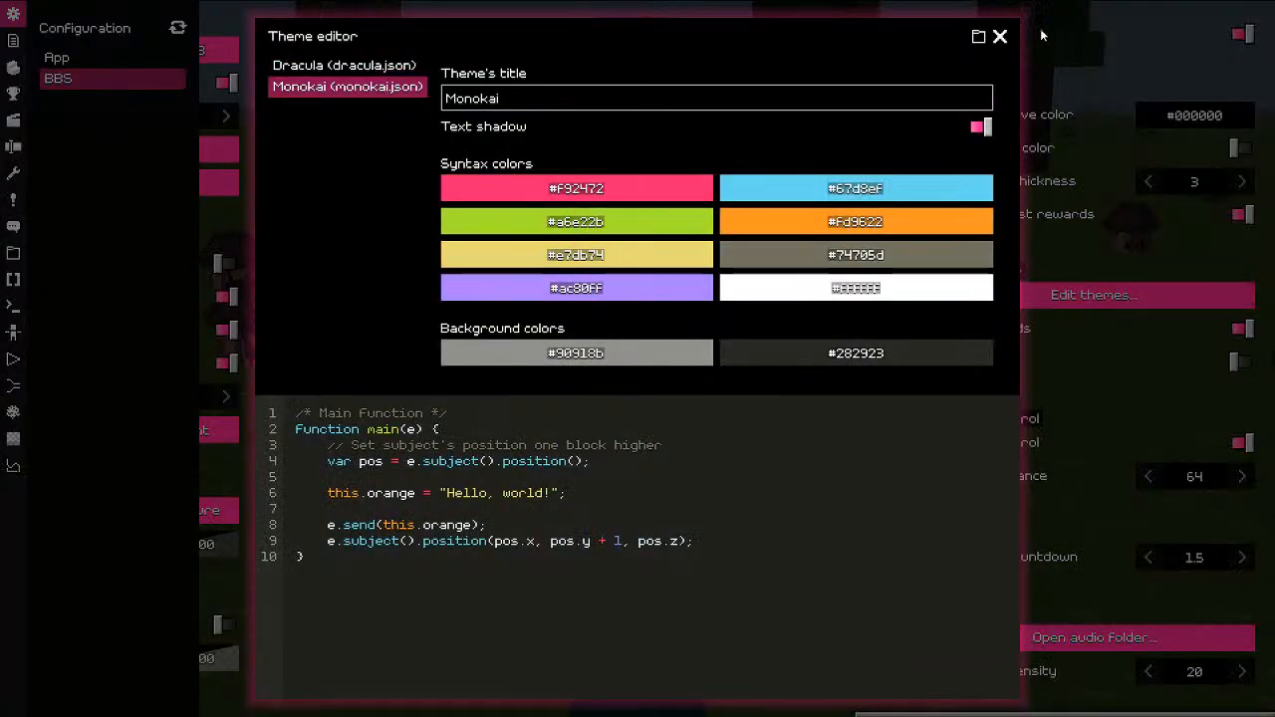
pyautogui.click(1001, 36)
pyautogui.press('Escape')
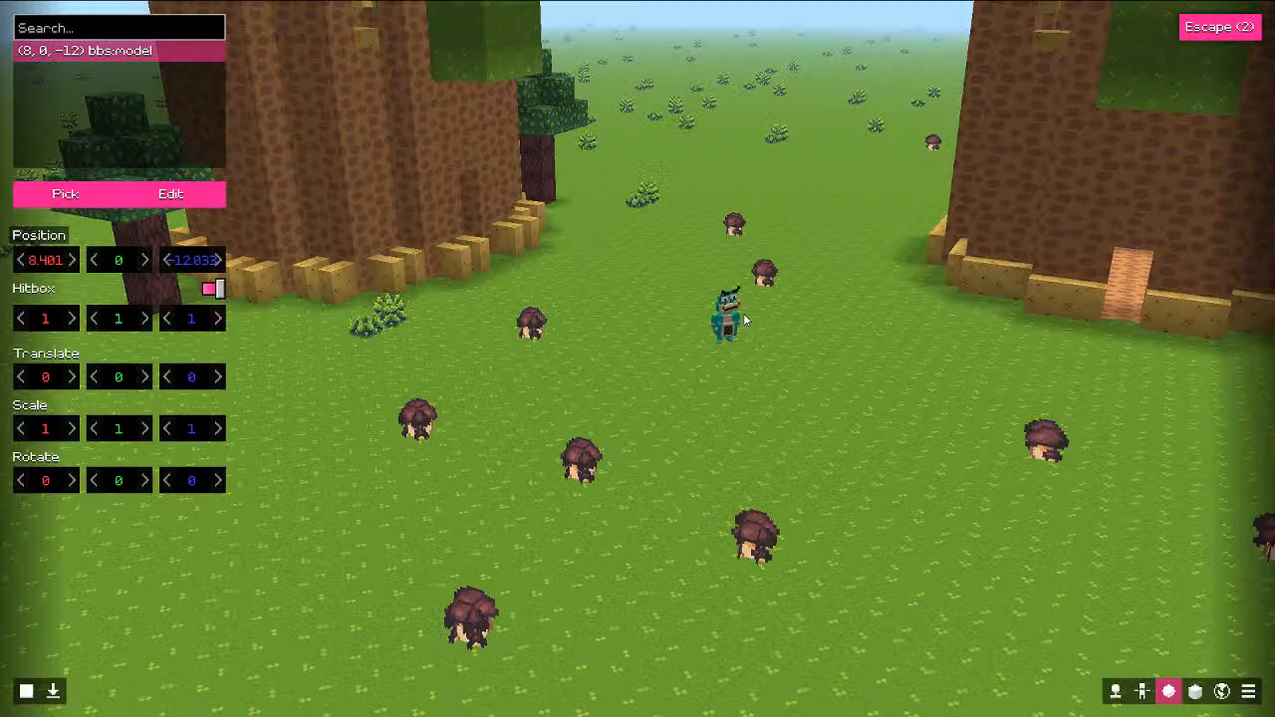
pyautogui.scroll(-2, 745, 303)
pyautogui.press('0')
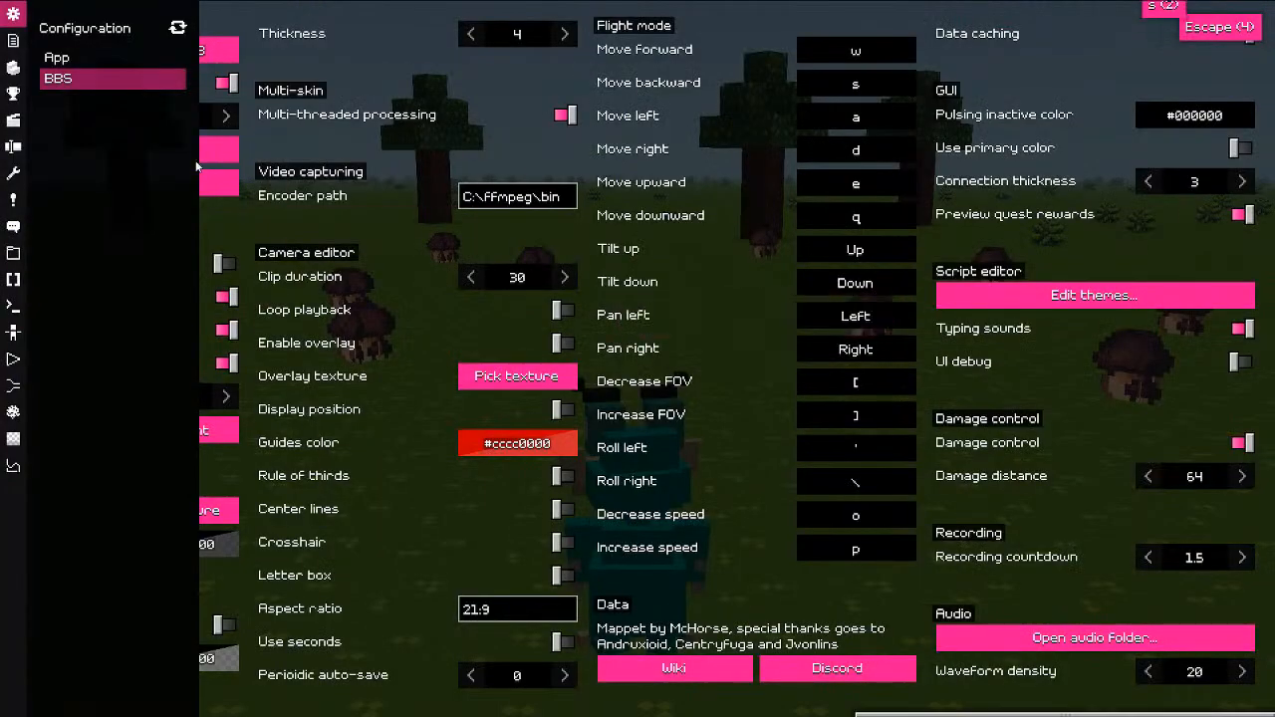
# Step: Show the graphing calculator, then go to the particle effects panel, cancelling a first add attempt
pyautogui.click(13, 465)
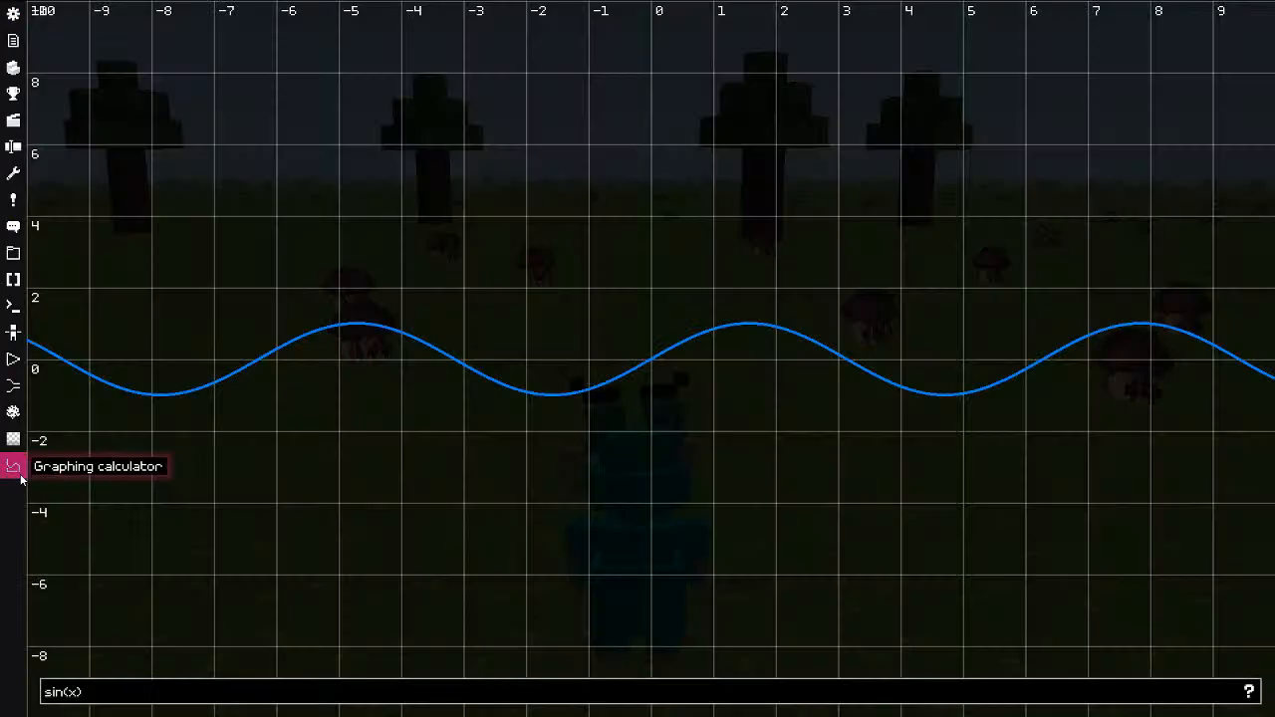
pyautogui.click(13, 413)
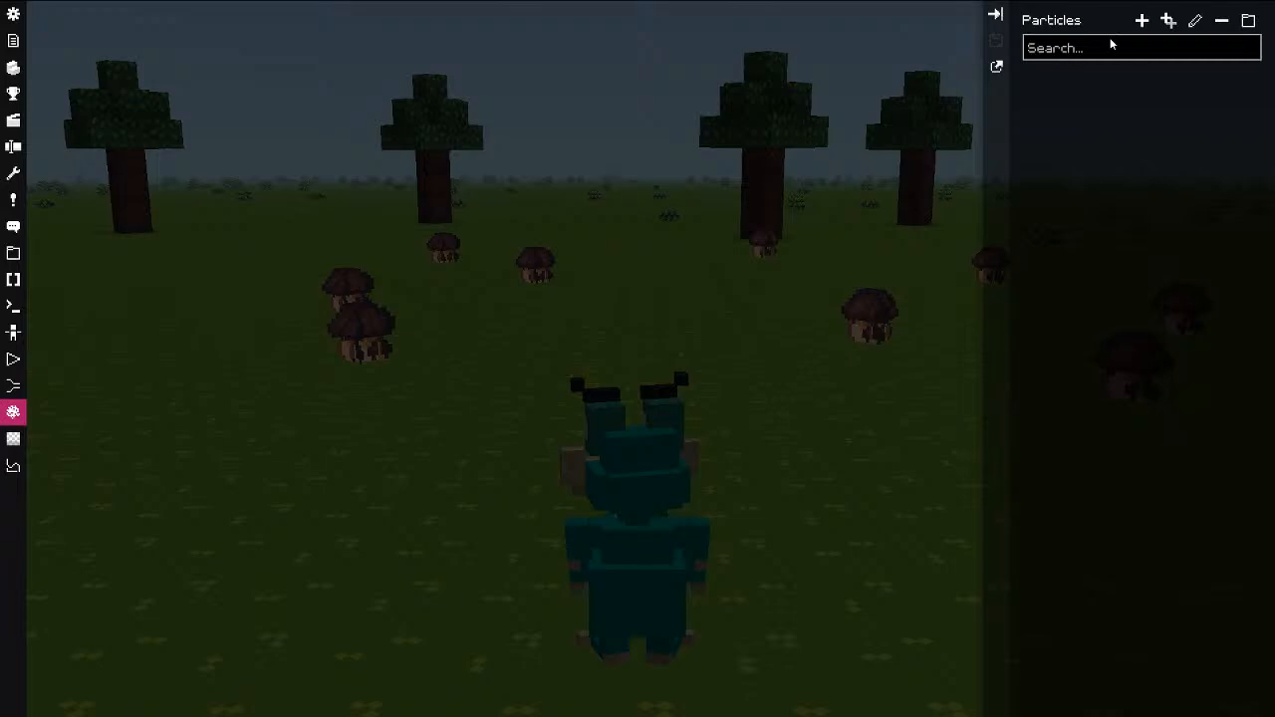
pyautogui.click(1142, 21)
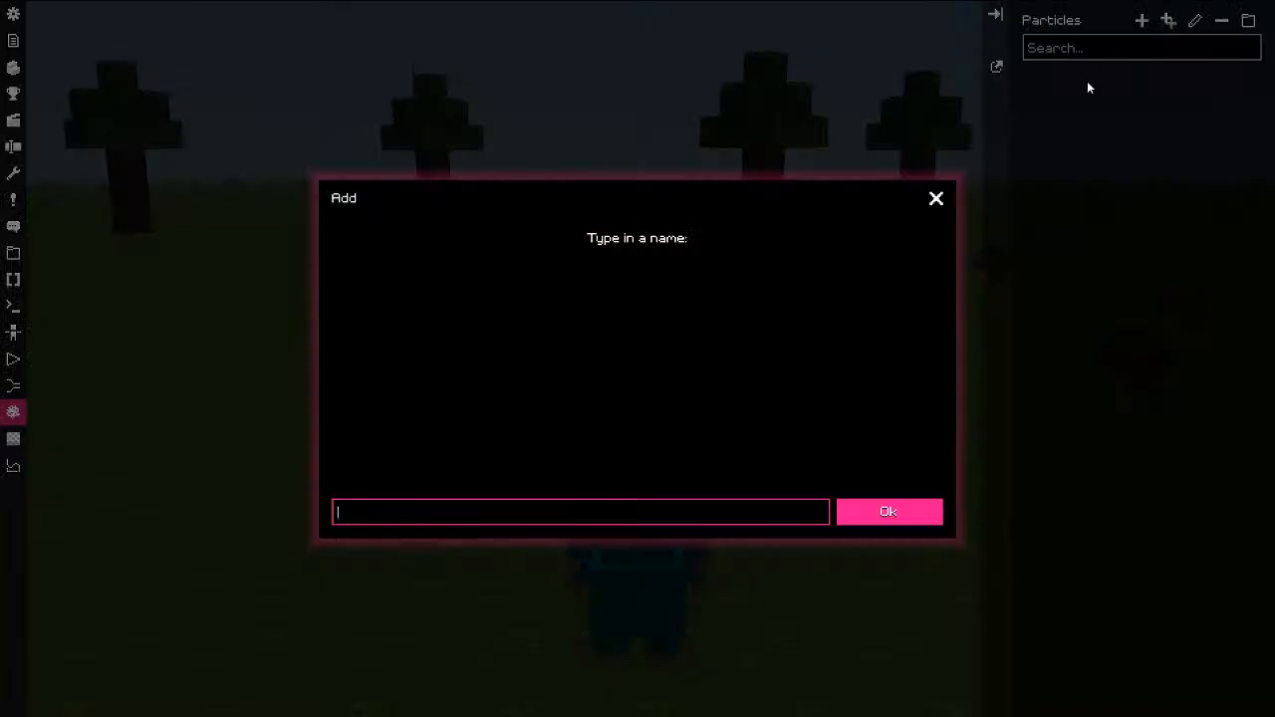
pyautogui.press('Escape')
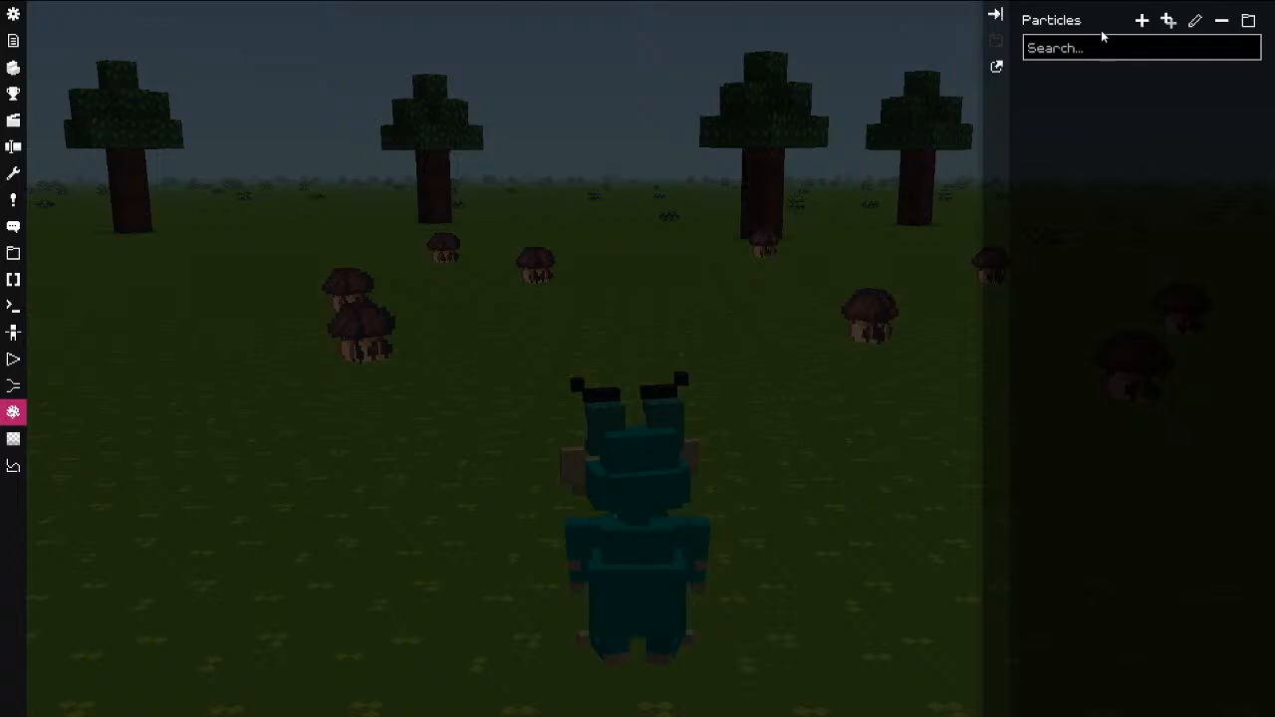
# Step: Add a particle effect named 'test' and view it angled with the list collapsed
pyautogui.click(1142, 20)
pyautogui.write('t')
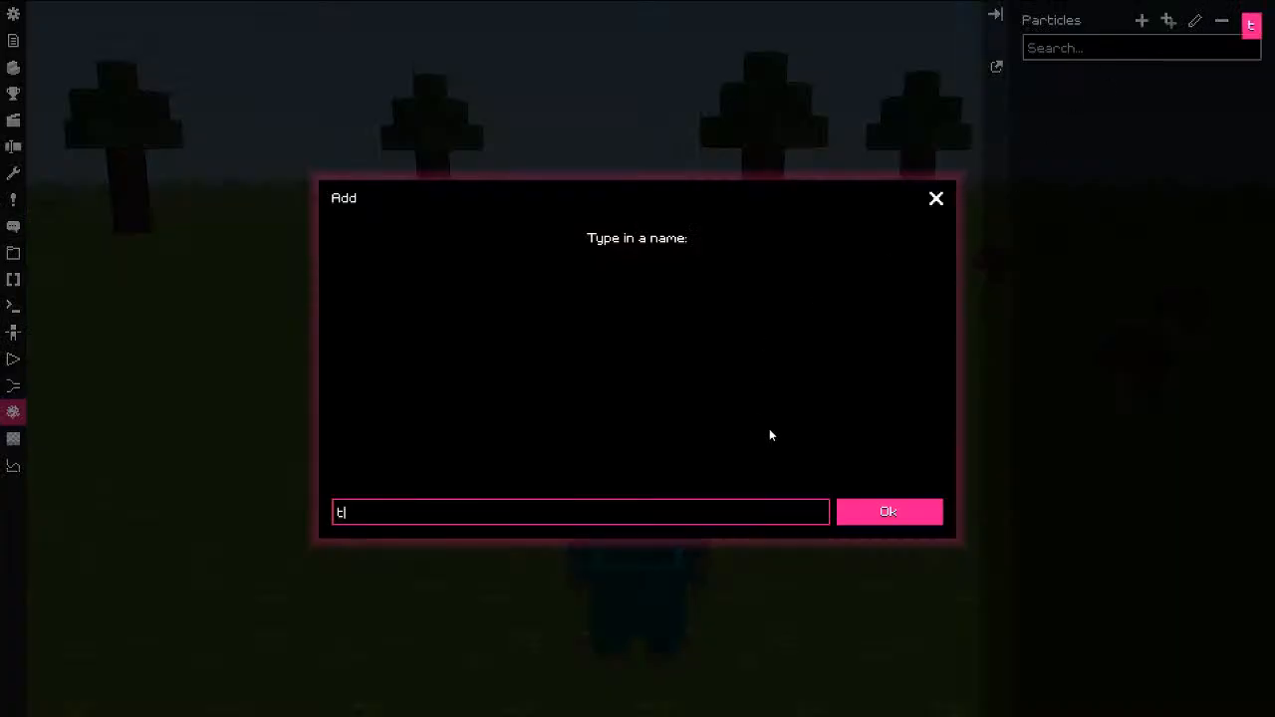
pyautogui.write('est')
pyautogui.click(889, 511)
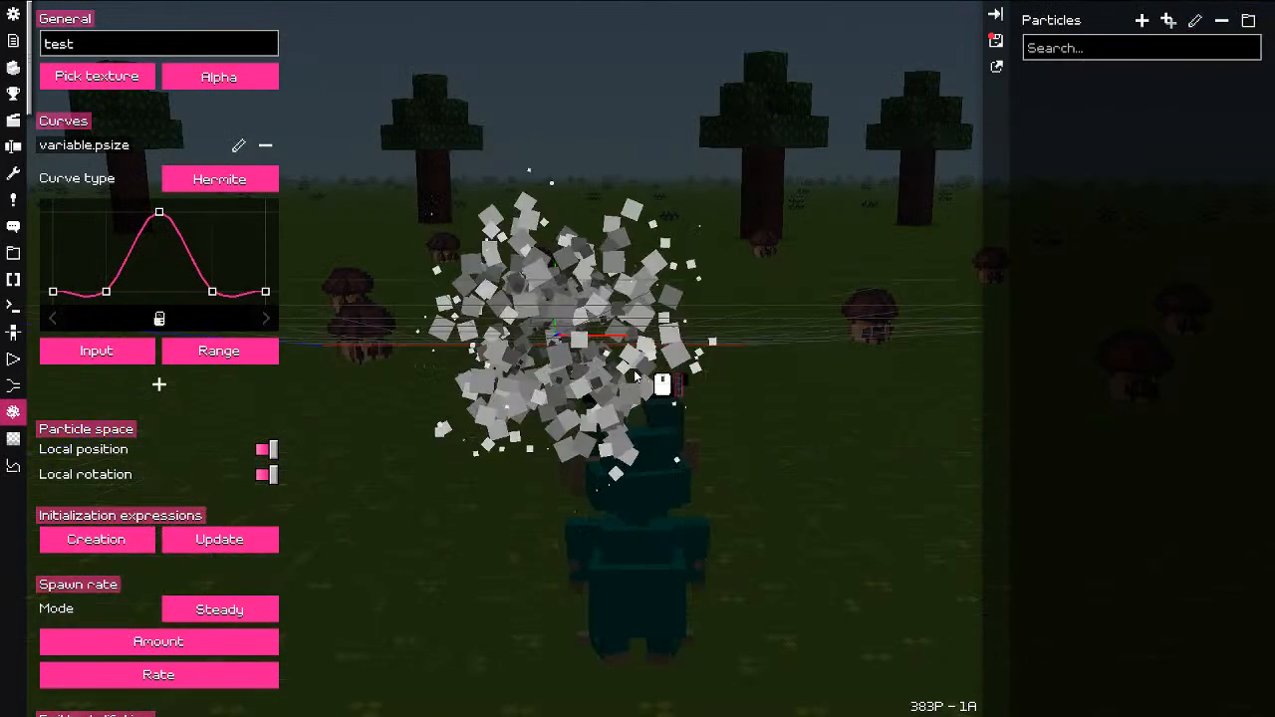
pyautogui.moveTo(597, 385); pyautogui.dragTo(659, 421)
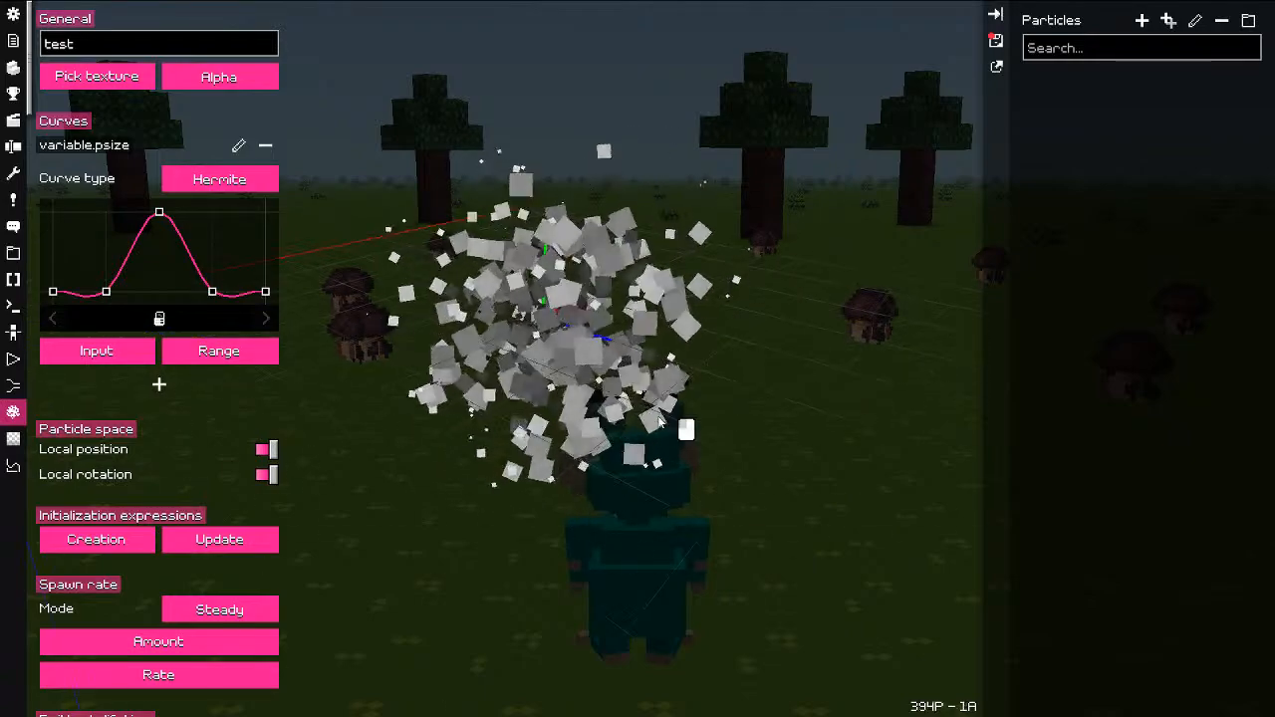
pyautogui.click(996, 13)
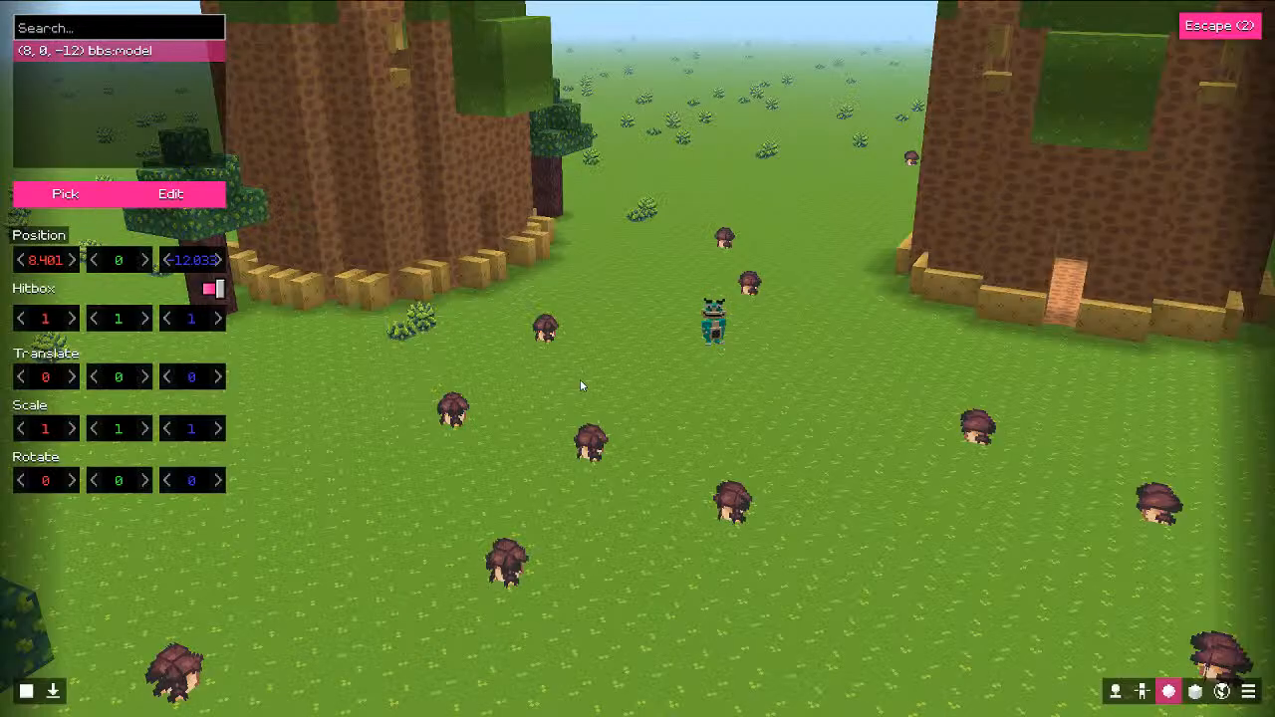
# Step: Add a Region object to the world that displays the particle effect
pyautogui.moveTo(581, 380); pyautogui.dragTo(665, 416)
pyautogui.rightClick(84, 74)
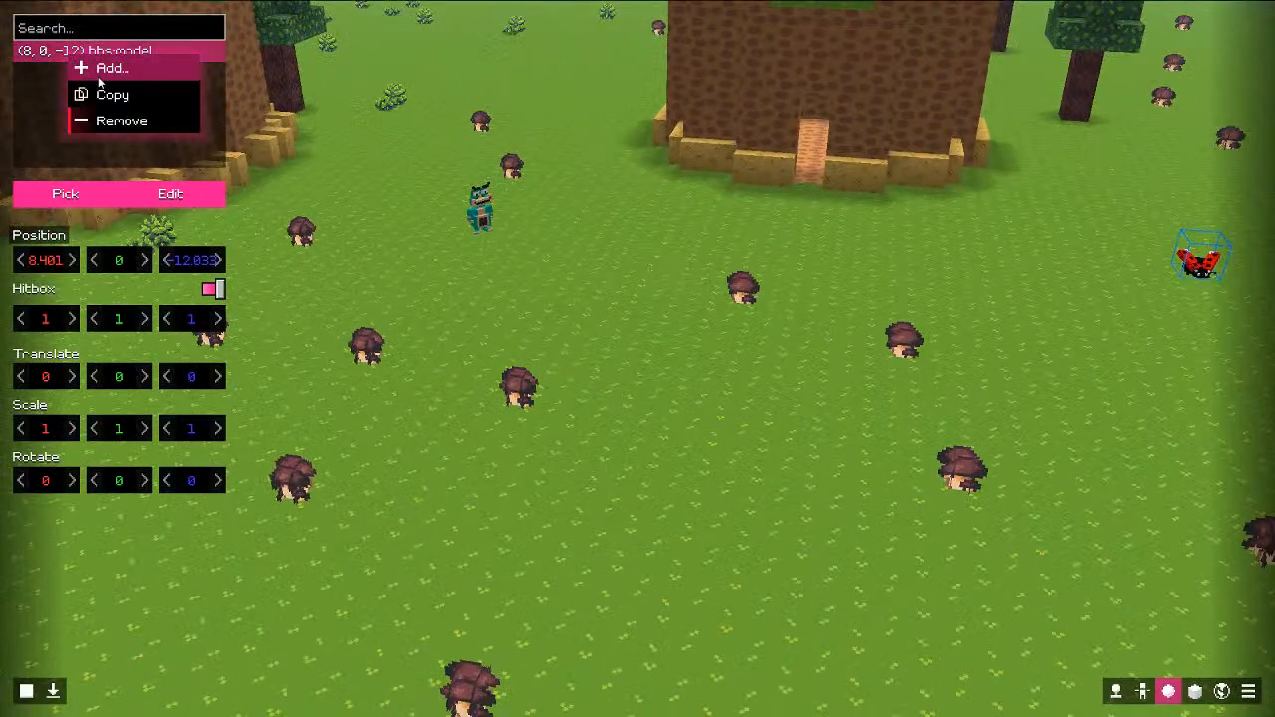
pyautogui.click(96, 74)
pyautogui.click(211, 139)
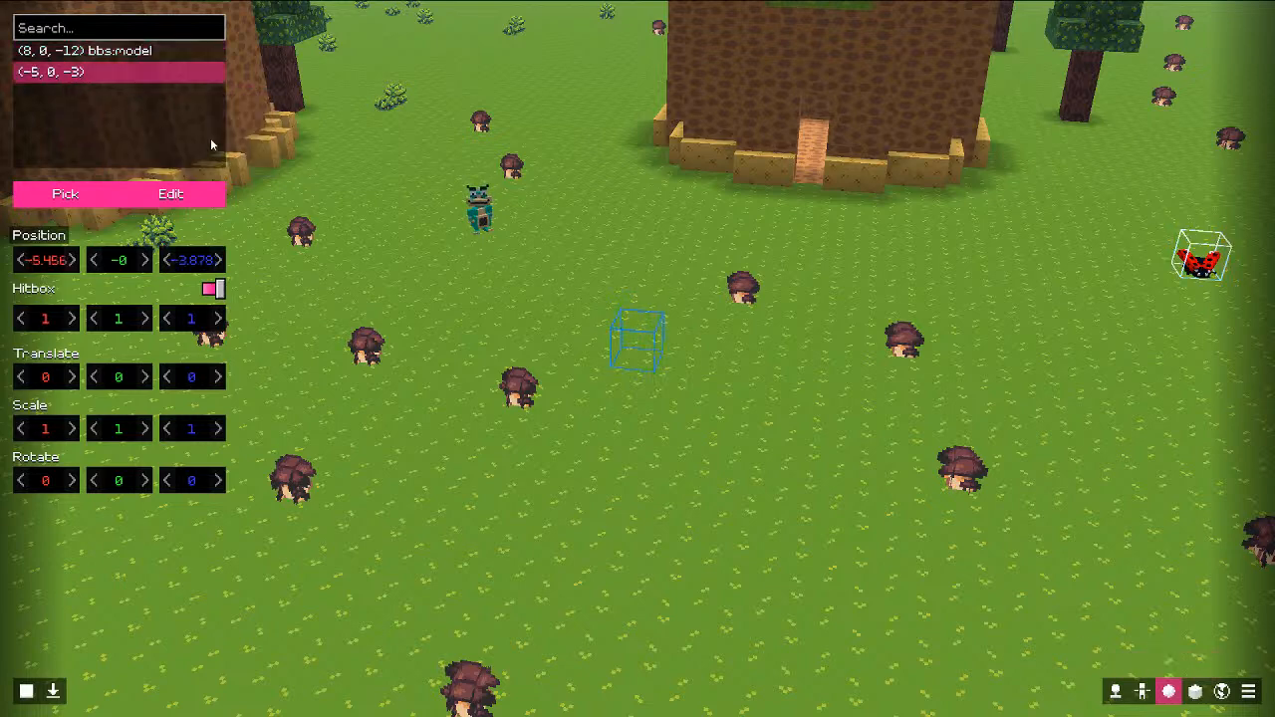
pyautogui.click(100, 194)
pyautogui.click(40, 344)
pyautogui.press('Escape')
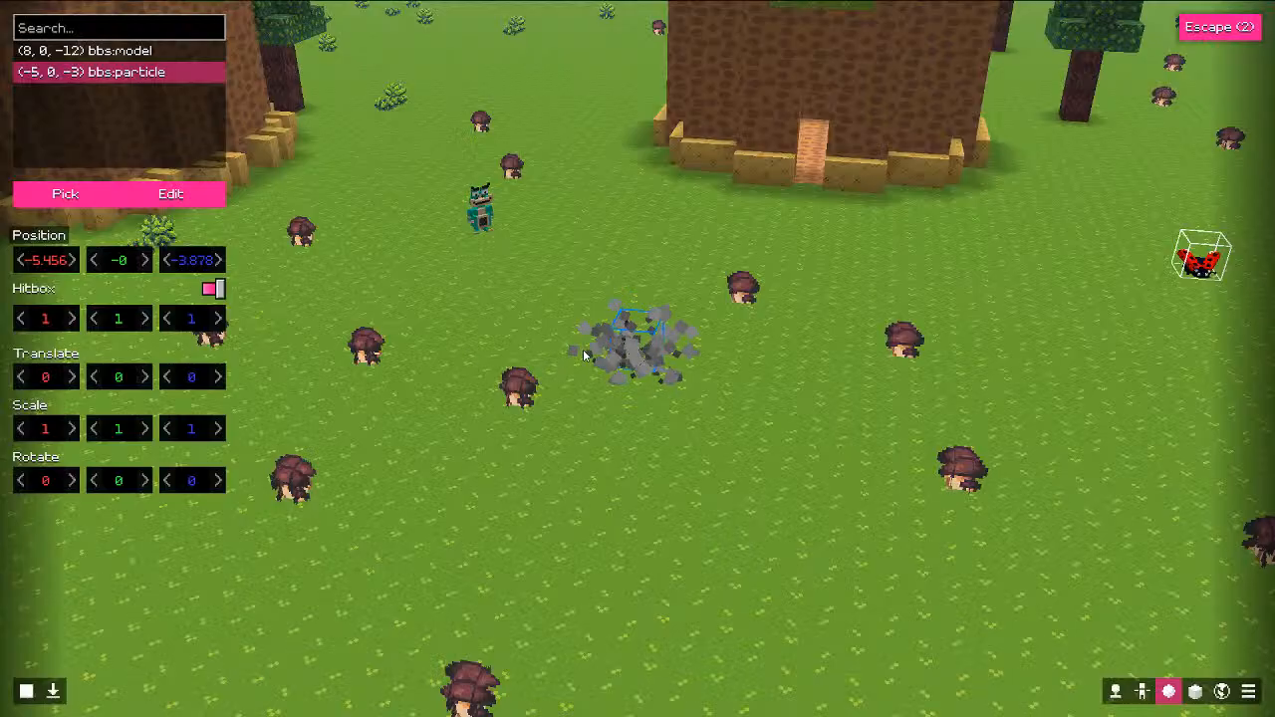
# Step: Check the placed particle emitter up close, then bring up the texture manager
pyautogui.press('w')
pyautogui.press('s')
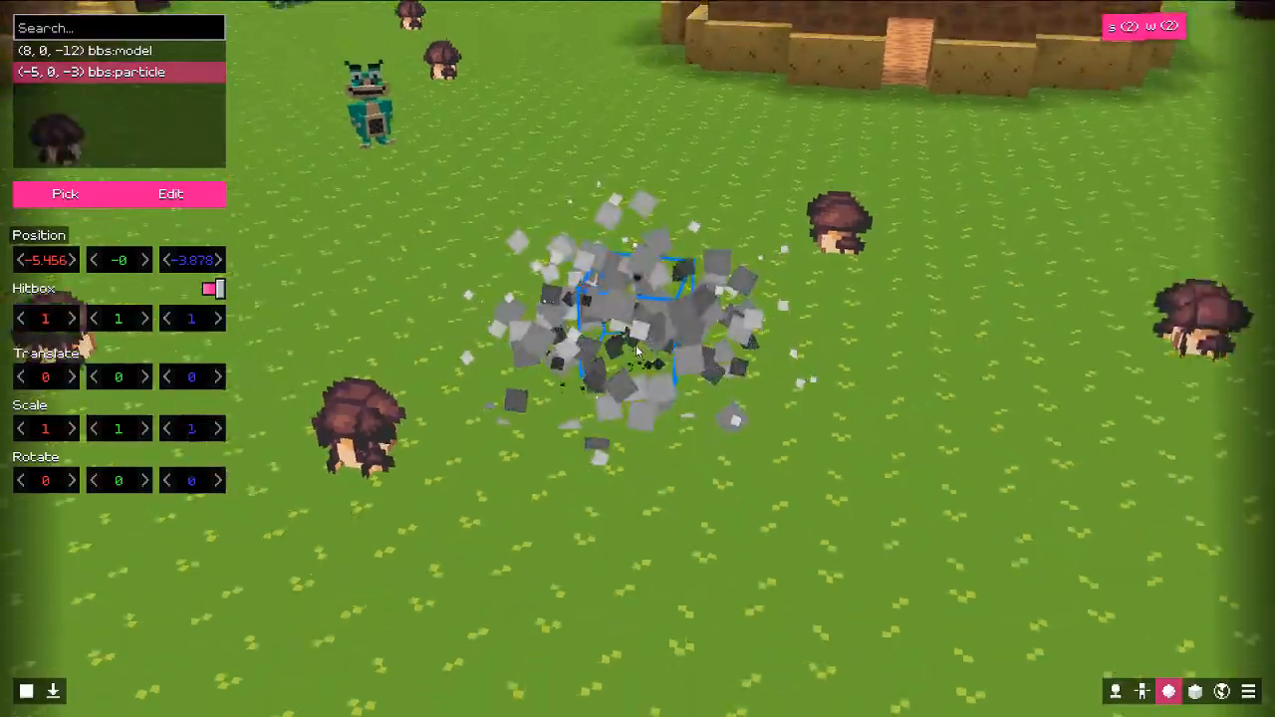
pyautogui.press('Escape')
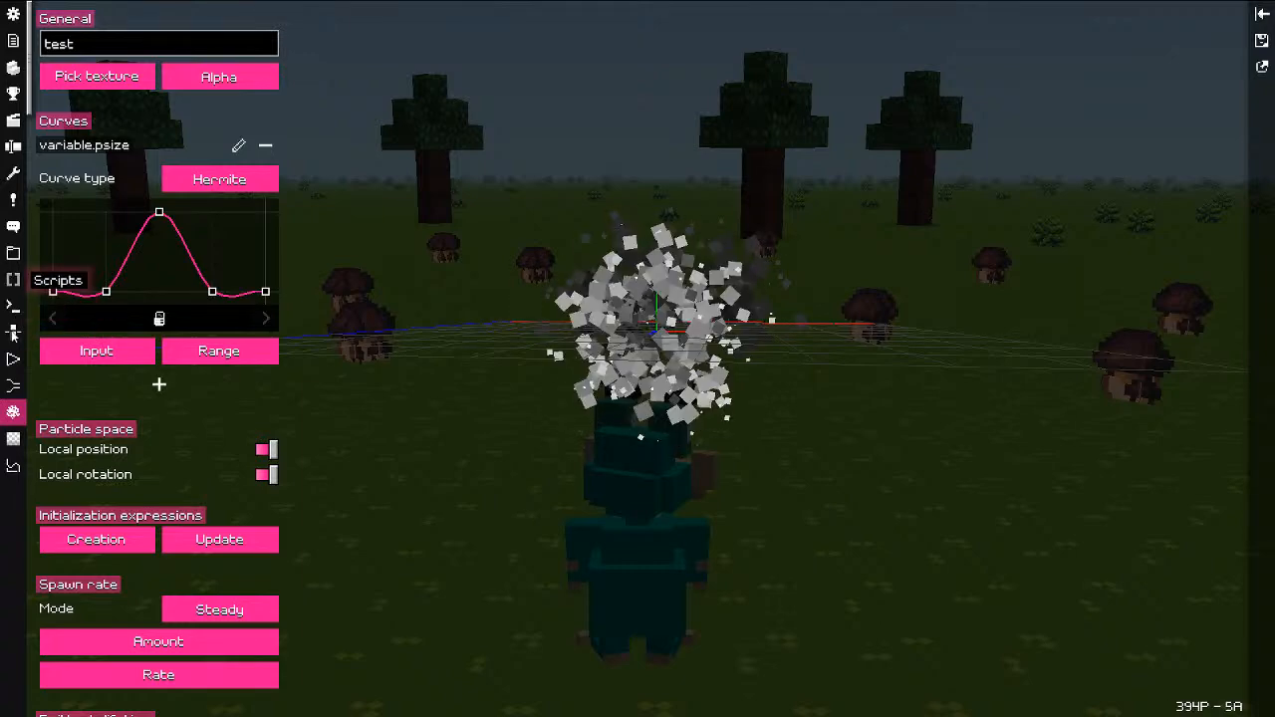
pyautogui.click(13, 438)
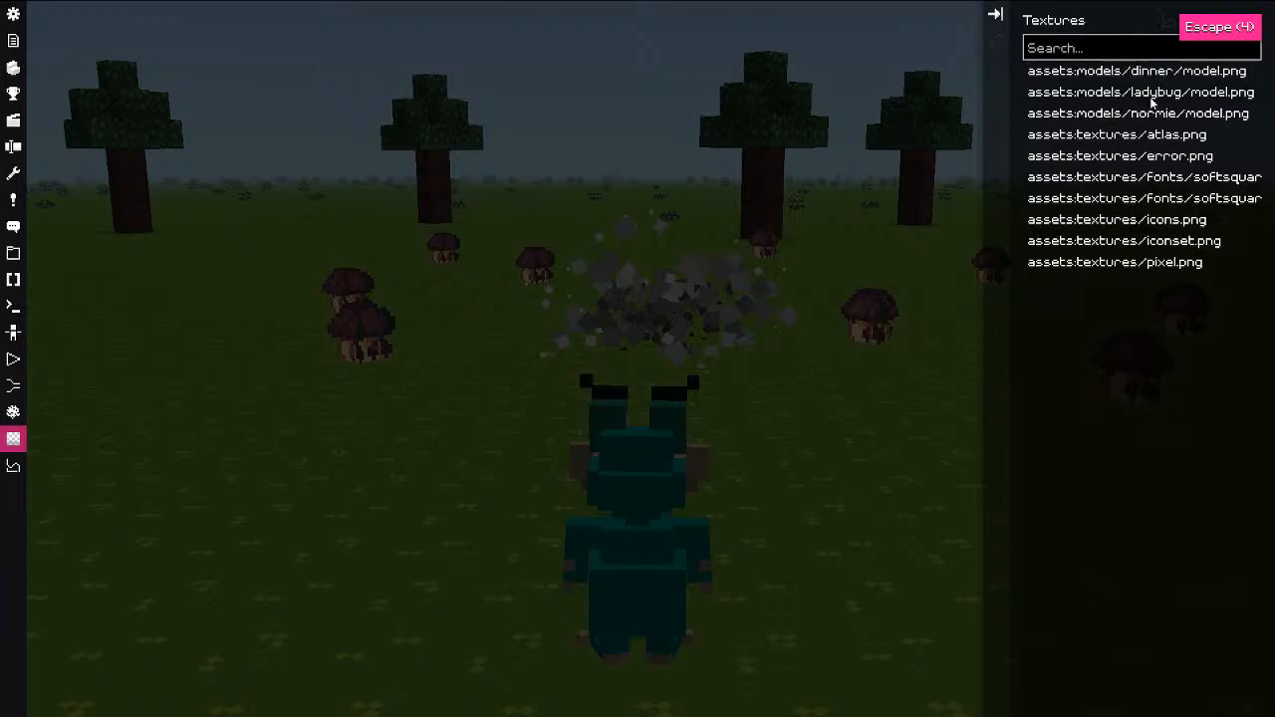
# Step: Browse the texture previews (dinner, ladybug, normie, fonts, iconset, pixel) and settle on icons.png
pyautogui.click(1146, 77)
pyautogui.click(1141, 95)
pyautogui.click(1133, 116)
pyautogui.click(1128, 158)
pyautogui.click(1122, 199)
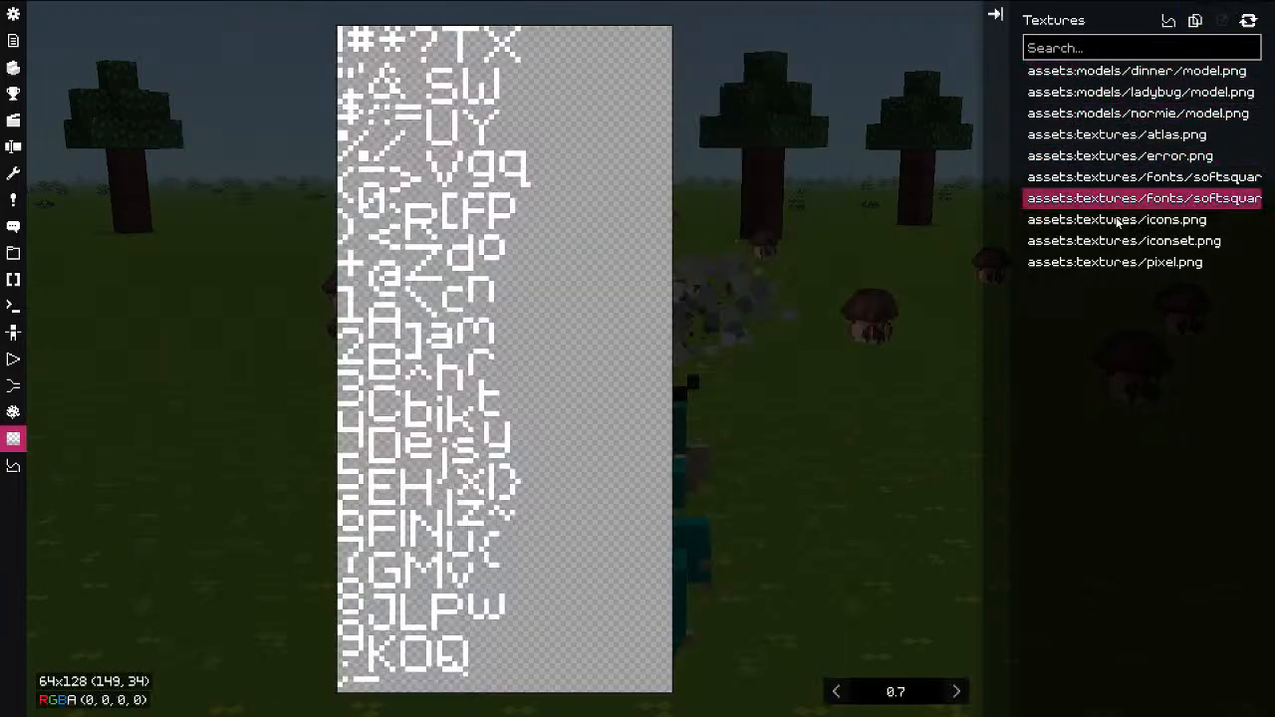
pyautogui.click(1118, 220)
pyautogui.click(1136, 241)
pyautogui.click(1142, 264)
pyautogui.click(1125, 242)
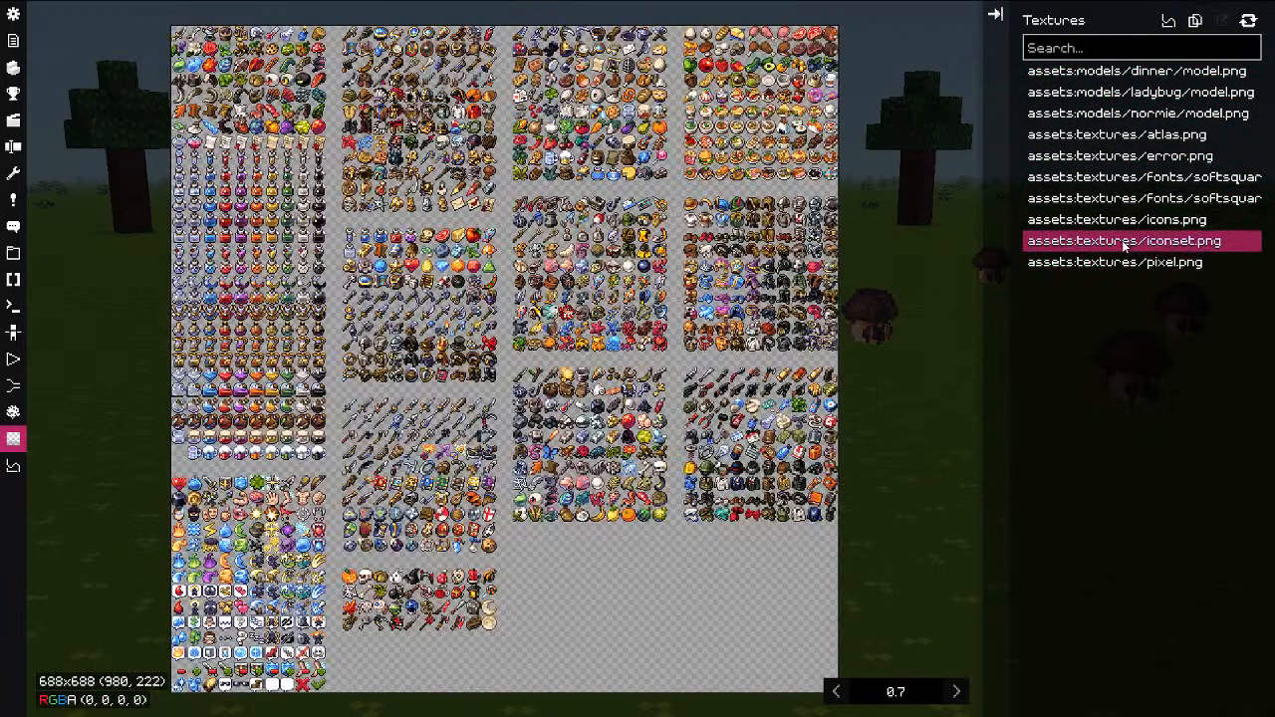
pyautogui.click(1118, 220)
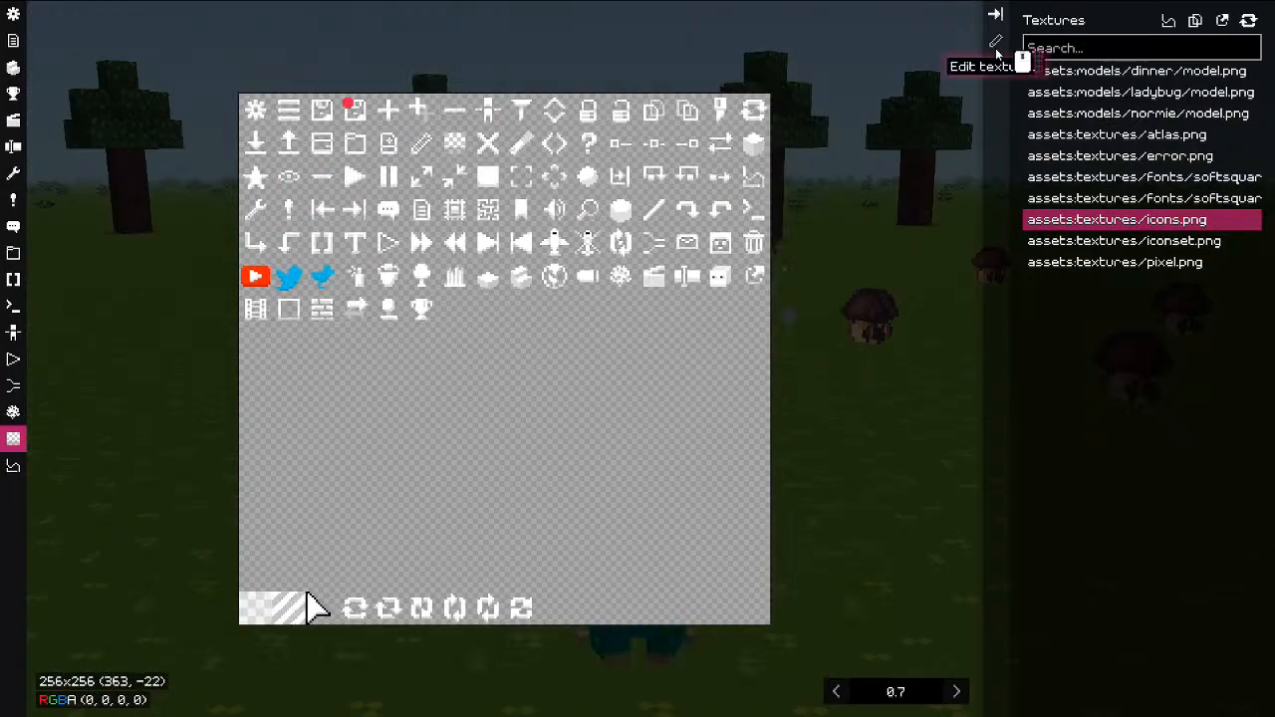
# Step: Open icons.png in the pixel editor, undo a test stroke, and zoom to the trophy icon
pyautogui.click(995, 41)
pyautogui.moveTo(501, 292)
pyautogui.mouseDown()
pyautogui.moveTo(583, 370)
pyautogui.moveTo(748, 452)
pyautogui.mouseUp()
pyautogui.hotkey('ctrl', 'z')
pyautogui.scroll(3, 531, 328)
pyautogui.moveTo(531, 328); pyautogui.dragTo(754, 473, button='middle')
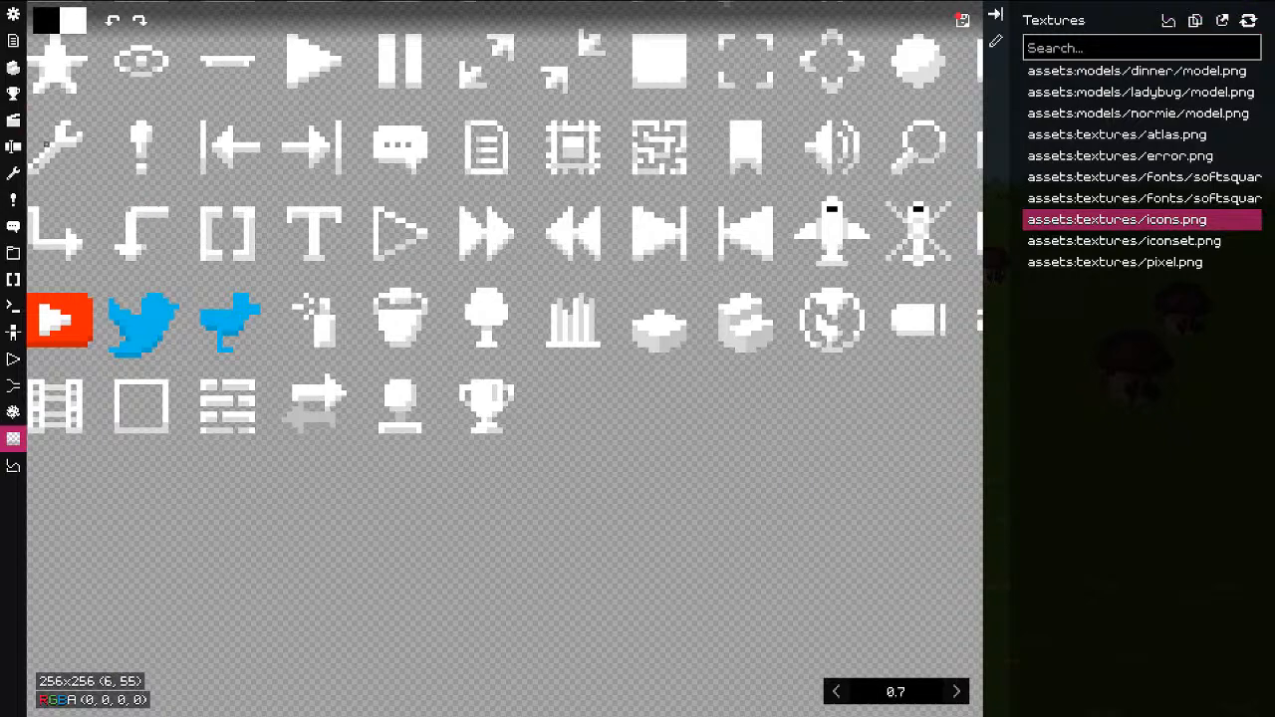
pyautogui.moveTo(595, 344); pyautogui.dragTo(499, 340, button='middle')
pyautogui.scroll(2, 498, 339)
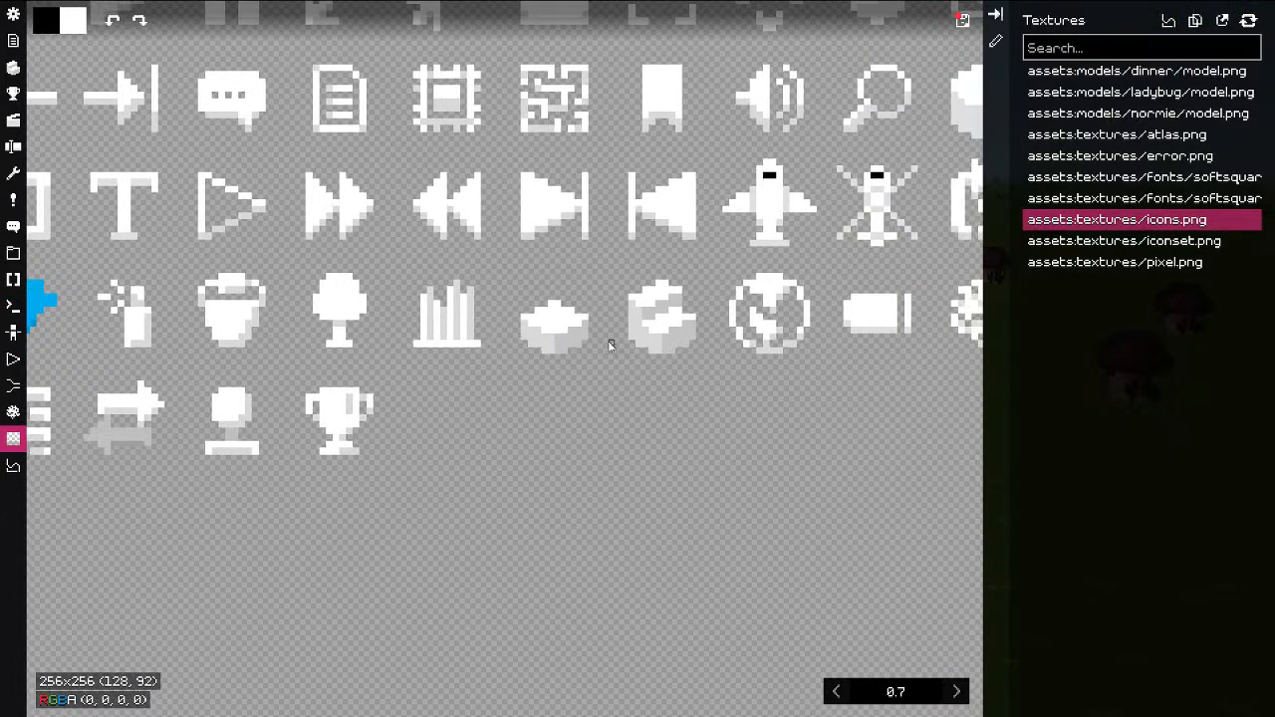
pyautogui.moveTo(611, 346); pyautogui.dragTo(728, 313, button='middle')
pyautogui.scroll(2, 465, 368)
pyautogui.scroll(1, 466, 369)
pyautogui.moveTo(467, 369); pyautogui.dragTo(561, 363, button='middle')
pyautogui.scroll(3, 534, 386)
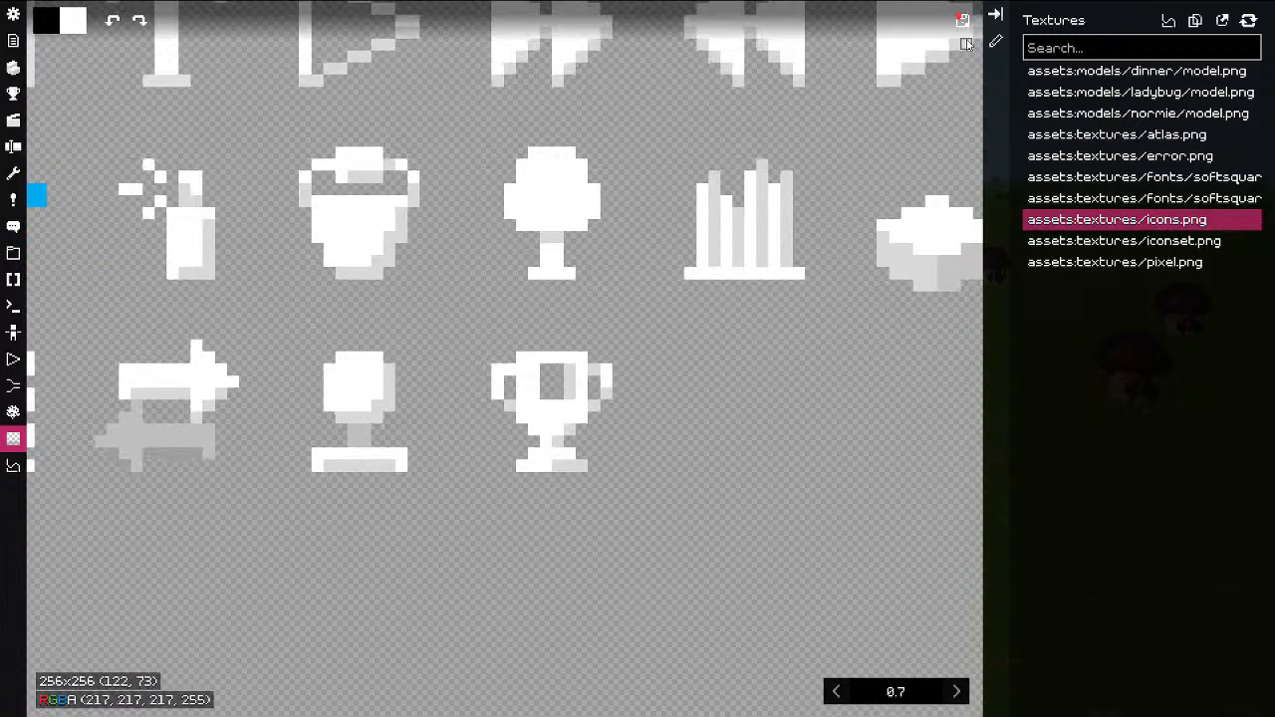
# Step: Paint the trophy cup's hole white and export the edited icons.png
pyautogui.click(962, 20)
pyautogui.click(865, 522)
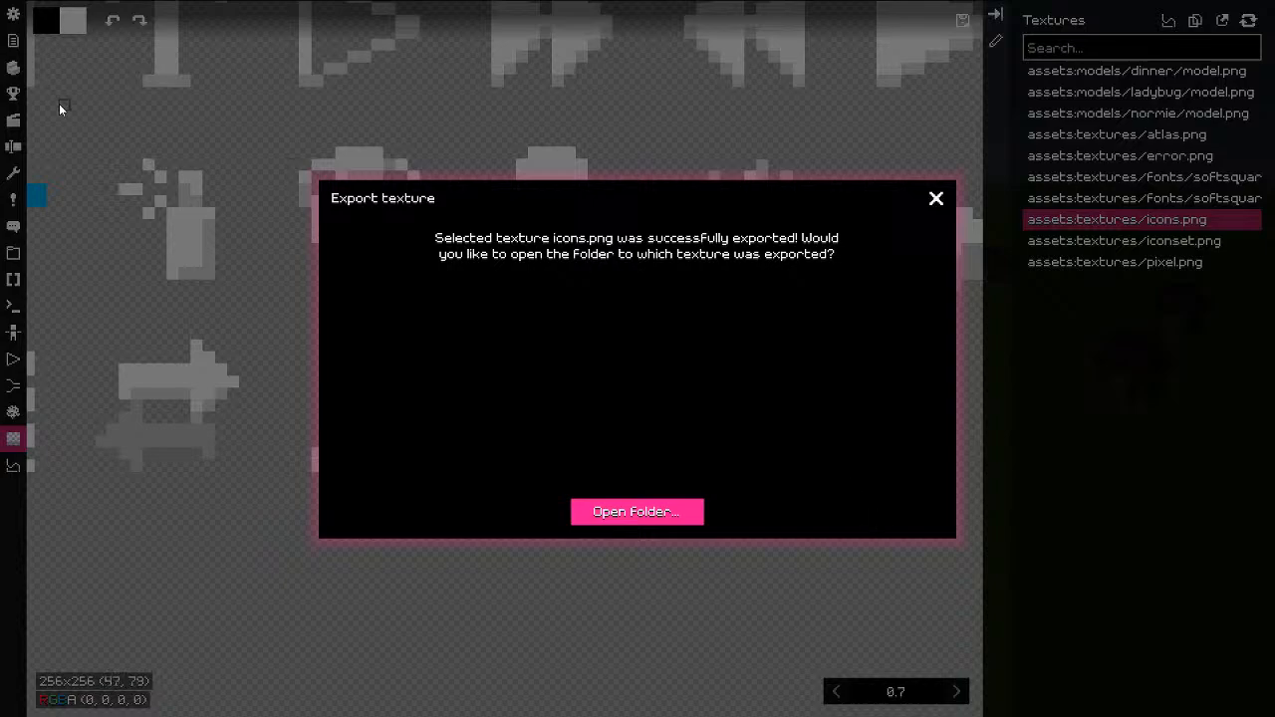
pyautogui.click(936, 199)
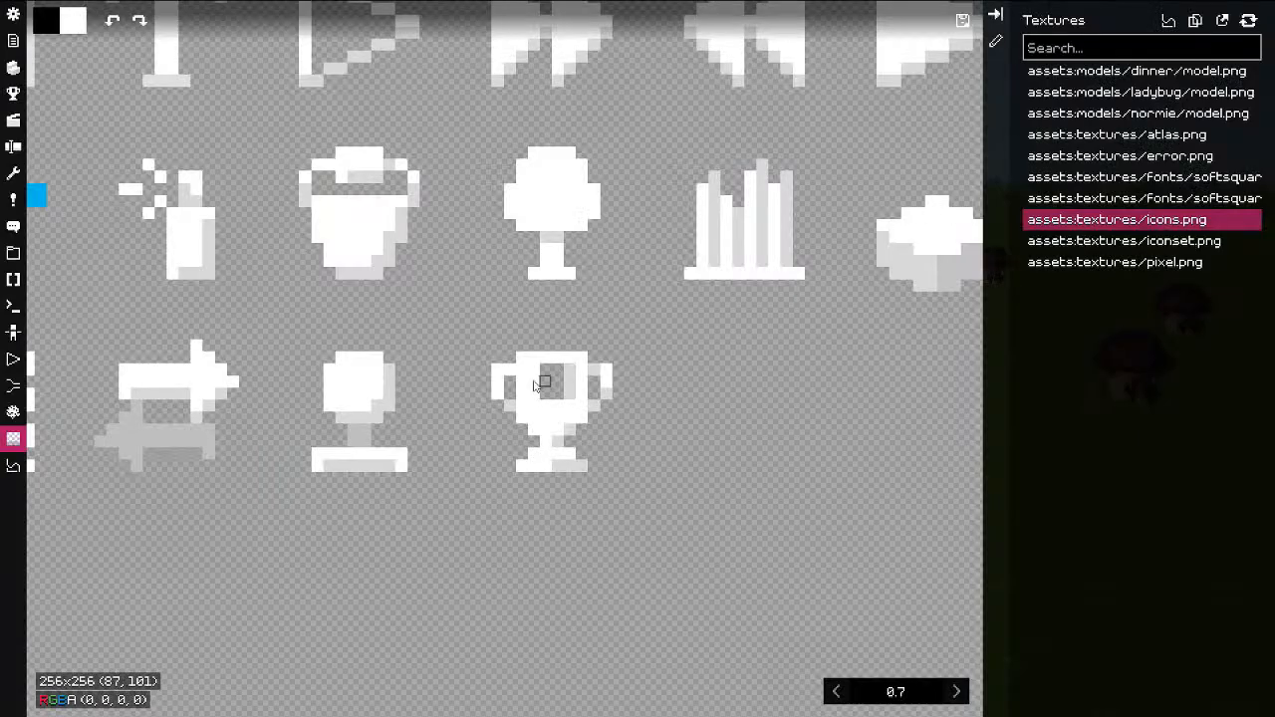
pyautogui.press('r')
pyautogui.moveTo(545, 371); pyautogui.dragTo(556, 394)
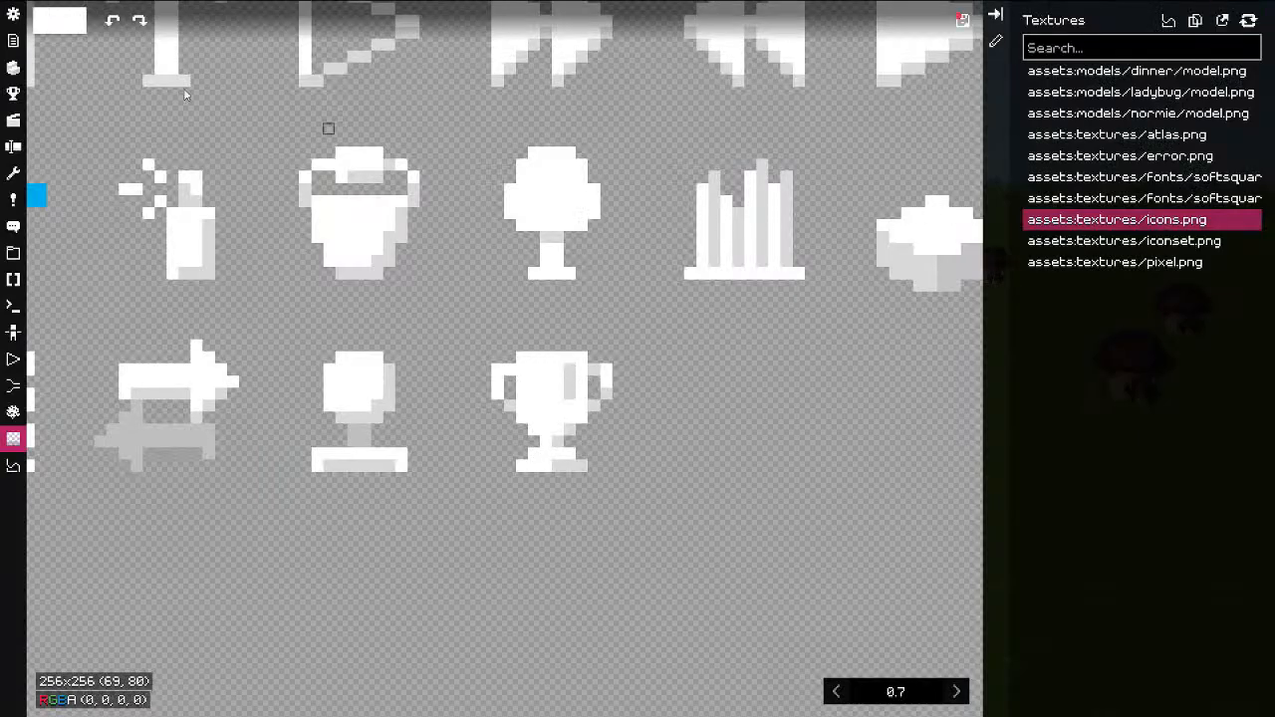
pyautogui.click(959, 20)
pyautogui.click(905, 518)
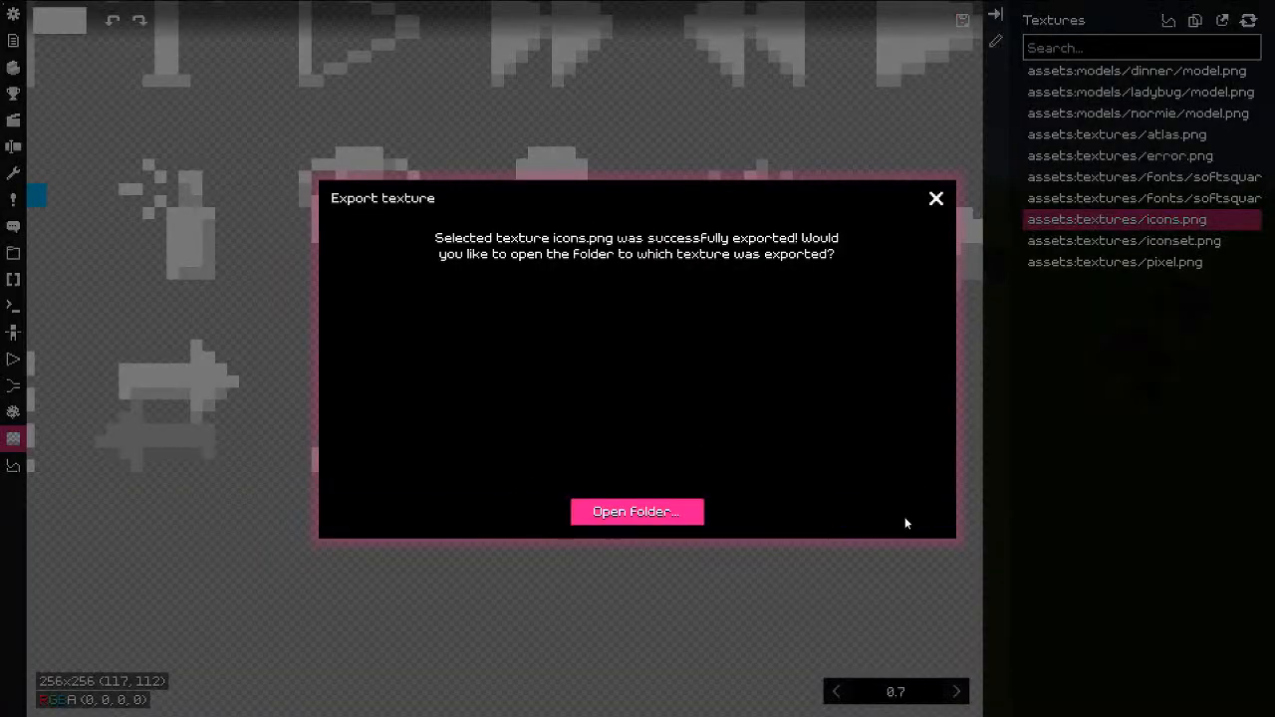
pyautogui.click(937, 198)
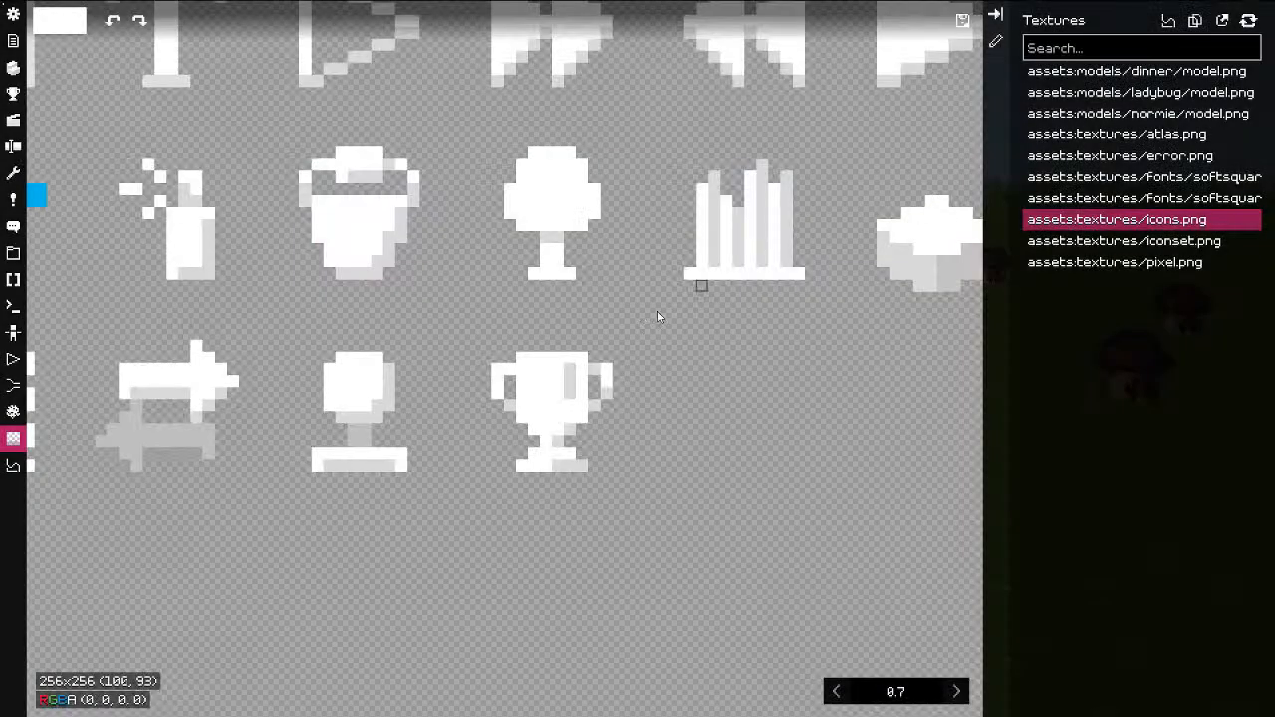
pyautogui.scroll(-3, 657, 311)
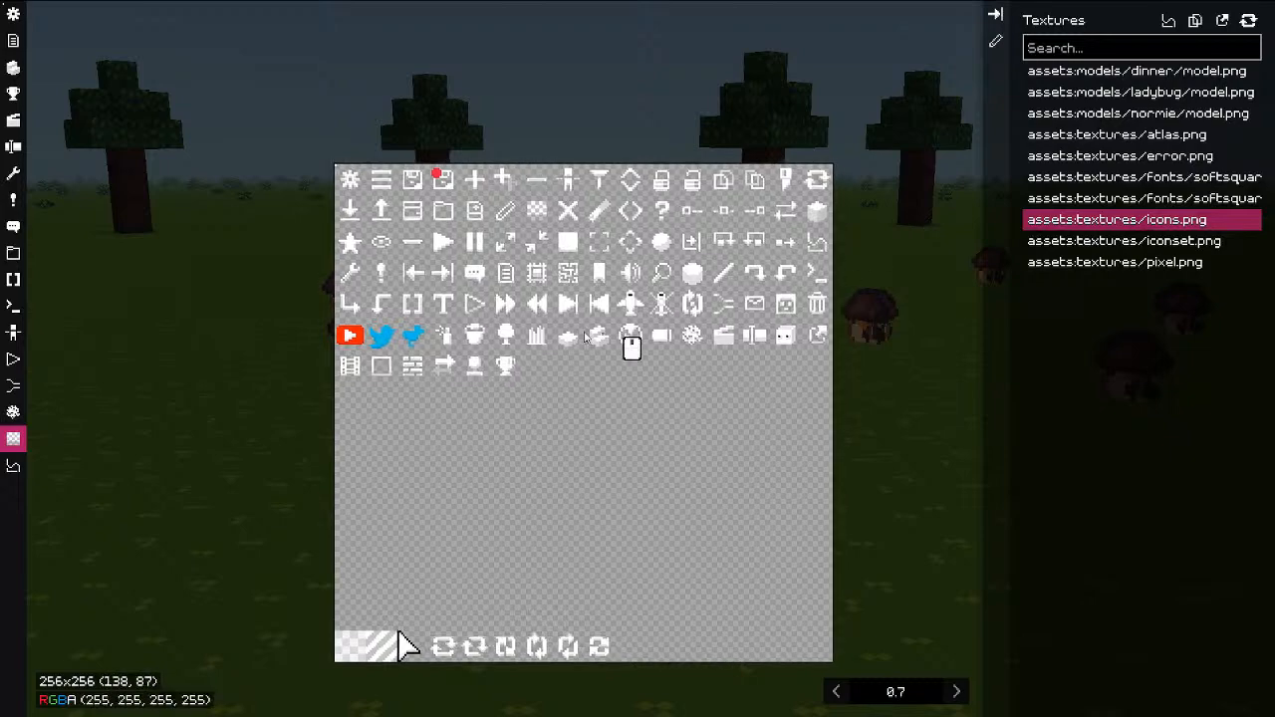
pyautogui.scroll(-1, 533, 381)
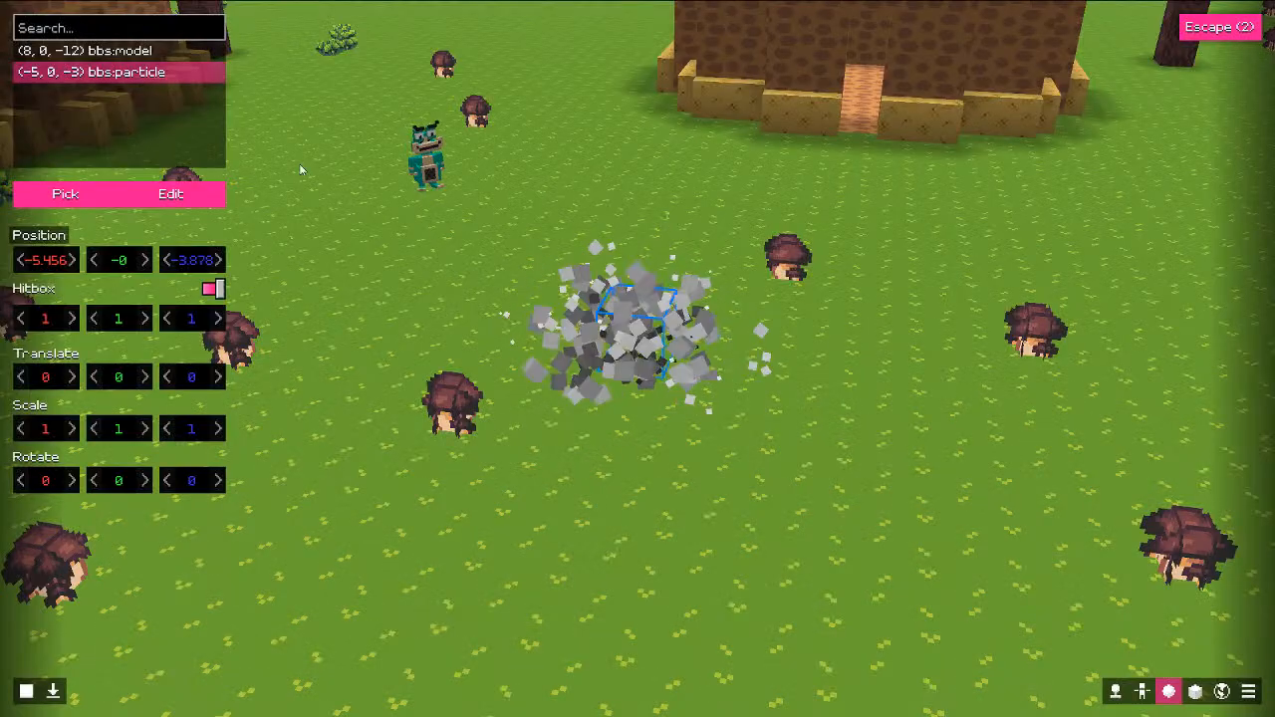
# Step: Select the ladybug model in the world and open its editor, orbiting around it
pyautogui.press('d')
pyautogui.press('d')
pyautogui.press('s')
pyautogui.press('s')
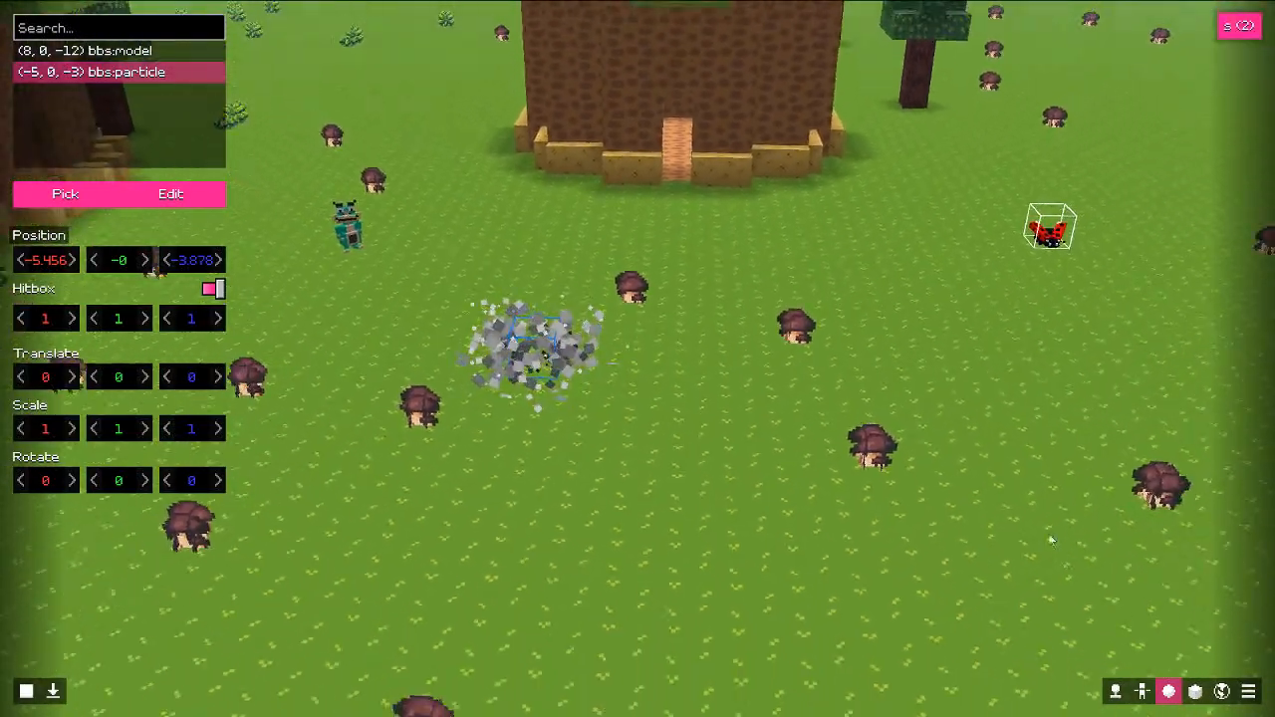
pyautogui.click(953, 244)
pyautogui.press('w')
pyautogui.click(170, 195)
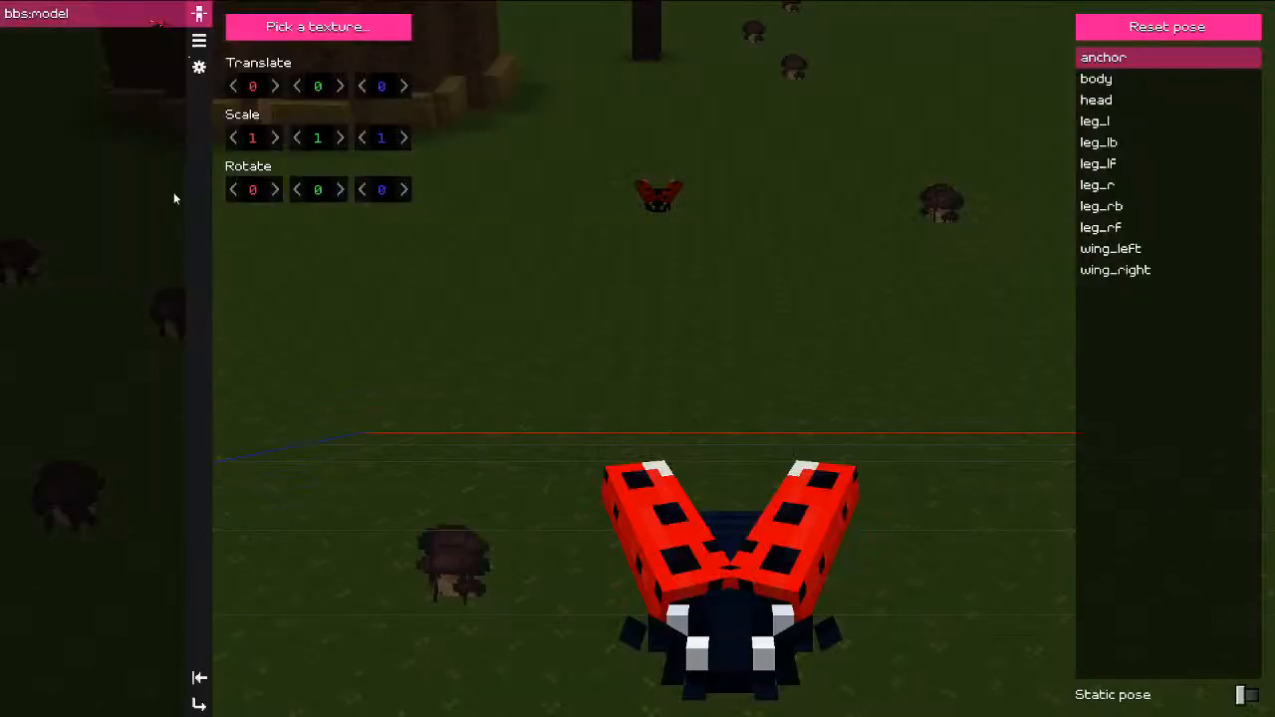
pyautogui.moveTo(568, 352); pyautogui.dragTo(356, 57)
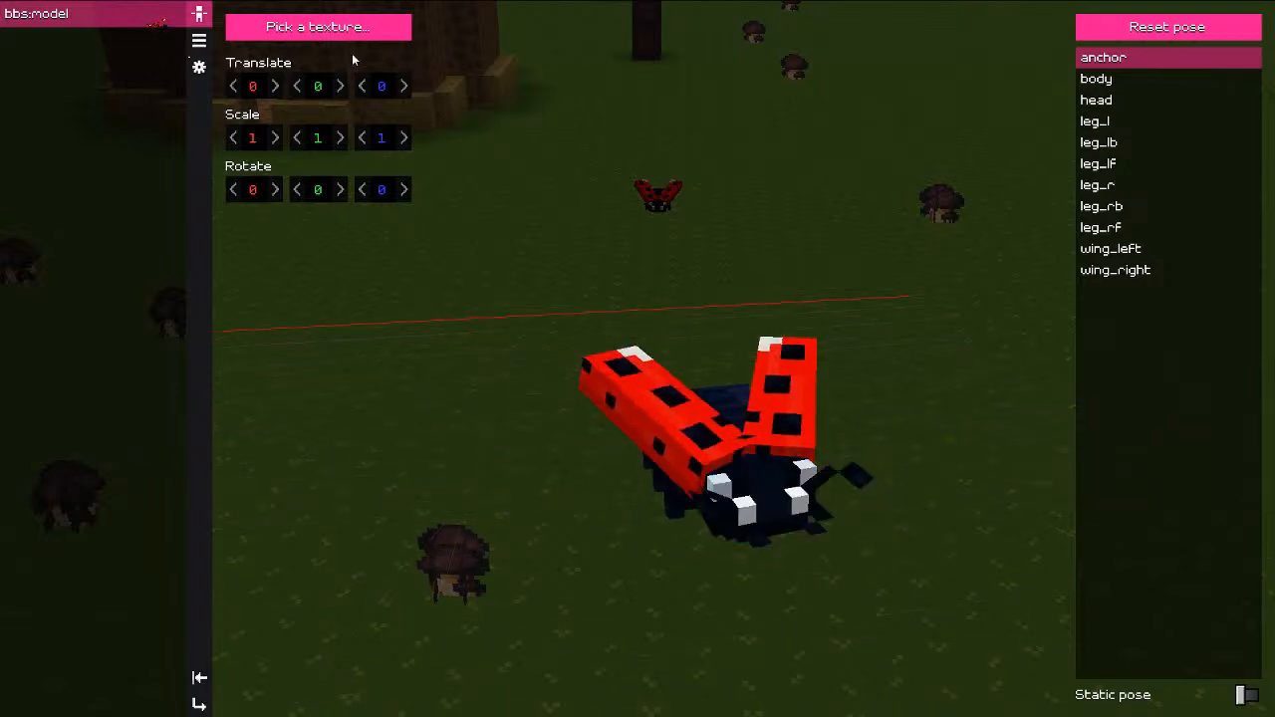
# Step: In the texture chooser, select assets > models > ladybug > model.png
pyautogui.click(332, 32)
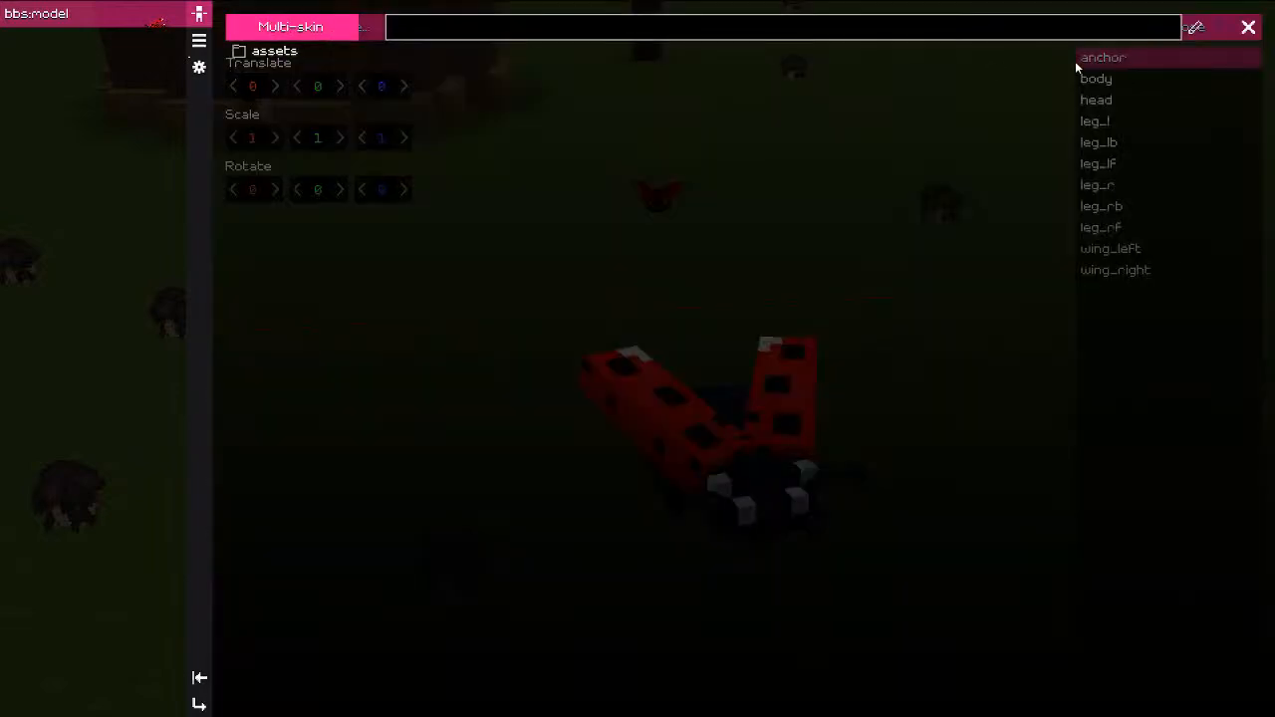
pyautogui.click(272, 50)
pyautogui.click(271, 92)
pyautogui.click(282, 97)
pyautogui.click(278, 76)
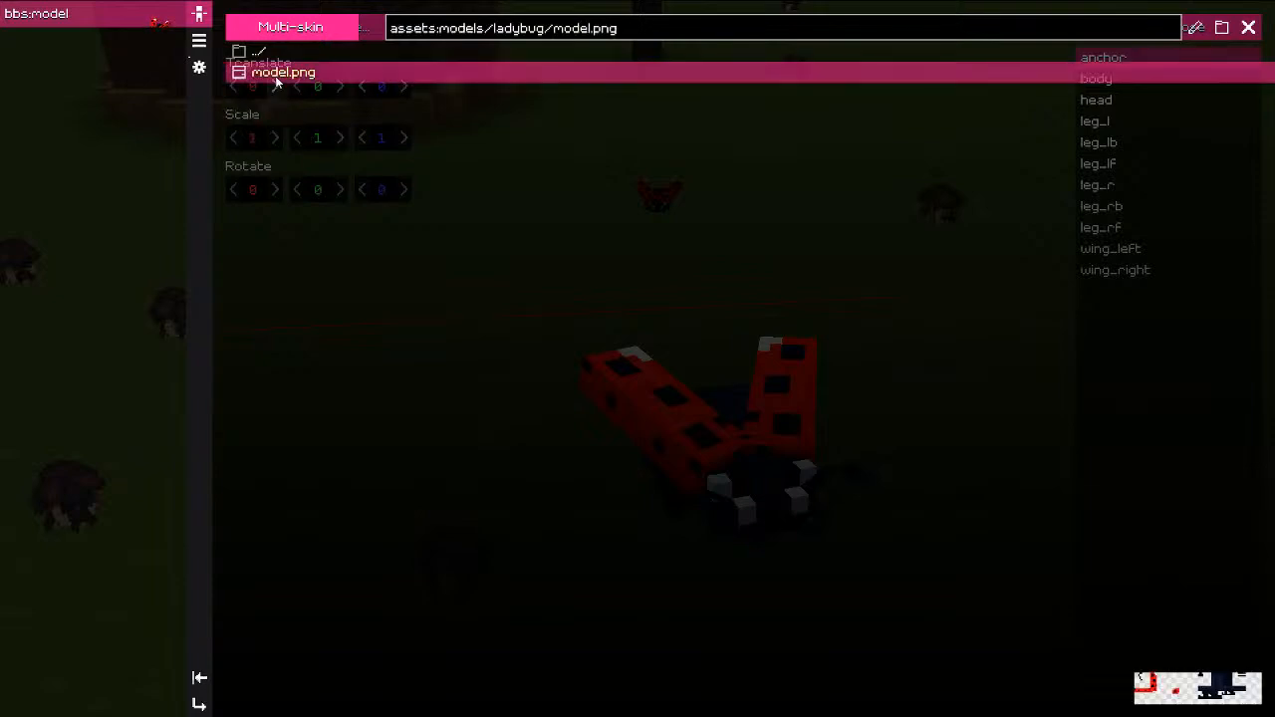
# Step: Open model.png in the texture editor and bring the red wing areas into view
pyautogui.click(1196, 29)
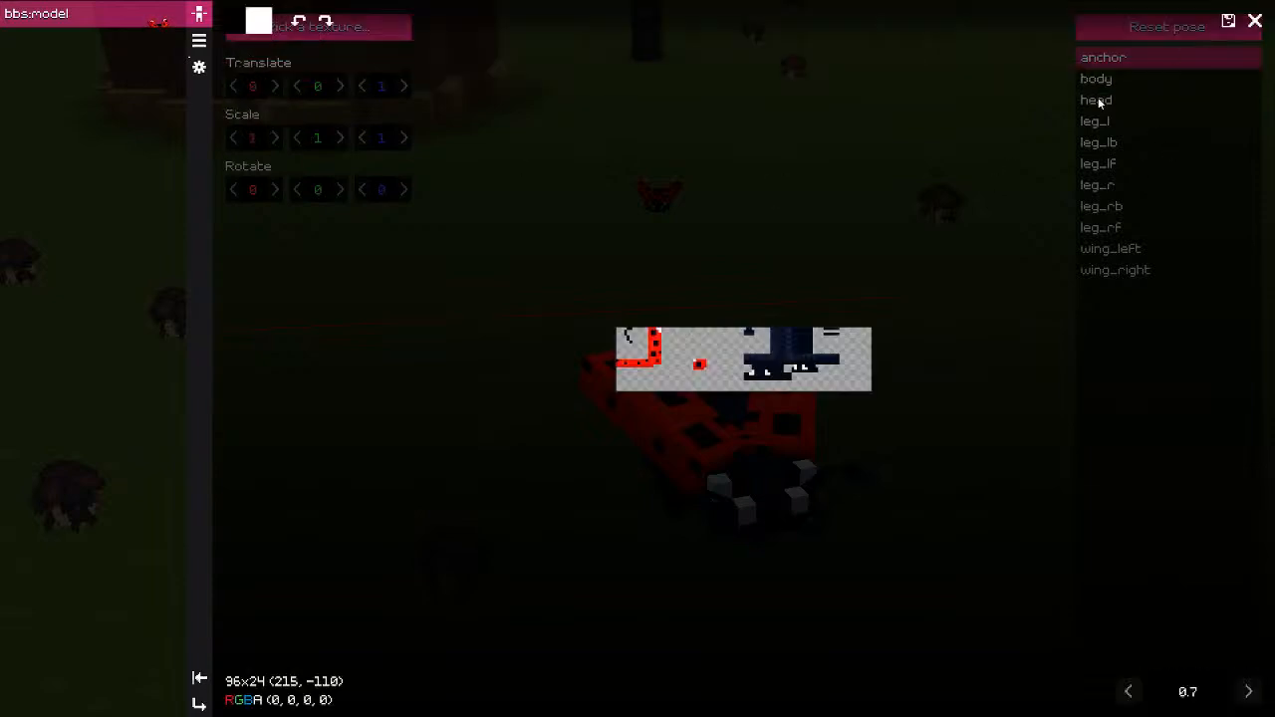
pyautogui.scroll(5, 771, 344)
pyautogui.moveTo(606, 272); pyautogui.dragTo(603, 256, button='middle')
pyautogui.scroll(3, 727, 344)
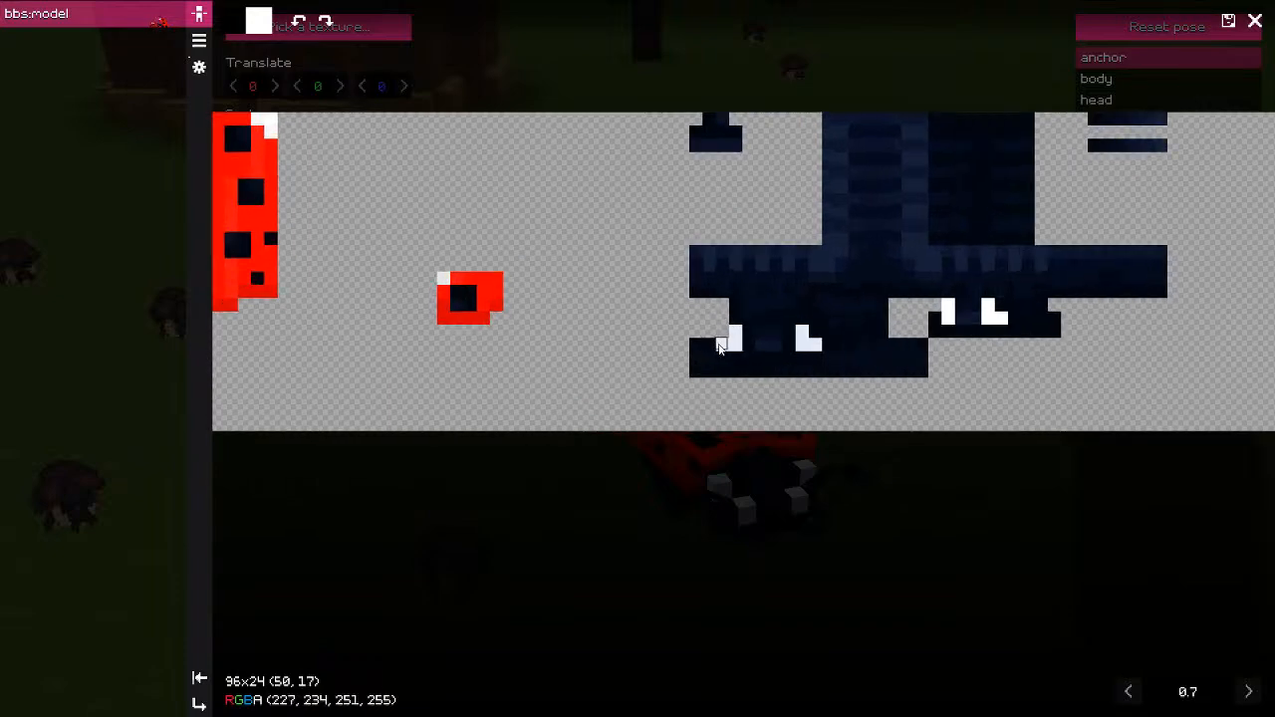
pyautogui.moveTo(533, 327); pyautogui.dragTo(865, 357, button='middle')
pyautogui.scroll(1, 560, 301)
pyautogui.moveTo(581, 310); pyautogui.dragTo(599, 315, button='middle')
# Step: Shift the picked red to yellow and paint the red wing strip yellow, clearing stray pixels
pyautogui.press('r')
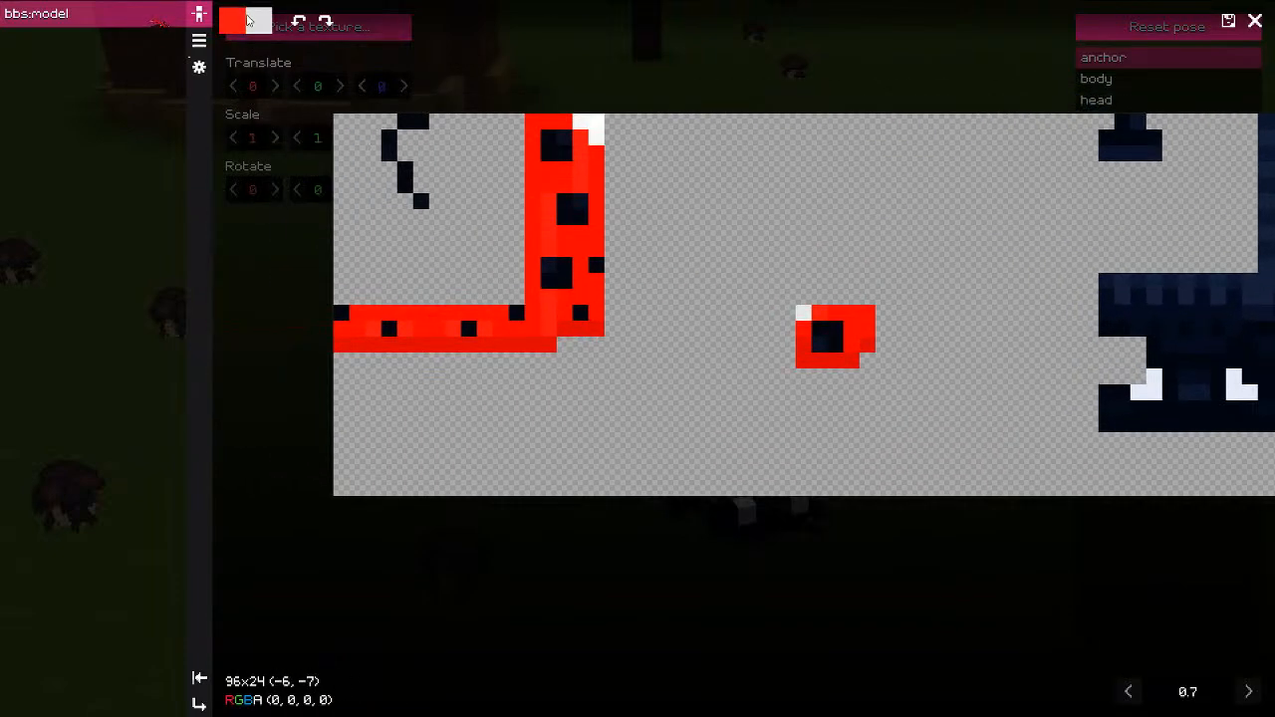
pyautogui.click(235, 21)
pyautogui.moveTo(342, 89); pyautogui.dragTo(468, 88)
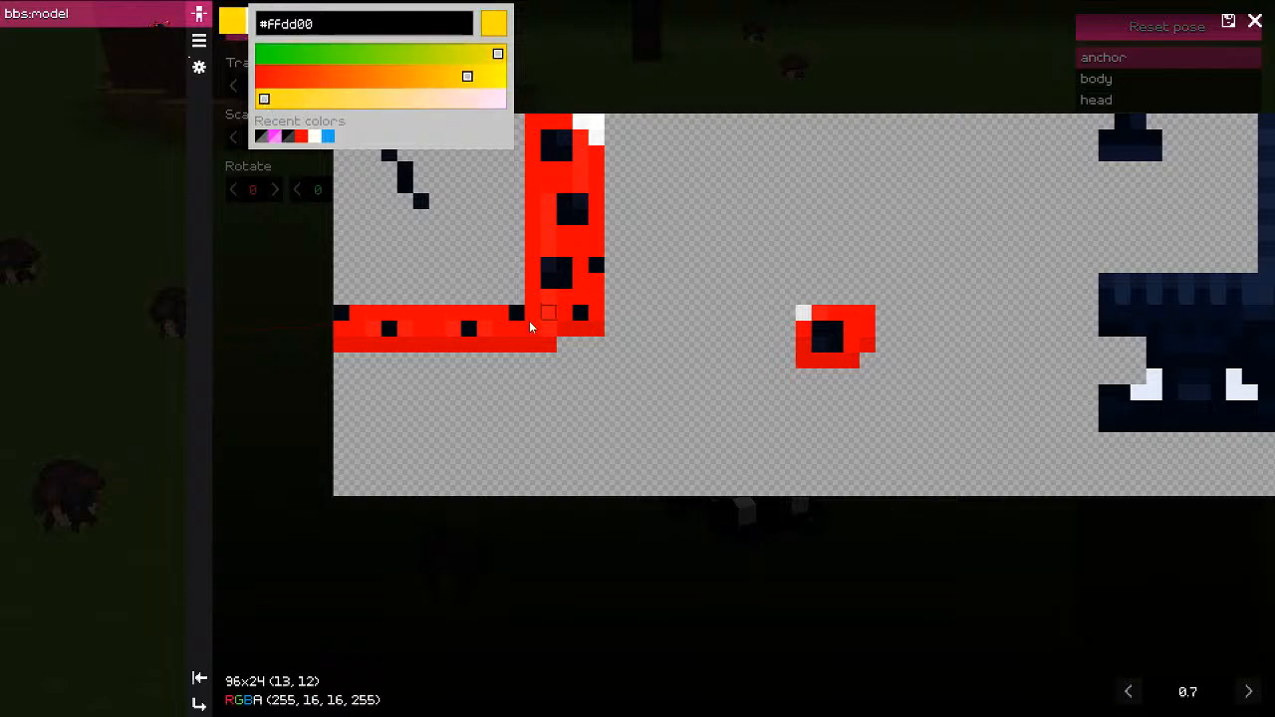
pyautogui.moveTo(548, 313)
pyautogui.mouseDown()
pyautogui.moveTo(532, 297)
pyautogui.moveTo(550, 299)
pyautogui.moveTo(485, 334)
pyautogui.moveTo(483, 319)
pyautogui.moveTo(338, 321)
pyautogui.moveTo(590, 311)
pyautogui.moveTo(596, 265)
pyautogui.moveTo(533, 250)
pyautogui.moveTo(533, 281)
pyautogui.moveTo(598, 212)
pyautogui.moveTo(583, 172)
pyautogui.moveTo(533, 203)
pyautogui.moveTo(565, 169)
pyautogui.moveTo(533, 170)
pyautogui.moveTo(537, 122)
pyautogui.mouseUp()
pyautogui.hotkey('ctrl', 'z')
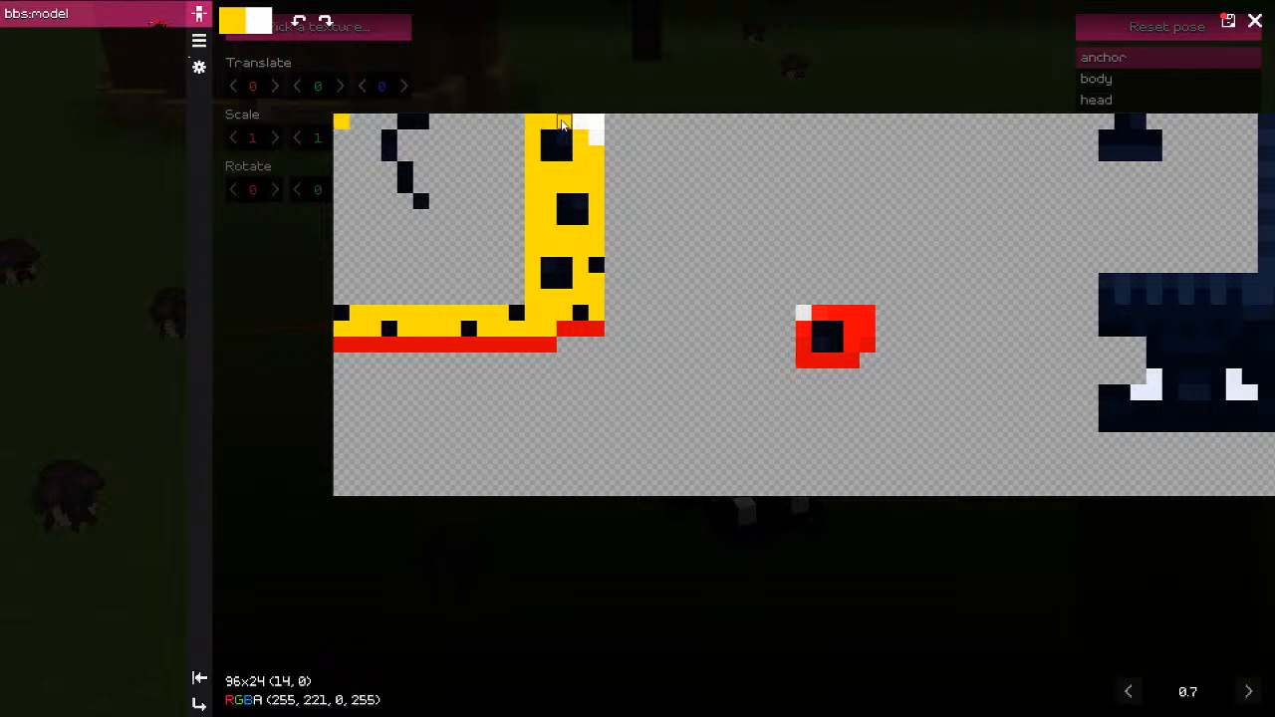
pyautogui.keyDown('ctrl'); pyautogui.click(340, 122); pyautogui.keyUp('ctrl')
# Step: Paint the strip's bottom rows and spot block orange, then the last red pixels yellow
pyautogui.moveTo(655, 347); pyautogui.dragTo(632, 342, button='middle')
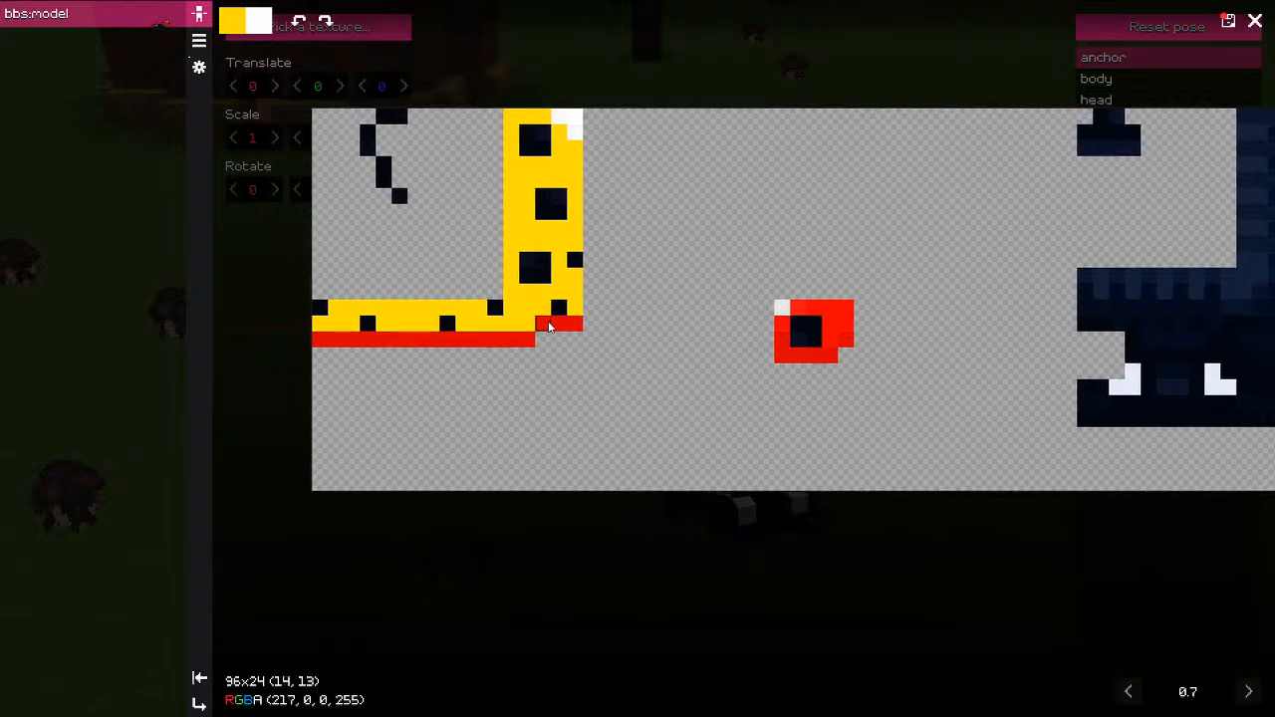
pyautogui.press('r')
pyautogui.click(239, 25)
pyautogui.click(267, 135)
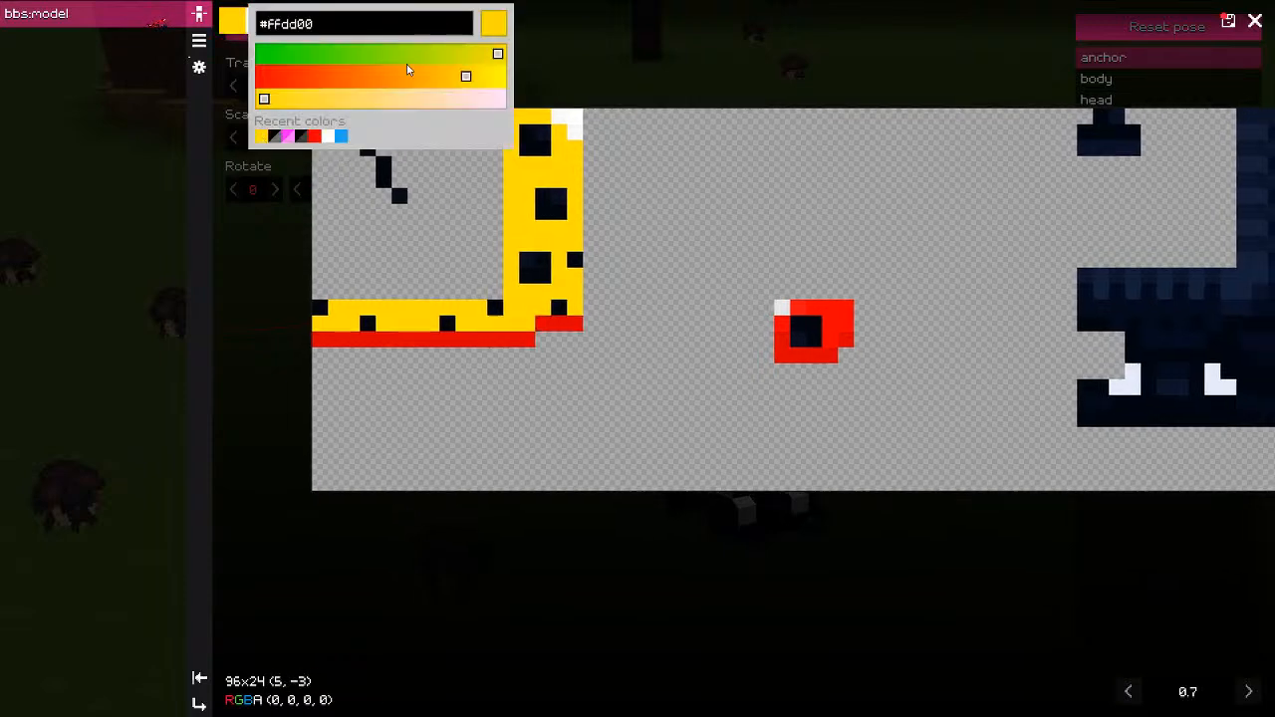
pyautogui.moveTo(453, 78); pyautogui.dragTo(425, 78)
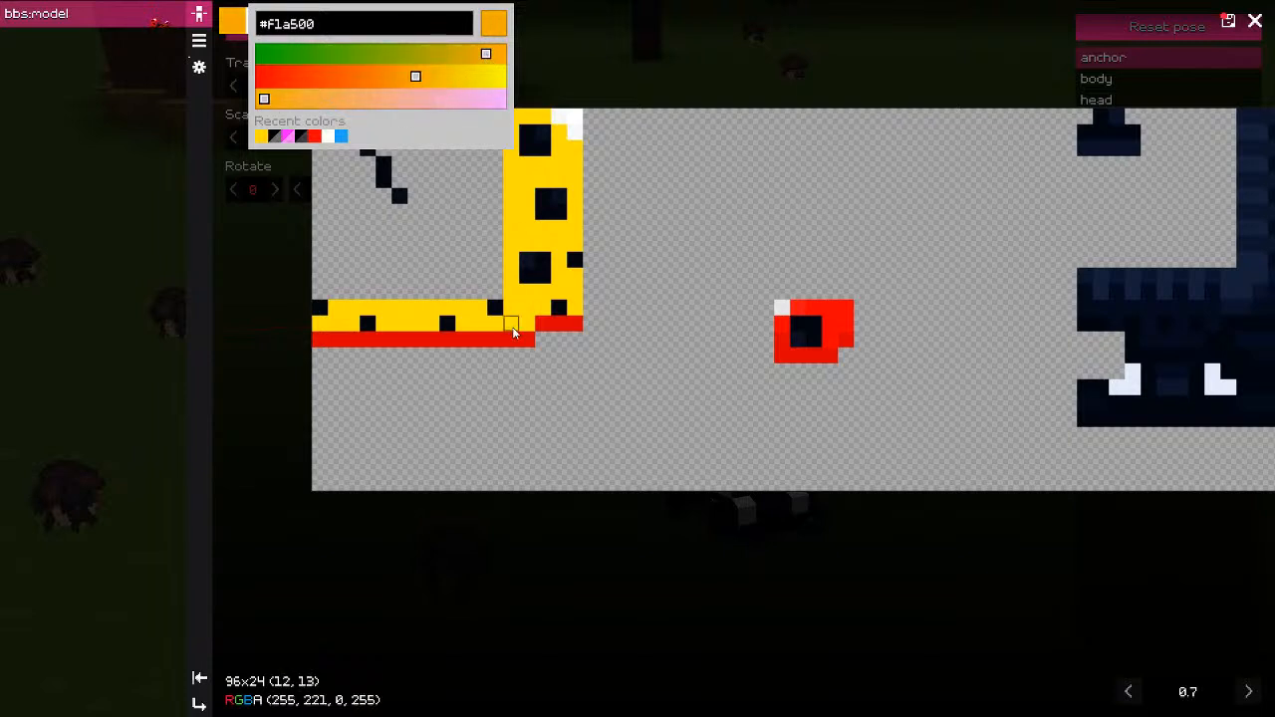
pyautogui.click(336, 339)
pyautogui.moveTo(329, 340)
pyautogui.mouseDown()
pyautogui.moveTo(511, 345)
pyautogui.moveTo(575, 325)
pyautogui.mouseUp()
pyautogui.moveTo(730, 328); pyautogui.dragTo(589, 343, button='middle')
pyautogui.moveTo(642, 342)
pyautogui.mouseDown()
pyautogui.moveTo(640, 361)
pyautogui.moveTo(702, 371)
pyautogui.moveTo(694, 326)
pyautogui.moveTo(658, 325)
pyautogui.mouseUp()
pyautogui.press('r')
pyautogui.moveTo(831, 327)
pyautogui.mouseDown(button='middle')
pyautogui.moveTo(540, 323)
pyautogui.moveTo(825, 348)
pyautogui.mouseUp(button='middle')
# Step: Undo a stray yellow corner pixel and re-centre the texture view
pyautogui.scroll(-1, 838, 327)
pyautogui.moveTo(344, 239); pyautogui.dragTo(381, 244, button='middle')
pyautogui.click(392, 227)
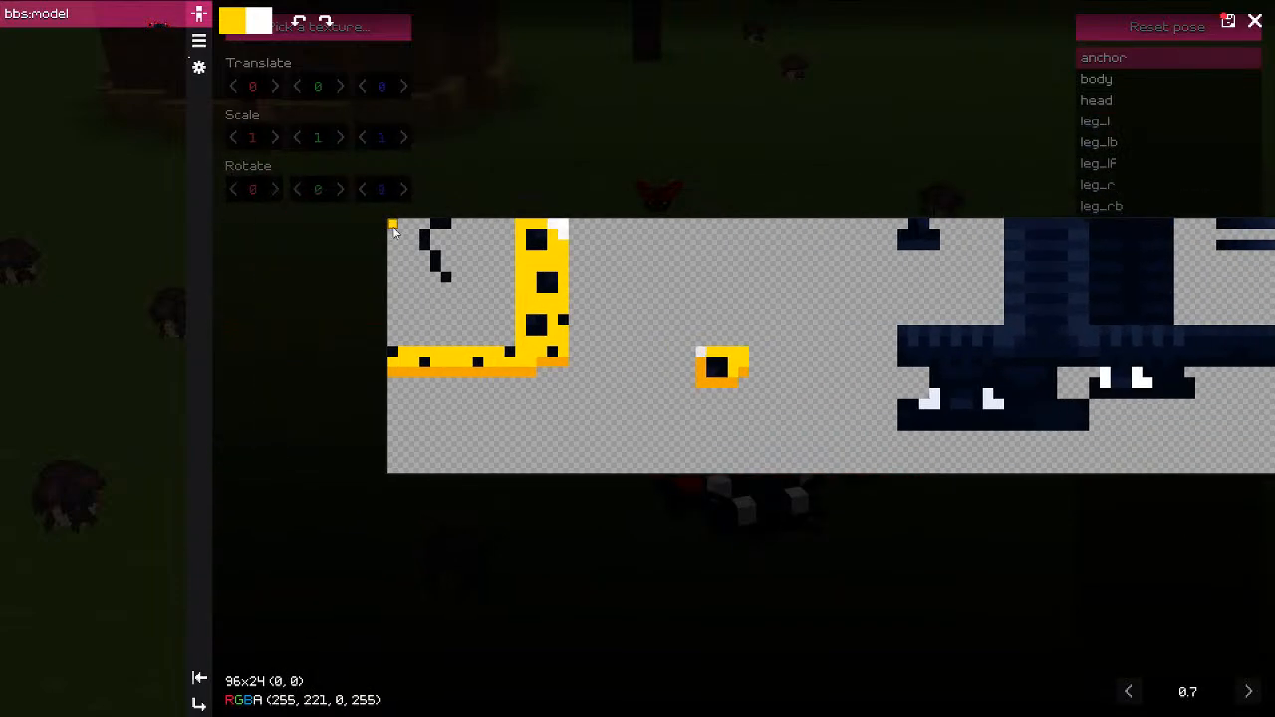
pyautogui.hotkey('ctrl', 'z')
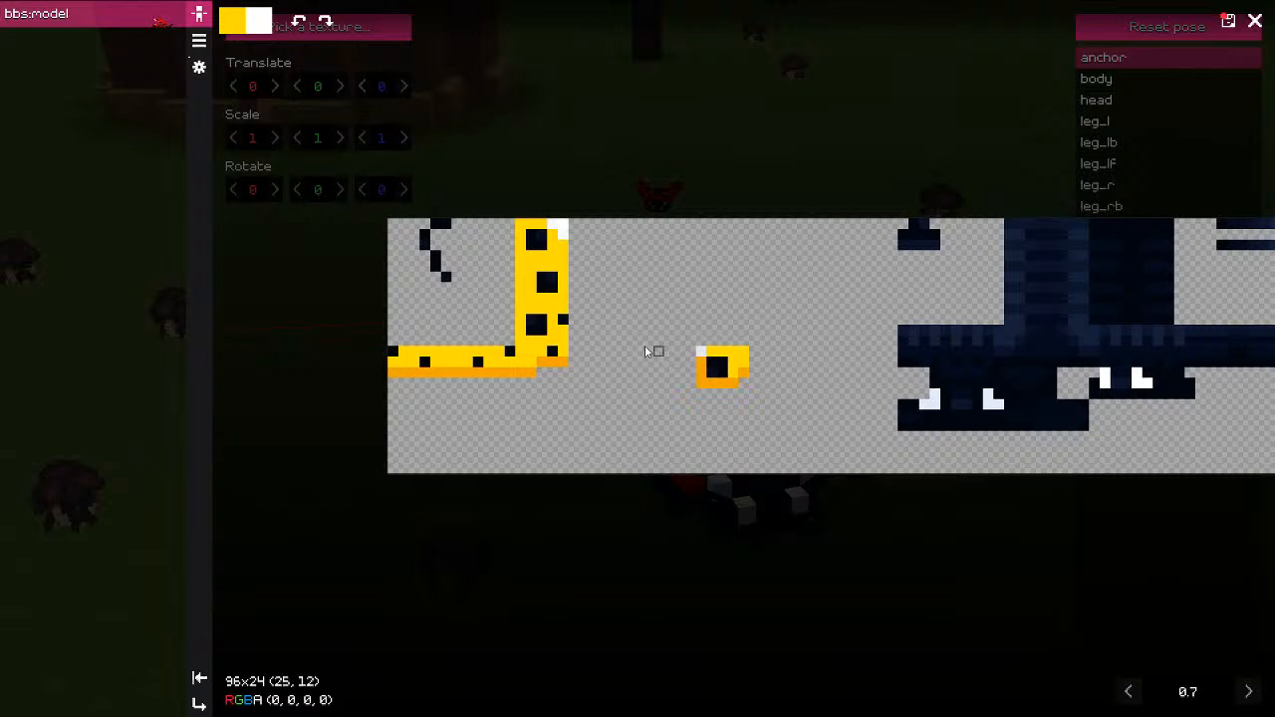
pyautogui.moveTo(653, 349); pyautogui.dragTo(628, 351, button='middle')
pyautogui.scroll(-1, 545, 277)
pyautogui.moveTo(640, 308); pyautogui.dragTo(566, 276, button='middle')
pyautogui.scroll(3, 547, 280)
# Step: Export the recoloured texture with its path changed to model2.png
pyautogui.click(1229, 21)
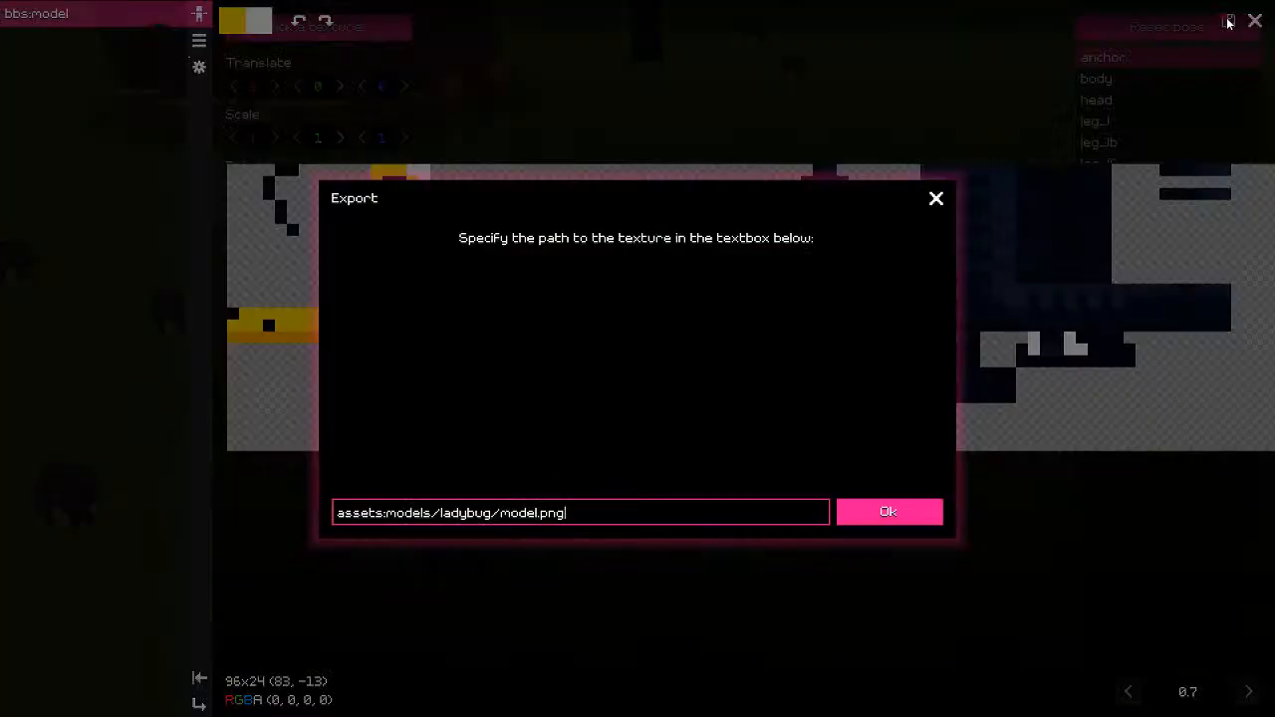
pyautogui.doubleClick(532, 519)
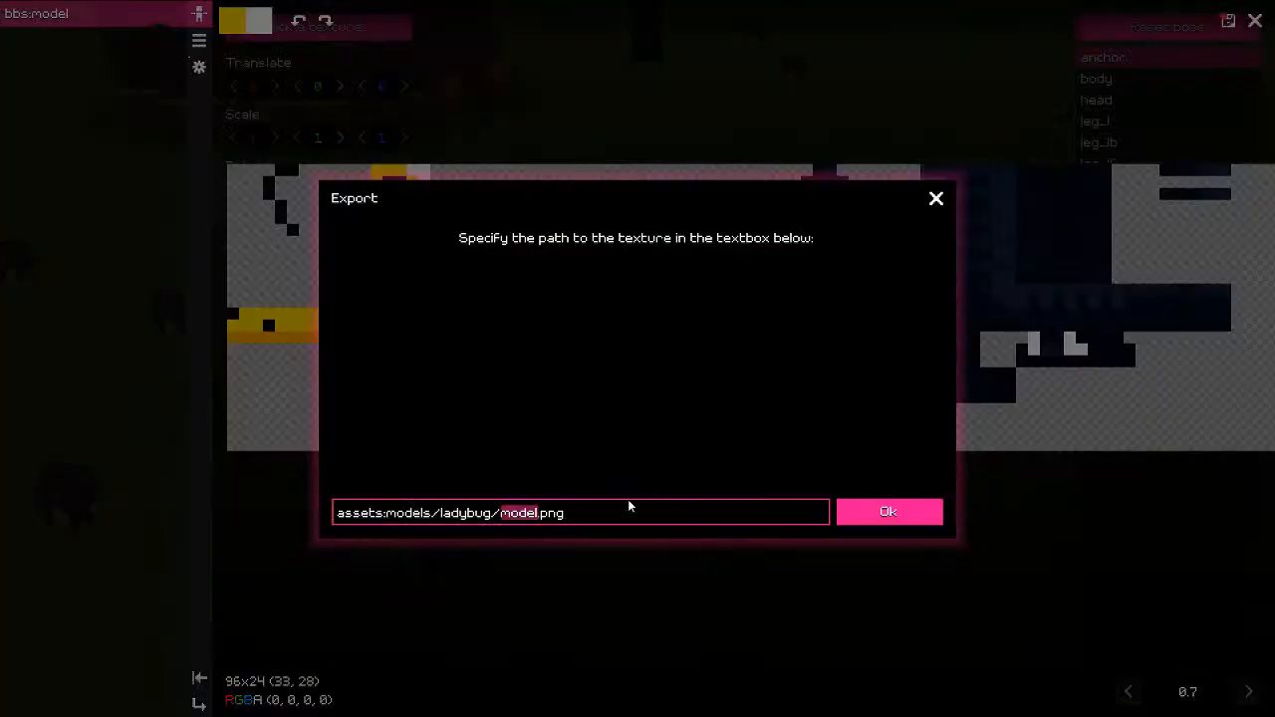
pyautogui.press('Right')
pyautogui.write('2')
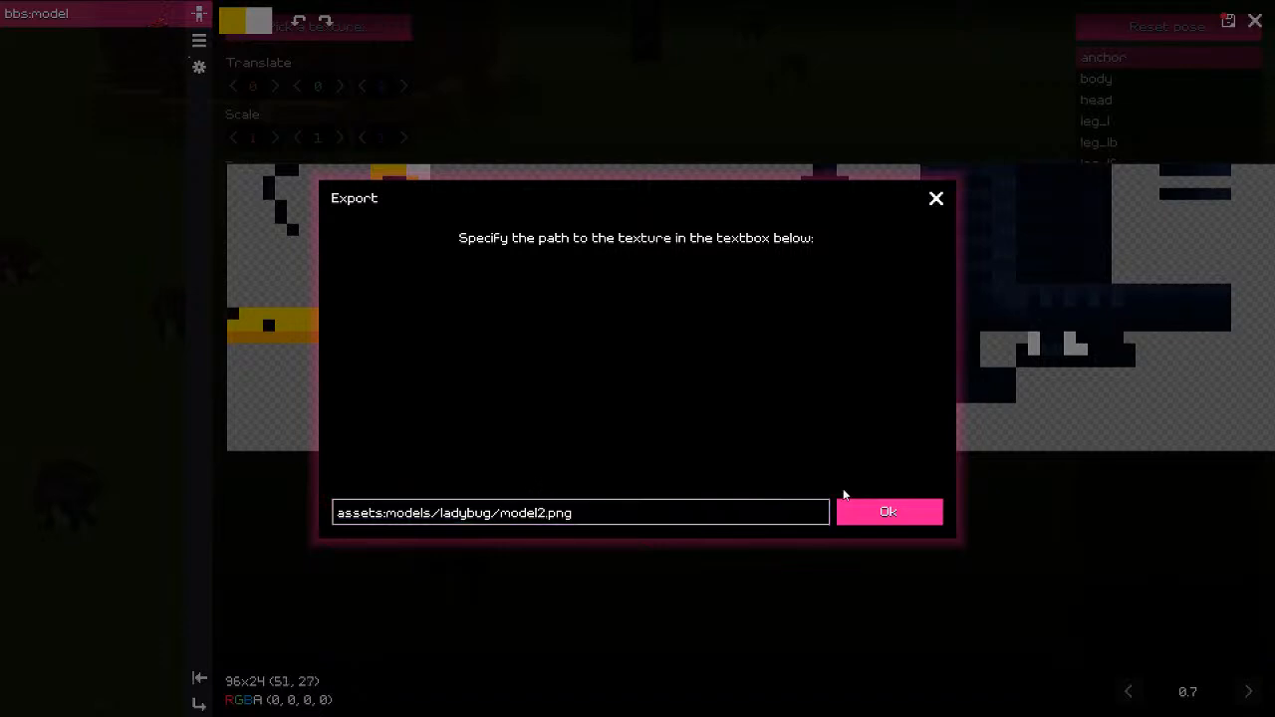
pyautogui.click(859, 508)
pyautogui.click(684, 514)
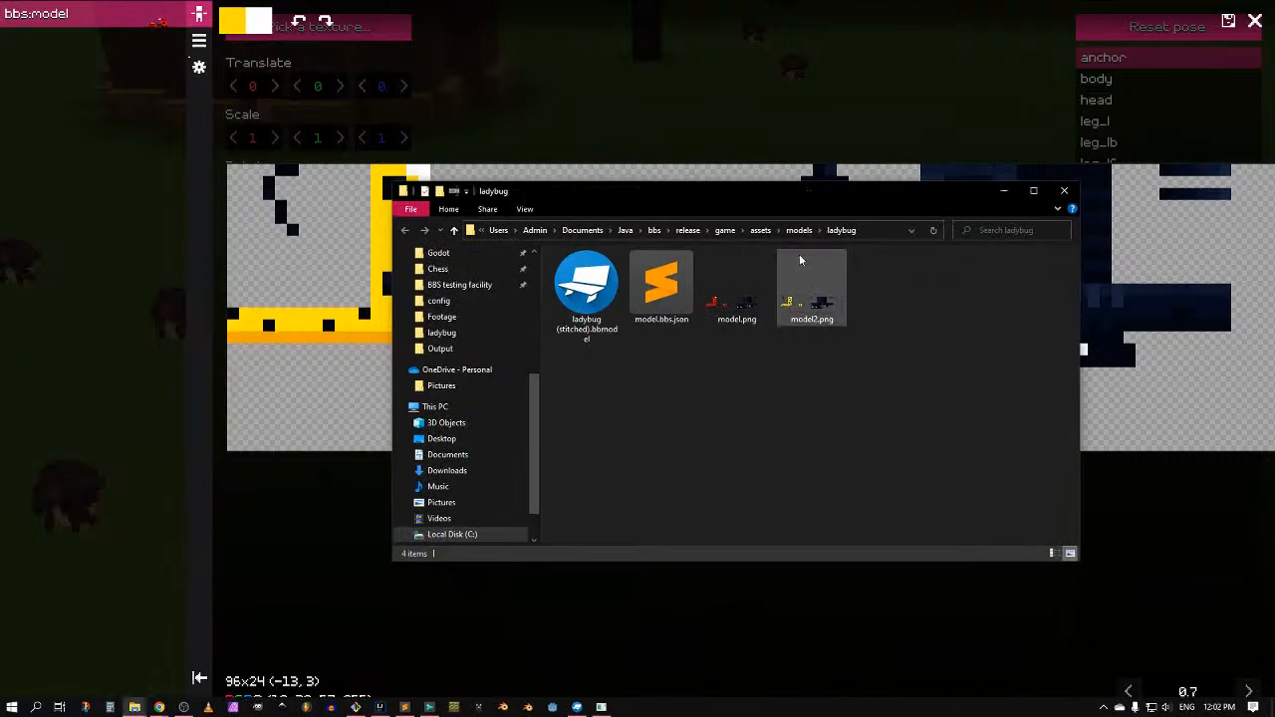
# Step: Apply model2.png as the ladybug's skin texture
pyautogui.click(982, 93)
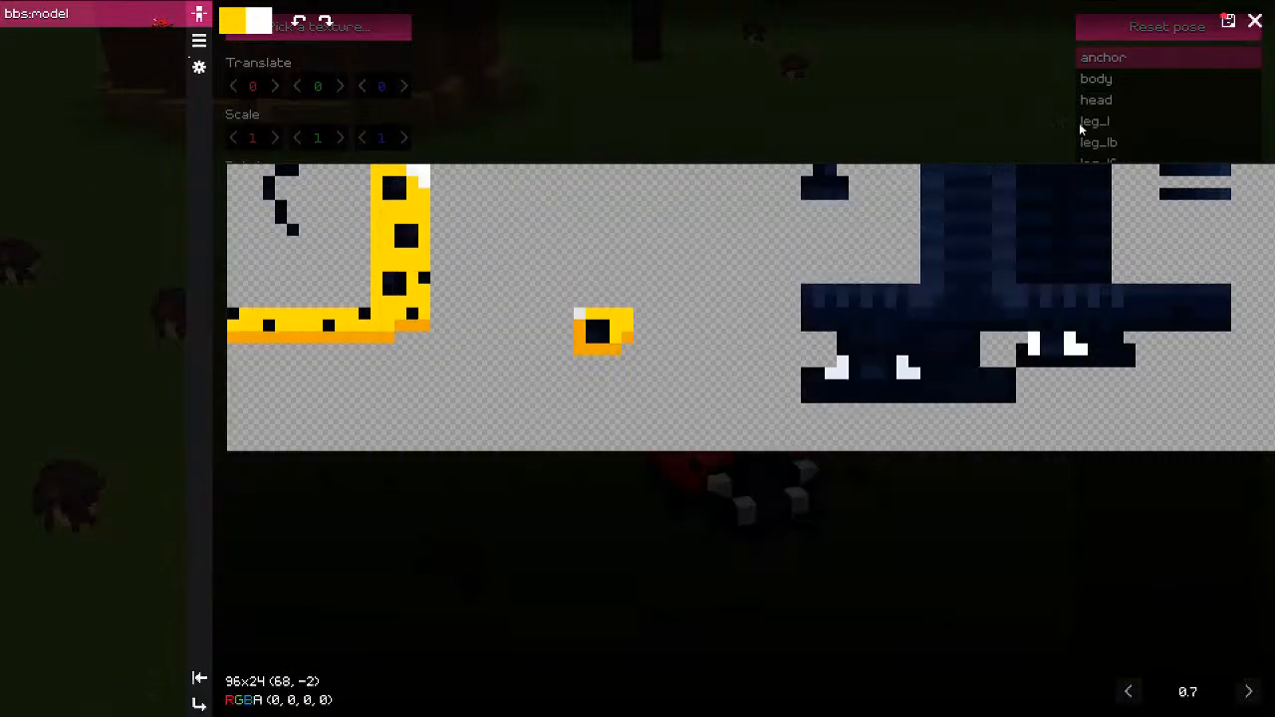
pyautogui.click(1261, 28)
pyautogui.click(1249, 28)
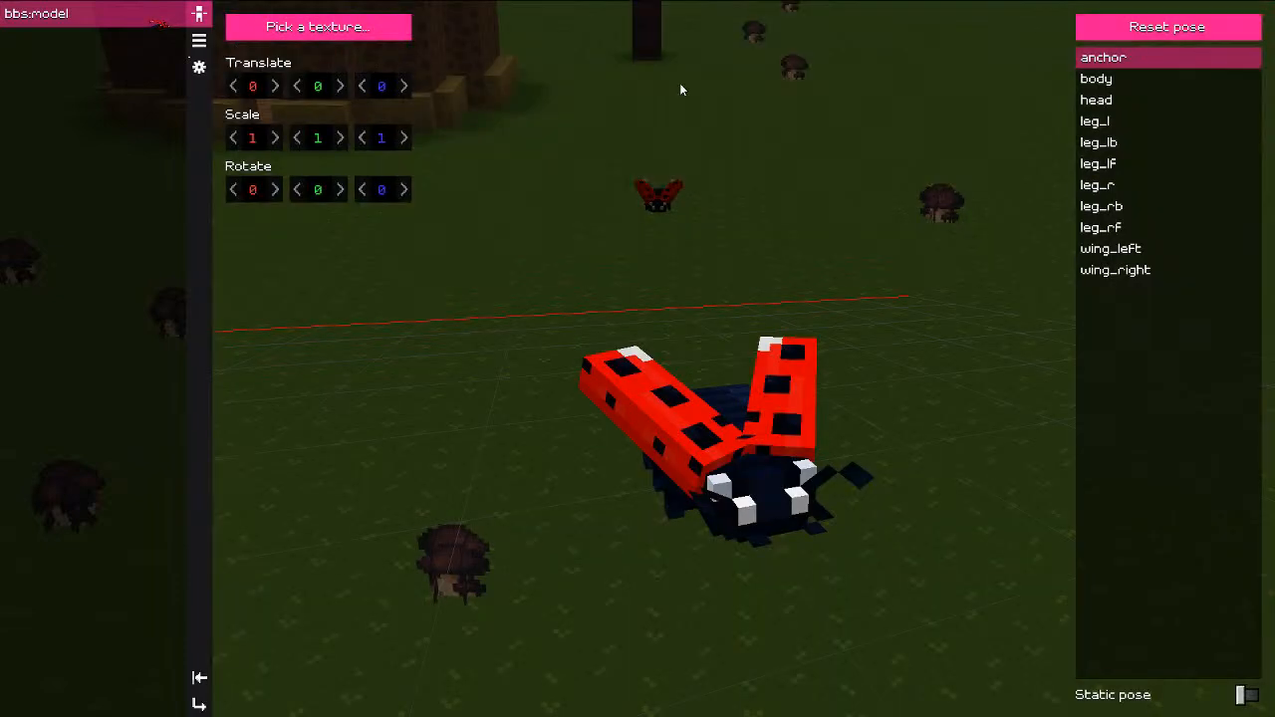
pyautogui.click(327, 38)
pyautogui.click(299, 94)
pyautogui.click(1248, 28)
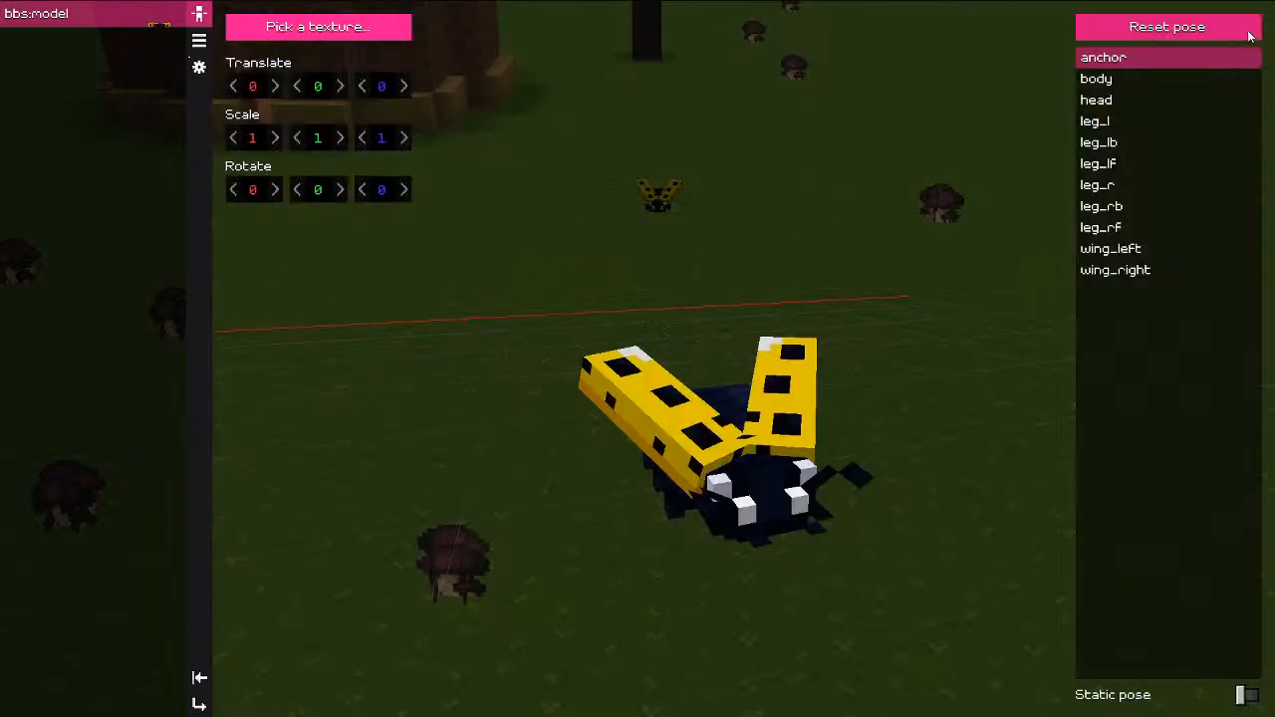
# Step: Orbit behind the yellow ladybug, reopen model2.png in the texture editor, then the ladybug folder
pyautogui.scroll(5, 768, 453)
pyautogui.moveTo(812, 392); pyautogui.dragTo(977, 519)
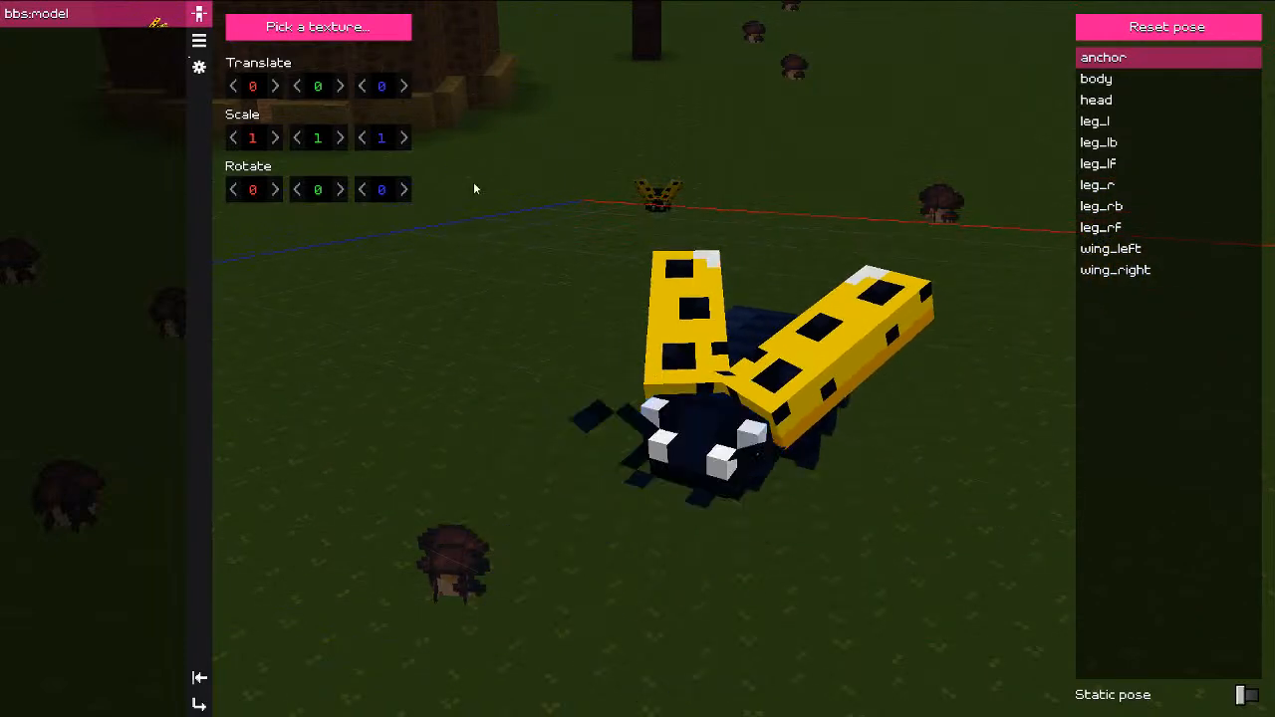
pyautogui.click(318, 27)
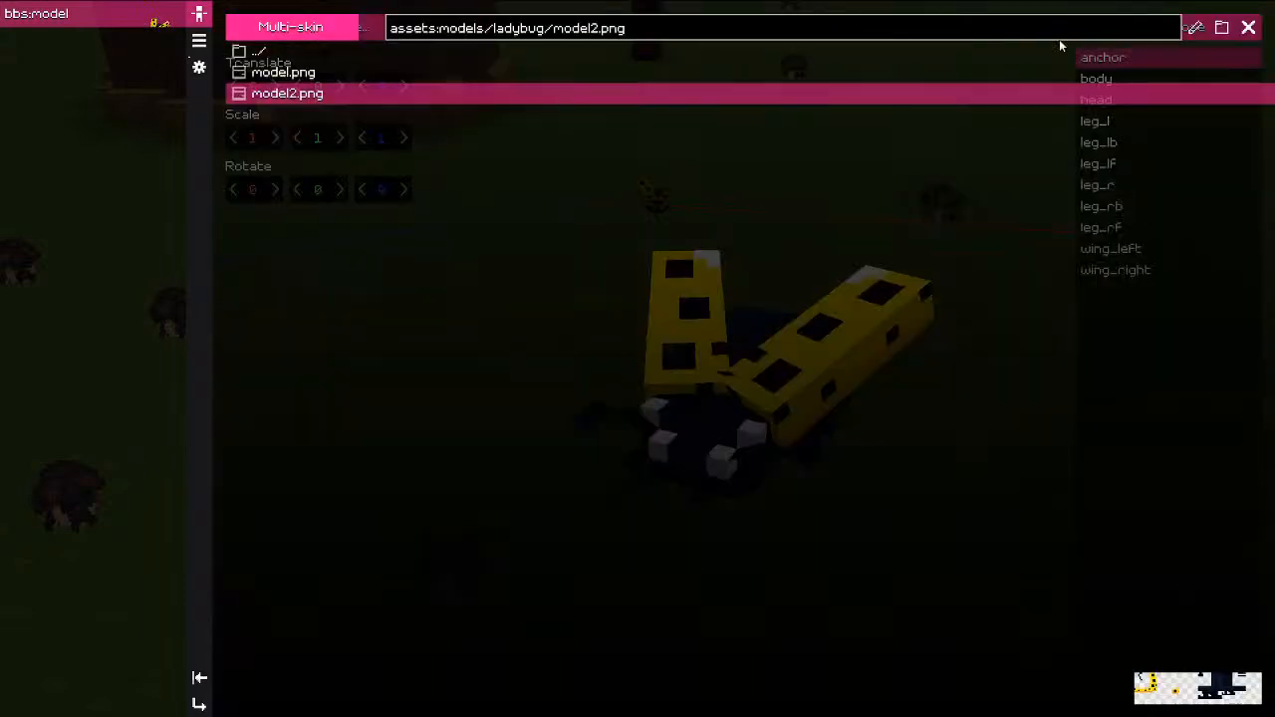
pyautogui.click(1192, 28)
pyautogui.scroll(4, 541, 325)
pyautogui.scroll(1, 687, 302)
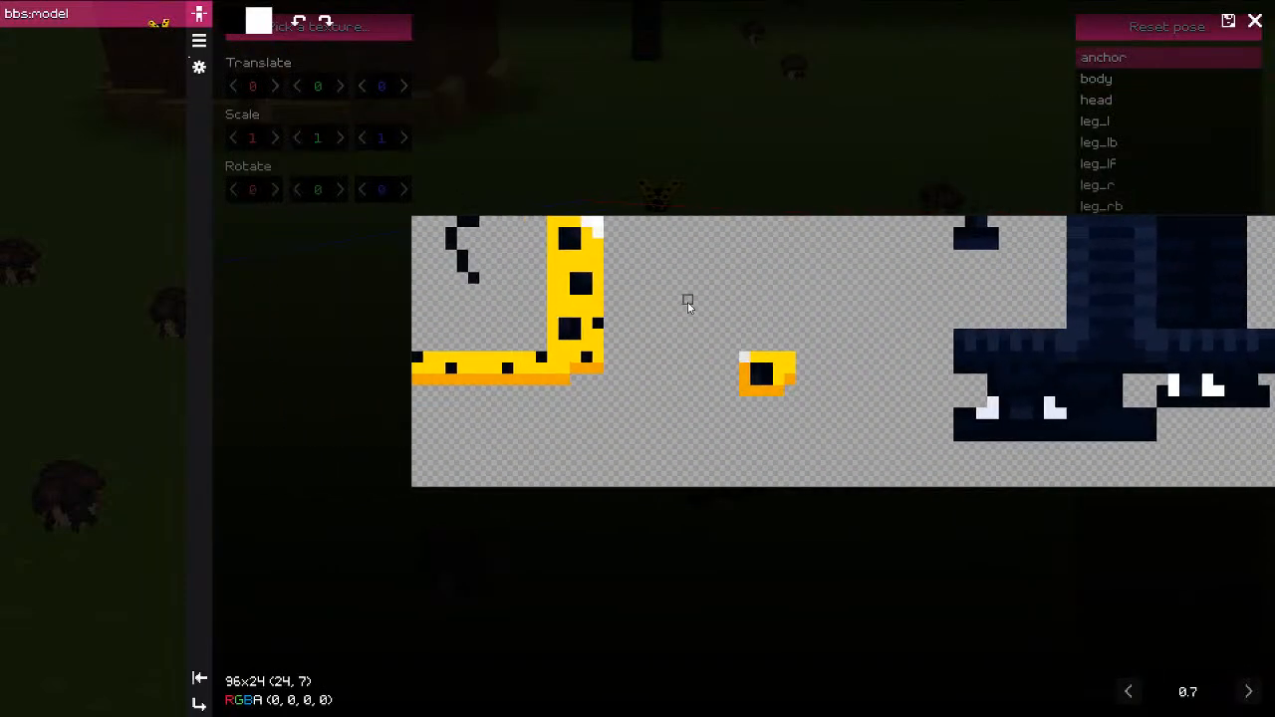
pyautogui.click(1254, 21)
pyautogui.click(1223, 27)
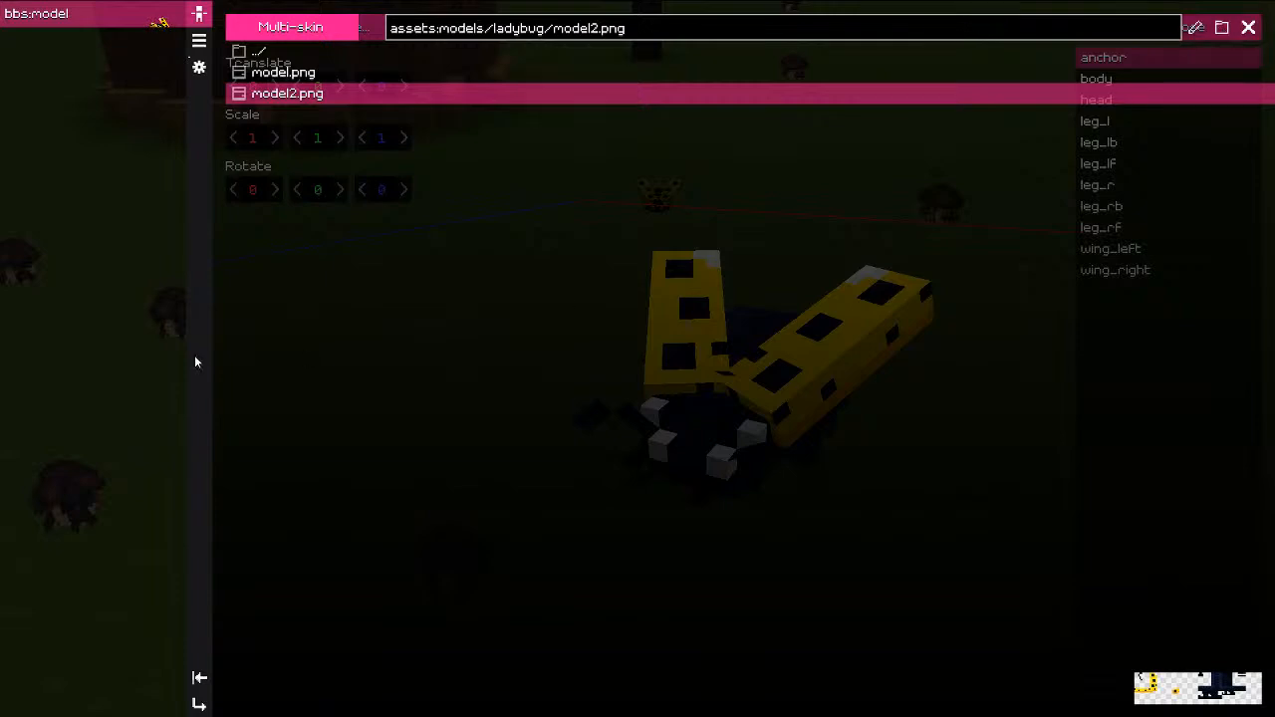
# Step: Open model2.png from the ladybug folder in GIMP, inspect it, then close GIMP
pyautogui.click(830, 330)
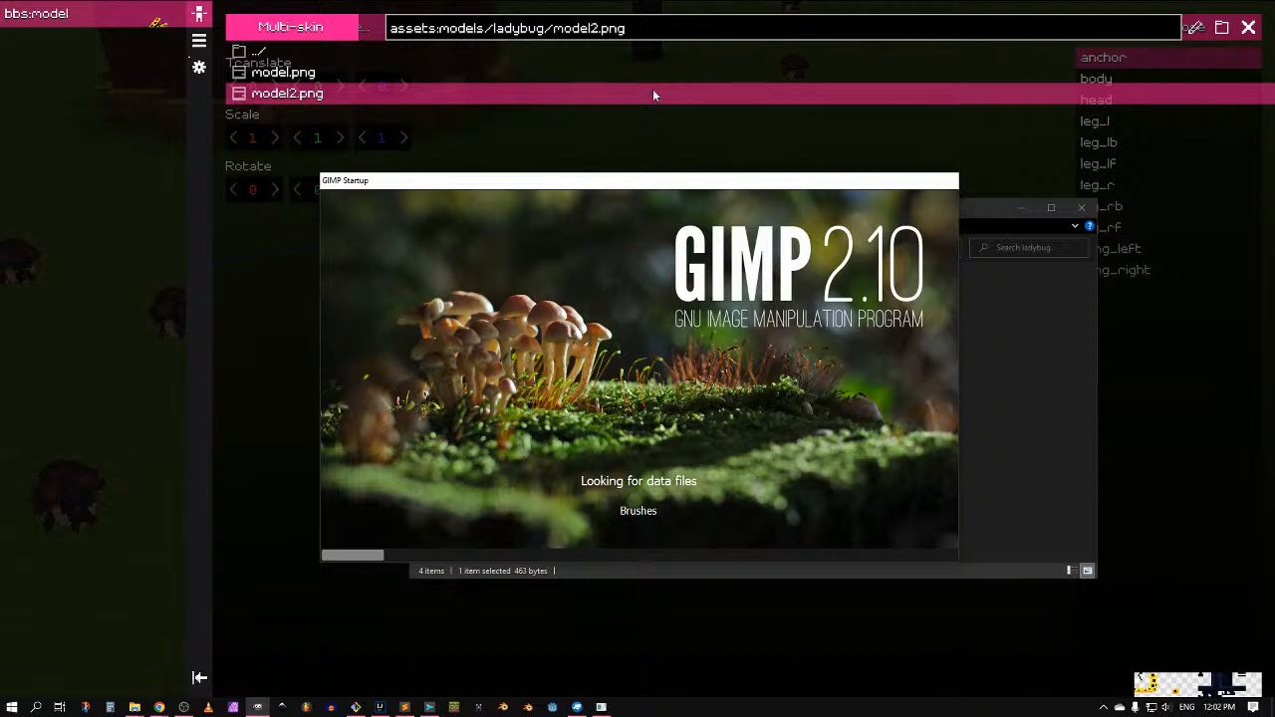
pyautogui.click(714, 4)
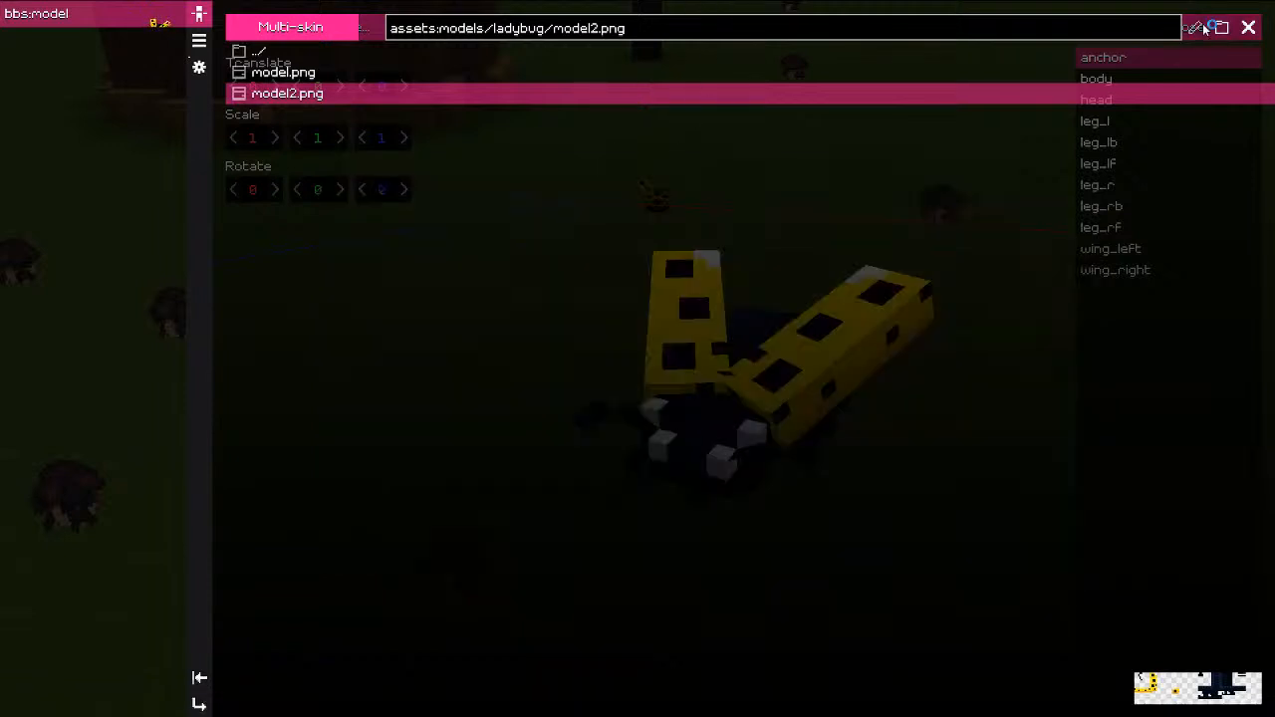
pyautogui.click(1195, 28)
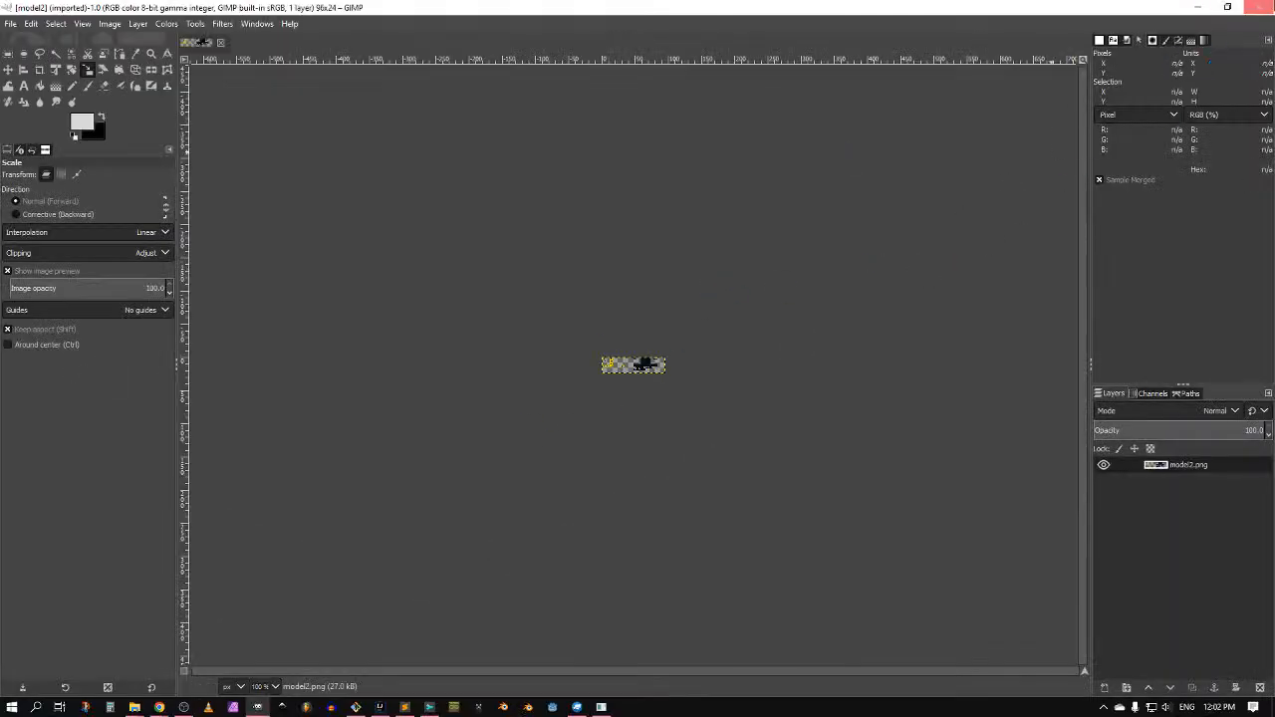
pyautogui.click(1246, 7)
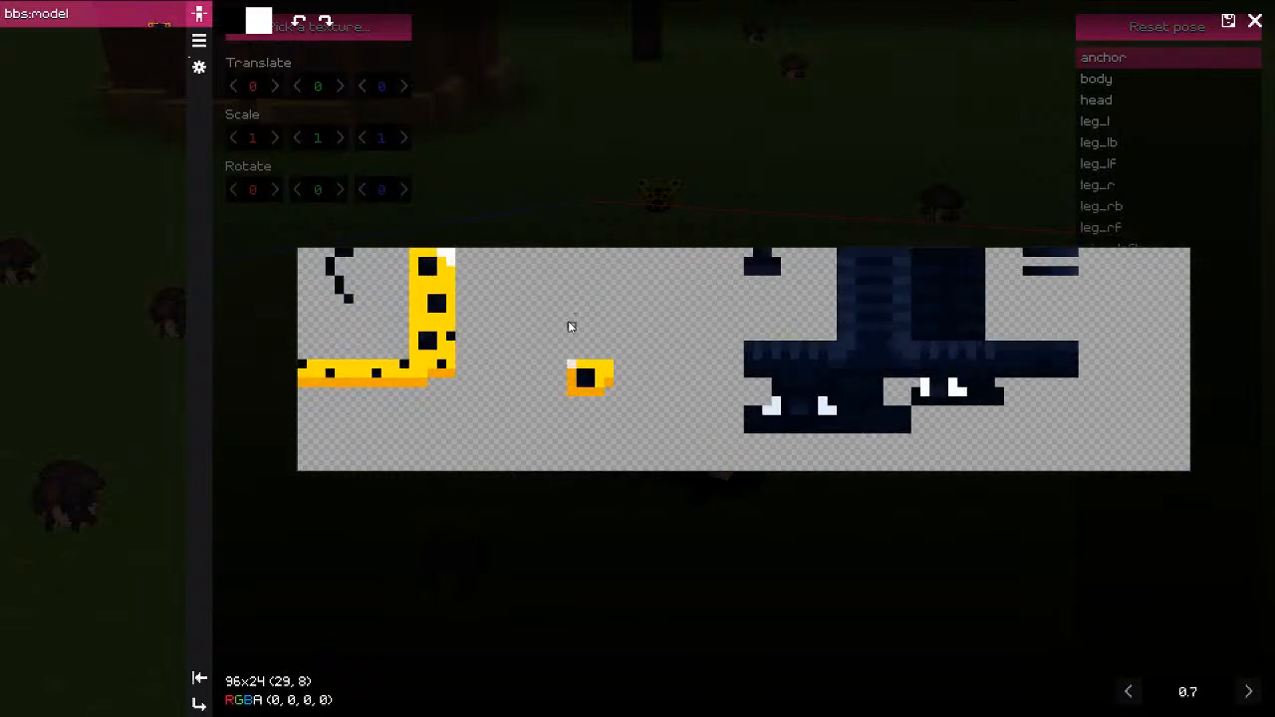
# Step: Pick the wing yellow, try a white test stroke on the texture, and undo it
pyautogui.press('r')
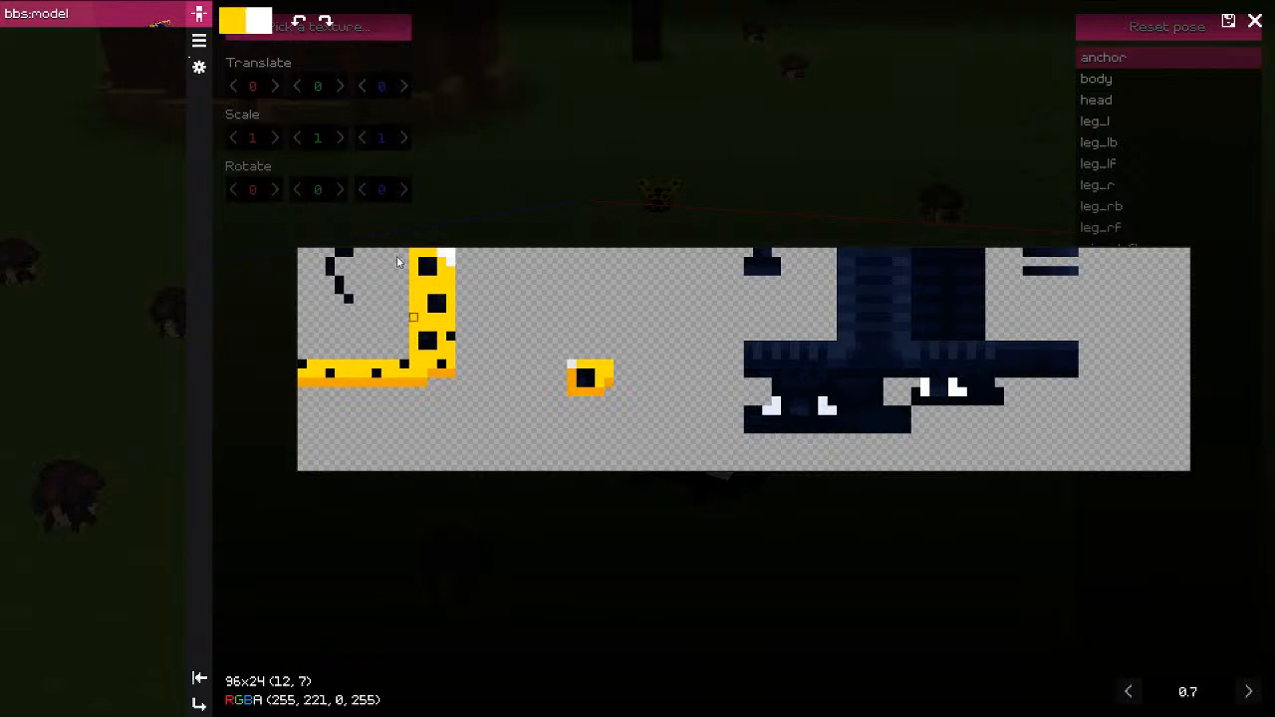
pyautogui.press('x')
pyautogui.moveTo(487, 298)
pyautogui.mouseDown()
pyautogui.moveTo(498, 373)
pyautogui.moveTo(445, 439)
pyautogui.moveTo(590, 309)
pyautogui.mouseUp()
pyautogui.hotkey('ctrl', 'z')
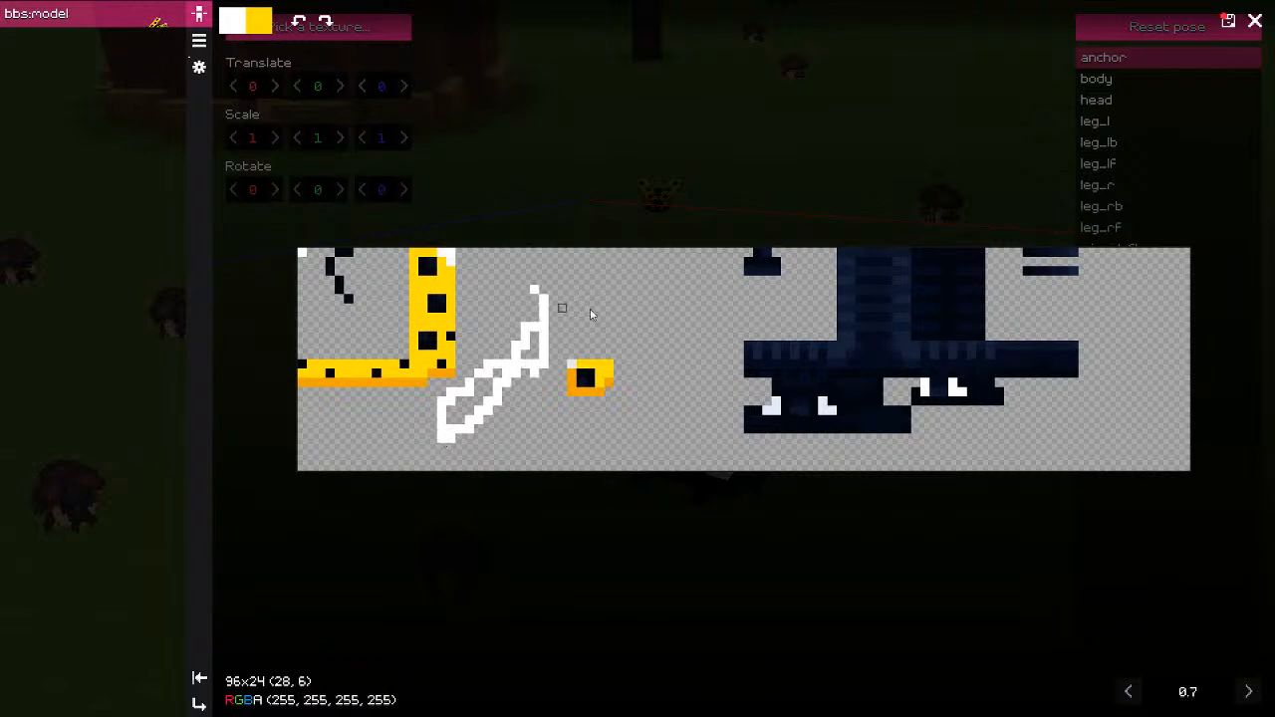
pyautogui.hotkey('ctrl', 'z')
pyautogui.hotkey('ctrl', 'y')
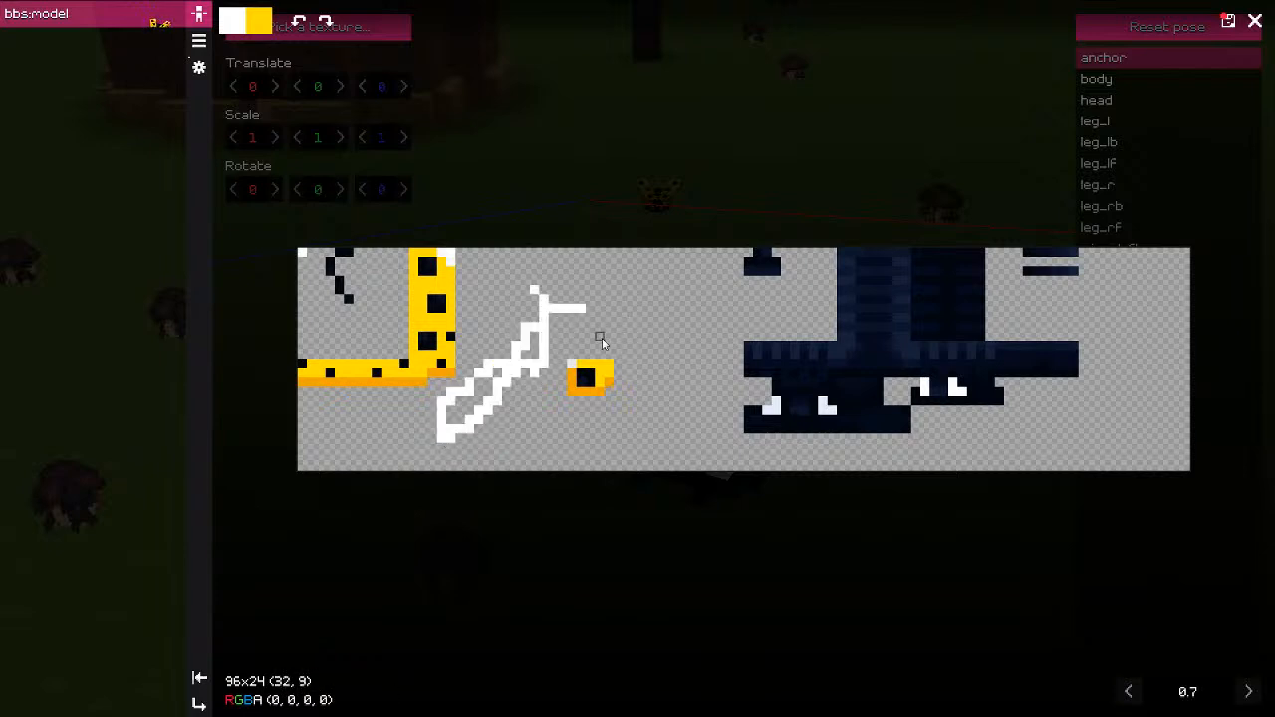
pyautogui.press('x')
pyautogui.hotkey('ctrl', 'z')
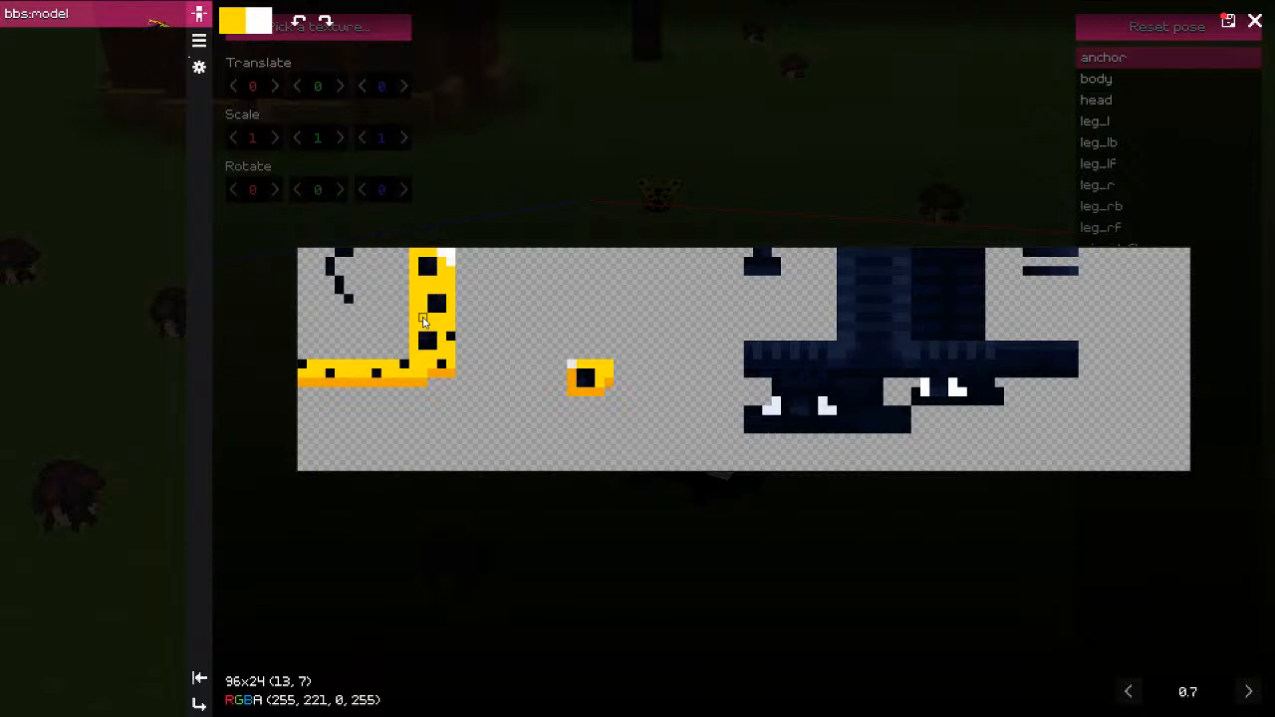
# Step: Set the paint colour to the wing yellow #FFdd00, then hide the shortcut list
pyautogui.press('F9')
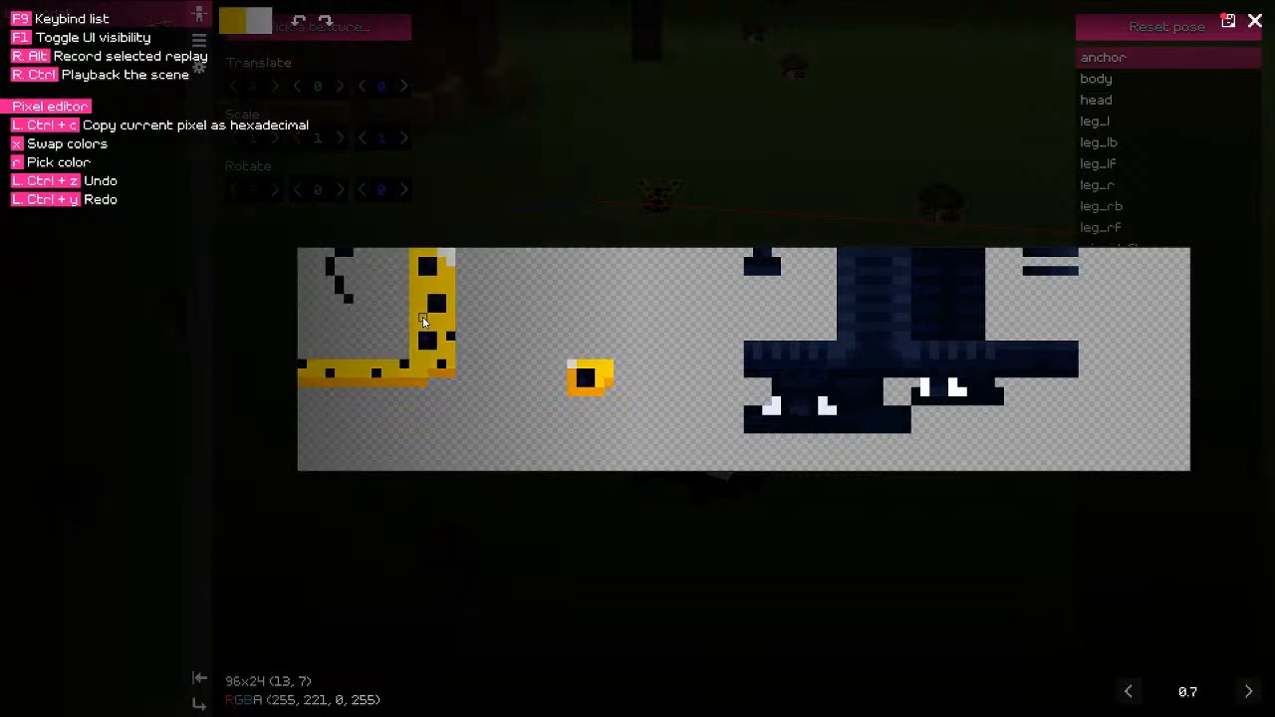
pyautogui.press('r')
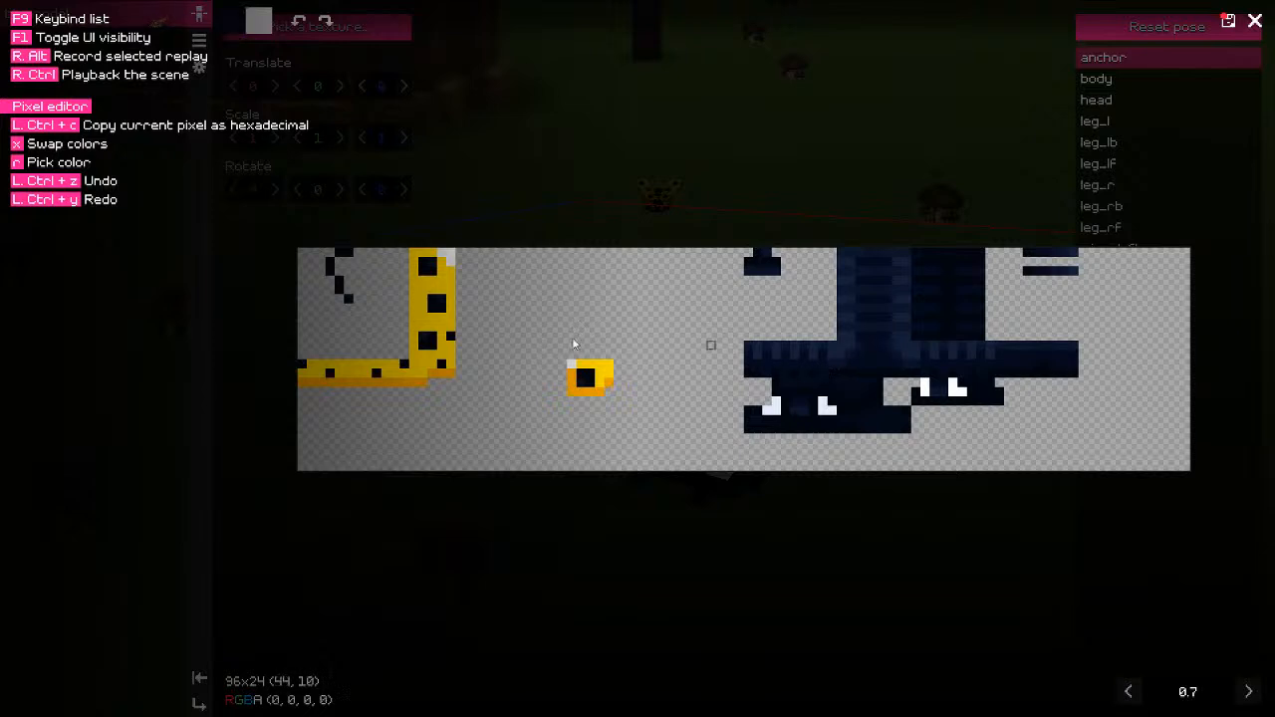
pyautogui.press('r')
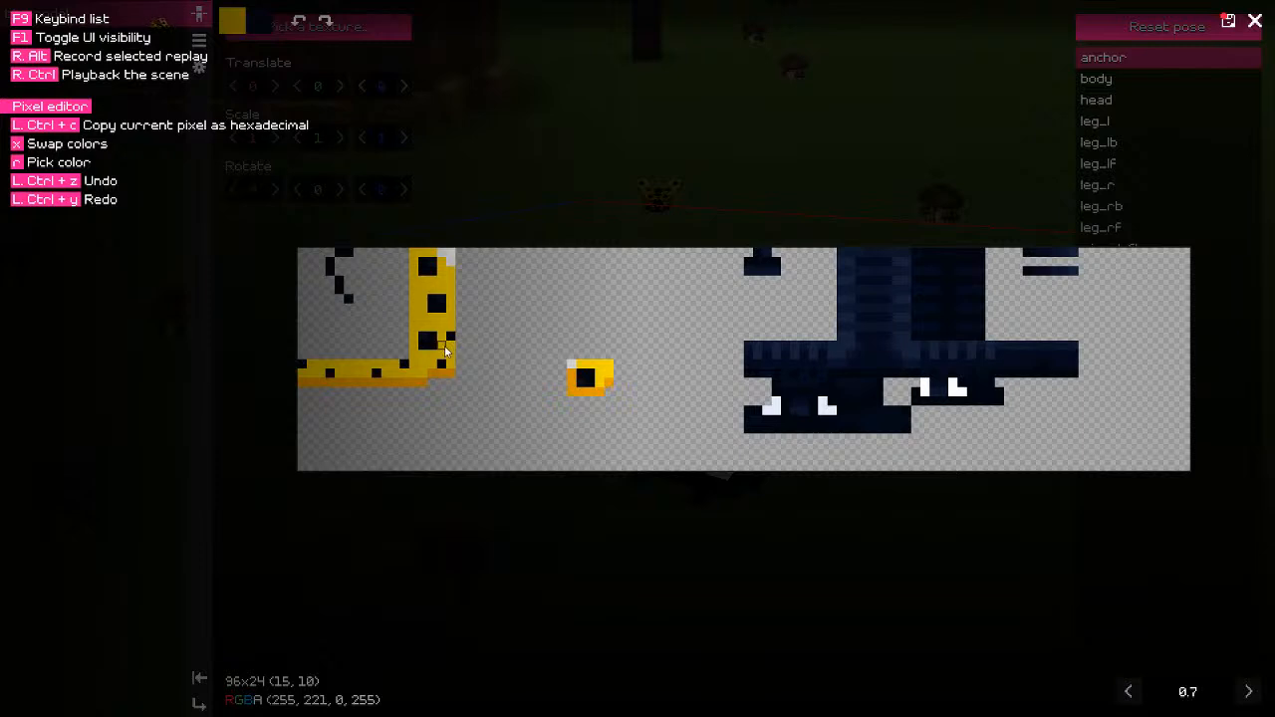
pyautogui.click(232, 20)
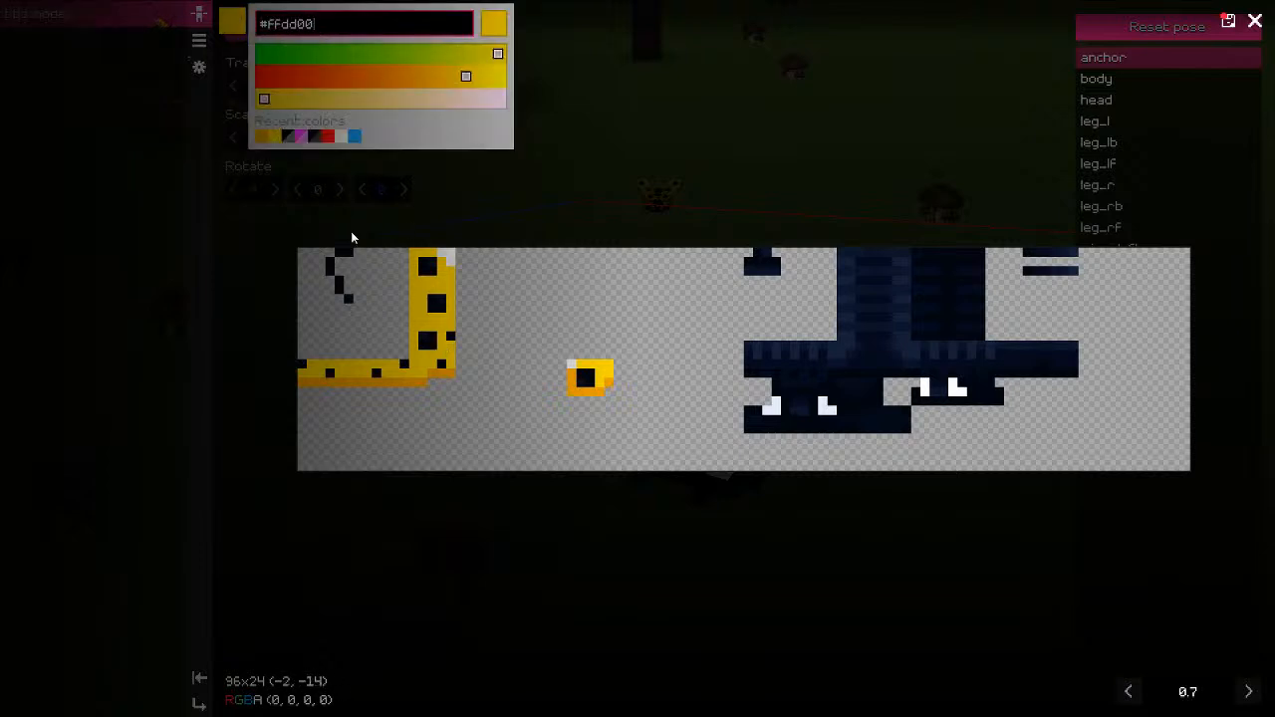
pyautogui.doubleClick(291, 26)
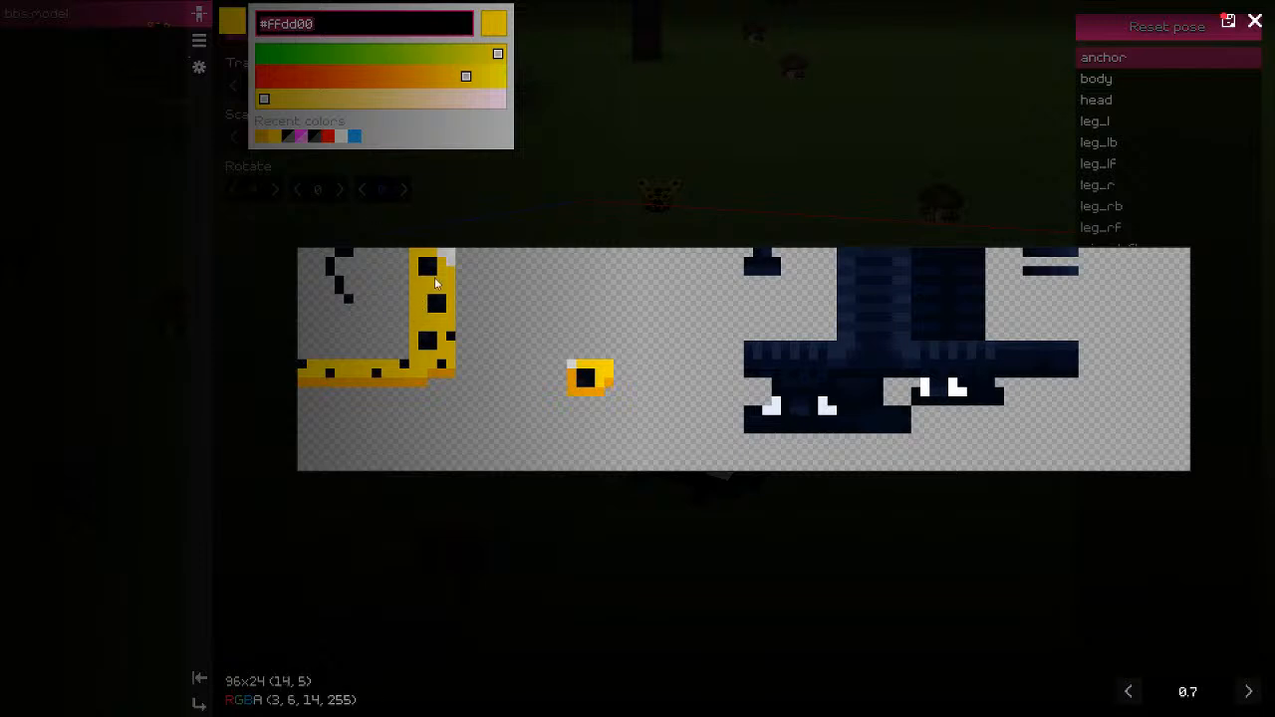
pyautogui.click(441, 326)
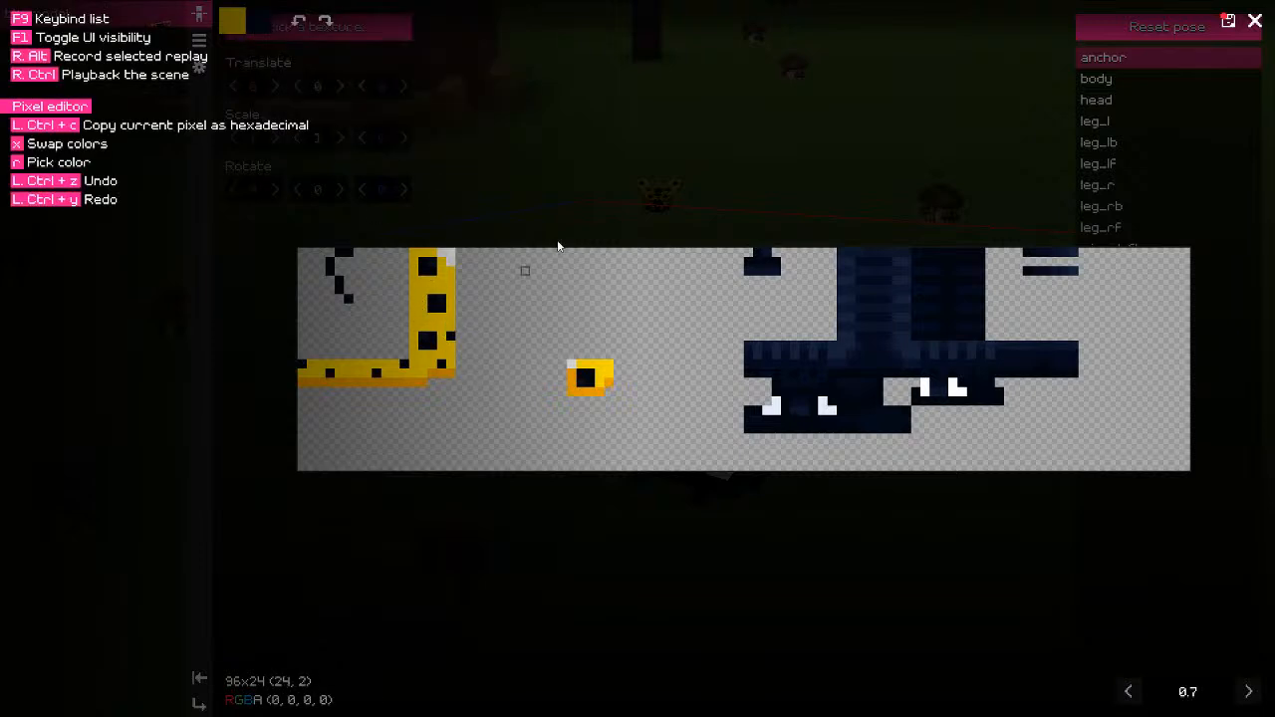
pyautogui.press('F9')
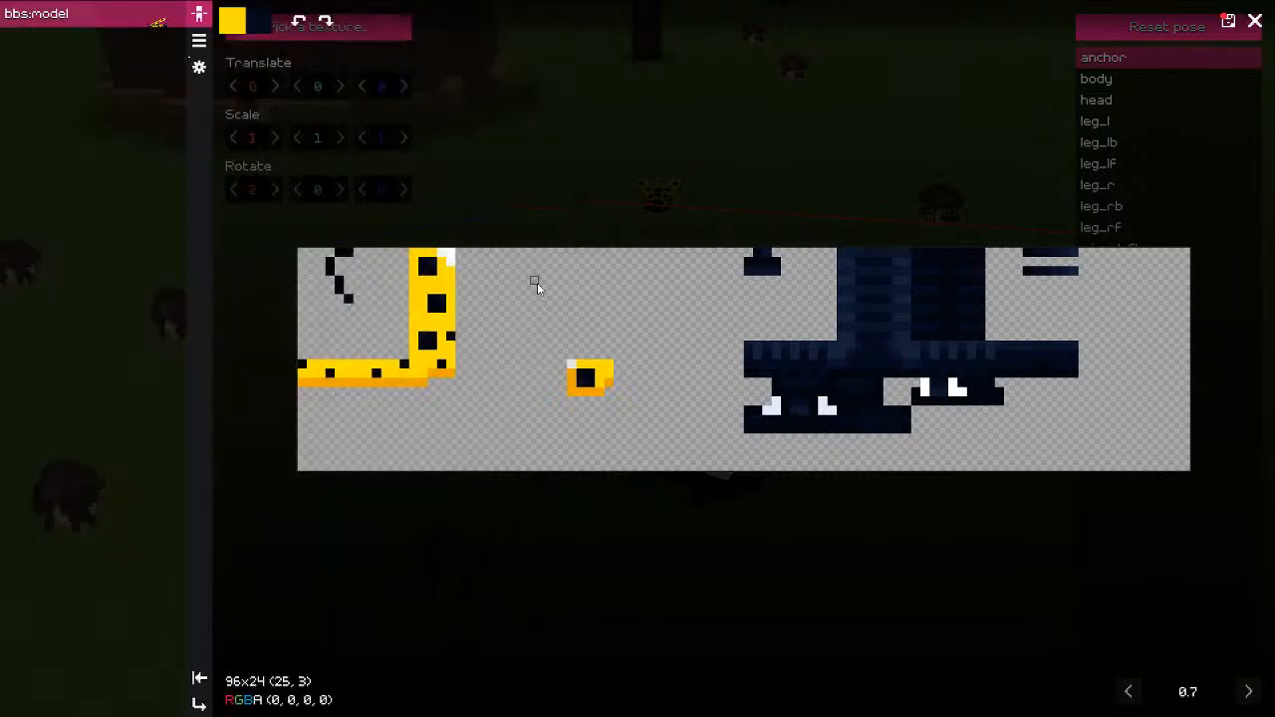
# Step: Start and cancel a texture export, then return to the texture file list
pyautogui.click(199, 680)
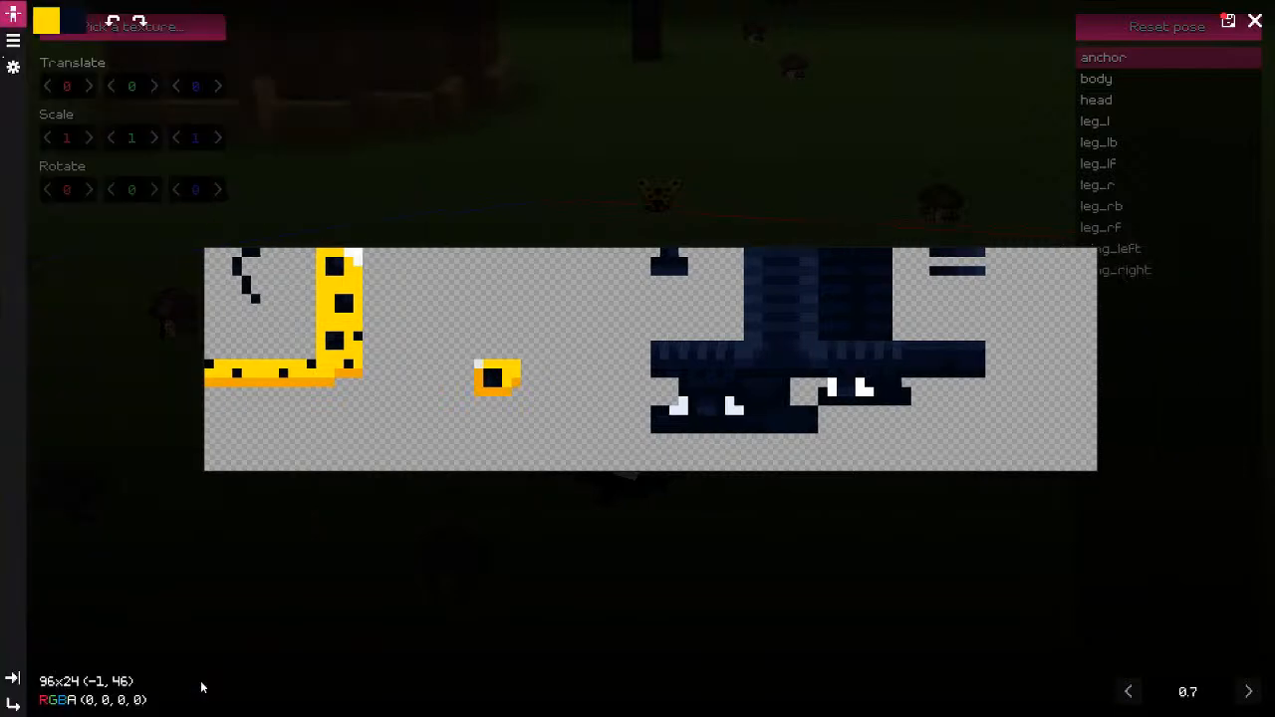
pyautogui.click(1228, 24)
pyautogui.click(933, 198)
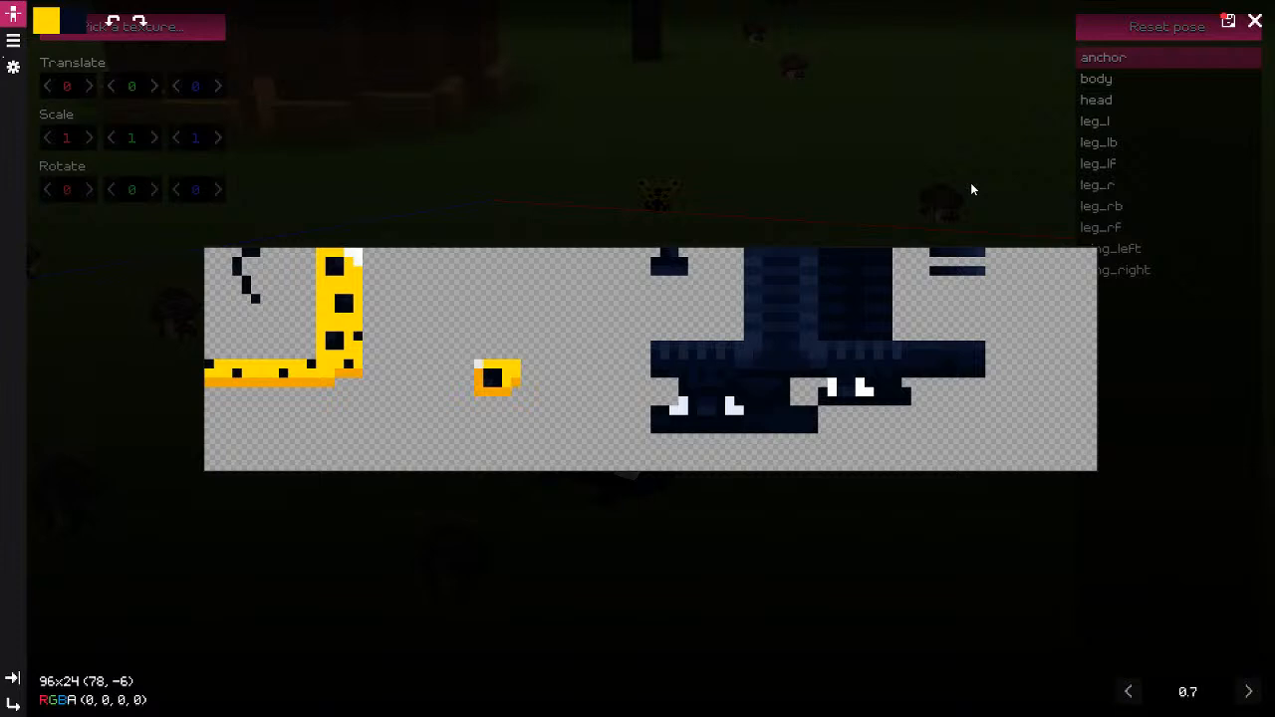
pyautogui.click(1255, 22)
pyautogui.click(1198, 35)
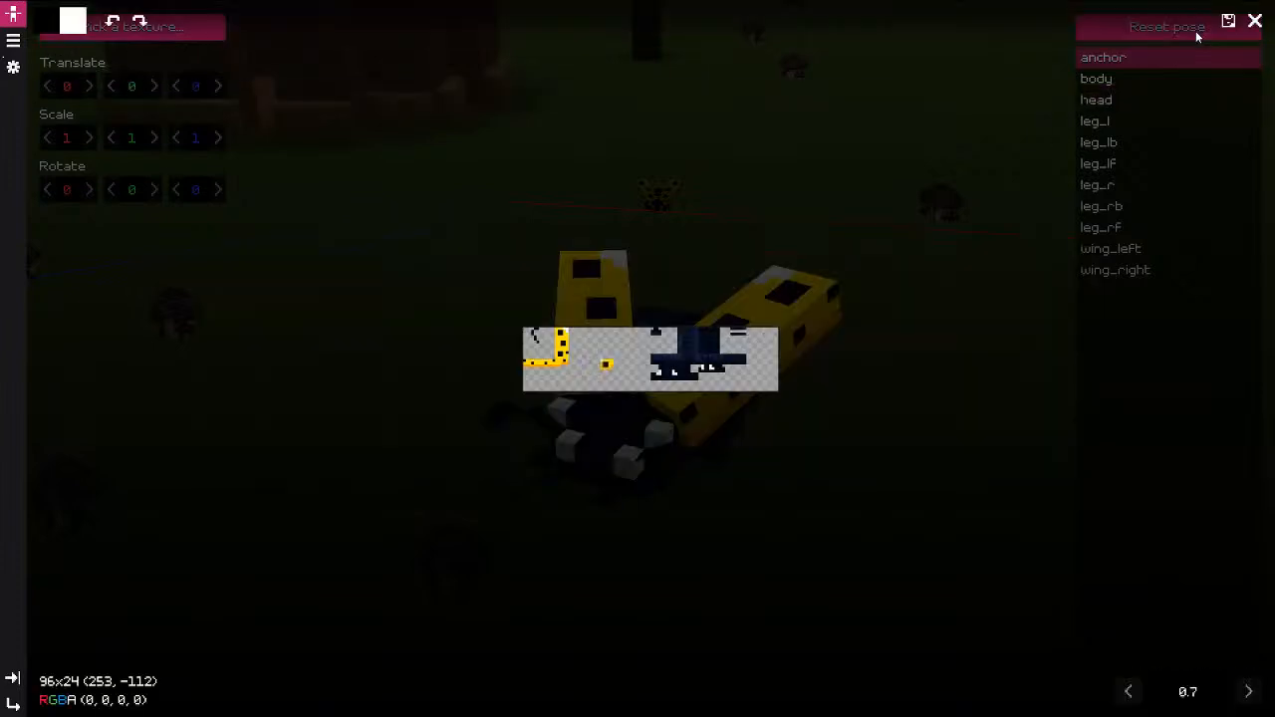
pyautogui.click(1256, 21)
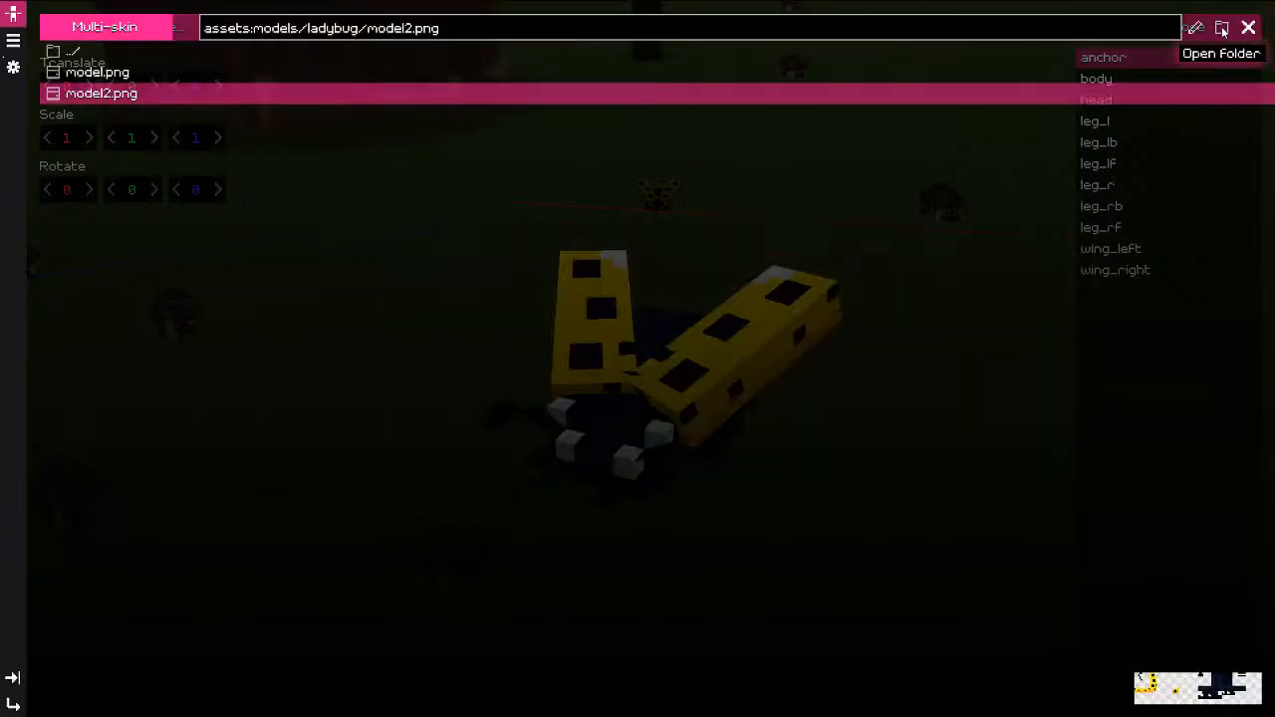
# Step: Compare model.png with model2.png, keep yellow model2.png, and open the General and Pose panels
pyautogui.click(89, 71)
pyautogui.click(100, 93)
pyautogui.click(90, 72)
pyautogui.click(100, 93)
pyautogui.click(1248, 27)
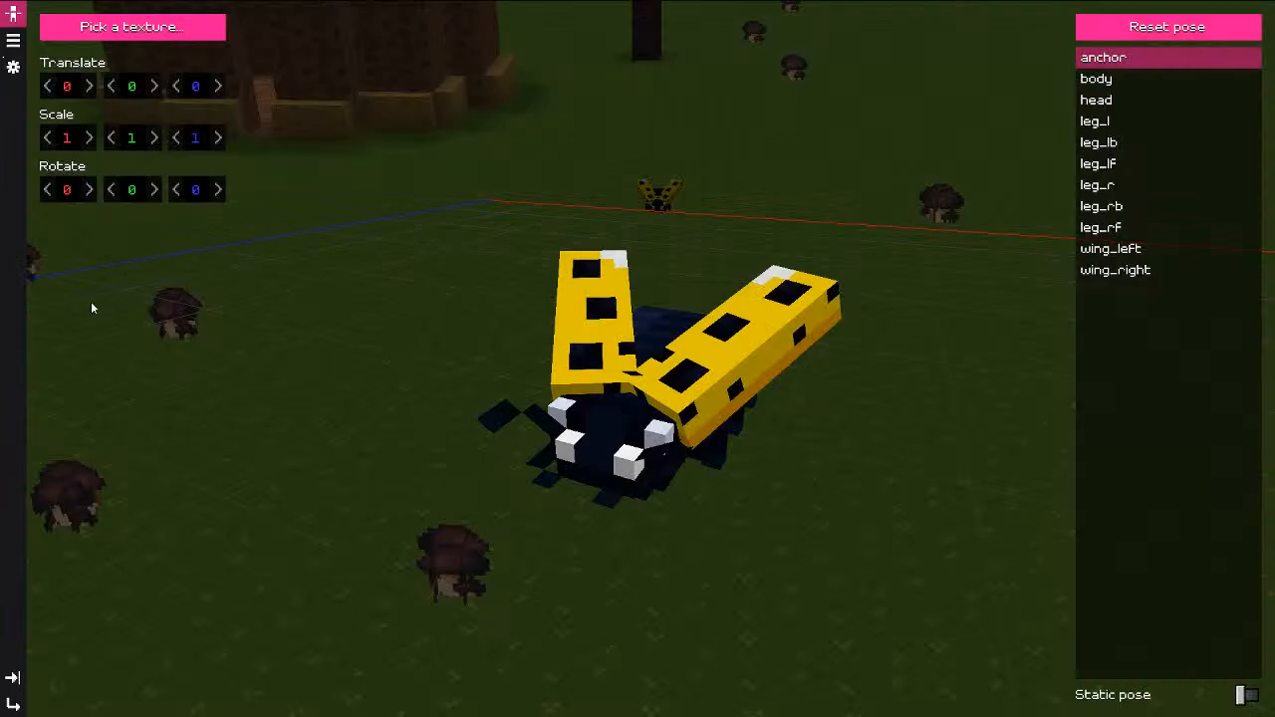
pyautogui.click(14, 69)
pyautogui.click(15, 15)
# Step: Leave the model editor for the world and open icons.png in the texture editor
pyautogui.click(13, 43)
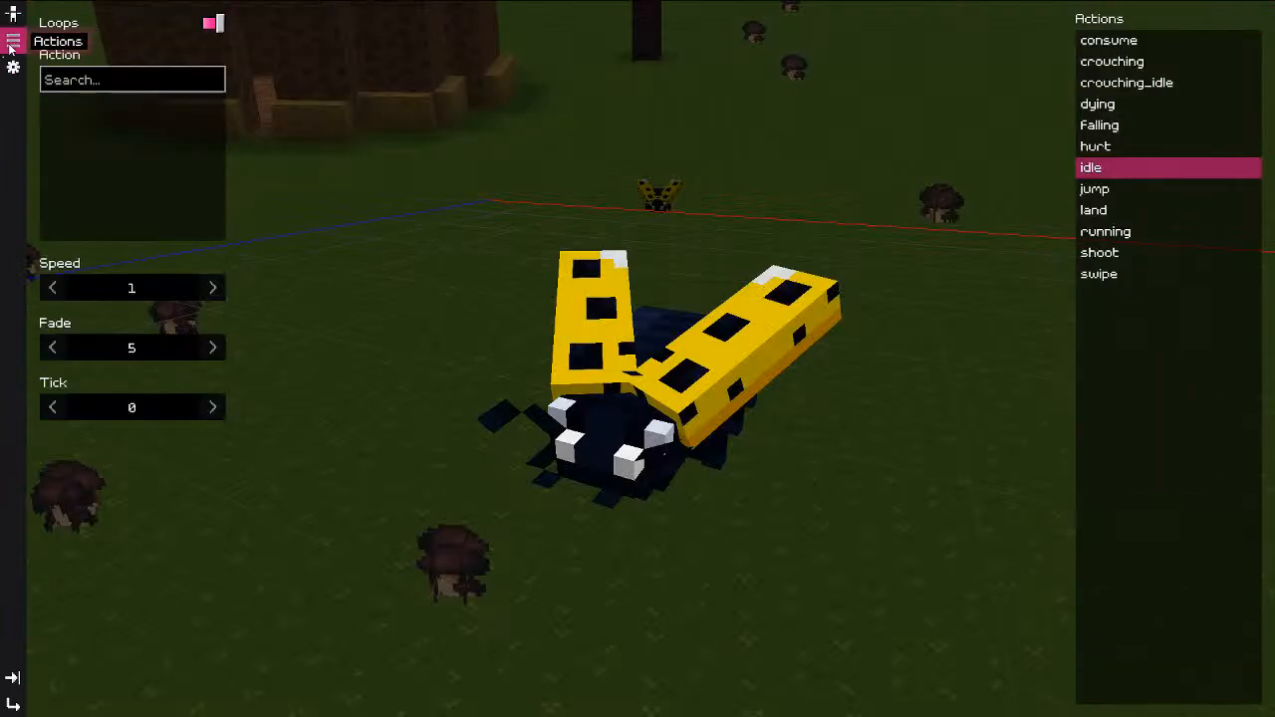
pyautogui.press('Escape')
pyautogui.press('Escape')
pyautogui.press('Escape')
pyautogui.press('Escape')
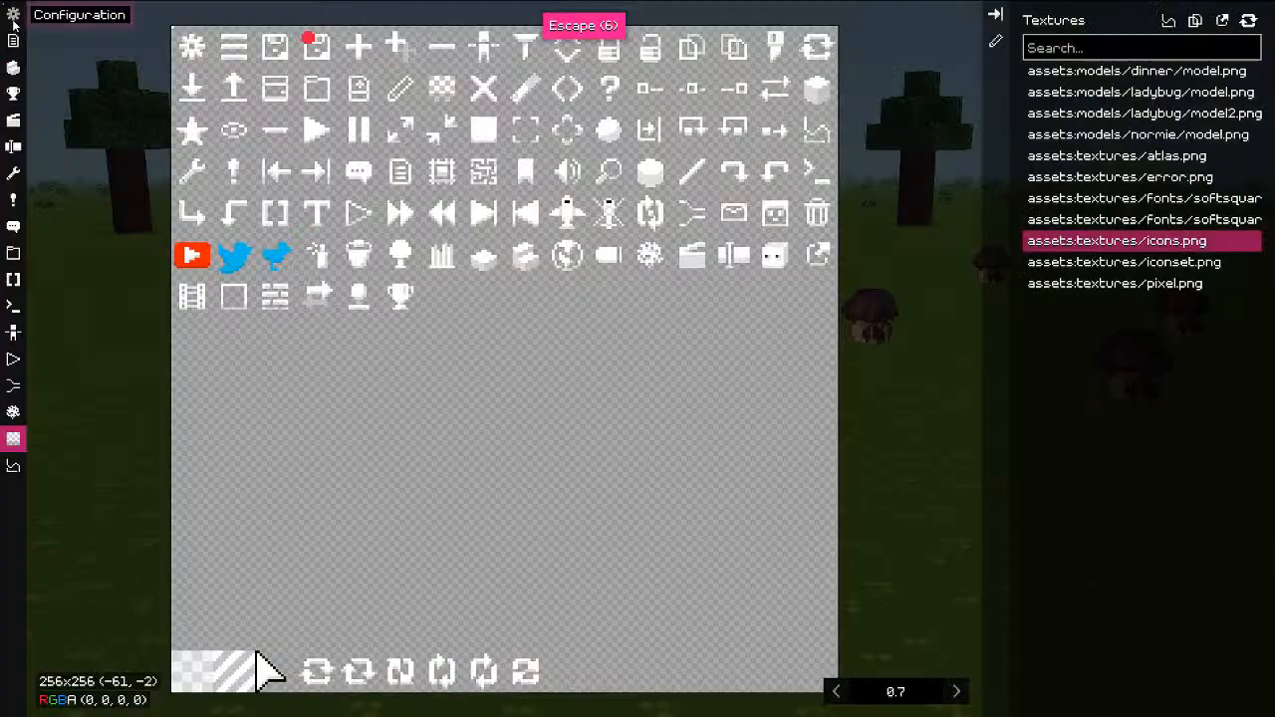
pyautogui.click(995, 40)
pyautogui.scroll(1, 179, 80)
pyautogui.moveTo(171, 80); pyautogui.dragTo(549, 334, button='middle')
pyautogui.scroll(14, 535, 334)
pyautogui.moveTo(673, 160); pyautogui.dragTo(625, 387, button='middle')
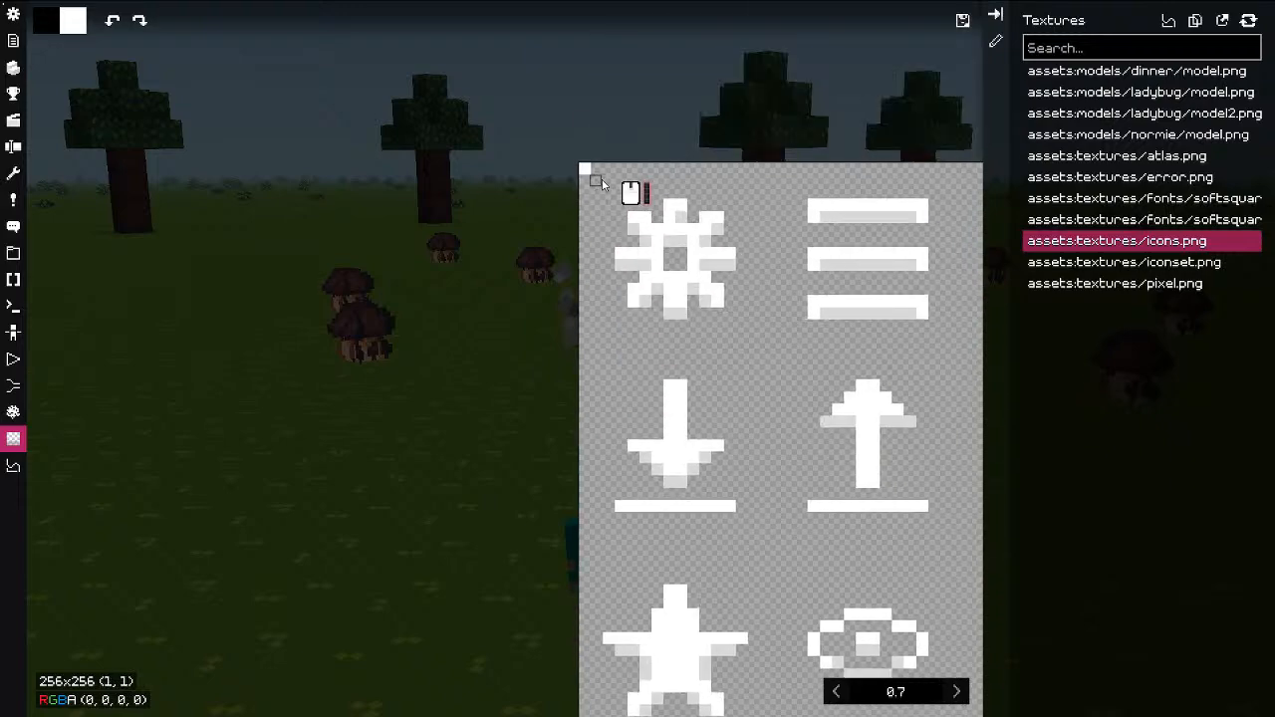
# Step: Export icons.png, dismiss the success message and view the whole icon sheet
pyautogui.click(963, 20)
pyautogui.click(888, 512)
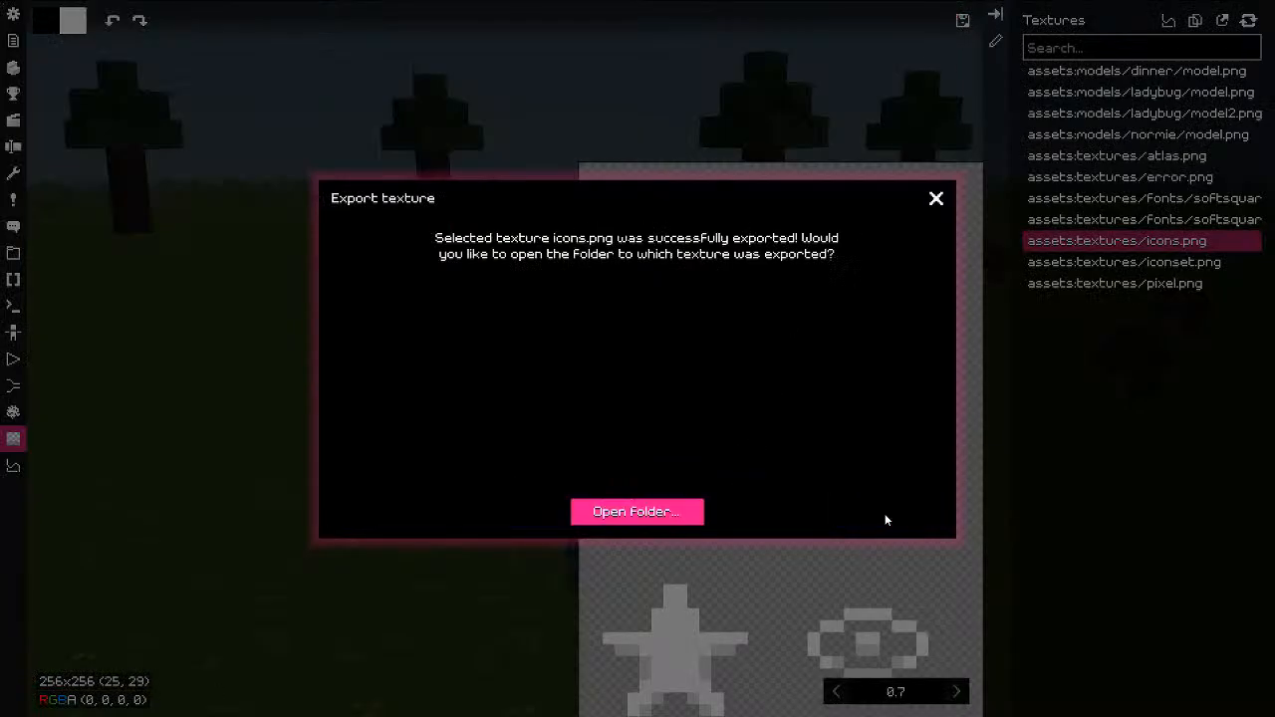
pyautogui.click(936, 199)
pyautogui.scroll(-7, 925, 313)
pyautogui.moveTo(977, 337); pyautogui.dragTo(600, 309, button='middle')
pyautogui.scroll(-8, 600, 309)
pyautogui.moveTo(681, 334); pyautogui.dragTo(571, 302, button='middle')
pyautogui.moveTo(690, 364); pyautogui.dragTo(606, 293, button='middle')
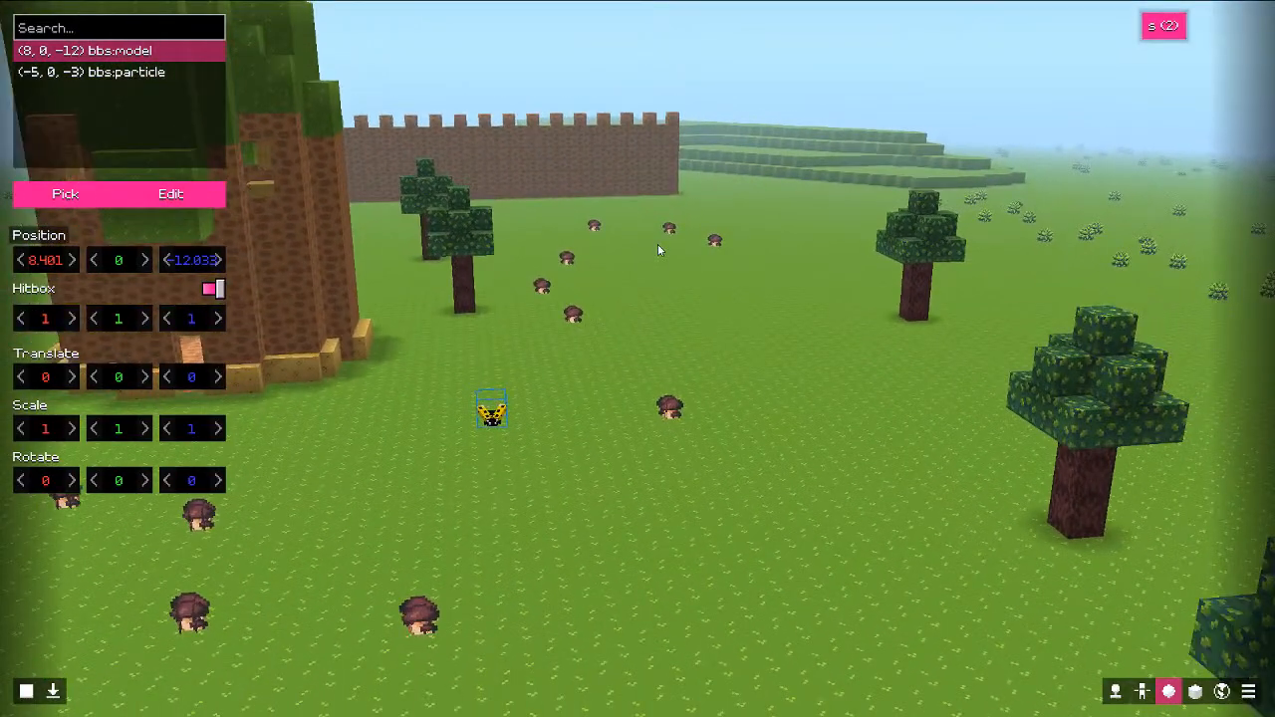
# Step: Fly the camera over the field toward the tree towers, then exit fullscreen
pyautogui.press('w')
pyautogui.moveTo(657, 244); pyautogui.dragTo(294, 368, button='middle')
pyautogui.press('s')
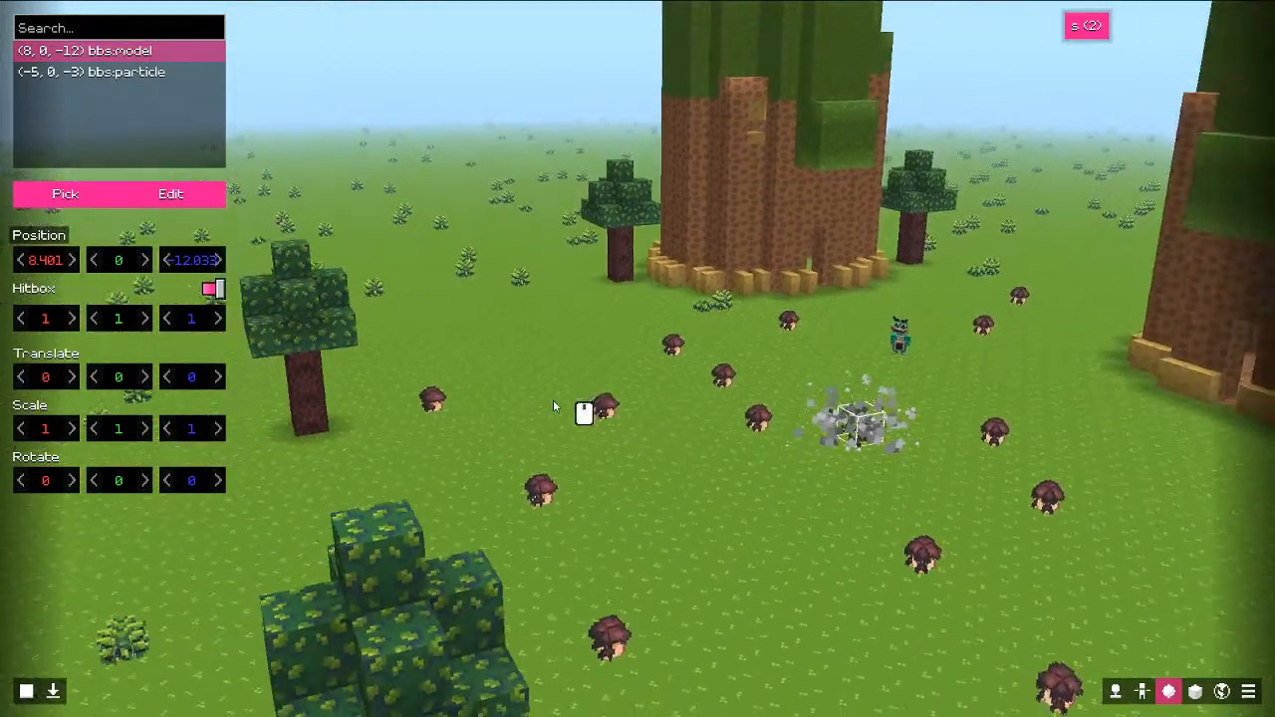
pyautogui.moveTo(553, 400); pyautogui.dragTo(657, 386, button='middle')
pyautogui.press('w')
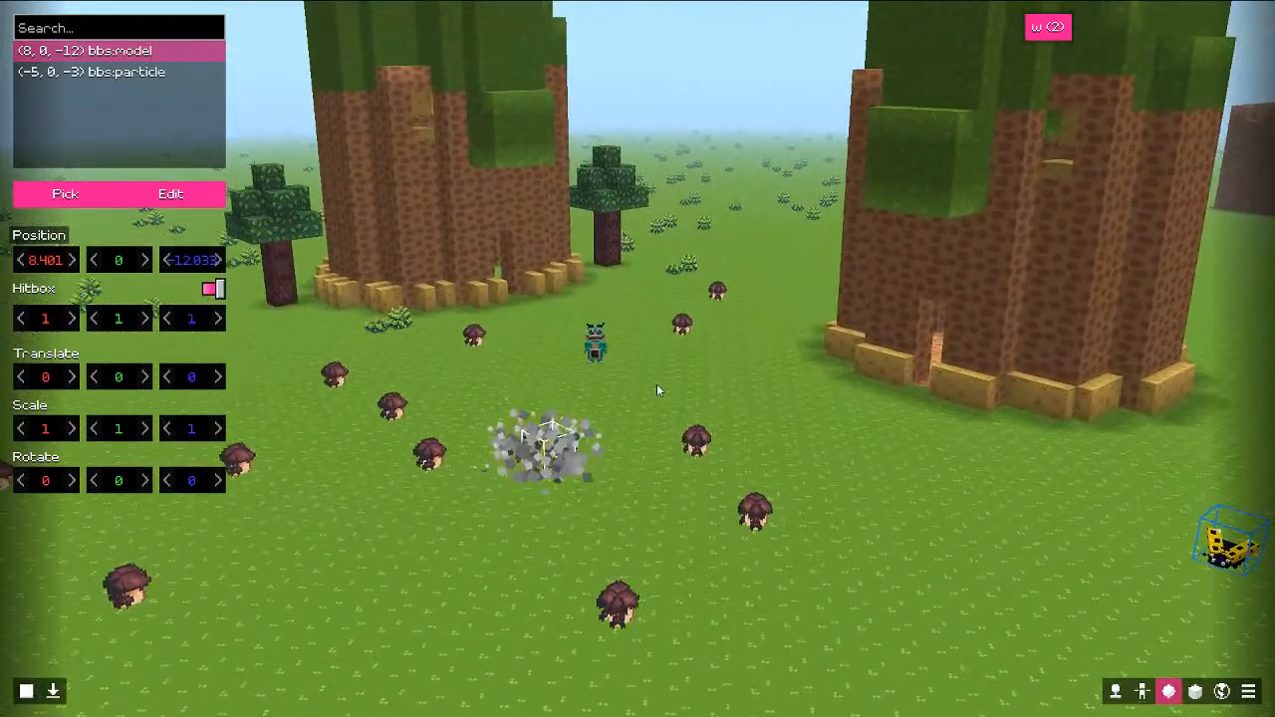
pyautogui.press('F11')
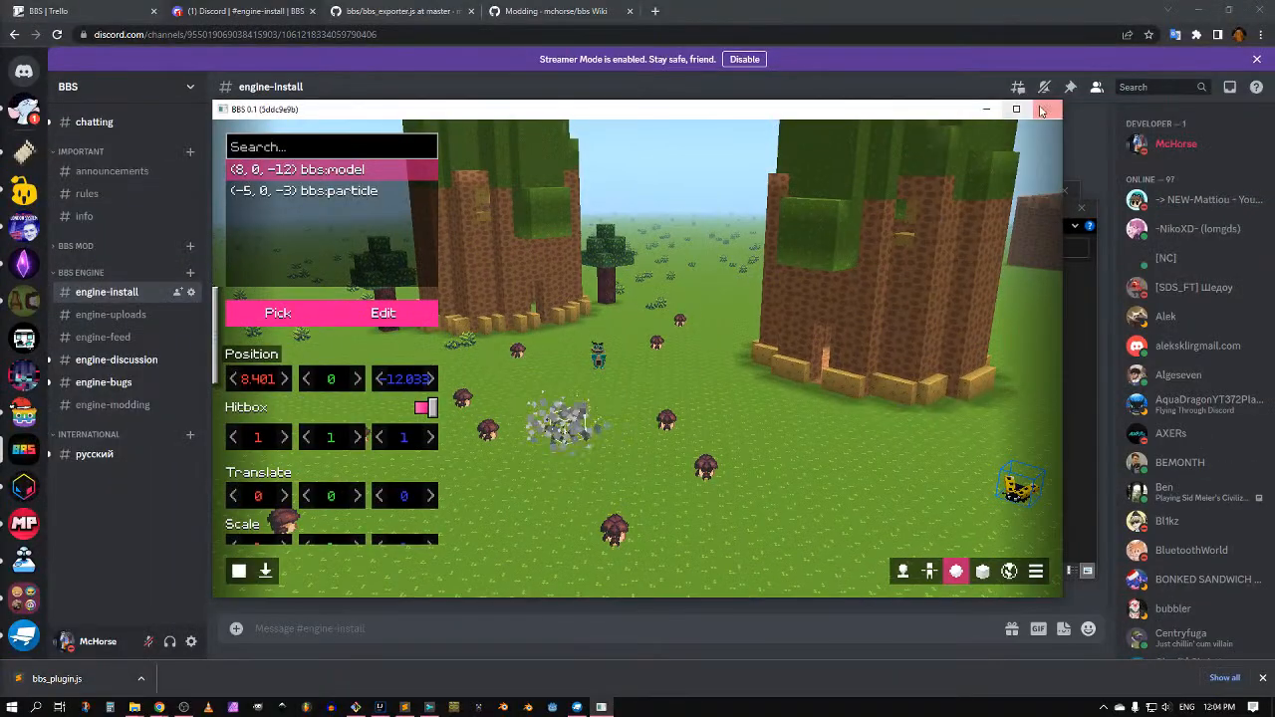
# Step: Close BBS, switch to Explorer, go up to release and open launcher.json in Sublime Text
pyautogui.click(1041, 109)
pyautogui.hotkey('alt', 'Tab')
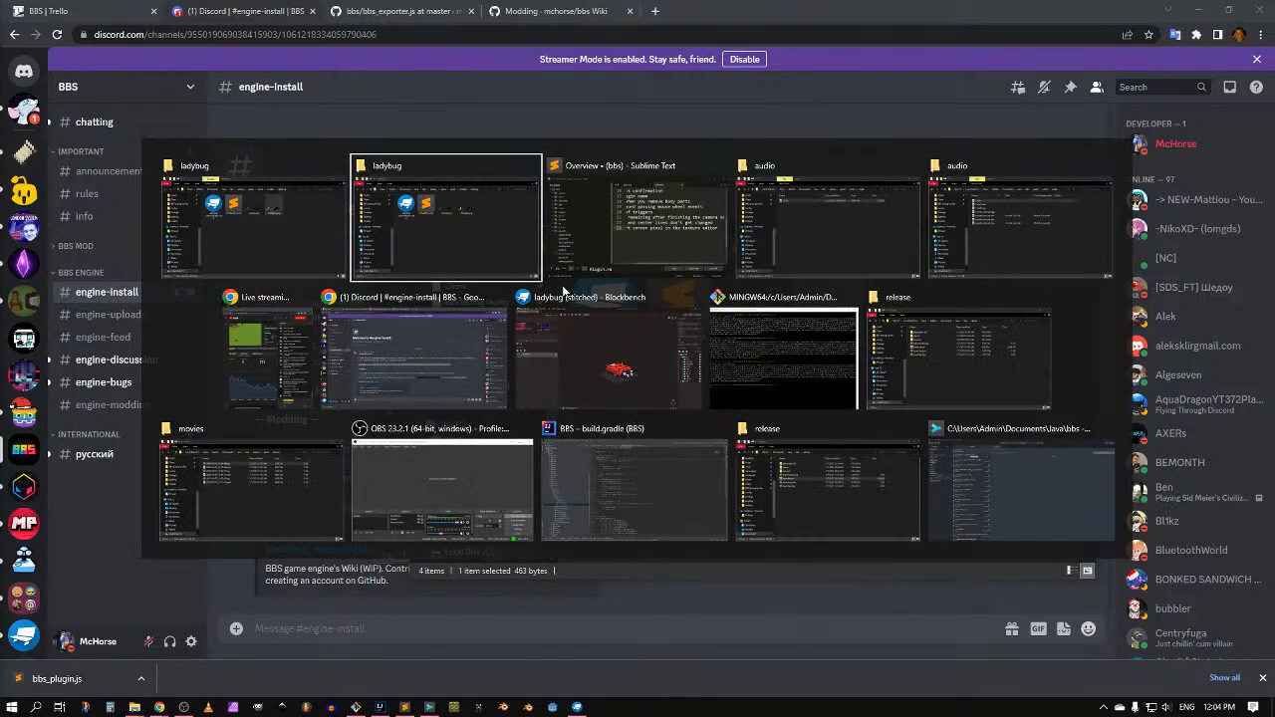
pyautogui.hotkey('alt', 'Tab')
pyautogui.hotkey('alt', 'Tab')
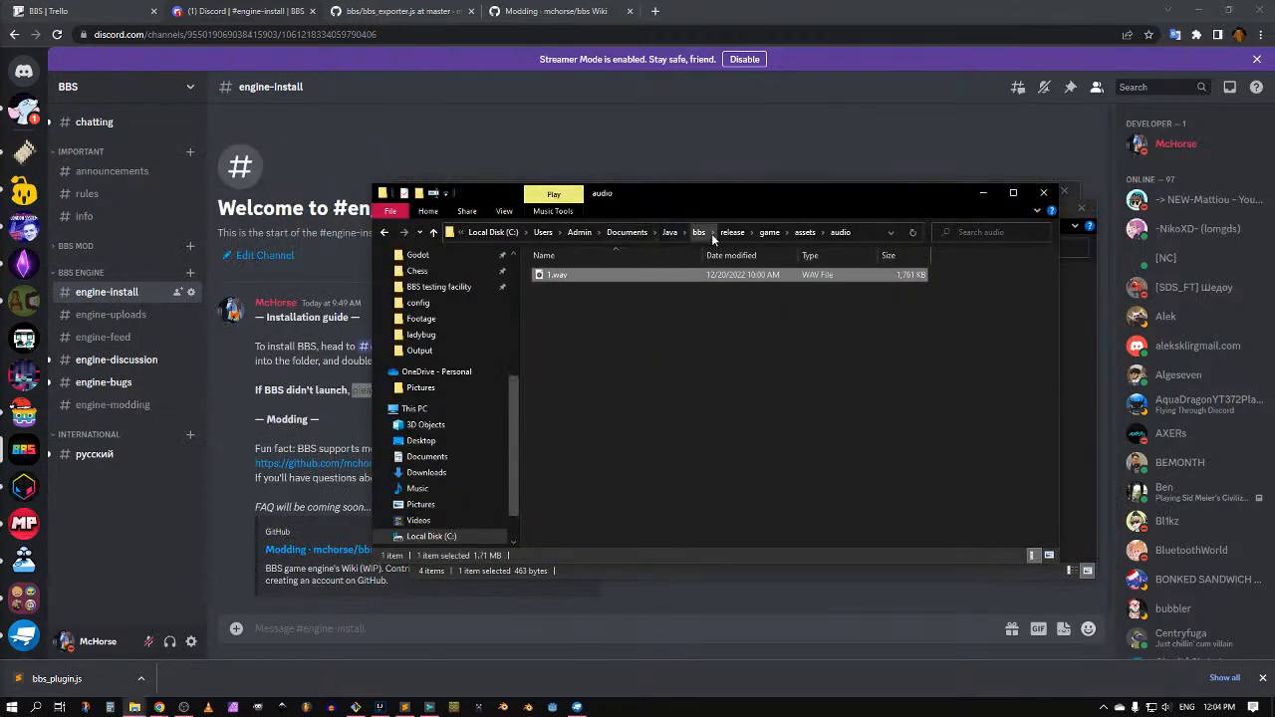
pyautogui.click(733, 233)
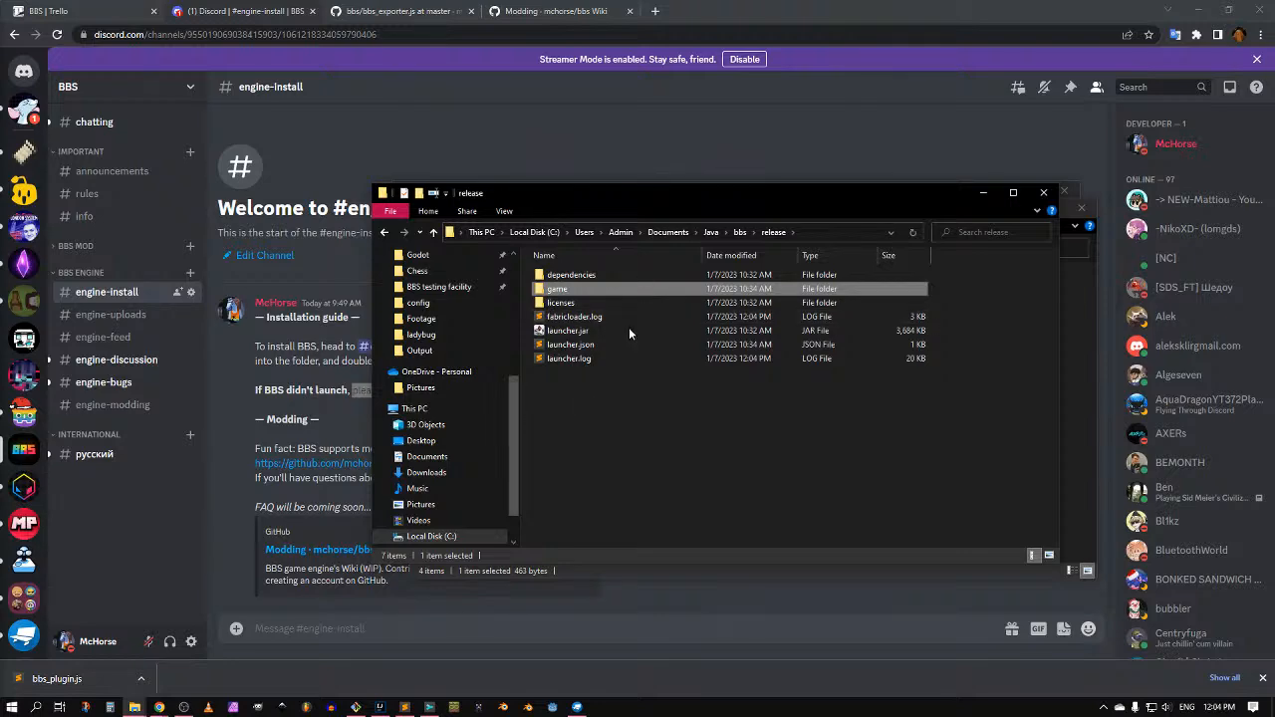
pyautogui.doubleClick(582, 347)
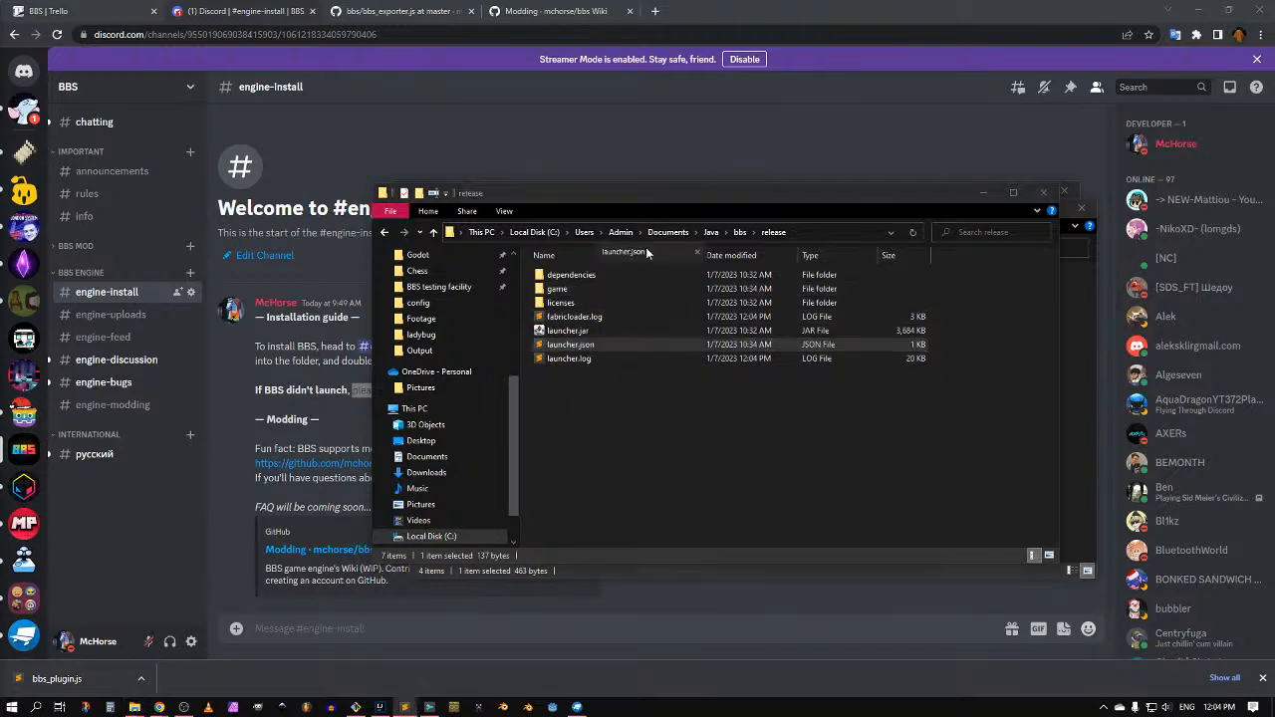
pyautogui.moveTo(788, 228); pyautogui.dragTo(394, 98)
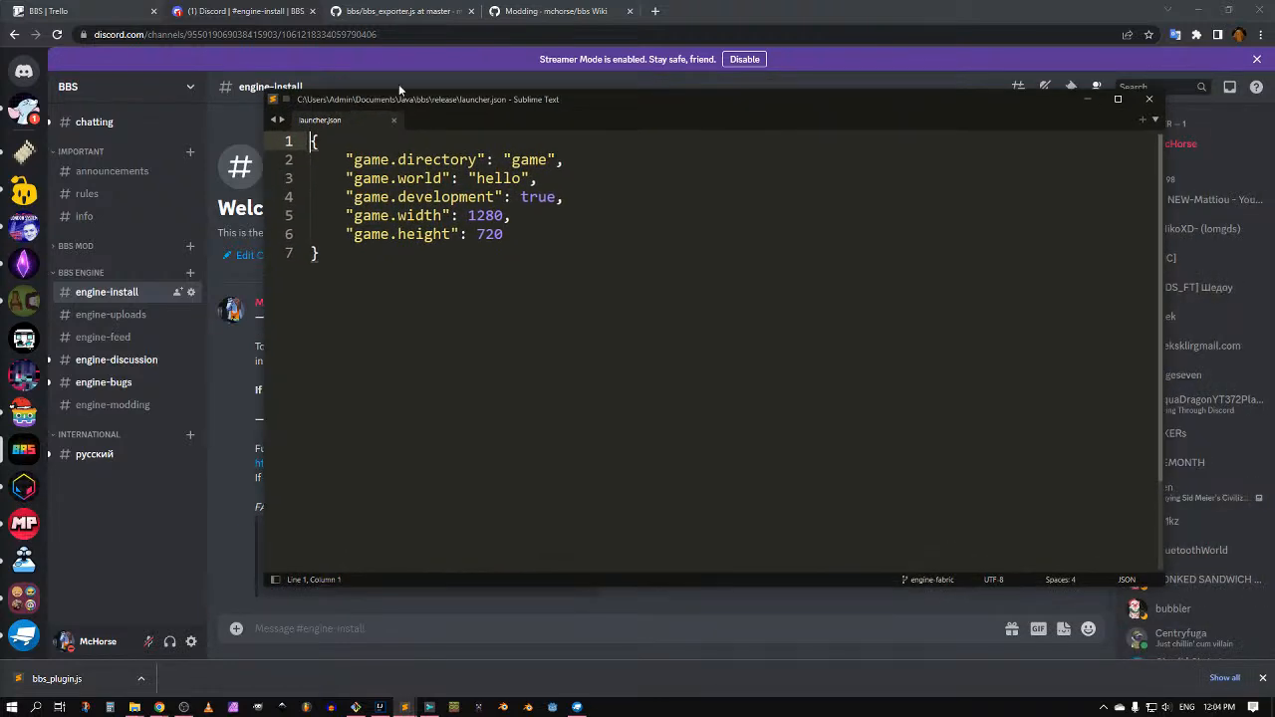
# Step: Set width 640, height 420 and development false in launcher.json, then save it
pyautogui.doubleClick(490, 214)
pyautogui.write('64')
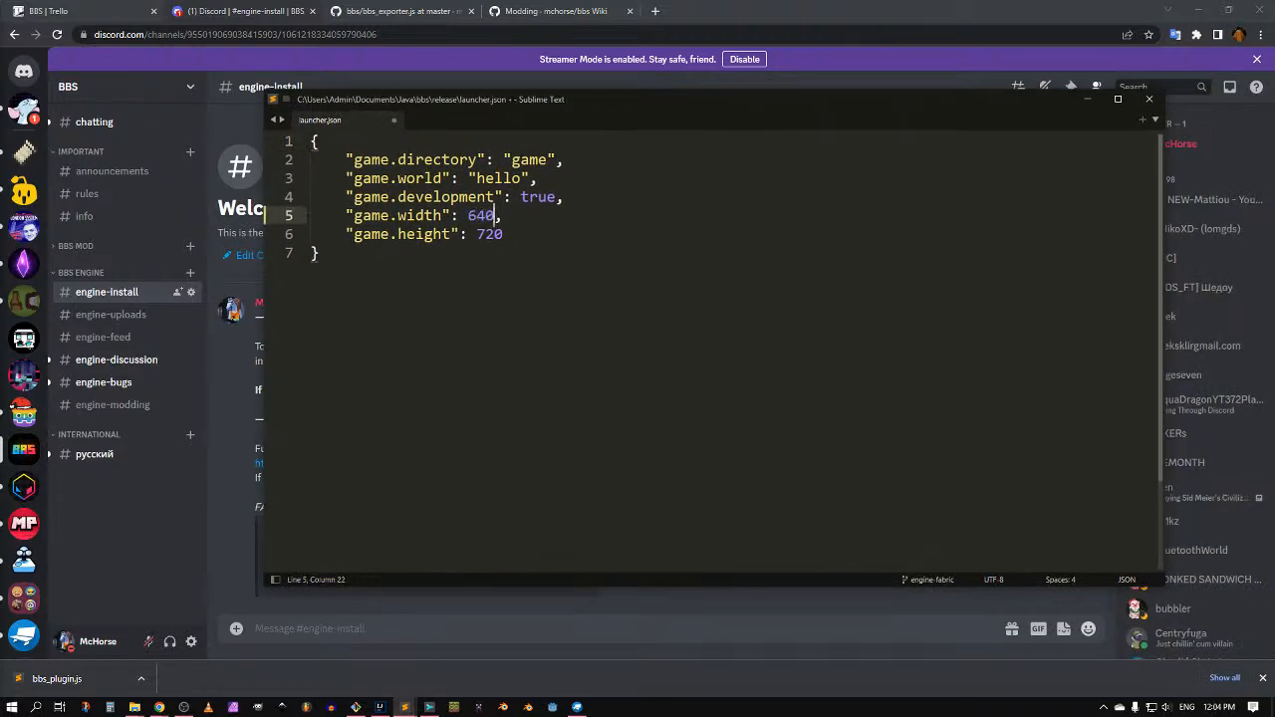
pyautogui.press('Down')
pyautogui.hotkey('ctrl', 'Left')
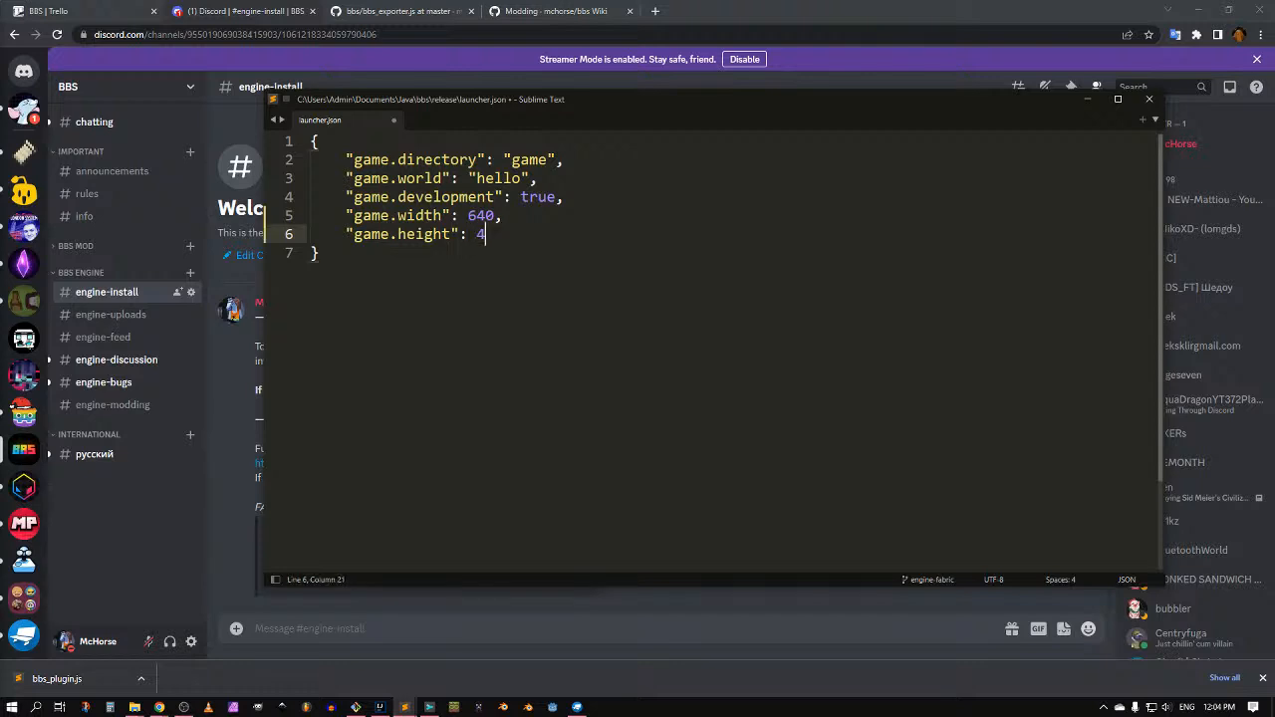
pyautogui.doubleClick(547, 198)
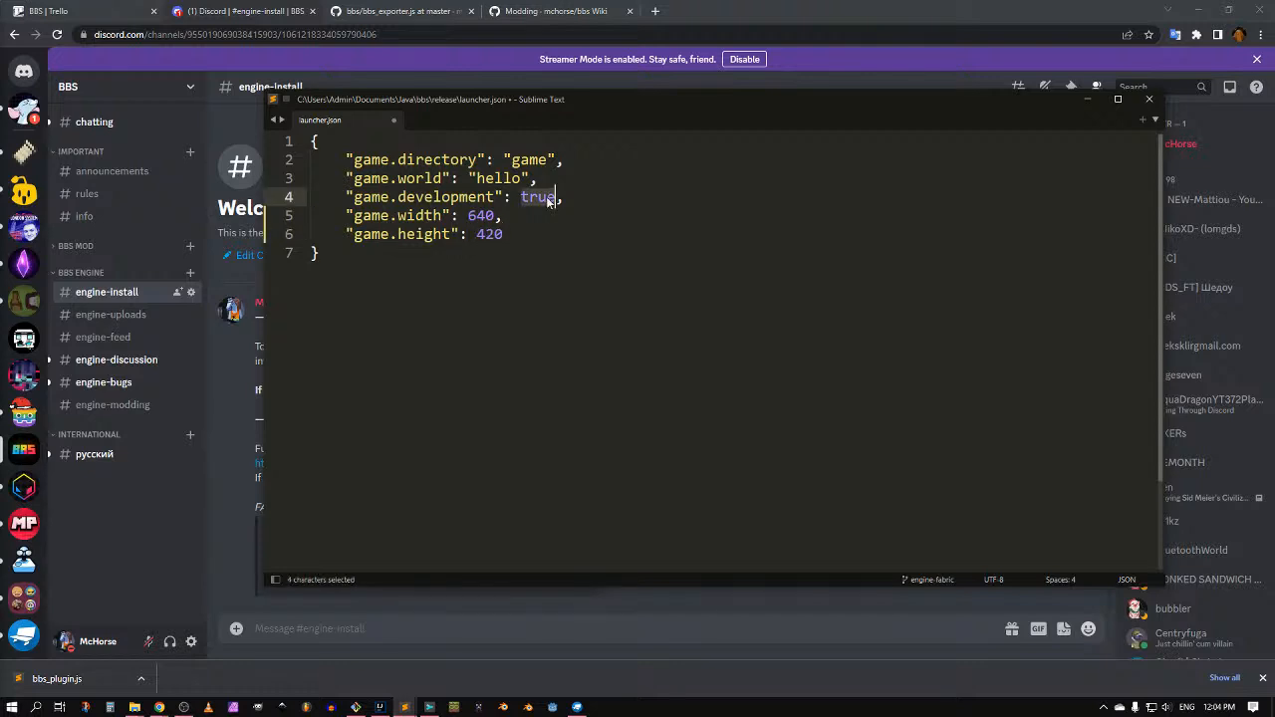
pyautogui.write('fals')
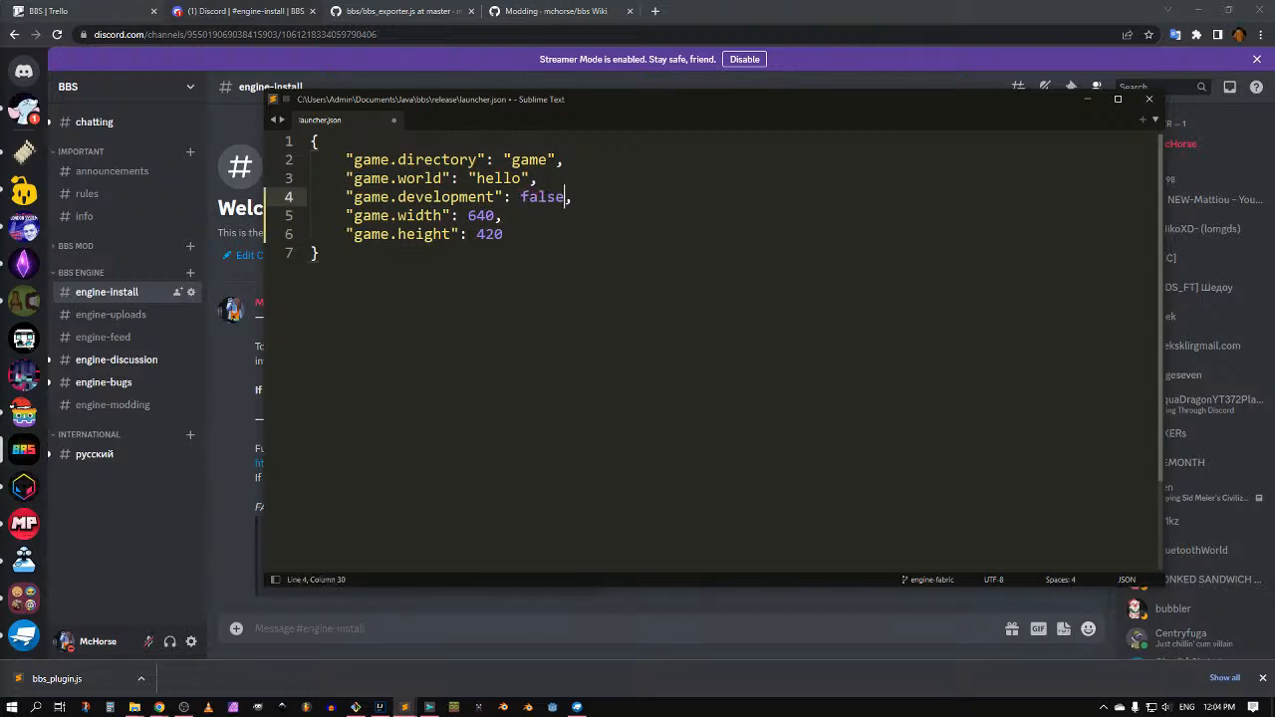
pyautogui.hotkey('ctrl', 's')
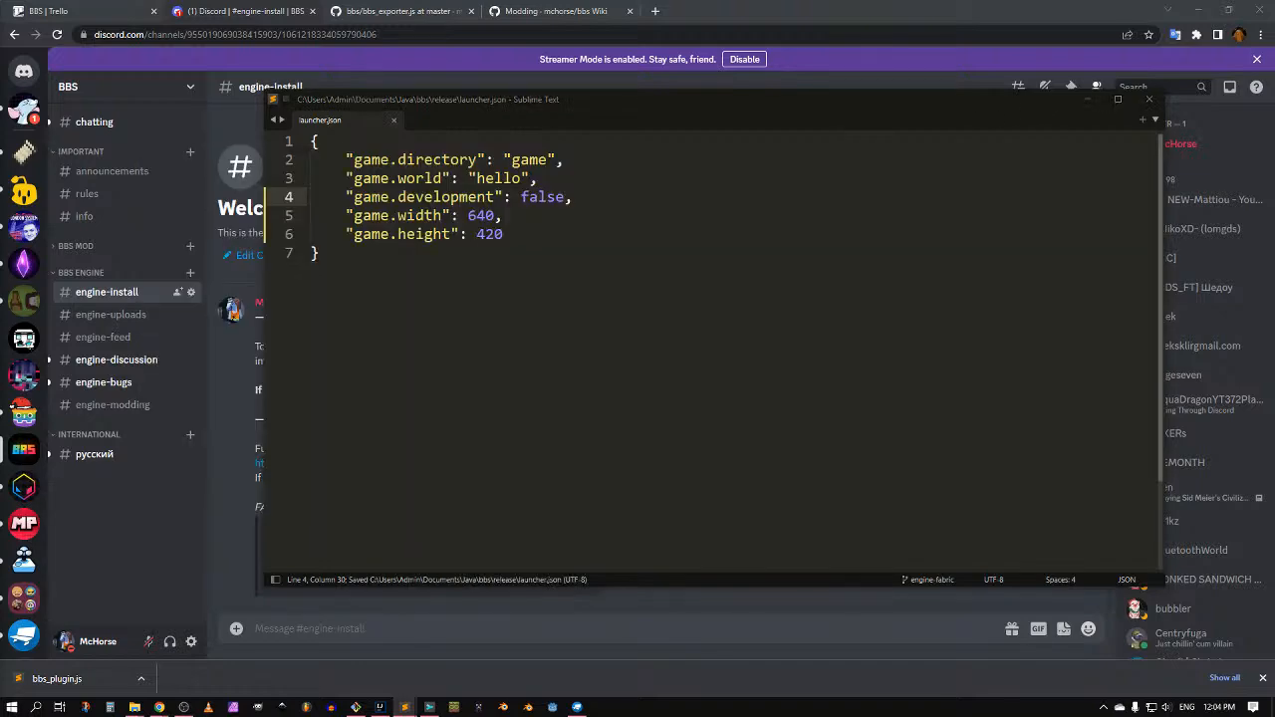
pyautogui.hotkey('alt', 'Tab')
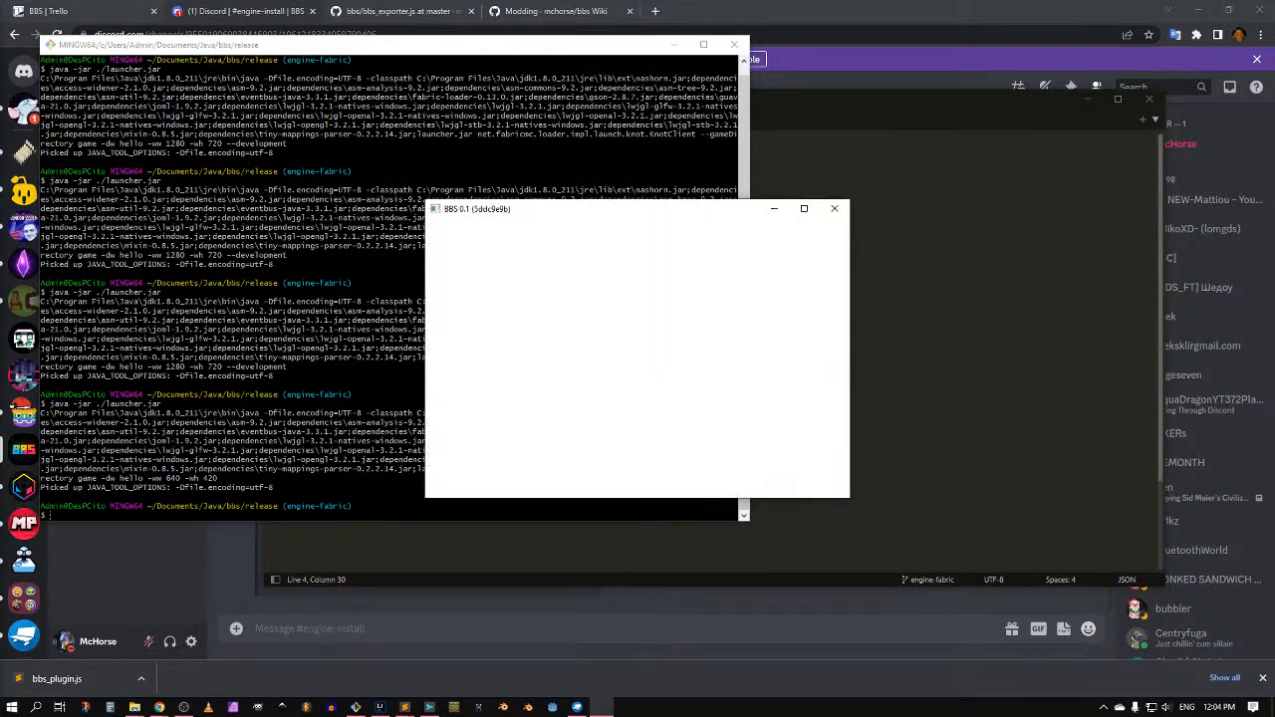
# Step: Walk the character forward toward the smoke particles
pyautogui.press('w')
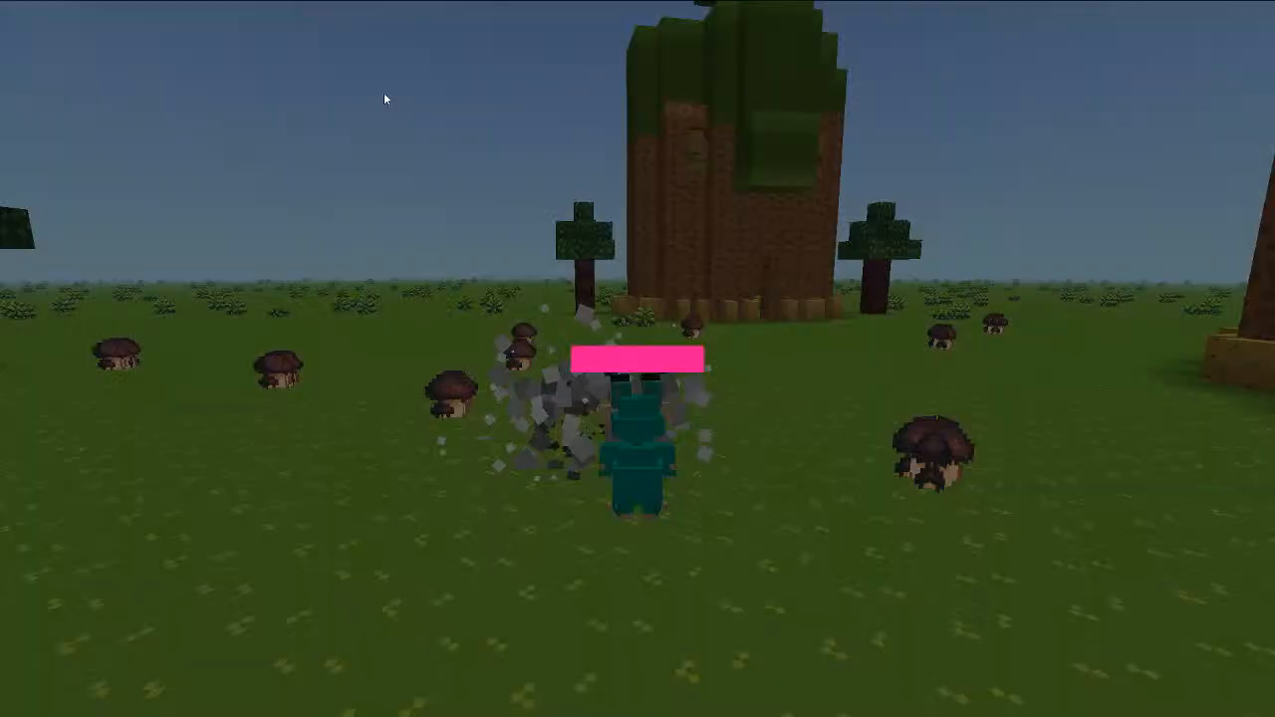
# Step: Pause and resume, then run the character past the tree house and the yellow ladybug
pyautogui.press('Escape')
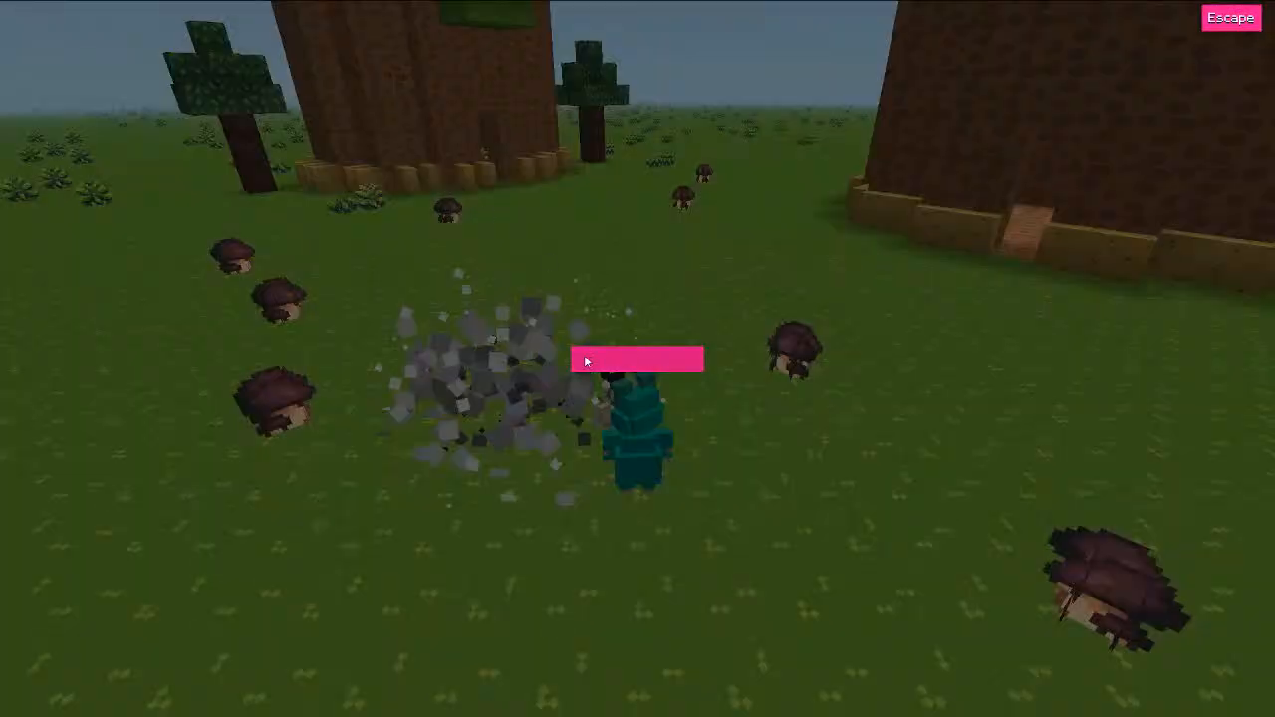
pyautogui.press('Escape')
pyautogui.press('w')
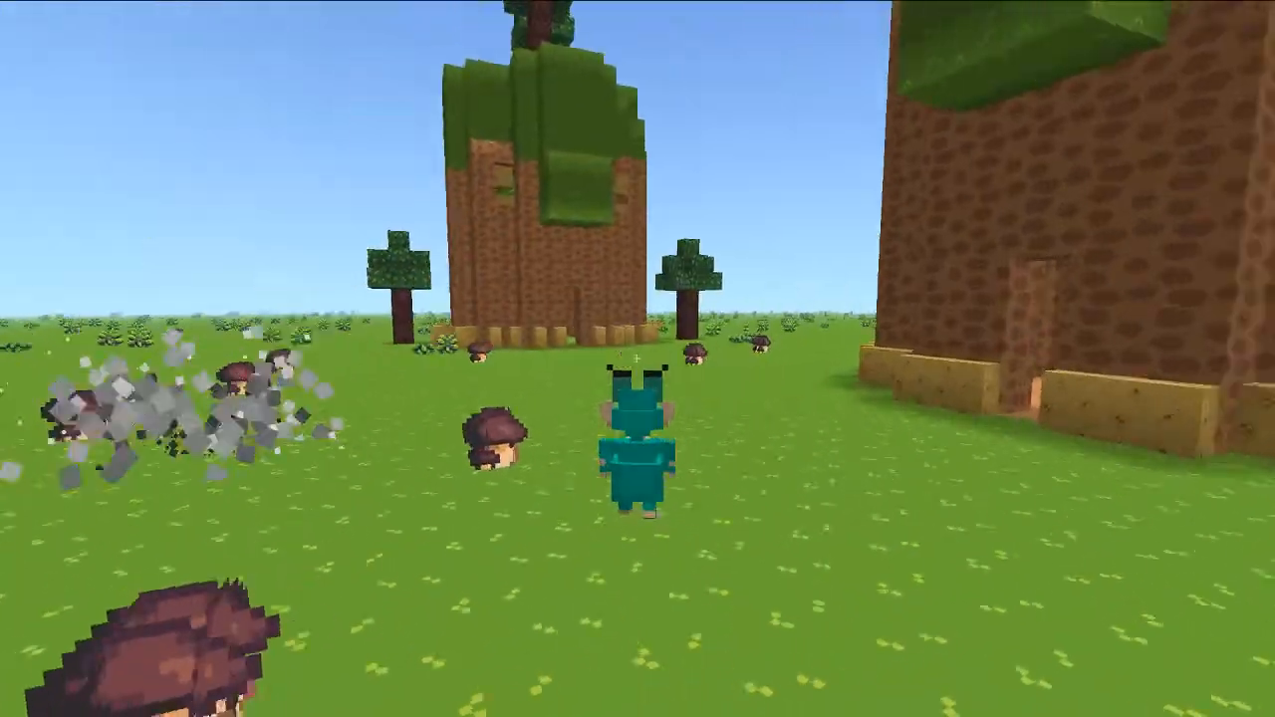
pyautogui.press('w')
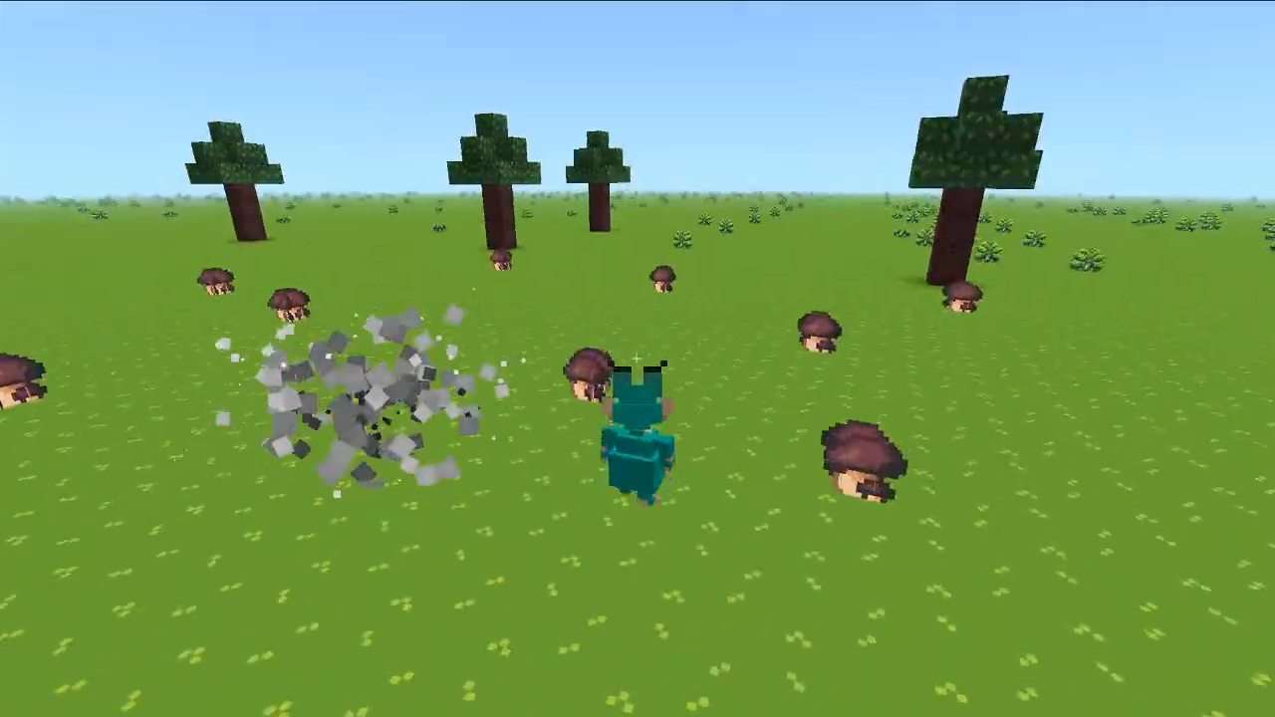
pyautogui.press('w')
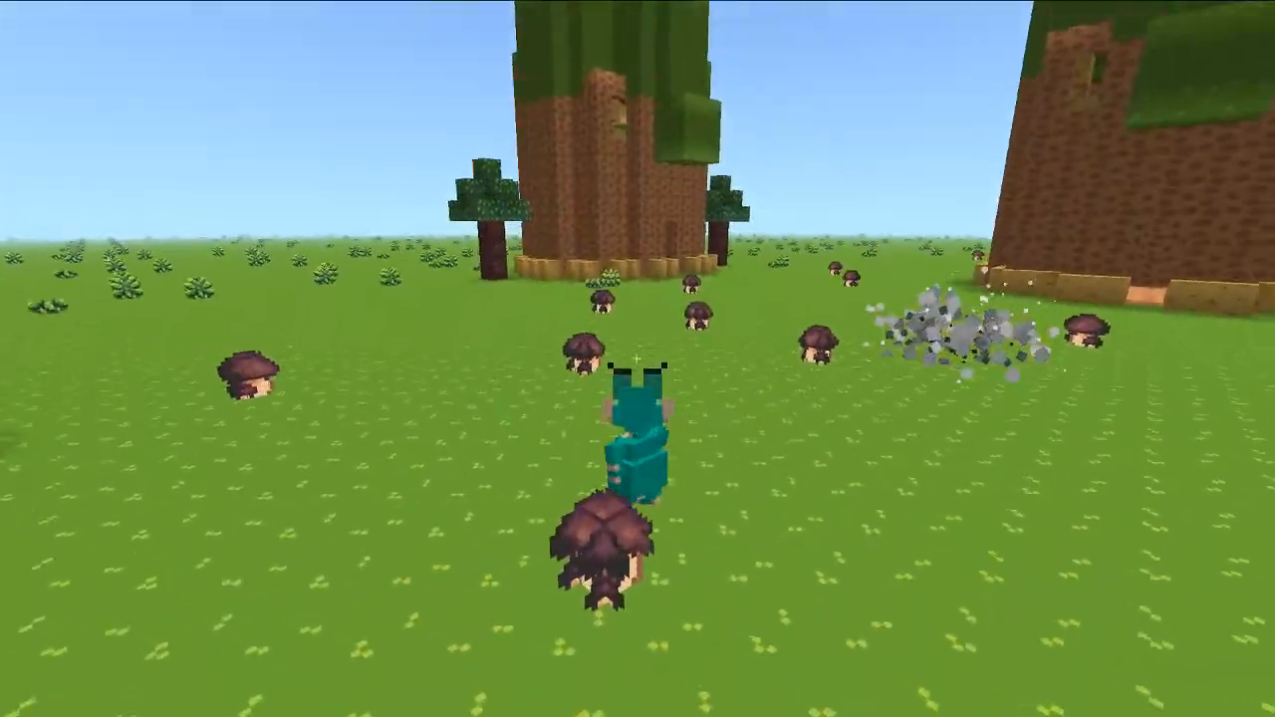
pyautogui.press('w')
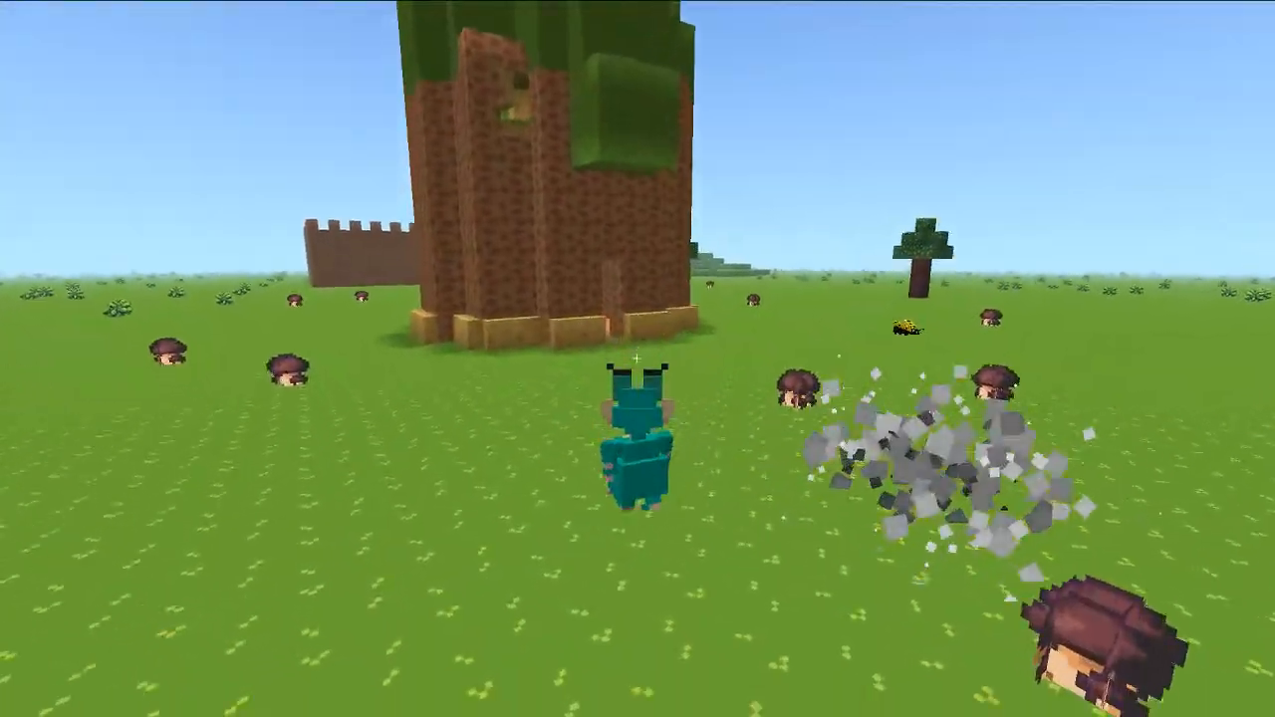
pyautogui.press('w')
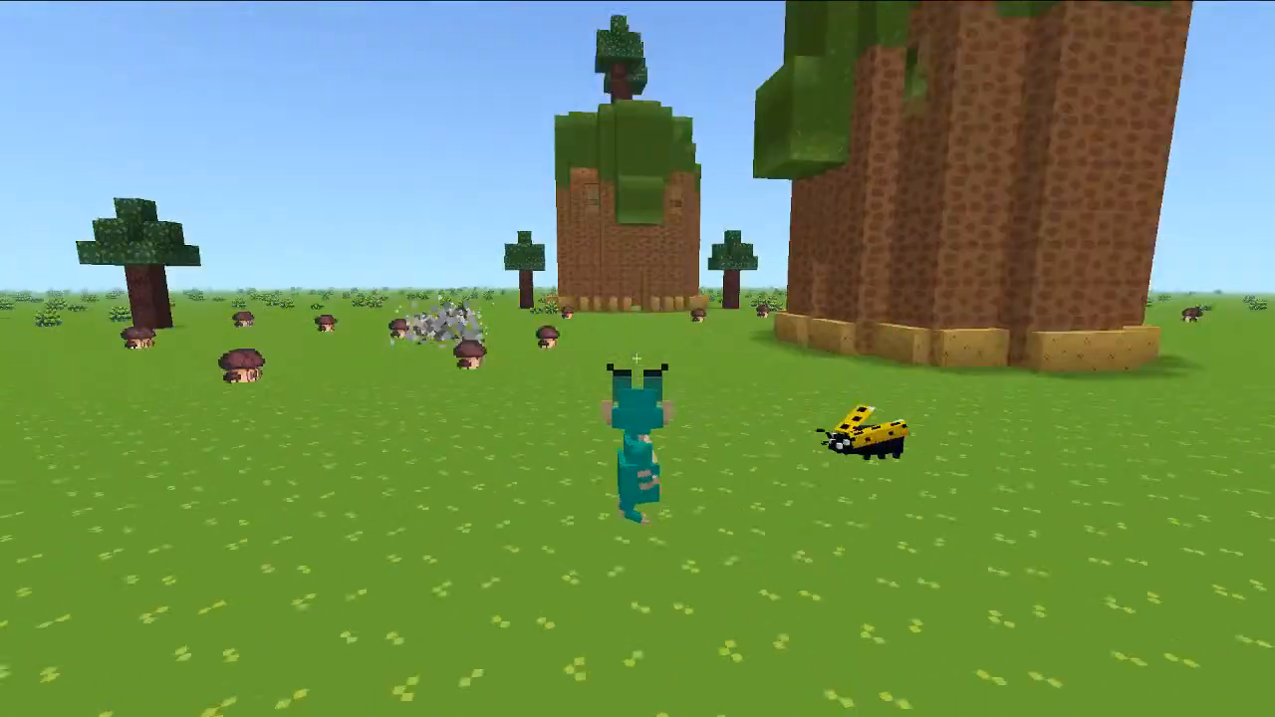
pyautogui.press('w')
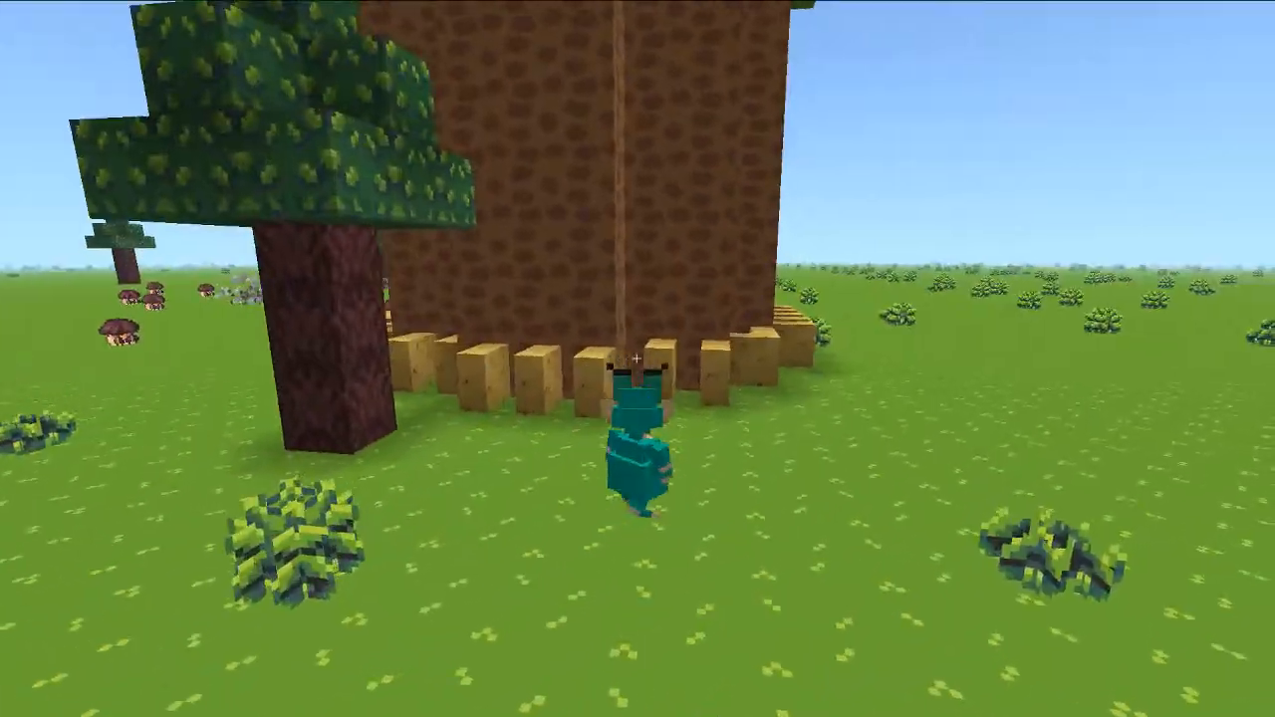
# Step: Circle the tree tower, run toward the mushrooms and flip to the front camera view
pyautogui.press('d')
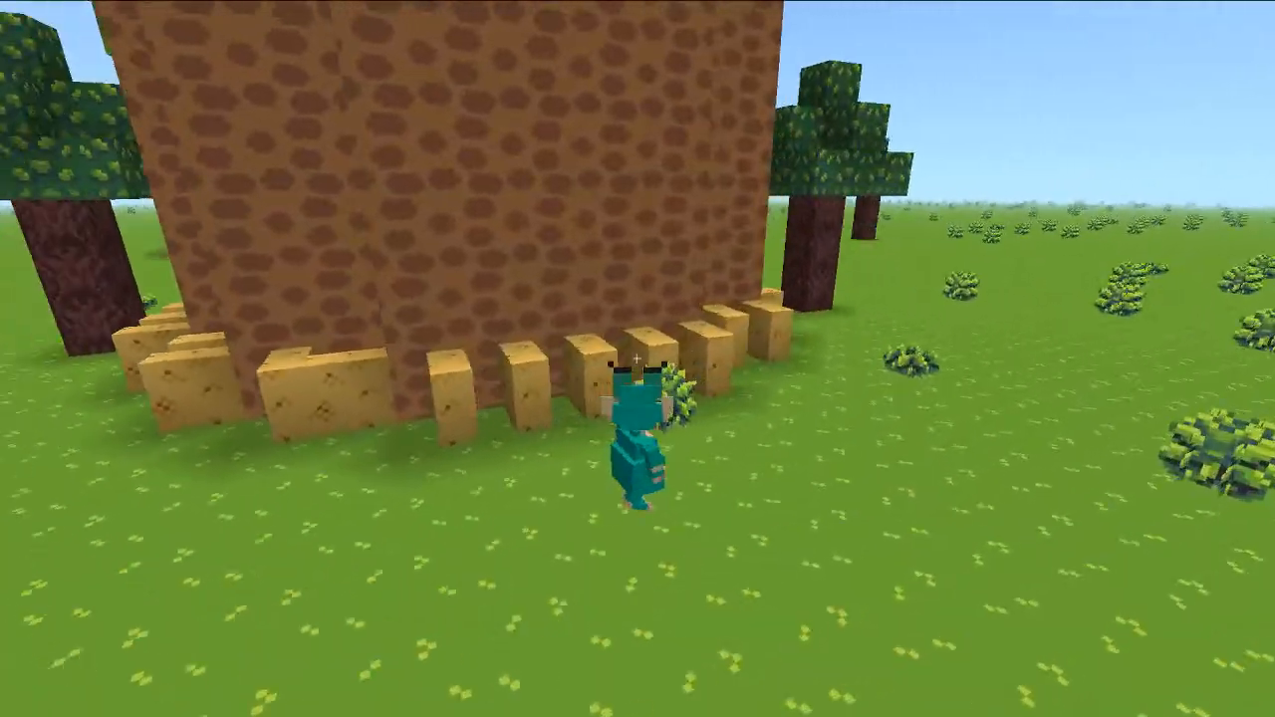
pyautogui.press('d')
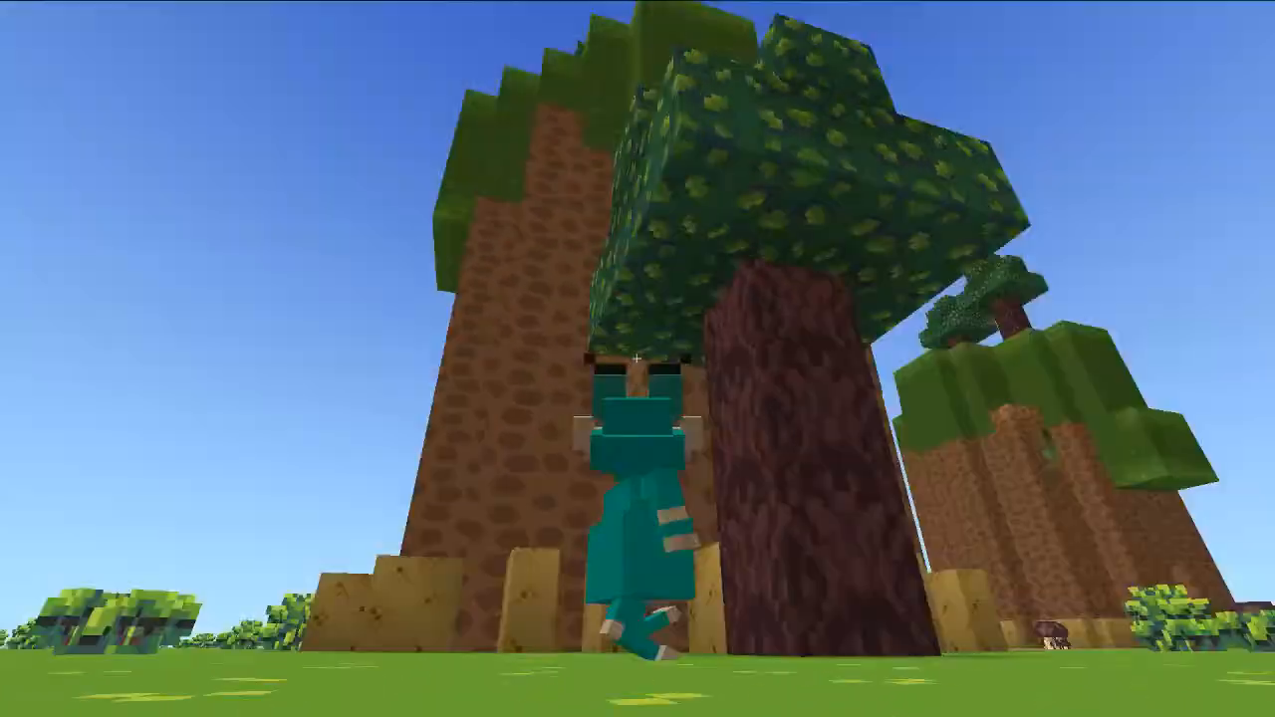
pyautogui.press('d')
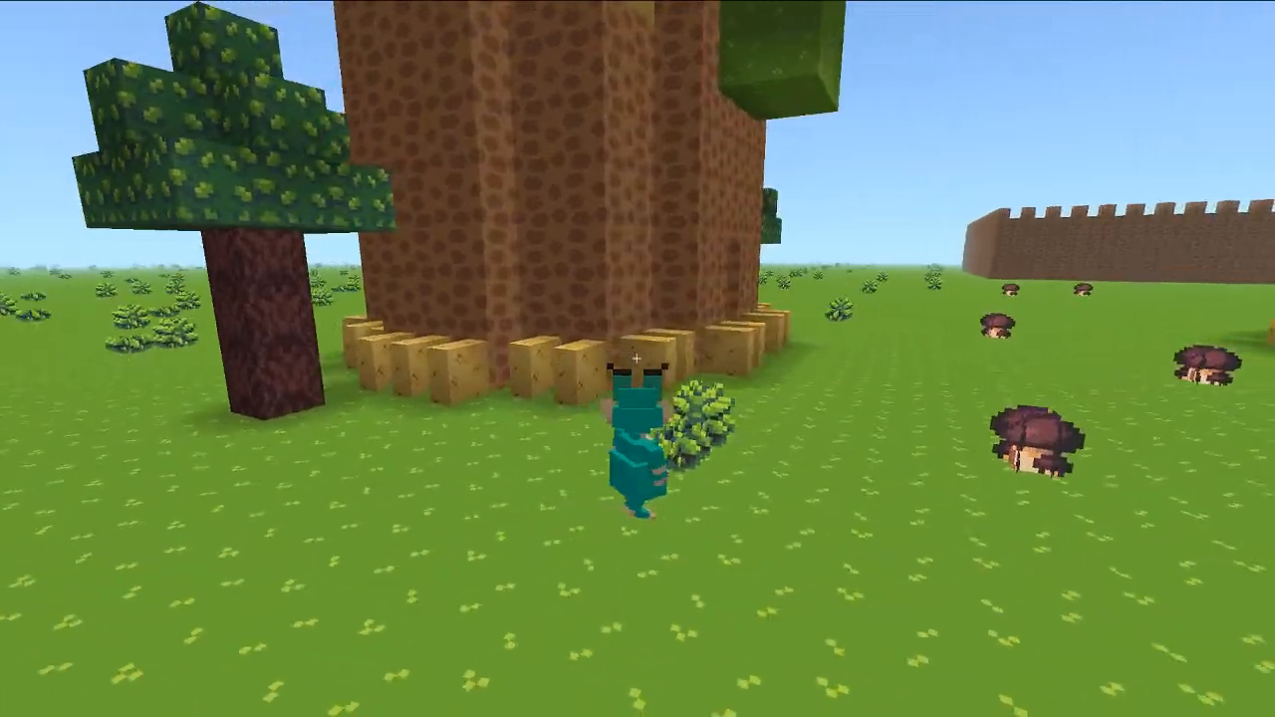
pyautogui.press('w')
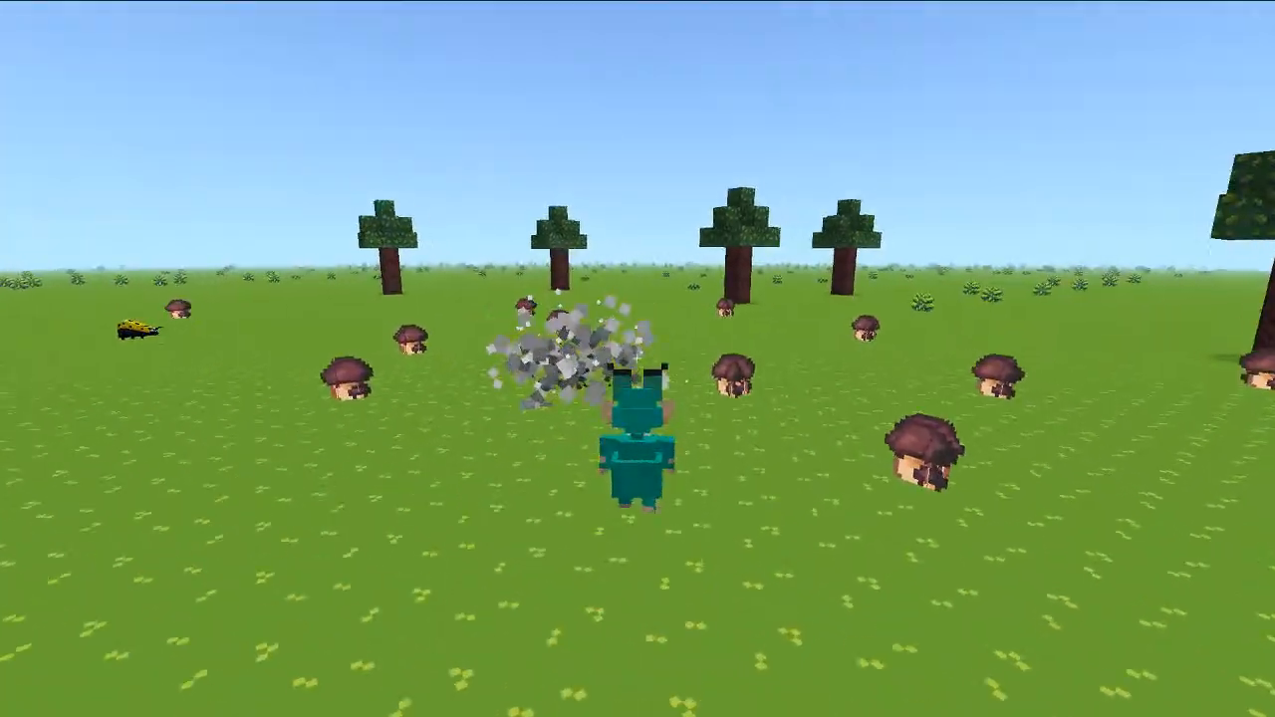
pyautogui.press('F5')
pyautogui.press('w')
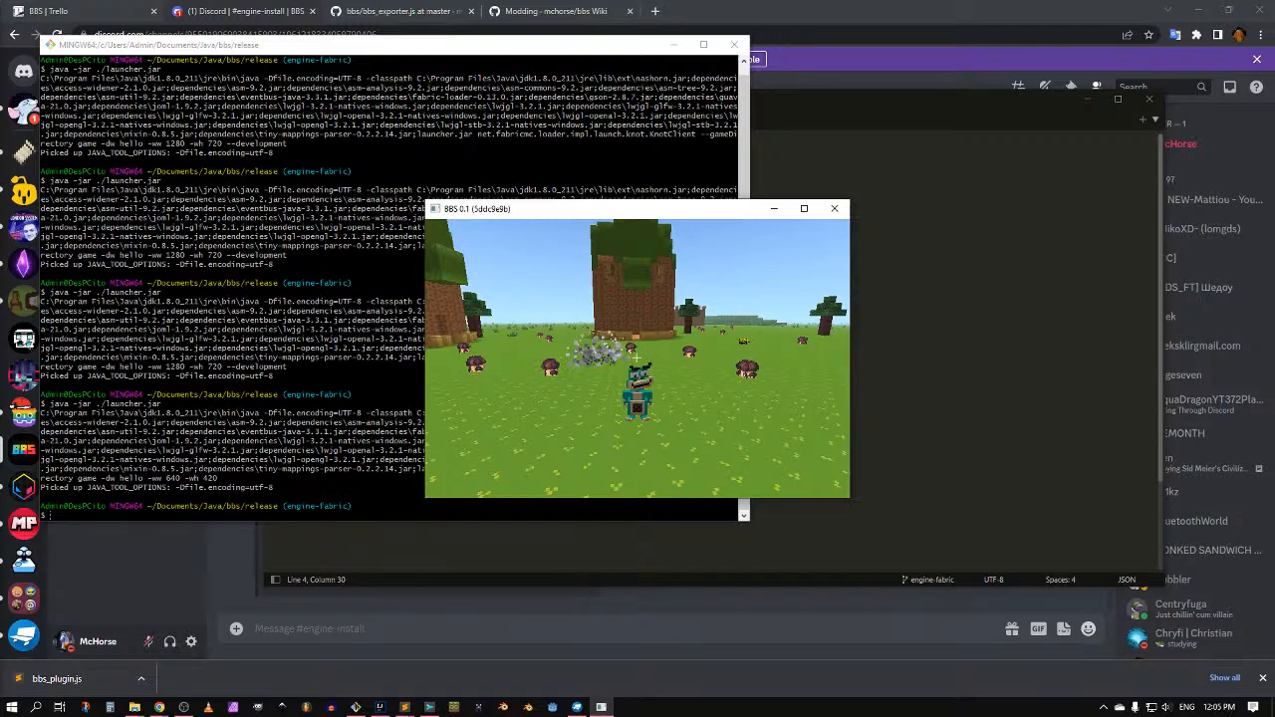
# Step: Maximize the game window and walk the character across the mushroom field
pyautogui.press('Escape')
pyautogui.moveTo(681, 204); pyautogui.dragTo(683, 1)
pyautogui.hotkey('alt', 'Tab')
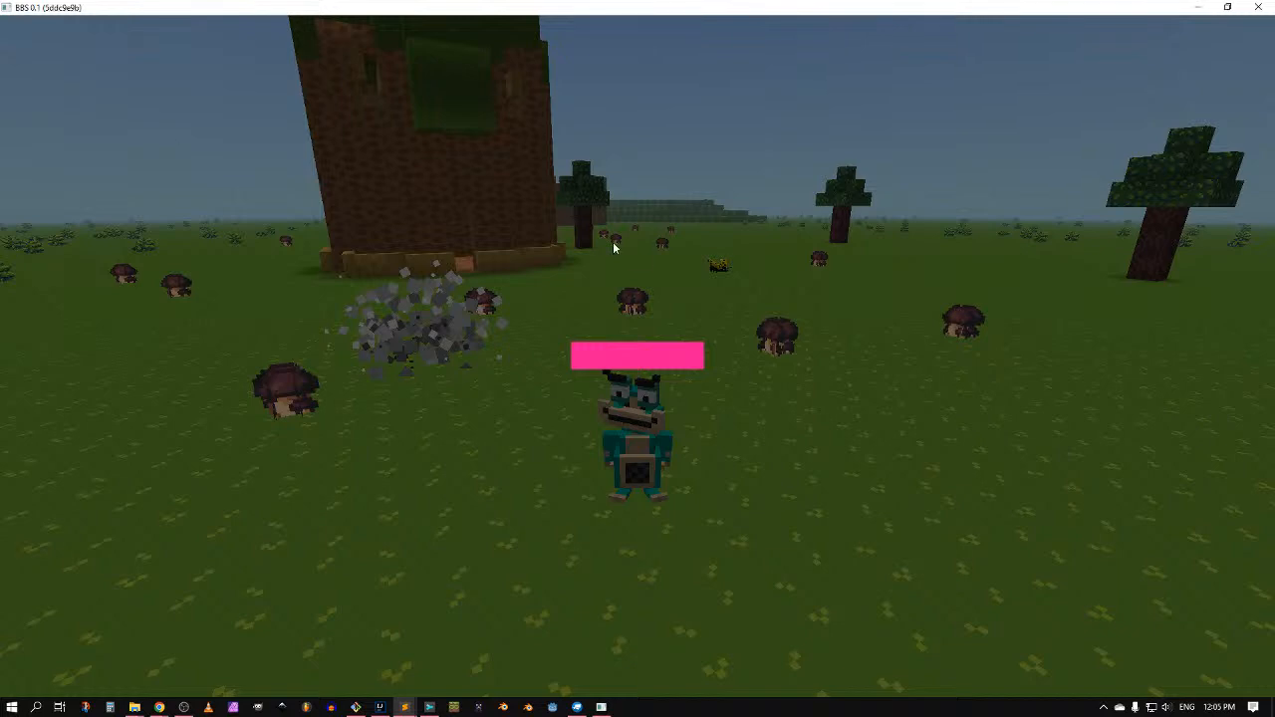
pyautogui.press('Escape')
pyautogui.press('s')
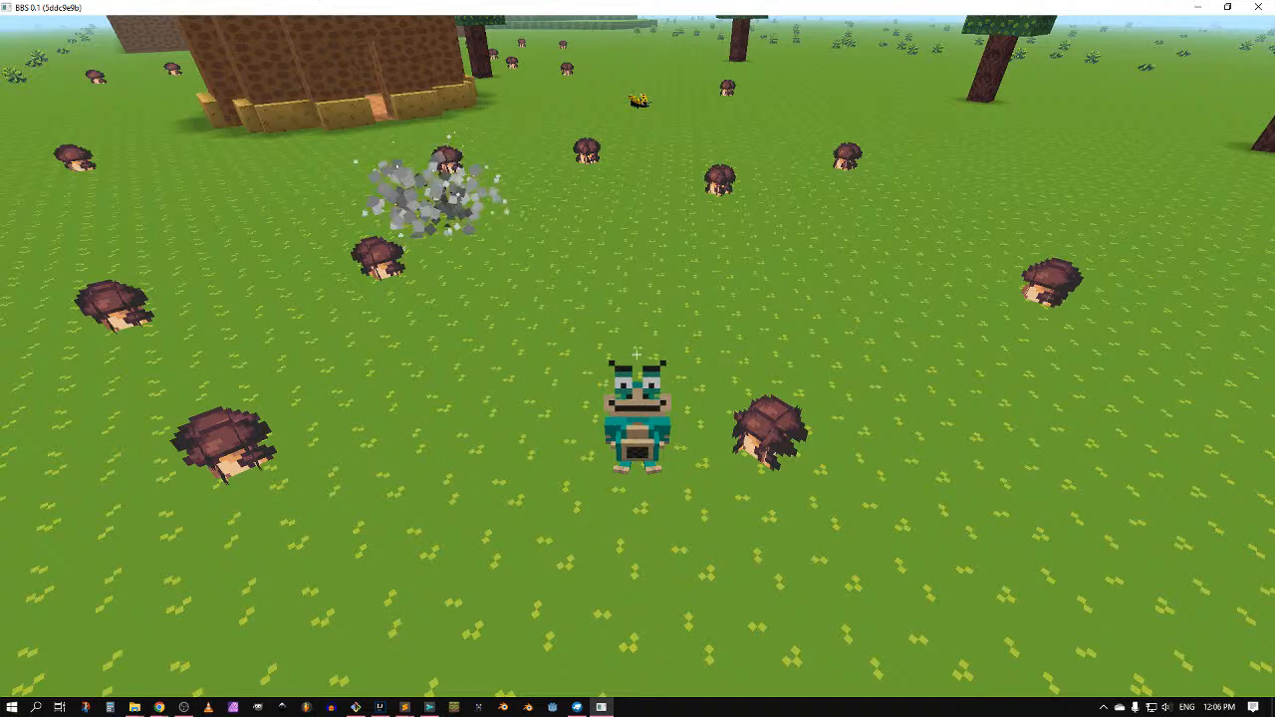
pyautogui.press('s')
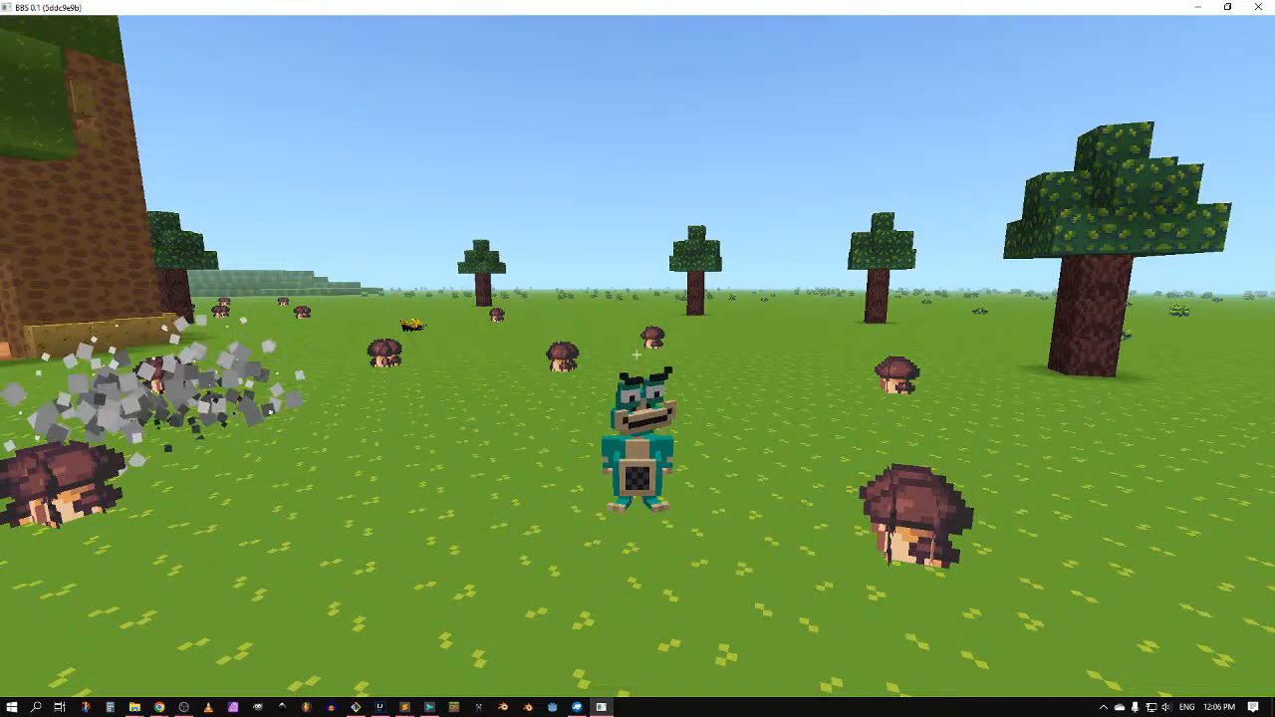
# Step: Quit the game from its menu and close the window
pyautogui.press('Escape')
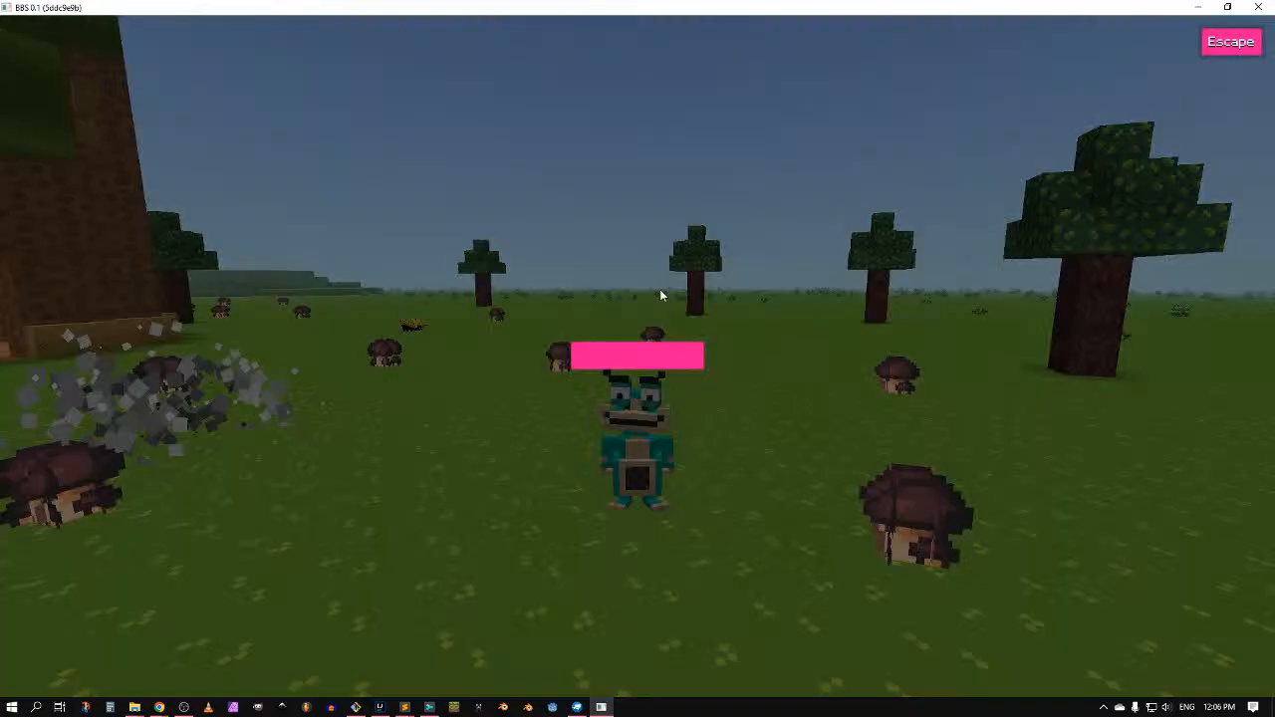
pyautogui.press('Escape')
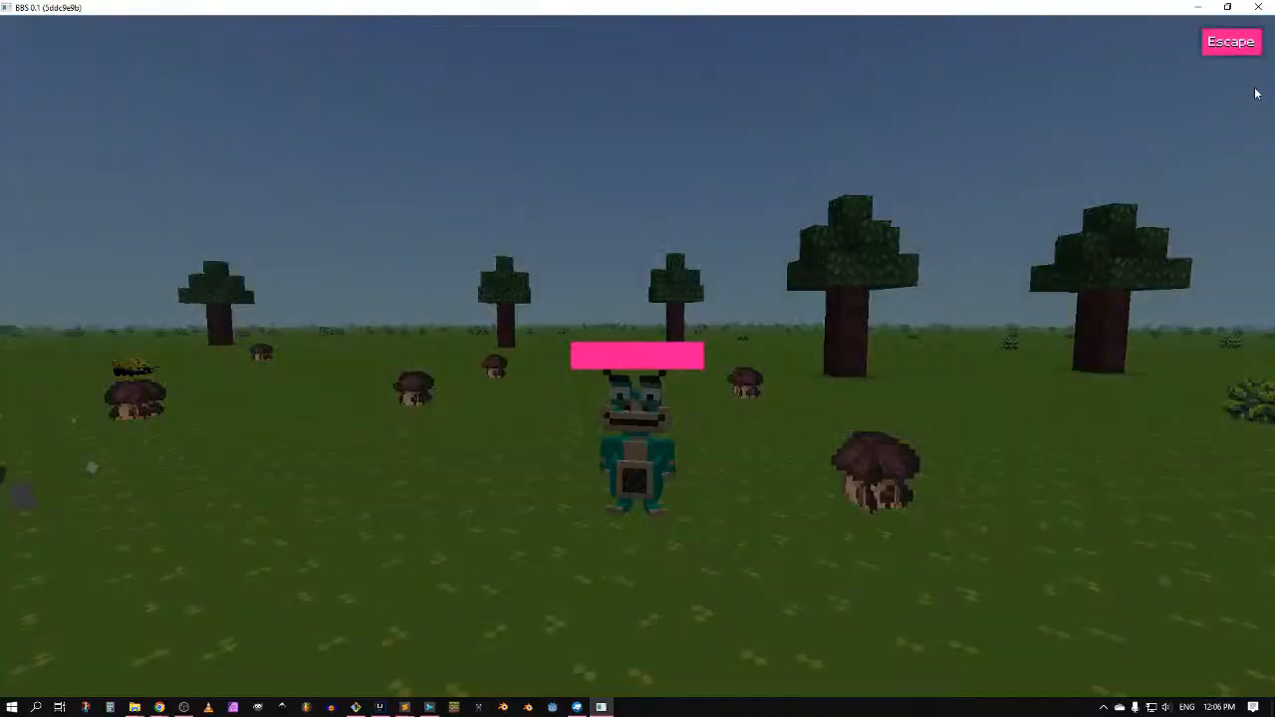
pyautogui.click(1259, 6)
# Step: Undo launcher.json back to development true and 1280x720, then save it
pyautogui.click(865, 322)
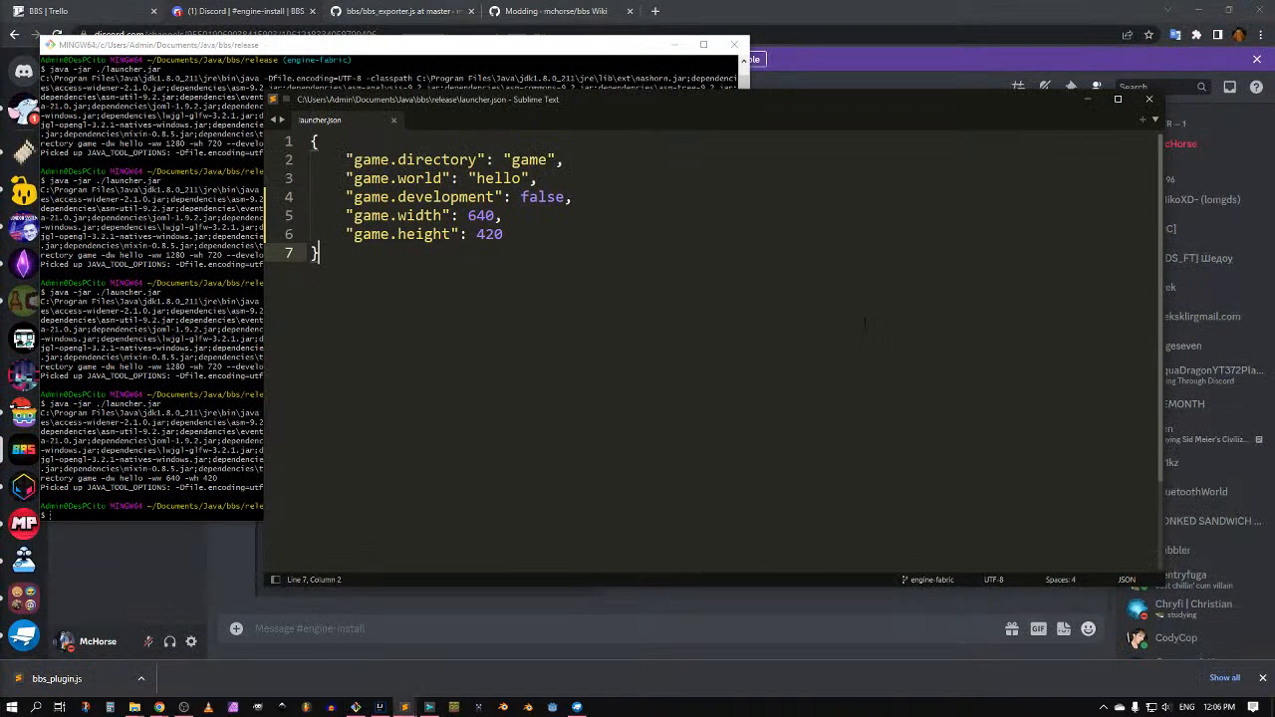
pyautogui.doubleClick(529, 197)
pyautogui.hotkey('ctrl', 'z')
pyautogui.hotkey('ctrl', 'z')
pyautogui.hotkey('ctrl', 'z')
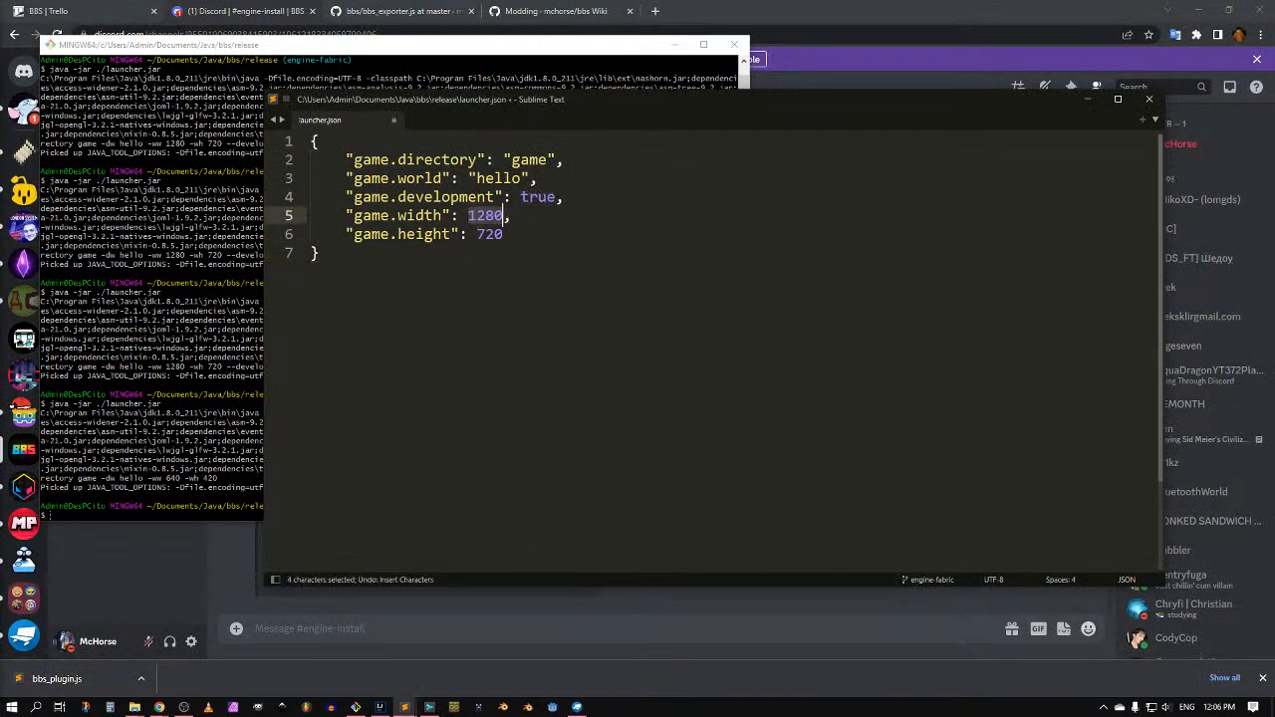
pyautogui.hotkey('ctrl', 's')
# Step: Rerun the previous launch command in the terminal to relaunch the game
pyautogui.hotkey('alt', 'Tab')
pyautogui.press('Up')
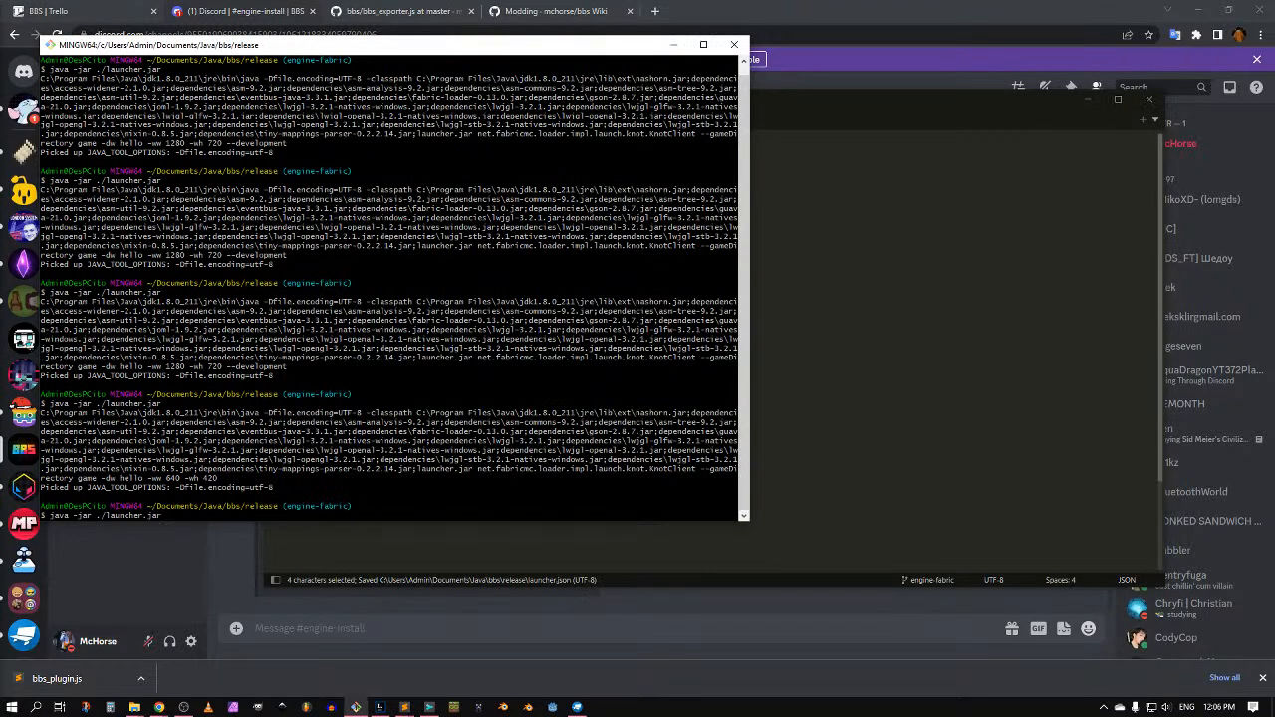
pyautogui.press('Return')
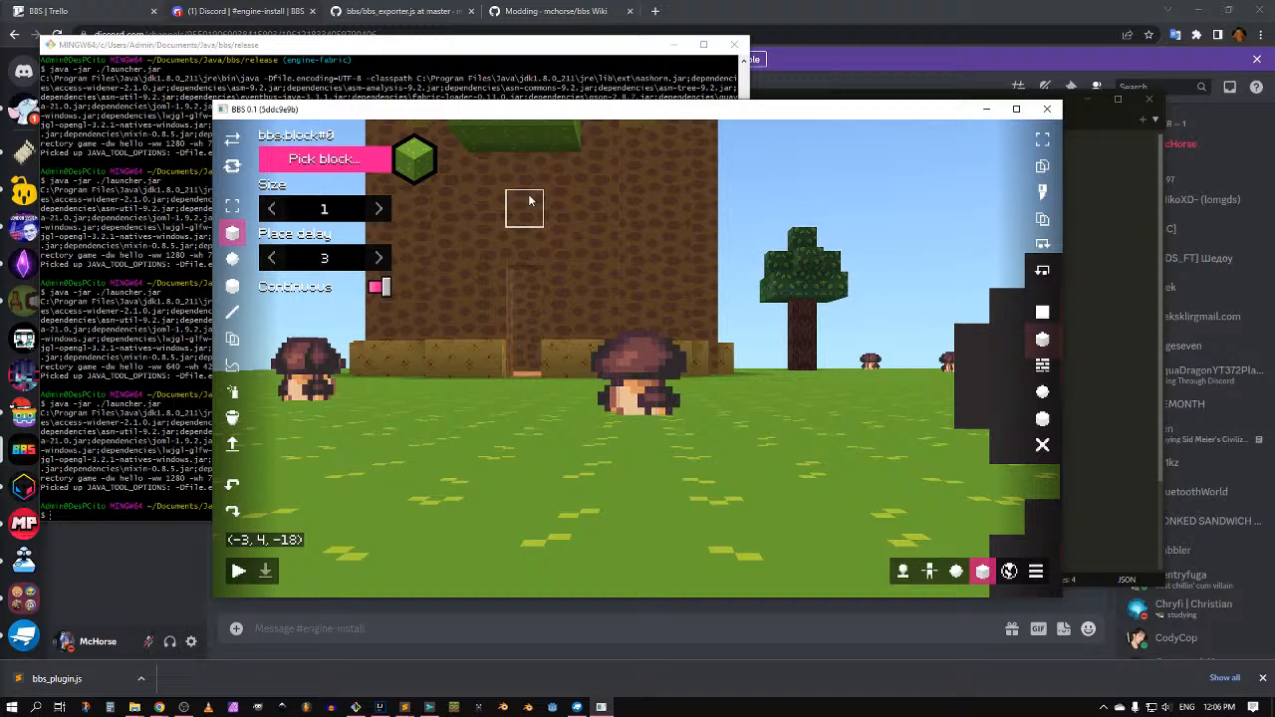
# Step: Raise App render quality from 1 to 2 in Configuration
pyautogui.moveTo(602, 245); pyautogui.dragTo(723, 281, button='middle')
pyautogui.press('s')
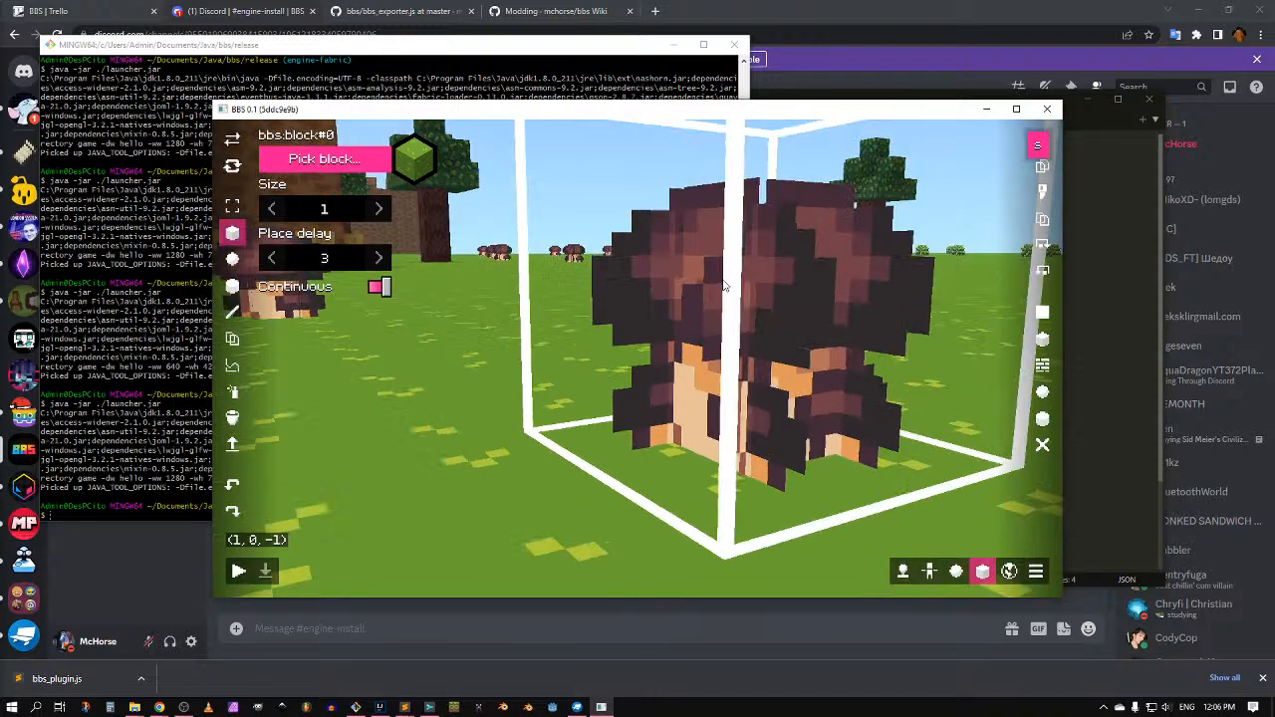
pyautogui.press('ctrl')
pyautogui.press('Escape')
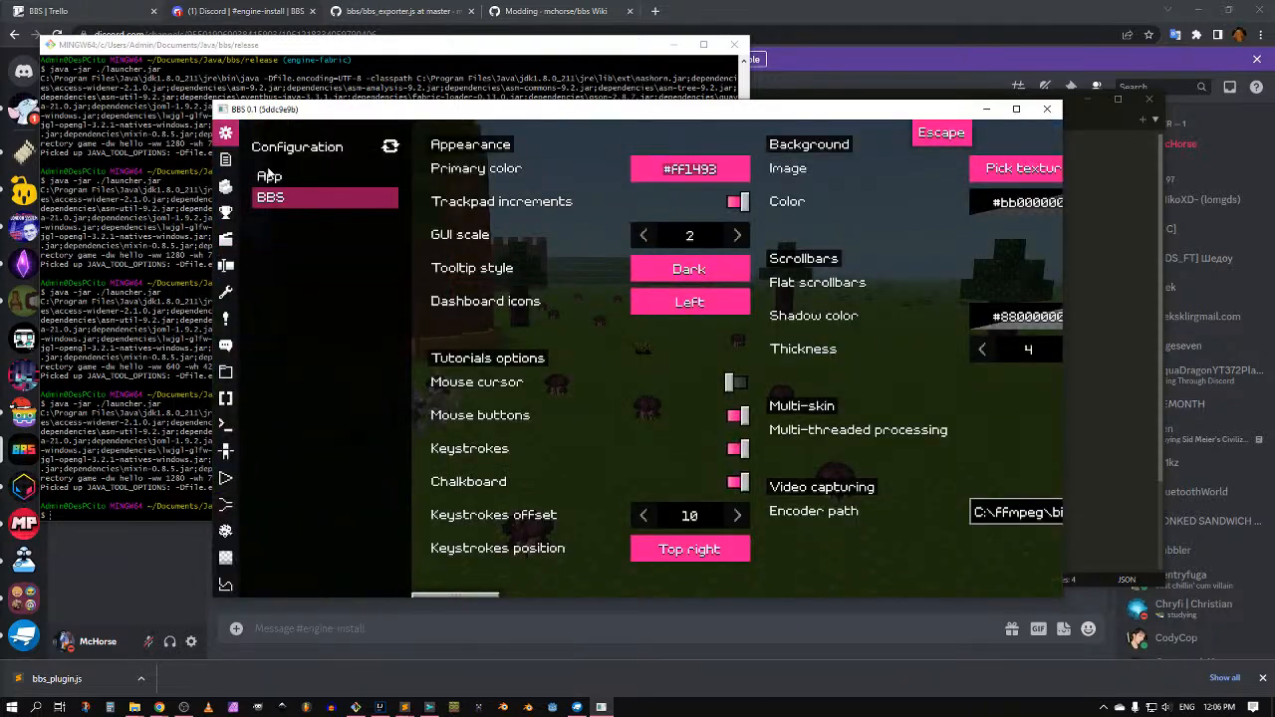
pyautogui.click(269, 176)
pyautogui.click(738, 443)
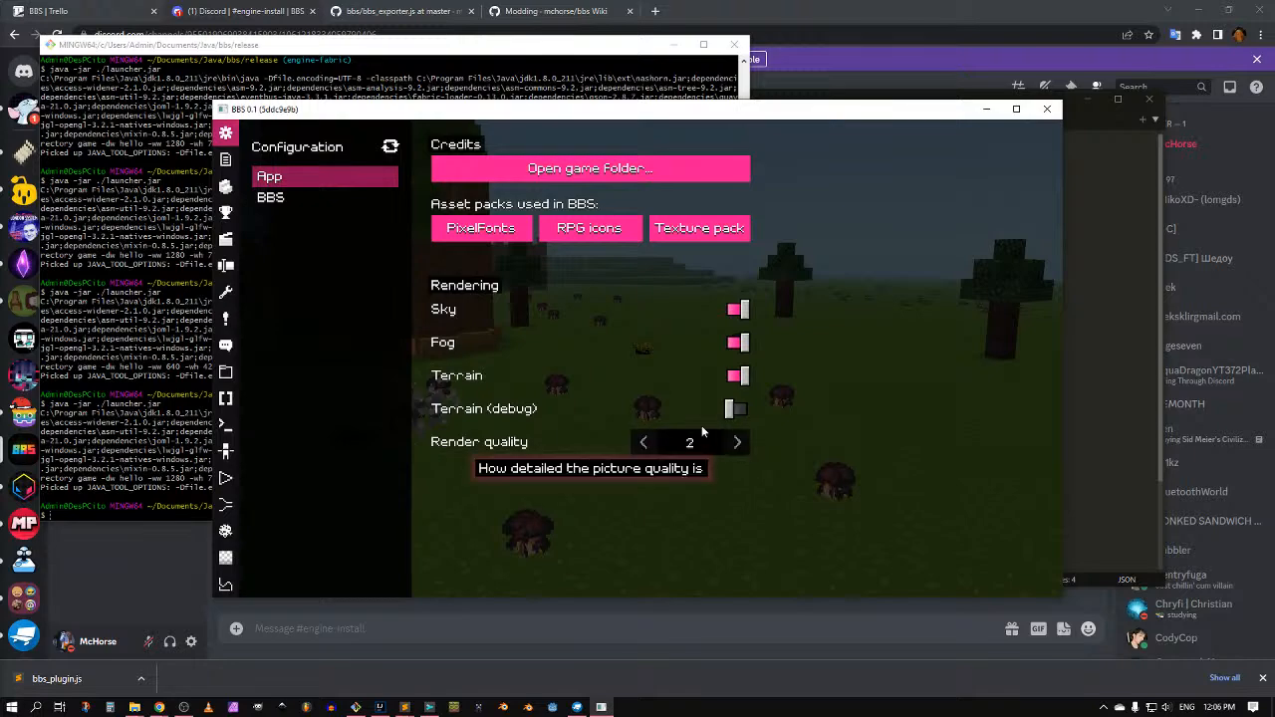
pyautogui.press('Escape')
# Step: Fly the camera toward a mushroom and type render quality 0.5
pyautogui.press('w')
pyautogui.press('q')
pyautogui.scroll(3, 740, 441)
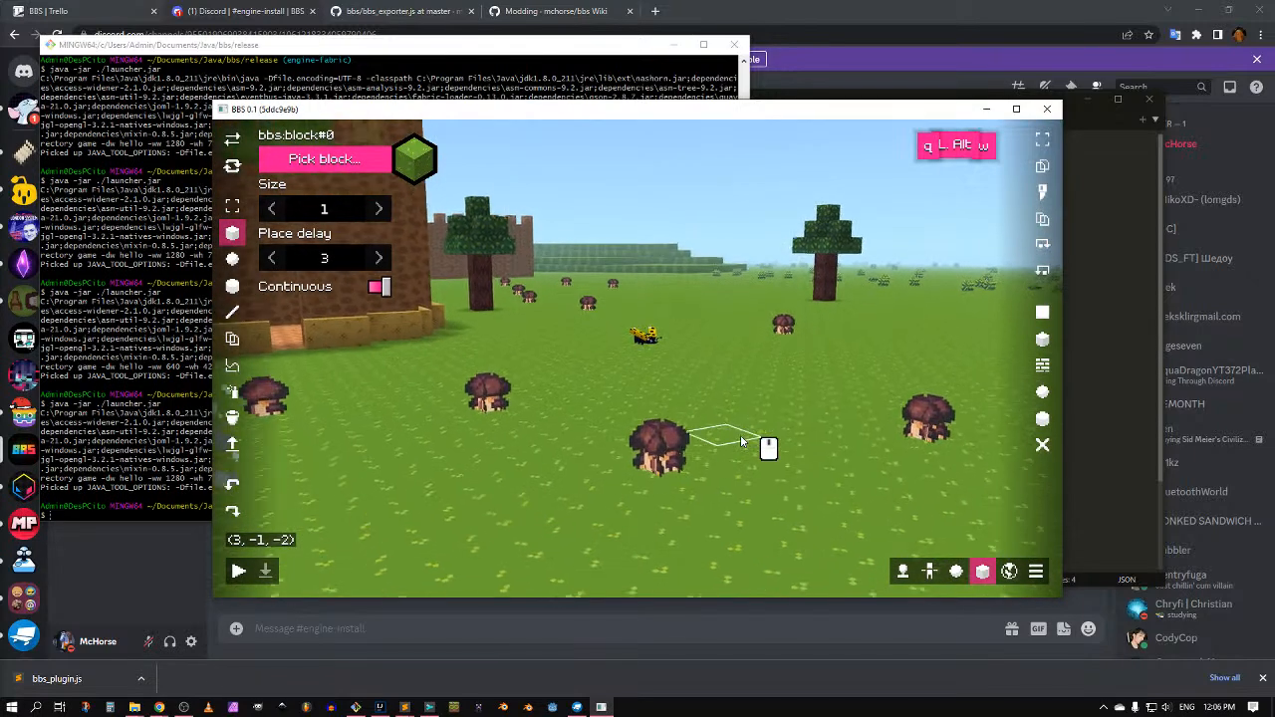
pyautogui.scroll(1, 741, 441)
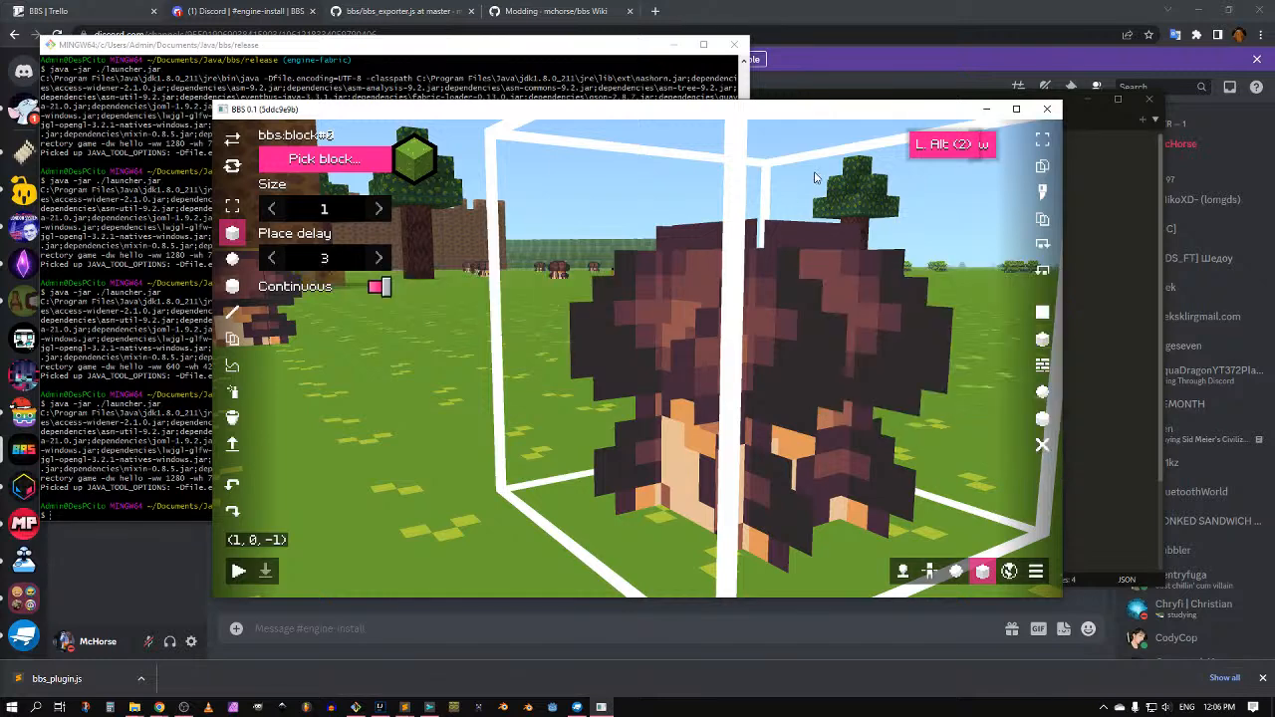
pyautogui.press('Escape')
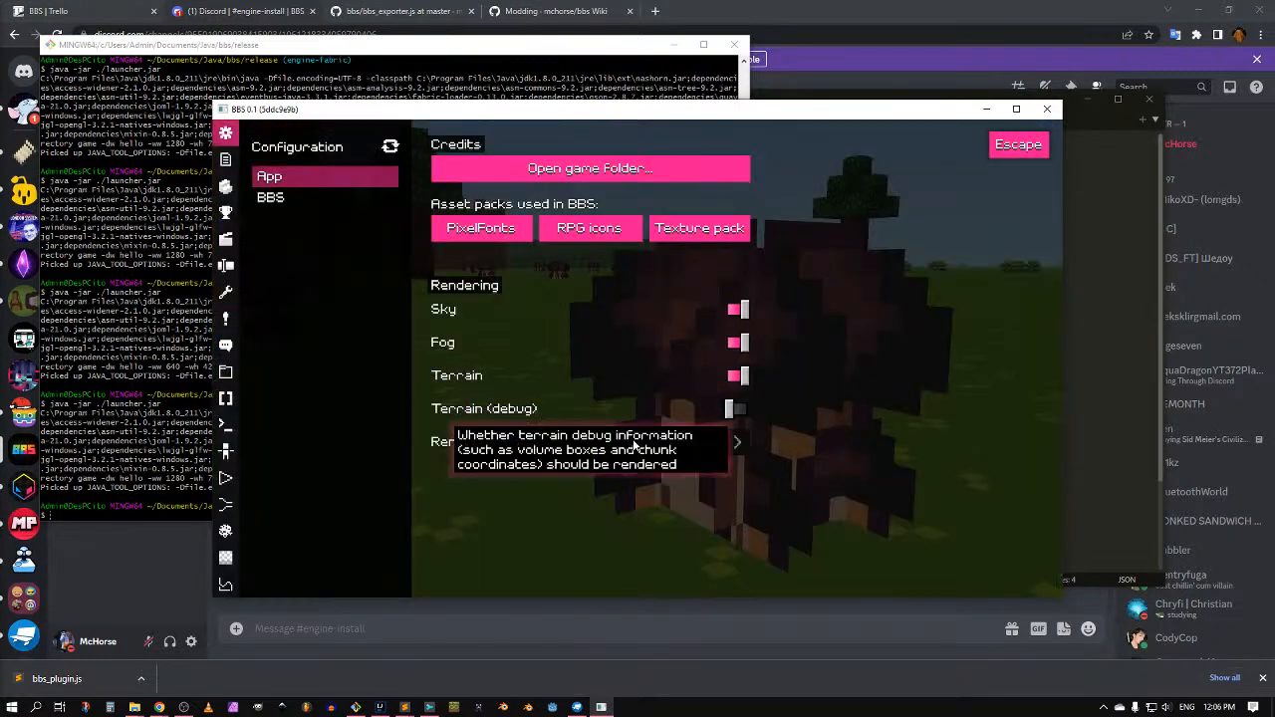
pyautogui.click(676, 449)
pyautogui.write('0.5')
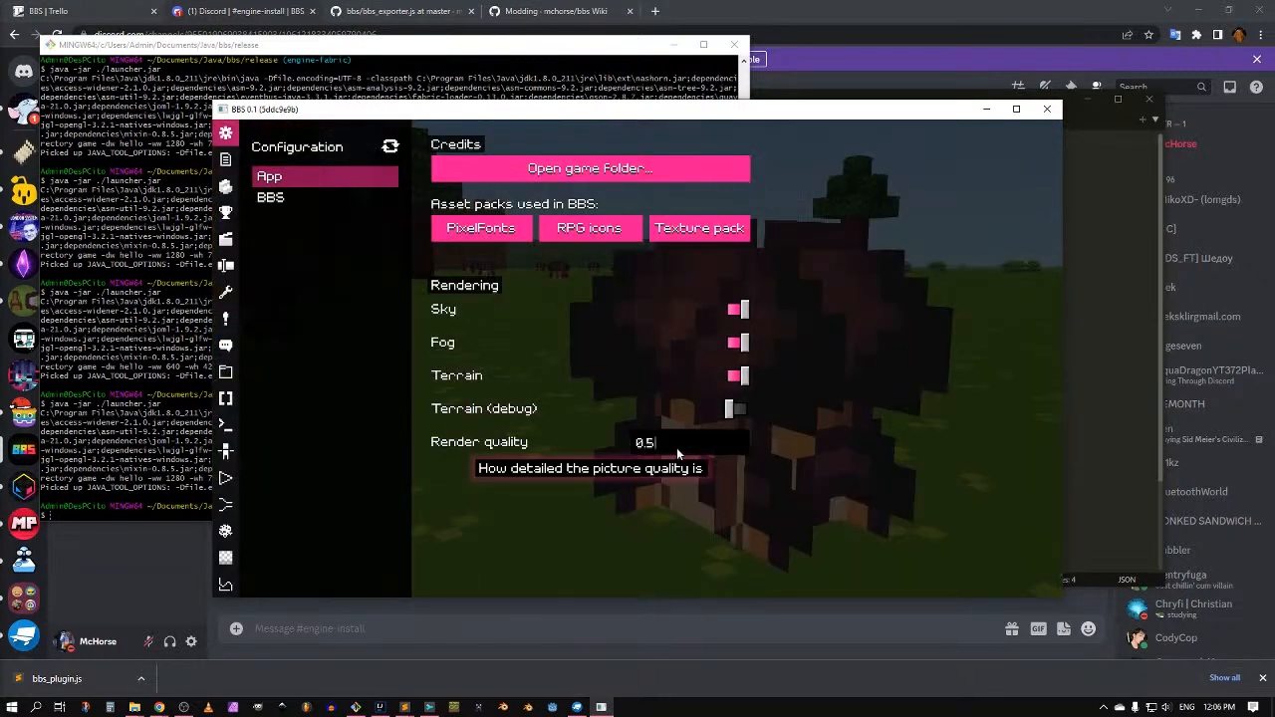
pyautogui.press('Escape')
pyautogui.press('Escape')
# Step: Step render quality up to 2.5, then back down to 2
pyautogui.moveTo(679, 447); pyautogui.dragTo(683, 393, button='middle')
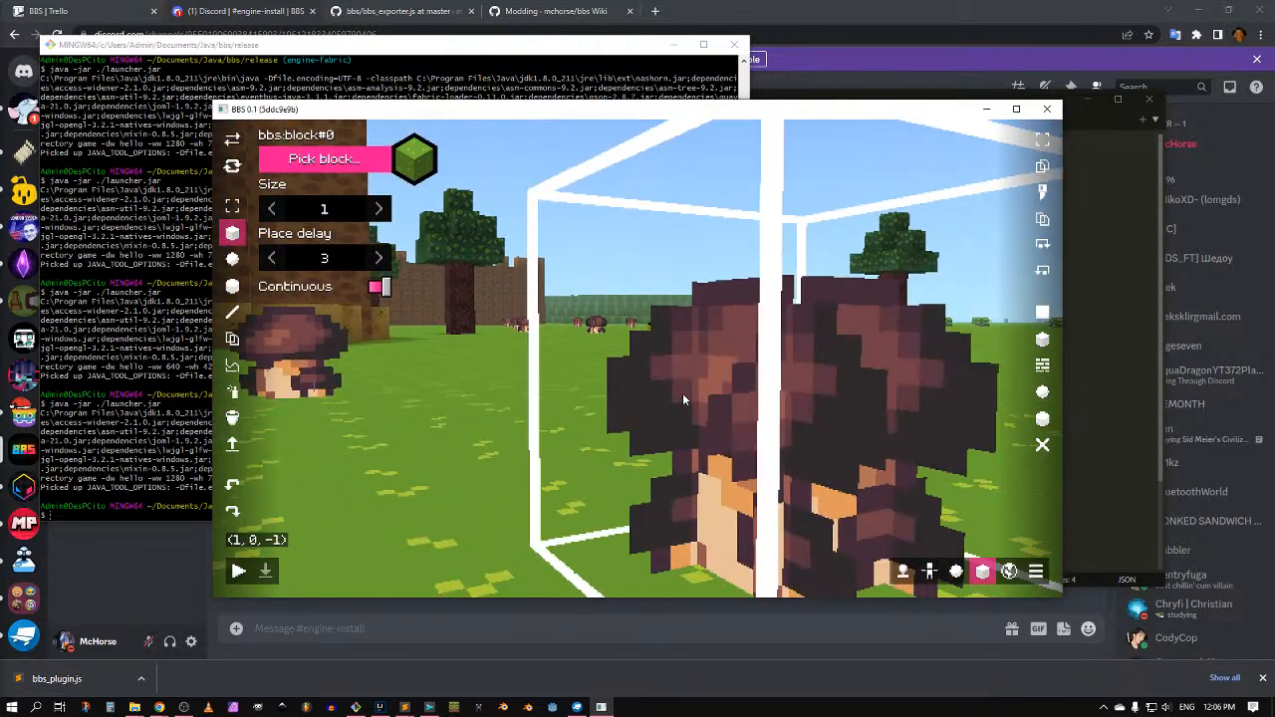
pyautogui.press('Escape')
pyautogui.click(738, 443)
pyautogui.click(738, 442)
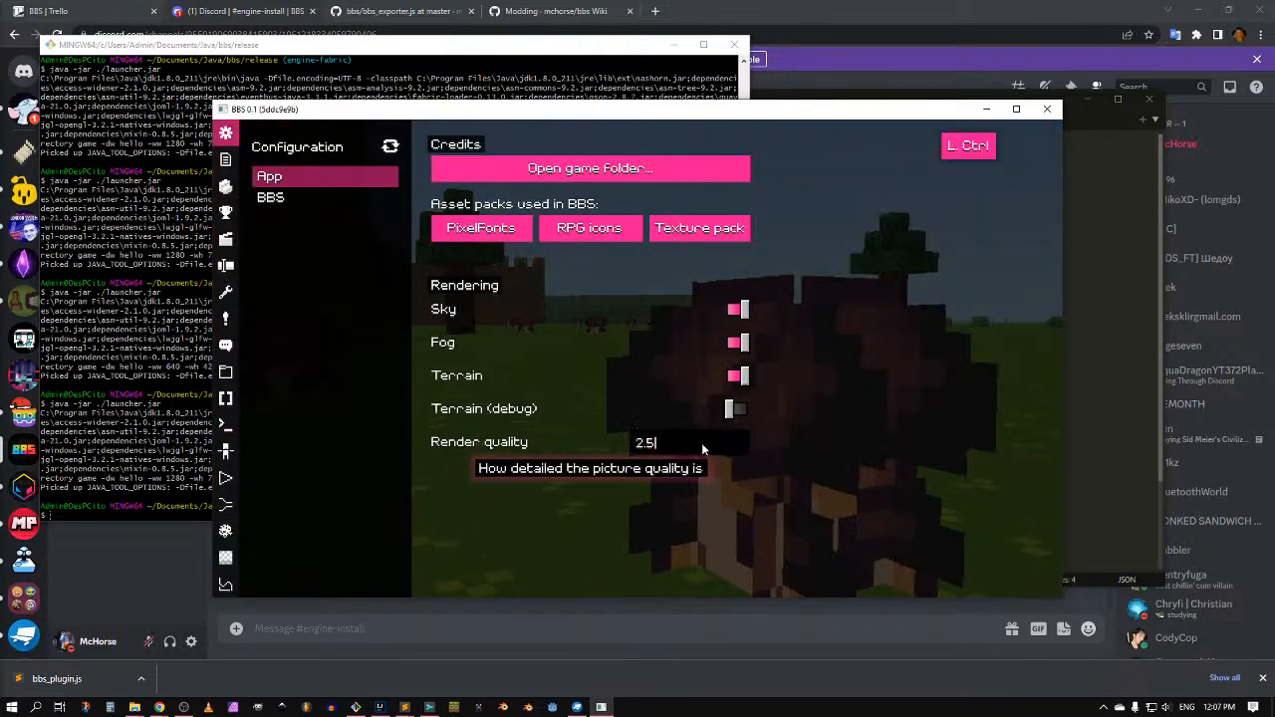
pyautogui.click(644, 443)
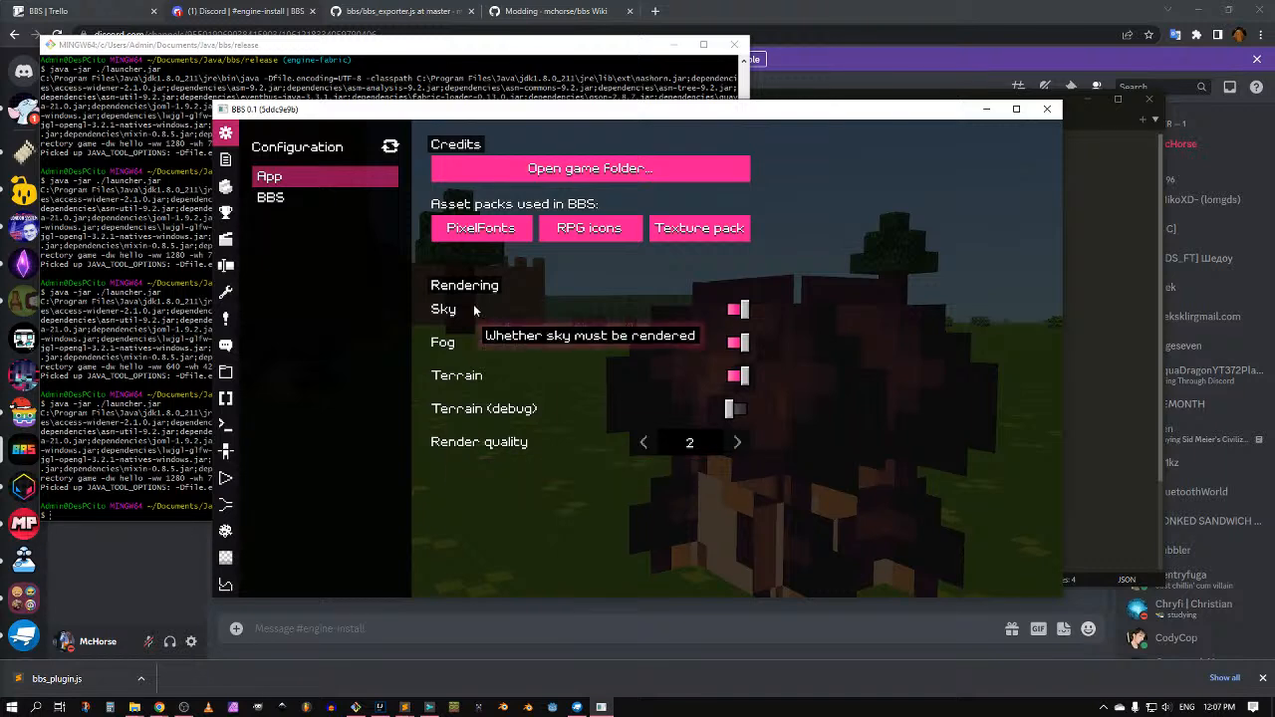
pyautogui.press('Escape')
# Step: Back the camera away and lift it above the mushroom field
pyautogui.press('s')
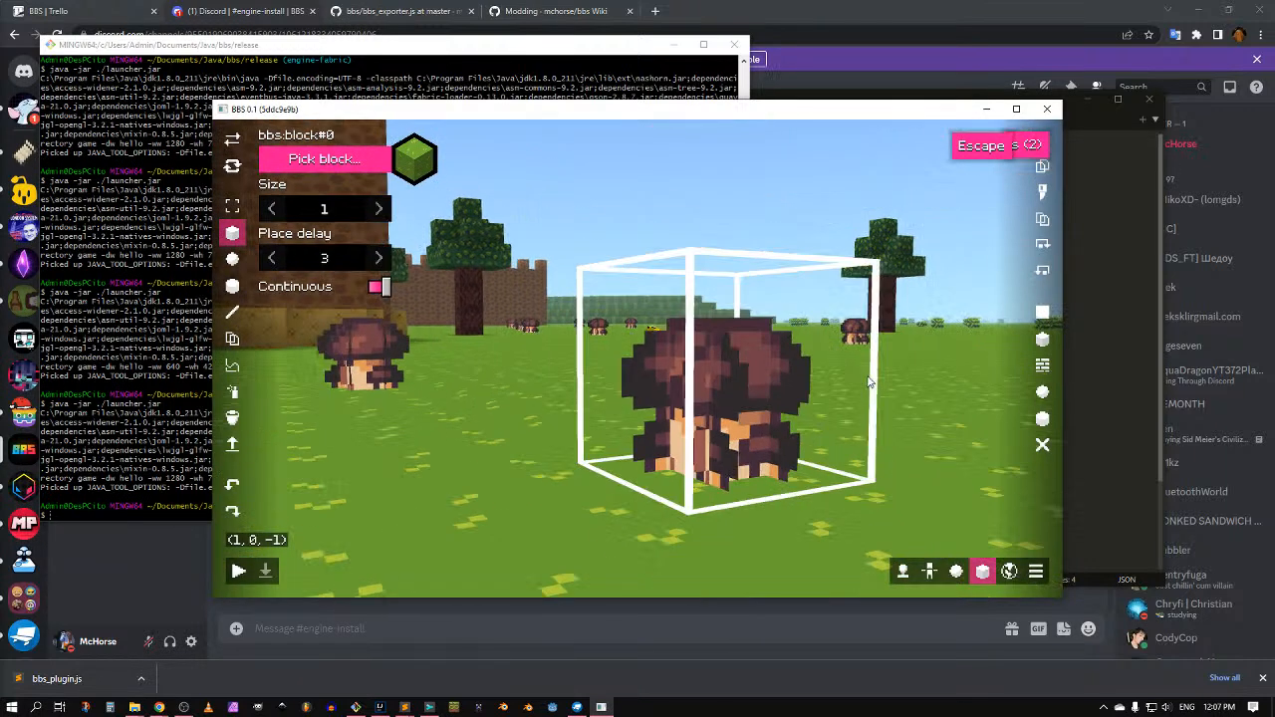
pyautogui.moveTo(867, 374); pyautogui.dragTo(795, 412, button='middle')
pyautogui.press('space')
pyautogui.press('e')
pyautogui.press('Escape')
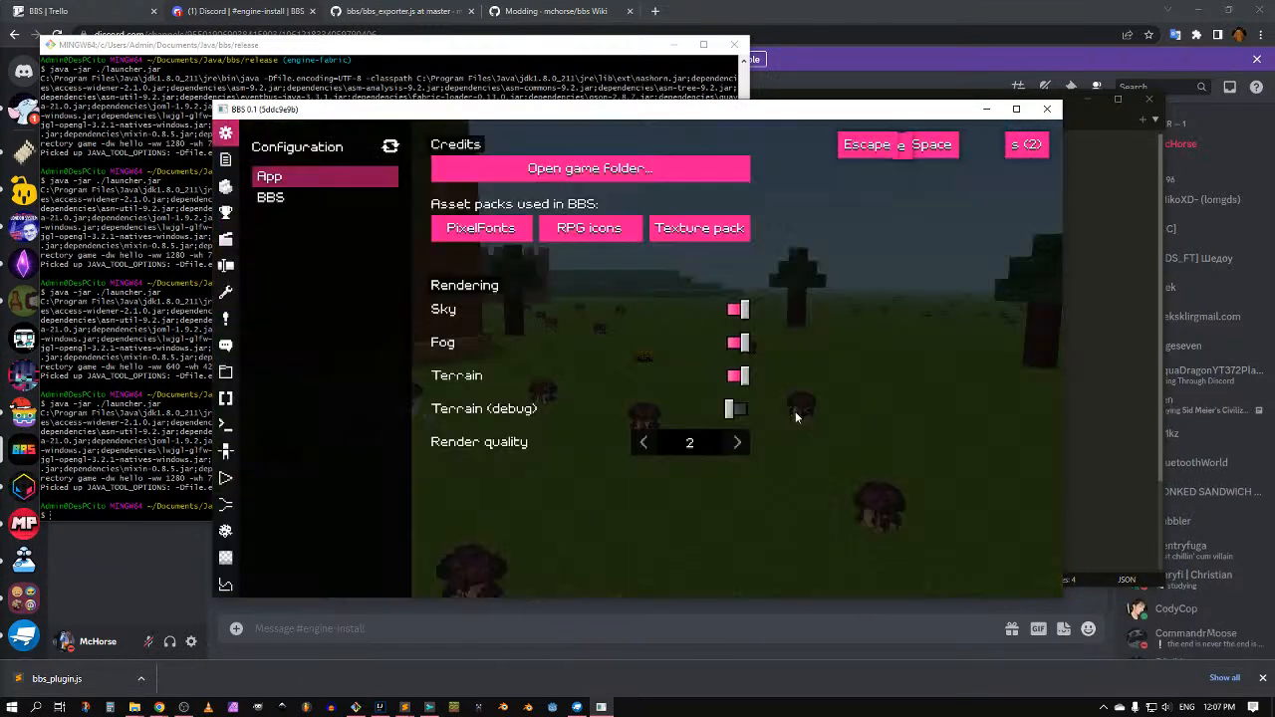
# Step: Turn off sky, fog and terrain rendering, leaving terrain debug off
pyautogui.click(624, 314)
pyautogui.click(609, 341)
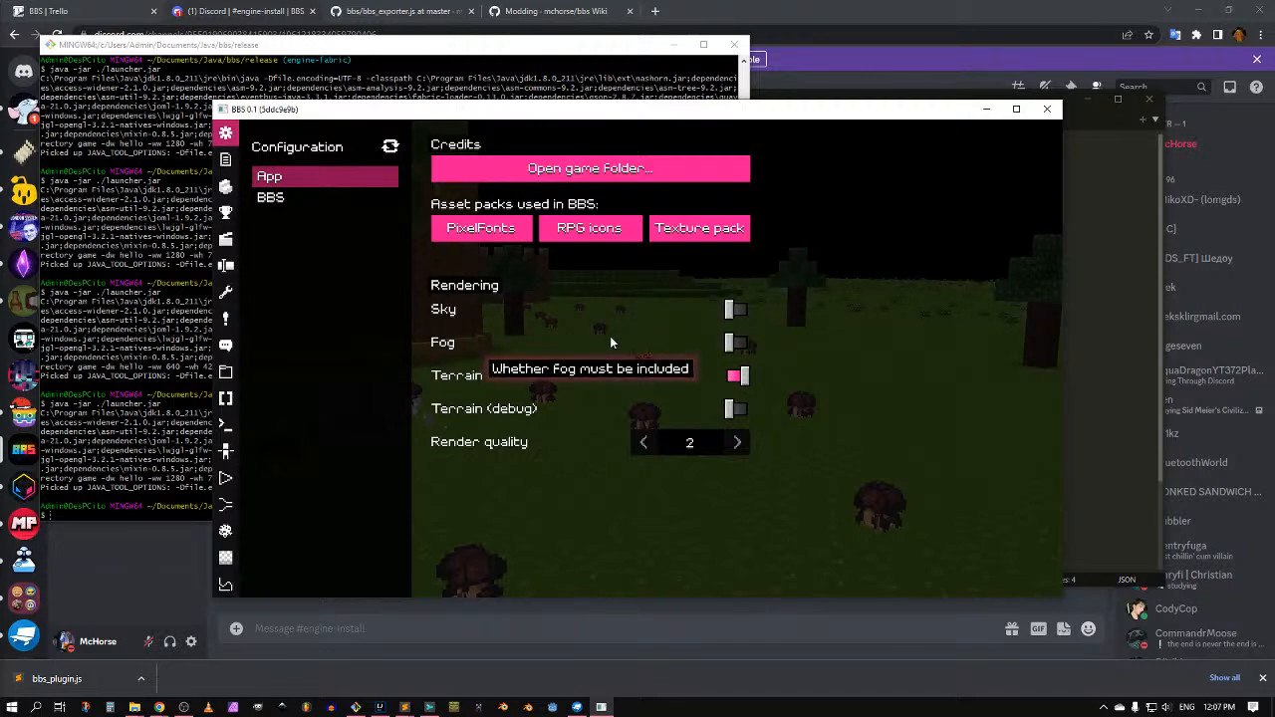
pyautogui.click(578, 376)
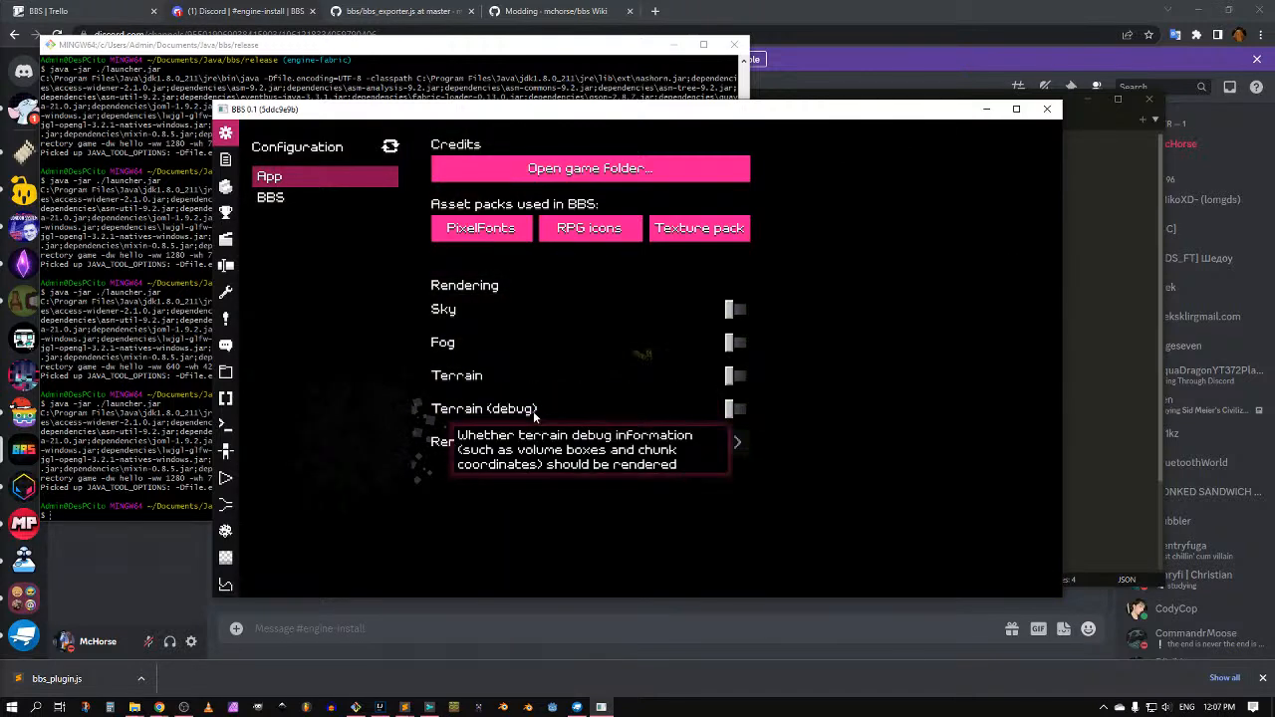
pyautogui.click(535, 409)
pyautogui.click(538, 378)
pyautogui.click(536, 408)
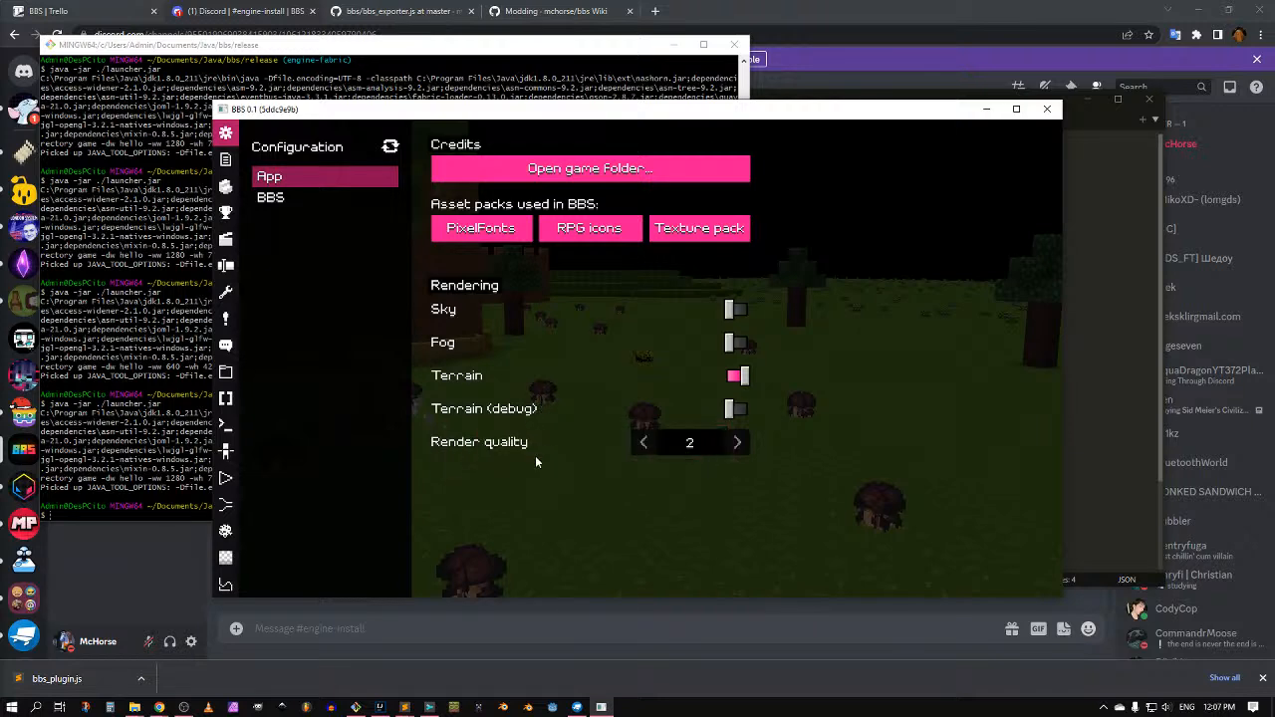
pyautogui.press('Escape')
pyautogui.press('Escape')
pyautogui.click(547, 387)
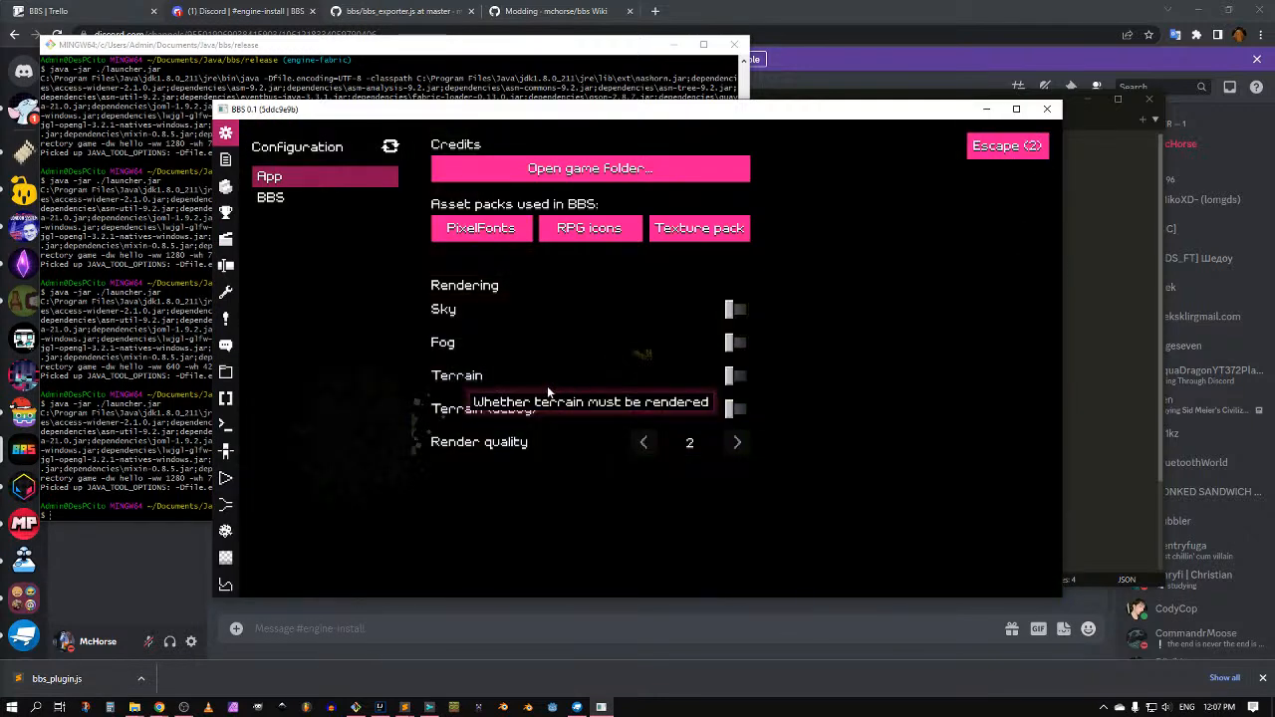
pyautogui.press('Escape')
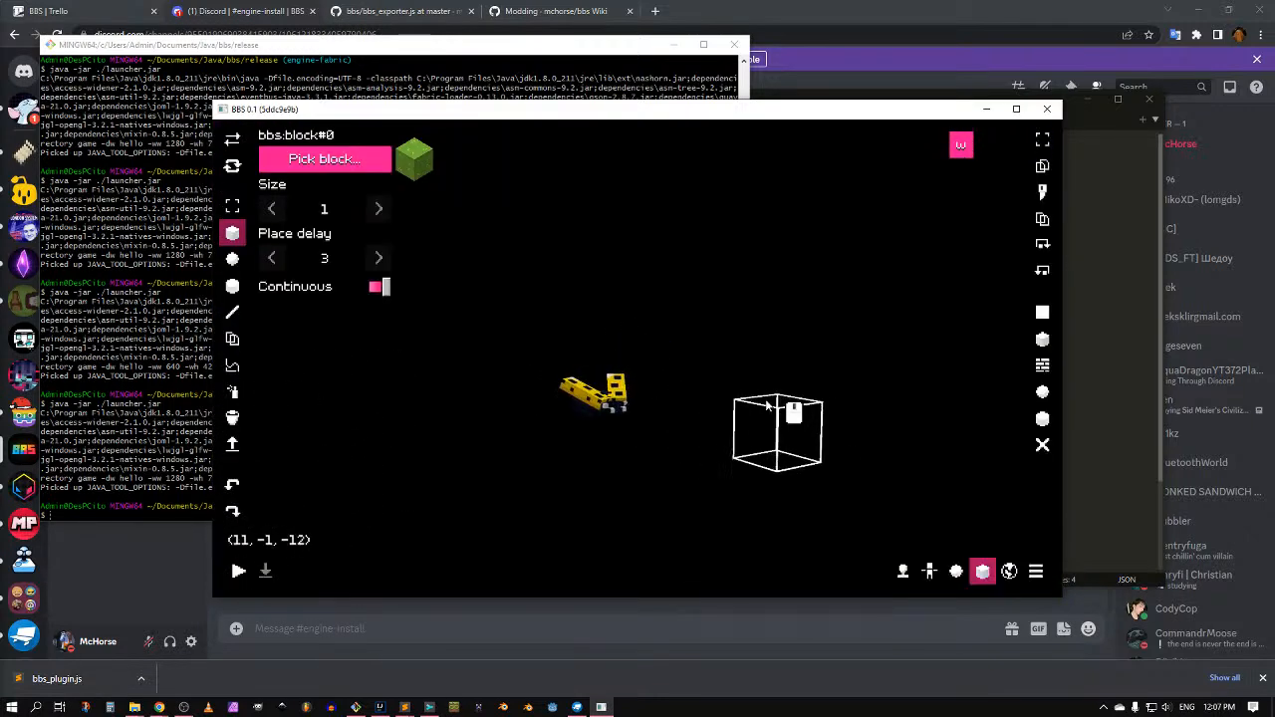
# Step: Fly the camera close to the yellow ladybug and hide the editor interface with F1
pyautogui.press('alt')
pyautogui.moveTo(766, 401)
pyautogui.mouseDown(button='middle')
pyautogui.moveTo(763, 379)
pyautogui.moveTo(763, 393)
pyautogui.mouseUp(button='middle')
pyautogui.press('e')
pyautogui.press('w')
pyautogui.press('e')
pyautogui.press('w')
pyautogui.press('alt')
pyautogui.press('w')
pyautogui.press('e')
pyautogui.press('q')
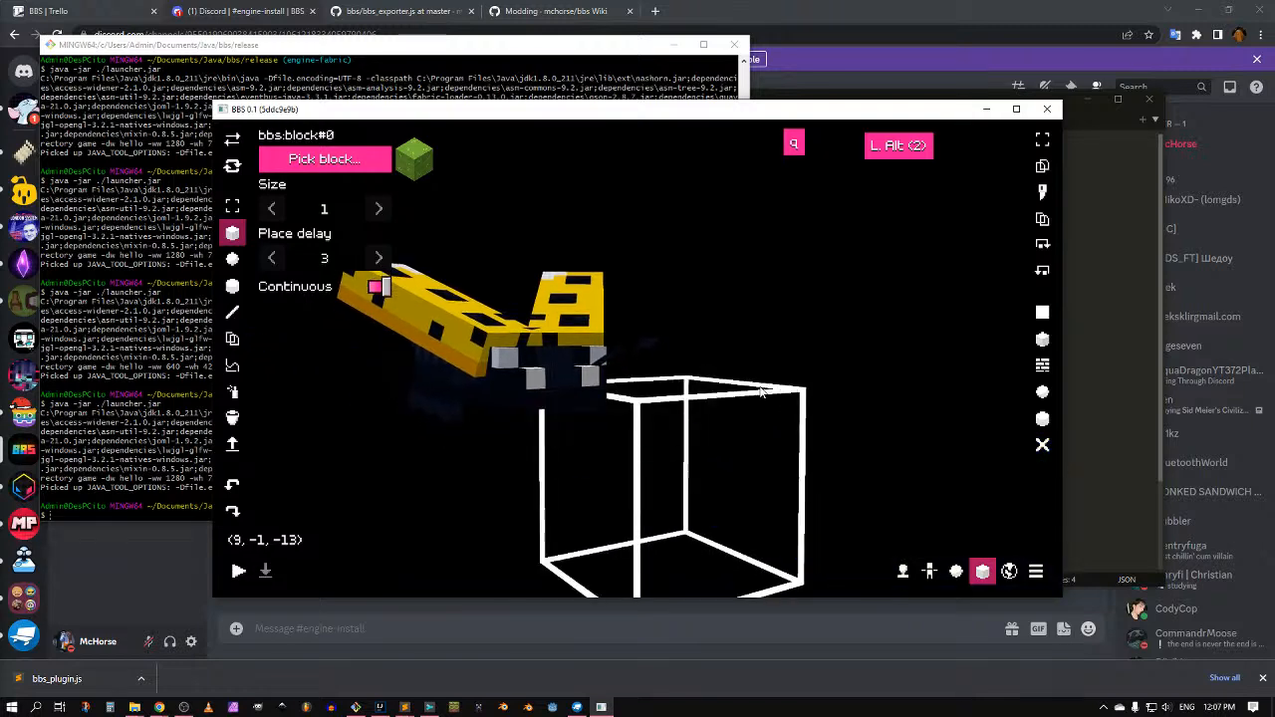
pyautogui.press('F1')
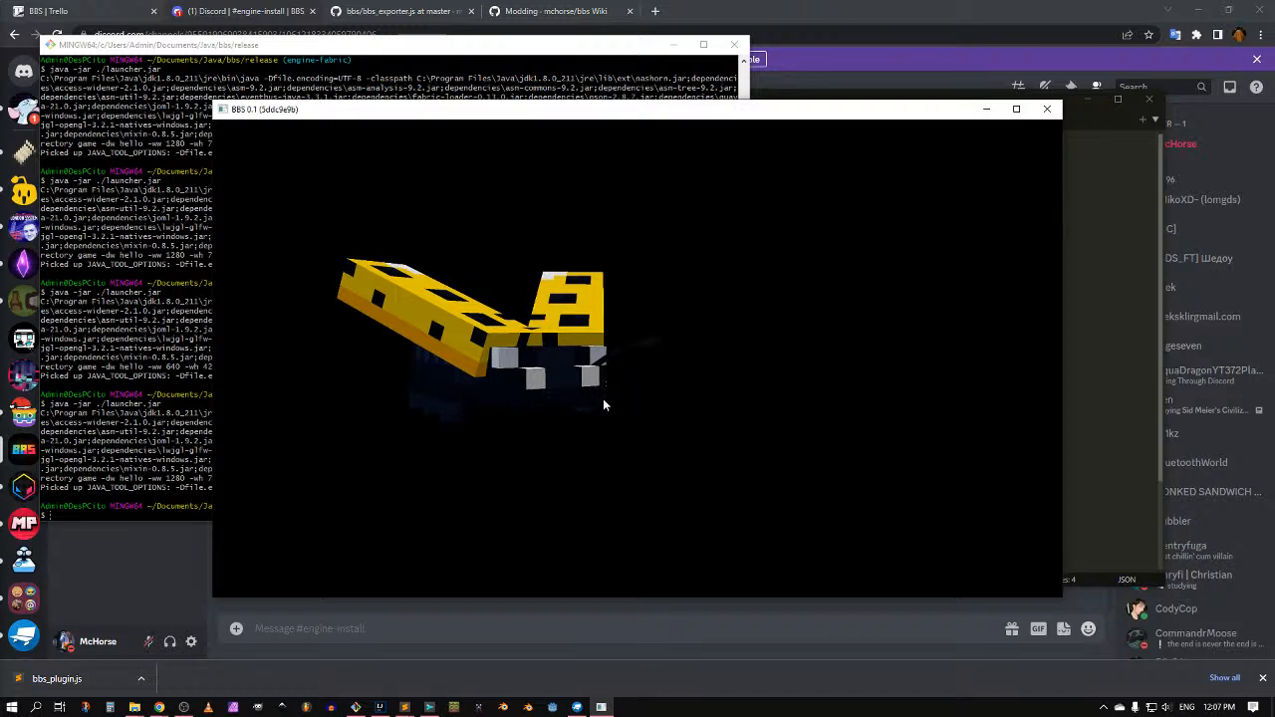
pyautogui.press('Escape')
# Step: Open the game folder's screenshots and open 2023-01-07_12-07-31.png in GIMP
pyautogui.click(590, 168)
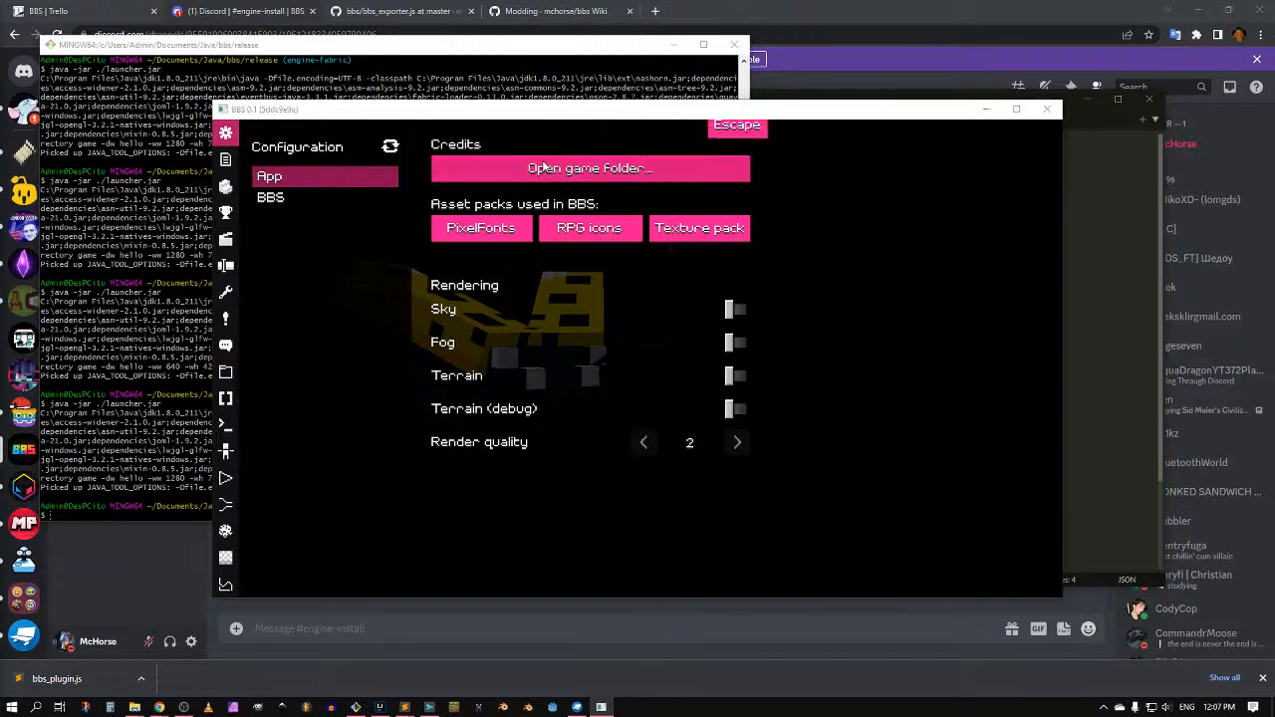
pyautogui.doubleClick(606, 360)
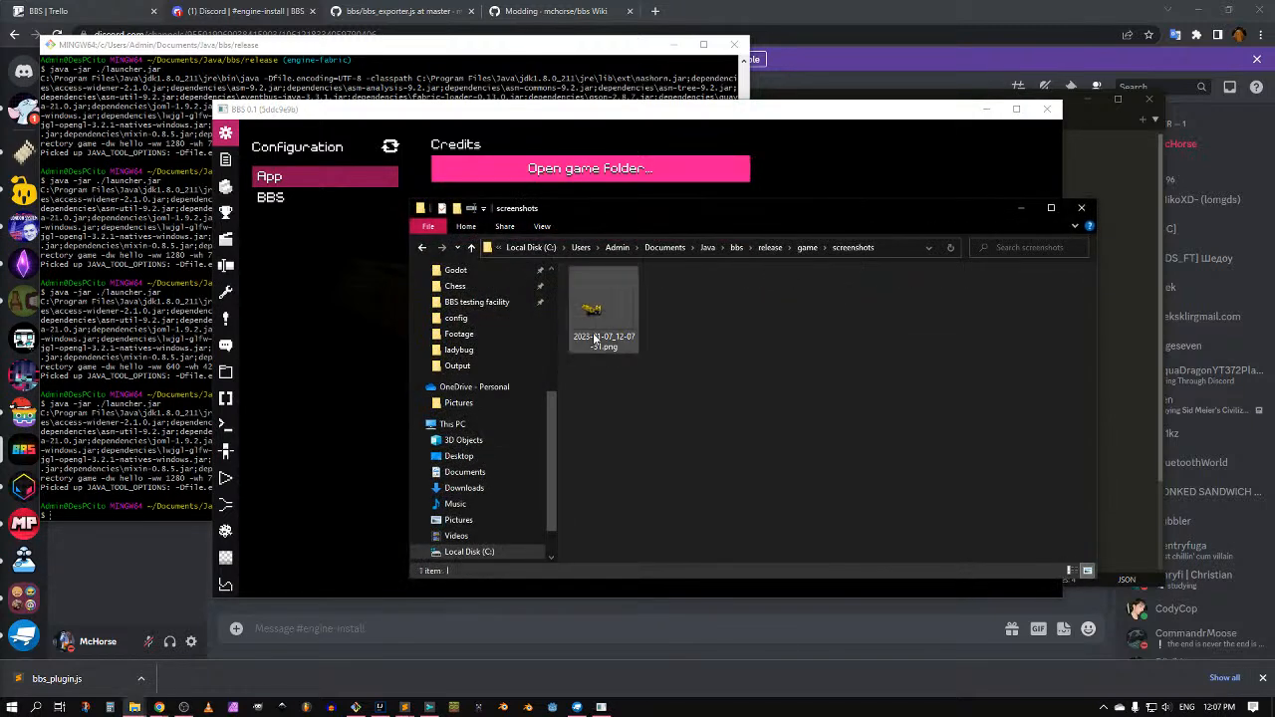
pyautogui.click(601, 307)
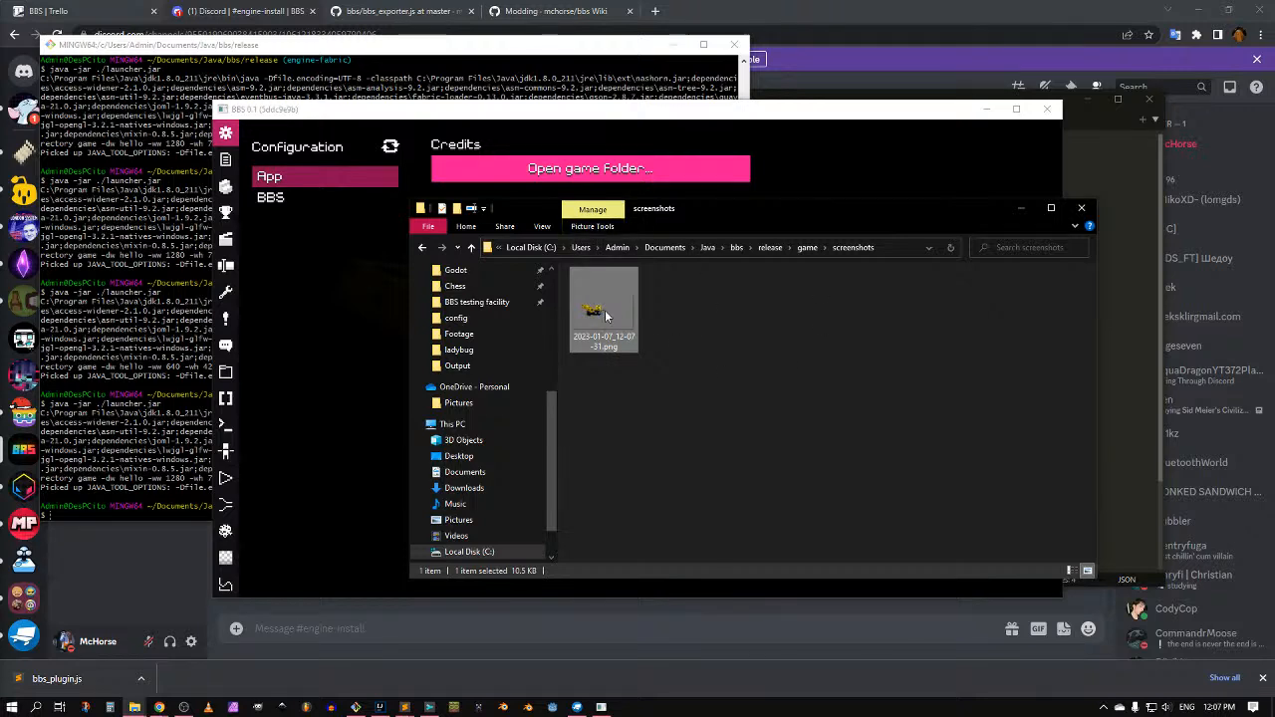
pyautogui.doubleClick(602, 314)
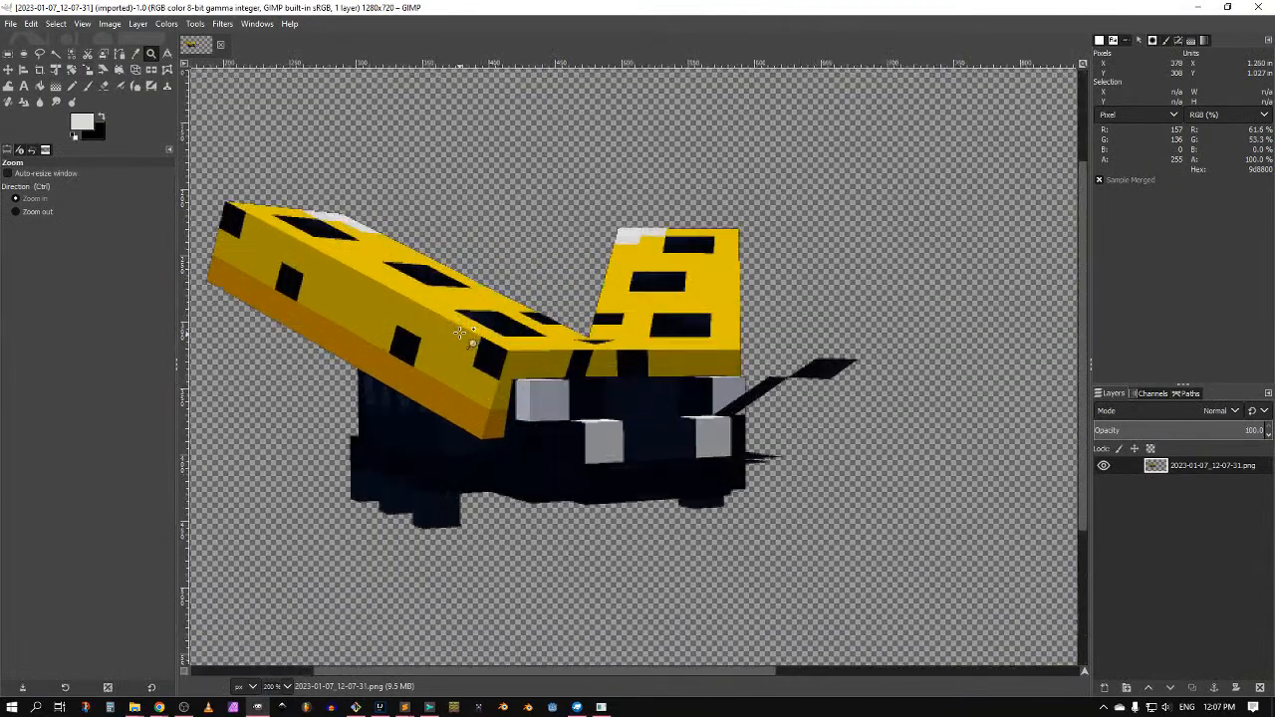
# Step: Zoom into the ladybug's wing edge to check transparency, zoom back out, and return to BBS
pyautogui.keyDown('ctrl'); pyautogui.scroll(3, 488, 299); pyautogui.keyUp('ctrl')
pyautogui.moveTo(757, 230); pyautogui.dragTo(711, 305, button='middle')
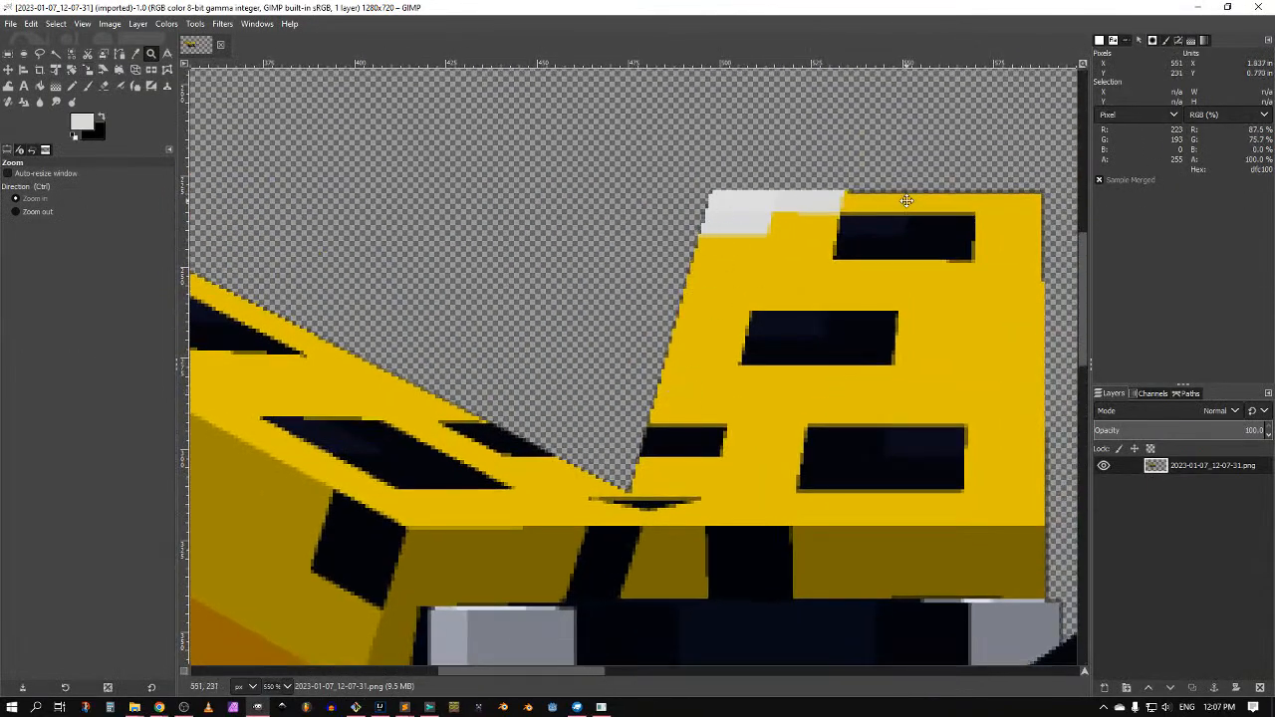
pyautogui.moveTo(906, 201); pyautogui.dragTo(724, 200, button='middle')
pyautogui.moveTo(885, 476); pyautogui.dragTo(823, 247, button='middle')
pyautogui.keyDown('ctrl'); pyautogui.scroll(-5, 820, 248); pyautogui.keyUp('ctrl')
pyautogui.moveTo(801, 393); pyautogui.dragTo(801, 373, button='middle')
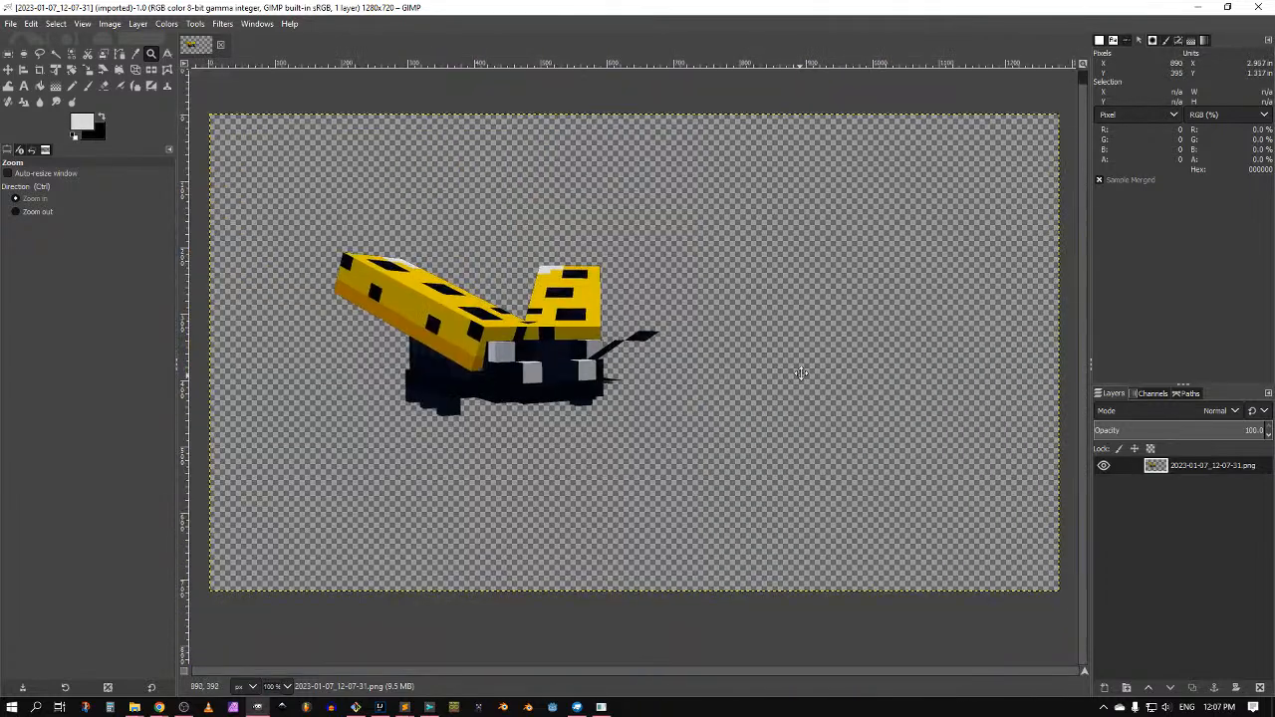
pyautogui.hotkey('alt', 'Tab')
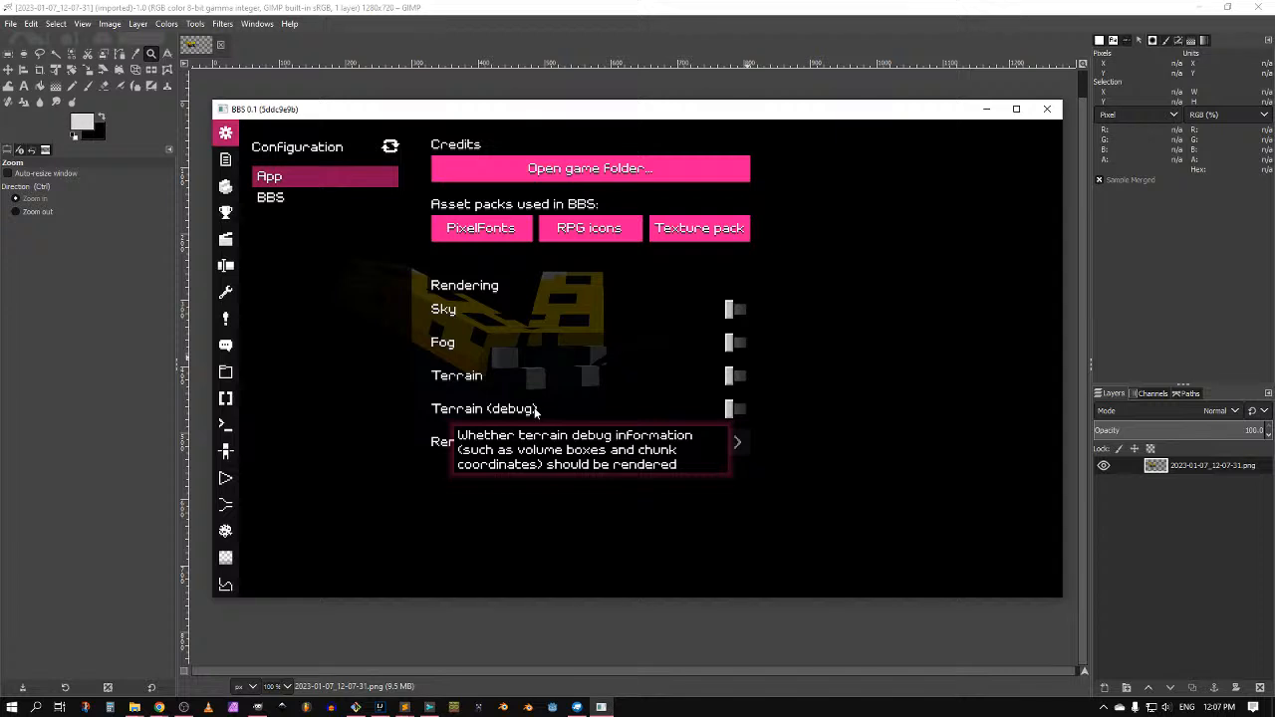
# Step: Switch sky, fog, terrain and terrain debug rendering back on
pyautogui.press('Escape')
pyautogui.press('F1')
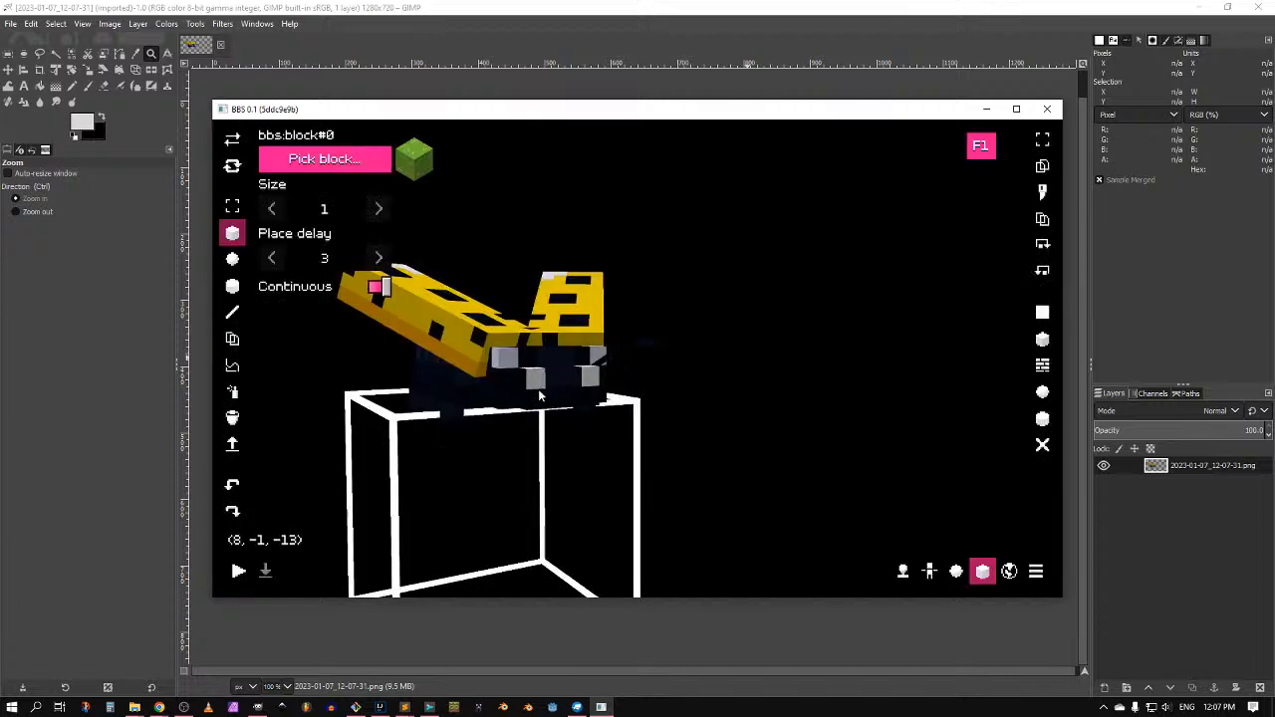
pyautogui.press('F1')
pyautogui.press('Escape')
pyautogui.click(628, 313)
pyautogui.click(607, 341)
pyautogui.click(590, 367)
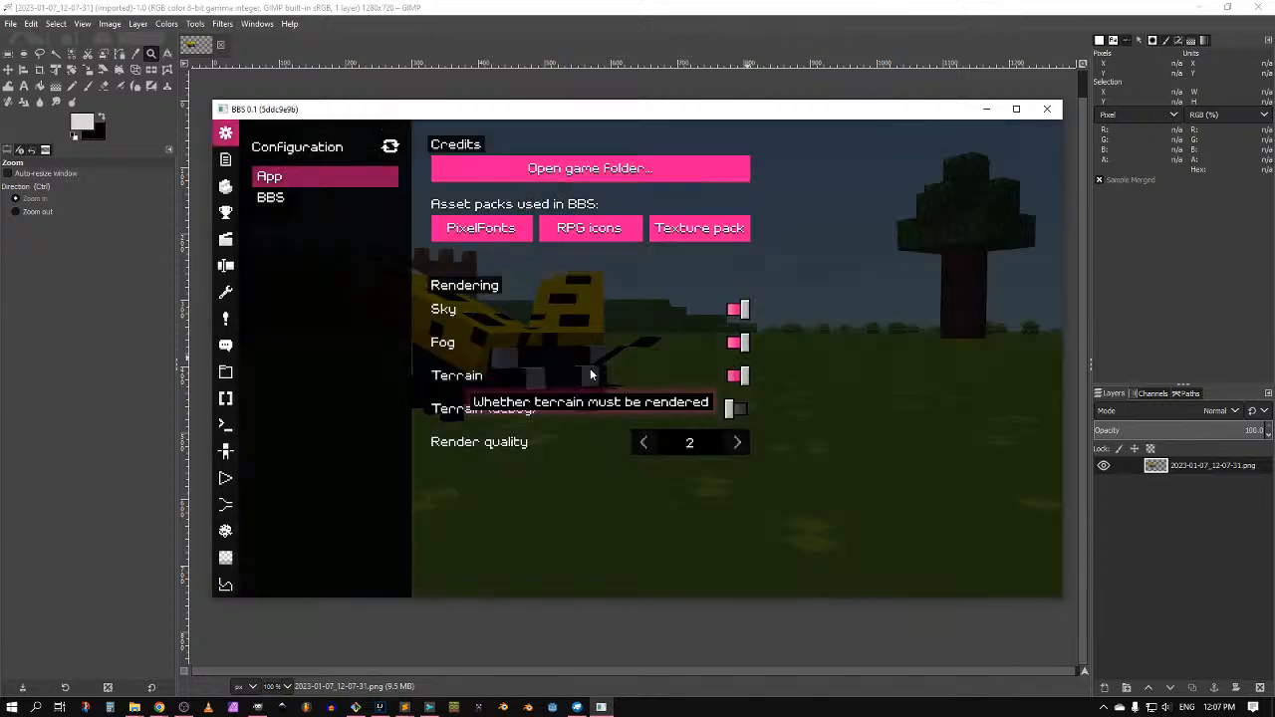
pyautogui.click(580, 409)
pyautogui.press('Escape')
# Step: Raise and pull the camera back to view the ladybug on the grass
pyautogui.moveTo(581, 397); pyautogui.dragTo(588, 451)
pyautogui.press('space')
pyautogui.press('s')
pyautogui.press('shift')
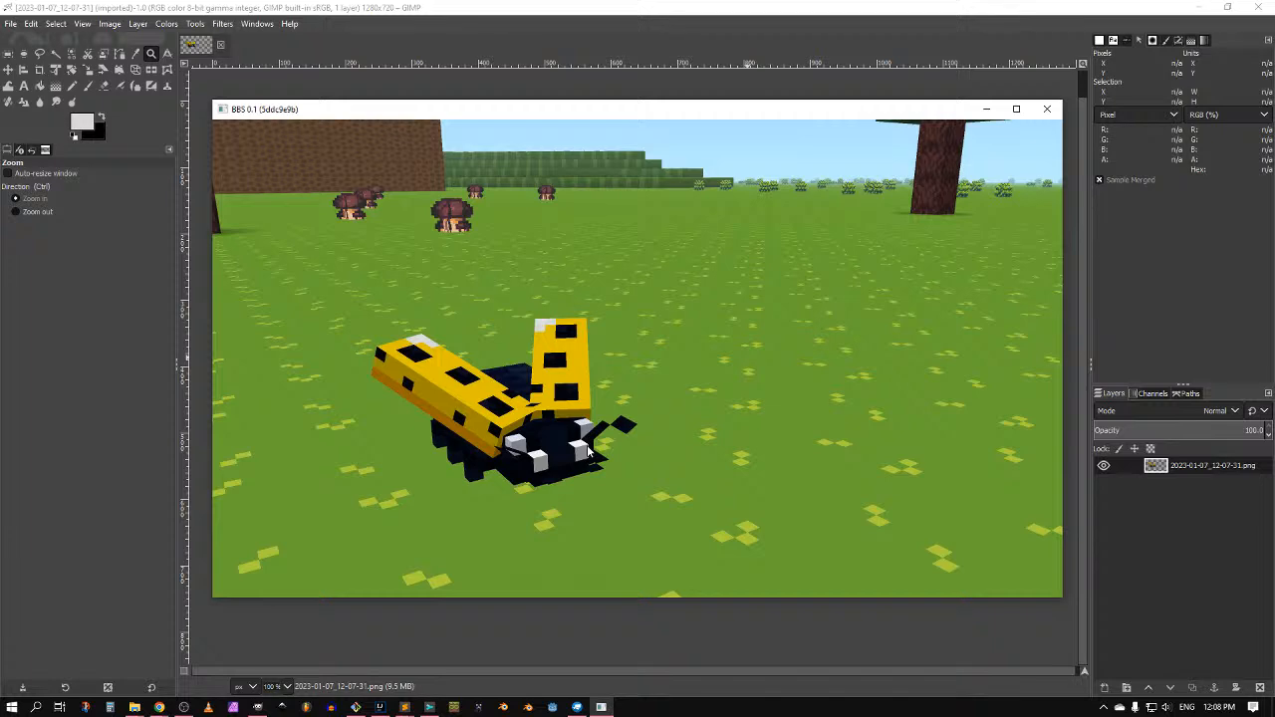
pyautogui.hotkey('alt', 'Tab')
pyautogui.hotkey('alt', 'Tab')
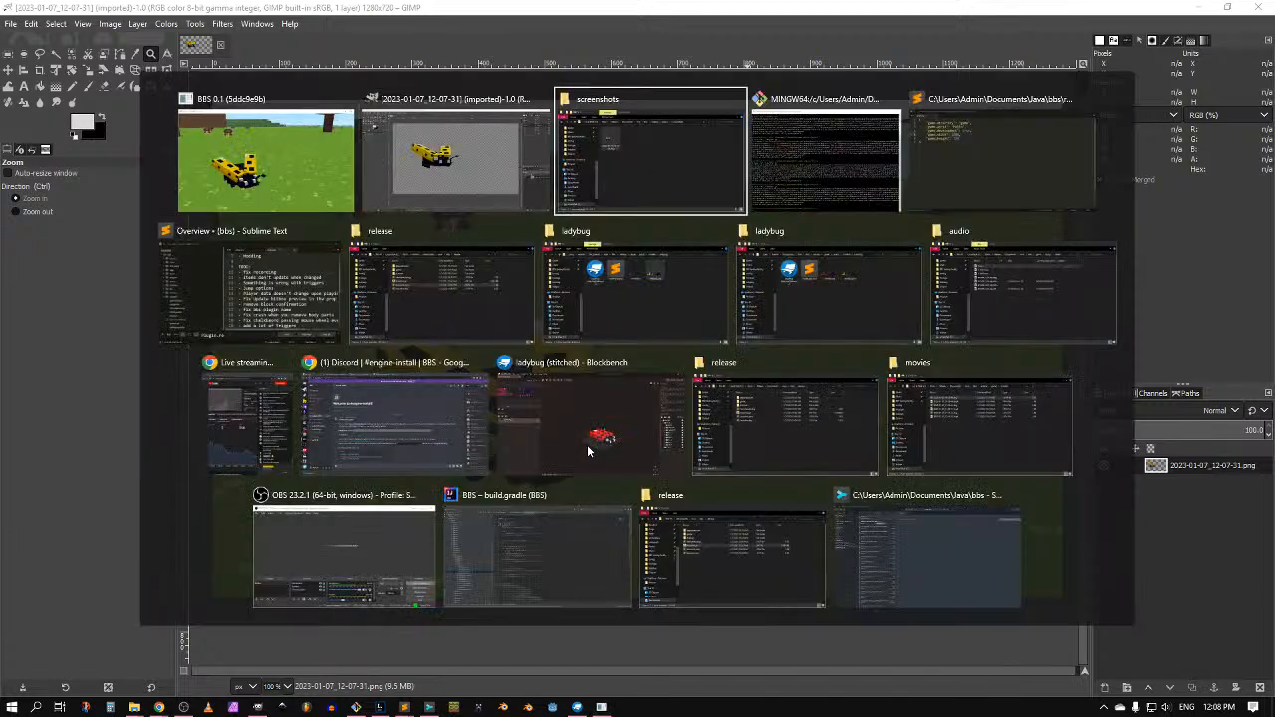
# Step: Paste the ladybug screenshot into the Discord message box and remove the attachment
pyautogui.hotkey('alt', 'Tab')
pyautogui.hotkey('alt', 'shift', 'Tab')
pyautogui.hotkey('alt', 'Tab')
pyautogui.hotkey('alt', 'Tab')
pyautogui.hotkey('alt', 'Tab')
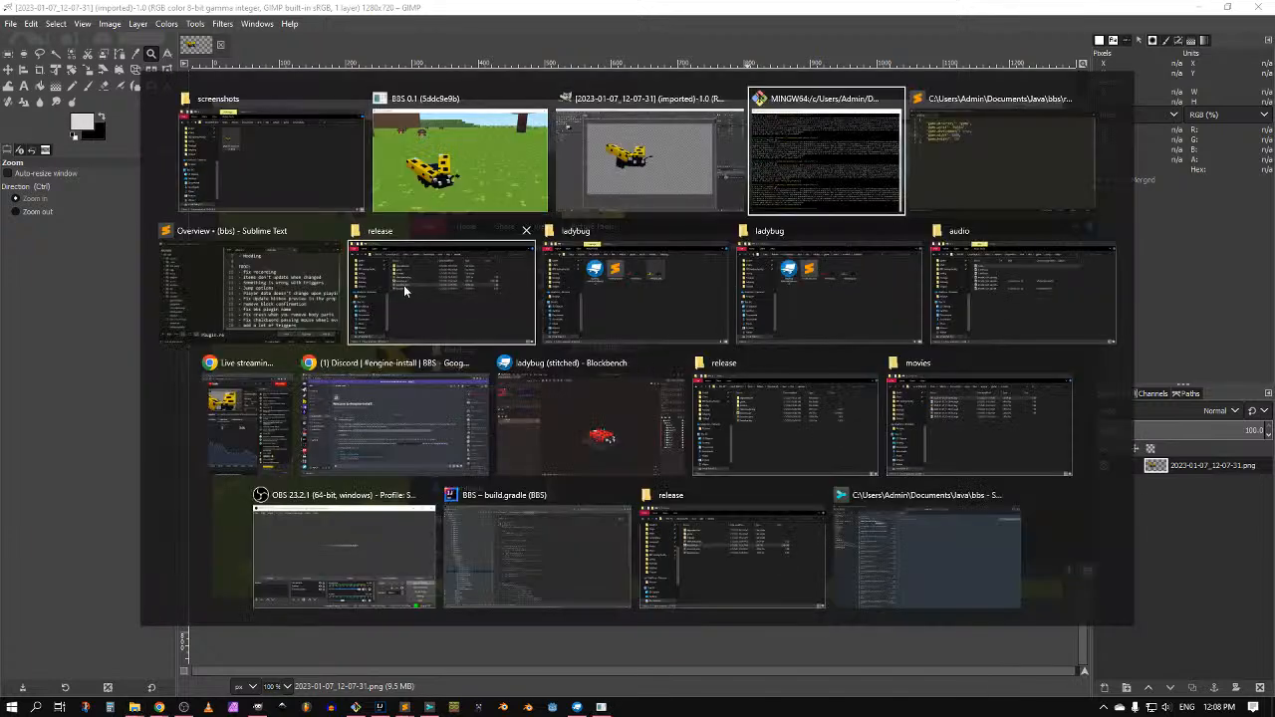
pyautogui.click(469, 430)
pyautogui.hotkey('ctrl', 'v')
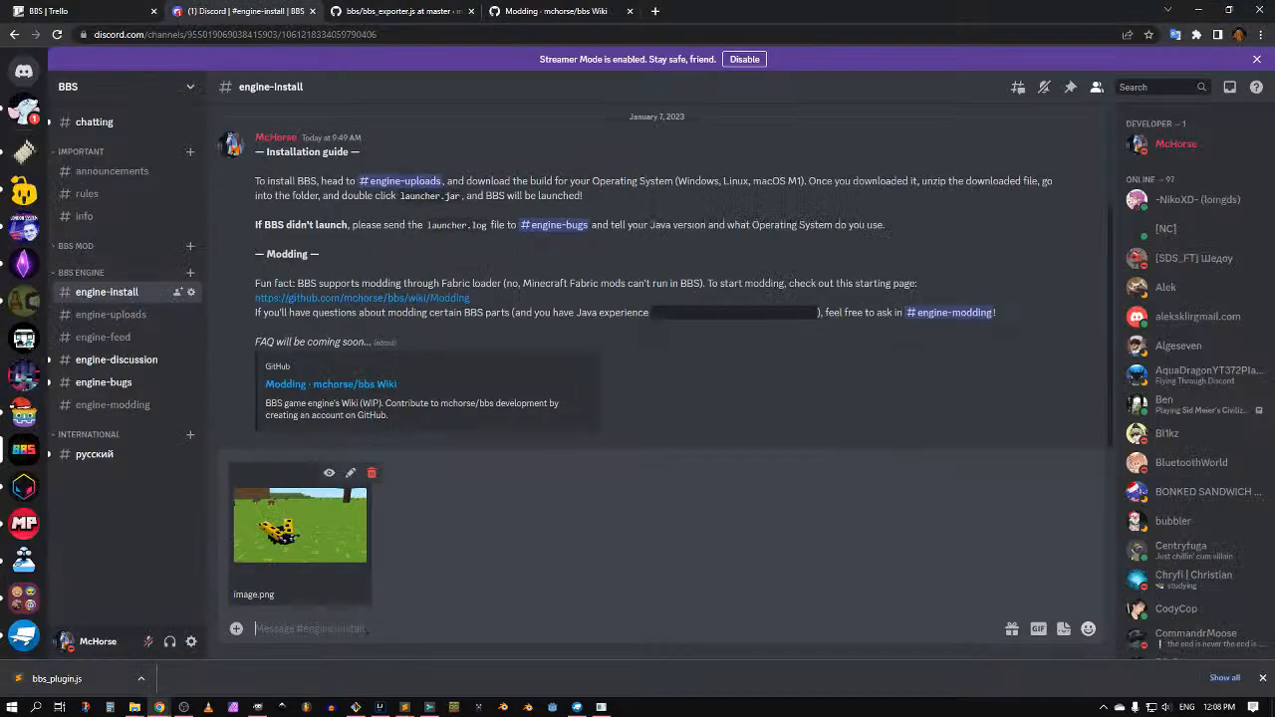
pyautogui.click(371, 476)
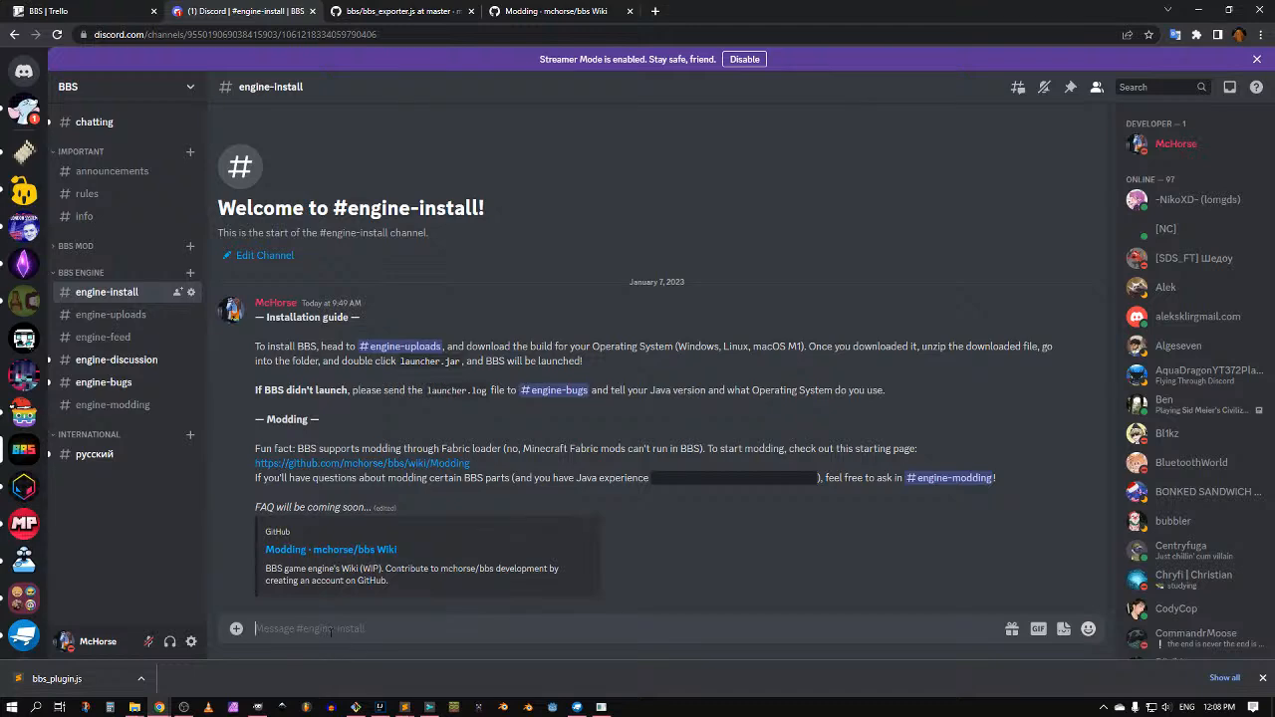
# Step: Paste and discard the image once more, then return to the BBS window
pyautogui.hotkey('ctrl', 'v')
pyautogui.click(371, 472)
pyautogui.hotkey('alt', 'Tab')
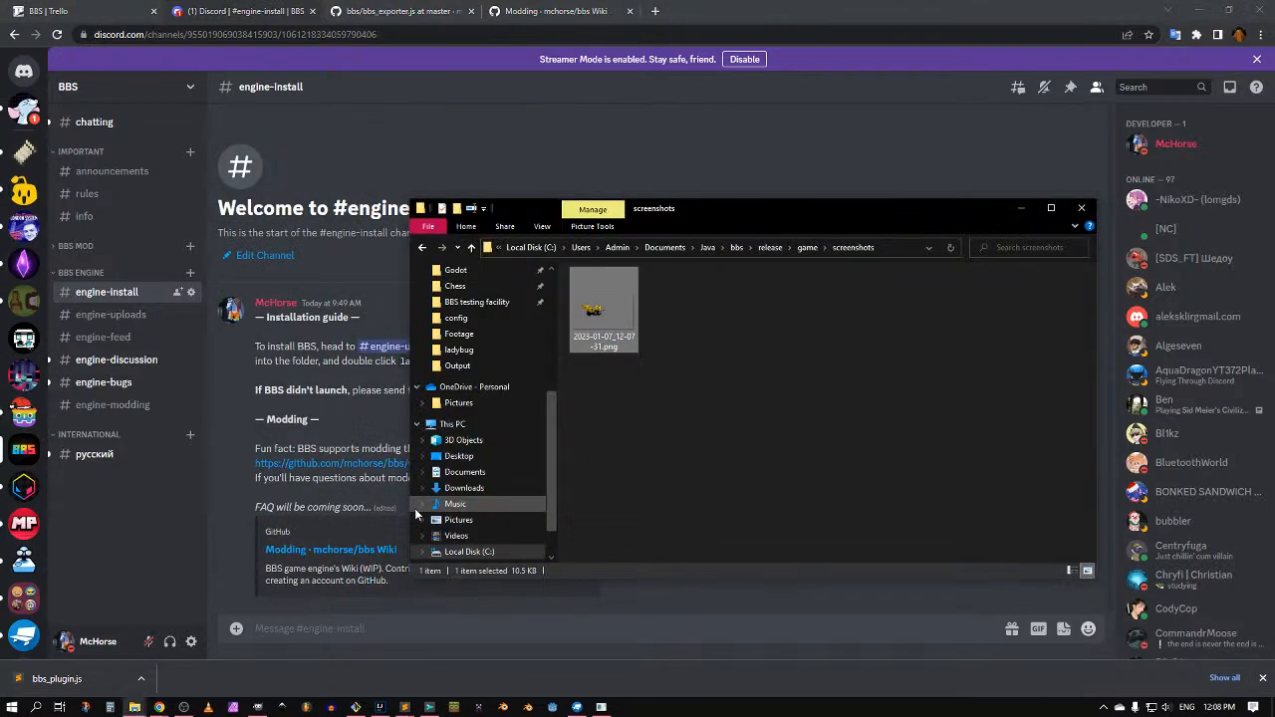
pyautogui.press('F11')
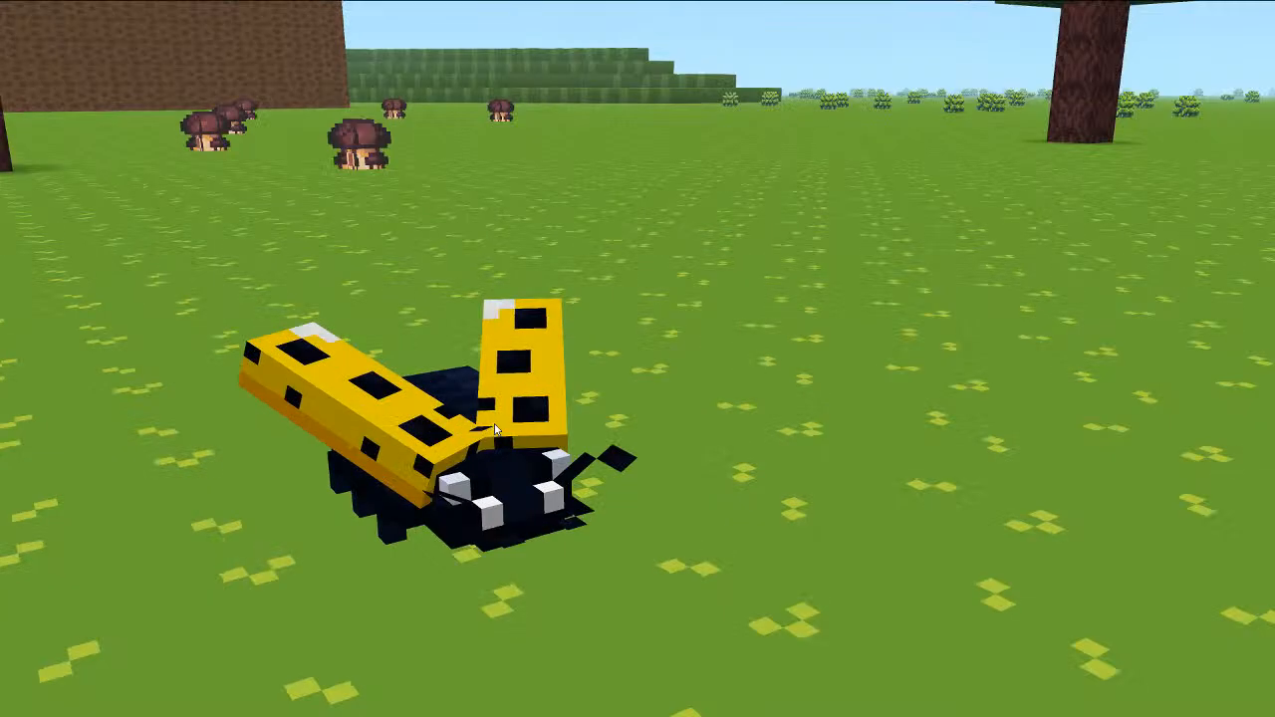
# Step: Tilt the camera onto the ladybug and bring the editor interface back with F1
pyautogui.press('shift')
pyautogui.moveTo(531, 401); pyautogui.dragTo(531, 378)
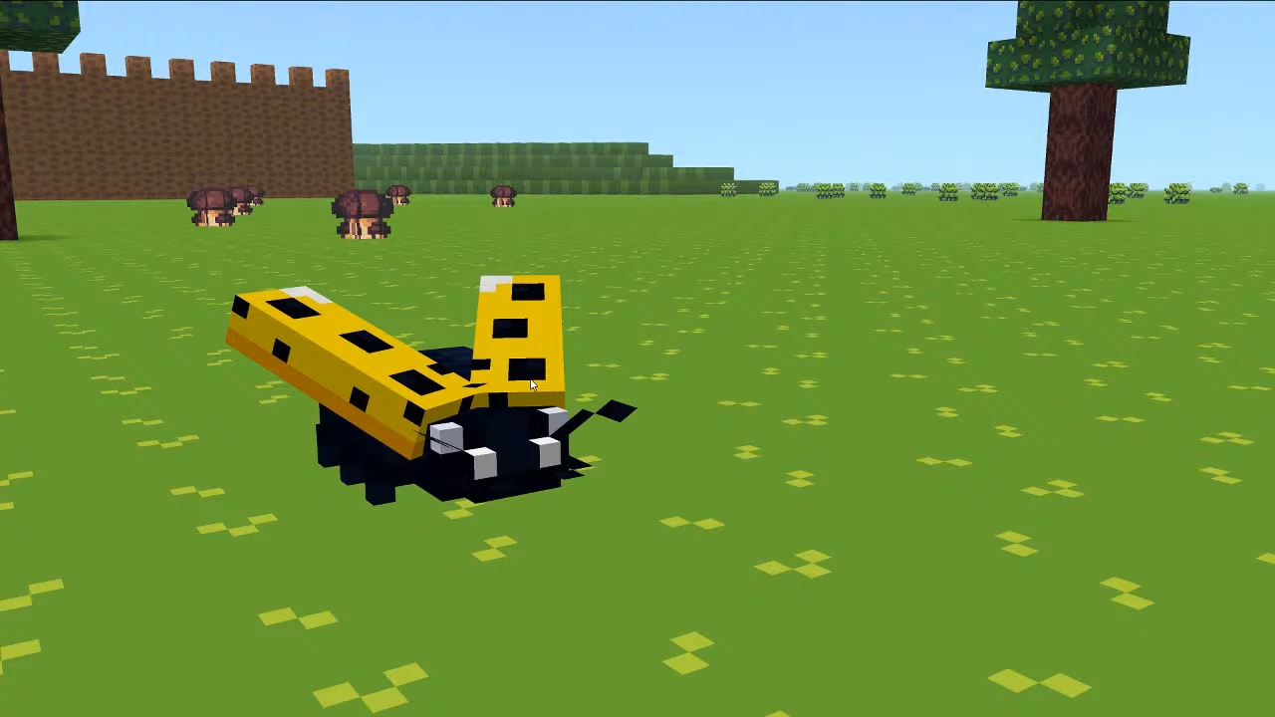
pyautogui.moveTo(532, 384); pyautogui.dragTo(532, 388)
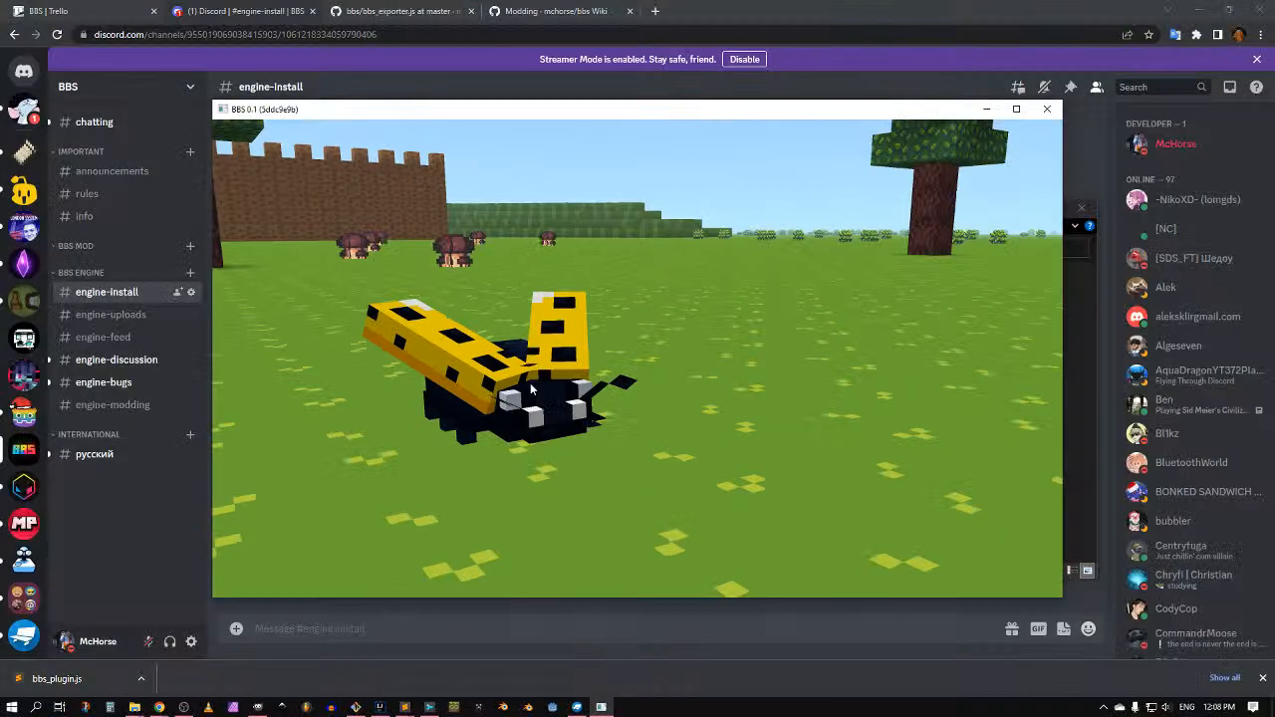
pyautogui.press('F1')
pyautogui.press('F1')
pyautogui.press('F1')
pyautogui.press('F1')
pyautogui.press('F1')
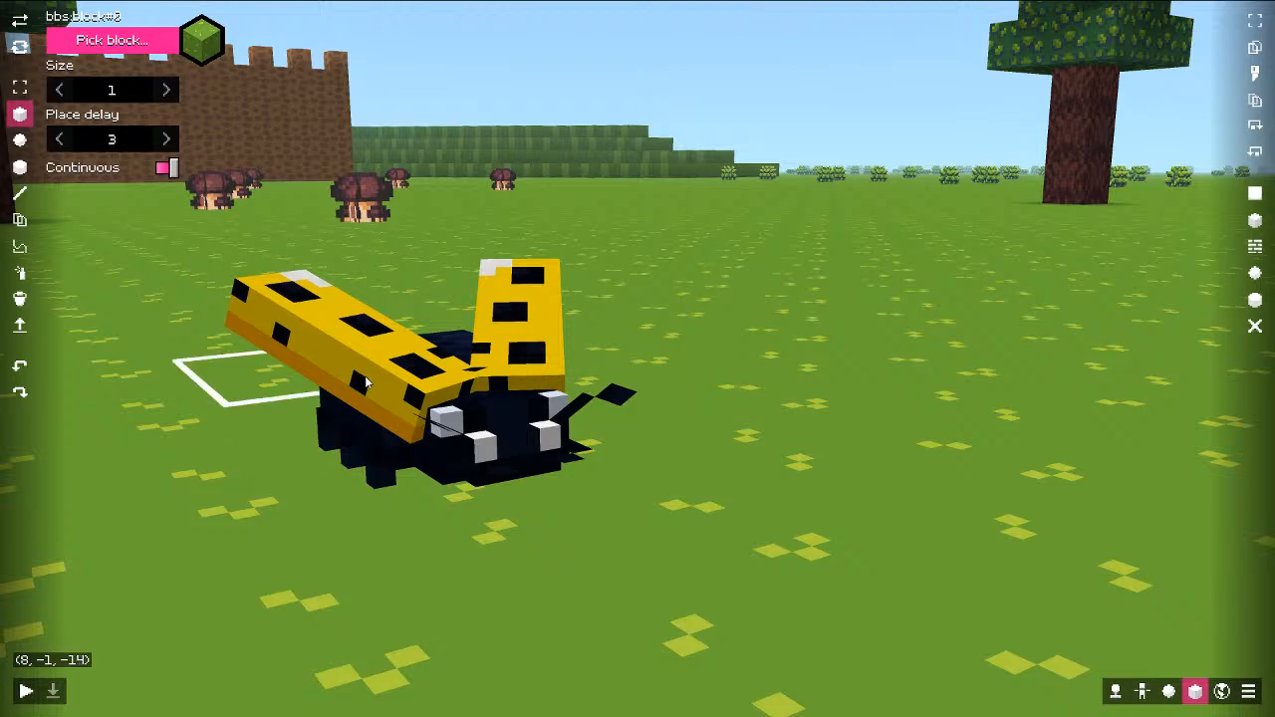
pyautogui.press('Escape')
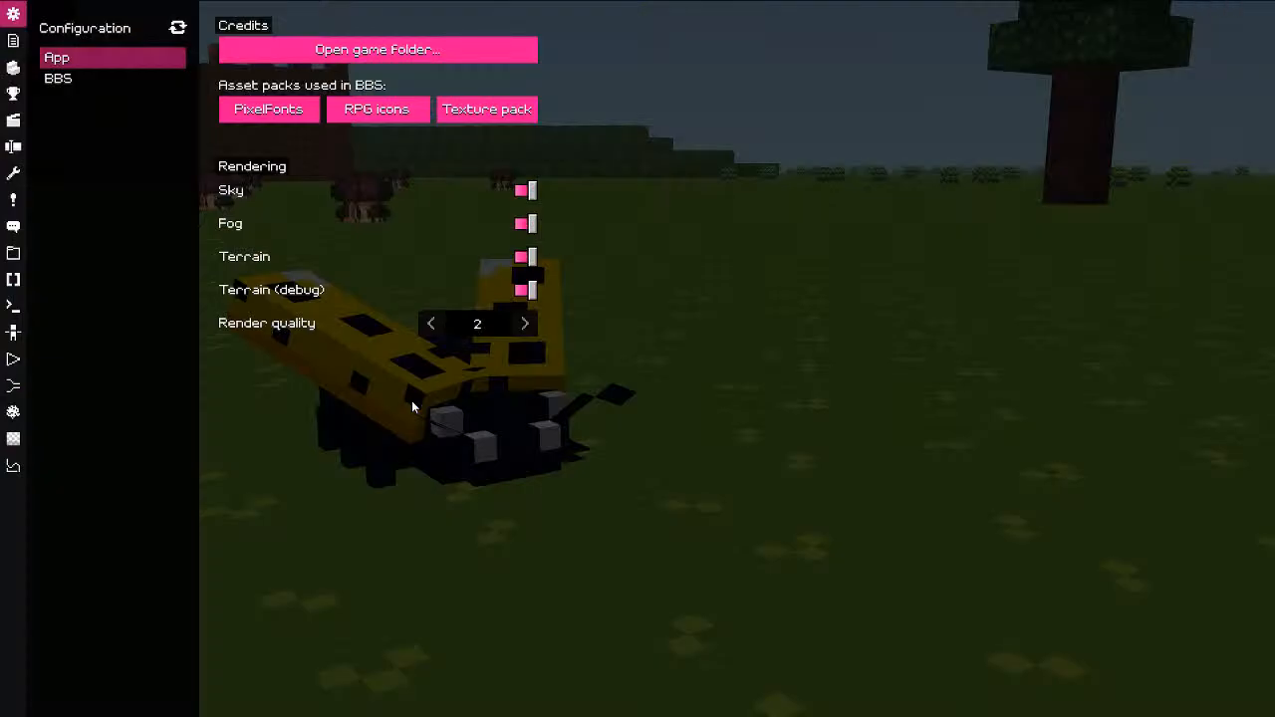
pyautogui.press('Escape')
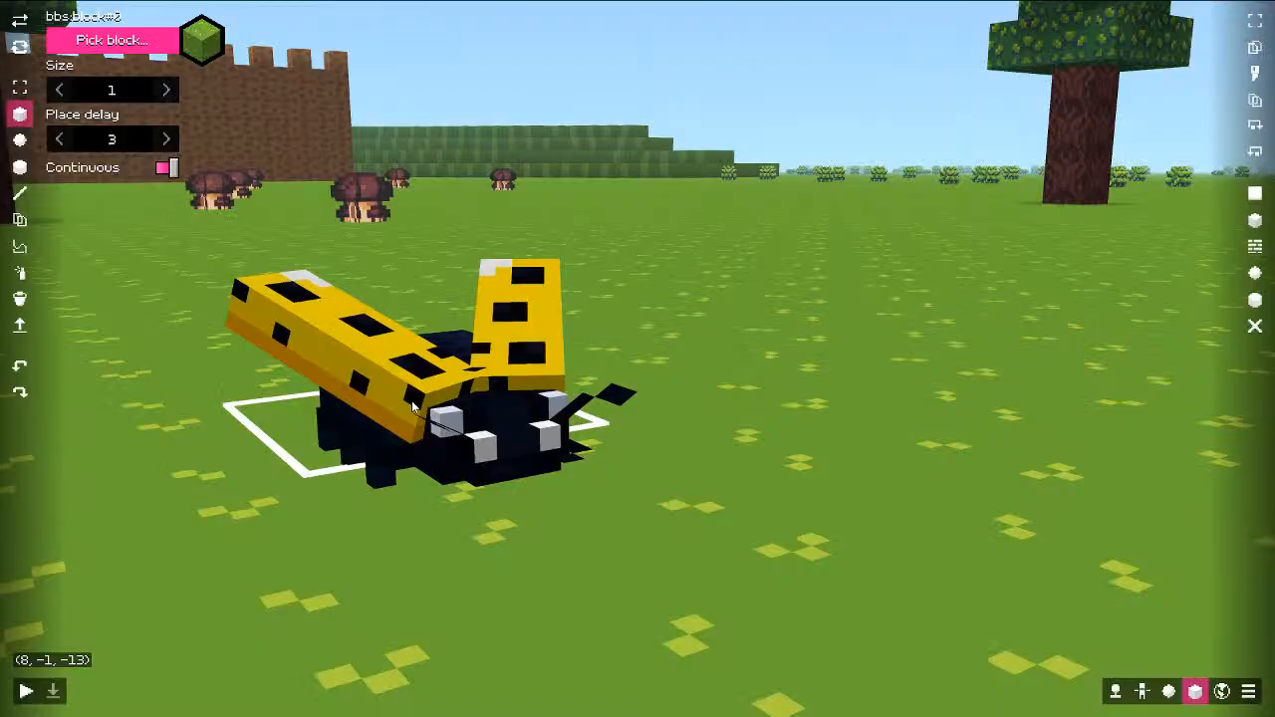